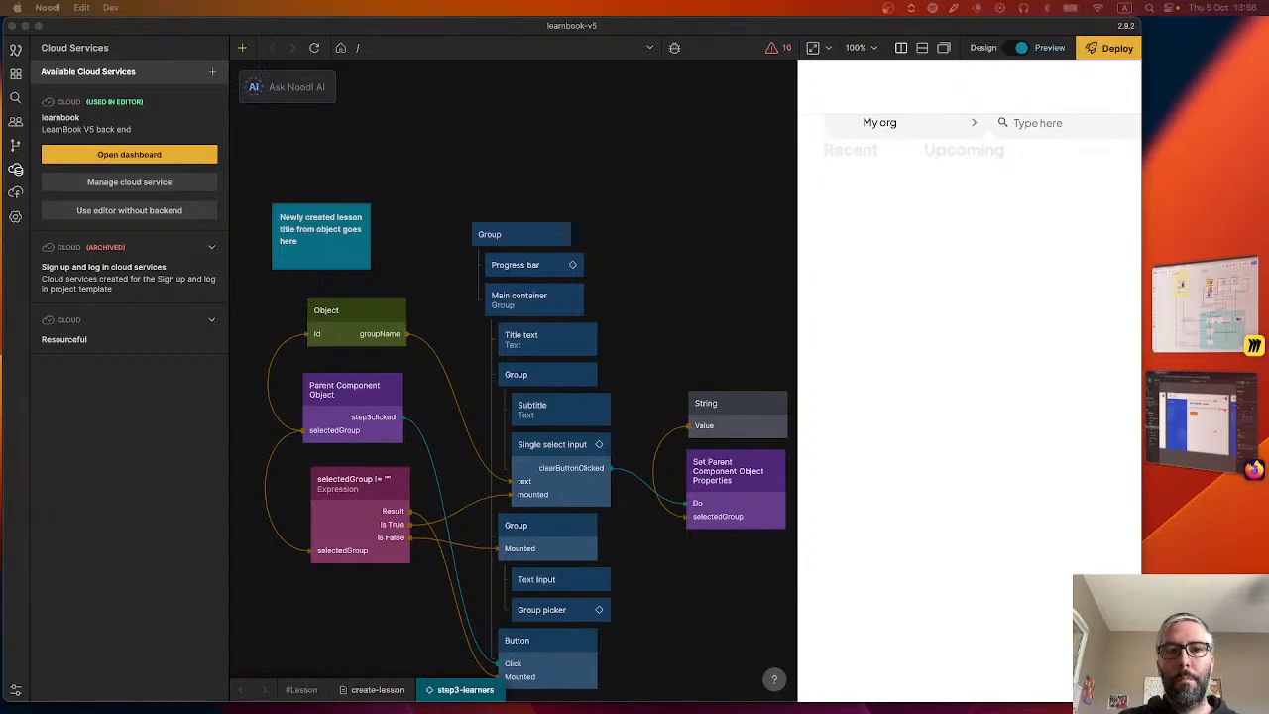
Switch to Miro, bring up the Learnbook architecture board and close the ComCoi concept board.
left_click(1194, 417)
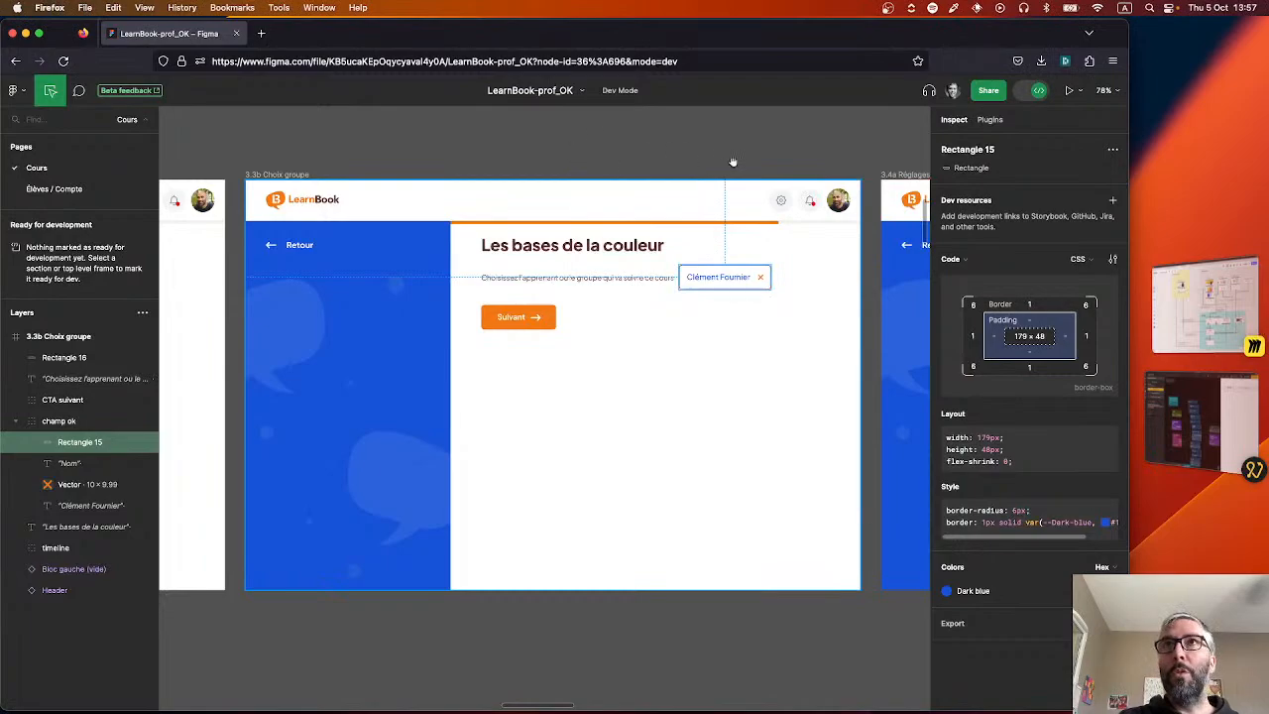
left_click(1209, 313)
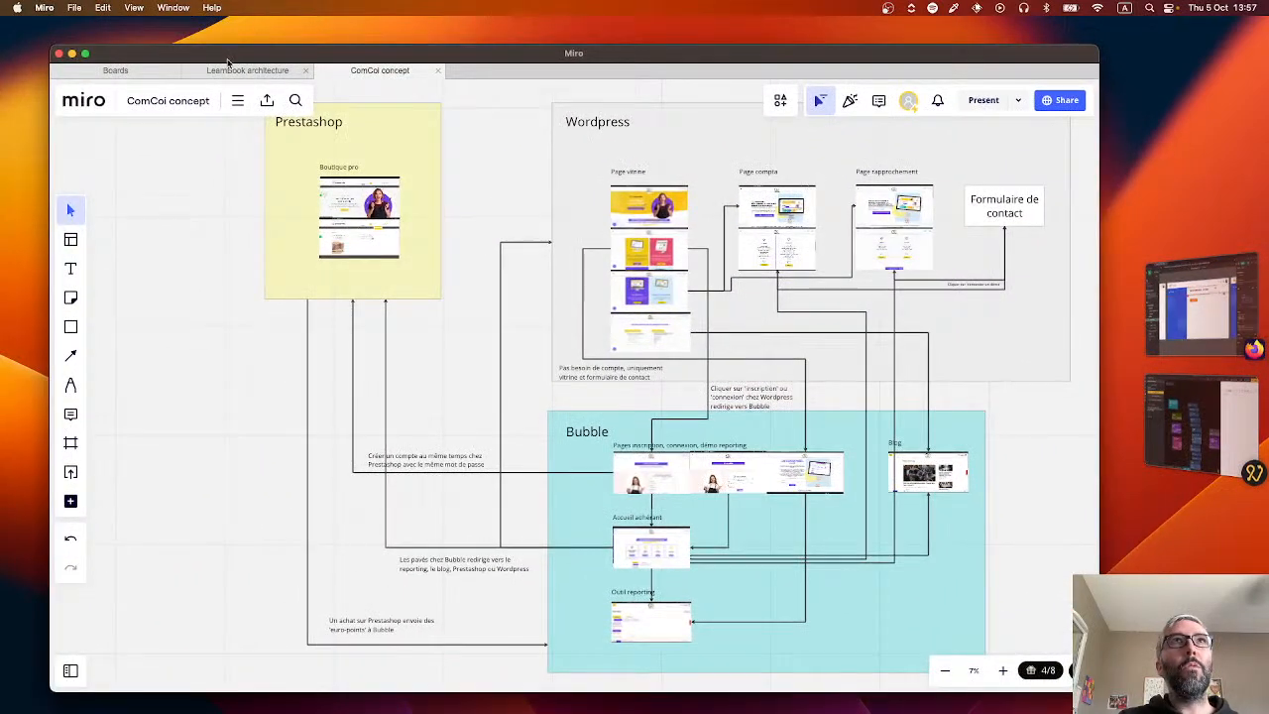
left_click(238, 100)
left_click(240, 71)
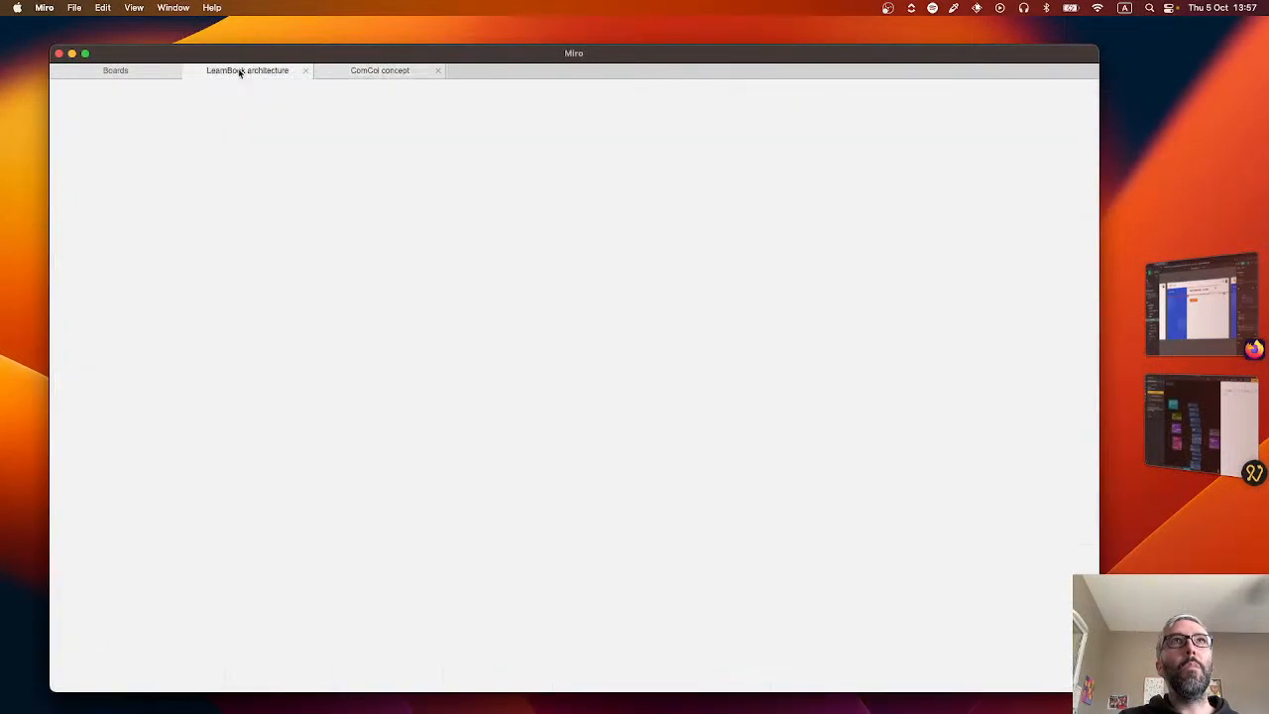
left_click(436, 70)
Switch to Firefox and bring the LearnBook-prof_OK Figma file to the front.
left_click(1204, 316)
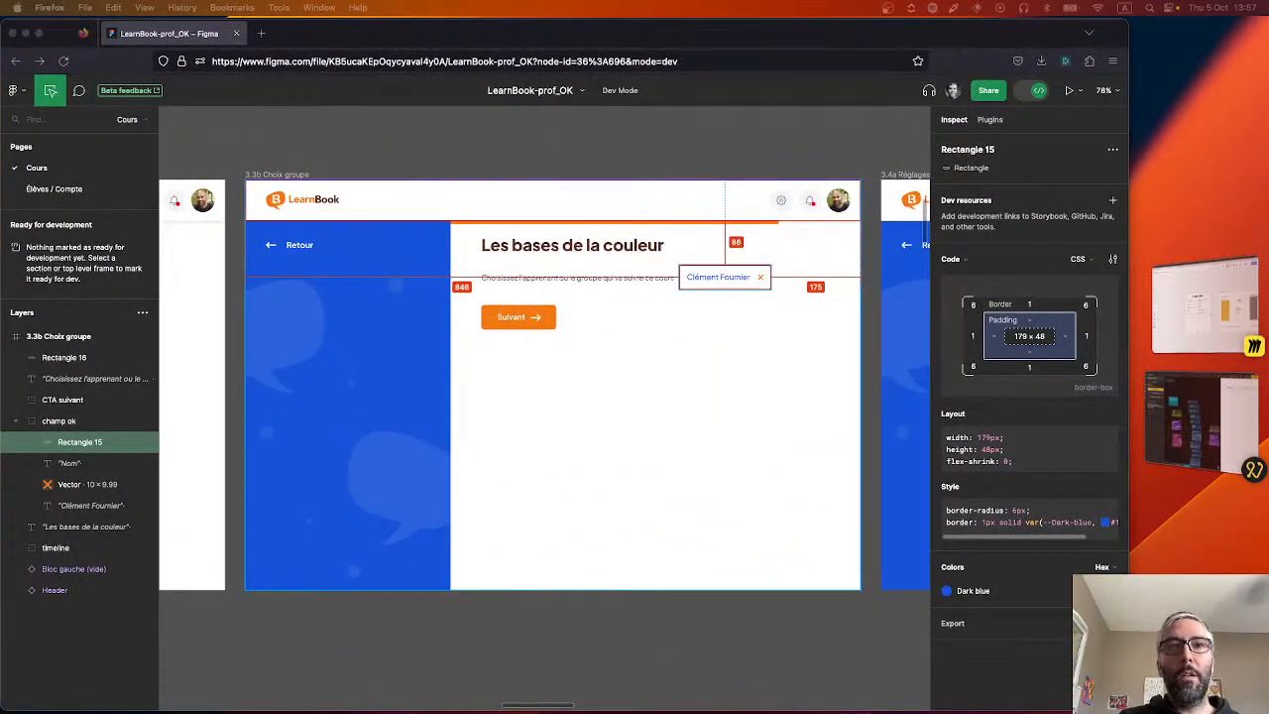
left_click_drag(0, 41, 269, 31)
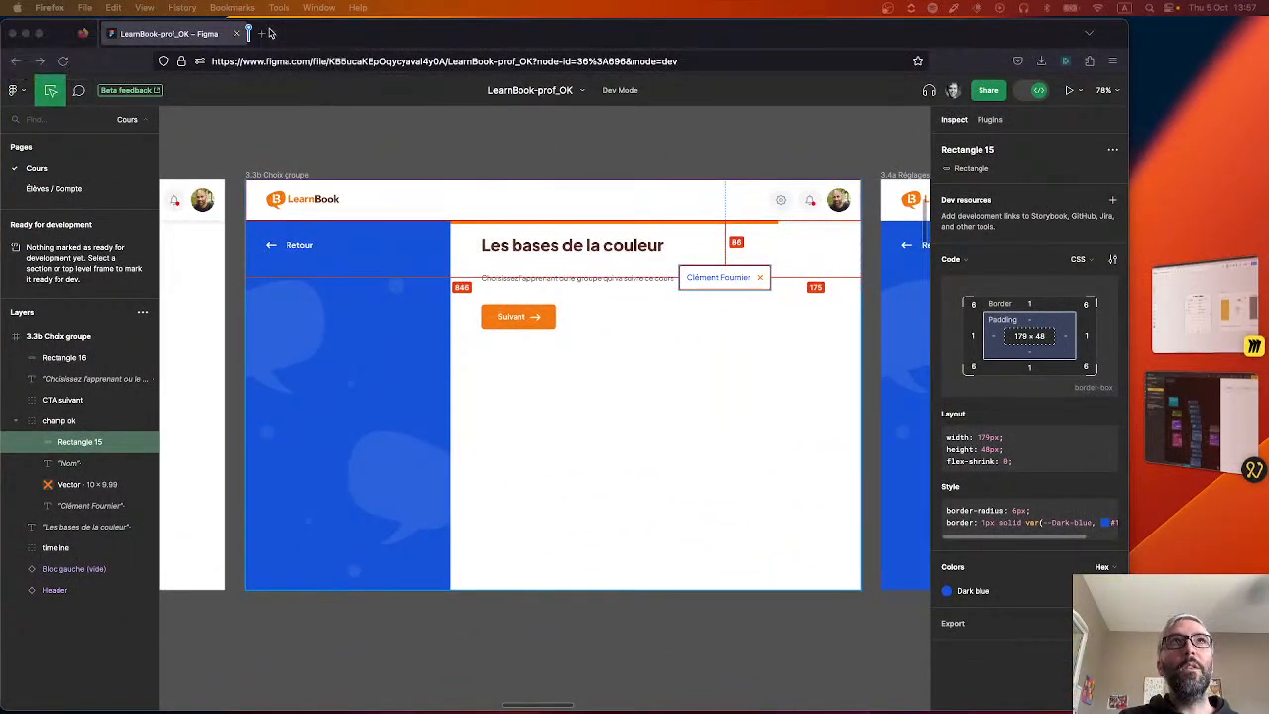
left_click(169, 33)
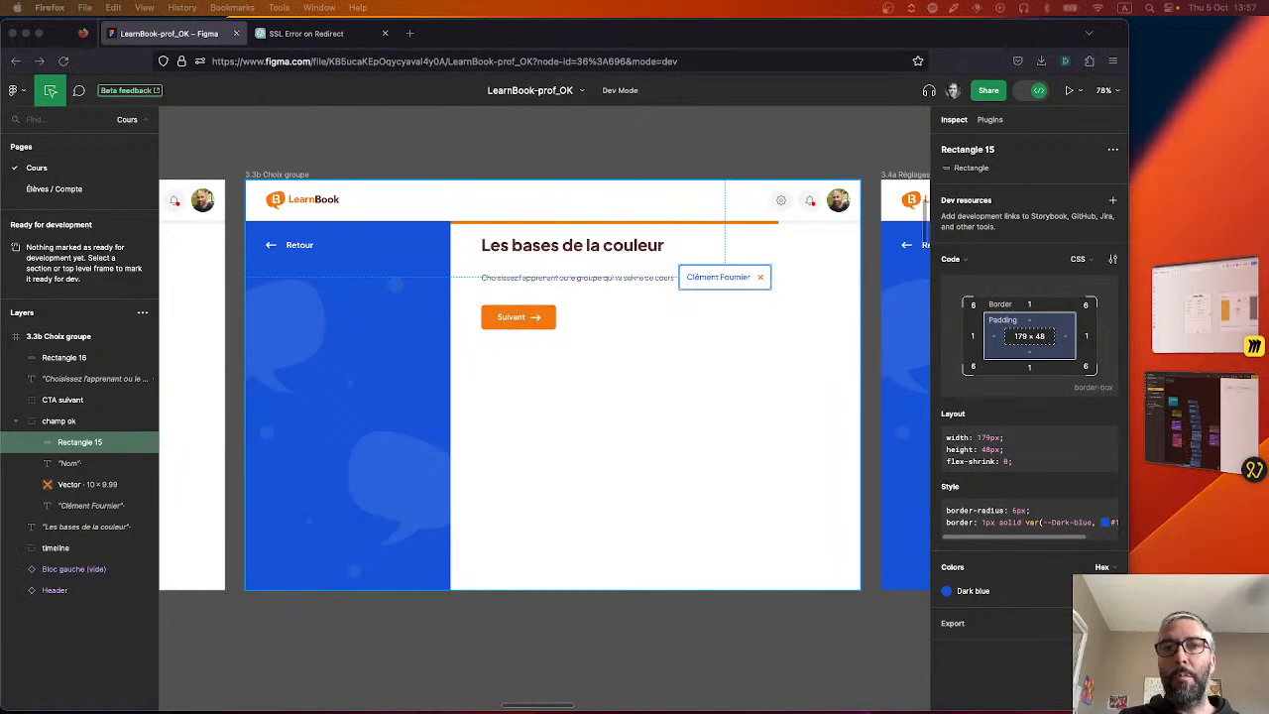
Switch to Noodl, widen its window and resize the preview pane to make room for the step3-learners node graph.
left_click(1175, 430)
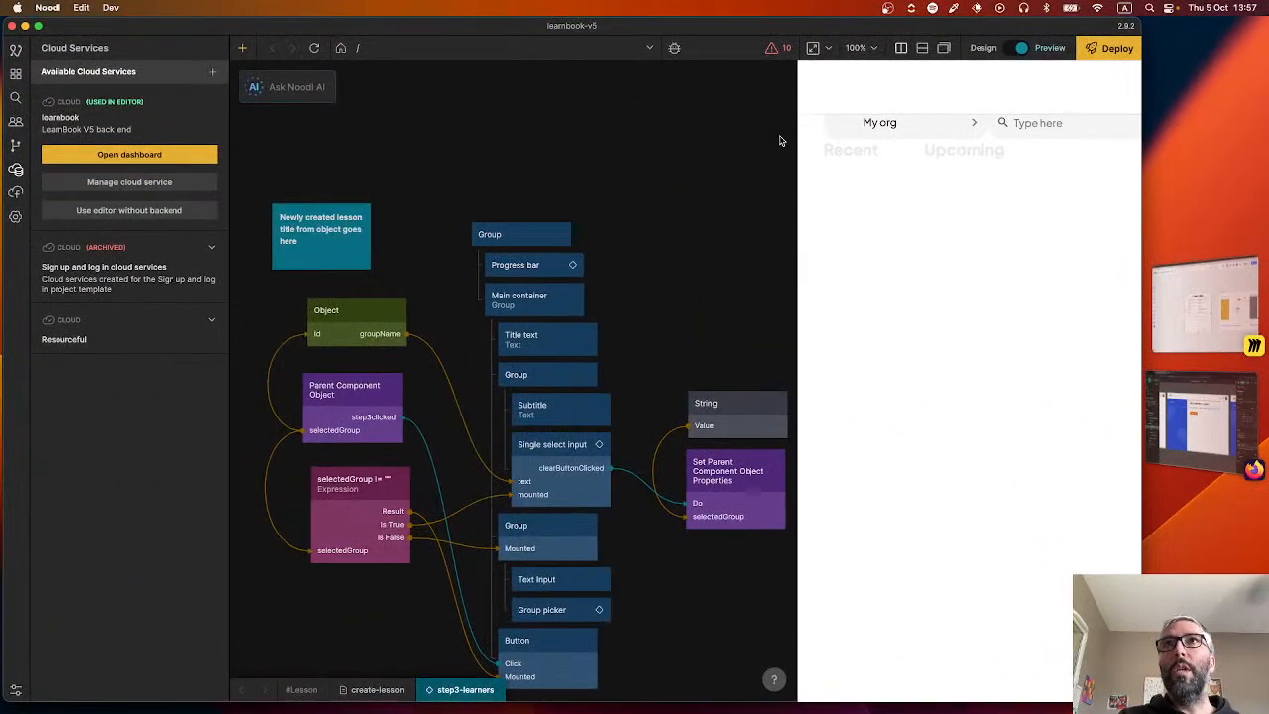
left_click_drag(798, 139, 701, 143)
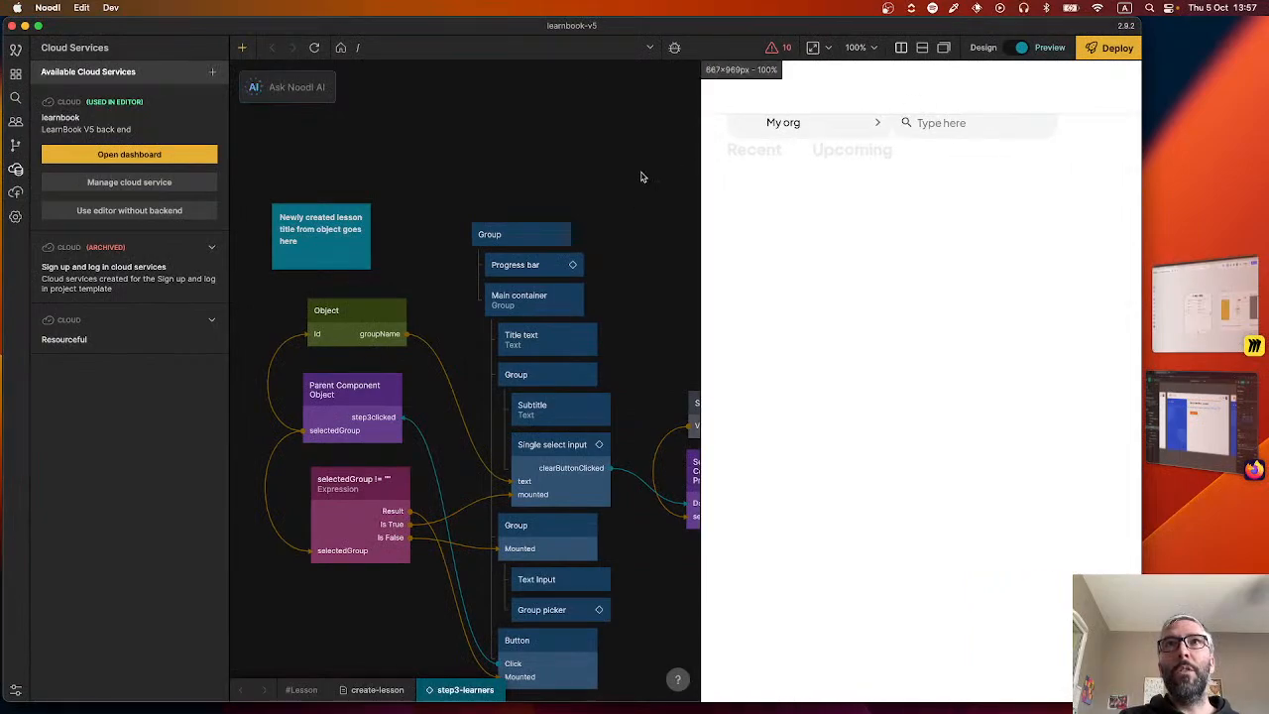
left_click_drag(595, 224, 418, 171)
left_click_drag(499, 270, 619, 256)
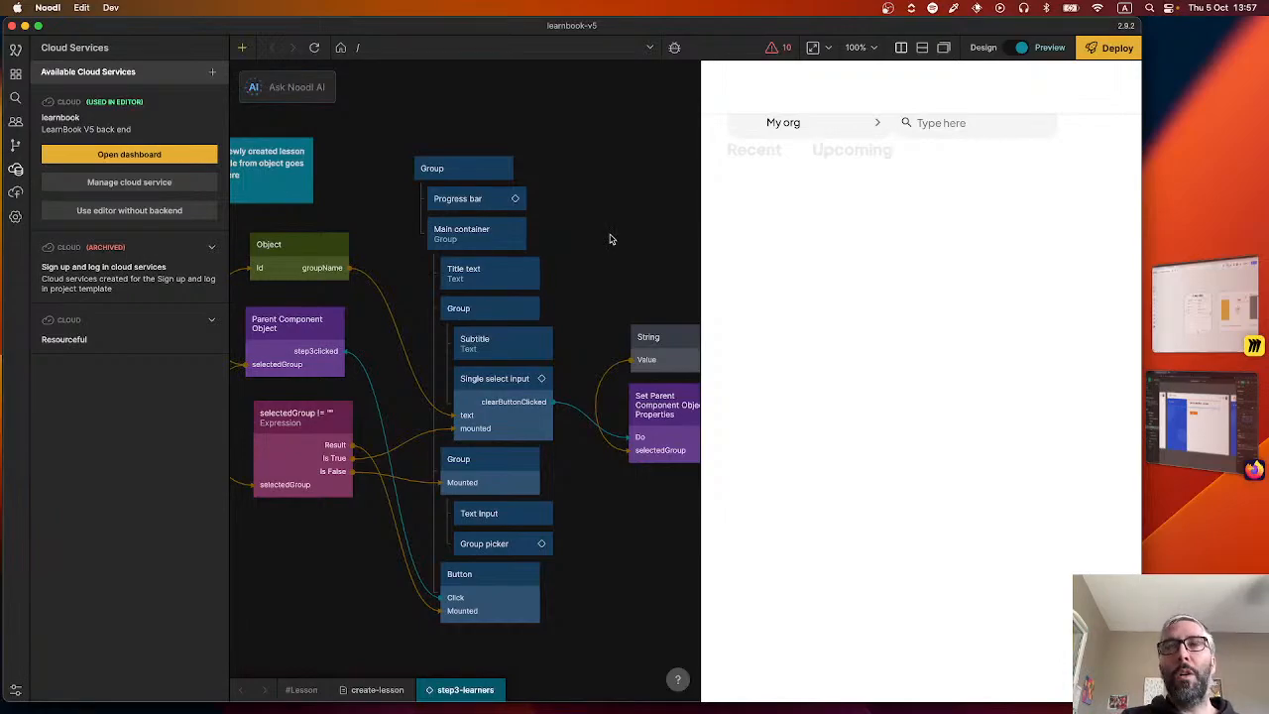
scroll(606, 284, "left", 3)
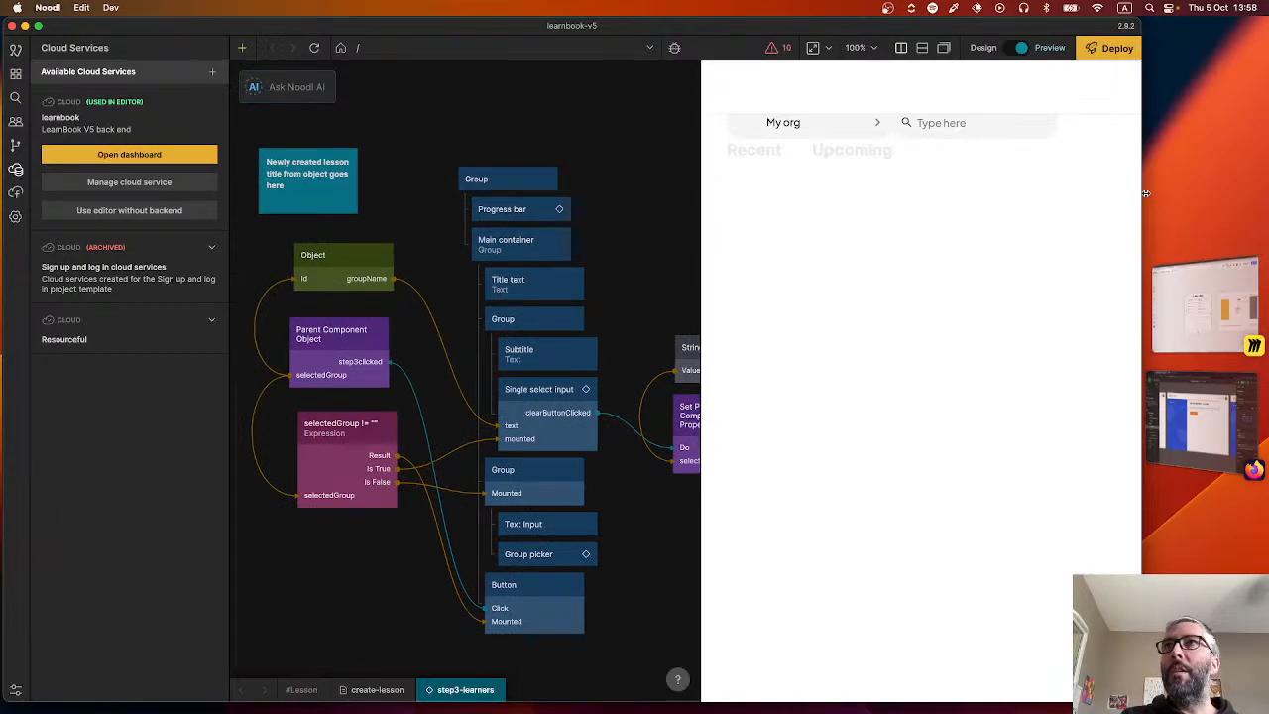
left_click_drag(1146, 194, 1225, 193)
left_click_drag(783, 265, 828, 256)
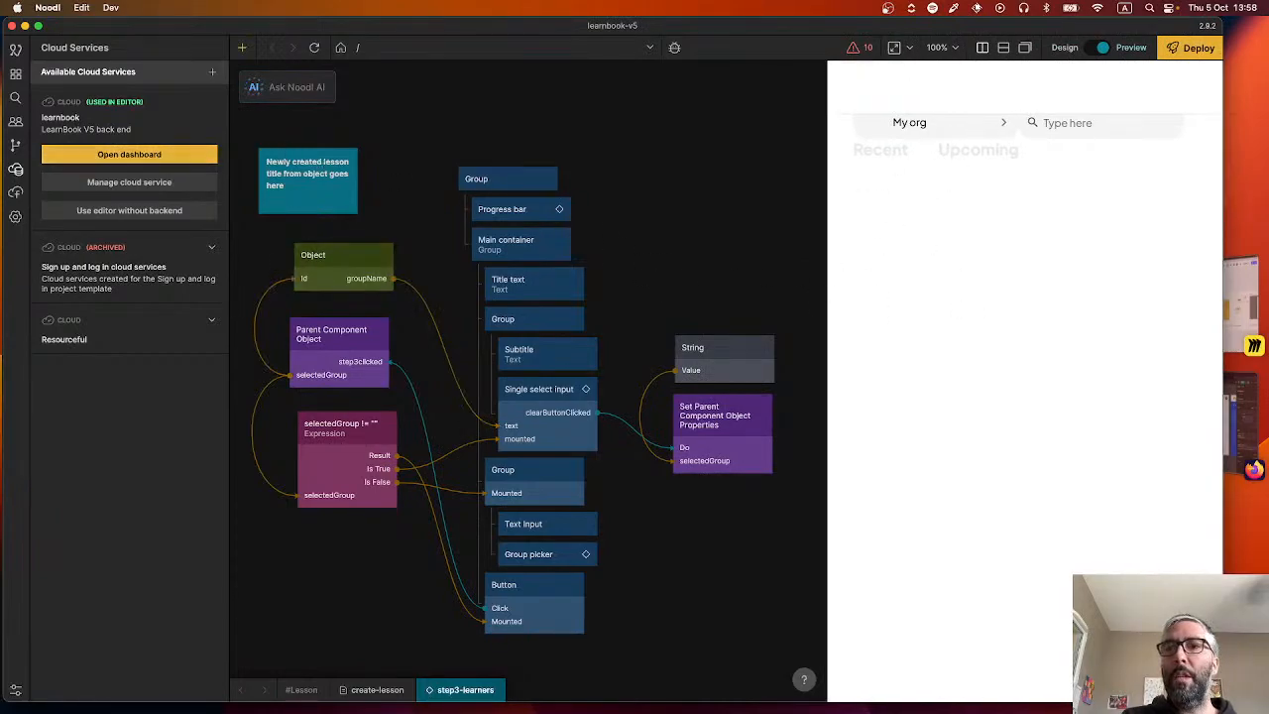
Switch to the LearnBook-prof_OK Figma file in Firefox and survey the frames on its Cours and Élèves / Compte pages.
left_click(1244, 421)
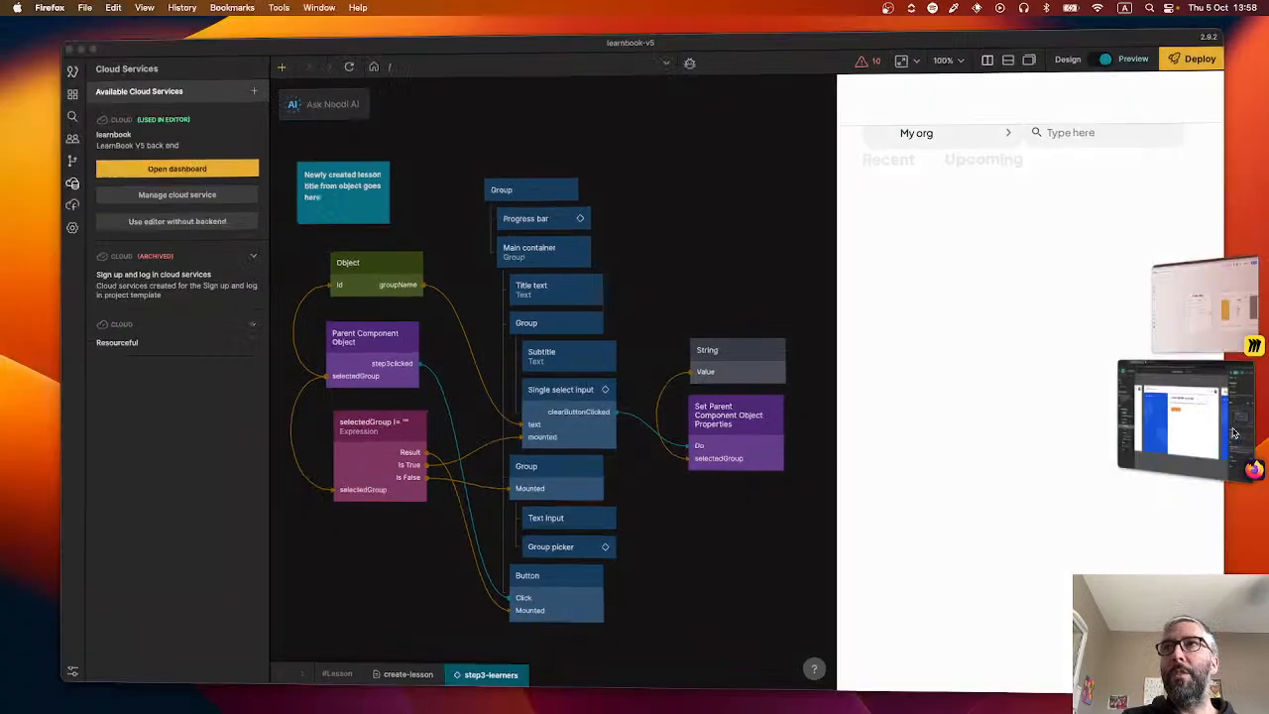
scroll(481, 280, "down", 2)
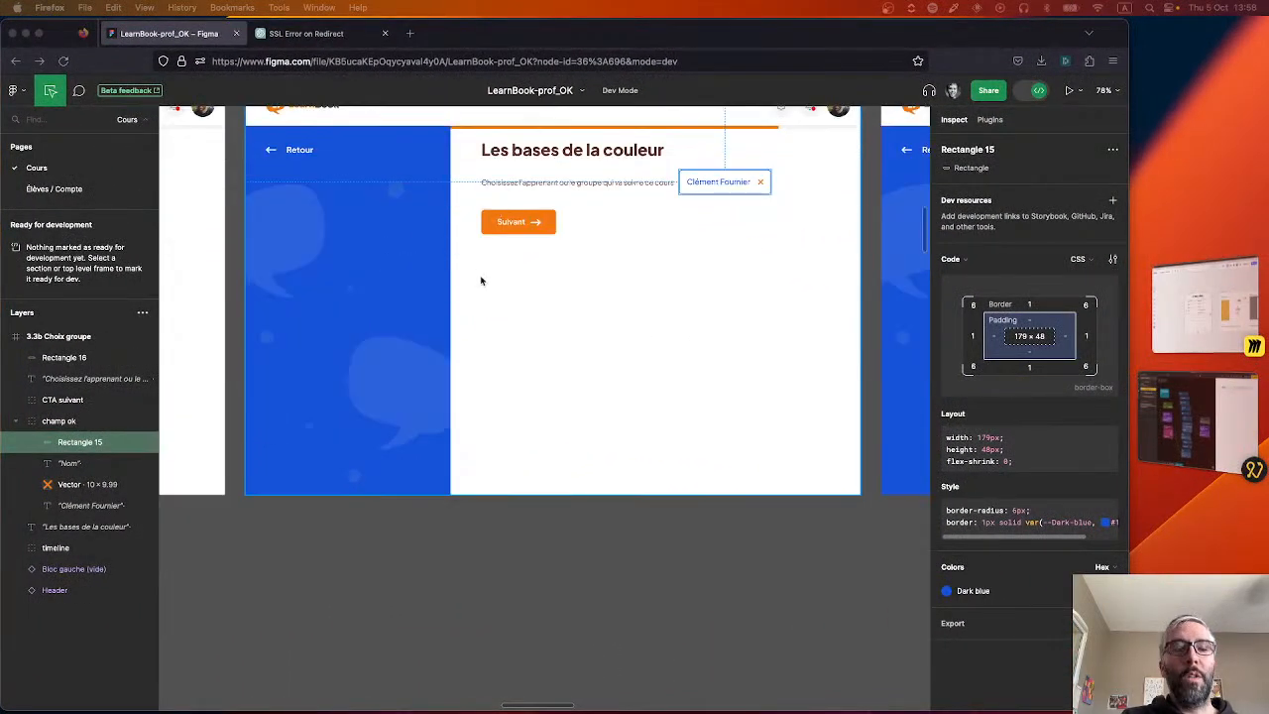
scroll(481, 281, "down", 10)
right_click(422, 338)
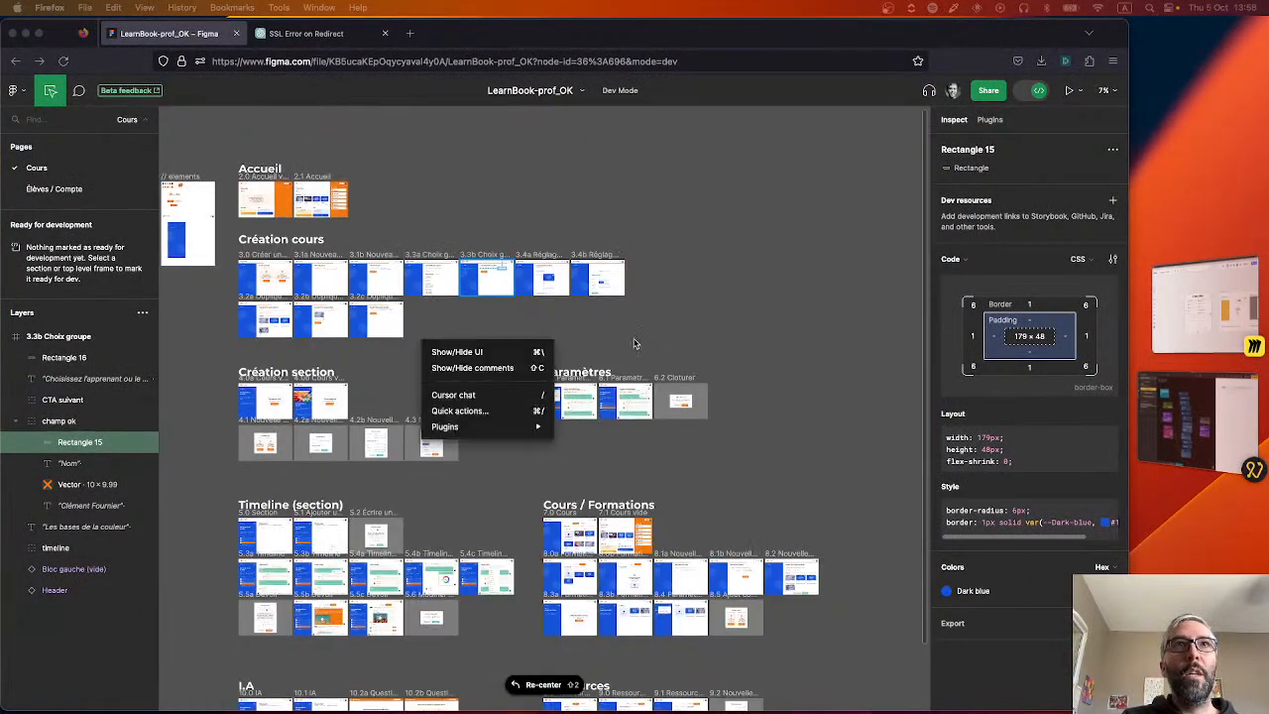
left_click(634, 343)
left_click_drag(425, 310, 593, 363)
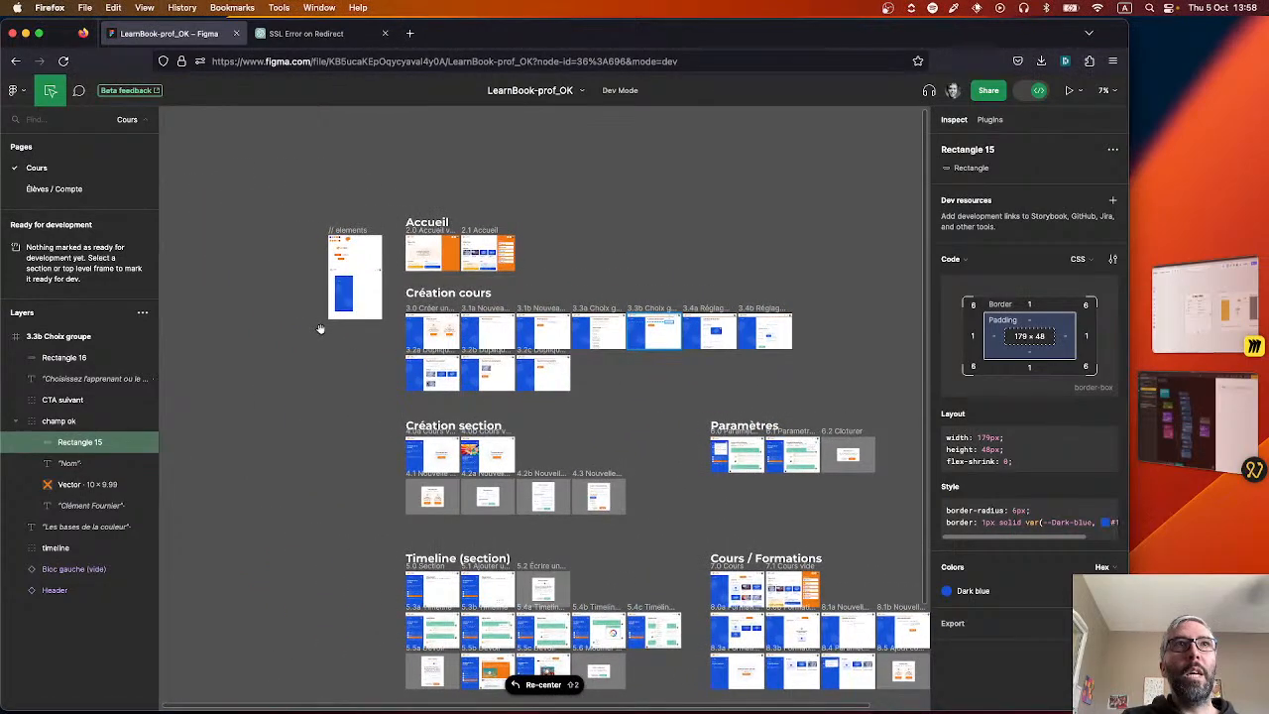
left_click(53, 188)
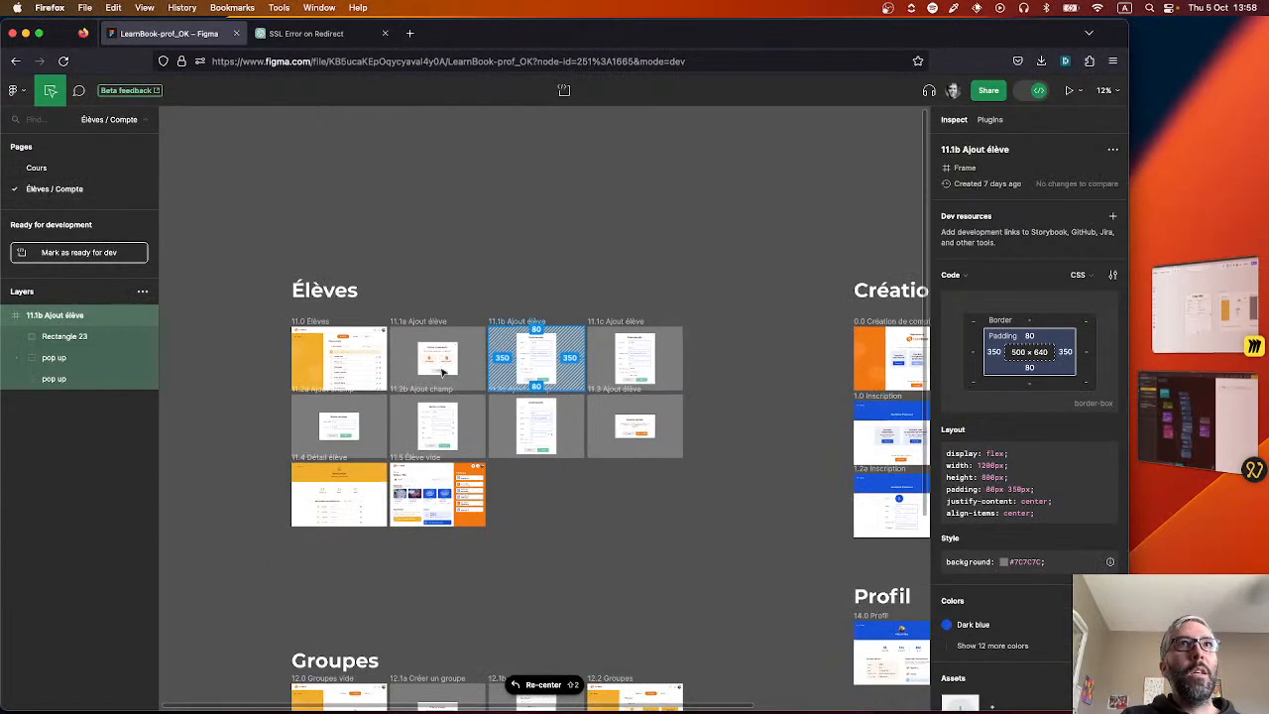
left_click(36, 167)
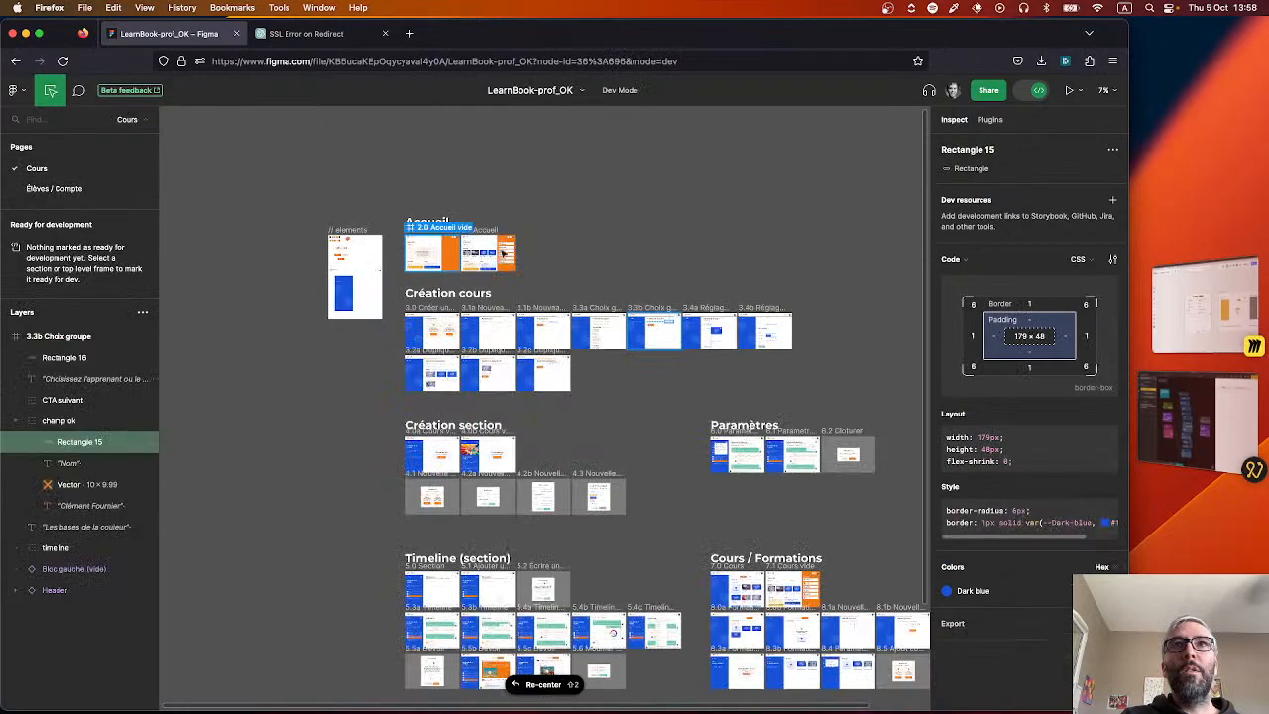
scroll(503, 300, "up", 3)
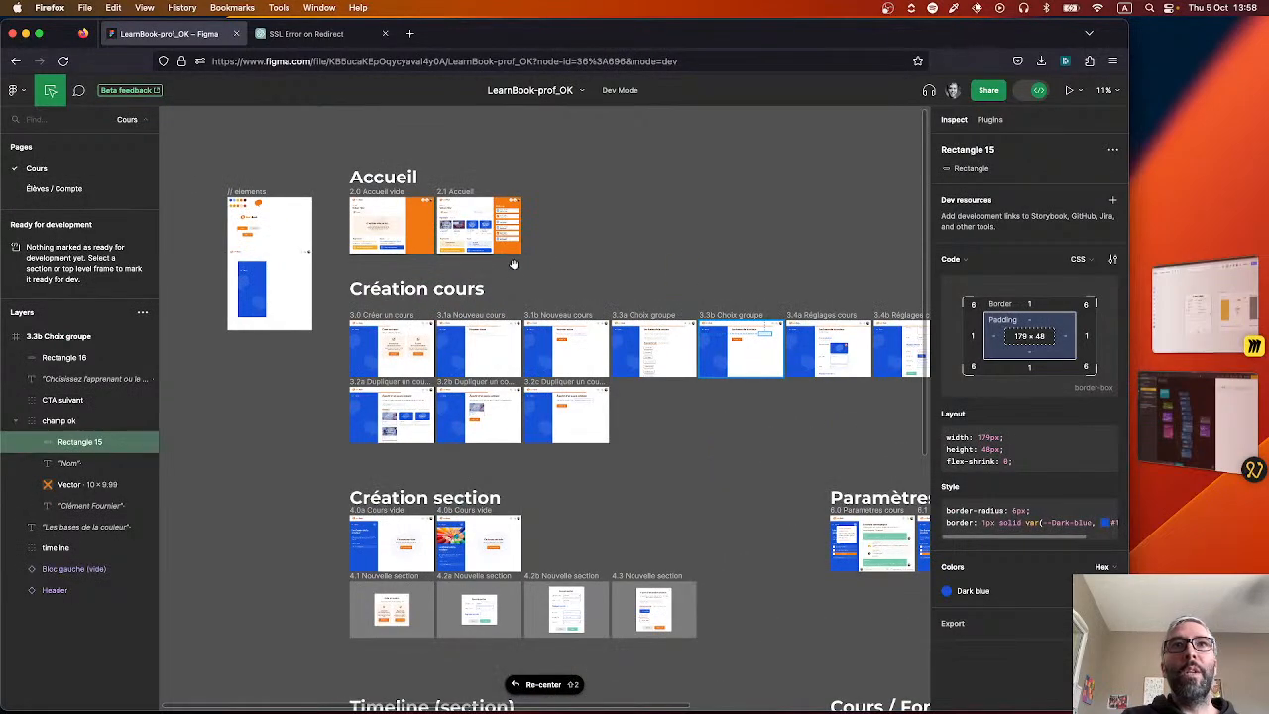
left_click_drag(575, 277, 560, 243)
Open the Élèves / Compte page and examine the Ajout élève and Ajout champ pop-up frames, including the Saisie manuelle form.
left_click(53, 188)
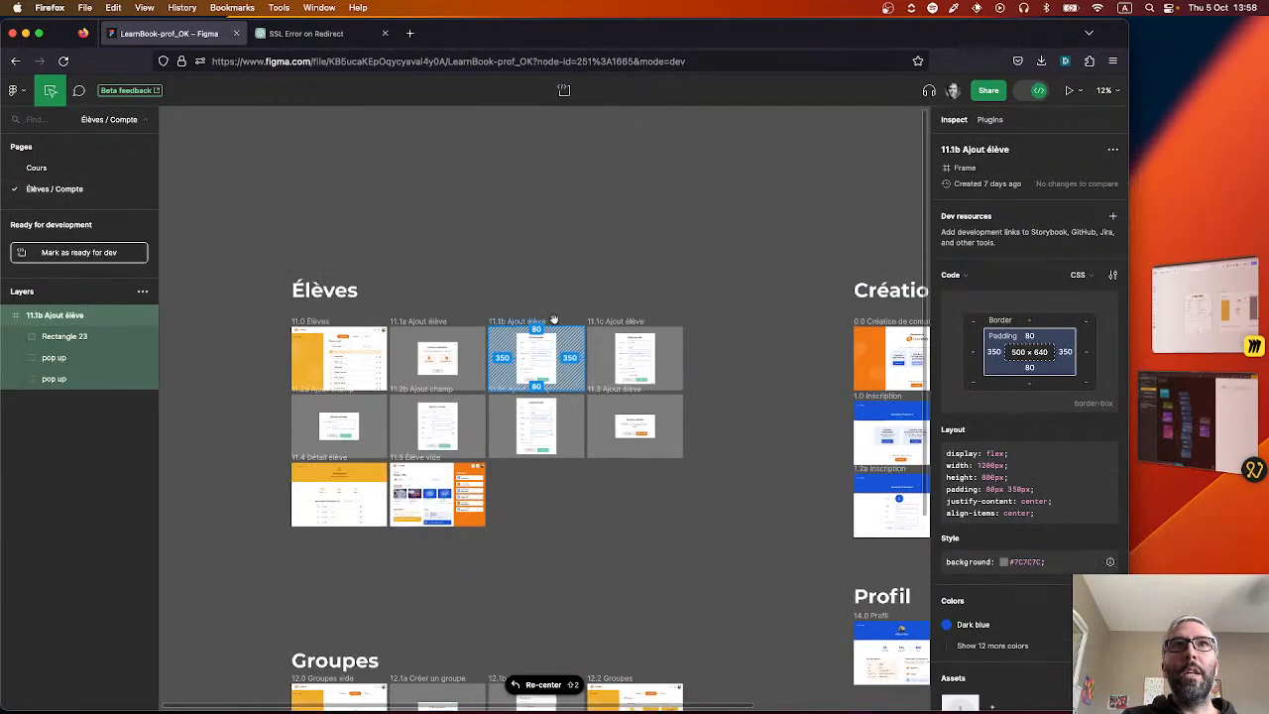
left_click(670, 300)
scroll(518, 340, "down", 3)
scroll(519, 340, "up", 10)
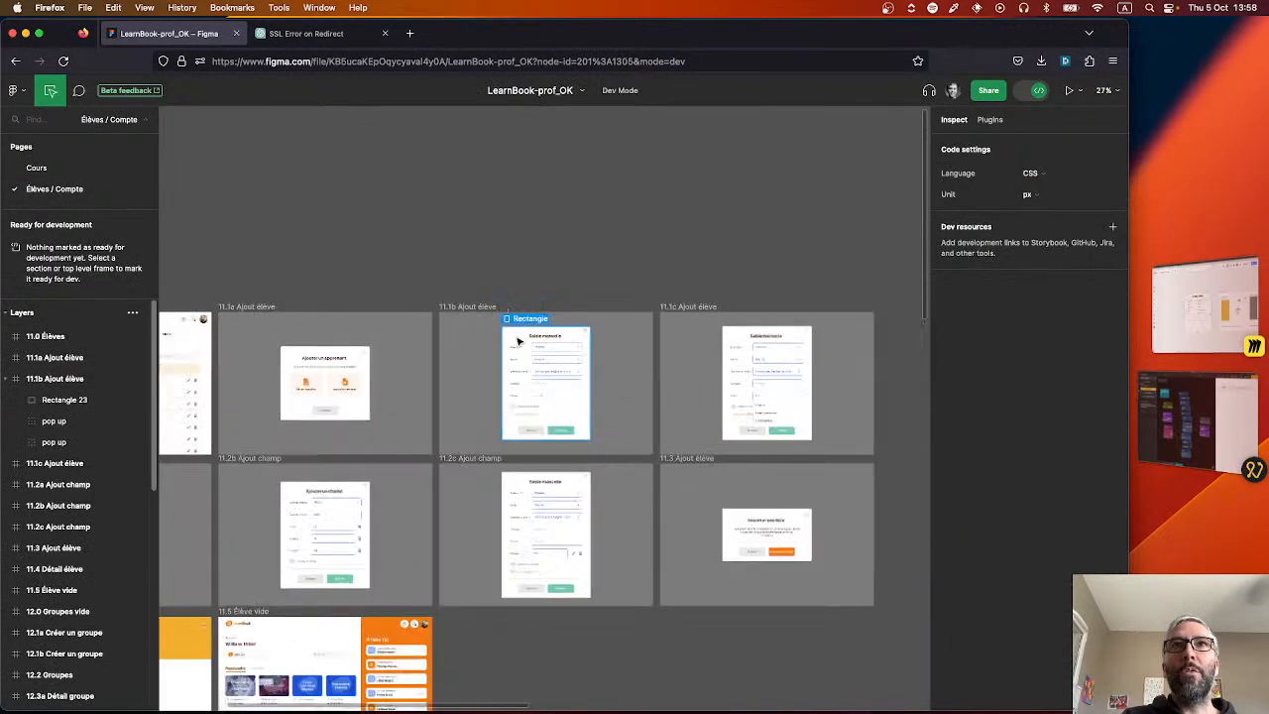
scroll(540, 402, "down", 5)
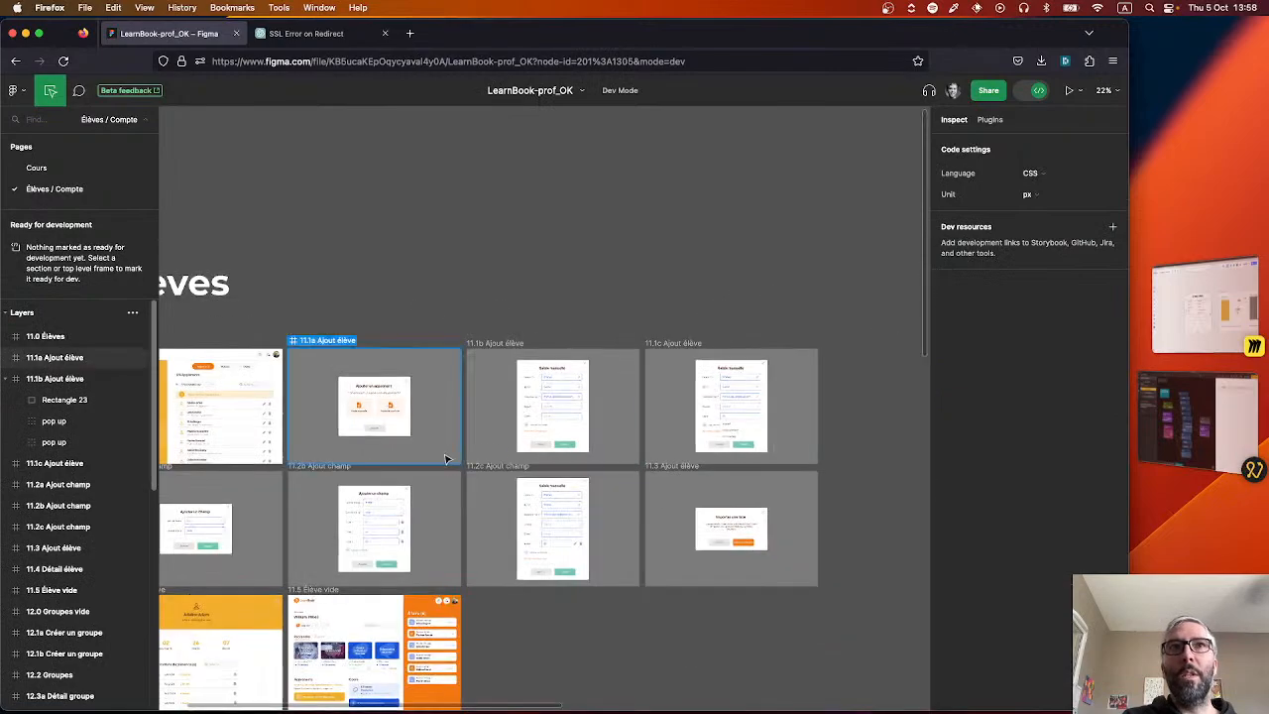
scroll(562, 542, "up", 10)
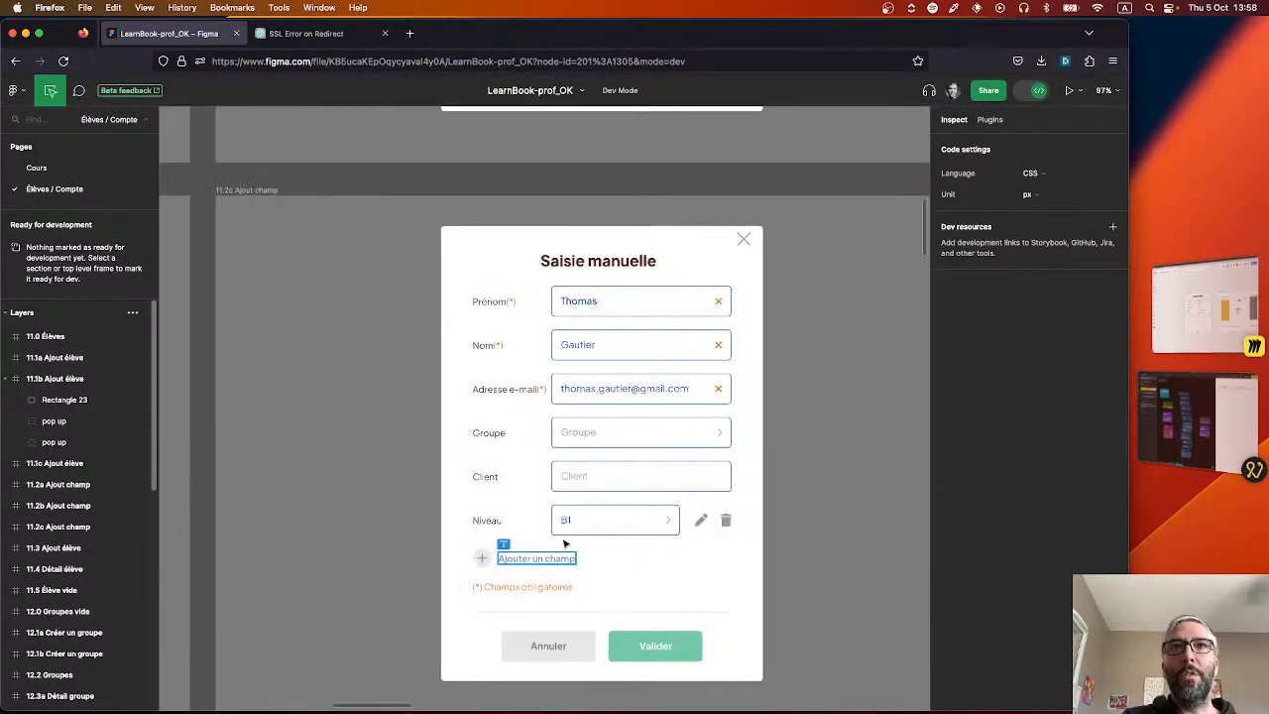
scroll(601, 486, "down", 6)
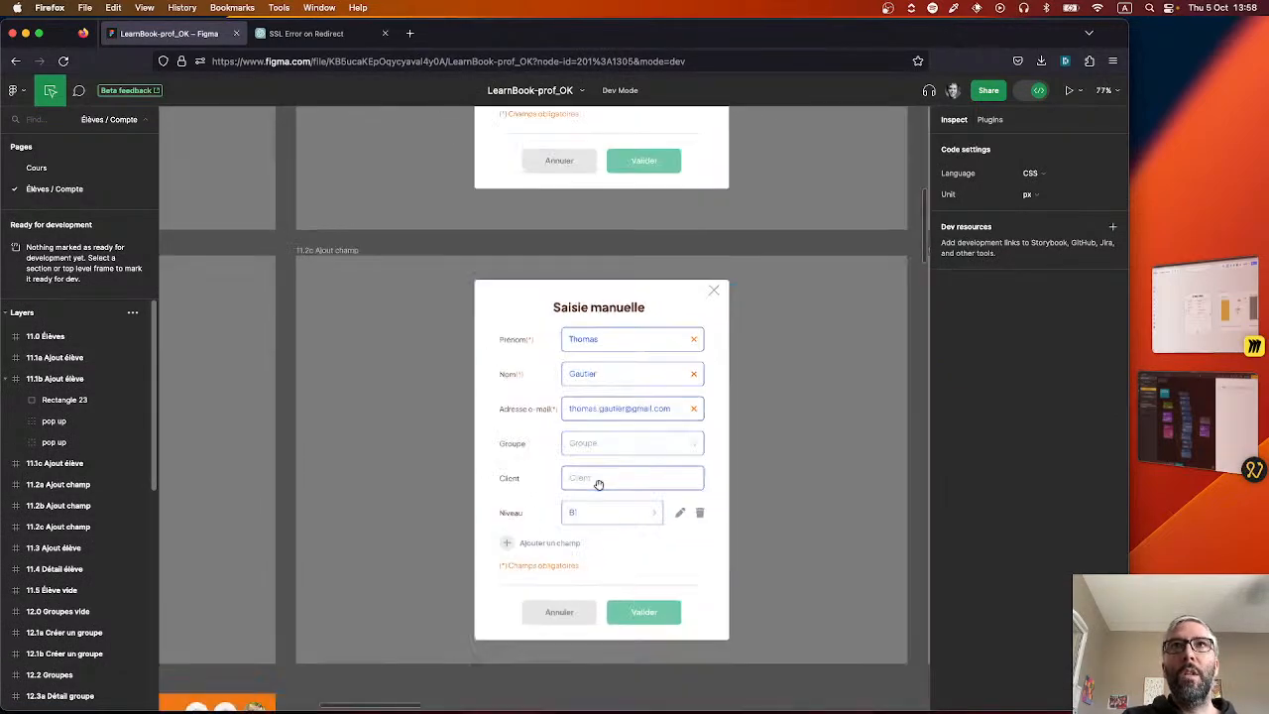
scroll(598, 484, "down", 6)
scroll(720, 606, "down", 4)
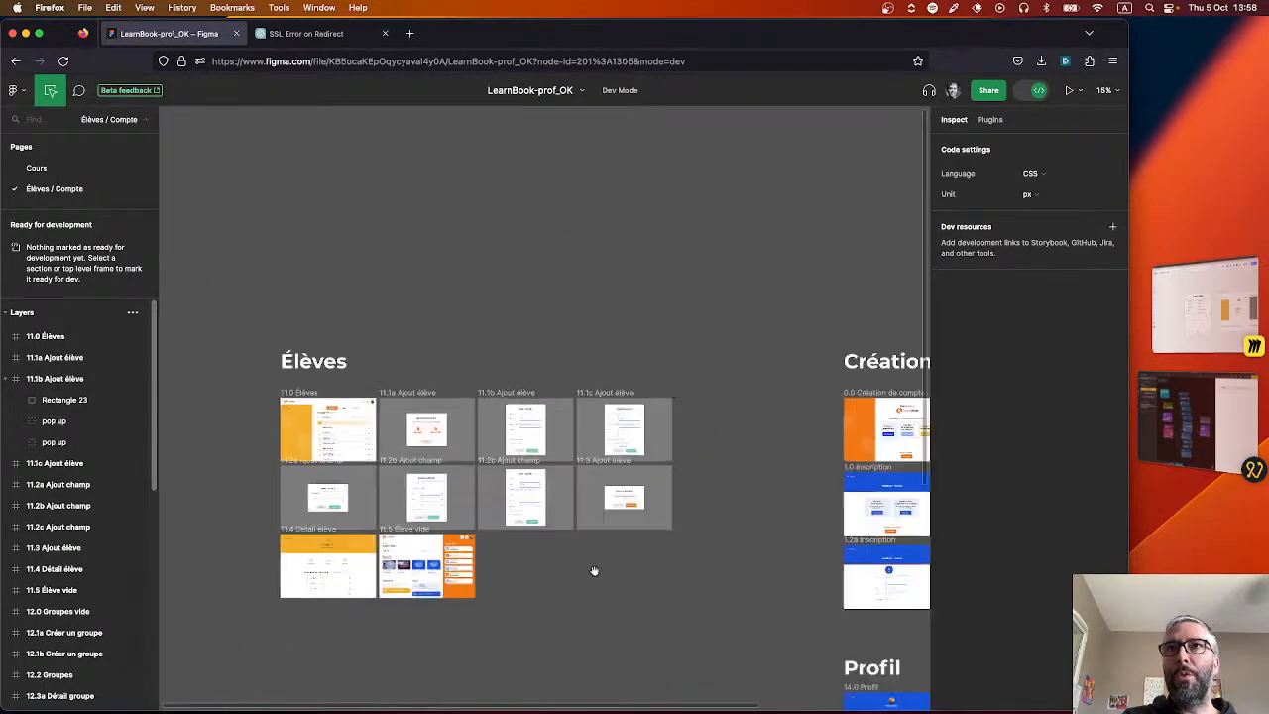
Examine the Création de compte section, including the 1.0 Inscription frame and the following teacher registration screens.
left_click_drag(704, 589, 510, 479)
left_click_drag(552, 540, 510, 493)
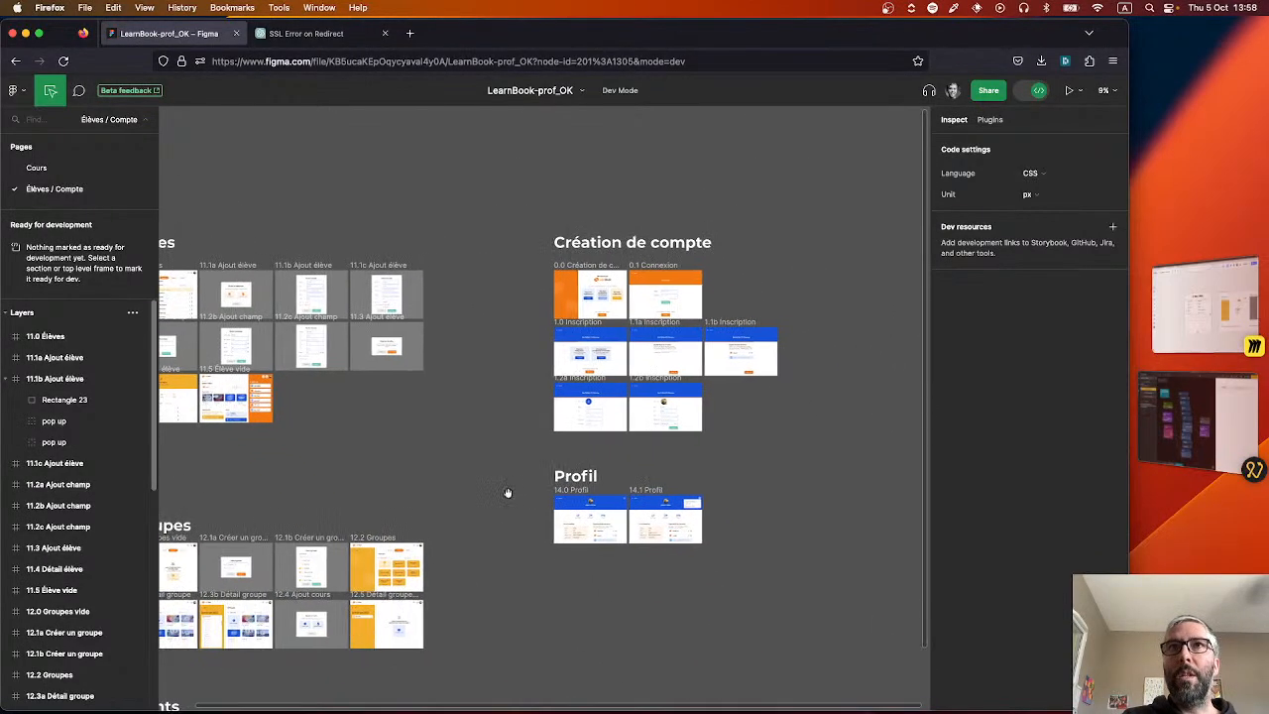
scroll(571, 385, "up", 5)
scroll(558, 411, "up", 5)
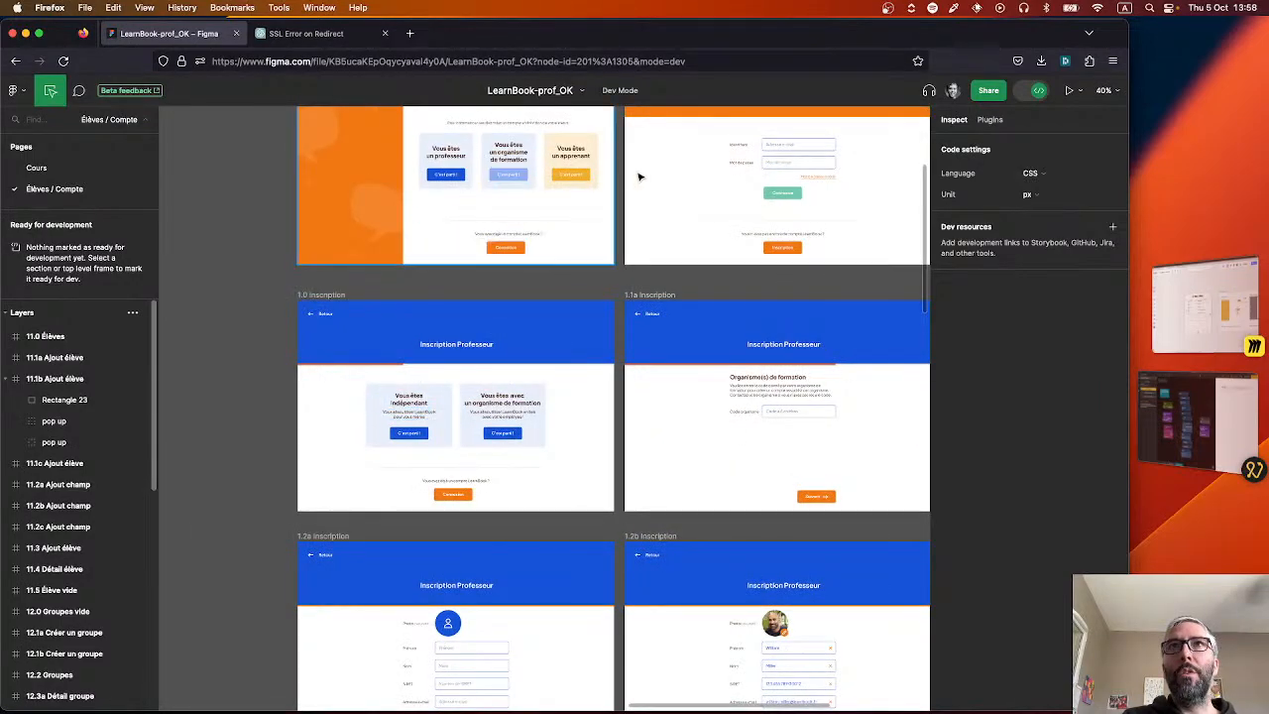
left_click(478, 403)
scroll(452, 425, "up", 6)
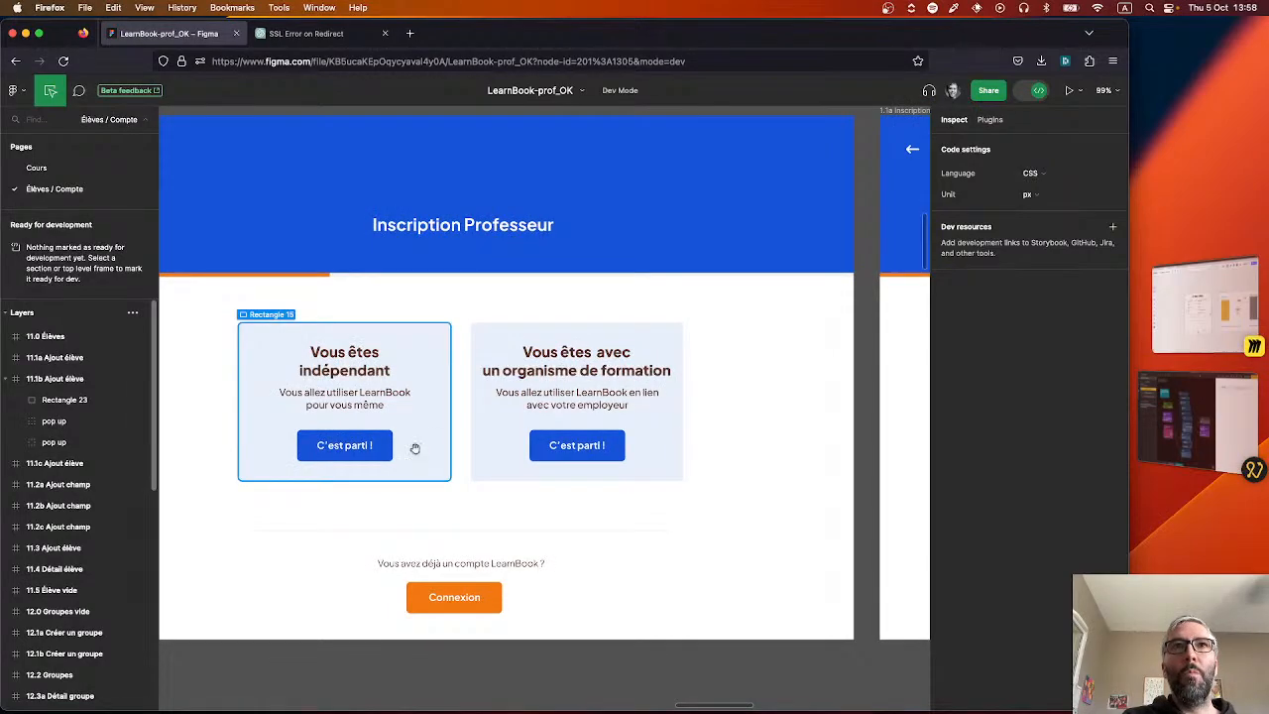
scroll(412, 445, "down", 7)
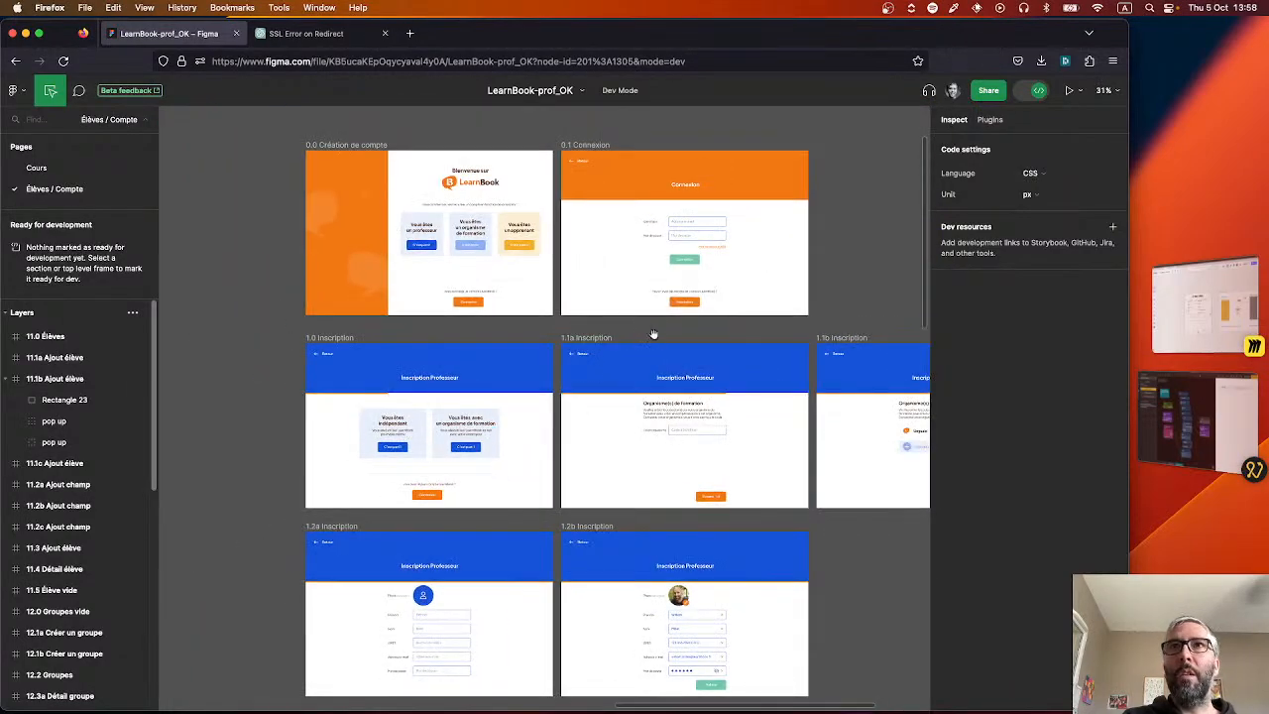
scroll(515, 325, "right", 3)
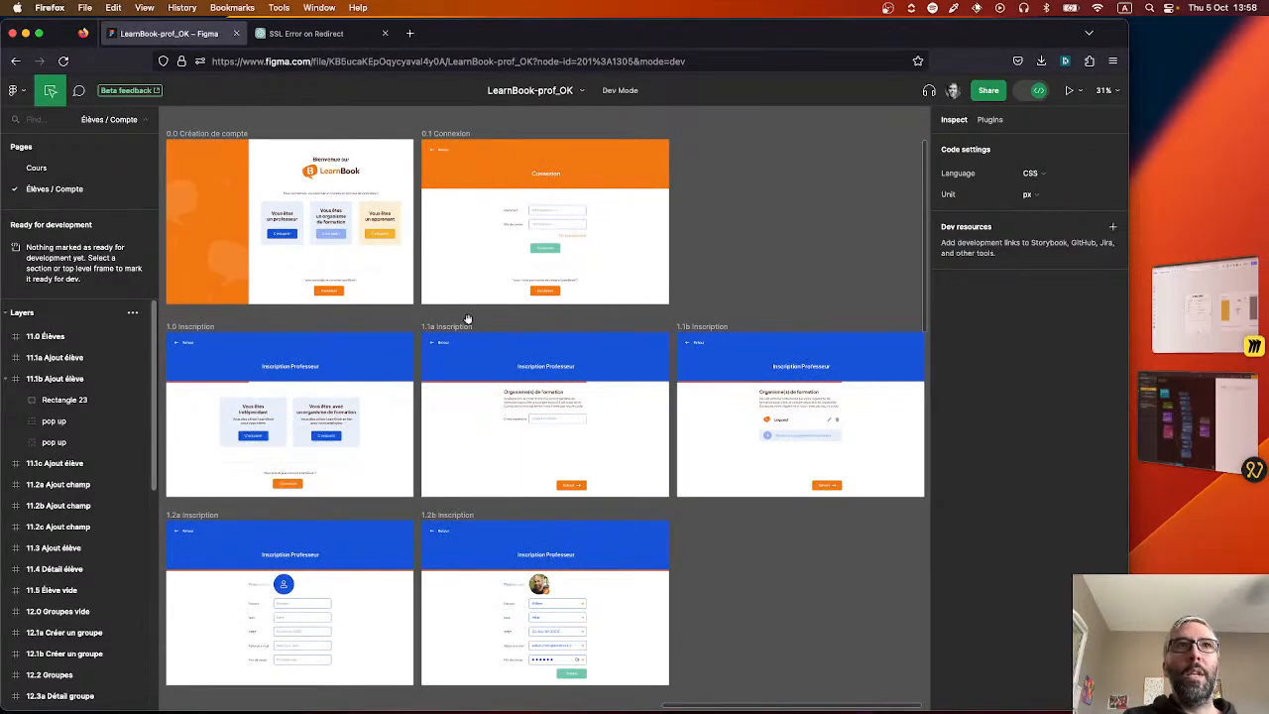
left_click_drag(251, 312, 273, 282)
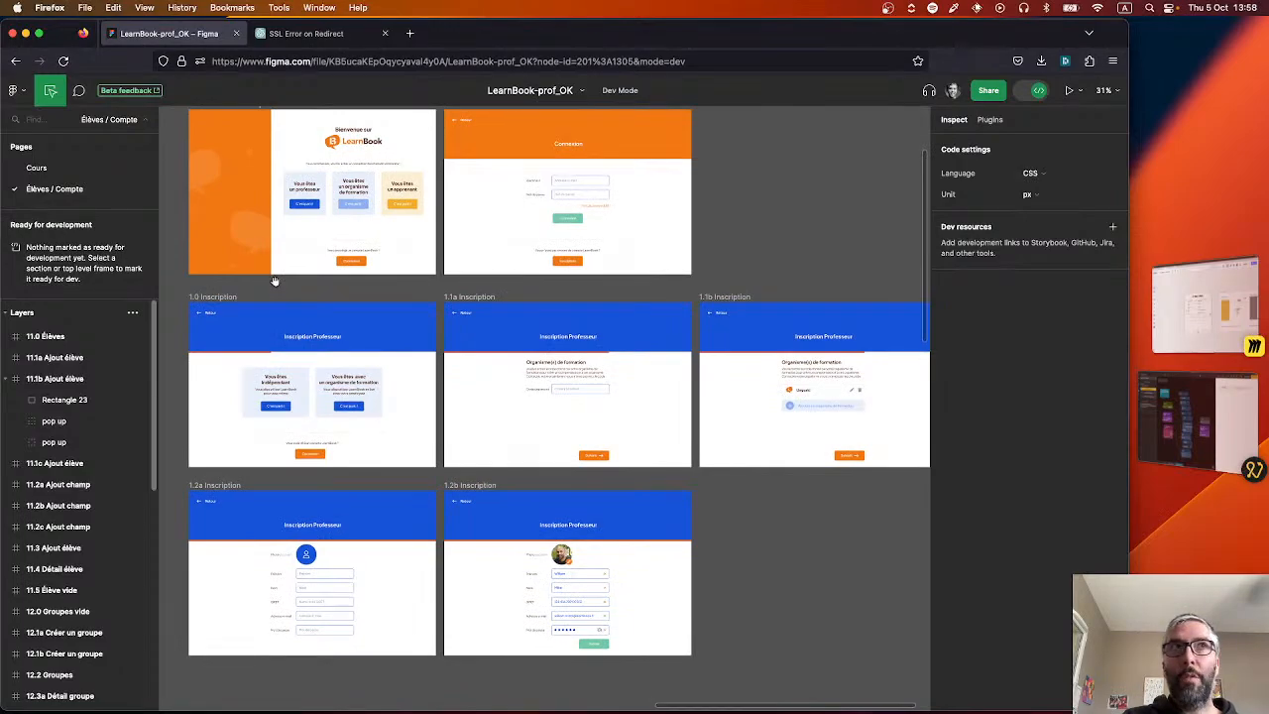
scroll(238, 307, "left", 5)
Return to the Cours page and examine the 2.0 Accueil vide home screen design.
scroll(238, 307, "up", 3)
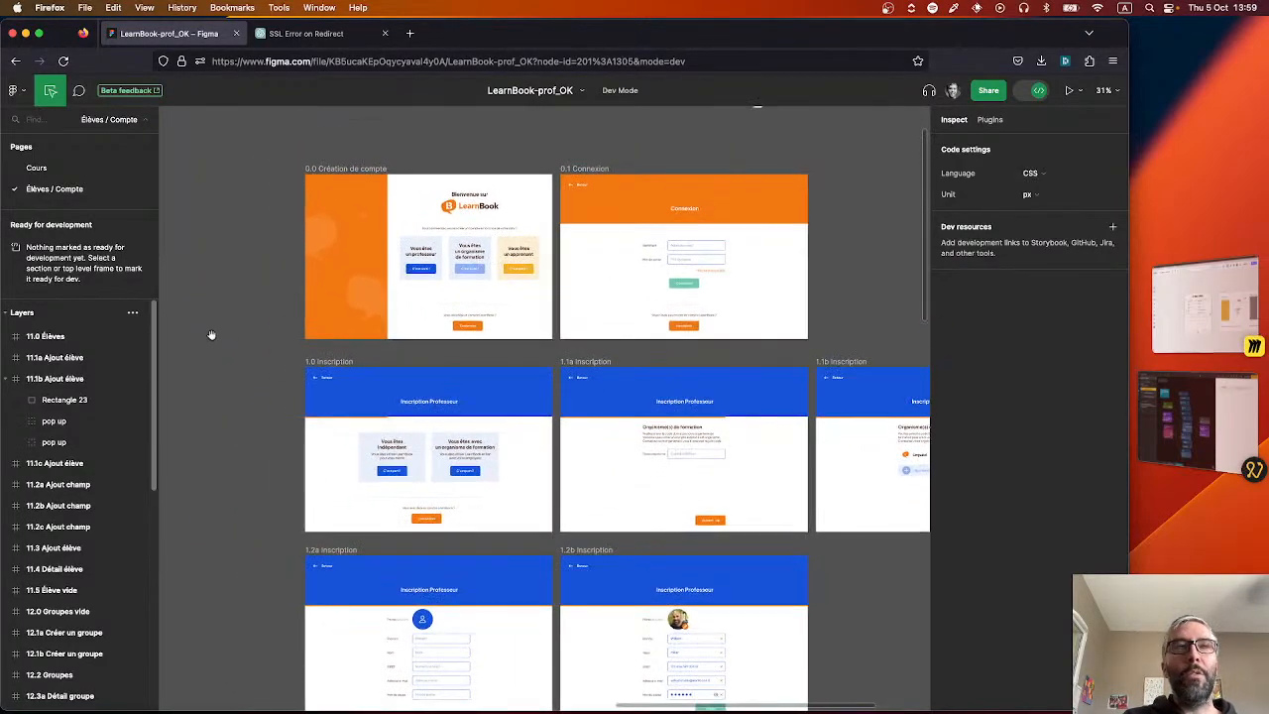
left_click(66, 175)
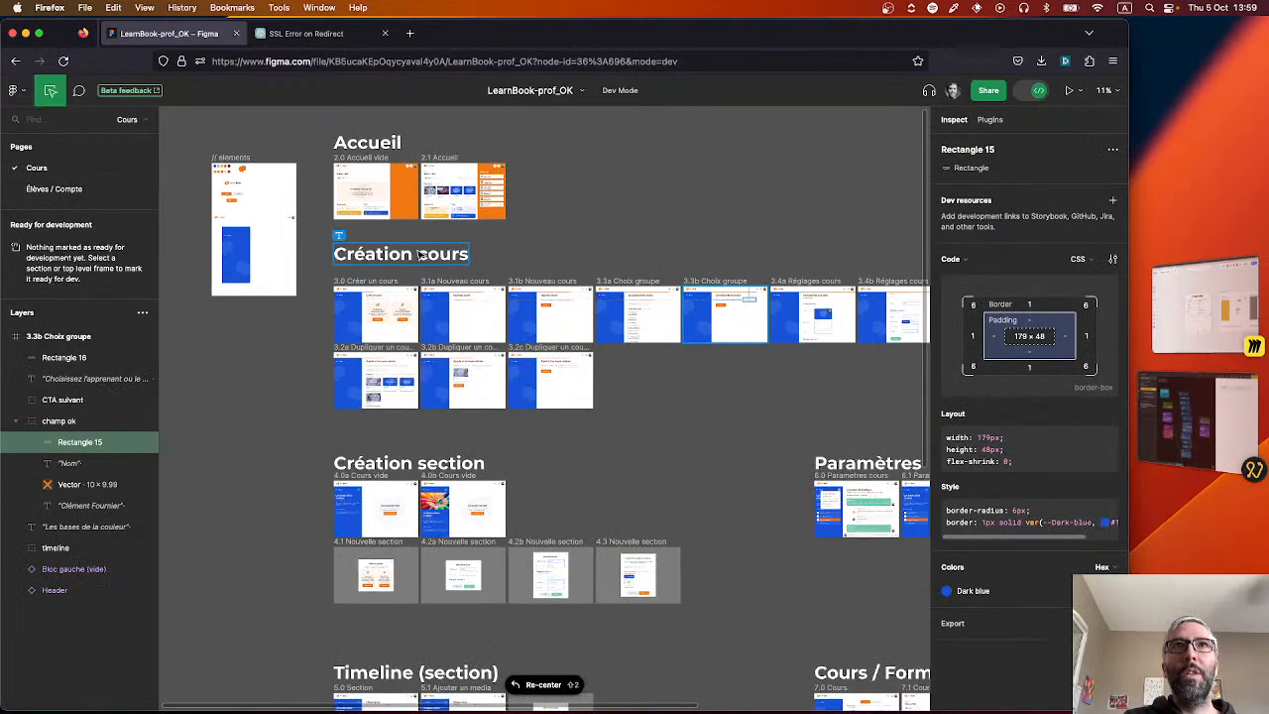
scroll(403, 202, "up", 10)
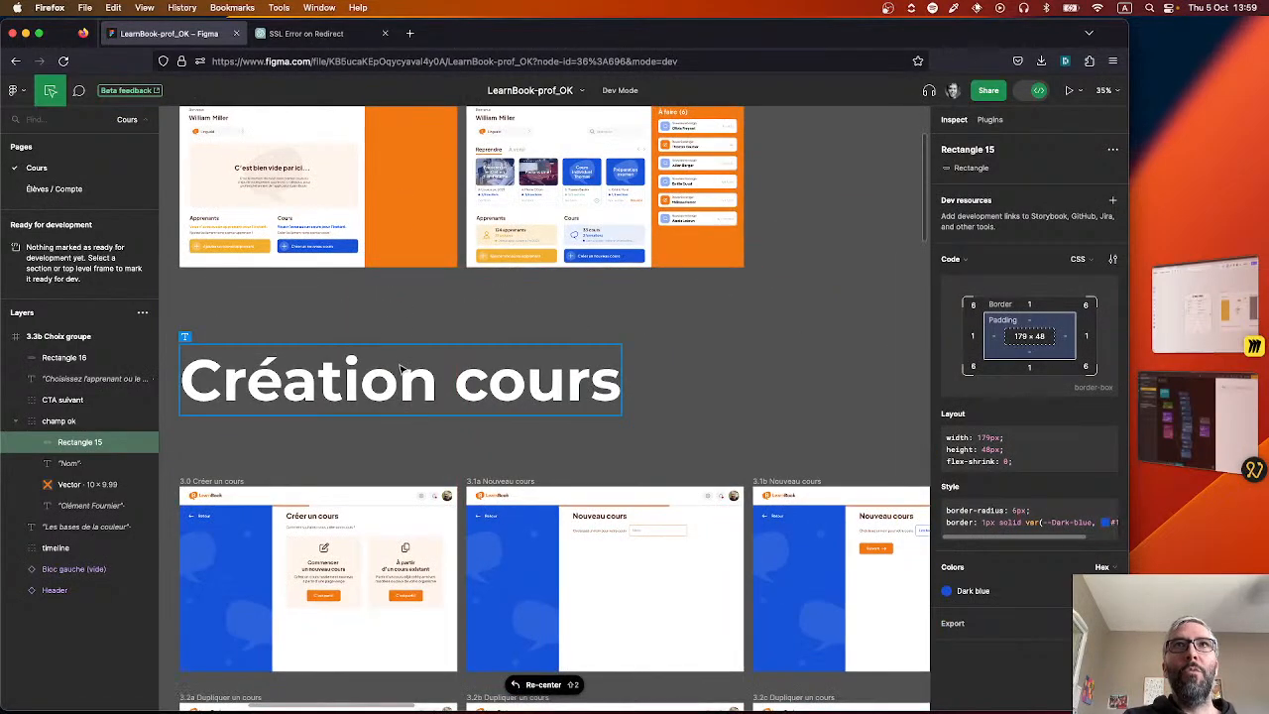
left_click_drag(393, 335, 473, 462)
scroll(311, 257, "up", 3)
scroll(310, 258, "up", 4)
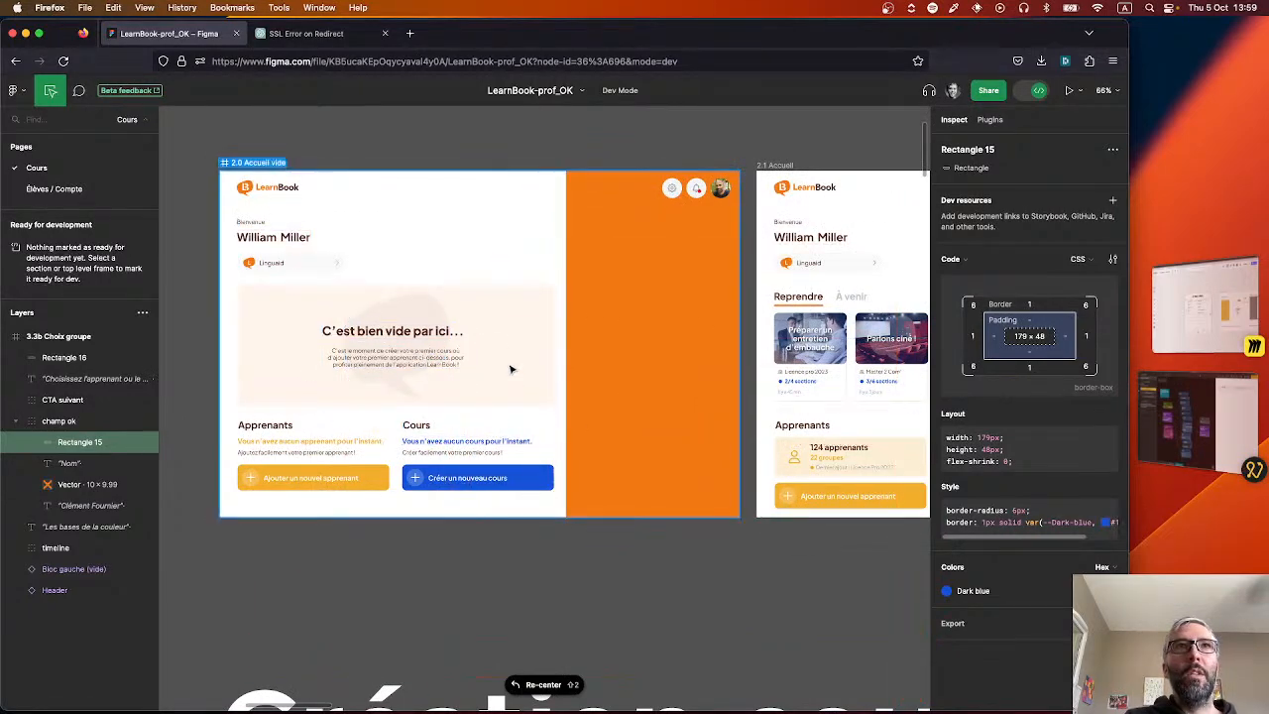
scroll(382, 442, "up", 2)
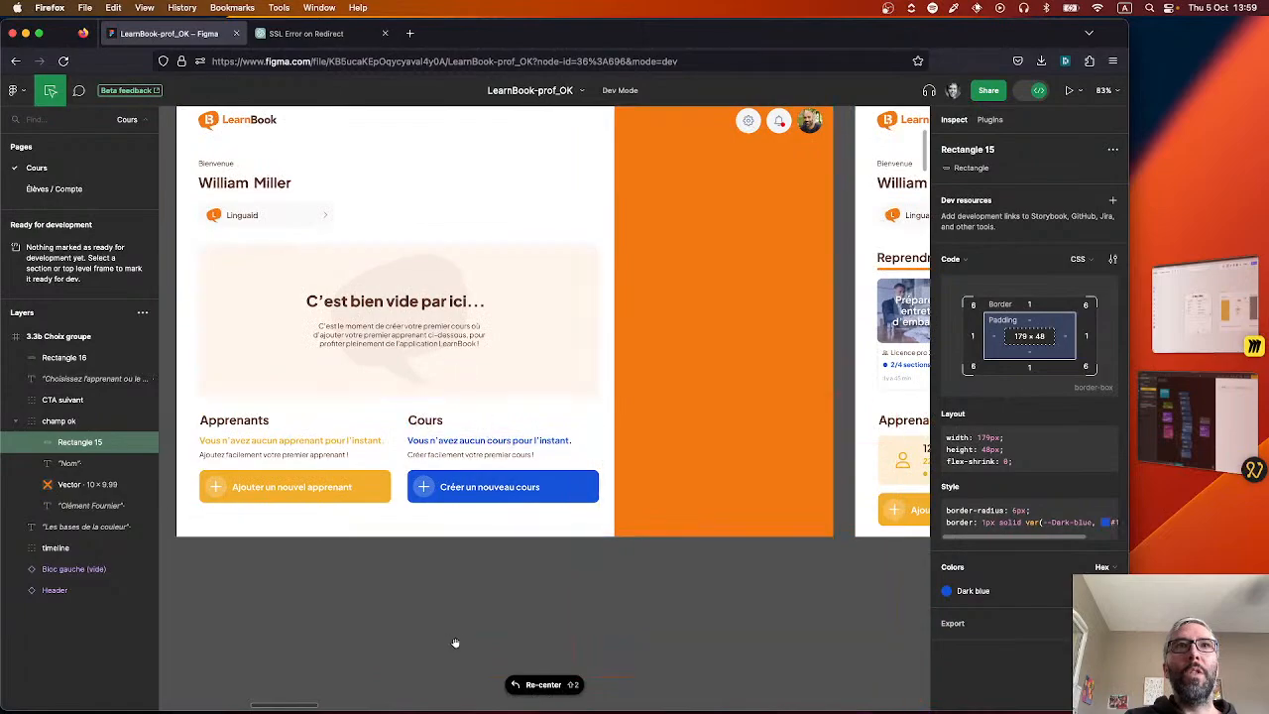
Compare the 2.0 Accueil vide home screen with the neighbouring 2.1 Accueil screen on the Cours page.
scroll(454, 644, "up", 3)
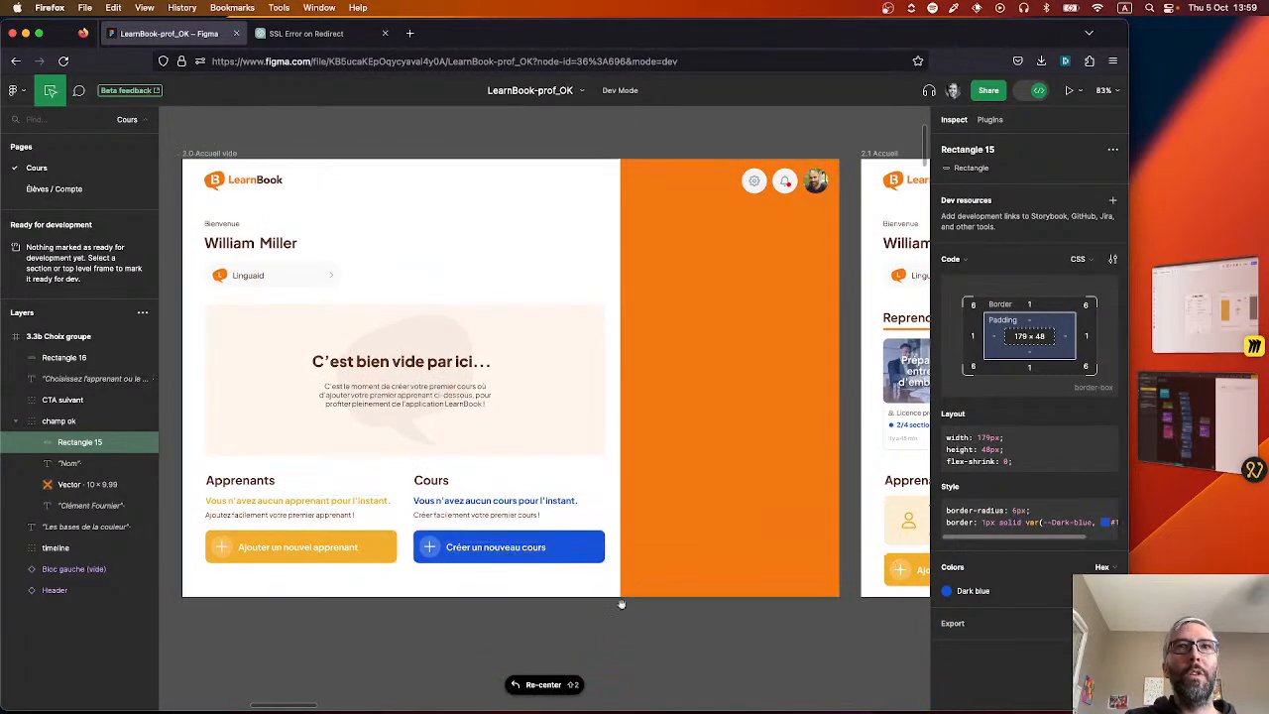
scroll(655, 613, "right", 2)
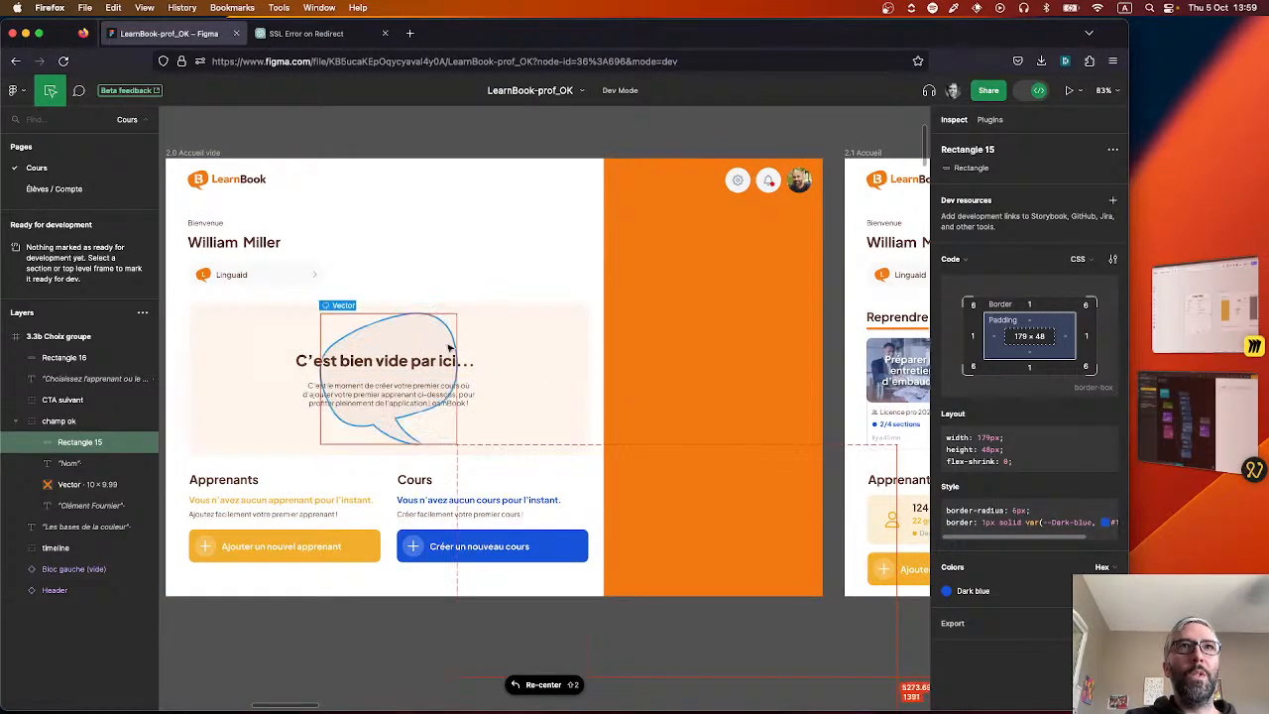
scroll(724, 640, "right", 10)
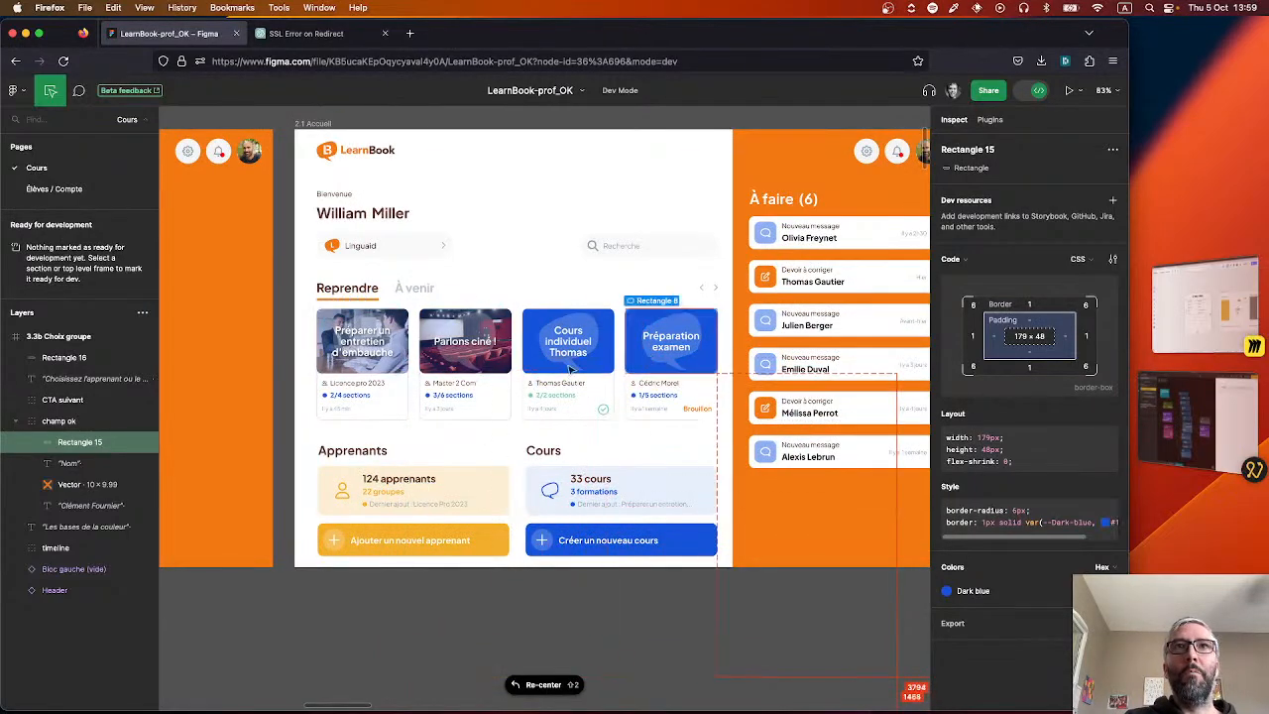
left_click_drag(339, 646, 680, 653)
scroll(679, 654, "left", 5)
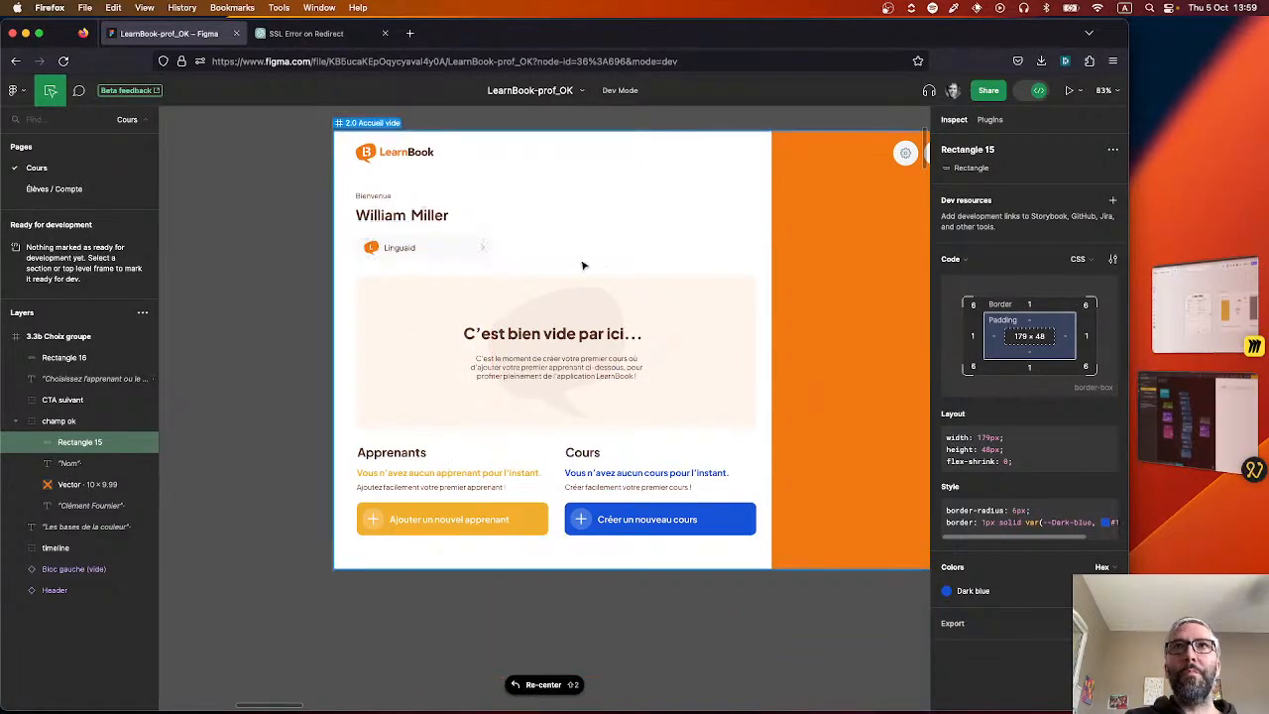
left_click_drag(272, 263, 190, 289)
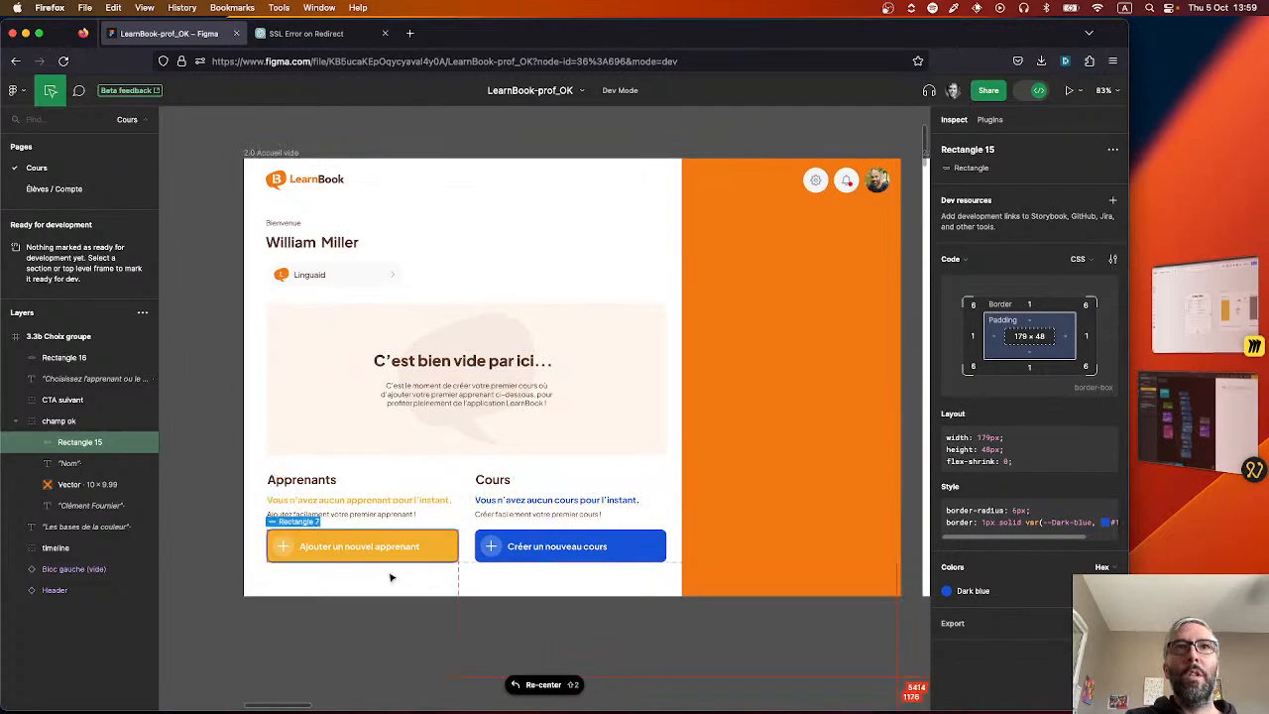
scroll(618, 619, "right", 3)
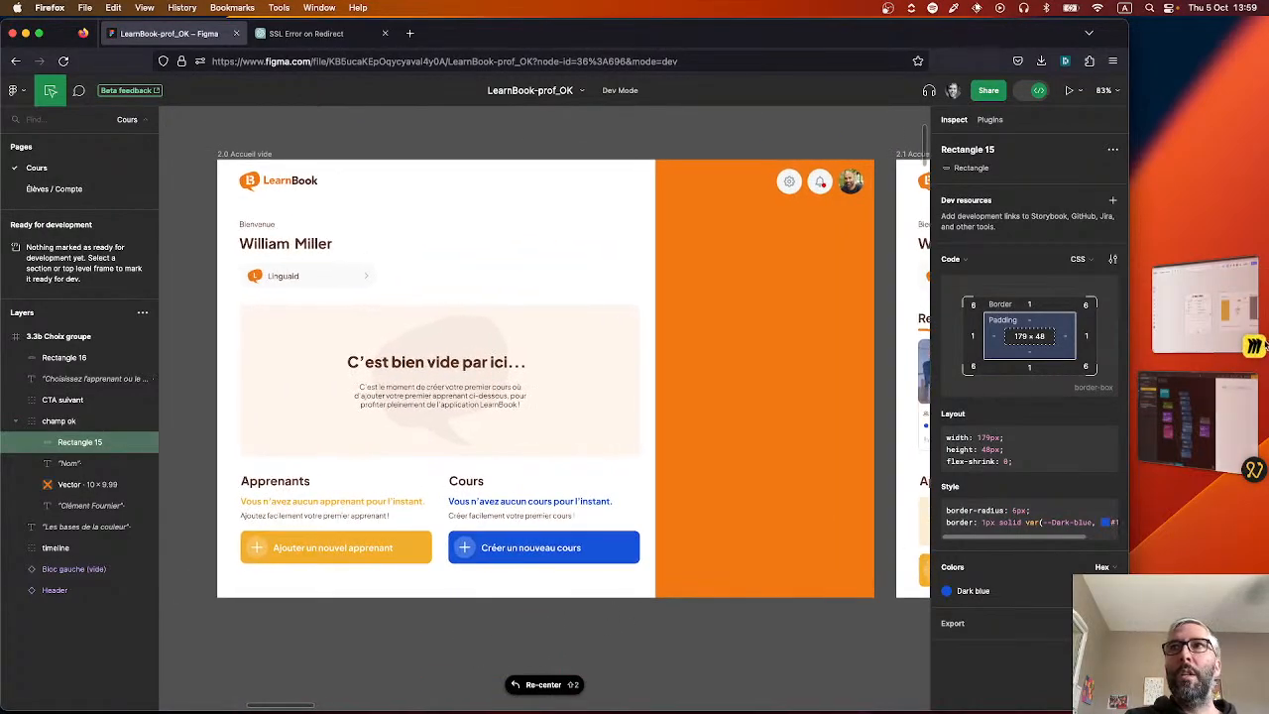
Switch to the learnbook-v5 project in Noodl, widen the preview pane and show the project's component list.
left_click(1205, 434)
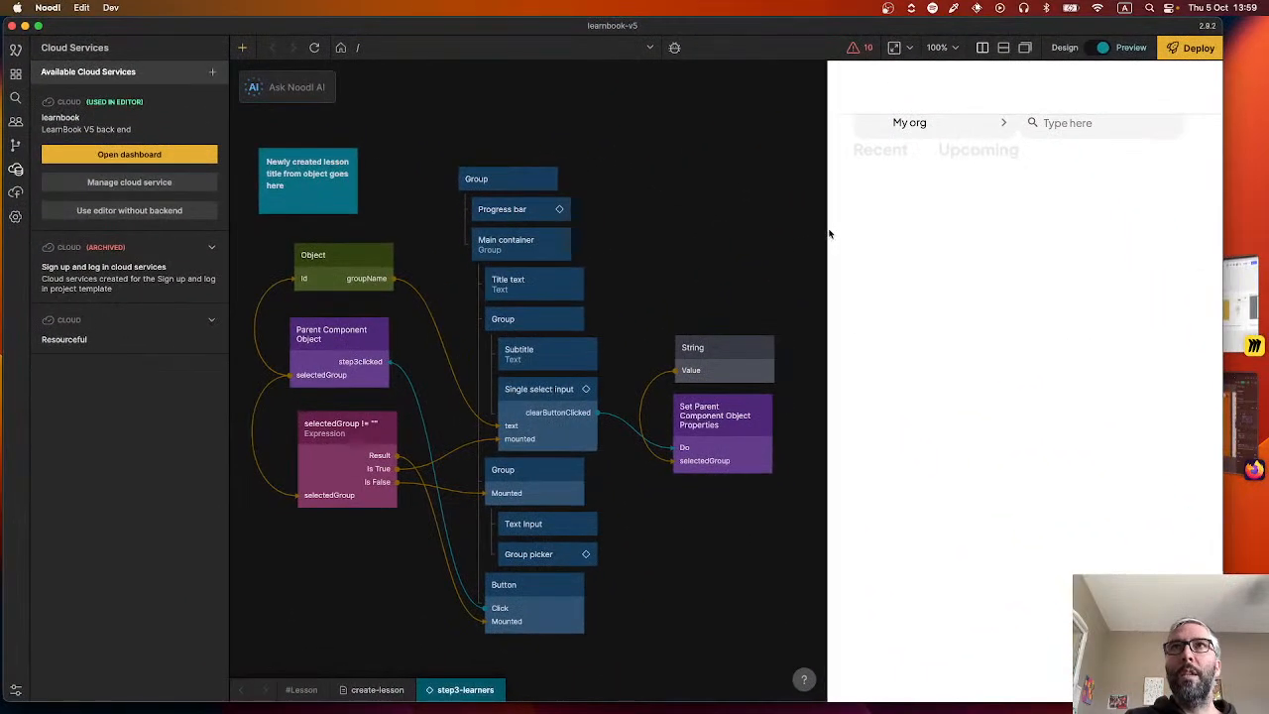
mouse_move(828, 221)
left_mouse_down()
mouse_move(676, 222)
mouse_move(893, 212)
mouse_move(763, 207)
mouse_move(812, 211)
left_mouse_up()
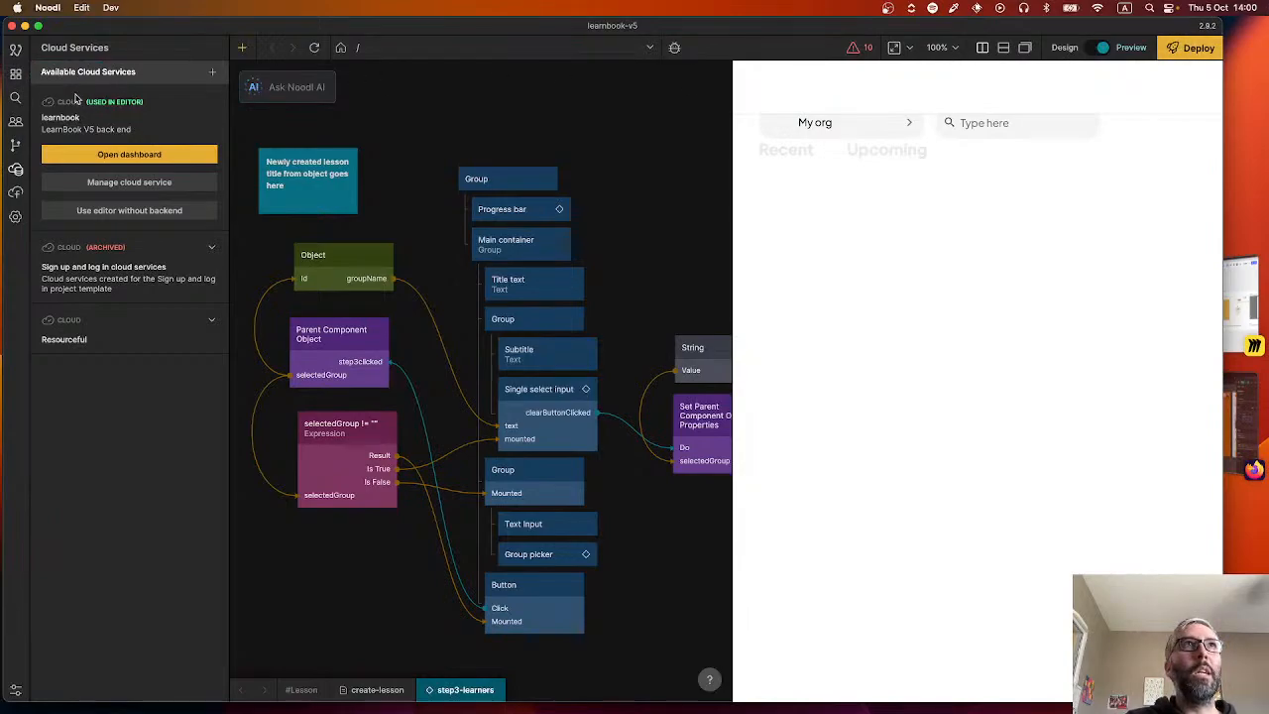
left_click(17, 75)
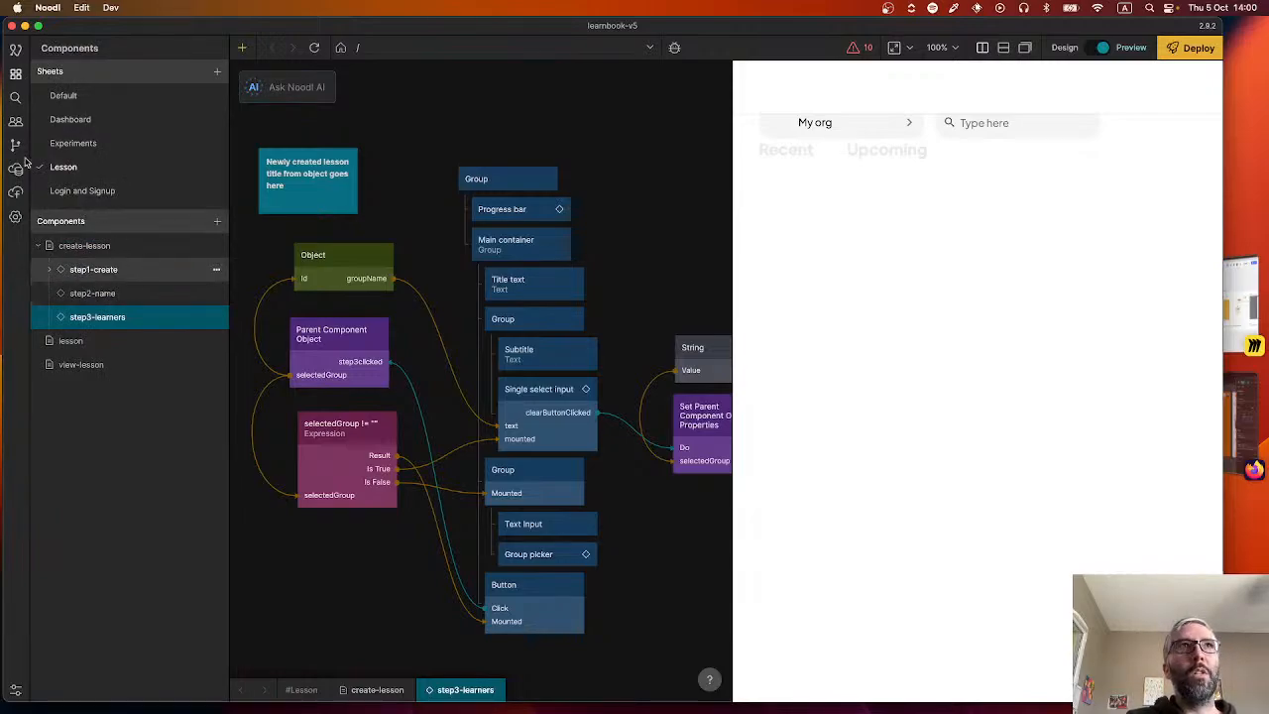
left_click(15, 217)
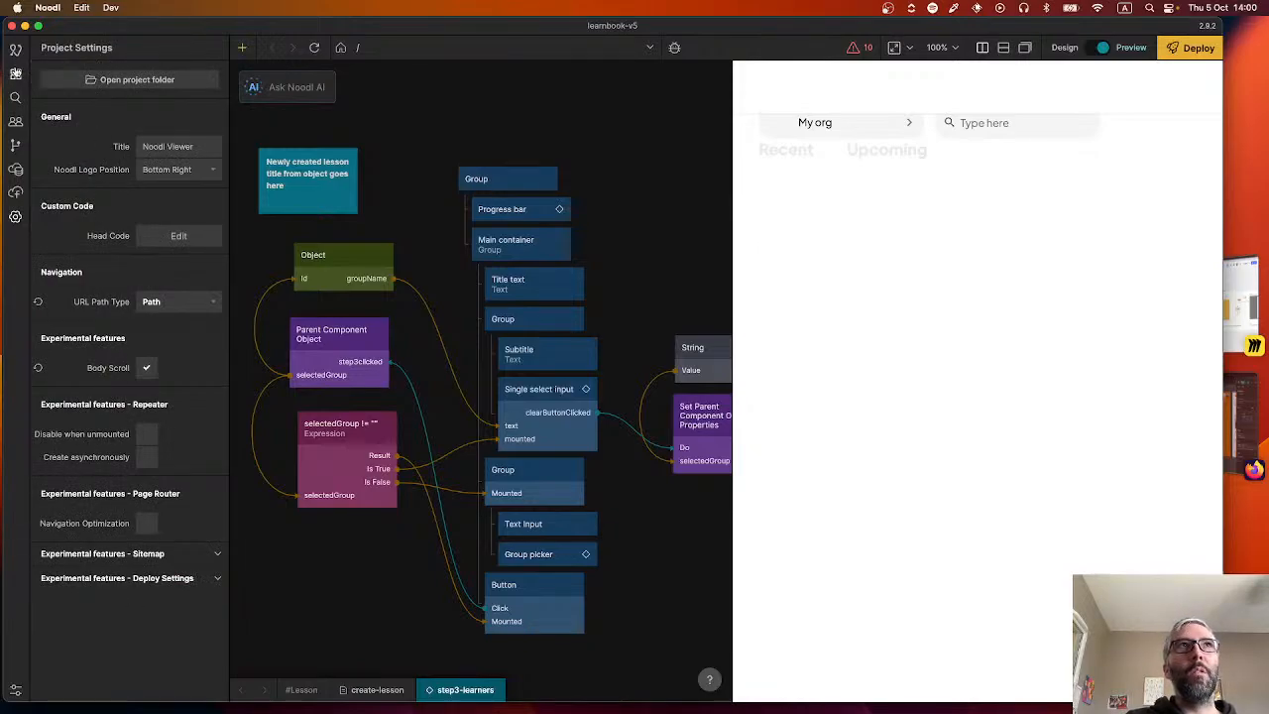
left_click(16, 74)
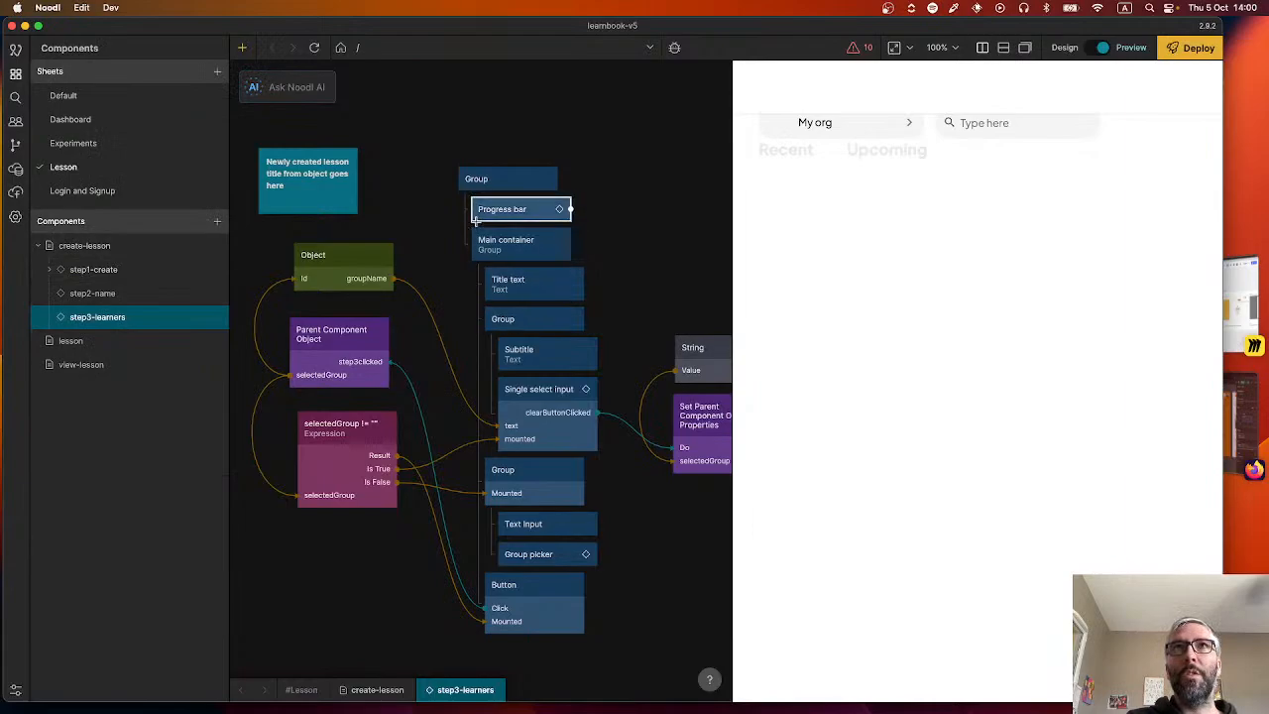
left_click_drag(649, 246, 696, 236)
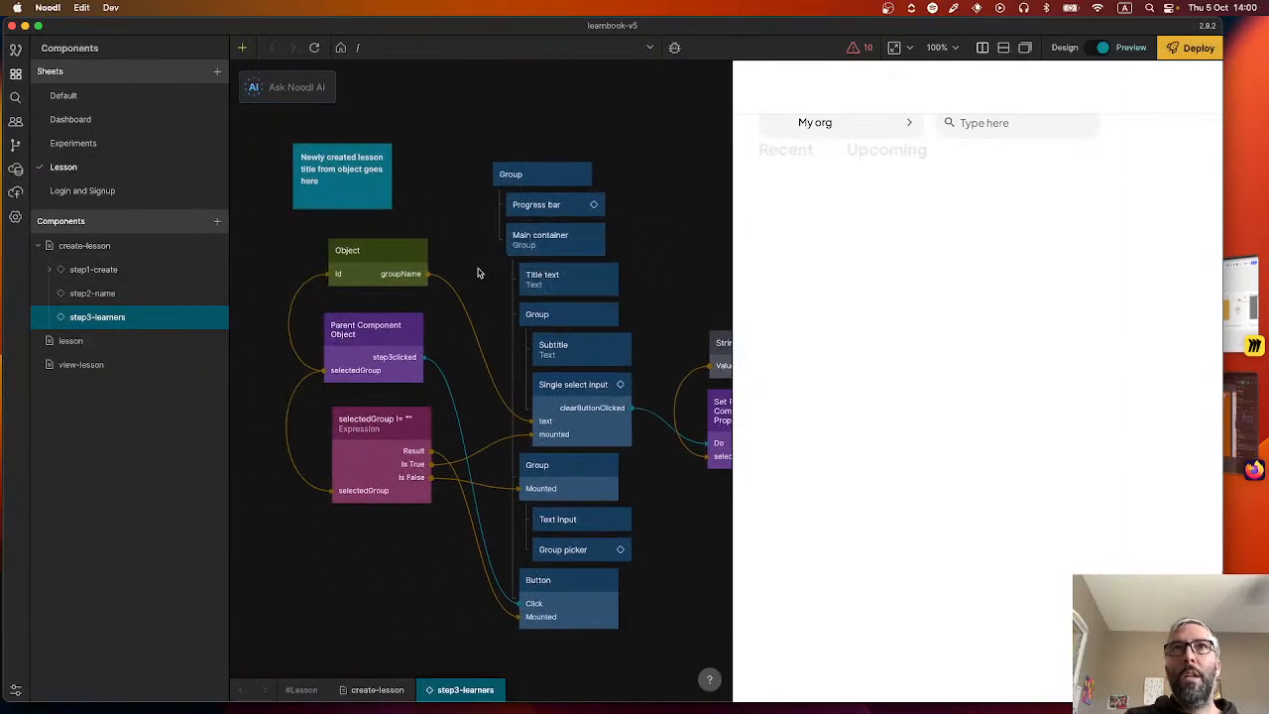
left_click_drag(463, 256, 439, 238)
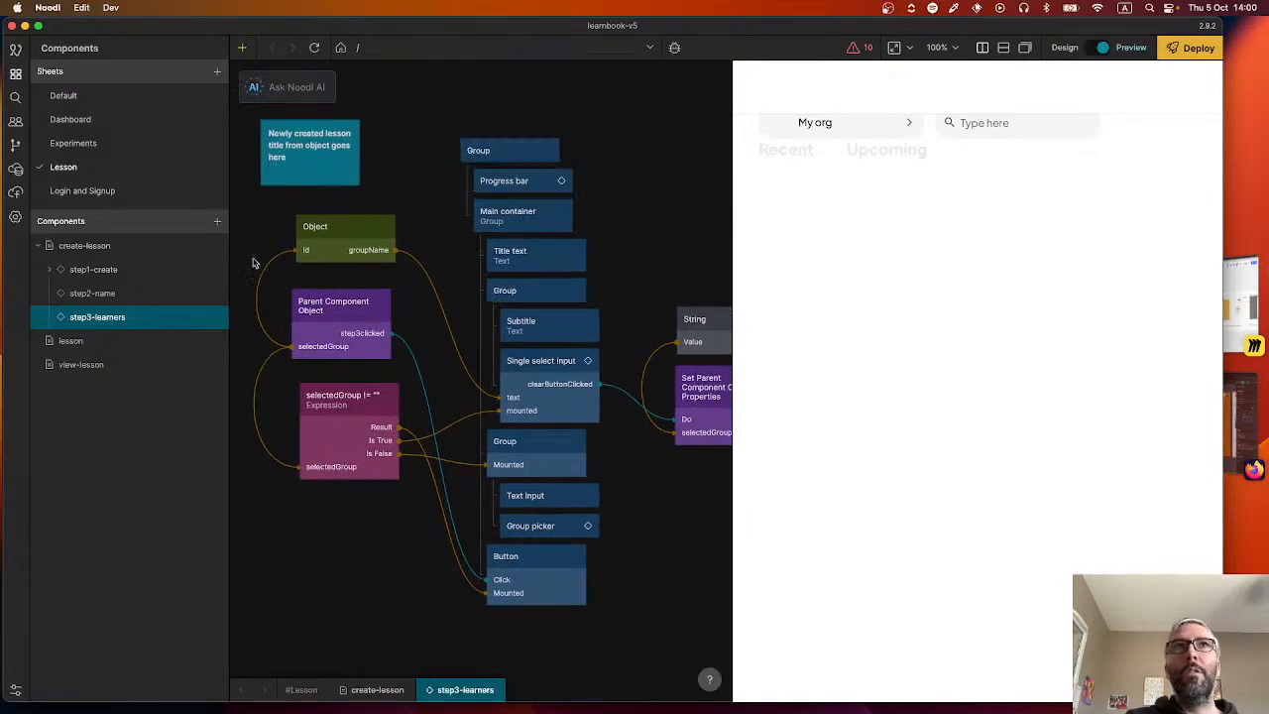
Open the dashboard component from the Dashboard sheet and survey its node tree down to the Notifications repeater.
left_click(71, 119)
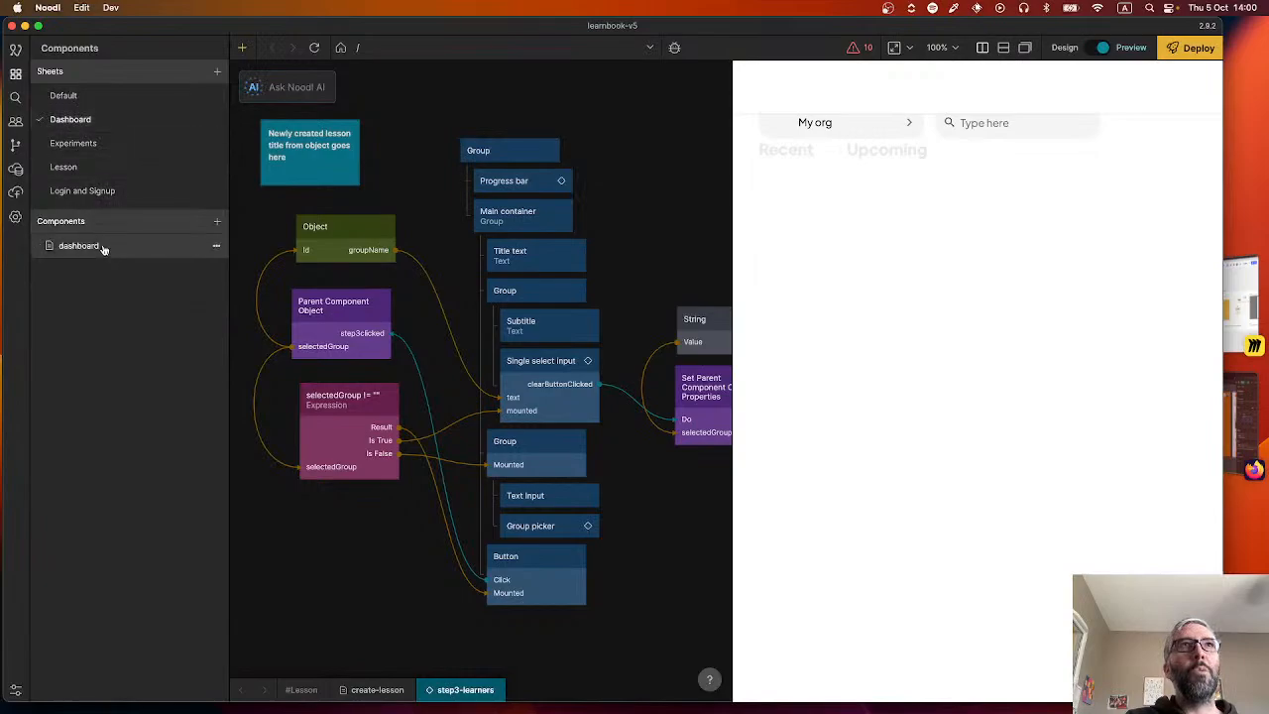
left_click(99, 246)
scroll(447, 280, "down", 10)
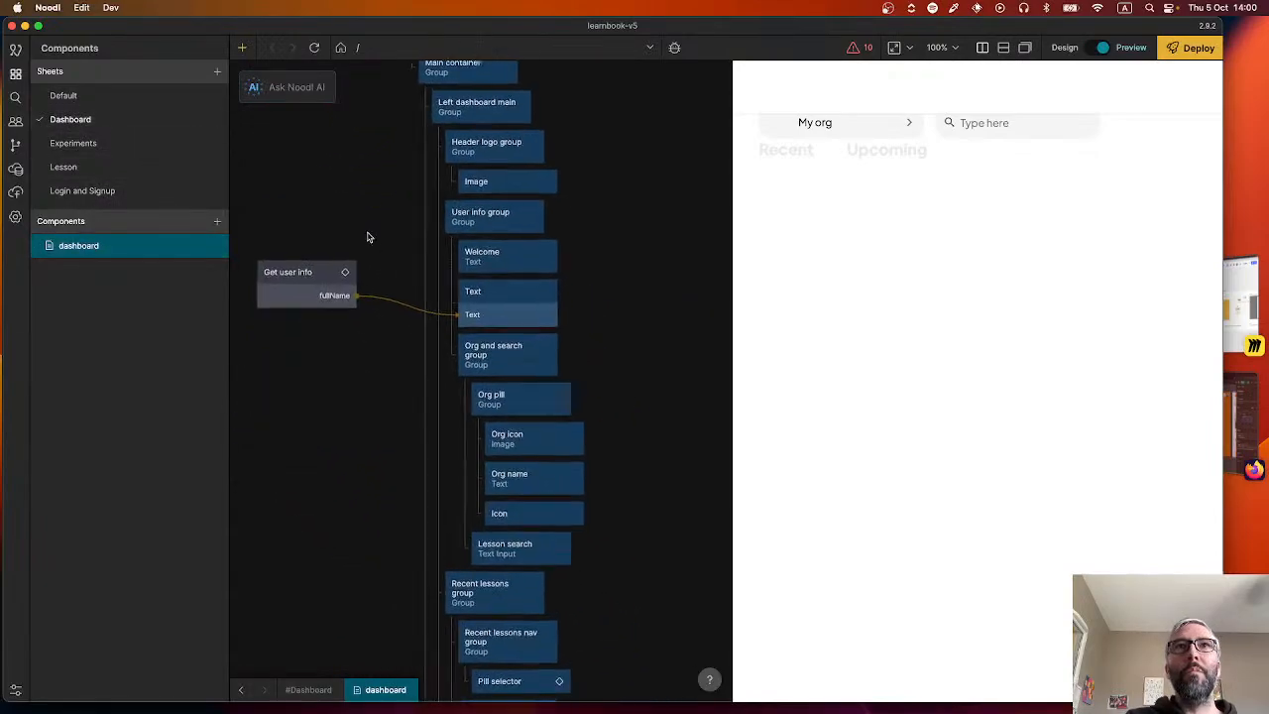
scroll(365, 314, "down", 9)
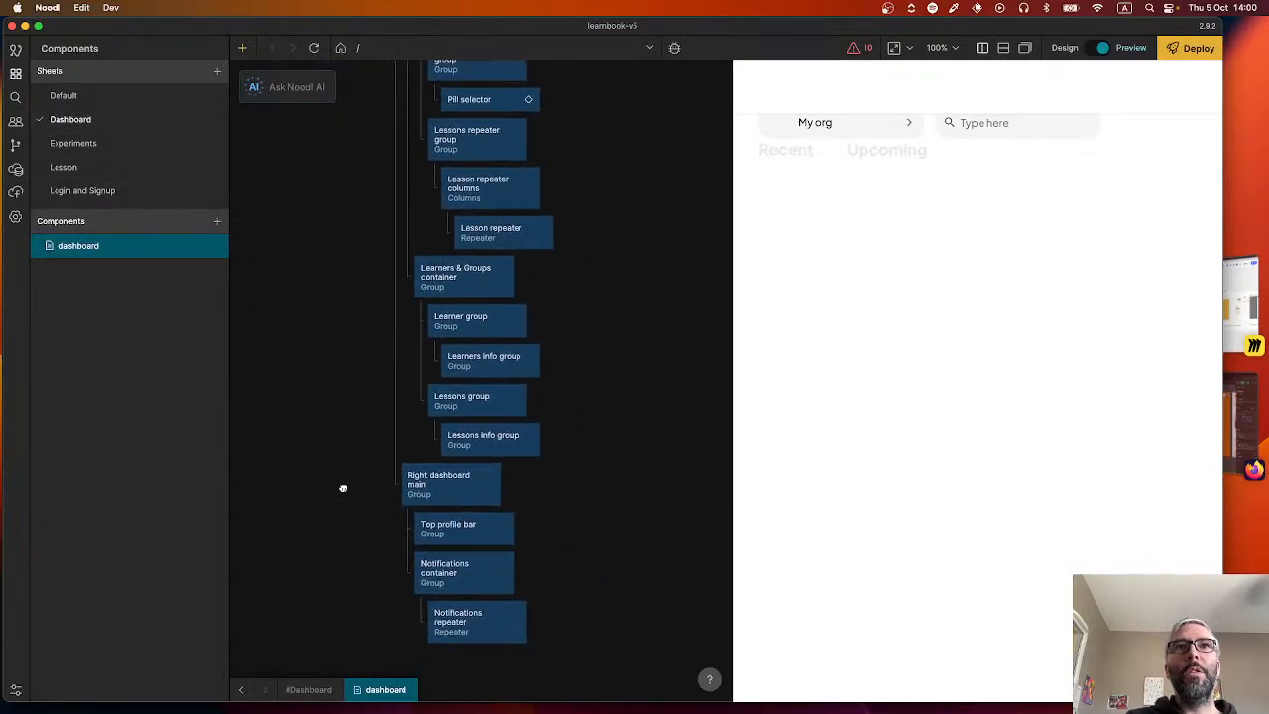
scroll(325, 348, "up", 20)
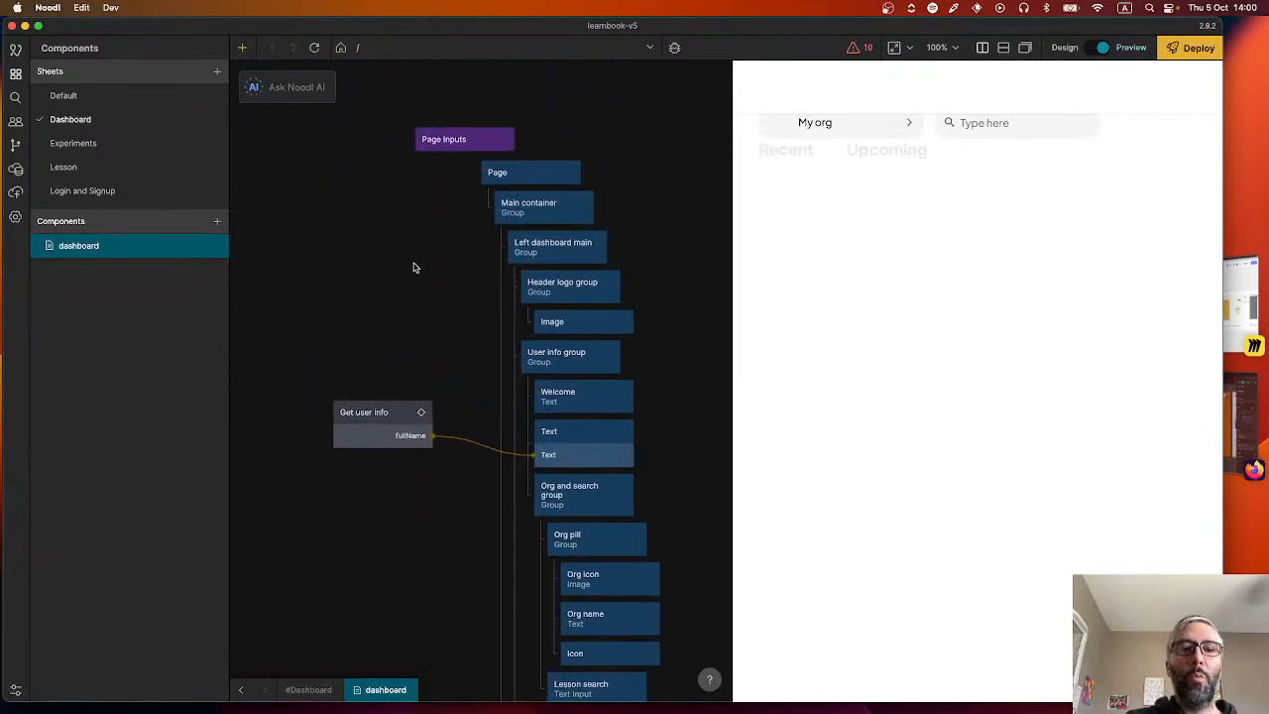
Switch to the Figma file in Firefox and inspect the empty-state card's vector and text and the 2.0 Accueil vide frame.
key("super+Tab")
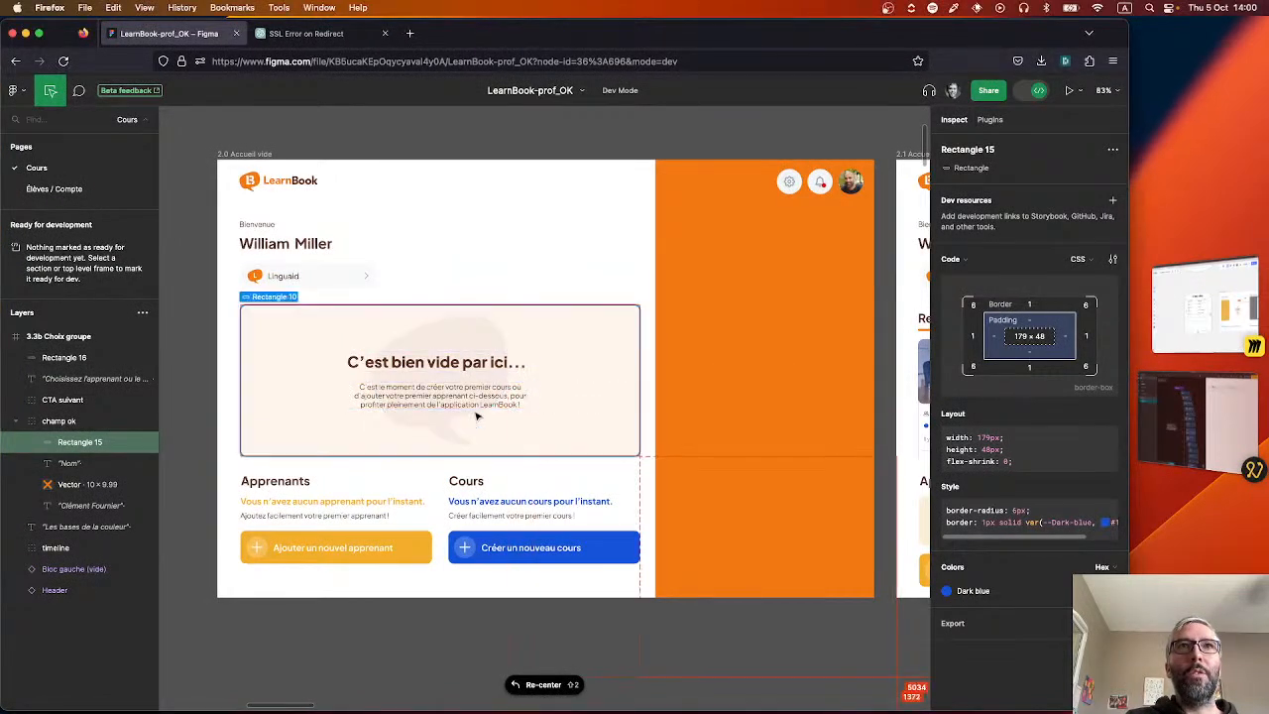
left_click(312, 315)
left_click(434, 337)
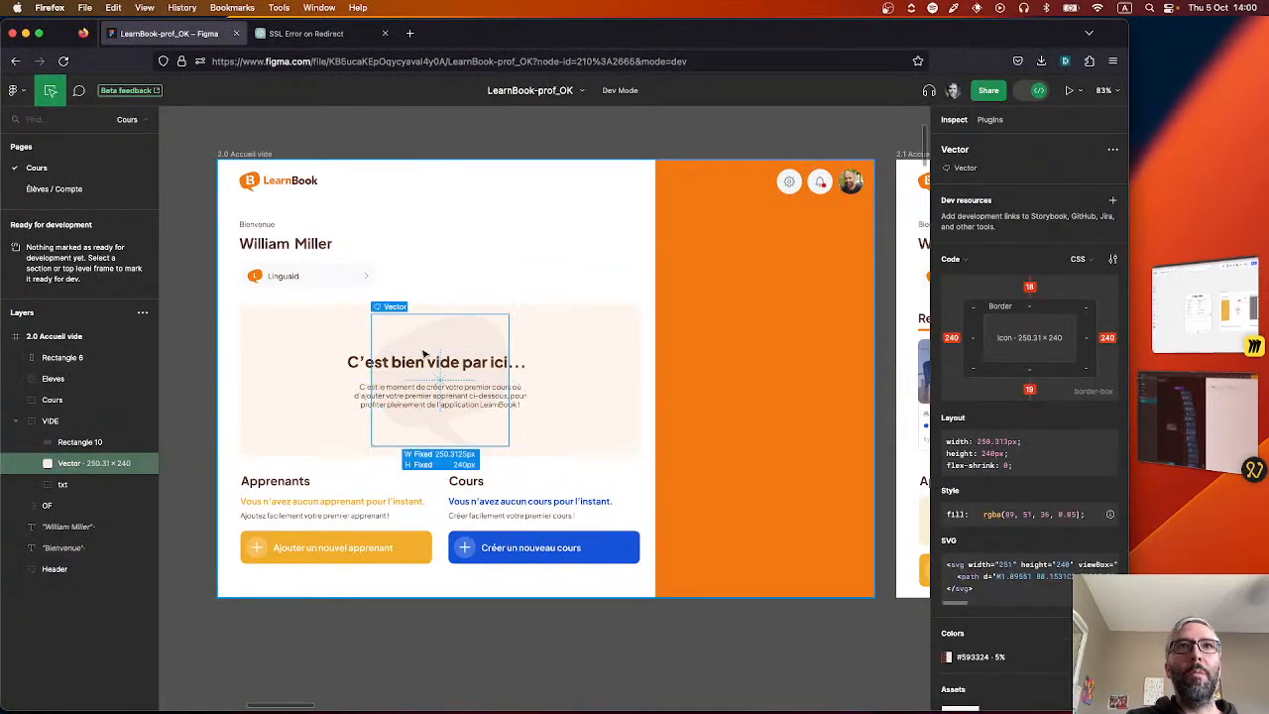
left_click(352, 362)
left_click(380, 398)
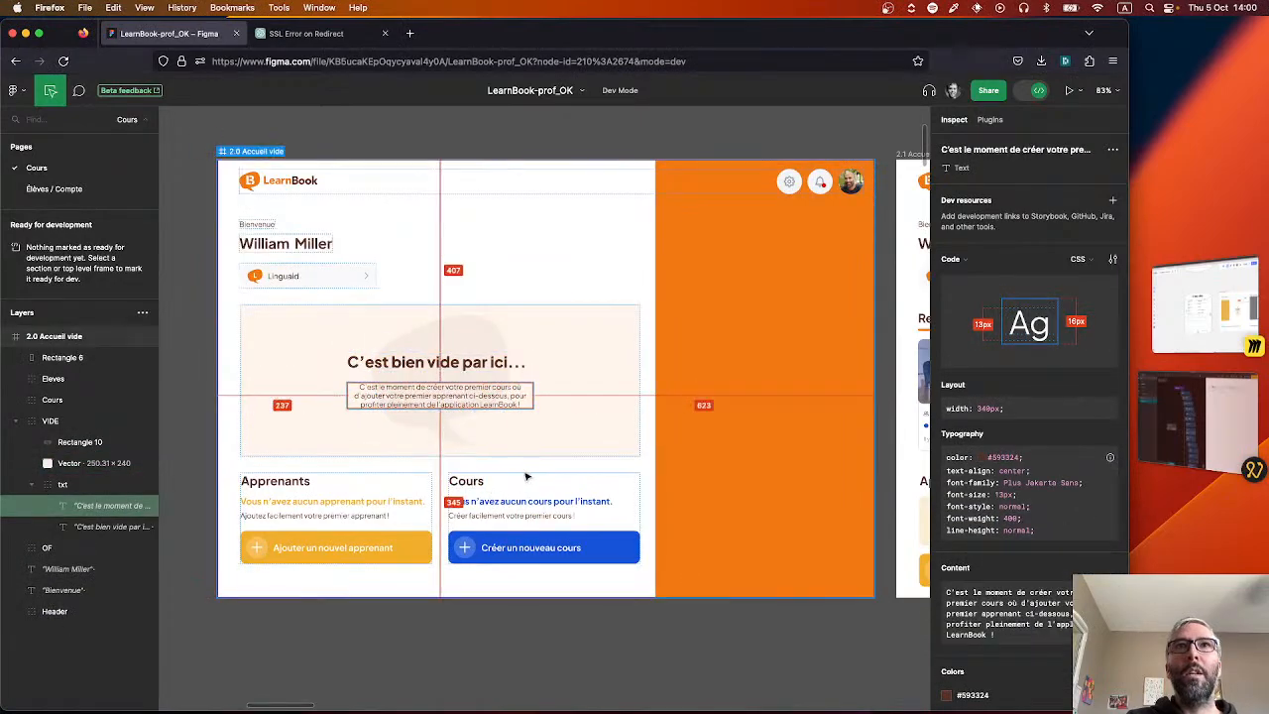
right_click(526, 474)
left_click(357, 447)
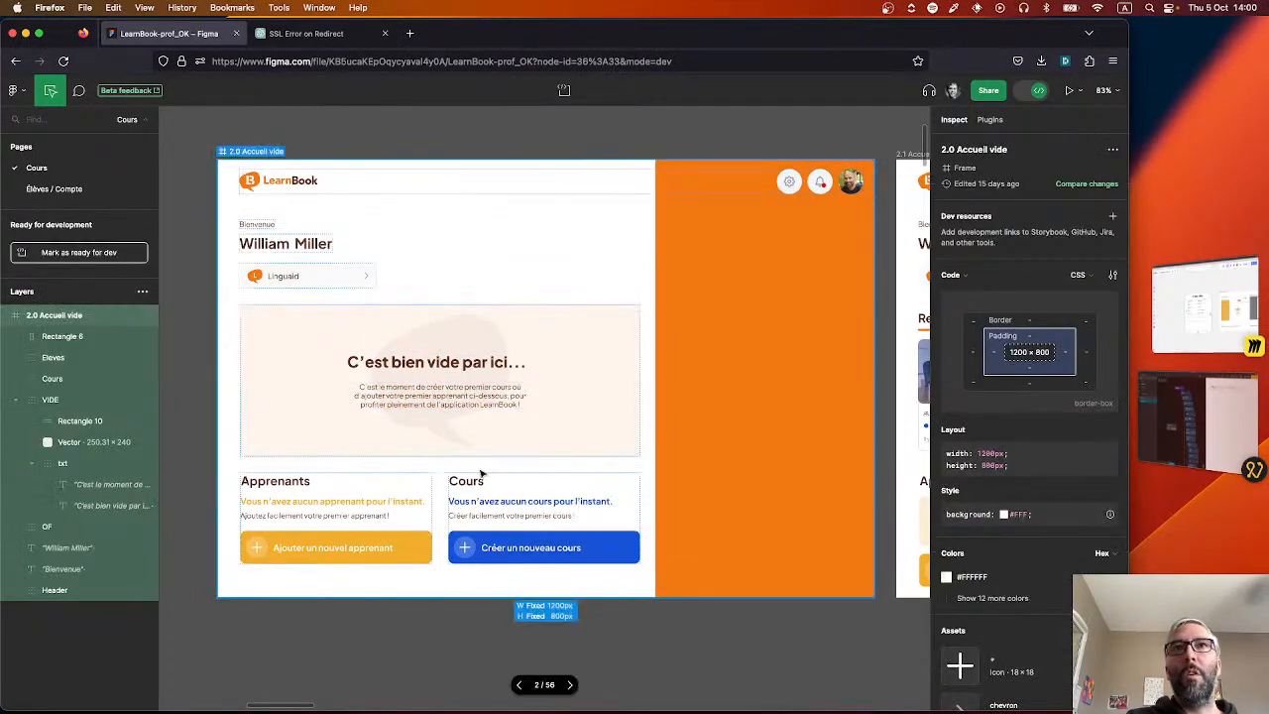
Check the 2.1 Accueil screen's course cards and À faire list against the empty home screen.
scroll(588, 608, "right", 5)
scroll(588, 609, "right", 10)
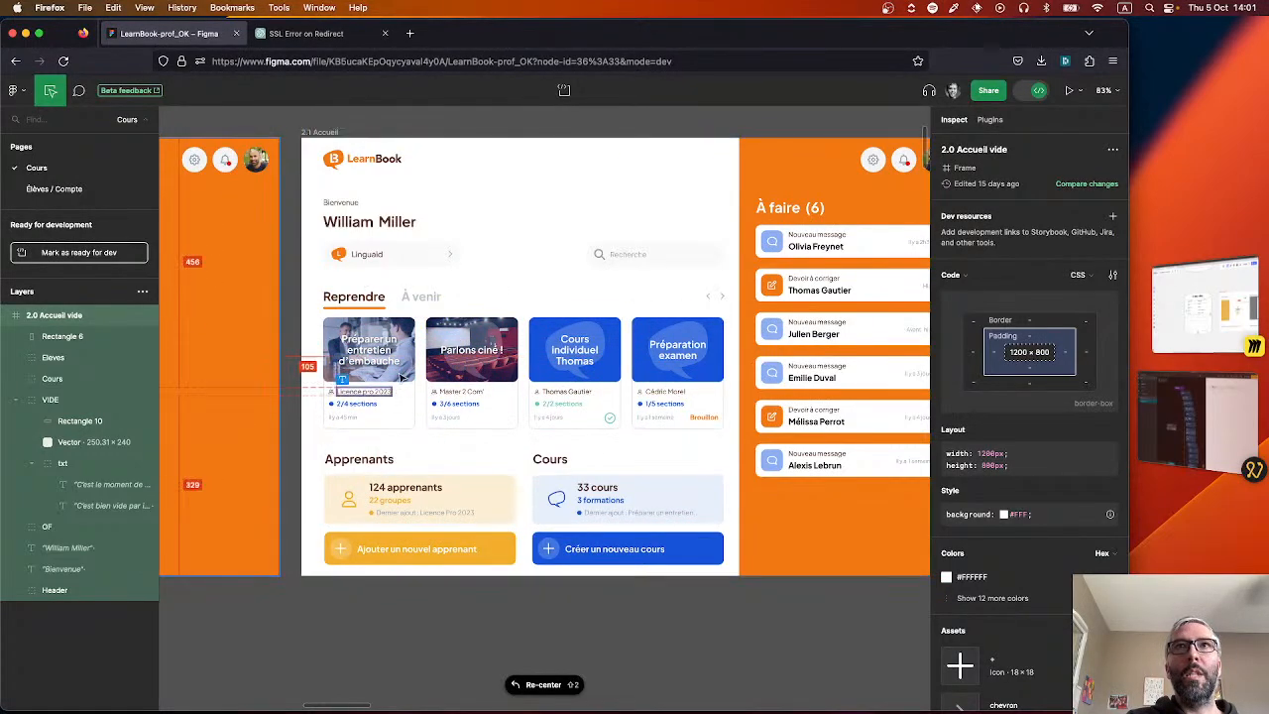
left_click_drag(540, 625, 712, 619)
scroll(537, 627, "left", 10)
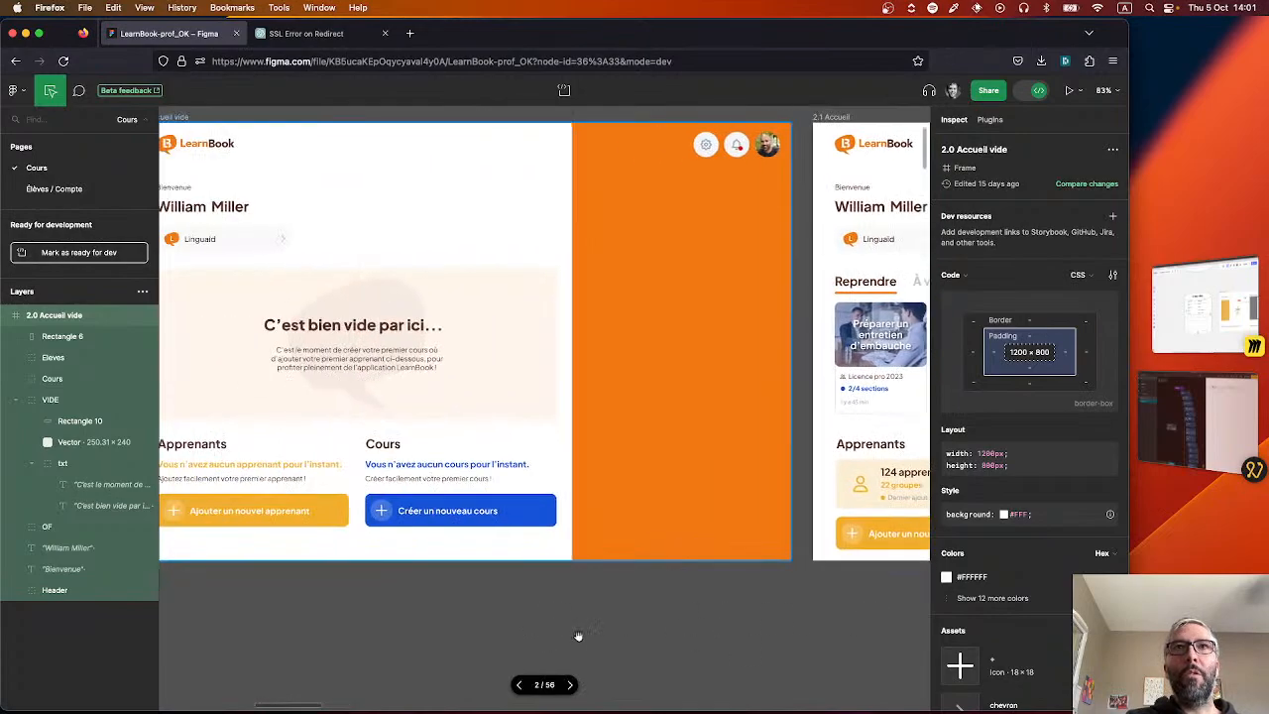
Switch to Noodl and inspect the properties of the Page, Main container and Left dashboard main nodes.
left_click(1195, 458)
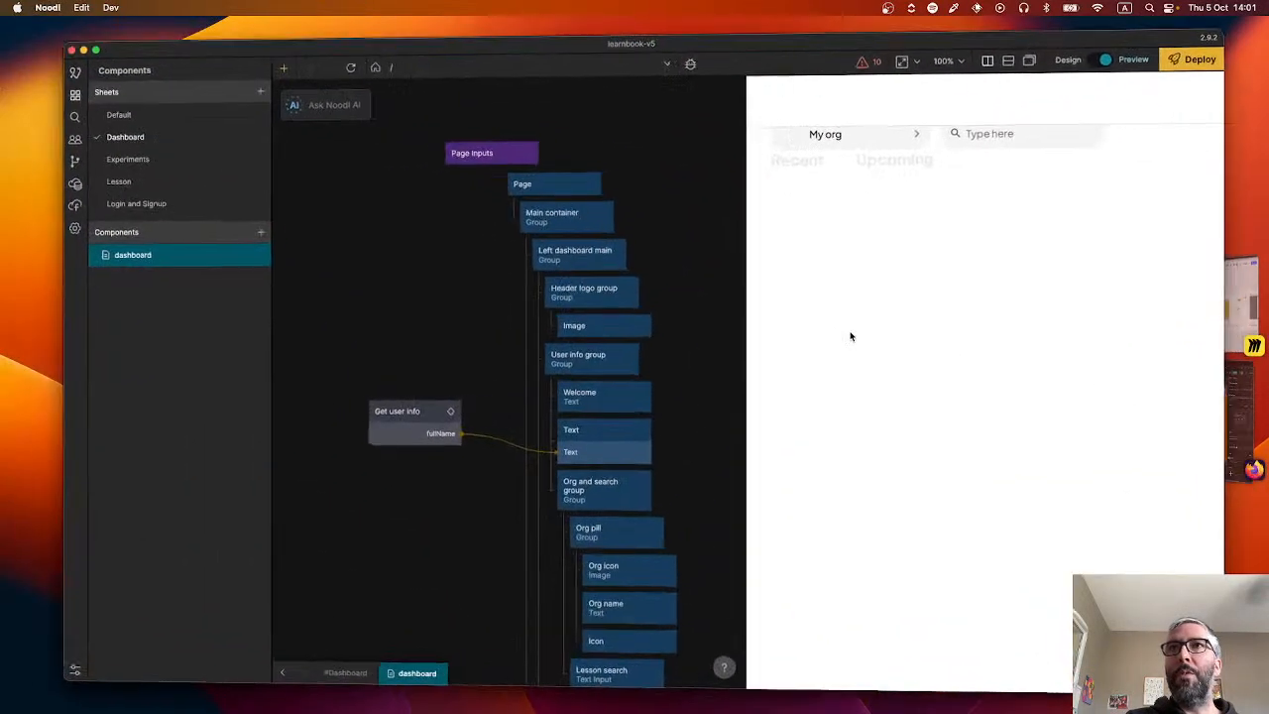
left_click(533, 173)
left_click(547, 212)
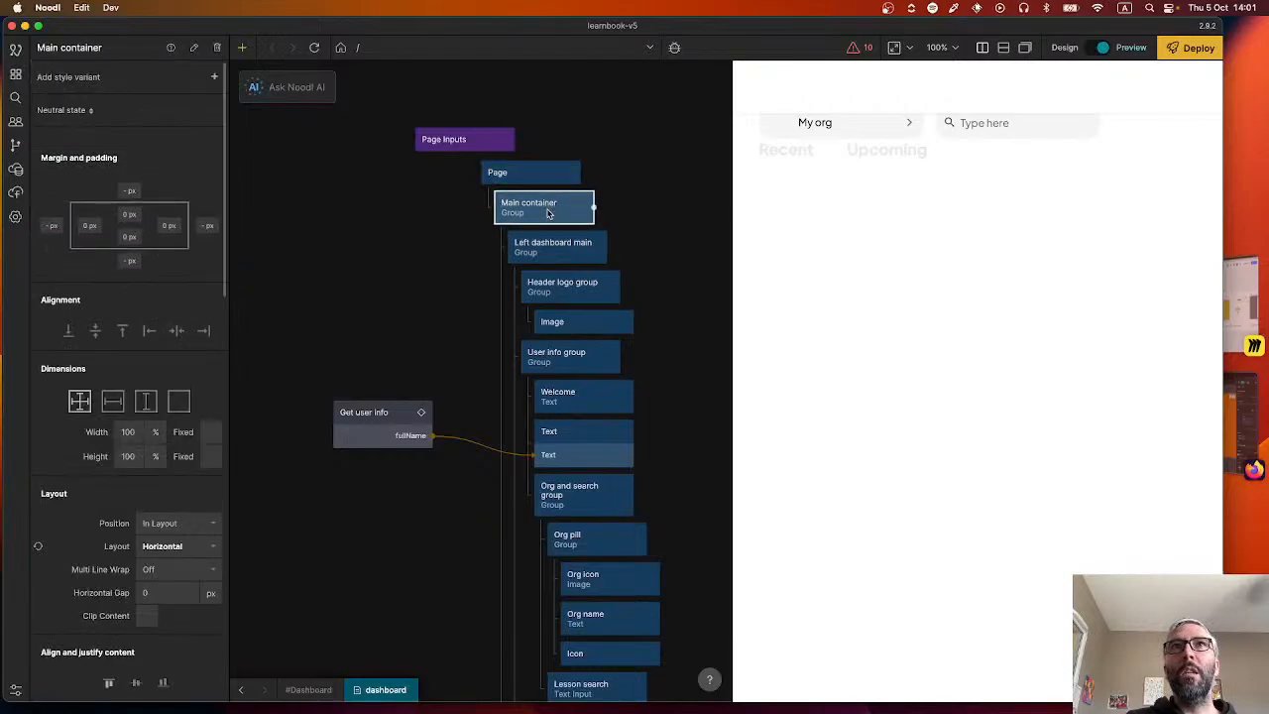
left_click(550, 253)
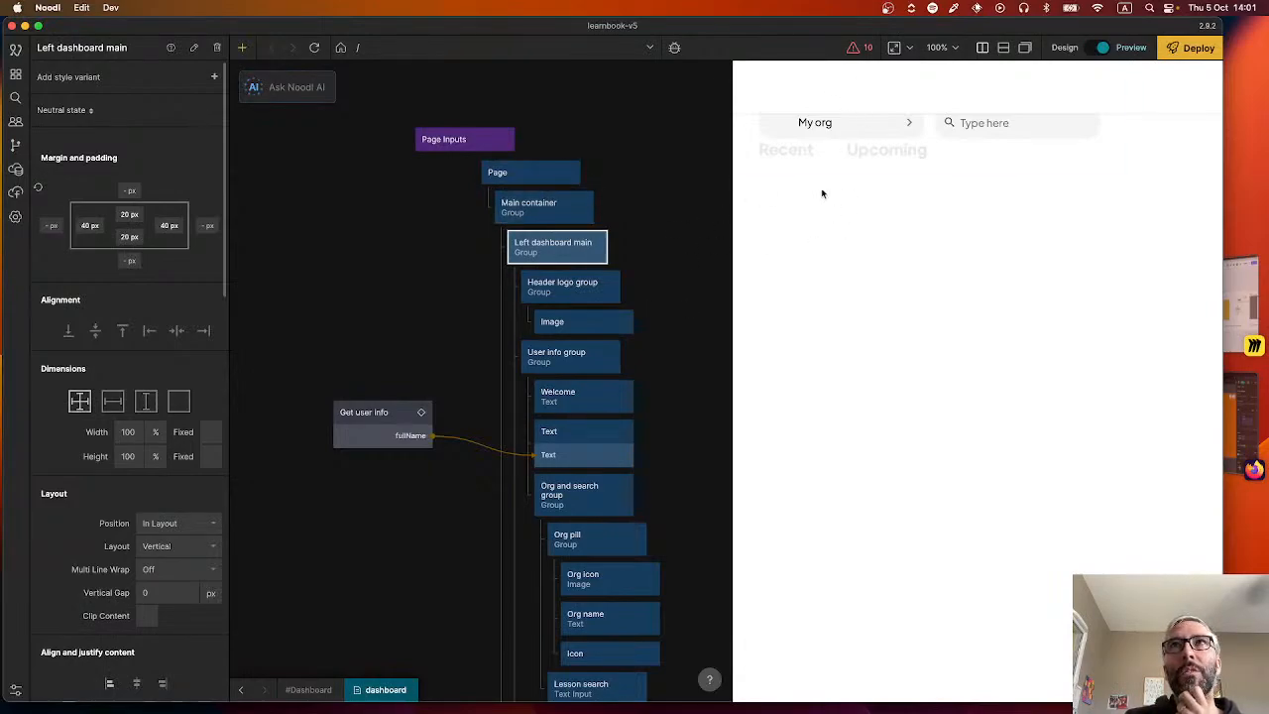
Inspect the Header logo group's layout properties and the source file of its Image node.
left_click(577, 294)
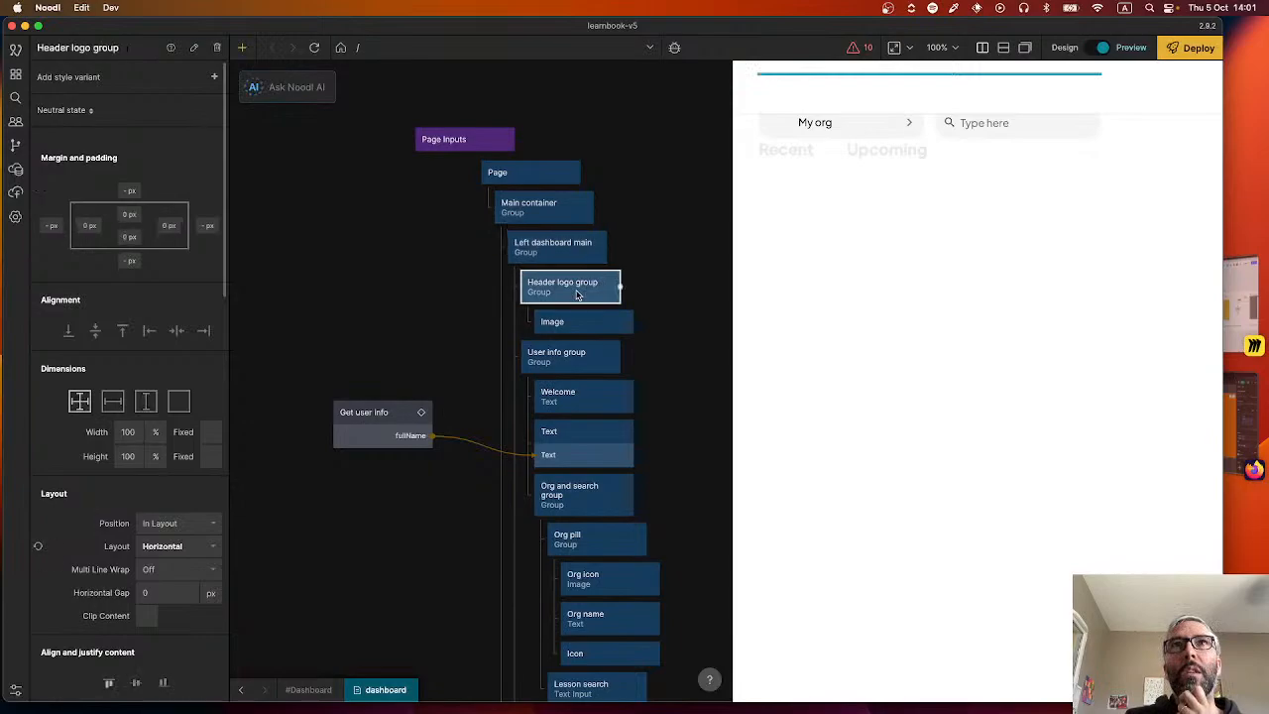
left_click(675, 238)
left_click(597, 284)
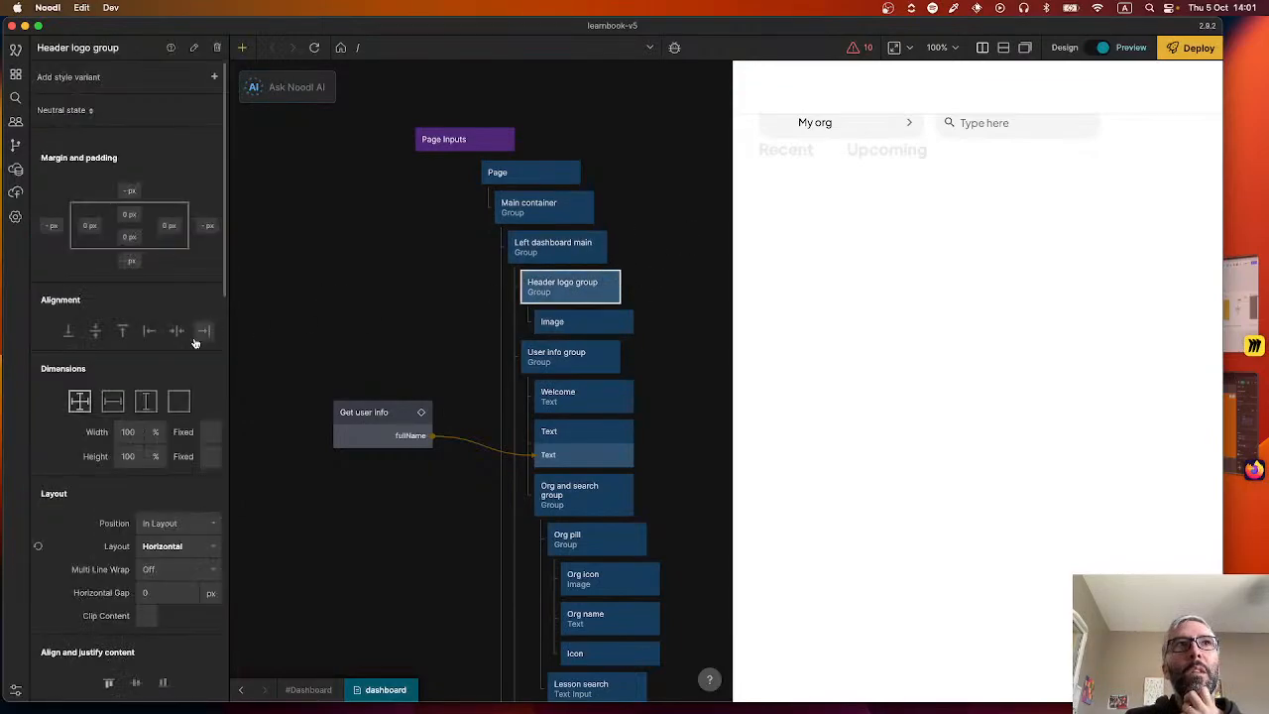
left_click(567, 323)
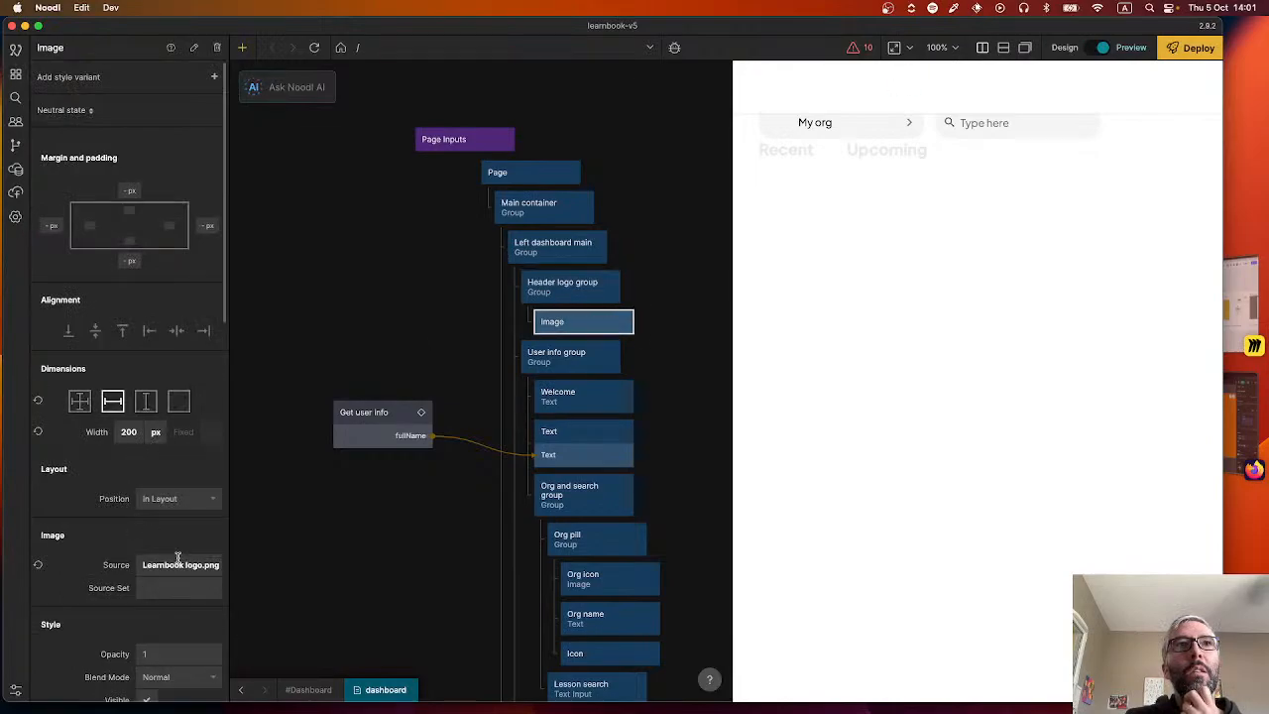
mouse_move(573, 323)
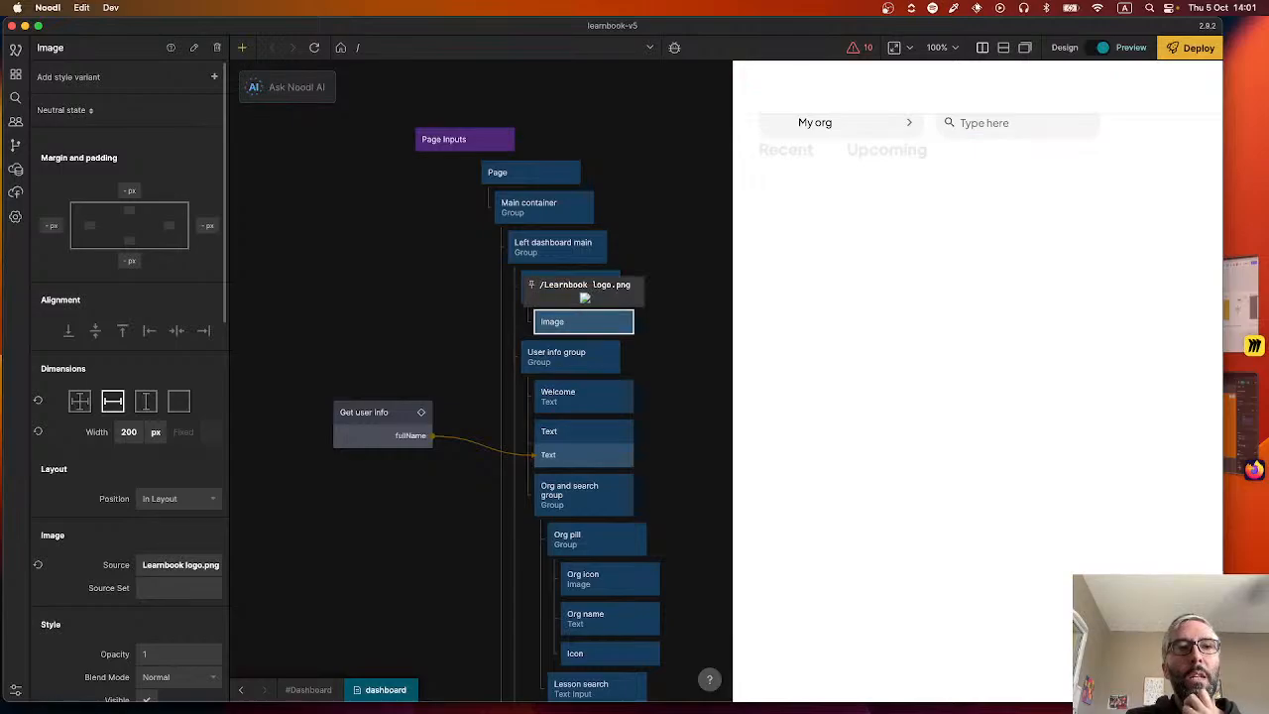
Open the project's folder from the project settings and look through its assets/images folder.
key("super+Tab")
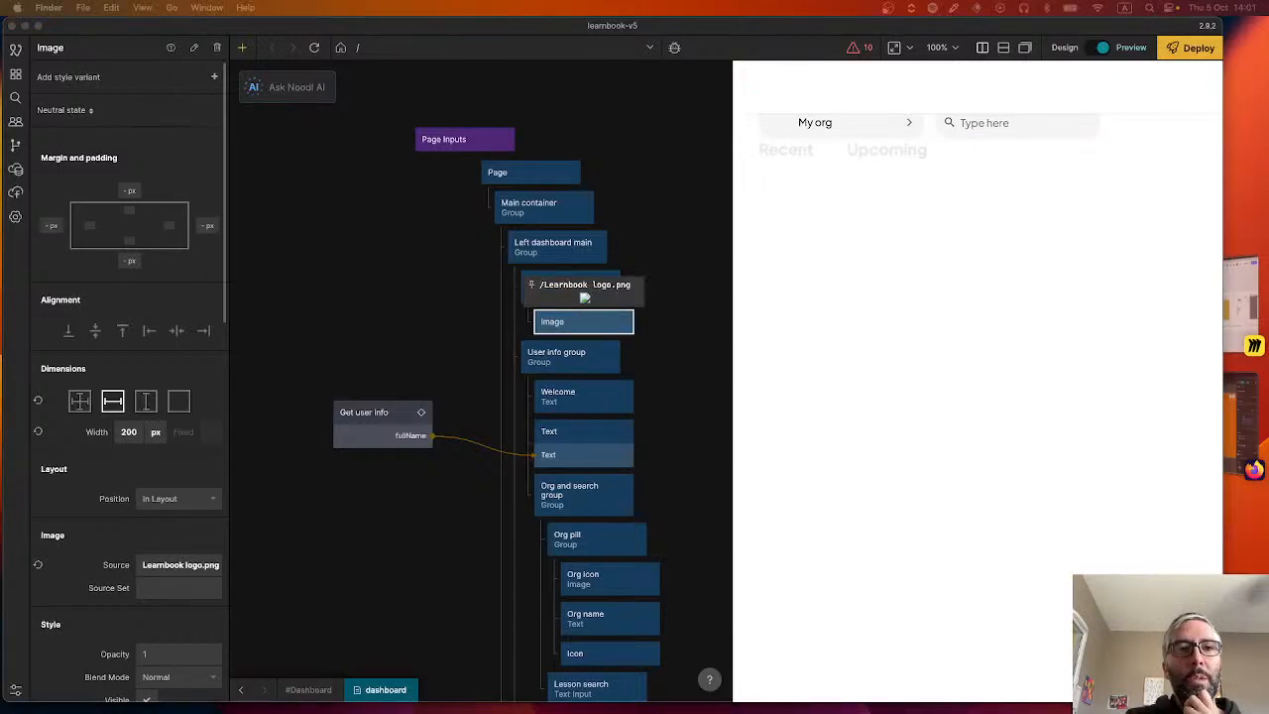
left_click(15, 217)
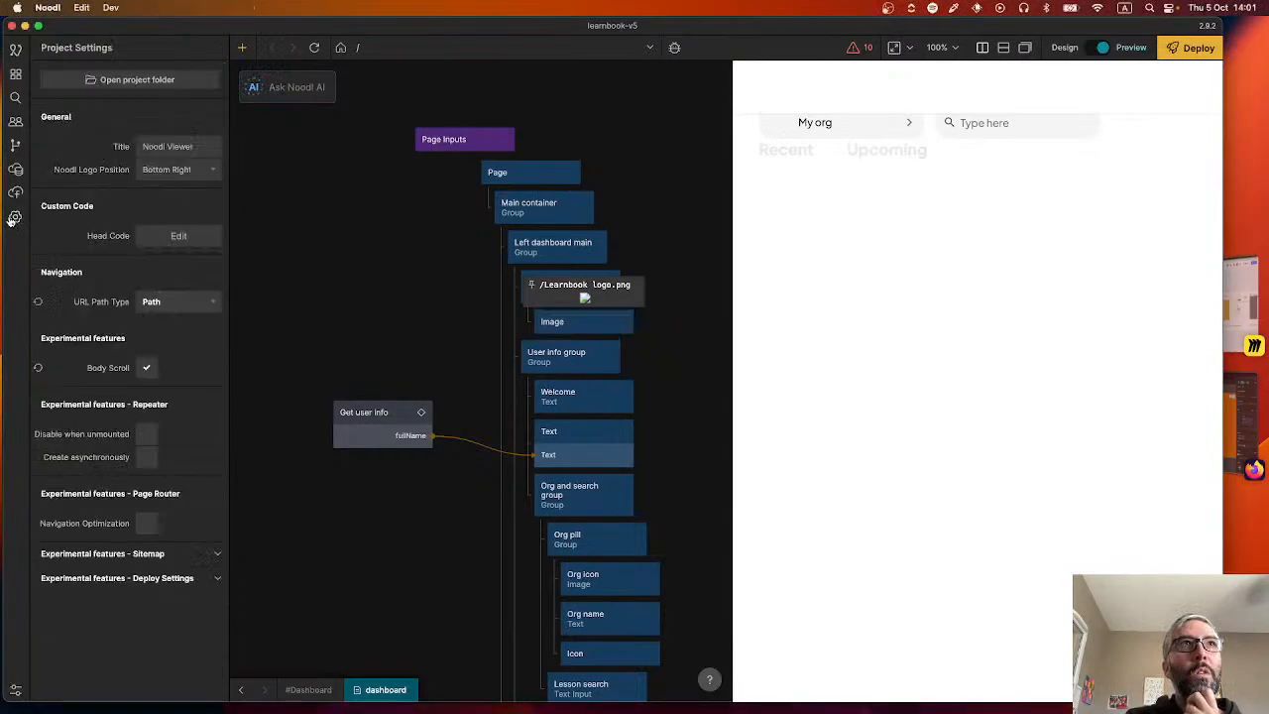
left_click(137, 80)
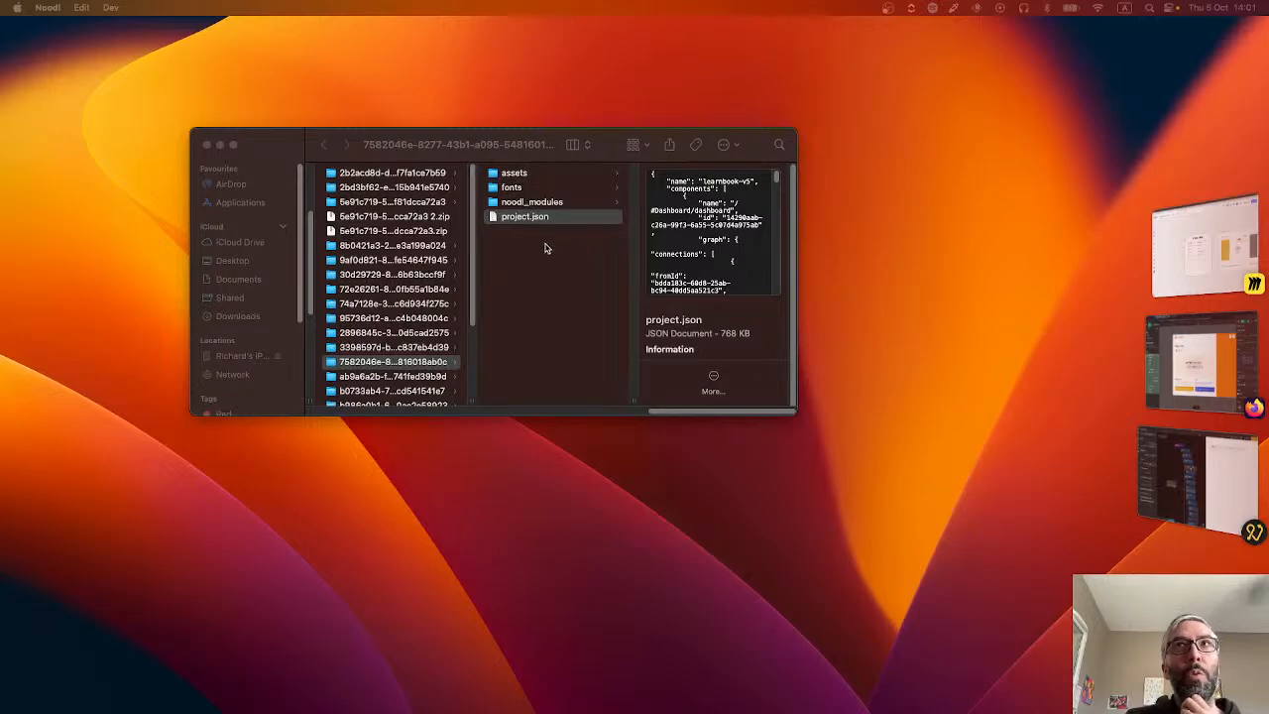
left_click(542, 137)
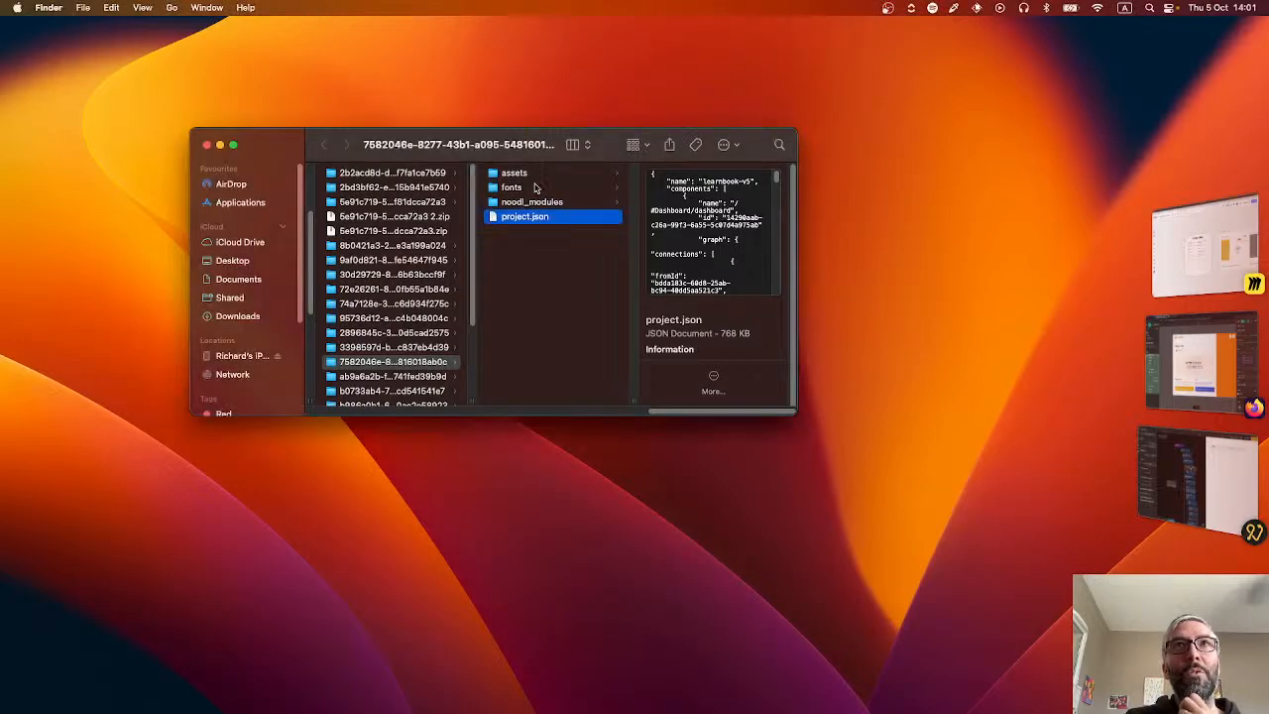
left_click(523, 172)
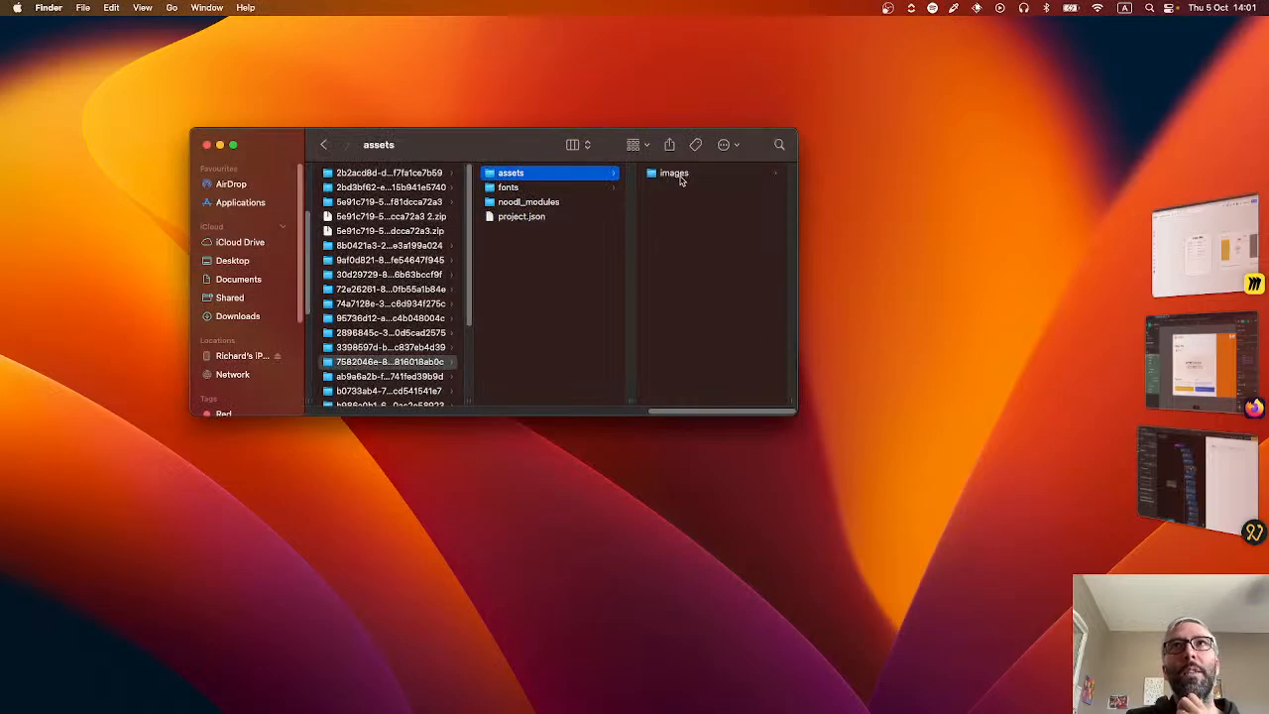
left_click(679, 175)
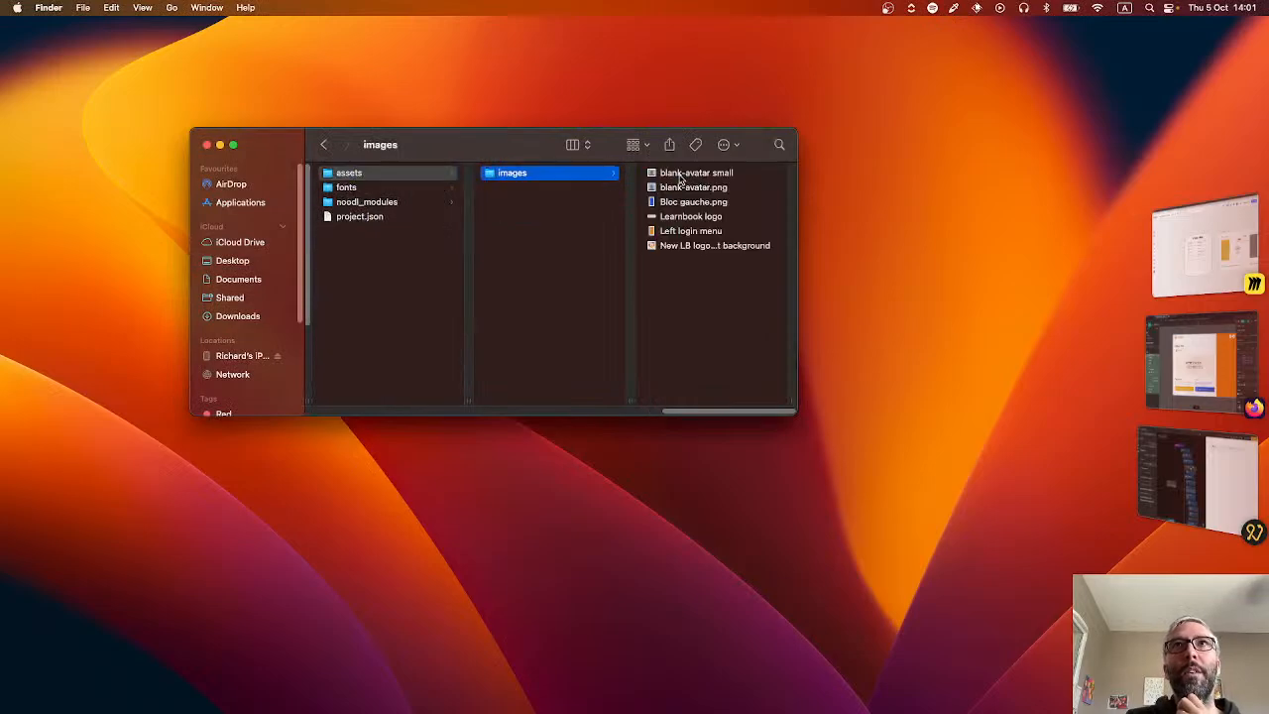
left_click(1183, 373)
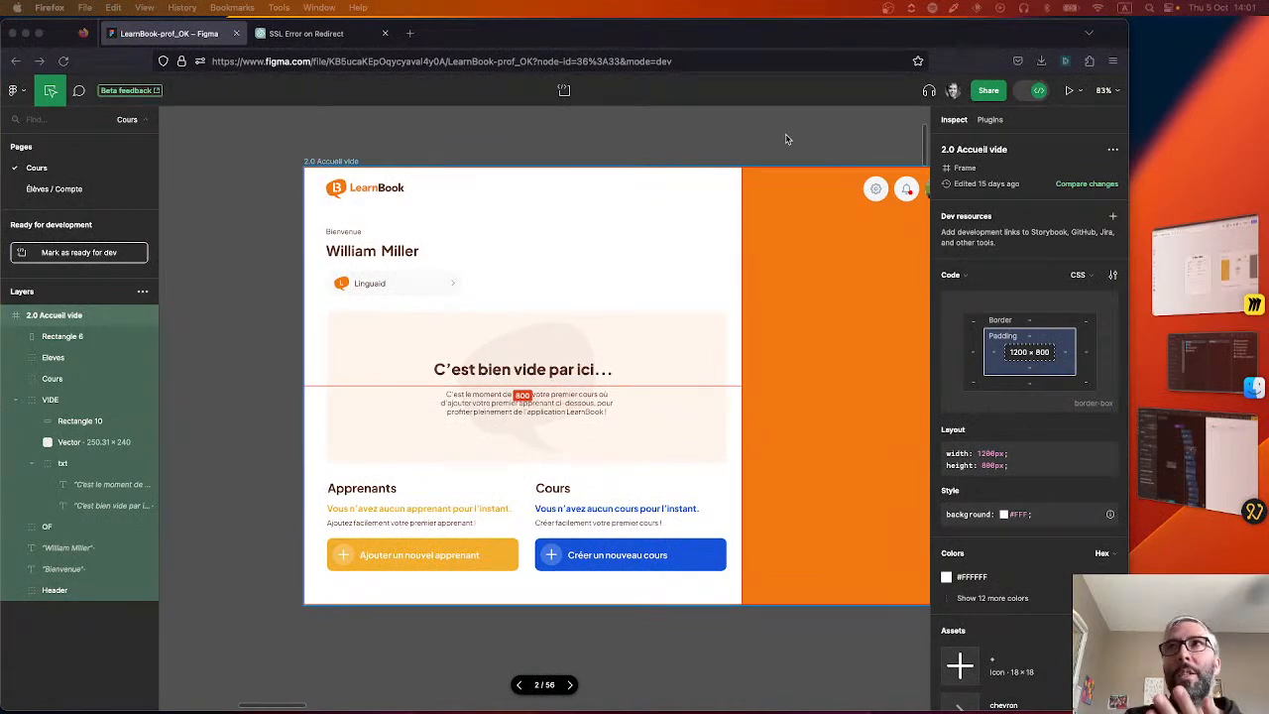
left_click(1202, 347)
left_click(1241, 340)
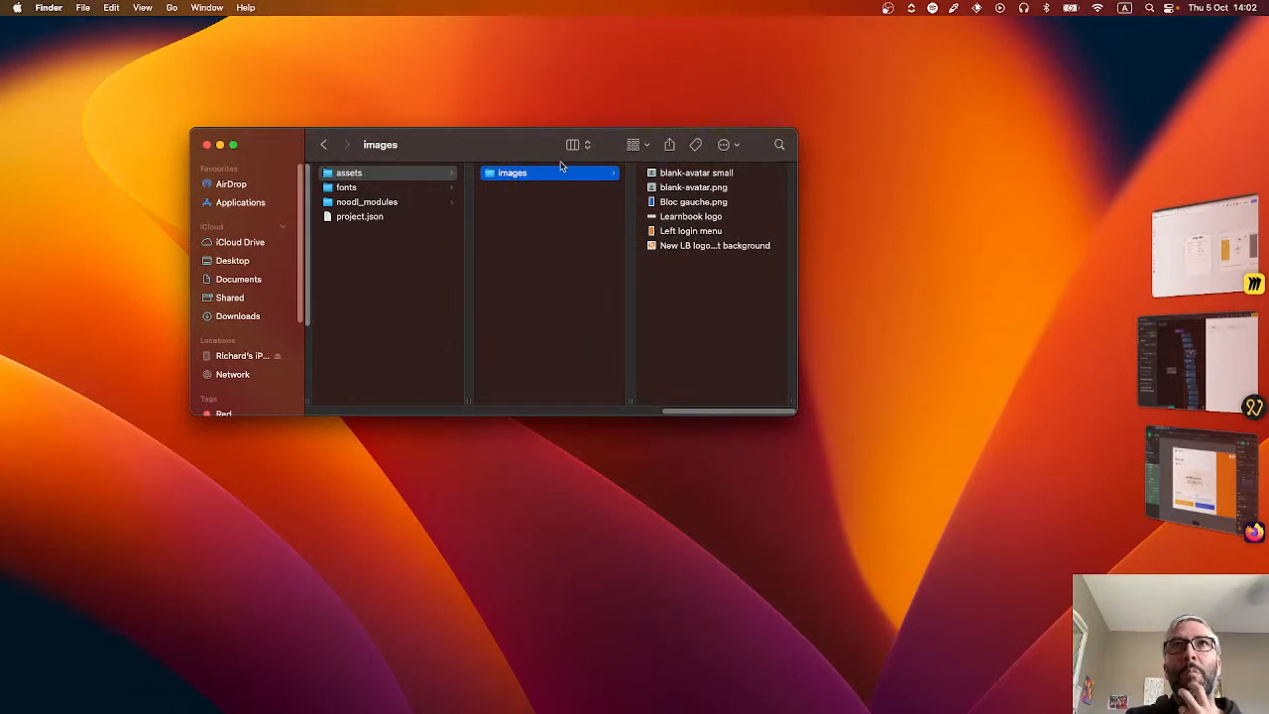
Switch back to Noodl and set the header logo Image node's source to Learnbook logo.png from assets/images.
left_click(1215, 342)
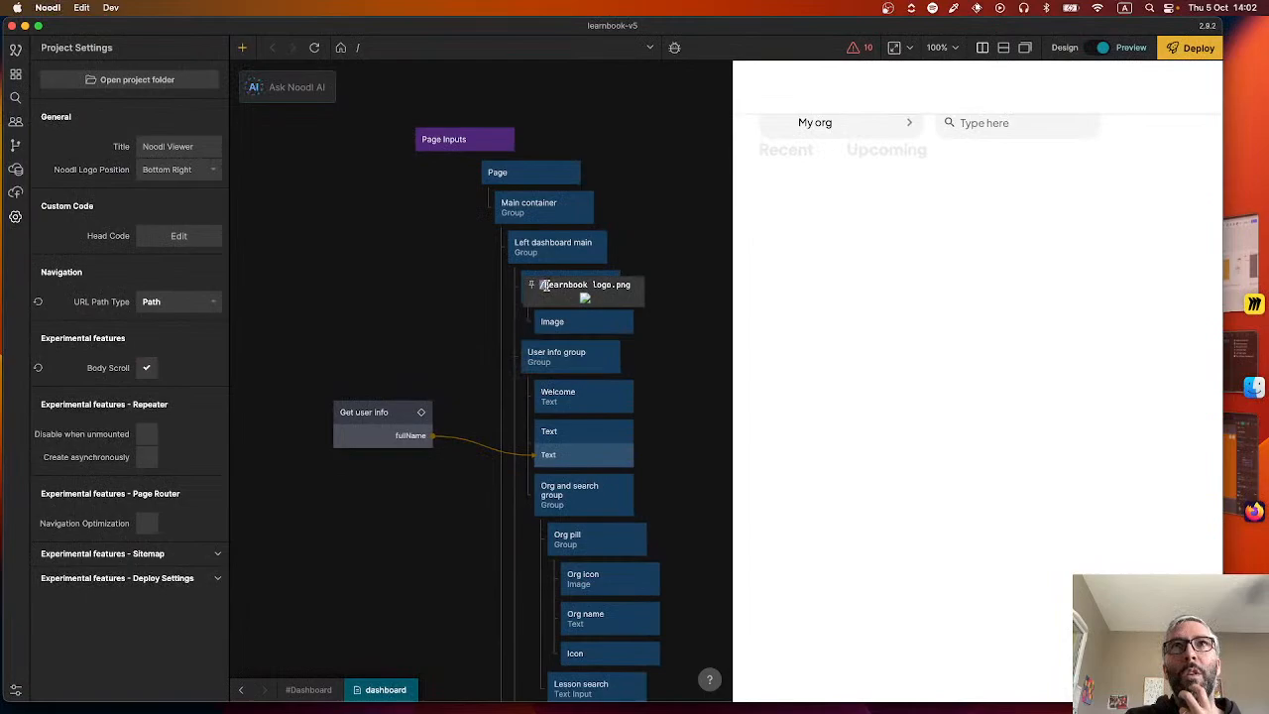
left_click(581, 323)
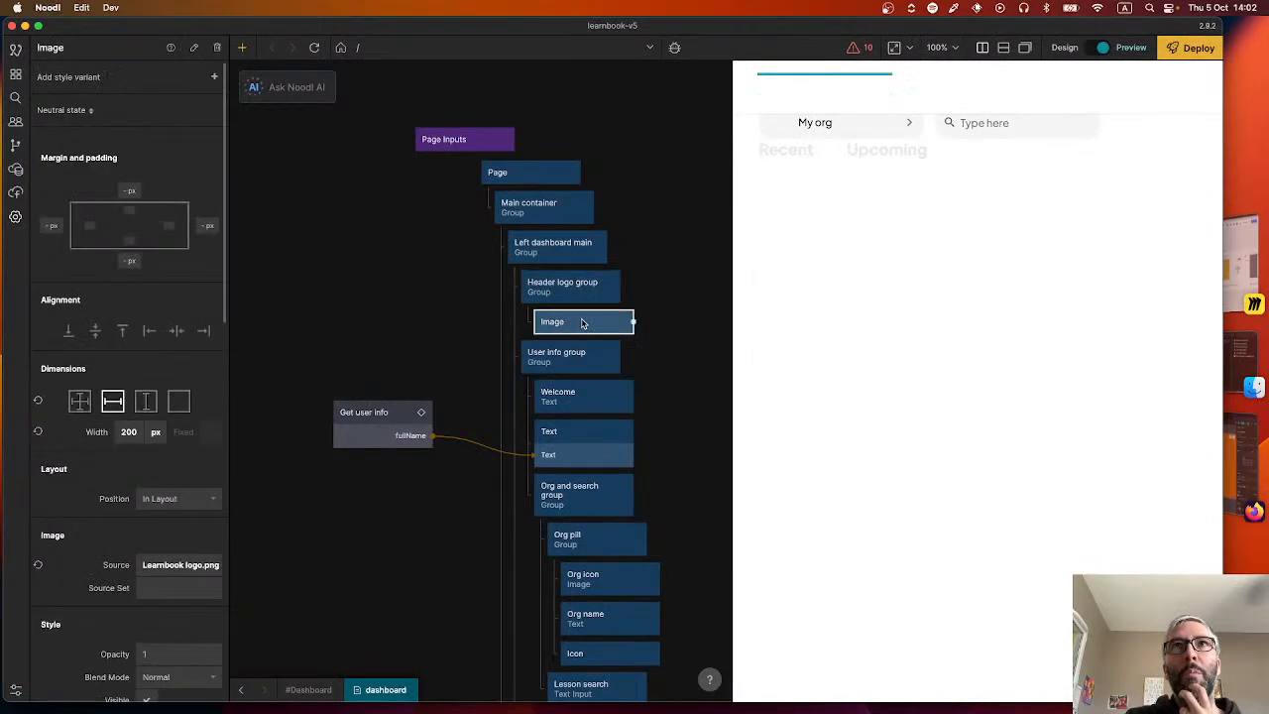
left_click(188, 568)
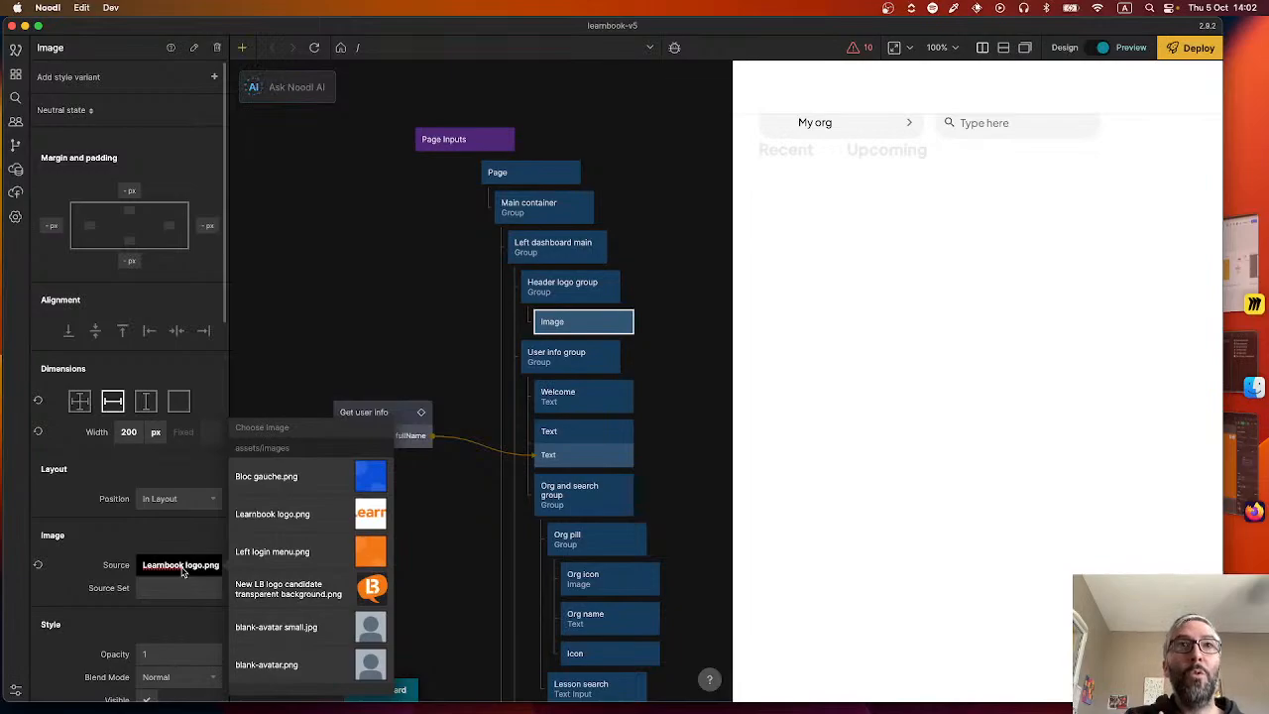
left_click(282, 515)
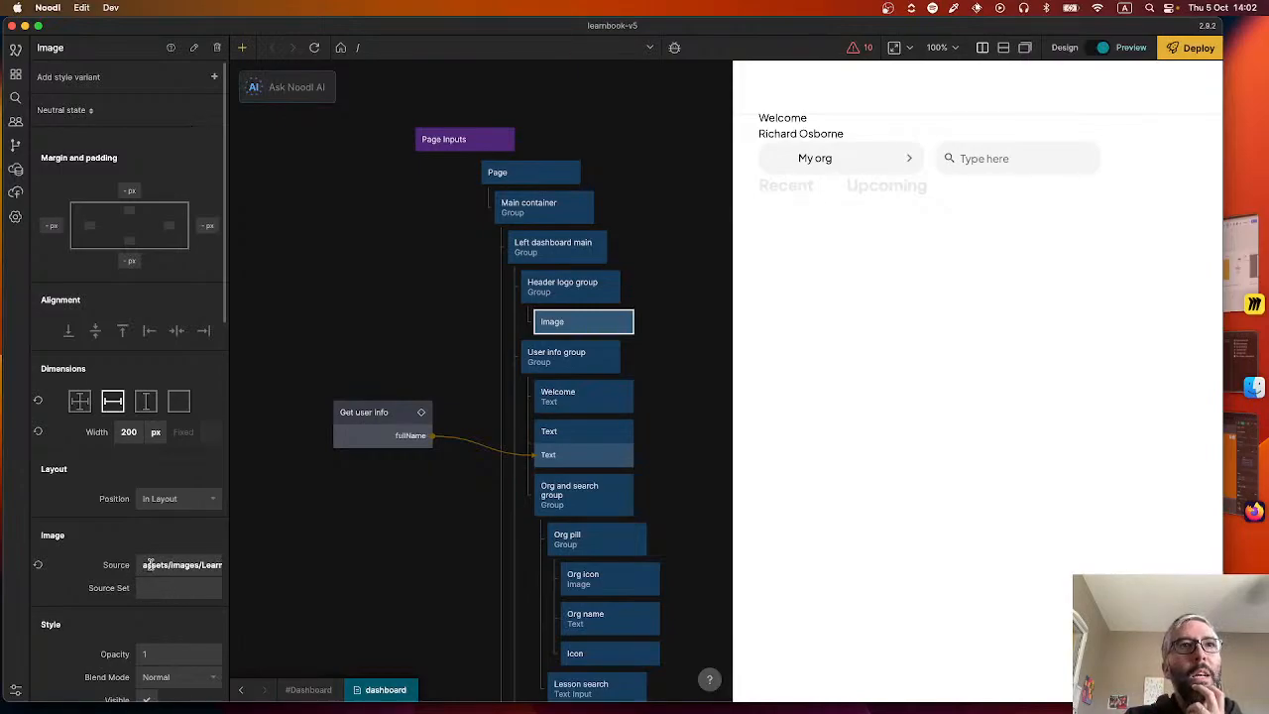
left_click_drag(142, 564, 115, 570)
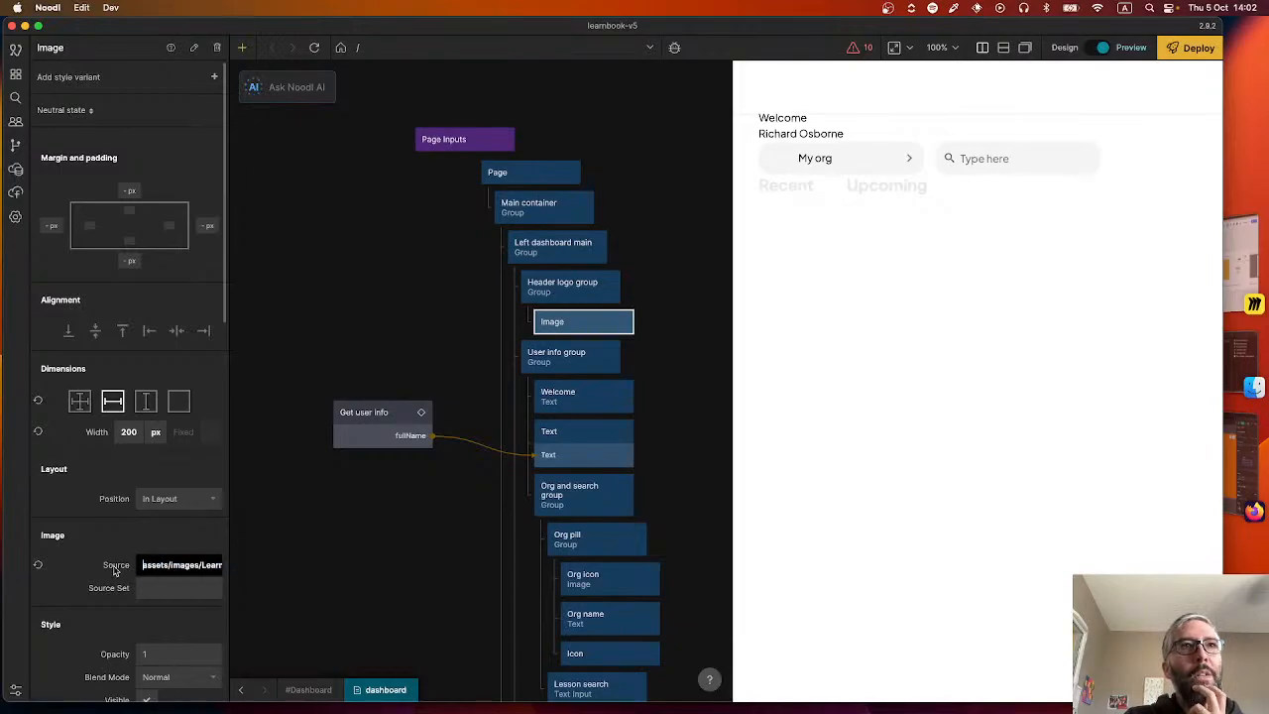
key("Return")
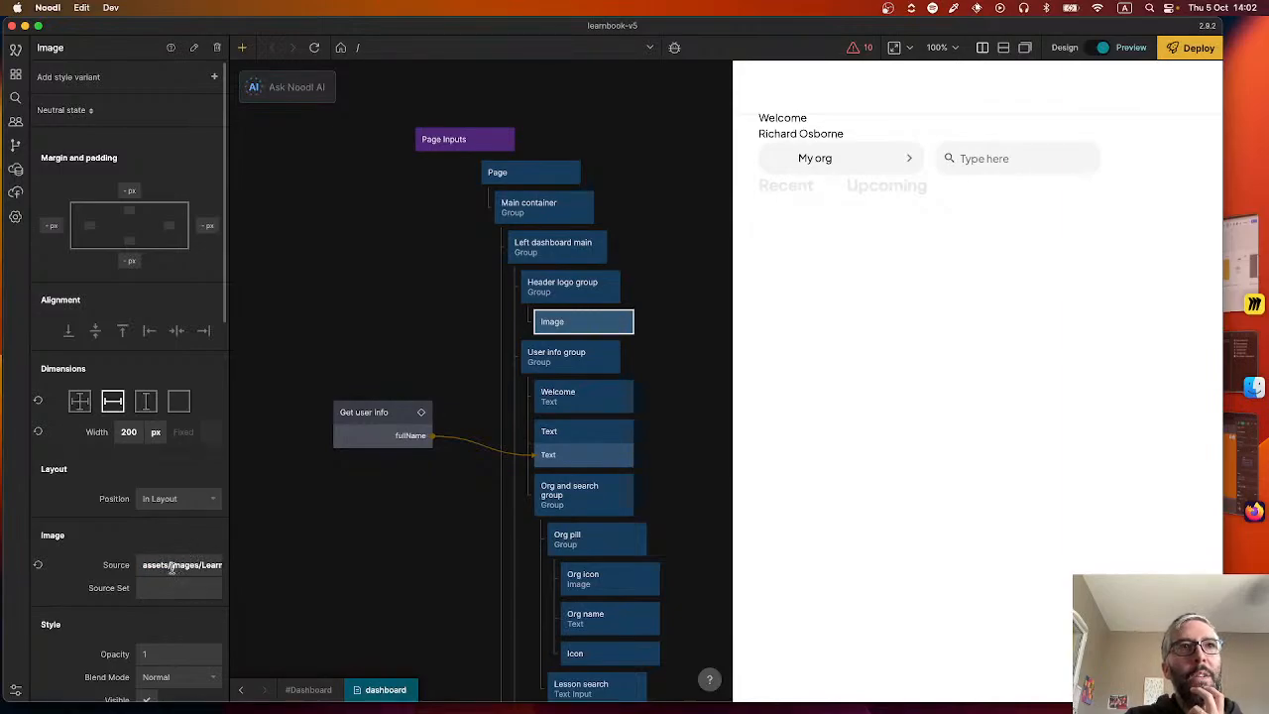
Try the header logo's source path with a capitalised folder name, assets/Images/Learnbook logo.png.
left_click(170, 568)
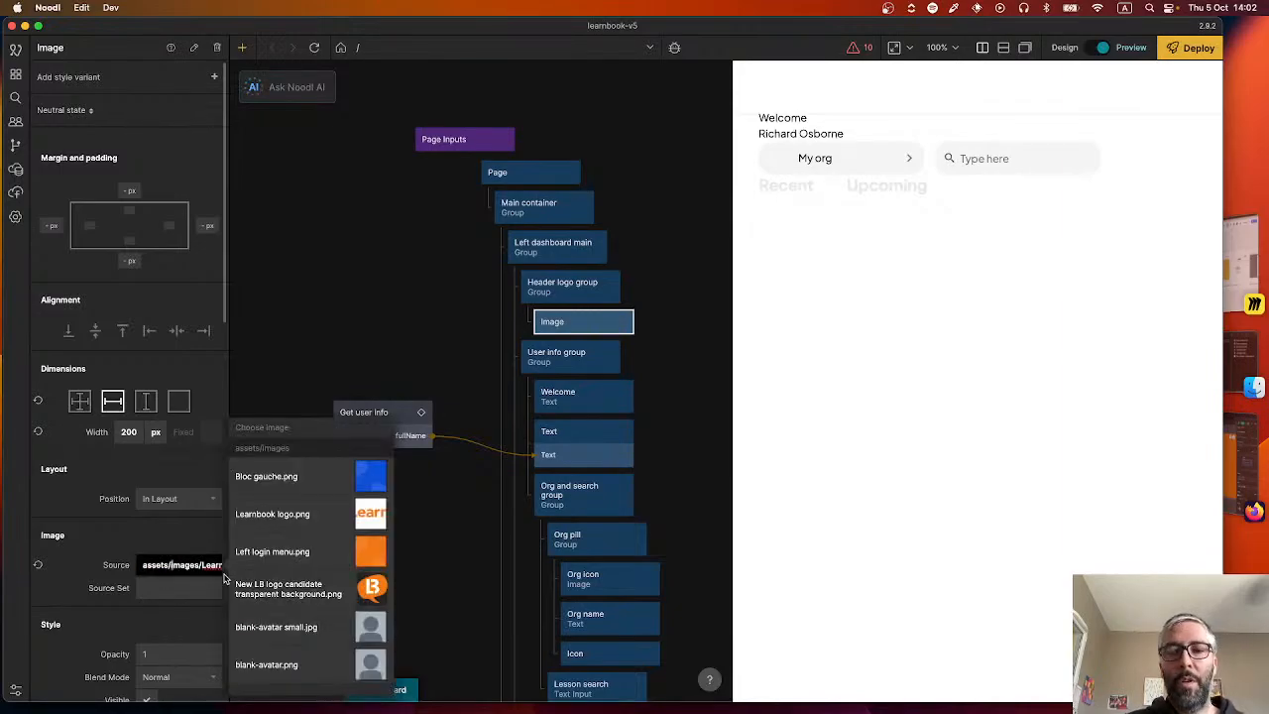
key("Right")
left_click(193, 535)
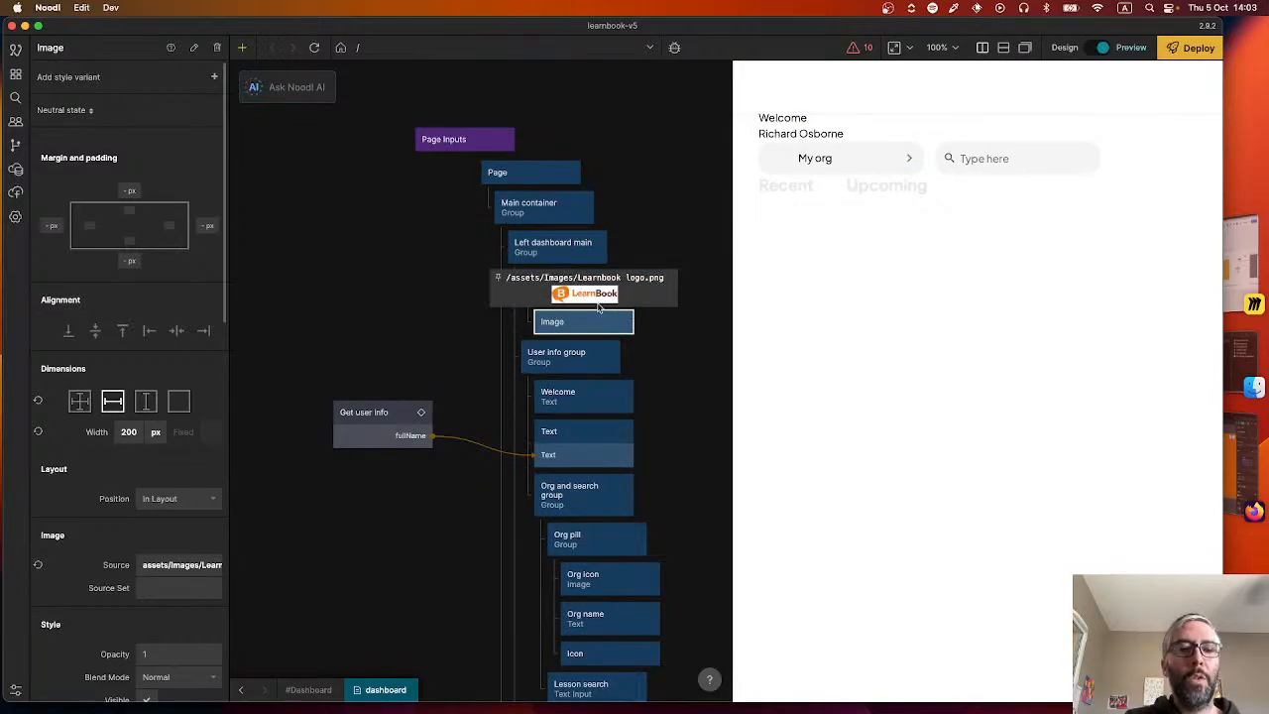
Check the images folder's name in Finder, and restore the lowercase assets/images path in the logo's source in Noodl.
key("super+Tab")
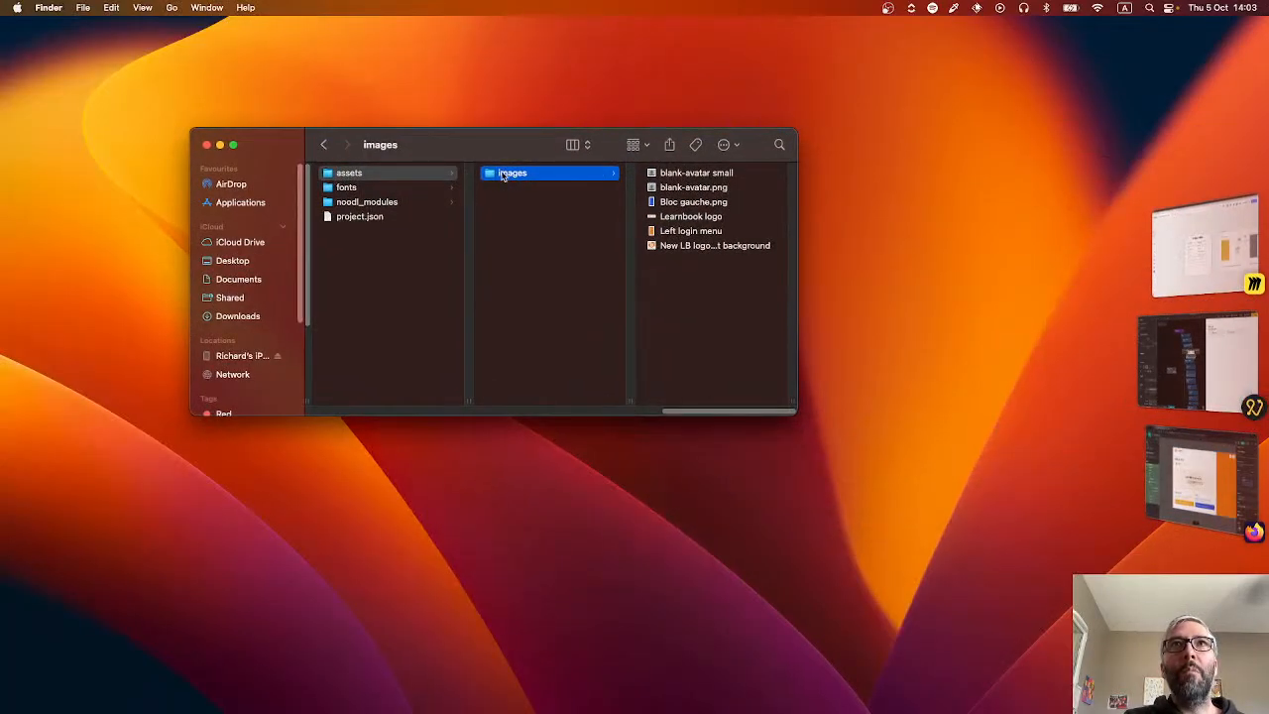
key("super+Tab")
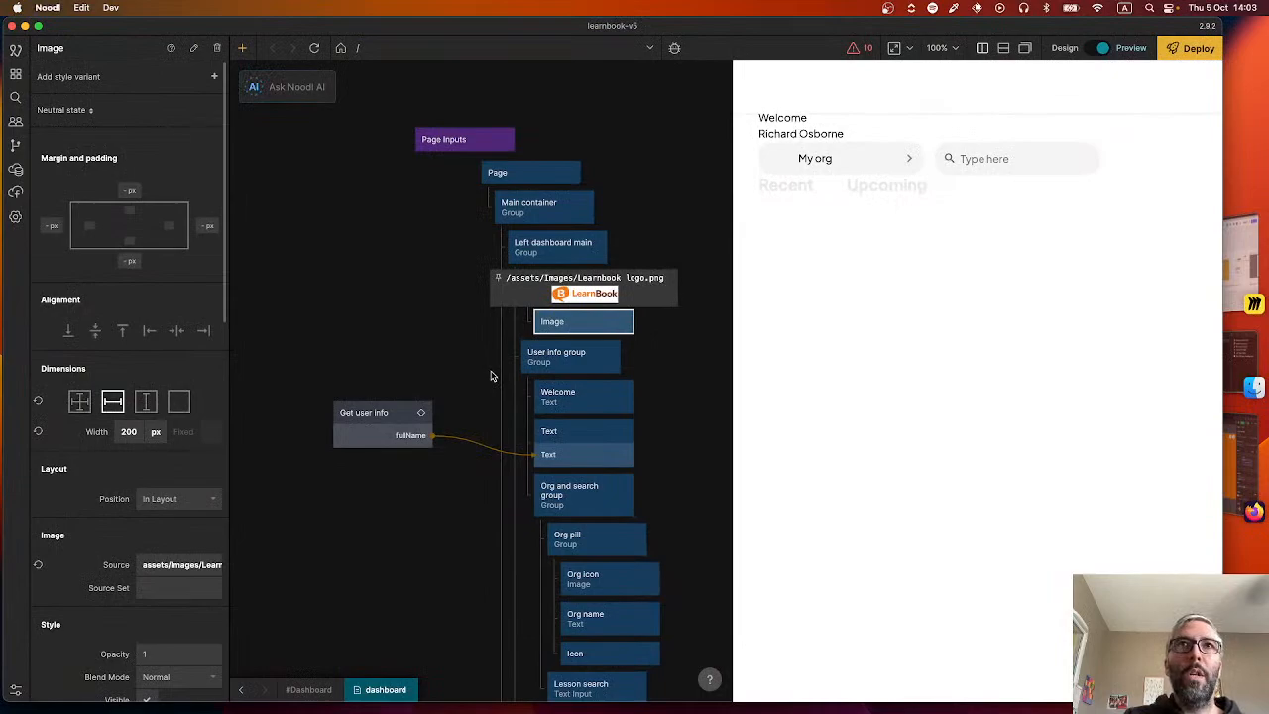
left_click(175, 565)
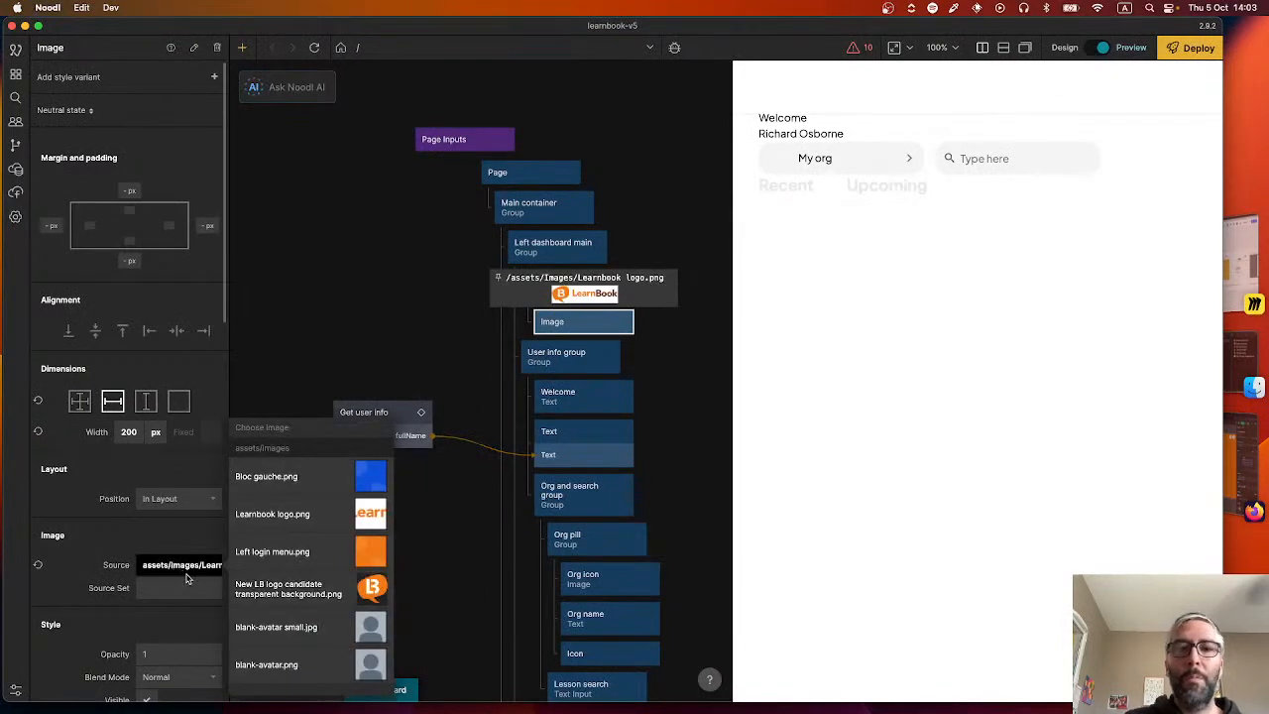
key("Left")
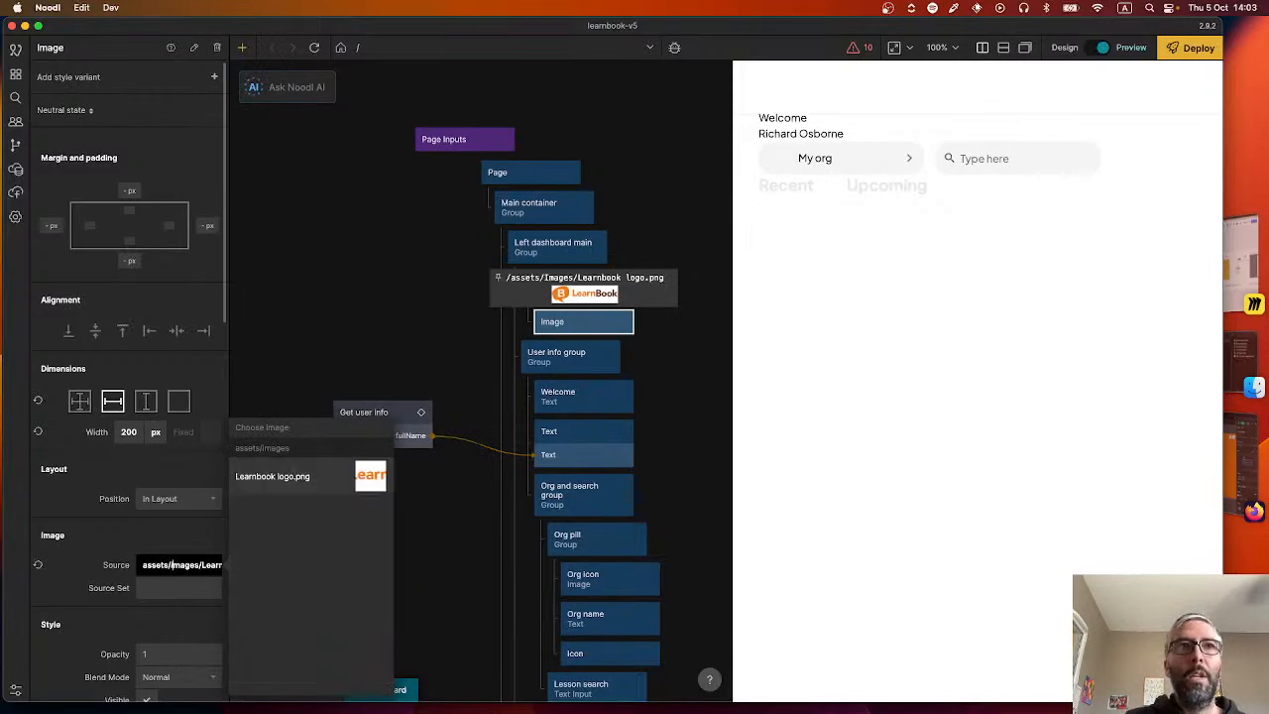
left_click(176, 527)
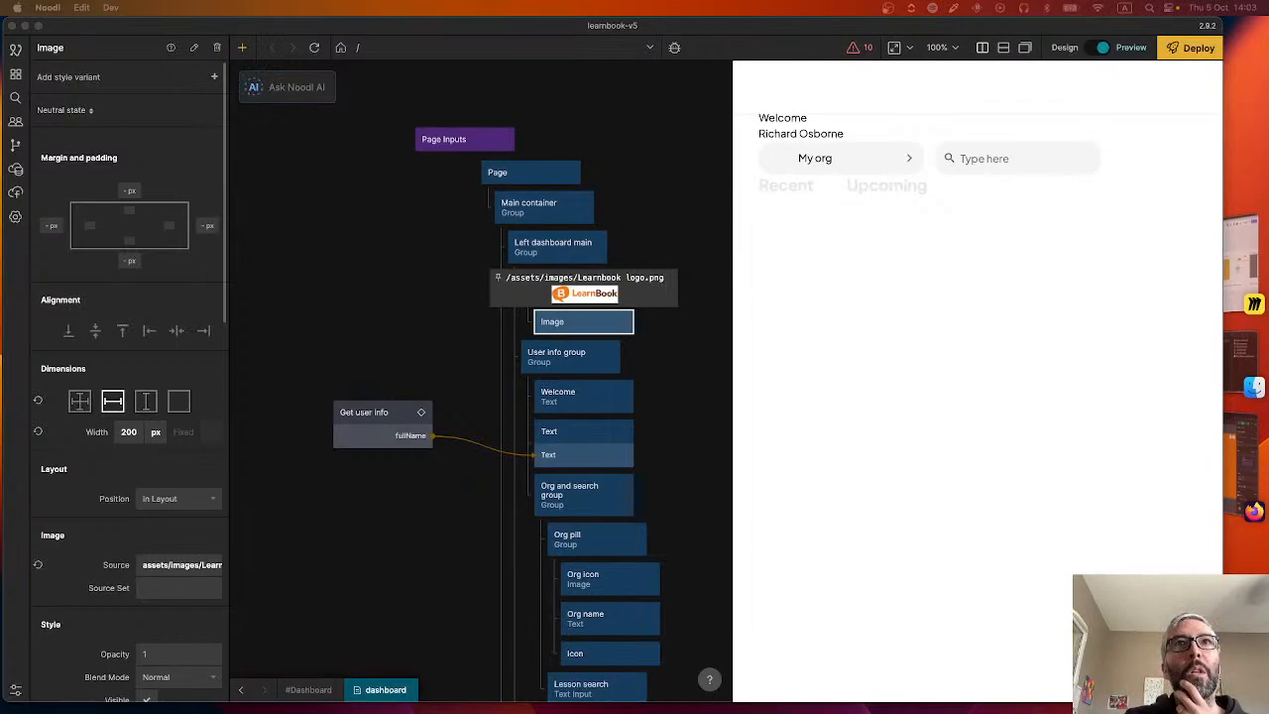
Find the Right dashboard main group in the node tree and examine its dimensions, placement and constraint properties.
left_click(368, 323)
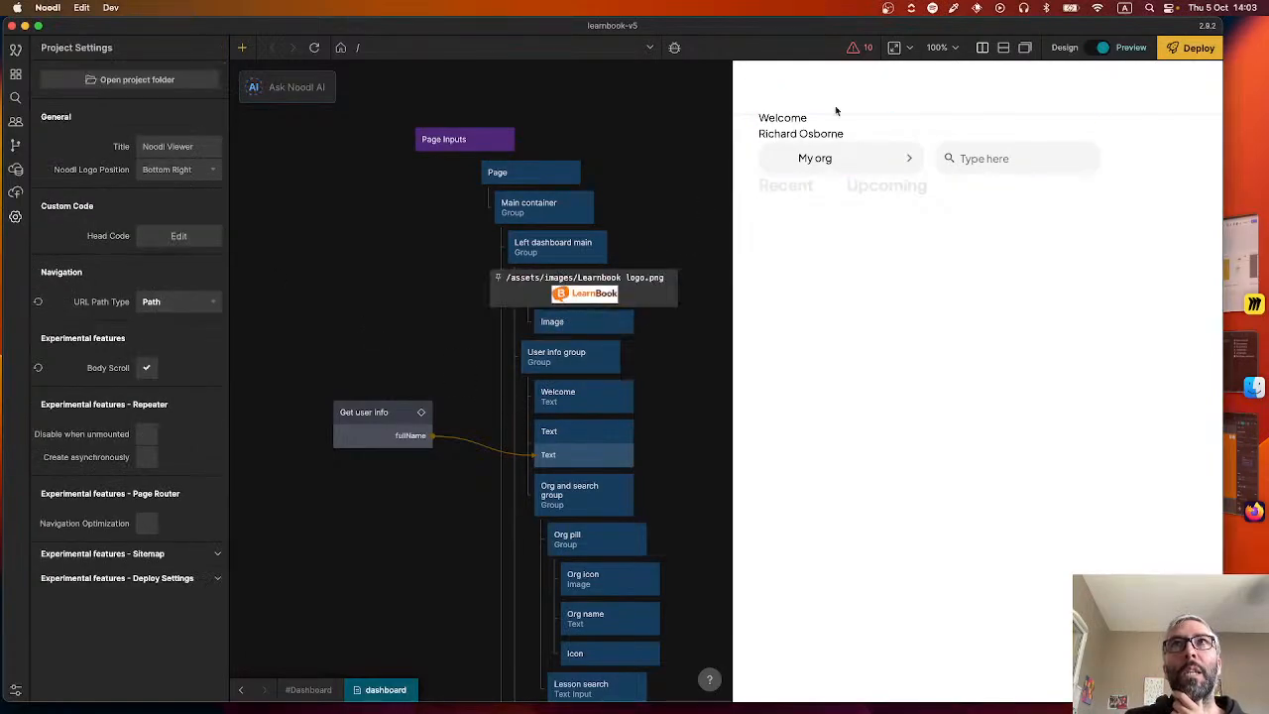
scroll(684, 473, "down", 5)
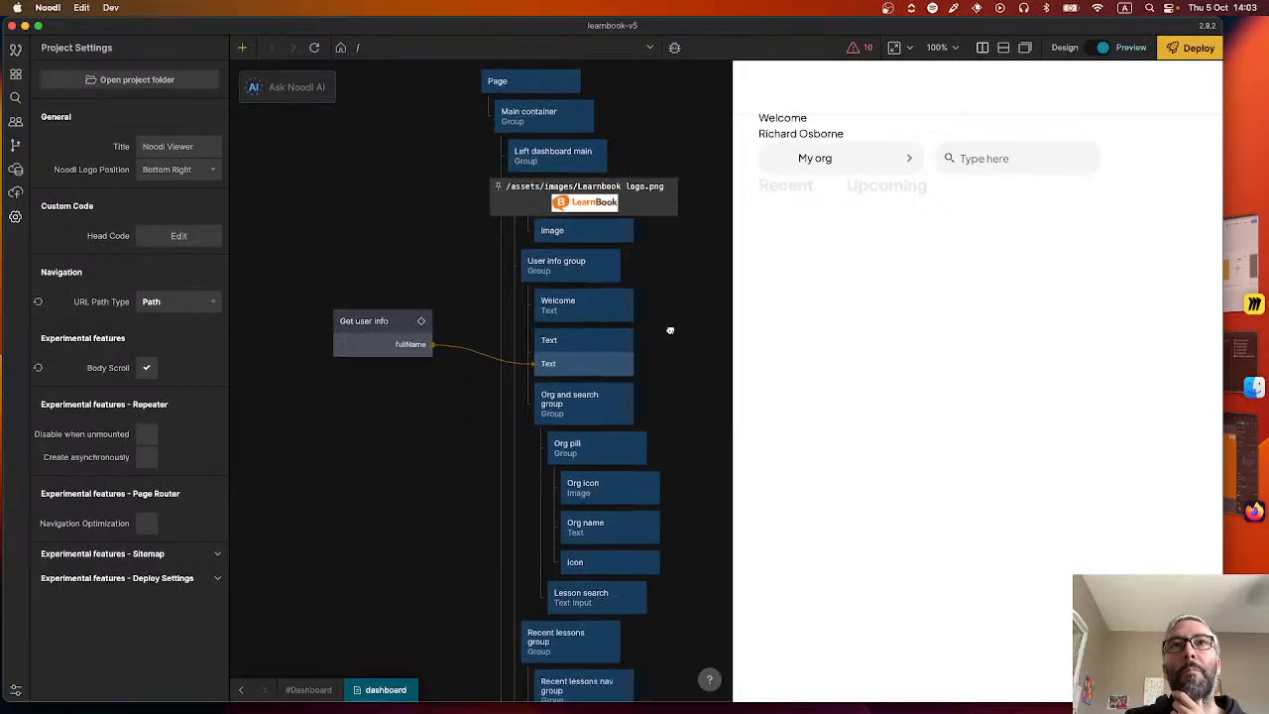
scroll(614, 396, "down", 3)
scroll(419, 388, "down", 4)
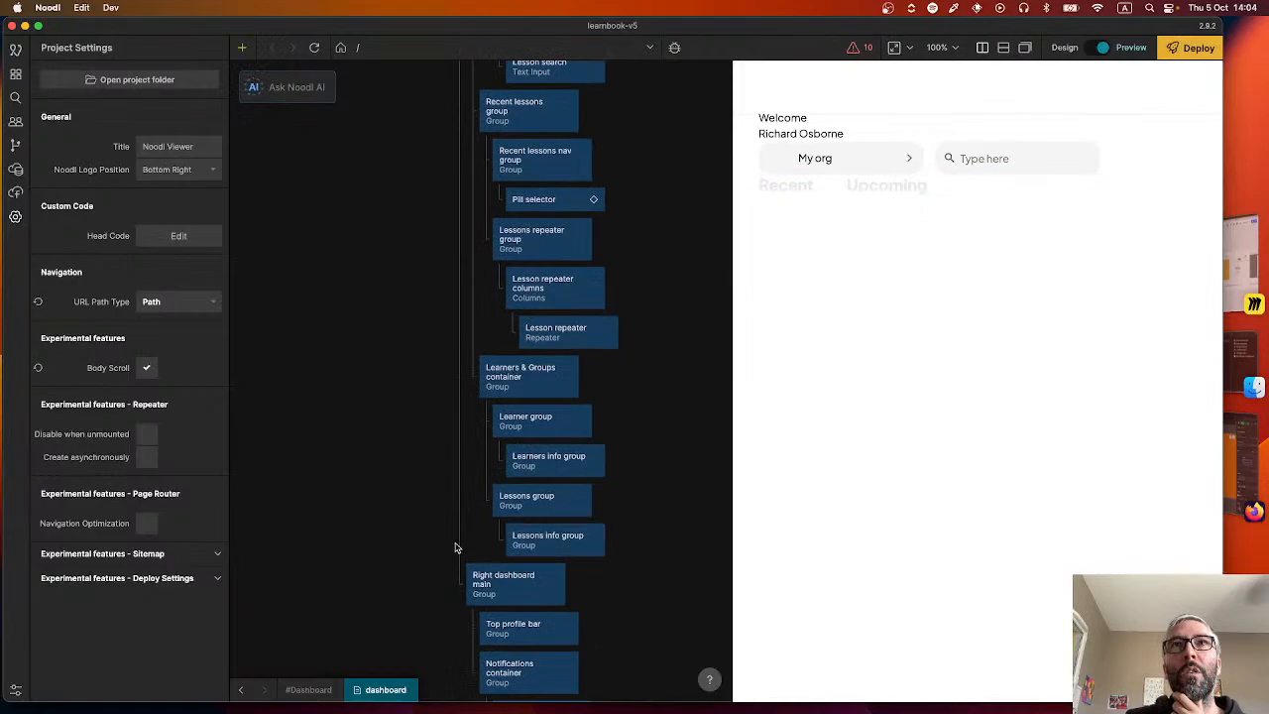
scroll(447, 300, "down", 4)
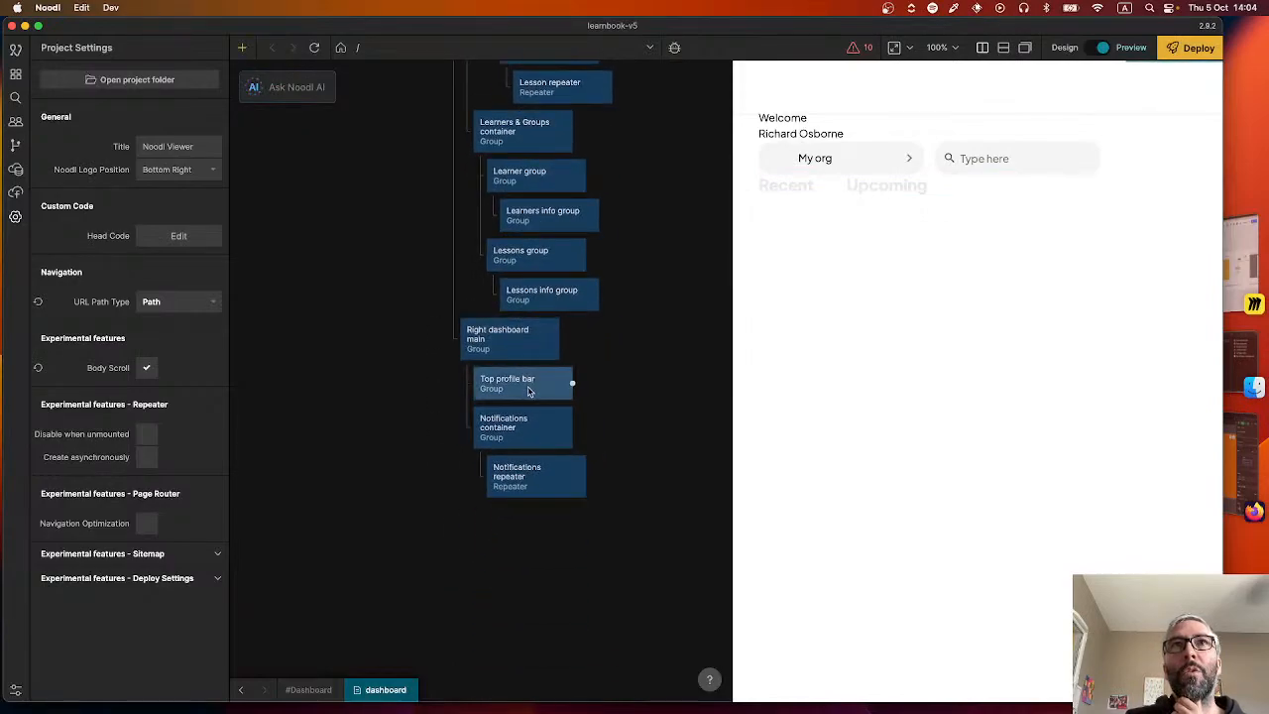
left_click(527, 340)
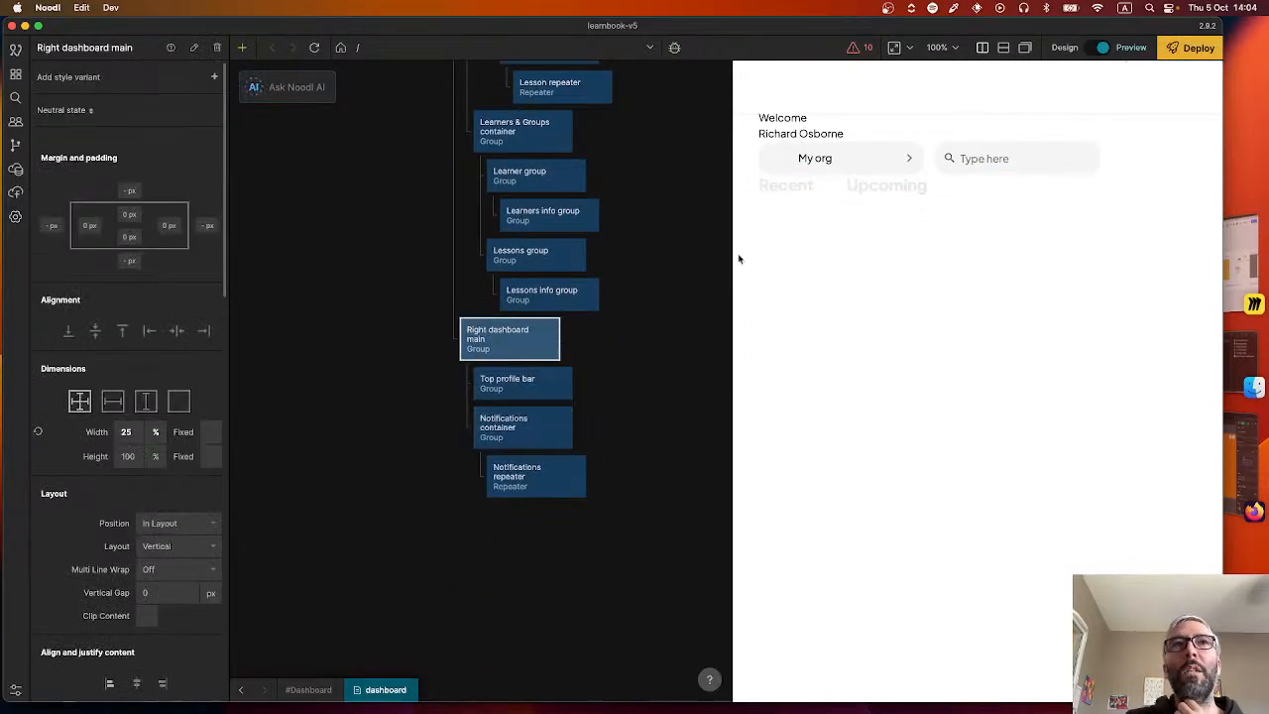
scroll(143, 434, "down", 12)
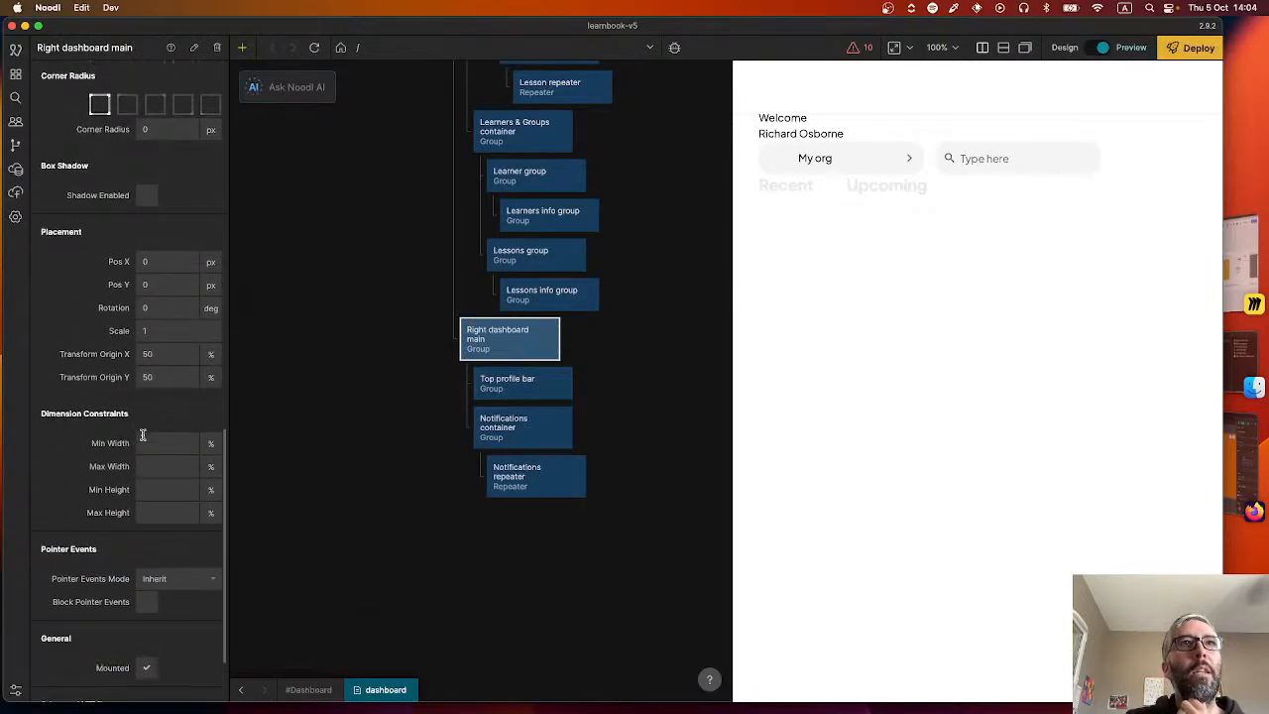
scroll(143, 435, "down", 1)
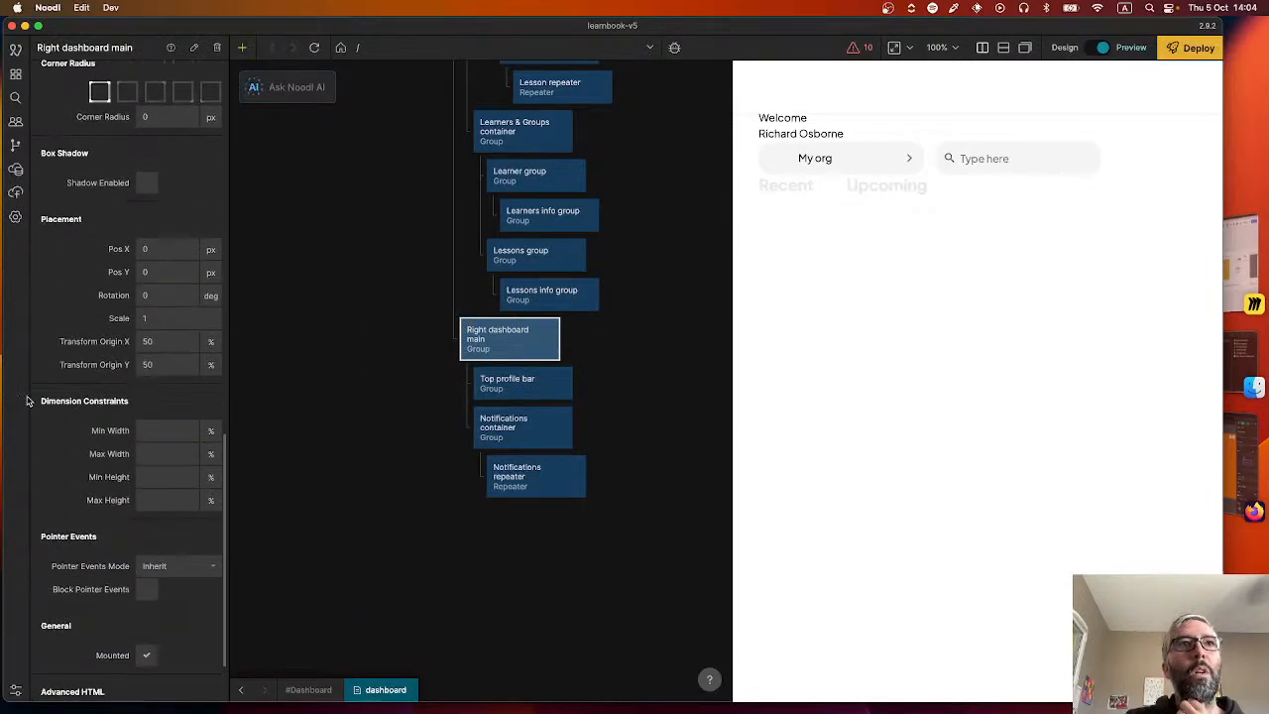
scroll(141, 411, "down", 5)
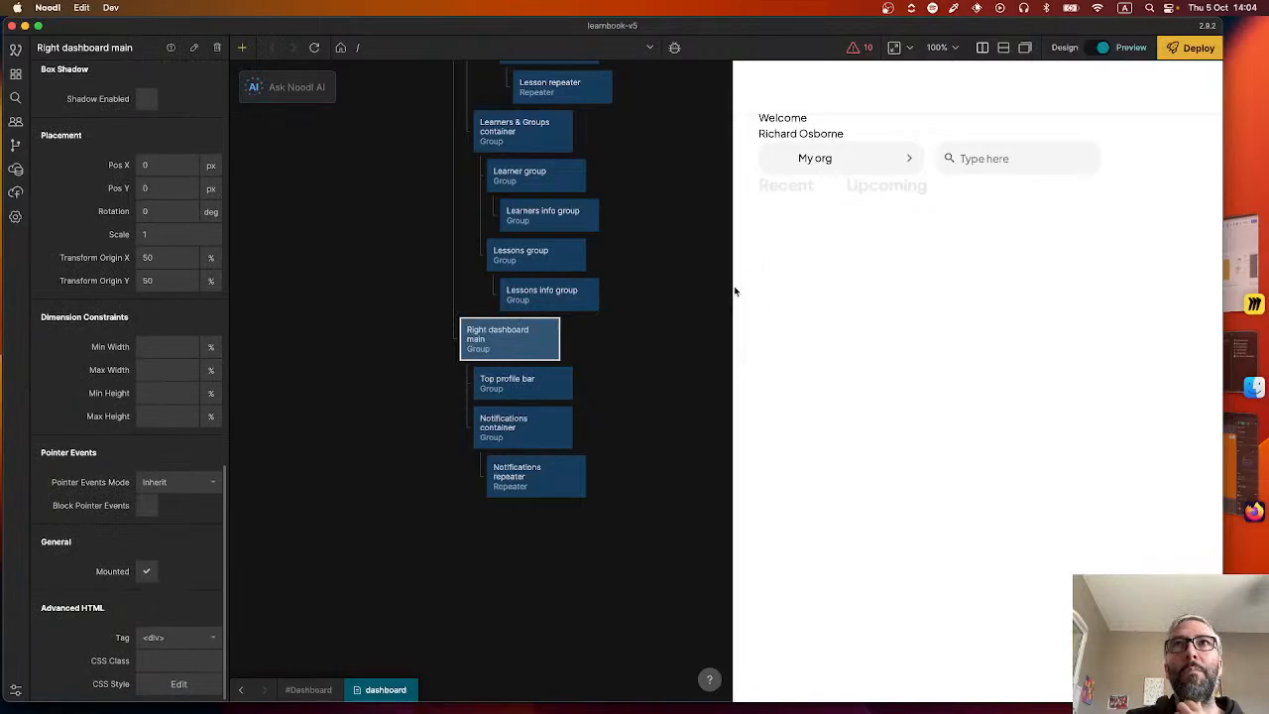
left_click_drag(735, 290, 708, 284)
scroll(124, 239, "up", 10)
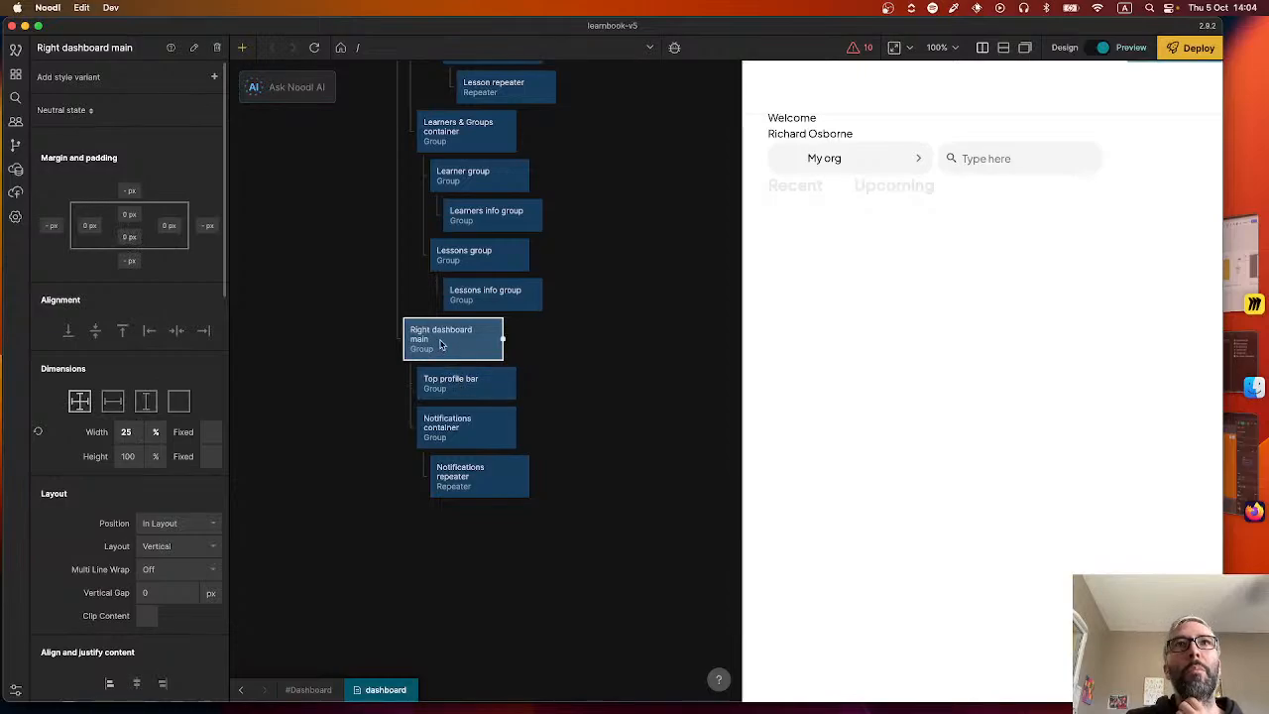
Inspect the properties of the Notifications container, Notifications repeater and Top profile bar nodes.
left_click(462, 437)
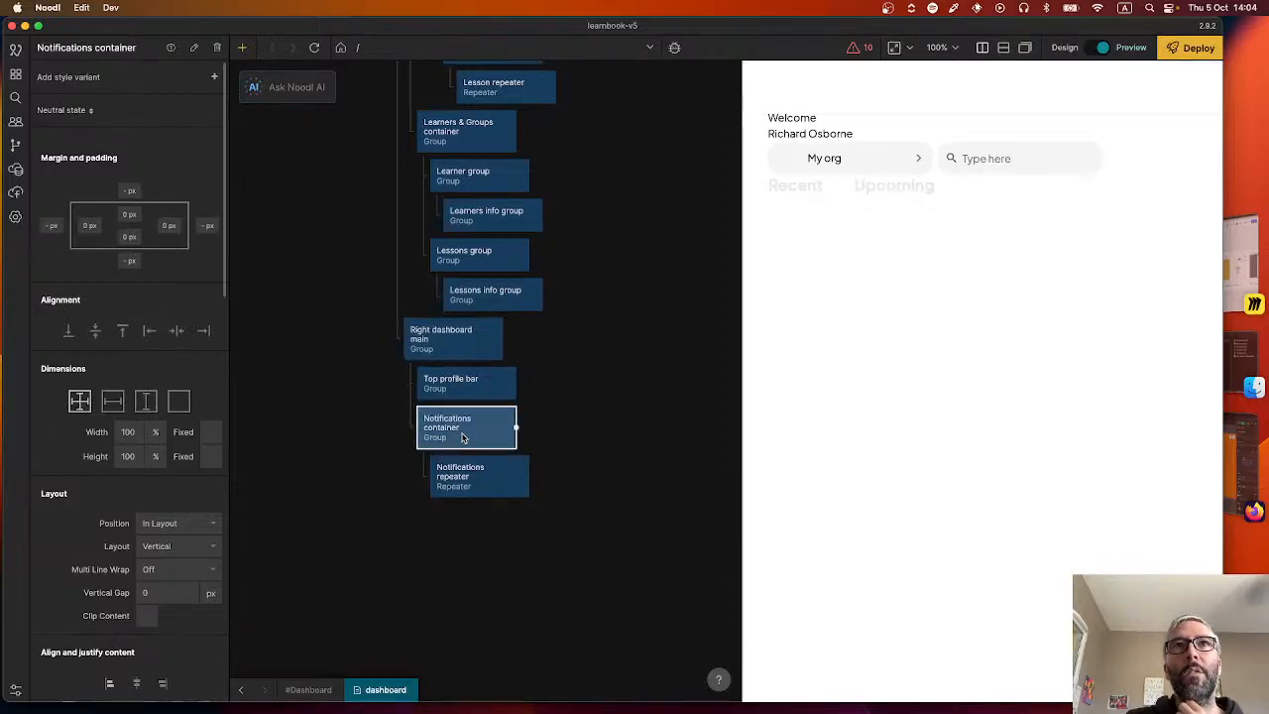
left_click(473, 482)
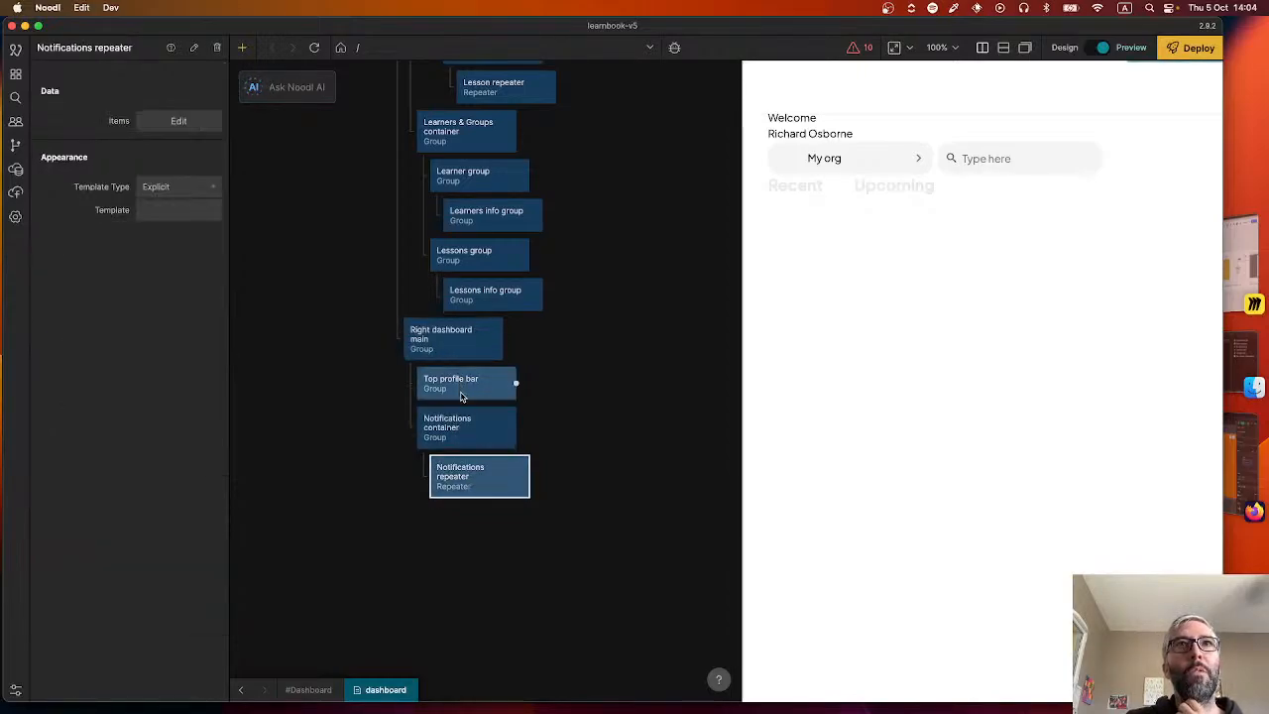
left_click(461, 396)
Add a Text node as the first child of the Right dashboard main group, above the Top profile bar.
left_click(486, 339)
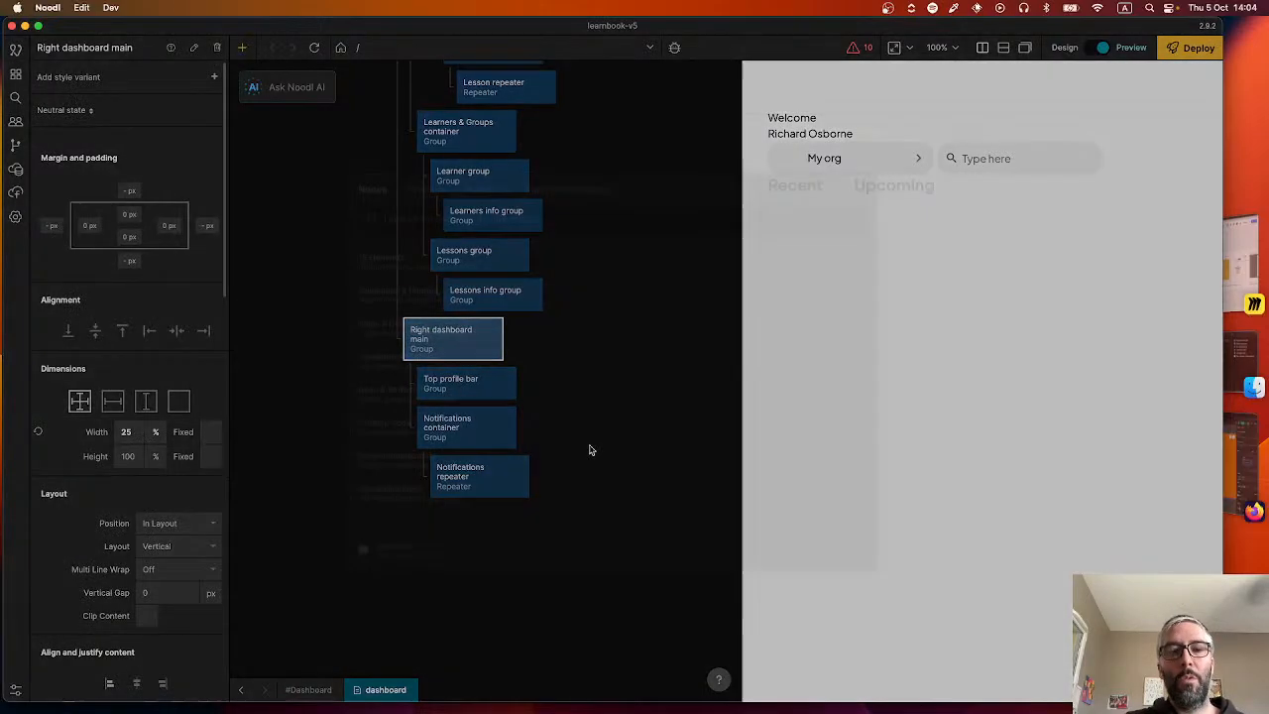
type("text")
key("Return")
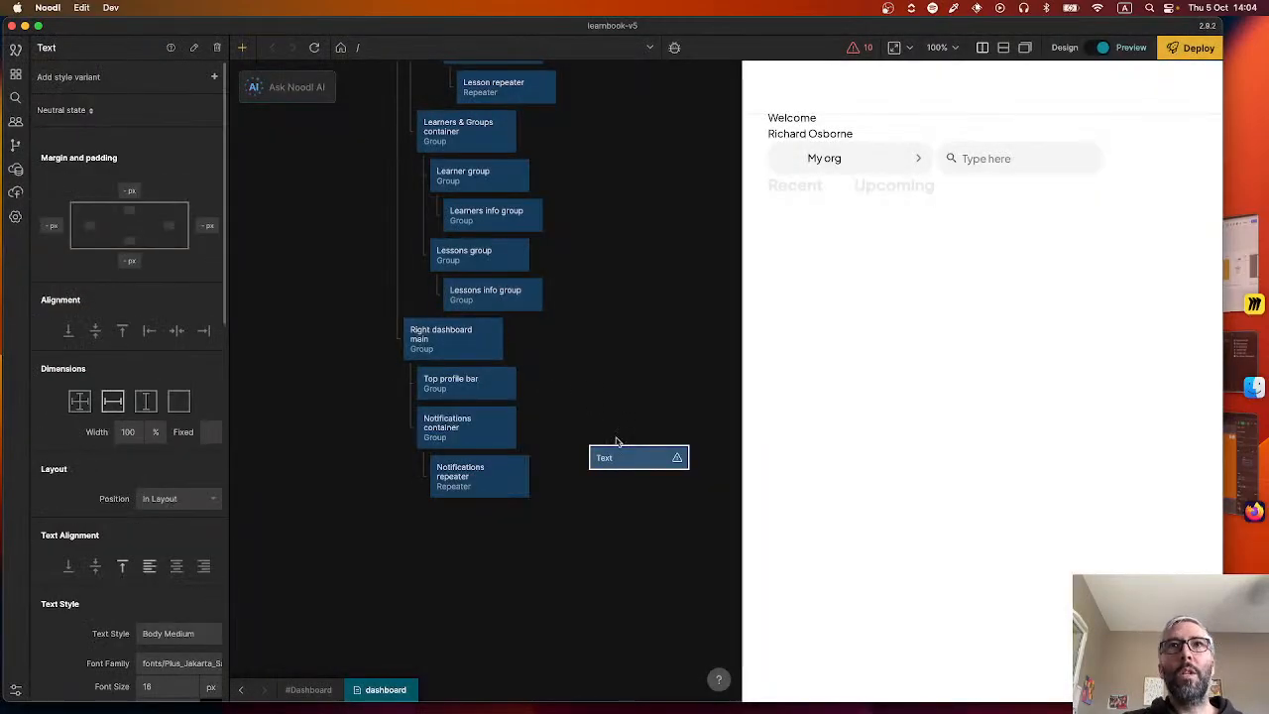
left_click_drag(605, 457, 459, 357)
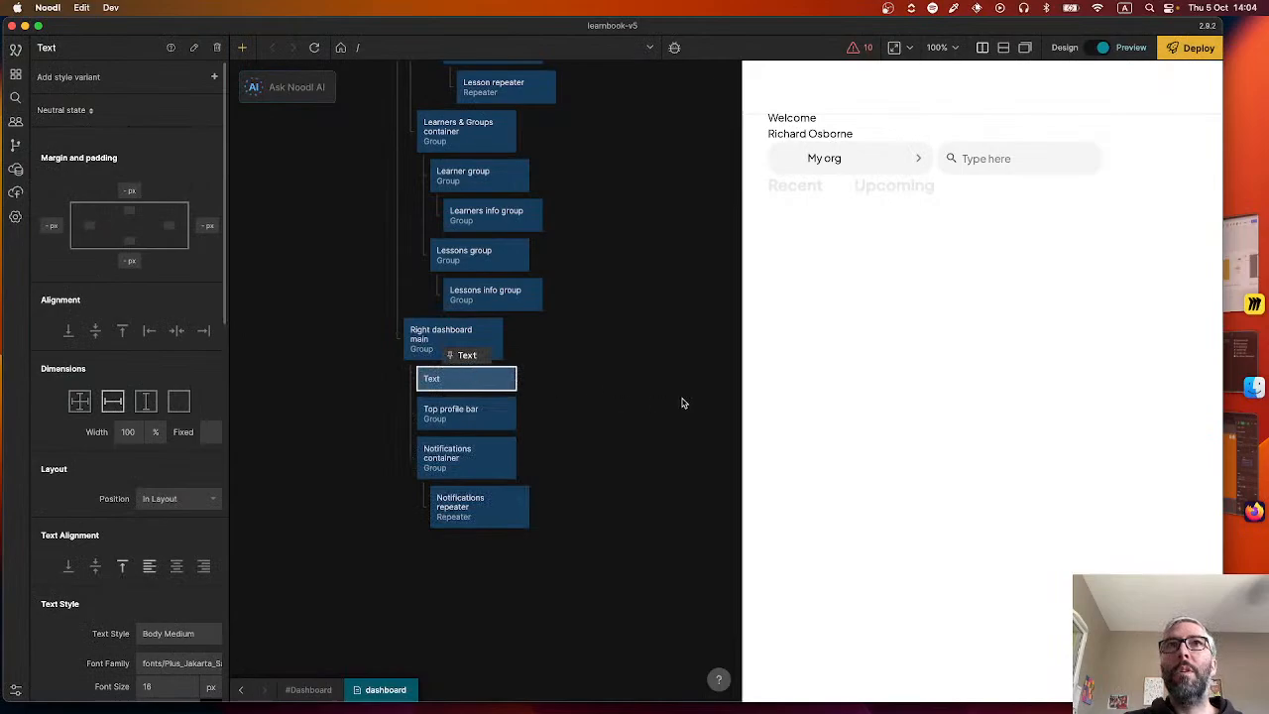
Set the new text node's content to "Hello world".
scroll(174, 537, "down", 5)
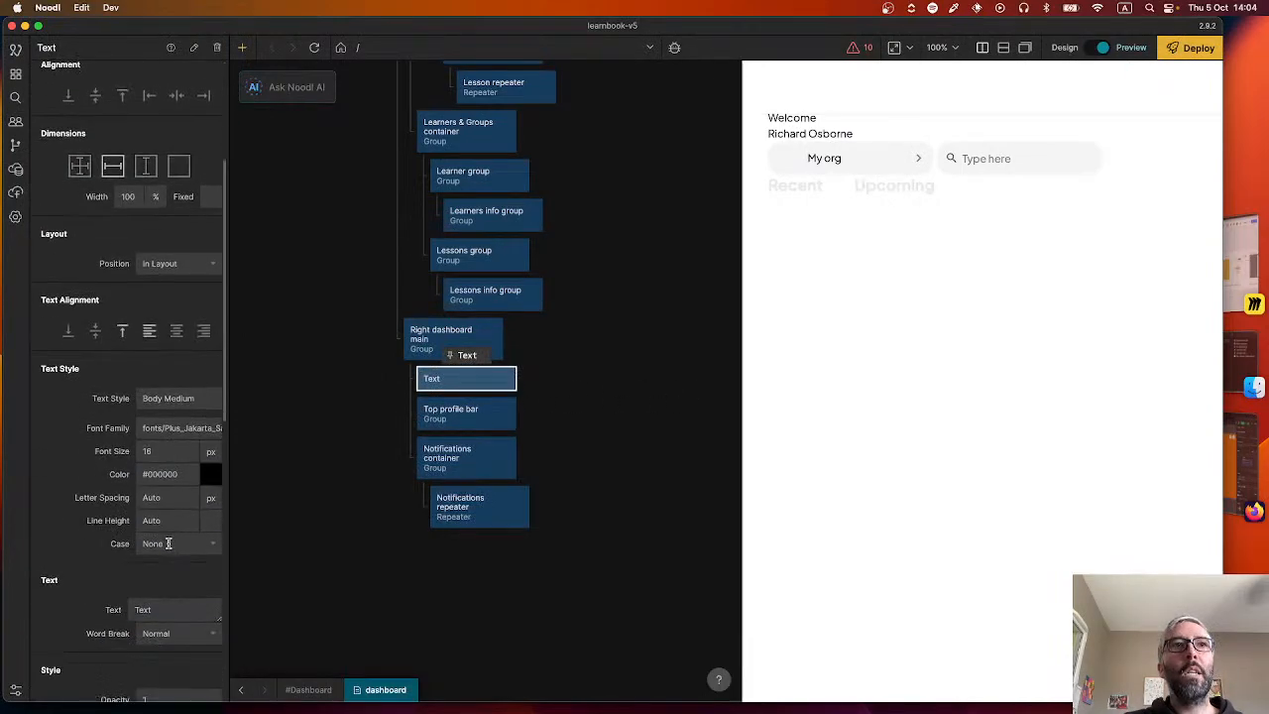
left_click(173, 610)
double_click(173, 611)
type("Hello w")
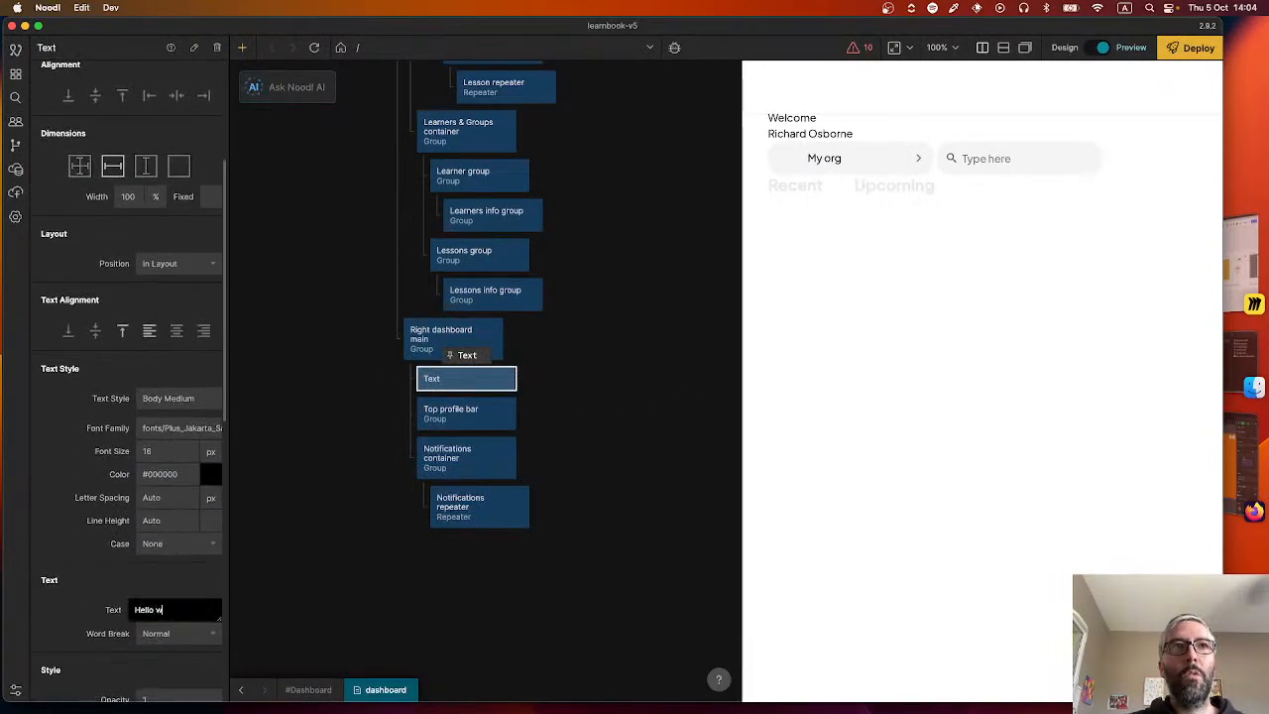
type("orld")
left_click(567, 379)
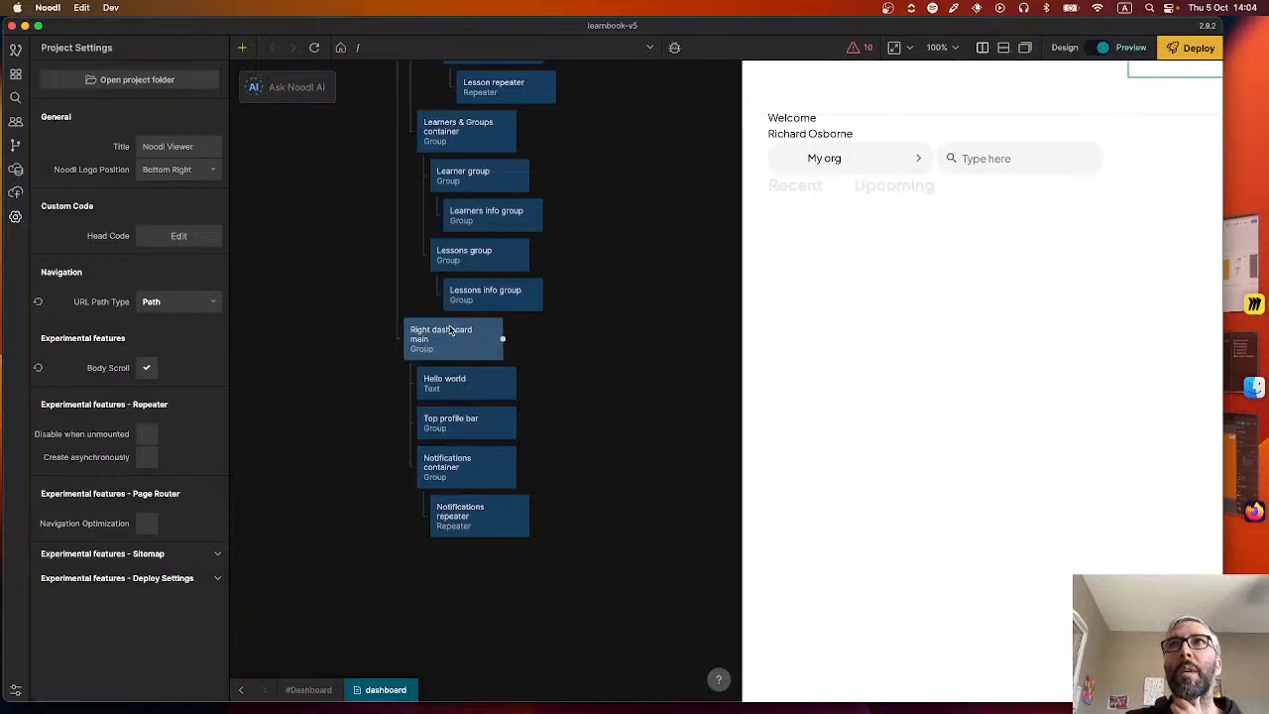
Check the dimensions and layout properties of the Right dashboard main group and review the top of the node tree.
left_click(449, 330)
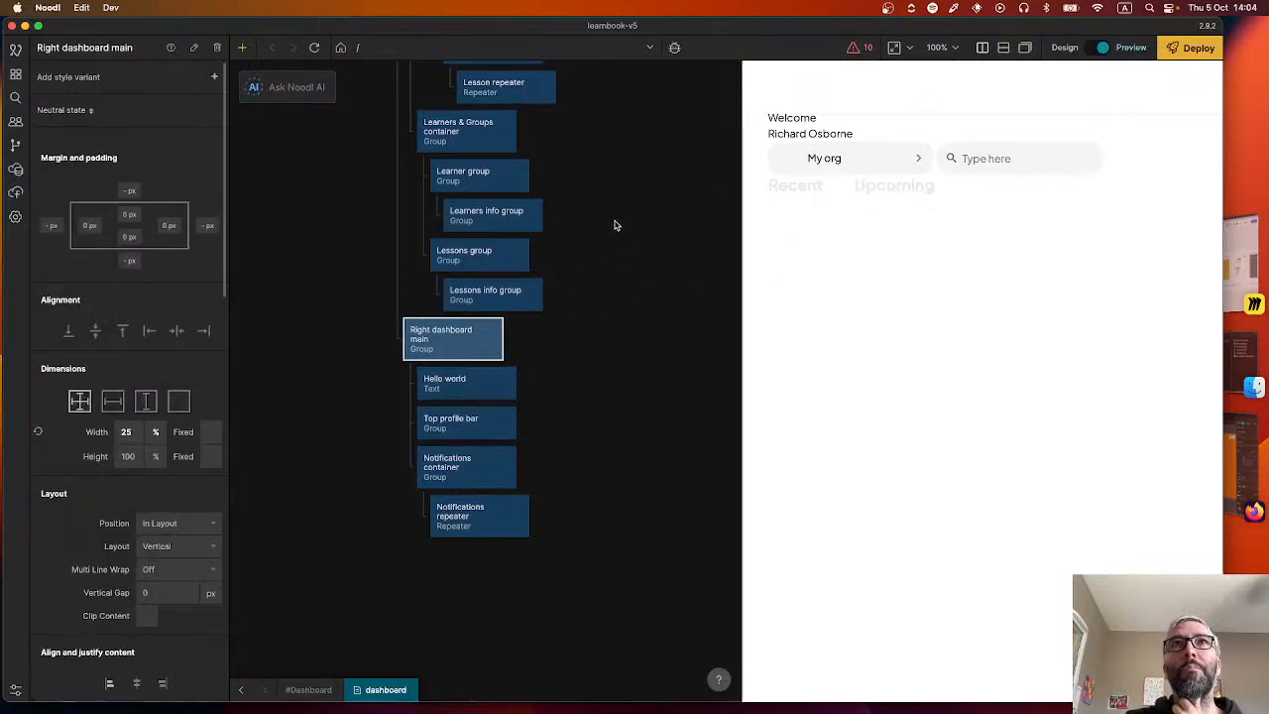
scroll(592, 266, "up", 10)
scroll(608, 338, "up", 5)
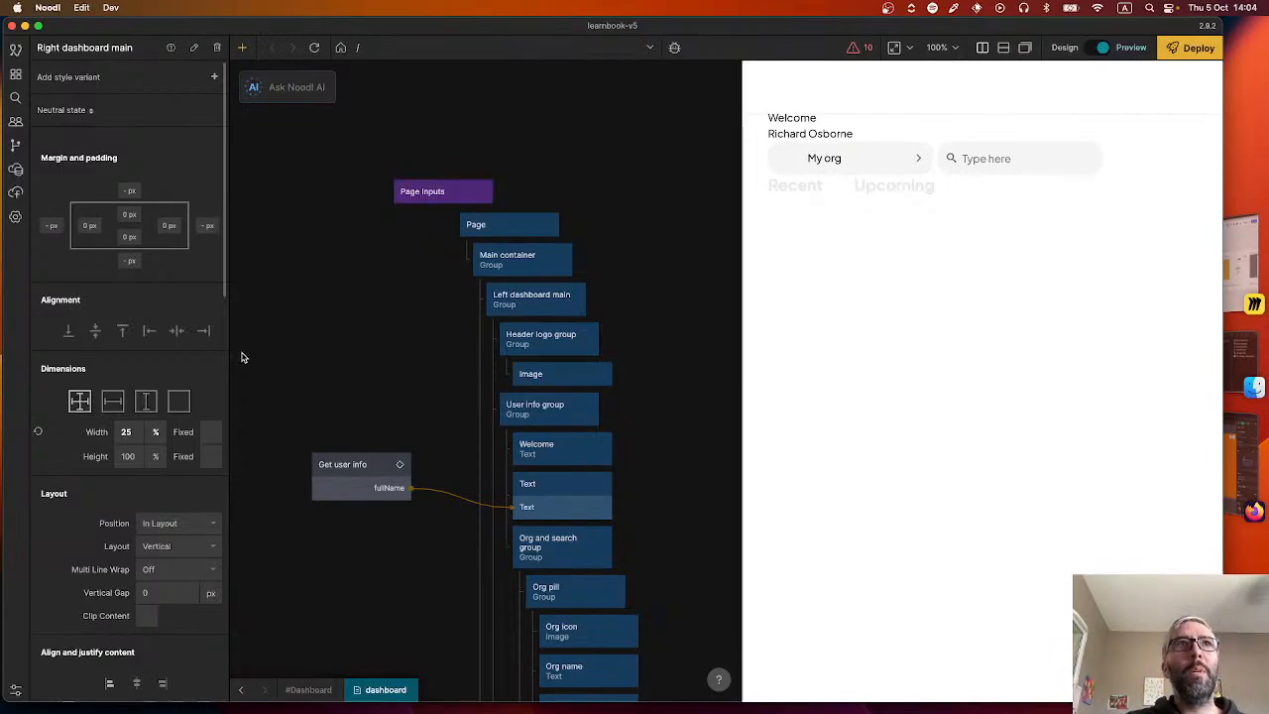
Open the App component from the Default sheet and go into its Header top bar component.
left_click(15, 74)
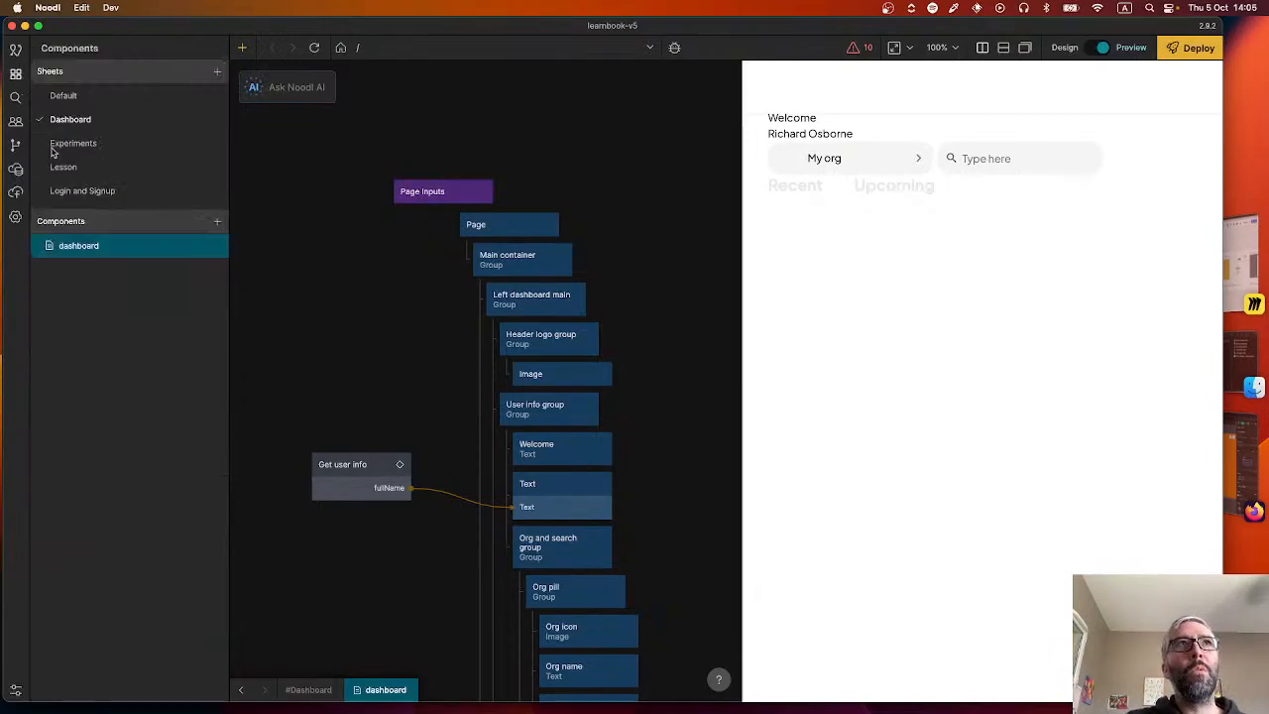
left_click(81, 99)
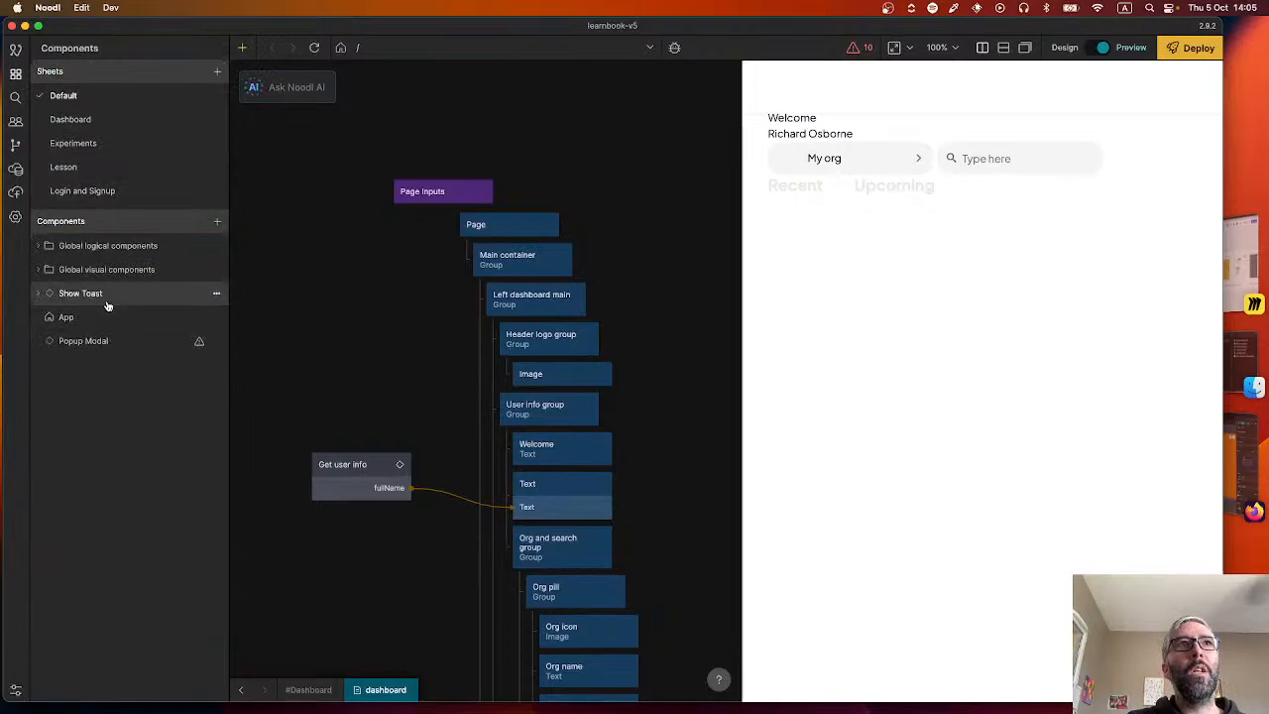
left_click(103, 295)
left_click(103, 317)
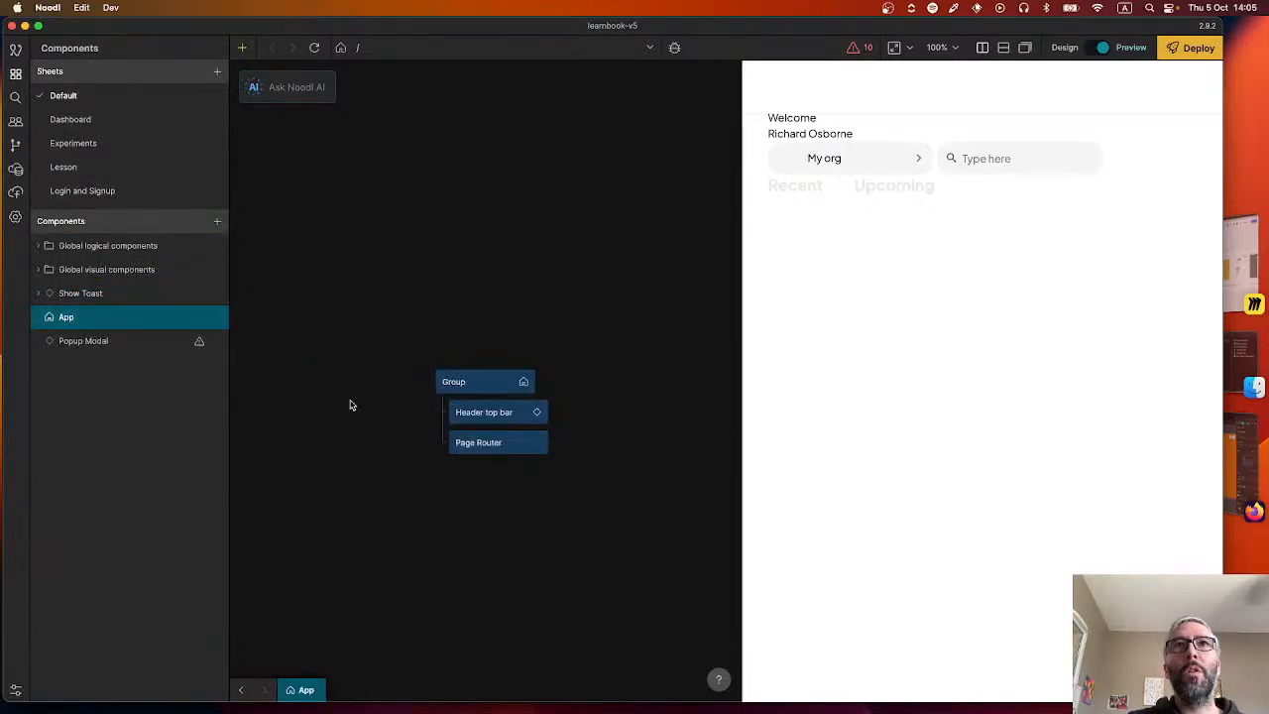
left_click(495, 417)
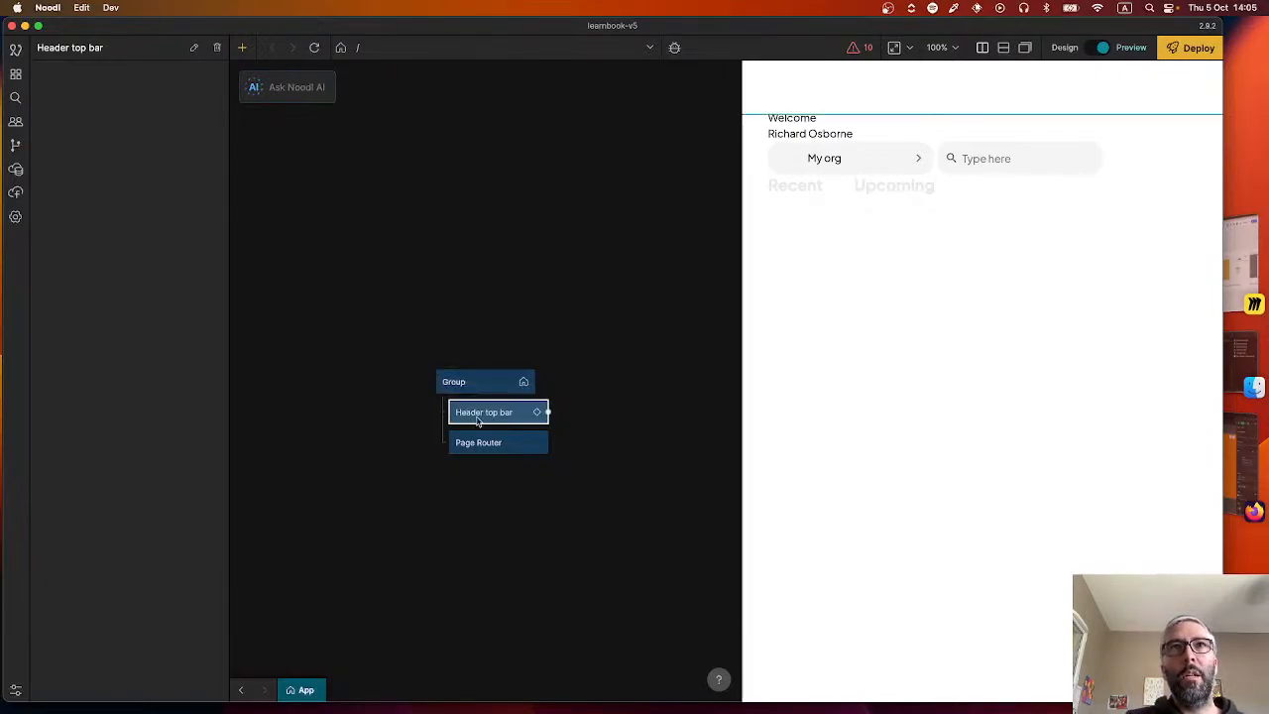
left_click(537, 411)
right_click(365, 431)
type("func")
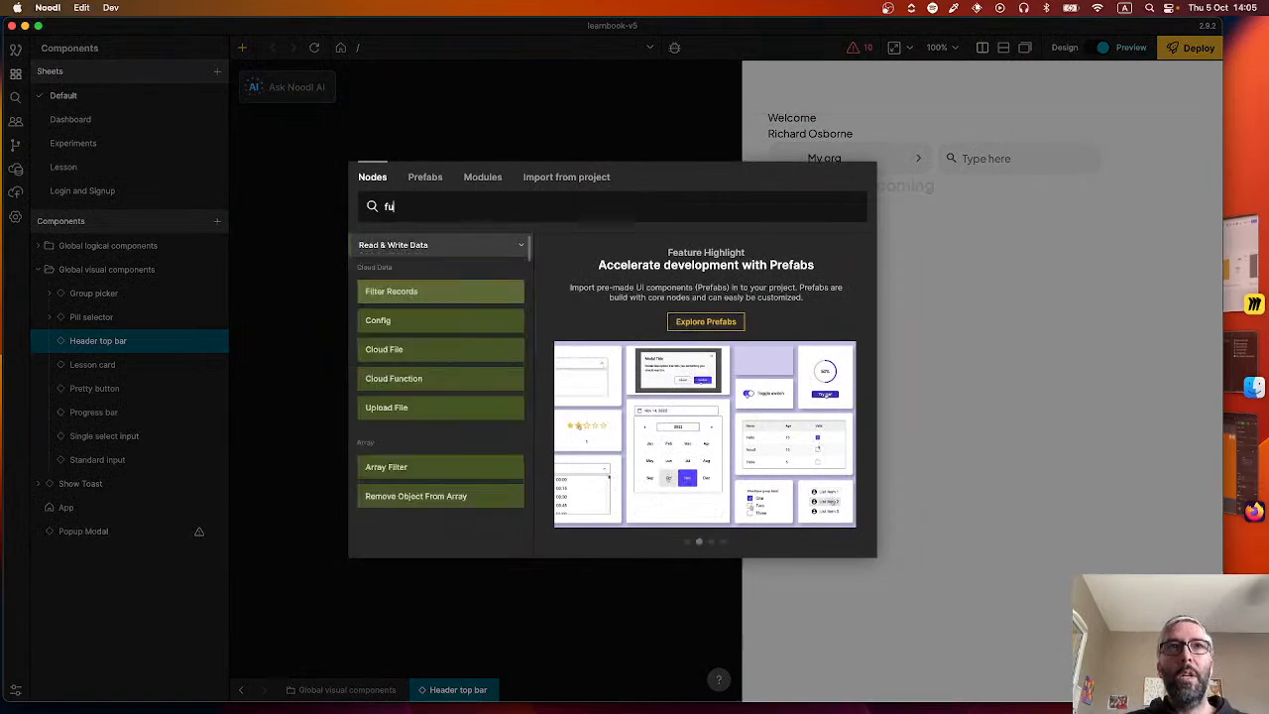
left_click(241, 106)
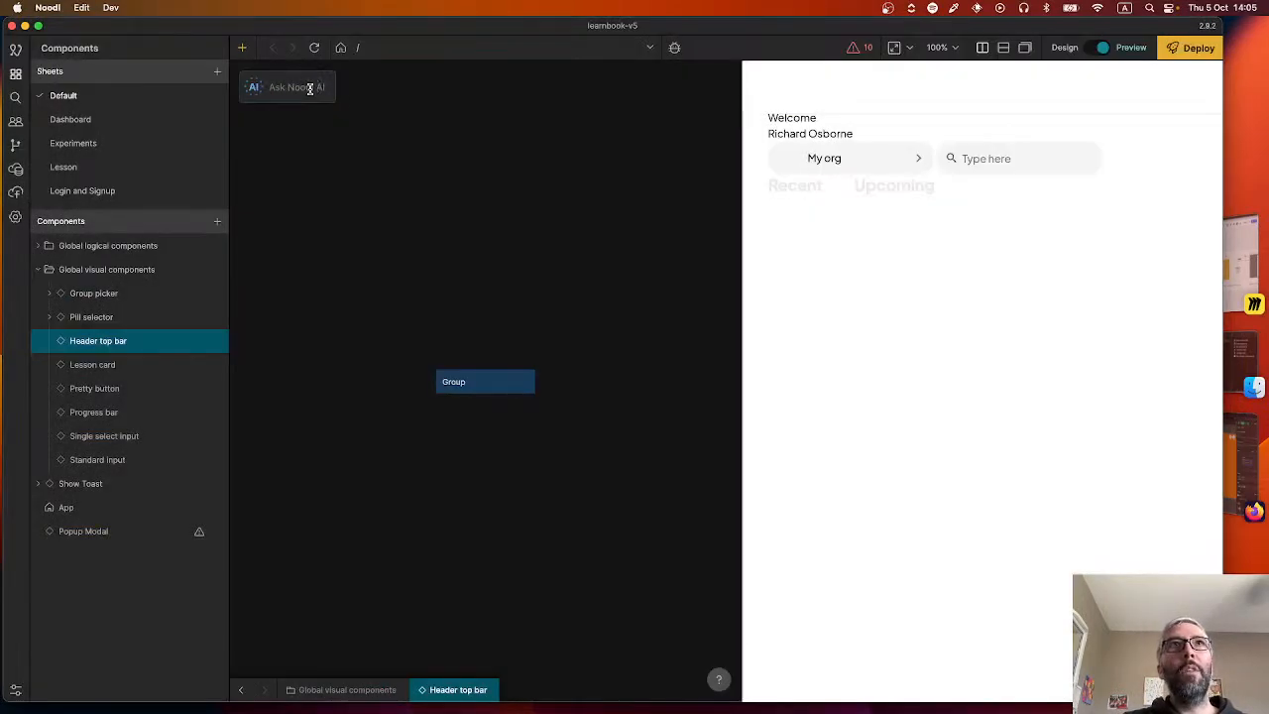
Have Noodl AI generate a Function node from the prompt "Outputs the current page path" and place it up and to the left of the Group node.
left_click(298, 88)
type("Out")
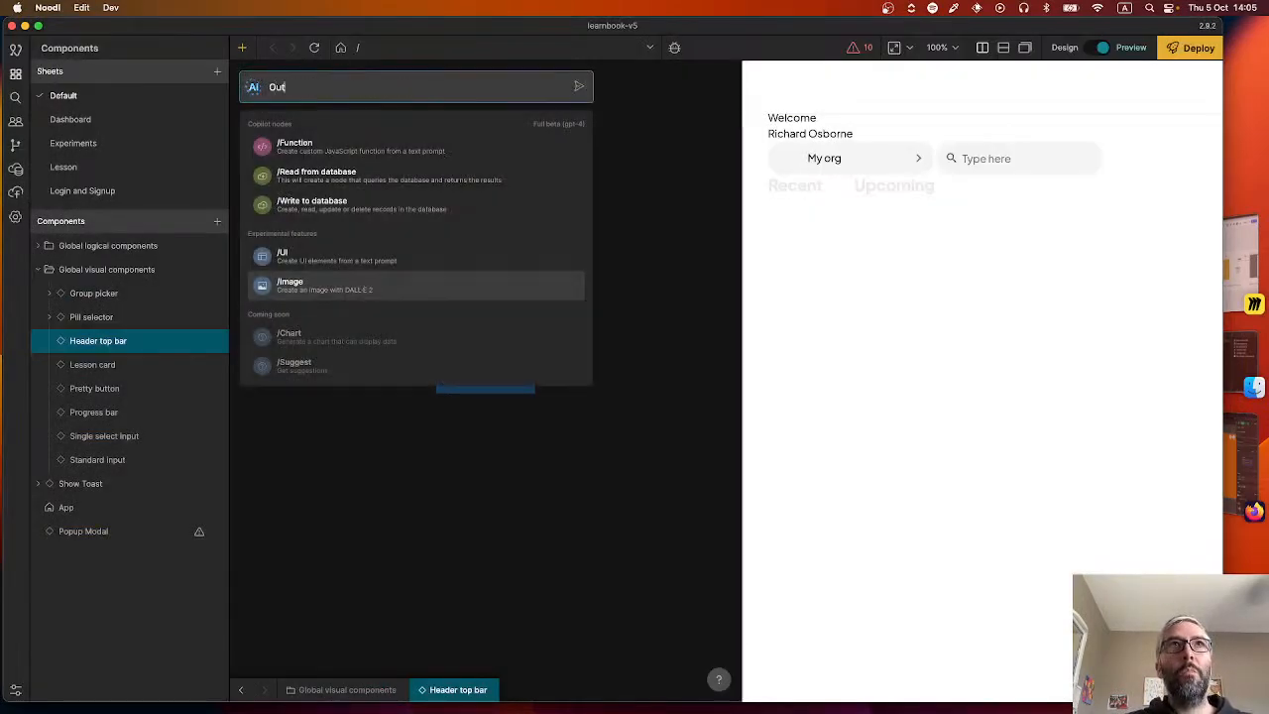
type("puts the current page path")
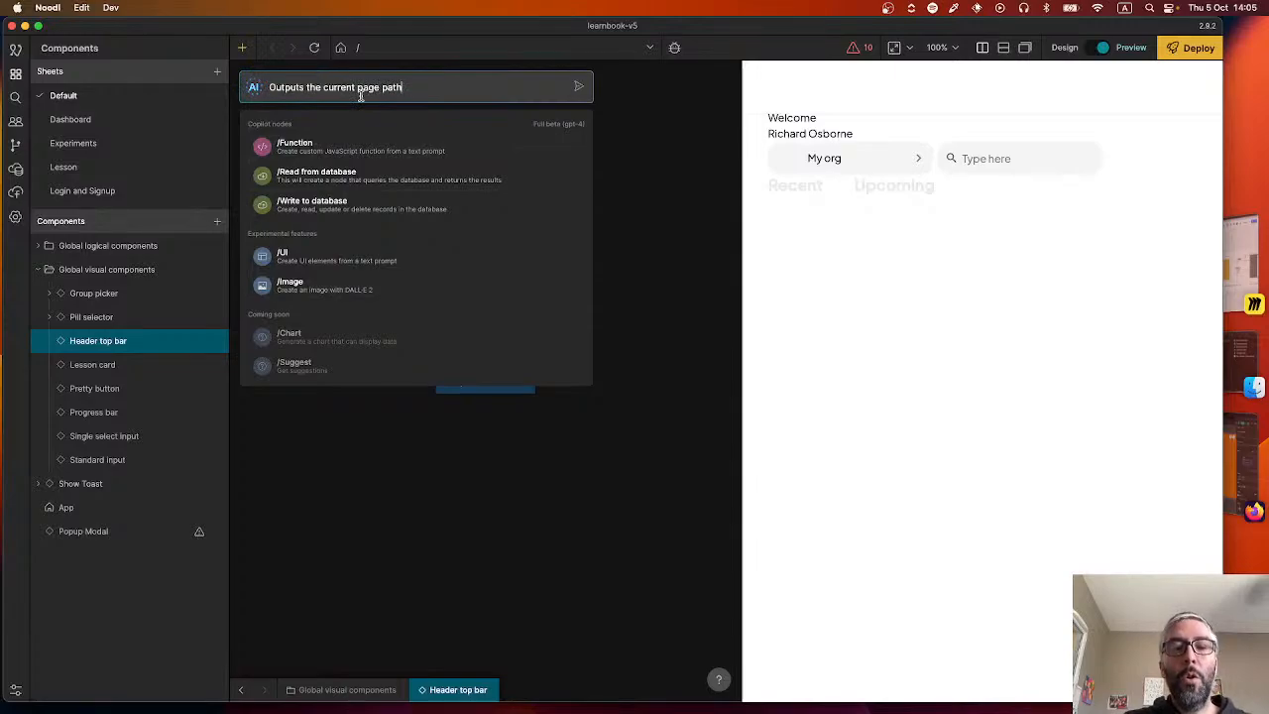
left_click(352, 151)
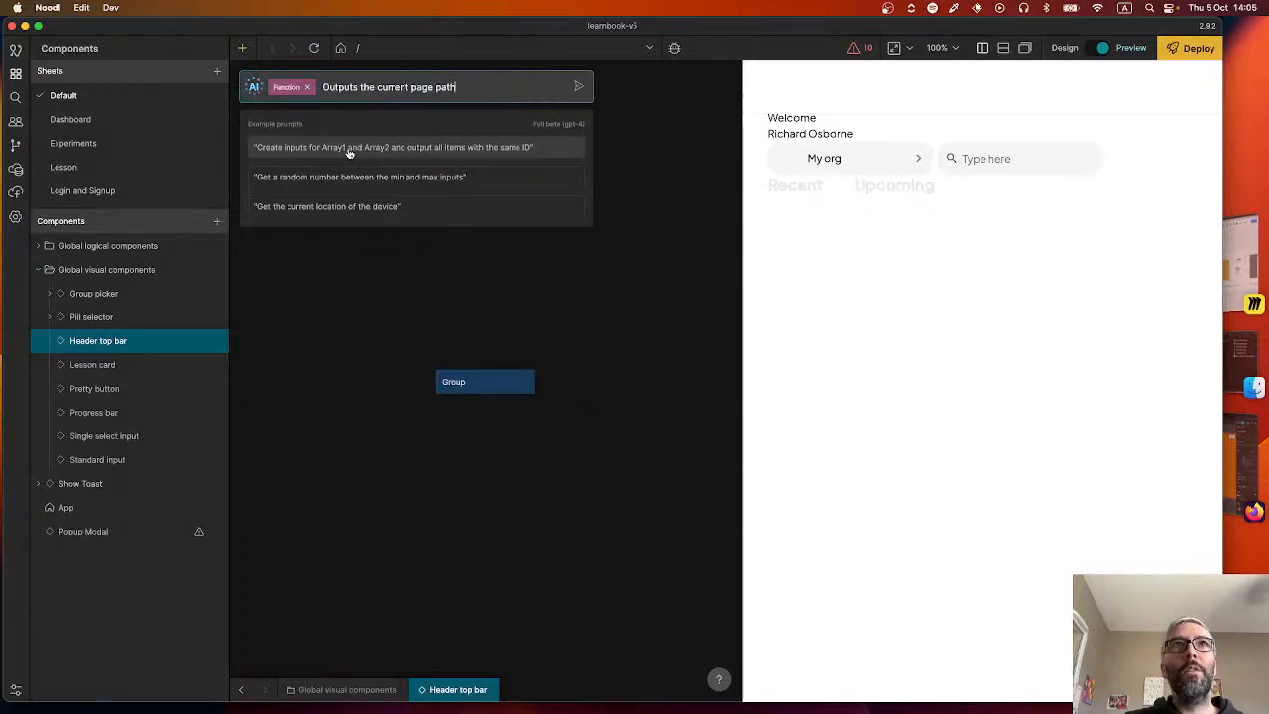
left_click(580, 90)
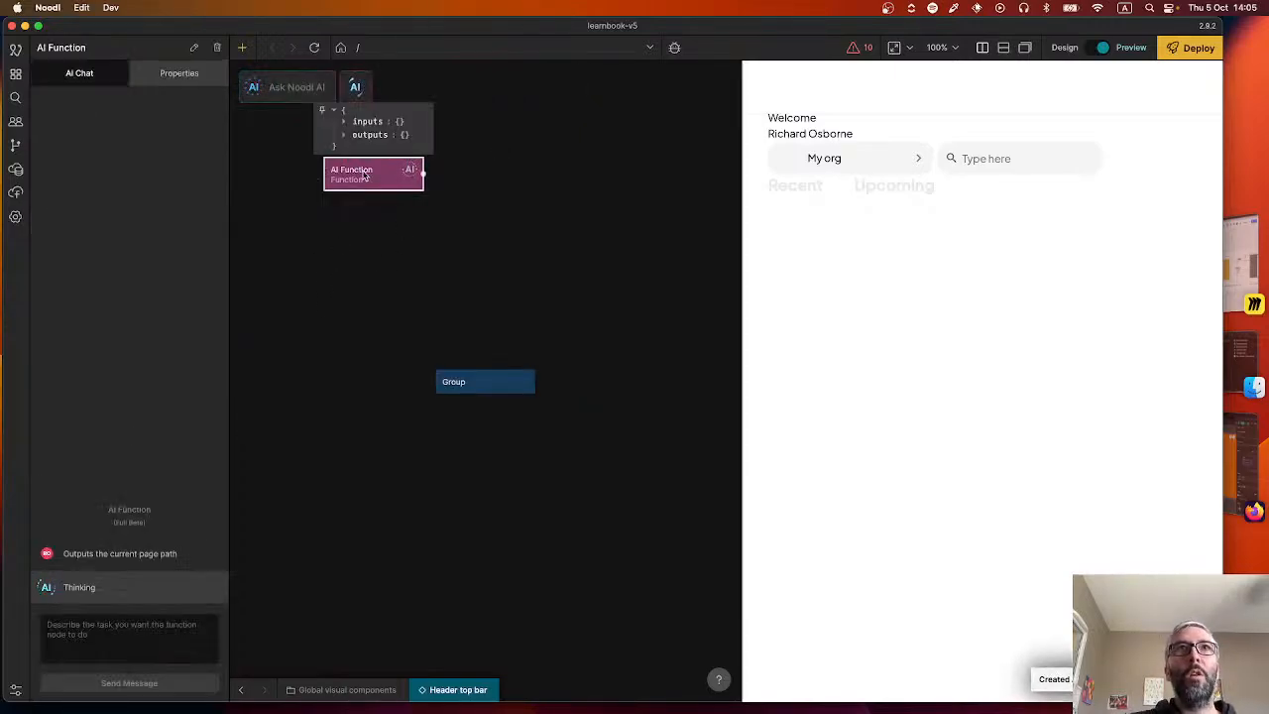
left_click_drag(364, 176, 328, 293)
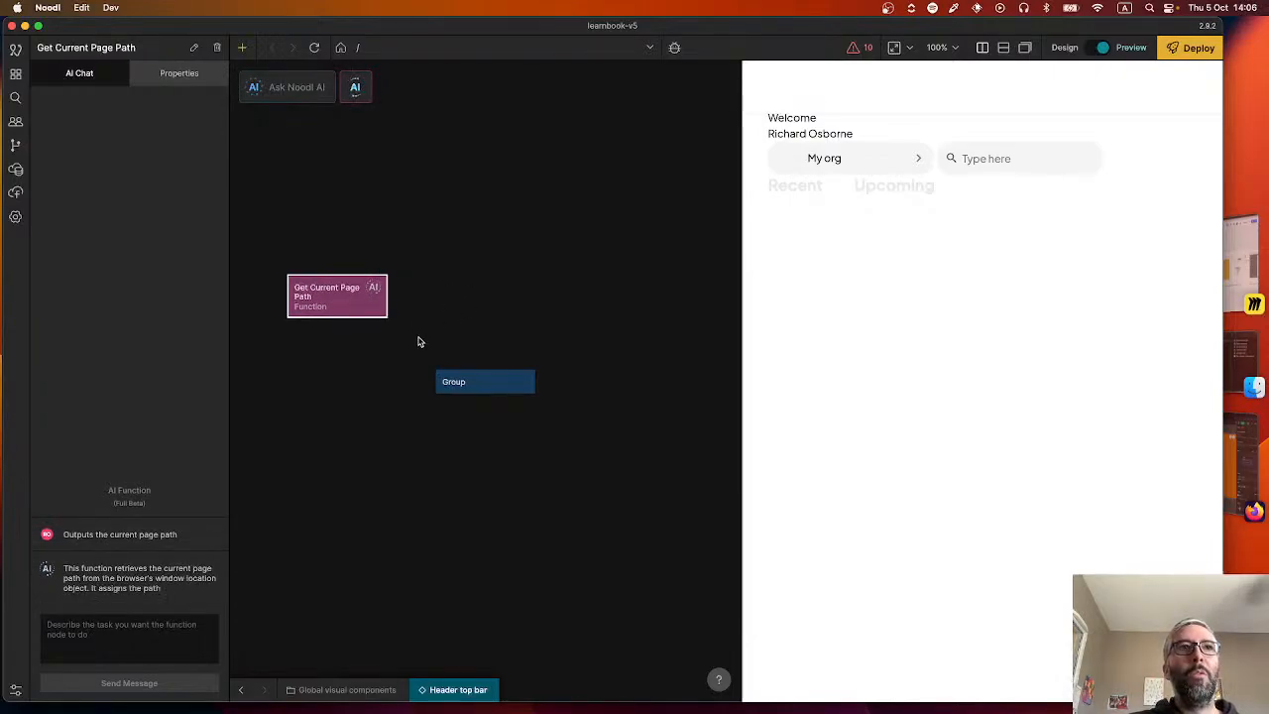
Review the generated page path function's code and examine its PagePath output value.
mouse_move(323, 299)
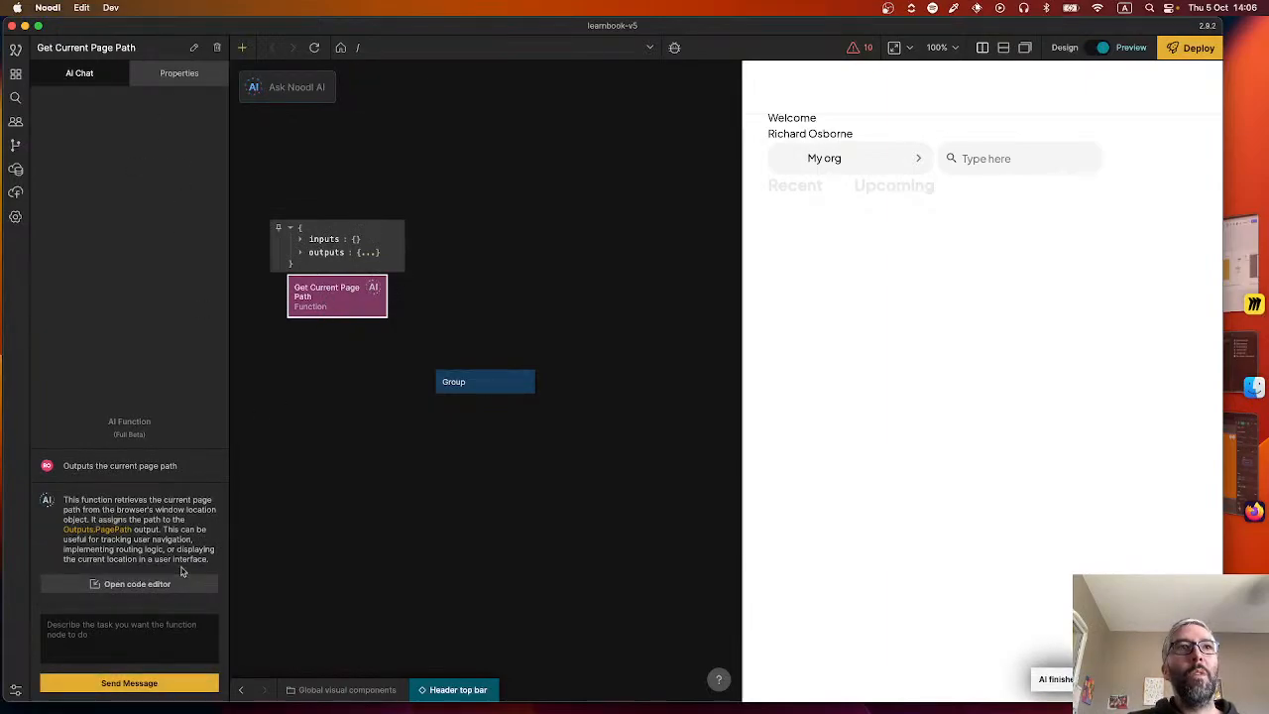
left_click(163, 592)
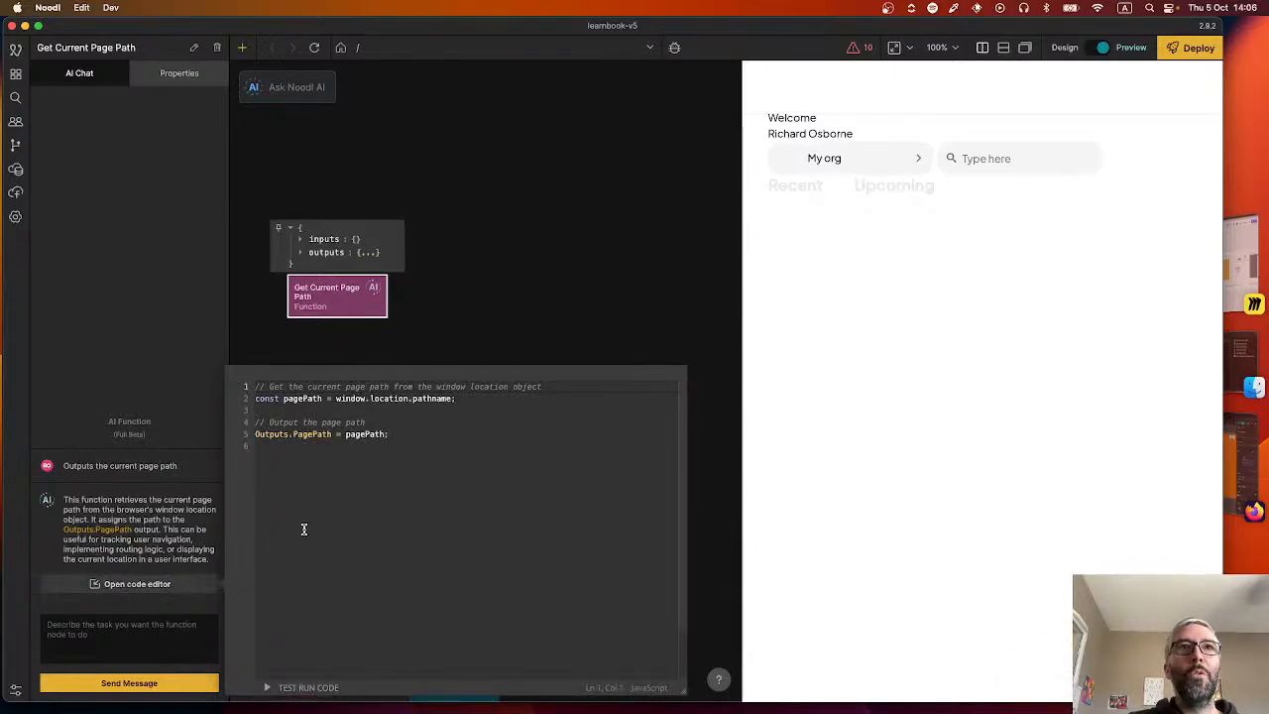
double_click(395, 399)
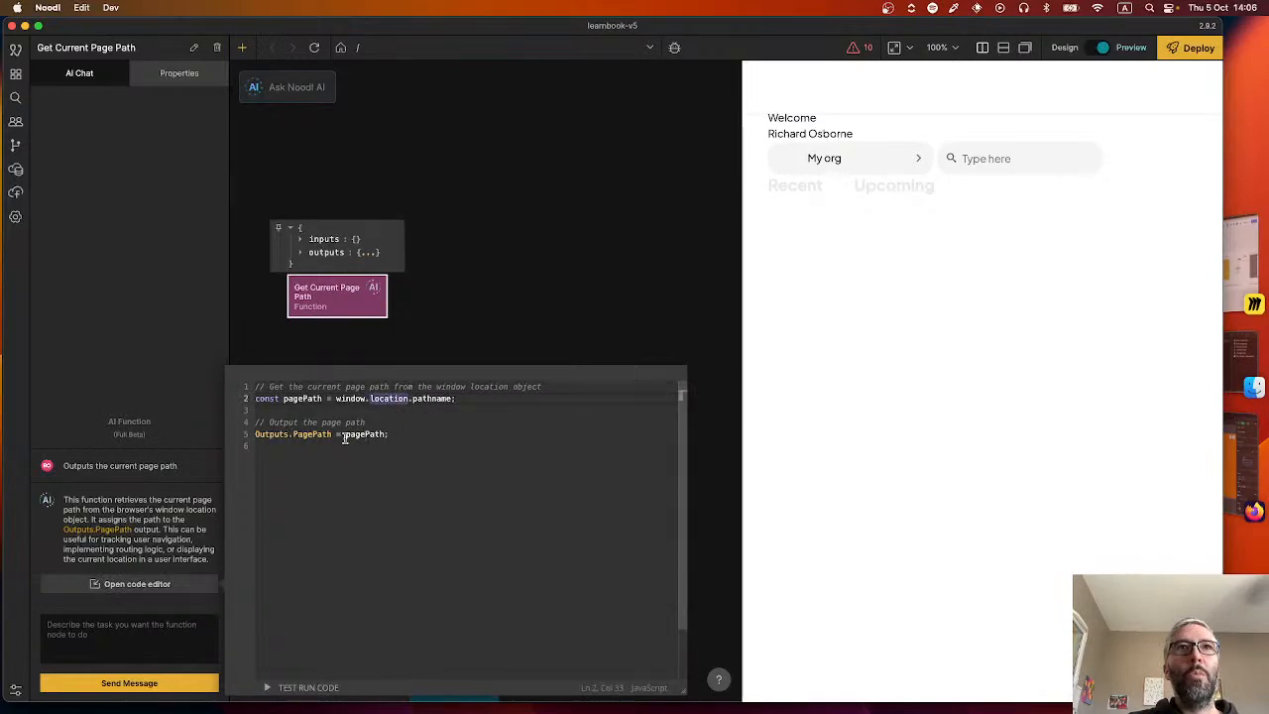
left_click(437, 268)
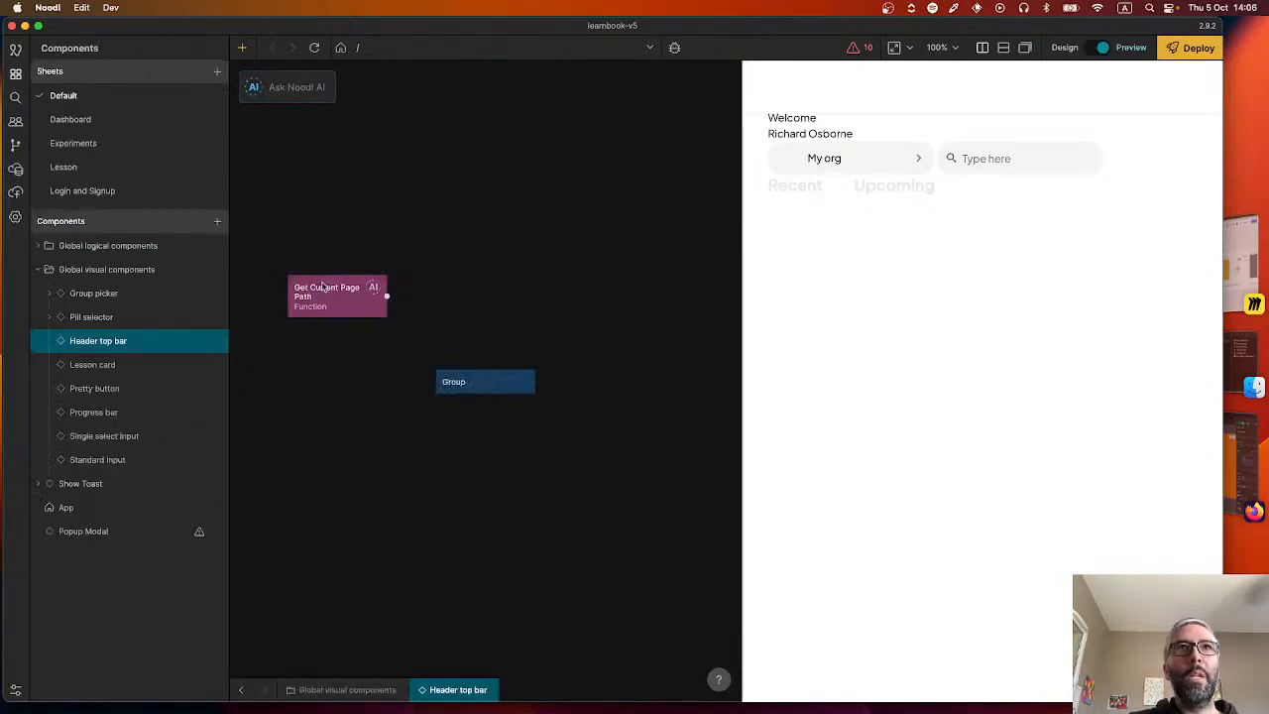
left_click(302, 252)
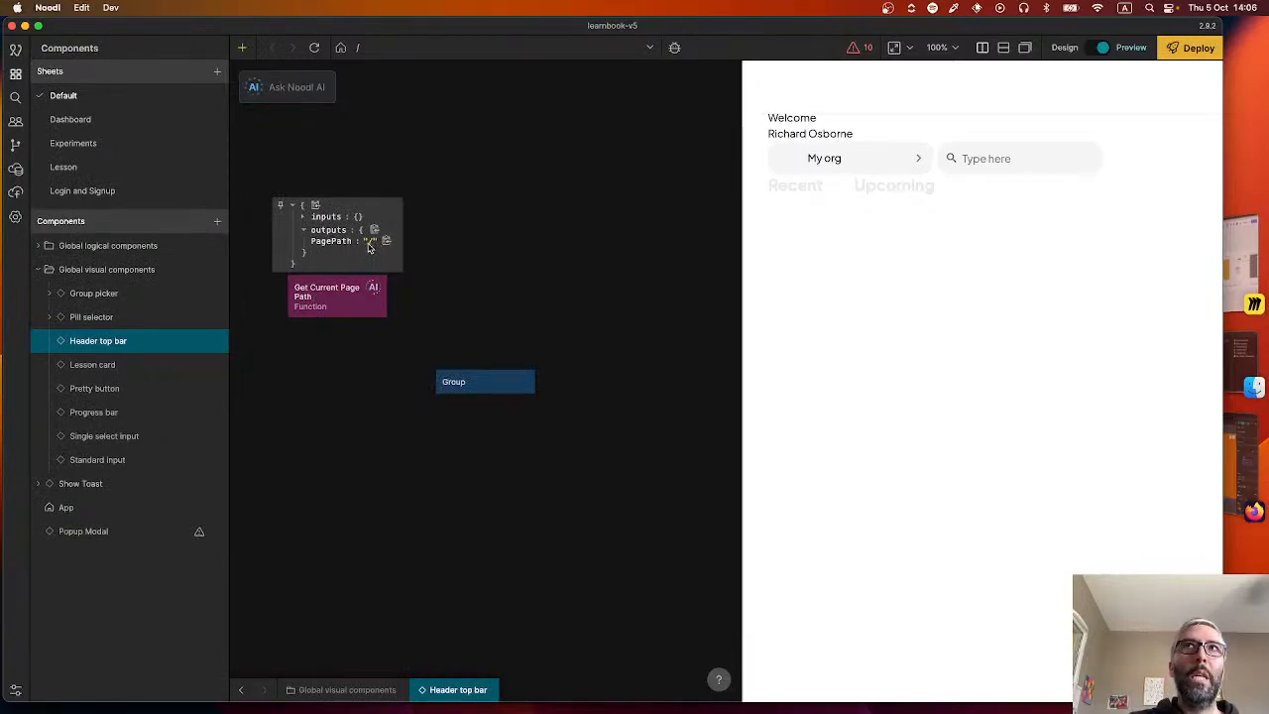
left_click(360, 303)
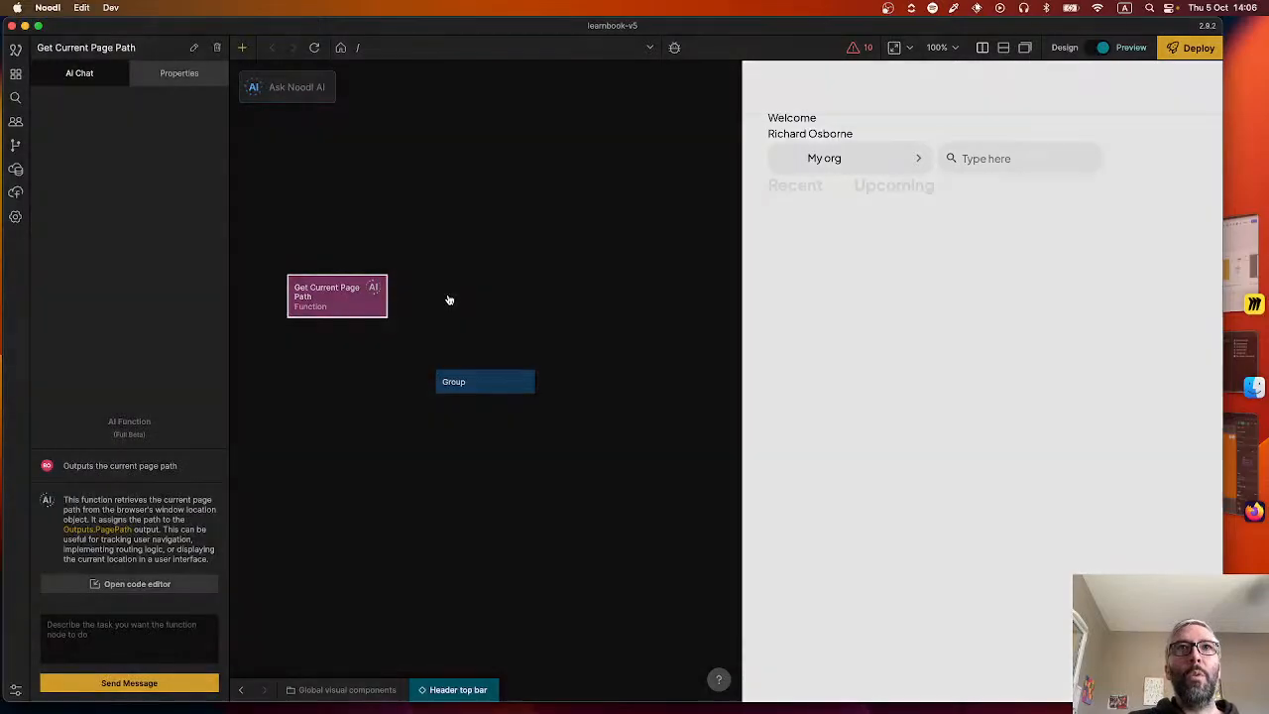
Add an empty Function node to the Header top bar component and start its script with a switch on Inputs.pathName.
right_click(447, 298)
type("func")
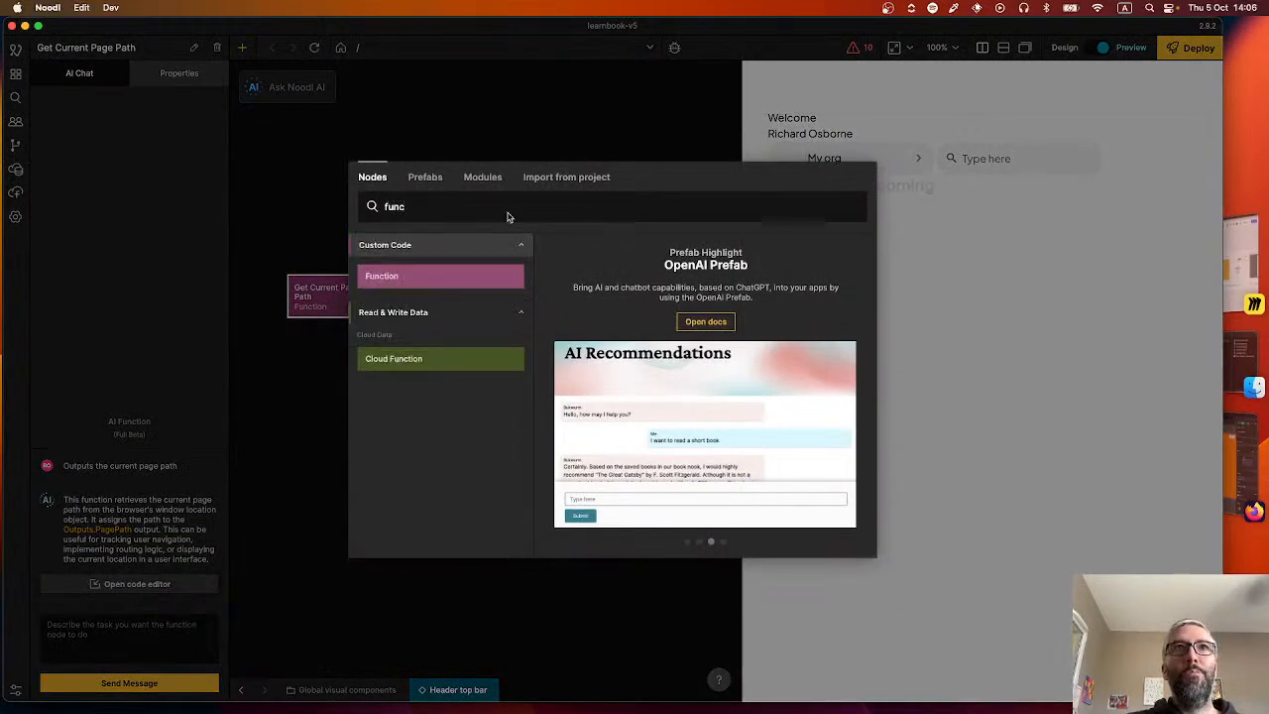
left_click(422, 278)
left_click(190, 212)
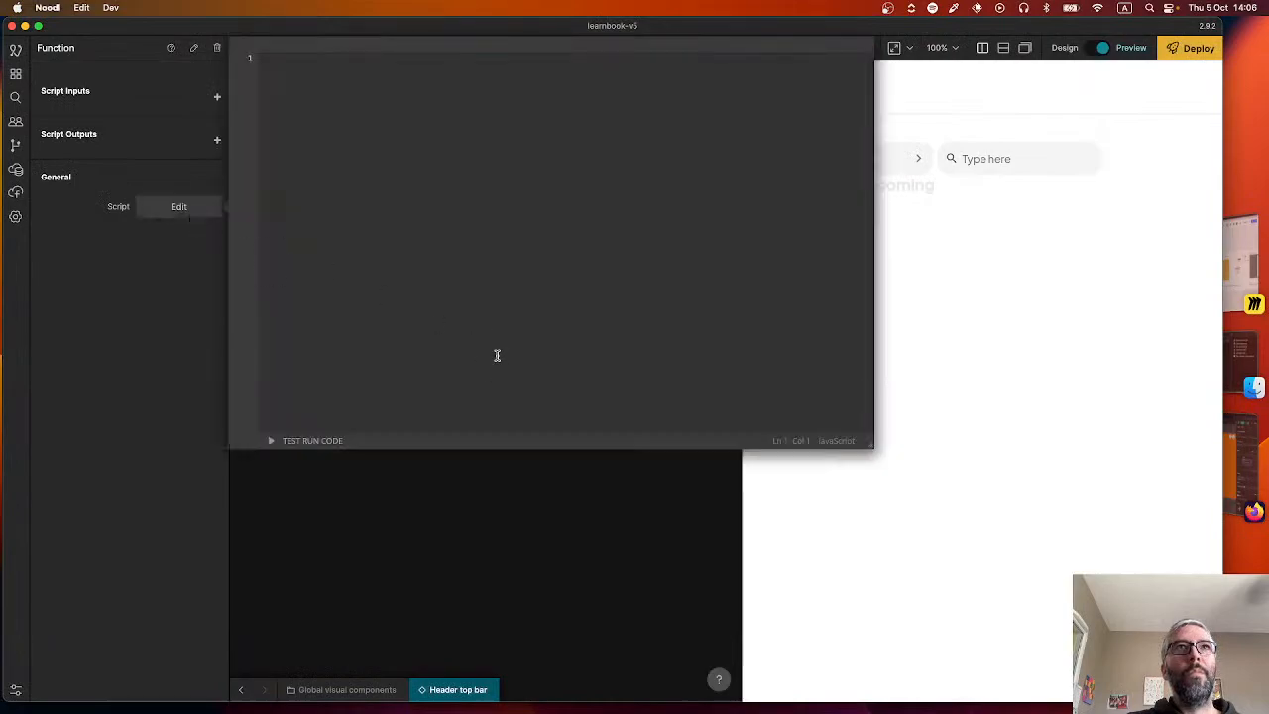
type("switch ")
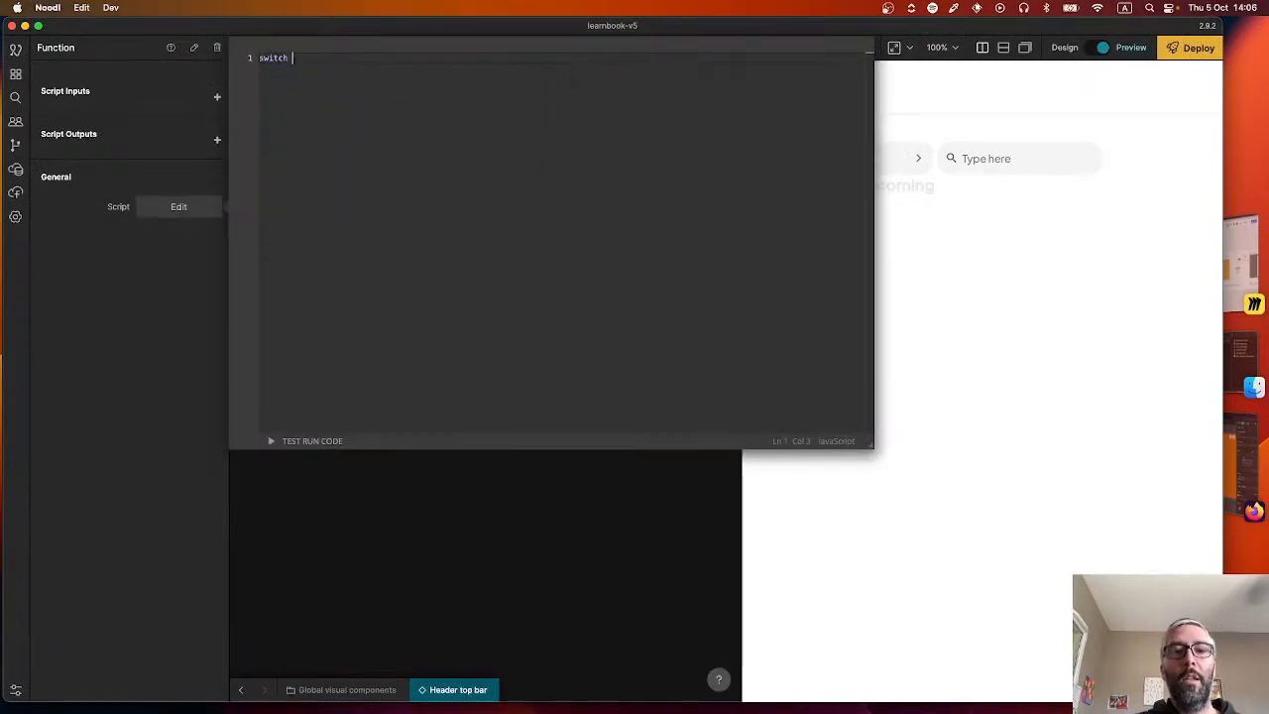
type("(Inp")
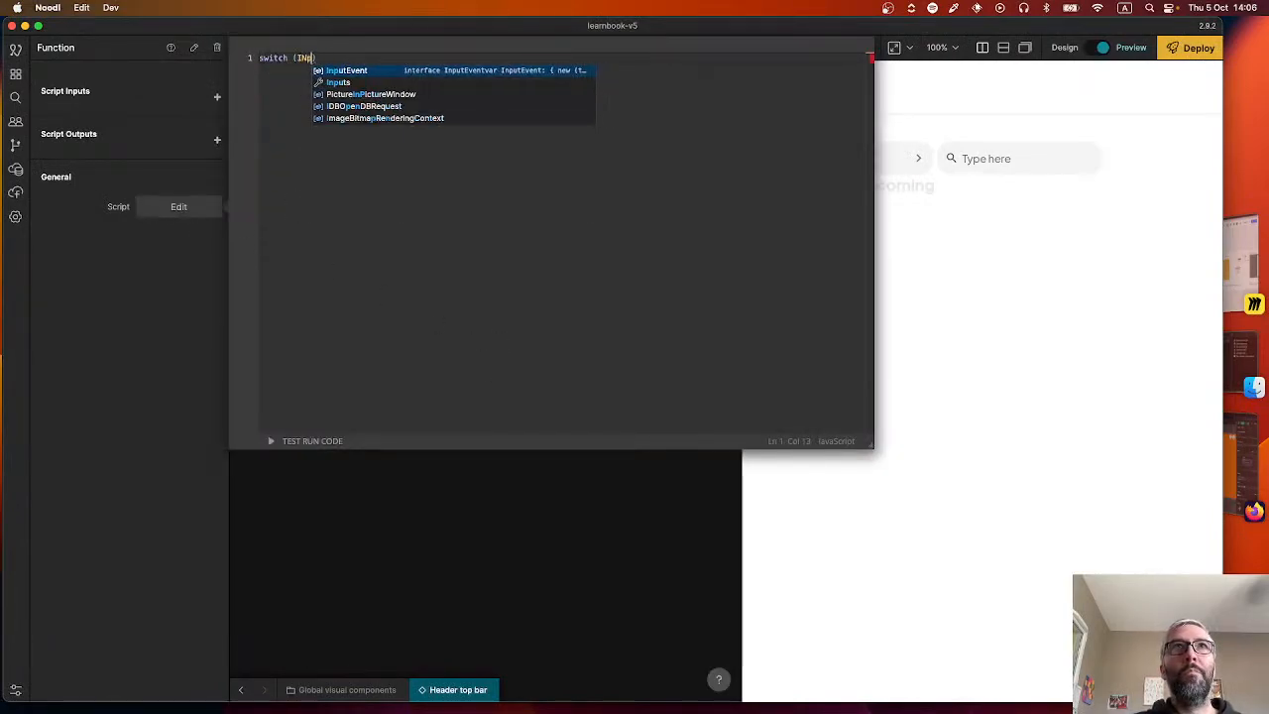
type("uts.pat")
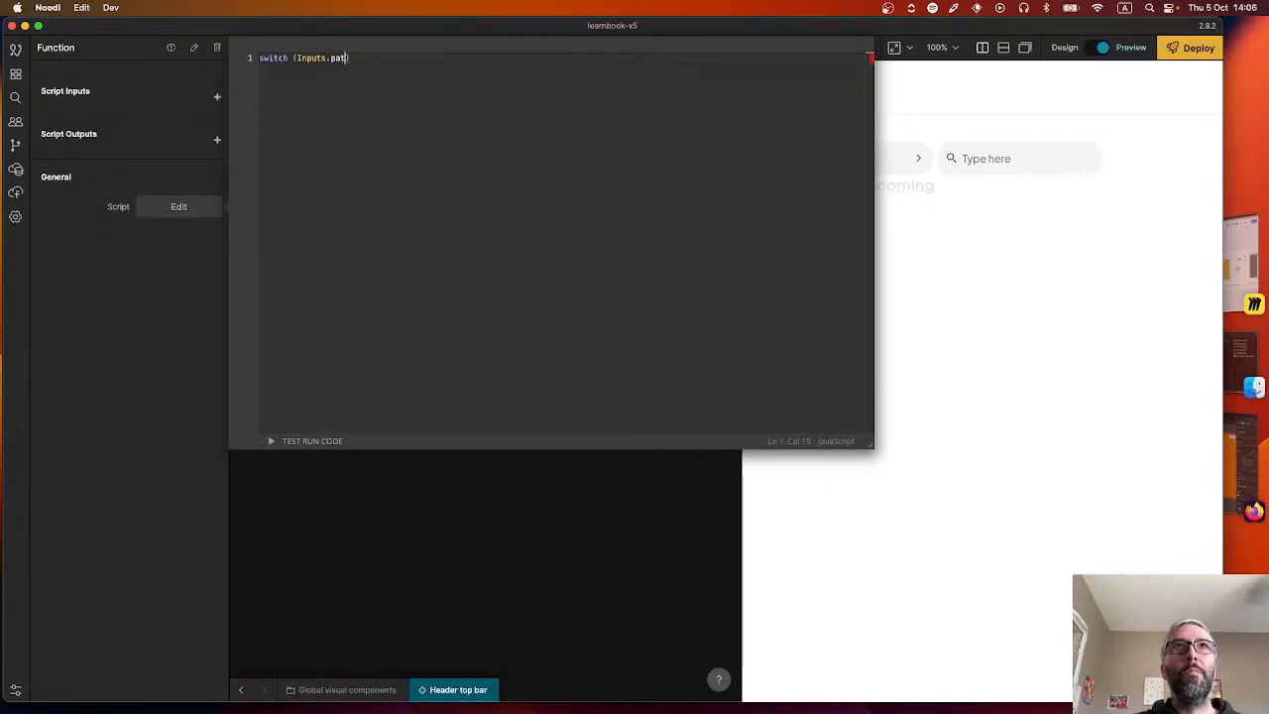
type("hName")
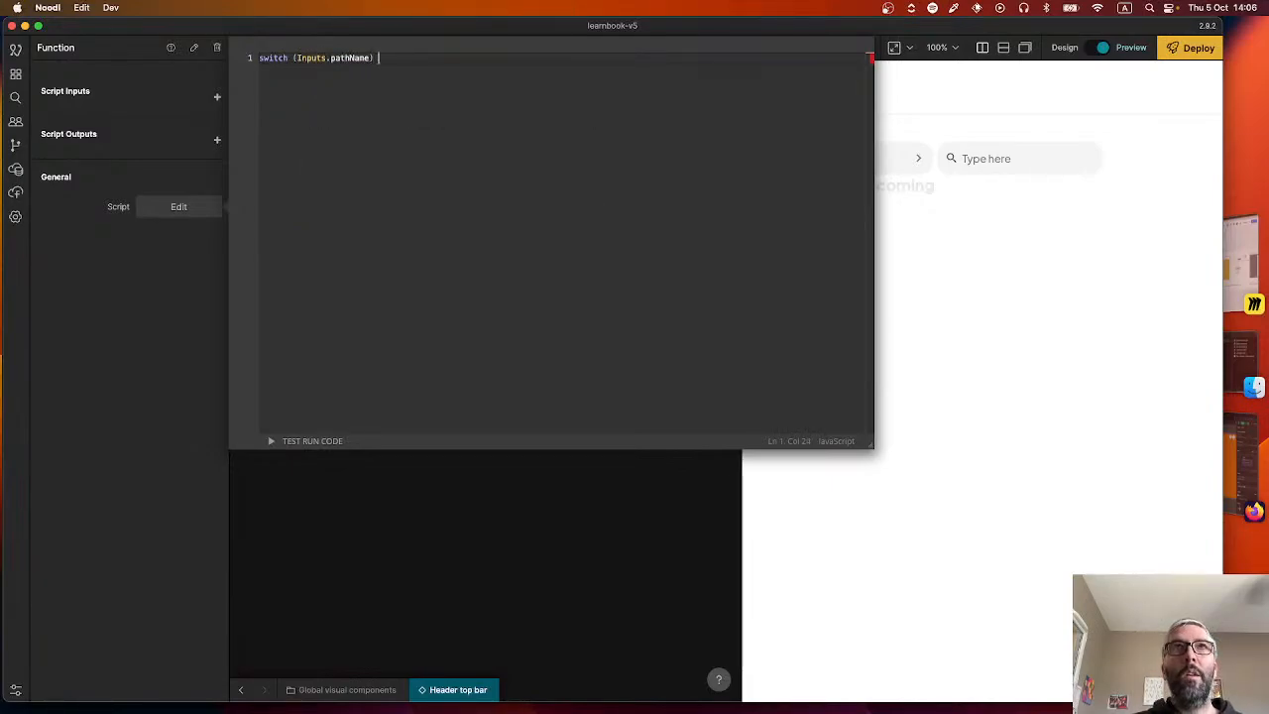
Give the switch statement a "/" case that calls Outputs.DashboardPage();.
type("cas")
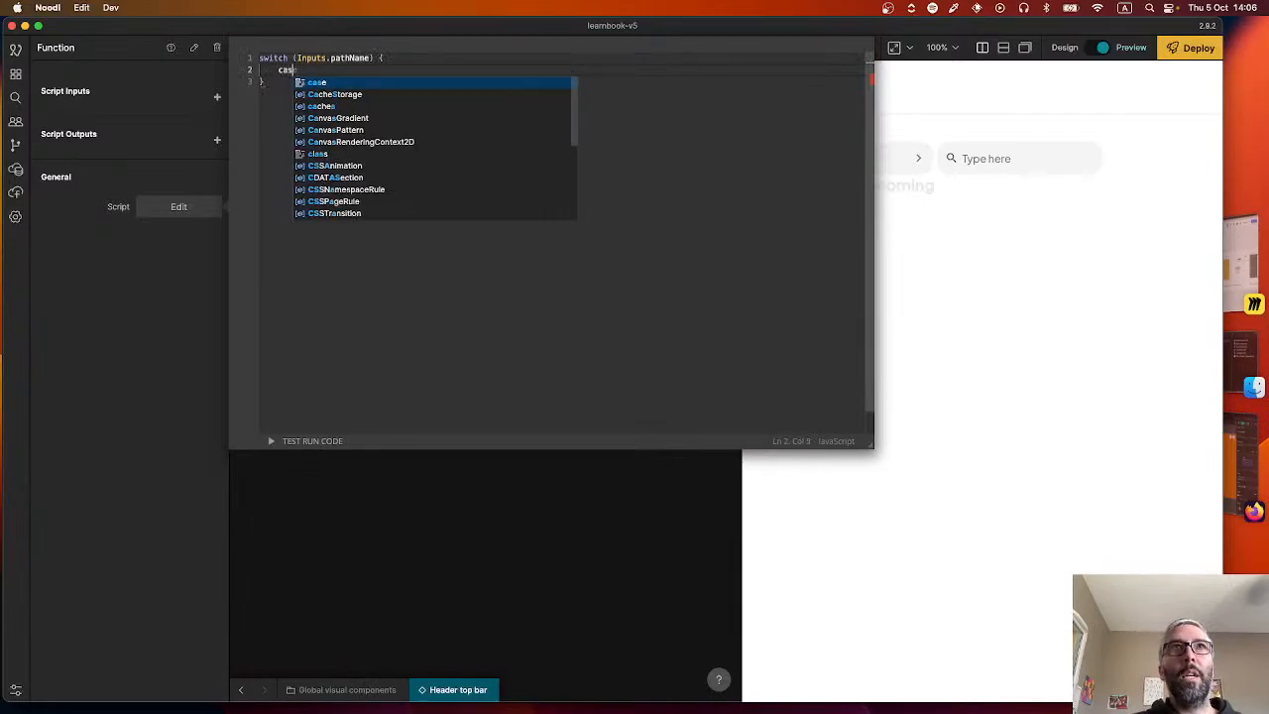
type("e \"/\"")
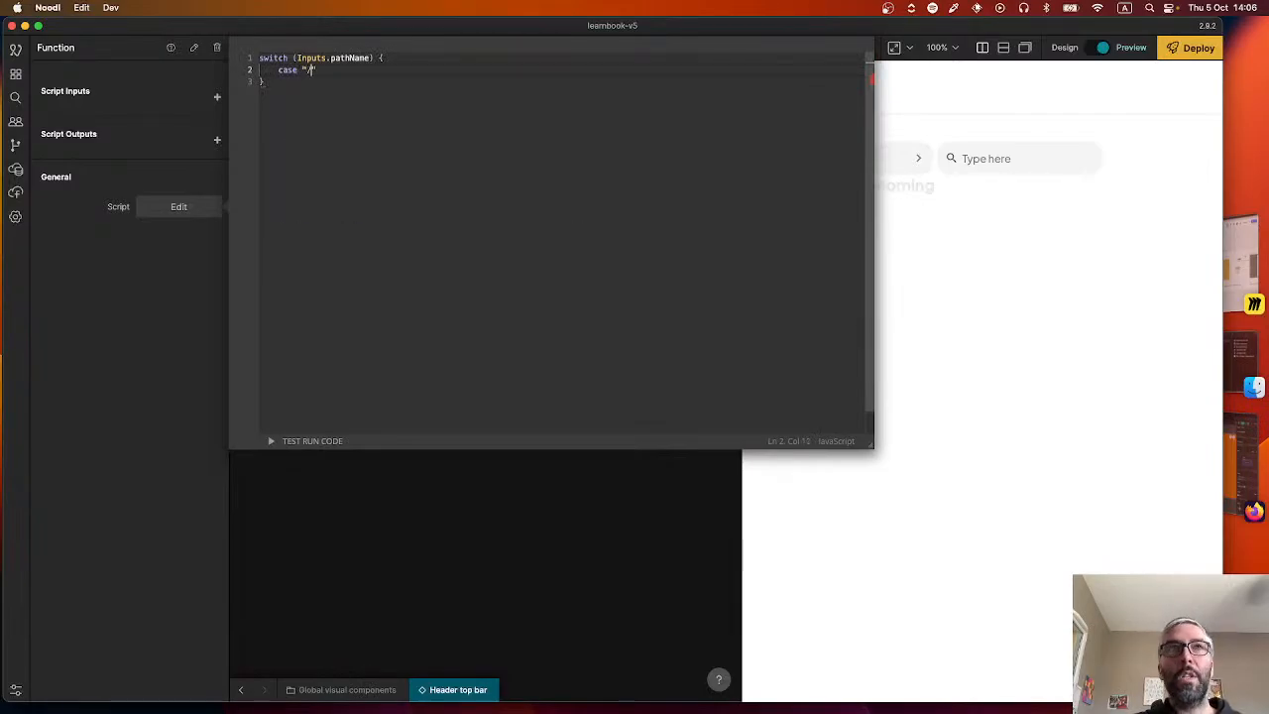
type(":")
key("Return")
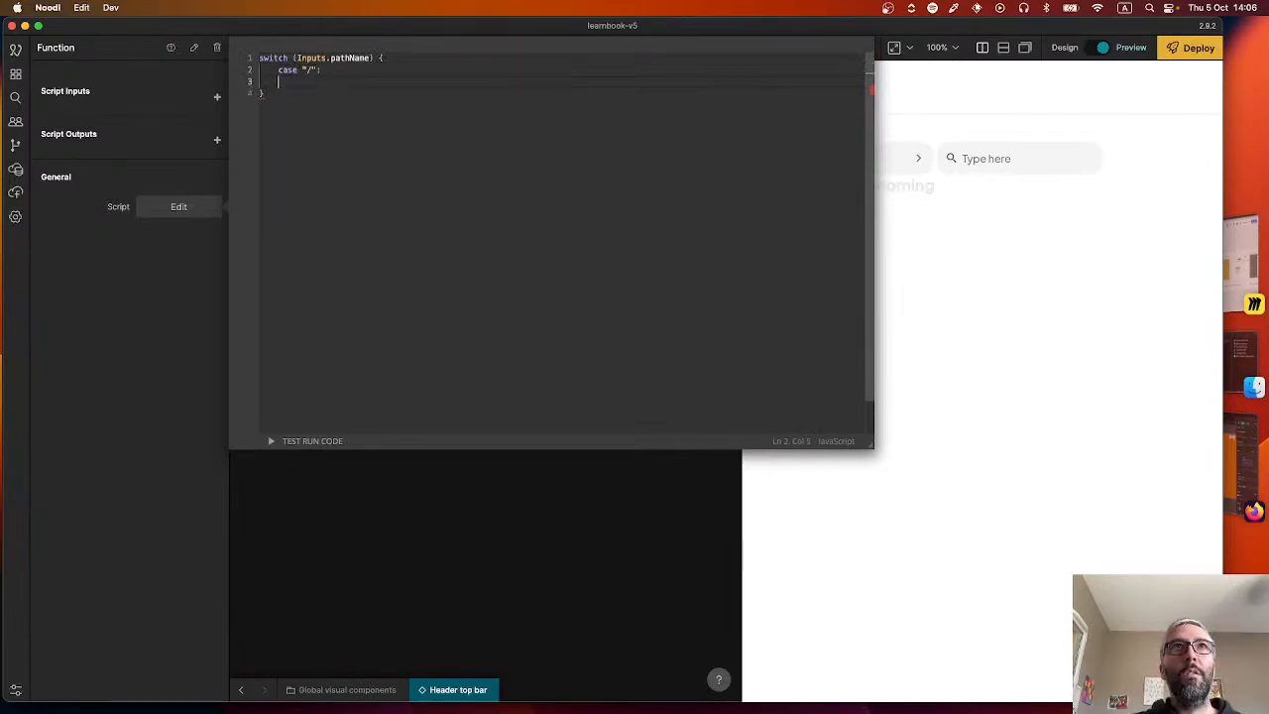
type("Outputs.")
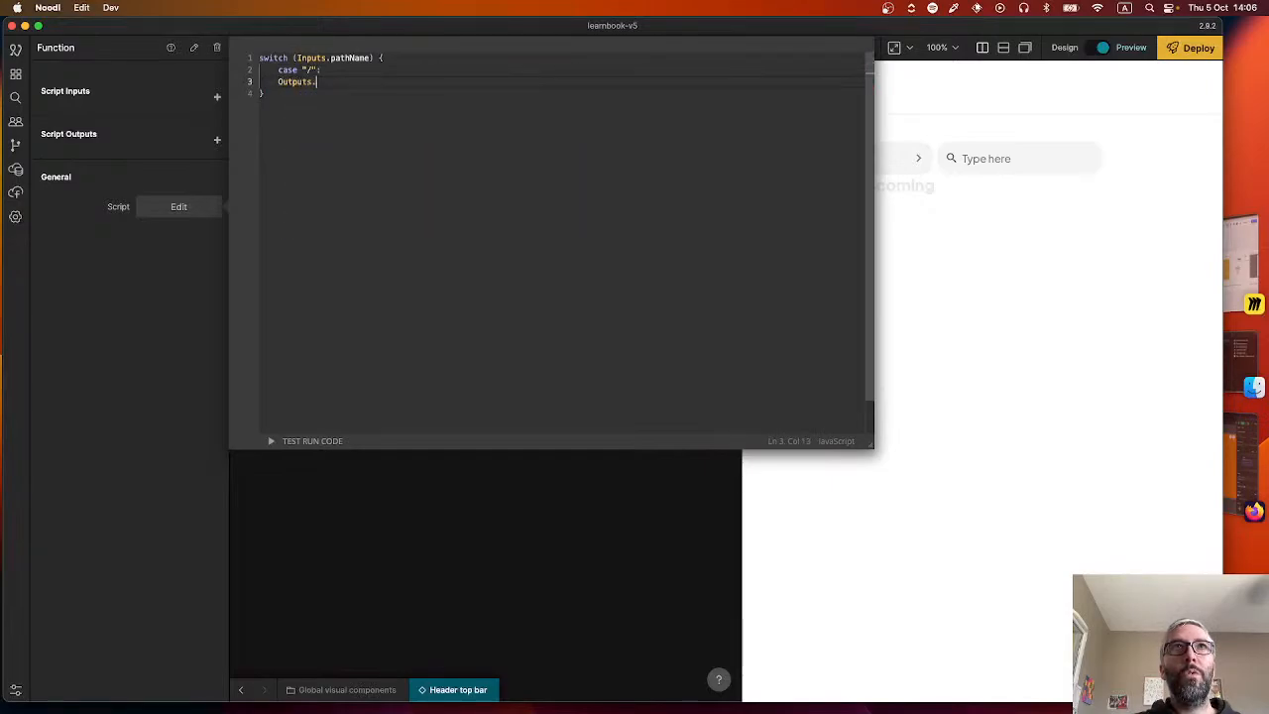
type("Dashb")
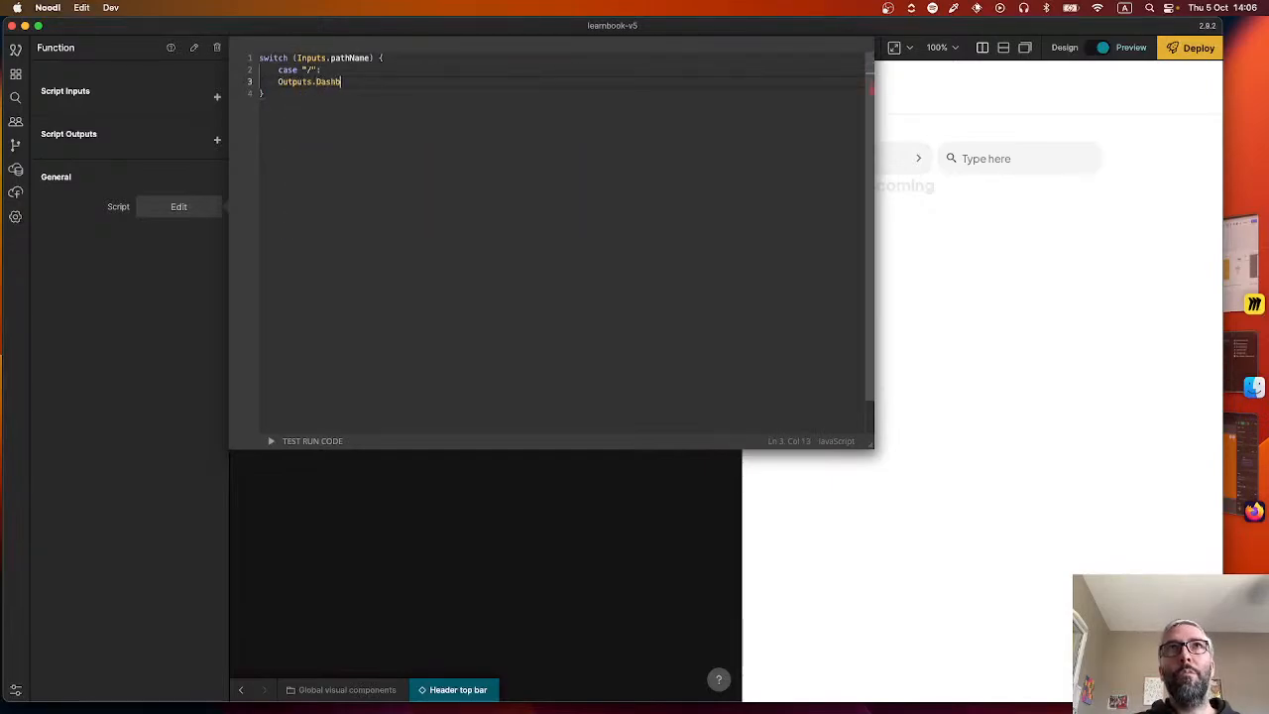
type("to")
key("BackSpace")
key("BackSpace")
type("Da")
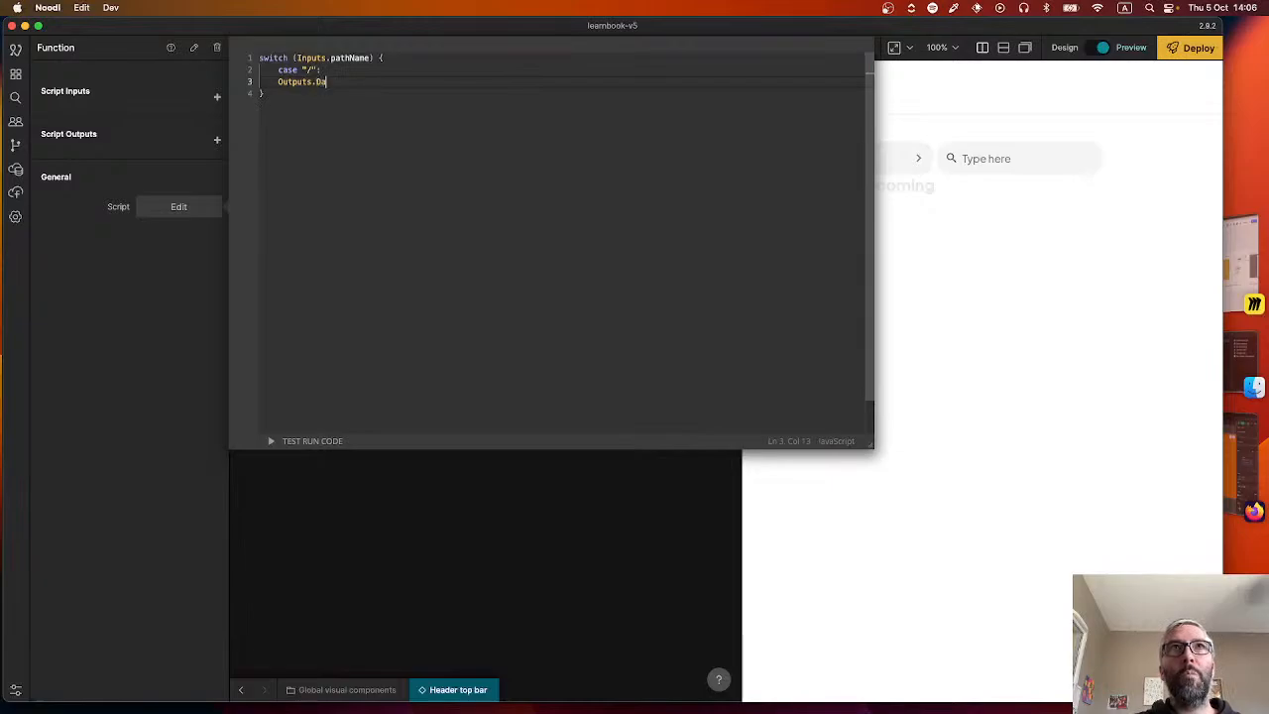
type("shboardPage();")
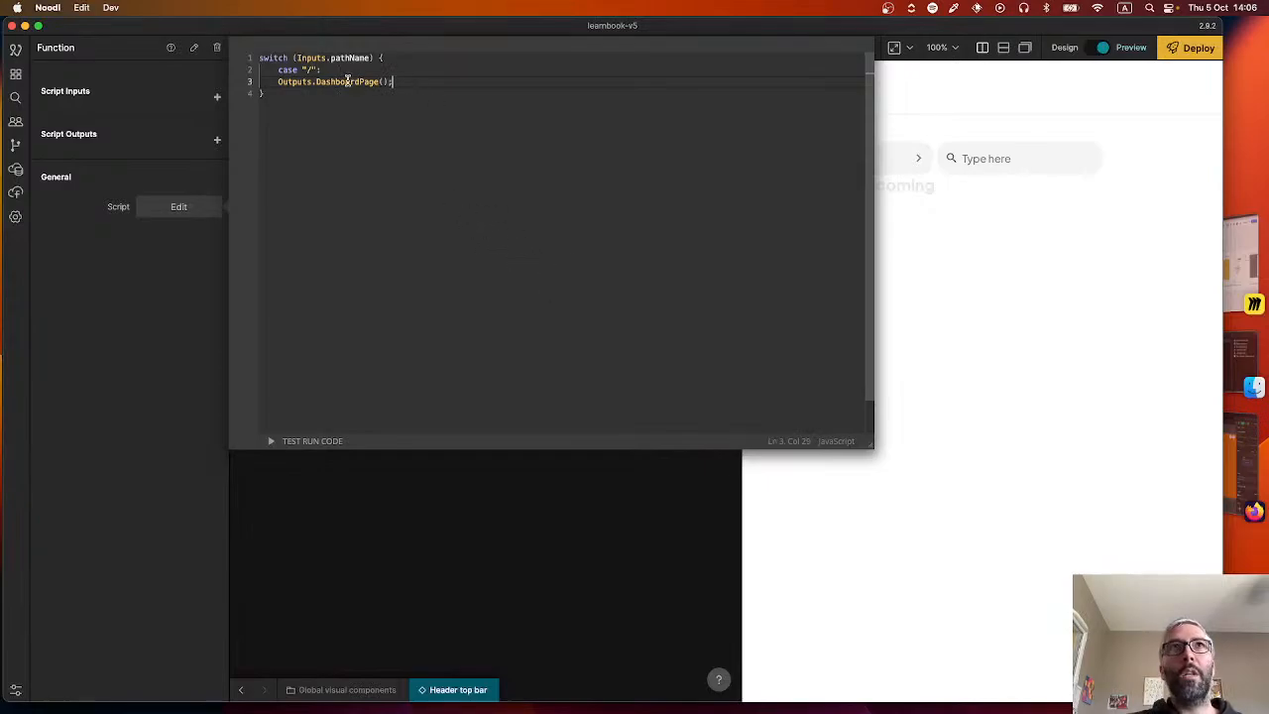
Connect the PagePath output of the Get Current Page Path node to the pathName input of the new Function node.
left_click(487, 570)
left_click_drag(363, 305, 476, 307)
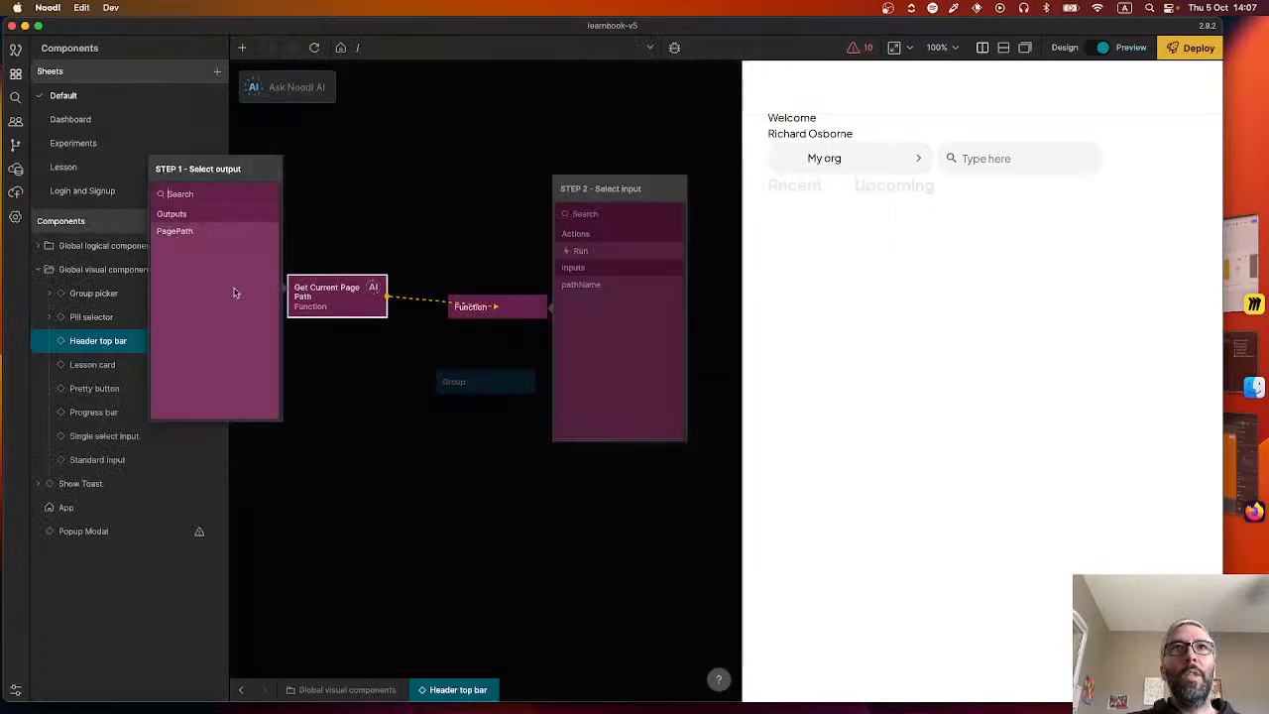
left_click(174, 231)
left_click(582, 286)
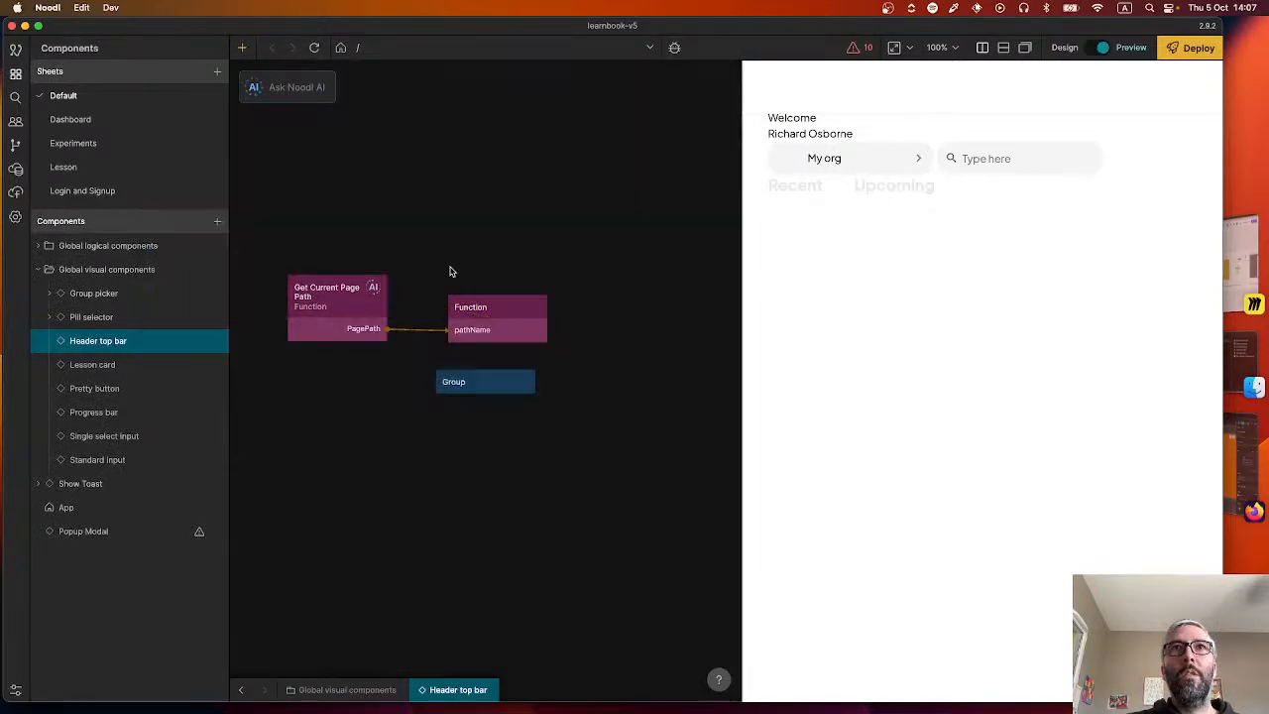
left_click(513, 317)
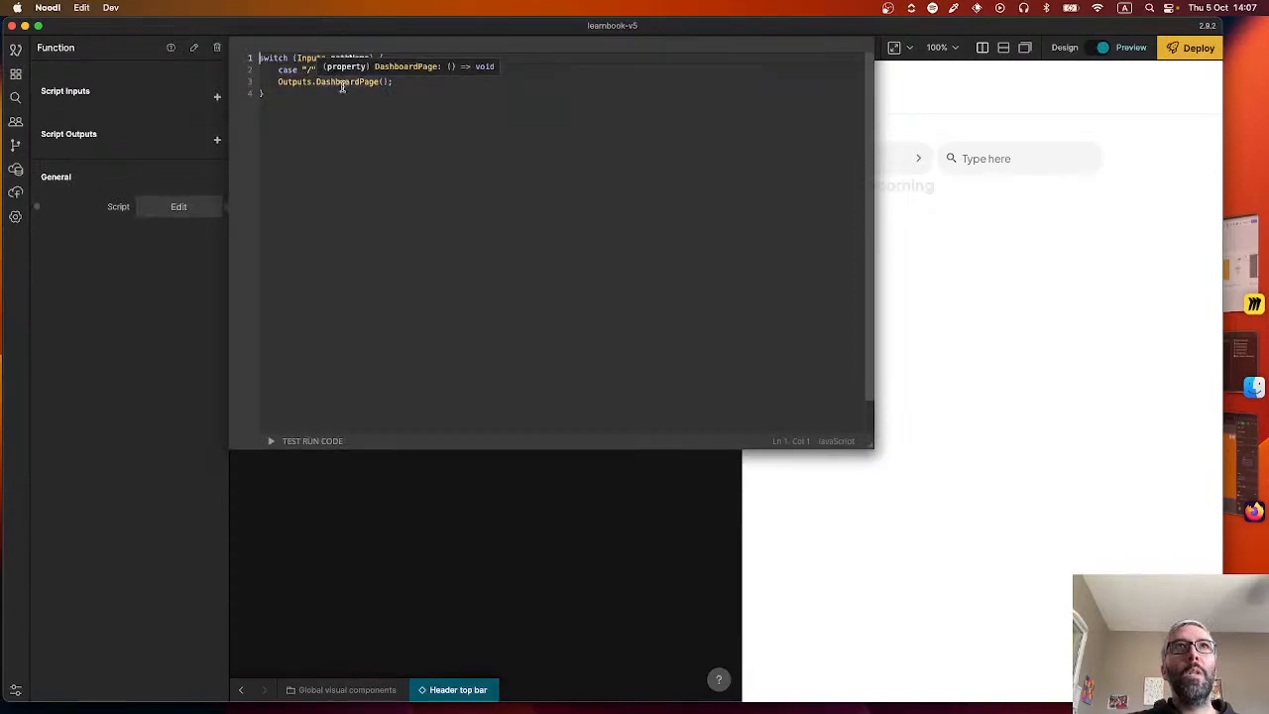
left_click(571, 528)
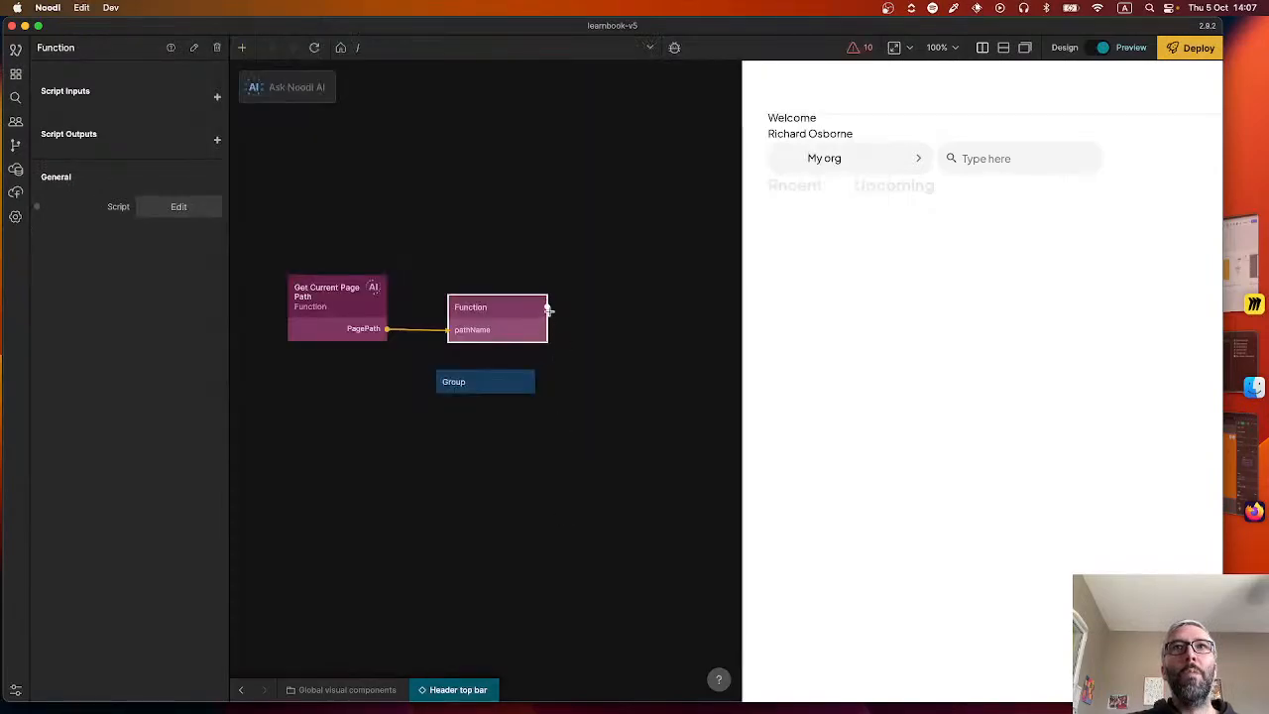
left_click_drag(547, 307, 497, 388)
left_click(577, 473)
Add a States node beside the Group node and give it a state named dashboard.
right_click(652, 413)
type("stat")
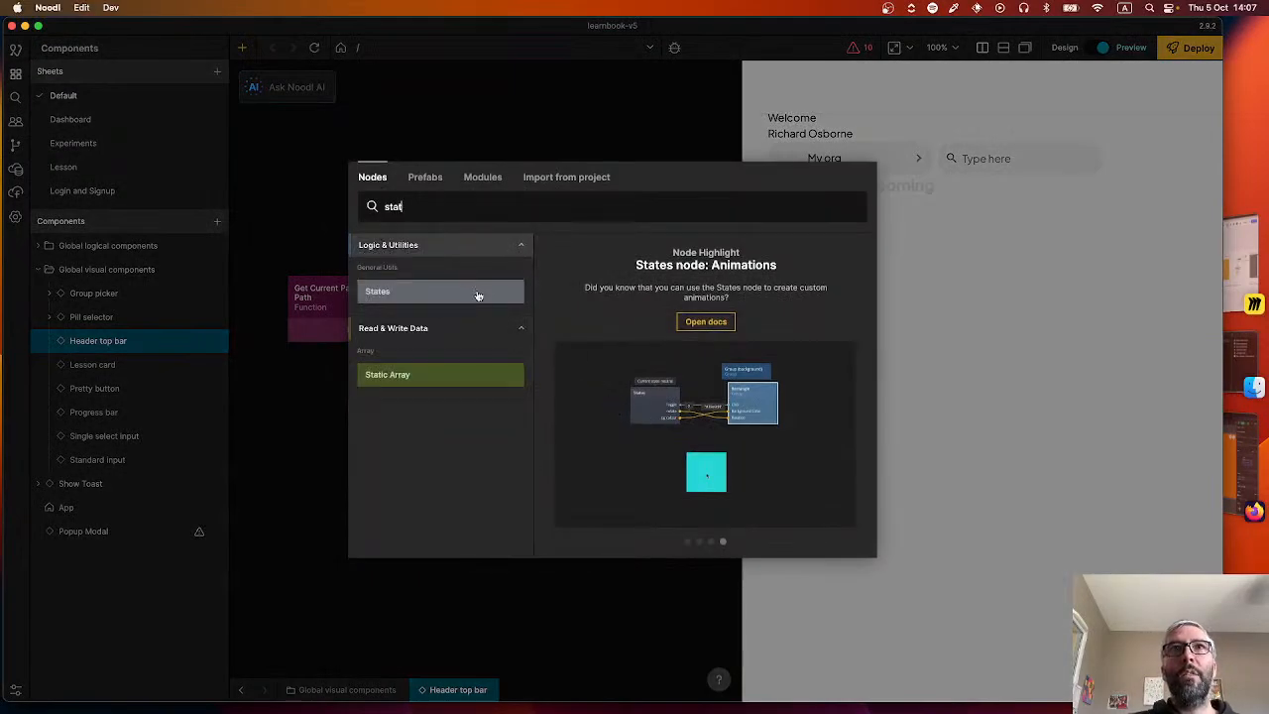
left_click(476, 293)
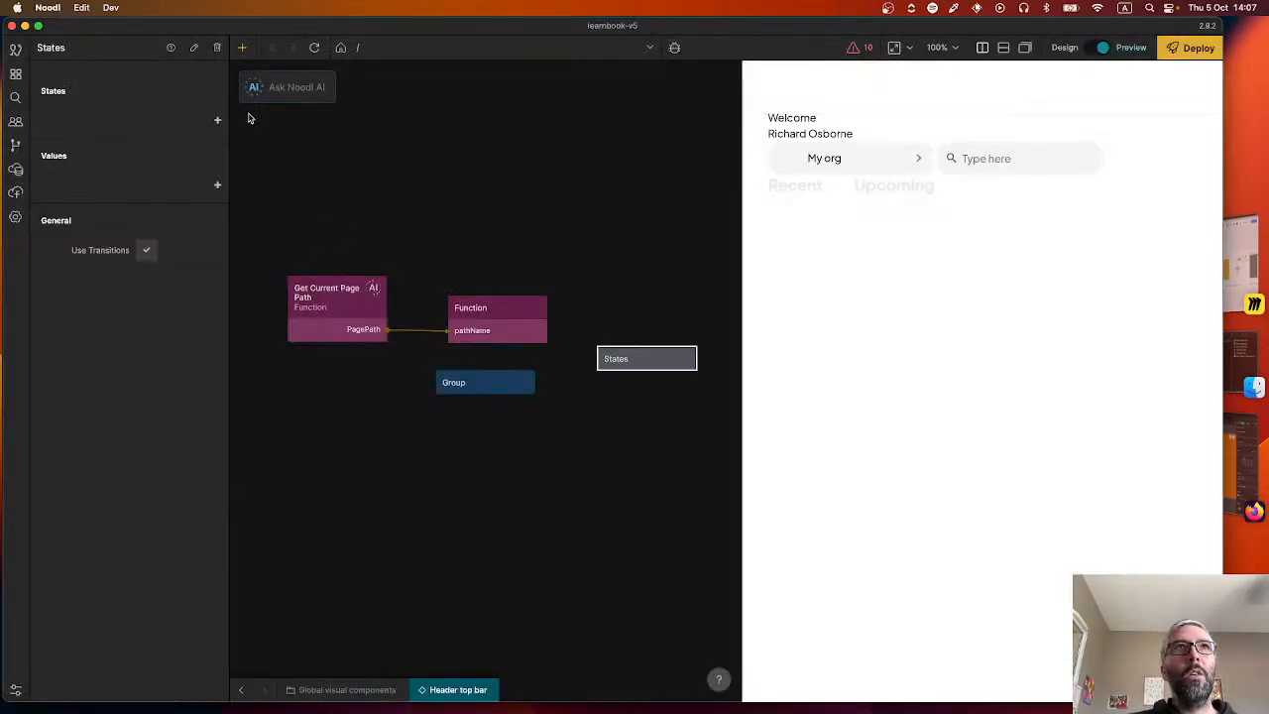
left_click(217, 120)
type("dashboa")
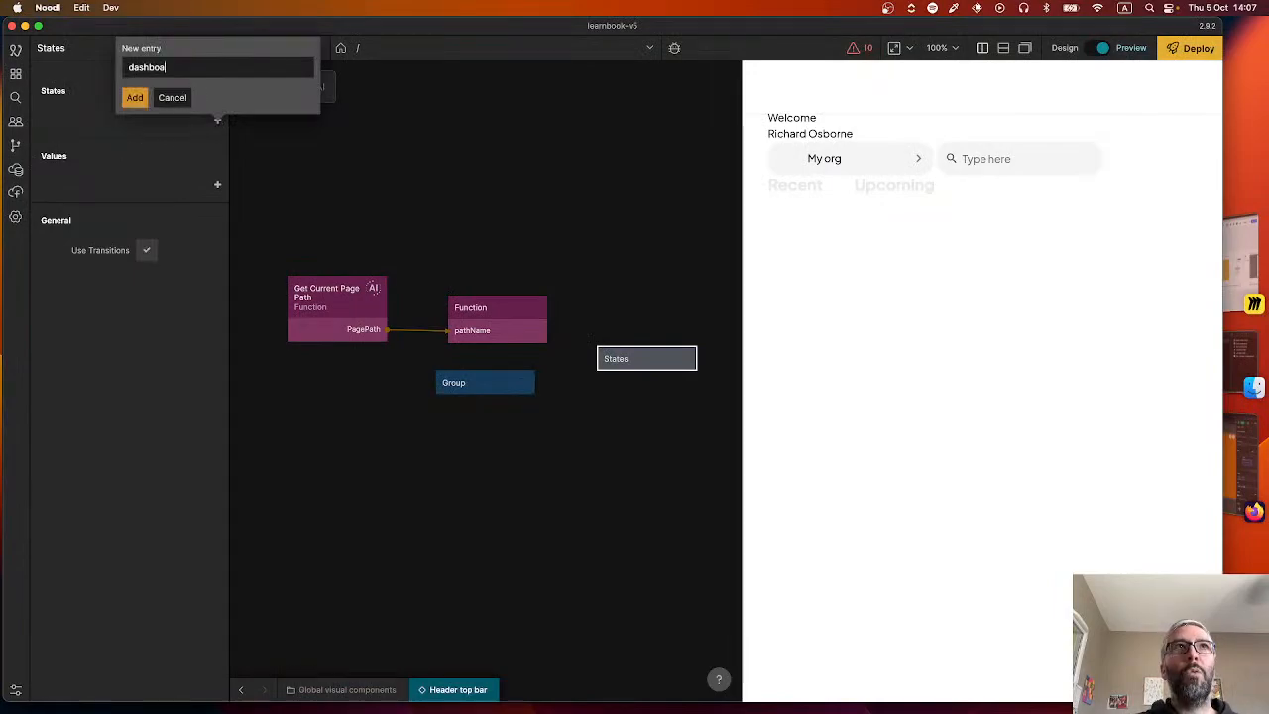
type("rd")
key("Return")
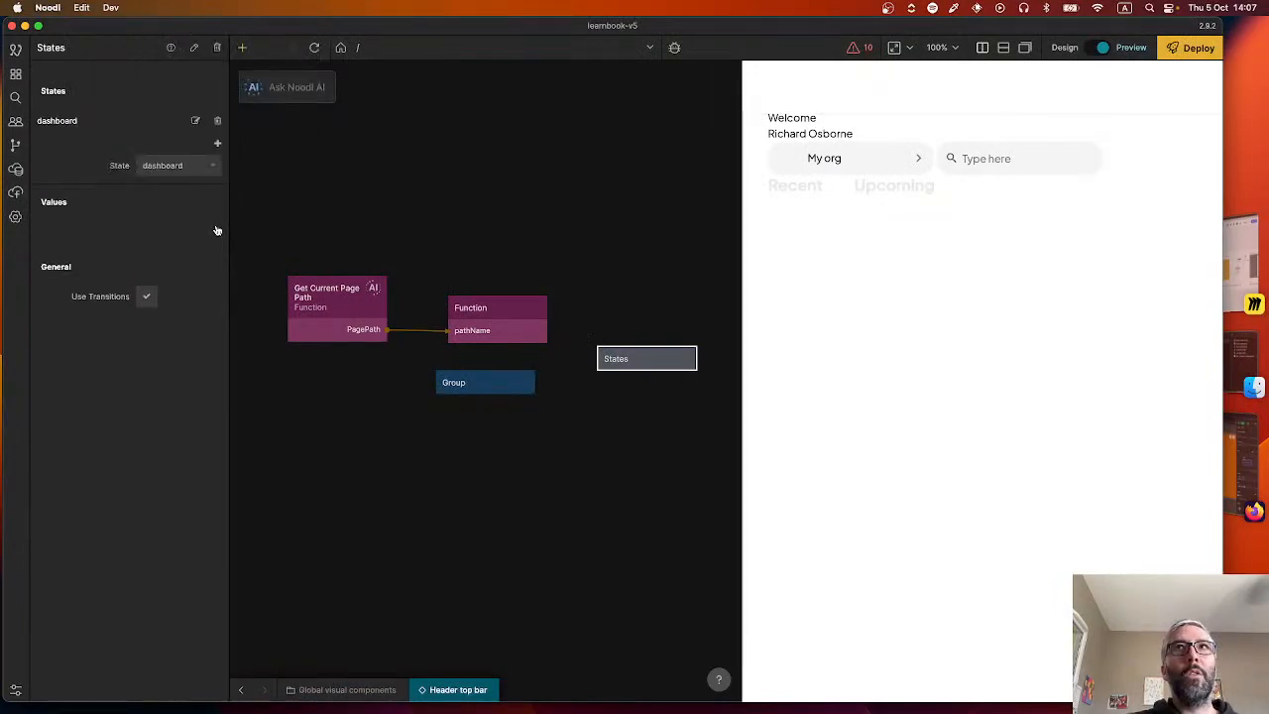
Add a backgroundColour value of type Color to the States node and choose a color style for its dashboard state.
left_click(217, 231)
type("background")
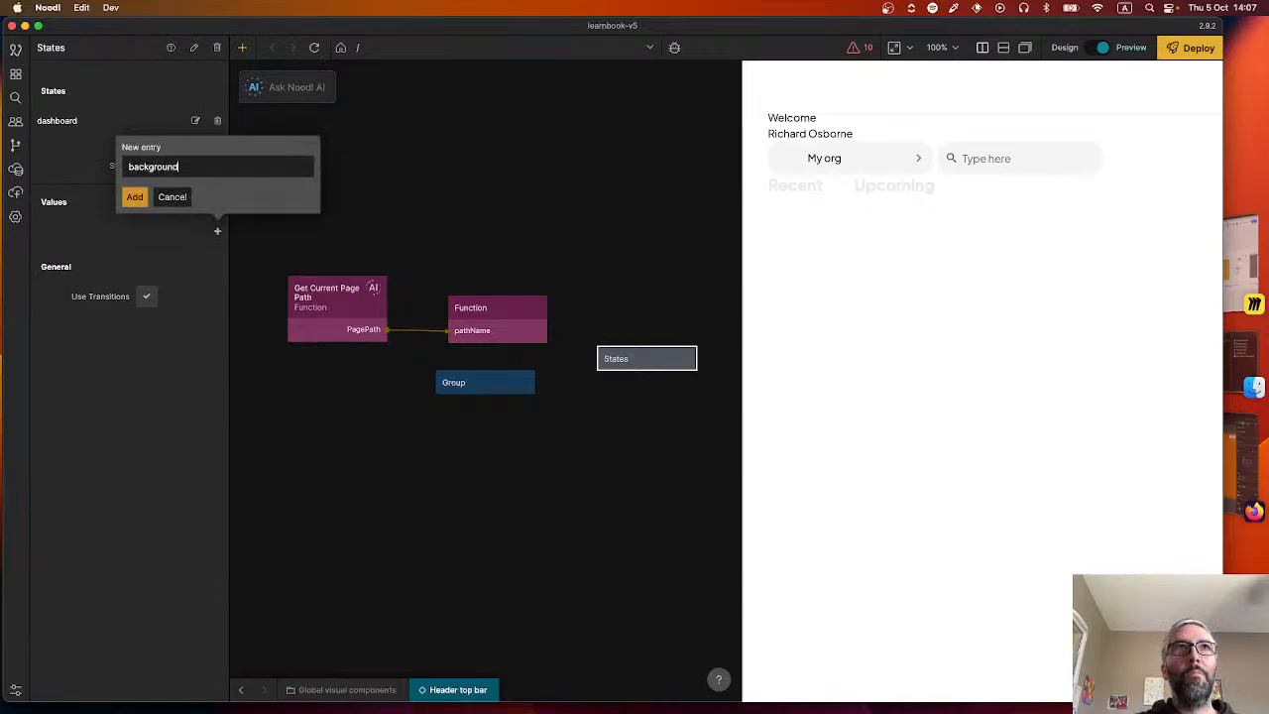
type("Colour")
key("Return")
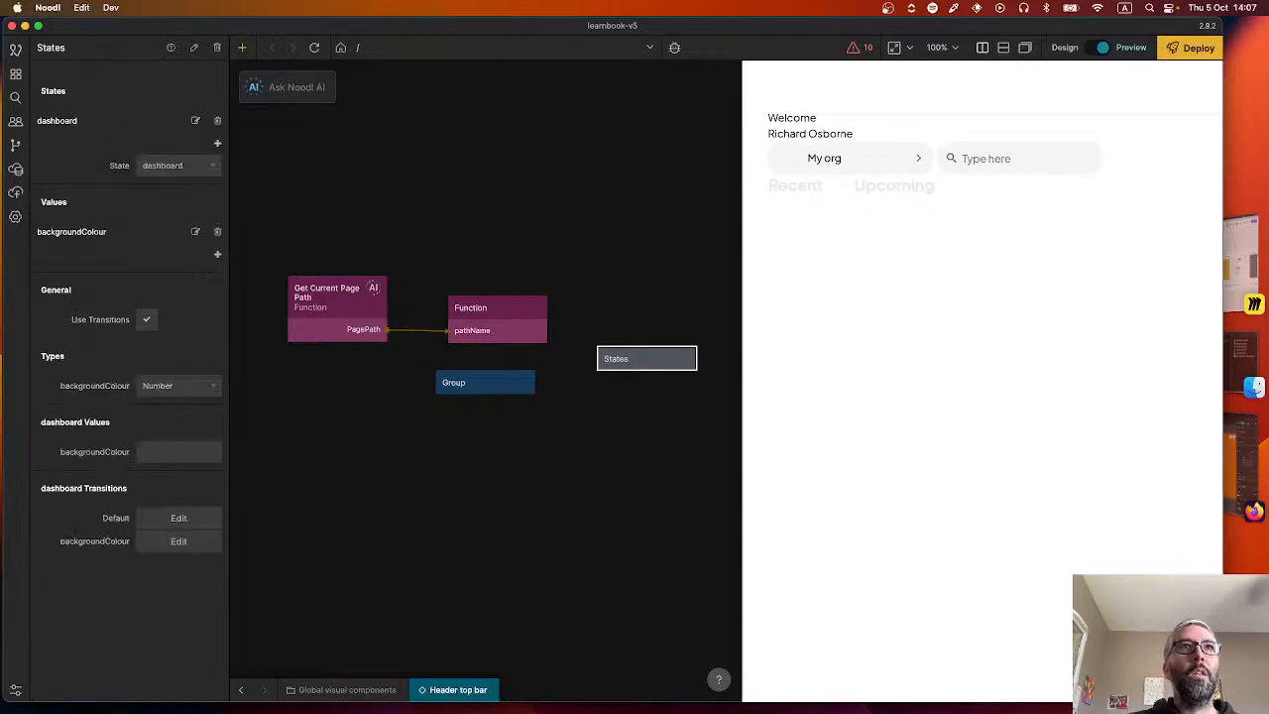
left_click(180, 382)
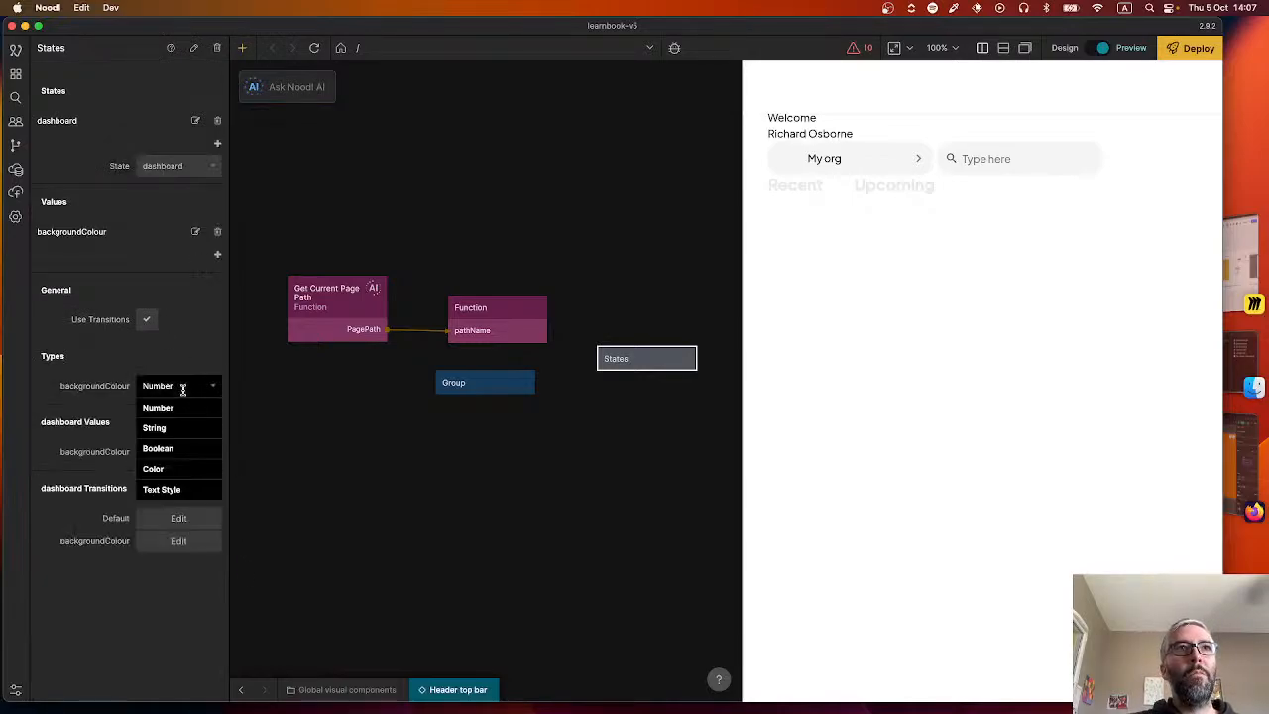
left_click(187, 472)
left_click(164, 439)
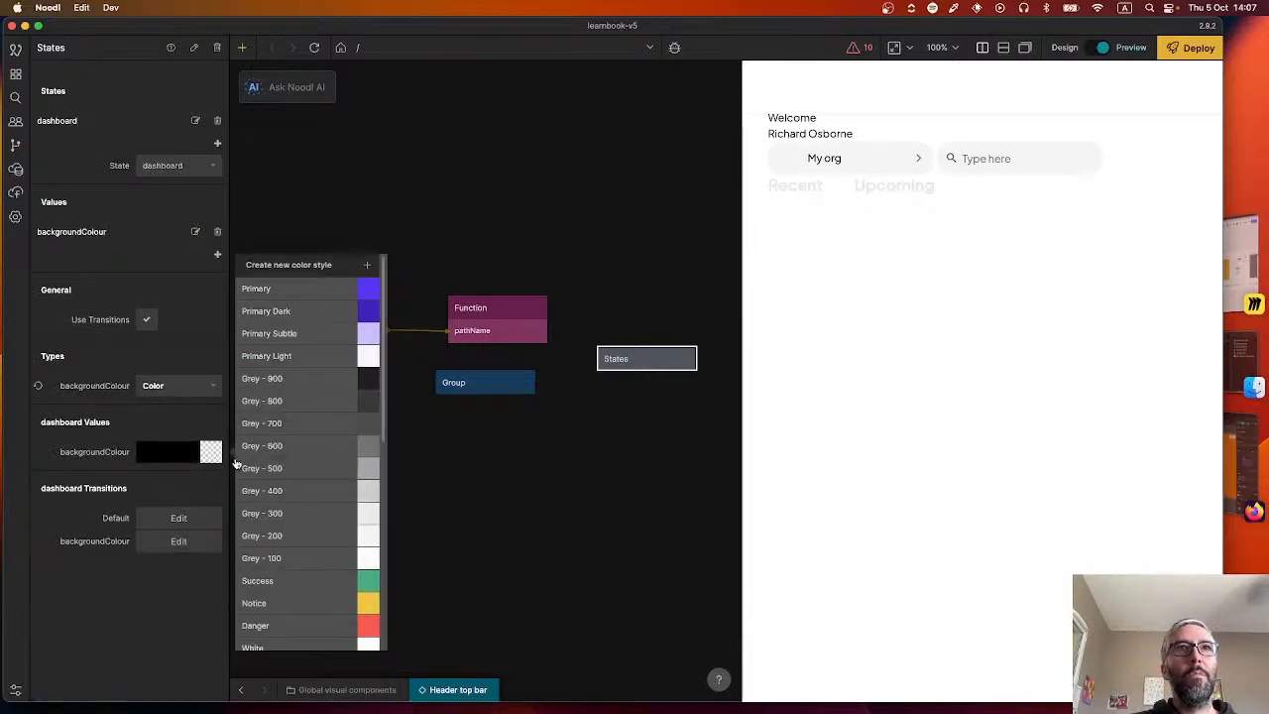
scroll(297, 506, "down", 5)
left_click(283, 640)
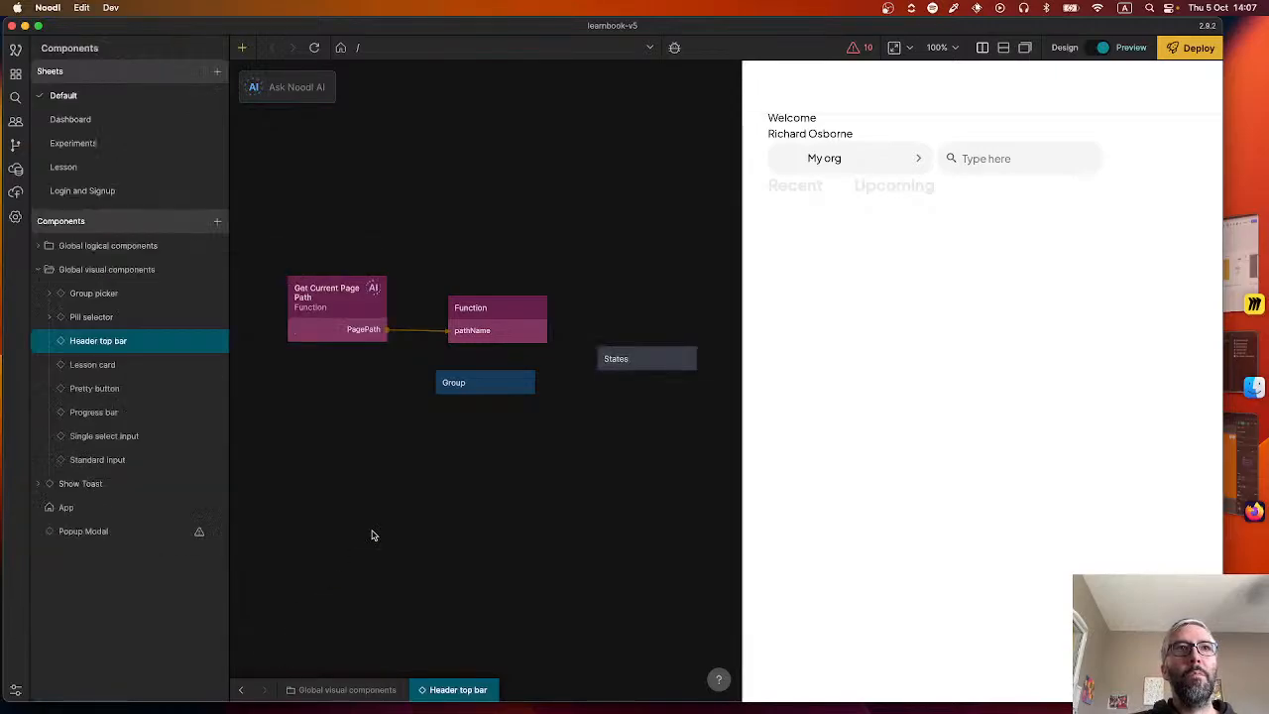
left_click(371, 530)
Connect the Function node's DashboardPage output to the To dashboard input of the States node.
left_click_drag(546, 309, 635, 357)
left_click(380, 253)
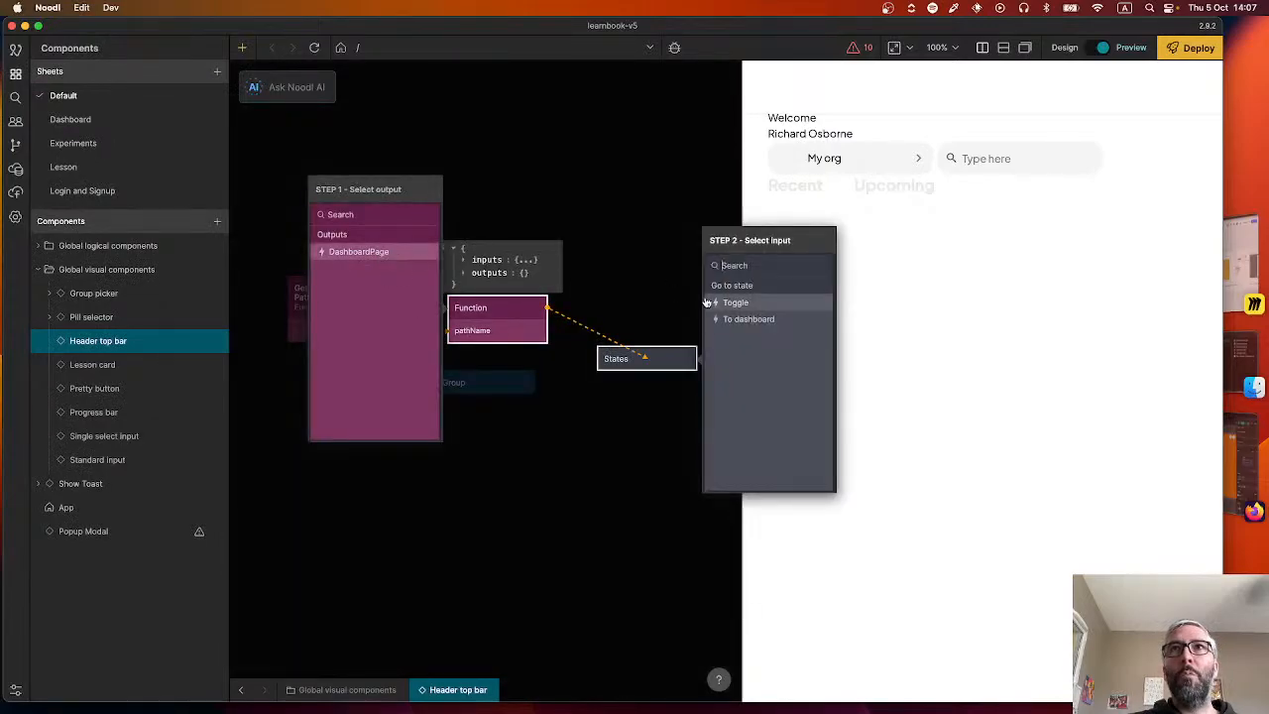
left_click(755, 319)
Try connecting the States node's backgroundColour to the Group's Border Color, refresh the preview, and remove that connection.
left_click_drag(693, 358, 514, 387)
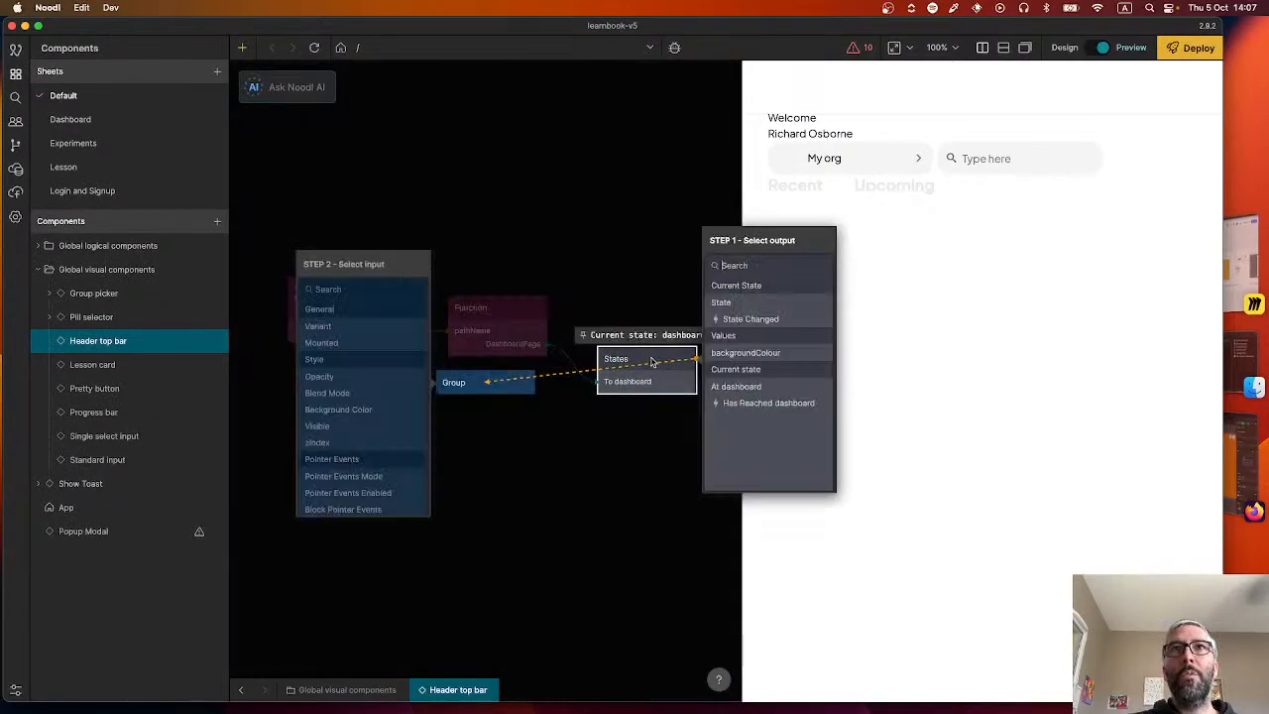
left_click(745, 352)
left_click(367, 360)
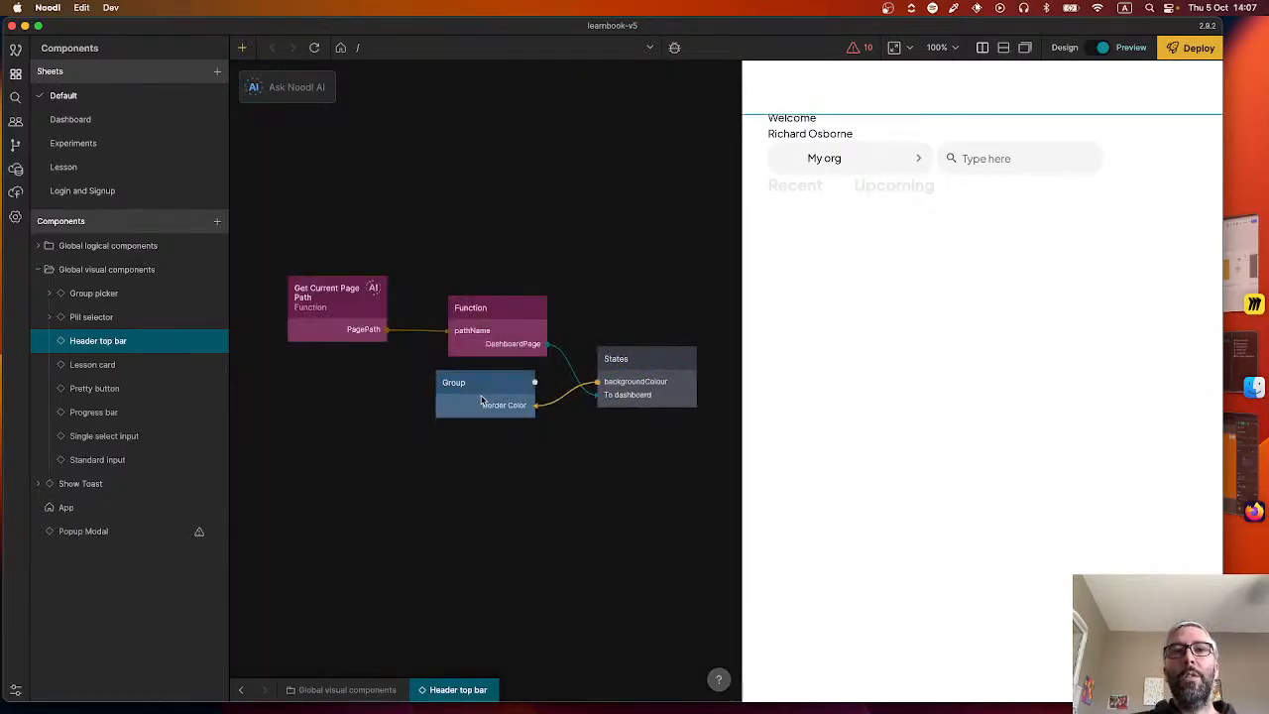
left_click(316, 50)
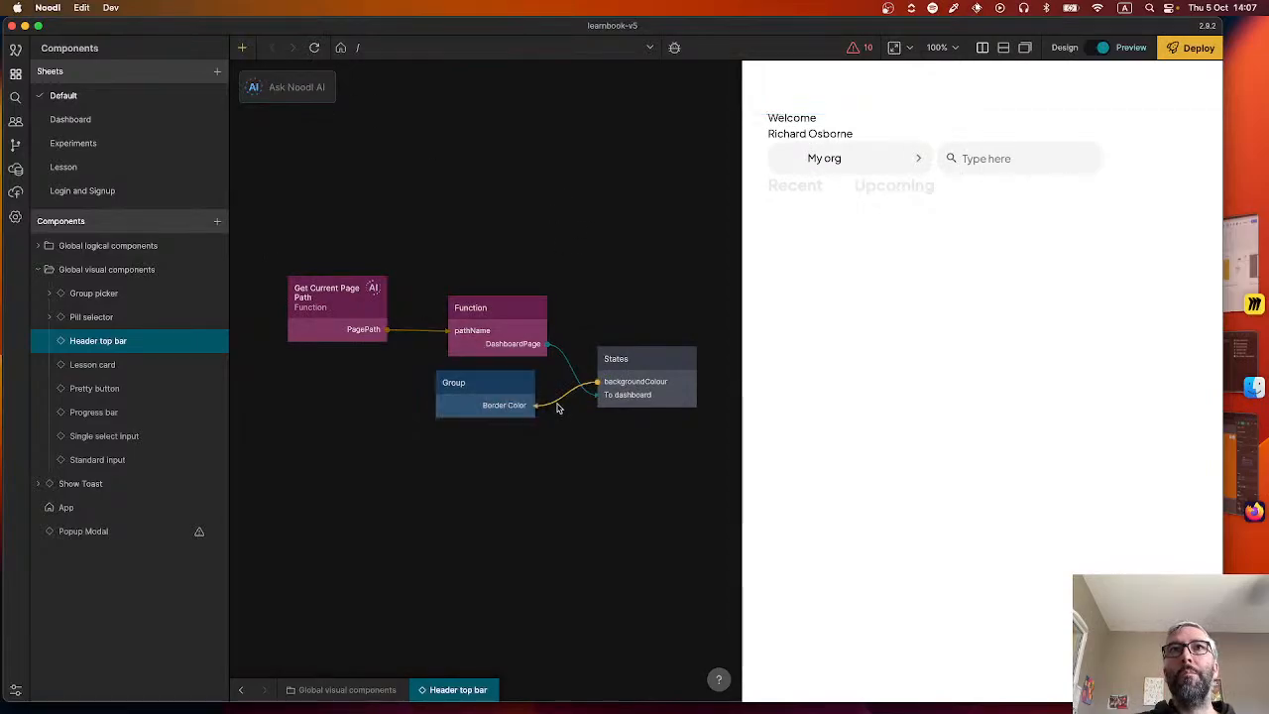
mouse_move(558, 408)
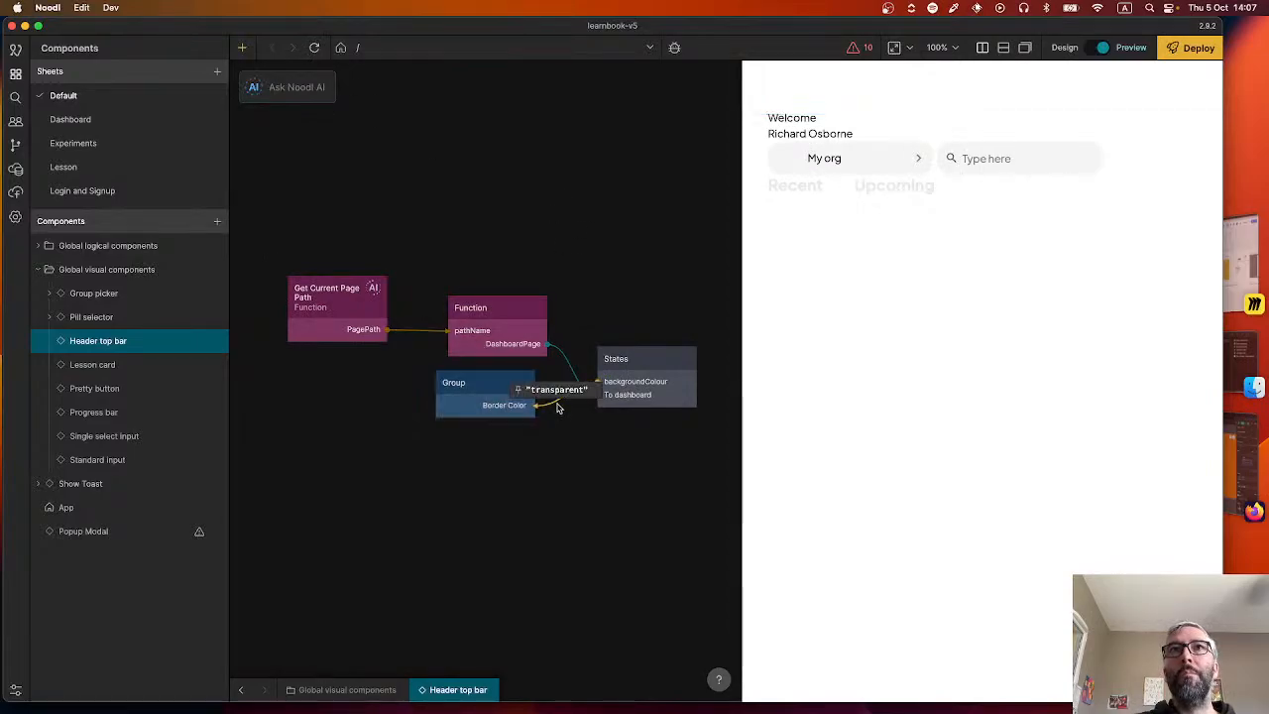
left_click(466, 406)
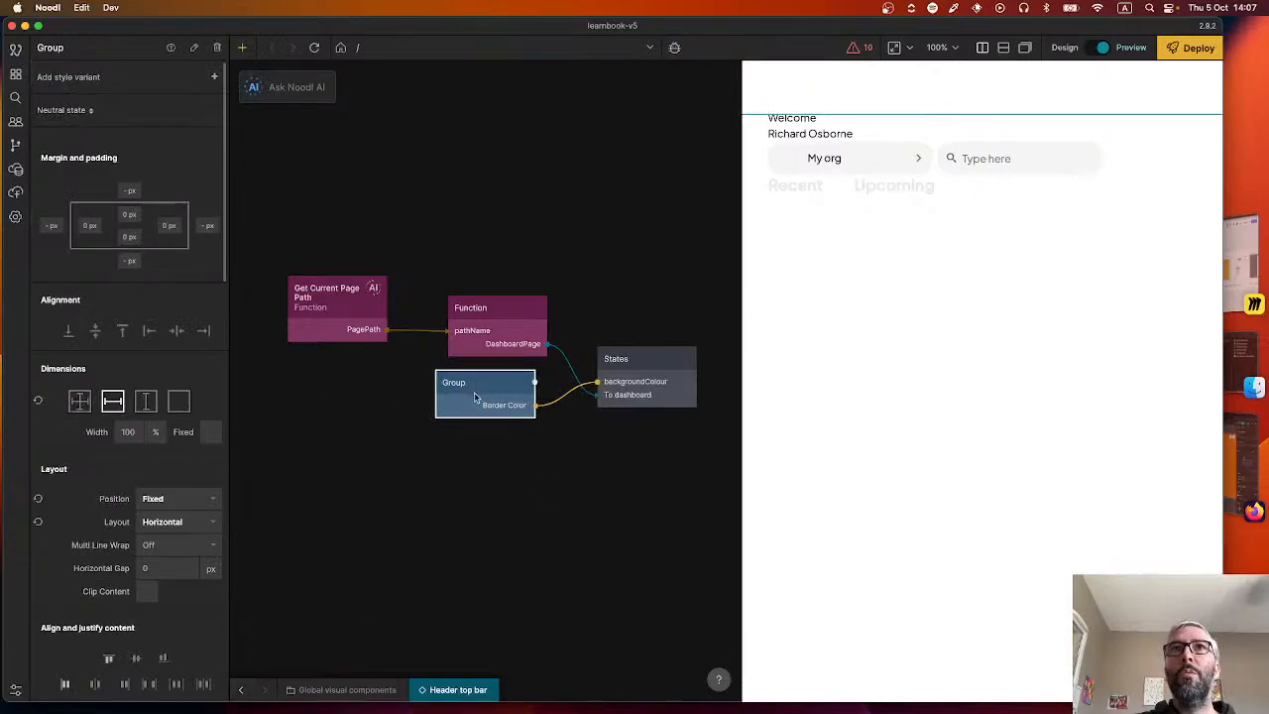
left_click(561, 406)
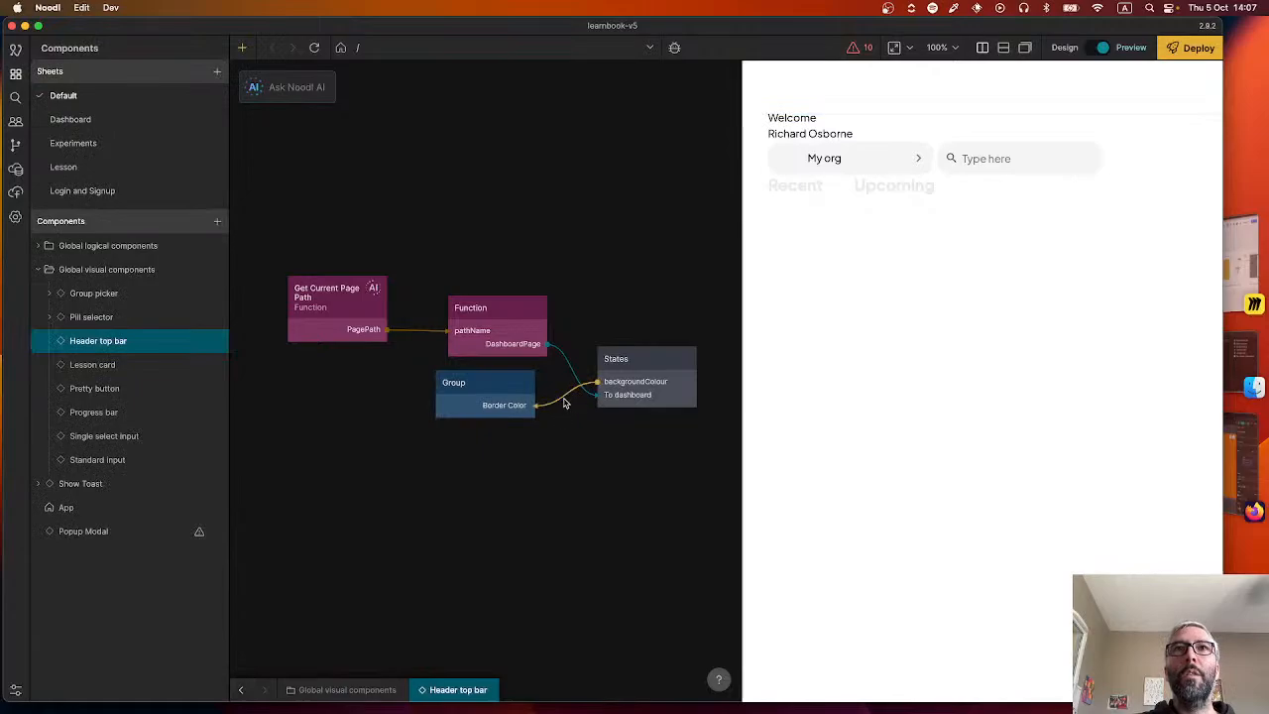
Connect the States node's backgroundColour value to the Group's Background Color input.
left_click_drag(694, 355, 528, 387)
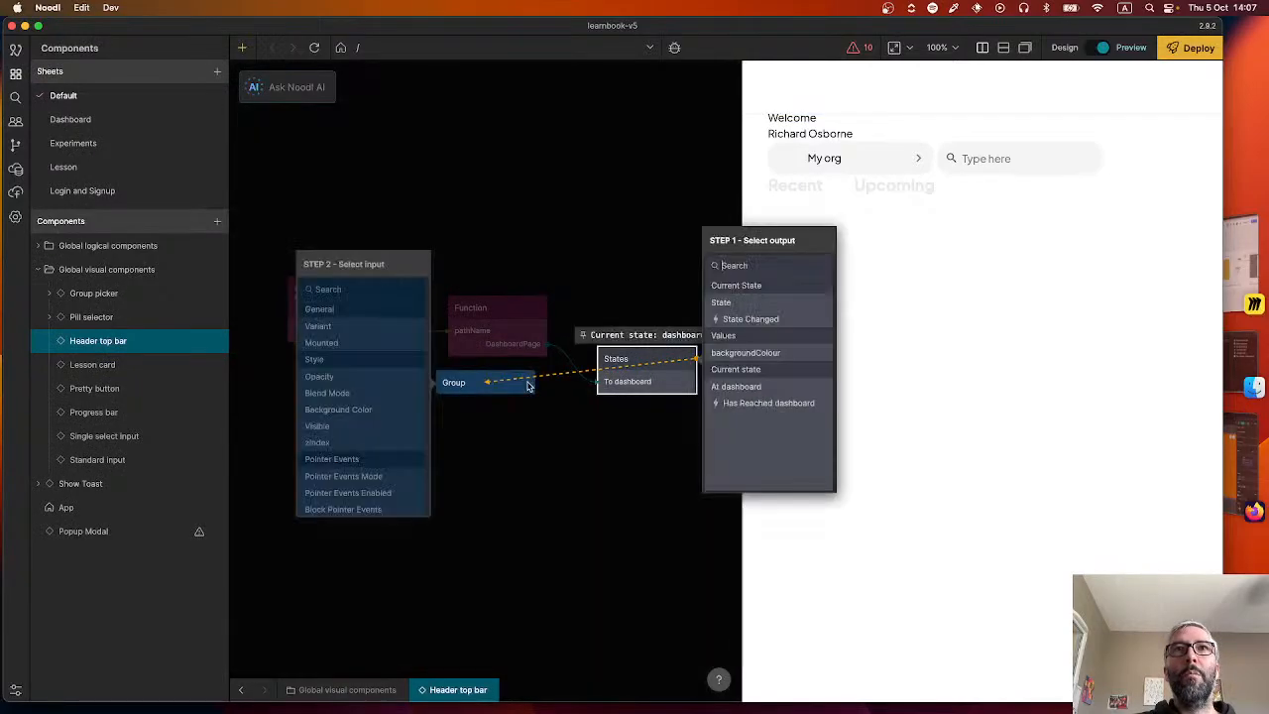
left_click(775, 353)
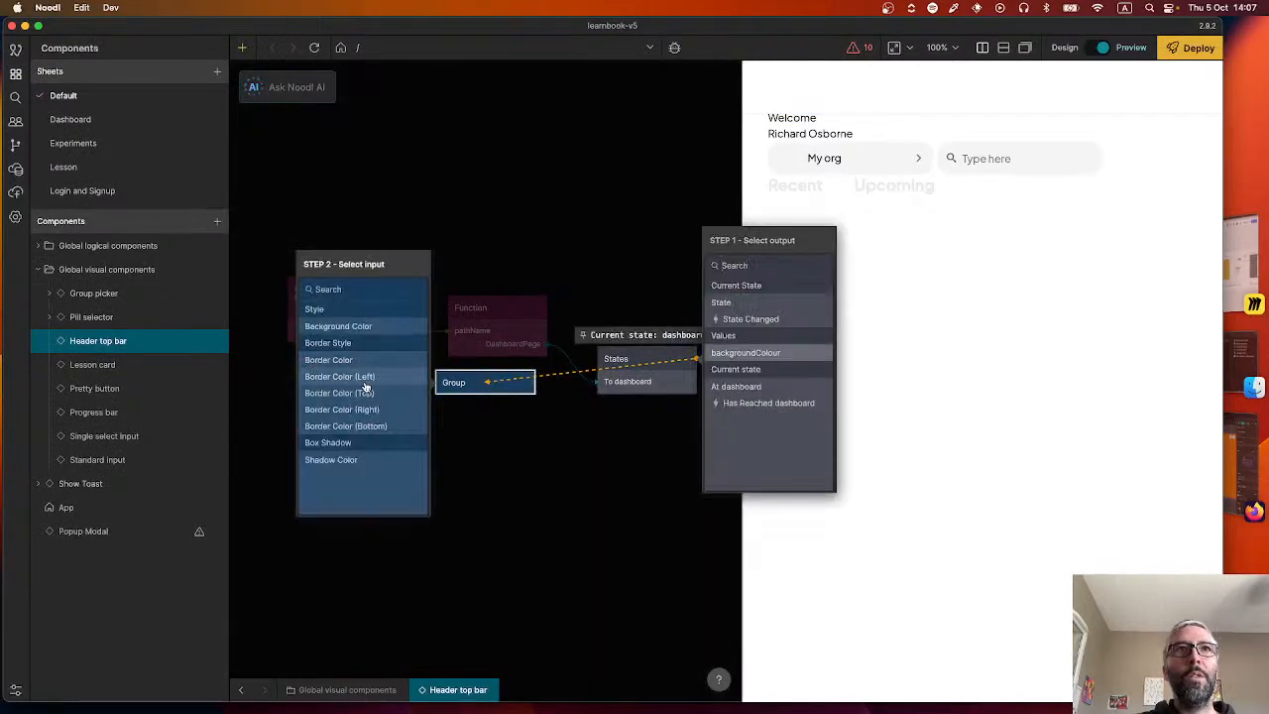
left_click(347, 326)
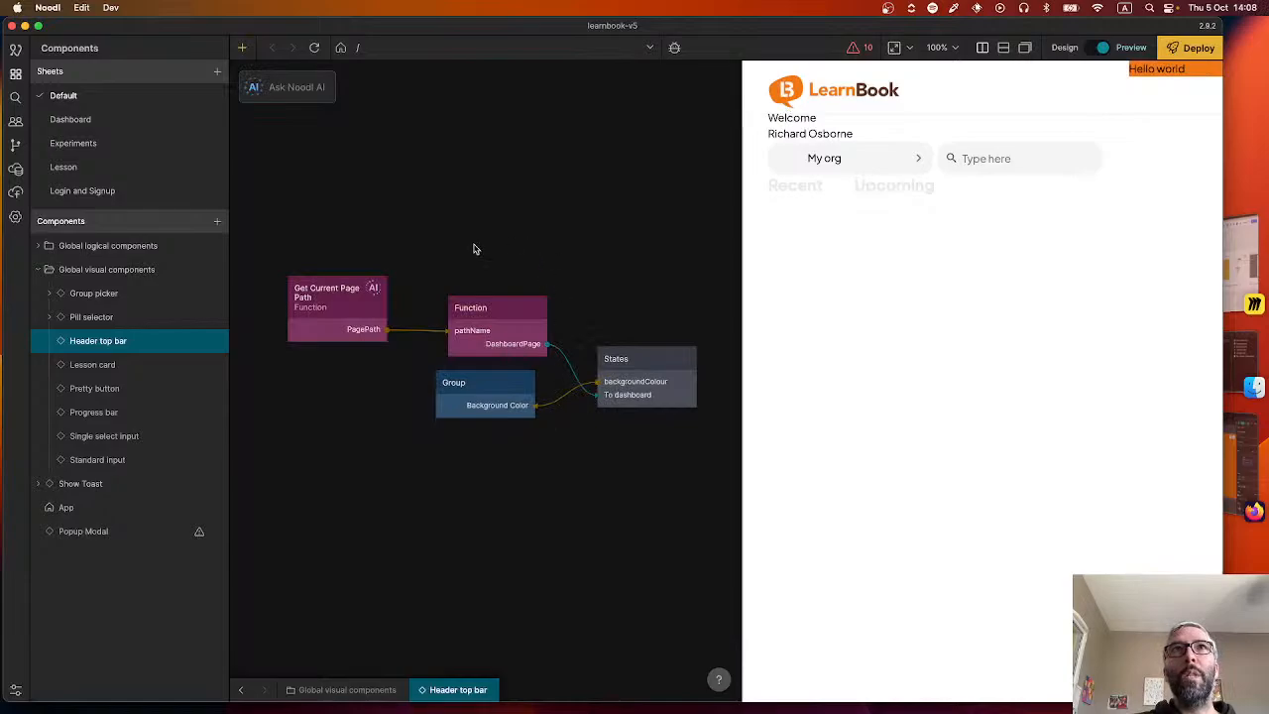
Preview the /lesson/create route and inspect the header and the current state of the States node.
left_click(462, 47)
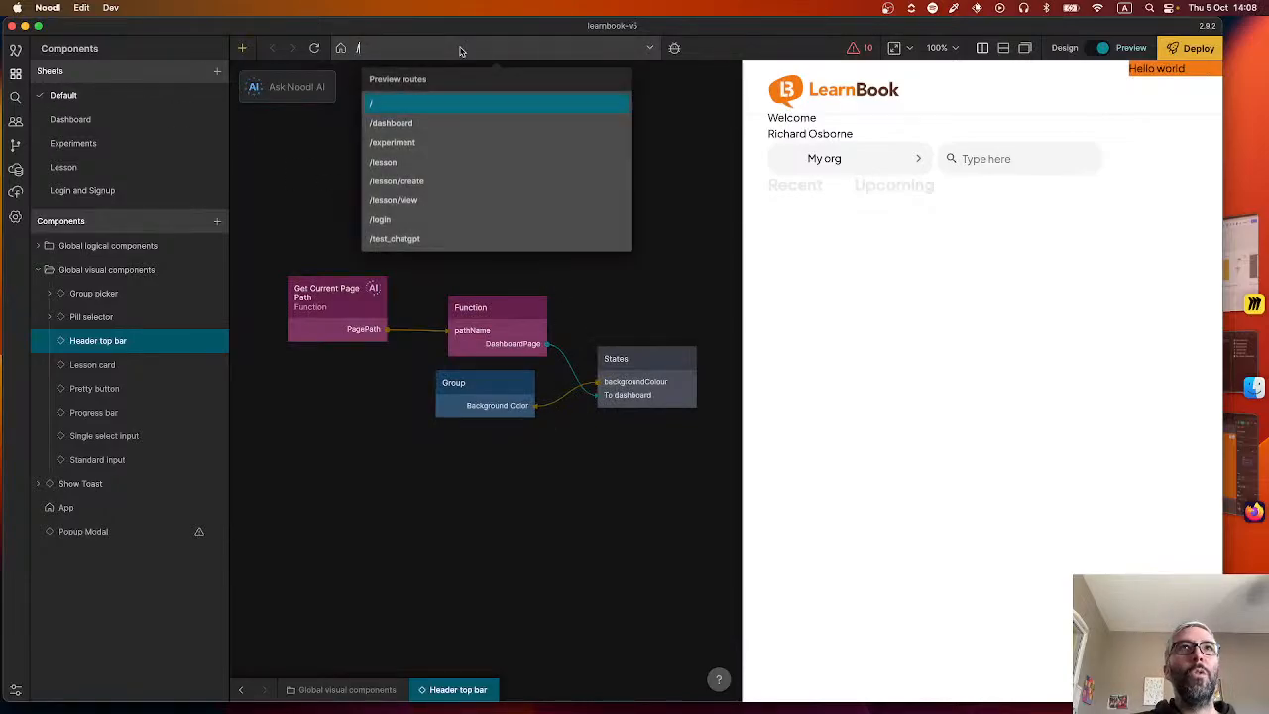
left_click(433, 182)
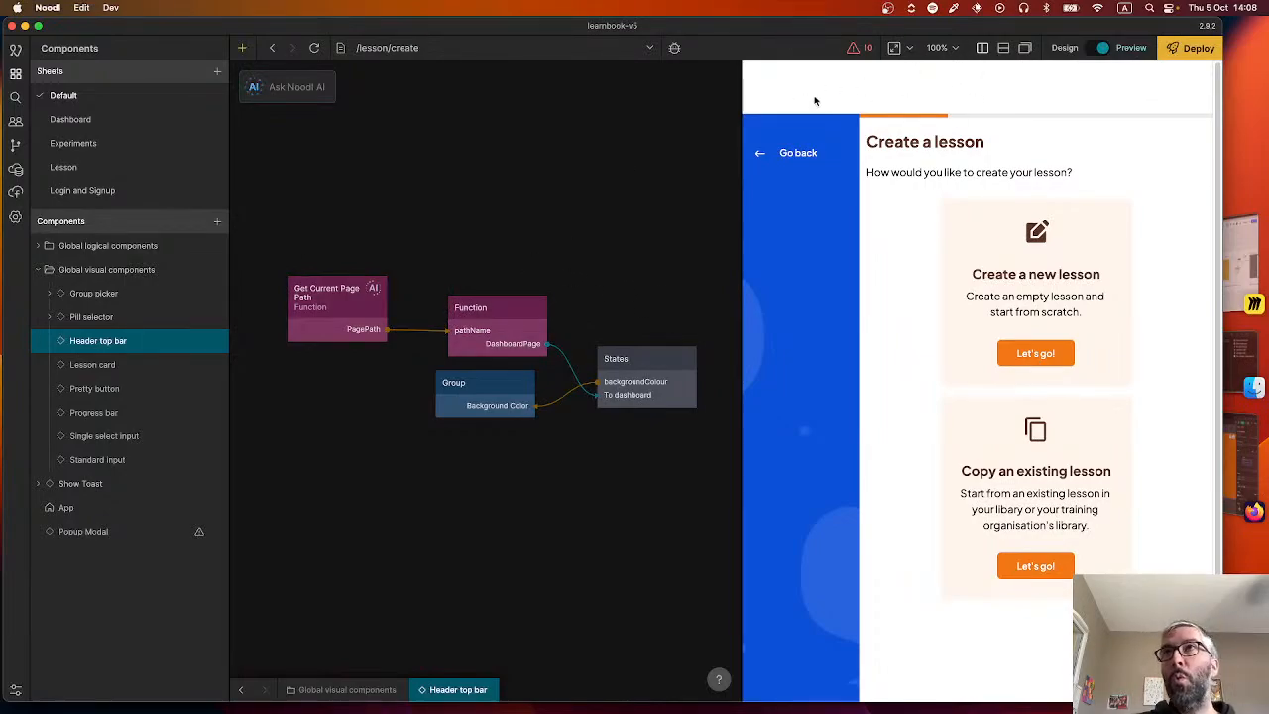
mouse_move(663, 375)
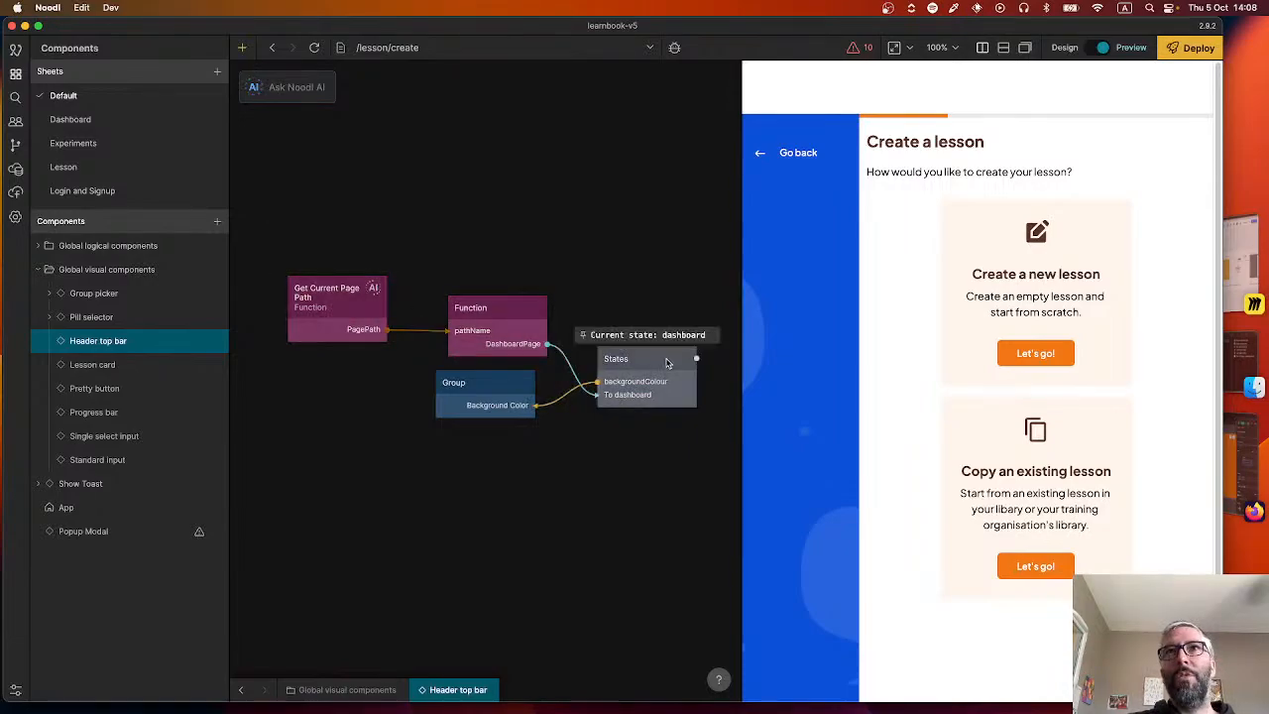
mouse_move(330, 327)
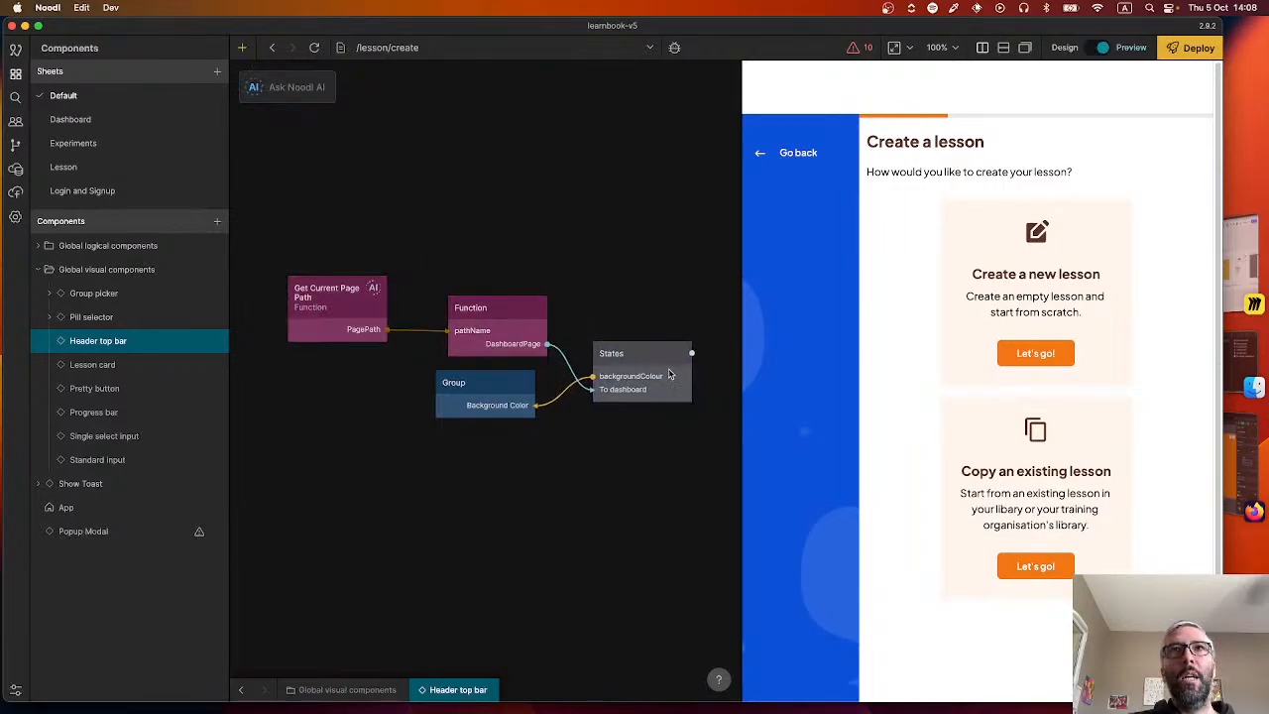
Move the States node slightly up and add a Component Inputs node below the Get Current Page Path node.
left_click_drag(668, 368, 665, 335)
left_click(436, 387)
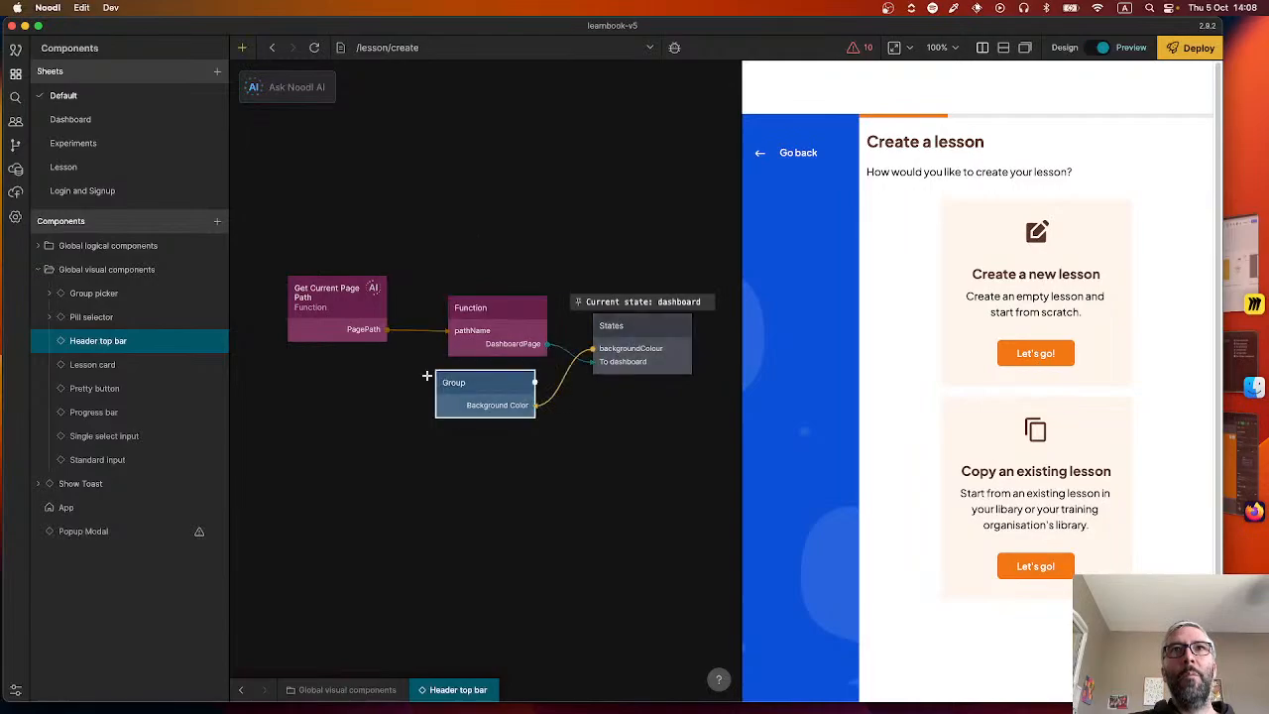
right_click(368, 419)
type("input")
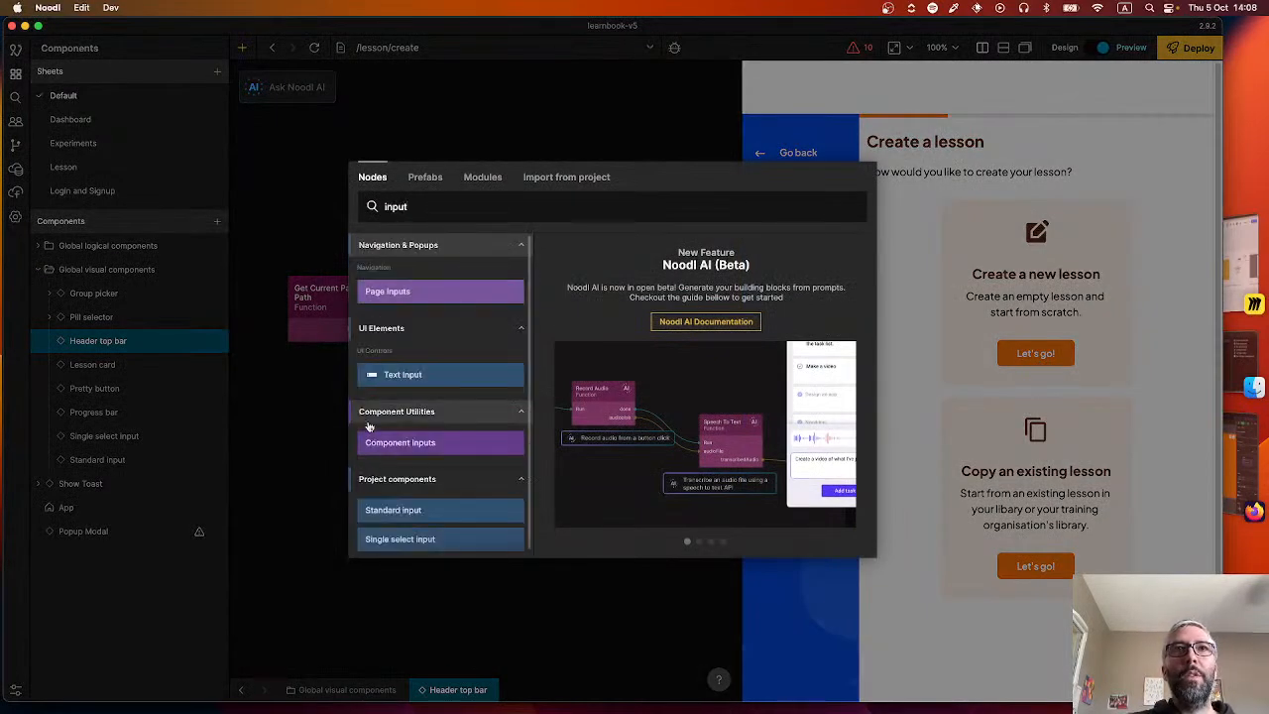
left_click(397, 442)
left_click_drag(366, 436, 289, 407)
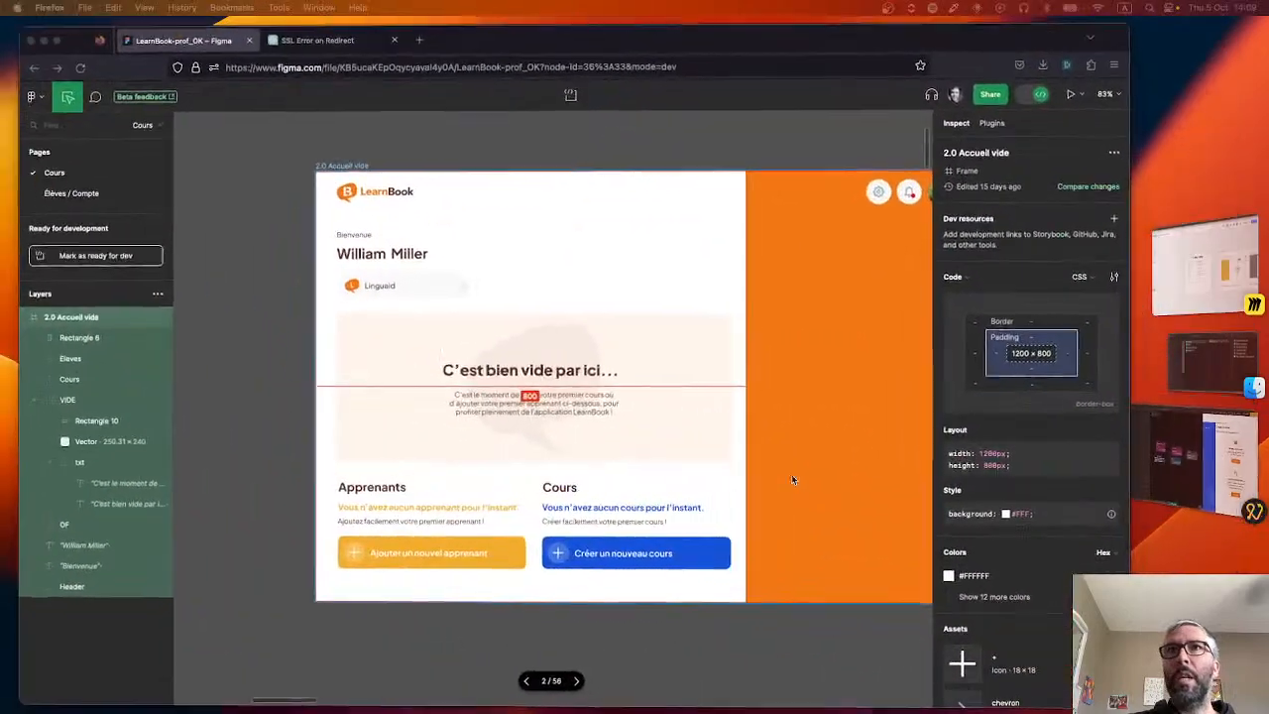
Switch to the LearnBook Figma file and examine the header and orange Rectangle 6 of the 2.0 Accueil vide frame.
right_click(262, 196)
left_click(241, 193)
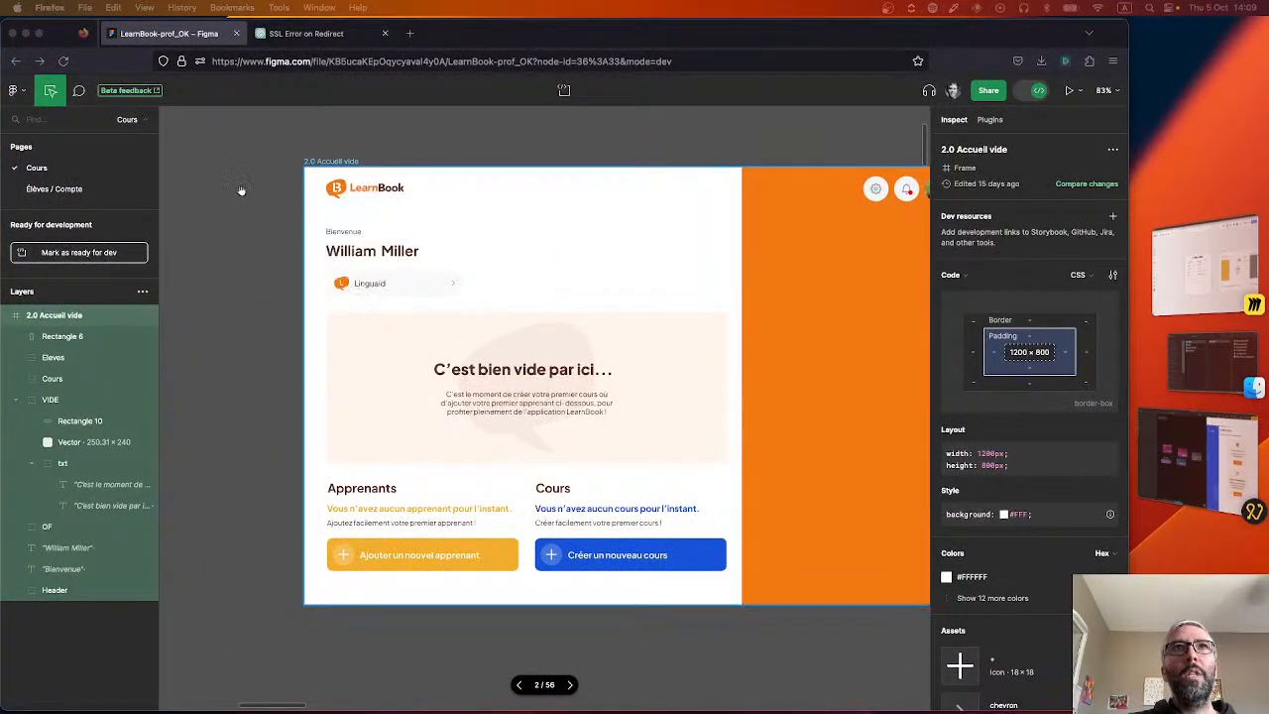
scroll(224, 206, "right", 1)
scroll(298, 206, "right", 5)
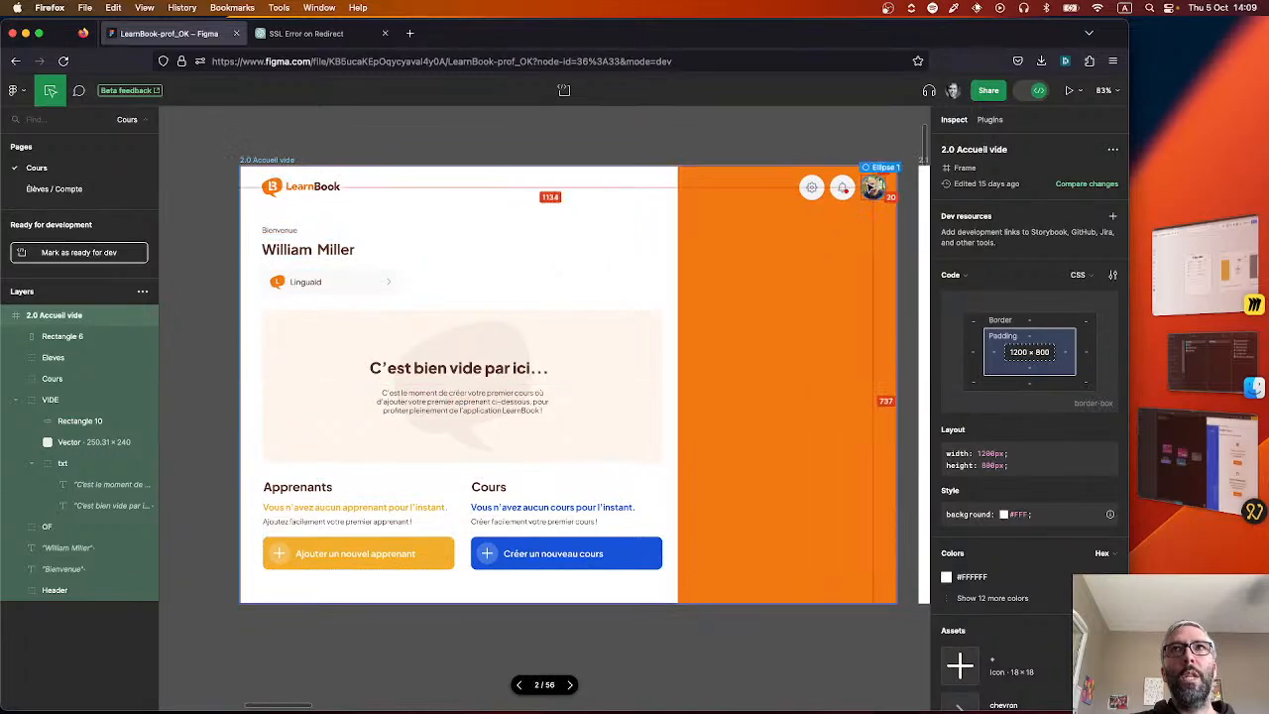
left_click(683, 182)
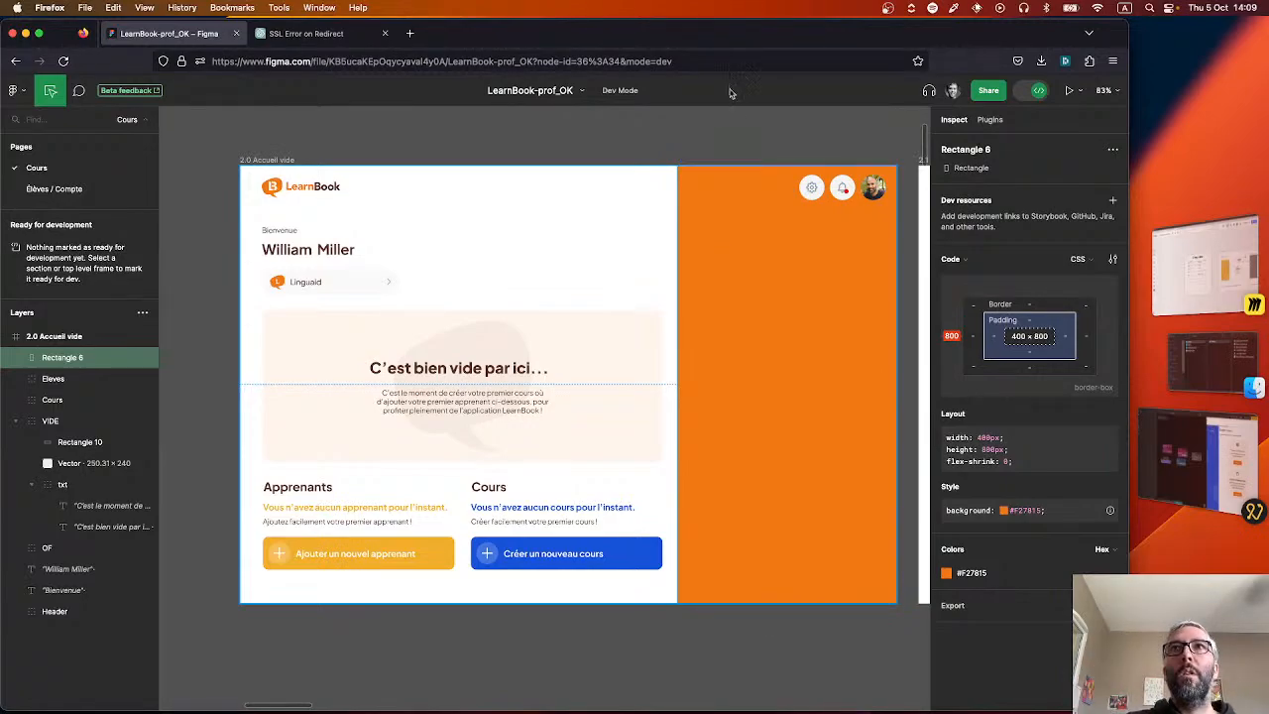
left_click(674, 142)
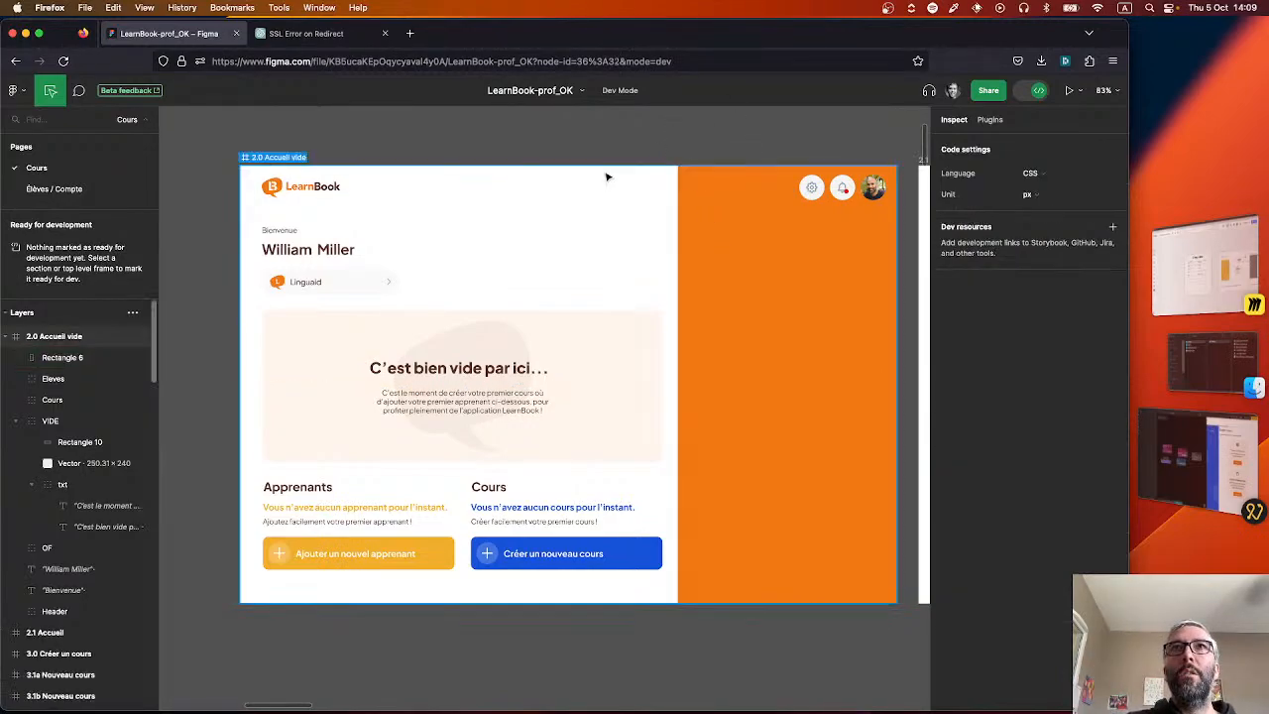
scroll(538, 208, "down", 2)
scroll(538, 208, "up", 1)
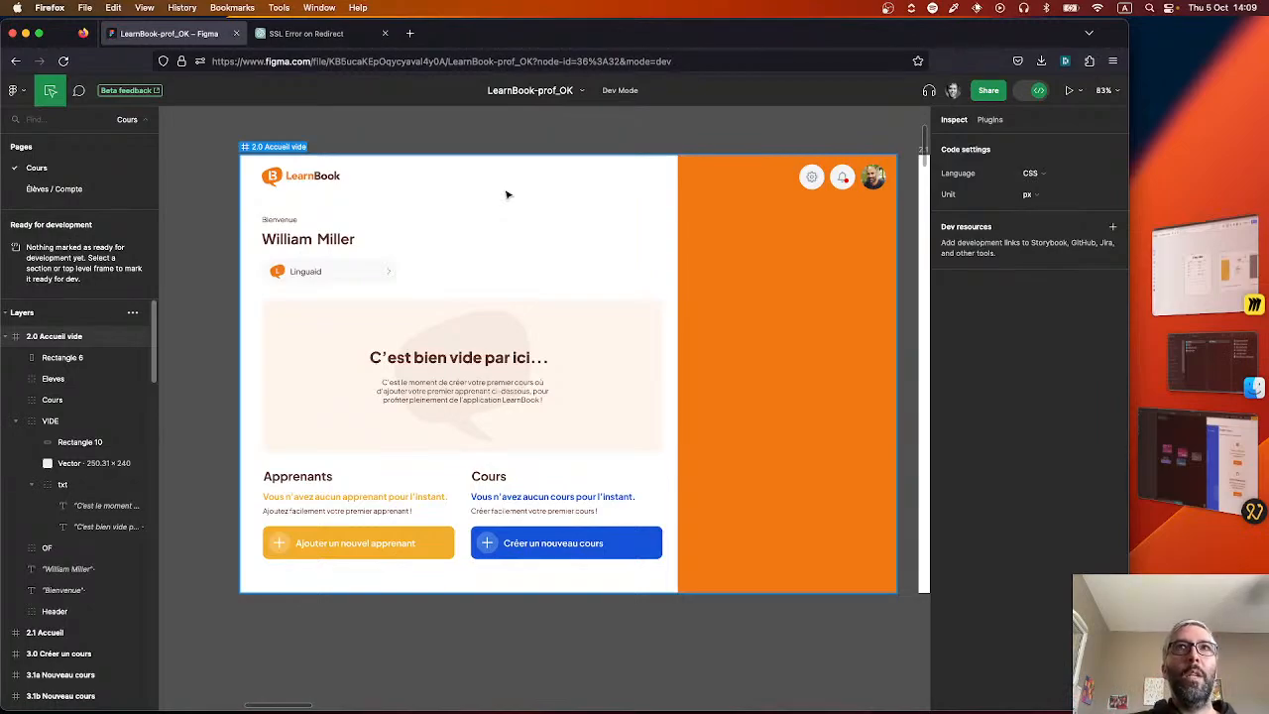
Compare the header area over the white content and the orange side column of the 2.0 Accueil vide frame.
scroll(510, 197, "down", 2)
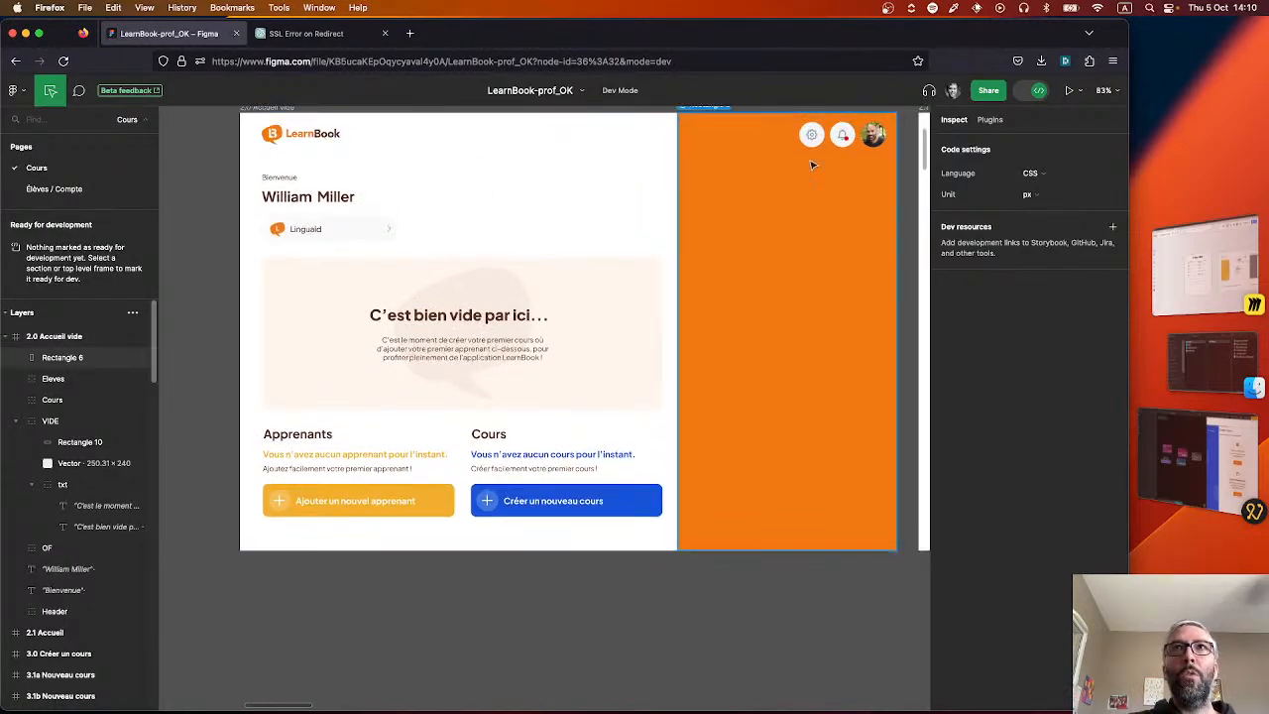
scroll(726, 168, "up", 2)
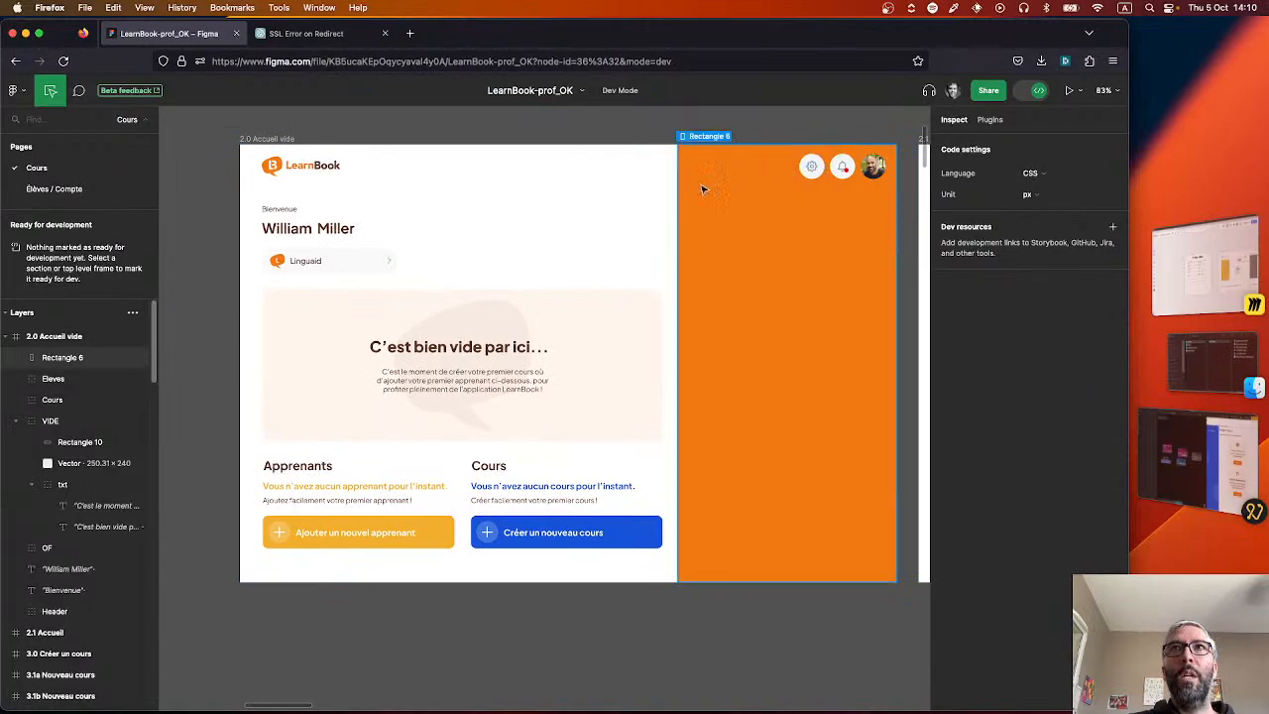
left_click(561, 233)
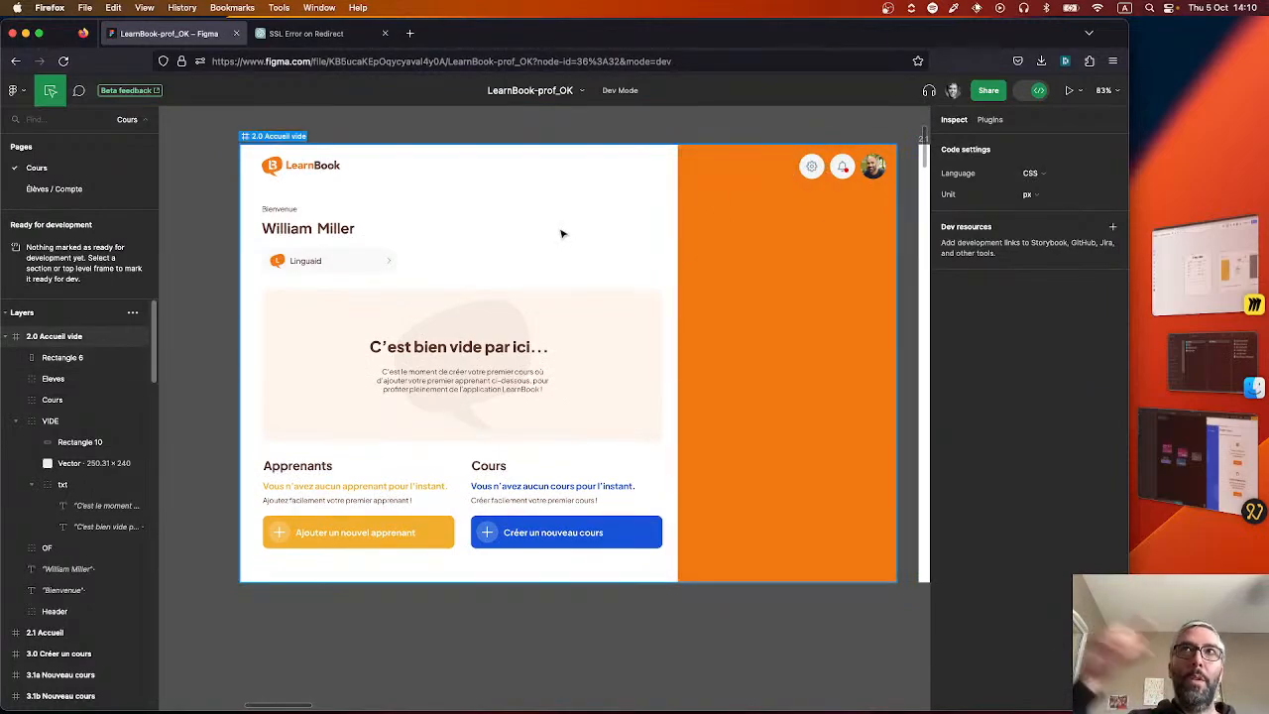
left_click(780, 155)
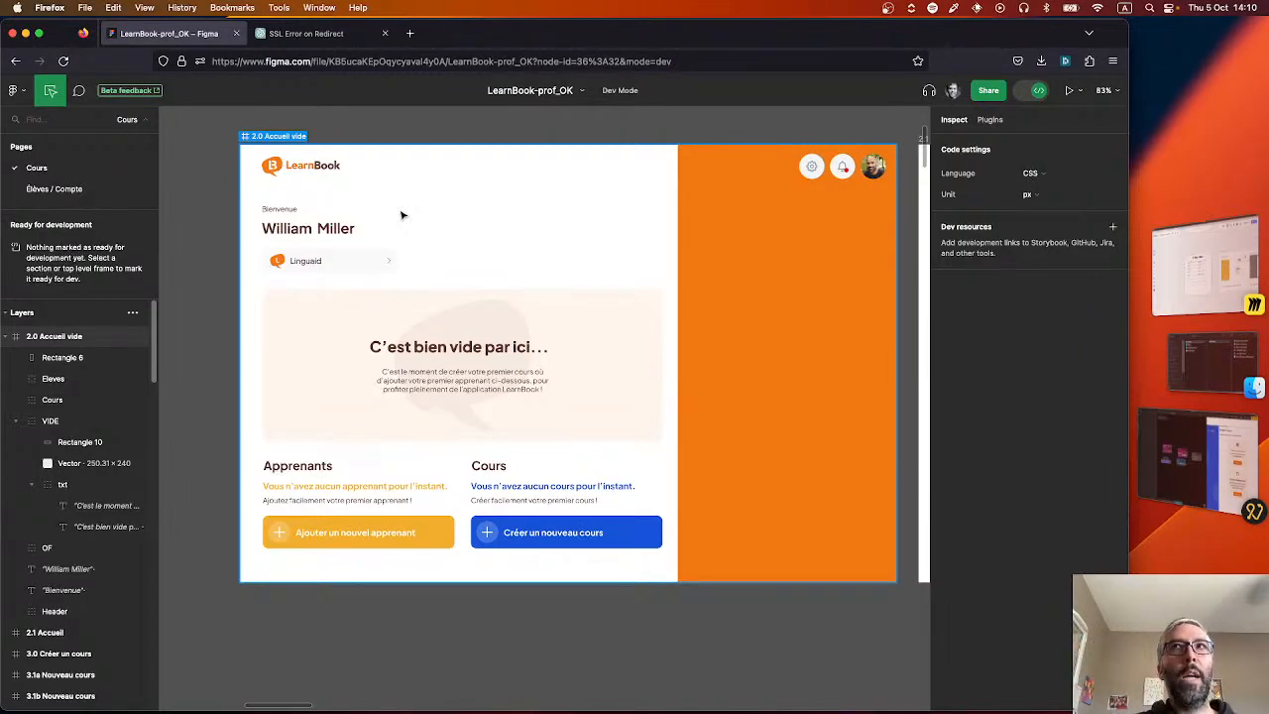
Switch to Noodl and delete the Header top bar node from the App component.
left_click(1198, 459)
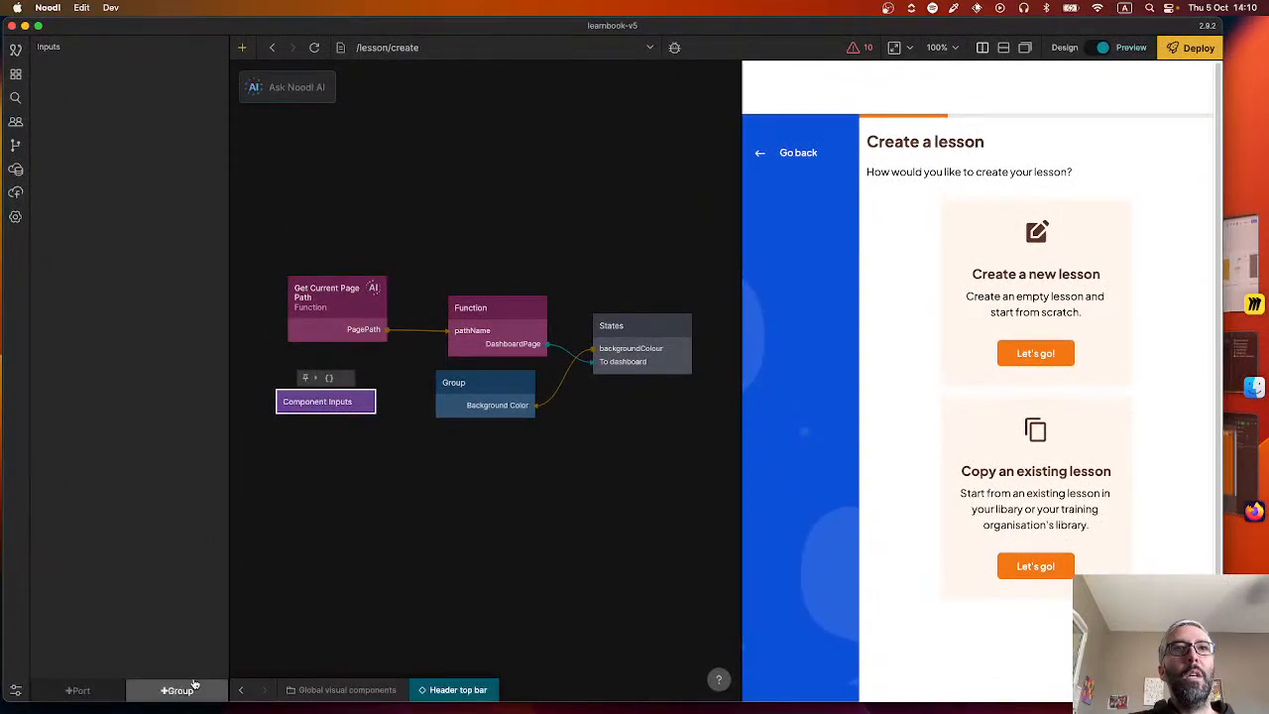
left_click(16, 75)
left_click(99, 510)
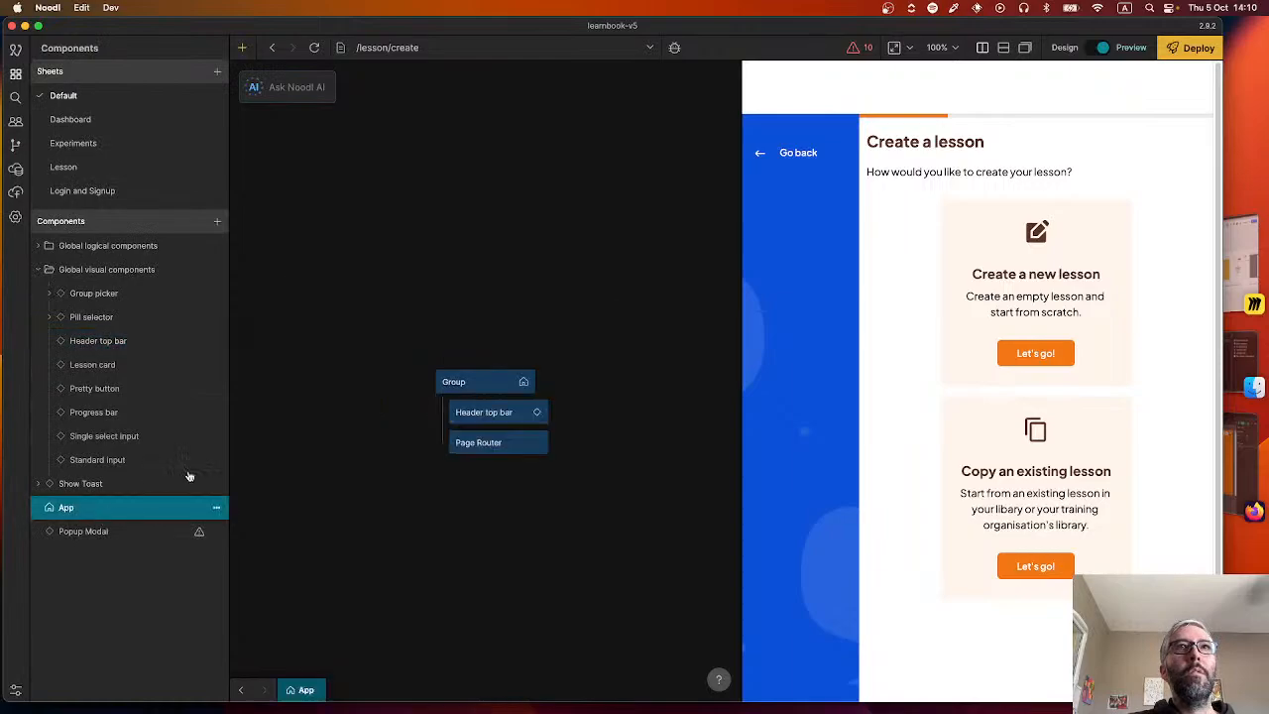
left_click(495, 417)
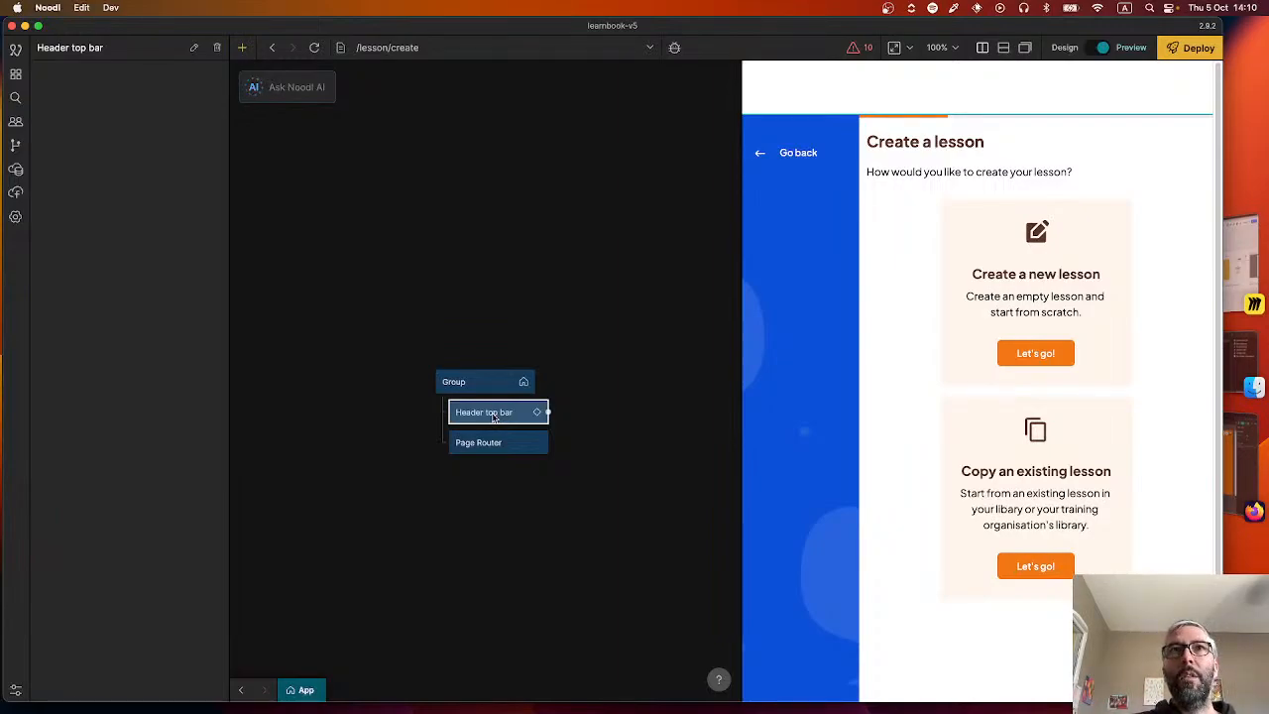
key("Delete")
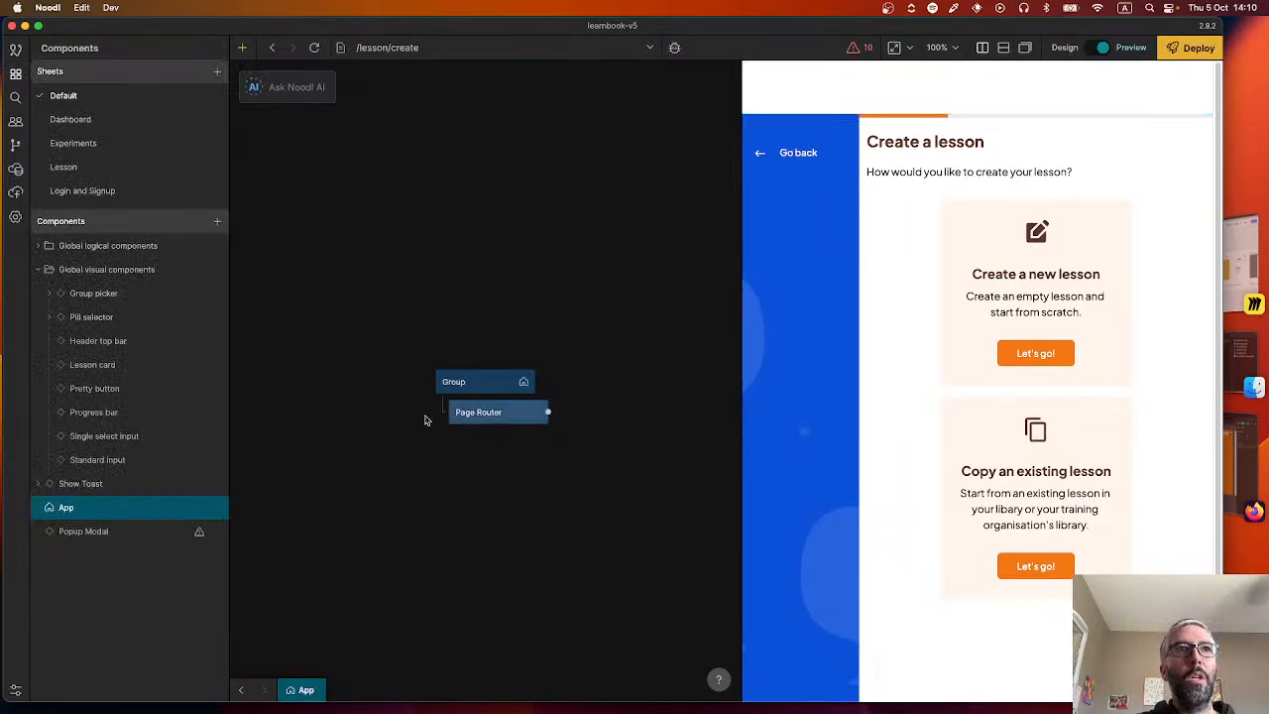
Add the Header top bar component to the dashboard page as the Page node's first child, above Main container.
left_click(71, 119)
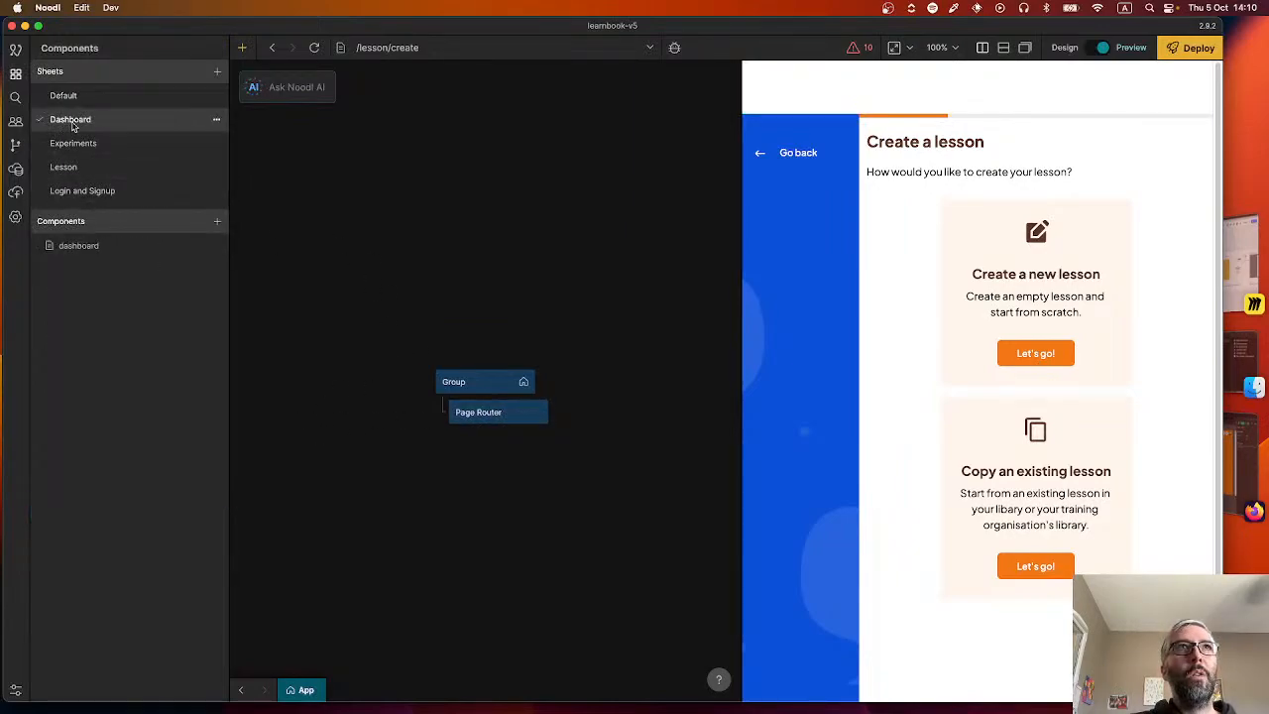
left_click(104, 246)
right_click(472, 427)
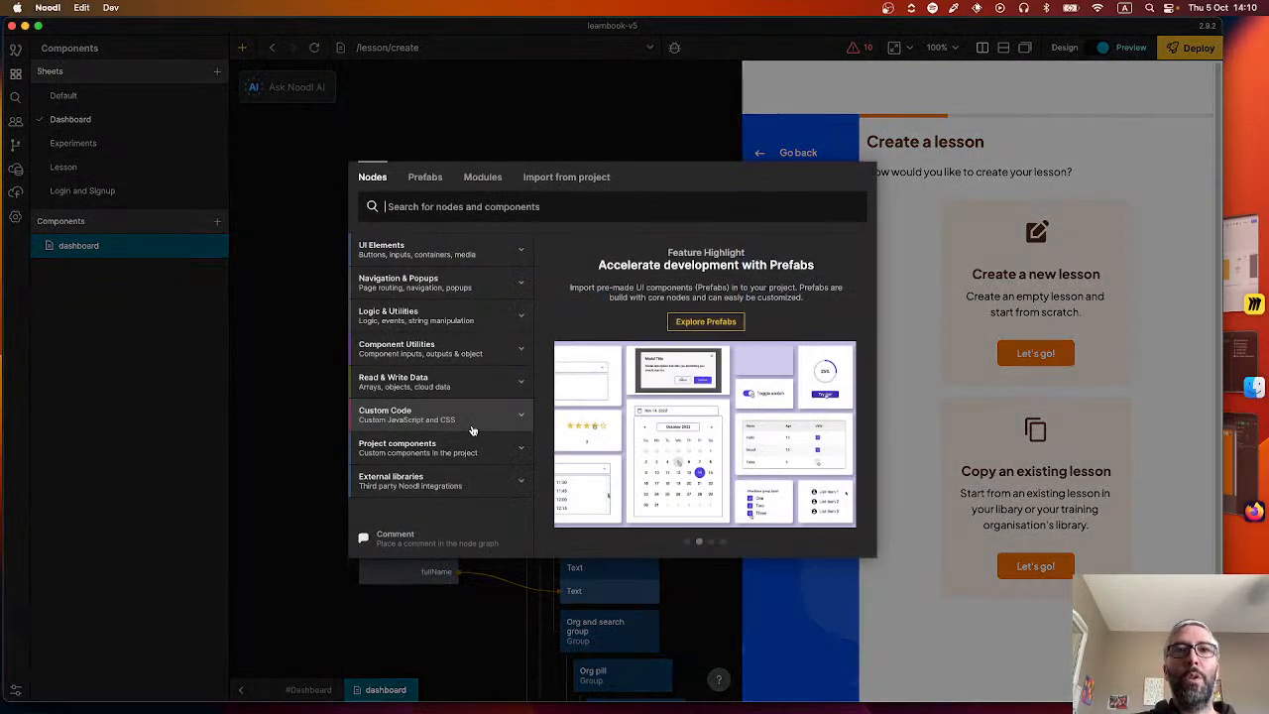
type("head")
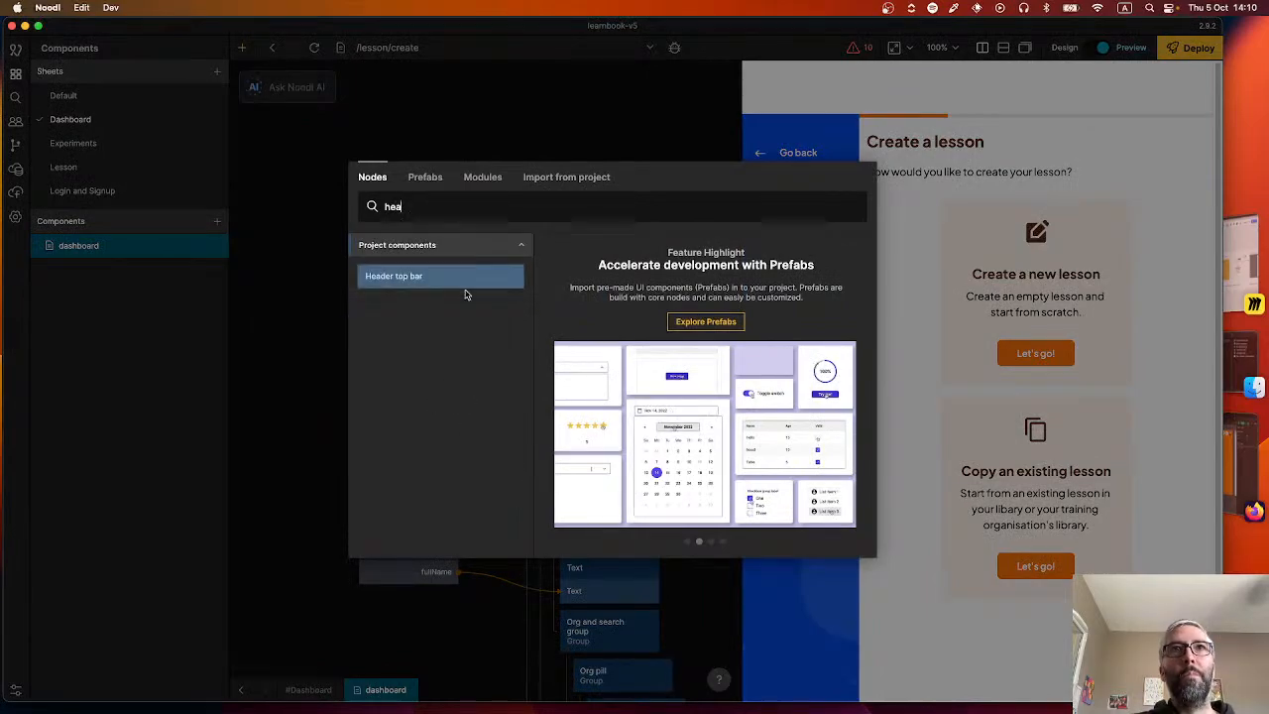
left_click(468, 282)
left_click_drag(521, 441, 568, 320)
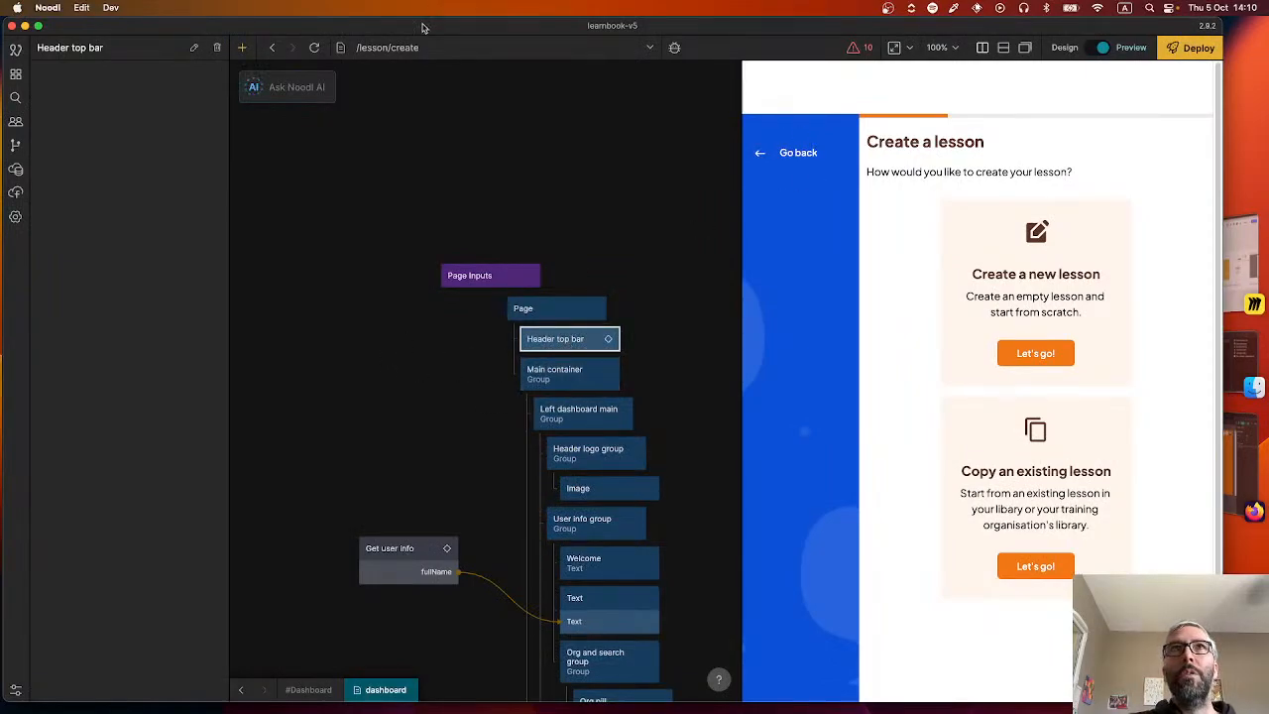
Preview the /dashboard route and inspect the Main container group's properties.
left_click(389, 47)
left_click(387, 124)
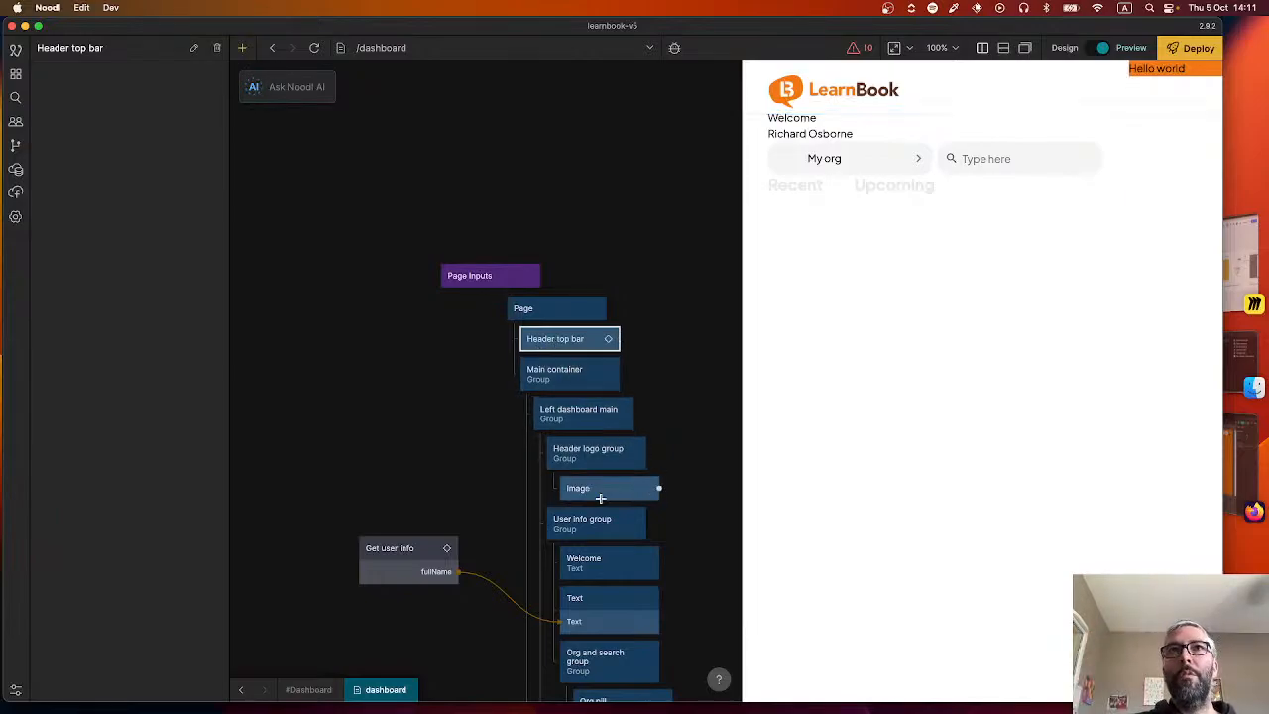
left_click(570, 375)
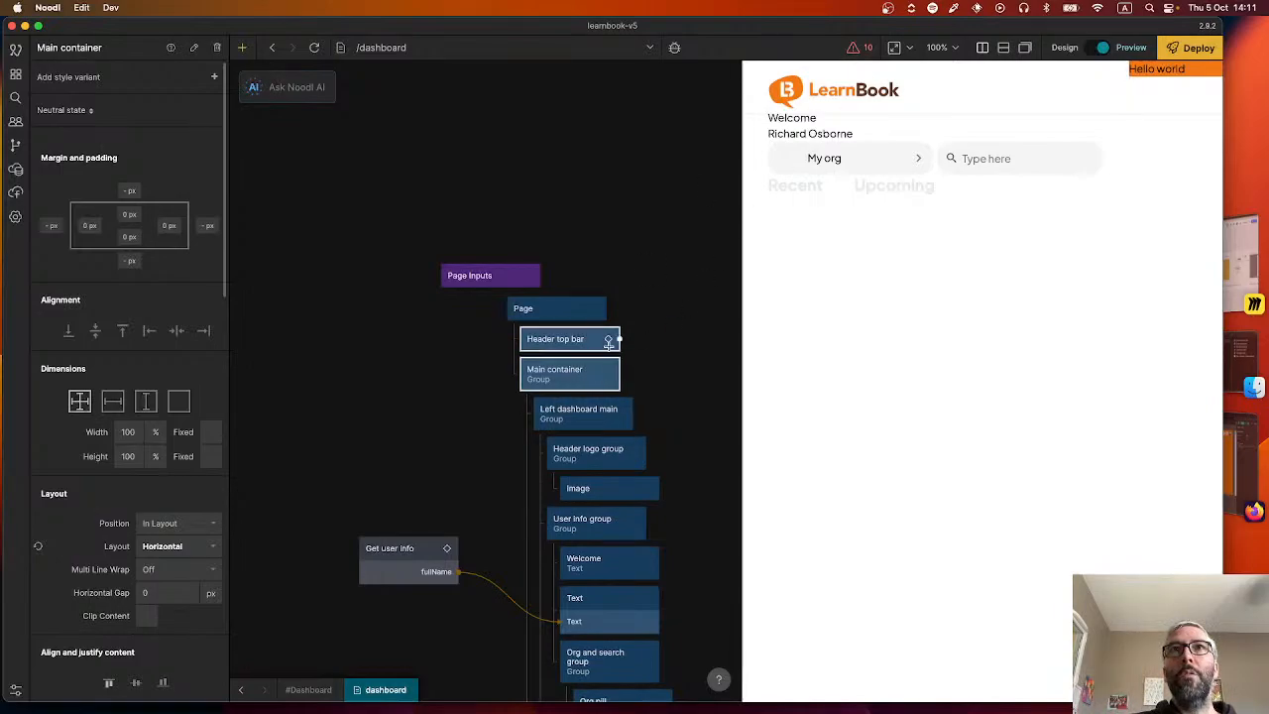
left_click(397, 355)
Open the Header top bar component and delete its Get Current Page Path and Function nodes.
double_click(578, 339)
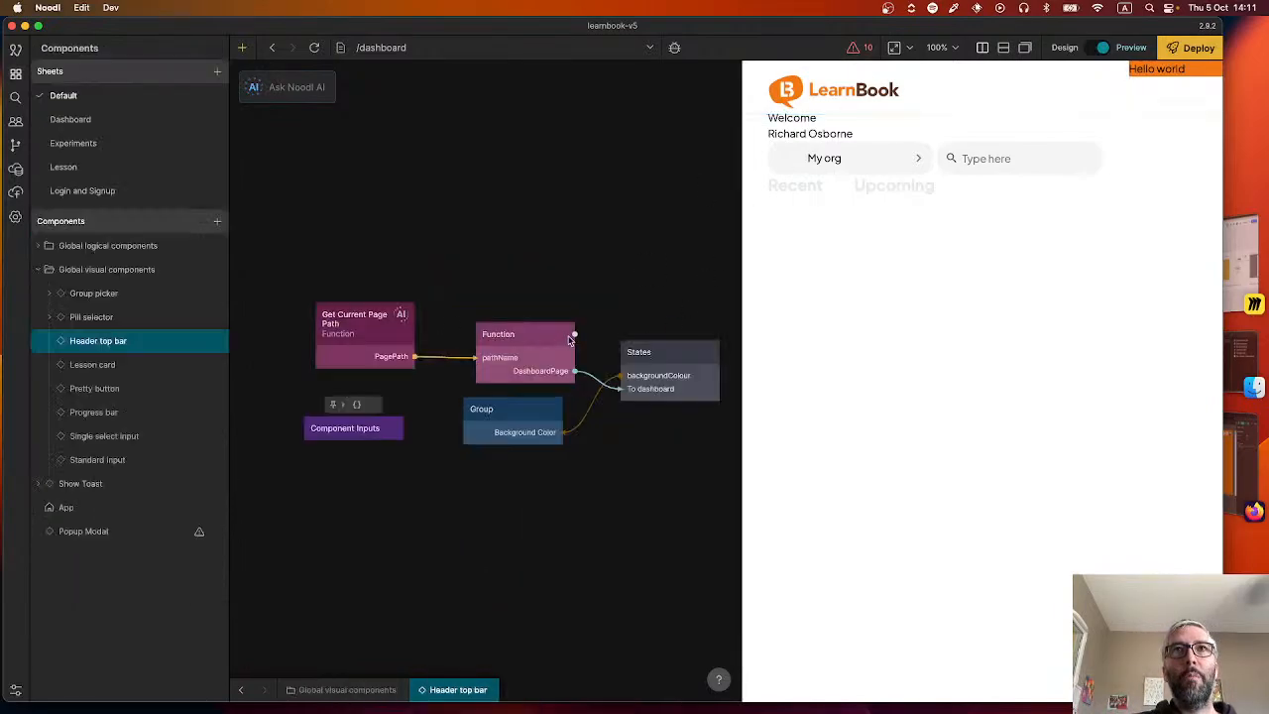
left_click_drag(306, 267, 411, 298)
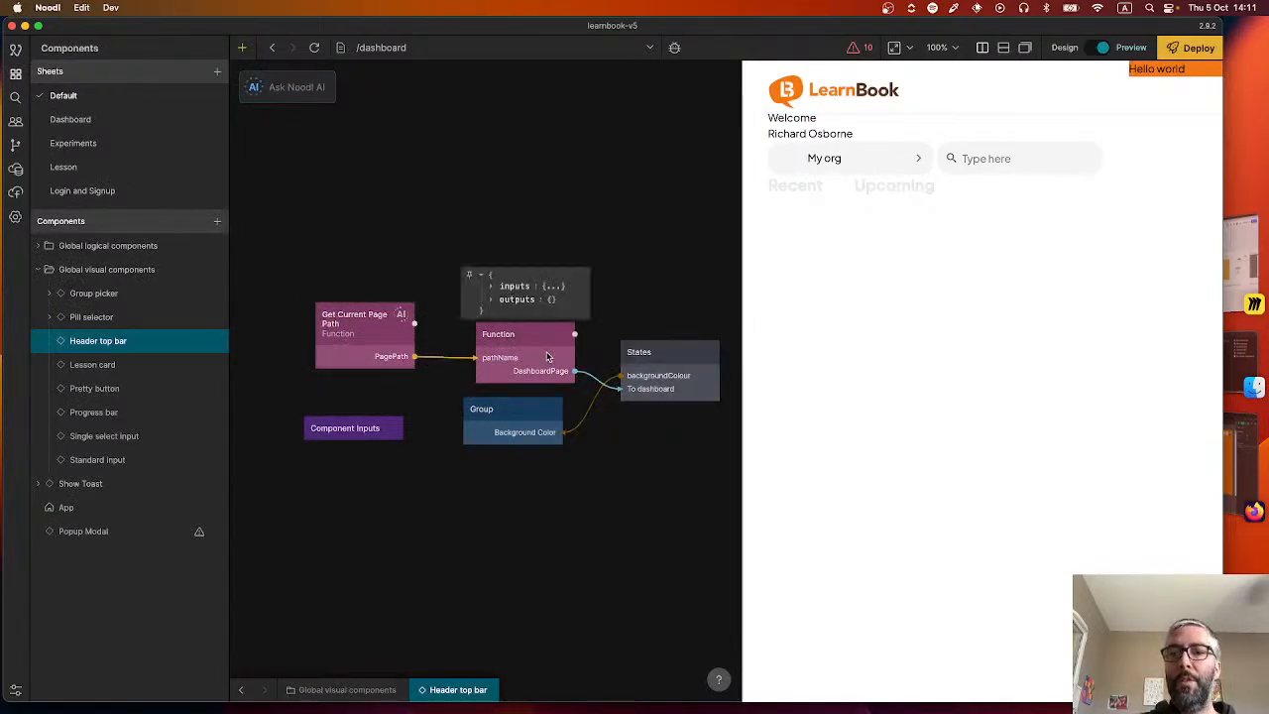
key("BackSpace")
Arrange the remaining nodes in a row with States between Component Inputs and Group.
left_click_drag(654, 355, 415, 441)
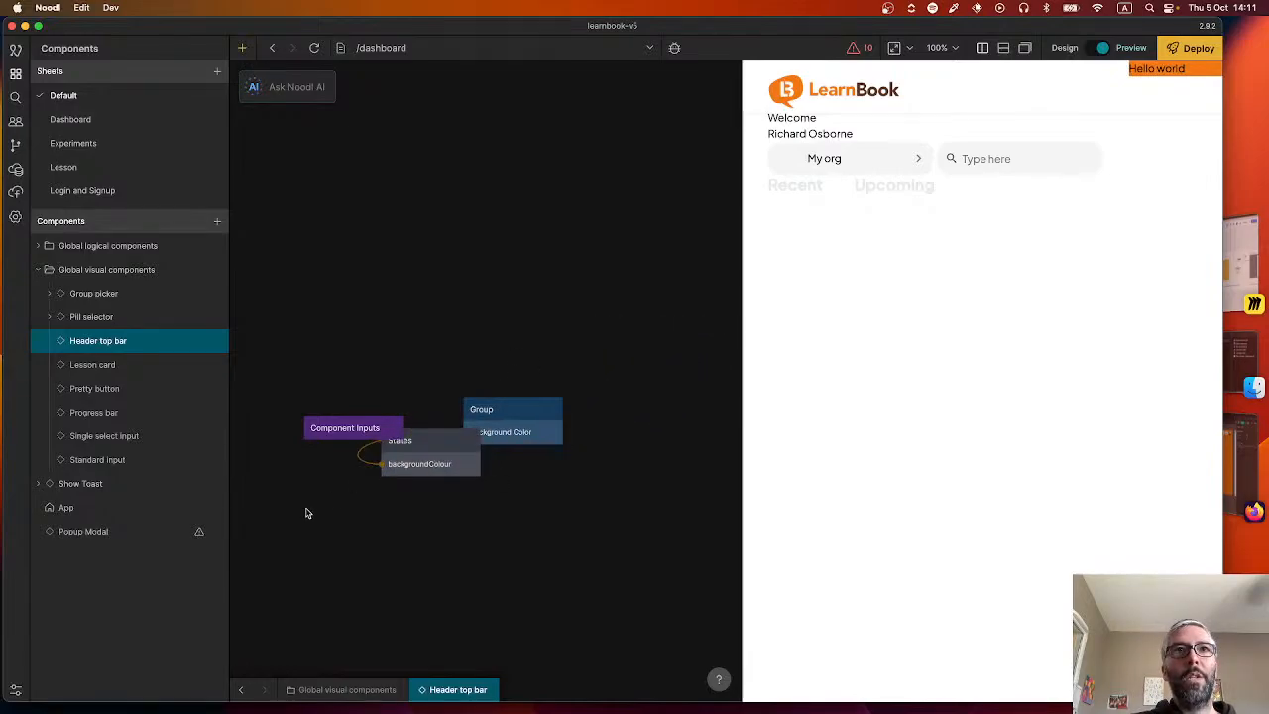
left_click_drag(306, 513, 406, 492)
left_click_drag(502, 410, 400, 433)
left_click_drag(537, 446, 480, 427)
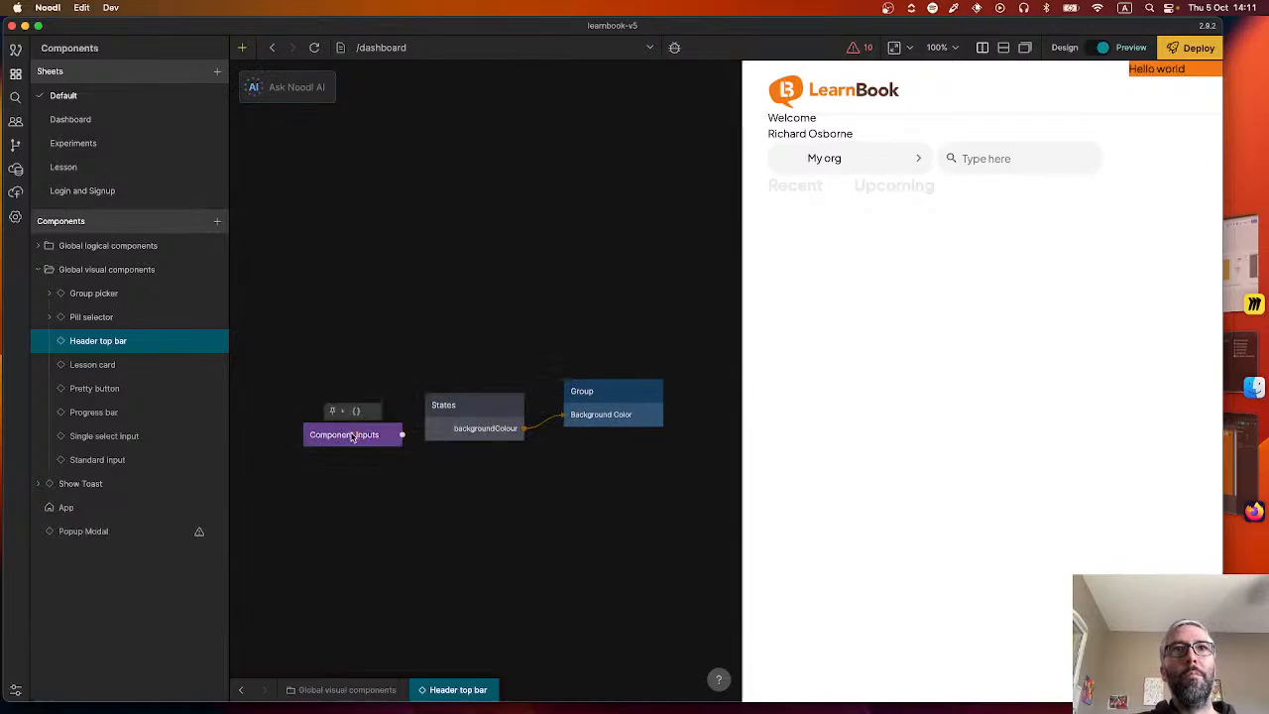
left_click_drag(354, 432, 317, 419)
Rename the States node's dashboard state to dashboard-transparent.
left_click(467, 425)
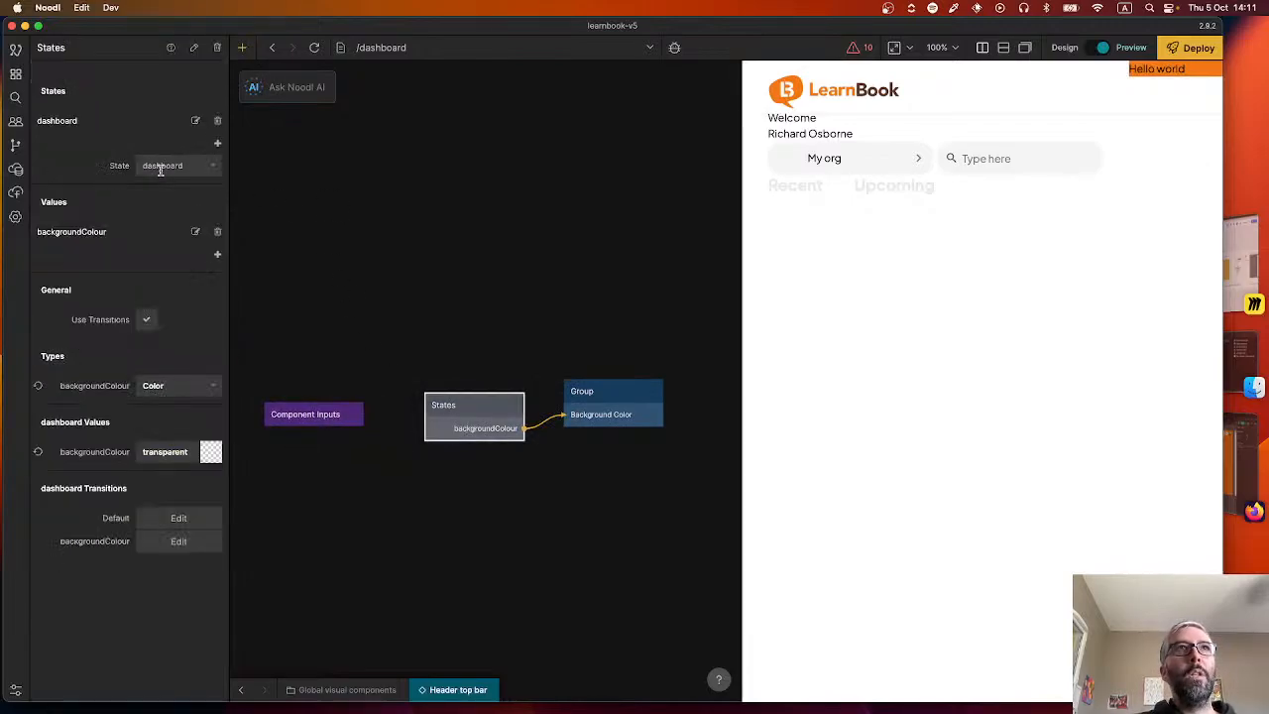
left_click(195, 120)
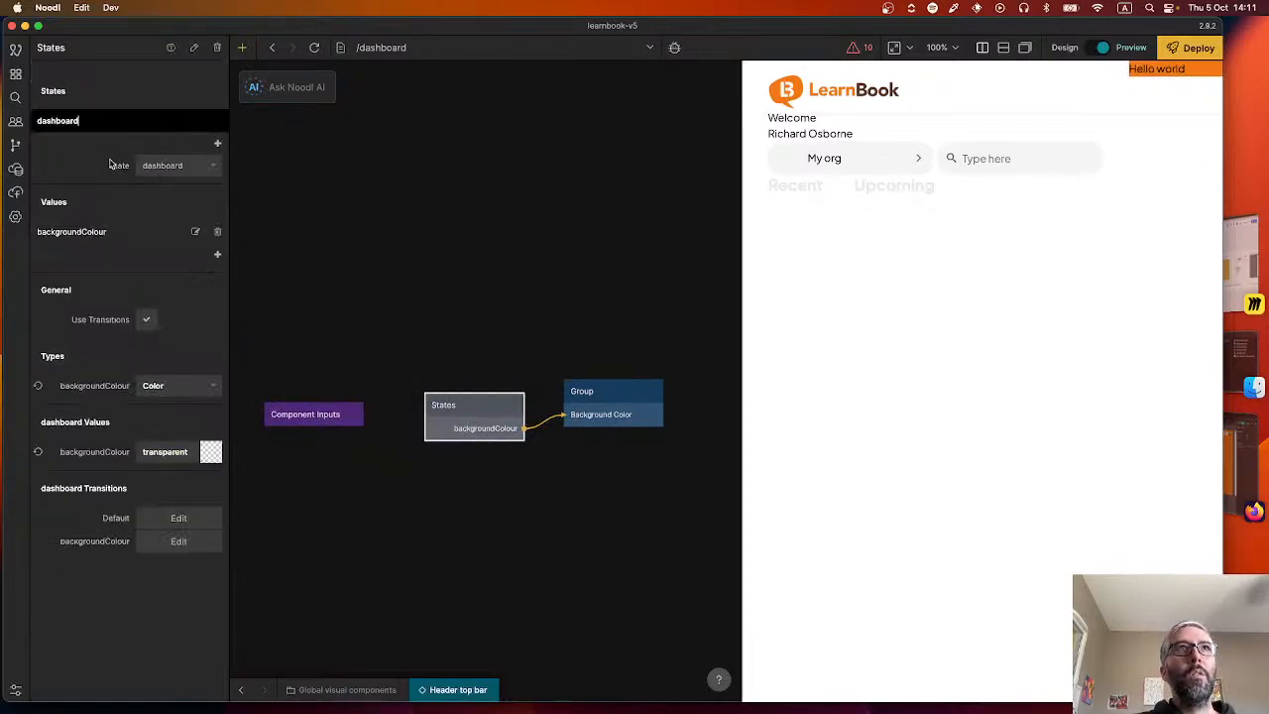
type("-transparent")
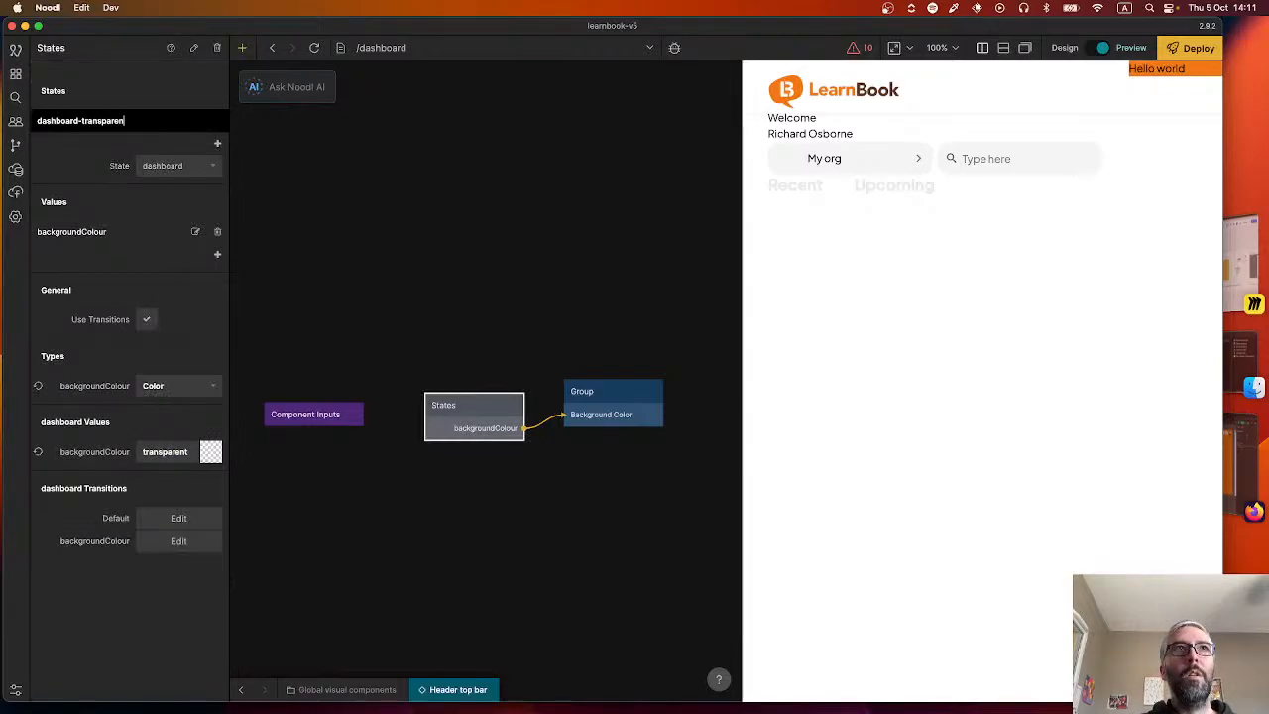
key("Return")
Add a second state named dashboard-seethrough to the States node.
left_click(217, 143)
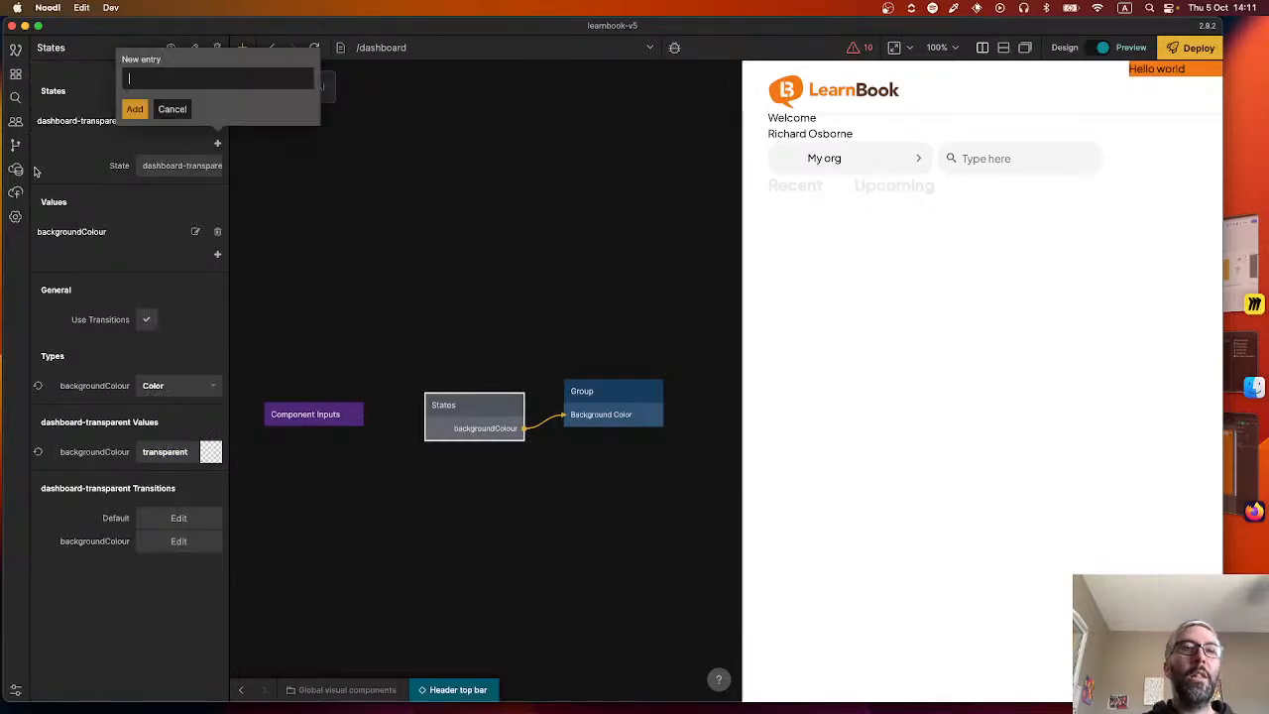
type("dashboard-")
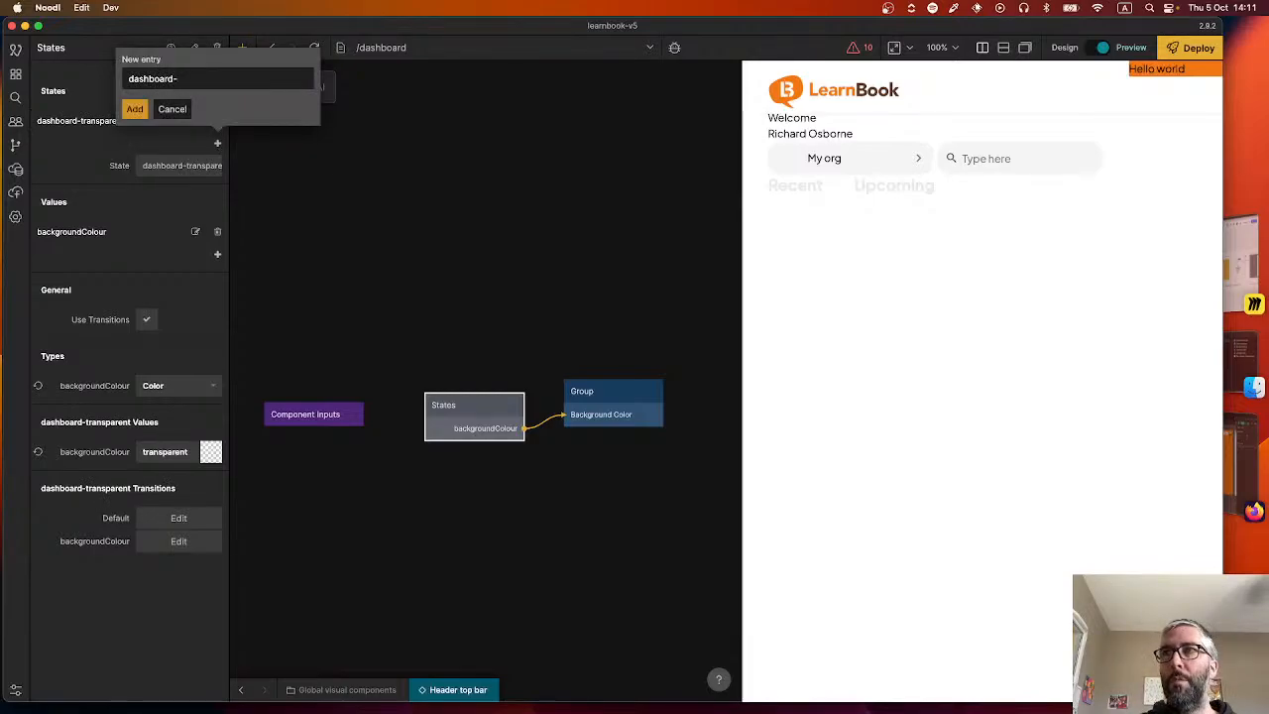
type("seethrough")
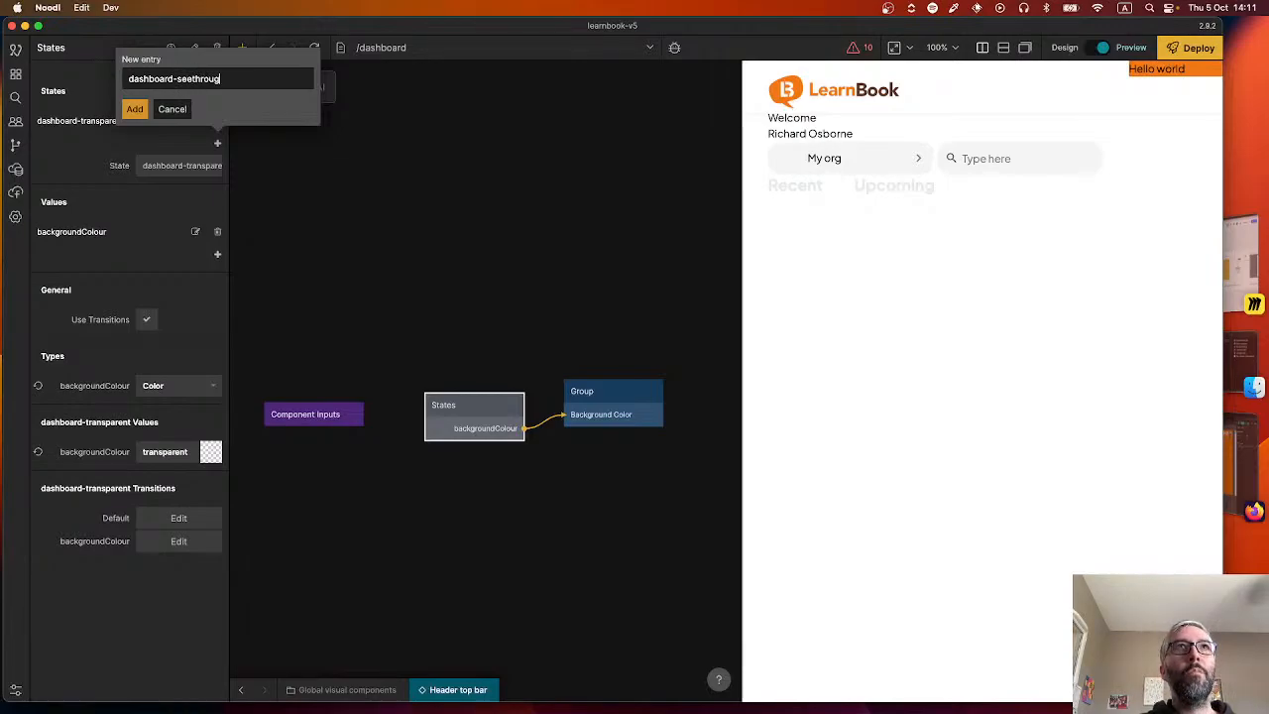
key("Return")
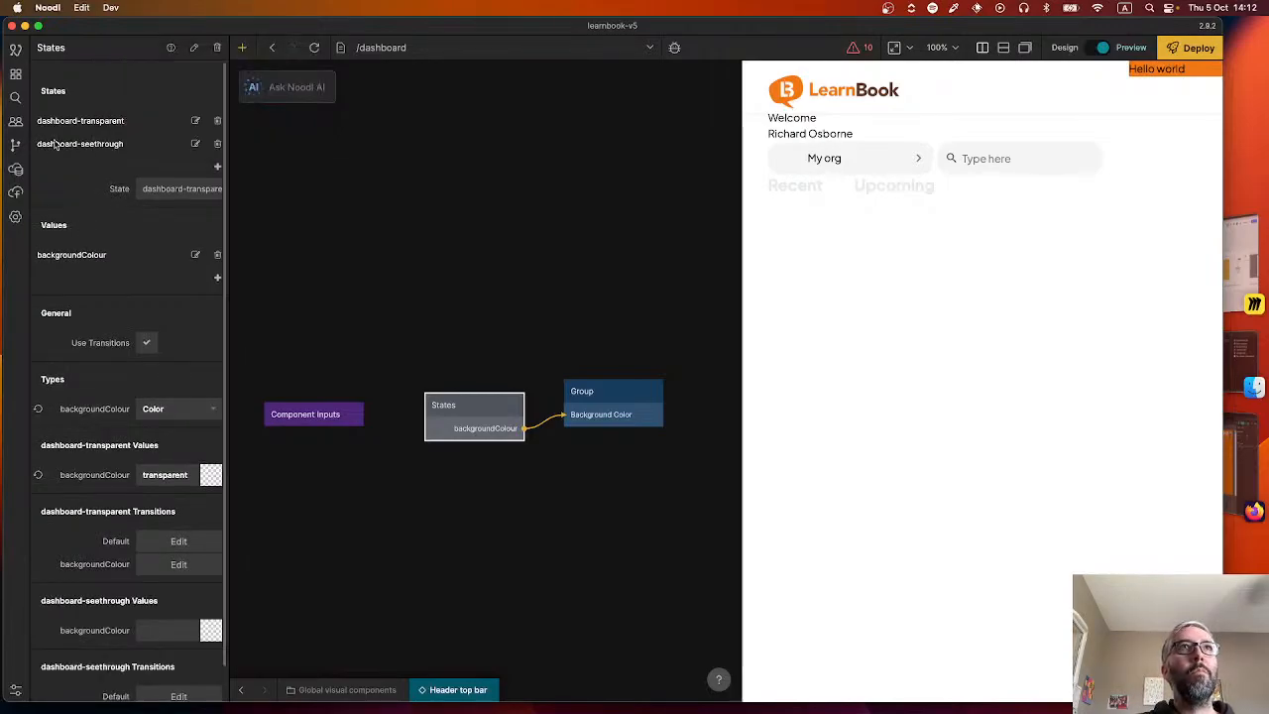
Rename the dashboard-seethrough state to dashboard-semi-opaque.
left_click(196, 144)
double_click(113, 146)
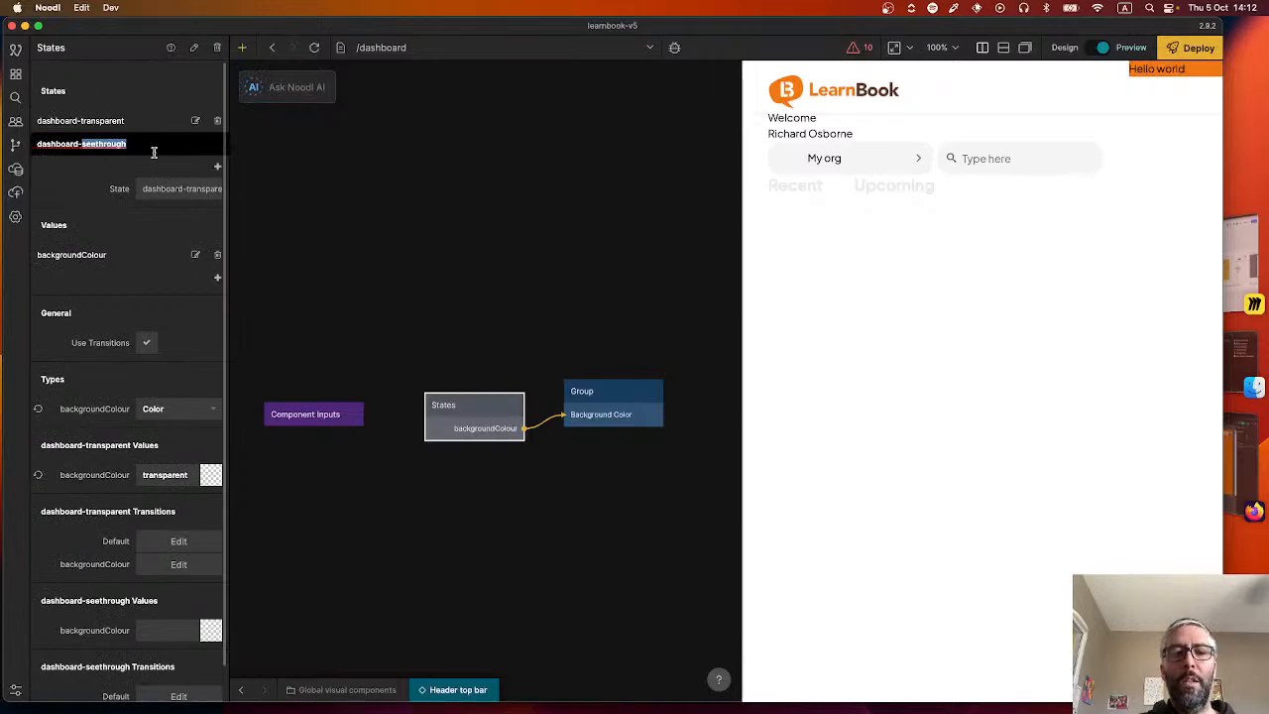
type("semi")
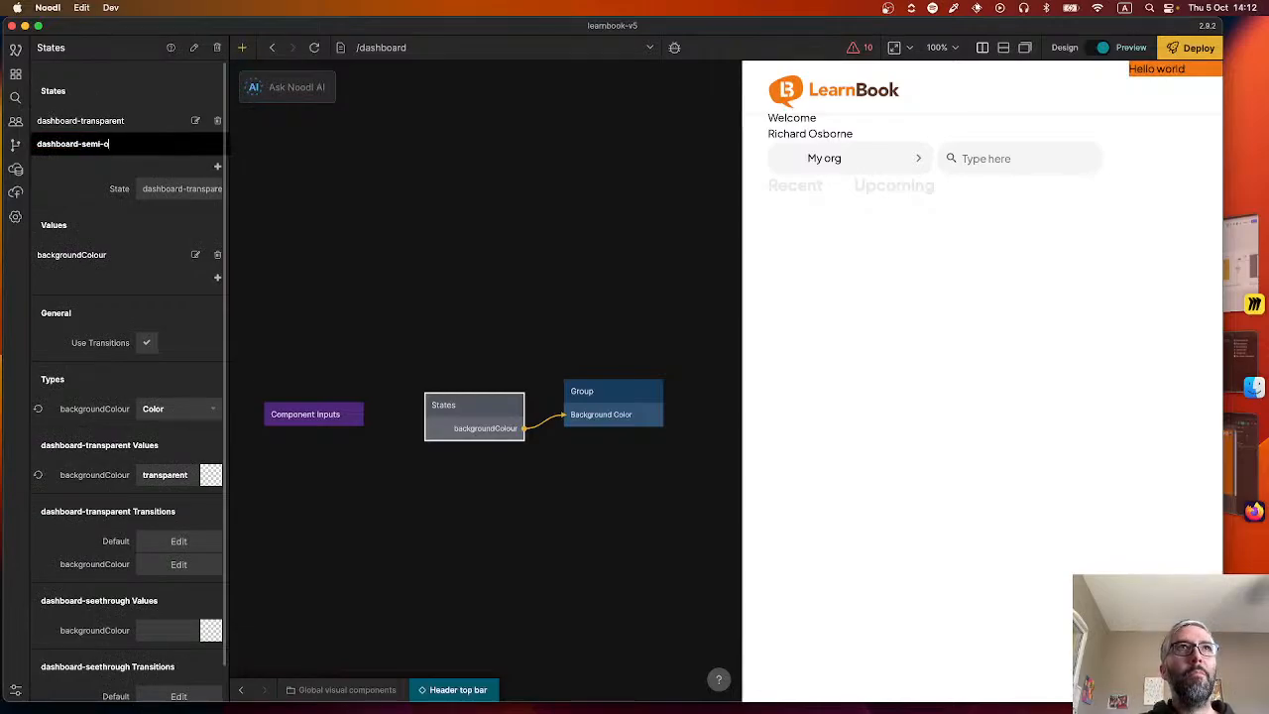
type("-opaque")
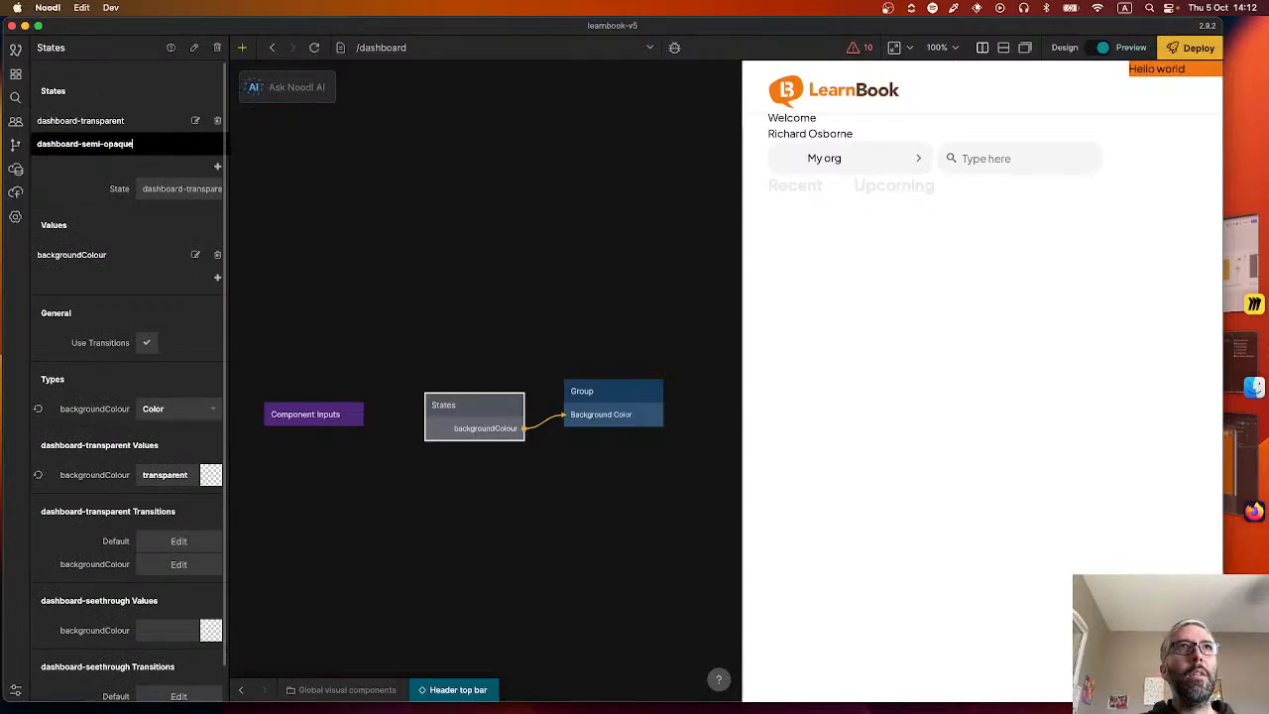
key("Return")
Rename the States node to Header styles.
left_click(448, 354)
left_click(462, 414)
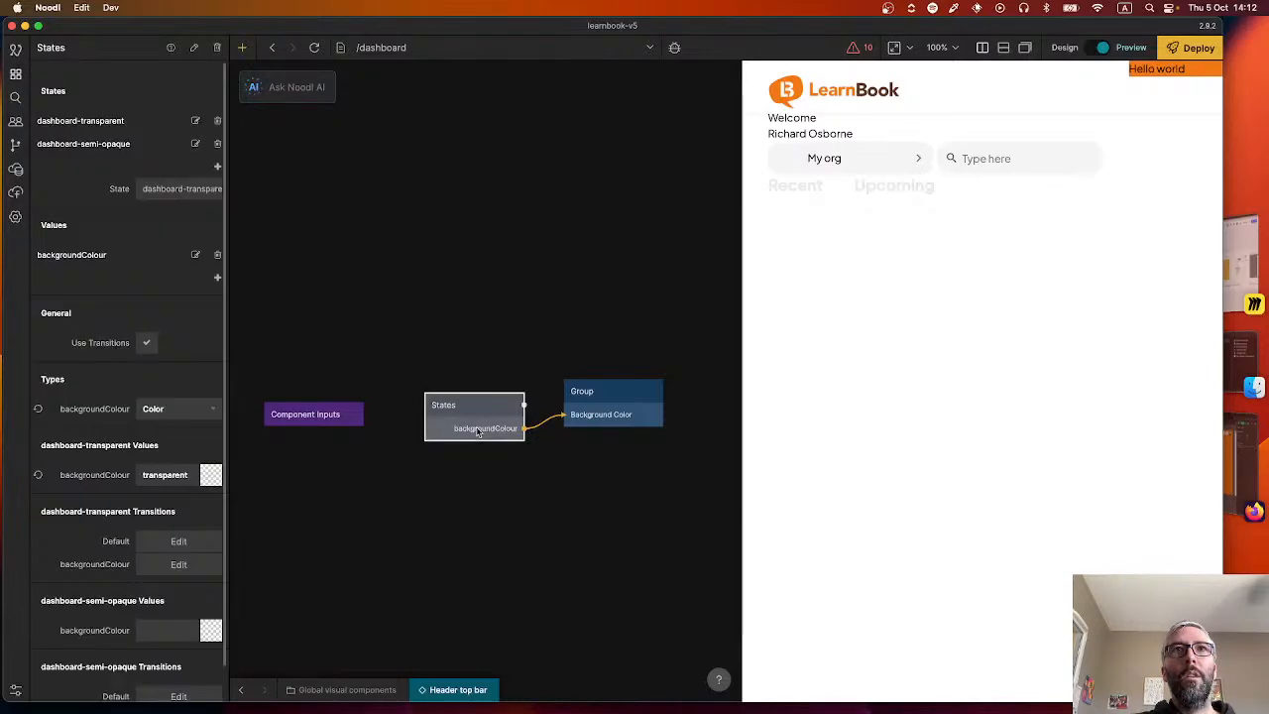
double_click(52, 47)
type("Dashboa")
key("super+a")
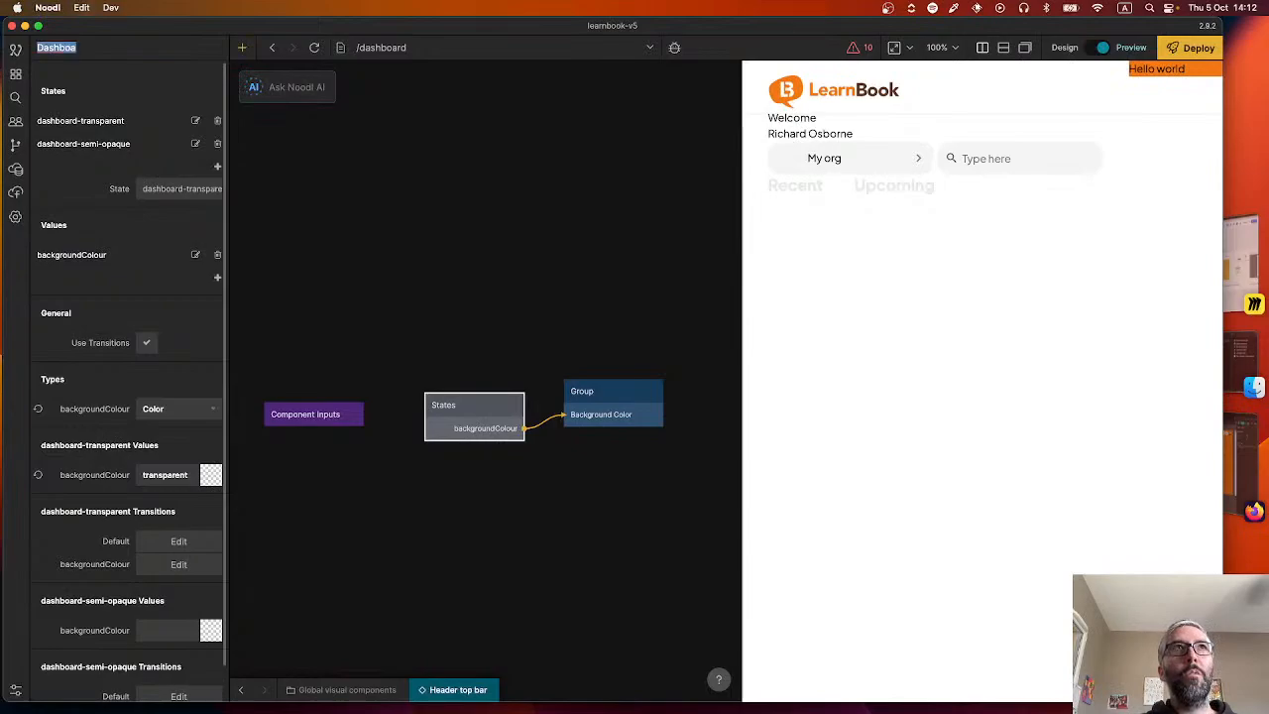
type("Header styles")
key("Return")
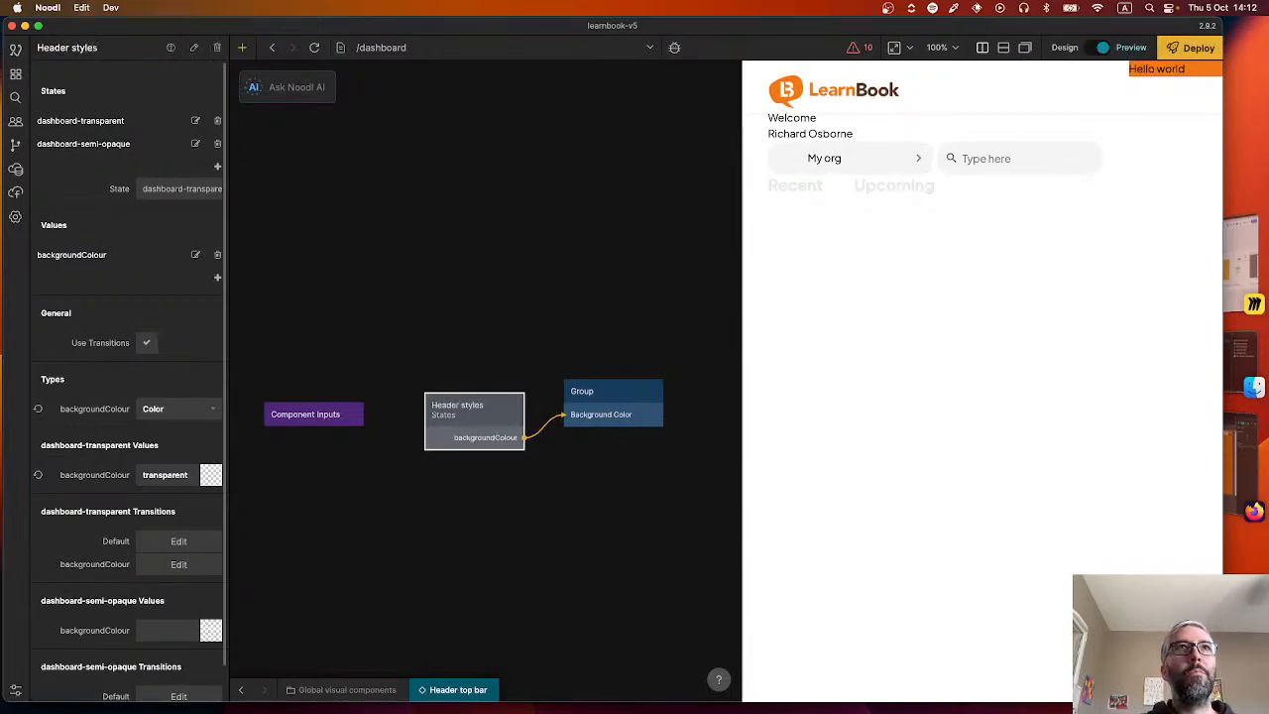
Set the dashboard-semi-opaque state's backgroundColour to the White color style.
scroll(183, 441, "down", 1)
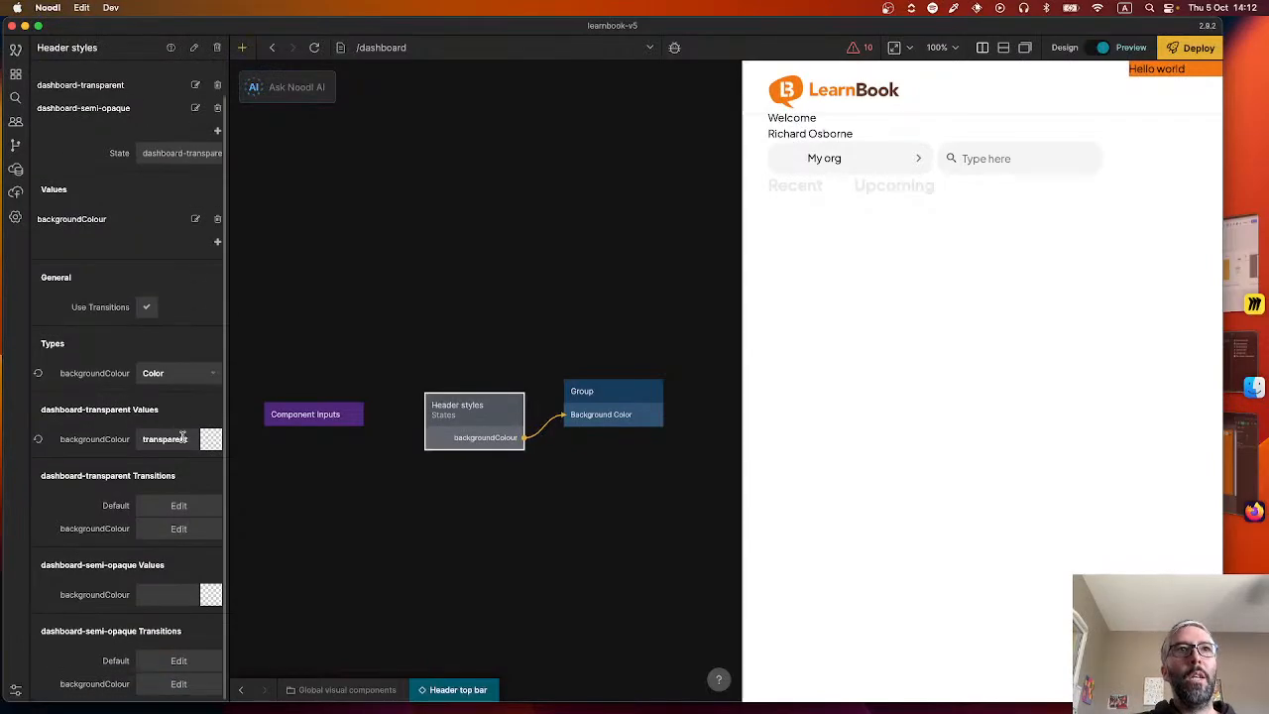
left_click(161, 593)
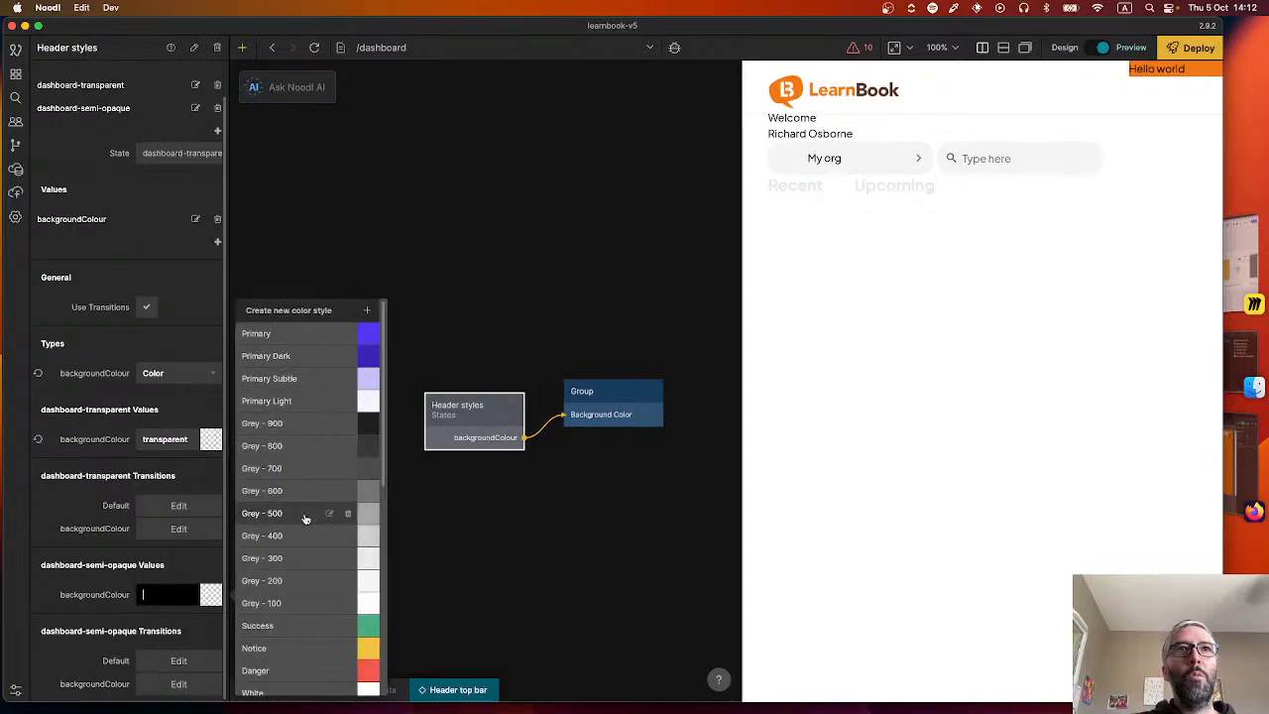
scroll(304, 536, "down", 10)
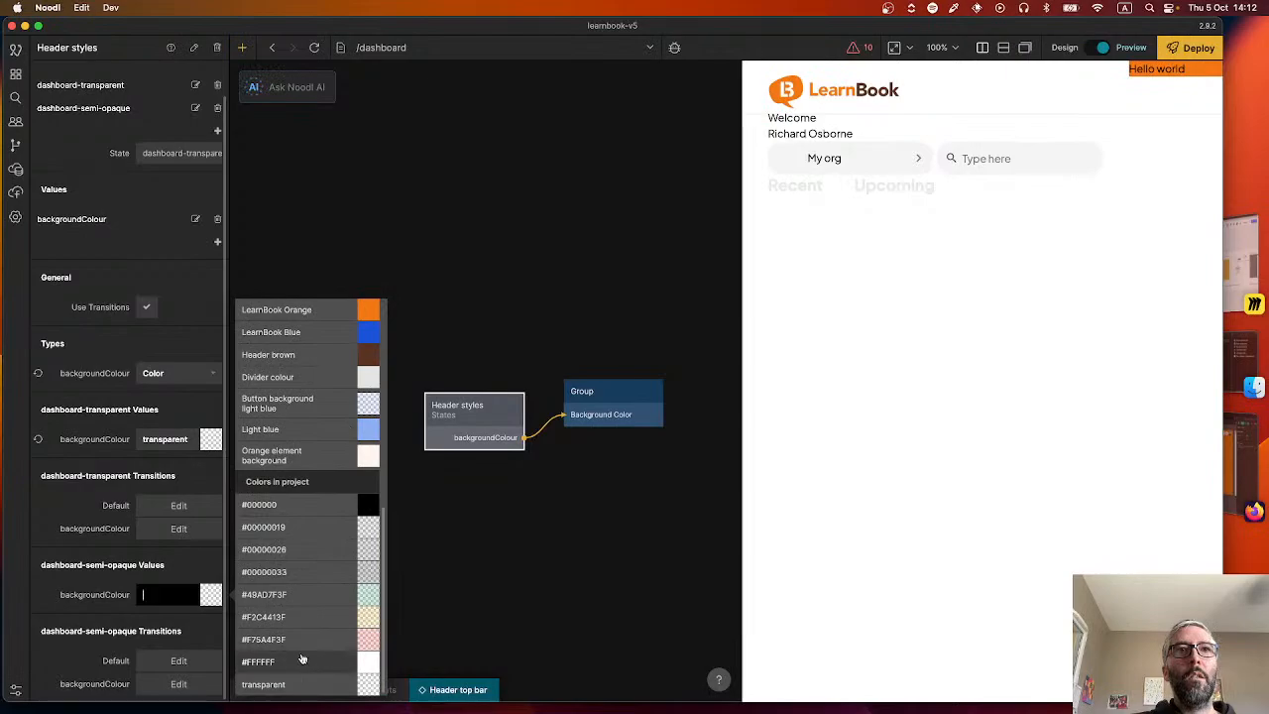
scroll(332, 546, "up", 10)
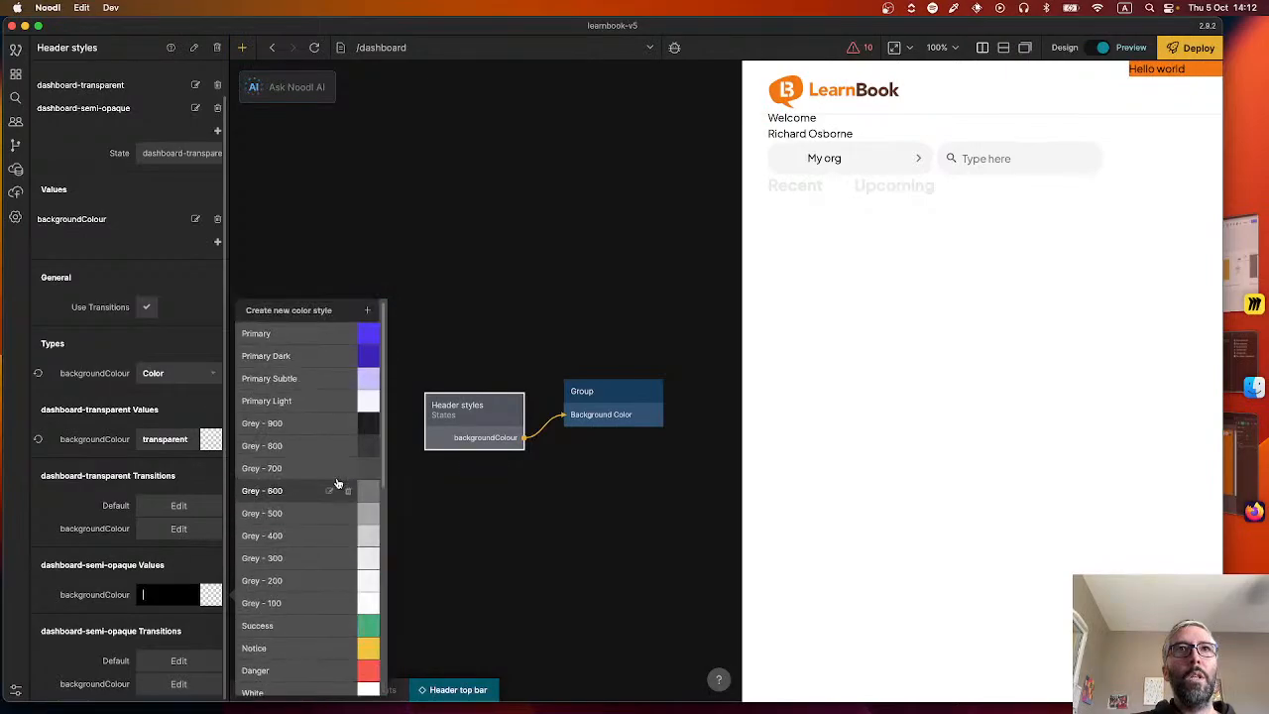
left_click(308, 402)
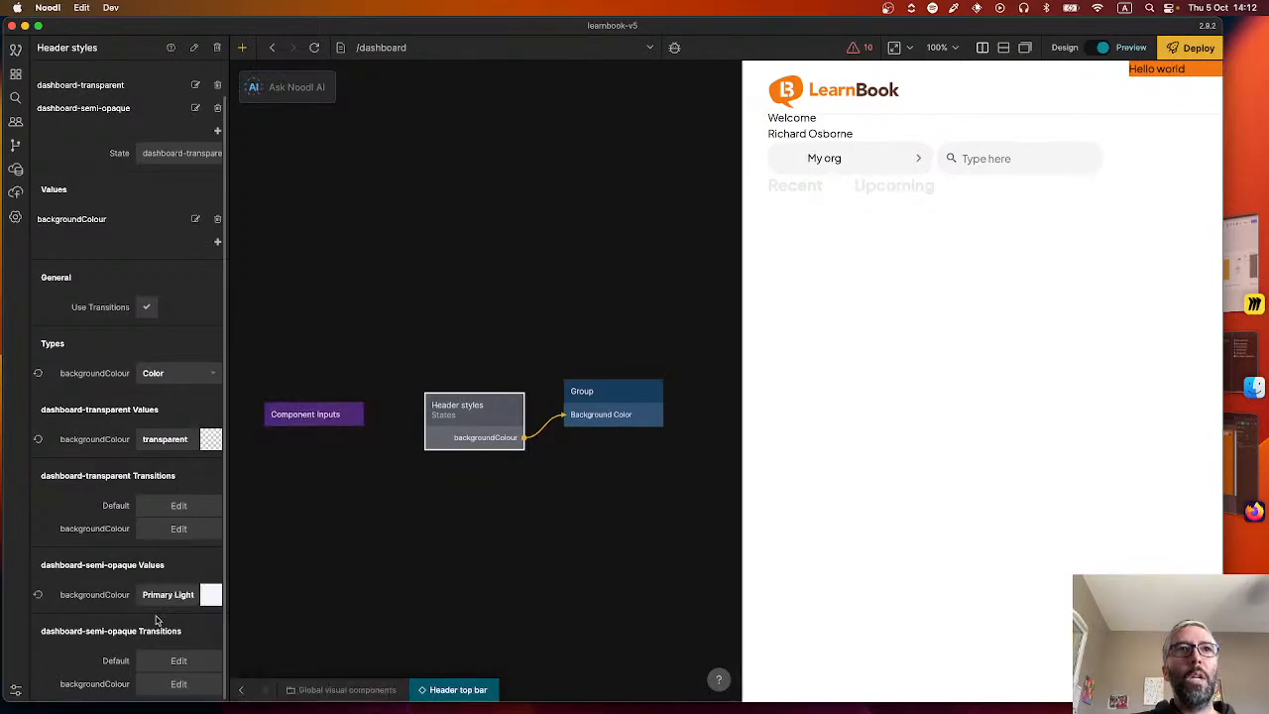
left_click(208, 597)
scroll(332, 515, "down", 4)
left_click(300, 525)
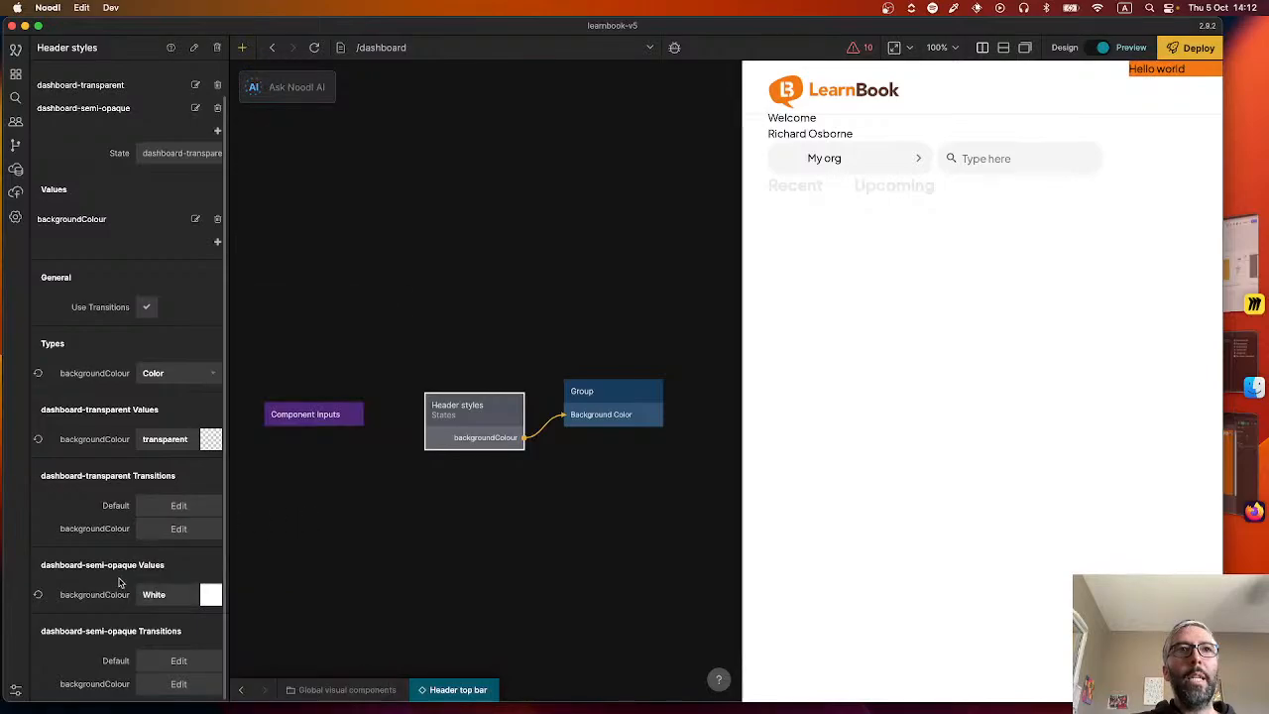
Lower the opacity of the dashboard-semi-opaque state's white backgroundColour to 50%.
left_click(211, 594)
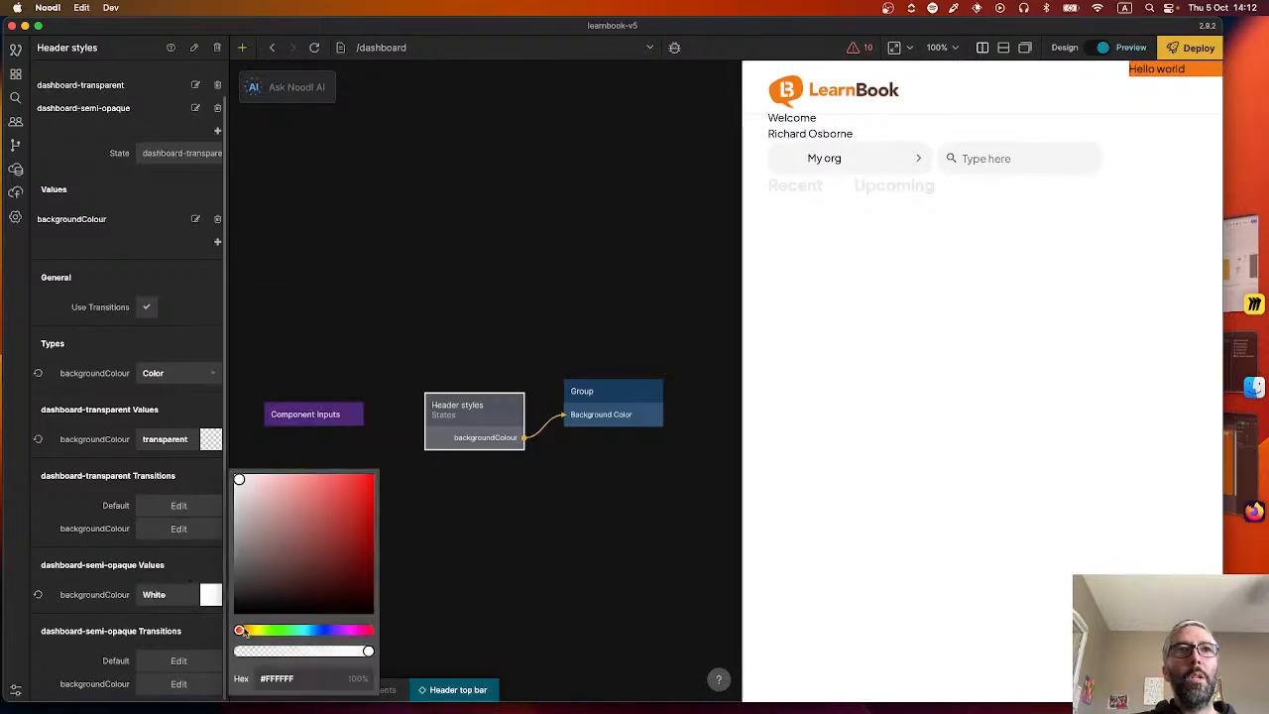
mouse_move(311, 652)
left_mouse_down()
mouse_move(289, 652)
mouse_move(304, 652)
left_mouse_up()
left_click(291, 654)
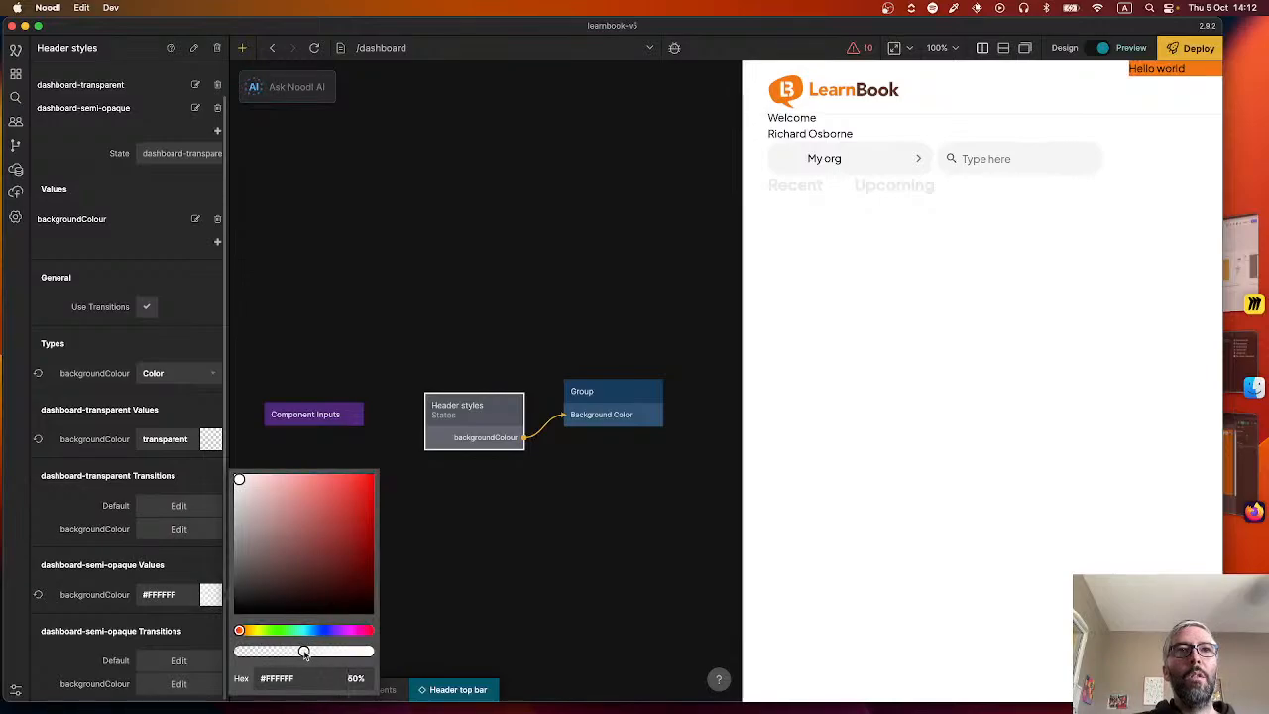
left_click(534, 536)
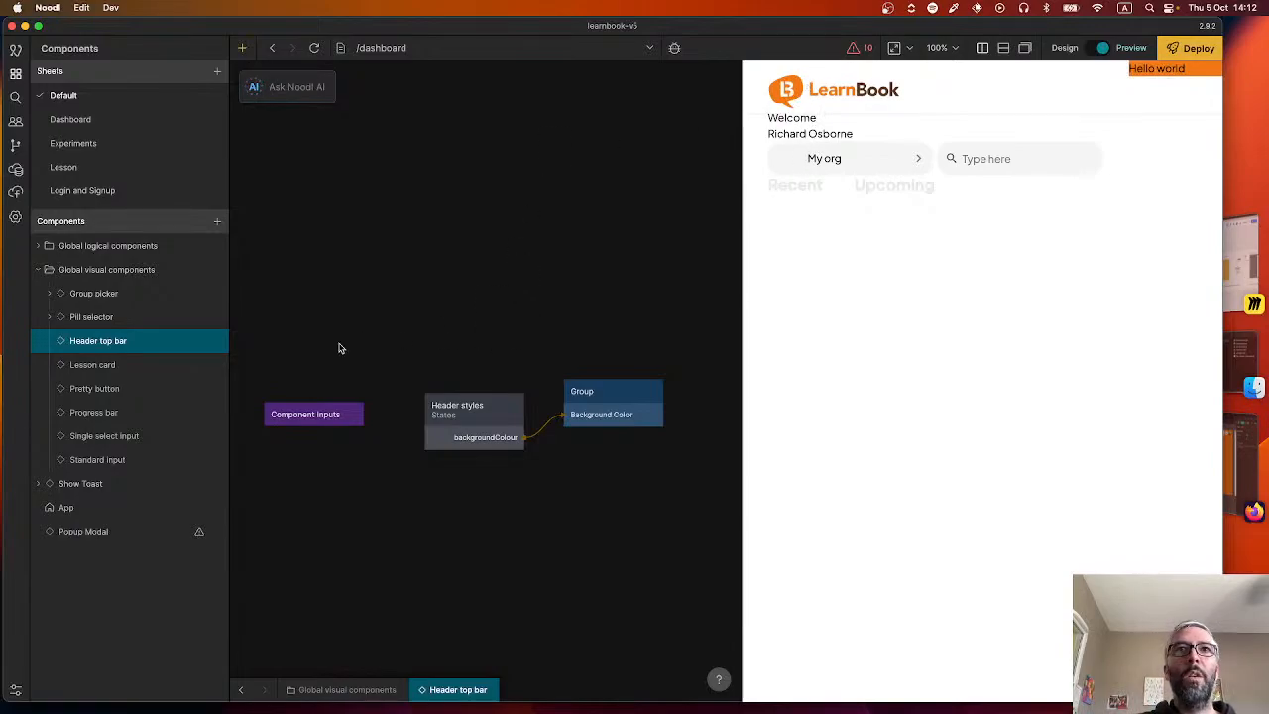
Add a port named state to the Component Inputs node of the Header top bar.
left_click(319, 419)
left_click(335, 414)
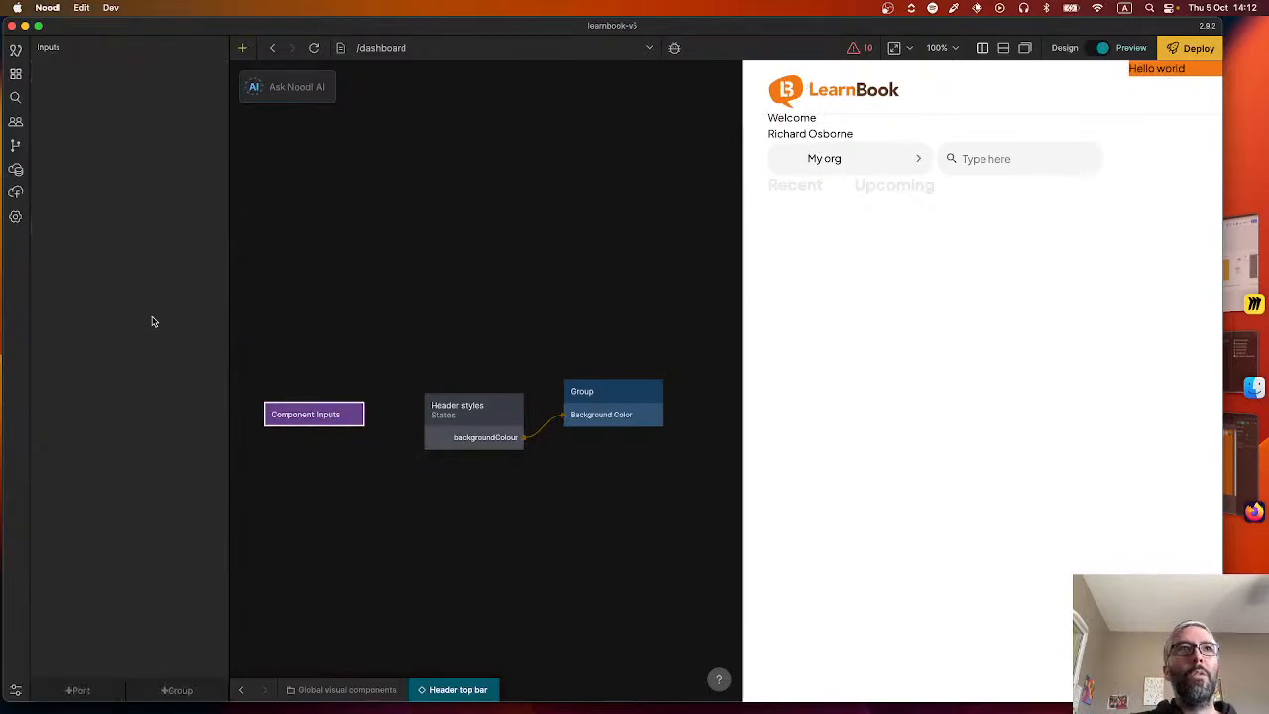
left_click(78, 690)
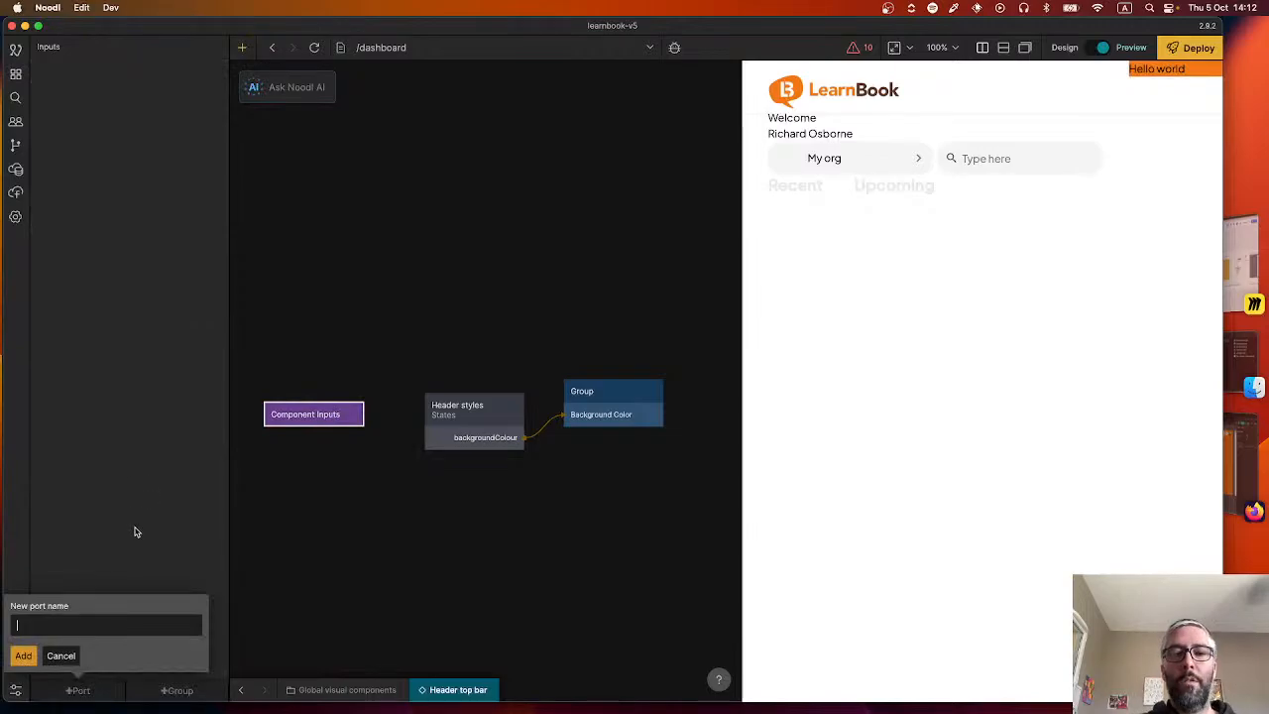
type("state")
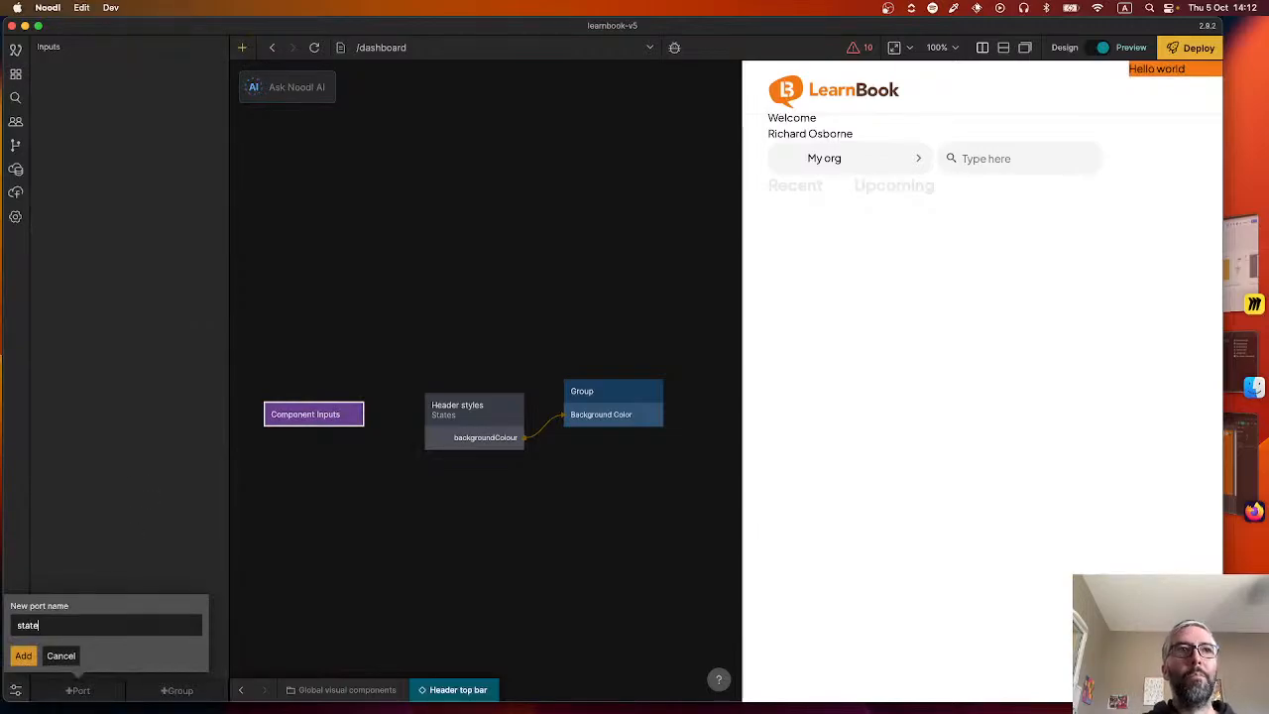
left_click(27, 657)
Connect the state output of Component Inputs to the State input of the Header styles node.
left_click_drag(362, 412, 478, 420)
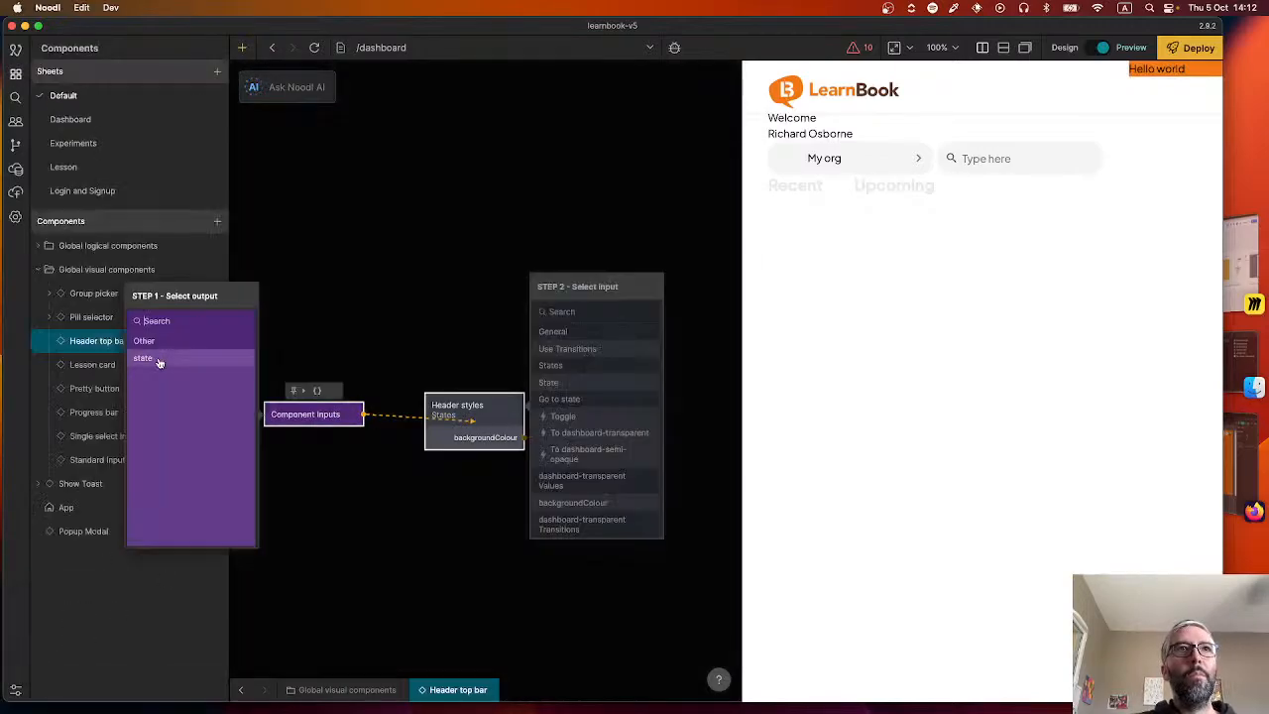
left_click(162, 358)
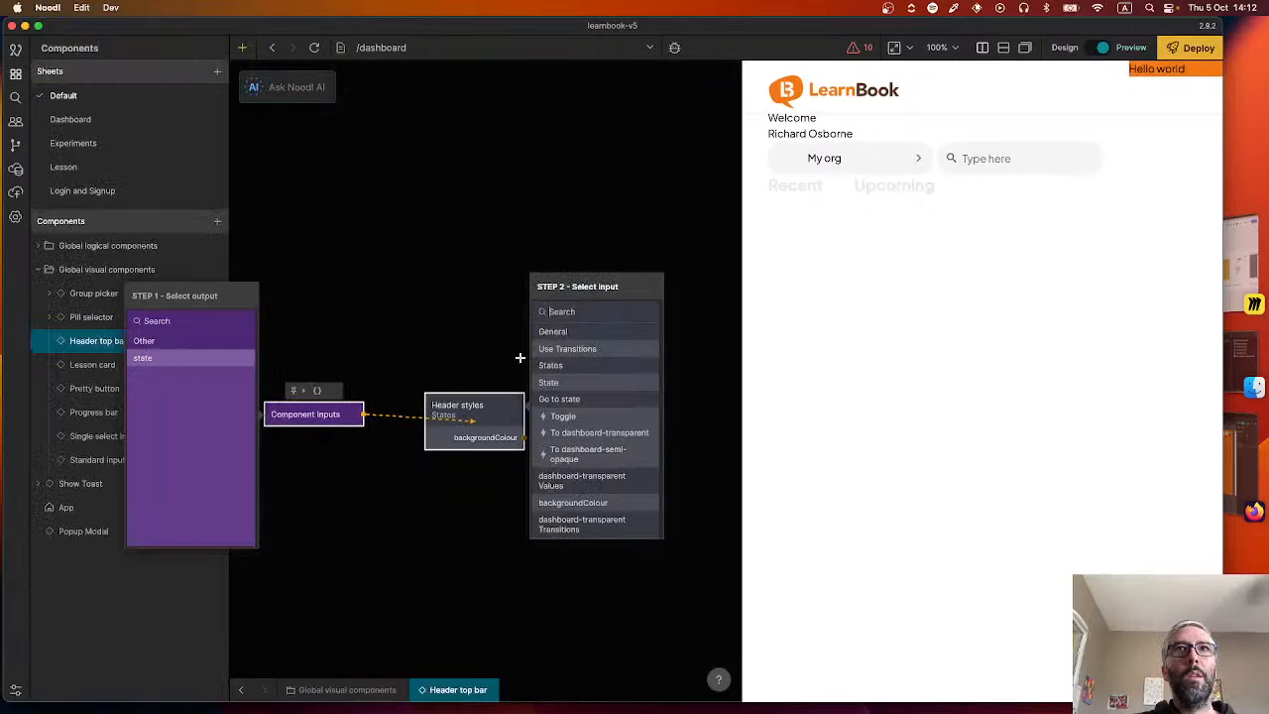
left_click(577, 382)
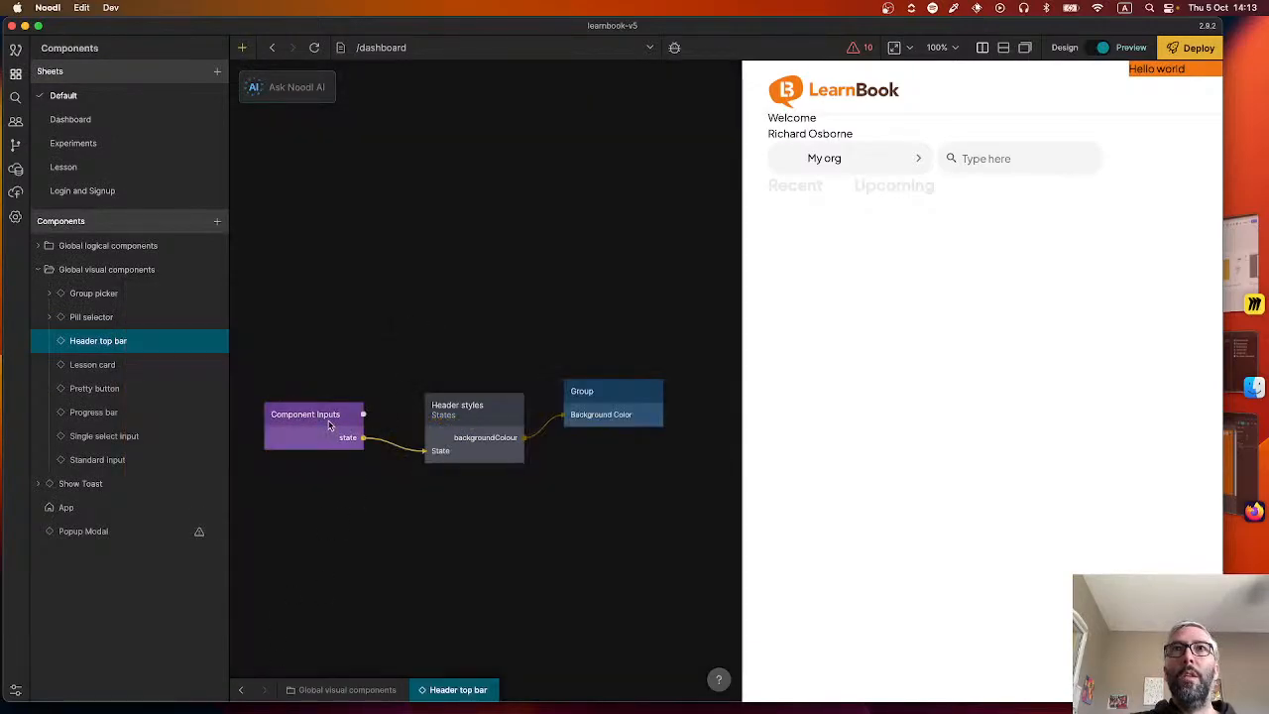
Check the header of the 2.0 Accueil vide screen in Figma, then return to Noodl.
left_click(616, 391)
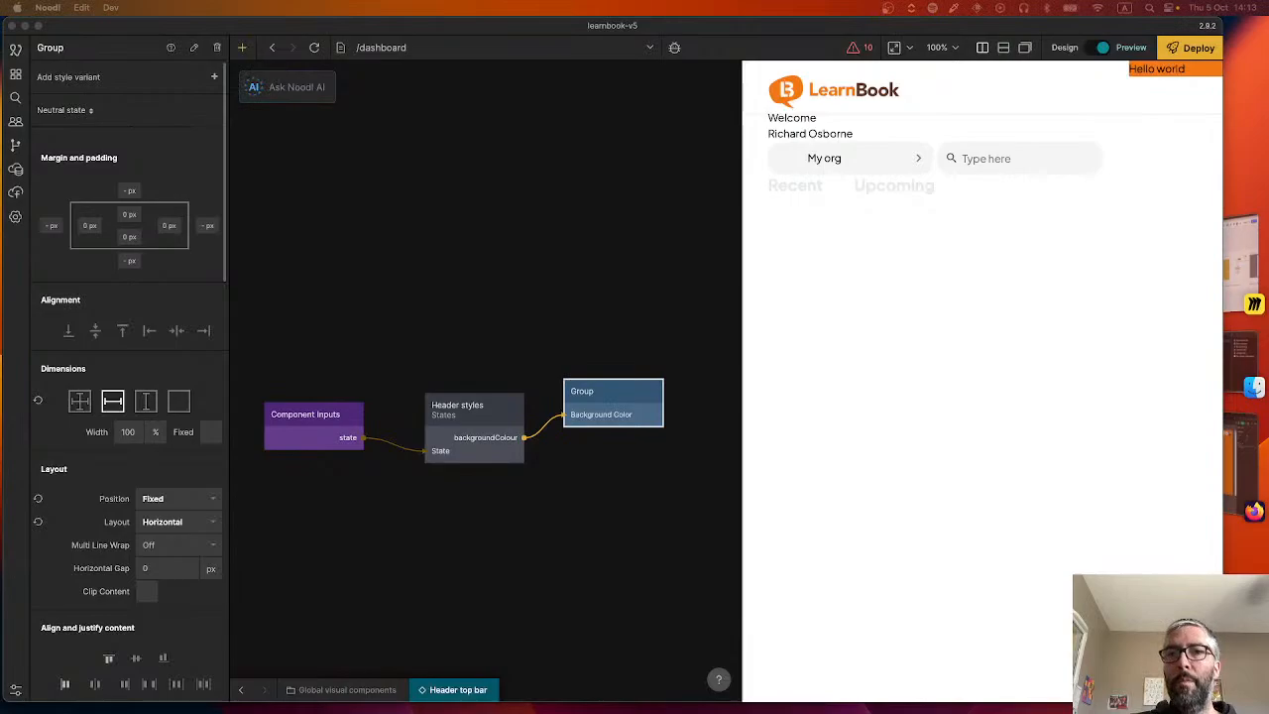
left_click(1242, 456)
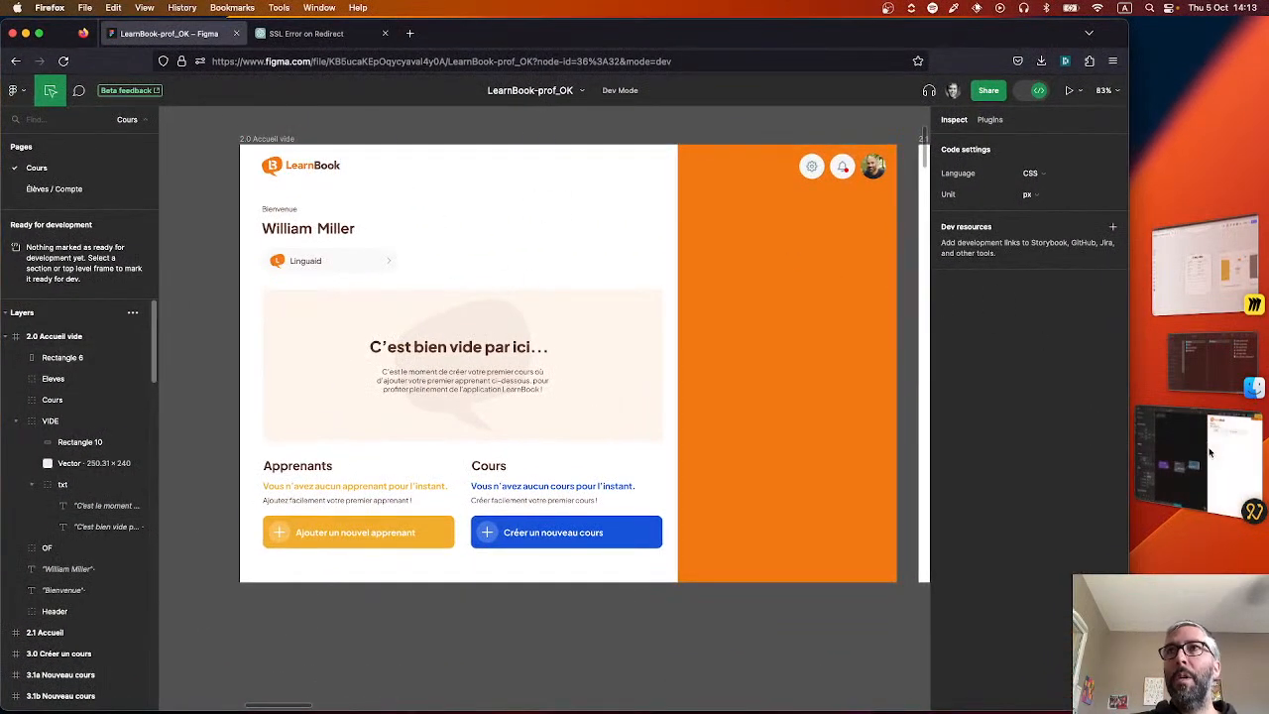
left_click(1200, 458)
Move the Header logo group from the dashboard page into the Header top bar component, nested under its Group node.
left_click(249, 686)
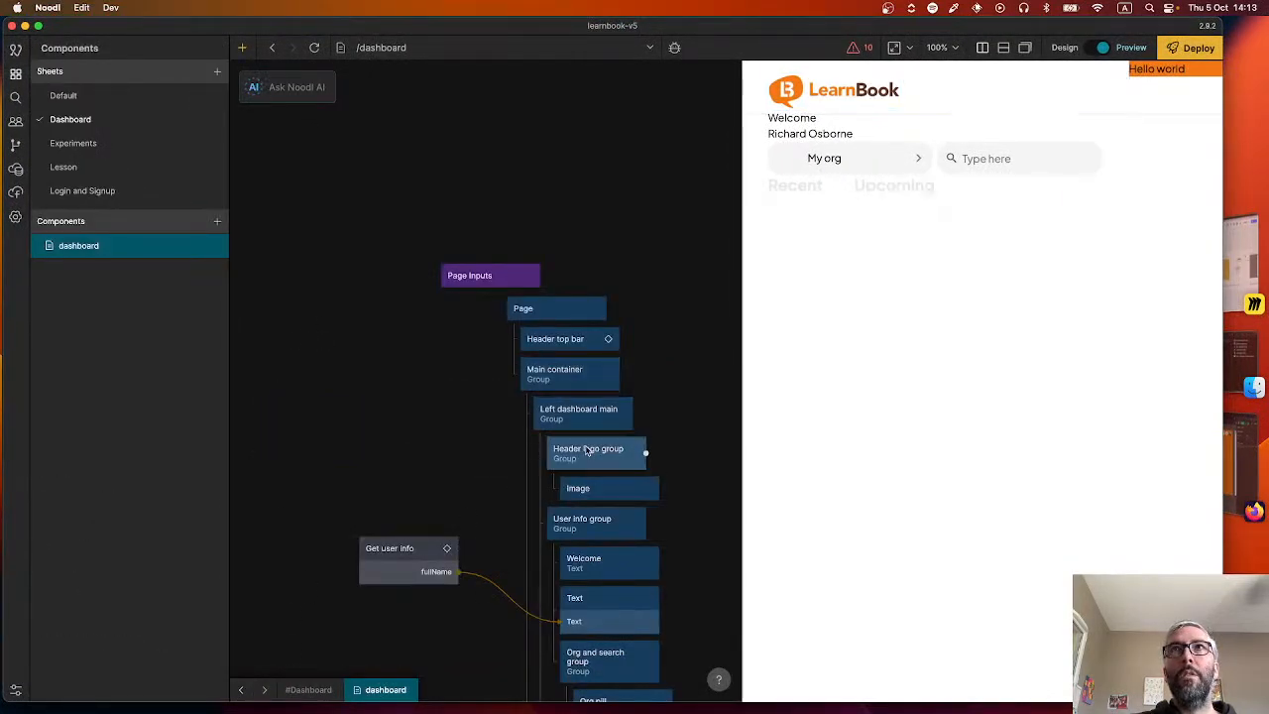
left_click(590, 449)
key("super+x")
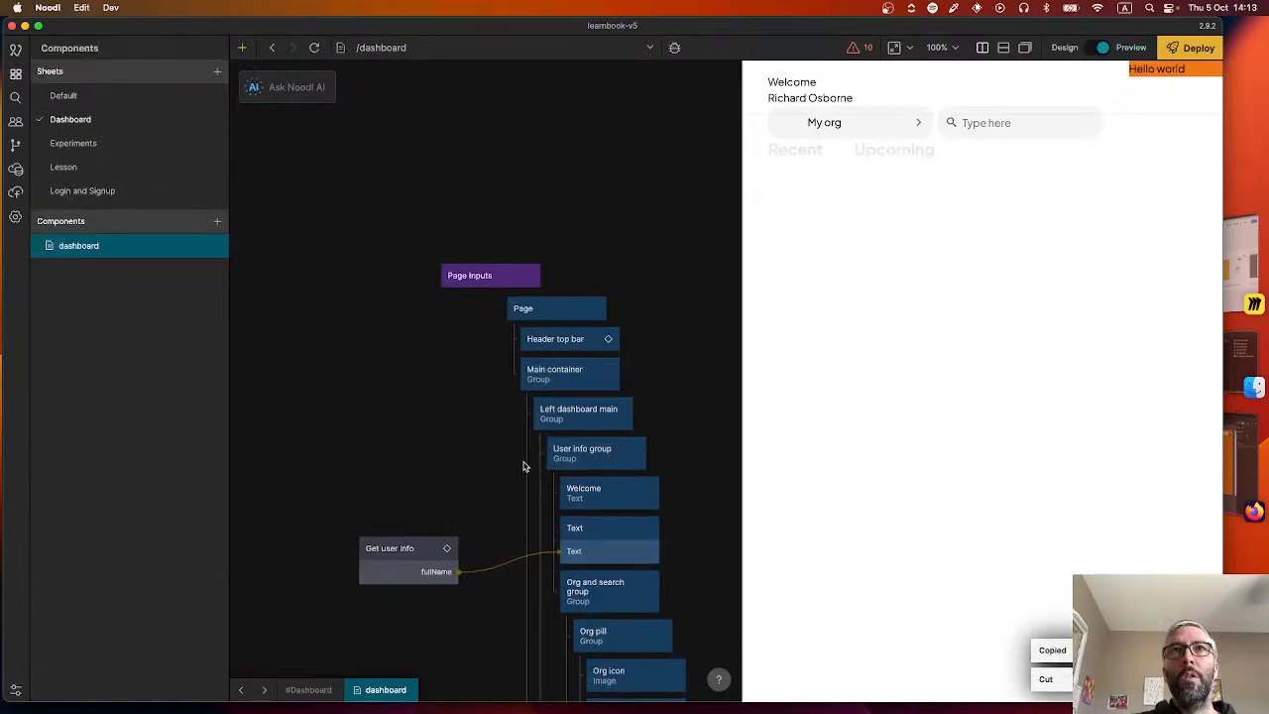
double_click(612, 337)
key("super+v")
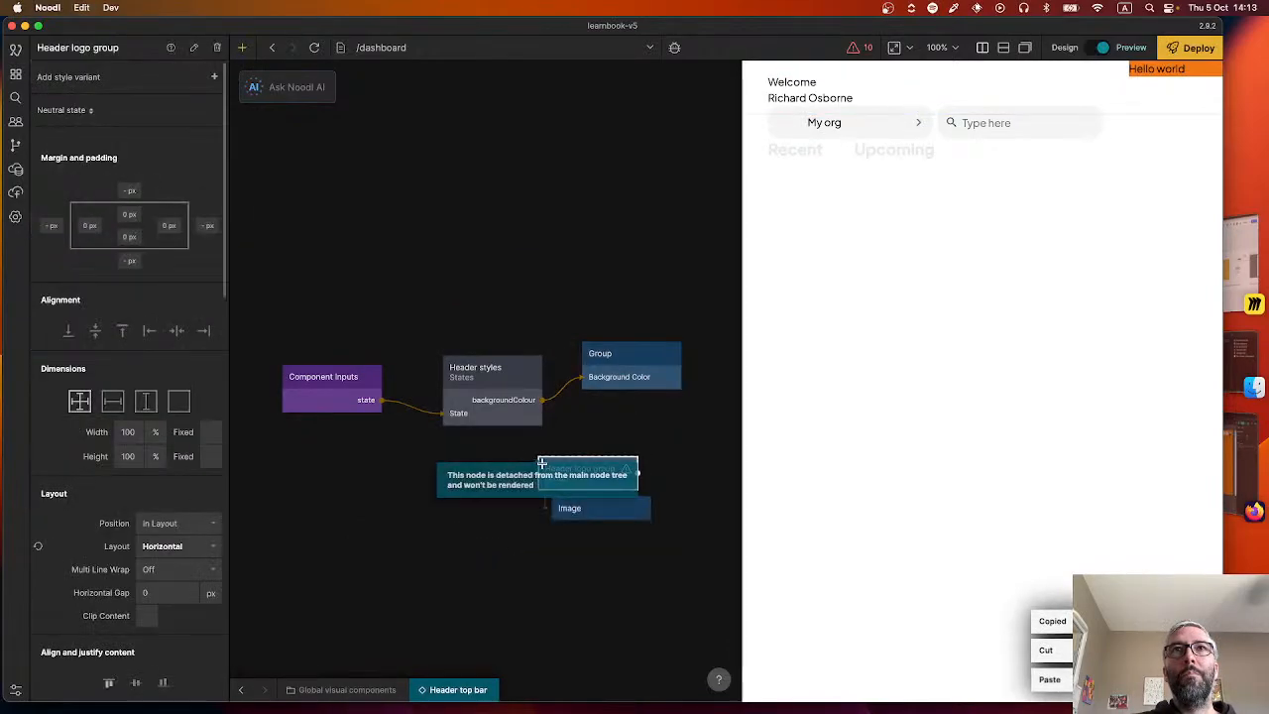
left_click_drag(541, 463, 597, 401)
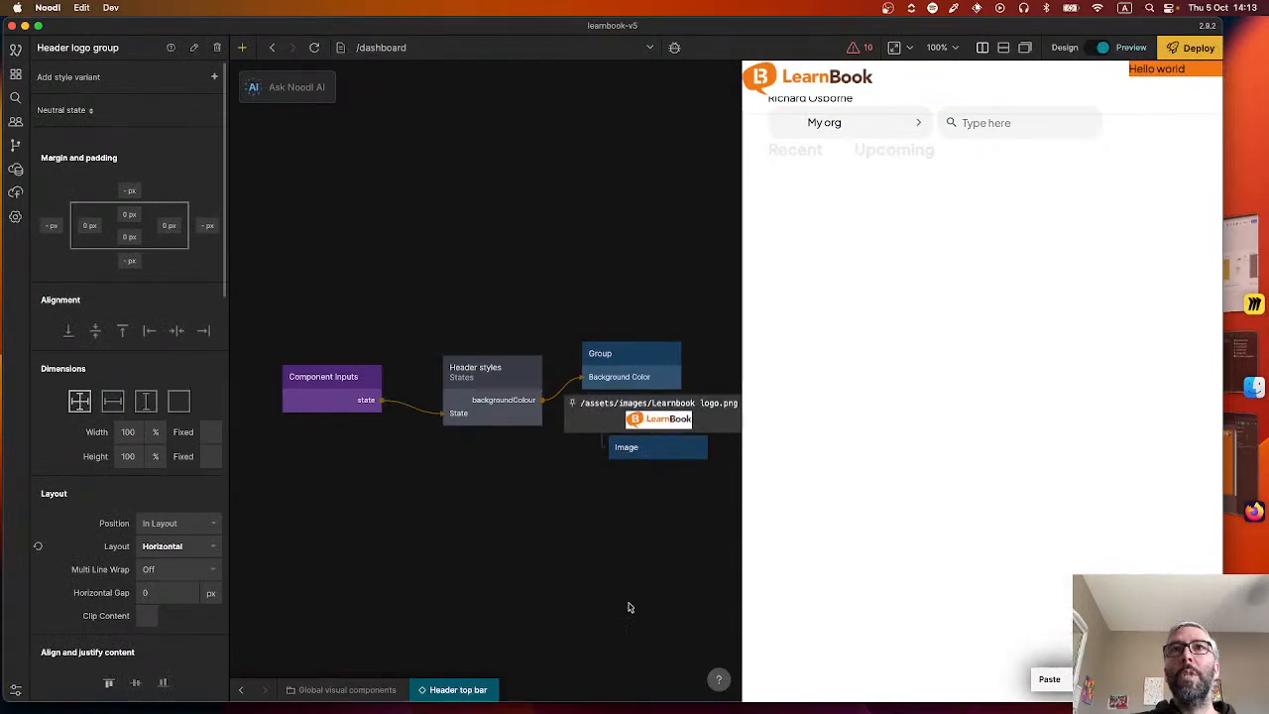
Inspect the properties and source of the Image node inside the Header logo group.
left_click(650, 447)
left_click(615, 412)
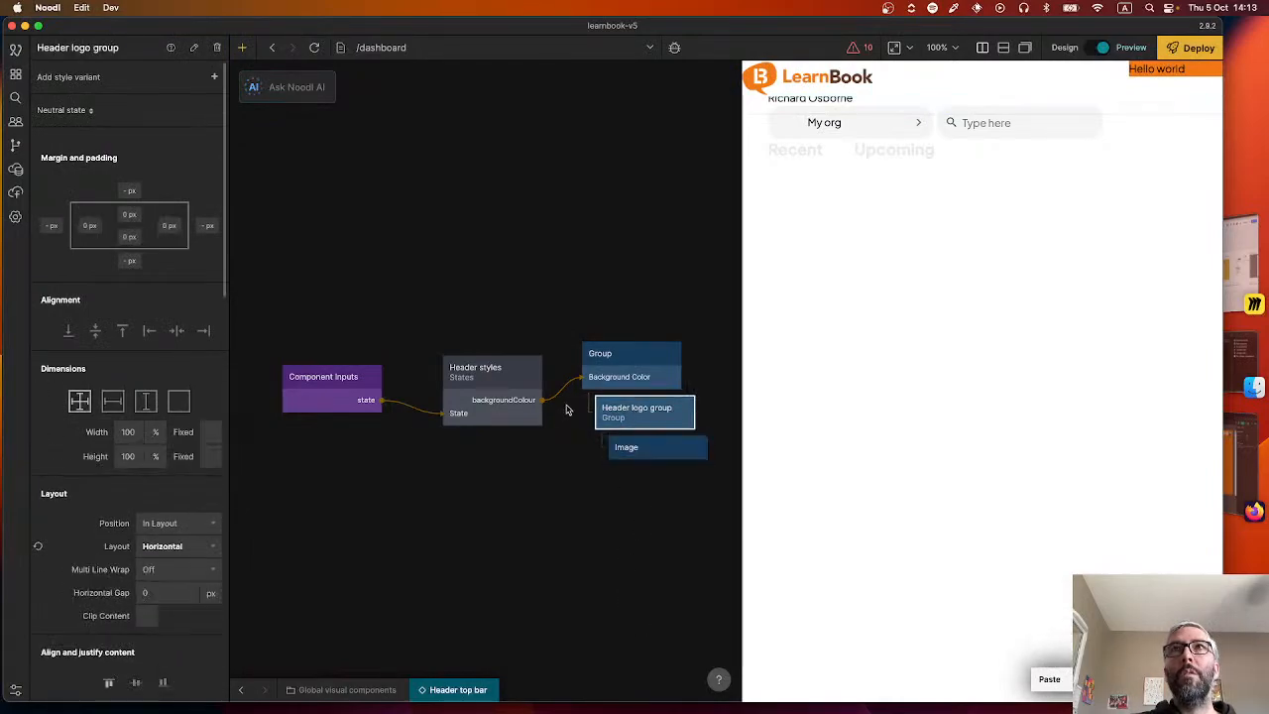
left_click(634, 449)
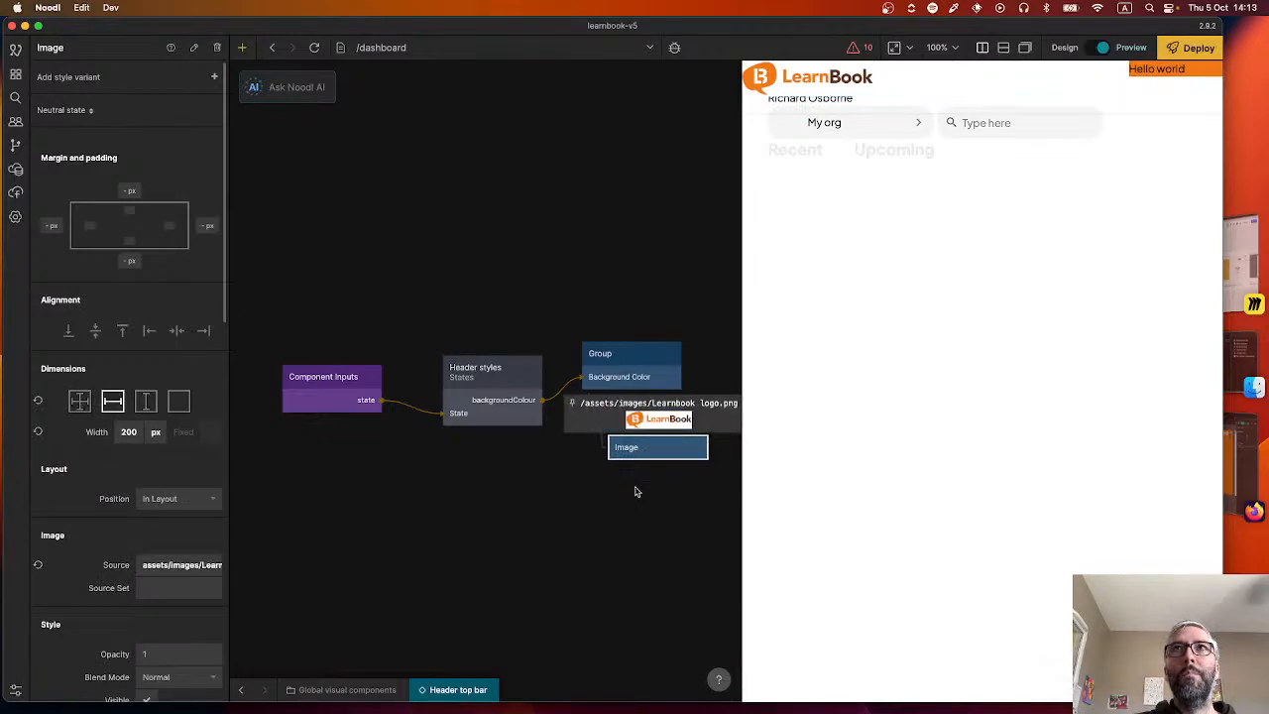
left_click(635, 489)
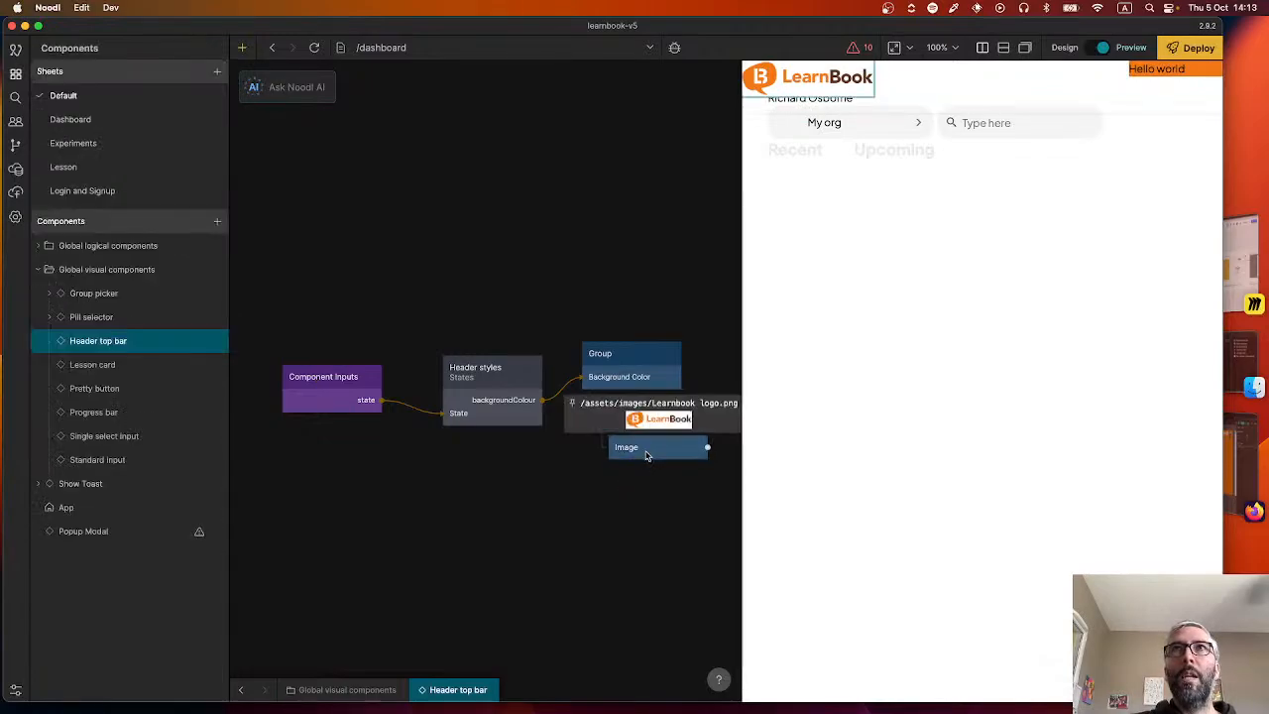
left_click(651, 448)
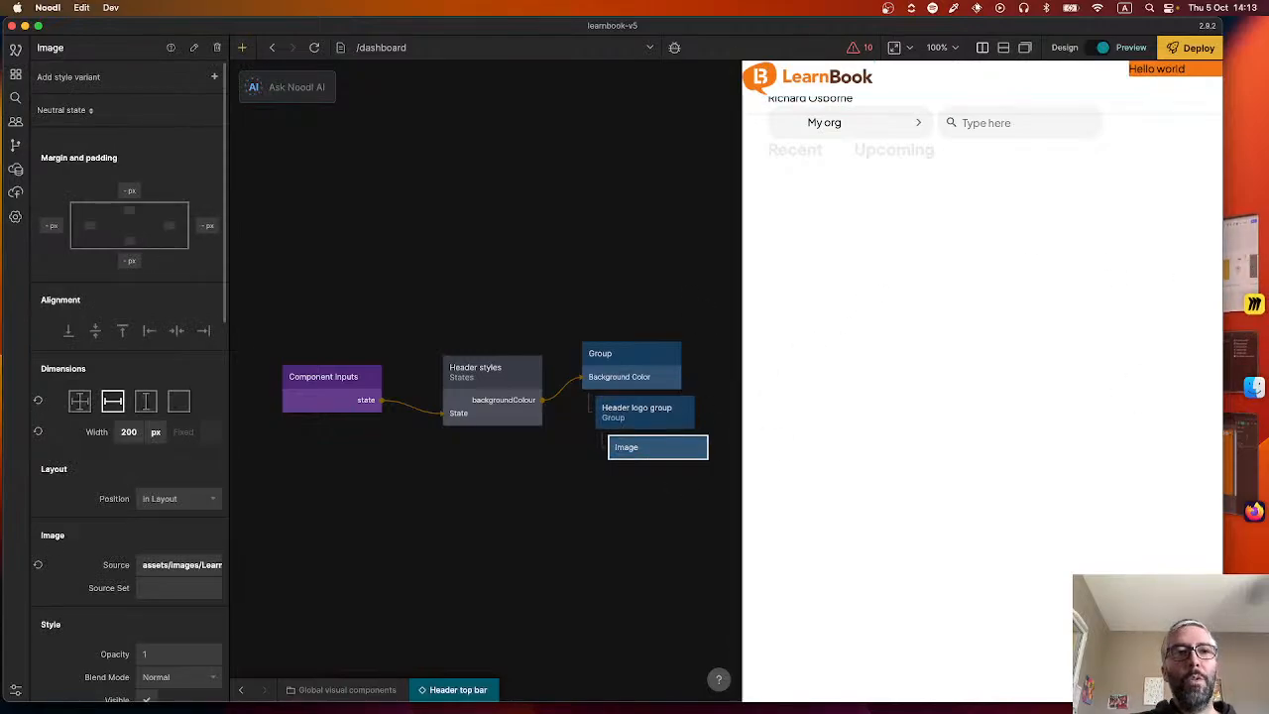
Switch to Finder, search this Mac for "learnbook logo" and look through the found files.
key("super+Tab")
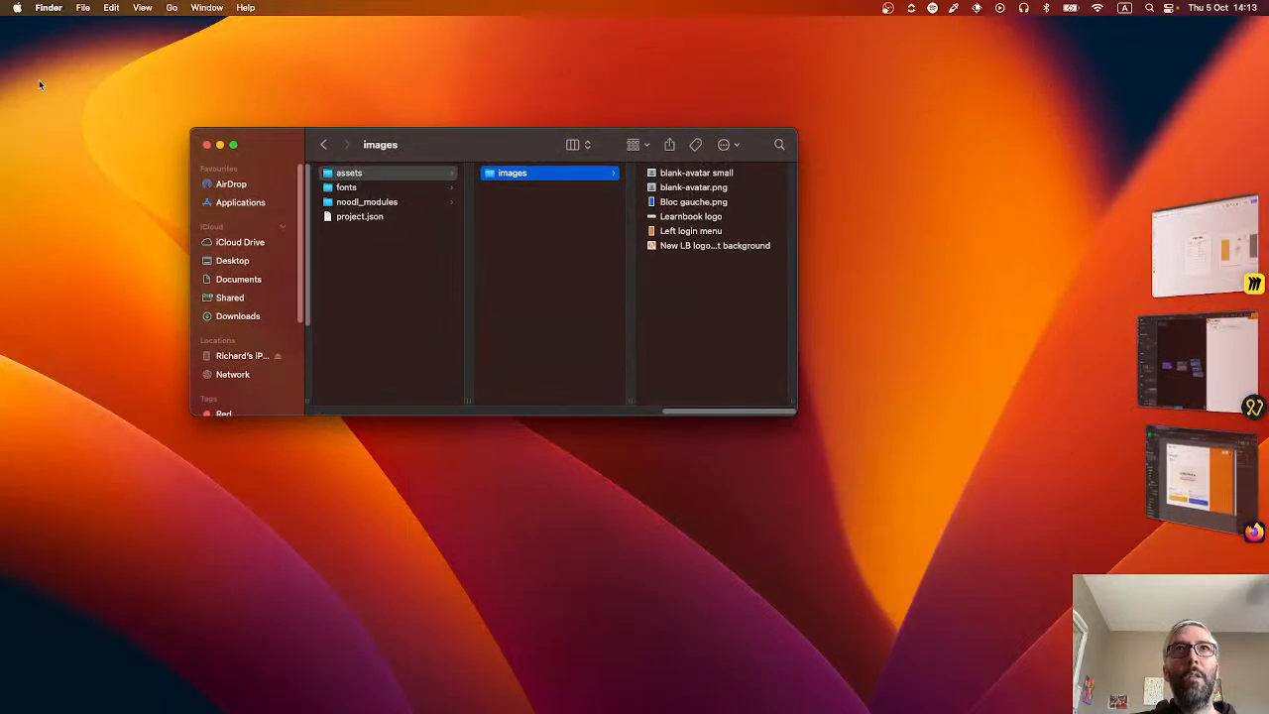
left_click(780, 145)
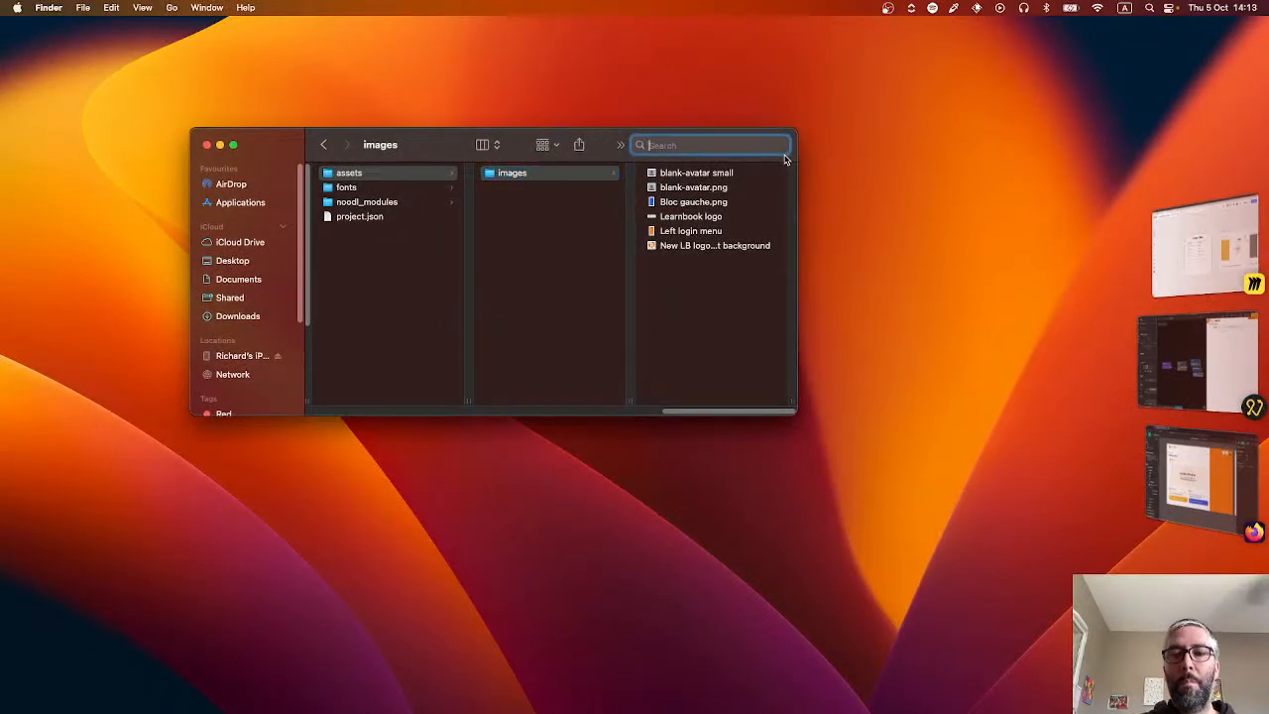
type("learnbook logo")
key("Return")
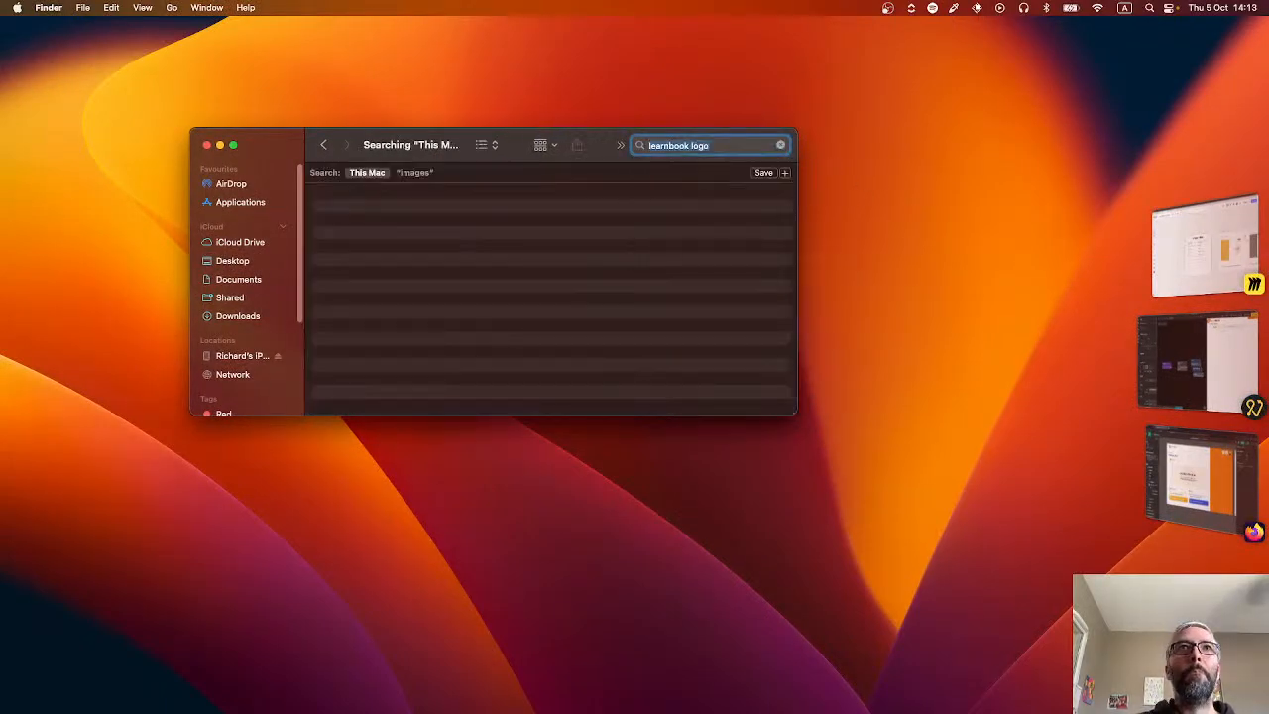
scroll(413, 298, "down", 5)
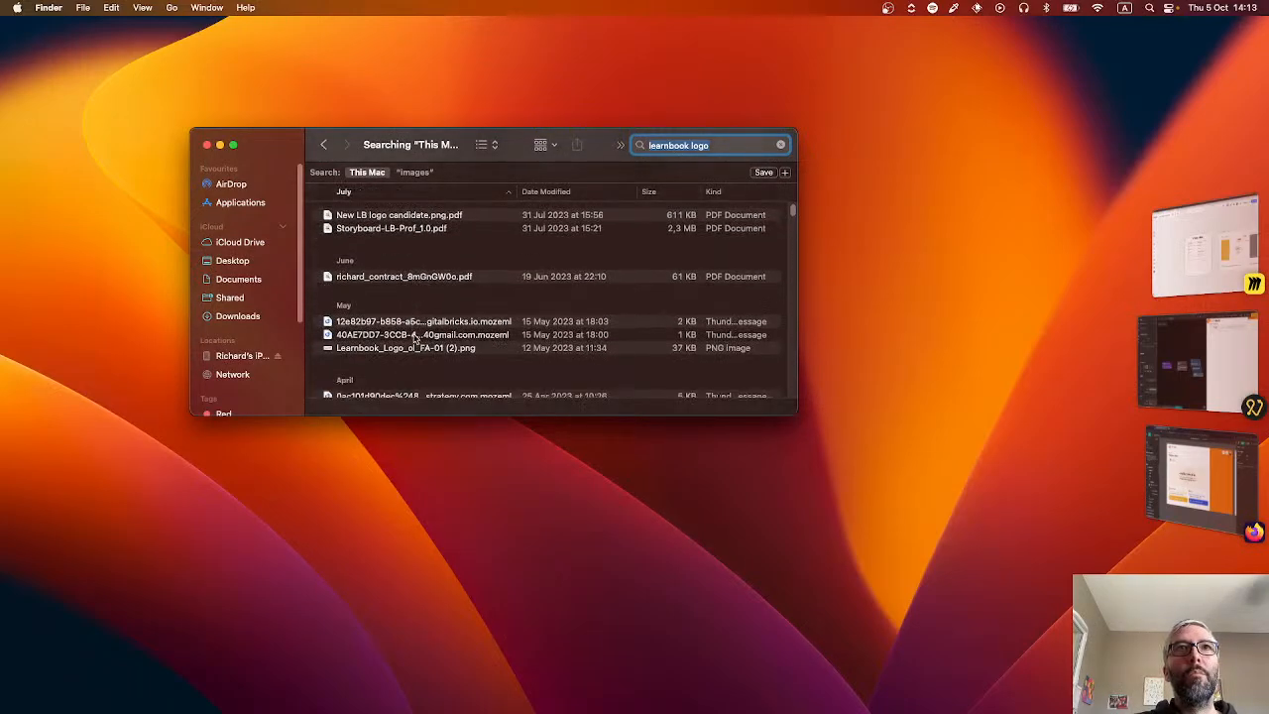
Open Learnbook_Logo_ol_FA-01 (2).png from the search results with Preview.
right_click(422, 347)
mouse_move(485, 365)
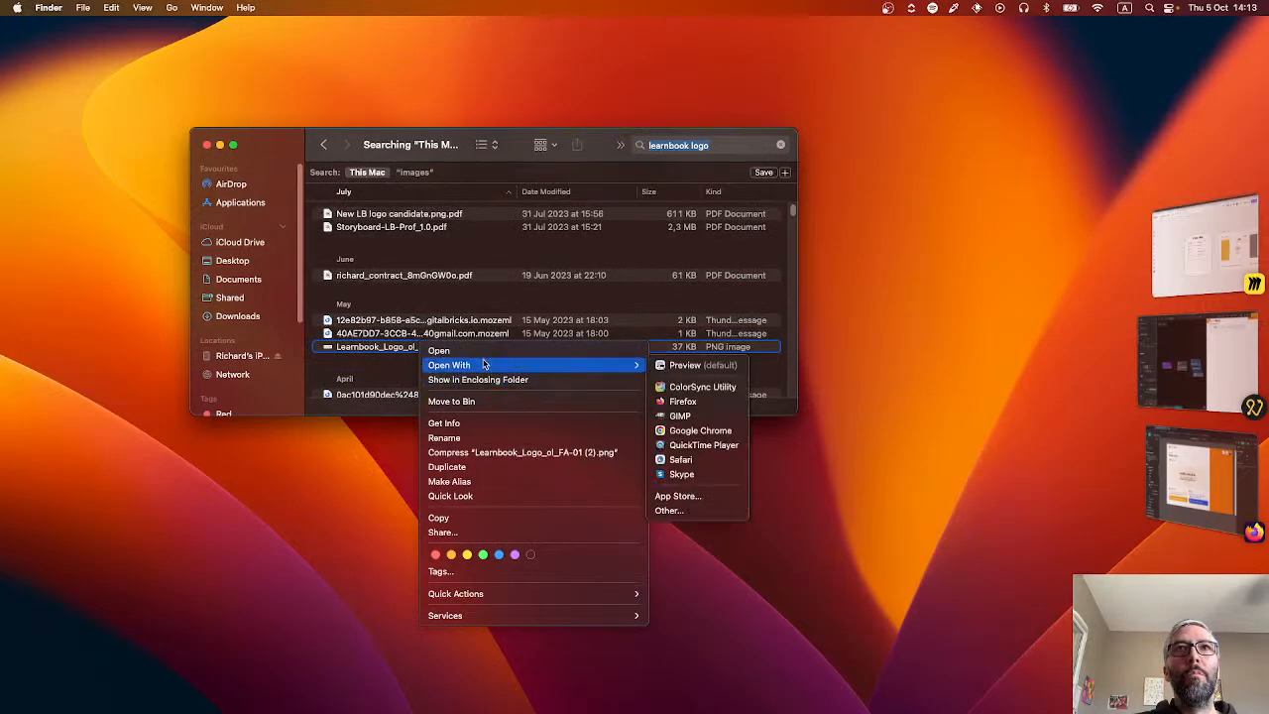
left_click(699, 365)
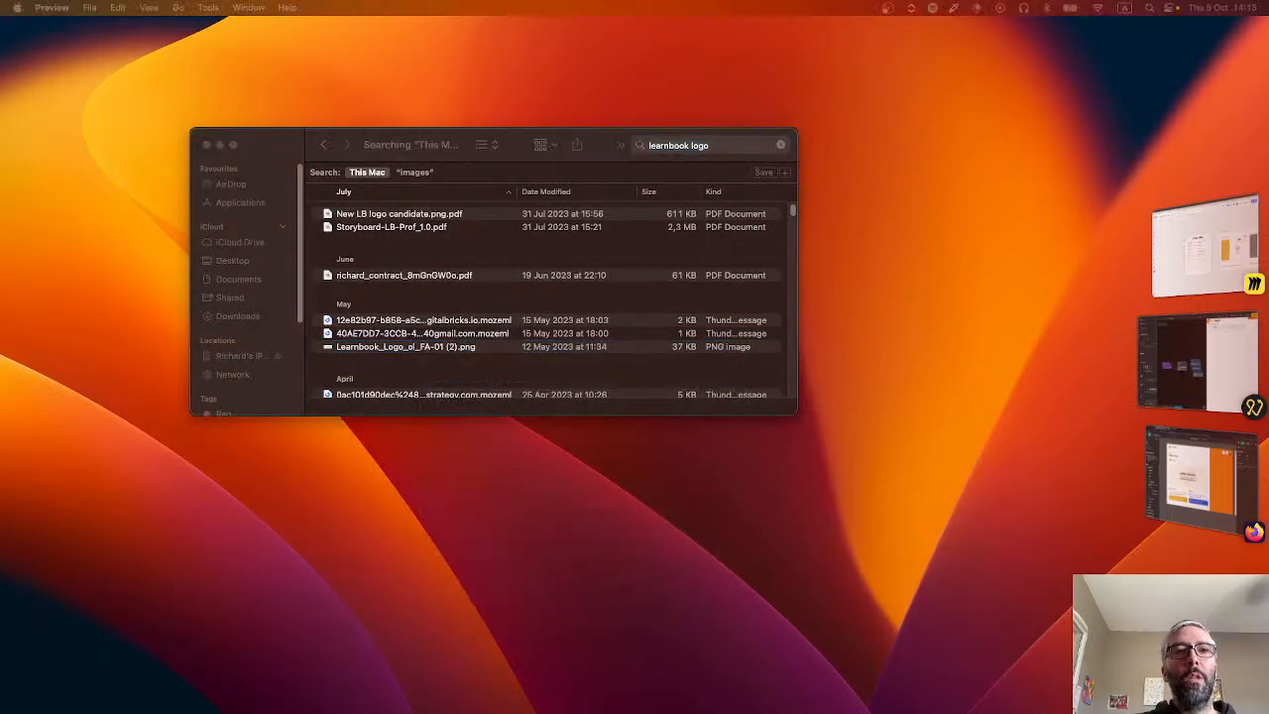
Copy Learnbook_Logo_ol_FA-01 (2).png into the project's assets/images folder and select the copy.
left_click(442, 356)
left_click(437, 347)
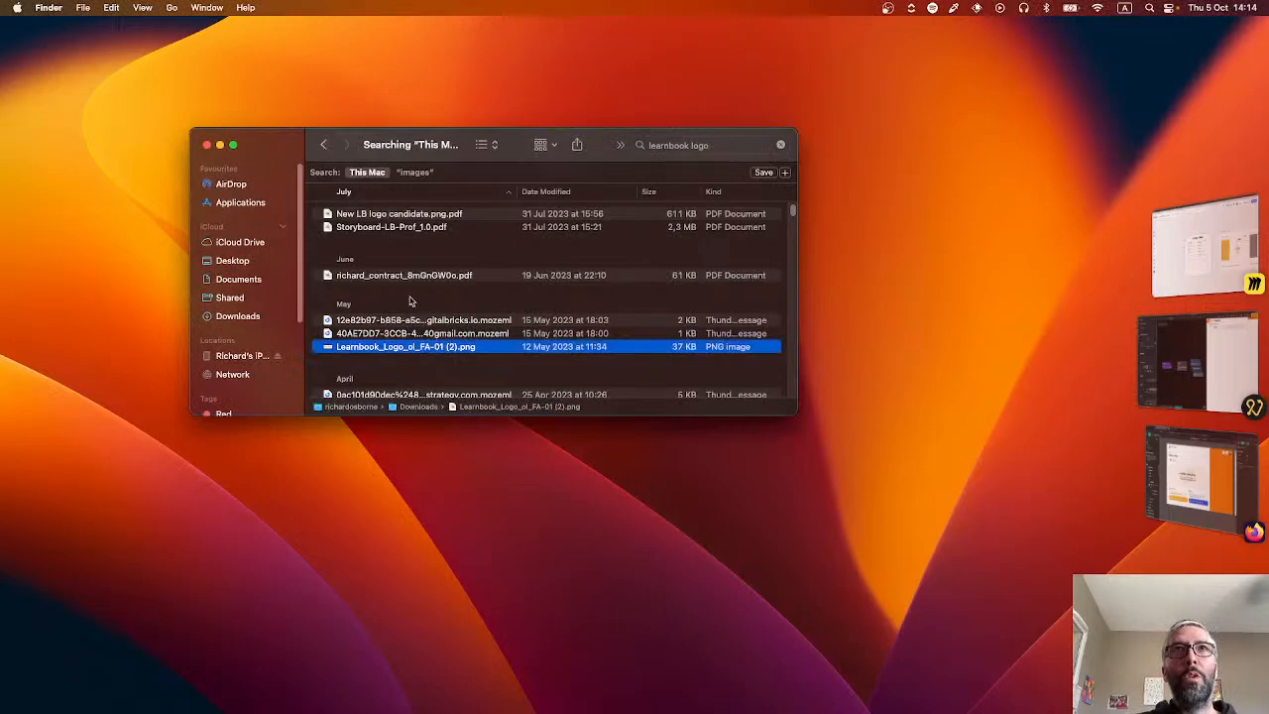
left_click(323, 145)
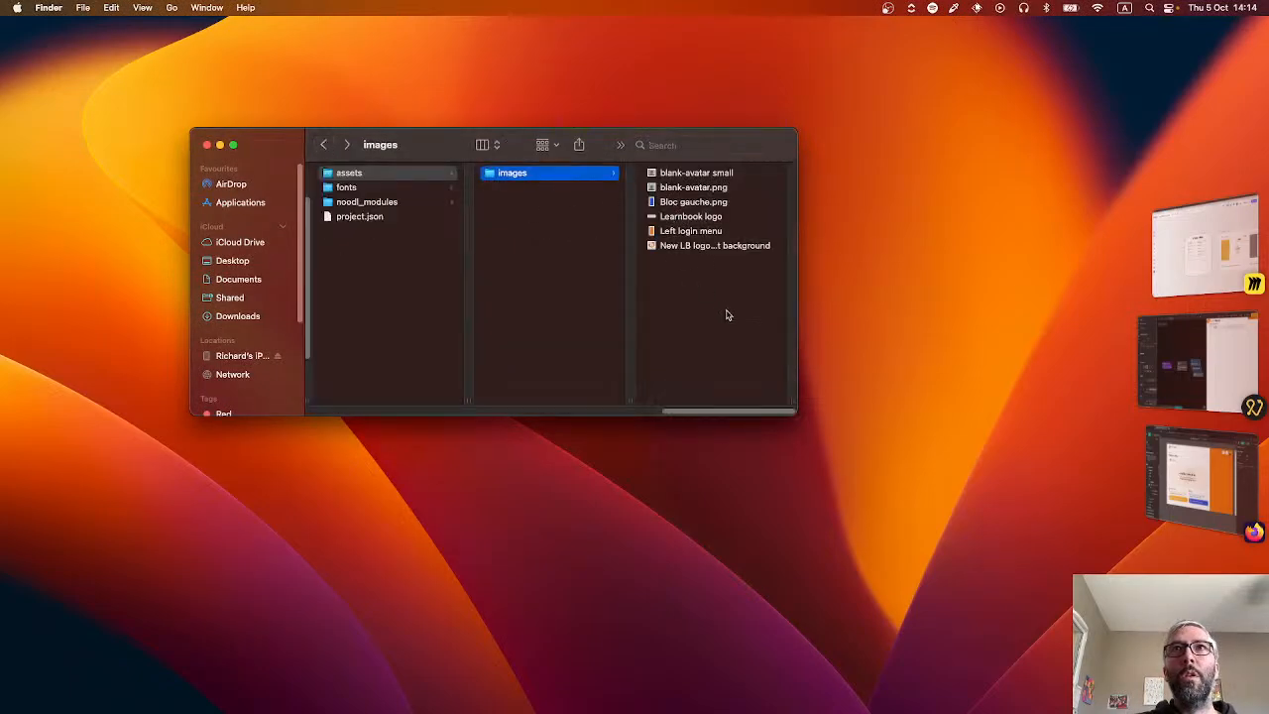
key("super+v")
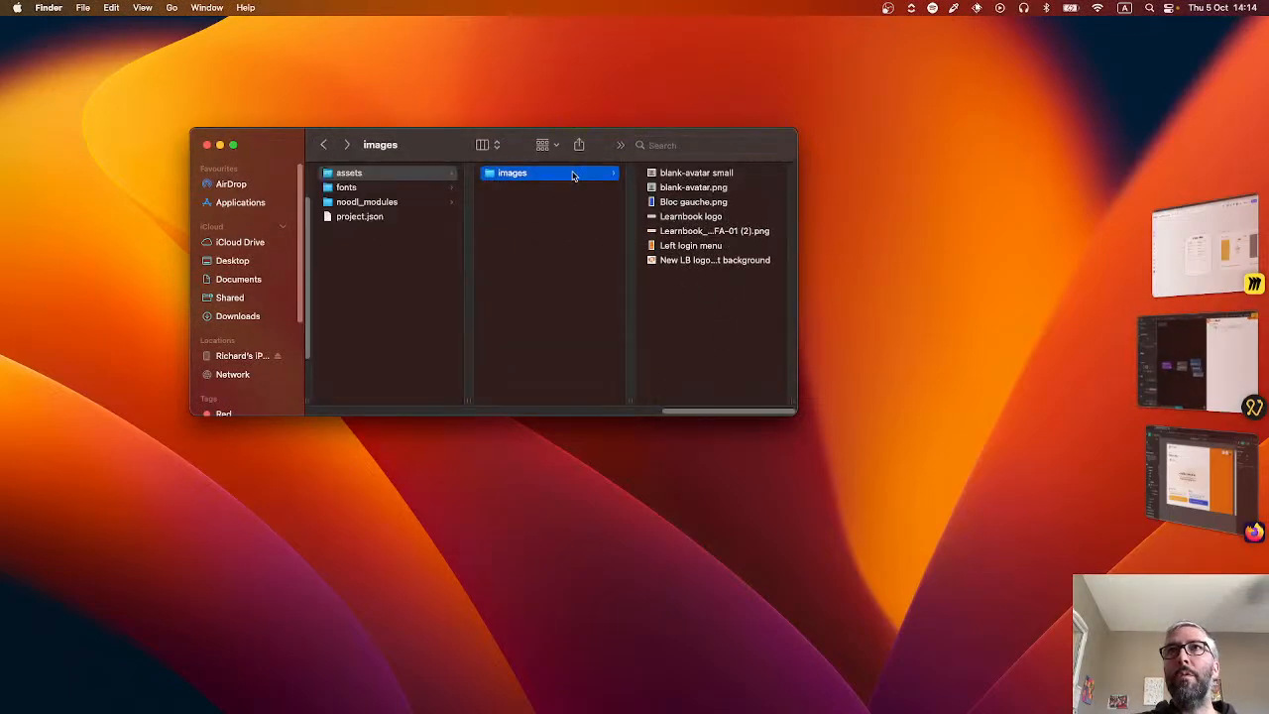
left_click(725, 232)
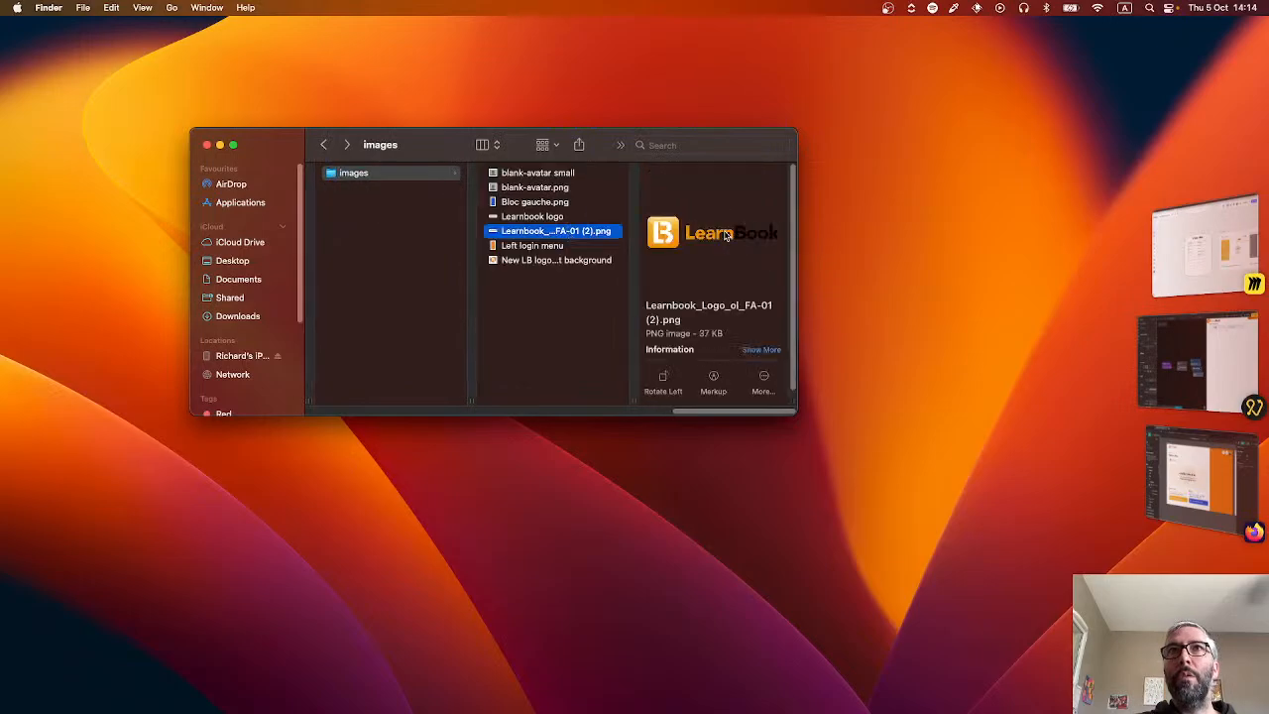
Rename the copied logo file as Learnbook logo transparent.png.
left_click(580, 233)
type("Learnbook")
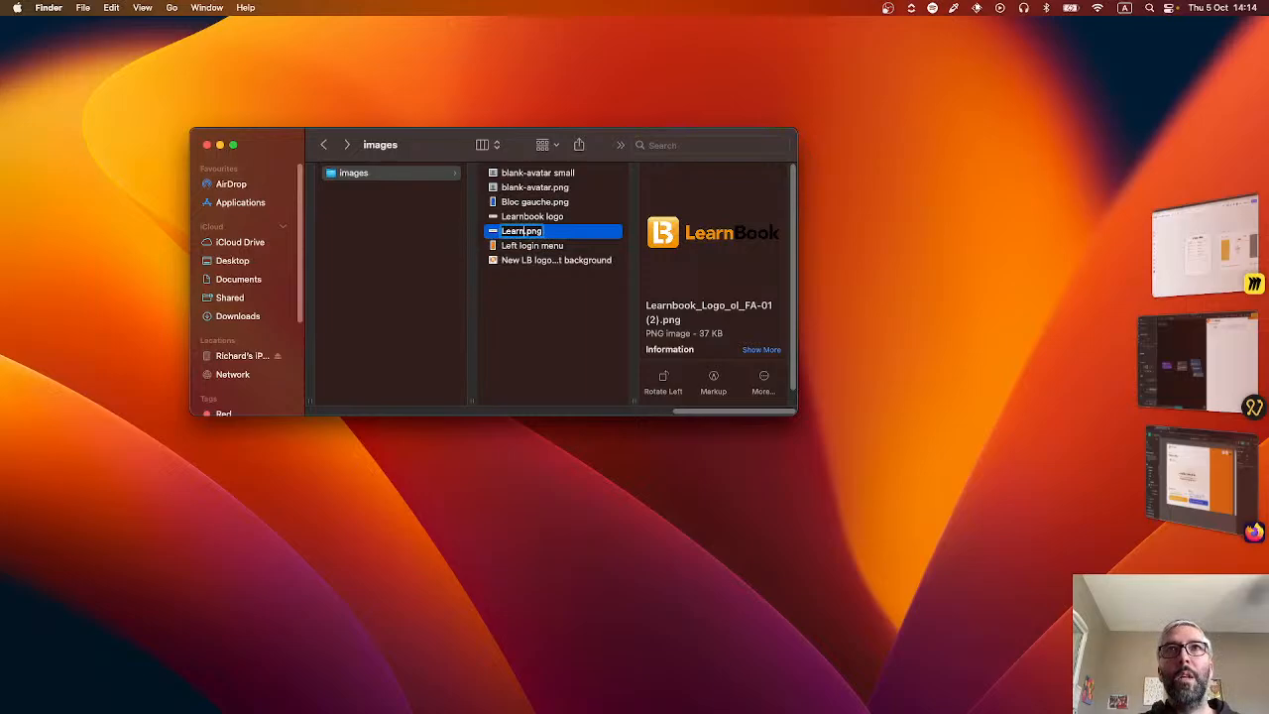
type(" logo transpar")
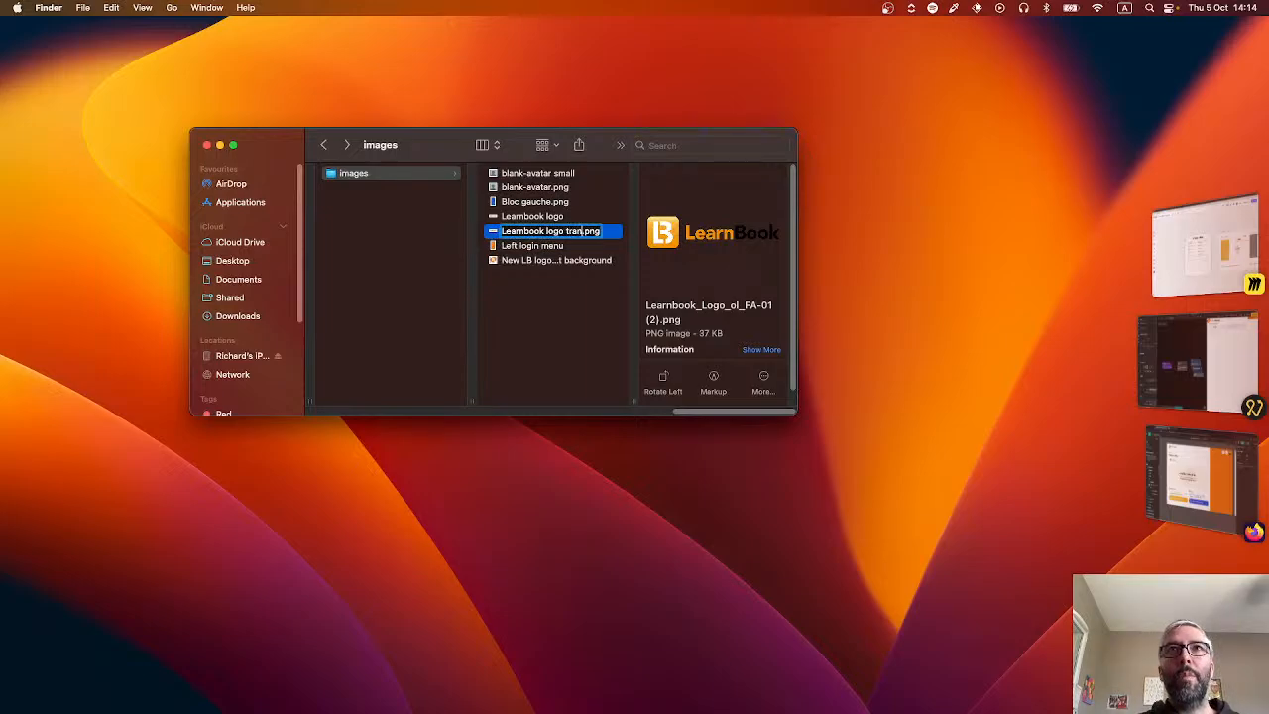
type("ent")
key("Return")
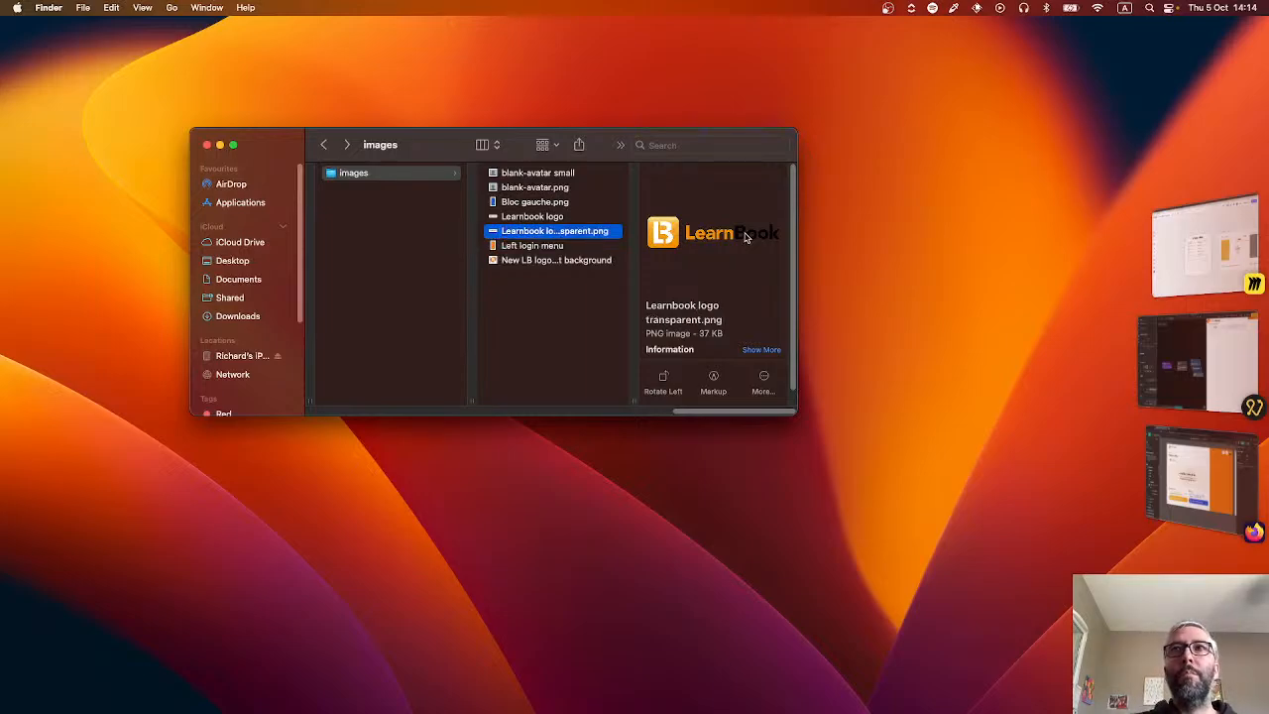
Switch to Noodl and set the Header logo group's Image source to the Learnbook logo transparent.png file.
left_click(1215, 483)
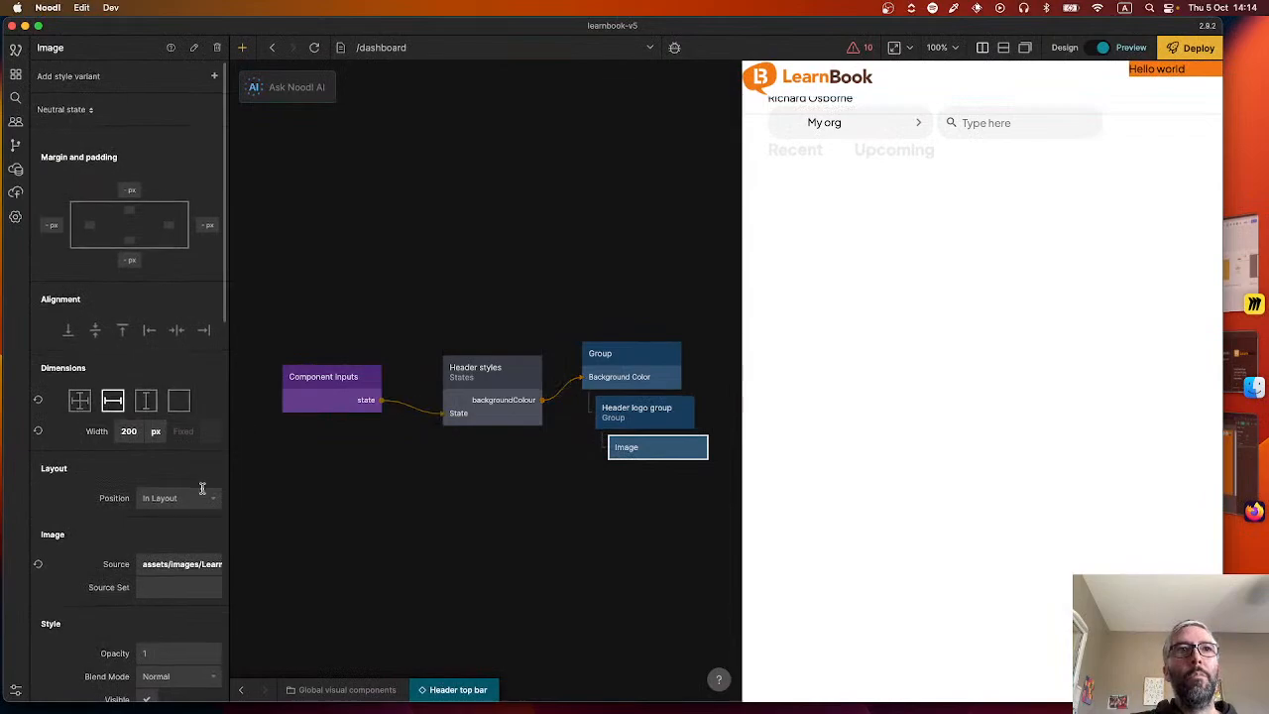
scroll(181, 531, "down", 1)
left_click(180, 531)
left_click(303, 488)
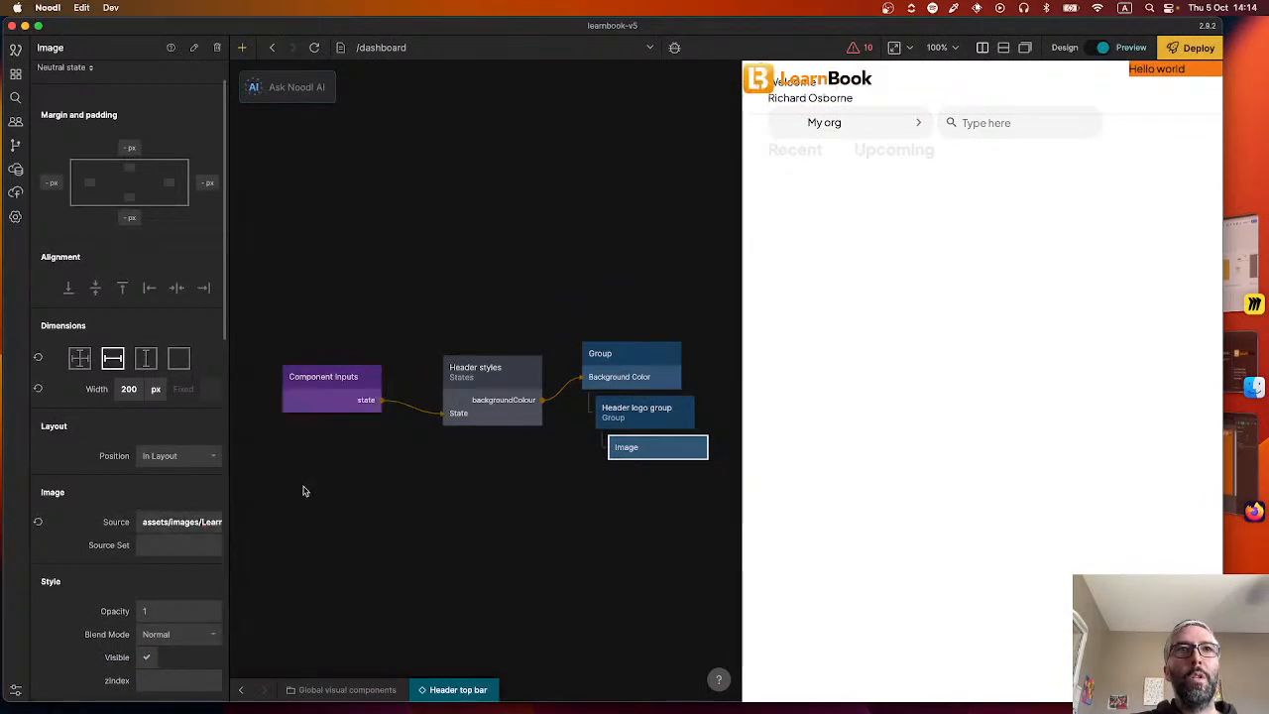
Centre the Header logo group vertically and set its left margin to 20 px.
left_click(625, 413)
left_click(178, 400)
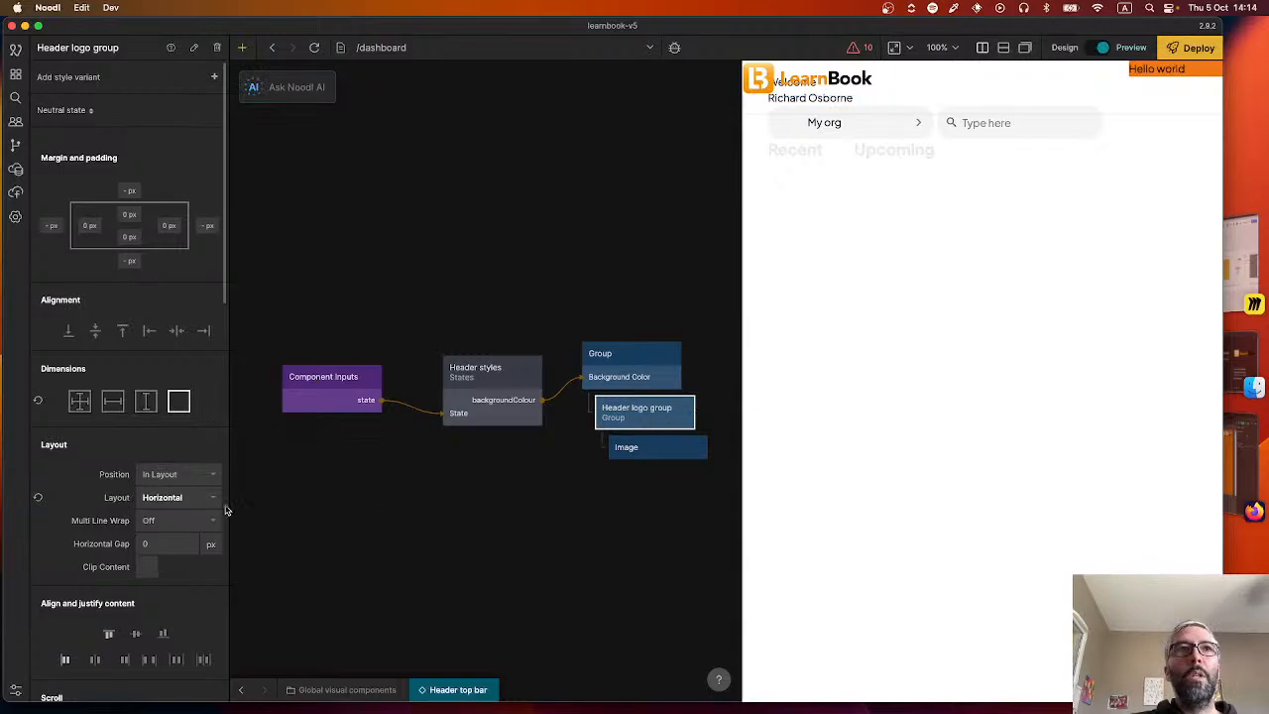
left_click(91, 334)
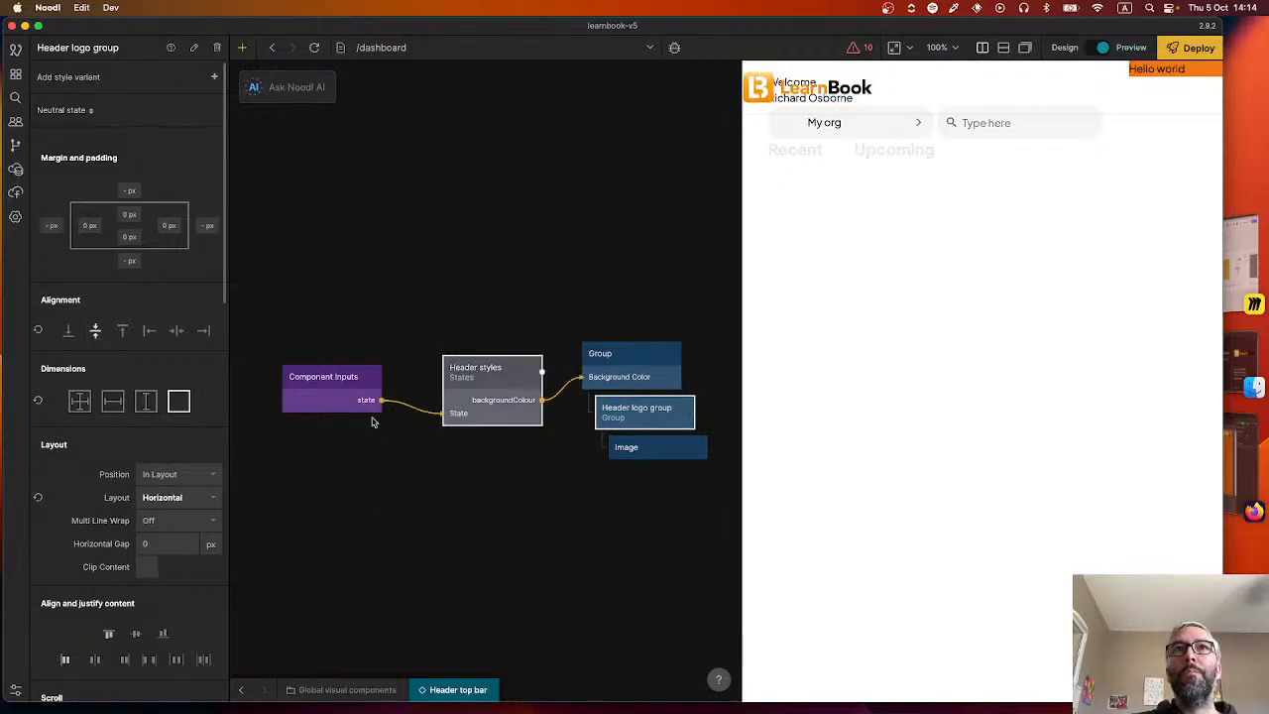
left_click(80, 228)
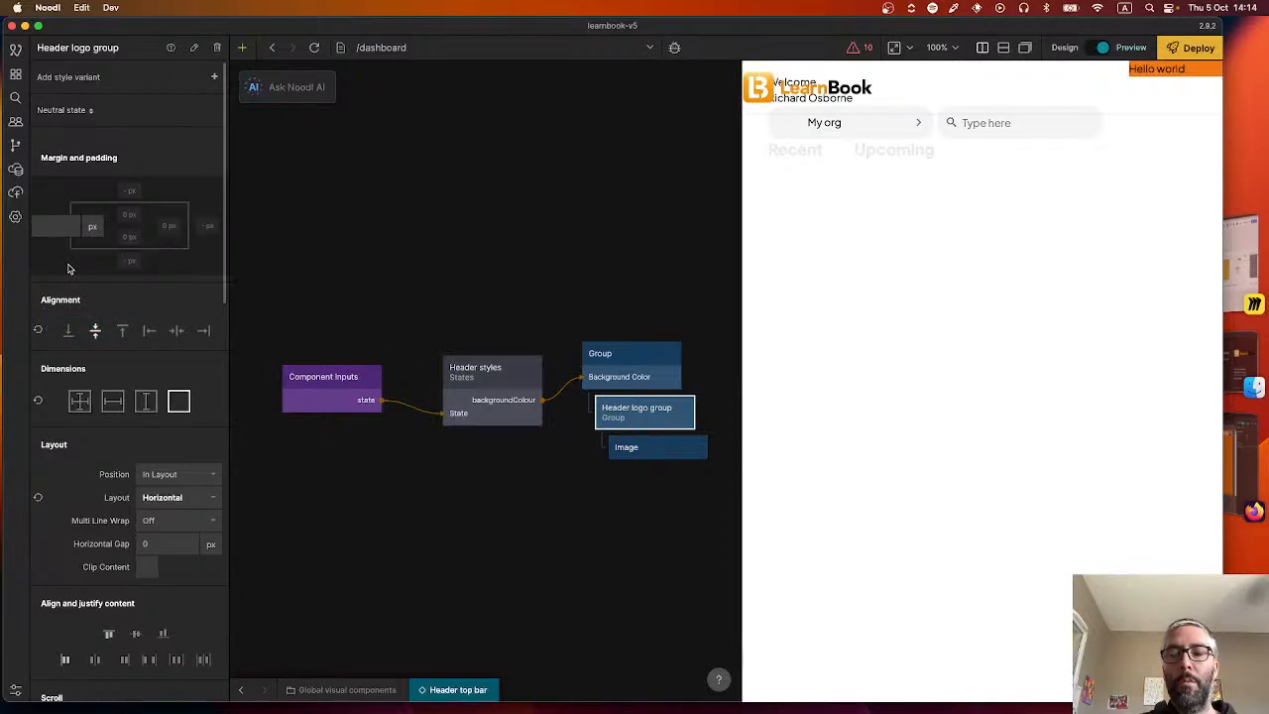
type("20")
key("Return")
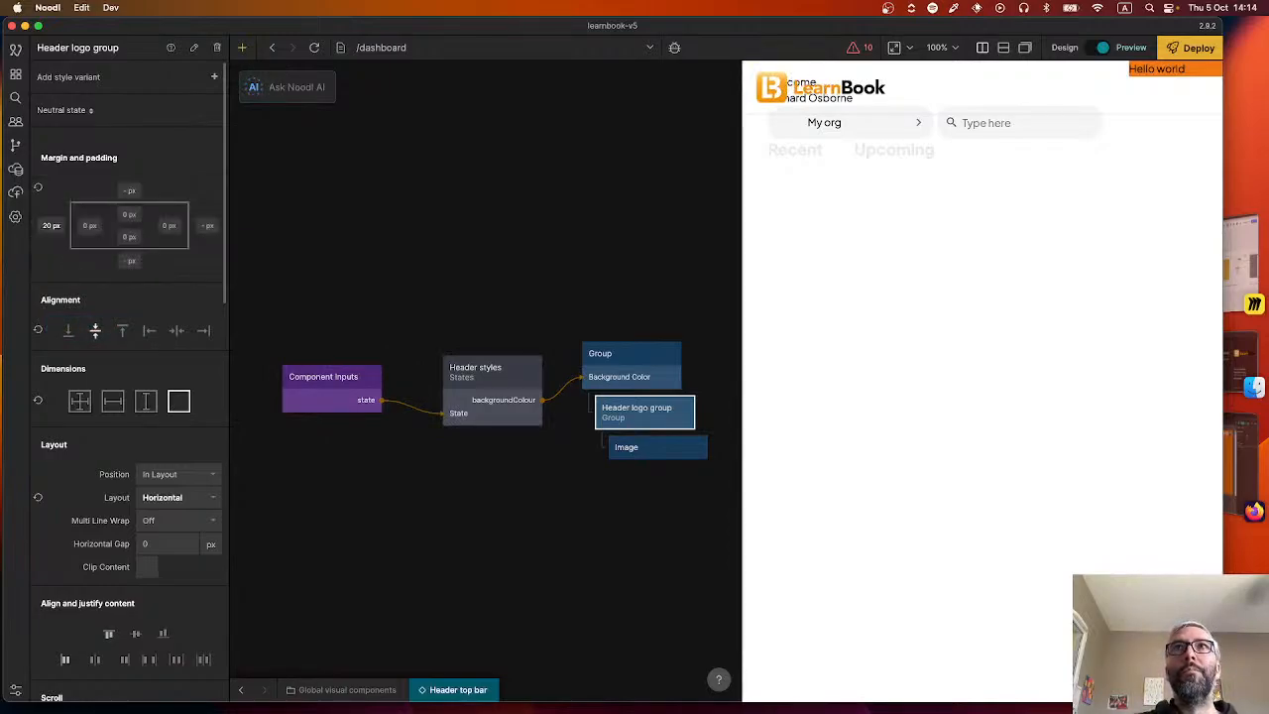
left_click(489, 300)
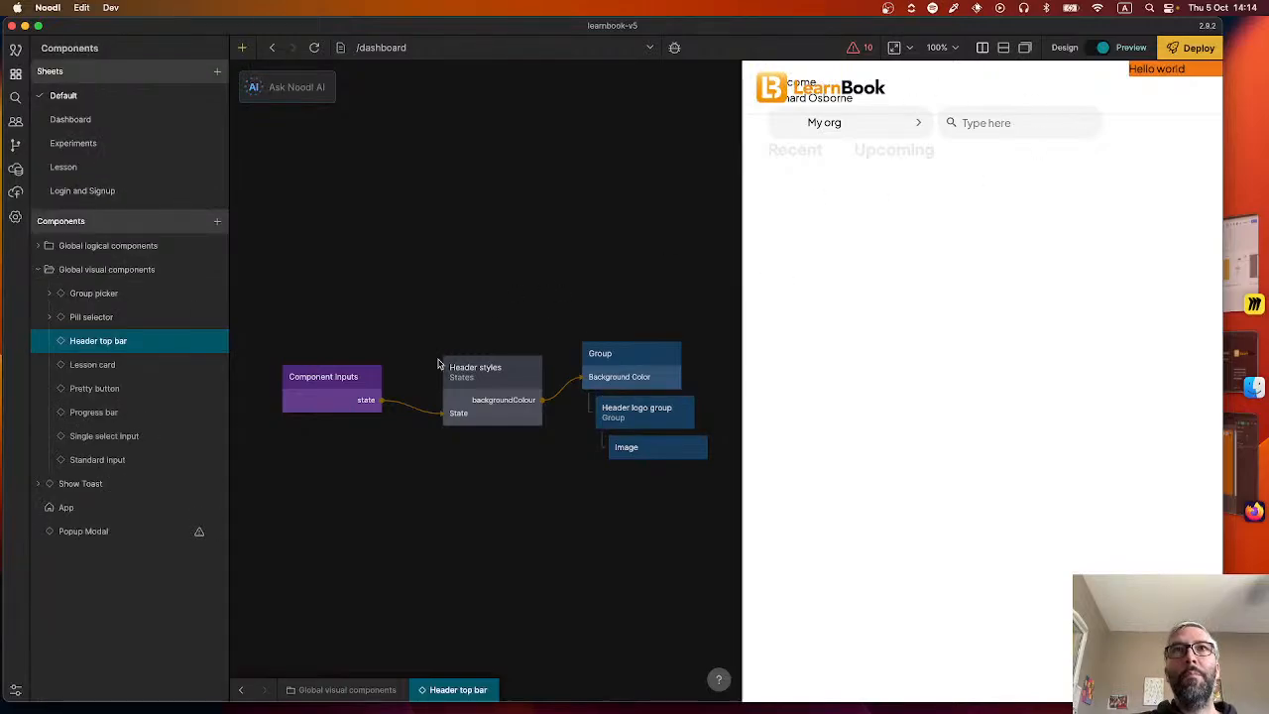
Check the minimum height of the Header top bar's Group and set the dashboard Main container's top margin to 80 px.
left_click(241, 689)
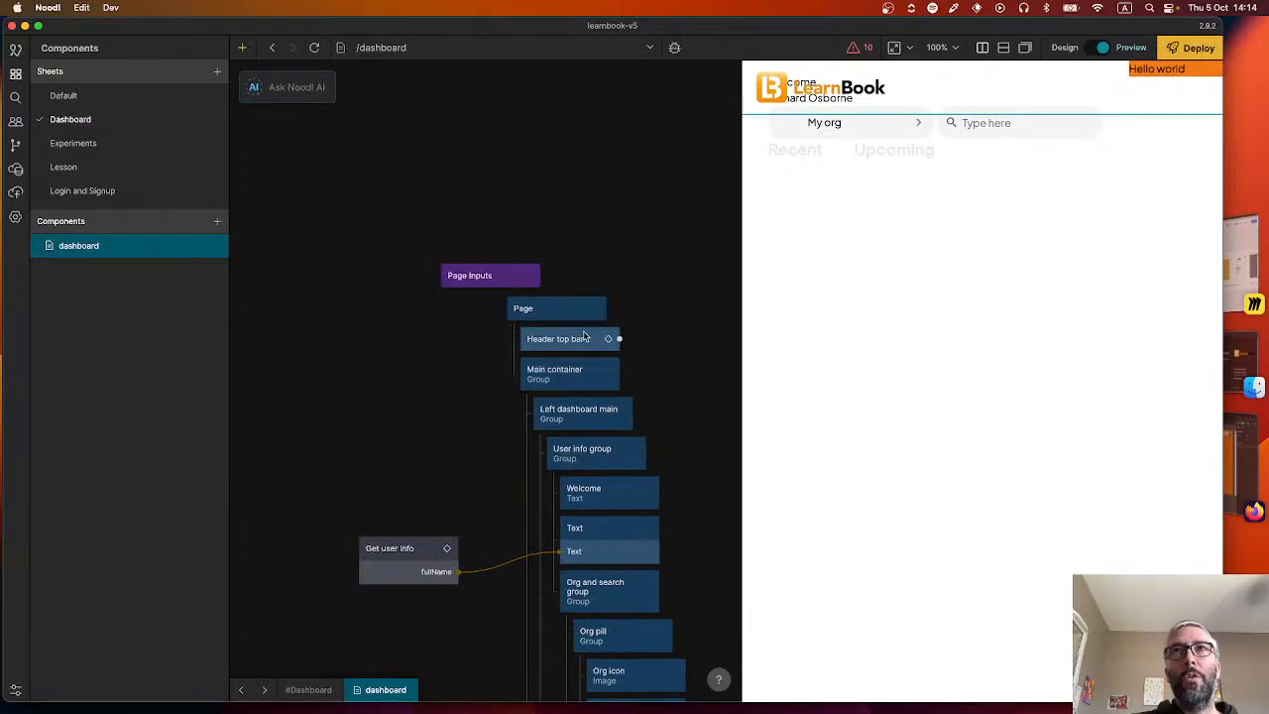
left_click(587, 376)
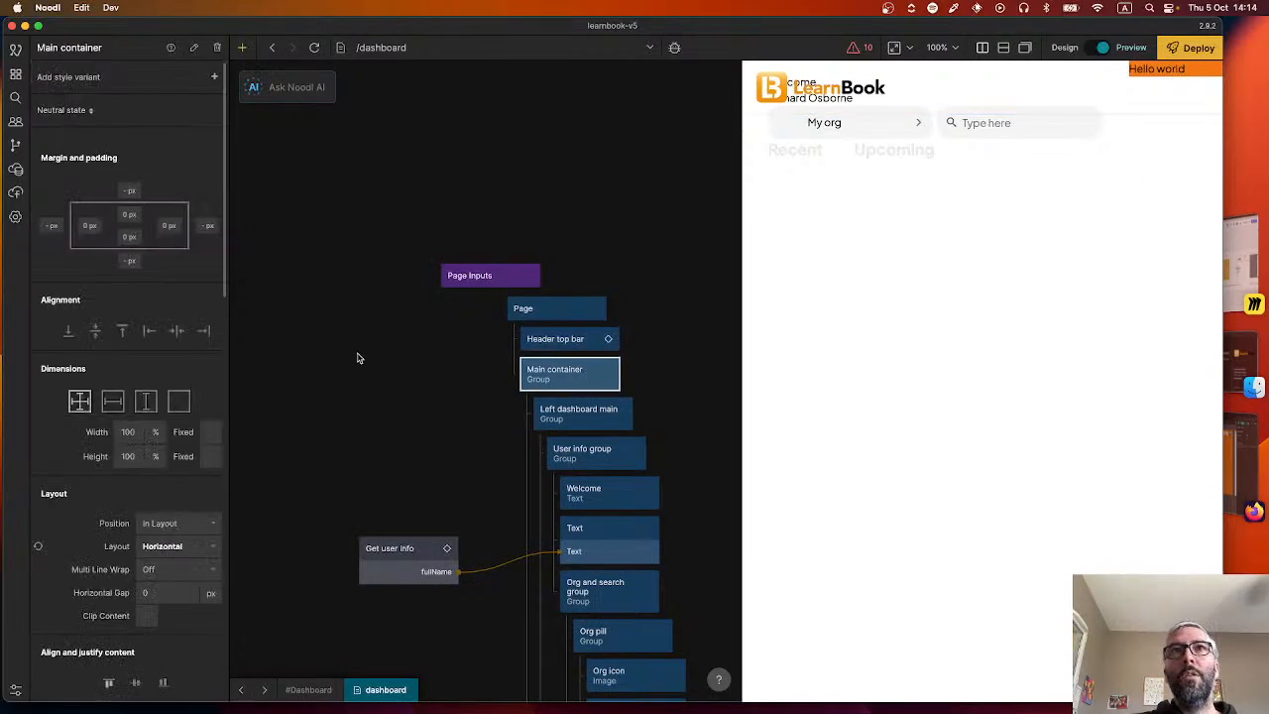
double_click(561, 342)
left_click(628, 373)
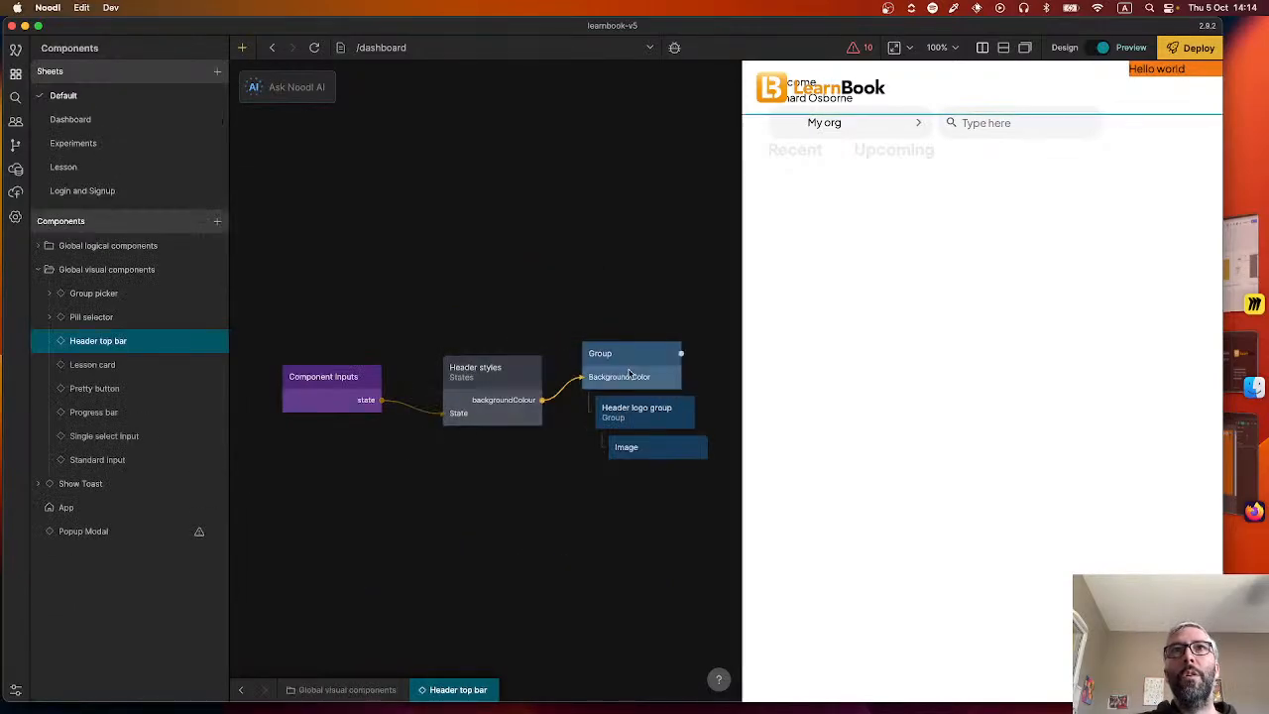
scroll(164, 422, "down", 10)
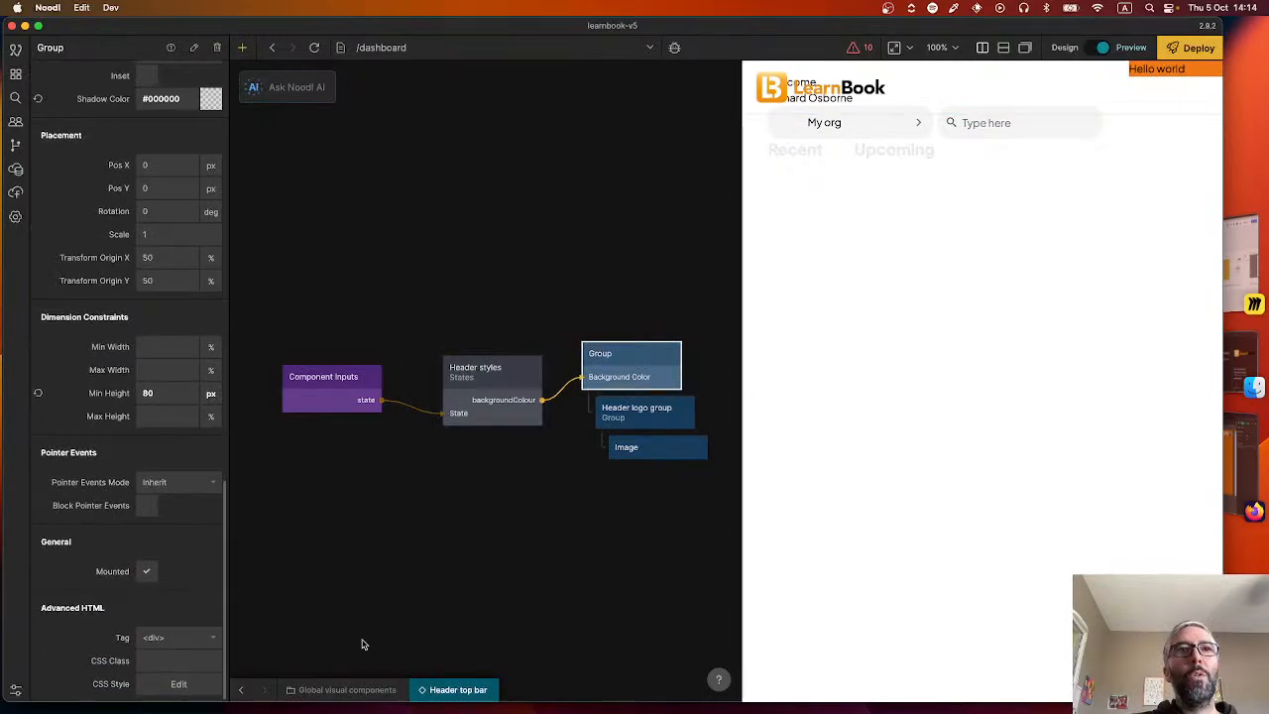
left_click(241, 692)
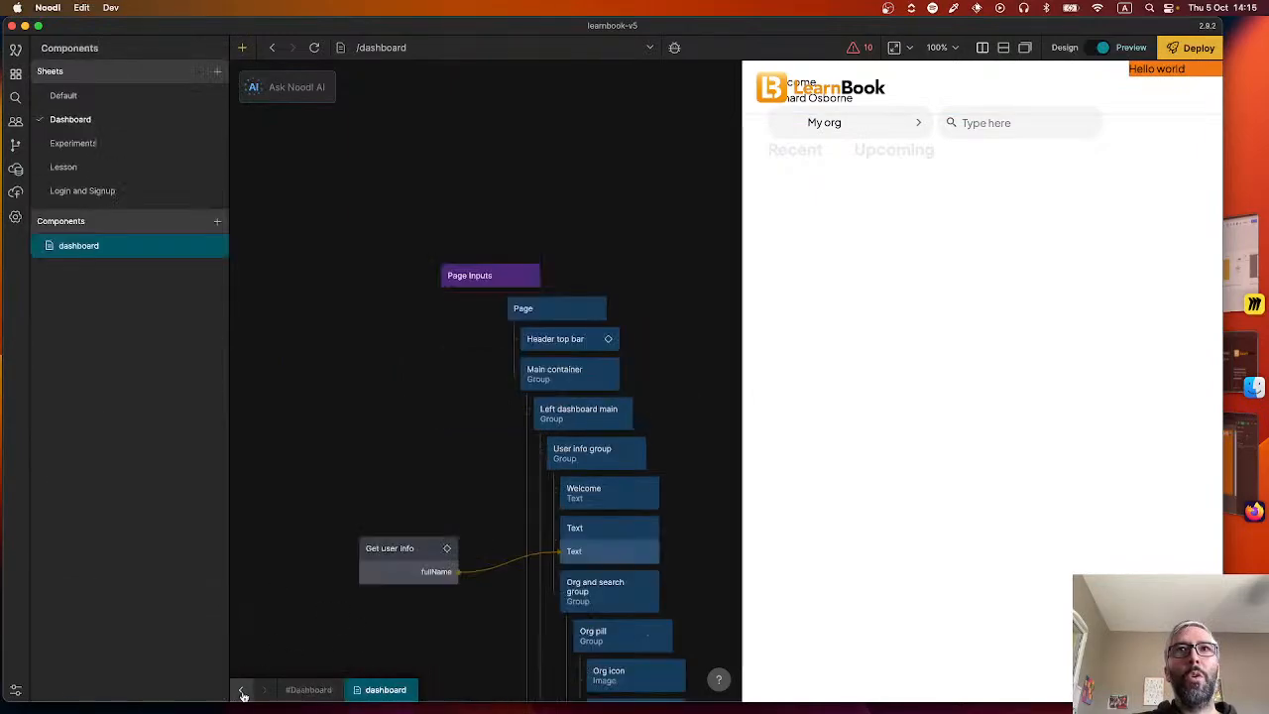
left_click(570, 365)
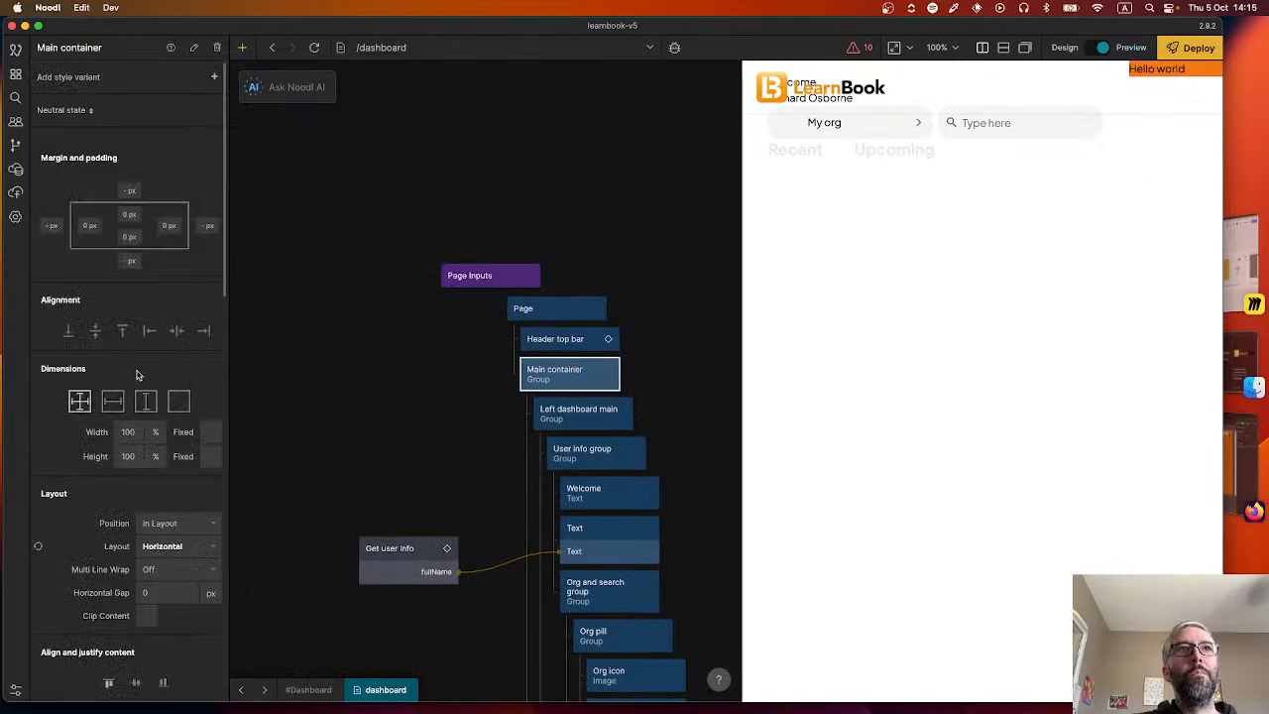
left_click(140, 197)
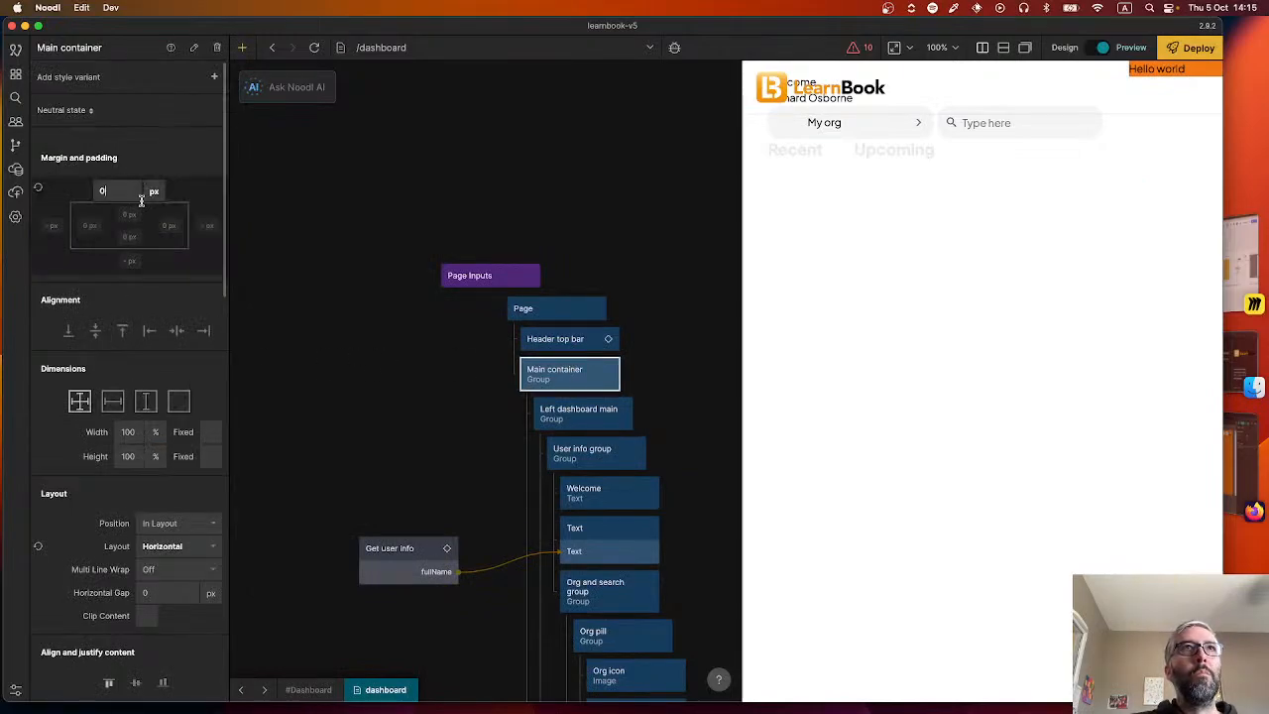
type("80")
key("Return")
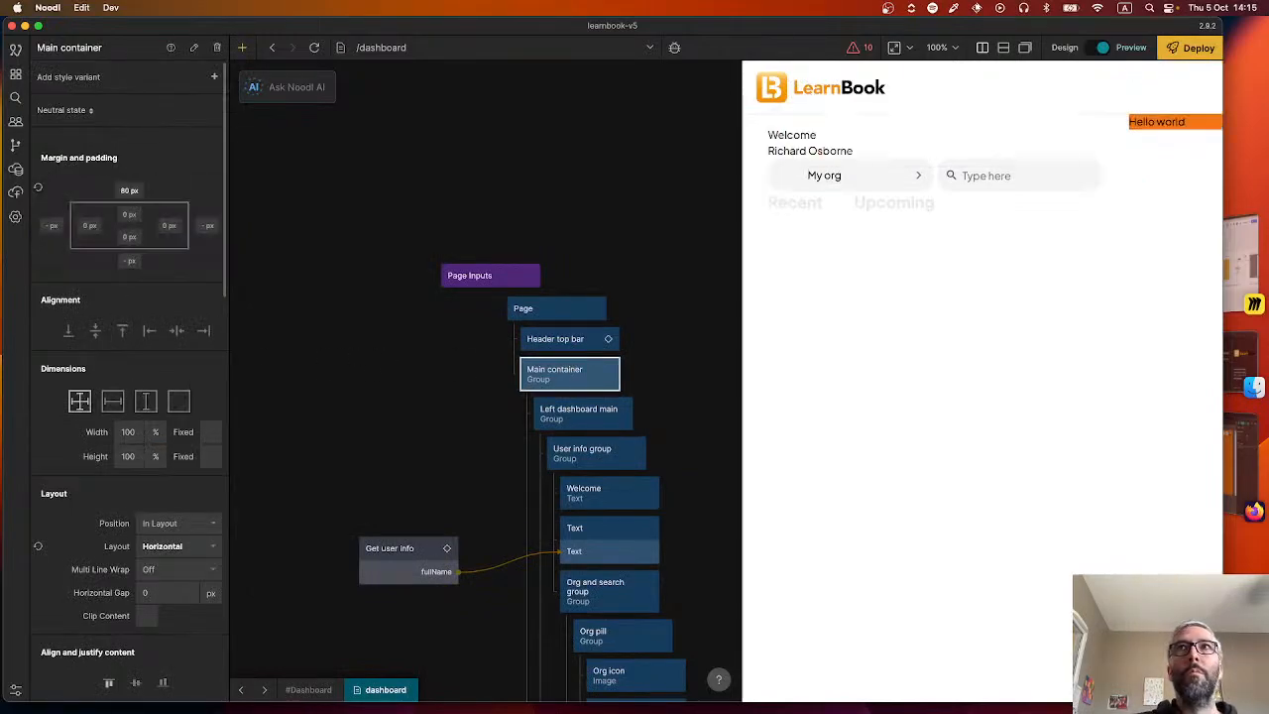
left_click(617, 245)
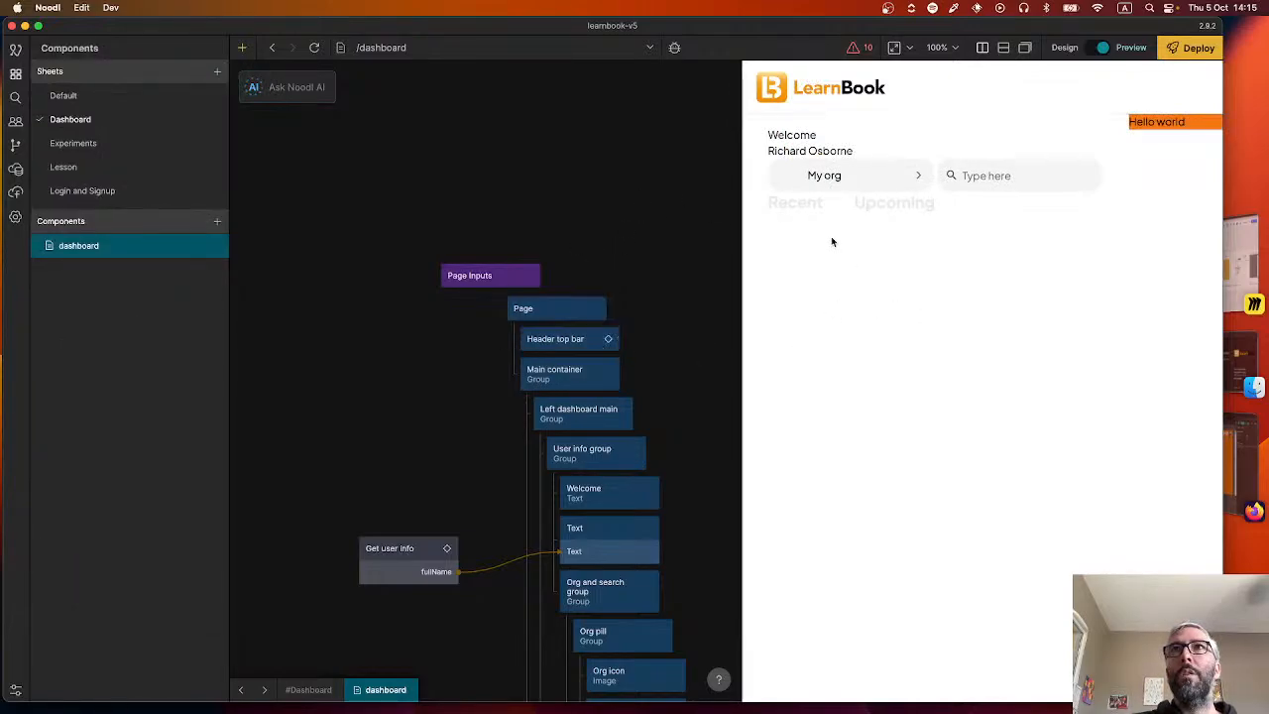
Review the dimension and layout settings of the Group inside the Header top bar component, and return to the dashboard.
double_click(567, 347)
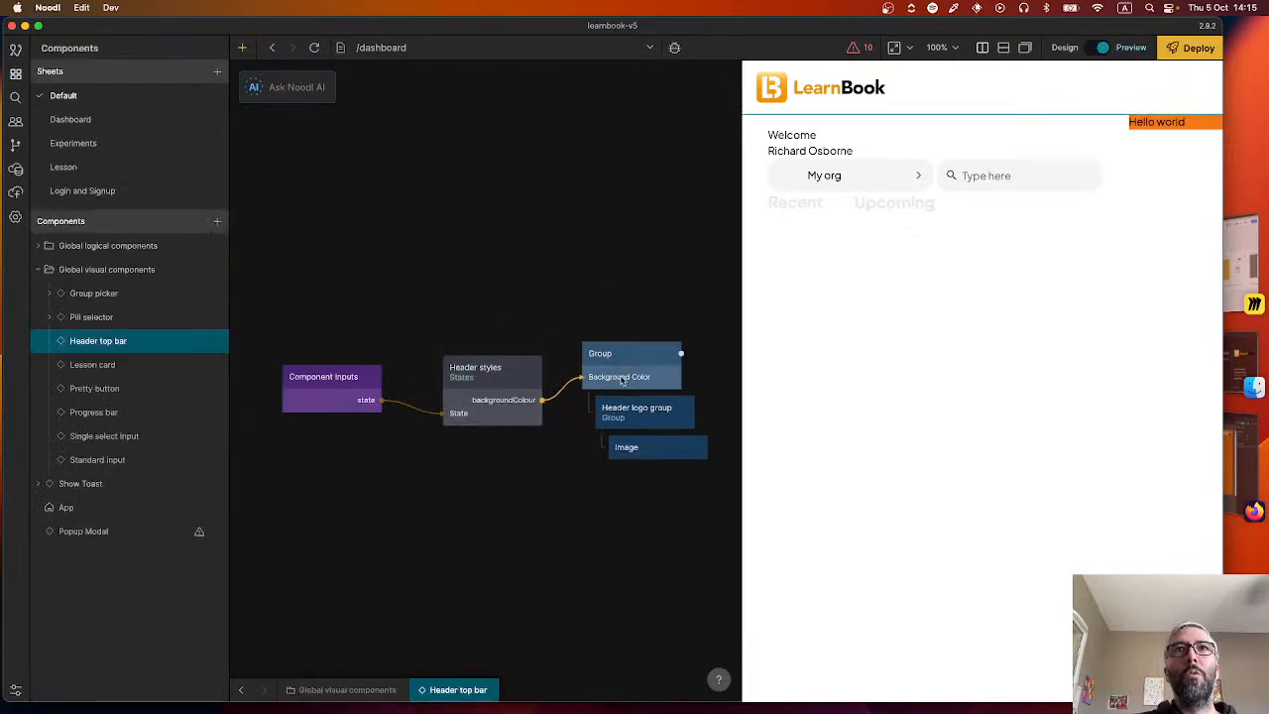
left_click(624, 373)
scroll(204, 473, "down", 1)
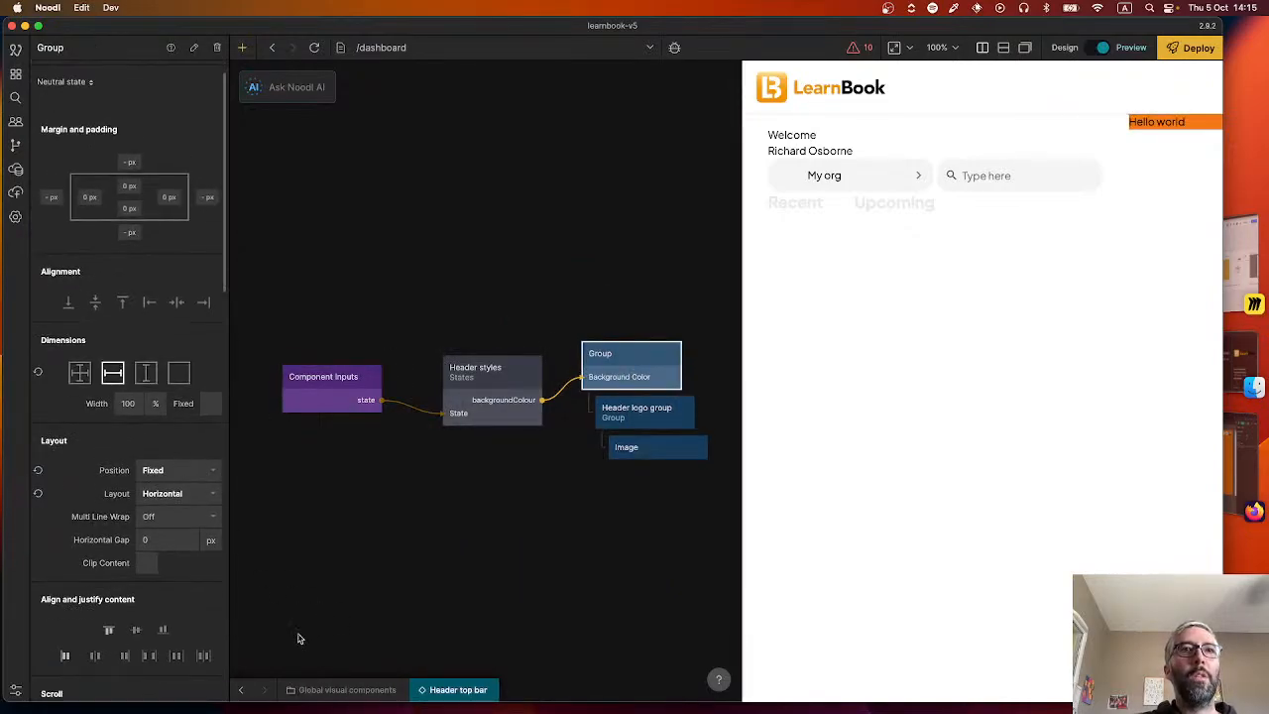
left_click(240, 690)
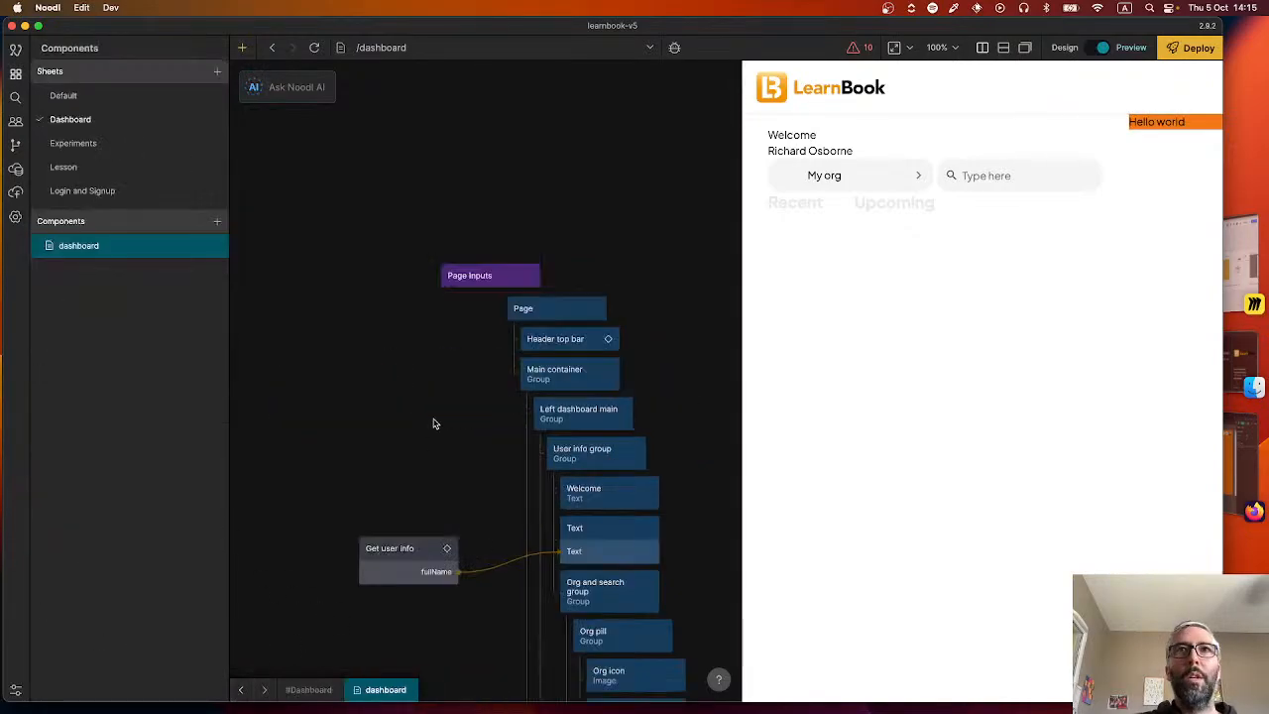
Set the Right dashboard main group's height unit to vh for a height of 100 vh.
left_click(581, 385)
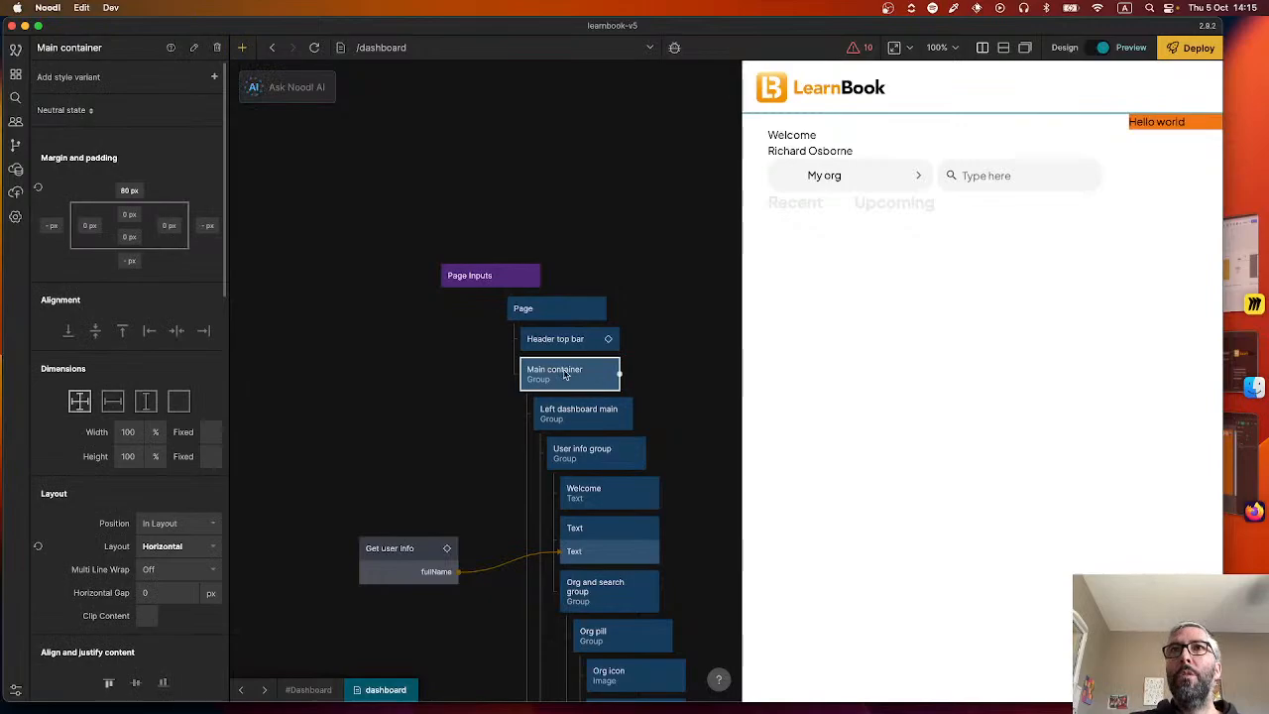
scroll(545, 416, "down", 10)
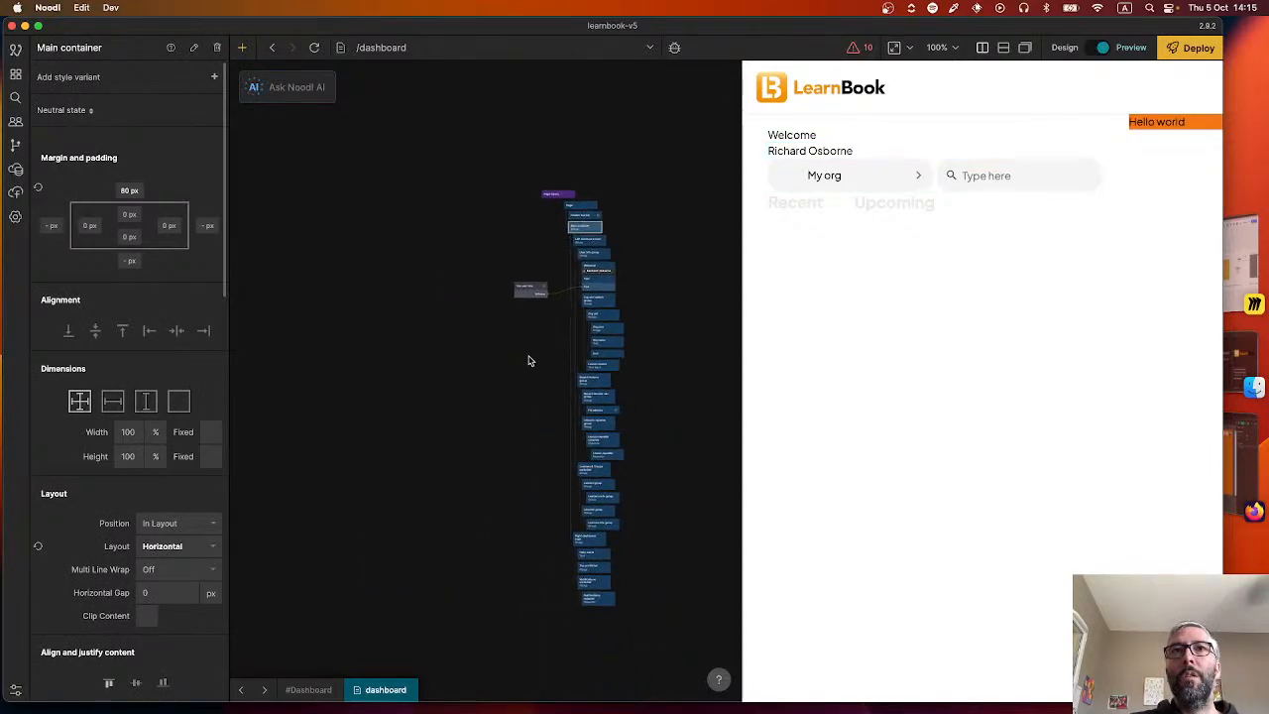
scroll(575, 540, "up", 10)
left_click(591, 537)
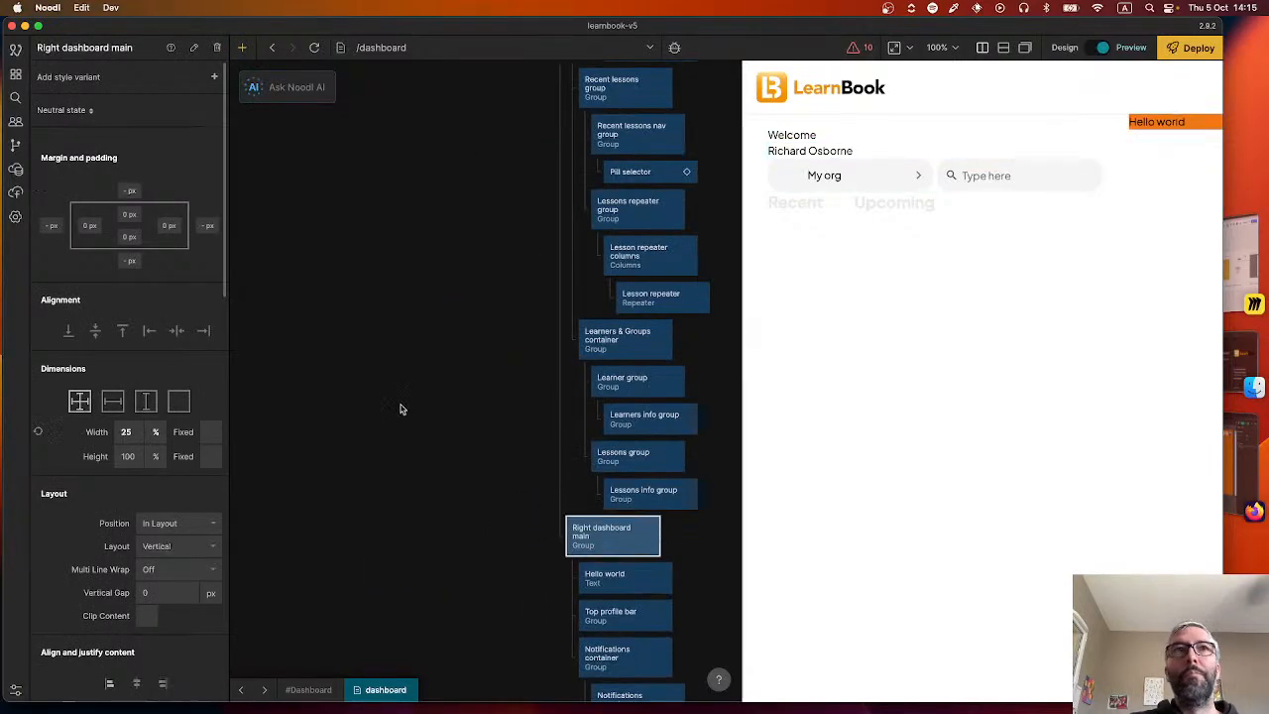
left_click(153, 457)
left_click(155, 523)
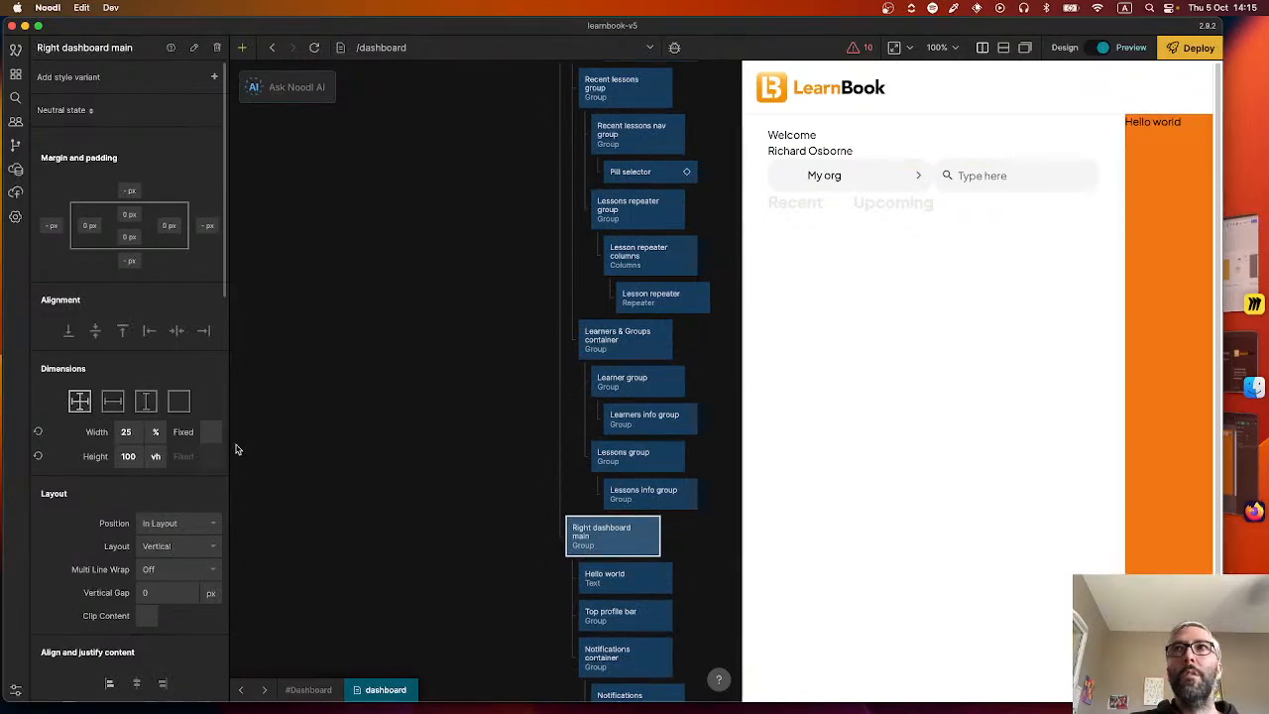
left_click(446, 457)
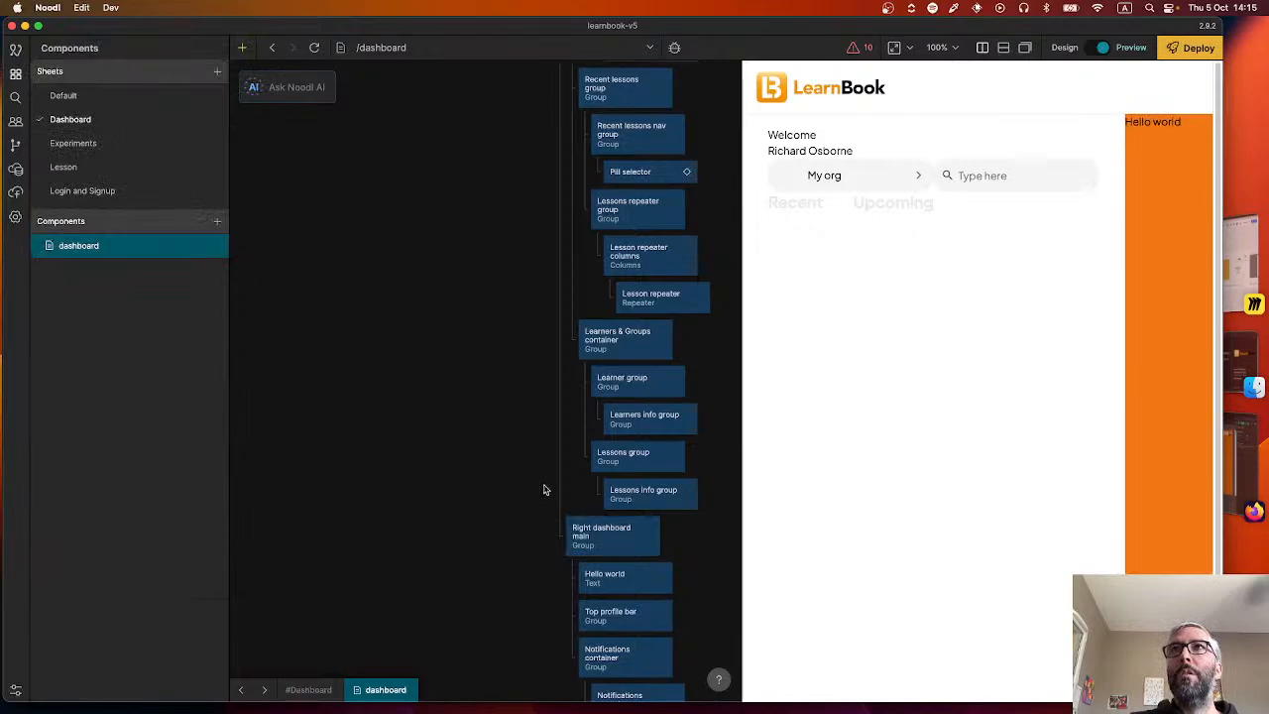
scroll(496, 447, "up", 10)
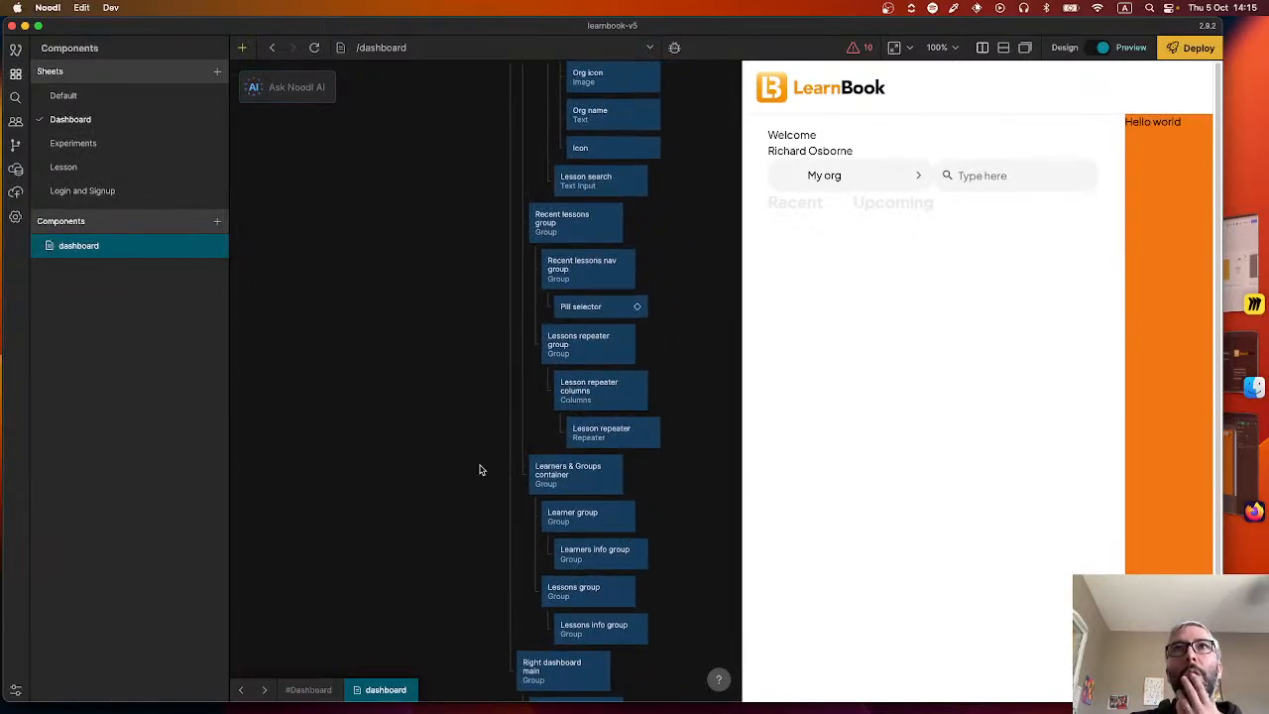
scroll(503, 459, "up", 6)
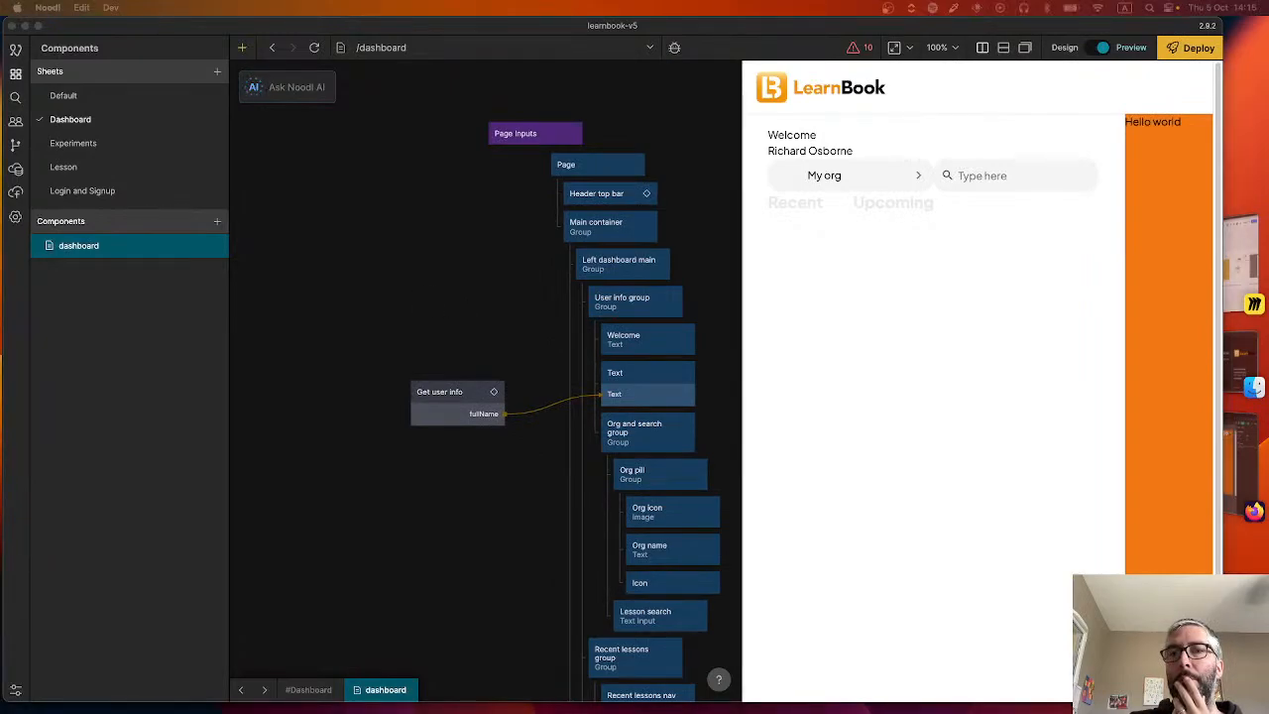
left_click_drag(453, 321, 340, 284)
left_click(470, 203)
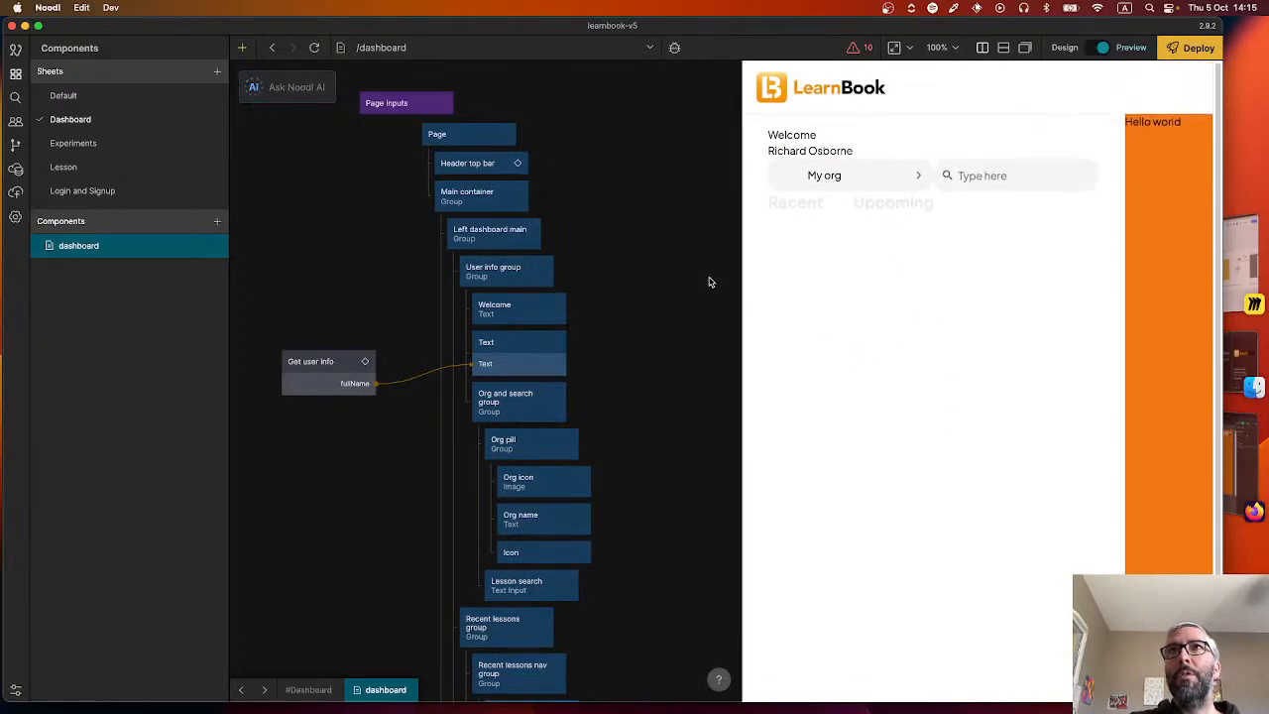
scroll(427, 258, "left", 4)
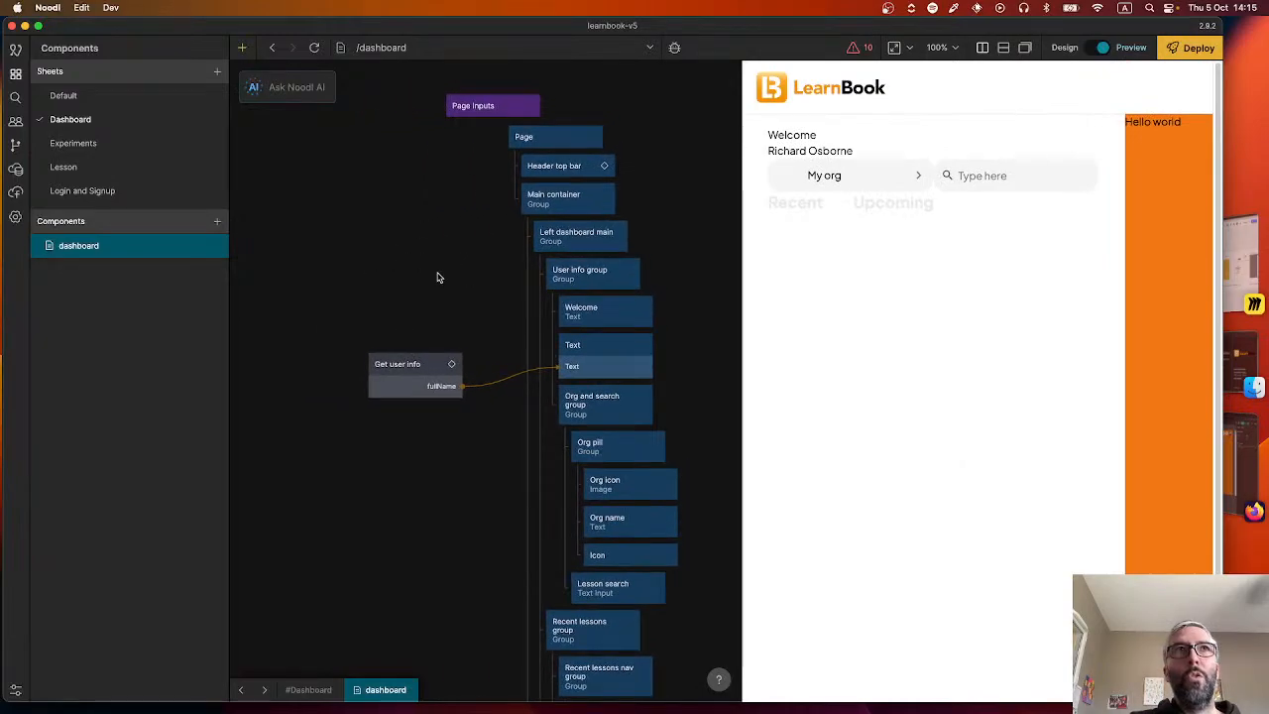
Create an AI Function node with the prompt "Output true when the window Y position is not 0" and place it above Get user info.
left_click(302, 91)
left_click(317, 147)
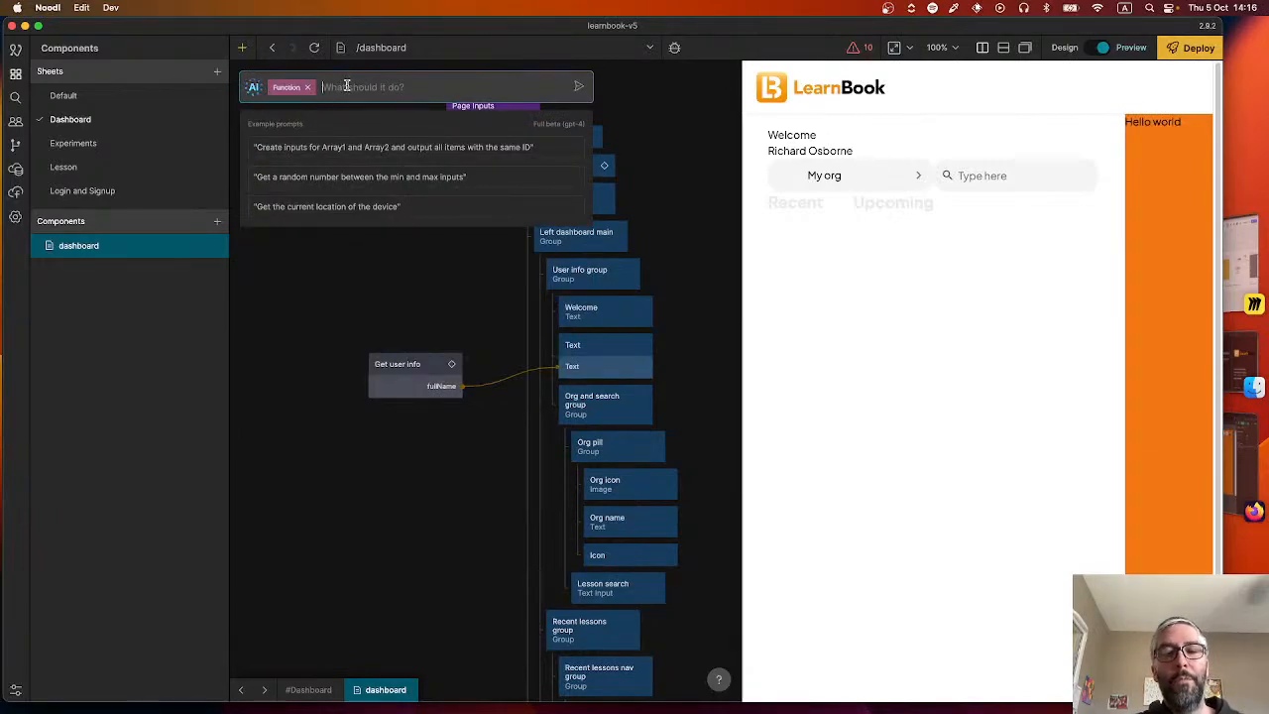
type("Output true w")
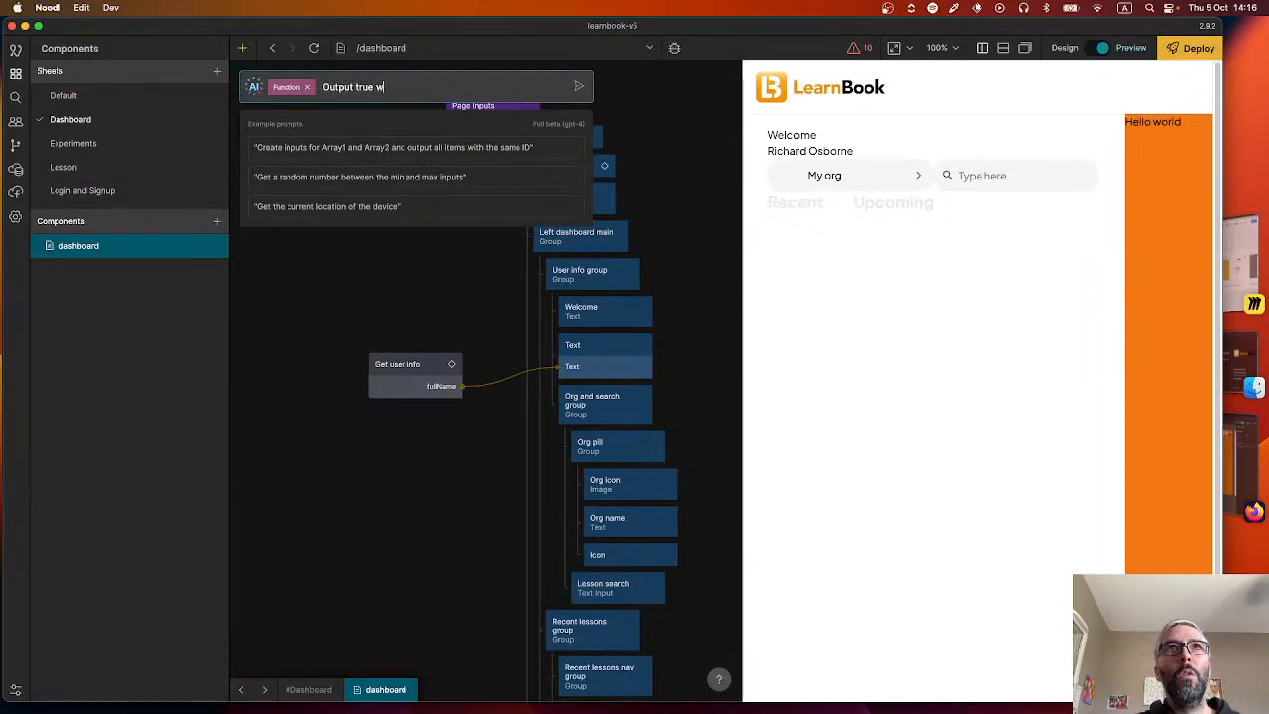
type("hen the user")
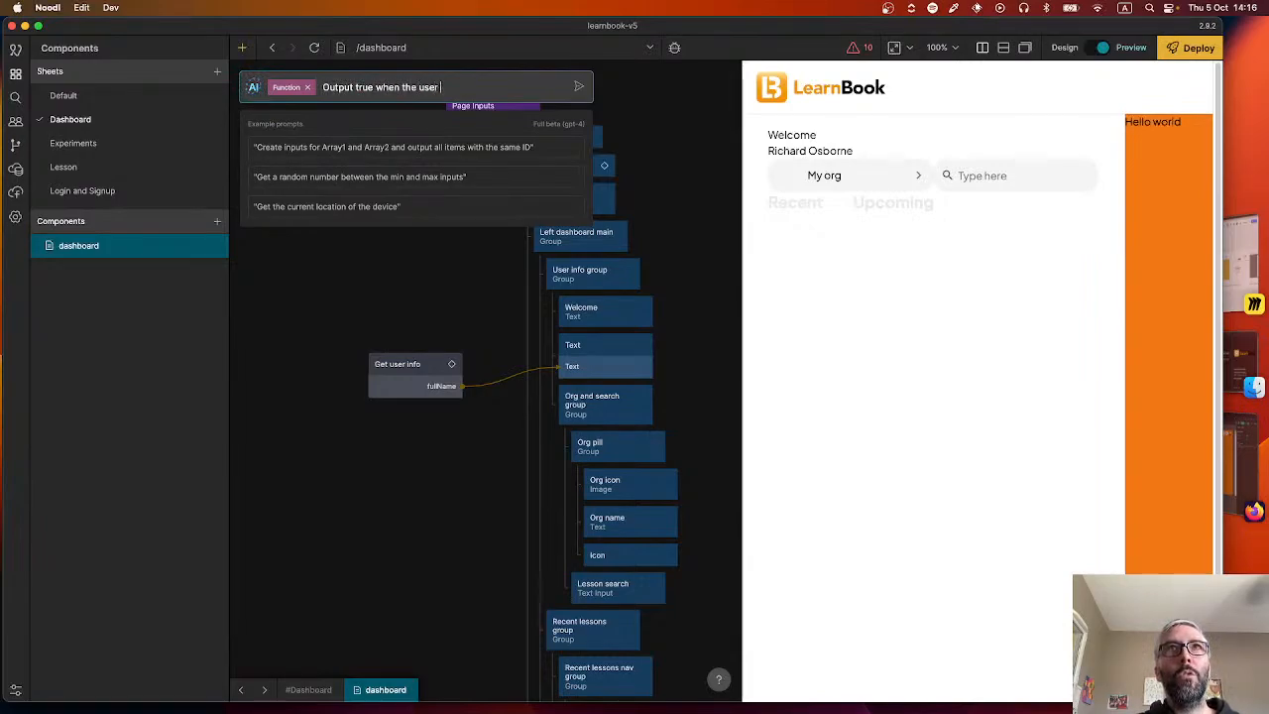
type(" starts scroll")
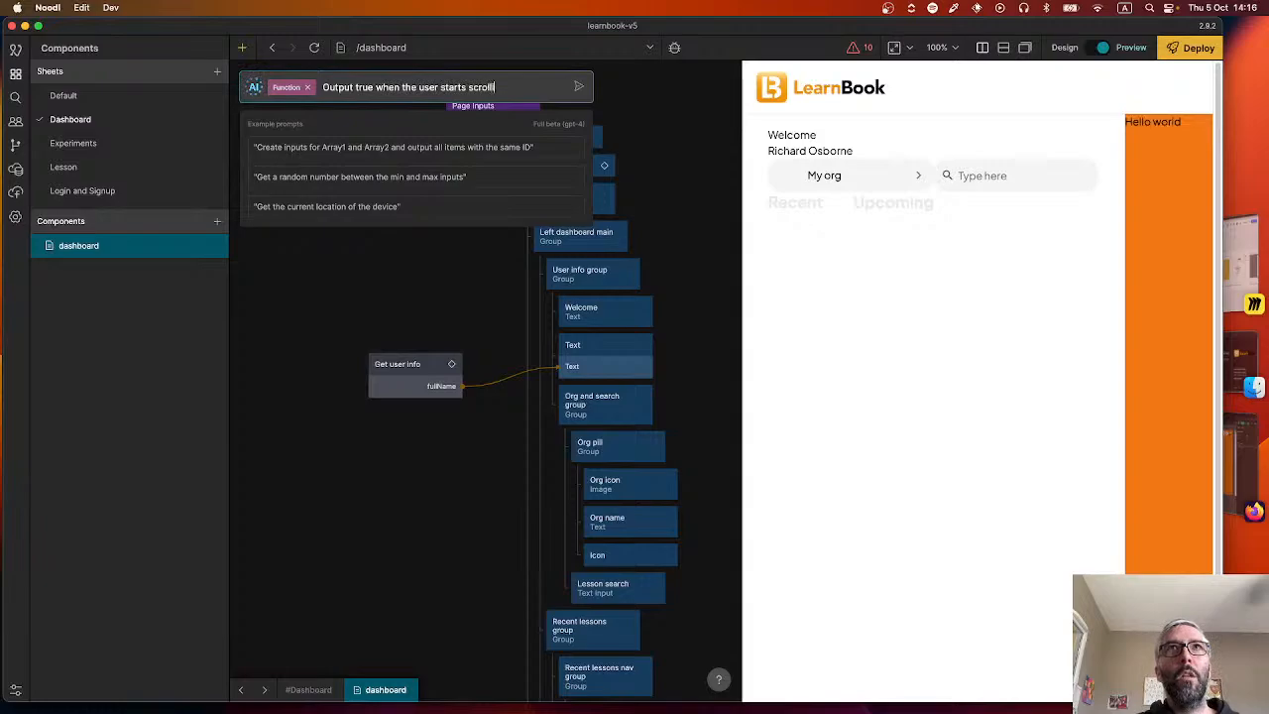
type("ing dow")
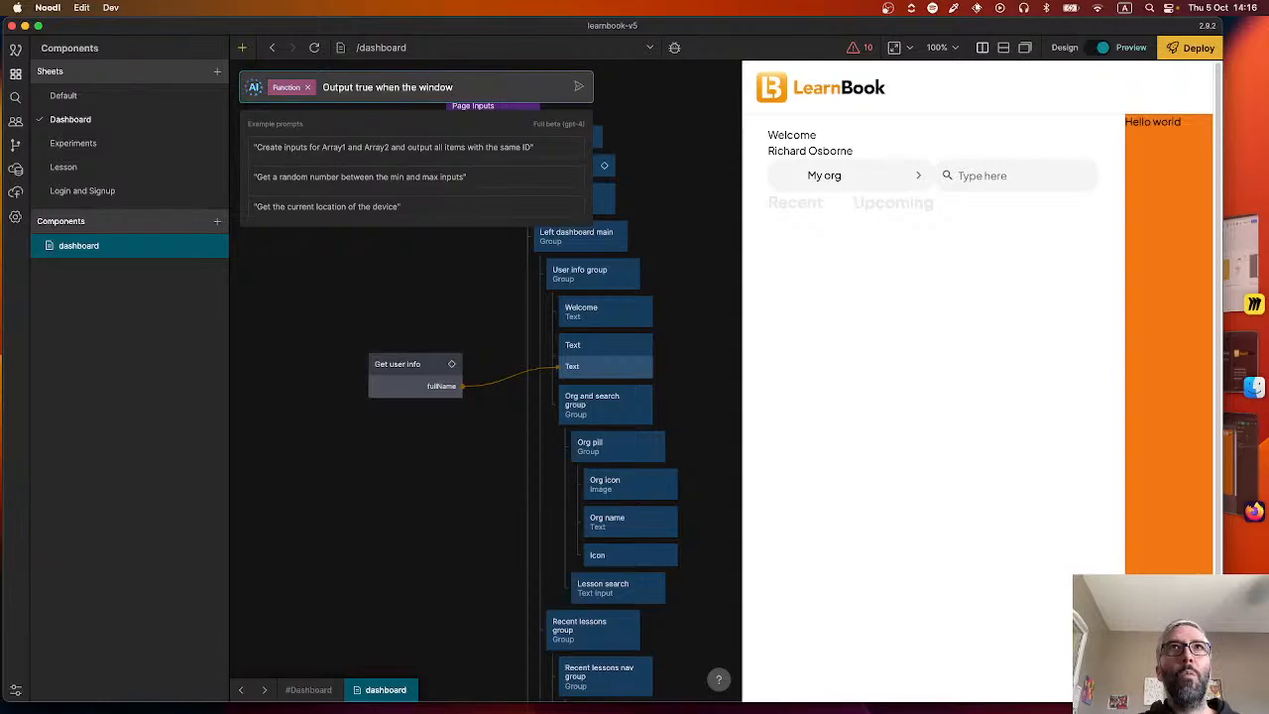
type("osition is no")
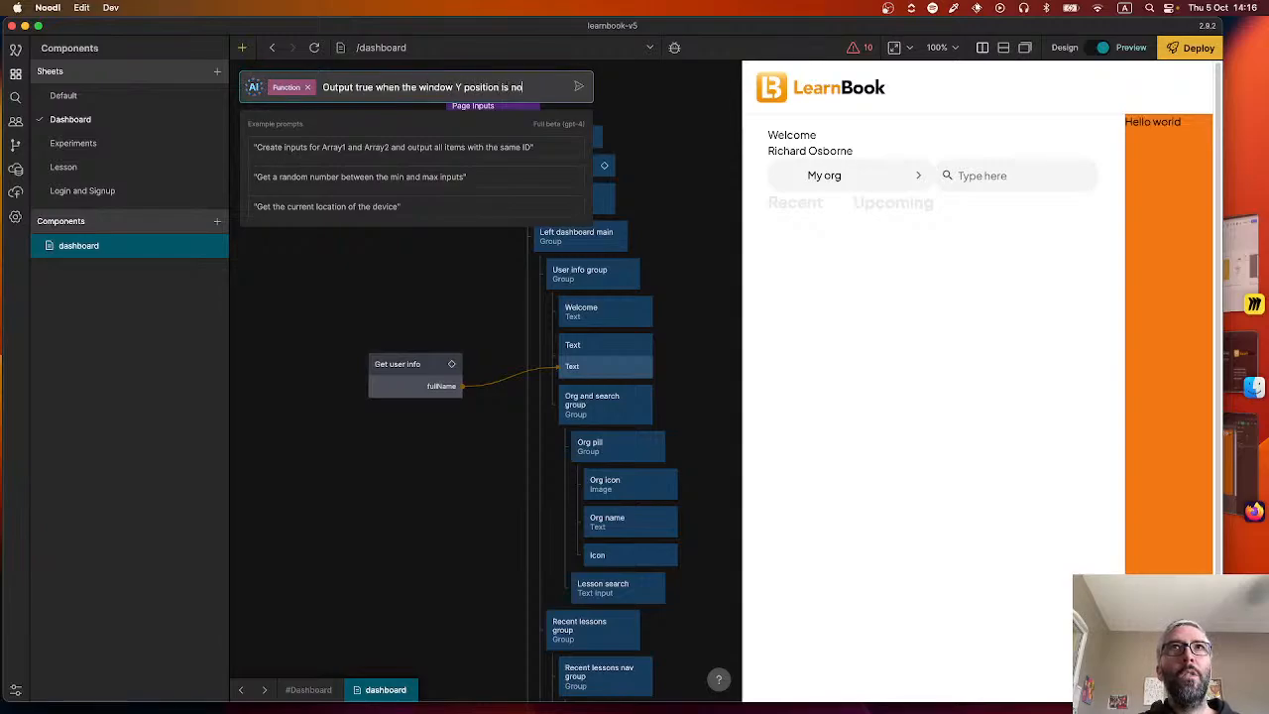
type("t 0")
key("Return")
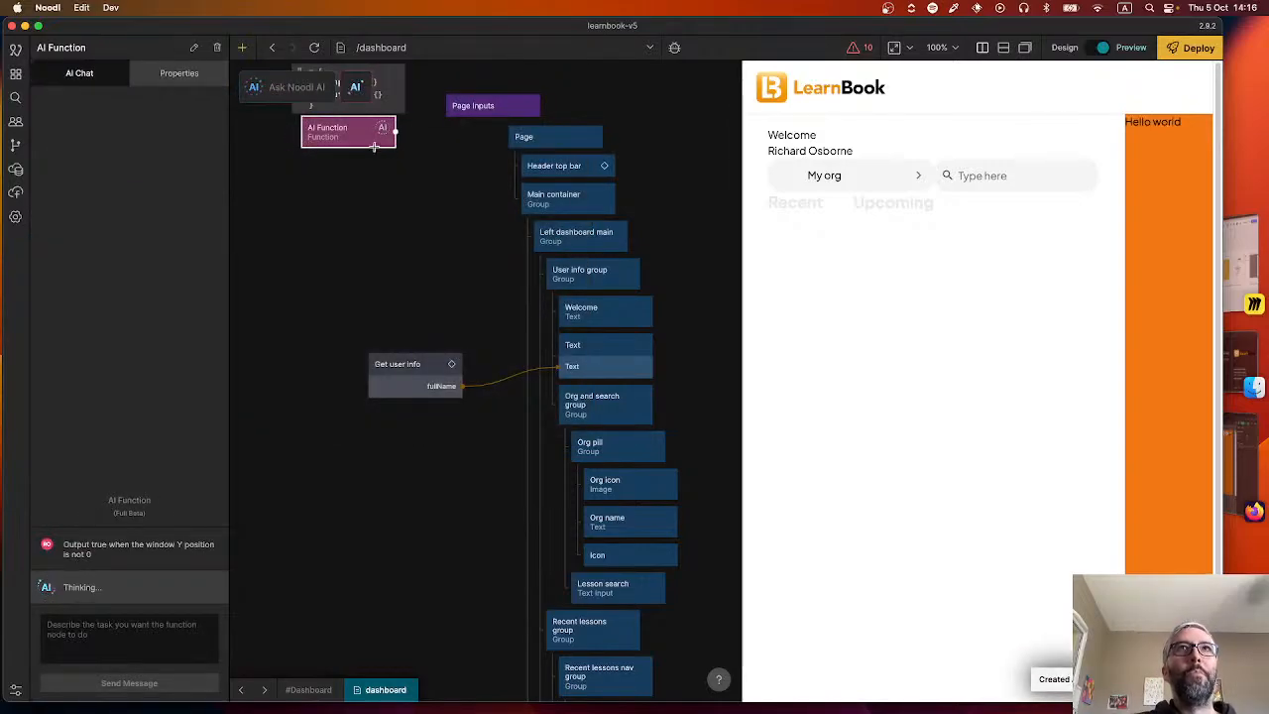
left_click_drag(350, 125, 379, 208)
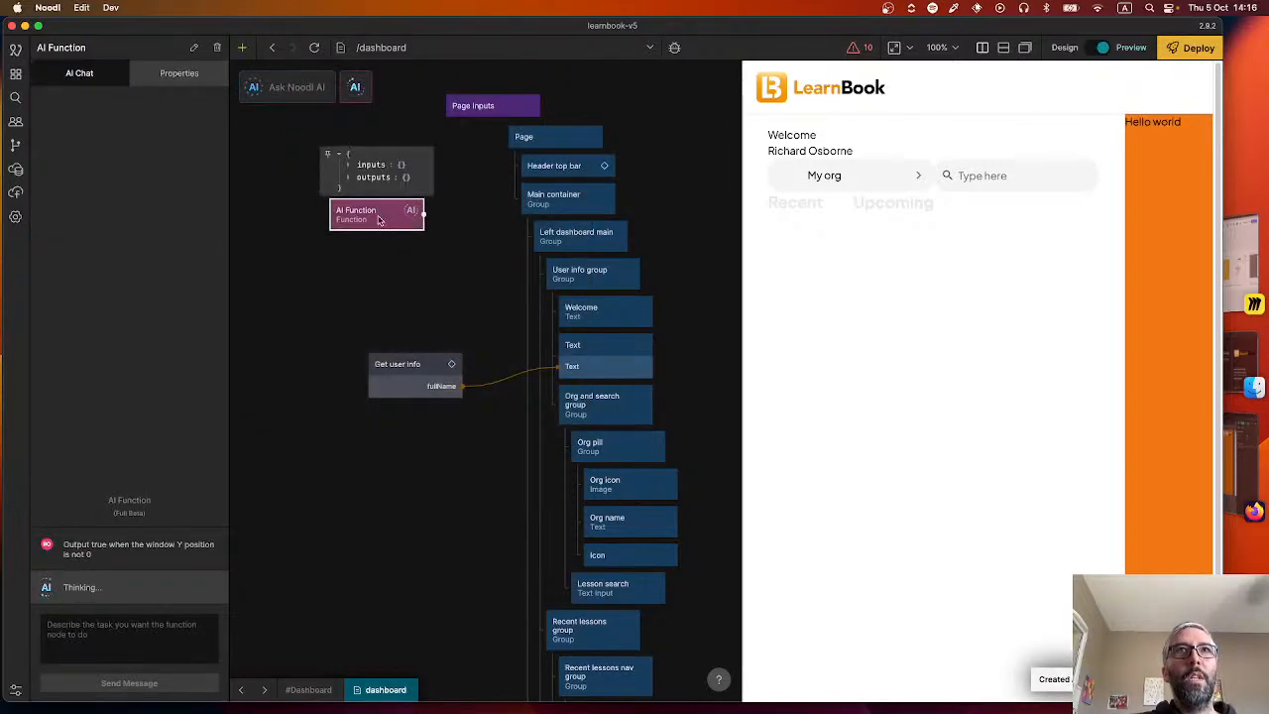
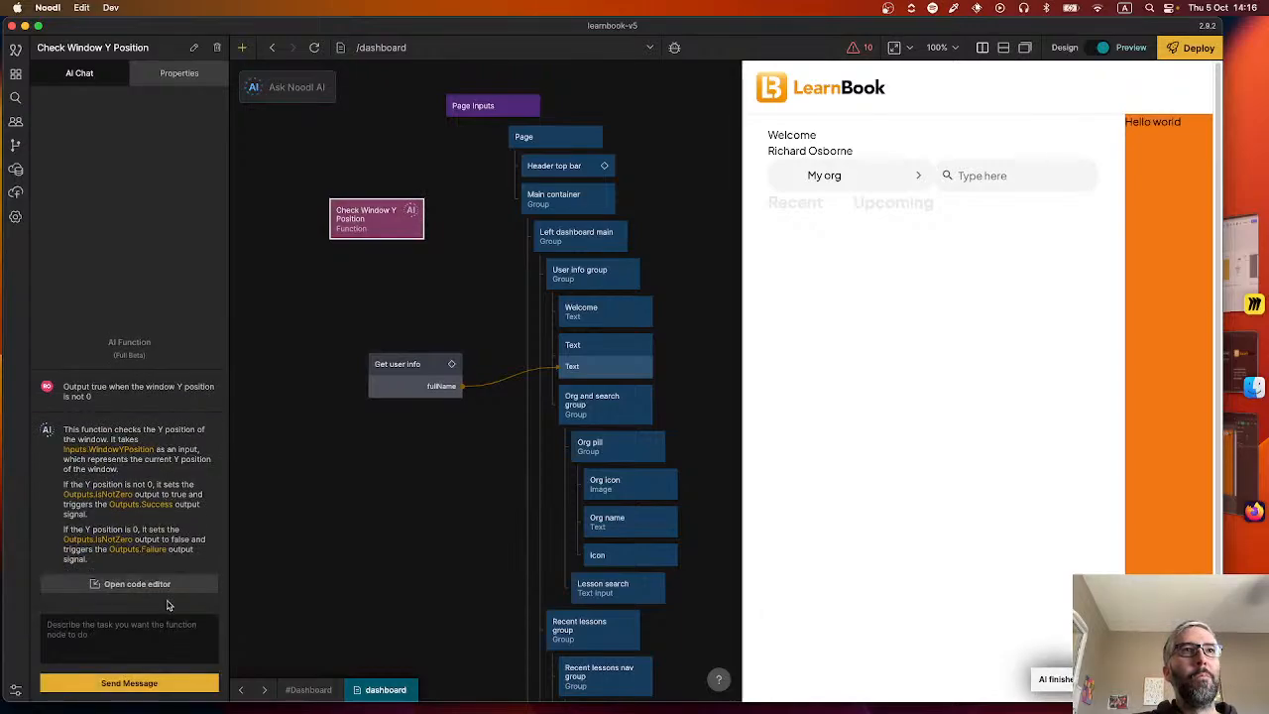
Review the Check Window Y Position code and create another AI Function node with the prompt "Outputs the current Y position of the window".
left_click(158, 584)
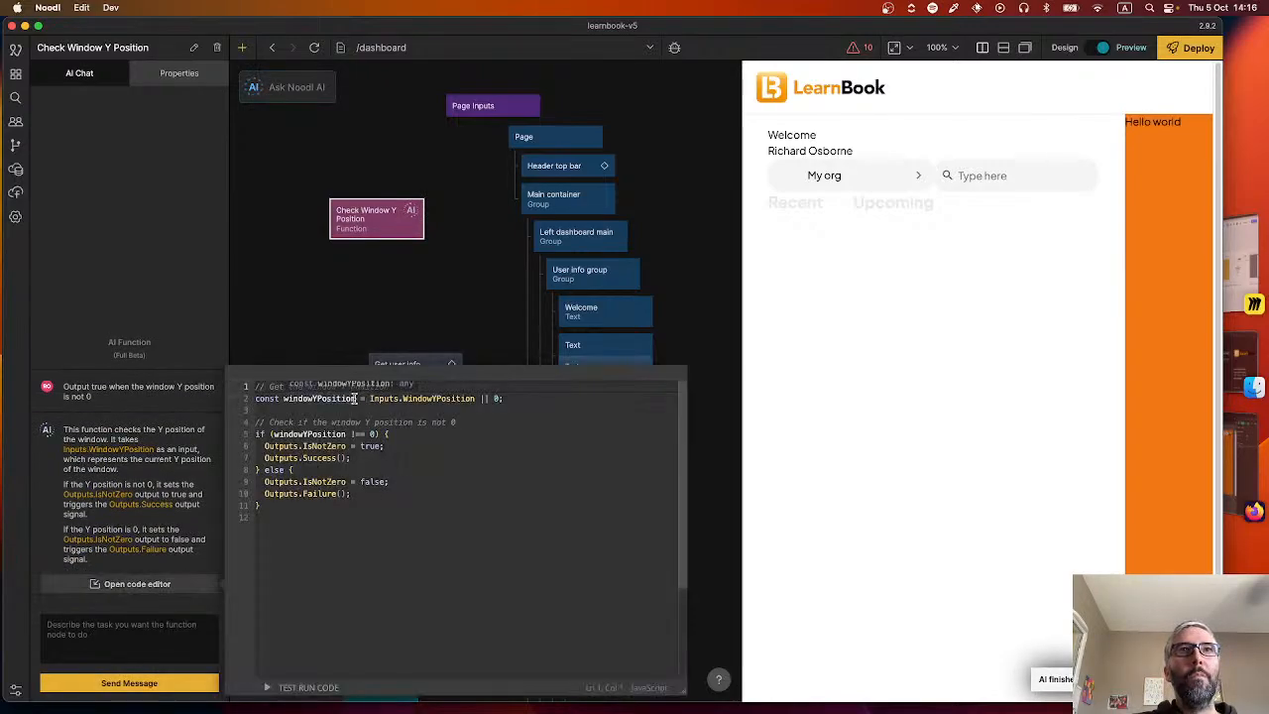
left_click(326, 270)
left_click(309, 89)
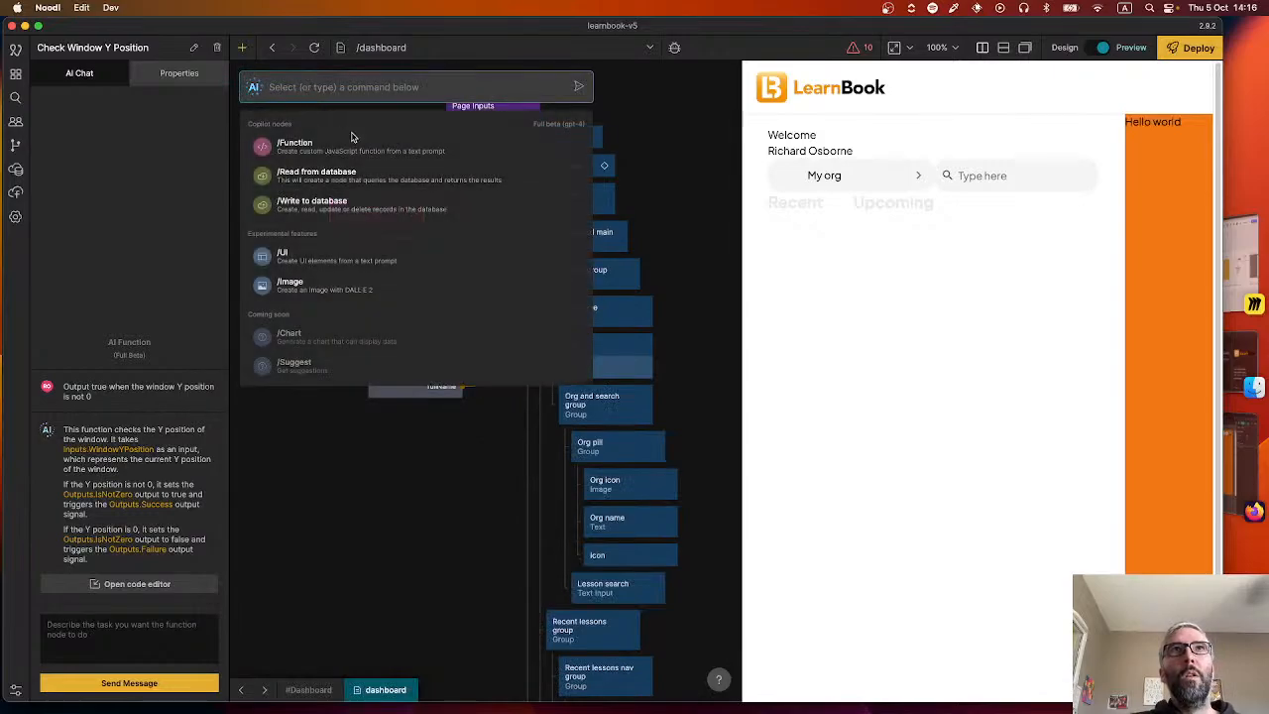
left_click(351, 134)
type("Output")
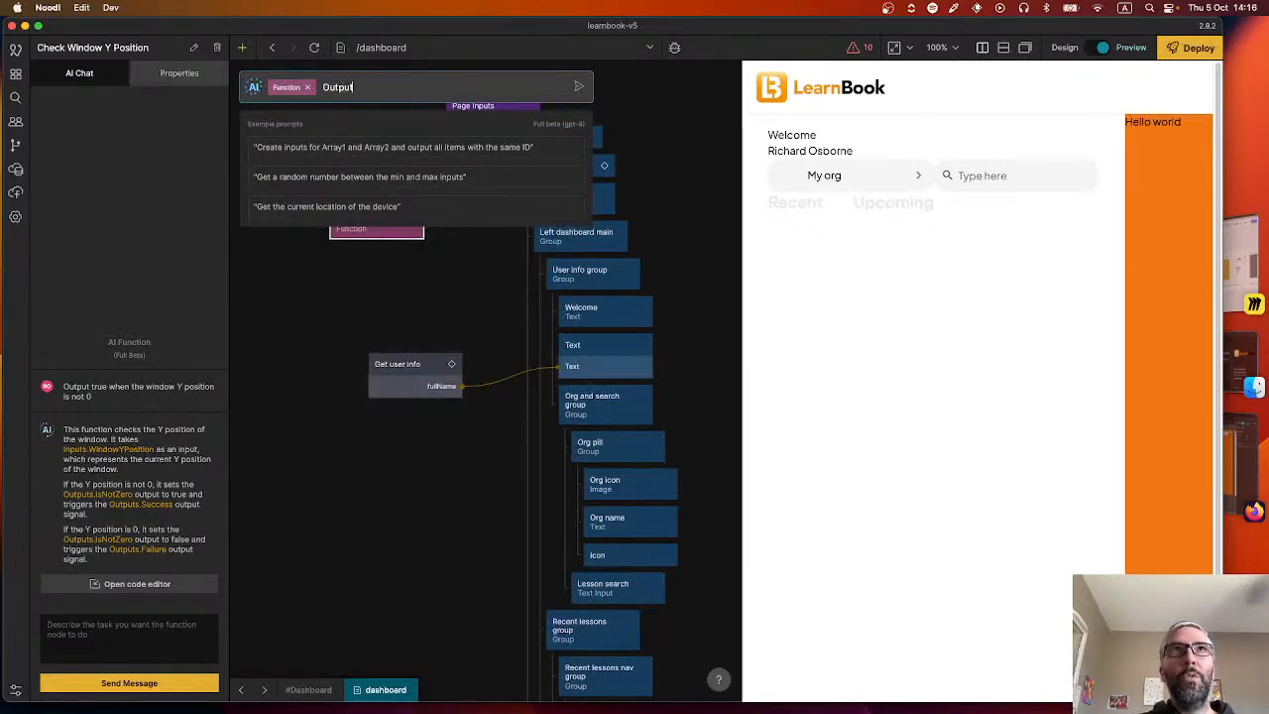
type("s the current Y po")
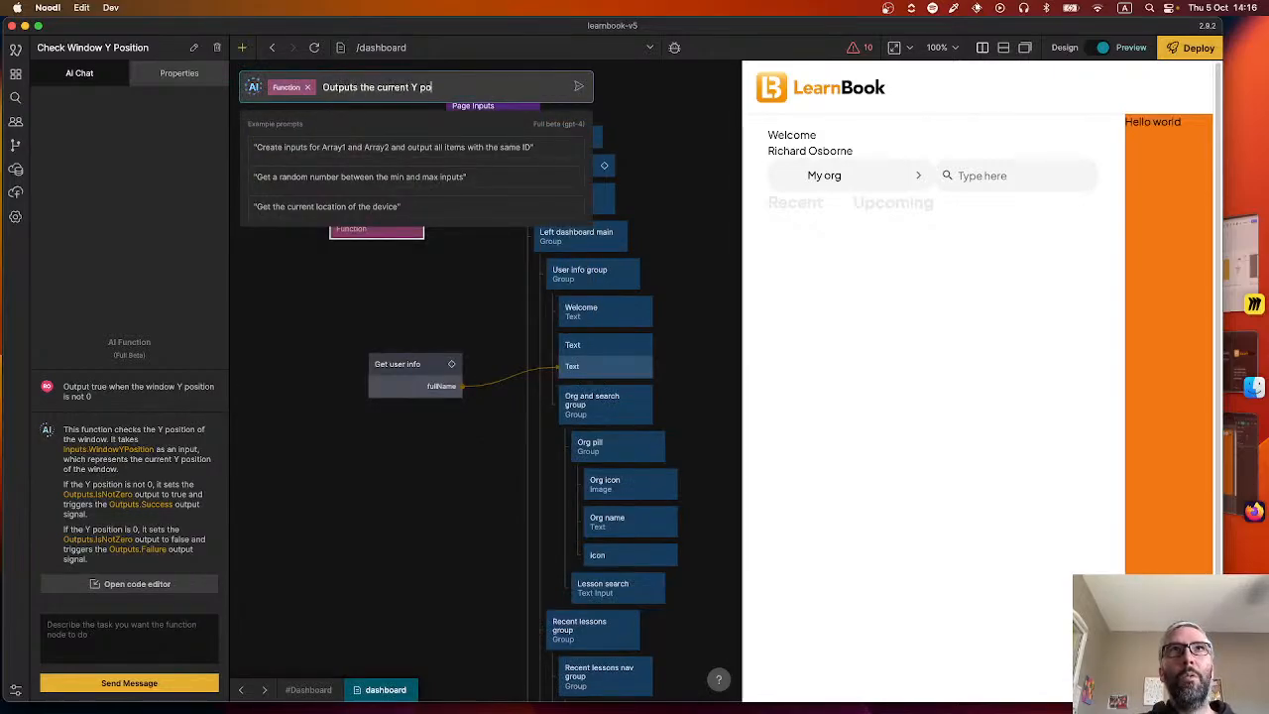
type("sition of the window")
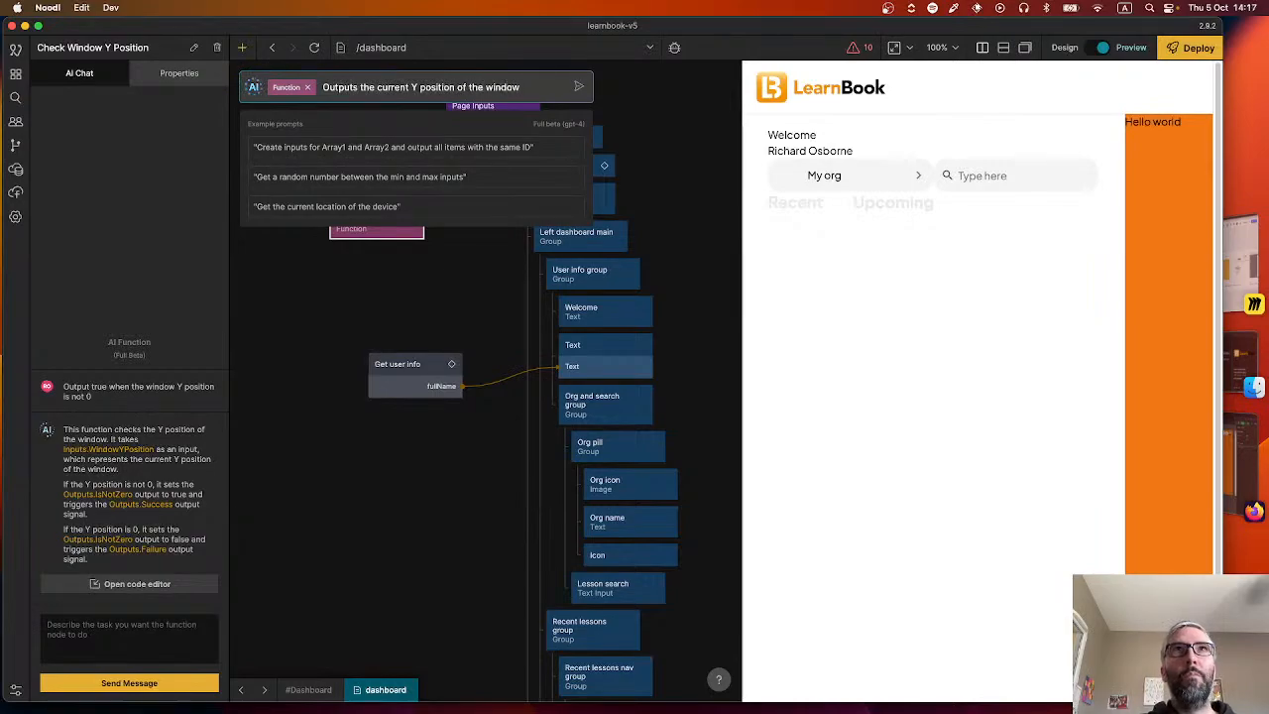
key("Return")
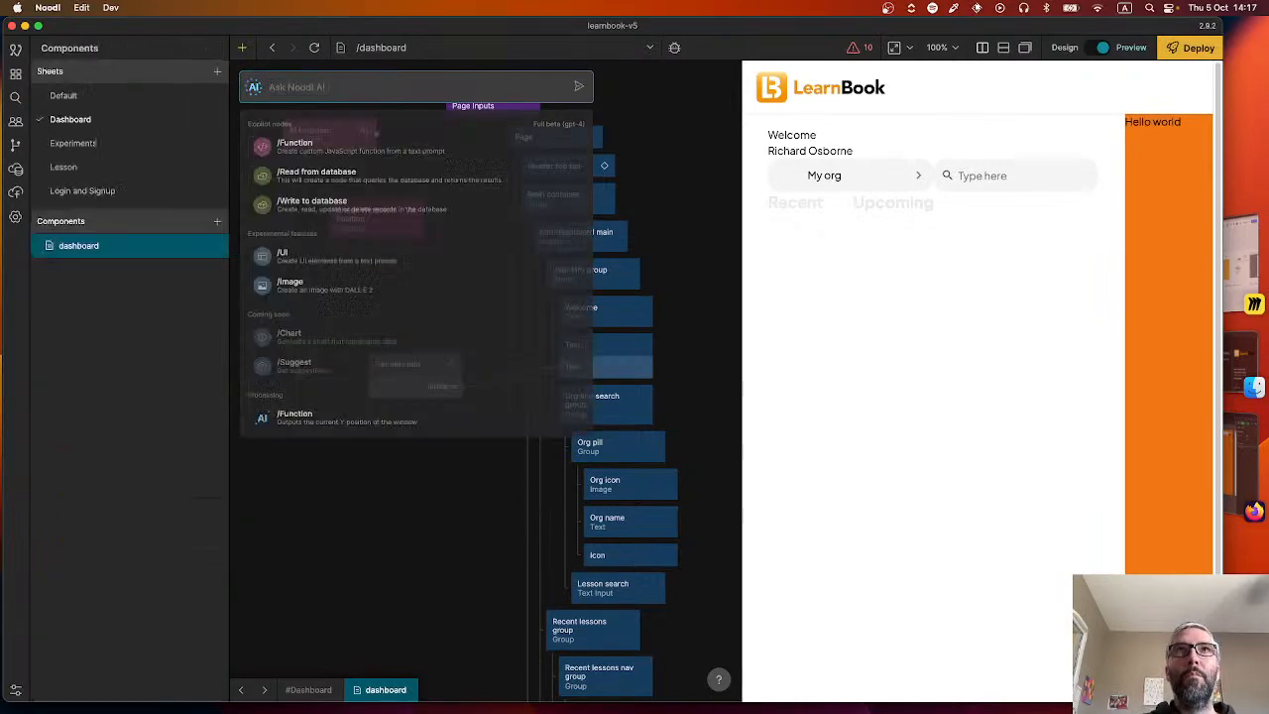
left_click_drag(341, 138, 327, 176)
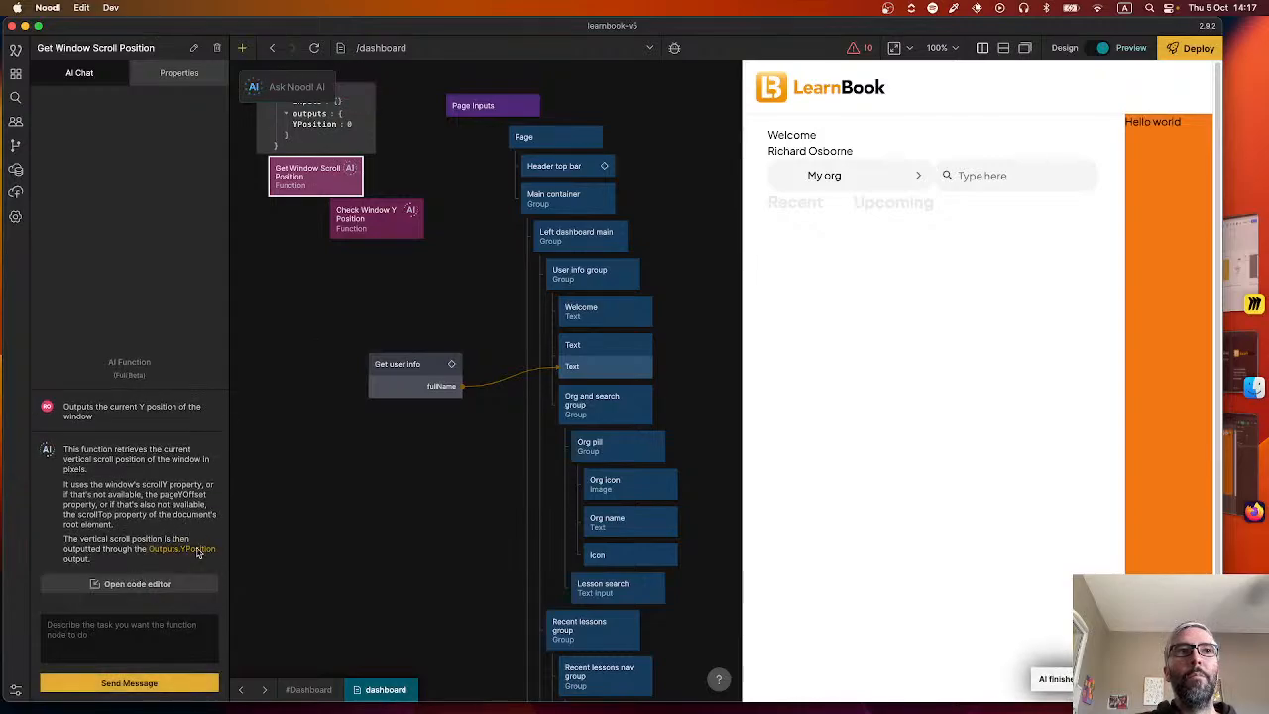
Copy the yPos declaration from the Get Window Scroll Position code to the first line of the Check Window Y Position code.
left_click(180, 586)
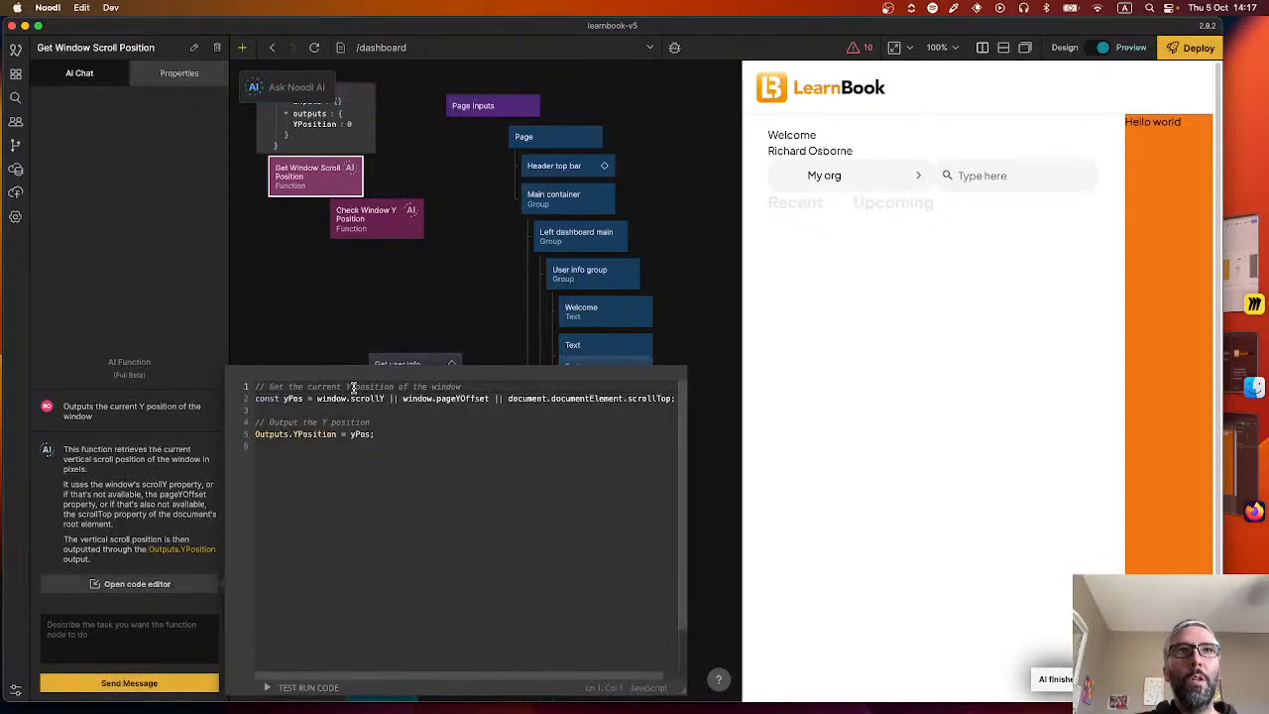
triple_click(353, 397)
key("super+c")
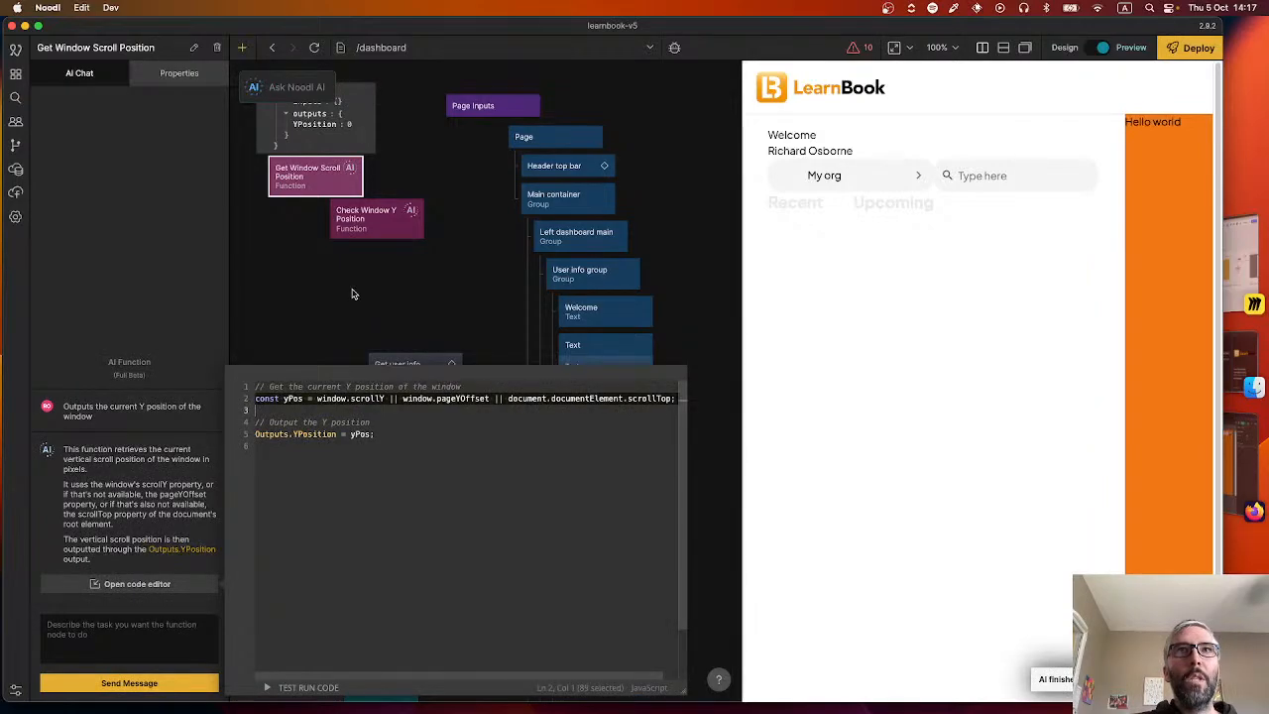
left_click(352, 293)
left_click(365, 222)
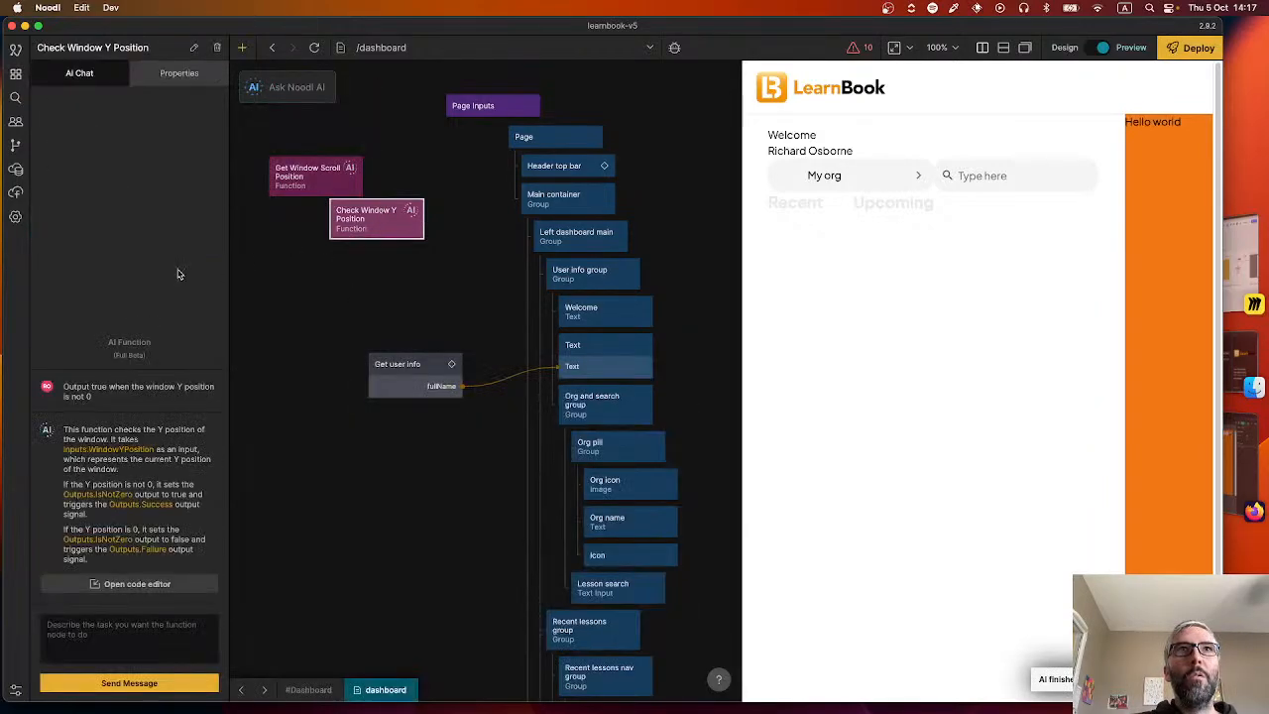
left_click(135, 584)
left_click(392, 386)
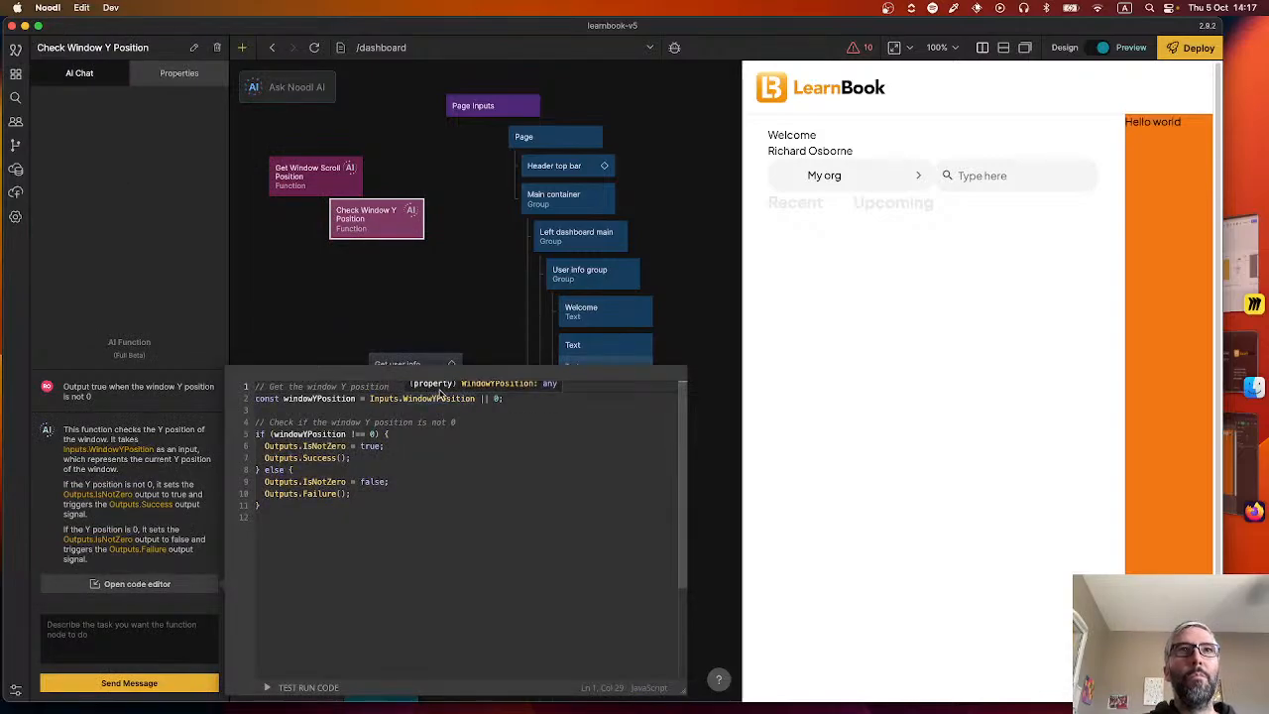
left_click(256, 387)
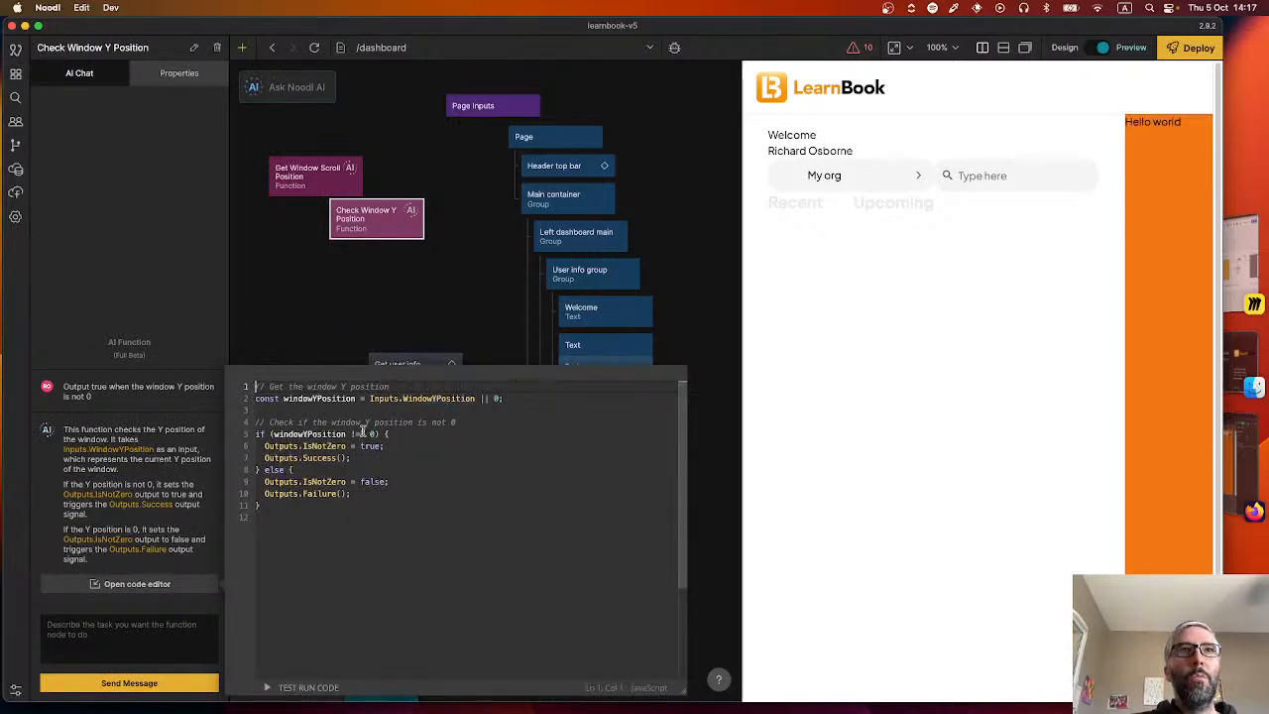
key("Return")
key("Up")
key("super+v")
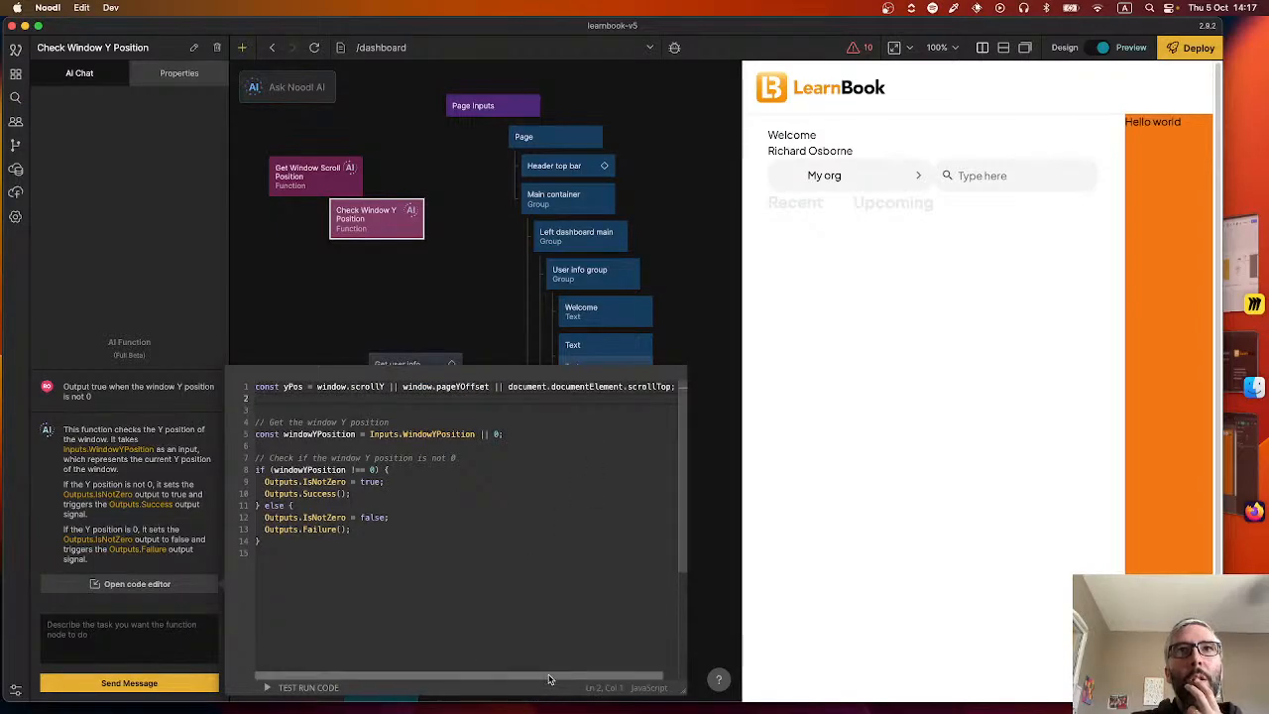
Append the fallback "|| 0" to the yPos declaration in the Check Window Y Position code and review the whole line.
scroll(610, 682, "right", 1)
scroll(609, 682, "left", 1)
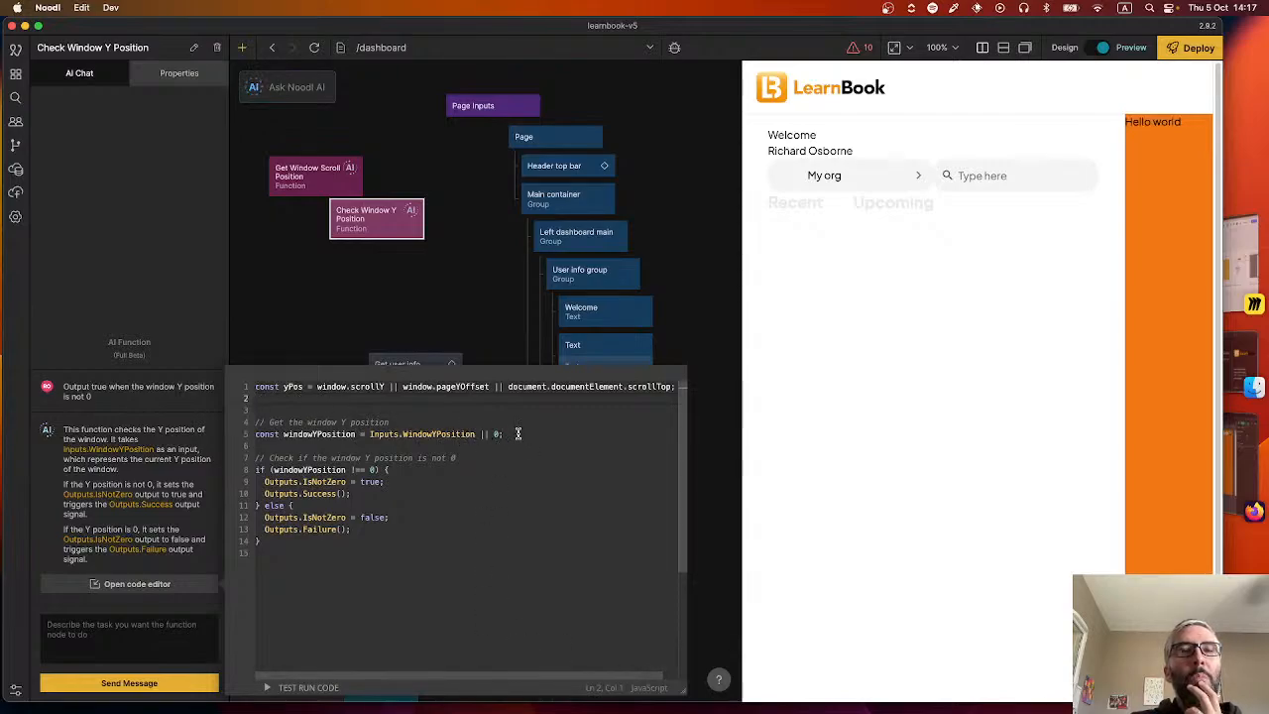
scroll(635, 640, "right", 2)
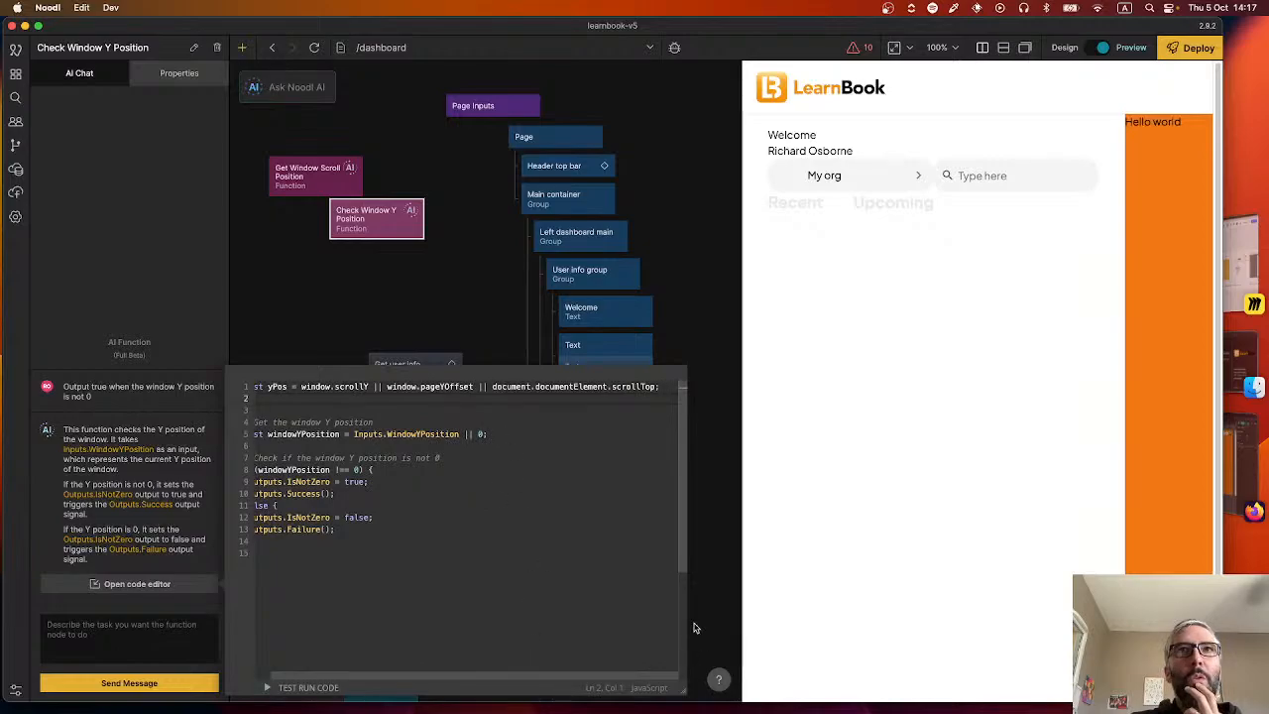
left_click(656, 386)
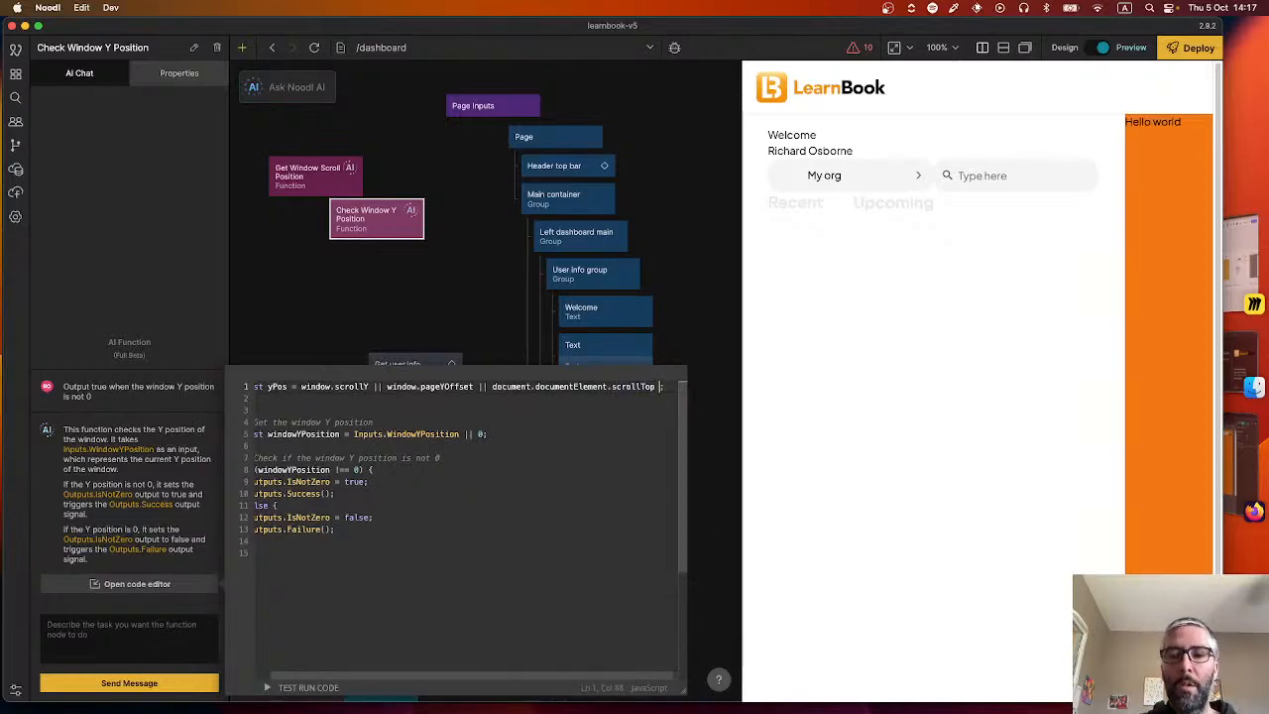
type("|| 0")
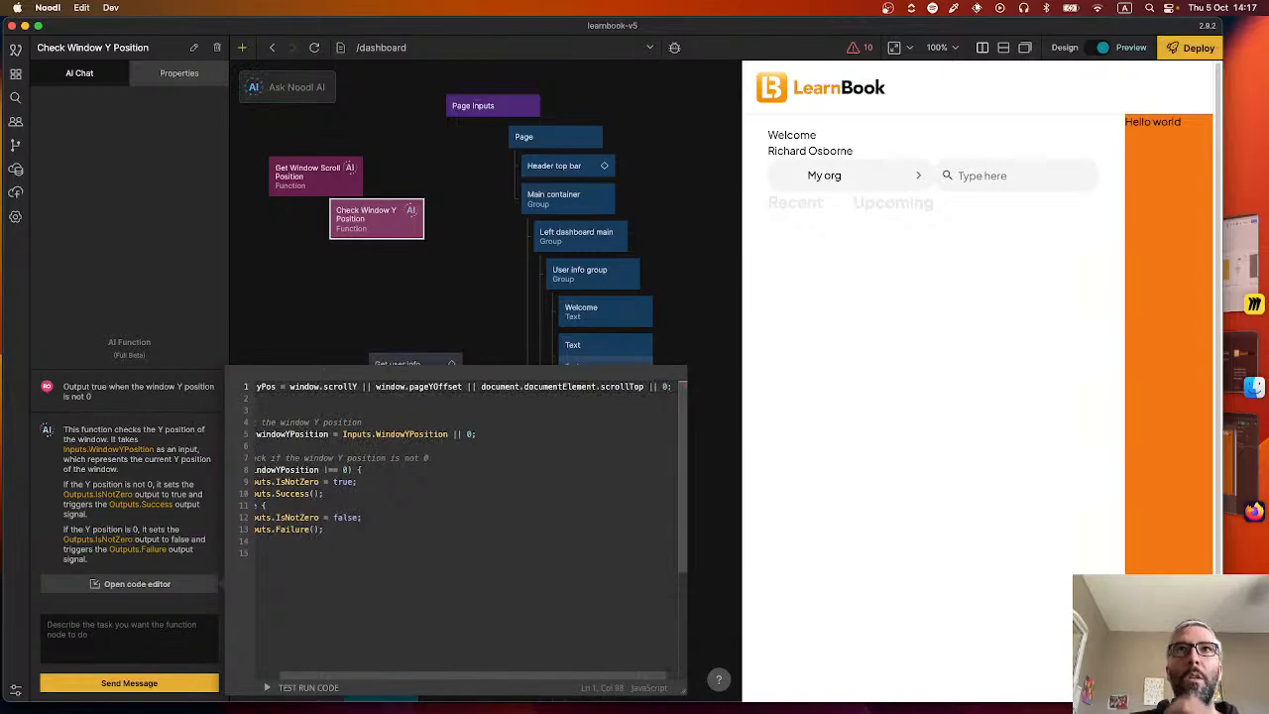
left_click(569, 469)
scroll(487, 680, "left", 2)
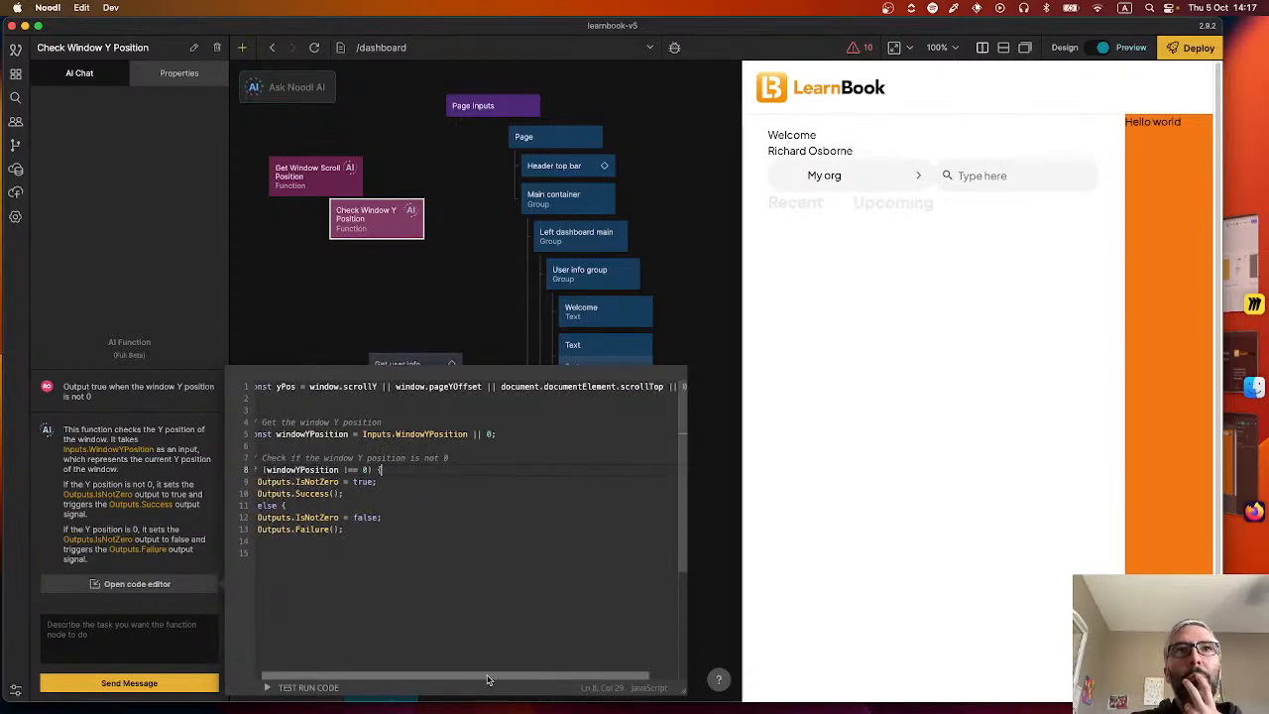
left_click_drag(487, 680, 426, 680)
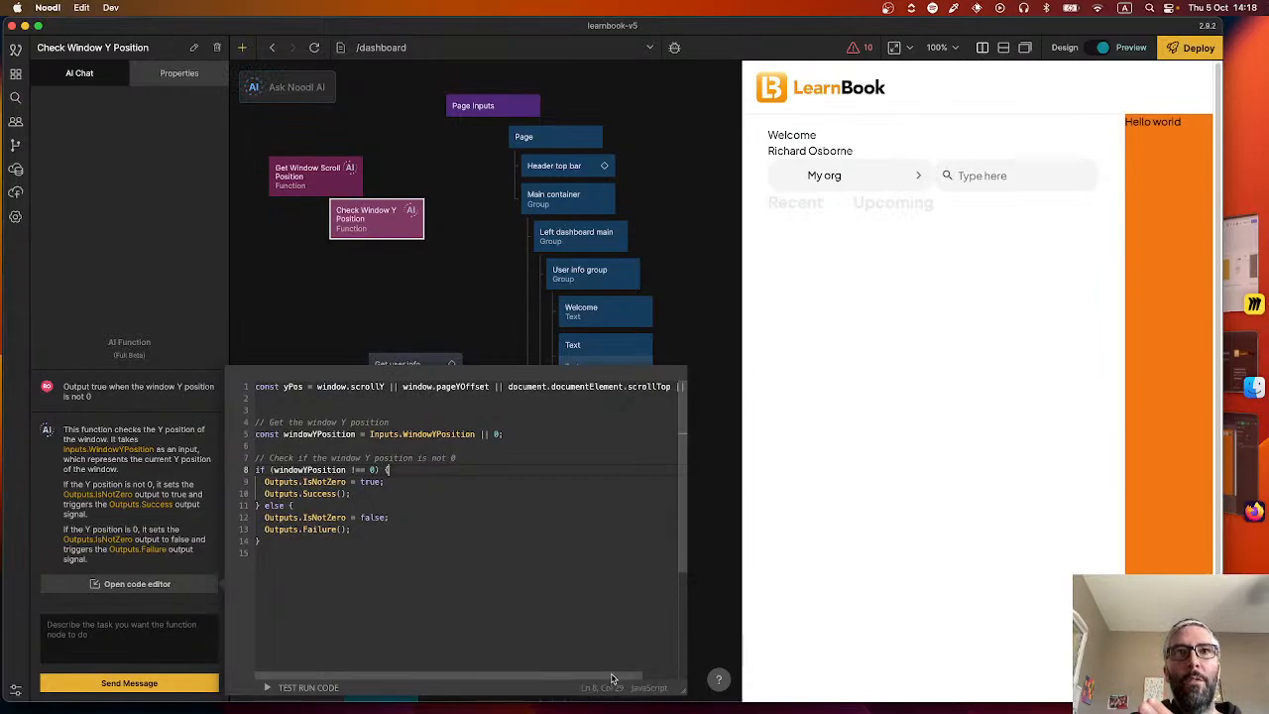
left_click_drag(609, 678, 691, 681)
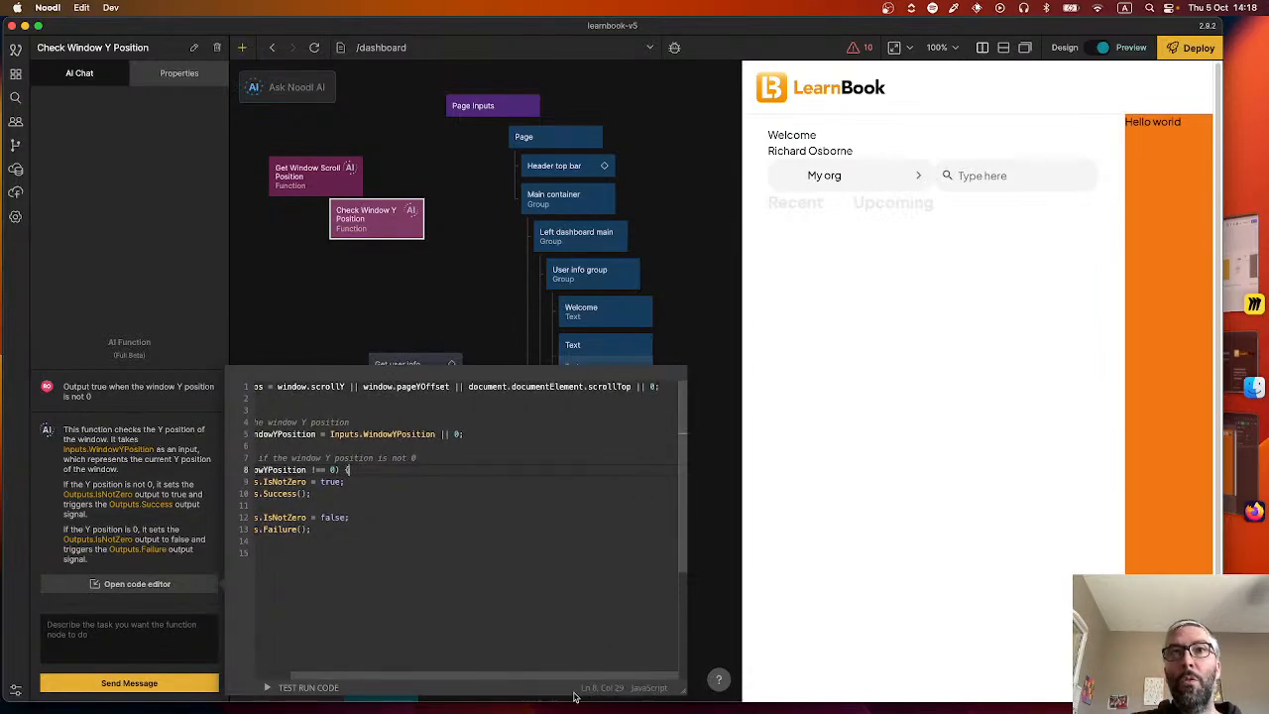
left_click_drag(587, 681, 453, 678)
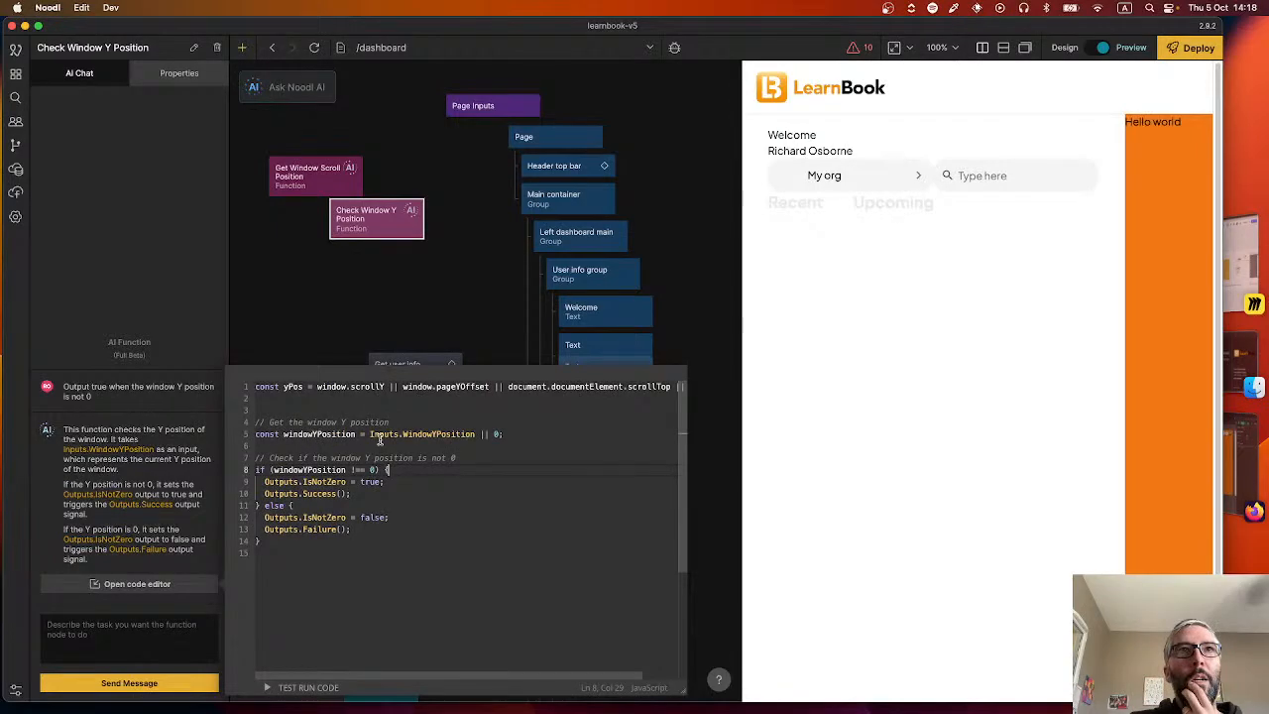
Replace windowYPosition with yPos in the if condition and delete the line declaring windowYPosition.
double_click(309, 470)
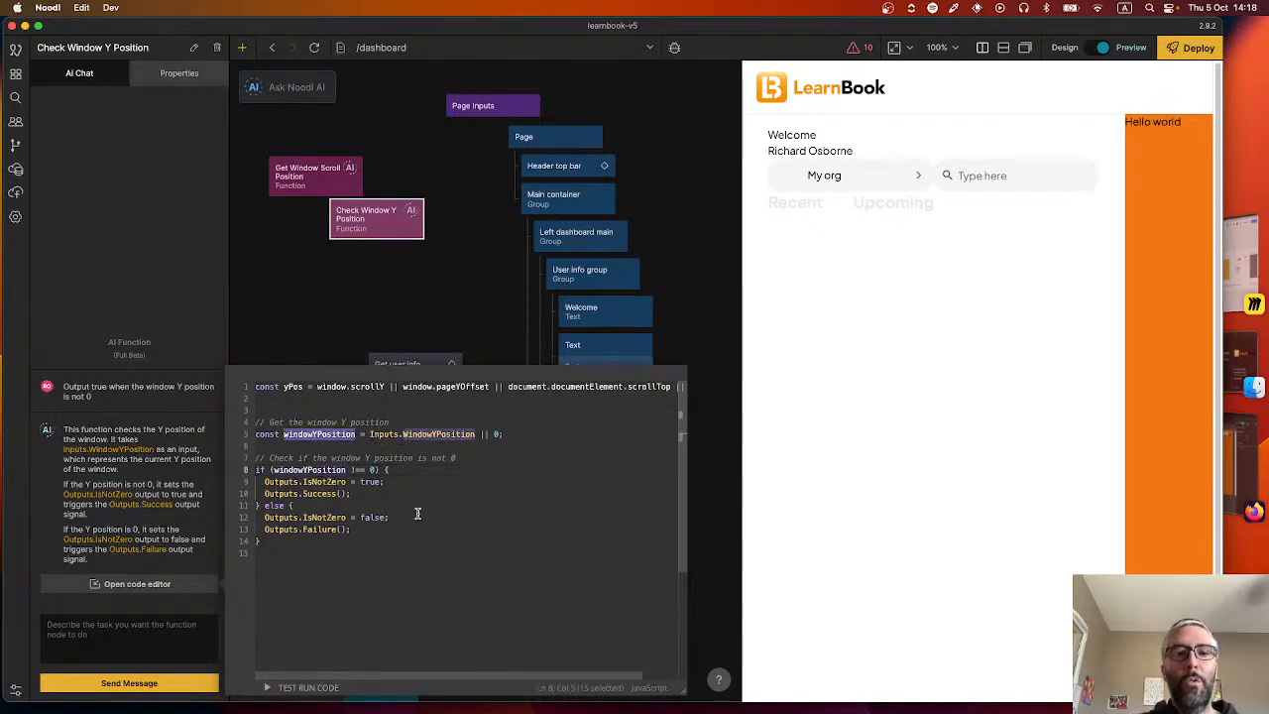
type("y")
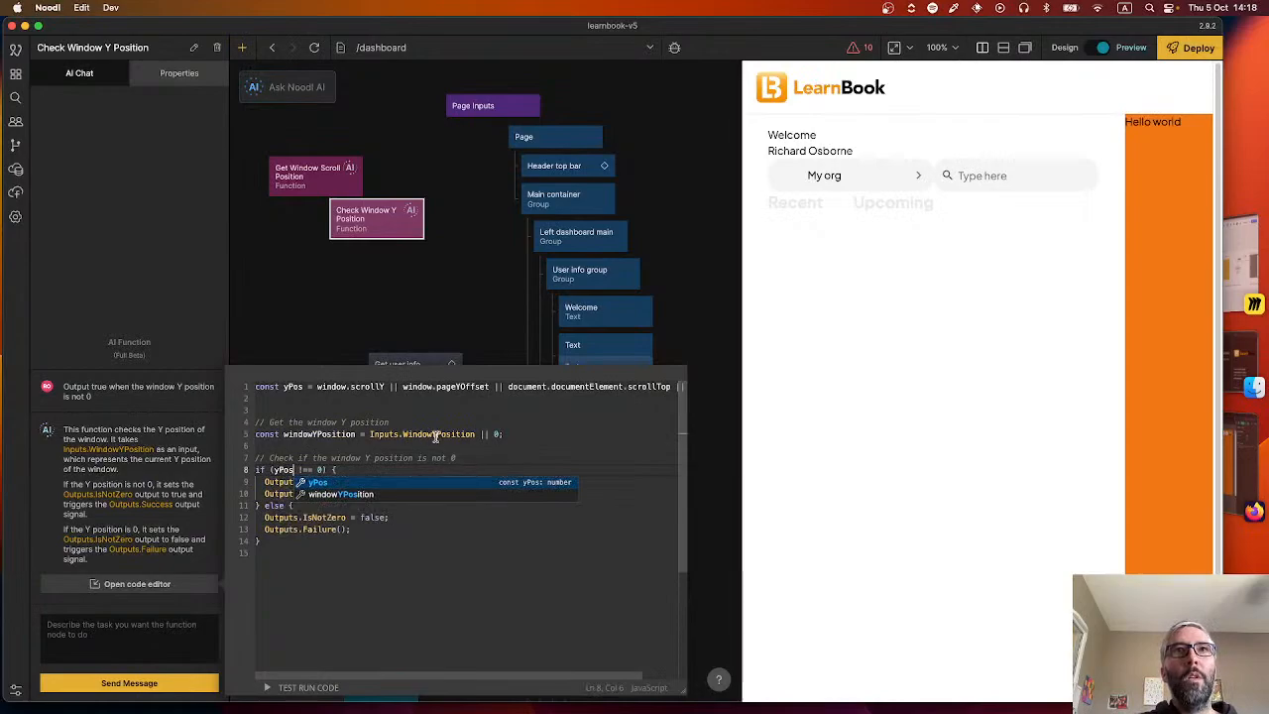
triple_click(434, 437)
key("BackSpace")
key("BackSpace")
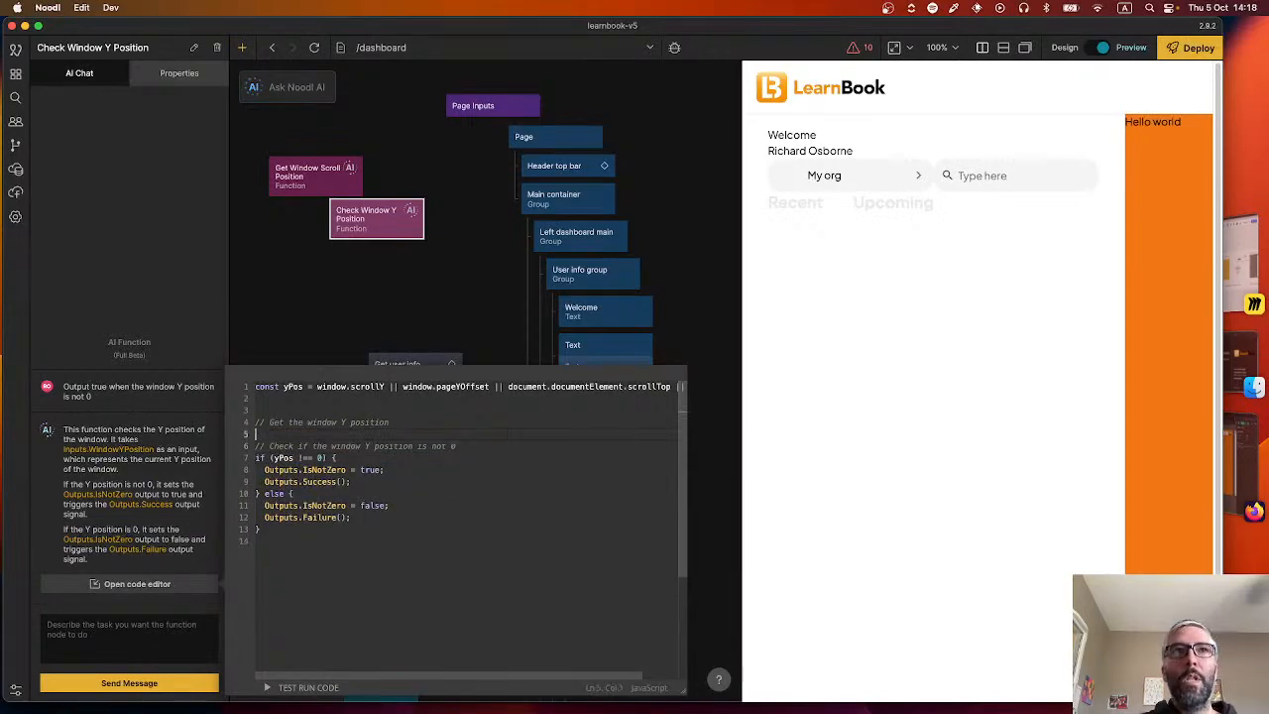
Move the comment "// Get the window Y position" above the yPos declaration, remove the surplus blank lines and close the code editor.
left_click_drag(389, 422, 249, 424)
key("super+c")
key("BackSpace")
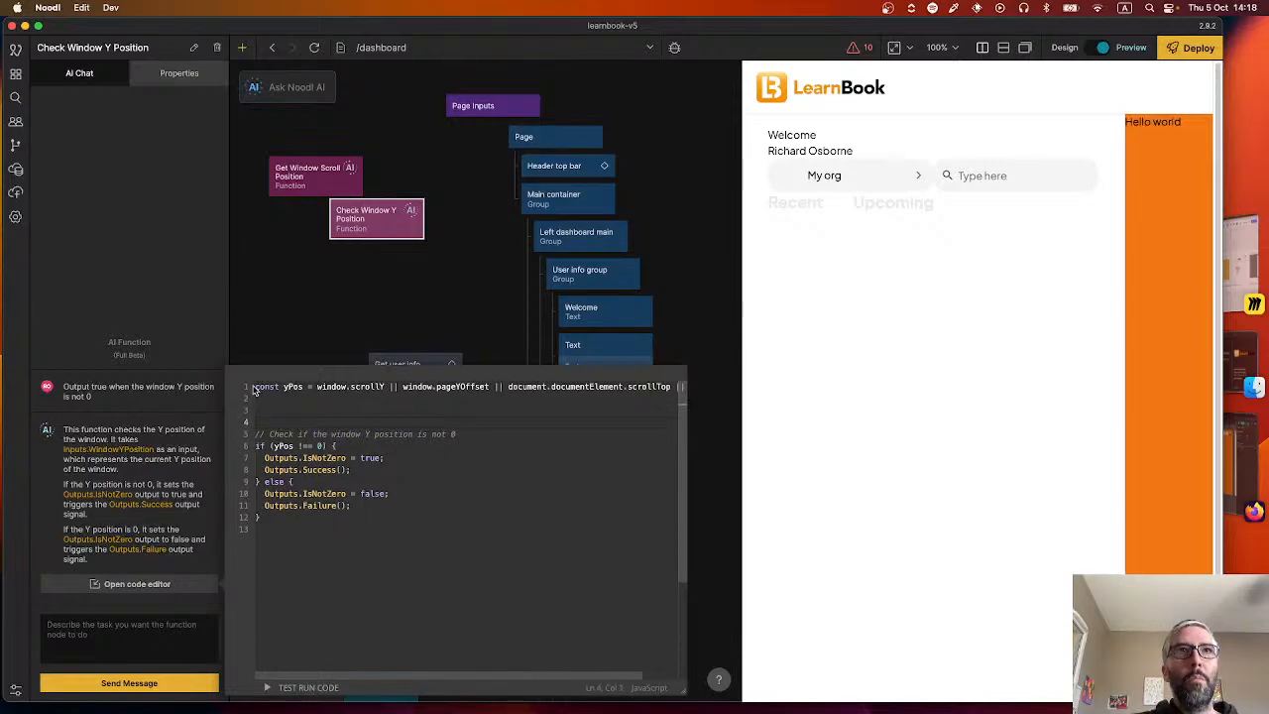
key("Up")
key("Up")
key("Up")
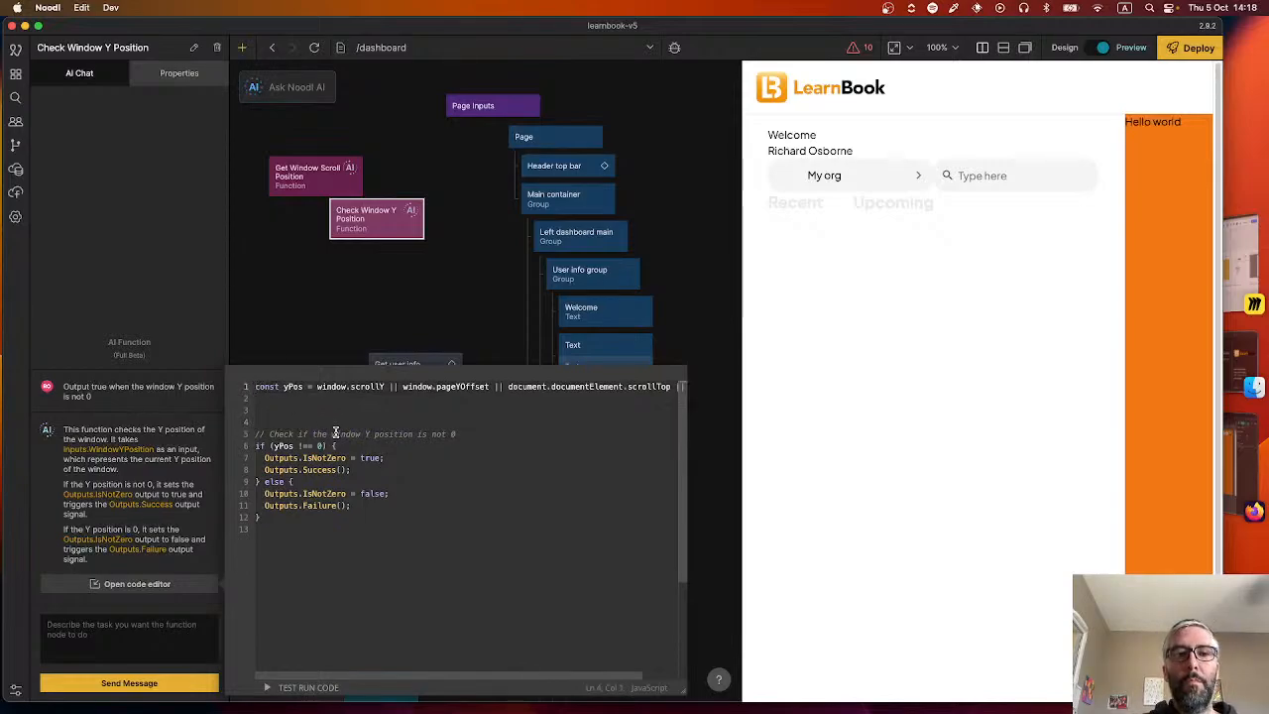
key("Return")
key("super+v")
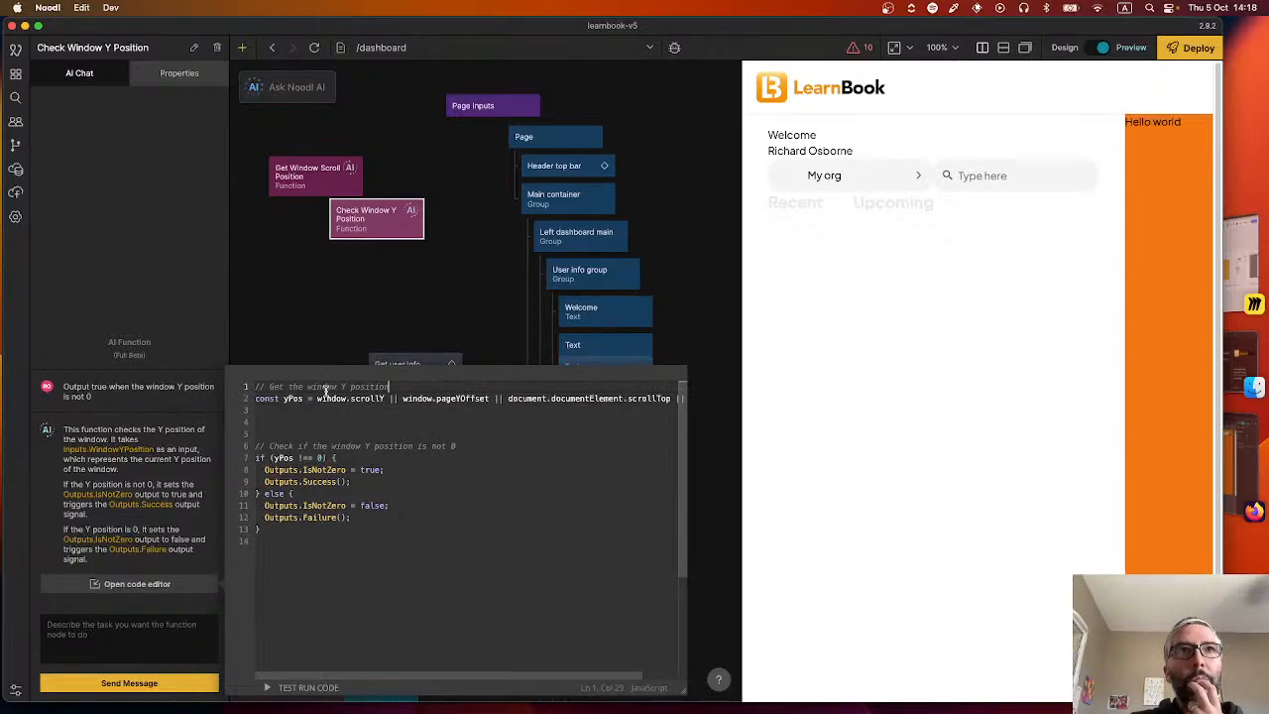
left_click(326, 437)
key("BackSpace")
key("BackSpace")
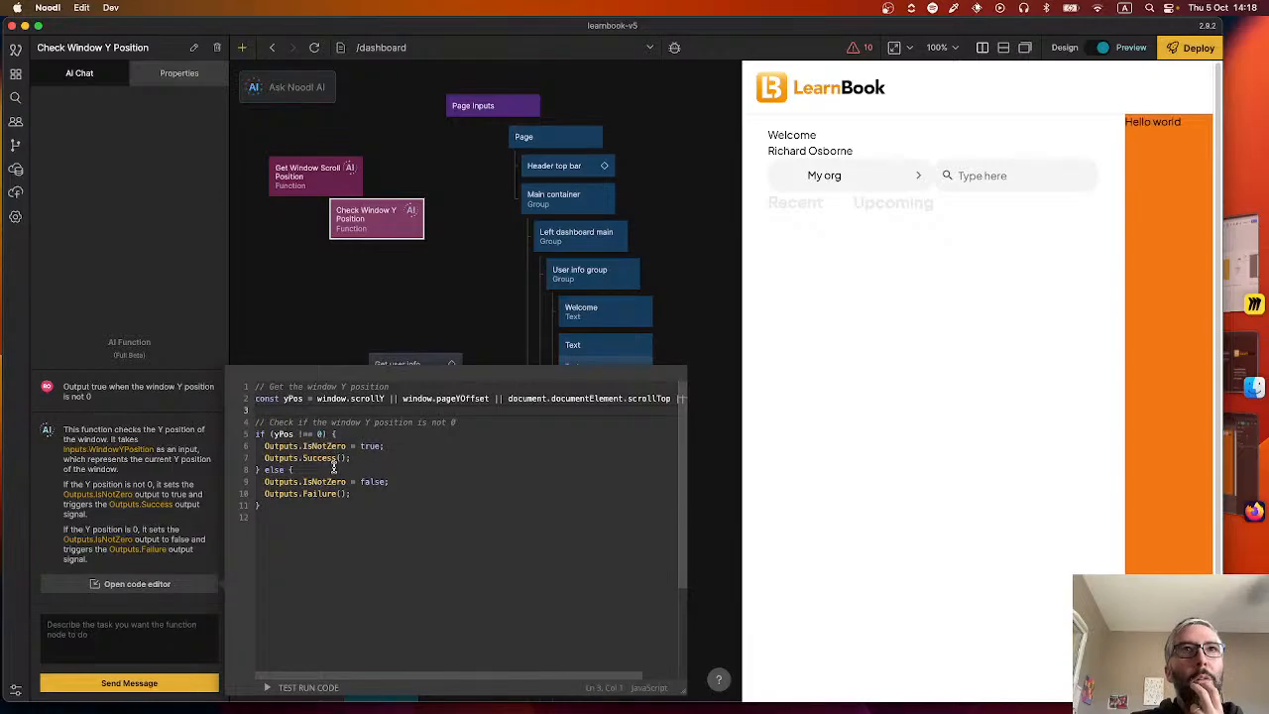
left_click(423, 311)
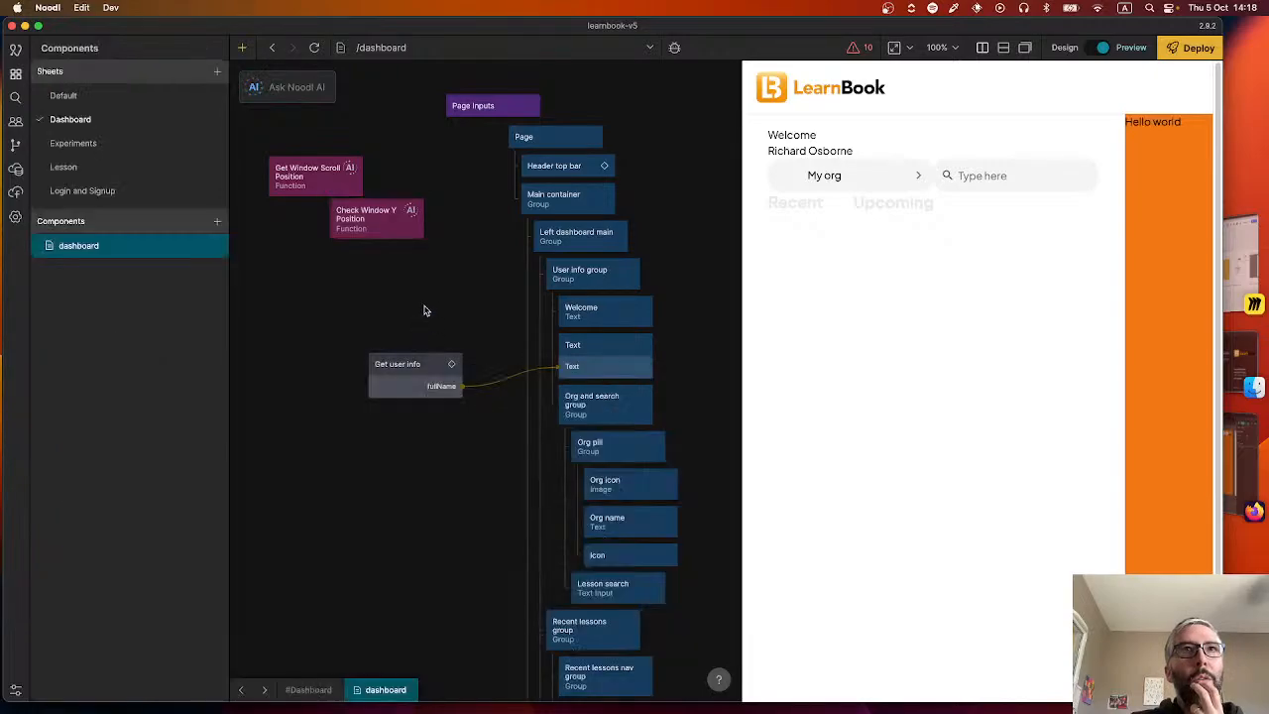
Delete the Get Window Scroll Position function node from the dashboard canvas.
left_click(310, 177)
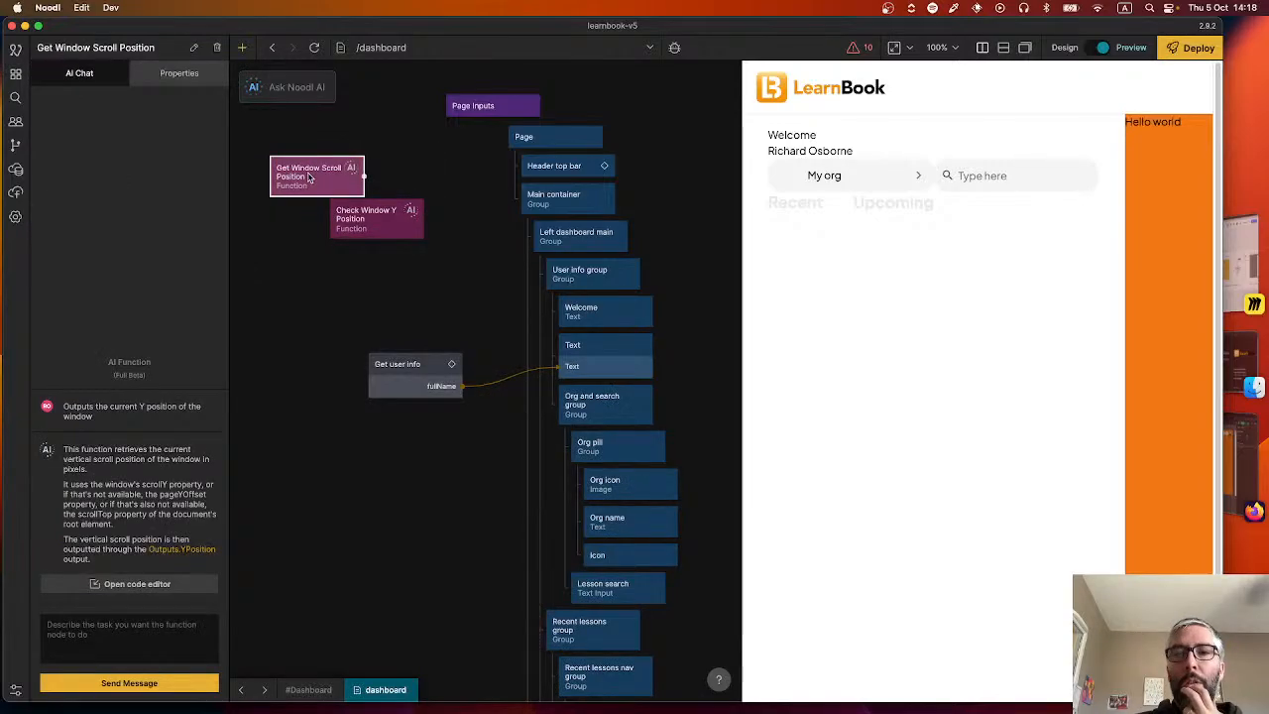
key("Delete")
left_click(417, 214)
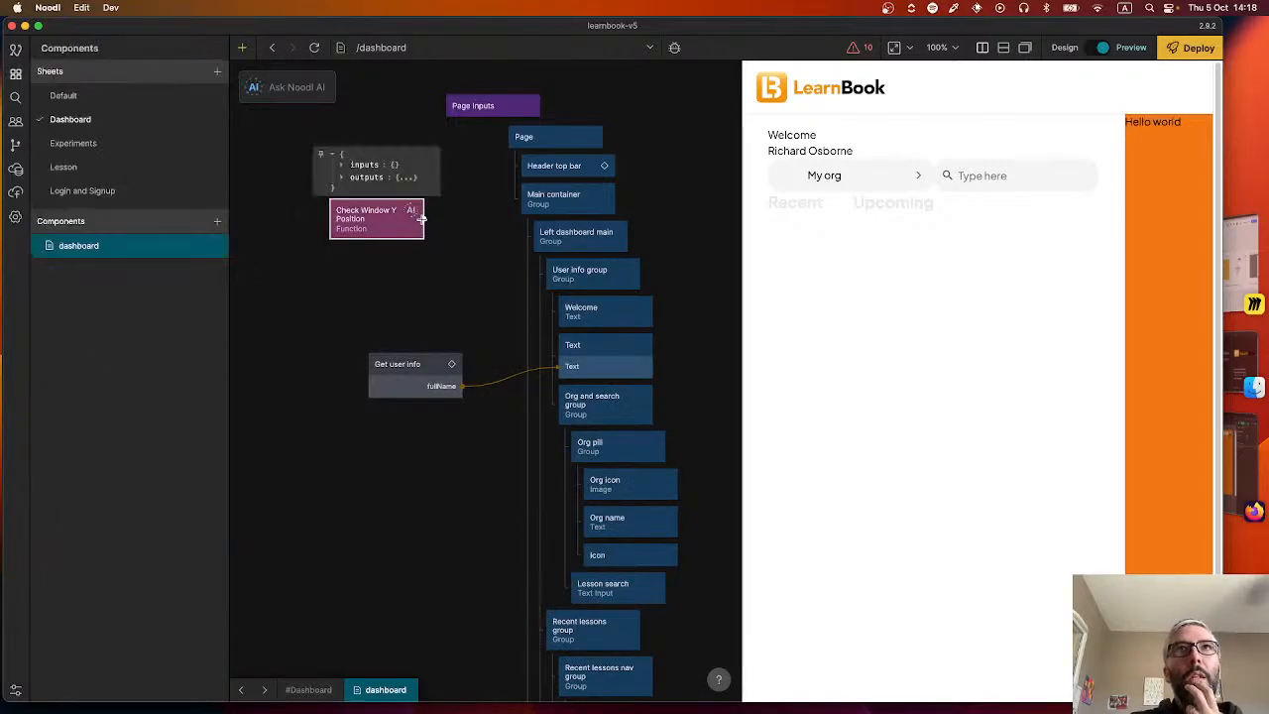
left_click_drag(423, 219, 555, 166)
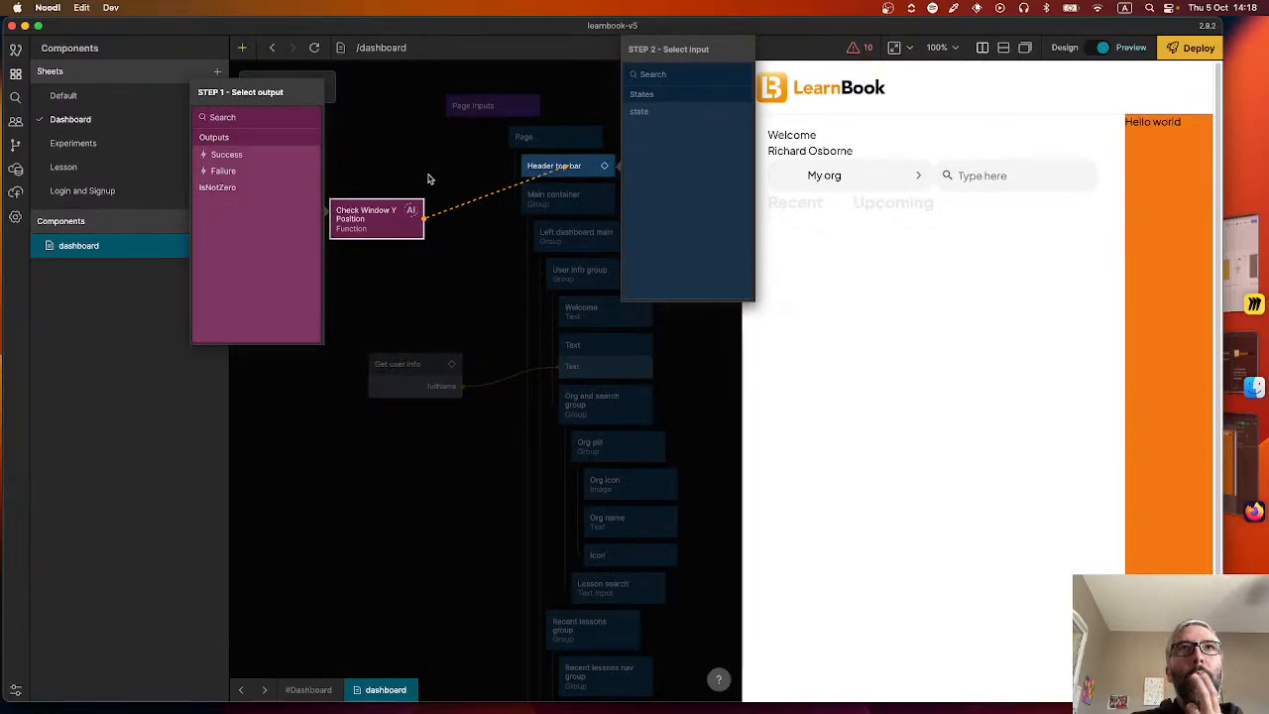
left_click(246, 157)
left_click(454, 138)
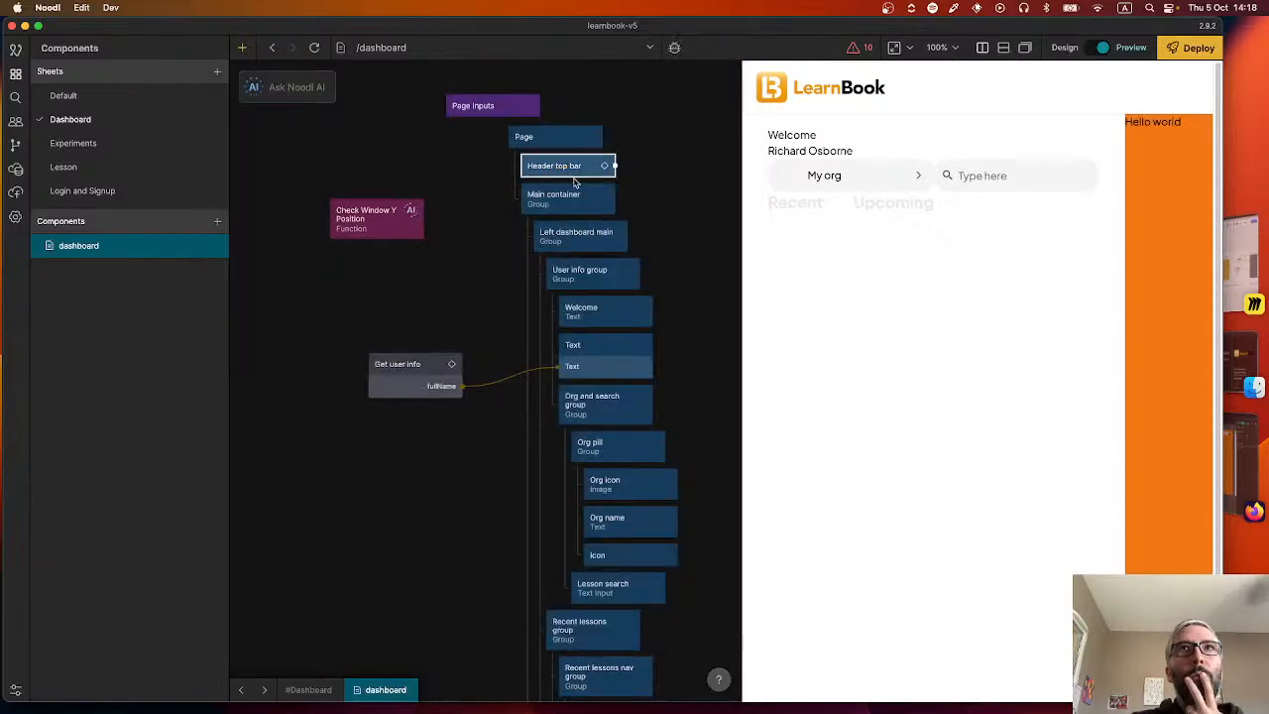
Check the Header top bar's state options and move the Check Window Y Position node further away from the page tree.
left_click(568, 168)
left_click(161, 120)
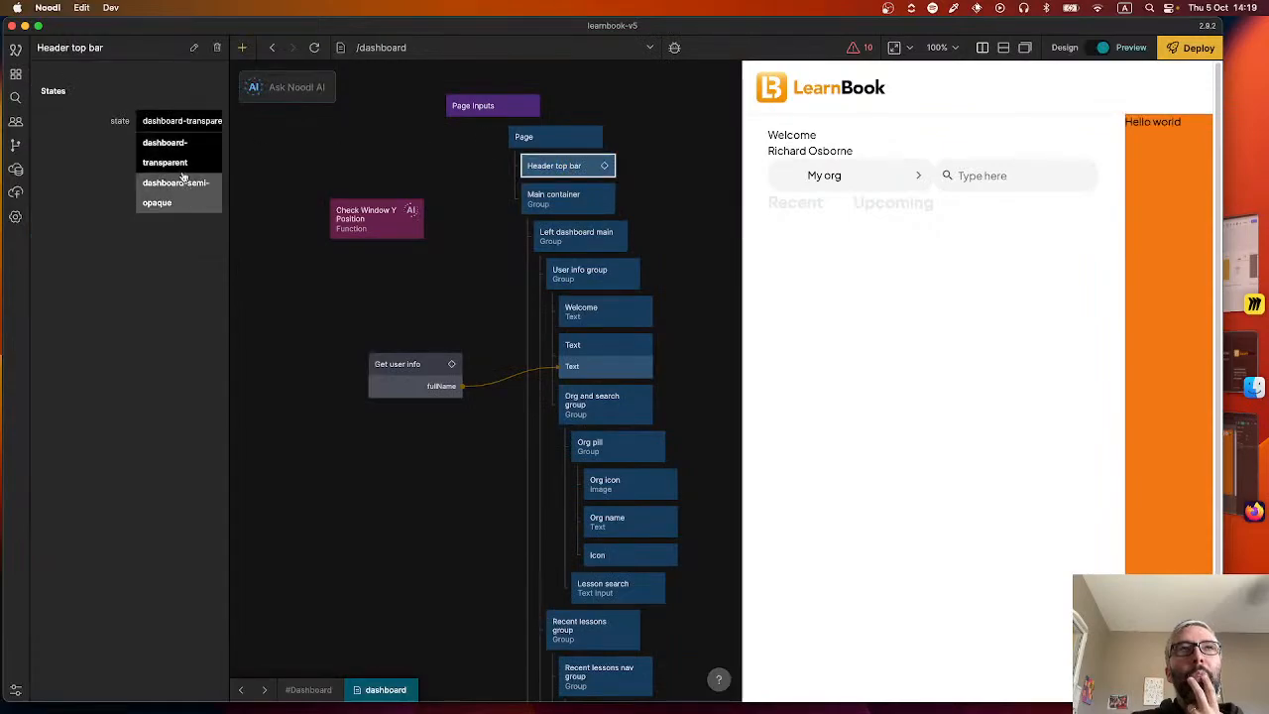
left_click(365, 185)
left_click_drag(375, 220, 305, 208)
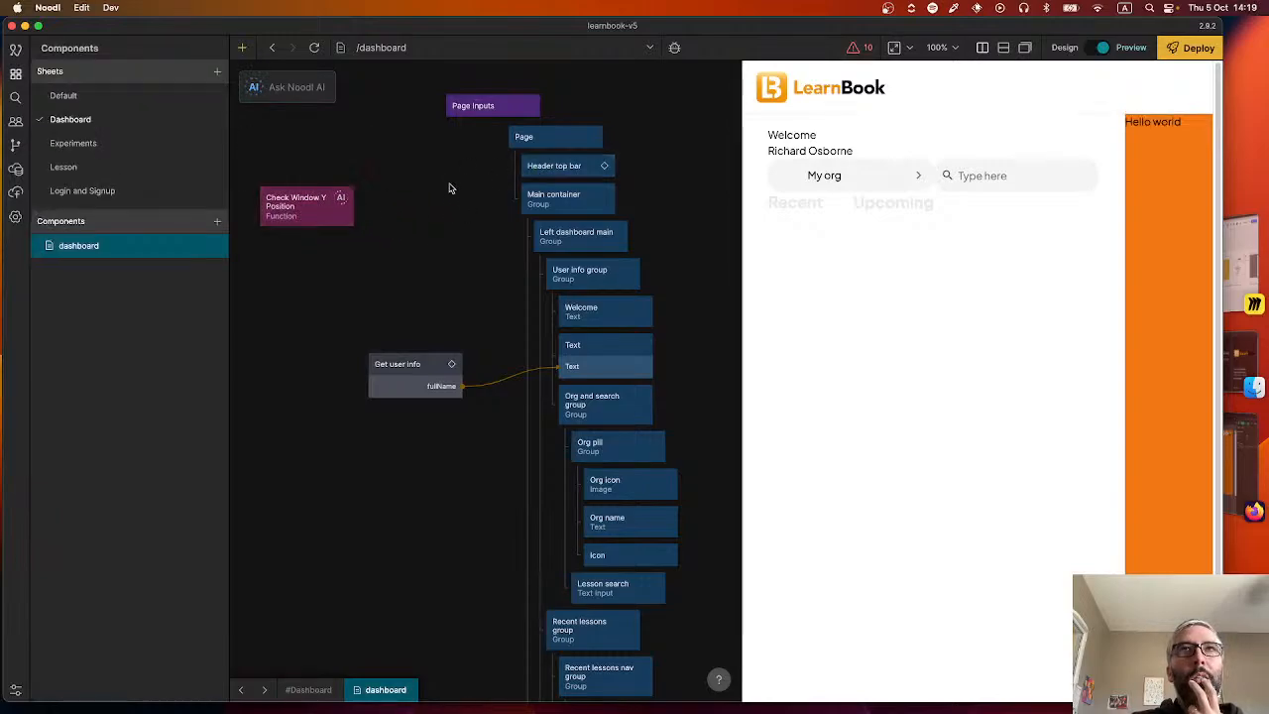
Add a States node to the dashboard canvas between the Check Window Y Position node and the page tree.
right_click(397, 193)
type("stat")
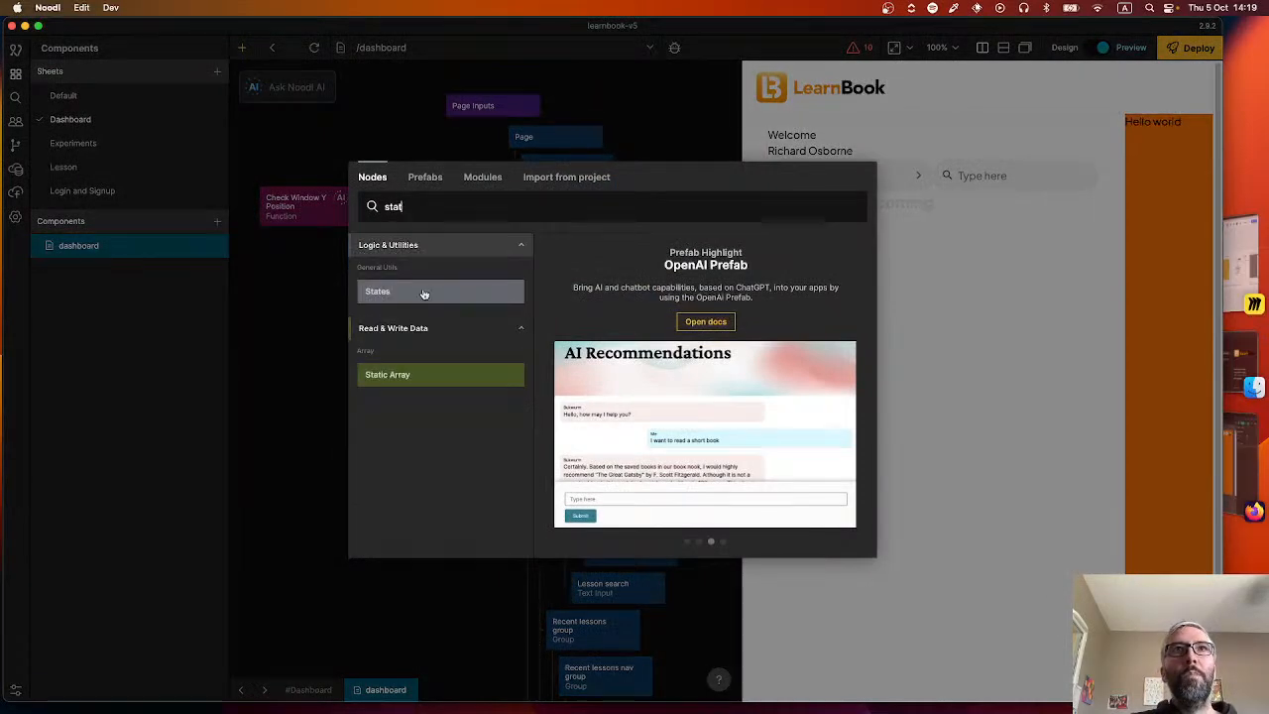
left_click(420, 291)
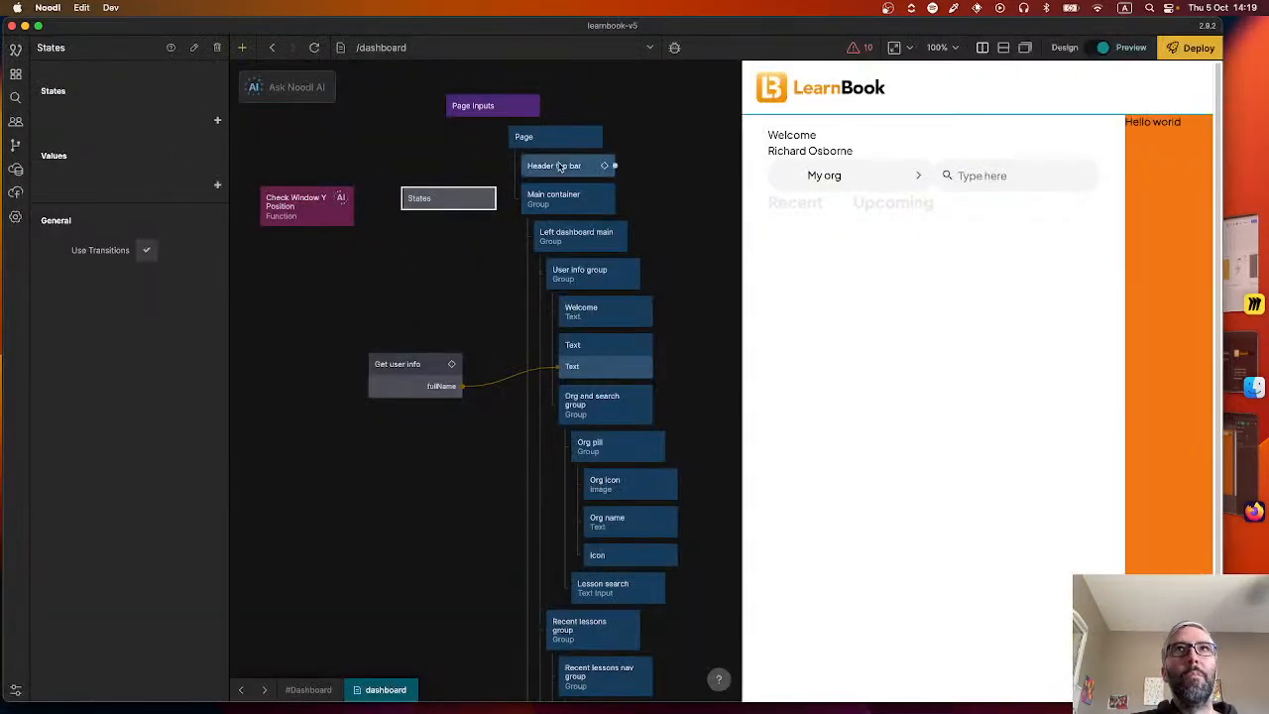
Check the Header top bar's state options and add a matching dashboard-transparent state to the States node.
left_click(560, 167)
left_click(170, 120)
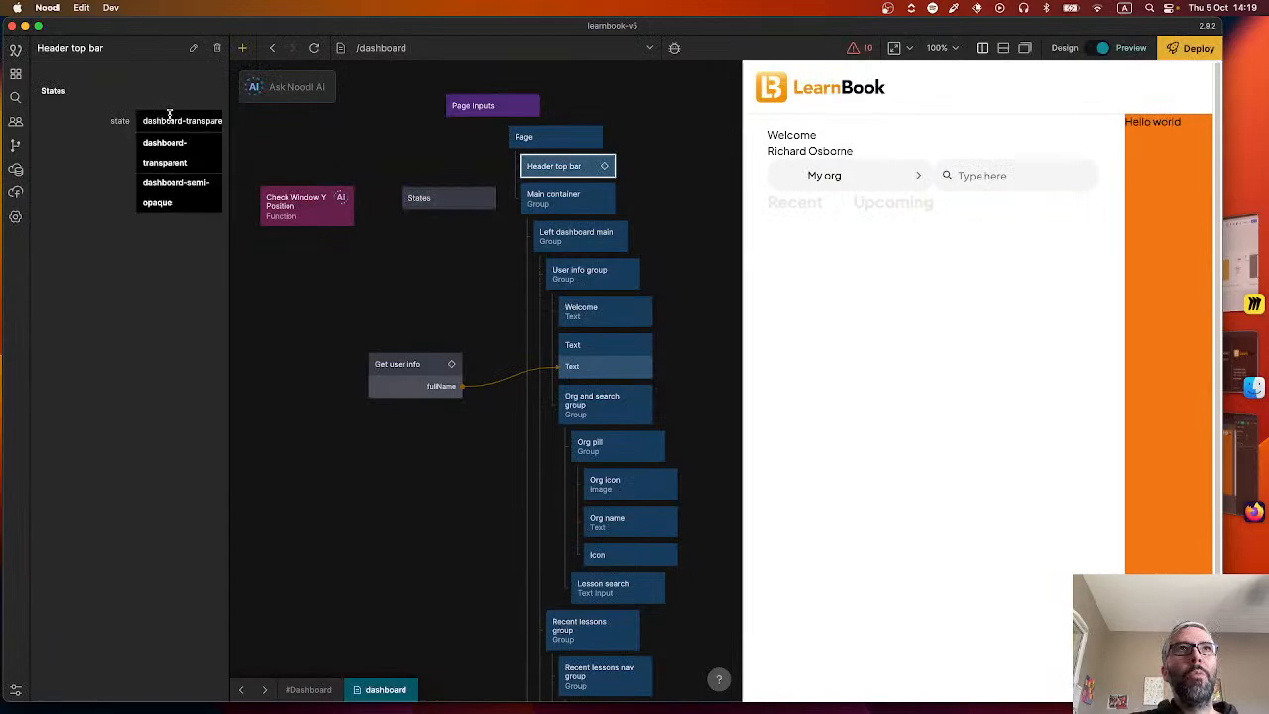
left_click(404, 162)
left_click(436, 199)
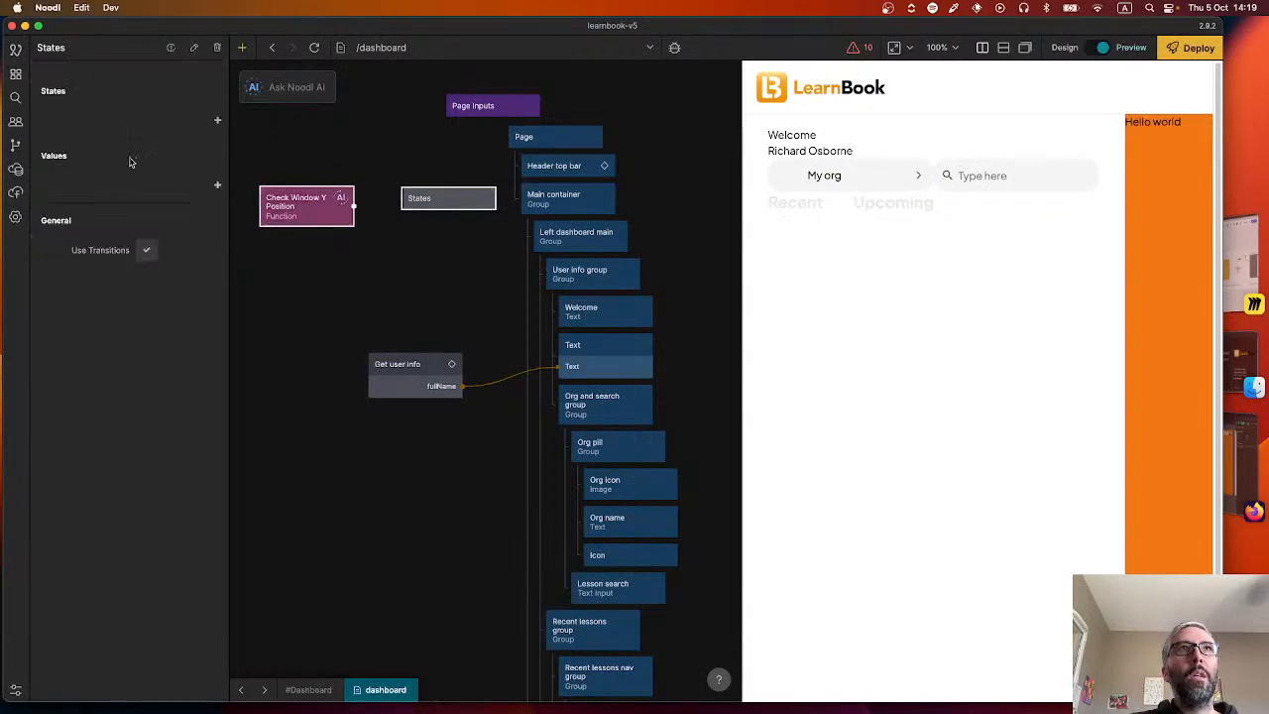
left_click(217, 120)
type("dashboa")
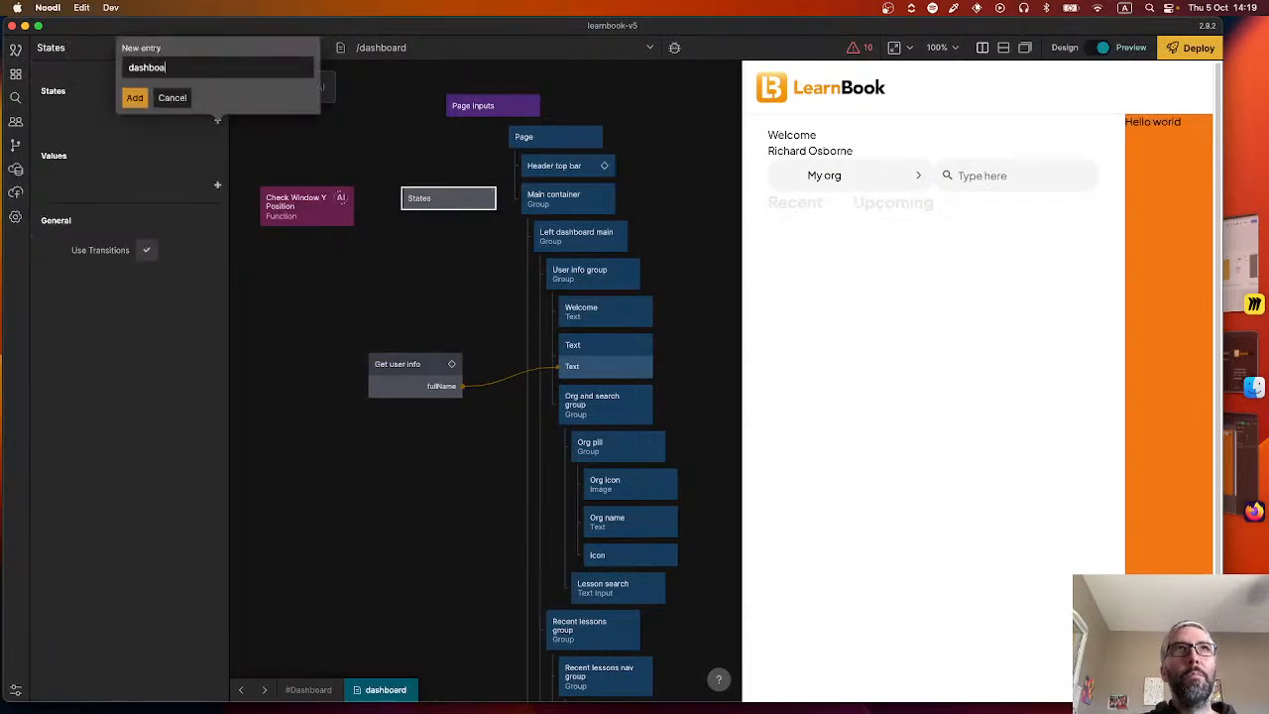
type("rd-transparent")
key("Return")
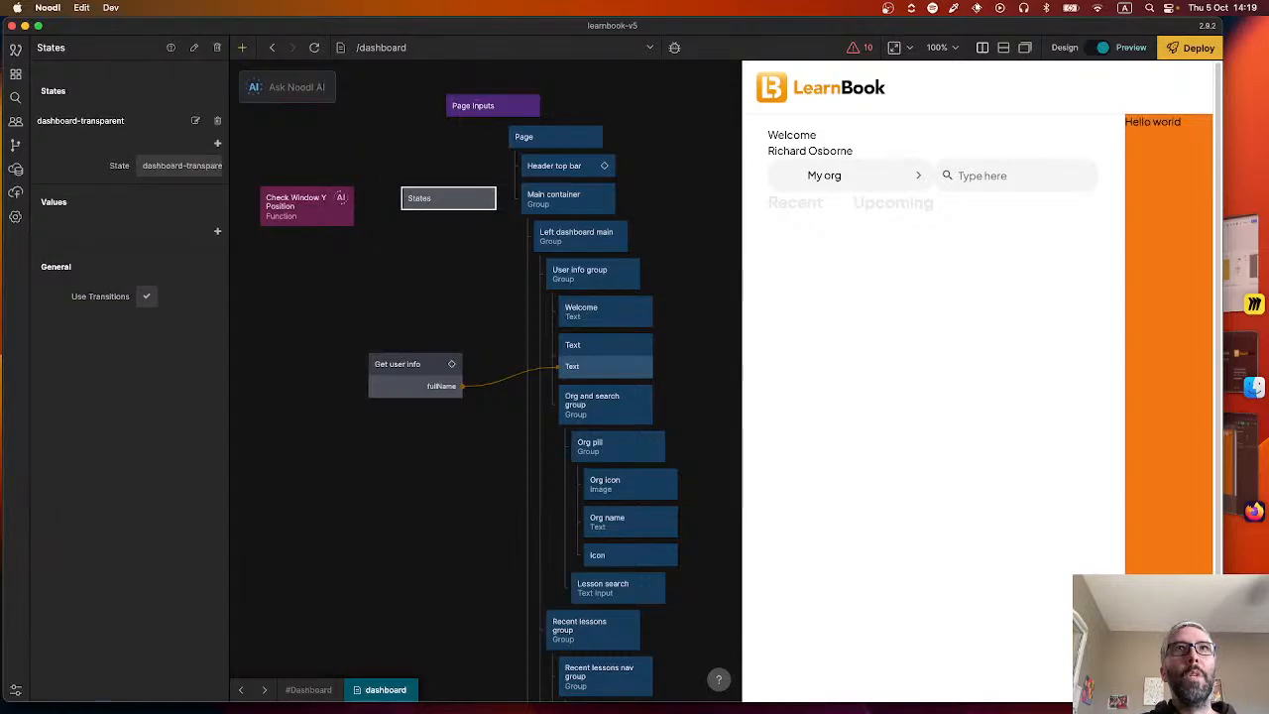
Add dashboard-semi-opaque as the second state of the States node.
left_click(218, 142)
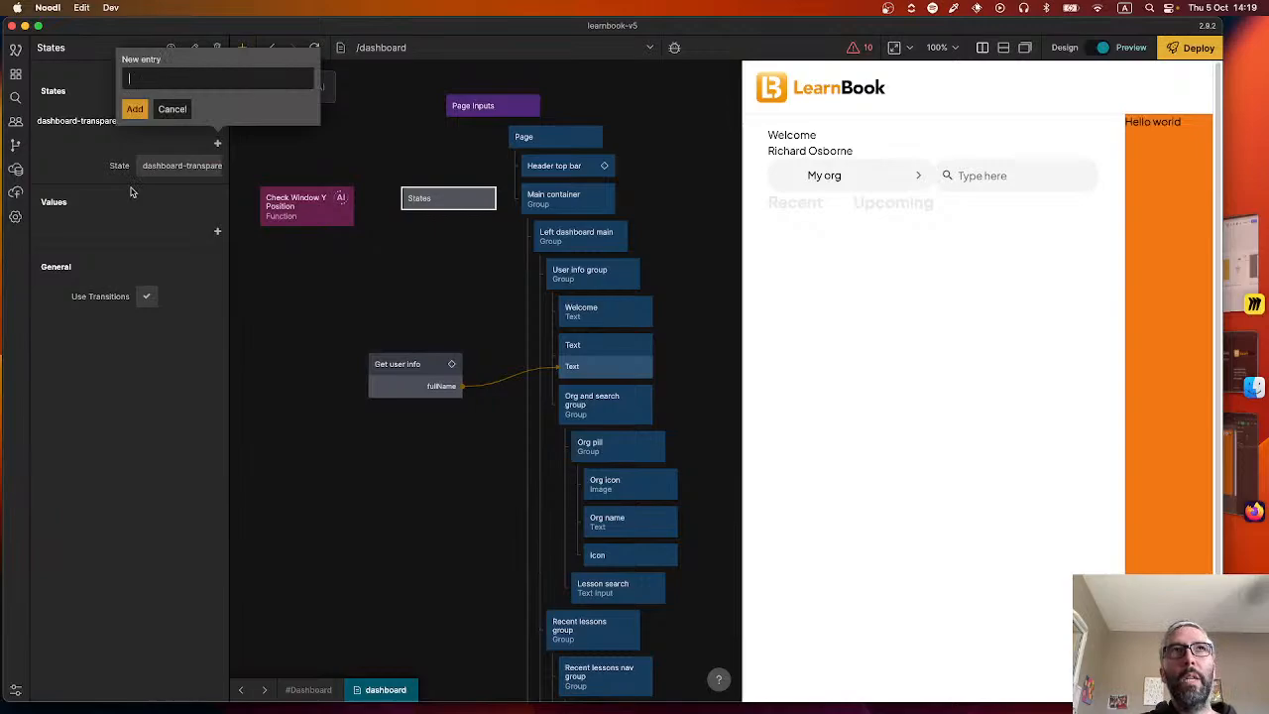
type("dashboard")
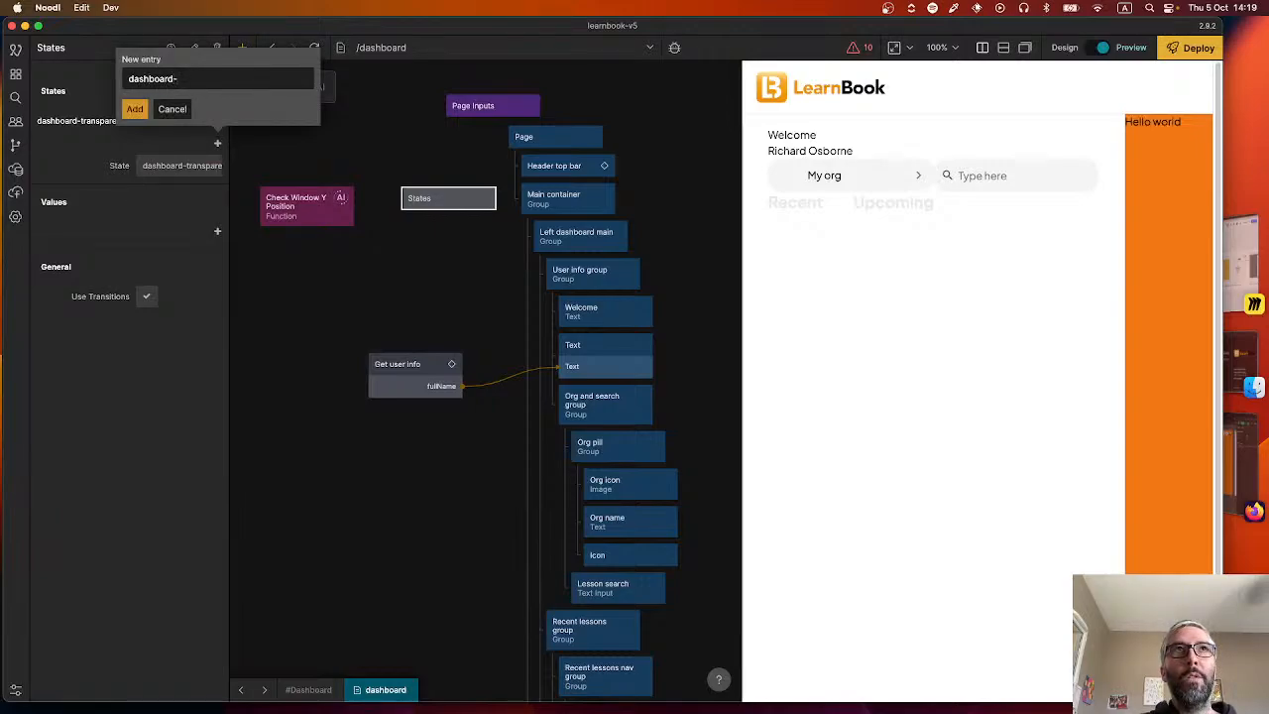
type("-semic")
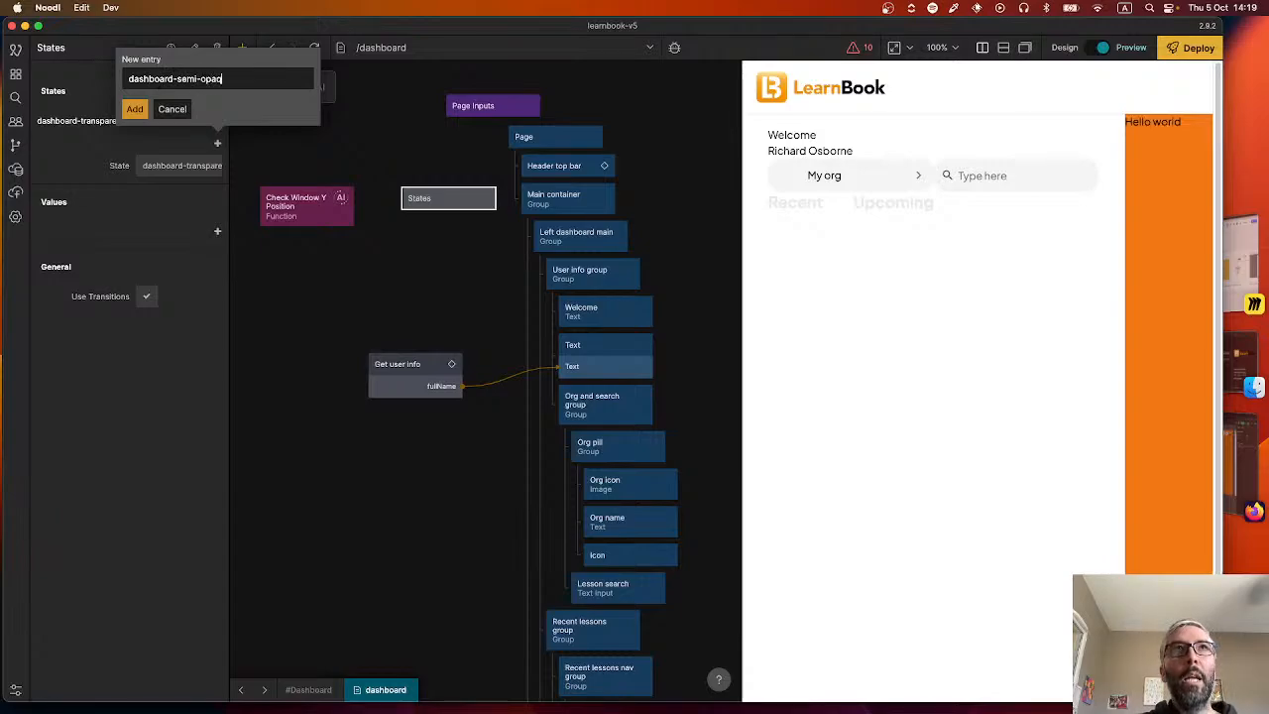
left_click(137, 109)
left_click_drag(354, 203, 447, 199)
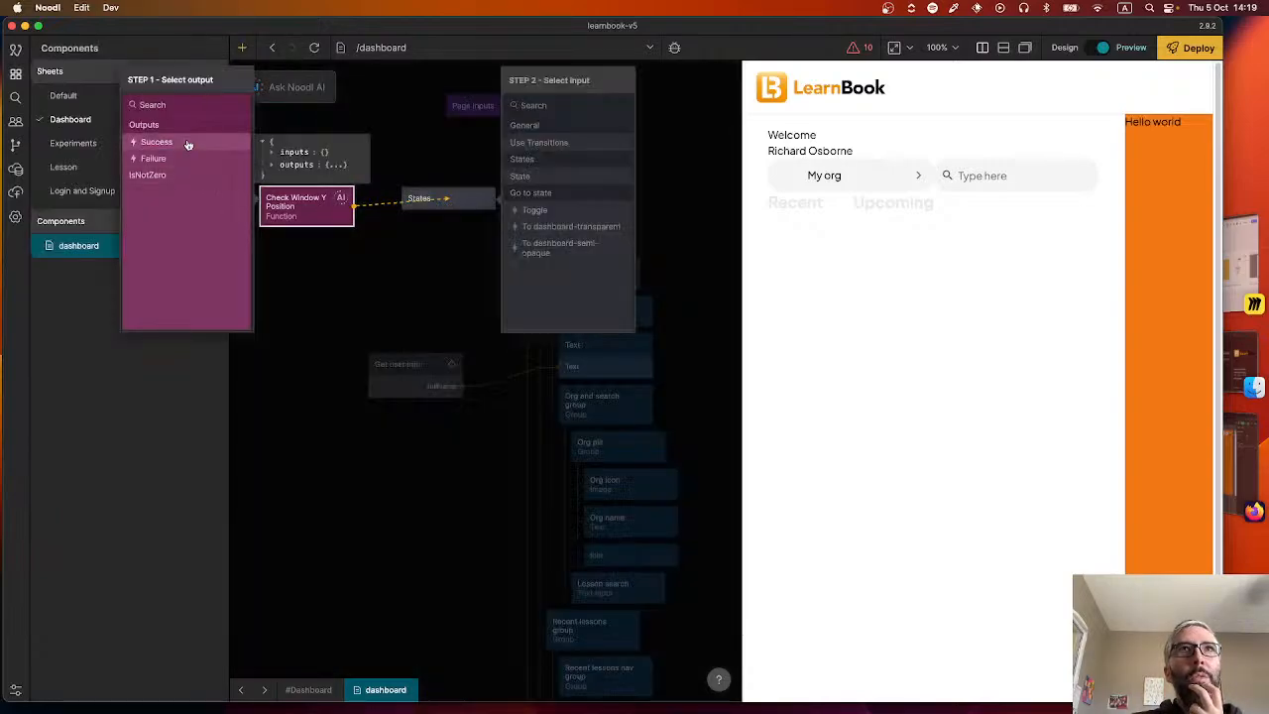
left_click(188, 145)
left_click(325, 250)
Rename the Success output signal to NotZero in the Check Window Y Position function's code.
double_click(311, 204)
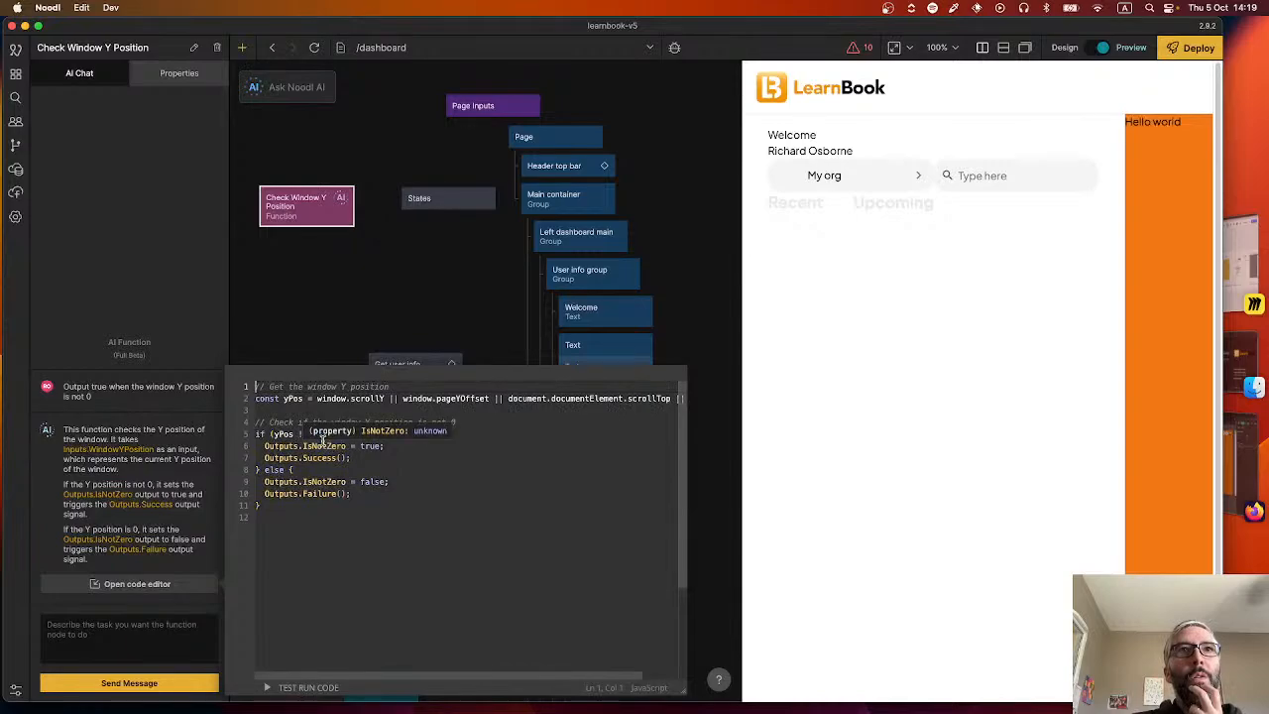
left_click(324, 457)
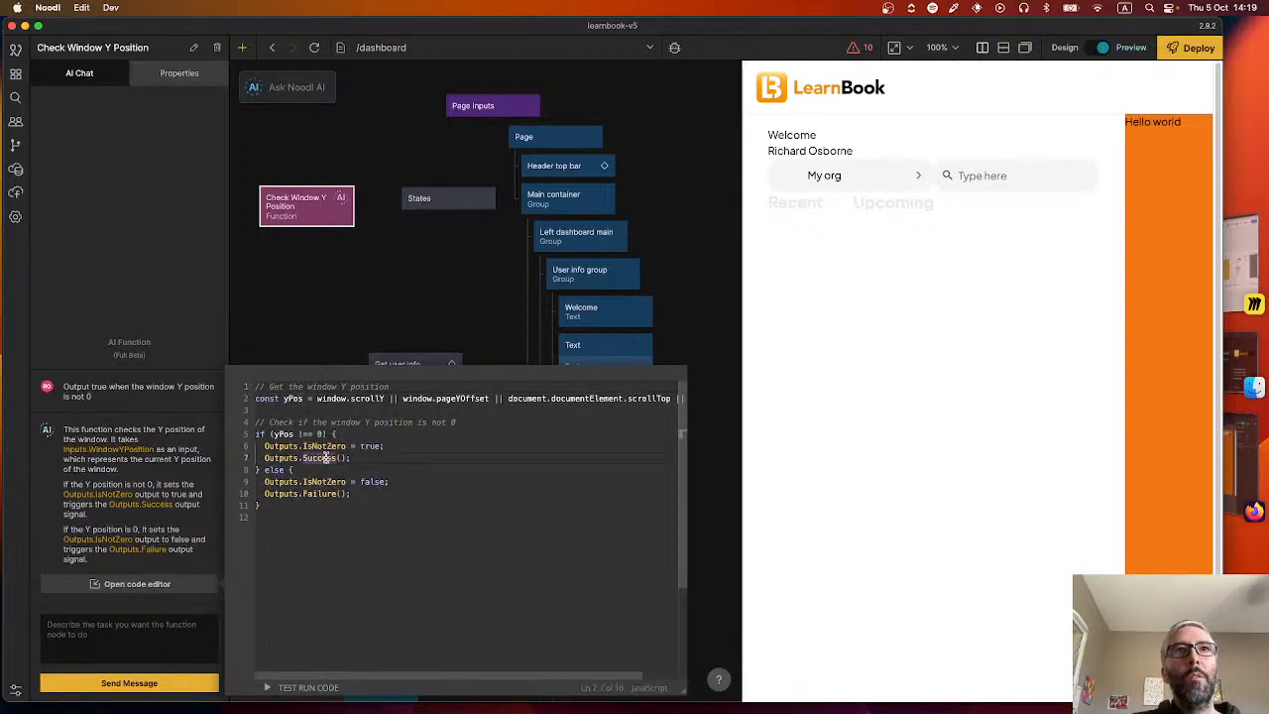
double_click(324, 457)
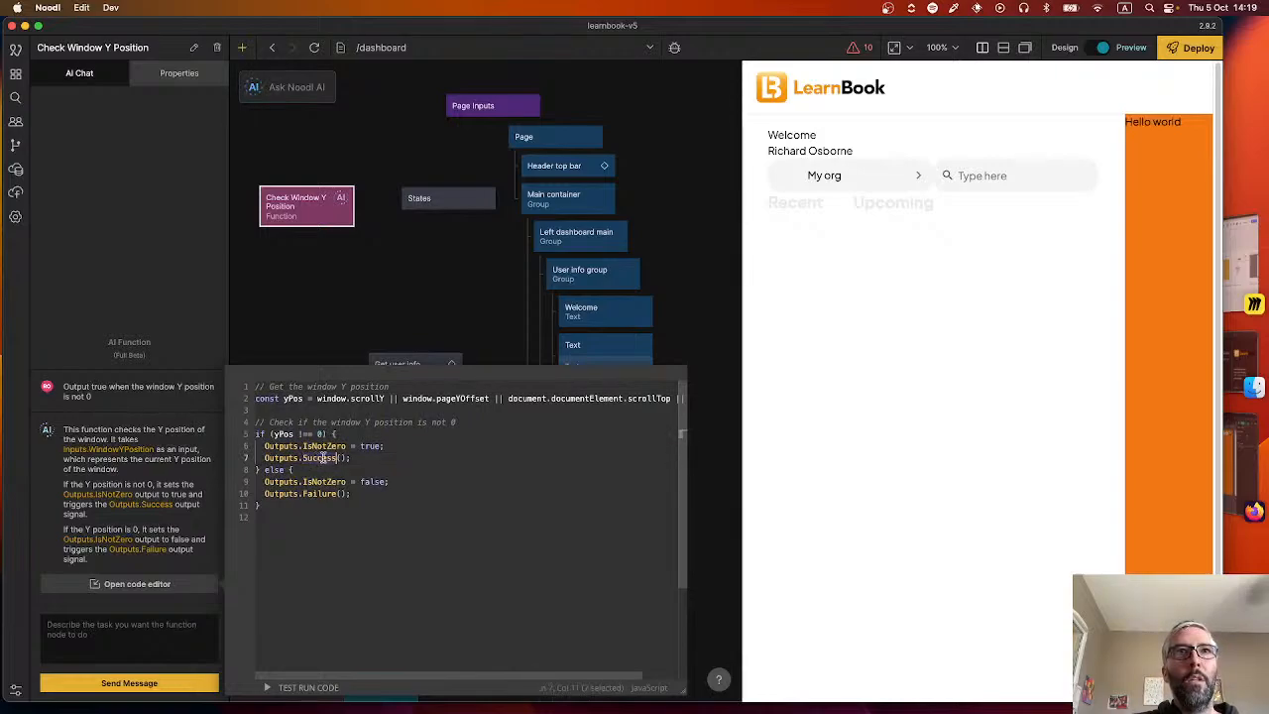
key("BackSpace")
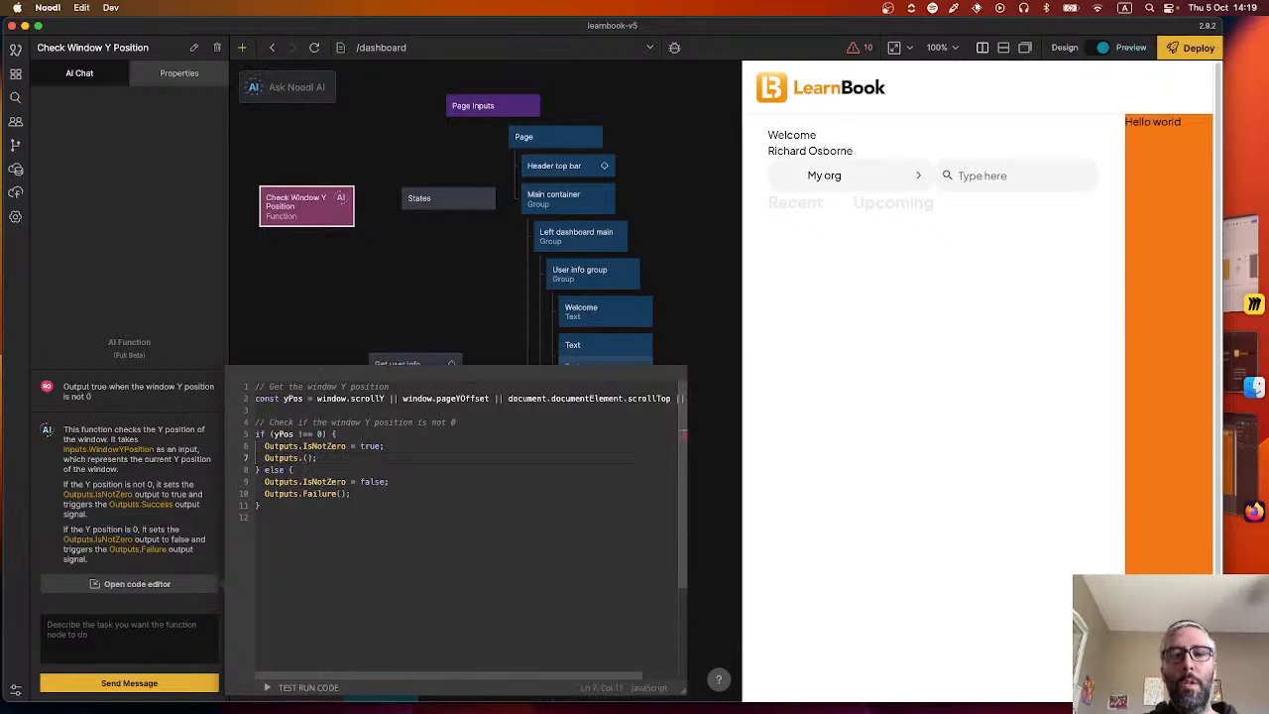
type("NotZero")
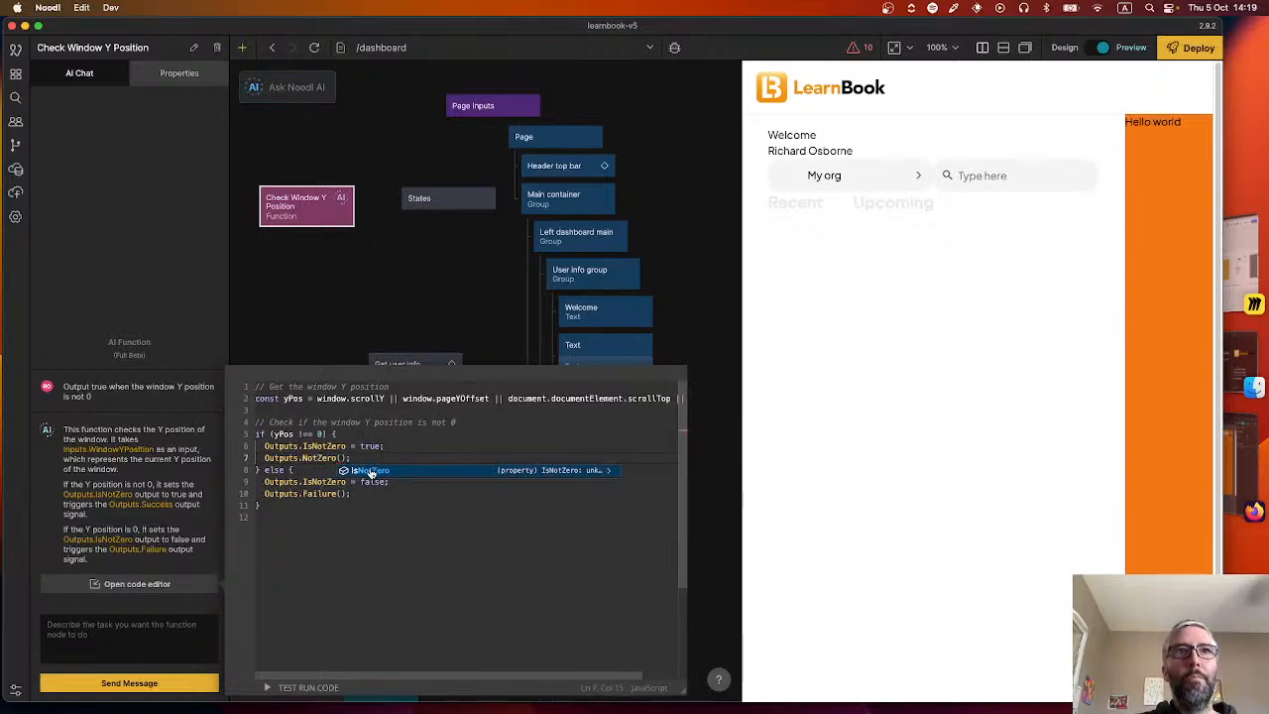
Rename the Failure output signal to IsZero in the else branch and close the code editor.
double_click(320, 494)
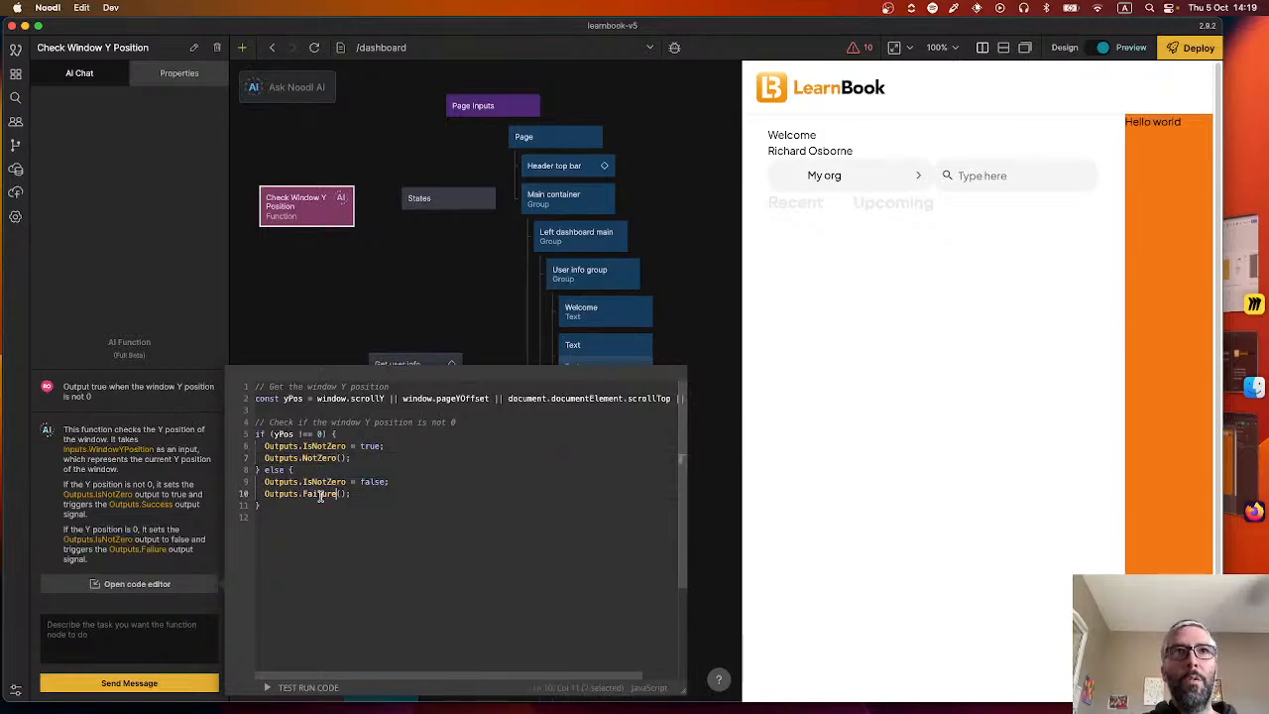
type("IsNo")
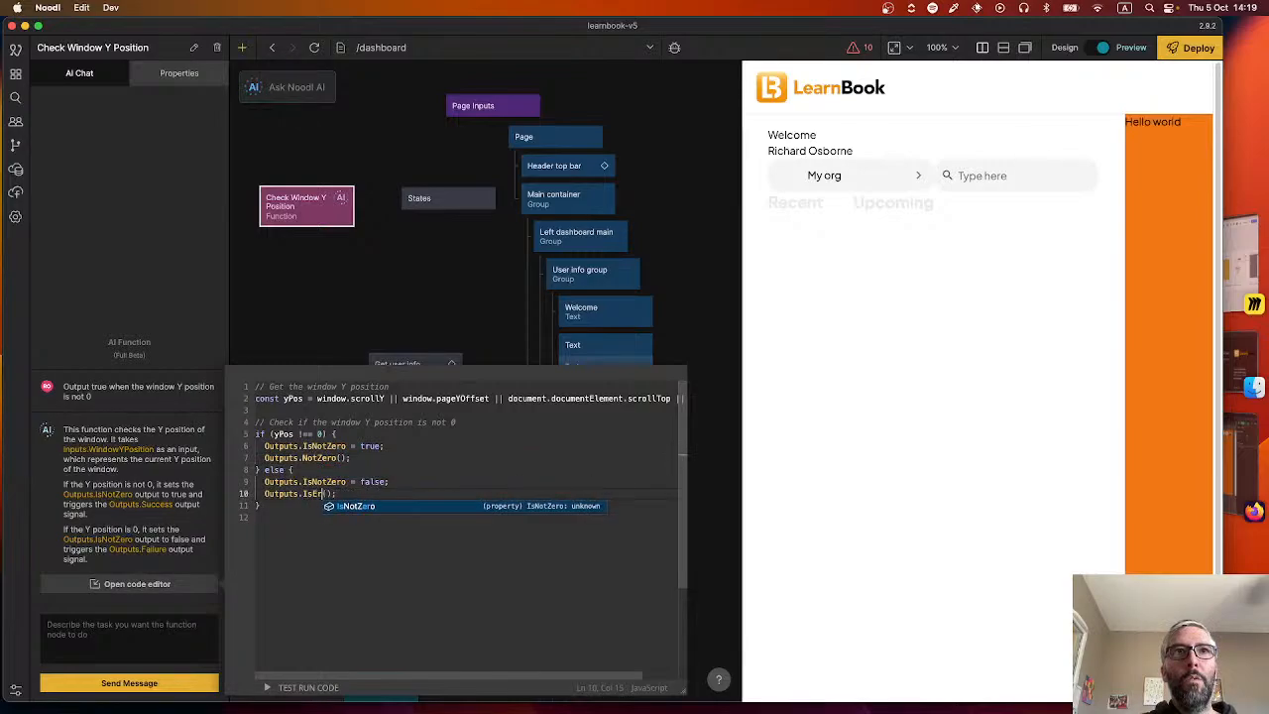
key("Escape")
key("BackSpace")
type("Zero")
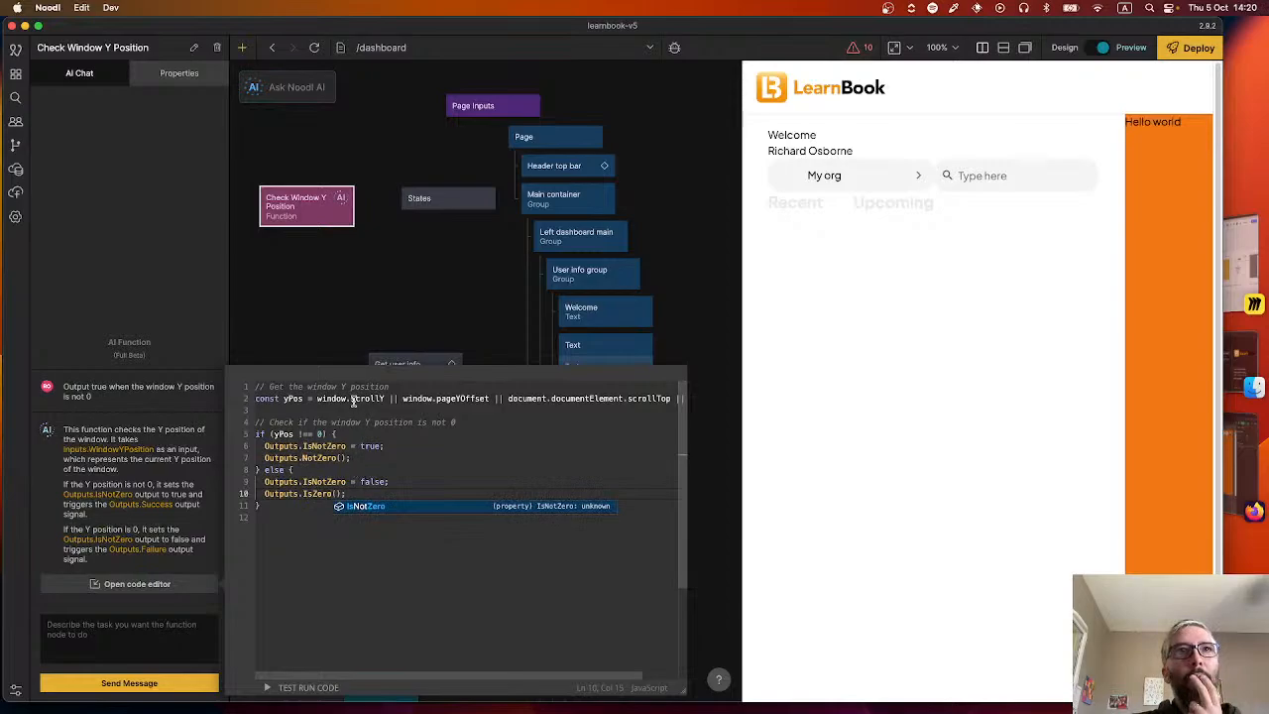
left_click(348, 297)
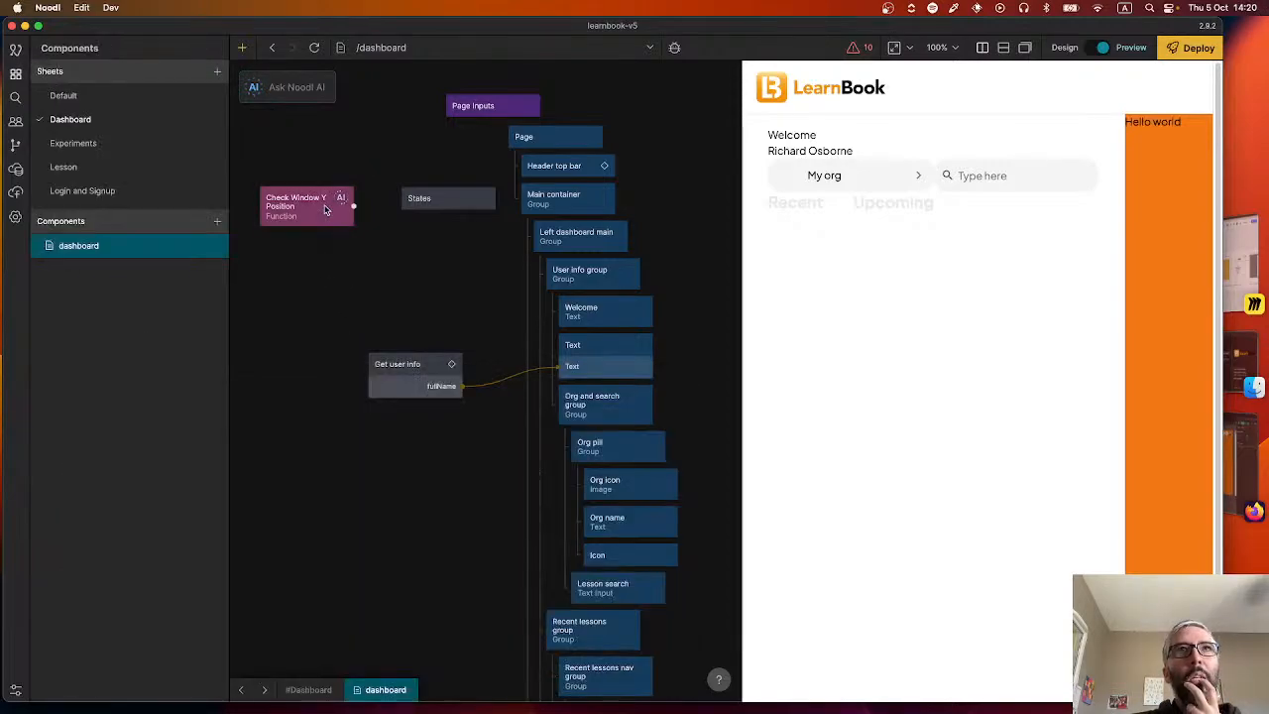
Connect Check Window Y Position's NotZero signal to the States node's To dashboard-semi-opaque input, and IsZero to To dashboard-transparent.
left_click_drag(348, 205, 422, 199)
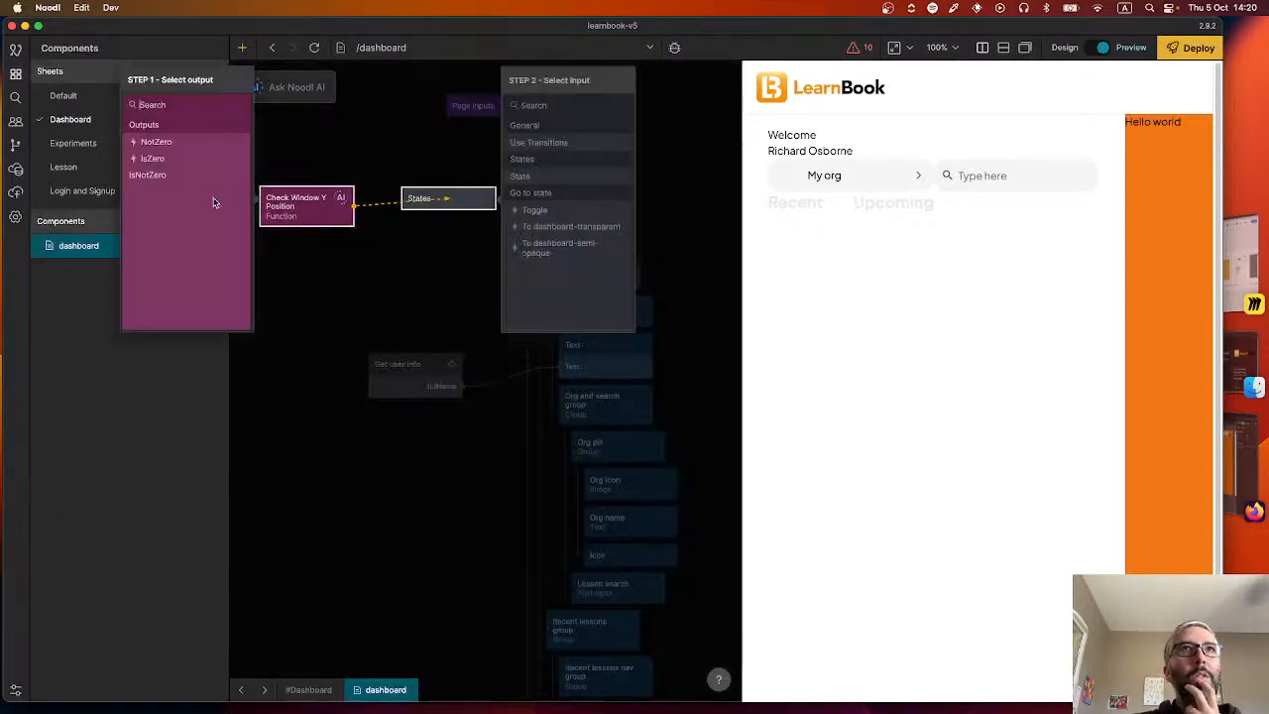
left_click(163, 142)
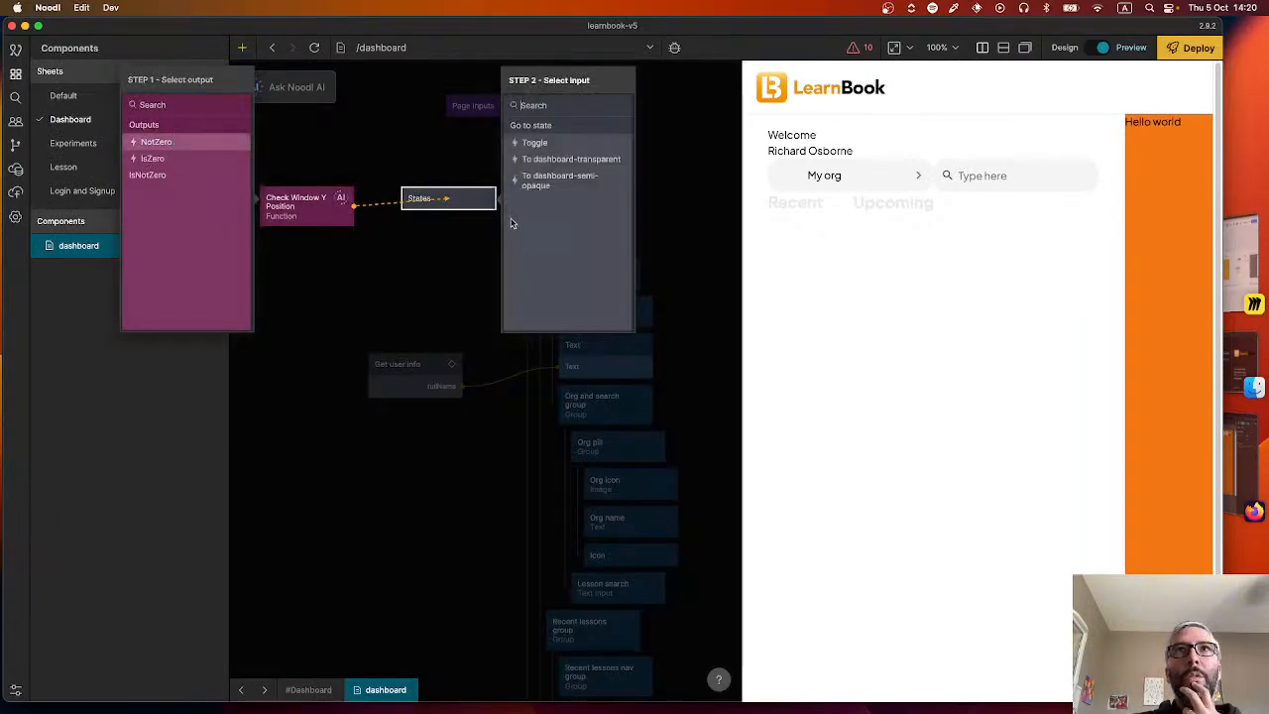
left_click(580, 178)
left_click(189, 159)
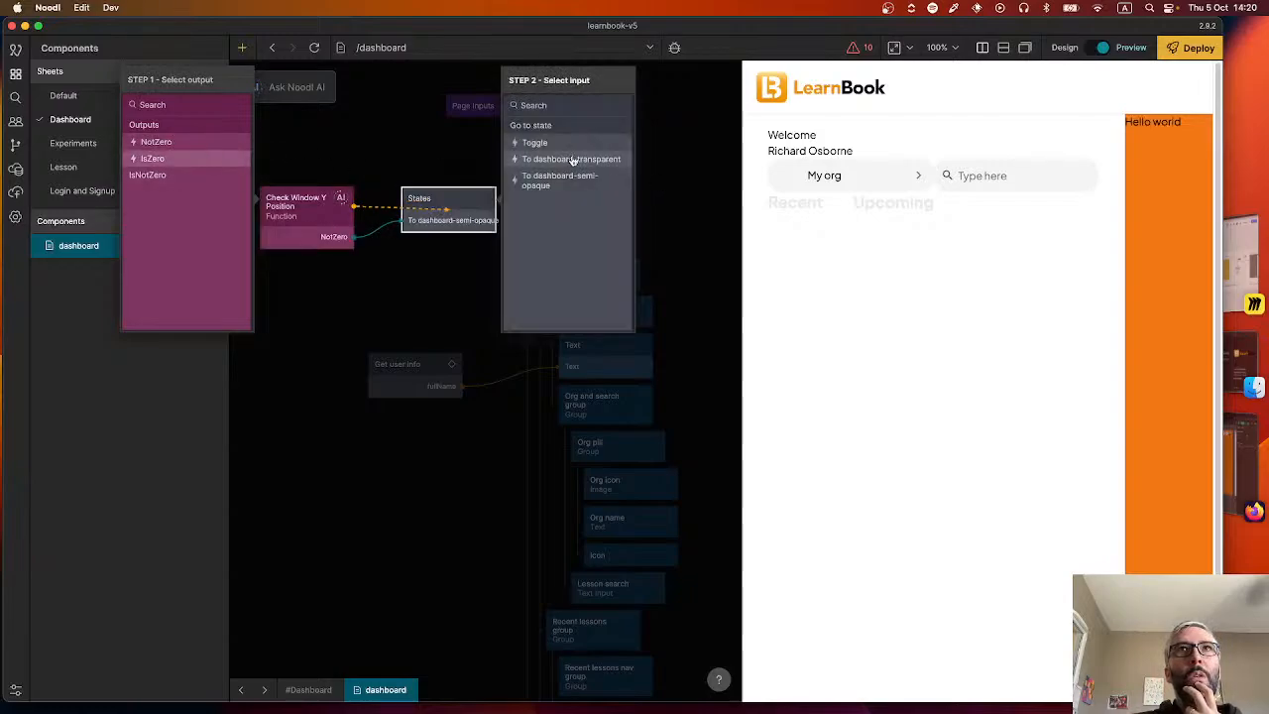
left_click(573, 160)
left_click(388, 159)
left_click(461, 216)
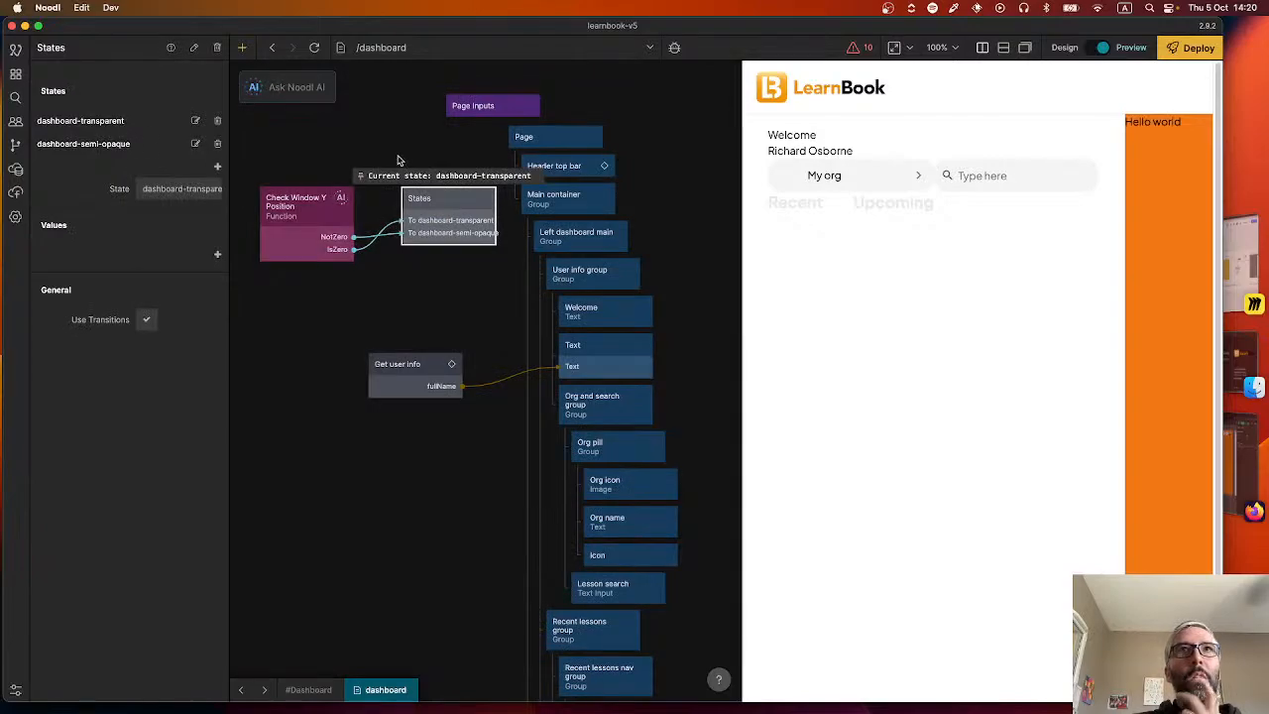
left_click_drag(451, 203, 560, 198)
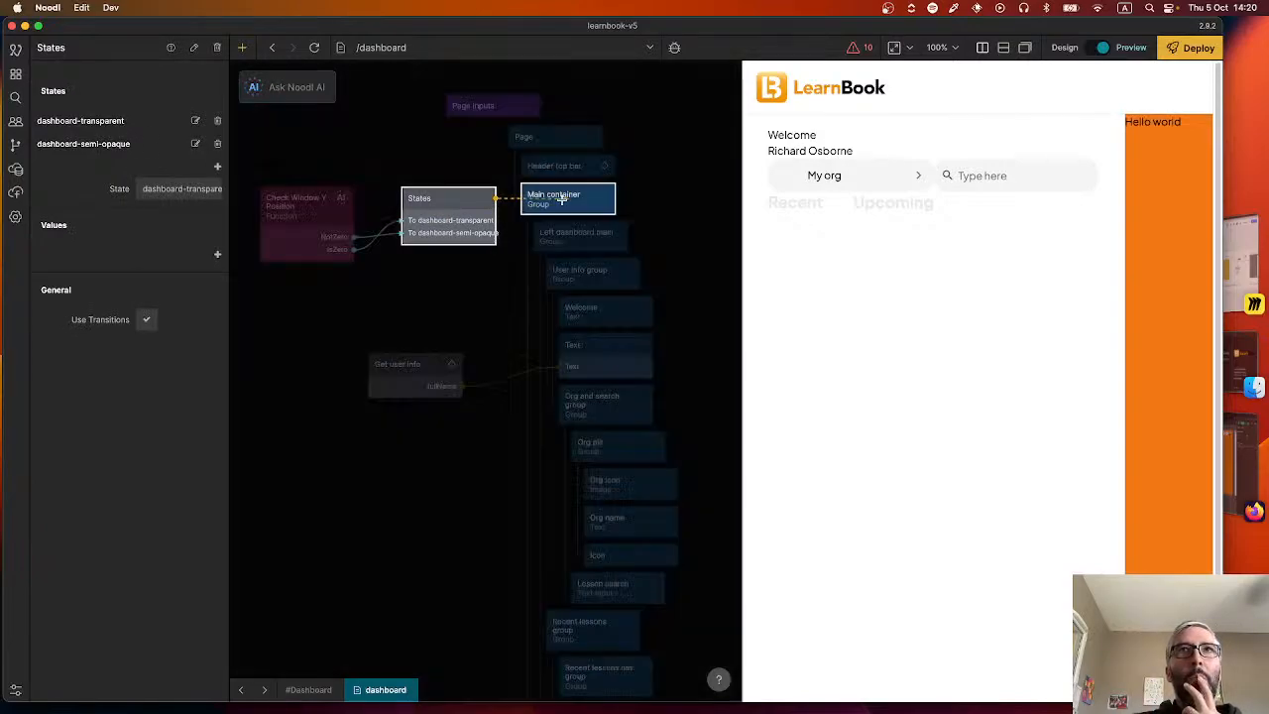
left_click(305, 161)
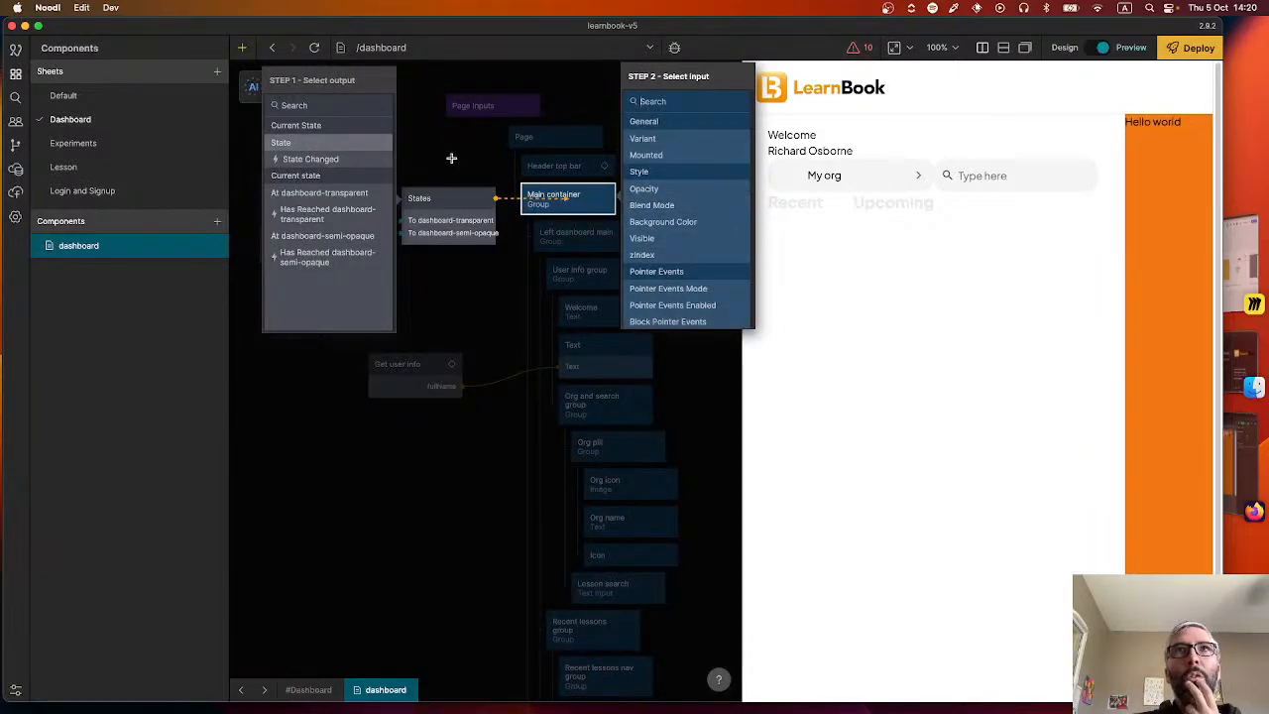
left_click(452, 159)
Connect the States node's State output to the state input of the Header top bar.
left_click_drag(493, 200, 558, 164)
left_click(298, 143)
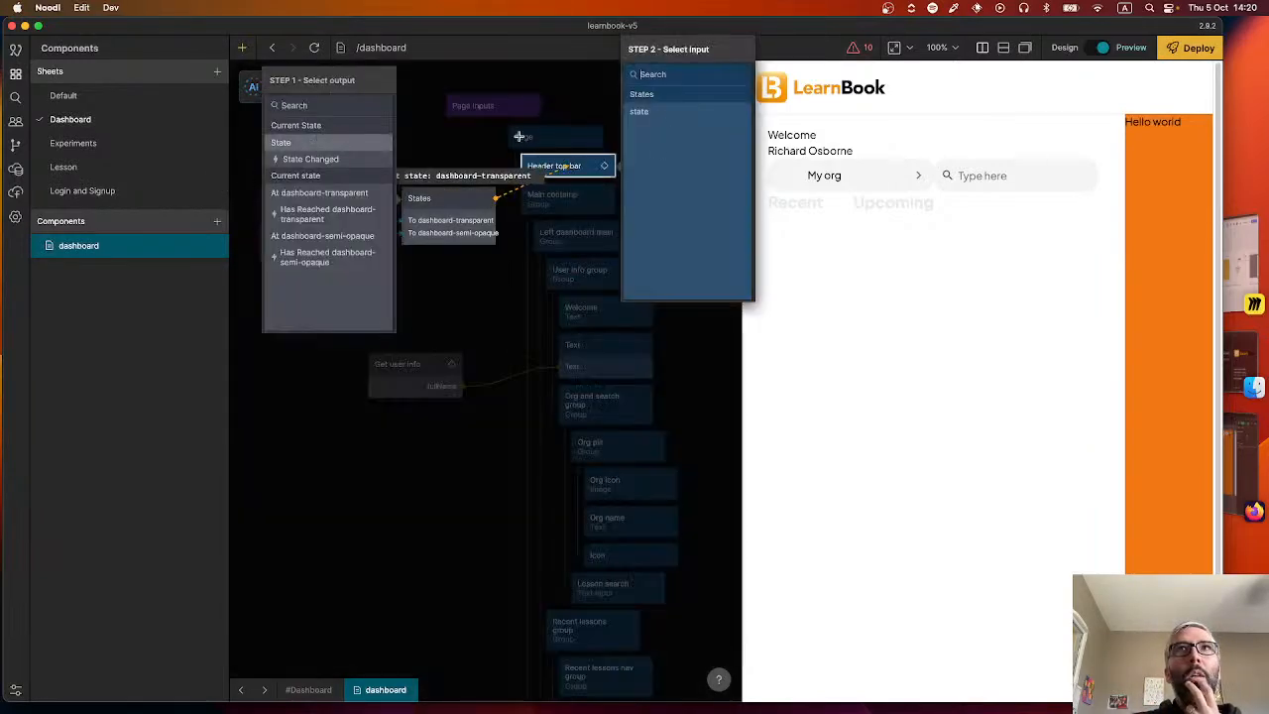
left_click(672, 118)
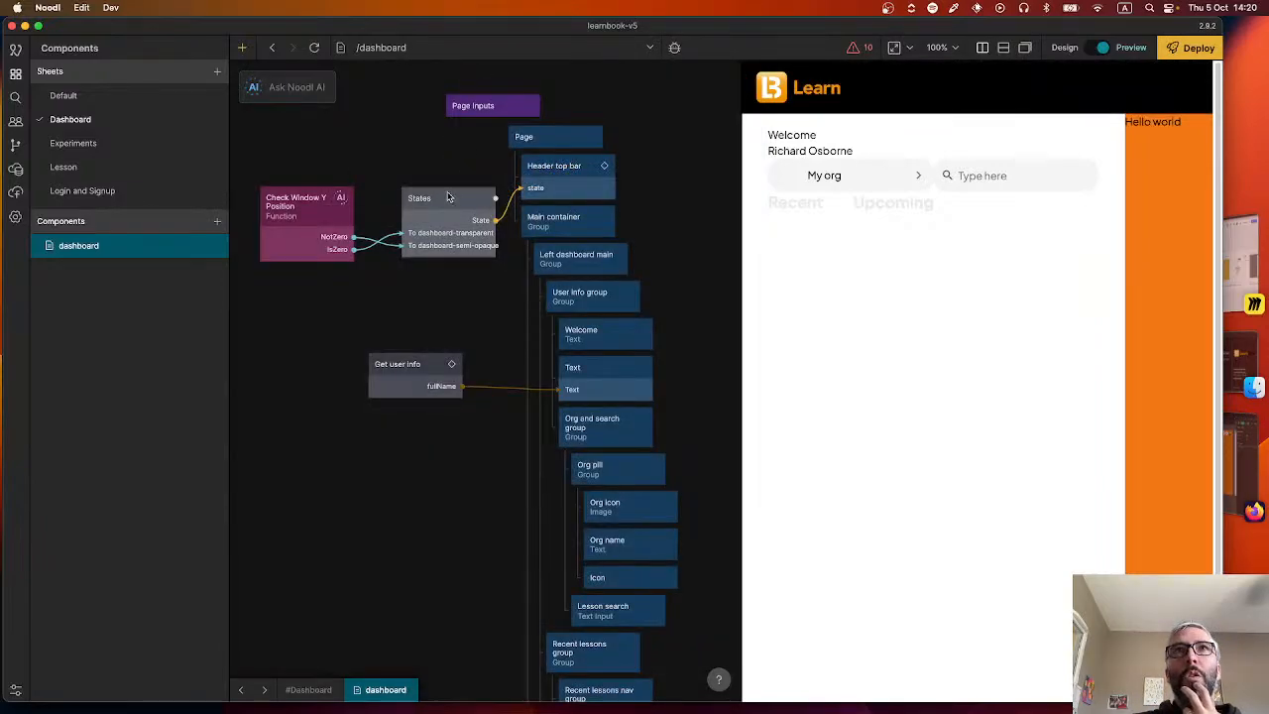
Reload the preview and scroll the dashboard down and back up to test the header's background.
left_click(316, 48)
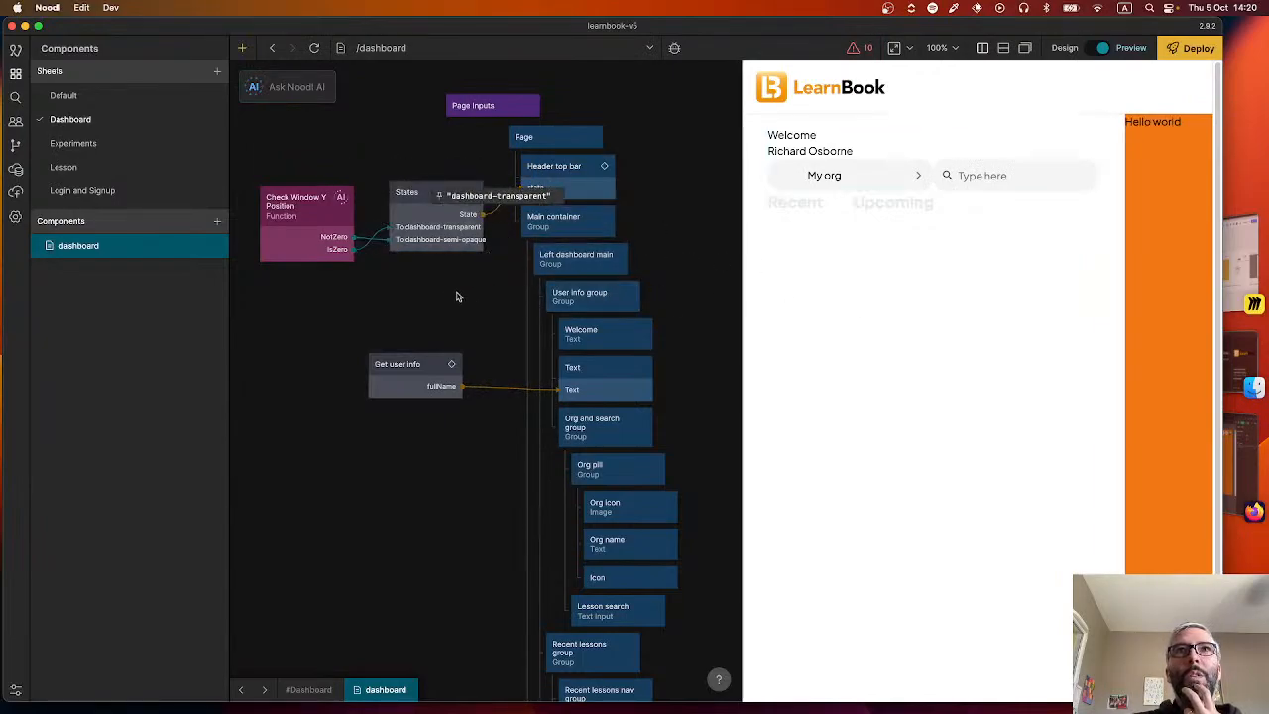
scroll(953, 315, "down", 2)
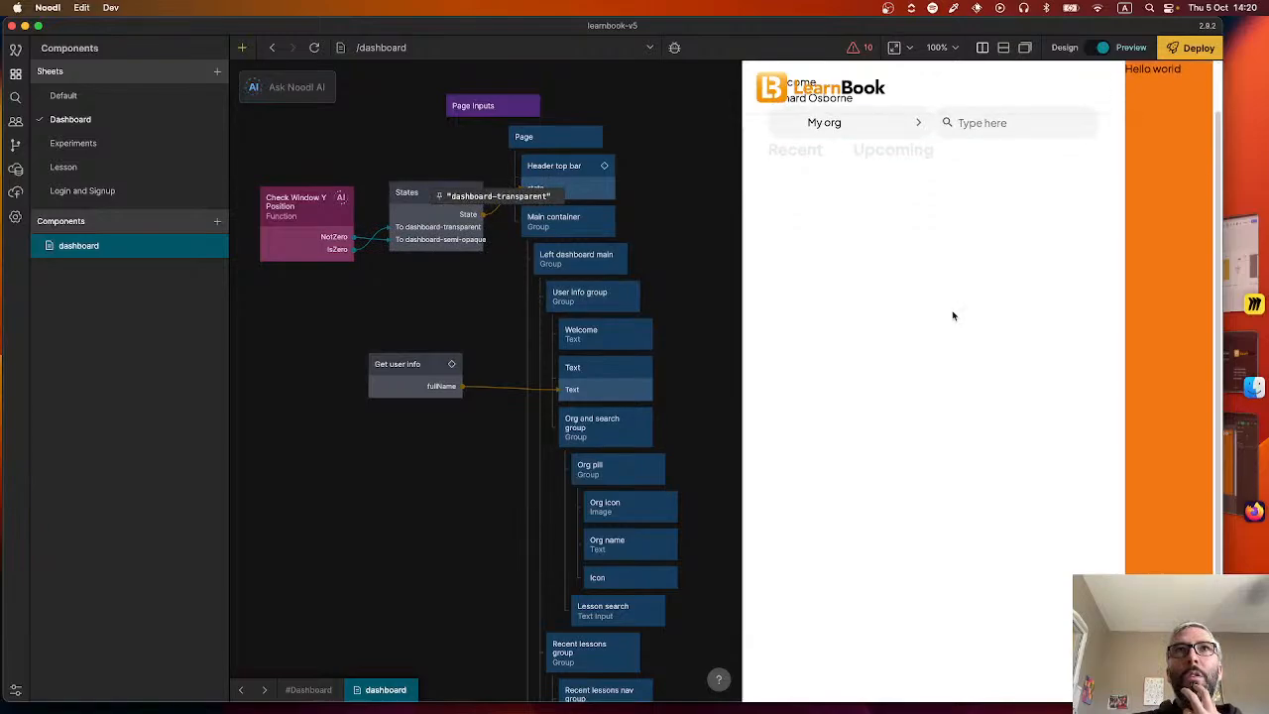
scroll(878, 247, "up", 2)
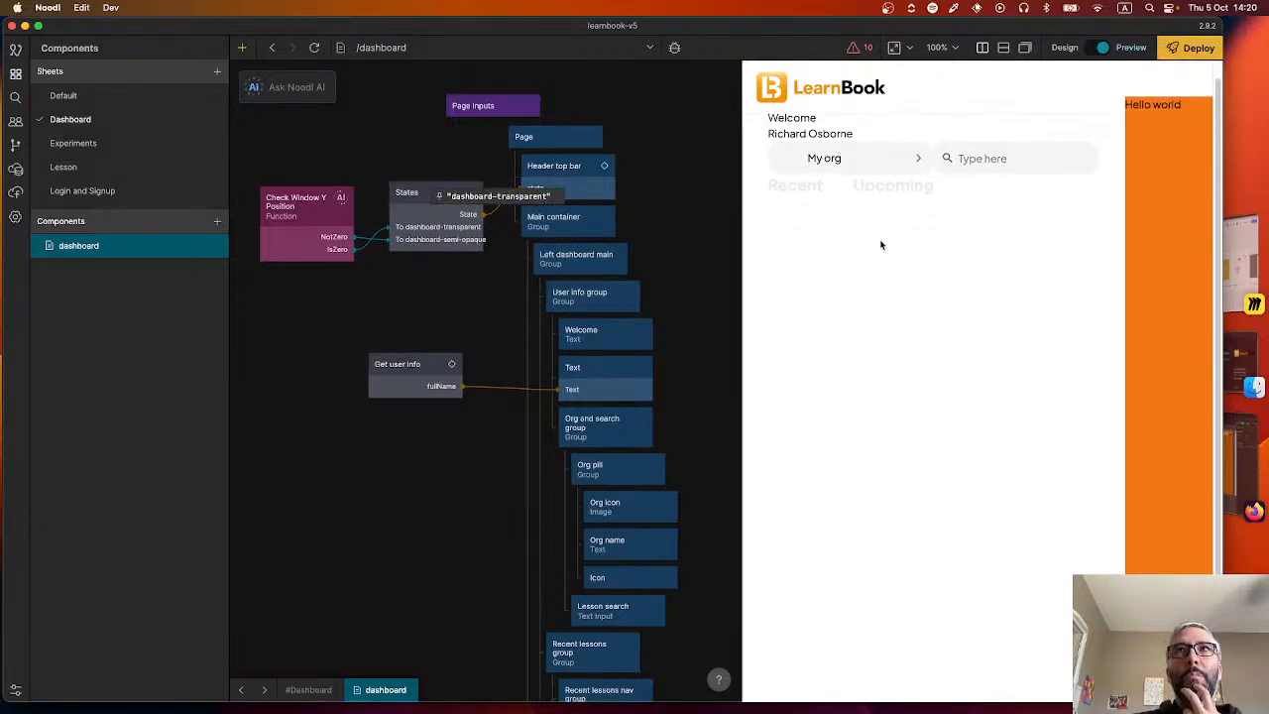
Generate an AI Function node on the dashboard with the prompt "Add an event listener to page scroll".
left_click(296, 229)
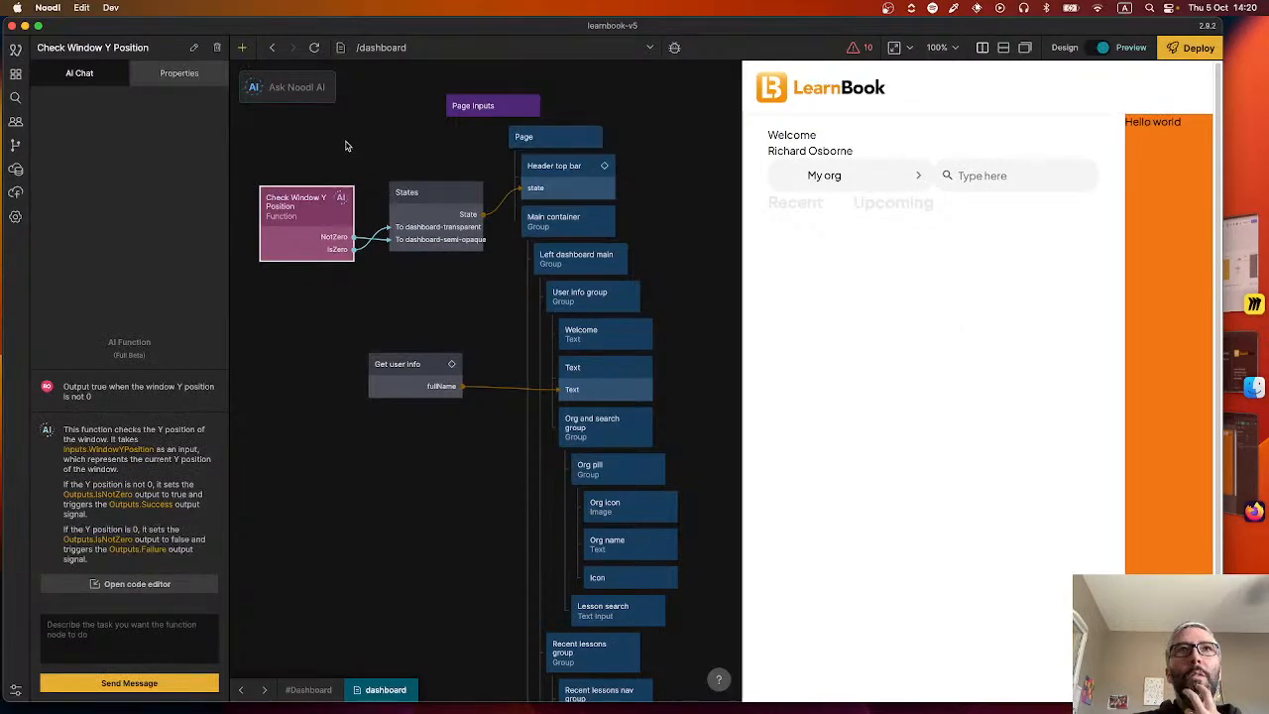
left_click(287, 85)
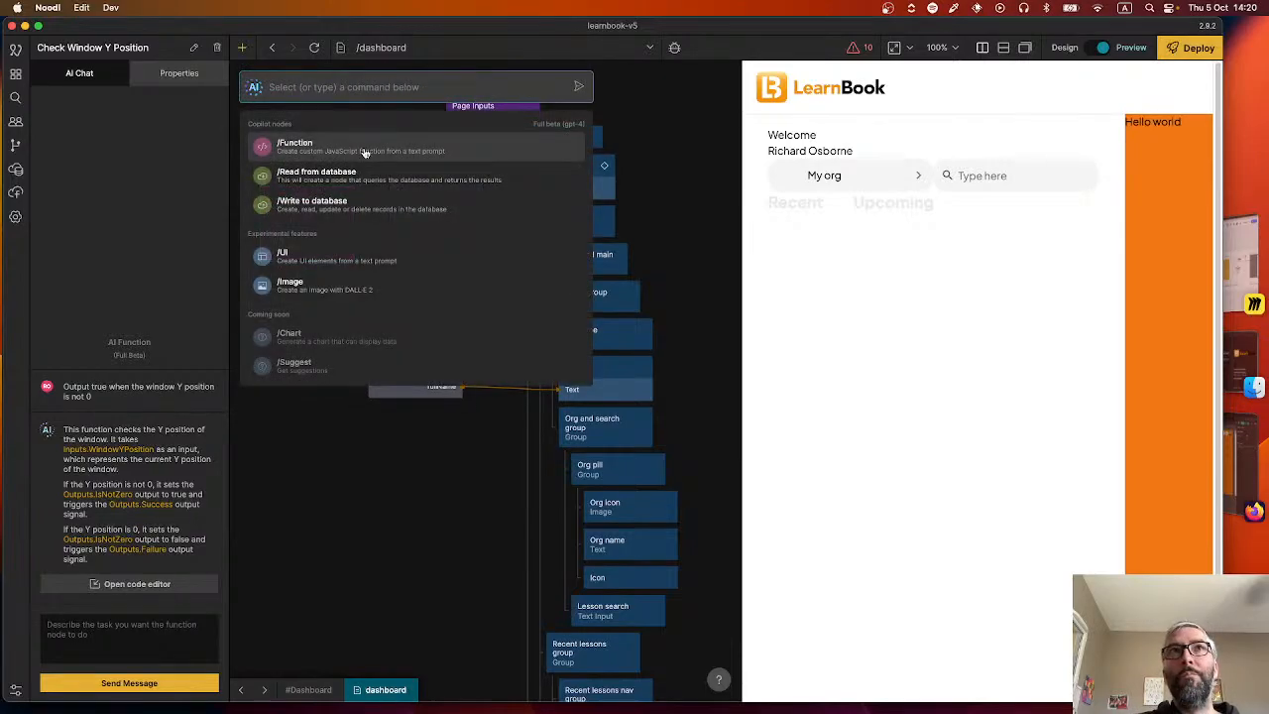
left_click(363, 143)
type("Add an")
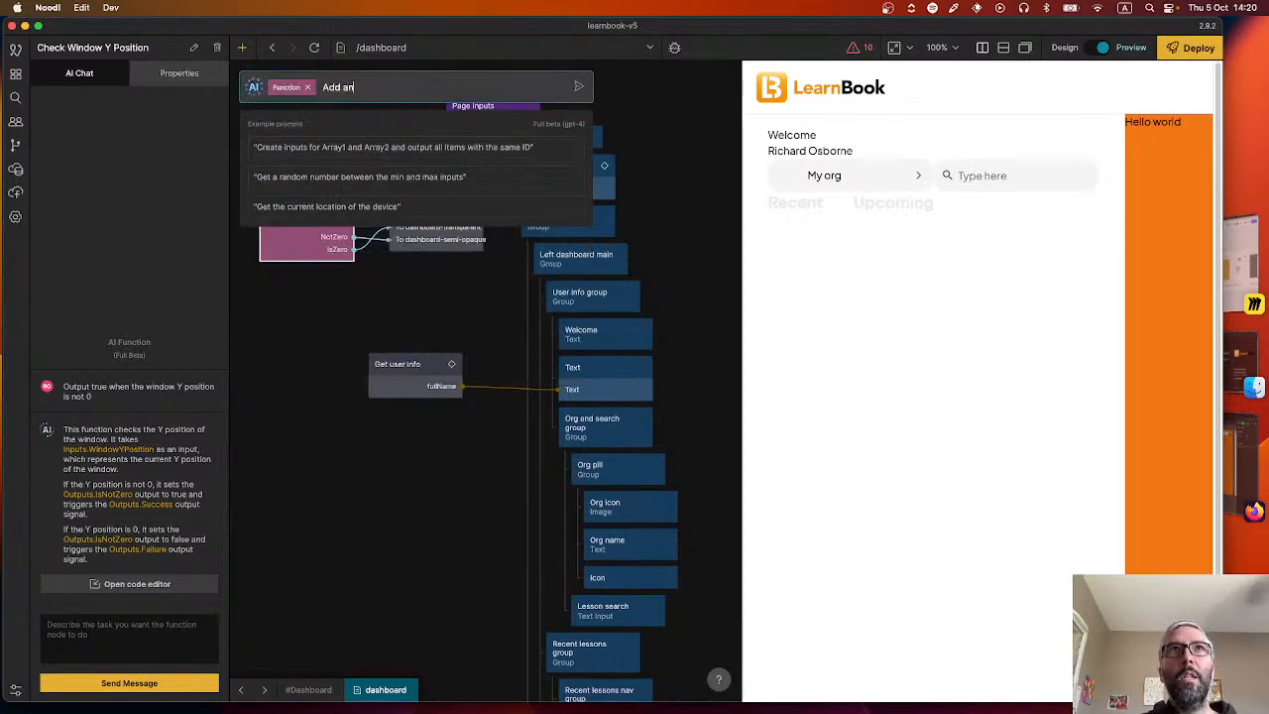
type(" exent liste")
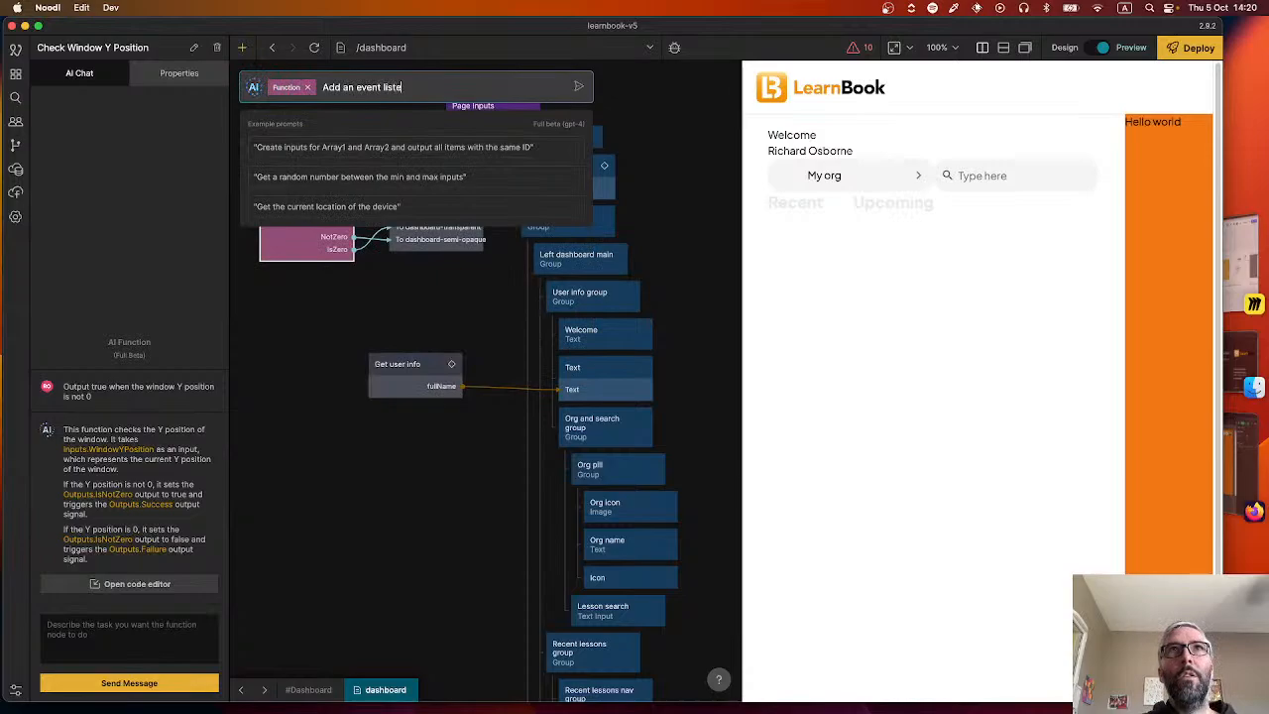
type("ner to page scroll")
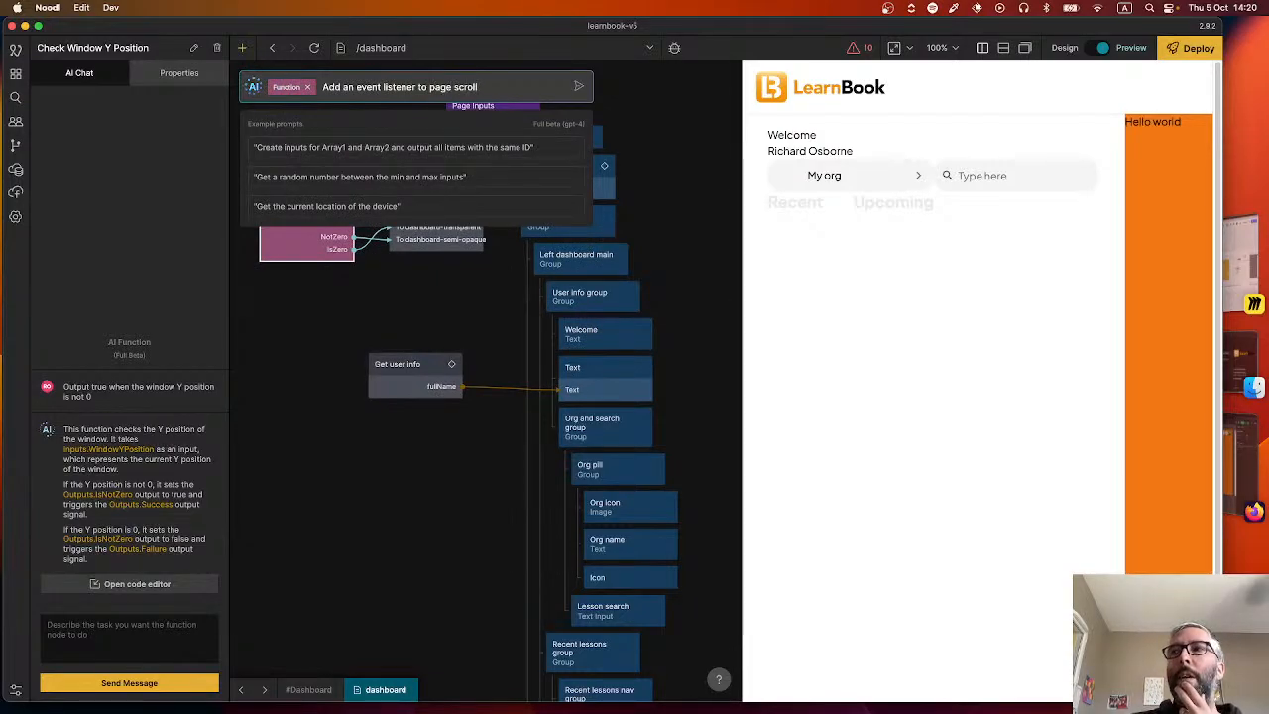
key("Return")
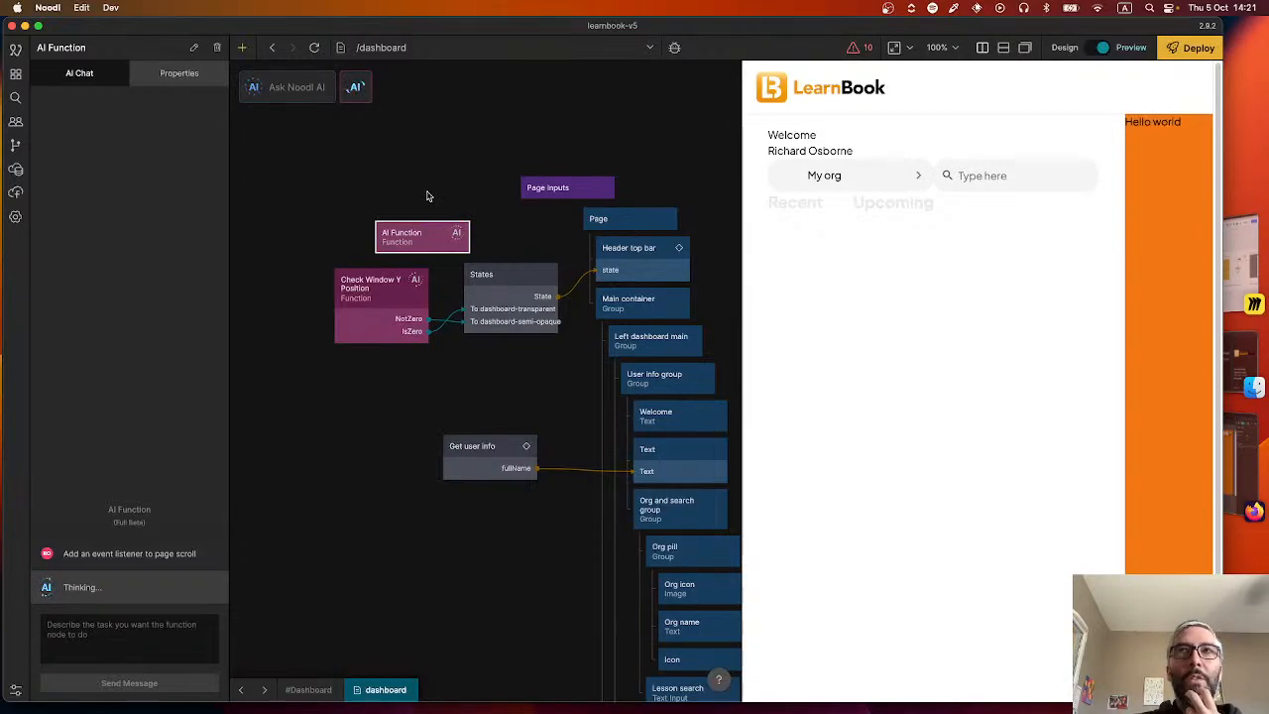
mouse_move(425, 224)
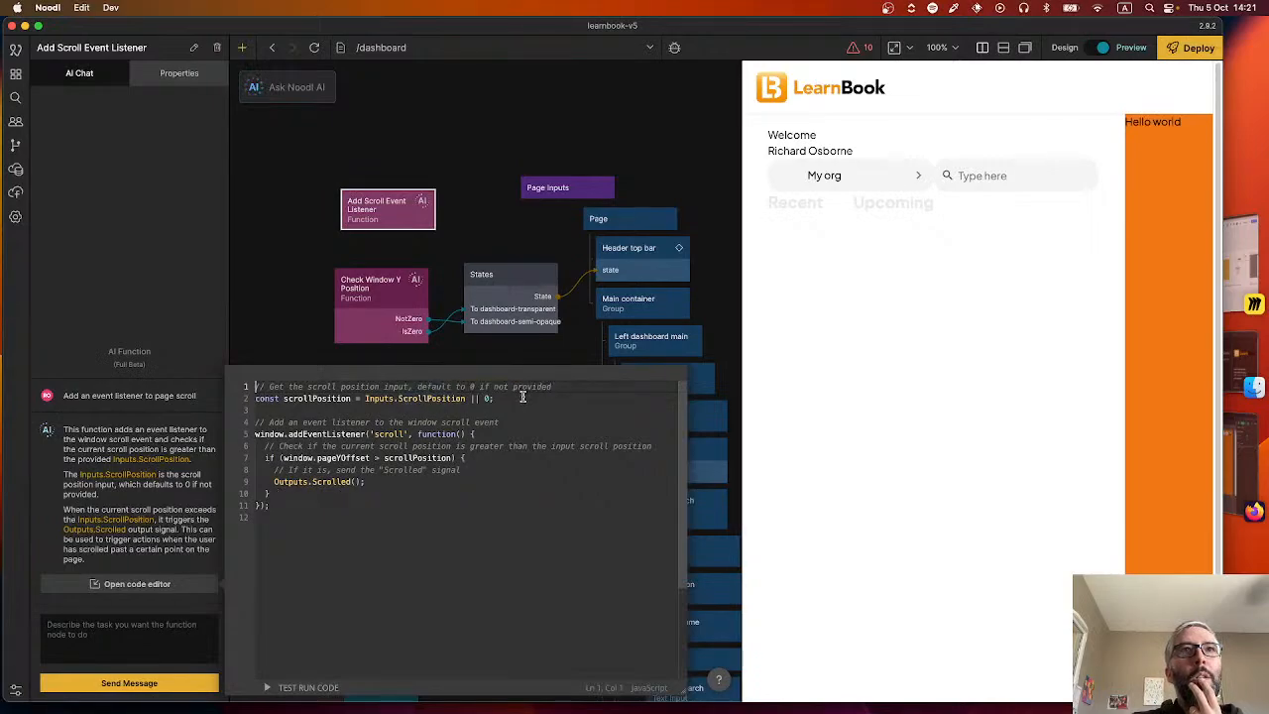
left_click_drag(523, 398, 165, 375)
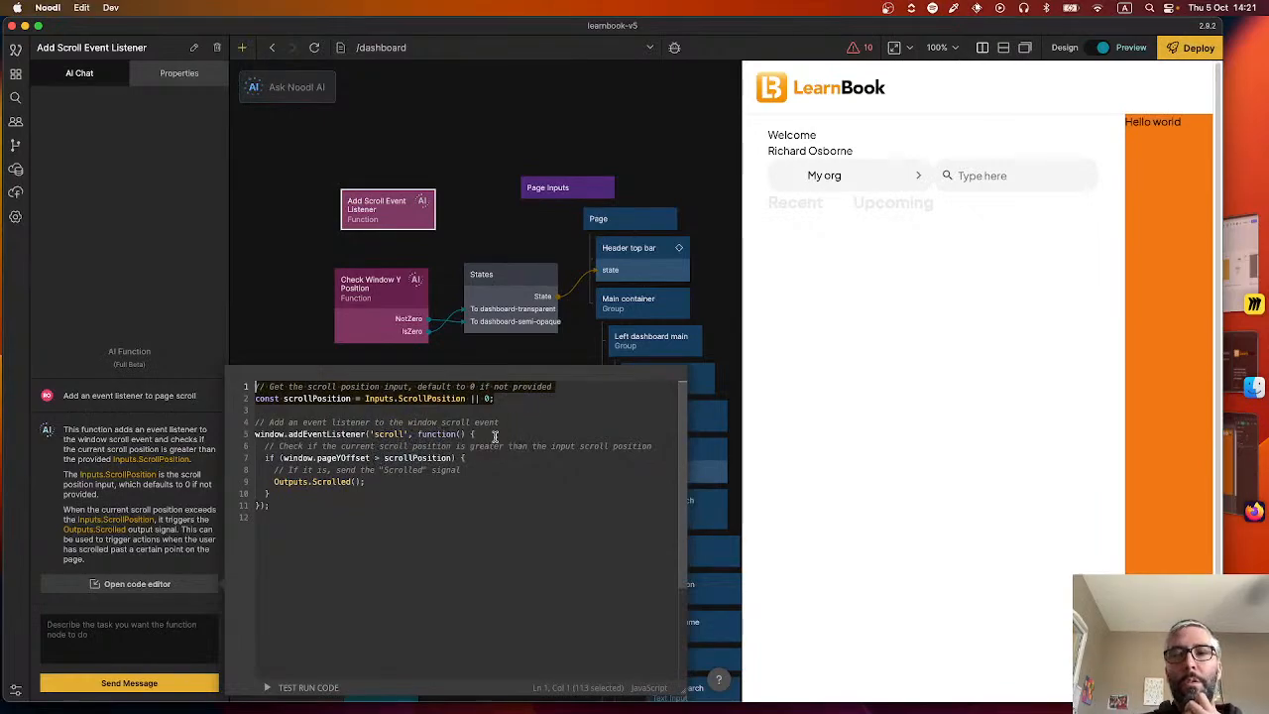
key("BackSpace")
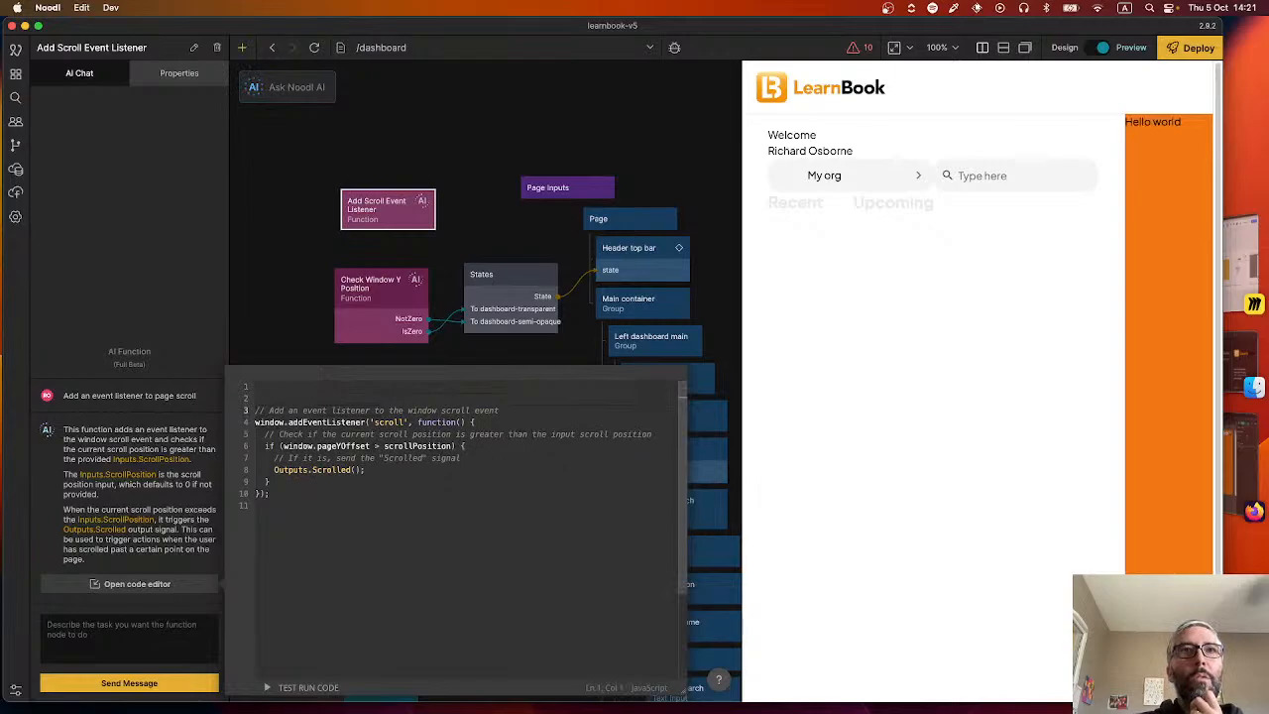
key("Delete")
key("Delete")
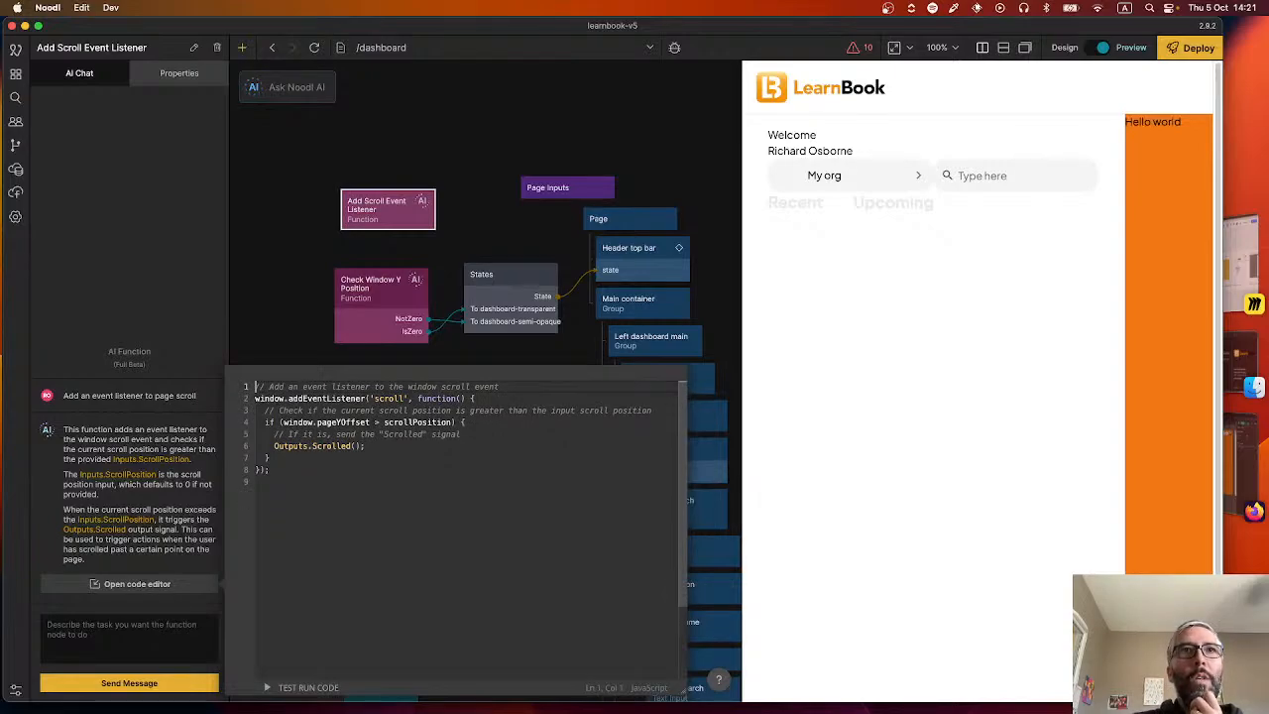
left_click(443, 399)
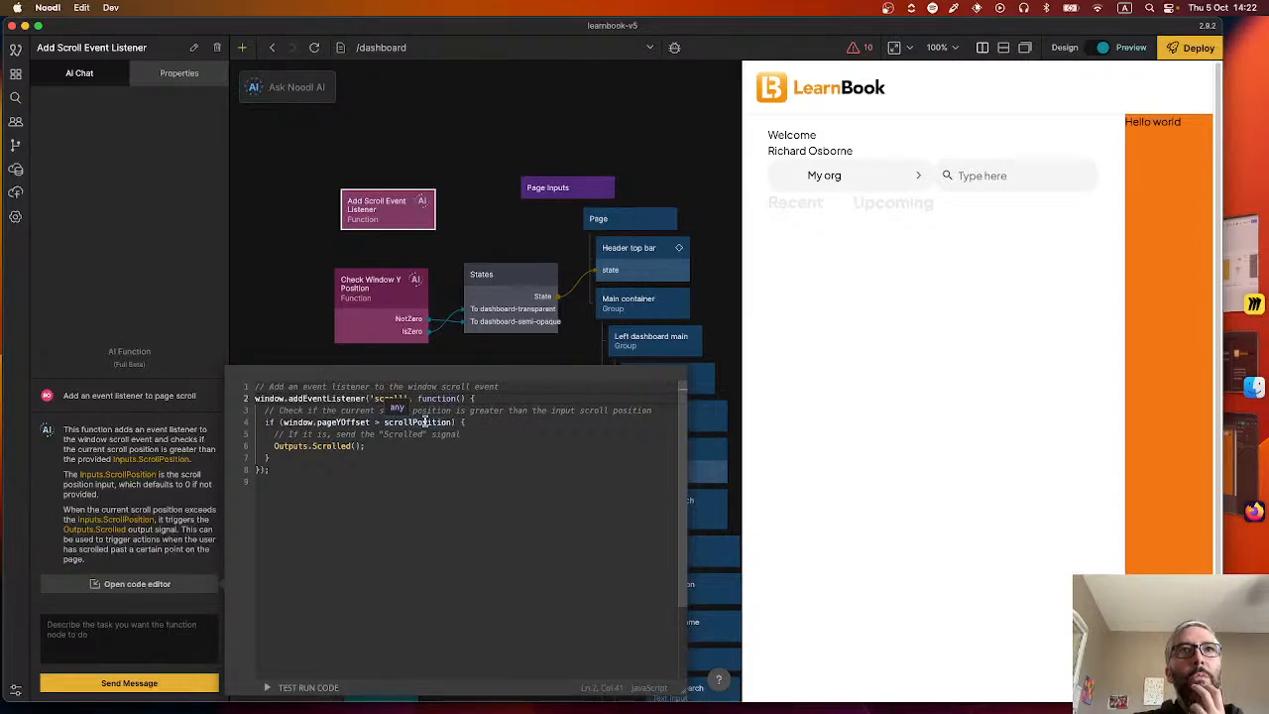
mouse_move(354, 295)
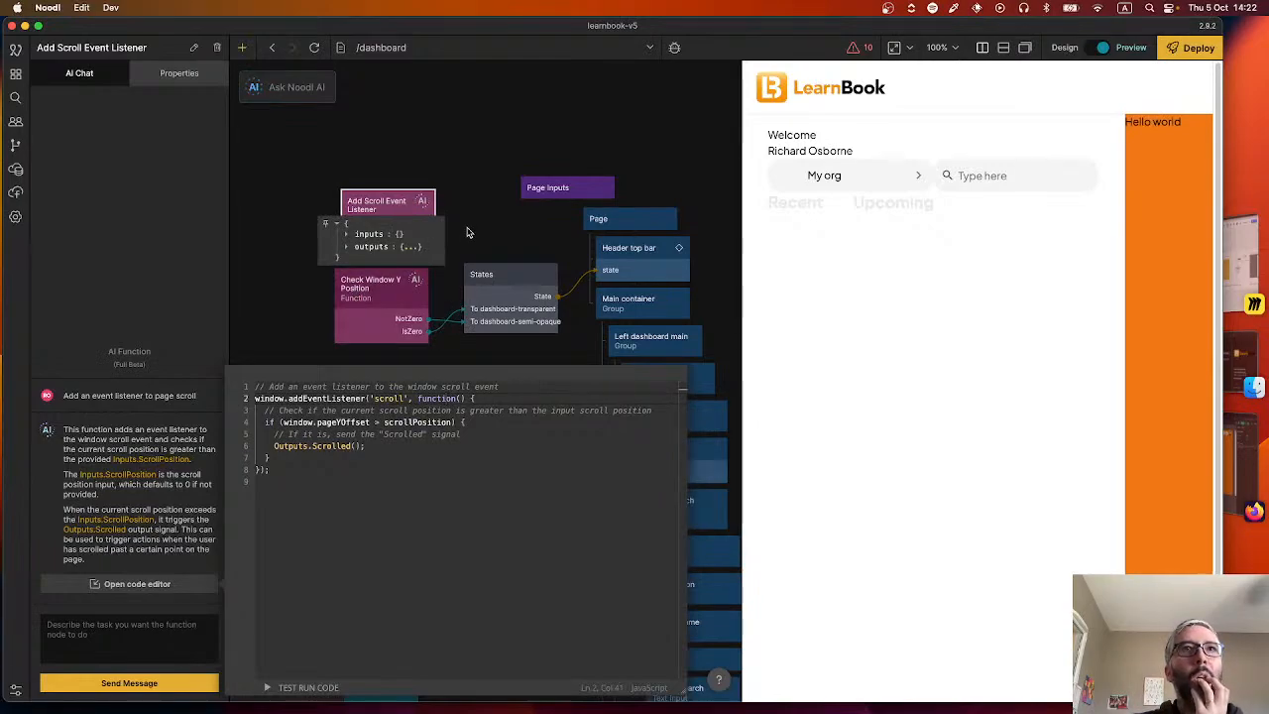
left_click(256, 387)
key("Return")
key("Return")
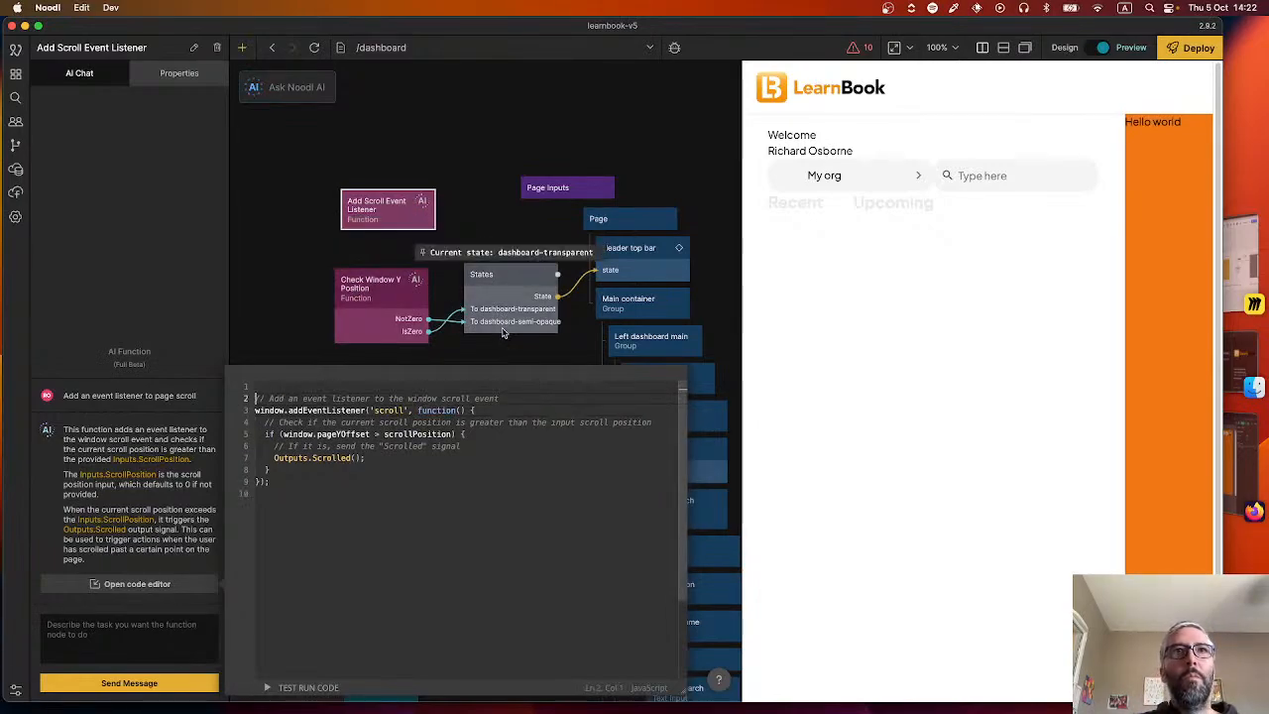
key("super+z")
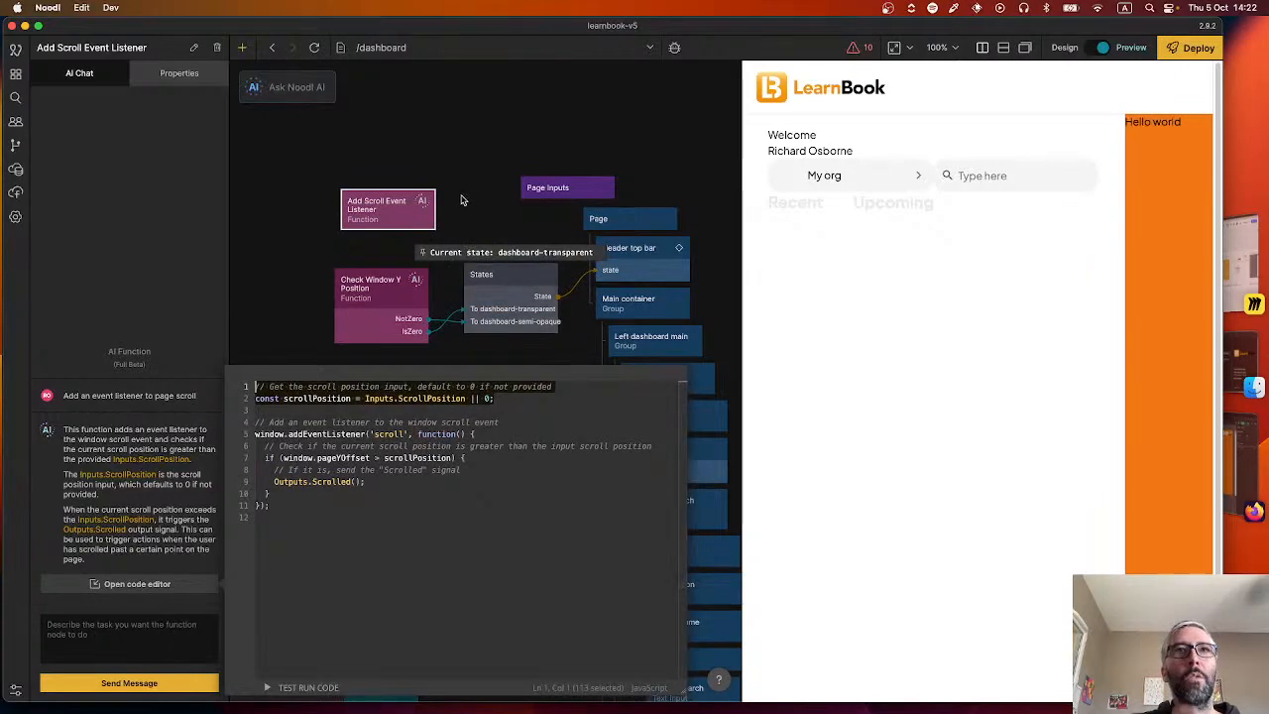
Add the line "Outputs.scrollPosition = window.pageYOffset;" after Outputs.Scrolled() in the scroll listener code and close the code editor.
left_click(373, 482)
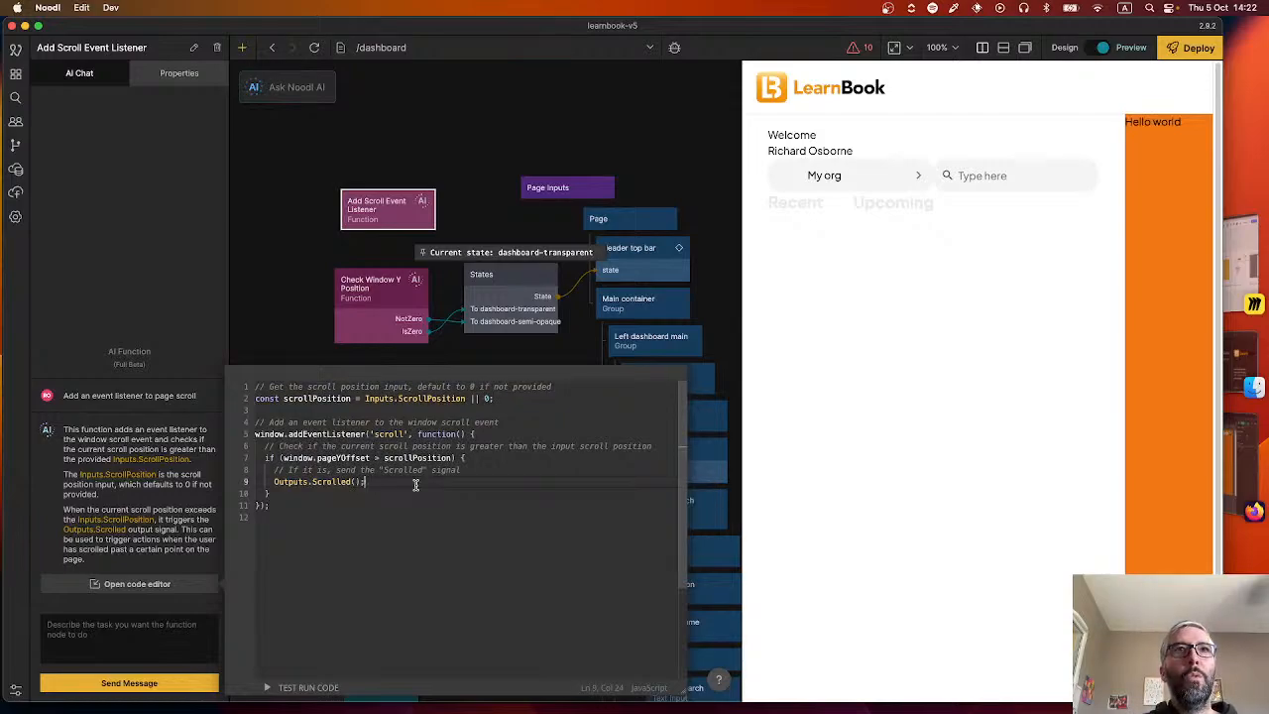
key("Return")
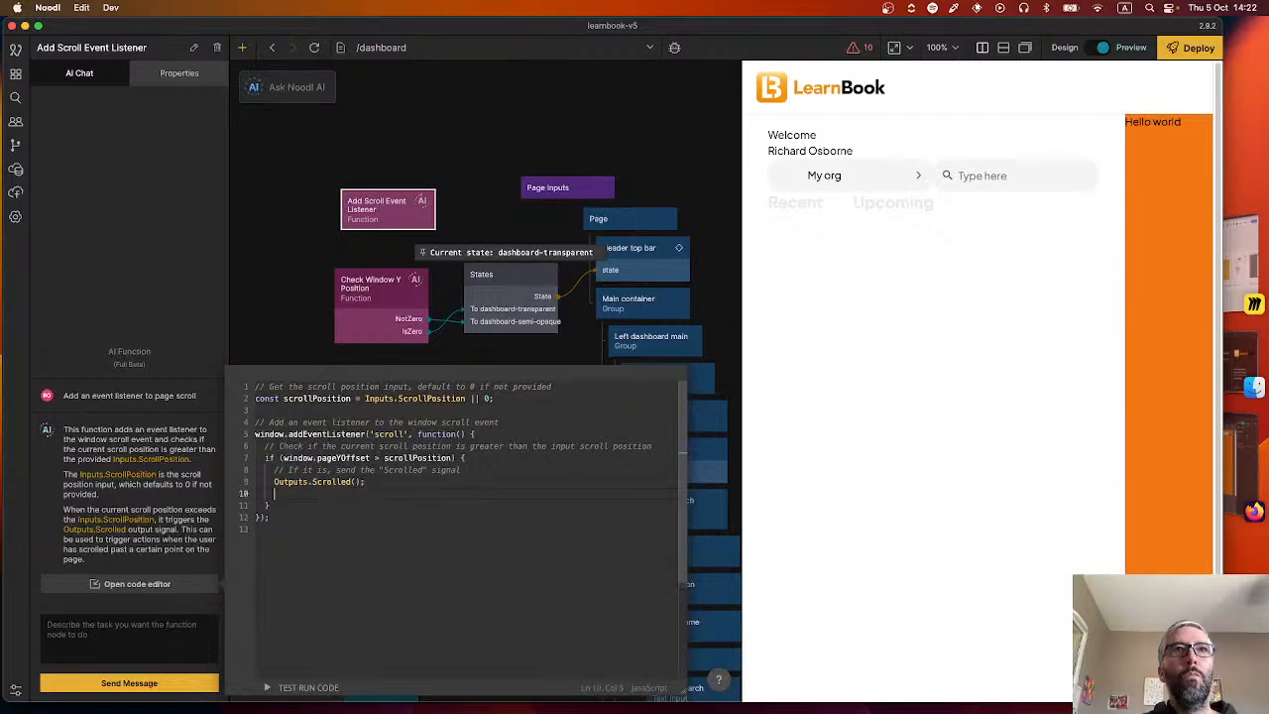
type("Outputs.")
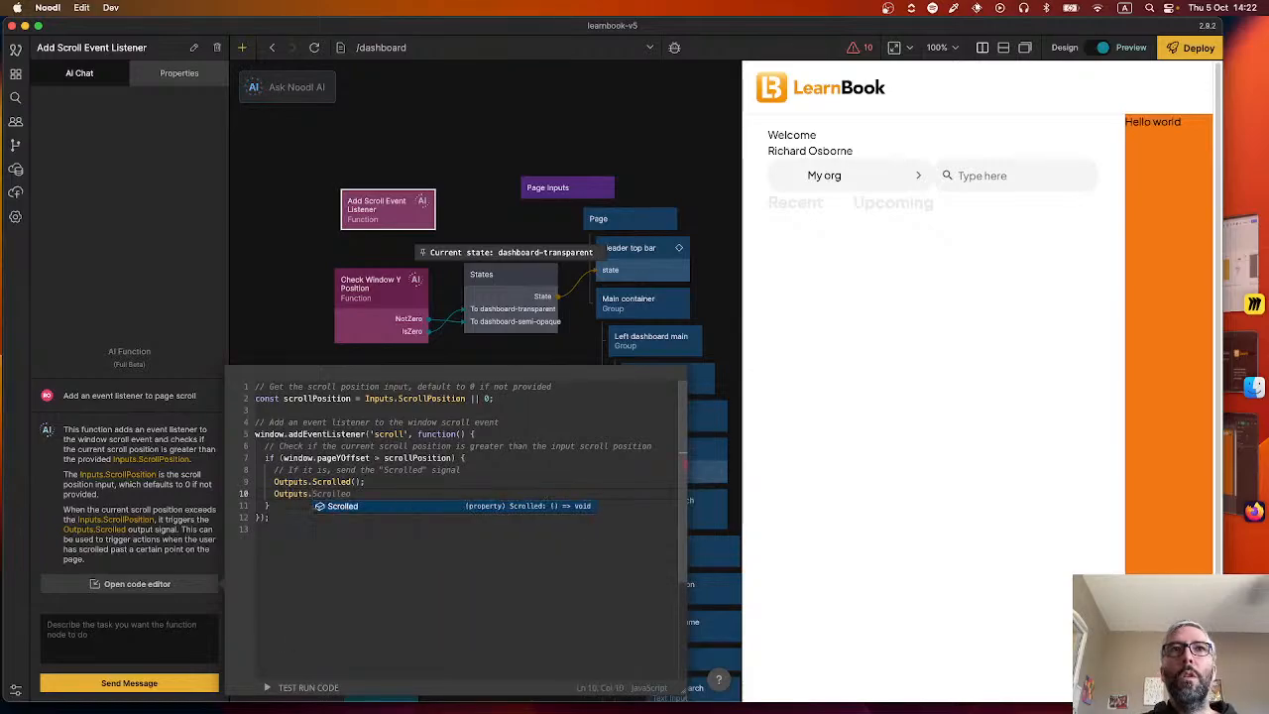
type("scroll")
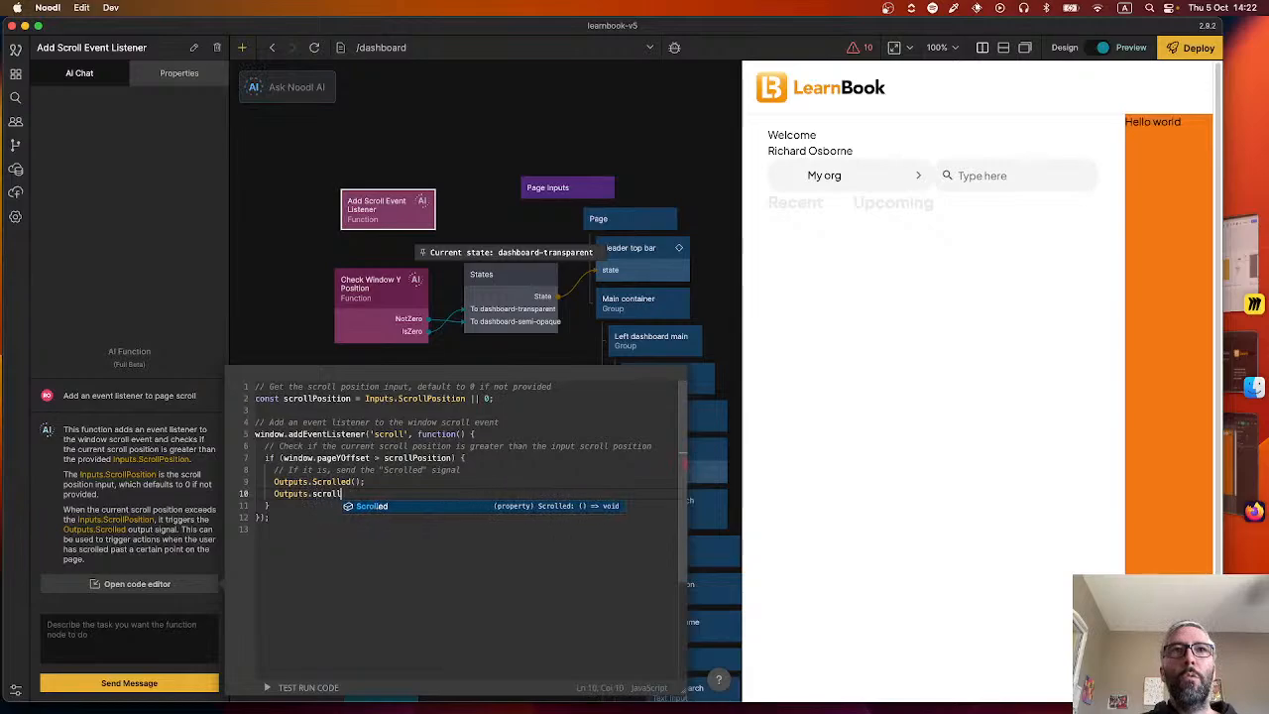
type("Position")
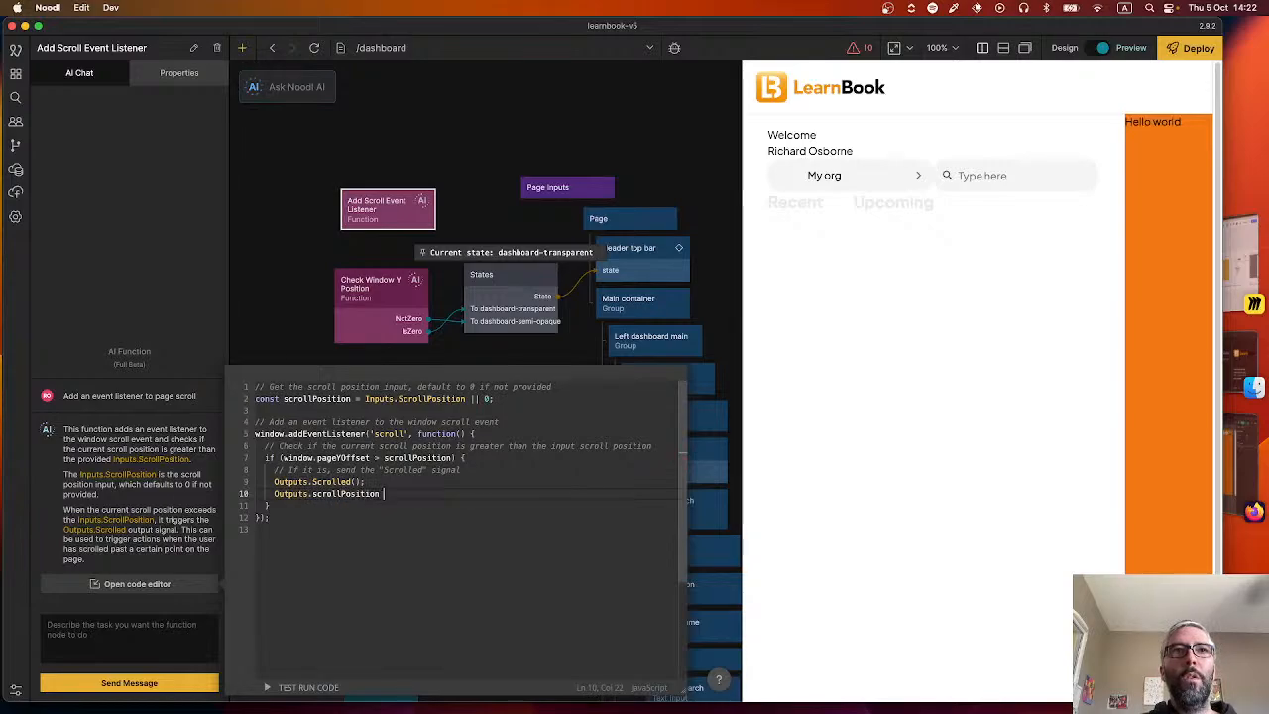
type(" =")
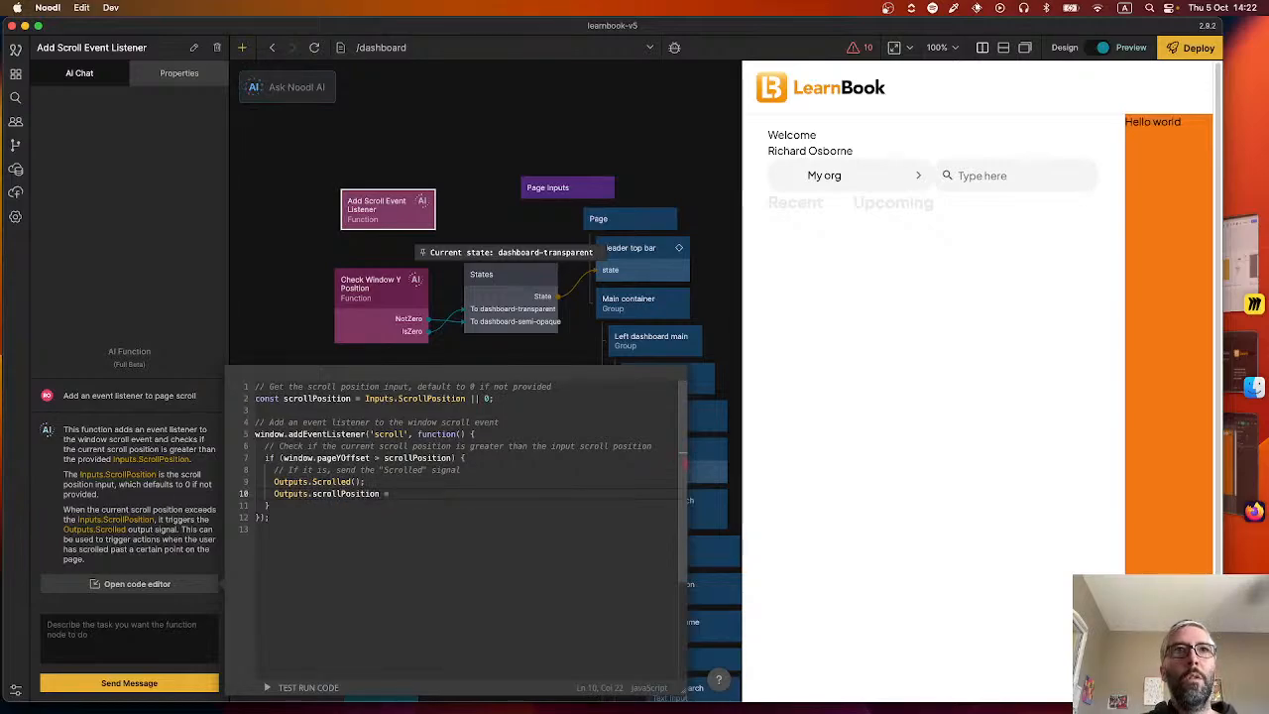
type(" window.")
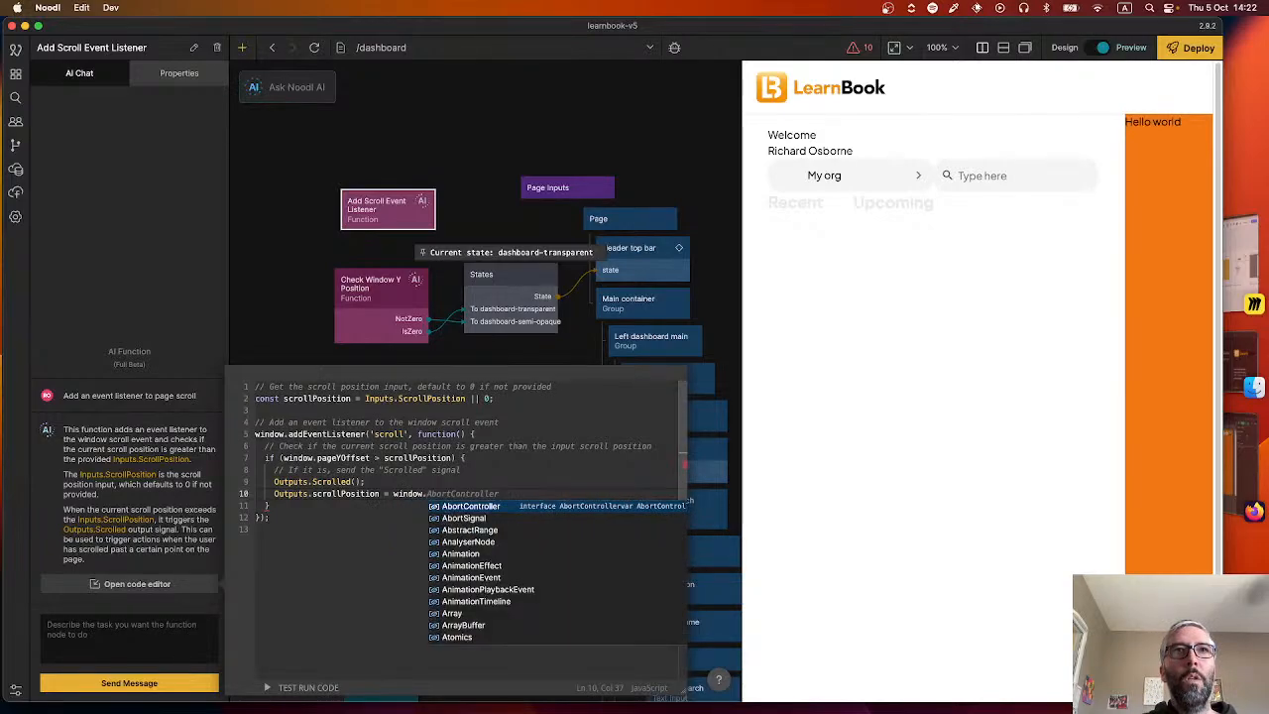
type("pageYOff")
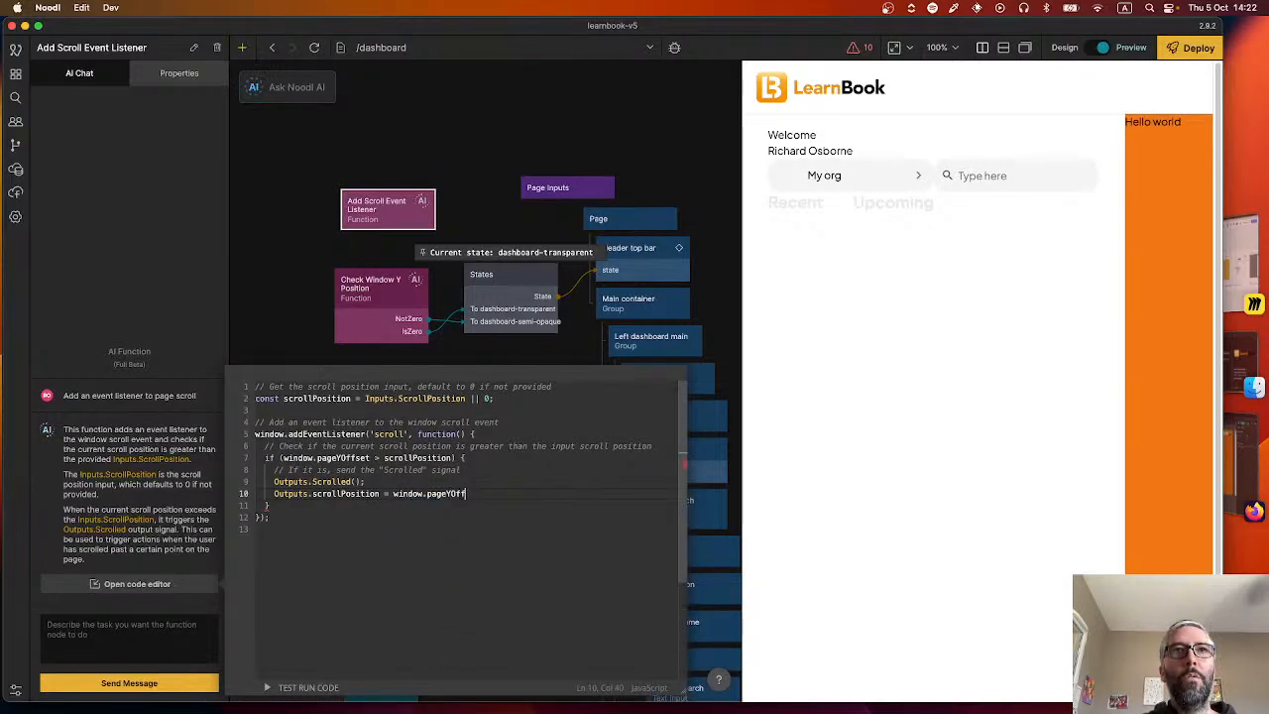
type("set;")
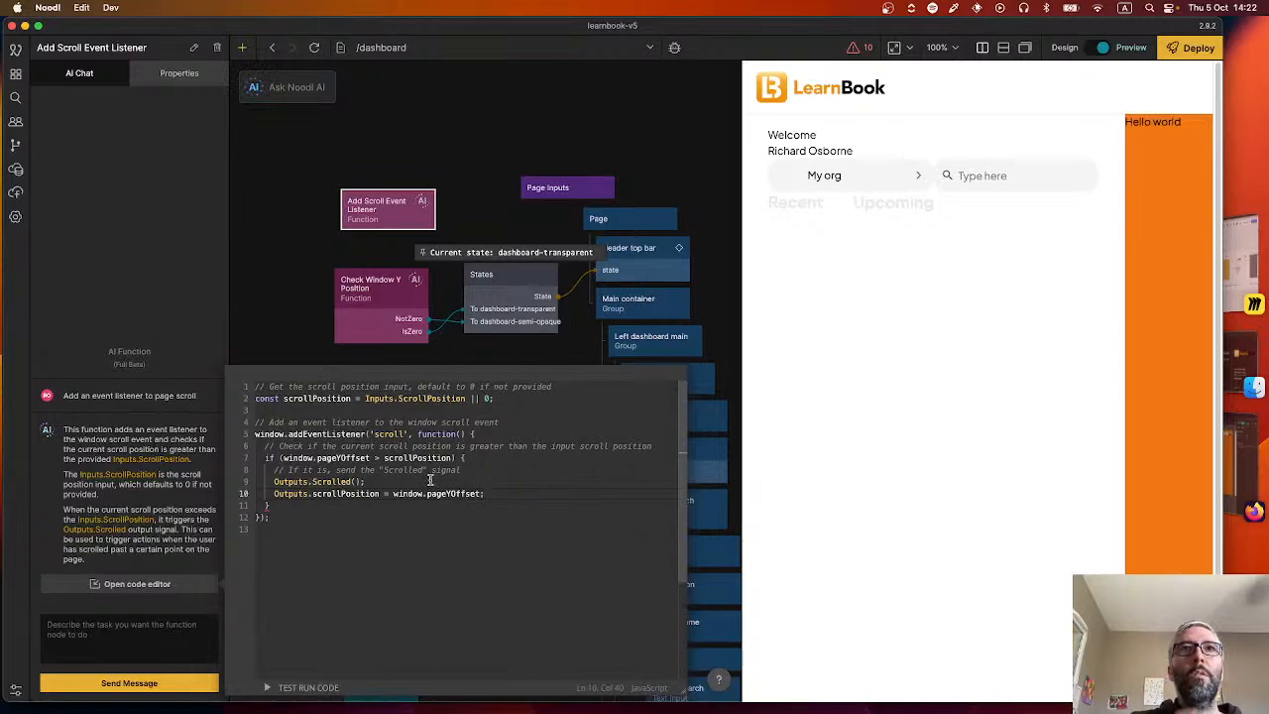
left_click(295, 302)
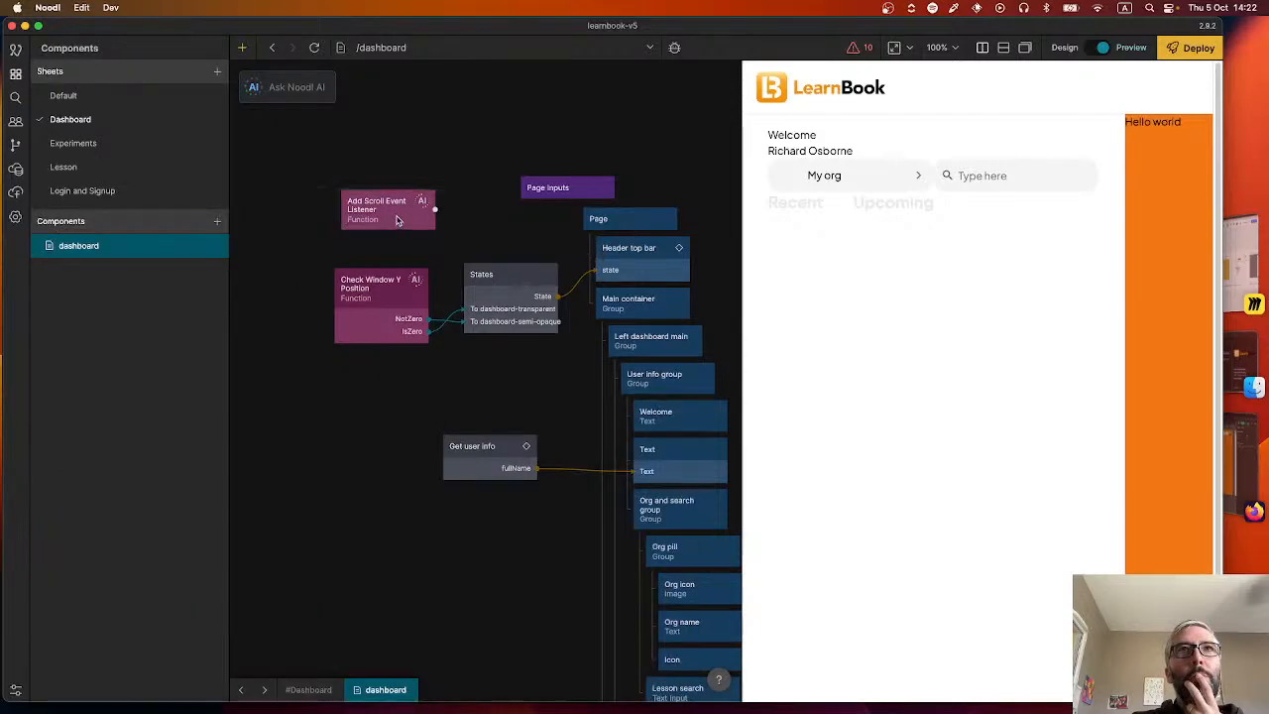
Add a Number node beside the Add Scroll Event Listener node.
right_click(455, 218)
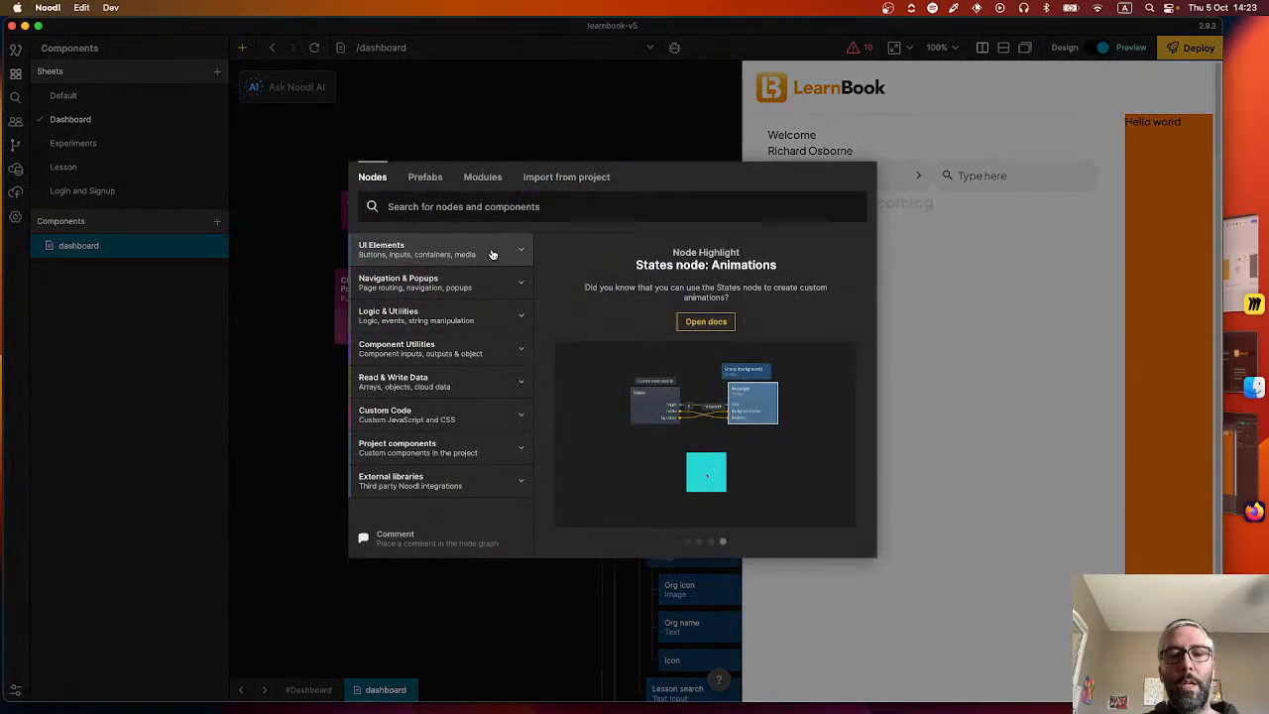
type("numb")
left_click(462, 295)
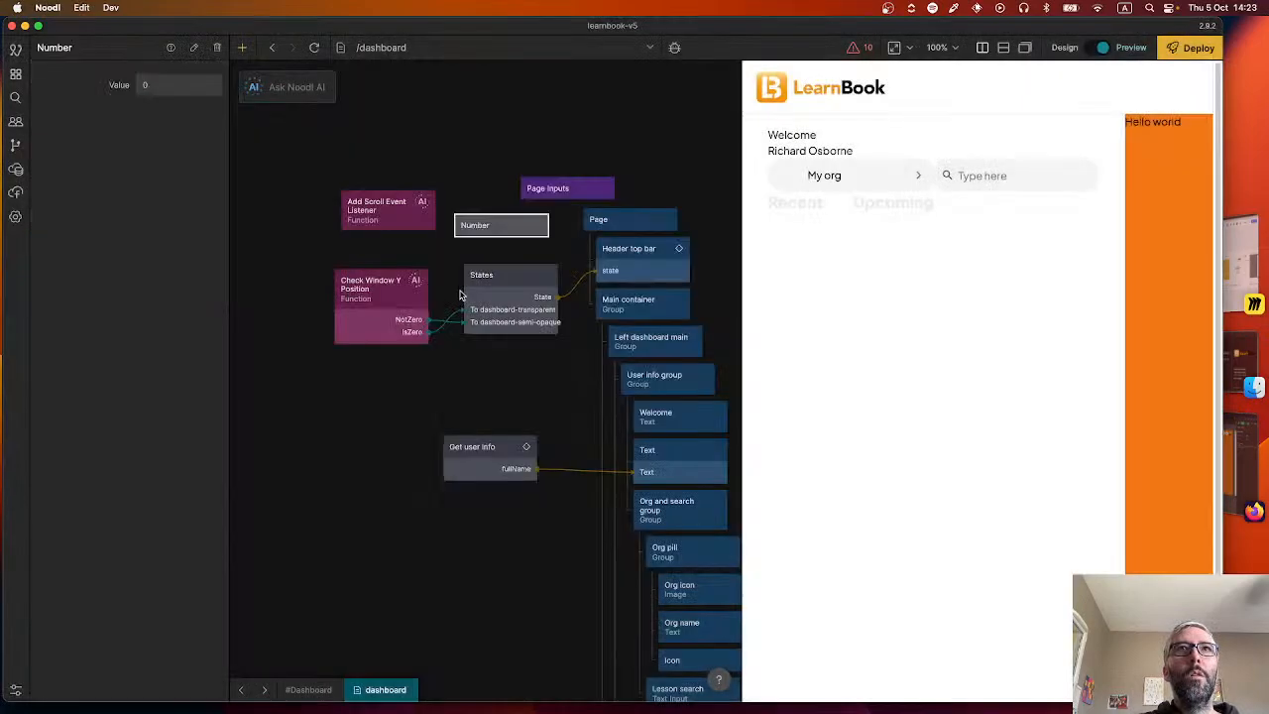
left_click(435, 211)
left_click(321, 213)
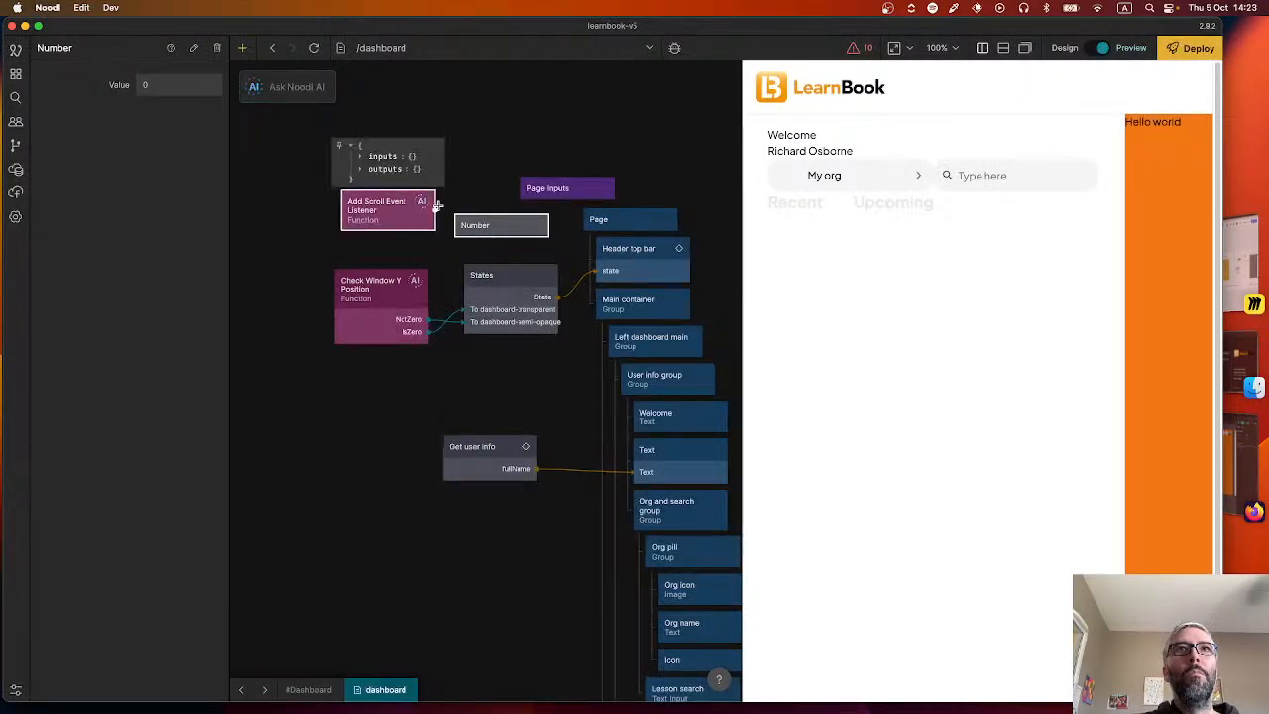
Connect Add Scroll Event Listener's scrollPosition output to the Number node's Value input and shift the listener node slightly away from it.
left_click_drag(436, 212, 486, 226)
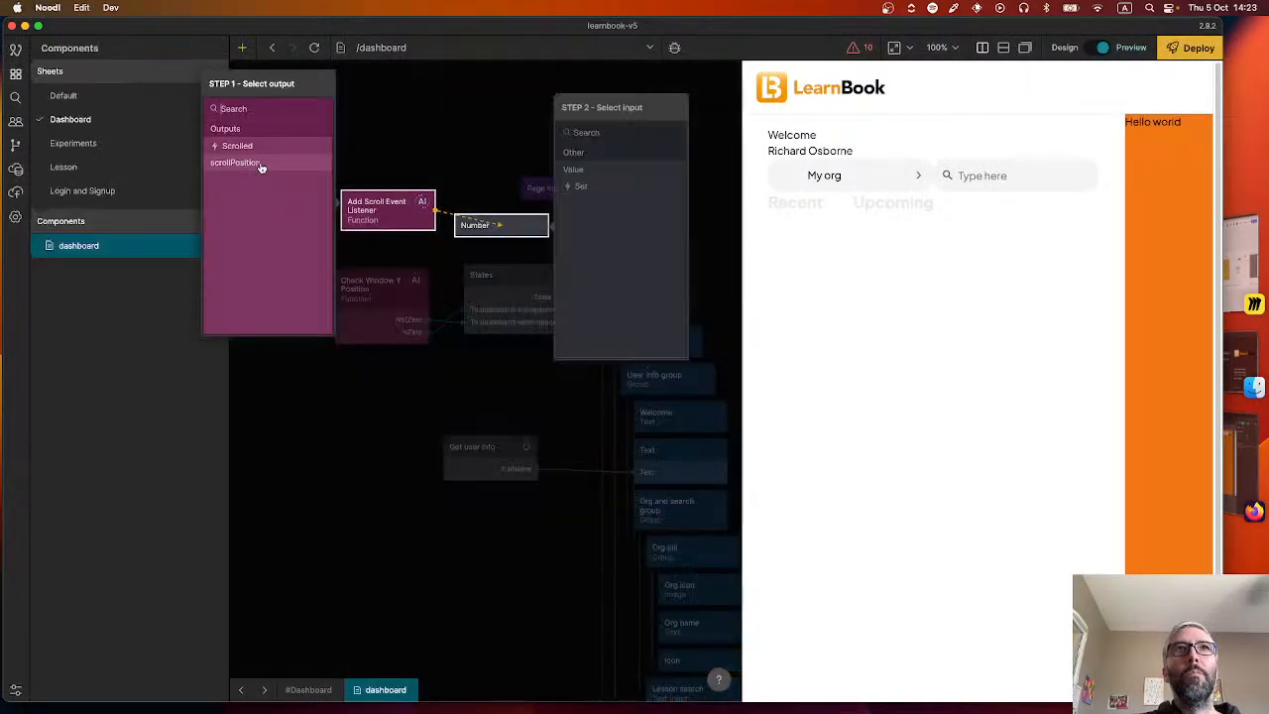
left_click(260, 166)
left_click(583, 170)
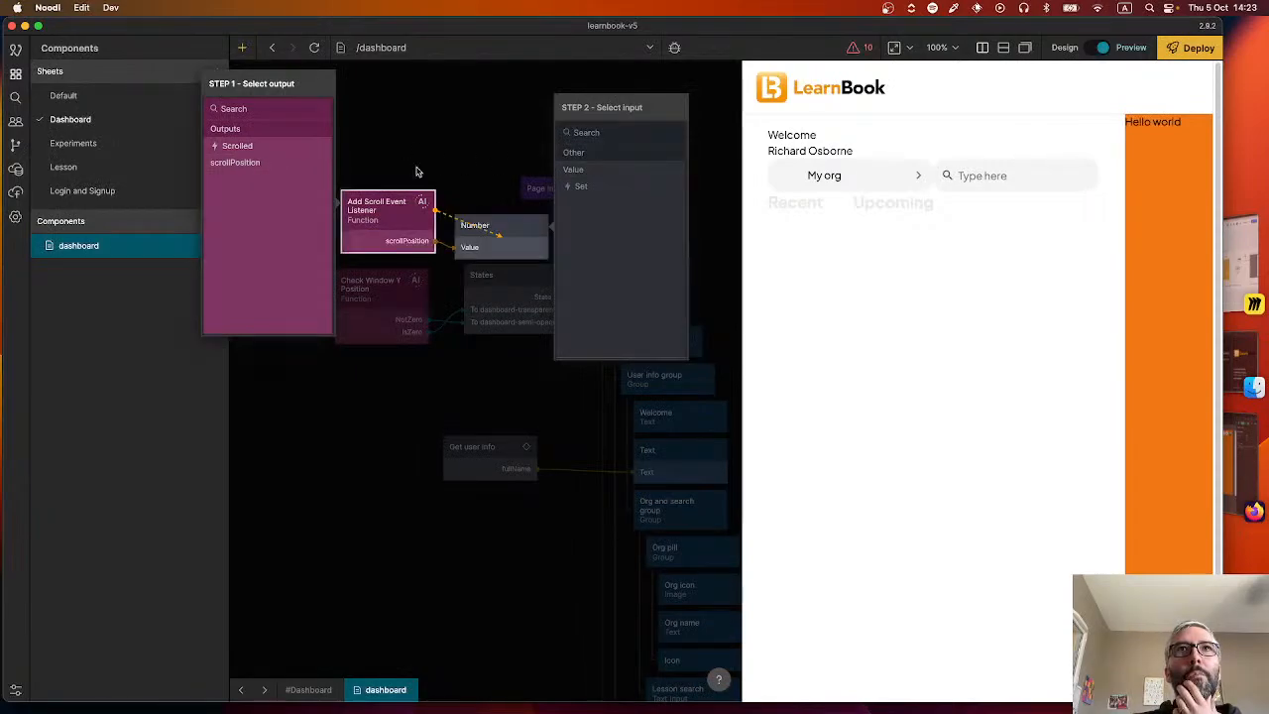
mouse_move(410, 212)
left_mouse_down()
mouse_move(386, 210)
mouse_move(398, 206)
left_mouse_up()
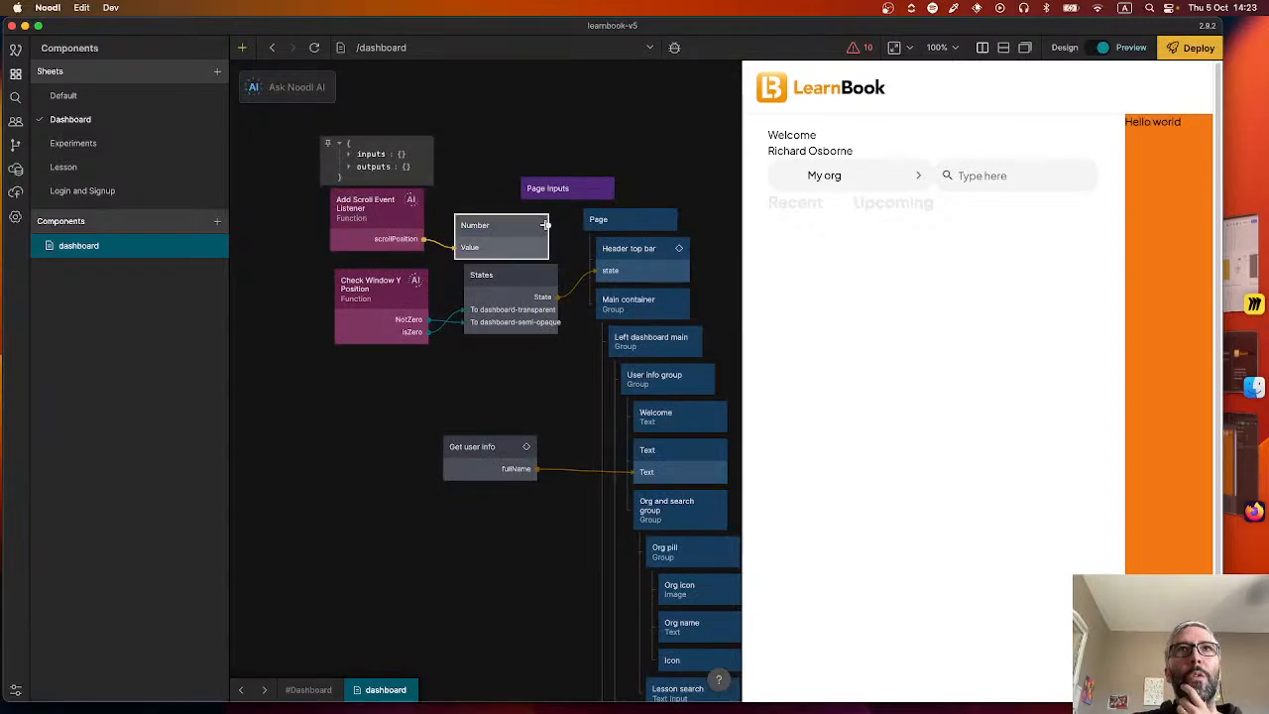
Connect the Number node's Value output back to Add Scroll Event Listener's ScrollPosition input.
left_click_drag(546, 224, 353, 220)
left_click(585, 168)
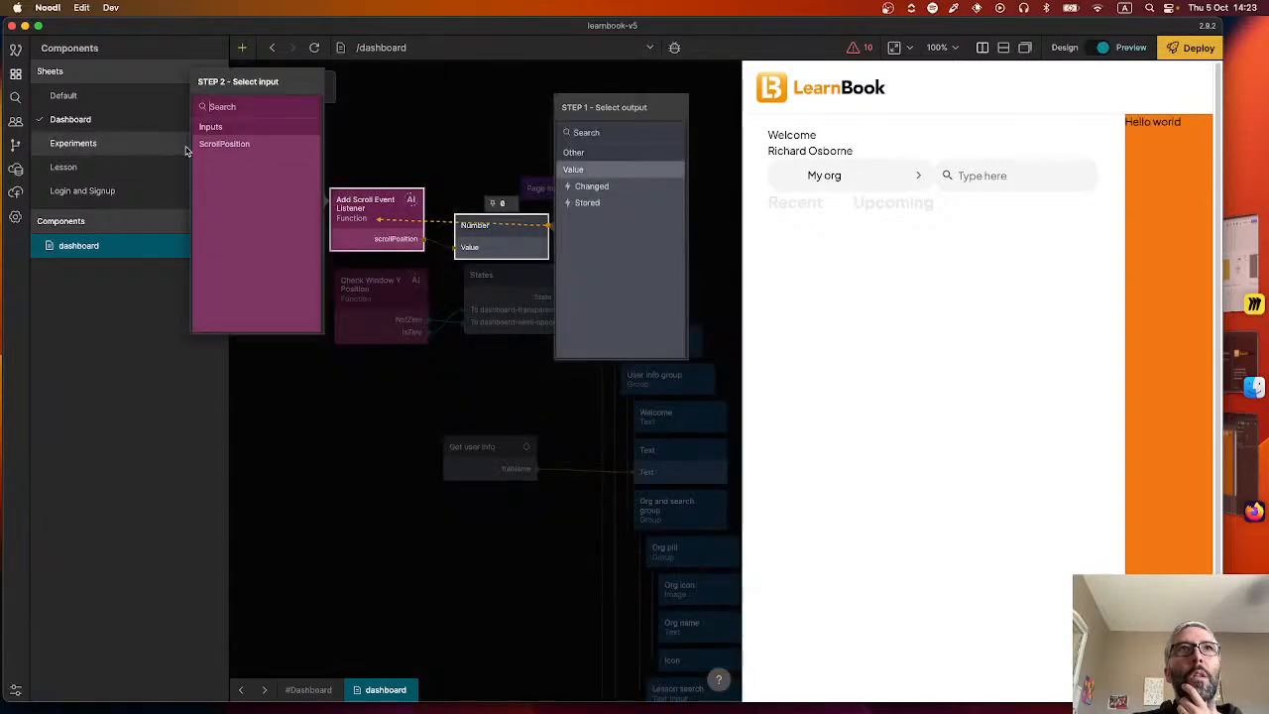
left_click(238, 146)
left_click(411, 141)
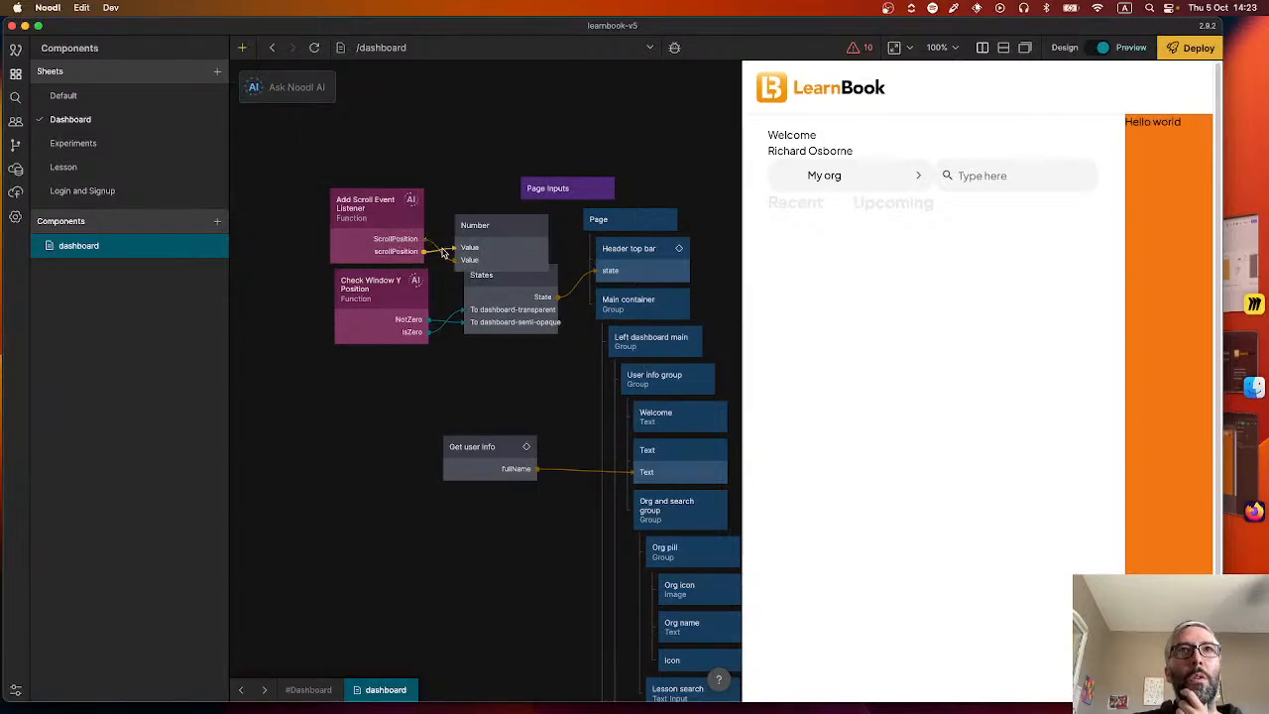
Review the scroll listener code, close the editor and move the Number node up clear of the States node.
double_click(400, 230)
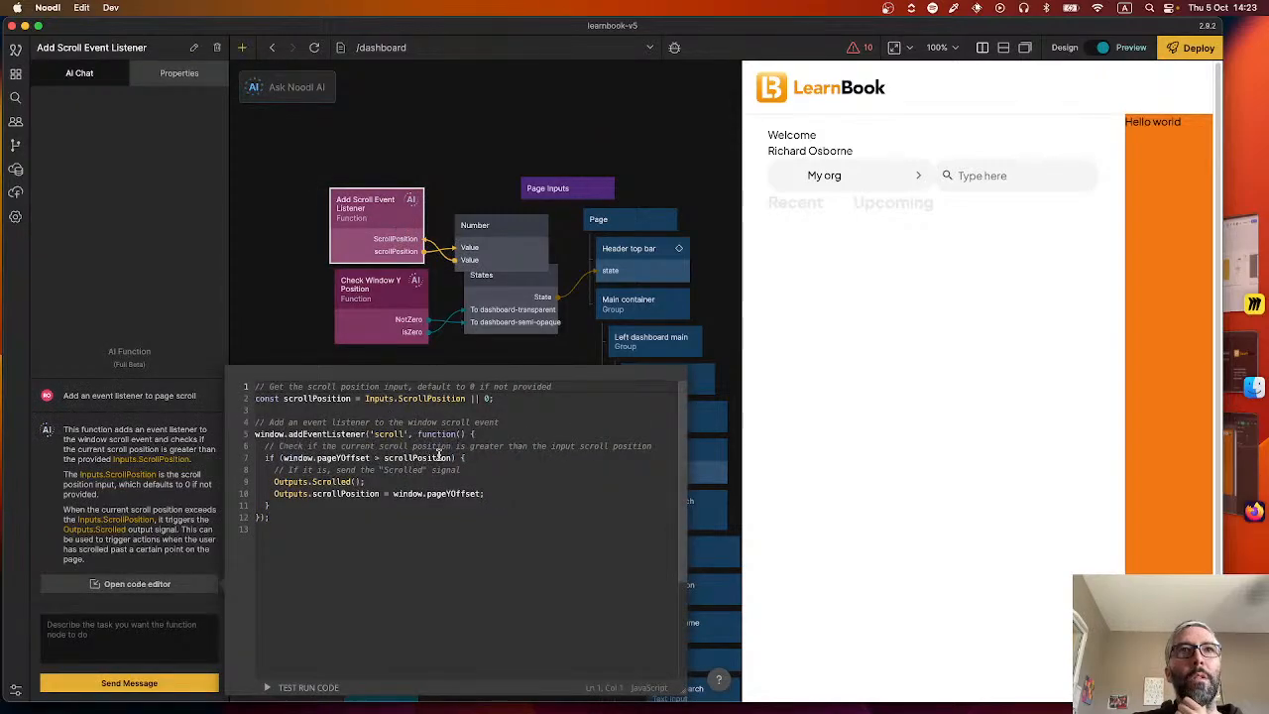
left_click(440, 148)
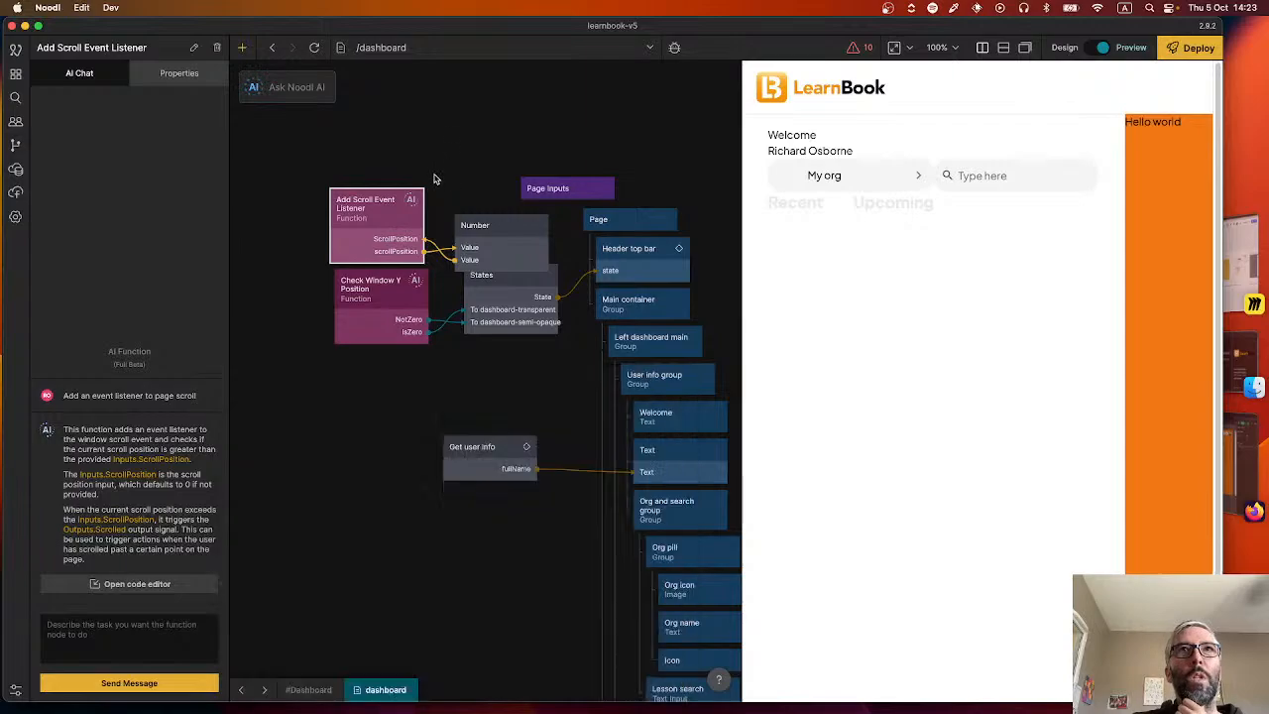
left_click_drag(476, 225, 480, 207)
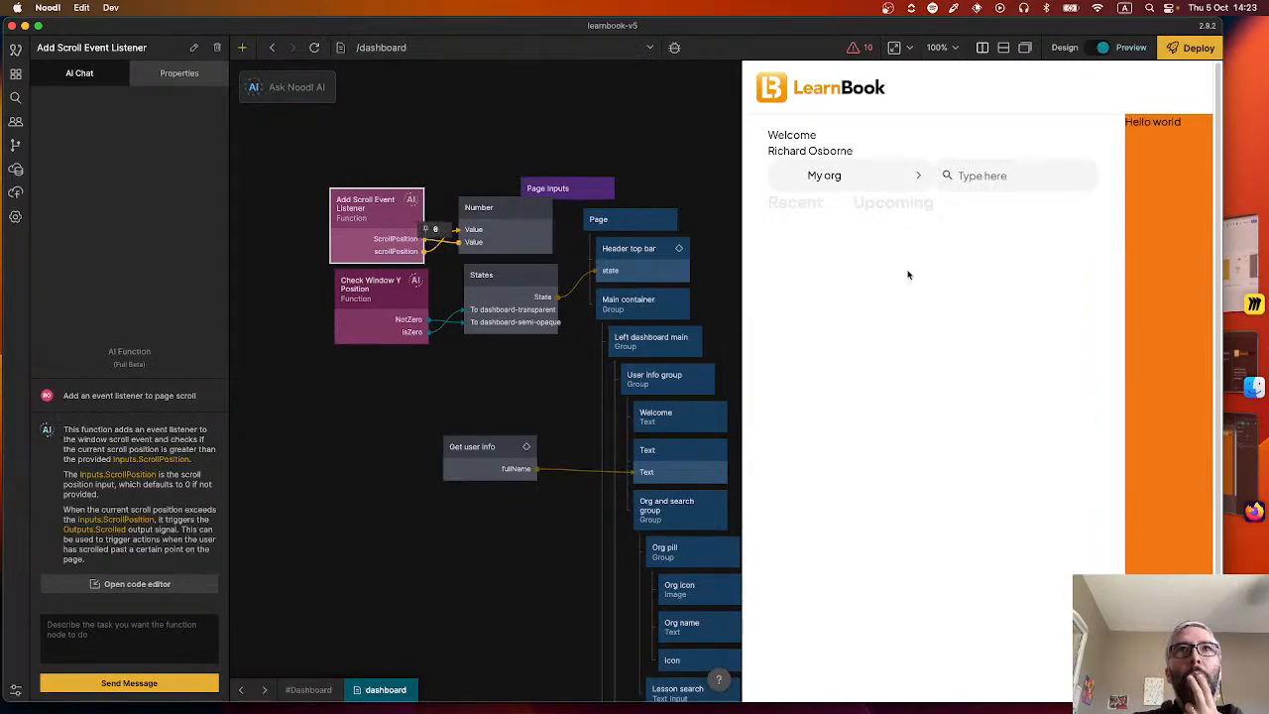
Scroll the preview page down and back up while checking the scrollPosition value passed from Add Scroll Event Listener to the Number node.
scroll(908, 274, "down", 2)
scroll(908, 275, "up", 2)
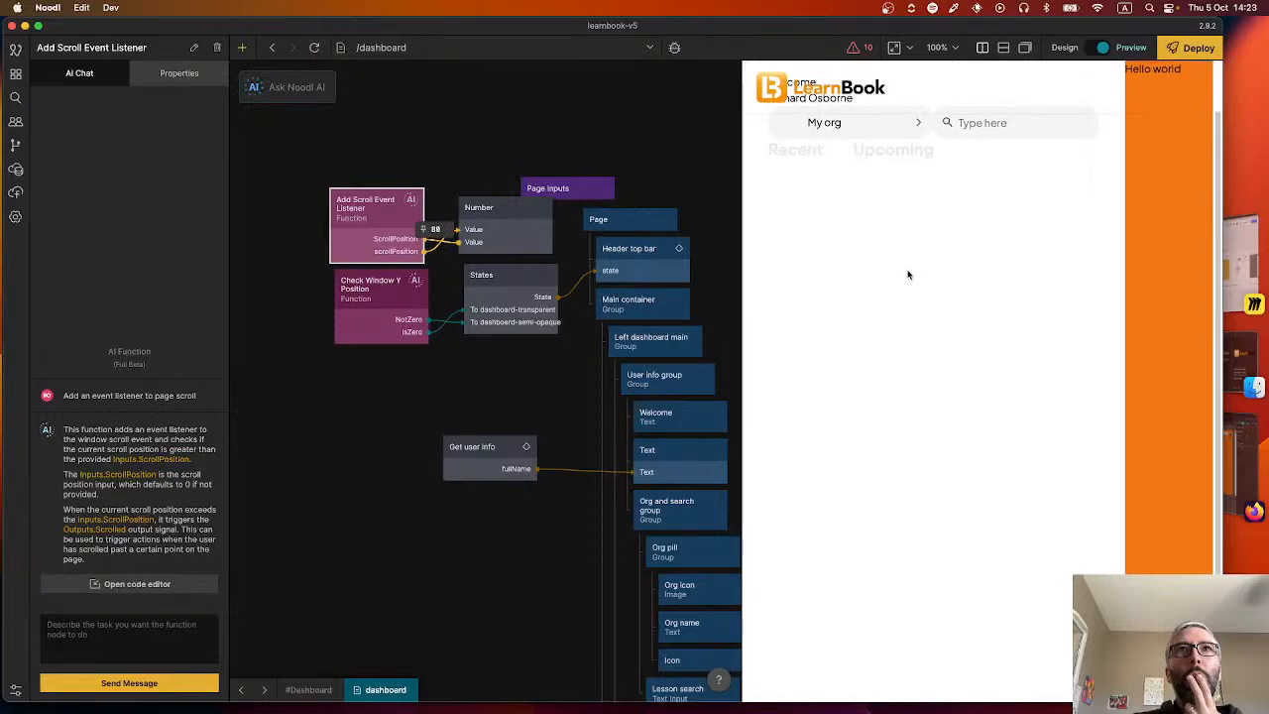
scroll(908, 275, "down", 2)
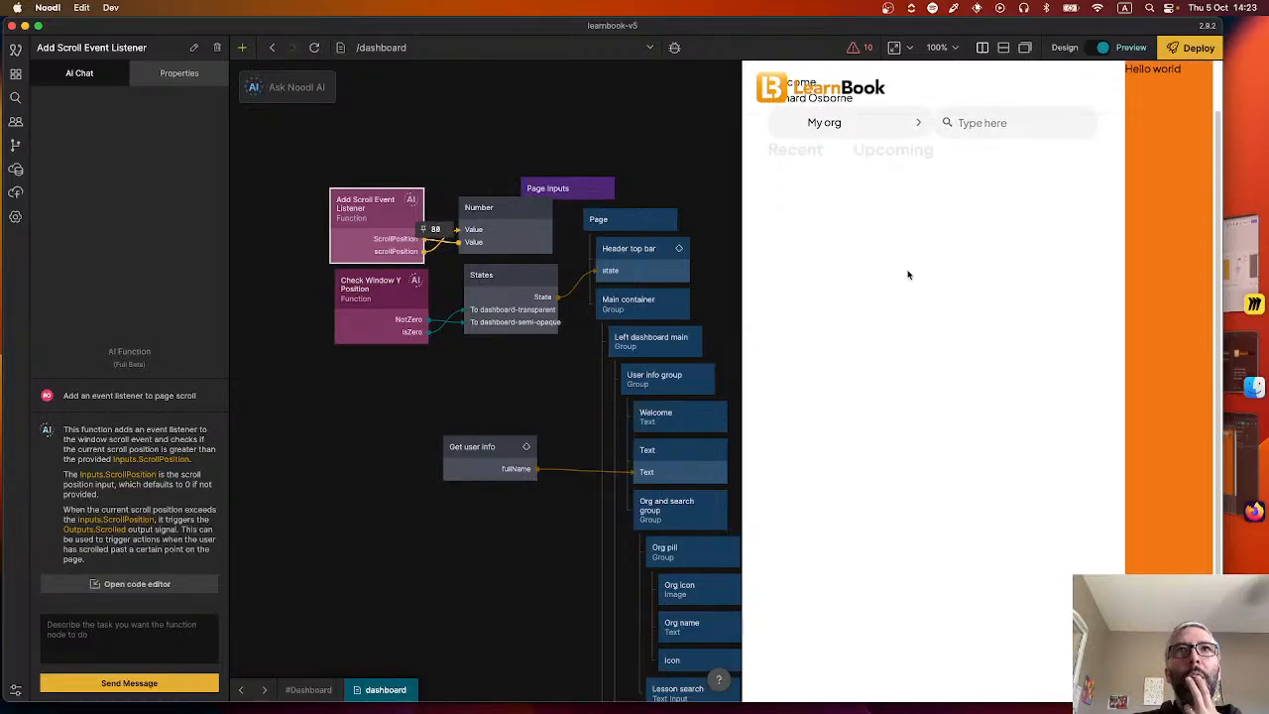
scroll(908, 275, "up", 2)
scroll(909, 275, "down", 2)
scroll(908, 274, "up", 2)
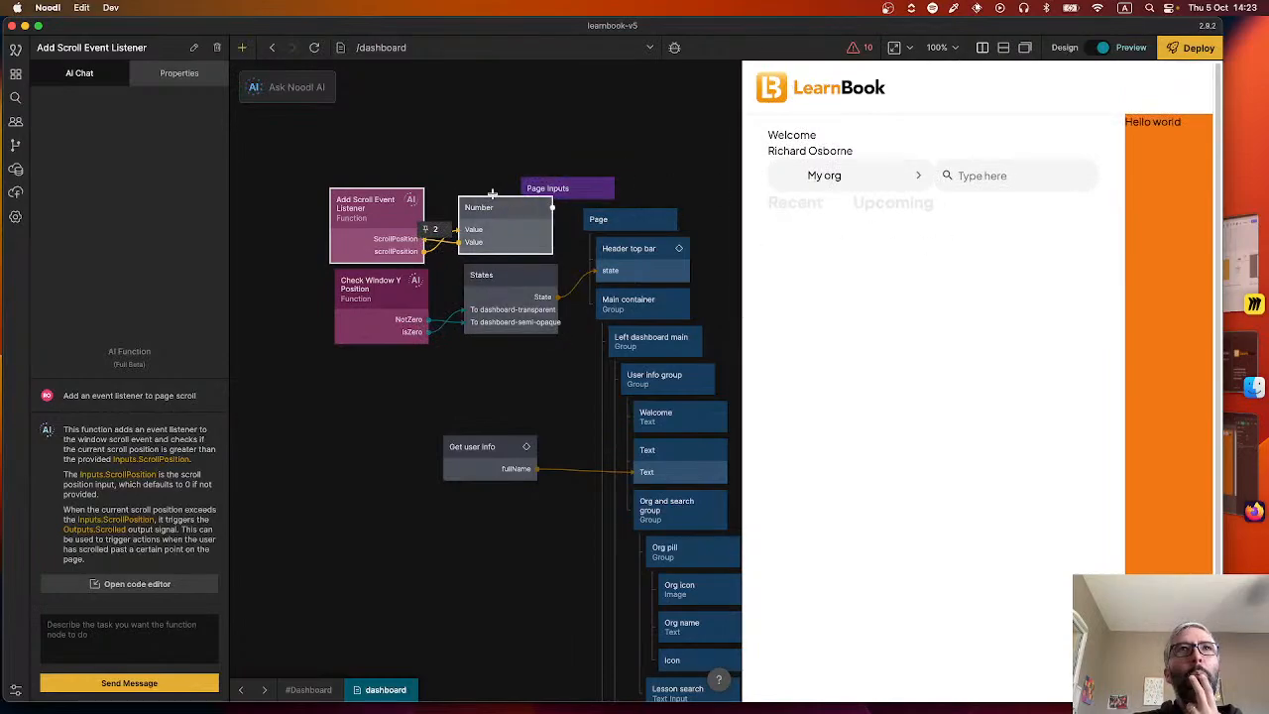
left_click(453, 177)
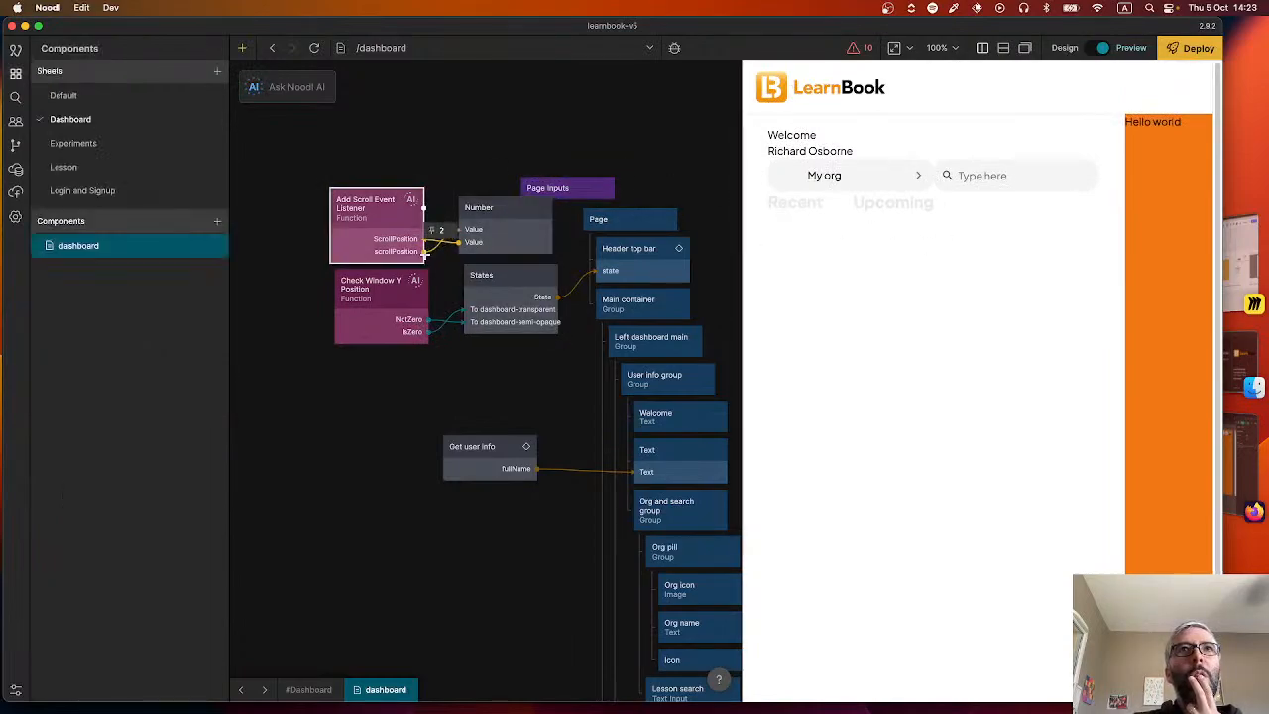
mouse_move(431, 253)
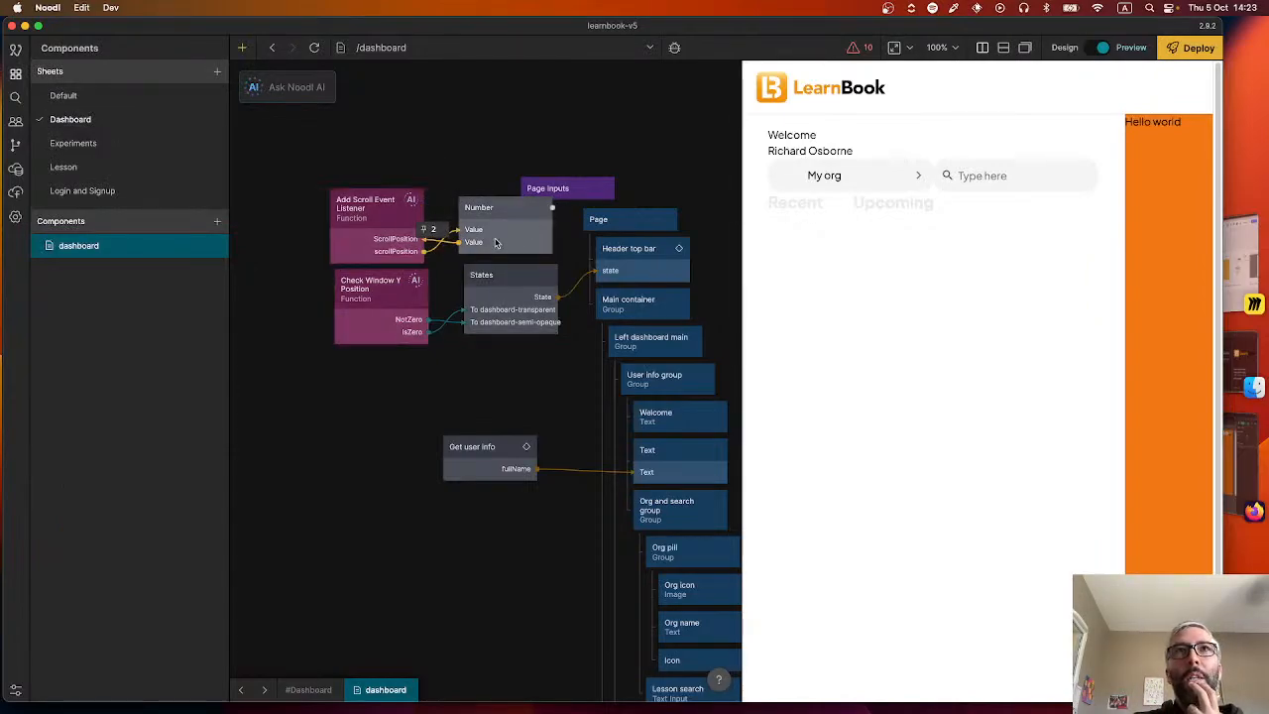
Review the Check Window Y Position function's code and delete that node from the dashboard.
left_click(401, 308)
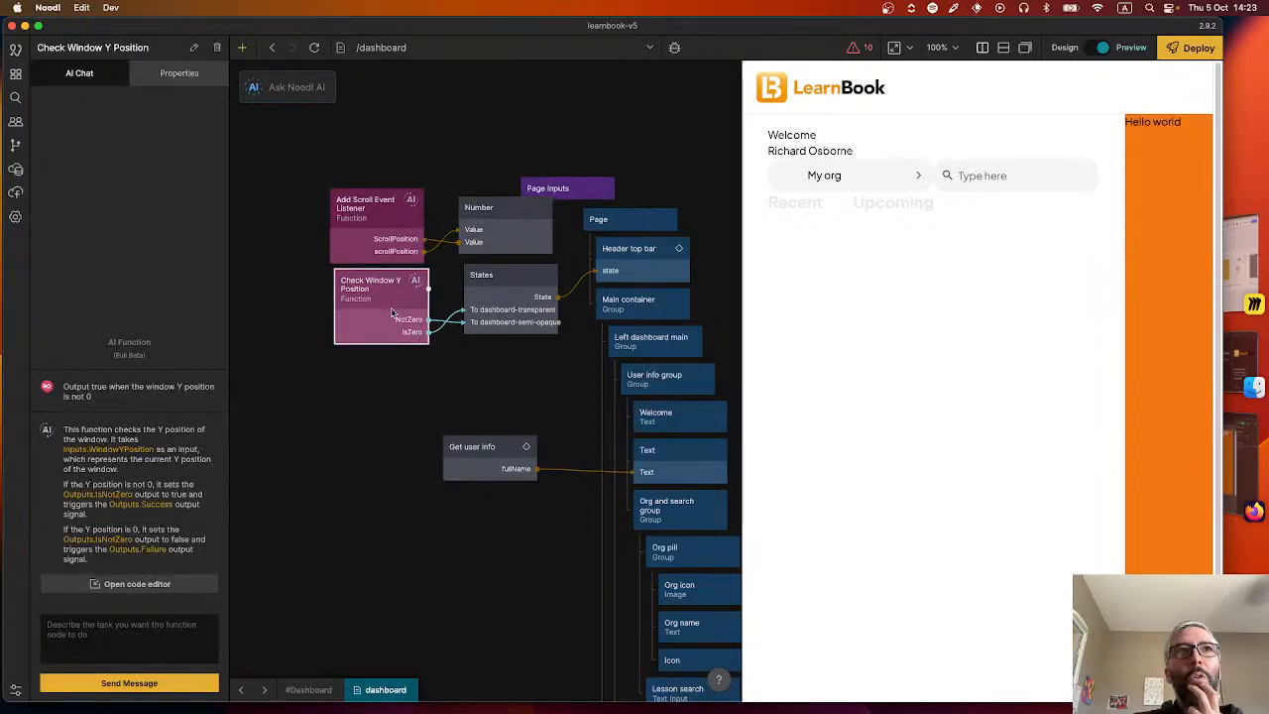
double_click(352, 301)
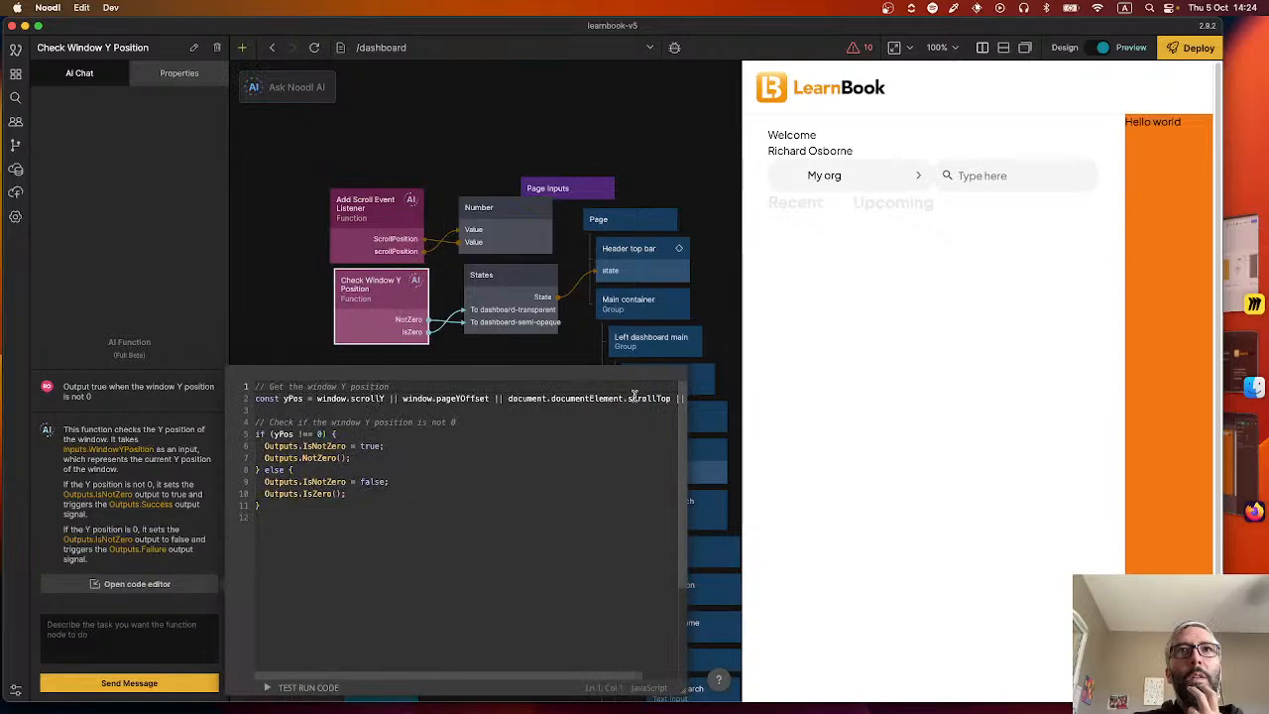
double_click(462, 399)
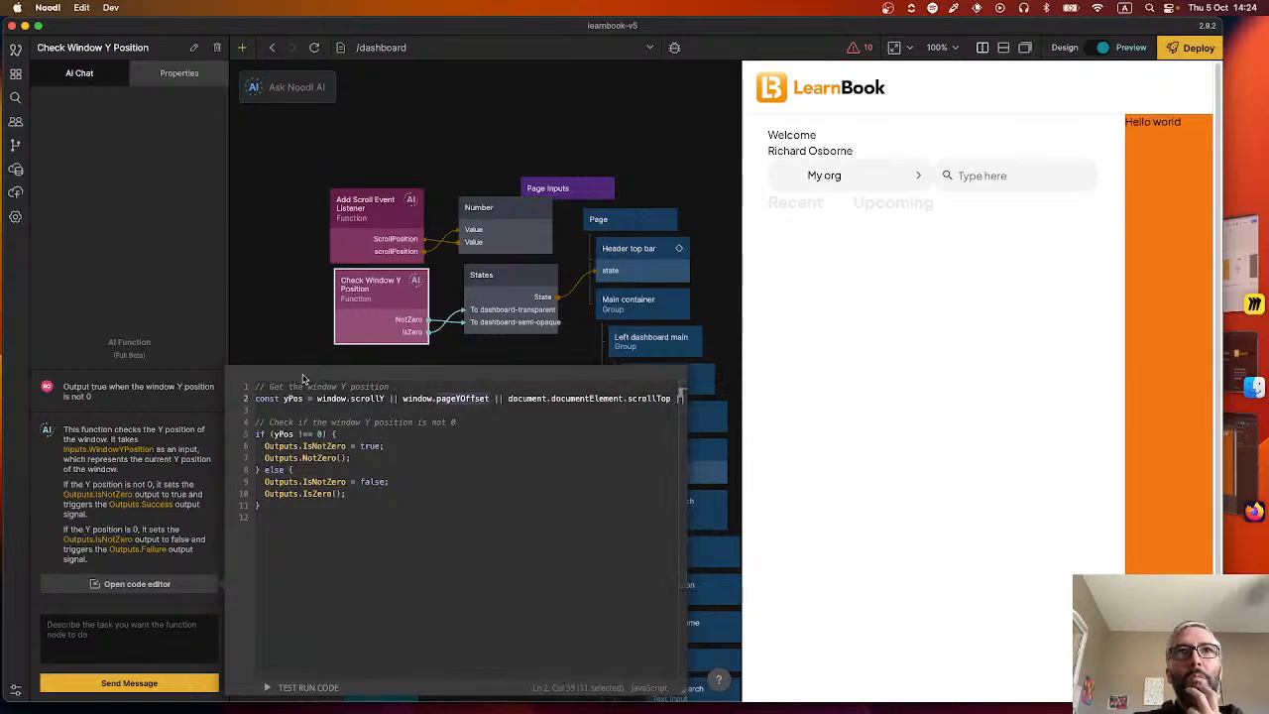
left_click(354, 300)
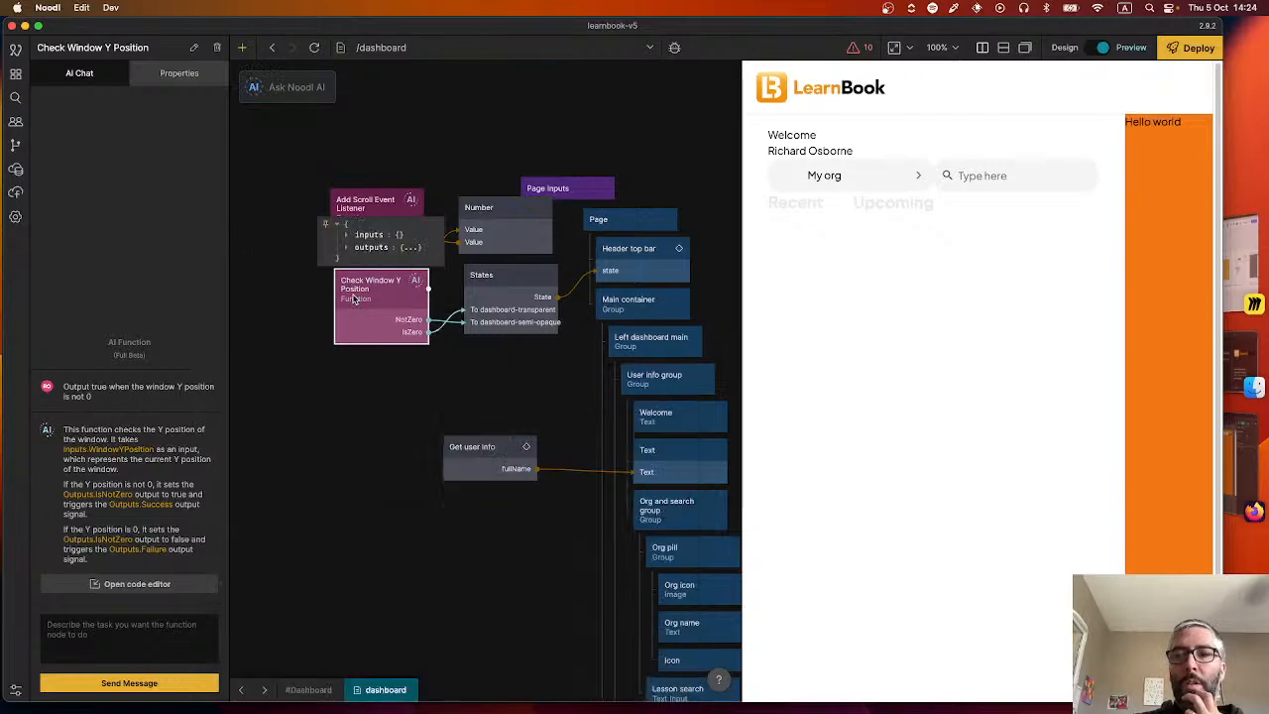
key("Delete")
mouse_move(369, 212)
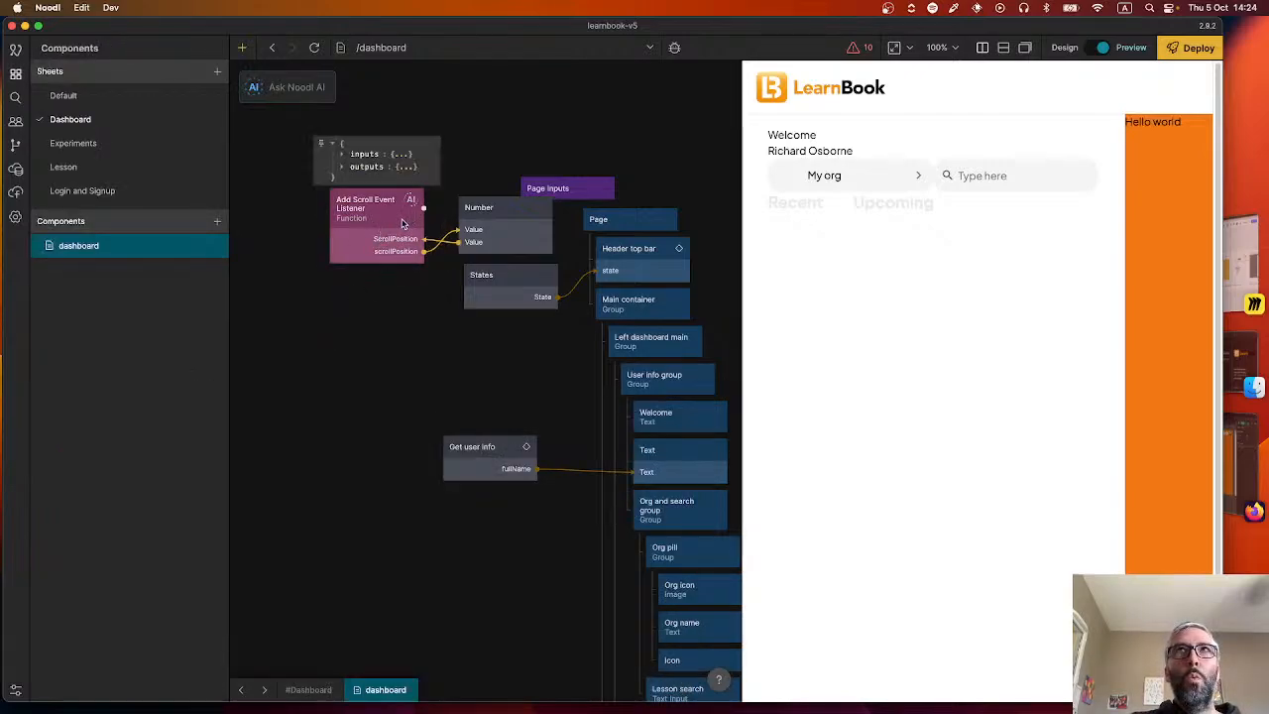
Add an Expression node below Add Scroll Event Listener and set its expression to scrollPosition > 2.
right_click(386, 294)
type("ex")
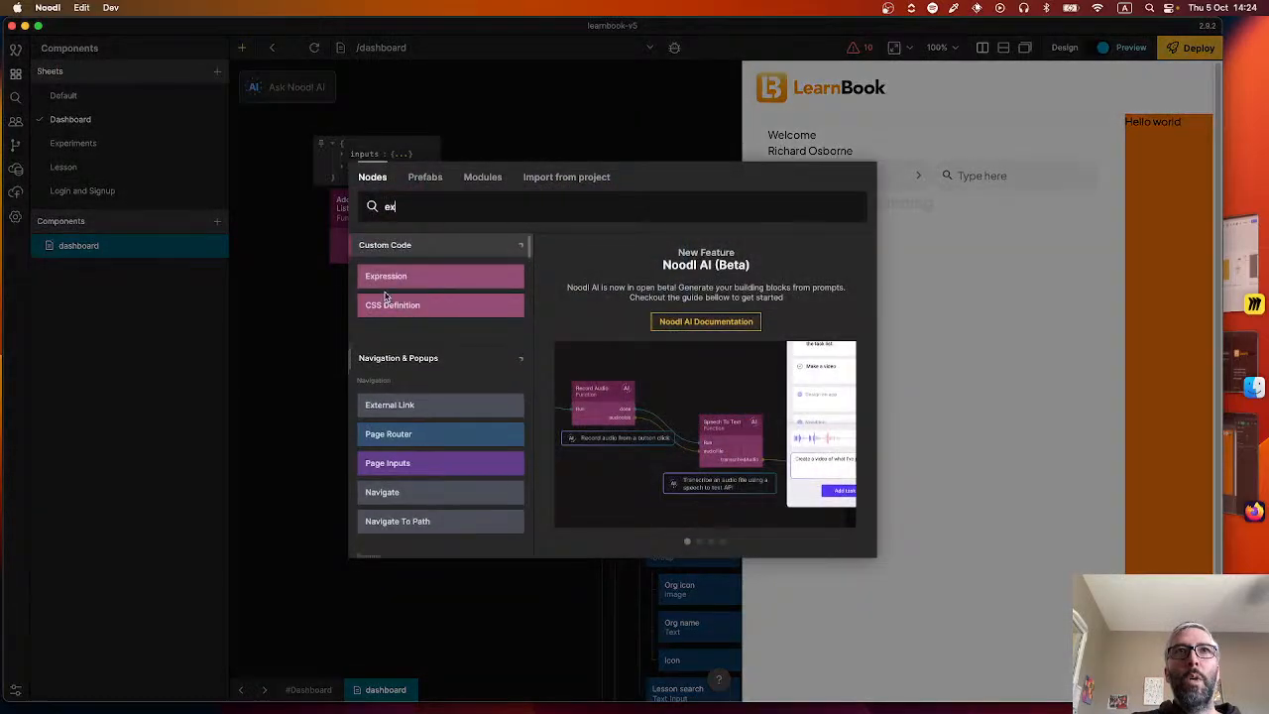
left_click(401, 279)
left_click_drag(406, 302, 357, 293)
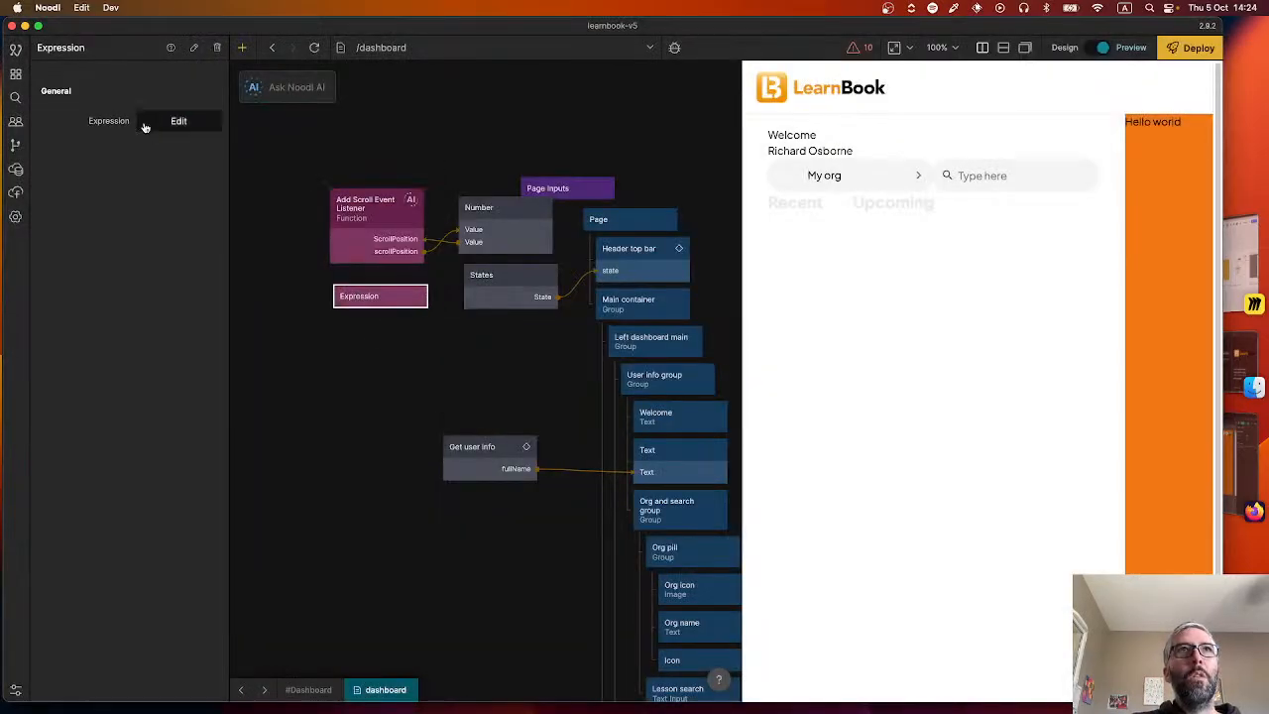
left_click(178, 120)
type("scrollPosition > 2")
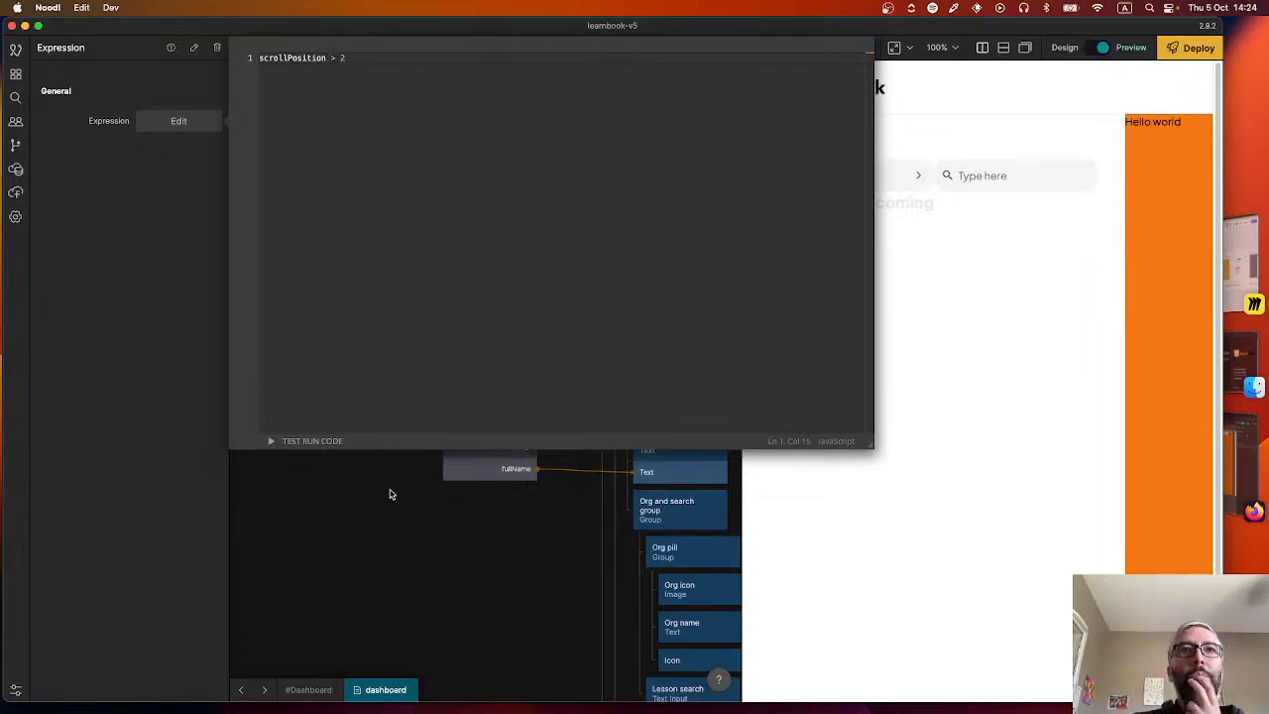
left_click(390, 494)
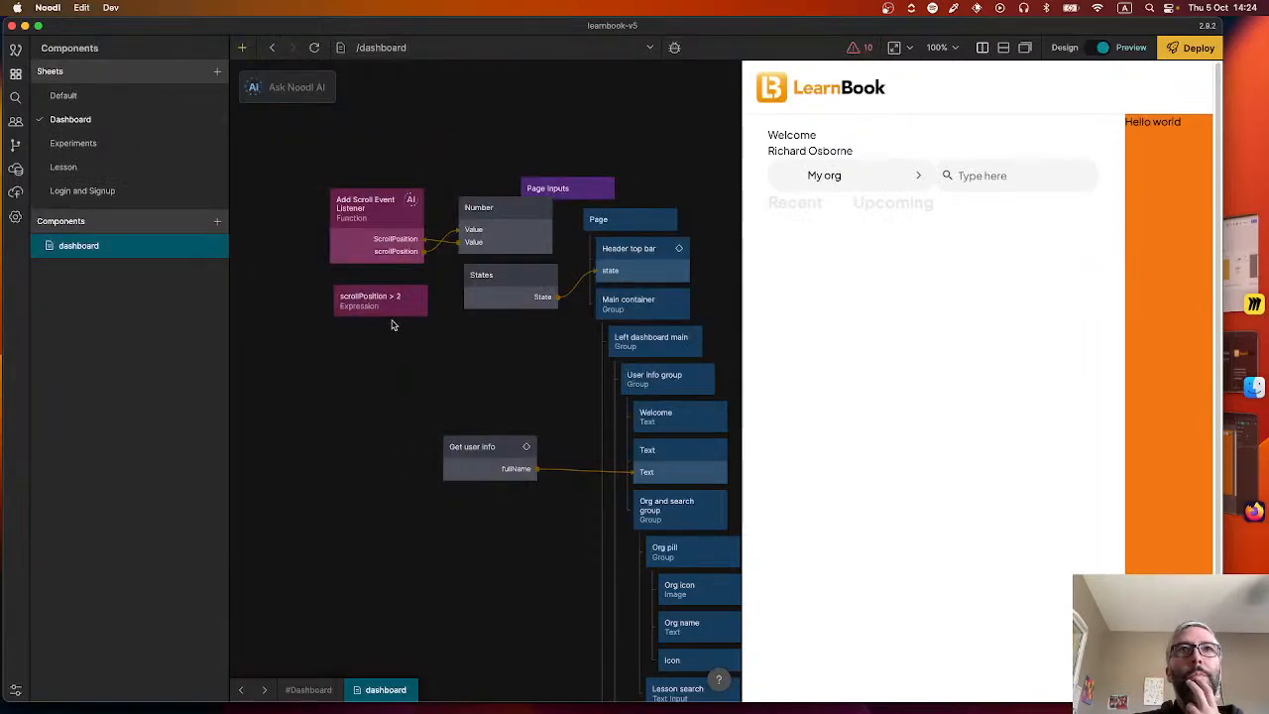
Connect the Expression's On True to the States node's To dashboard-semi-opaque and its On False to To dashboard-transparent.
left_click_drag(424, 301, 486, 288)
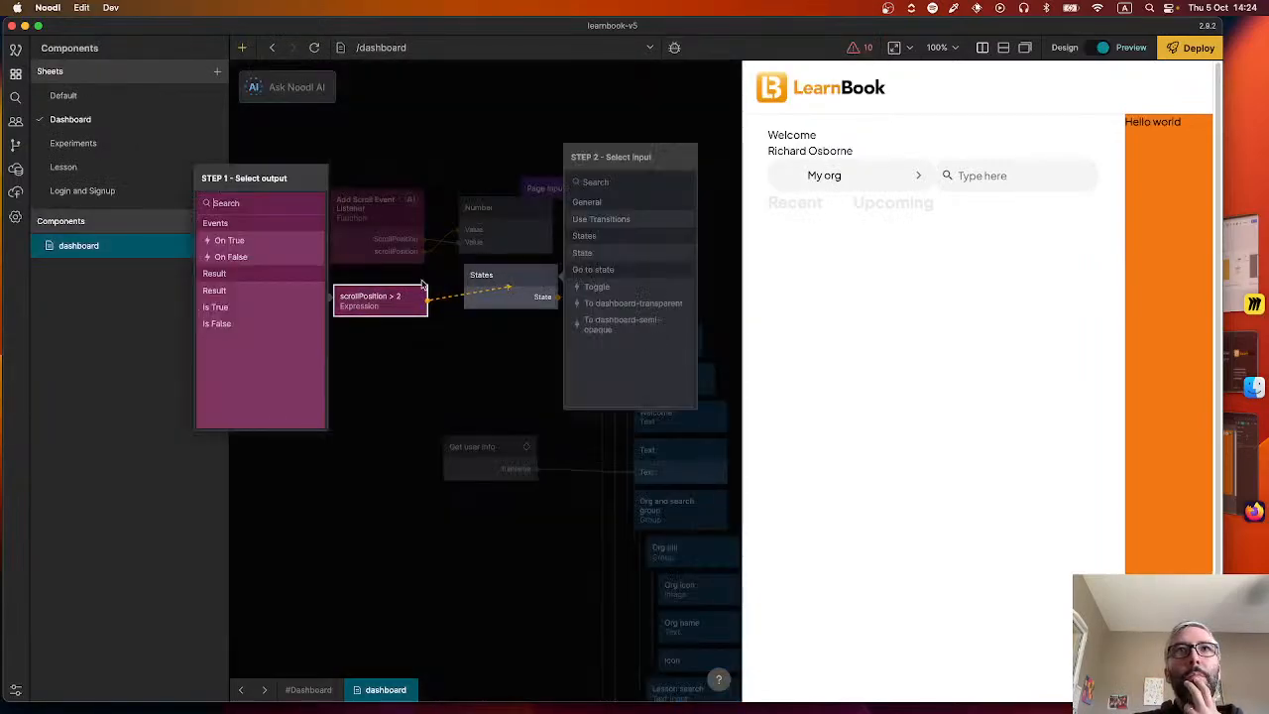
left_click(278, 243)
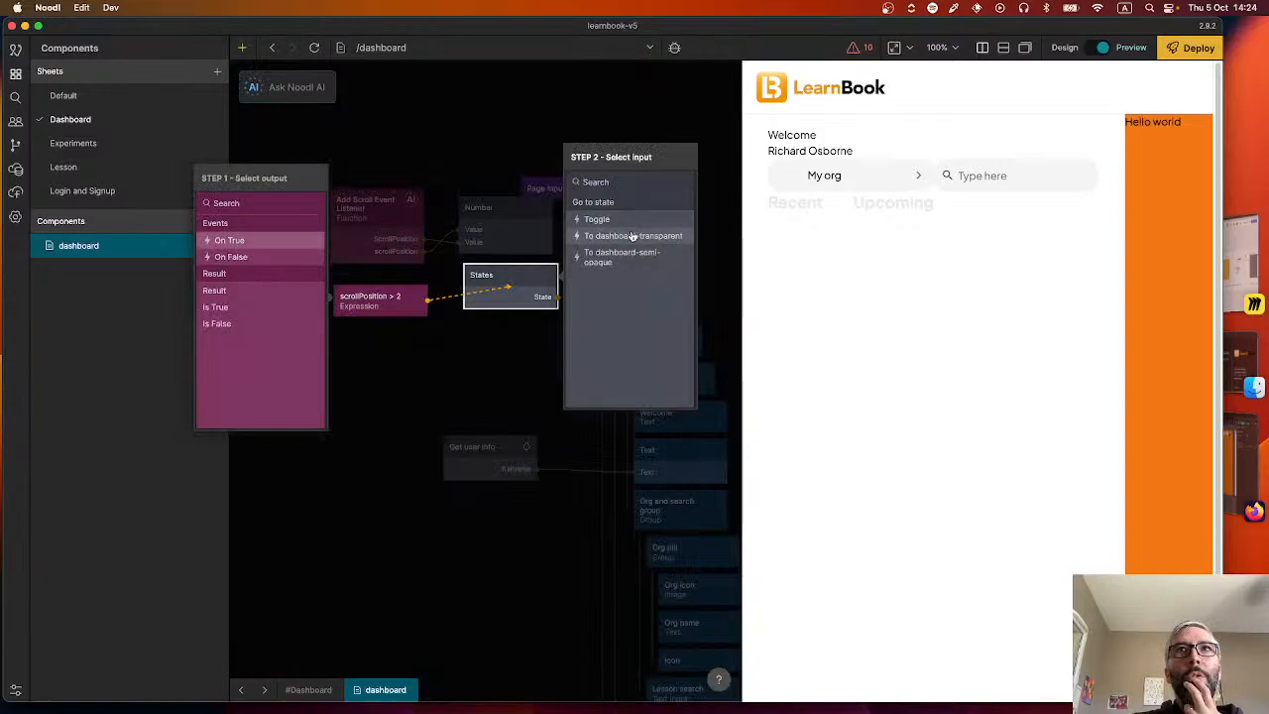
left_click(622, 322)
left_click(279, 257)
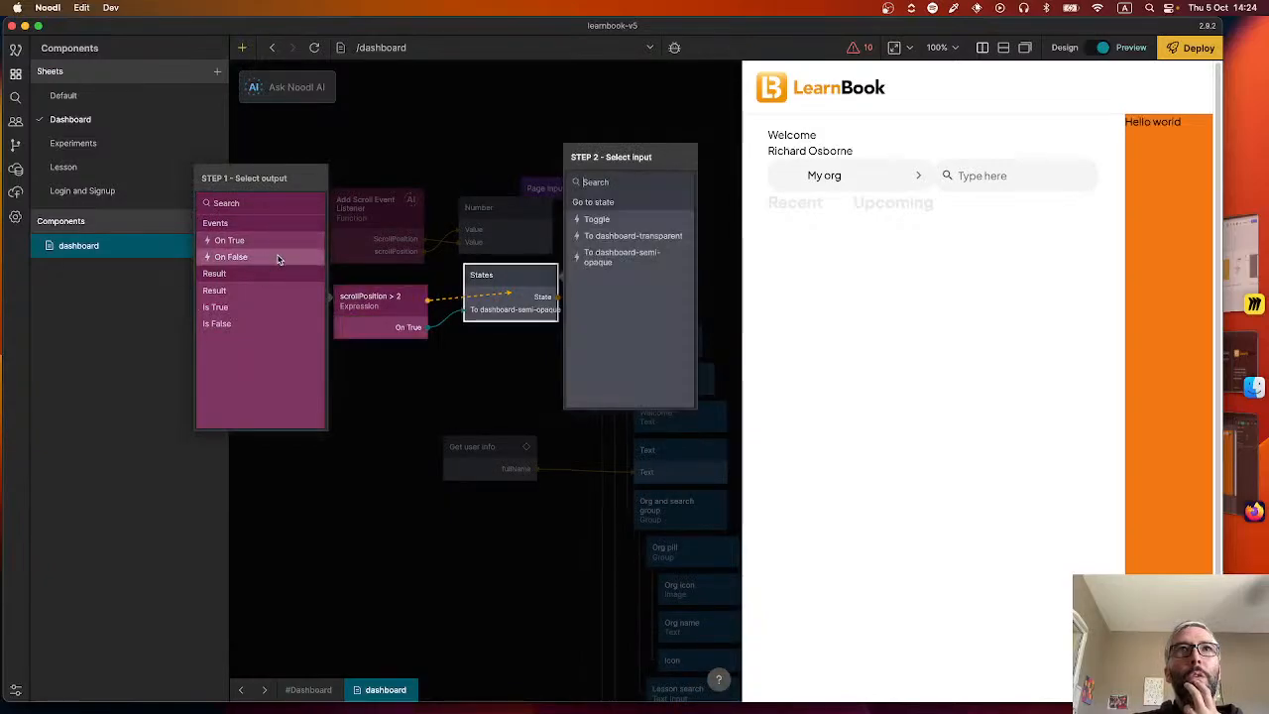
left_click(620, 242)
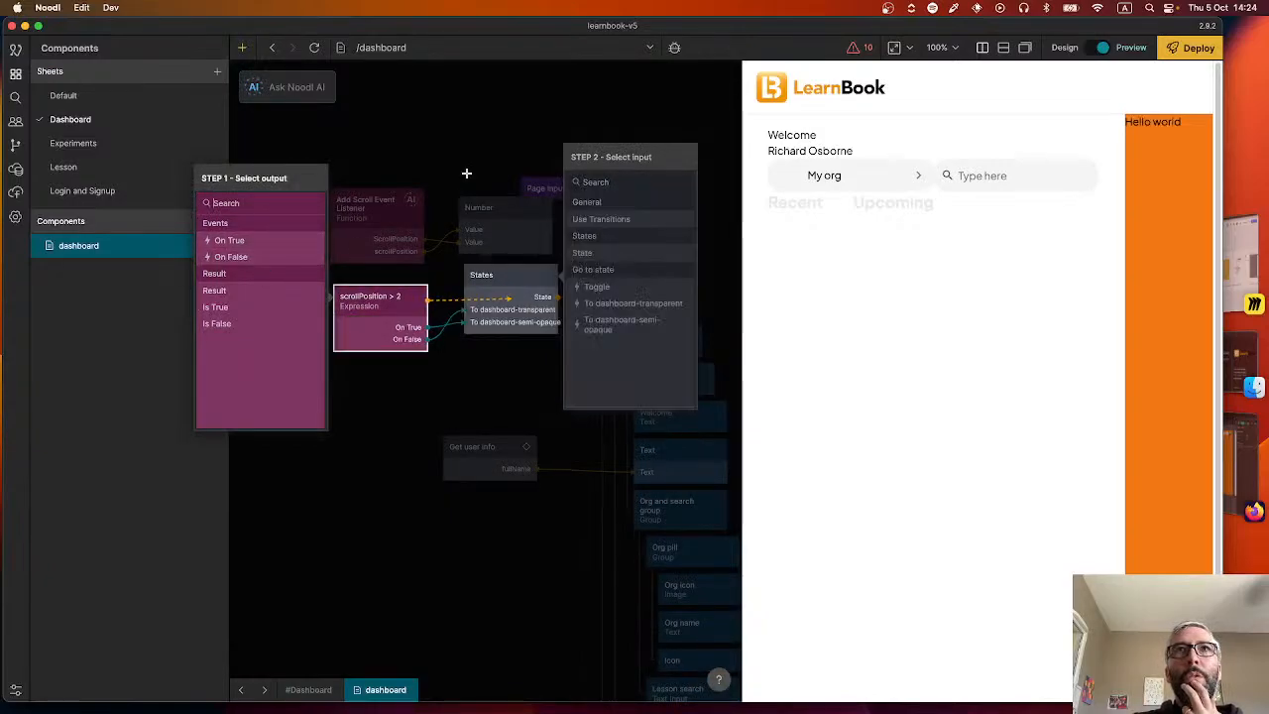
Connect Add Scroll Event Listener's scrollPosition output to the Expression node's scrollPosition input.
left_click_drag(421, 204, 382, 315)
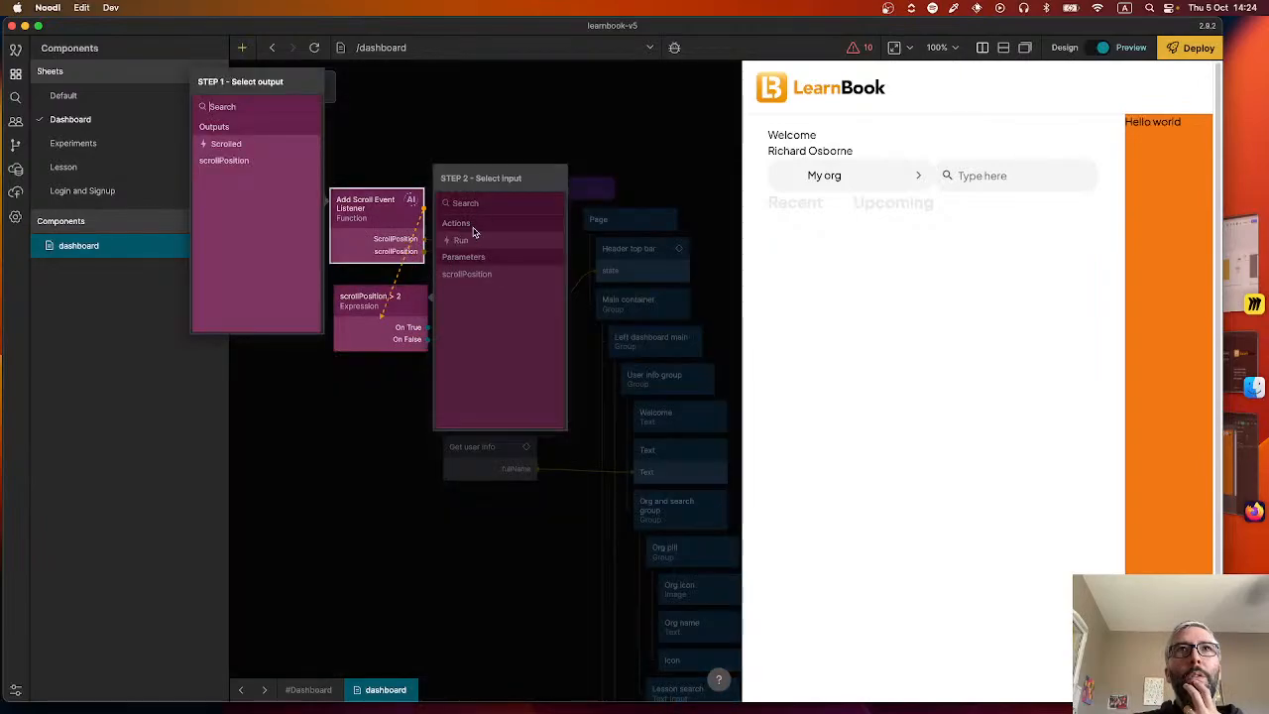
left_click(254, 164)
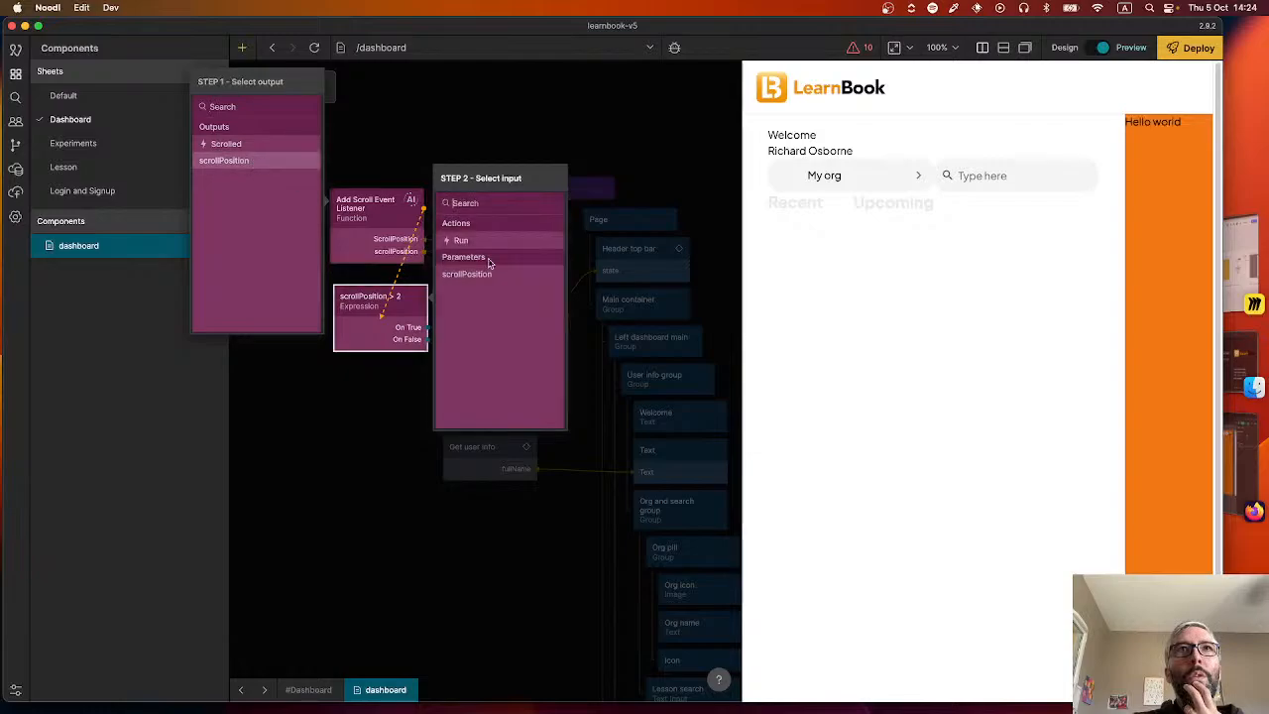
left_click(482, 275)
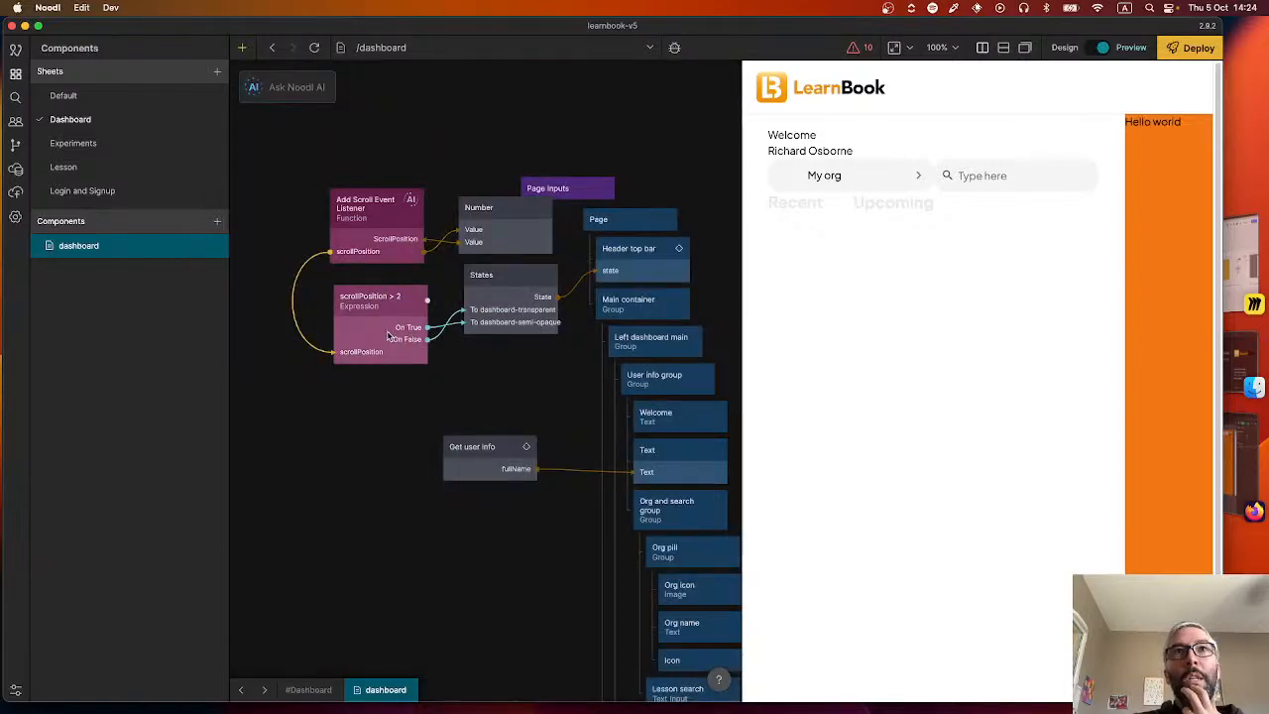
Scroll the preview repeatedly to test the header's background change, checking the current state and the Expression's On True signal.
scroll(905, 277, "down", 1)
scroll(904, 276, "down", 3)
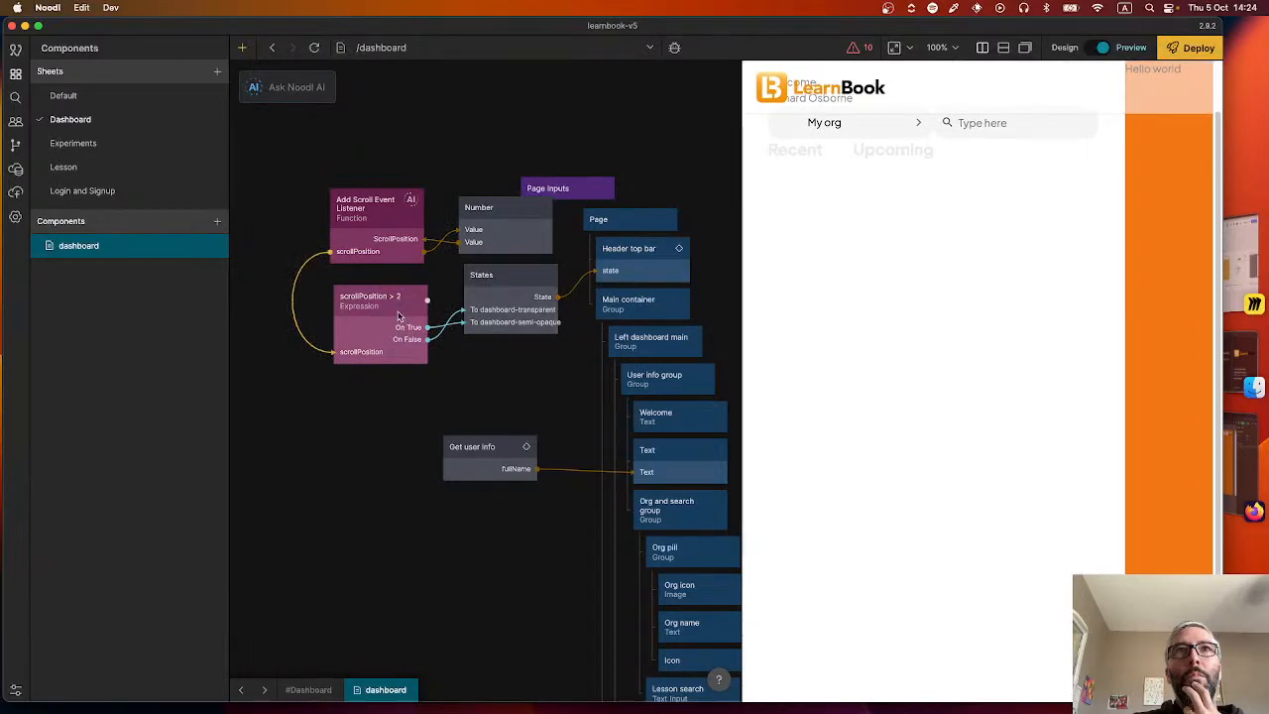
mouse_move(295, 315)
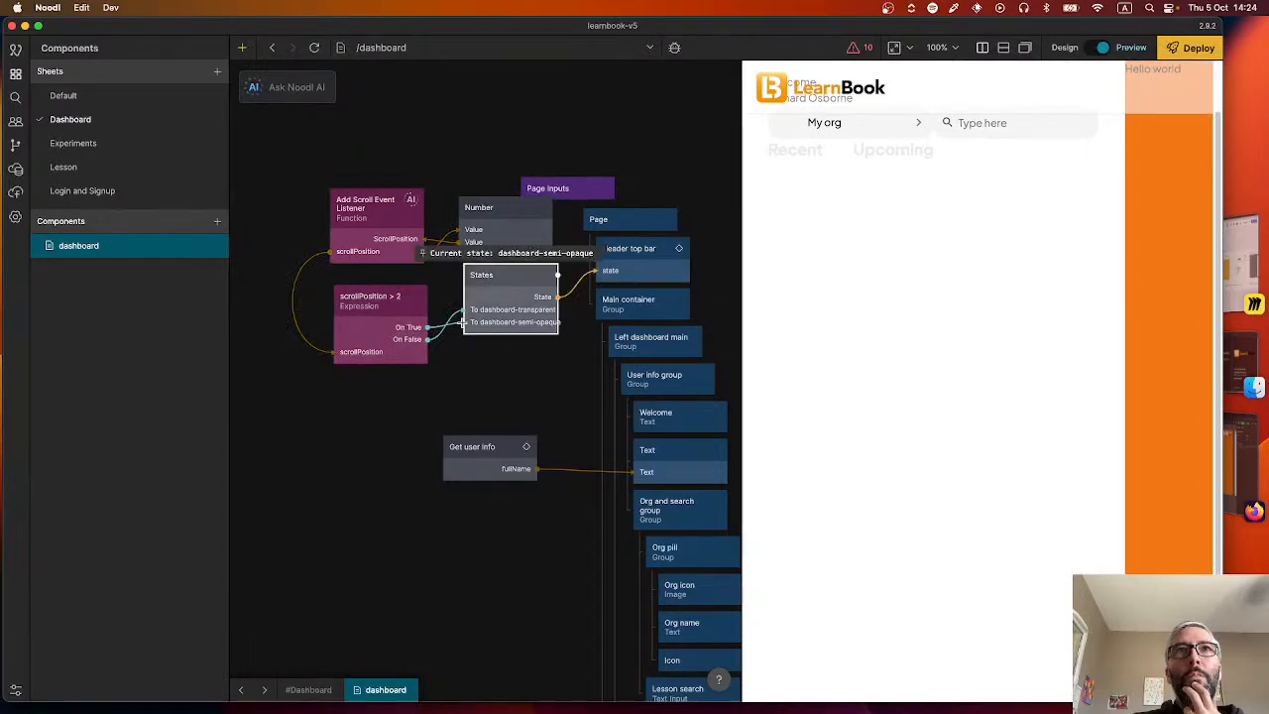
mouse_move(449, 326)
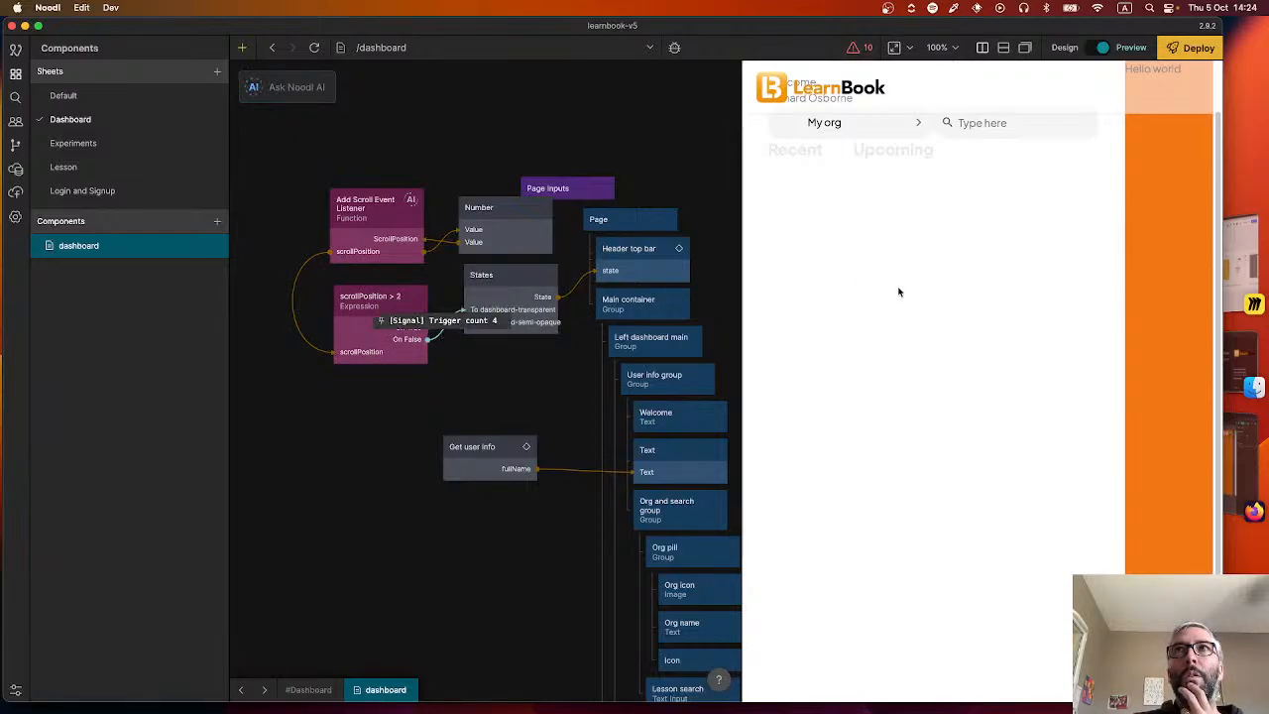
scroll(929, 267, "up", 3)
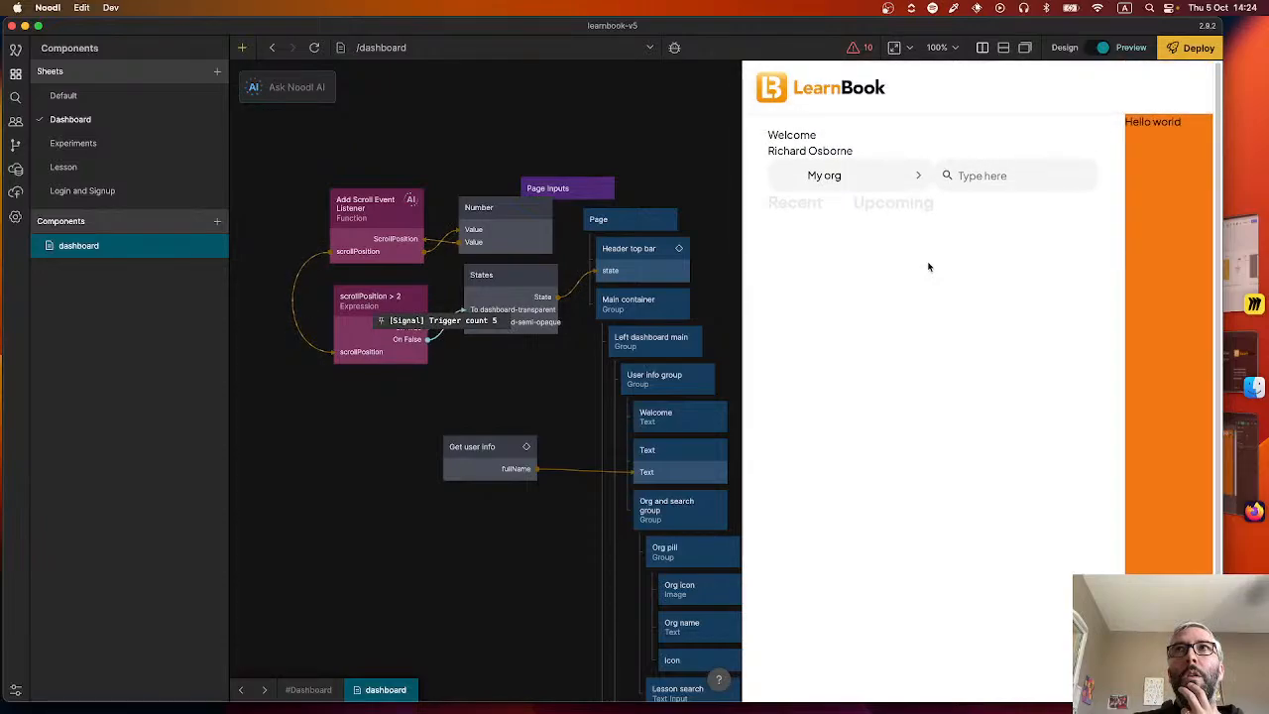
scroll(929, 267, "down", 2)
scroll(930, 267, "up", 2)
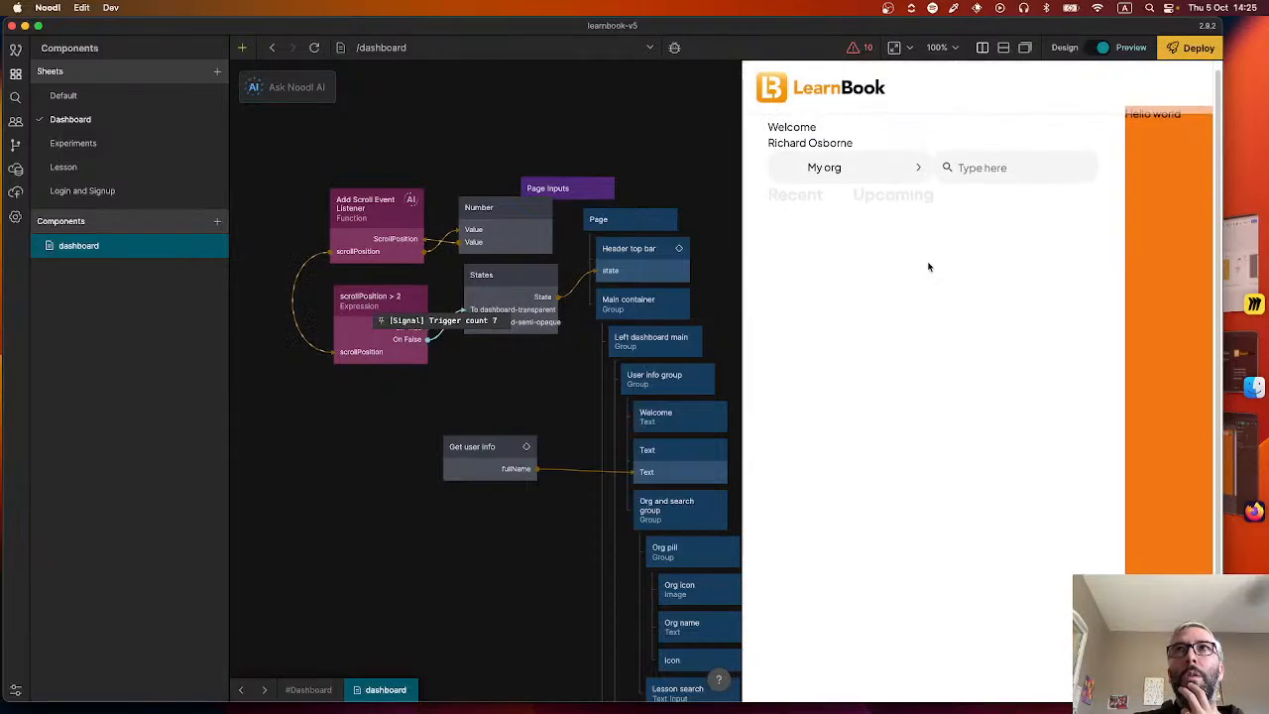
scroll(929, 267, "down", 1)
scroll(930, 267, "up", 1)
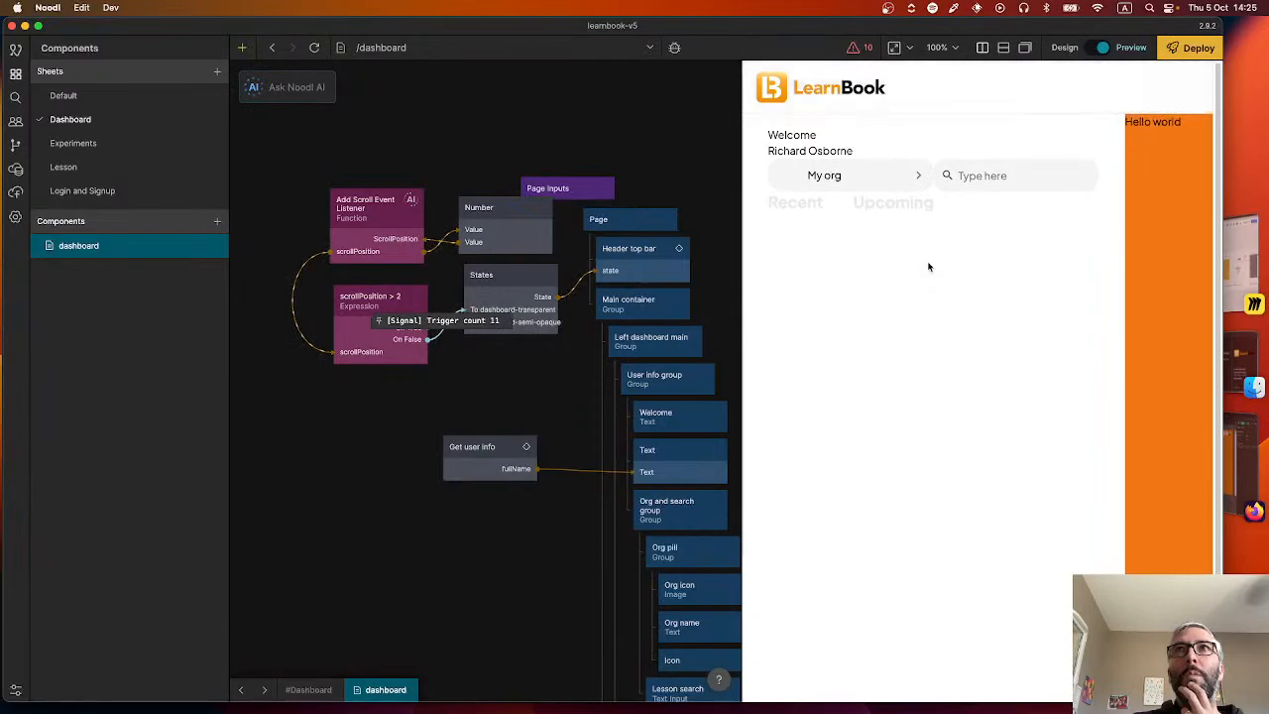
scroll(929, 267, "down", 1)
scroll(930, 267, "up", 1)
scroll(929, 266, "down", 1)
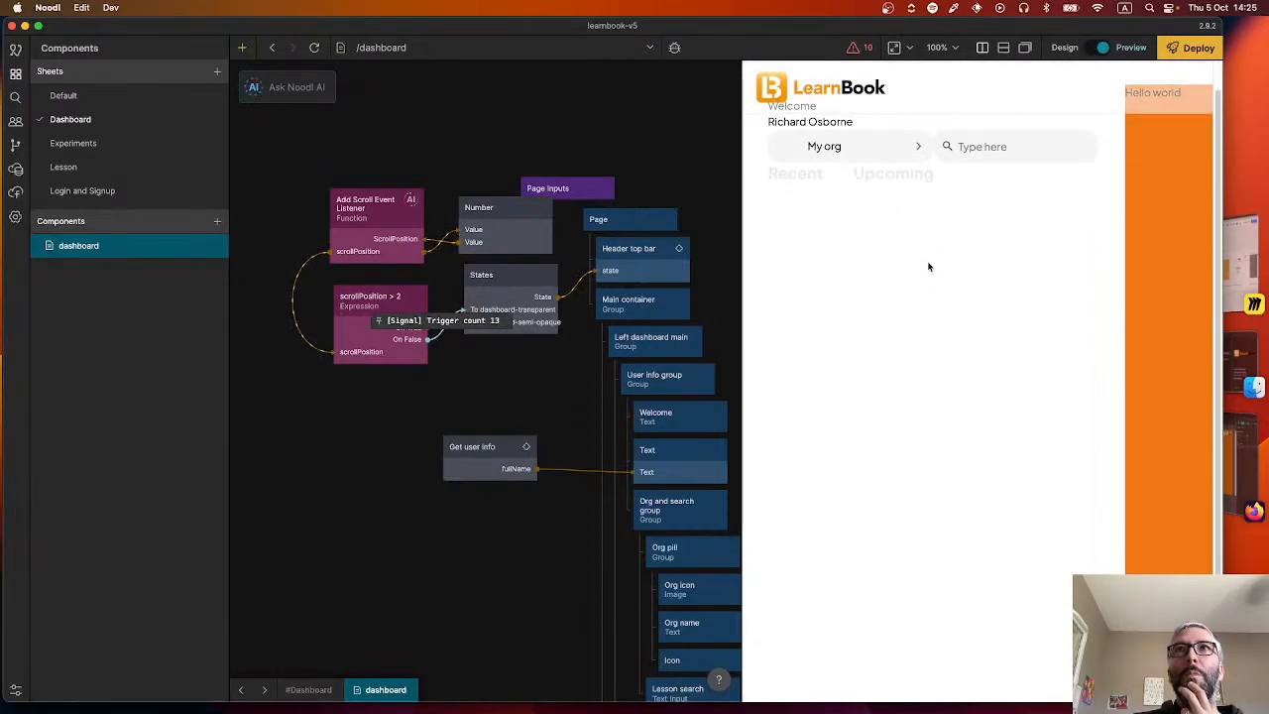
scroll(929, 267, "up", 1)
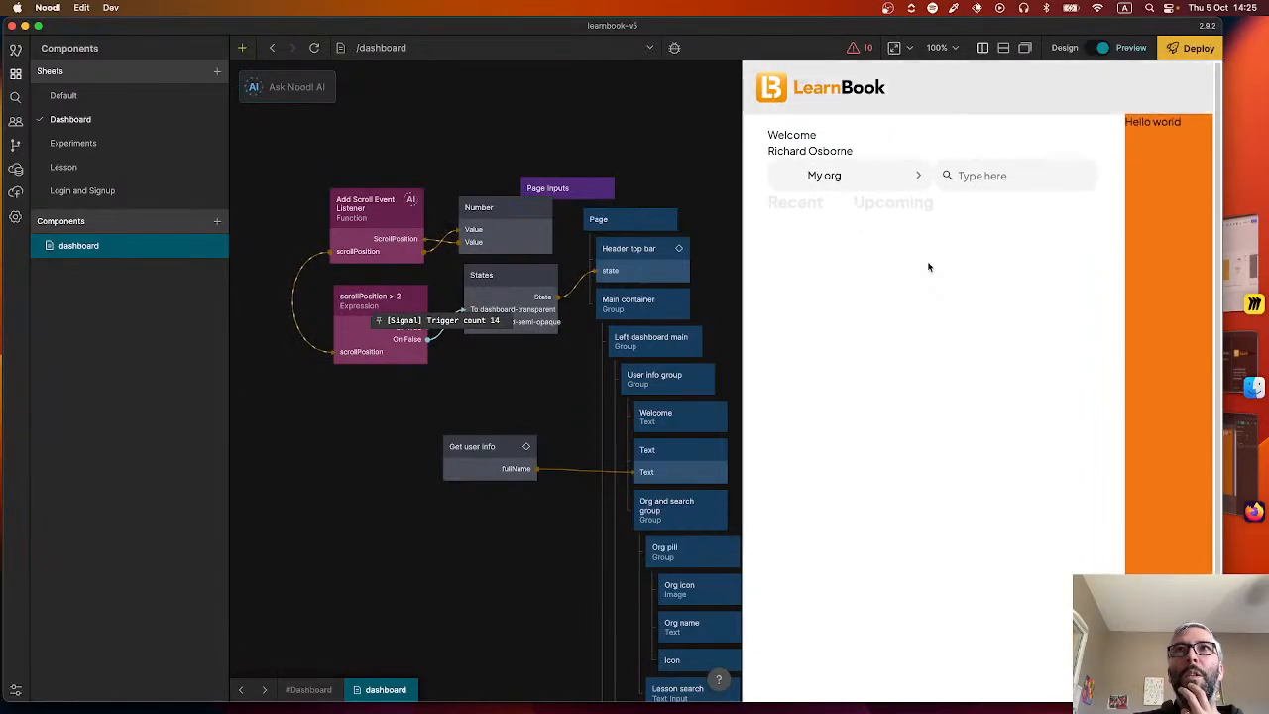
Turn off Use Transitions on the dashboard's States node and scroll the preview to test the header.
left_click(518, 307)
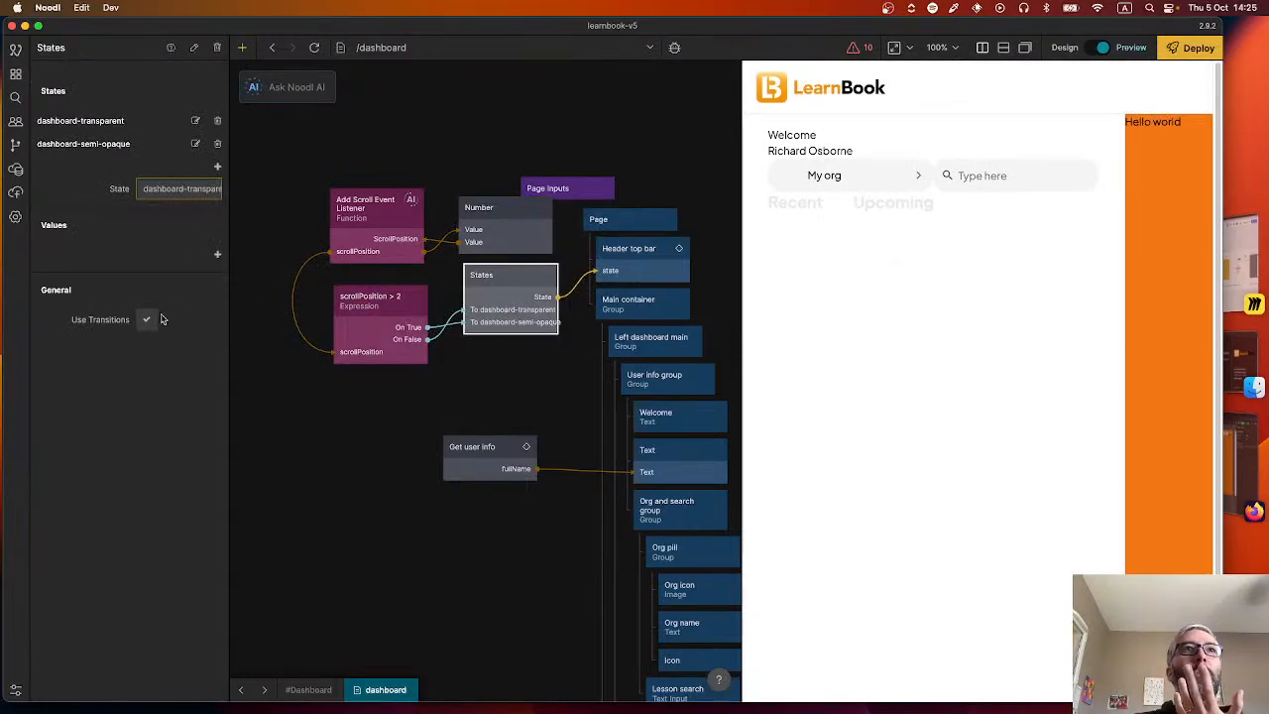
scroll(849, 275, "down", 1)
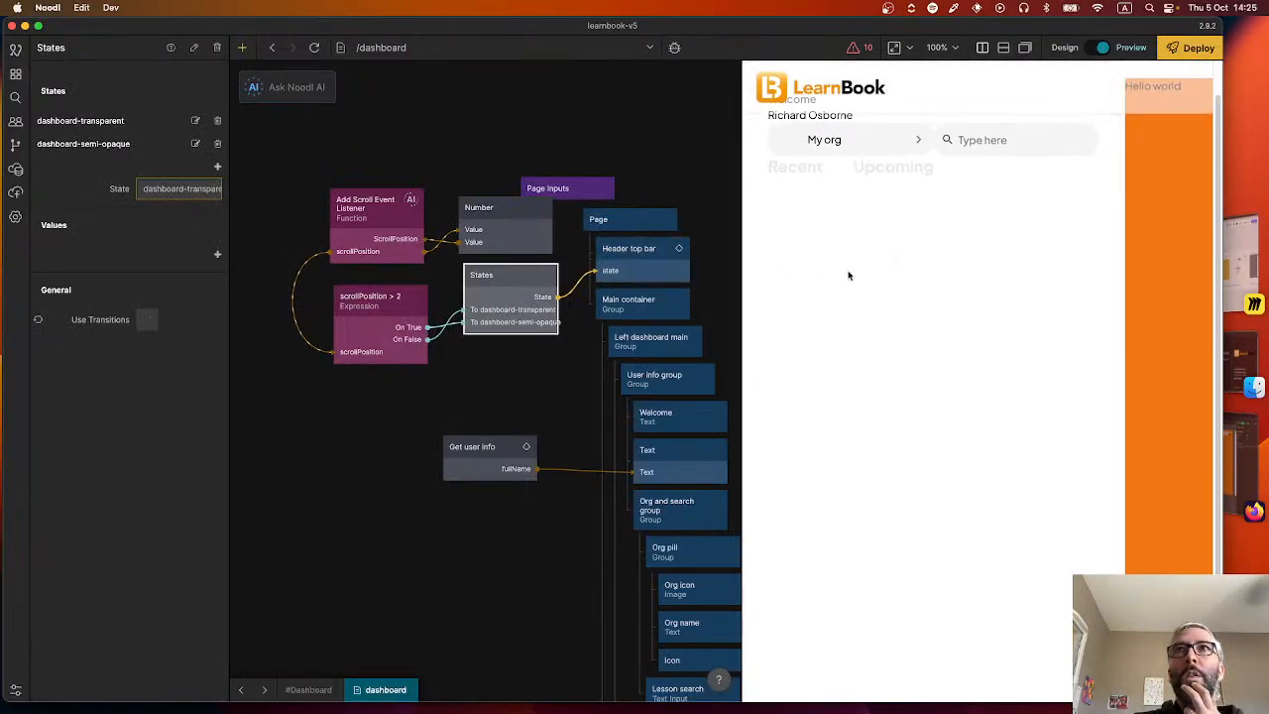
scroll(849, 275, "up", 1)
Open the Header top bar component and examine the Header styles node's backgroundColour transition settings for the dashboard-transparent state.
double_click(650, 259)
left_click(482, 374)
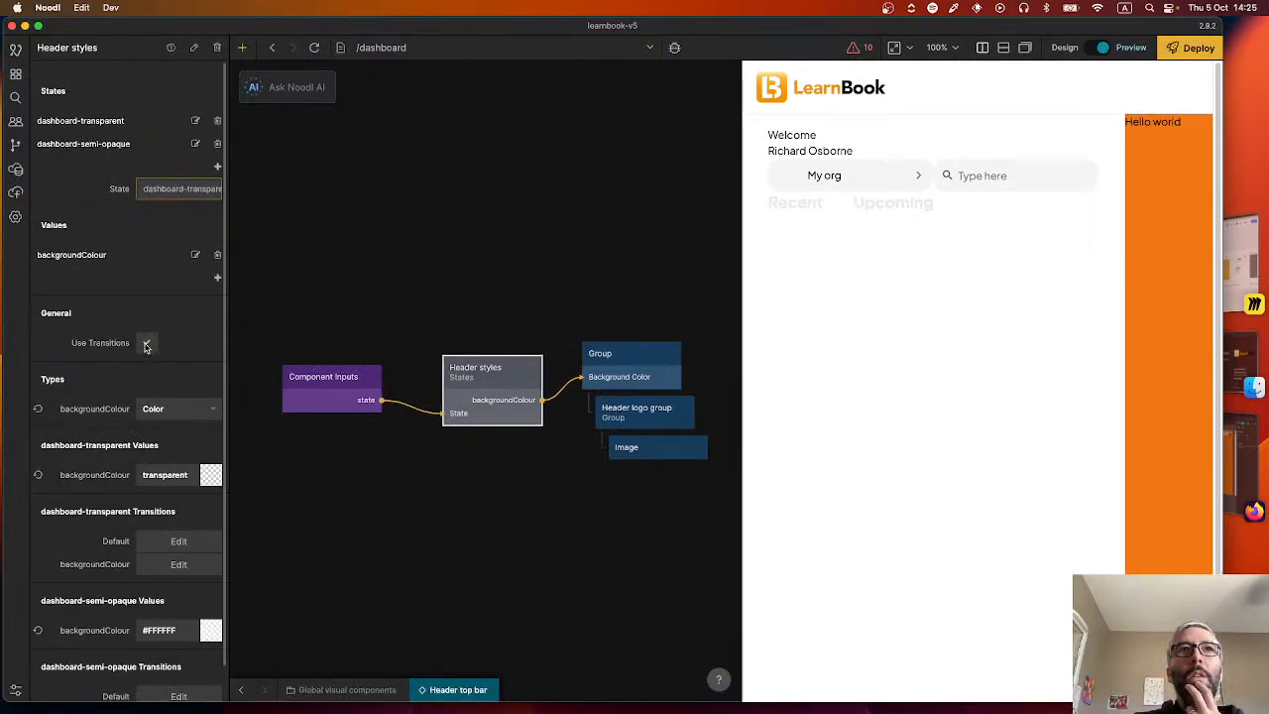
left_click(146, 343)
scroll(114, 414, "down", 1)
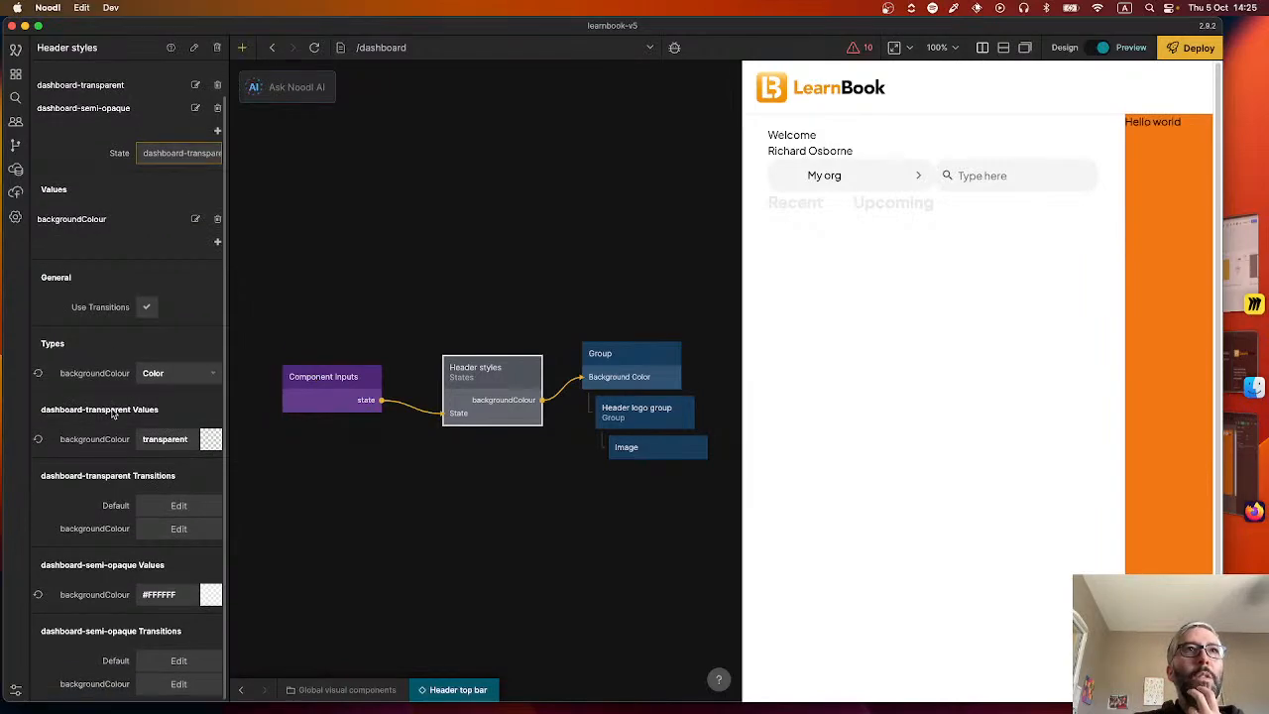
left_click(173, 530)
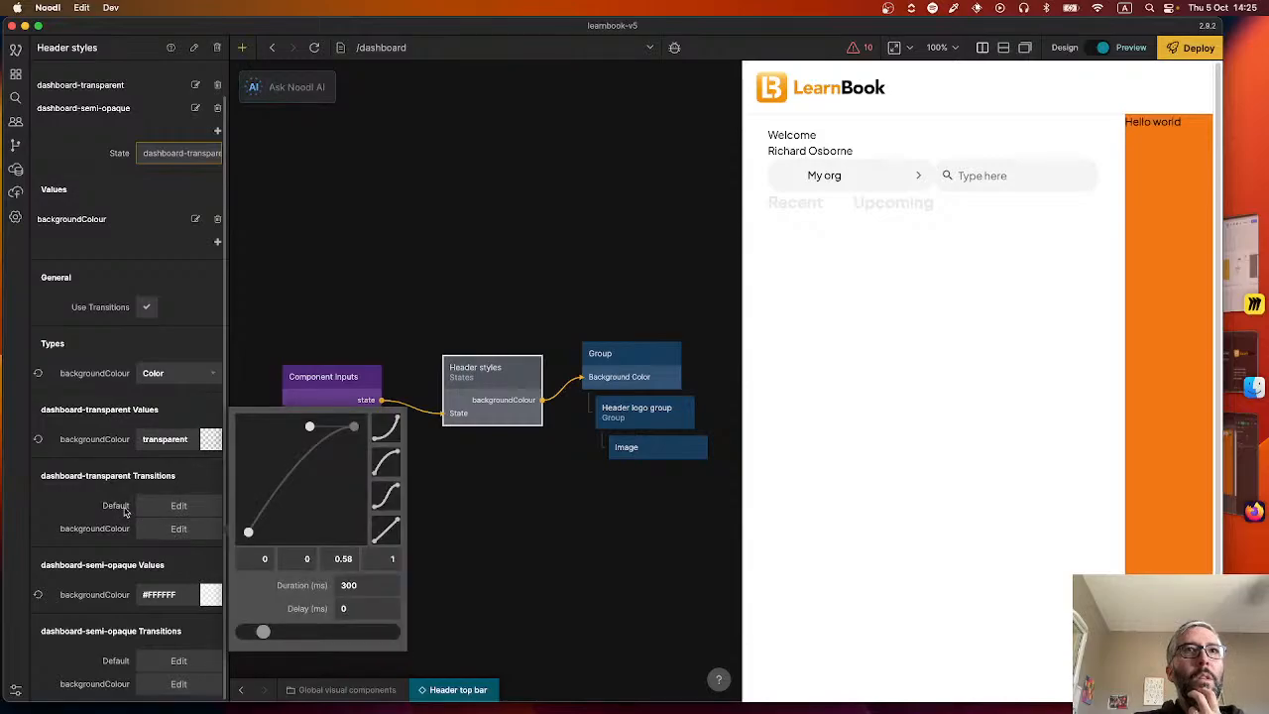
left_click(94, 492)
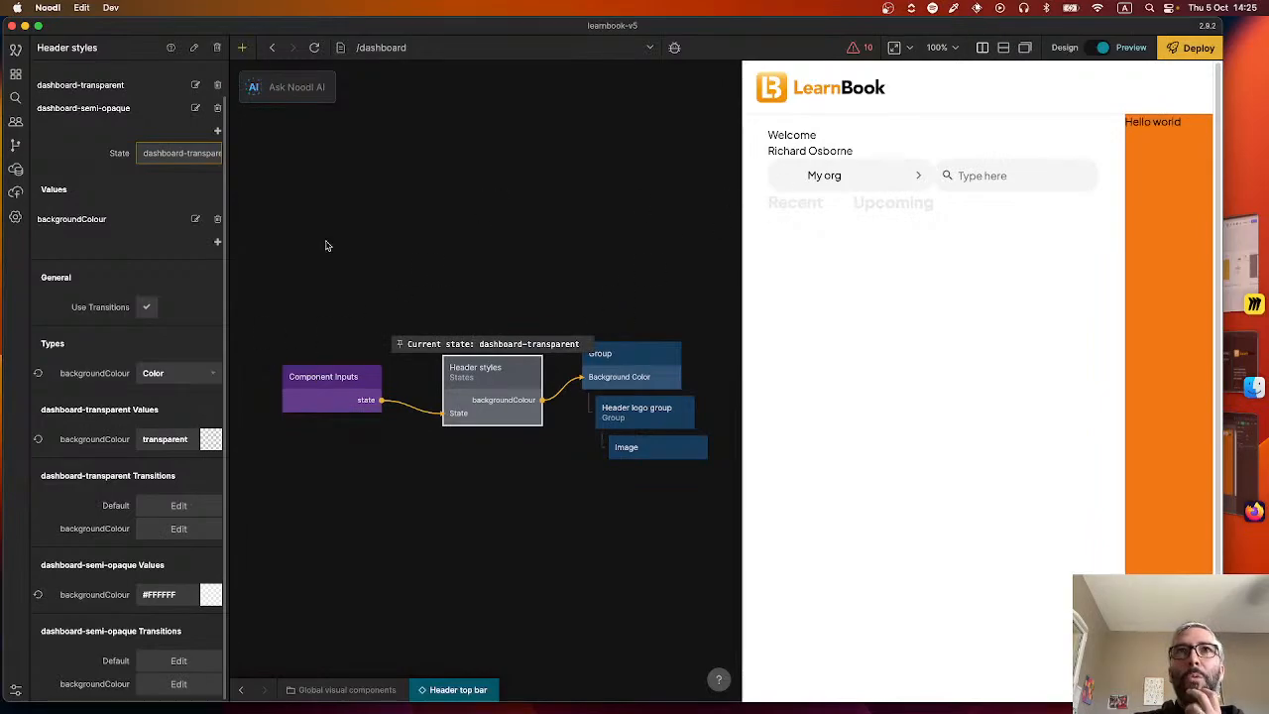
Turn off Use Transitions on the Header styles node and return to the dashboard page.
left_click(146, 304)
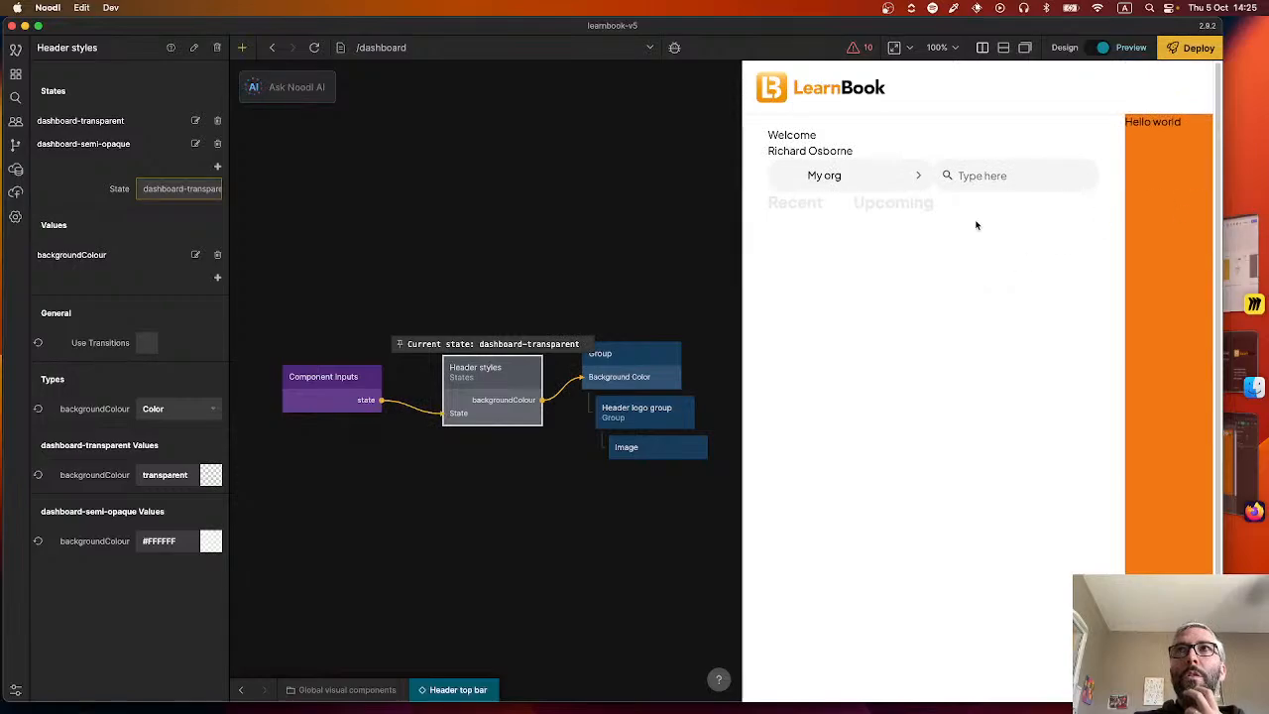
left_click(337, 589)
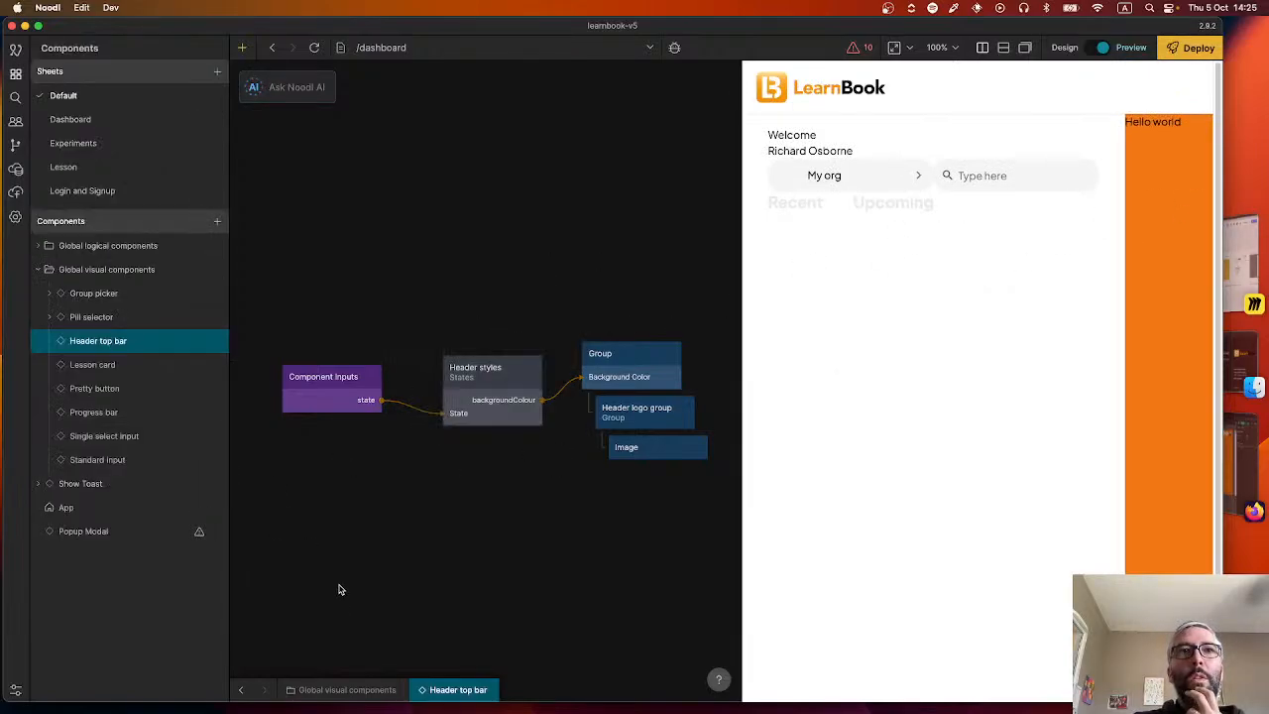
left_click(241, 688)
Clear the top margin of the Main container group on the dashboard.
left_click_drag(516, 476, 369, 403)
left_click(483, 330)
left_click(122, 186)
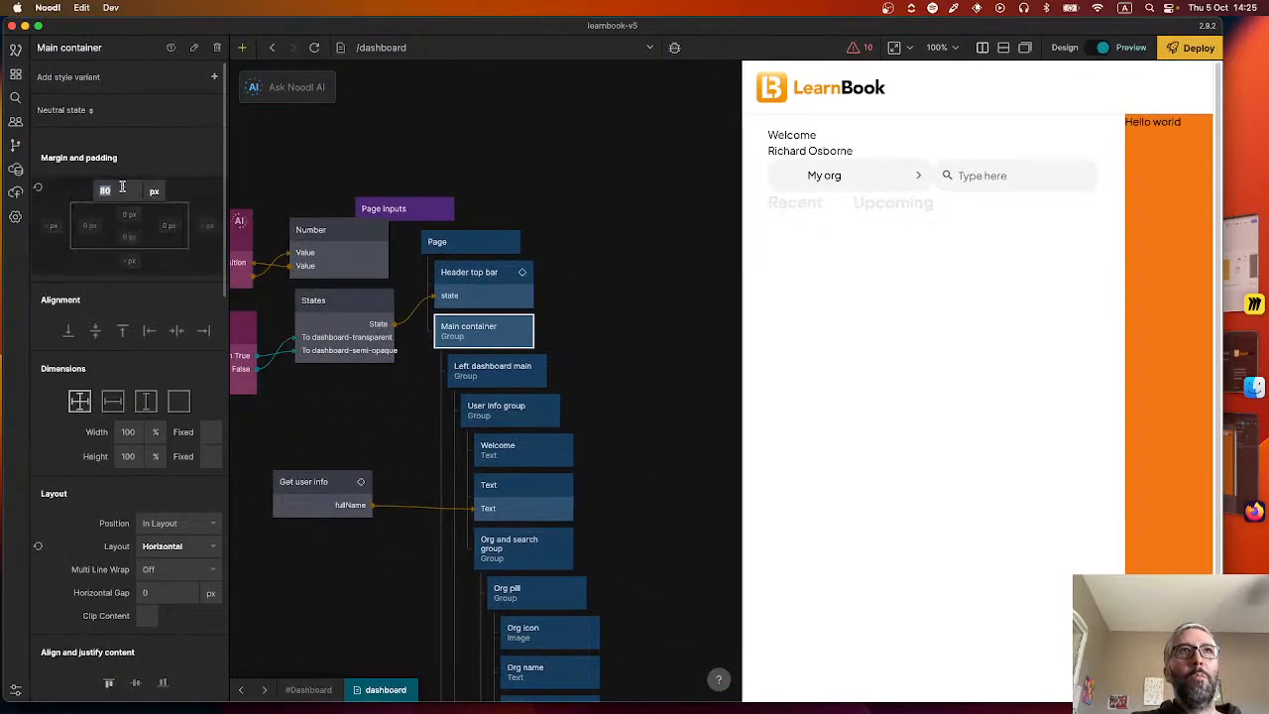
key("BackSpace")
key("Return")
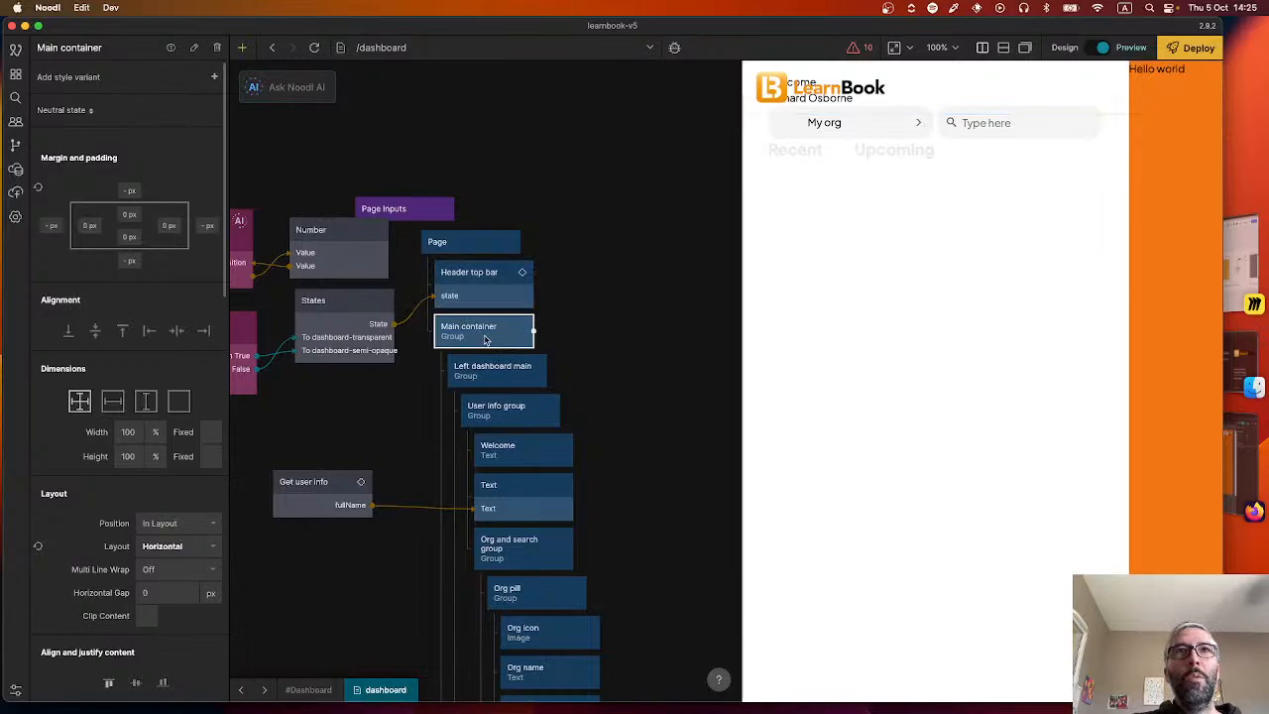
Set the top margin of the Left dashboard main group to 80 px.
scroll(548, 556, "down", 3)
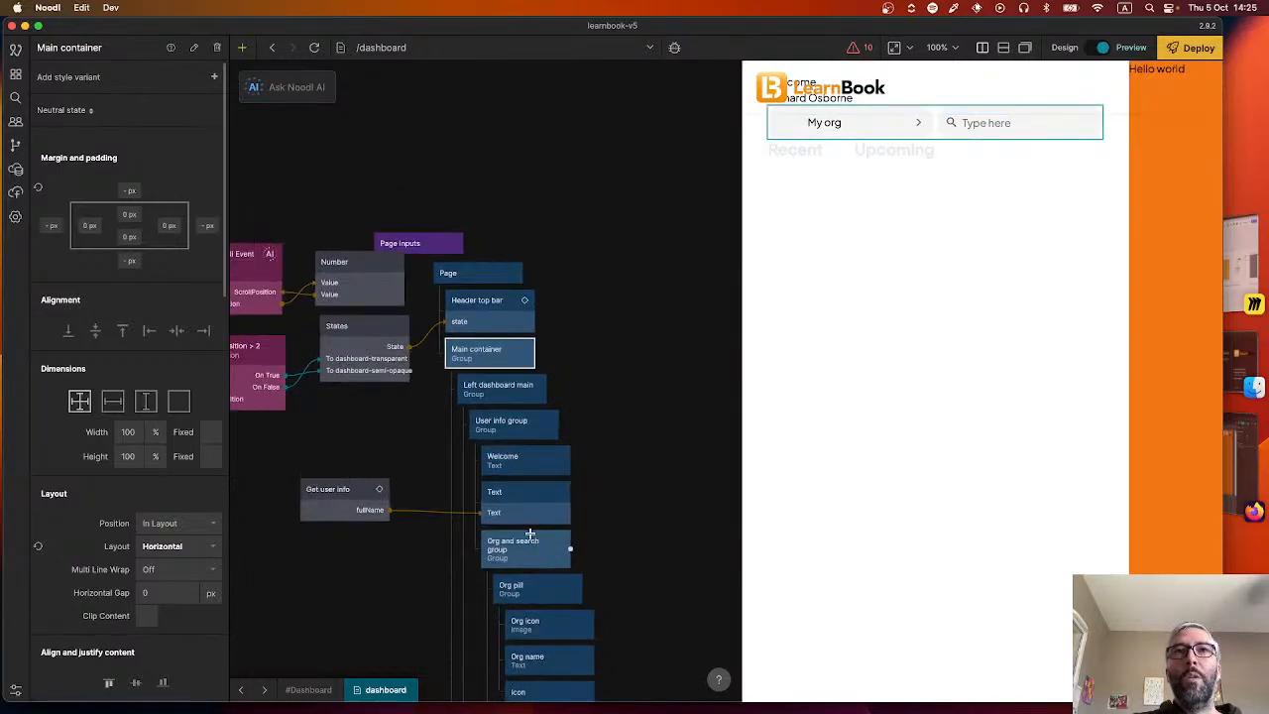
left_click_drag(668, 530, 648, 392)
left_click(523, 297)
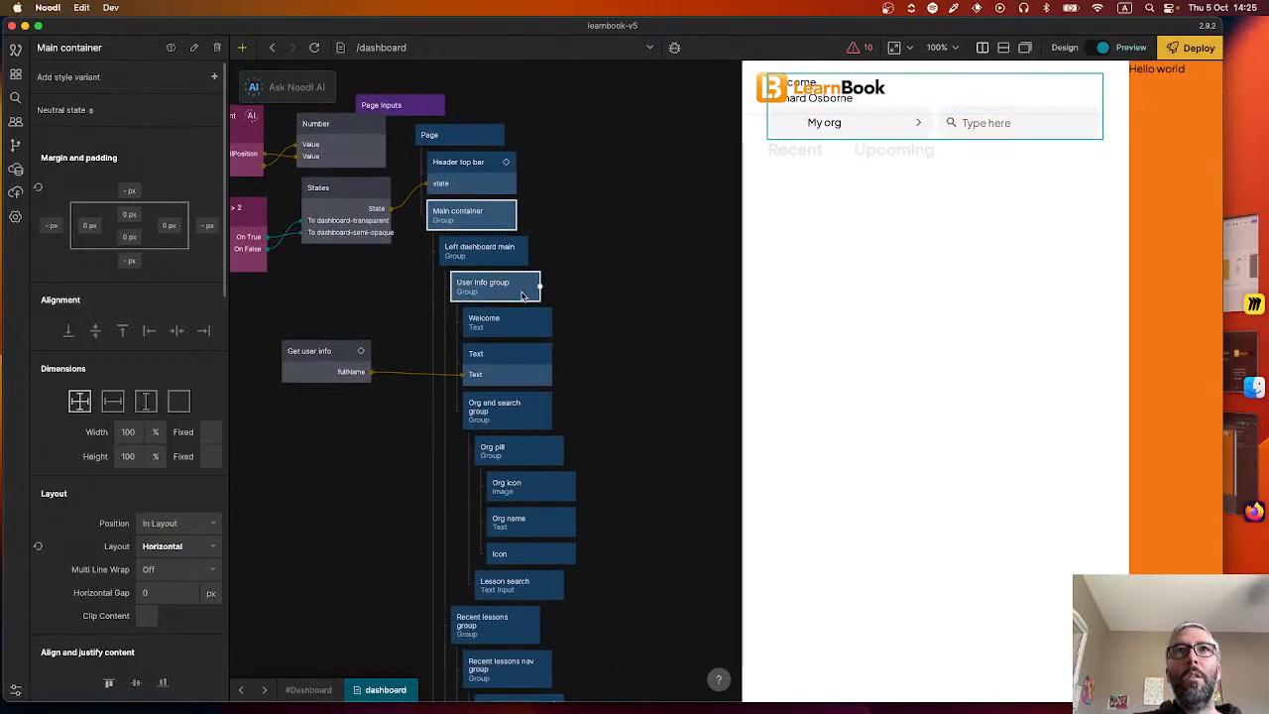
left_click(479, 250)
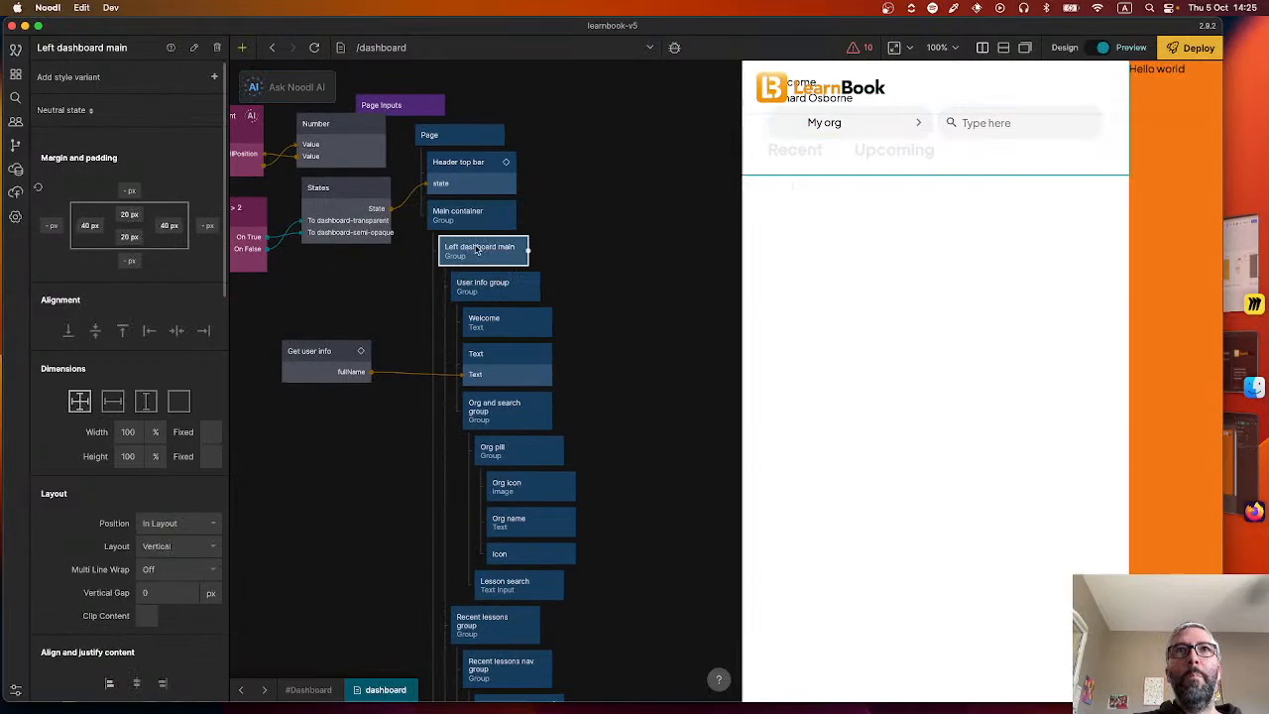
left_click(126, 216)
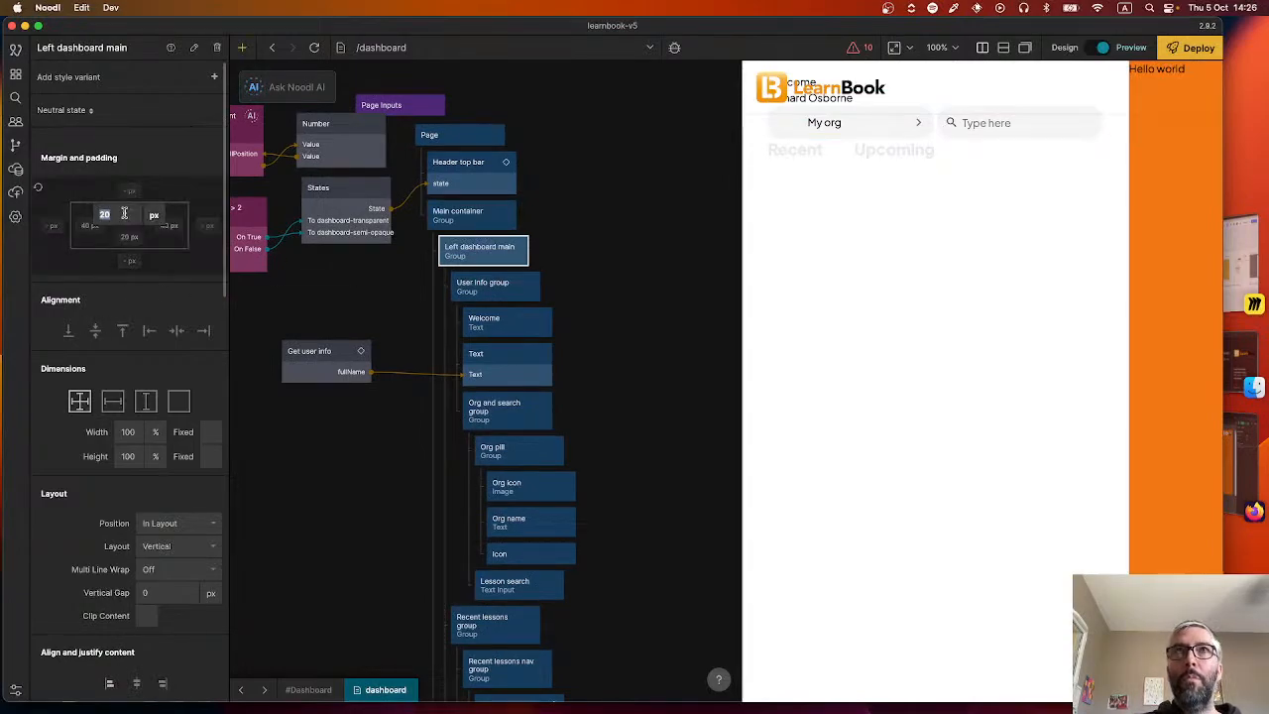
left_click(125, 191)
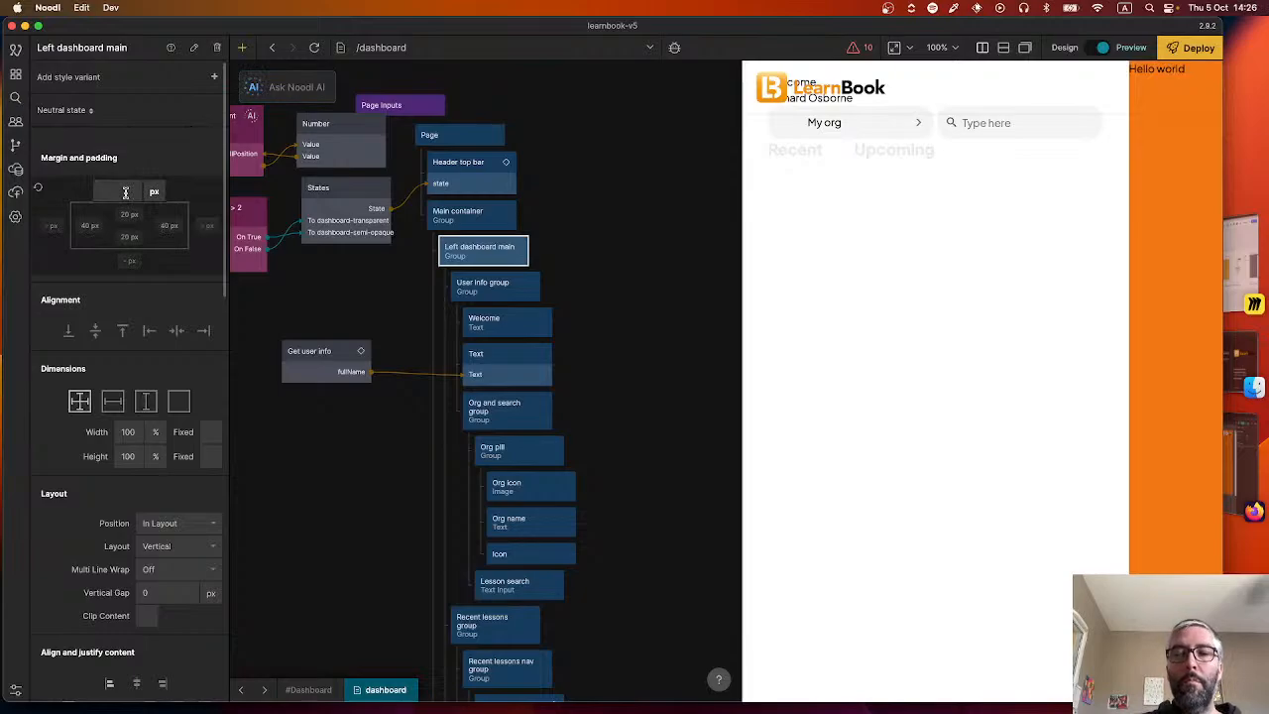
type("80")
key("Return")
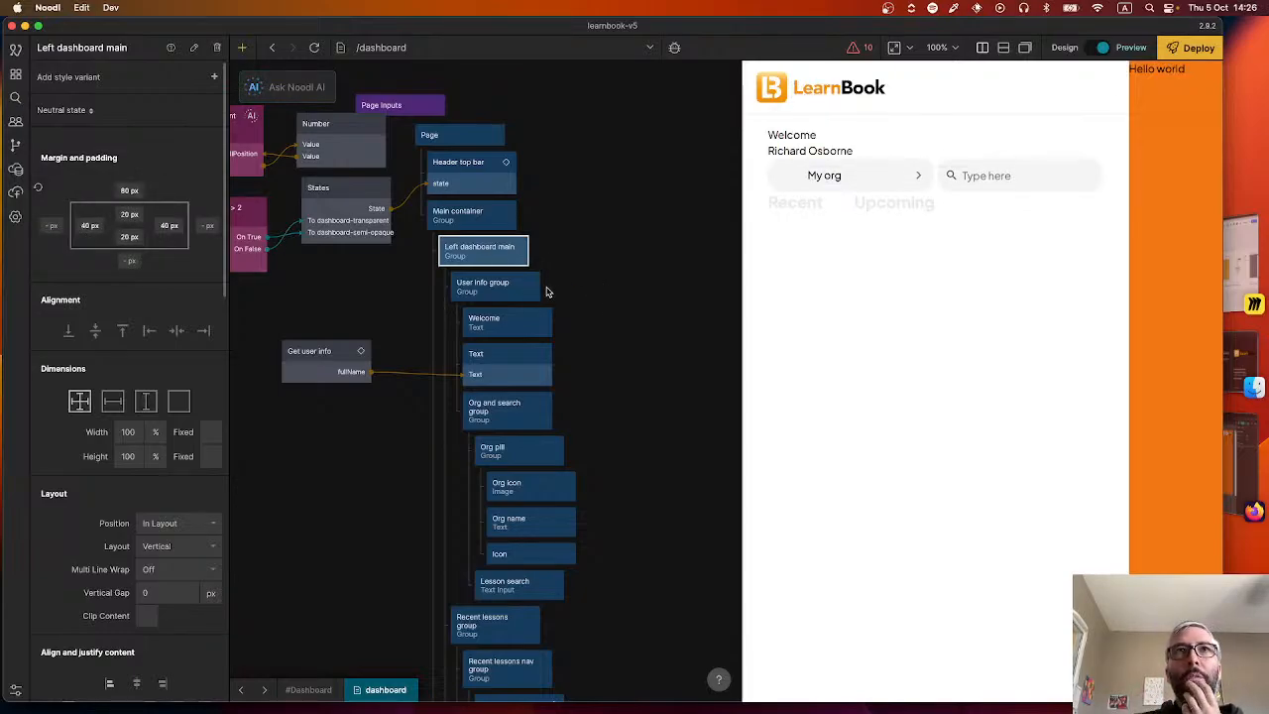
left_click(589, 287)
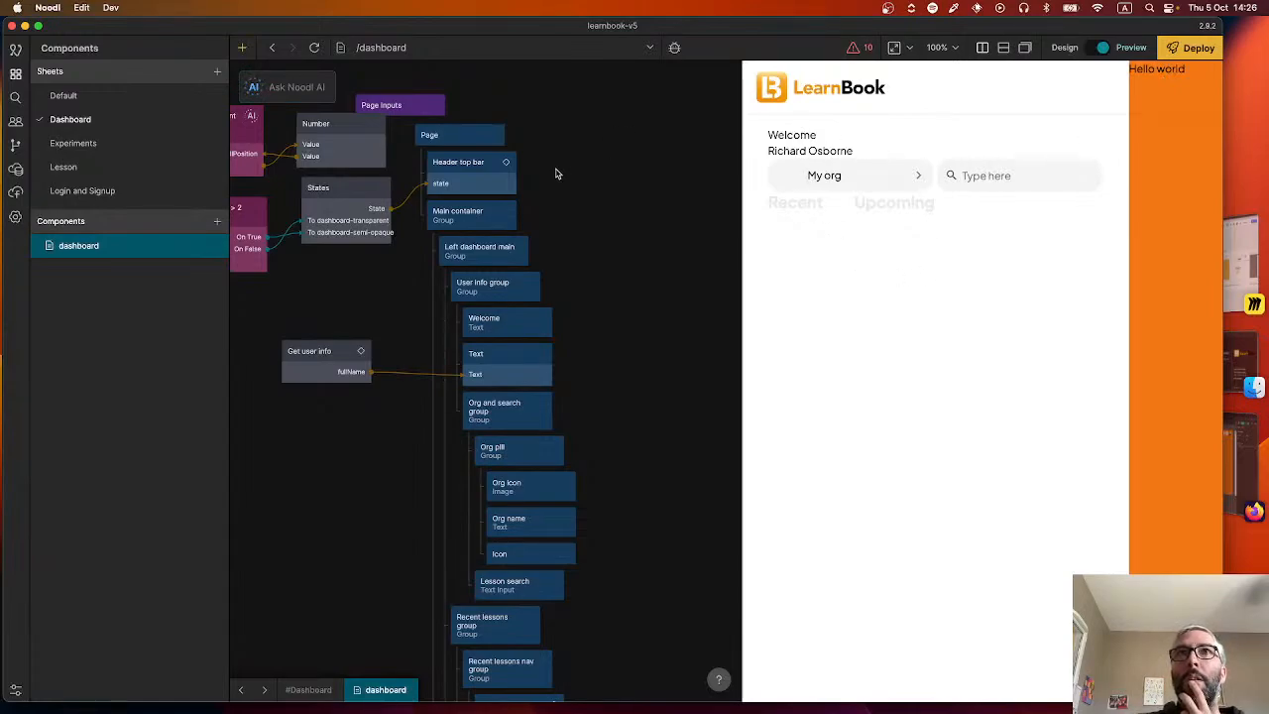
Rename the Number node beside Add Scroll Event Listener to "Store Y position" and nudge it slightly away from the States node.
left_click_drag(387, 301, 571, 369)
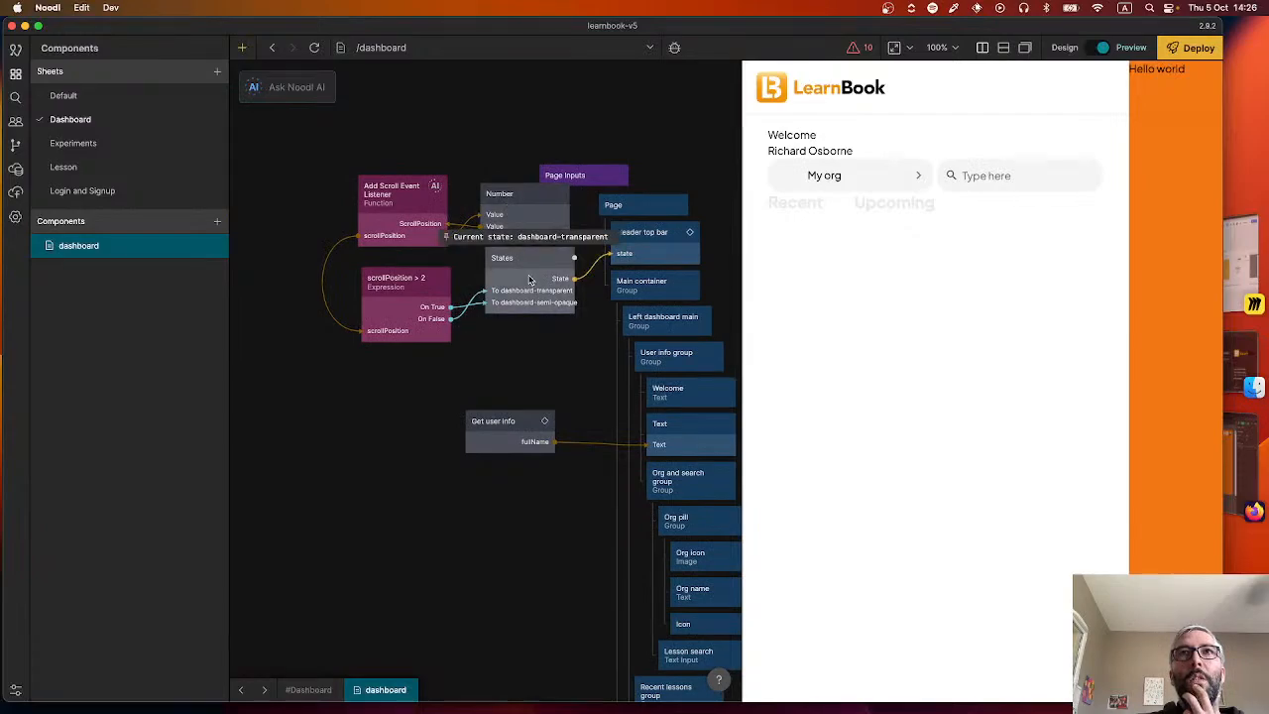
left_click_drag(458, 279, 676, 256)
left_click(512, 346)
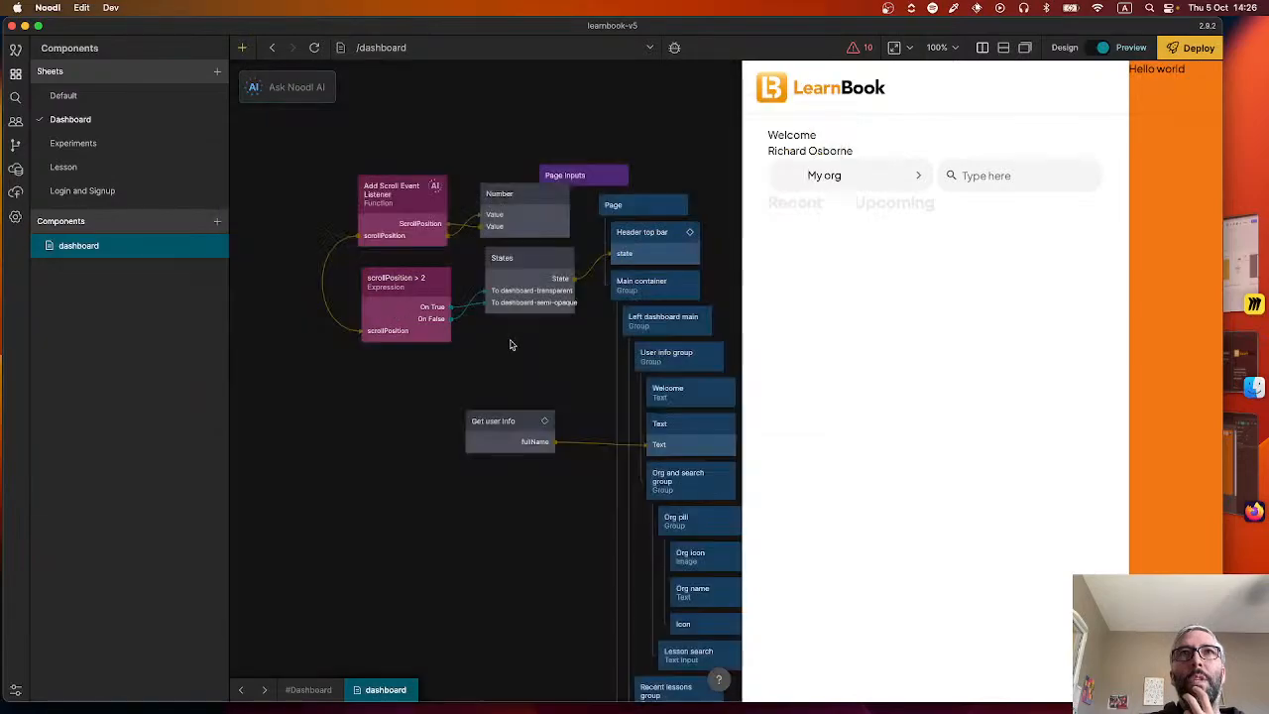
mouse_move(422, 305)
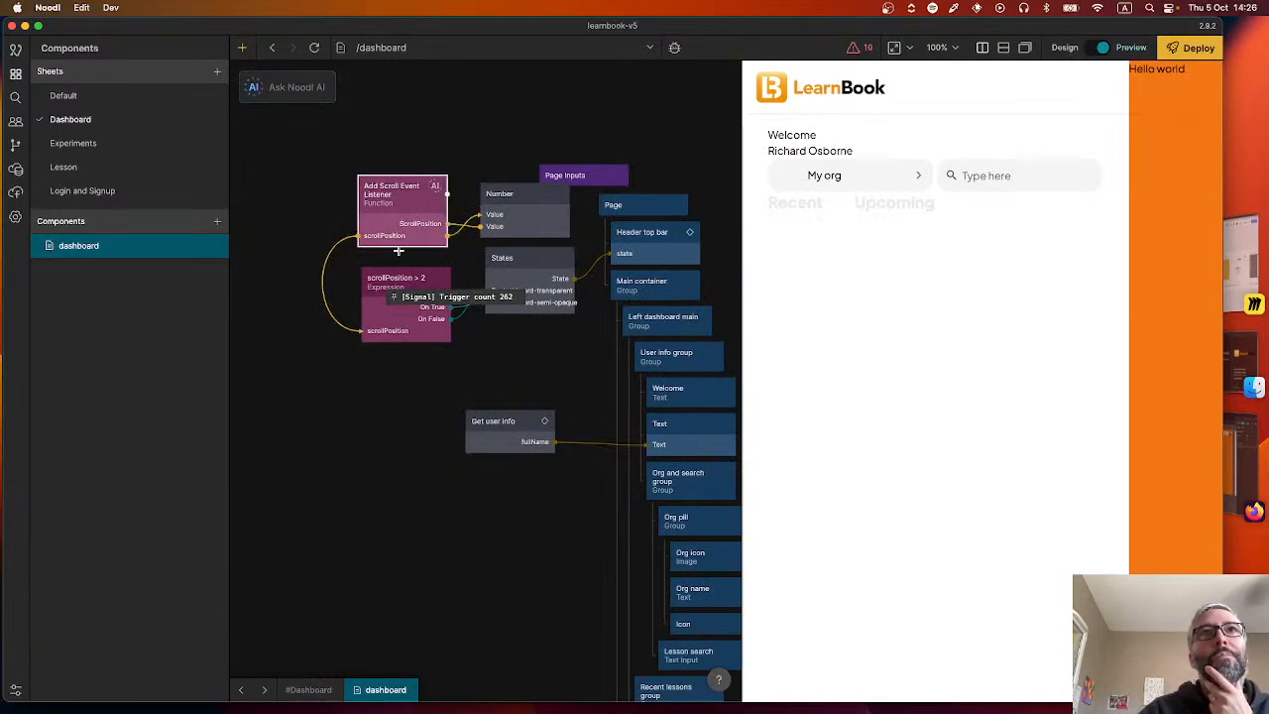
mouse_move(394, 206)
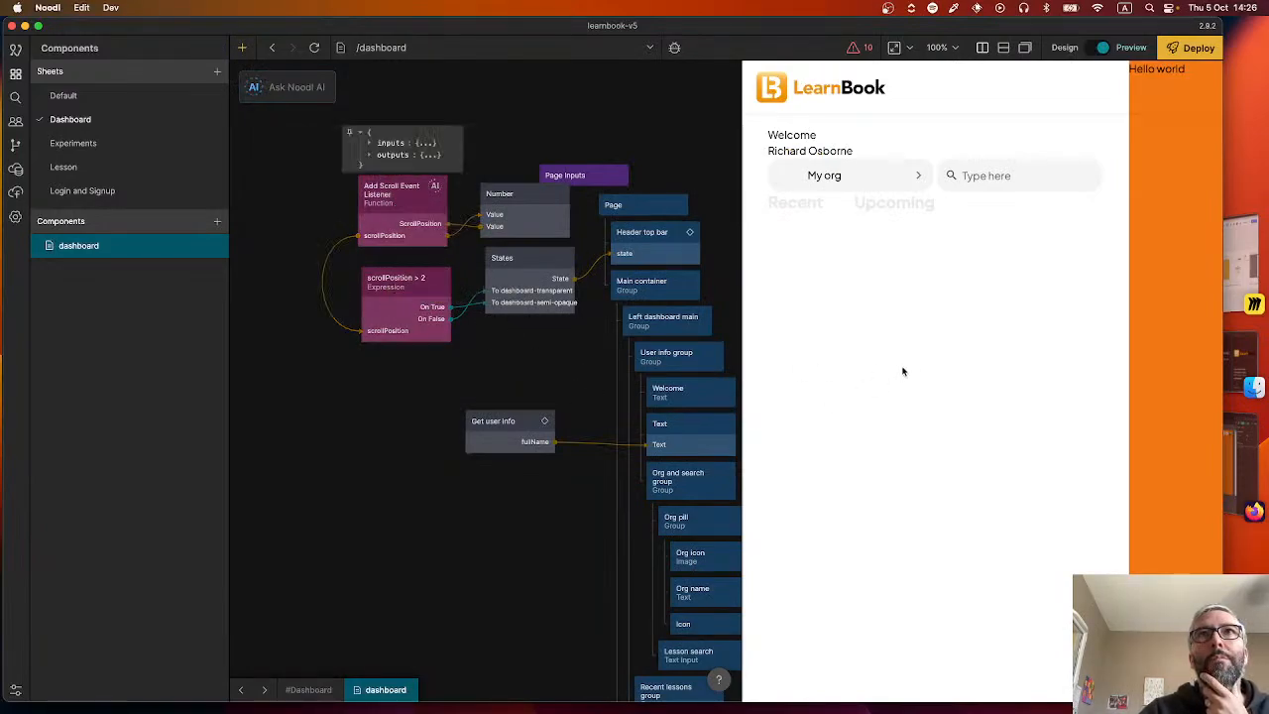
left_click(506, 216)
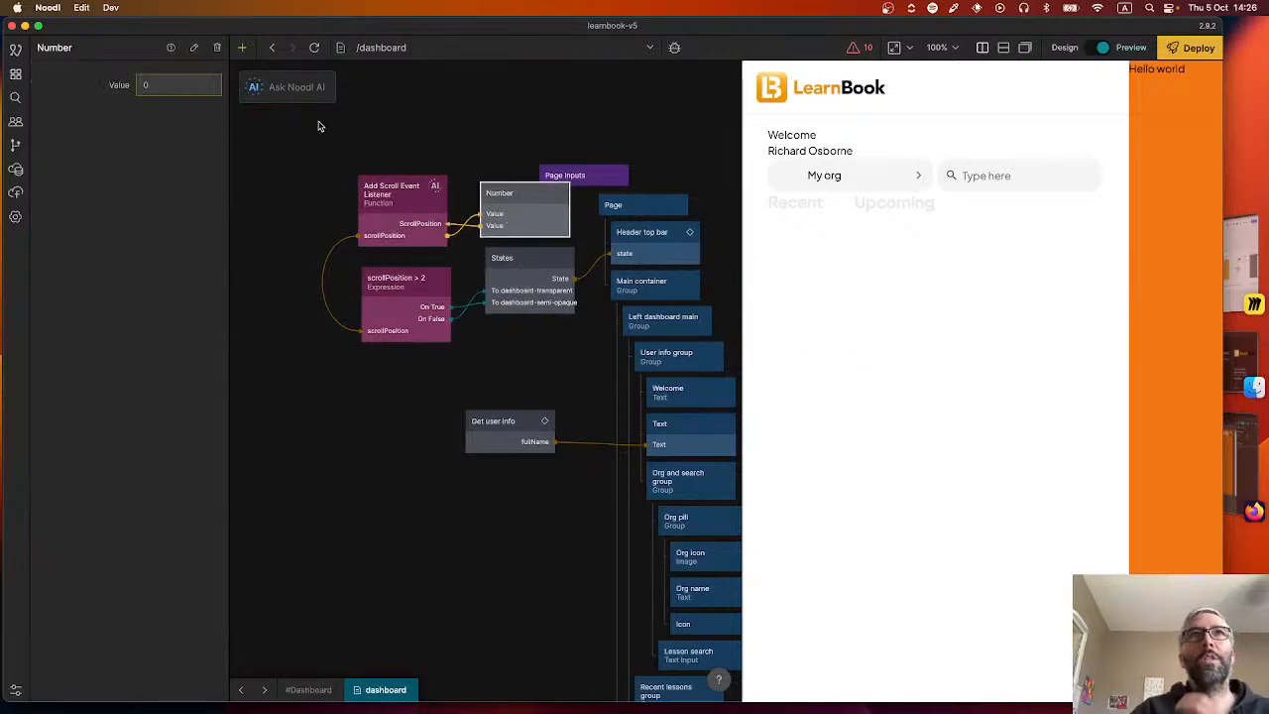
left_click(104, 55)
type("Stor")
type("e")
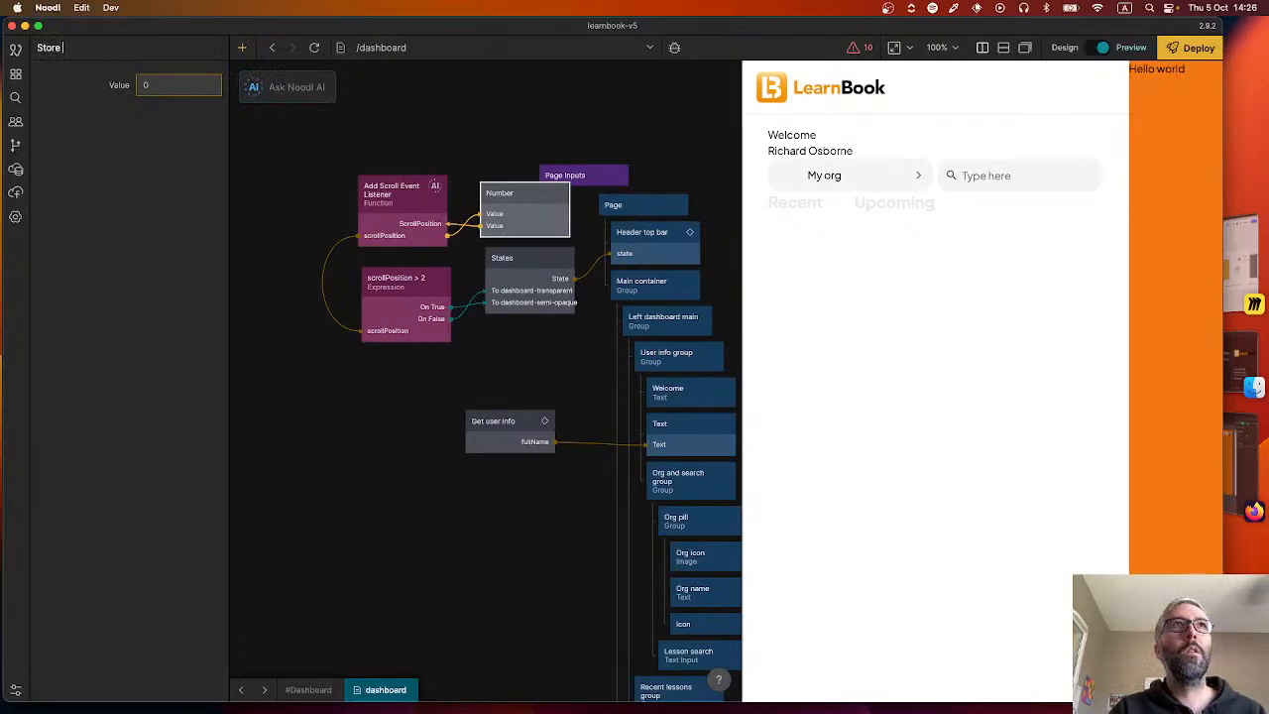
type(" Y posi")
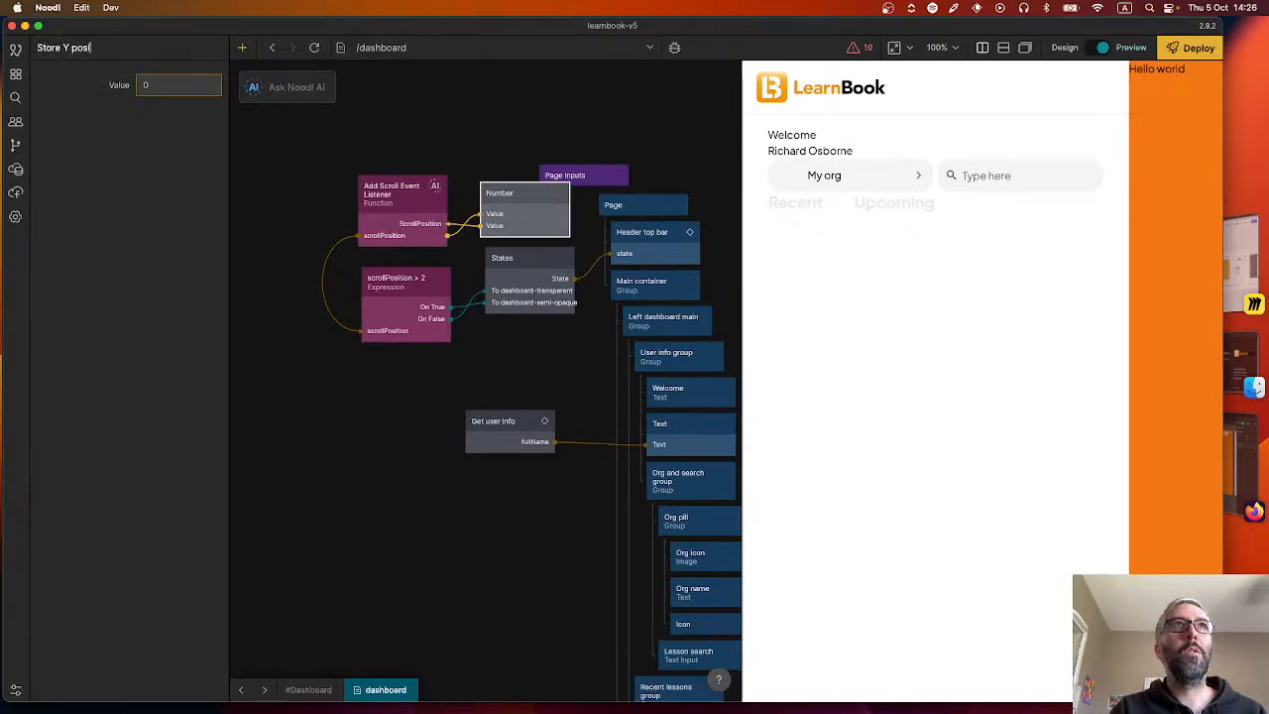
type("tion")
key("Return")
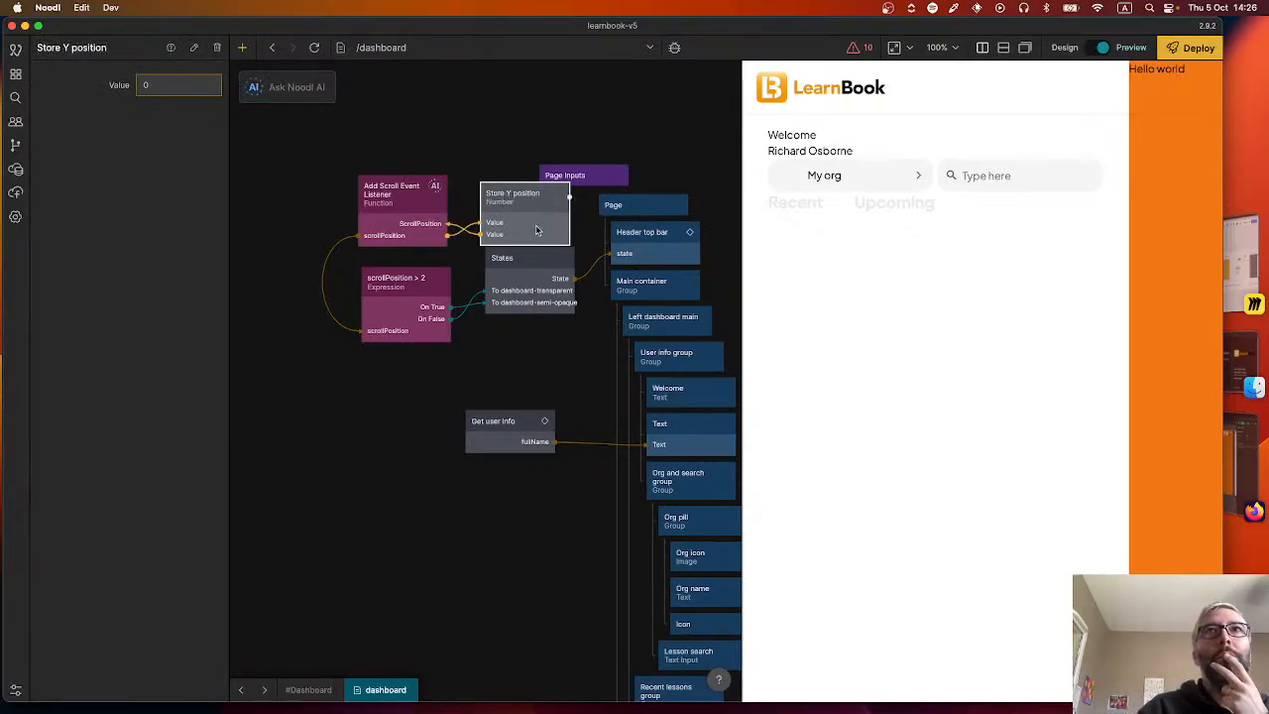
mouse_move(534, 215)
left_mouse_down()
mouse_move(524, 195)
mouse_move(537, 211)
left_mouse_up()
Examine the Add Scroll Event Listener function's code and its scrollPosition handling.
mouse_move(375, 213)
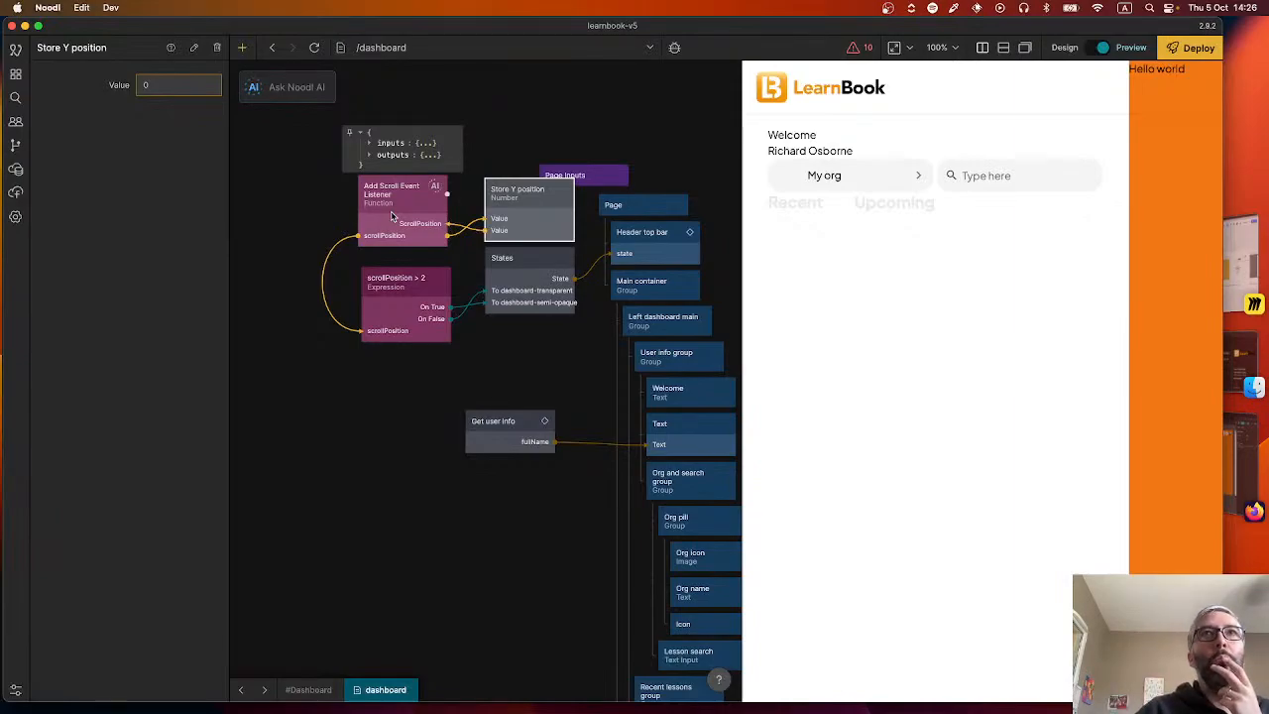
left_click(391, 216)
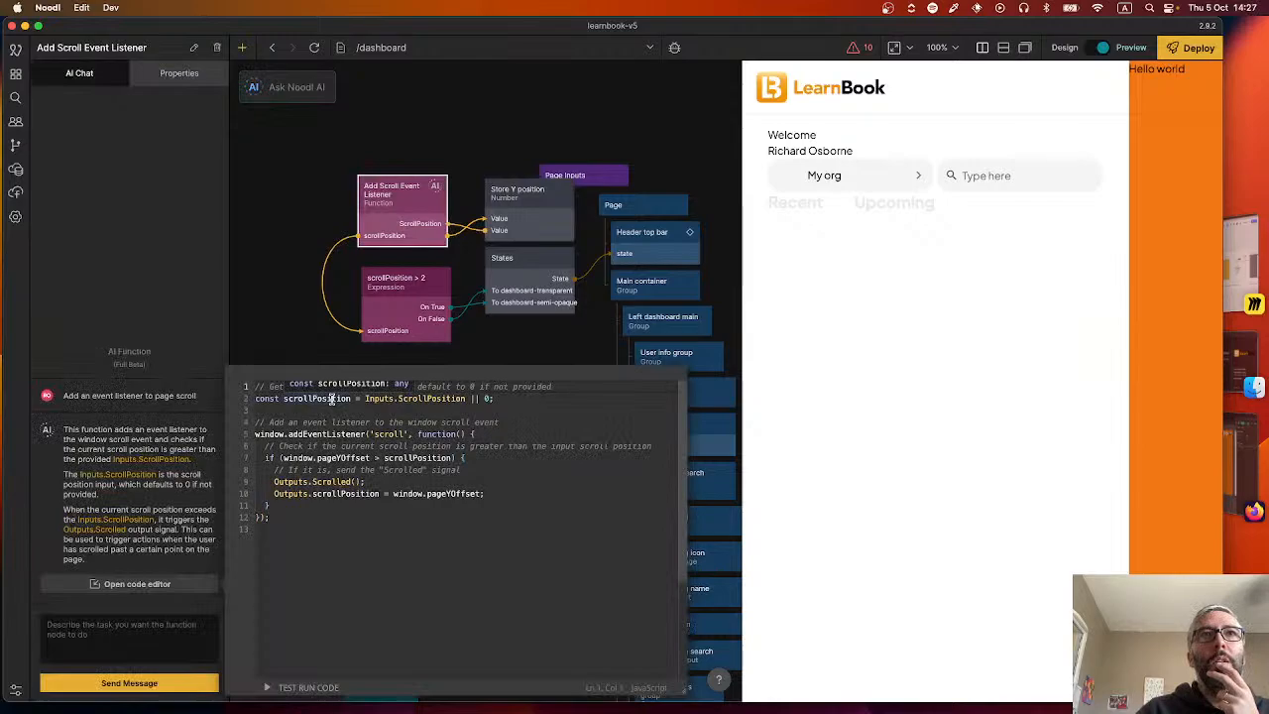
left_click(293, 251)
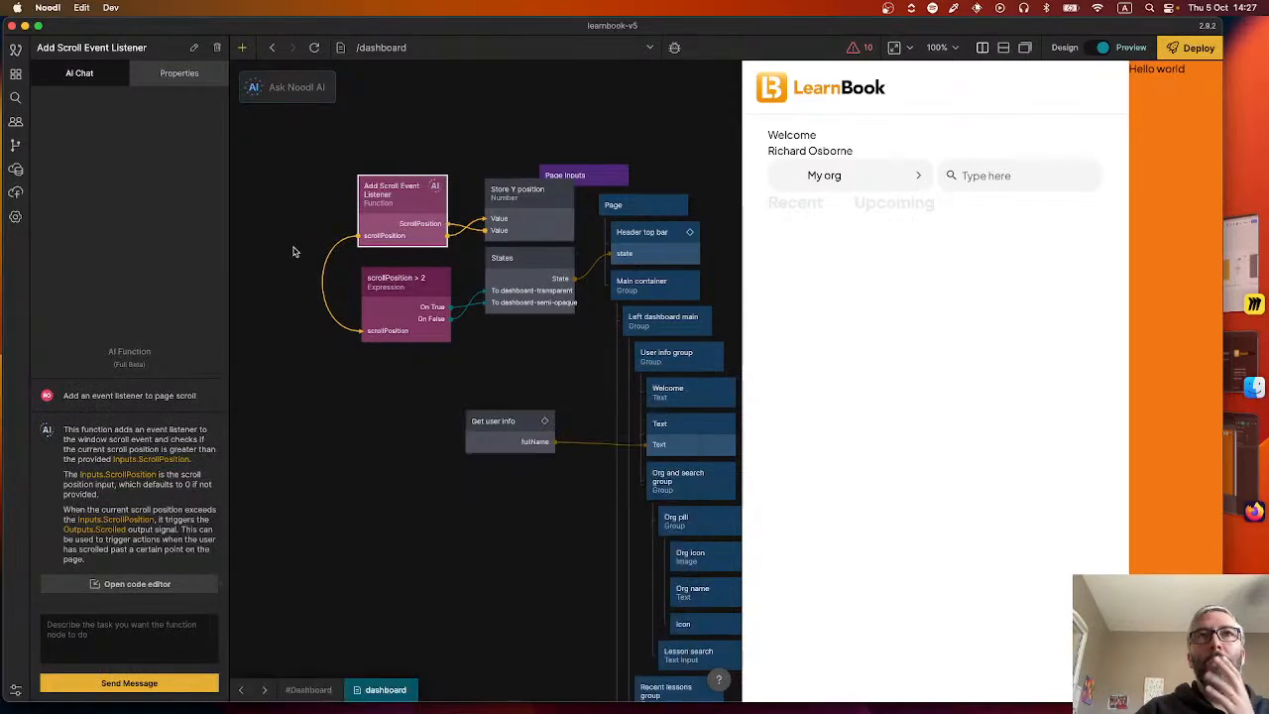
Align the scrollPosition > 2 Expression node and the States node beneath Add Scroll Event Listener and Store Y position.
left_click_drag(407, 297, 404, 286)
left_click_drag(529, 284, 526, 296)
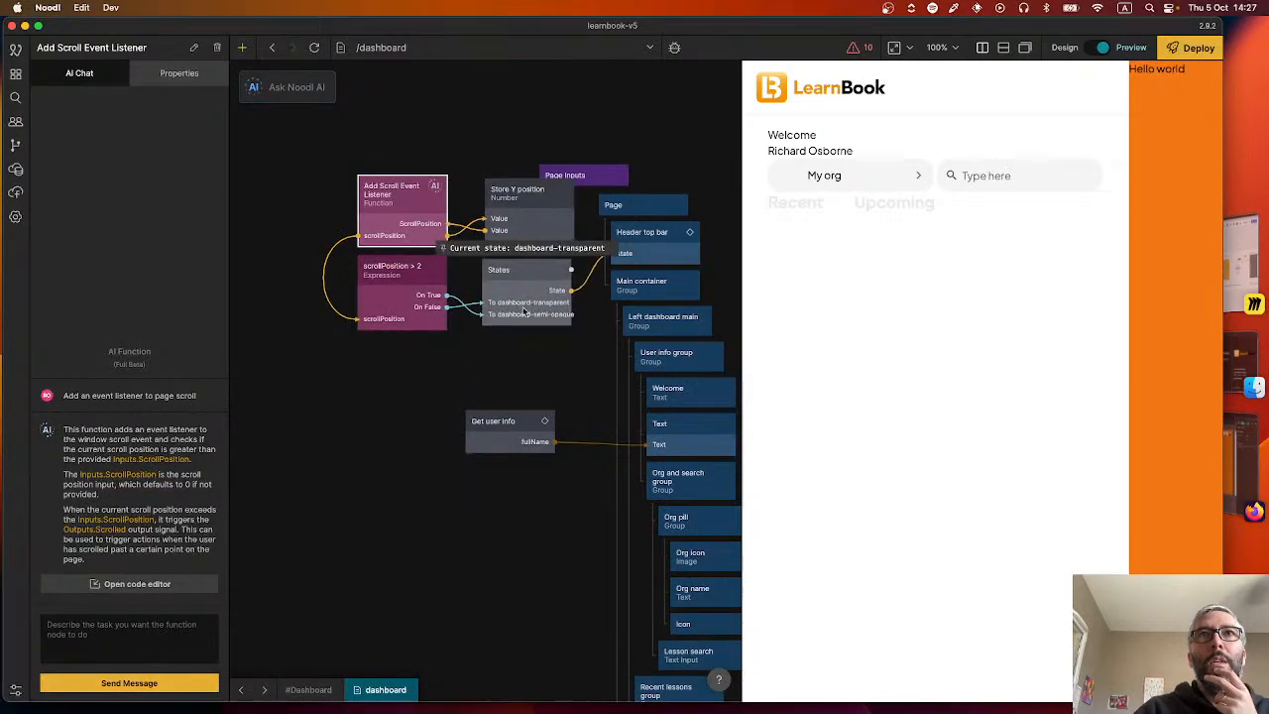
left_click(539, 360)
Create a visual component named "Dashboard header" under the dashboard page and delete its default Group node.
scroll(406, 315, "right", 5)
scroll(406, 314, "down", 2)
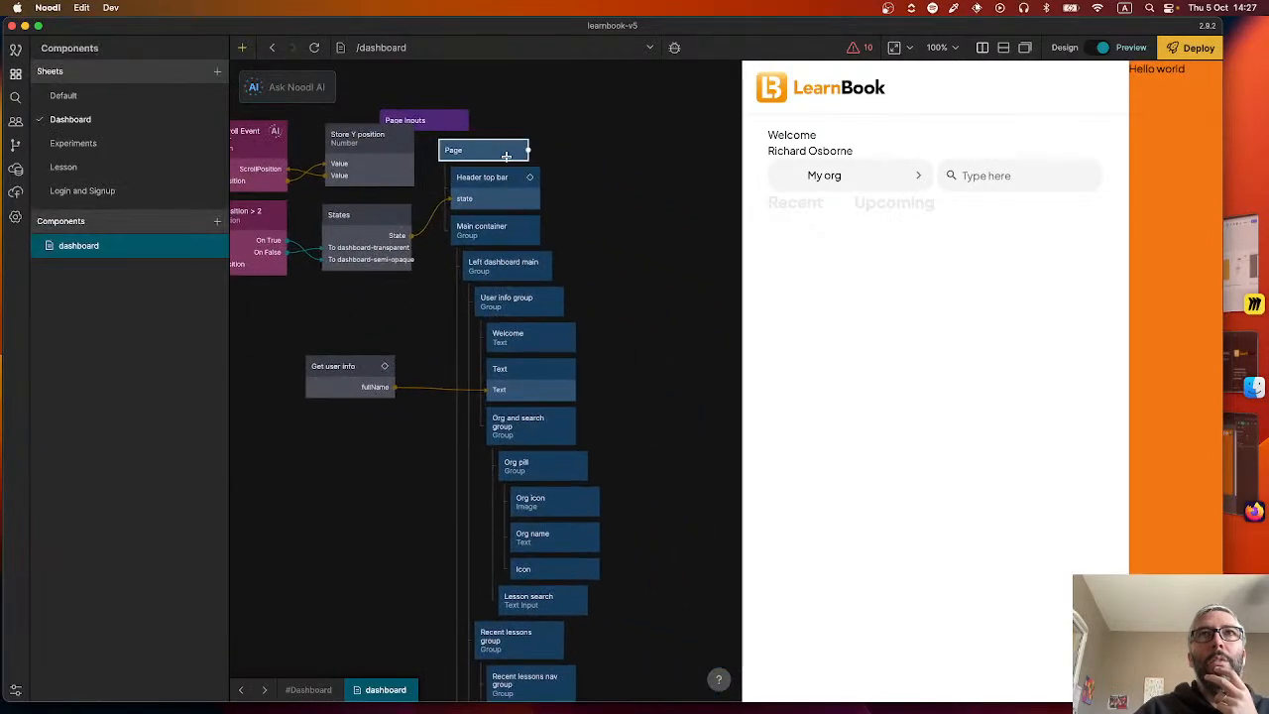
left_click_drag(402, 332, 541, 354)
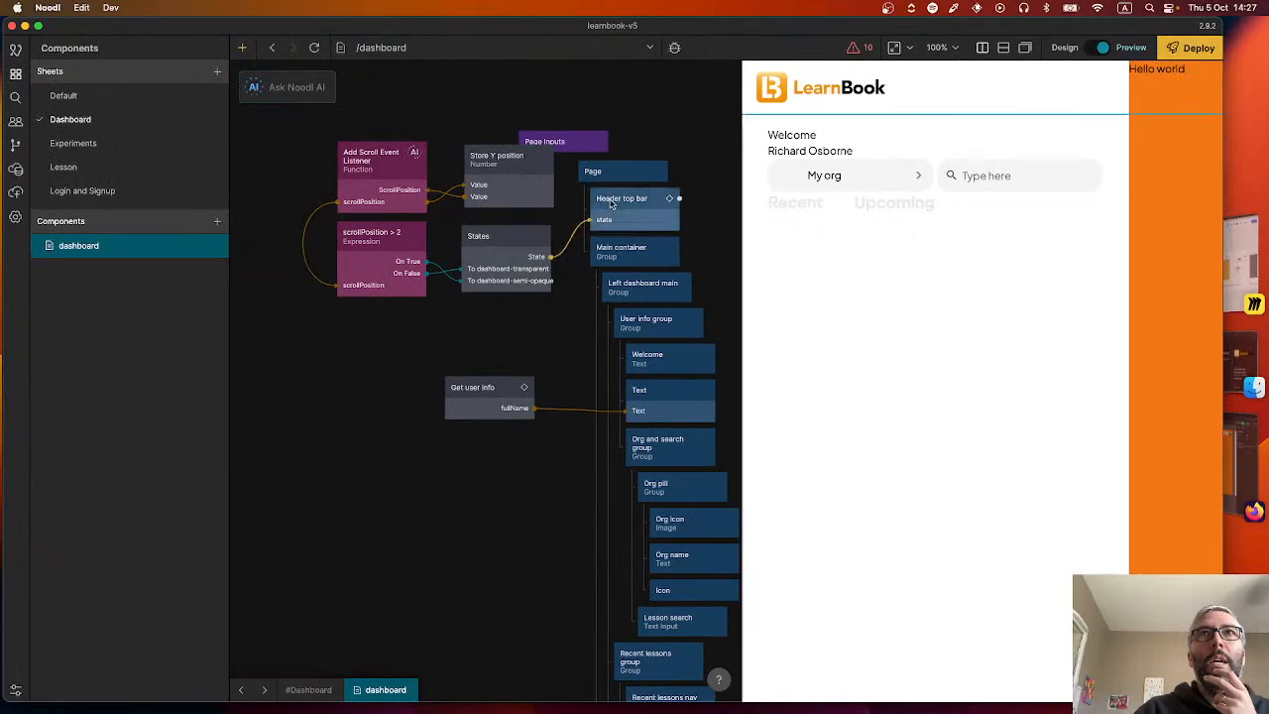
left_click(216, 246)
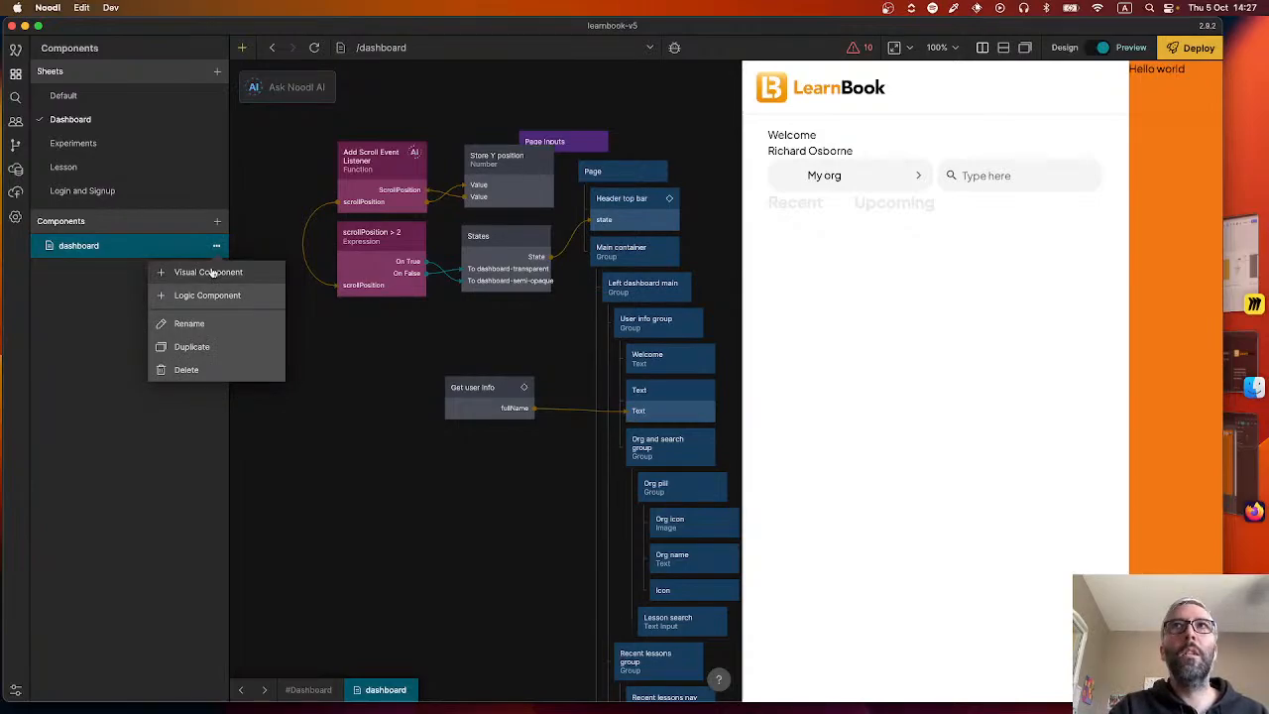
left_click(211, 272)
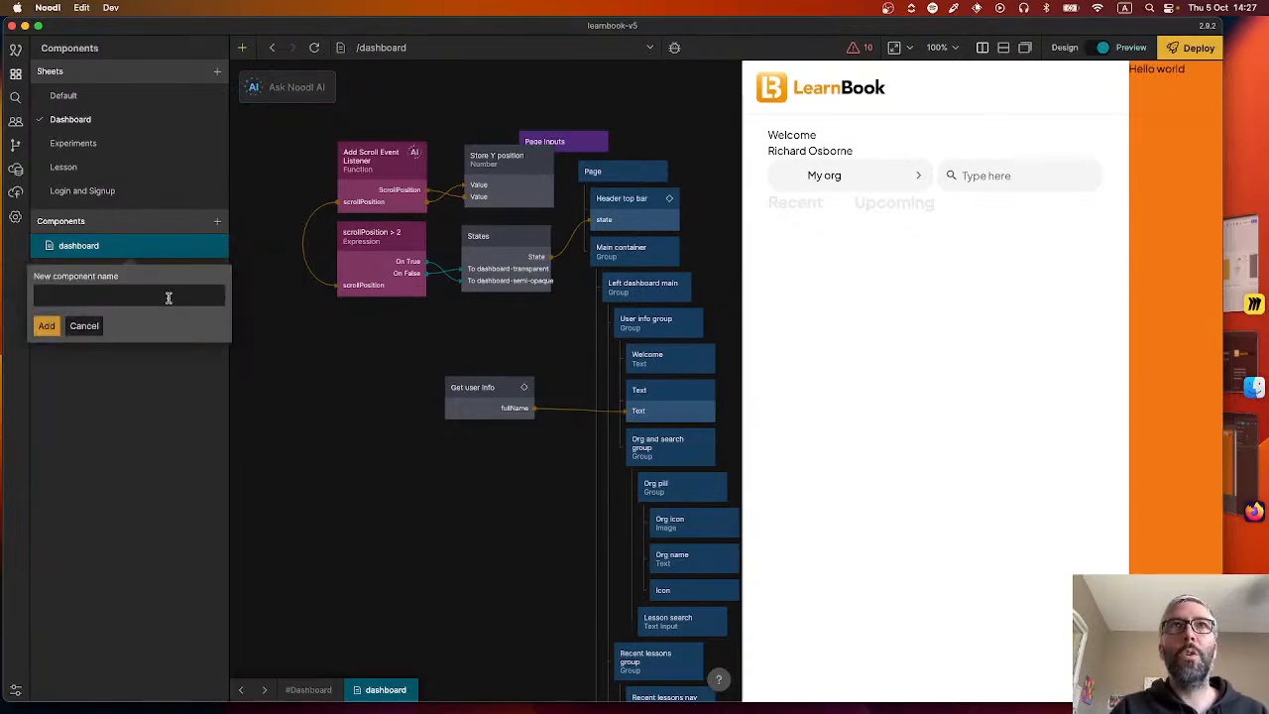
type("Dashboard header")
key("Return")
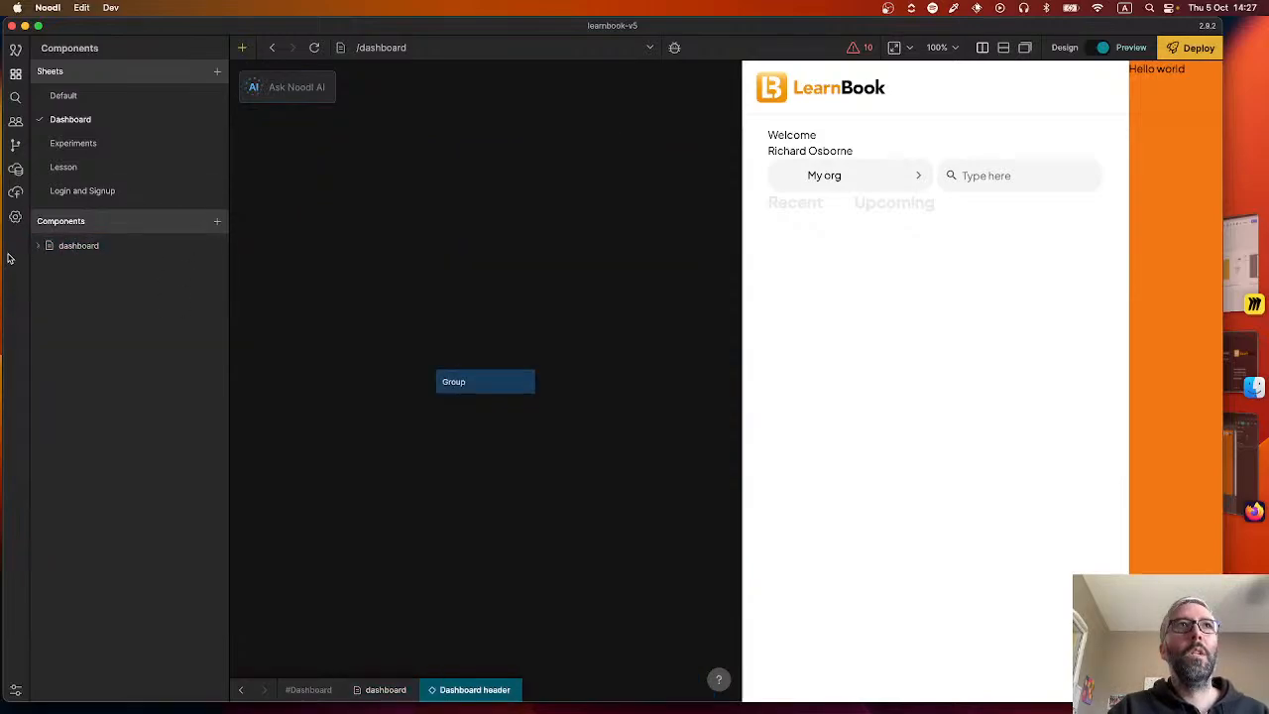
left_click(502, 390)
key("Delete")
Move Header top bar and its scroll listener, Store Y position, Expression and States nodes from the dashboard page into Dashboard header.
left_click(87, 248)
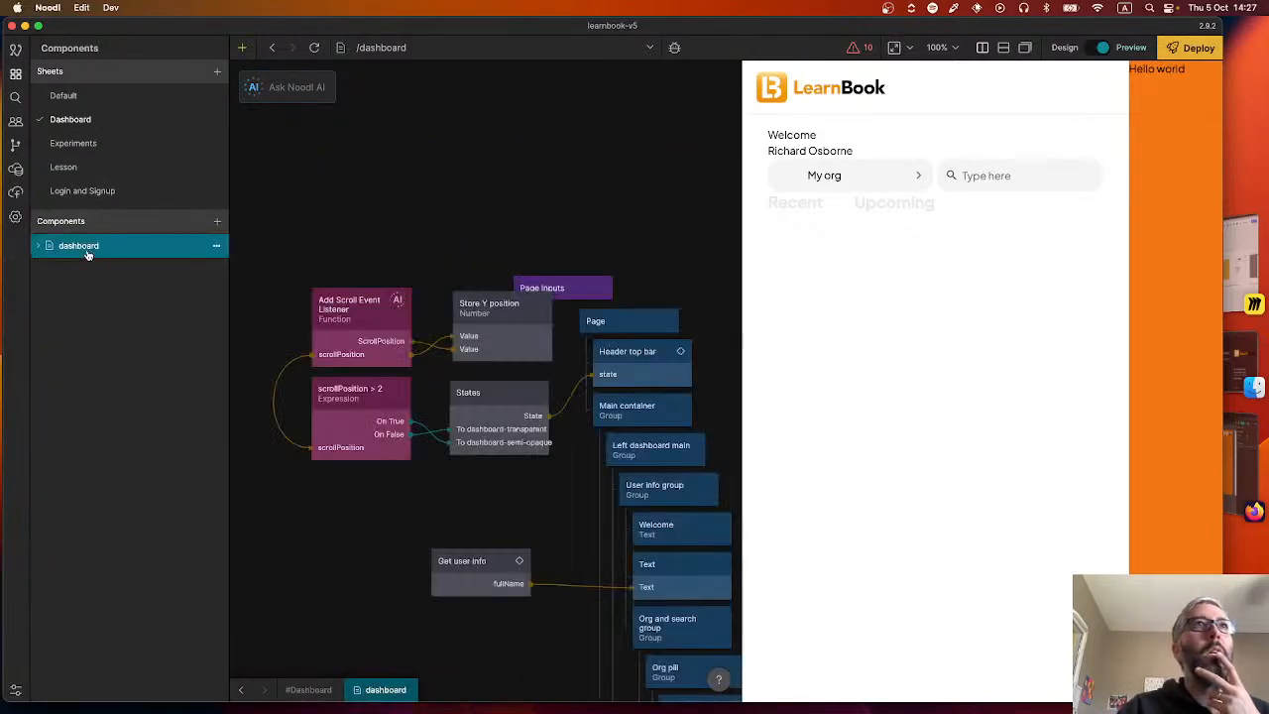
left_click(609, 363)
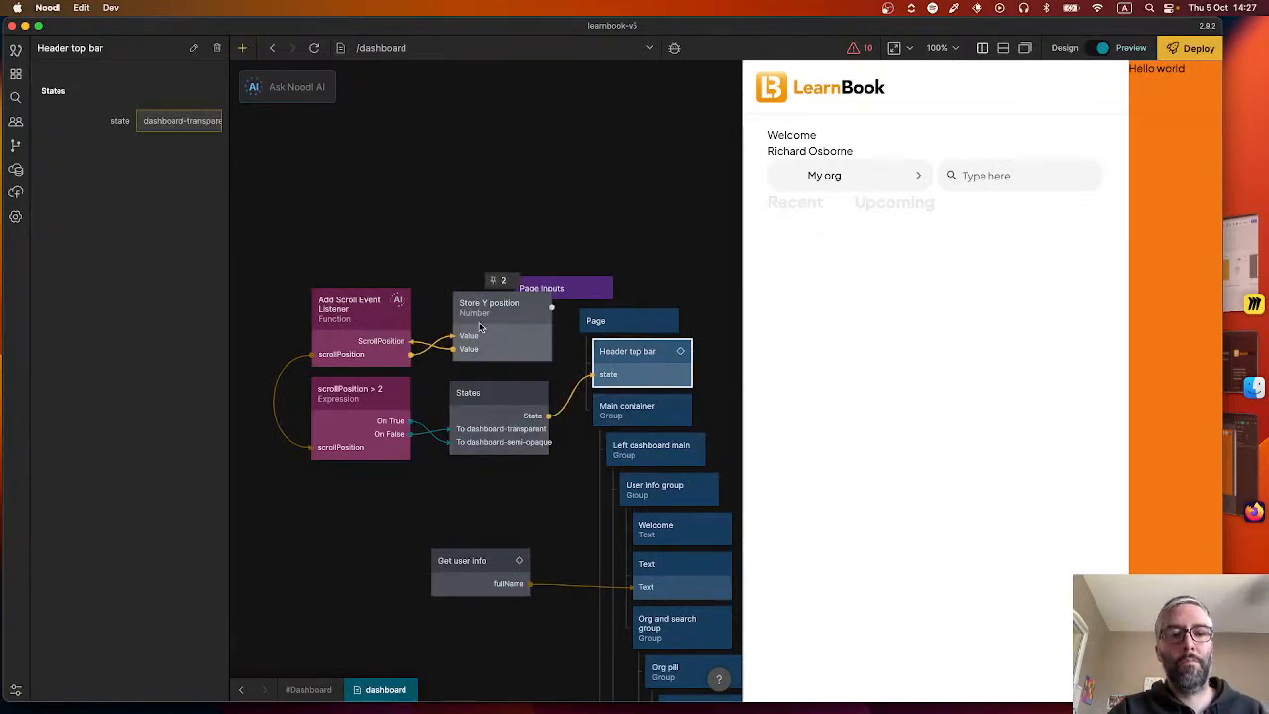
left_click(433, 325)
mouse_move(516, 443)
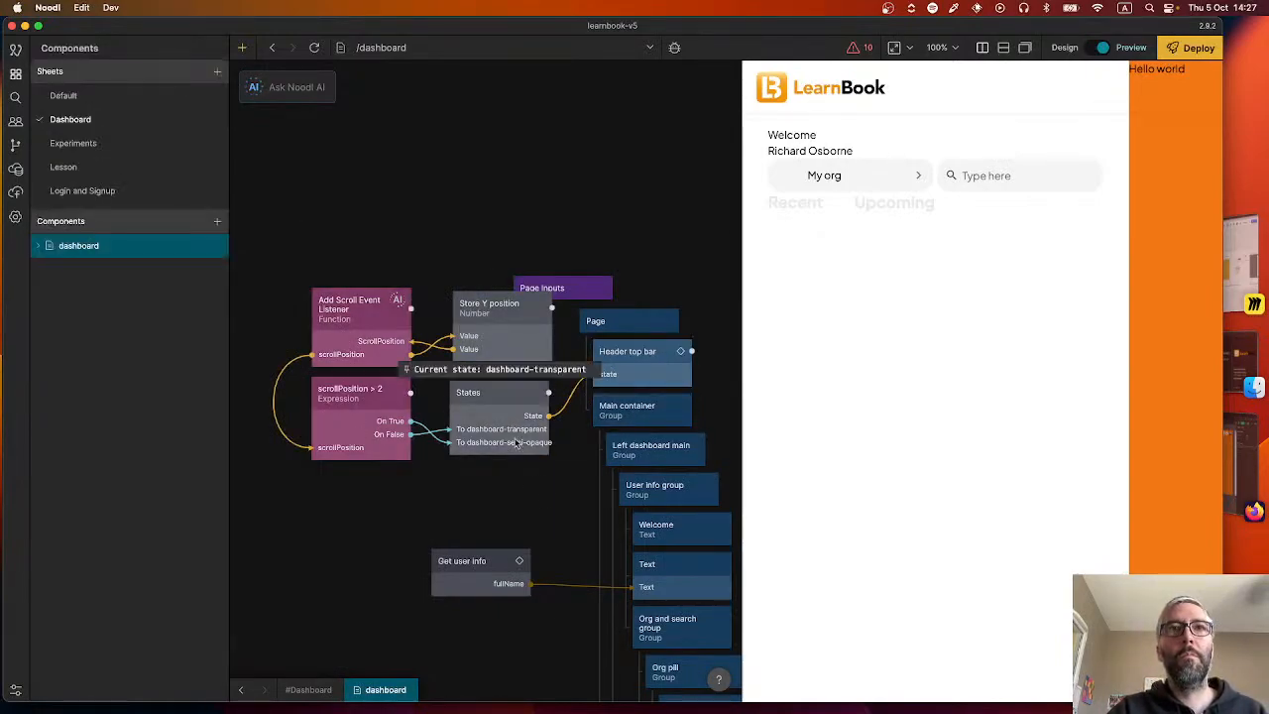
key("super+c")
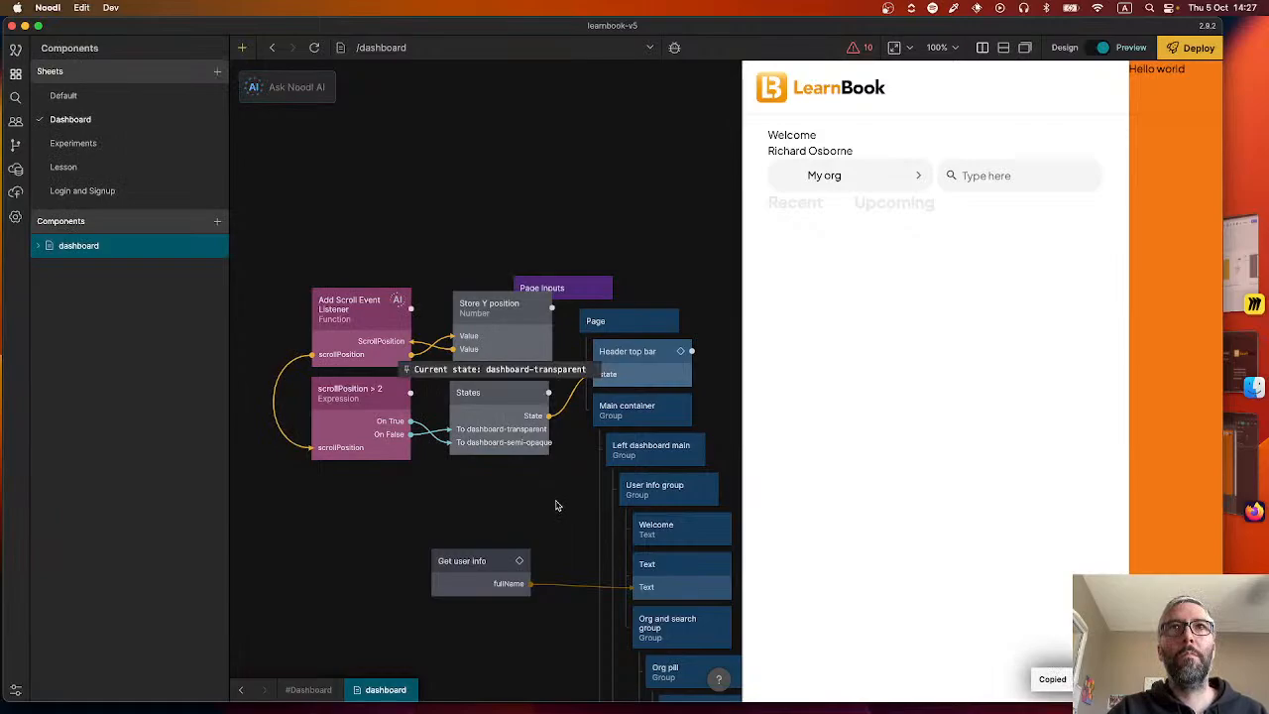
key("super+x")
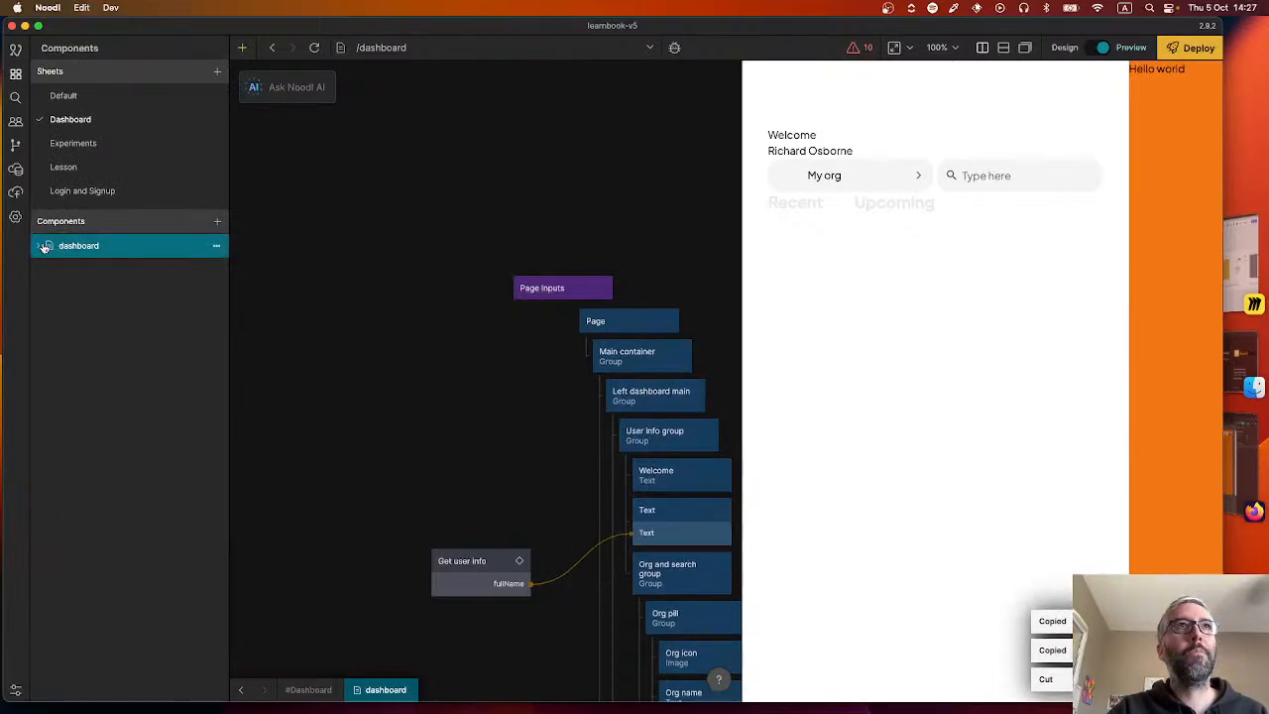
left_click(44, 248)
left_click(89, 269)
key("super+v")
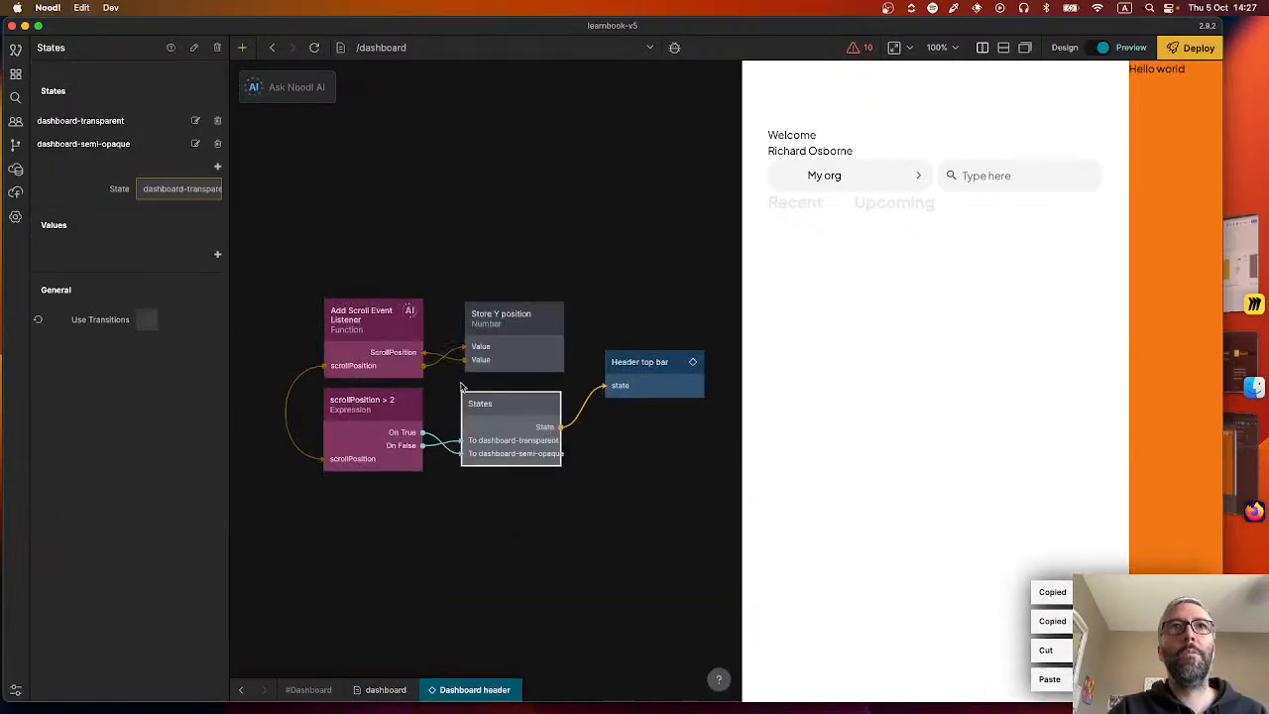
left_click(239, 691)
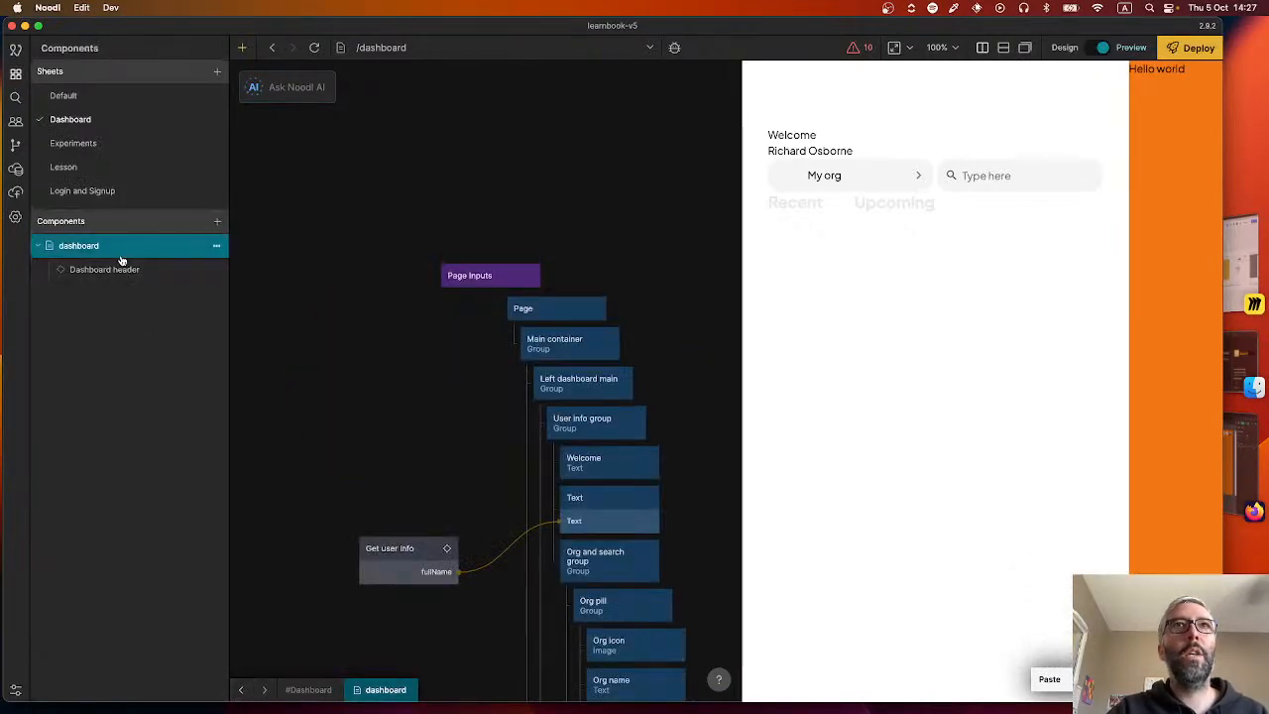
Place the Dashboard header component inside the dashboard's Page node, above Main container.
left_click_drag(203, 275, 565, 340)
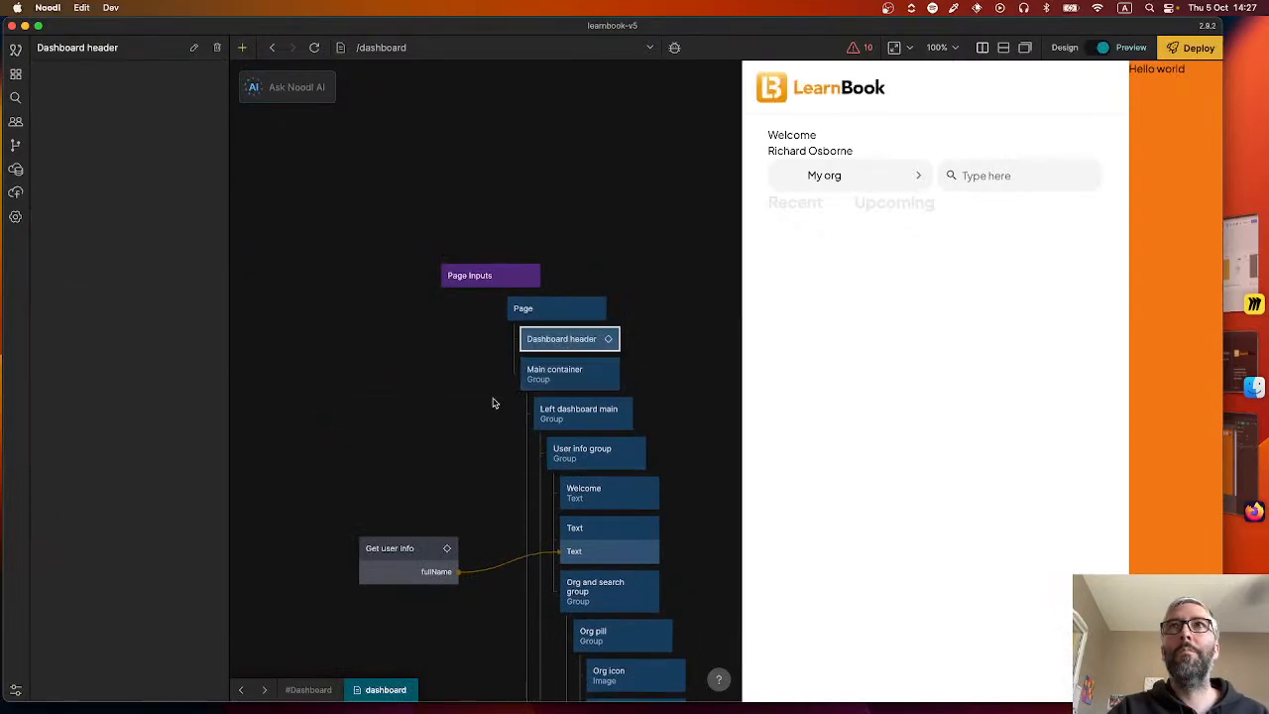
left_click(414, 393)
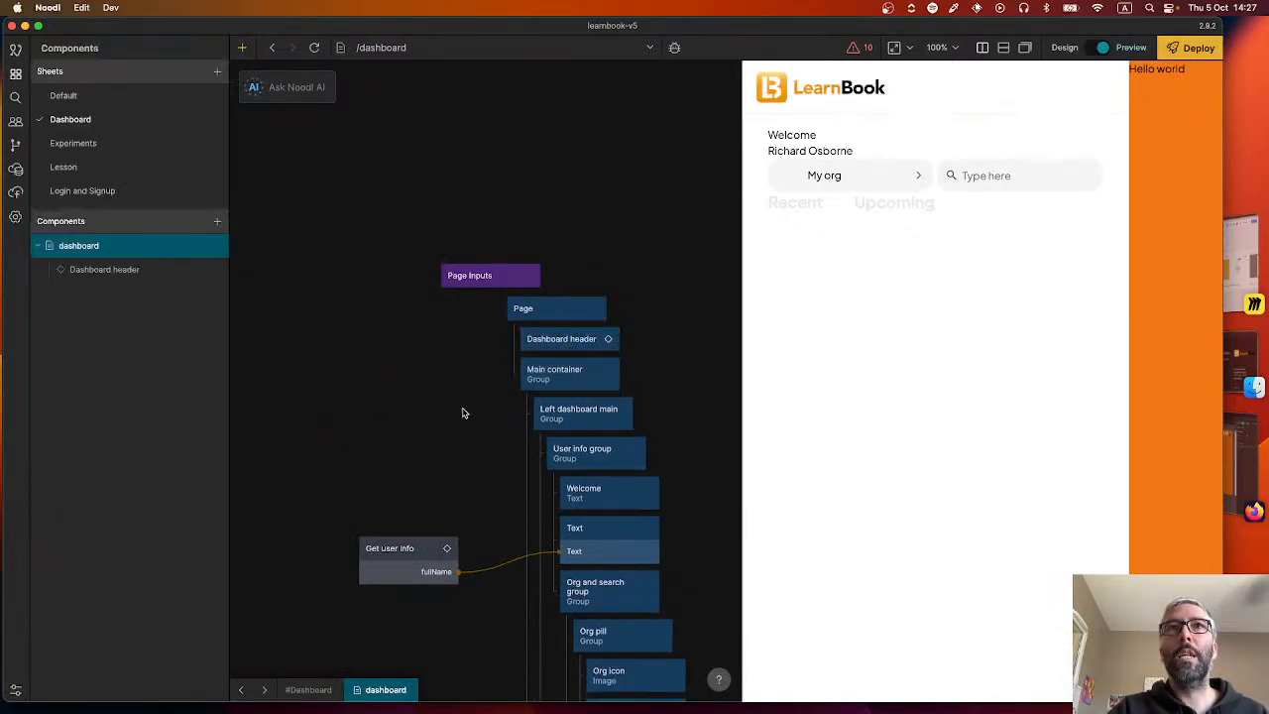
Create a visual component named "Right dashboard" under the dashboard page.
scroll(462, 410, "down", 5)
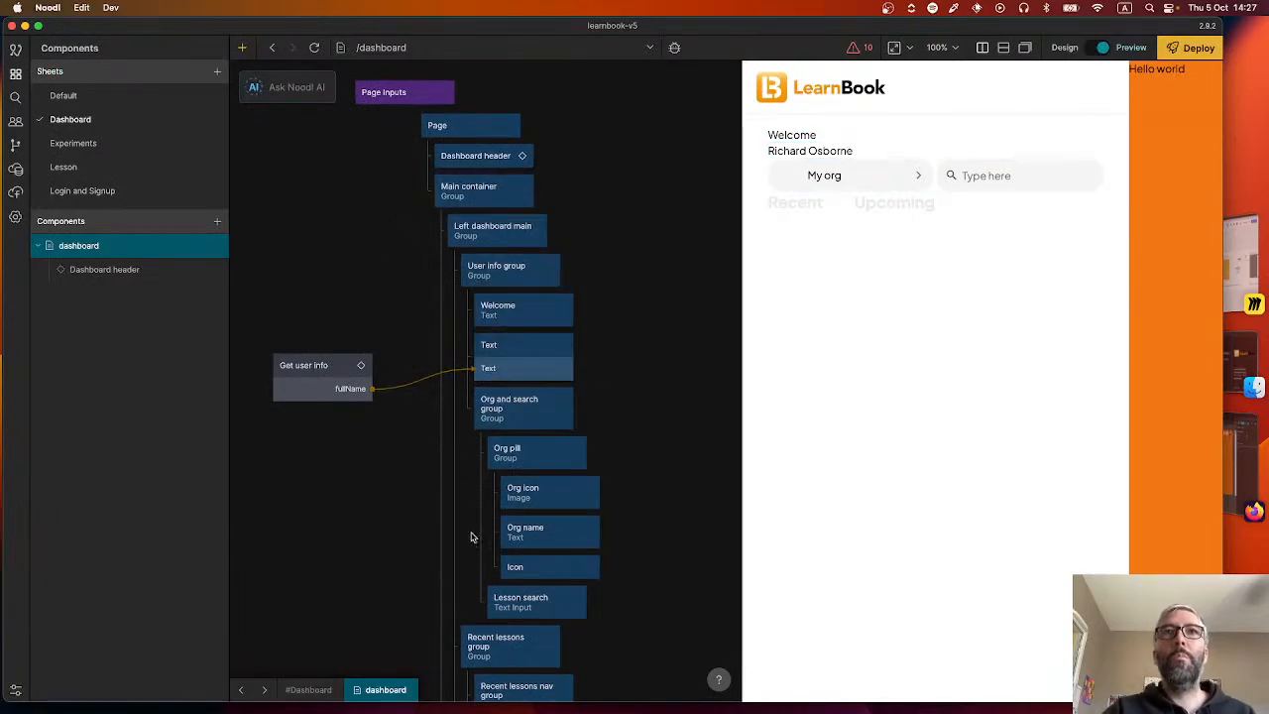
scroll(420, 520, "down", 3)
scroll(416, 526, "down", 10)
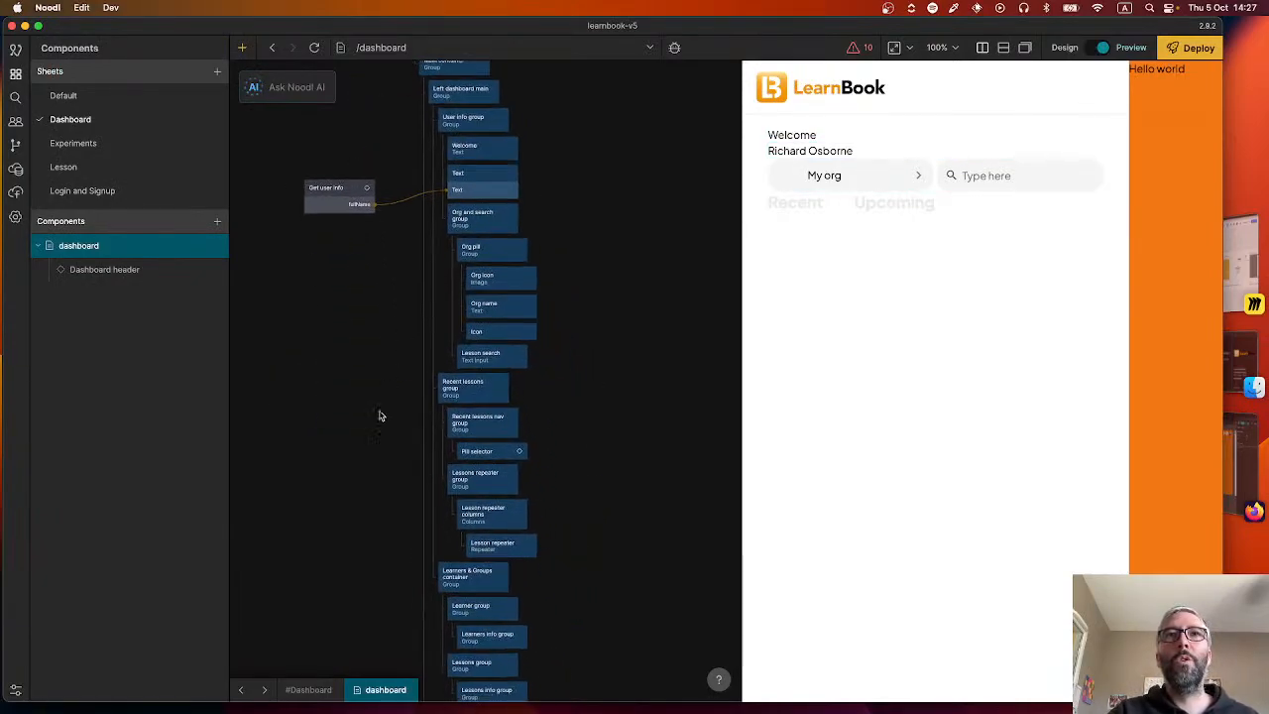
scroll(397, 497, "down", 5)
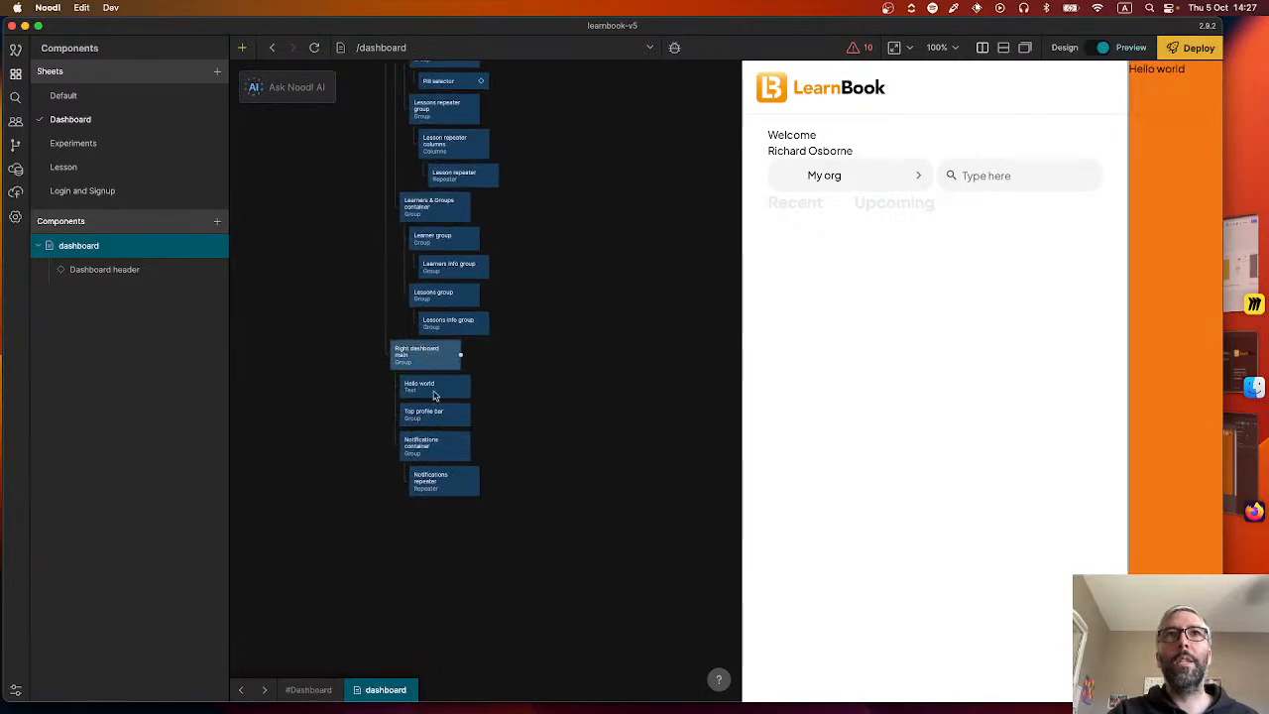
right_click(218, 249)
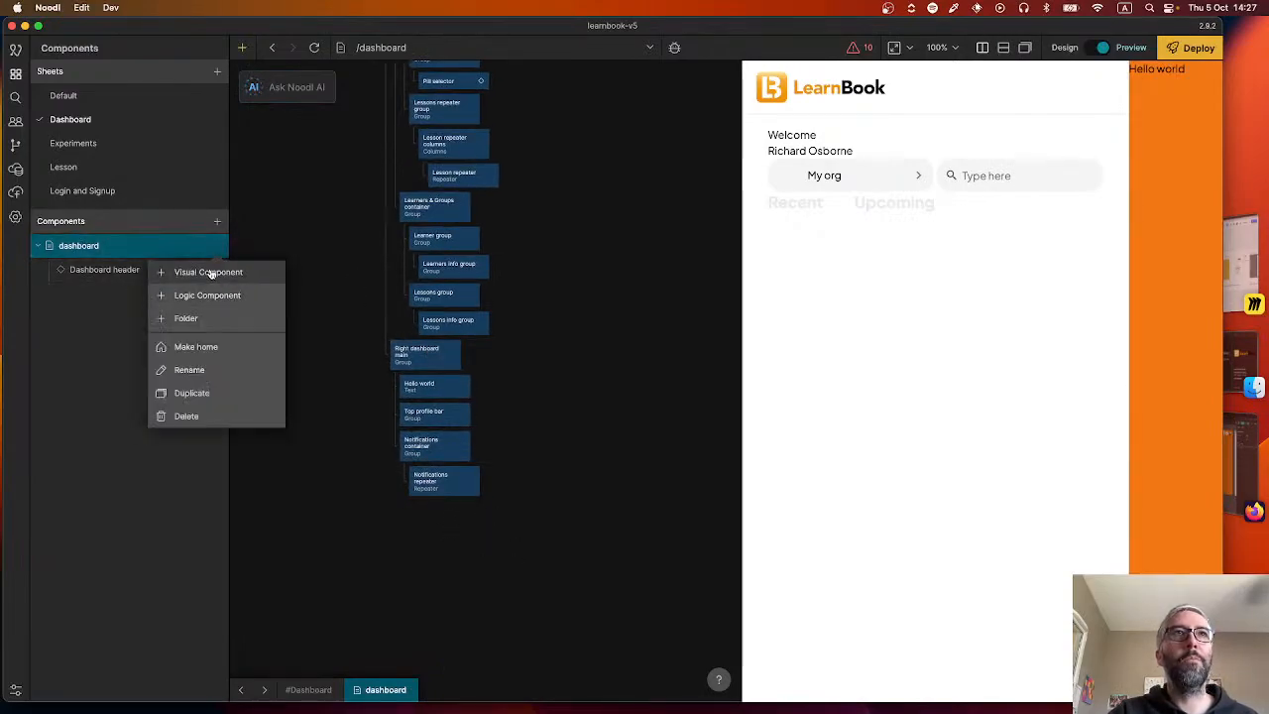
left_click(219, 276)
type("R")
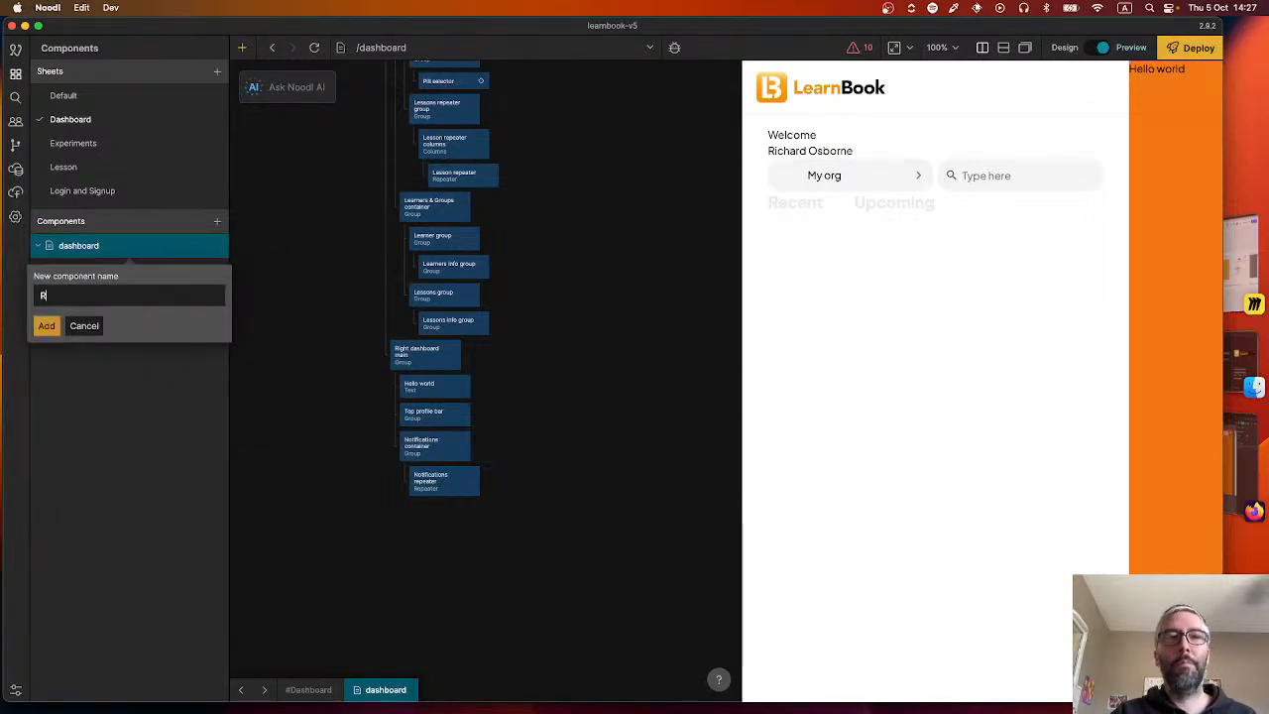
type("ight dashboard")
key("Return")
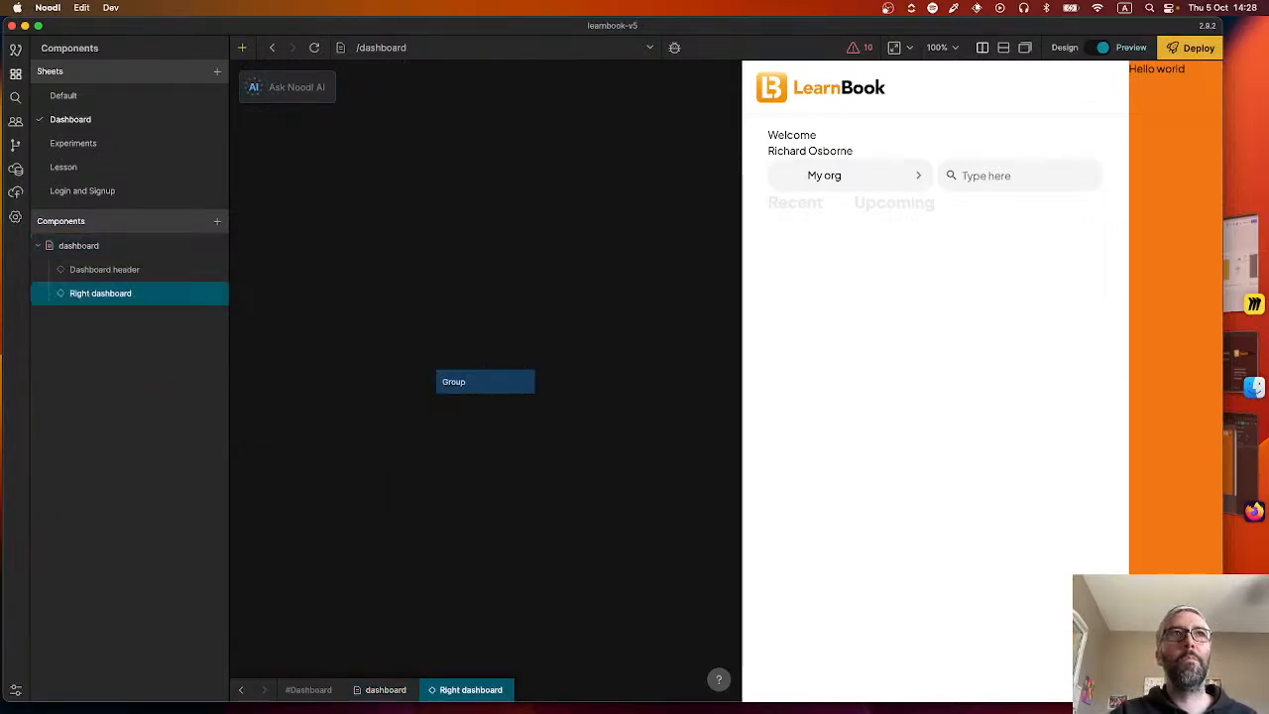
Create a visual component named "Left dashboard" beside Dashboard header and Right dashboard.
left_click(220, 246)
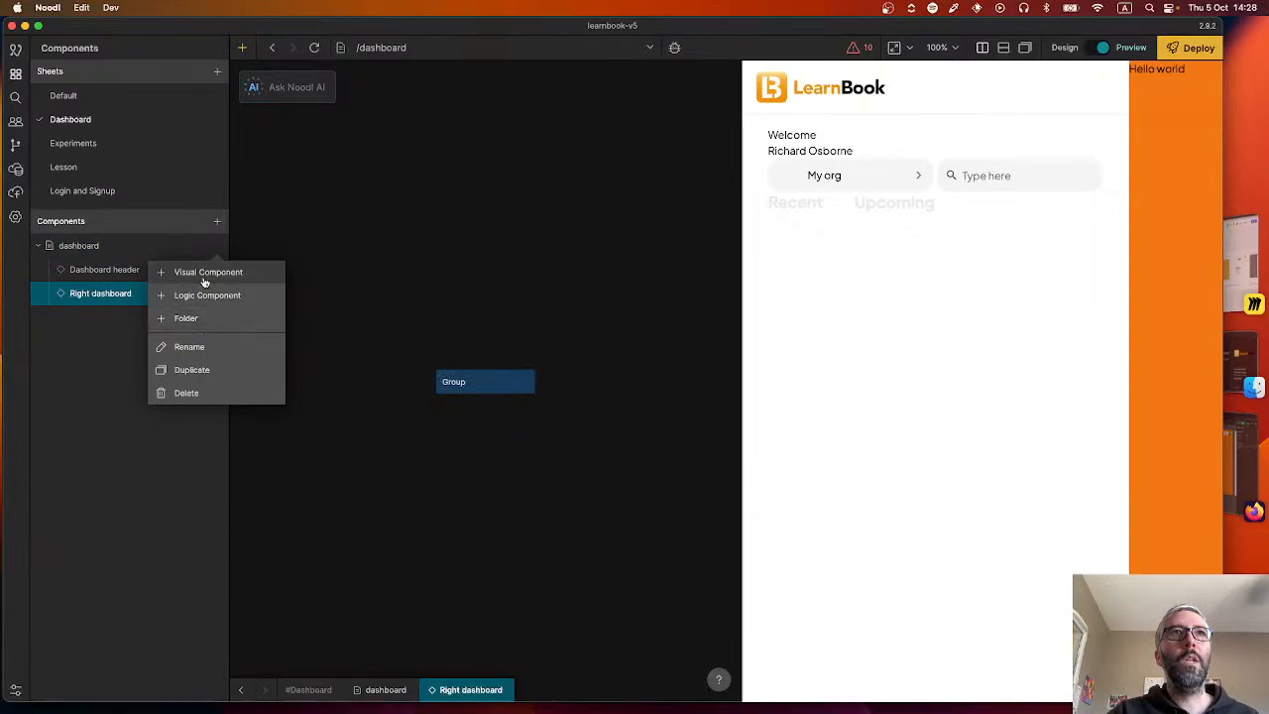
left_click(204, 274)
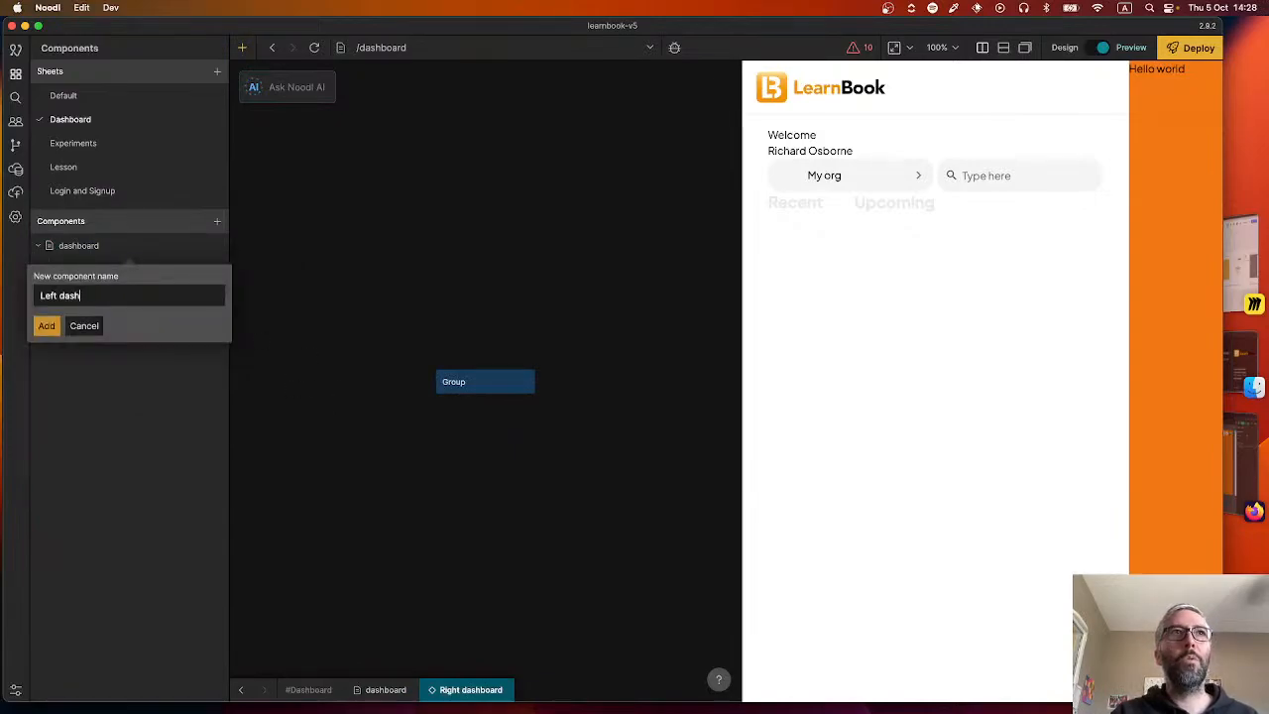
type("Left dashboard")
key("Return")
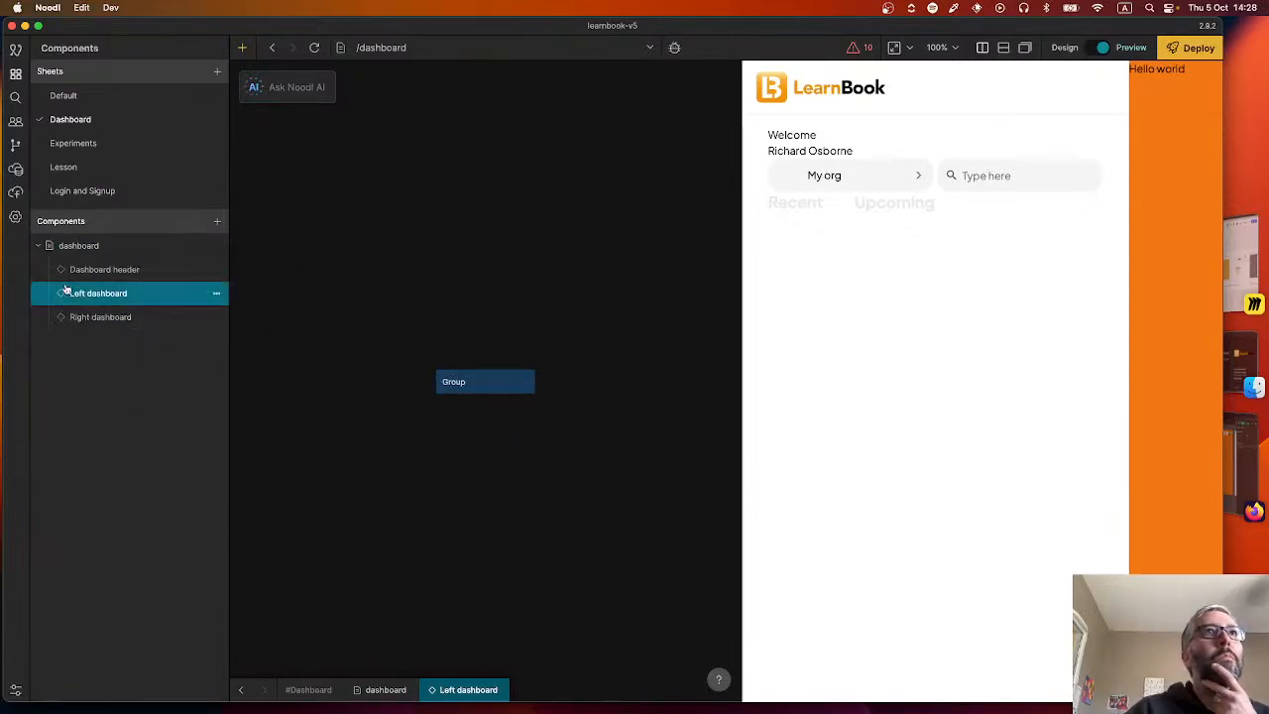
Move the Right dashboard main group with its child nodes from the dashboard page into Right dashboard, deleting that component's default Group.
left_click(104, 268)
left_click(78, 245)
scroll(417, 357, "down", 10)
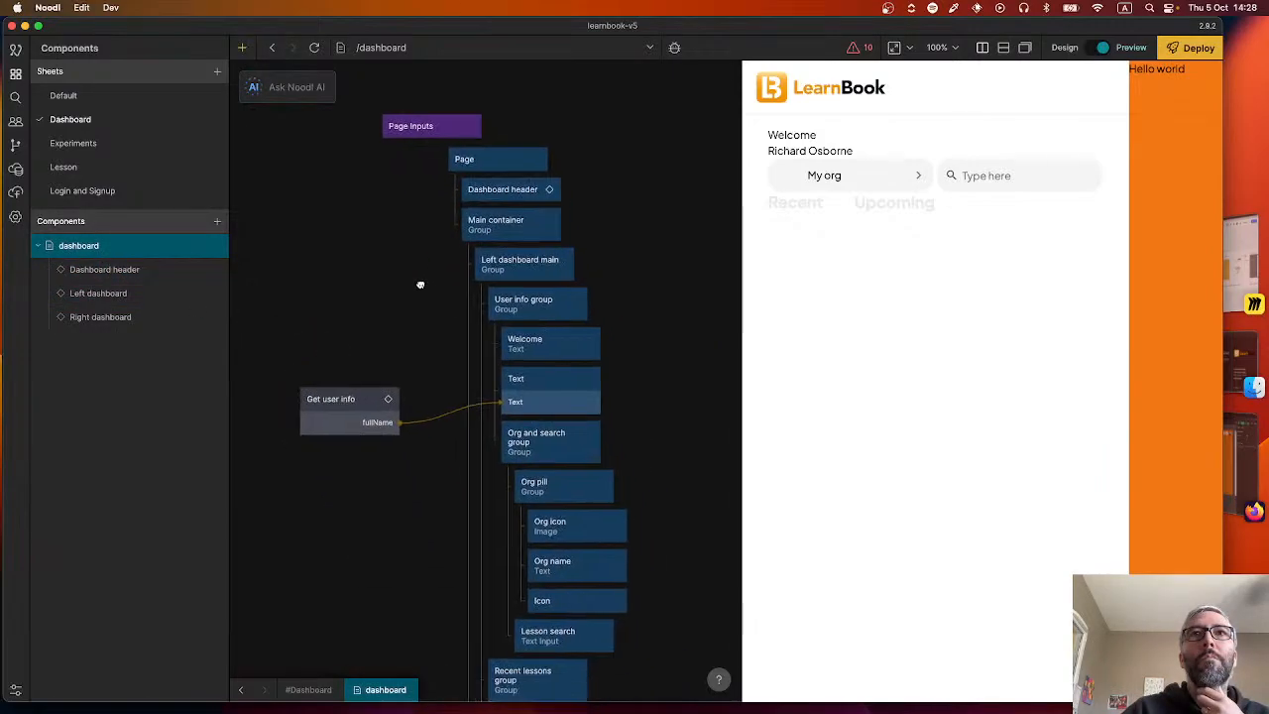
scroll(417, 397, "down", 5)
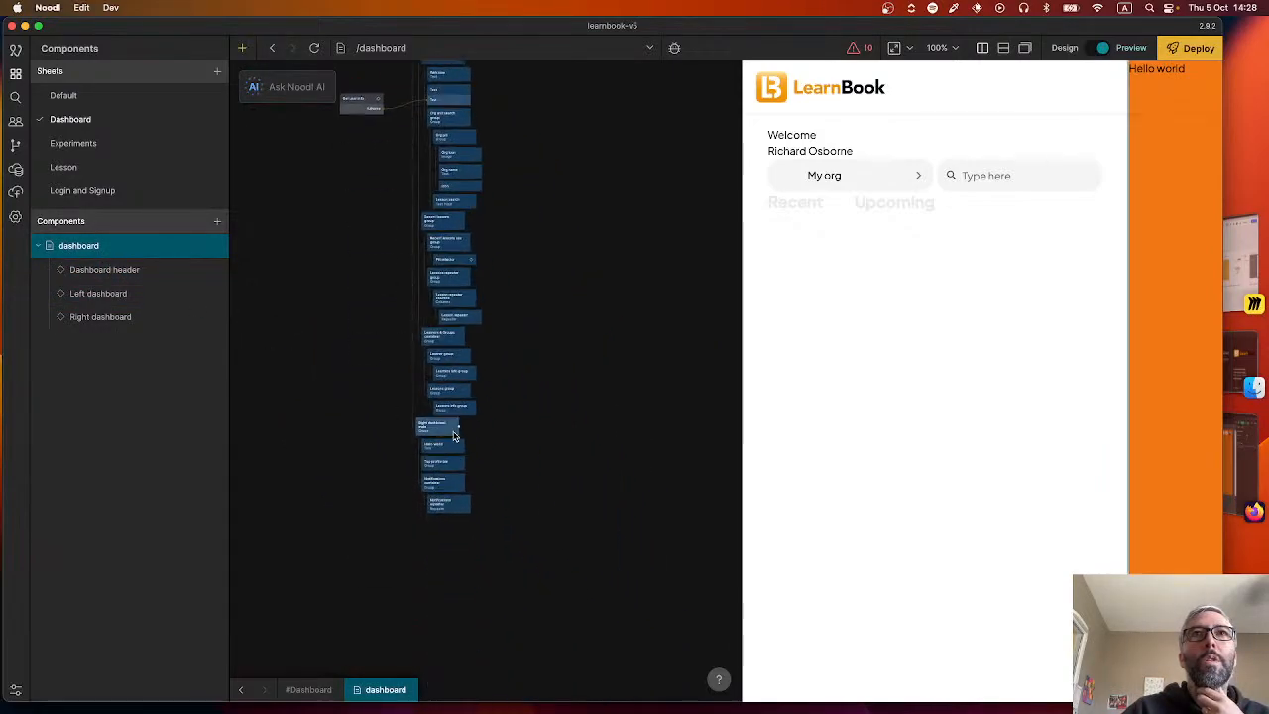
left_click_drag(391, 419, 490, 519)
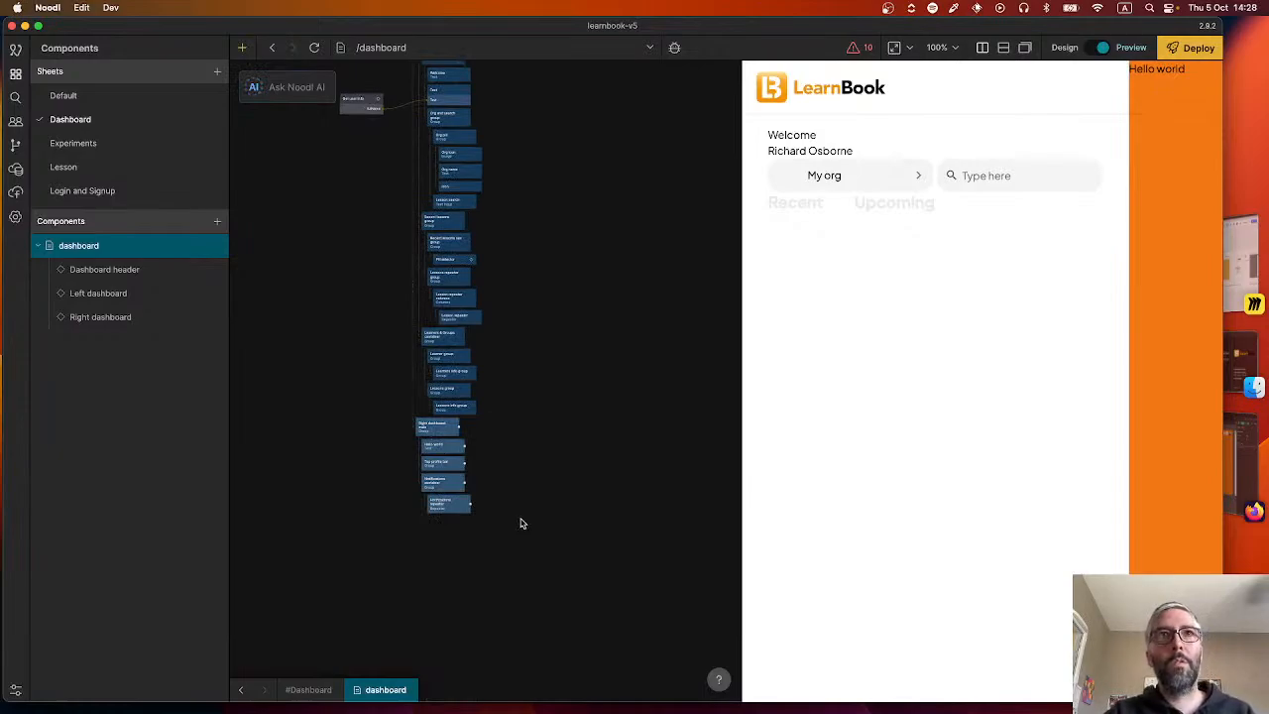
key("super+x")
left_click(109, 316)
key("super+v")
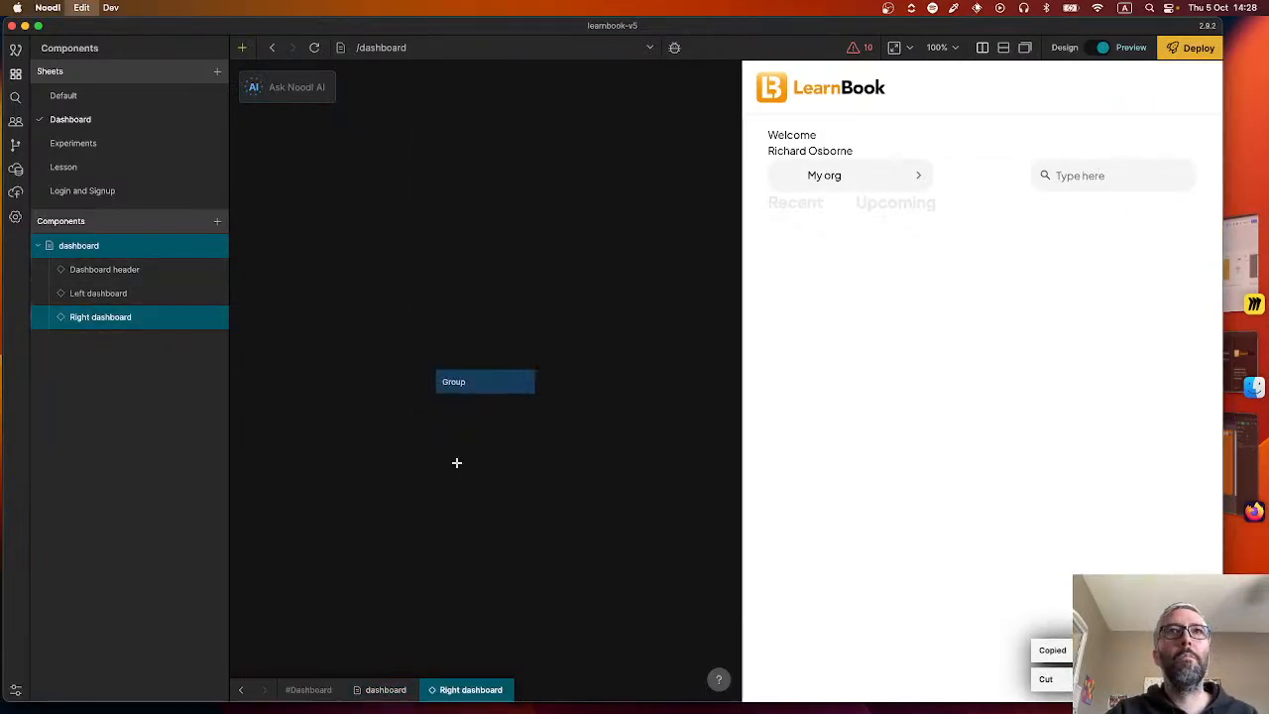
left_click(496, 383)
key("BackSpace")
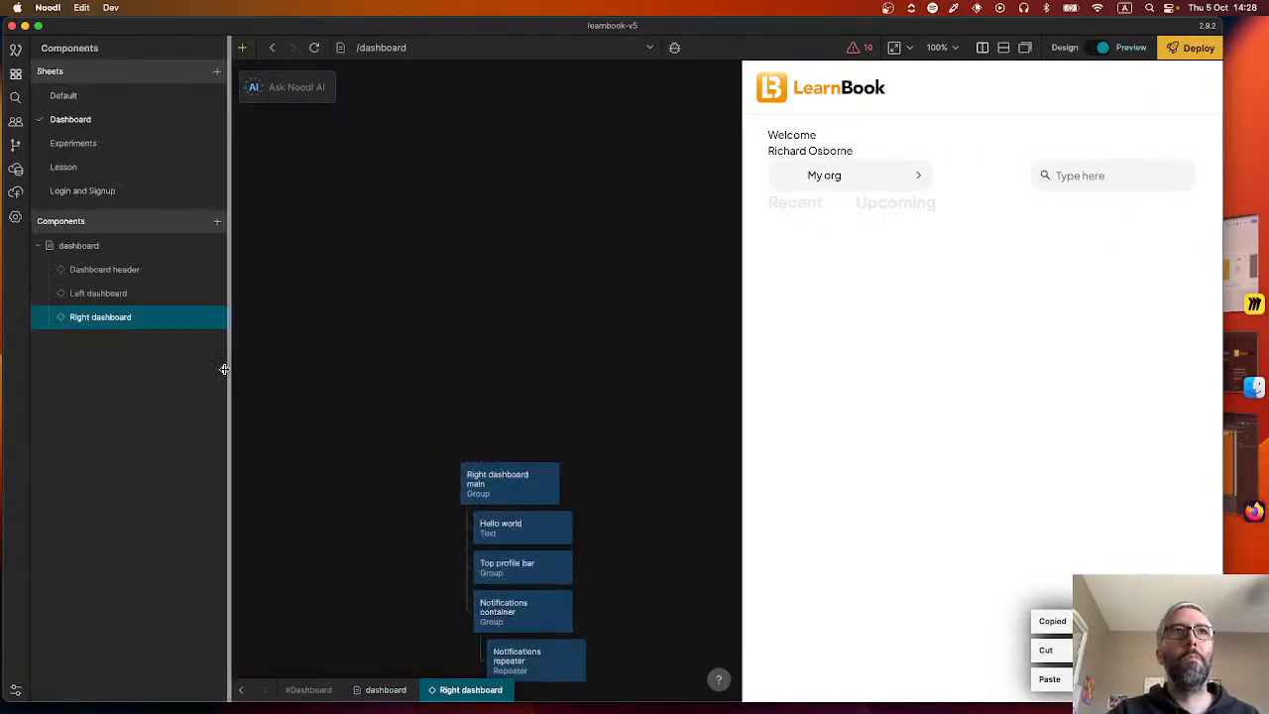
Move the Left dashboard main group, its child nodes and Get user info from the dashboard page into Left dashboard, deleting its default Group.
left_click(89, 246)
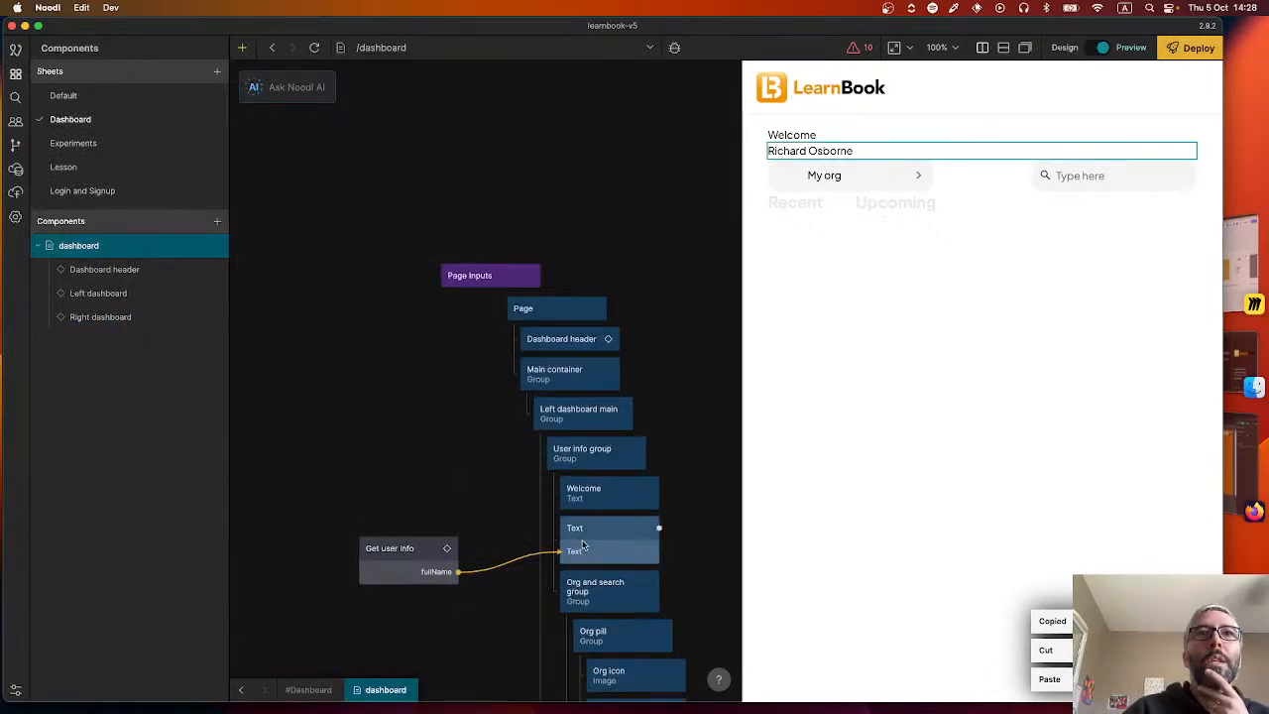
scroll(439, 331, "down", 10)
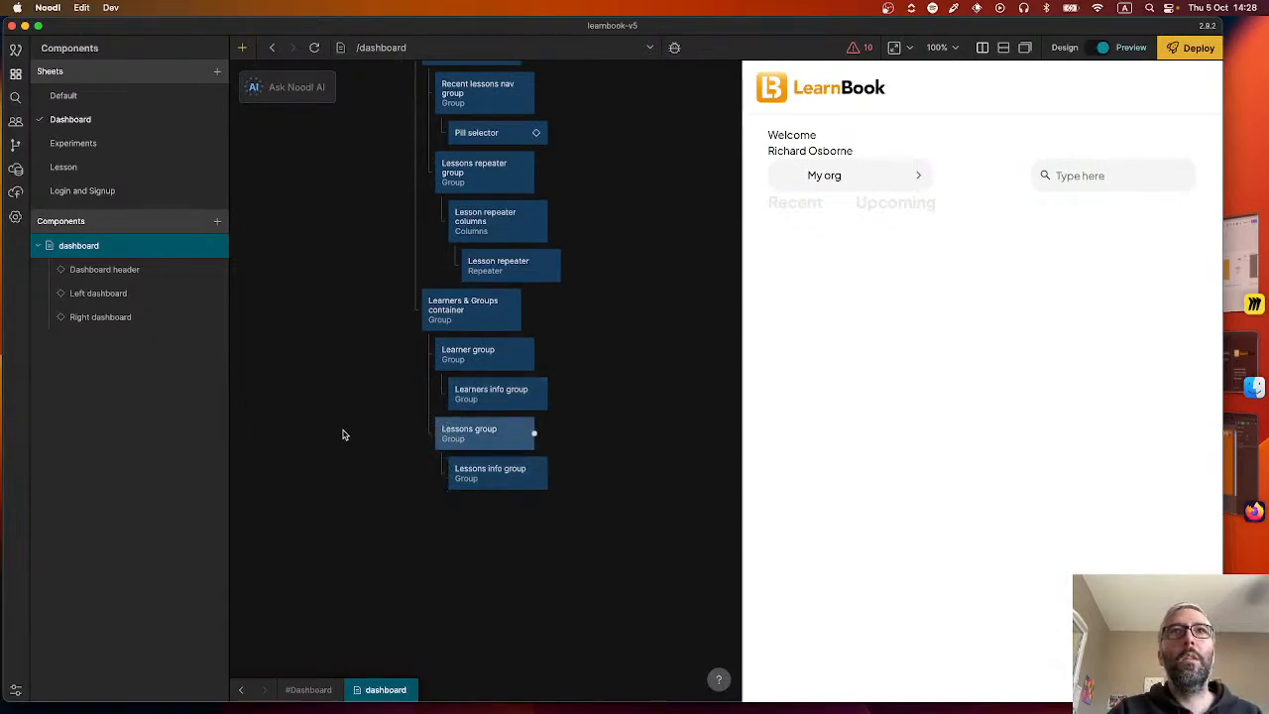
scroll(343, 434, "down", 5)
scroll(327, 397, "down", 3)
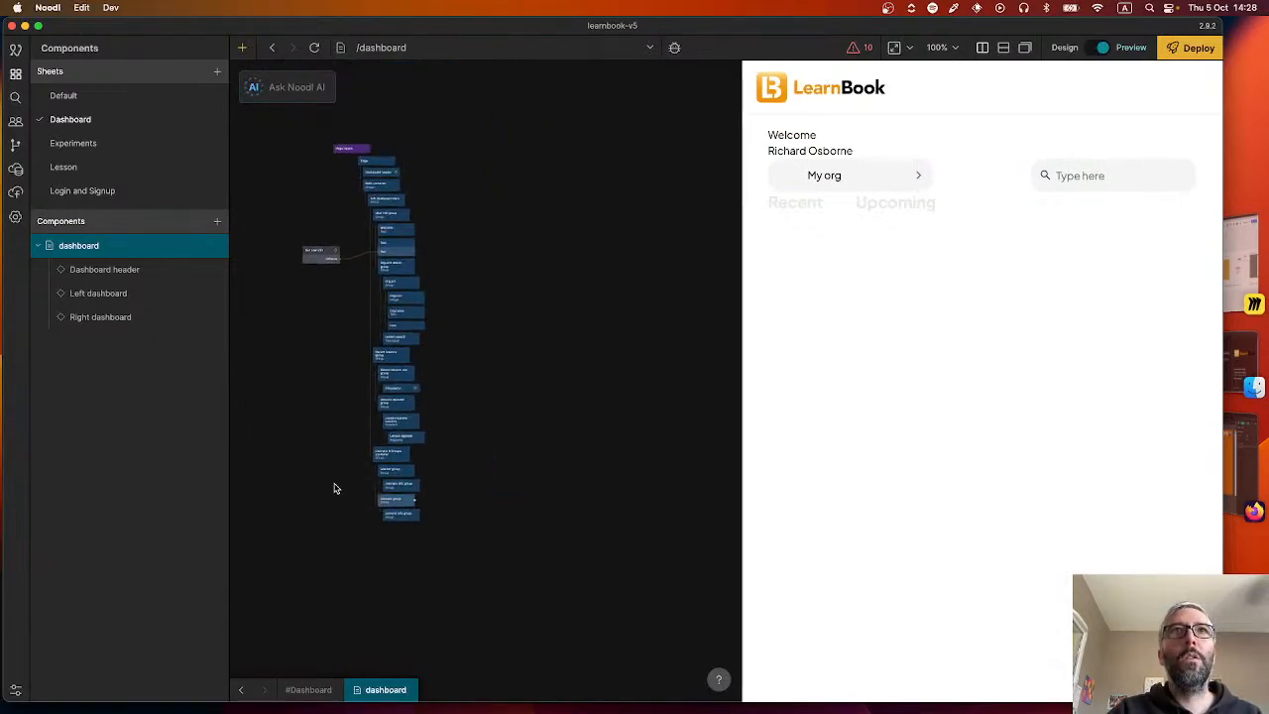
left_click_drag(338, 535, 442, 201)
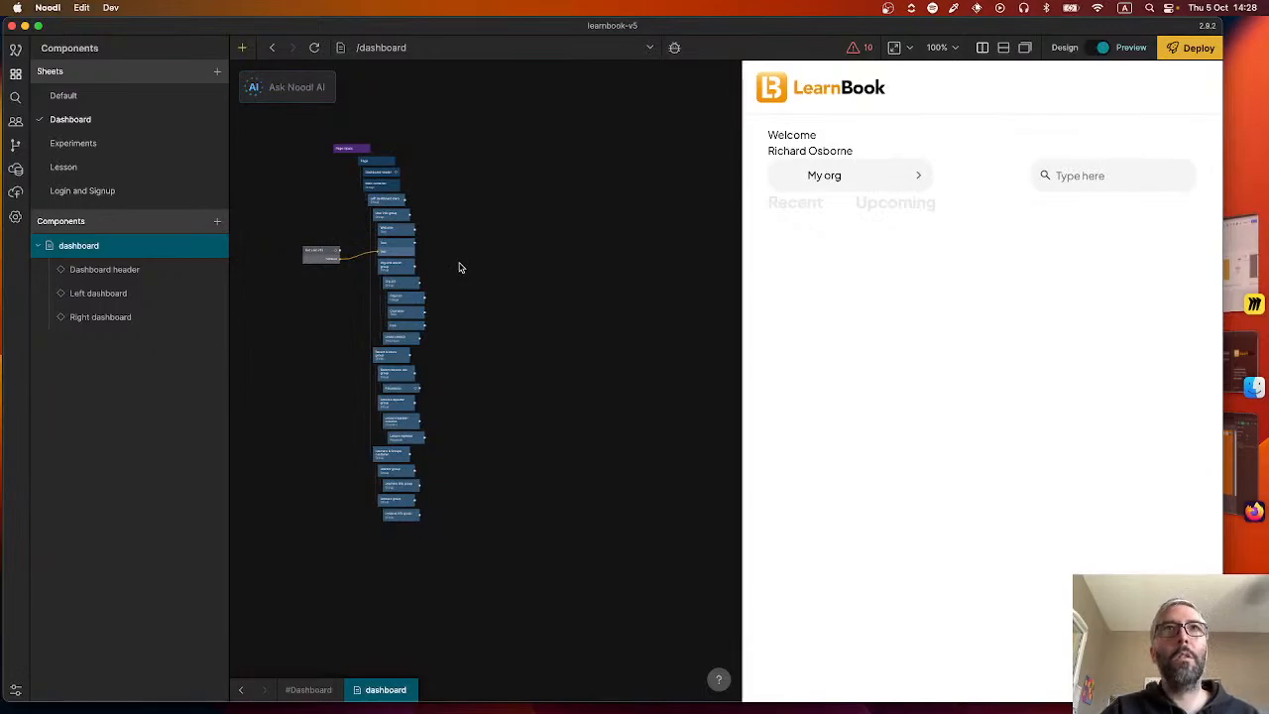
key("super+x")
left_click(105, 293)
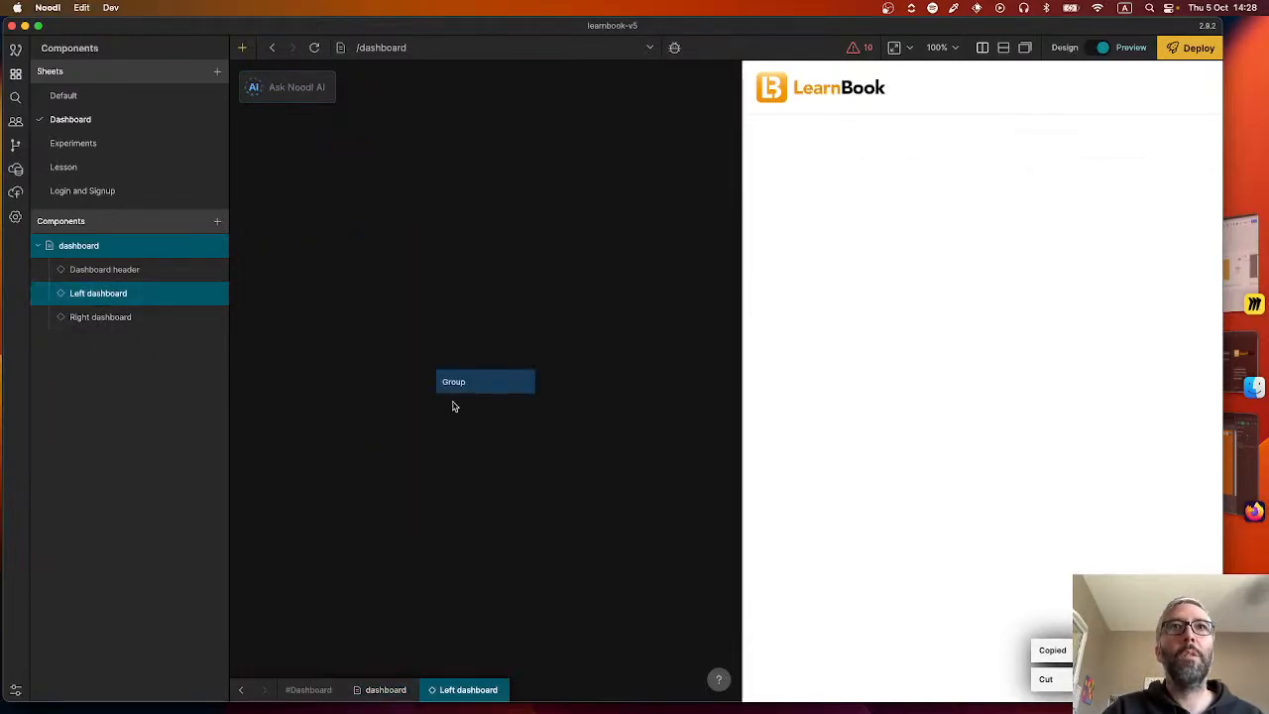
left_click(485, 381)
key("Delete")
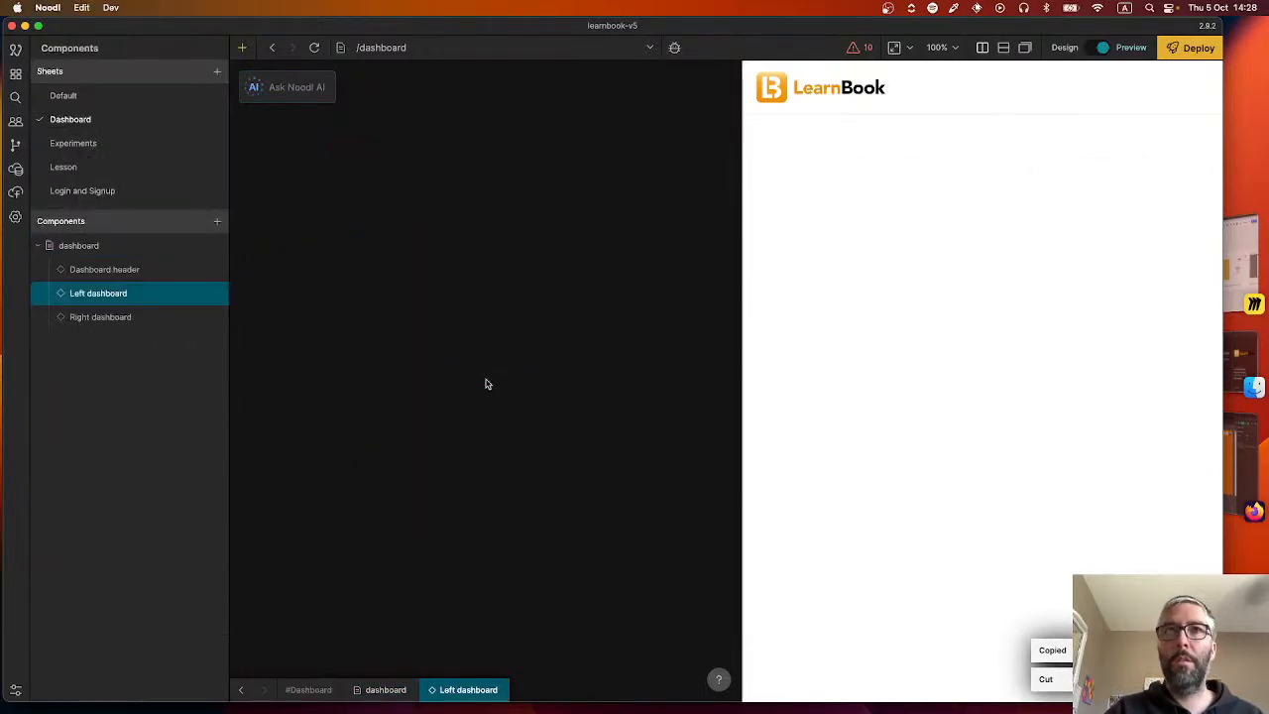
key("super+v")
scroll(539, 423, "down", 5)
scroll(538, 422, "right", 4)
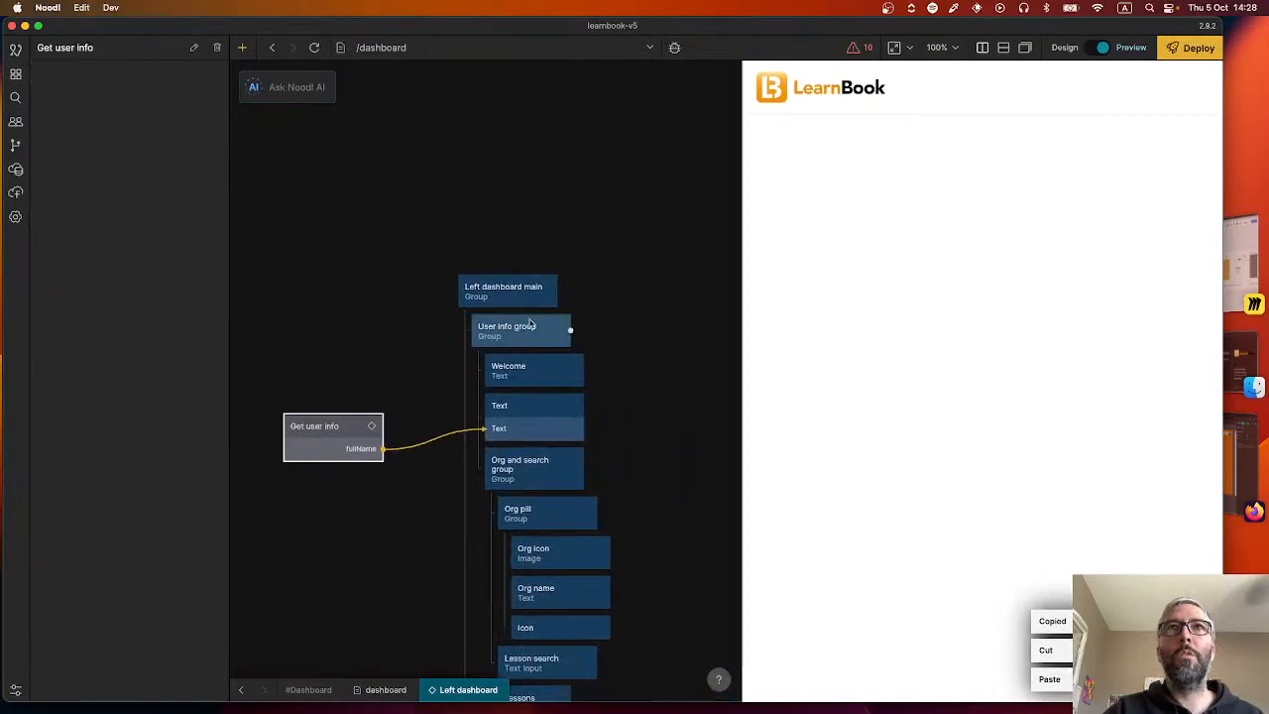
Place the Left dashboard and Right dashboard components inside the dashboard page's Main container, with Left dashboard first.
left_click(239, 692)
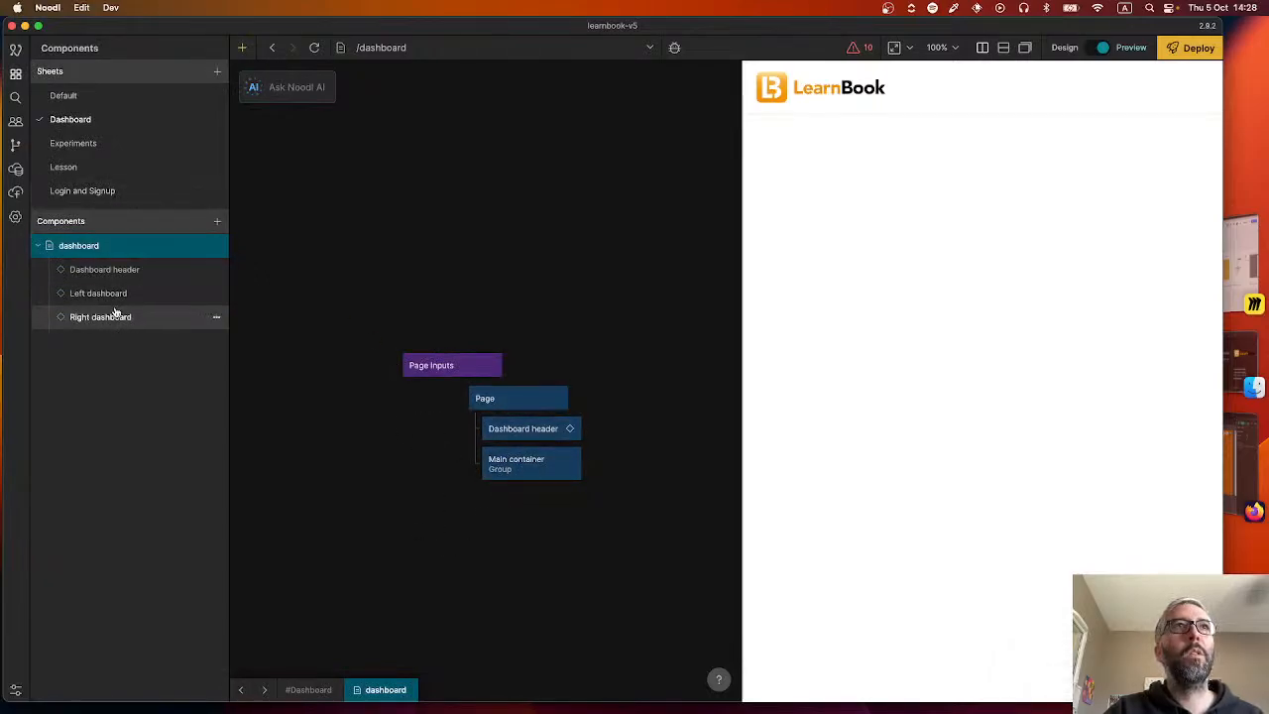
left_click_drag(125, 318, 557, 487)
left_click(367, 451)
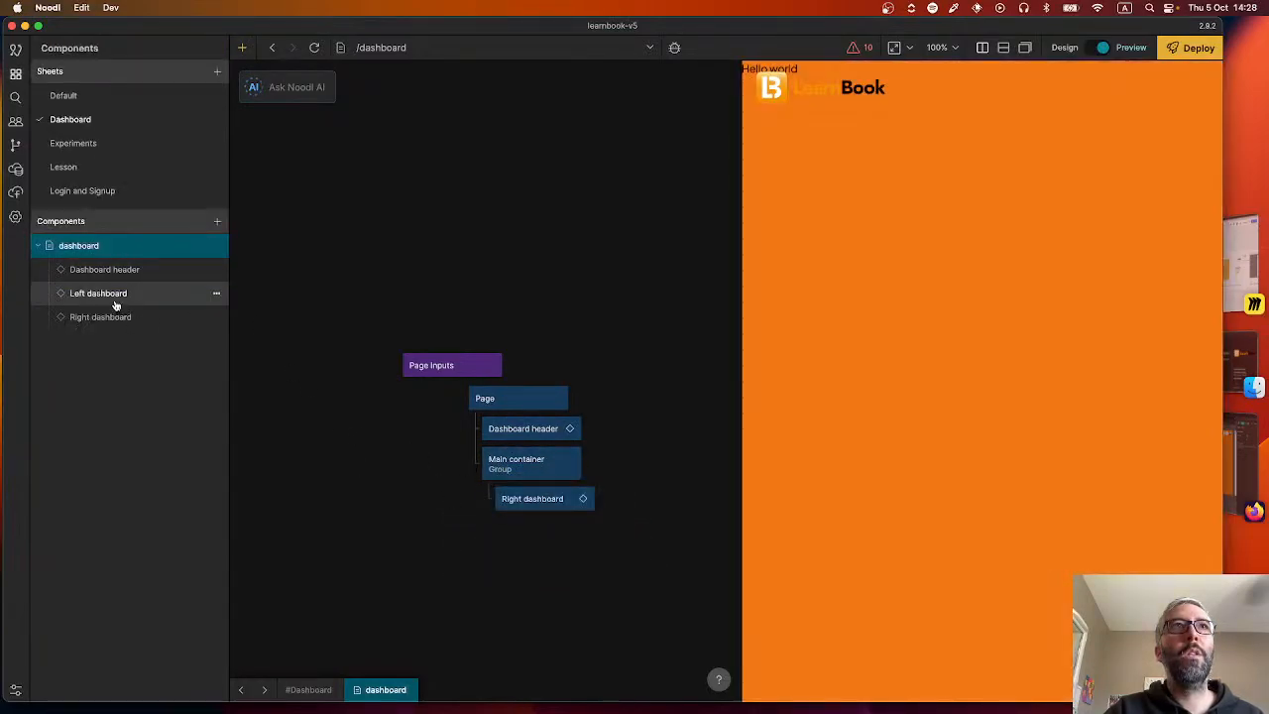
left_click_drag(115, 300, 555, 503)
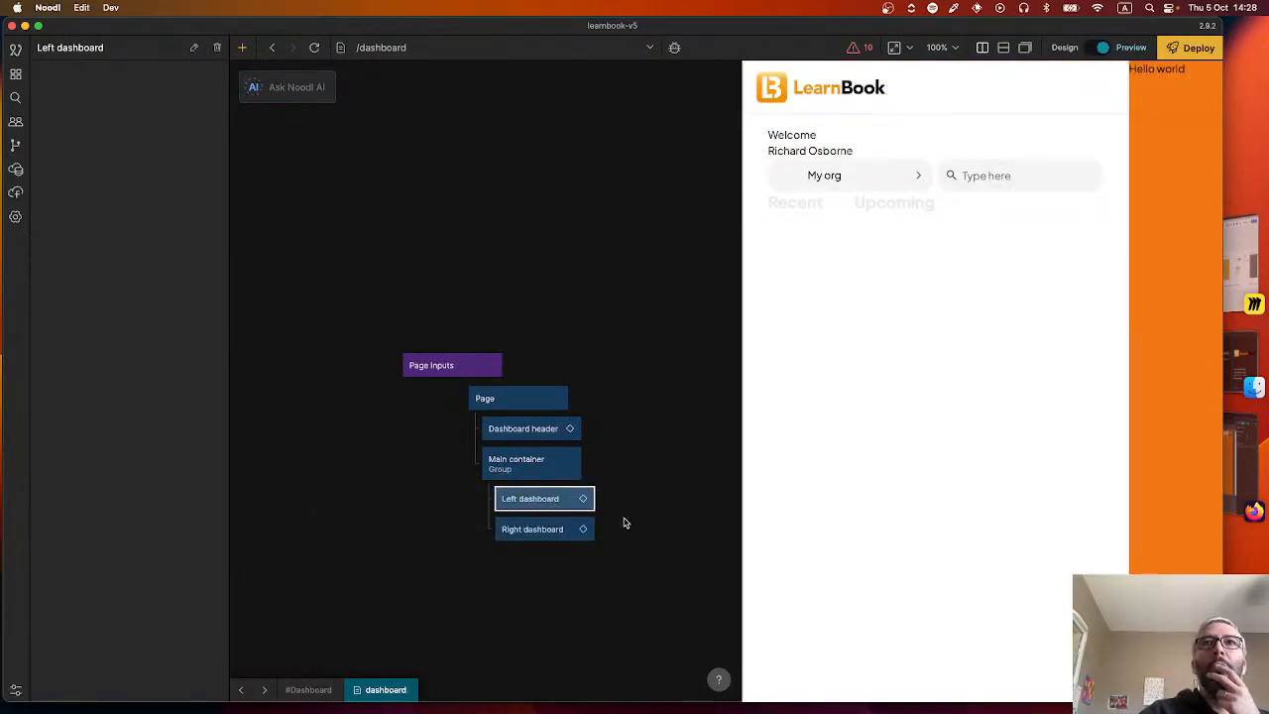
Examine the node hierarchy inside Left dashboard and check it against the 2.0 Accueil vide design in Figma in Firefox.
scroll(589, 371, "down", 5)
scroll(590, 371, "right", 4)
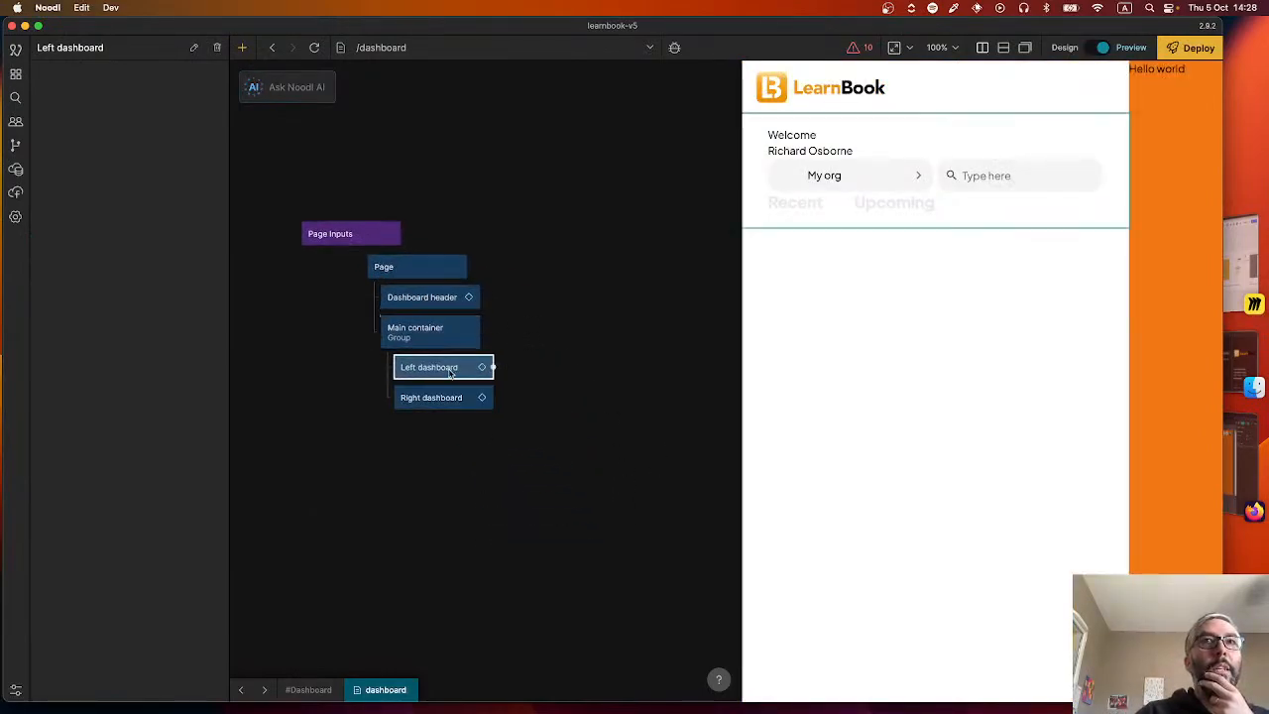
left_click_drag(348, 393, 387, 430)
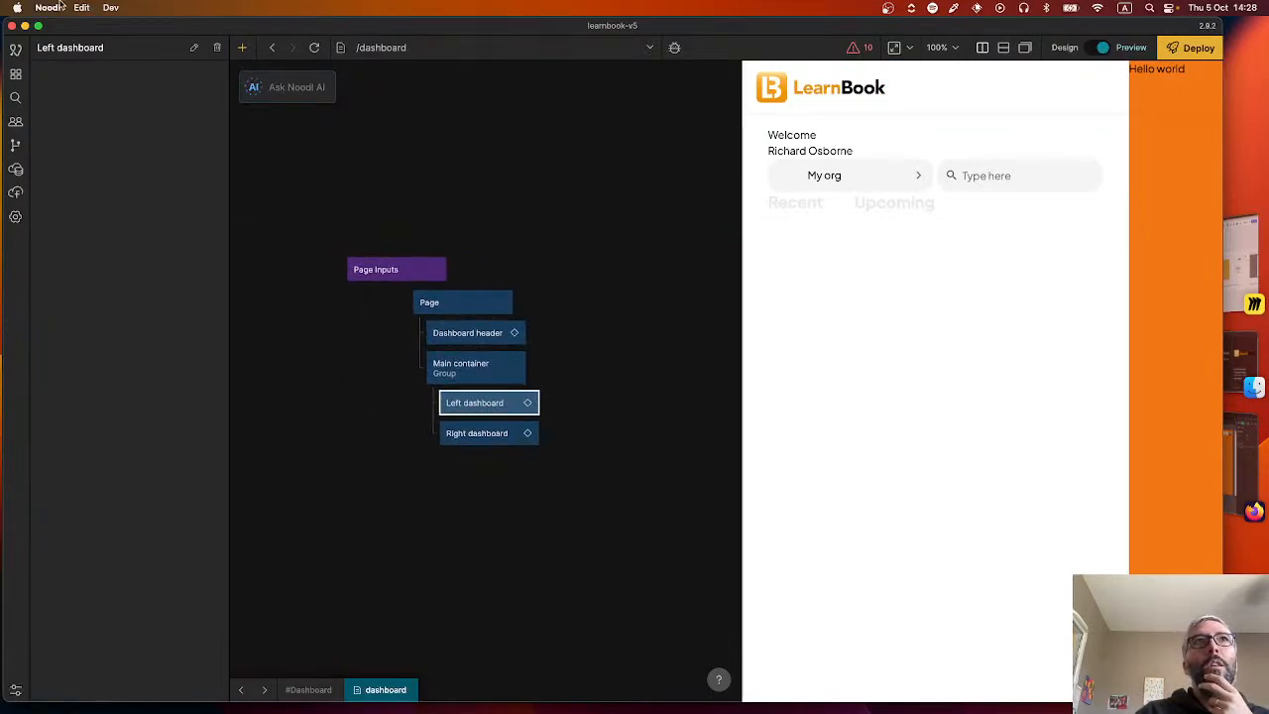
left_click(16, 74)
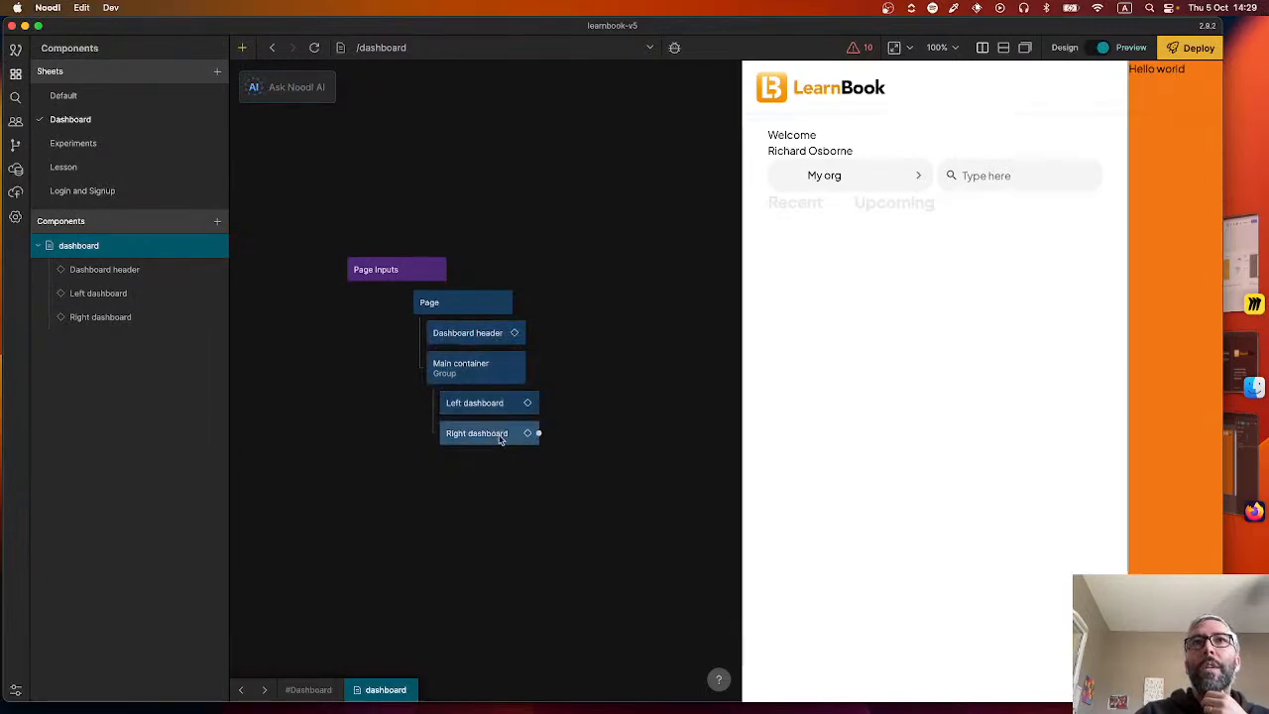
double_click(486, 402)
scroll(428, 335, "down", 5)
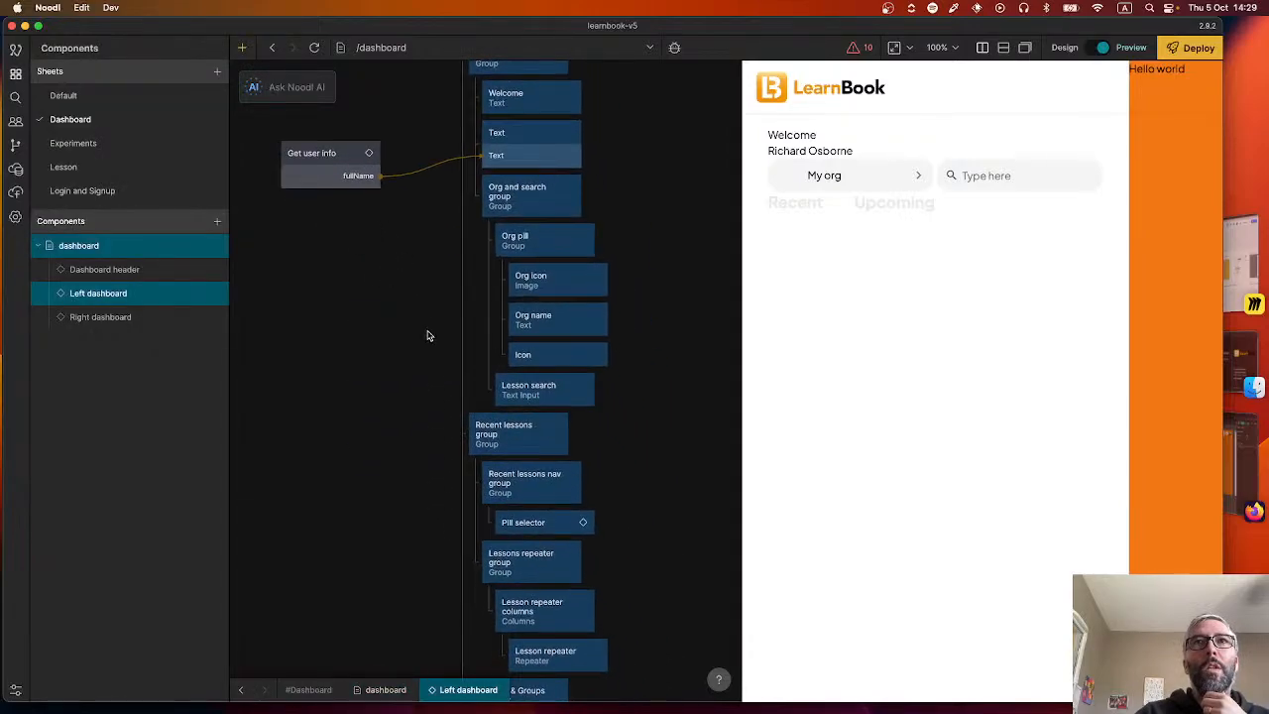
scroll(428, 335, "down", 5)
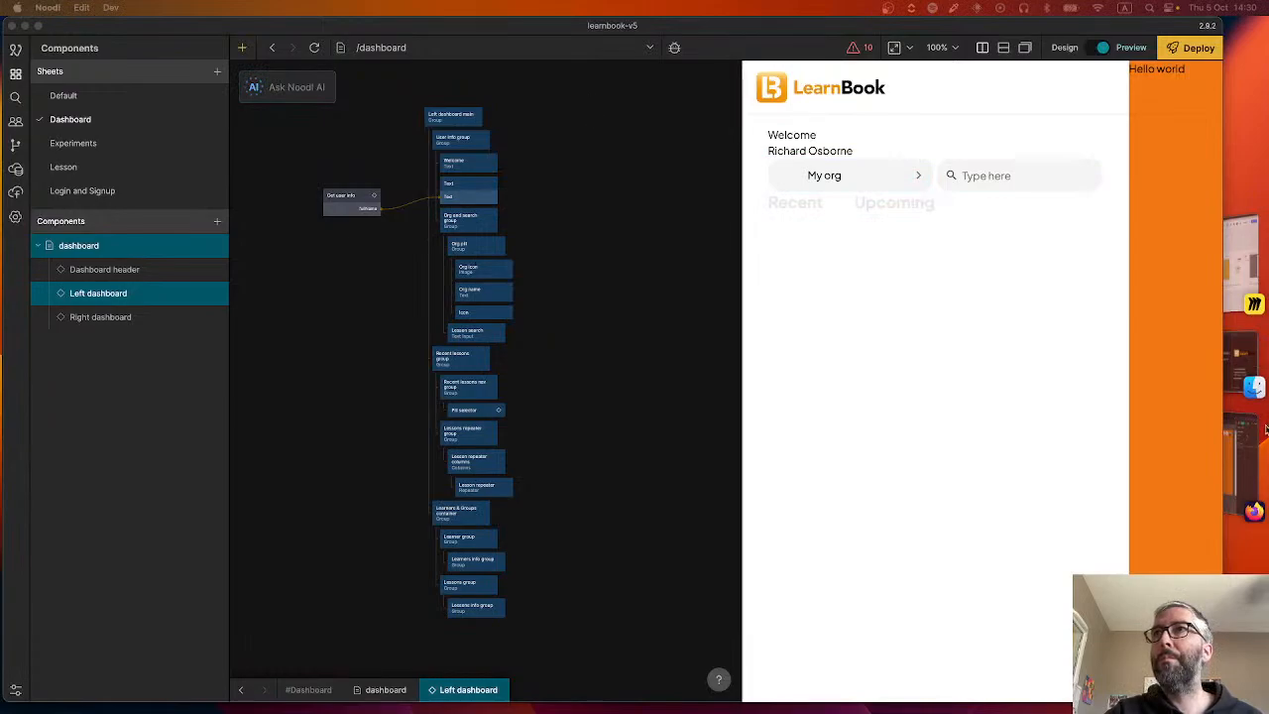
left_click(1245, 476)
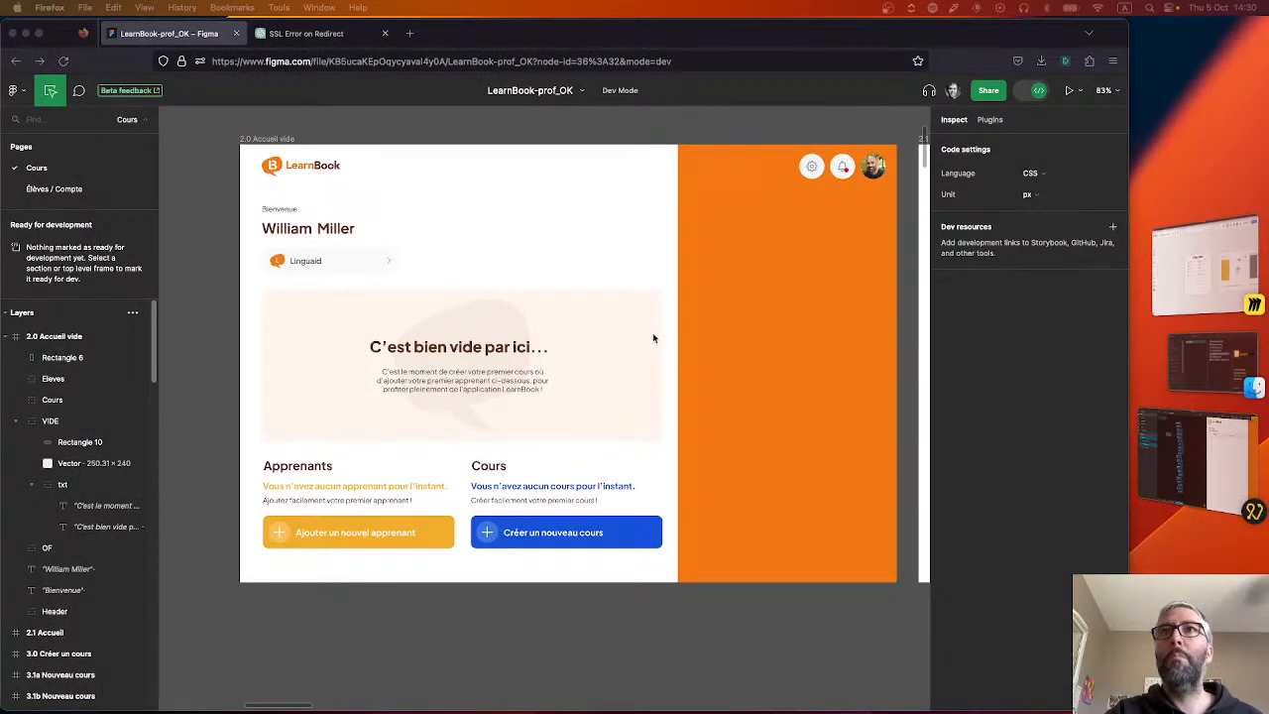
left_click(1199, 462)
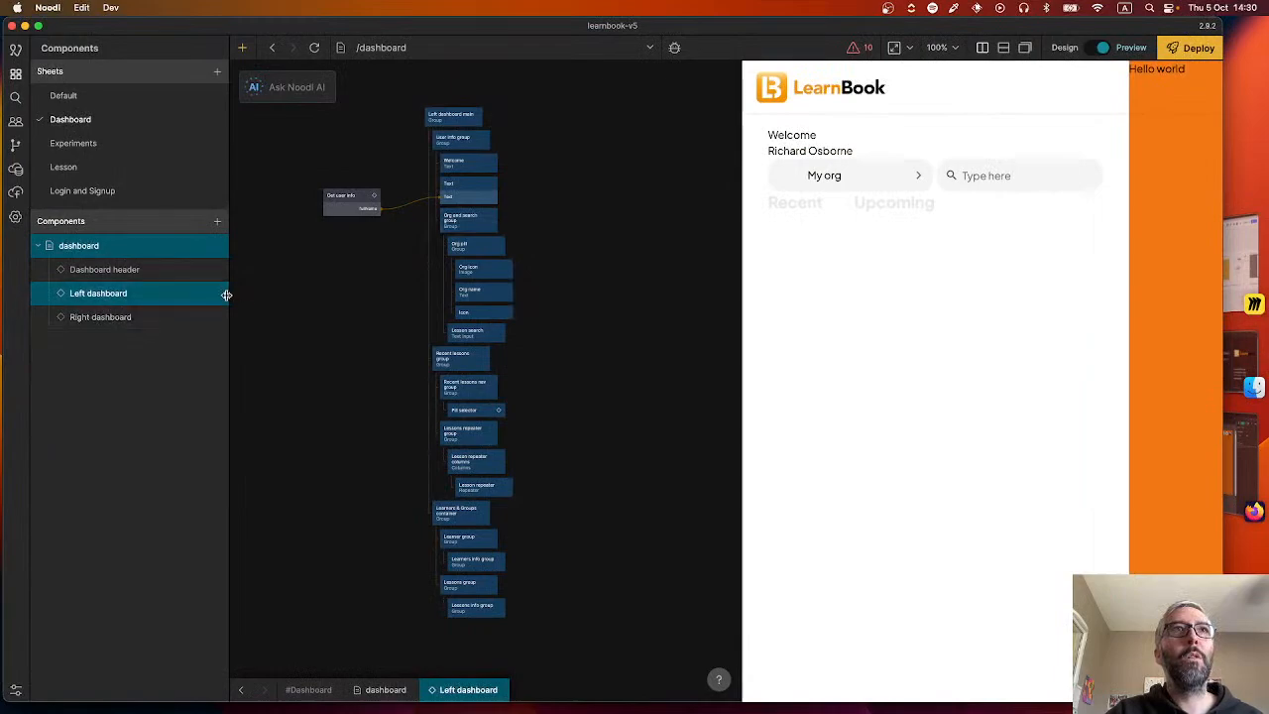
Add a visual component named Welcome row inside the Left dashboard component and expand Left dashboard to show it.
left_click(216, 293)
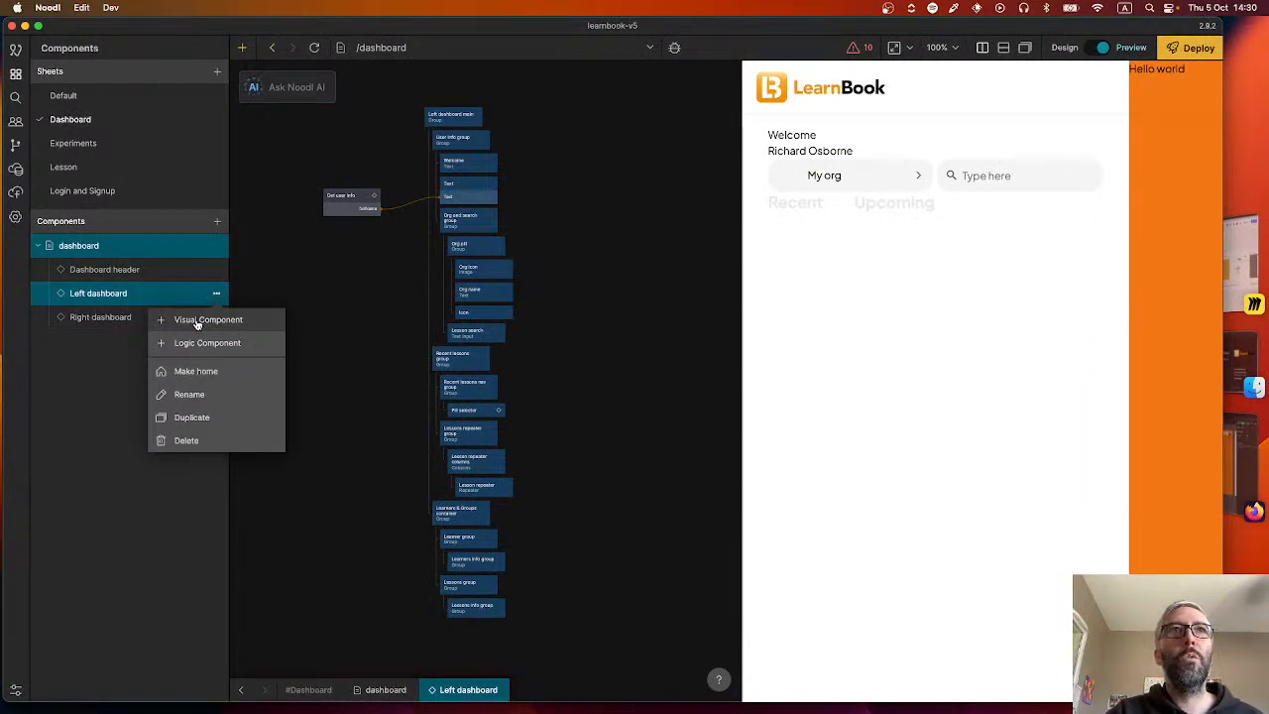
left_click(196, 320)
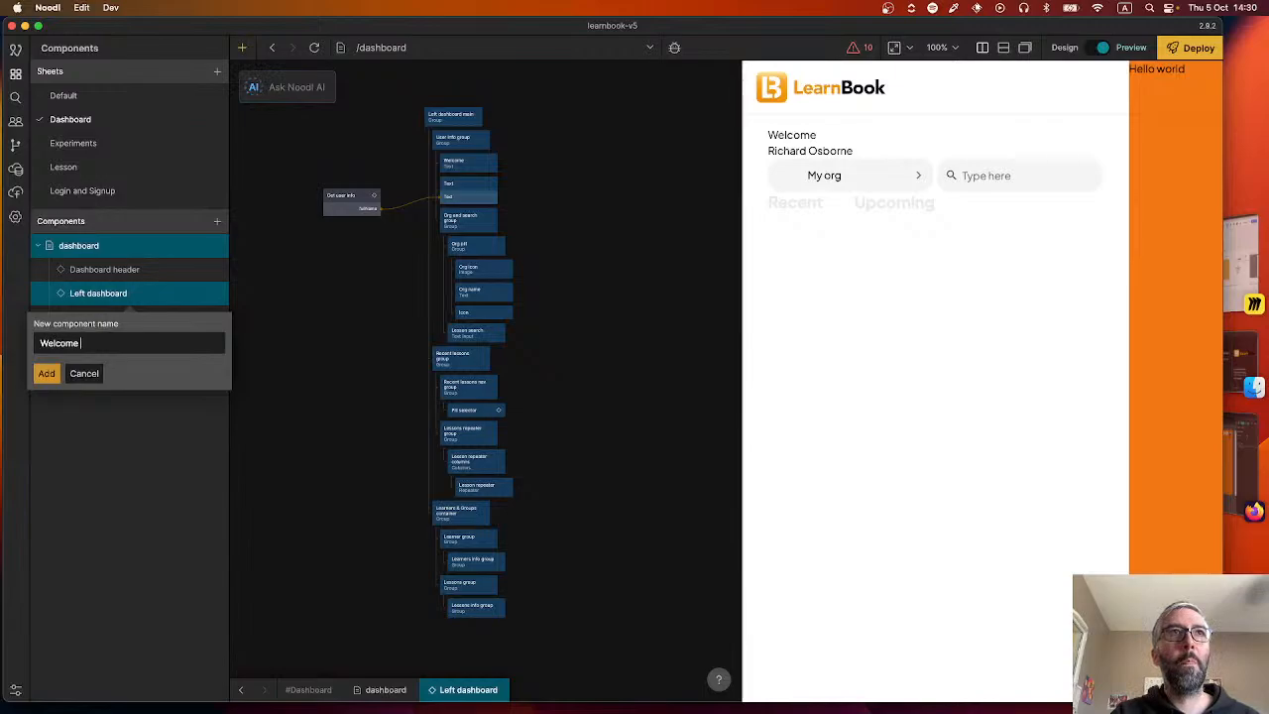
key("Return")
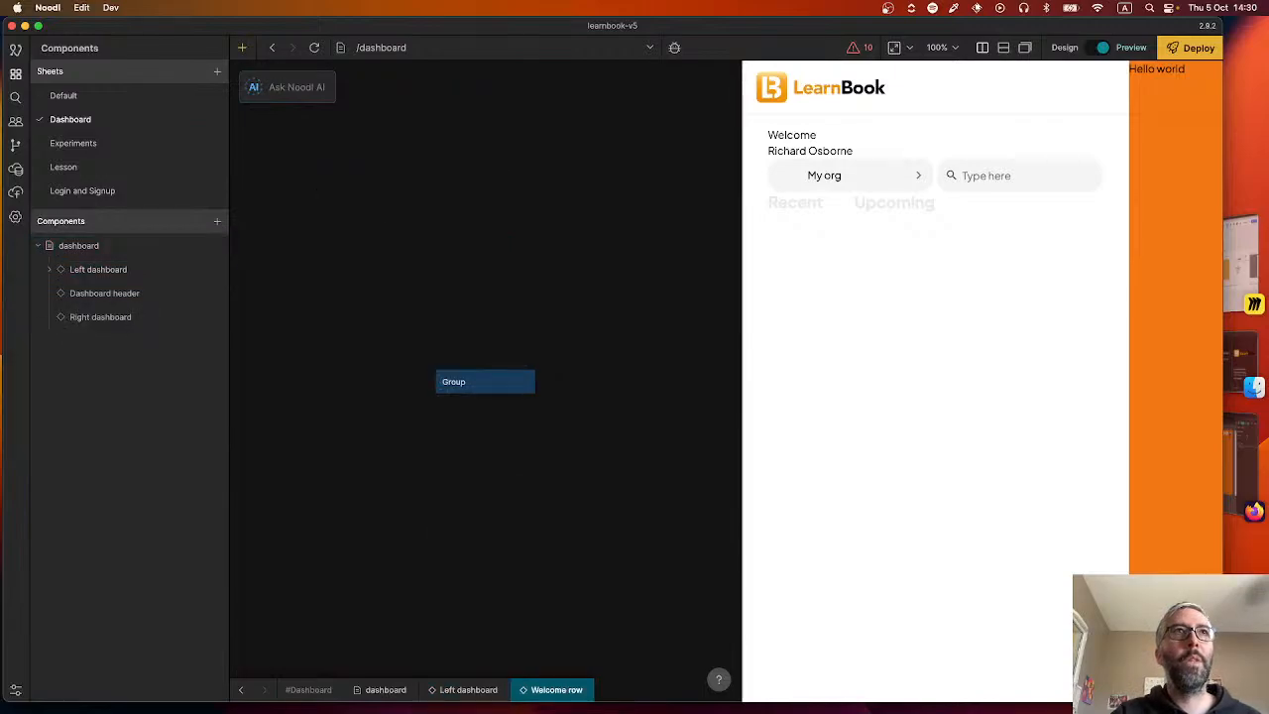
left_click(49, 272)
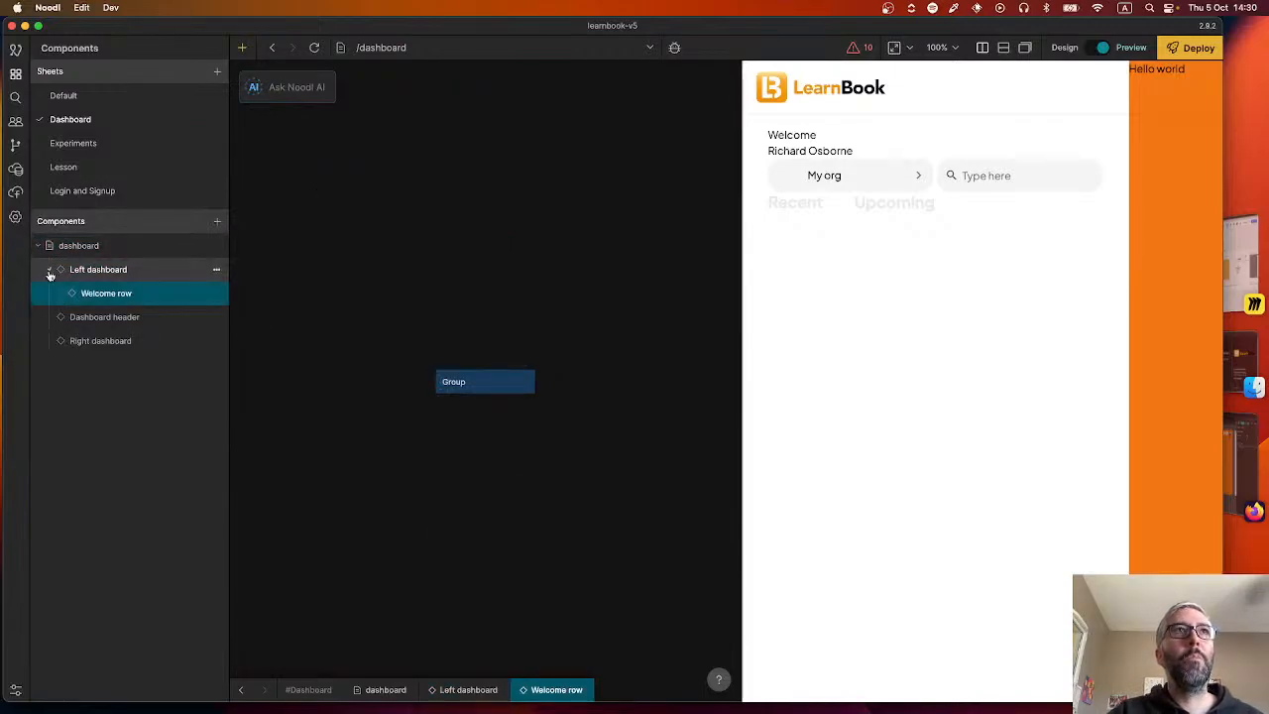
Compare the Left dashboard node hierarchy with the 2.0 Accueil vide and 2.1 Accueil designs in Figma in Firefox.
left_click(241, 689)
scroll(507, 472, "down", 5)
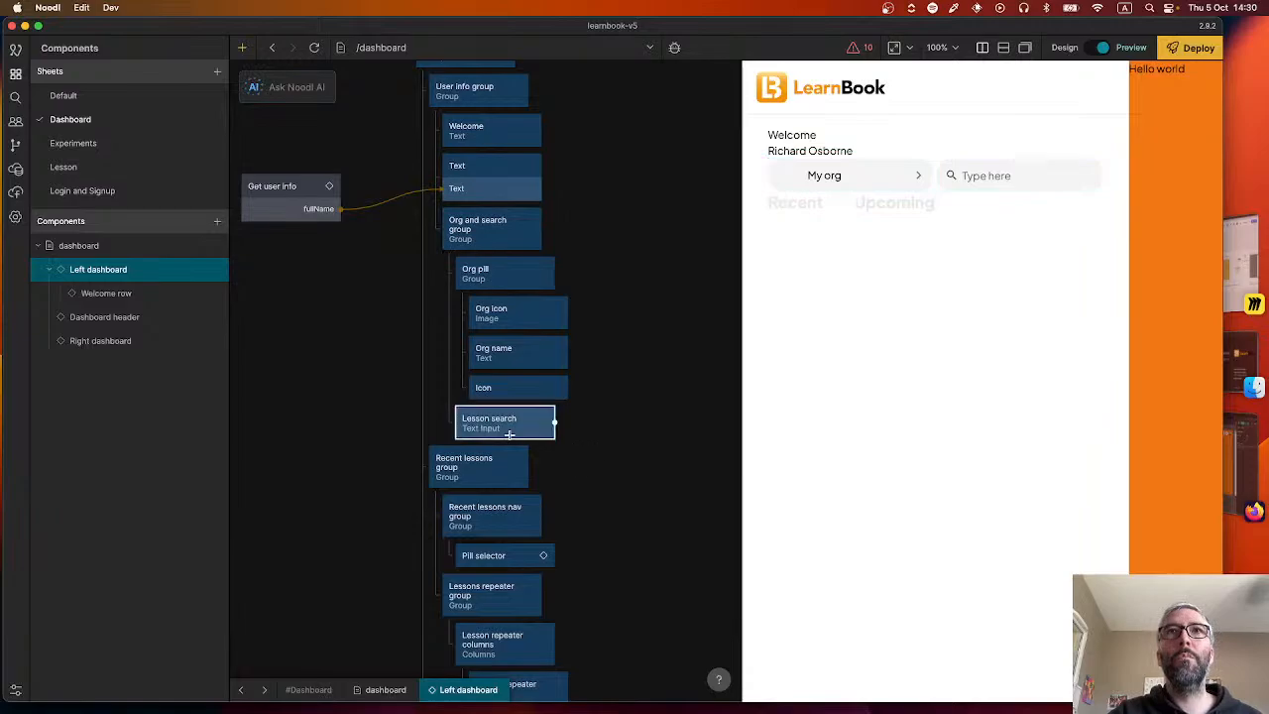
left_click(1242, 450)
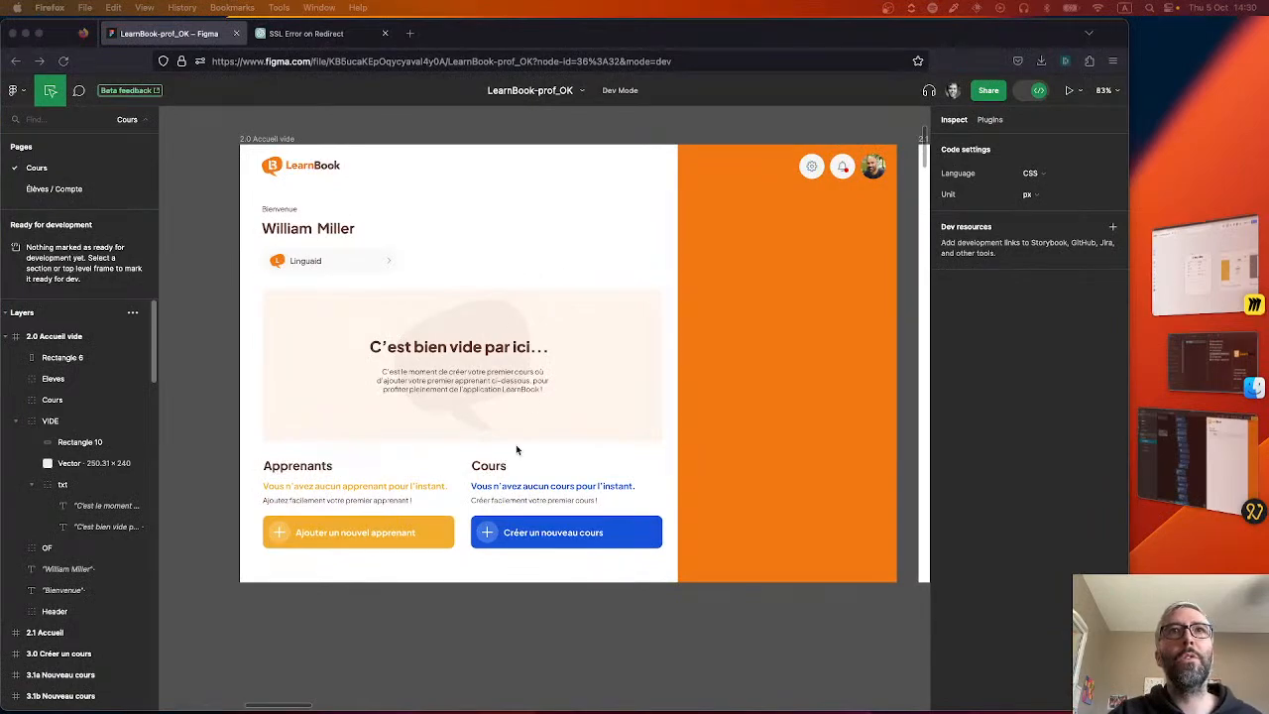
left_click(640, 629)
scroll(502, 624, "right", 7)
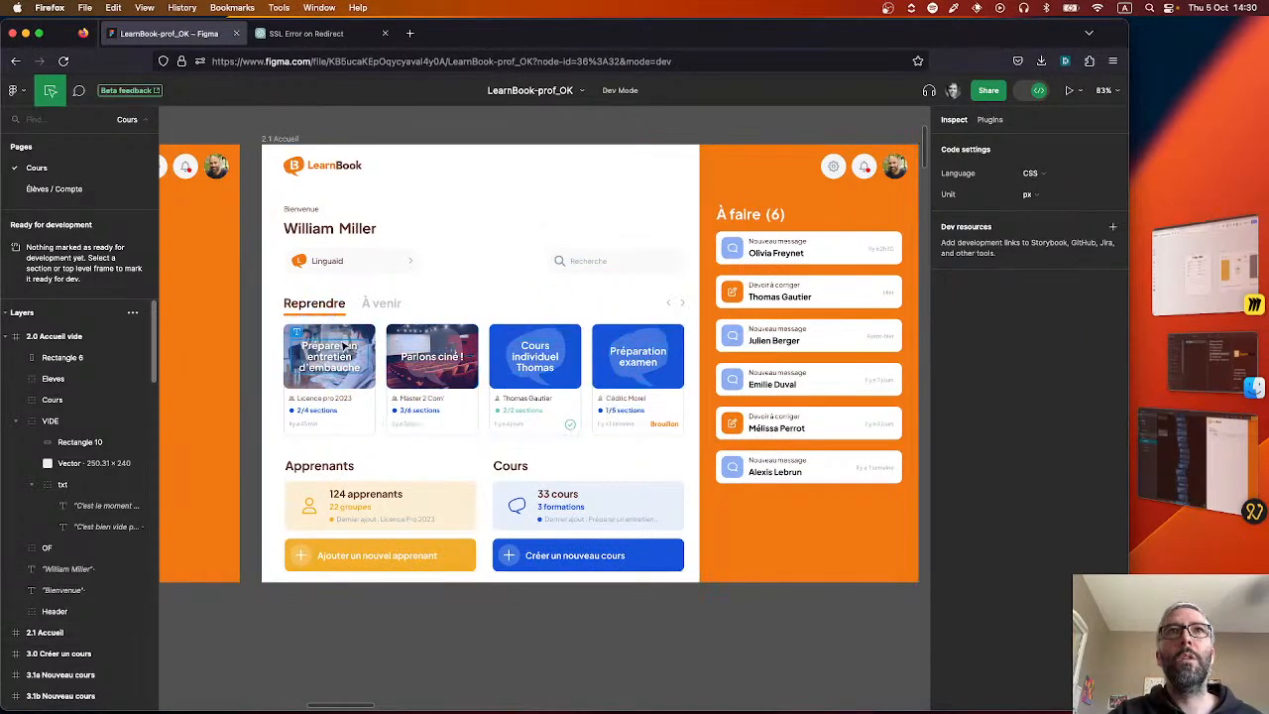
scroll(446, 613, "left", 4)
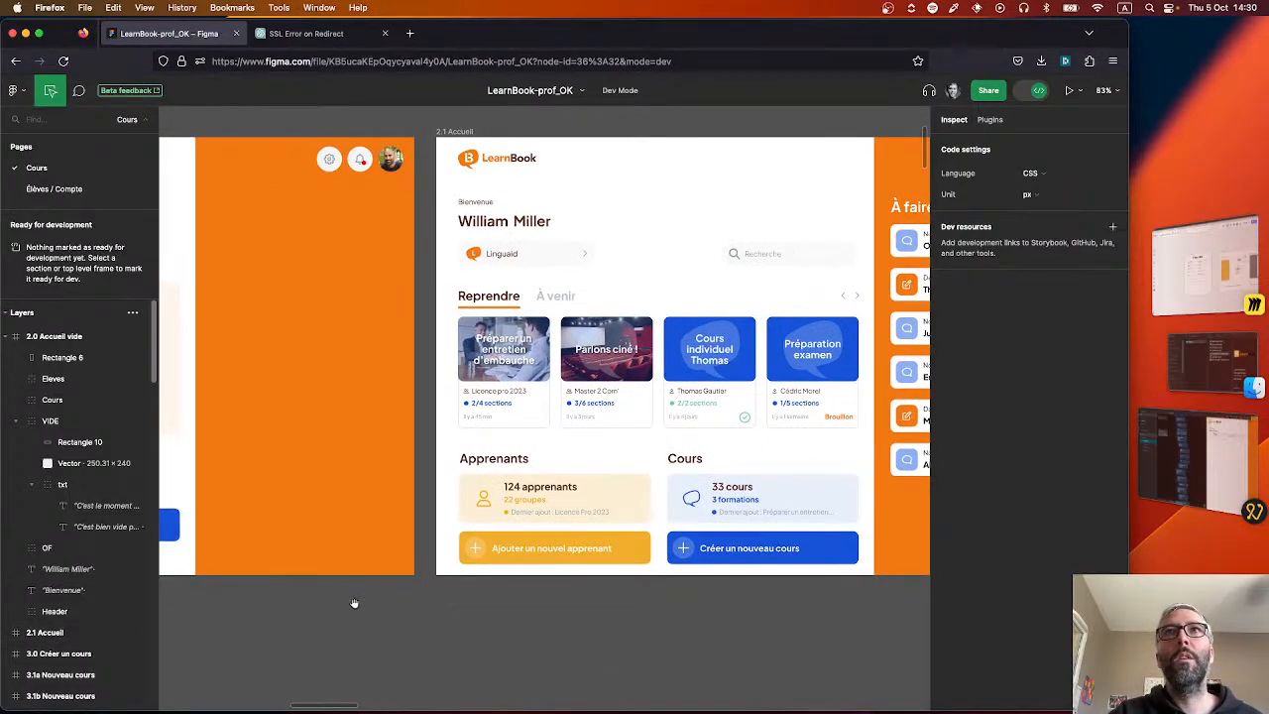
scroll(467, 609, "left", 3)
scroll(575, 609, "right", 5)
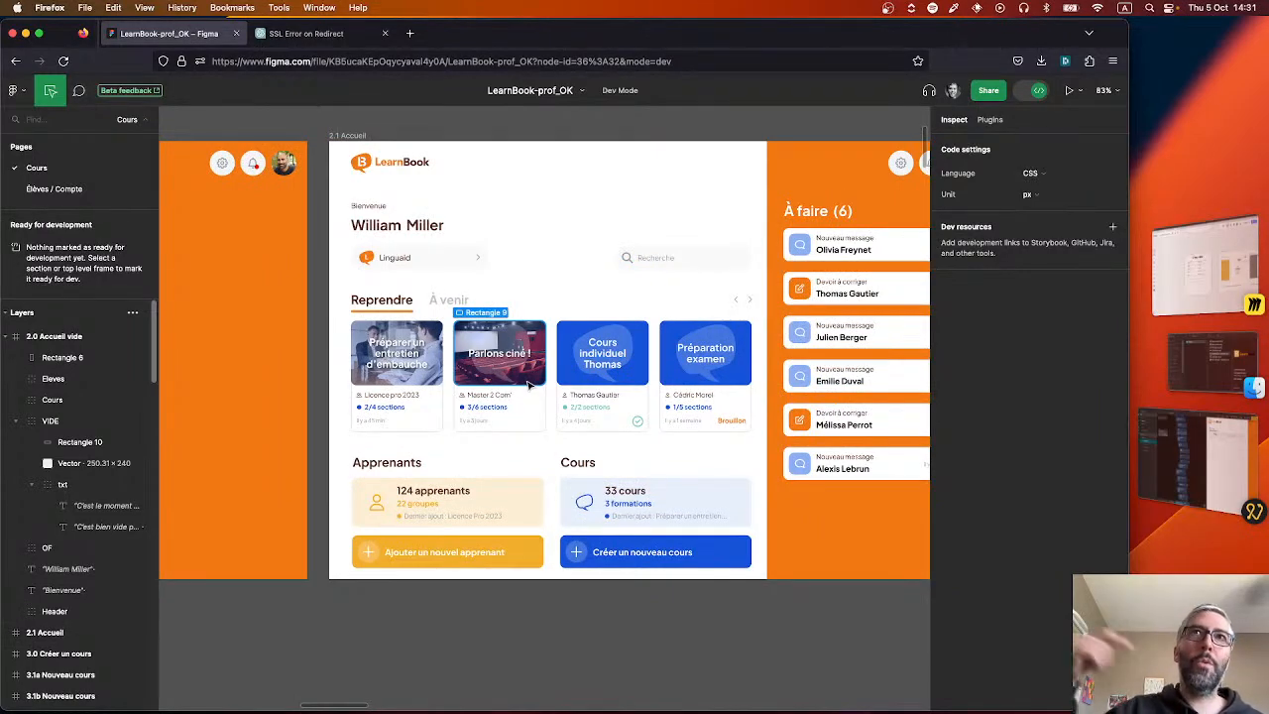
scroll(437, 605, "left", 8)
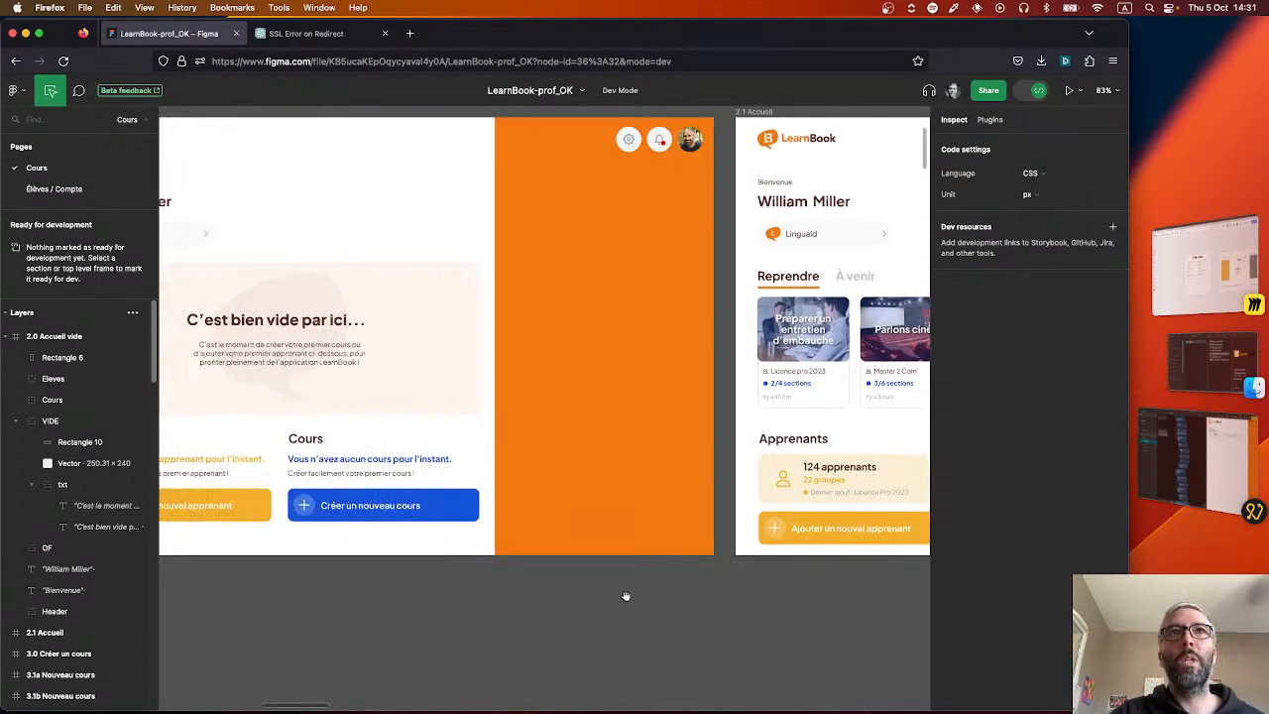
scroll(850, 601, "right", 2)
scroll(712, 632, "right", 10)
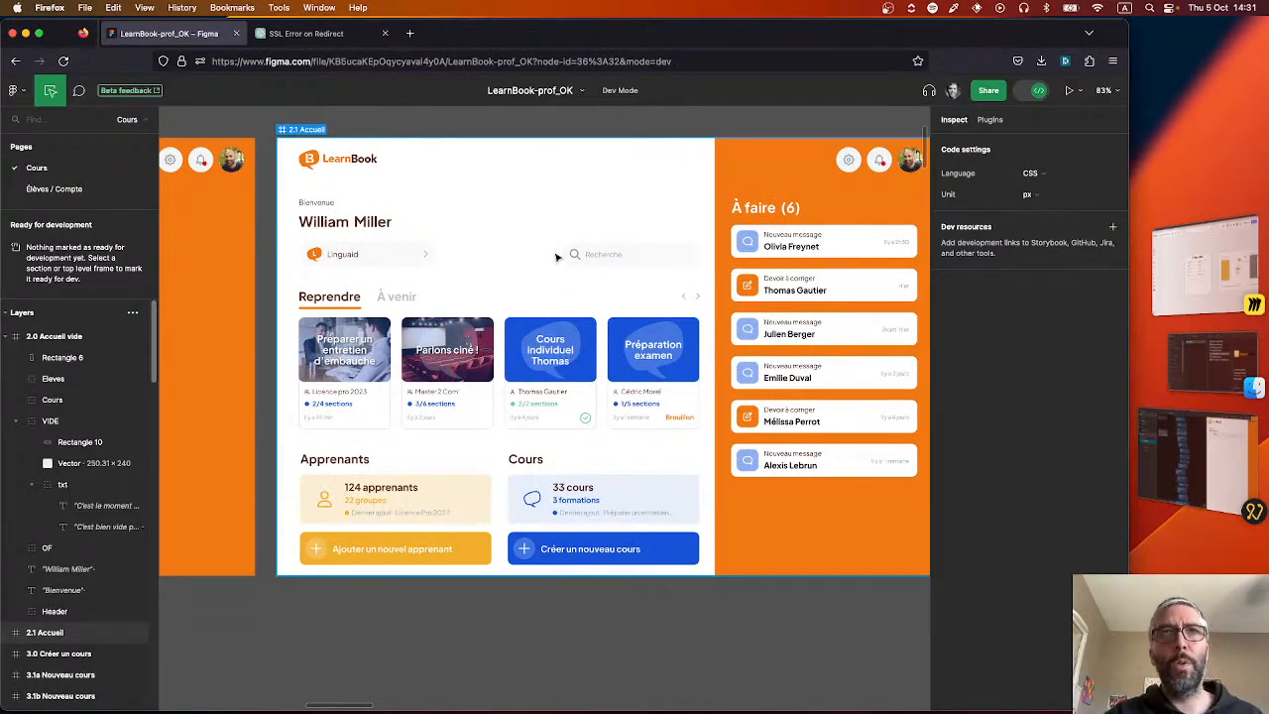
Back in Noodl, move Org and search group with its child nodes from Left dashboard into Welcome row, deleting that component's default Group.
key("super+Tab")
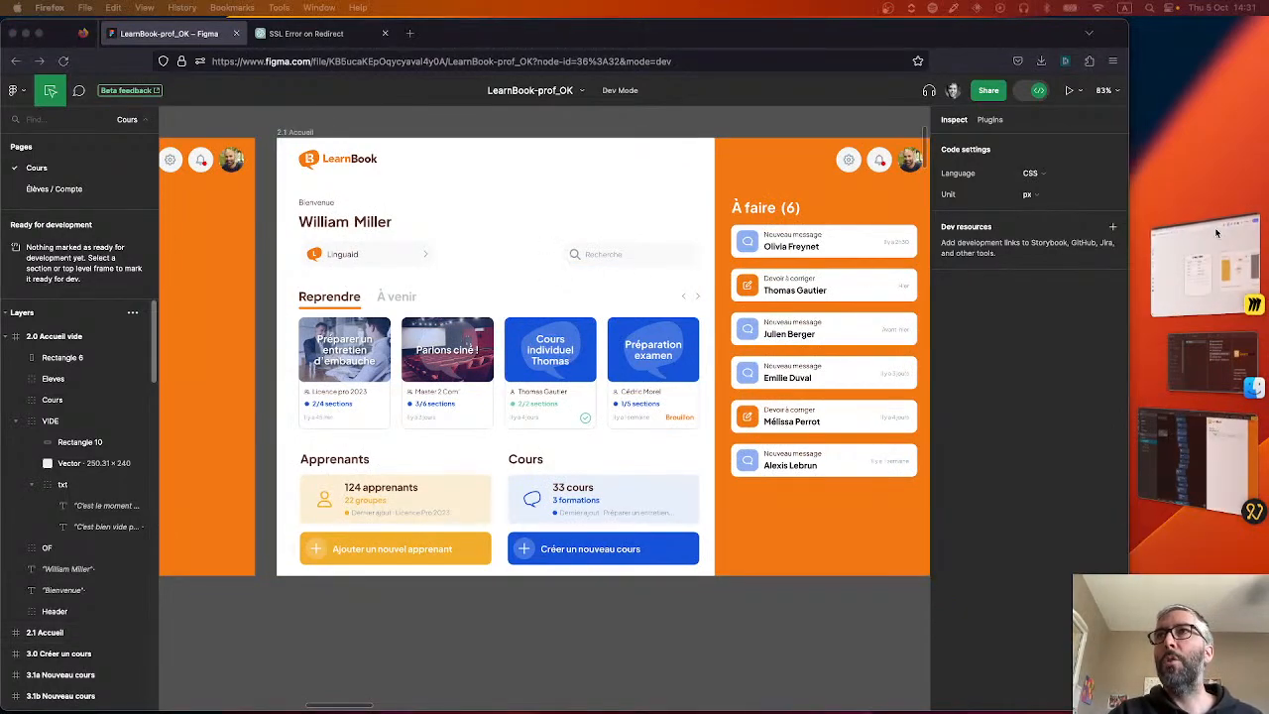
left_click(1173, 452)
left_click(1173, 452)
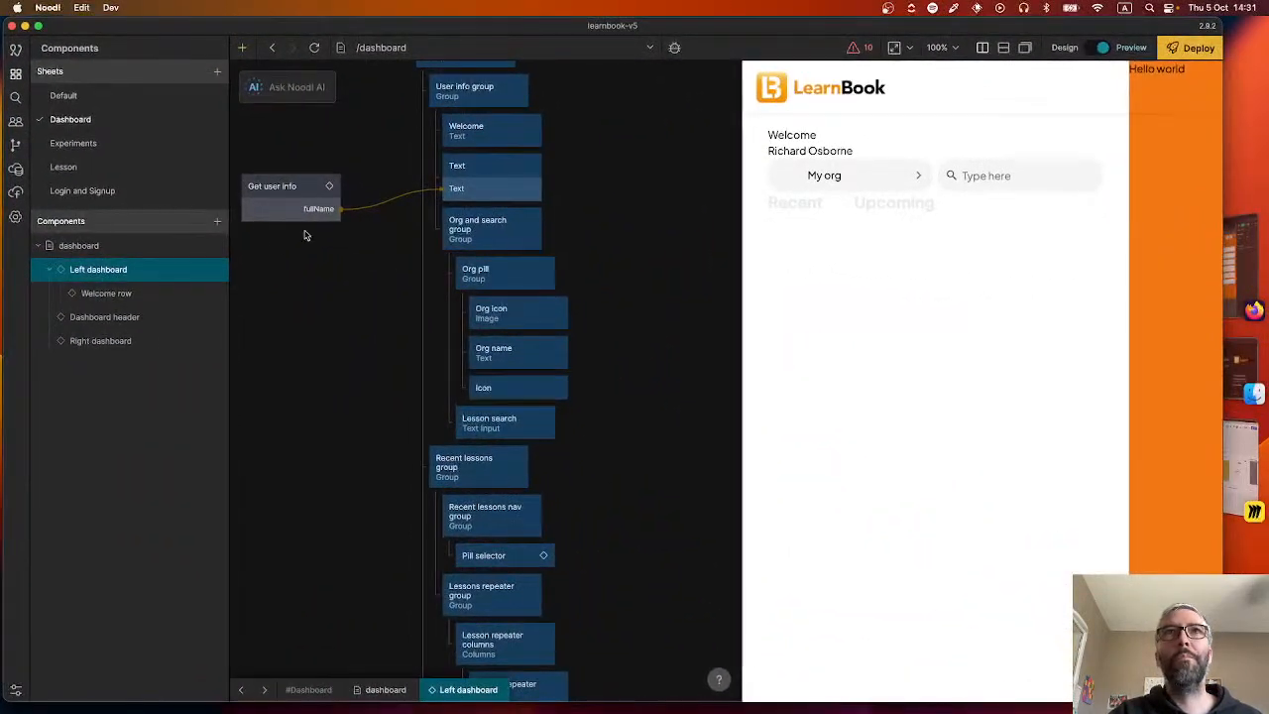
left_click_drag(601, 438, 436, 210)
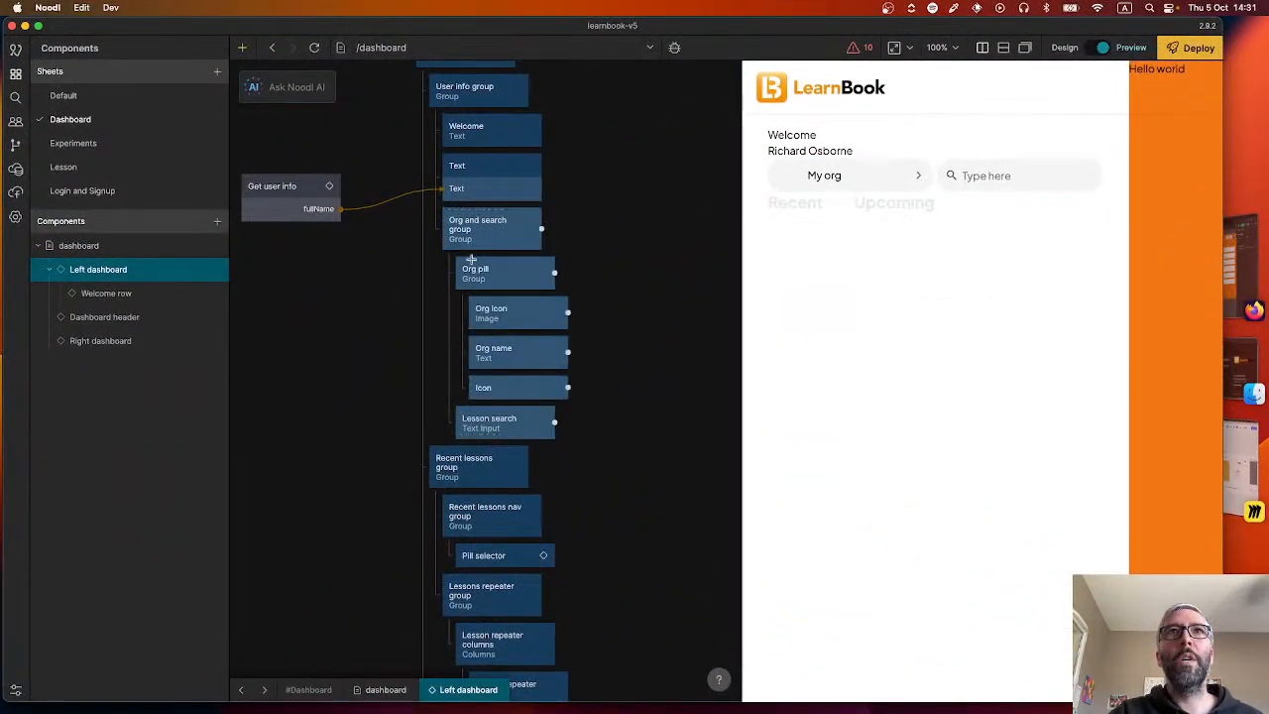
key("ctrl+x")
left_click(130, 297)
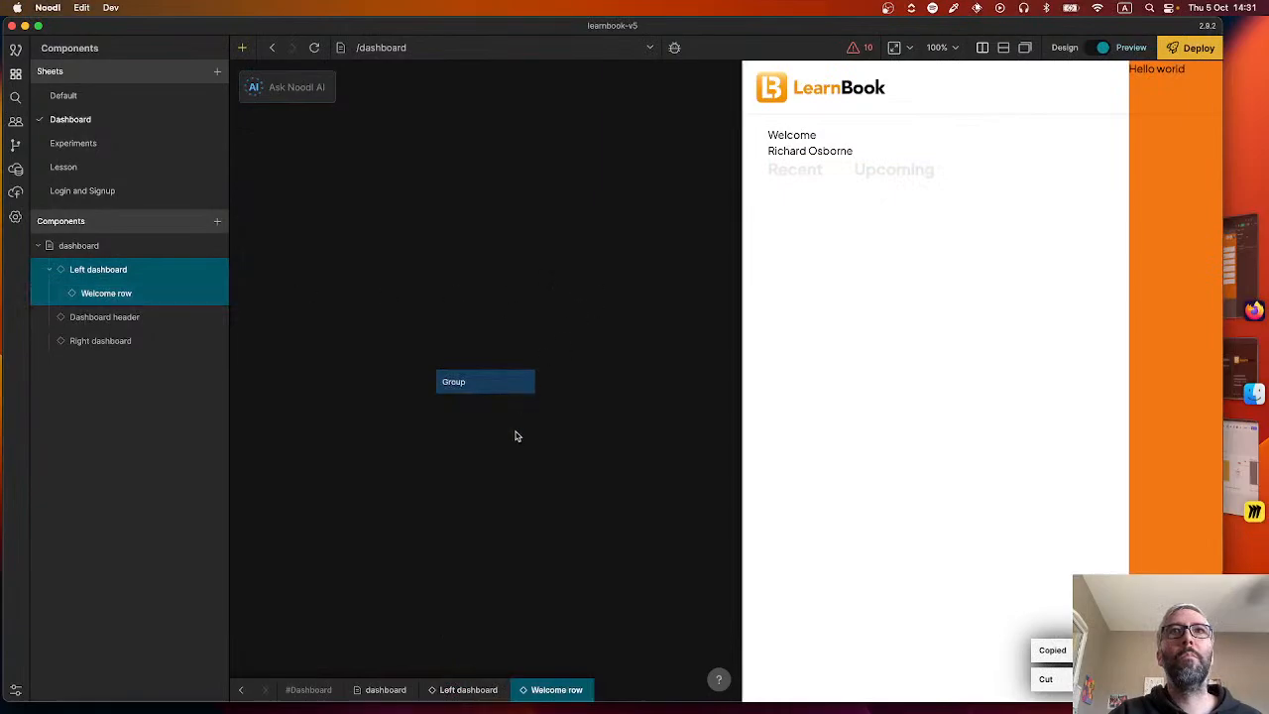
left_click(515, 382)
key("ctrl+v")
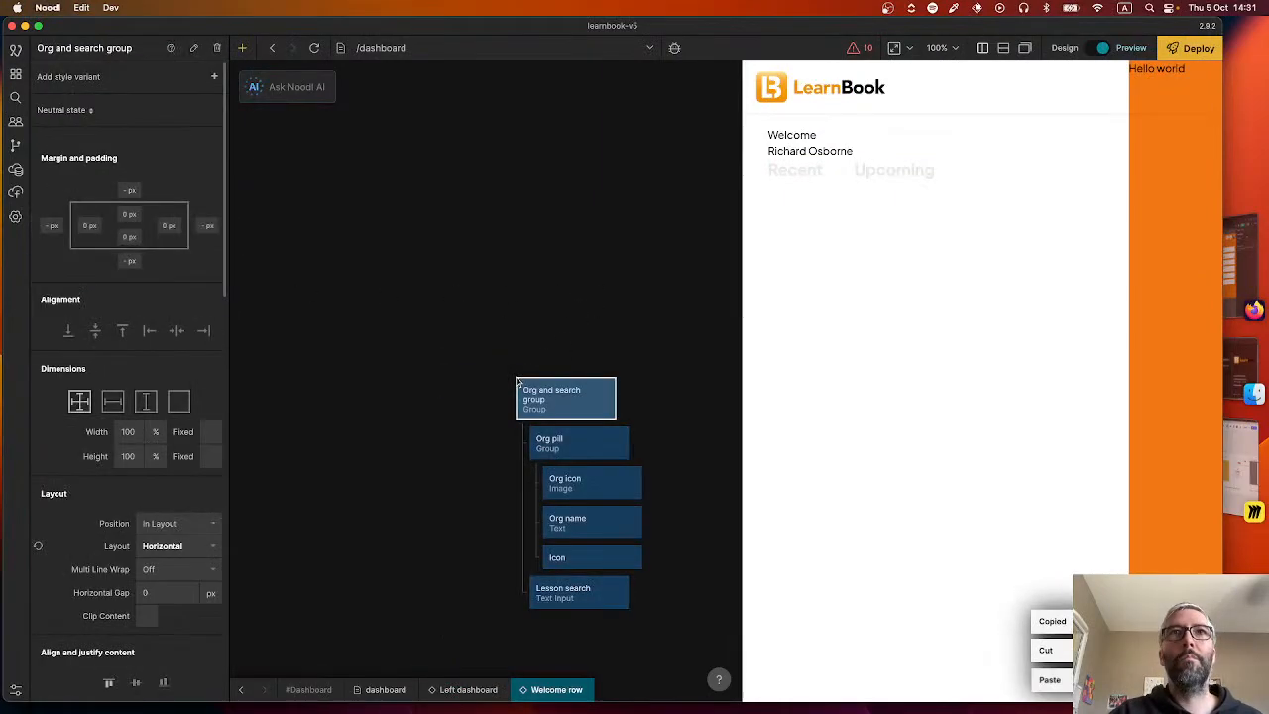
Place the Welcome row component inside Left dashboard main, between User info group and Recent lessons group.
left_click(14, 74)
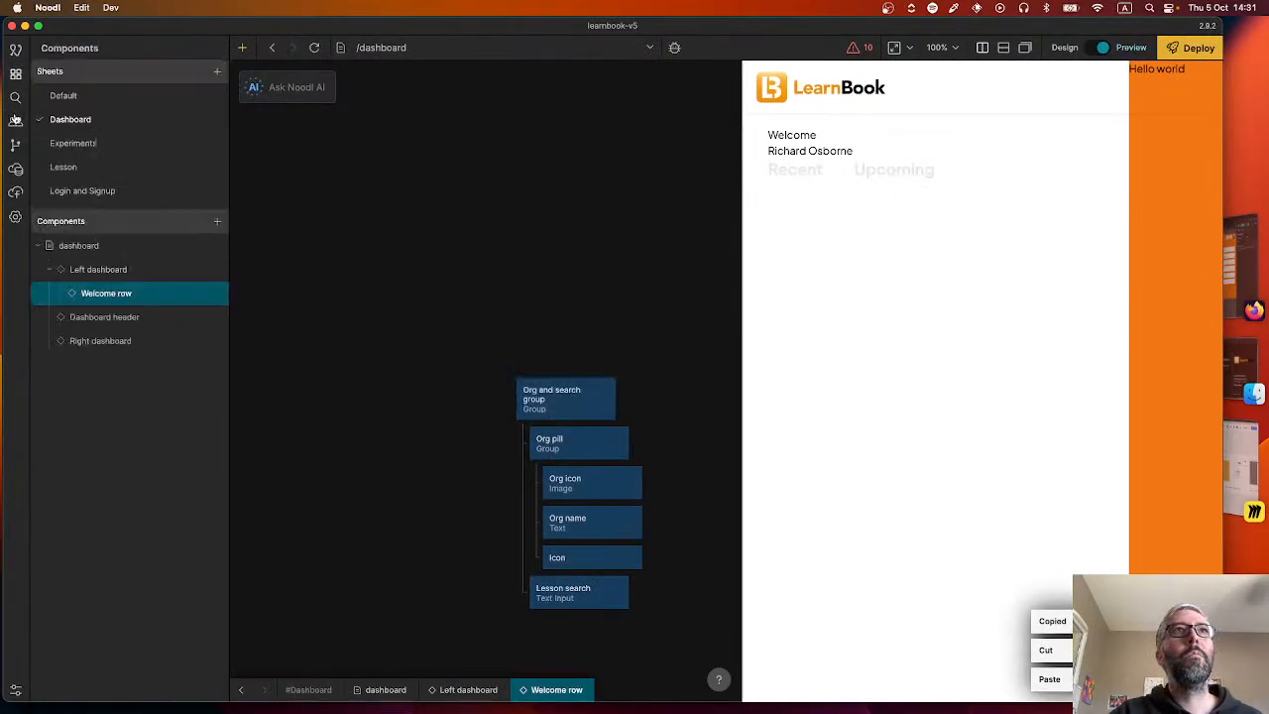
left_click(122, 275)
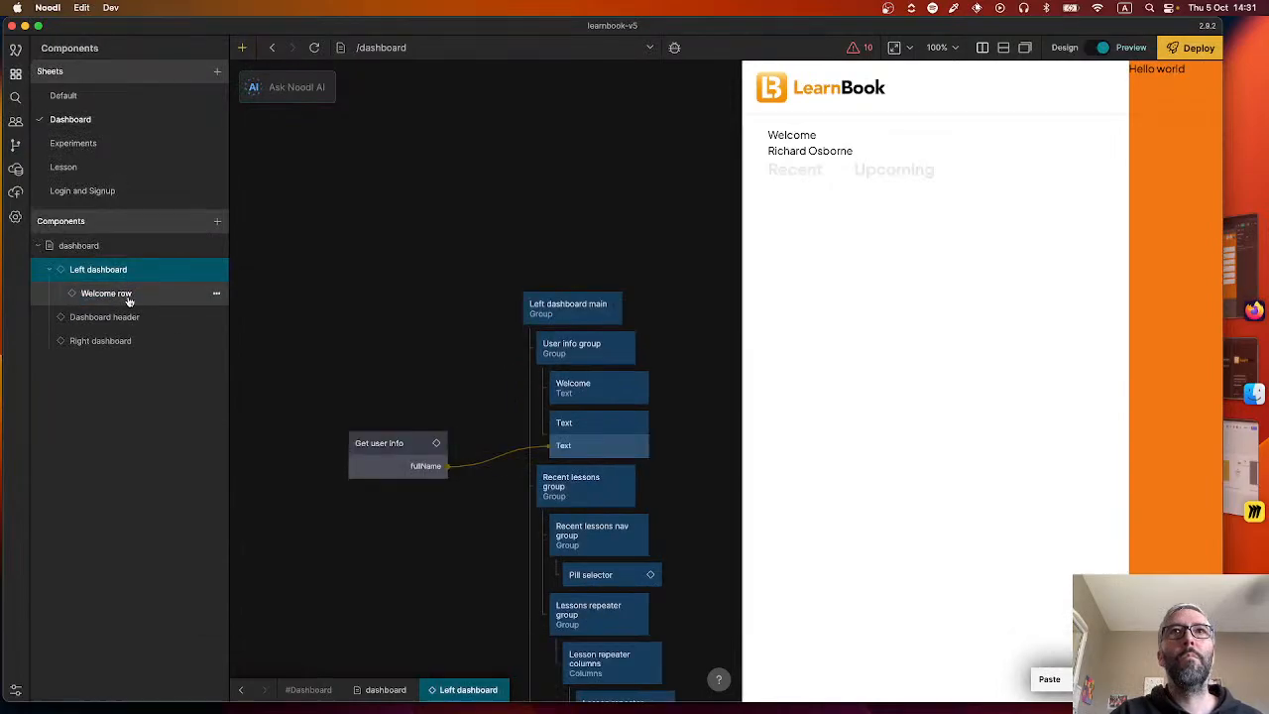
left_click_drag(127, 297, 478, 346)
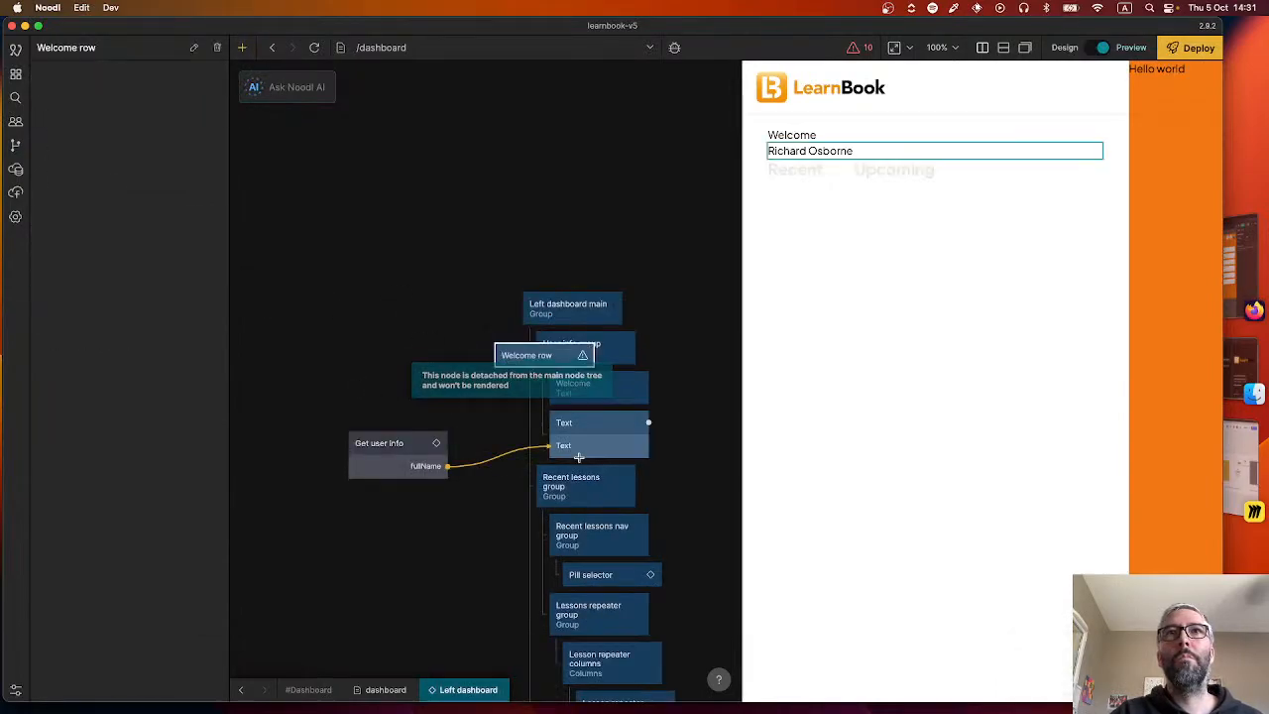
left_click_drag(491, 524, 473, 432)
left_click_drag(520, 262, 569, 384)
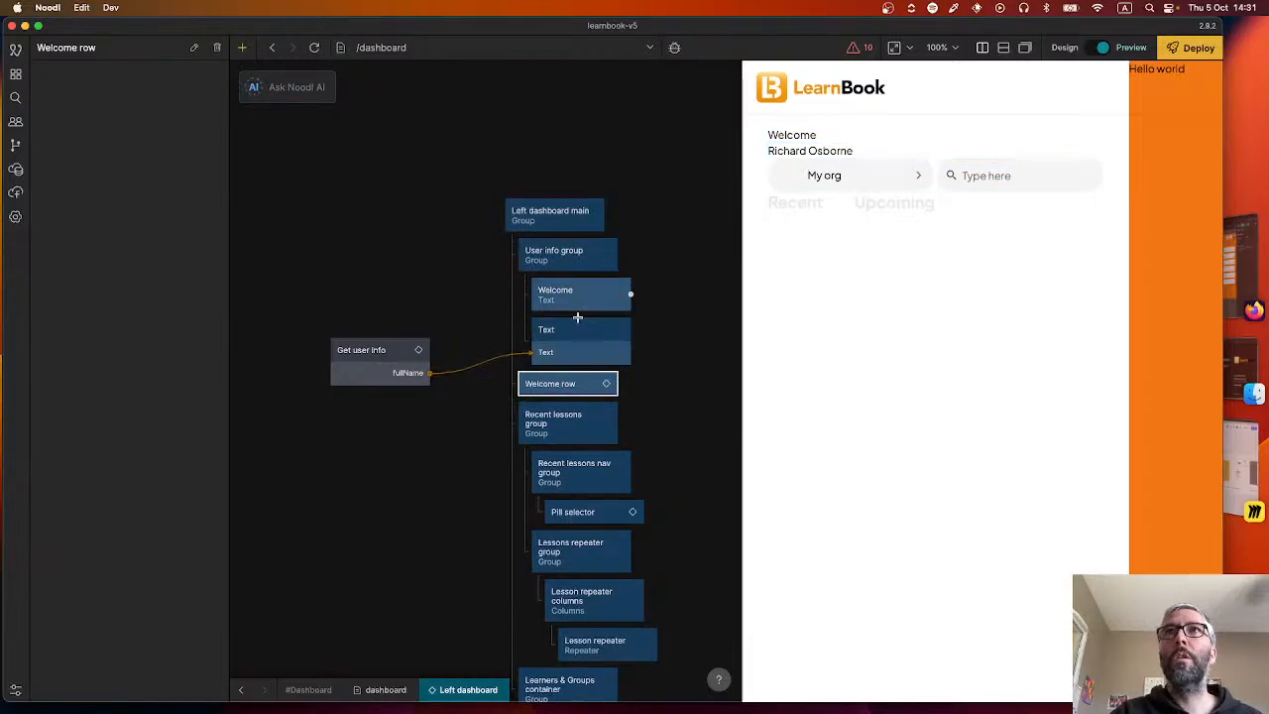
left_click(559, 255)
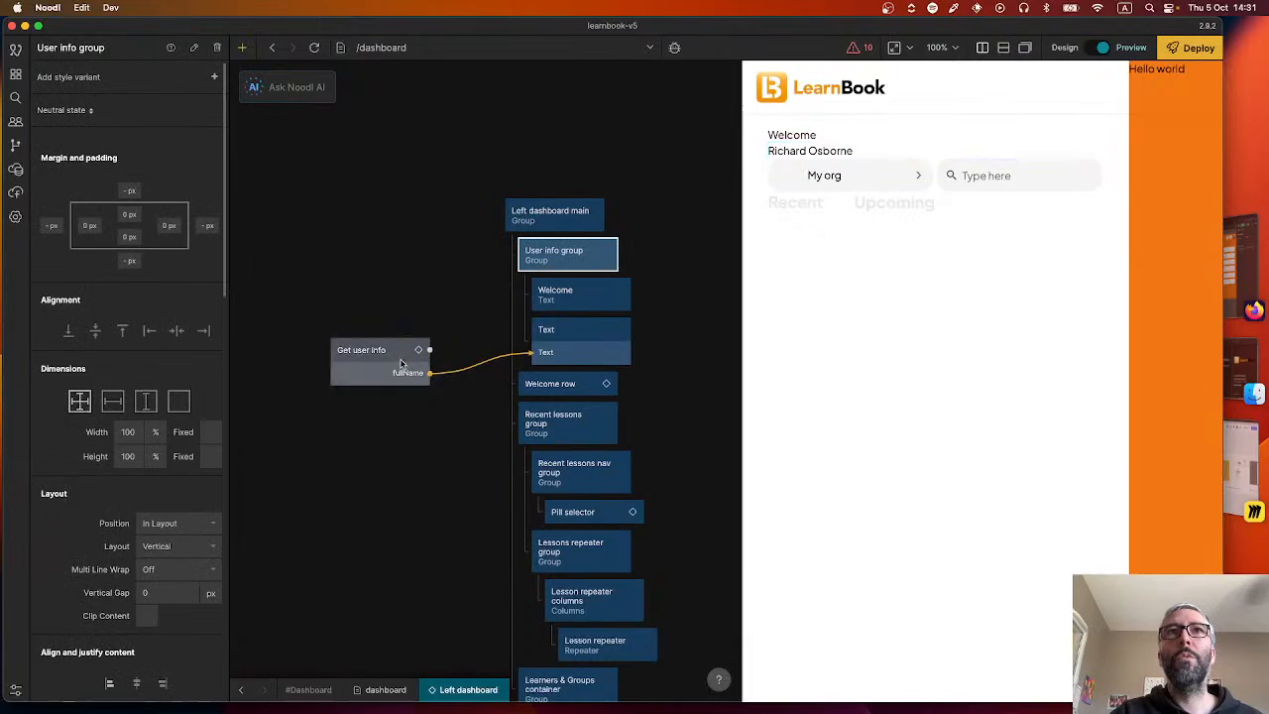
left_click_drag(429, 350, 595, 373)
key("super+x")
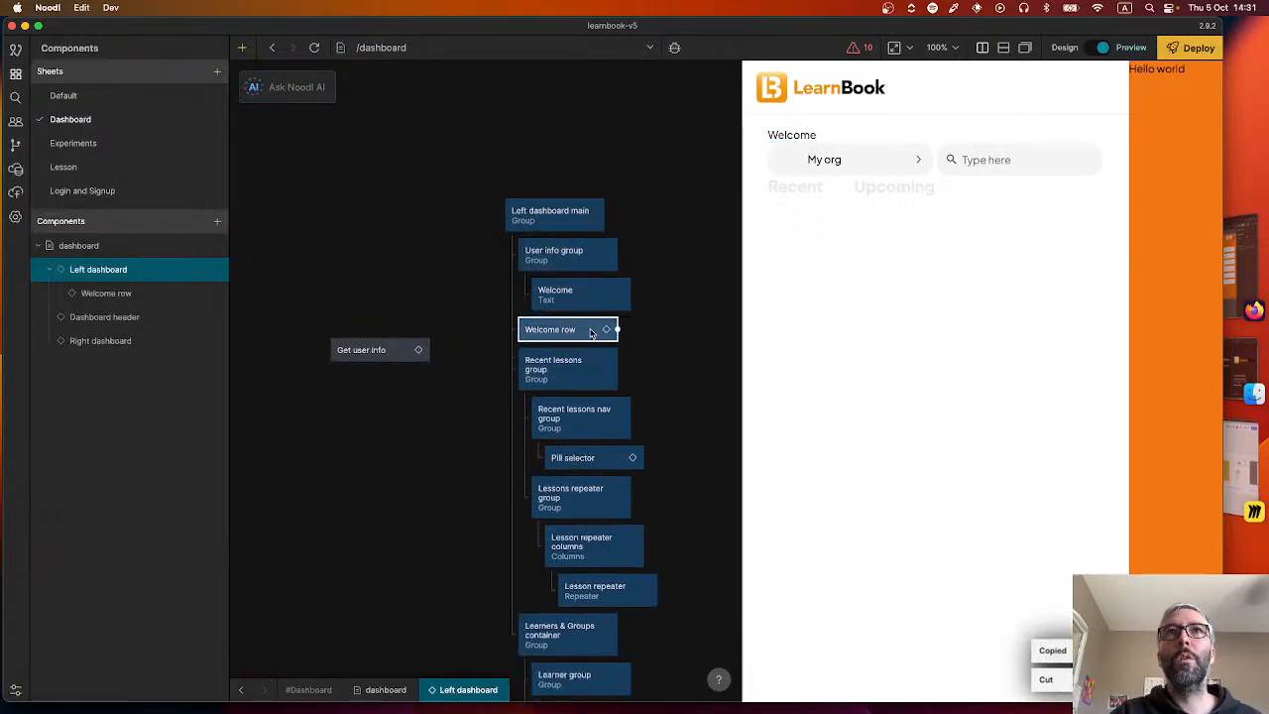
key("super+z")
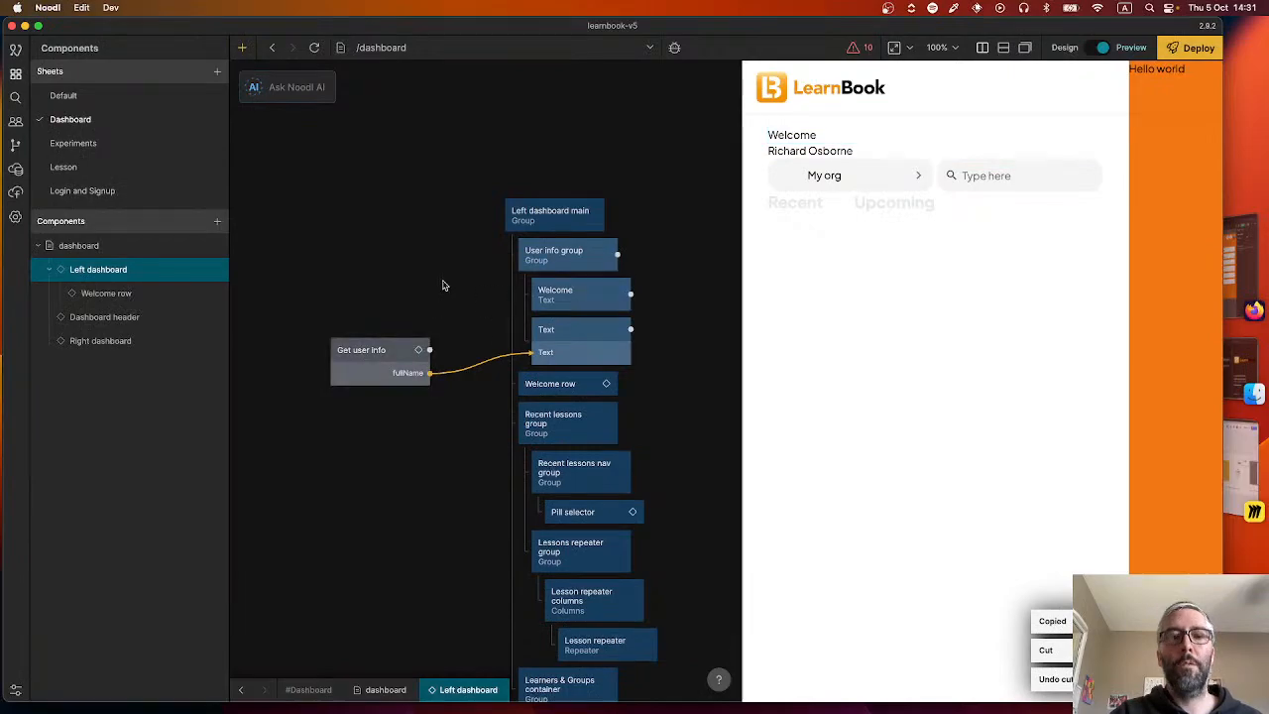
Move User info group, its text nodes and Get user info into Welcome row, then nest Org and search group under User info group.
key("super+x")
double_click(566, 250)
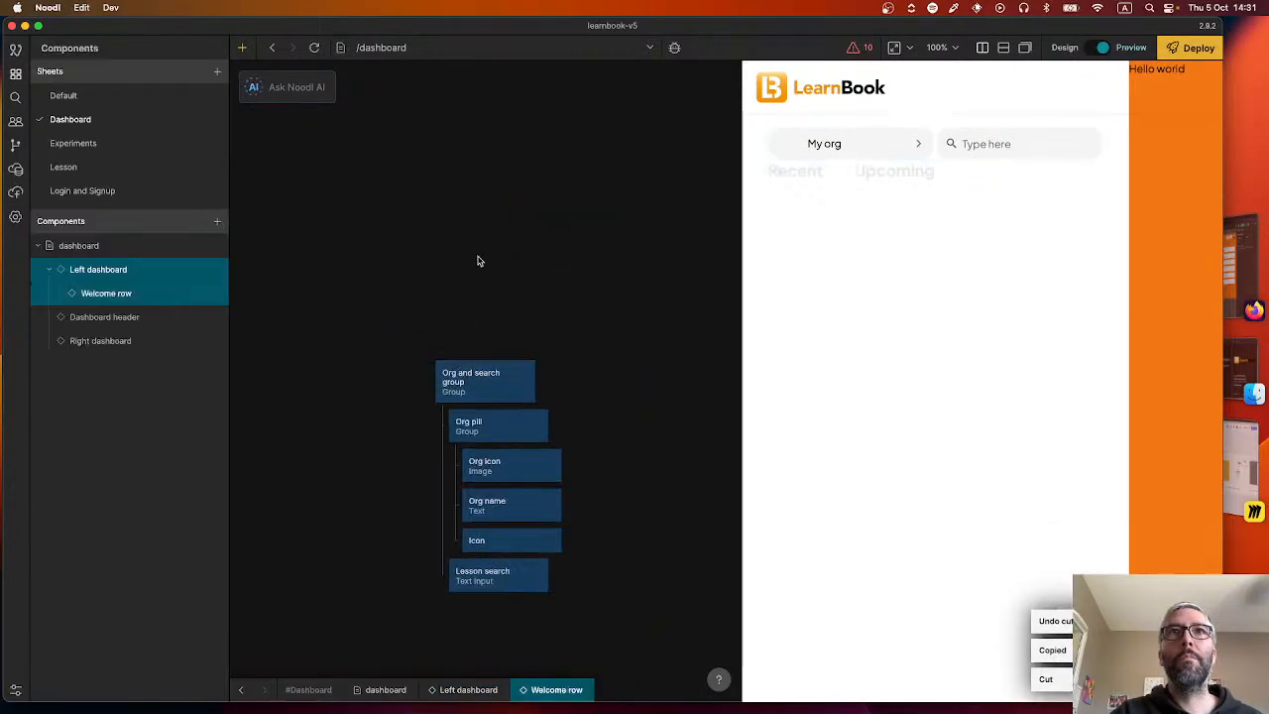
key("super+v")
left_click_drag(682, 264, 474, 206)
left_click_drag(493, 393, 514, 330)
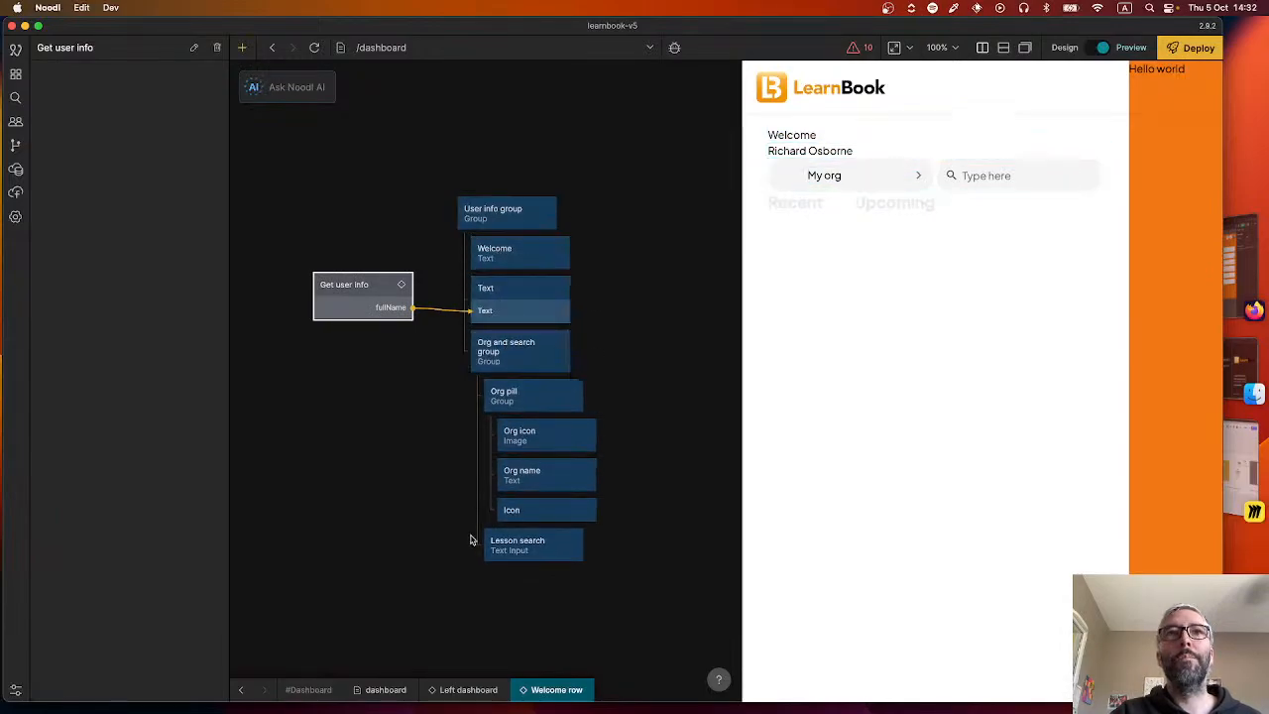
Review the remaining Left dashboard nodes against the 2.1 Accueil design in Figma in Firefox.
left_click(246, 690)
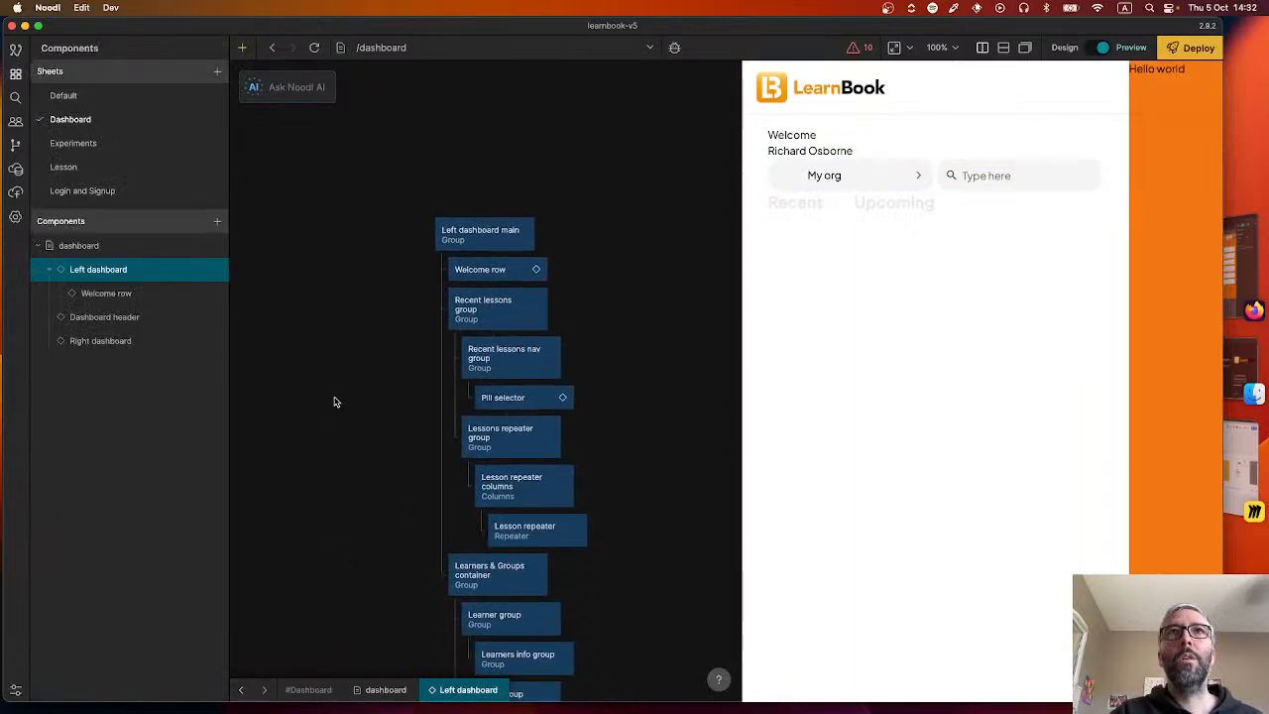
left_click_drag(395, 432, 454, 362)
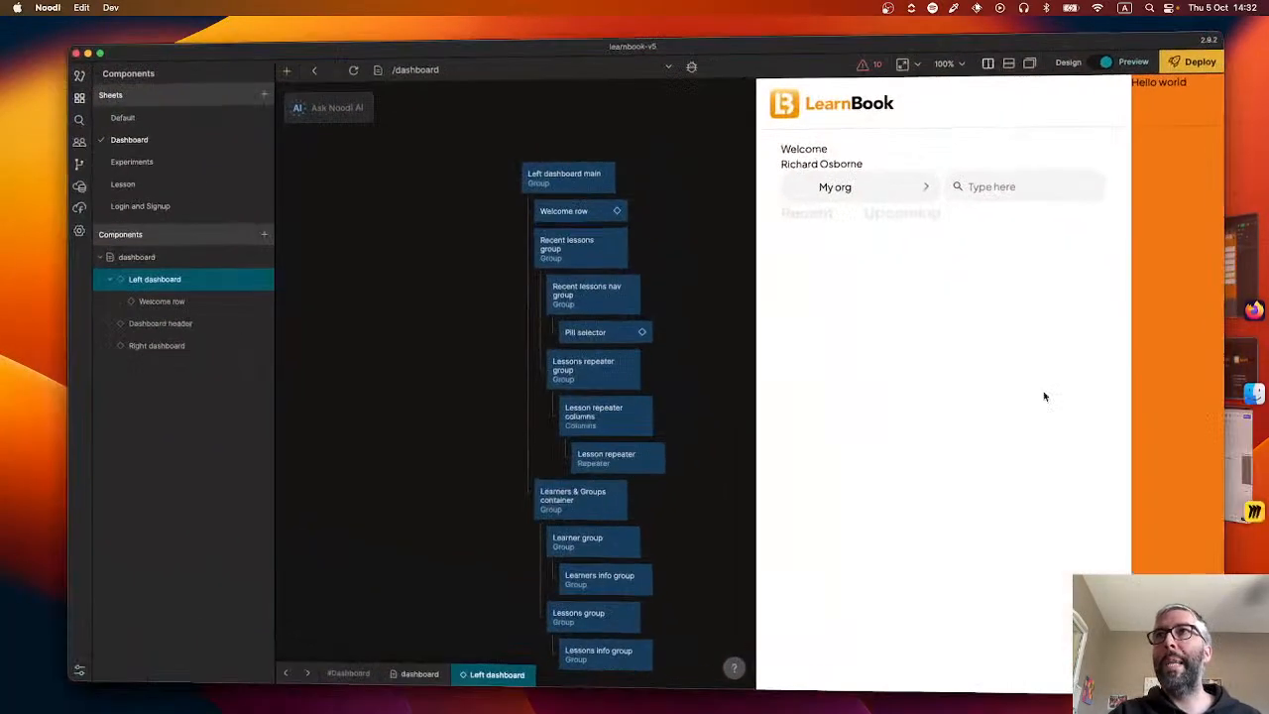
left_click(1230, 255)
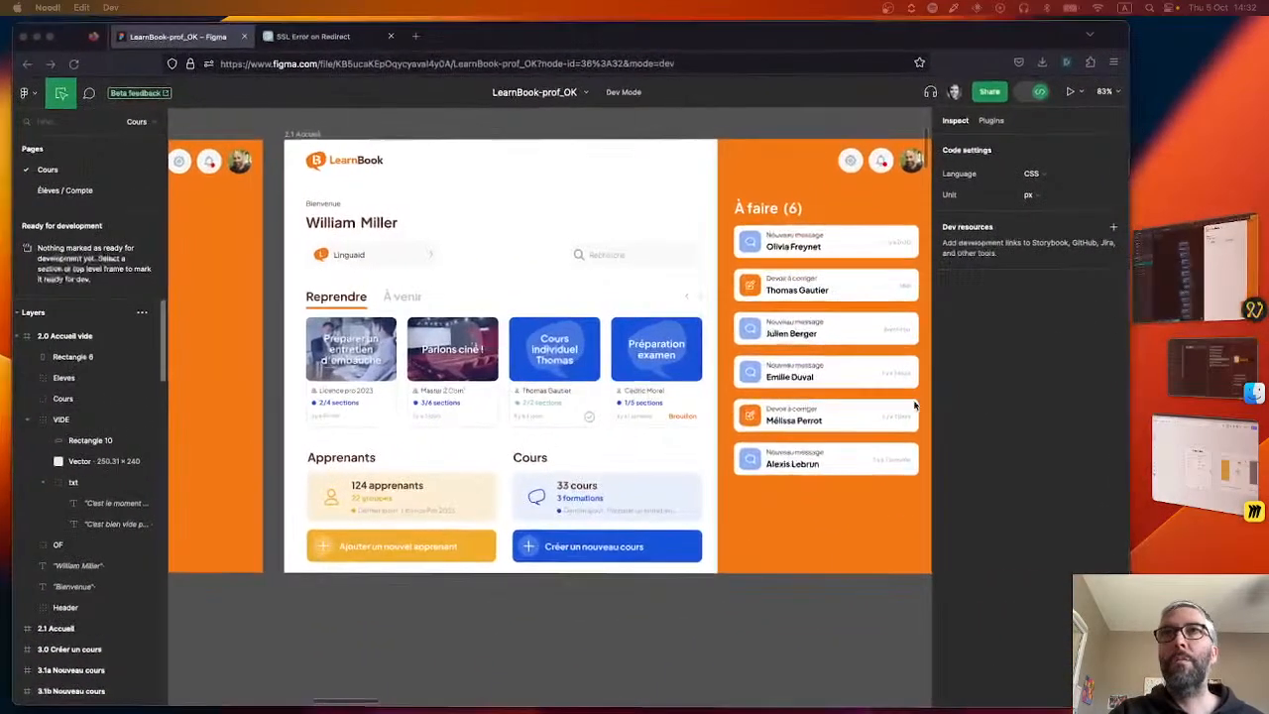
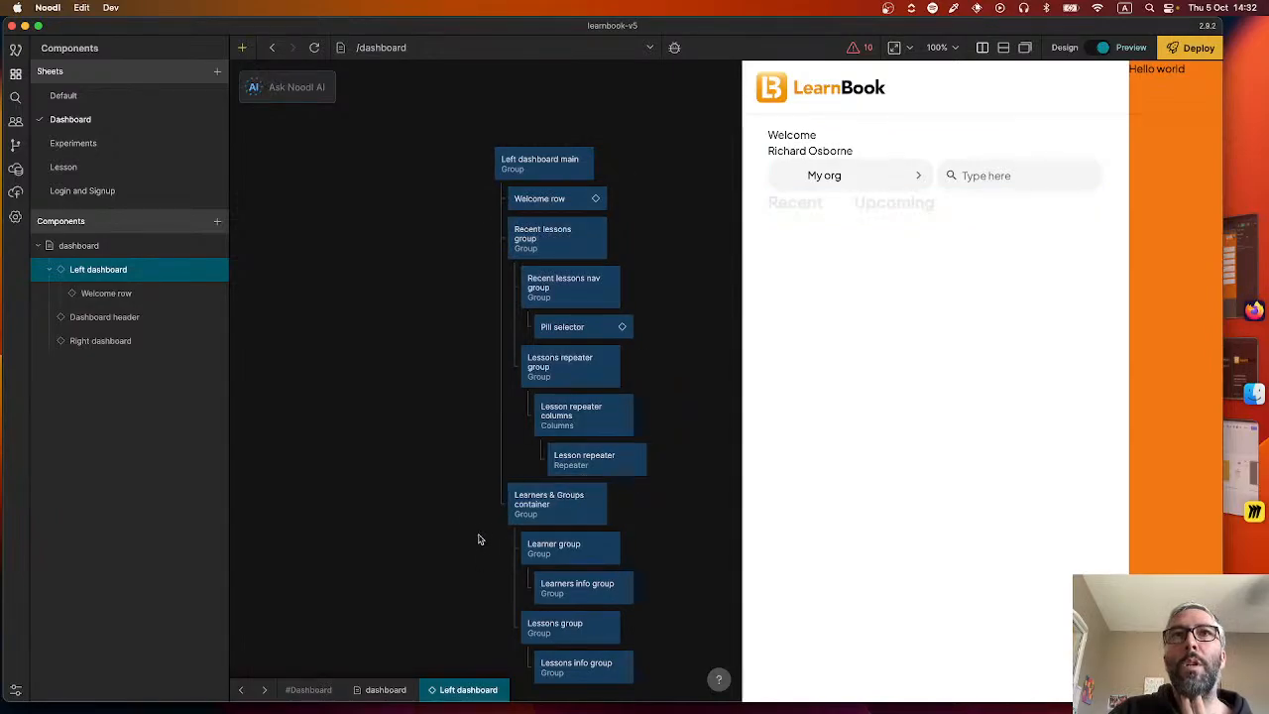
Move Recent lessons group with its child nodes from Left dashboard into a new nested visual component named Recent lessons row, replacing its default Group.
scroll(479, 538, "down", 3)
scroll(416, 337, "up", 3)
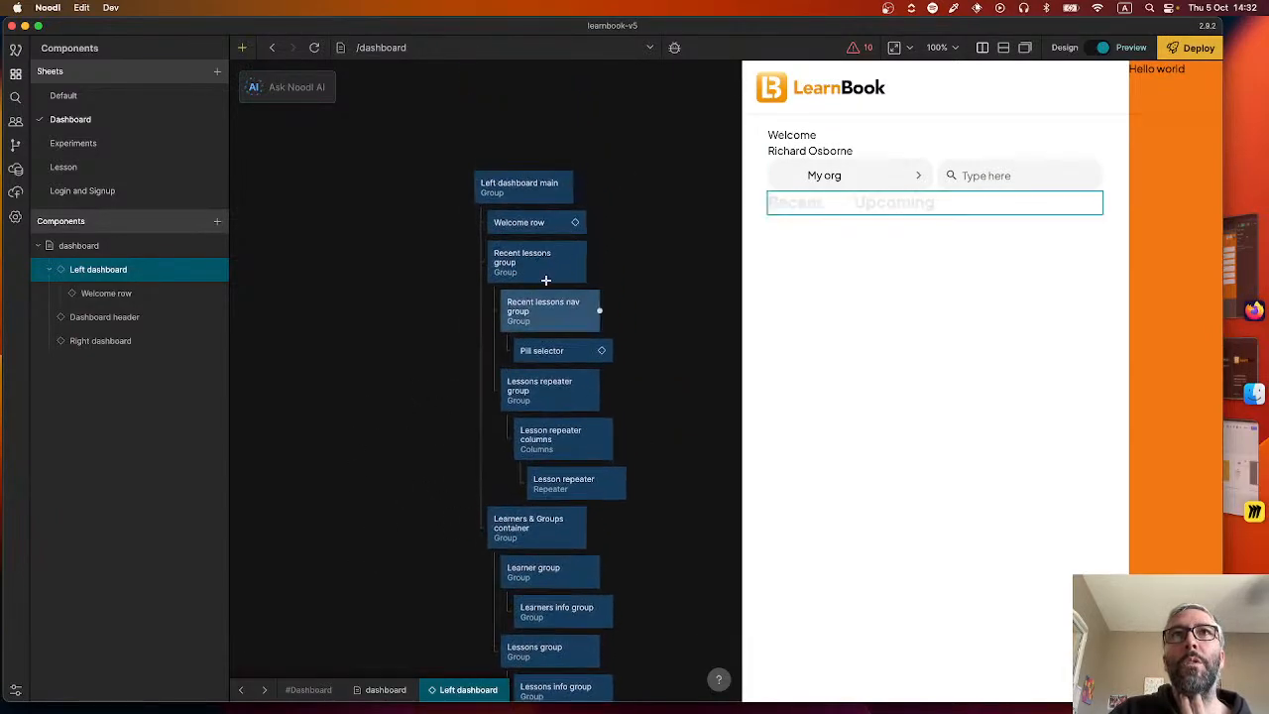
left_click_drag(448, 258, 675, 458)
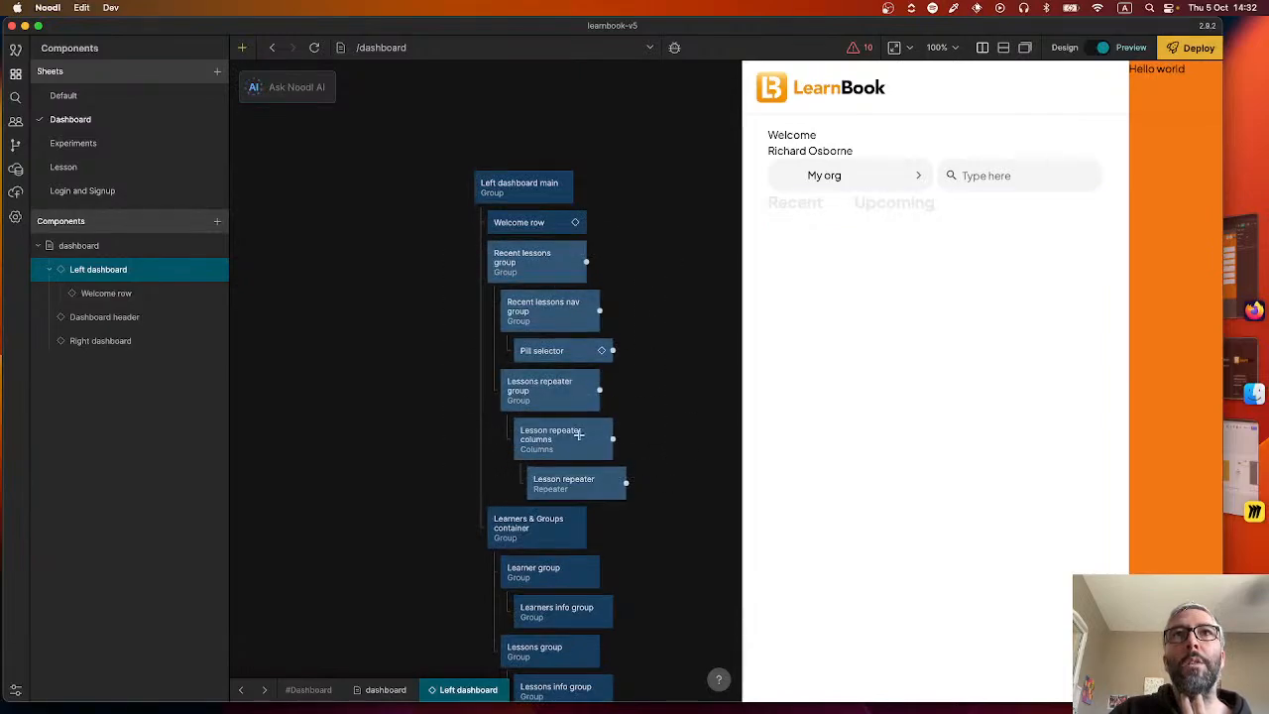
key("Delete")
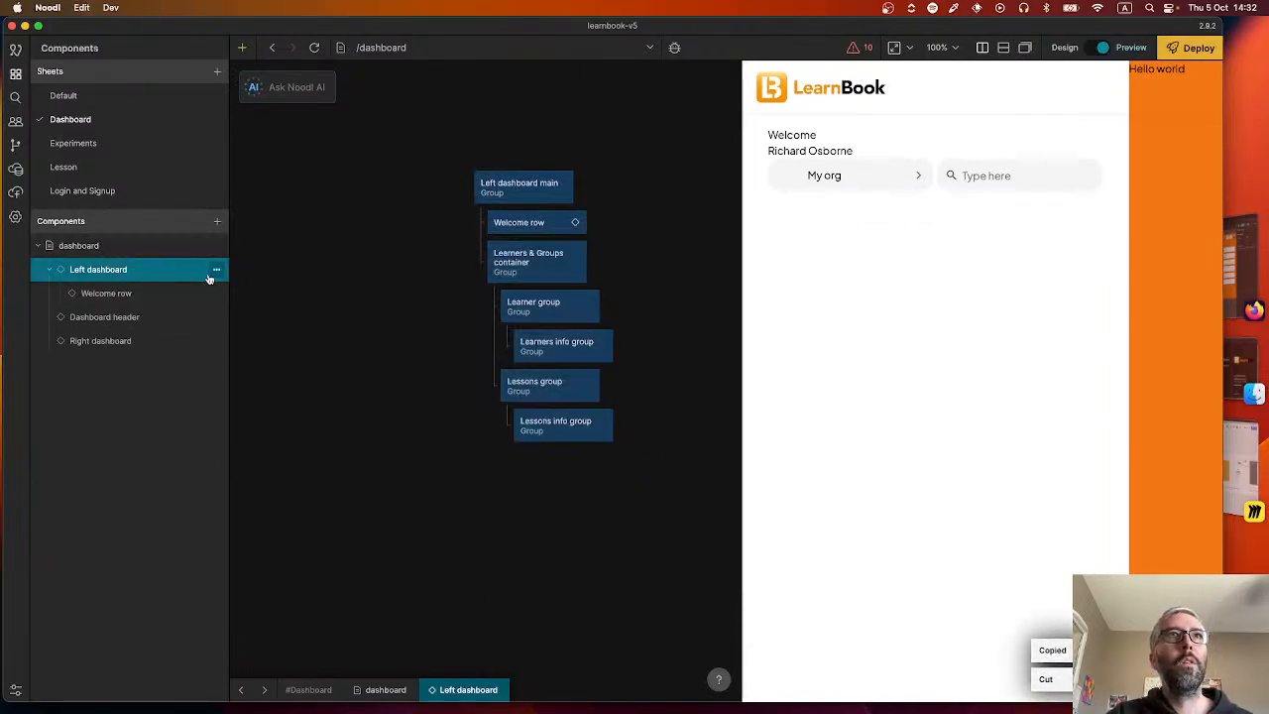
left_click(214, 272)
left_click(214, 296)
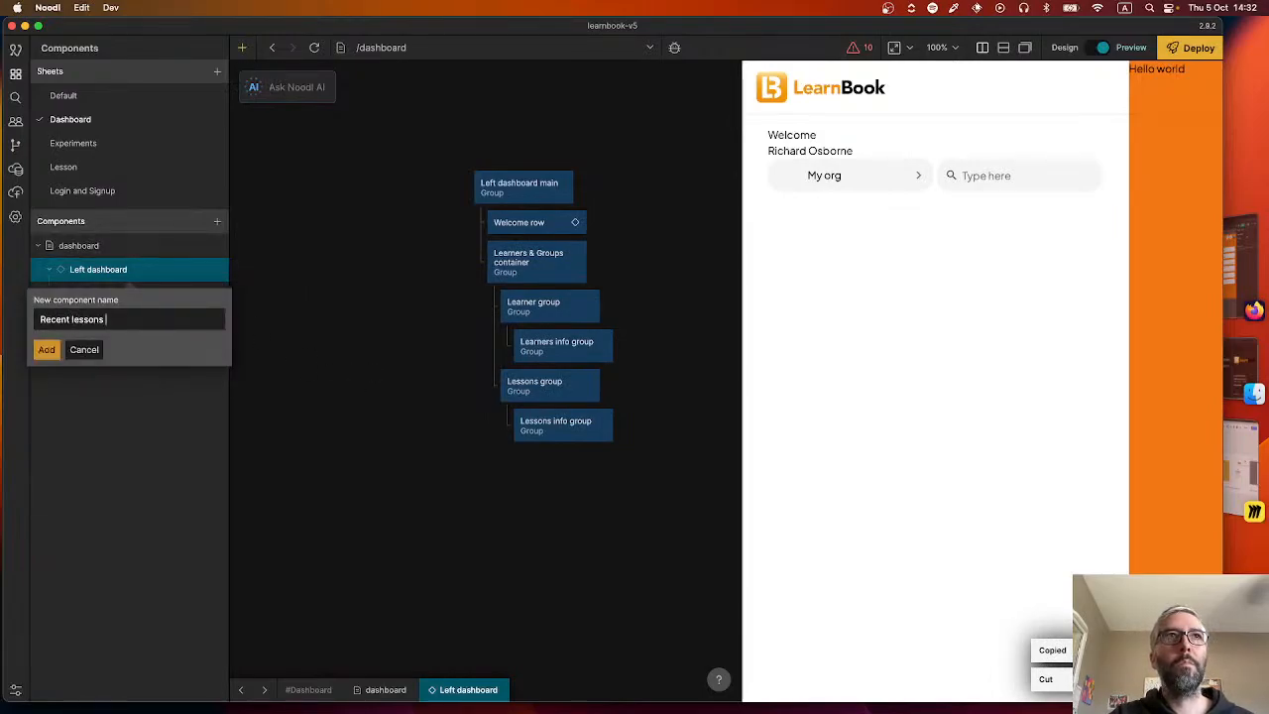
type("Recent lessons row")
key("Return")
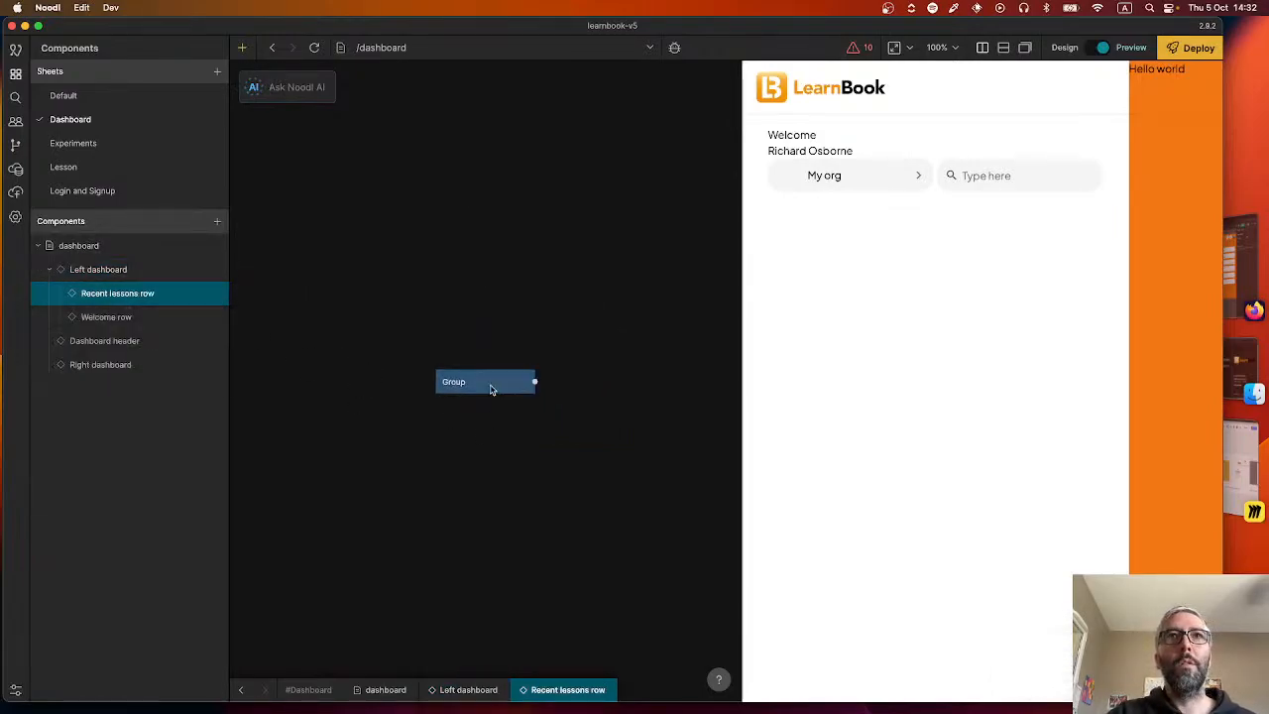
left_click(490, 387)
key("super+v")
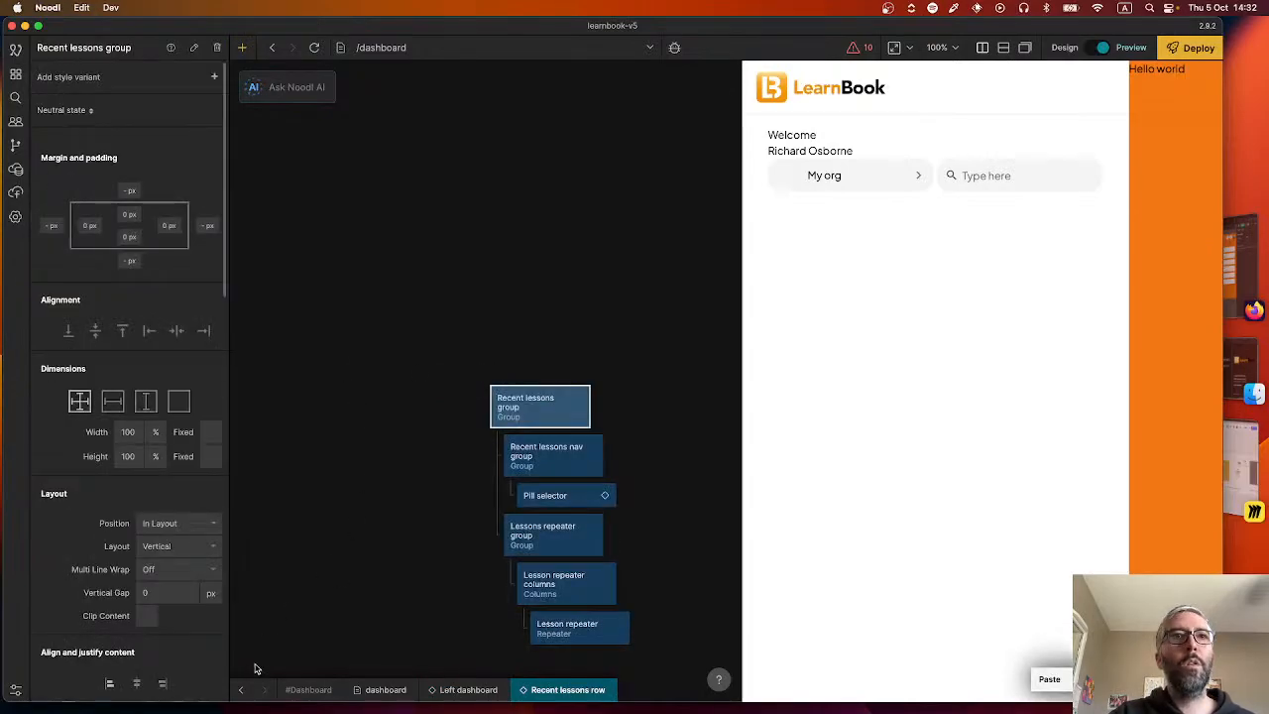
Place the Recent lessons row component inside Left dashboard main, between Welcome row and Learners & Groups container.
left_click(240, 689)
left_click(141, 302)
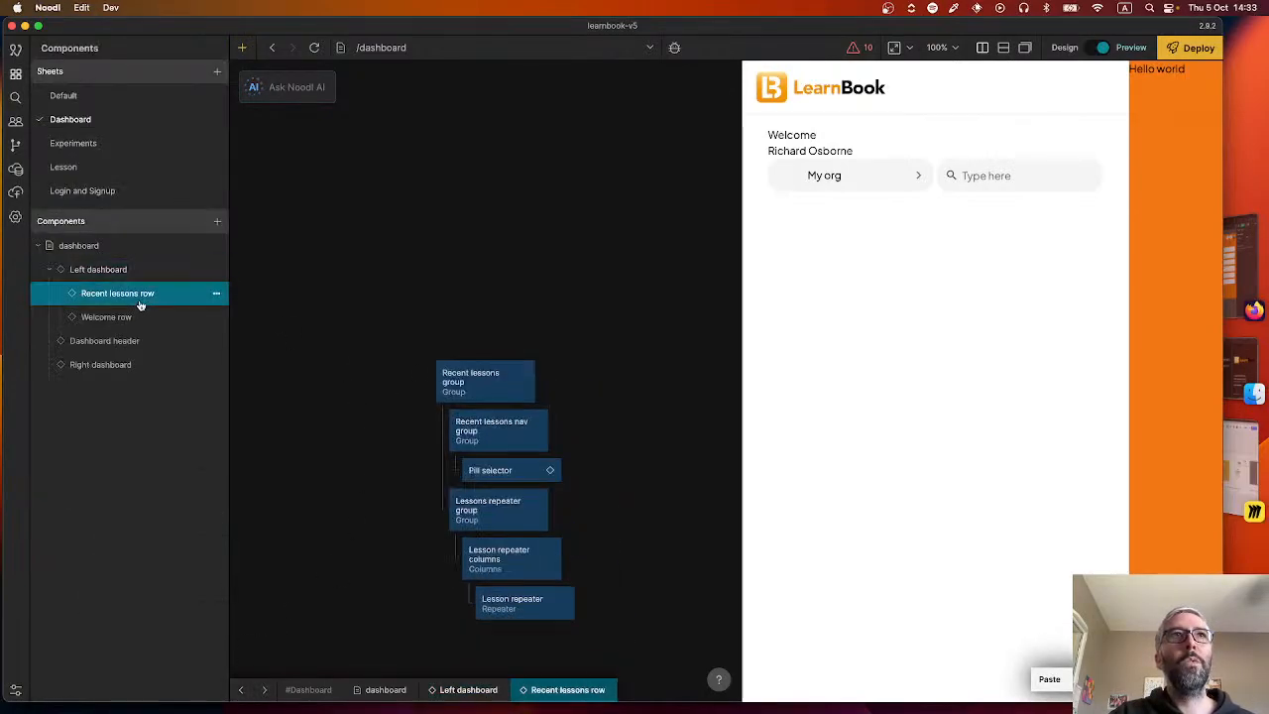
left_click(239, 691)
left_click_drag(156, 288, 485, 445)
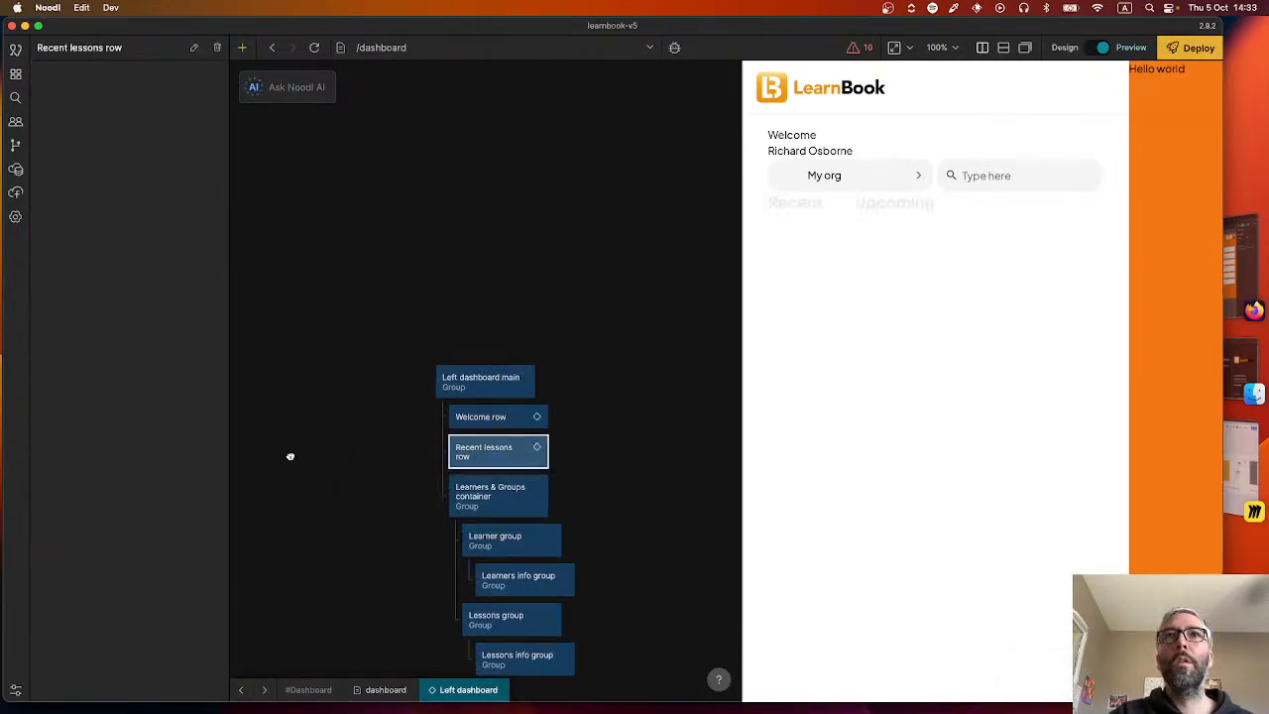
Move Learners & Groups container with its child nodes from Left dashboard into a new nested visual component named Learner Group row, replacing its default Group.
scroll(387, 352, "down", 3)
left_click_drag(399, 337, 568, 536)
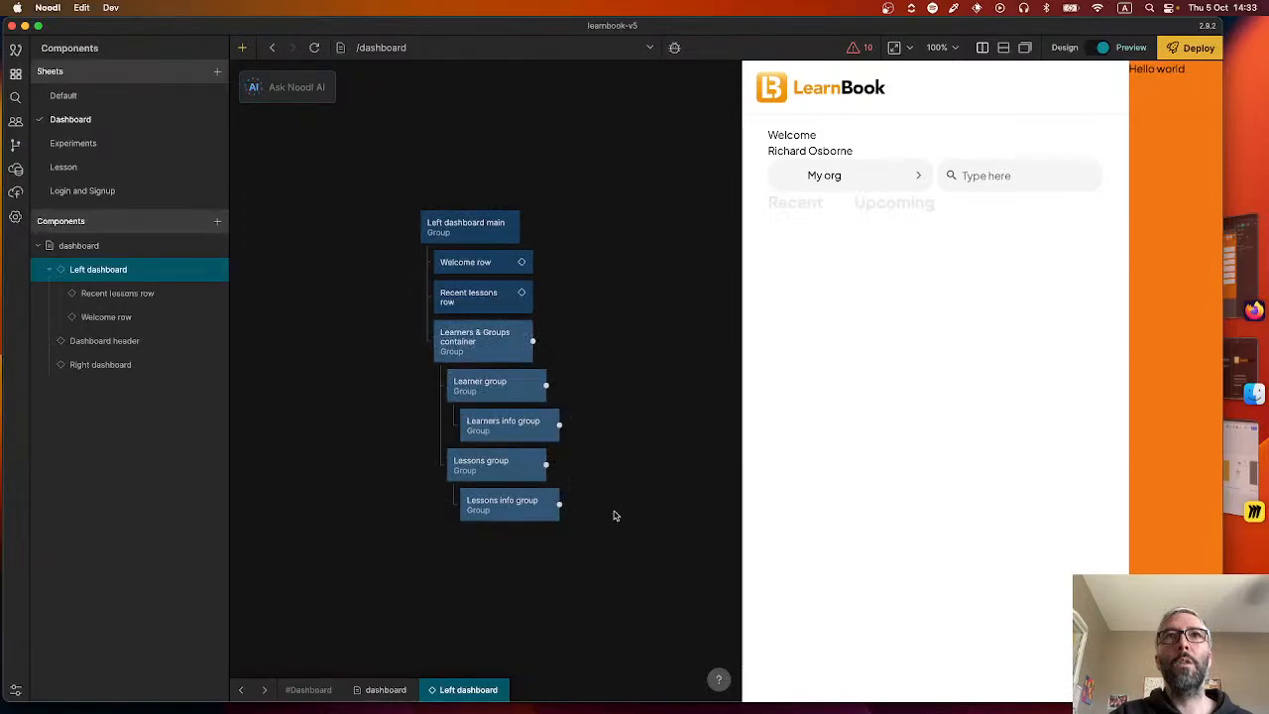
key("super+c")
key("super+x")
left_click(220, 269)
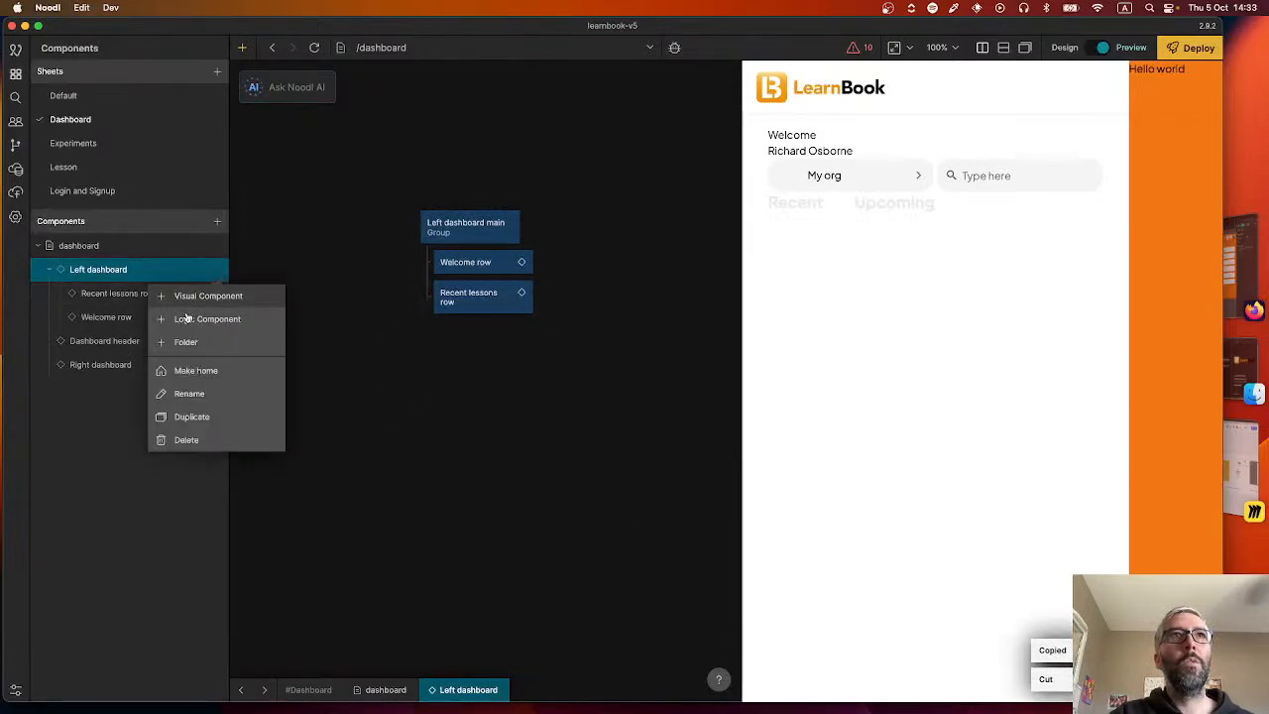
left_click(195, 298)
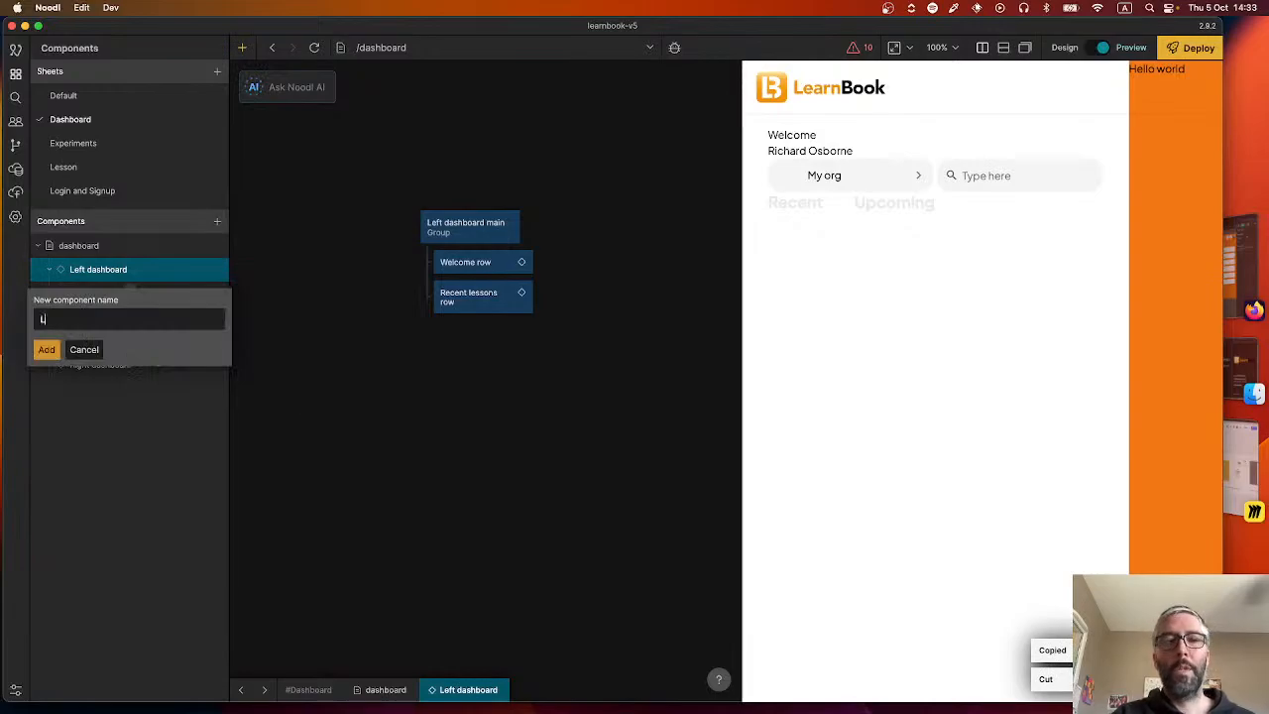
type("Learner Group ro")
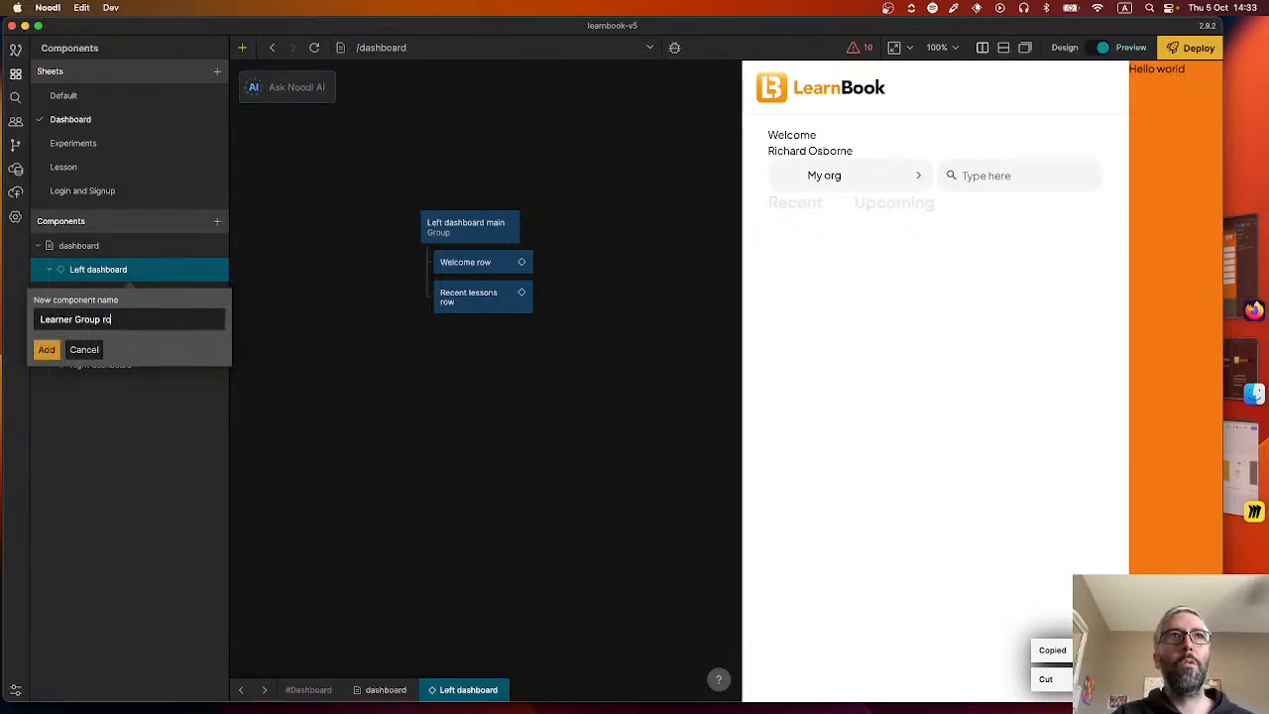
type("w")
key("Return")
left_click(504, 389)
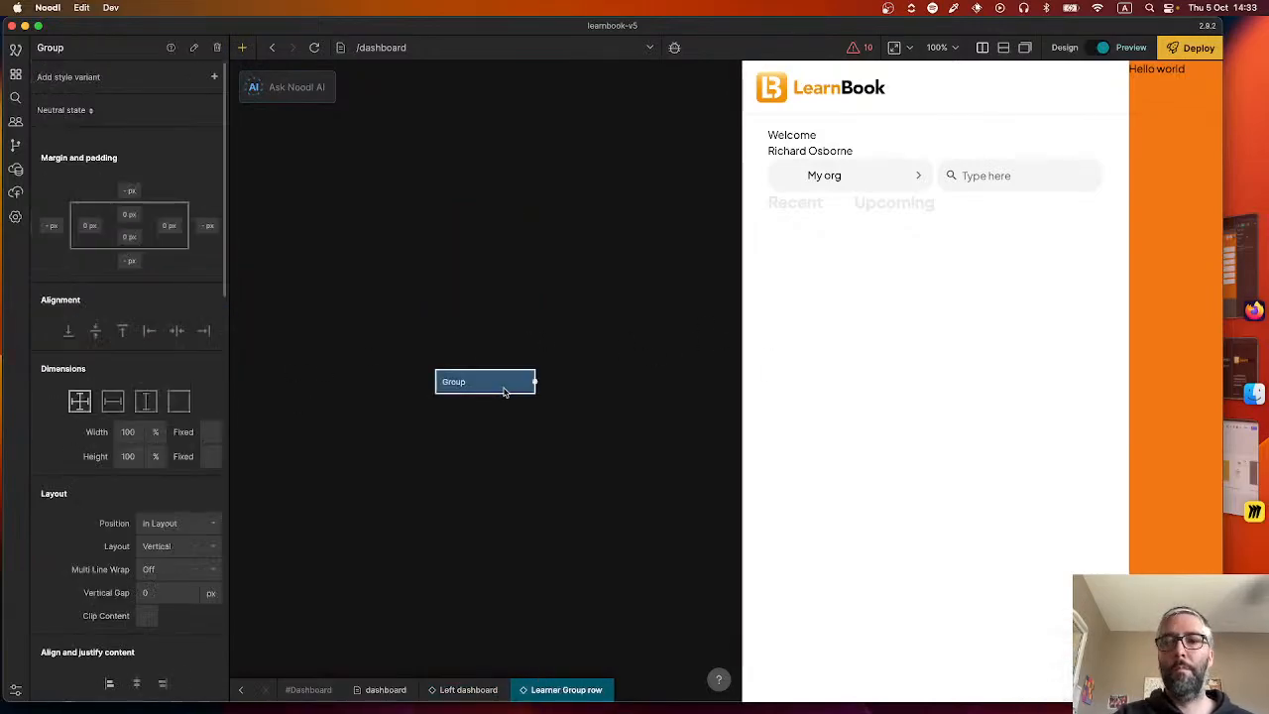
key("super+v")
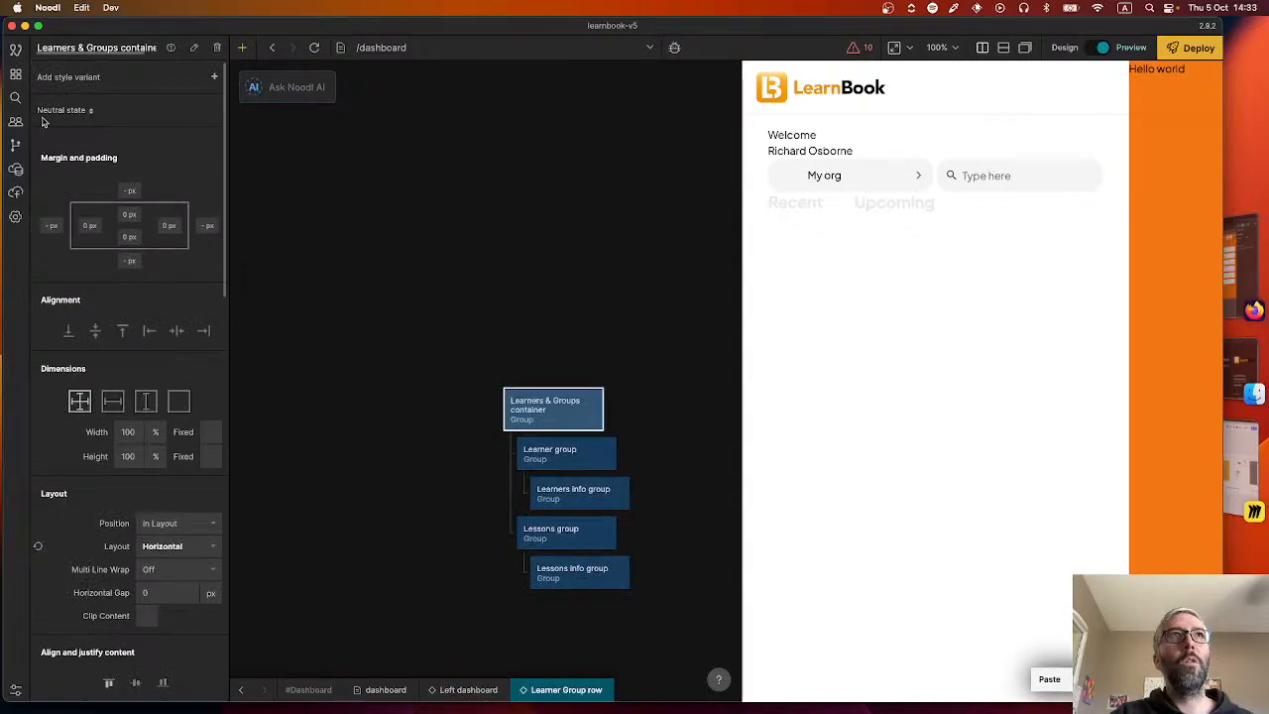
Check the Apprenants and Cours blocks of the 2.1 Accueil design in Figma in Firefox, and return to Noodl.
left_click(14, 75)
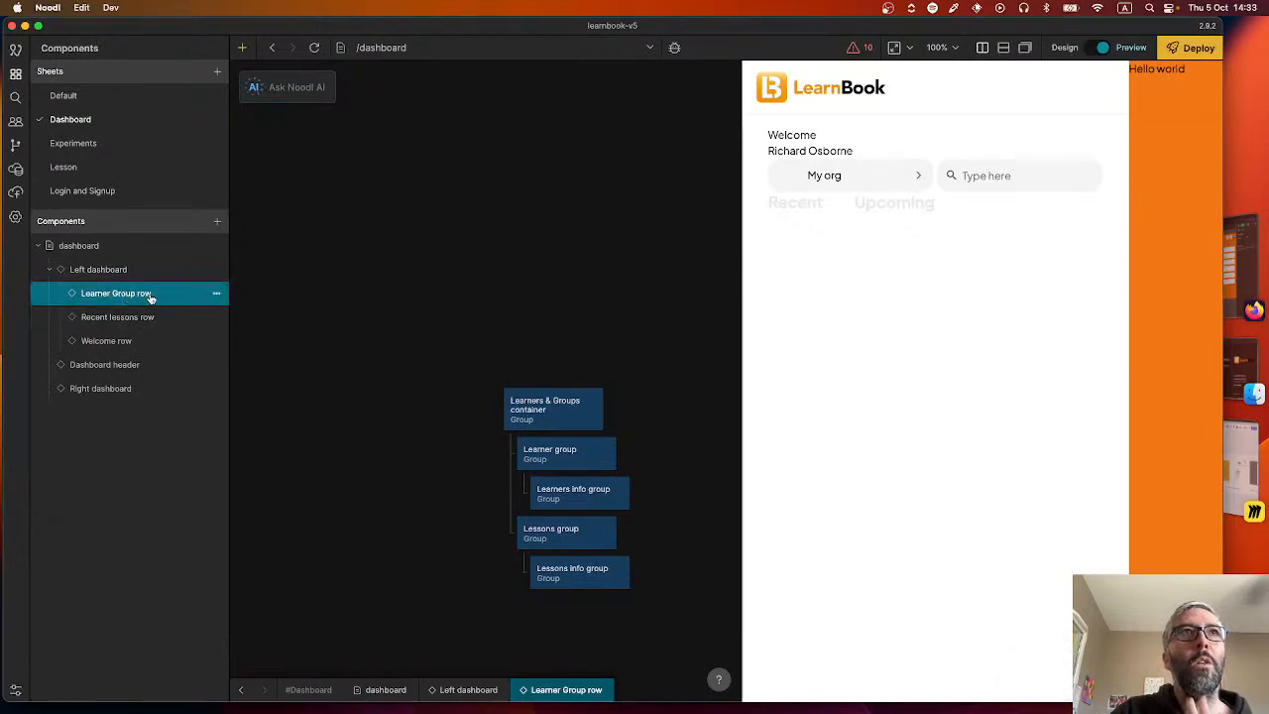
left_click(216, 294)
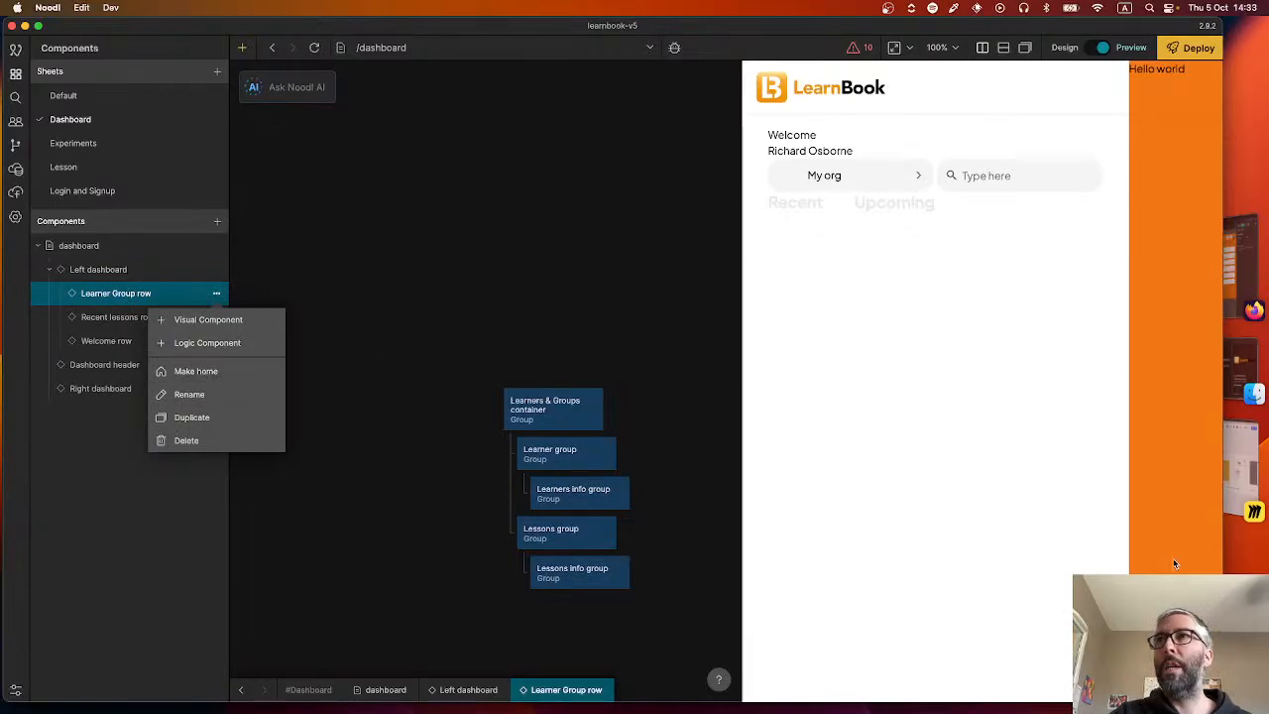
left_click(1243, 458)
left_click(1245, 381)
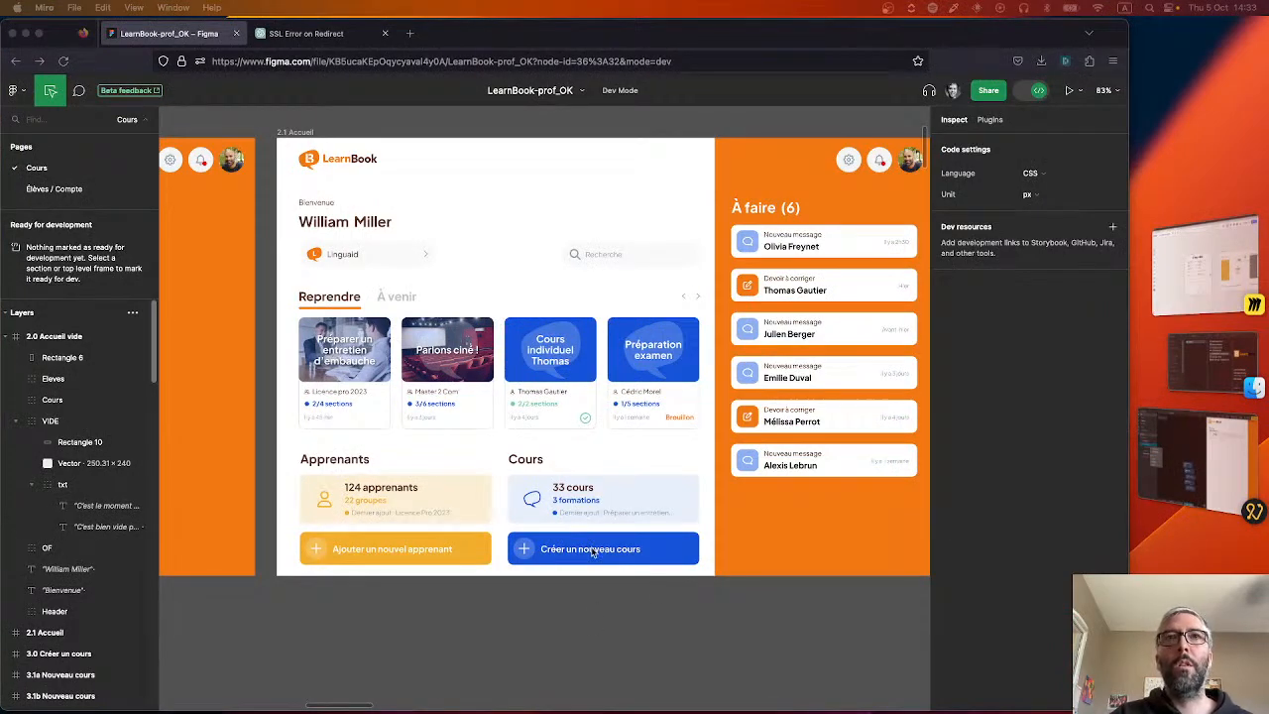
key("super+Tab")
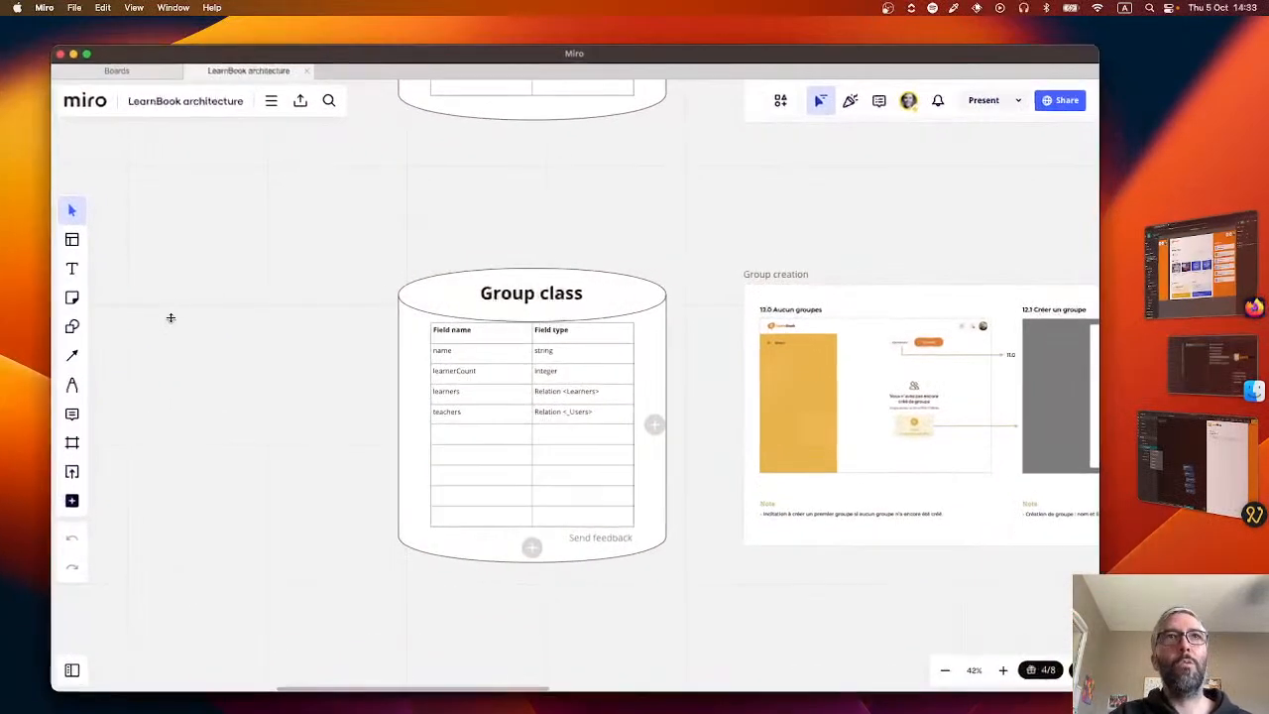
left_click(1219, 471)
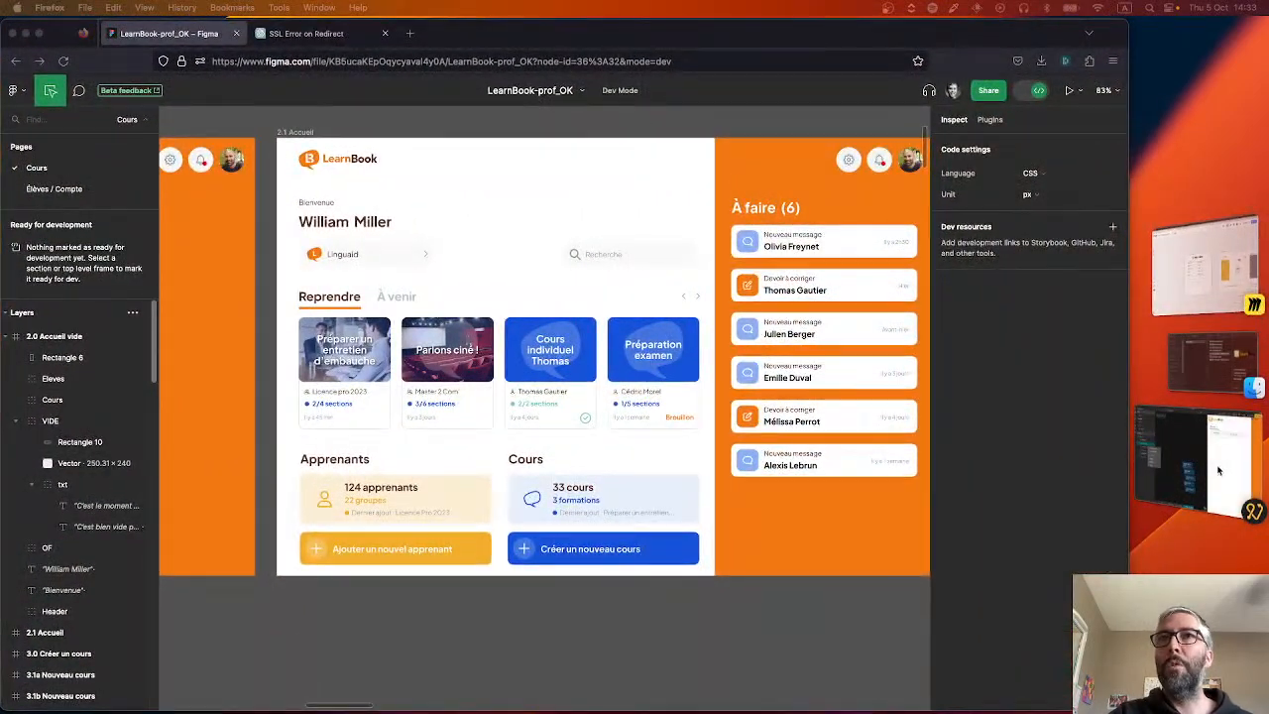
left_click(1219, 471)
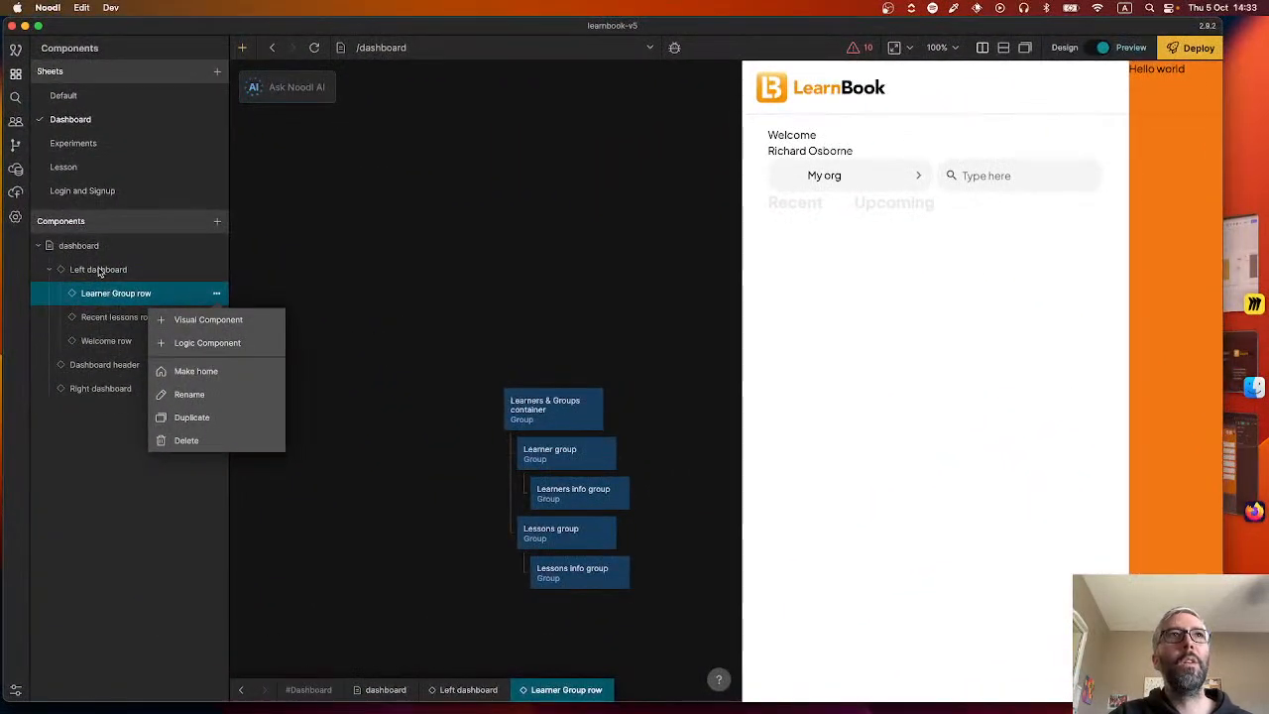
Rename the Learner Group row component as Learner & Lessons row.
left_click(214, 399)
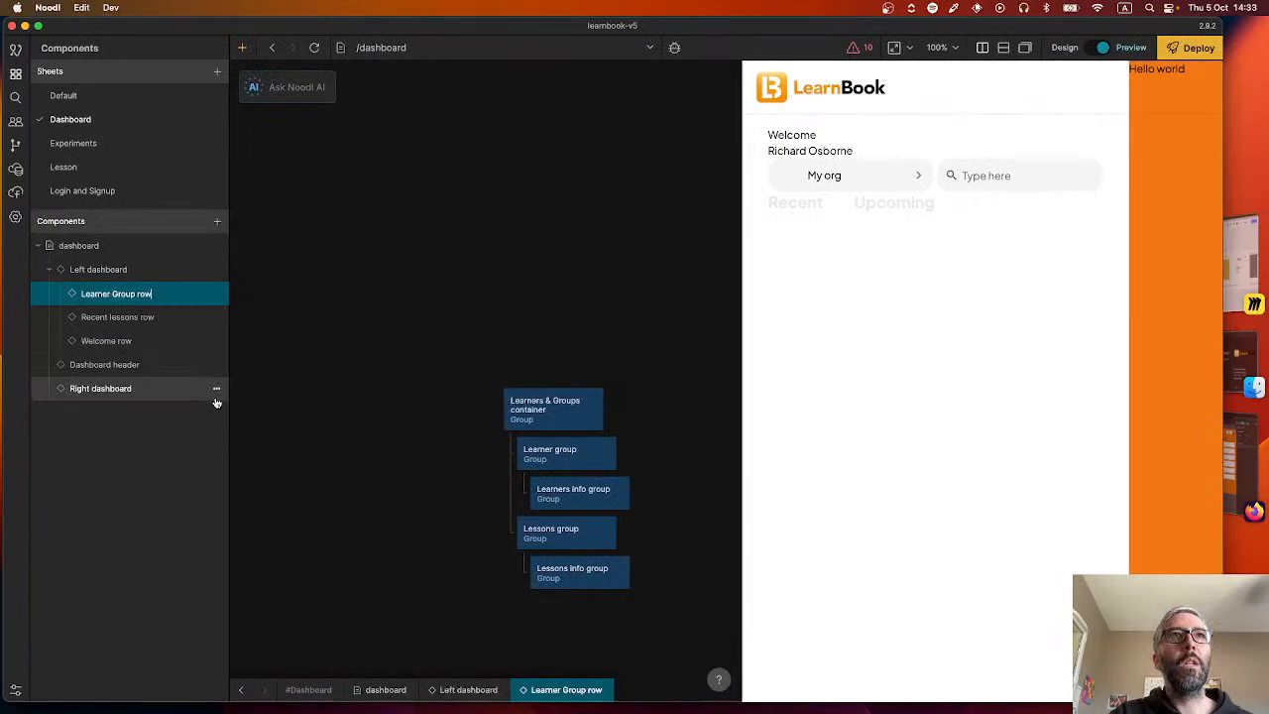
double_click(124, 293)
type("Lessons")
key("Return")
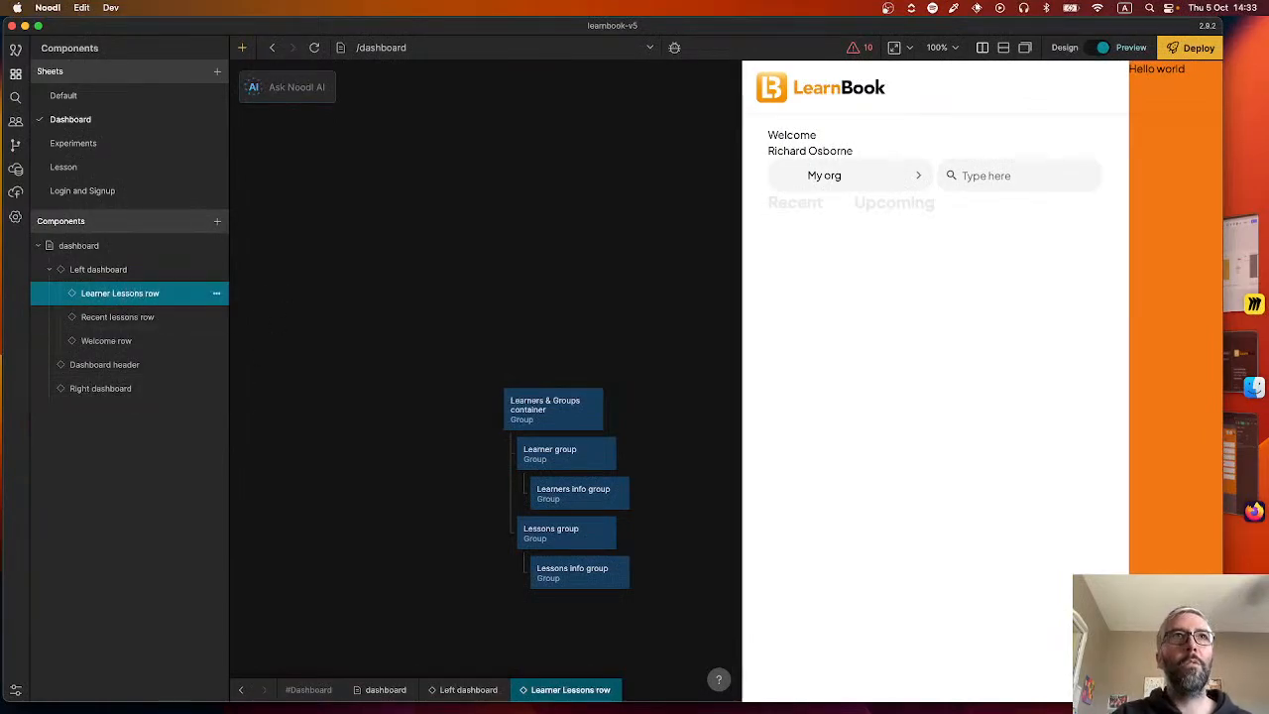
left_click(215, 294)
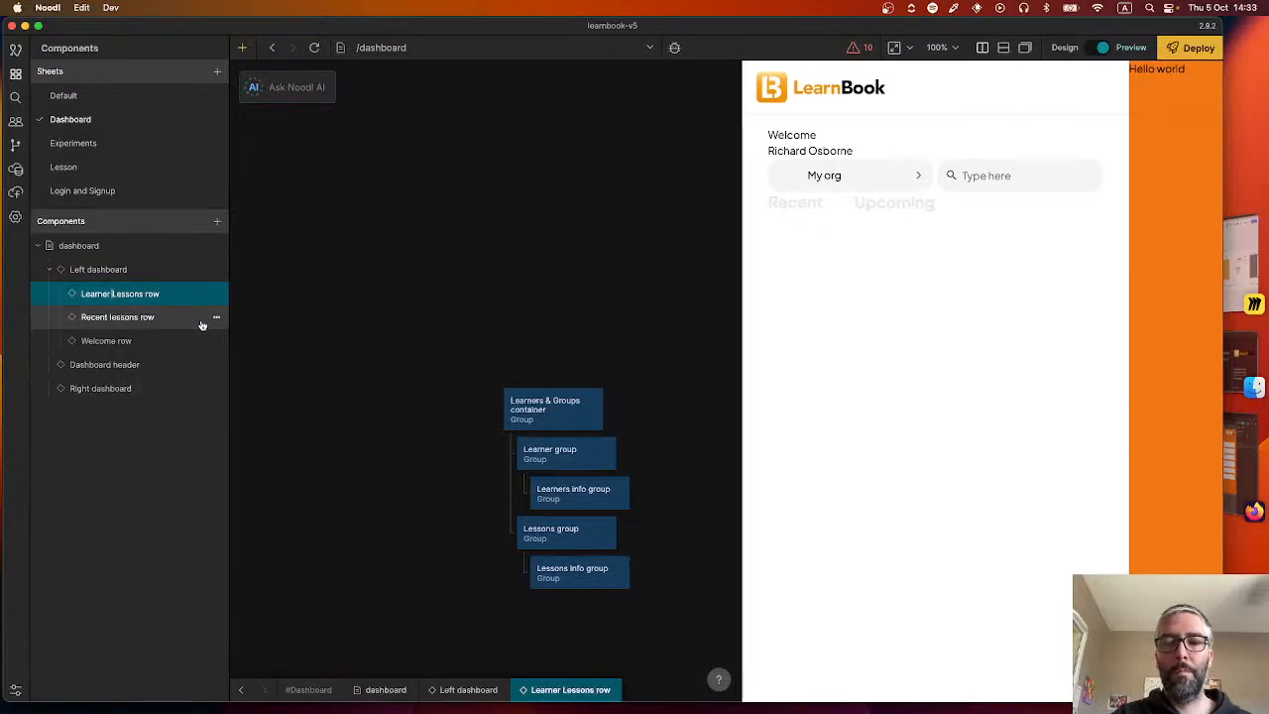
type("&")
key("Return")
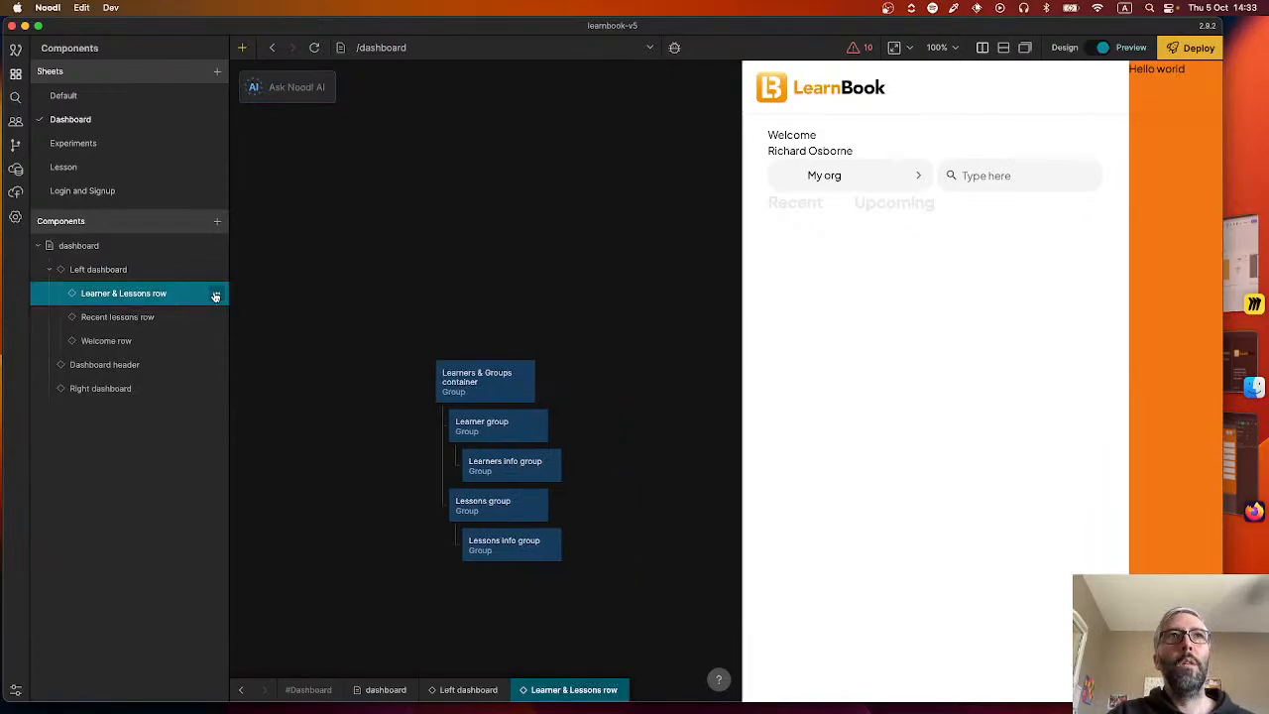
Add a visual component named Learner group under Learner & Lessons row.
left_click(216, 294)
left_click(217, 323)
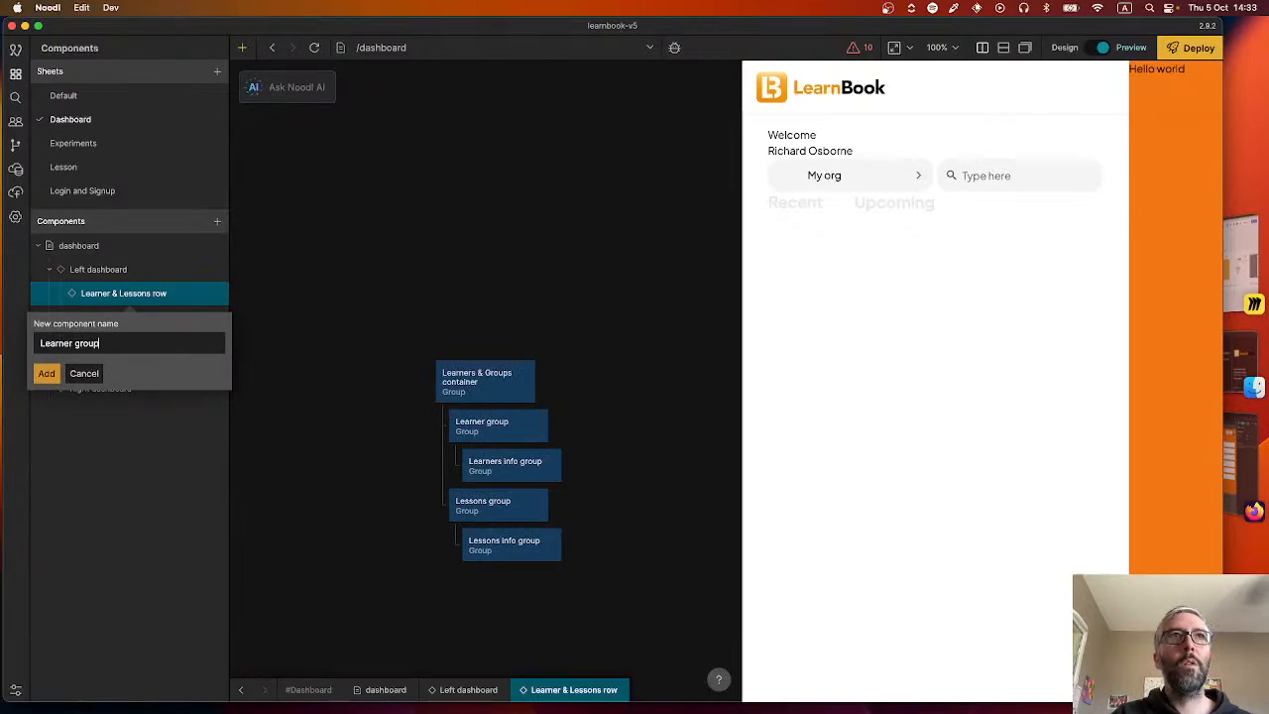
type("Learner grou")
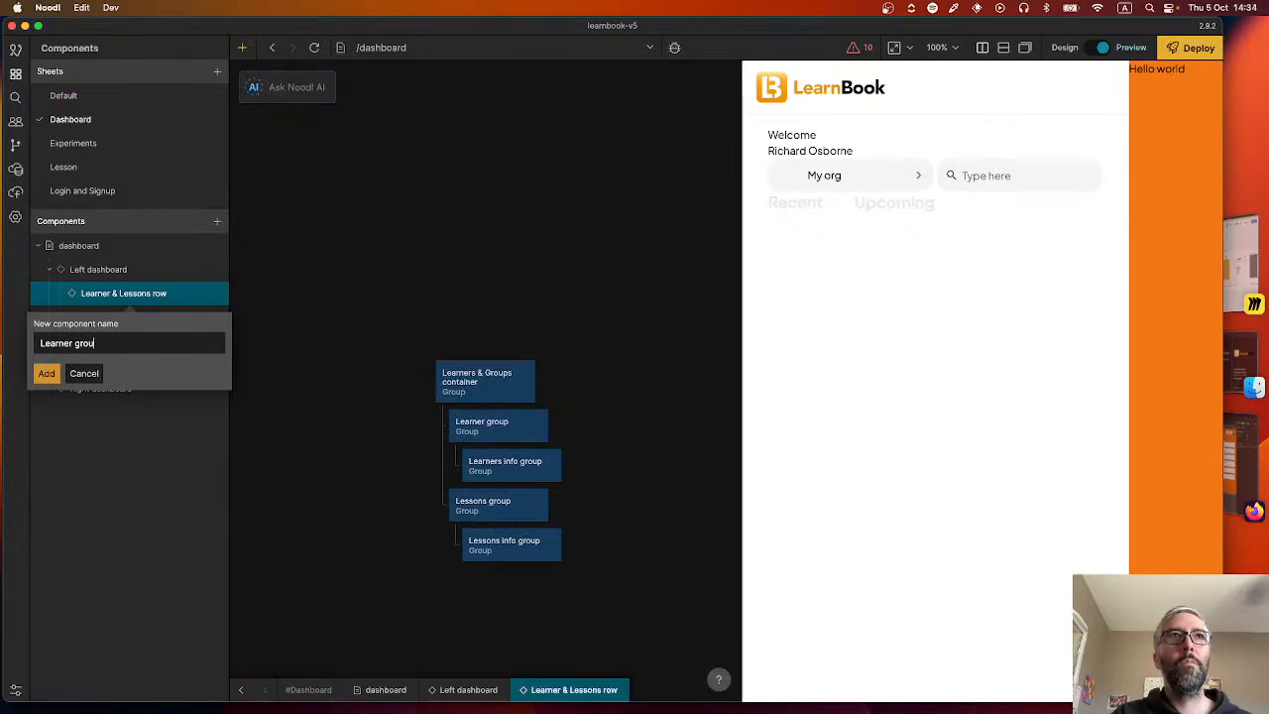
type("p")
key("Return")
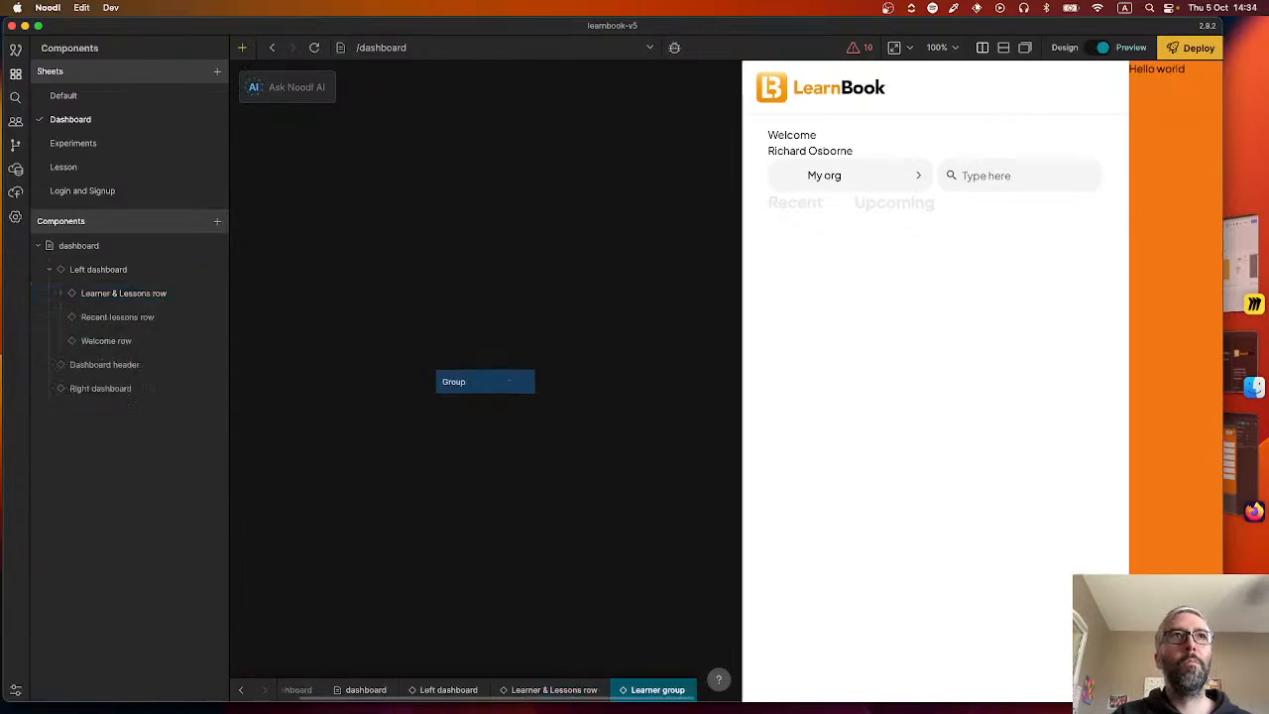
Expand Learner & Lessons row and add a second visual component under it named Lessons group.
left_click(59, 293)
left_click(216, 294)
left_click(208, 322)
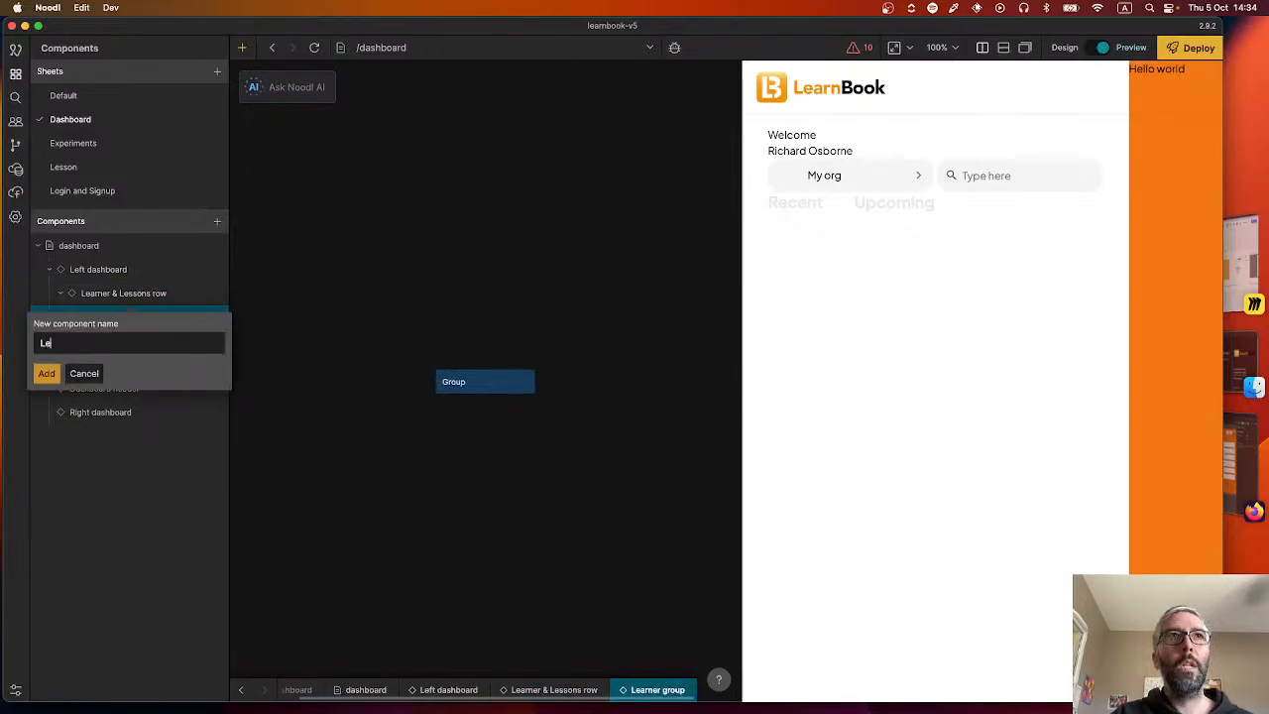
type("Lessons group")
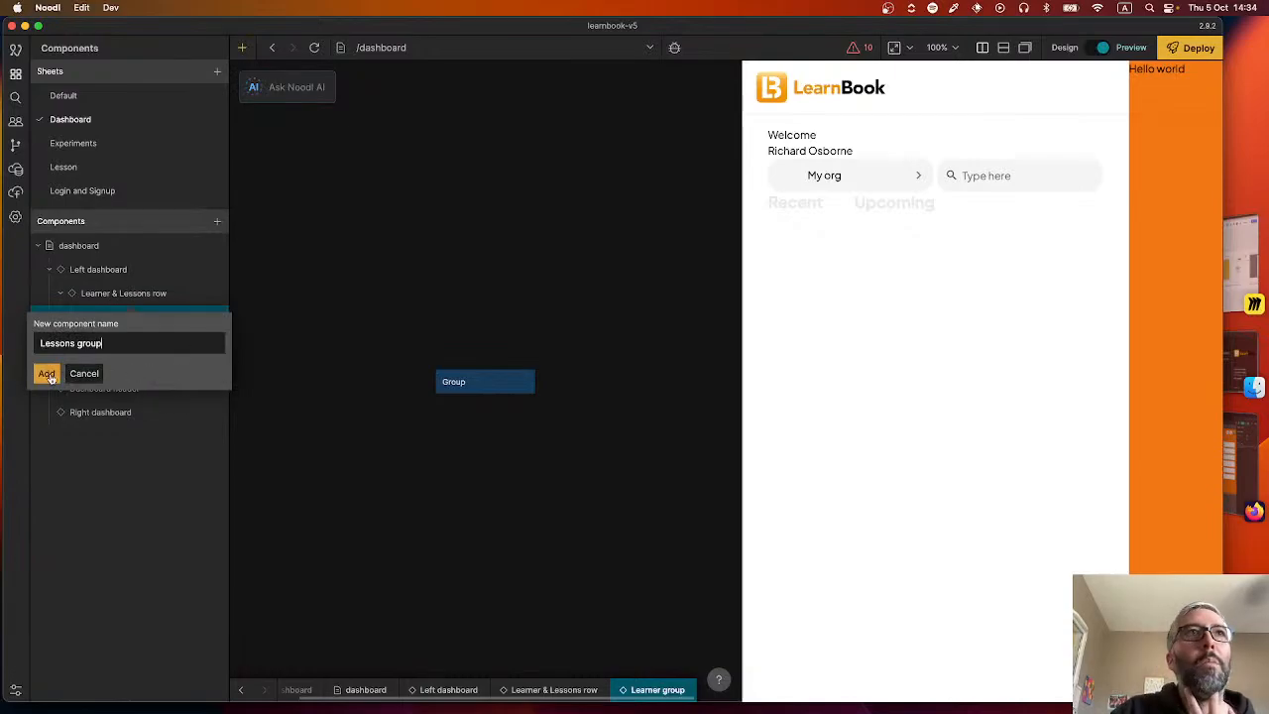
left_click(46, 372)
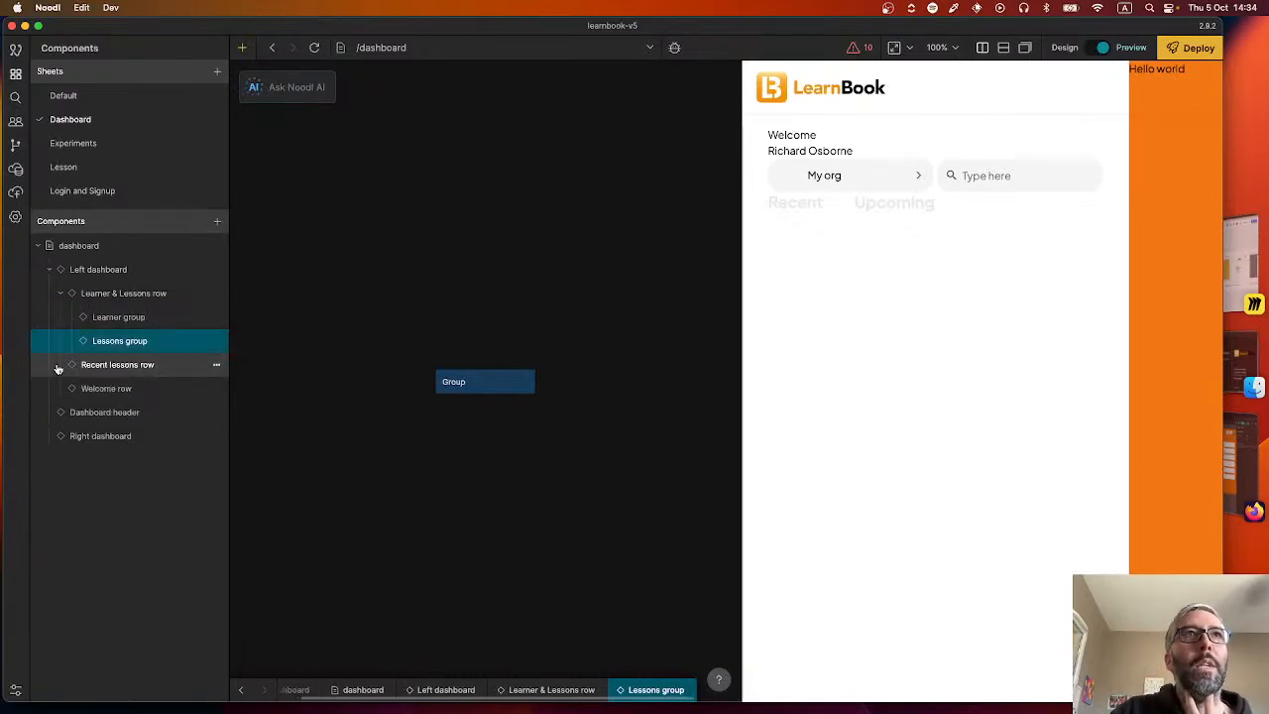
Move the Learner group node with Learners info group from Learner & Lessons row into the Learner group component, replacing its default Group.
left_click(113, 292)
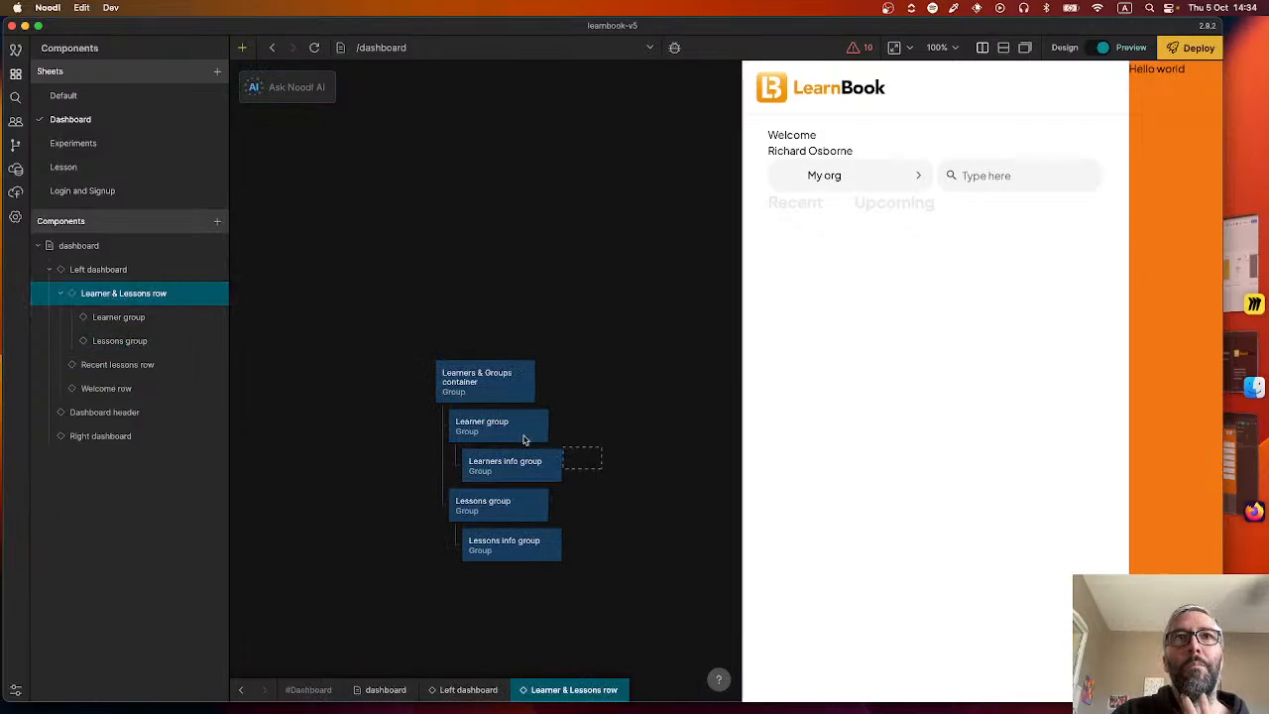
key("ctrl+x")
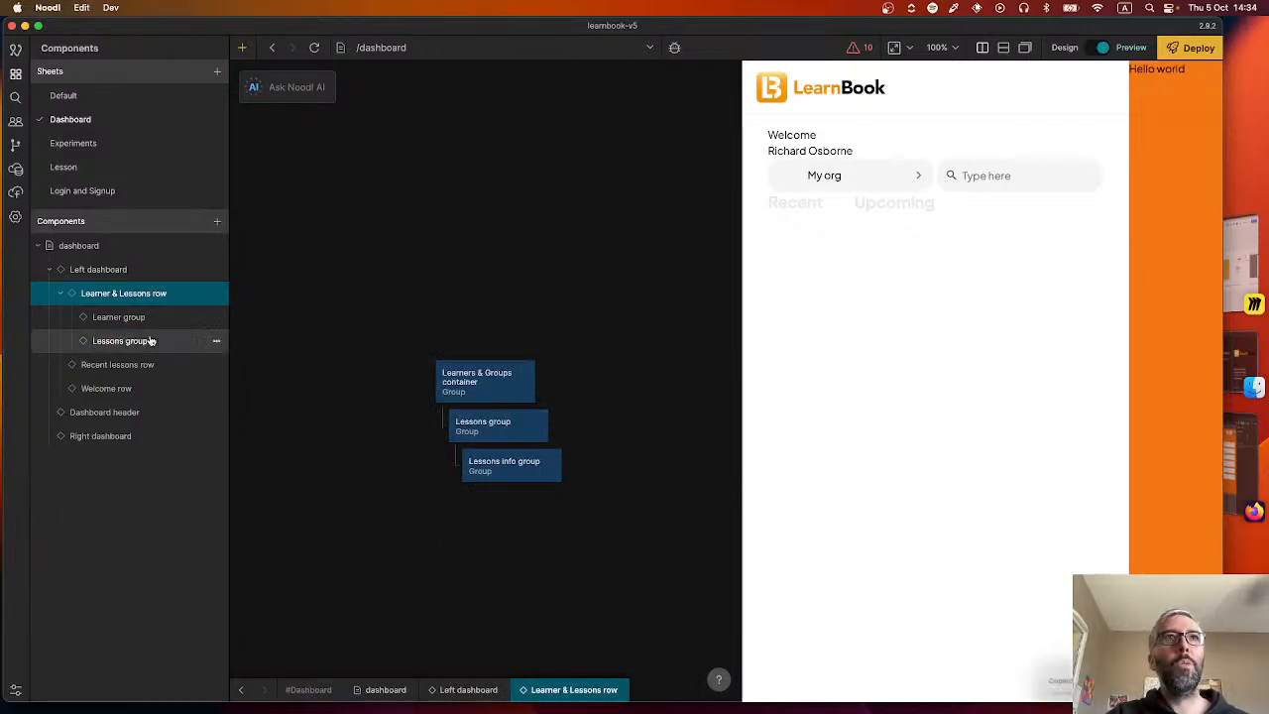
left_click(124, 317)
left_click(454, 382)
key("super+v")
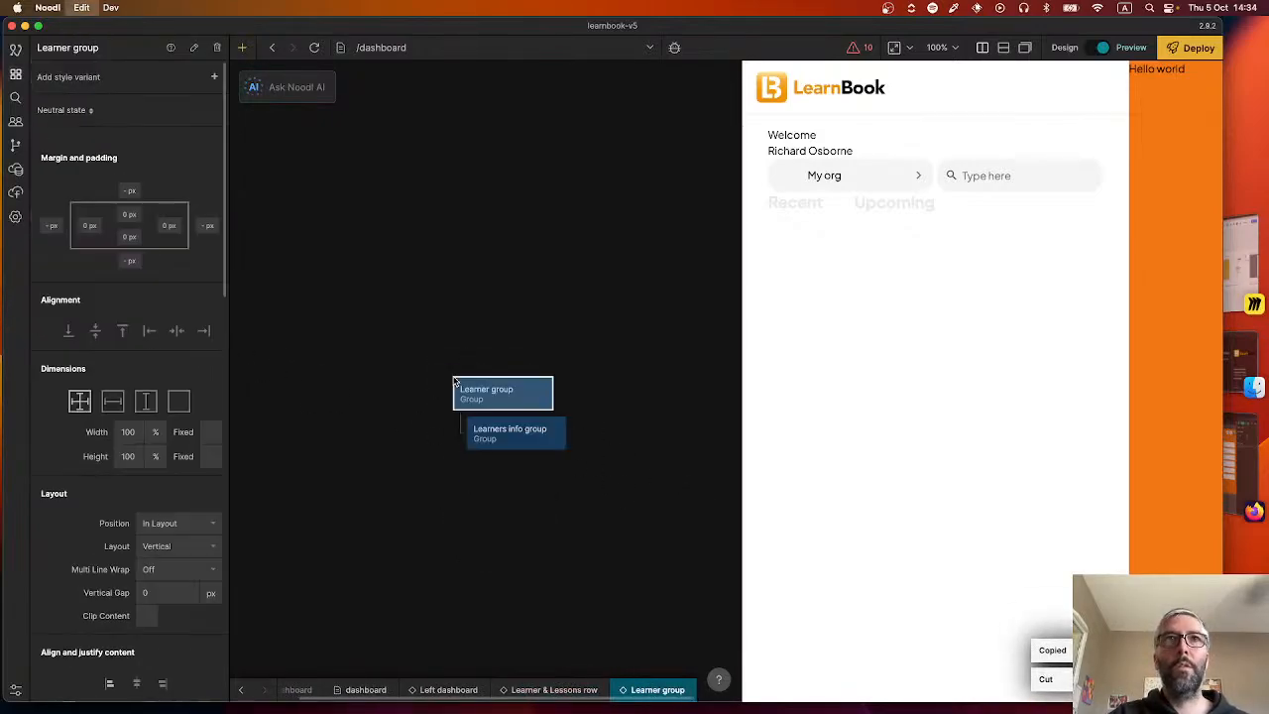
Move the Lessons group node with Lessons info group from Learner & Lessons row into the Lessons group component, replacing its default Group.
left_click(241, 689)
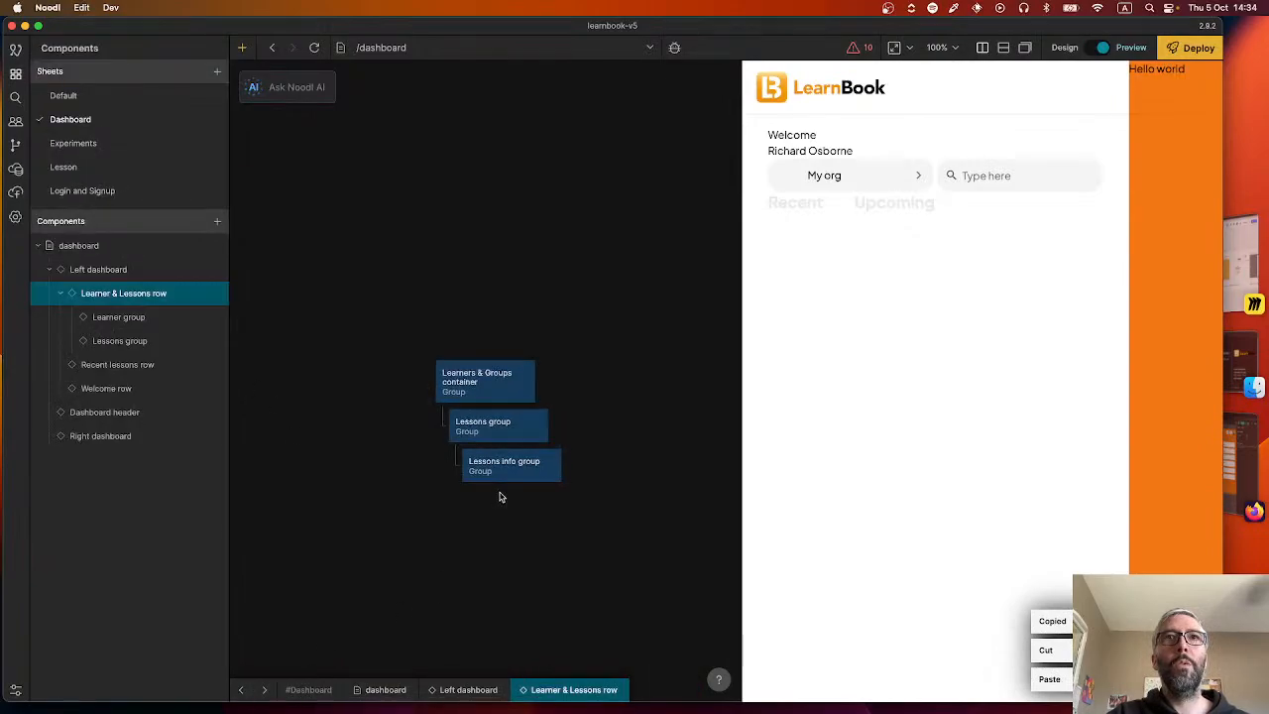
key("super+x")
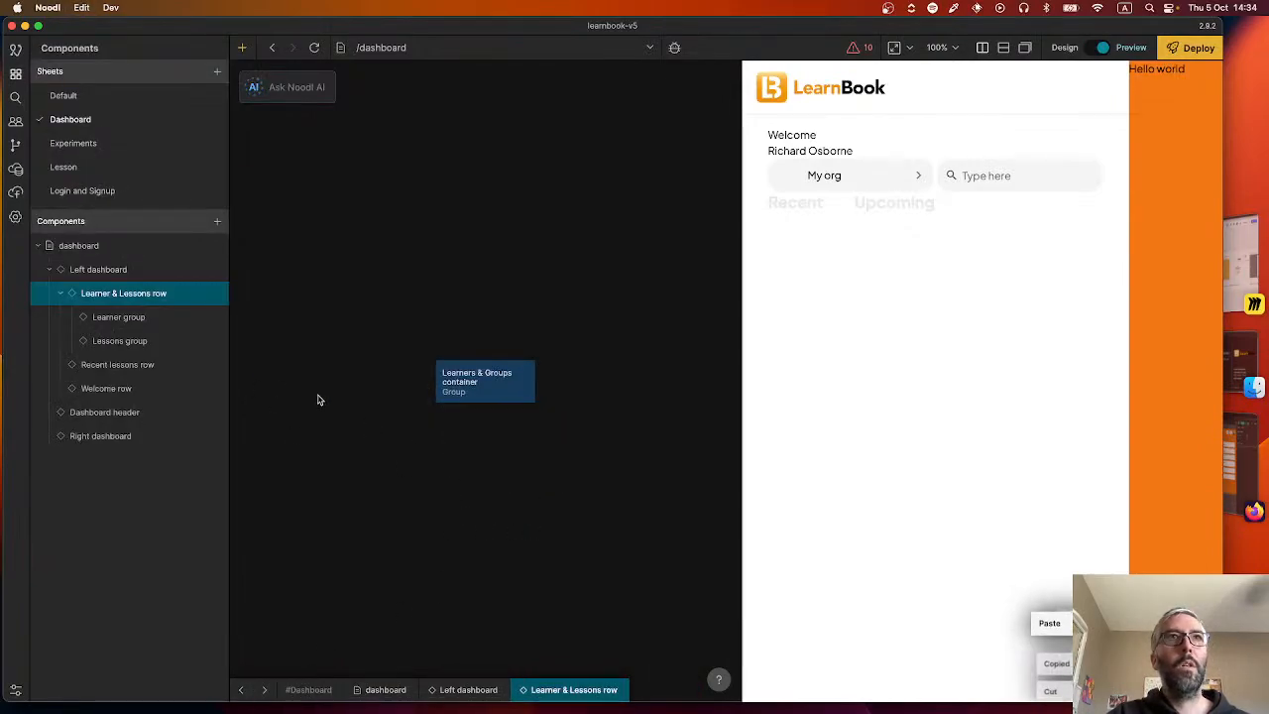
left_click(139, 340)
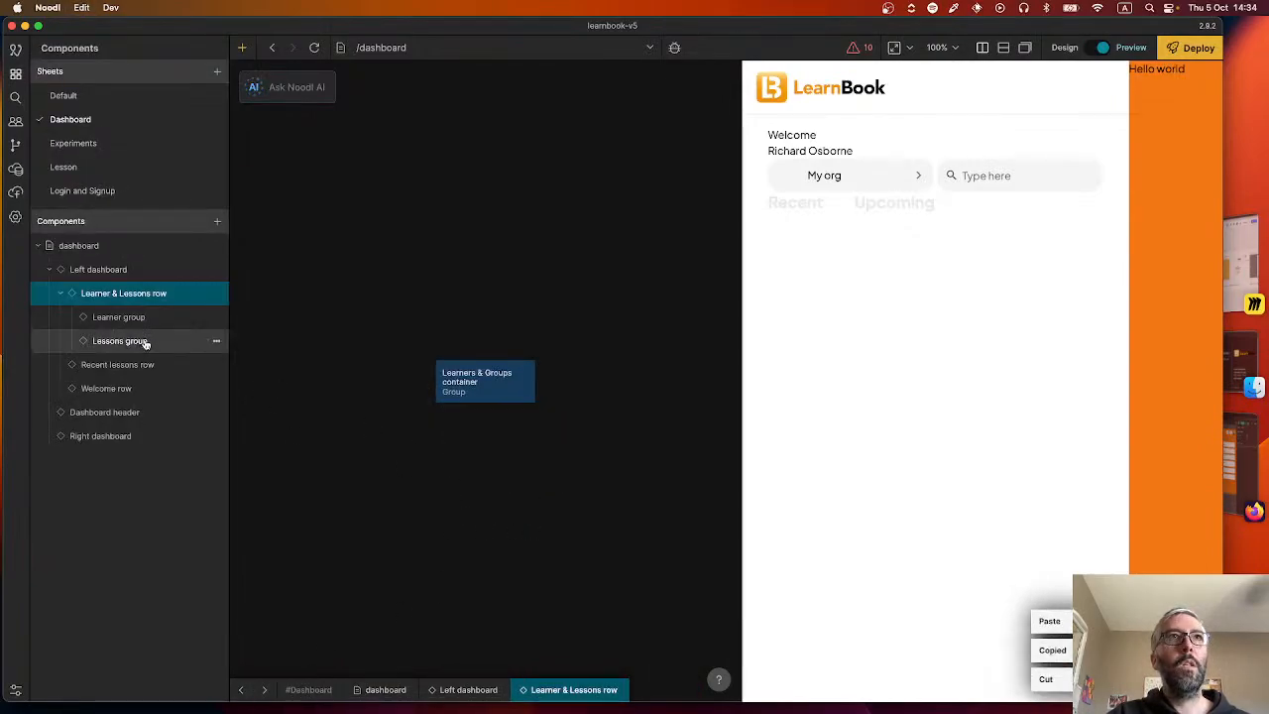
left_click(501, 382)
key("super+v")
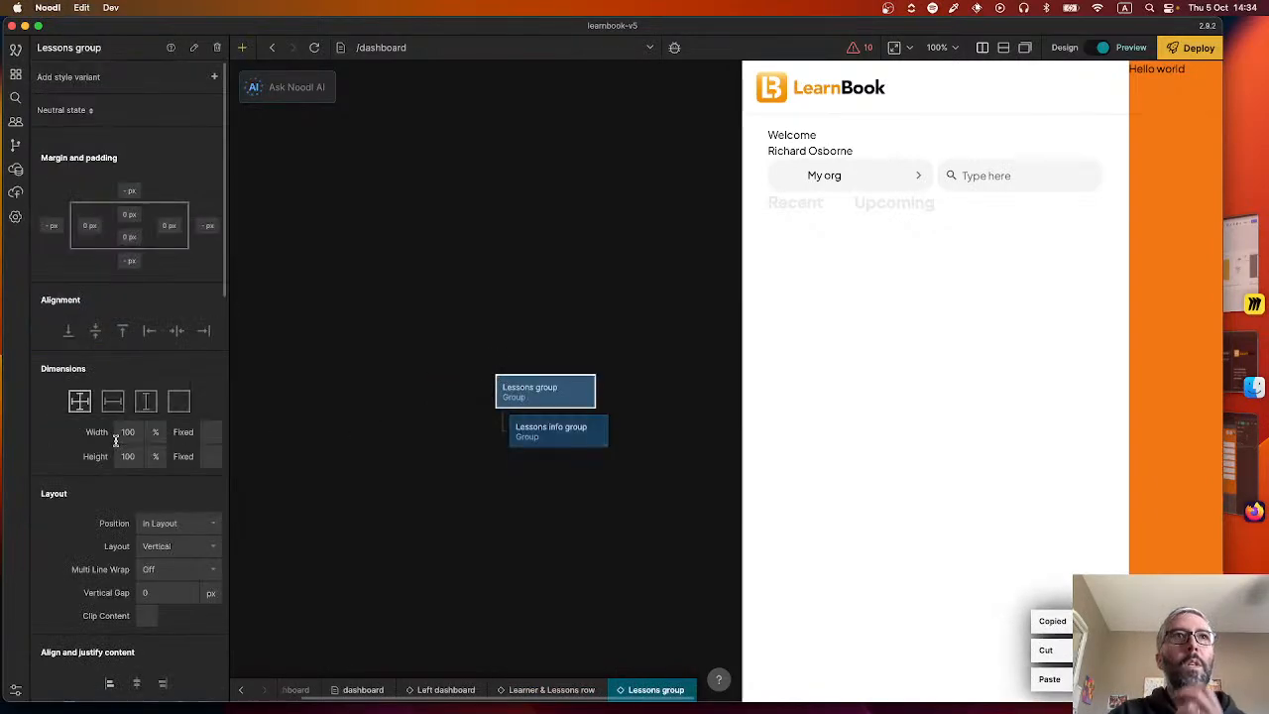
Place the Learner group component under Learners & Groups container in Learner & Lessons row, and above Lessons info group inside the Lessons group component.
left_click(243, 692)
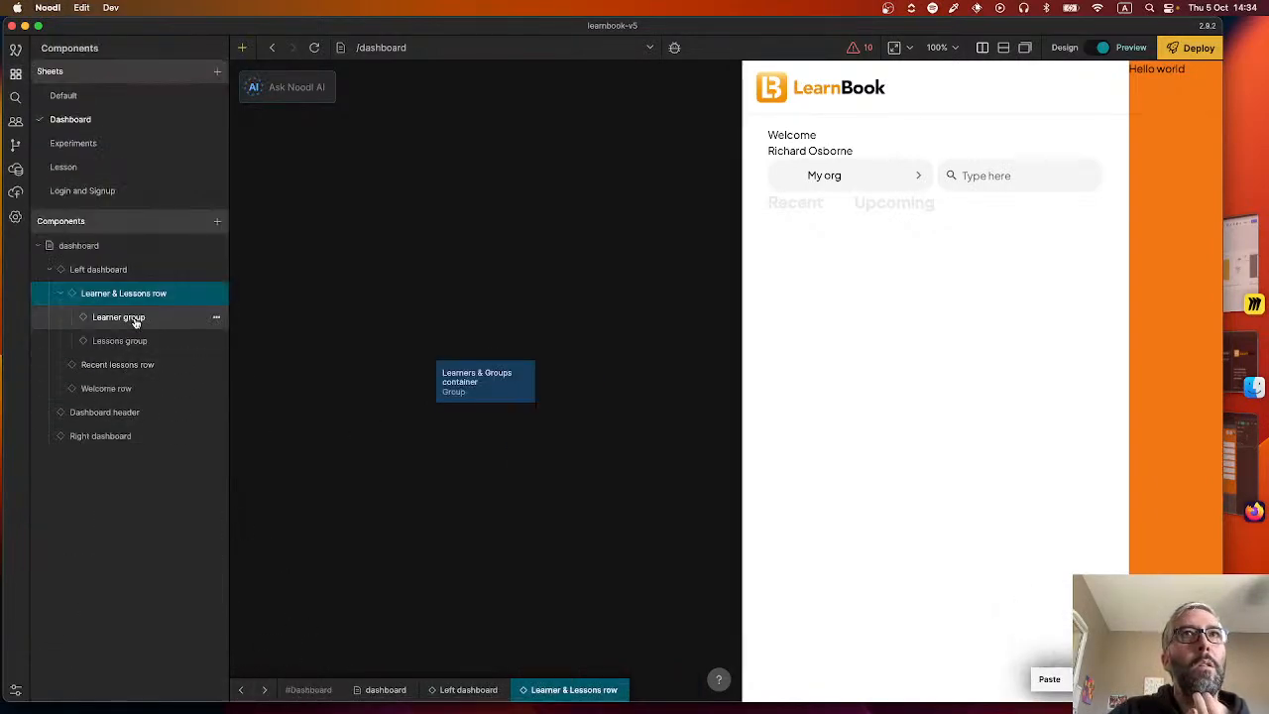
left_click_drag(136, 322, 466, 400)
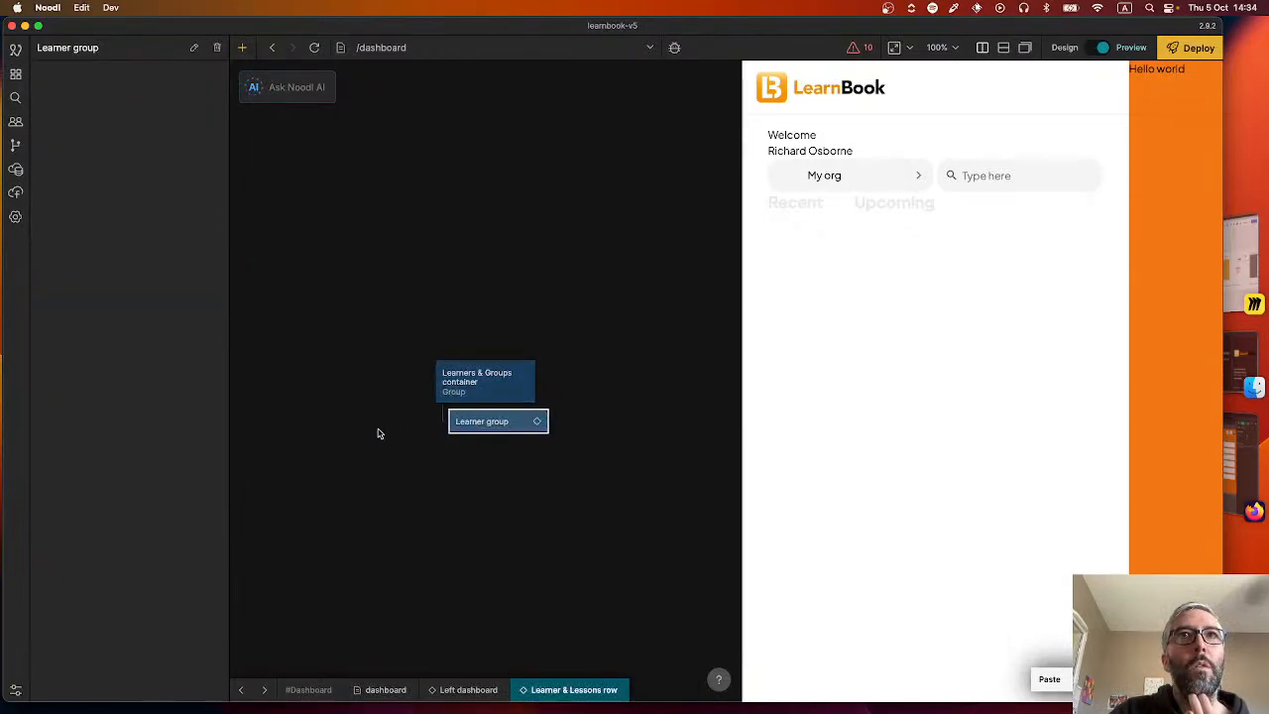
left_click(241, 691)
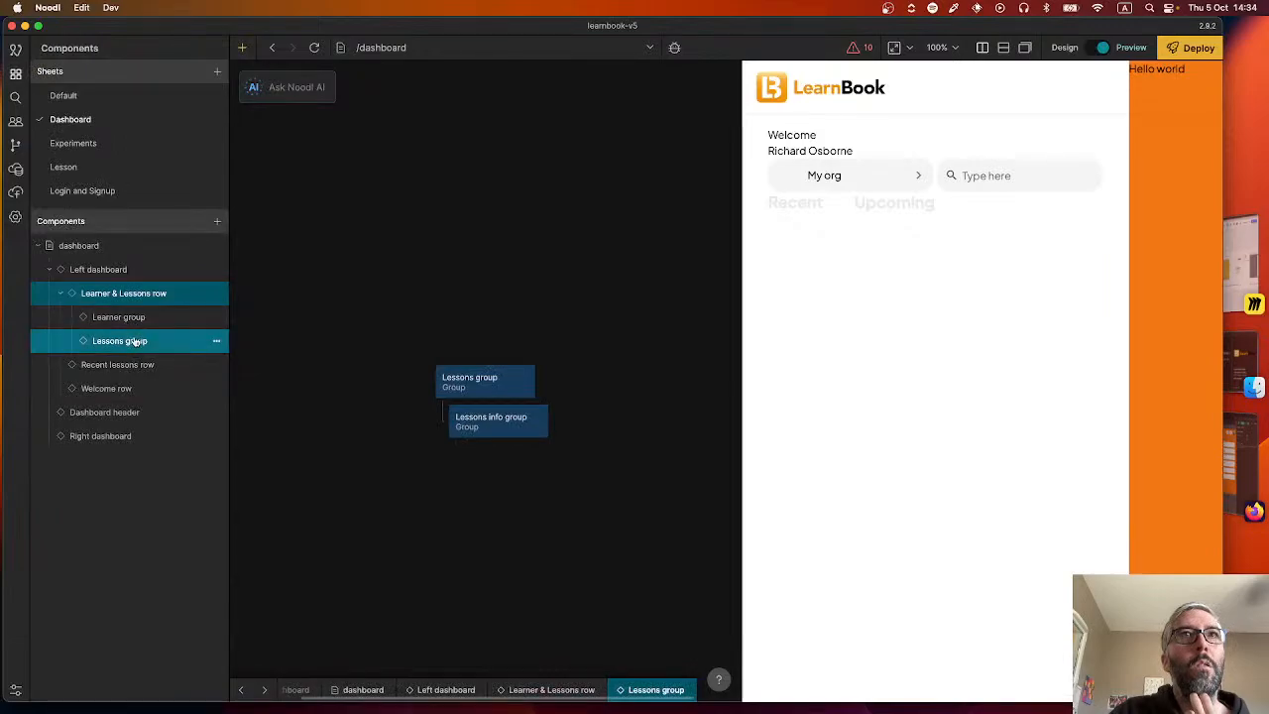
left_click_drag(134, 318, 492, 407)
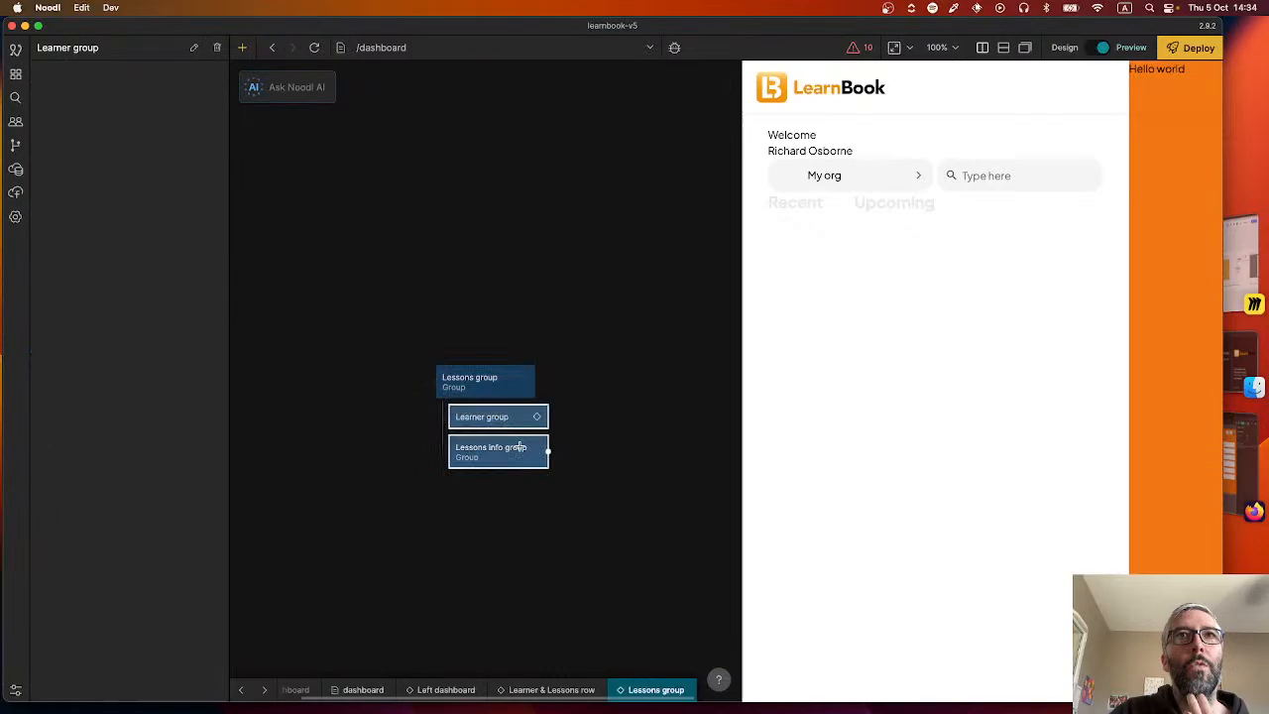
Set the layout of the Lessons group node in the Lessons group component to Horizontal.
left_click(476, 390)
left_click(154, 547)
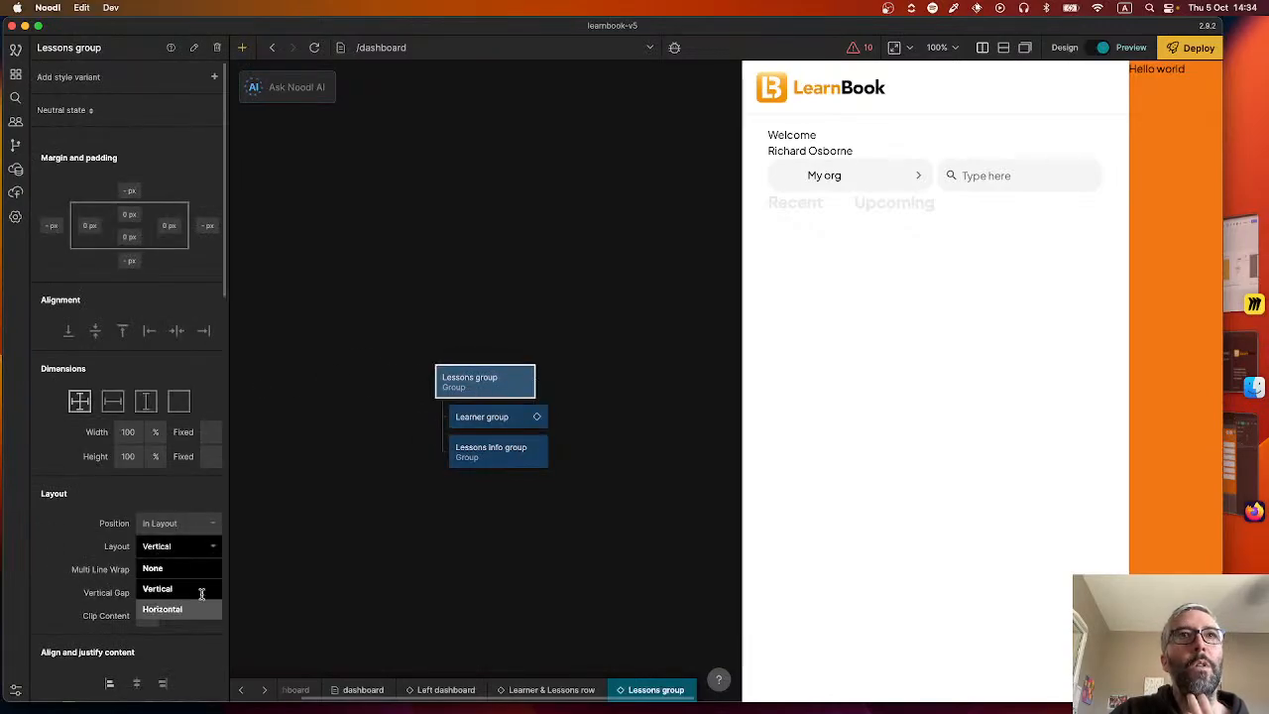
left_click(168, 609)
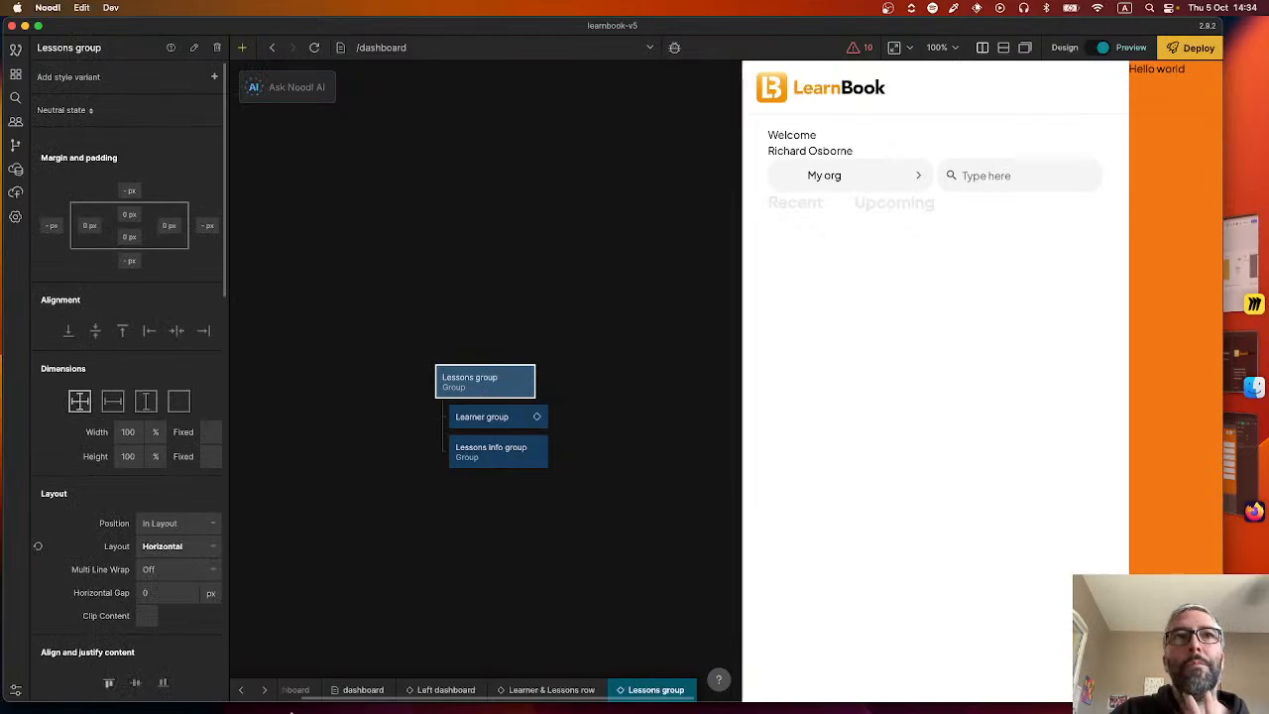
Add the Learner & Lessons row component to Left dashboard as the last child of Left dashboard main, below Recent lessons row.
left_click(240, 689)
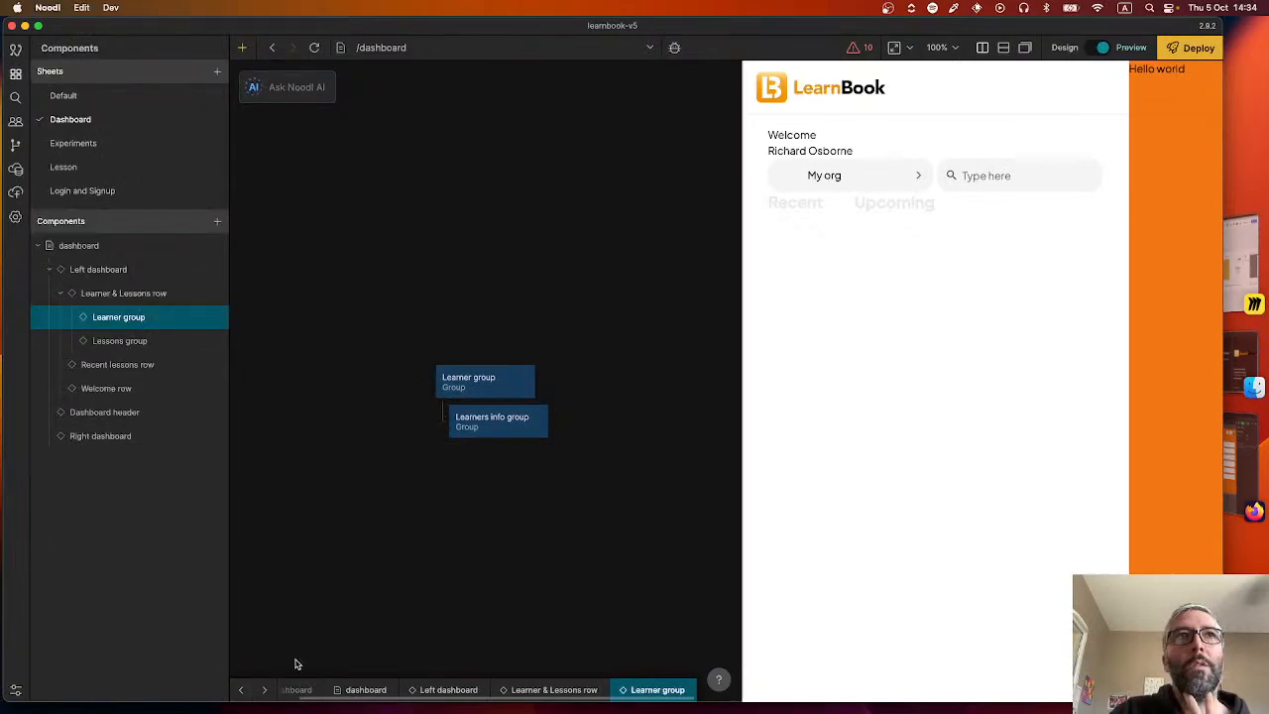
left_click(123, 270)
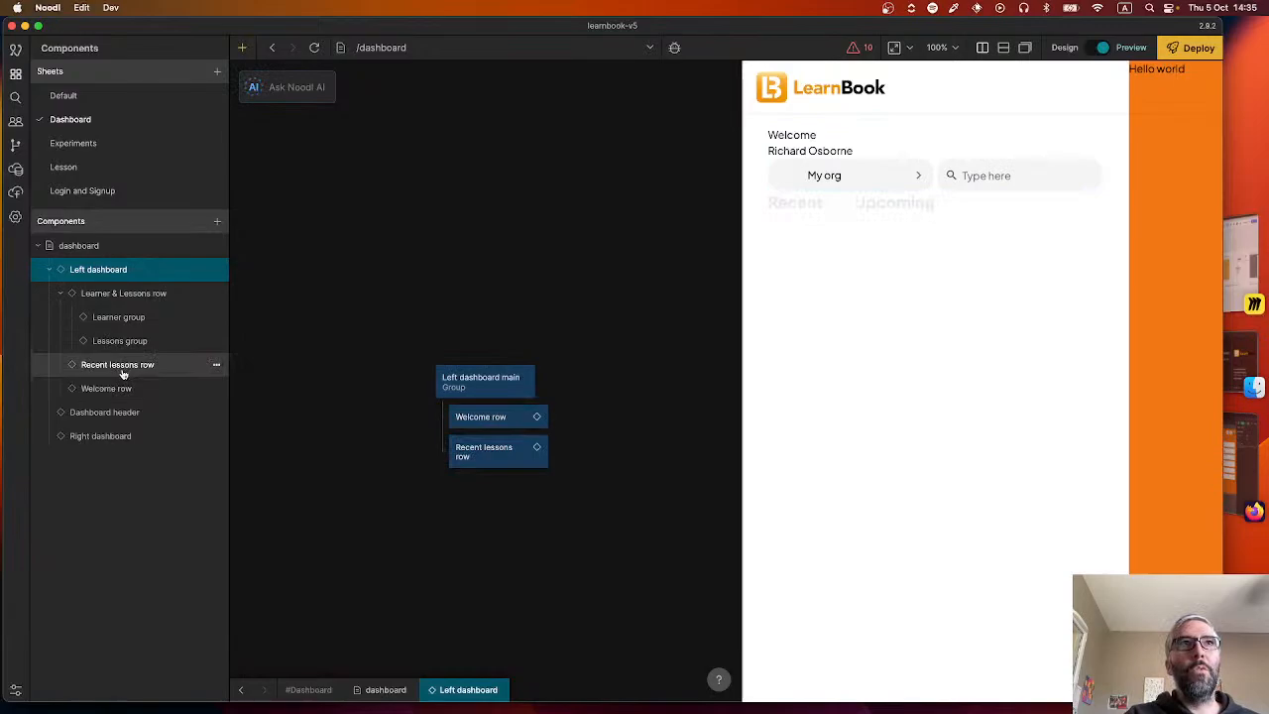
left_click_drag(148, 291, 493, 490)
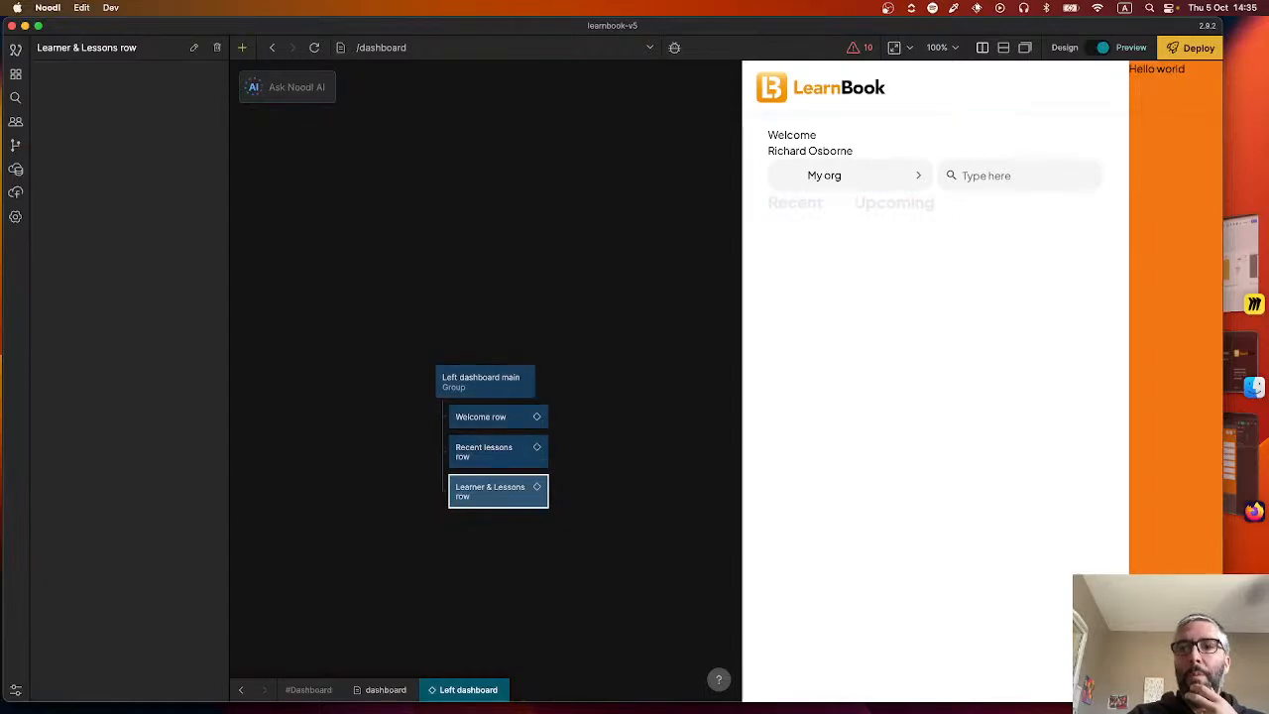
Switch to the Figma design and inspect the typography of the Bienvenue label and the user name below it in the 2.1 Accueil frame.
left_click(1236, 463)
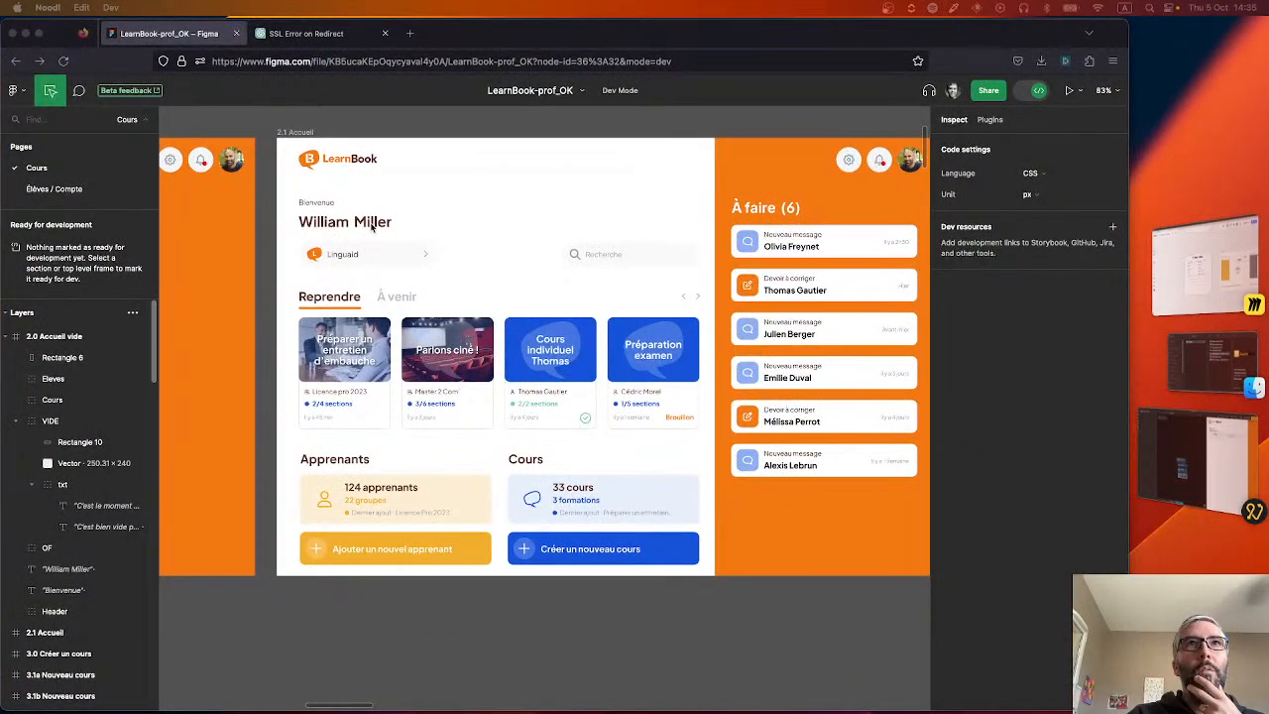
left_click(316, 202)
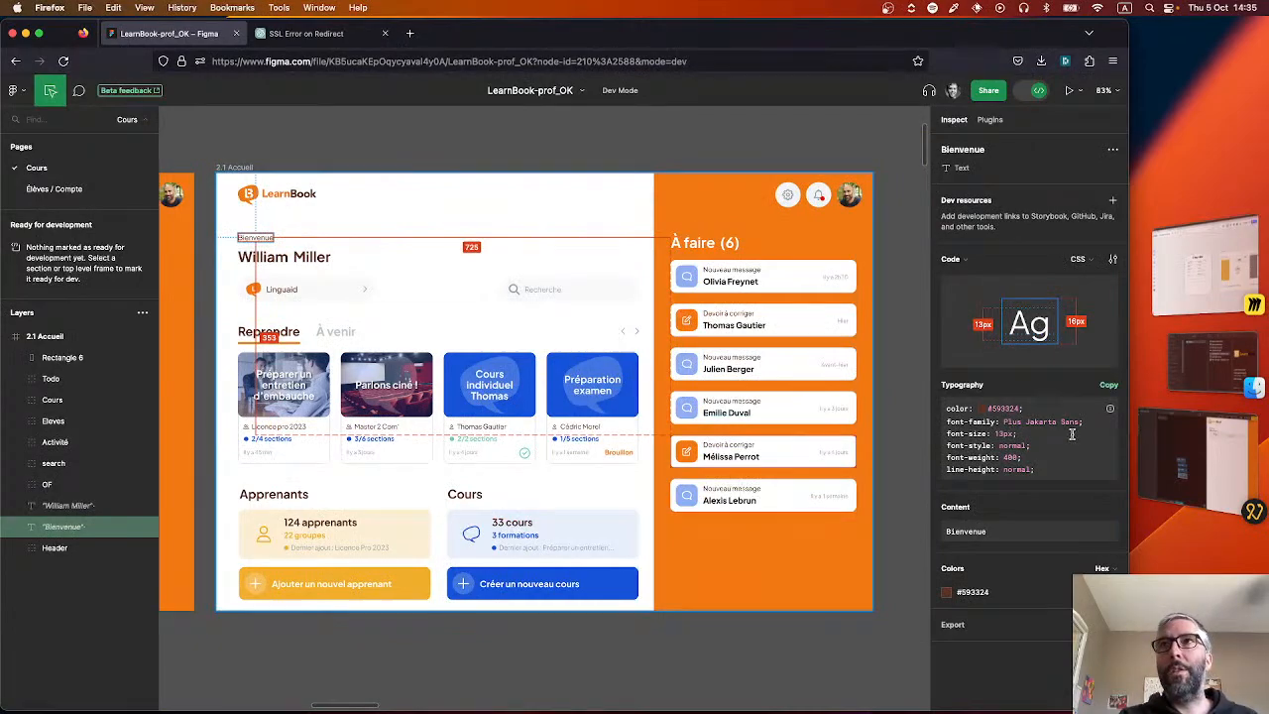
key("super+Tab")
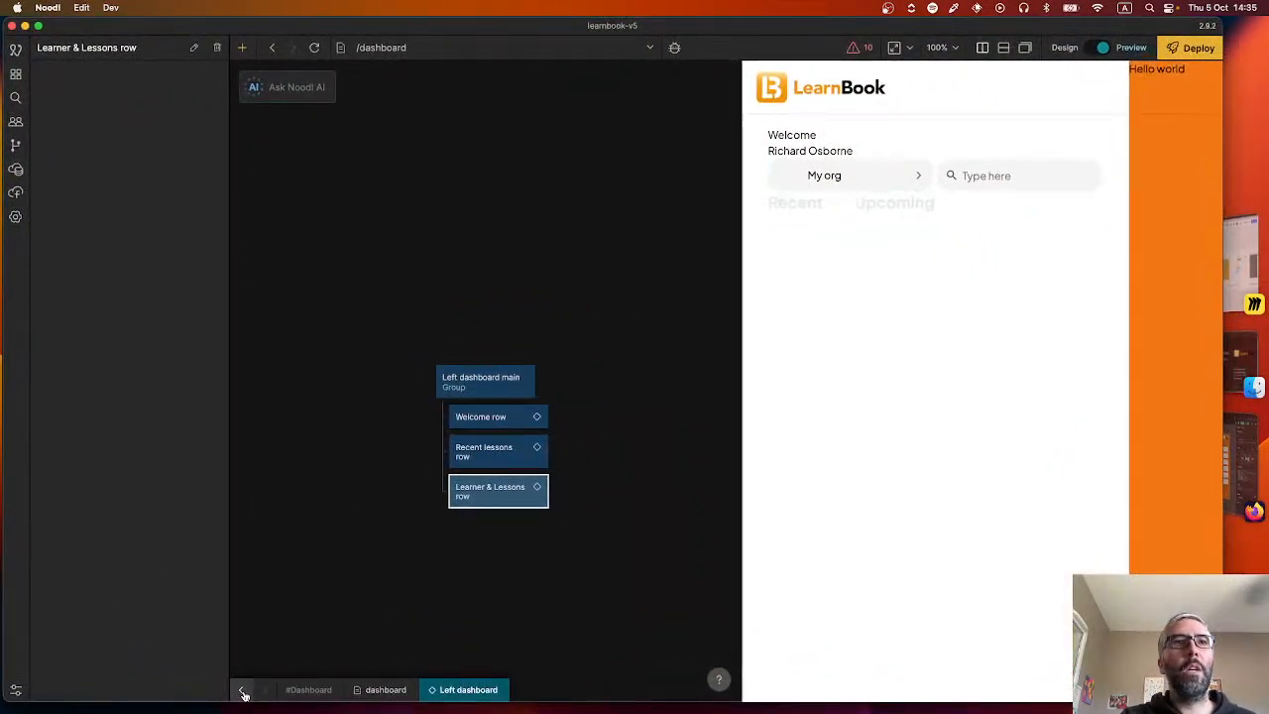
left_click(242, 691)
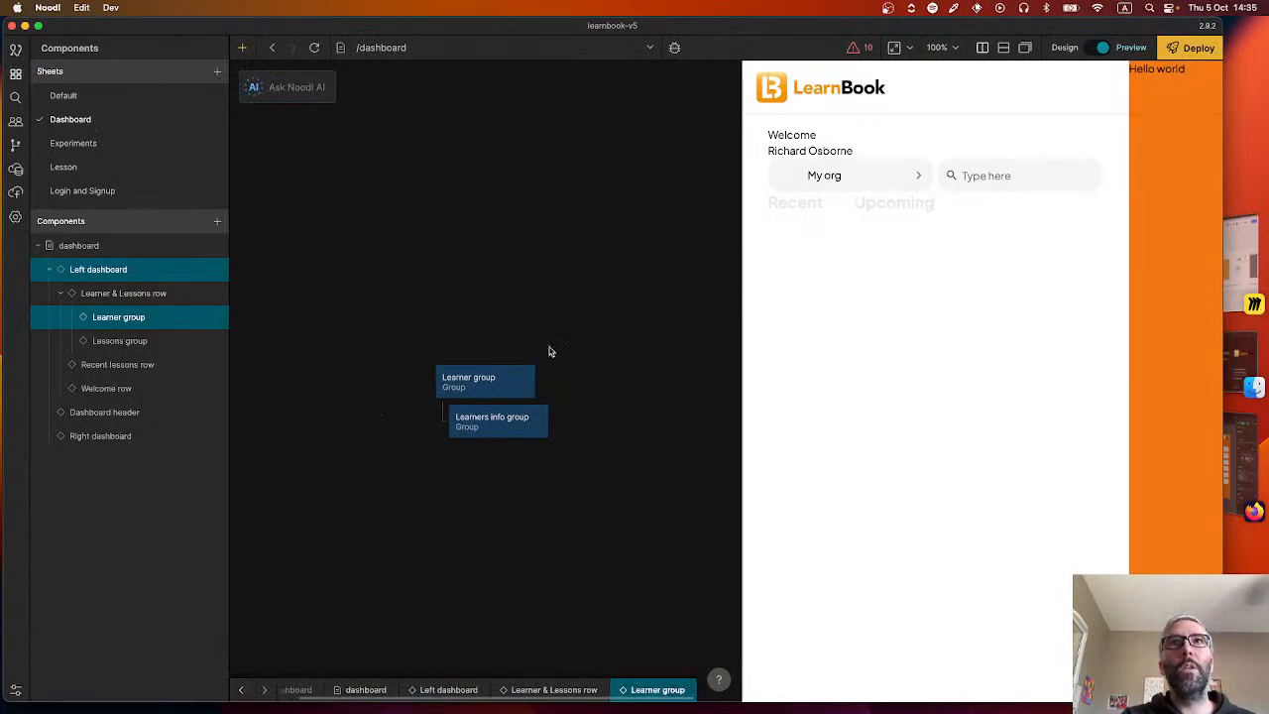
key("super+Tab")
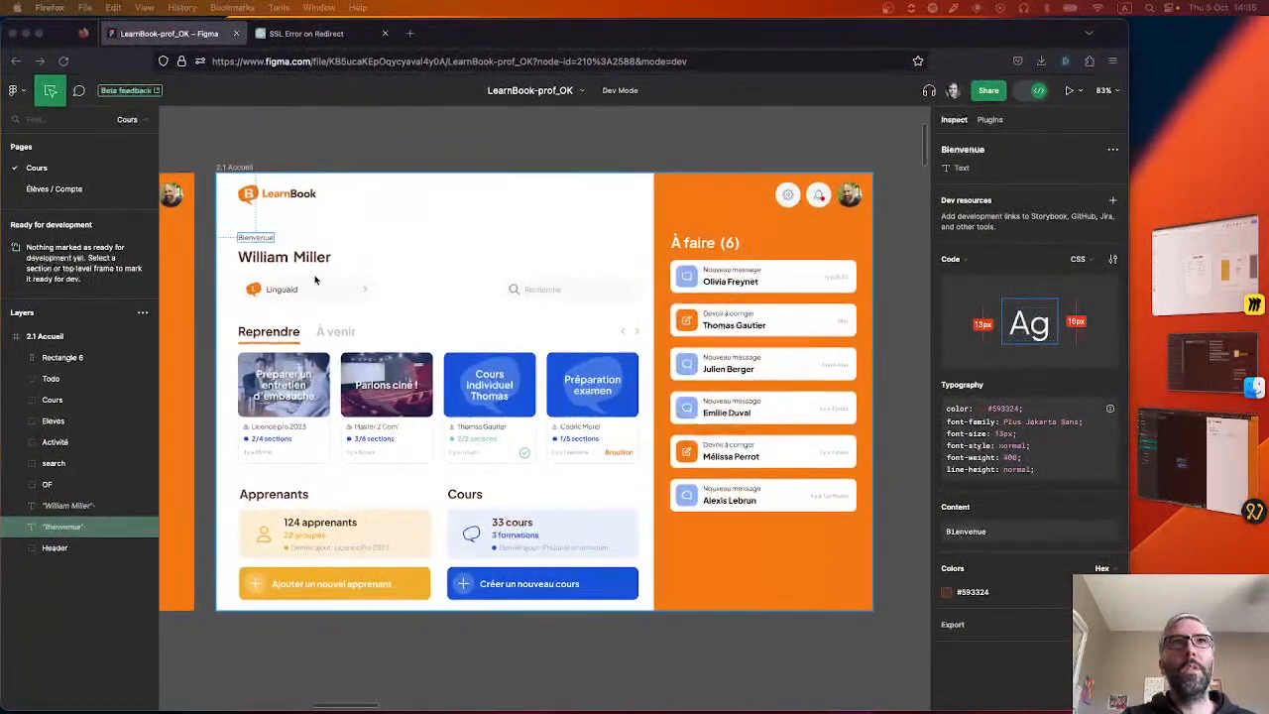
left_click(290, 260)
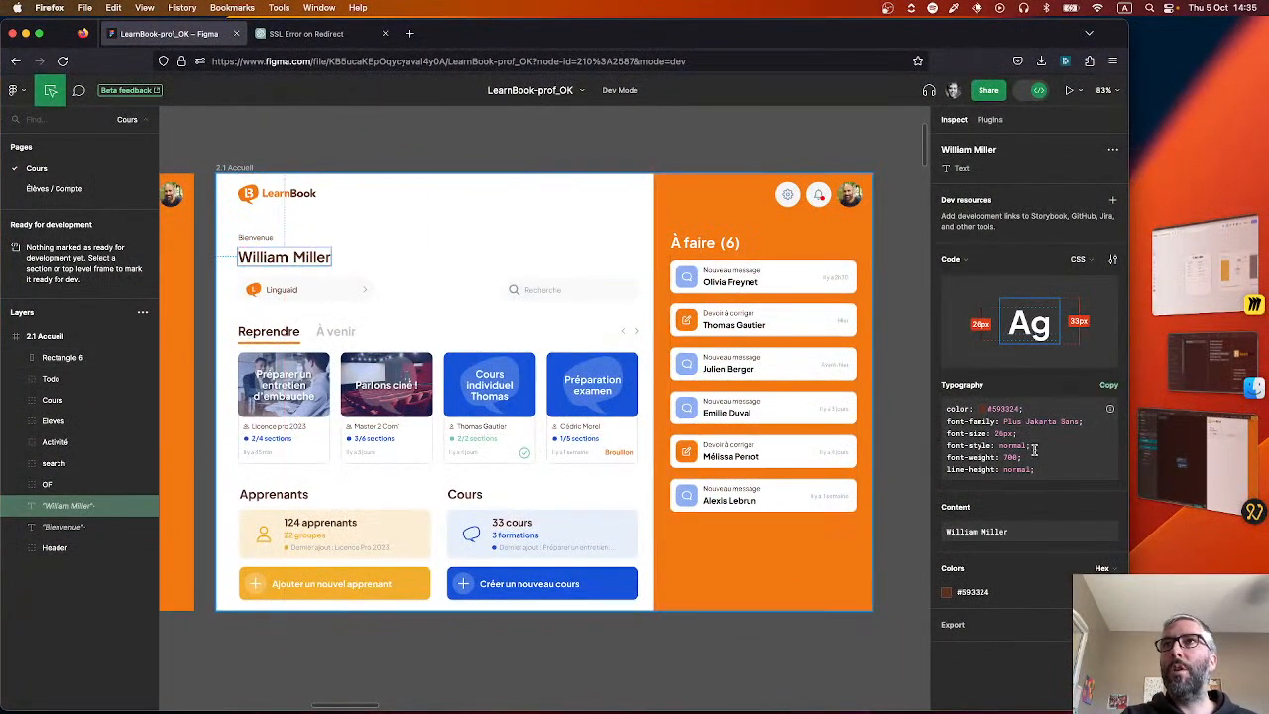
key("super+Tab")
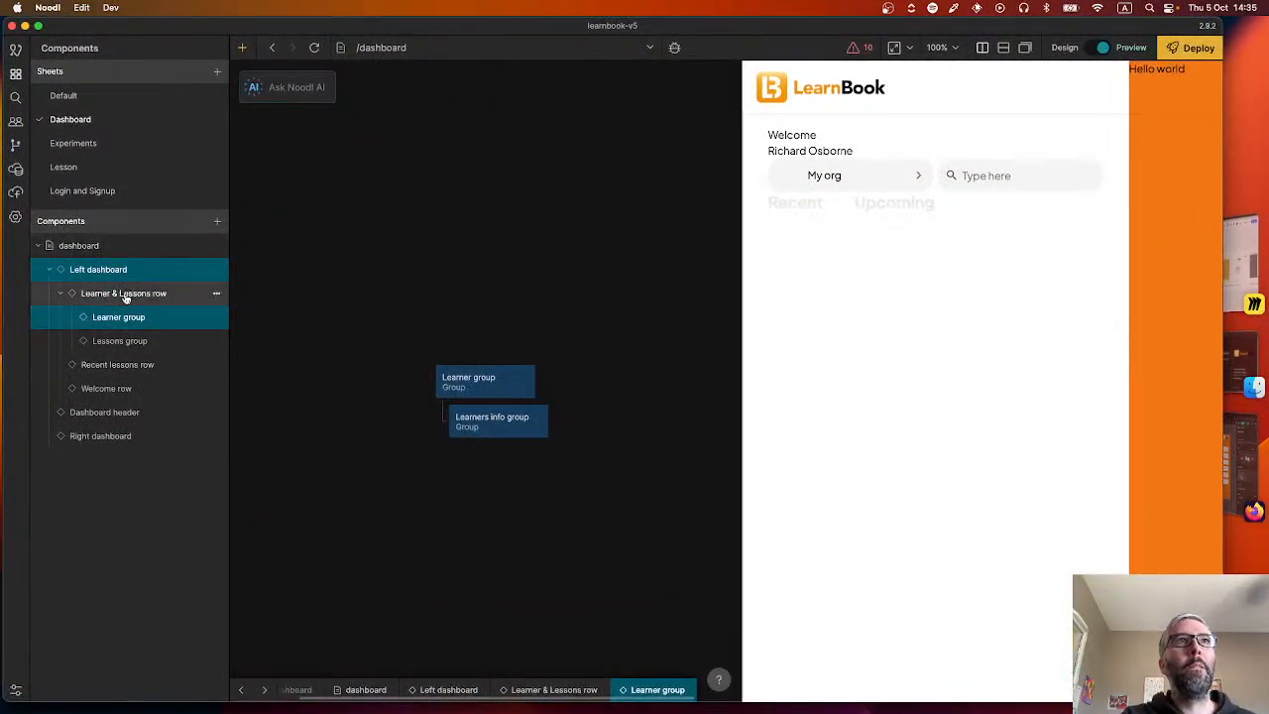
In the Noodl Welcome row component, set the font size of the text node fed by fullName to 26 px.
left_click(126, 386)
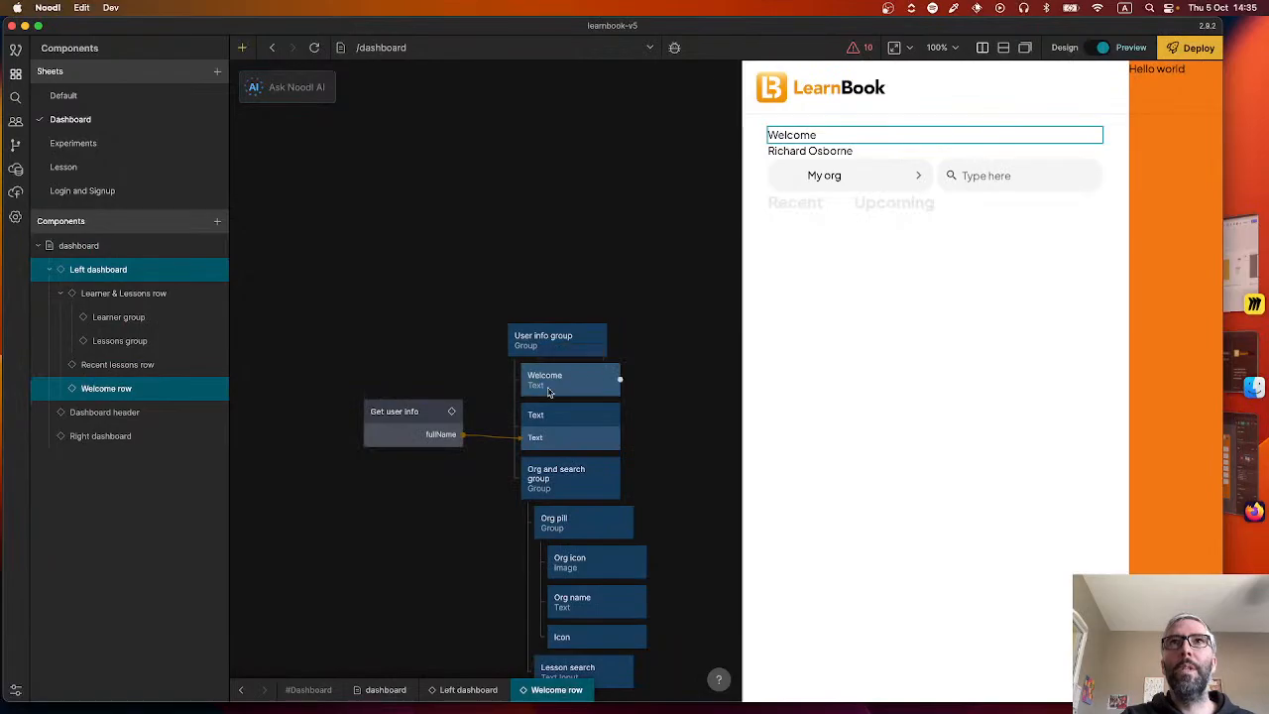
left_click(607, 381)
left_click(598, 448)
key("super+Tab")
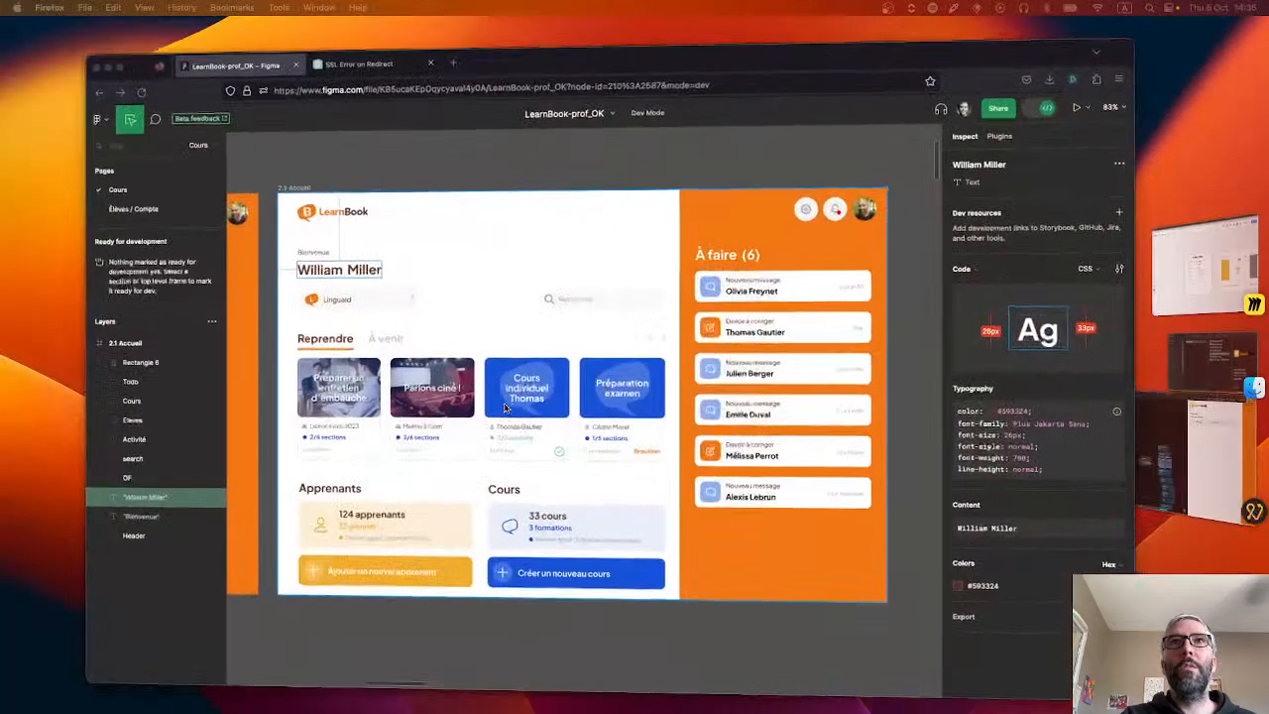
key("super+Tab")
scroll(125, 536, "down", 5)
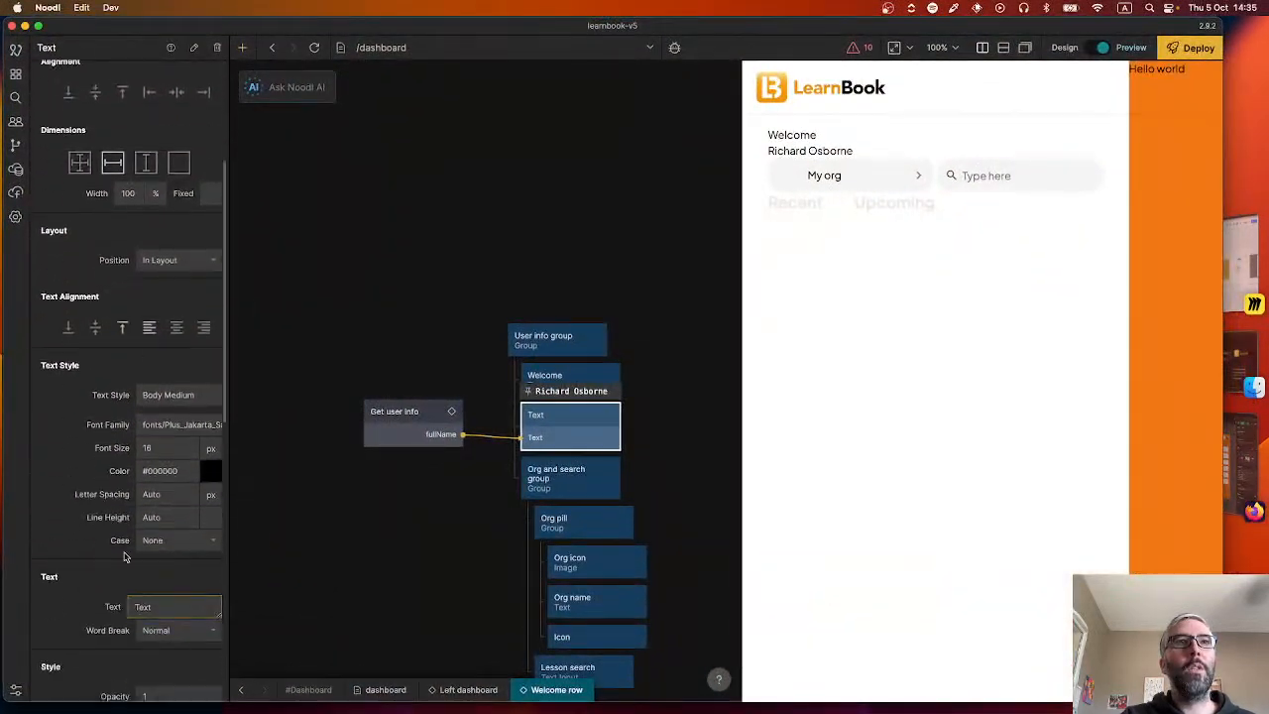
left_click(159, 447)
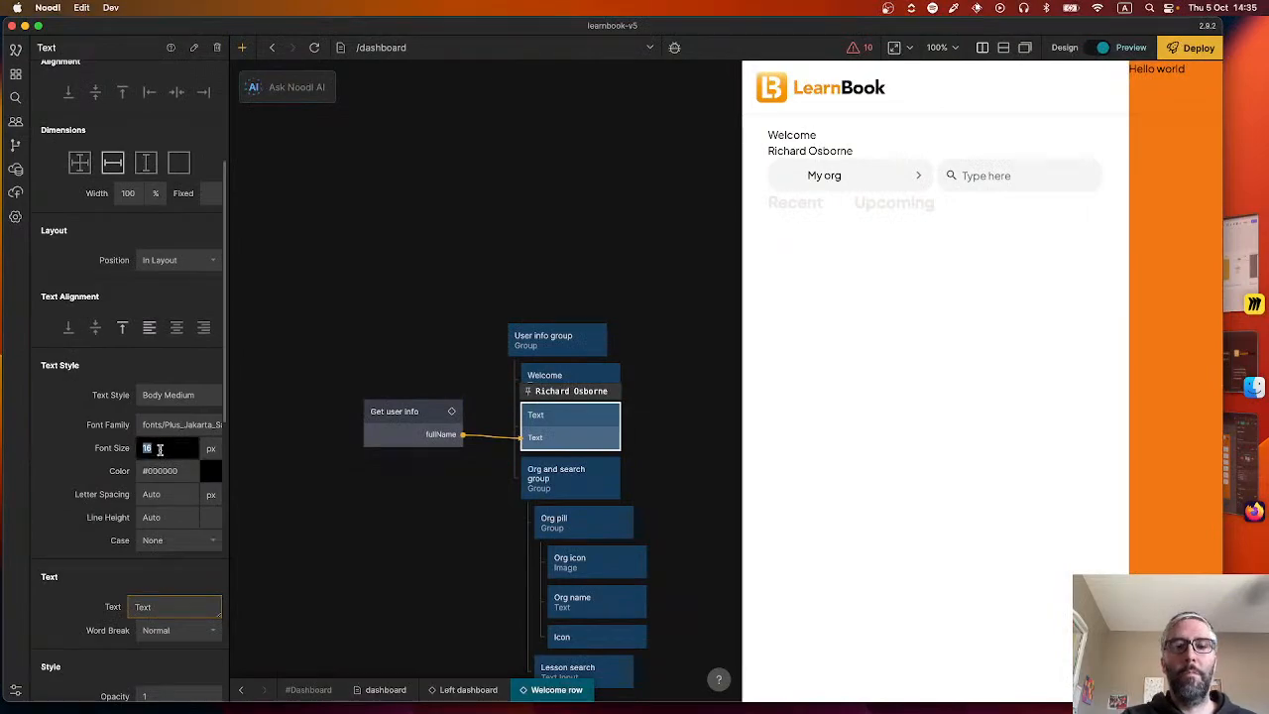
type("26")
key("Return")
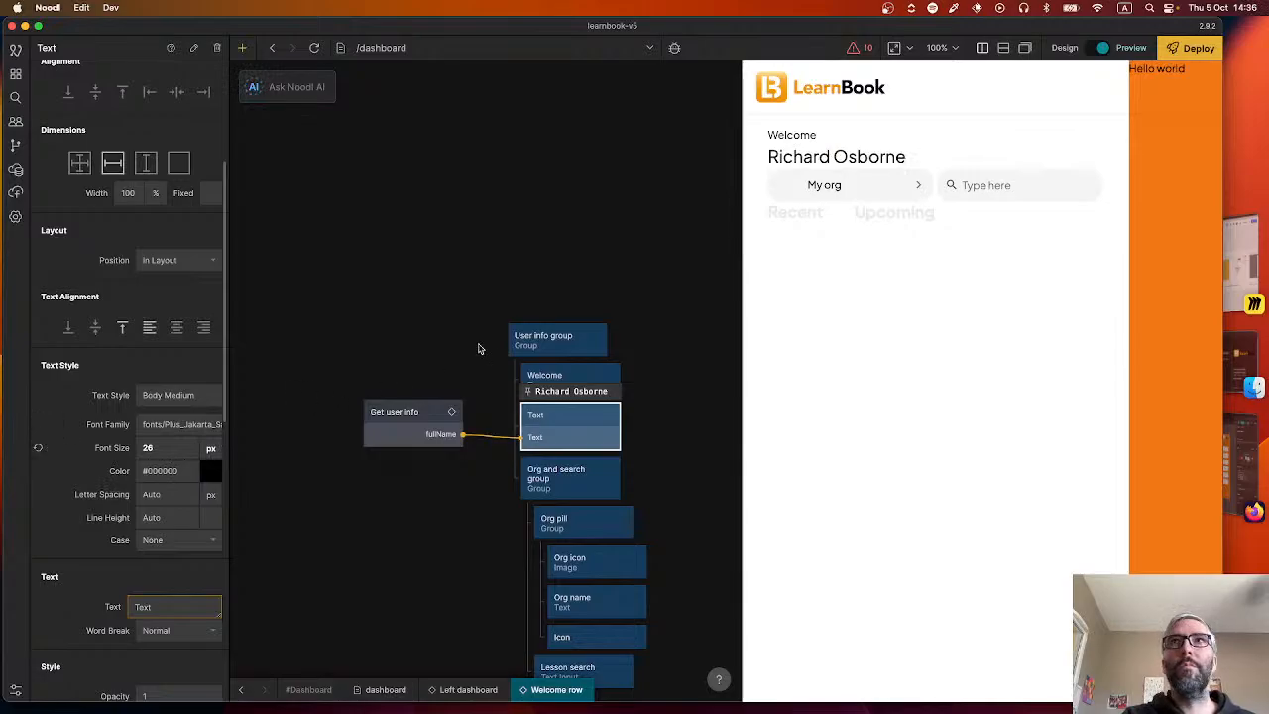
Check the Bienvenue label's font size in Figma and set the Welcome text's font size in Noodl to 13 px.
key("super+Tab")
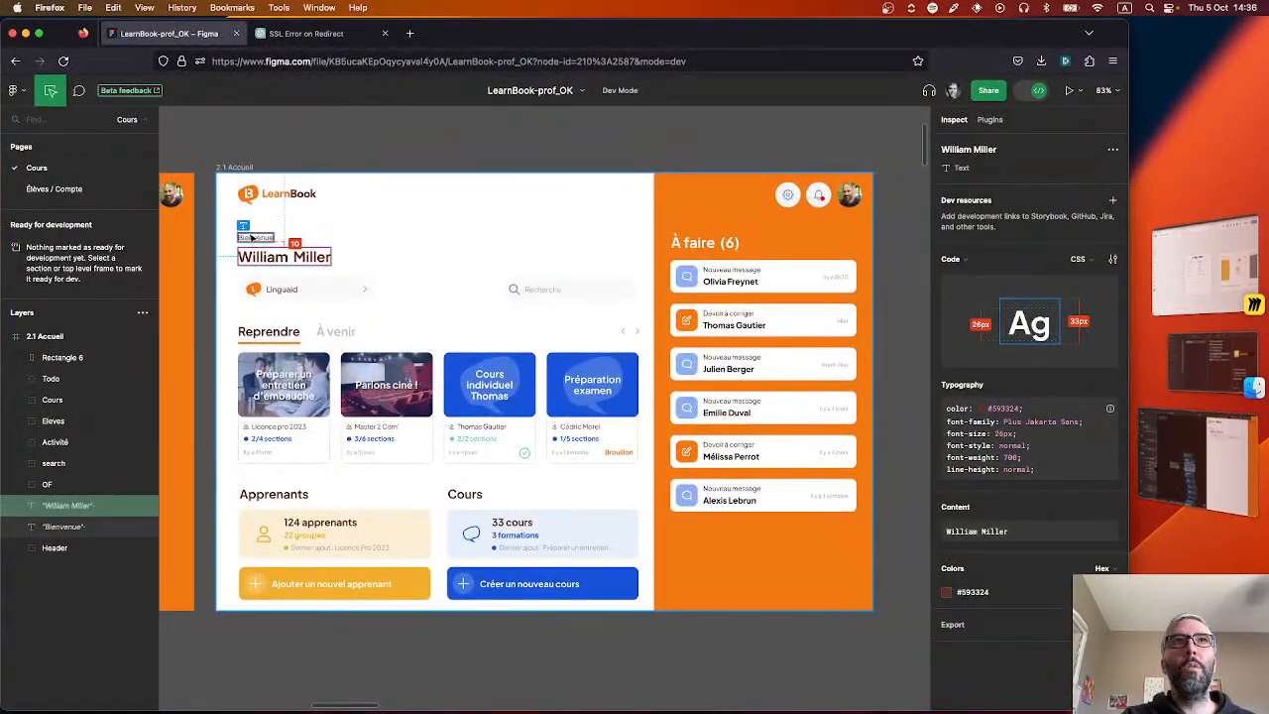
left_click(253, 238)
key("super+Tab")
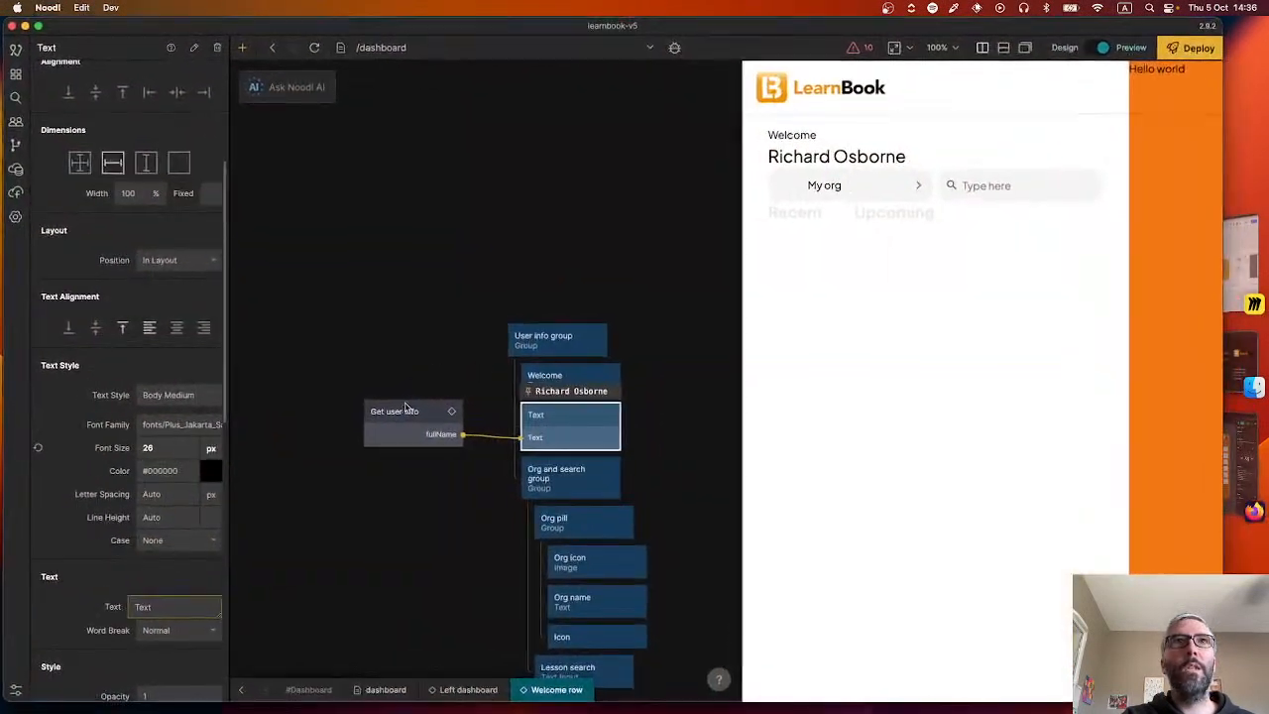
left_click(548, 381)
scroll(156, 530, "down", 5)
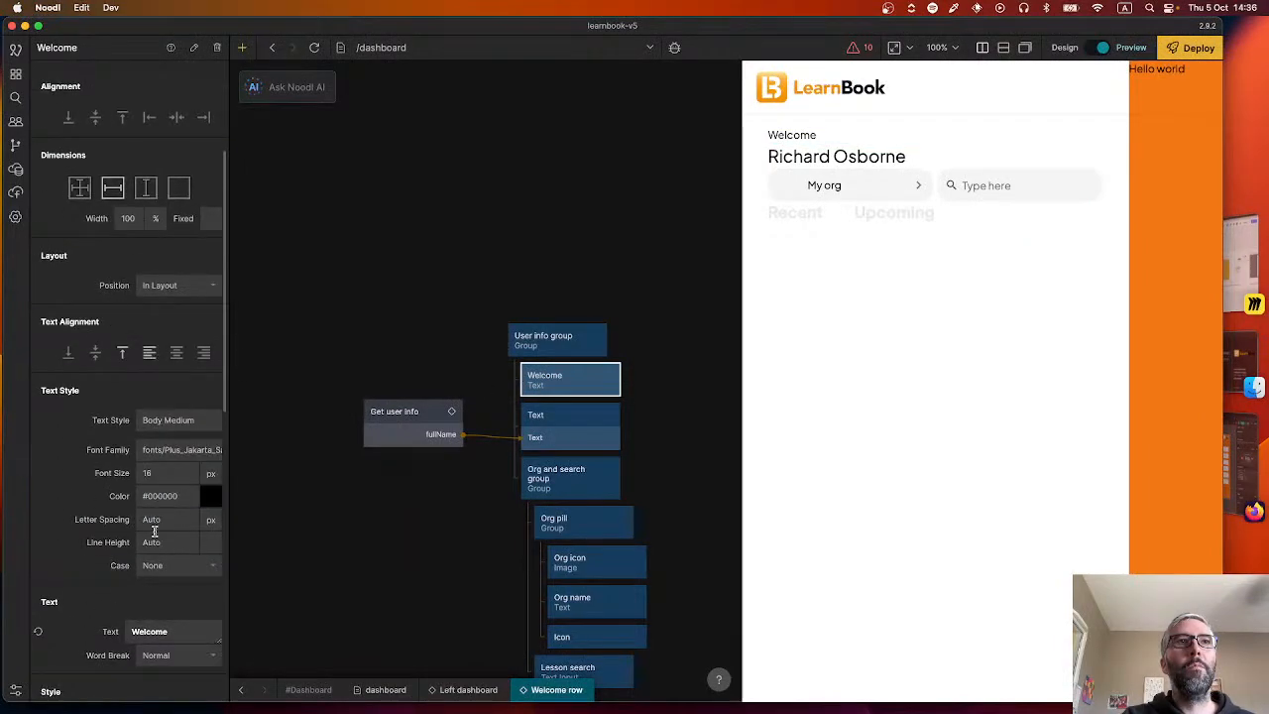
left_click(172, 471)
key("Return")
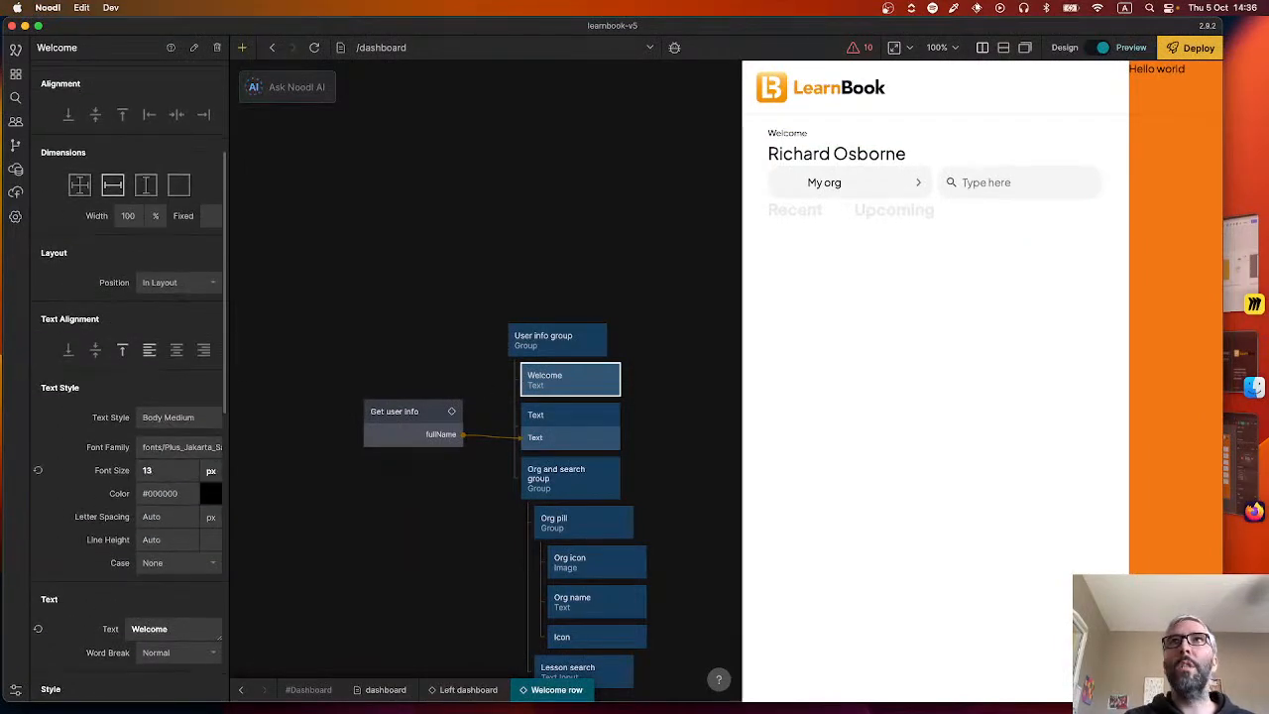
Compare with the Figma Bienvenue label again and set the Welcome text's font size to 14 px.
key("super+Tab")
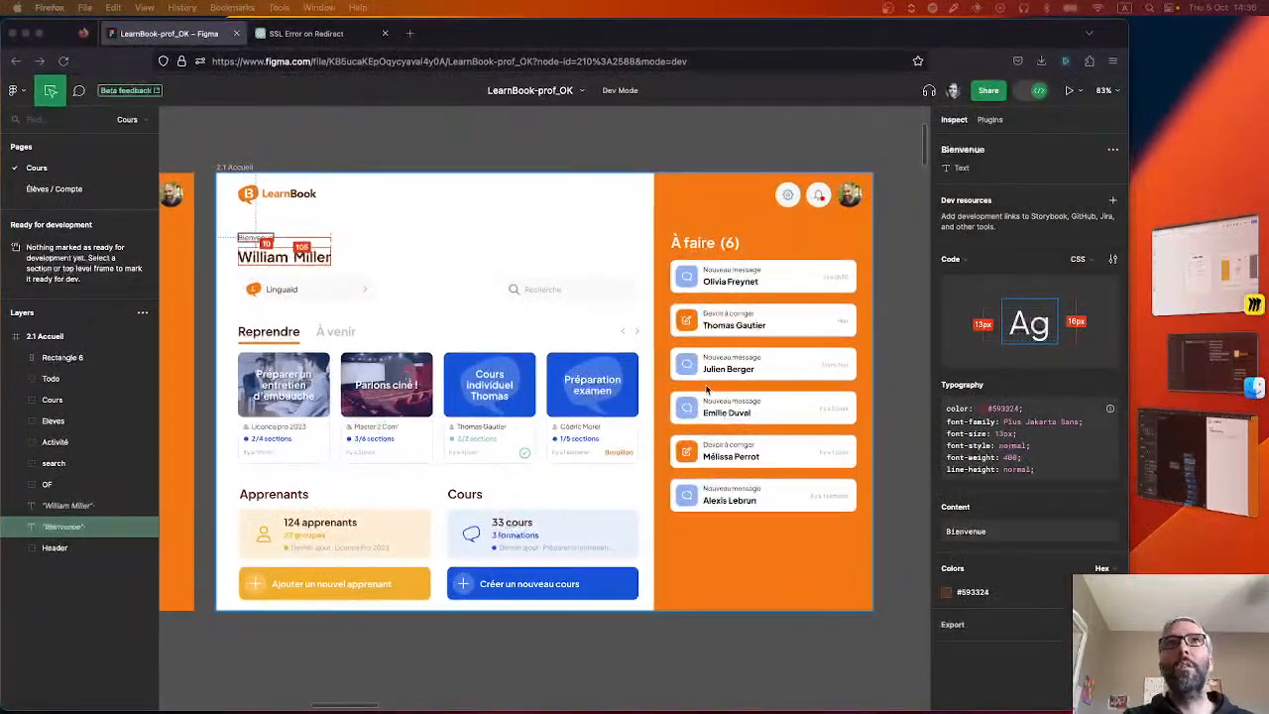
key("super+Tab")
left_click(148, 469)
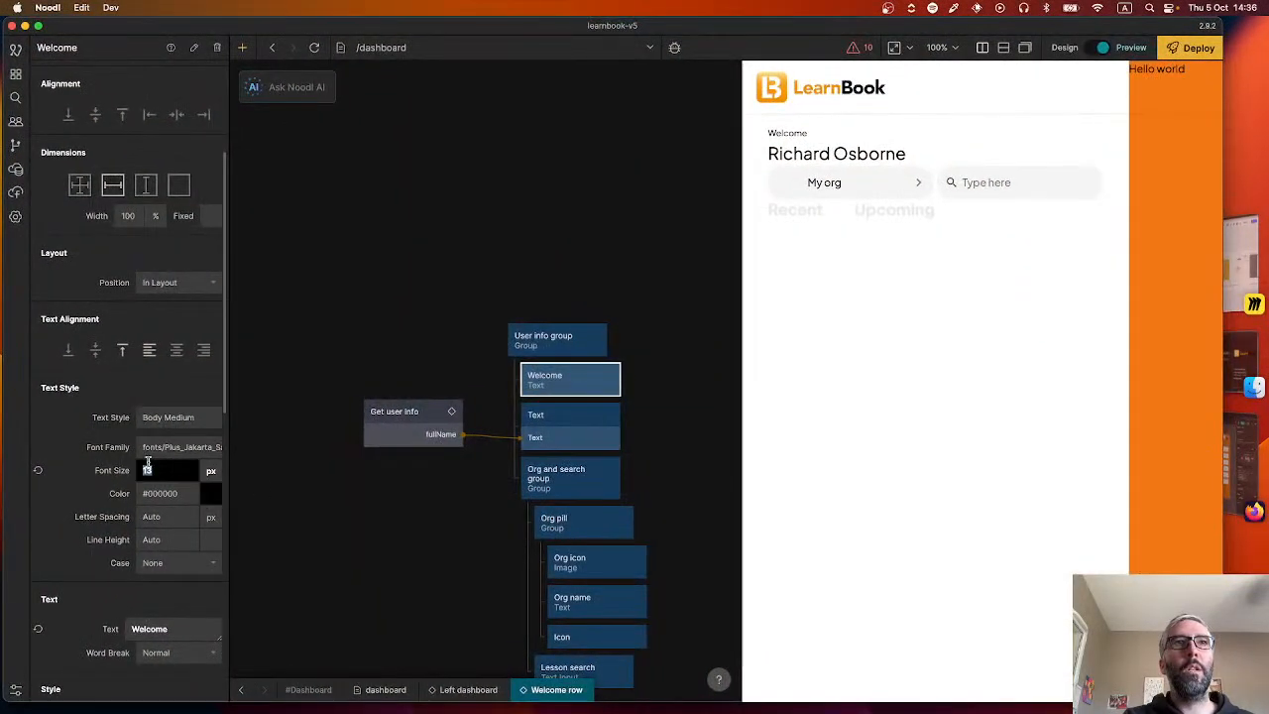
type("14")
key("Return")
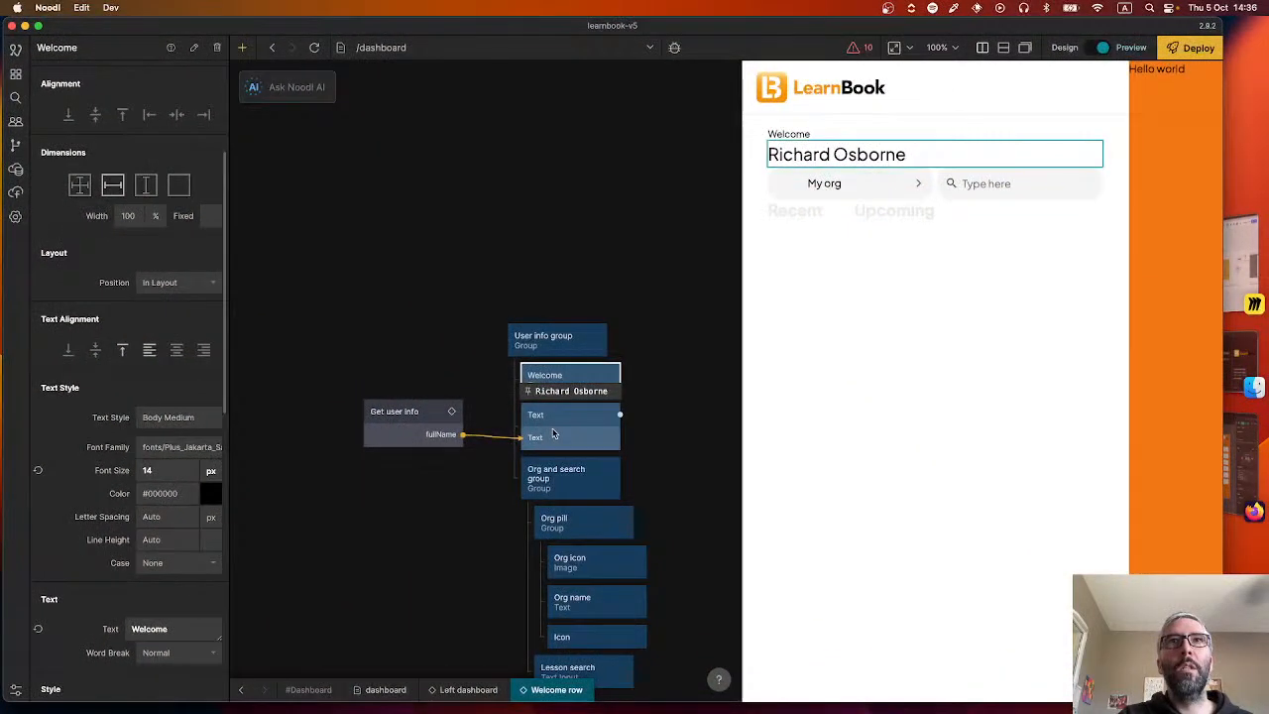
Rename the text node connected to fullName as User nape.
left_click(491, 438)
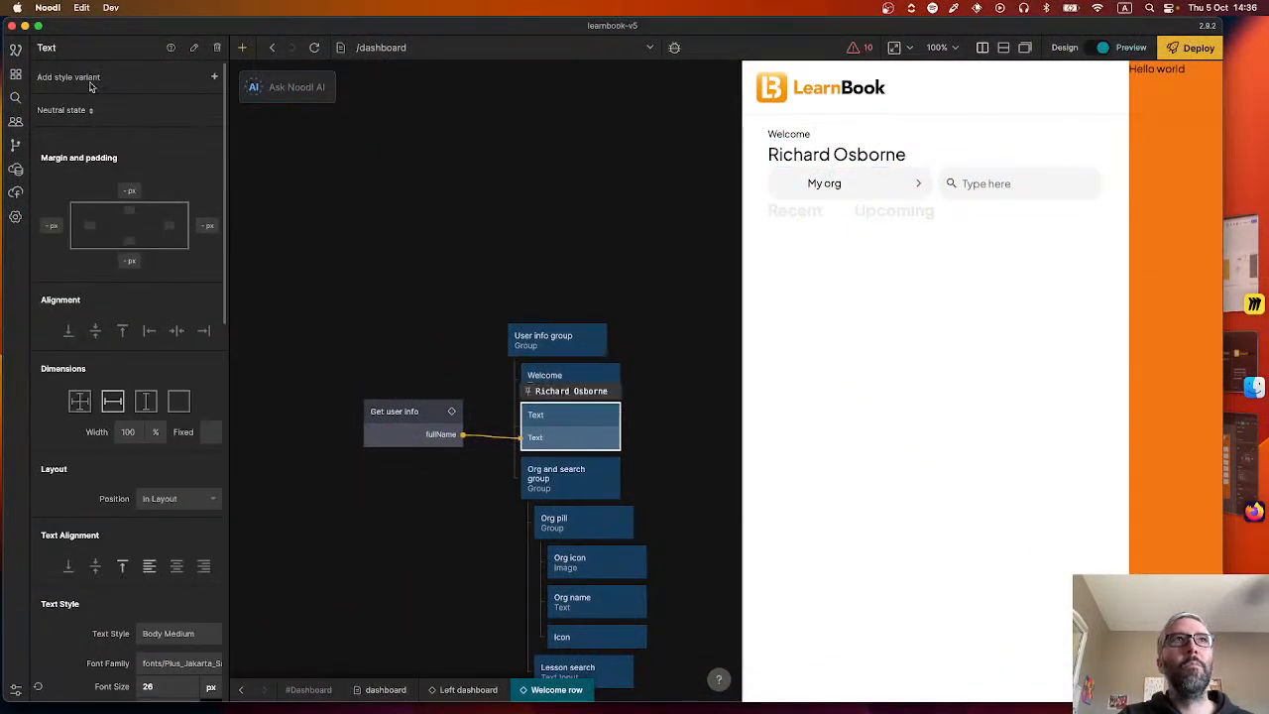
double_click(52, 42)
type("User name")
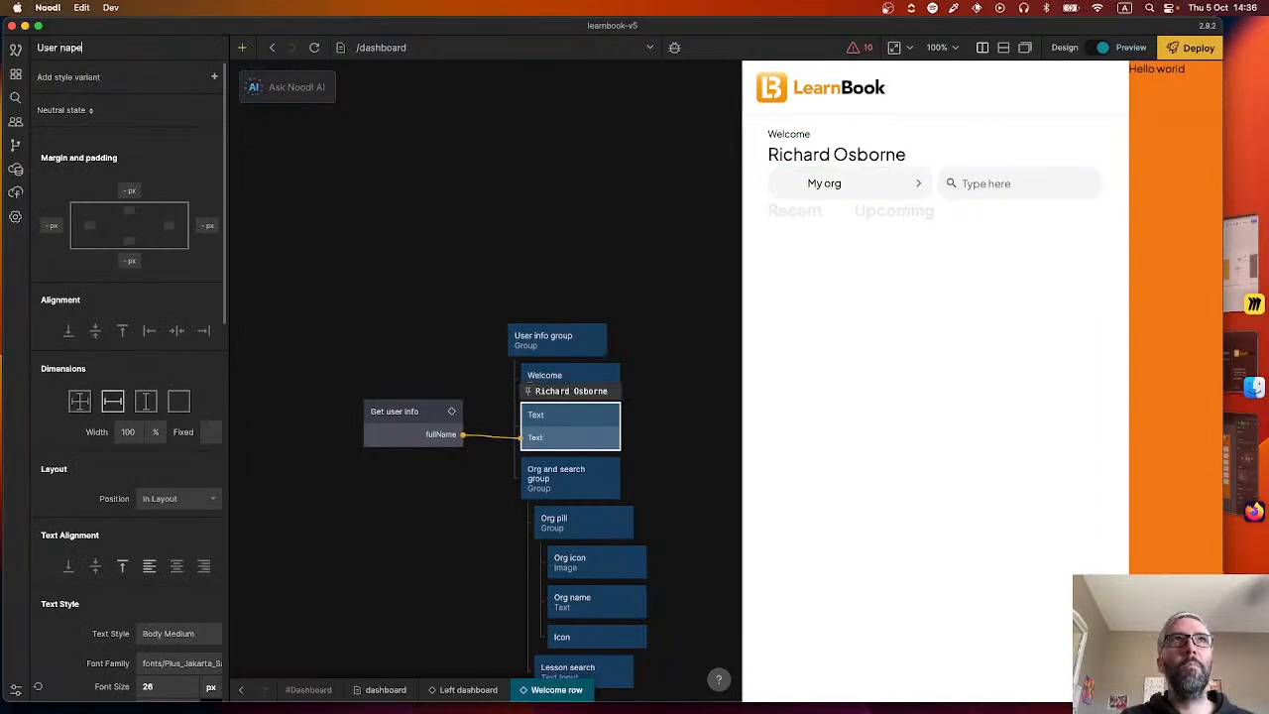
key("Return")
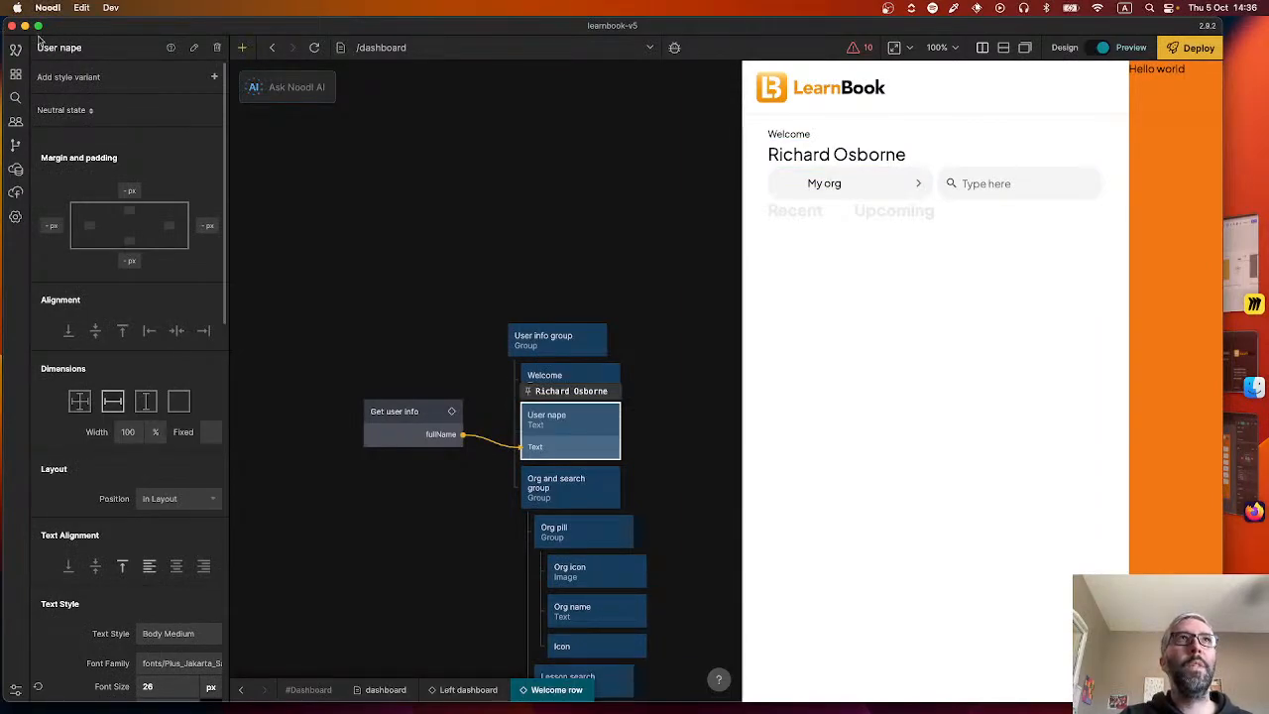
Correct the name of the text node fed by fullName to User name.
double_click(105, 49)
key("Right")
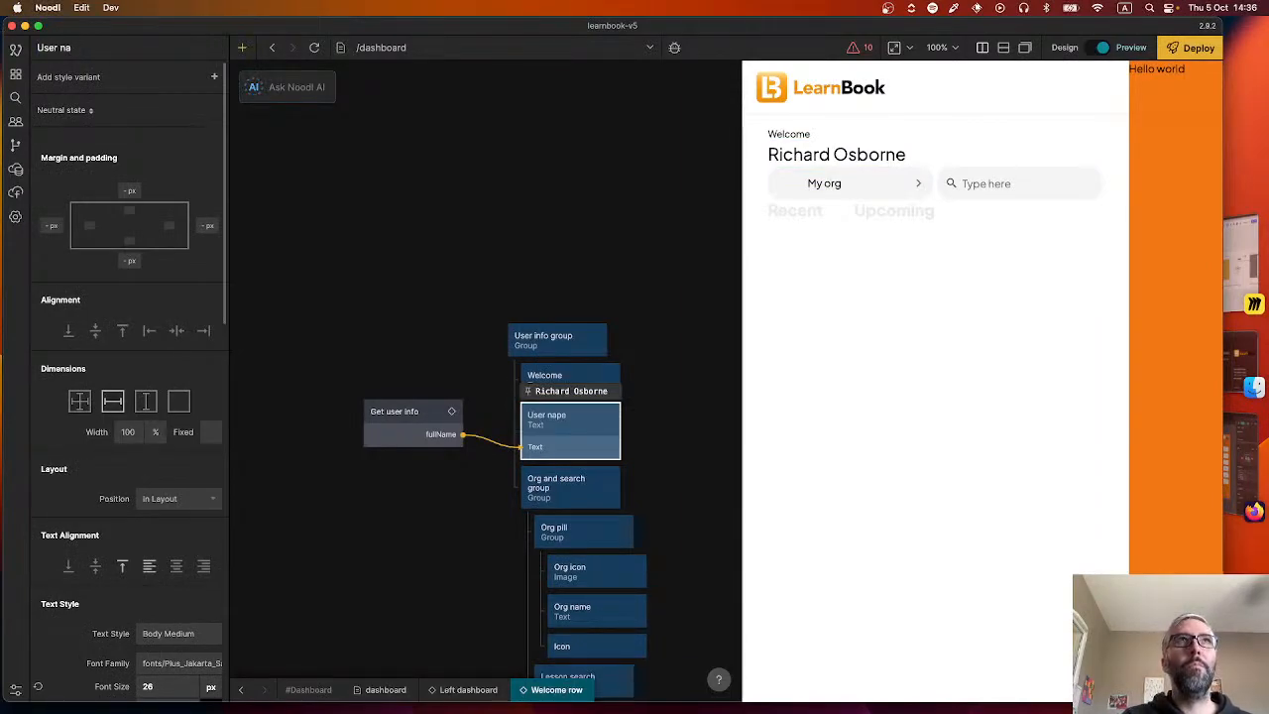
type("me")
key("Return")
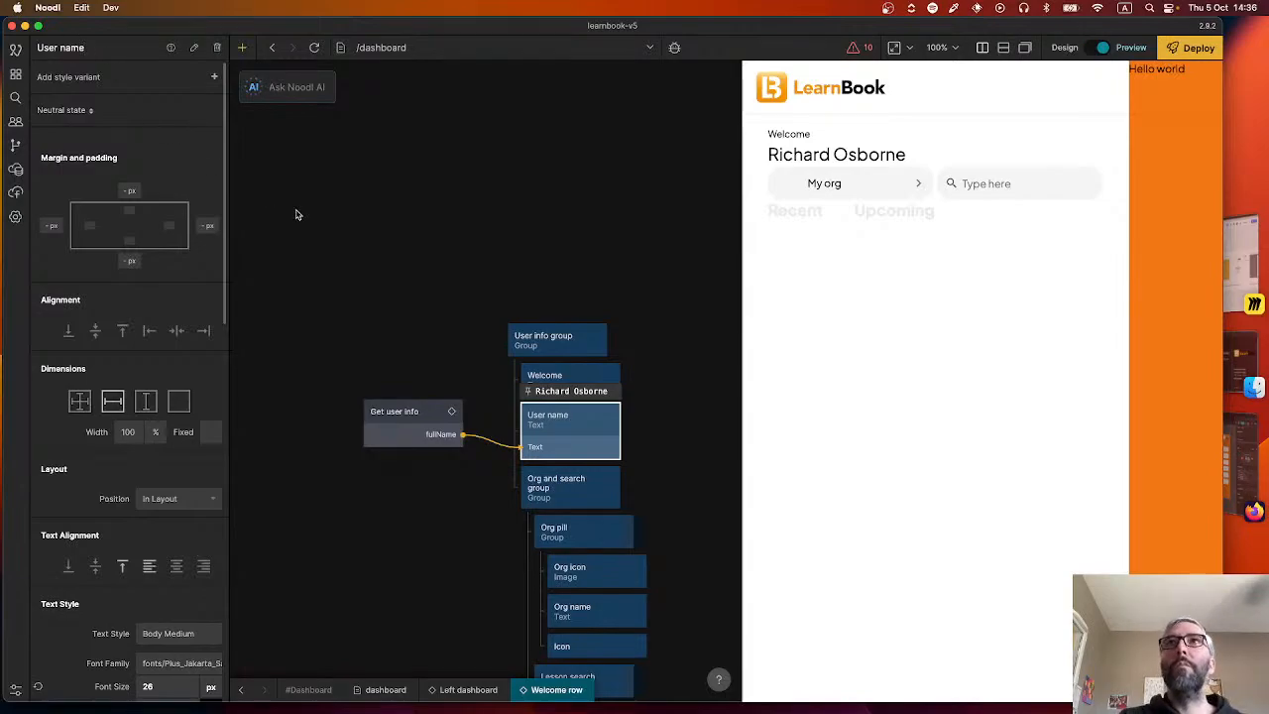
Compare with the Figma organisation pill and set the Org icon's image source in Noodl to New LB logo candidate transparent background.png.
key("super+Tab")
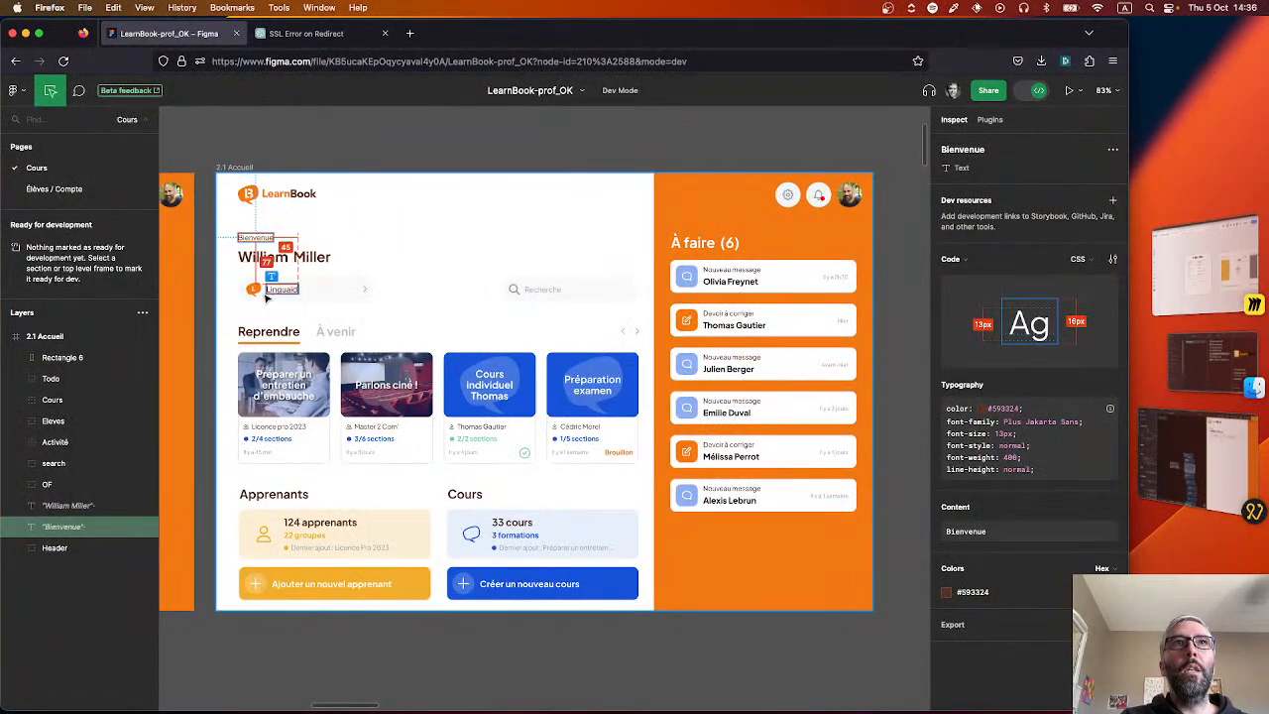
key("super+Tab")
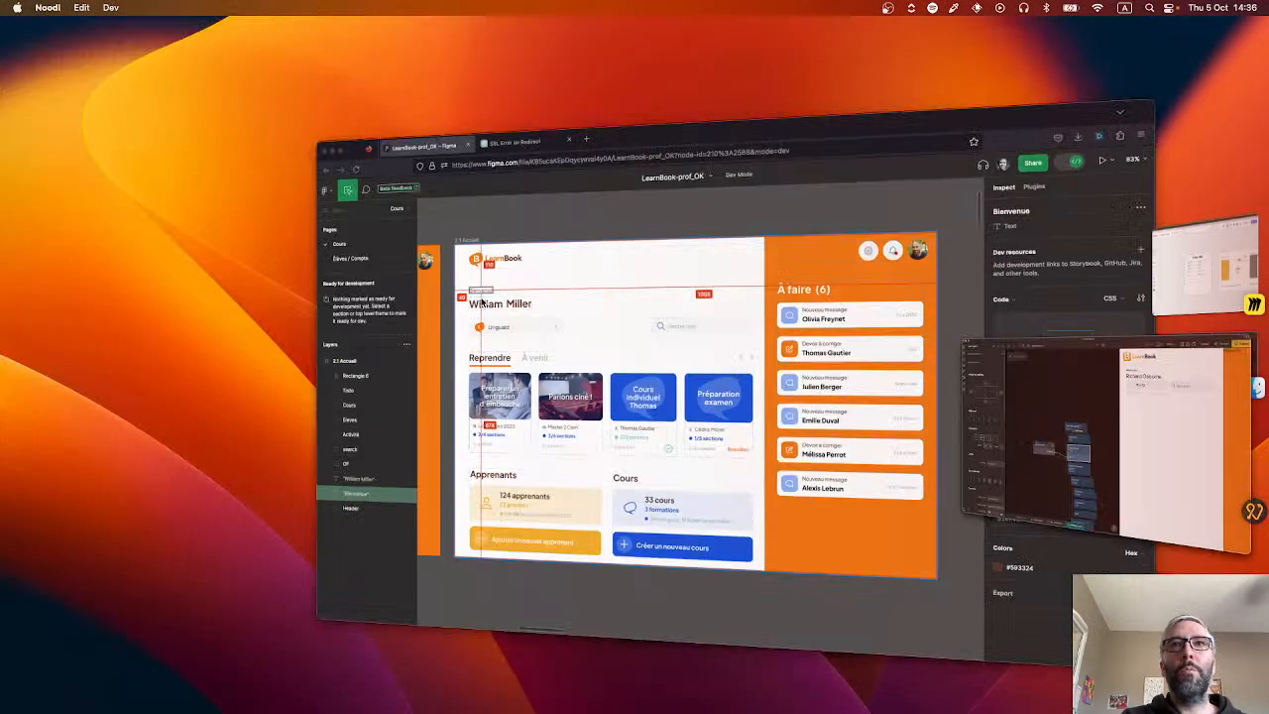
left_click(584, 501)
scroll(625, 436, "down", 3)
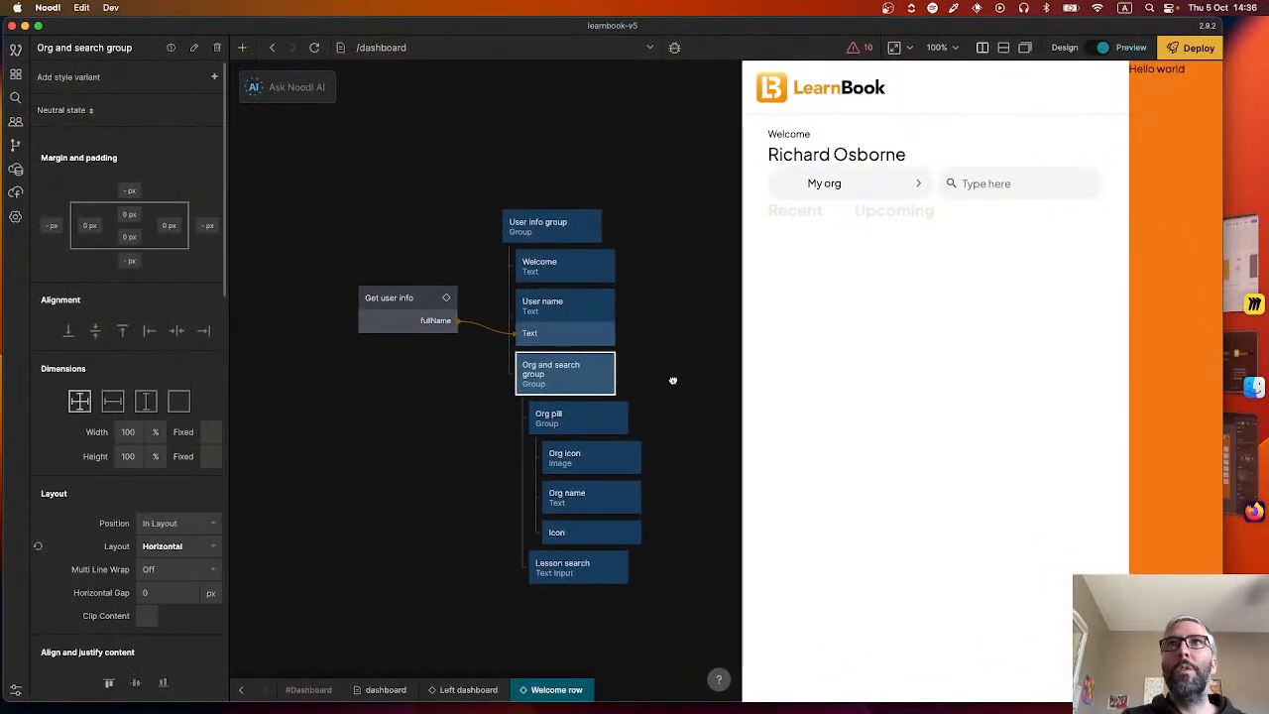
key("super+Tab")
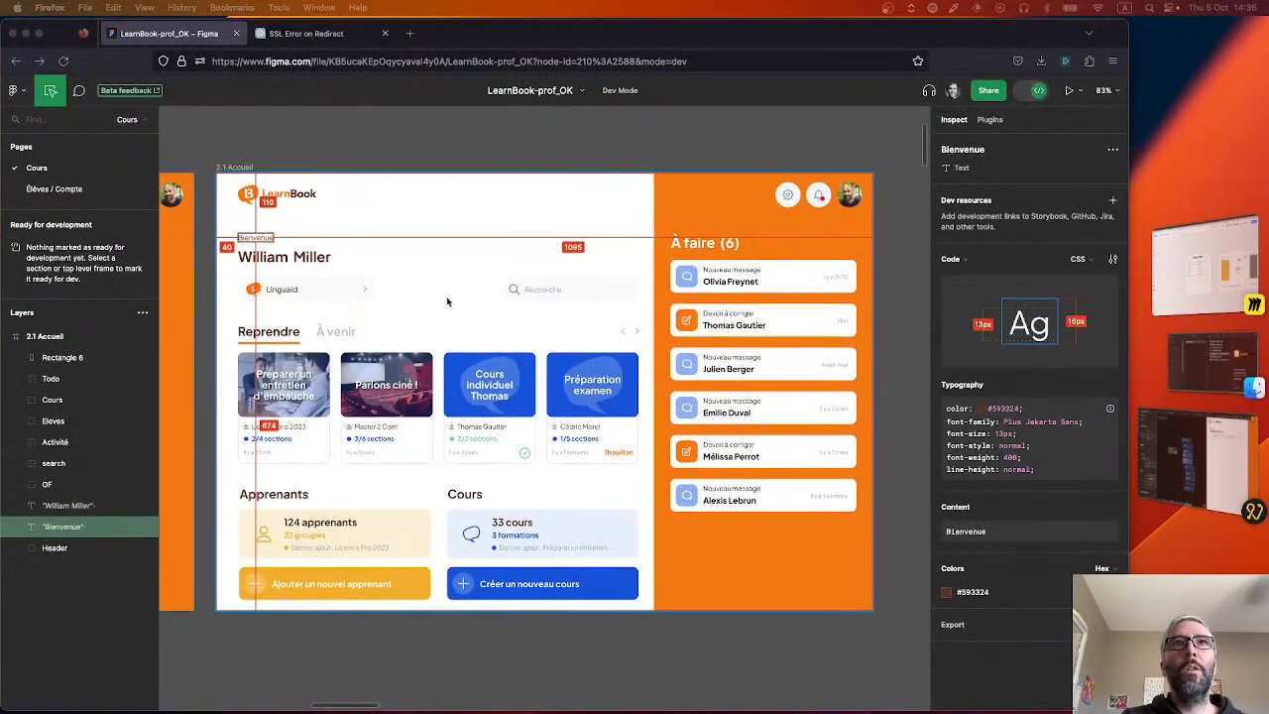
key("super+Tab")
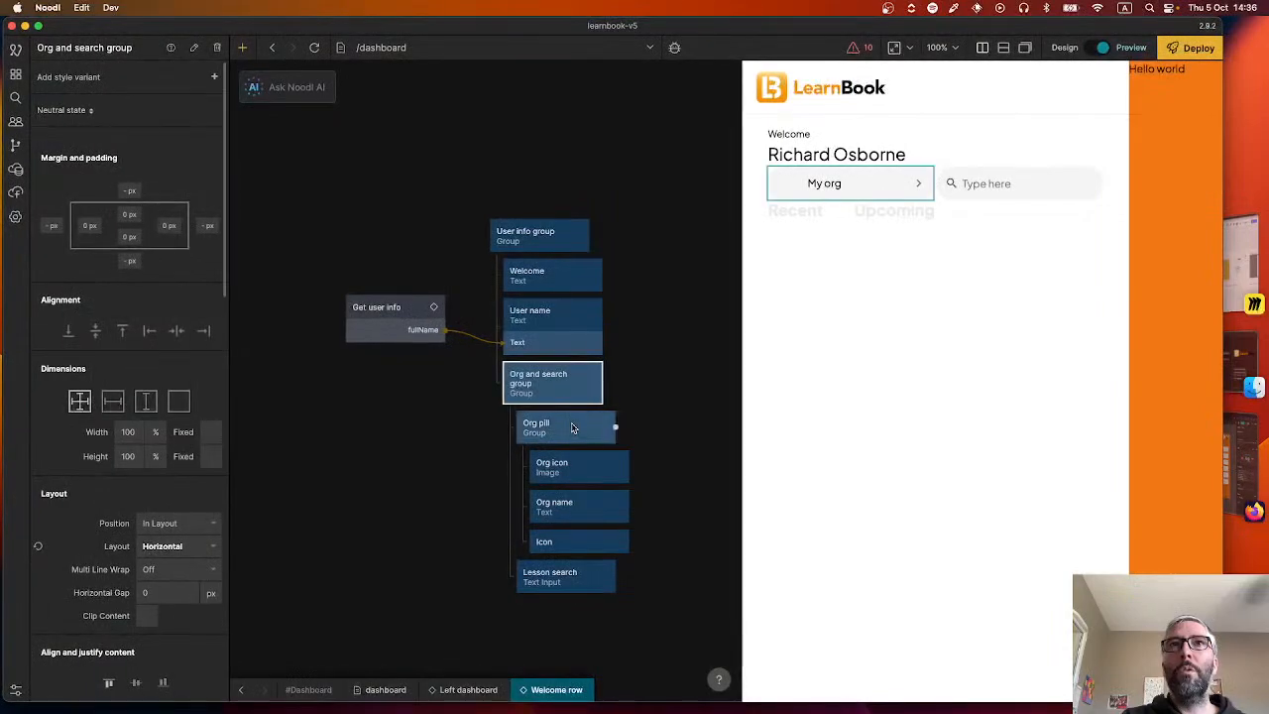
left_click(582, 467)
scroll(114, 495, "down", 3)
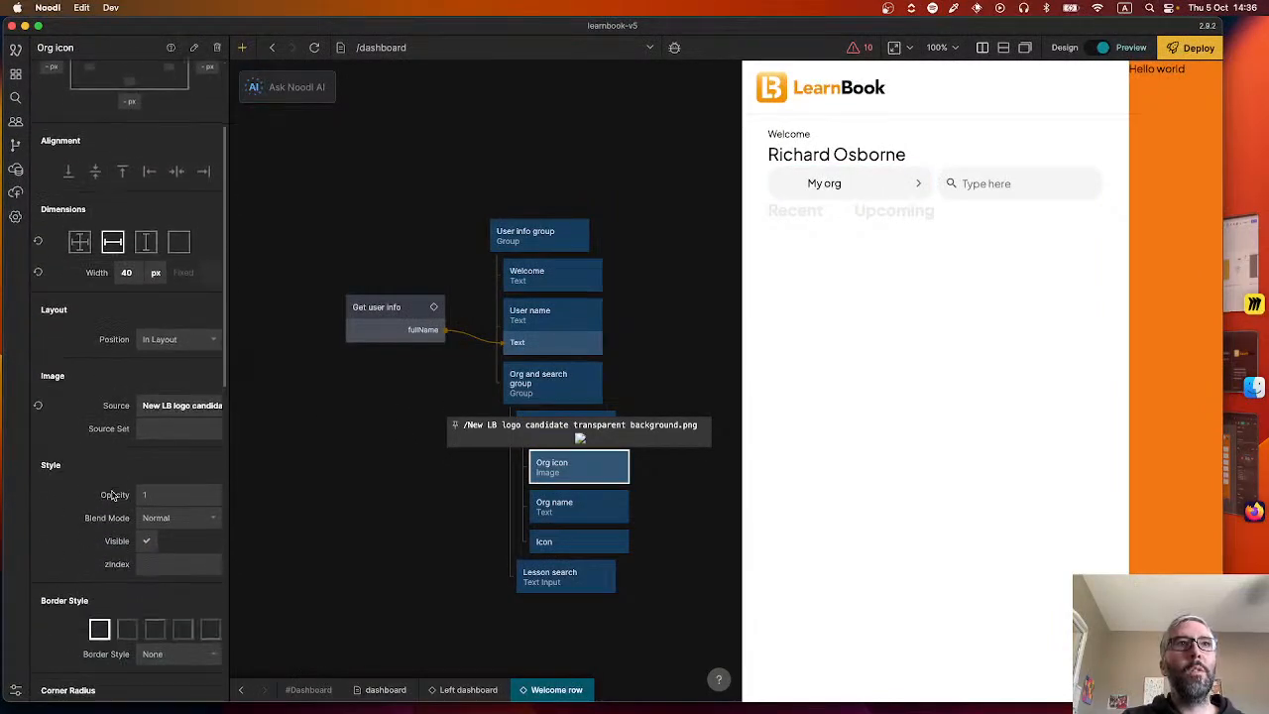
left_click(162, 405)
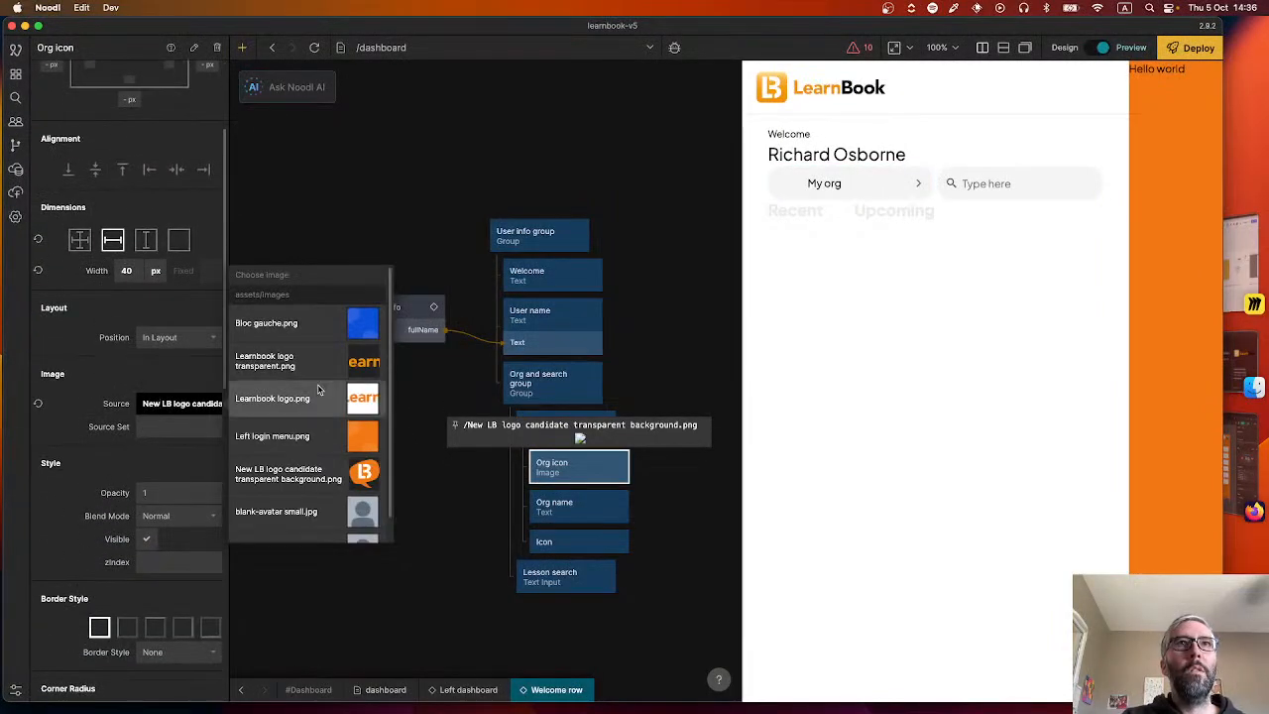
left_click(292, 476)
left_click(446, 265)
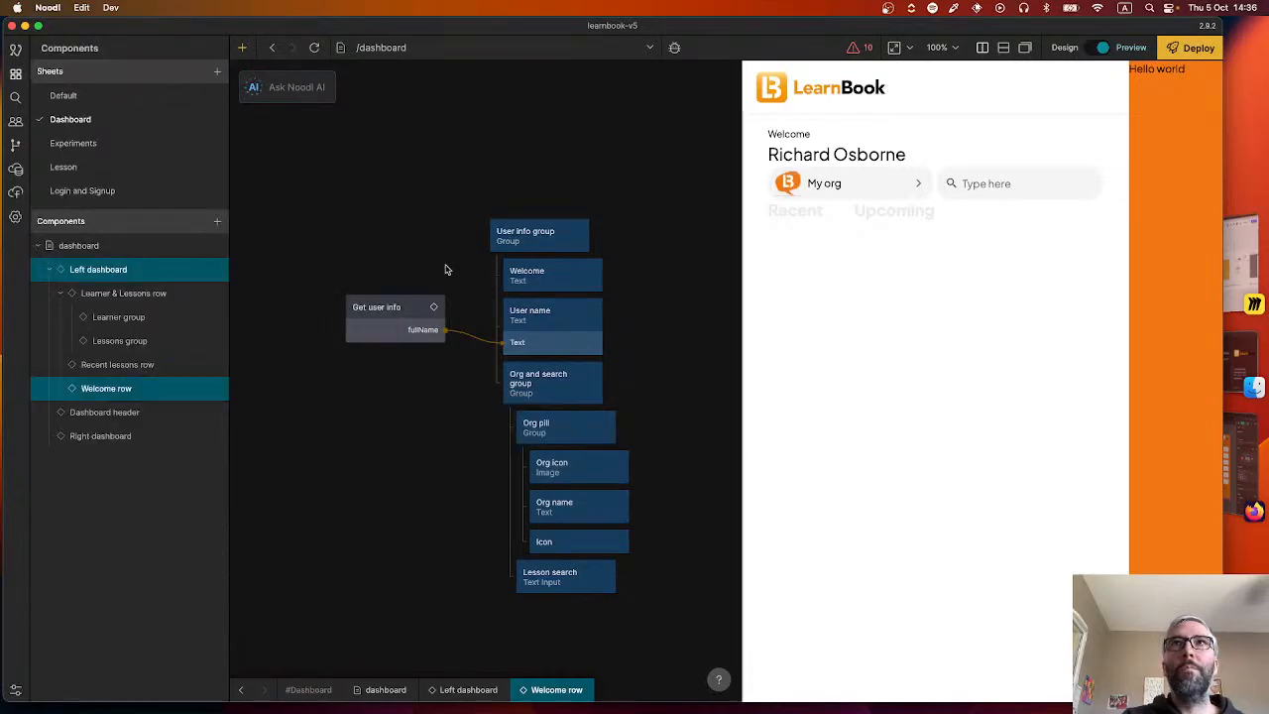
Compare the Figma home screen with the Noodl preview and reopen the Welcome row component from Left dashboard.
key("super+Tab")
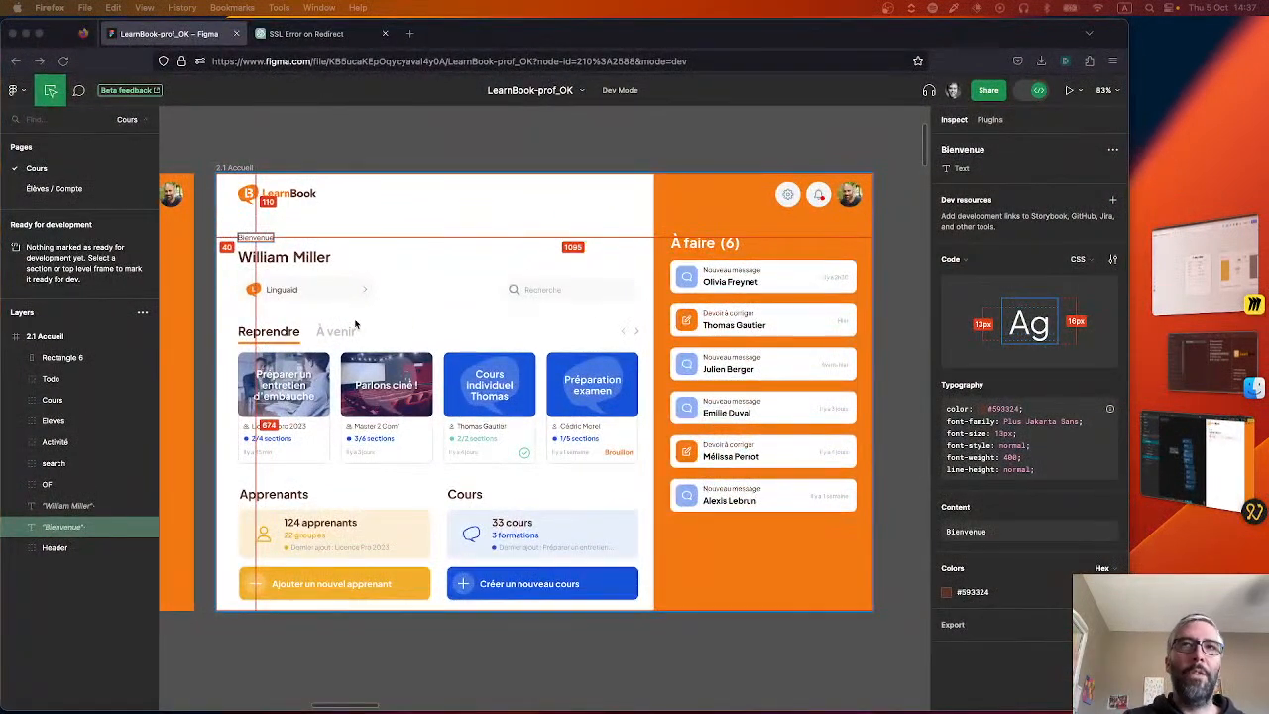
key("super+Tab")
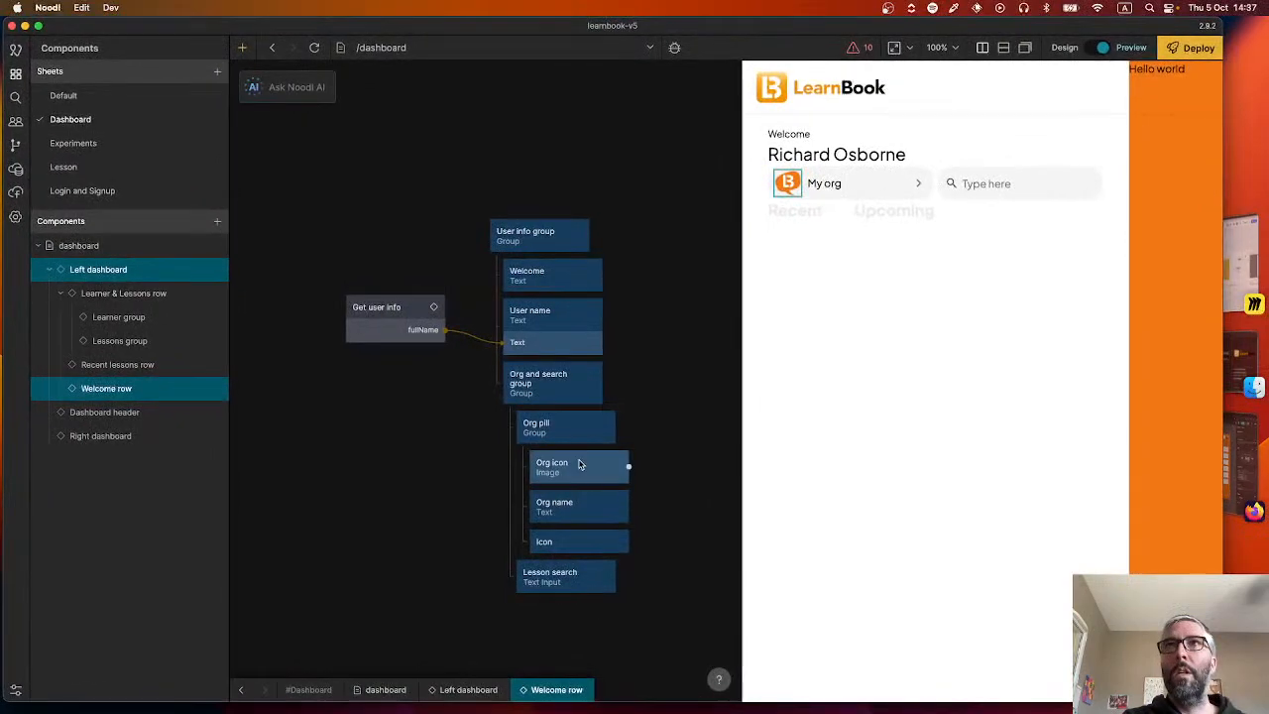
key("super+Tab")
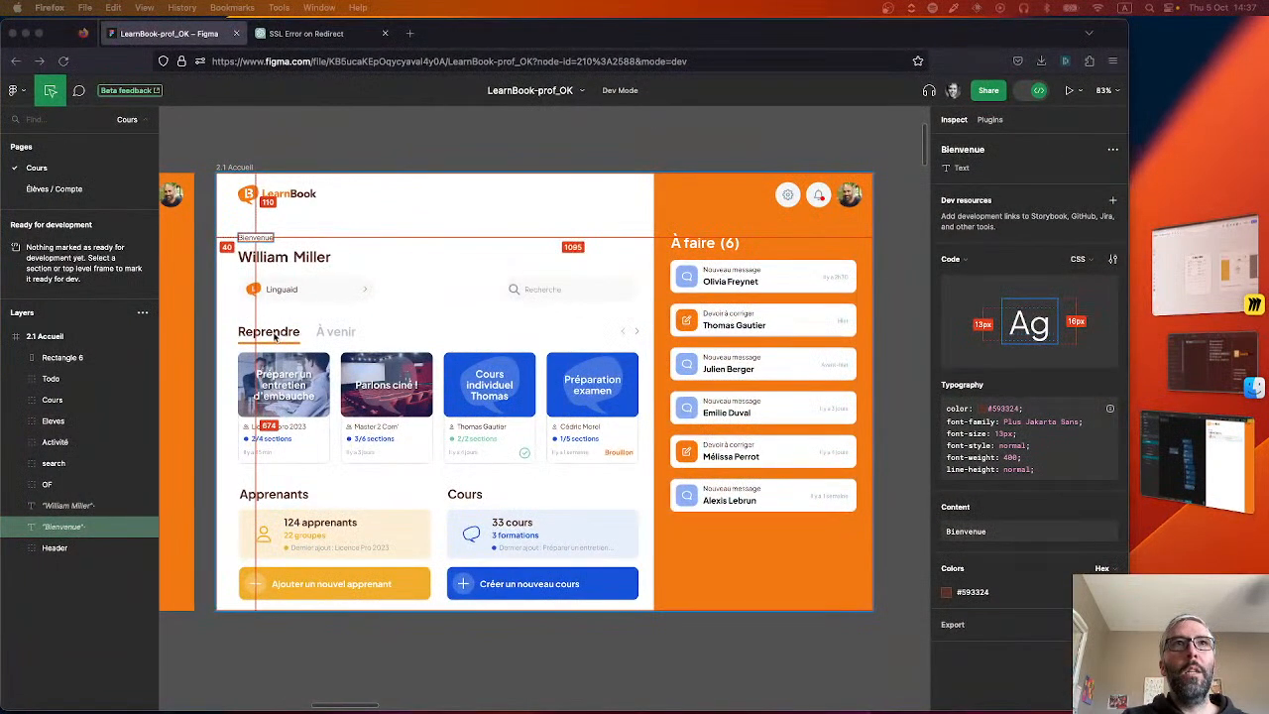
key("super+Tab")
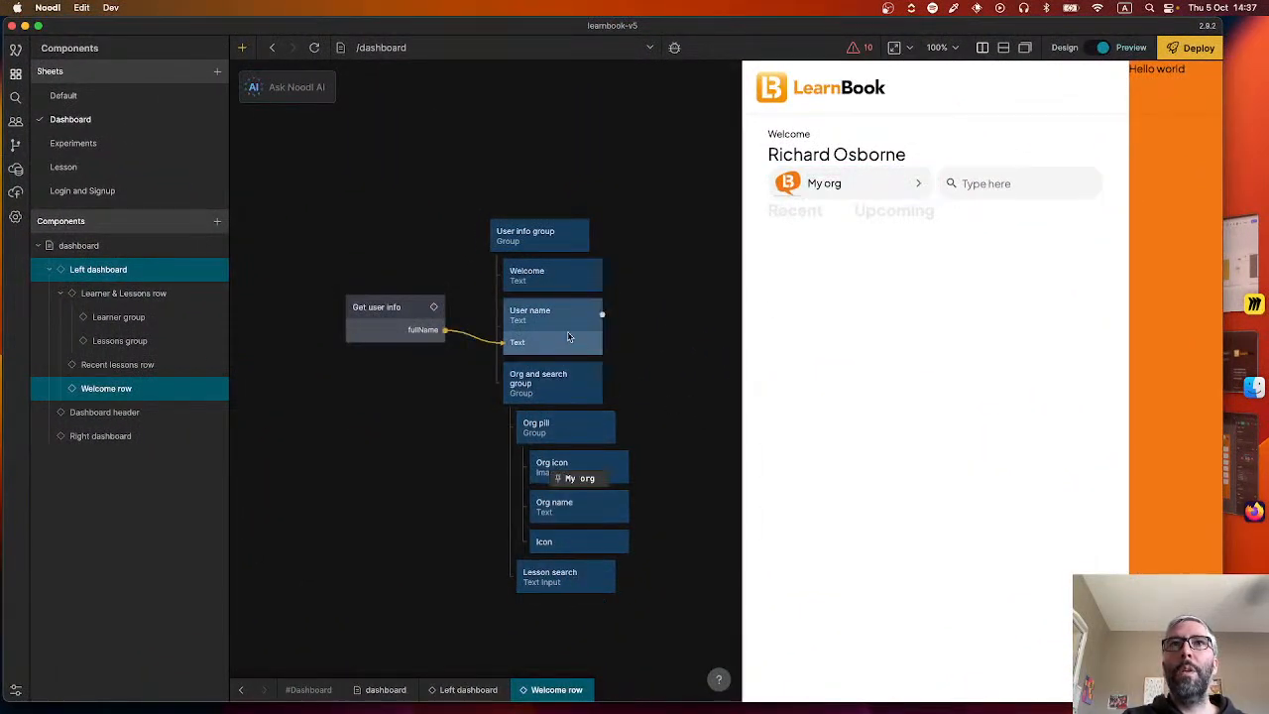
left_click(240, 689)
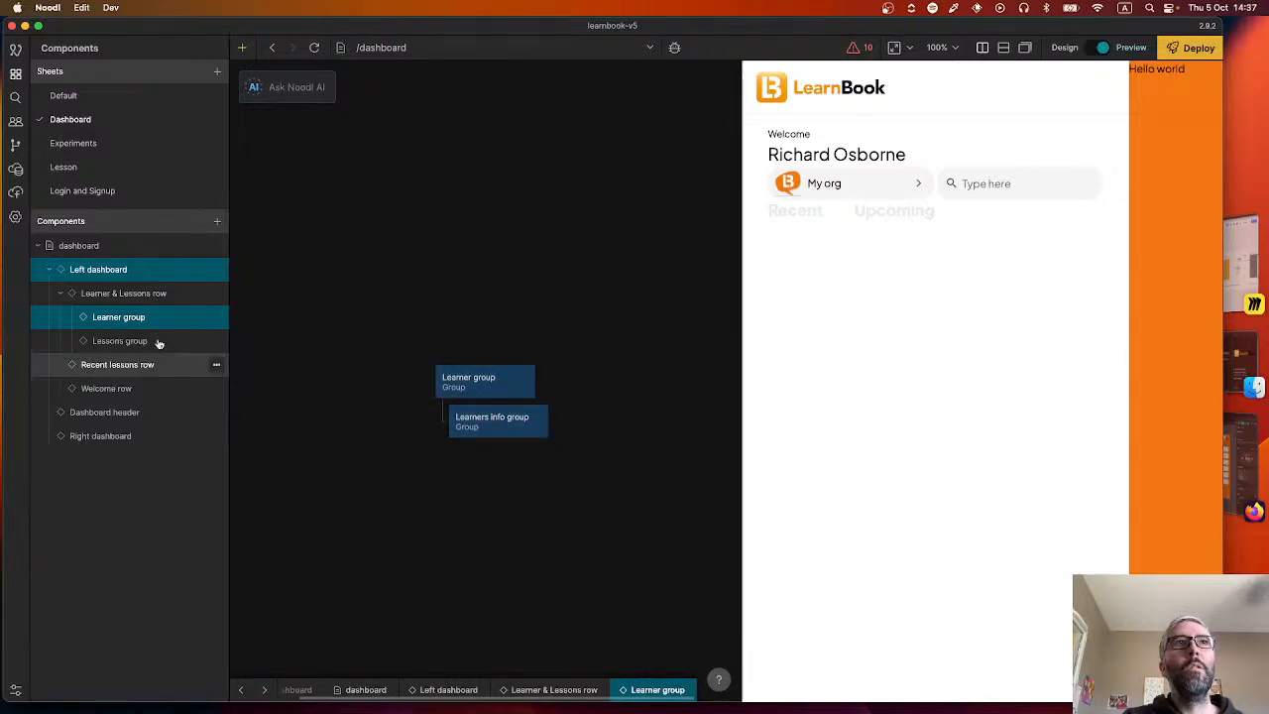
left_click(108, 273)
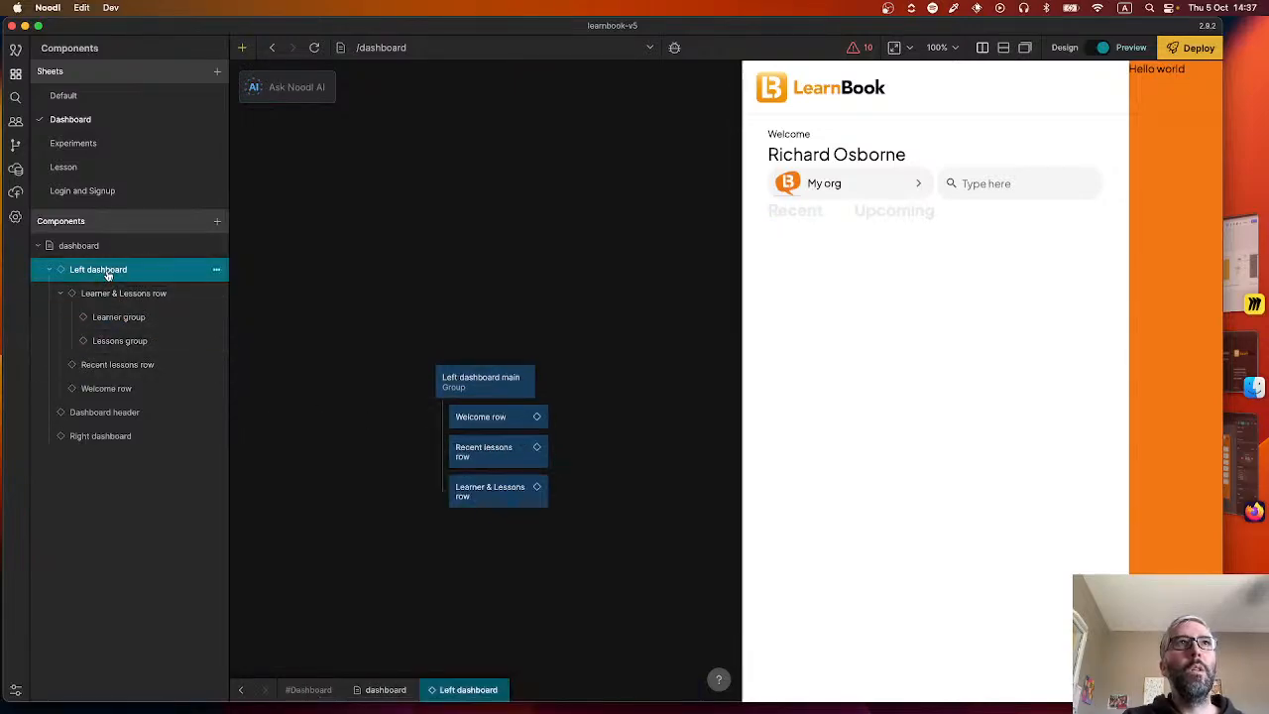
double_click(492, 417)
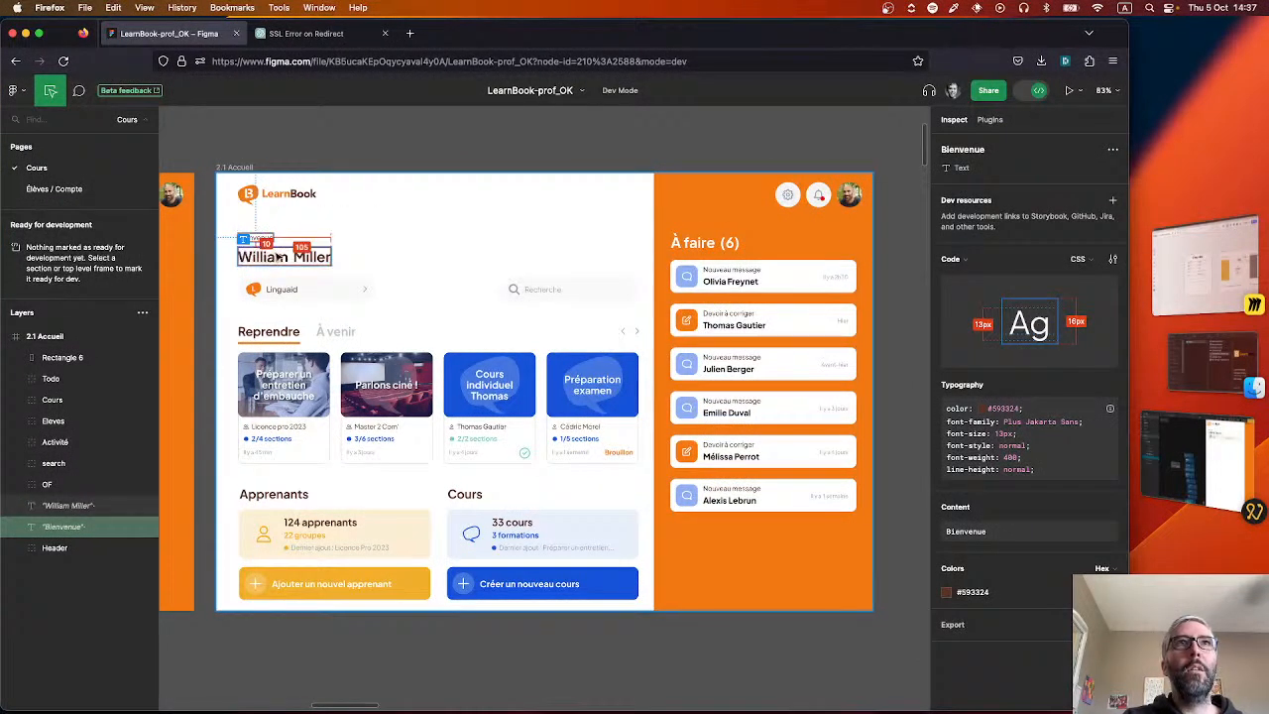
Check the gap between Bienvenue and the name in Figma and set the Welcome text's bottom margin in Noodl to 10 px.
left_click(277, 256)
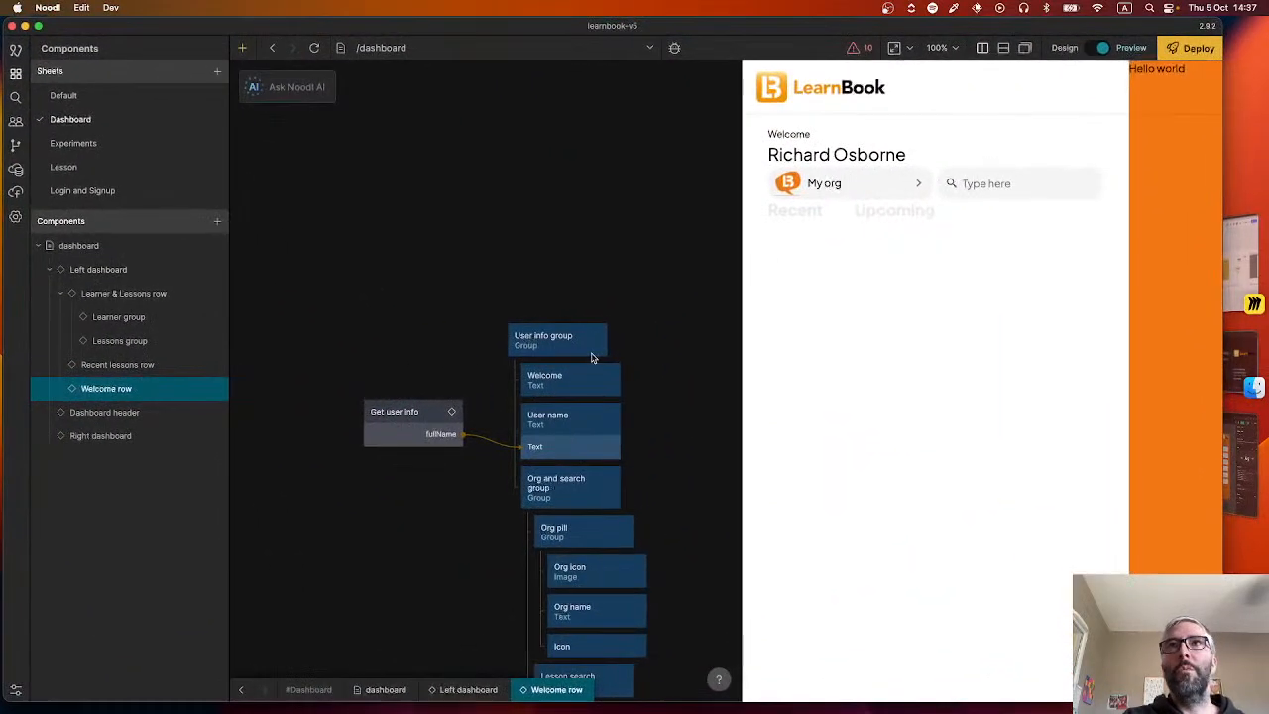
left_click(577, 382)
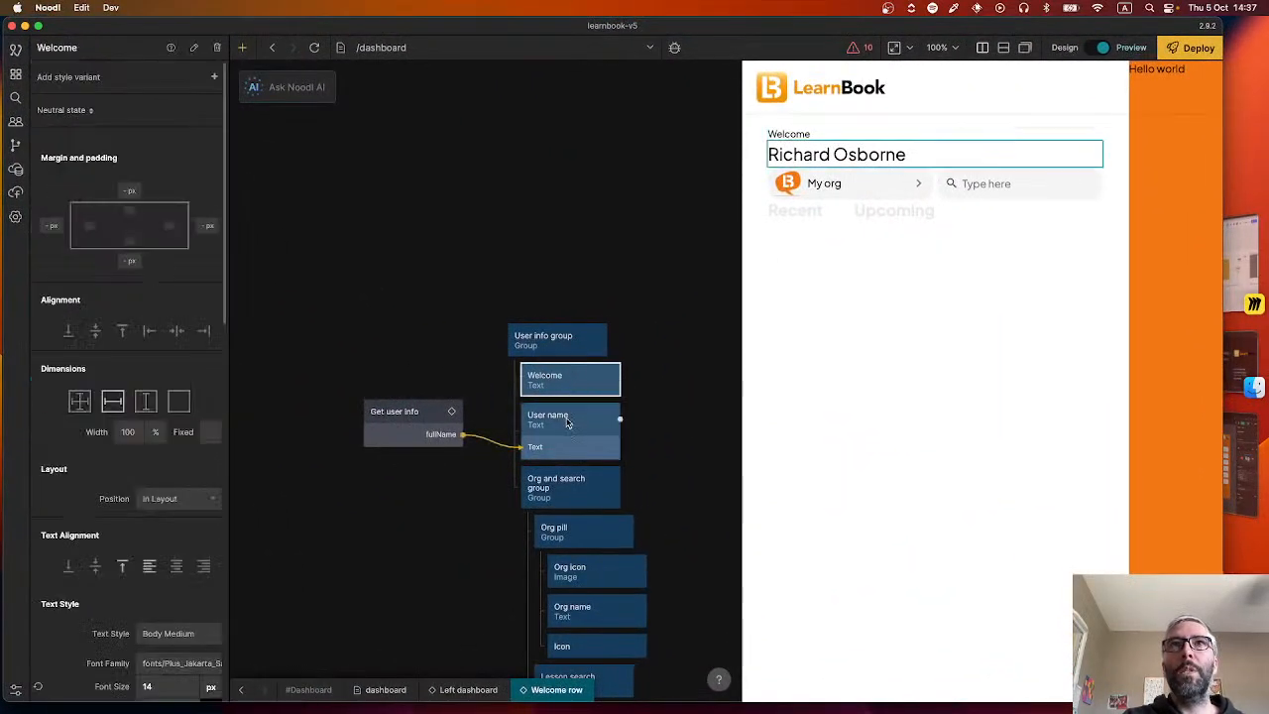
left_click(129, 259)
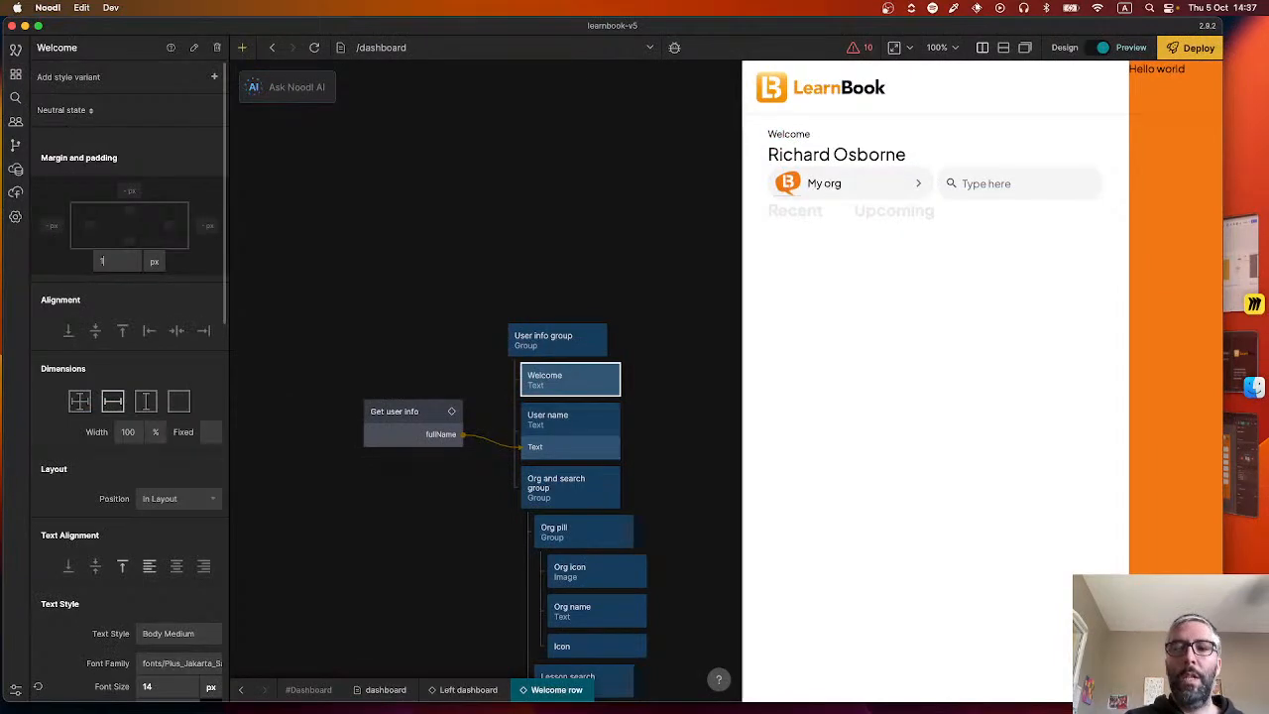
Set the bottom margin of the User name text to 20 px.
left_click(564, 438)
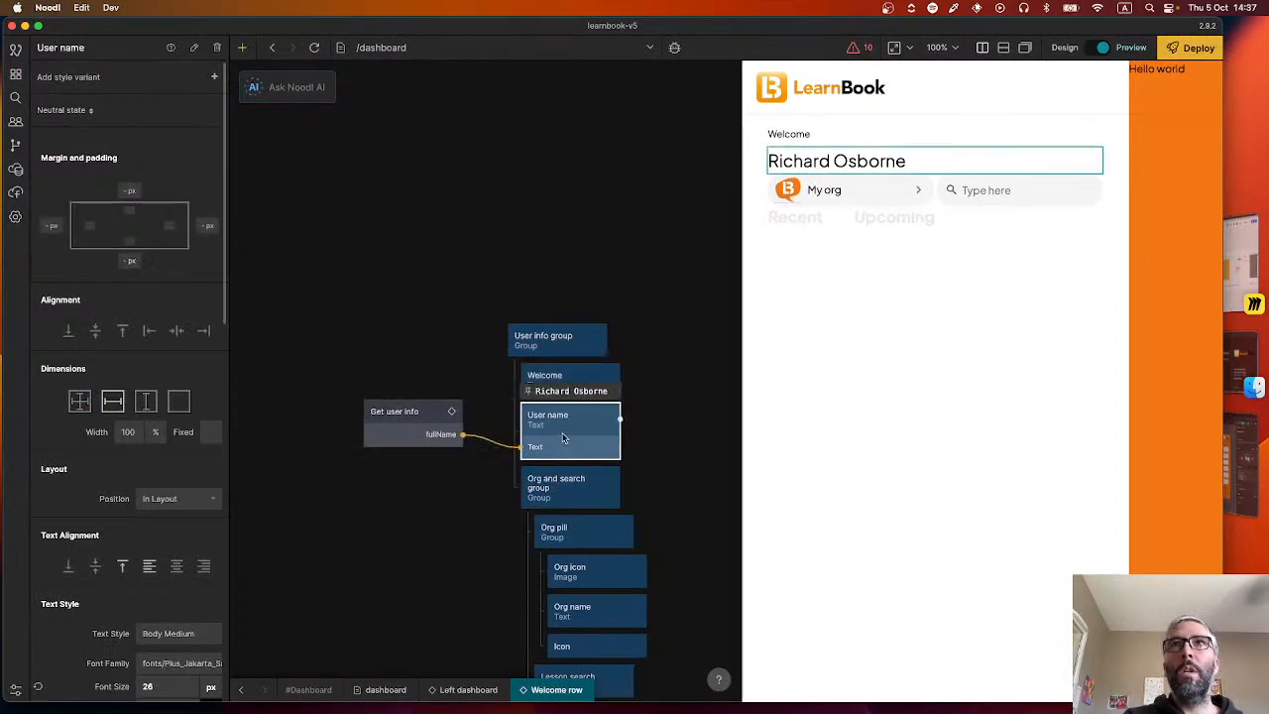
left_click(124, 262)
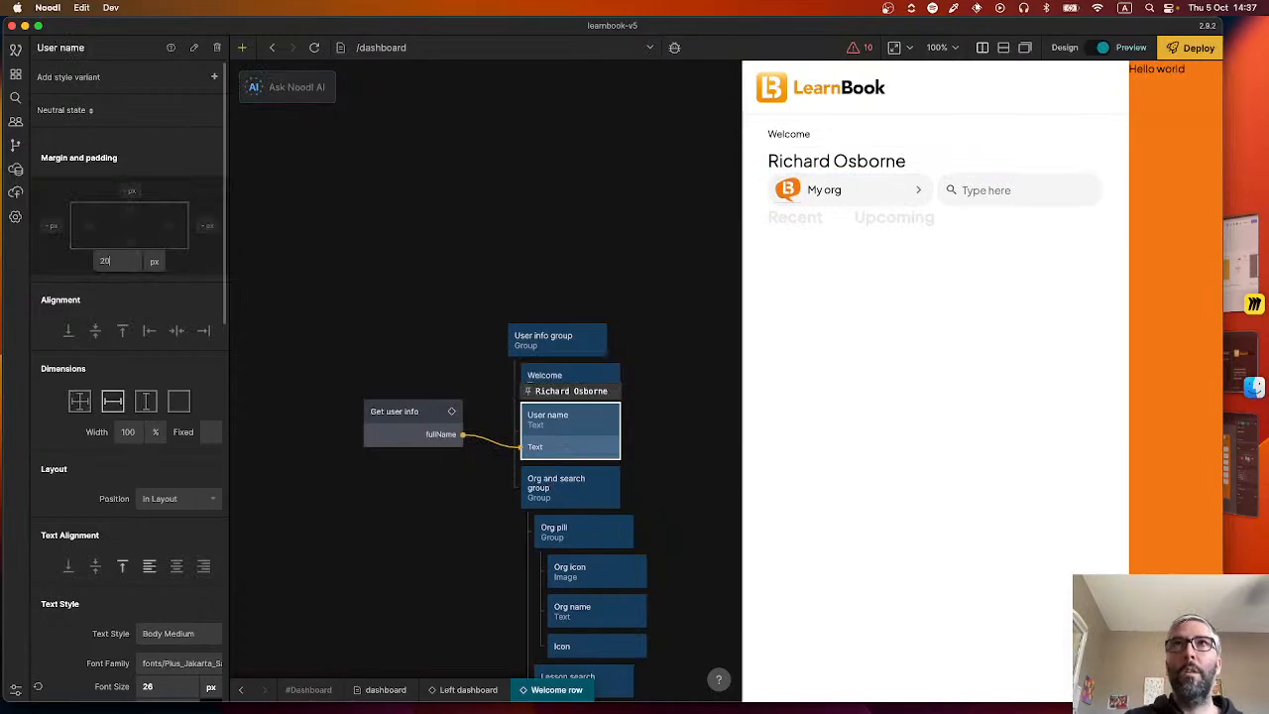
key("Return")
Check the spacing around the Linguaid pill in Figma and set the User info group's bottom margin in Noodl to 40 px.
key("super+Tab")
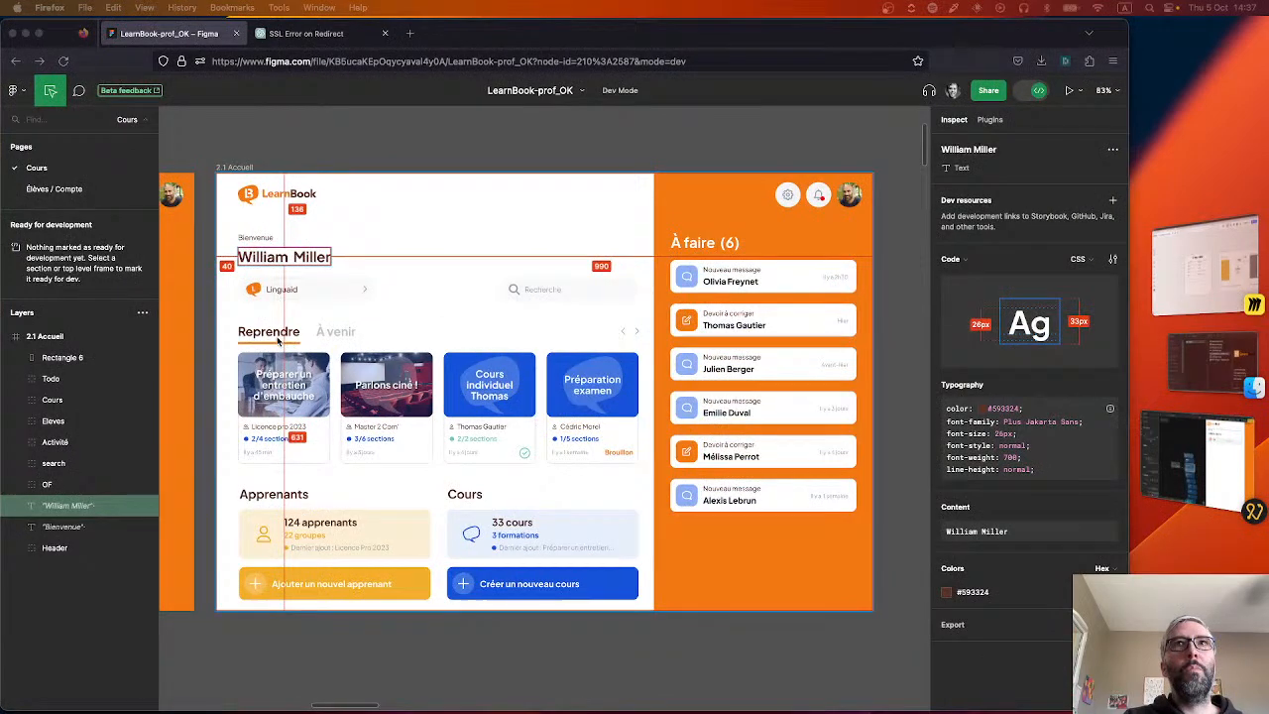
left_click(279, 288)
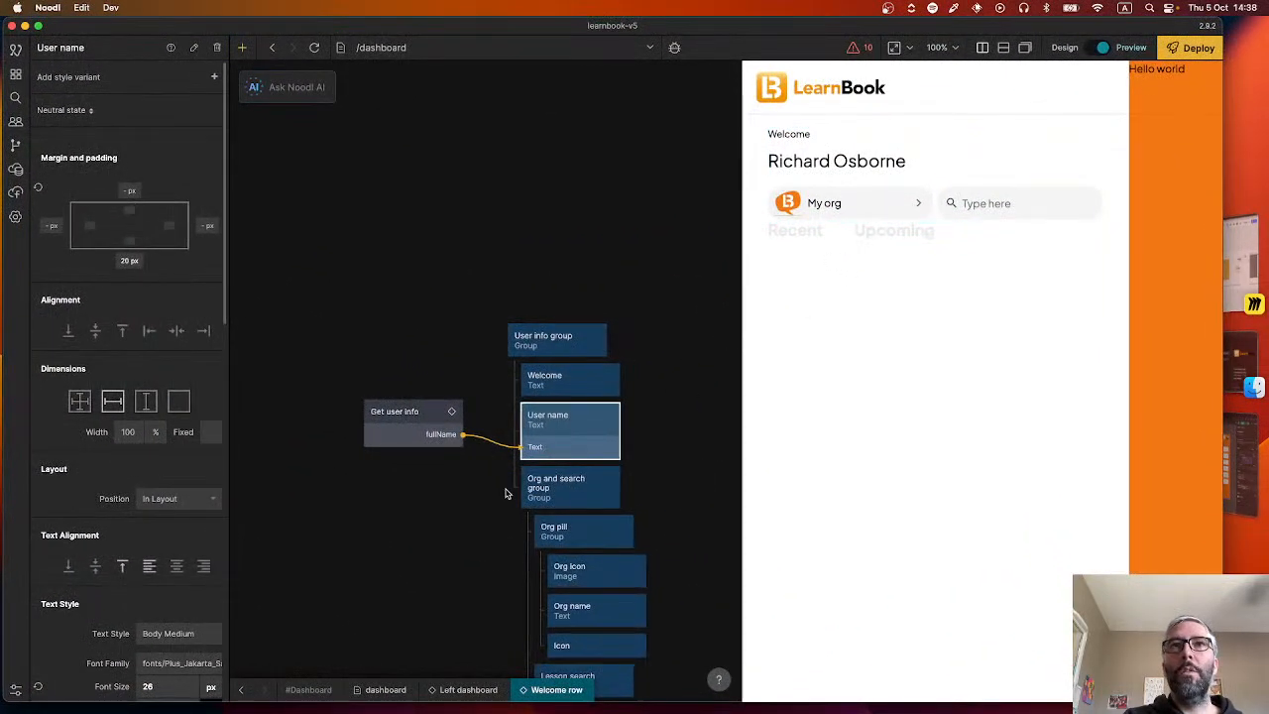
scroll(508, 494, "down", 2)
left_click_drag(464, 599, 461, 465)
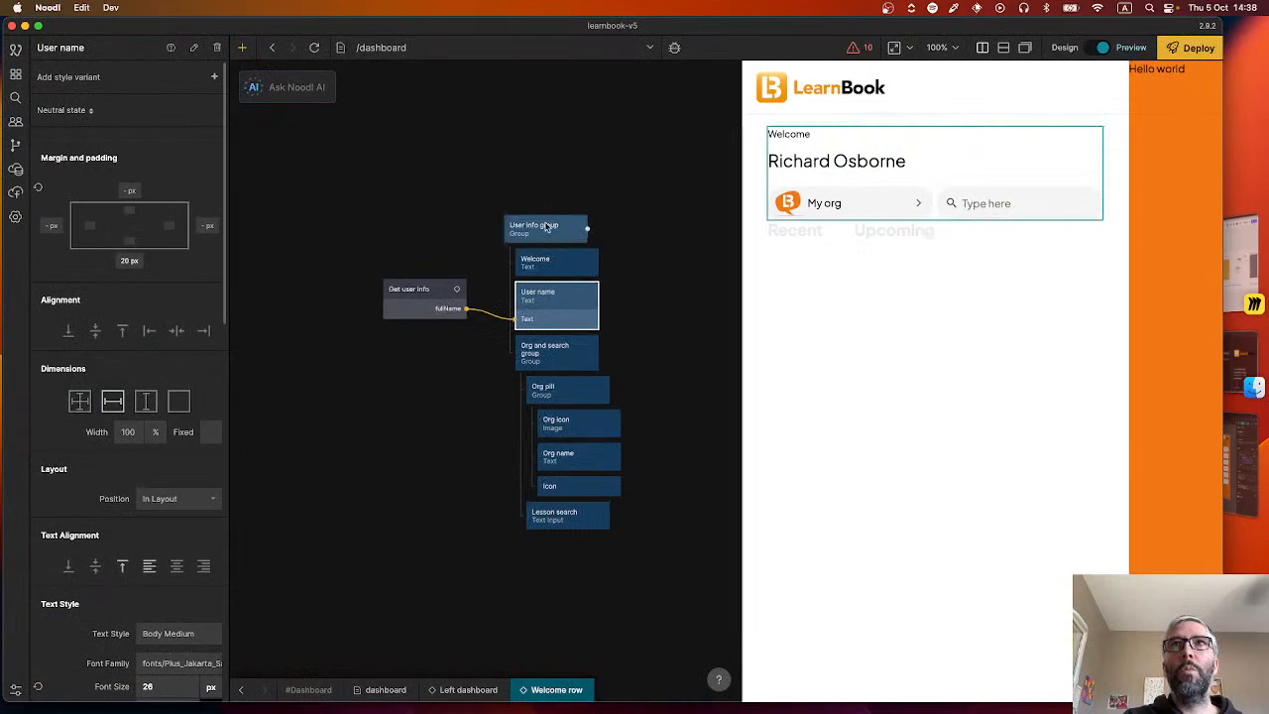
left_click(547, 228)
left_click(137, 263)
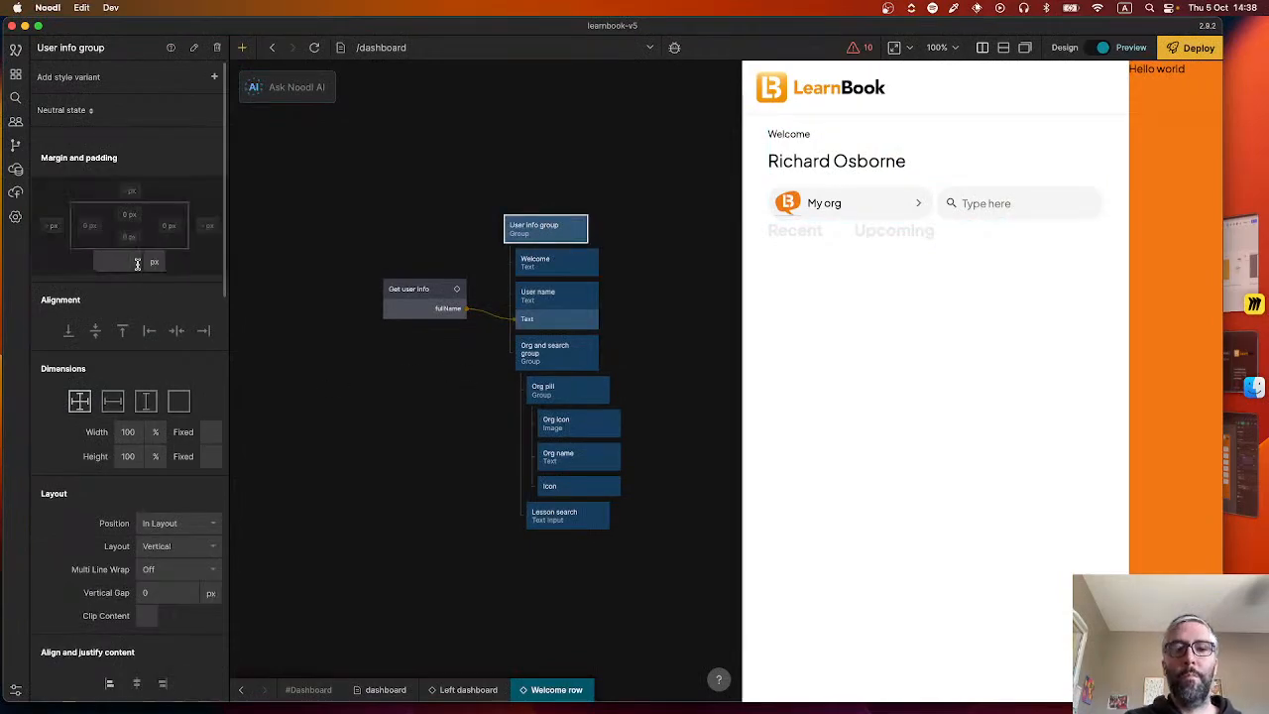
type("40")
key("Return")
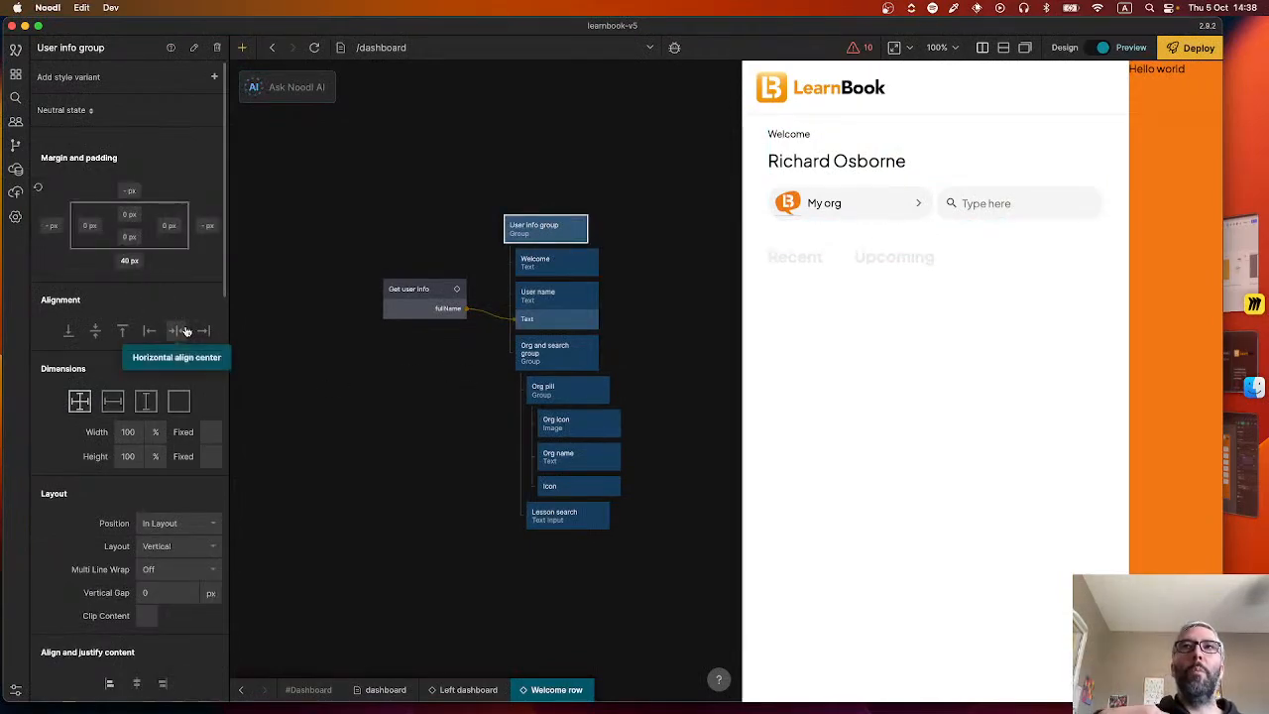
Review the margin and padding settings of the Welcome row's text, group and search nodes.
left_click(540, 267)
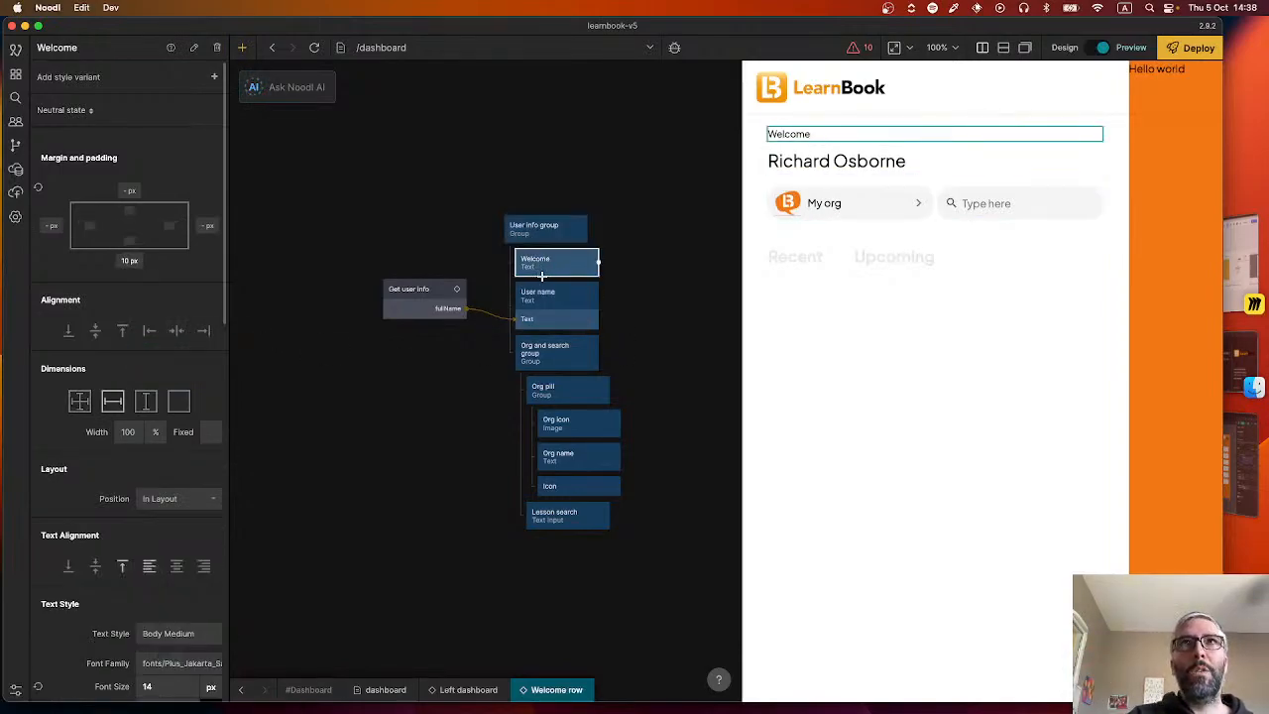
left_click(551, 301)
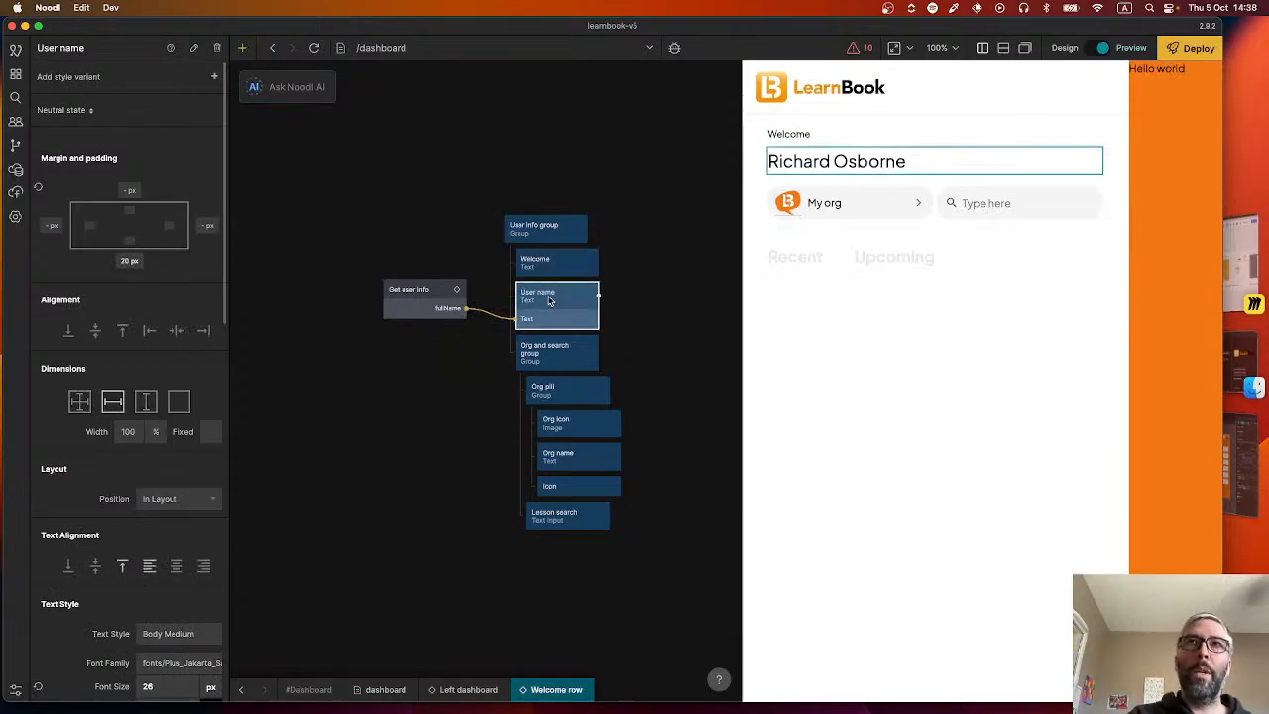
left_click(554, 352)
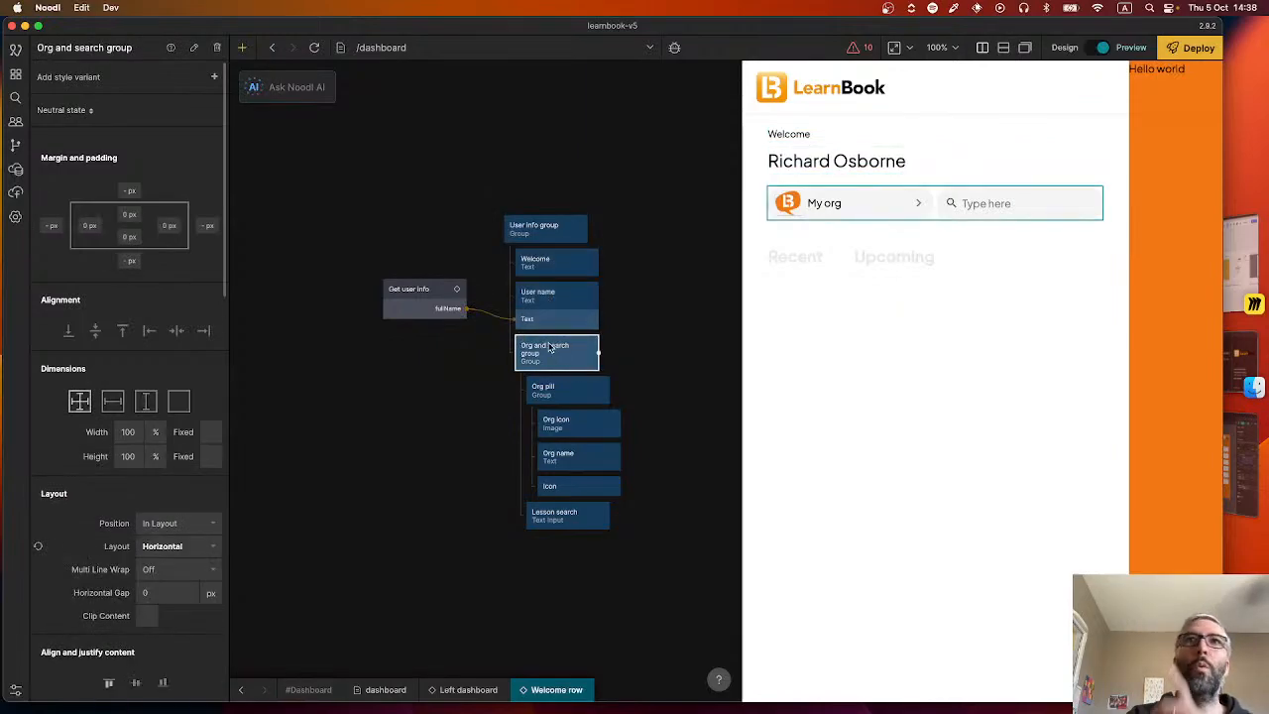
left_click(545, 300)
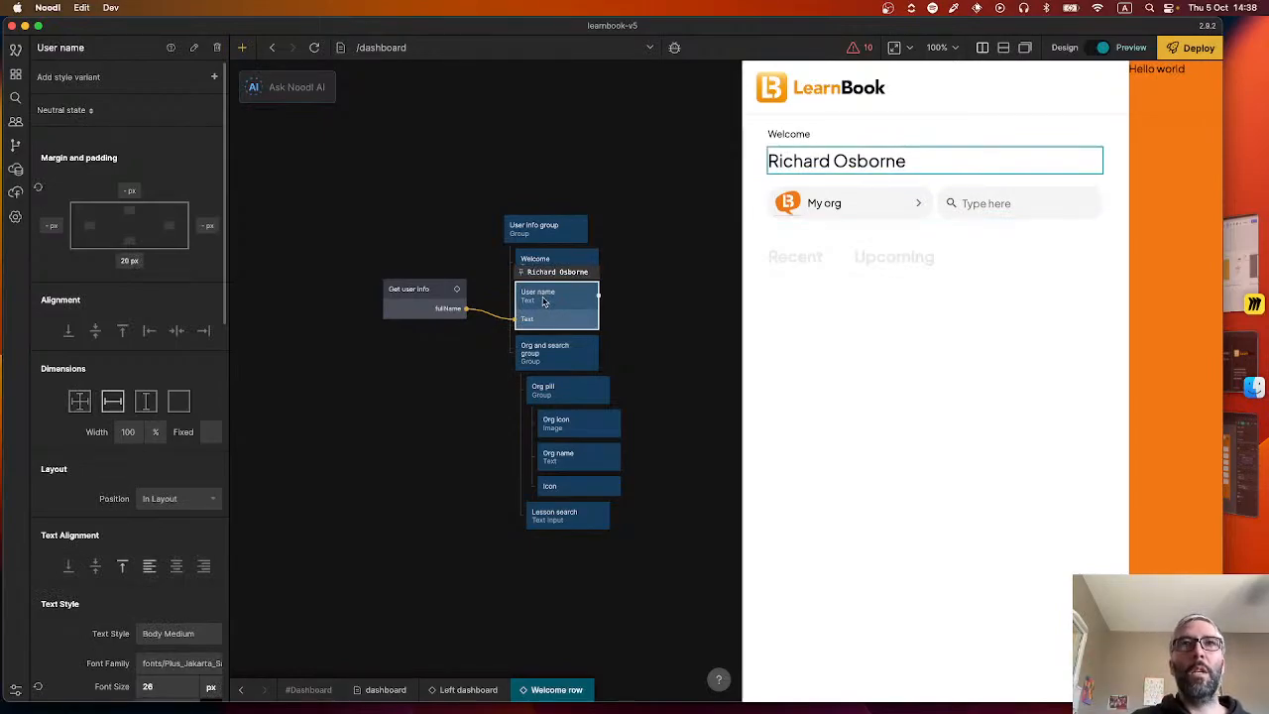
left_click(569, 515)
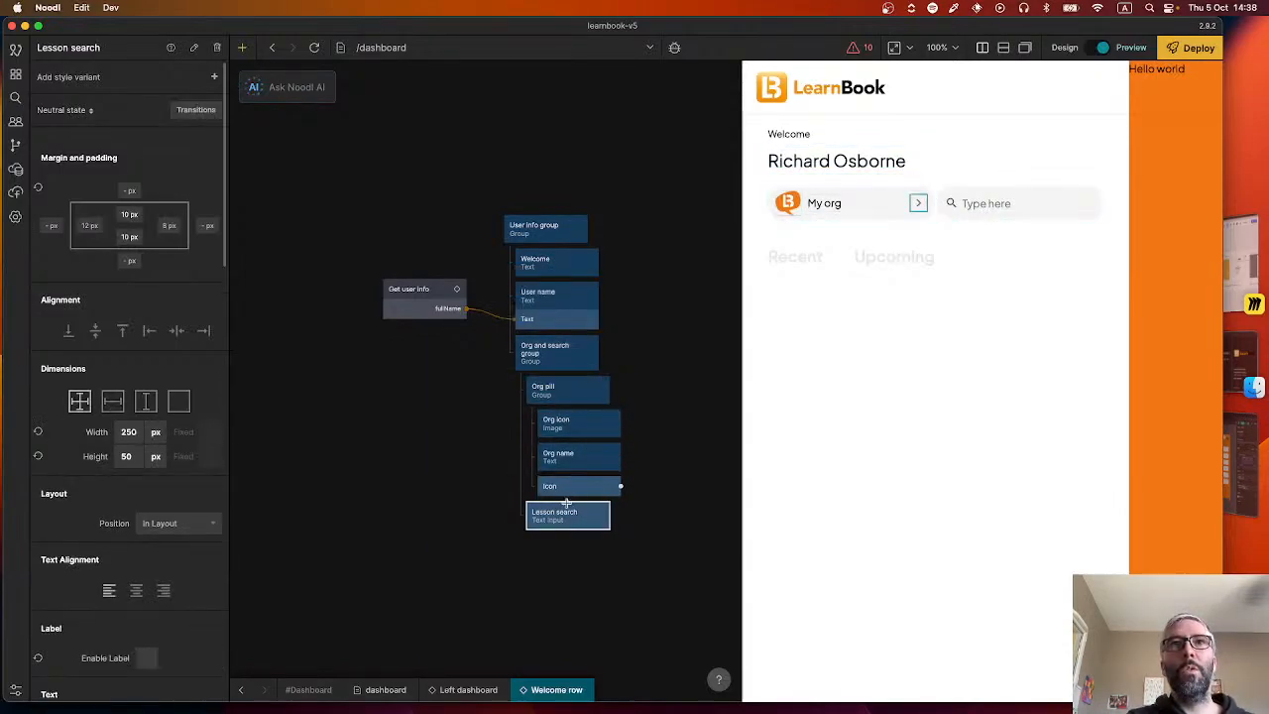
left_click(541, 228)
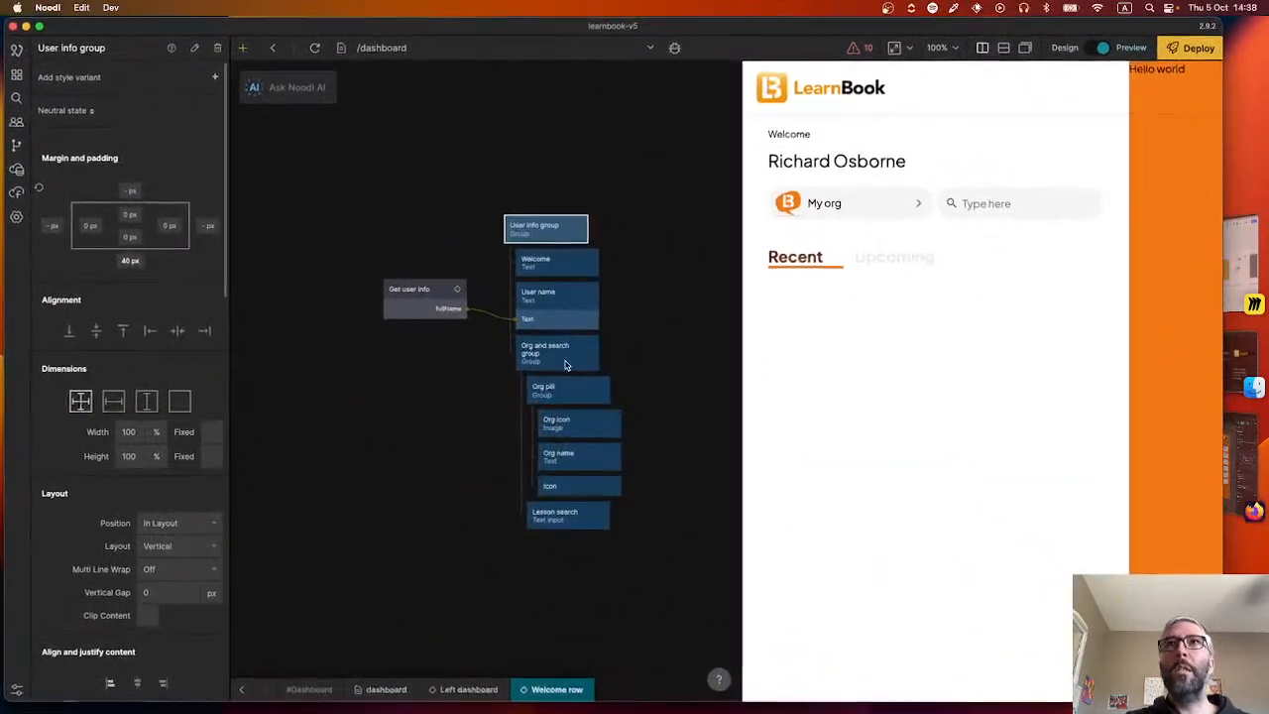
left_click(493, 478)
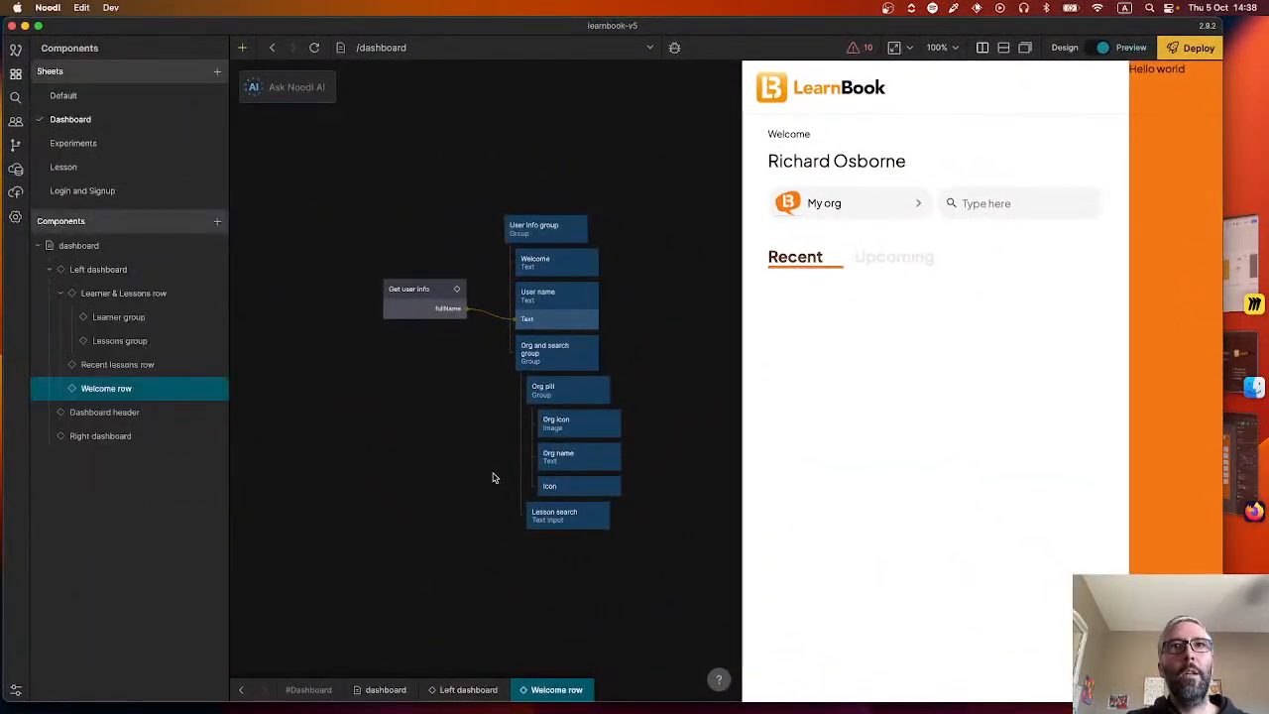
Open the Recent lessons row component from Left dashboard.
left_click(468, 690)
double_click(540, 448)
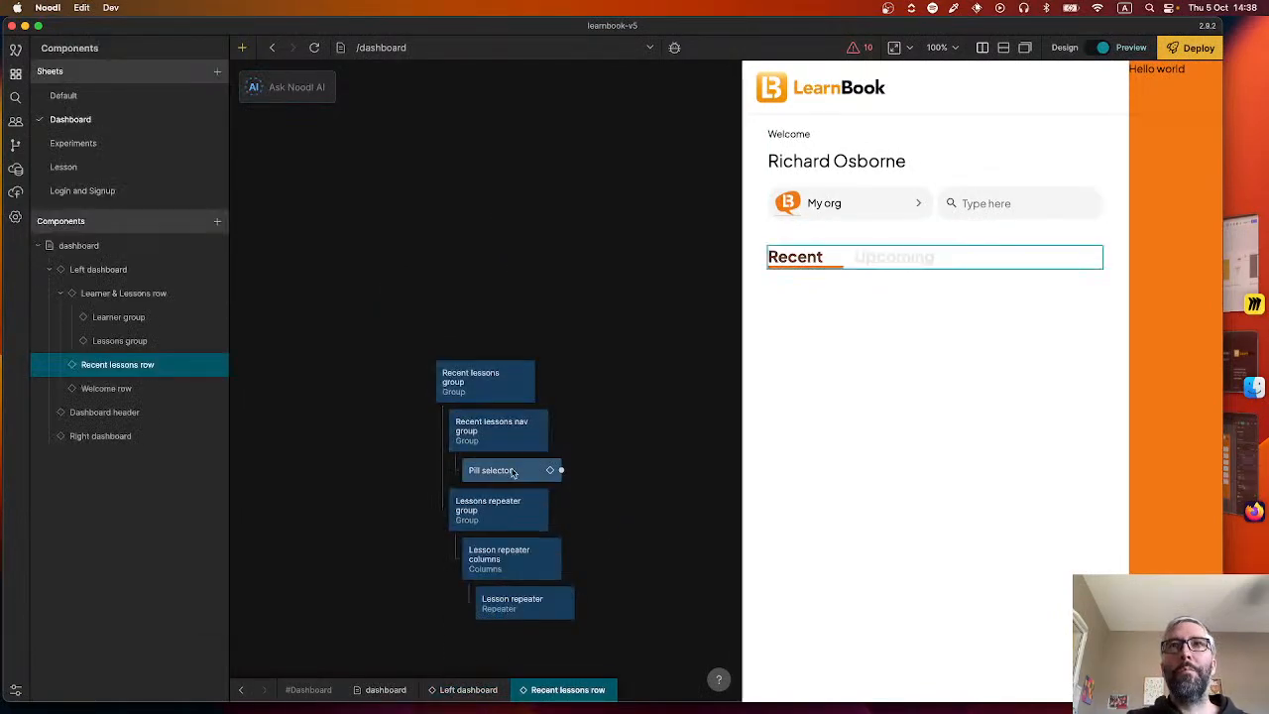
Open the Pill selector component and examine its node flow from Component Inputs through States, Function and Repeater to the Default pill object.
double_click(513, 472)
left_click_drag(431, 424, 559, 409)
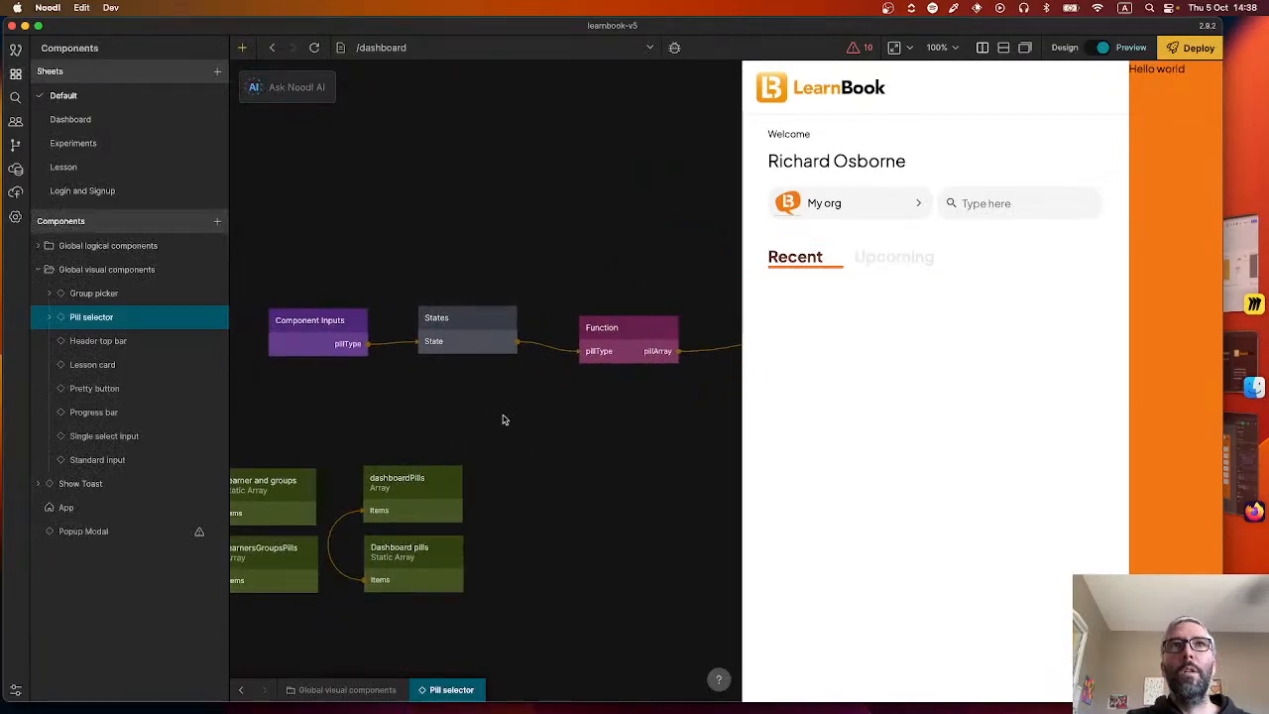
scroll(503, 419, "down", 2)
left_click_drag(484, 426, 515, 414)
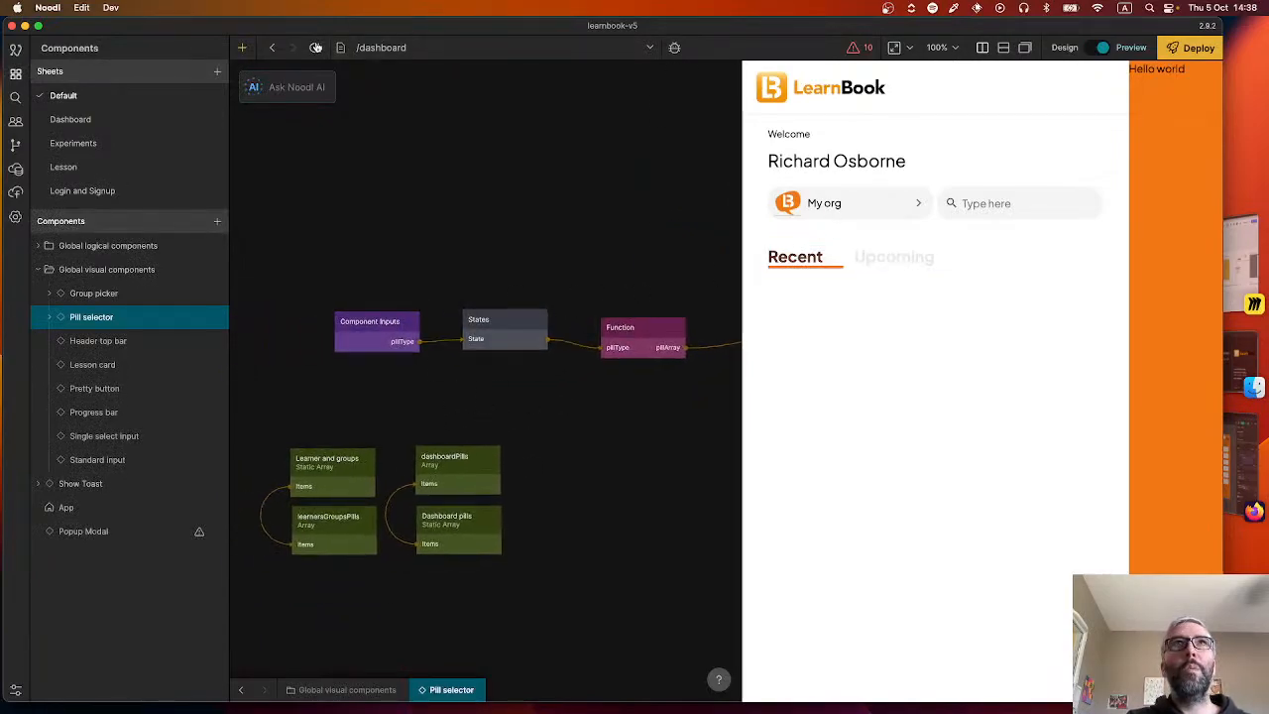
left_click_drag(654, 410, 404, 392)
mouse_move(485, 321)
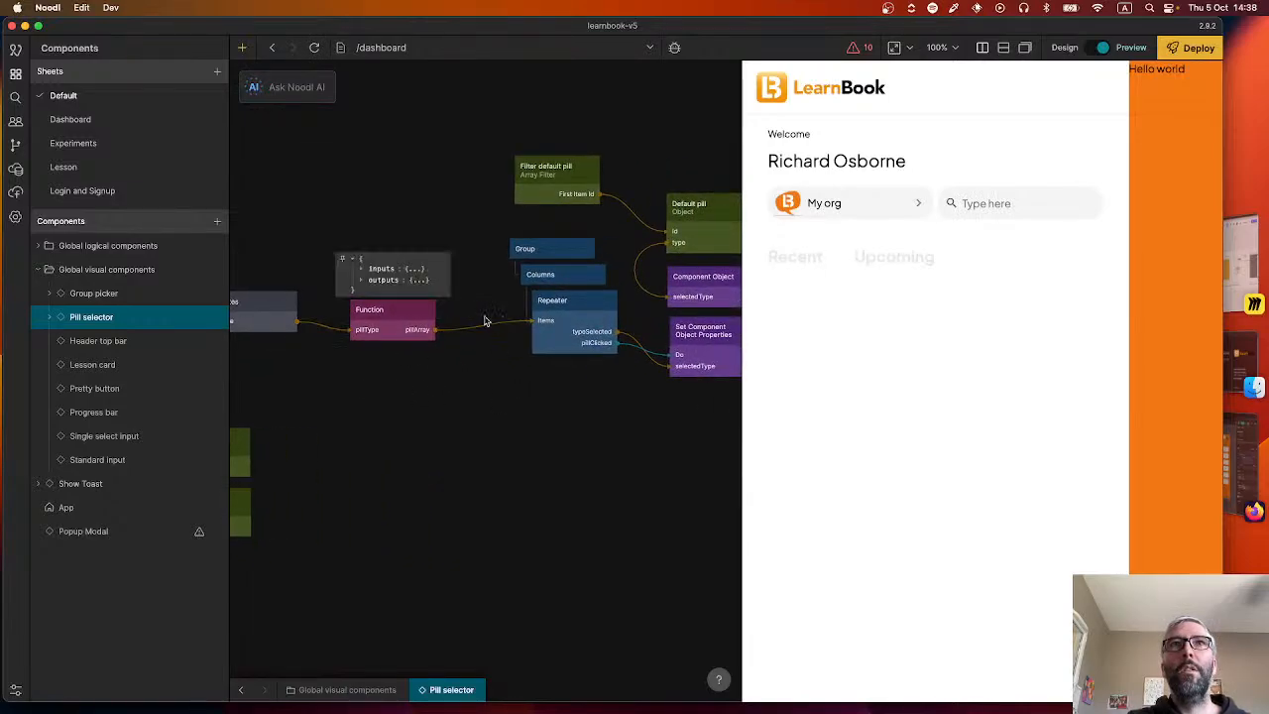
scroll(483, 335, "left", 6)
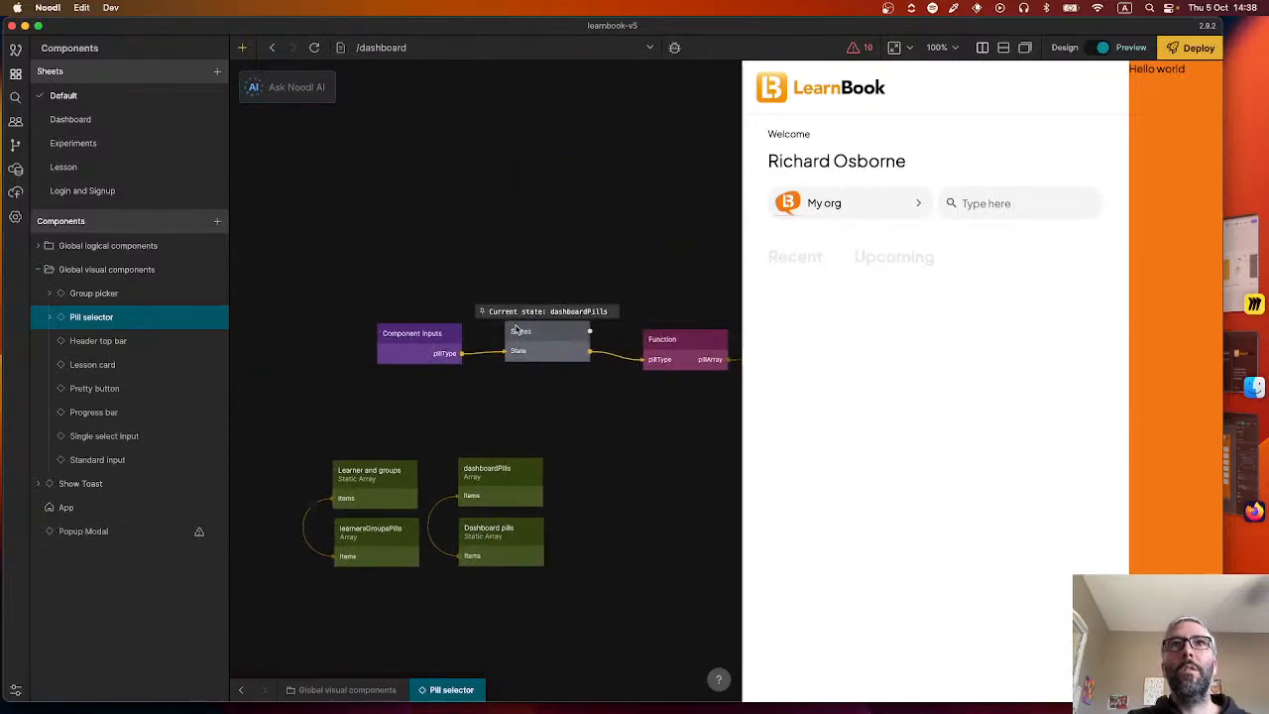
scroll(565, 362, "right", 6)
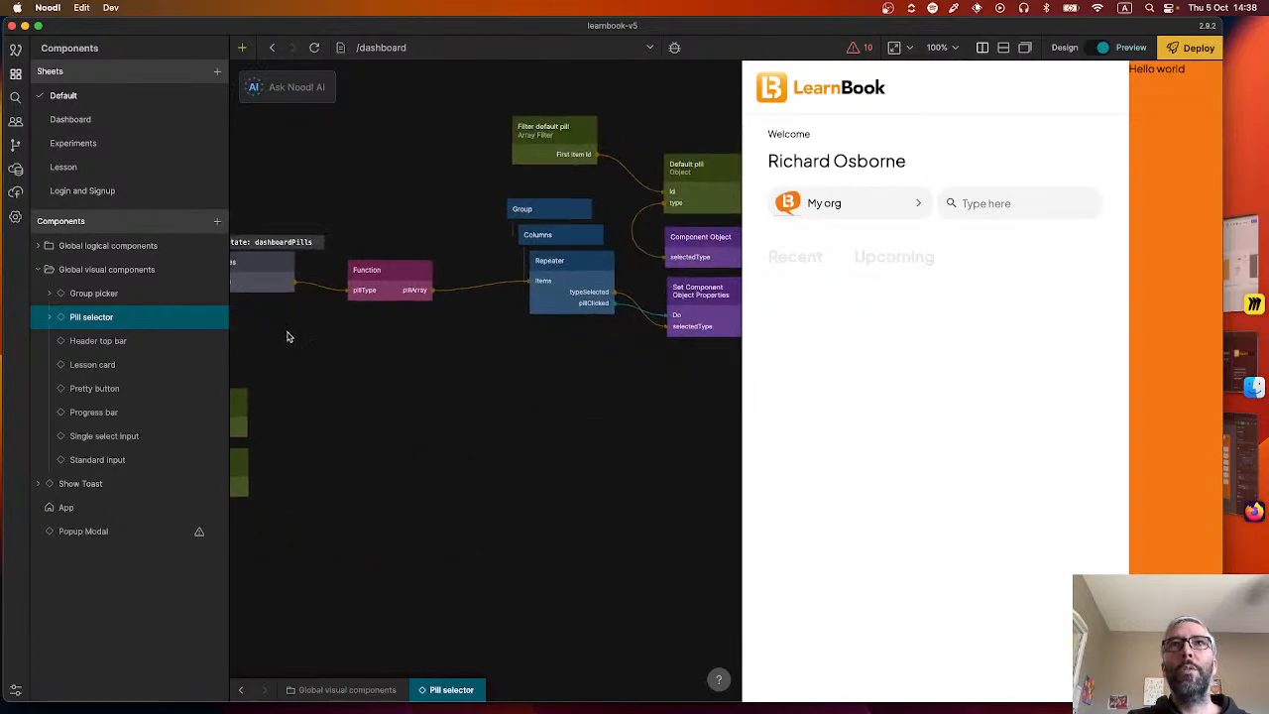
left_click(565, 290)
scroll(565, 290, "right", 3)
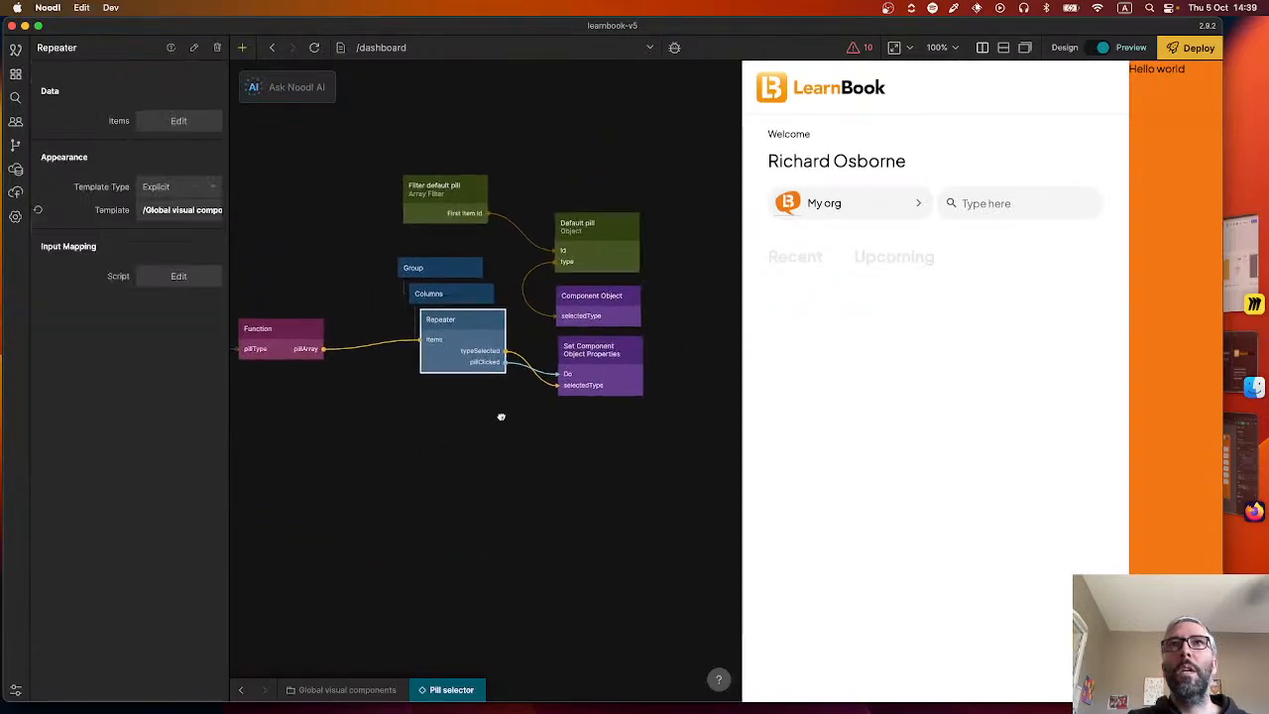
left_click(513, 358)
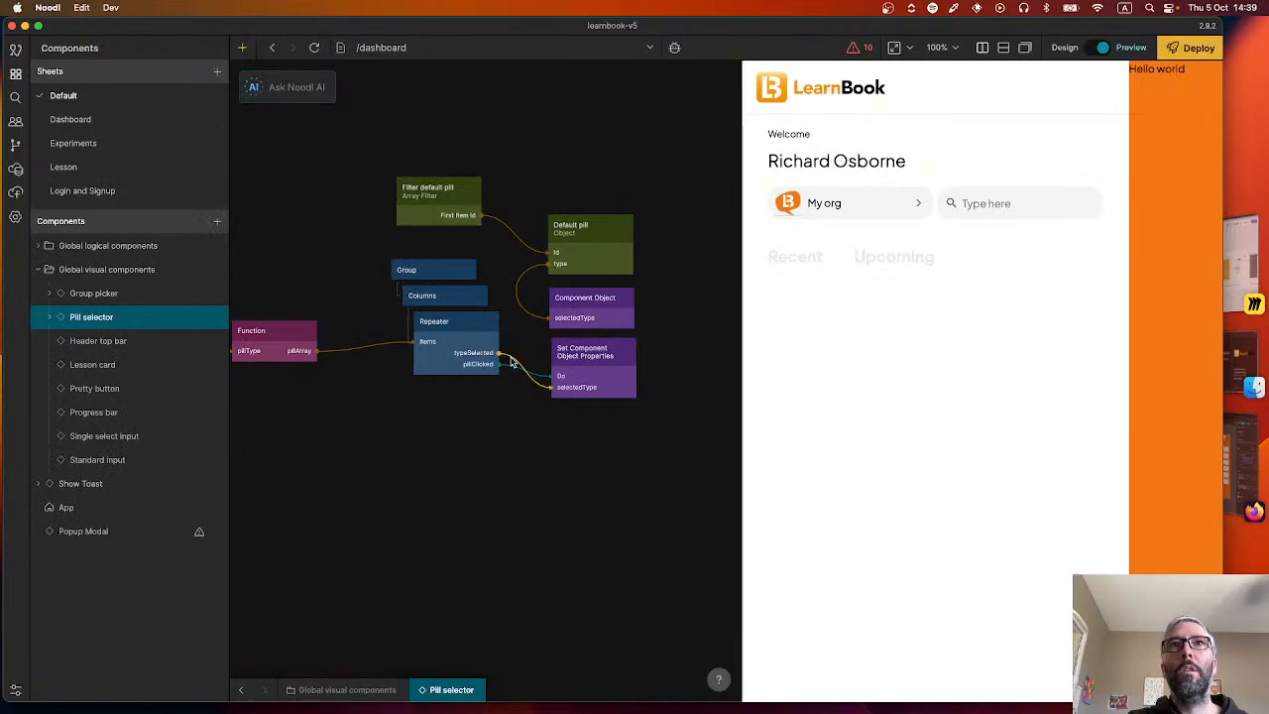
mouse_move(512, 373)
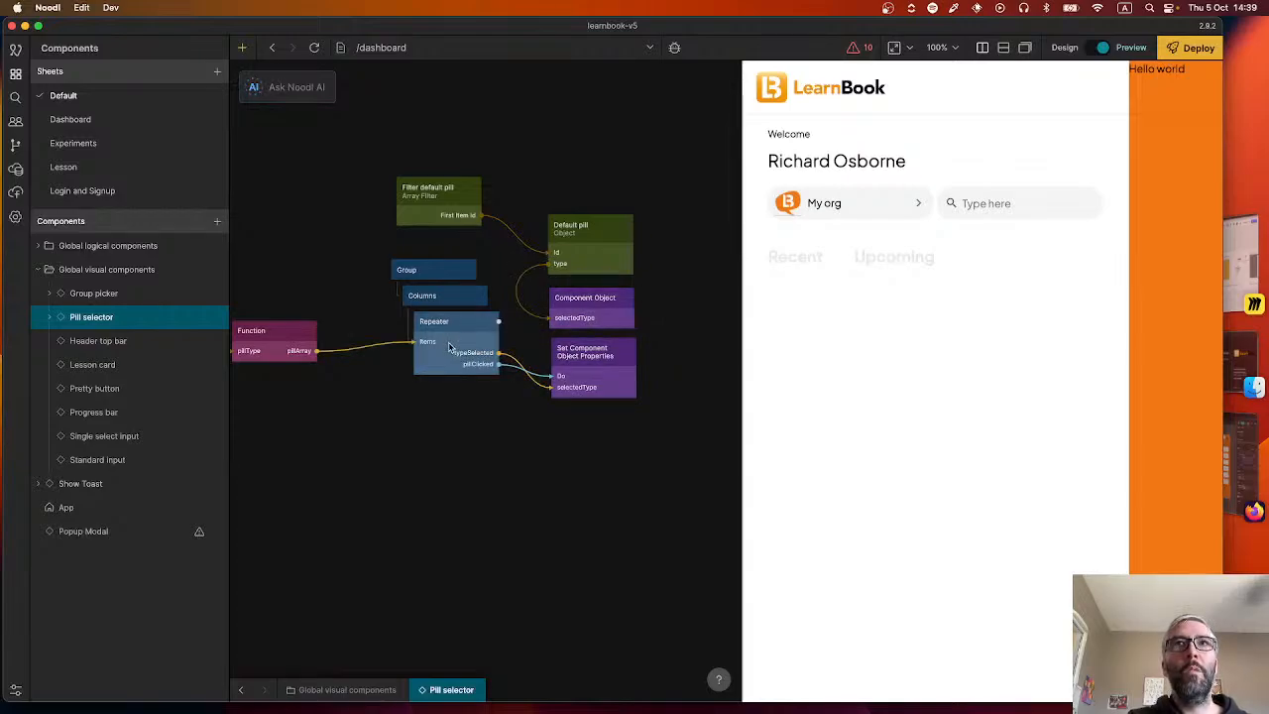
left_click(581, 258)
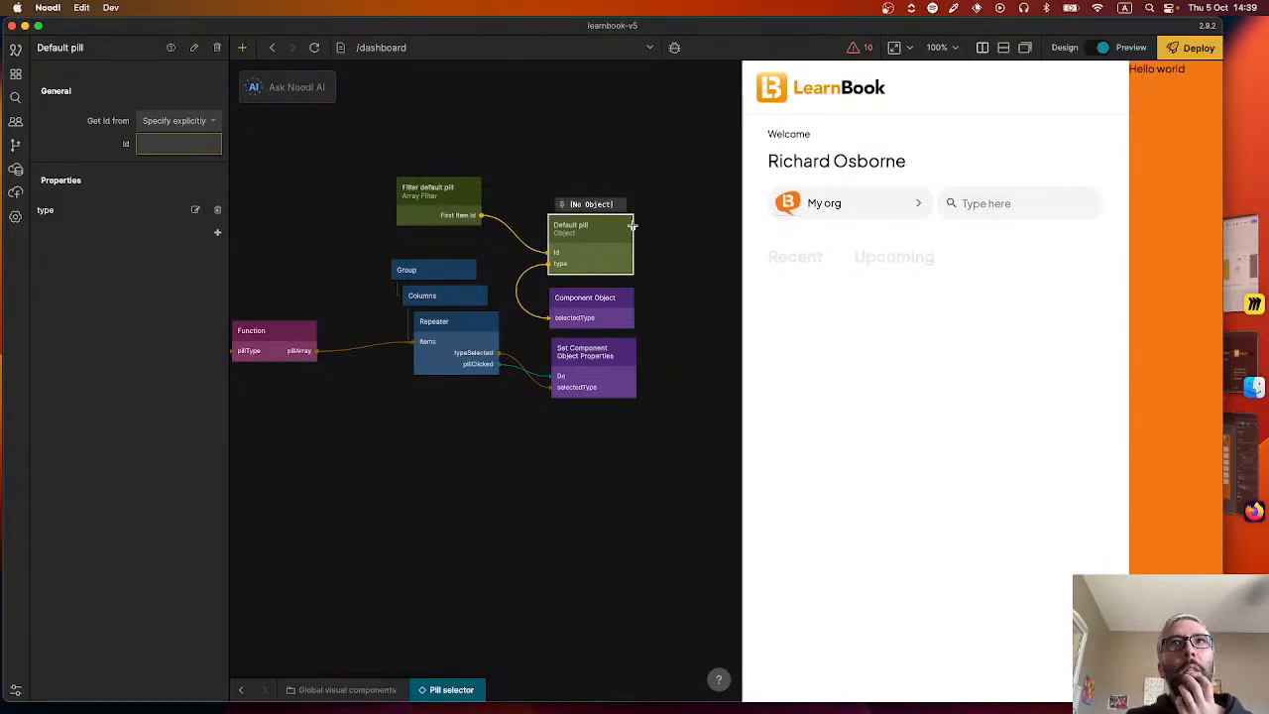
left_click_drag(631, 226, 586, 315)
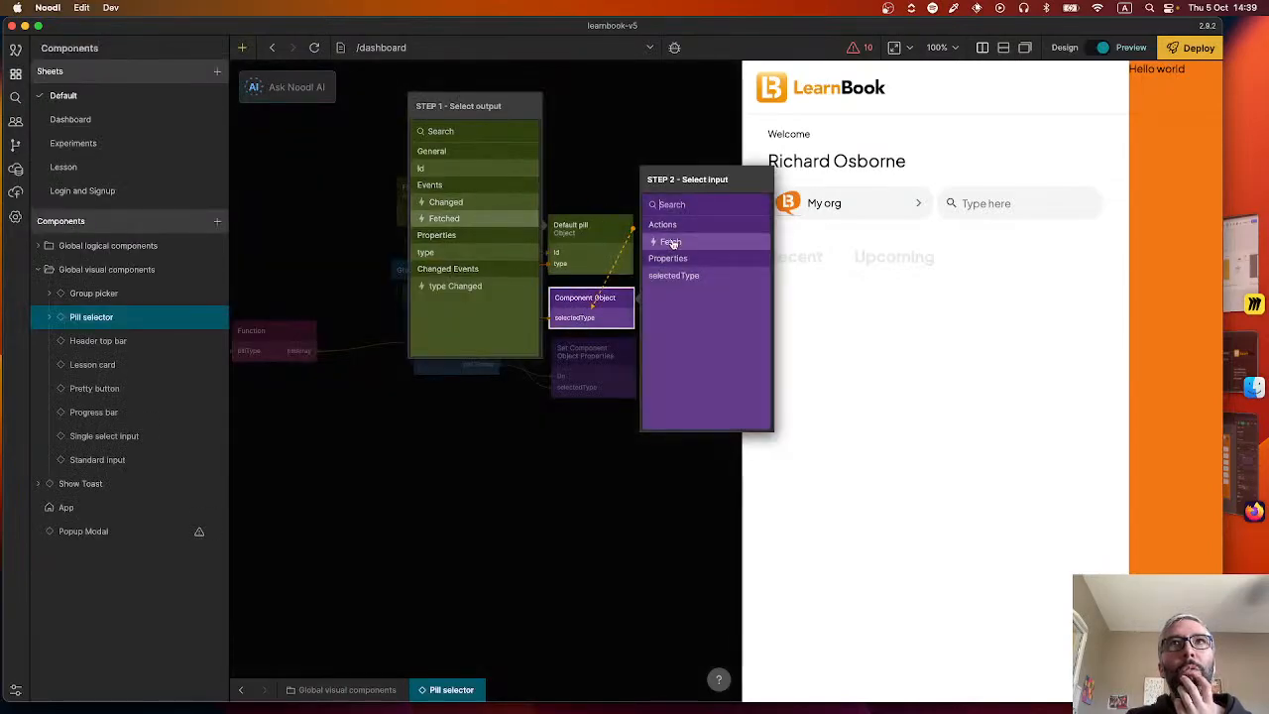
left_click(593, 181)
right_click(670, 271)
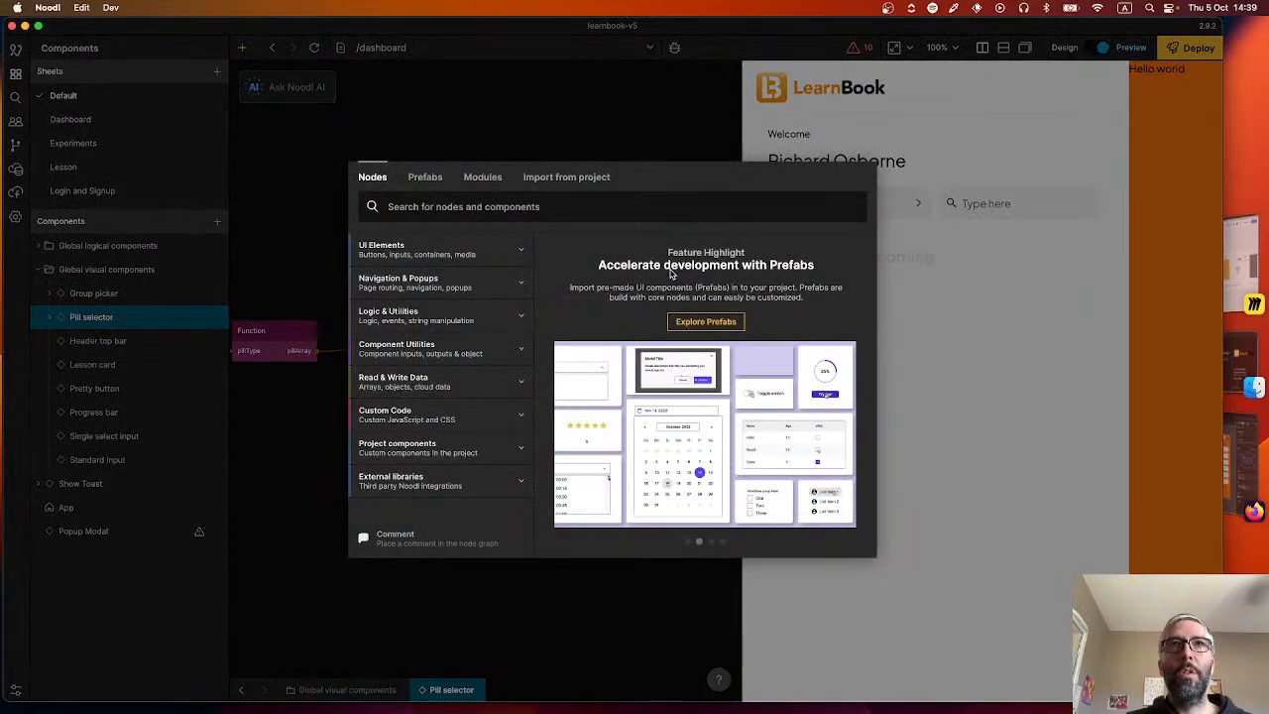
type("set comp")
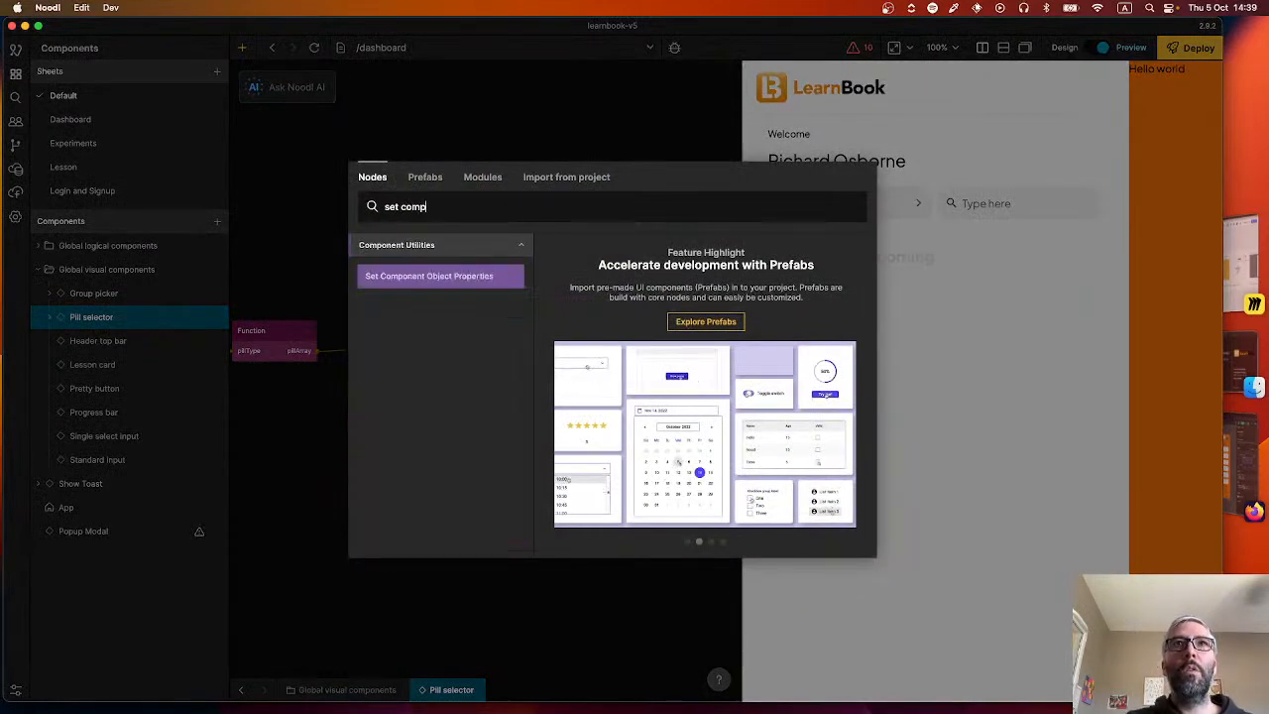
left_click(440, 278)
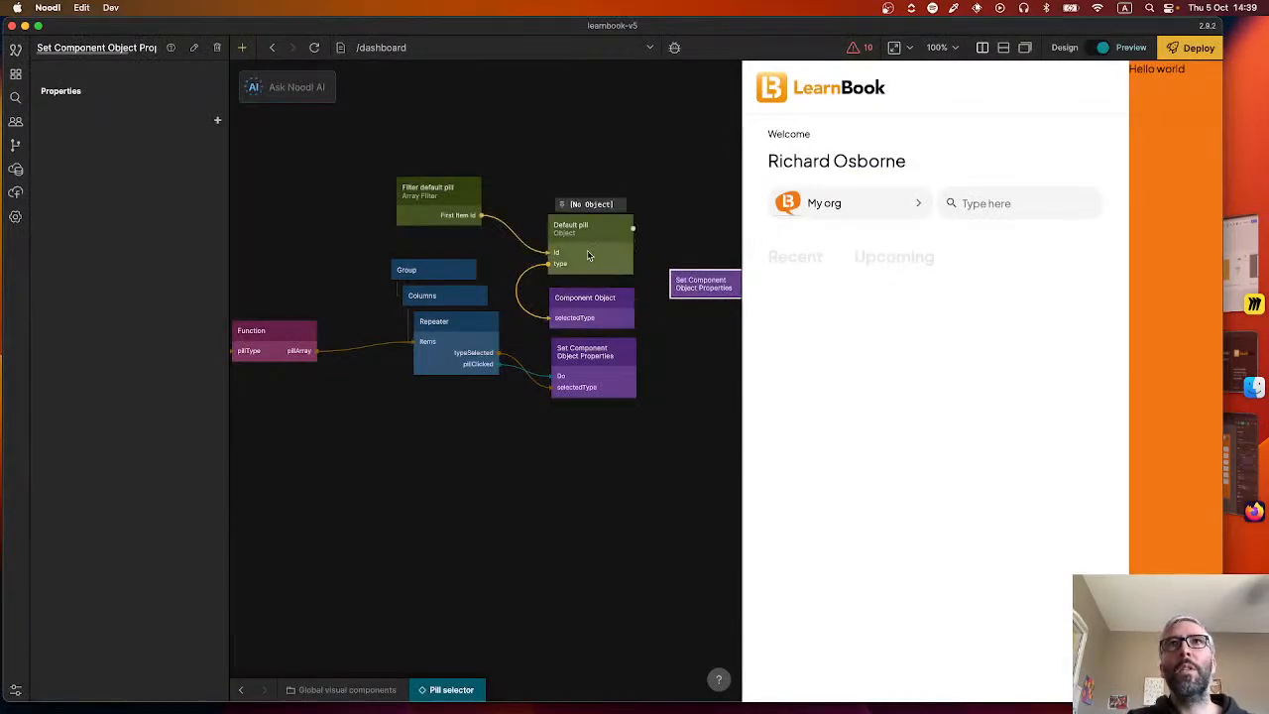
left_click(682, 290)
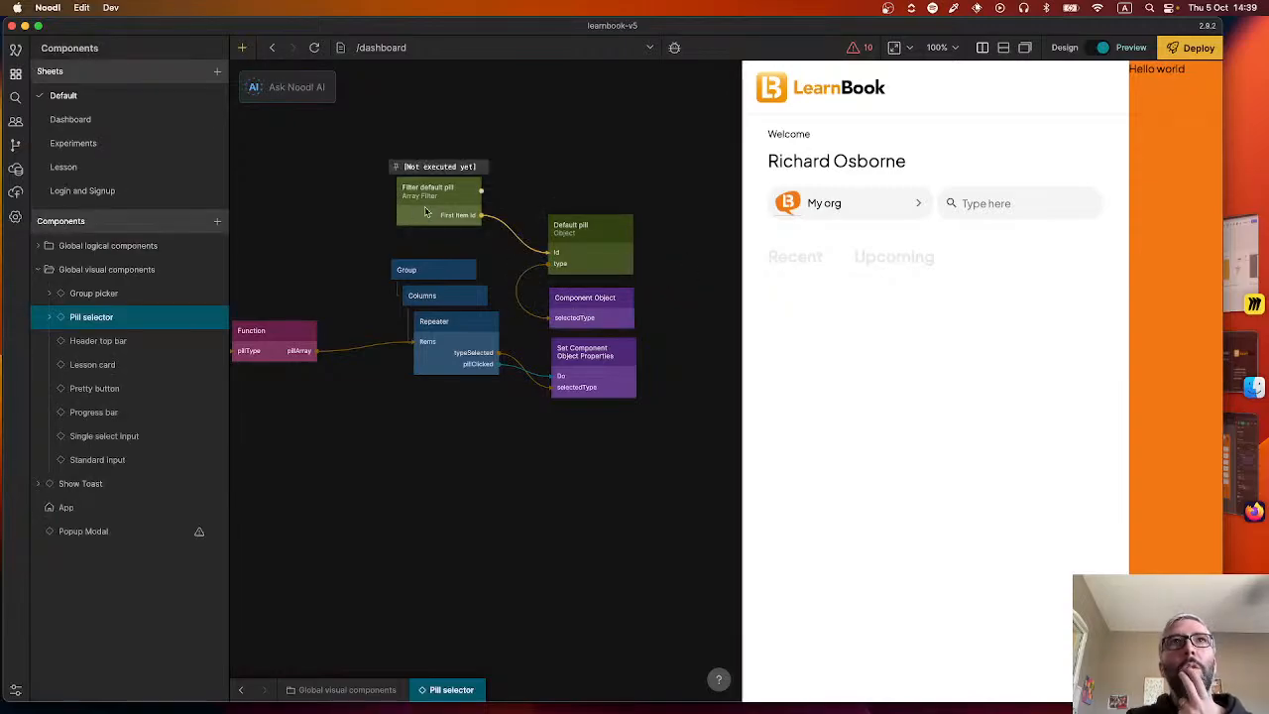
Connect the Group's Did Mount output to the Filter action of the Filter default pill node.
left_click(426, 211)
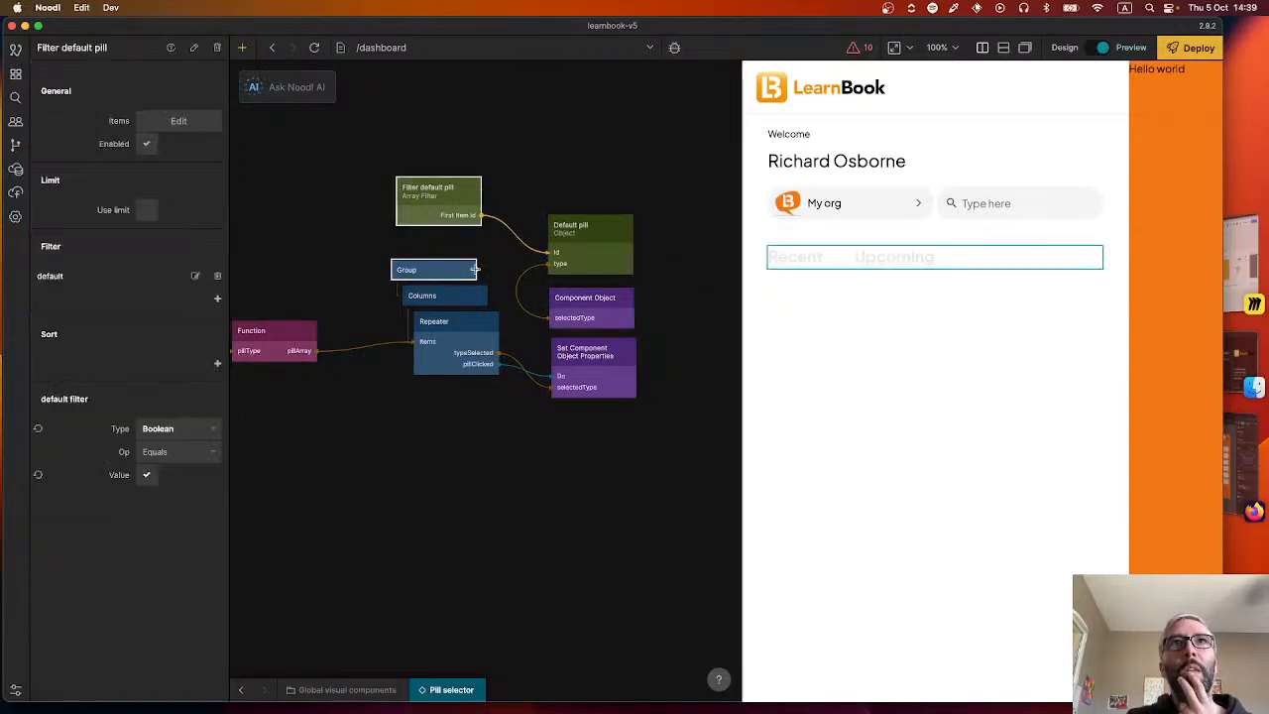
left_click_drag(360, 272, 463, 264)
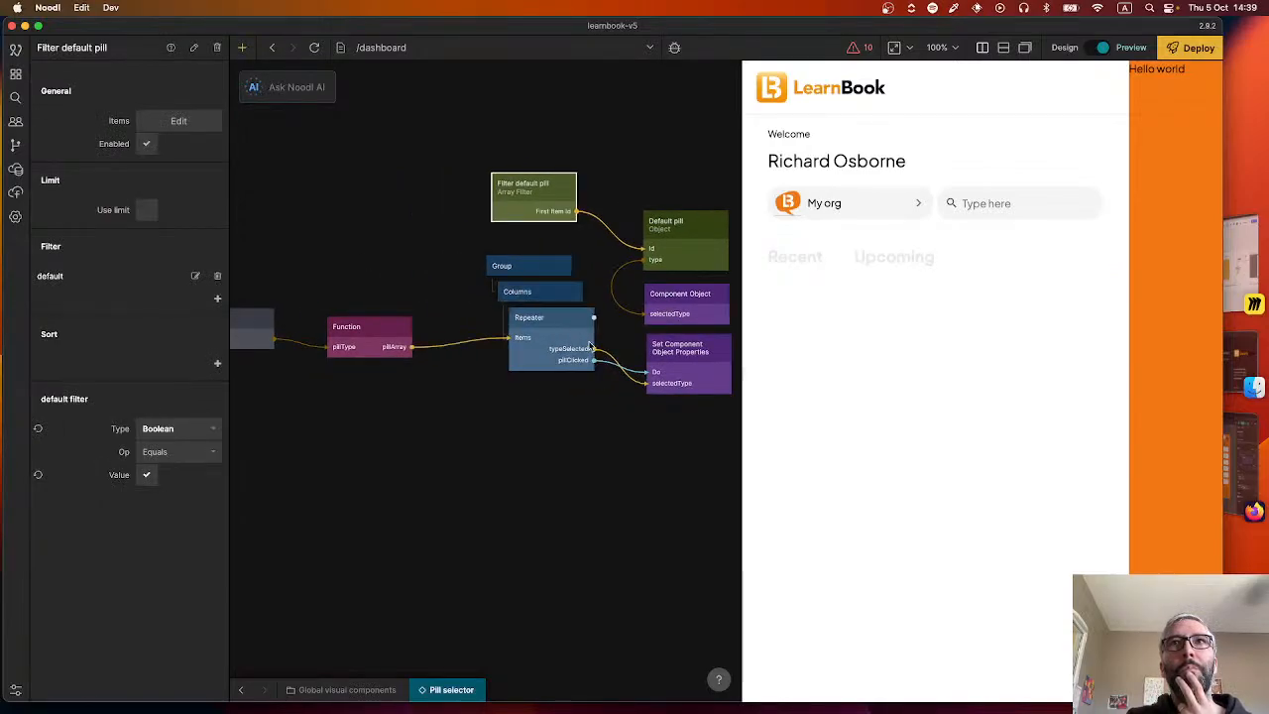
left_click(574, 263)
left_click_drag(570, 266, 538, 208)
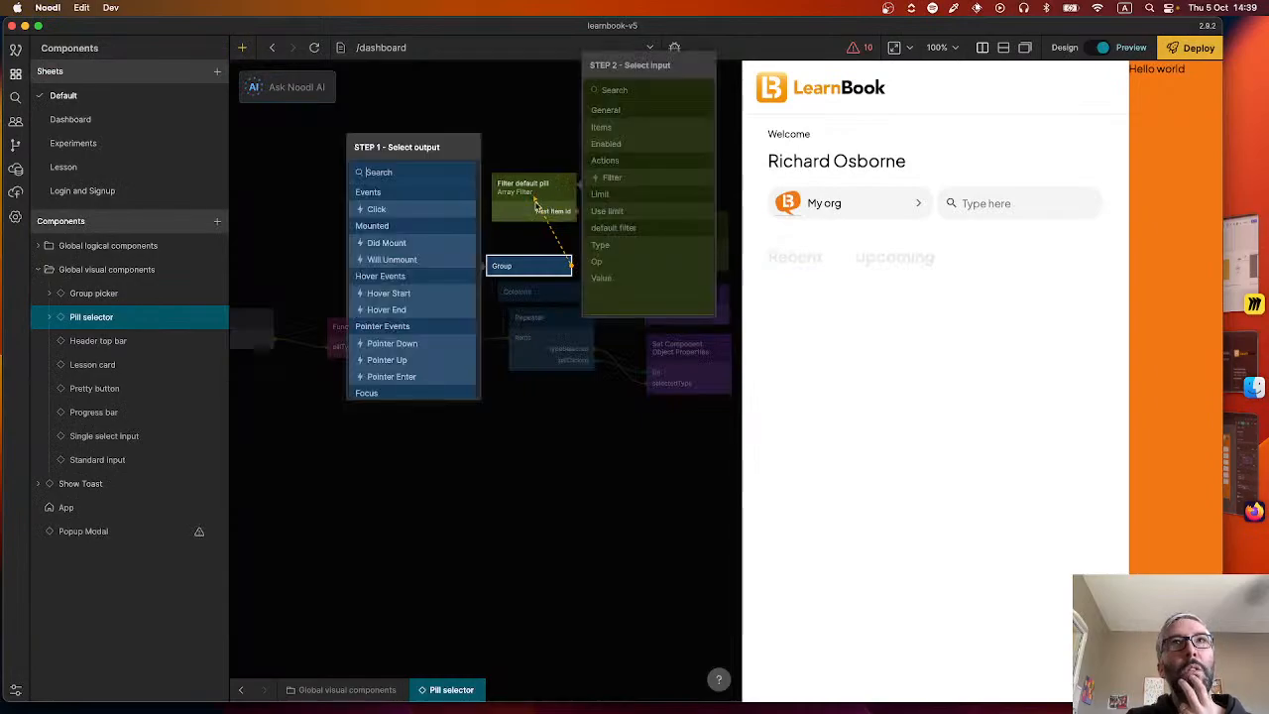
left_click(407, 242)
left_click(635, 127)
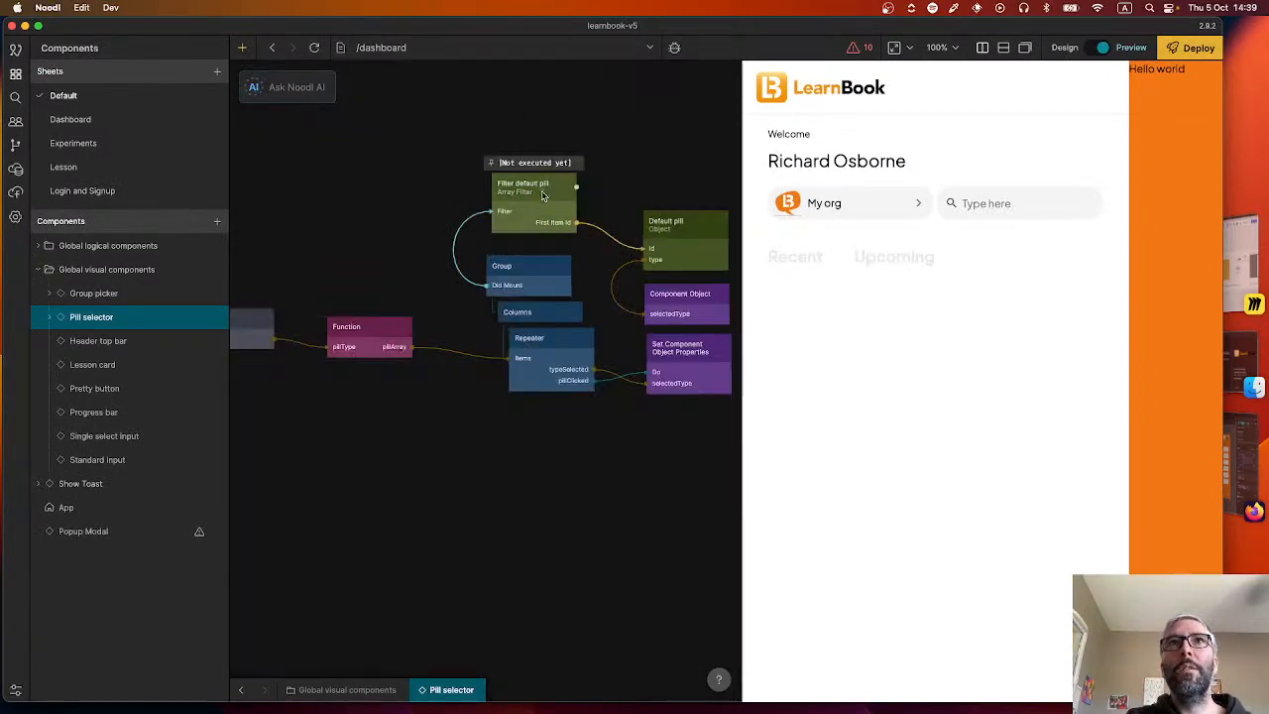
Connect the Function's pillArray output to the Items input of Filter default pill and reload the preview.
mouse_move(460, 226)
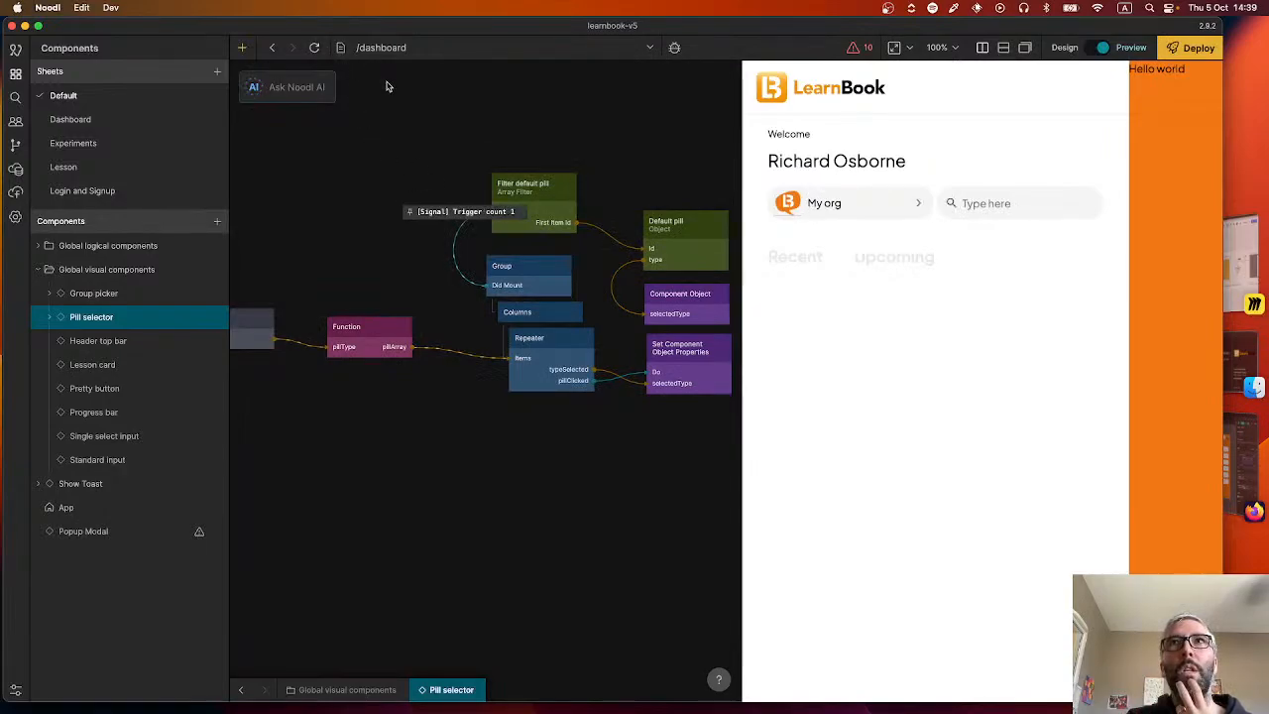
left_click(540, 201)
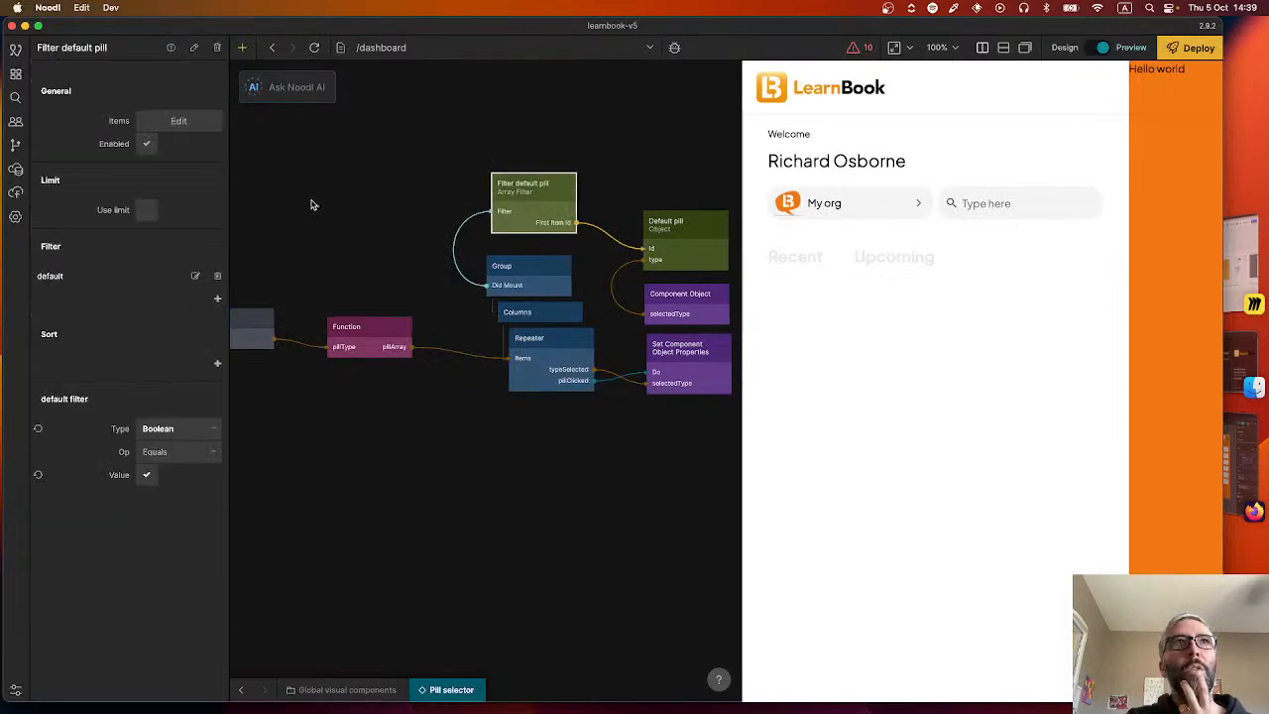
left_click_drag(414, 254, 382, 238)
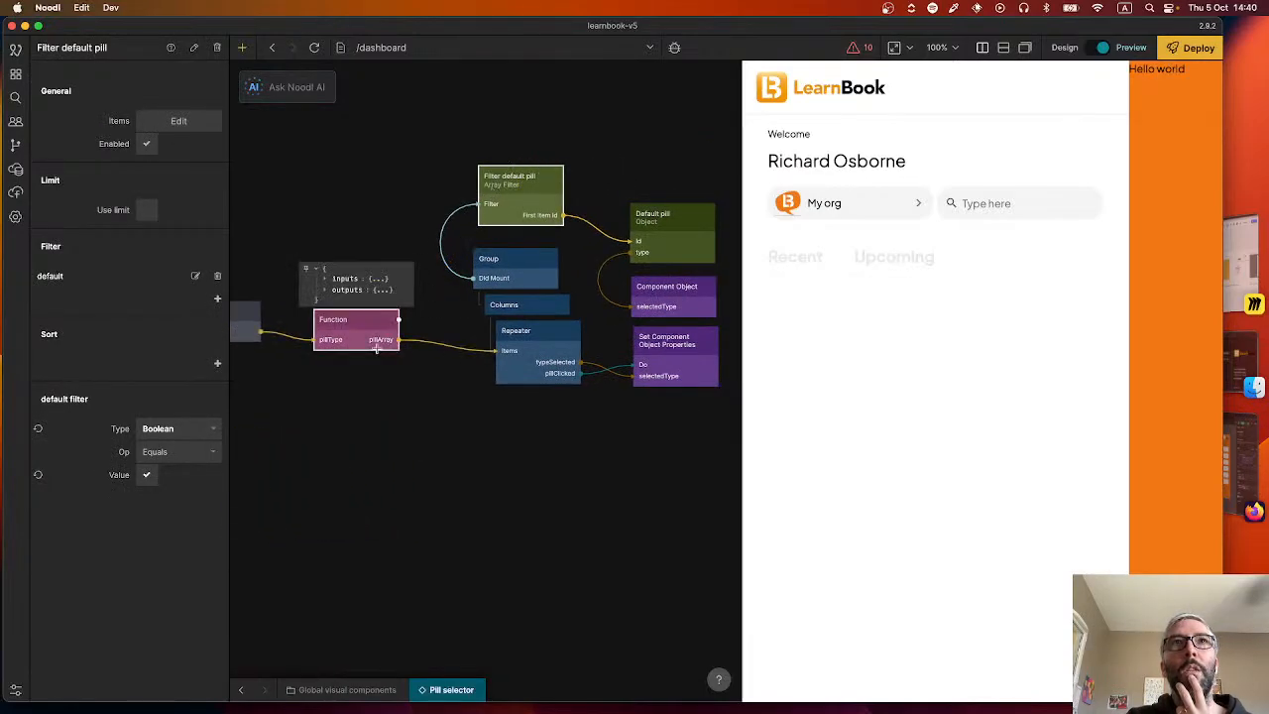
left_click_drag(402, 322, 516, 202)
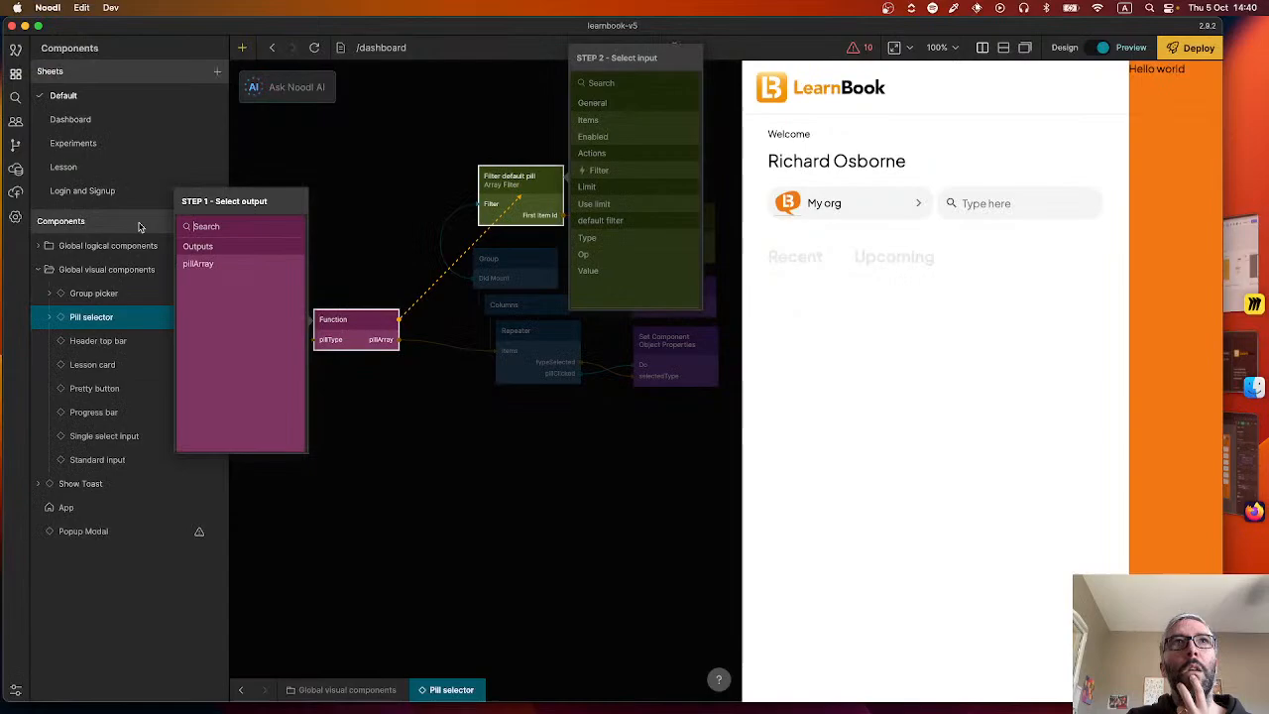
left_click(199, 263)
left_click(590, 120)
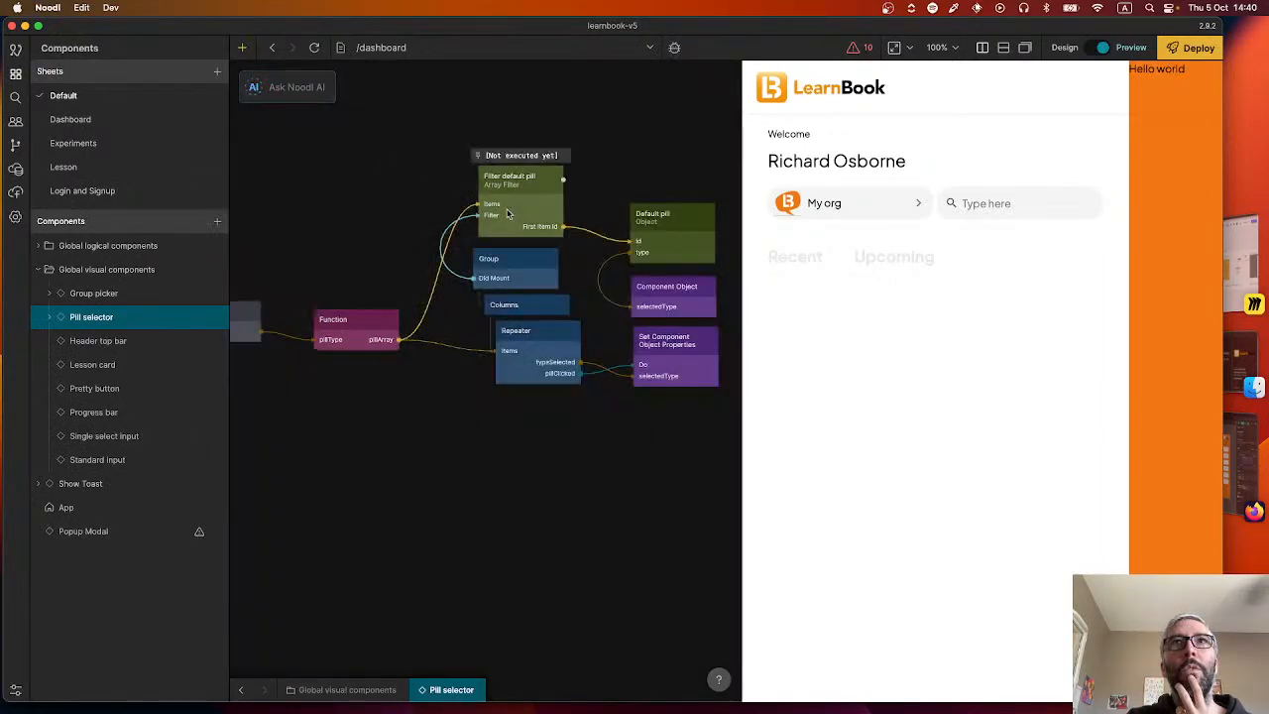
left_click(314, 47)
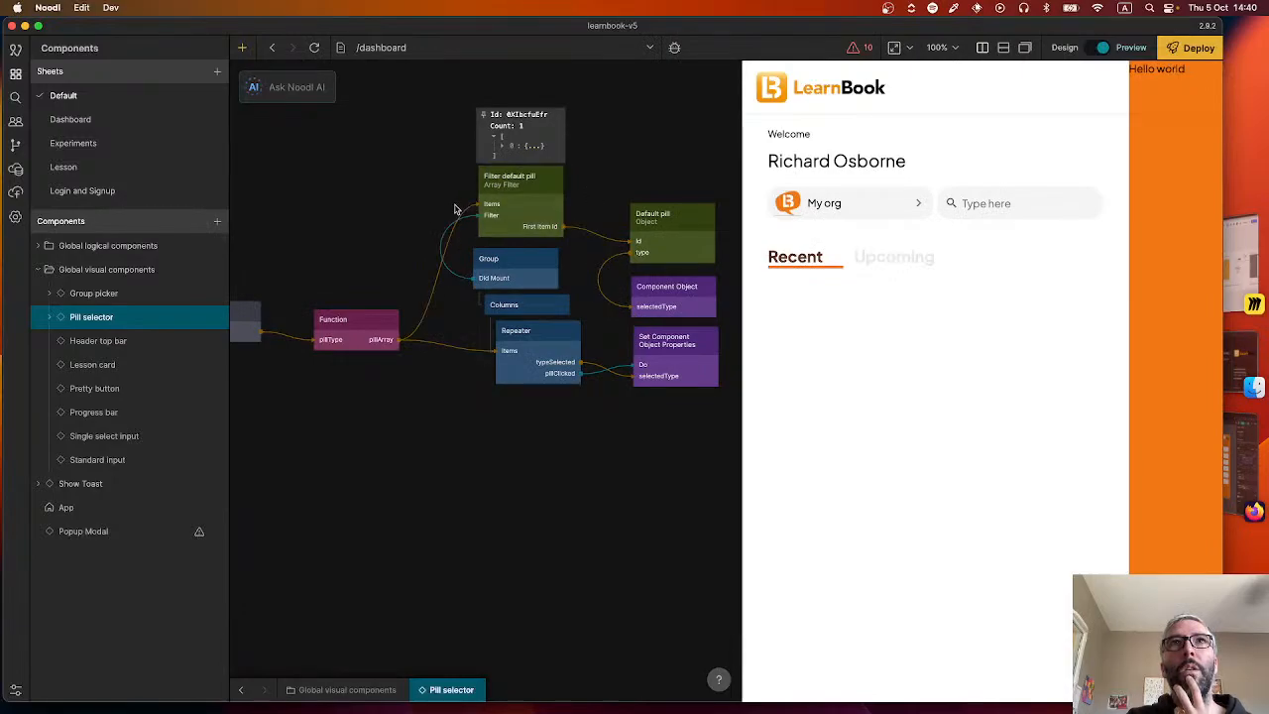
Check the Filter default pill settings and output against the dashboardPills array data and the Default pill object.
left_click(530, 206)
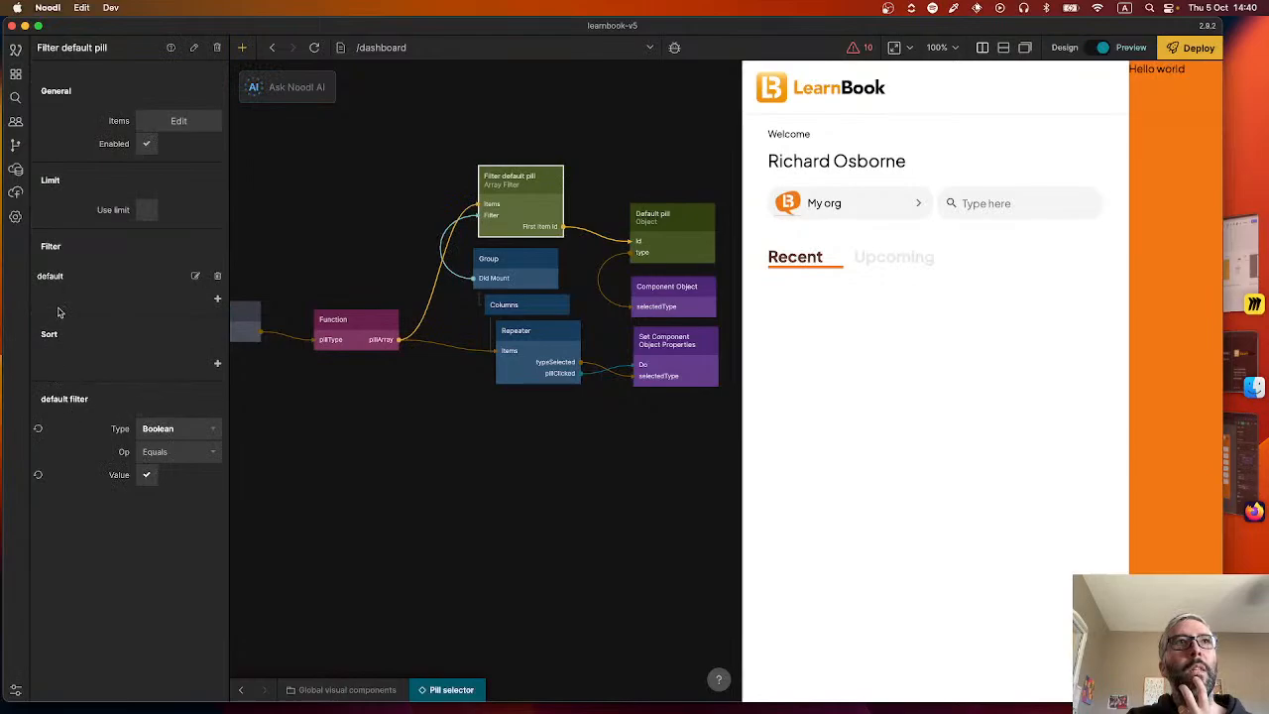
mouse_move(393, 342)
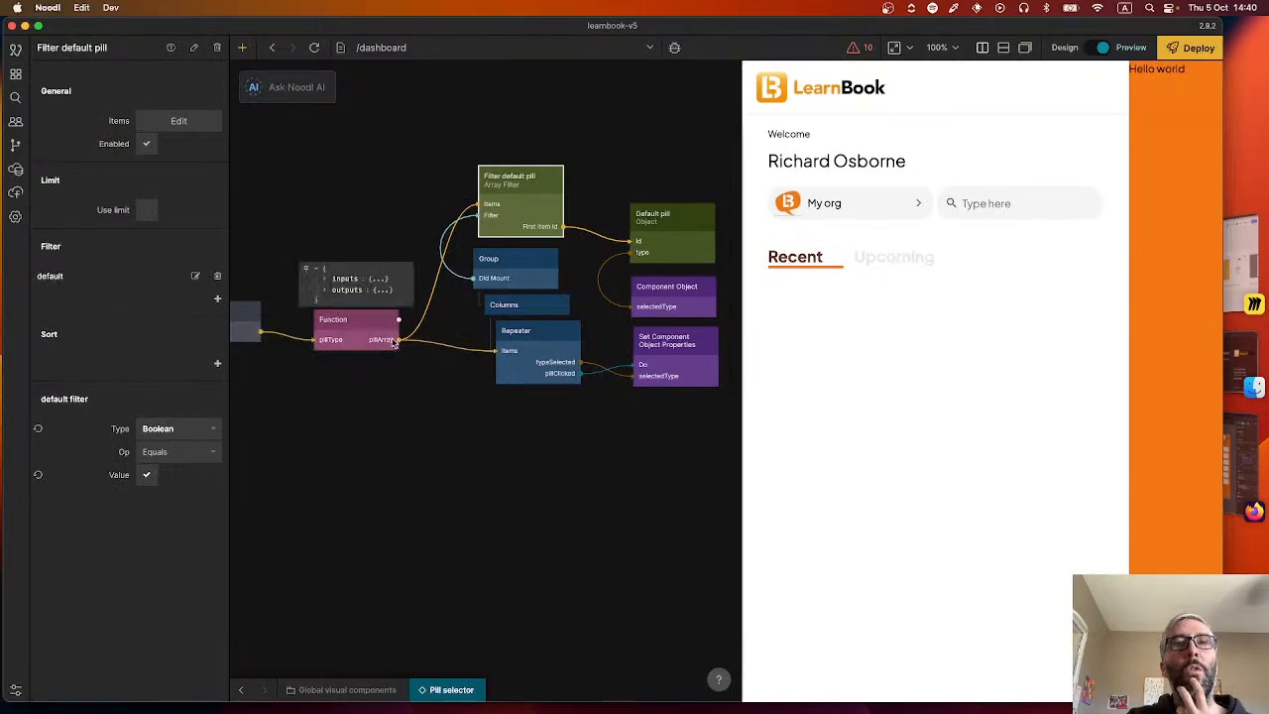
scroll(357, 445, "left", 3)
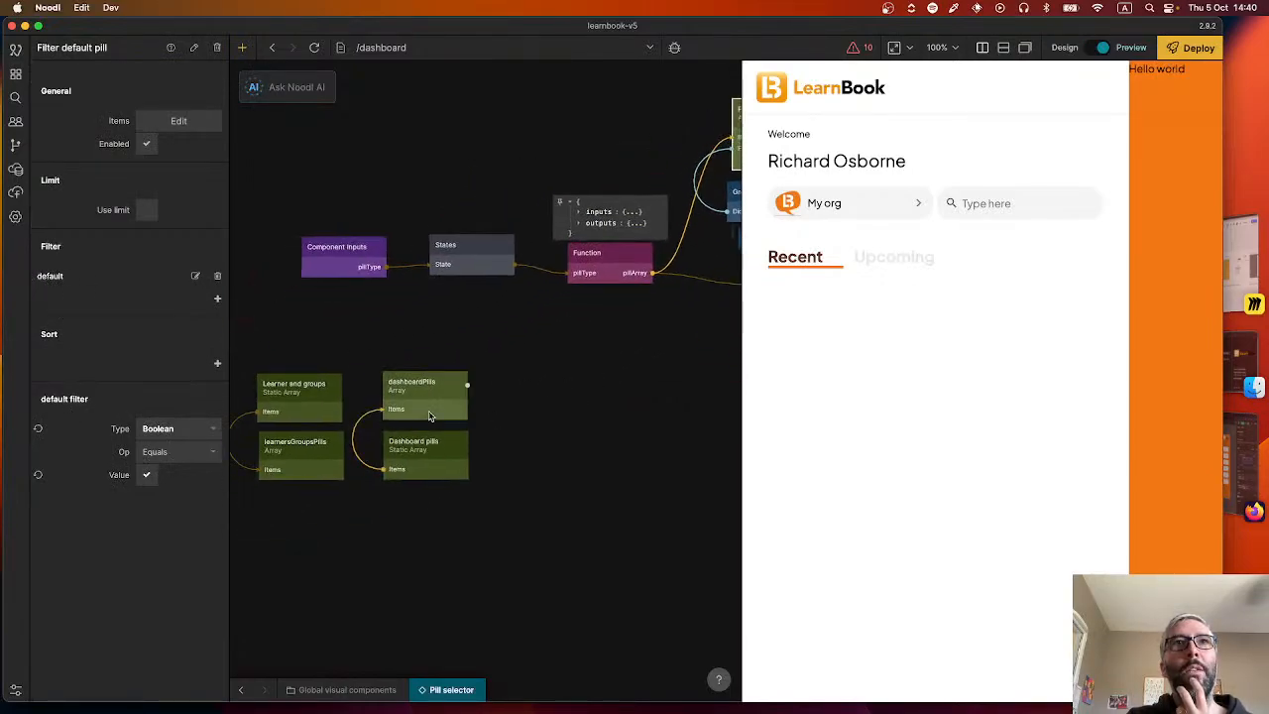
mouse_move(400, 415)
left_click(402, 343)
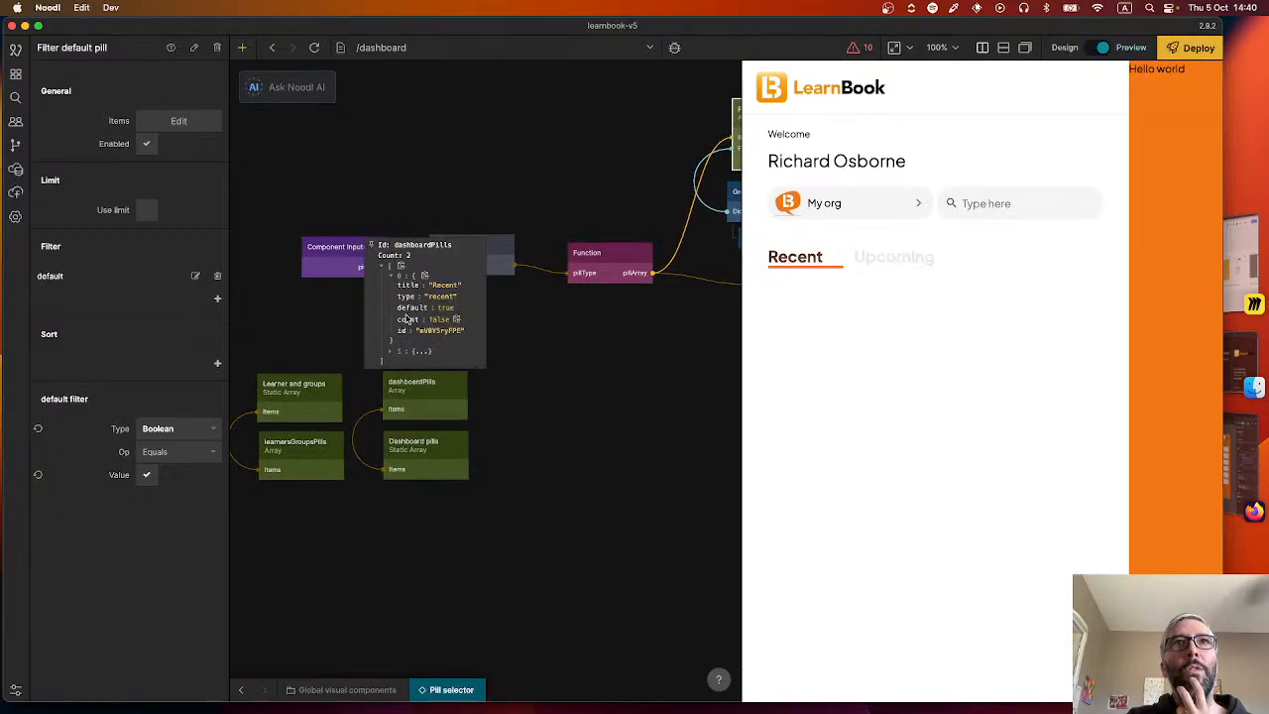
scroll(476, 437, "right", 5)
scroll(426, 469, "right", 3)
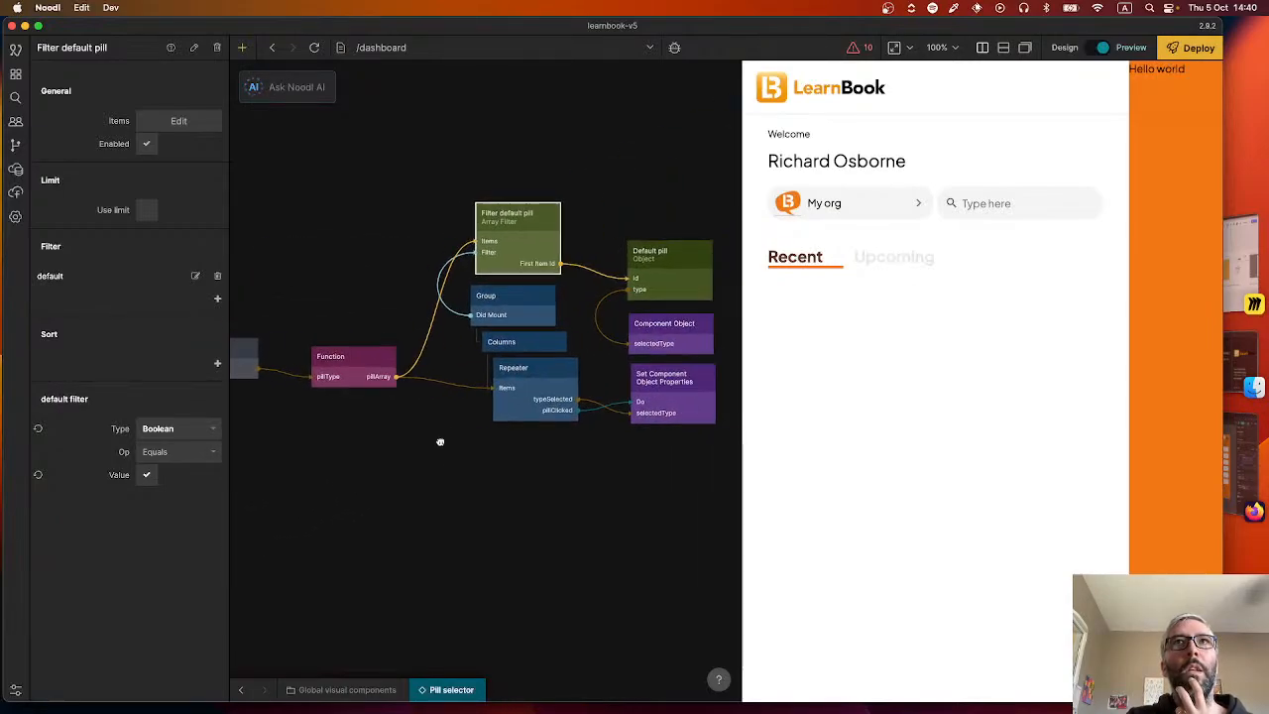
mouse_move(509, 240)
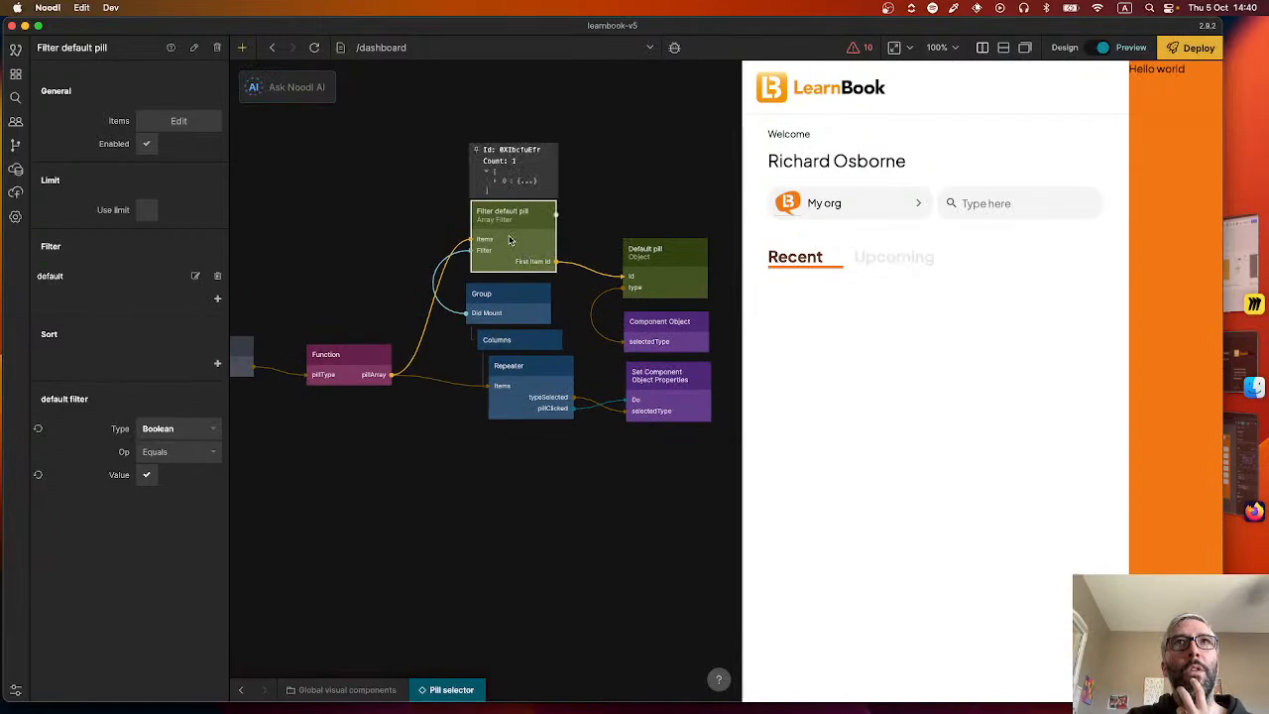
left_click(498, 181)
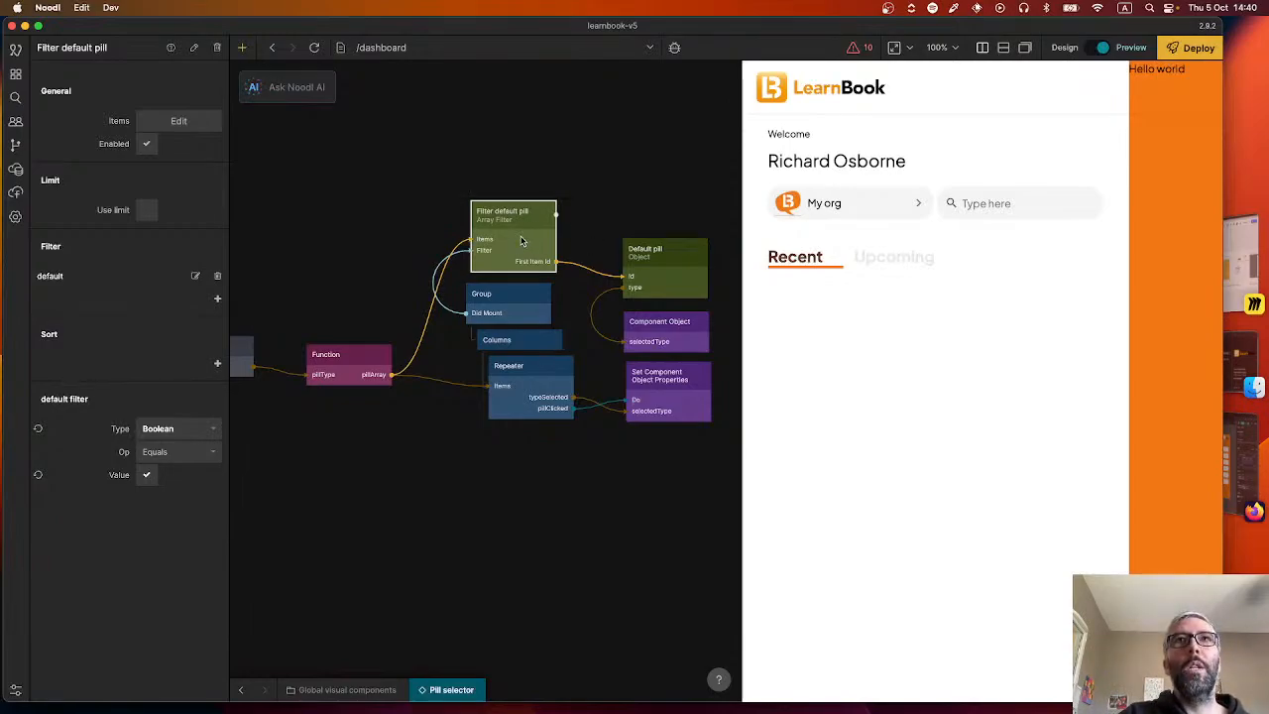
mouse_move(563, 270)
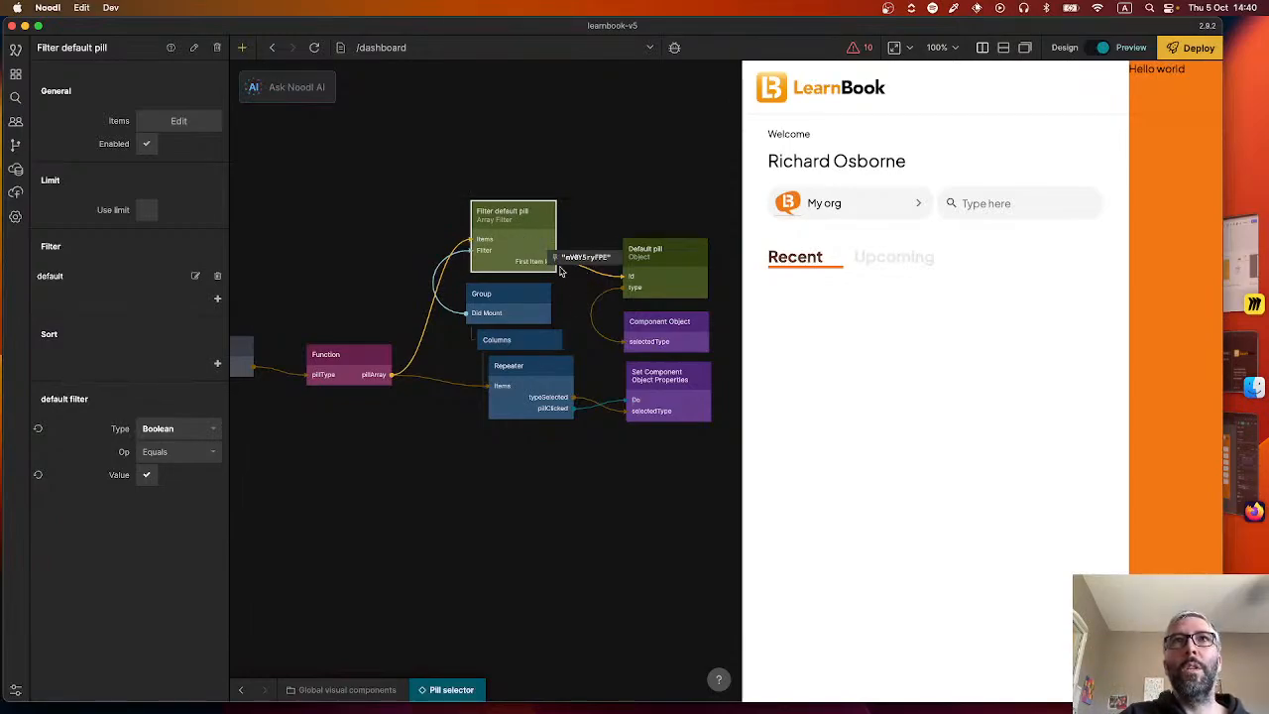
left_click(683, 263)
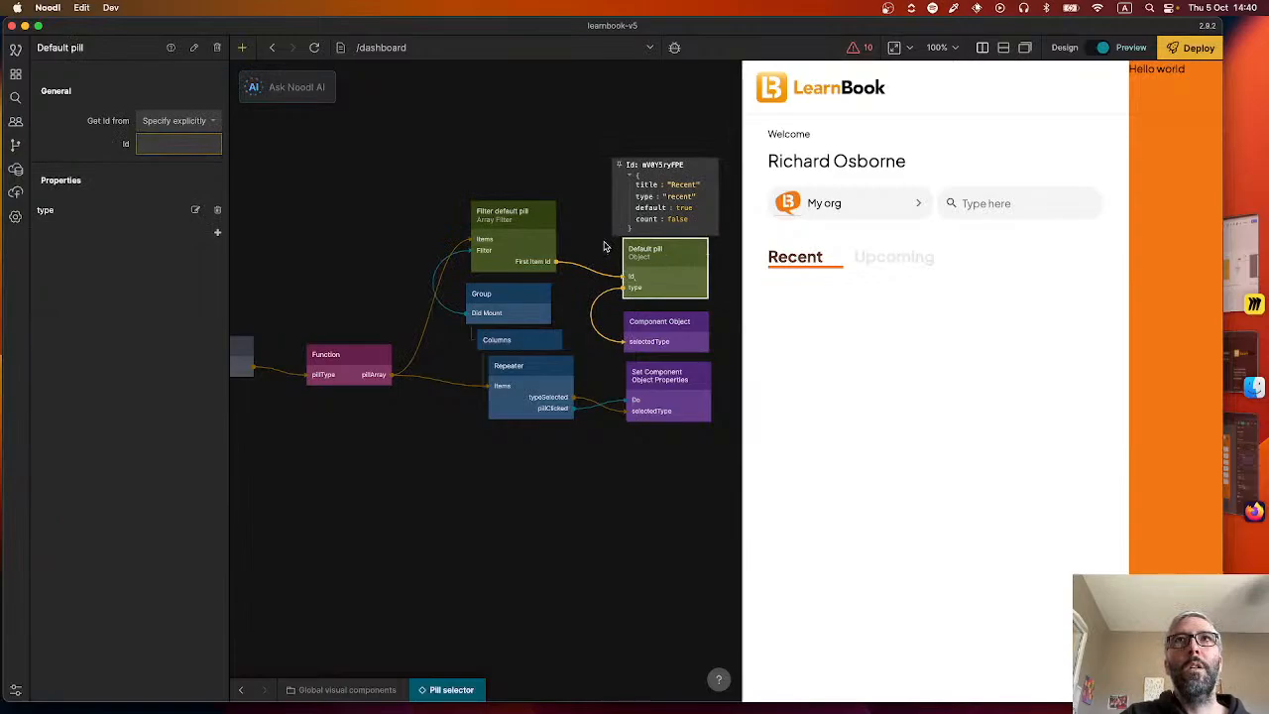
scroll(604, 248, "down", 3)
scroll(604, 248, "right", 3)
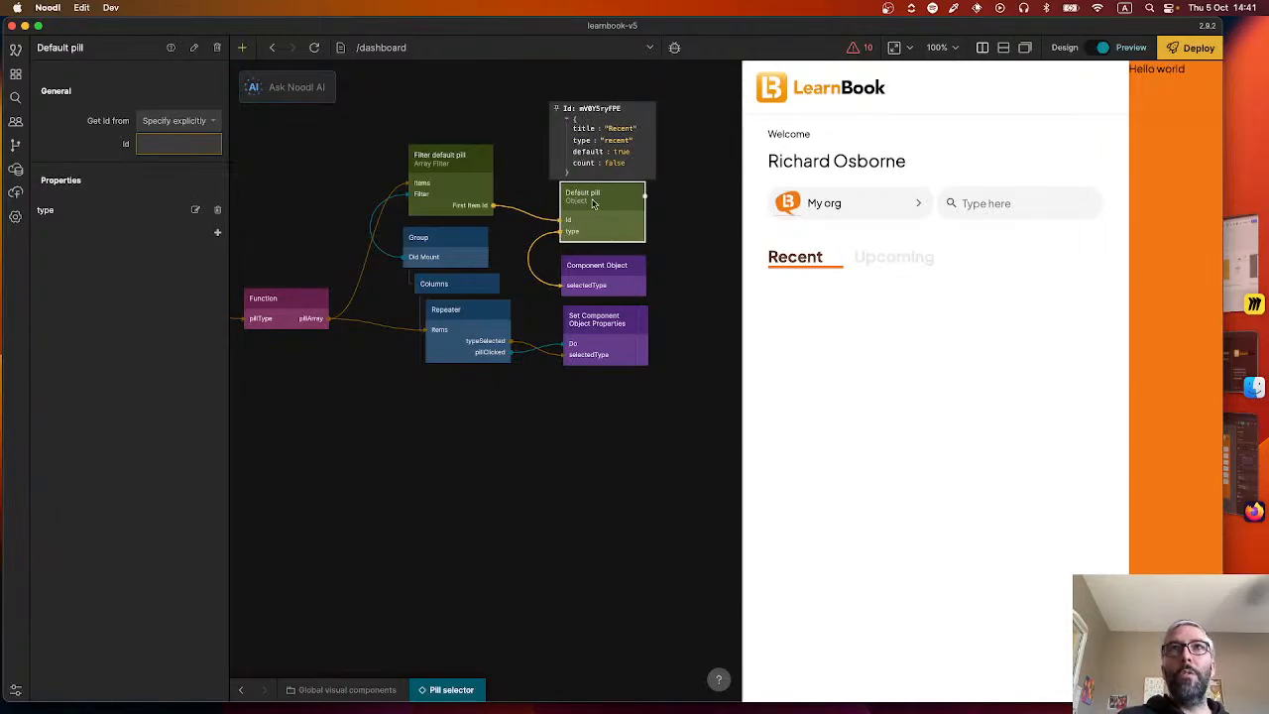
mouse_move(609, 214)
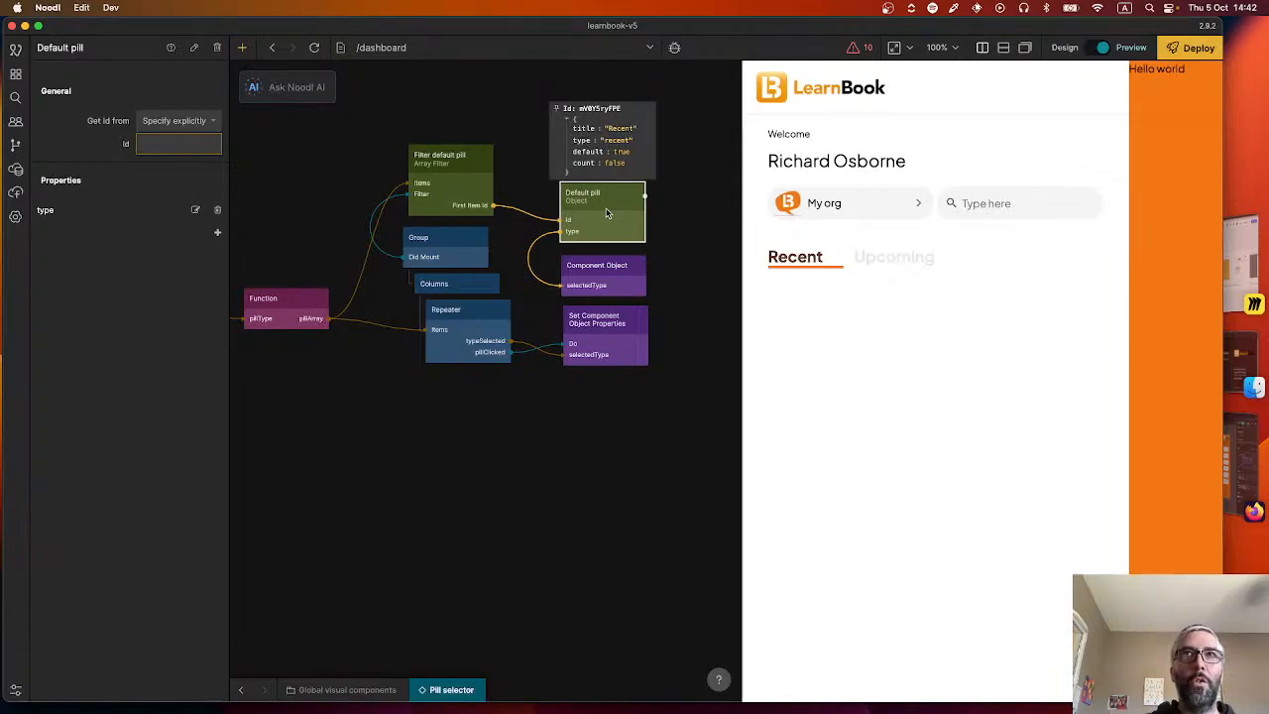
Examine the Default pill object's values and its link to the Component Object, then review the Dashboard pills static array's JSON.
left_click(530, 185)
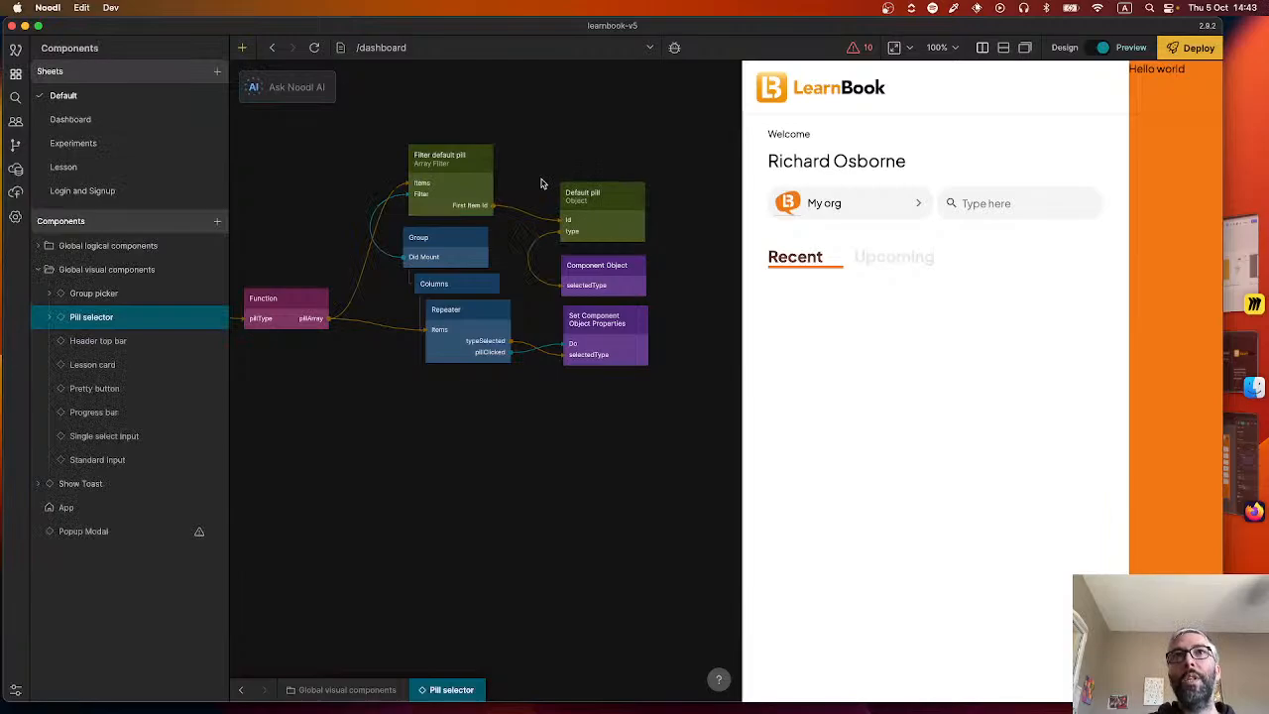
mouse_move(593, 215)
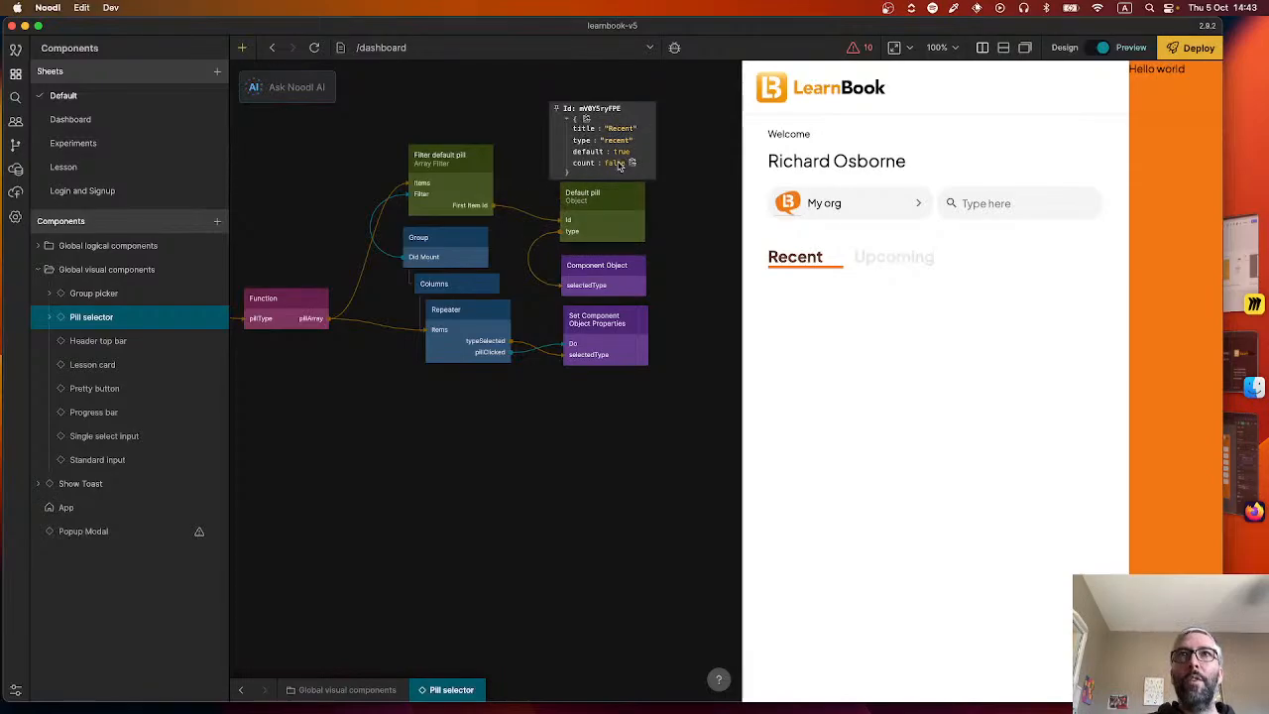
mouse_move(602, 275)
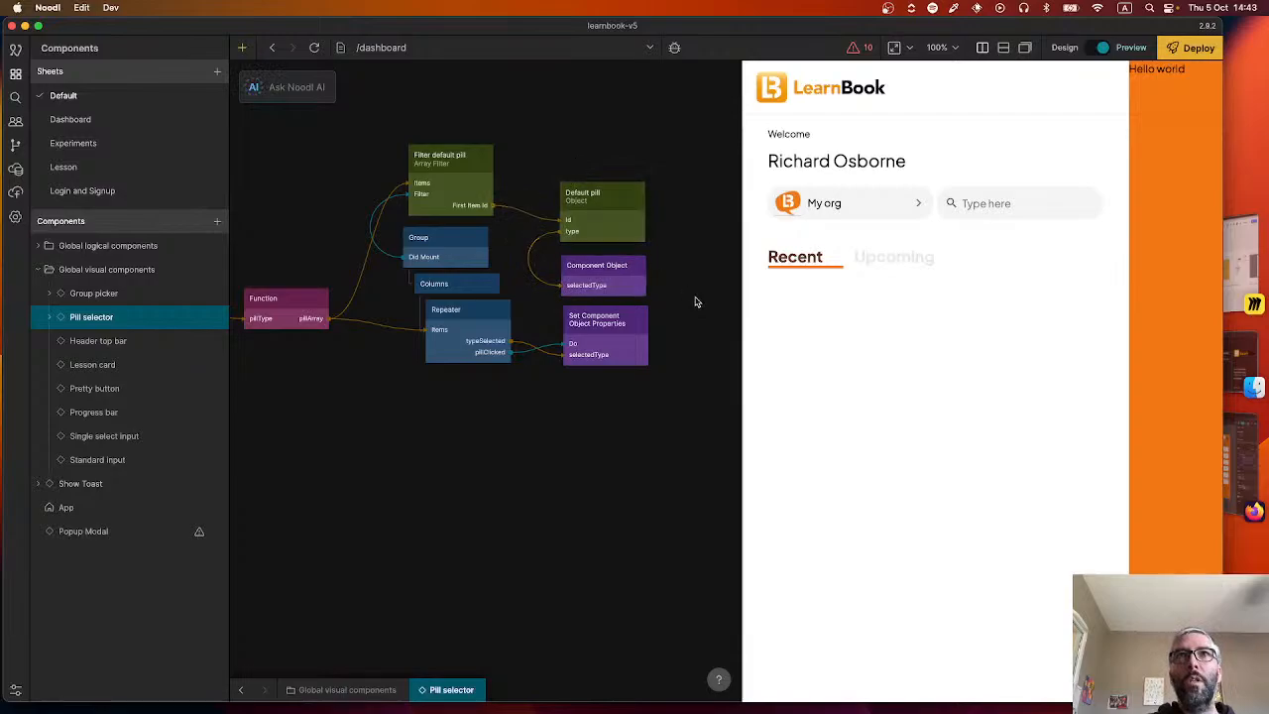
left_click_drag(697, 301, 718, 336)
left_click_drag(508, 255, 395, 245)
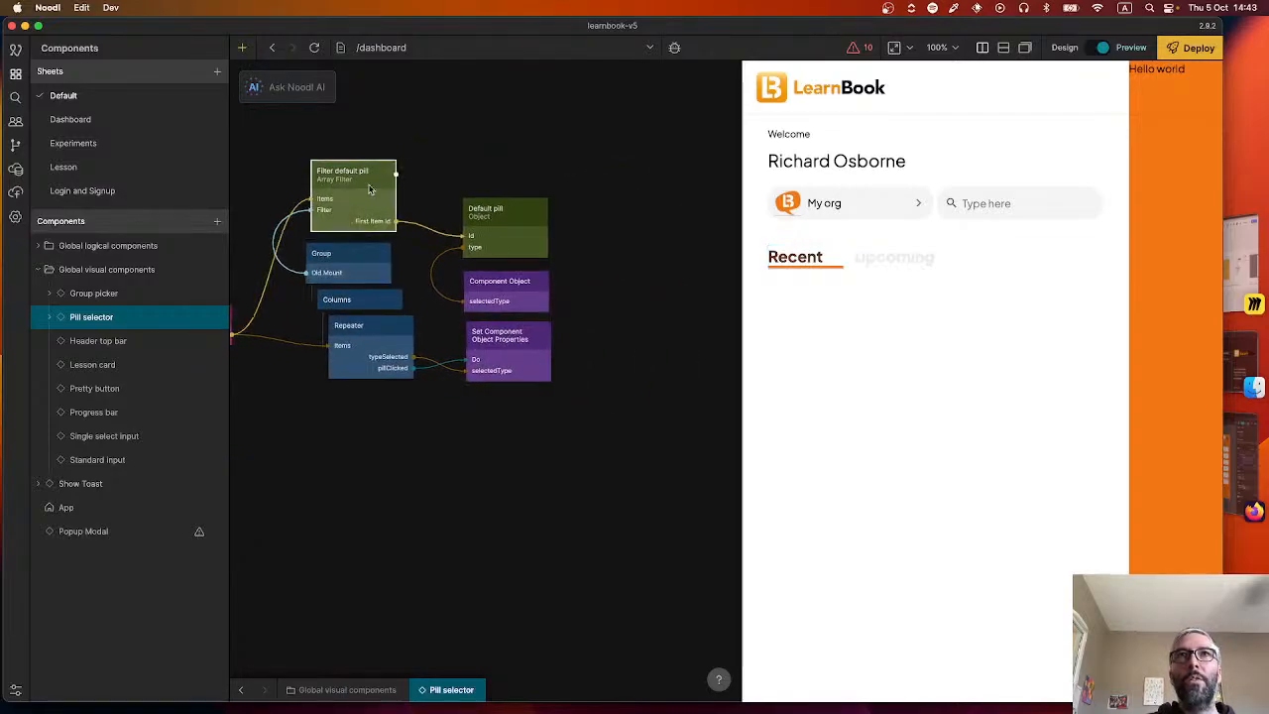
left_click_drag(314, 445, 692, 379)
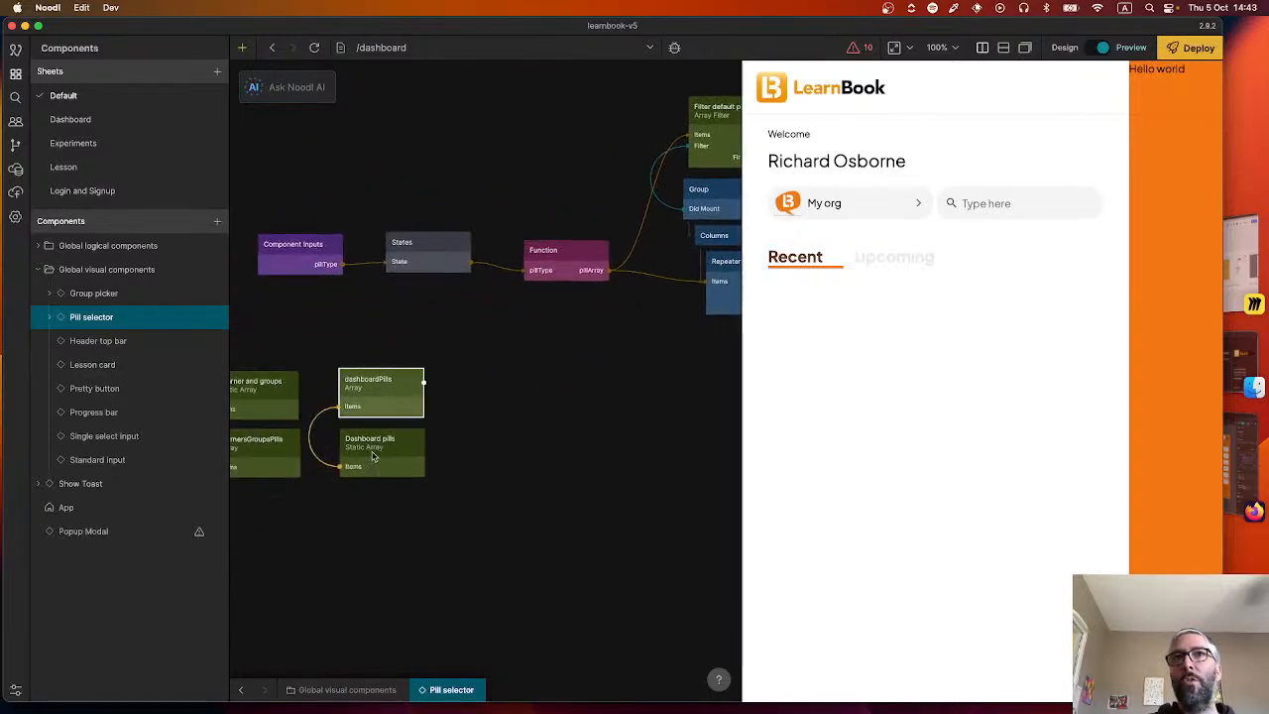
left_click(354, 390)
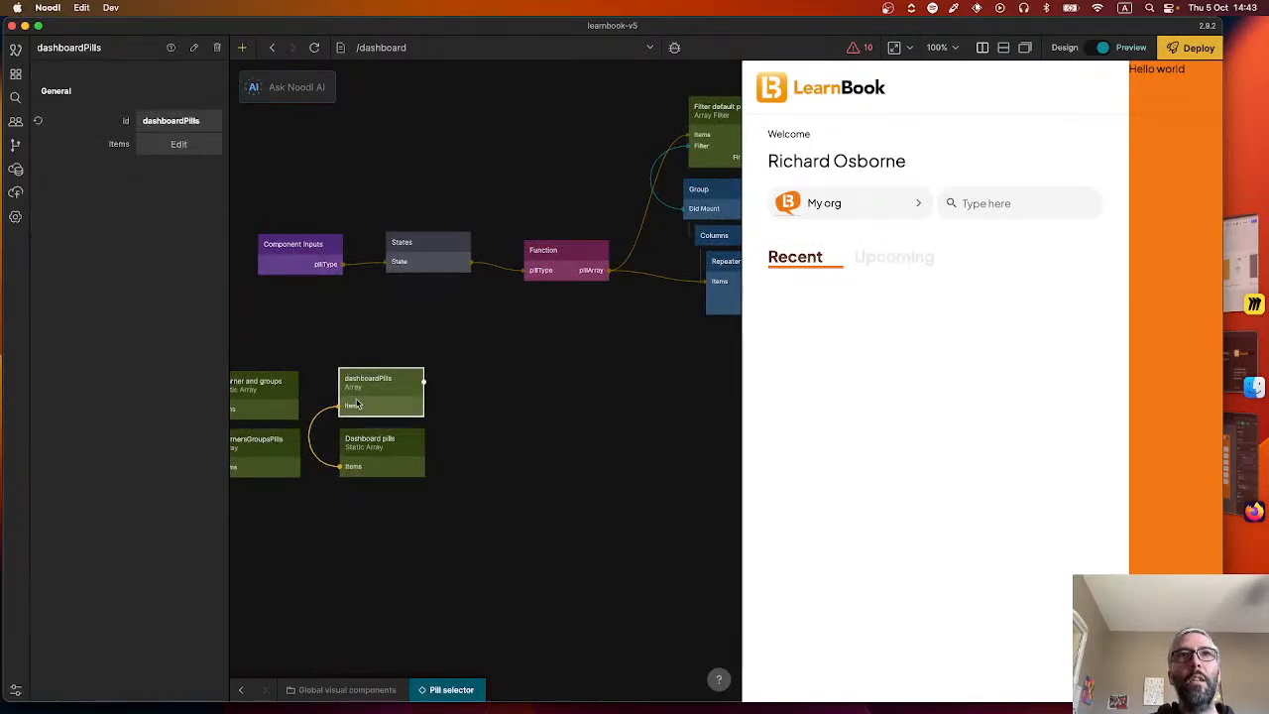
left_click(347, 436)
left_click(172, 146)
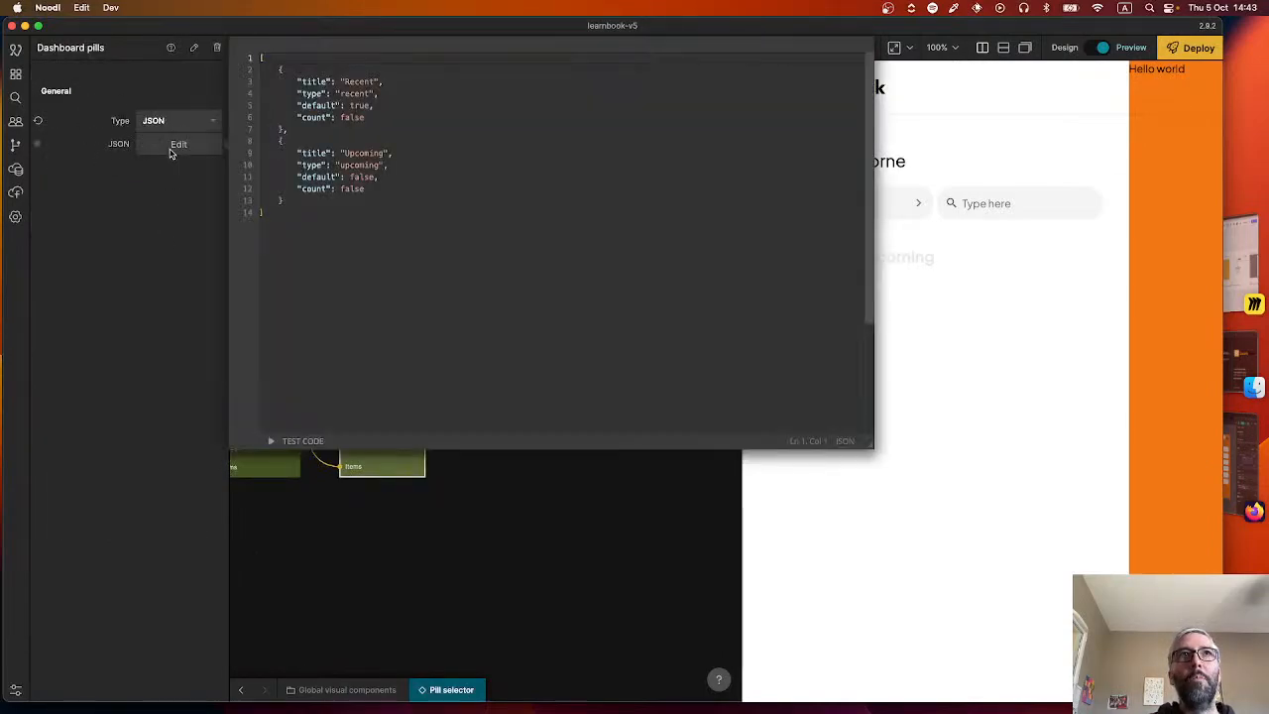
left_click(506, 453)
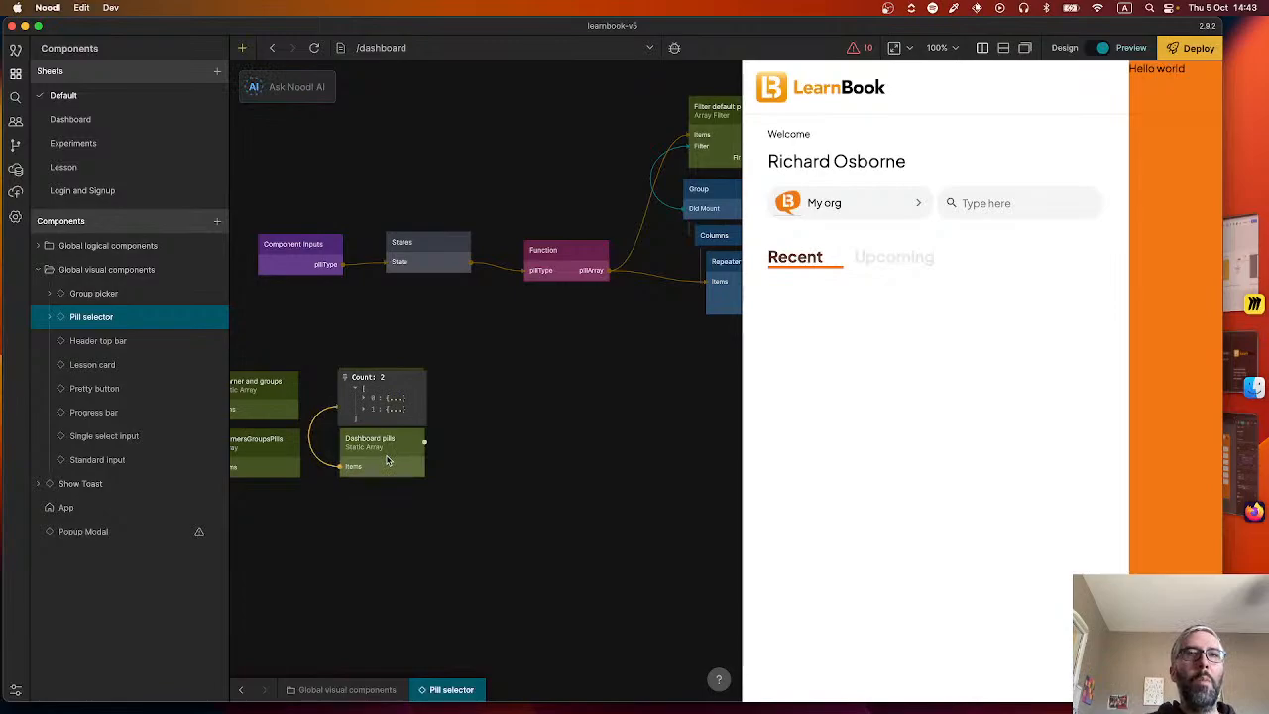
left_click(363, 398)
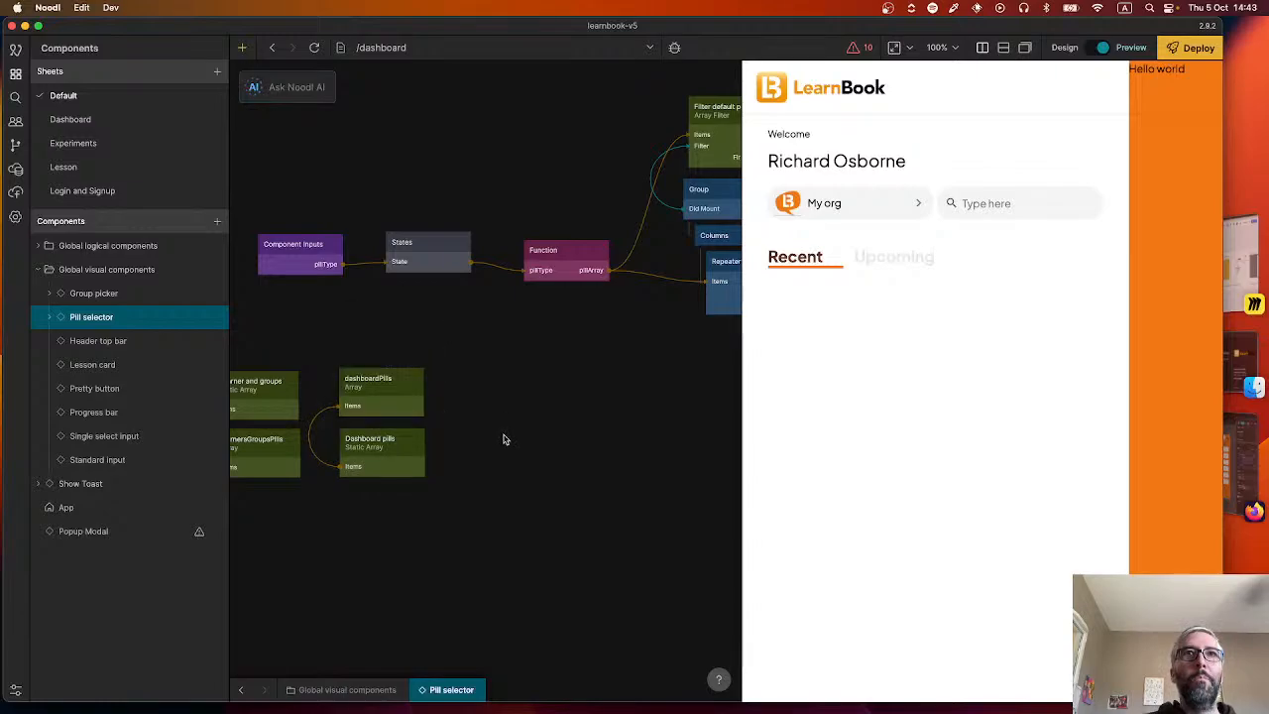
Test the Pill selector in the preview by switching repeatedly between the Upcoming and Recent pills.
left_click_drag(506, 458, 637, 532)
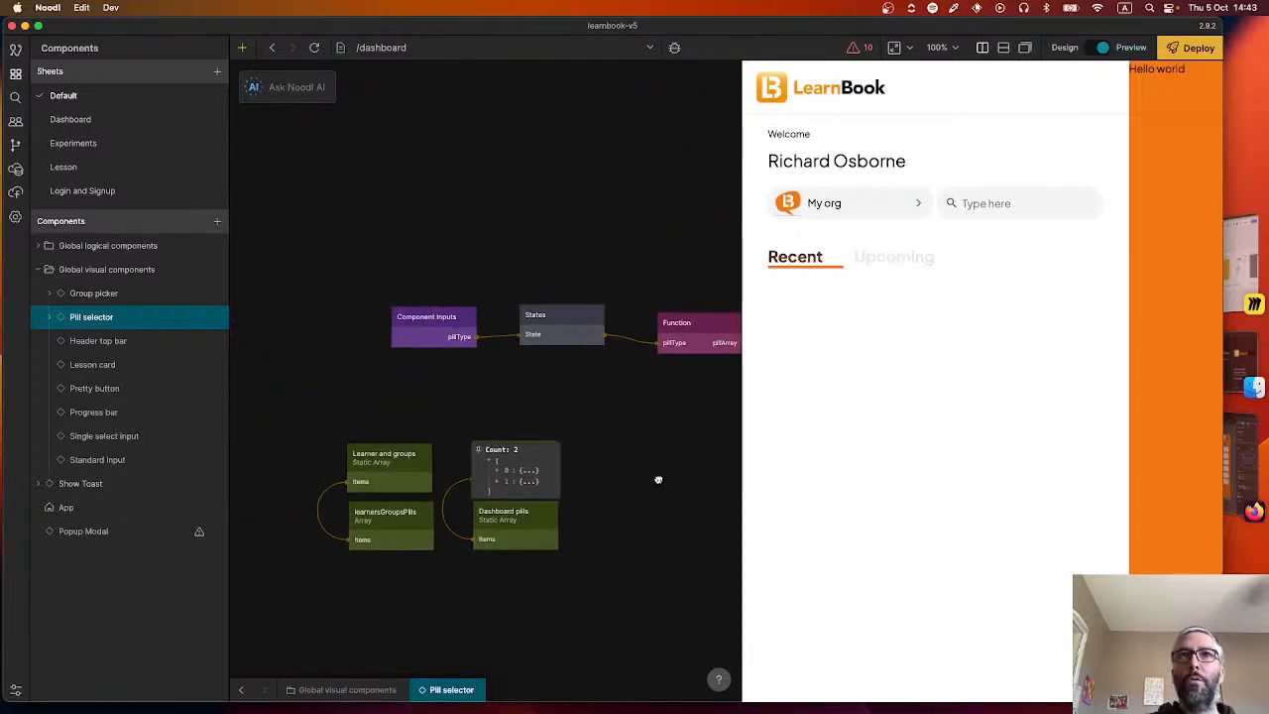
left_click_drag(658, 476, 462, 487)
left_click_drag(561, 459, 444, 463)
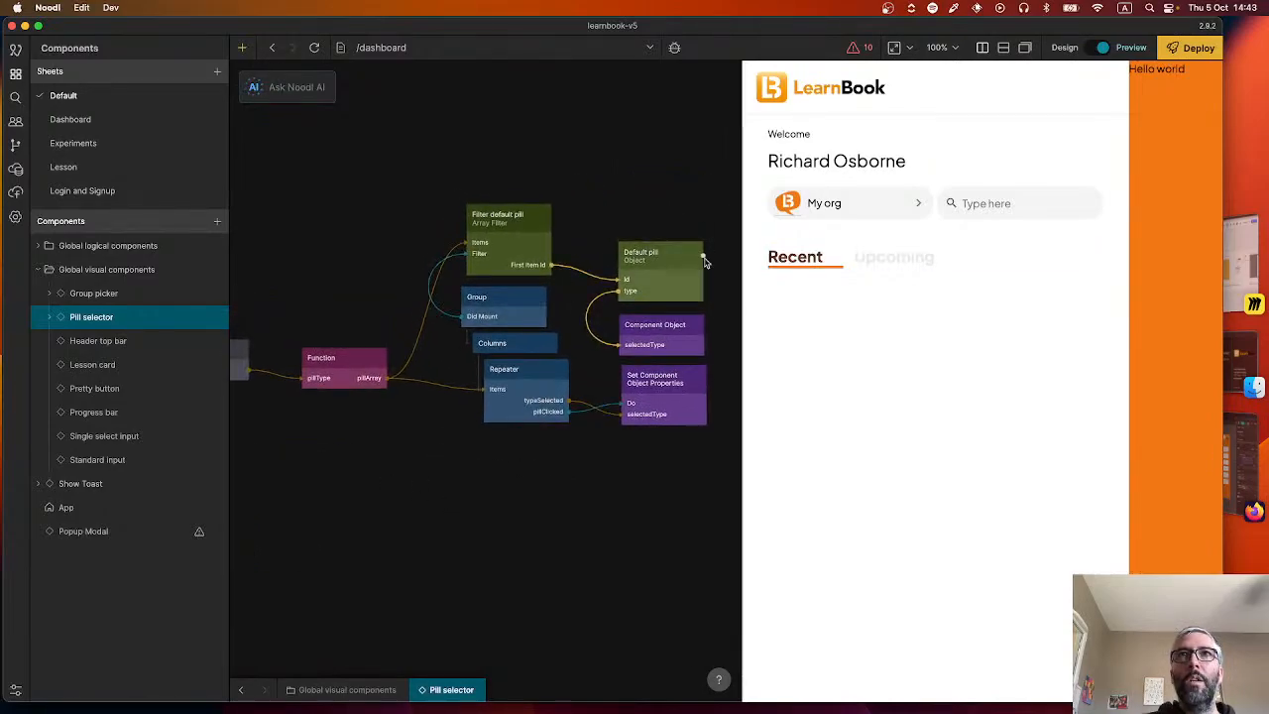
mouse_move(651, 259)
left_click_drag(574, 173, 477, 130)
left_click(885, 251)
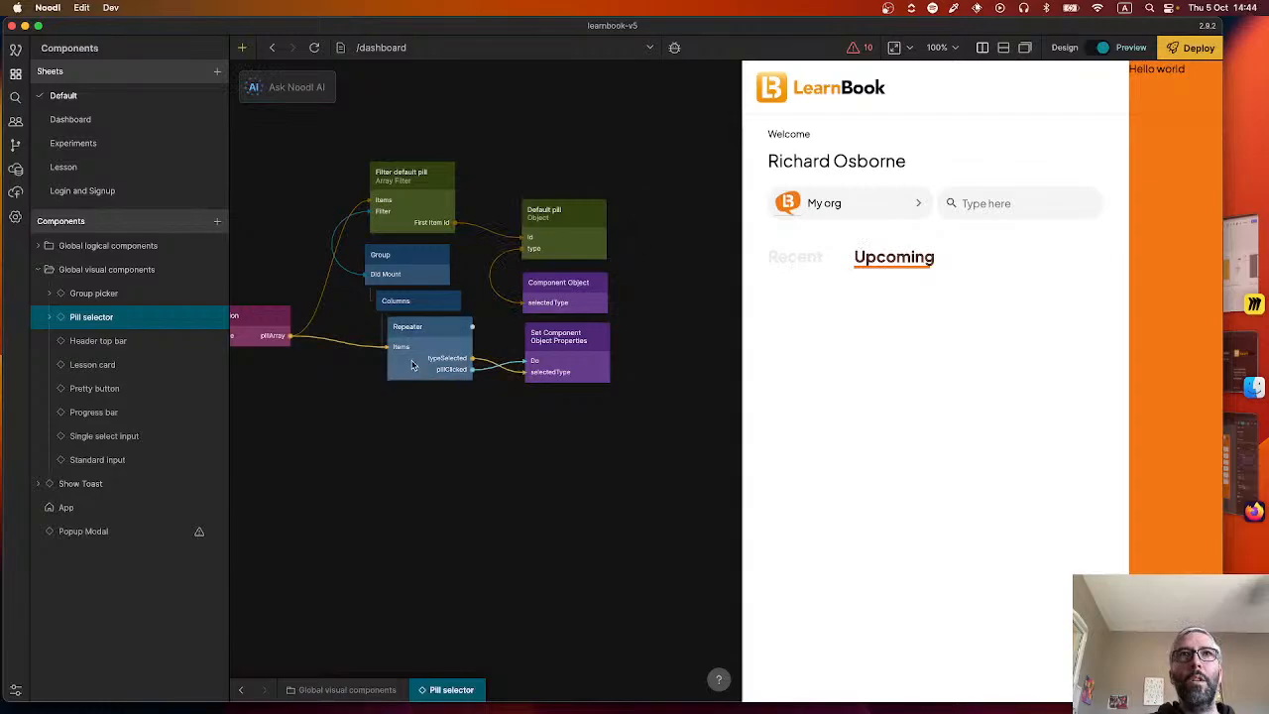
left_click(796, 256)
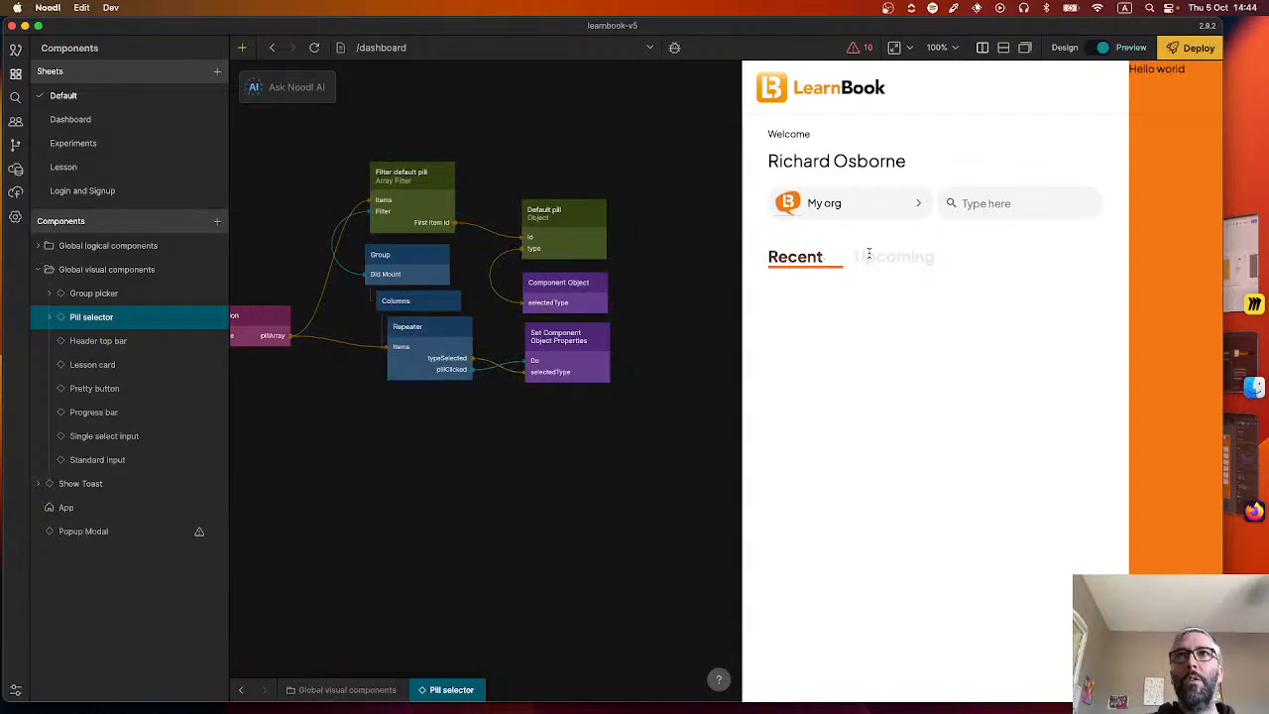
left_click(861, 255)
left_click(810, 255)
left_click(886, 256)
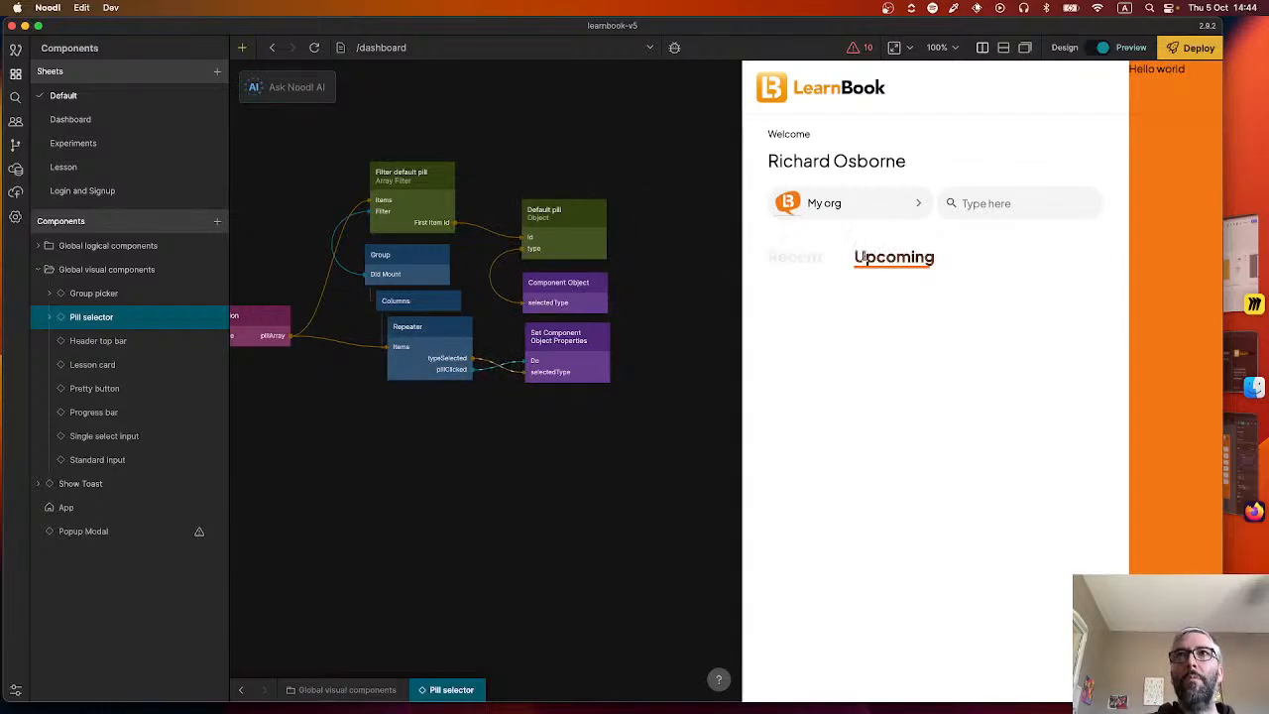
left_click(833, 258)
left_click(893, 257)
left_click(819, 258)
left_click(892, 257)
left_click(813, 257)
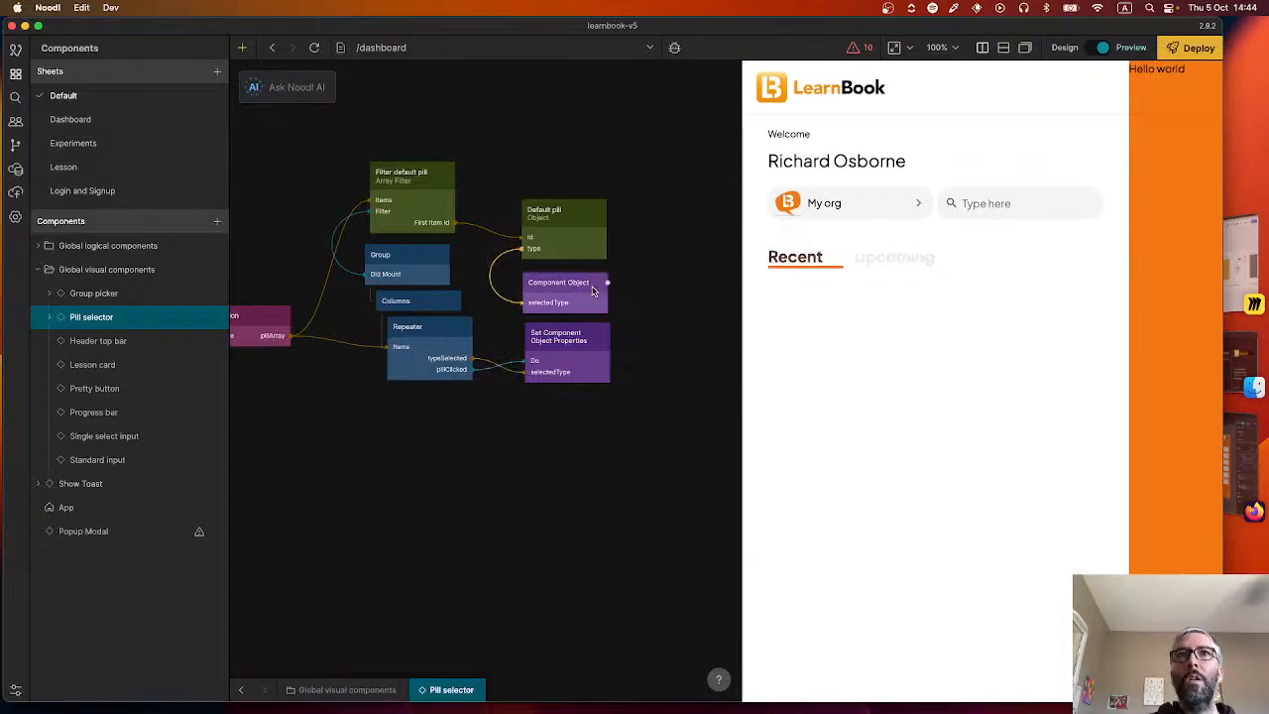
Open the Pill item component and add "cursor: pointer;" to its Group's CSS style.
double_click(419, 346)
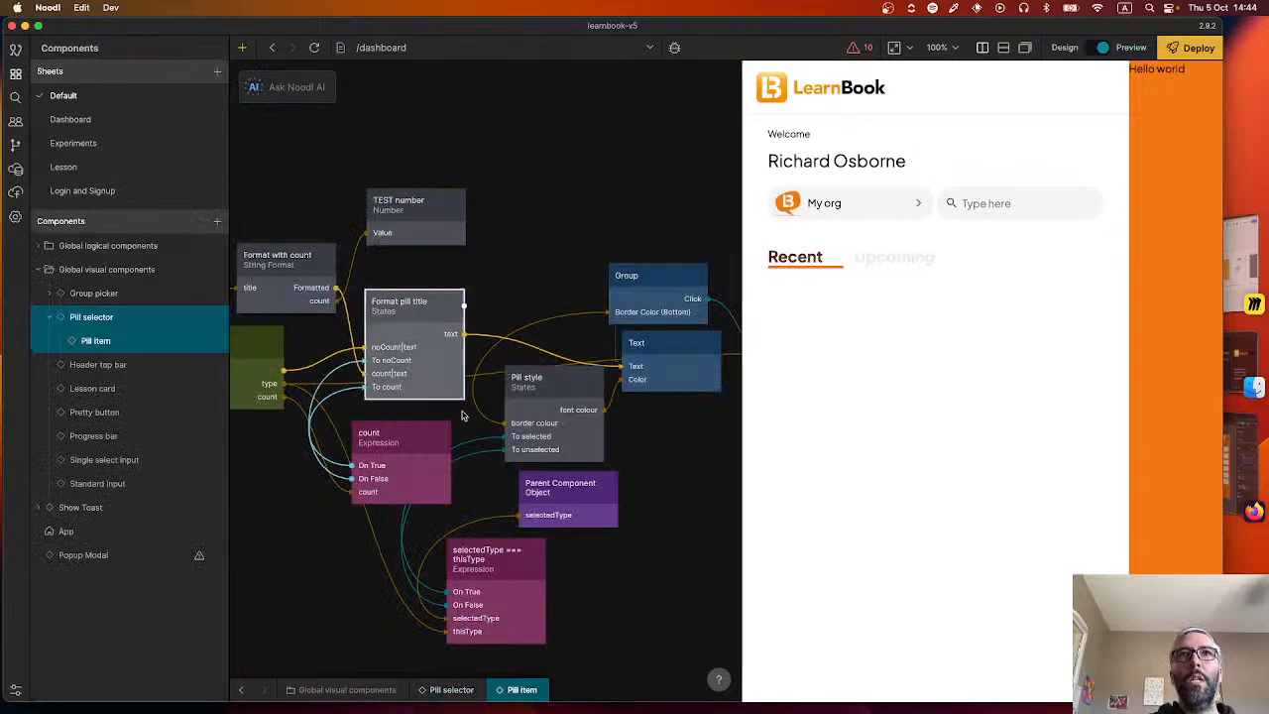
scroll(158, 516, "down", 15)
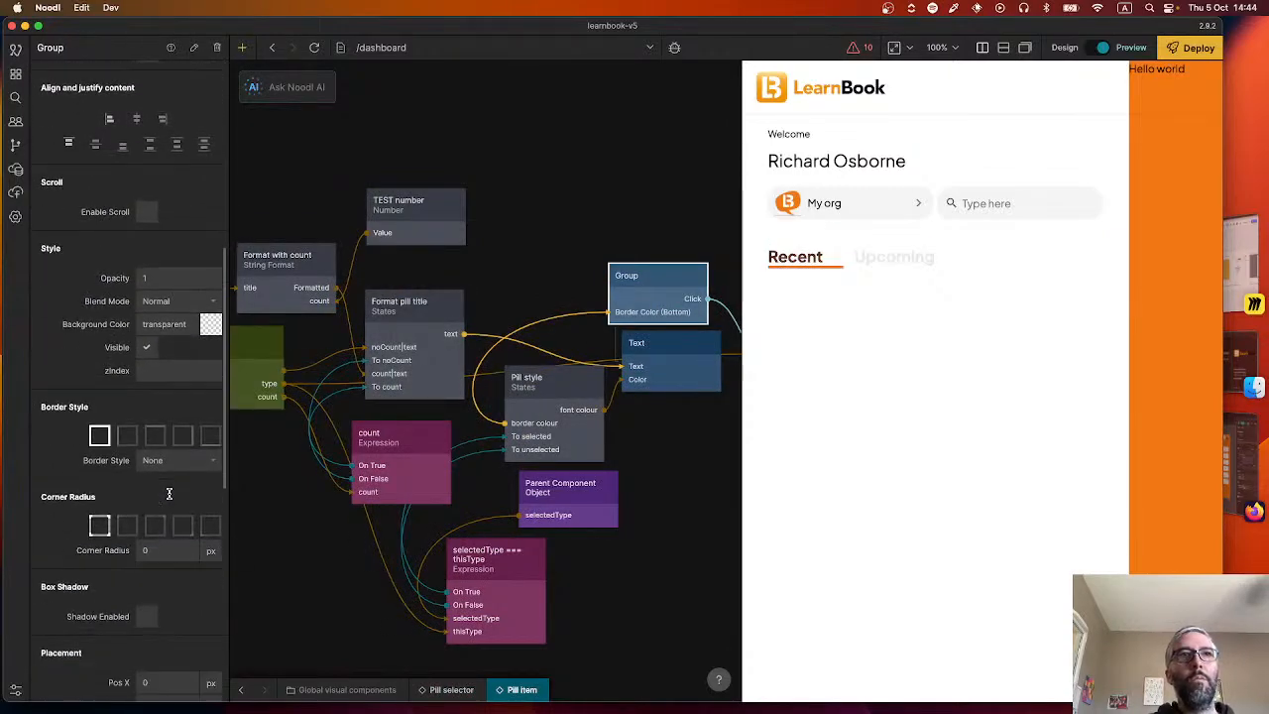
left_click(178, 684)
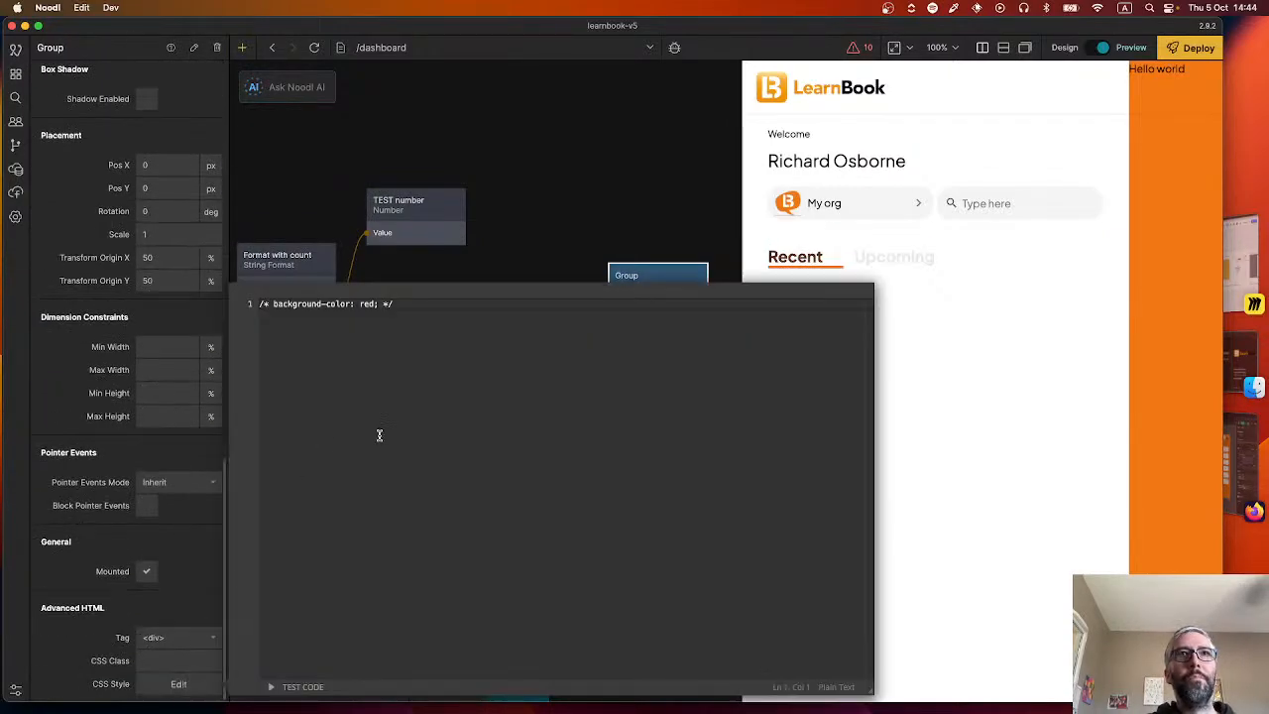
key("Return")
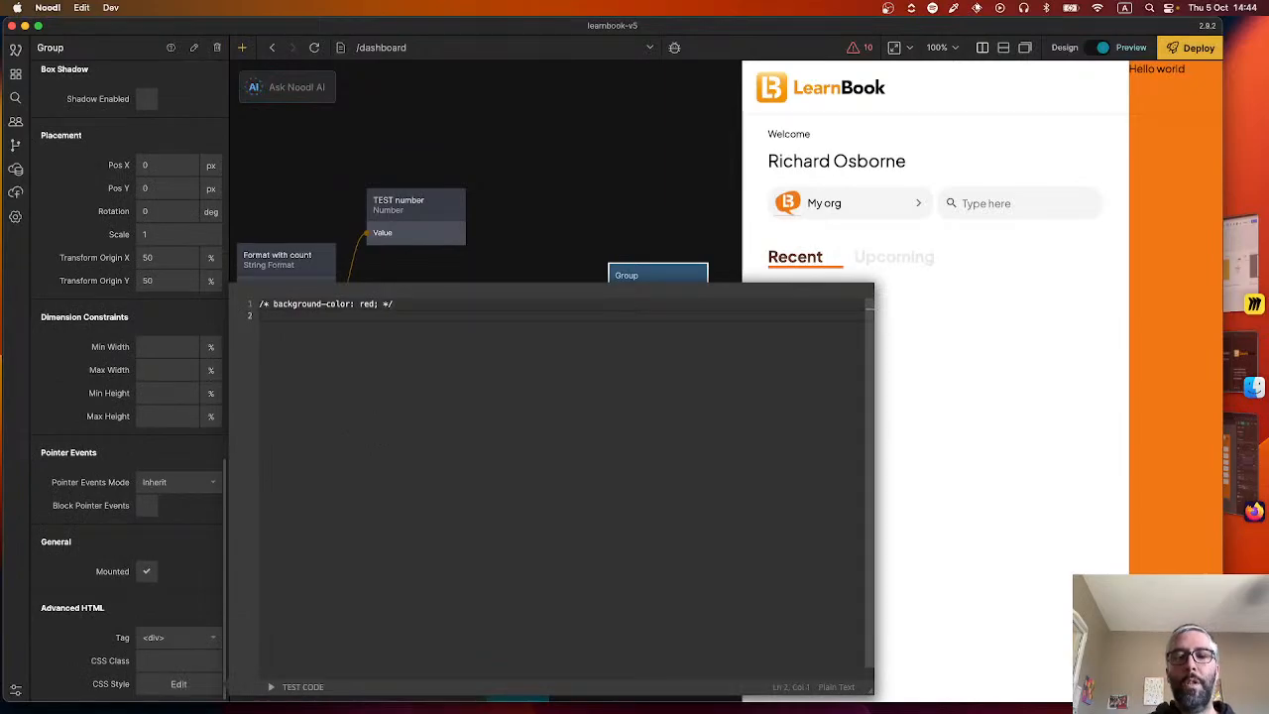
type("cursor")
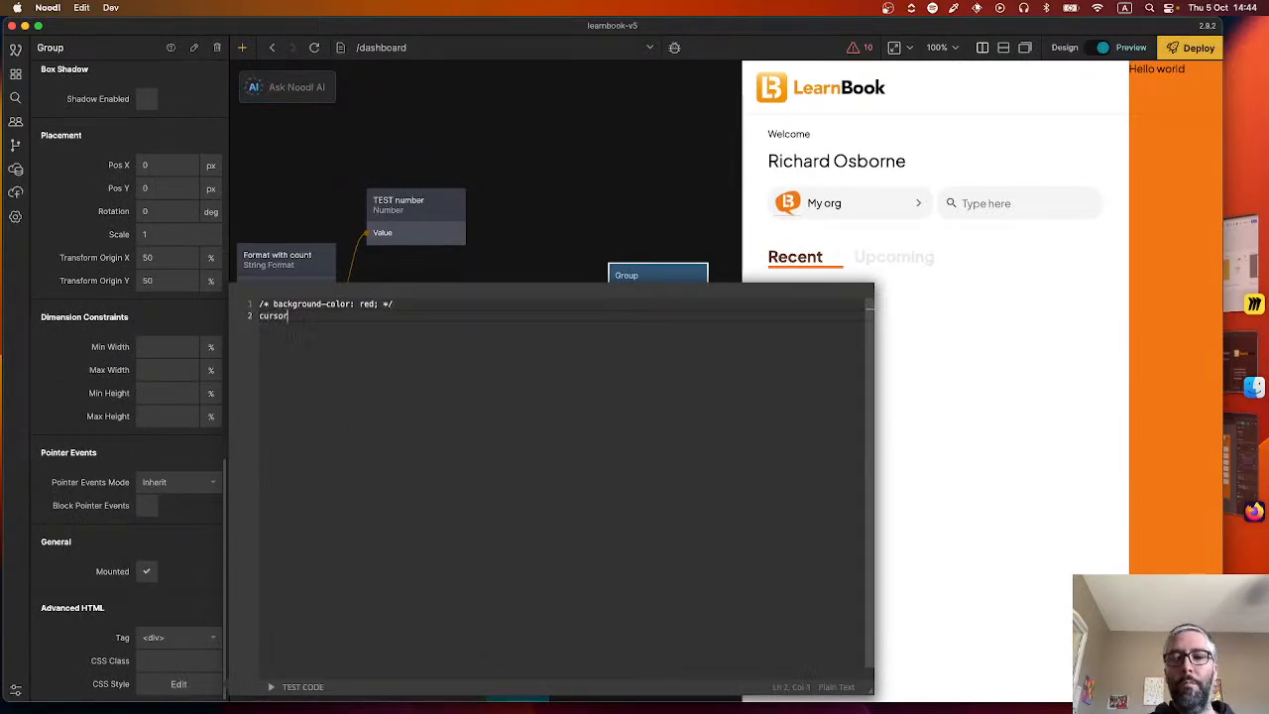
type(": p")
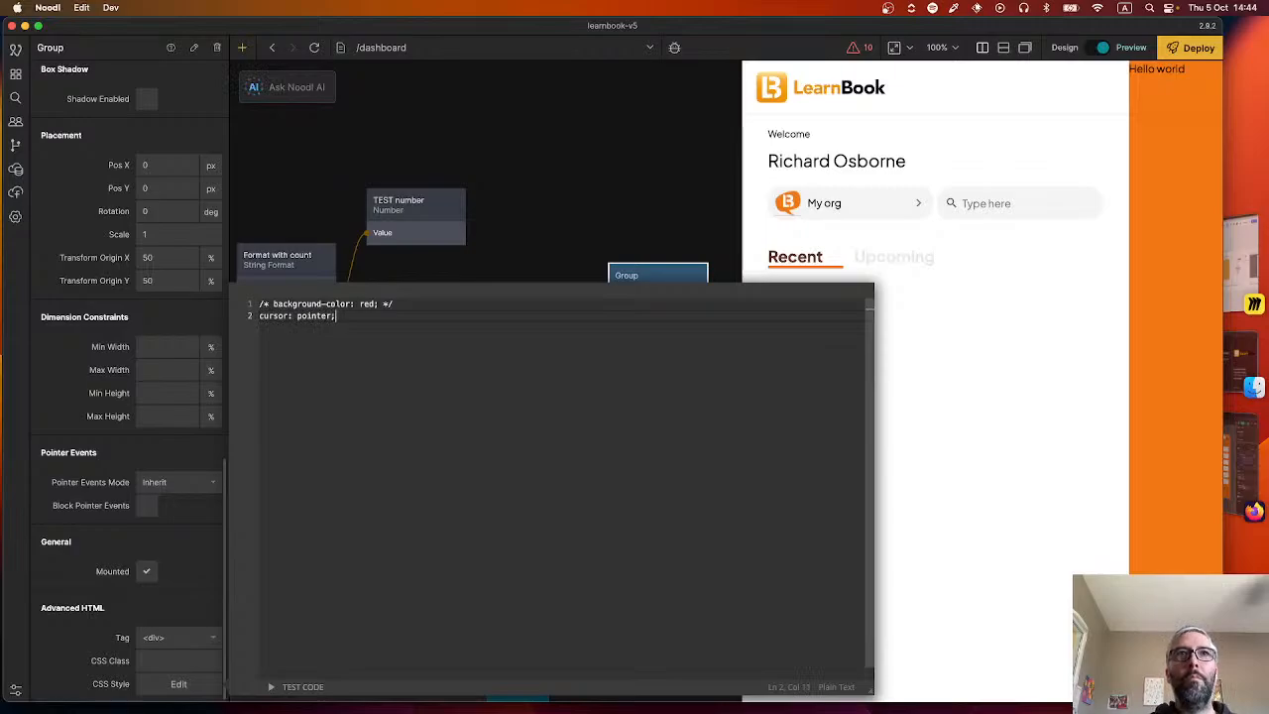
type("ointer;")
left_click(601, 178)
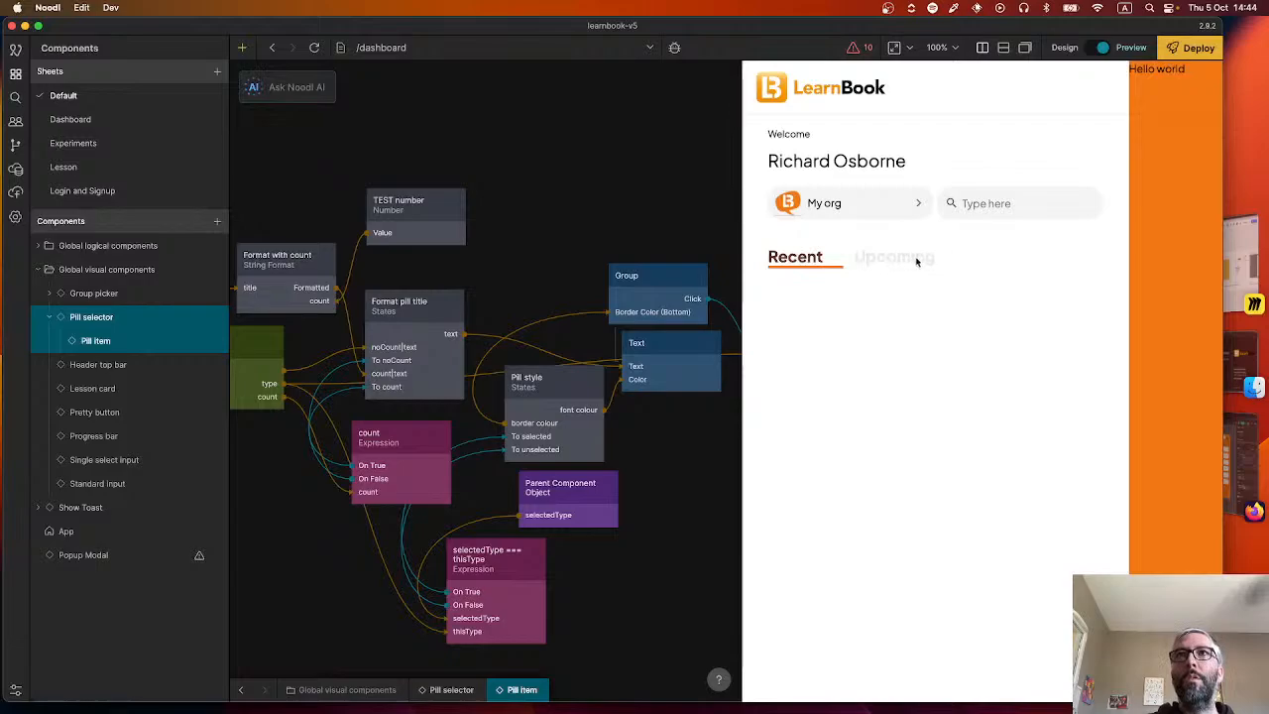
Check the pointer cursor over the Recent and Upcoming pills in the preview while switching between them.
left_click(866, 258)
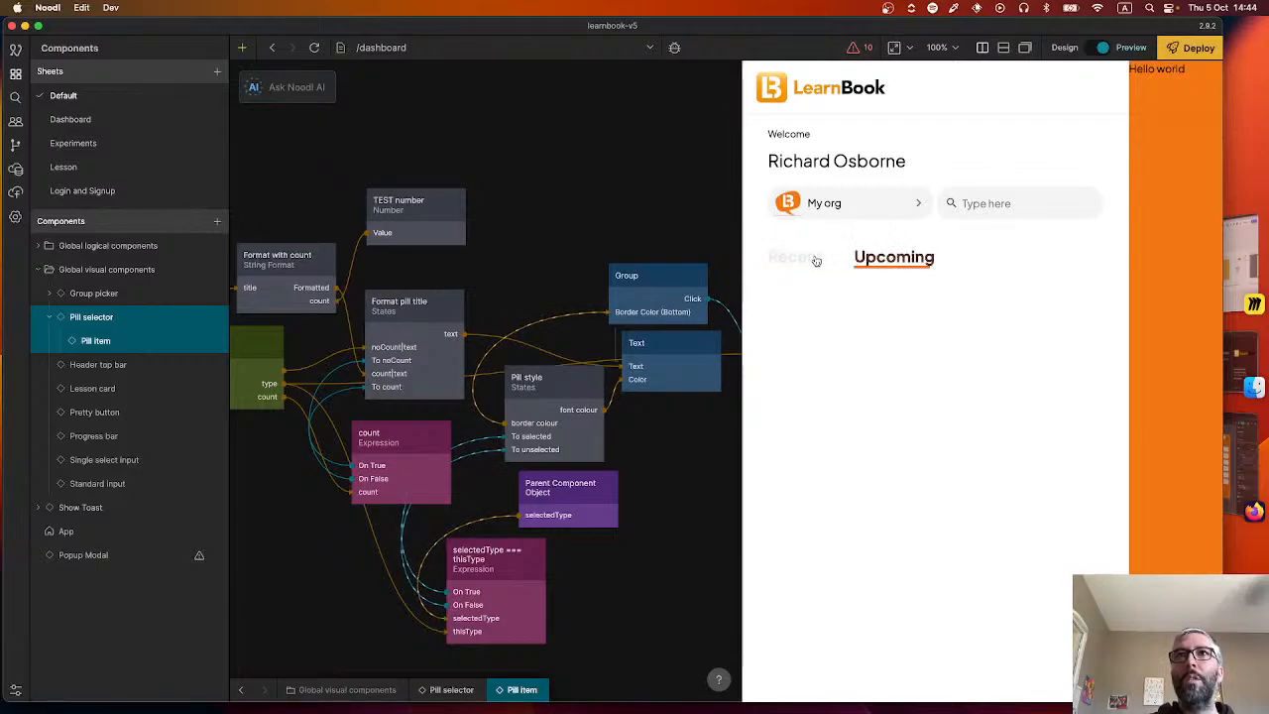
left_click(814, 258)
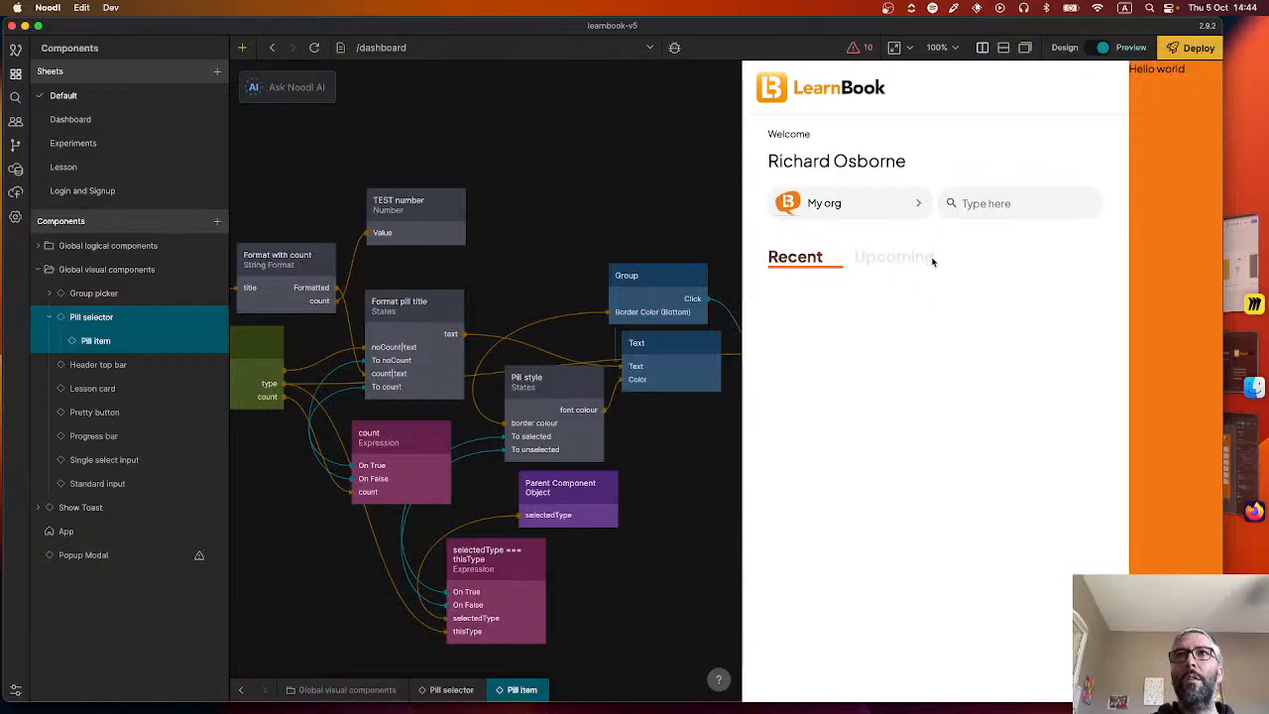
left_click(853, 260)
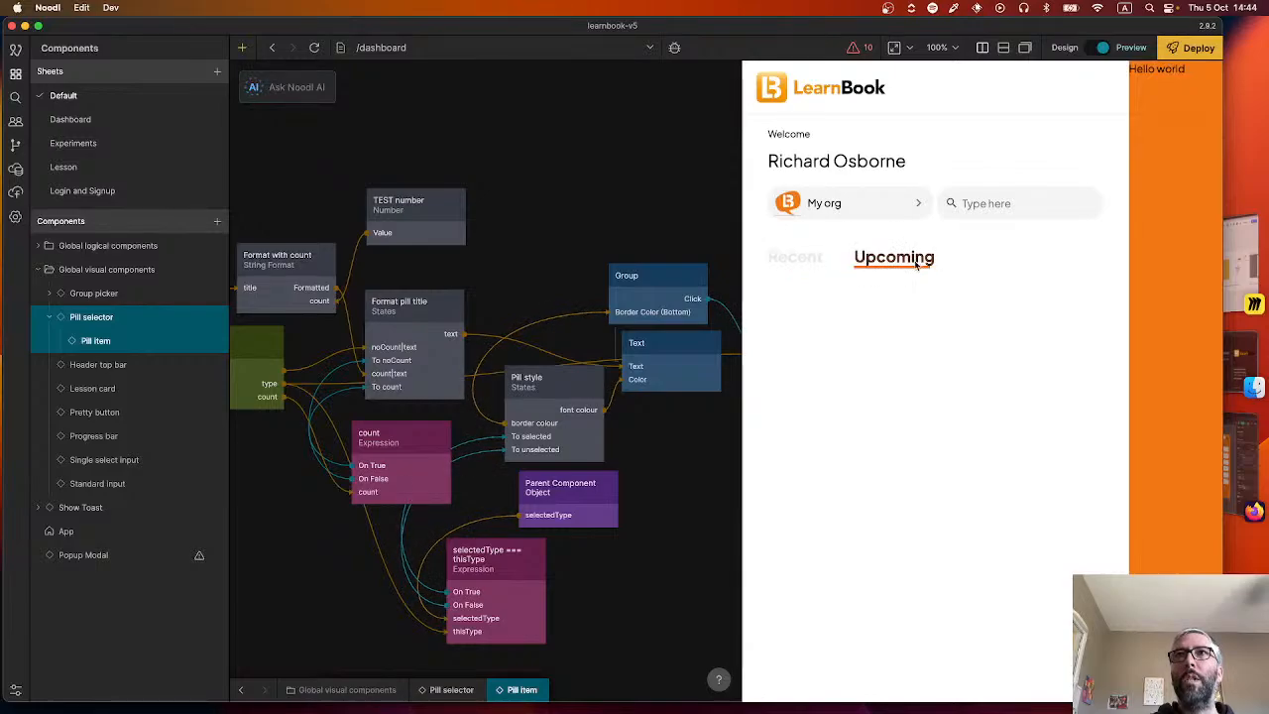
left_click(615, 314)
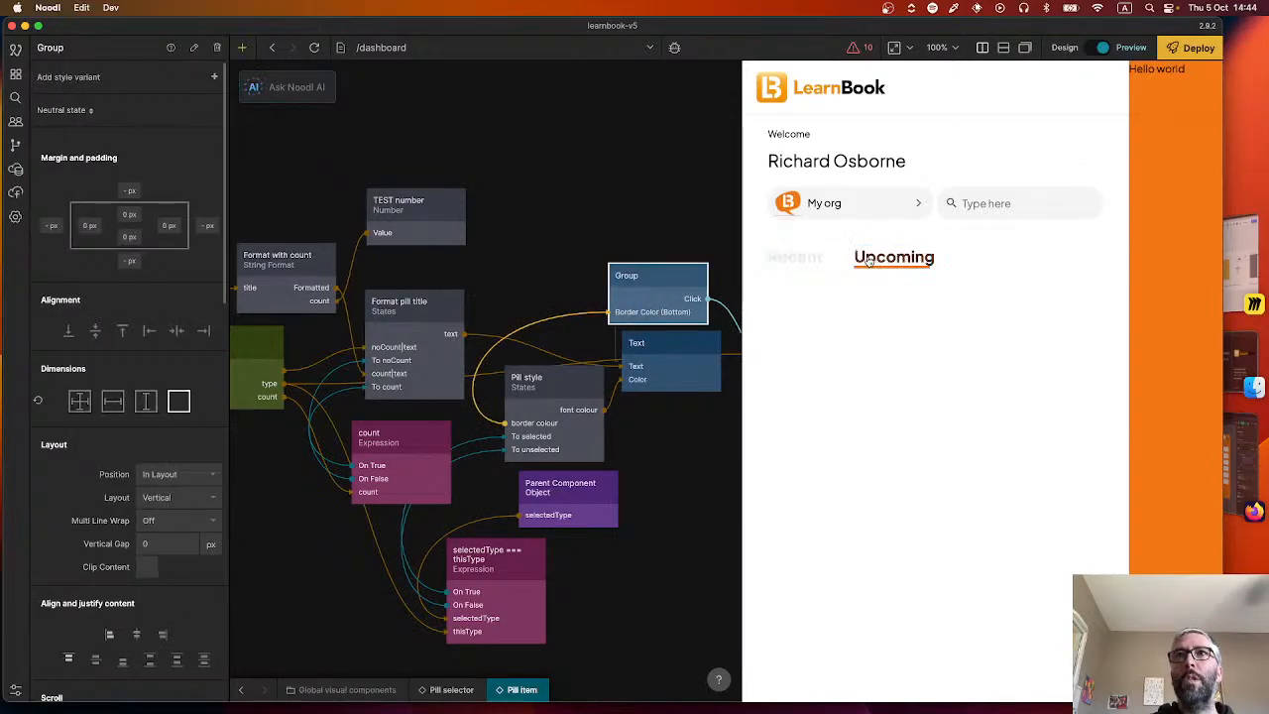
left_click_drag(643, 234, 548, 199)
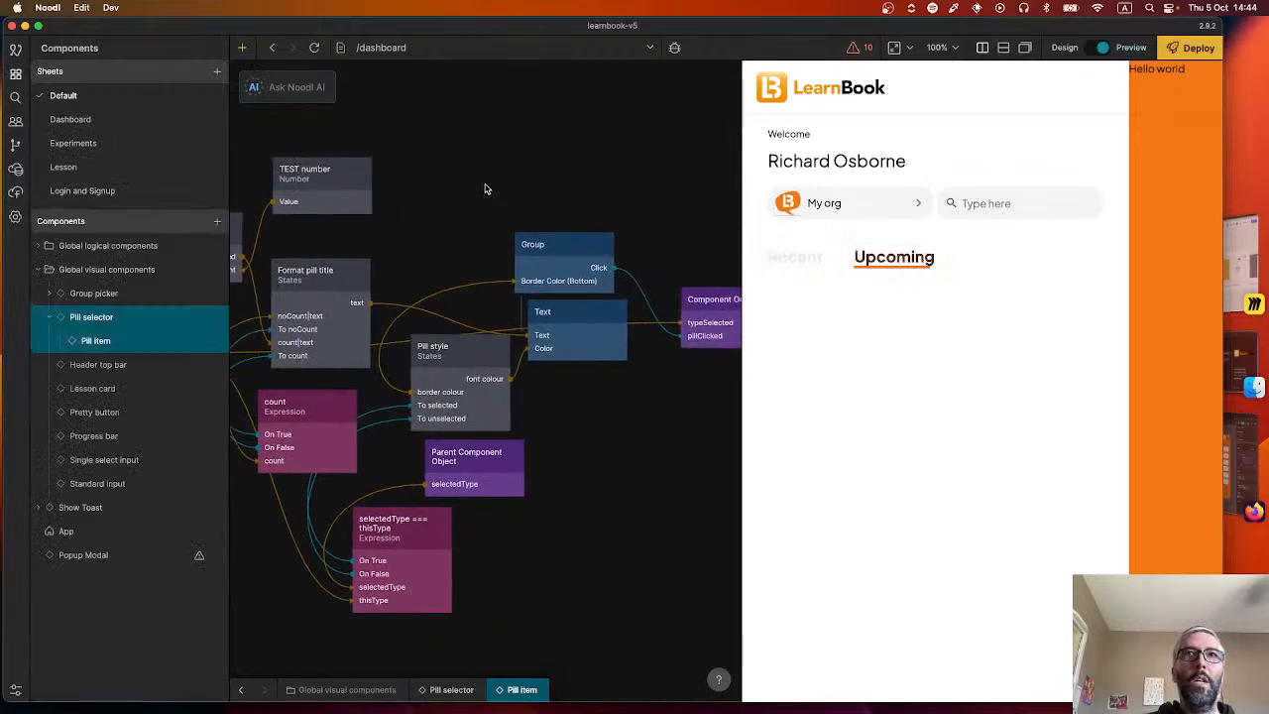
Return to the Pill selector component, then switch to Figma and examine the Reprendre / À venir lessons row up close.
left_click(240, 689)
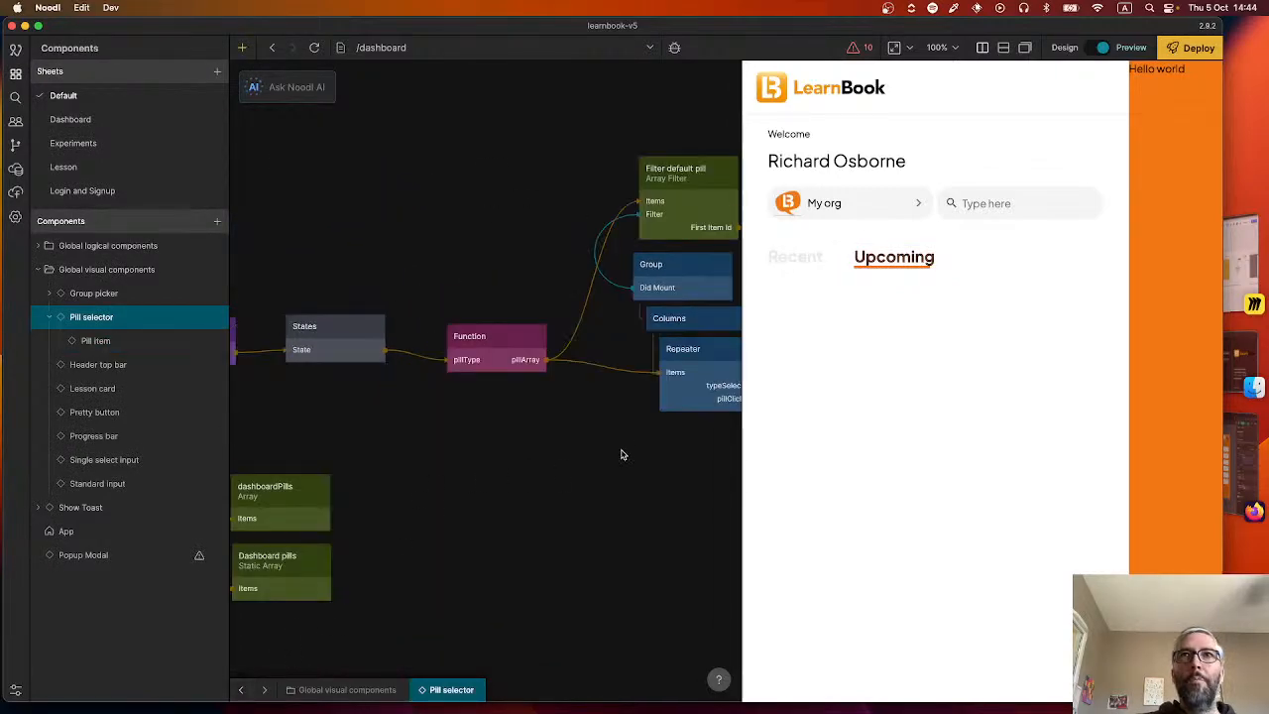
left_click_drag(621, 453, 399, 464)
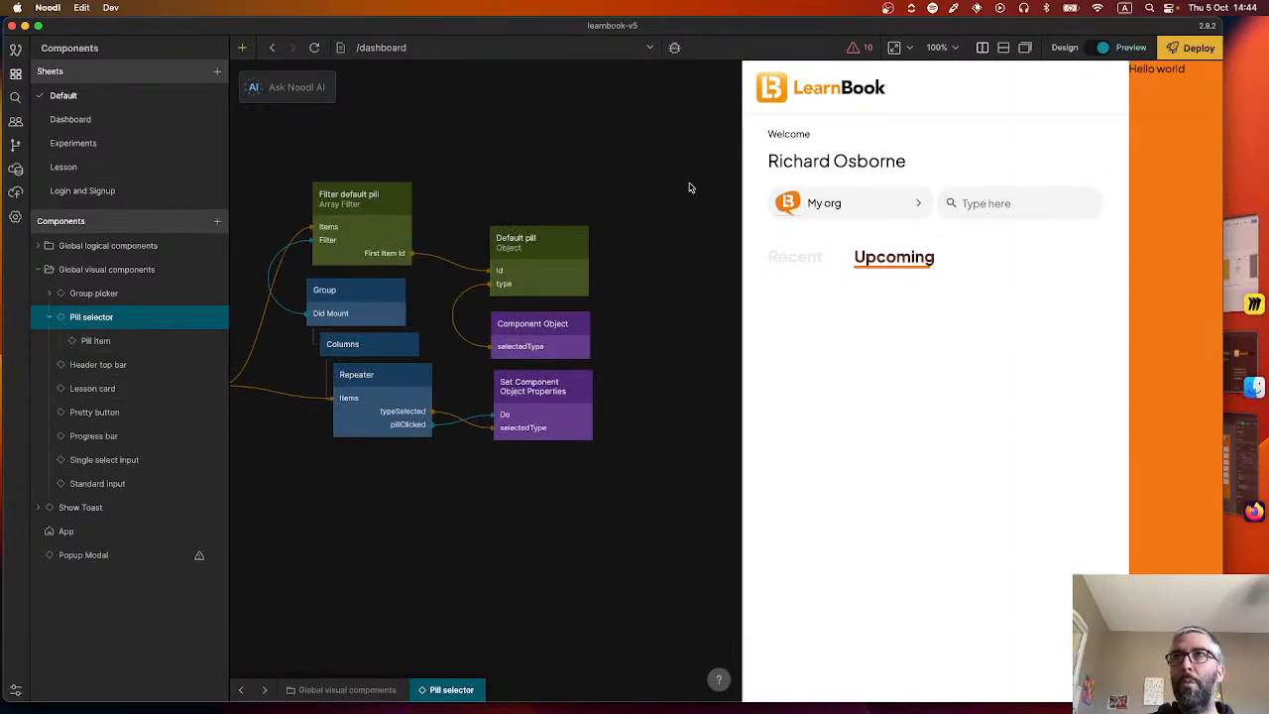
left_click(1242, 480)
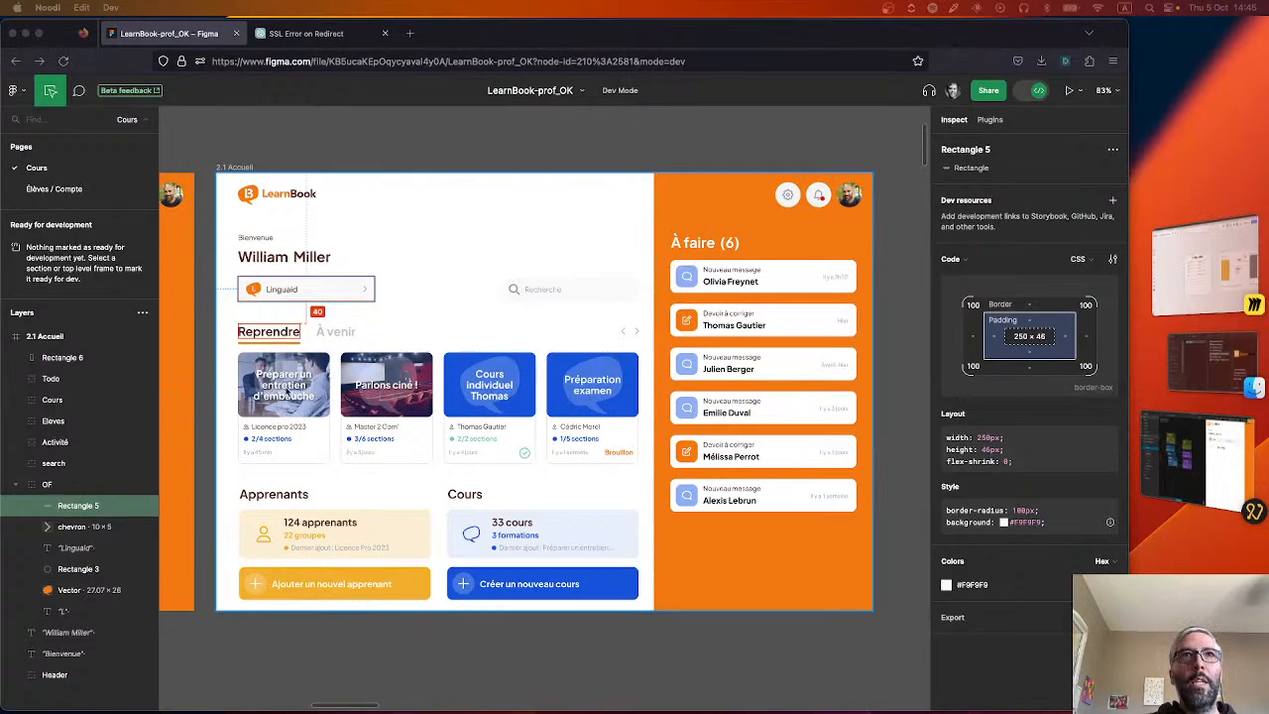
scroll(290, 393, "up", 2)
scroll(293, 428, "up", 5)
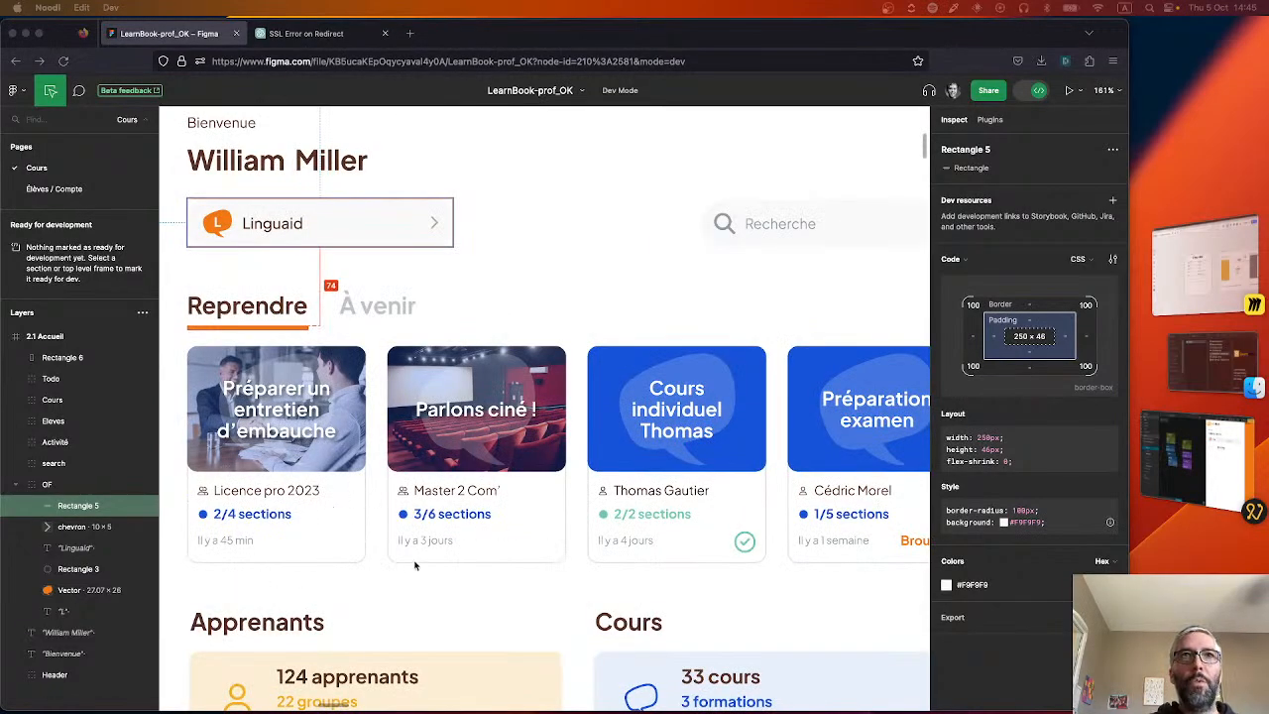
Switch back to Noodl and open the Recent lessons row component in the Dashboard sheet.
left_click(1212, 449)
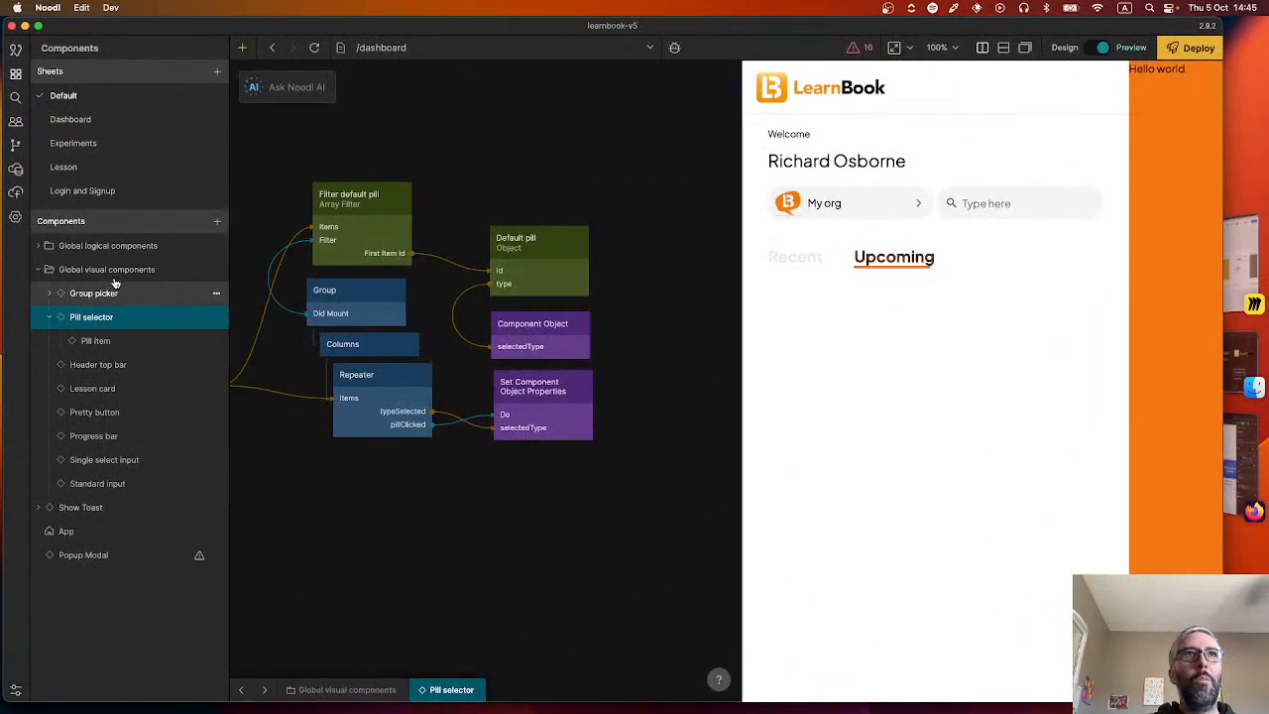
left_click(116, 269)
left_click(114, 271)
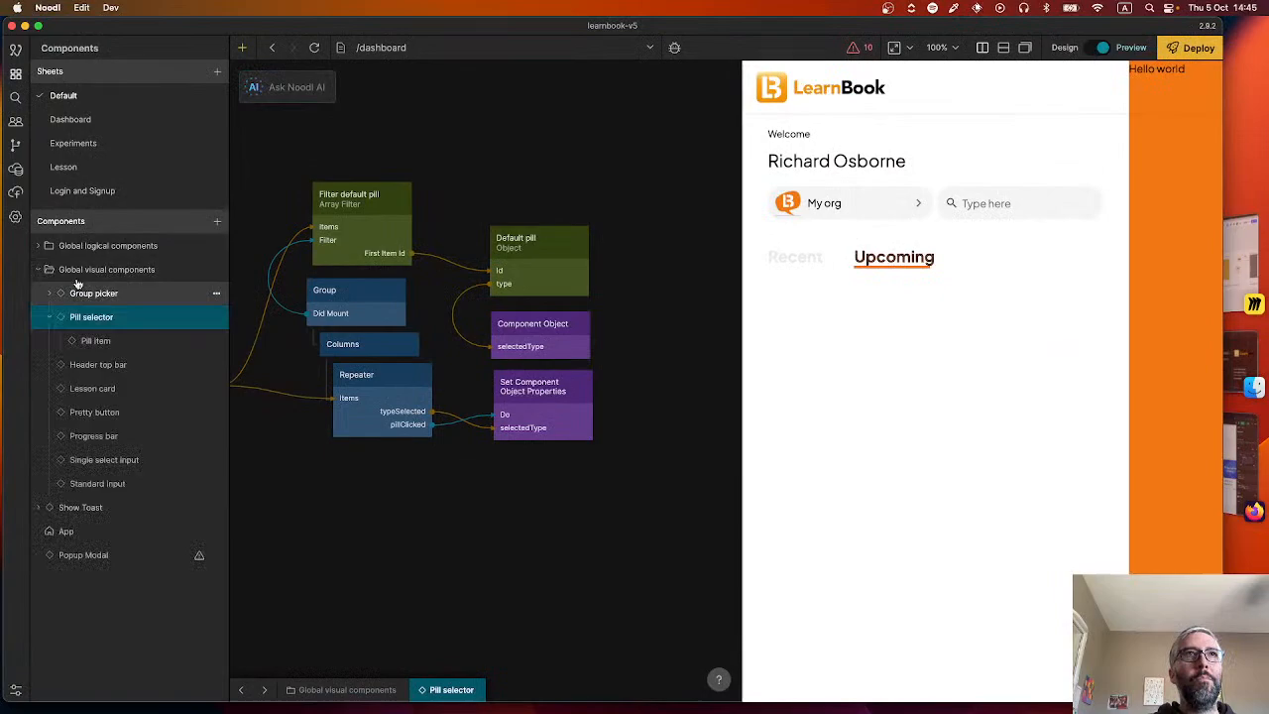
left_click(86, 130)
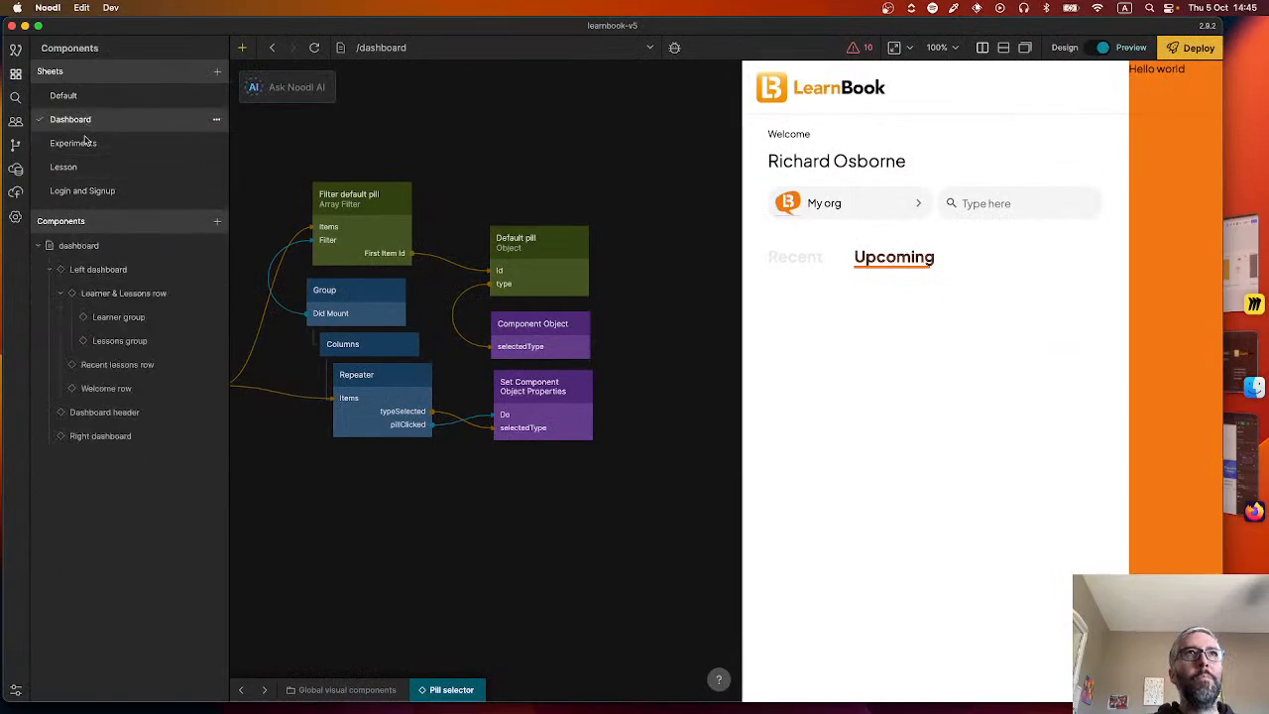
left_click(117, 364)
scroll(476, 490, "down", 3)
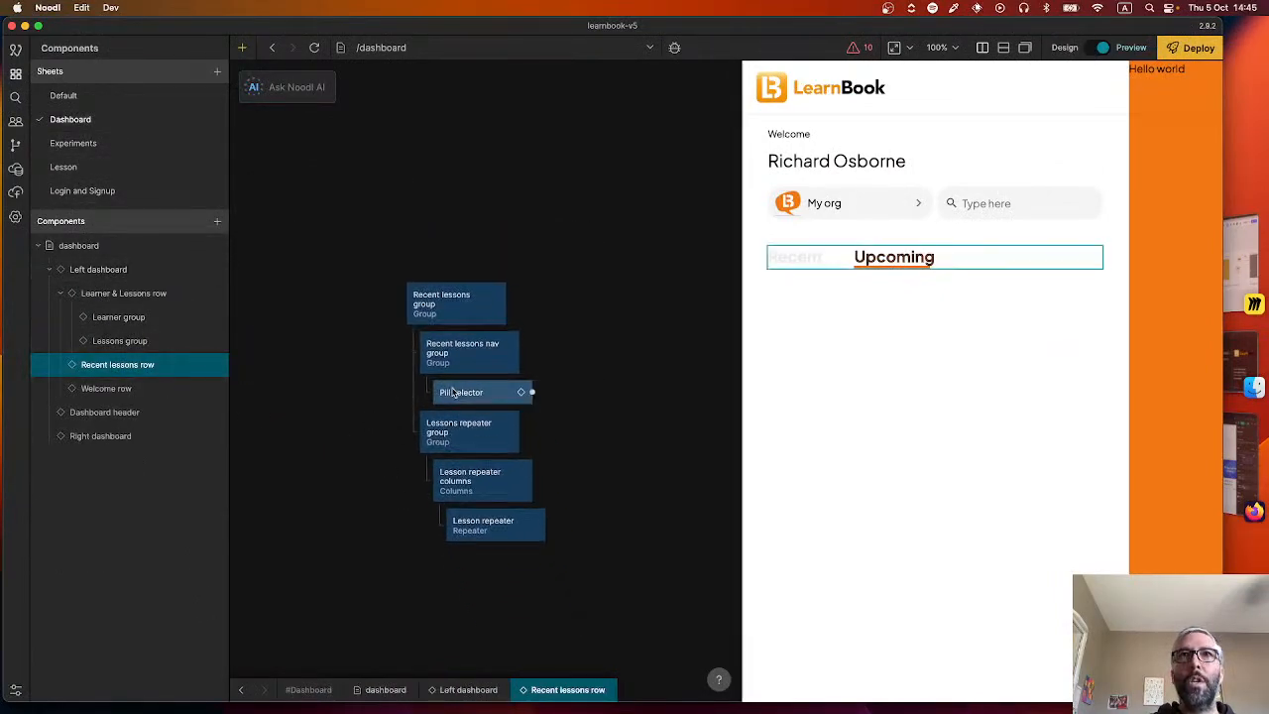
Select the Recent pill in the preview, inspect the Component Object's value in the Pill selector component, and return to the Recent lessons row.
left_click(813, 257)
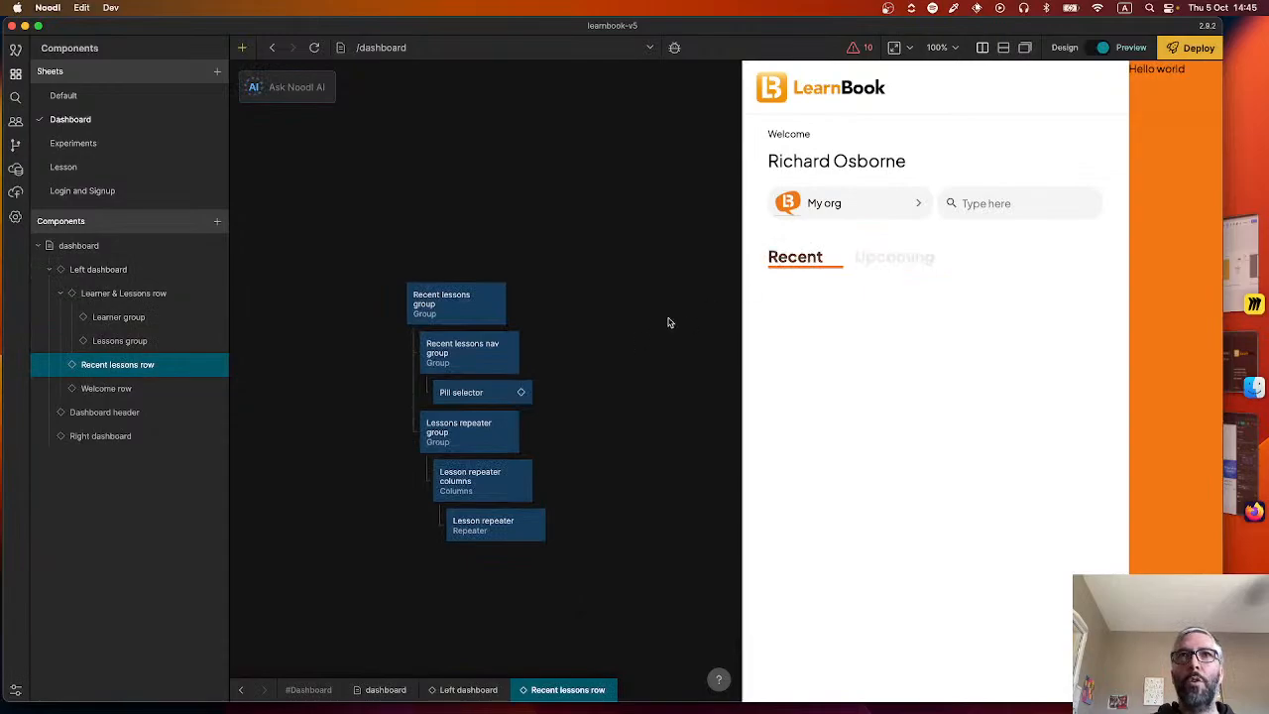
double_click(478, 397)
scroll(366, 445, "right", 6)
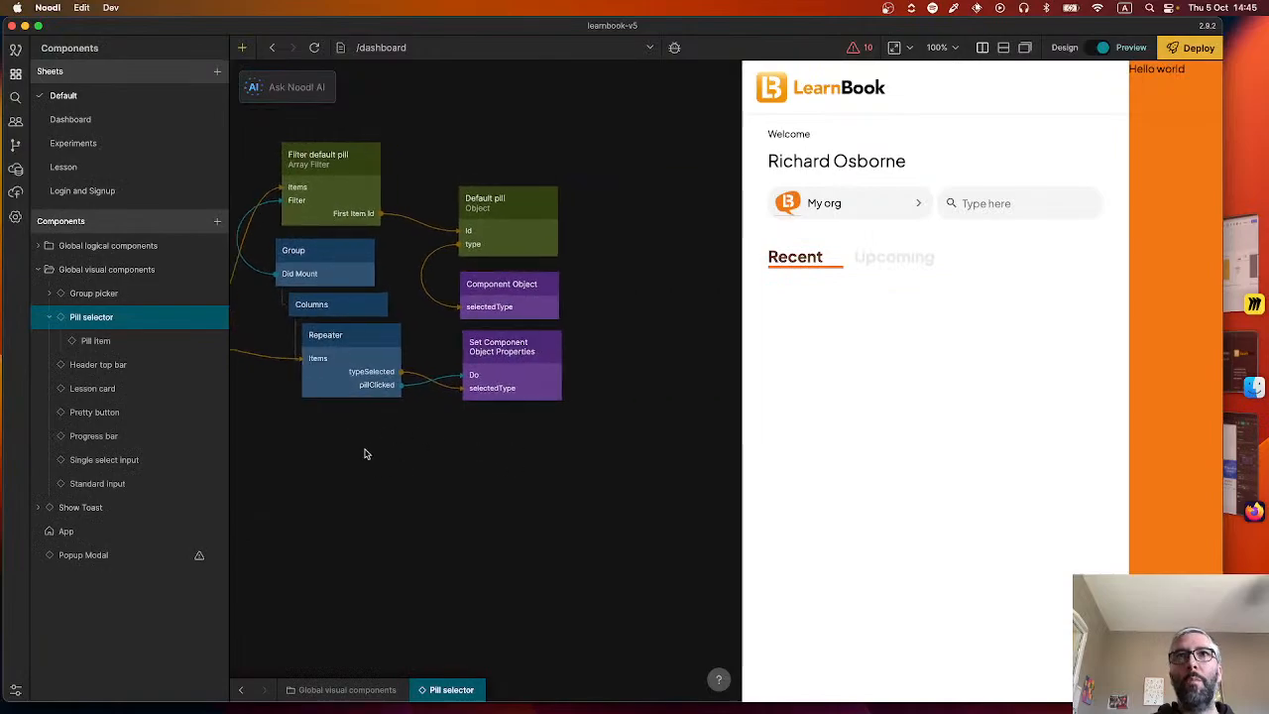
mouse_move(514, 307)
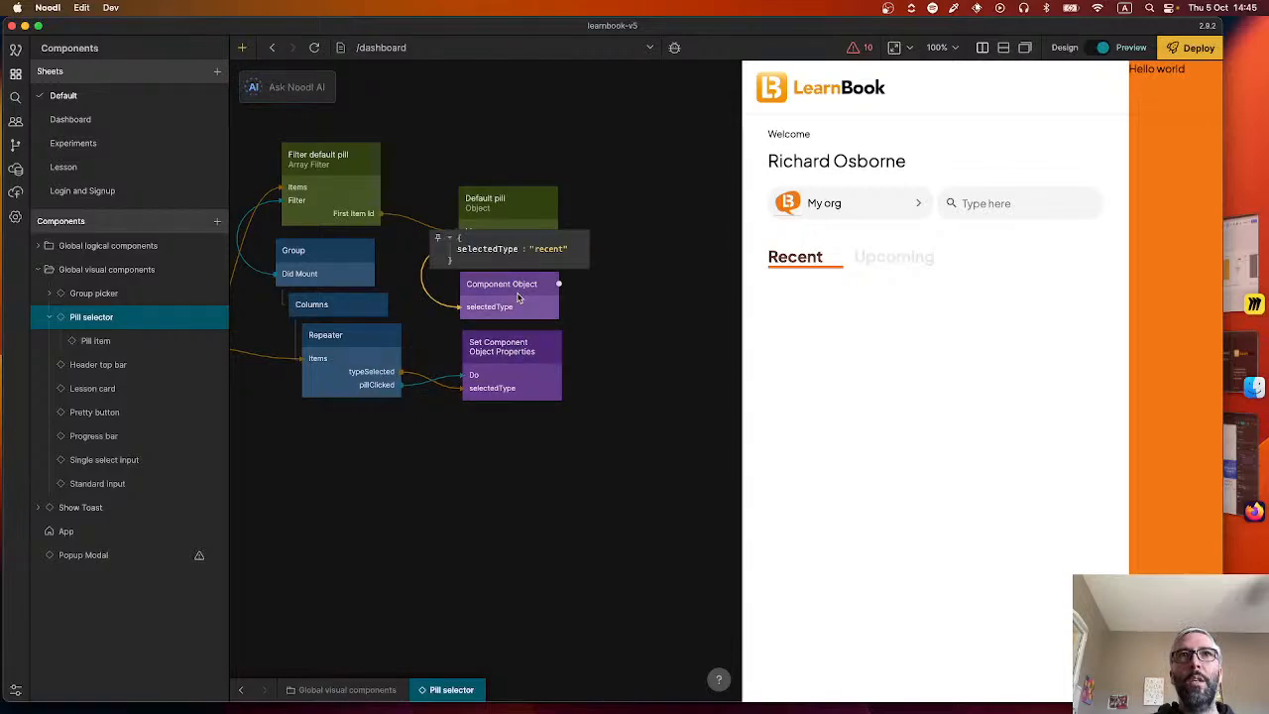
left_click(240, 692)
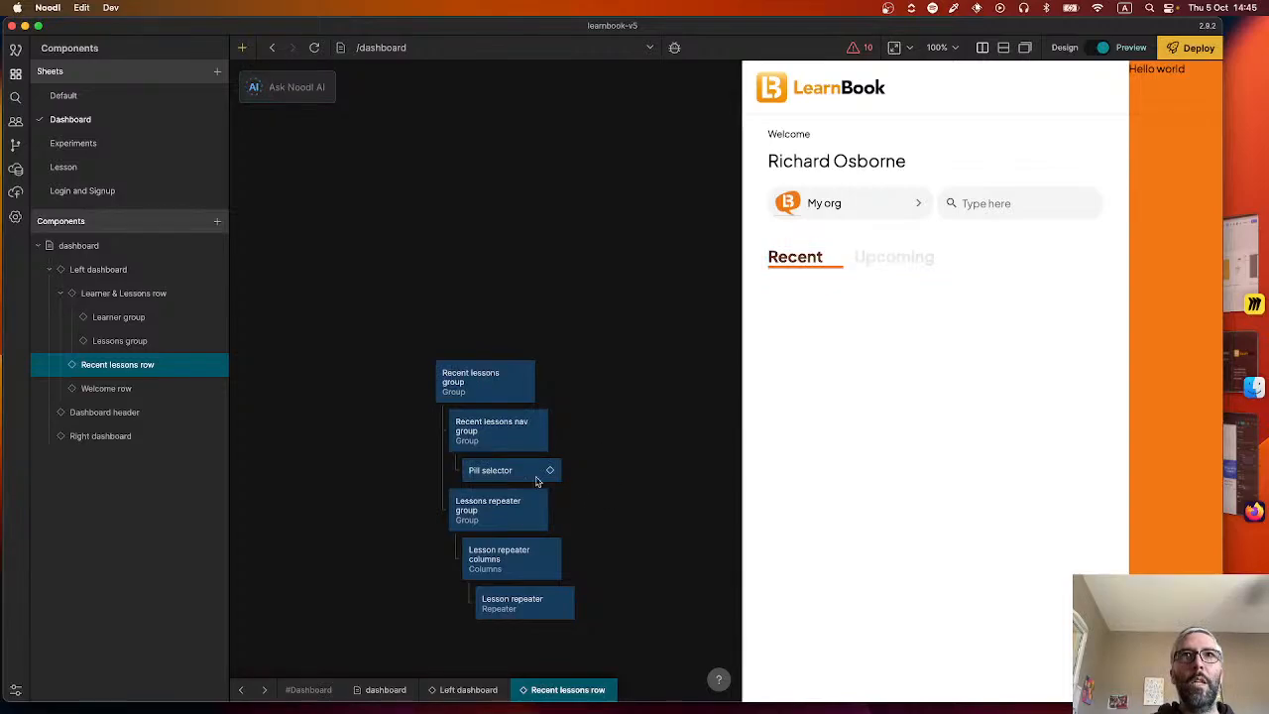
left_click_drag(595, 496, 446, 382)
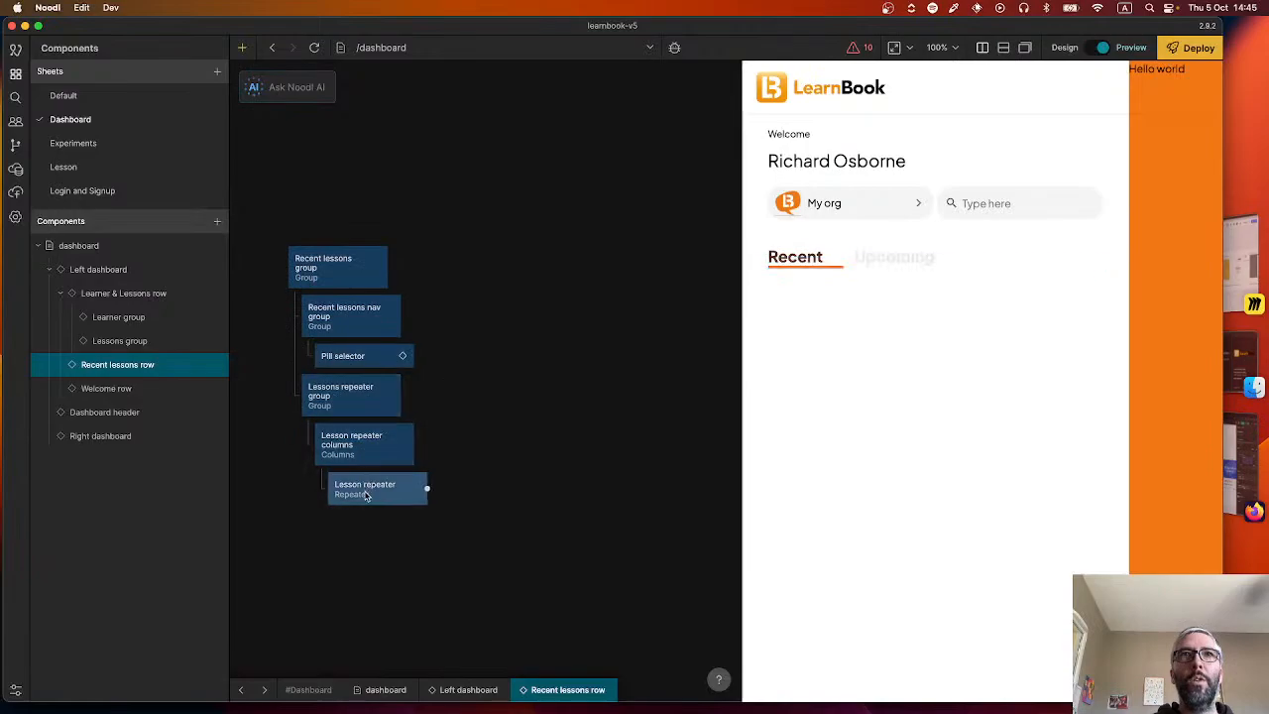
In the Pill selector component, add a Parent Component Object node with a selectedType property and place it beside the Component Object node.
left_click(241, 690)
scroll(623, 458, "right", 8)
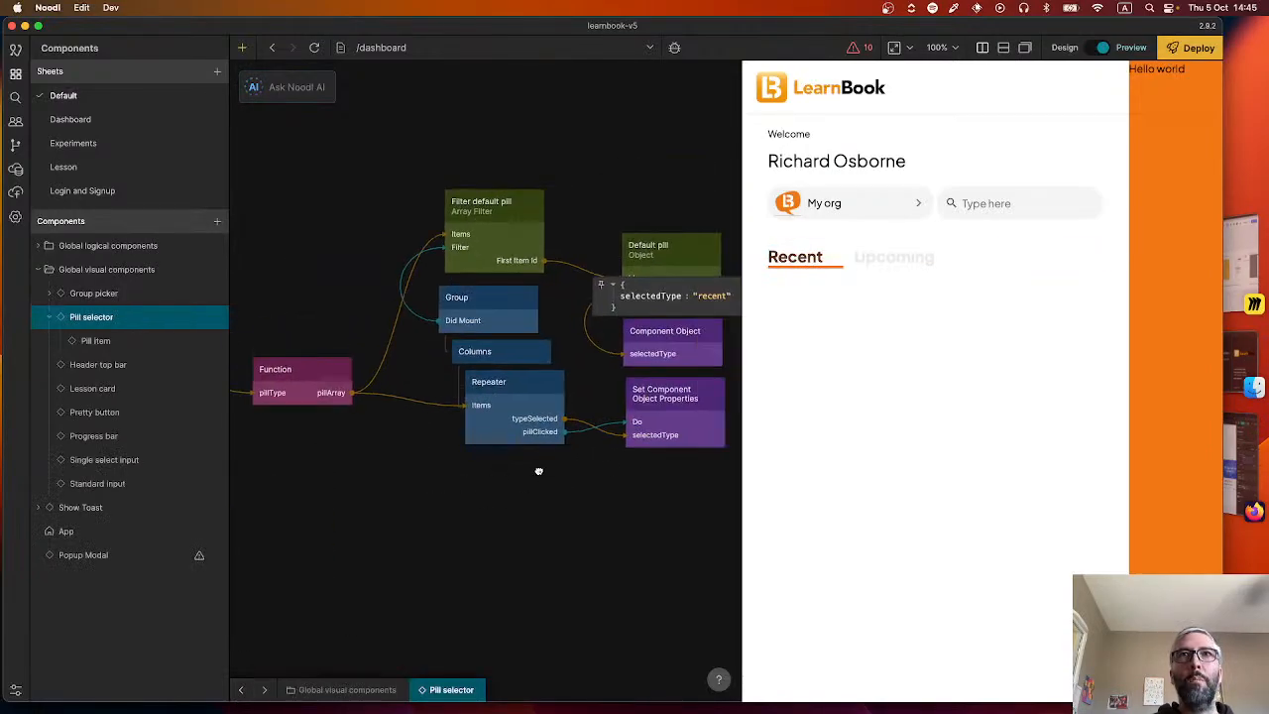
right_click(668, 362)
type("parent")
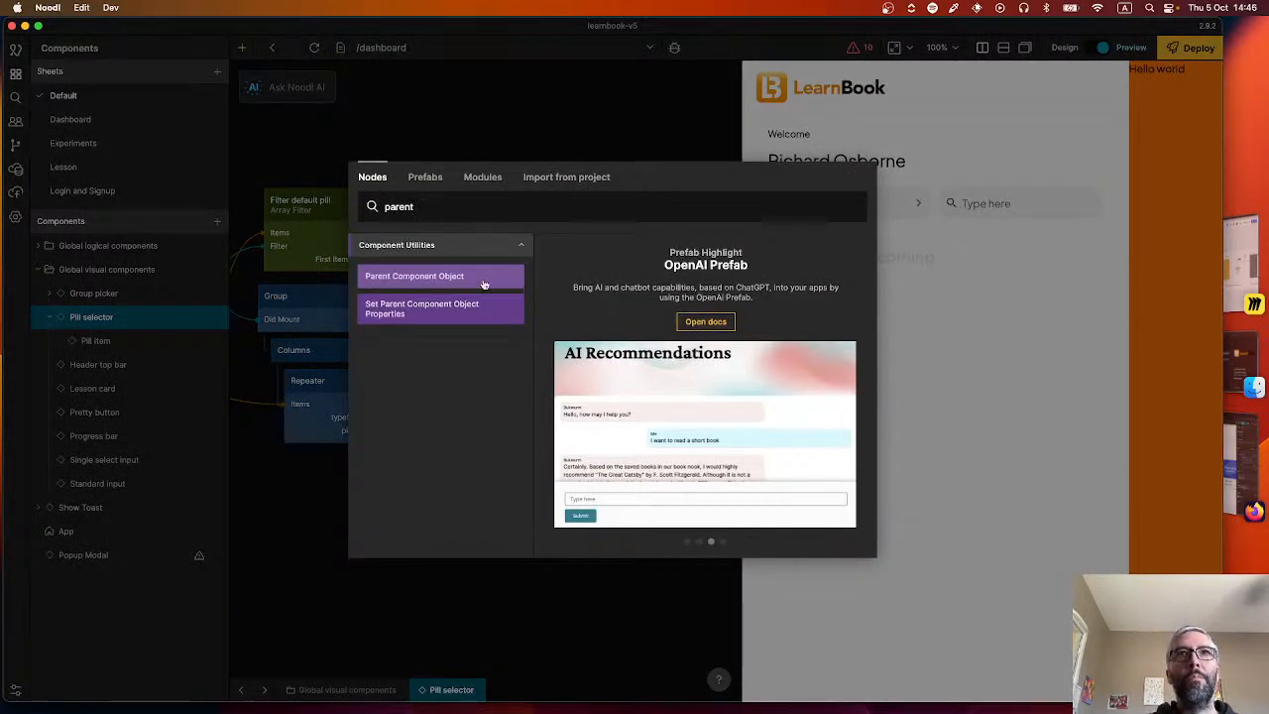
left_click(483, 284)
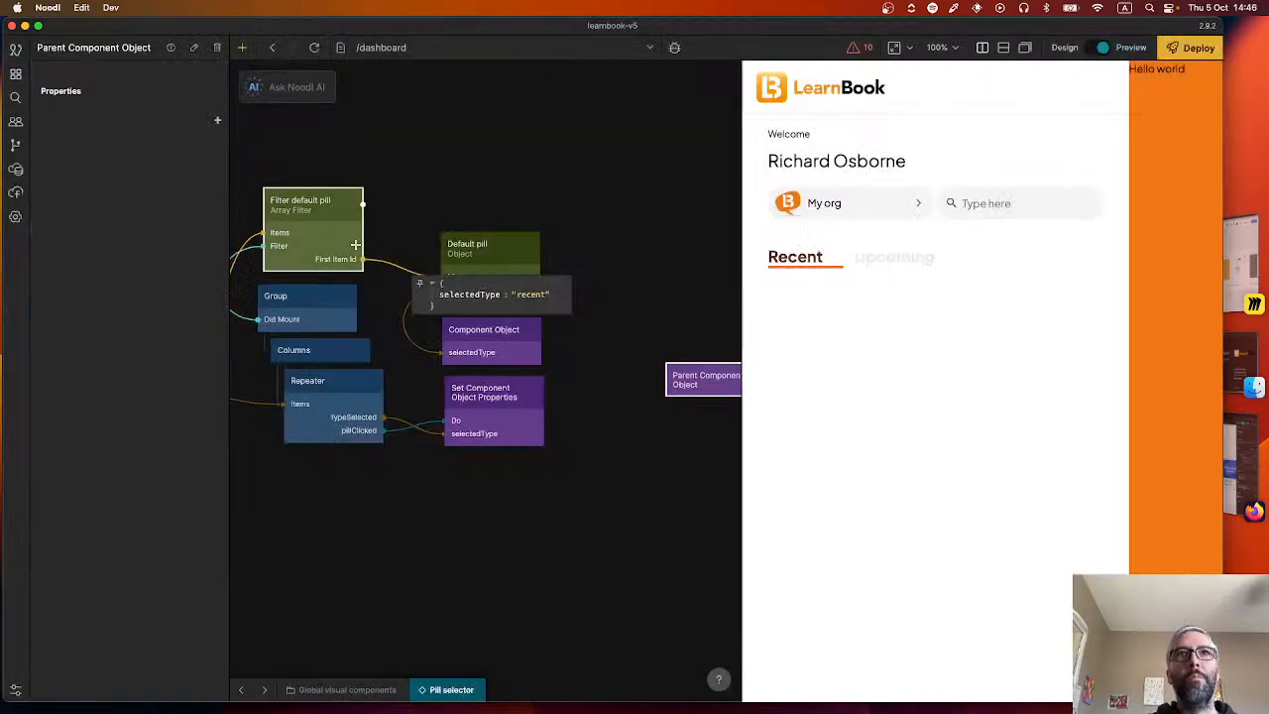
left_click(217, 120)
type("selectedType")
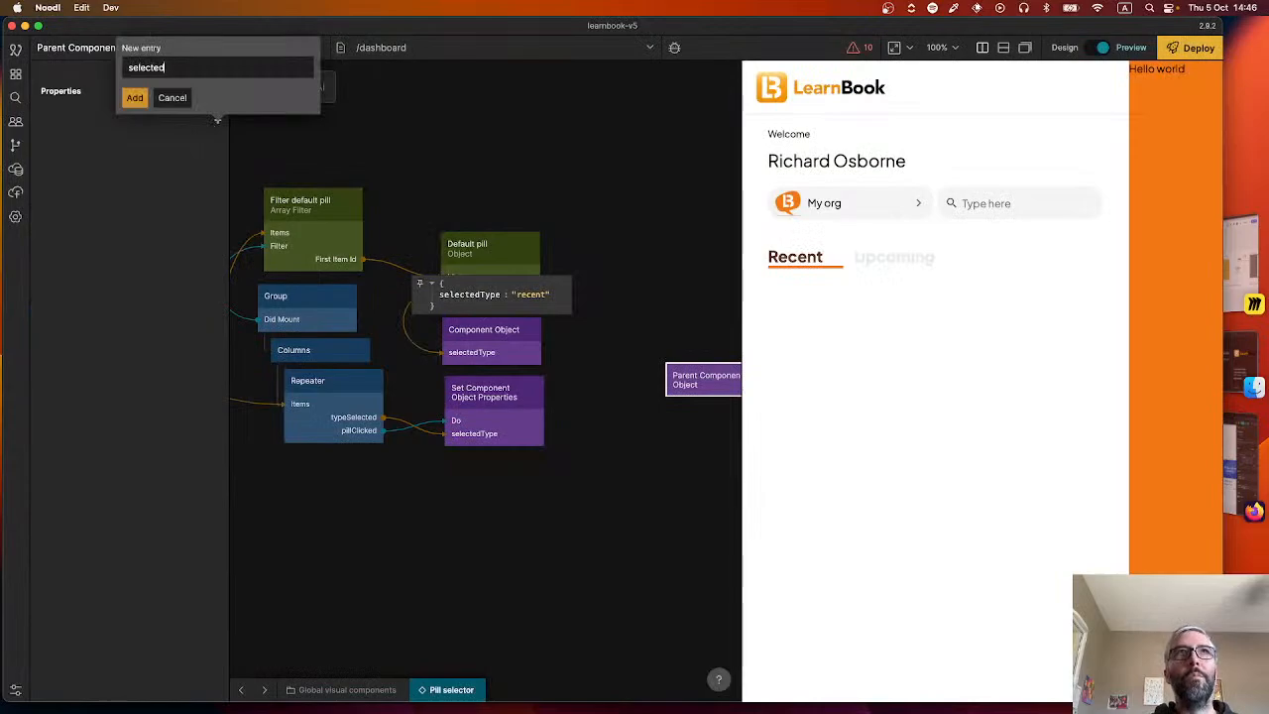
key("Return")
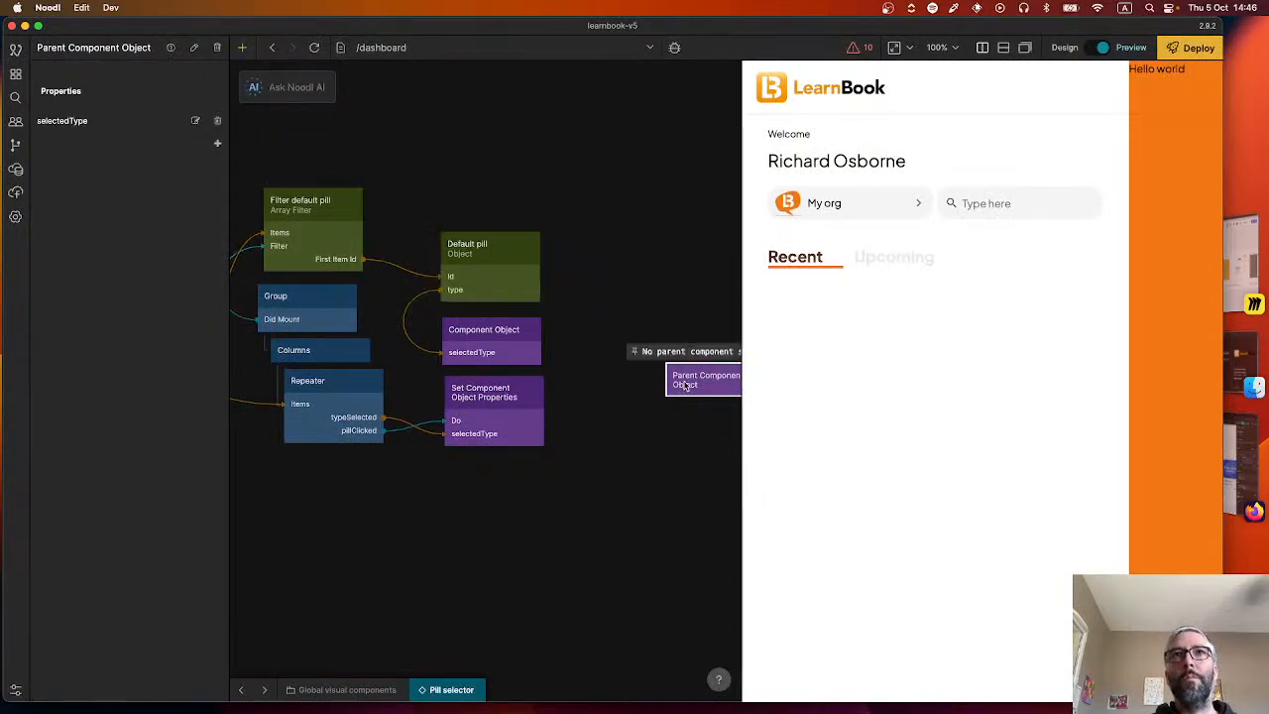
left_click_drag(682, 382, 580, 336)
Connect the Default pill object's type output to the Parent Component Object's selectedType input.
left_click_drag(536, 244, 607, 335)
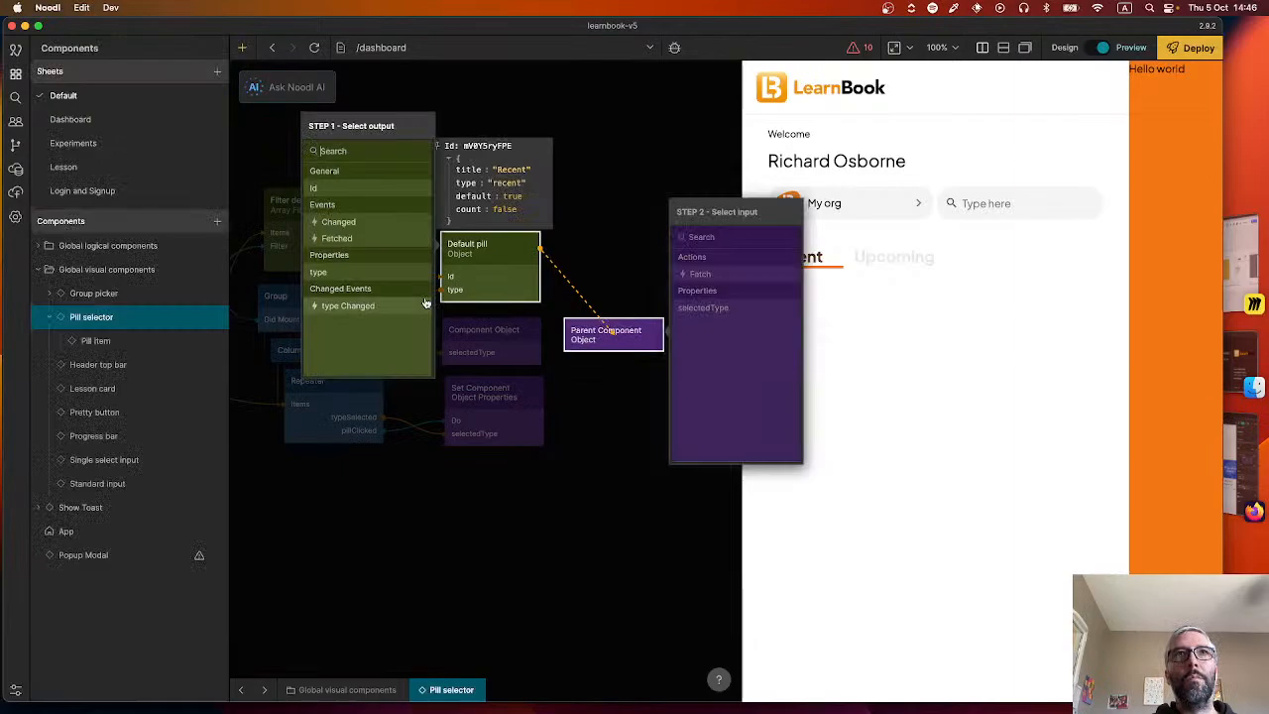
left_click(363, 272)
left_click(702, 308)
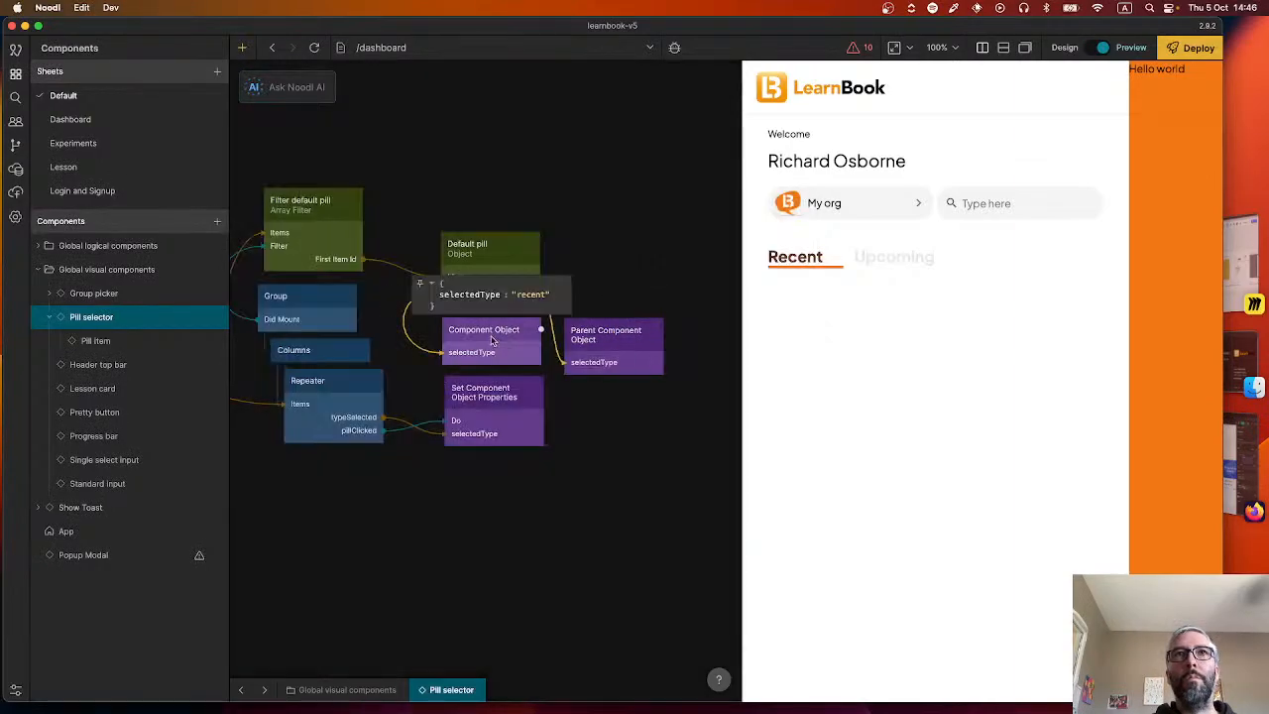
Add a Set Parent Component Object Properties node with a selectedType property below the Parent Component Object.
right_click(565, 424)
type("set")
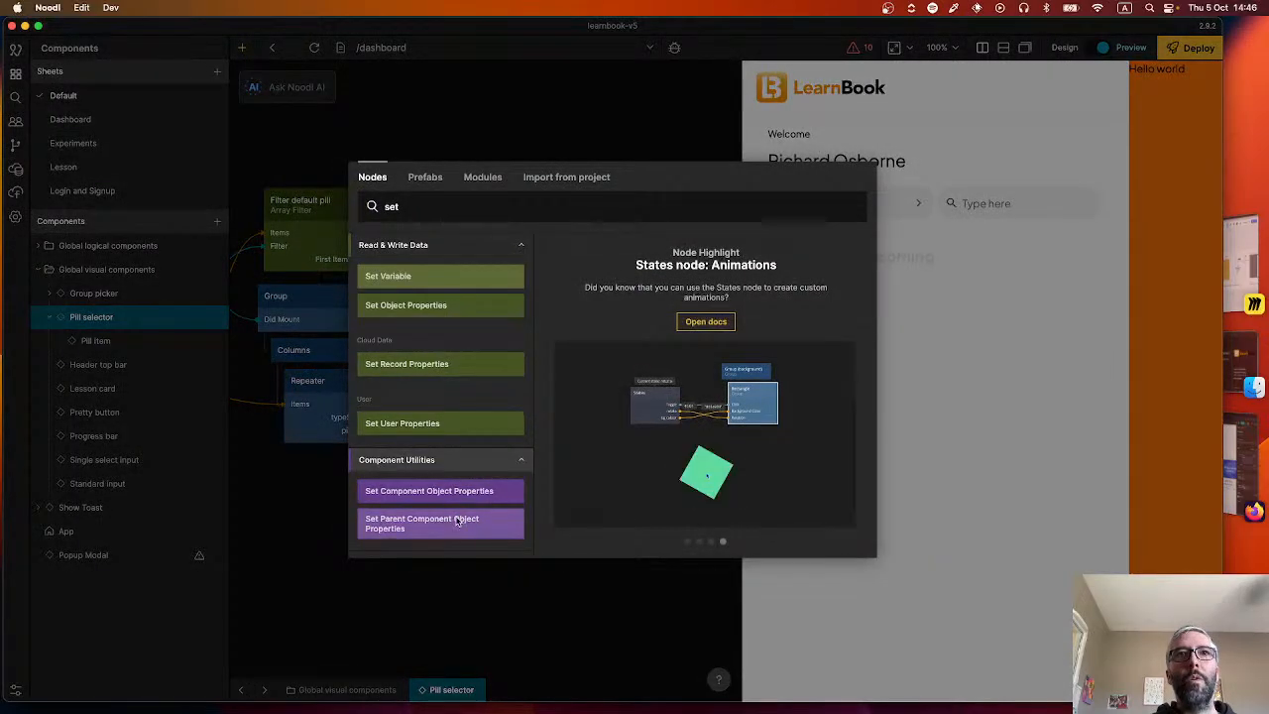
left_click(457, 523)
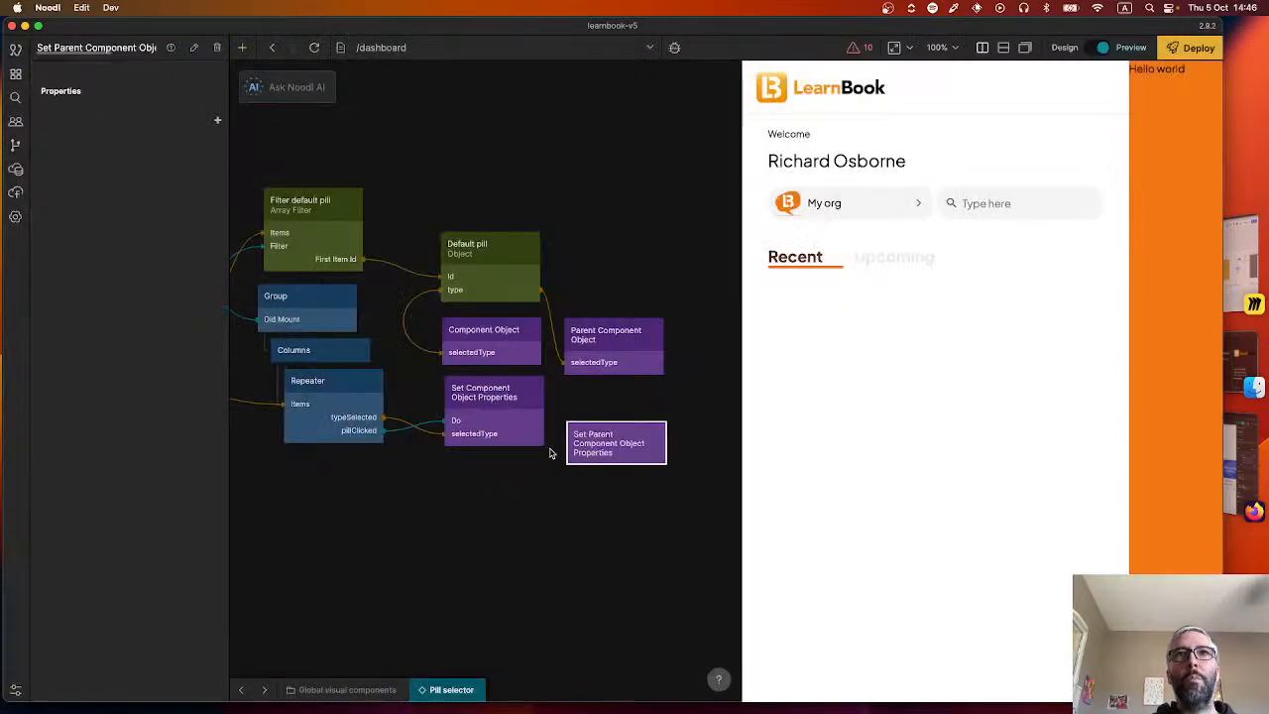
left_click(217, 120)
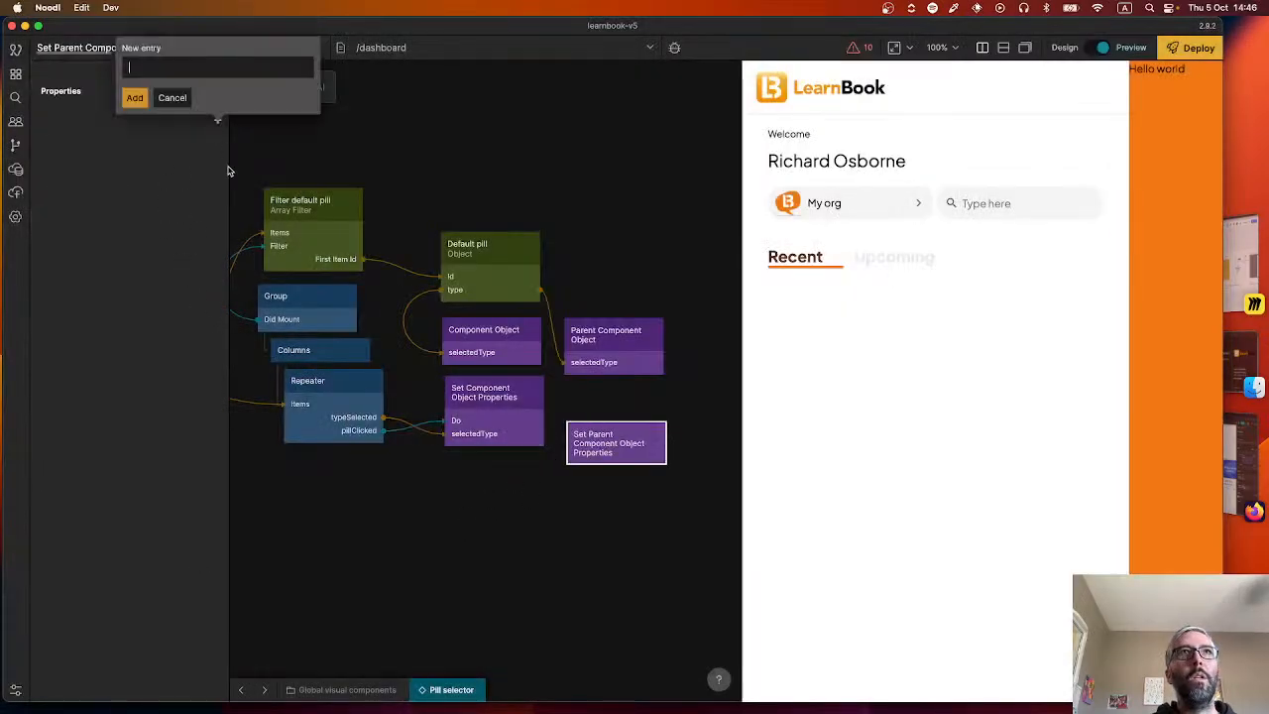
type("selectedTy")
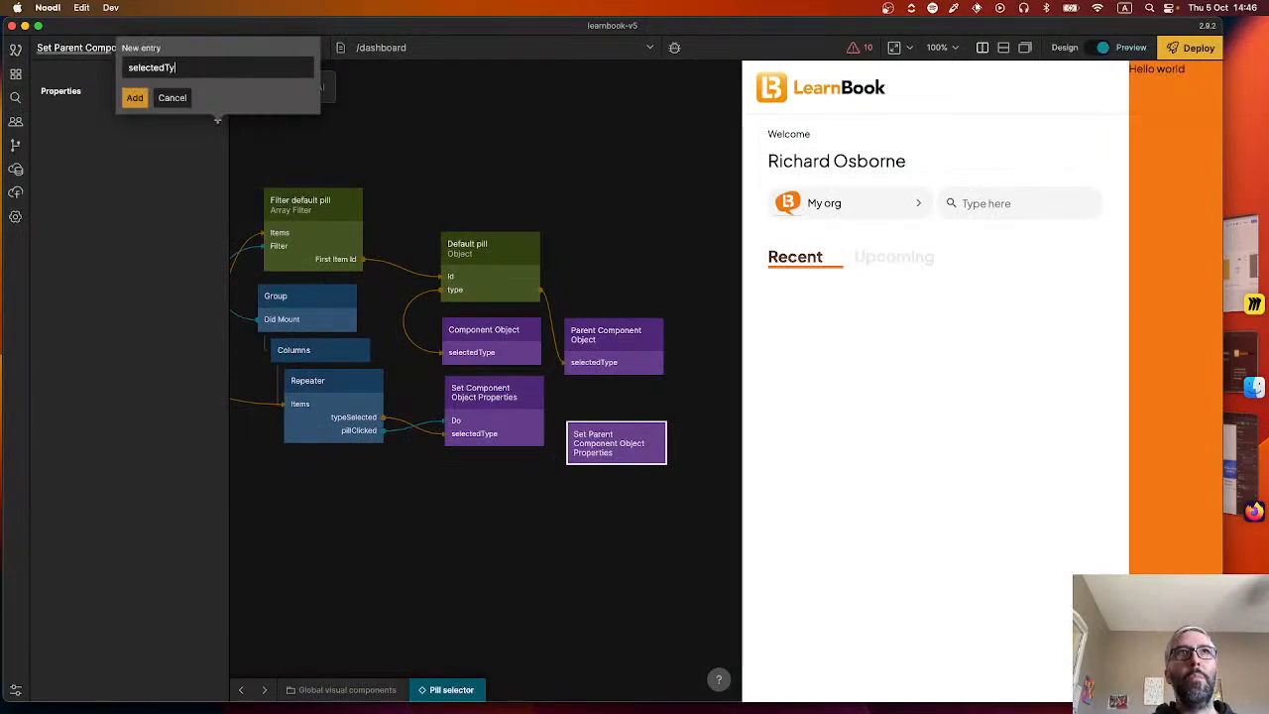
type("pe")
key("Return")
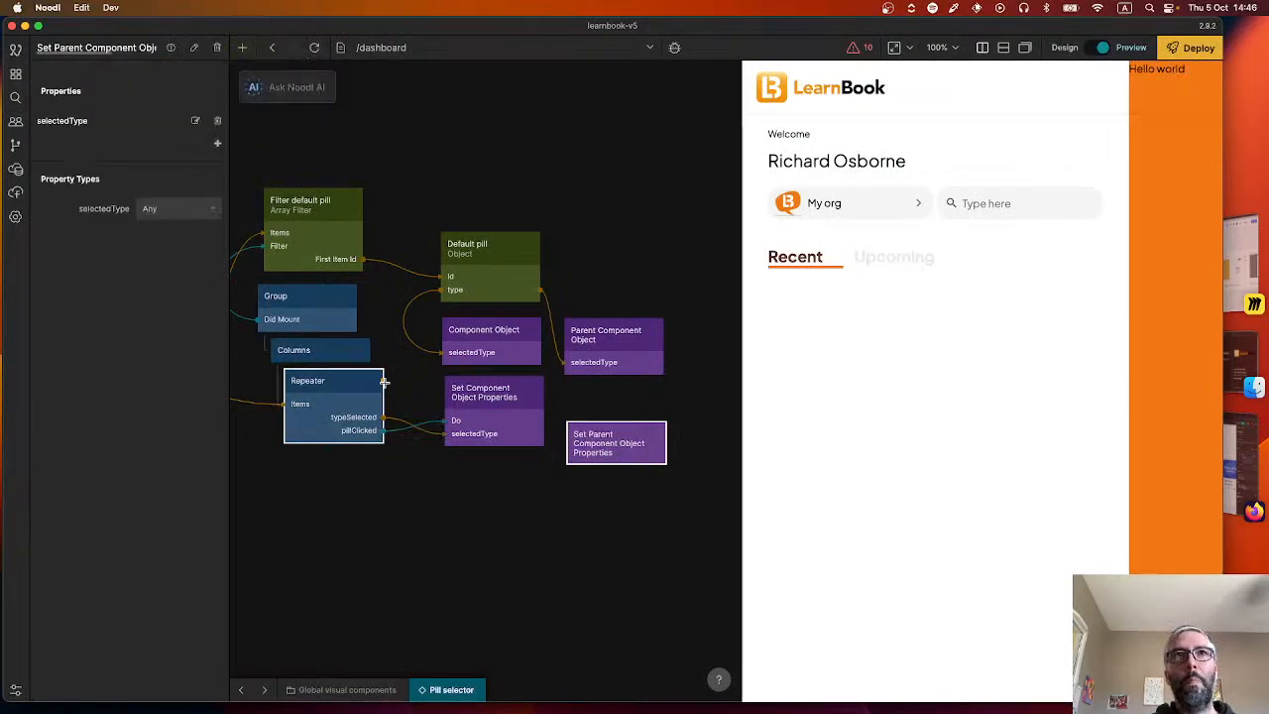
Connect the Repeater's typeSelected to selectedType and its pillClicked to Do on the Set Parent Component Object Properties node.
left_click_drag(382, 379, 605, 441)
left_click(246, 358)
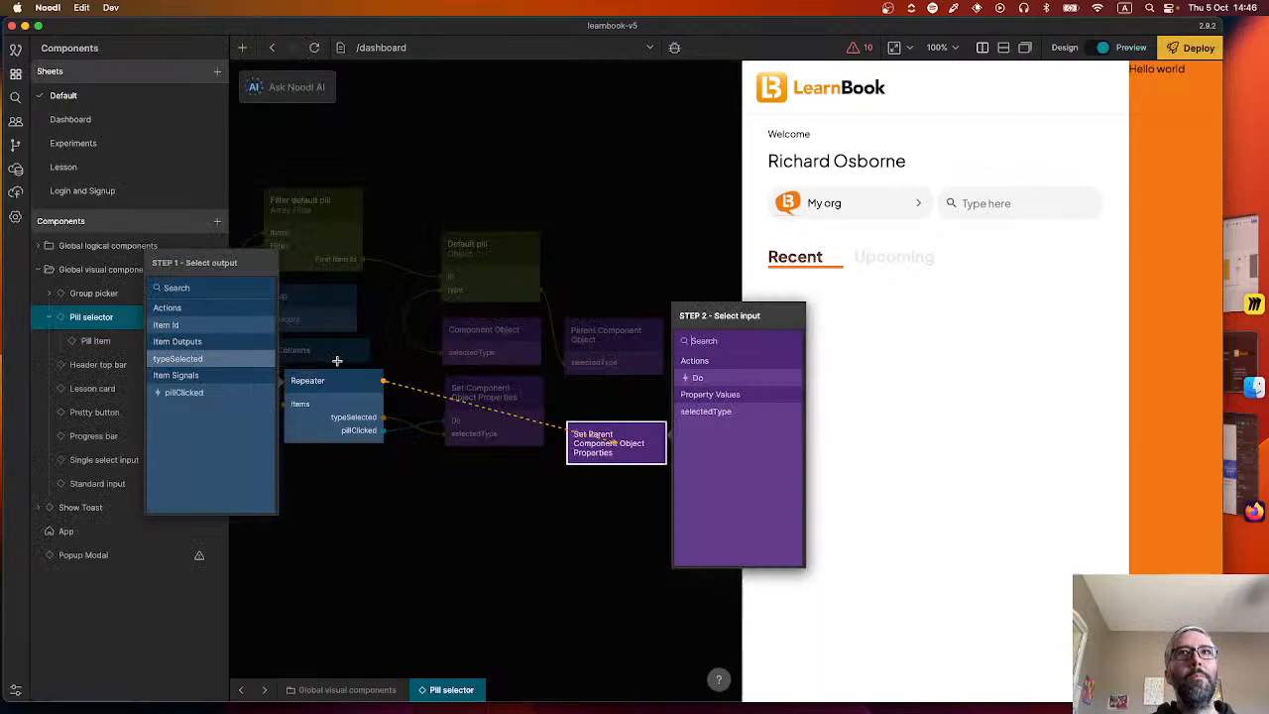
left_click(705, 411)
left_click(440, 489)
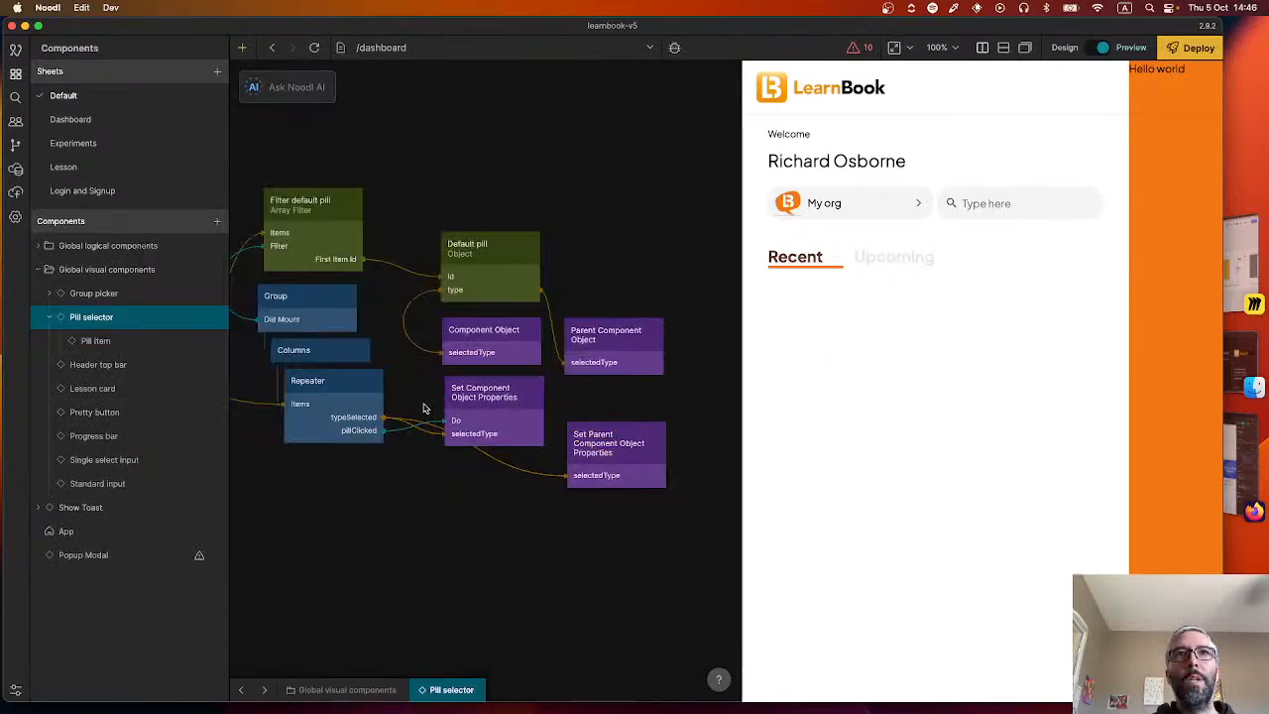
left_click_drag(384, 381, 605, 448)
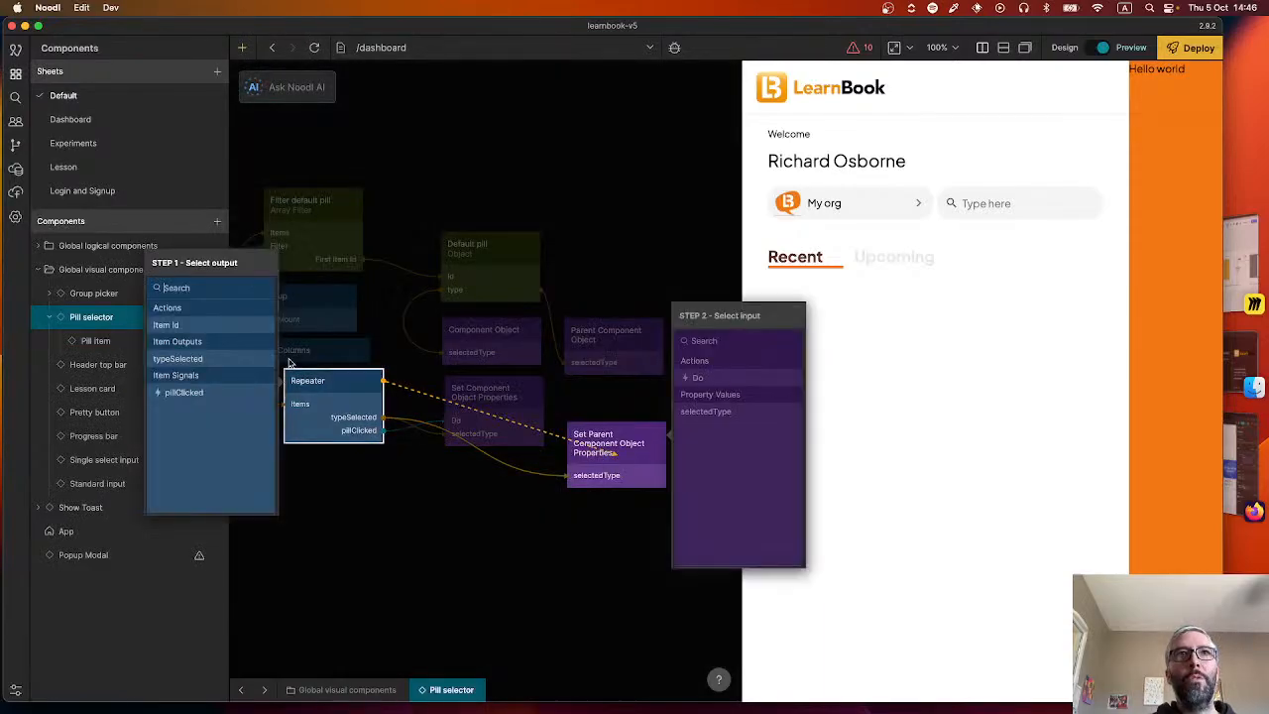
left_click(184, 393)
left_click(699, 378)
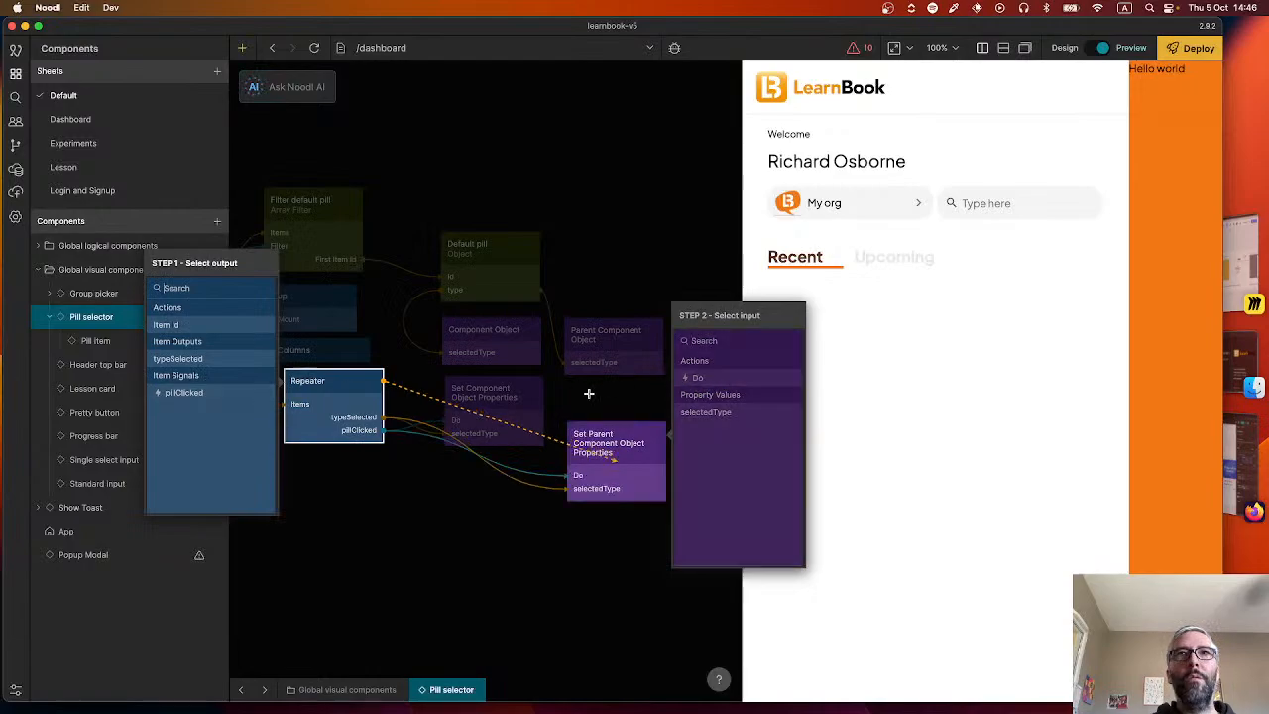
left_click(513, 542)
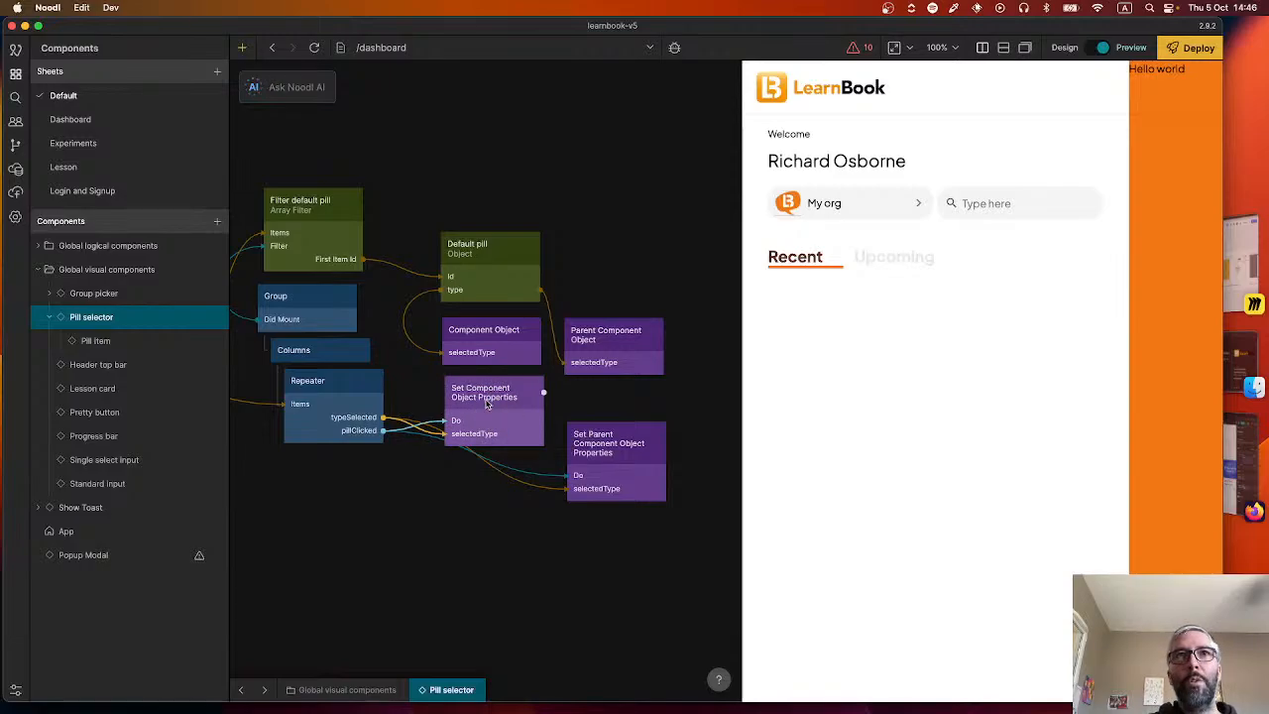
Try to trigger Do on Set Parent Component Object Properties from the Done output of Set Component Object Properties.
mouse_move(436, 439)
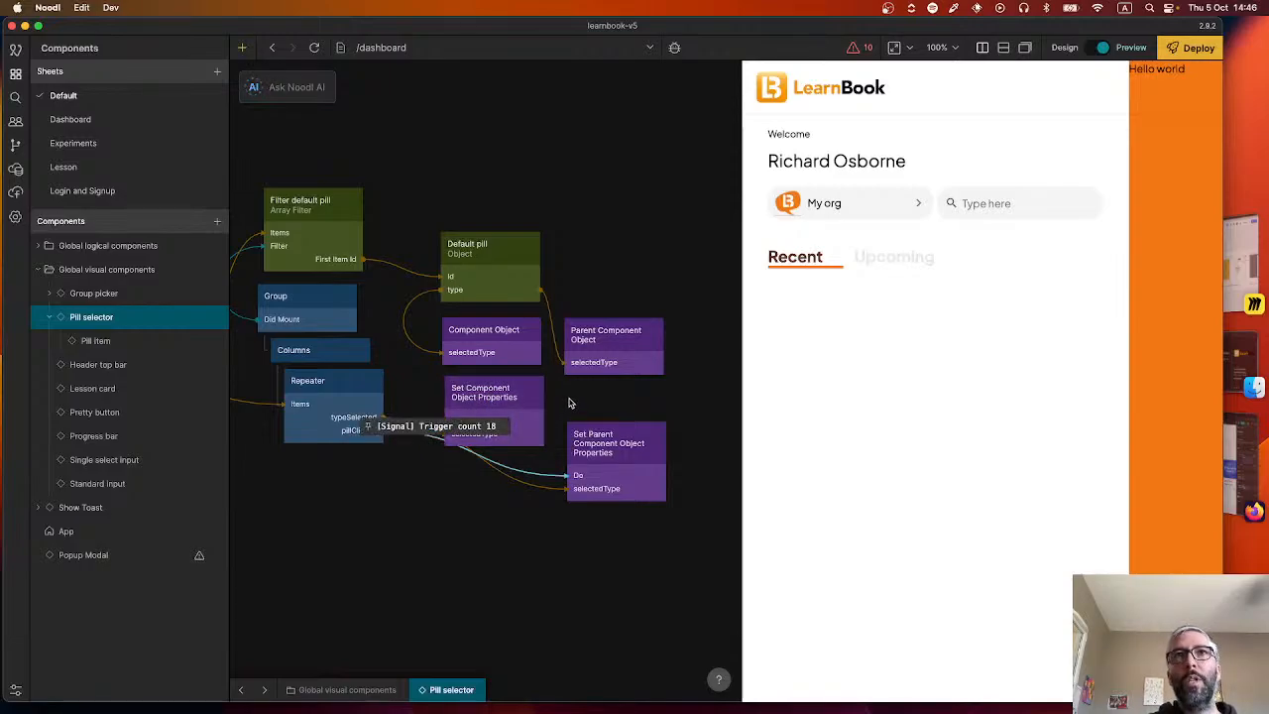
left_click_drag(536, 396, 593, 444)
left_click(357, 331)
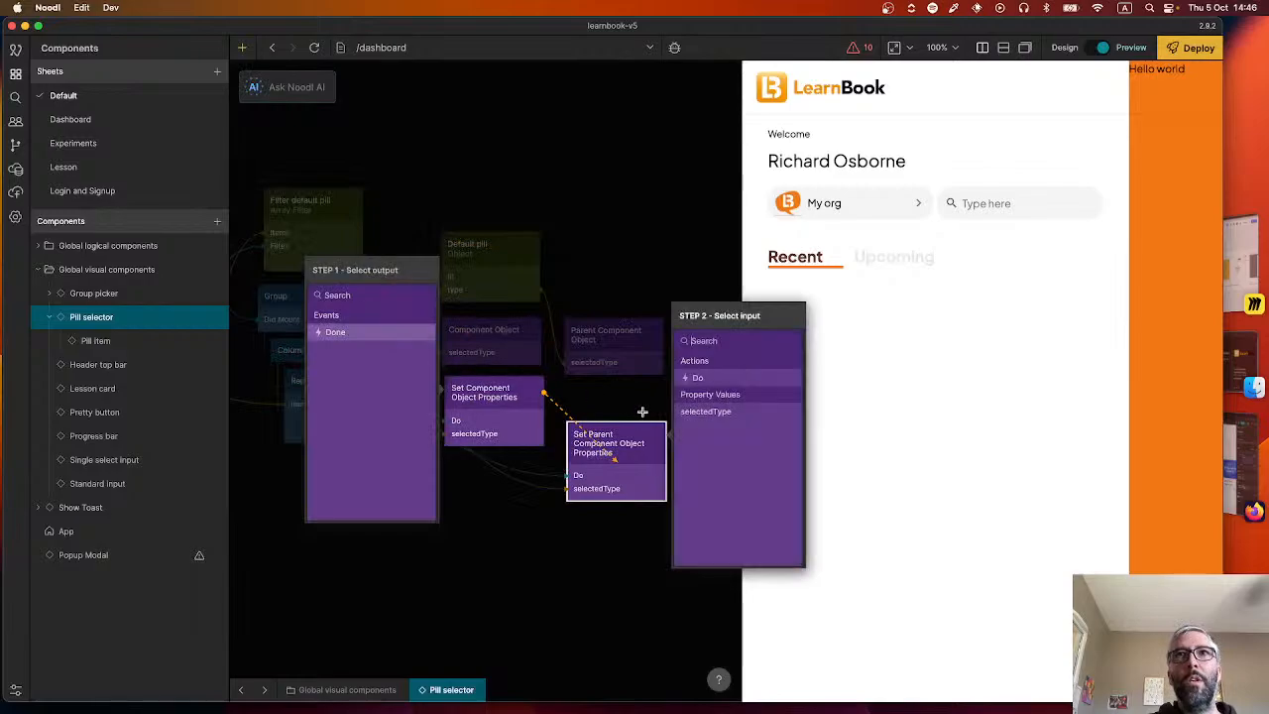
left_click(696, 380)
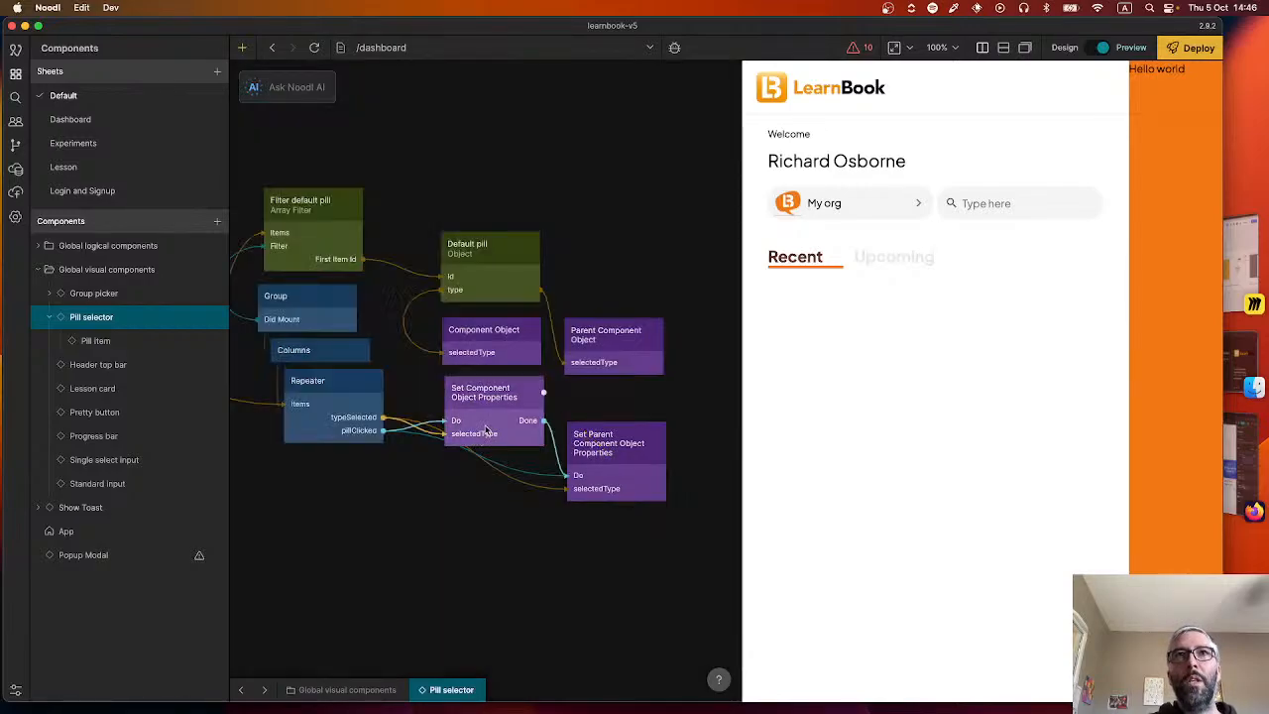
mouse_move(498, 437)
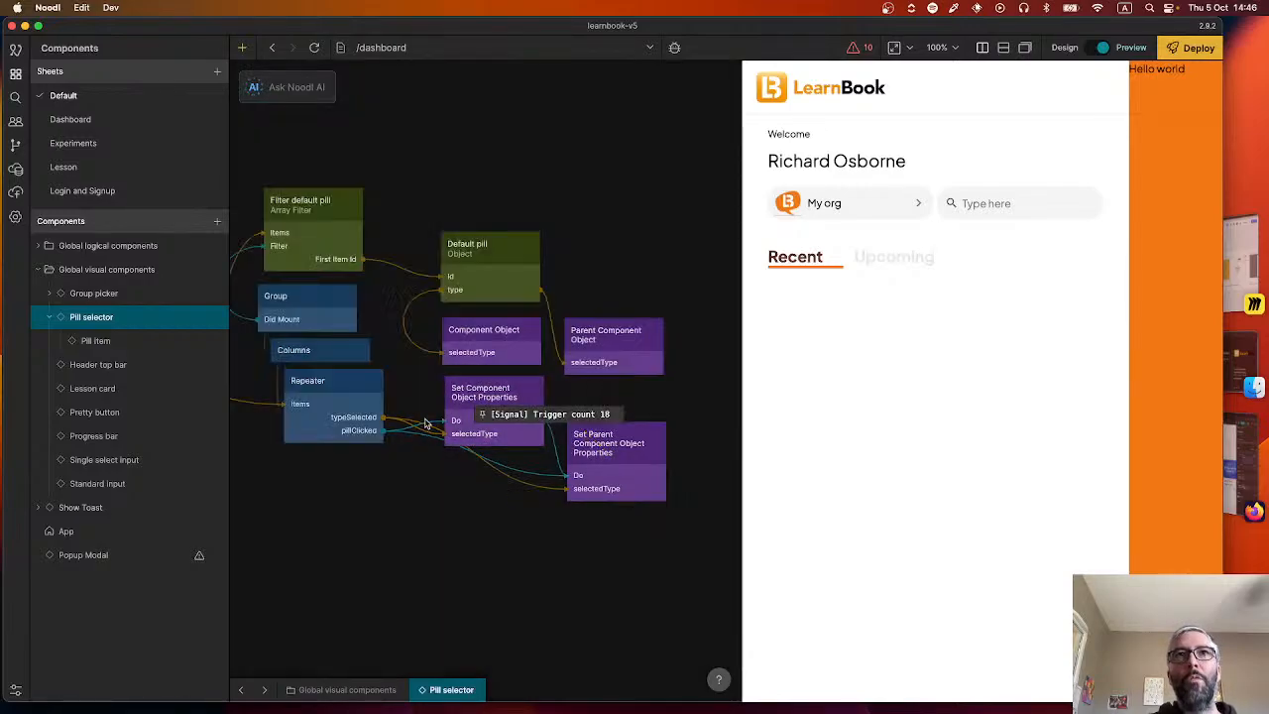
left_click(477, 436)
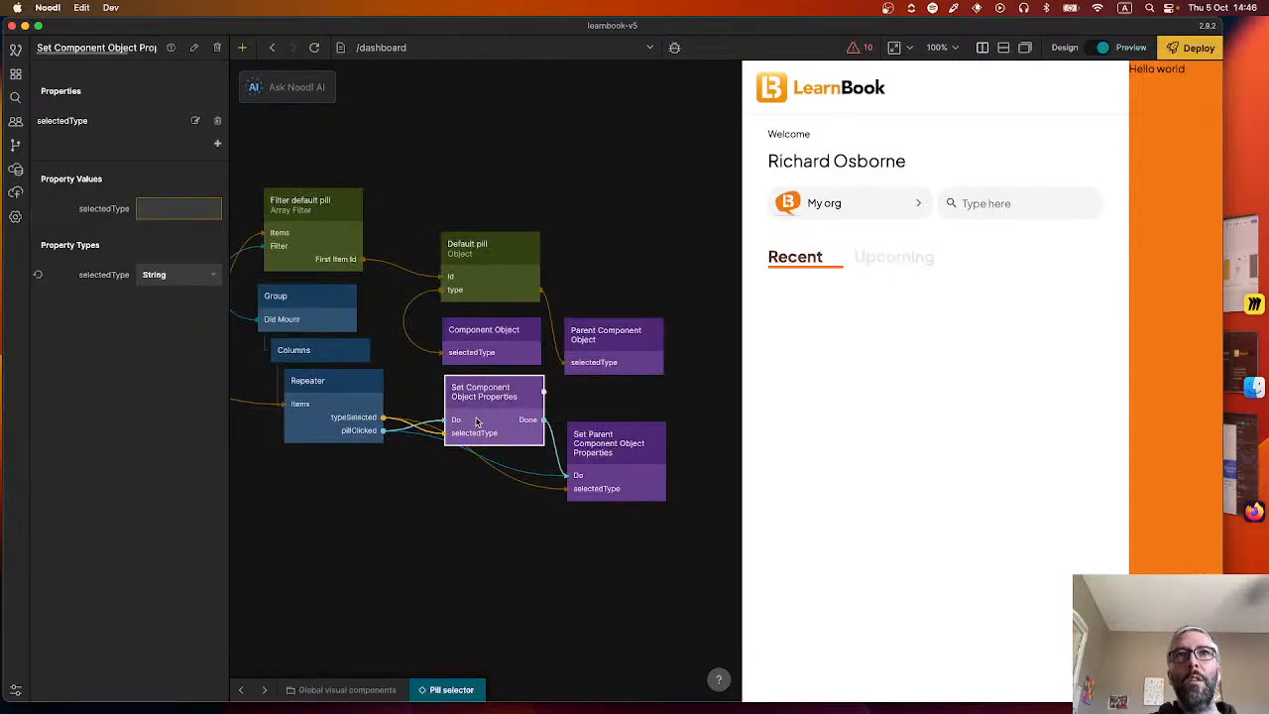
left_click_drag(477, 437, 487, 413)
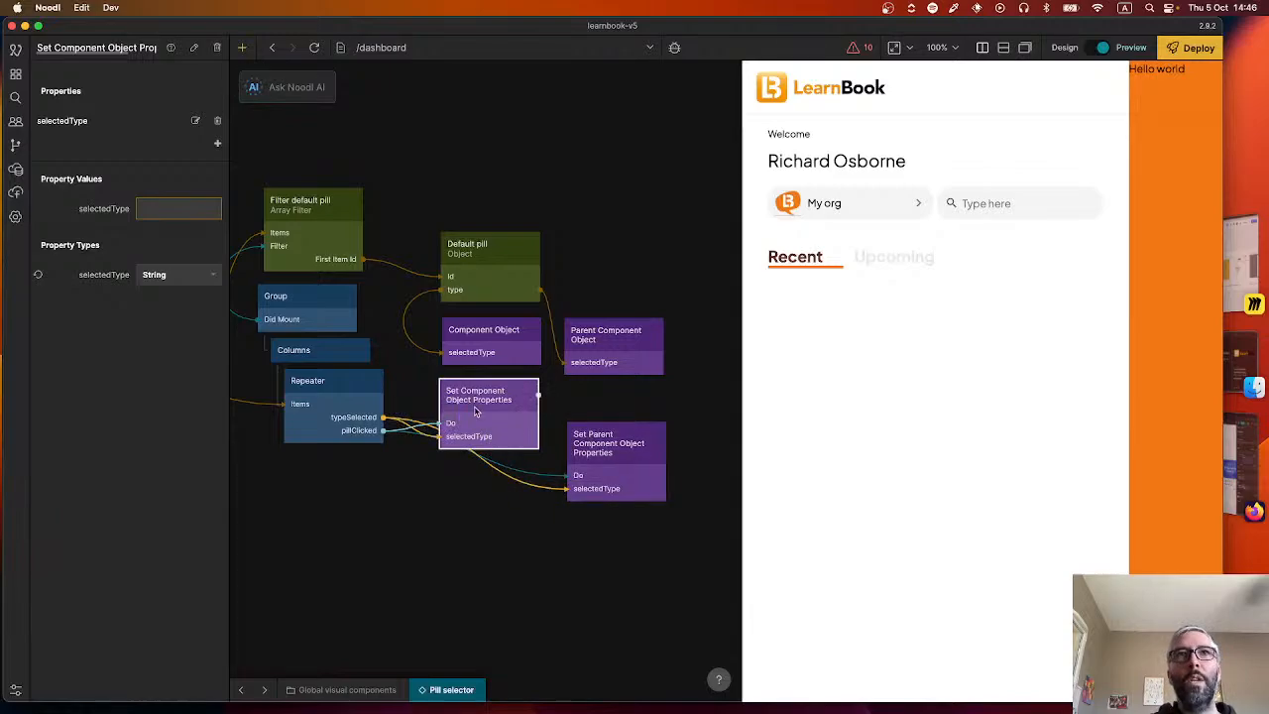
Delete the Set Component Object Properties and Component Object nodes, and move the two parent component nodes into their places.
key("BackSpace")
left_click_drag(607, 451, 474, 421)
left_click(464, 337)
key("BackSpace")
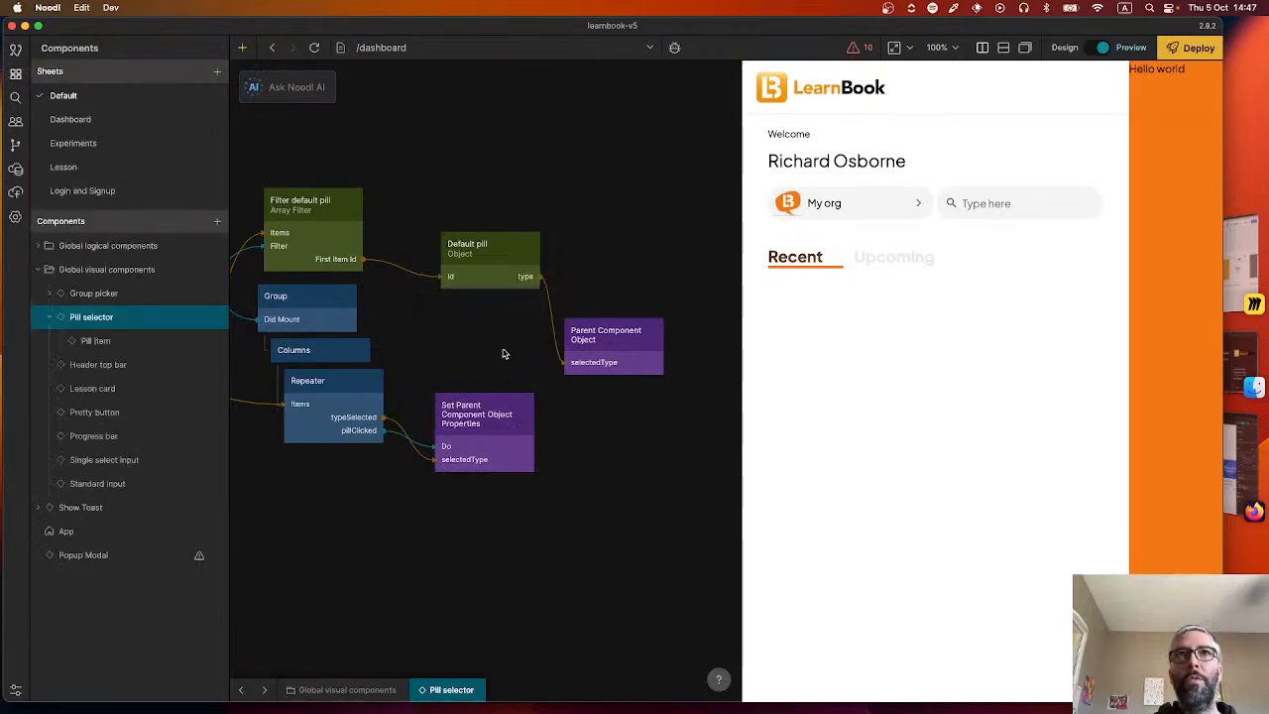
left_click_drag(589, 352, 464, 344)
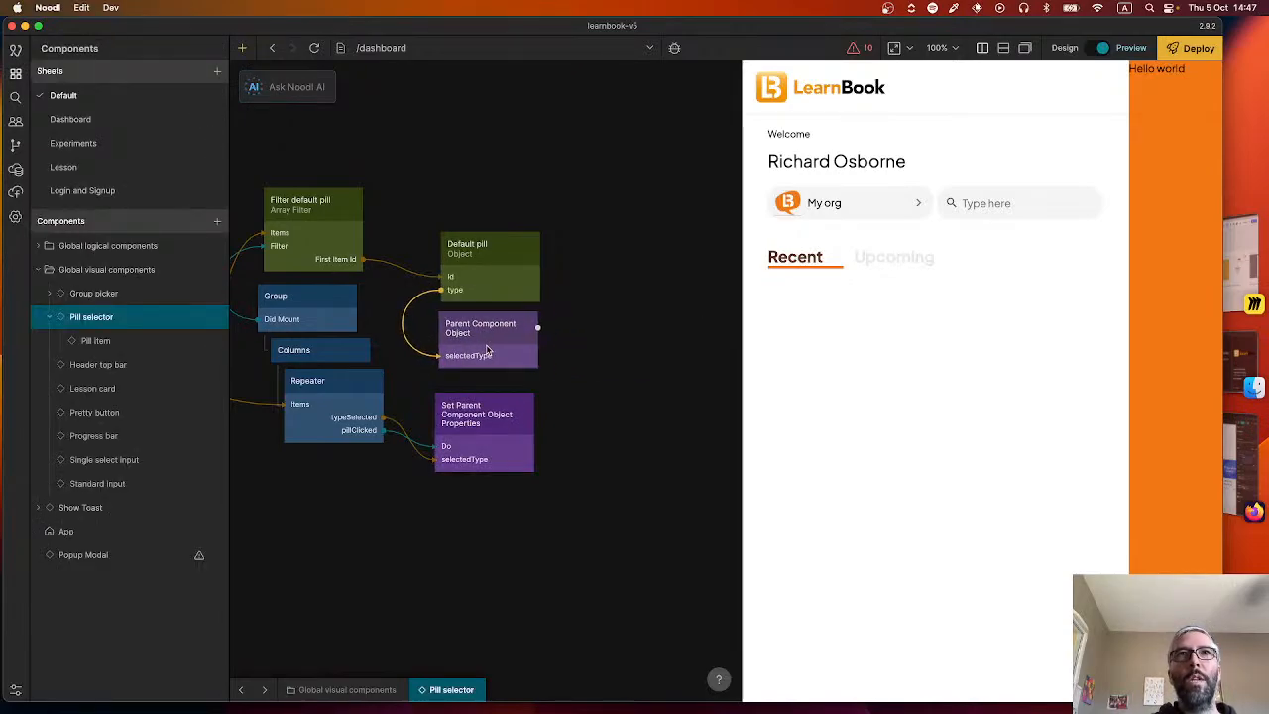
Return to the Recent lessons row component and add a Component Object node beside the Pill selector.
scroll(388, 527, "left", 1)
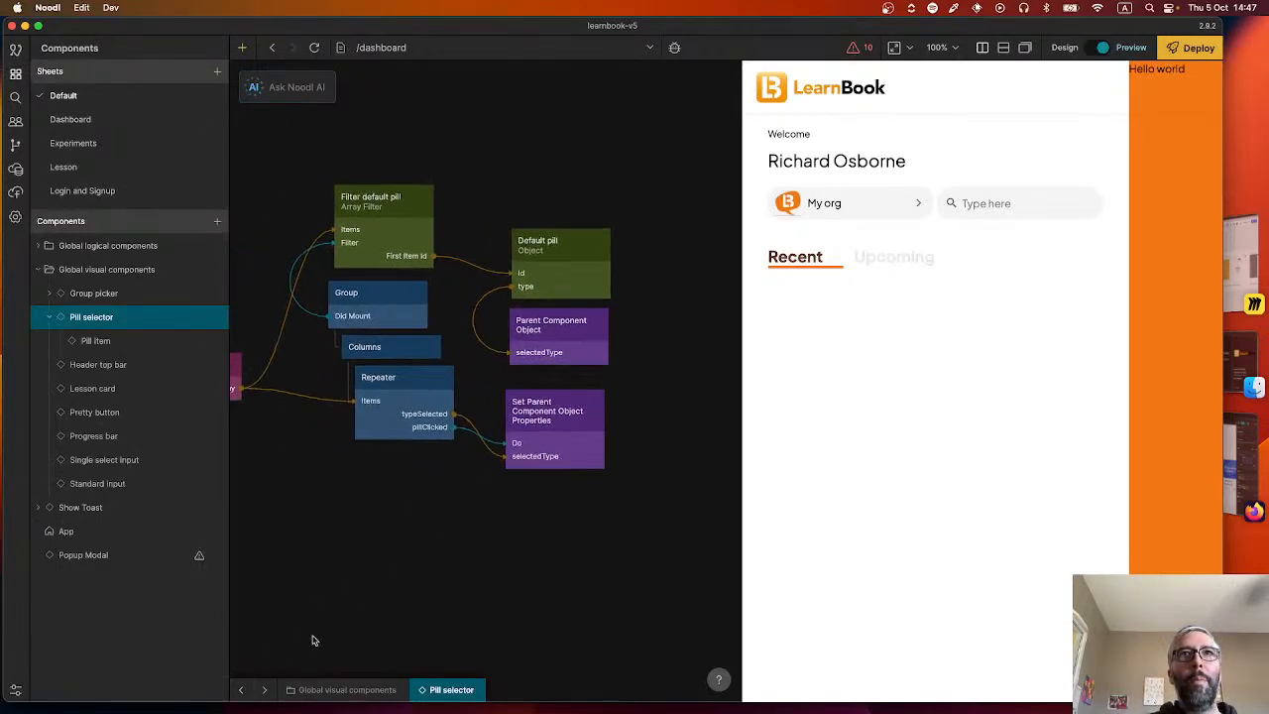
left_click(241, 688)
right_click(640, 483)
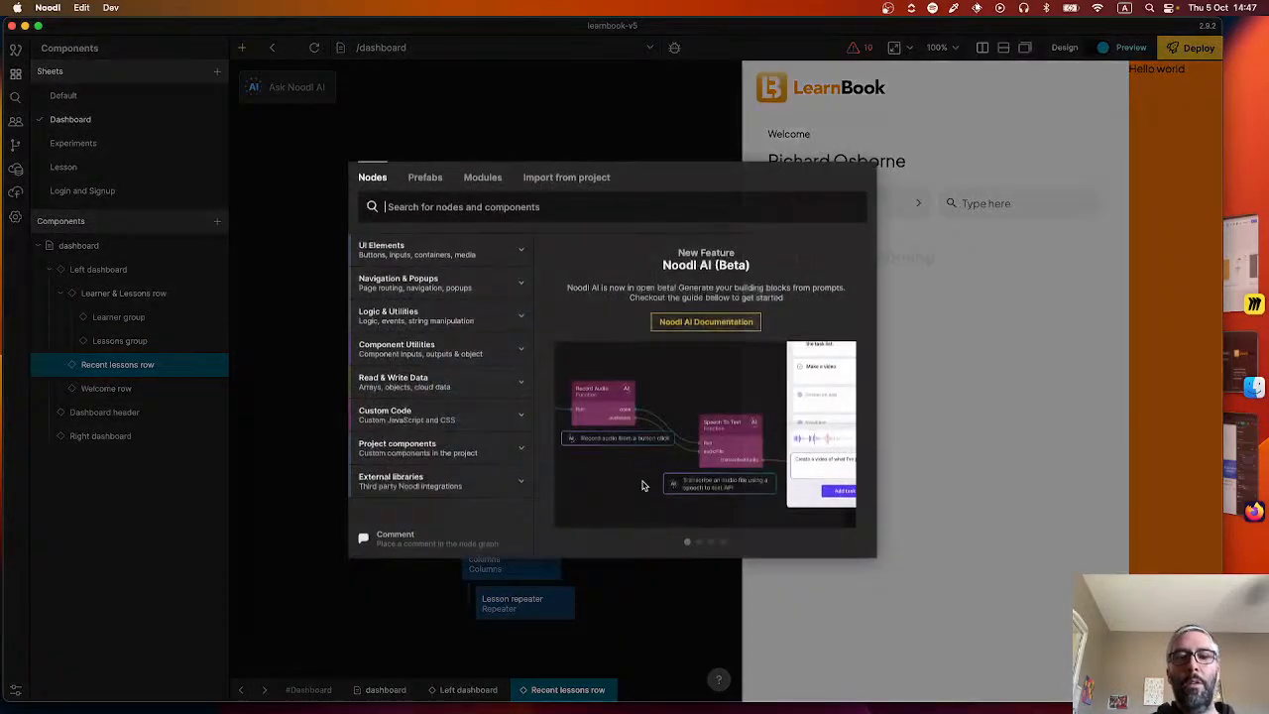
type("compo")
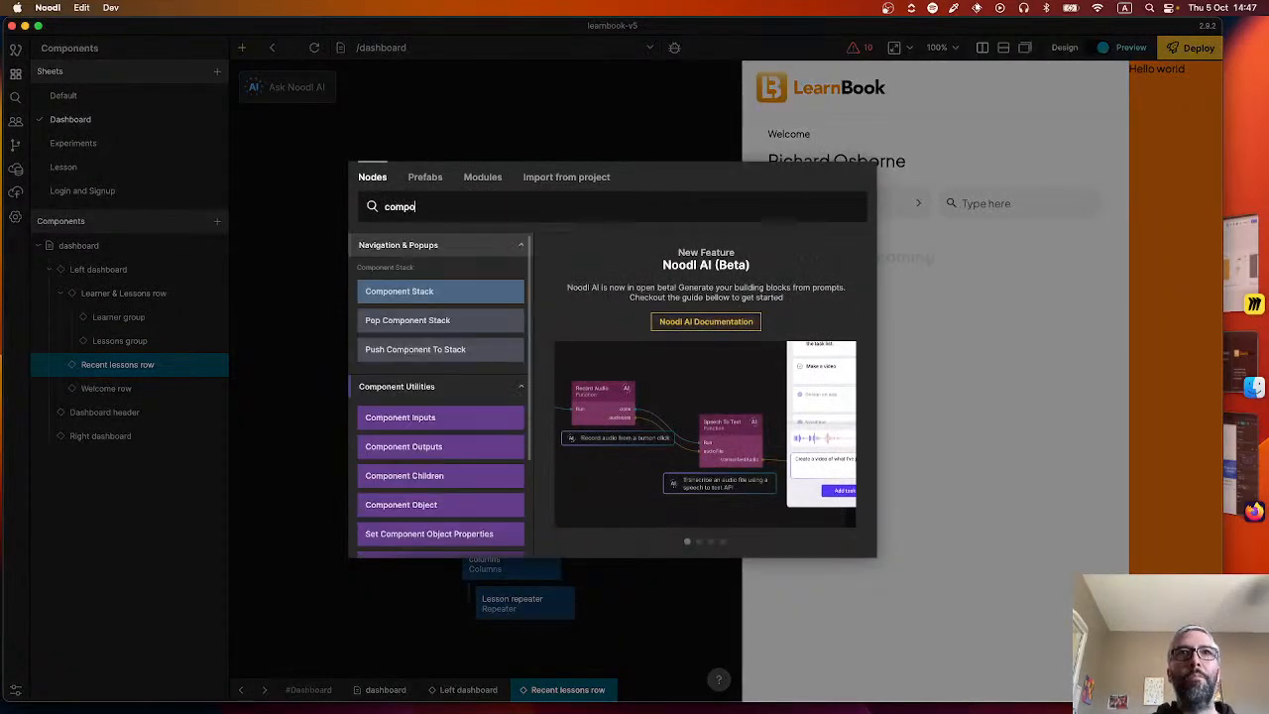
left_click(432, 505)
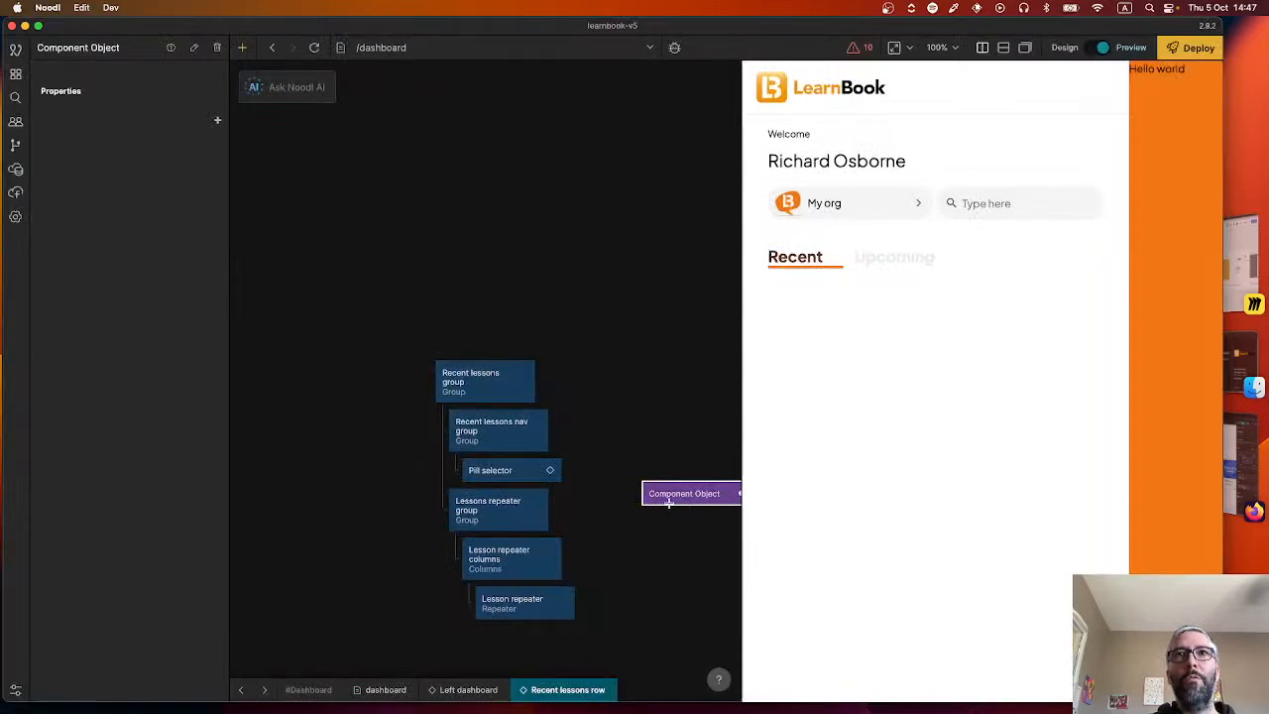
left_click_drag(670, 503, 631, 474)
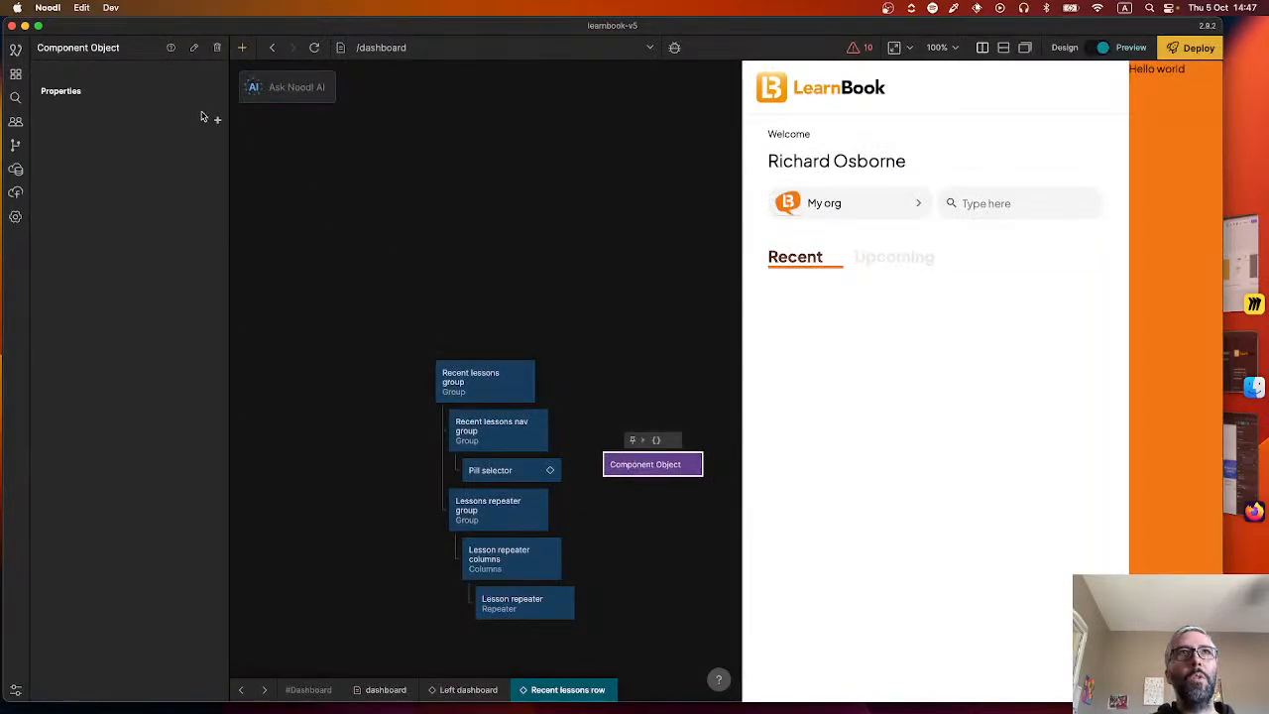
Add a selectedType property to the Component Object node and check its value.
left_click(217, 119)
type("selecte")
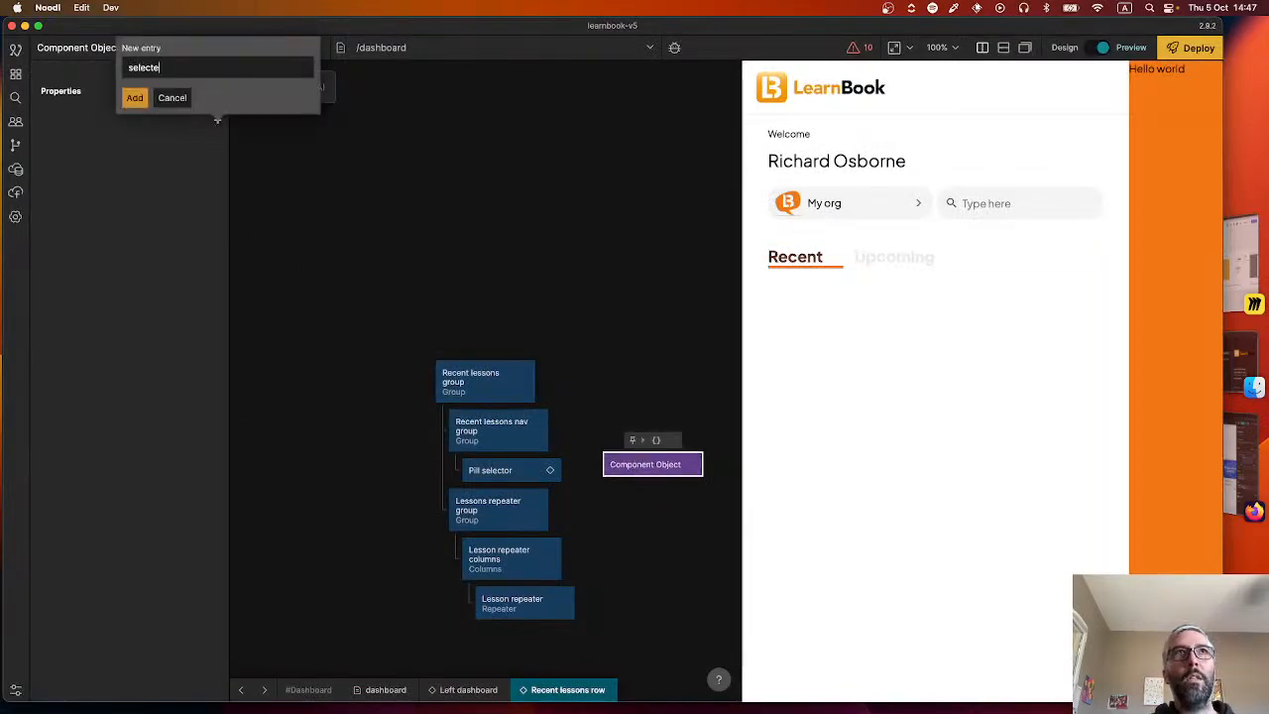
type("dType")
key("Return")
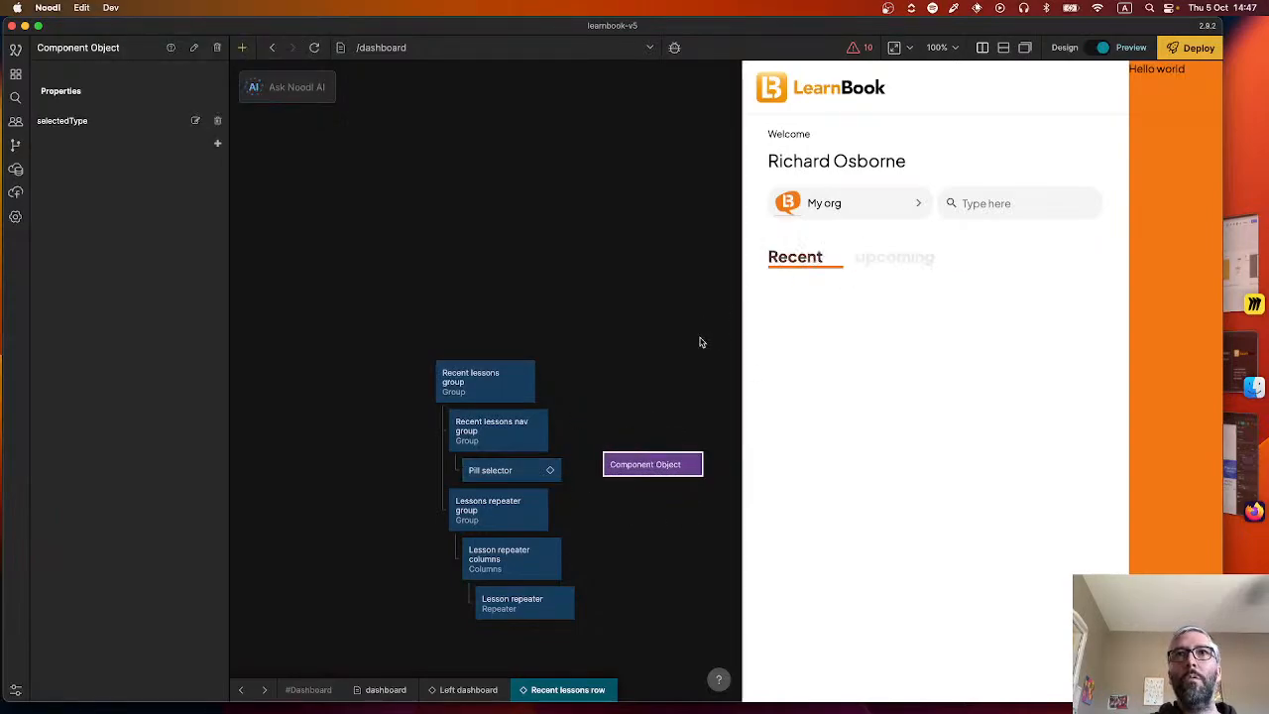
mouse_move(659, 474)
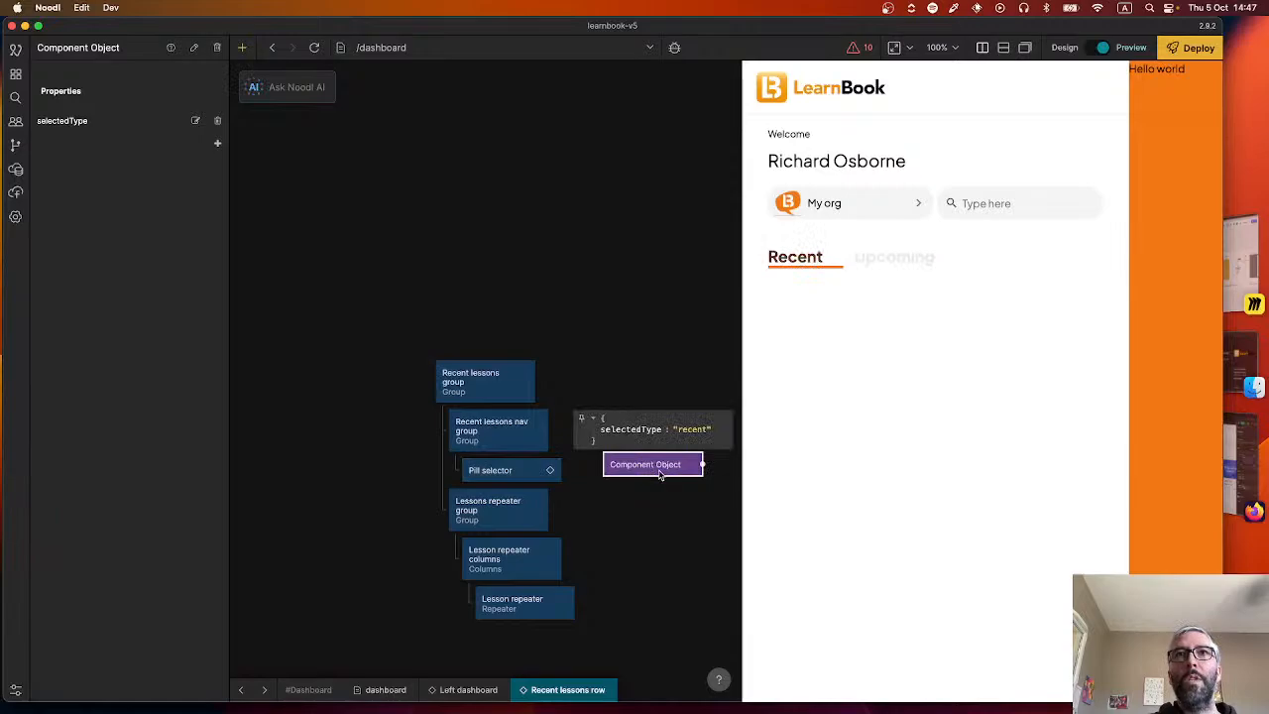
Set the layout string of the Lesson repeater columns to ten equal columns, entered as ten 1s.
scroll(634, 437, "down", 5)
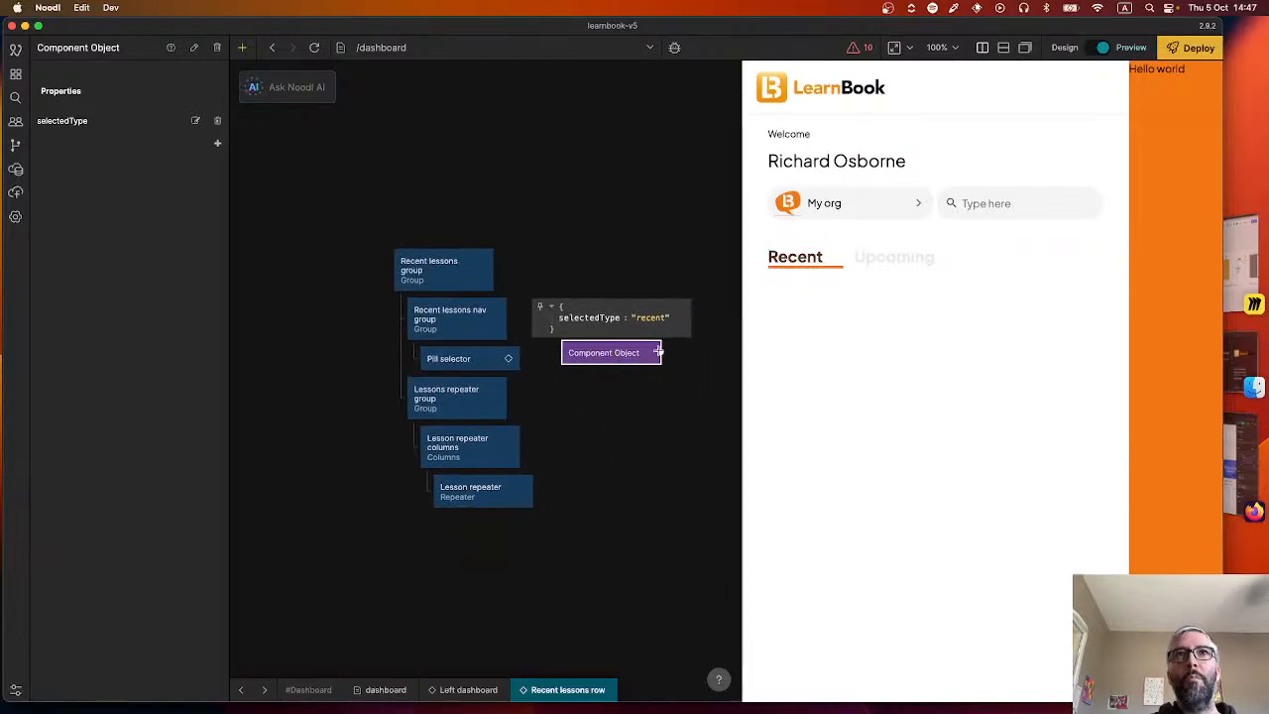
left_click(481, 462)
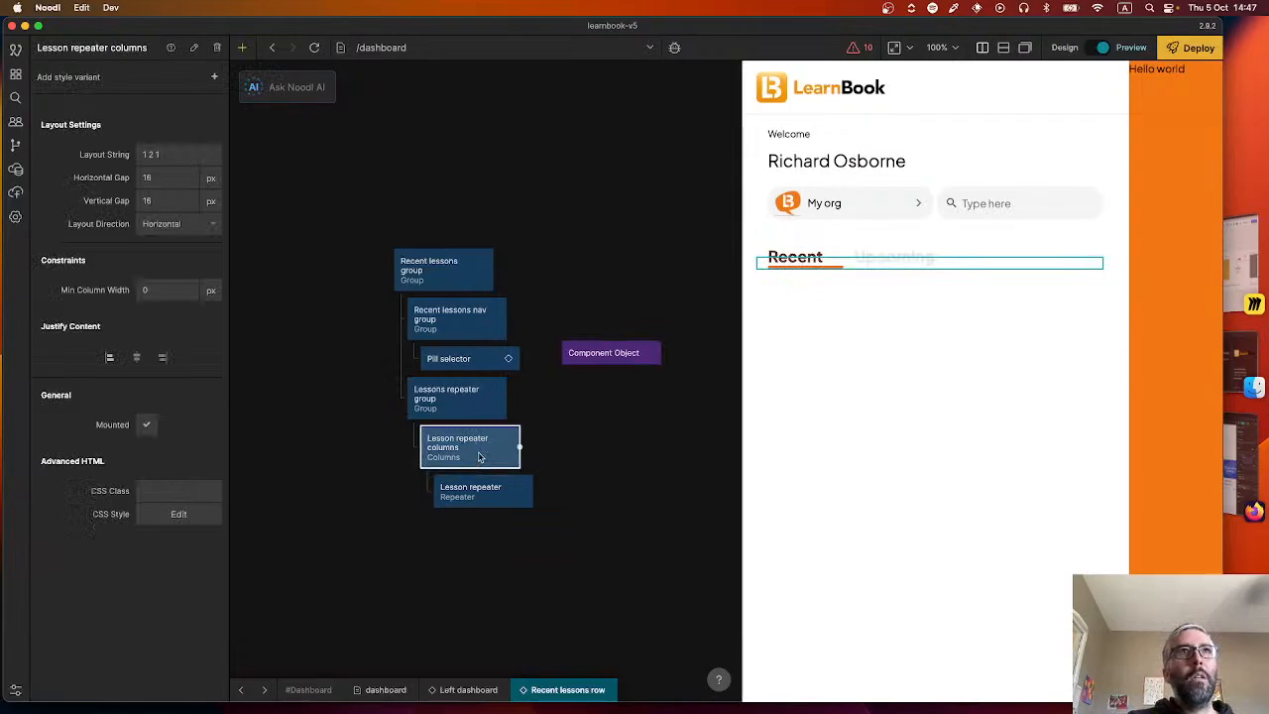
left_click(179, 154)
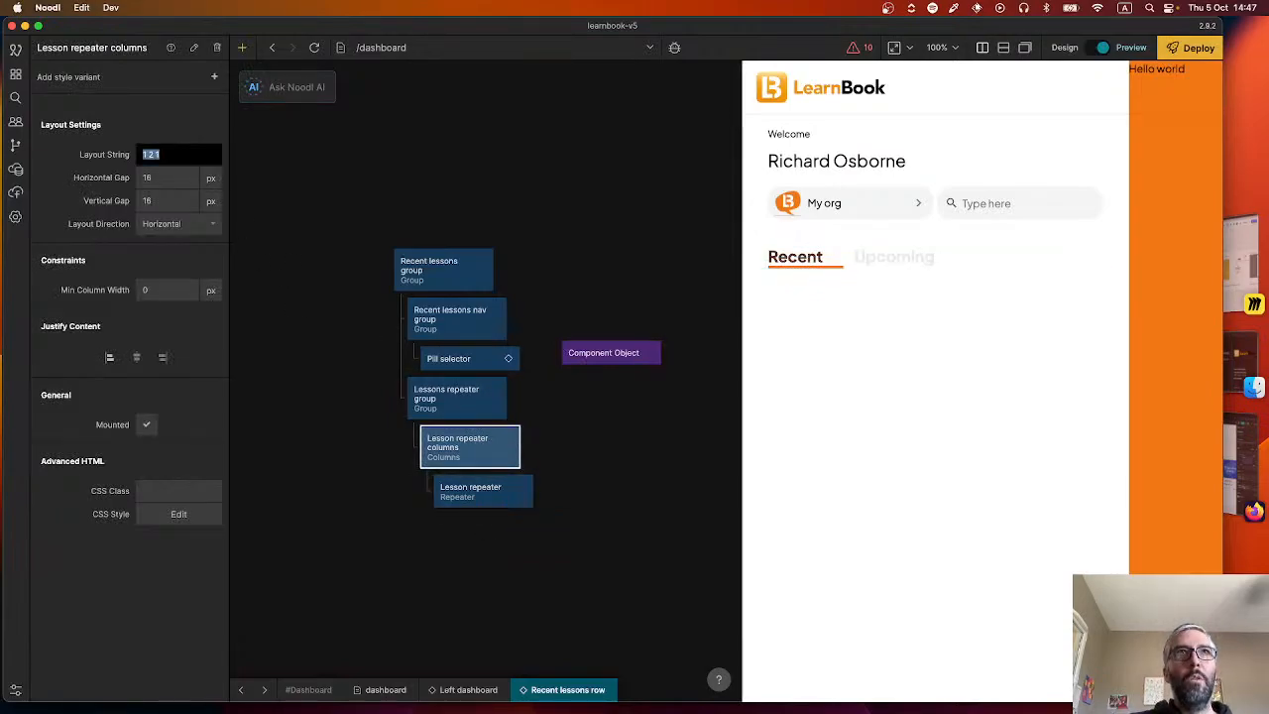
type("1 1 1 1 1 1")
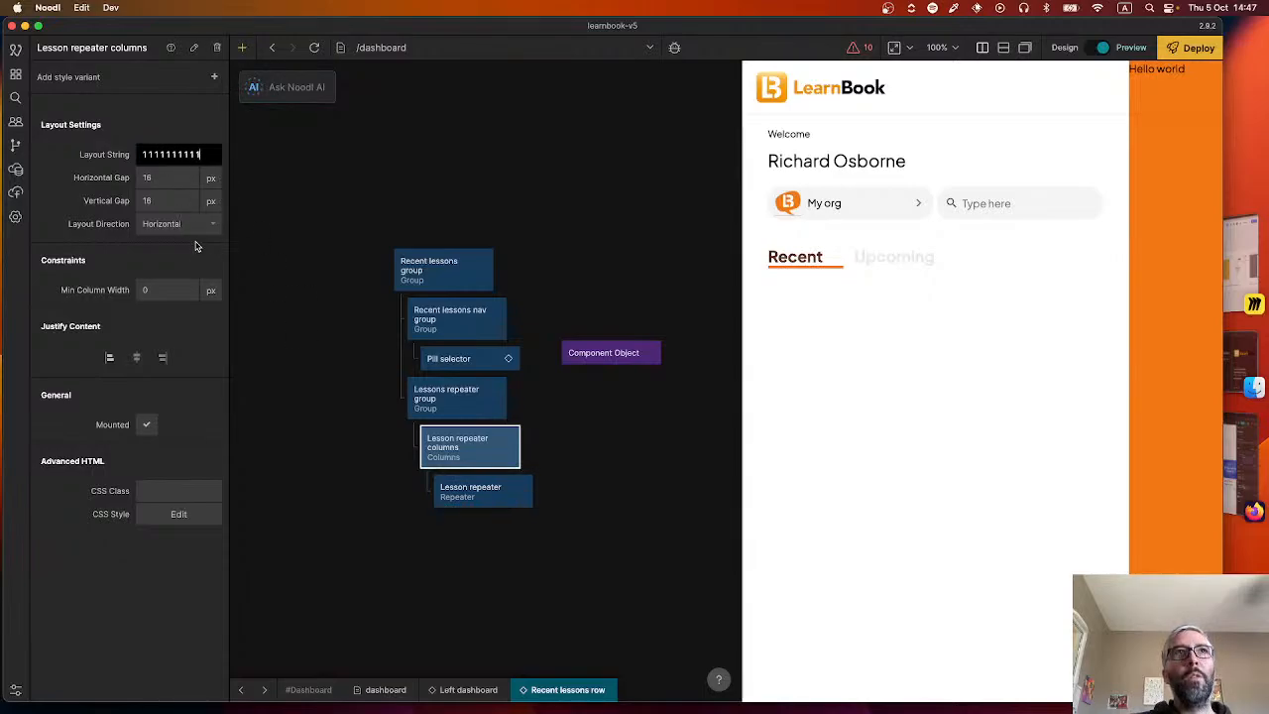
Inspect the first lesson card's width in Figma, then set the Lesson repeater columns' minimum column width to 168 px and centre-justify their content.
left_click(191, 289)
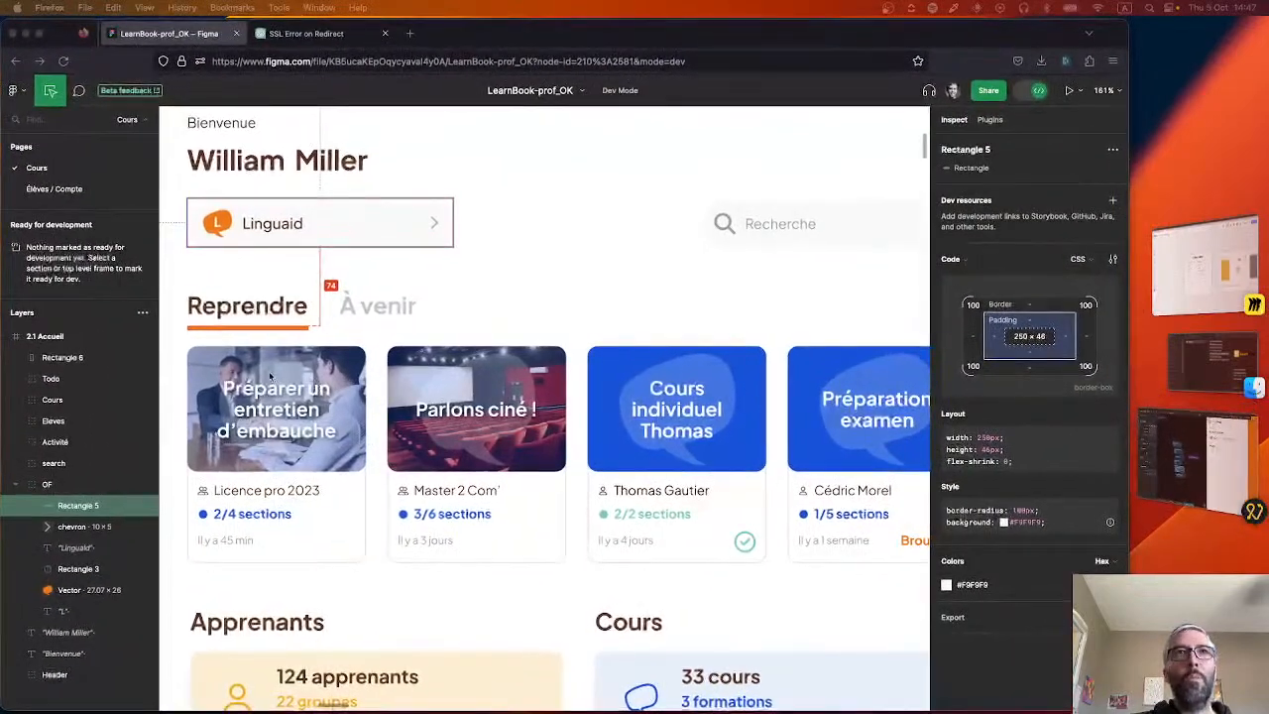
left_click(336, 489)
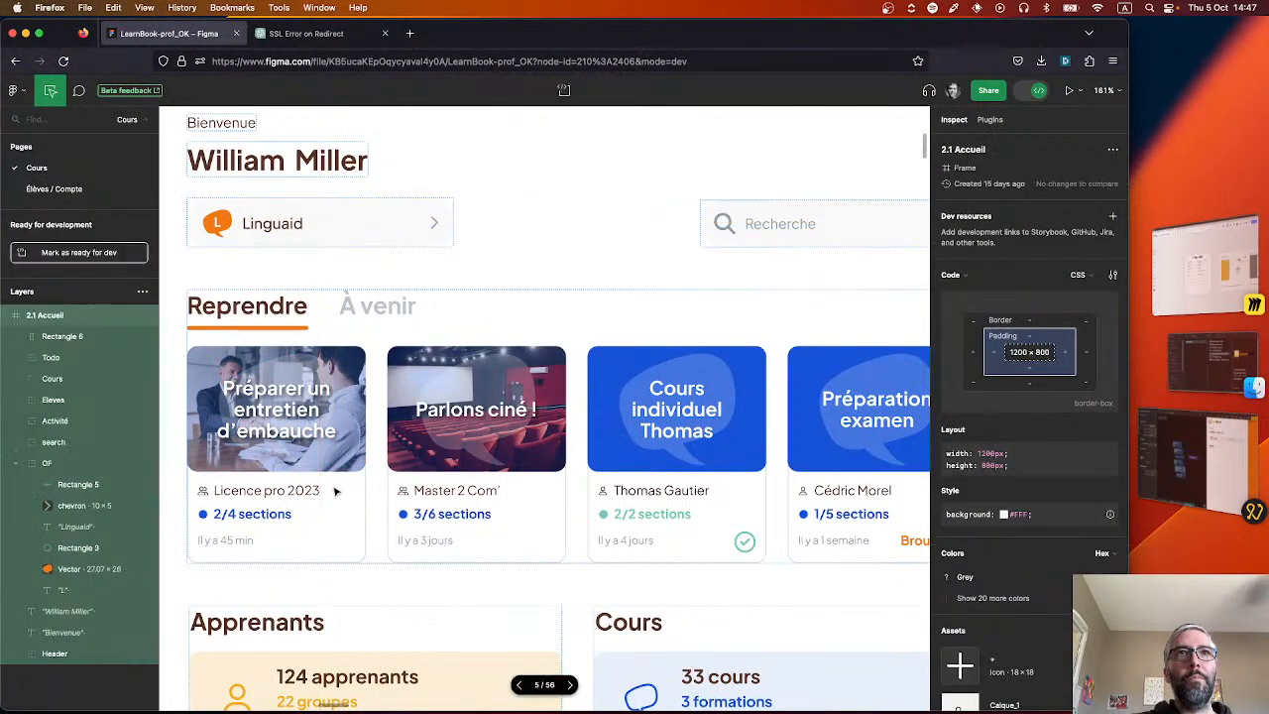
left_click(311, 410)
left_click(341, 388)
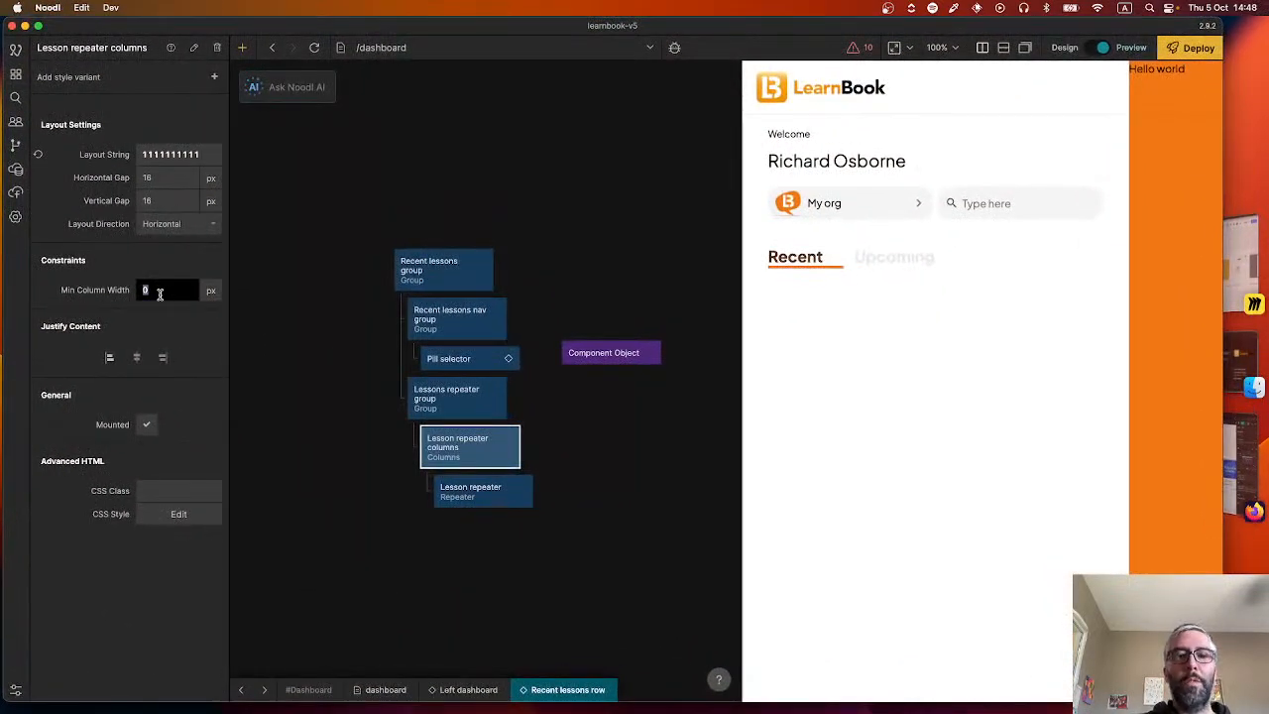
type("168")
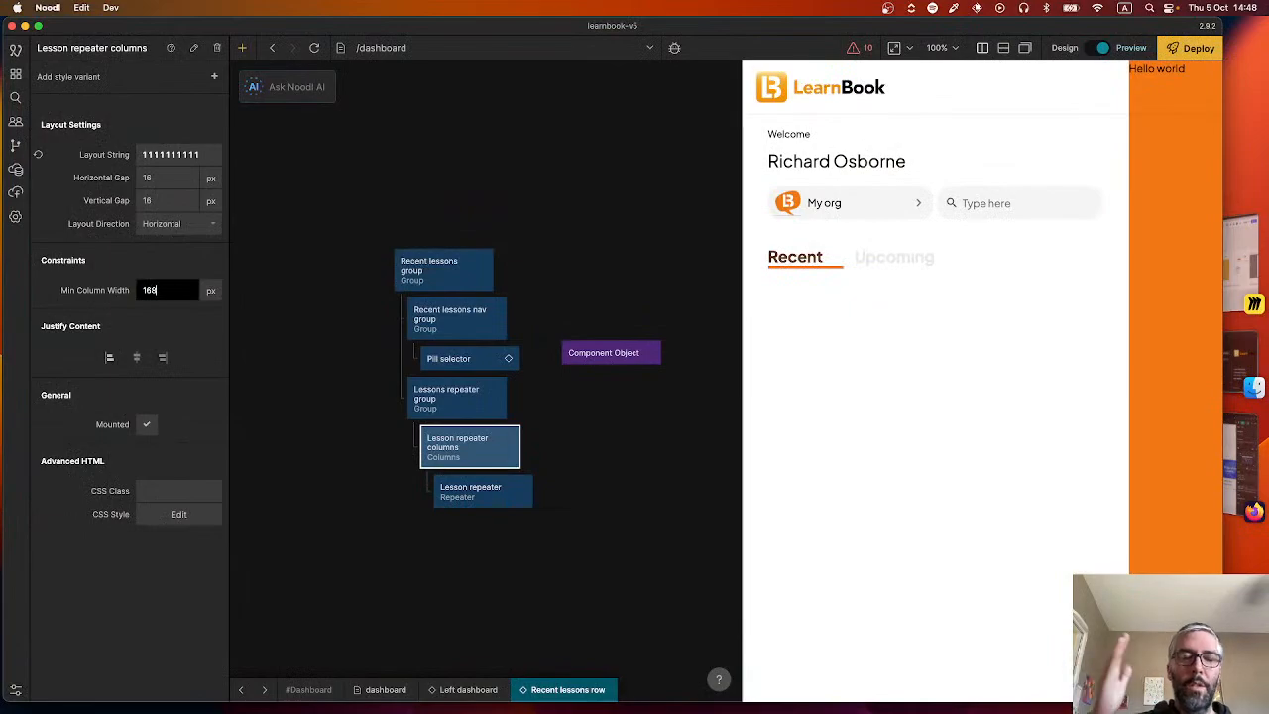
key("Return")
left_click(372, 492)
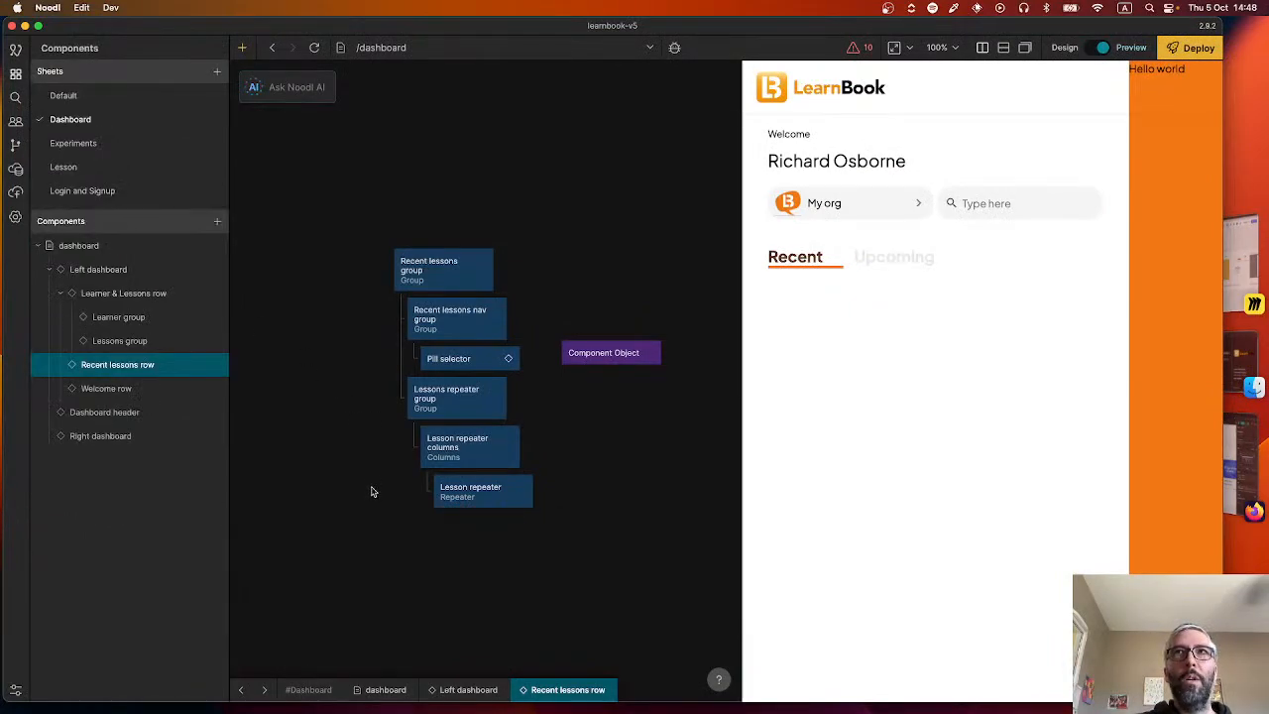
left_click(466, 443)
left_click(137, 358)
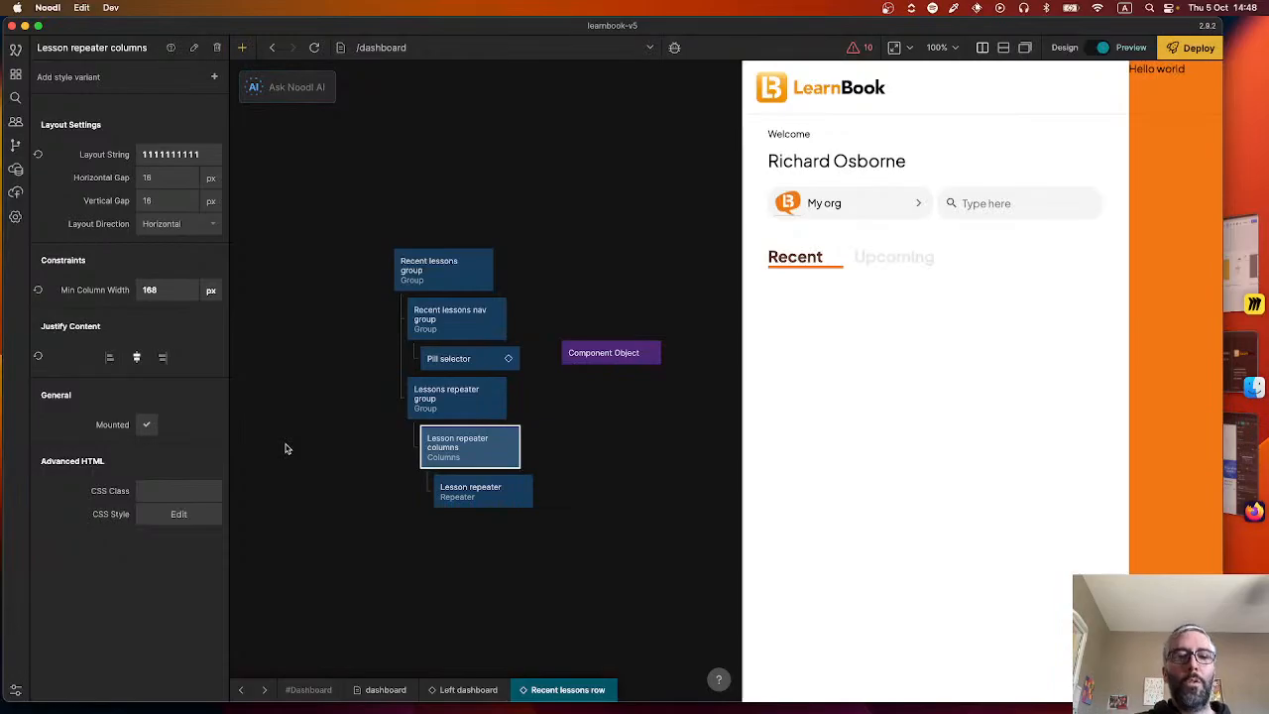
Review the lesson card row in Figma, then add a Group named "Left right icons" below the Pill selector in Noodl's Recent lessons nav group.
key("super+Tab")
scroll(556, 444, "down", 2)
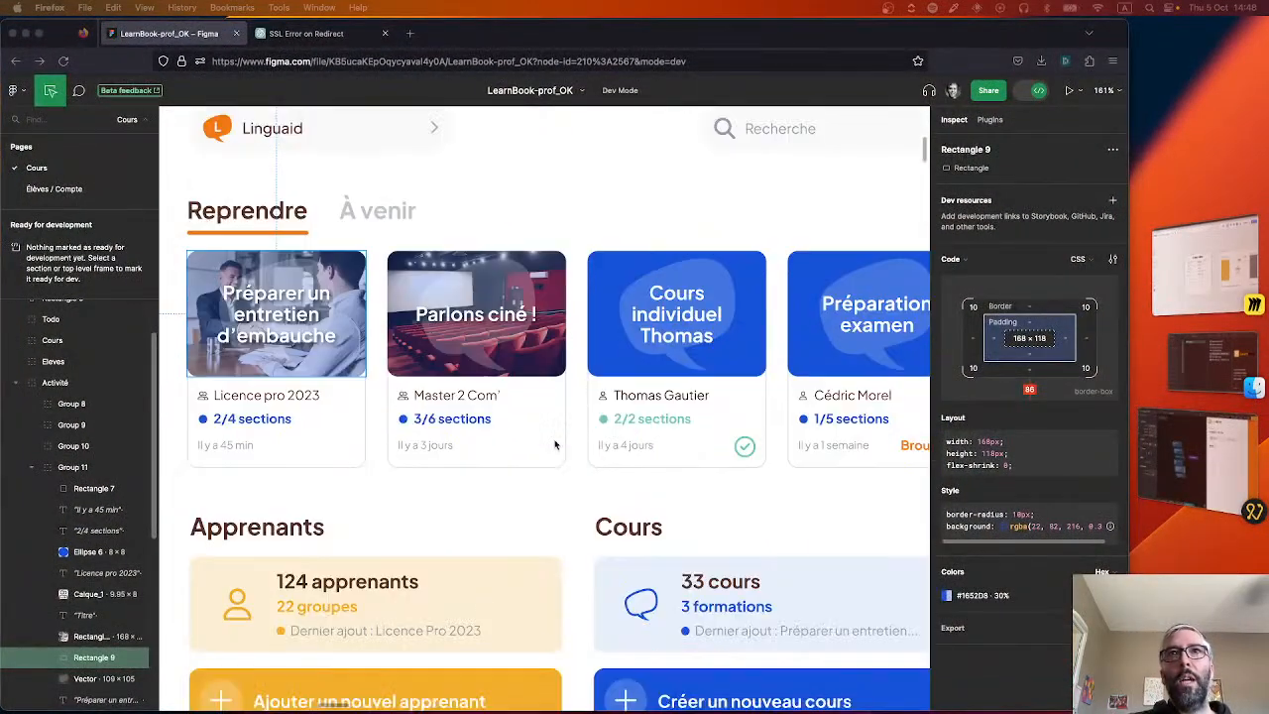
scroll(553, 464, "down", 5)
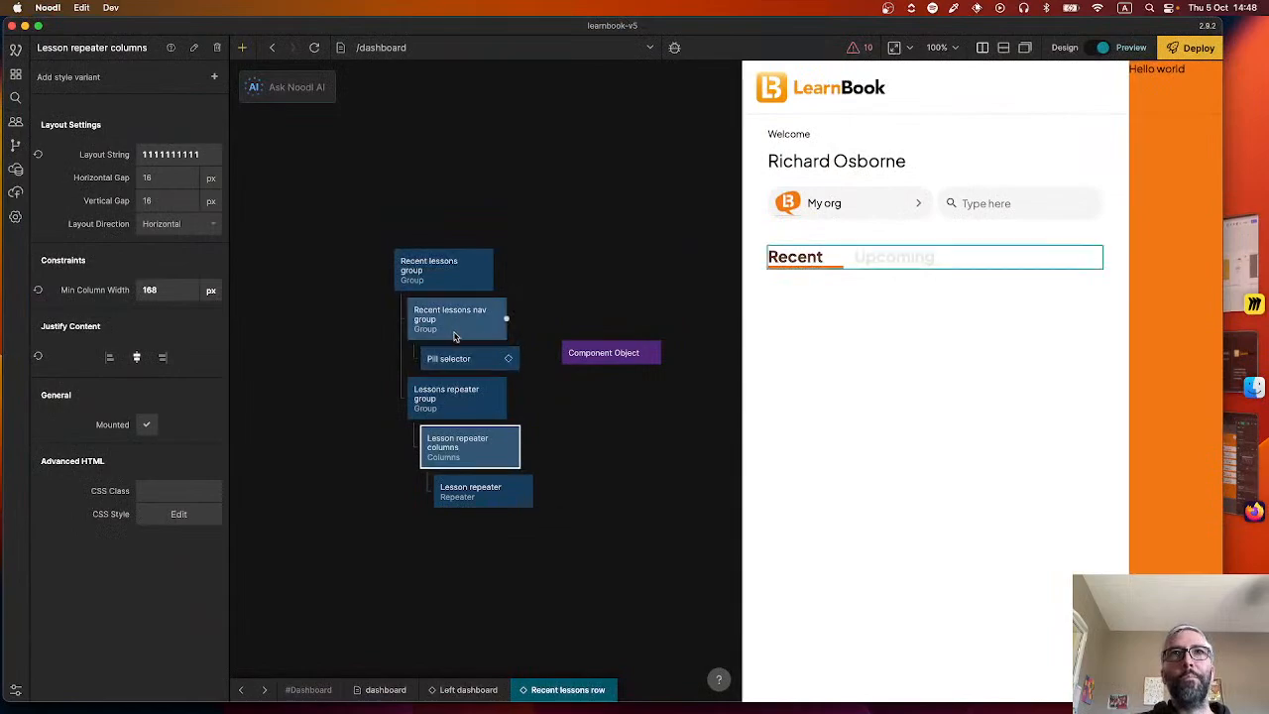
right_click(537, 384)
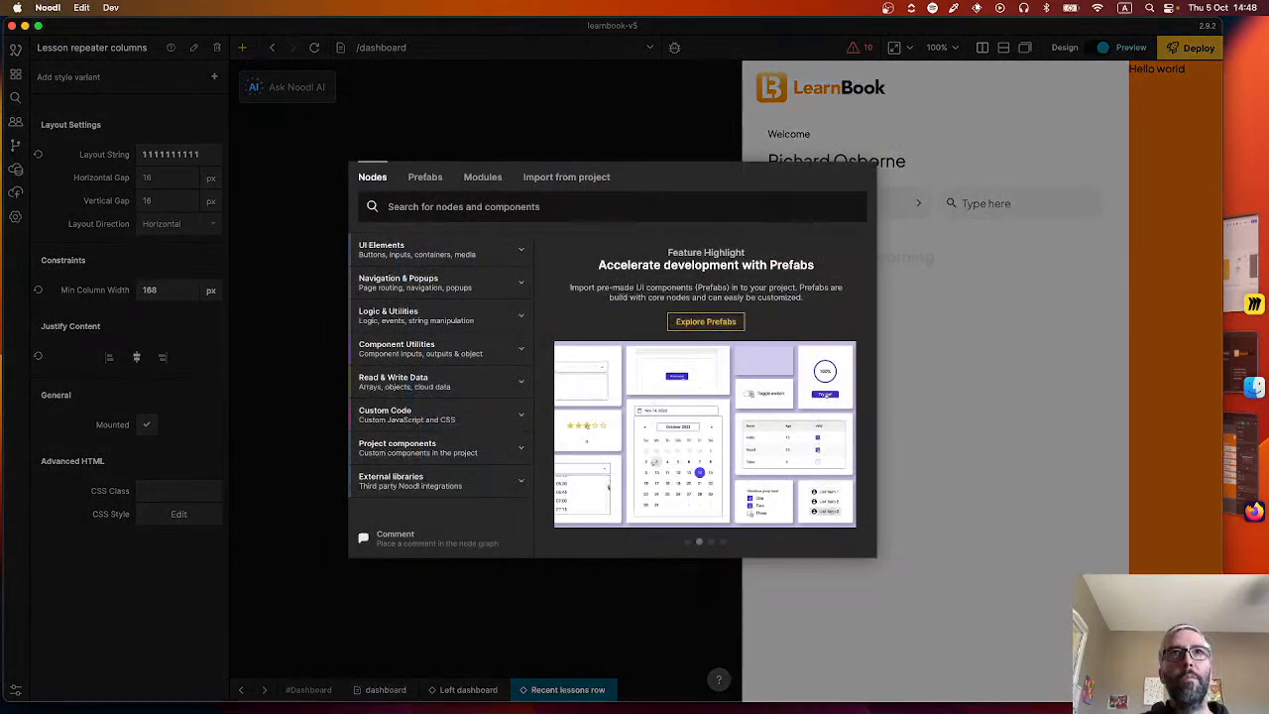
type("gro")
key("Return")
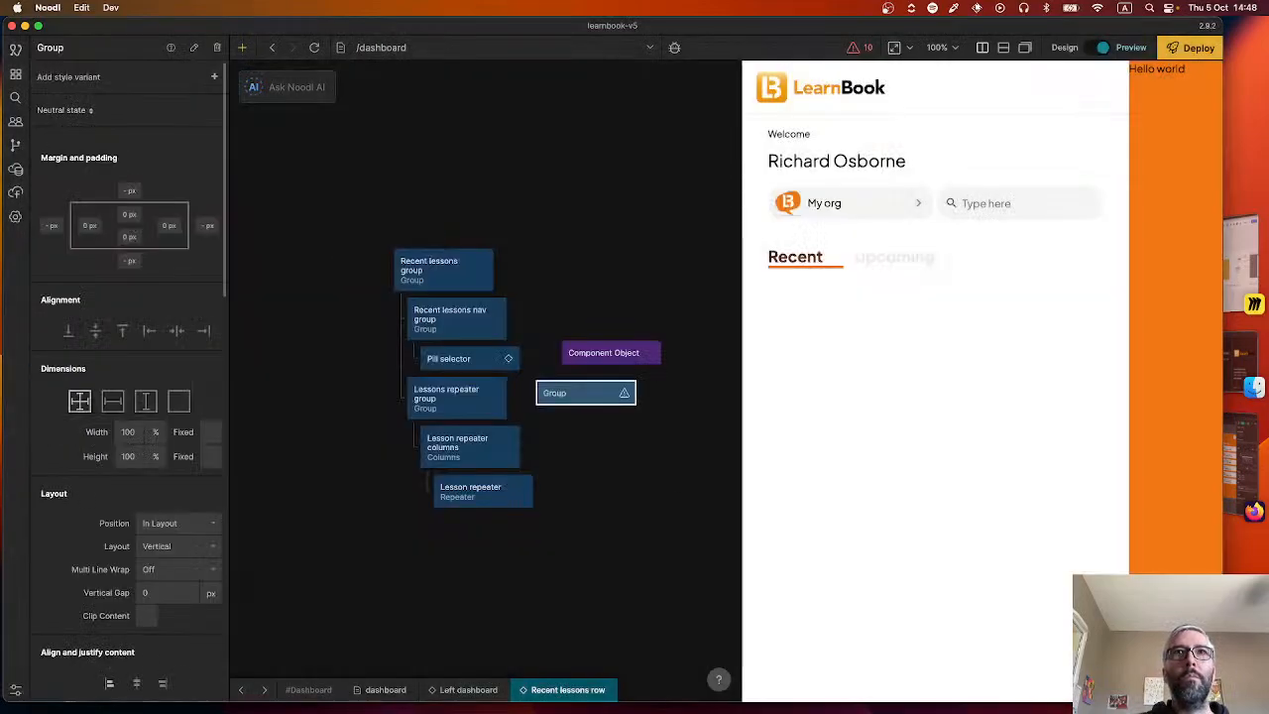
left_click(80, 42)
type("Left right icons")
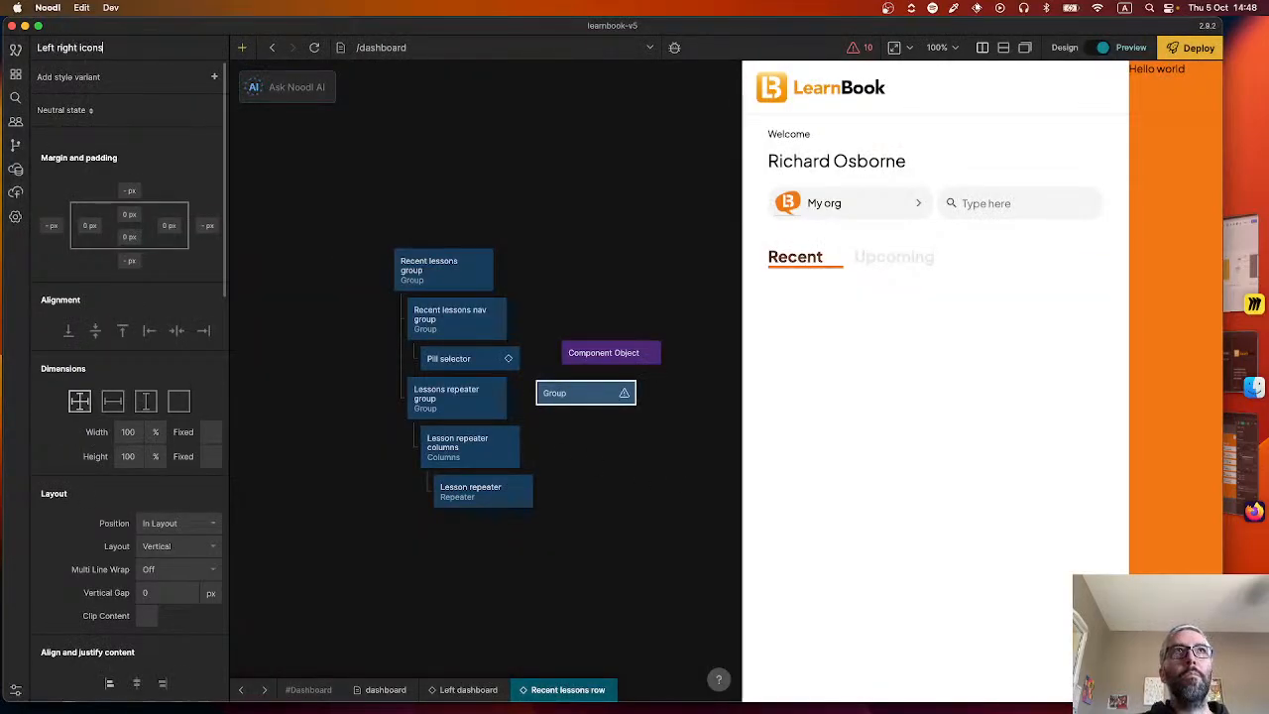
key("Return")
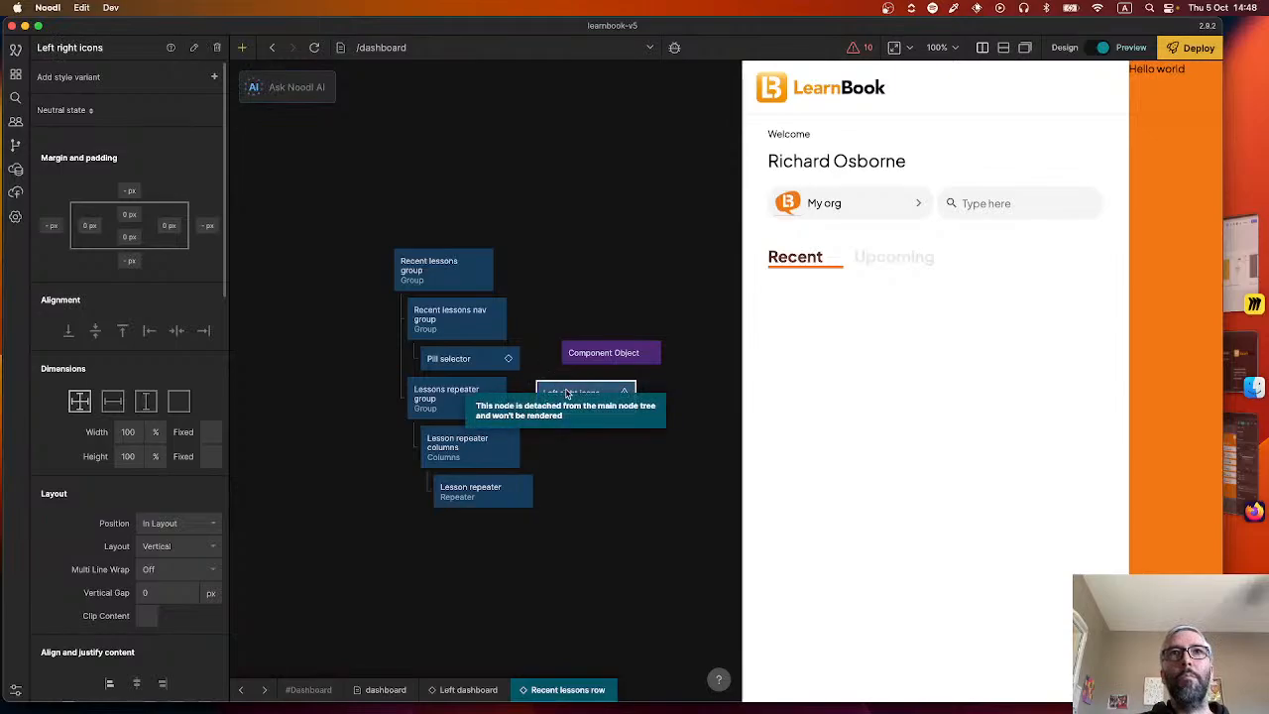
left_click_drag(560, 392, 480, 437)
Add an unattached Icon node to the Recent lessons row, beside the Left right icons group.
right_click(581, 419)
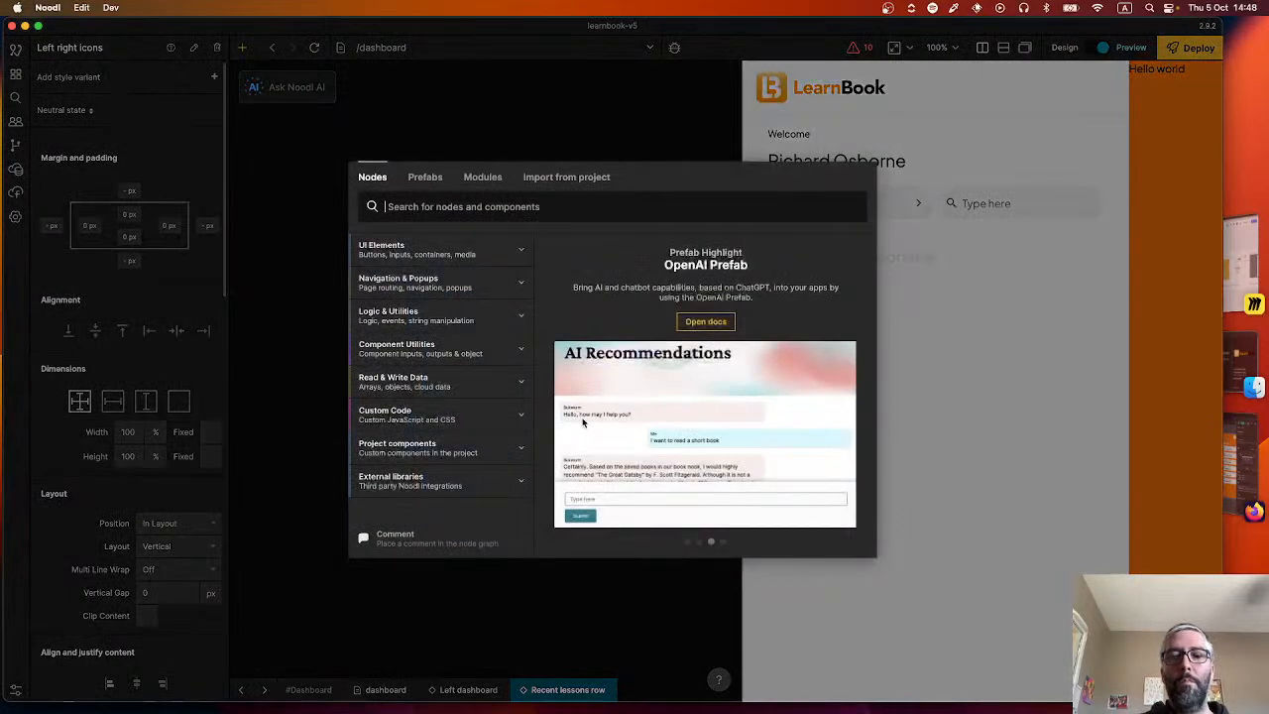
type("icon")
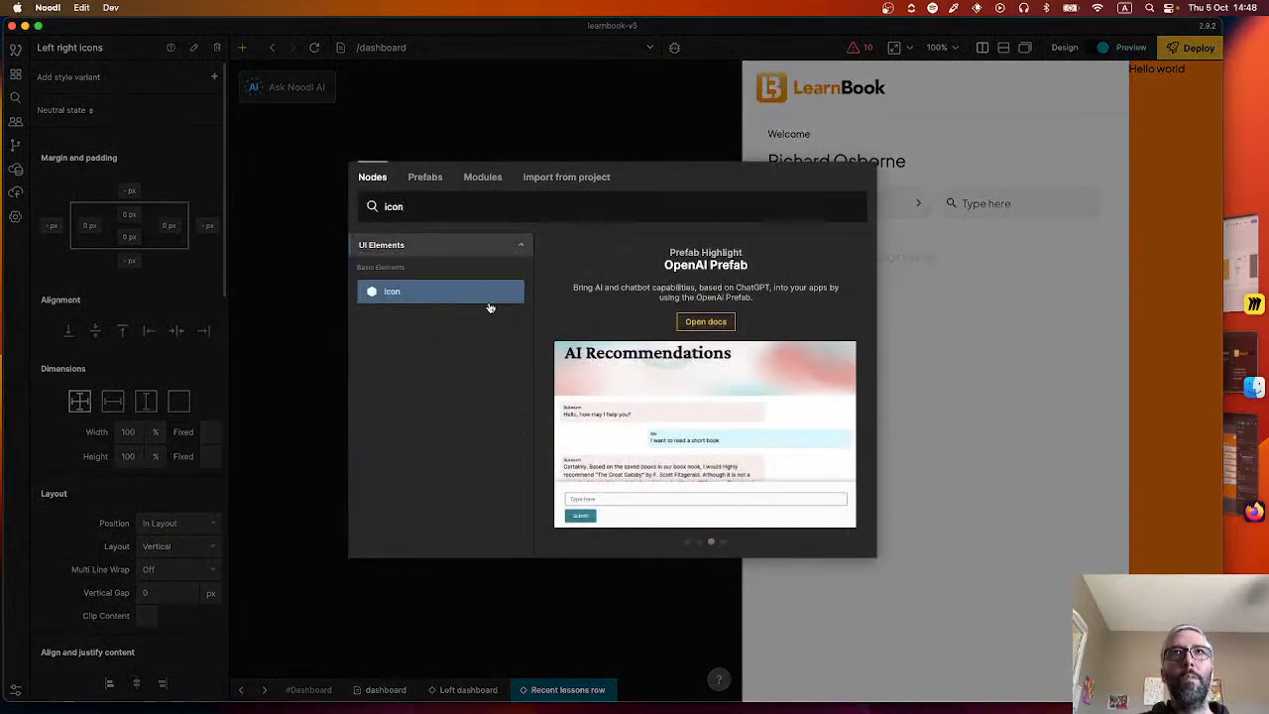
left_click(482, 300)
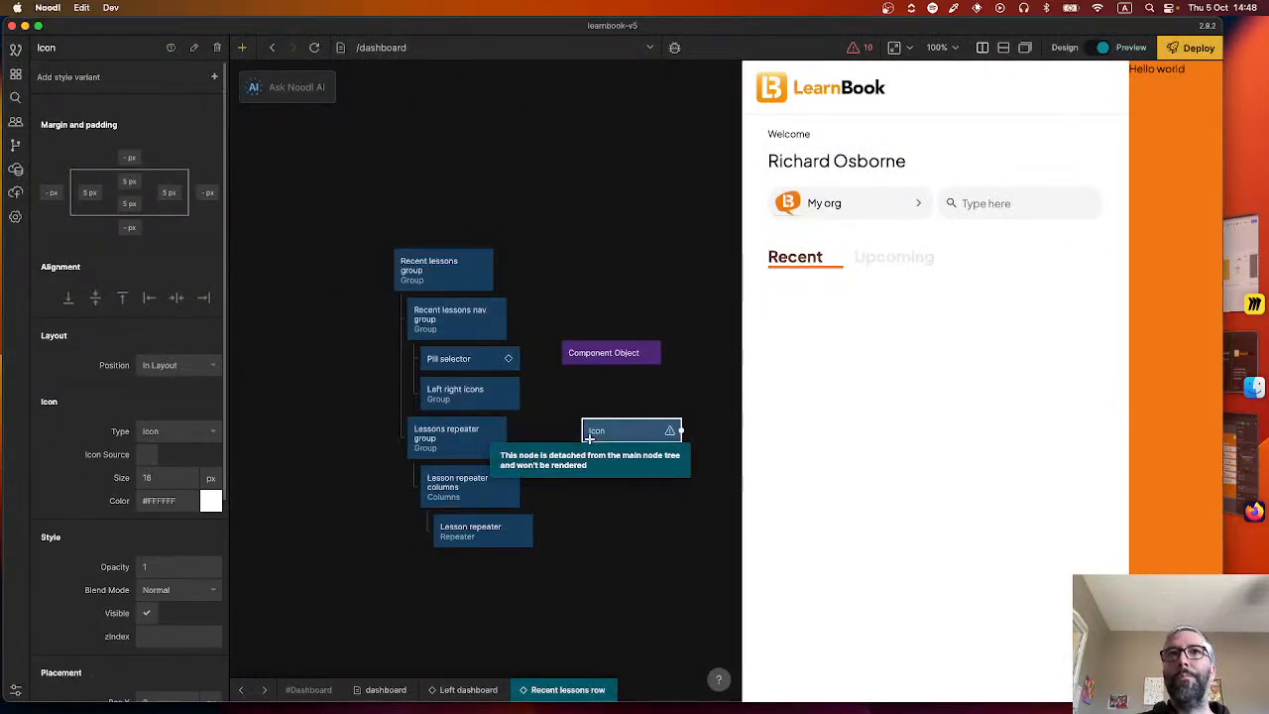
right_click(598, 398)
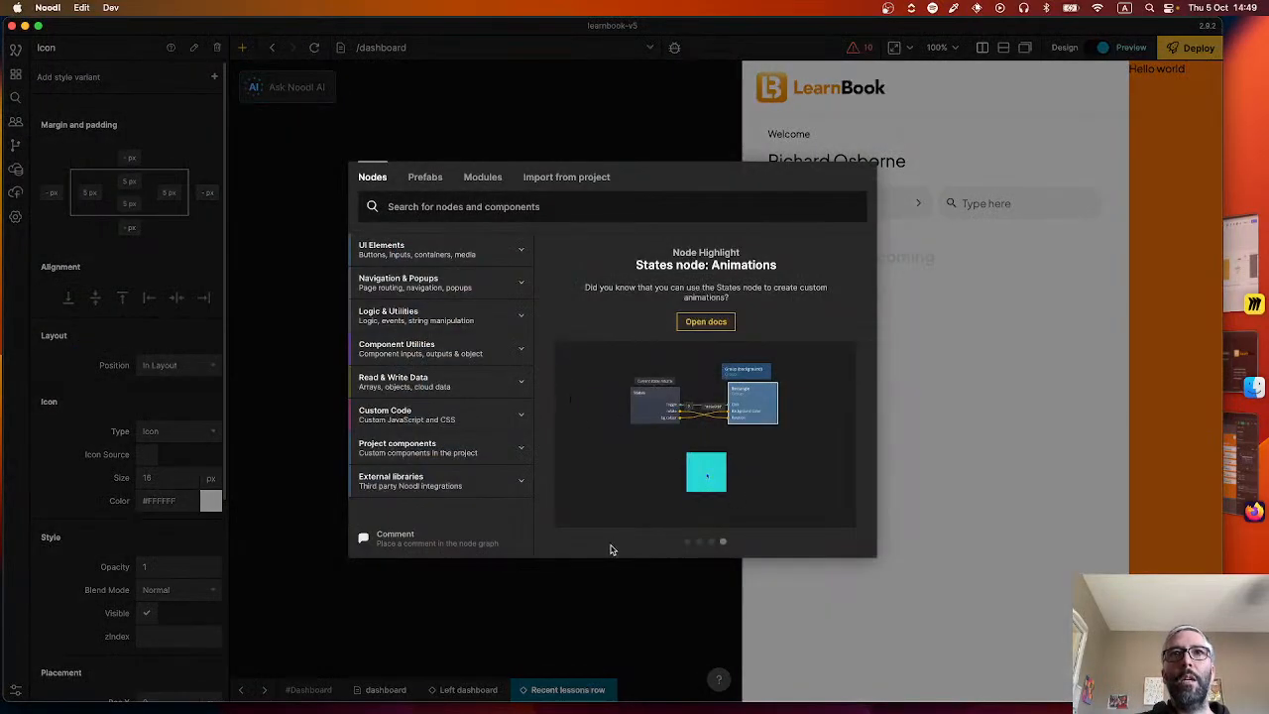
left_click(615, 590)
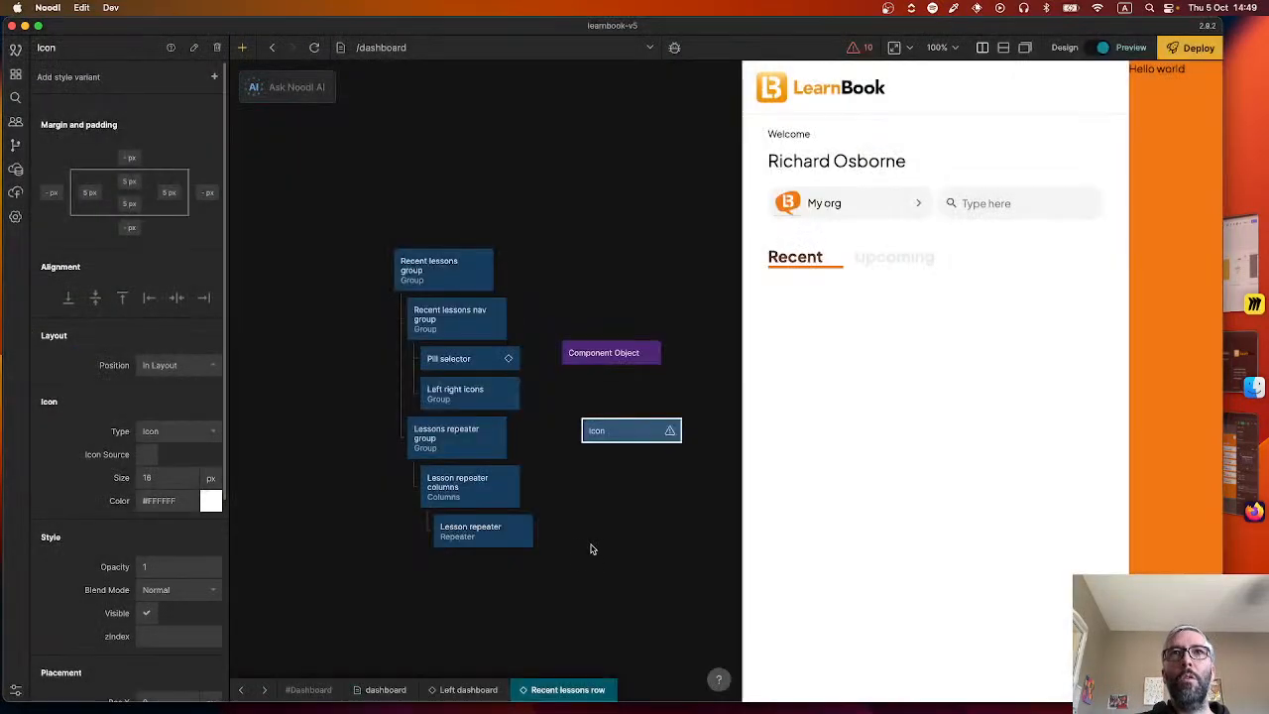
Create a visual component named "Clickable icon" in the Global visual components folder of the Default sheet.
left_click(15, 74)
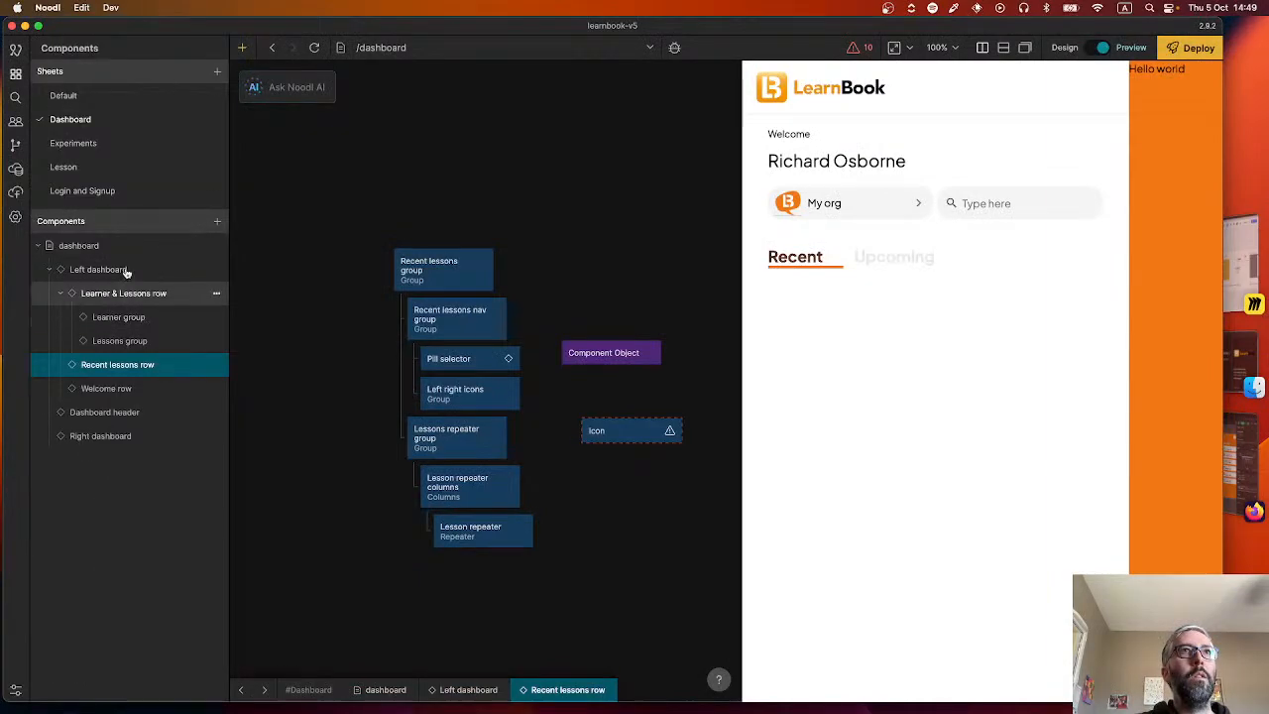
left_click(63, 95)
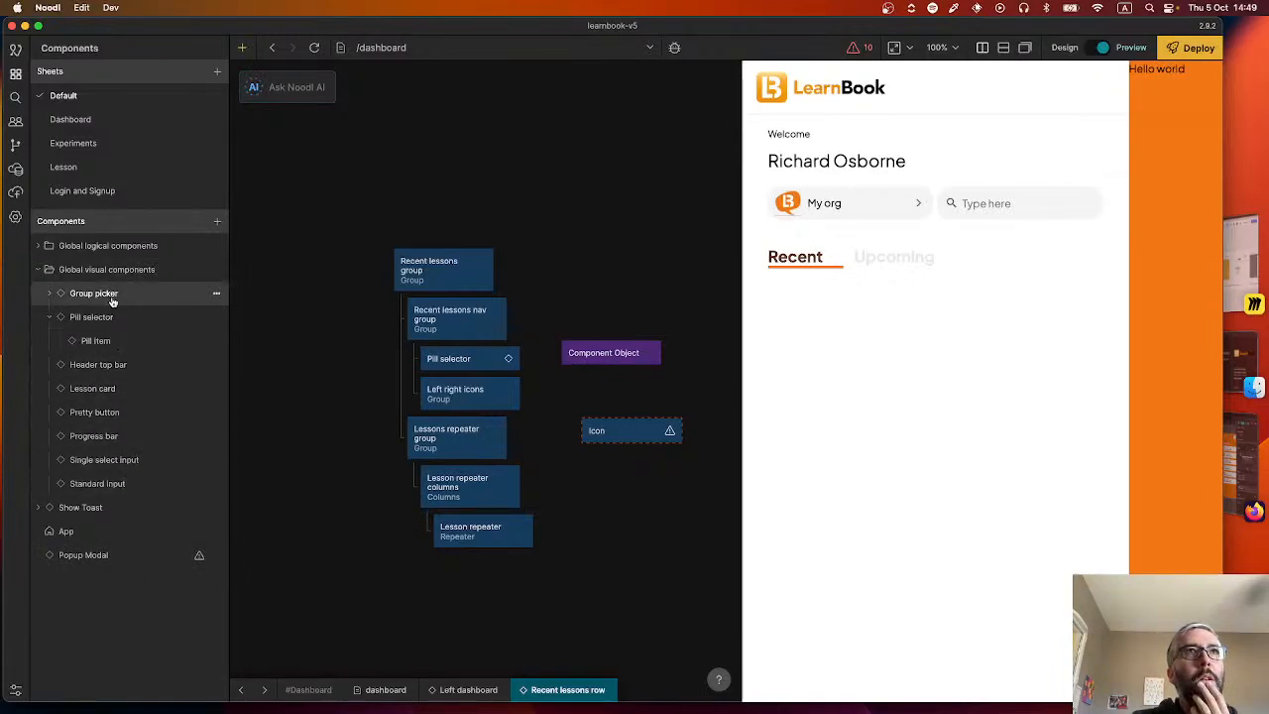
left_click(216, 272)
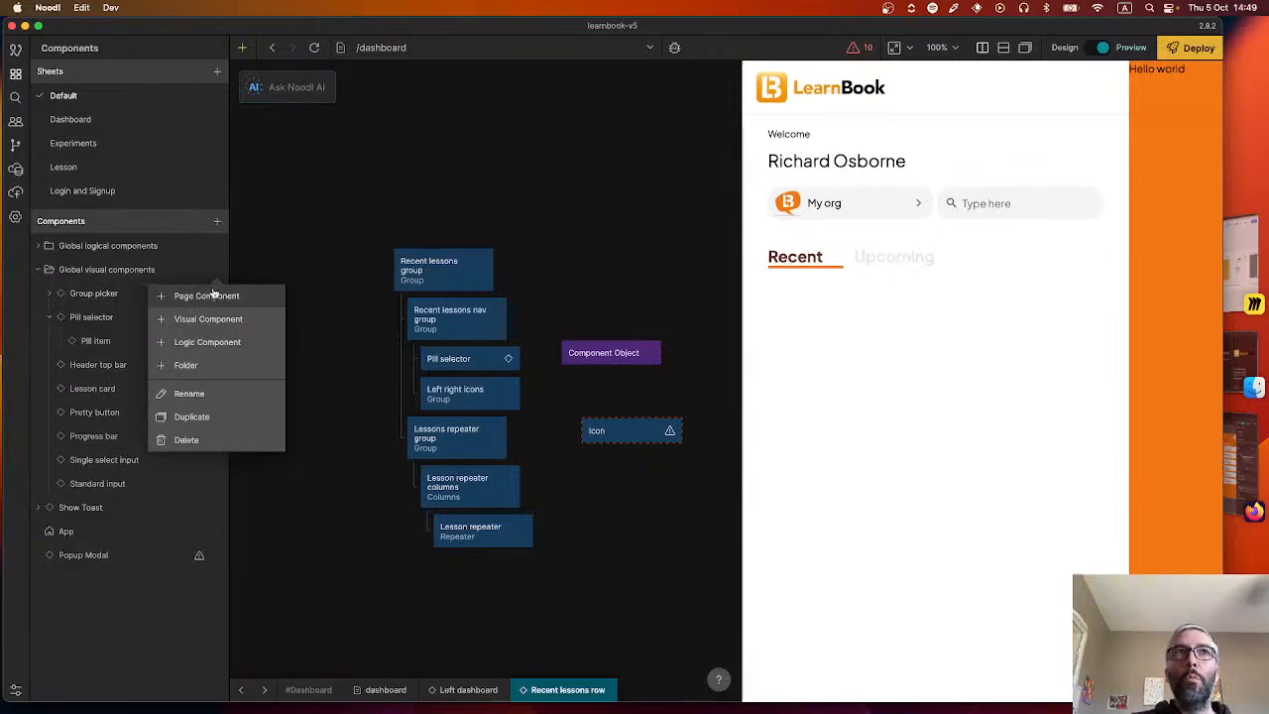
left_click(210, 319)
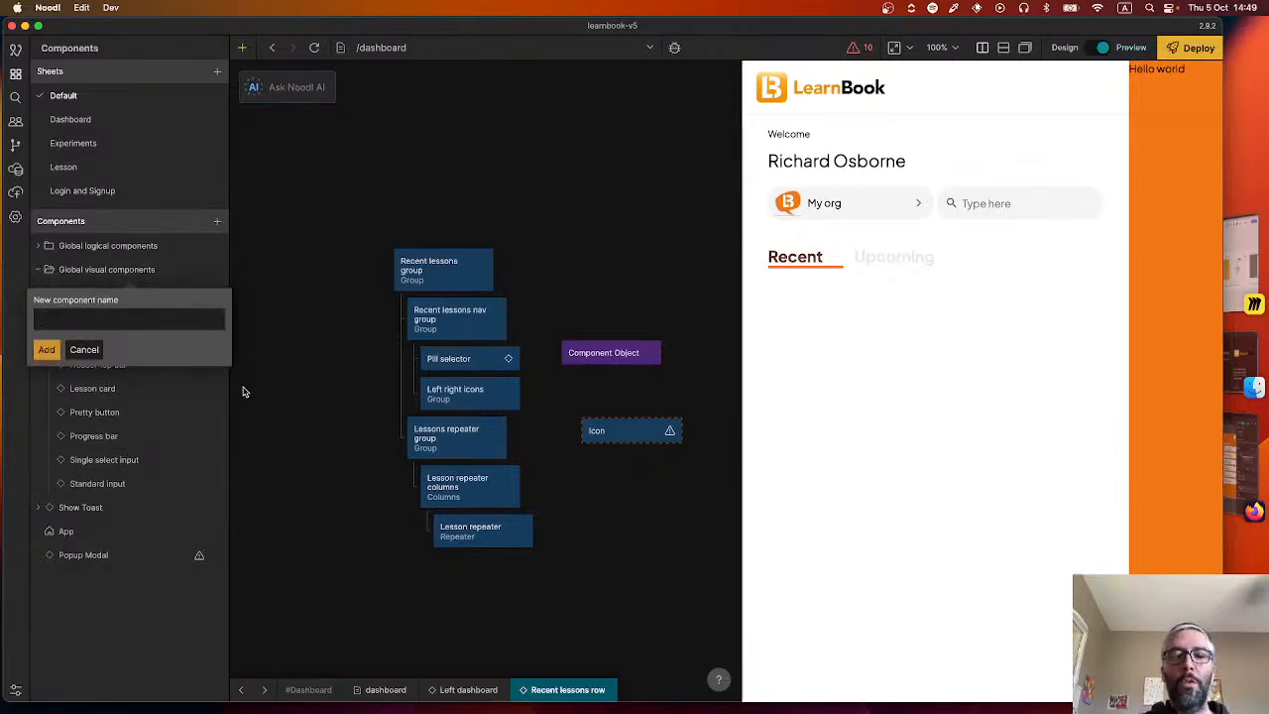
type("Clickable icon")
key("Return")
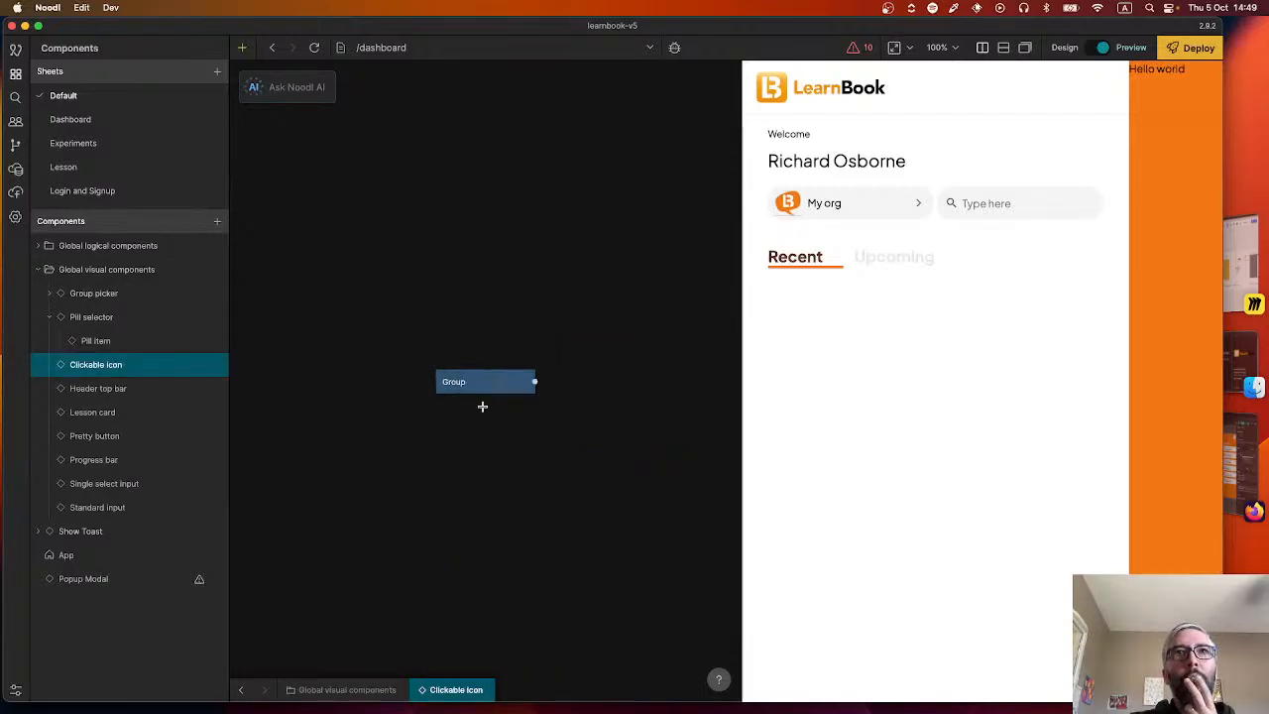
Add an Icon node as a child of the Group in the Clickable icon component.
right_click(487, 484)
type("icon")
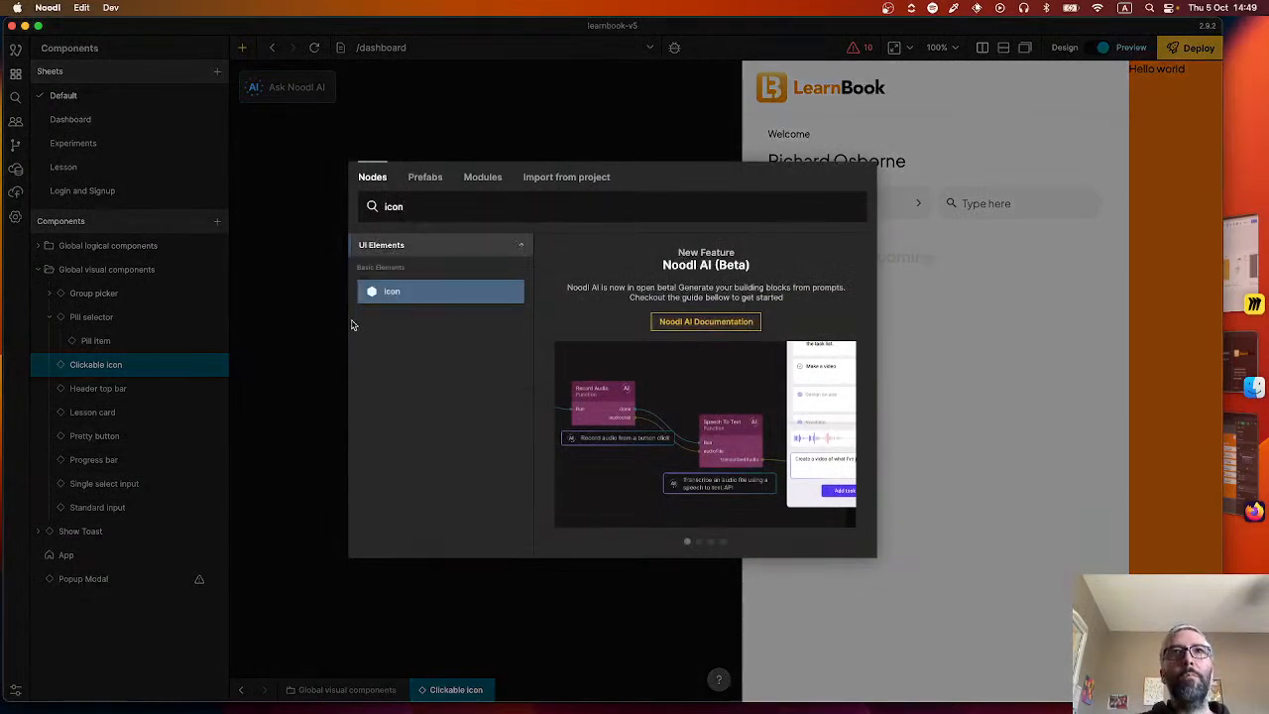
left_click(409, 292)
left_click_drag(539, 499, 502, 411)
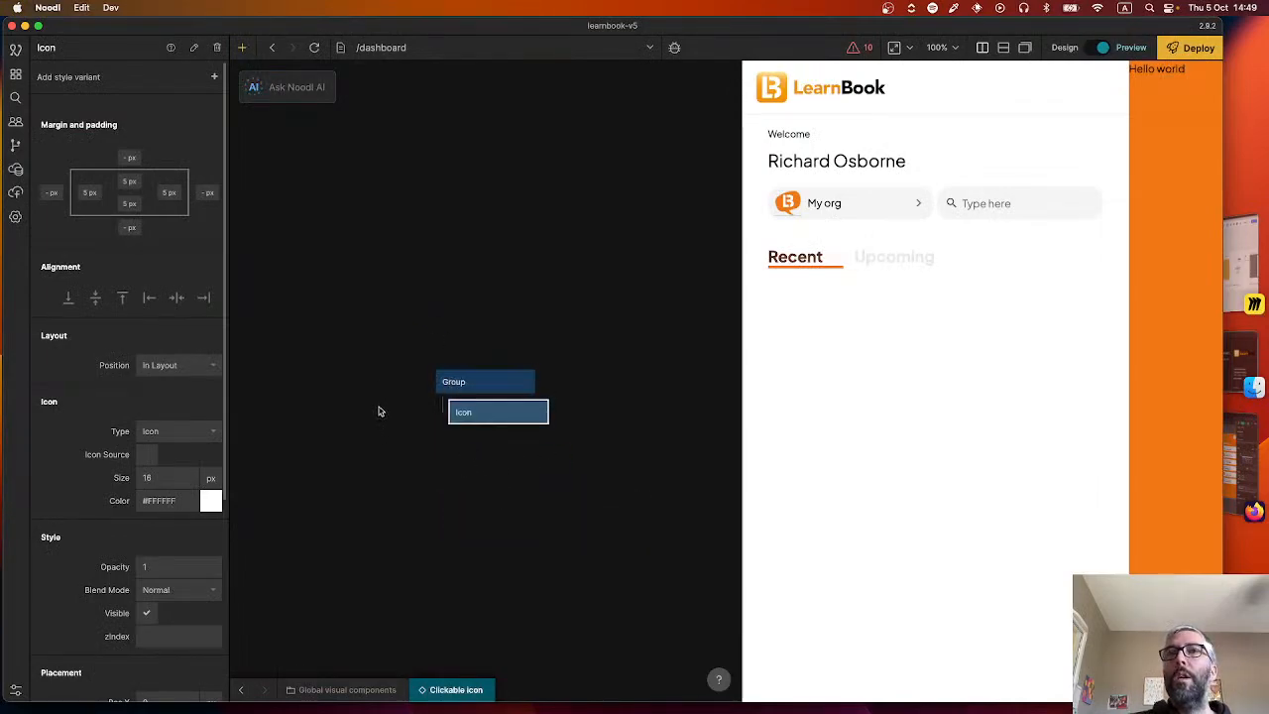
left_click_drag(375, 404, 460, 402)
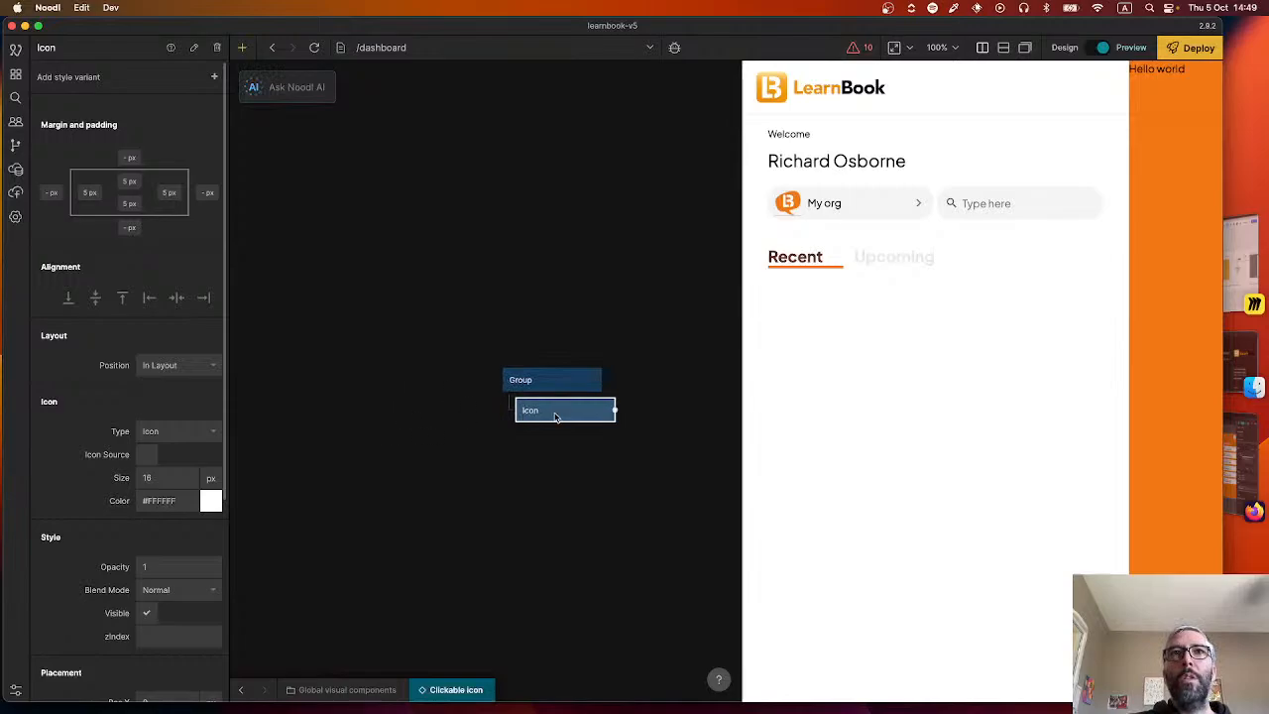
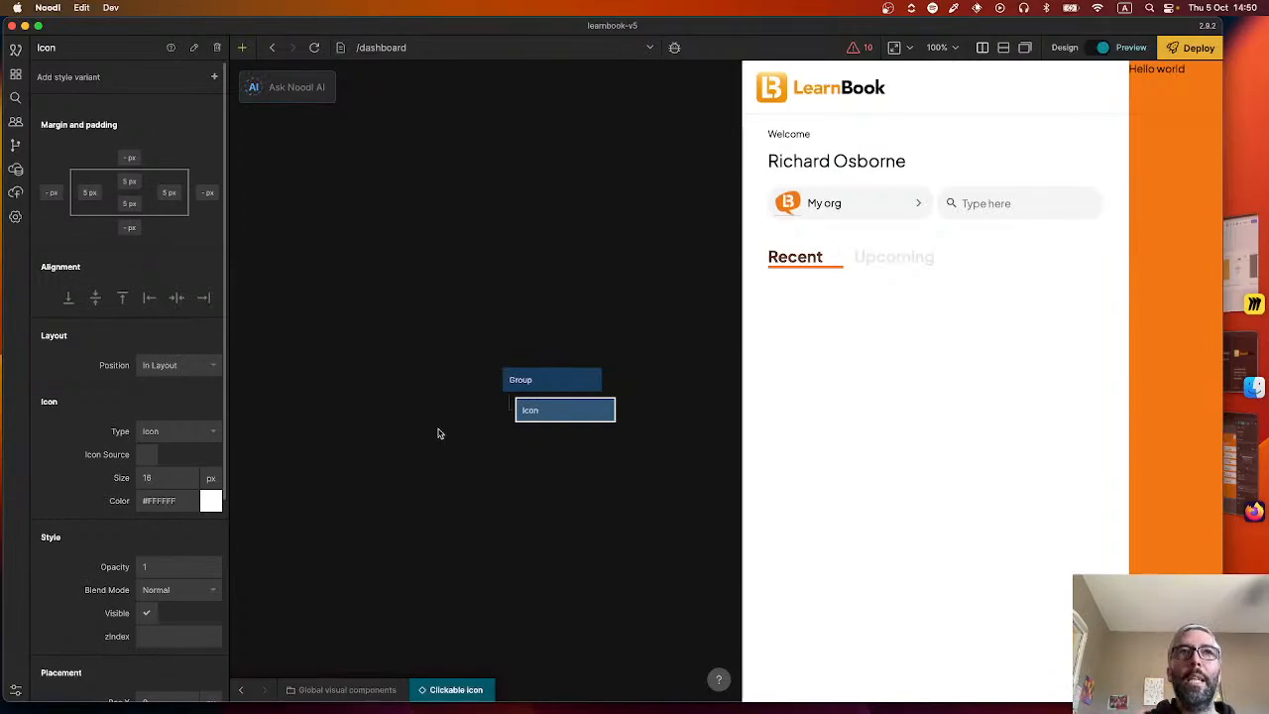
Add a Component Inputs node beside the Group in the Clickable icon component.
right_click(388, 400)
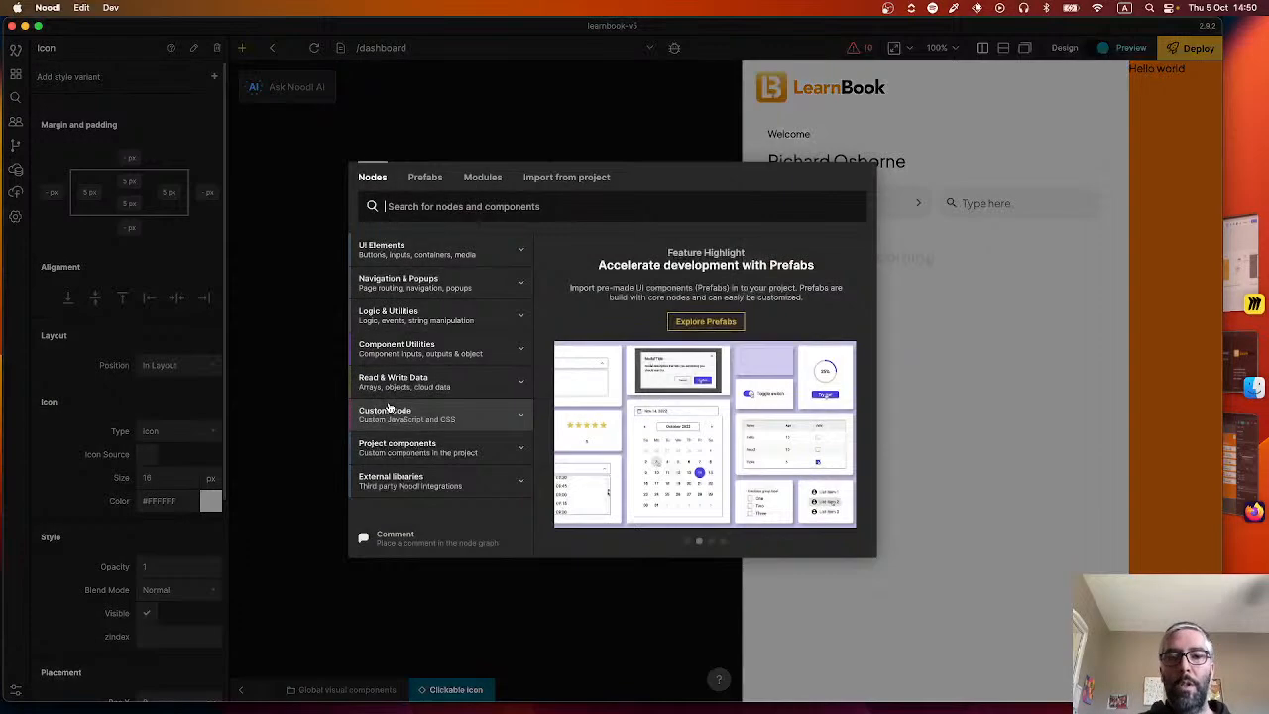
type("inputs")
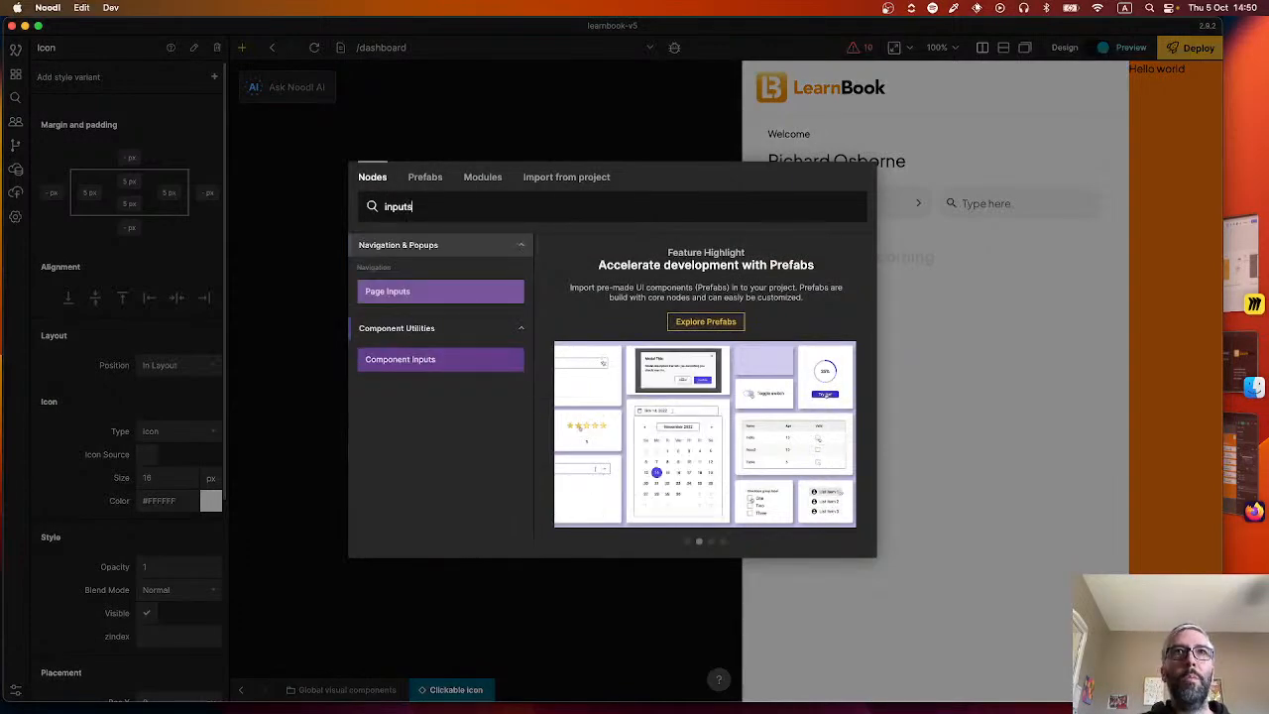
left_click(402, 362)
left_click_drag(423, 422, 350, 388)
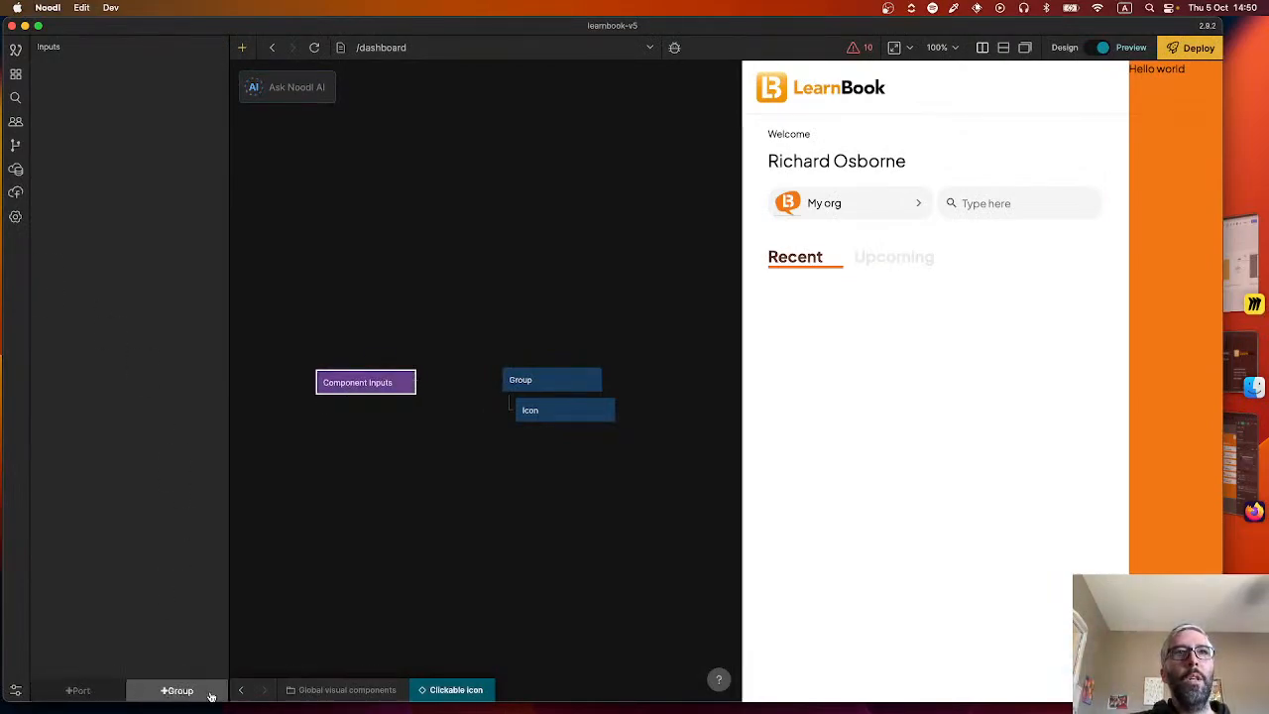
Create two port groups named "Visual" and "Logic" in the Component Inputs node.
left_click(179, 691)
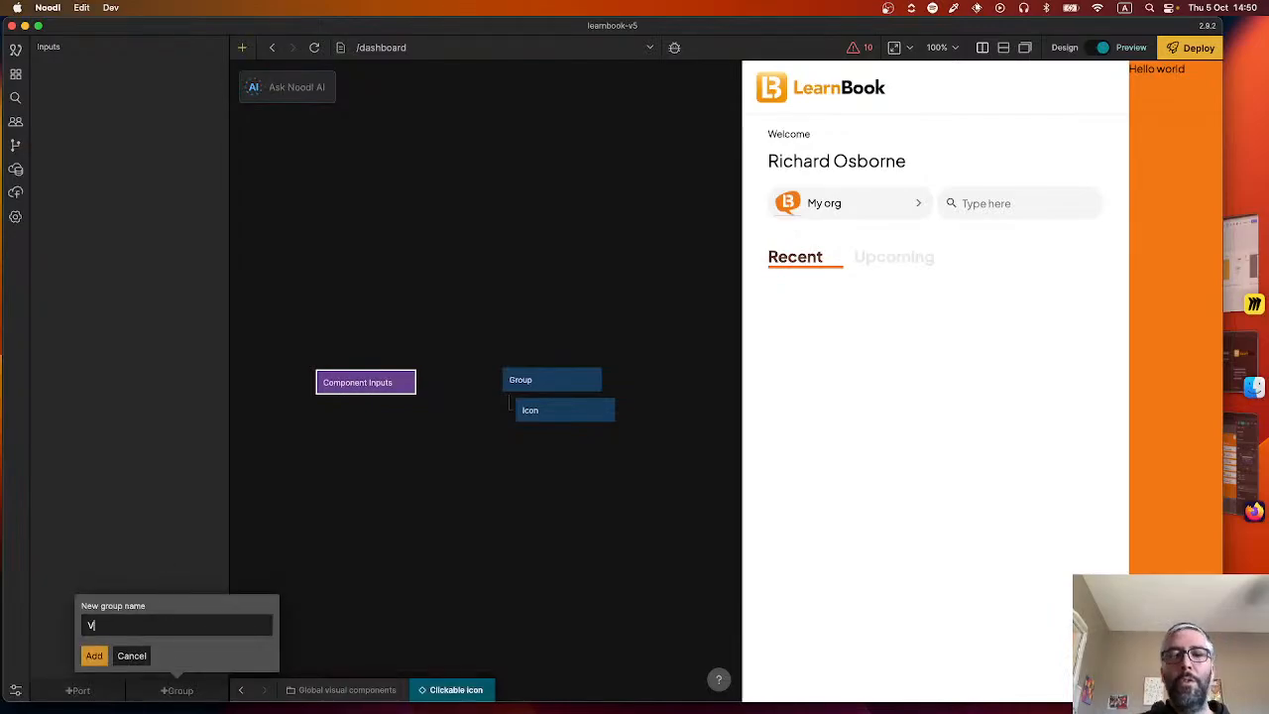
type("Visual")
key("Return")
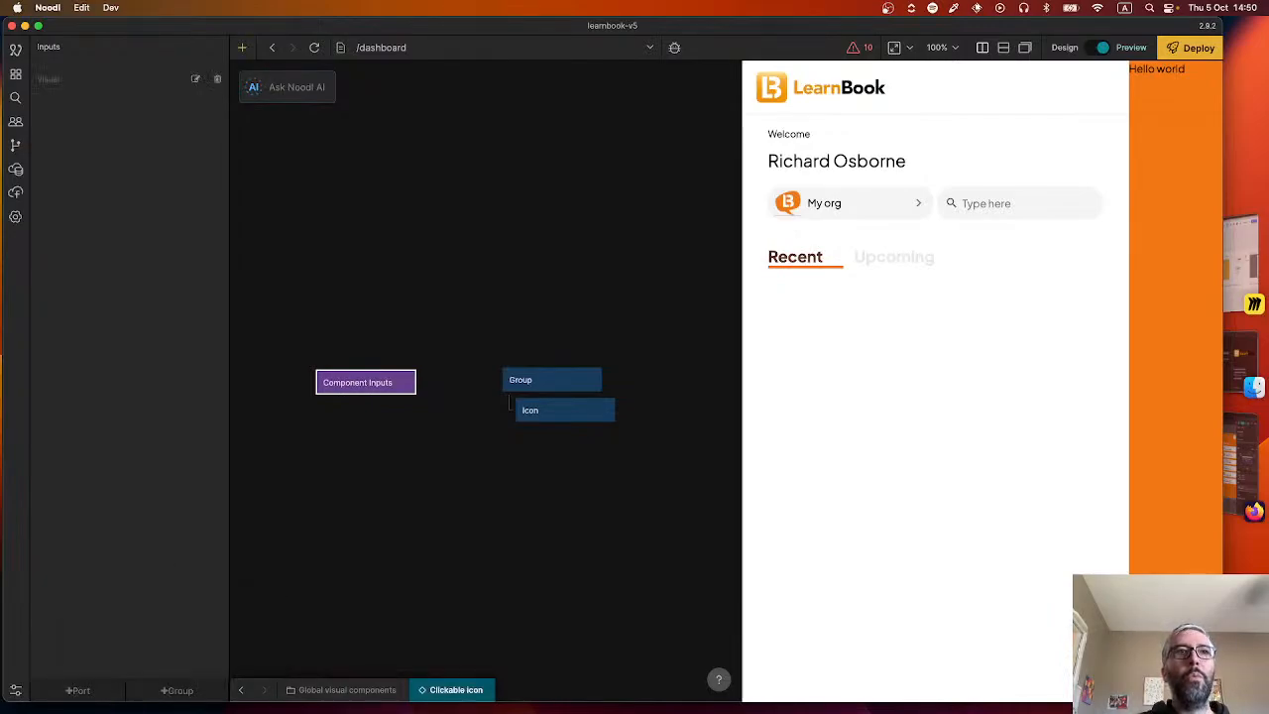
left_click(183, 692)
type("Lo")
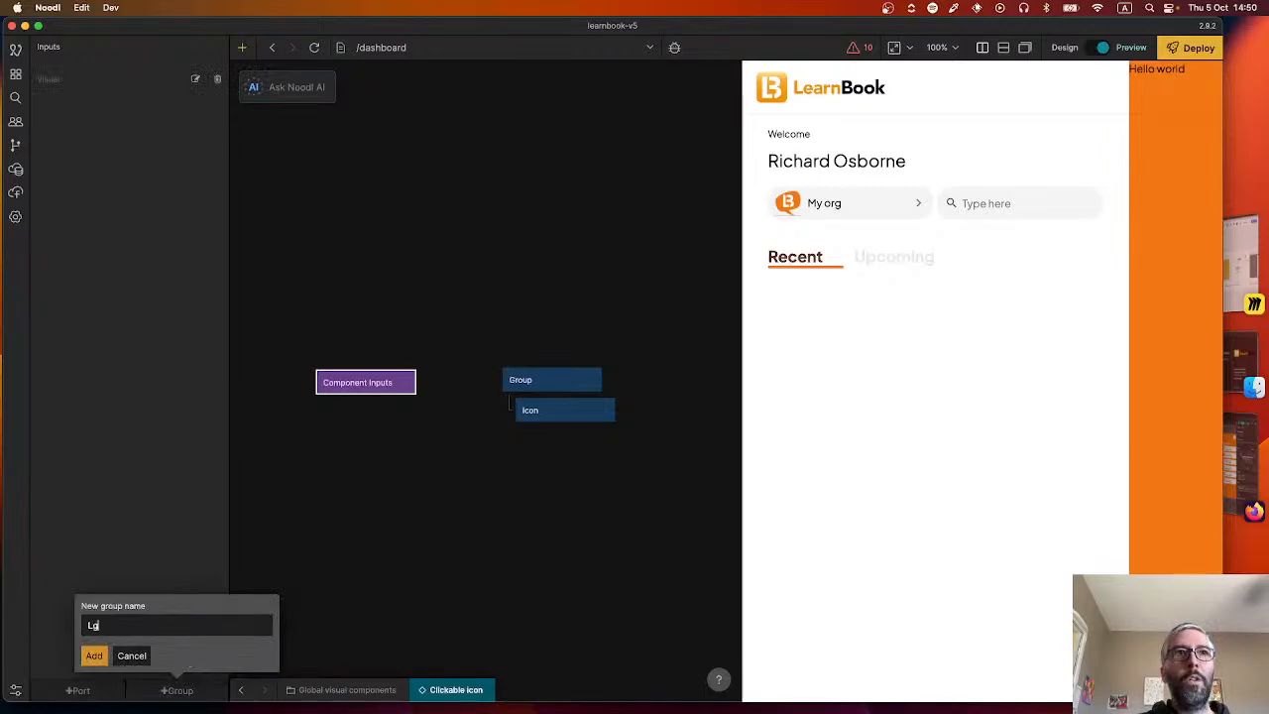
type("gic")
key("Return")
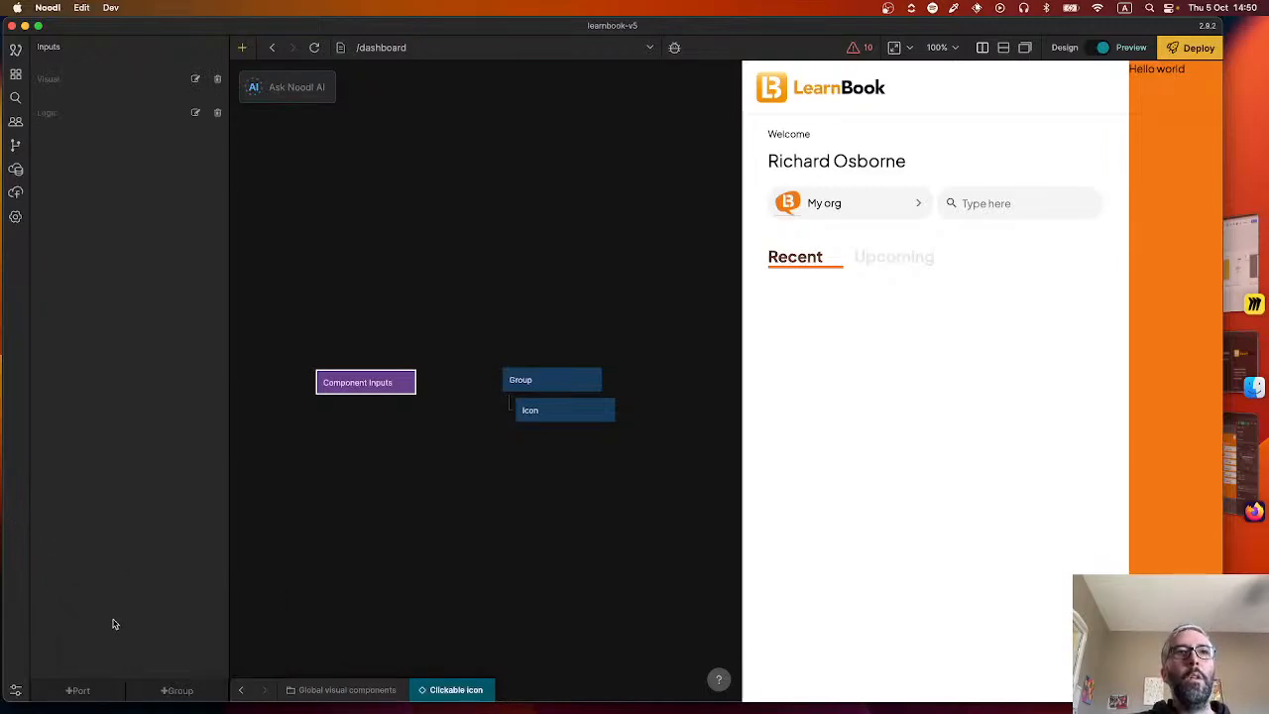
Add an input port to the Component Inputs node and name it "Icon colour".
left_click(85, 688)
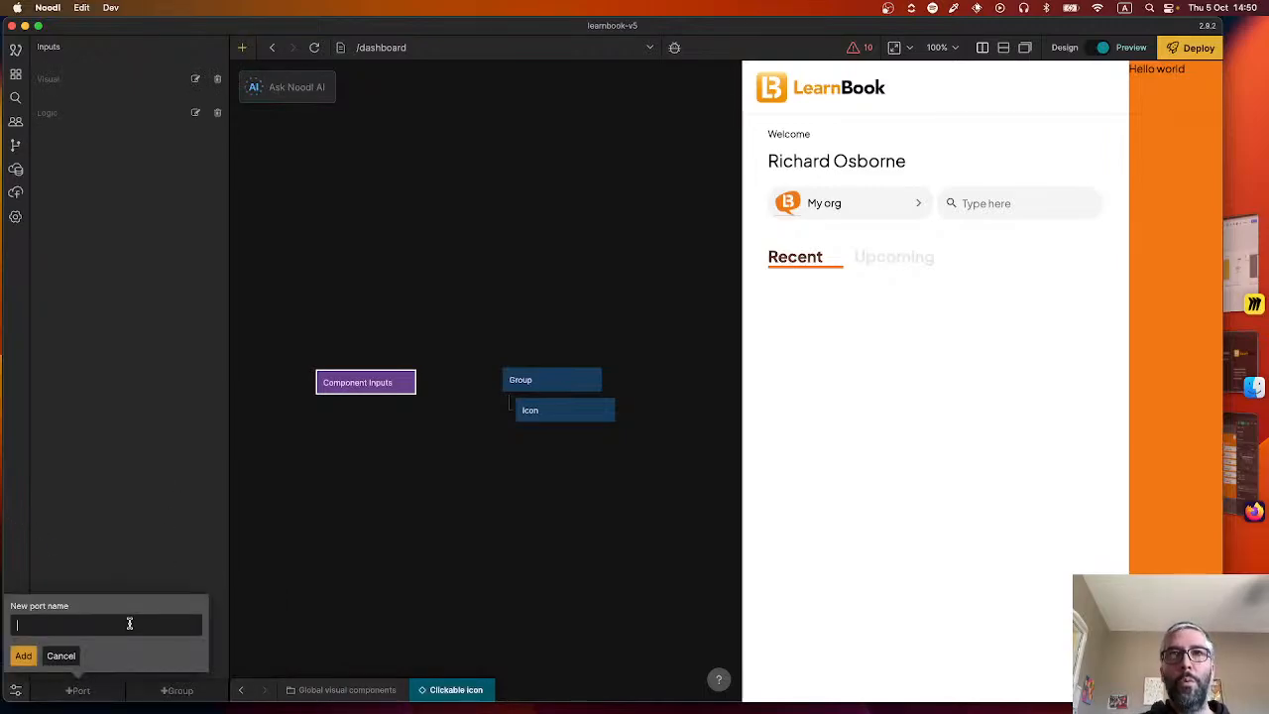
type("IconColour")
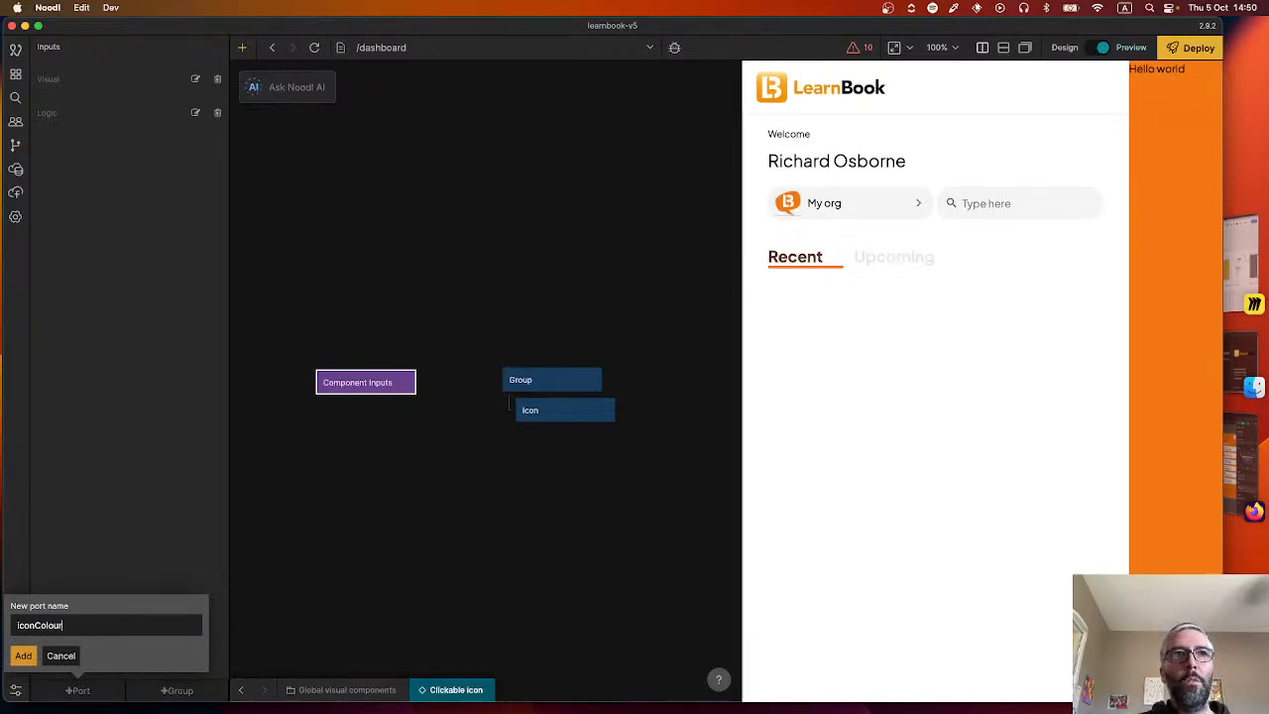
key("Return")
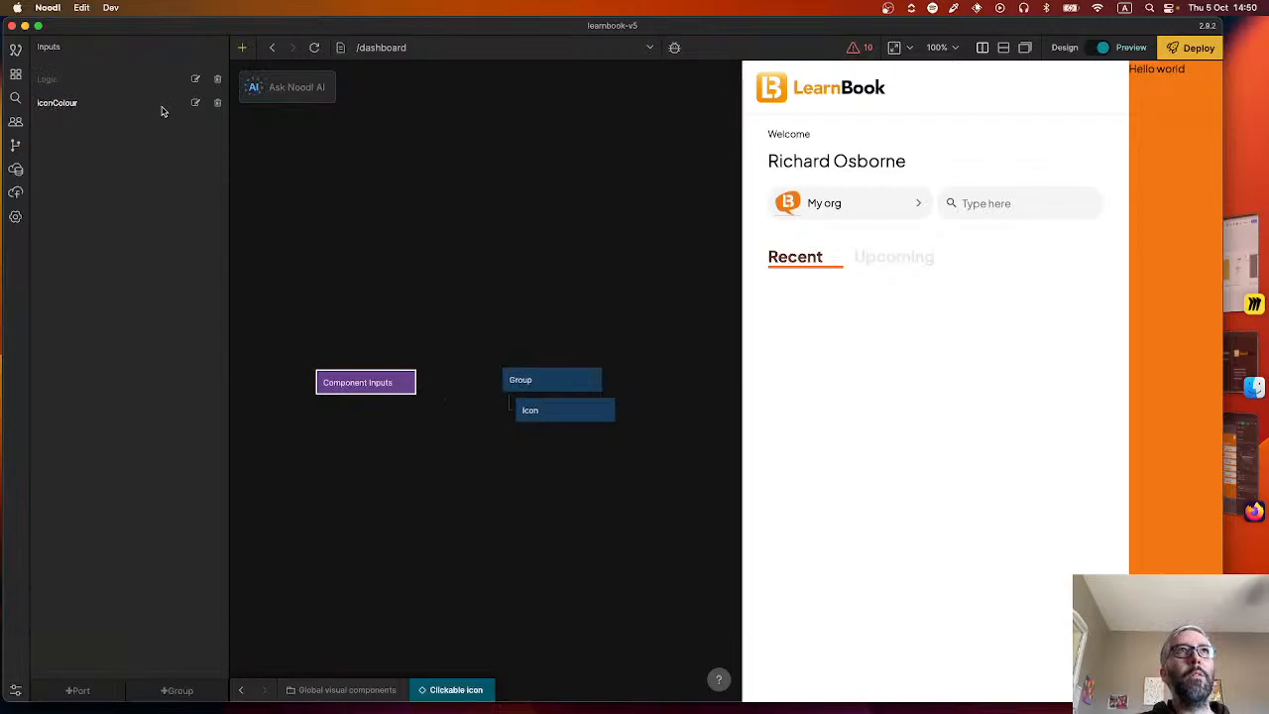
left_click(195, 108)
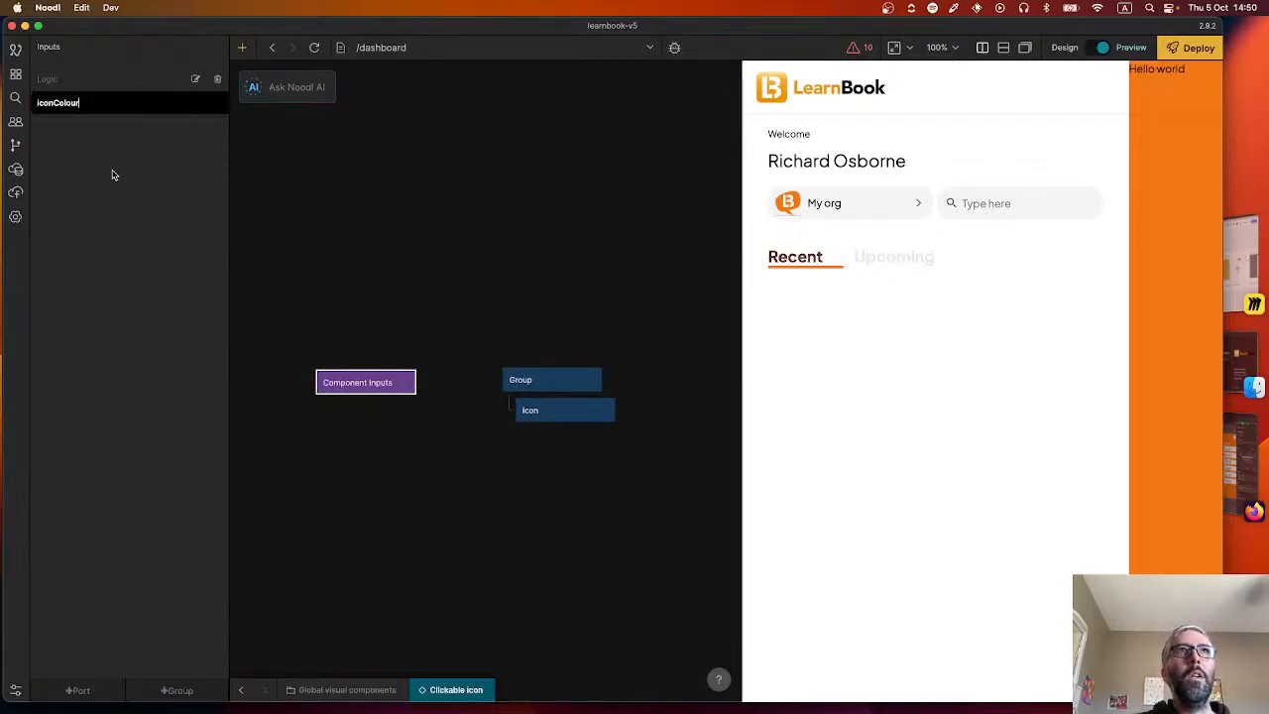
key("super+a")
type("Ic")
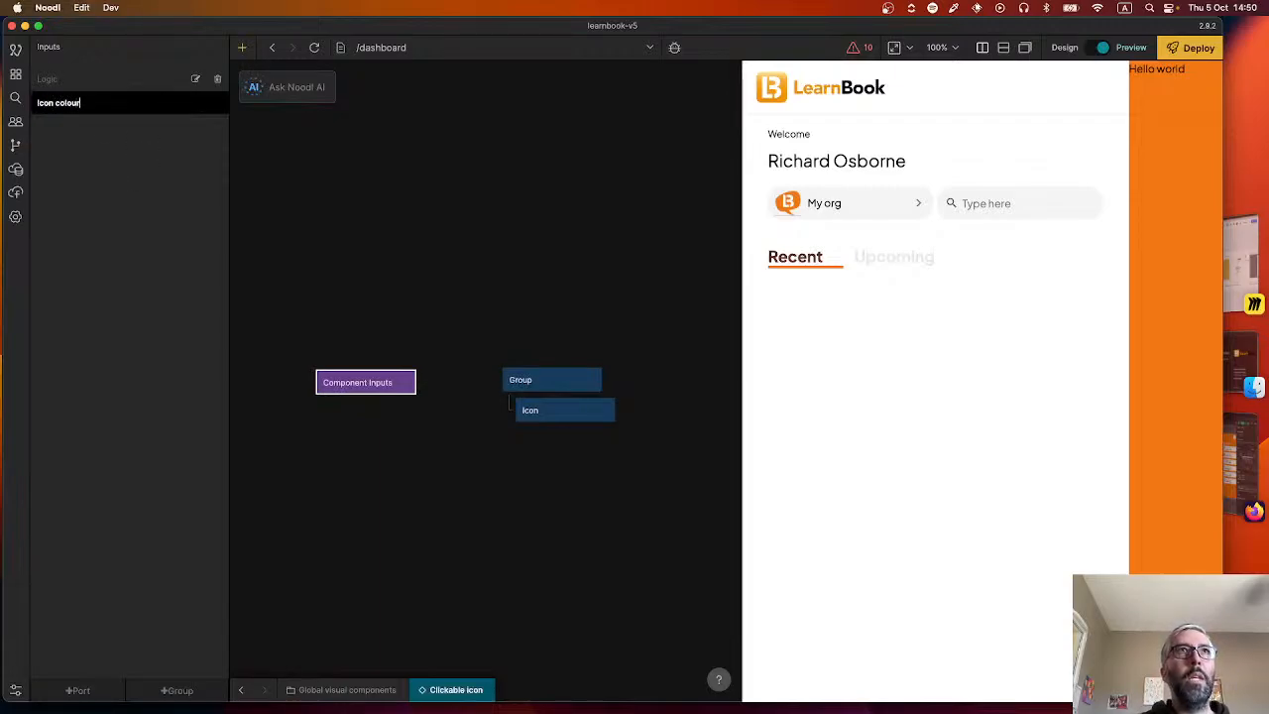
key("Return")
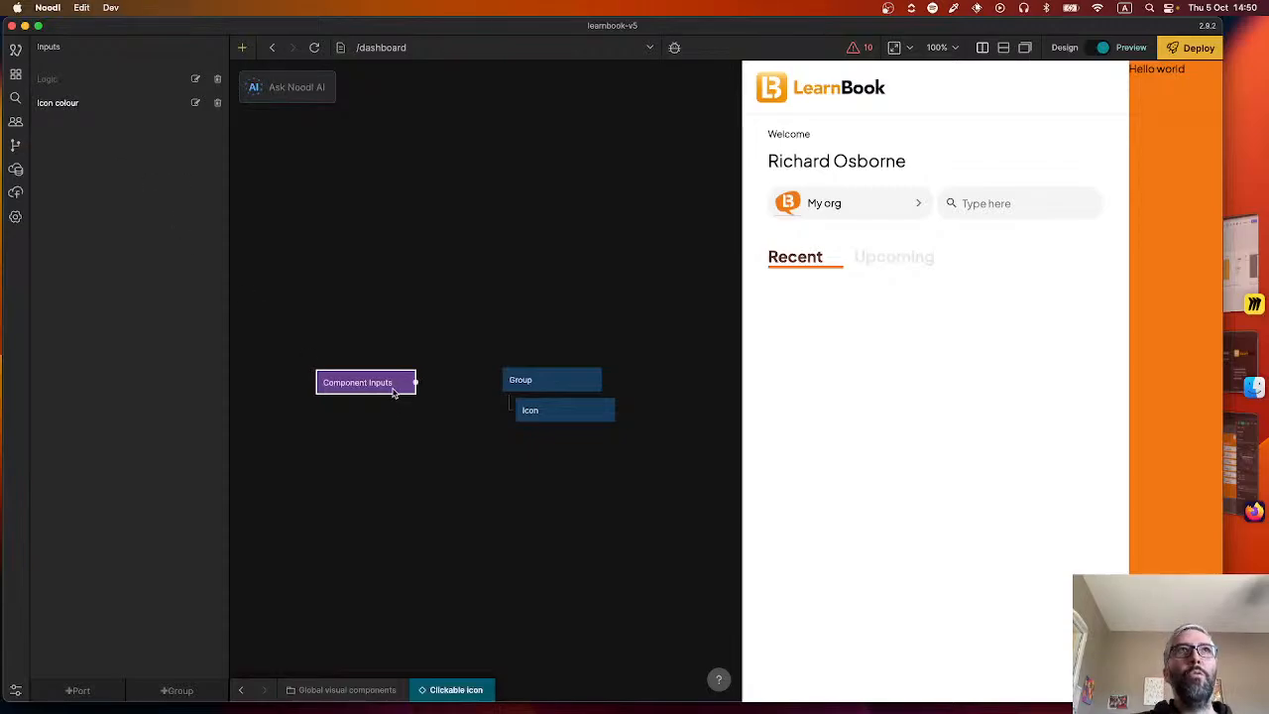
Connect the Icon colour output of Component Inputs to the Icon node's Color input.
left_click_drag(414, 382, 551, 408)
left_click(204, 326)
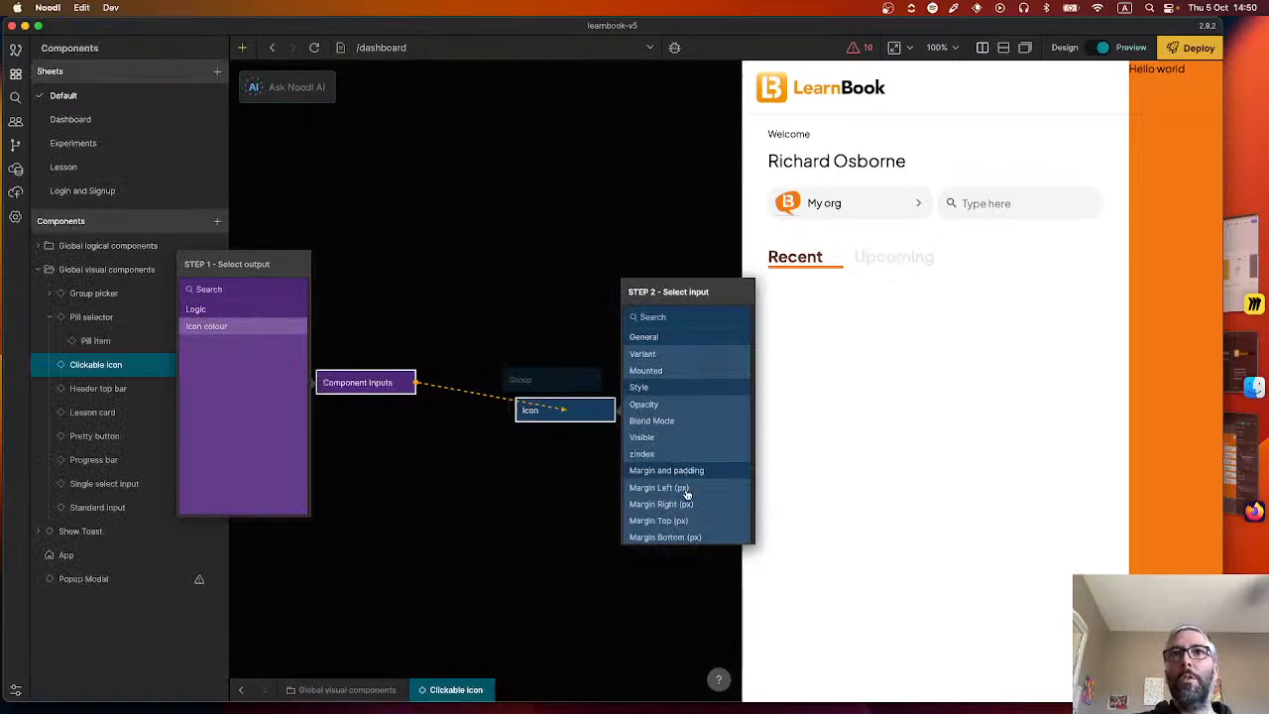
scroll(683, 487, "down", 5)
scroll(670, 462, "down", 3)
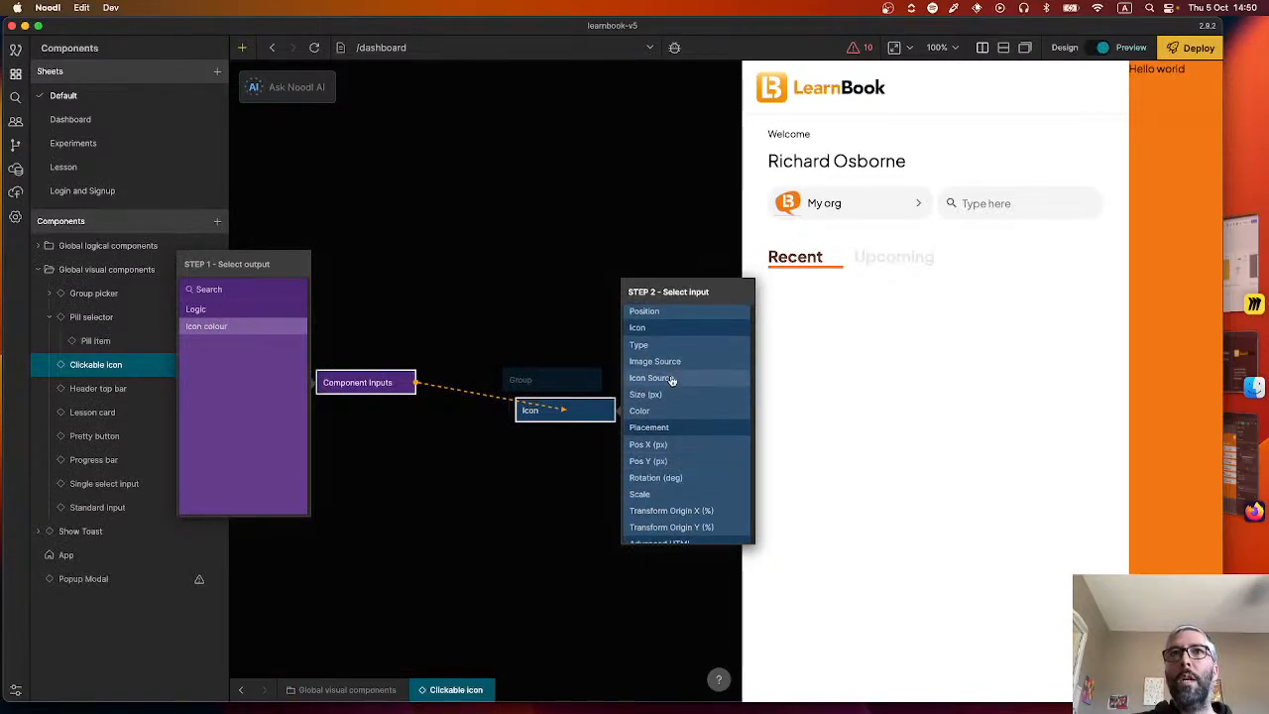
left_click(664, 411)
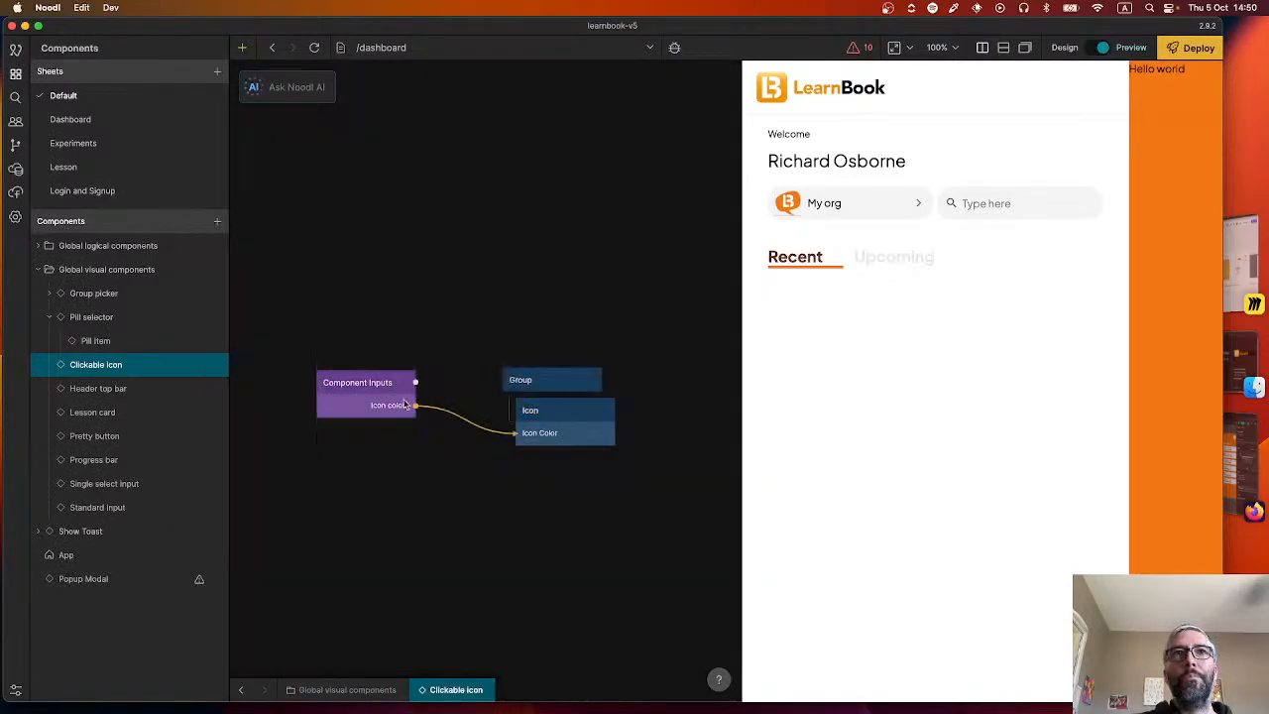
left_click(343, 397)
right_click(386, 549)
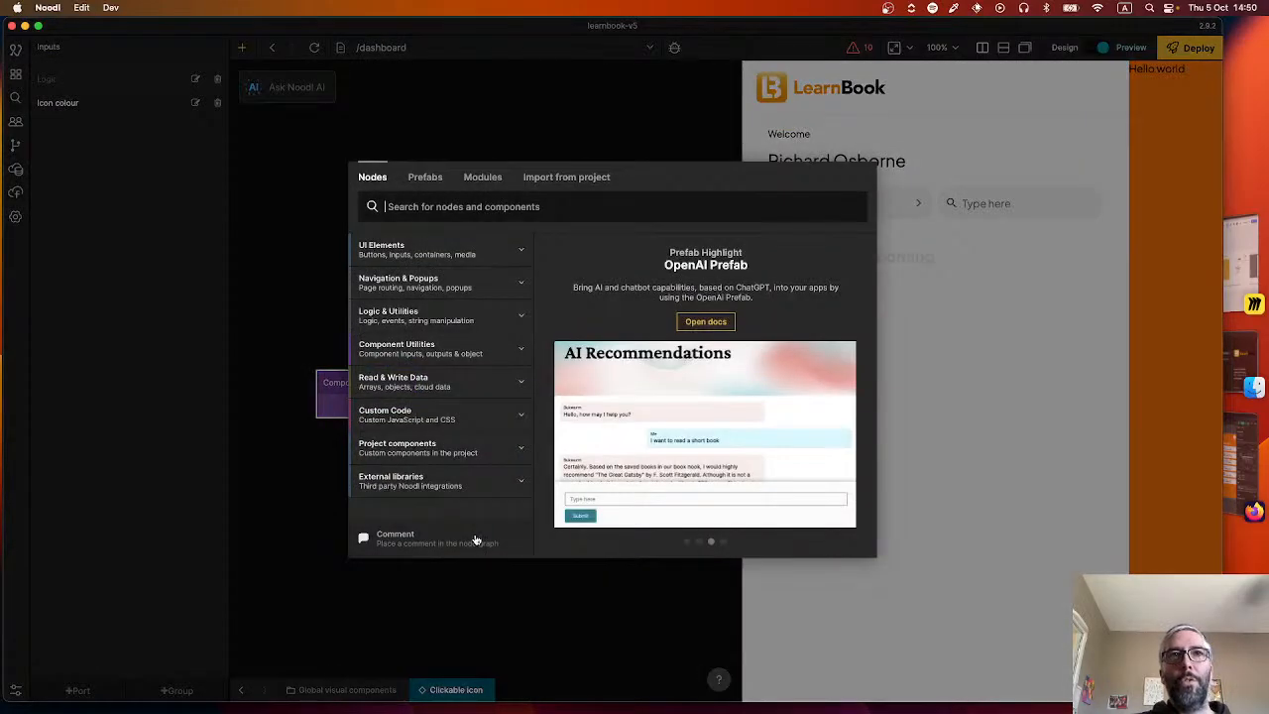
type("func")
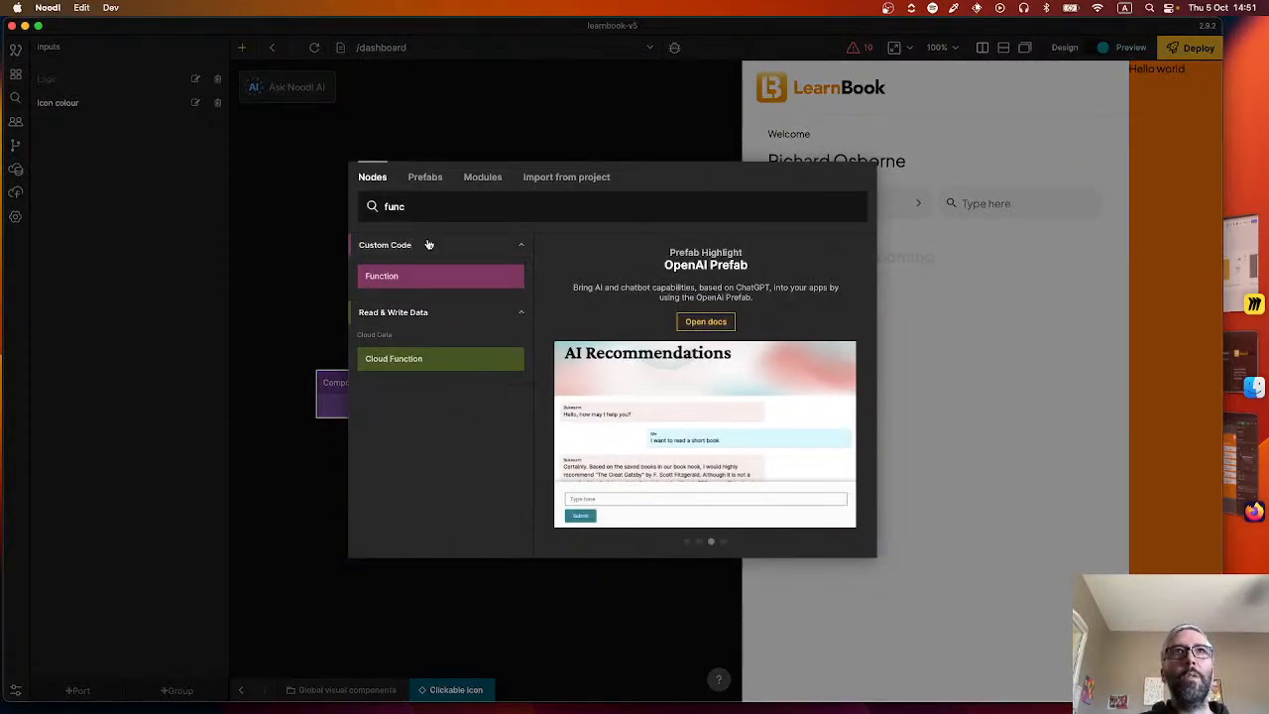
left_click(201, 154)
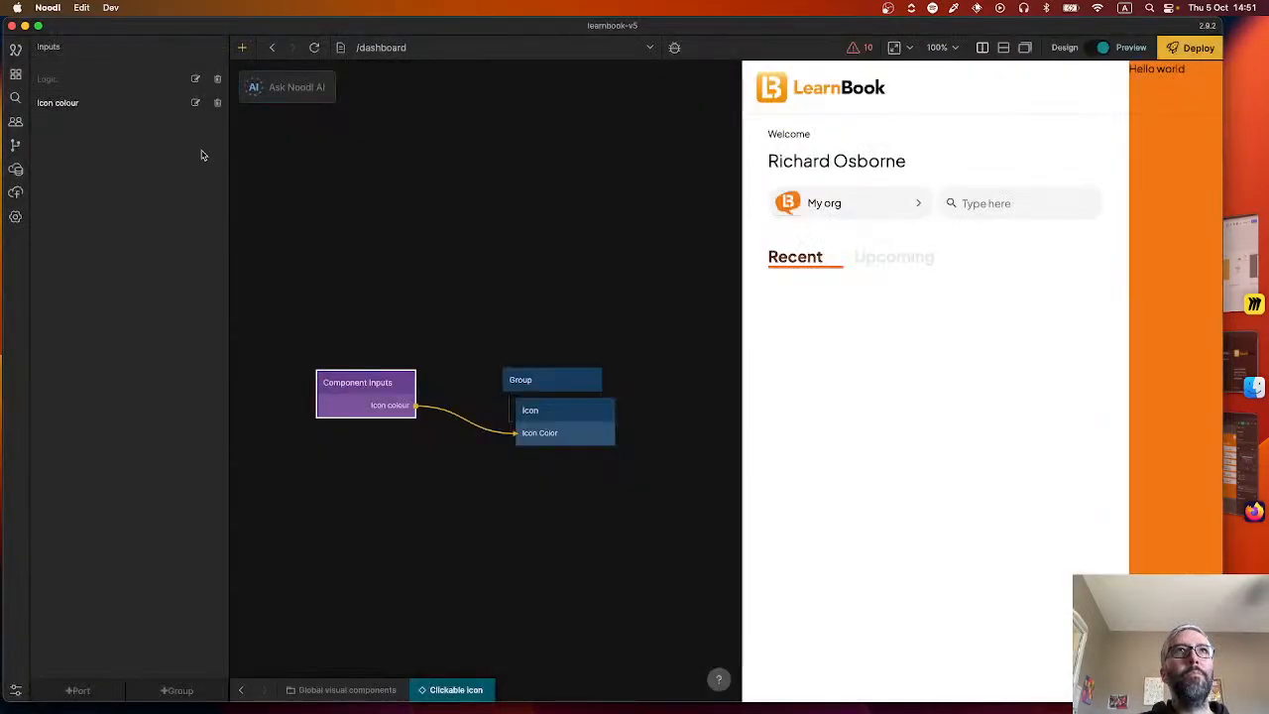
Search the project for "icon", copy the Convert to icon object function from create-type-selector, and paste it into the Clickable icon component.
left_click(16, 98)
left_click(102, 85)
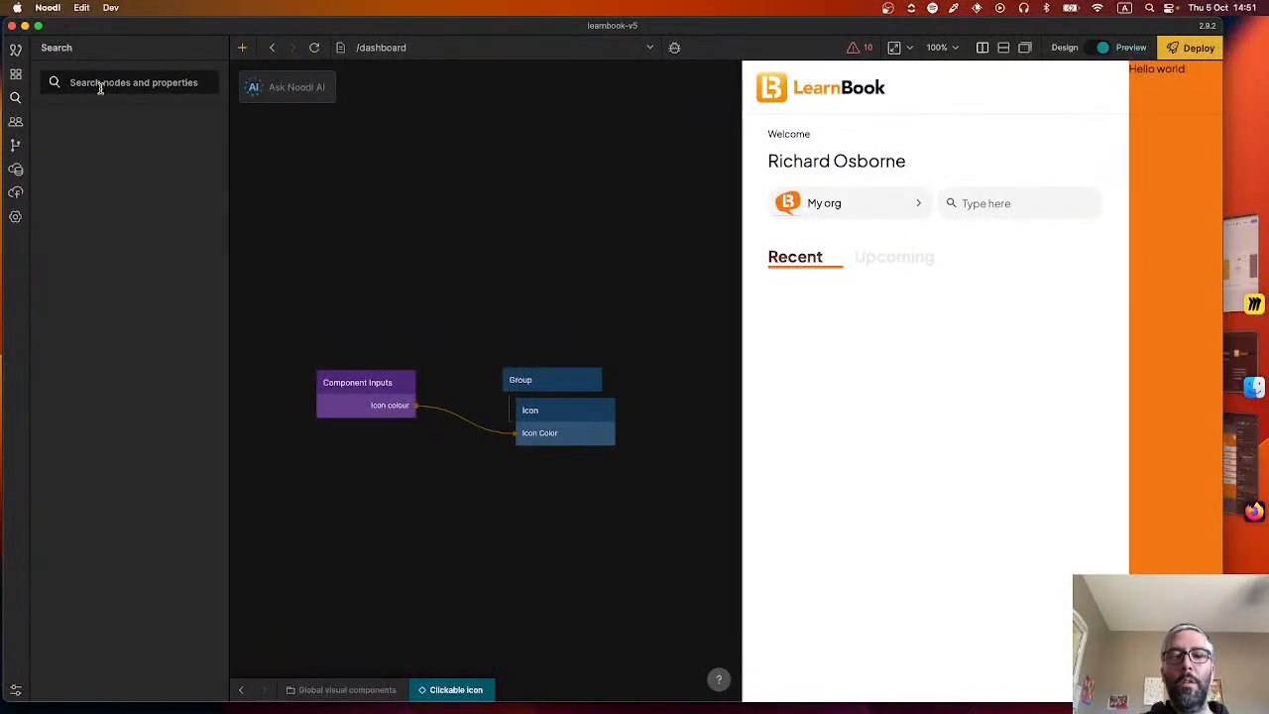
type("icon")
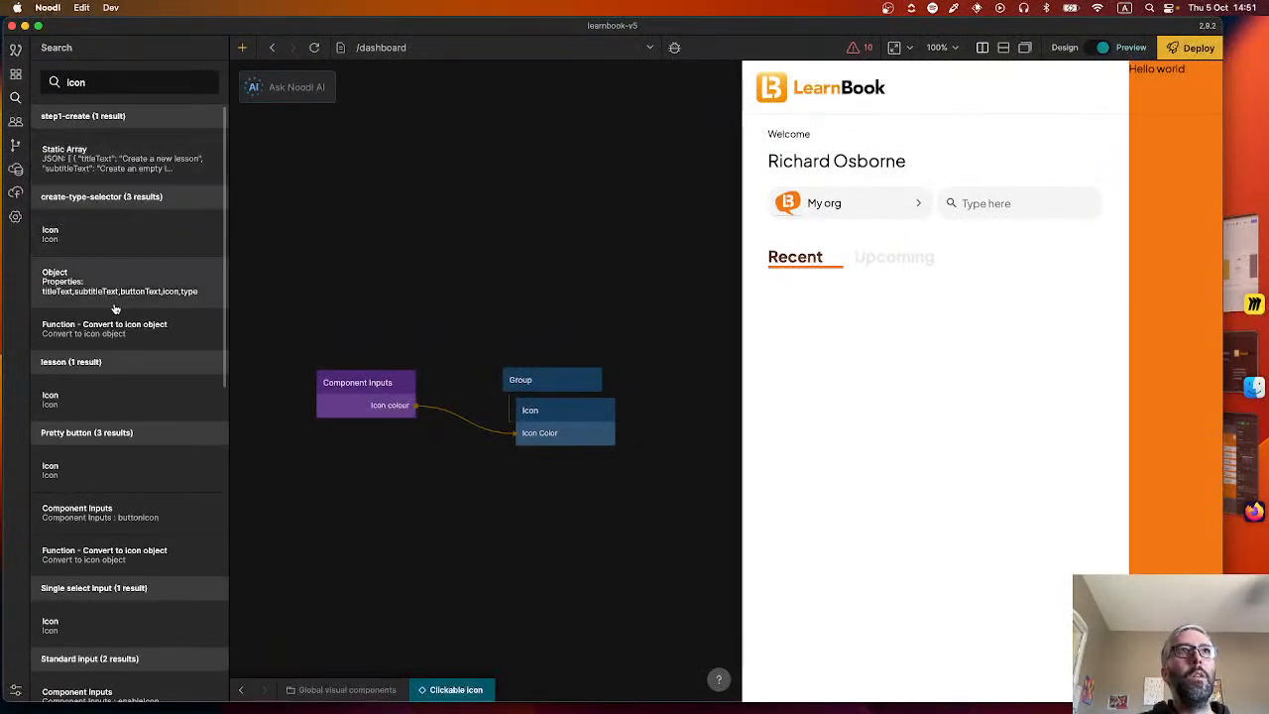
left_click(112, 332)
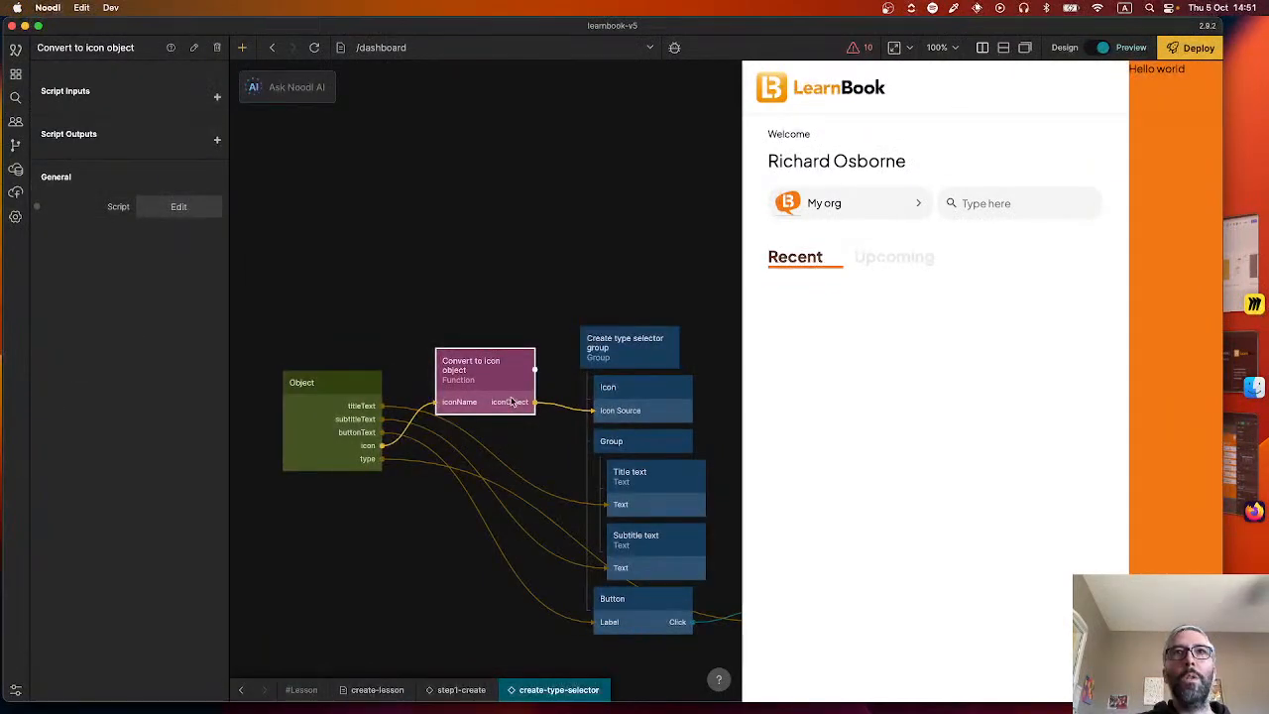
key("ctrl+c")
left_click(240, 689)
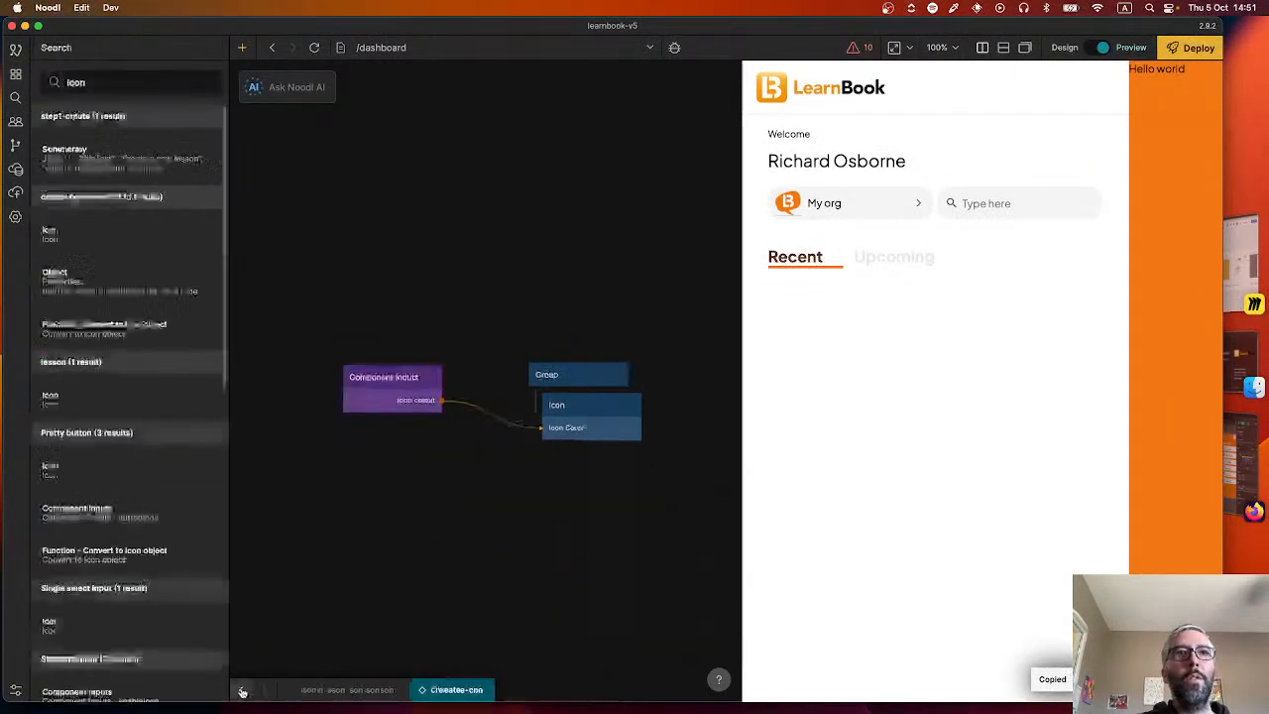
key("ctrl+v")
left_click_drag(406, 392, 342, 410)
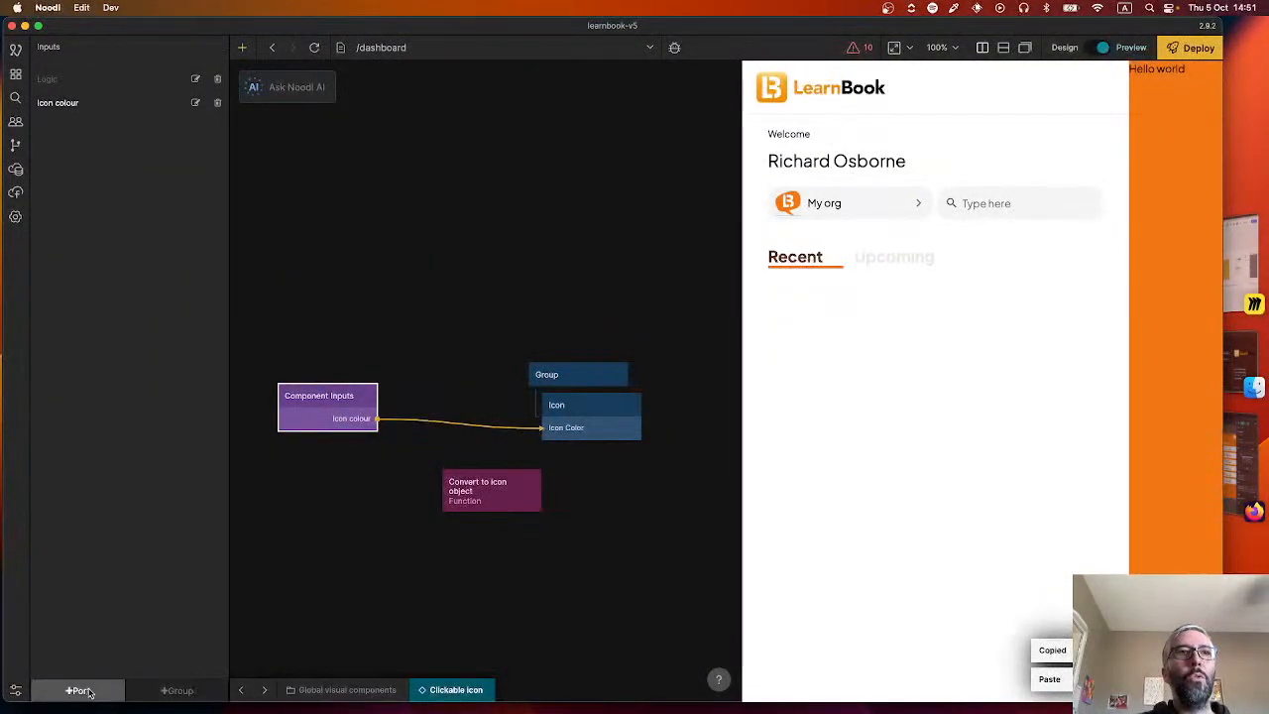
Add a States node below Component Inputs in the Clickable icon component.
left_click(77, 690)
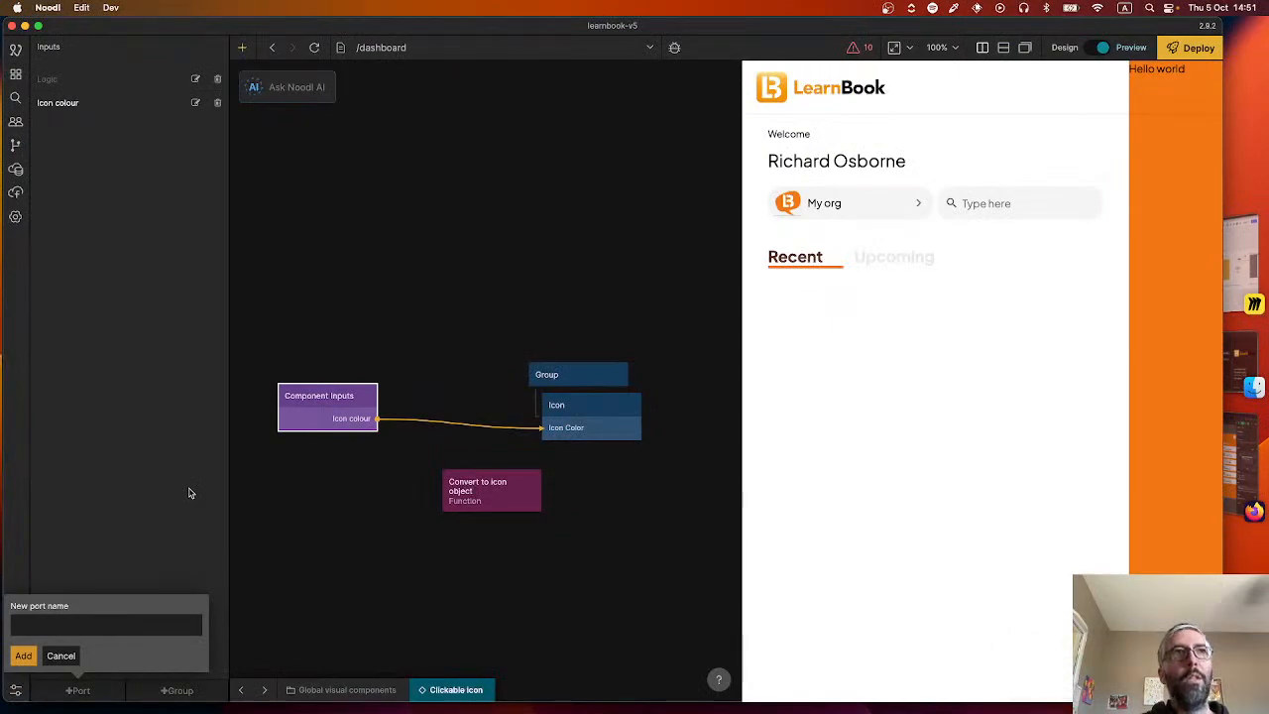
type("I")
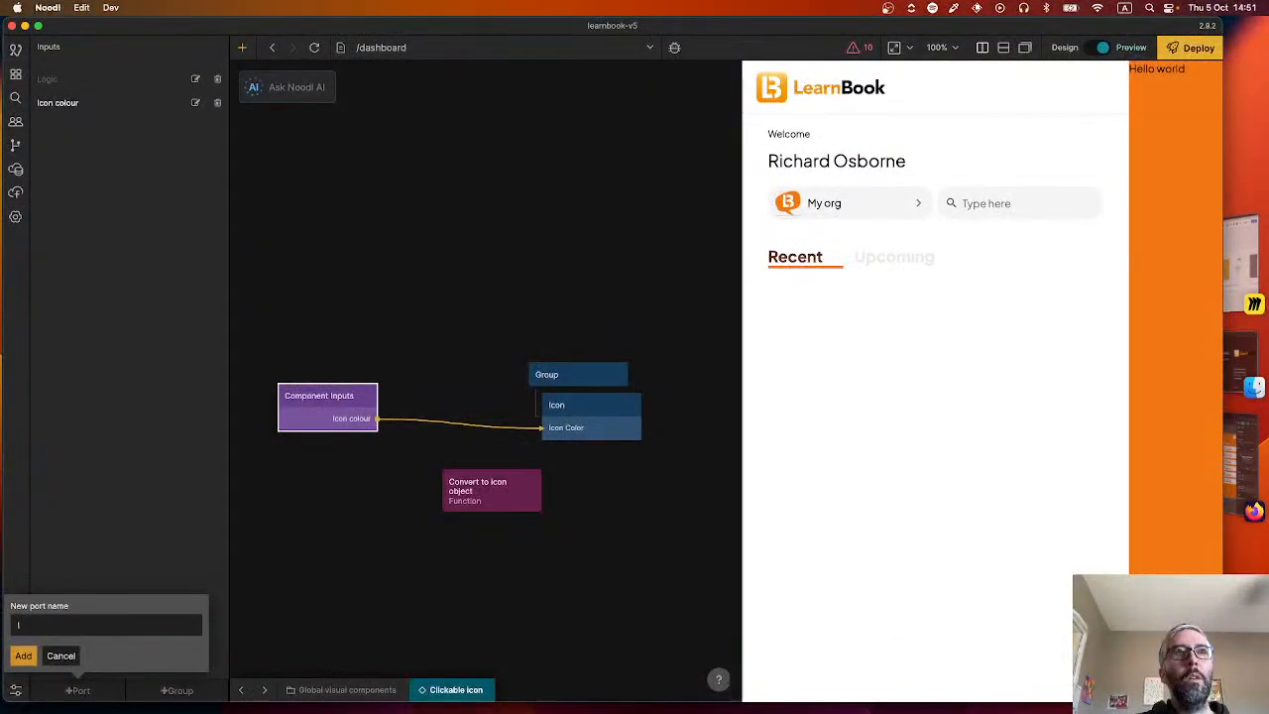
right_click(360, 484)
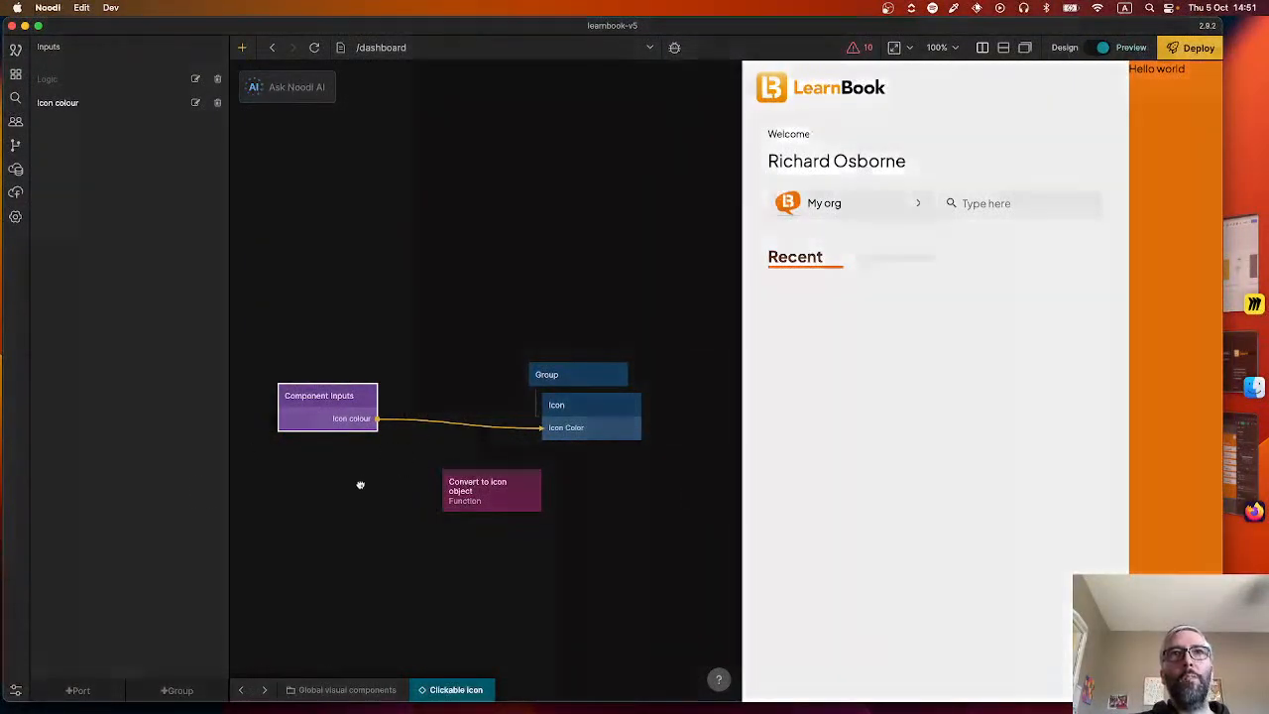
type("icon")
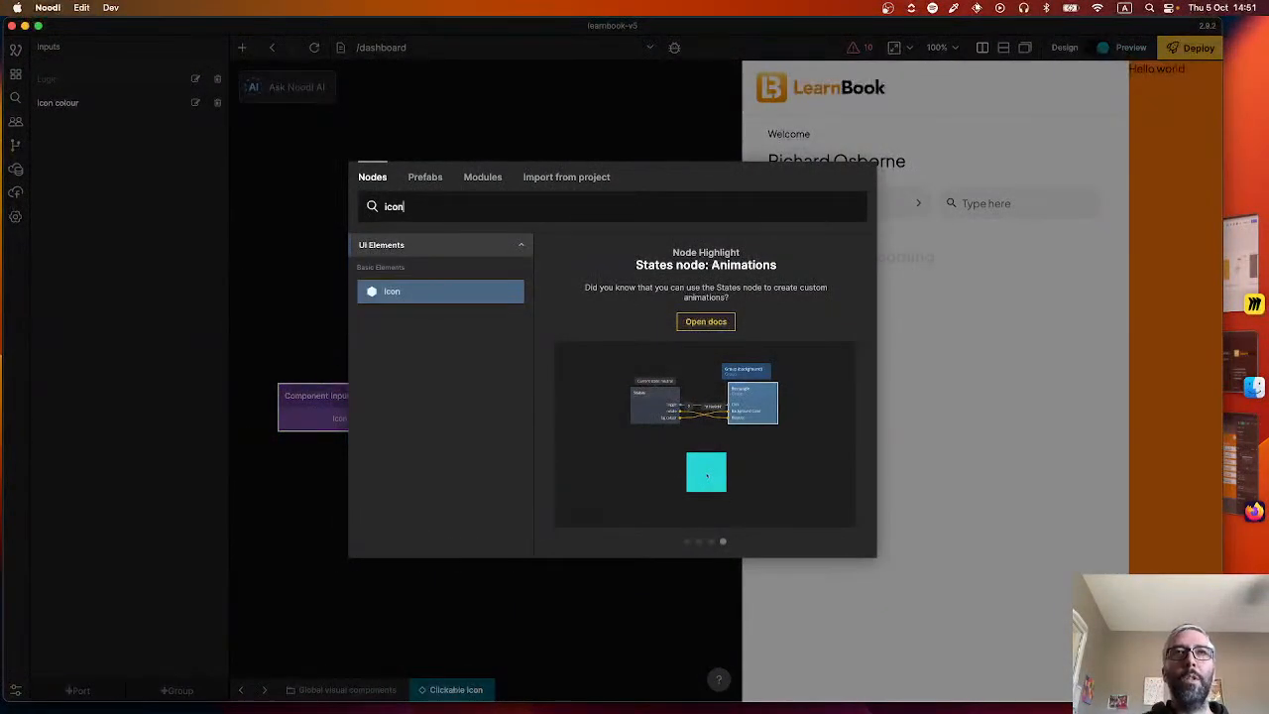
key("super+a")
type("stat")
key("Return")
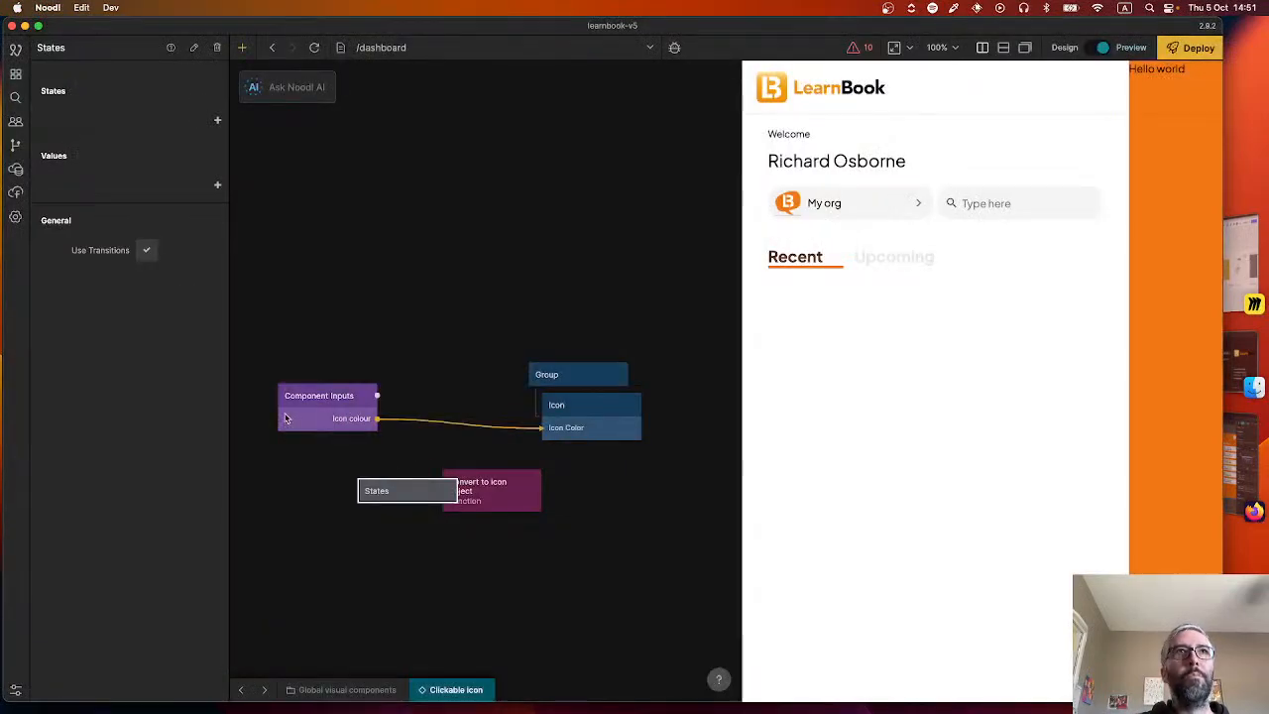
Delete the States node and the Convert to icon object function from the Clickable icon component.
left_click(217, 122)
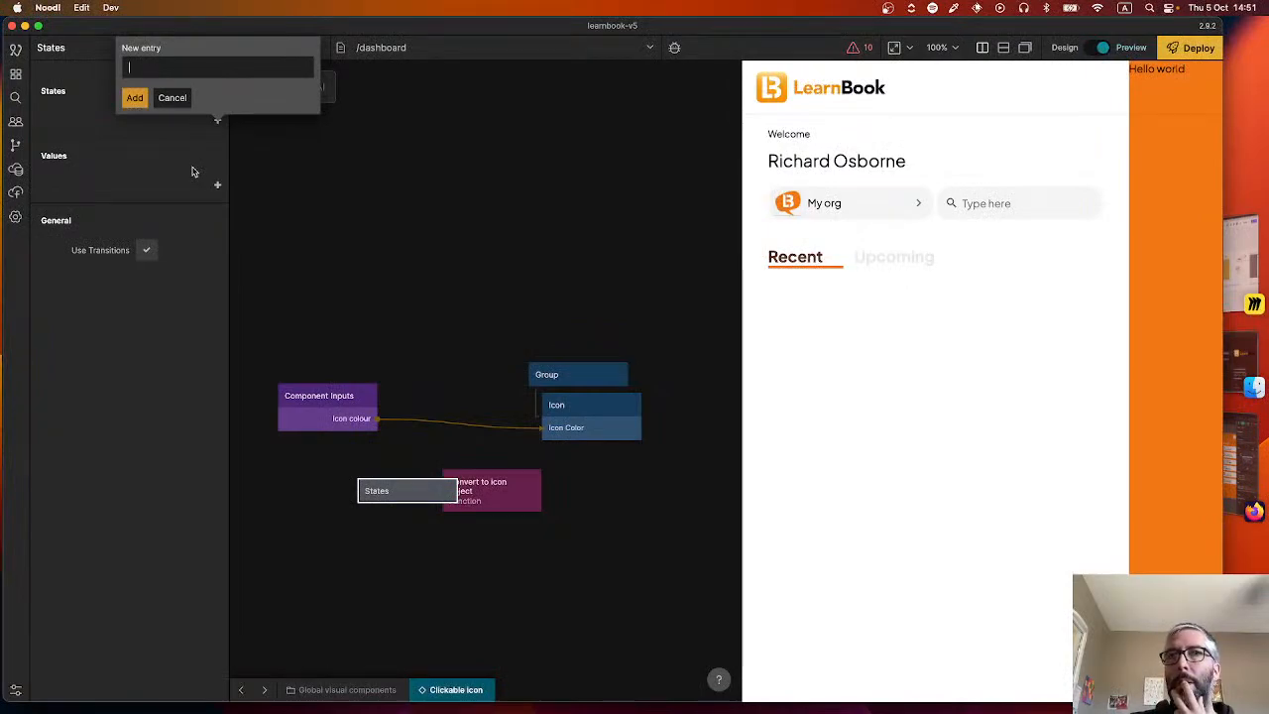
left_click(421, 491)
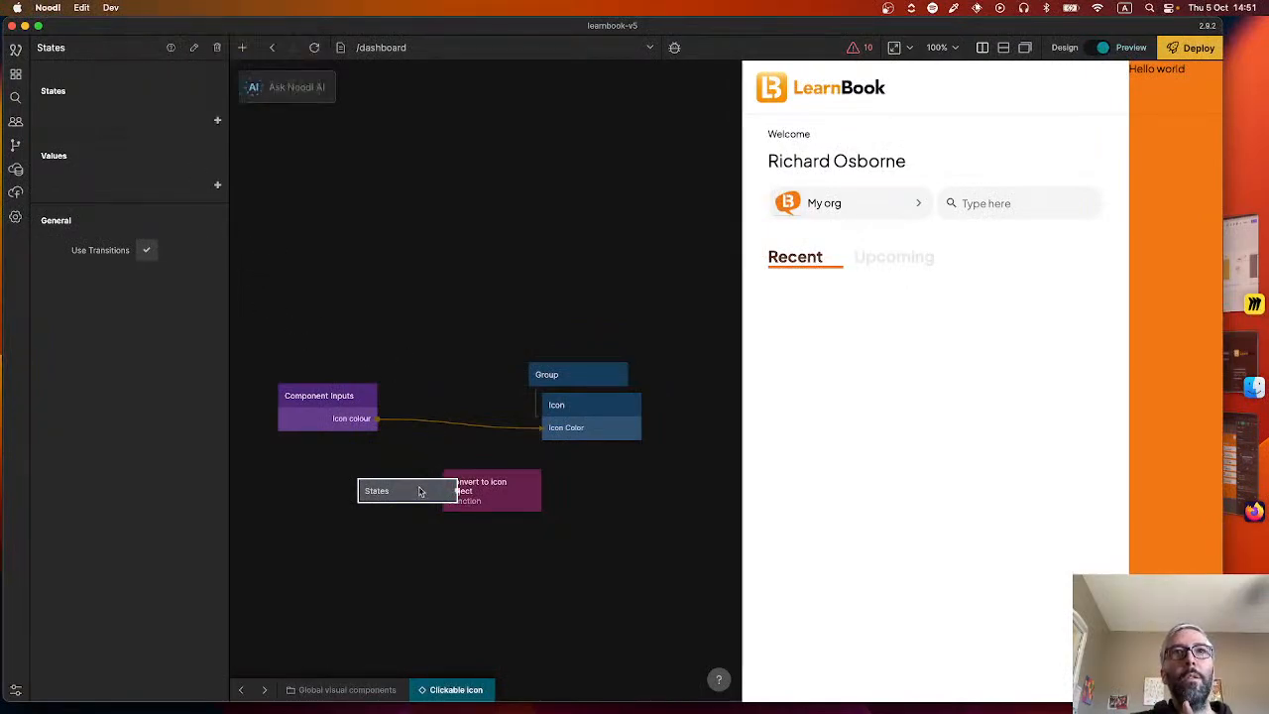
key("BackSpace")
left_click(493, 483)
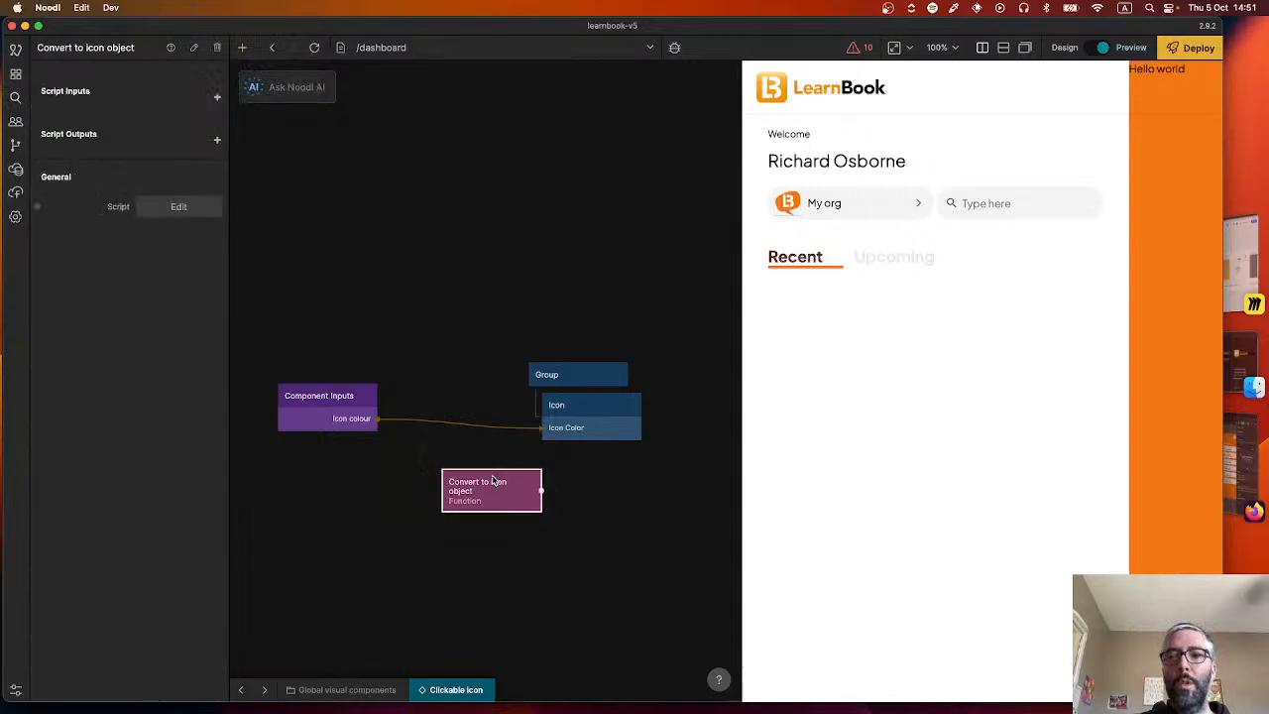
key("BackSpace")
Add an input port named "Icon" to the Component Inputs node.
left_click_drag(378, 397, 538, 428)
left_click(342, 407)
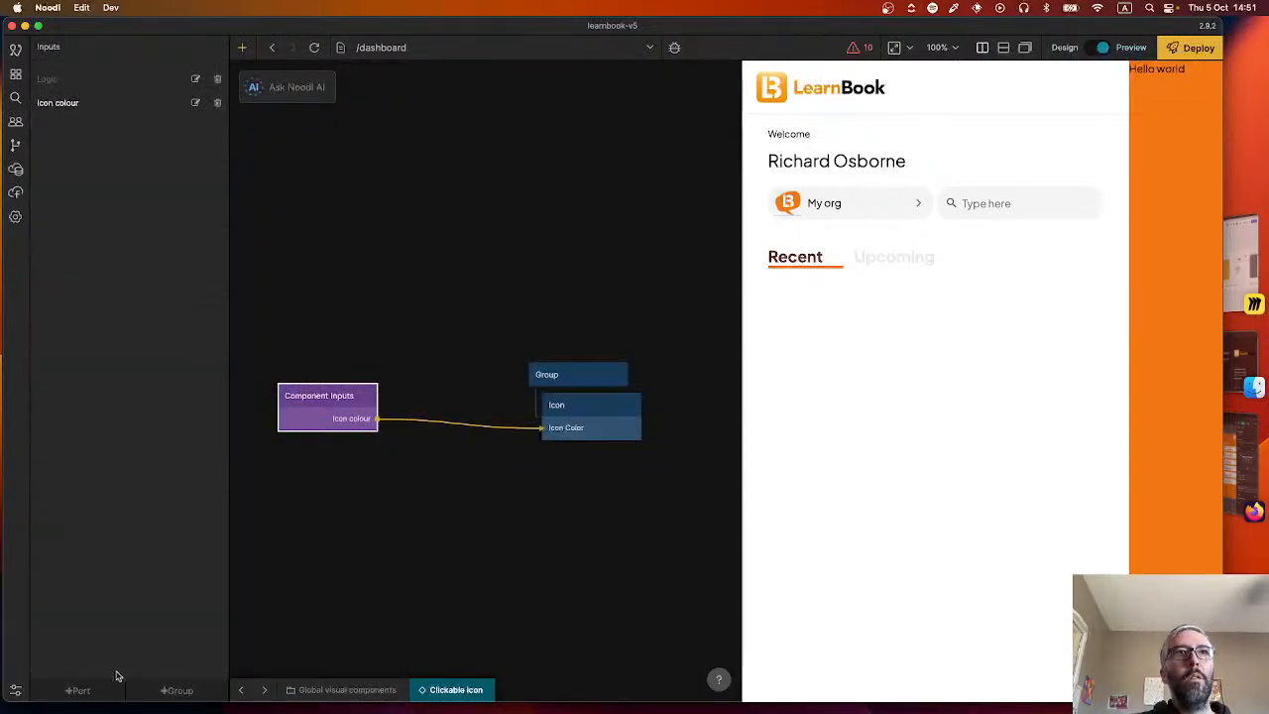
left_click(80, 690)
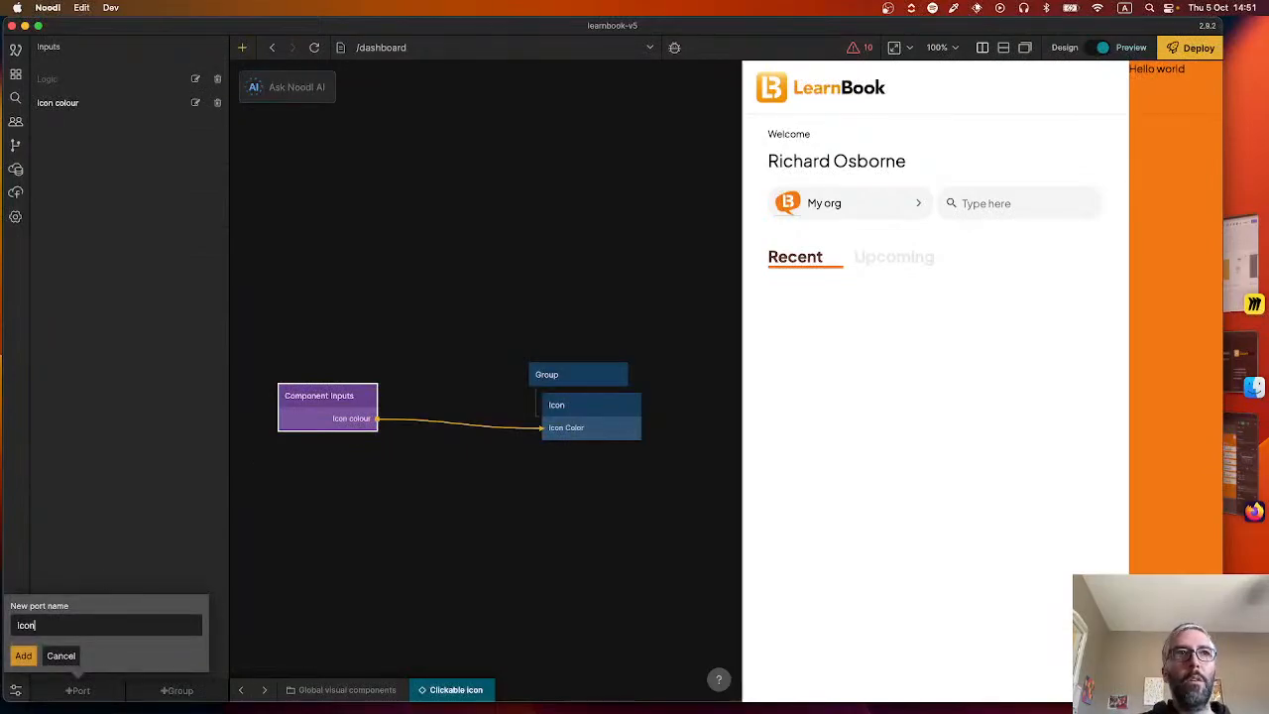
type("Icon")
key("Return")
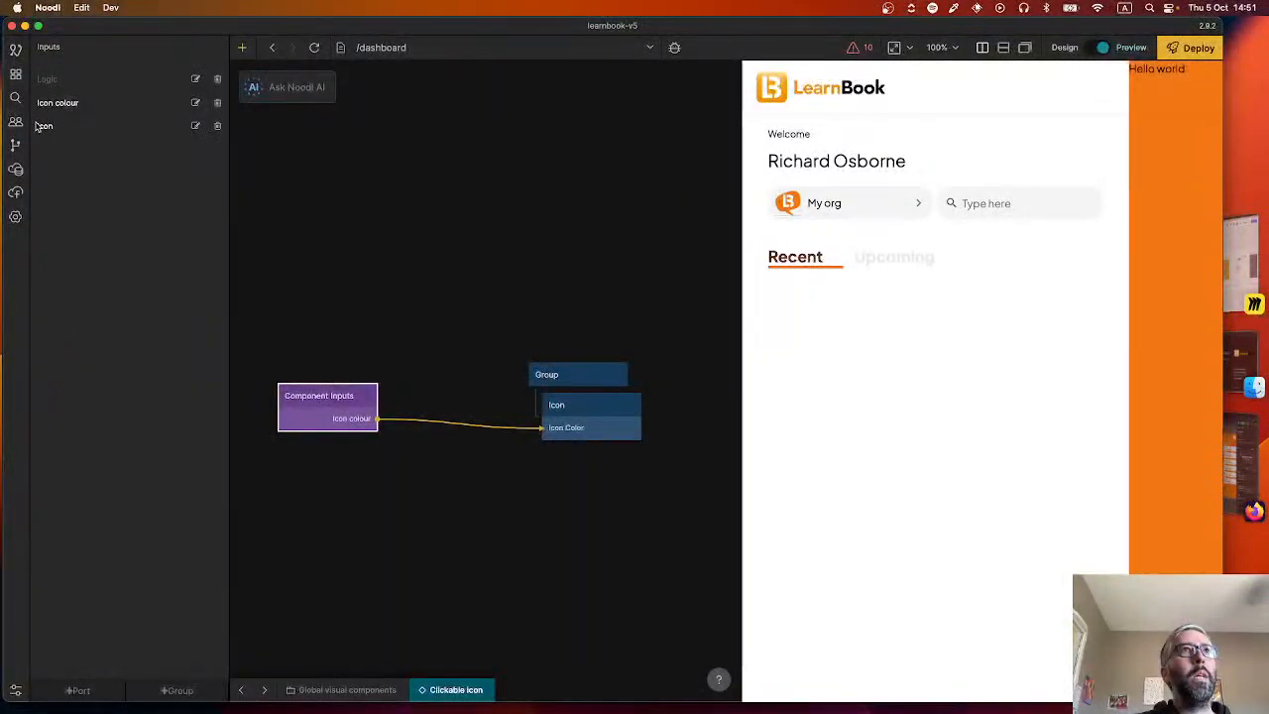
Move the Icon port above the Logic group and add a port group named "Visual" to the Component Inputs node.
left_click_drag(45, 128, 53, 77)
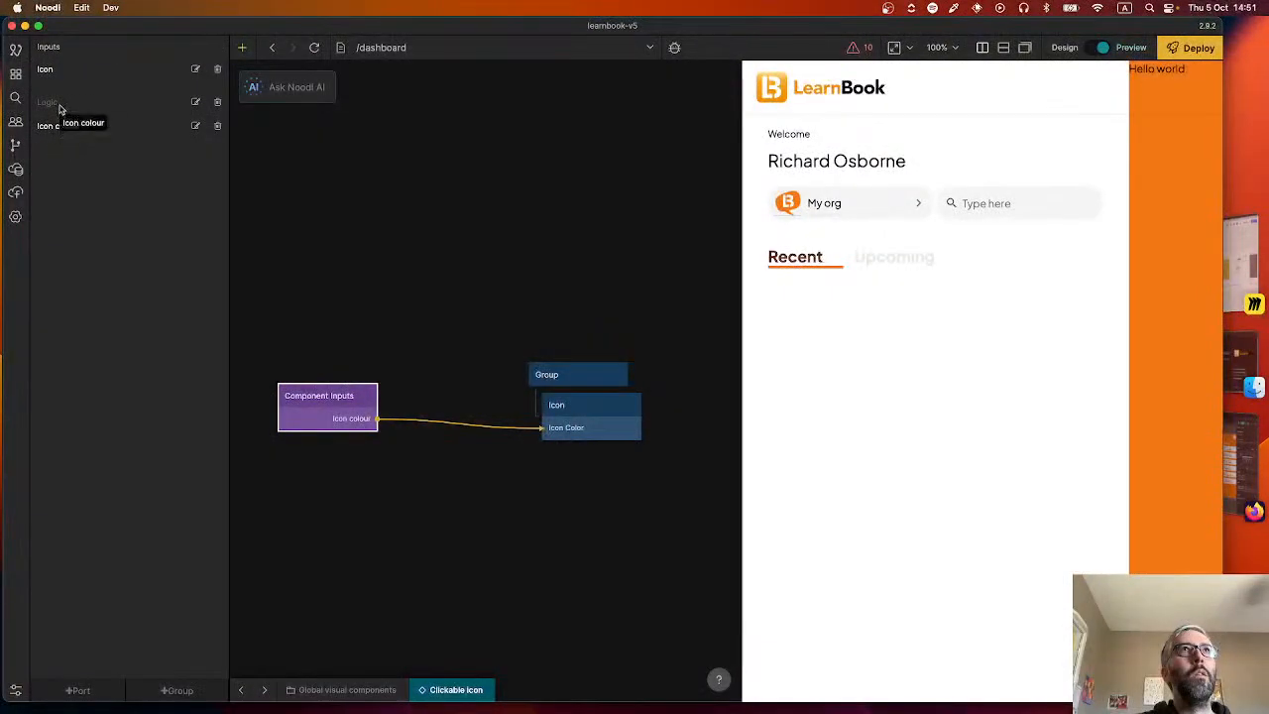
left_click(167, 692)
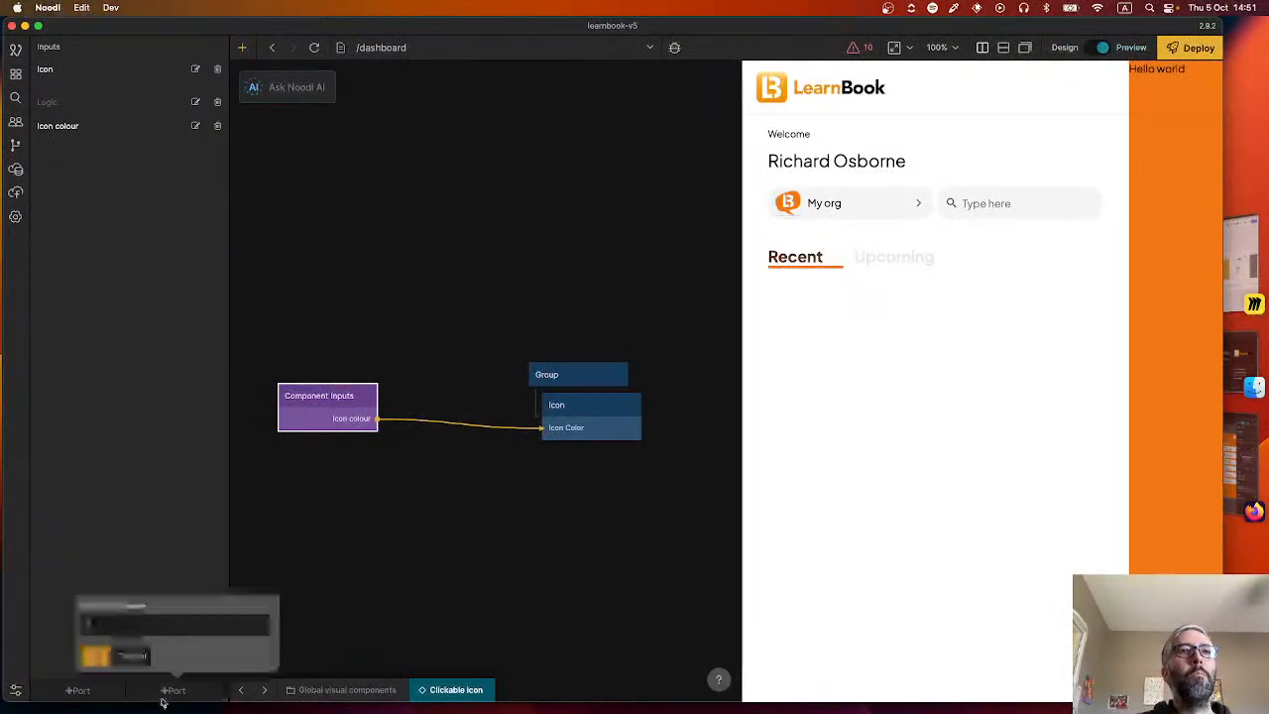
type("Visual")
key("Return")
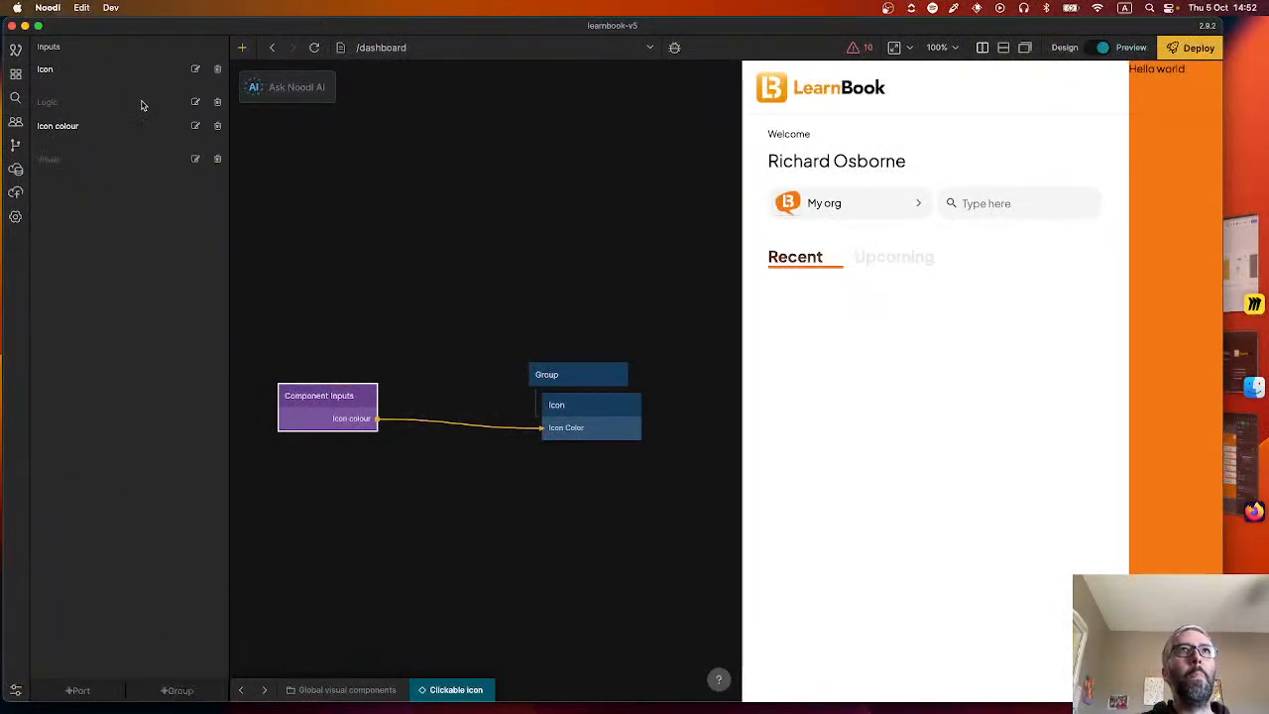
Remove the Logic and Visual groups from the Component Inputs node, keeping only the Icon and Icon colour ports.
left_click_drag(50, 102, 77, 168)
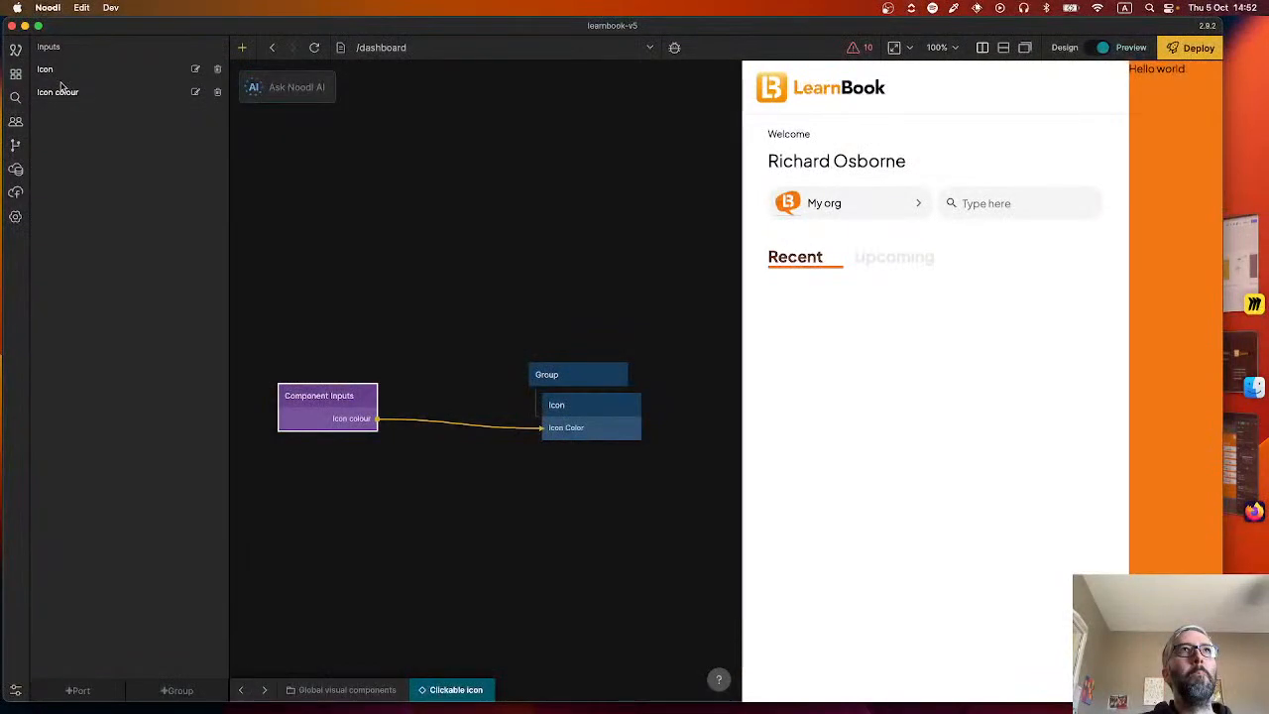
left_click(561, 479)
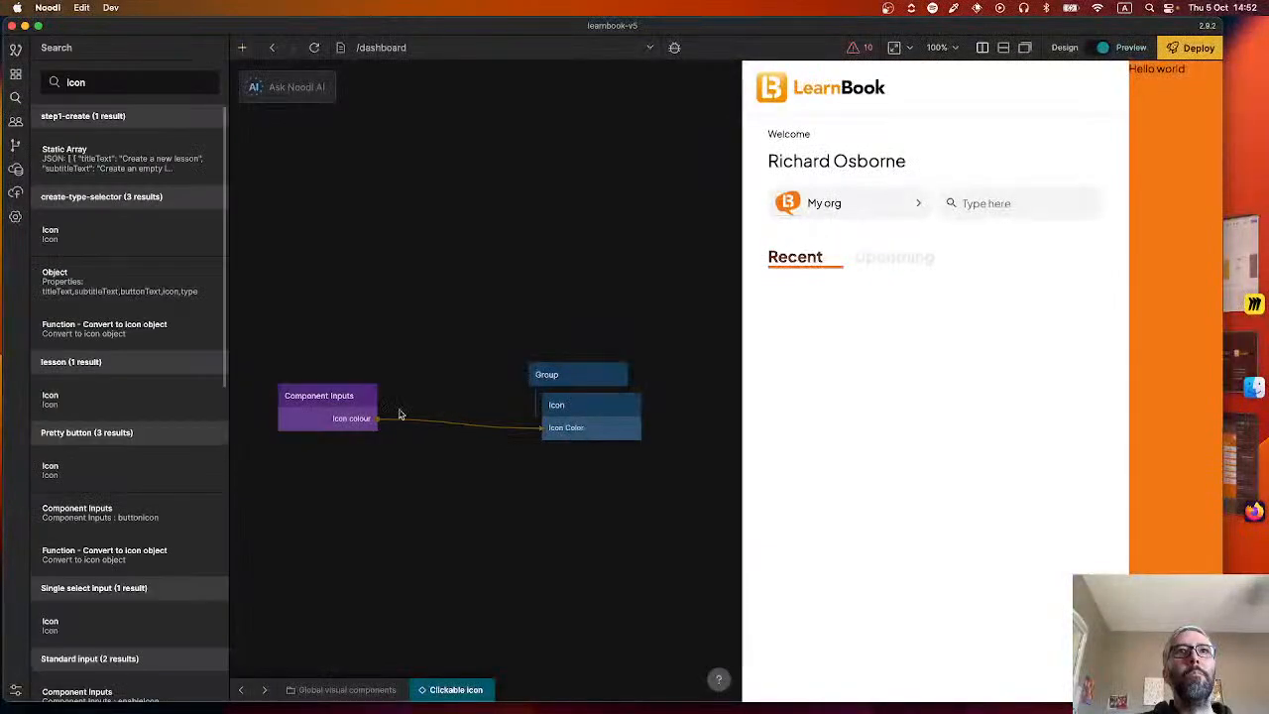
Connect the Icon output of Component Inputs to the Icon node's Icon Source input.
left_click(348, 409)
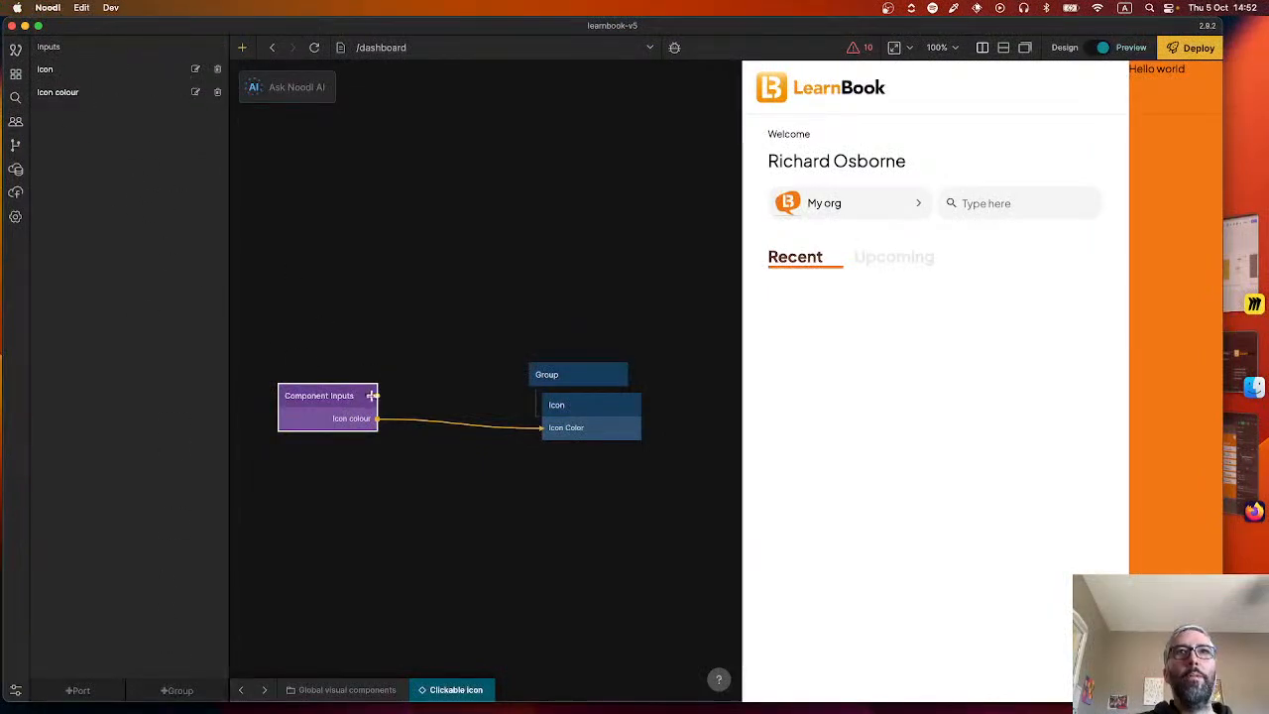
left_click_drag(374, 396, 585, 415)
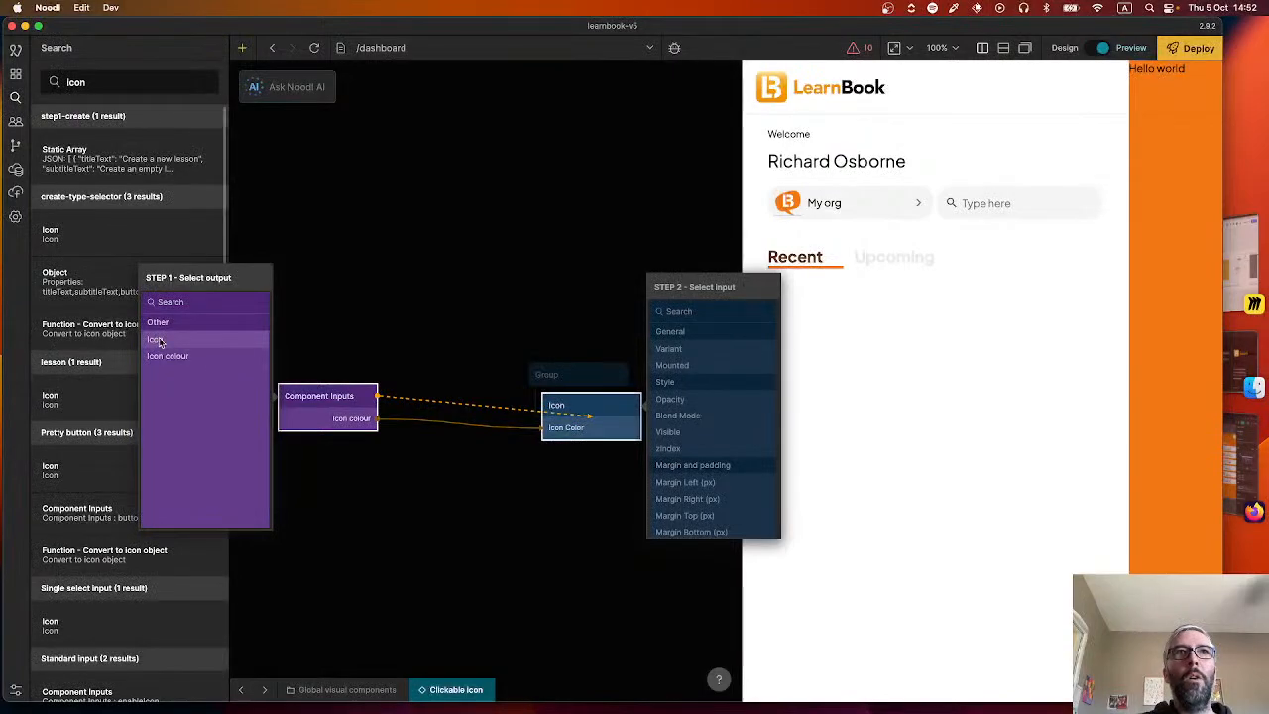
scroll(671, 480, "down", 8)
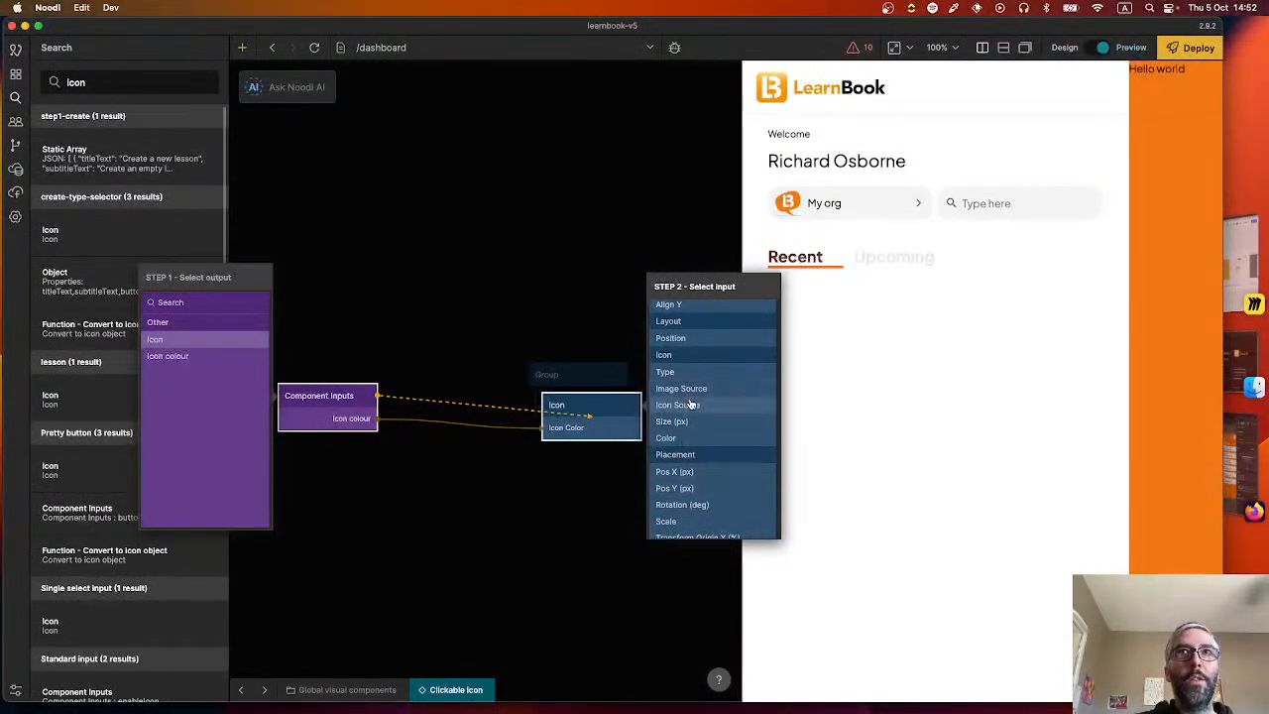
left_click(691, 404)
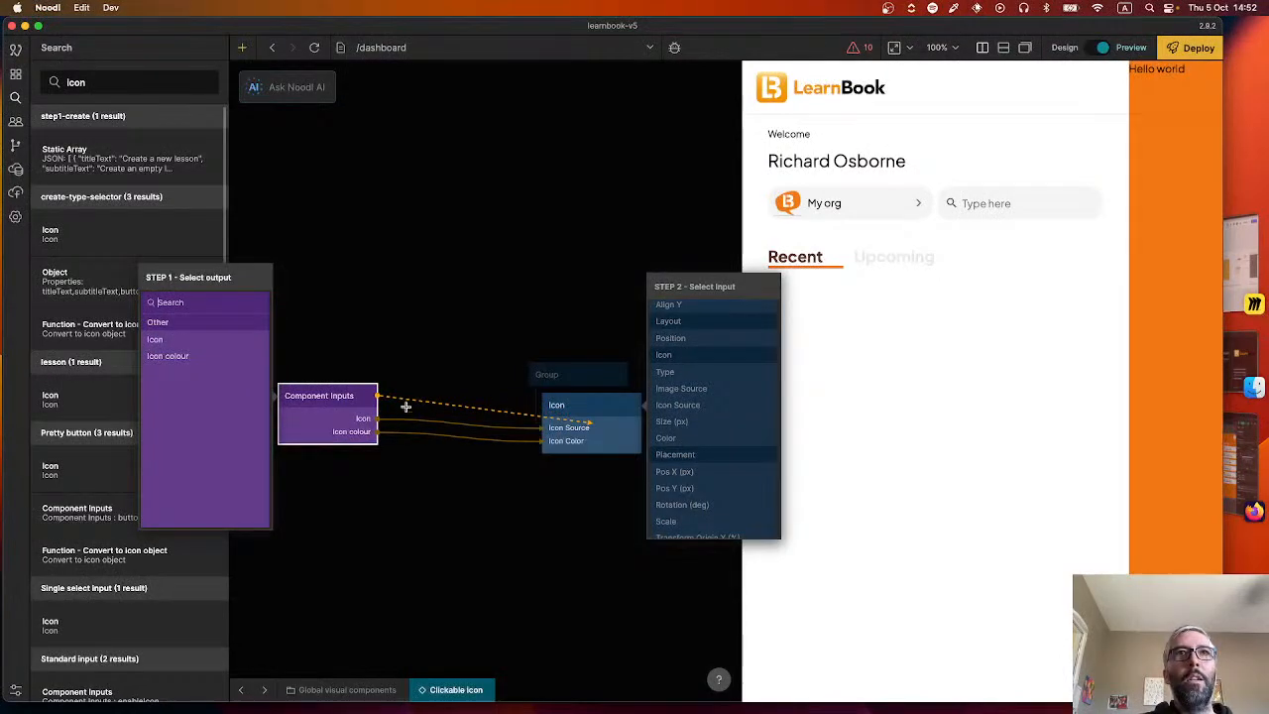
Add an input port named "Icon size" to the Component Inputs node.
left_click(307, 423)
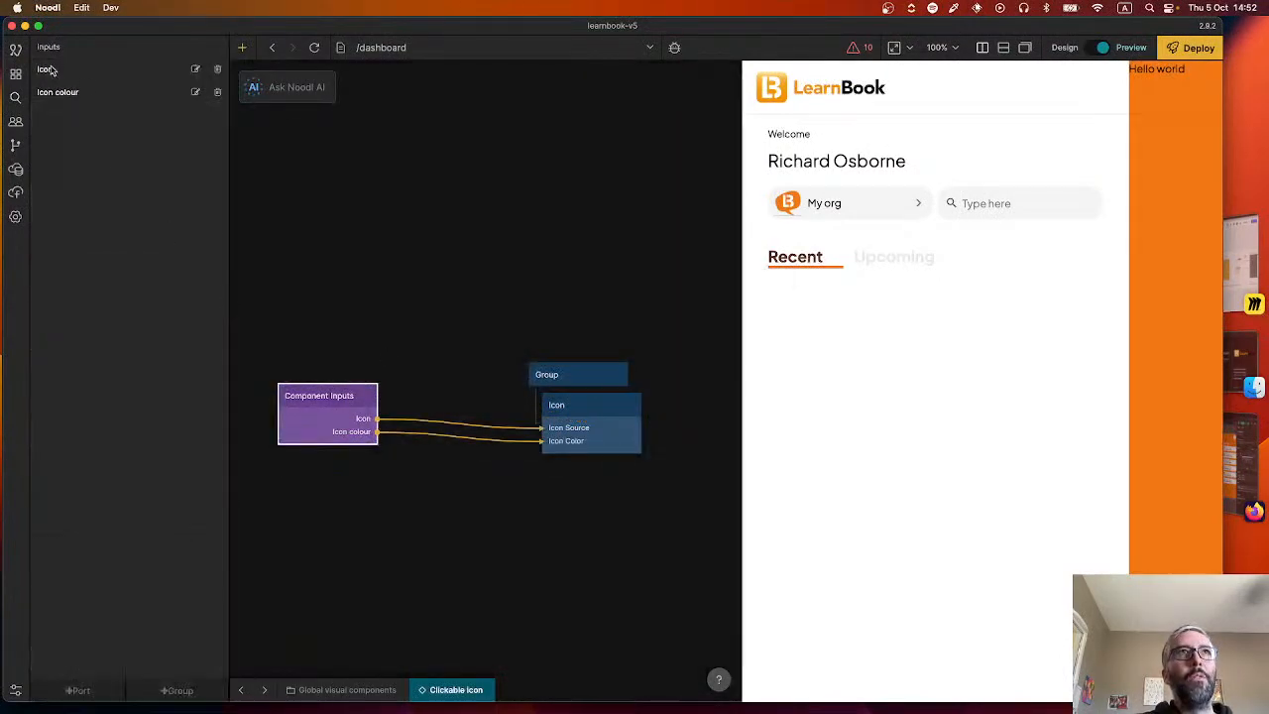
left_click(103, 690)
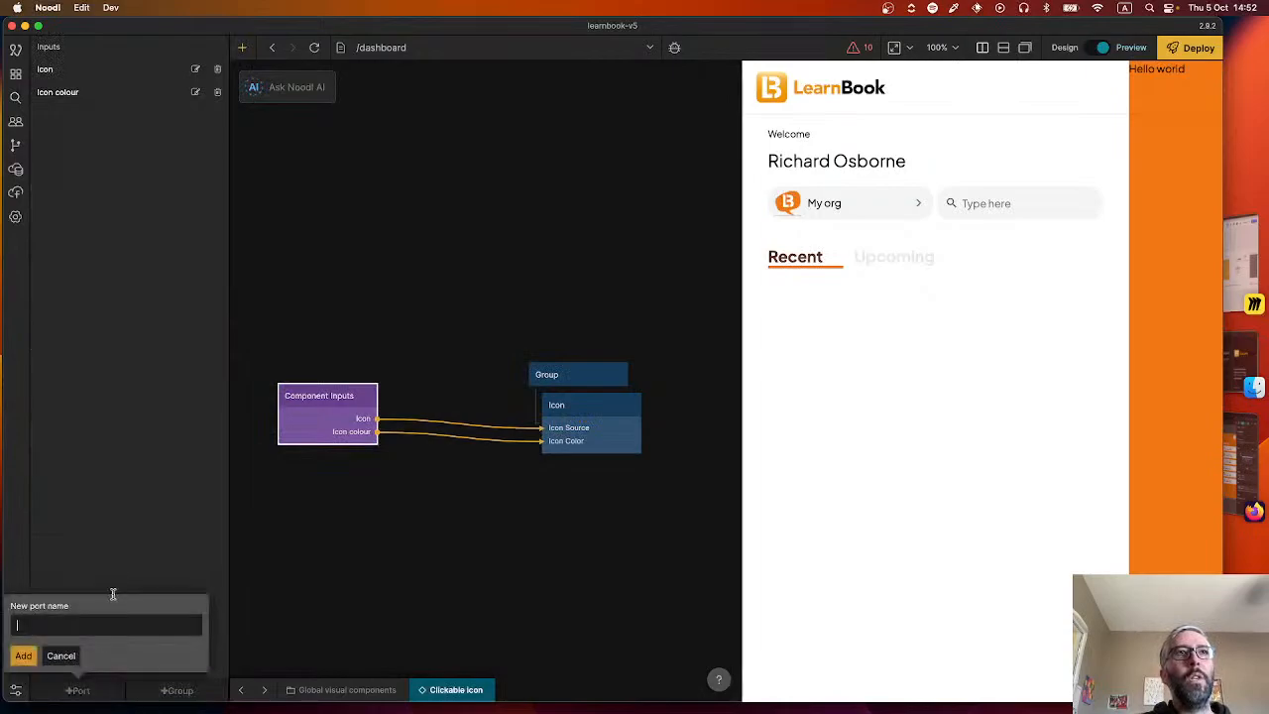
type("Icon size")
key("Return")
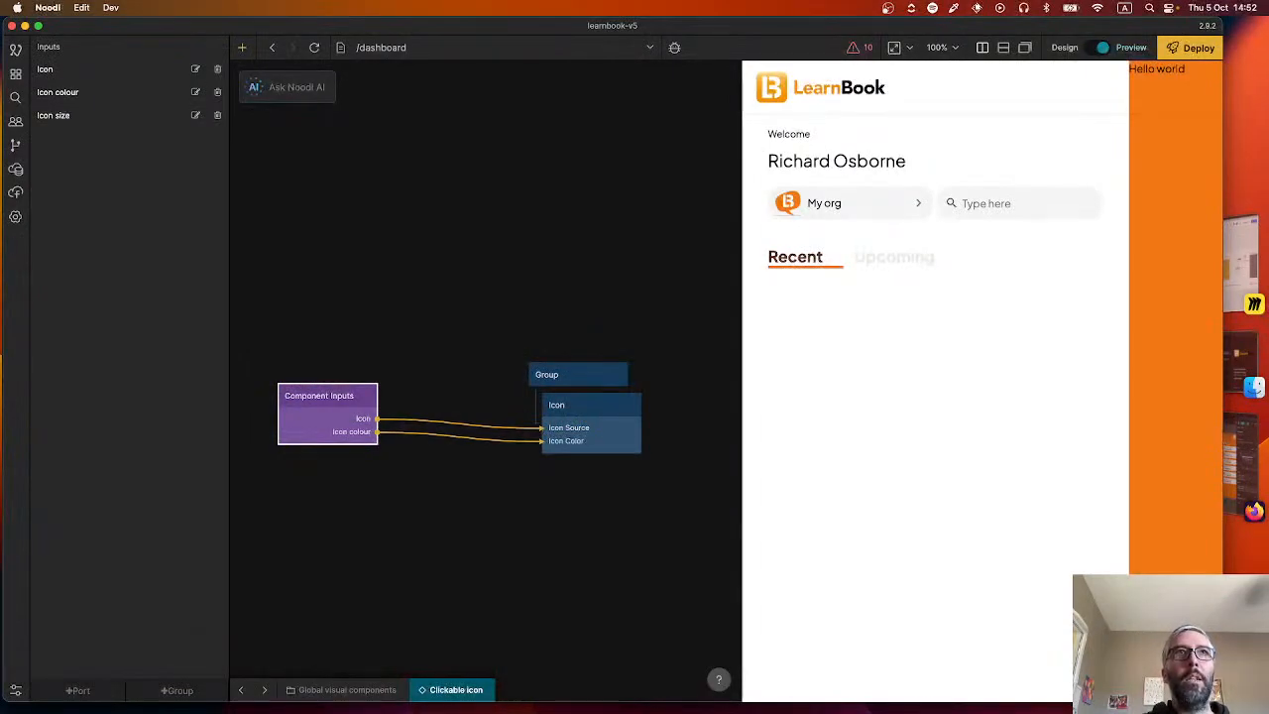
Connect the Icon size output of Component Inputs to the Icon node's Size input.
left_click_drag(379, 396, 571, 422)
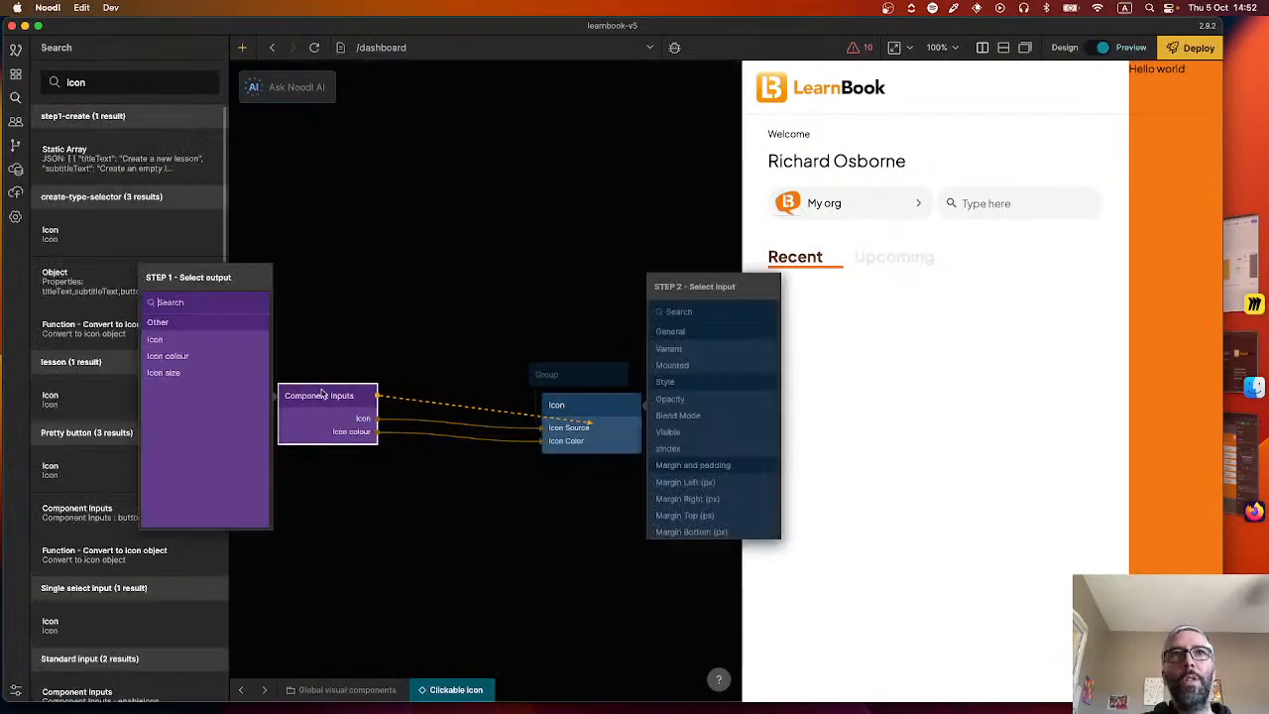
left_click(224, 374)
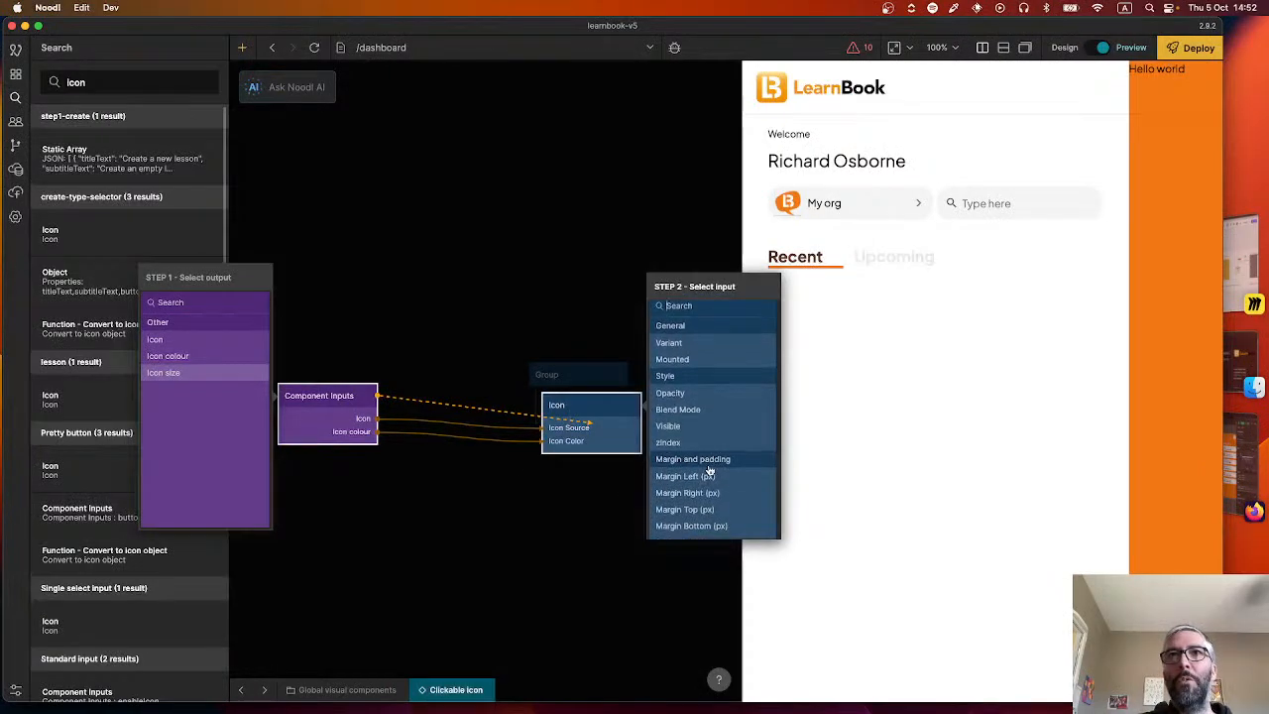
scroll(710, 466, "down", 3)
scroll(711, 471, "down", 10)
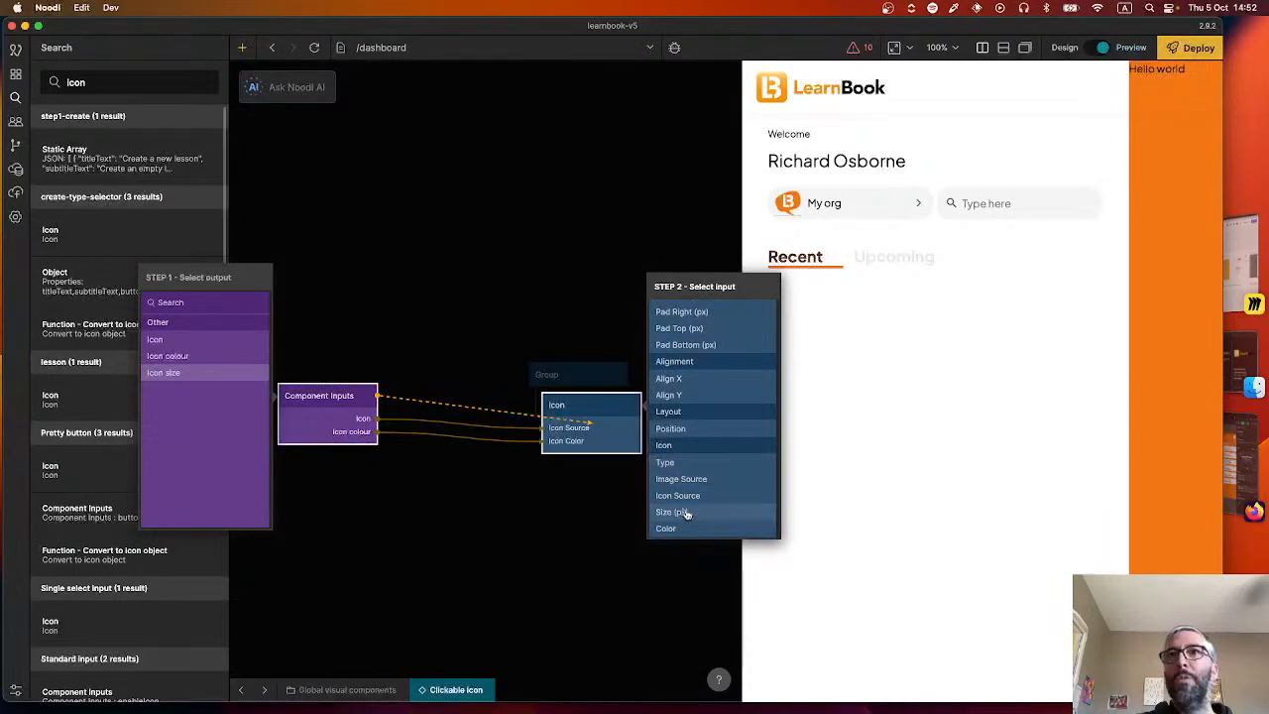
left_click(685, 514)
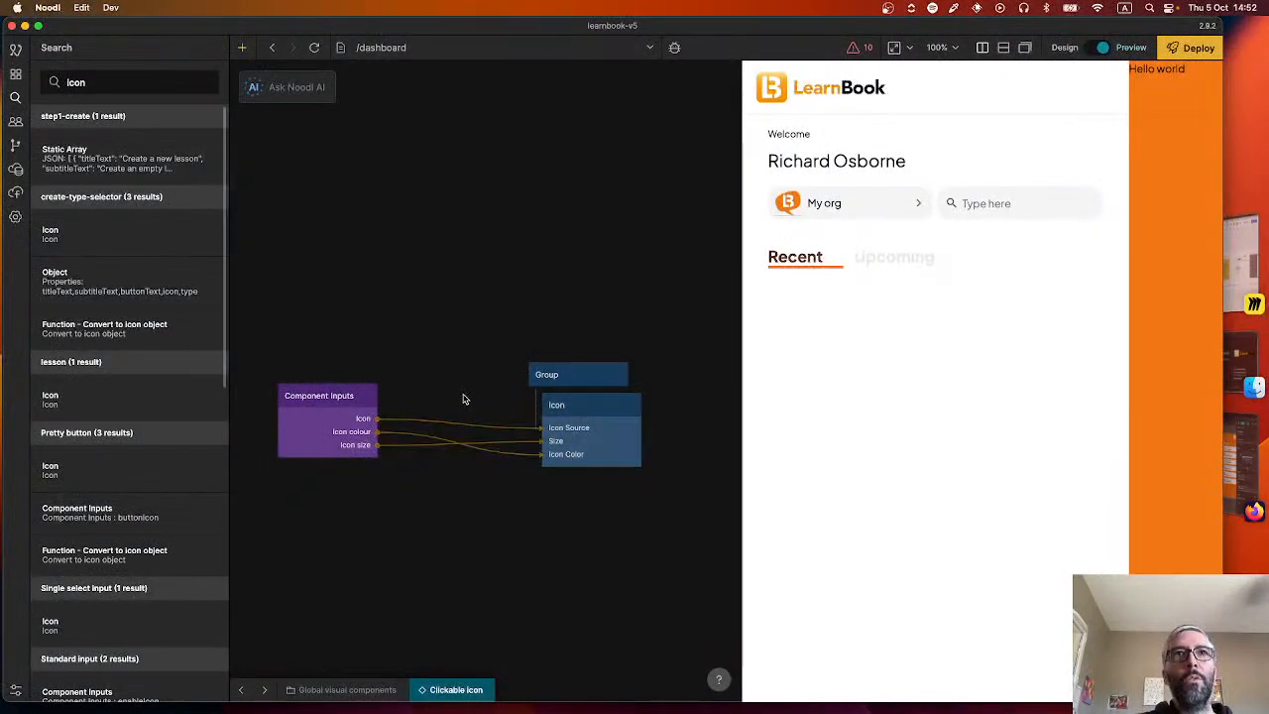
Add a "Mounted" port to Component Inputs and connect it to the Group node's Mounted input.
left_click(348, 418)
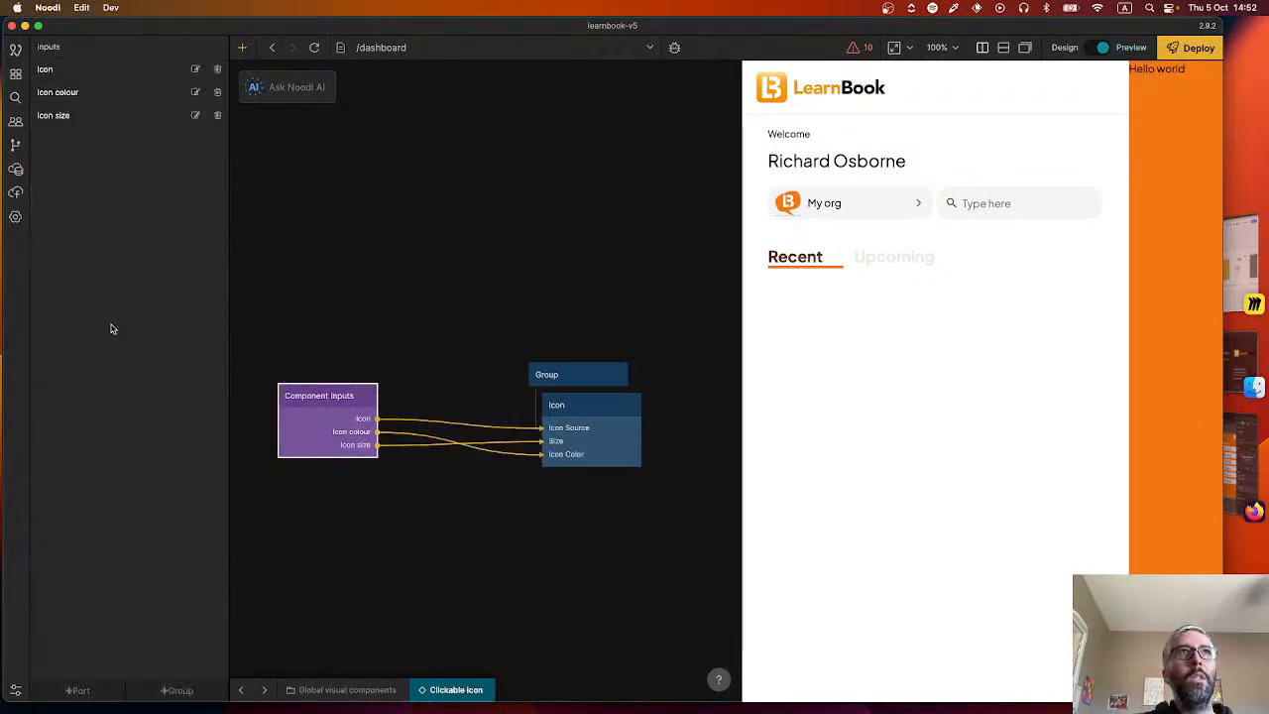
left_click(78, 690)
type("Mounted")
key("Return")
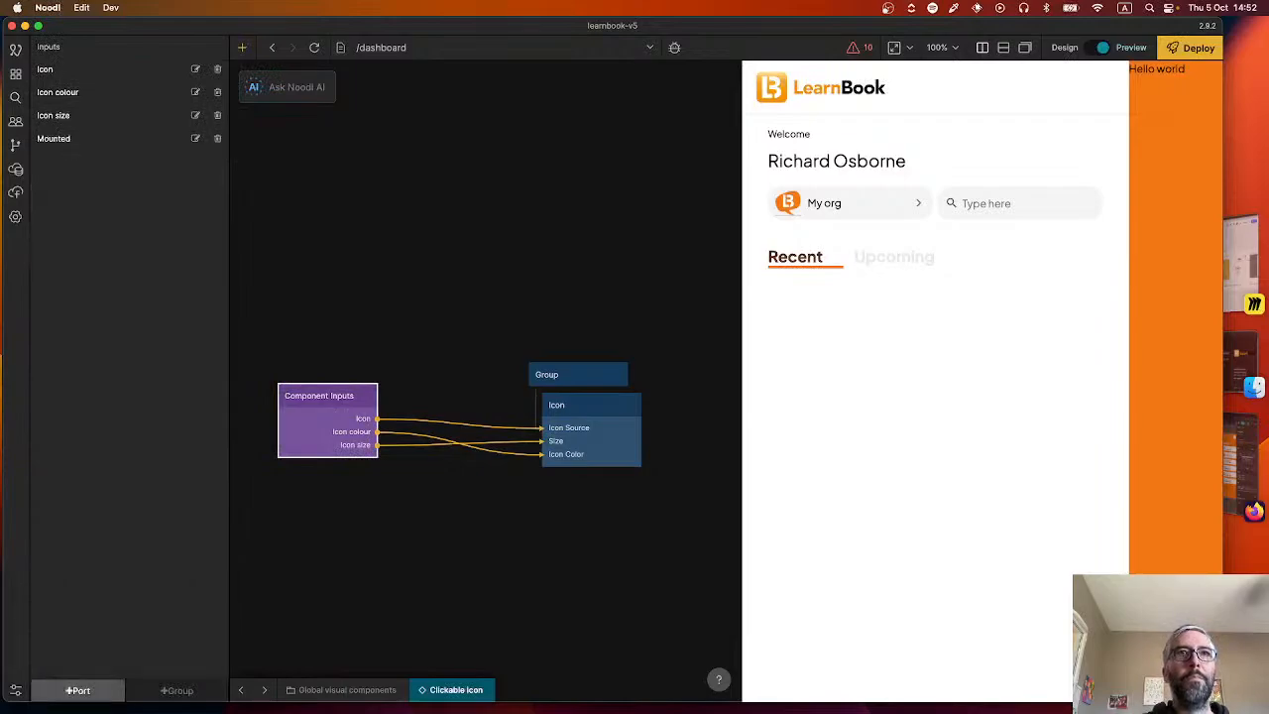
left_click_drag(377, 394, 563, 374)
left_click(164, 388)
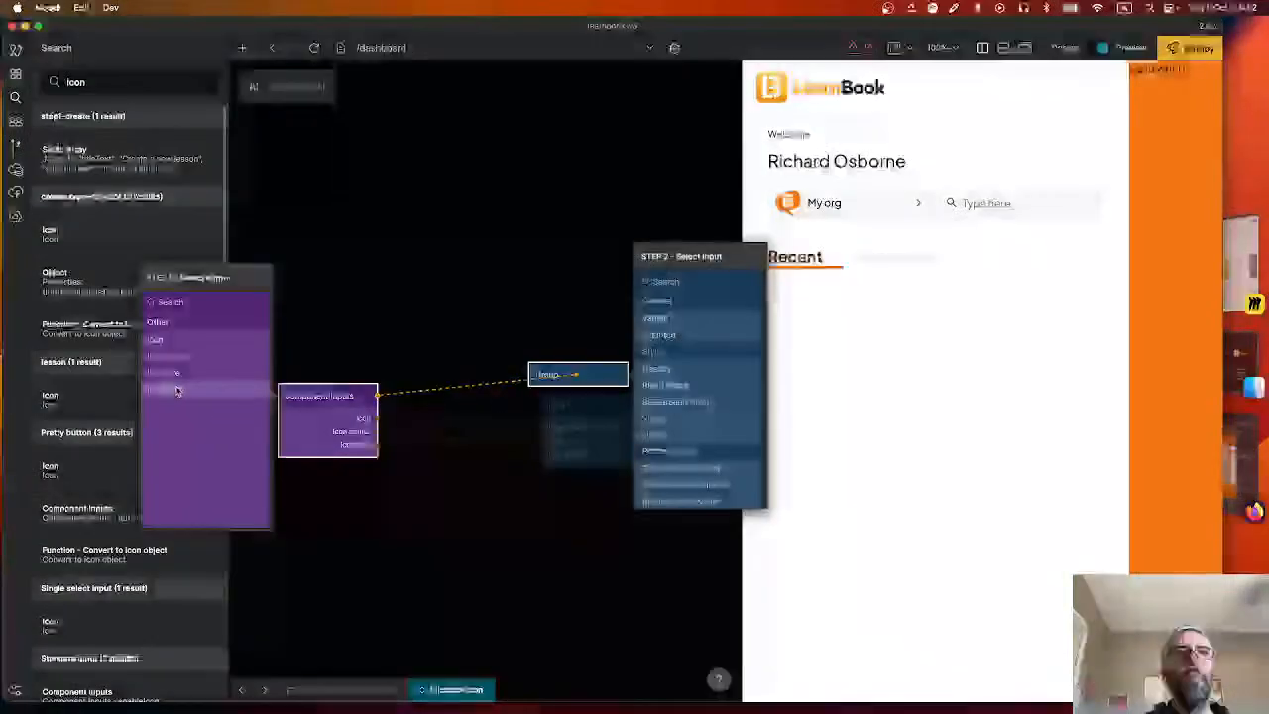
left_click(660, 334)
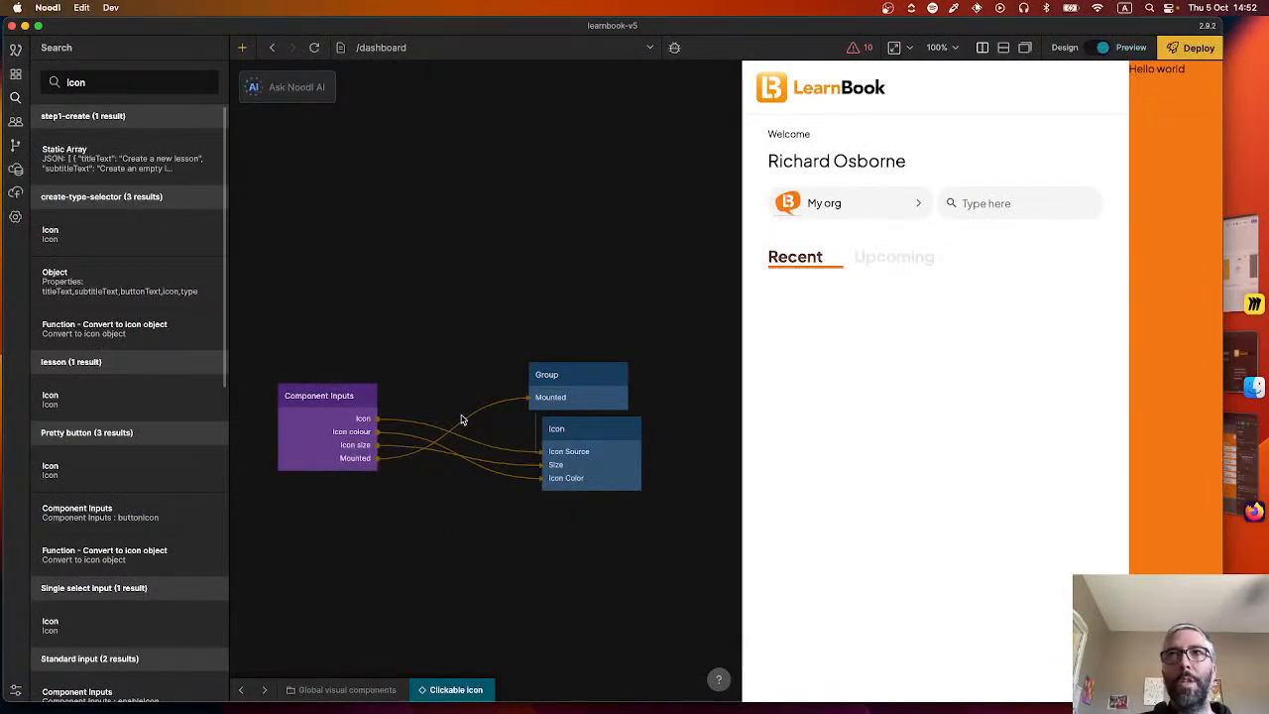
Size the Group node to its content in both directions and set its padding to 5 px on all four sides.
left_click(581, 374)
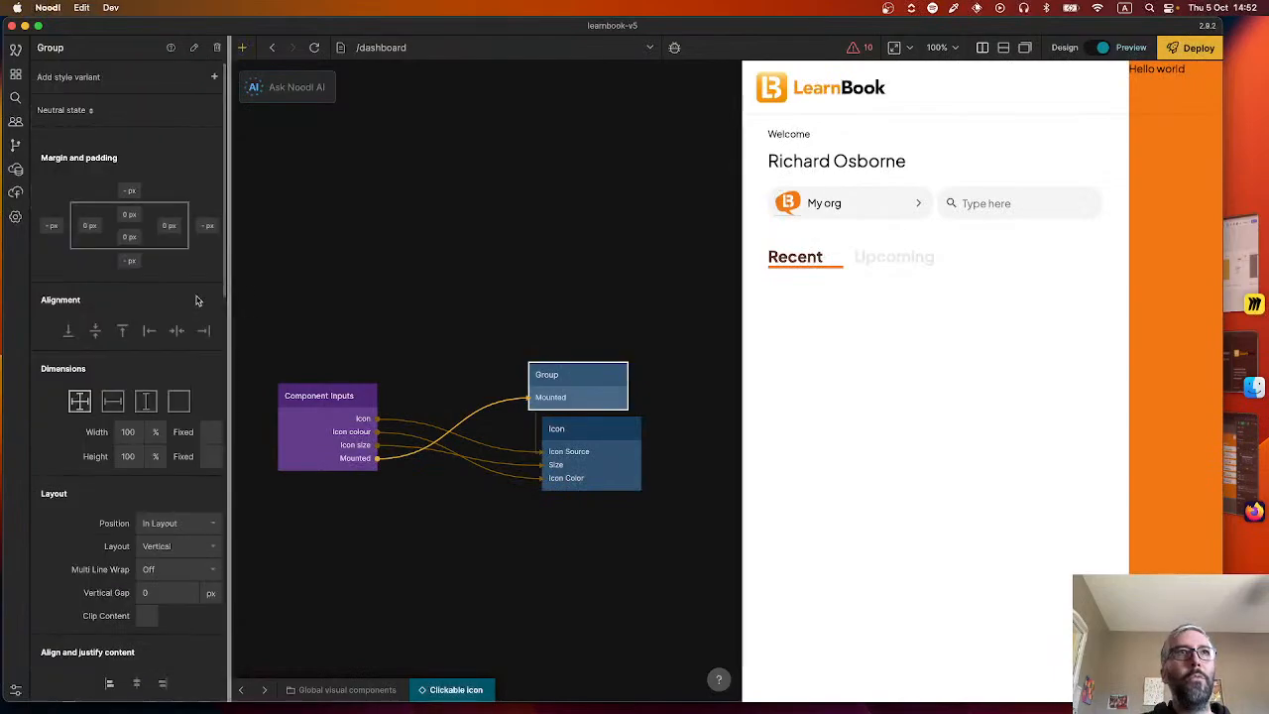
left_click(179, 401)
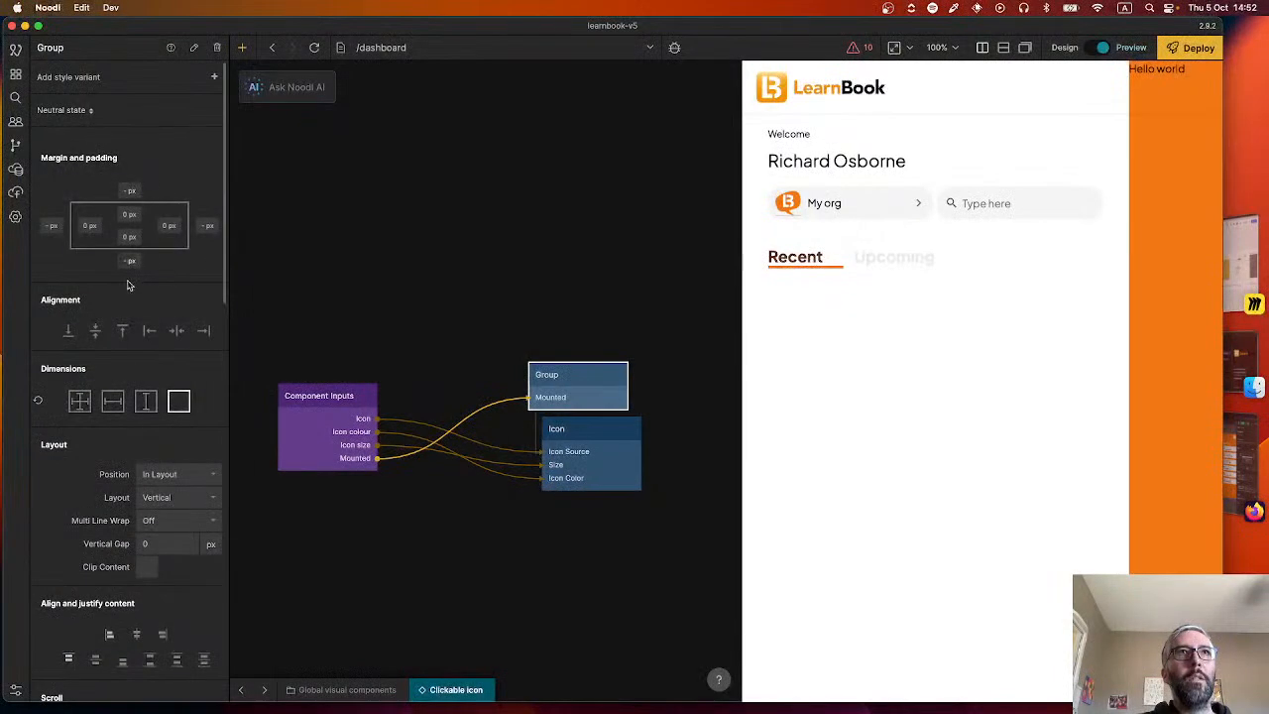
left_click(129, 238)
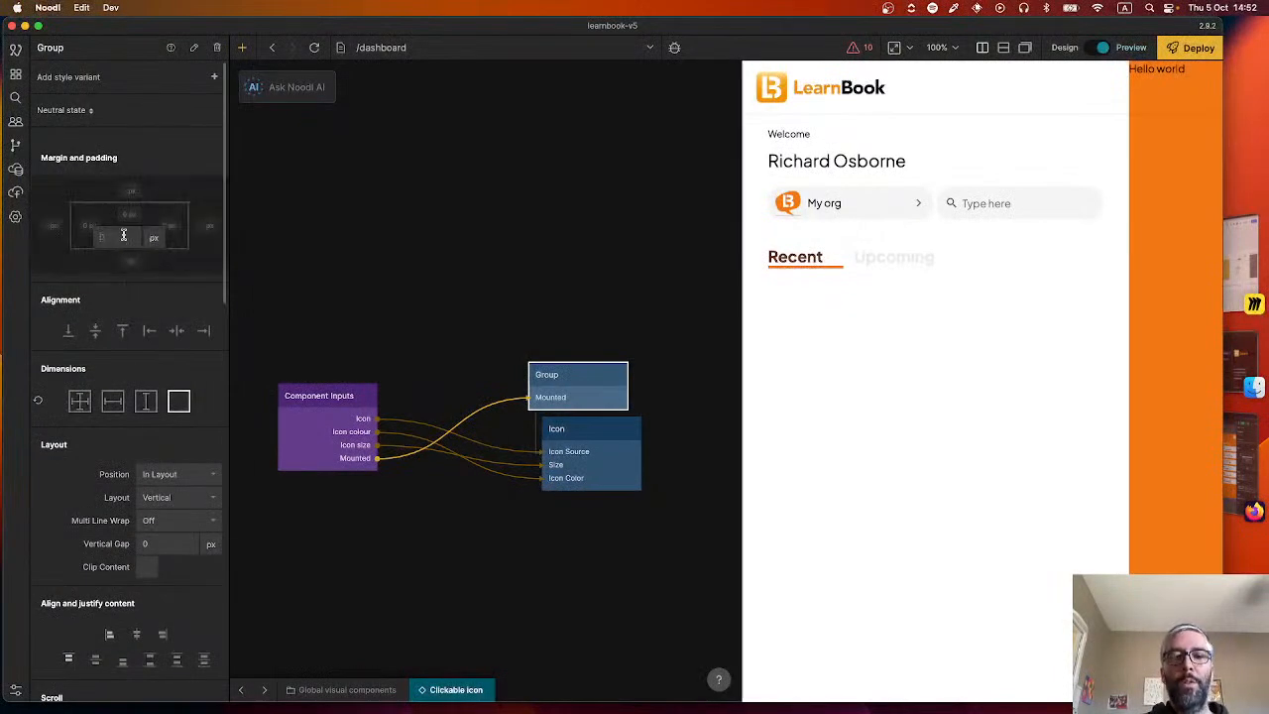
key("Tab")
left_click(128, 217)
left_click(129, 215)
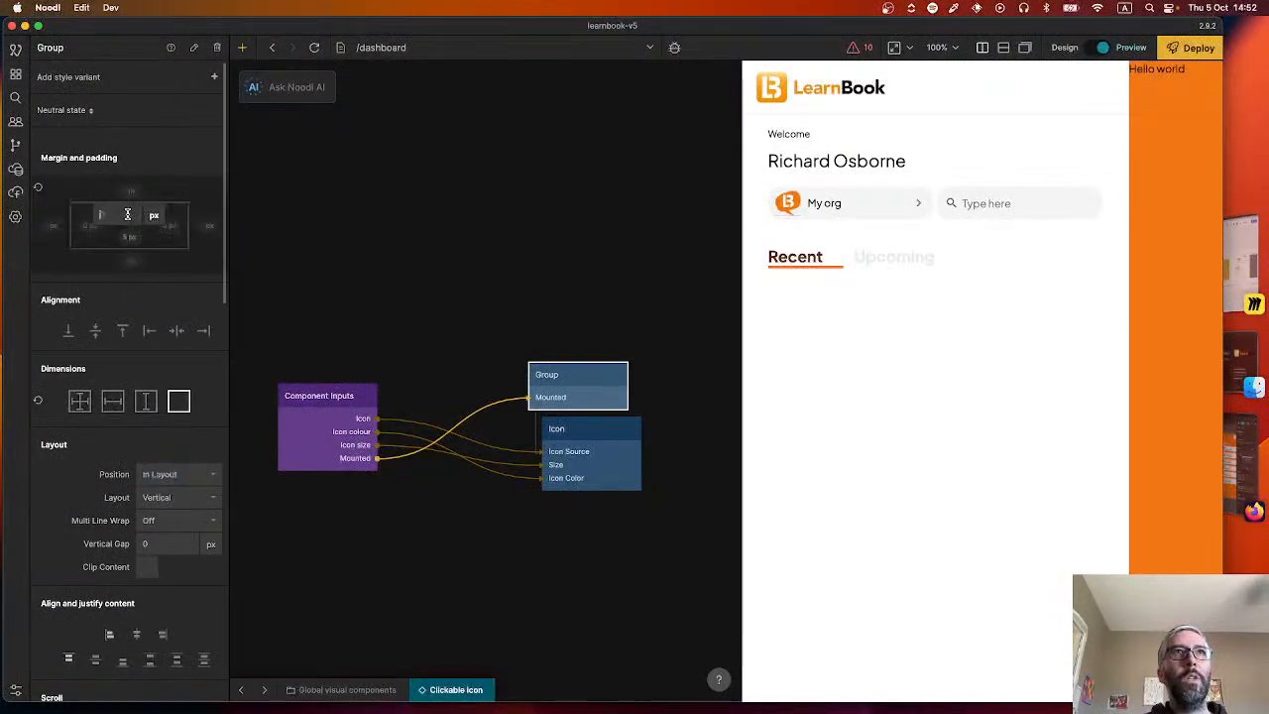
type("5")
left_click(164, 241)
left_click(166, 227)
type("5")
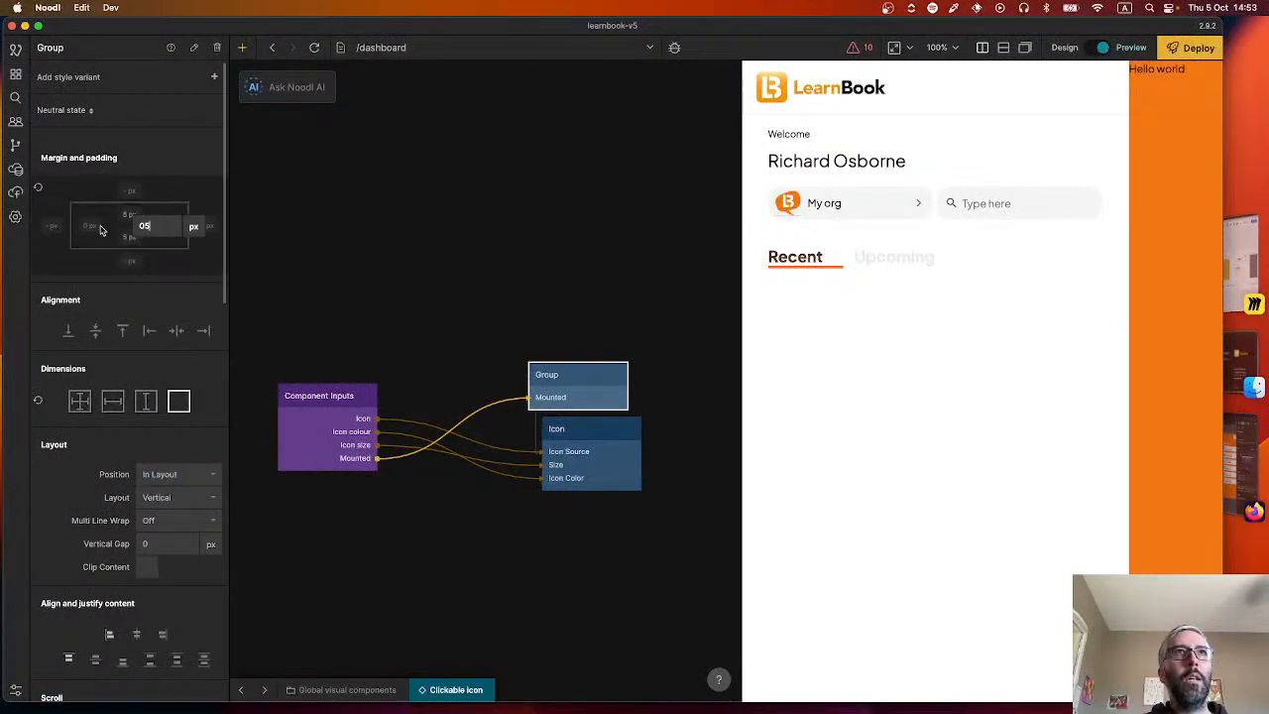
left_click(79, 229)
left_click(86, 228)
type("5")
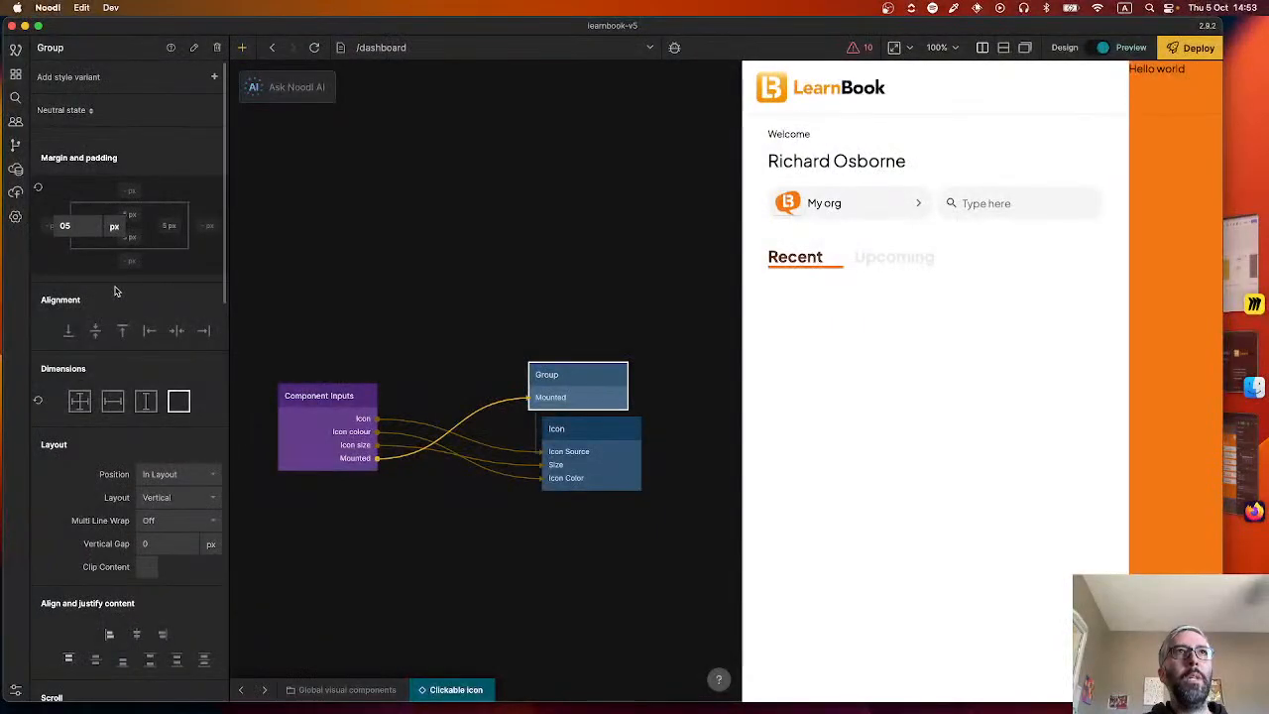
left_click(115, 284)
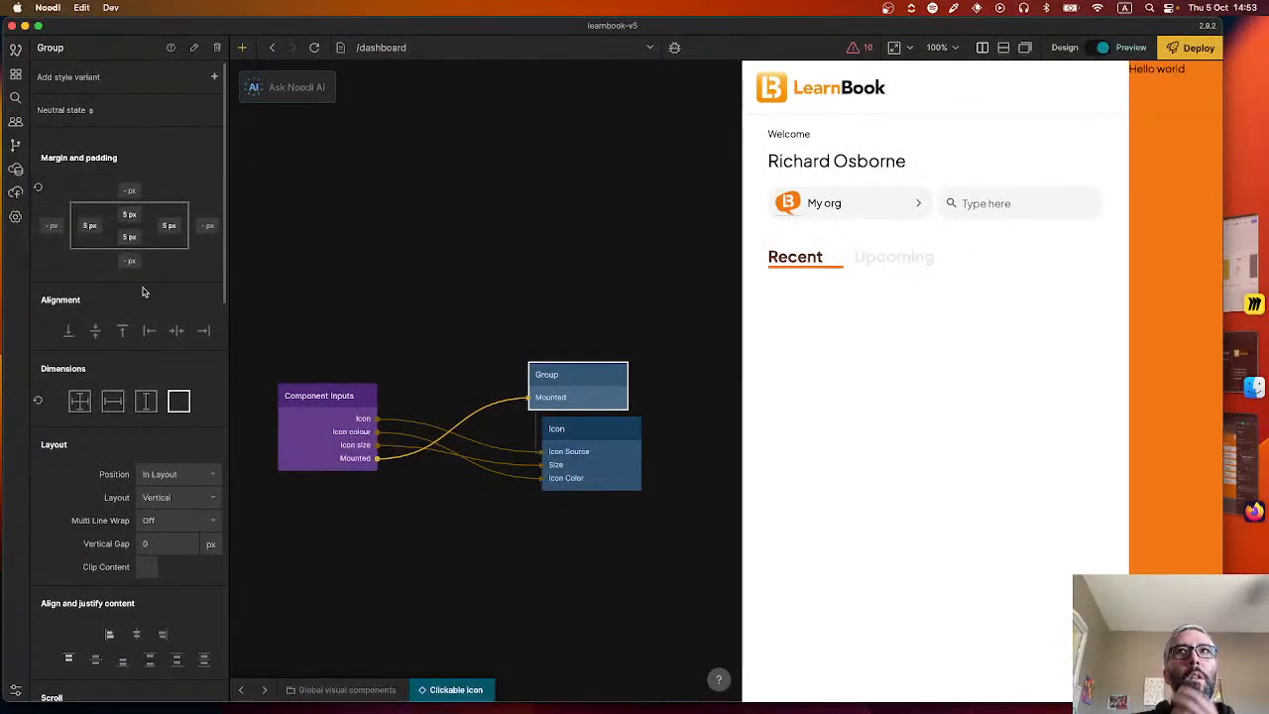
Search the icon picker for "icon" and set the smiley face as the Icon node's default icon source.
left_click(625, 449)
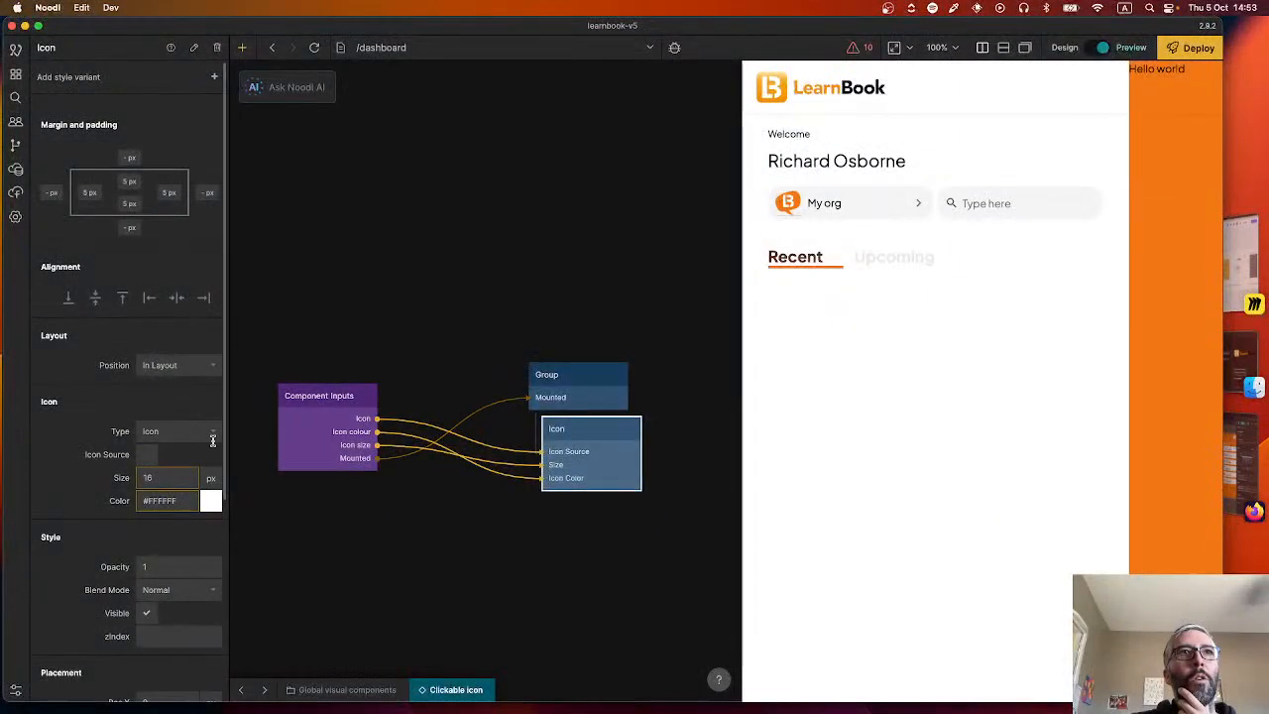
left_click(148, 456)
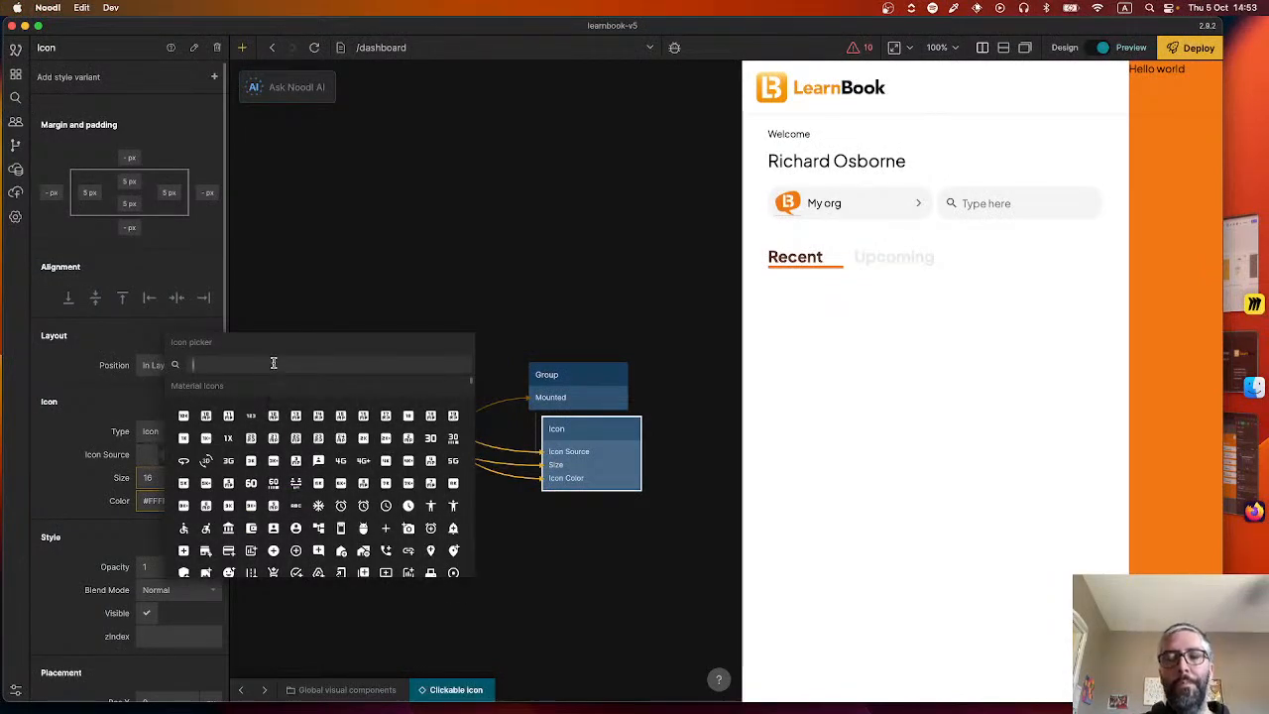
type("icon")
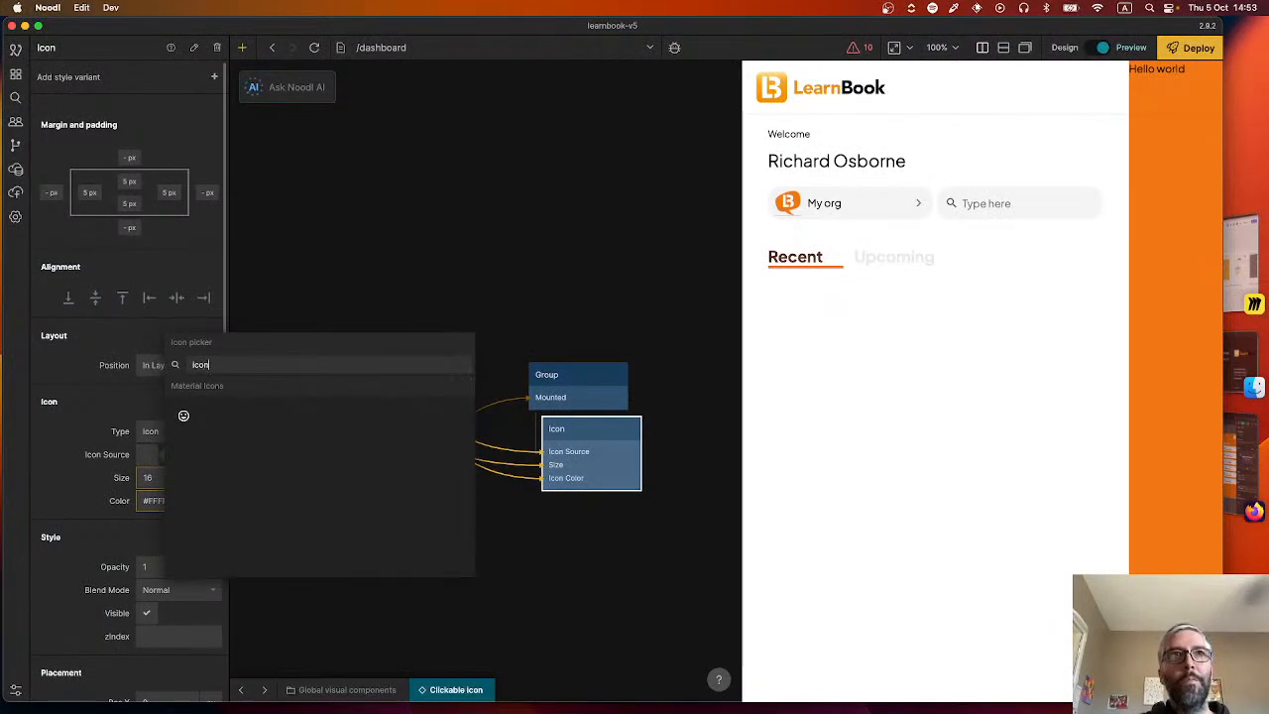
left_click(184, 415)
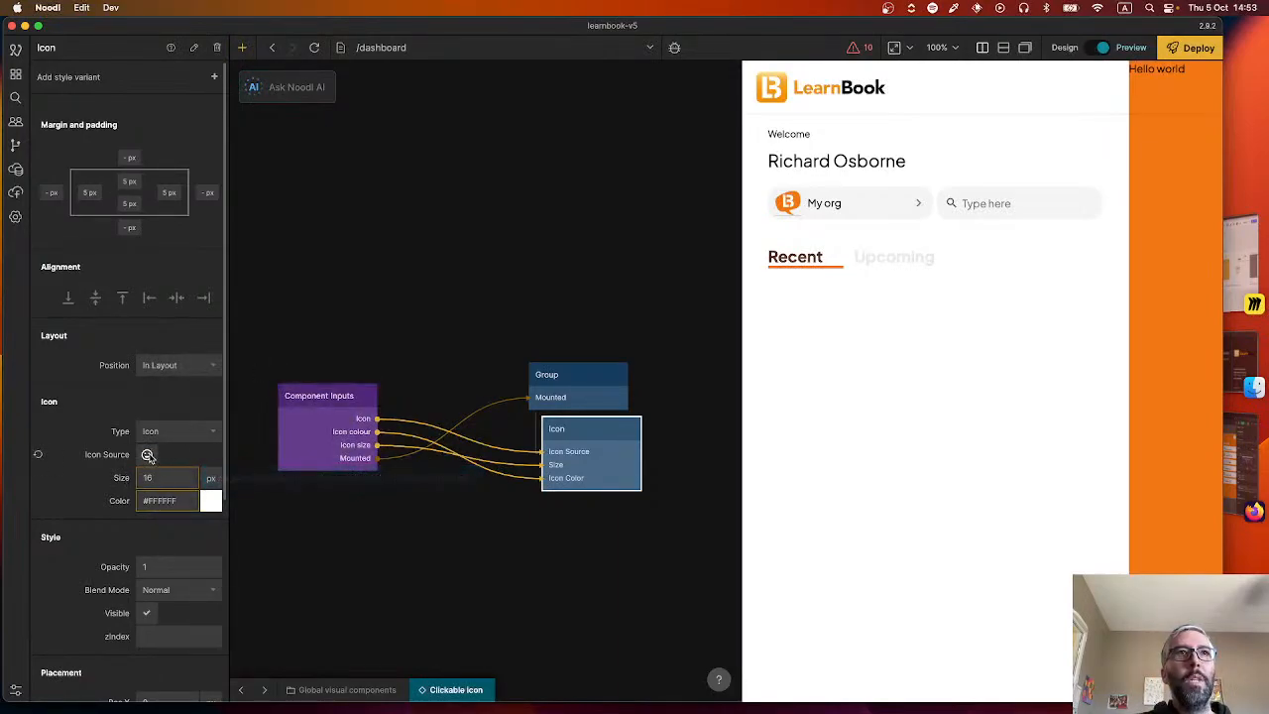
Set the Icon node's default color to the LearnBook Orange color style.
left_click(151, 500)
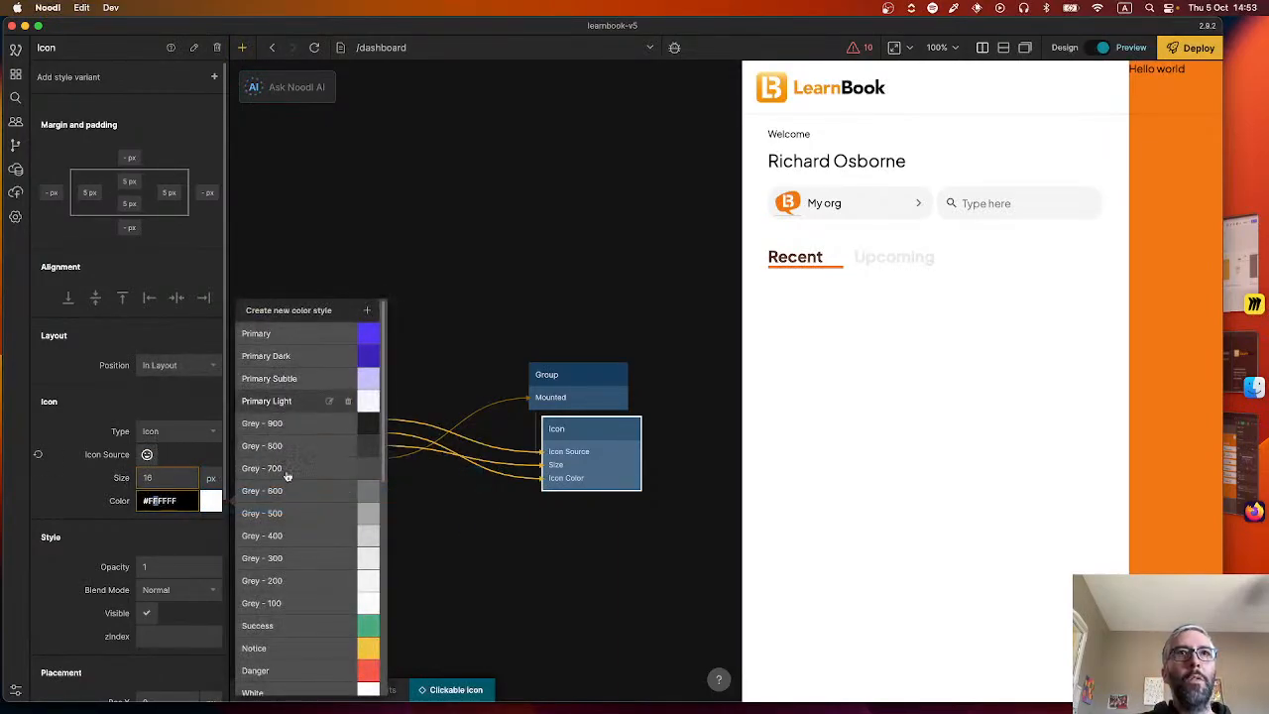
scroll(287, 476, "down", 3)
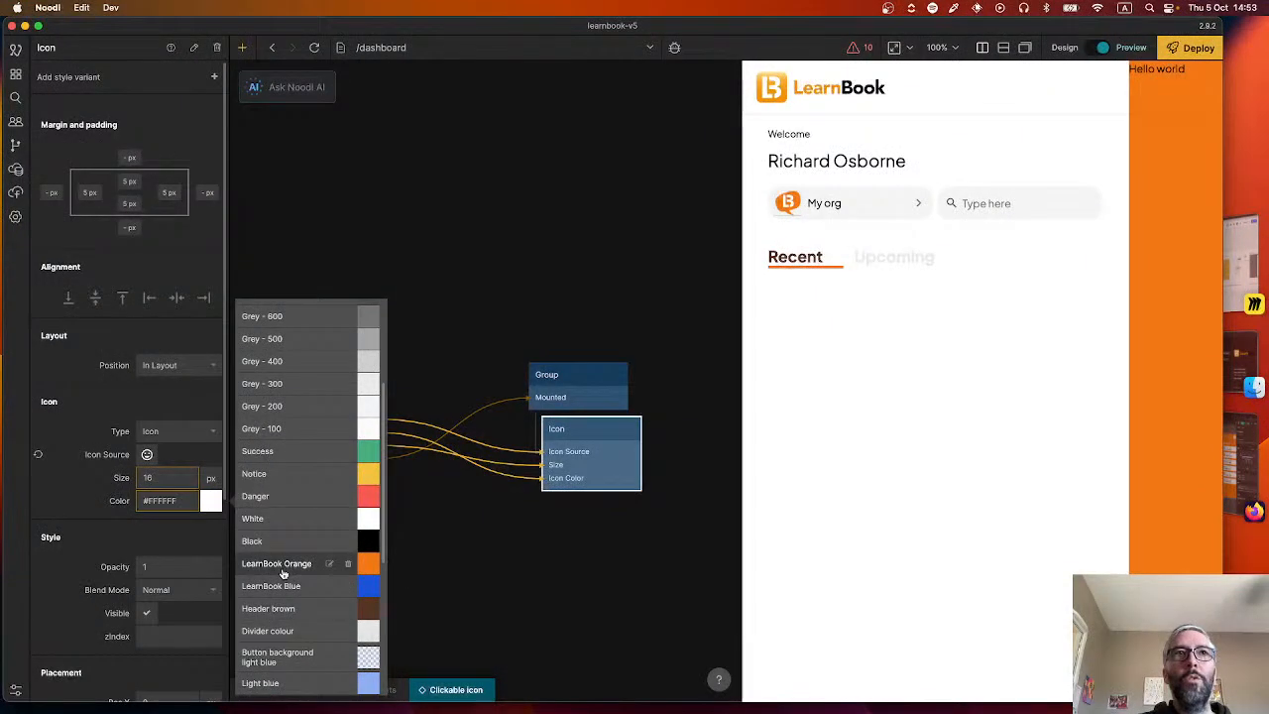
left_click(277, 563)
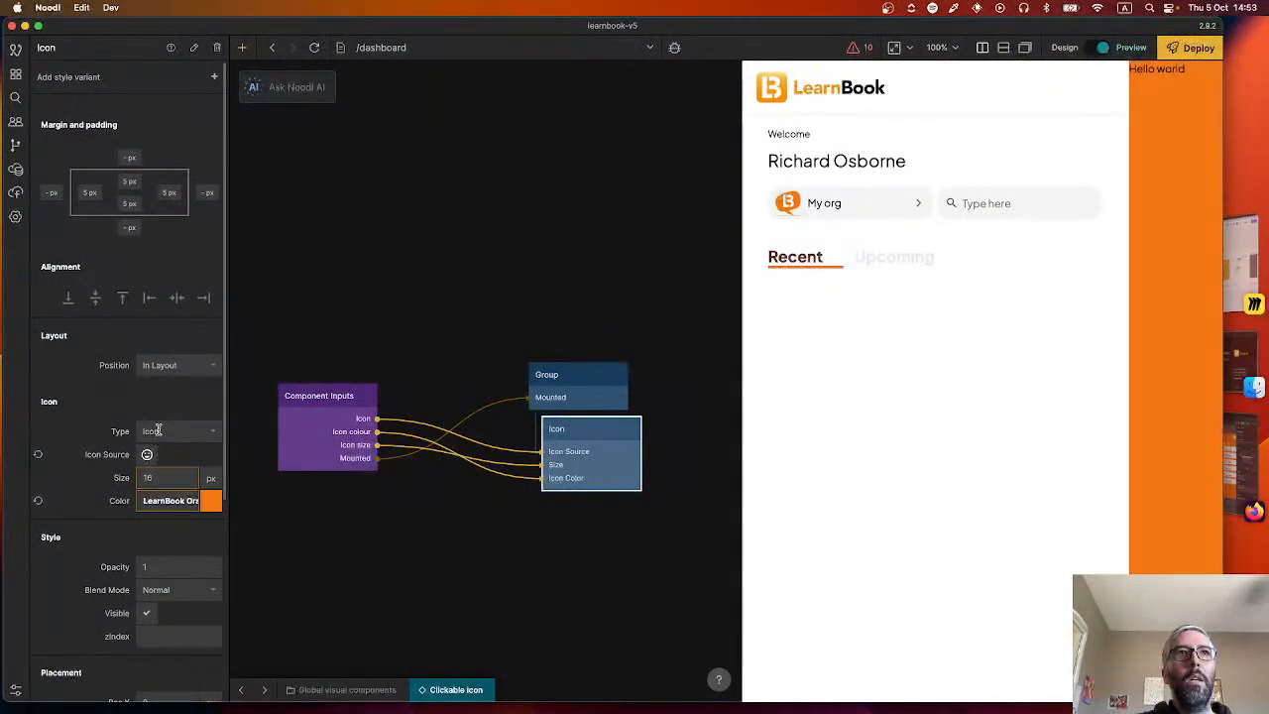
left_click(363, 513)
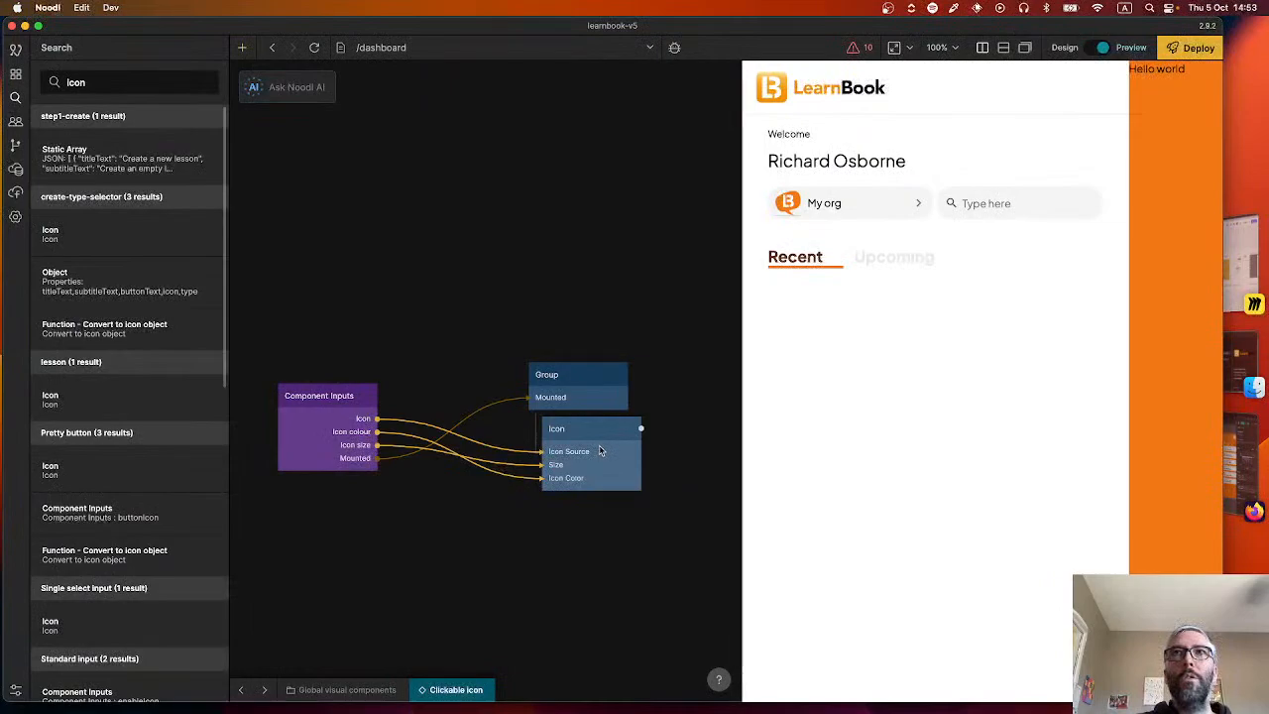
Return to the Recent lessons row component and delete its detached Icon node.
left_click(245, 692)
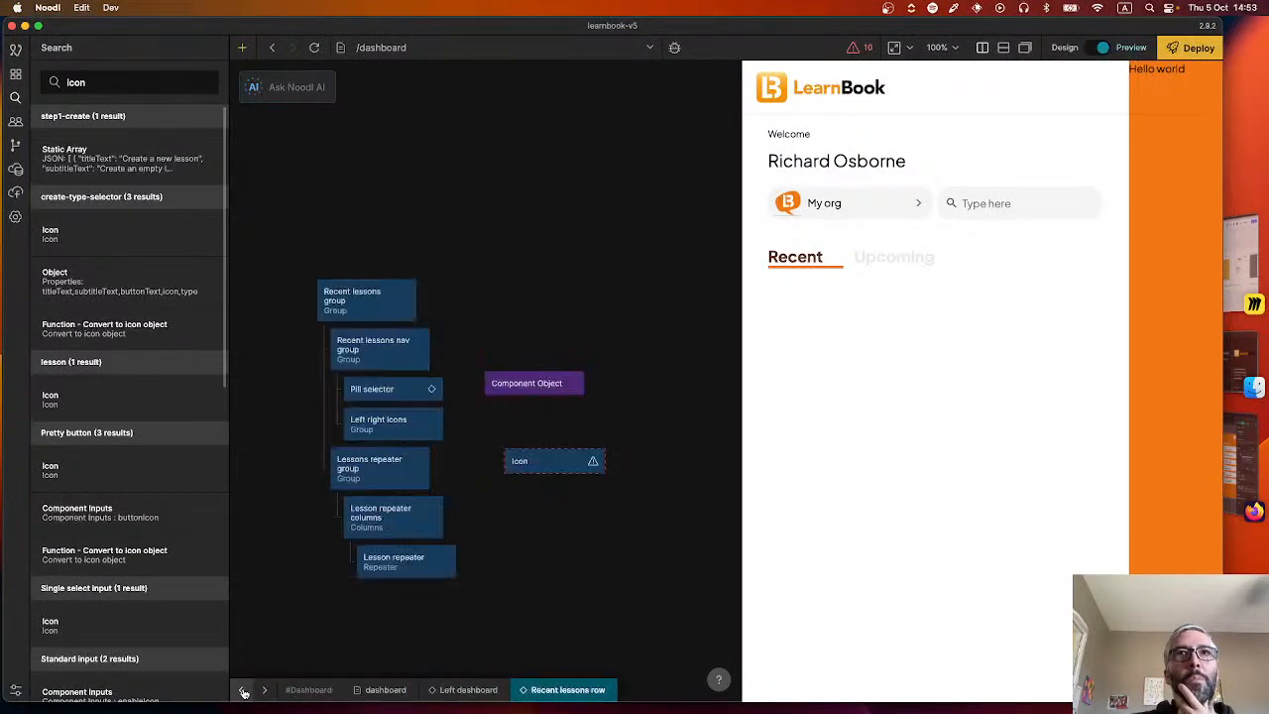
left_click(593, 464)
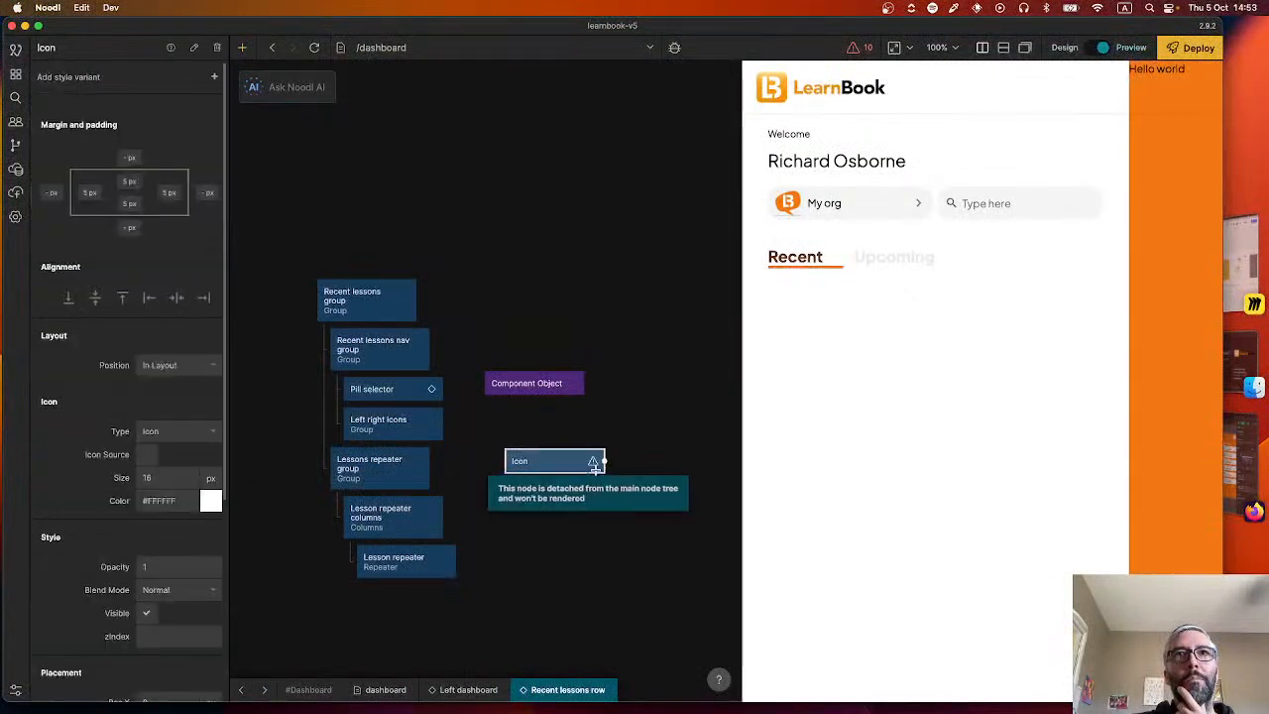
key("Delete")
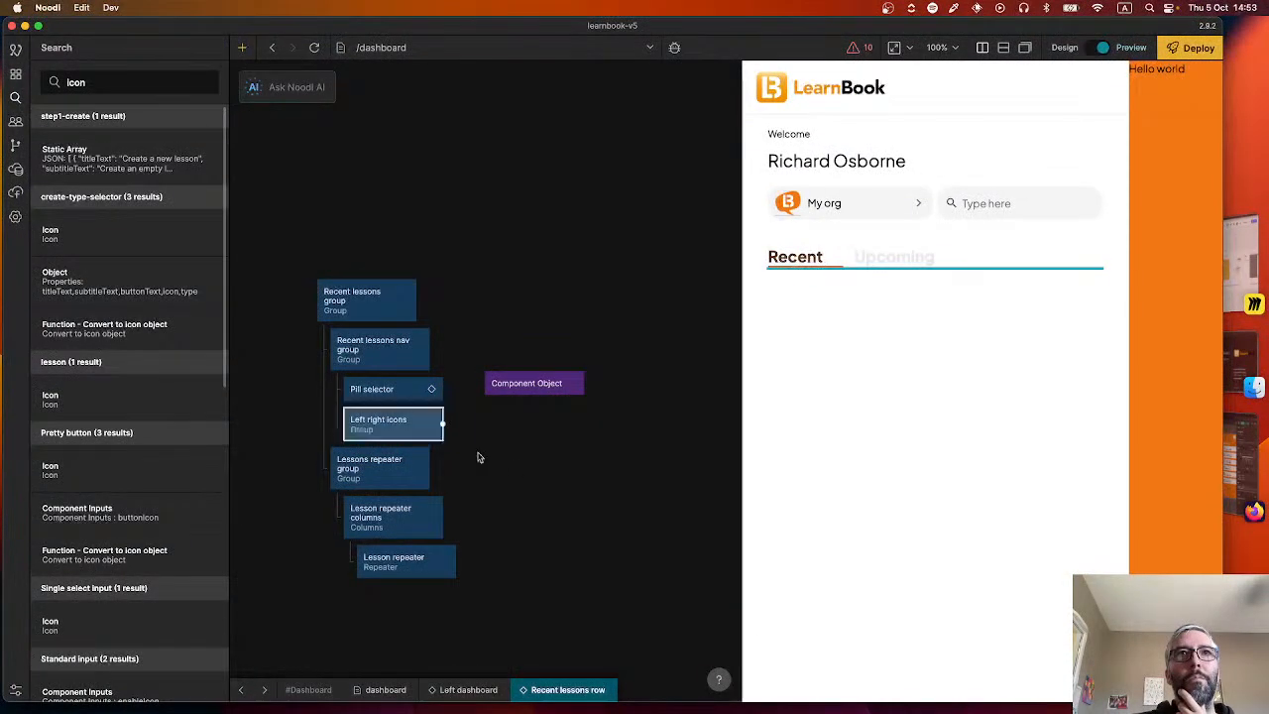
Add a Clickable icon component as a child of the Left right icons group.
right_click(486, 458)
type("click")
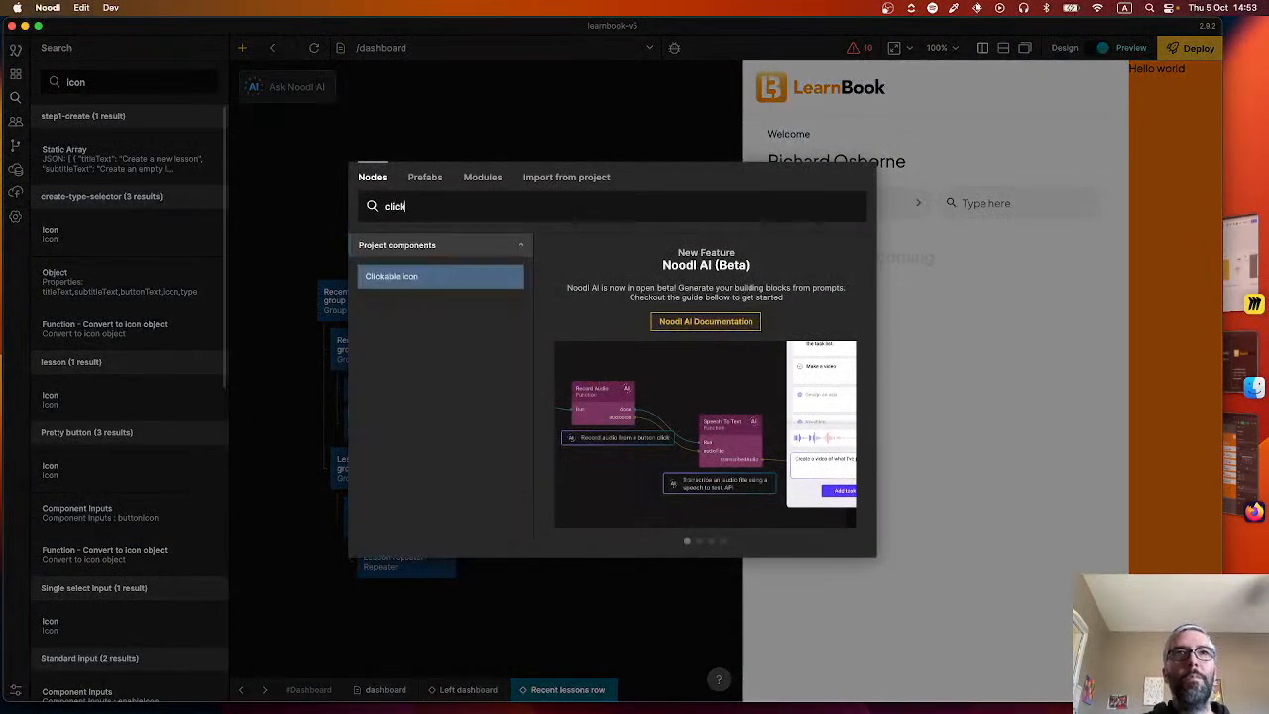
left_click(433, 283)
left_click_drag(575, 476, 402, 427)
Size the Left right icons group to its content in both directions and set its layout to Horizontal.
left_click(403, 426)
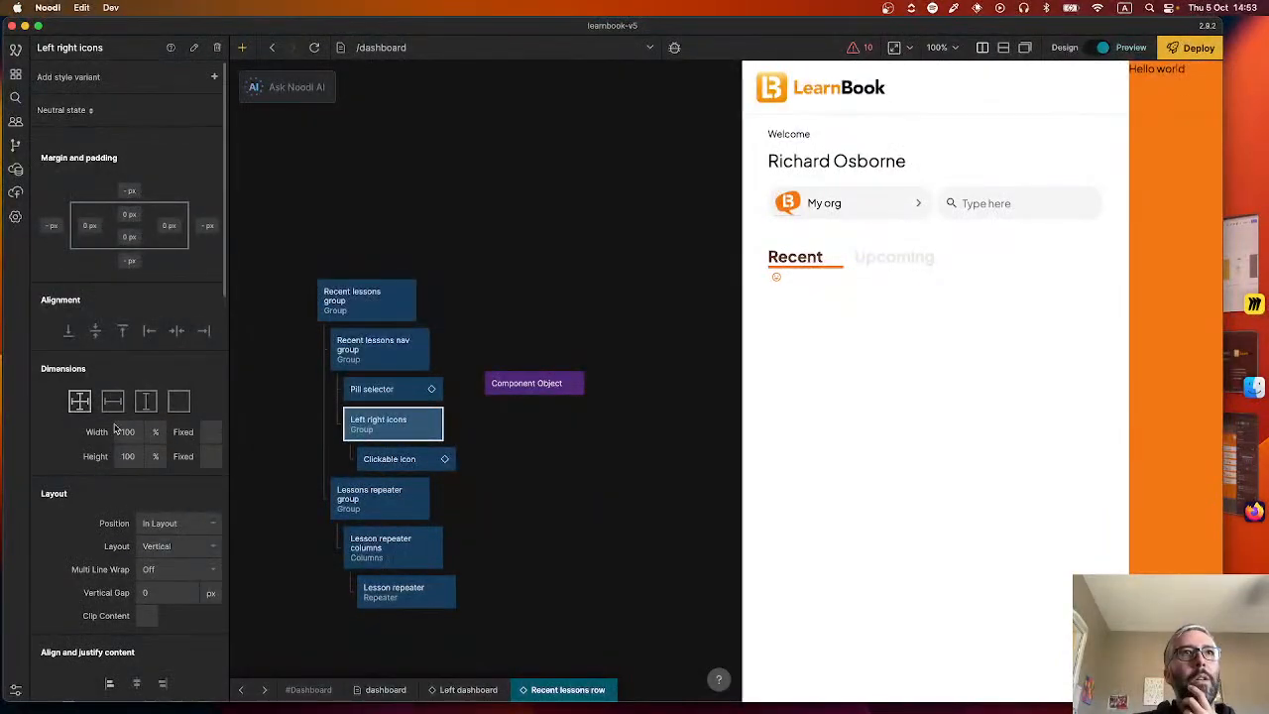
left_click(177, 400)
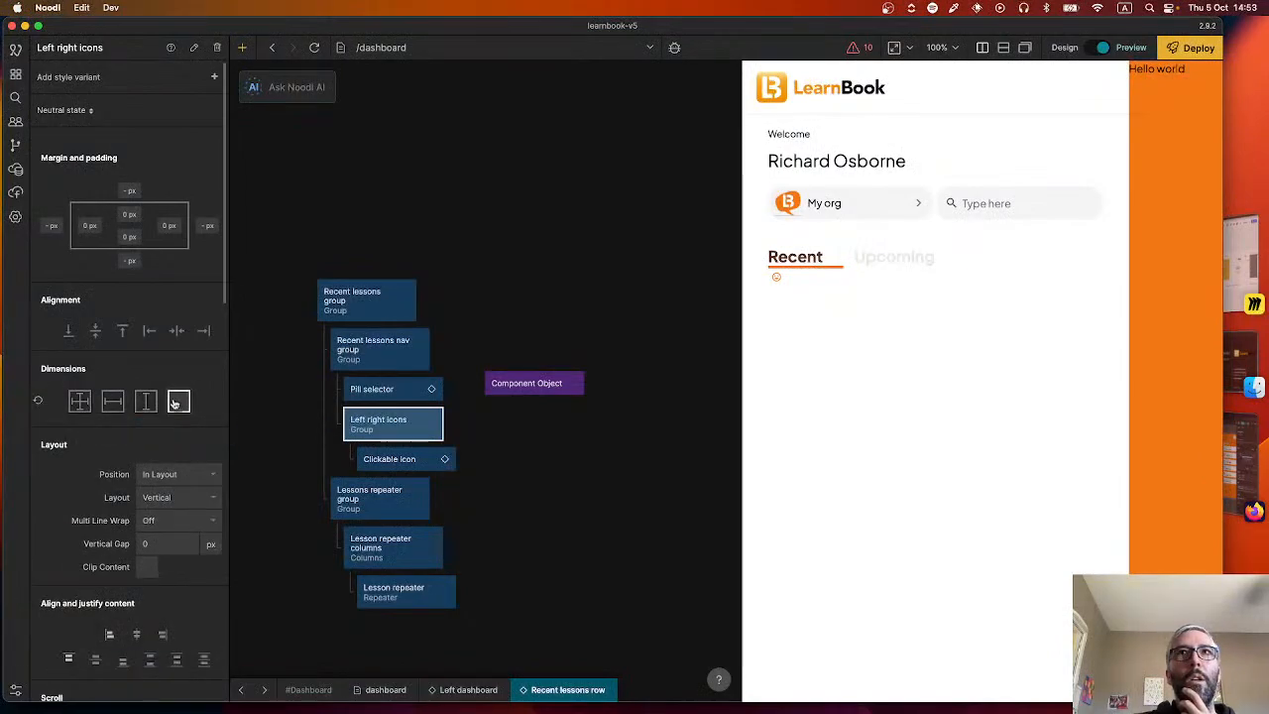
left_click(176, 495)
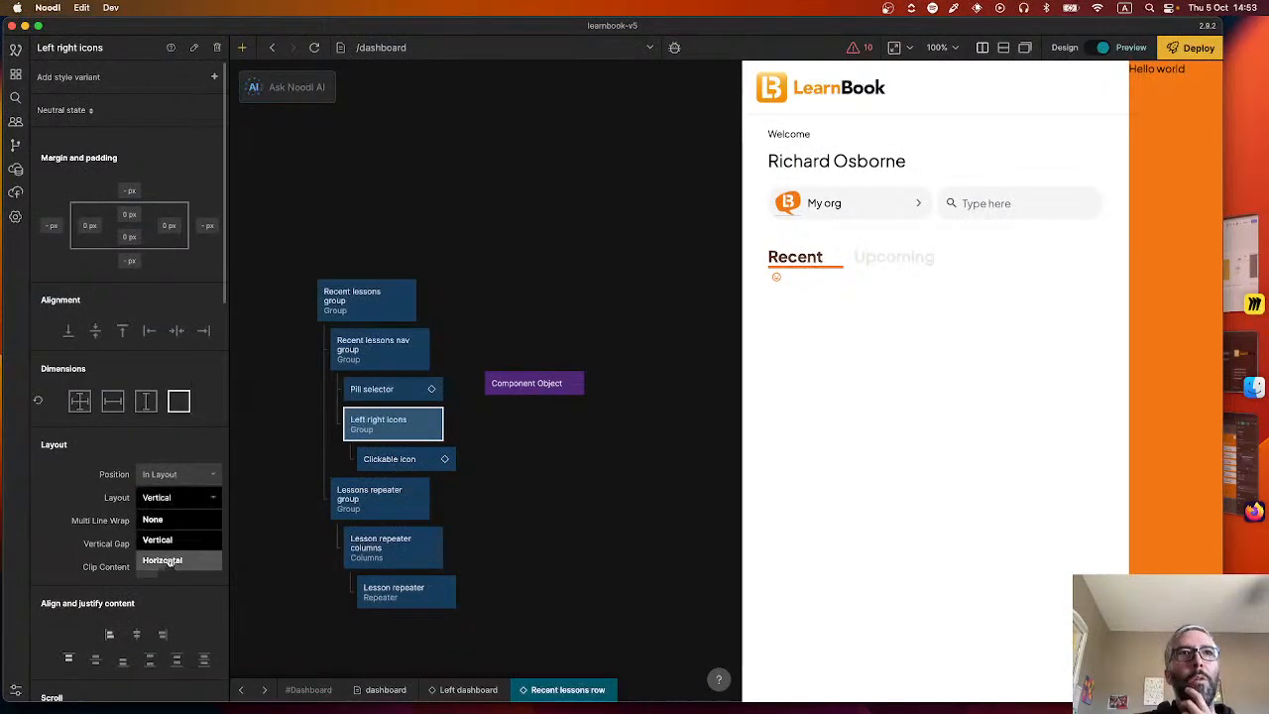
left_click(169, 562)
left_click(263, 476)
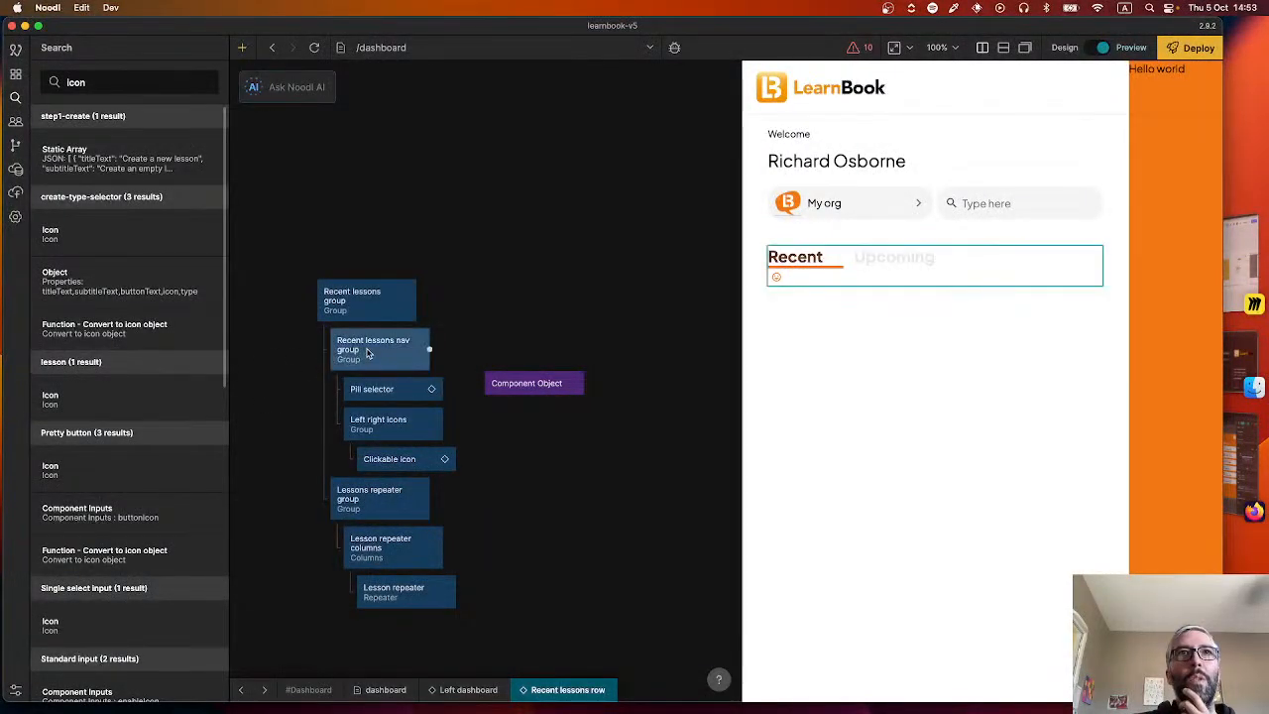
Set the Recent lessons nav group's layout to Horizontal.
left_click(381, 352)
left_click(158, 547)
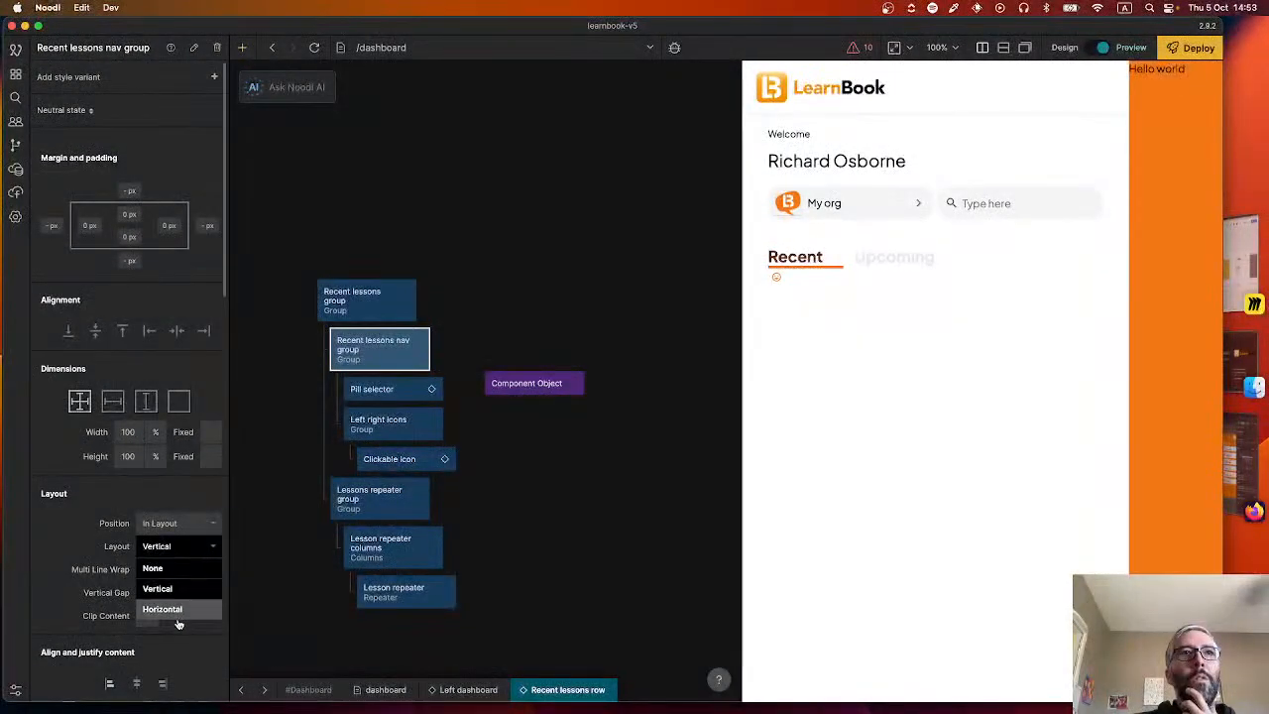
left_click(178, 611)
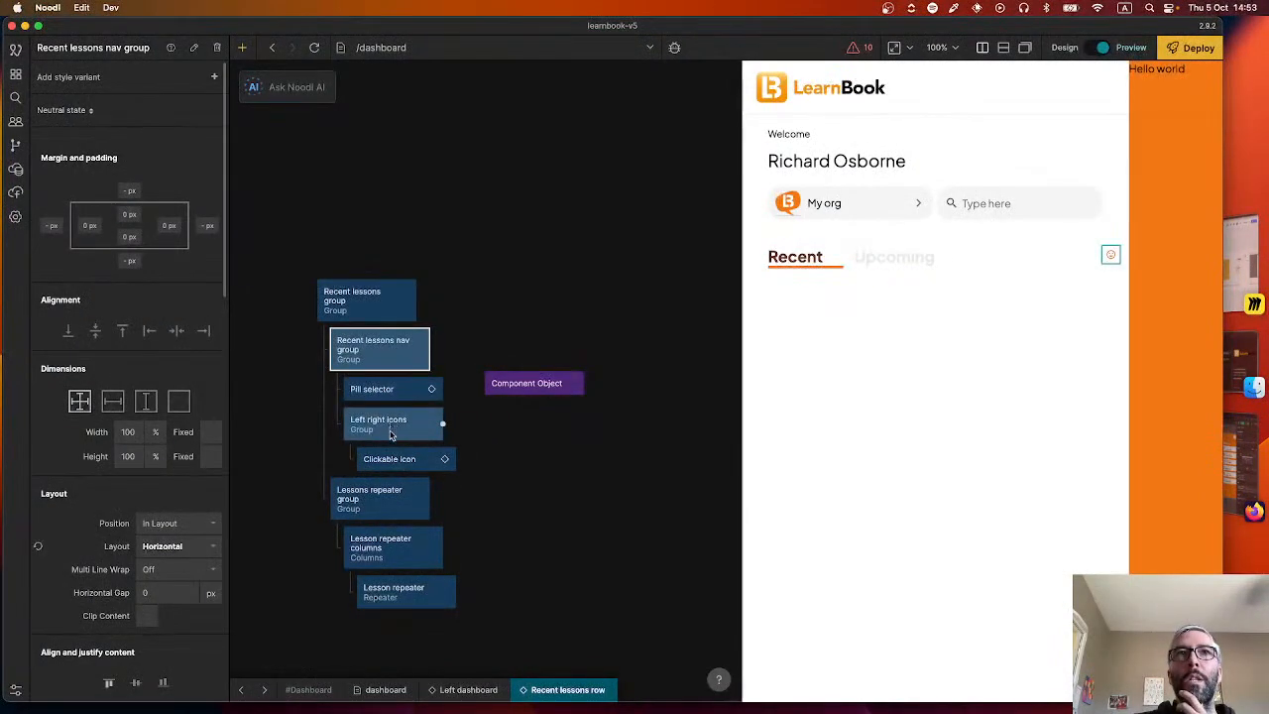
Duplicate the Clickable icon and place the copy below the original inside the Left right icons group.
left_click(451, 459)
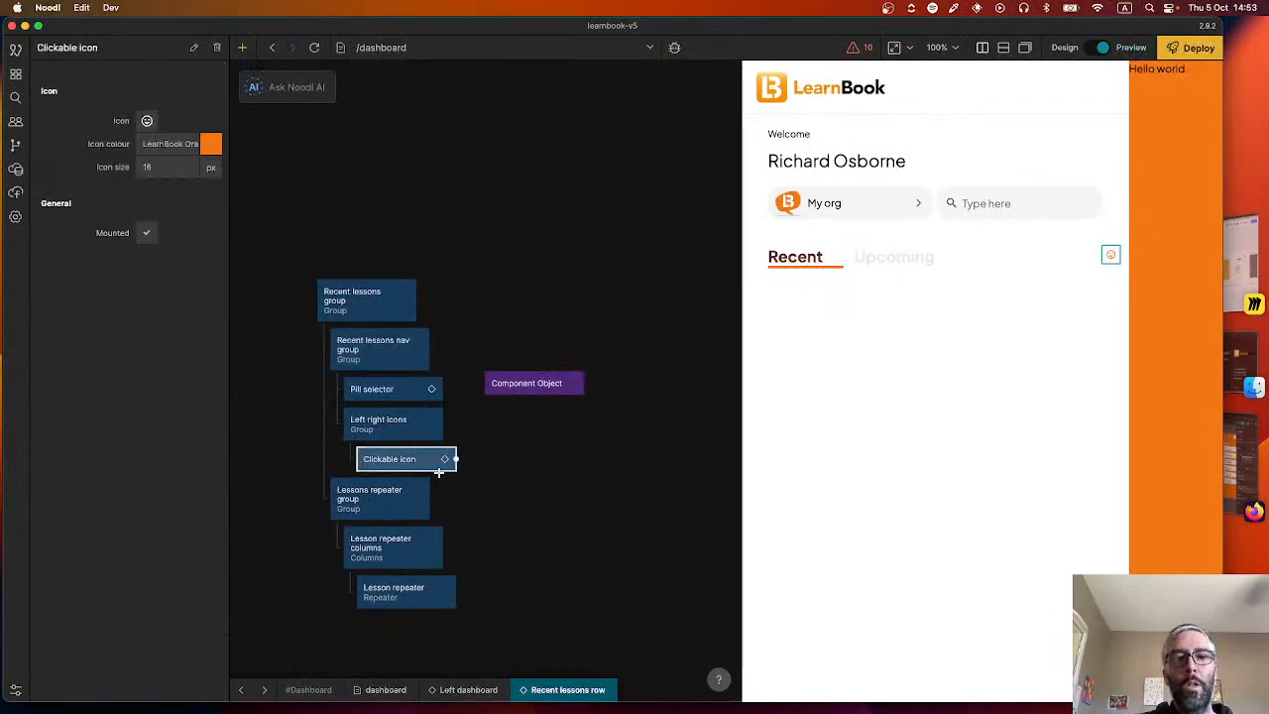
key("super+c")
key("super+v")
left_click_drag(483, 501, 407, 488)
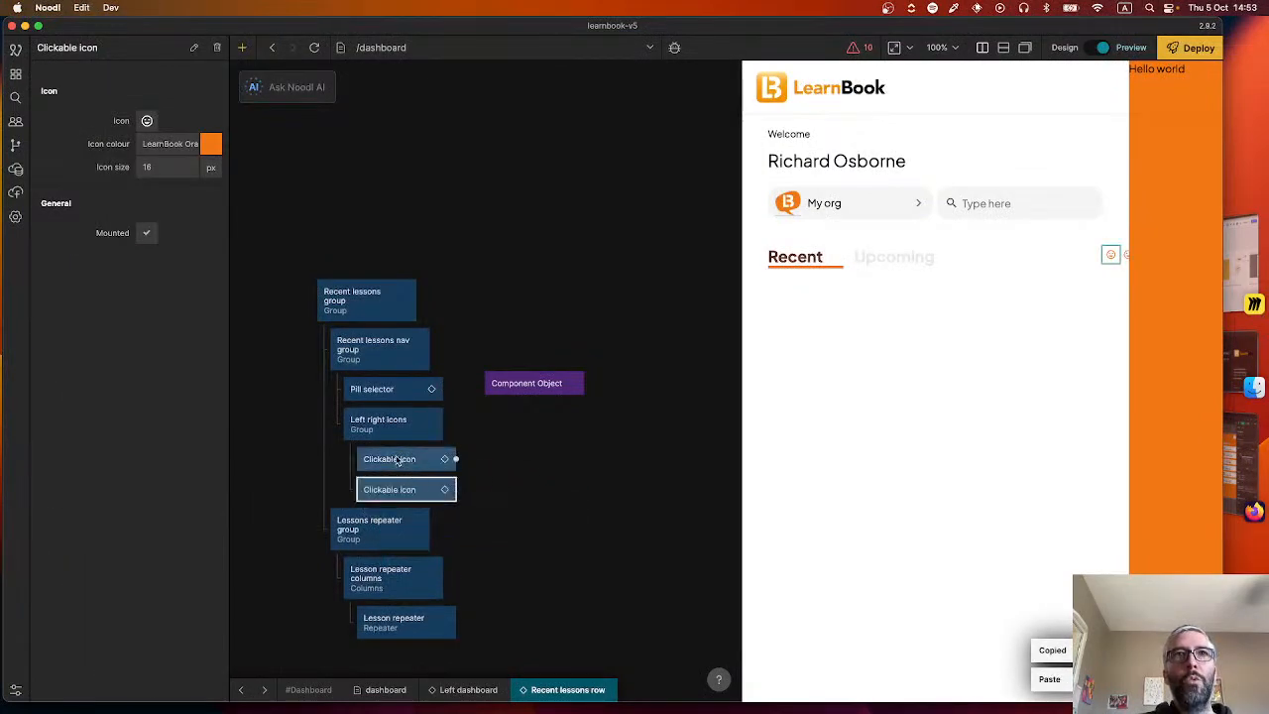
Rename the first Clickable icon in the Left right icons group to "Left lessons".
double_click(81, 50)
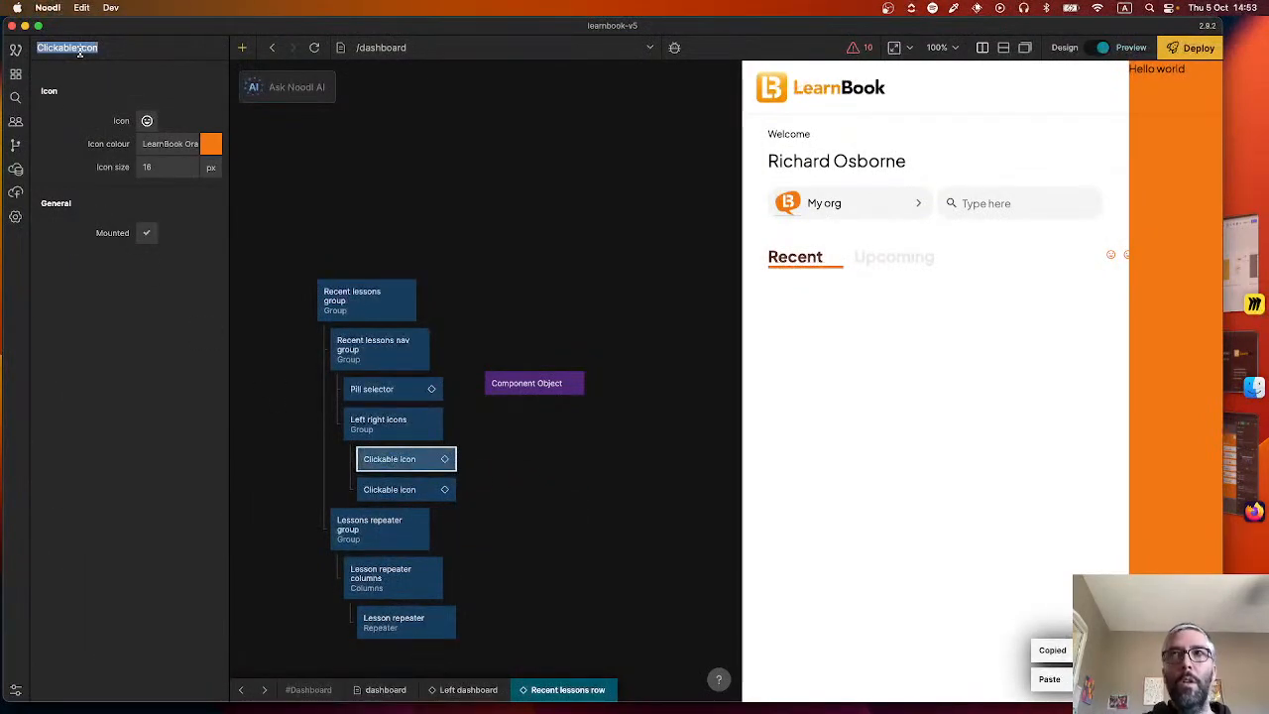
type("Left chevron")
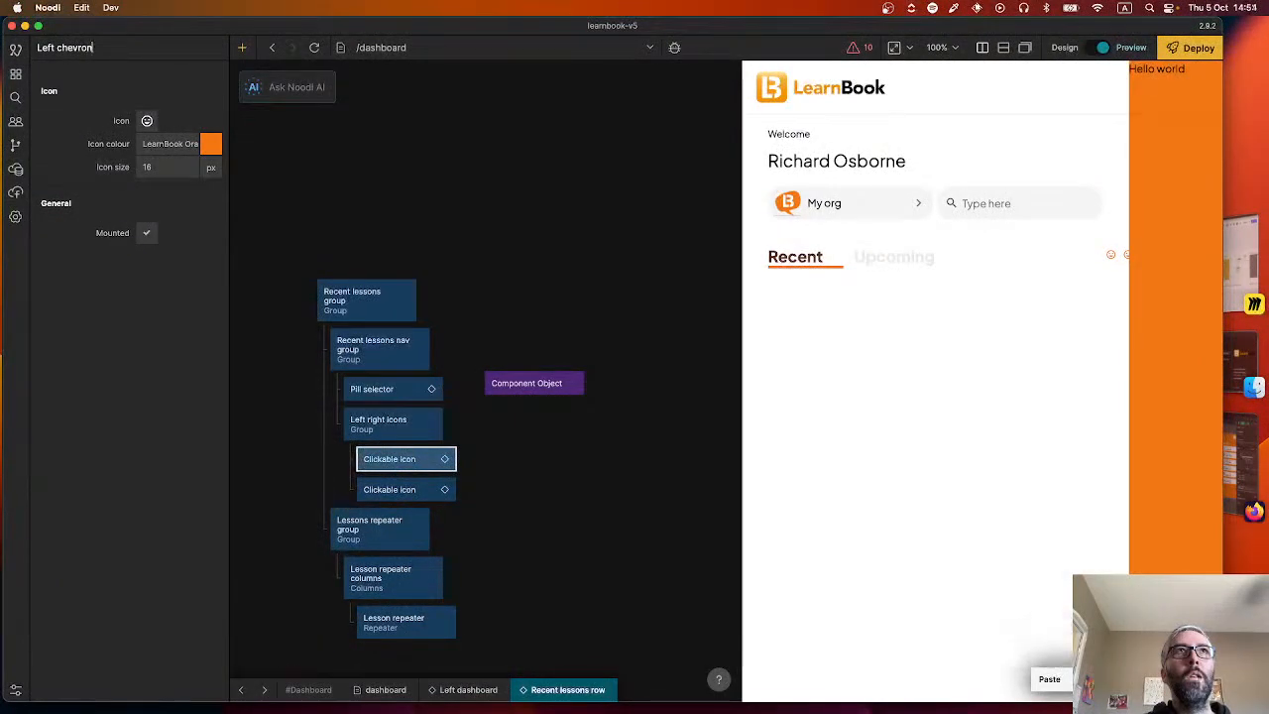
key("super+a")
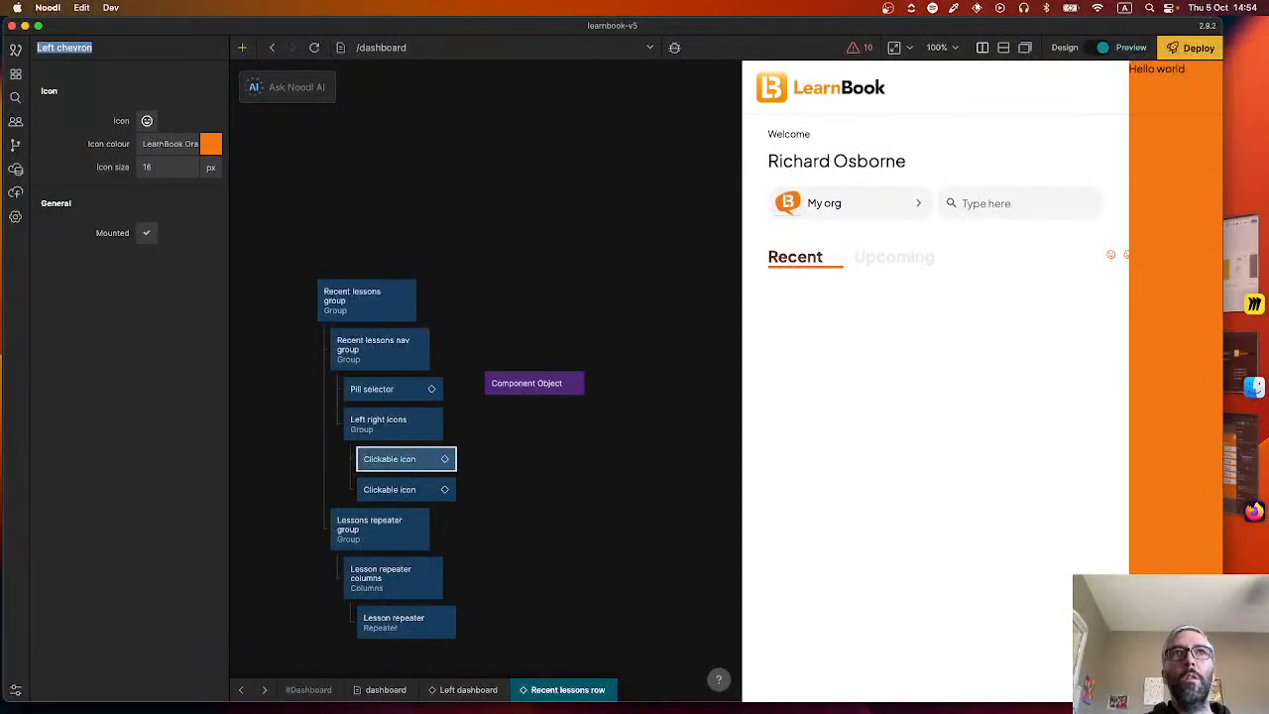
type("Left lessons")
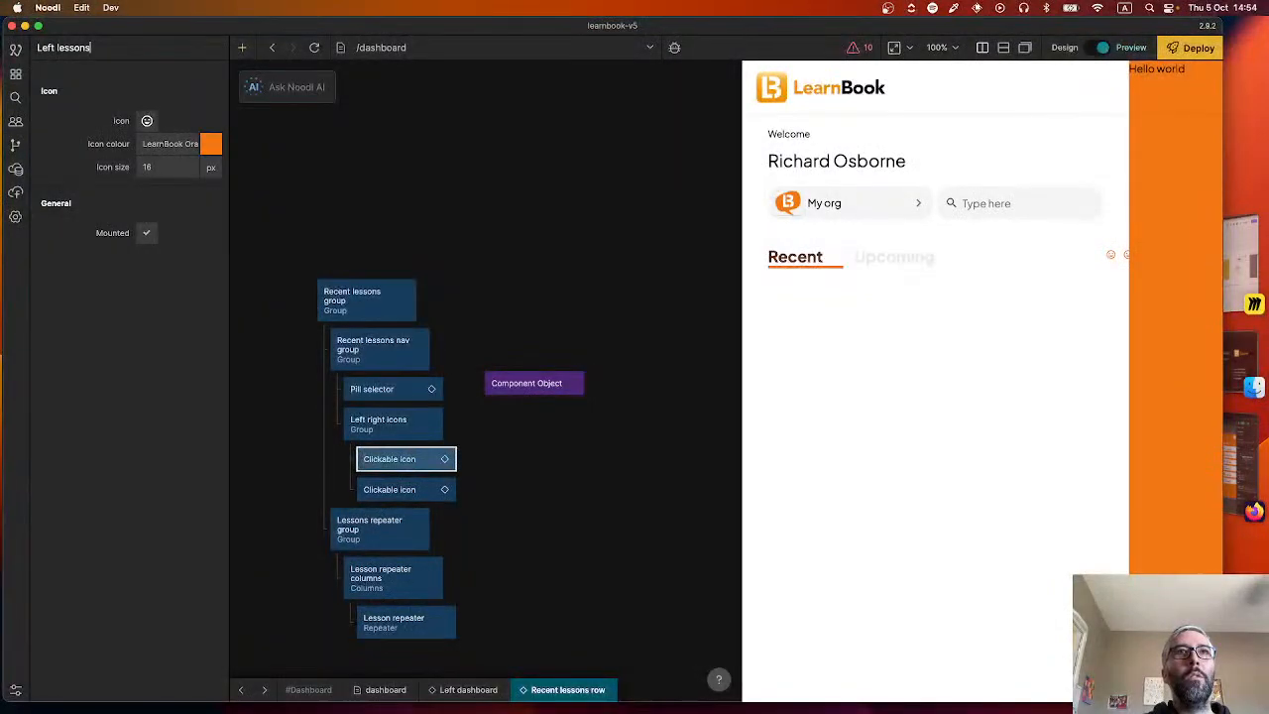
key("Return")
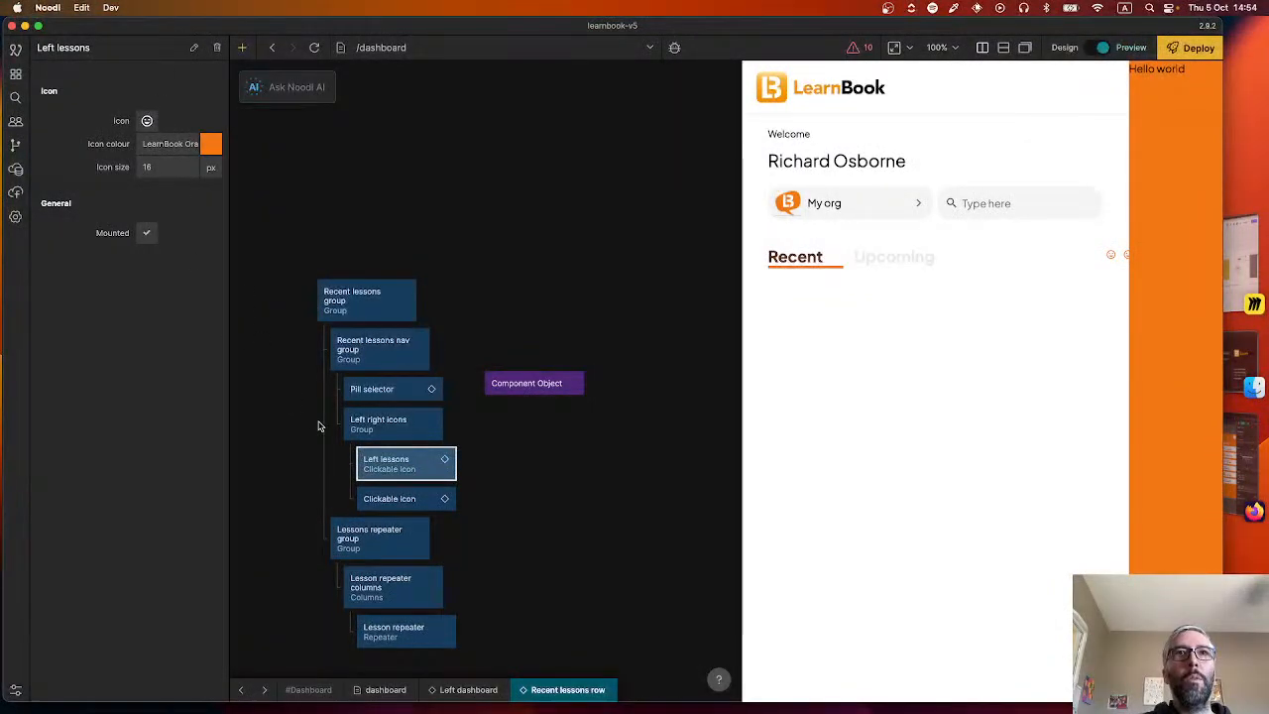
Rename the second Clickable icon in the Left right icons group to "Right lessons".
left_click(392, 499)
double_click(99, 47)
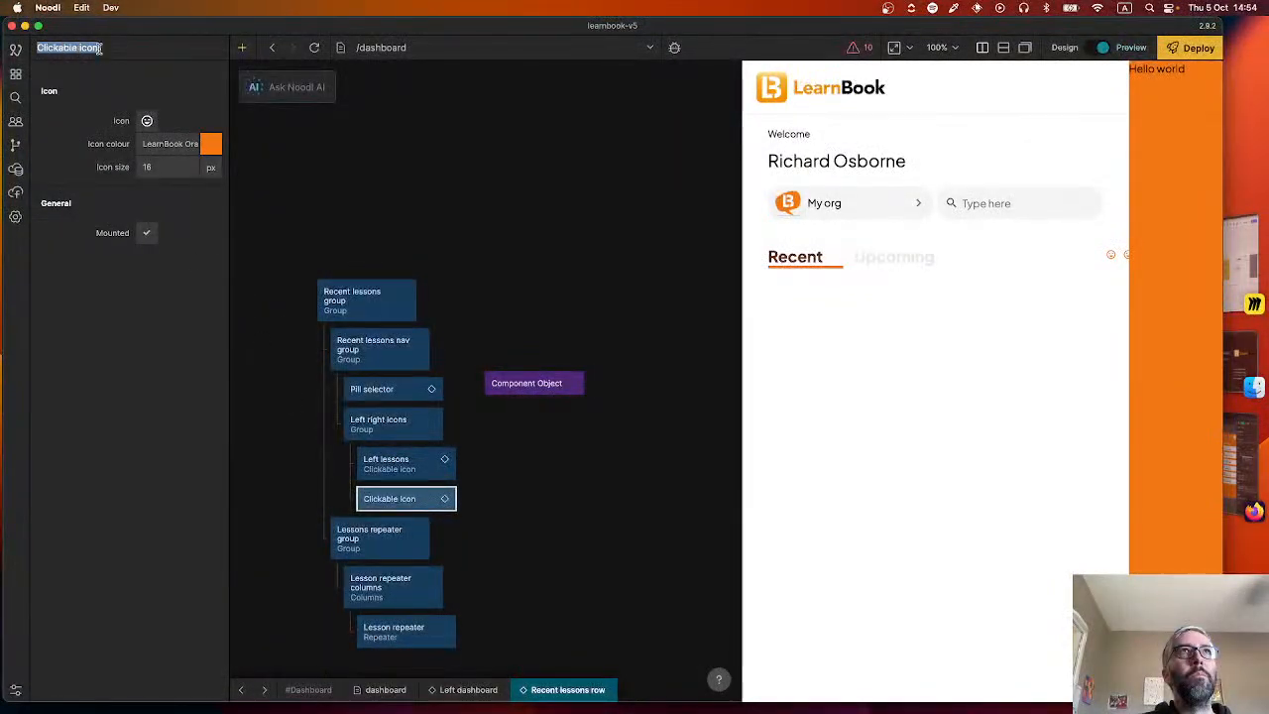
type("Right lessons")
key("Return")
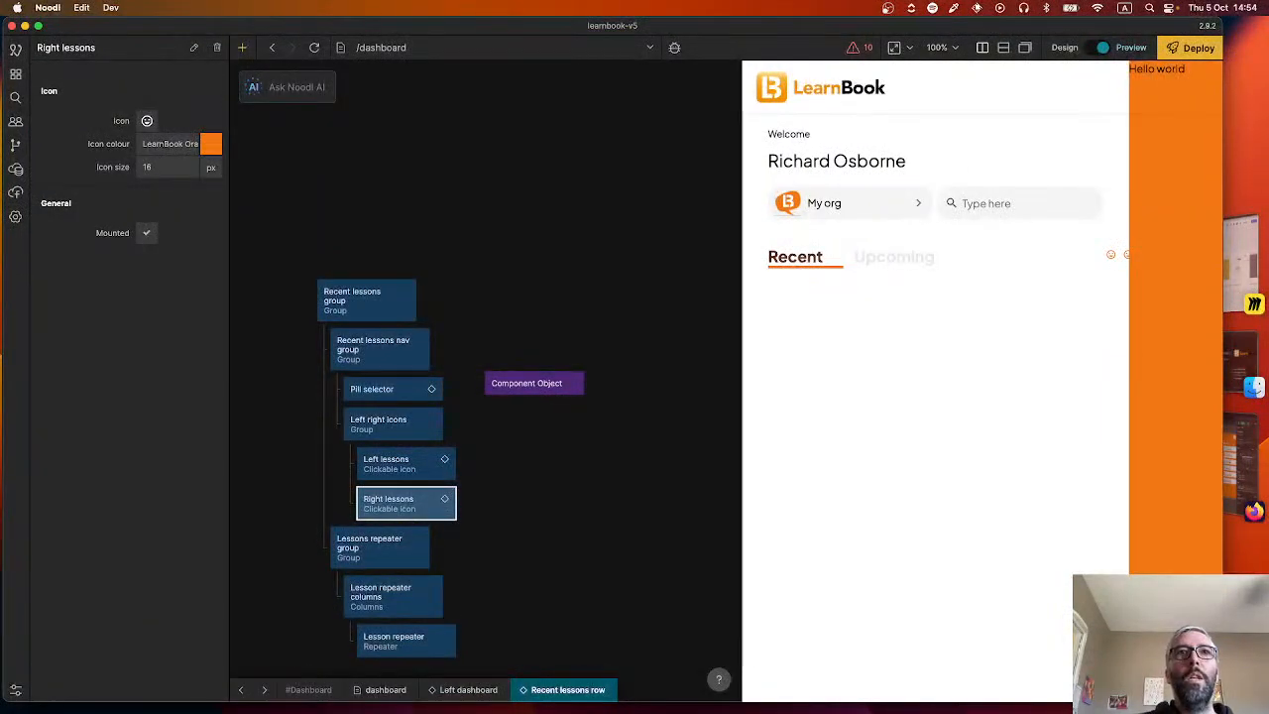
Search the icon picker for "left" and set a left-pointing chevron as the Left lessons icon.
left_click(404, 470)
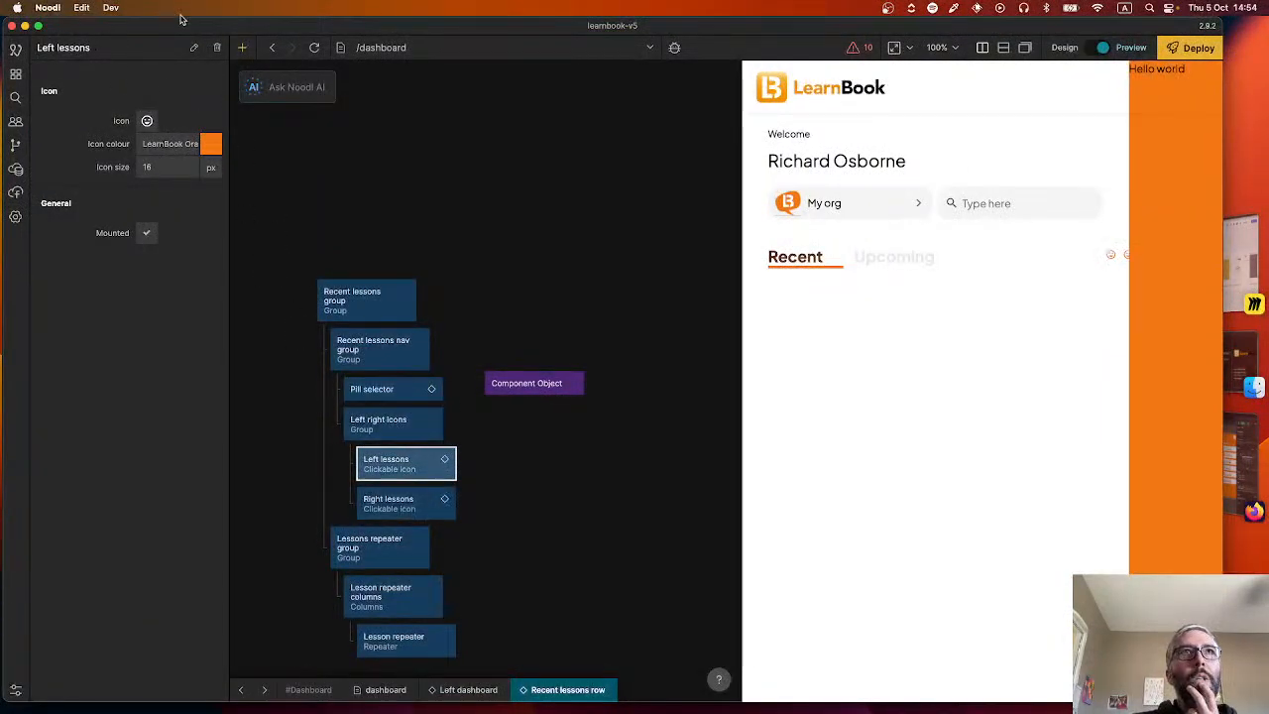
left_click(146, 121)
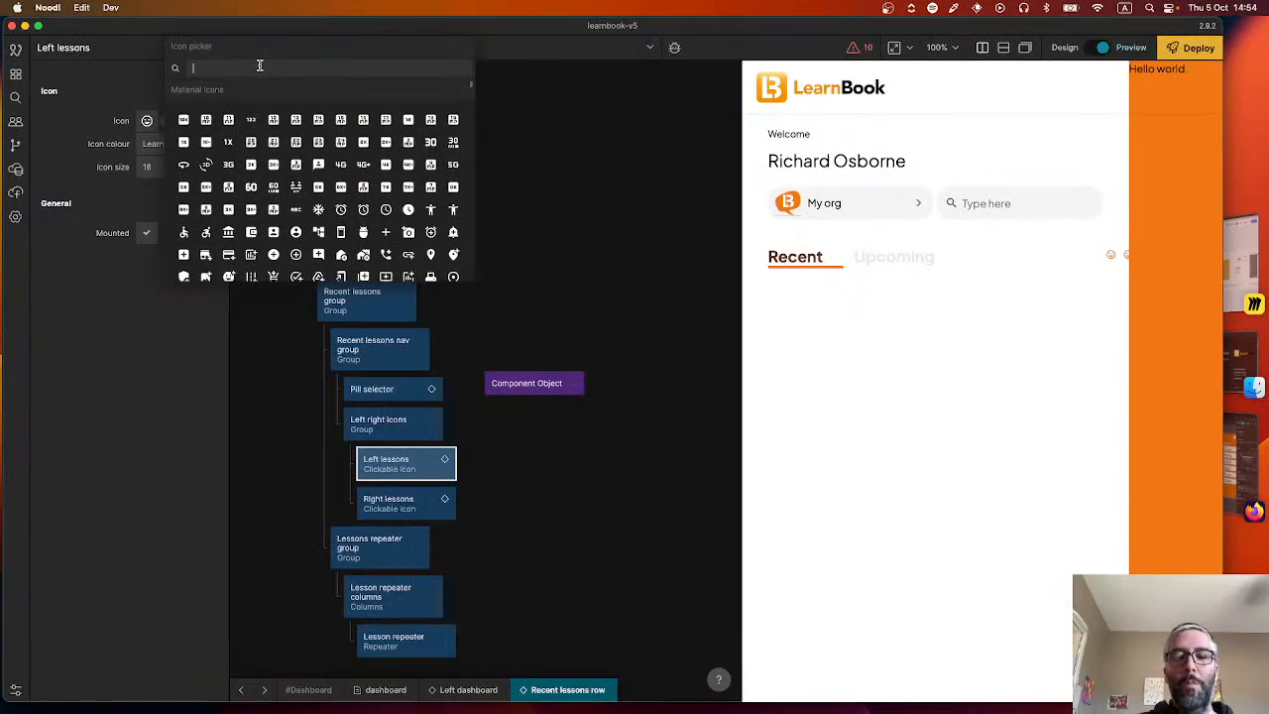
type("left")
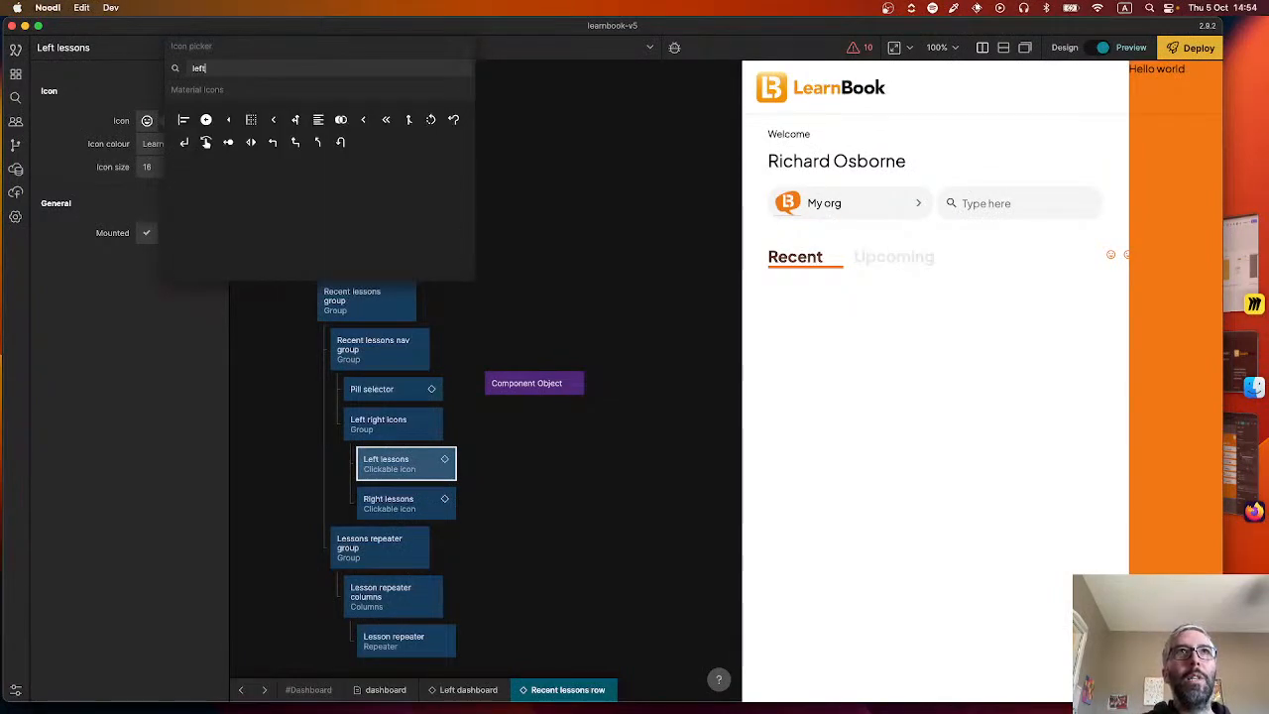
left_click(274, 121)
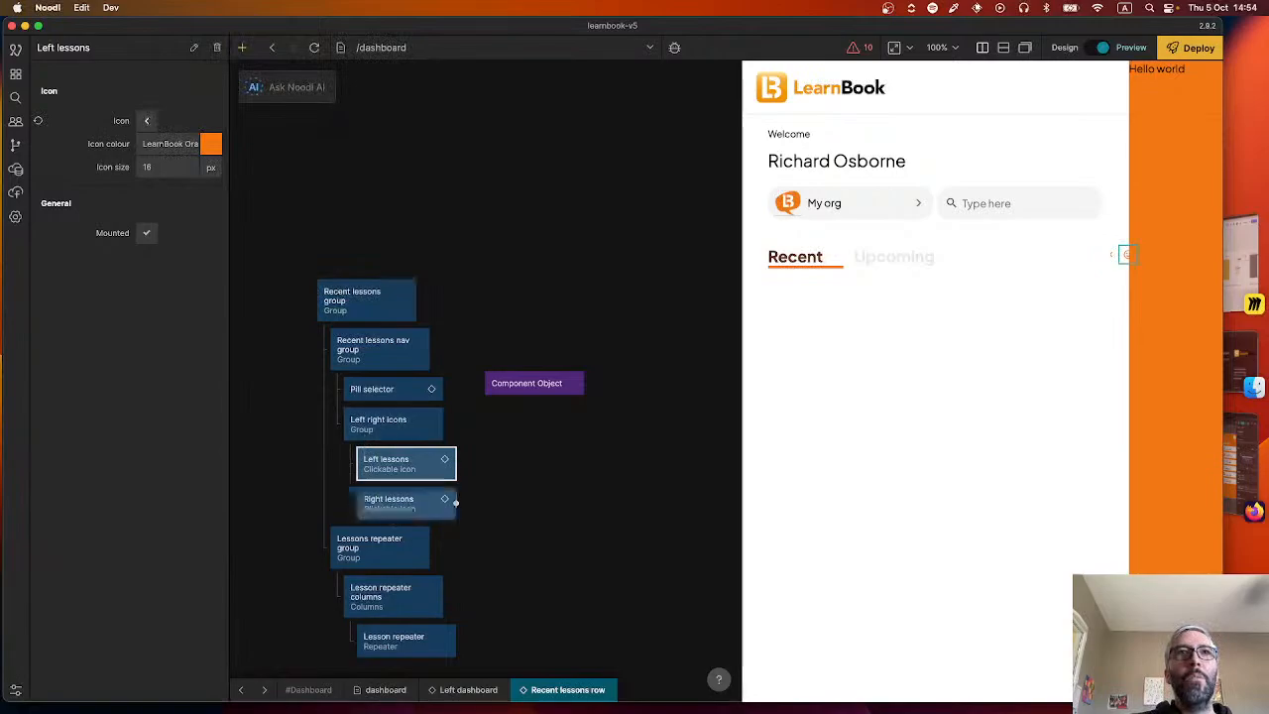
Search the icon picker for "right" and set a right-pointing chevron as the Right lessons icon.
left_click(402, 506)
left_click(143, 120)
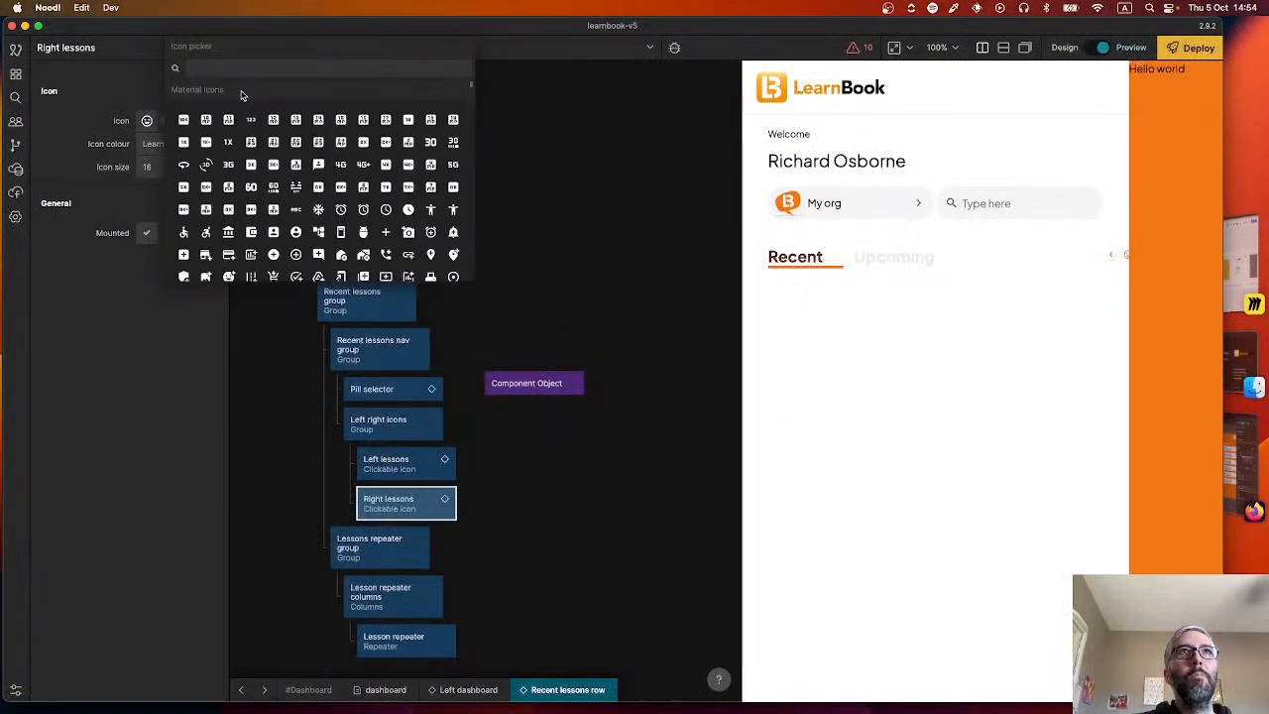
type("right")
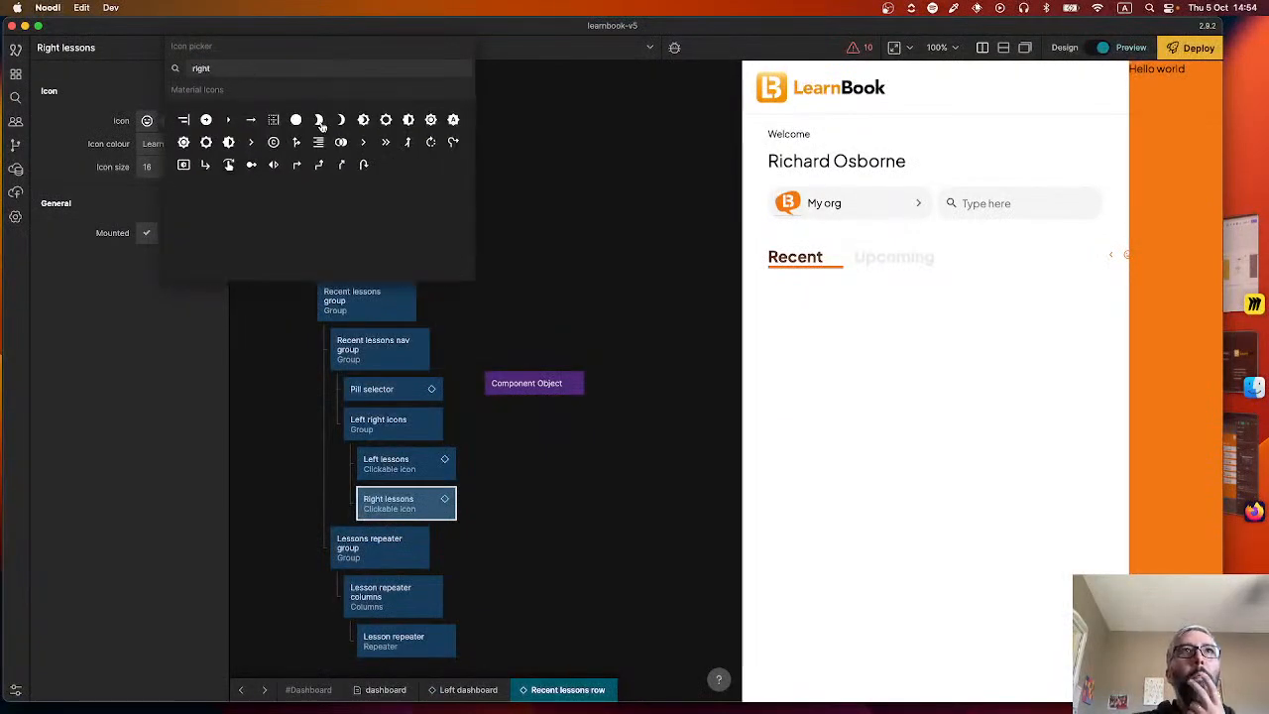
left_click(365, 146)
left_click(490, 273)
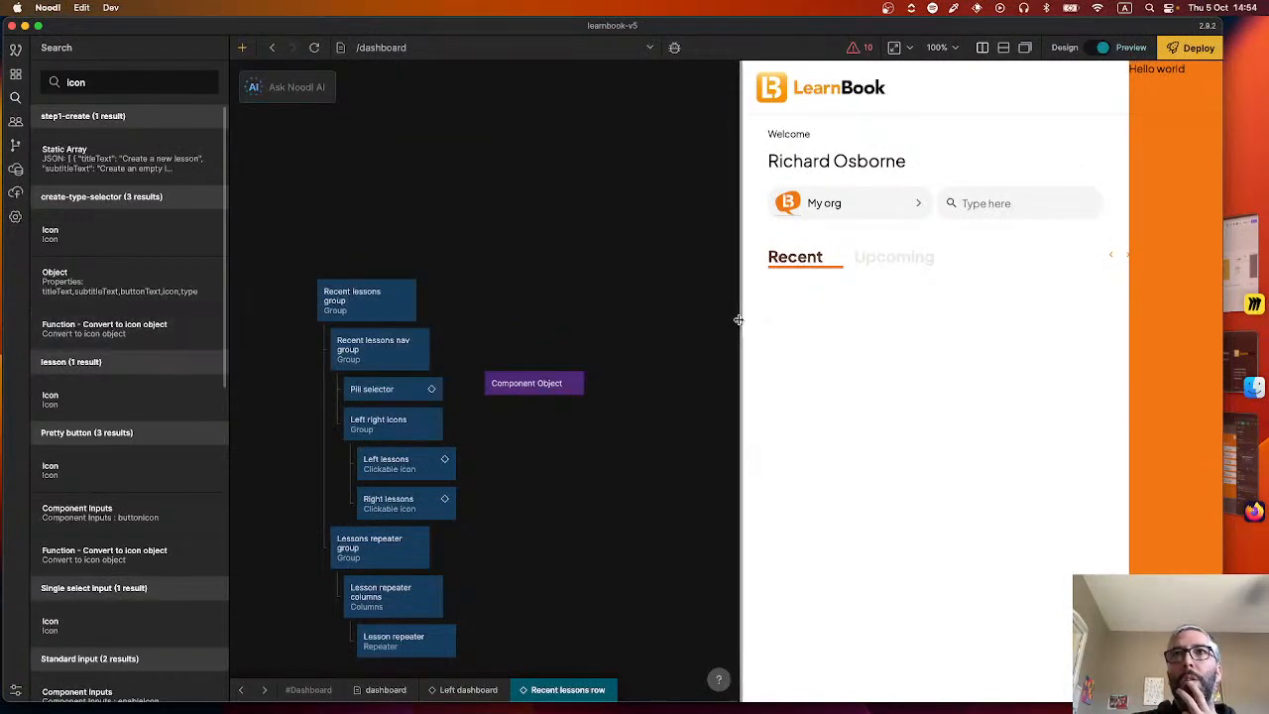
Try sizing the Pill selector component's Group to its content in both directions, and restore its explicit 100% width with content height.
left_click_drag(742, 317, 716, 327)
left_click(398, 436)
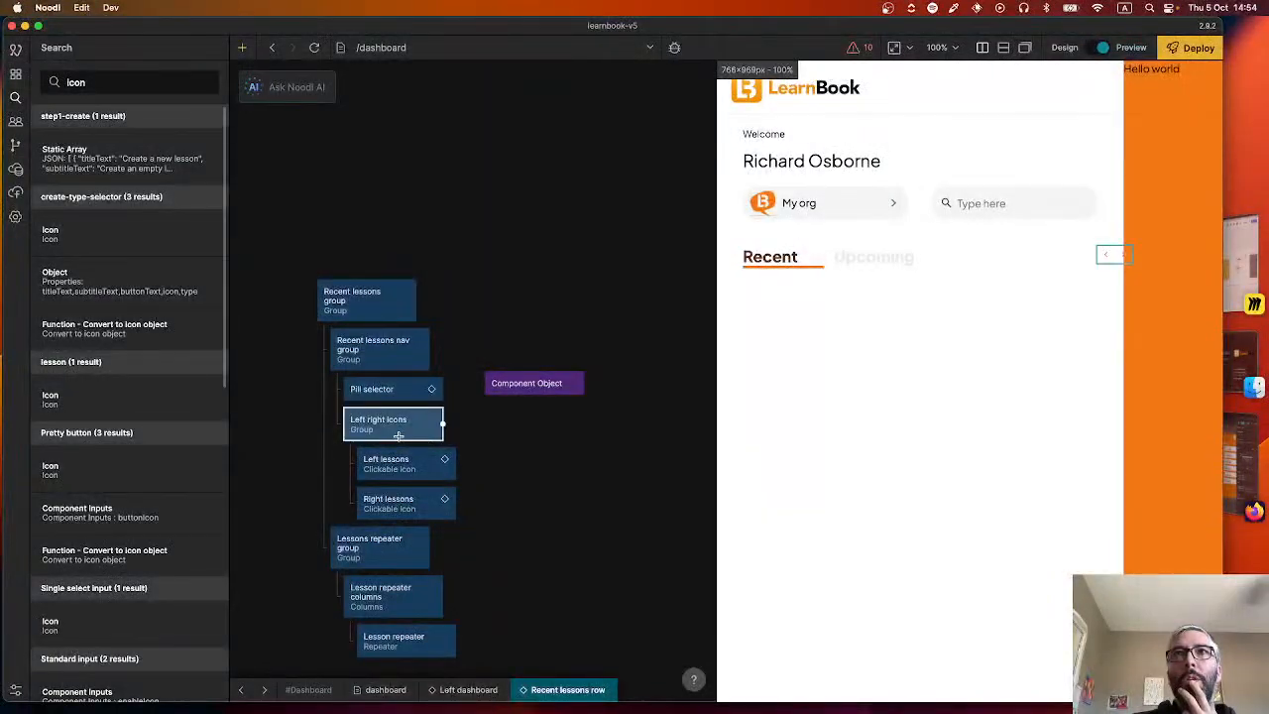
left_click(396, 391)
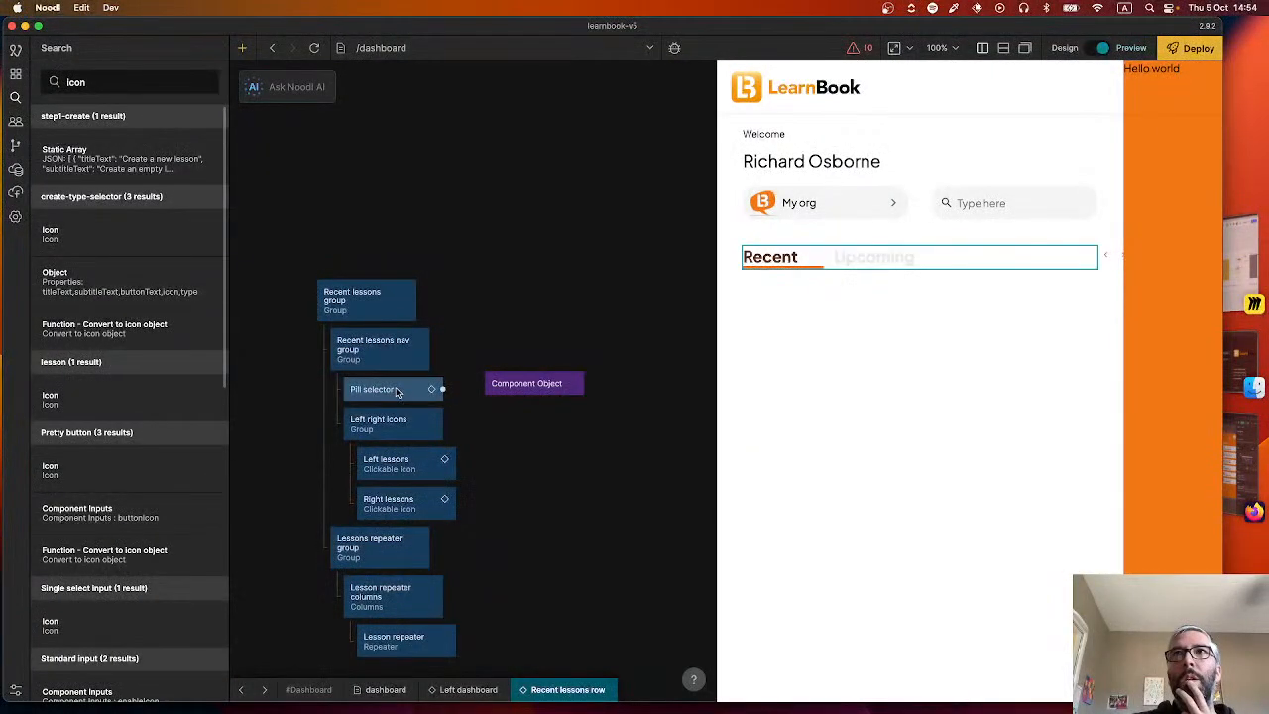
double_click(396, 390)
left_click(644, 272)
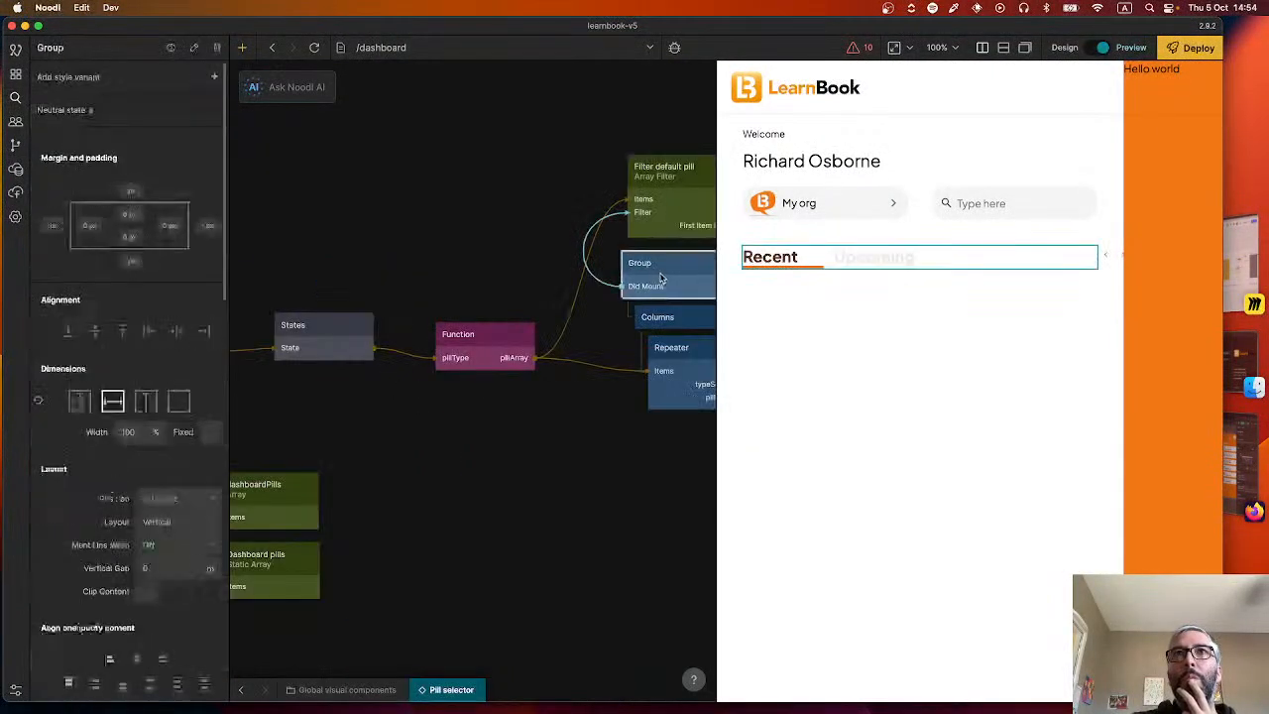
left_click(178, 401)
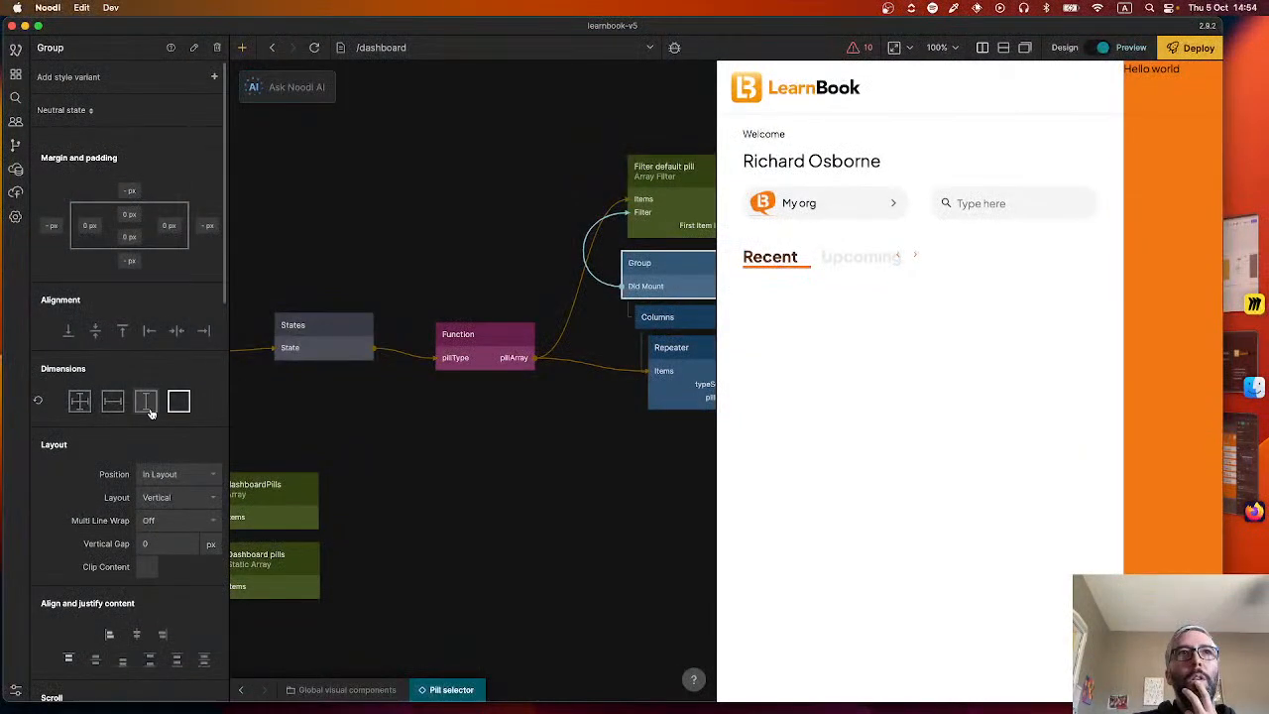
left_click(116, 403)
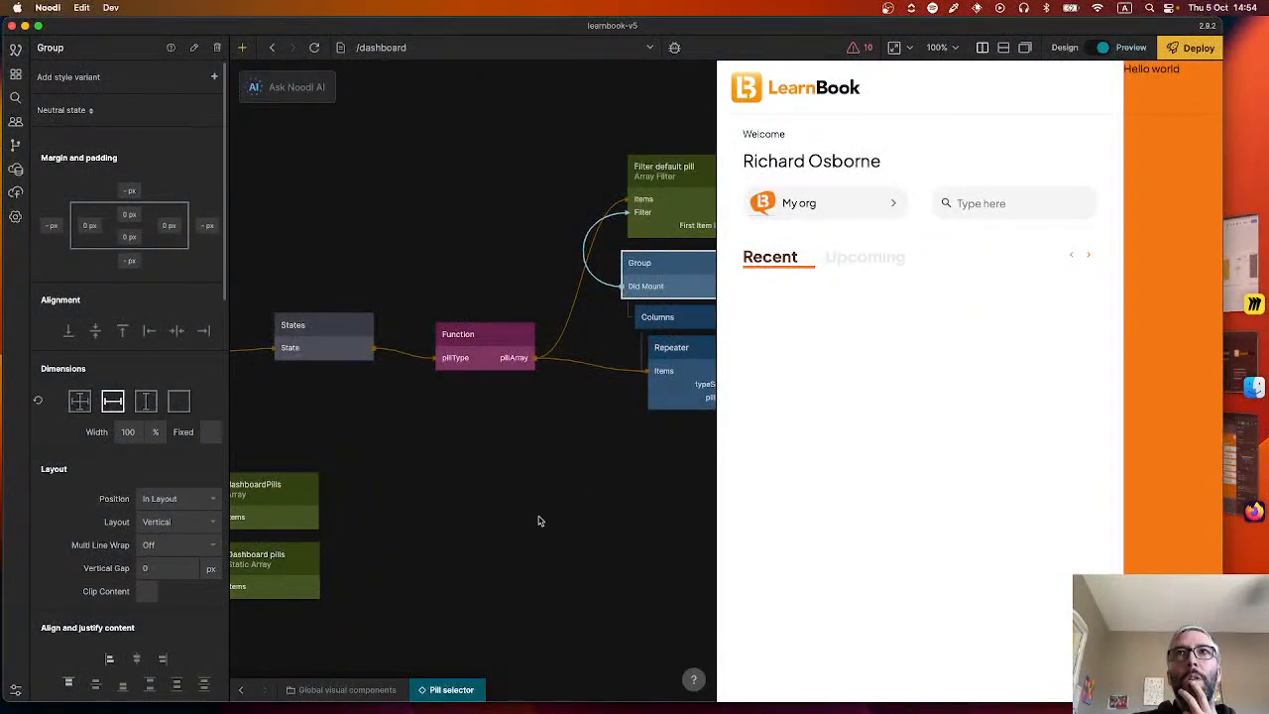
Return to the Recent lessons row component and center the Left right icons group's contents vertically.
left_click(243, 691)
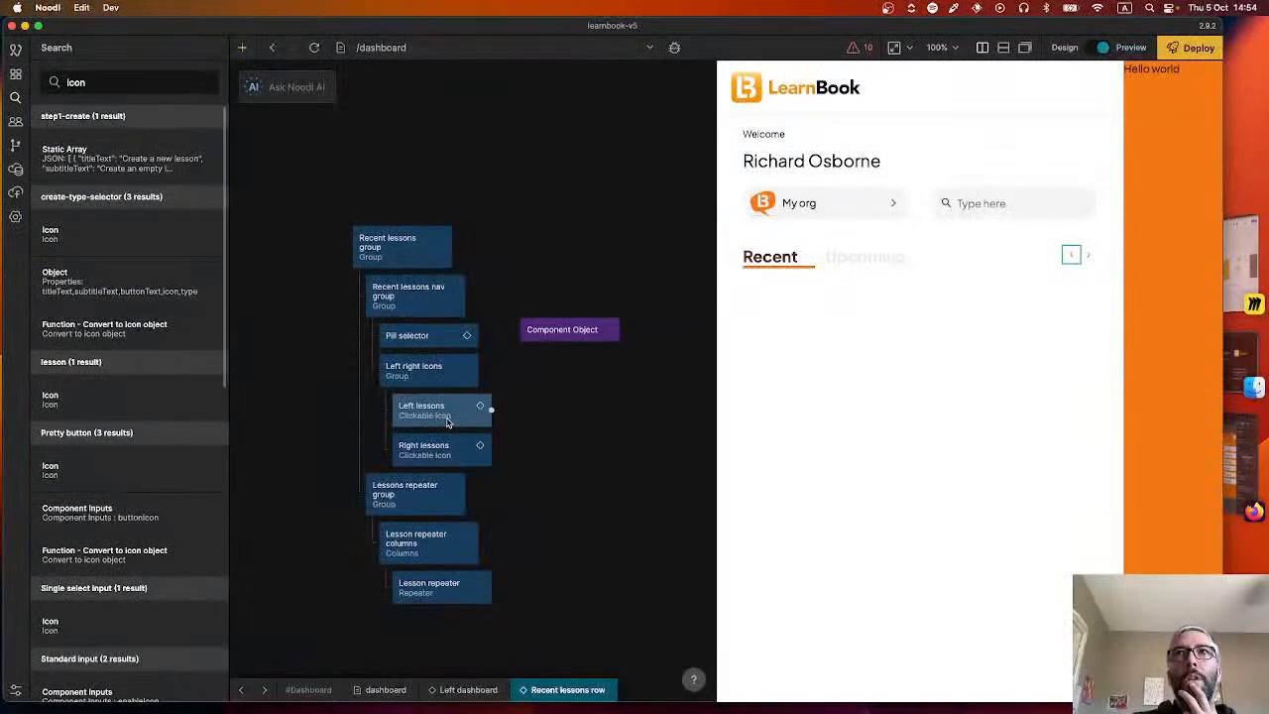
left_click(437, 379)
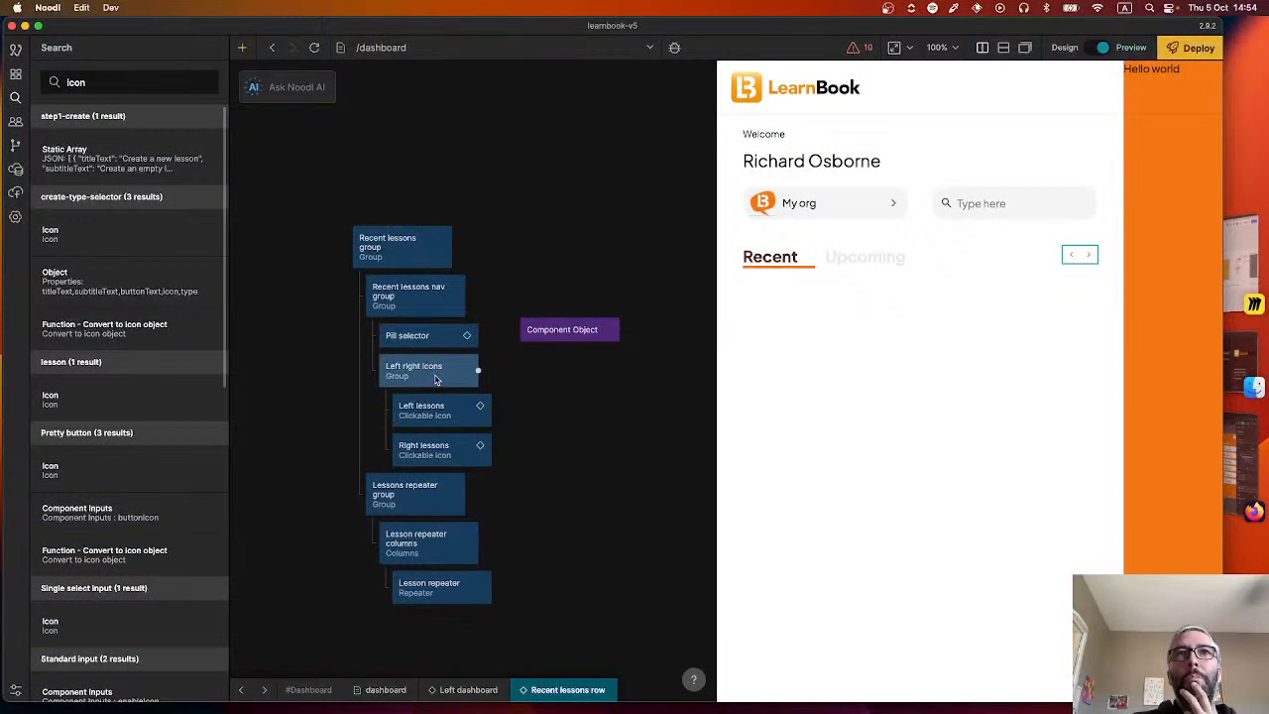
scroll(119, 476, "down", 1)
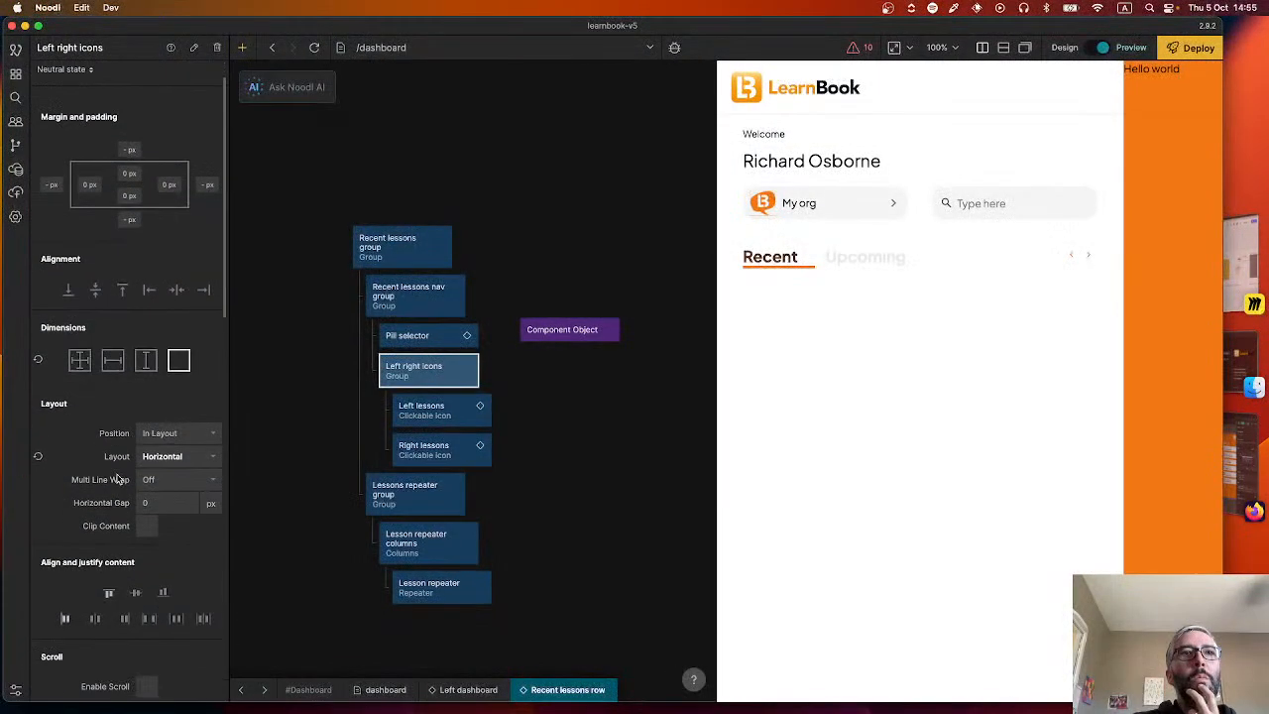
left_click(138, 592)
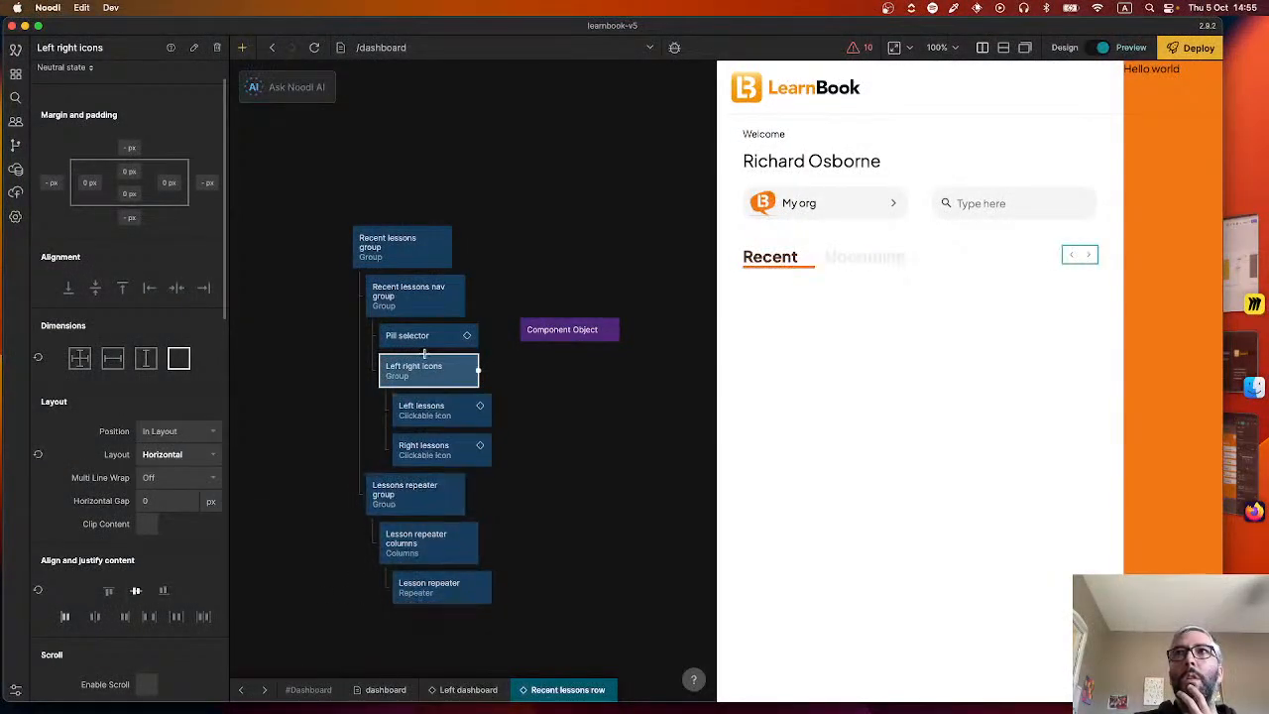
Center the Recent lessons nav group's contents vertically.
left_click(433, 294)
scroll(65, 583, "down", 5)
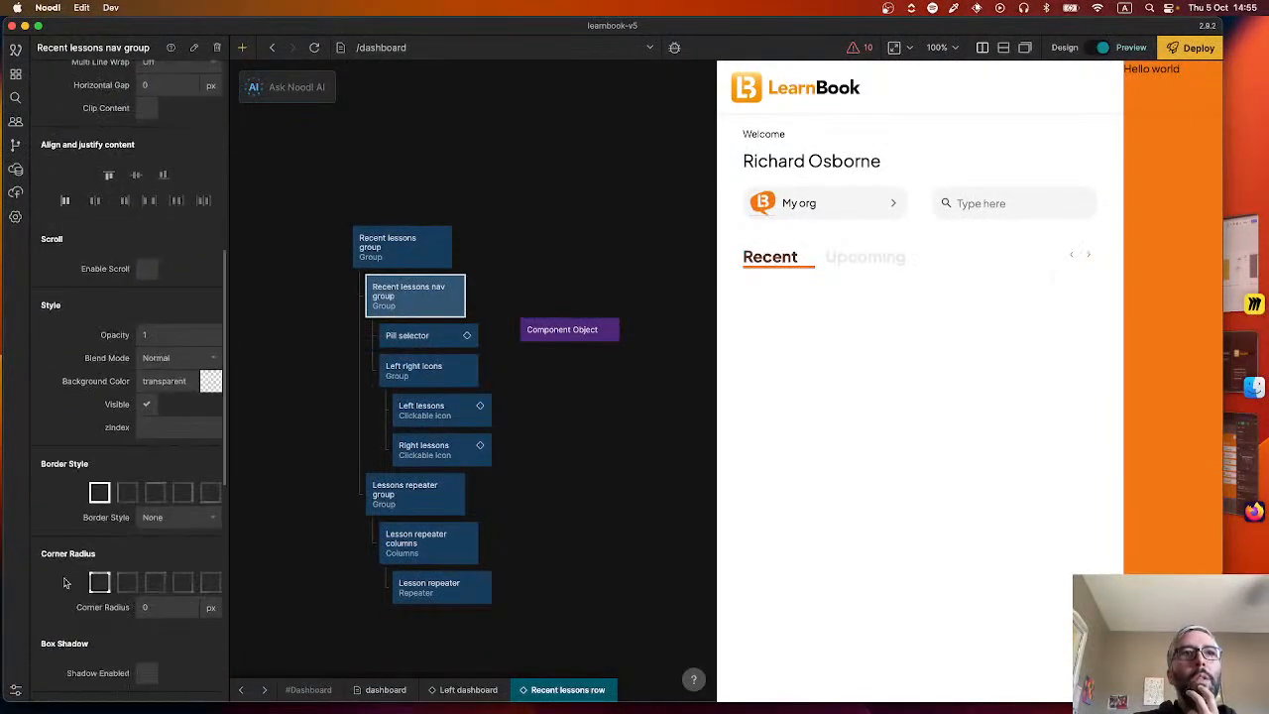
left_click(136, 175)
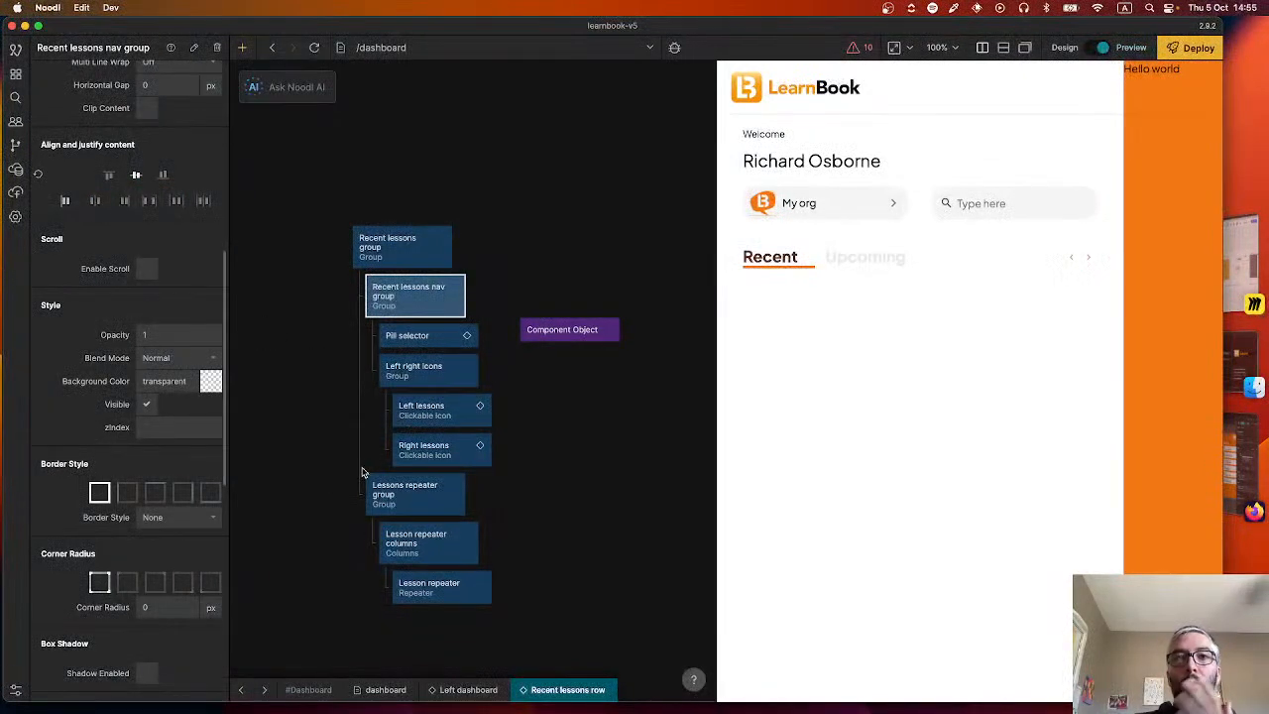
Switch to the LearnBook Figma design and inspect the size and colour of the left/right nav arrows beside the lesson tabs.
left_click(1254, 513)
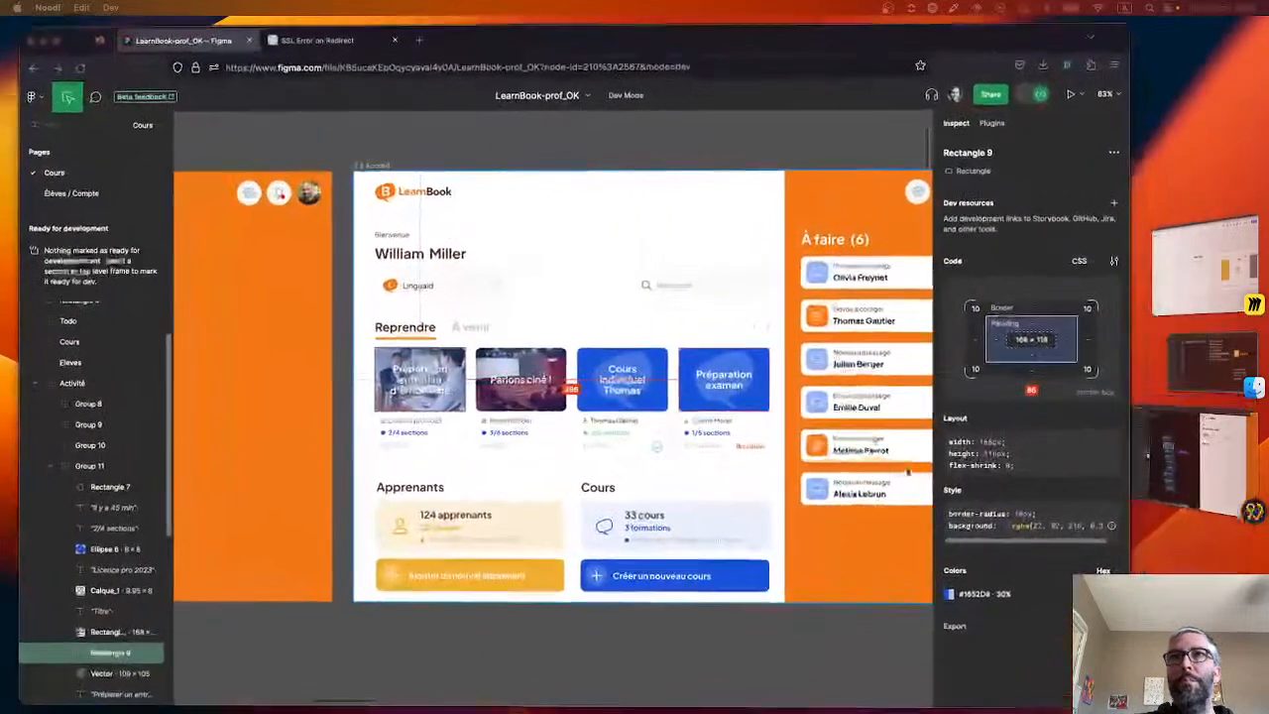
left_click(755, 329)
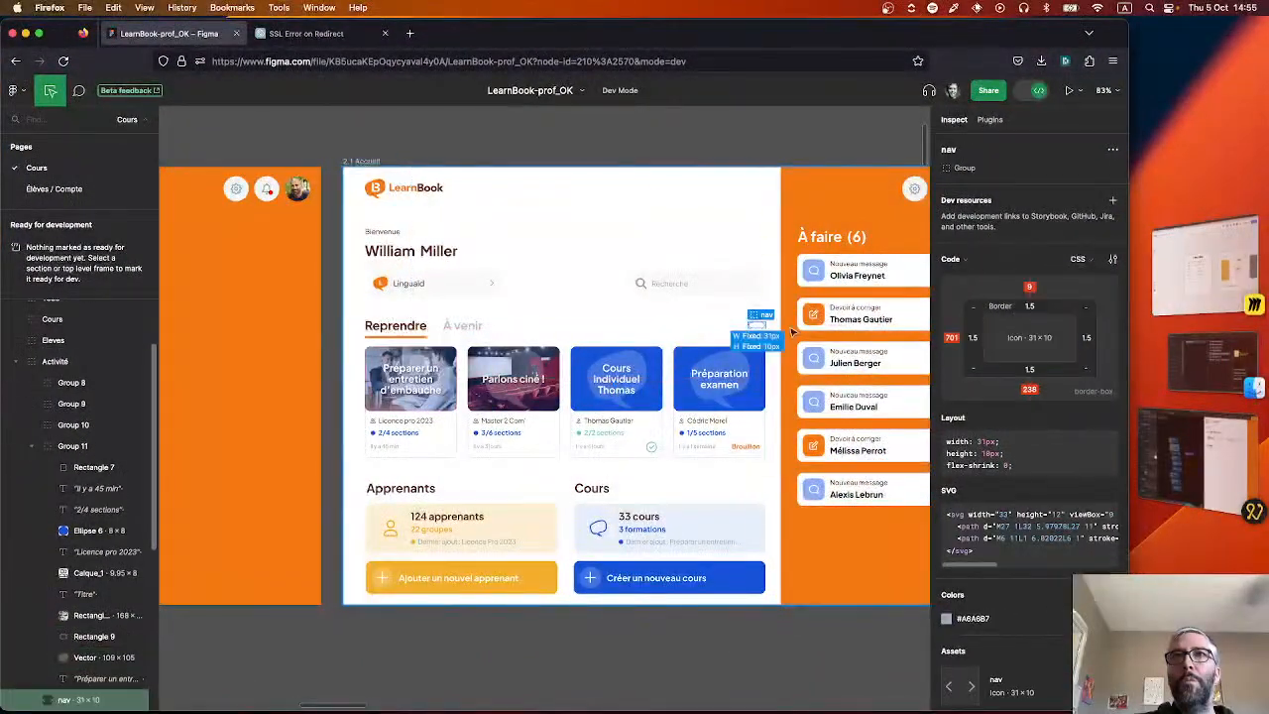
left_click(632, 322)
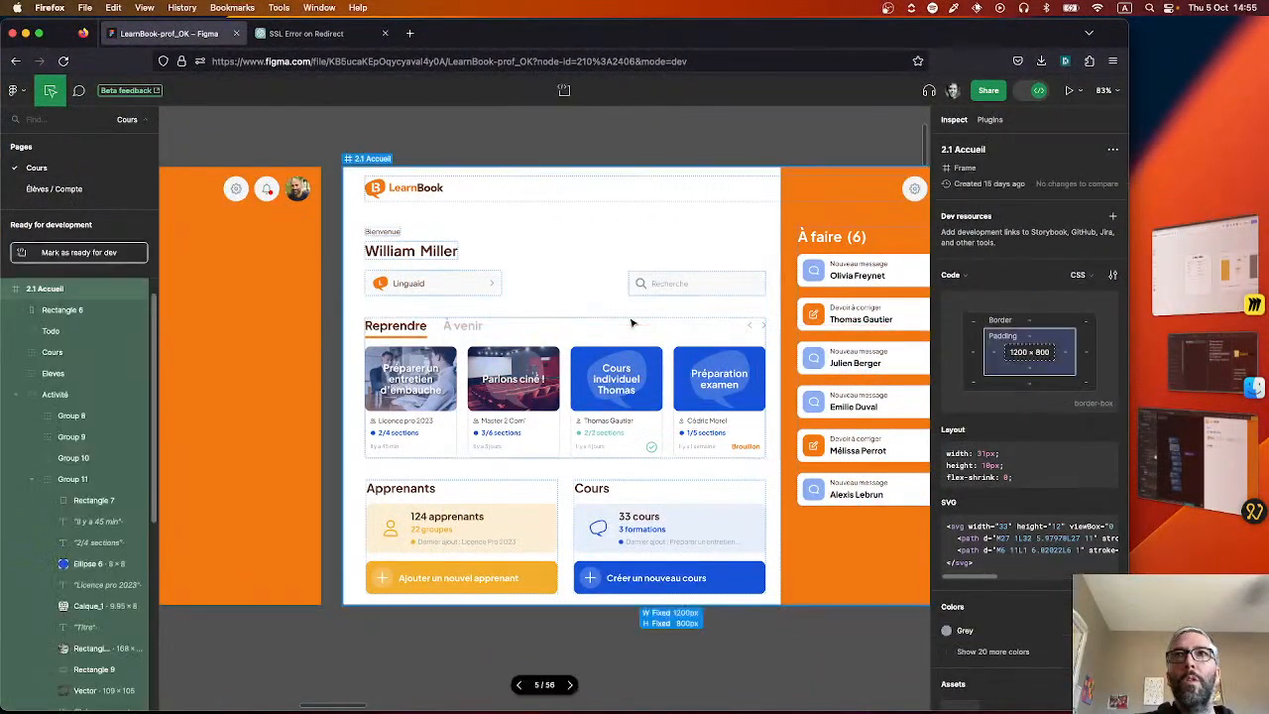
scroll(728, 340, "up", 2)
scroll(734, 496, "up", 10)
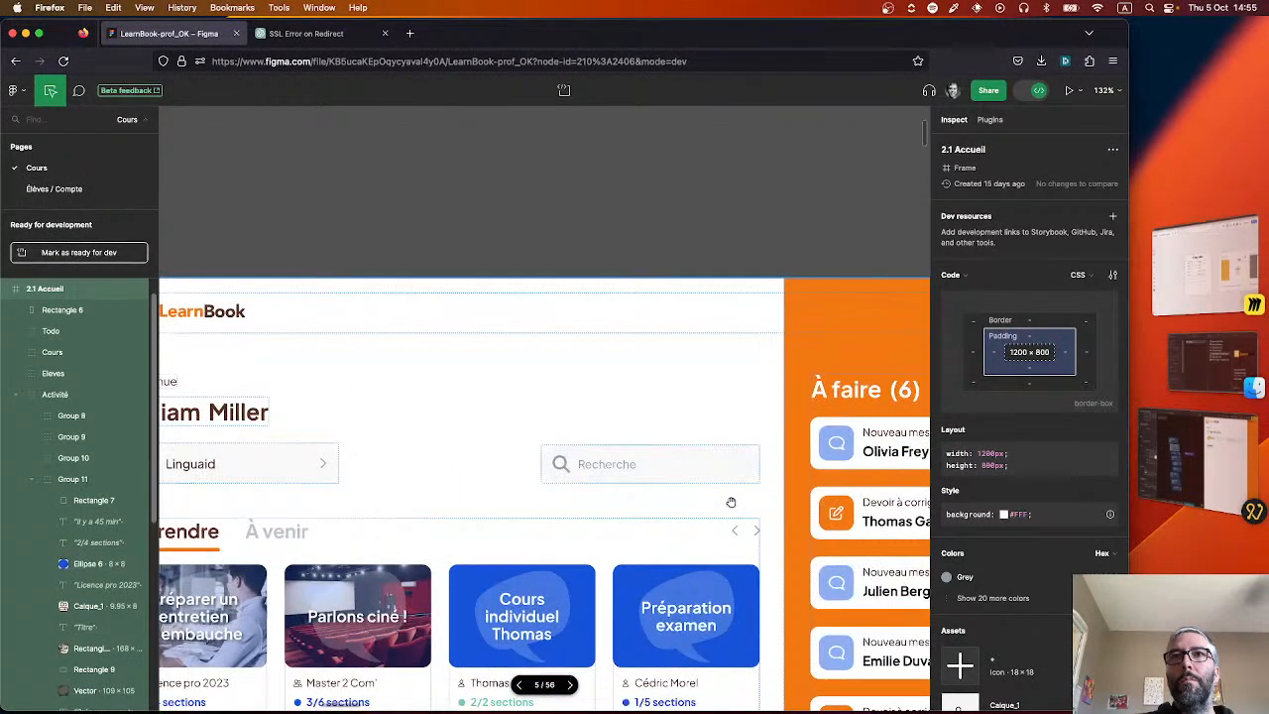
left_click(734, 580)
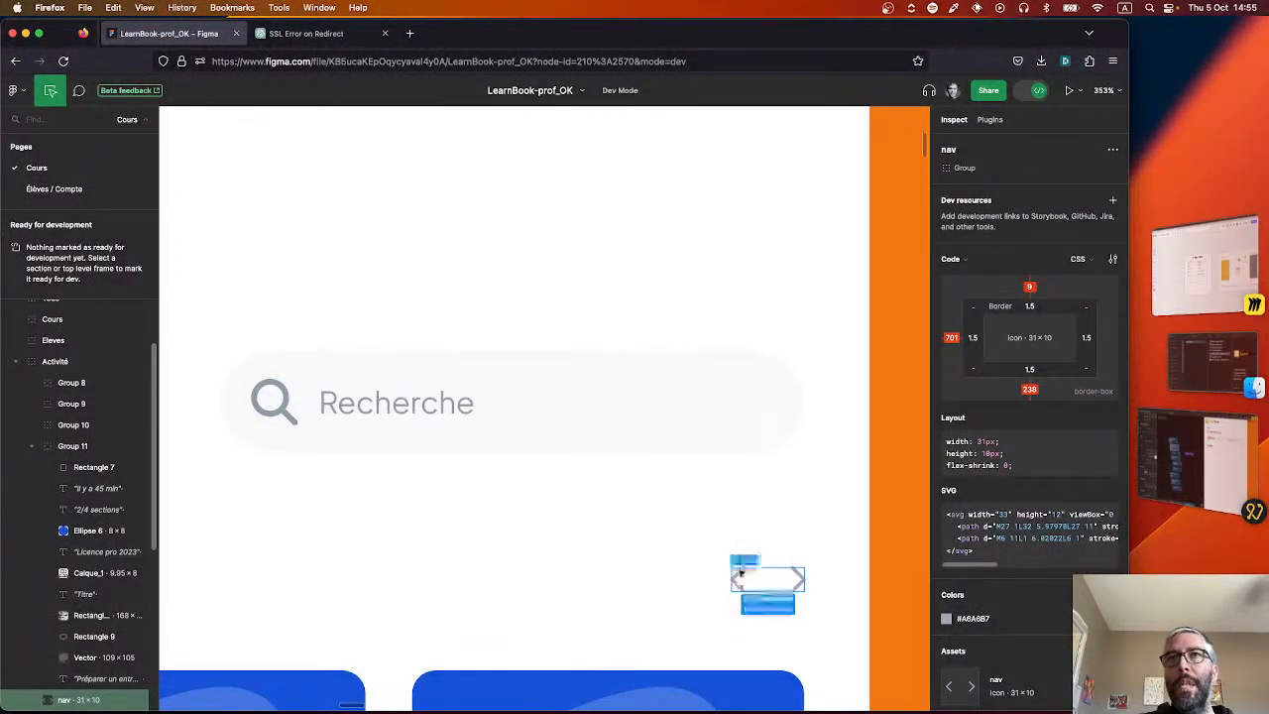
Return to Noodl and try icon sizes of 10 and 20 px on Left lessons, settling on 24 px.
key("super+Tab")
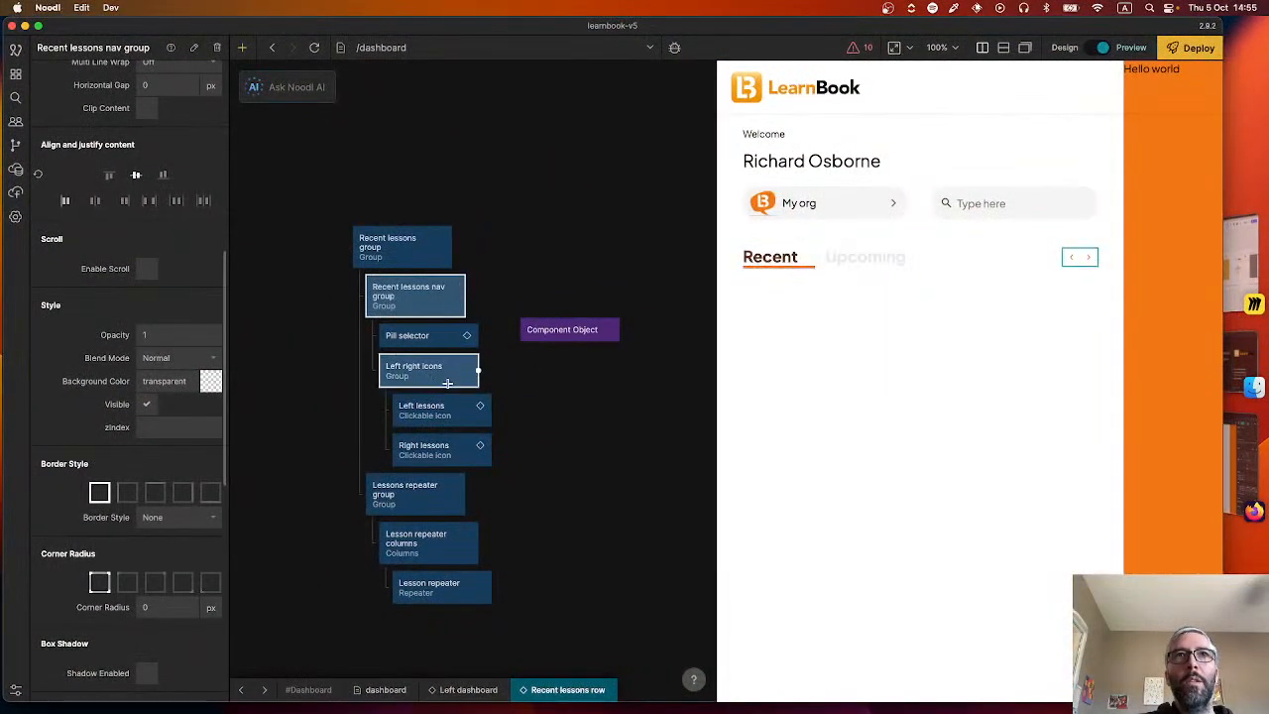
left_click(466, 410)
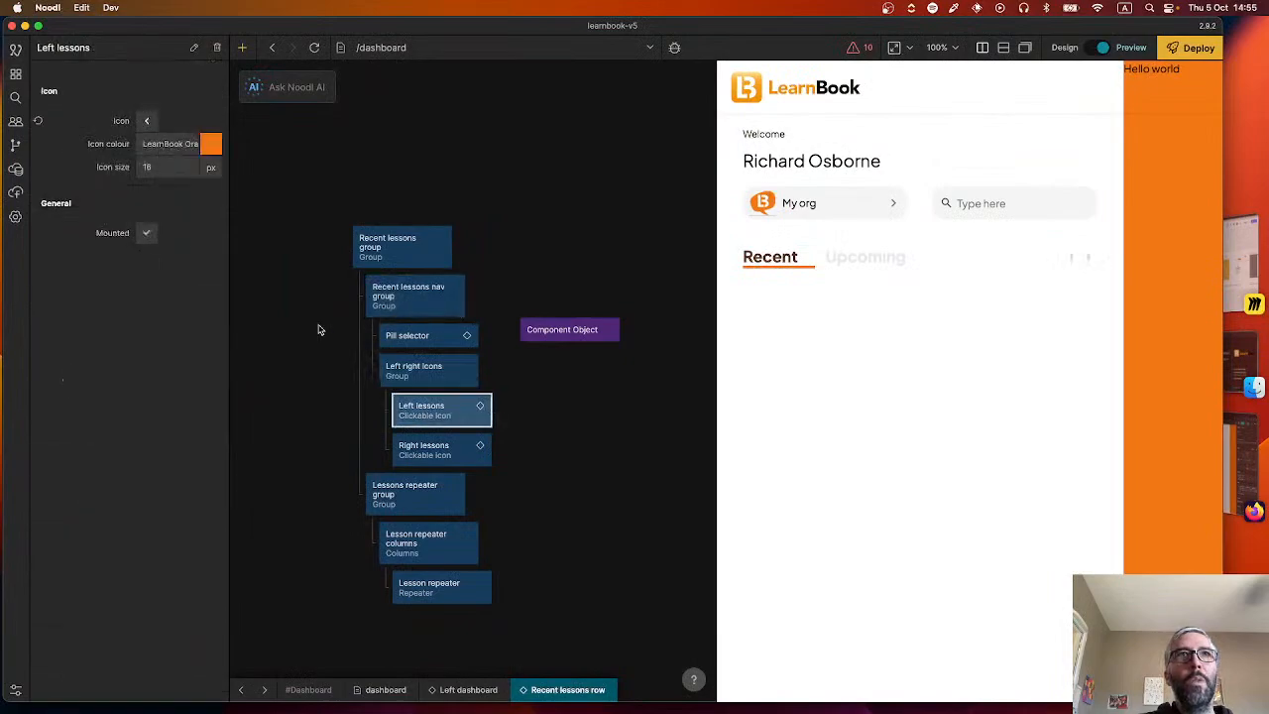
left_click(164, 163)
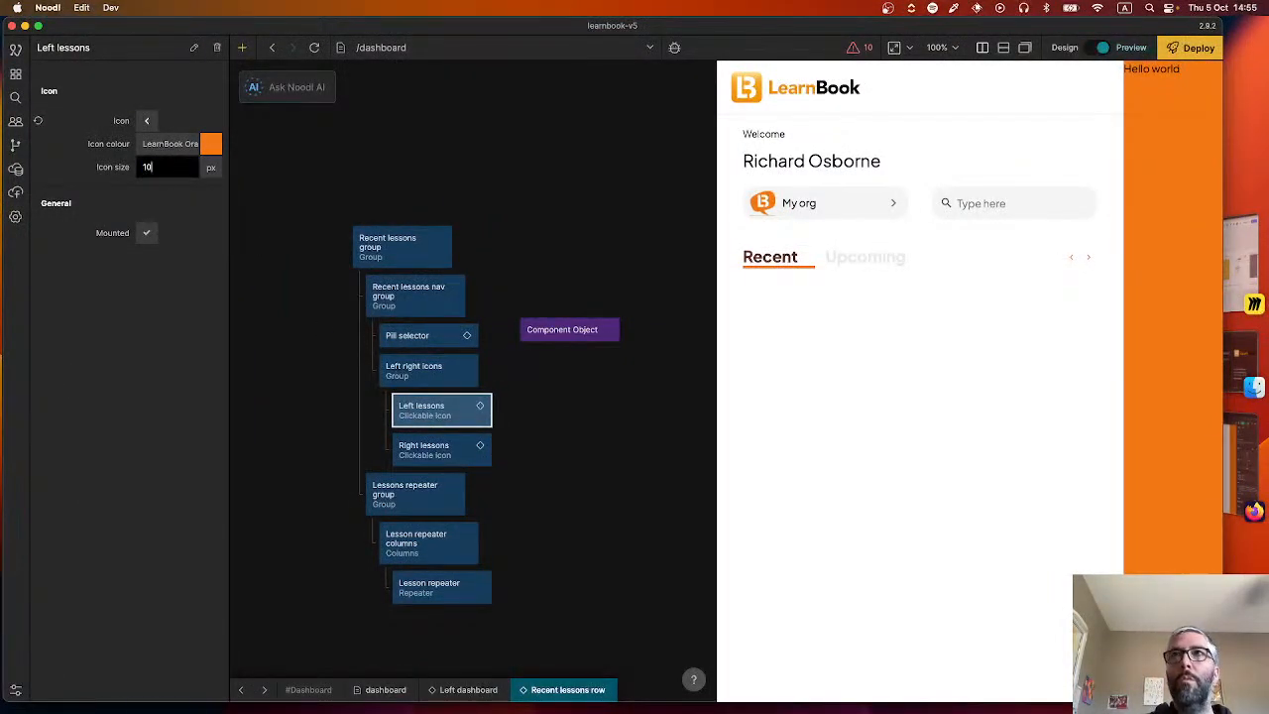
type("10")
key("Return")
left_click(161, 166)
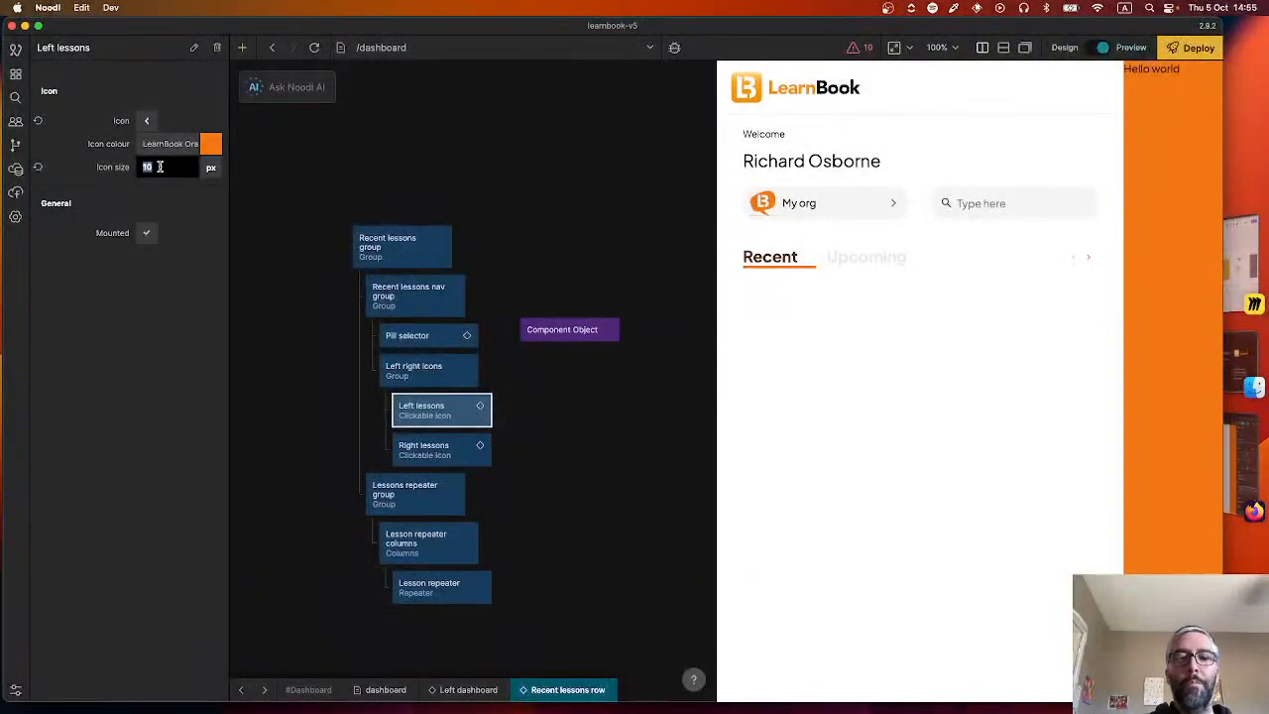
type("20")
key("Return")
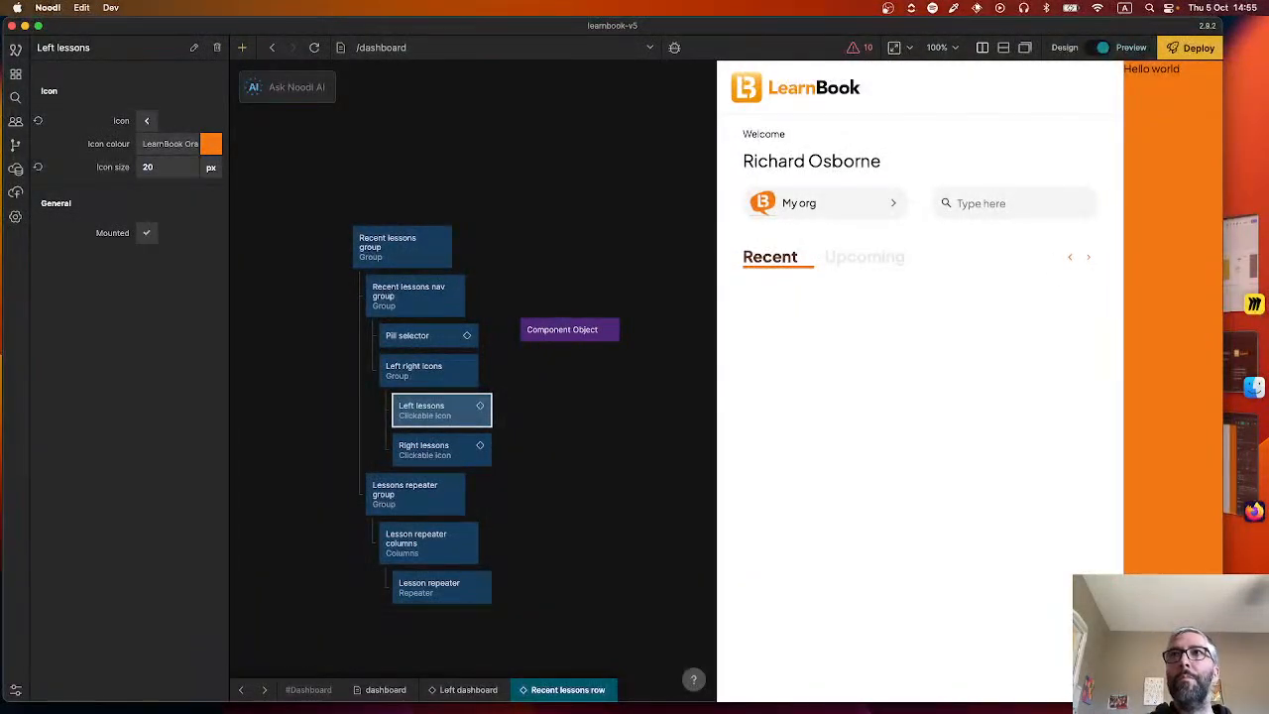
left_click(159, 168)
key("Return")
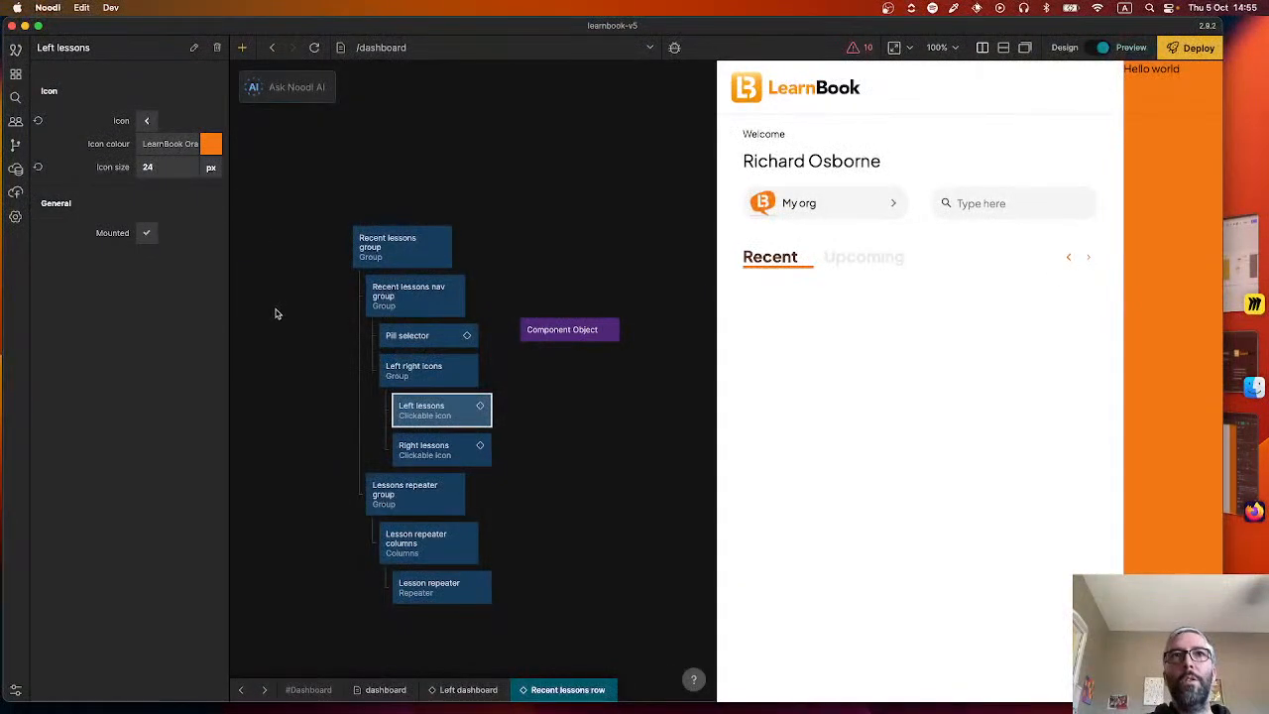
Set the Right lessons icon size to 24 px.
left_click(441, 449)
left_click(161, 166)
type("24")
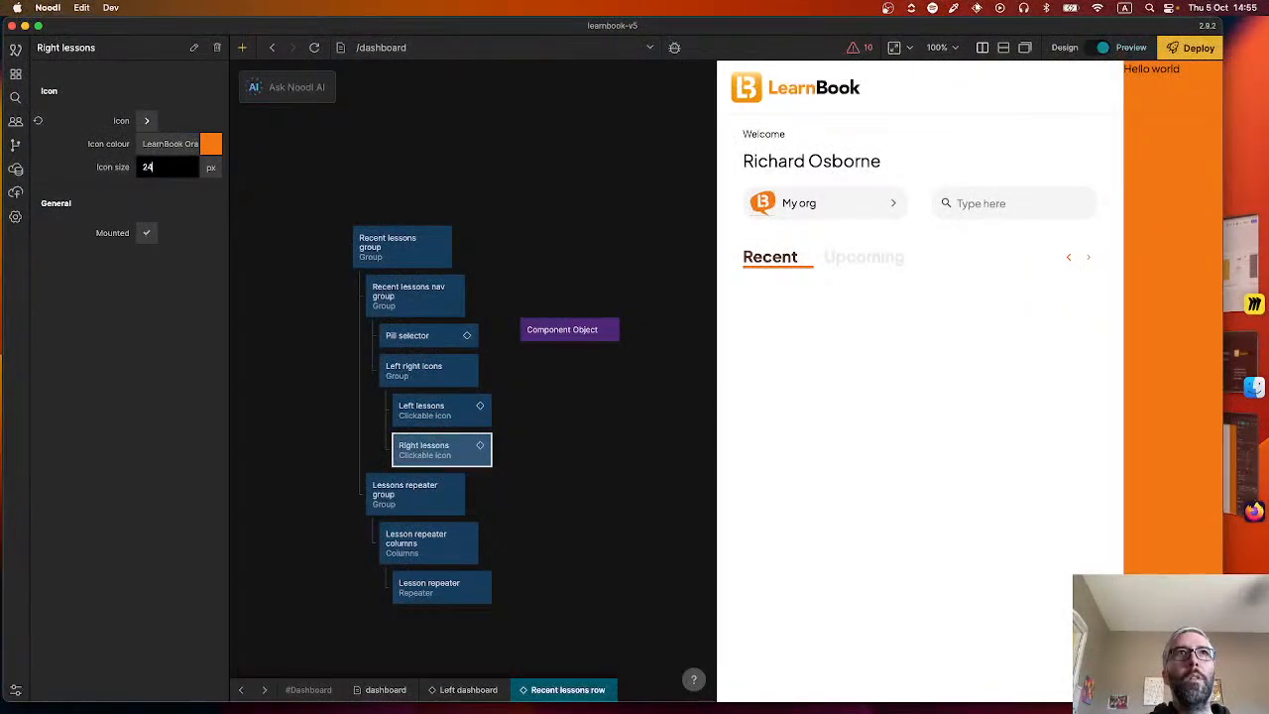
key("Return")
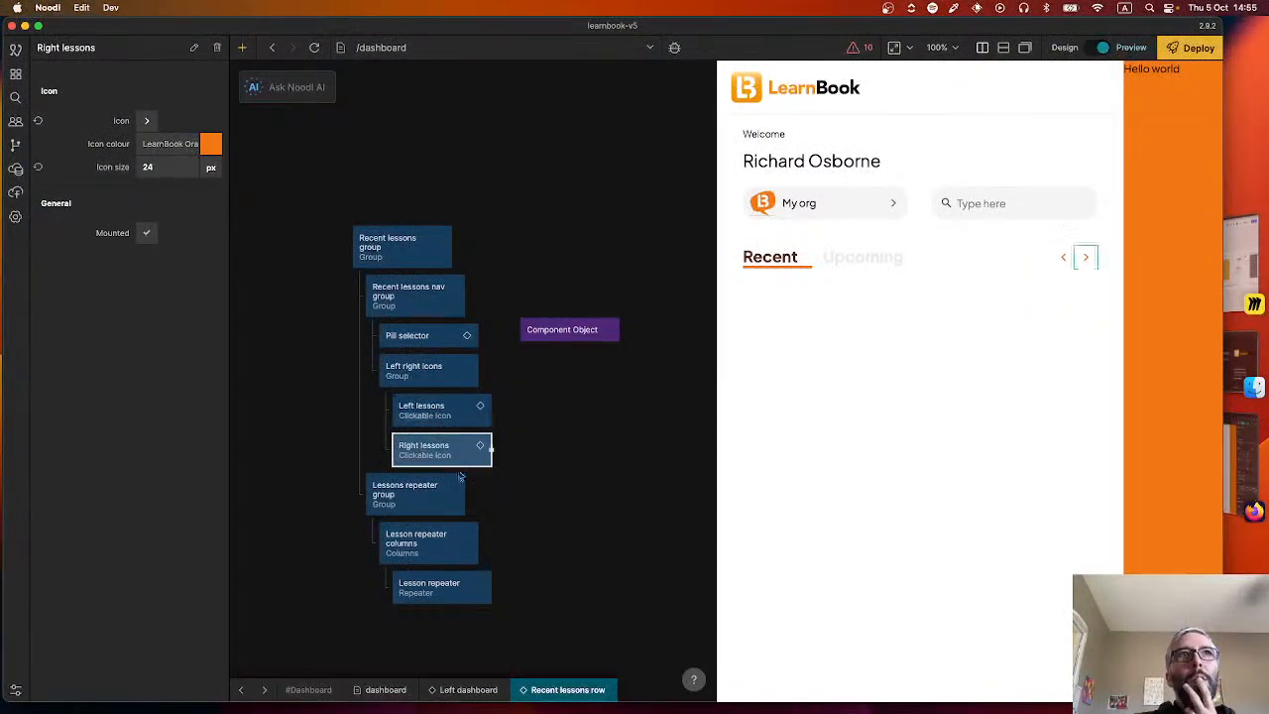
Set the icon colour of both Left lessons and Right lessons to Grey - 700.
left_click(434, 410)
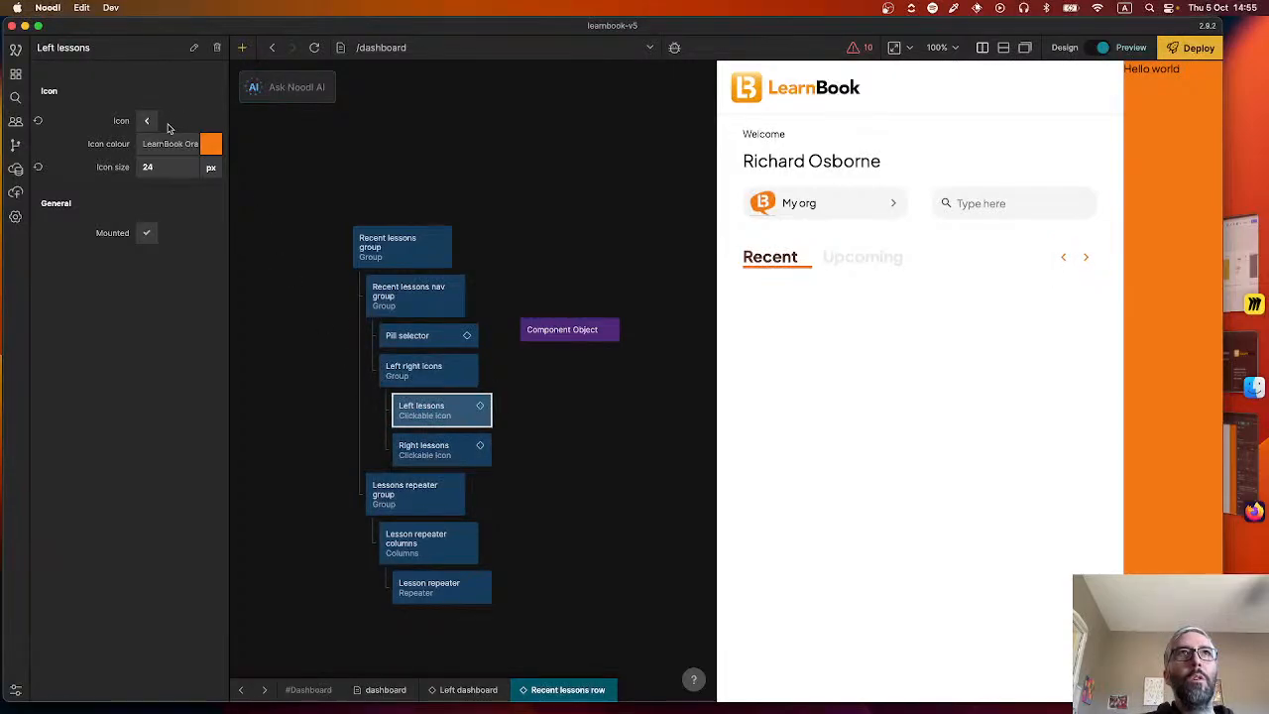
left_click(193, 151)
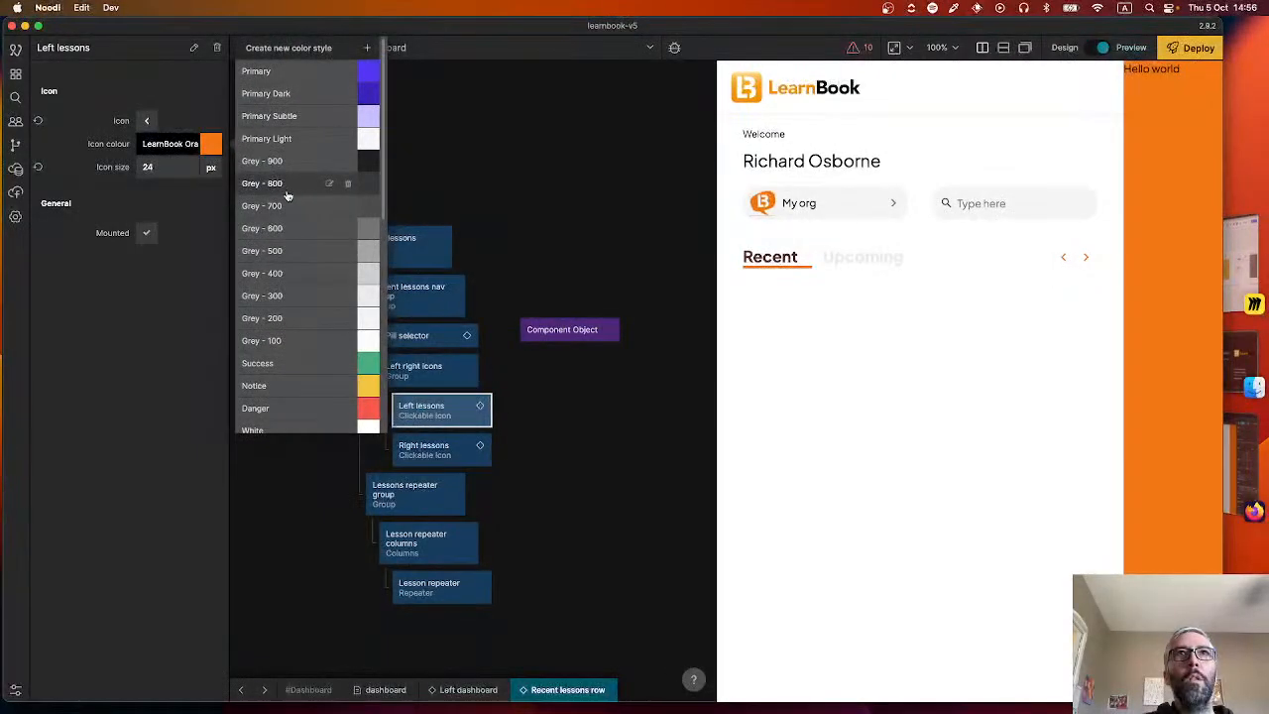
left_click(276, 210)
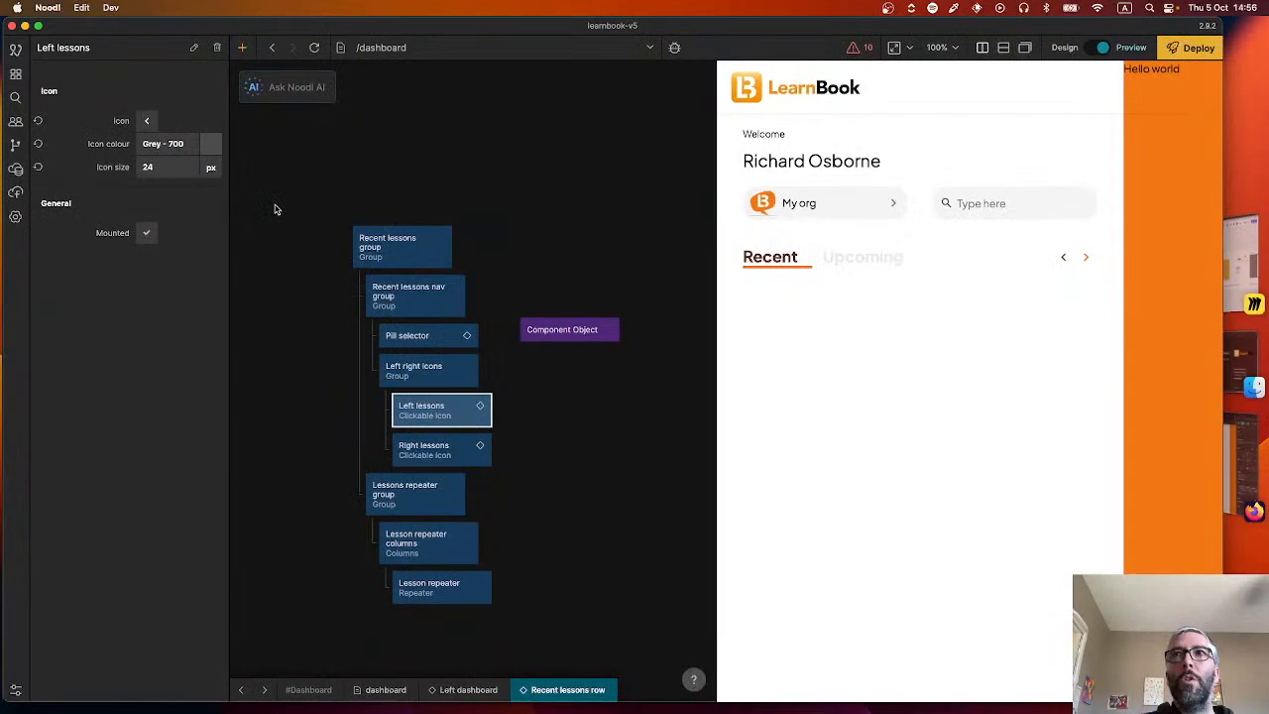
left_click(444, 447)
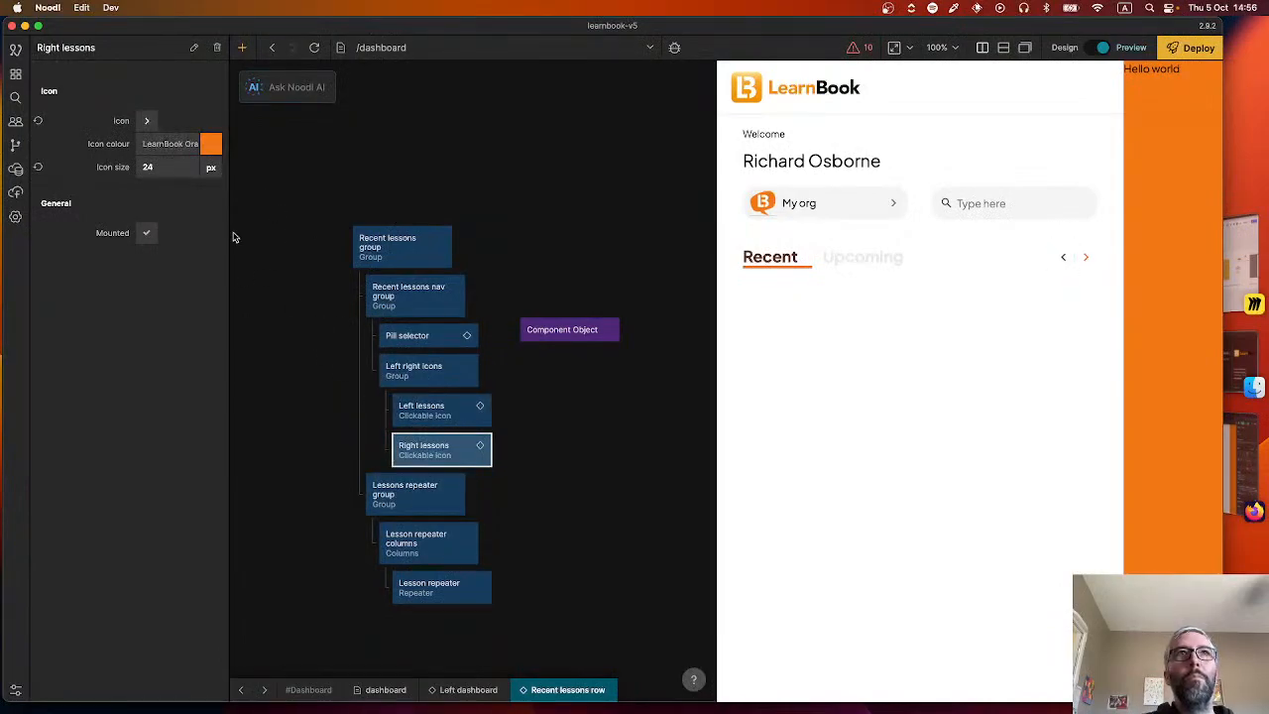
left_click(147, 144)
left_click(277, 211)
left_click(516, 429)
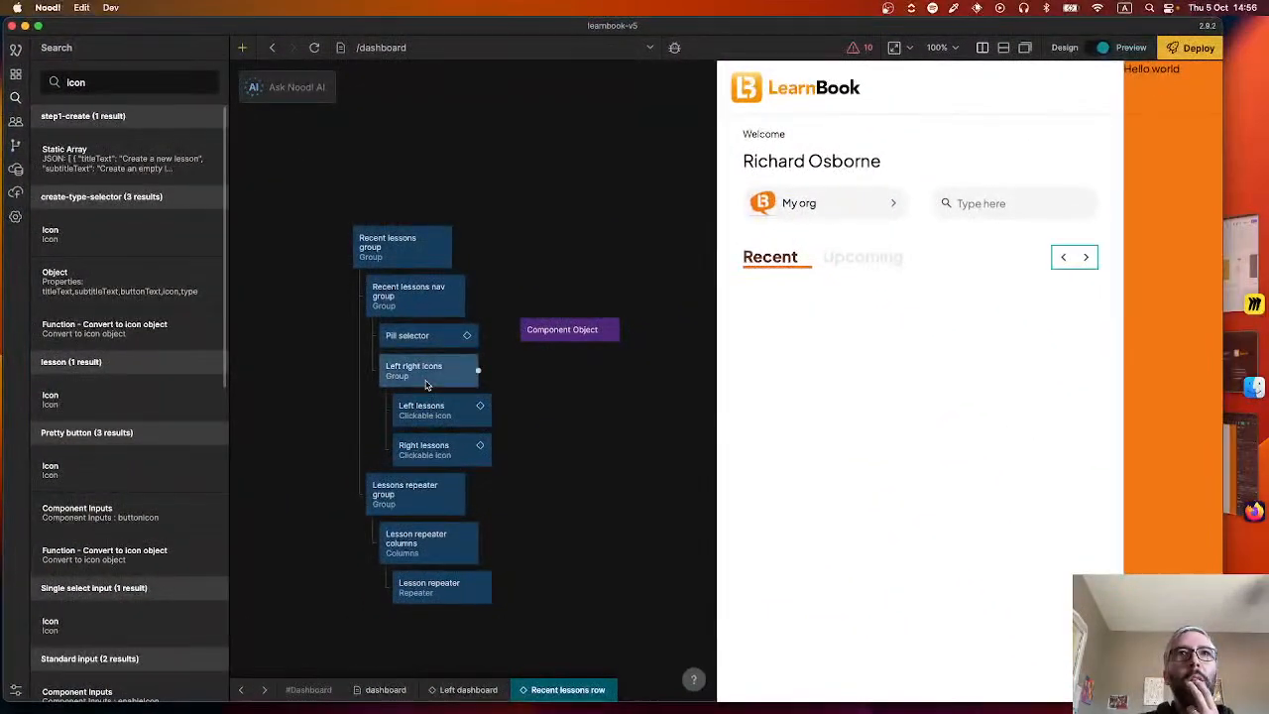
Set the icon colour of both Left lessons and Right lessons to Grey - 500.
left_click(421, 406)
left_click(145, 145)
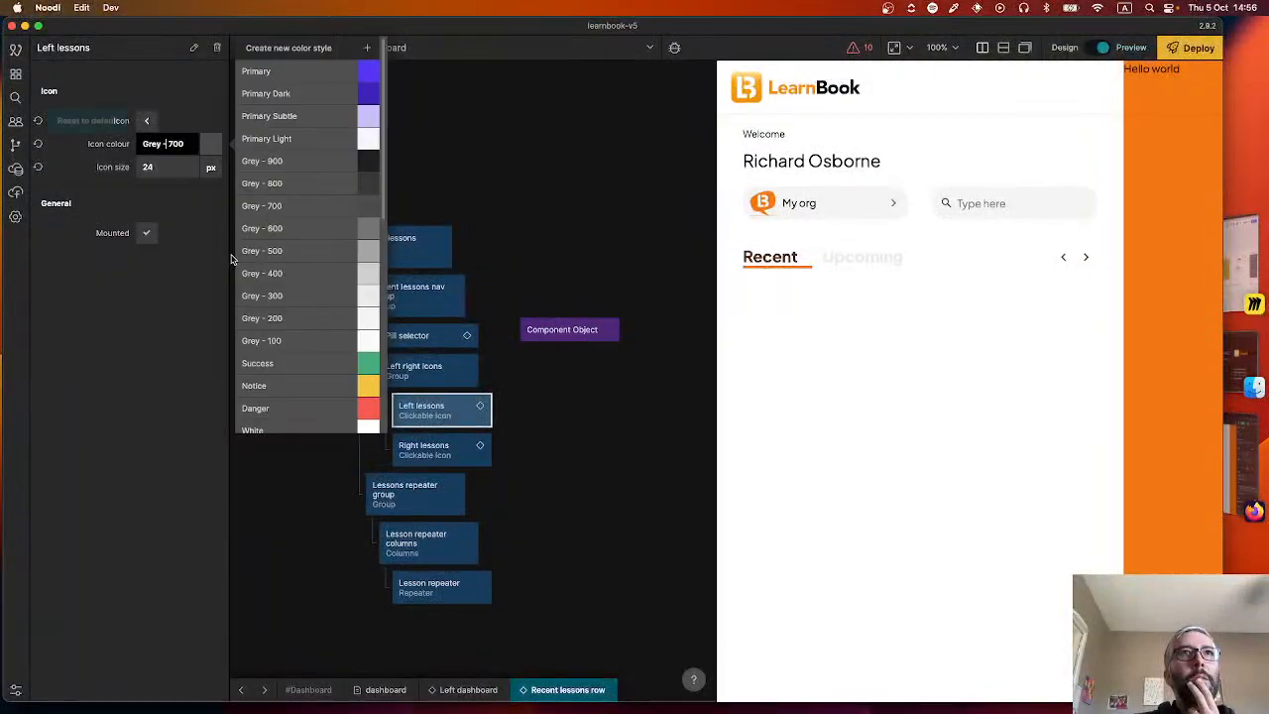
left_click(295, 259)
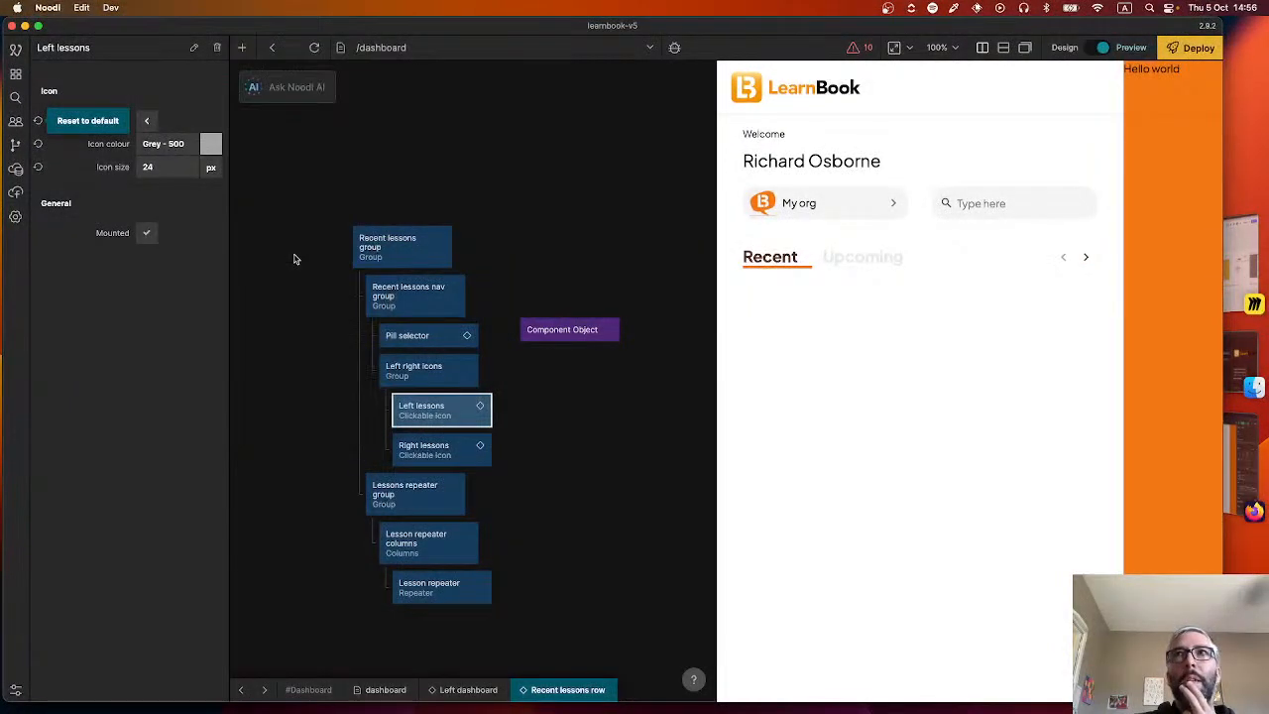
left_click(426, 448)
left_click(164, 144)
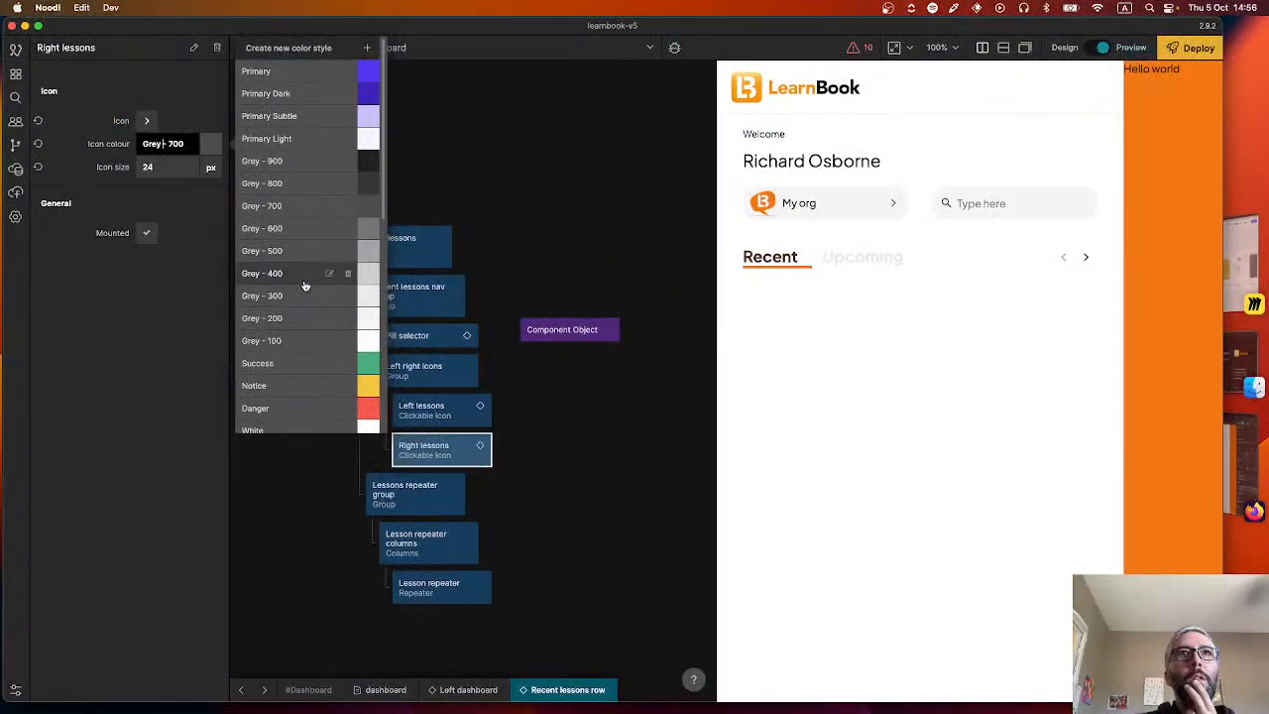
left_click(297, 258)
left_click(437, 419)
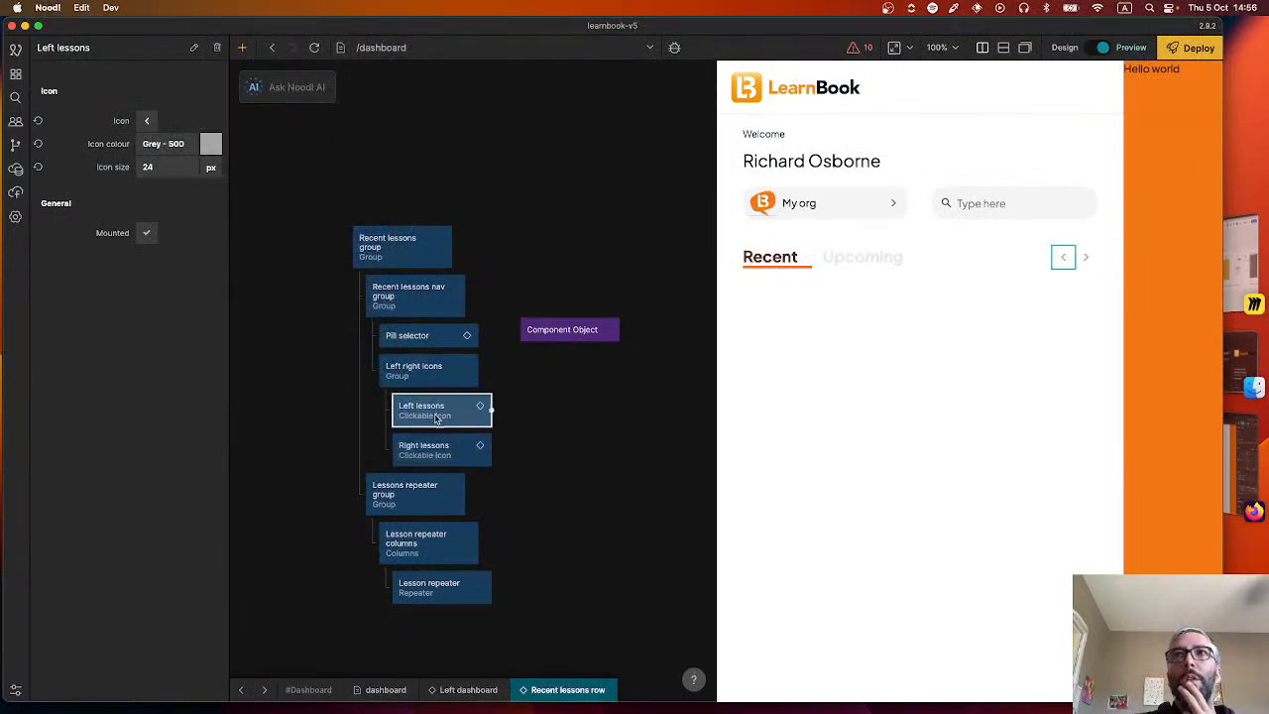
left_click(440, 446)
left_click(570, 441)
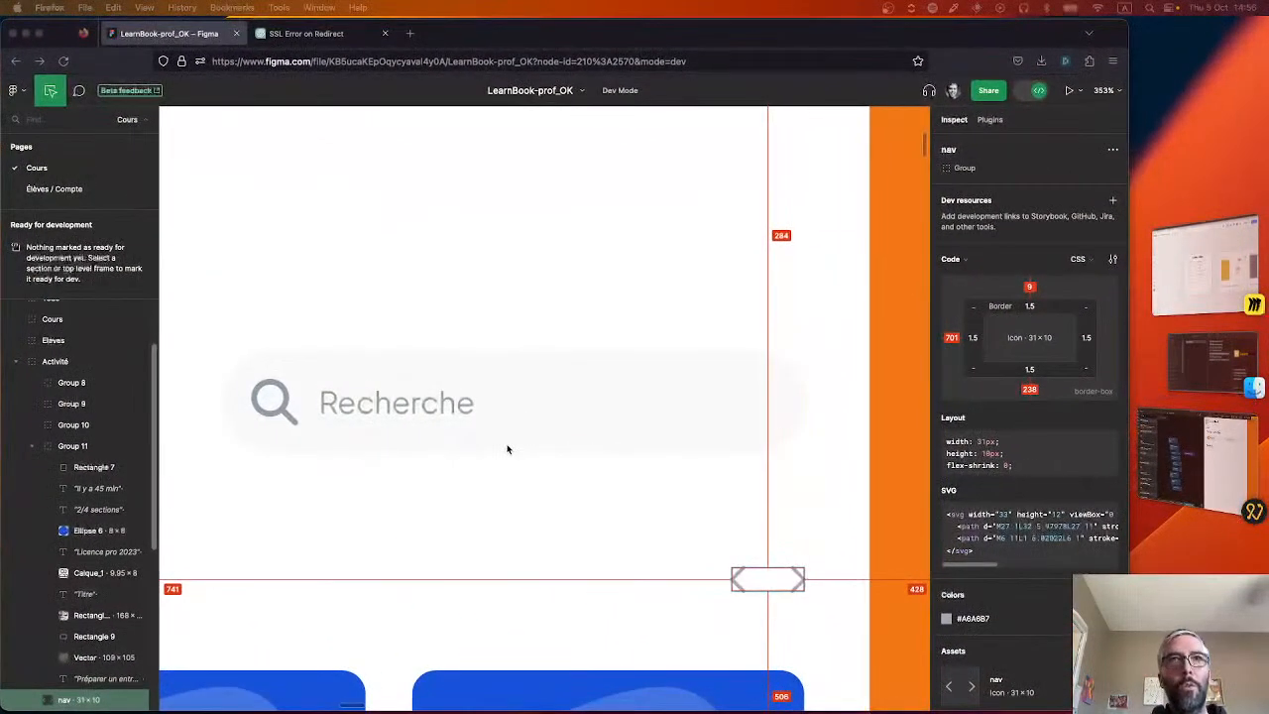
Switch to the Figma design and inspect the lesson cards, selecting the background rectangle of the "Parlons ciné !" card.
scroll(510, 453, "down", 2)
scroll(511, 457, "down", 8)
scroll(436, 505, "up", 12)
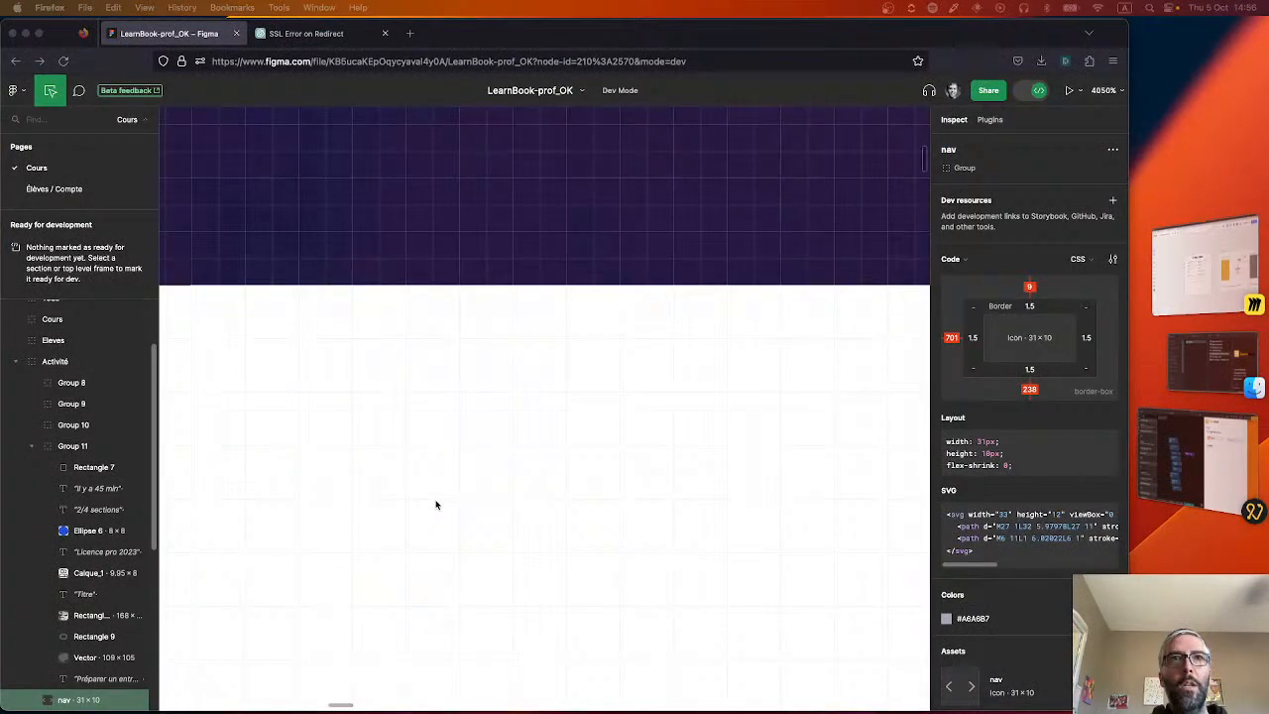
scroll(318, 466, "down", 8)
scroll(318, 466, "down", 2)
left_click(343, 472)
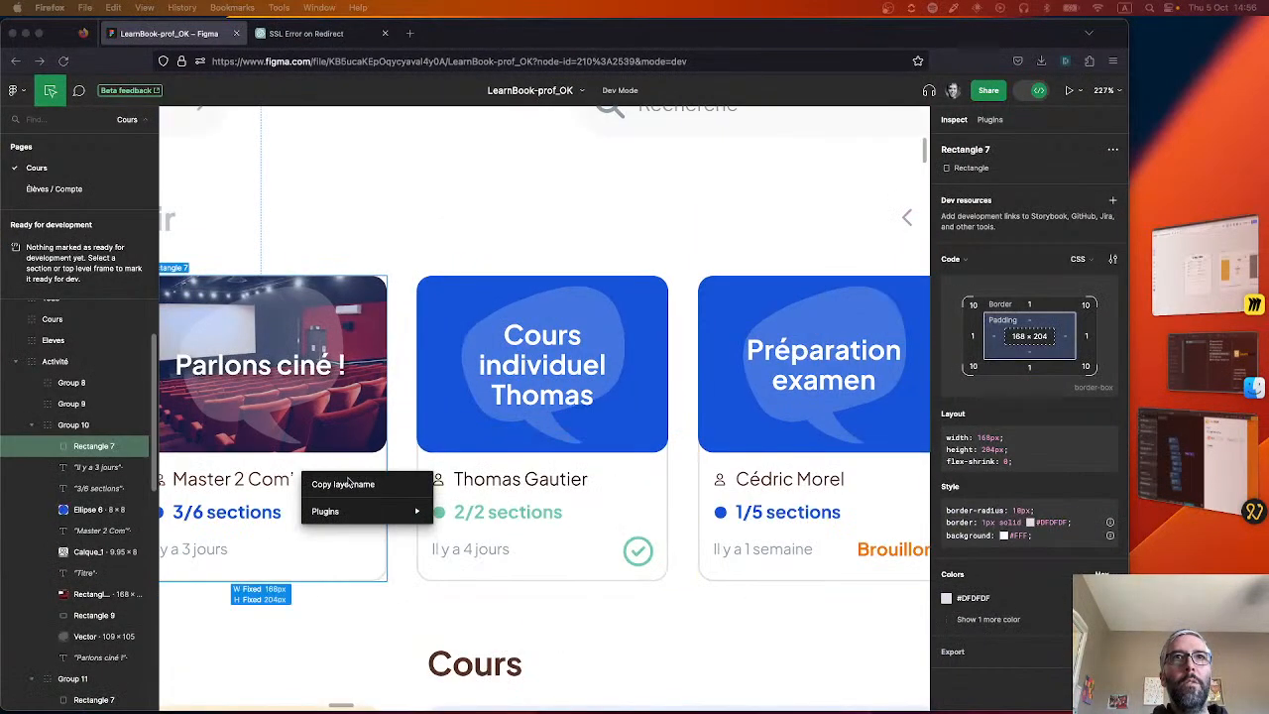
scroll(396, 589, "left", 8)
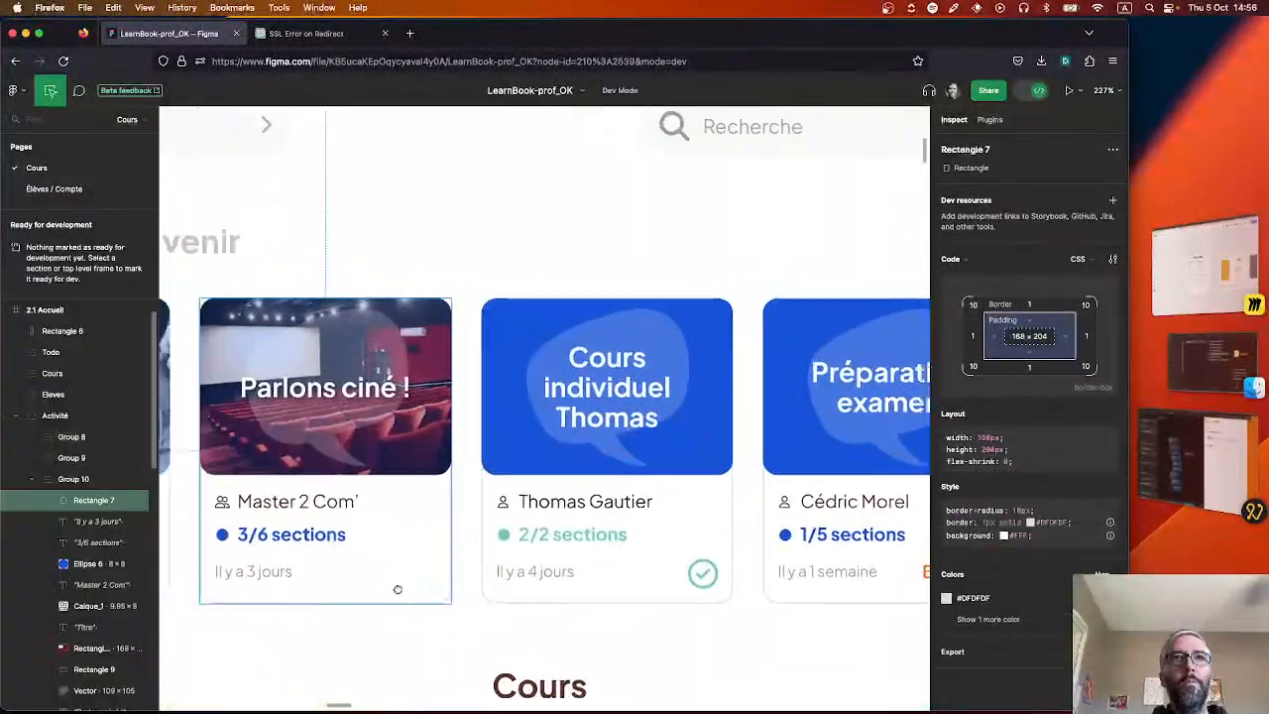
Return to Noodl, open the Lesson card component and nest a new Group node inside its root Group.
key("super+Tab")
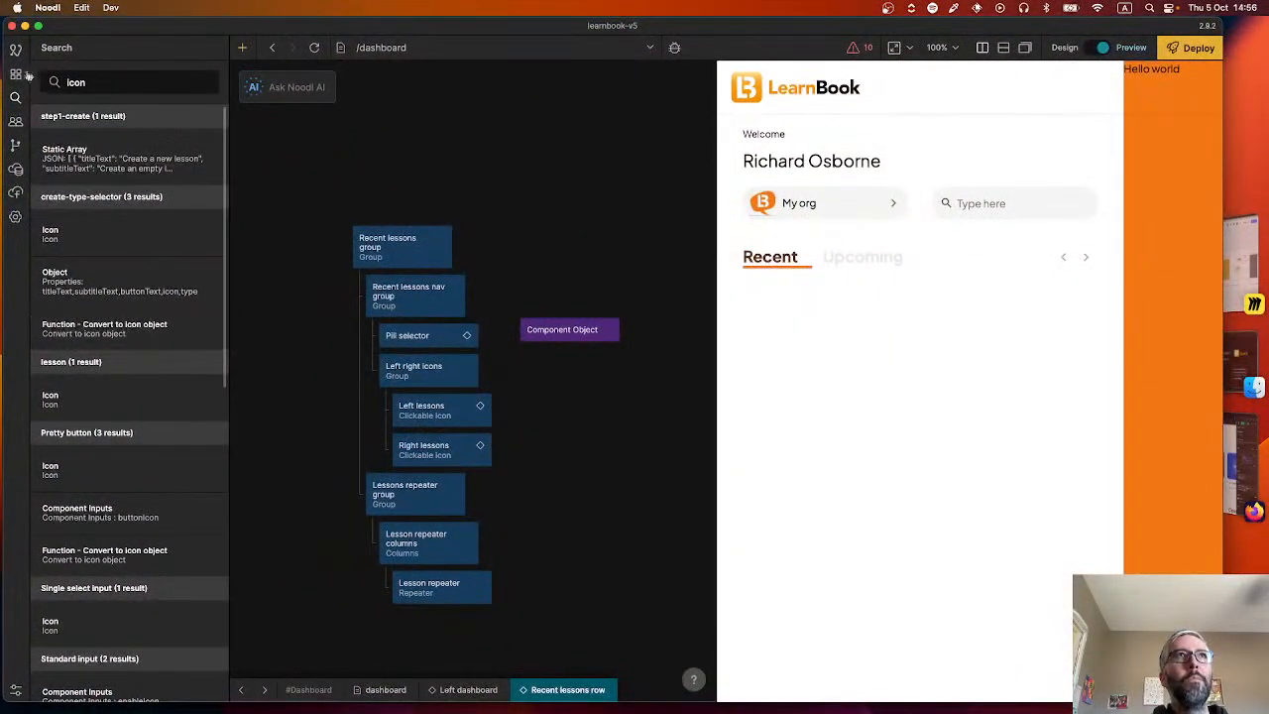
left_click(15, 74)
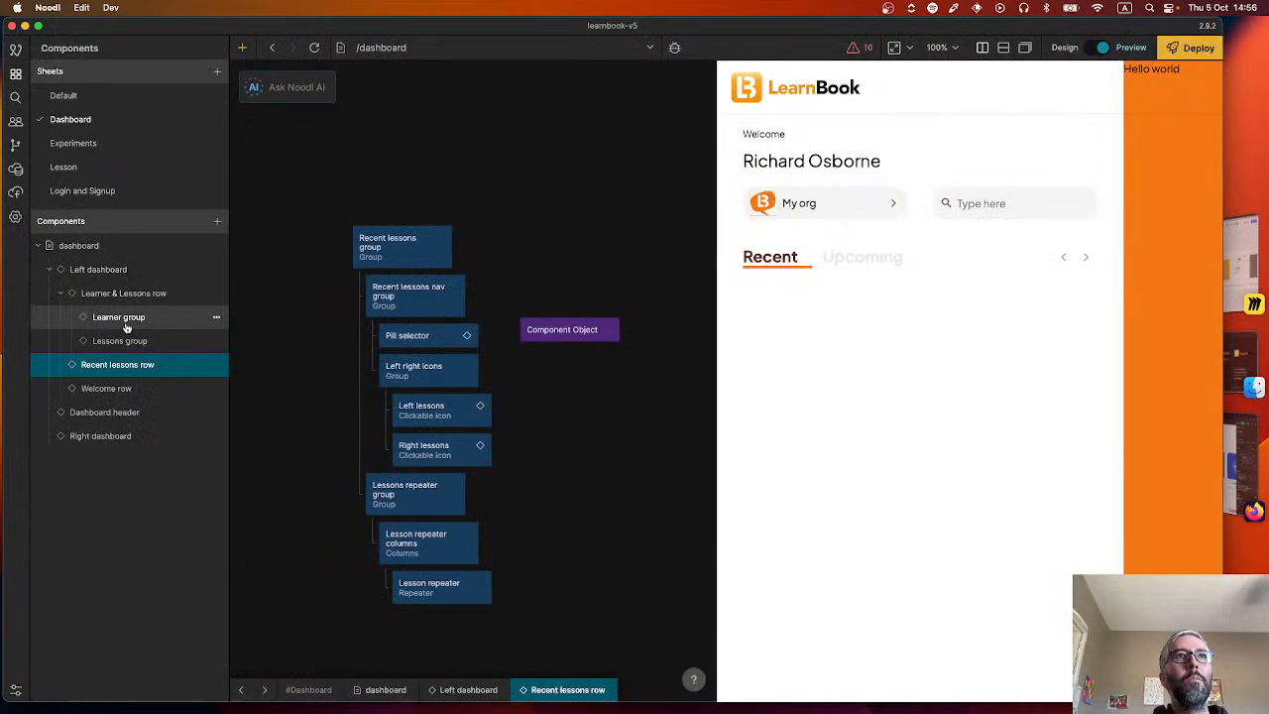
double_click(446, 590)
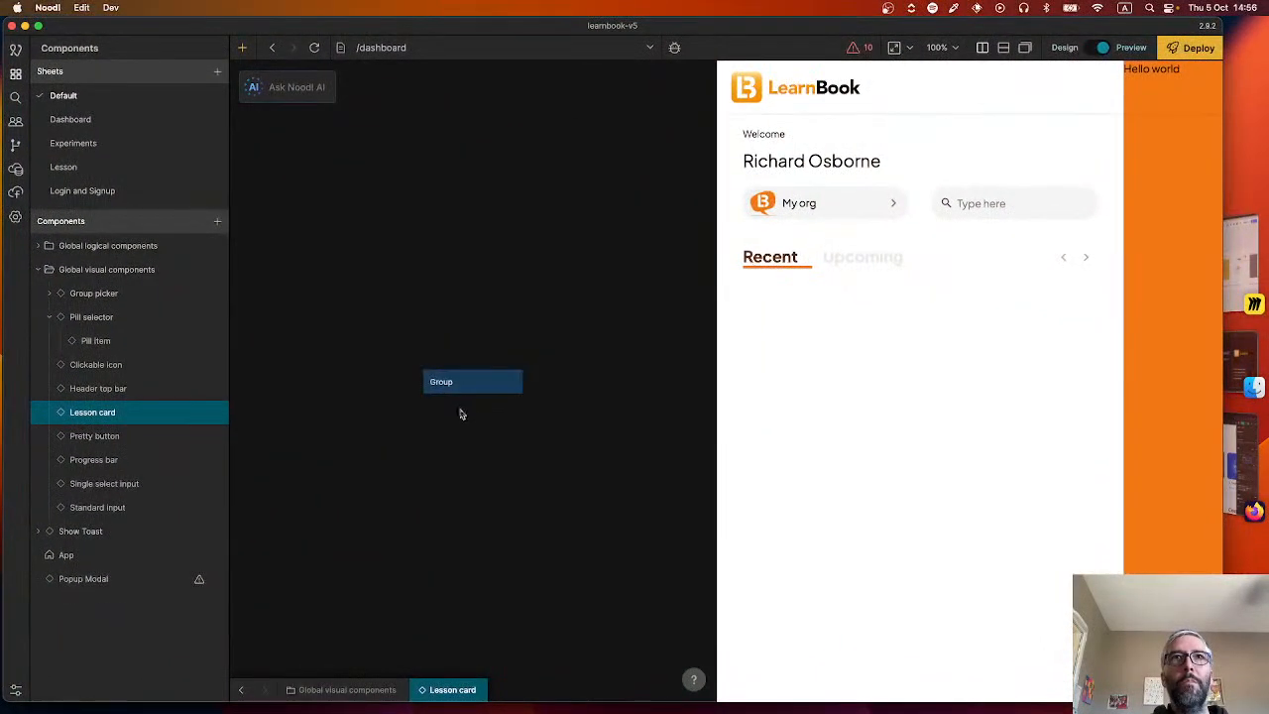
right_click(470, 457)
type("gr")
left_click(440, 297)
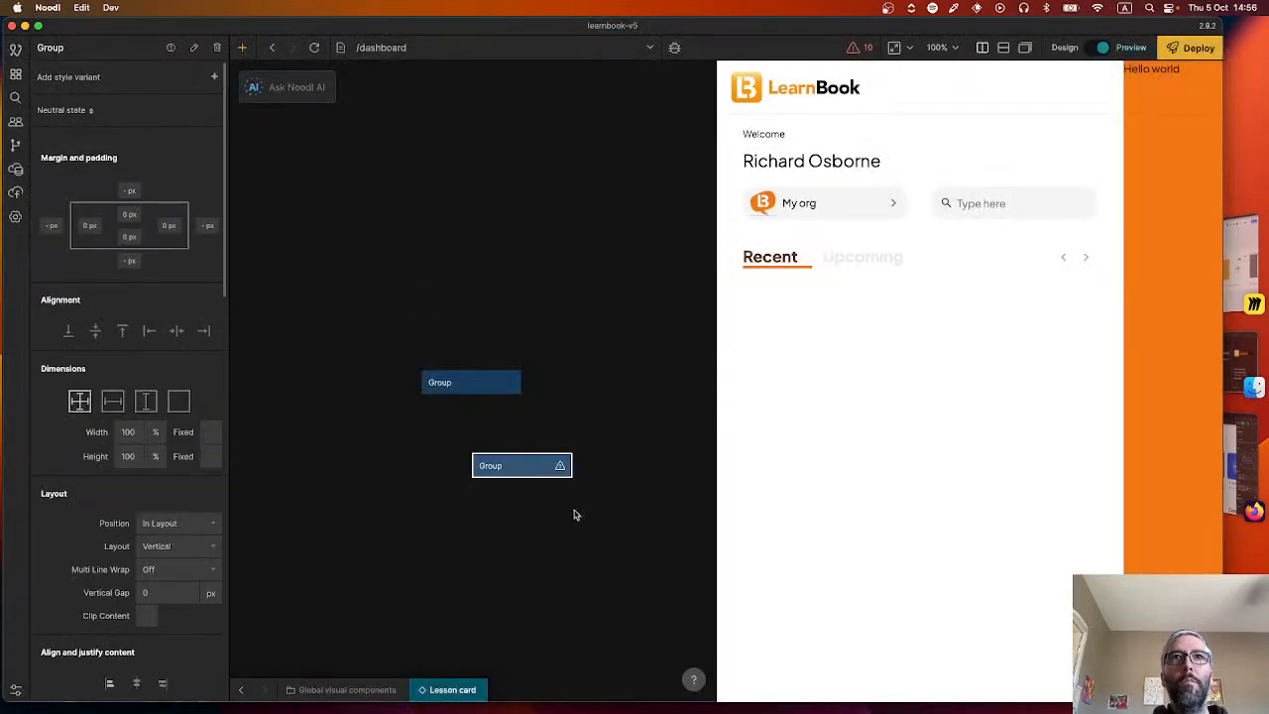
left_click_drag(529, 460, 492, 405)
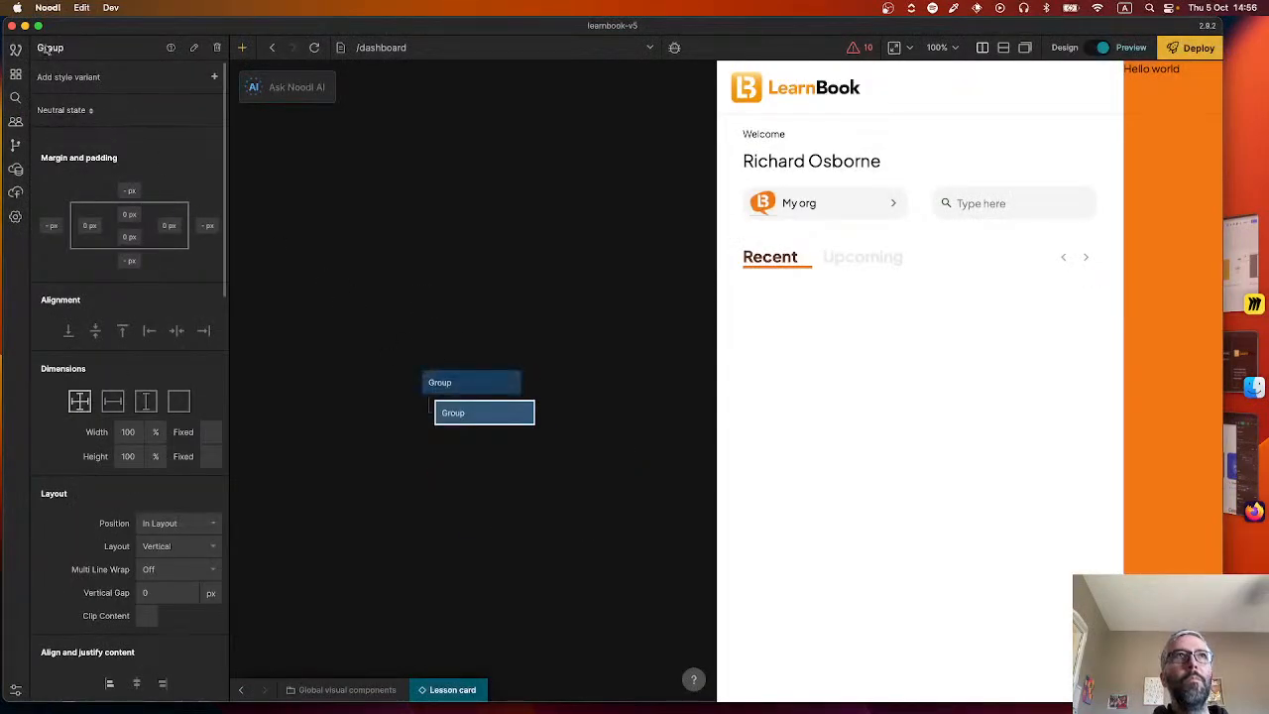
Return to the Recent lessons row component and add a Static Array node named "TEST lessons".
left_click(239, 694)
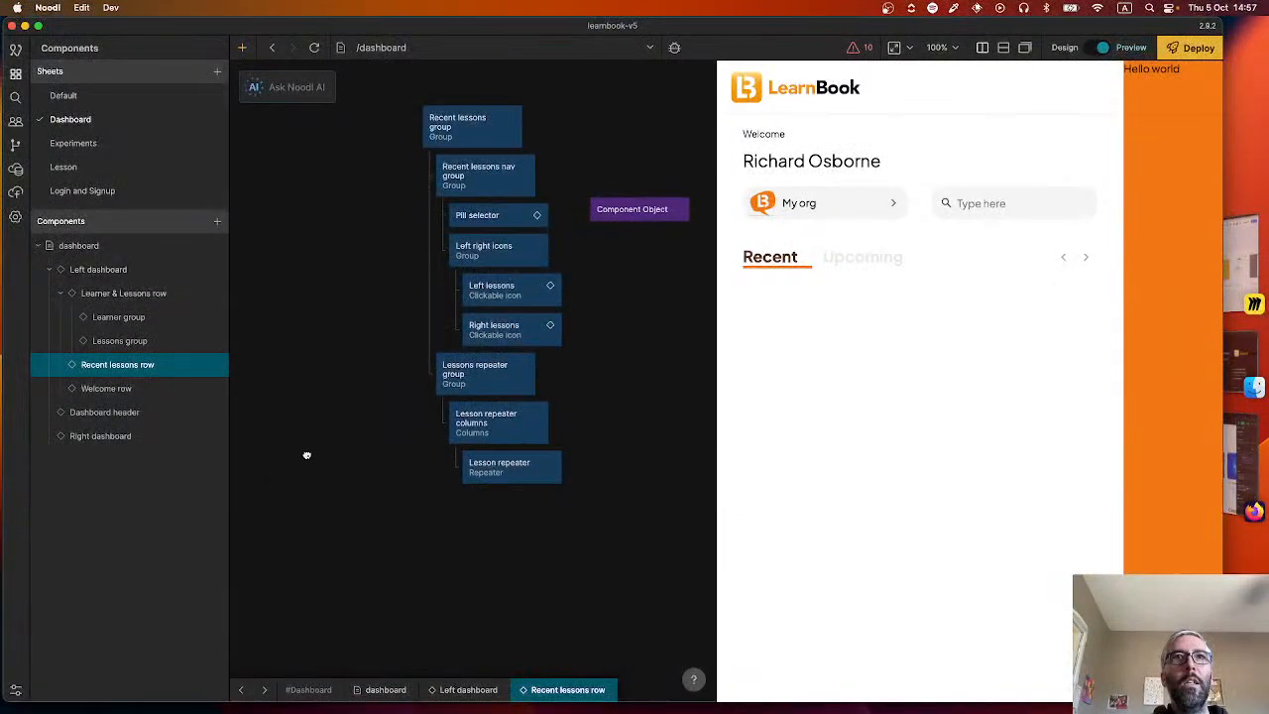
right_click(424, 524)
type("stat")
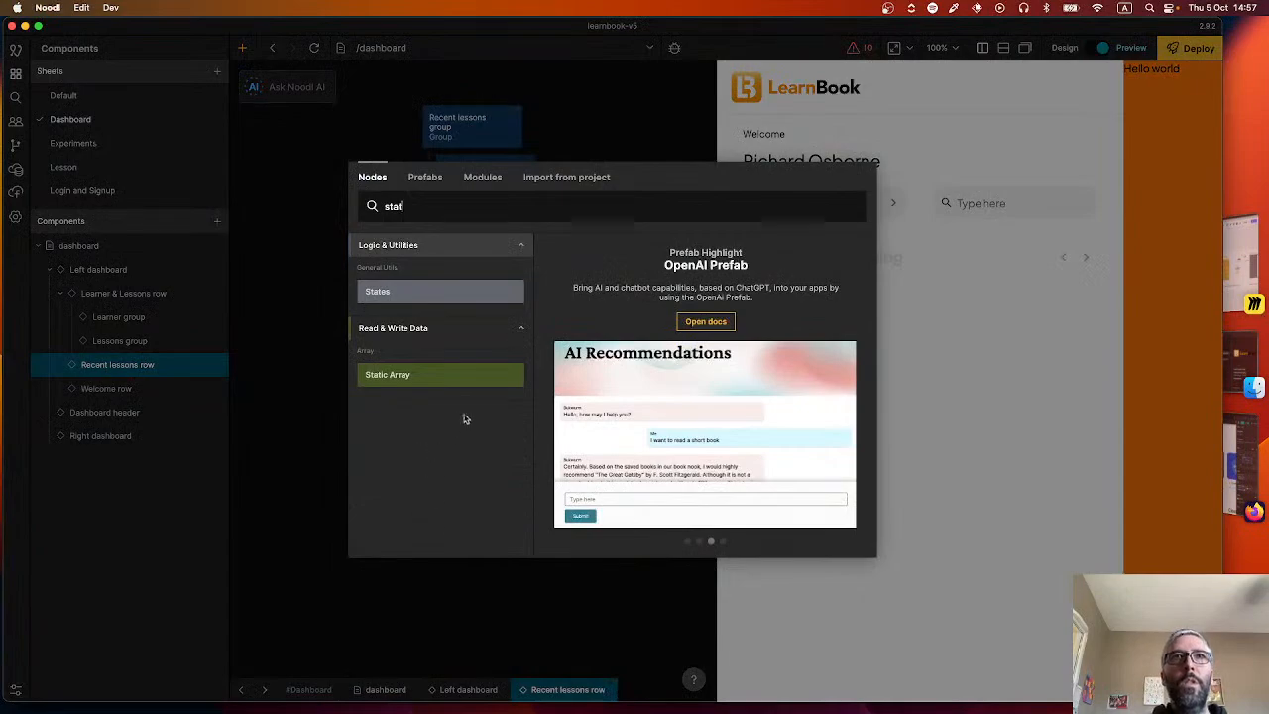
key("Return")
double_click(107, 51)
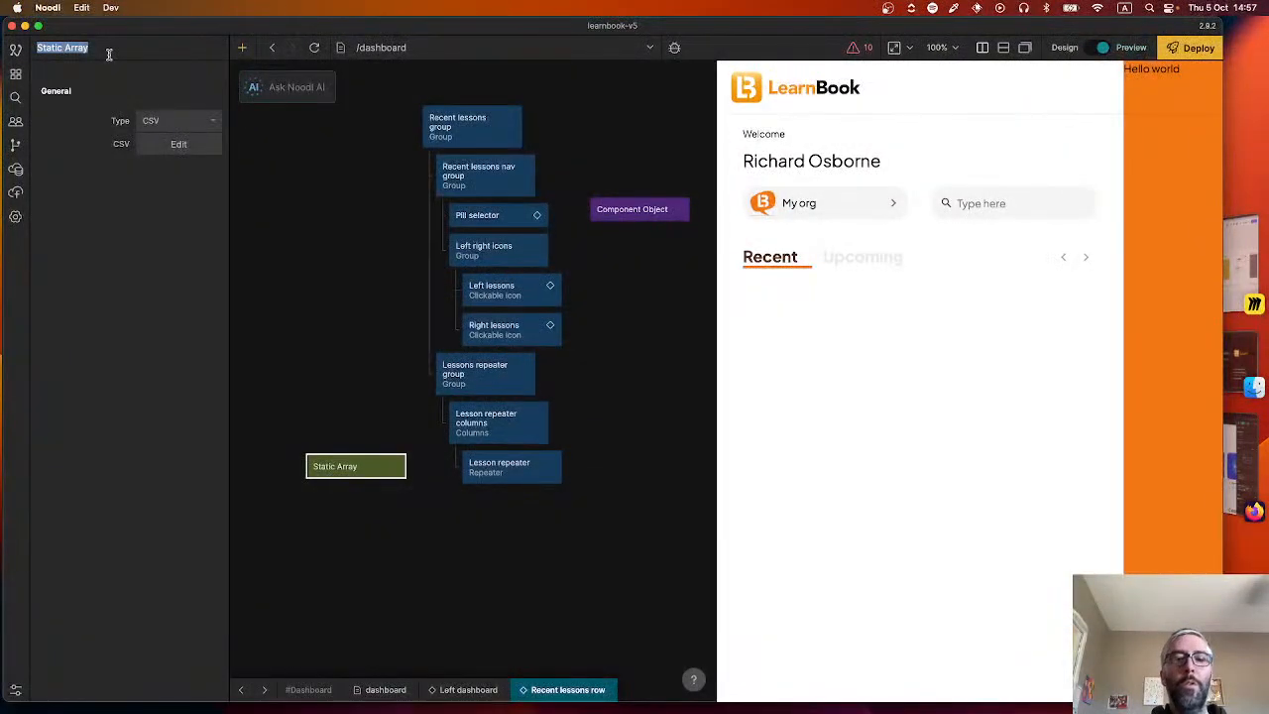
key("BackSpace")
type("TEST lessons")
key("Return")
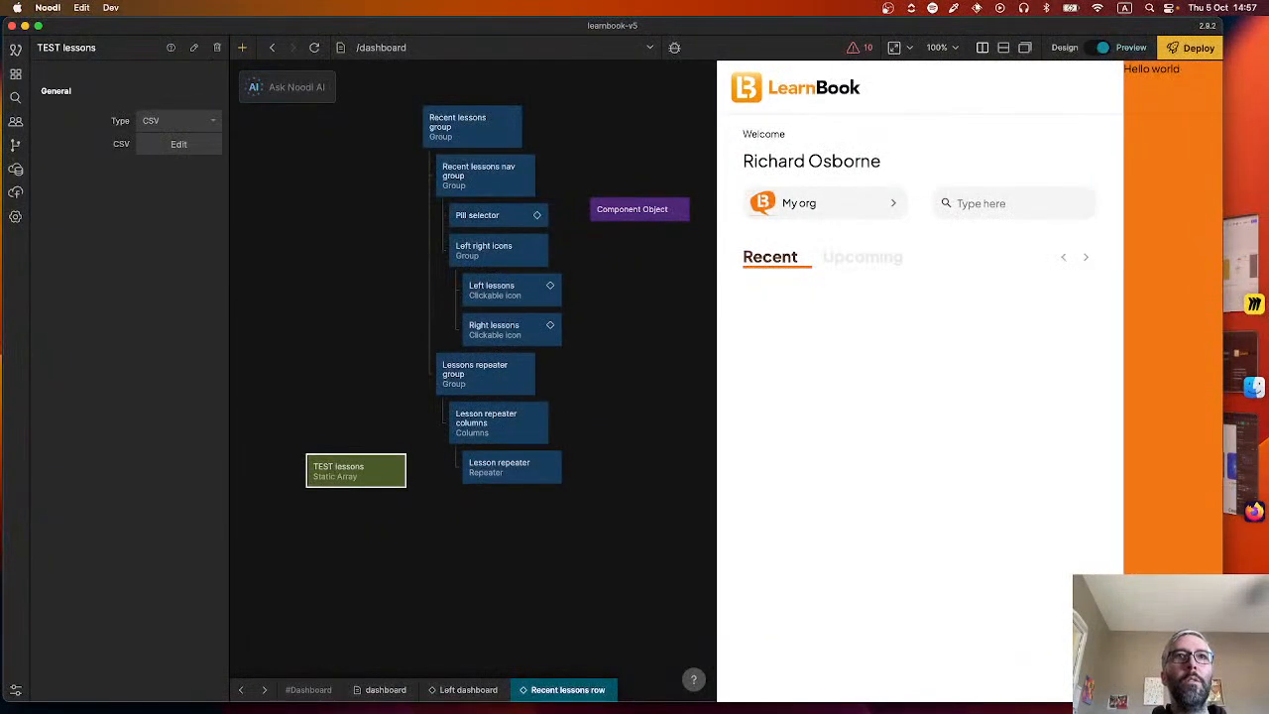
Set the TEST lessons array type to JSON and start its content as an array holding one empty object.
left_click(159, 119)
left_click(166, 161)
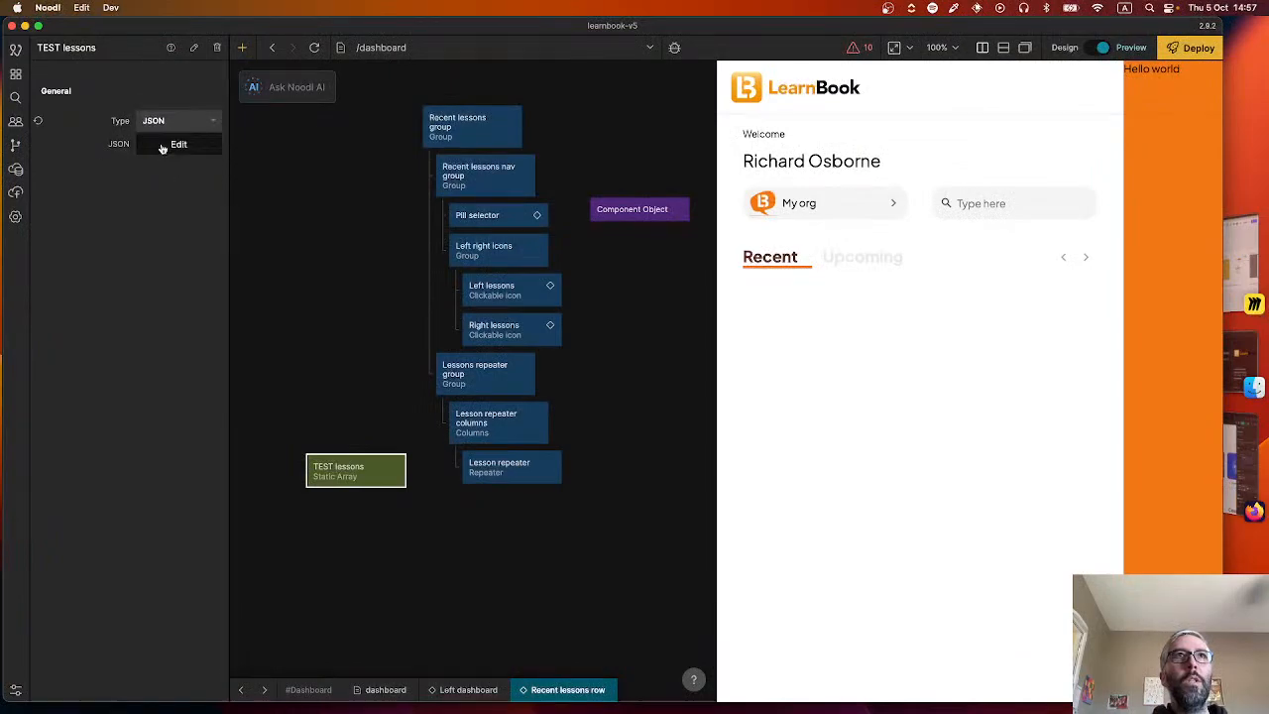
left_click(164, 144)
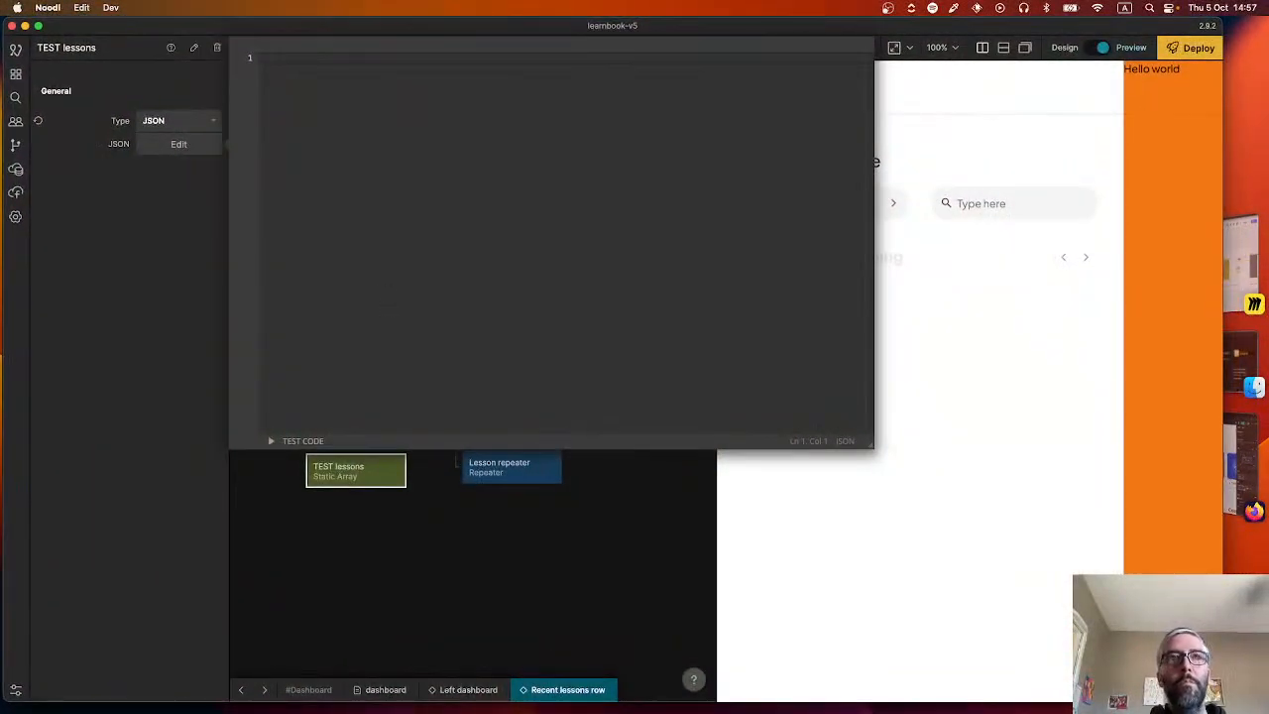
type("[")
key("Return")
type("{")
key("Return")
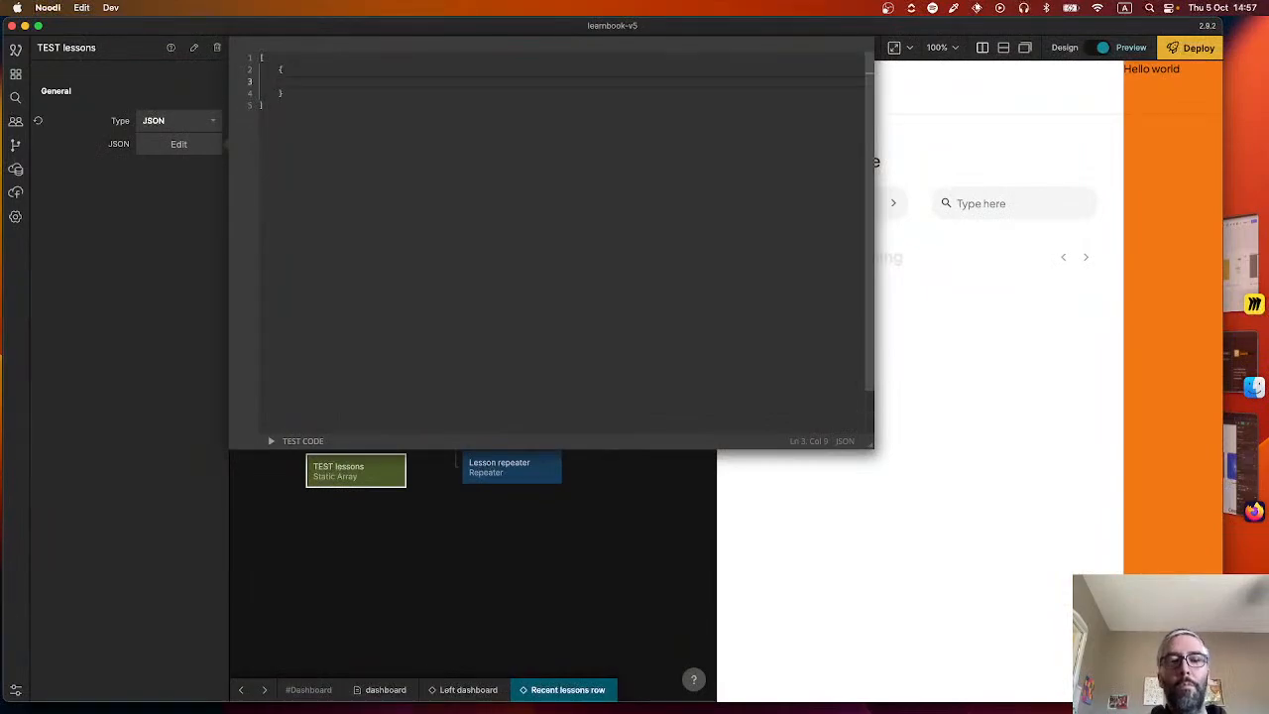
Add "name" and "groupName" properties with empty string values to the first JSON object.
type("\"name\":")
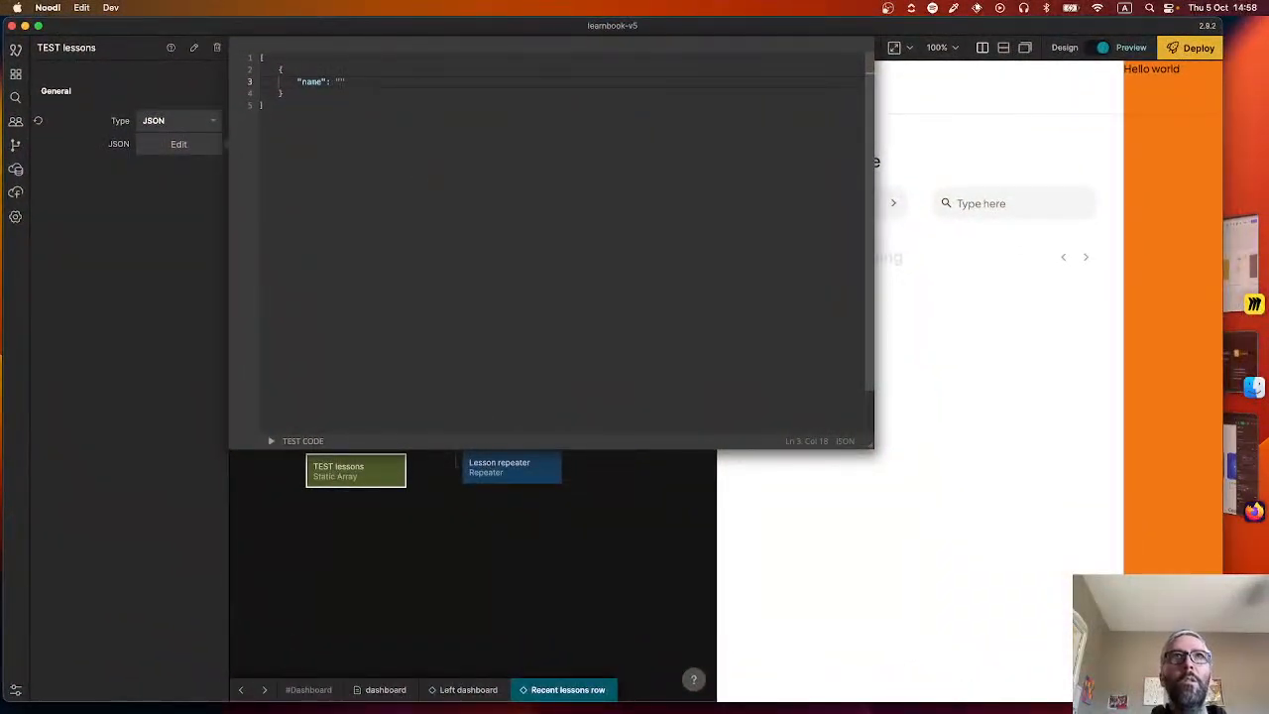
type(",")
key("Return")
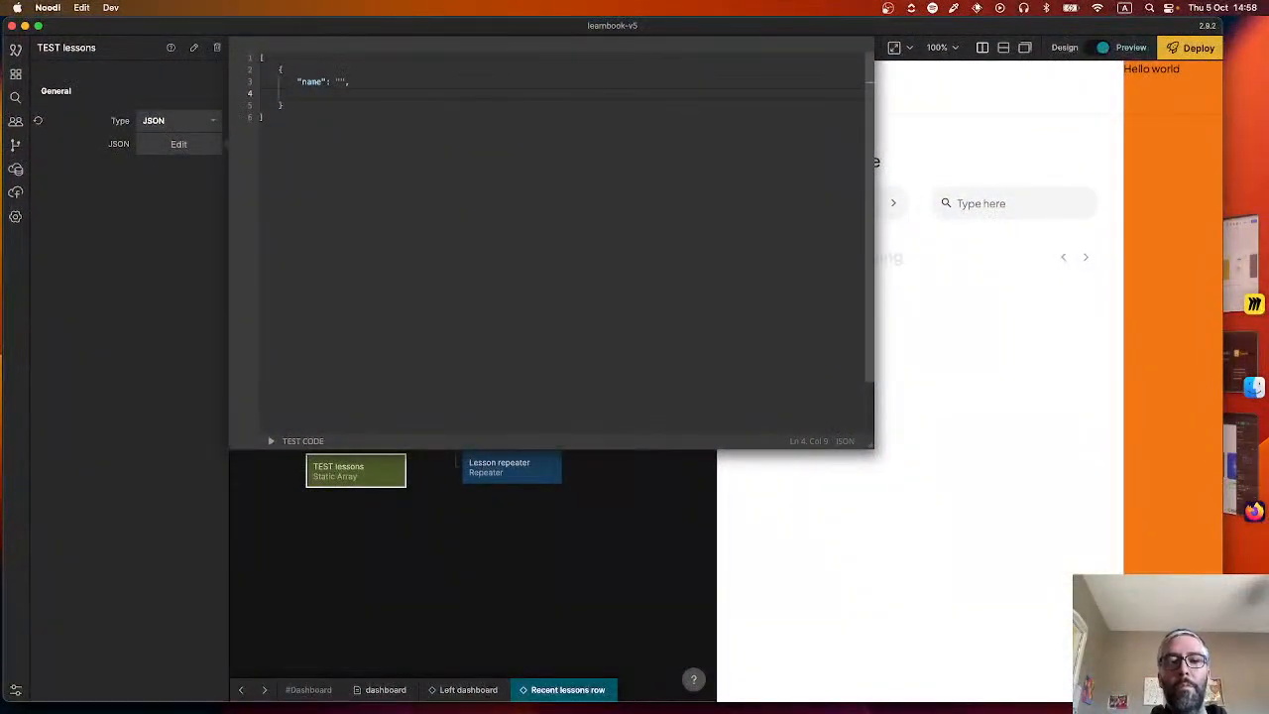
type("\"groupName\"")
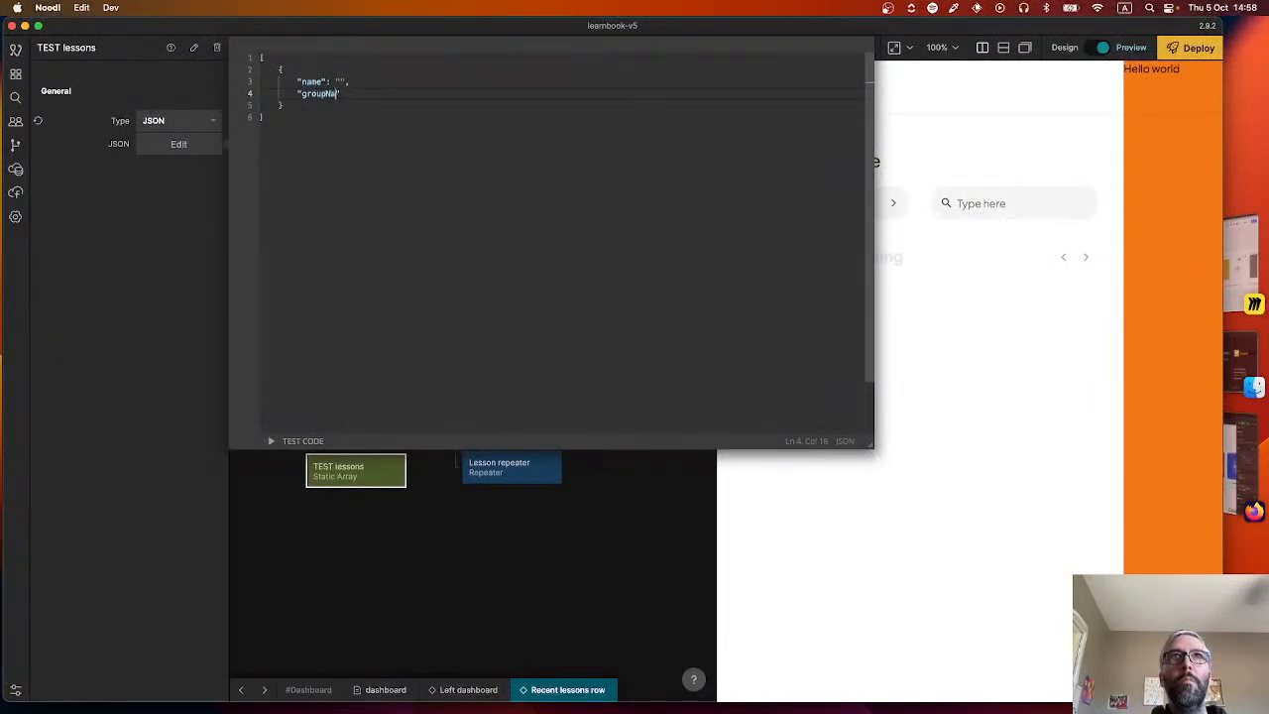
type(": ")
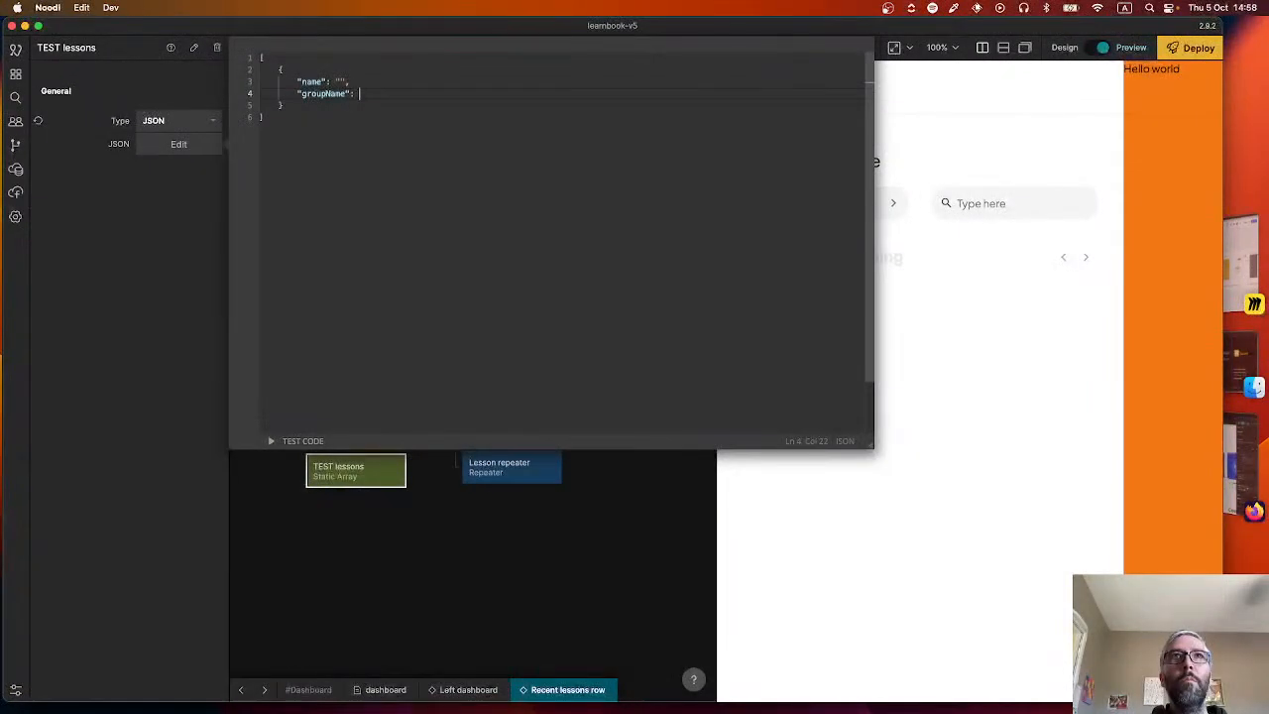
type("\"\",")
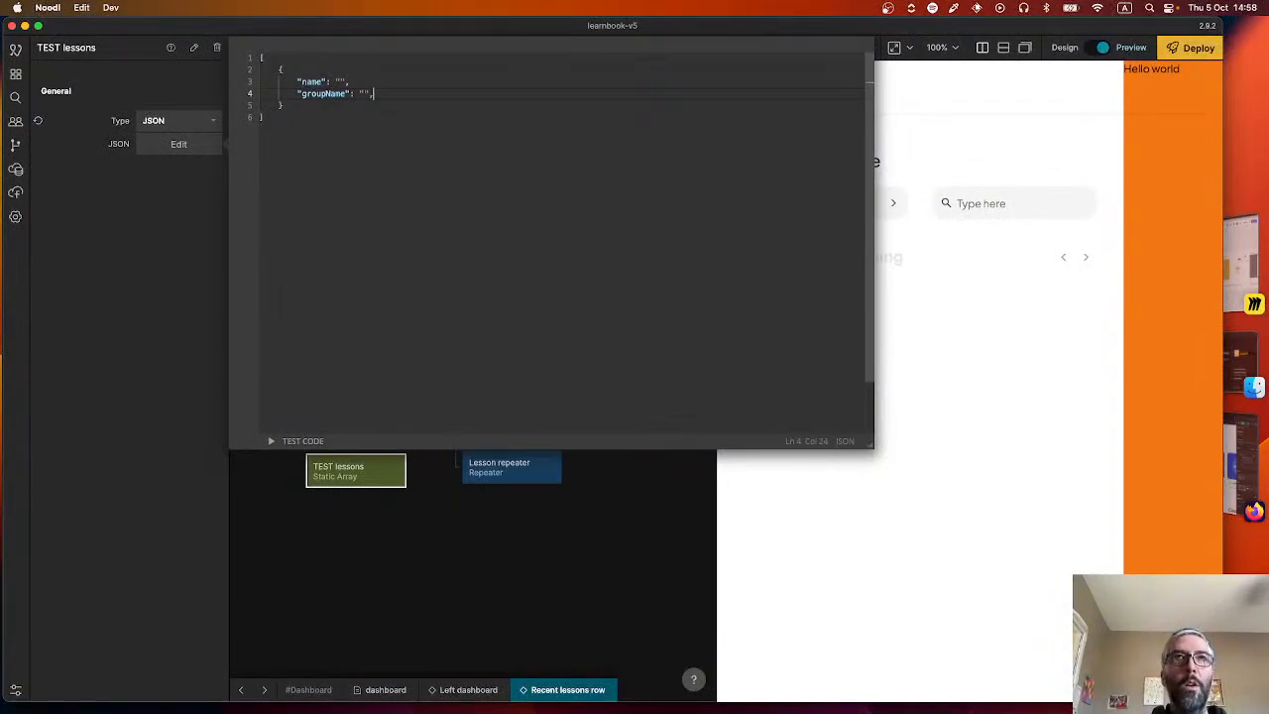
Add "sectionsComplete" and "sectionsTotal" properties to the object, leaving their unquoted values blank.
key("Return")
type("\"")
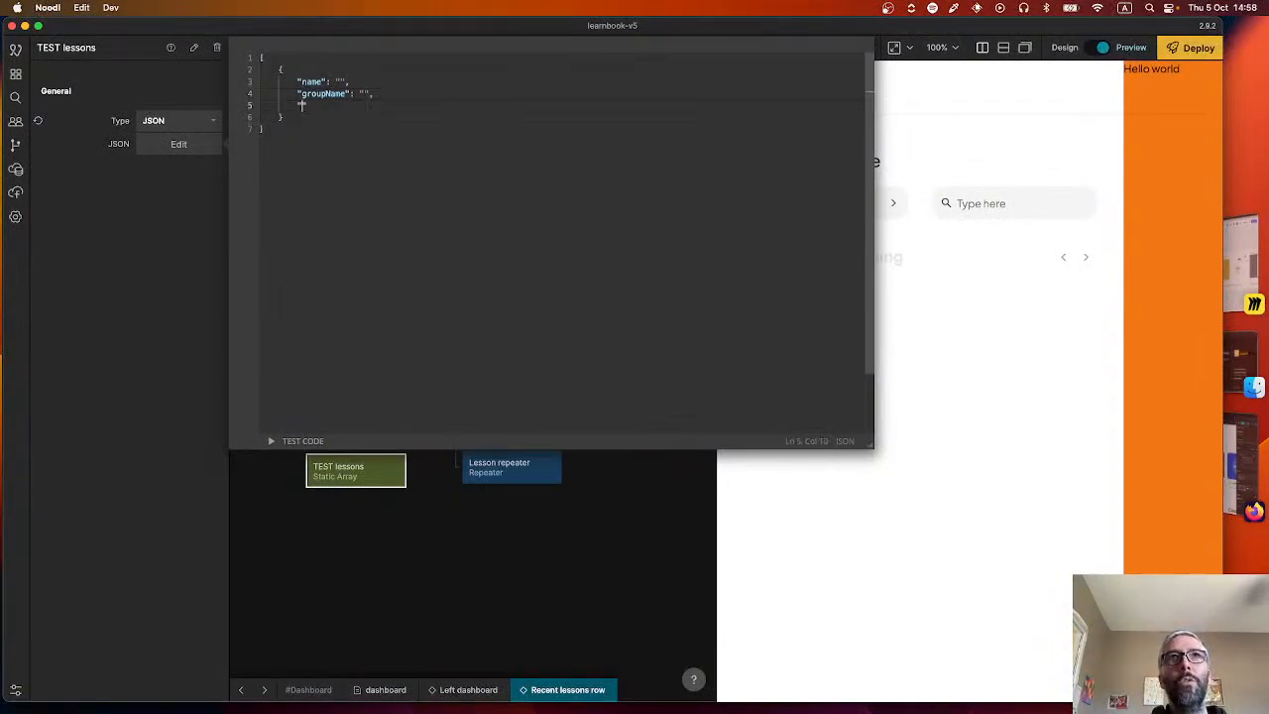
type("selectedGroup")
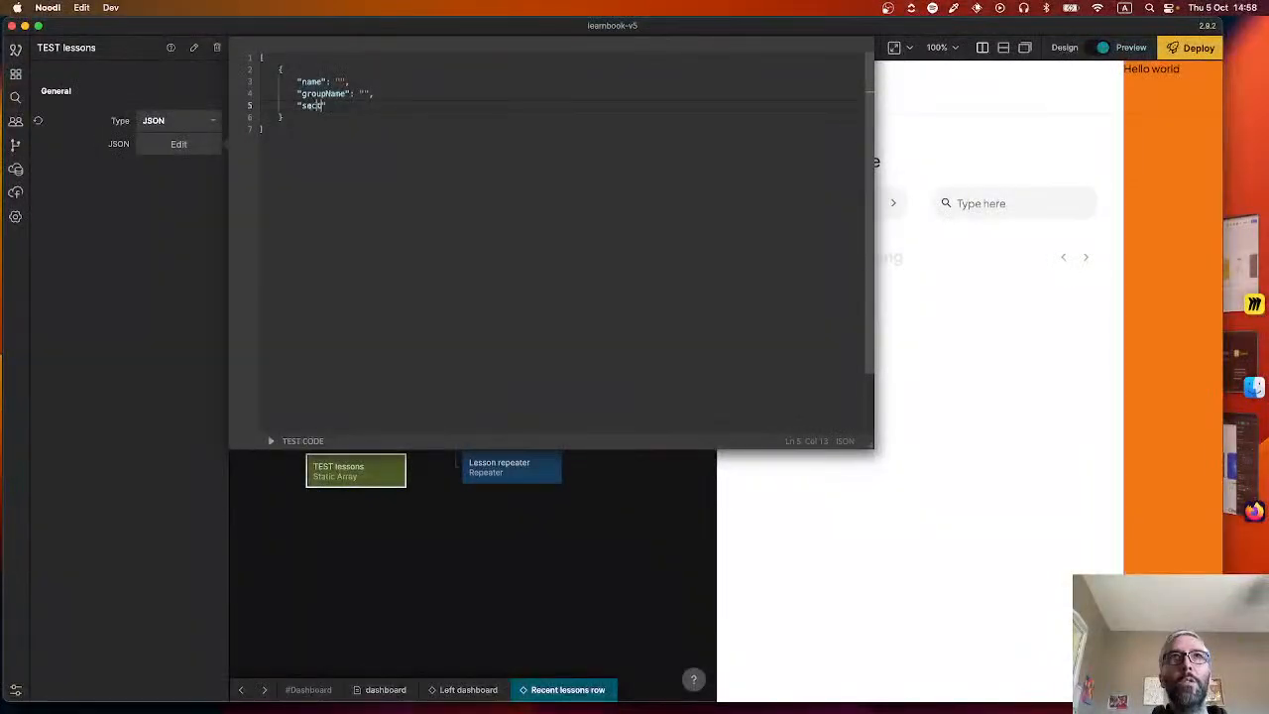
type("tionsComplete\"")
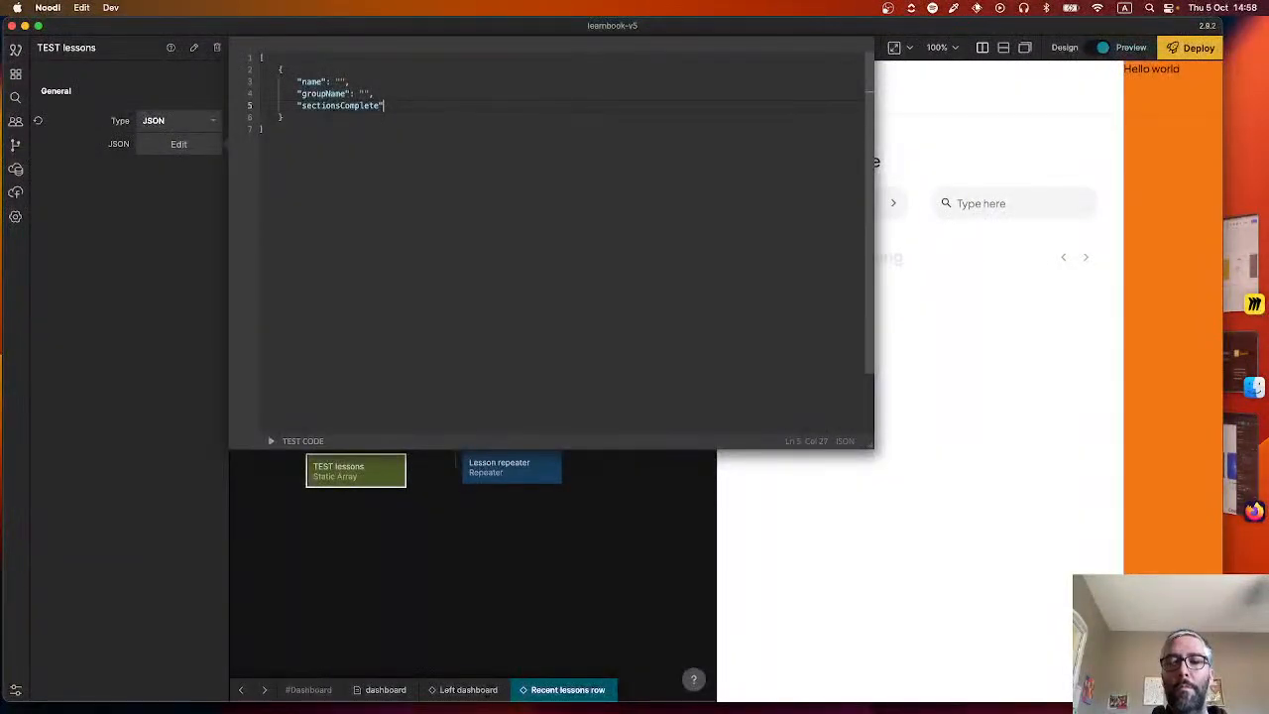
type(": ,")
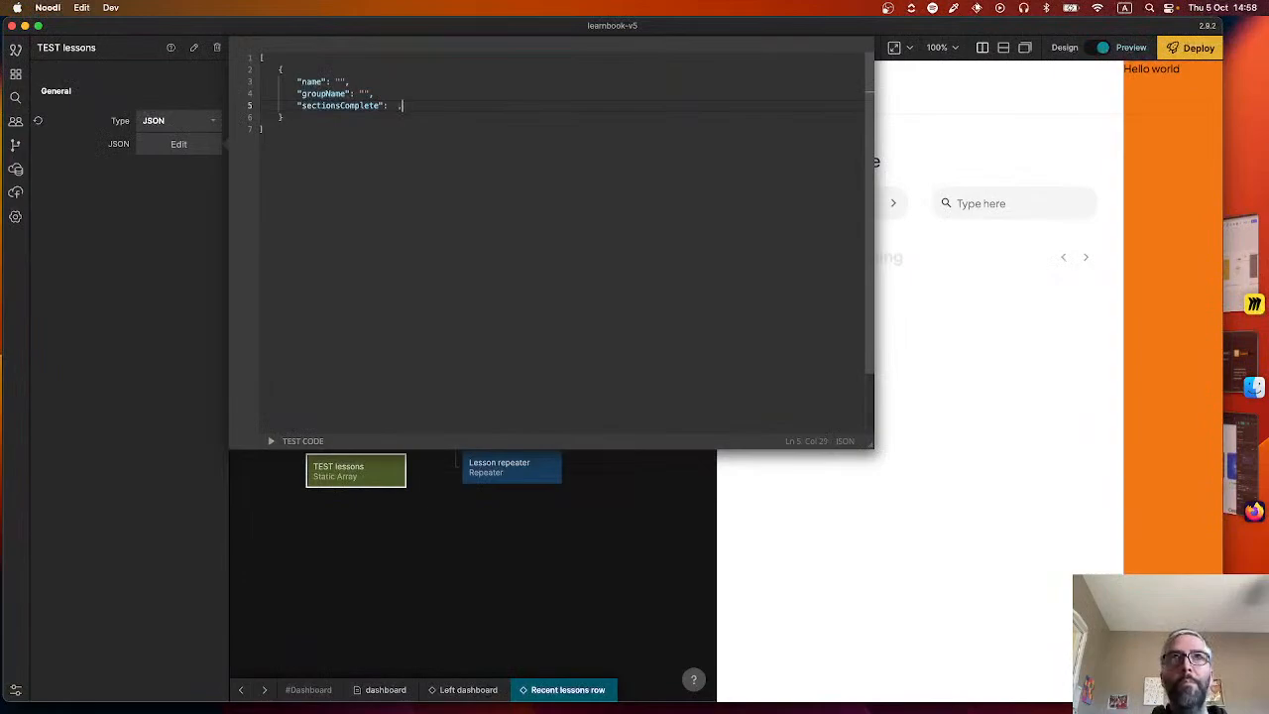
key("Return")
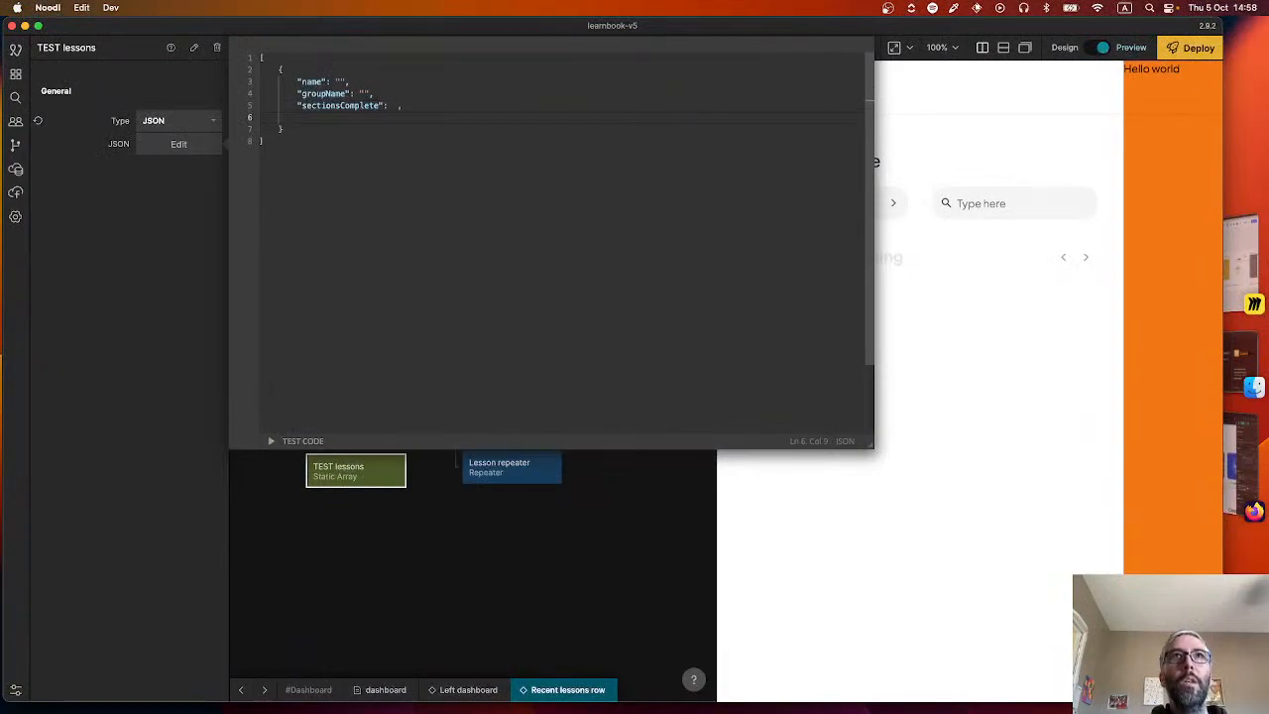
type("\"")
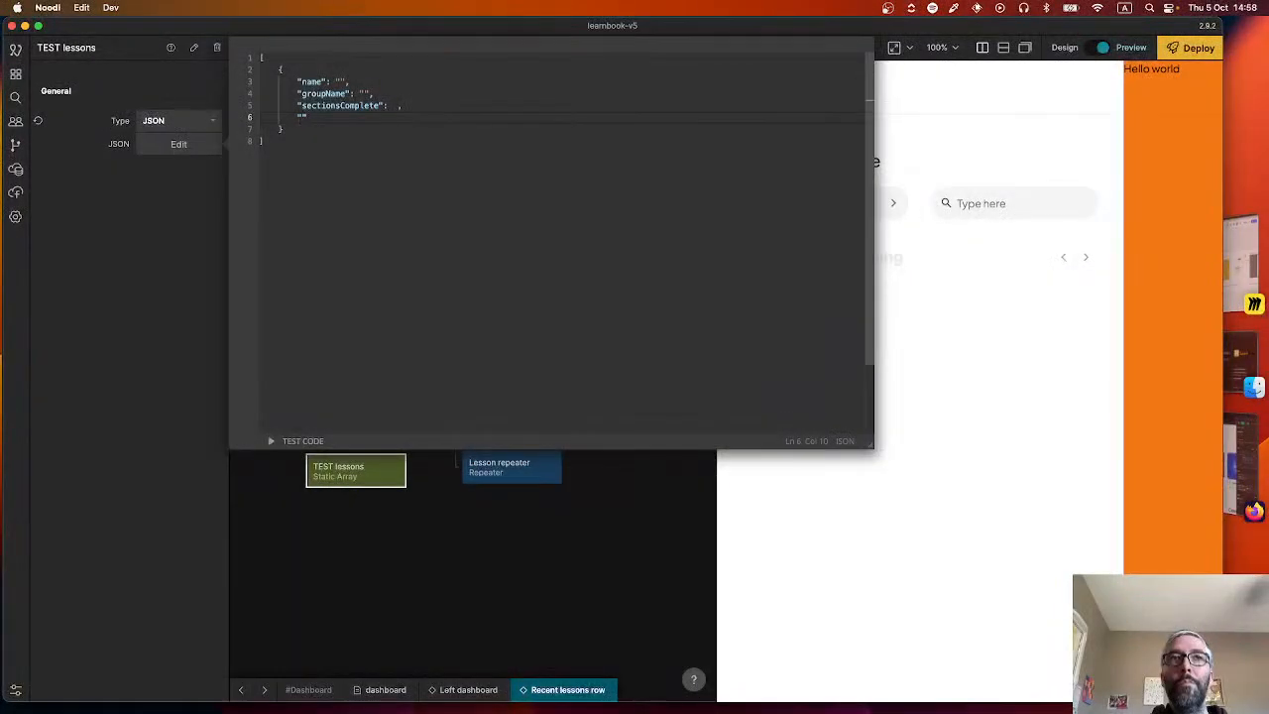
type("sectionsTotal\":")
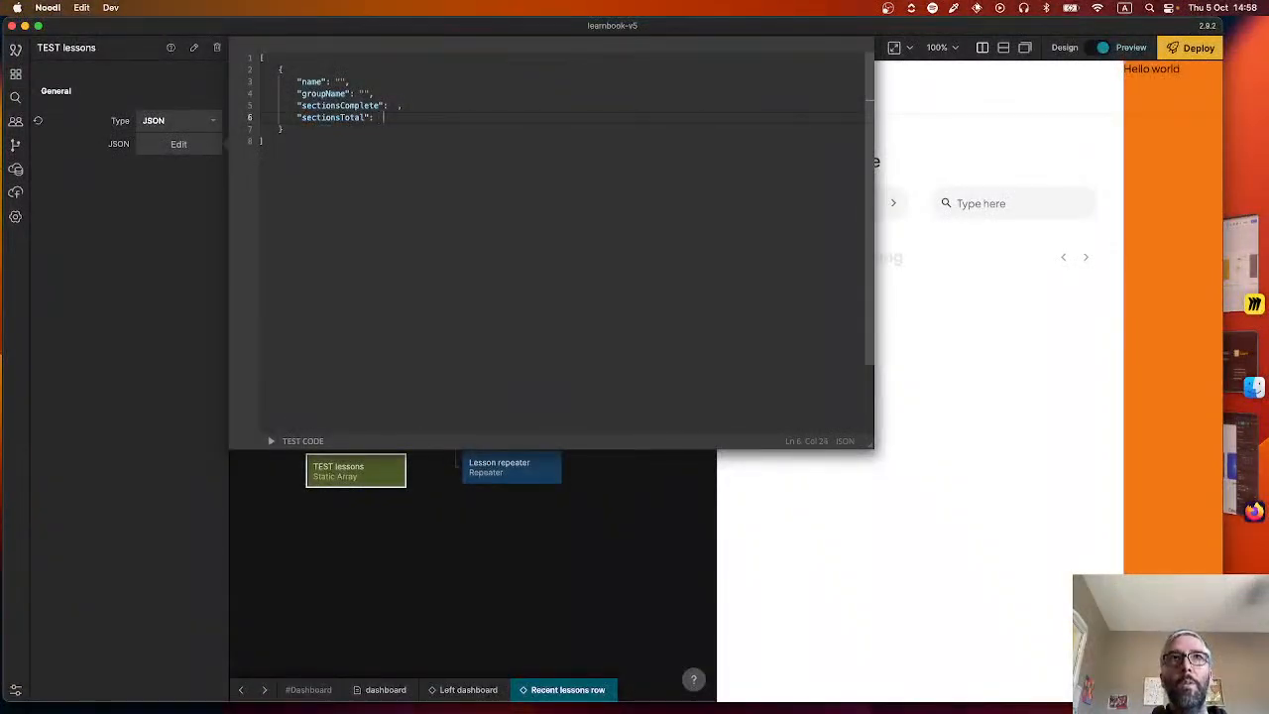
type(" ,")
key("Return")
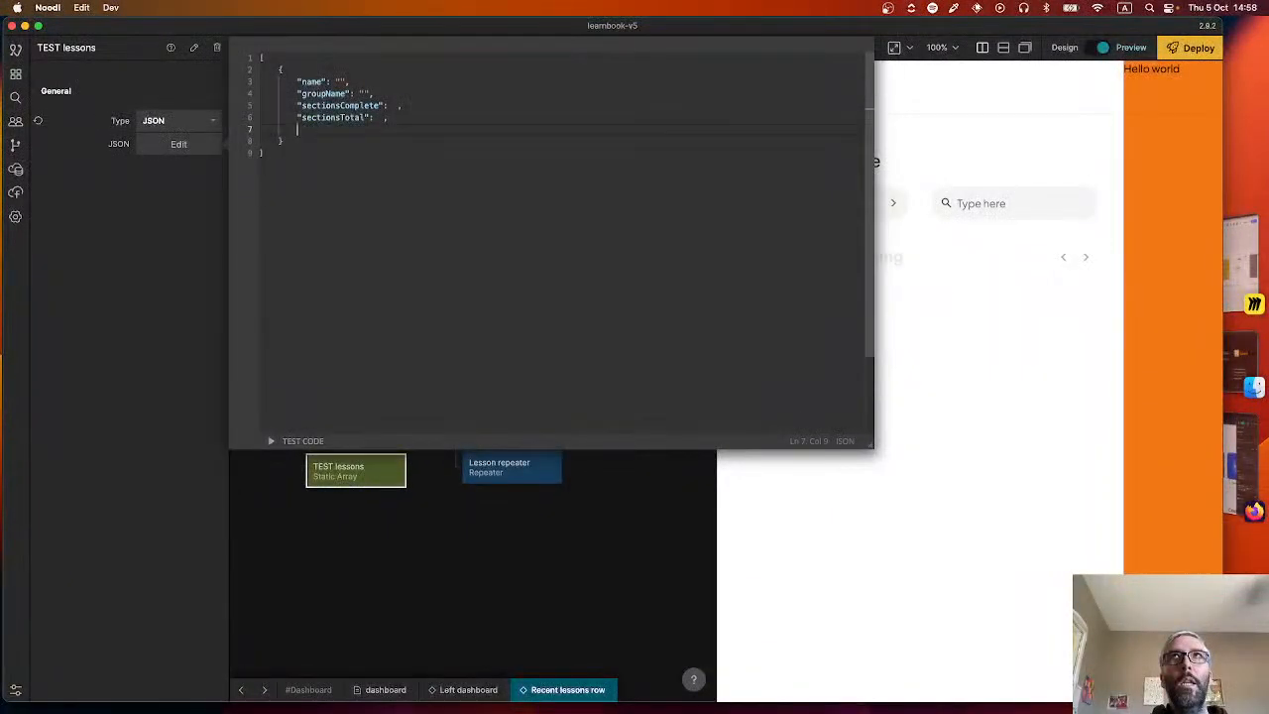
Add a "createdDate" property with an empty string value as the object's last entry.
type("\"")
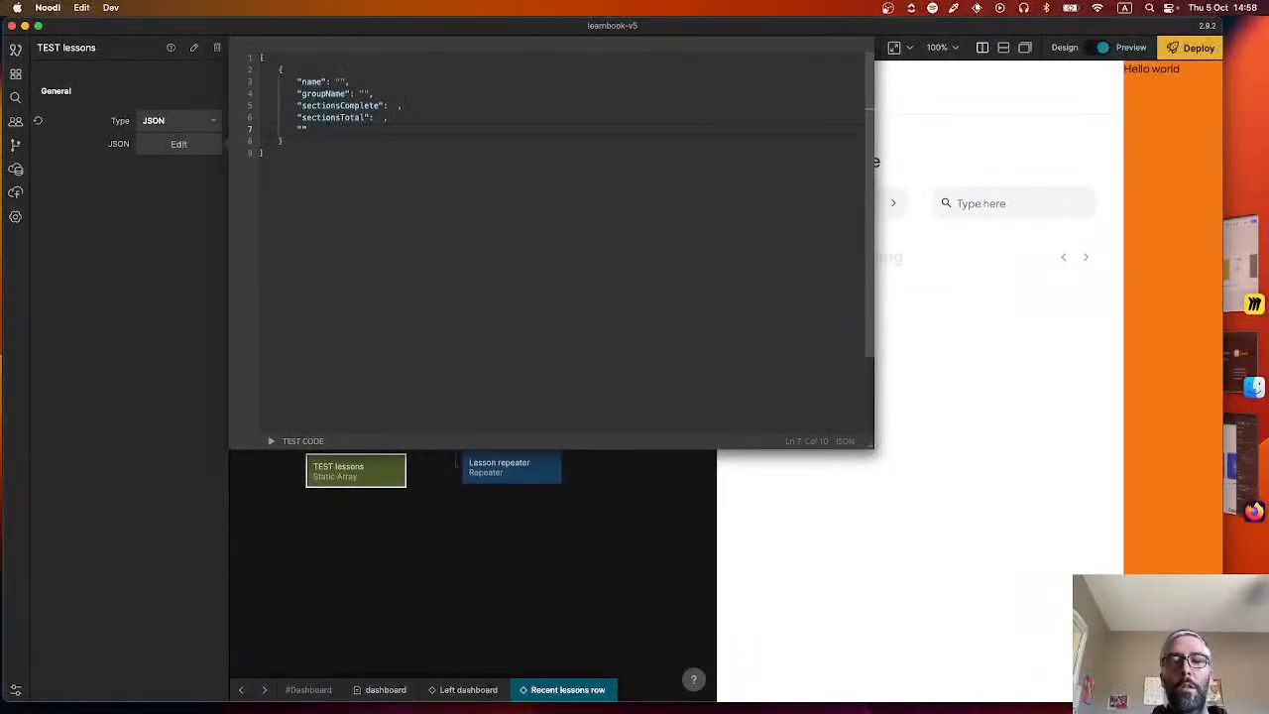
type("creat")
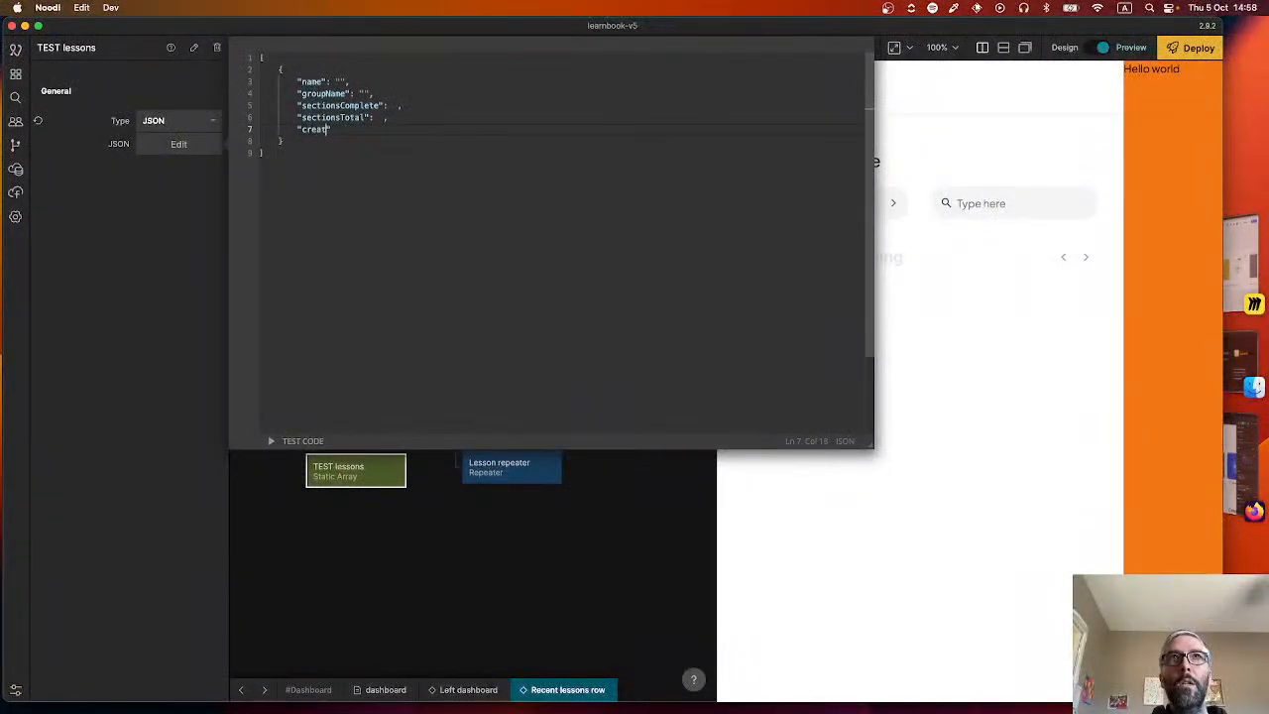
type("edDate")
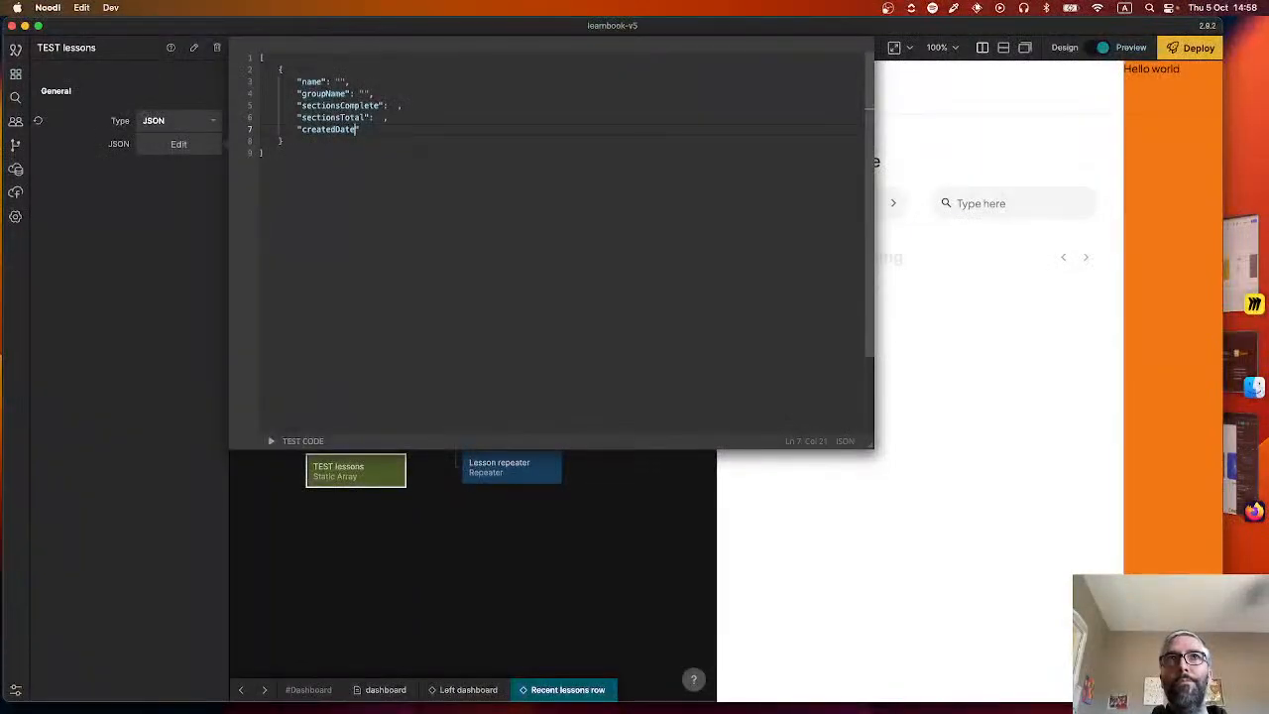
type("\":")
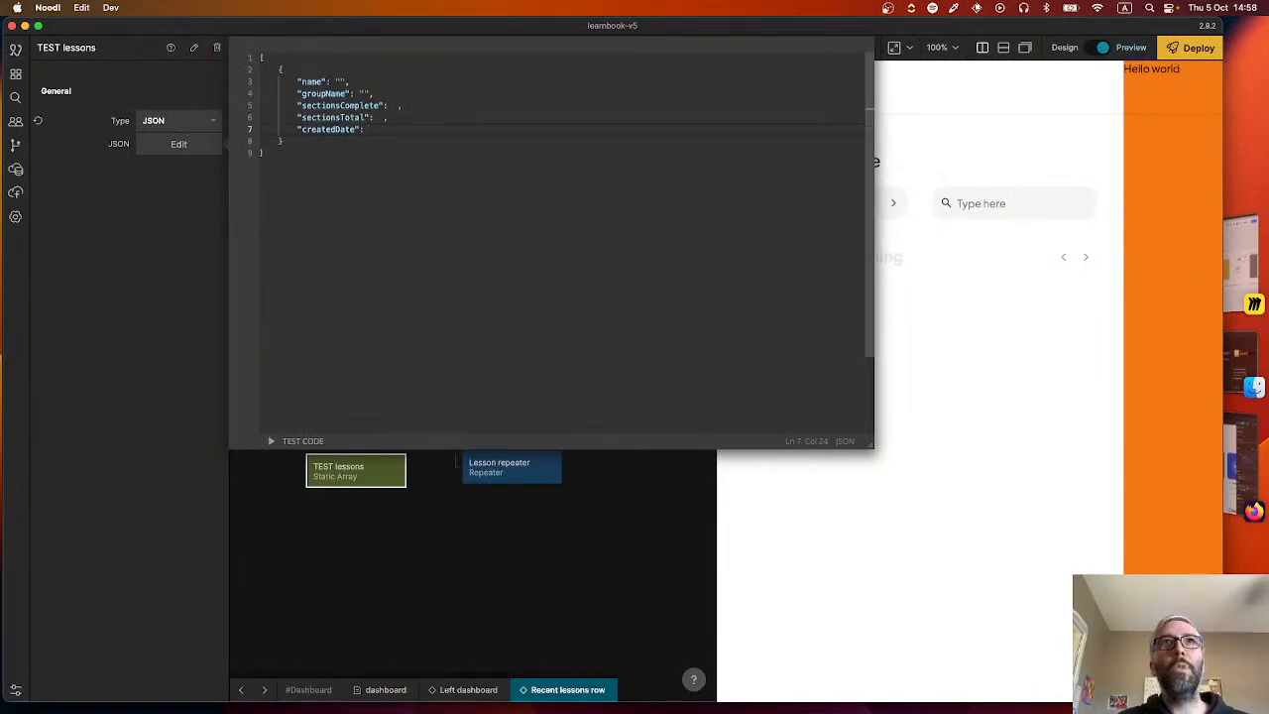
type("\"")
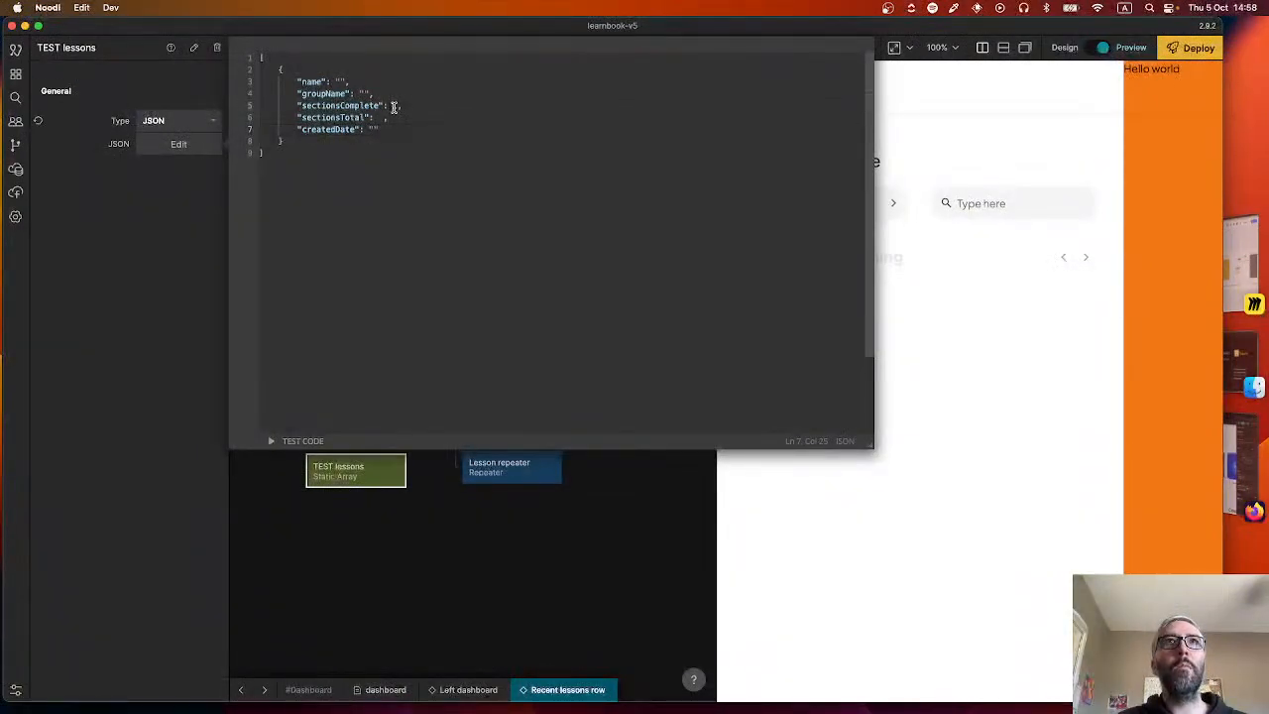
Duplicate the lesson object until the array holds four comma-separated entries, with no comma after the last one.
left_click(302, 144)
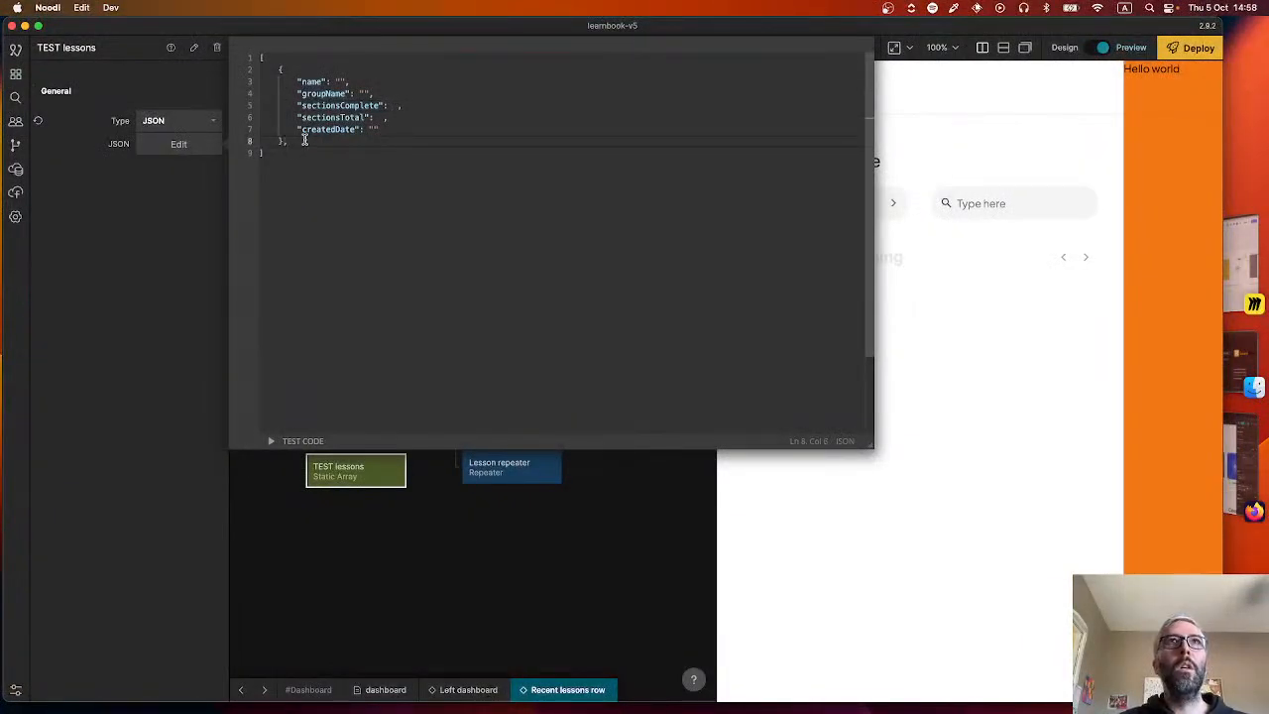
left_click_drag(305, 139, 280, 70)
left_click(349, 105)
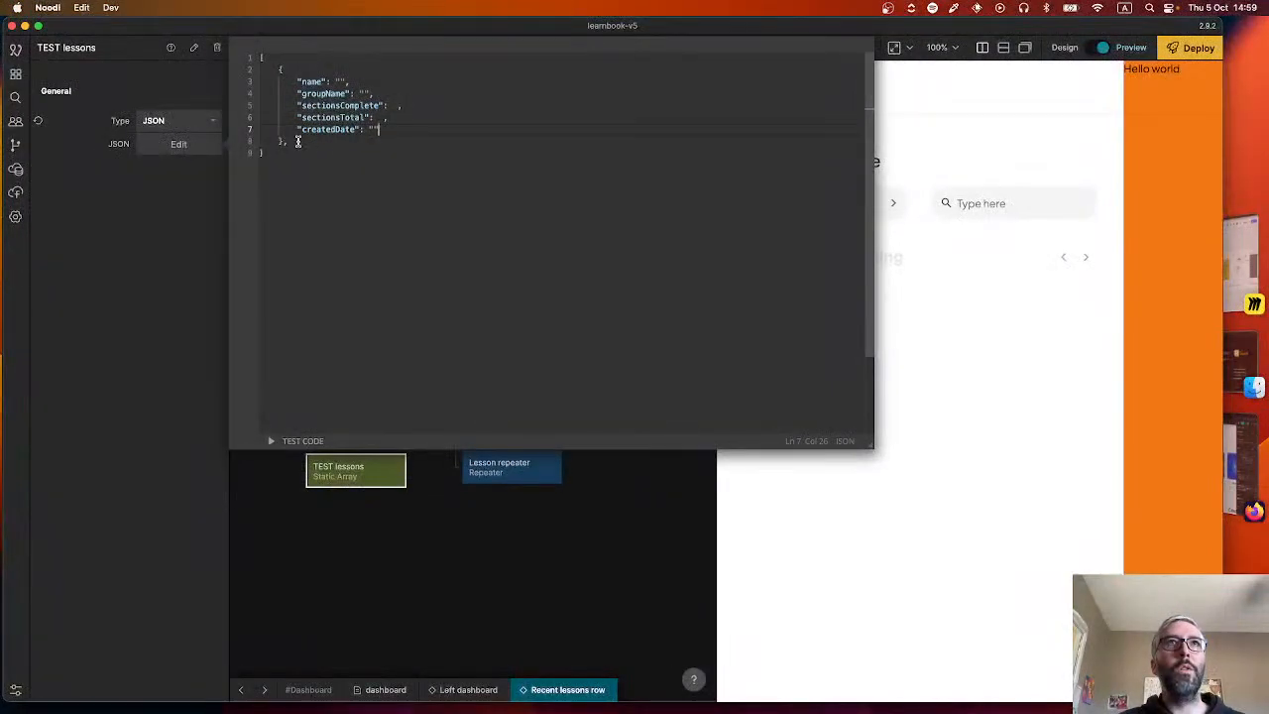
left_click_drag(294, 139, 277, 71)
key("super+c")
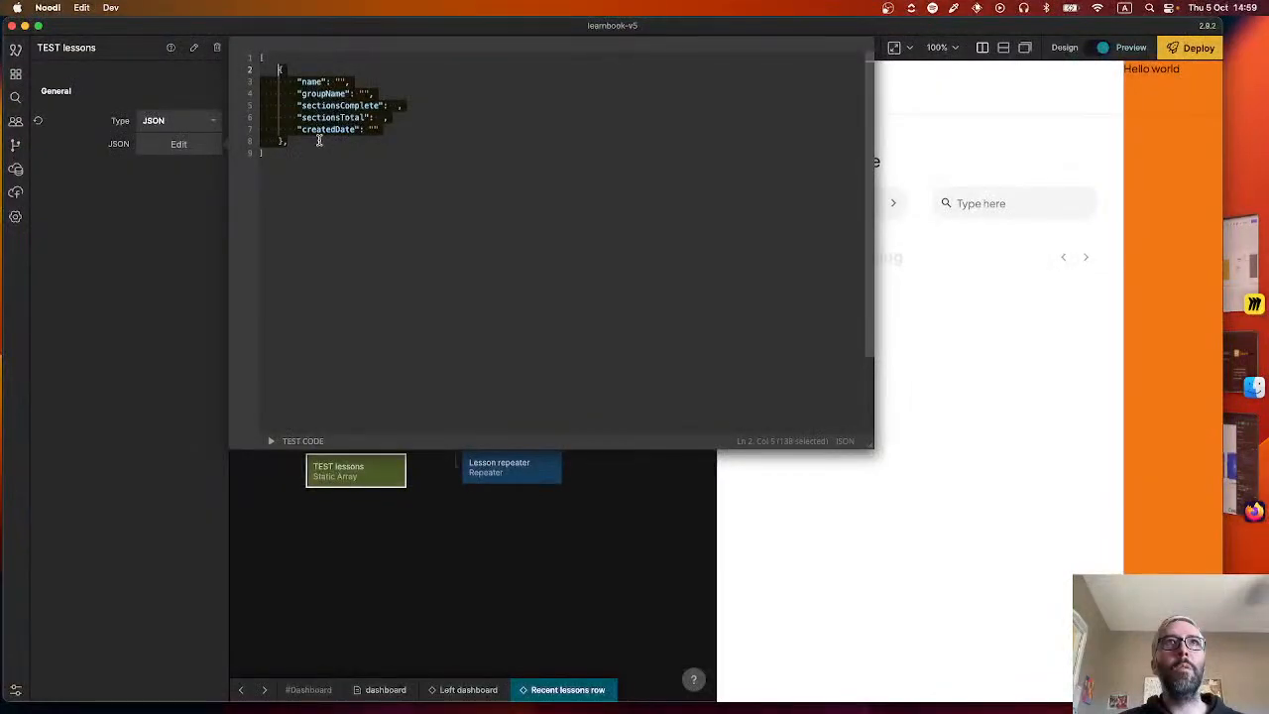
left_click(319, 140)
key("Return")
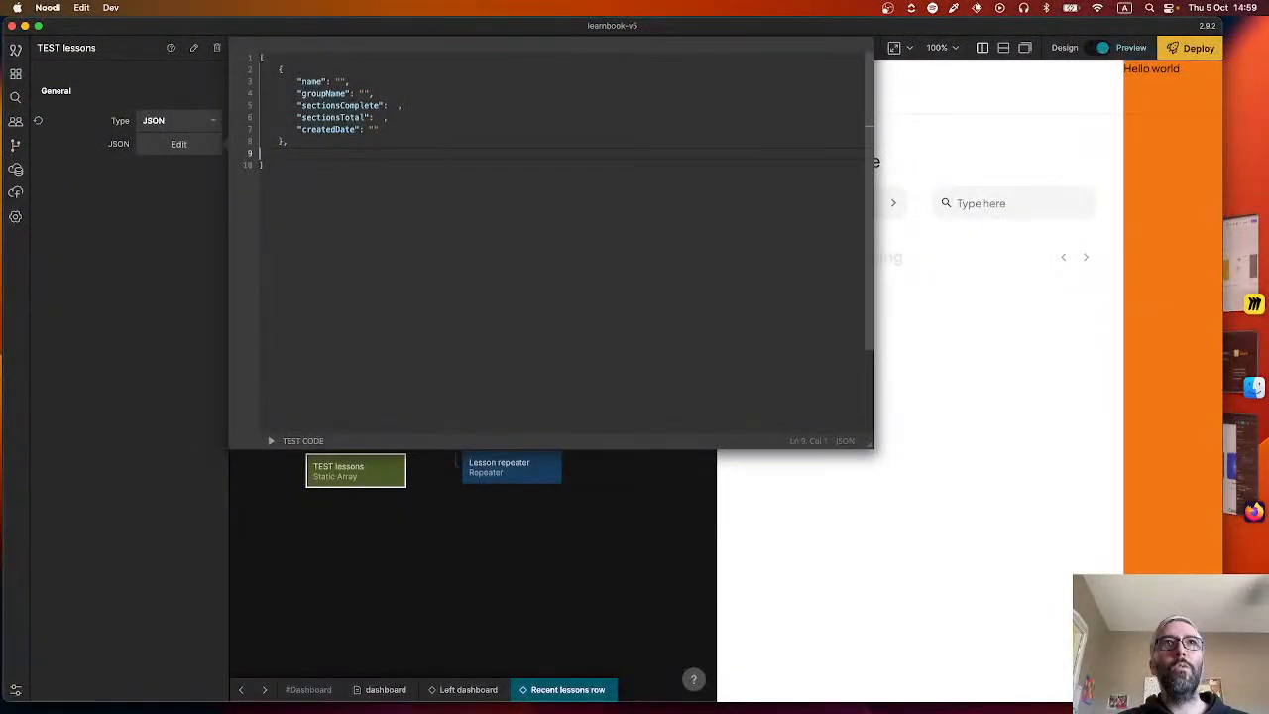
key("super+v")
key("Return")
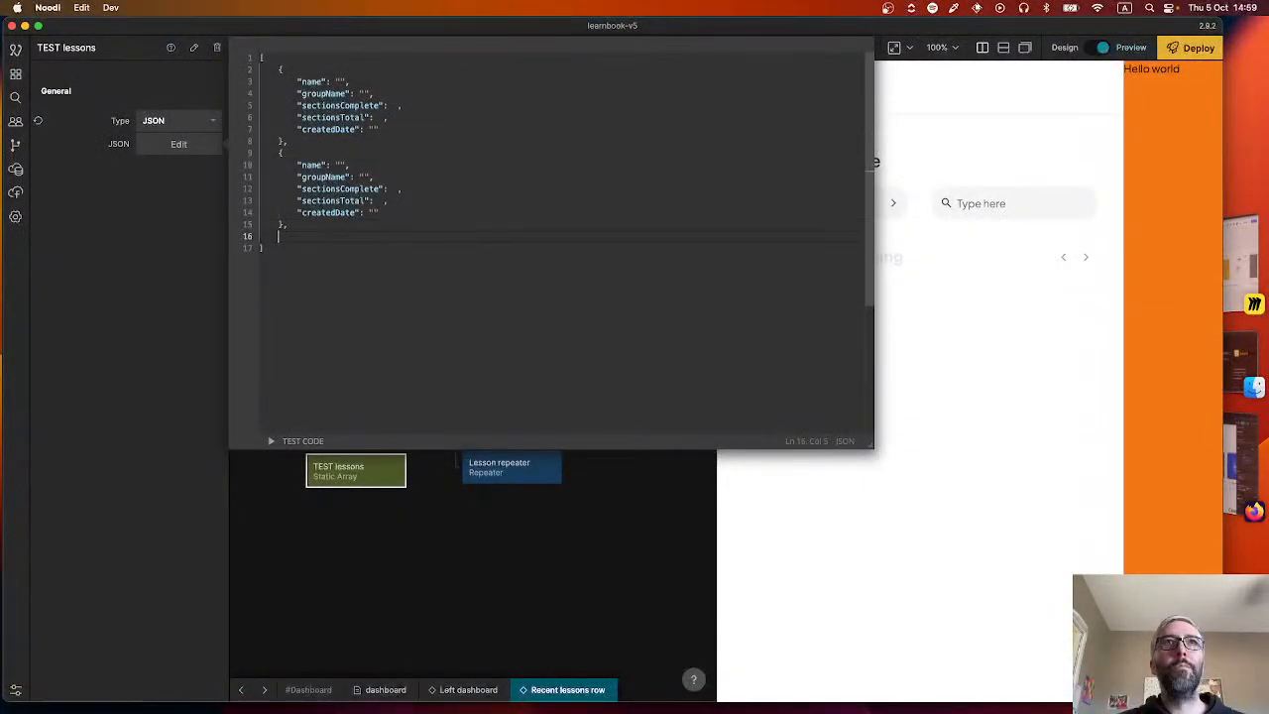
key("super+v")
key("Return")
key("super+v")
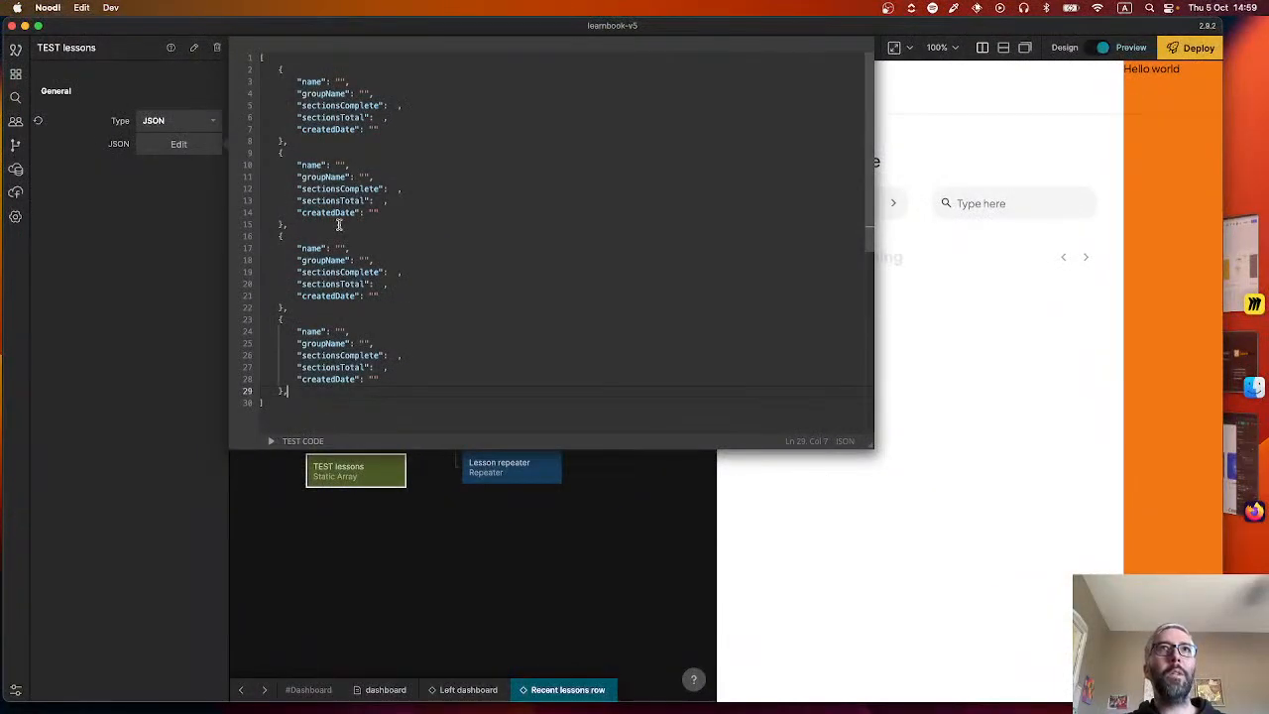
key("BackSpace")
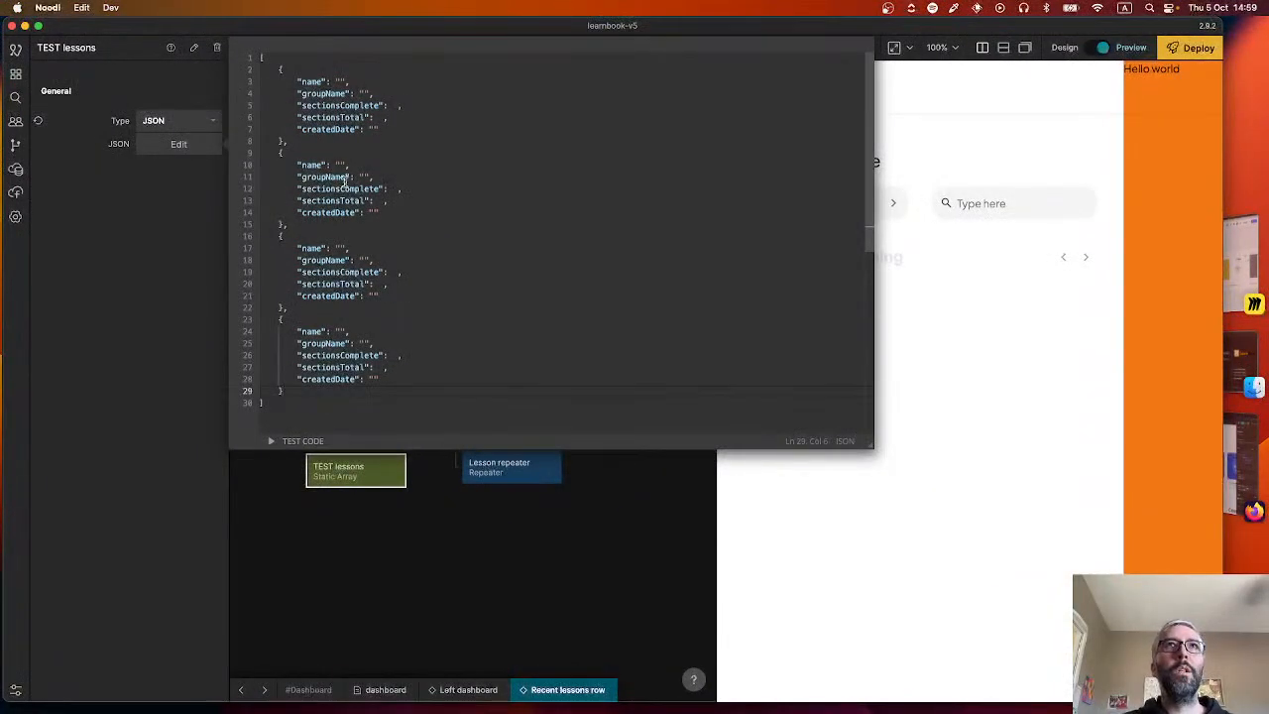
Set the first lesson's name to "Prepare a job interview", based on the first lesson card in the Figma design.
key("super+Tab")
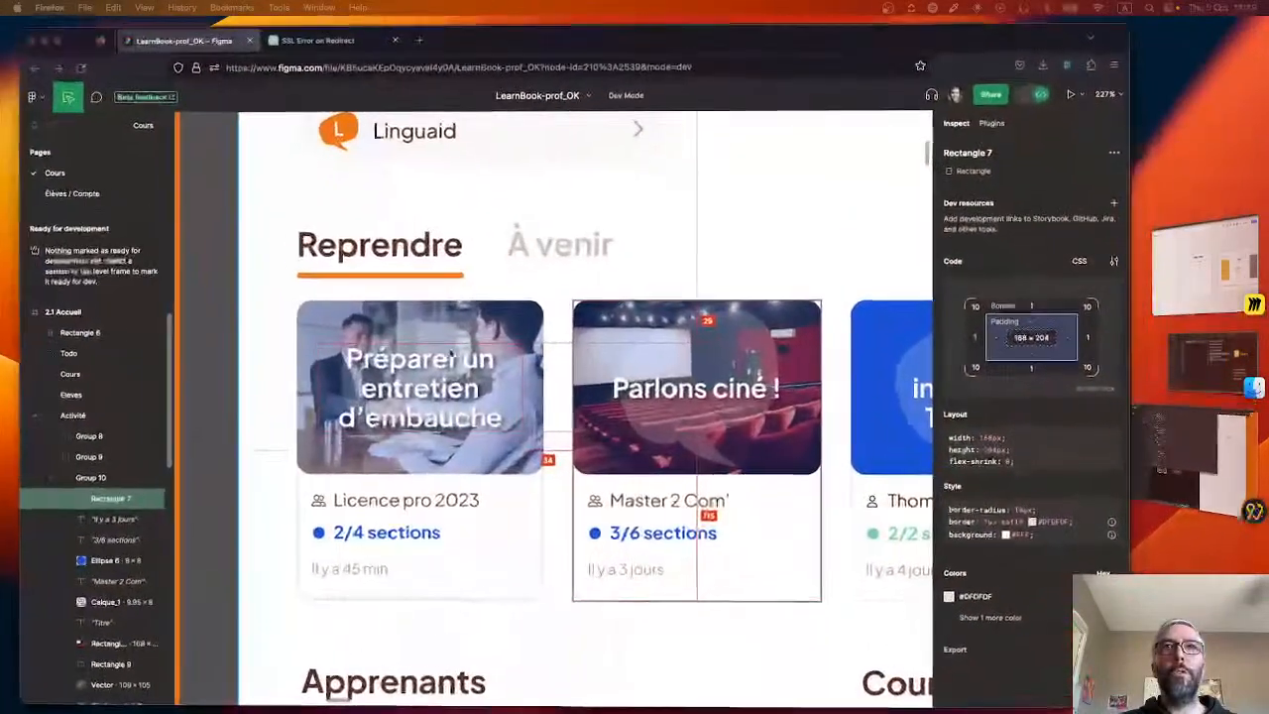
key("super+Tab")
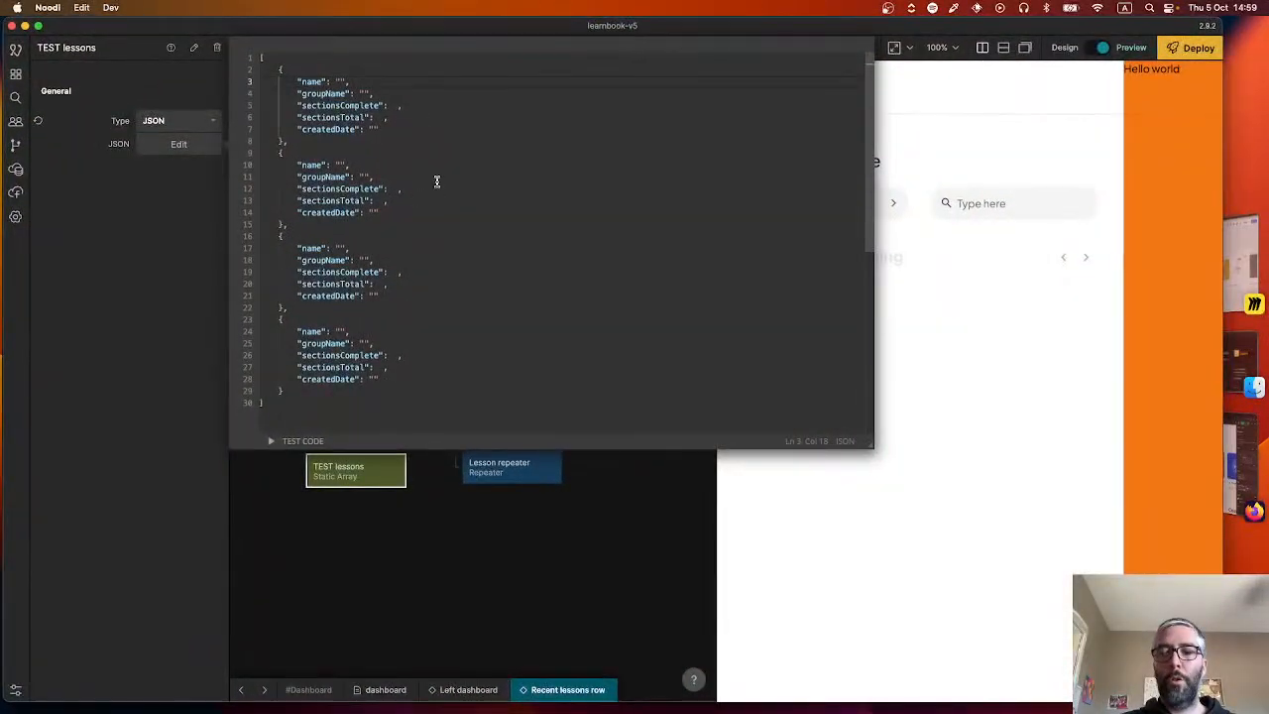
key("BackSpace")
key("BackSpace")
key("BackSpace")
key("BackSpace")
type("pare your app fo")
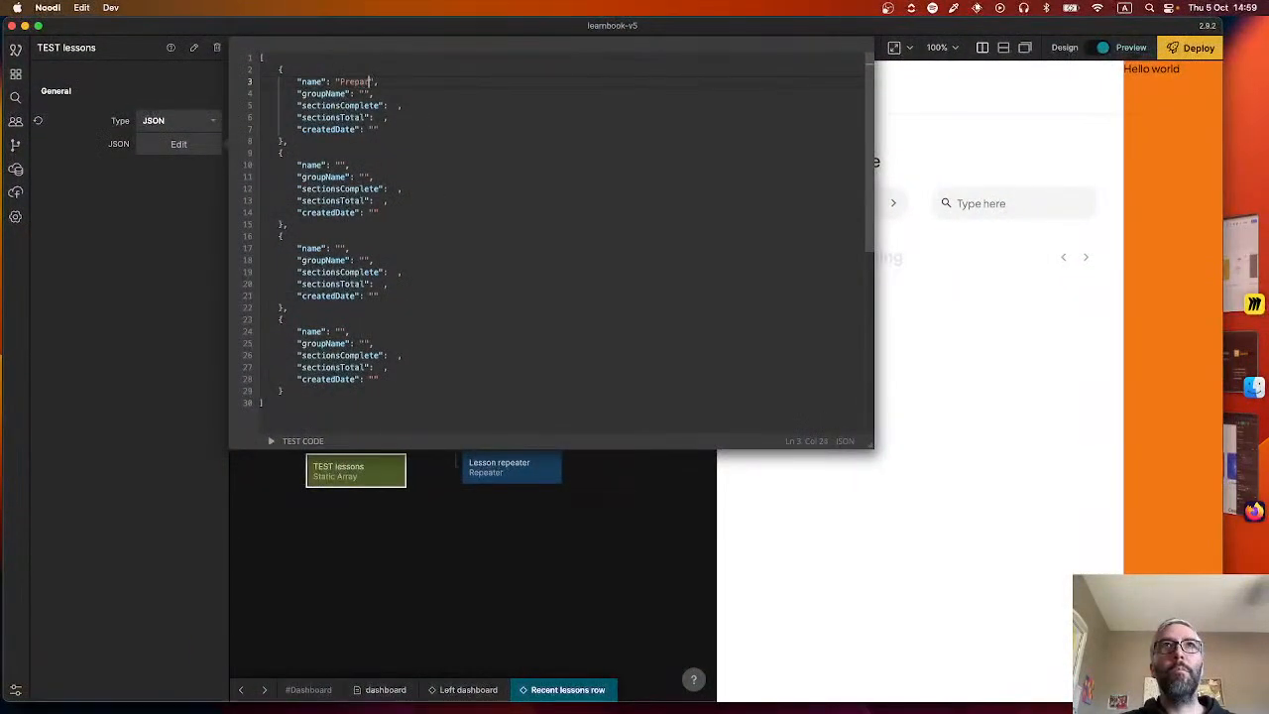
type("terview")
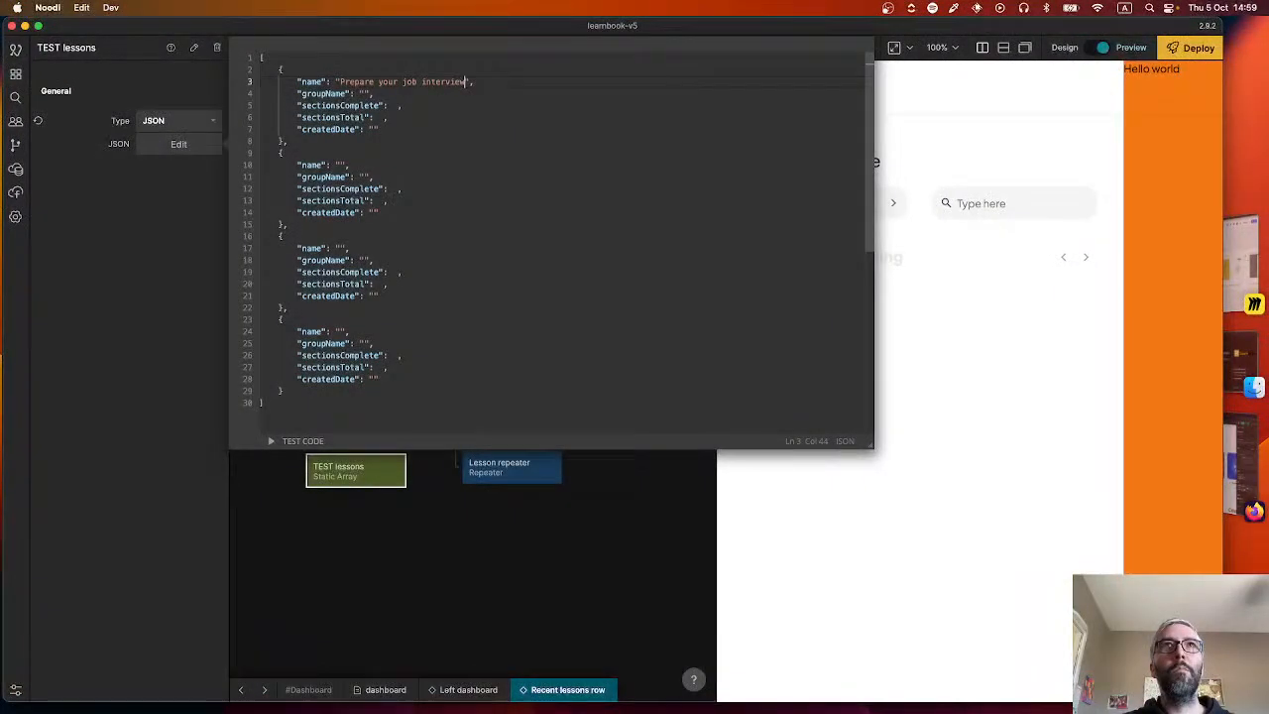
double_click(383, 85)
type("a")
left_click(390, 104)
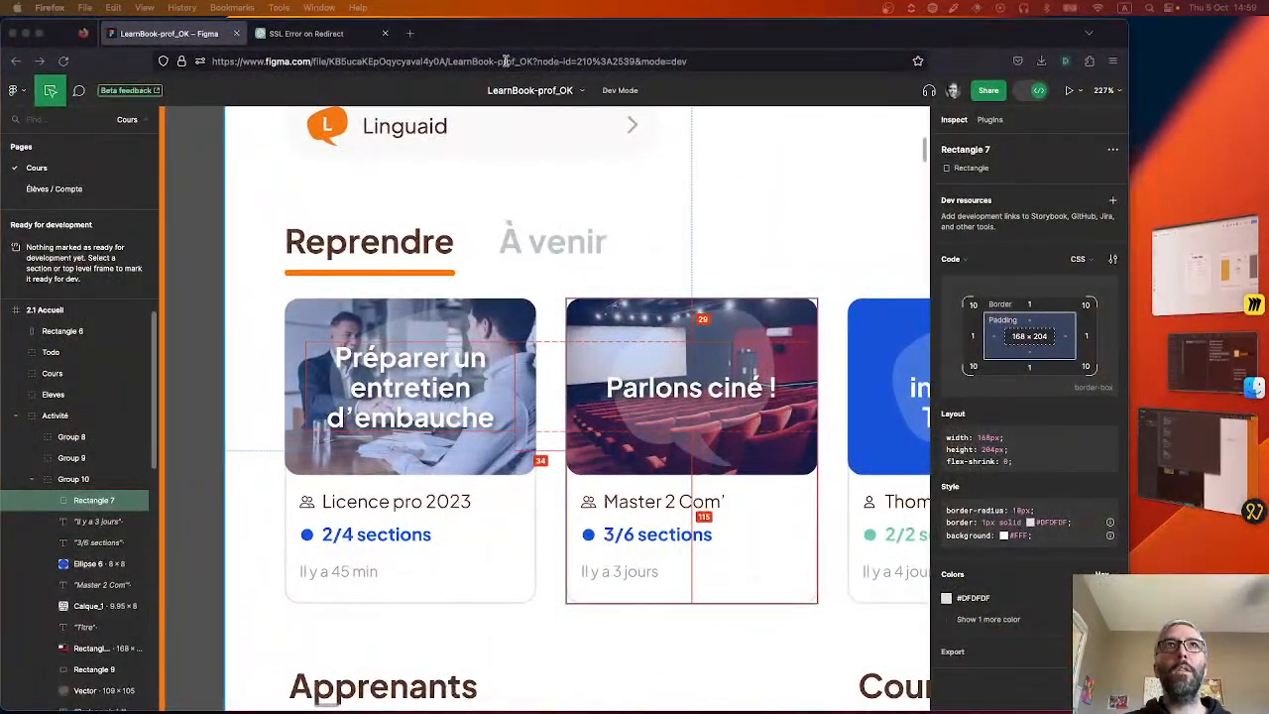
Switch to ChatGPT in Firefox and ask for 4 ISO format dates: yesterday, 4 days ago, a week ago and a month ago.
left_click(303, 32)
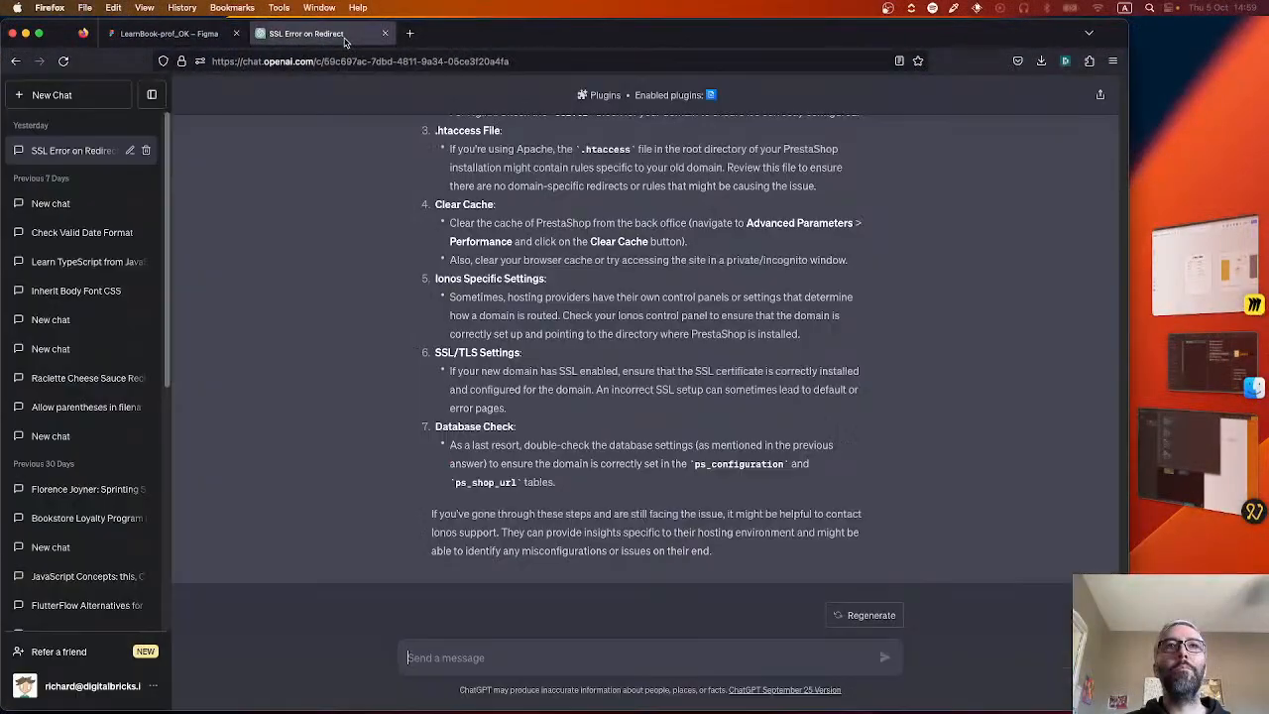
left_click(512, 646)
type("Can you give me")
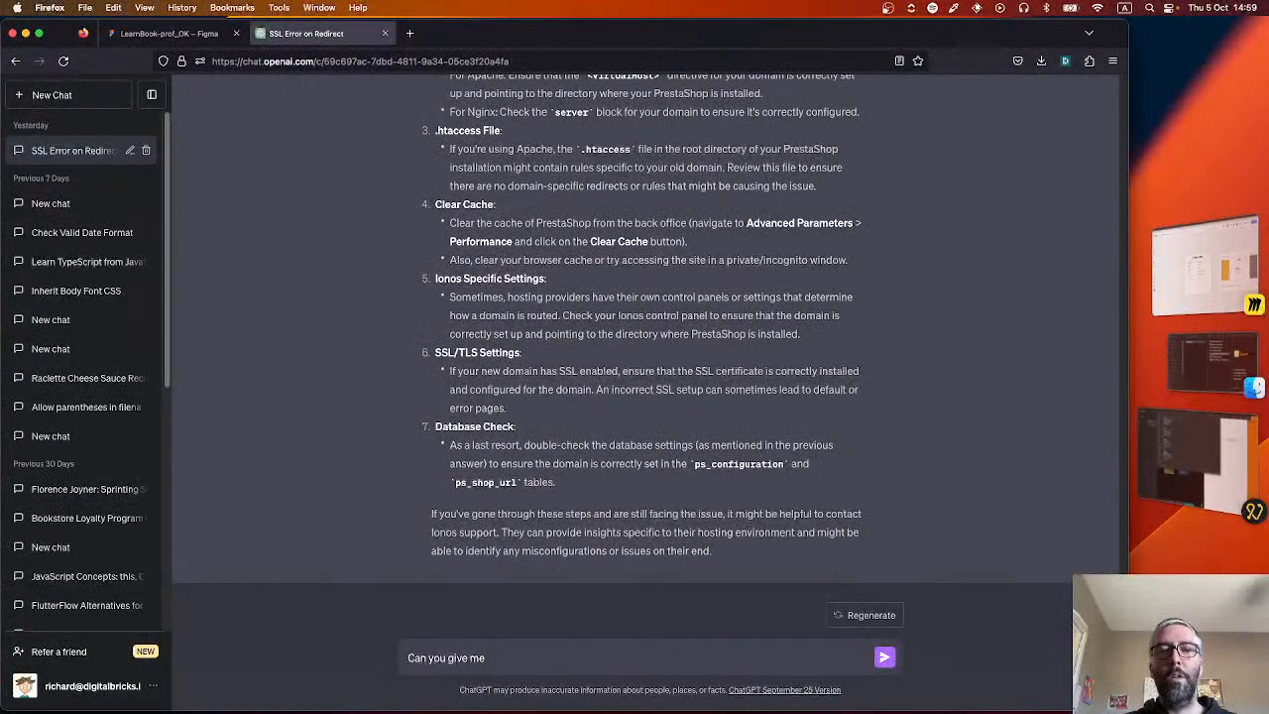
type(" 4 ISO da")
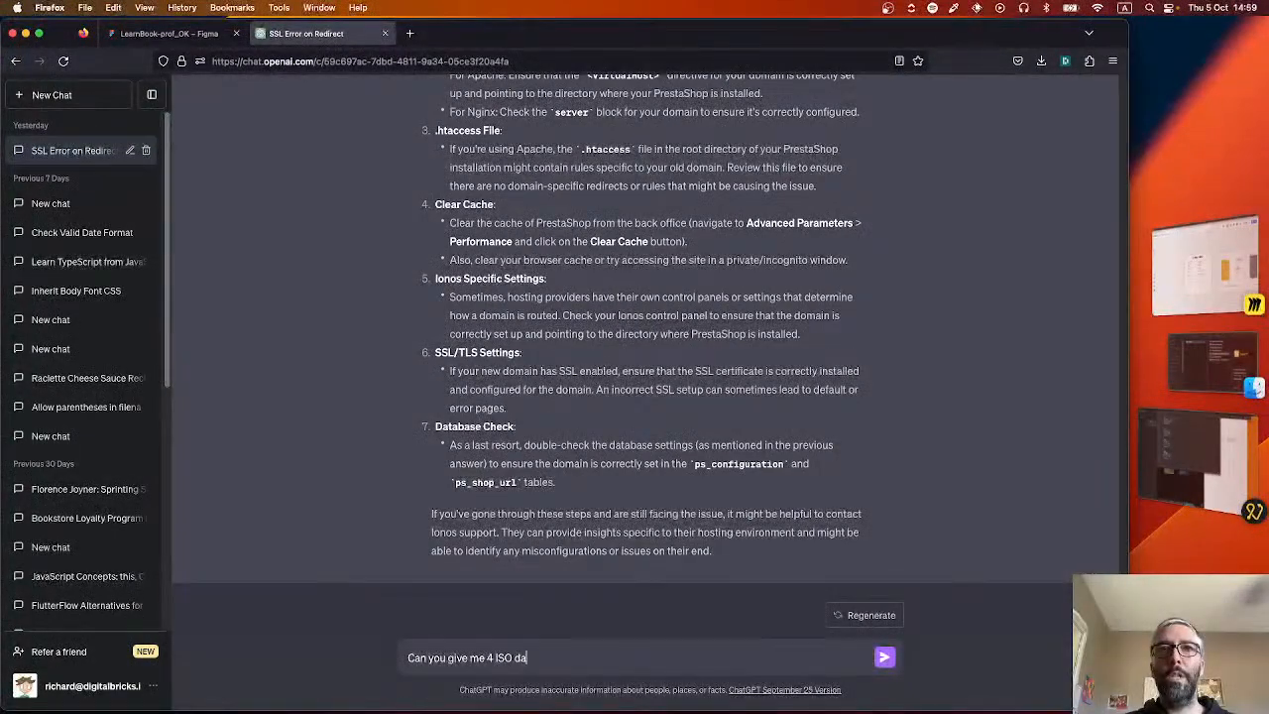
type("tes")
key("BackSpace")
key("BackSpace")
key("BackSpace")
key("BackSpace")
key("BackSpace")
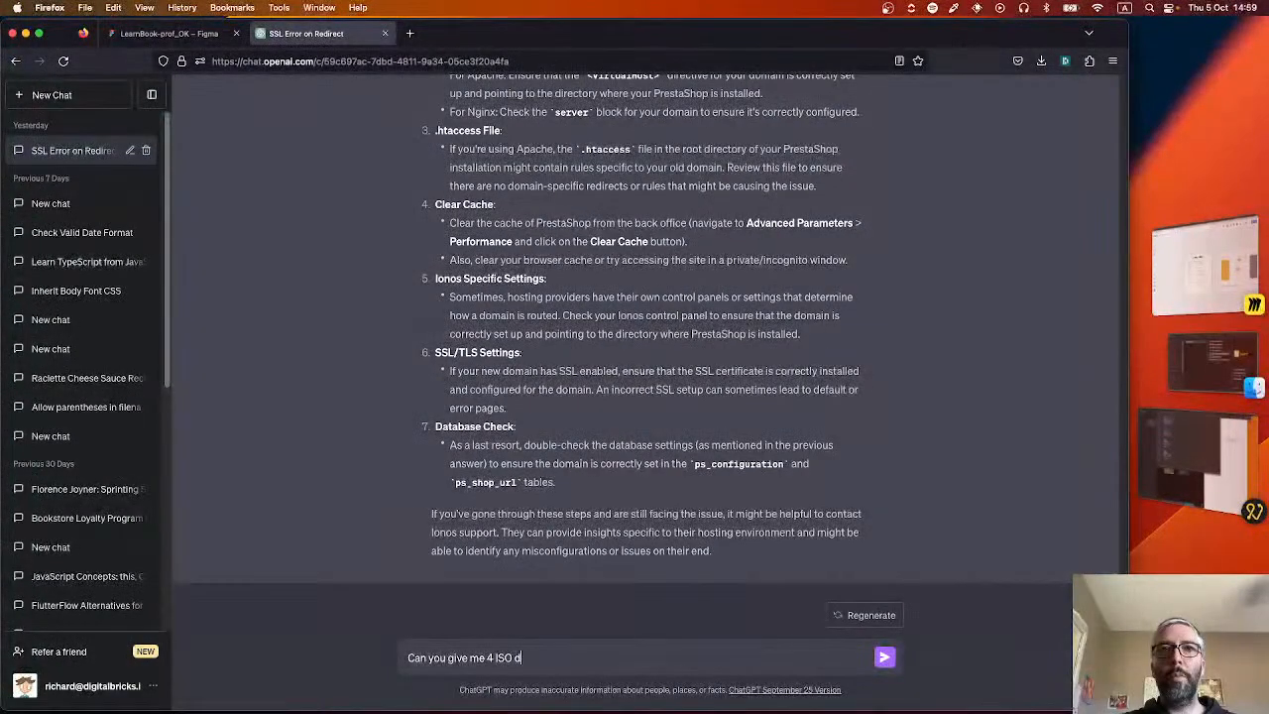
type("format dates")
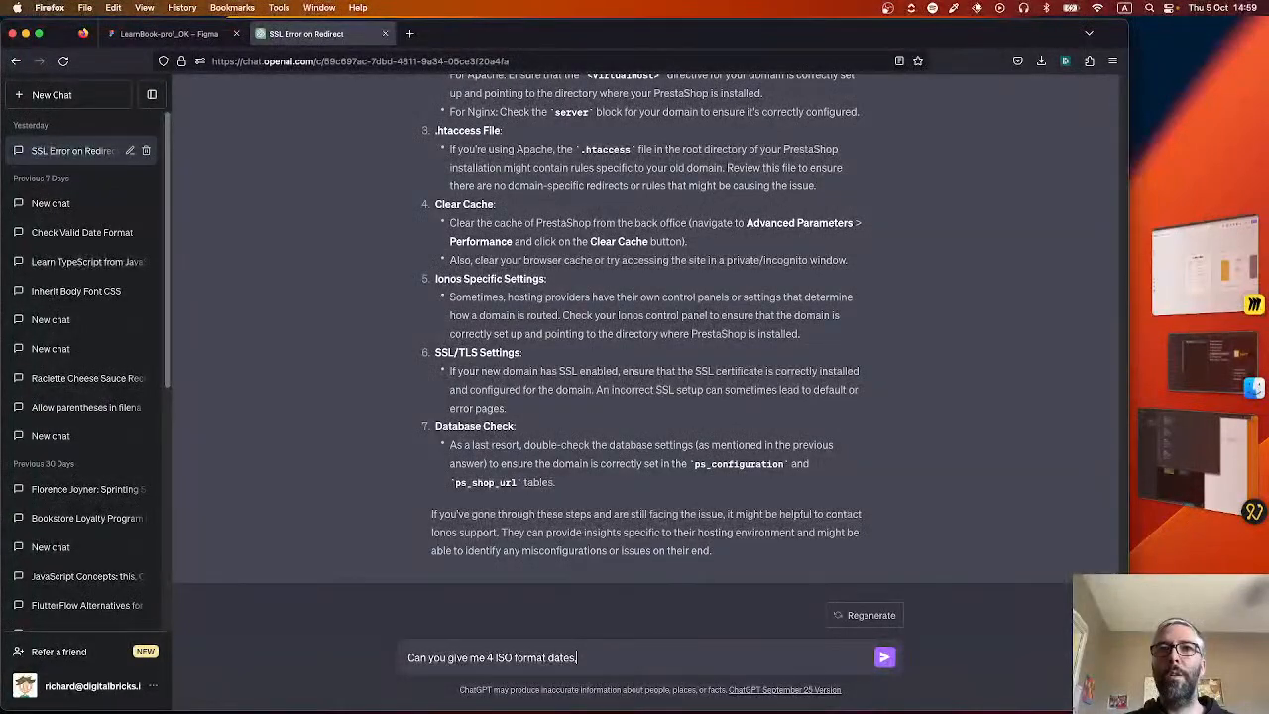
type(",")
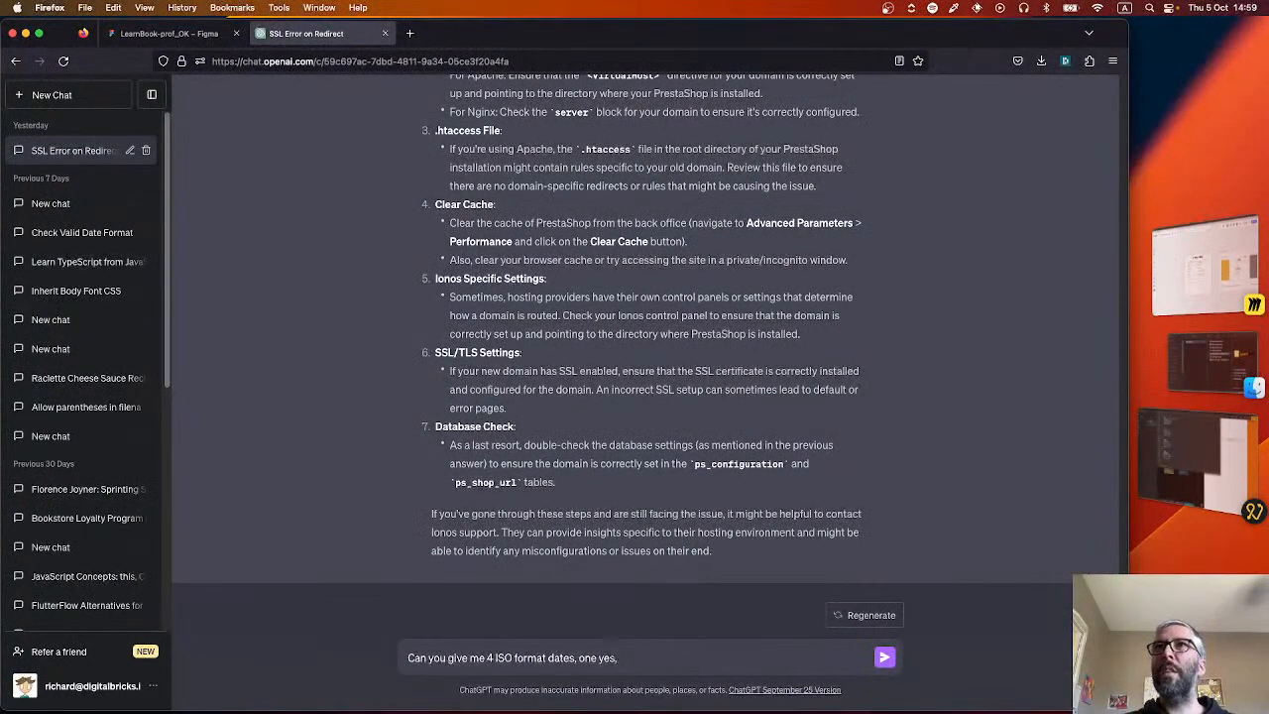
type(" one yesterrday, one")
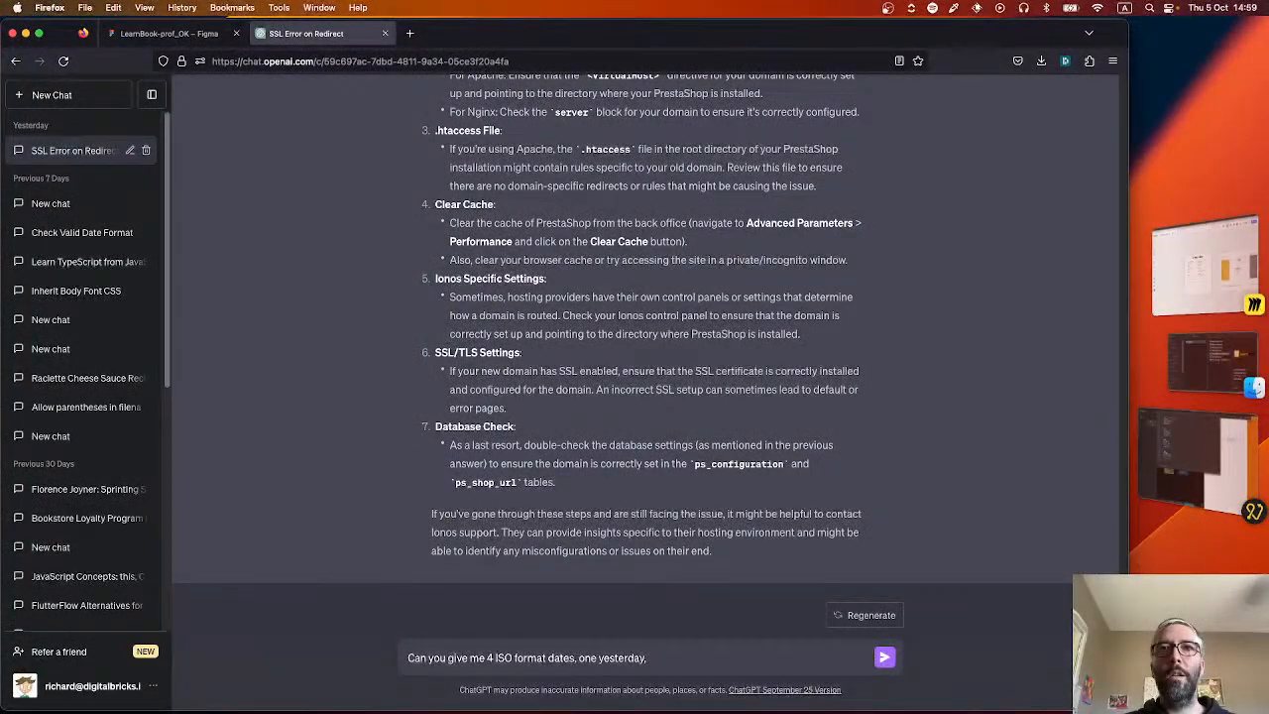
type(" 4 days ago, o")
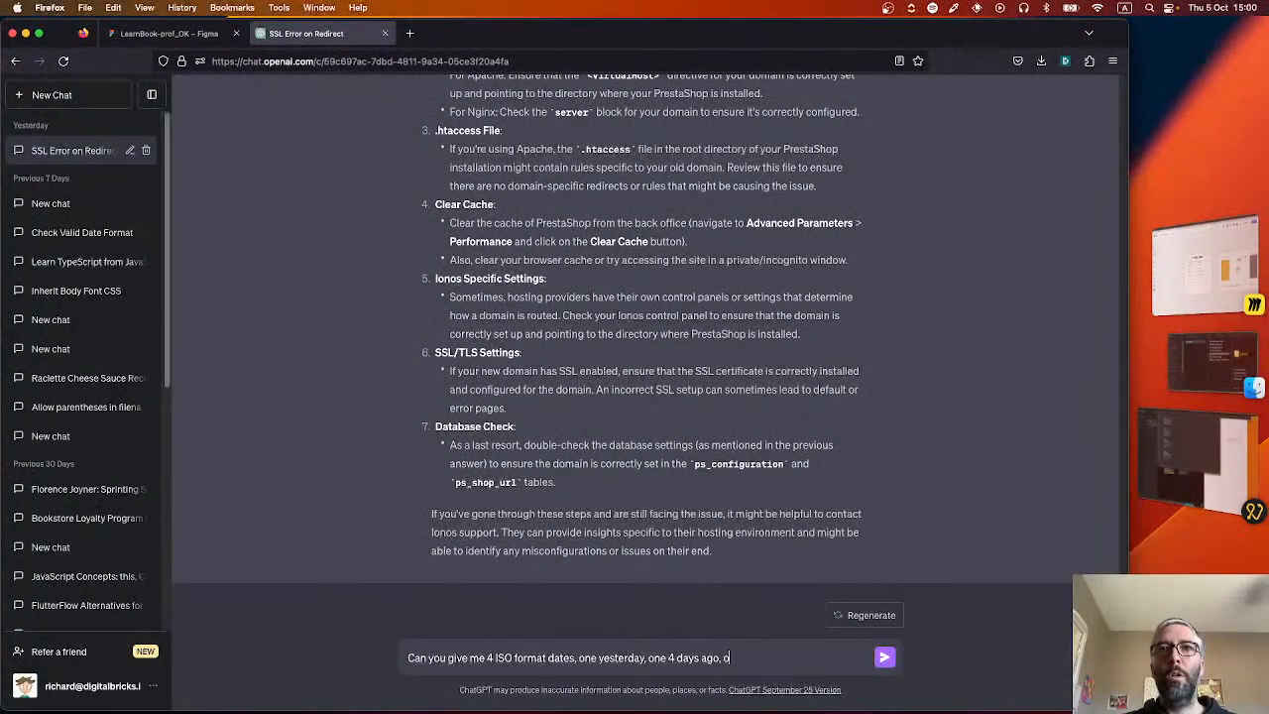
type("ne a year")
type("and on")
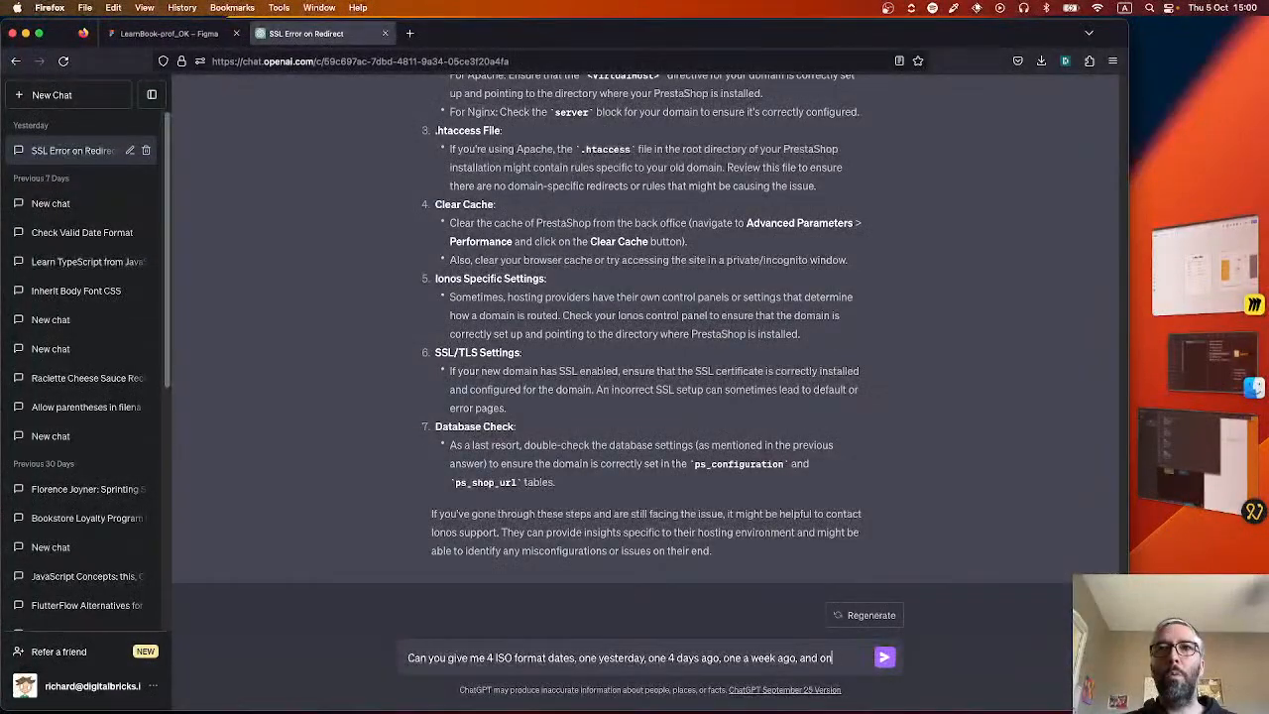
type("e a month ago")
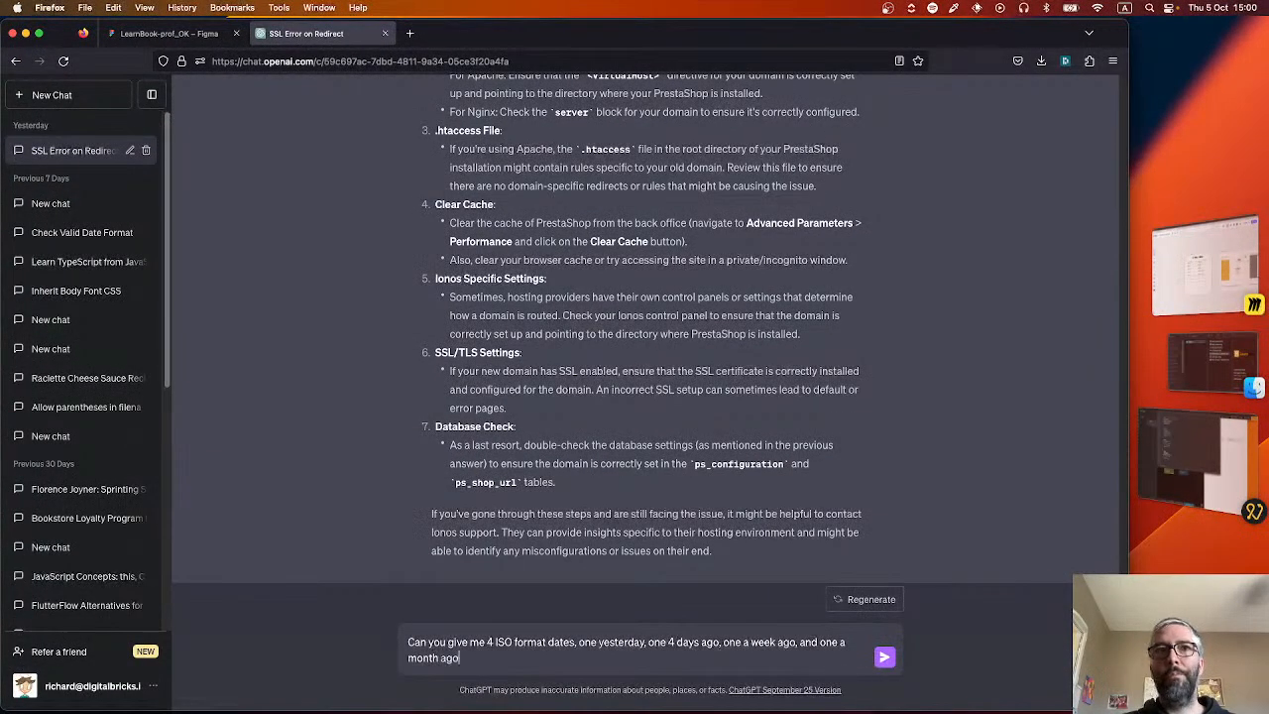
key("Return")
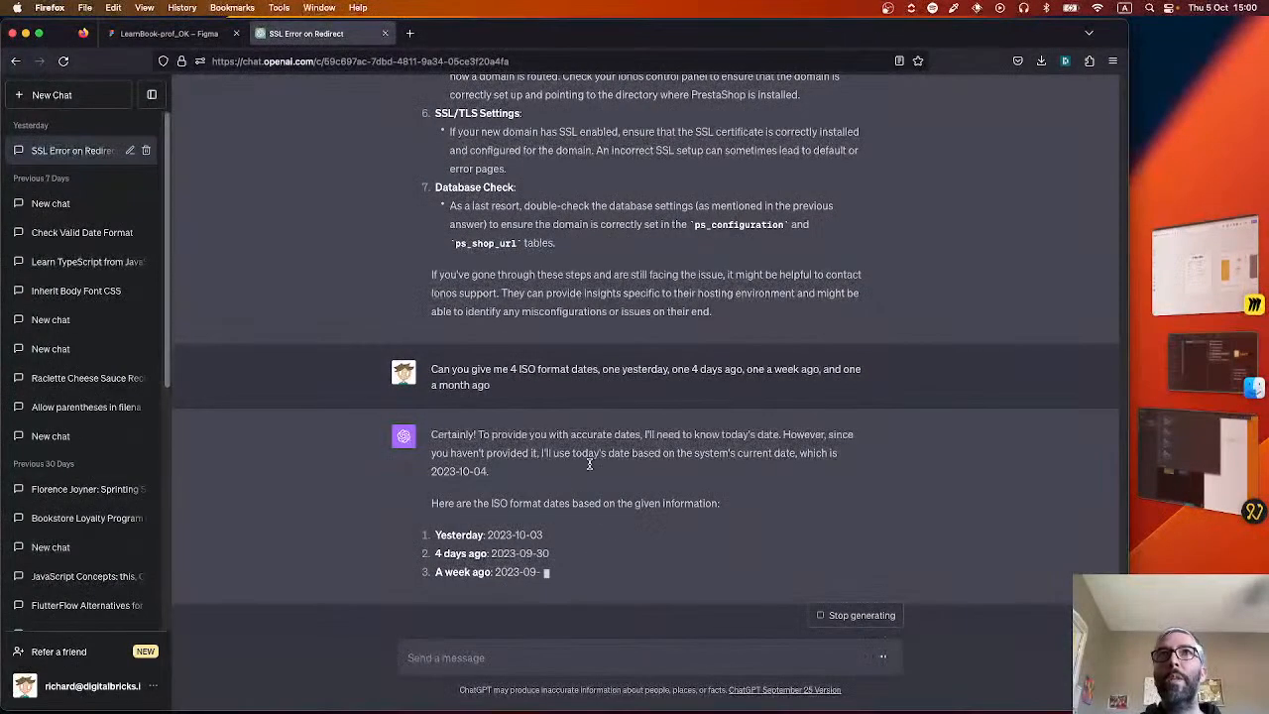
Search the web for "iso format date" and read the ISO site's page on the ISO 8601 date and time format.
left_click(410, 33)
type("iso forma")
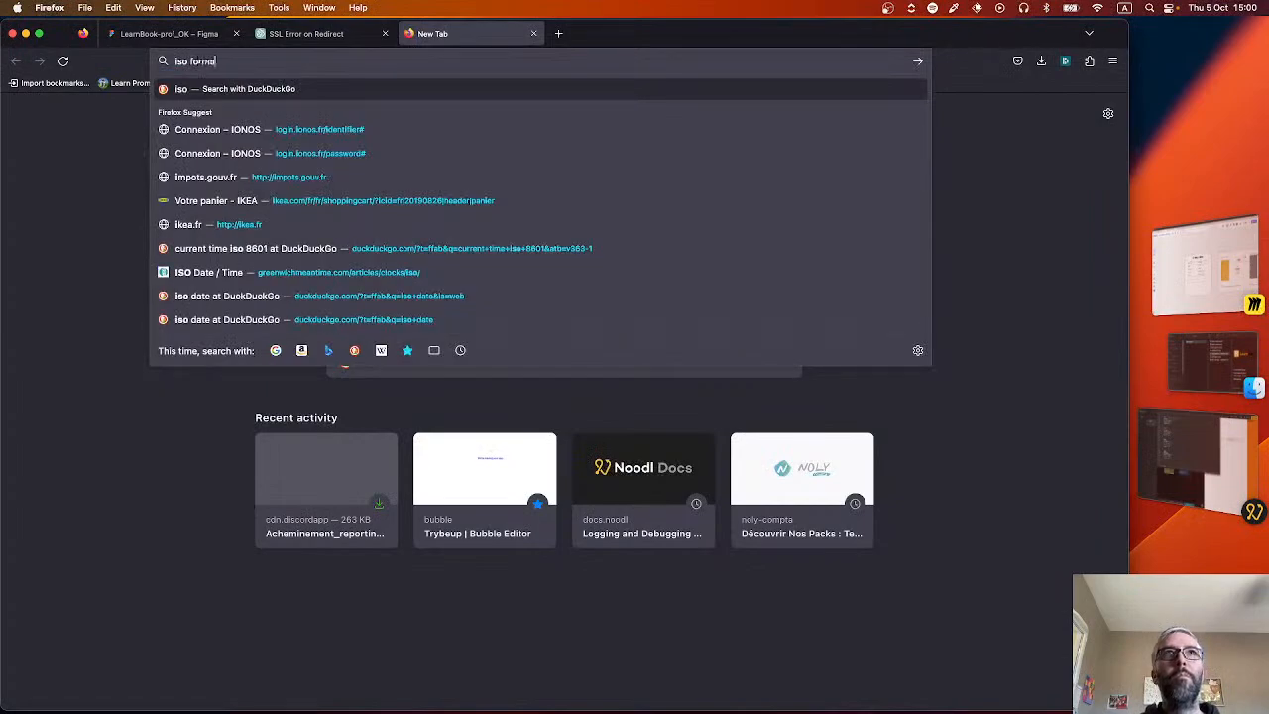
type("t date")
key("Return")
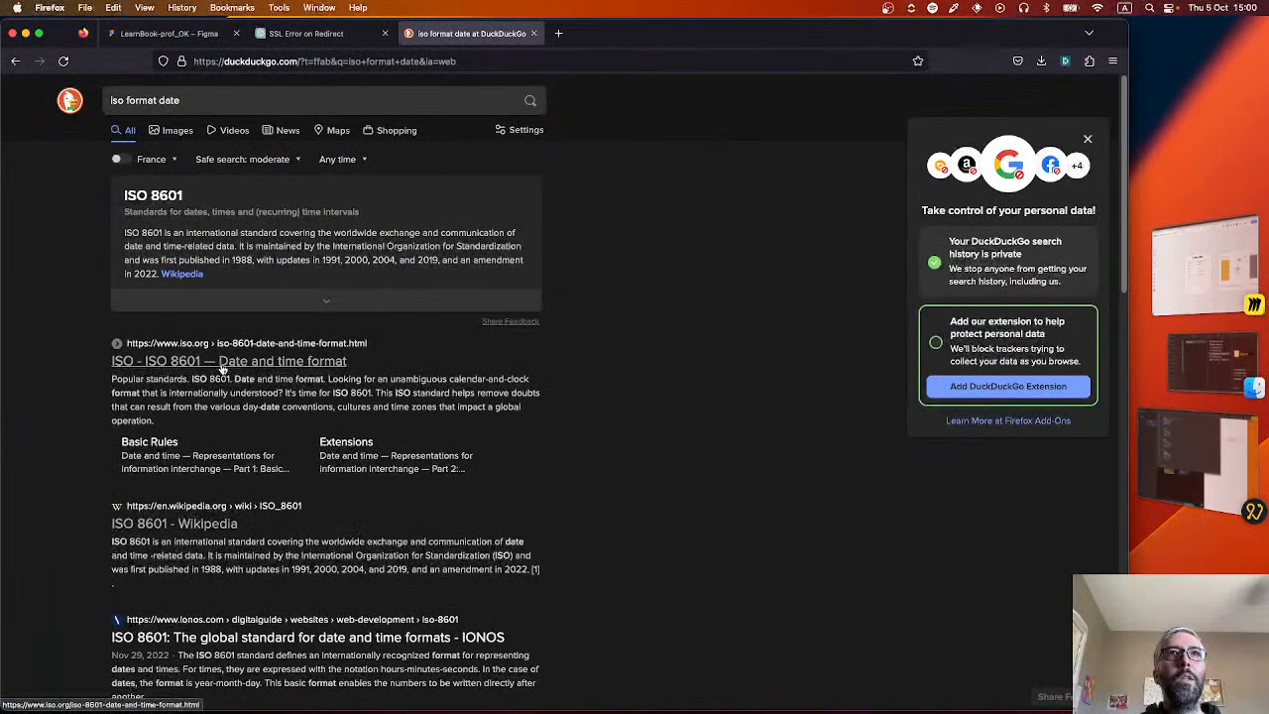
left_click(188, 366)
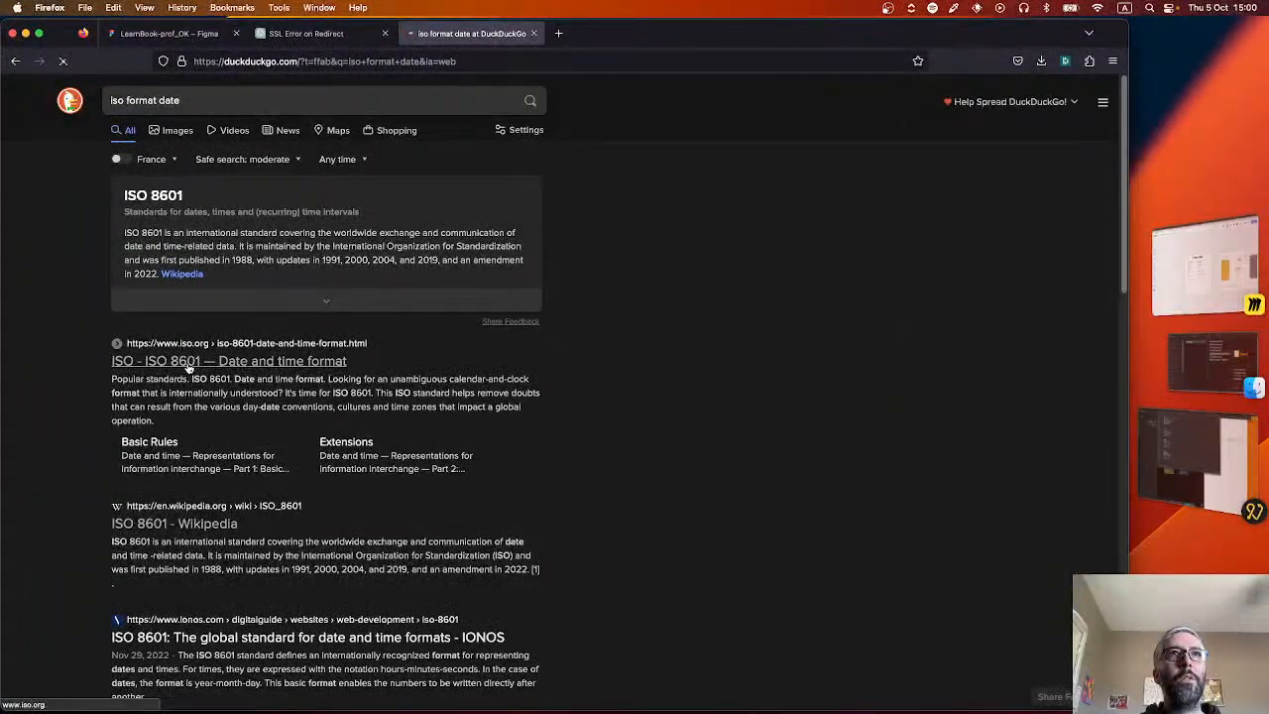
scroll(276, 532, "down", 8)
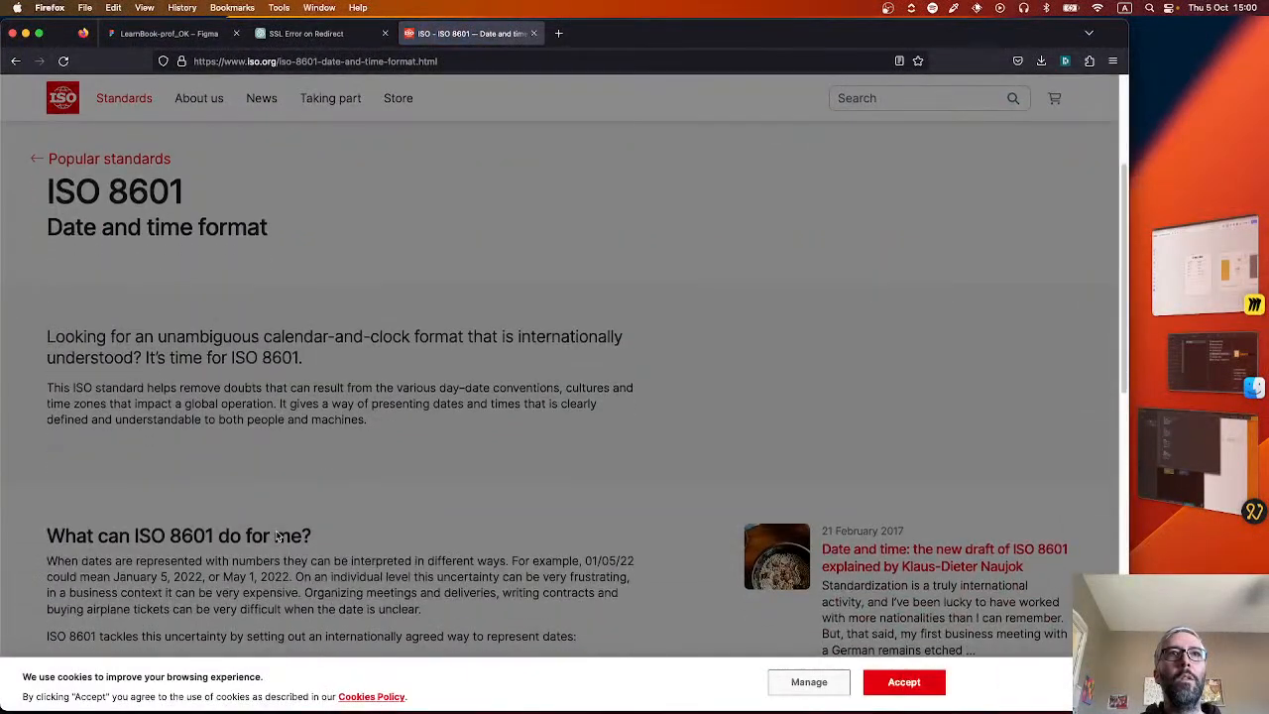
scroll(277, 536, "down", 3)
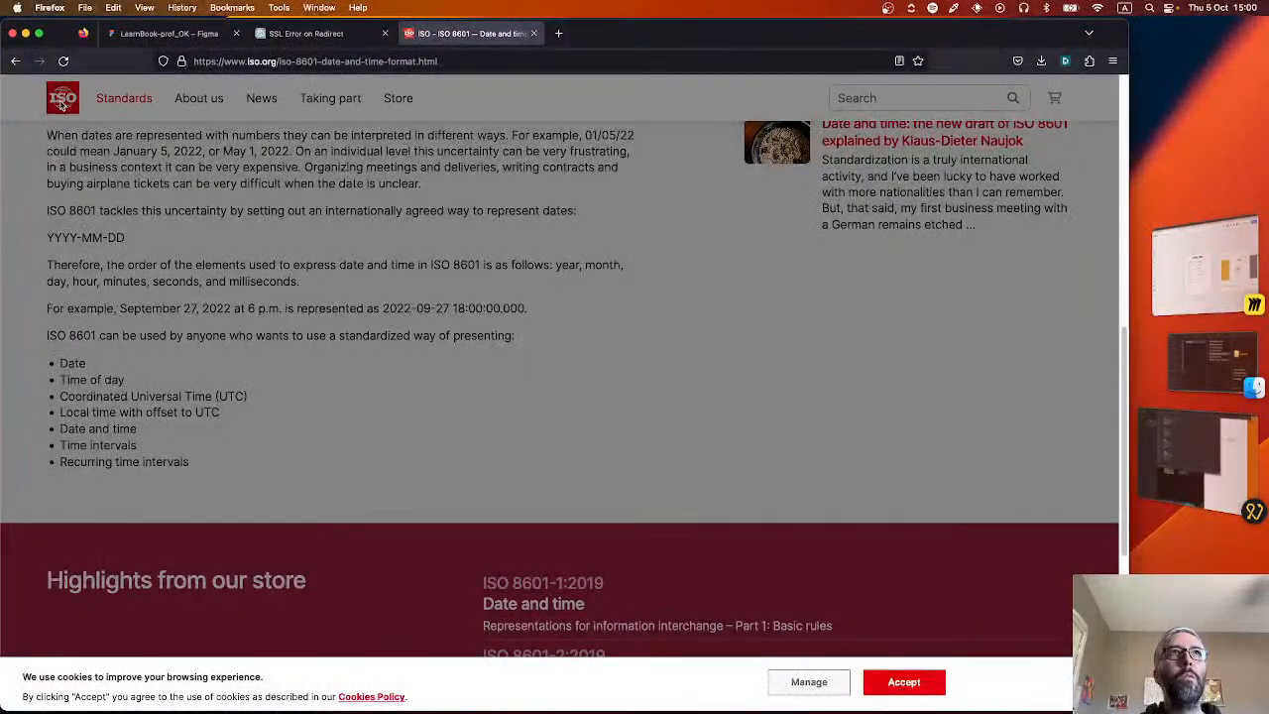
Refine the web search to "iso format date utc" and examine the UTC vs ISO format example.
left_click(17, 61)
left_click(197, 101)
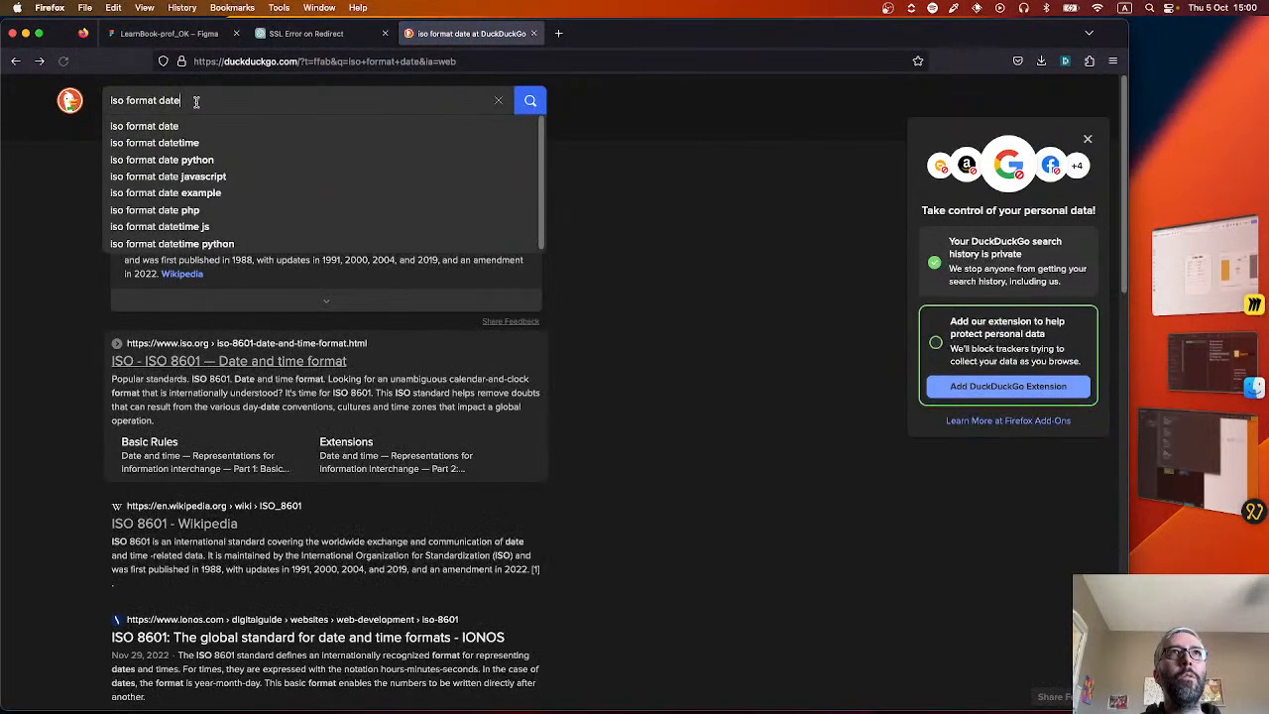
type("utc")
key("Return")
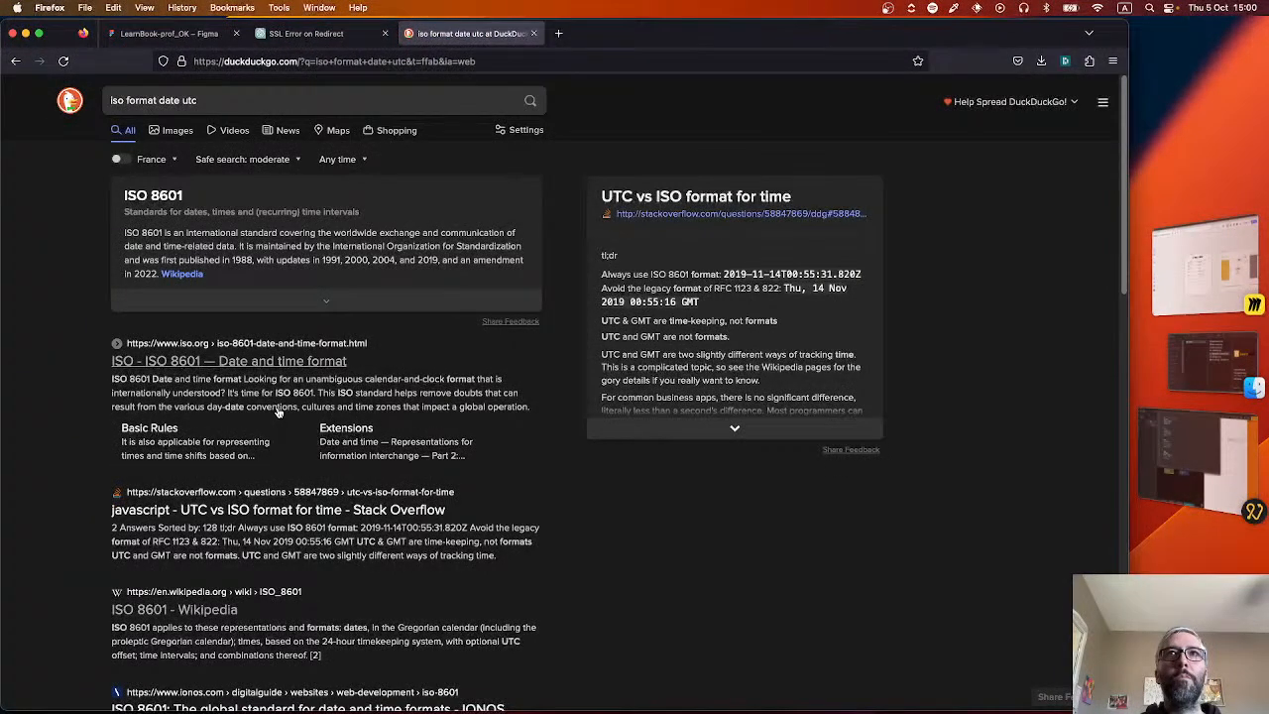
double_click(678, 274)
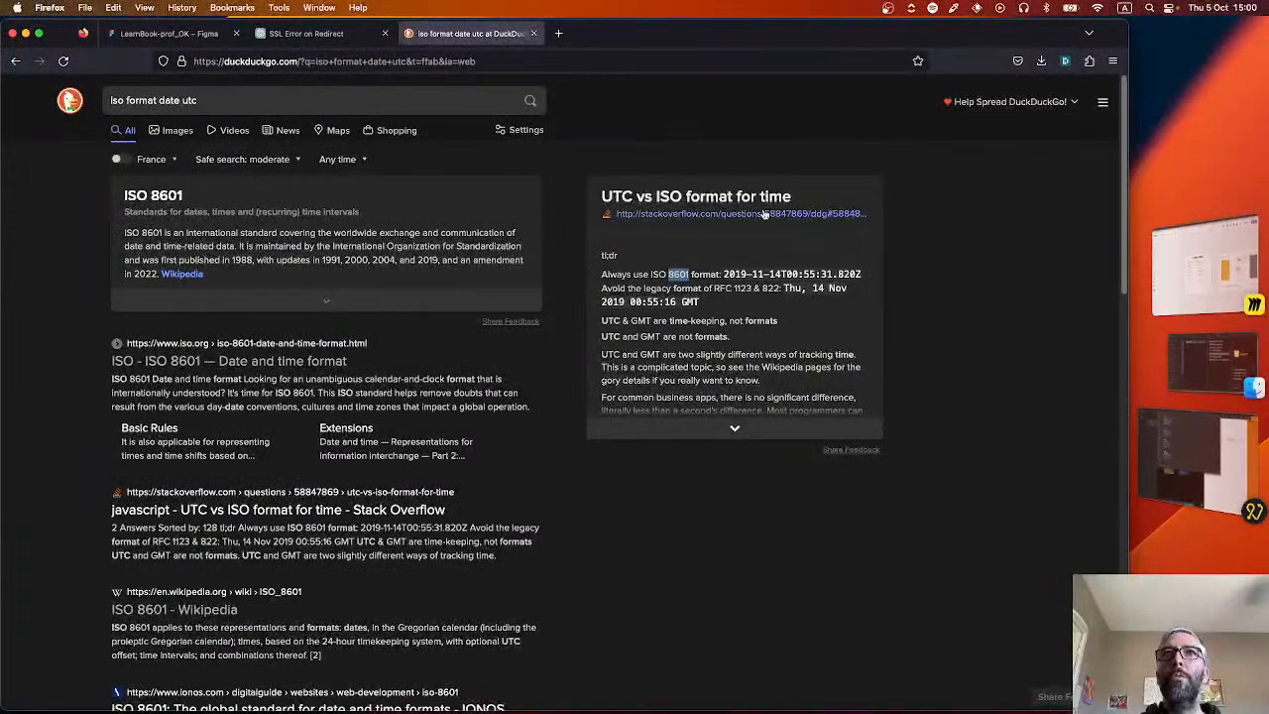
Draft a ChatGPT follow-up asking to repeat the dates using ISO 8601, giving the full date, time and seconds and timezone.
left_click(303, 34)
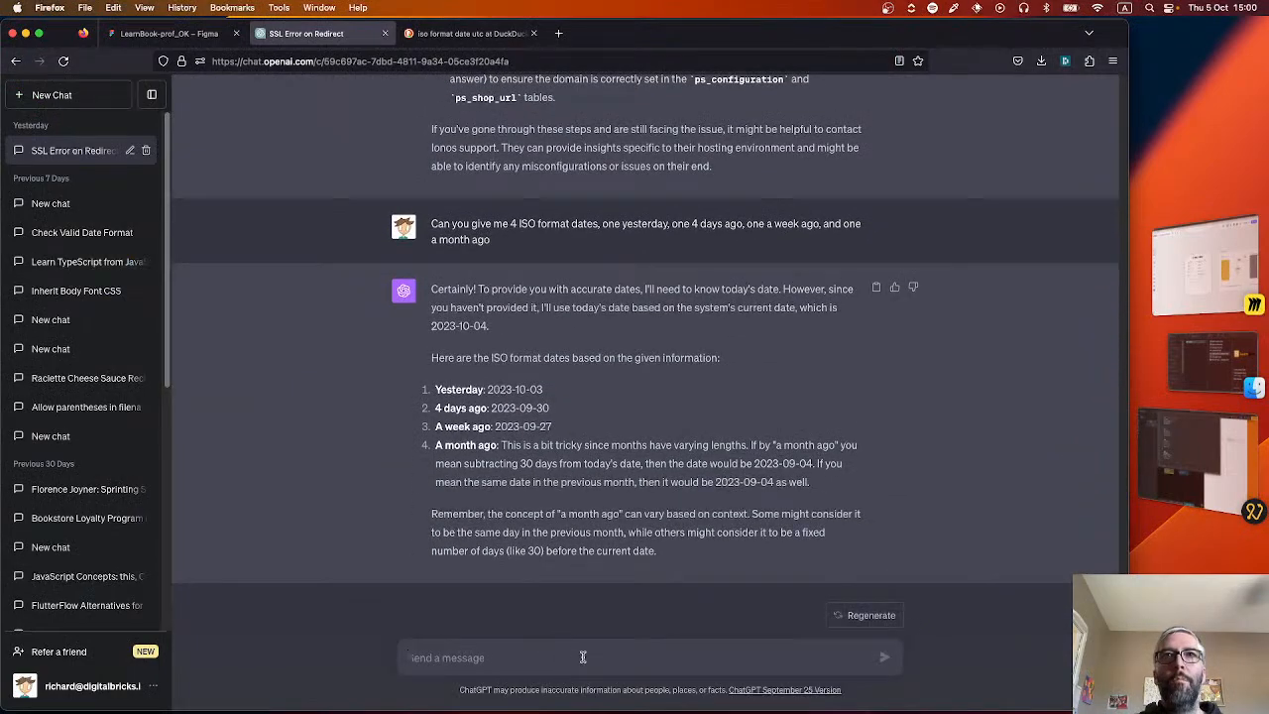
type("Can you repeat")
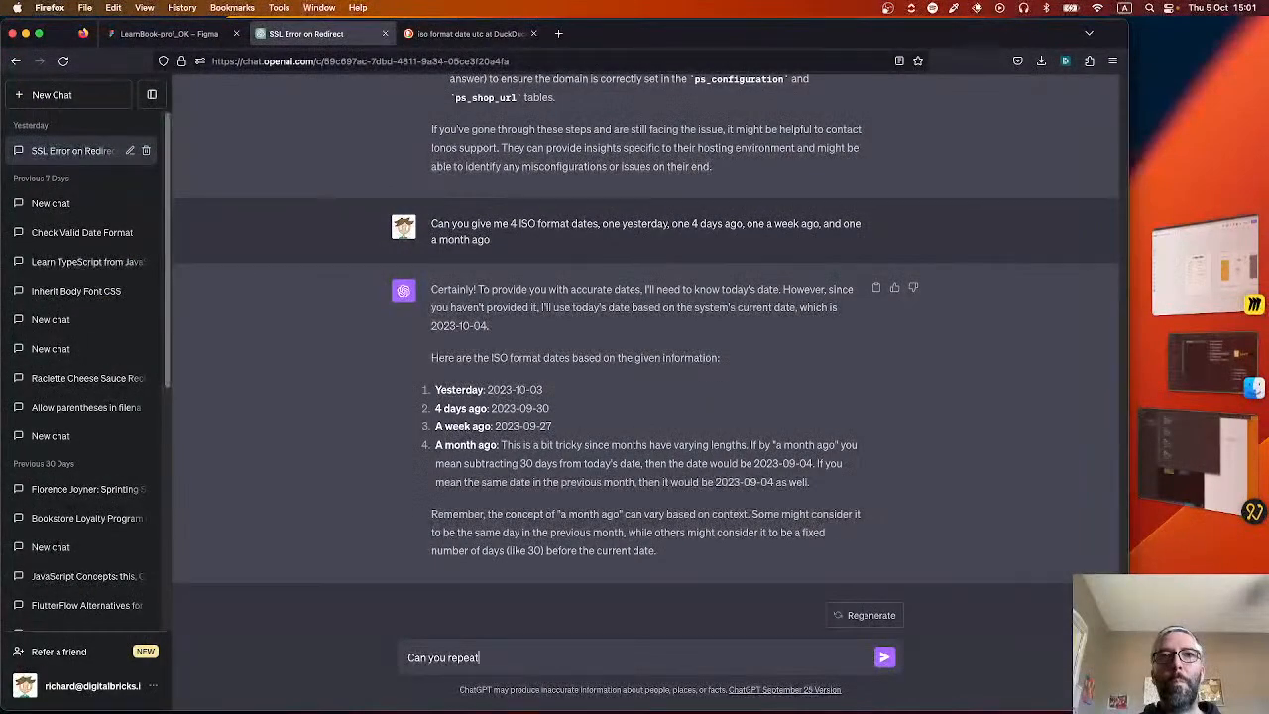
type(" but using")
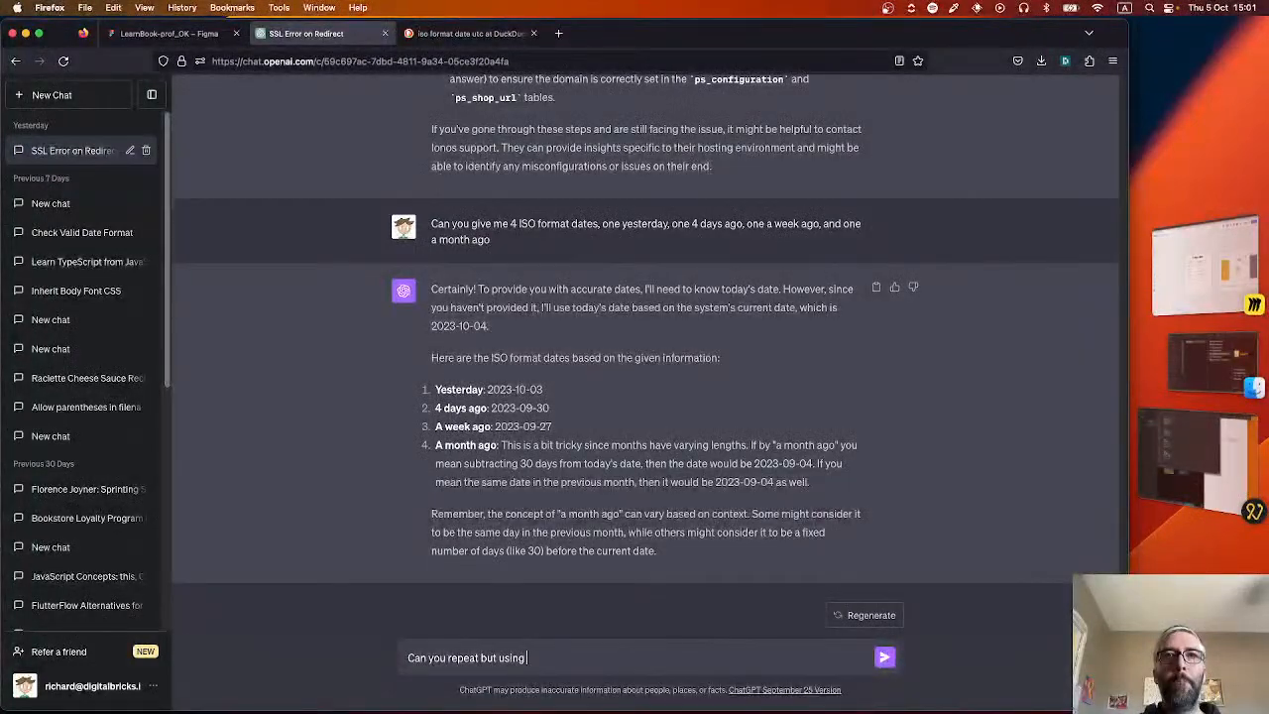
type(" ISO 8601")
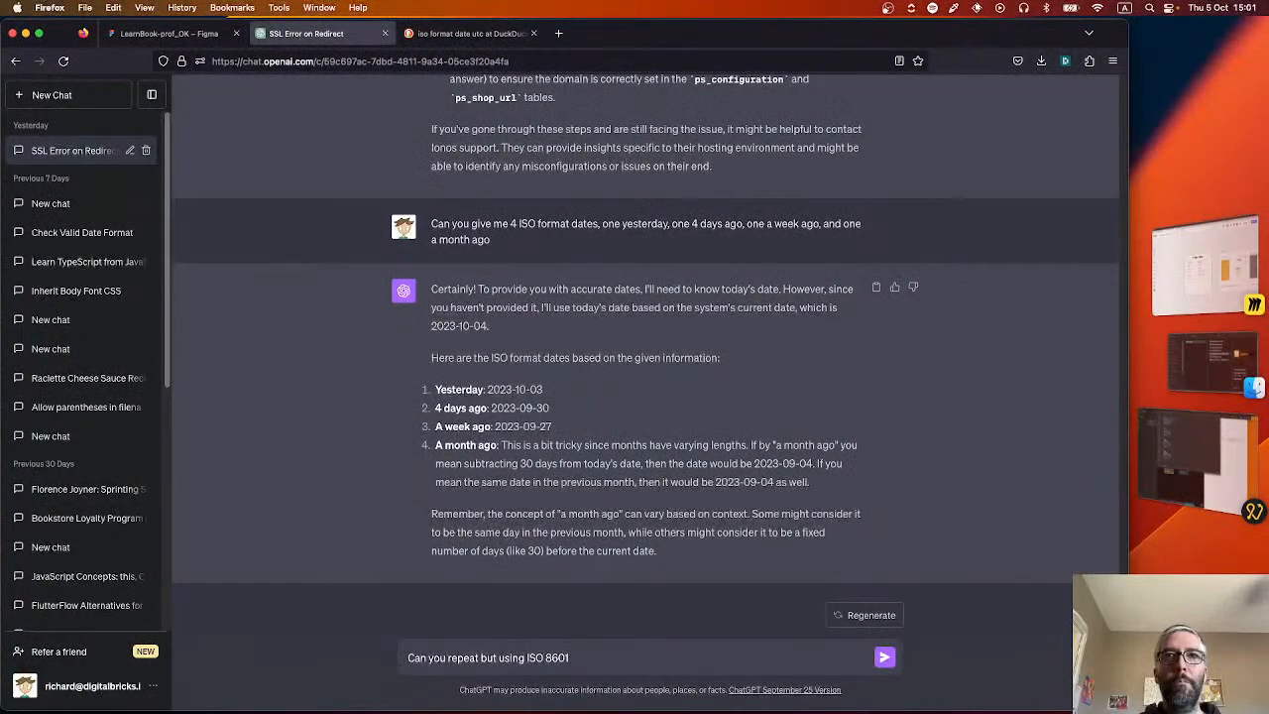
type(" and giving the full")
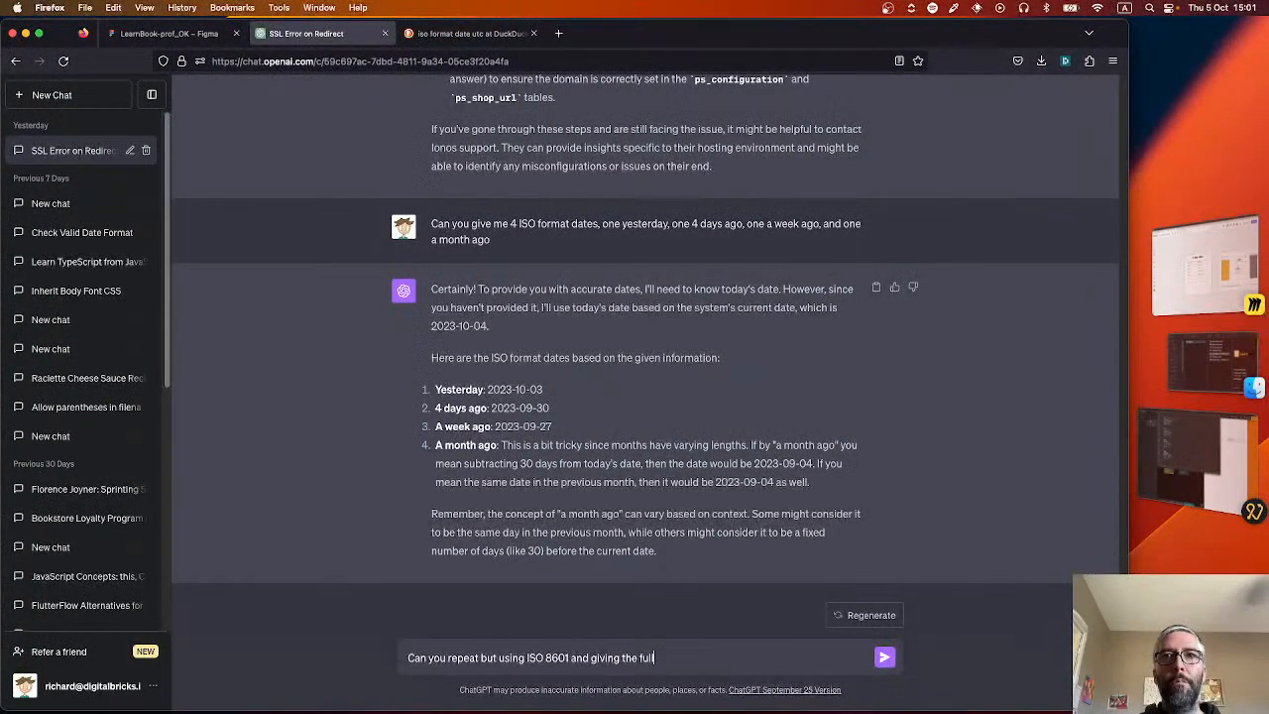
type(" date, time and seconds")
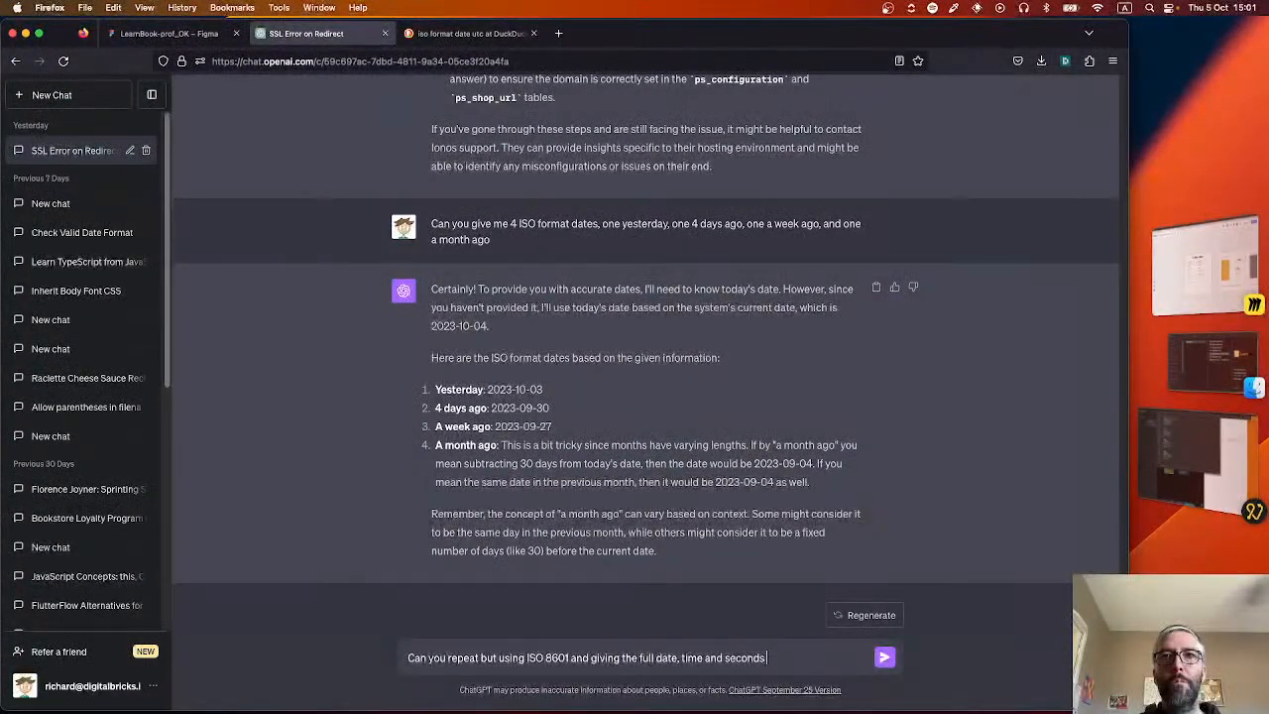
type(" and timezone, for")
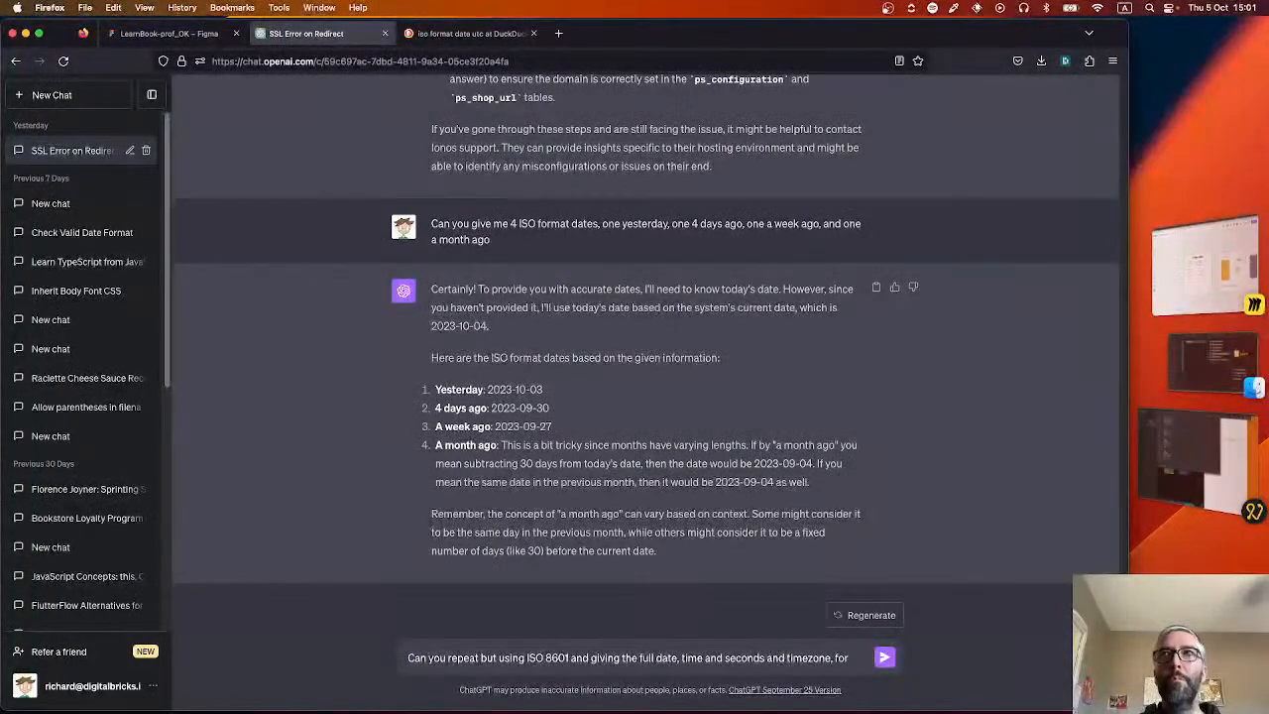
key("BackSpace")
key("BackSpace")
key("BackSpace")
key("BackSpace")
key("BackSpace")
key("BackSpace")
type(".")
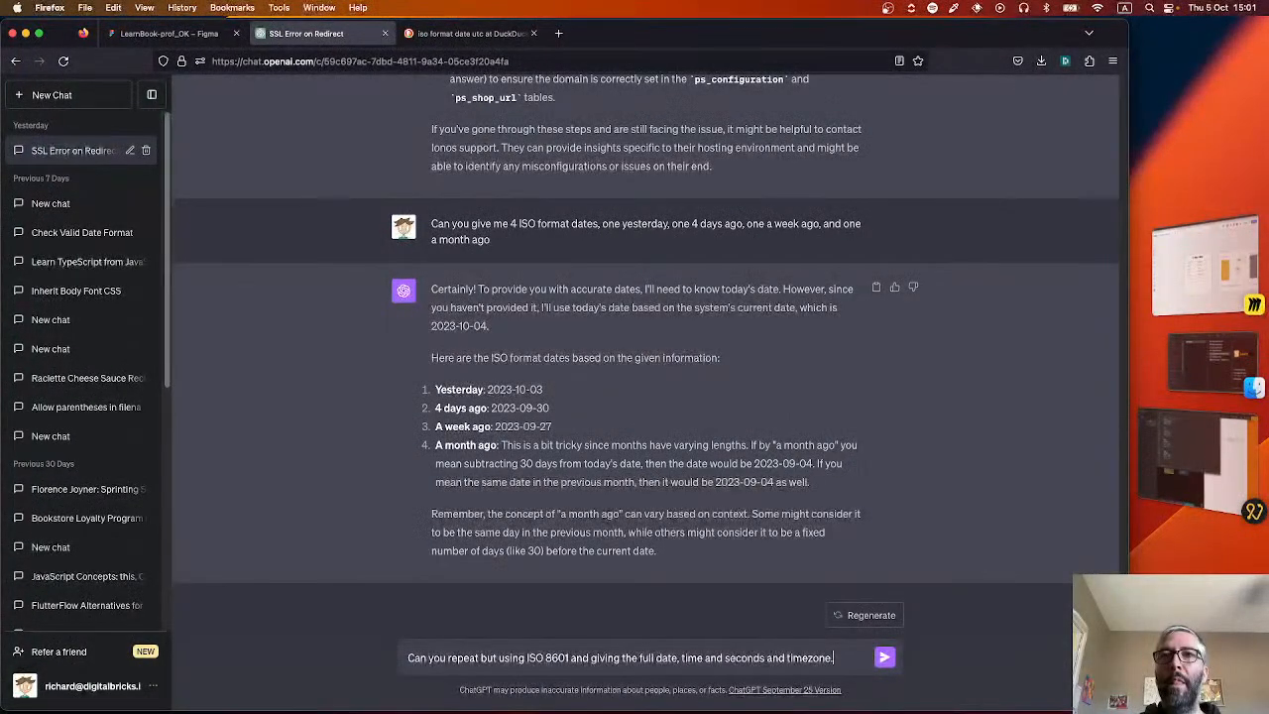
type(" Today is")
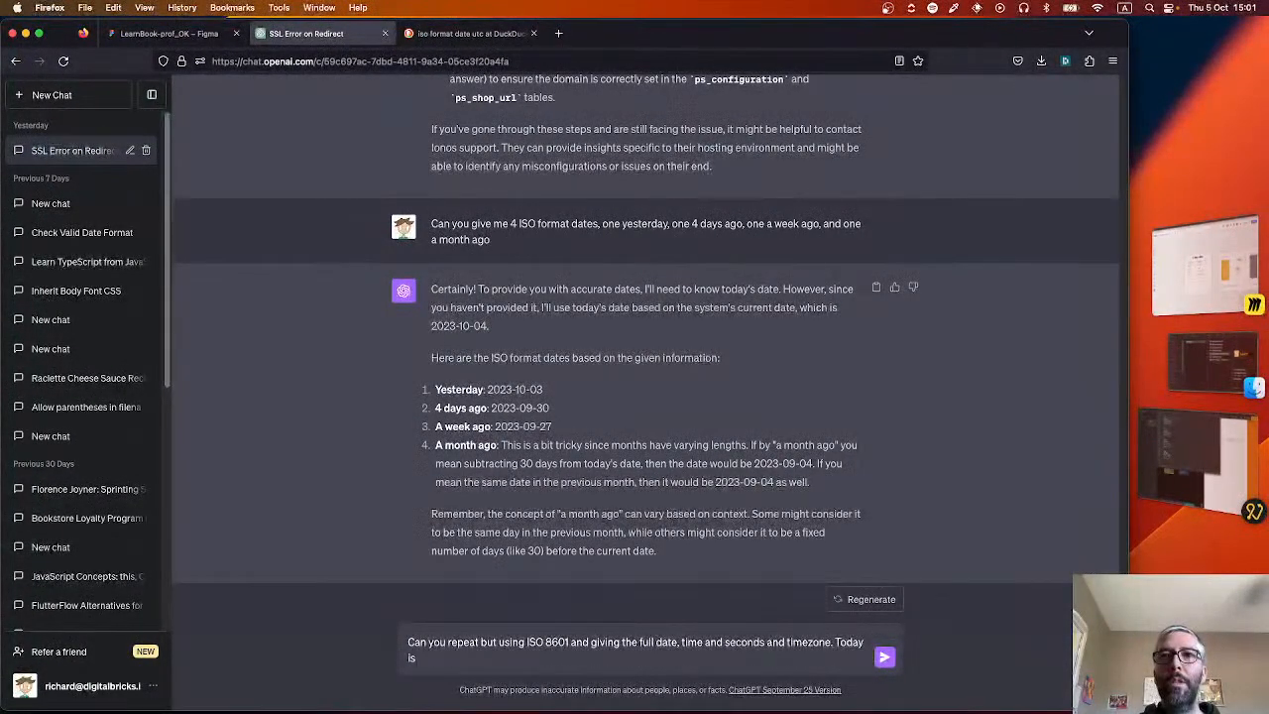
type(" the fifth")
Add "Today is the 5th Oct 2023 15:01 CEST" to the ChatGPT follow-up and send it.
key("BackSpace")
key("BackSpace")
key("BackSpace")
key("BackSpace")
key("BackSpace")
type("5")
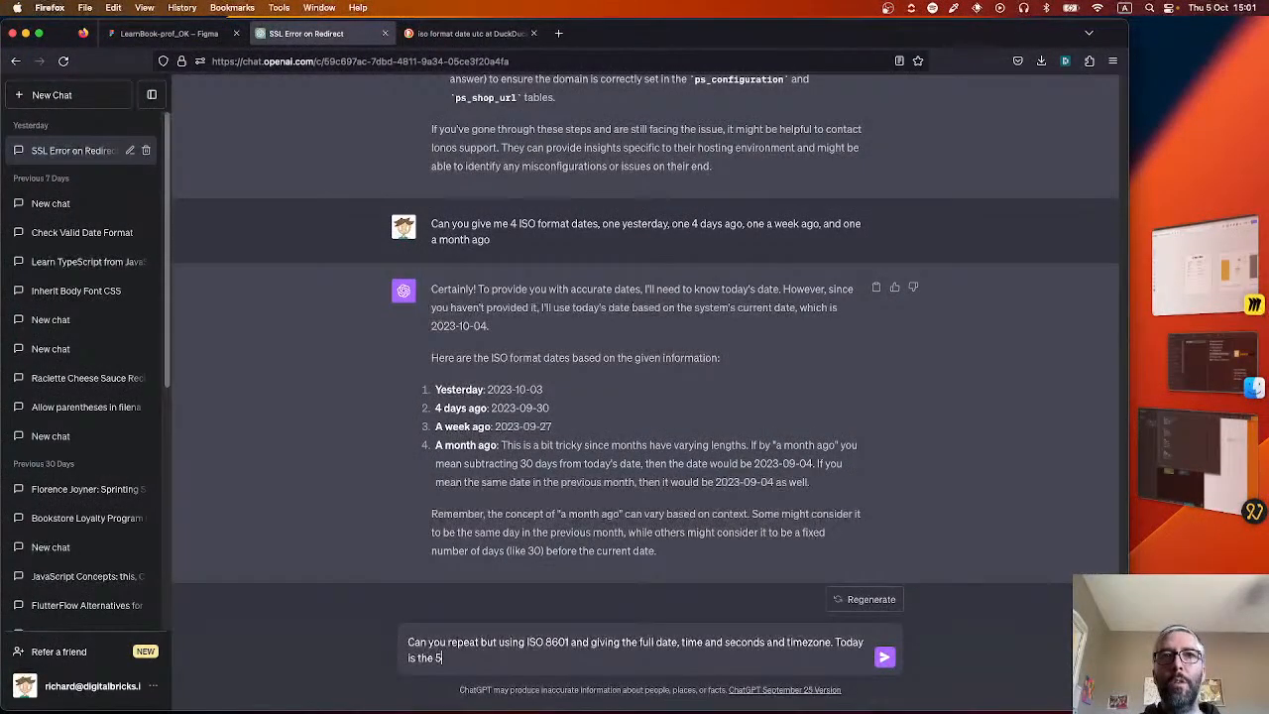
type("th Oct 2023")
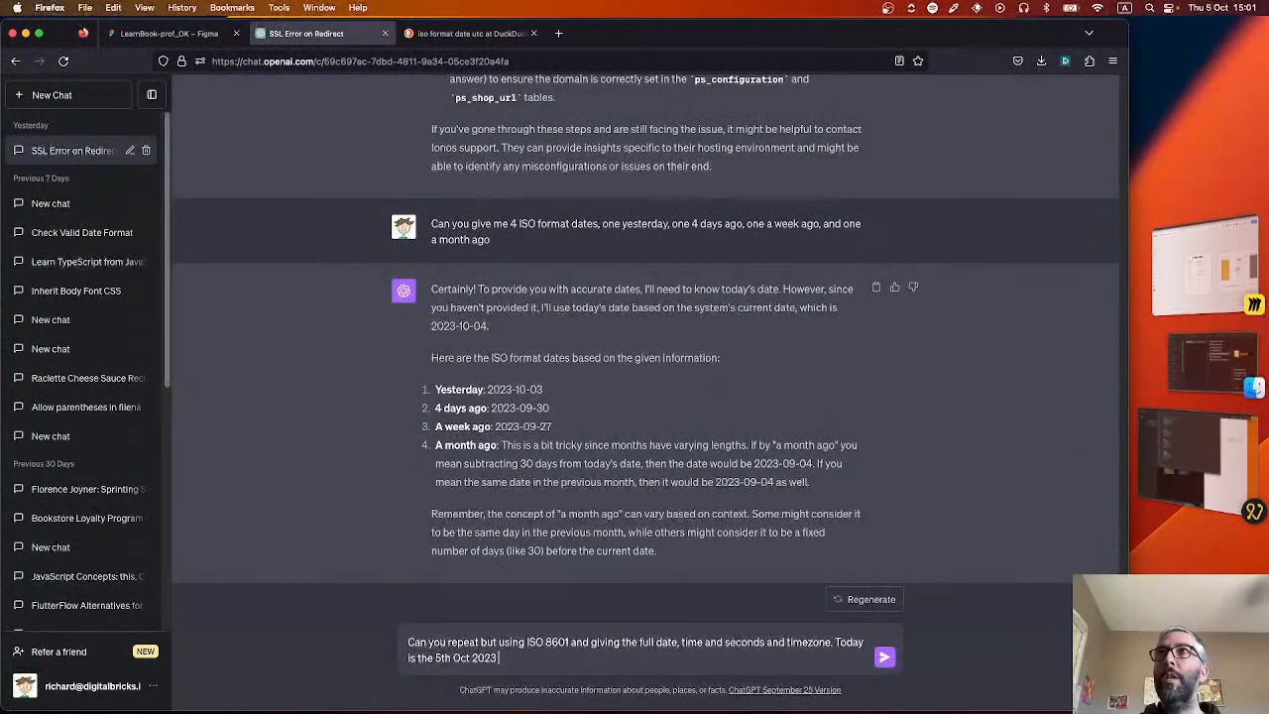
type(" 15:01 ")
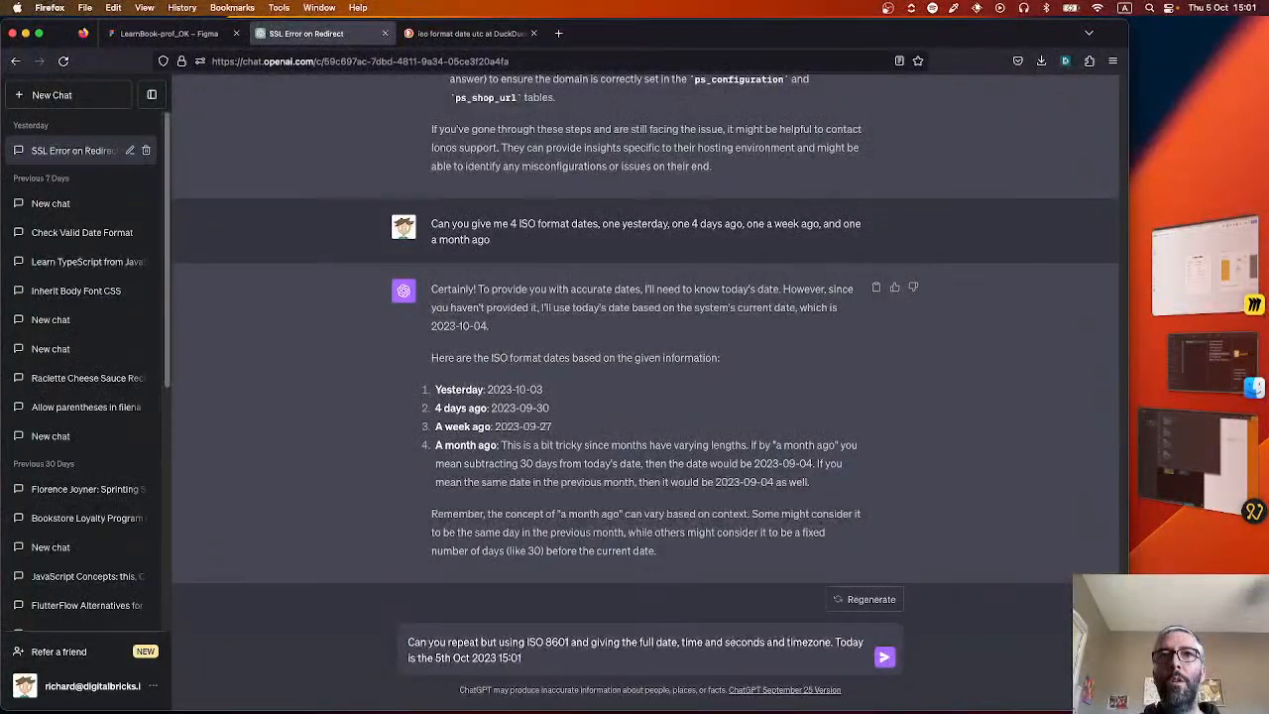
type("CEST")
key("Return")
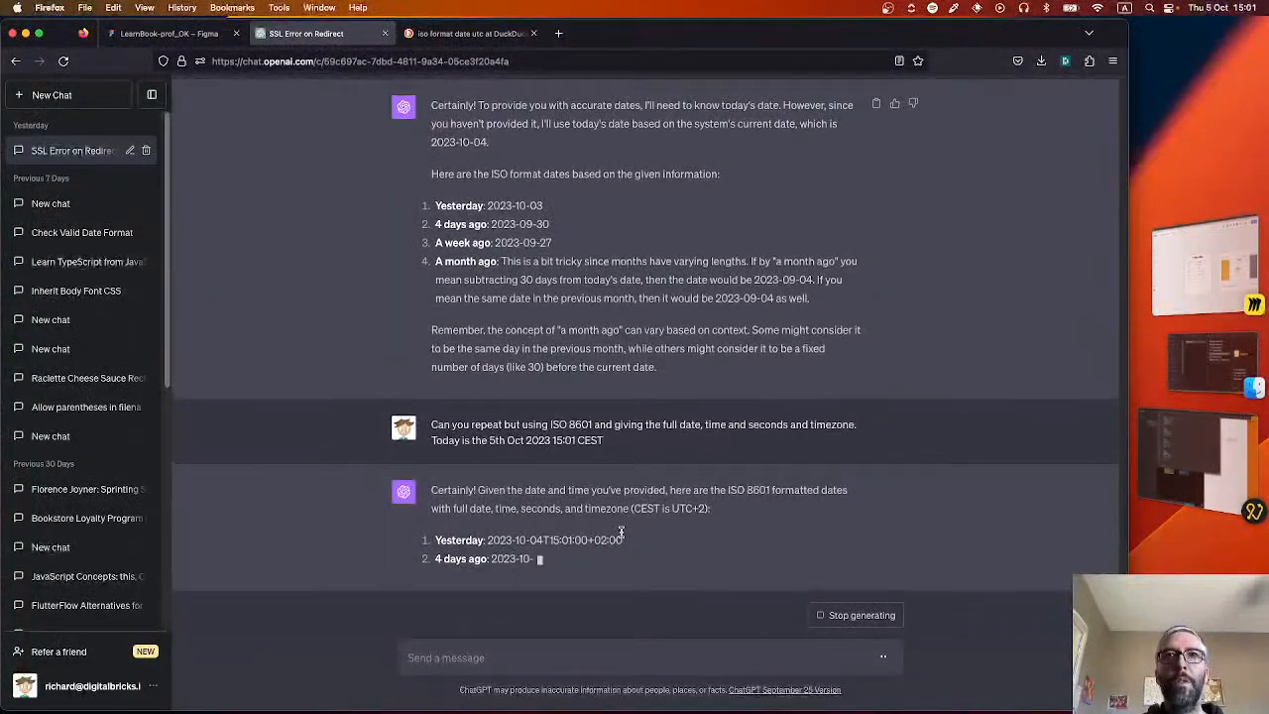
Copy ChatGPT's date for yesterday, 2023-10-04T15:01:00+02:00, into the first lesson's createdDate in Noodl.
left_click_drag(622, 540, 487, 539)
key("cmd+c")
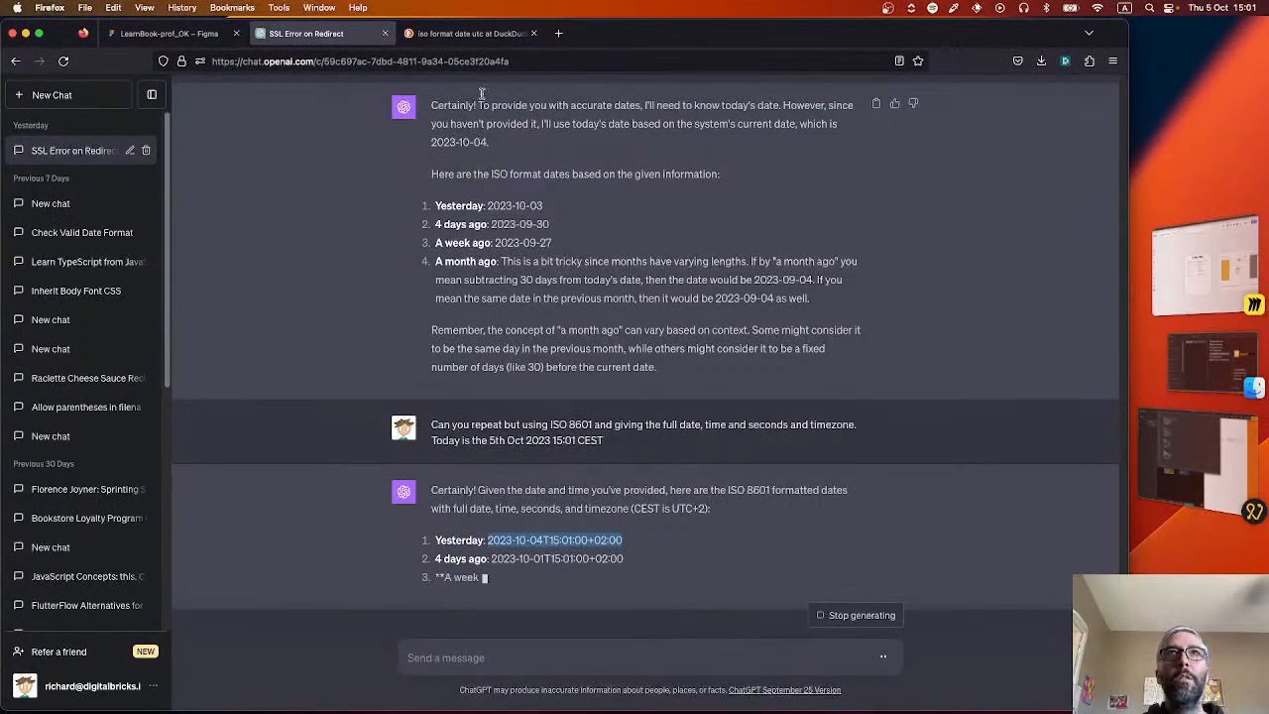
left_click(1213, 453)
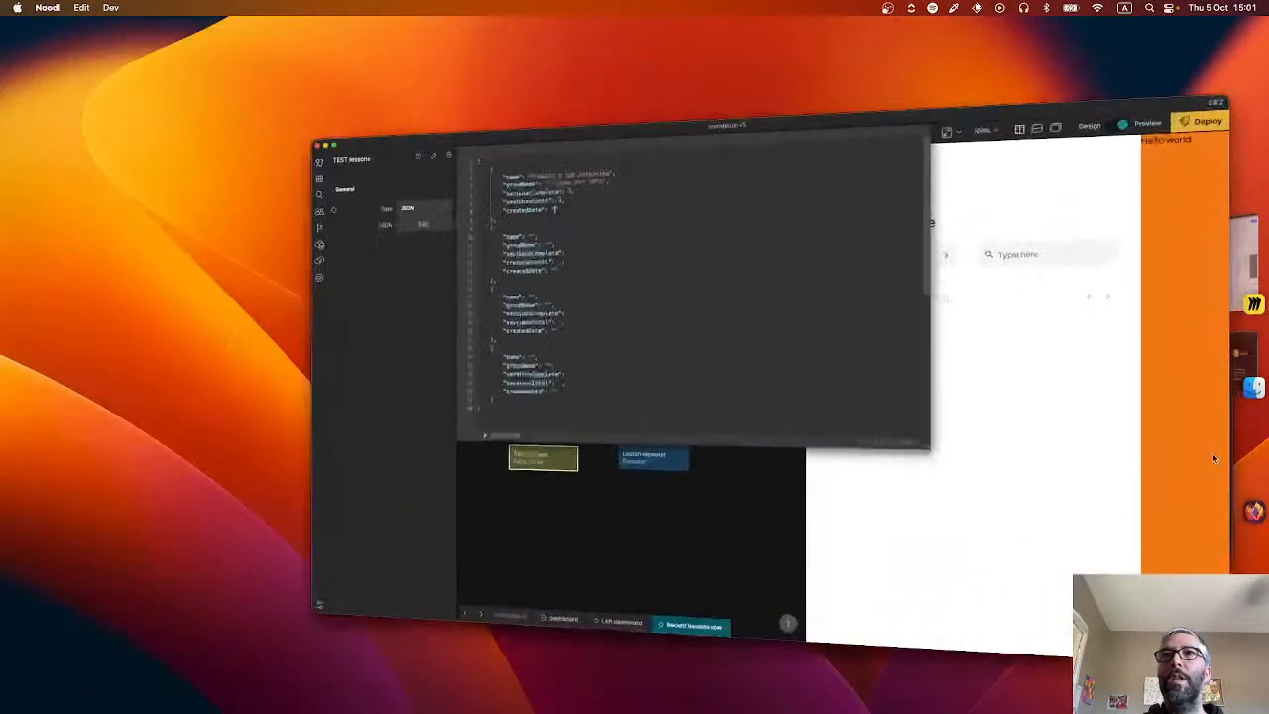
key("cmd+v")
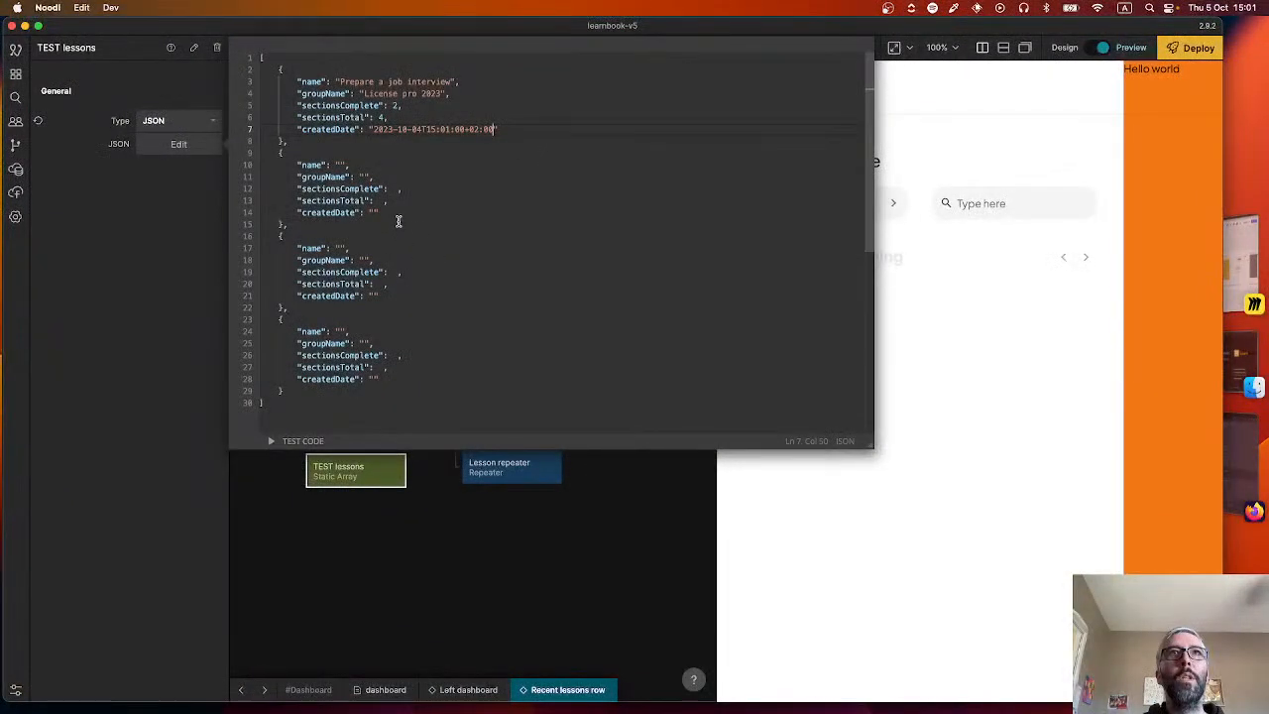
Copy the 4-days-ago date, 2023-10-01T15:01:00+02:00, from ChatGPT into the second lesson's createdDate in Noodl.
left_click(339, 164)
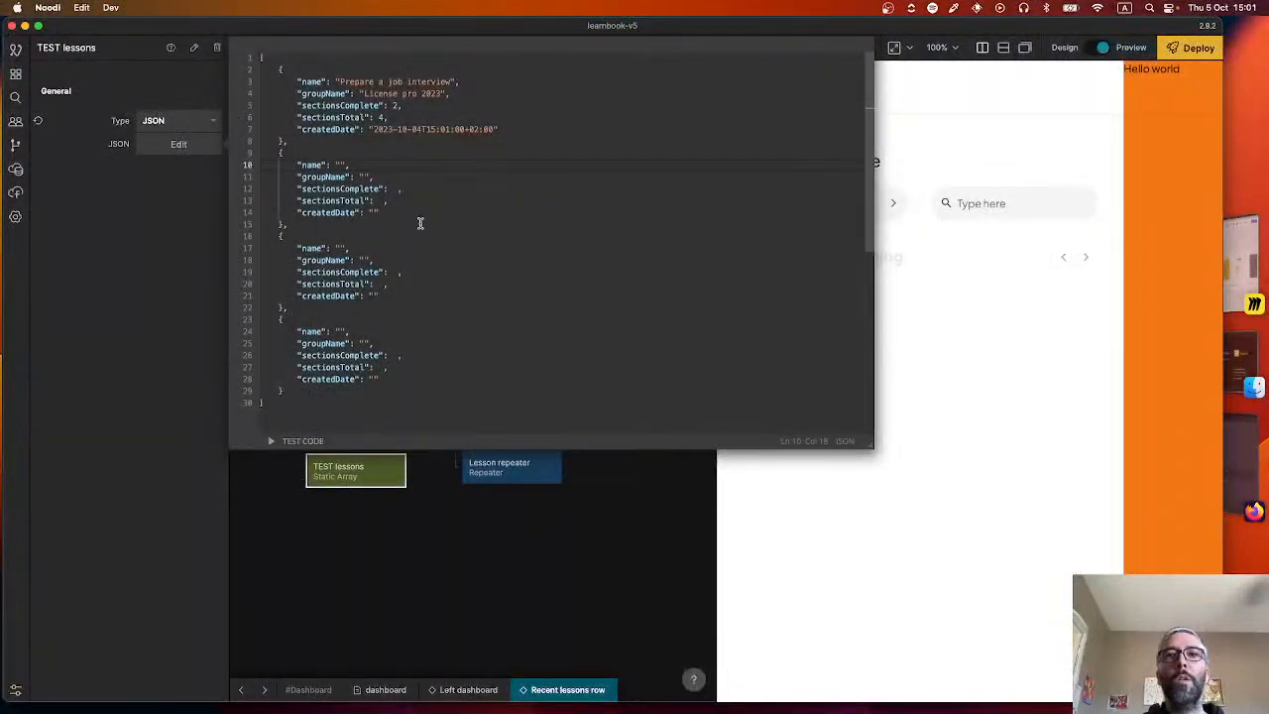
key("cmd+Tab")
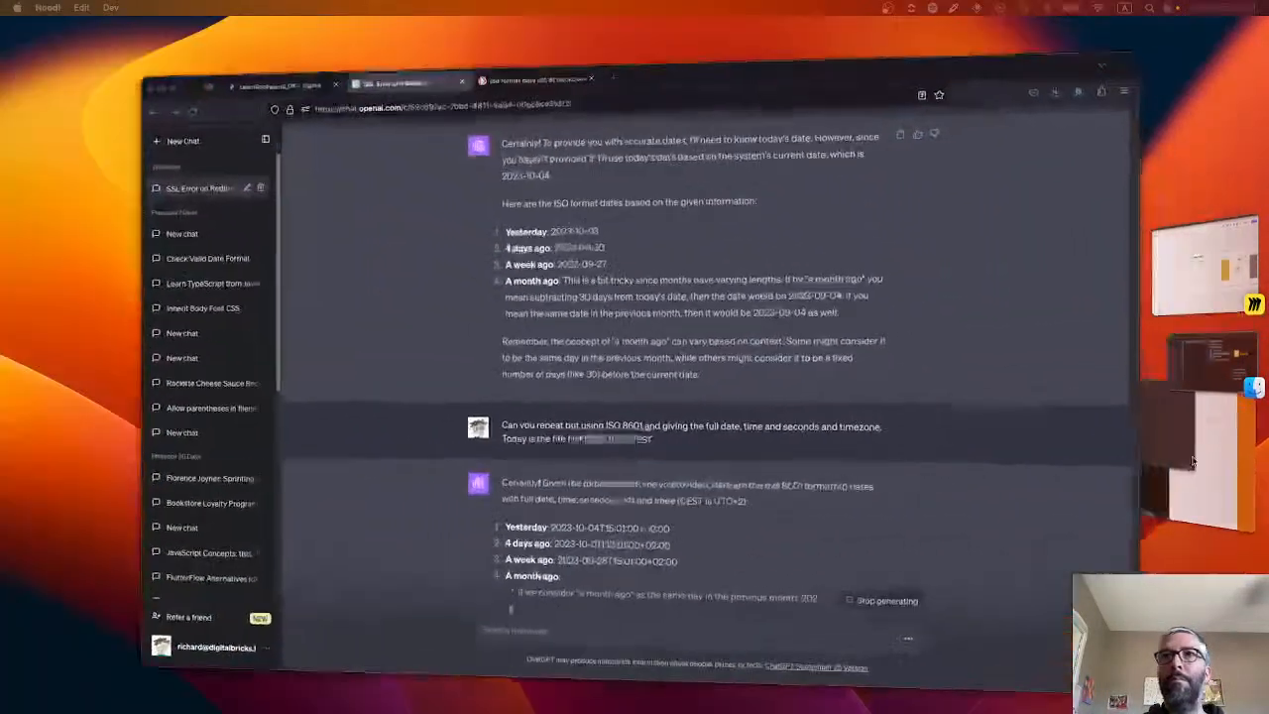
left_click(622, 561)
left_click_drag(623, 492, 493, 495)
key("super+c")
key("super+Tab")
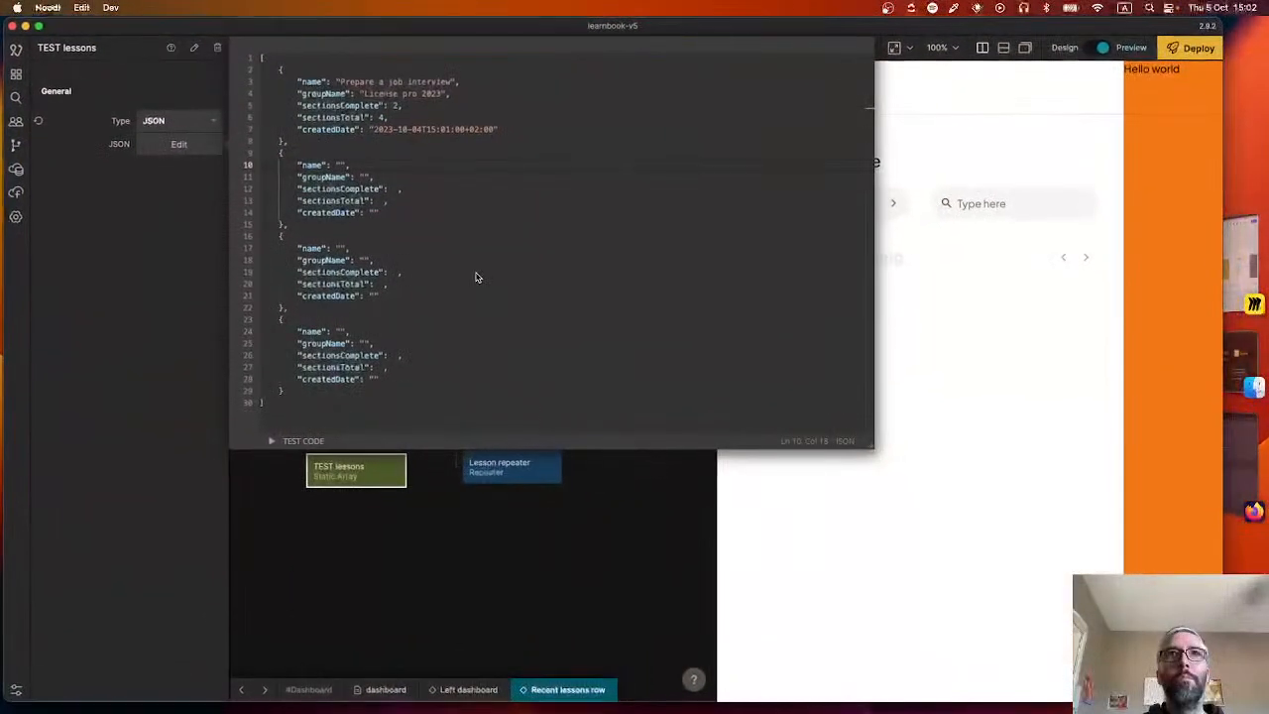
left_click(336, 164)
left_click(376, 212)
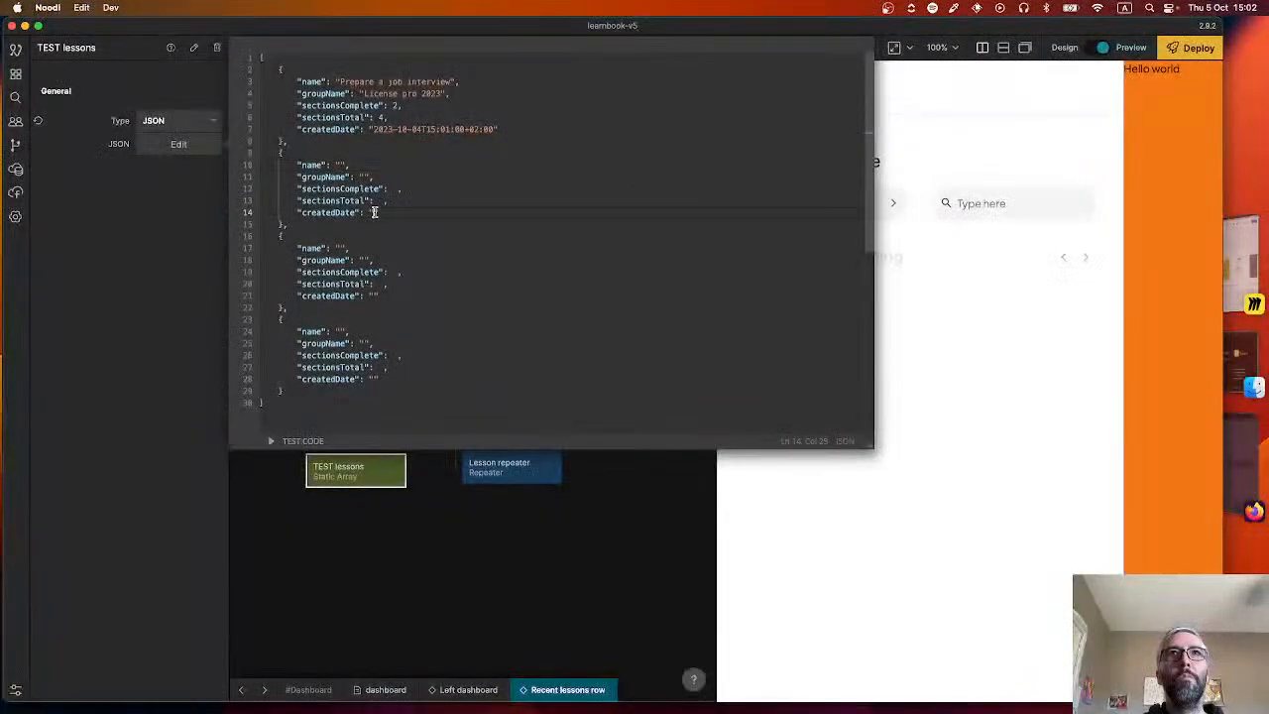
key("super+v")
Copy the week-ago date, 2023-09-28T15:01:00+02:00, from ChatGPT into the third lesson's createdDate in Noodl.
key("super+Tab")
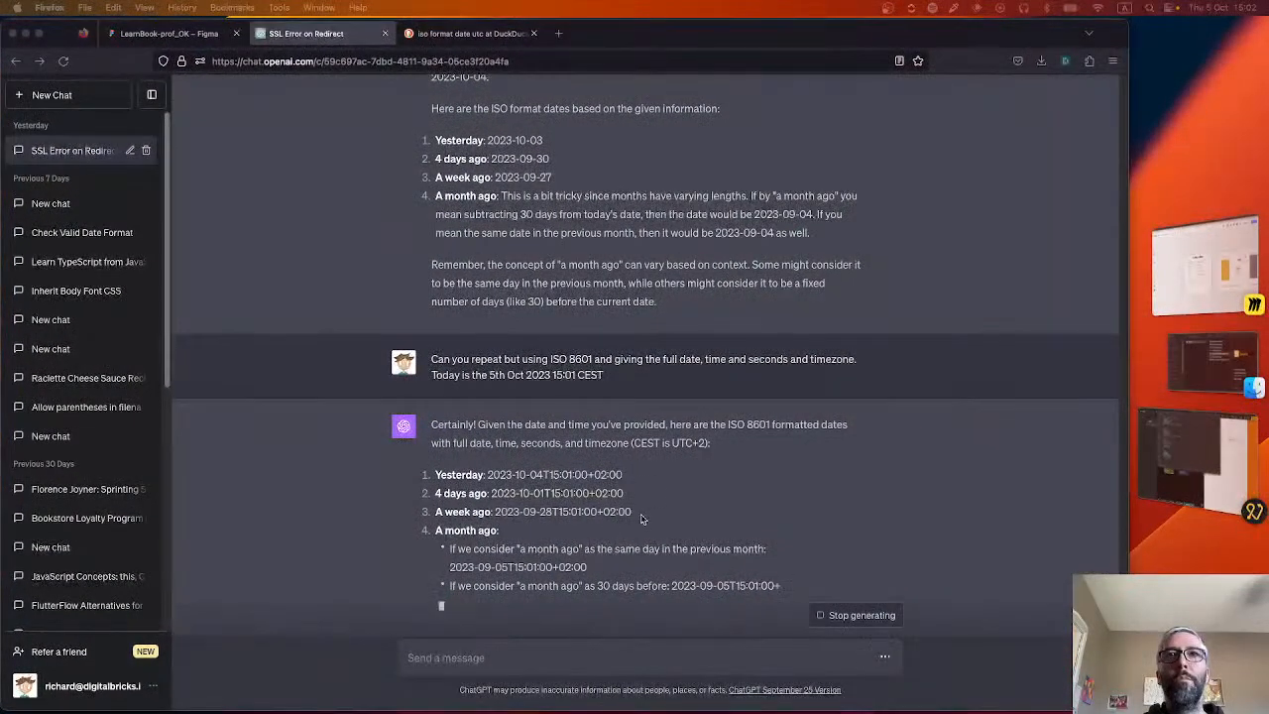
right_click(632, 511)
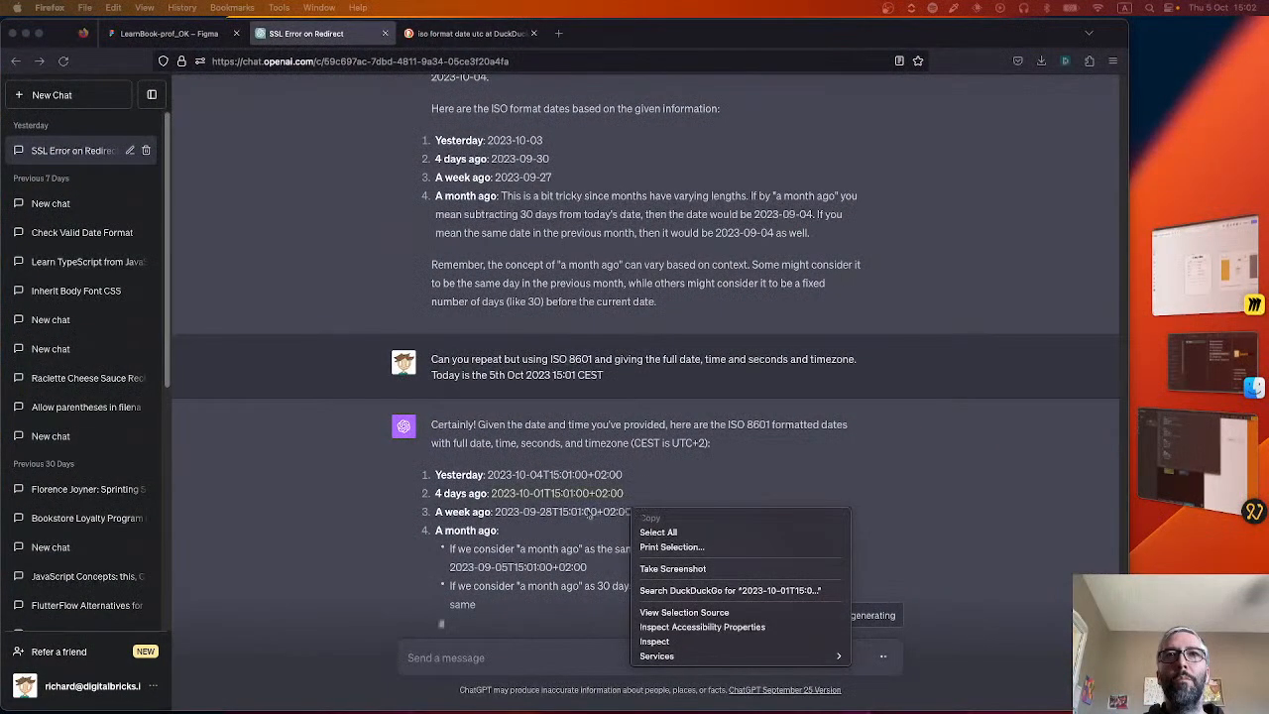
left_click(589, 514)
left_click(627, 512)
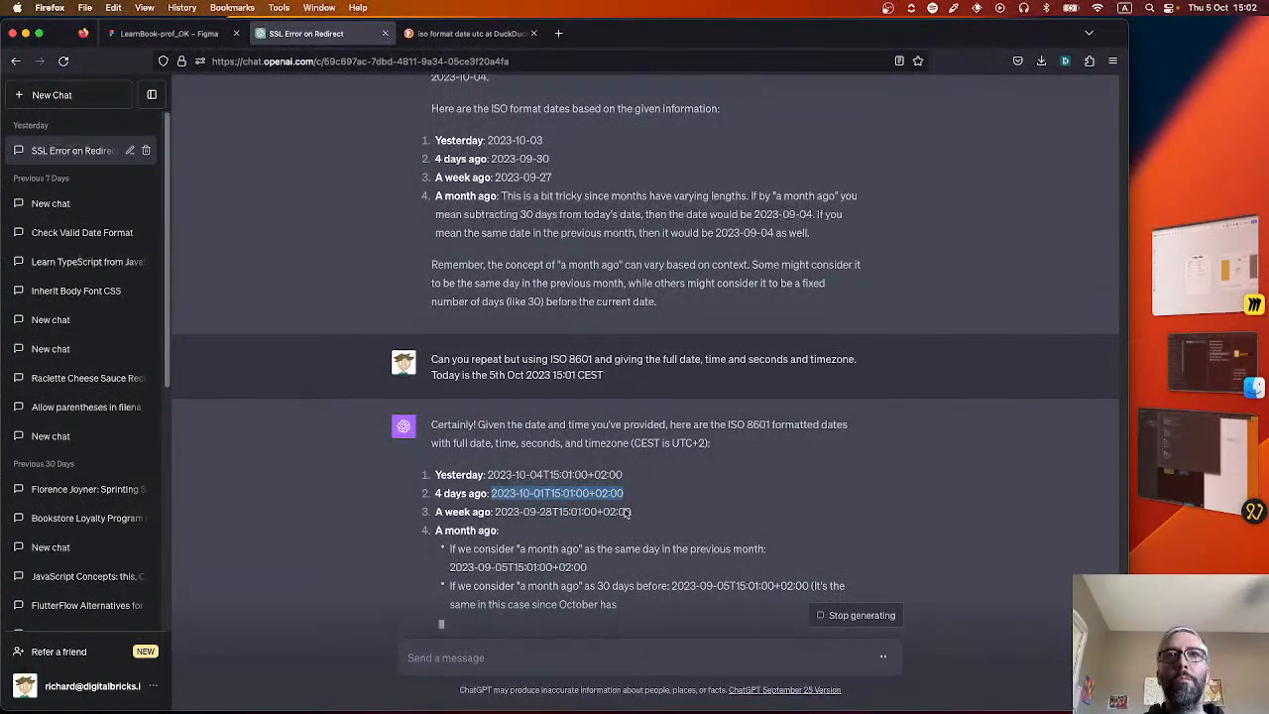
left_click_drag(632, 511, 495, 512)
key("super+c")
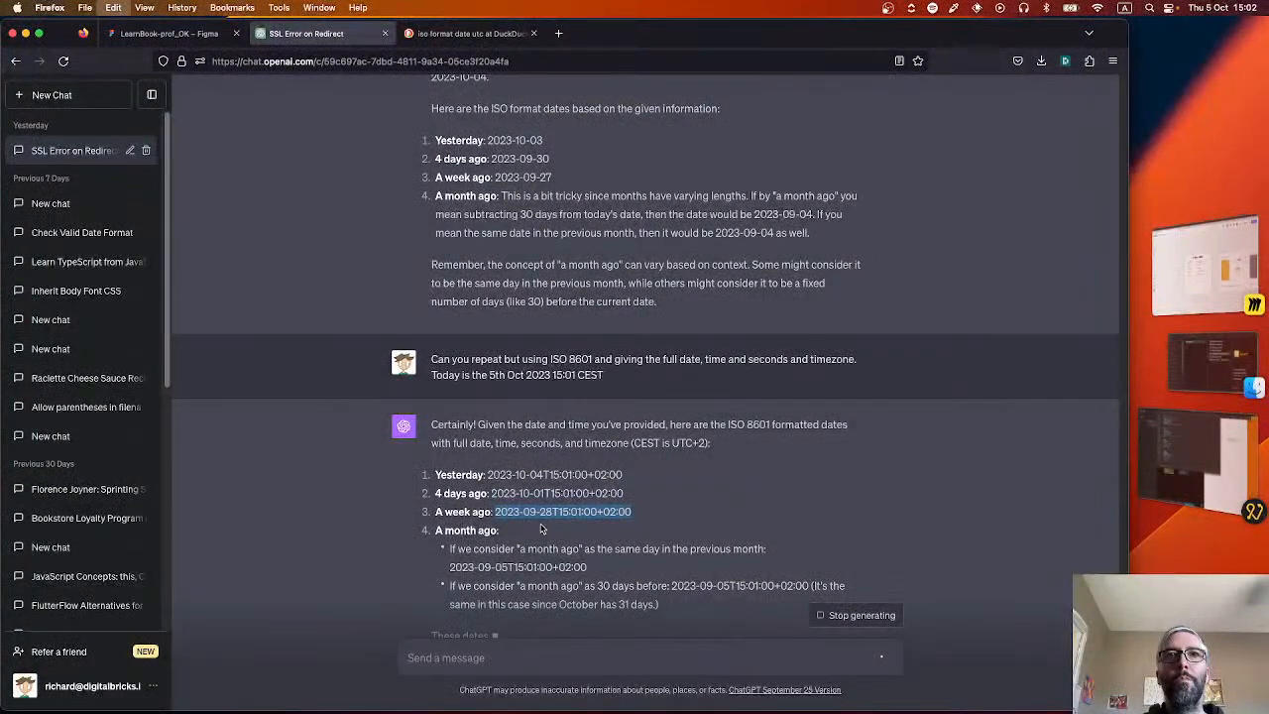
key("super+Tab")
left_click(373, 295)
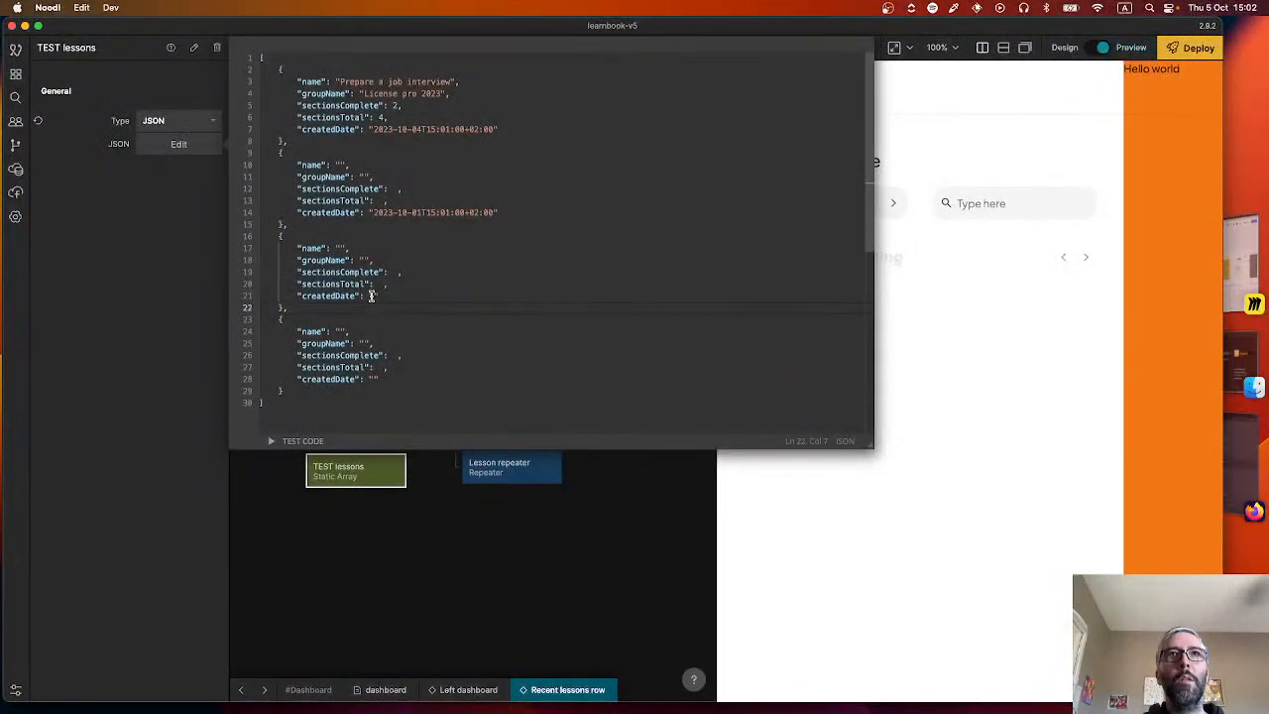
key("super+v")
Paste the copied date into the fourth lesson's createdDate and change its day so it reads 2023-09-24T15:01:00+02:00.
left_click(372, 381)
key("super+v")
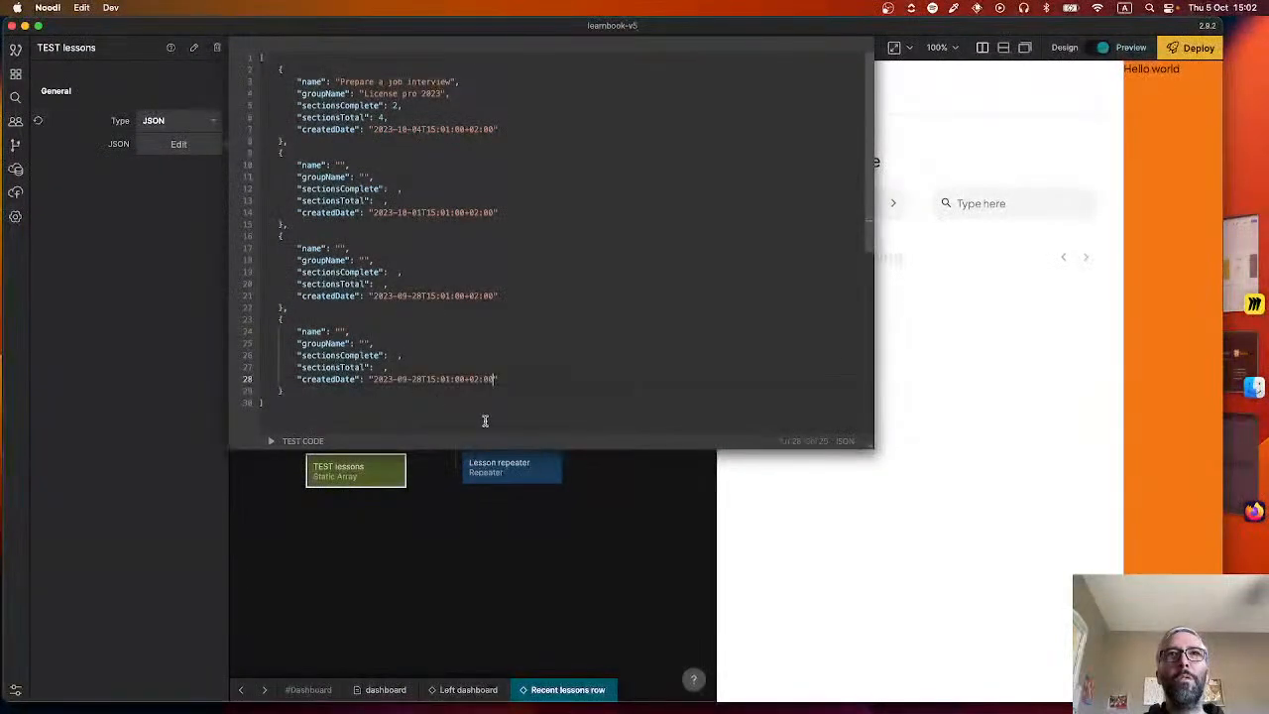
left_click(418, 379)
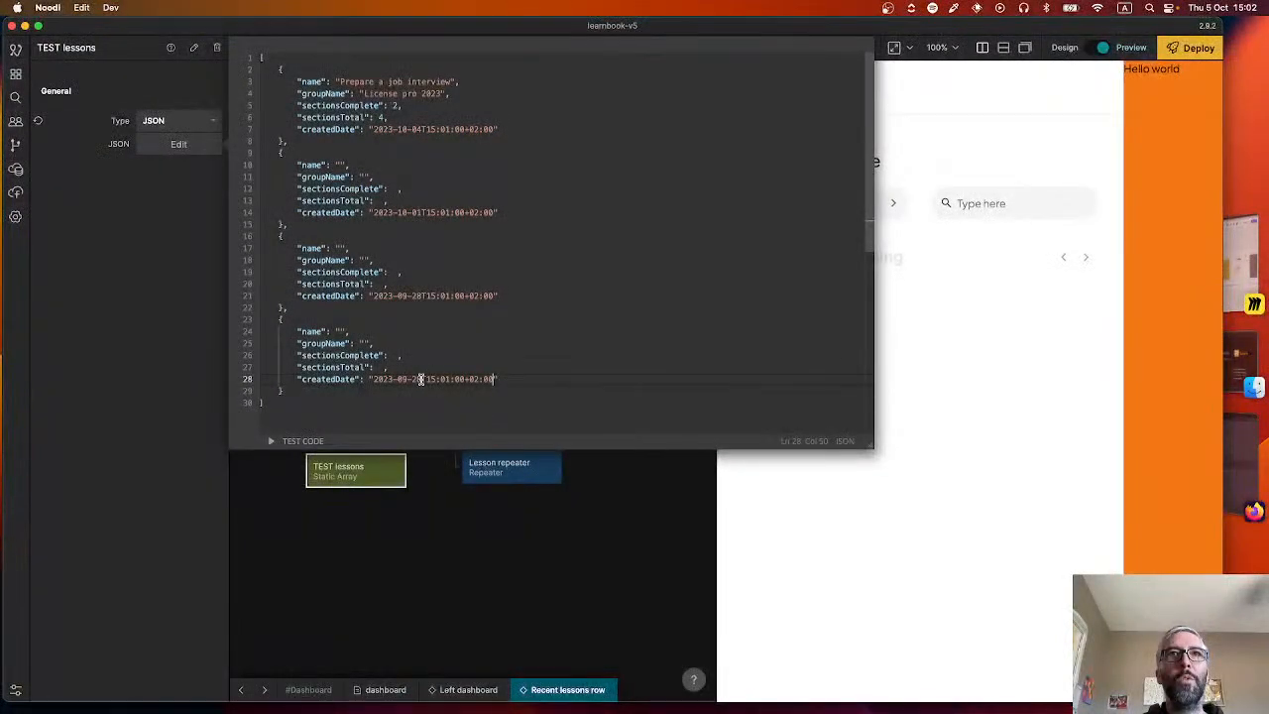
key("BackSpace")
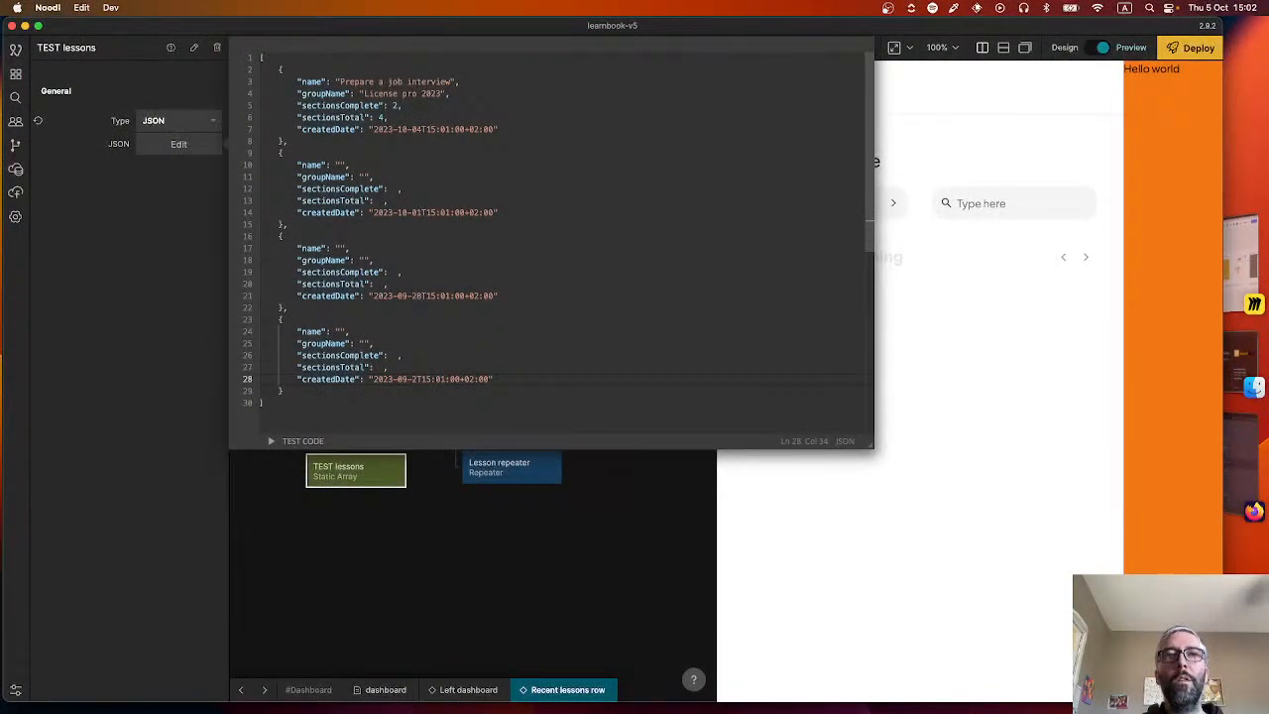
type("4")
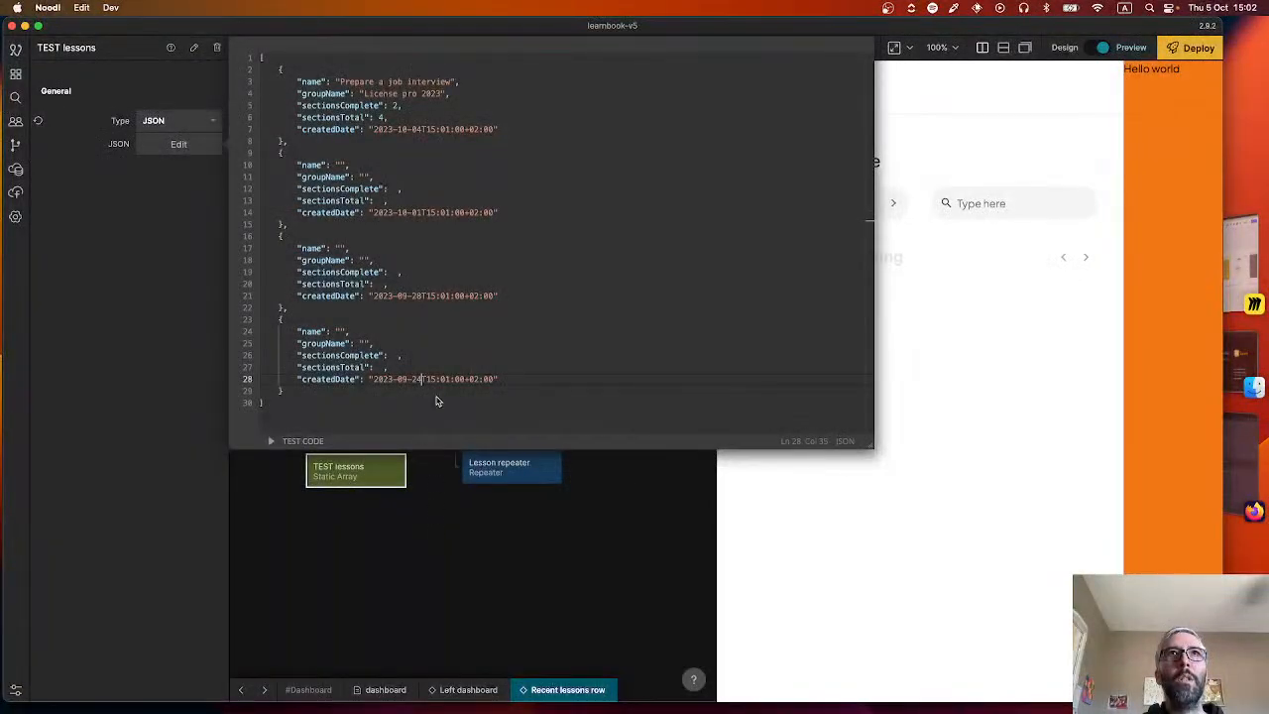
Set the second lesson's sectionsComplete to 3 and sectionsTotal to 5, and the third lesson's to 0 and 6.
left_click(393, 188)
type("3")
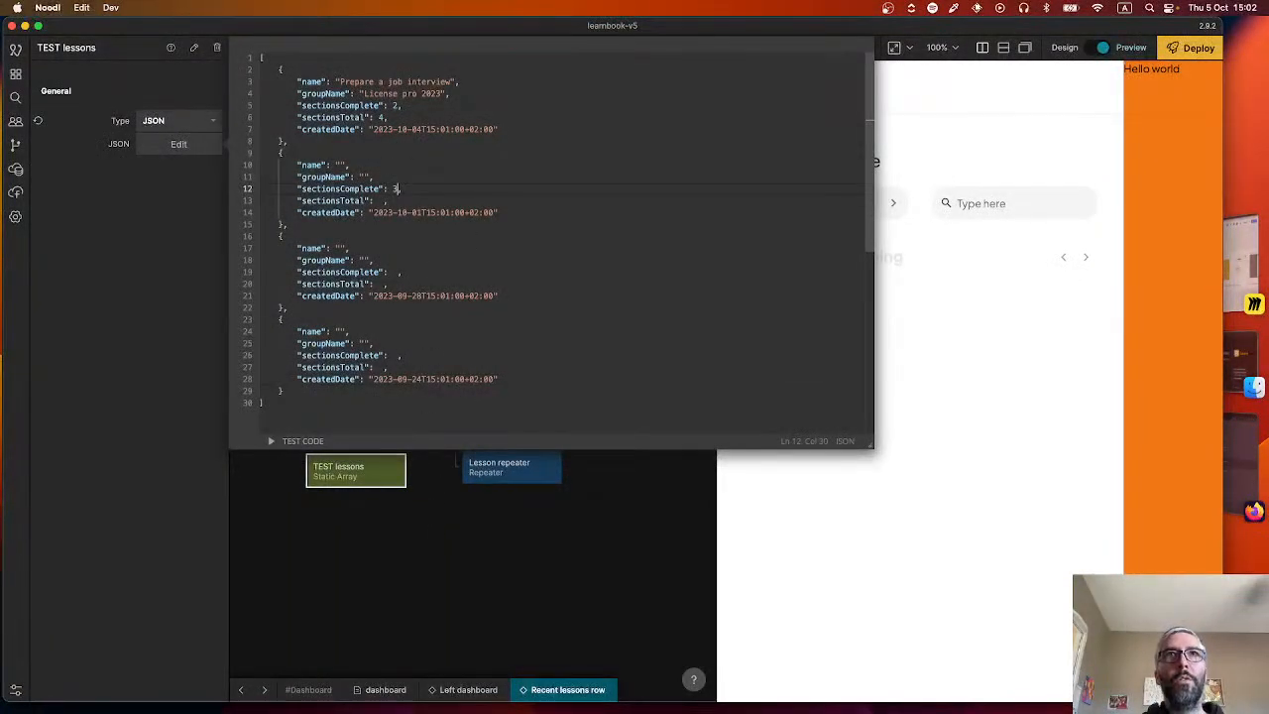
left_click(379, 200)
type("5")
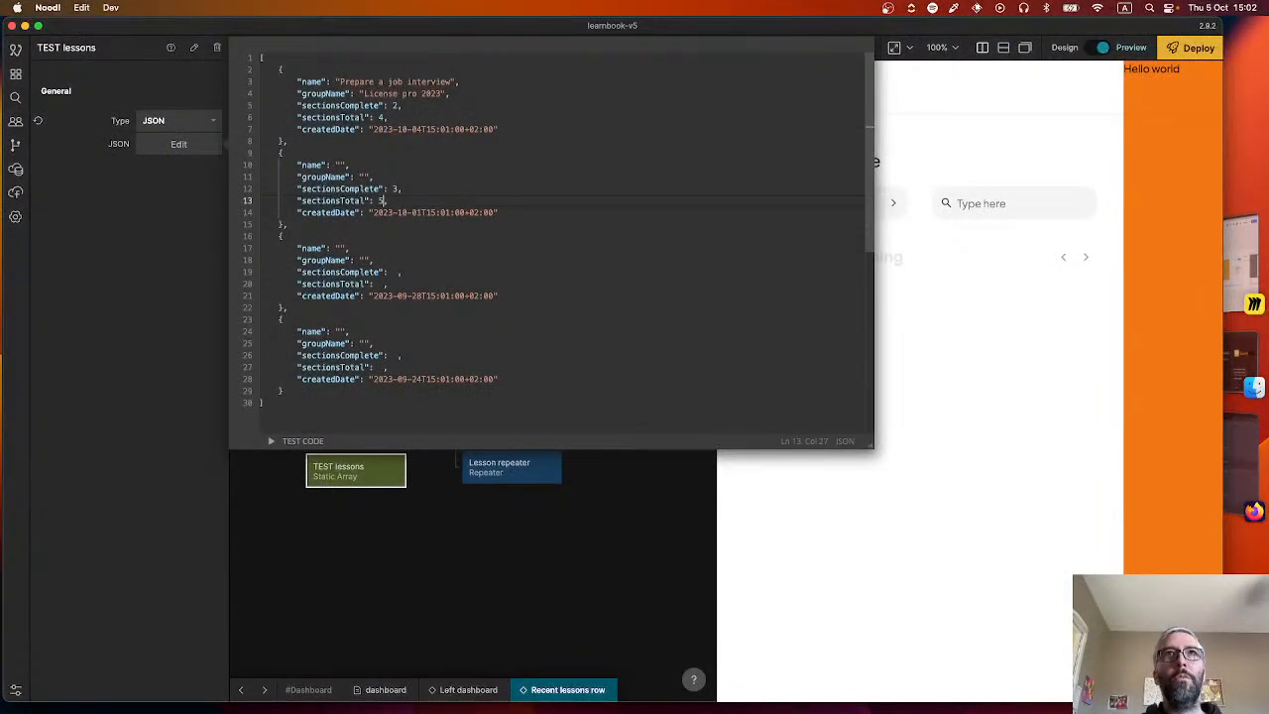
left_click(392, 271)
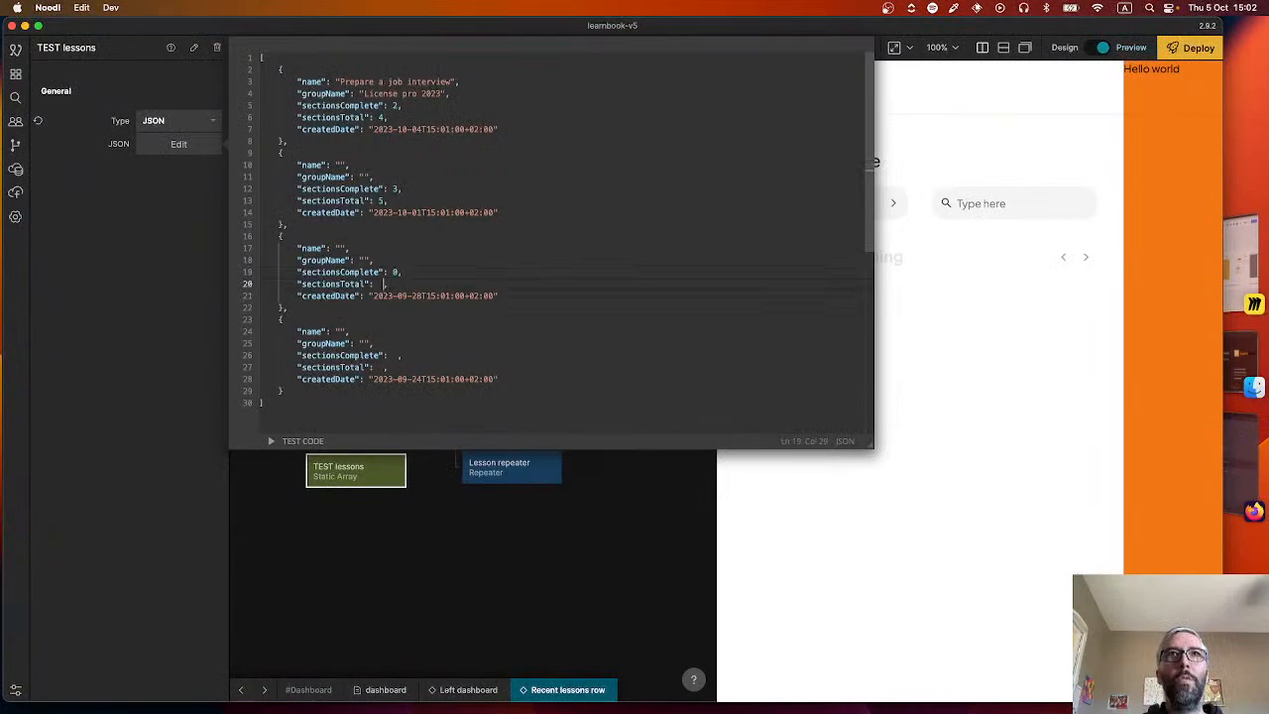
Set both sectionsComplete and sectionsTotal of the fourth lesson to 3.
left_click(373, 340)
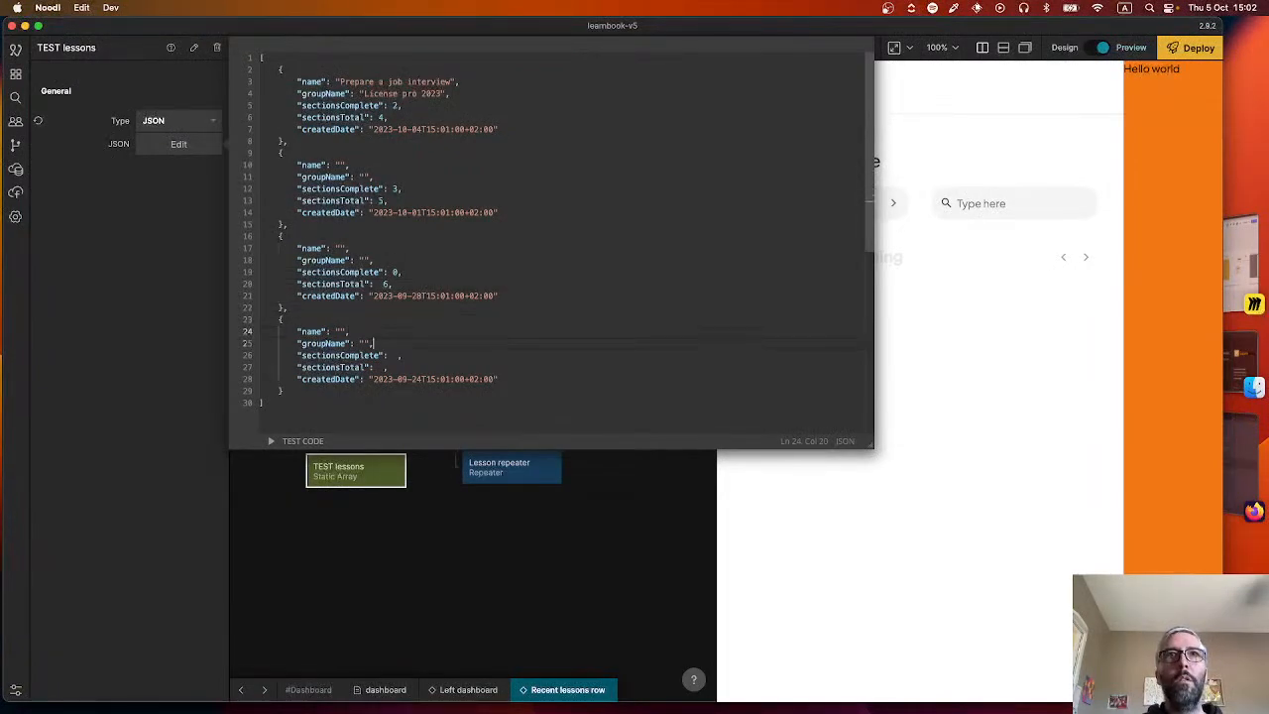
left_click(398, 355)
type("3")
left_click(388, 367)
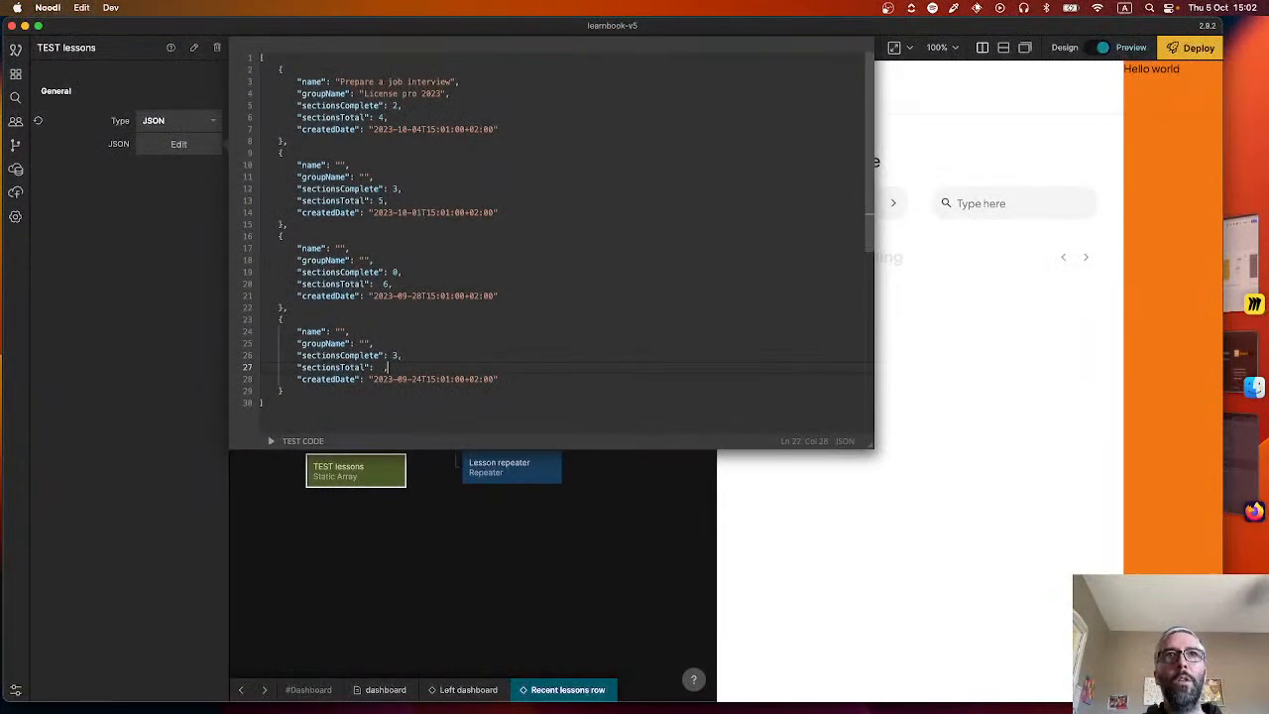
key("BackSpace")
type("3")
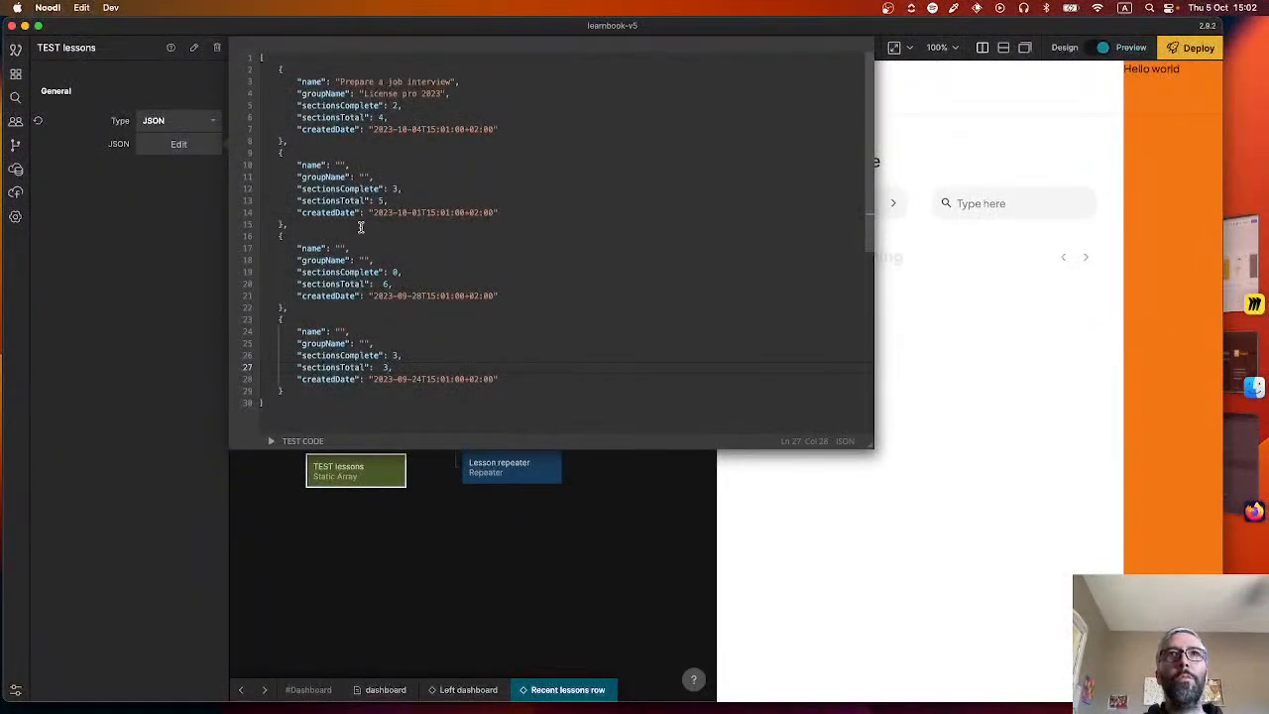
Check the lesson card titles in the LearnBook Figma file in Firefox, and name the second lesson "Film talk" in the Noodl JSON.
key("super+Tab")
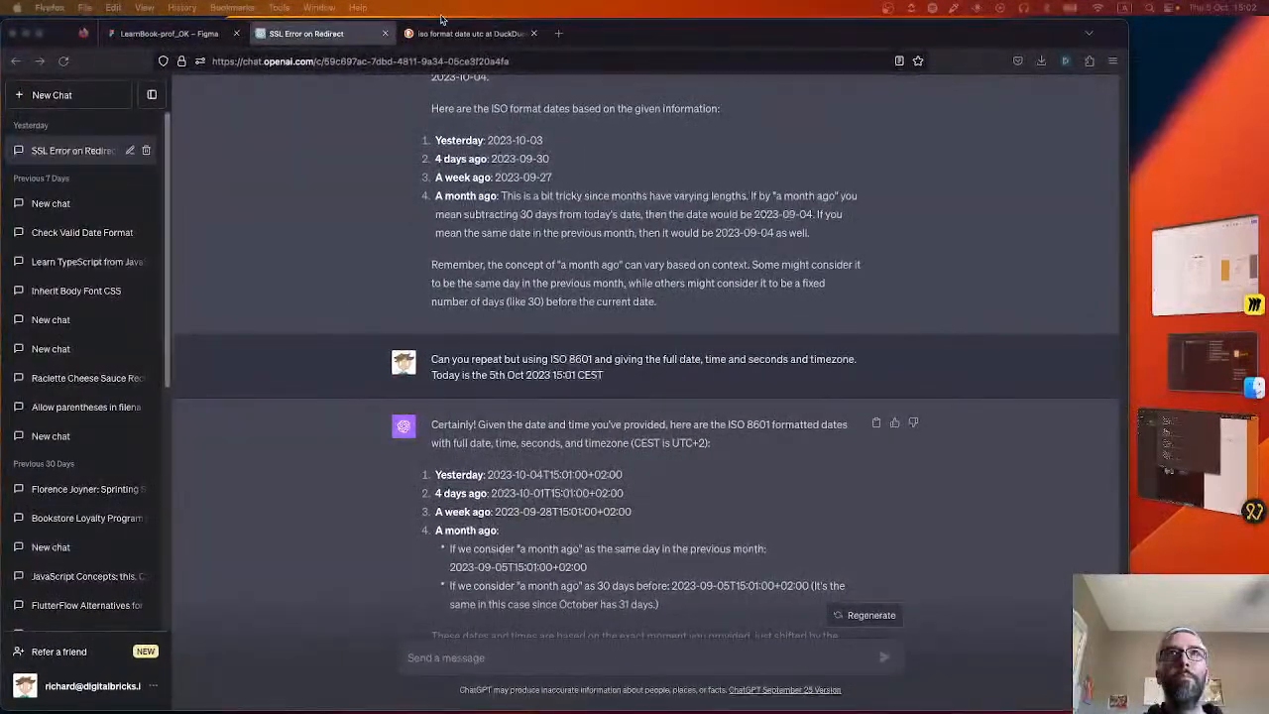
left_click(198, 34)
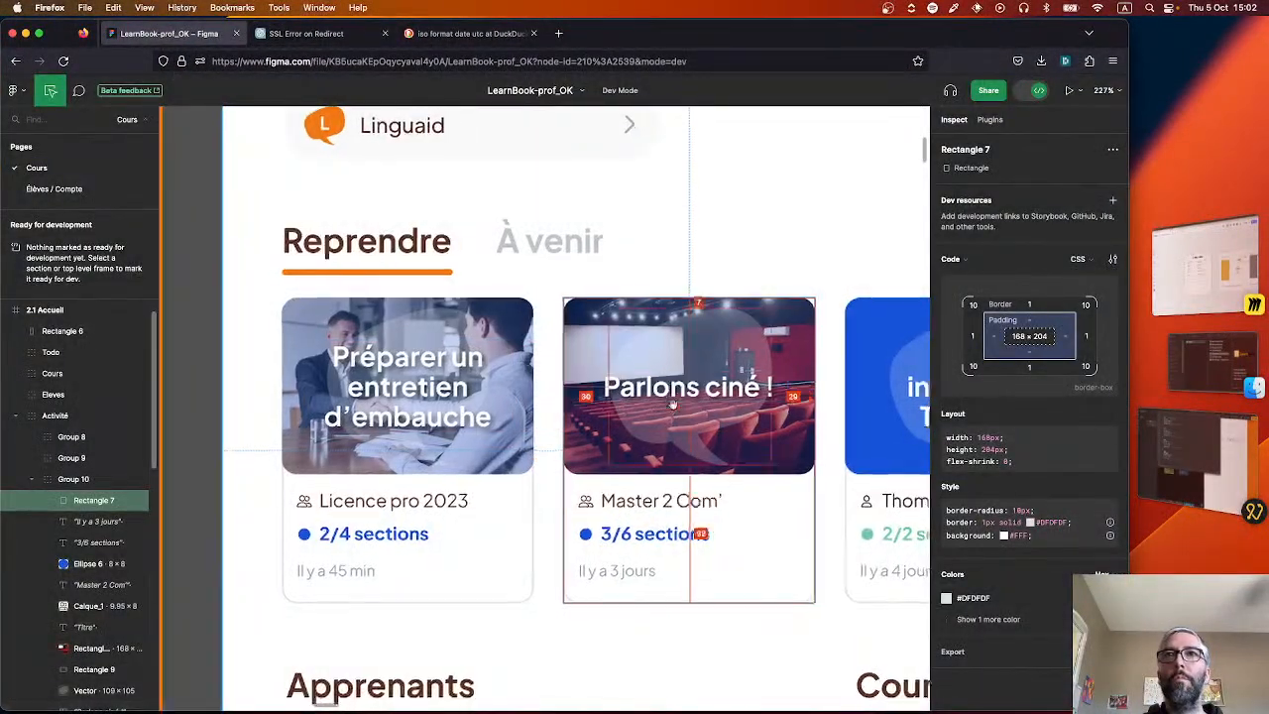
scroll(672, 404, "right", 3)
scroll(672, 404, "right", 3)
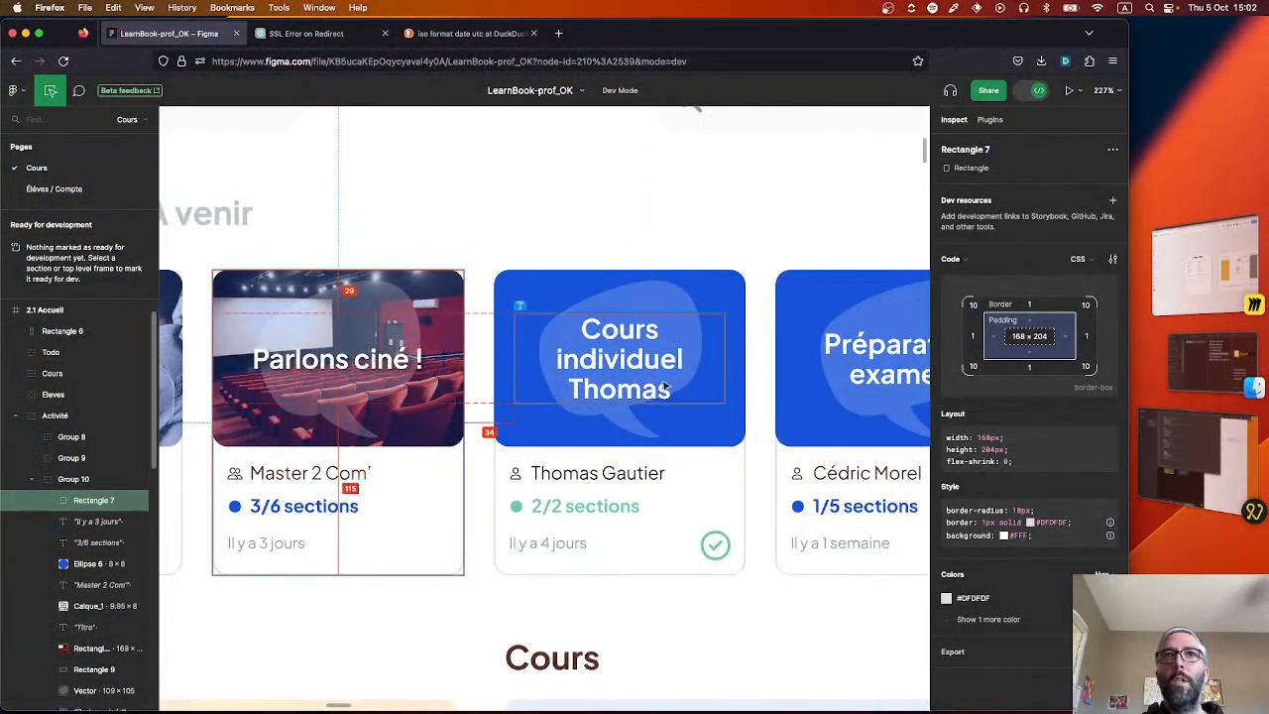
scroll(662, 381, "right", 2)
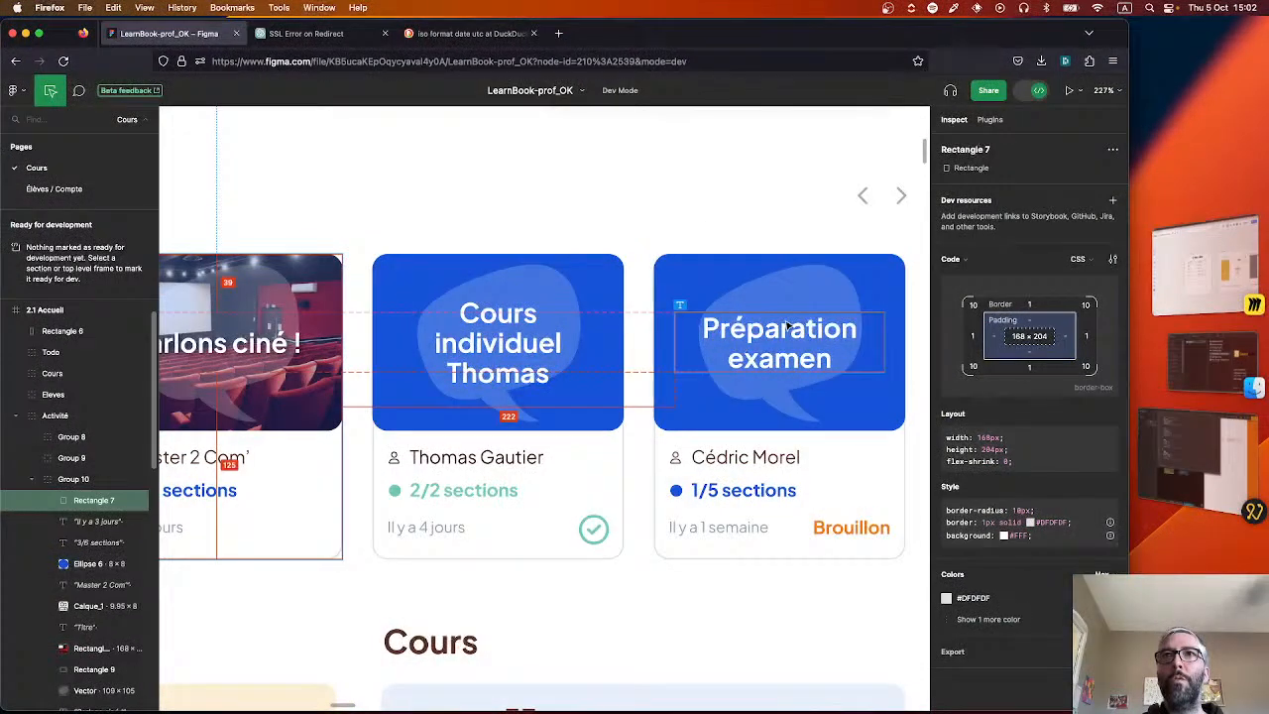
key("super+Tab")
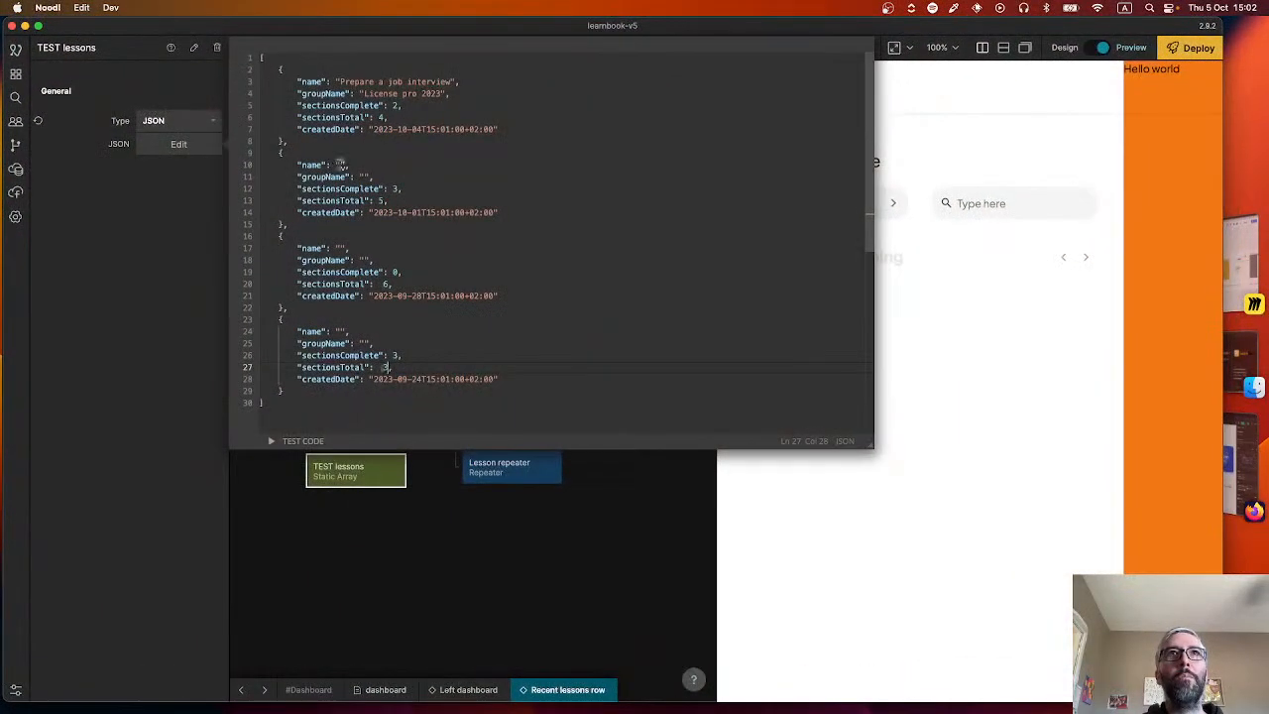
left_click(340, 165)
type("Tiem ma")
key("BackSpace")
key("BackSpace")
key("BackSpace")
key("BackSpace")
key("BackSpace")
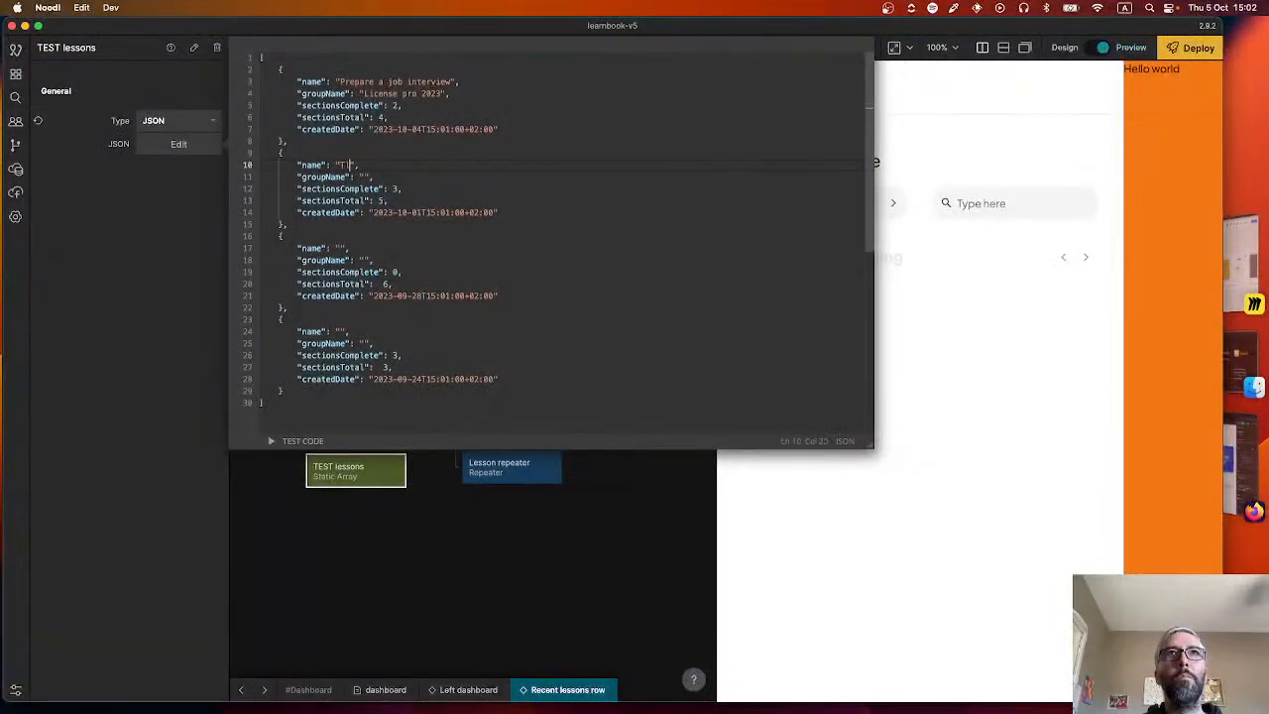
type("n")
type("e")
key("BackSpace")
key("BackSpace")
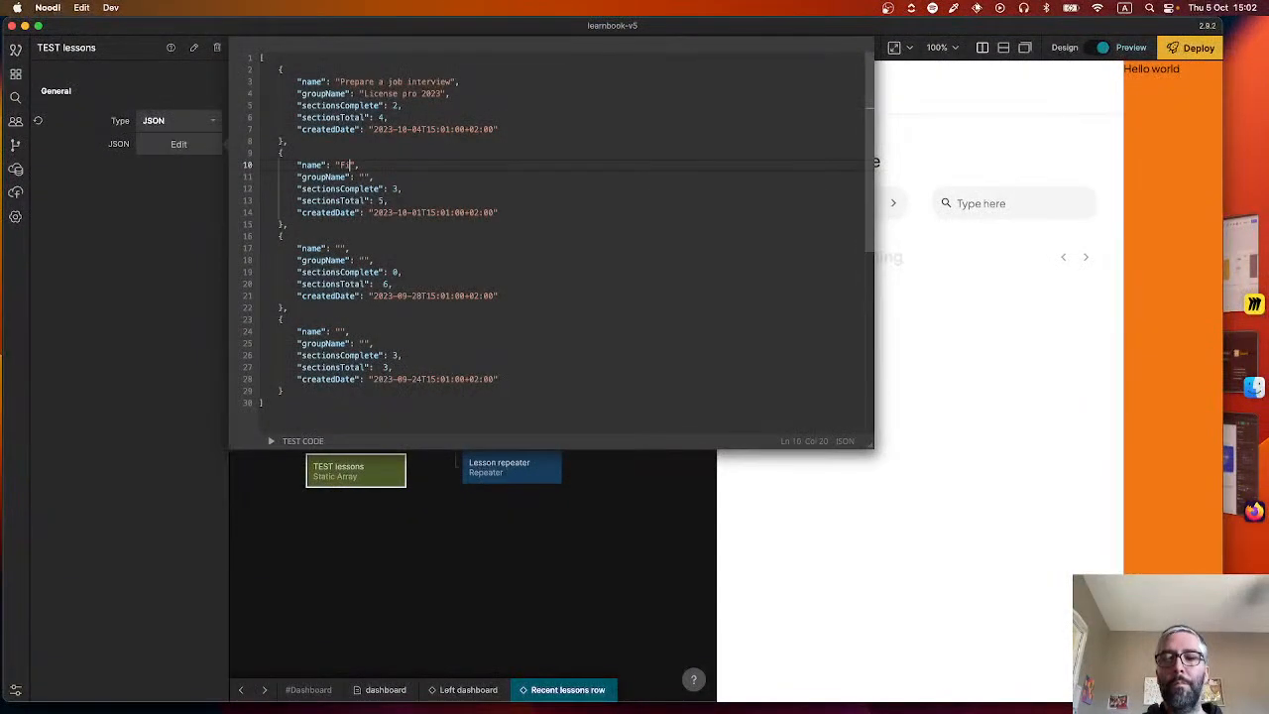
type("lm talk")
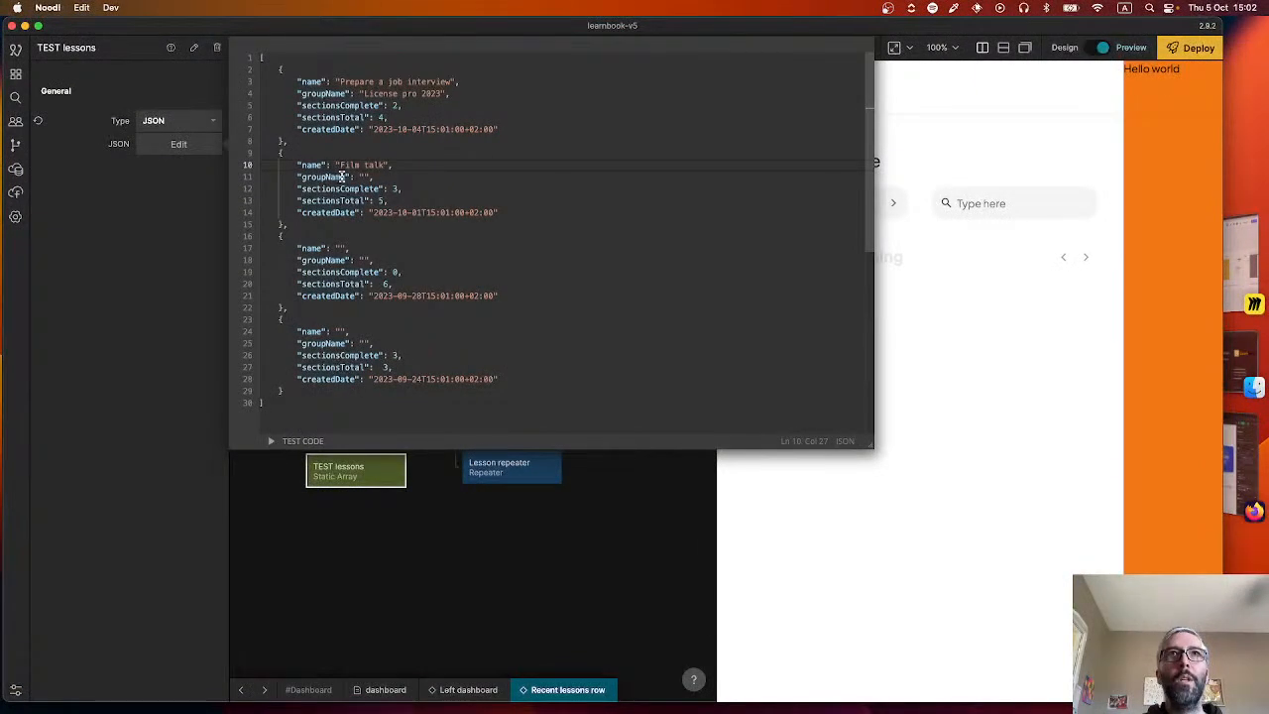
Name the third lesson "Invidual Lesson:" followed by the student's first name.
left_click(339, 247)
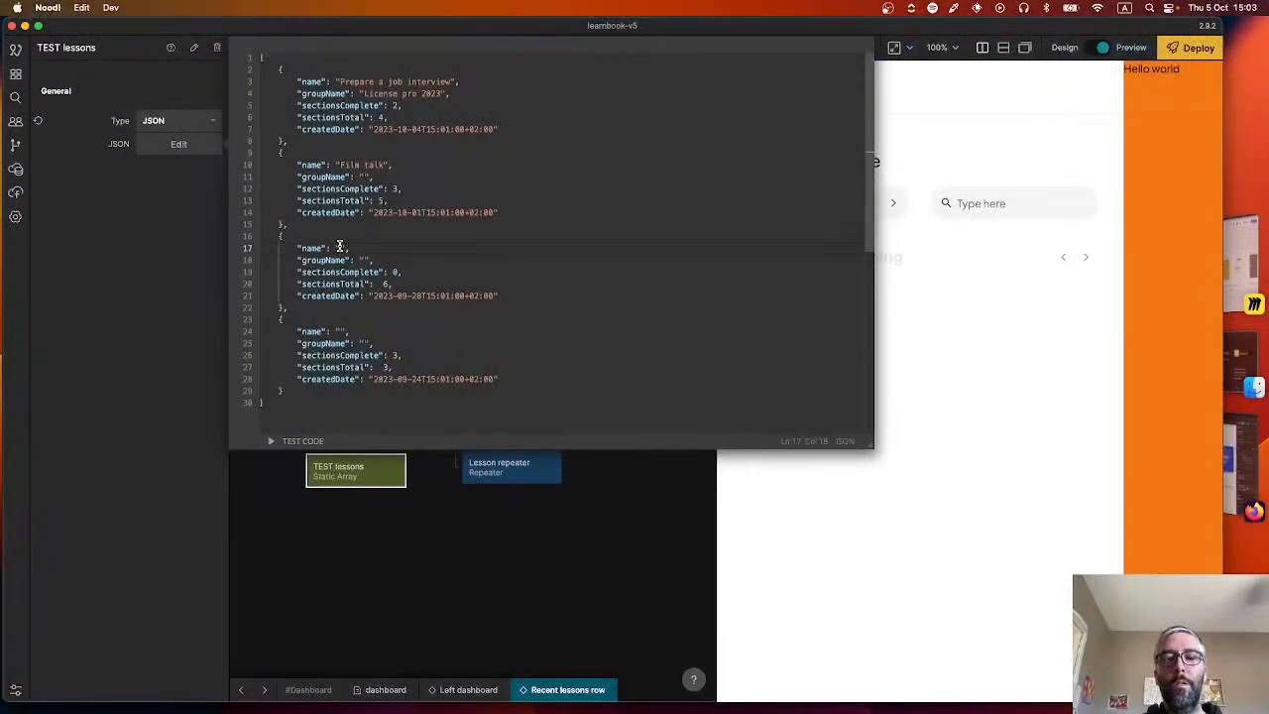
type("Individ")
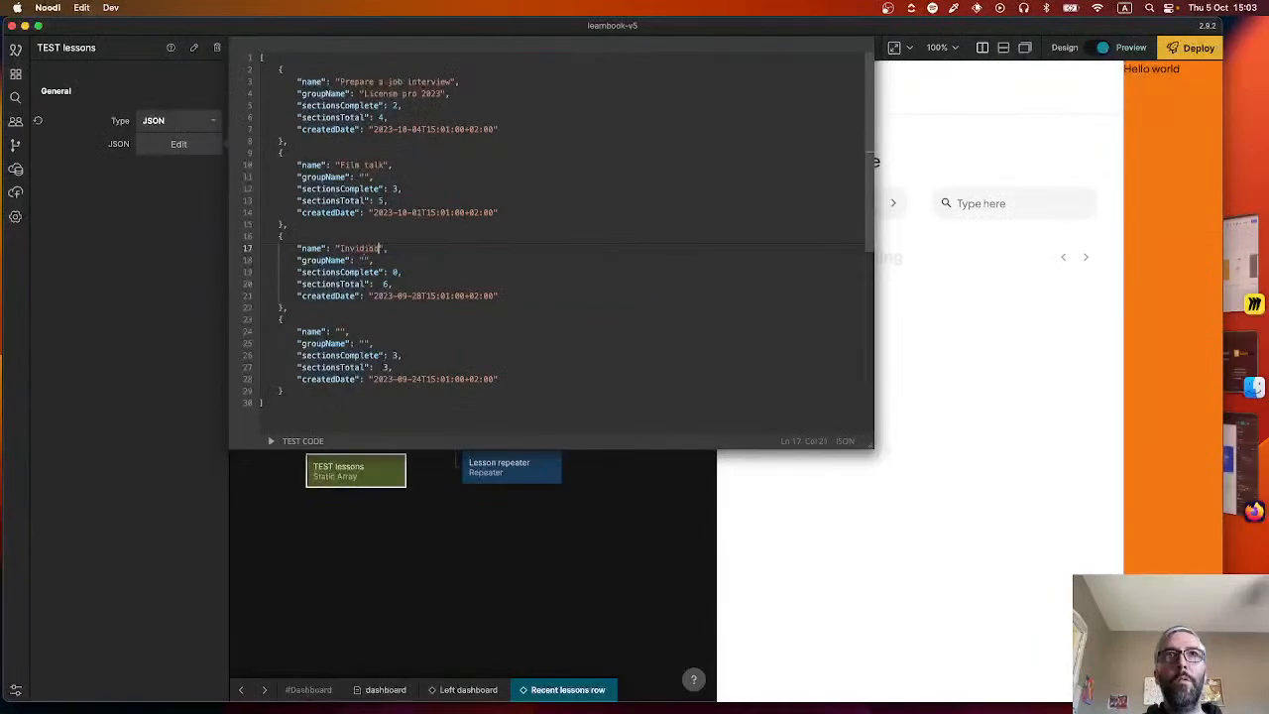
key("BackSpace")
key("BackSpace")
key("BackSpace")
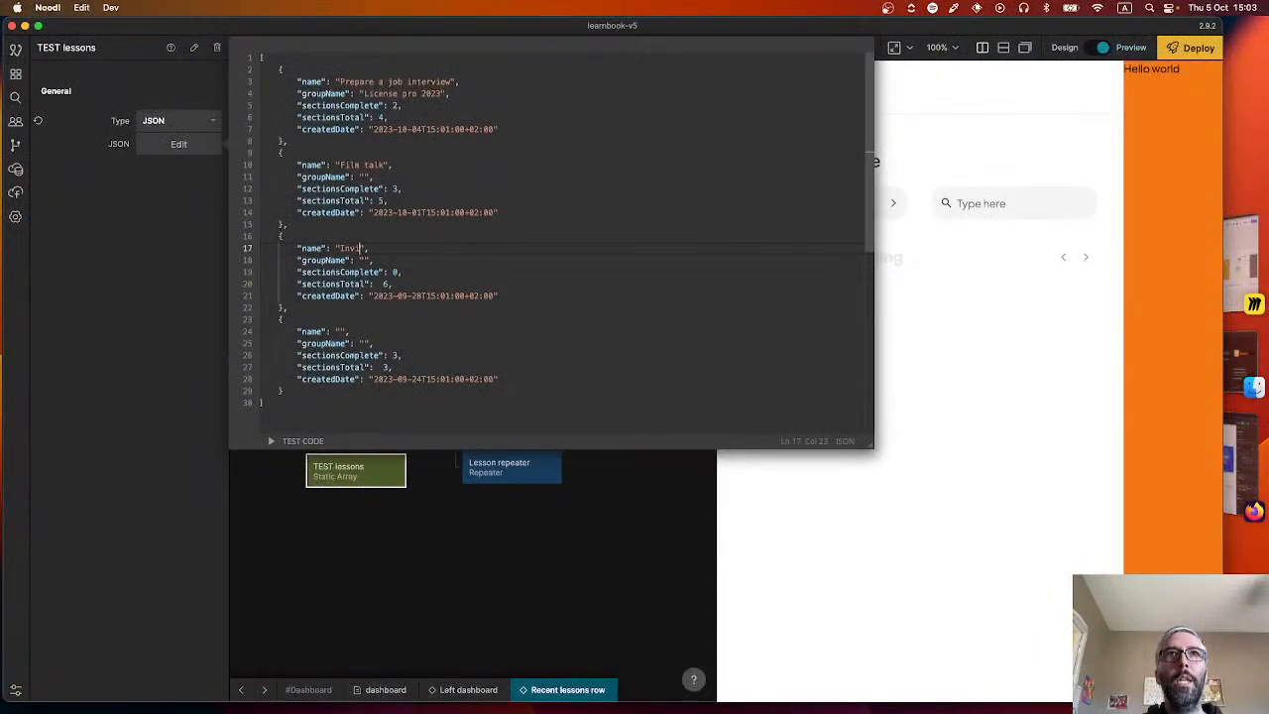
type("dual Lesson")
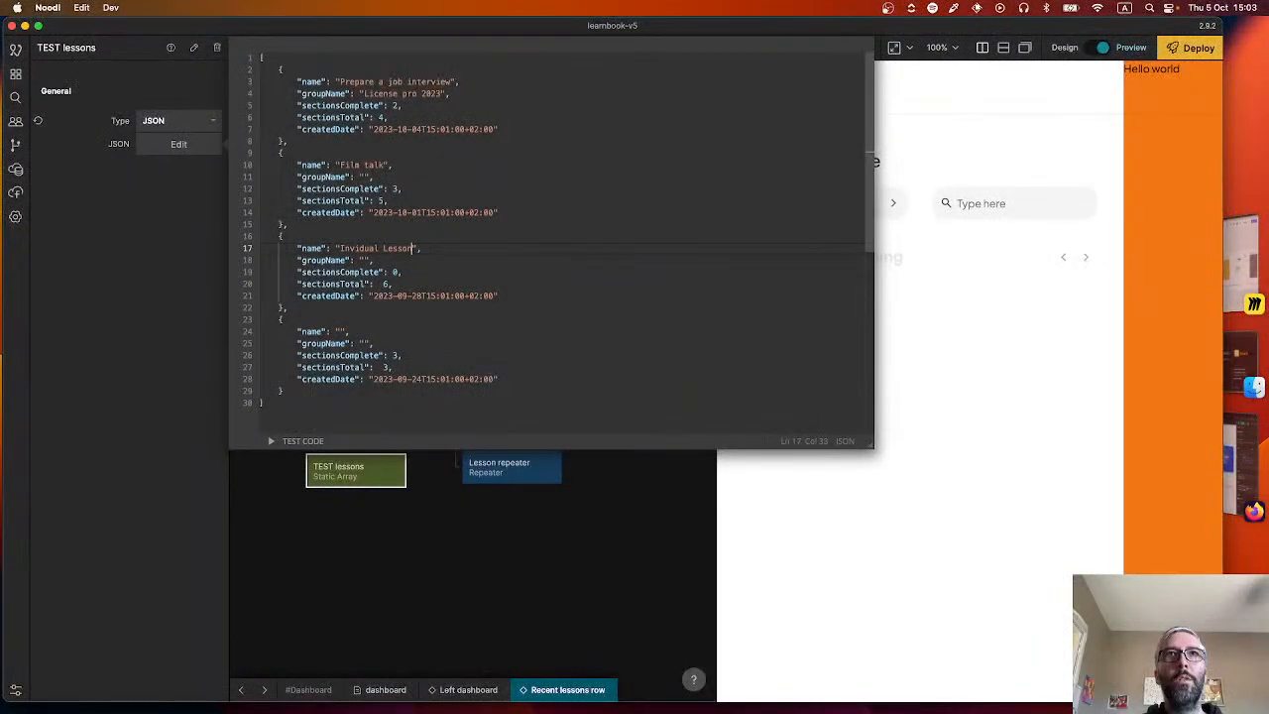
type(": Thomas")
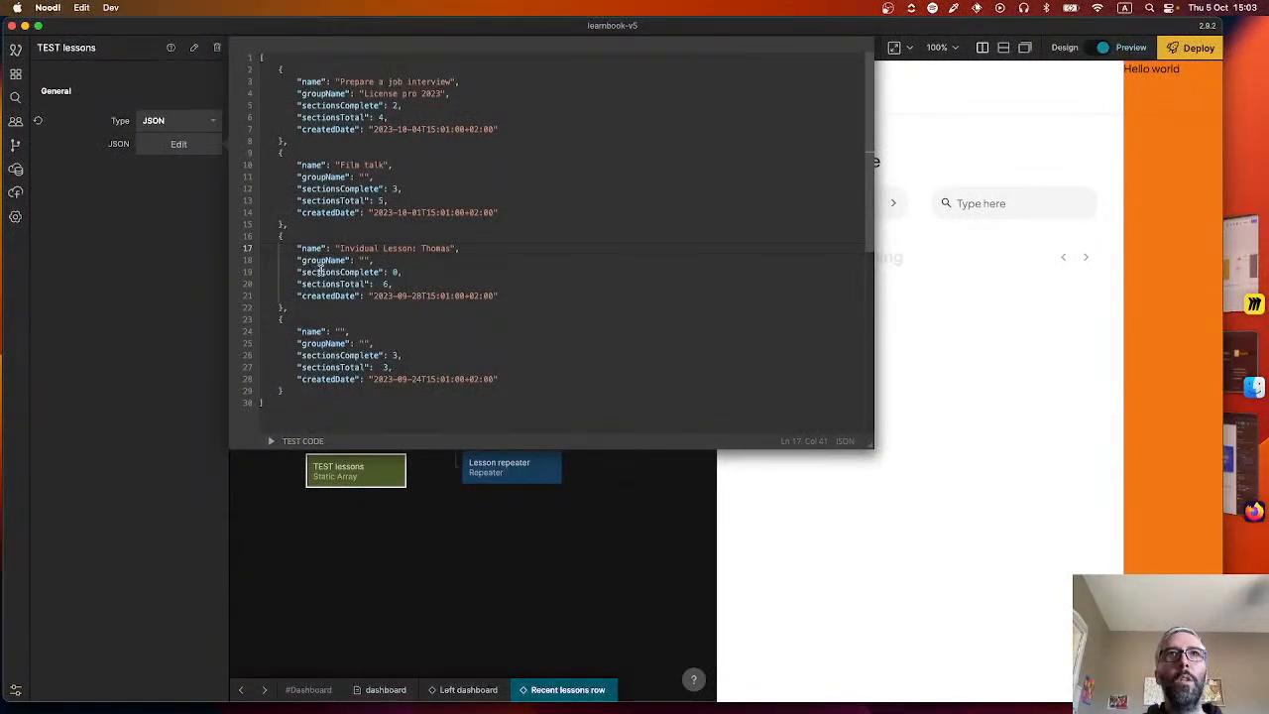
Name the fourth lesson "Exam prep" and set its groupName to the student's full name on the matching card in the Firefox Figma file.
left_click(340, 331)
type("Exam prep")
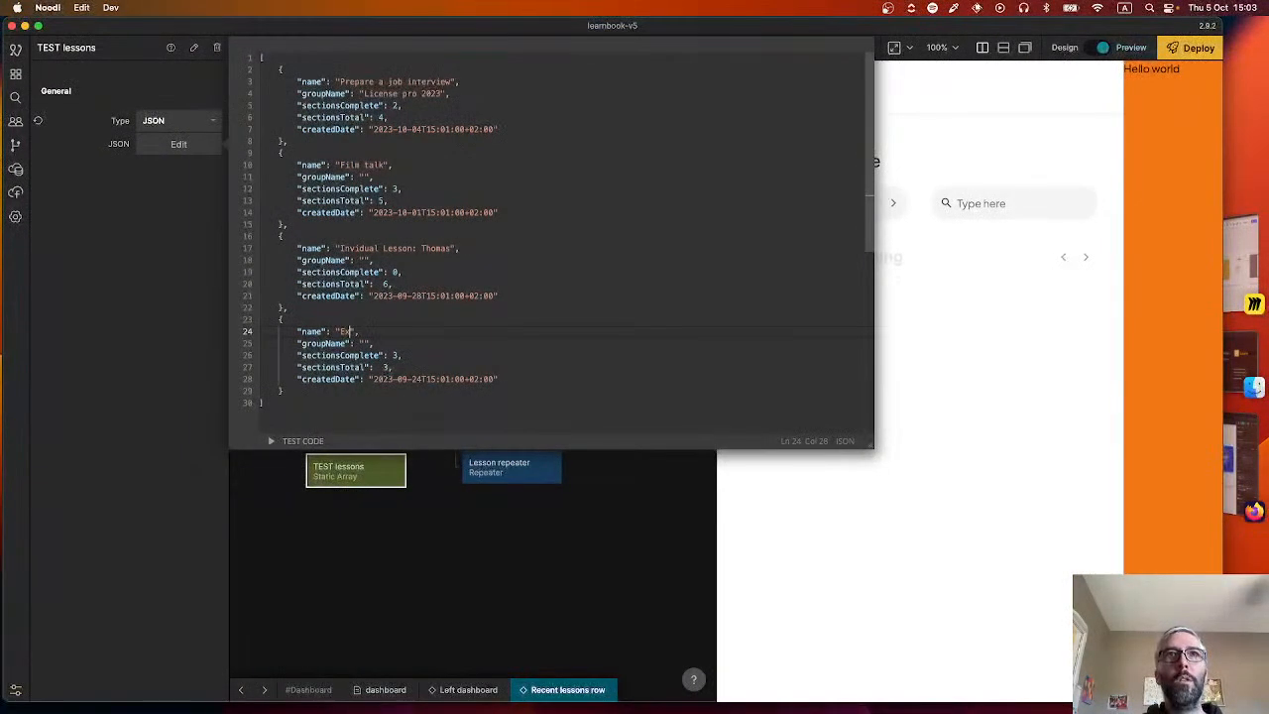
key("super+Tab")
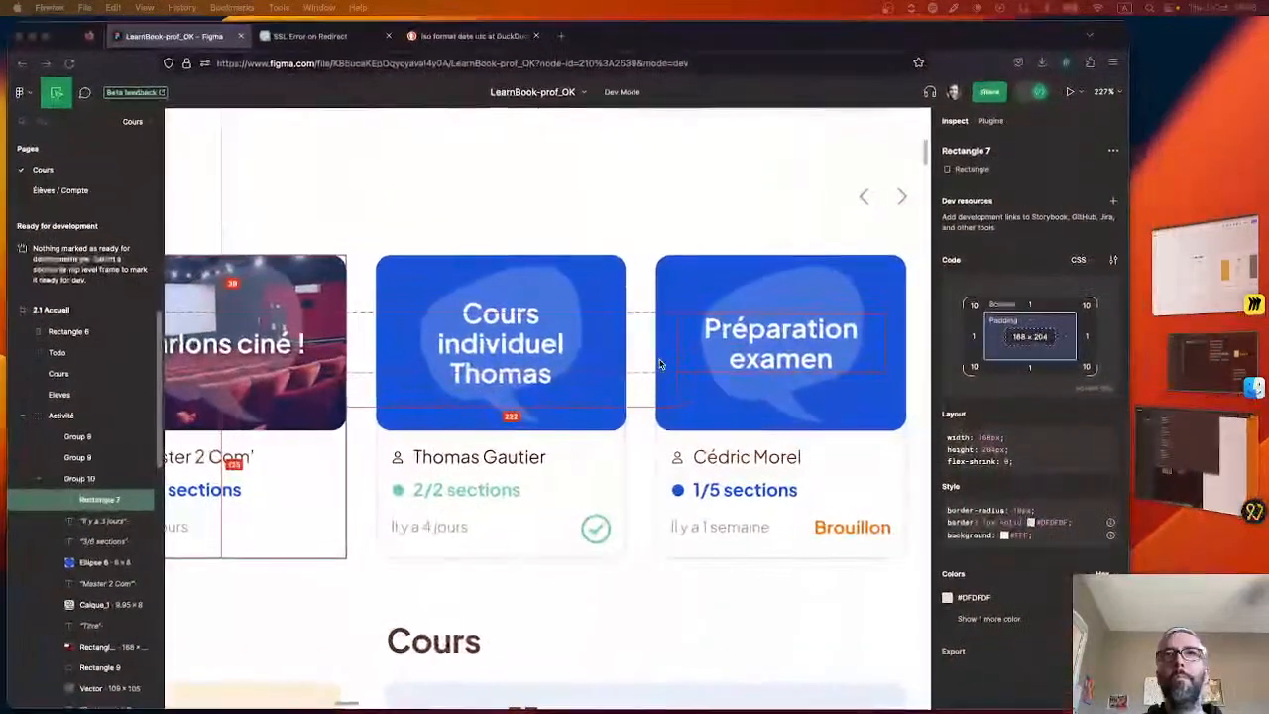
scroll(507, 469, "left", 2)
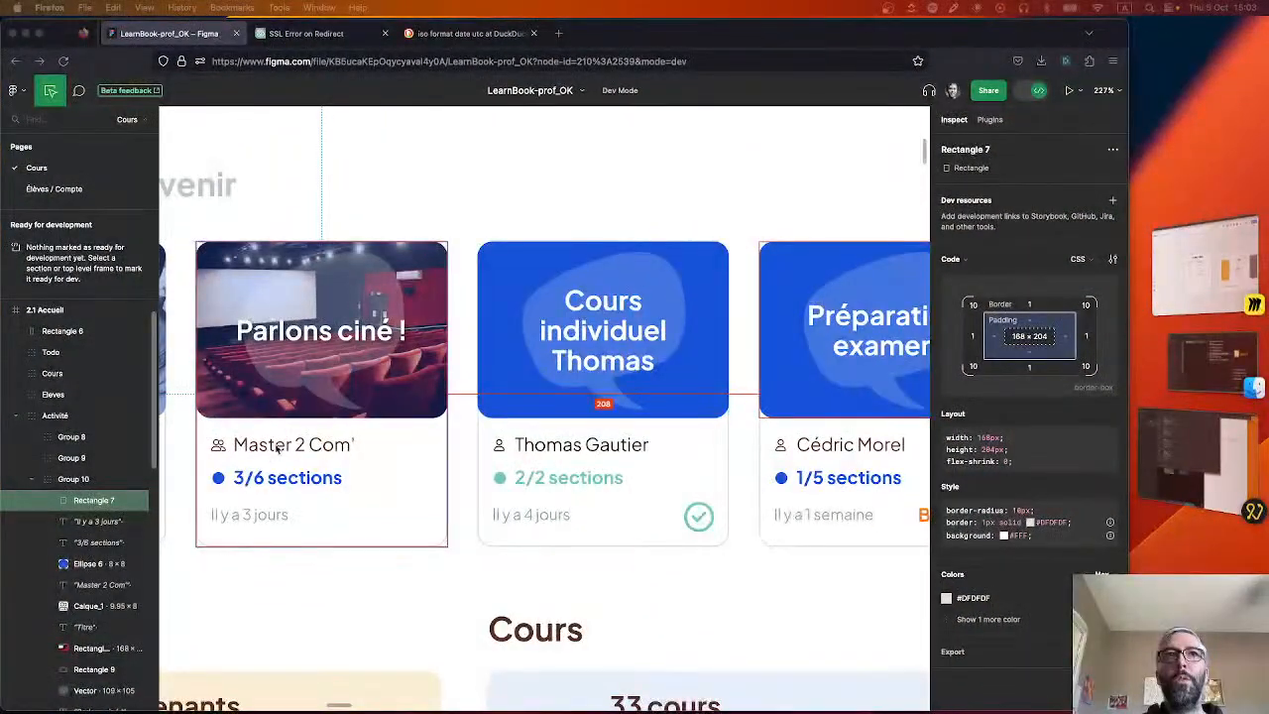
key("super+Tab")
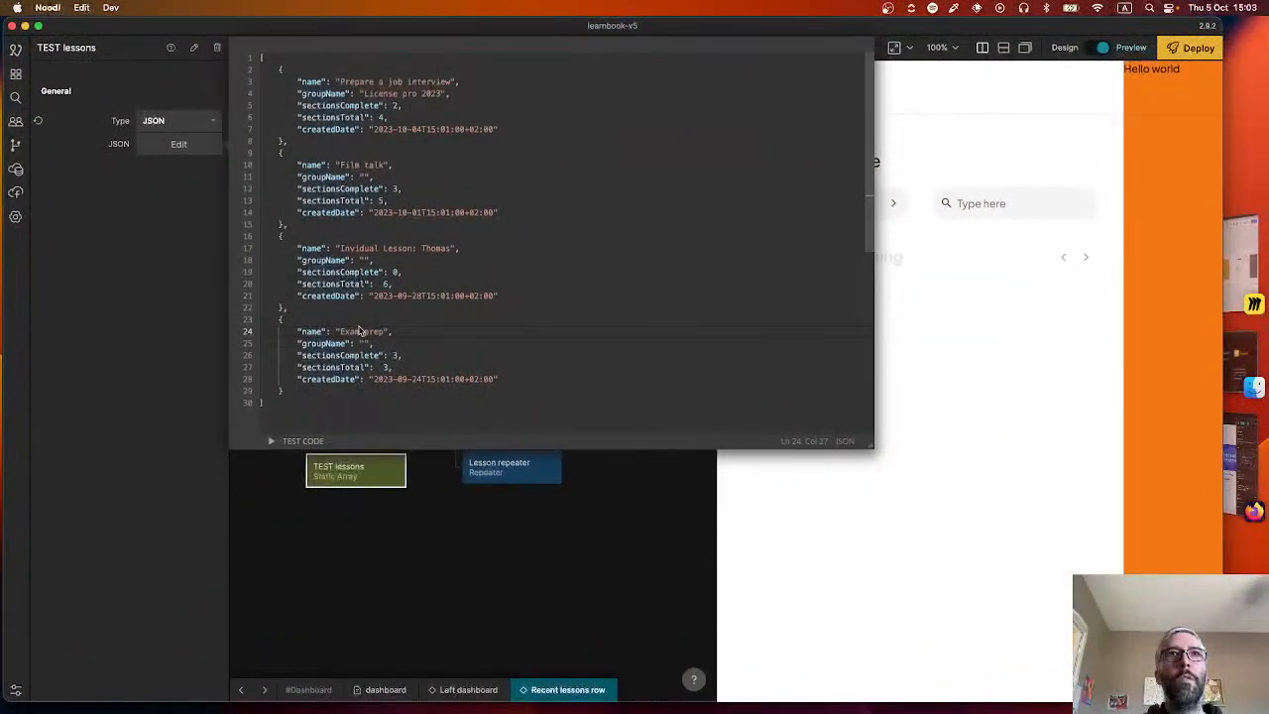
left_click(365, 343)
type("Céd")
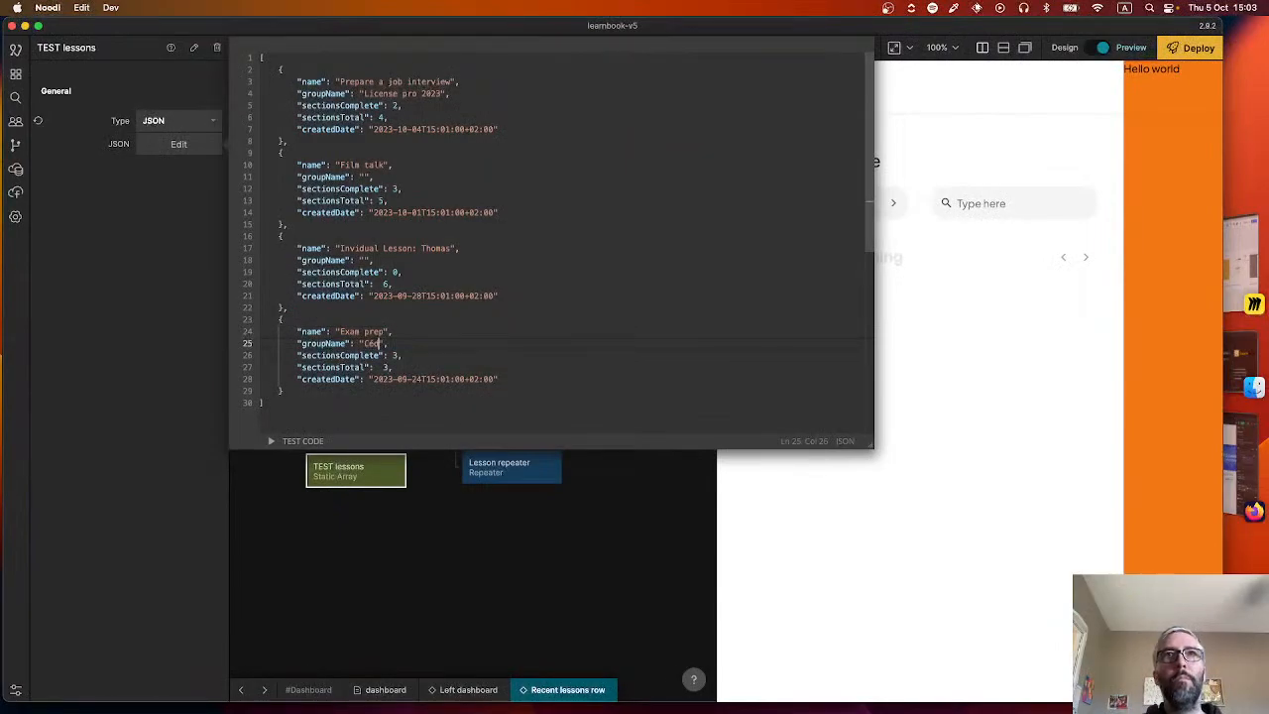
type("ric Morel")
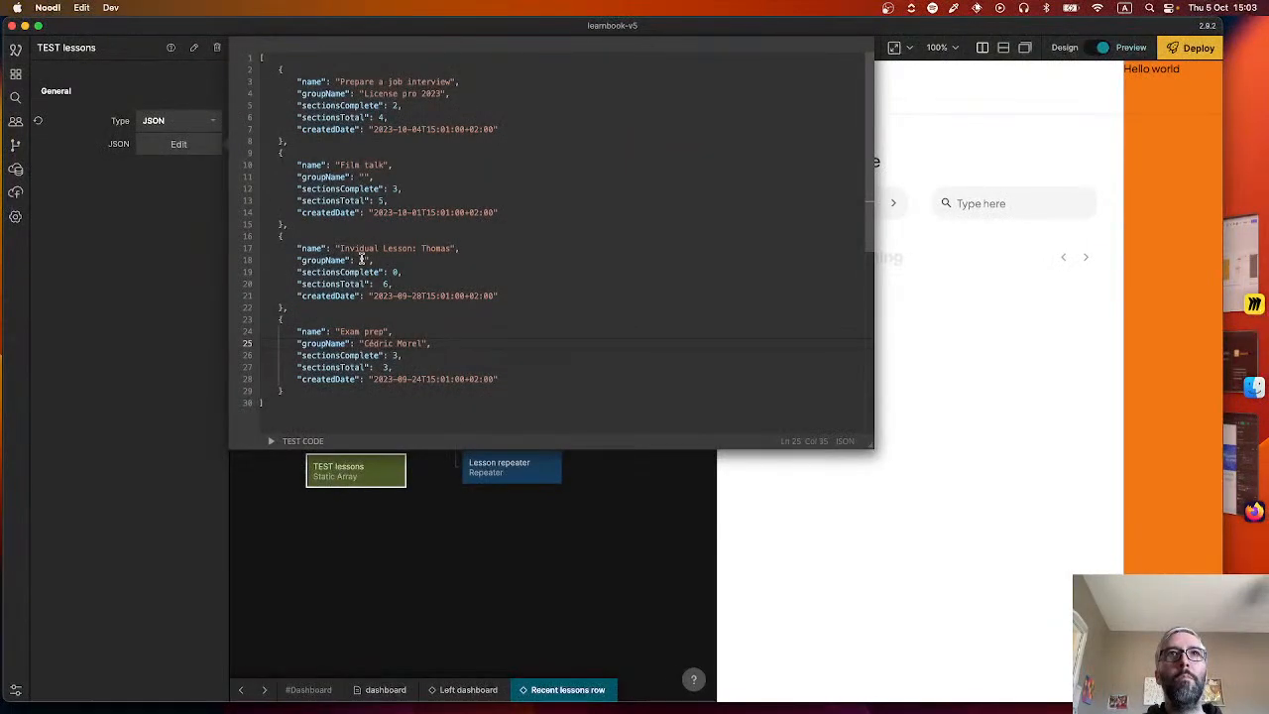
Set the third lesson's groupName to the student's full name from its card in the Figma file.
left_click(364, 260)
type("Th")
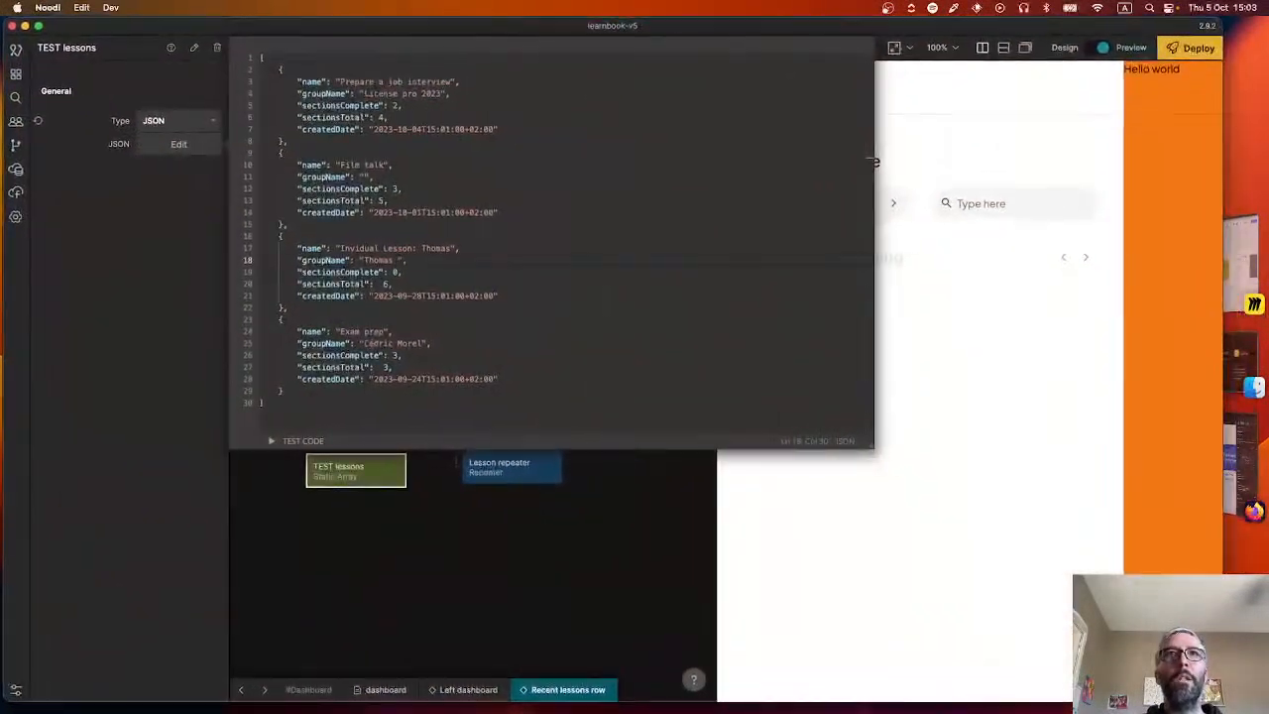
type("Gautier\",")
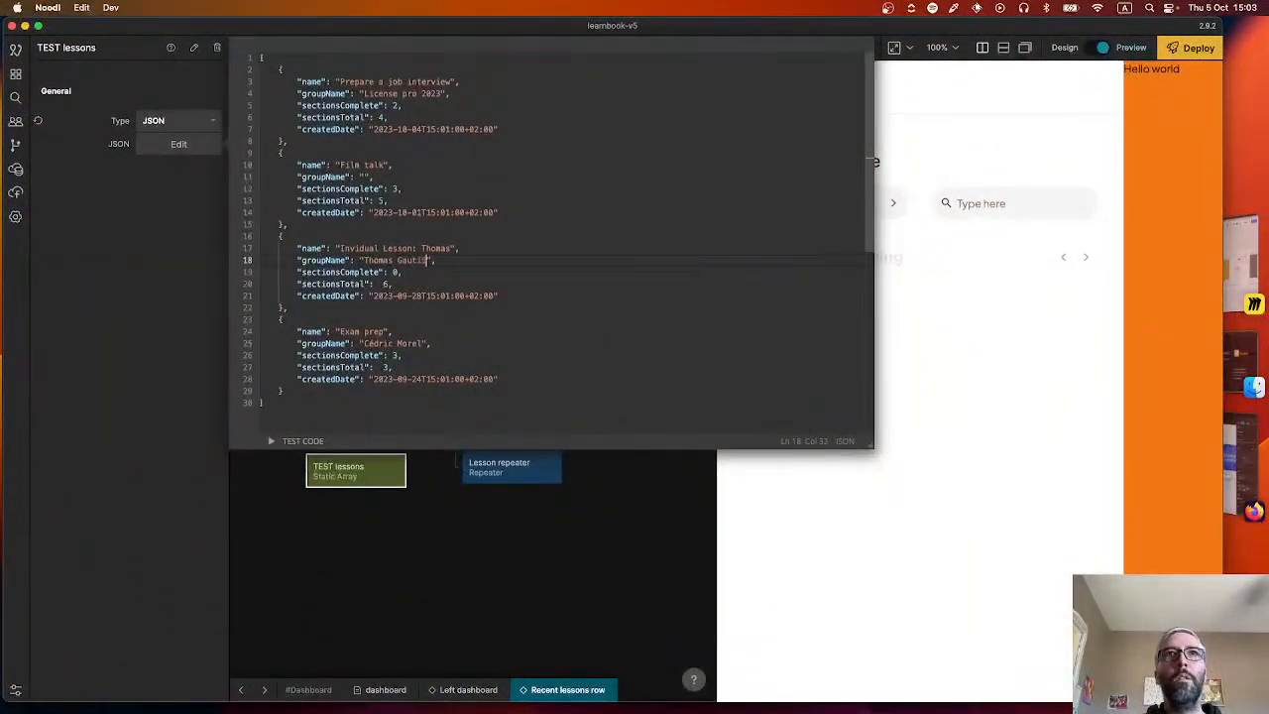
key("super+Tab")
key("super+Tab")
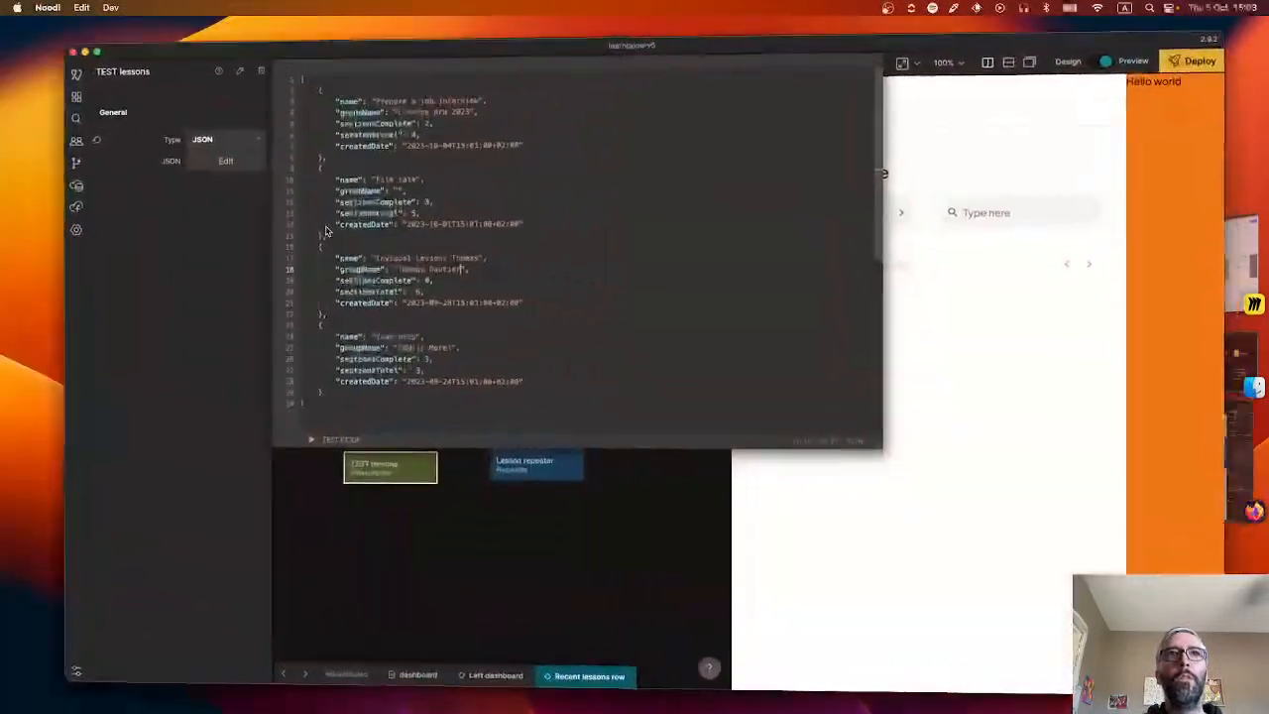
Set the second lesson's groupName to "Master 2 Com" and close the JSON editor.
left_click(371, 178)
type("%Ma")
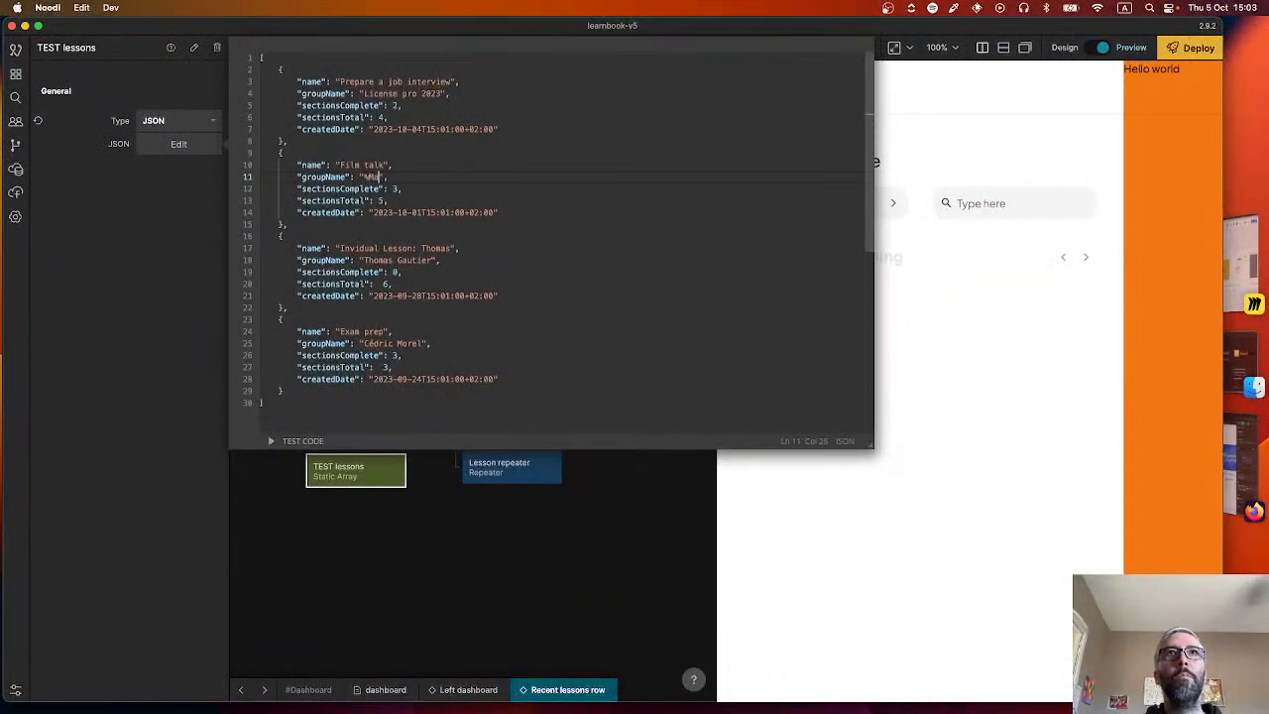
type("ster 2 Com")
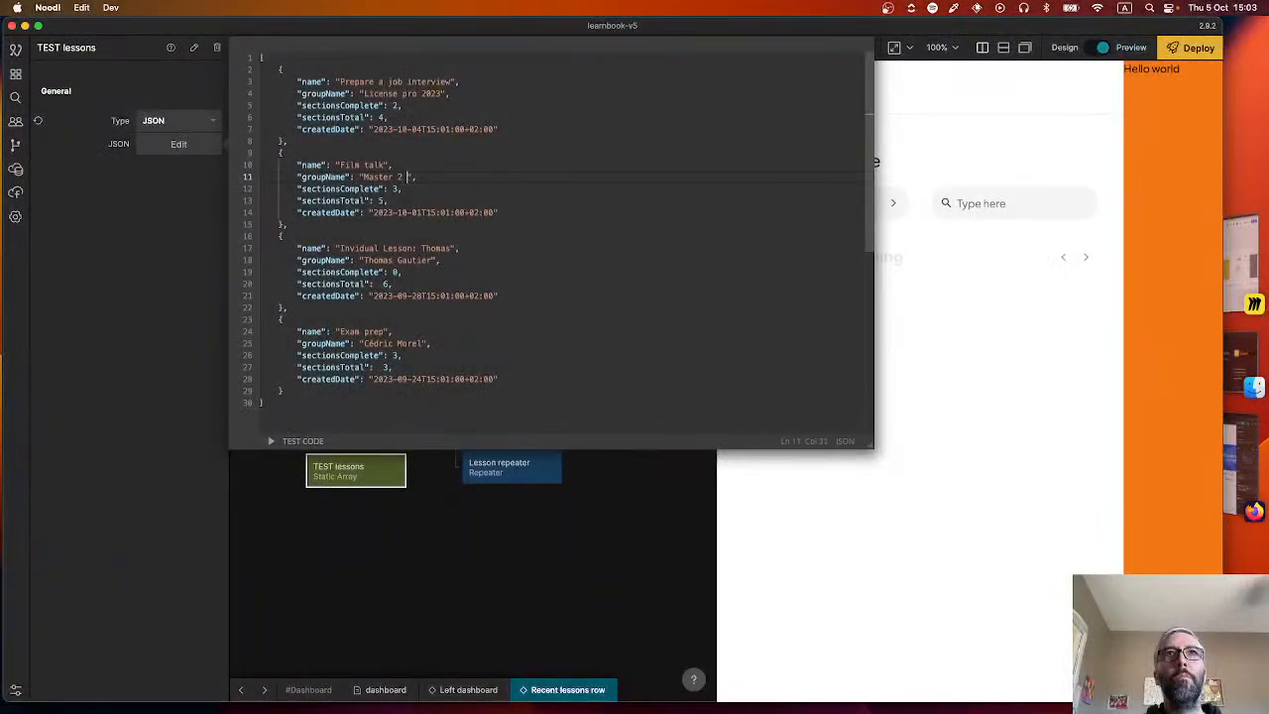
left_click(461, 574)
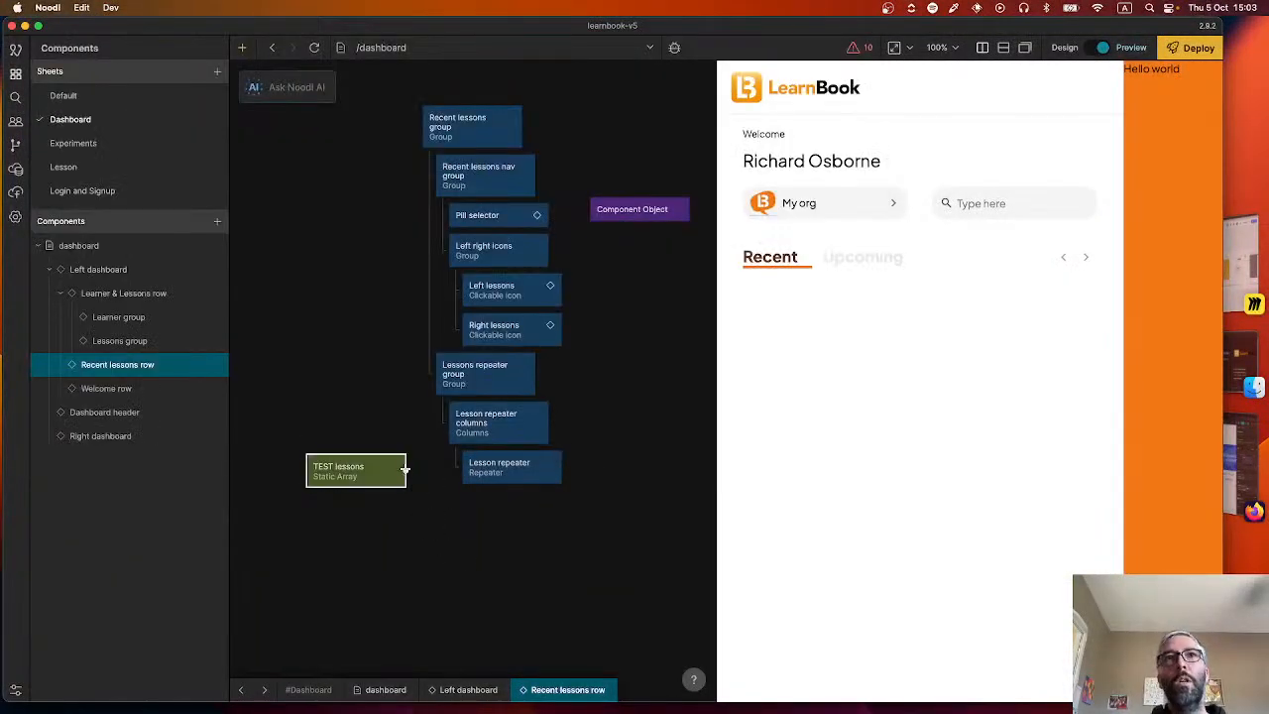
Connect the Items output of the TEST lessons array to the Items input of the Lesson repeater.
left_click_drag(405, 470, 496, 468)
left_click(227, 411)
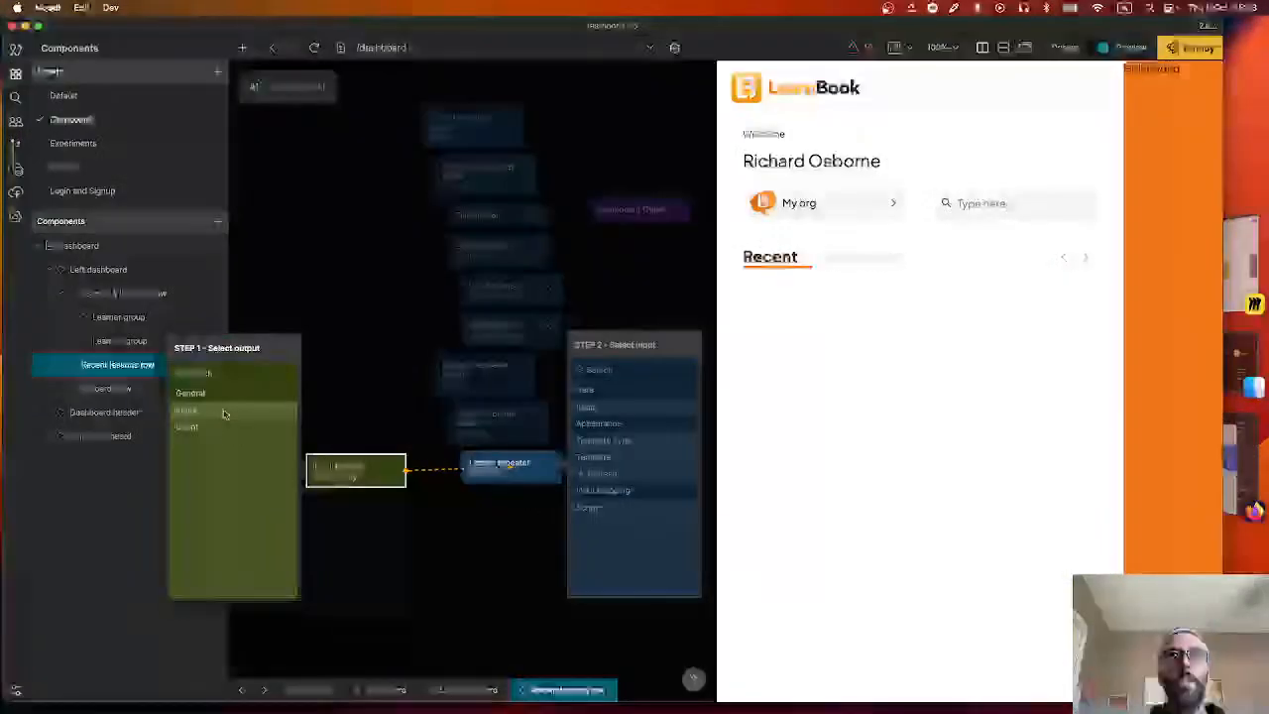
left_click(607, 406)
left_click(485, 544)
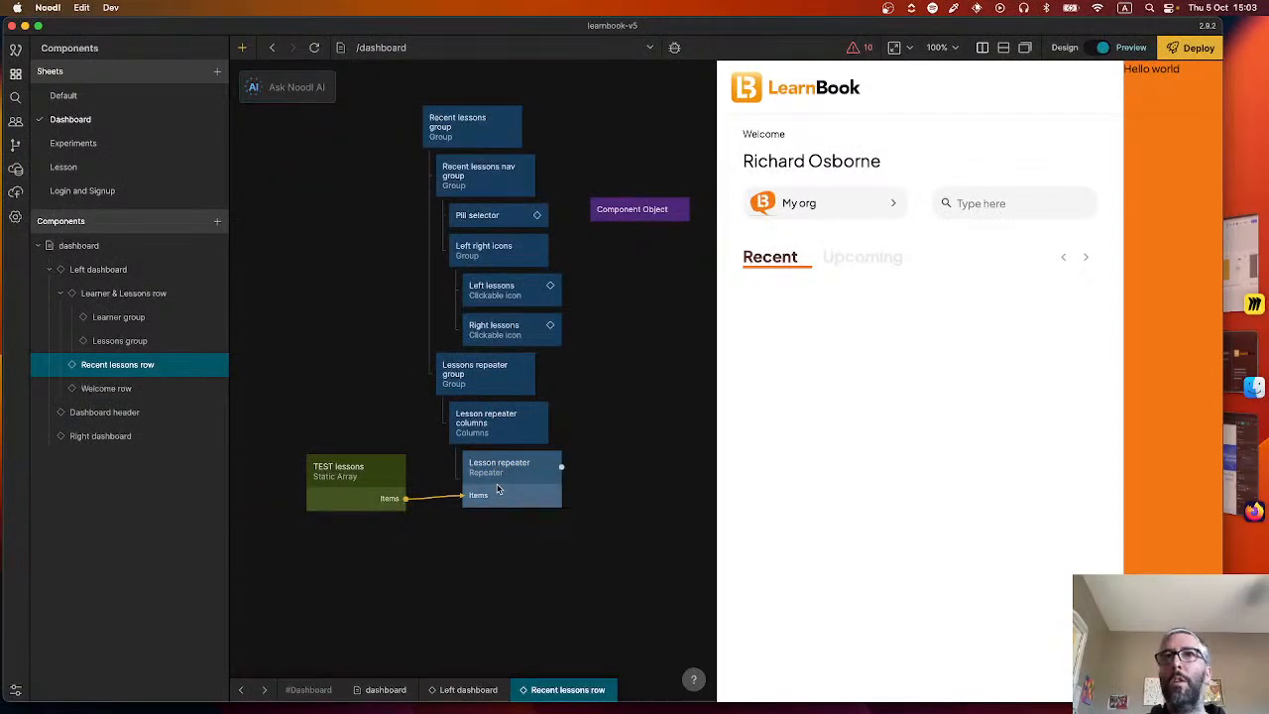
Open the Lesson repeater's Lesson card template and add an Object node to the left of its groups.
left_click(499, 489)
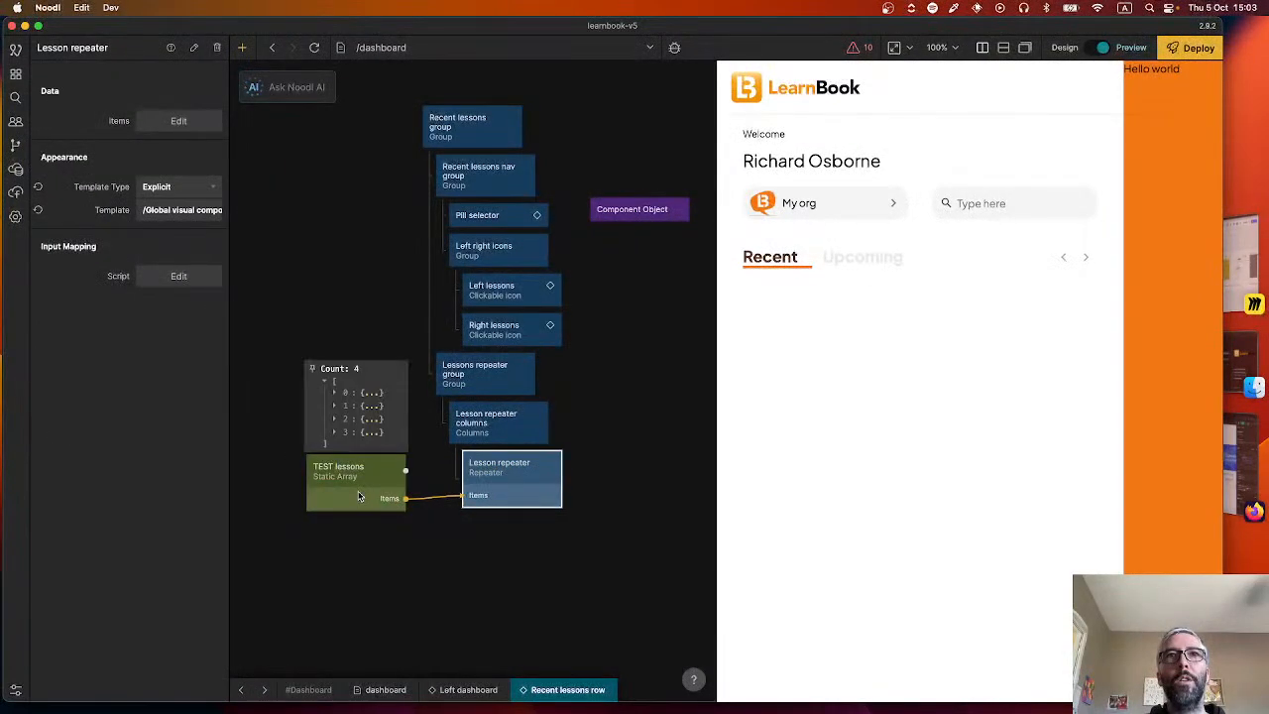
double_click(523, 486)
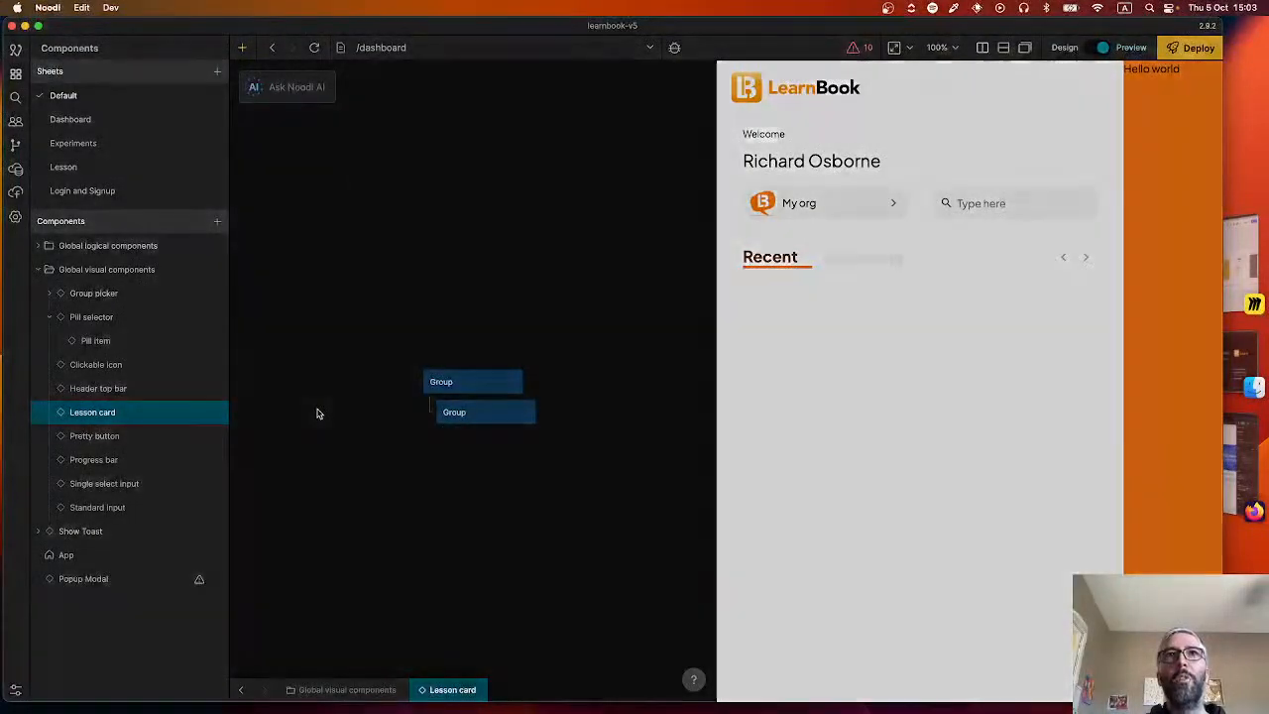
right_click(317, 413)
left_click(394, 609)
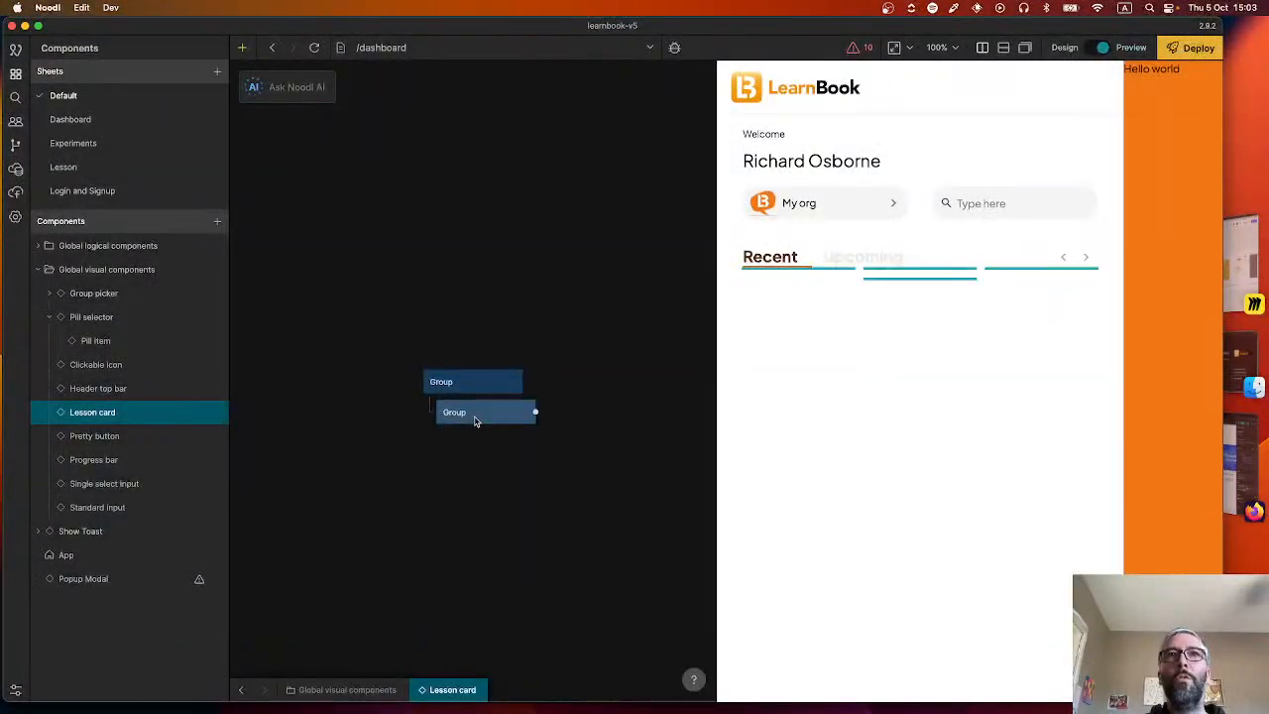
right_click(334, 394)
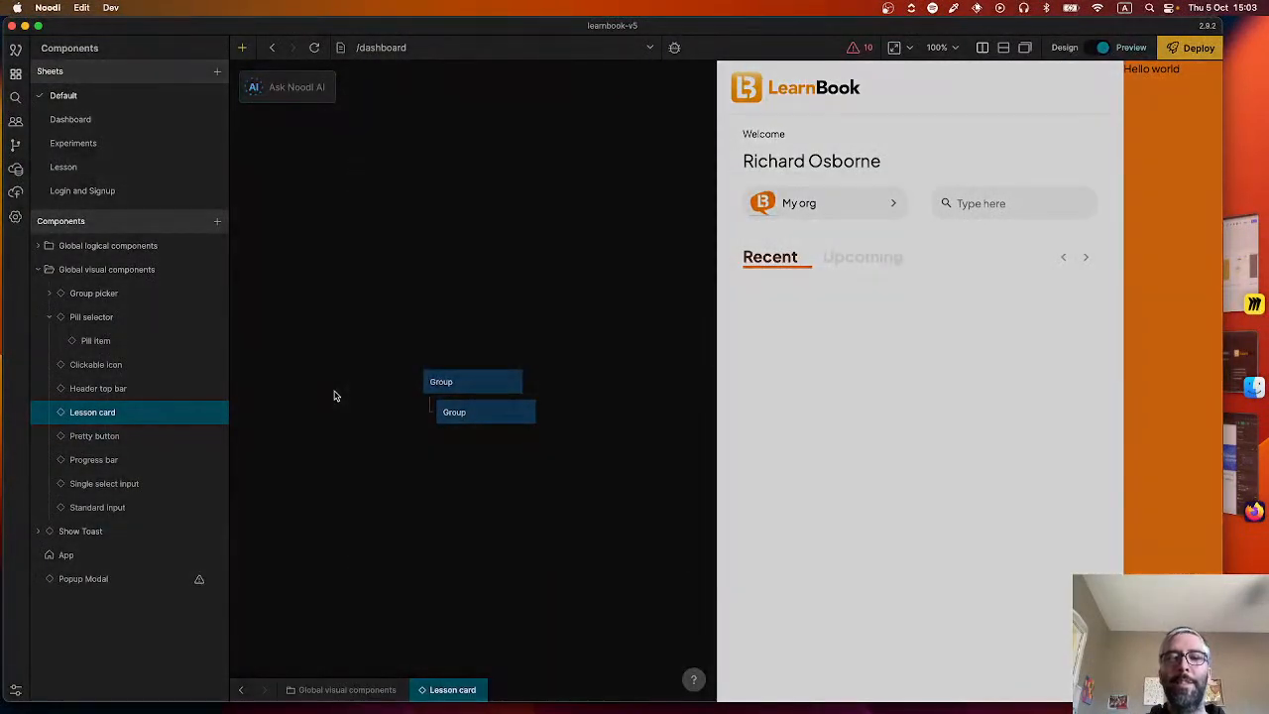
type("obj")
left_click(425, 274)
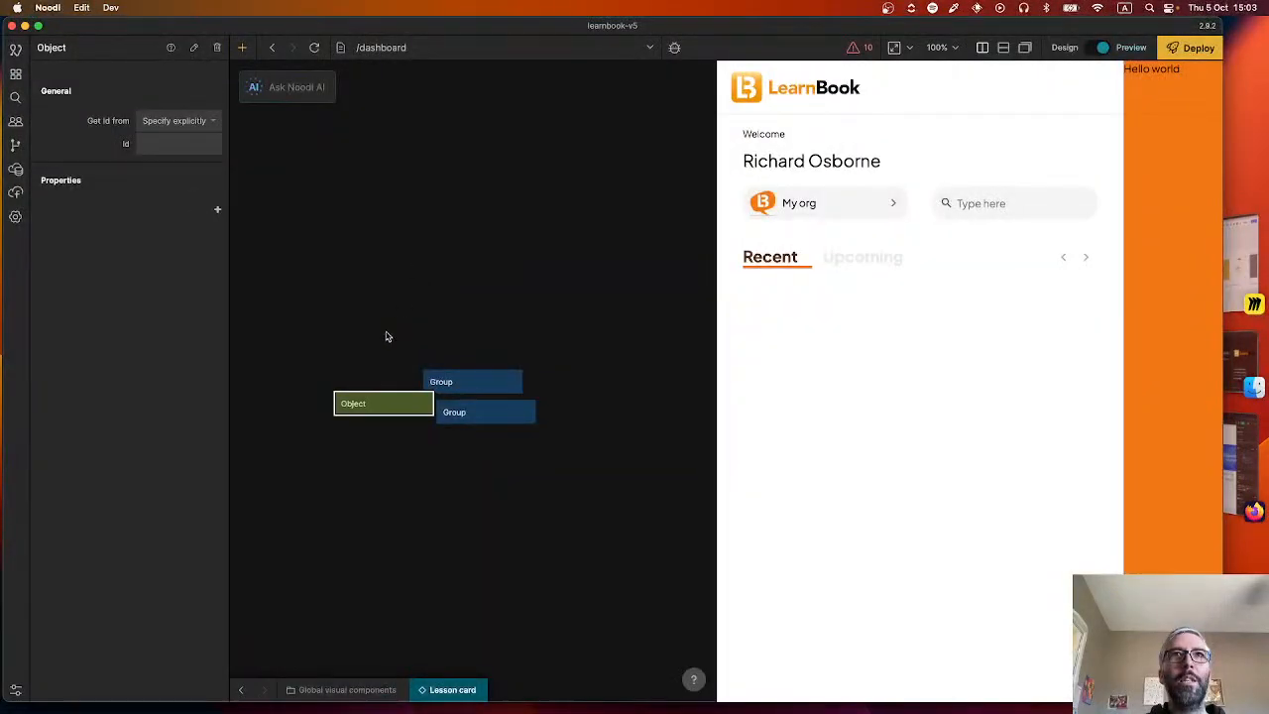
left_click_drag(359, 400, 300, 372)
Set the Object node to get its Id from the repeater and pin its data preview on the canvas.
left_click(169, 120)
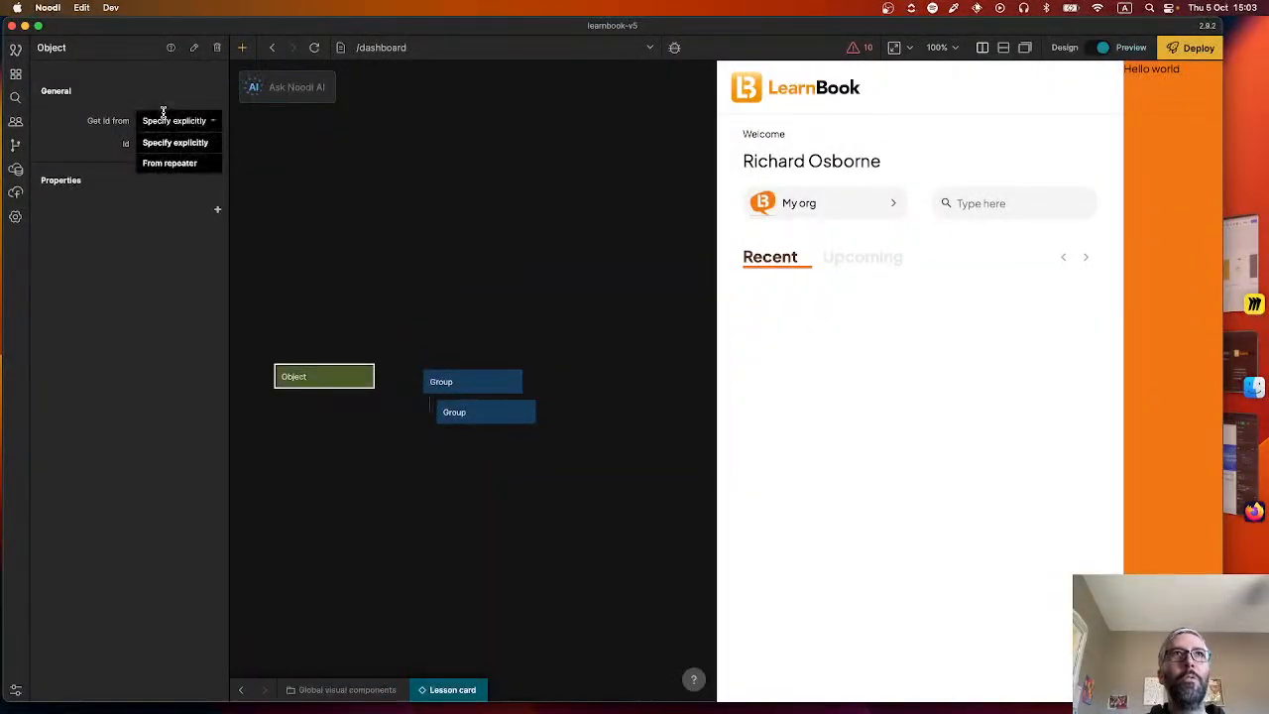
left_click(165, 165)
left_click(219, 187)
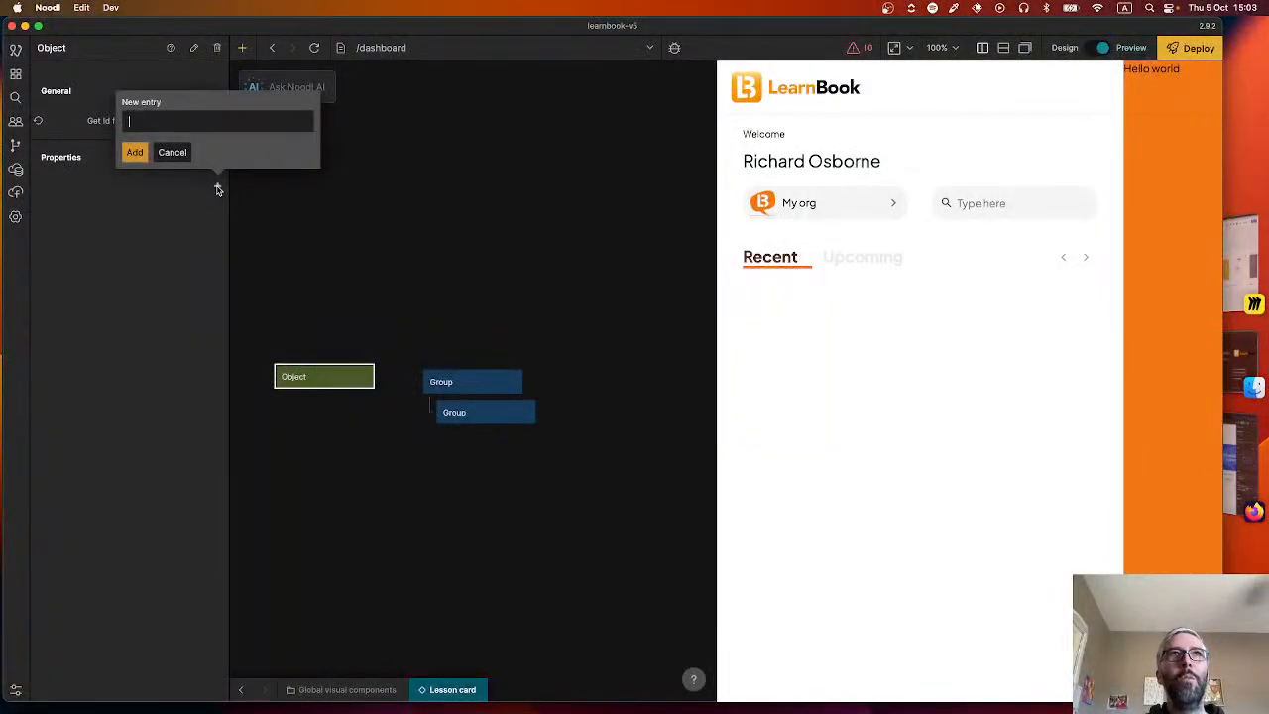
left_click(333, 372)
mouse_move(334, 378)
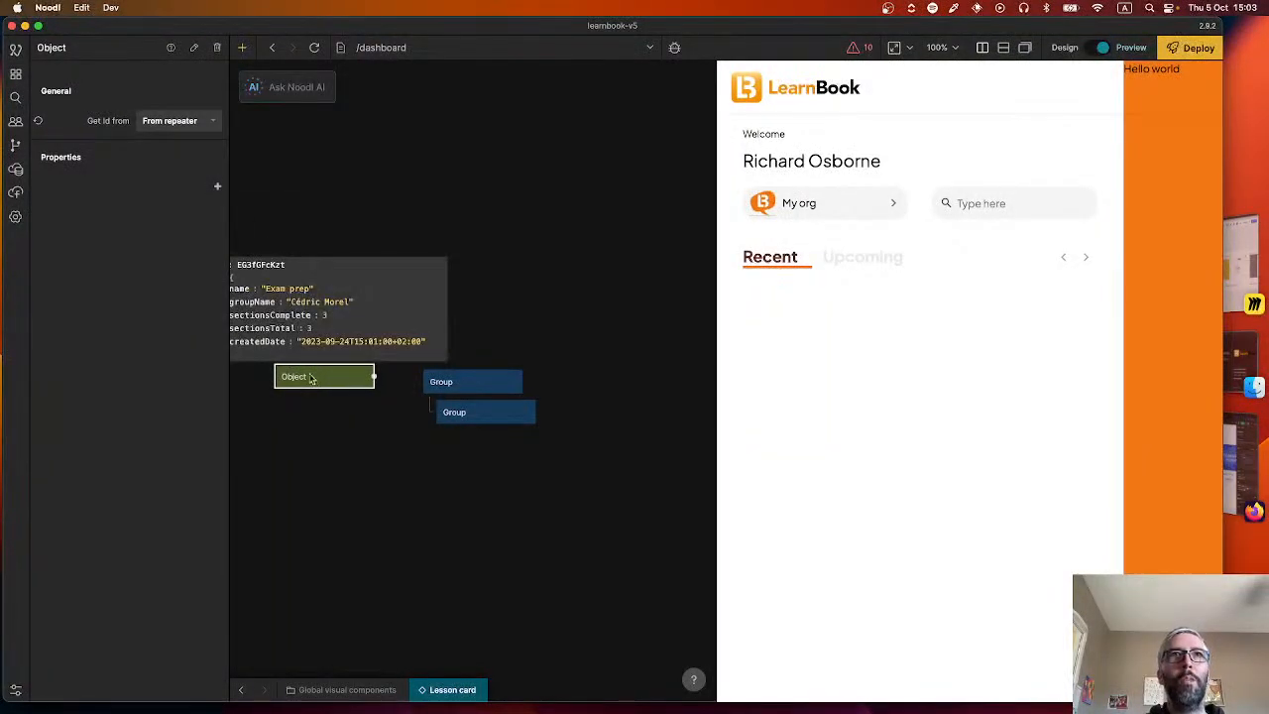
scroll(310, 378, "left", 5)
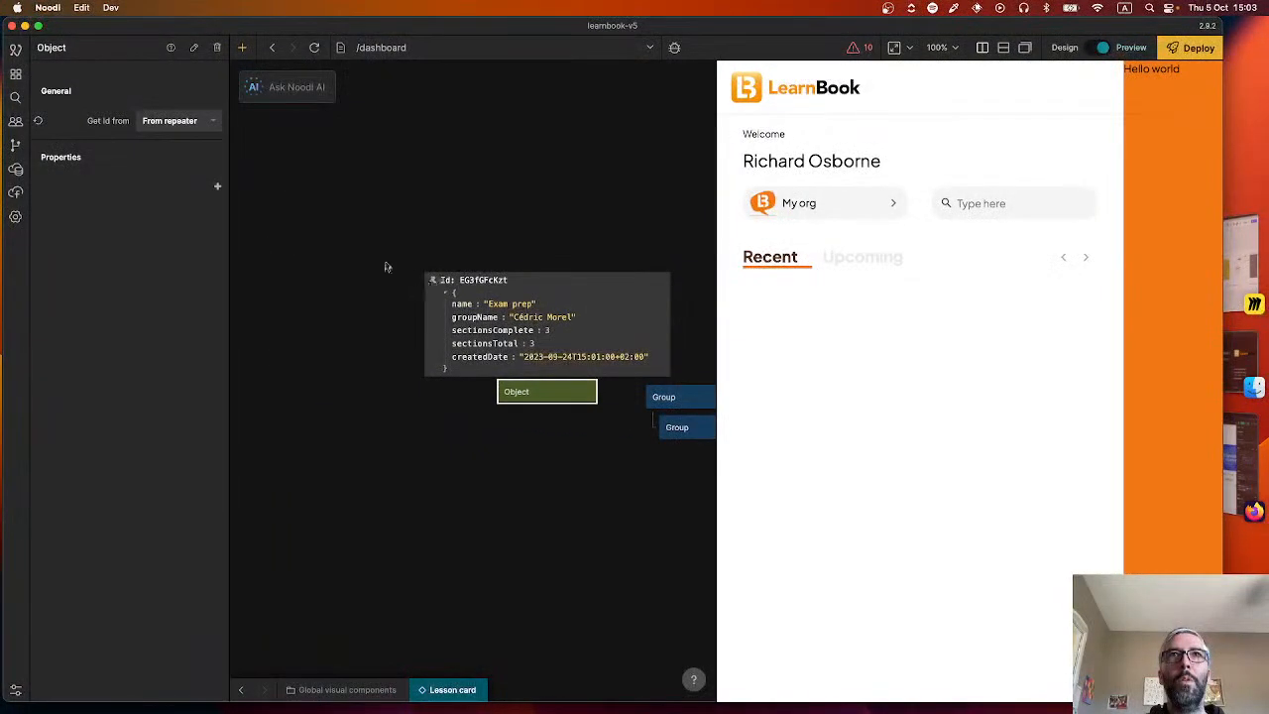
Add the properties name, groupName and sectionsComplete to the Object node.
left_click(219, 187)
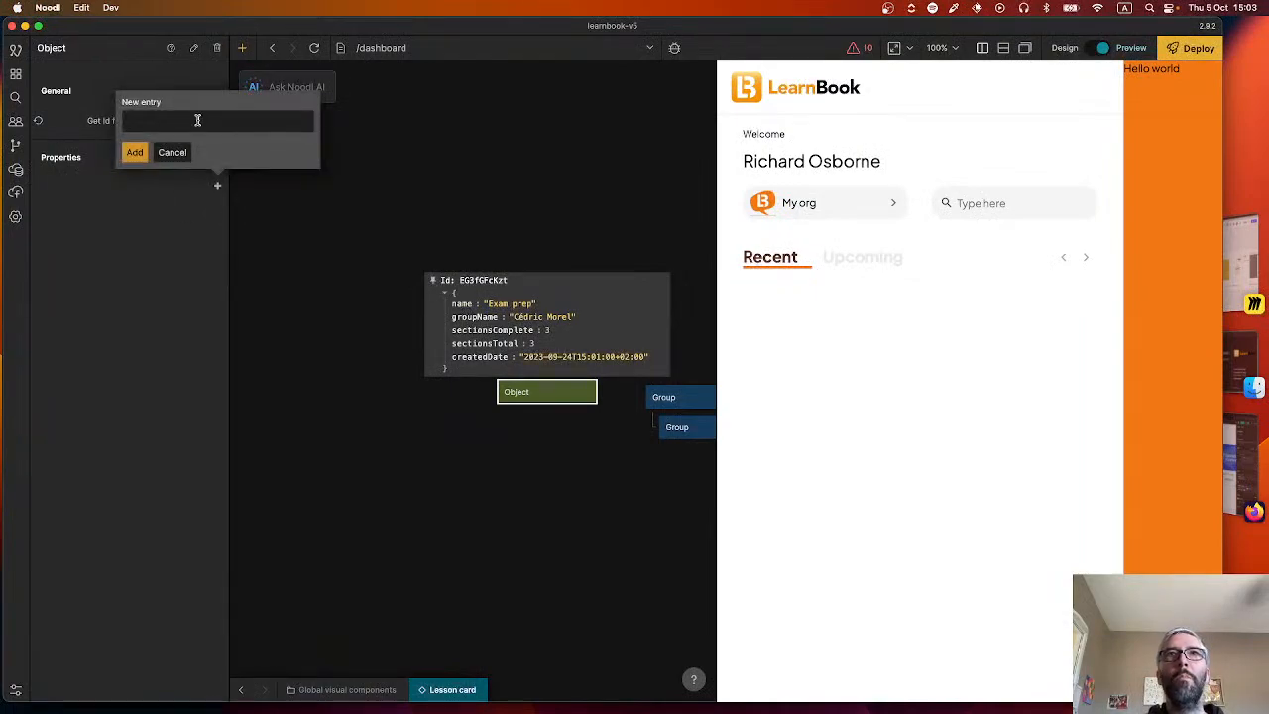
type("name")
key("Return")
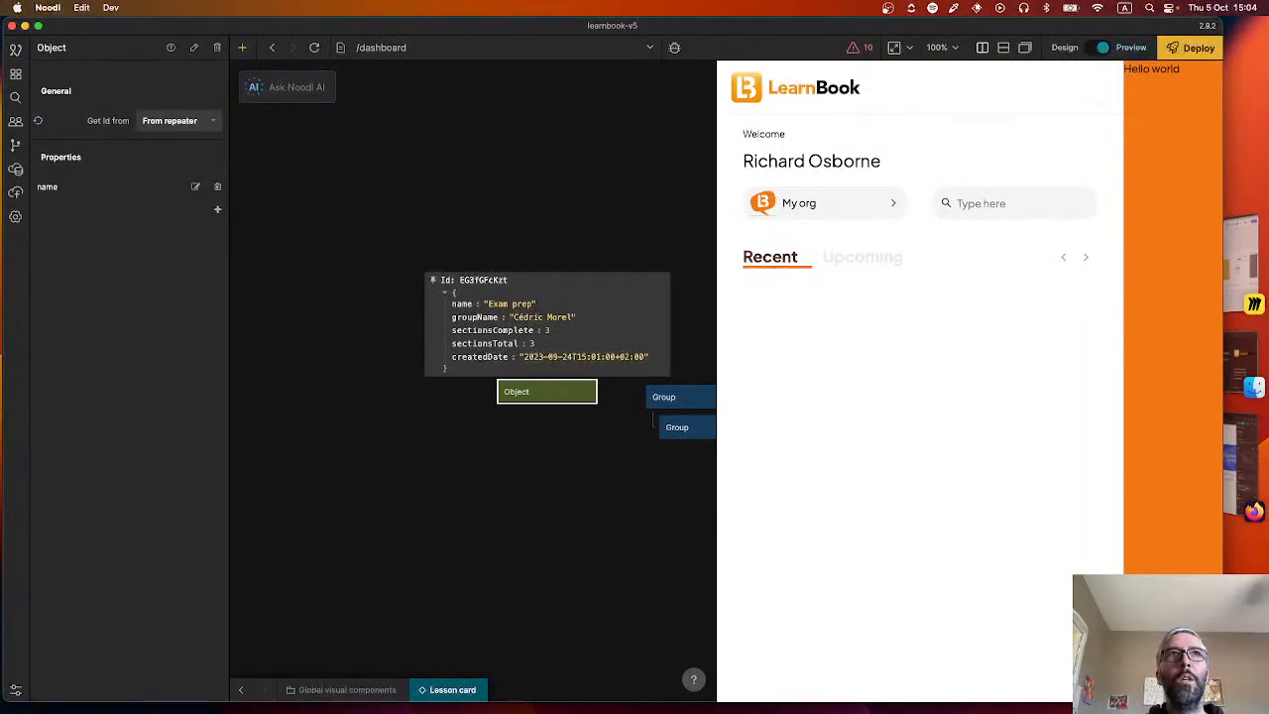
left_click(217, 209)
type("grou")
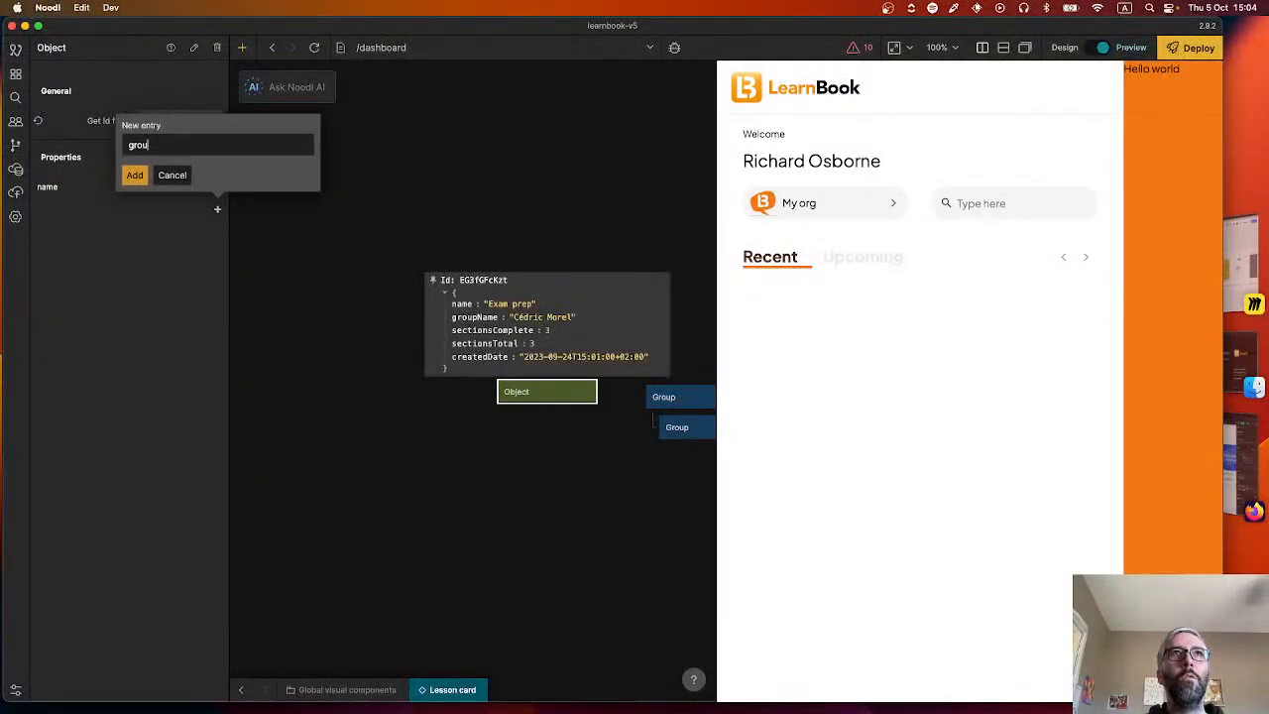
type("pName")
key("Return")
left_click(217, 232)
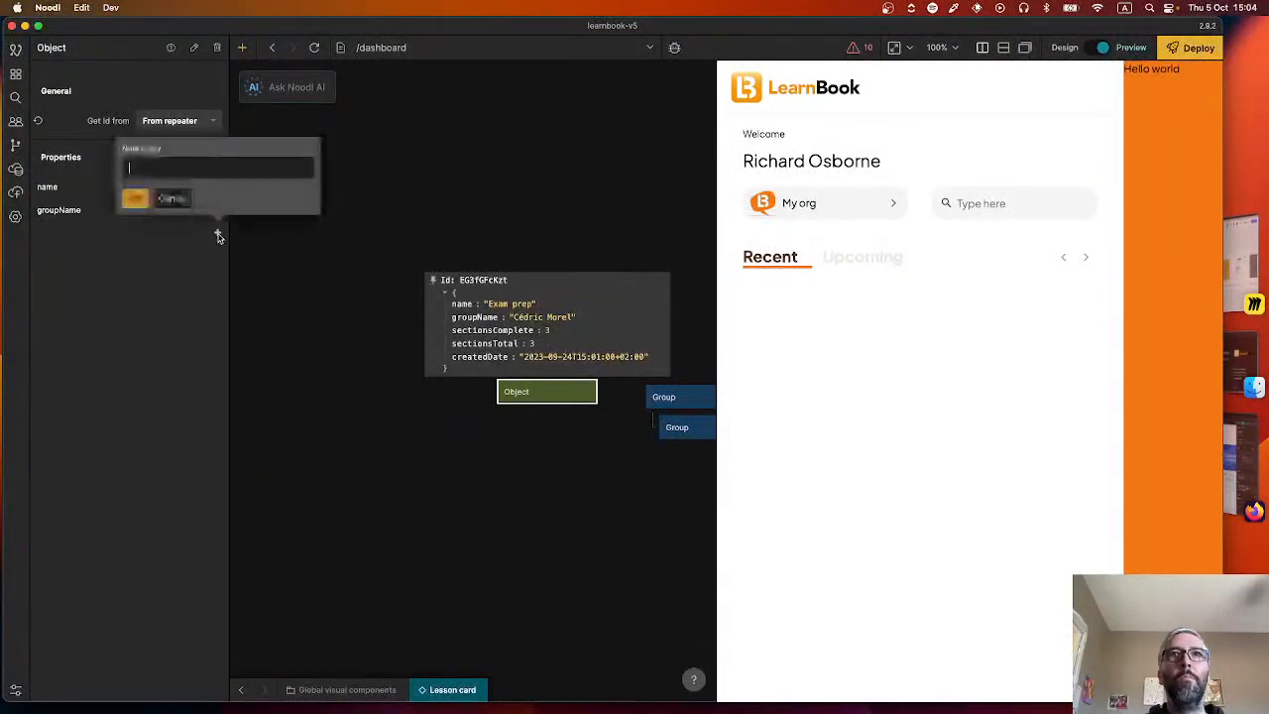
type("sectionsComplete")
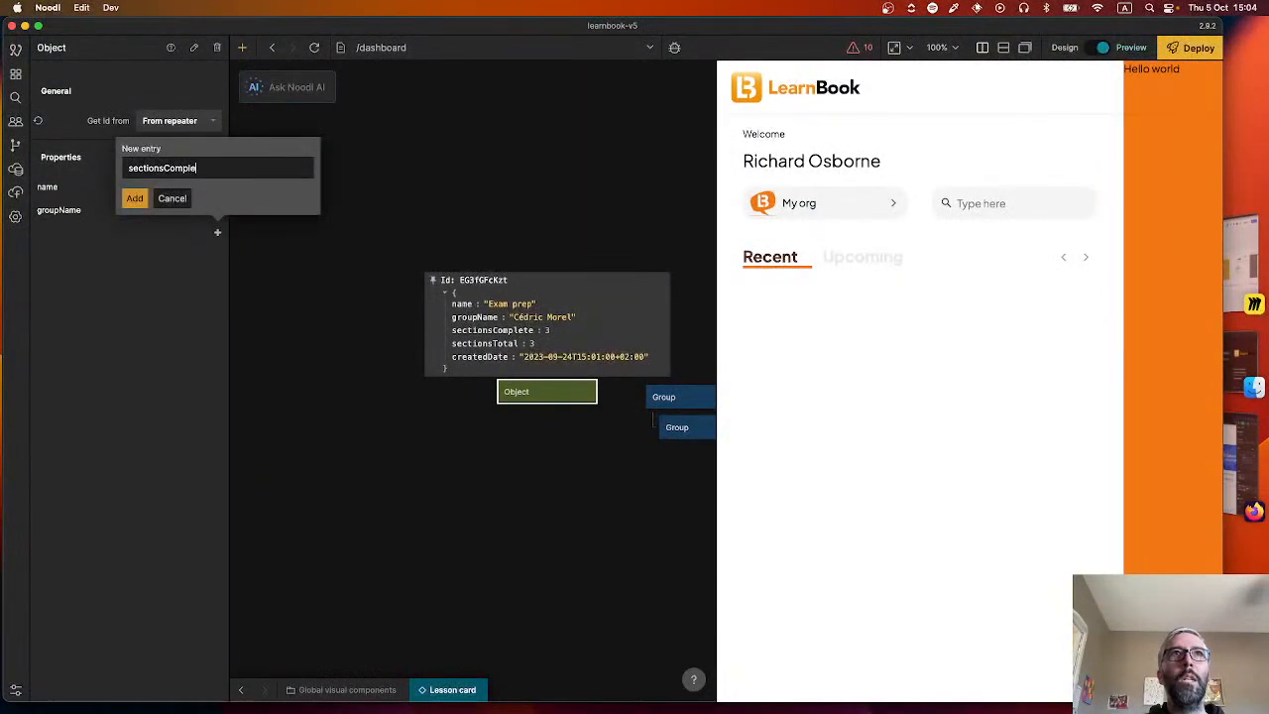
key("Return")
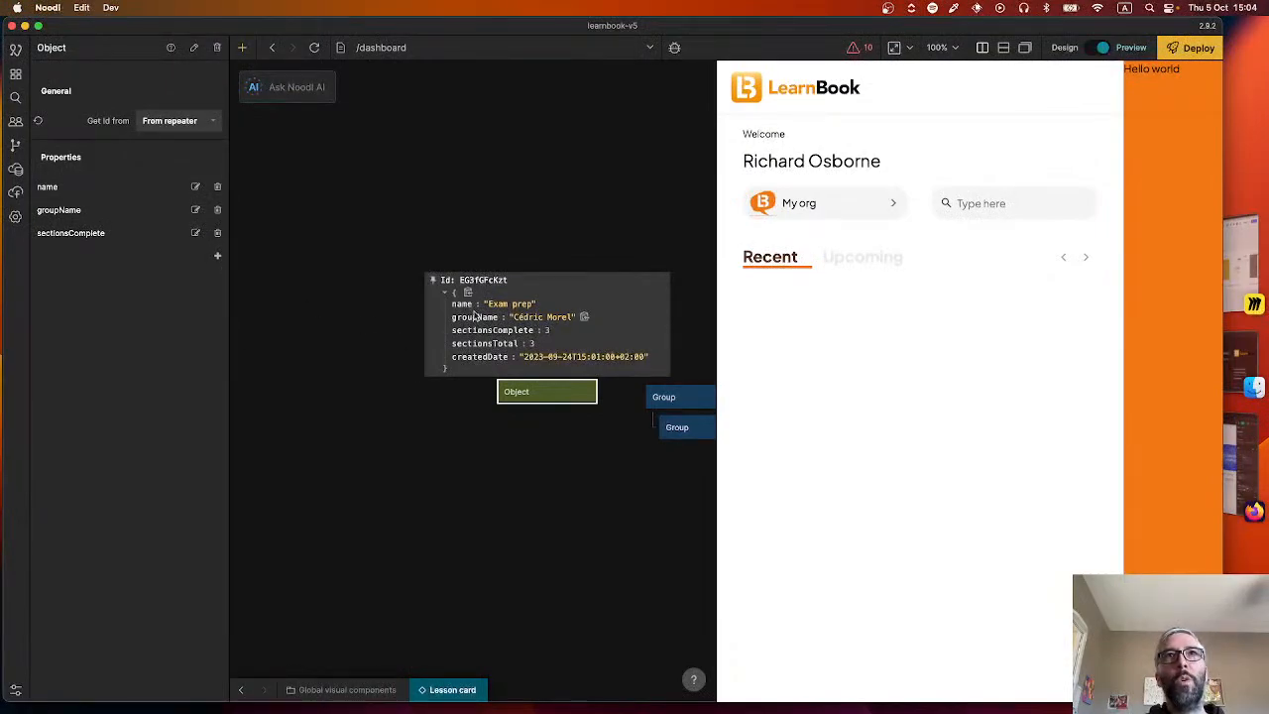
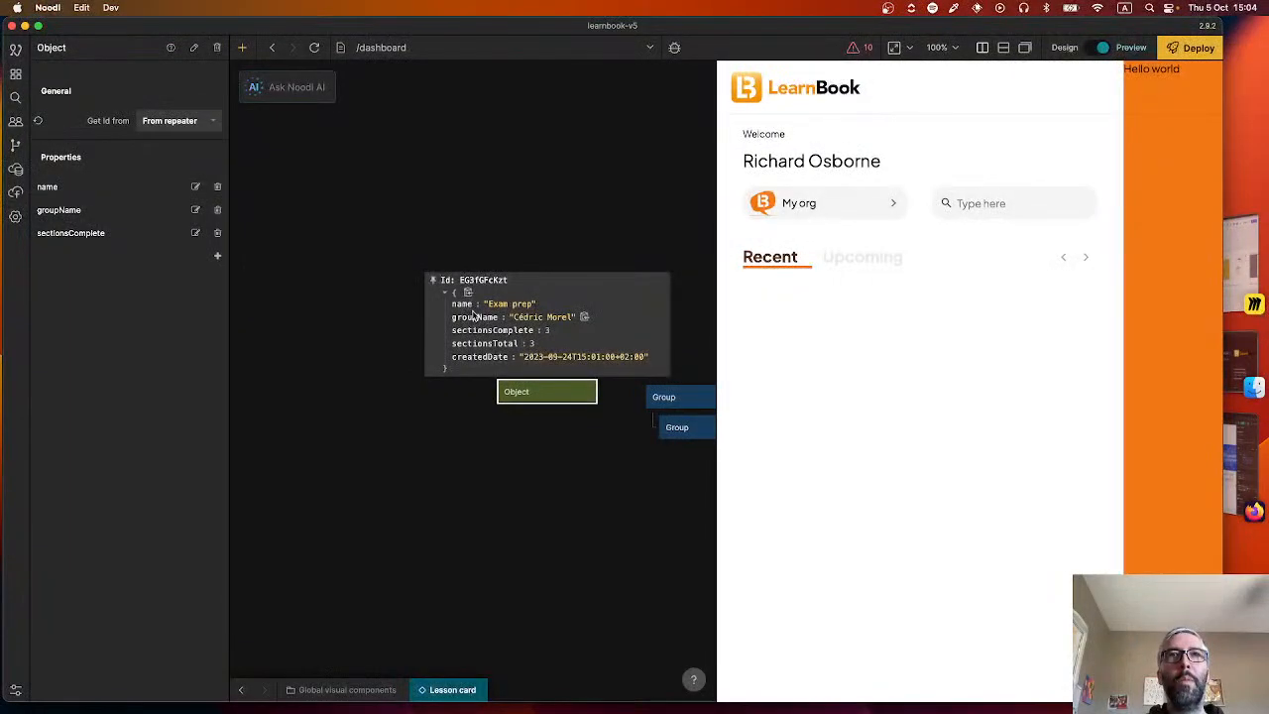
Add the properties sectionsTotal and createdDate to the Object node.
left_click(218, 256)
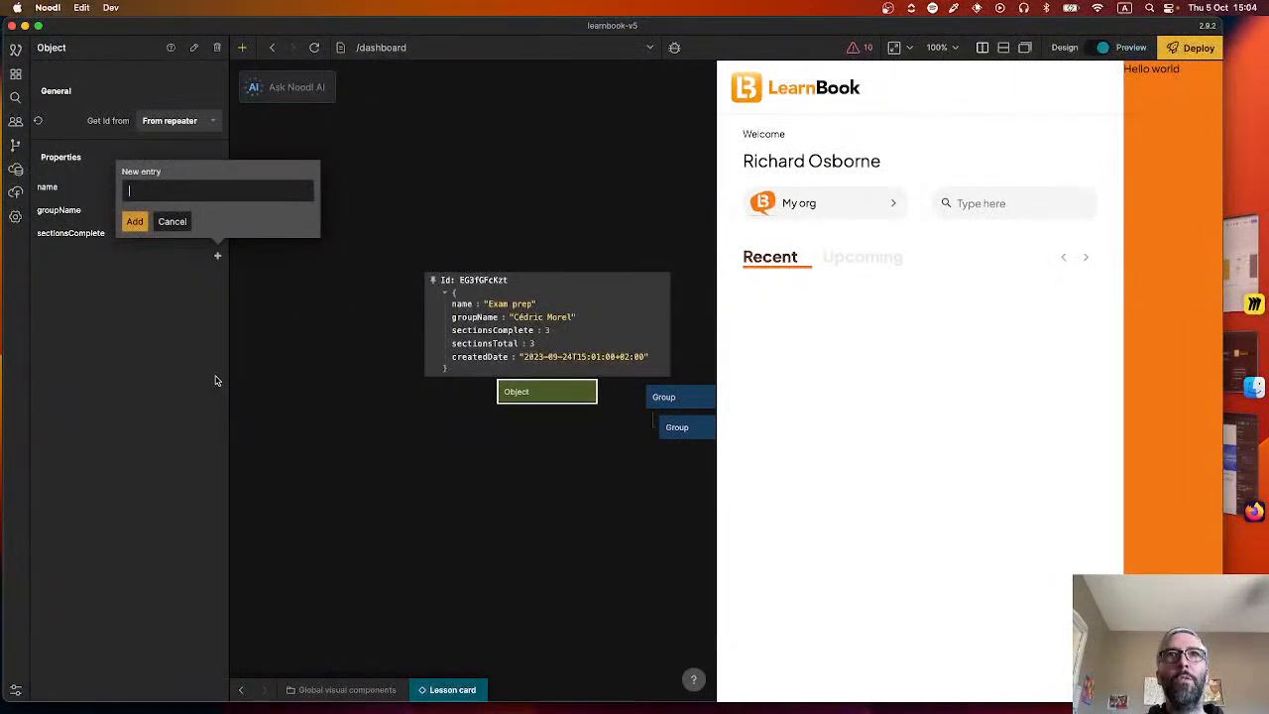
type("sectionsTotal")
key("Return")
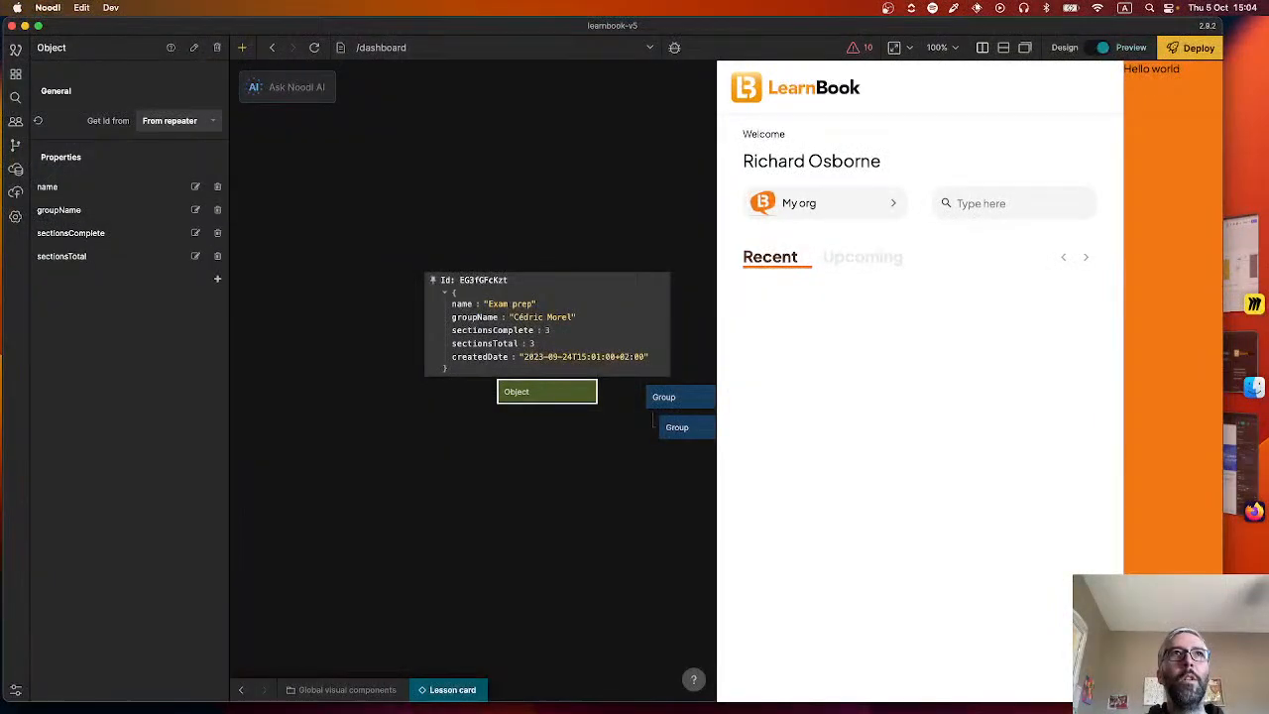
left_click(217, 282)
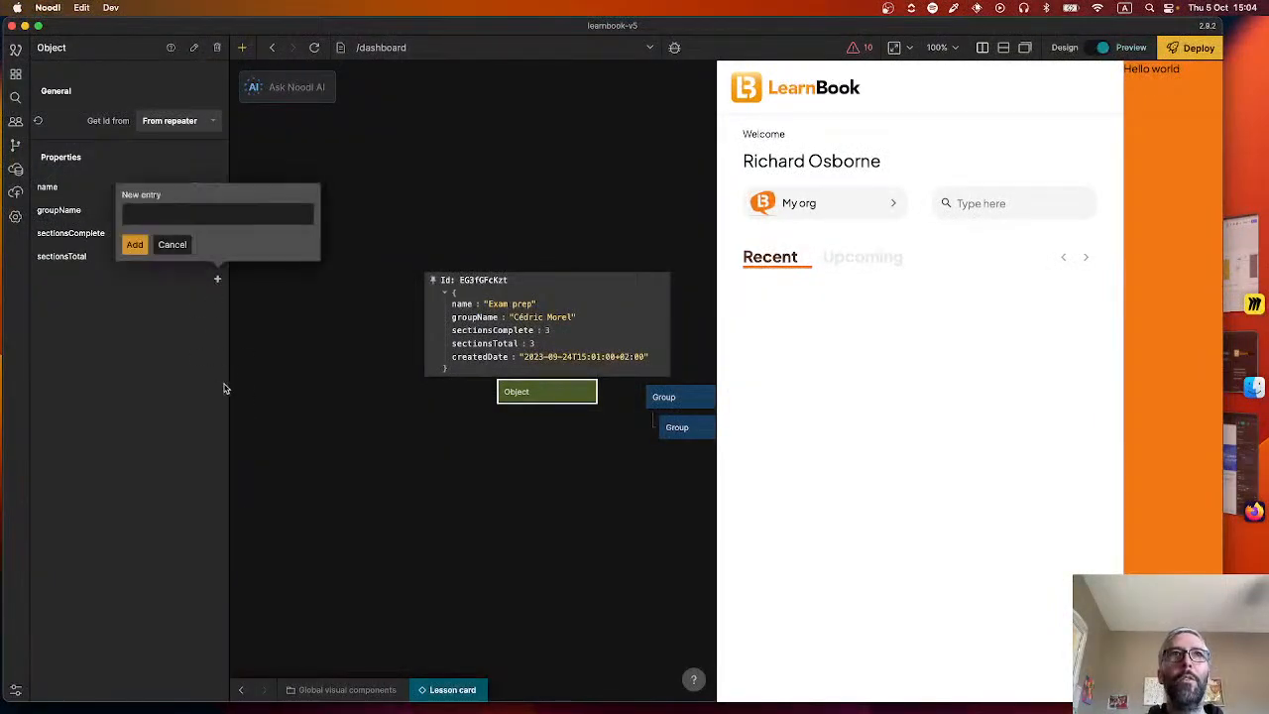
type("createdDate")
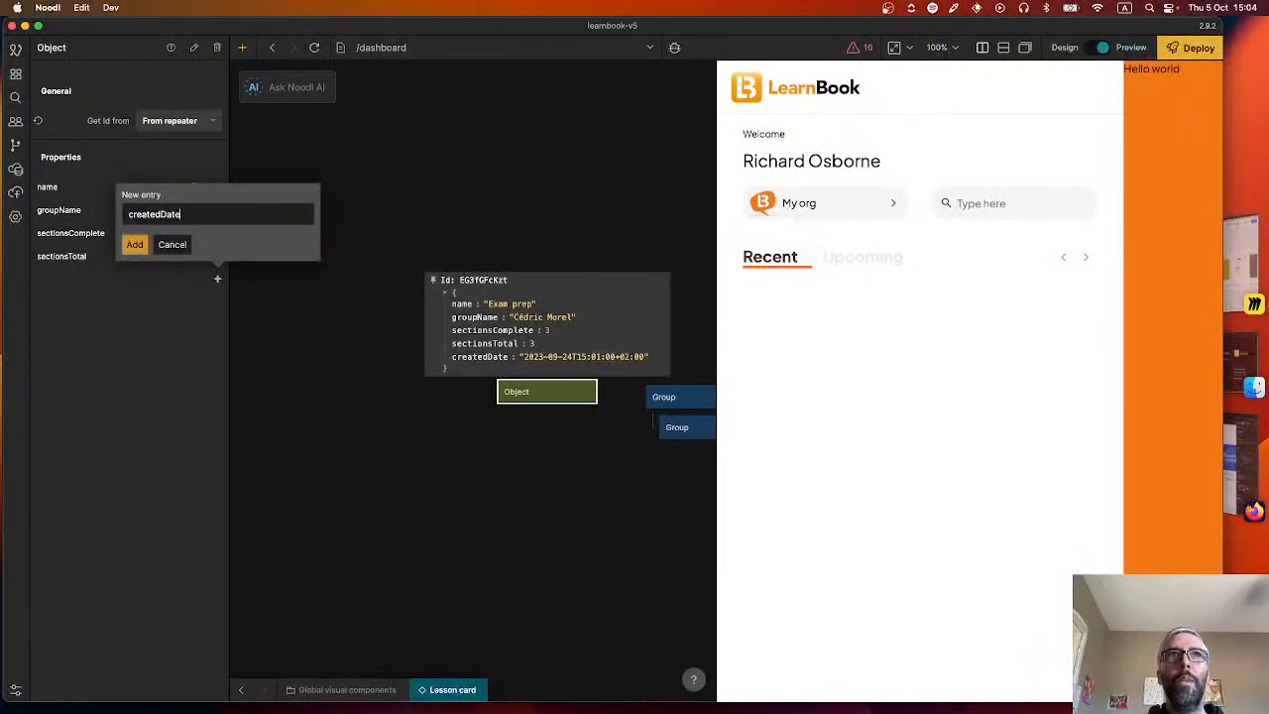
key("Return")
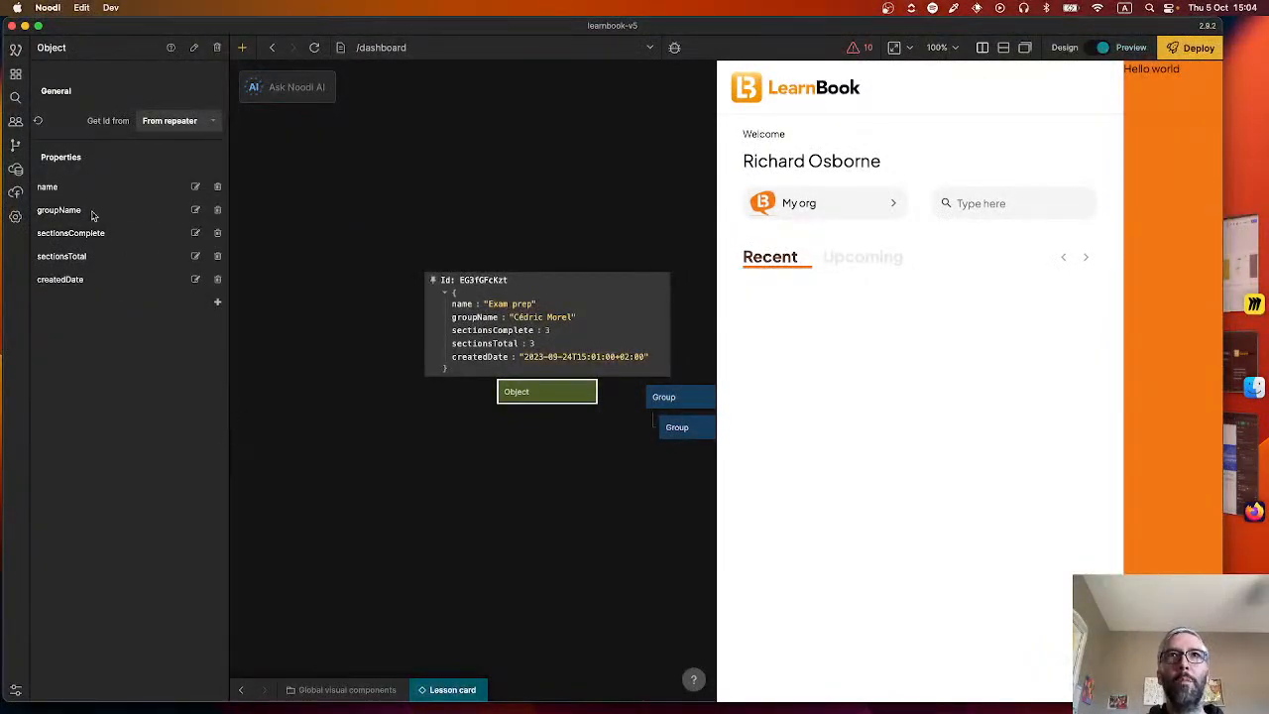
Rename the inner Group node of the lesson card to "Image group".
scroll(346, 436, "right", 5)
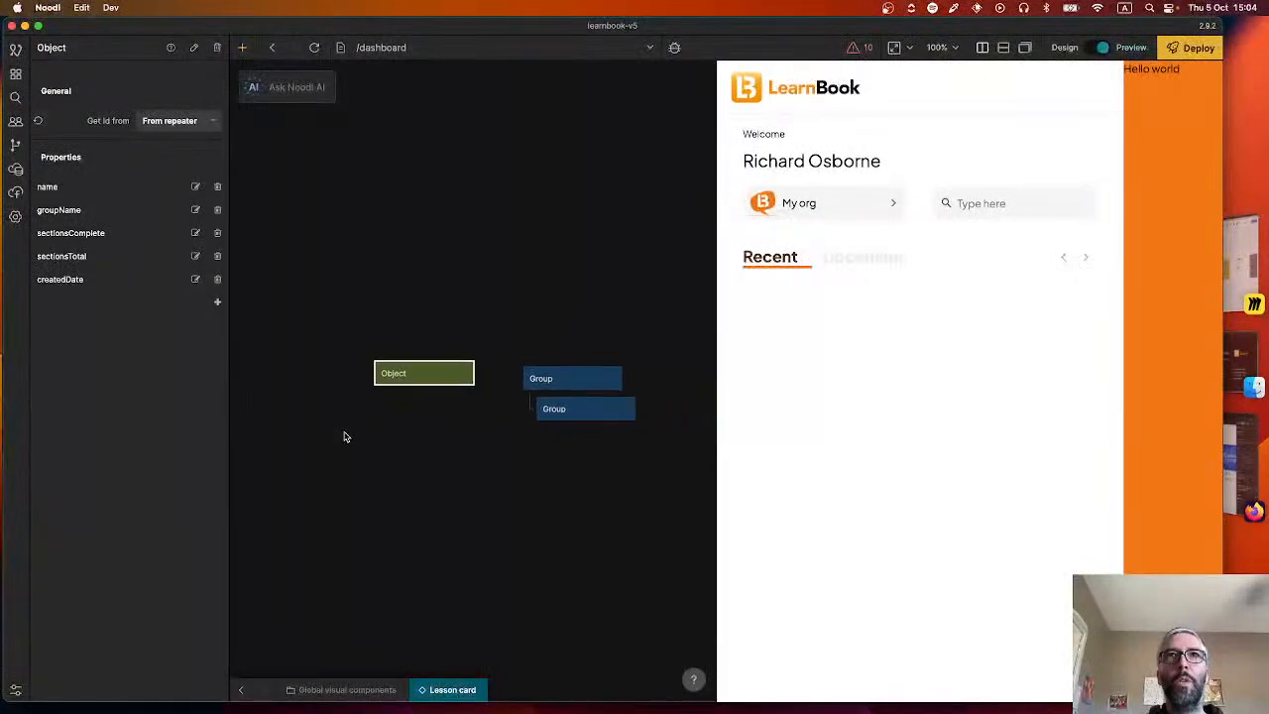
mouse_move(341, 360)
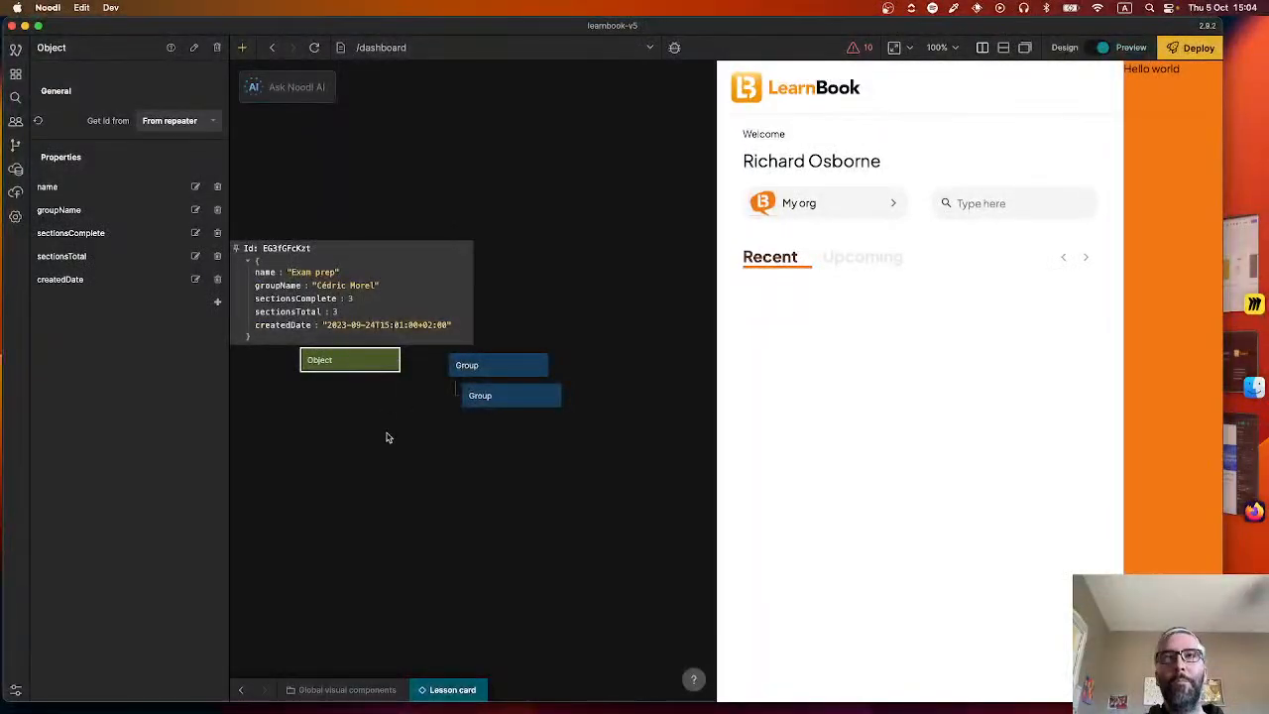
scroll(387, 437, "left", 3)
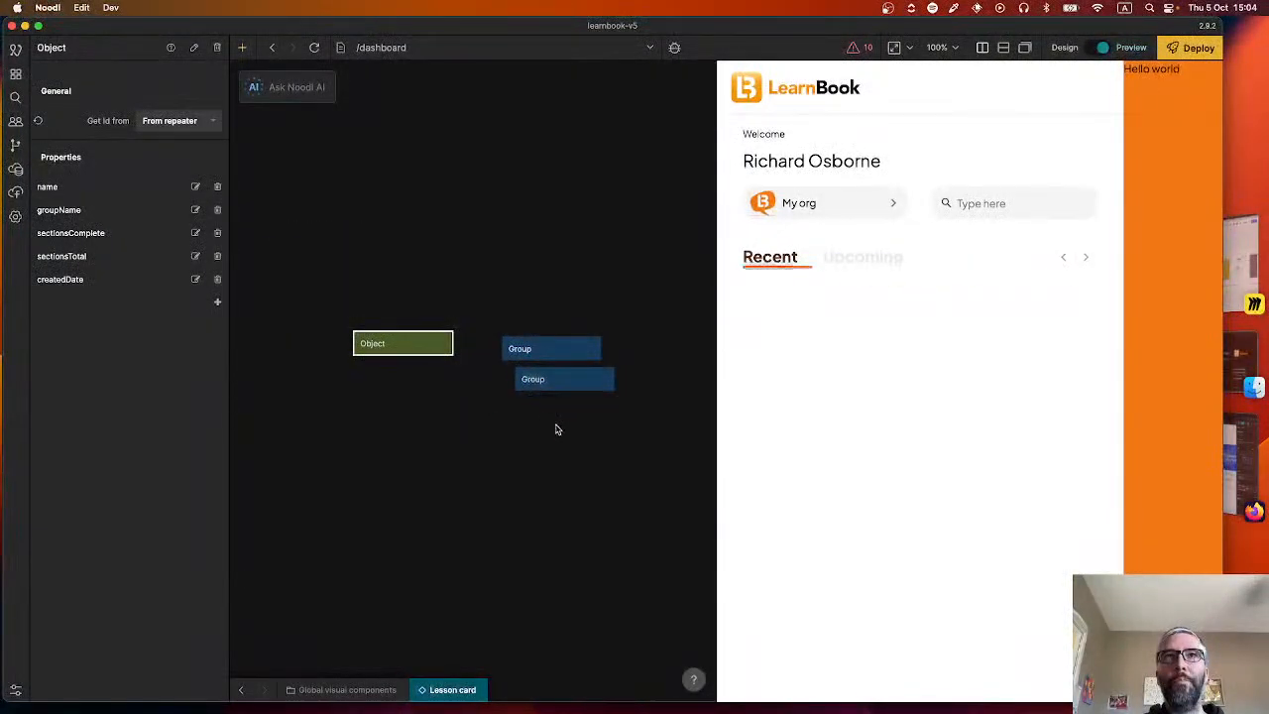
left_click(575, 380)
double_click(74, 48)
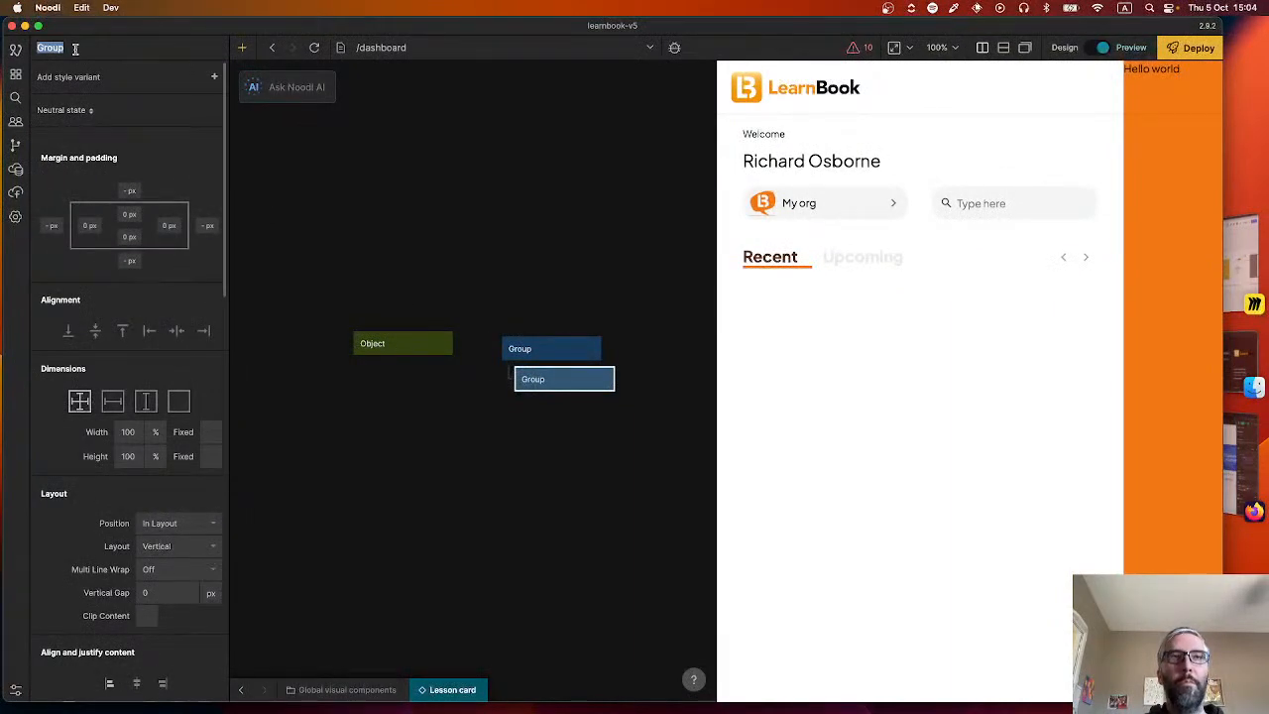
type("Image group")
key("Return")
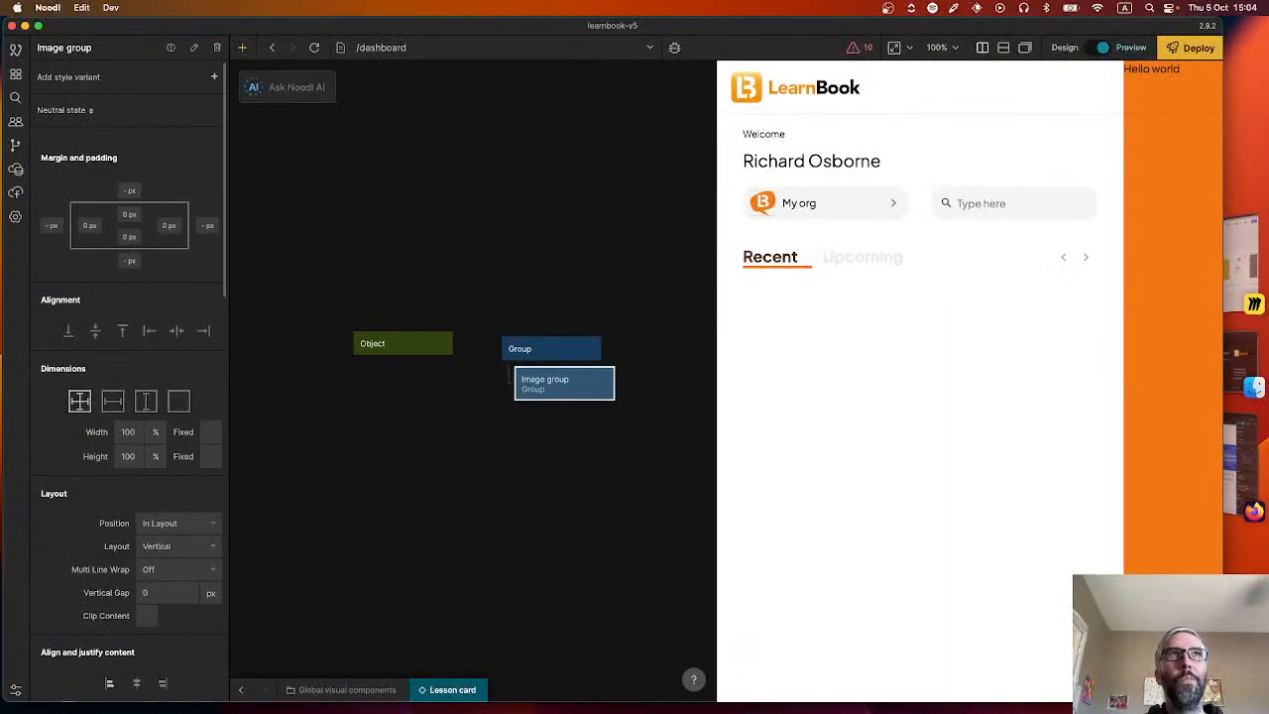
Add an Image node and a Text node as children of Image group, with the text below the image.
right_click(483, 431)
type("ima")
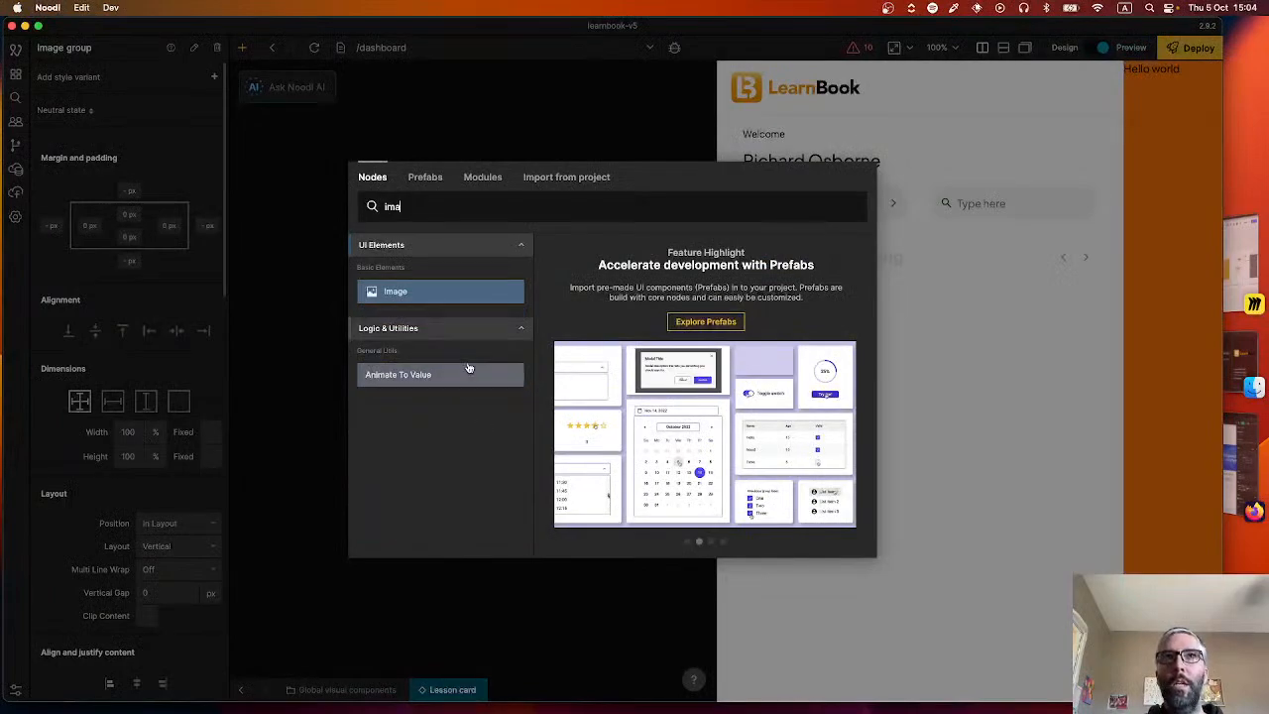
key("Return")
left_click_drag(543, 442, 604, 405)
right_click(520, 479)
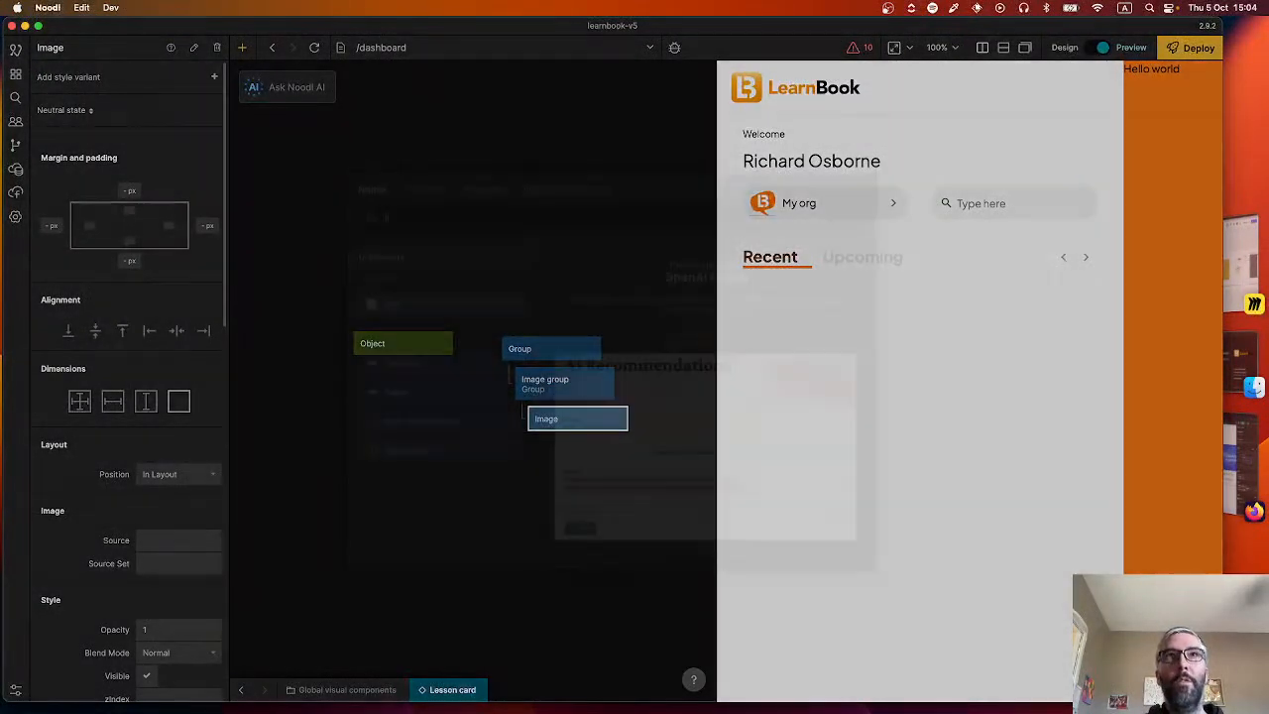
type("text")
left_click(433, 296)
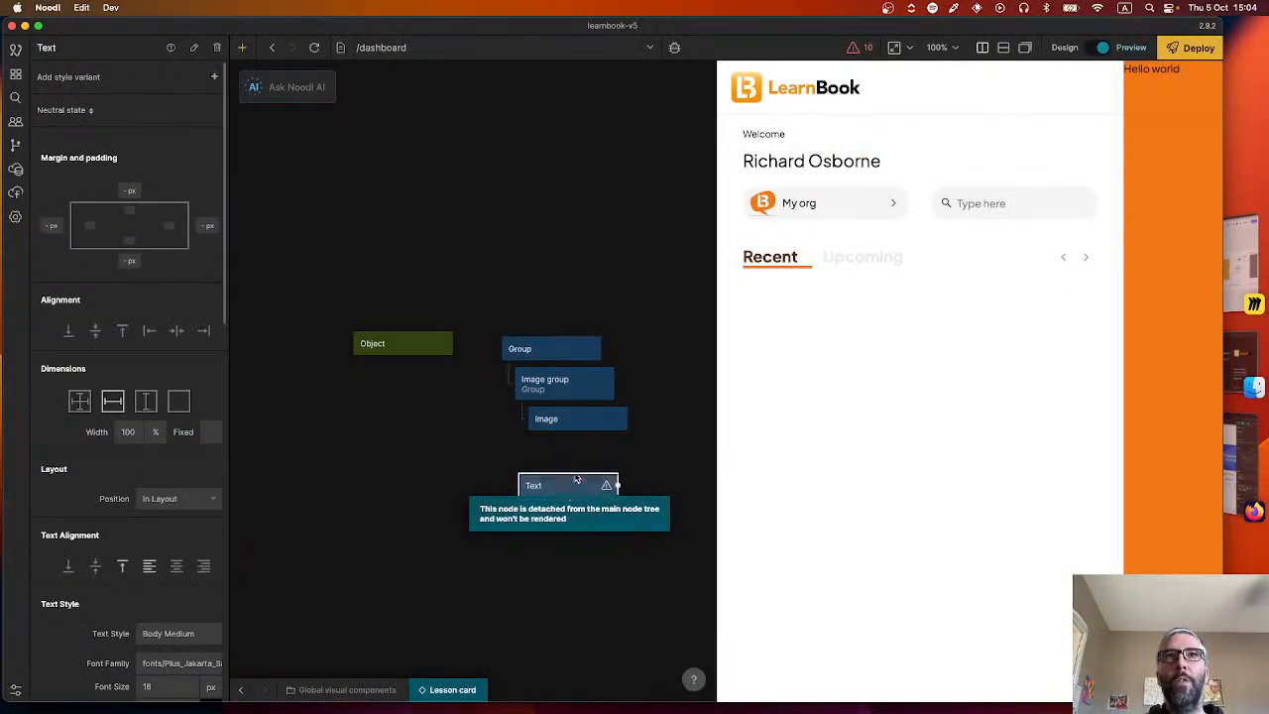
left_click_drag(575, 483, 583, 440)
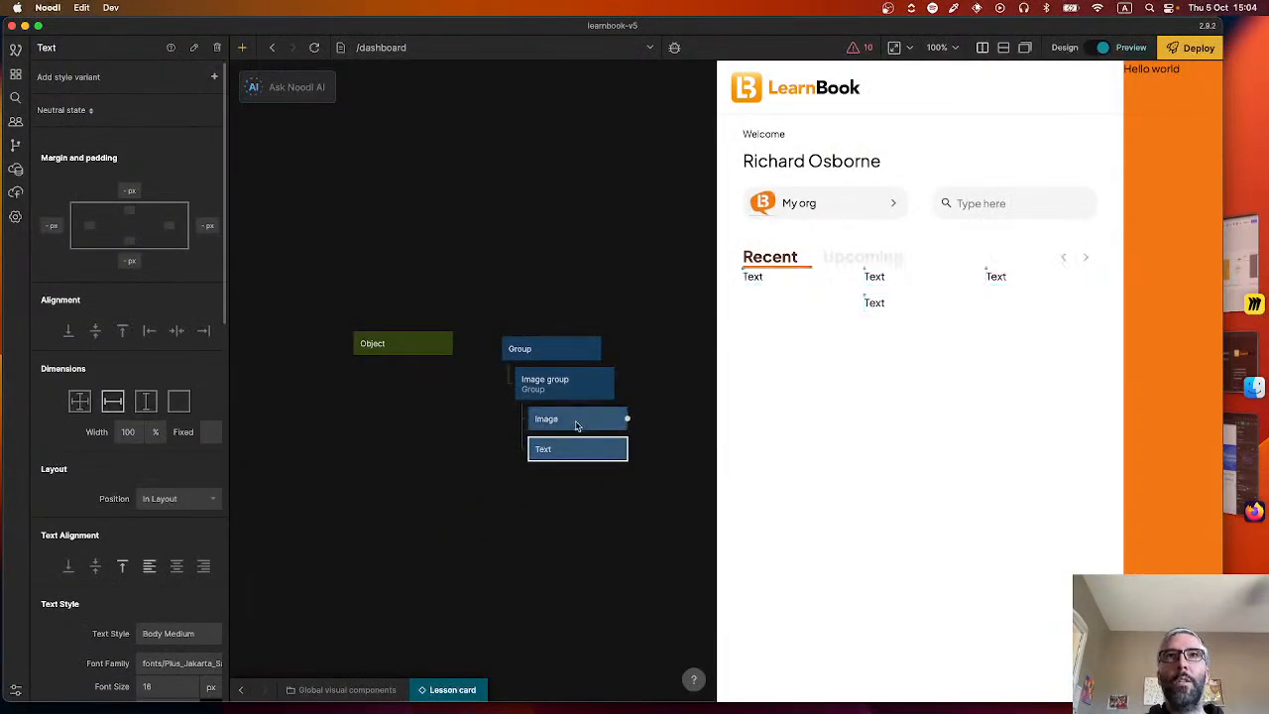
Connect the Object node's name output to the Text input of the Text node.
left_click_drag(453, 344, 575, 448)
left_click(260, 371)
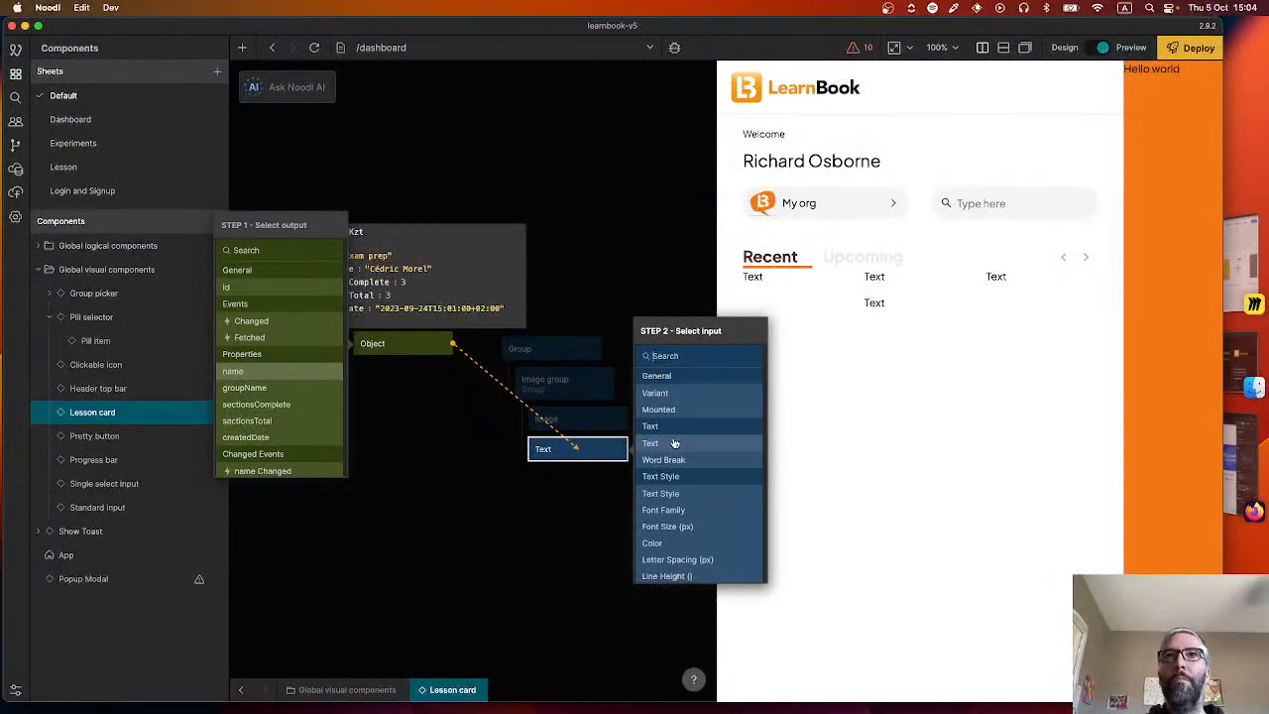
left_click(670, 445)
Rename the Text node to "Lesson name" and the Image node to "Lesson image".
left_click(561, 466)
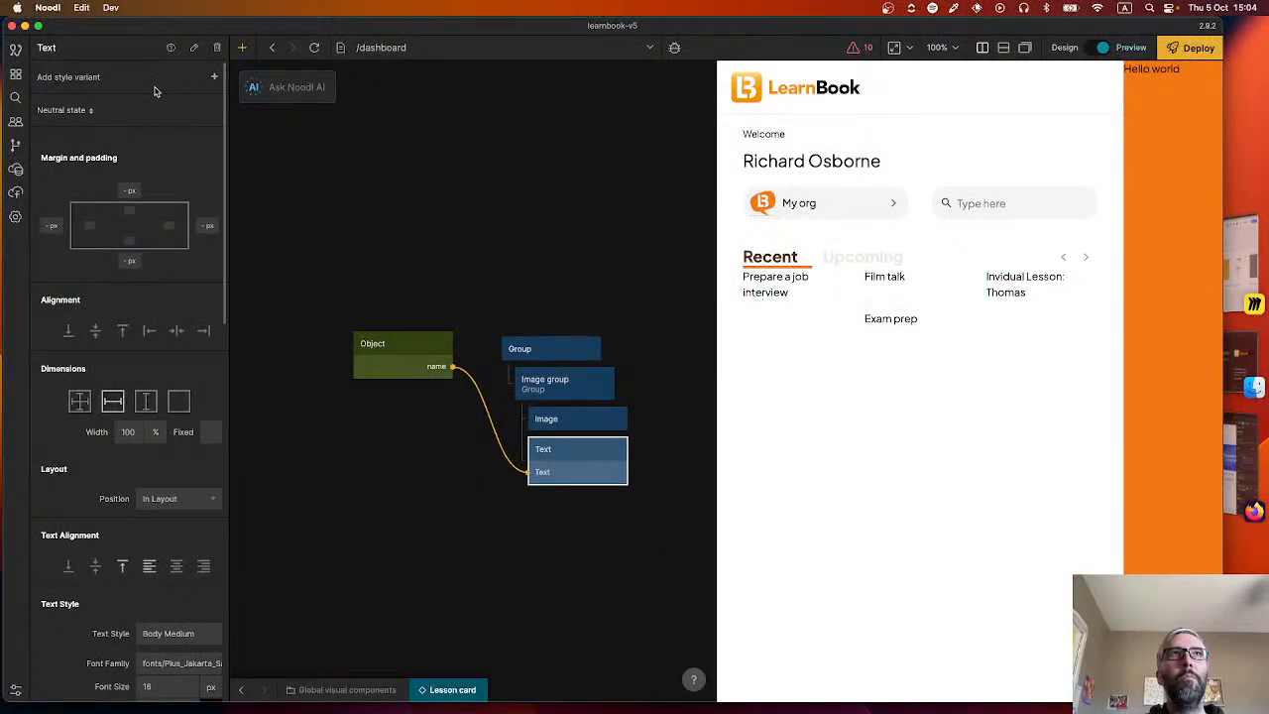
type("Lesson name")
key("Return")
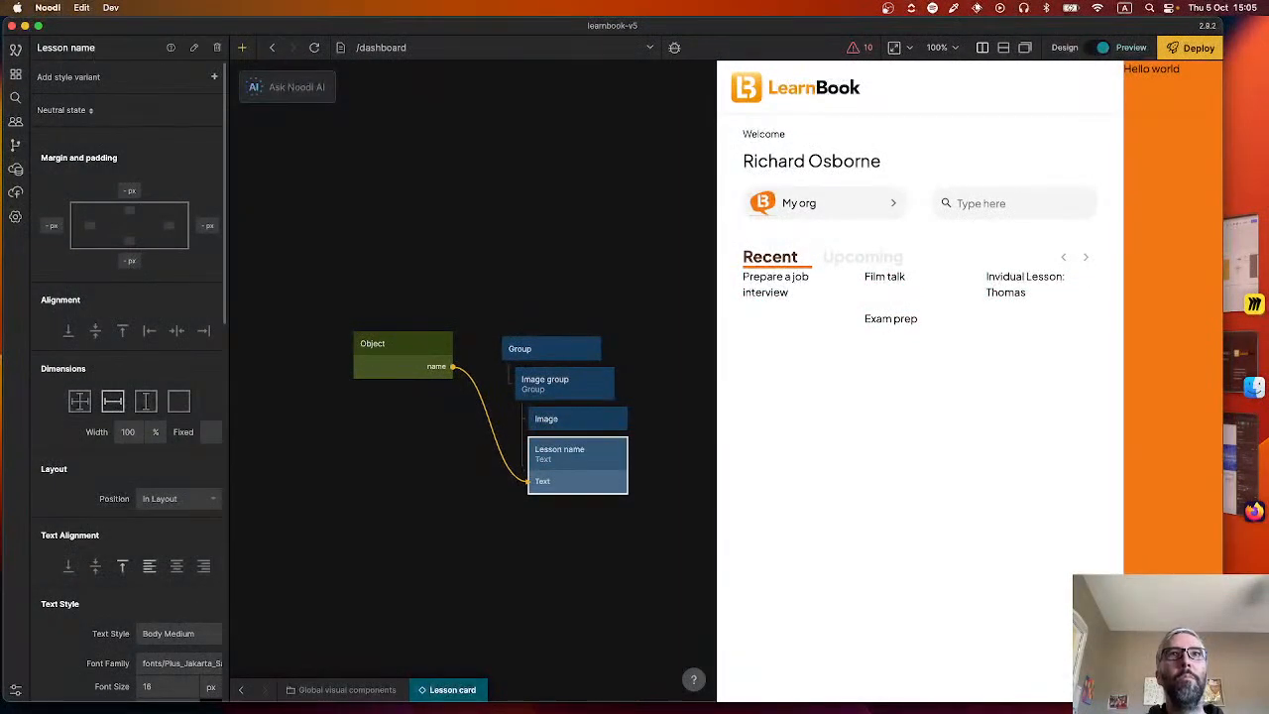
left_click(561, 421)
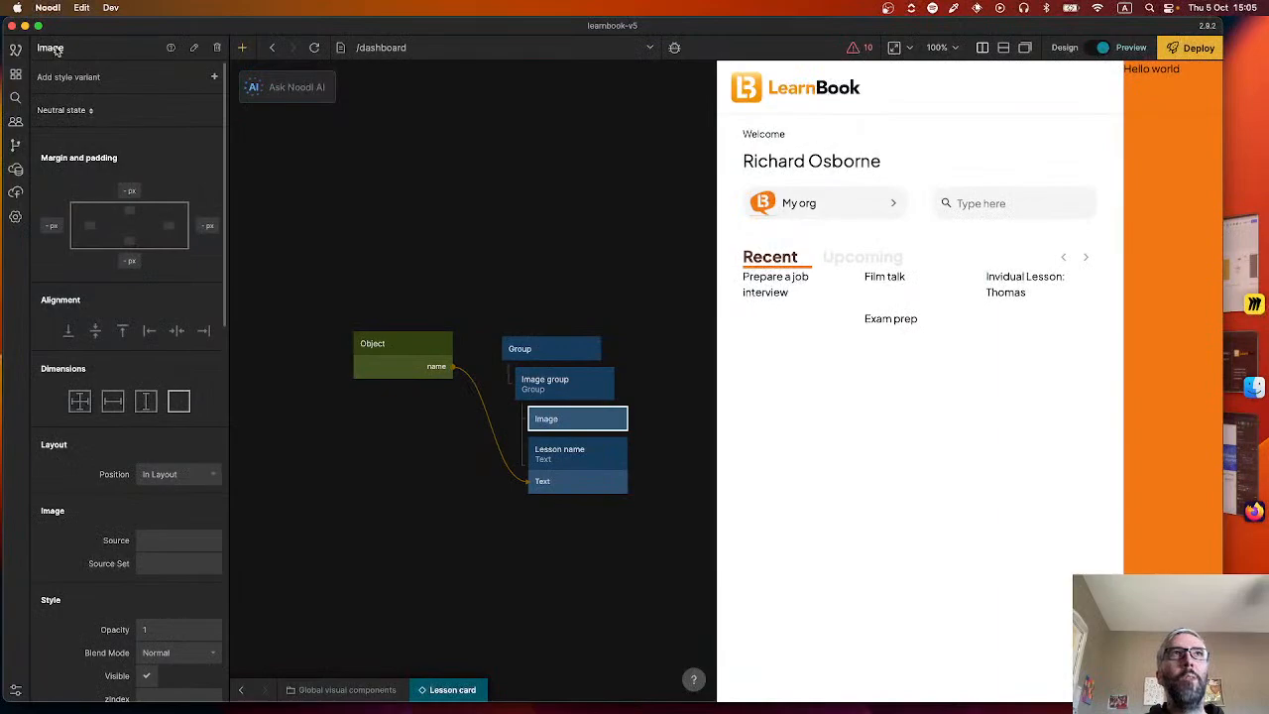
type("Lesson image")
key("Return")
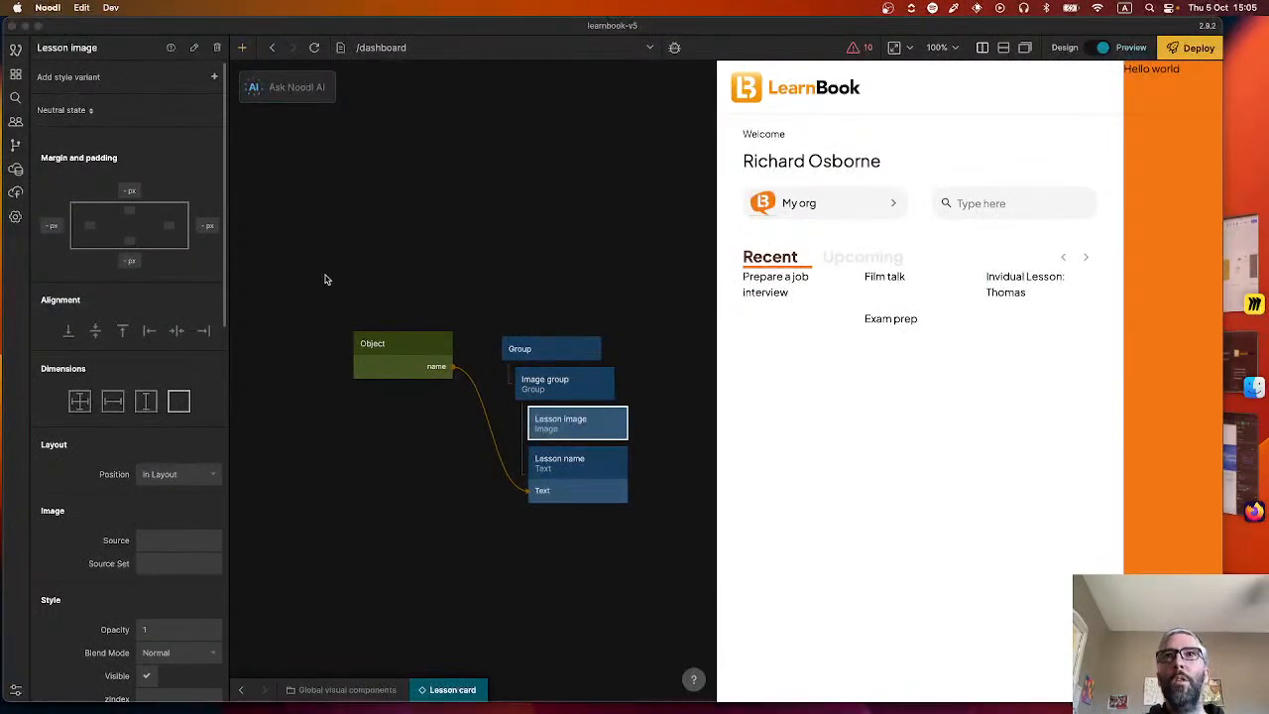
Switch to the Figma design in Firefox, export the individual lesson card's blue rectangle as a PNG and open the file.
key("super+Tab")
left_click(694, 264)
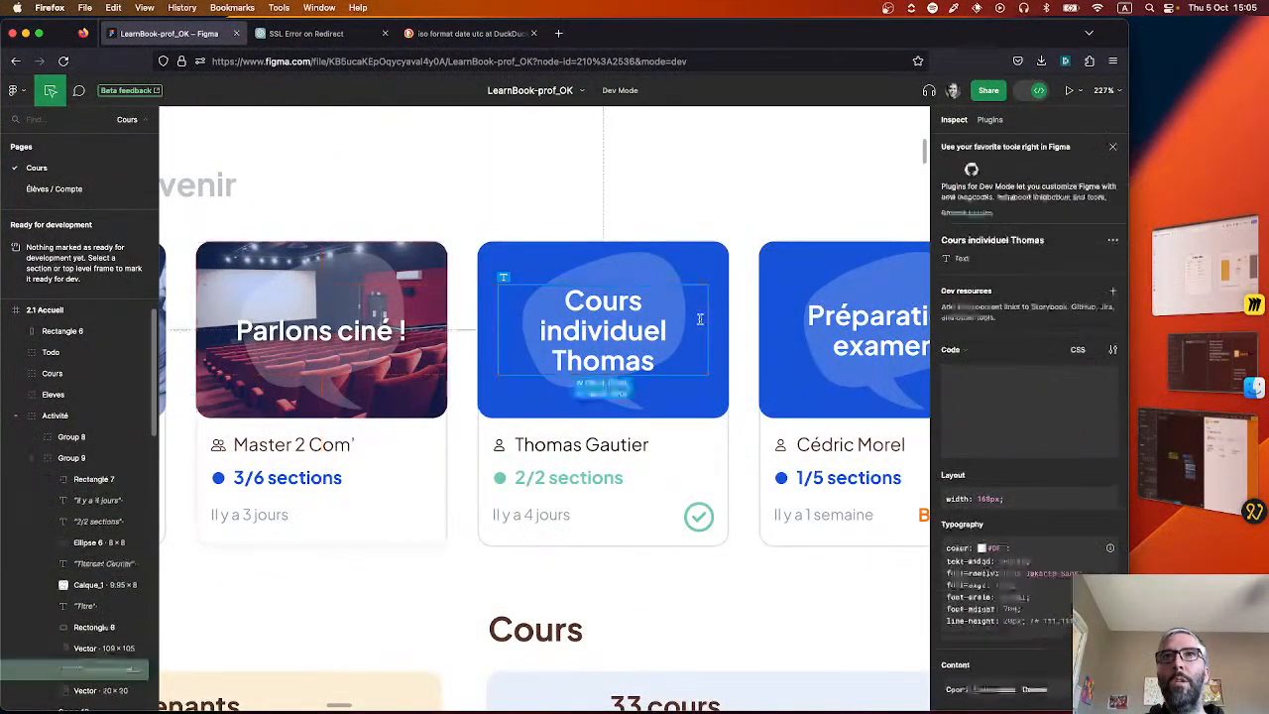
left_click(706, 266)
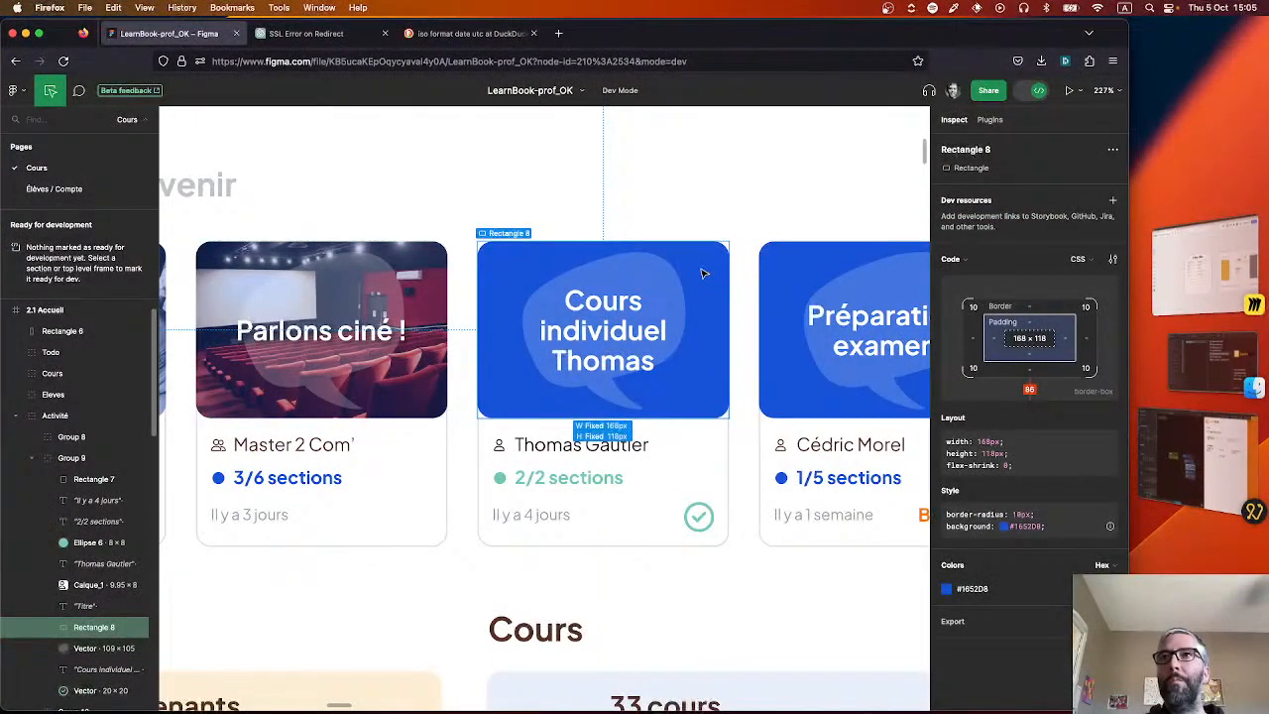
key("alt")
left_click(1057, 622)
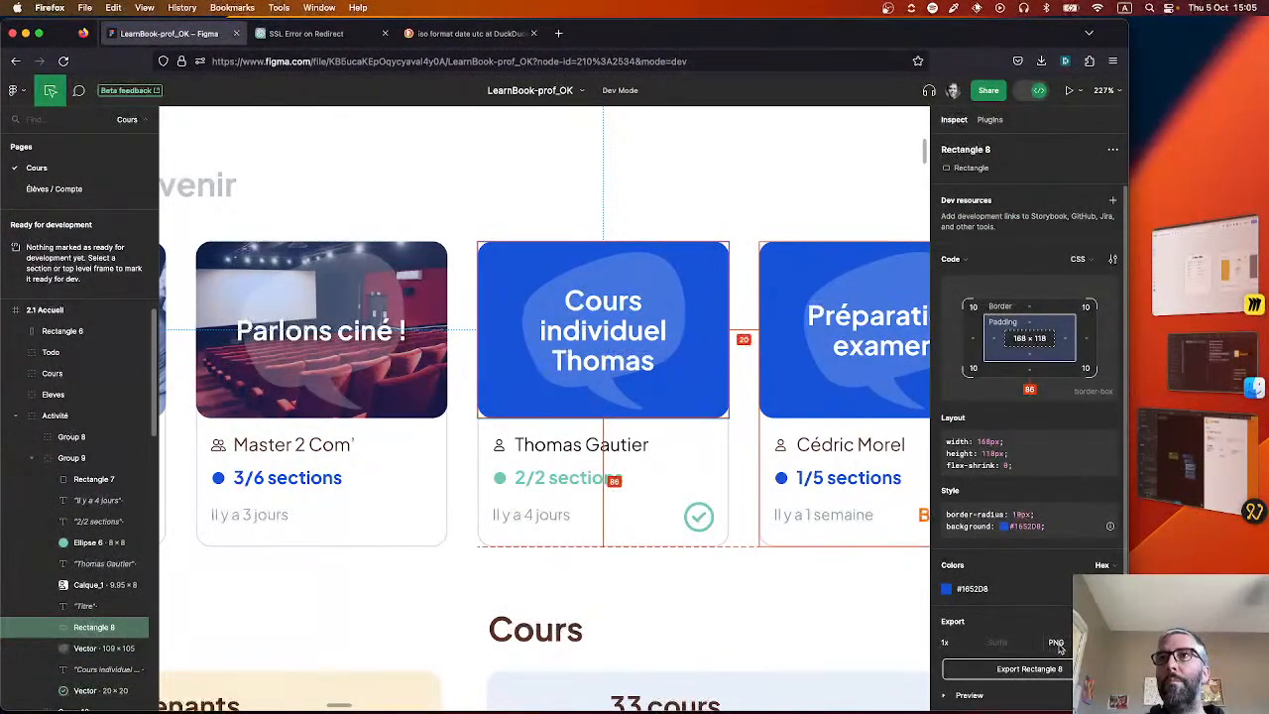
left_click(1027, 669)
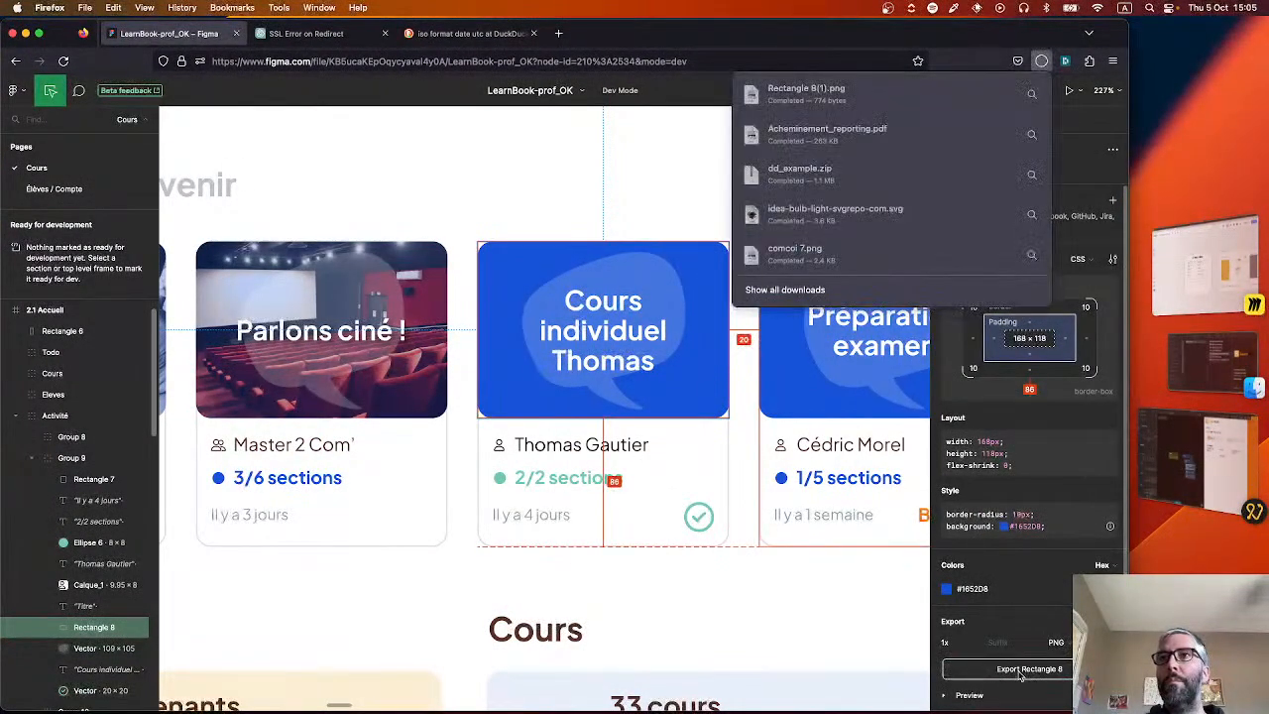
left_click(821, 94)
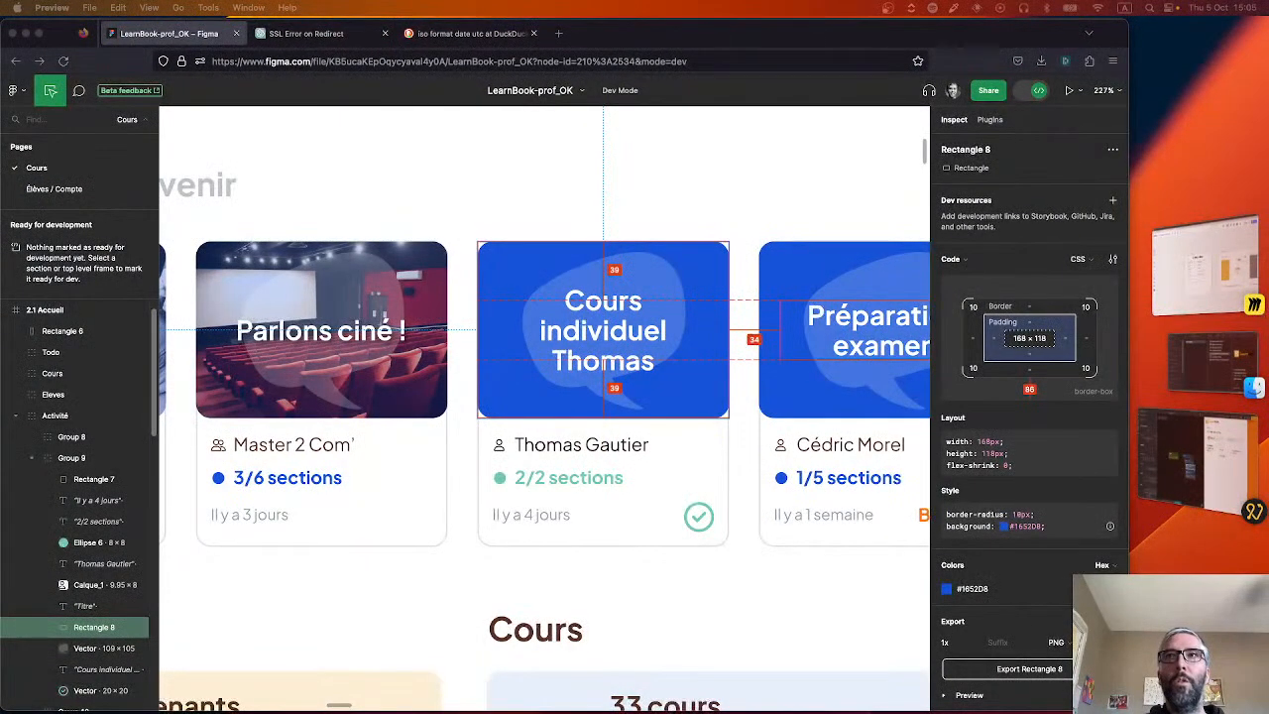
Export the white chat bubble vector on the blue lesson card as a PNG.
left_click(664, 286)
left_click(664, 287)
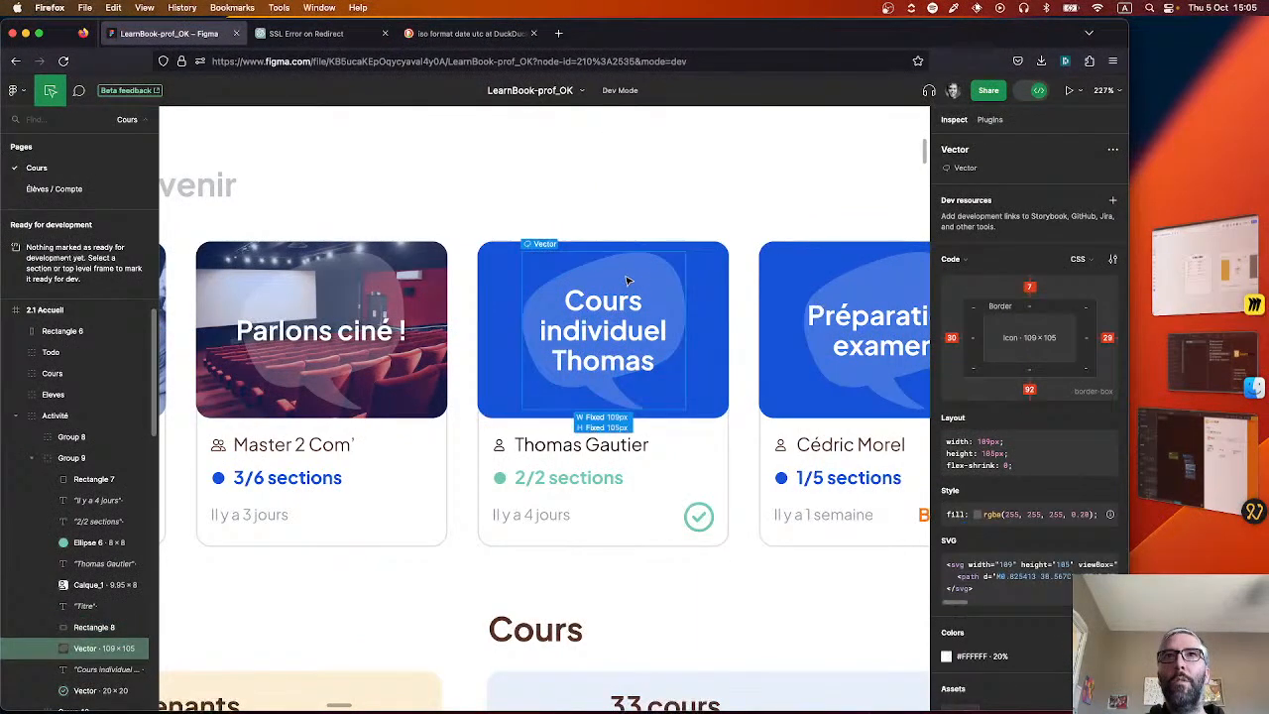
scroll(1029, 646, "down", 3)
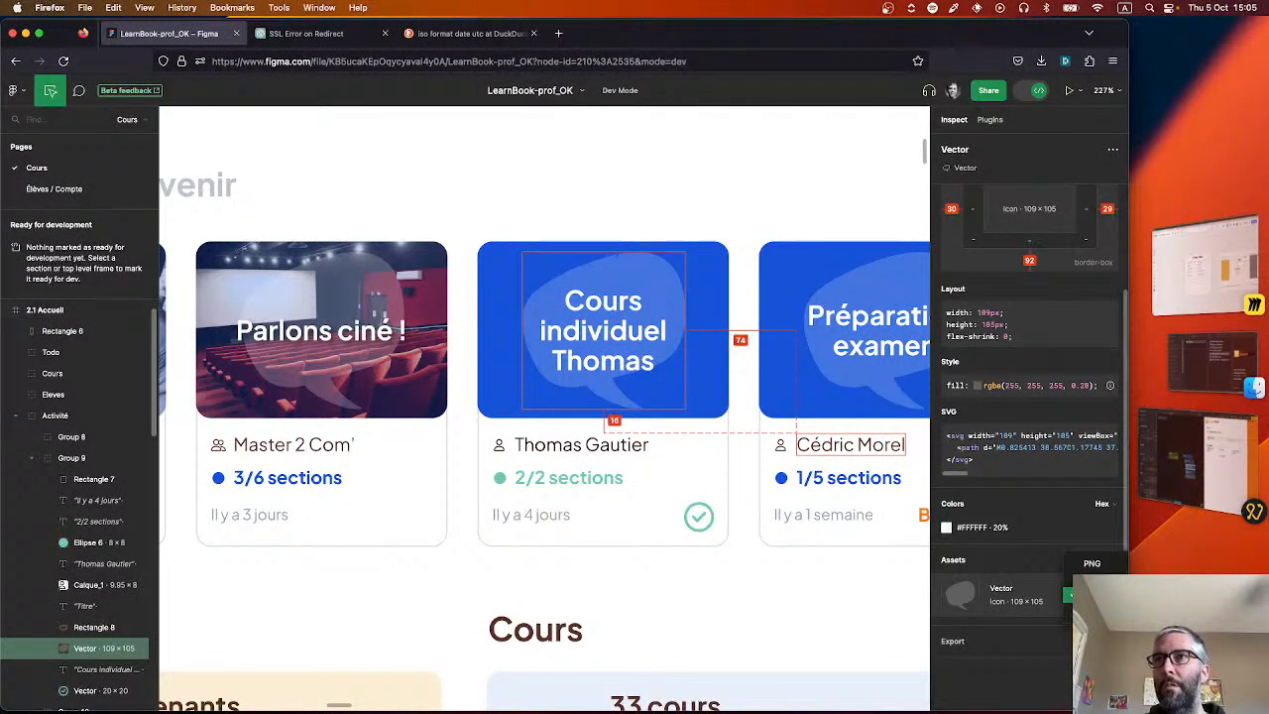
left_click(1068, 609)
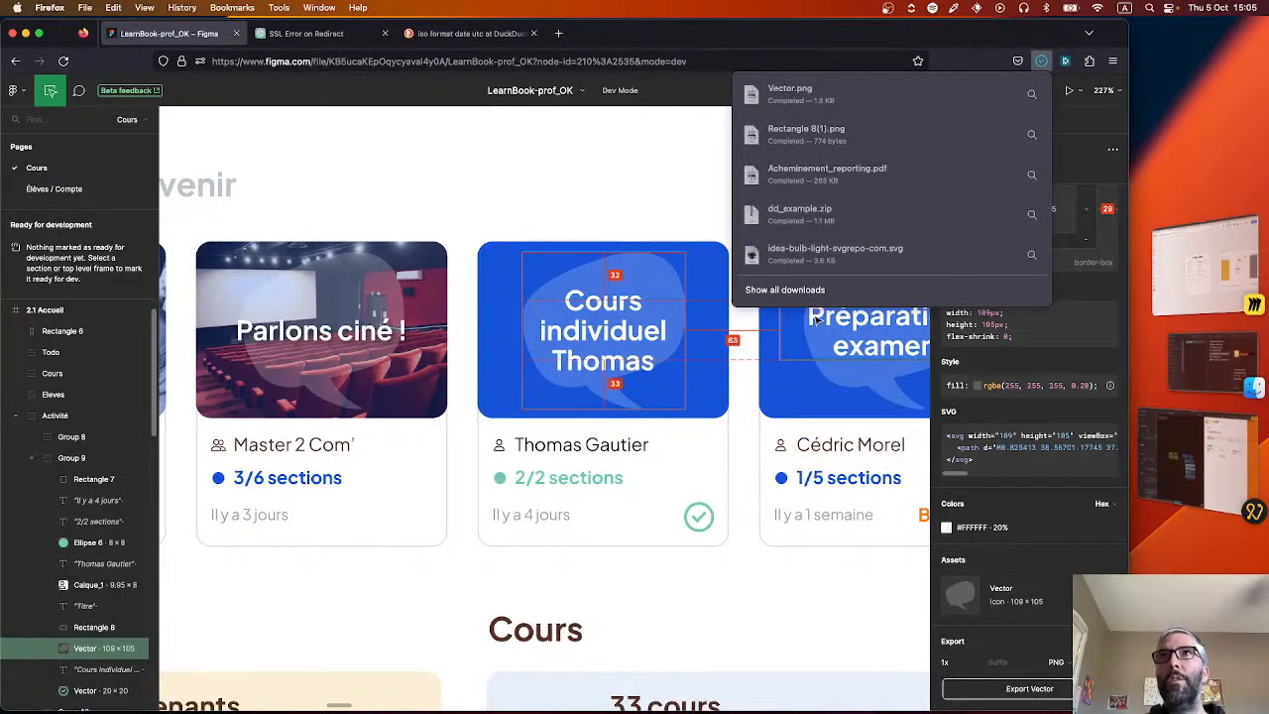
Open the exported Vector.png and add the image to the images folder in Finder as "Chat bubble LearnBook".
left_click(833, 97)
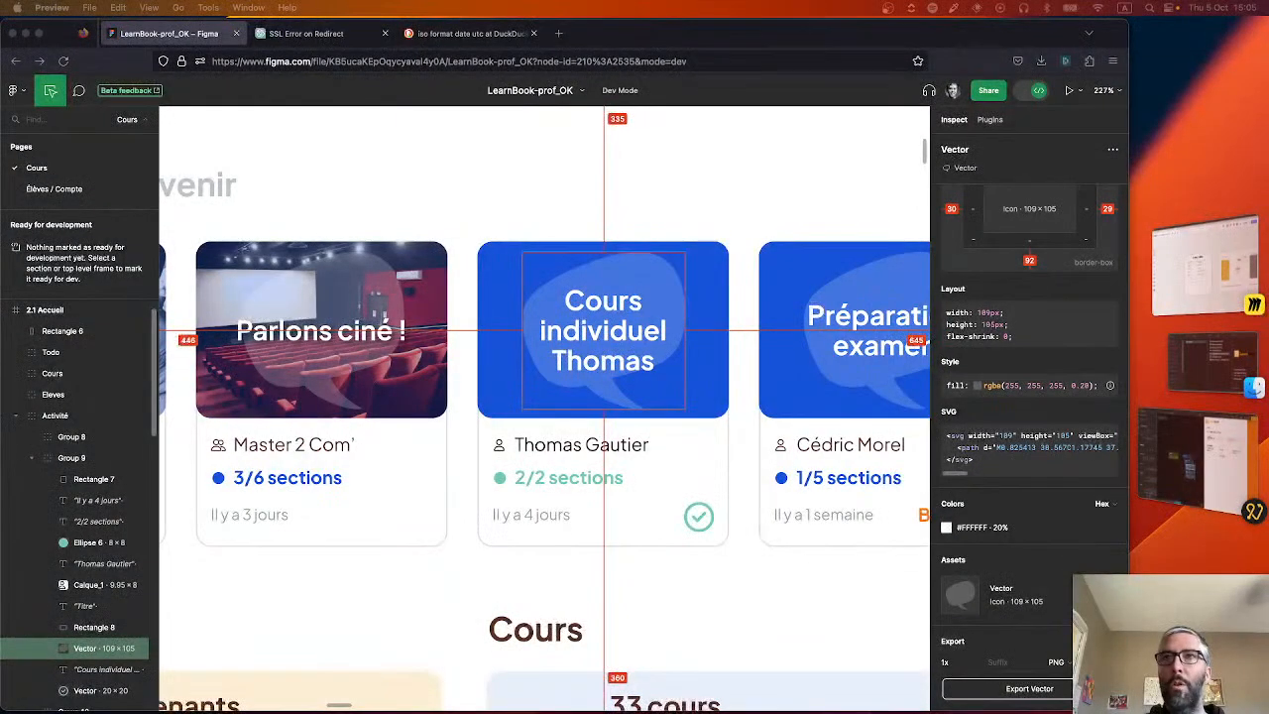
left_click(1182, 352)
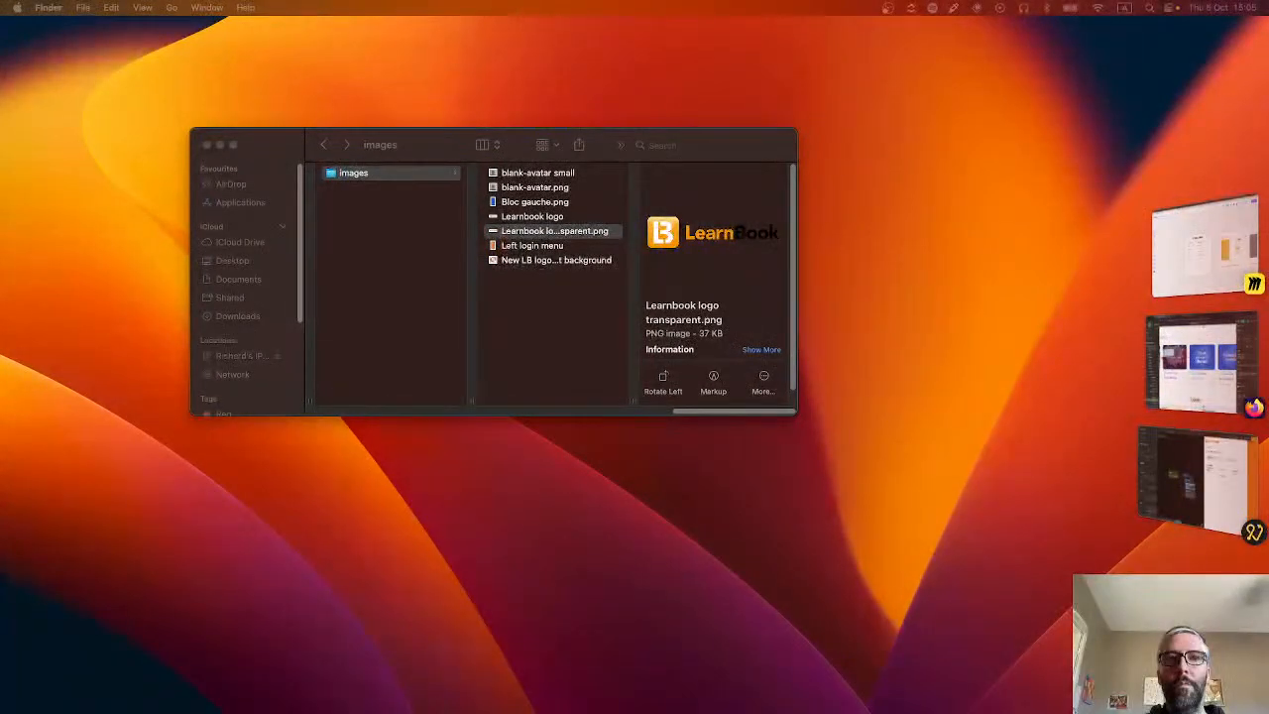
left_click_drag(849, 117, 601, 331)
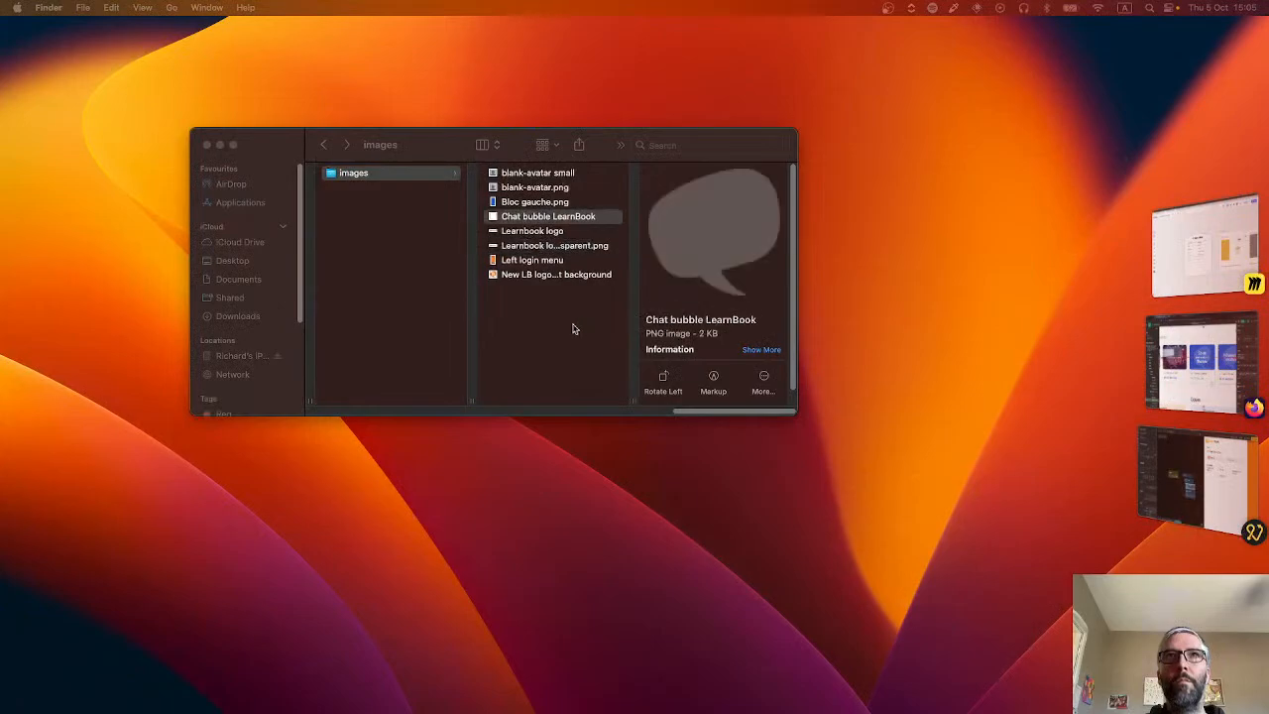
Return to the Figma design and copy the colour #1652D8 of the lesson card's blue rectangle.
left_click(1155, 390)
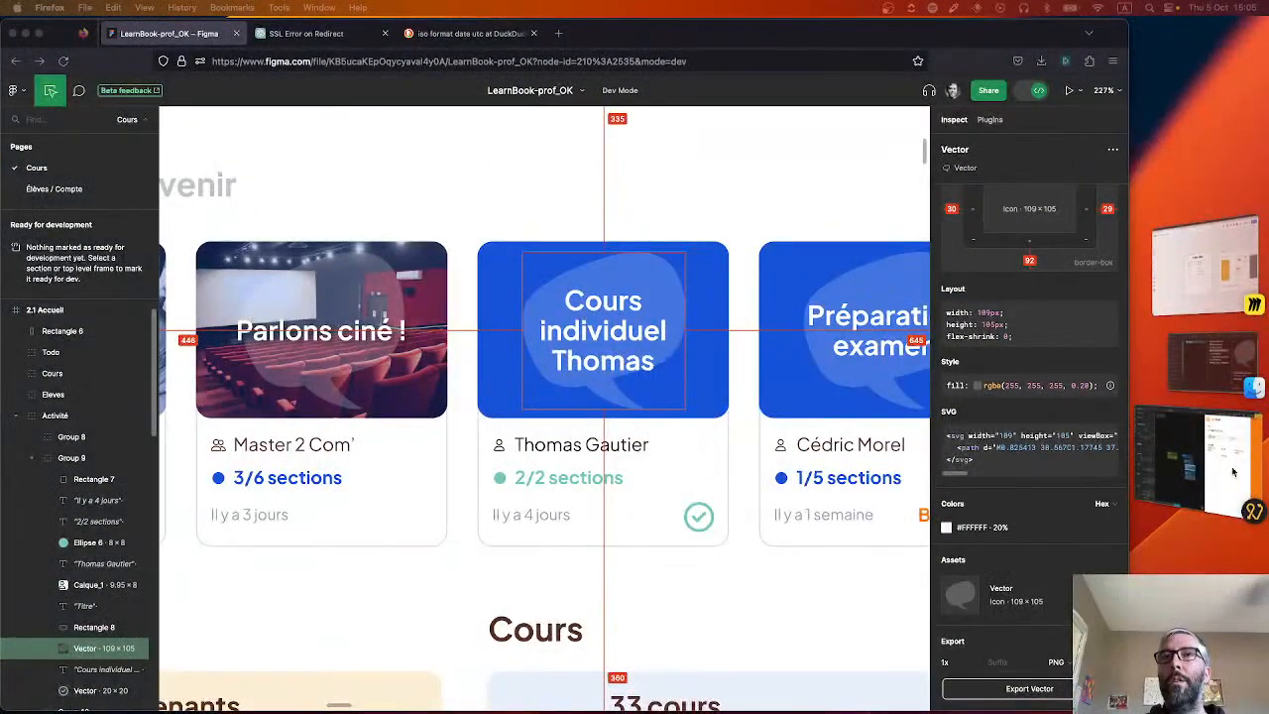
left_click(706, 305)
left_click(711, 281)
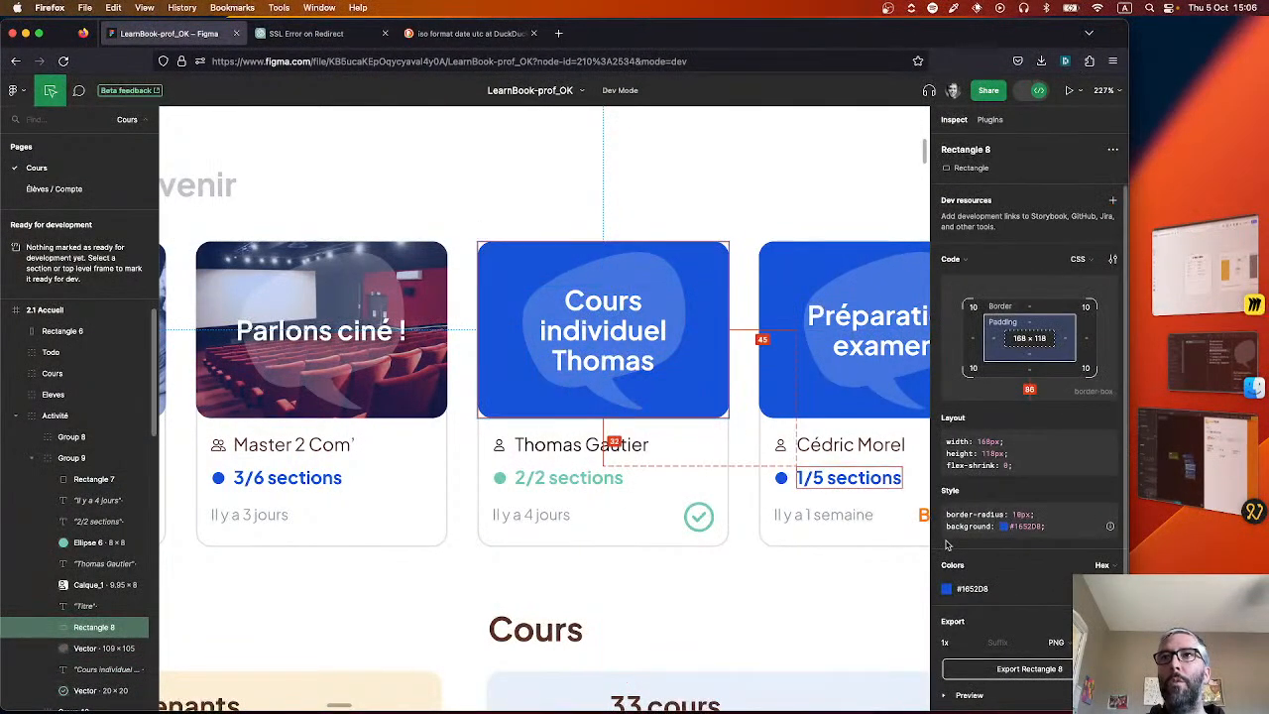
left_click(971, 590)
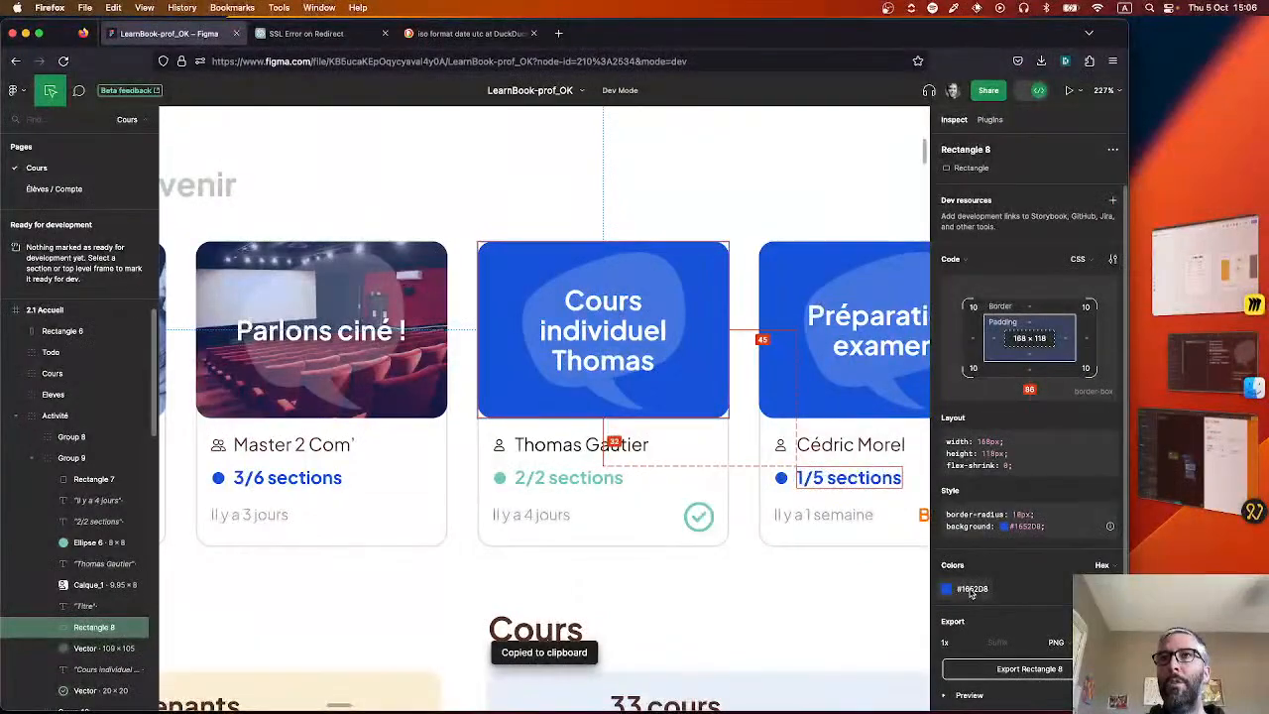
Switch back to Noodl and set the Image group's background colour to the LearnBook Blue style.
left_click(1178, 470)
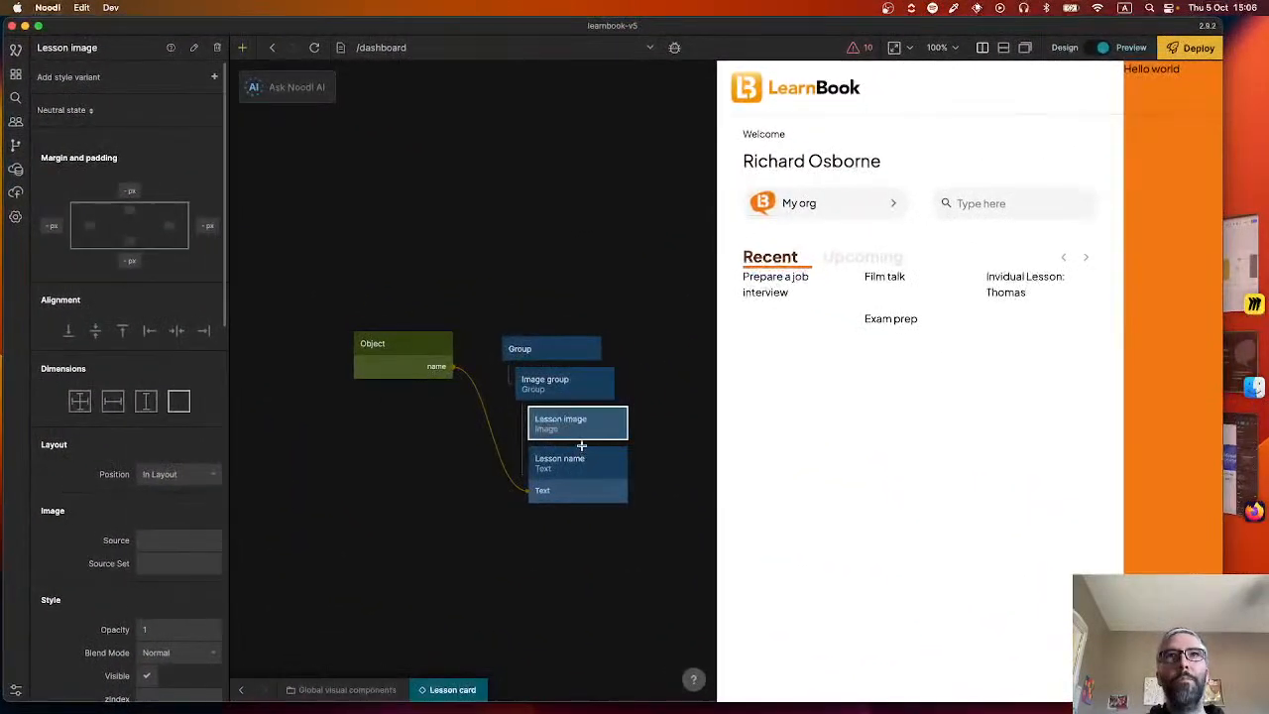
left_click(575, 382)
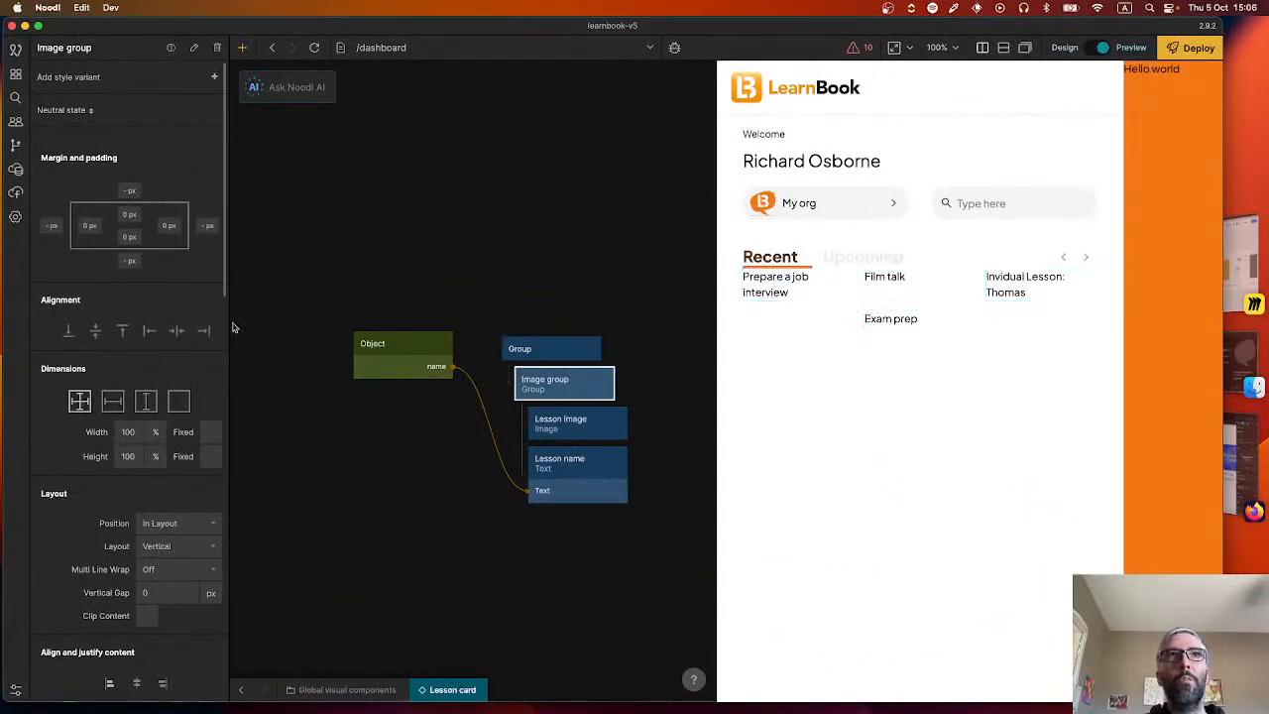
scroll(147, 407, "down", 10)
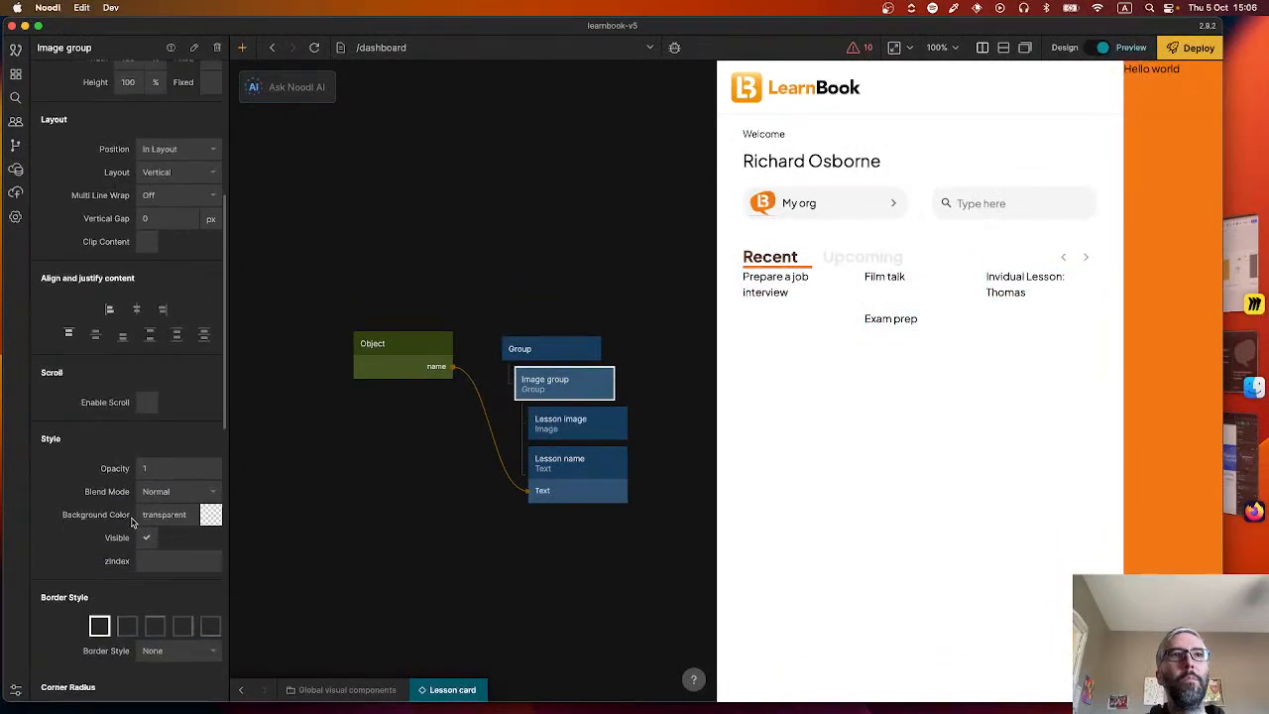
left_click(177, 436)
scroll(298, 556, "down", 5)
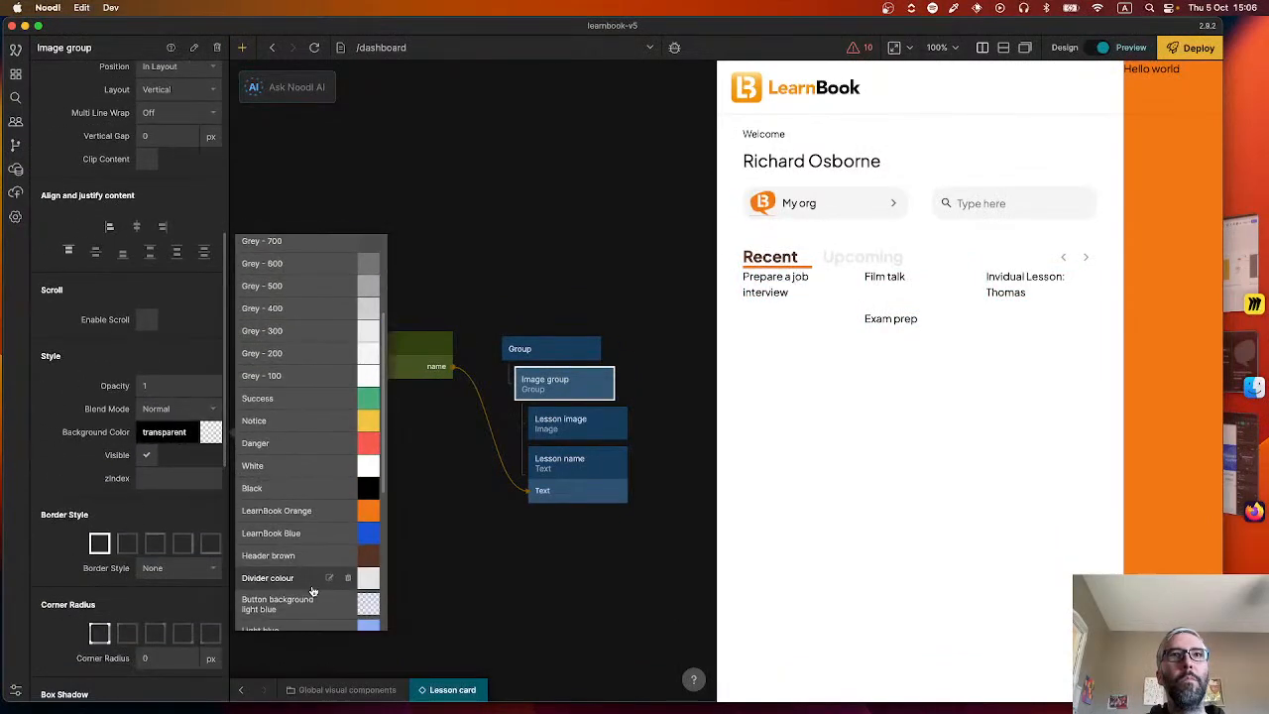
left_click(303, 534)
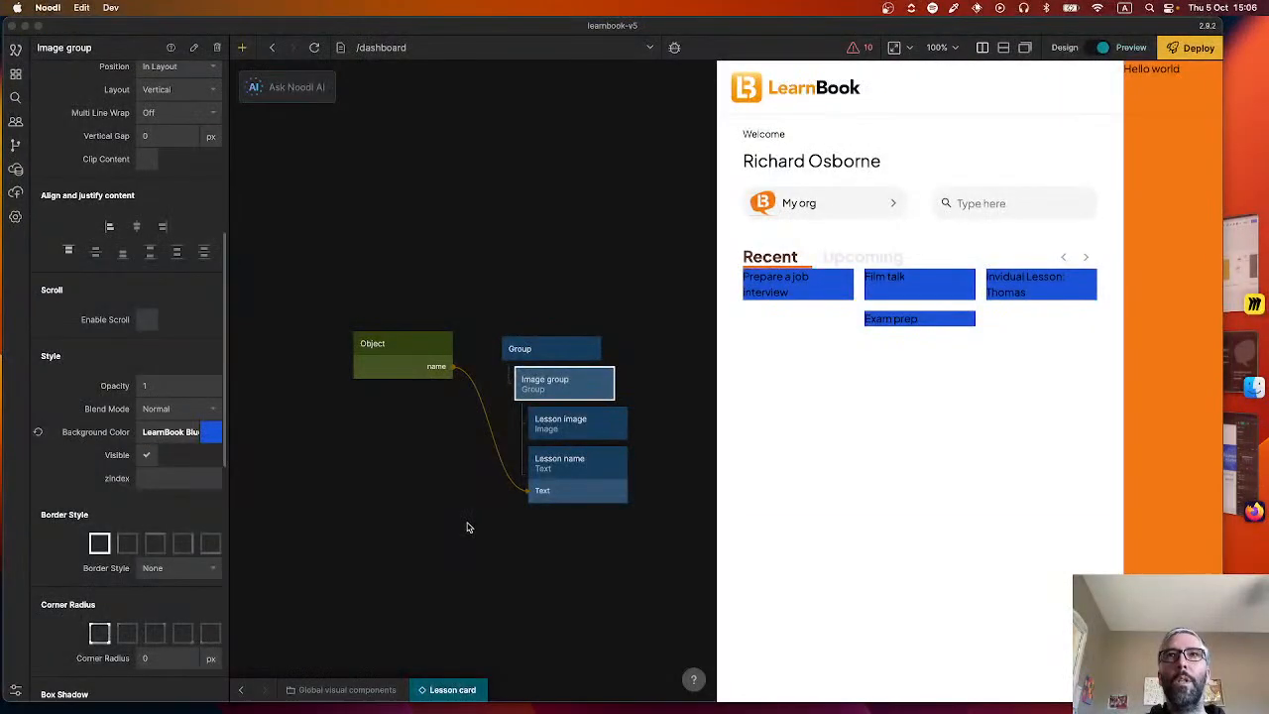
Compare the Image group's background hex value with the Figma lesson card's blue and copy #1652D8 from the design again.
key("super+Tab")
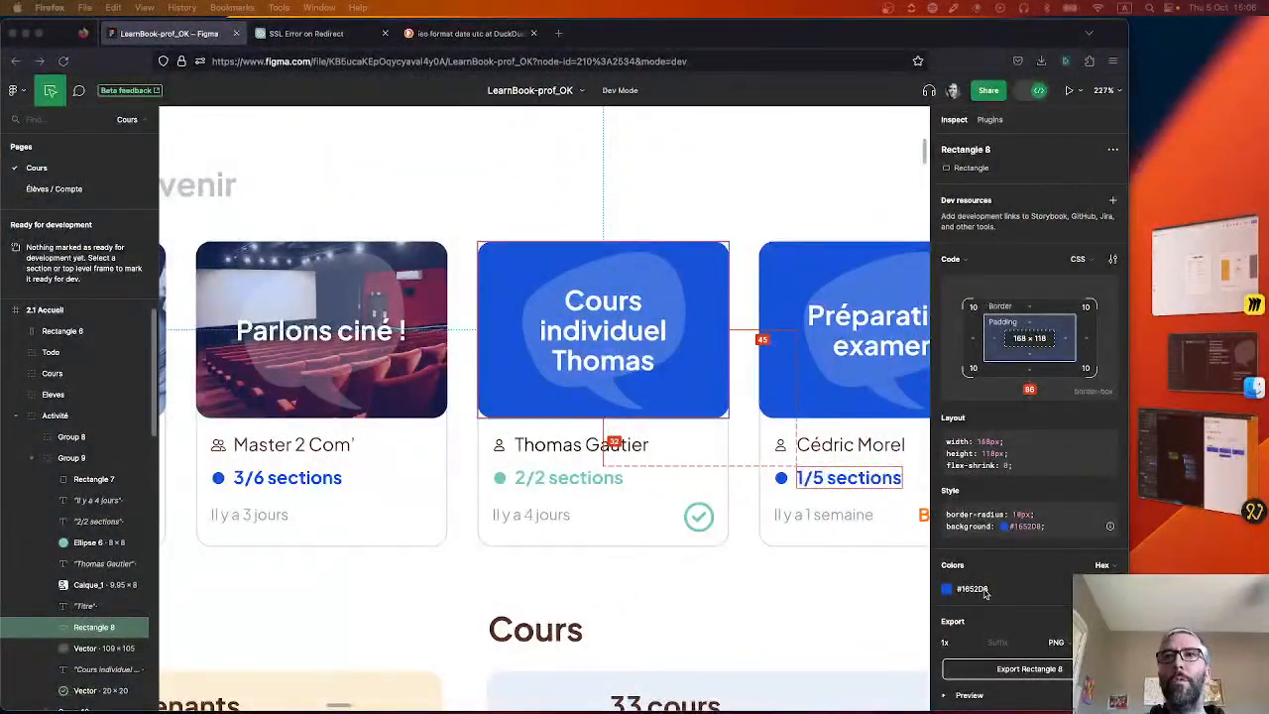
key("super+Tab")
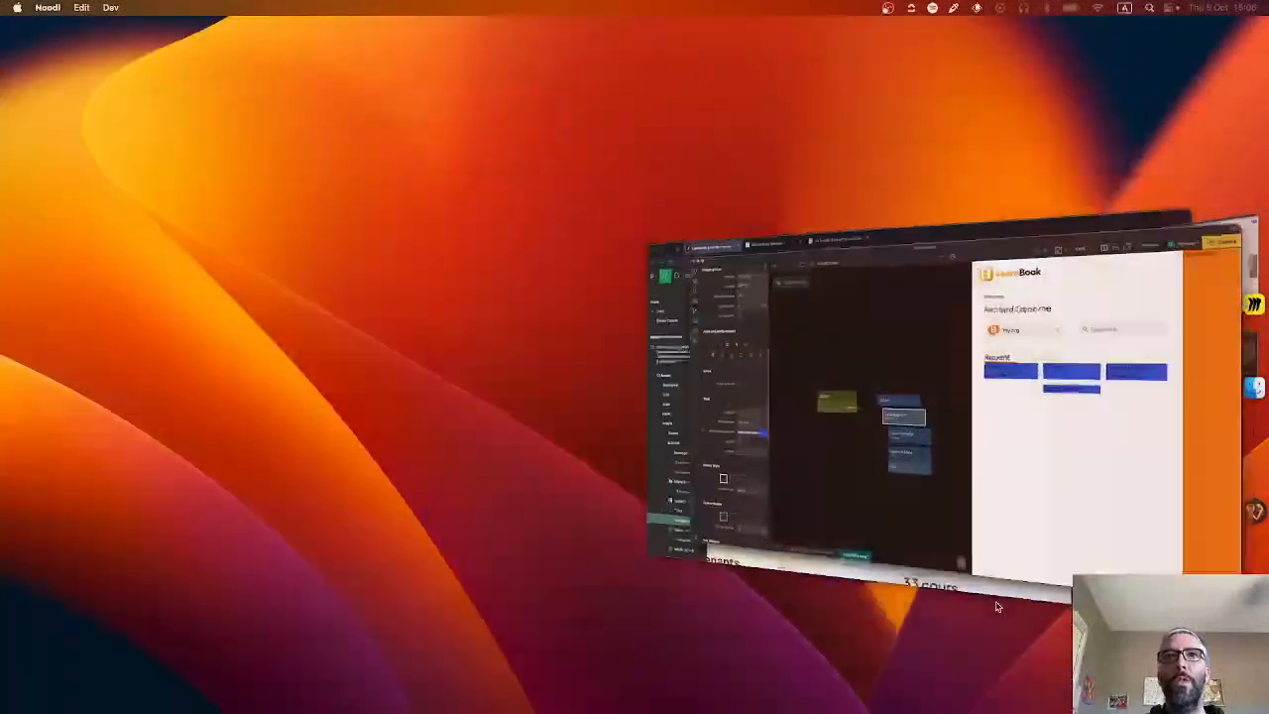
left_click(205, 435)
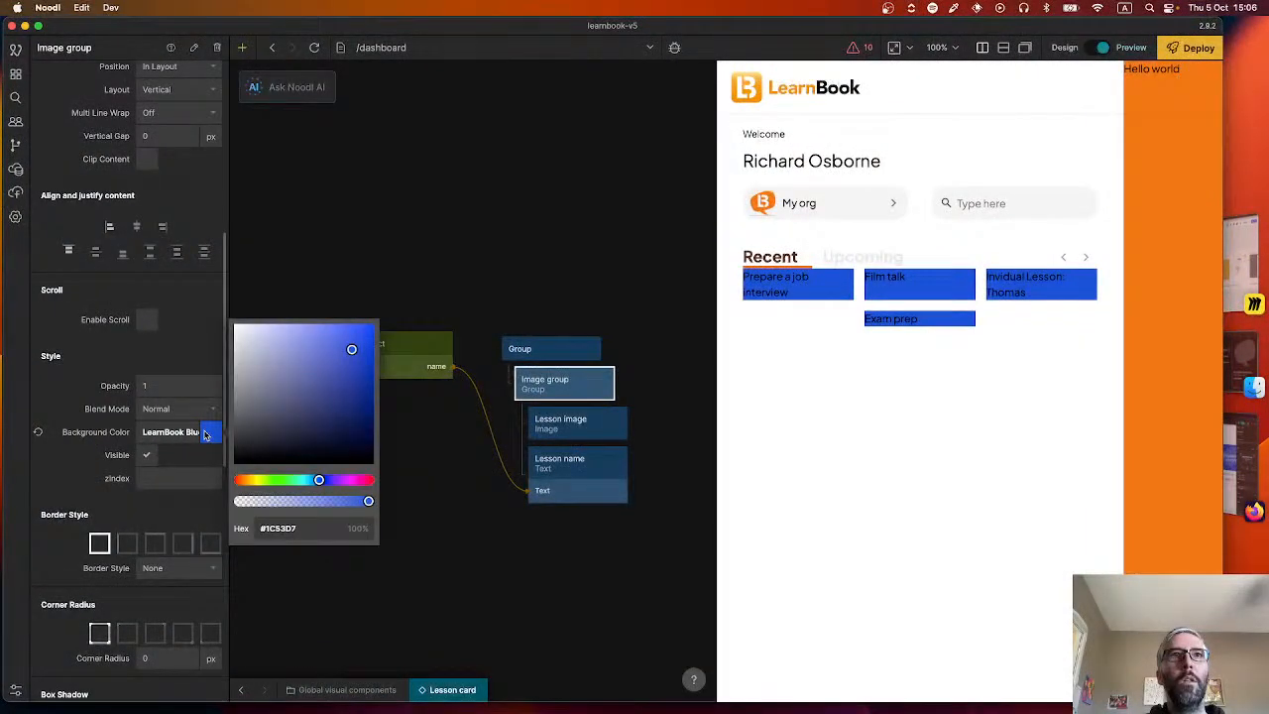
key("super+Tab")
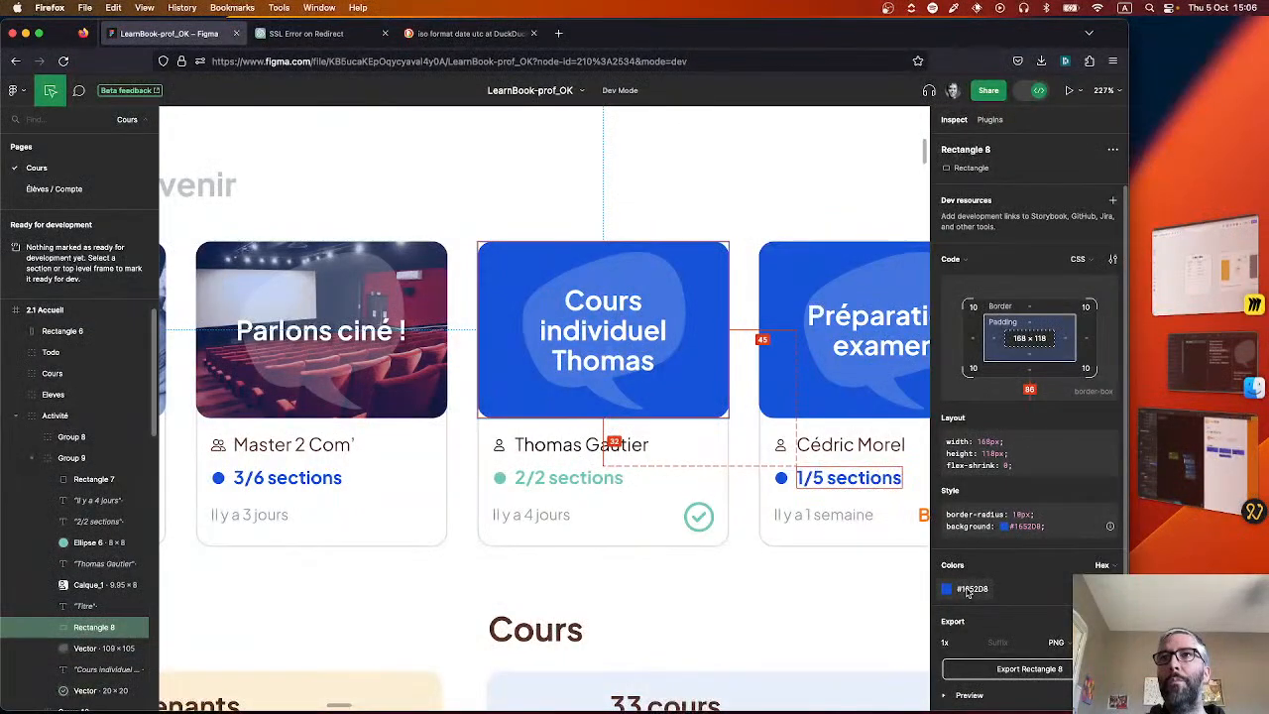
left_click(969, 589)
Return to Noodl and change the LearnBook Blue colour style to #1652D8.
key("super+Tab")
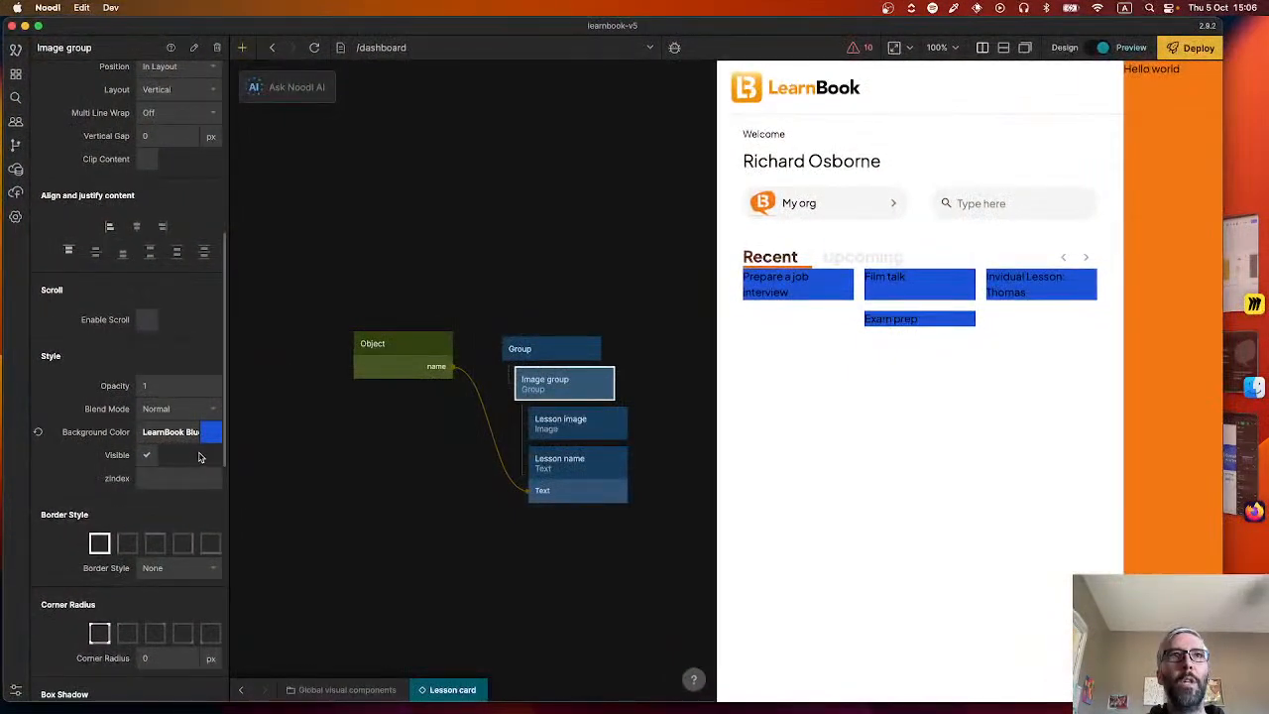
left_click(209, 433)
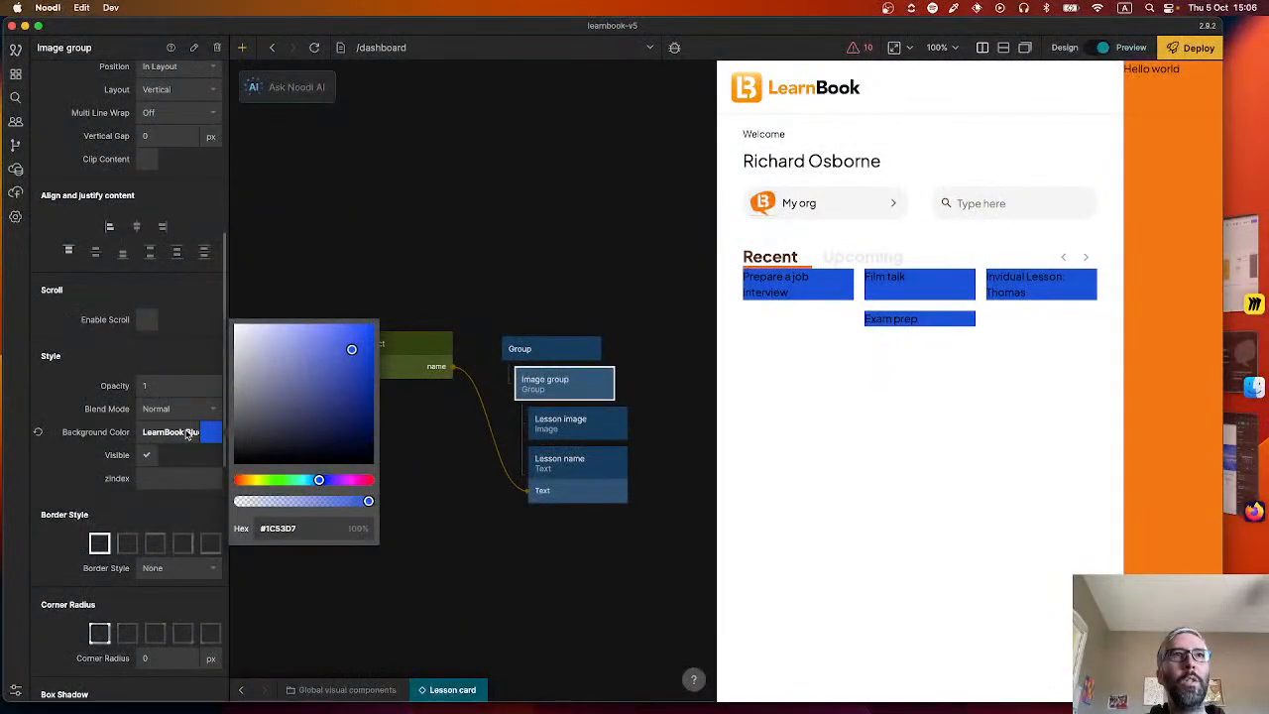
left_click(185, 433)
left_click(186, 433)
scroll(317, 506, "down", 5)
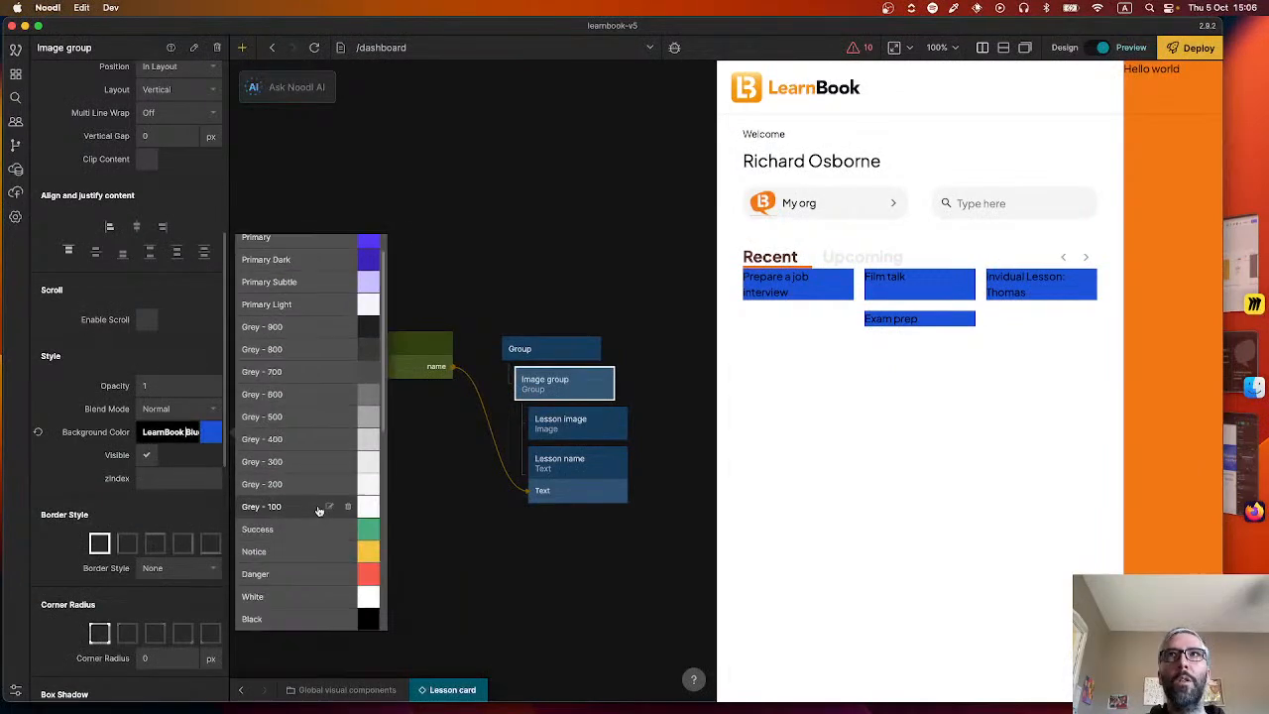
left_click(329, 483)
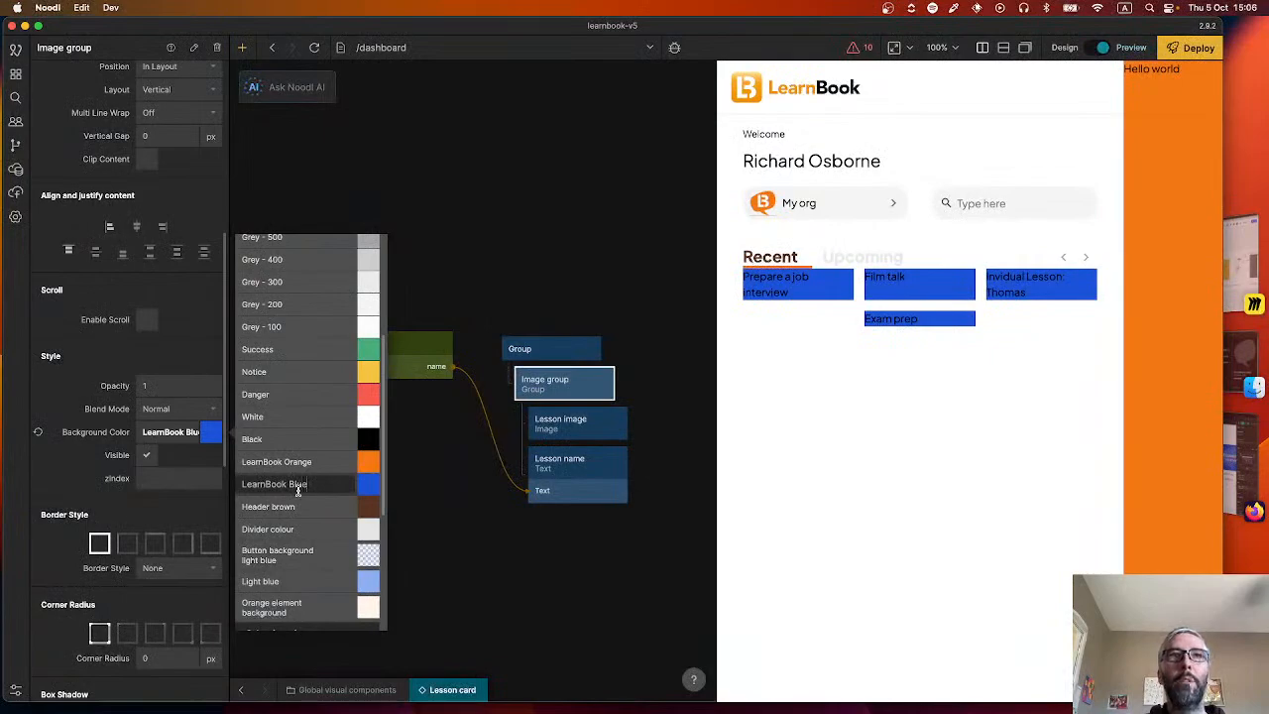
left_click(367, 484)
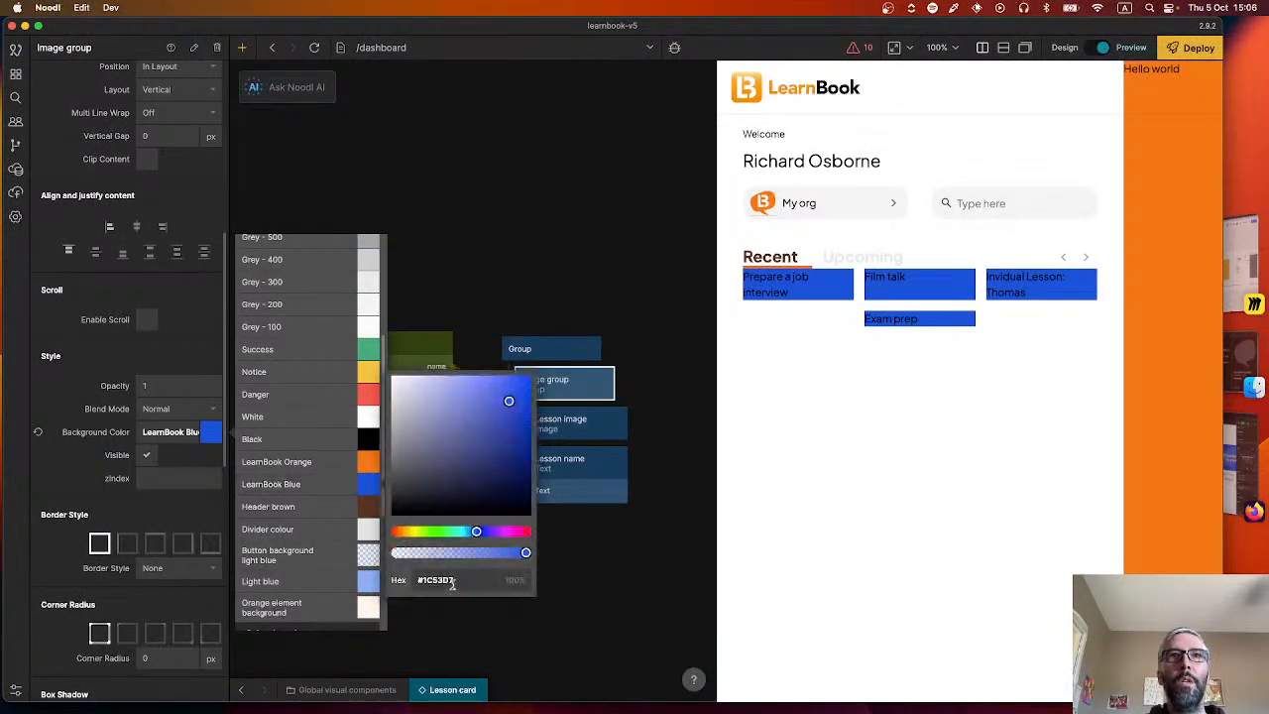
key("super+v")
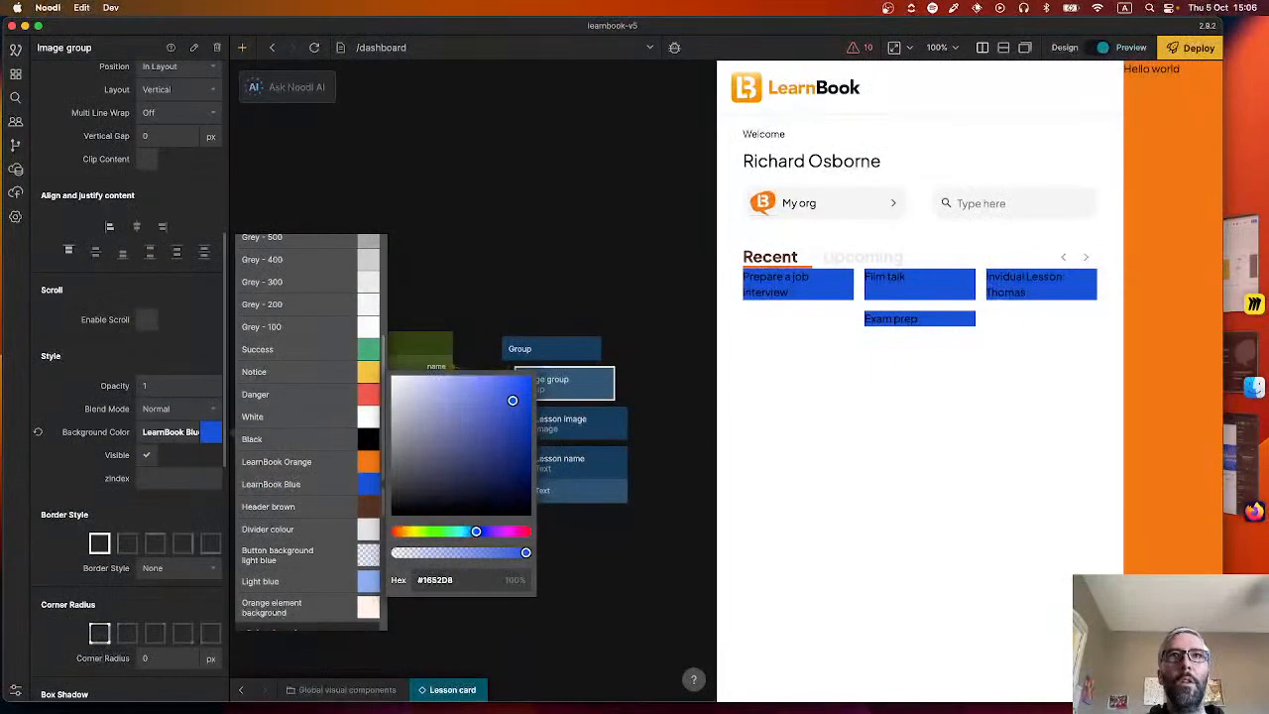
left_click(615, 571)
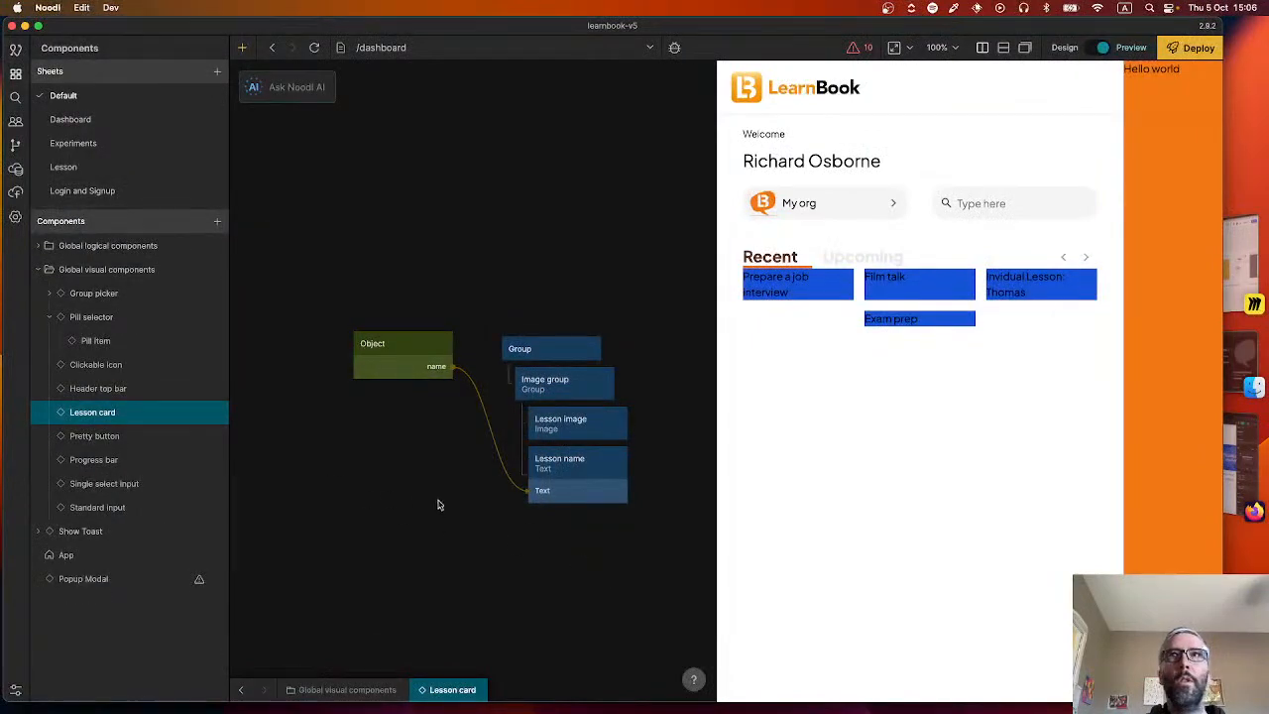
Check the hex value of the LearnBook Blue colour style through the Image group's background colour.
left_click(558, 465)
left_click(555, 382)
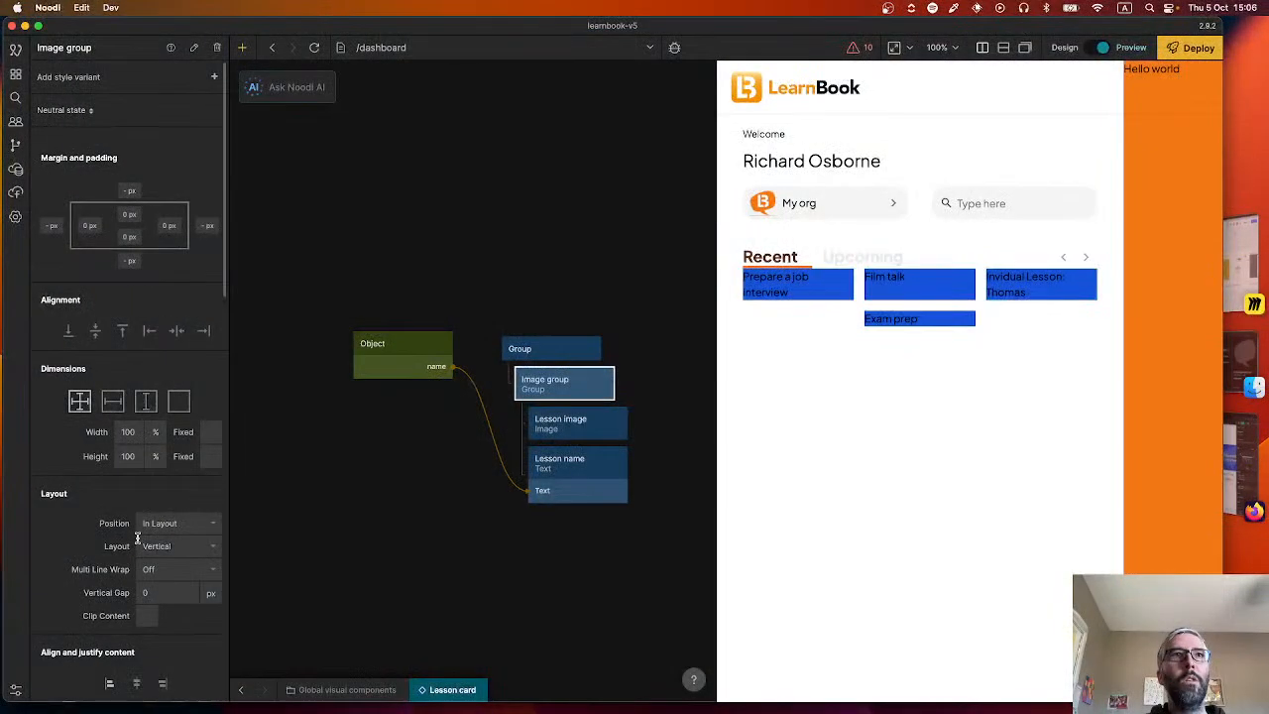
scroll(173, 592, "down", 5)
left_click(184, 508)
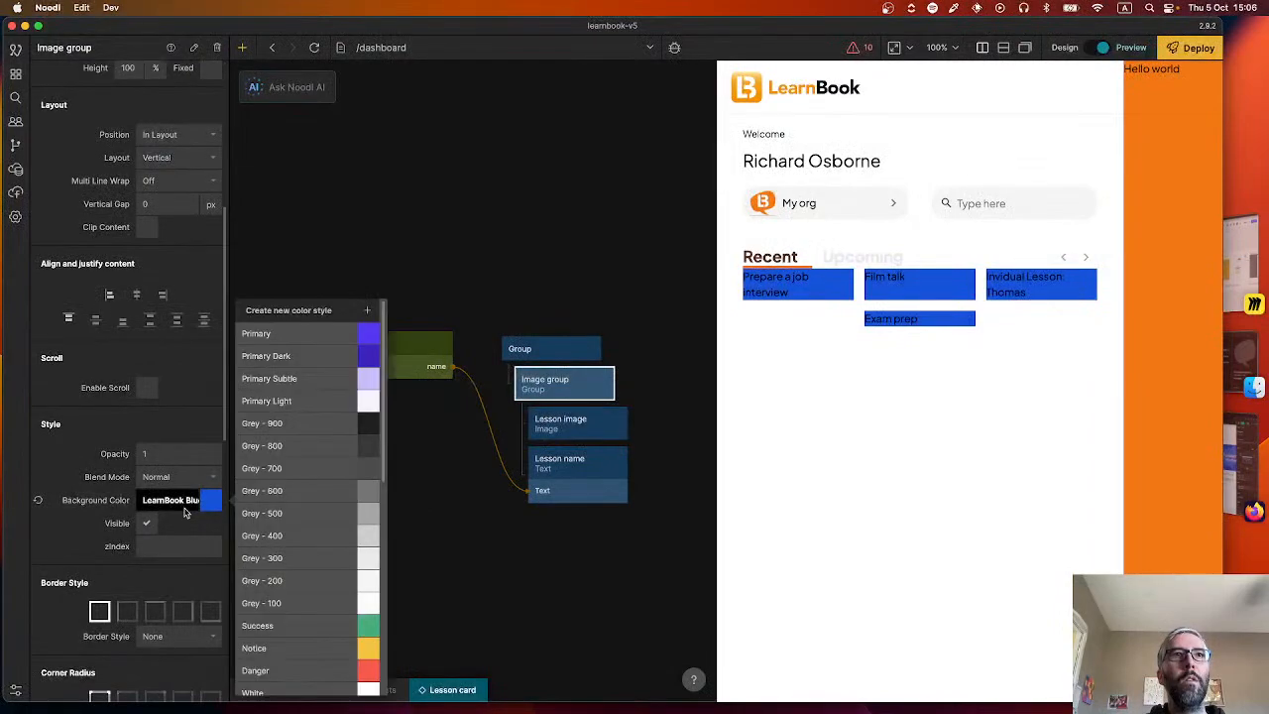
scroll(289, 555, "down", 5)
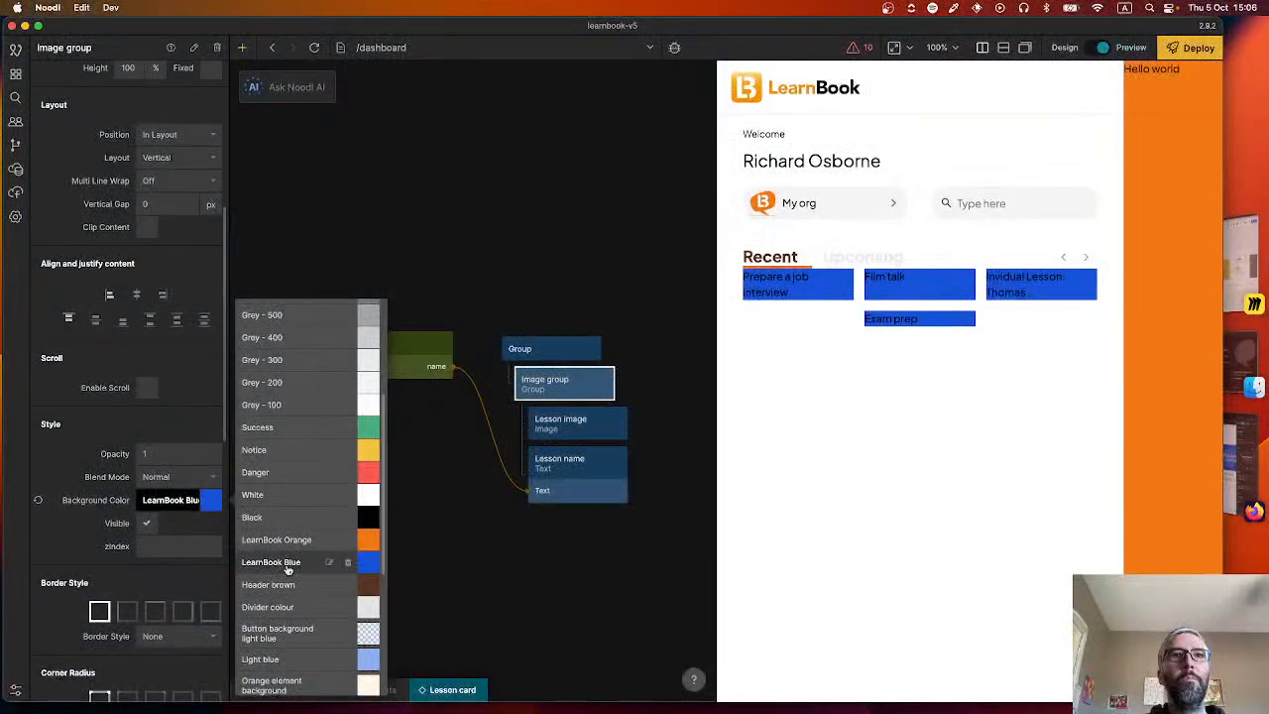
scroll(288, 561, "down", 3)
scroll(288, 550, "up", 2)
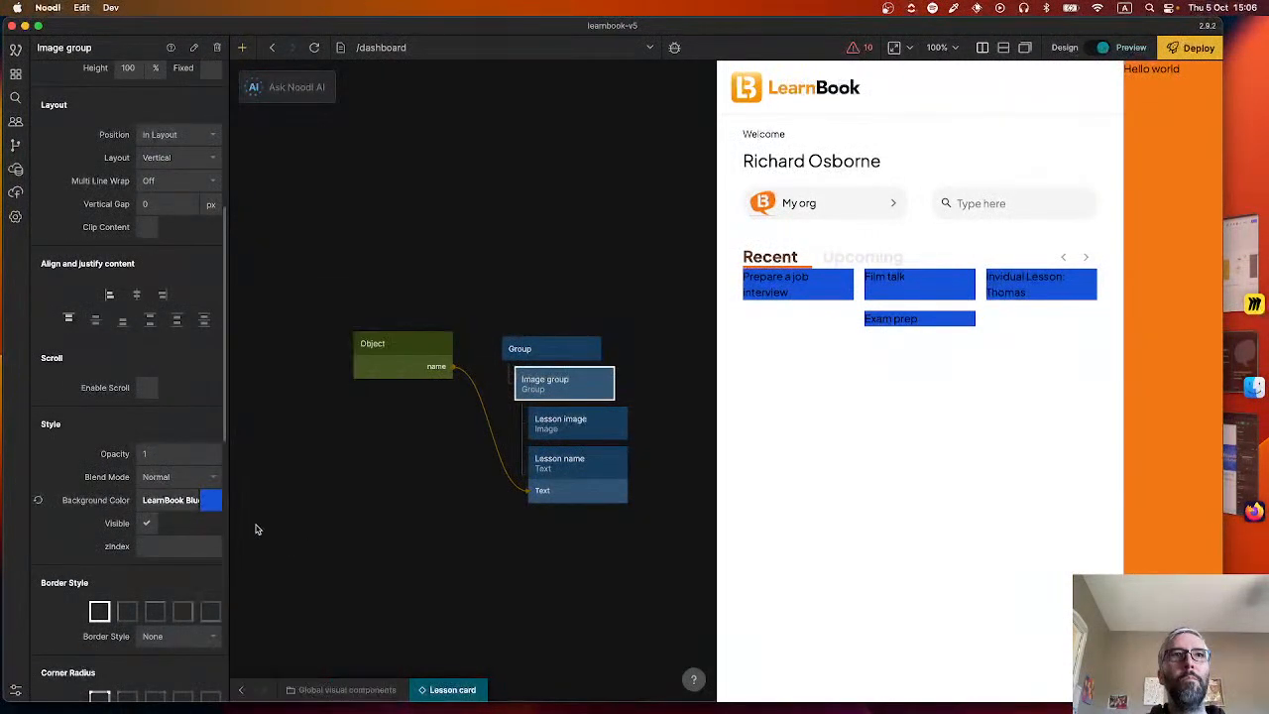
left_click(168, 504)
scroll(352, 481, "down", 5)
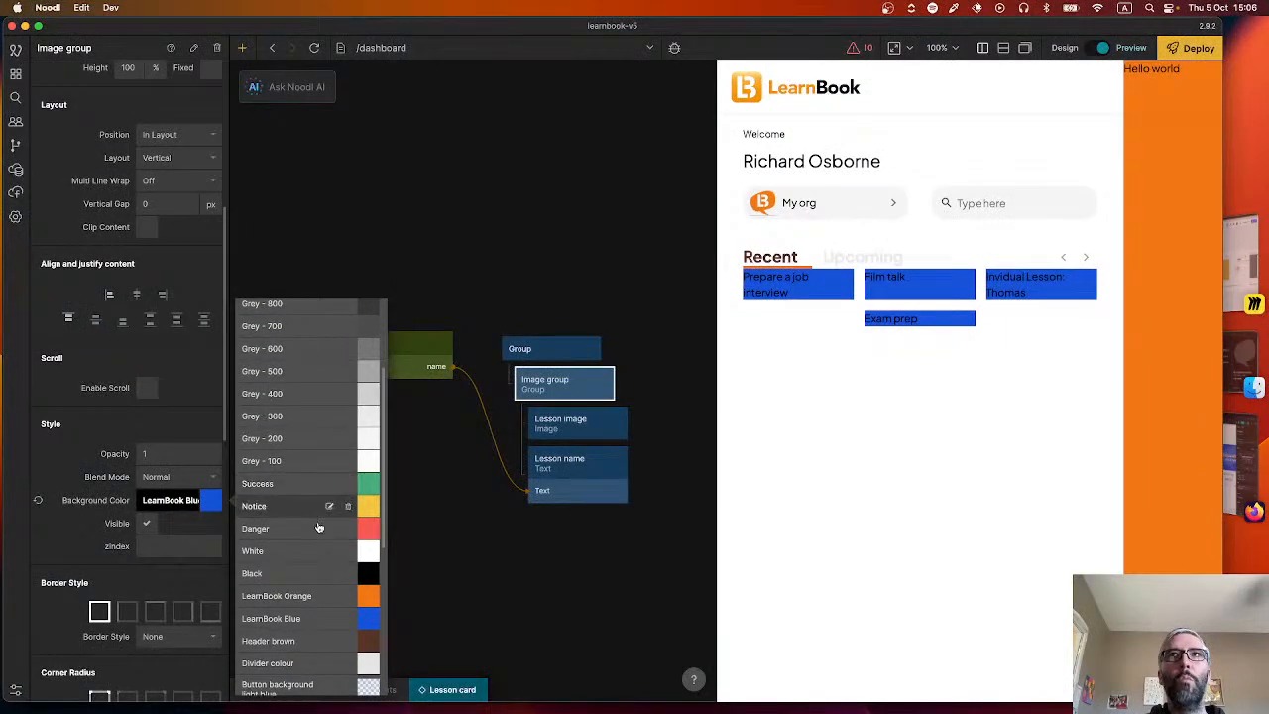
left_click(367, 461)
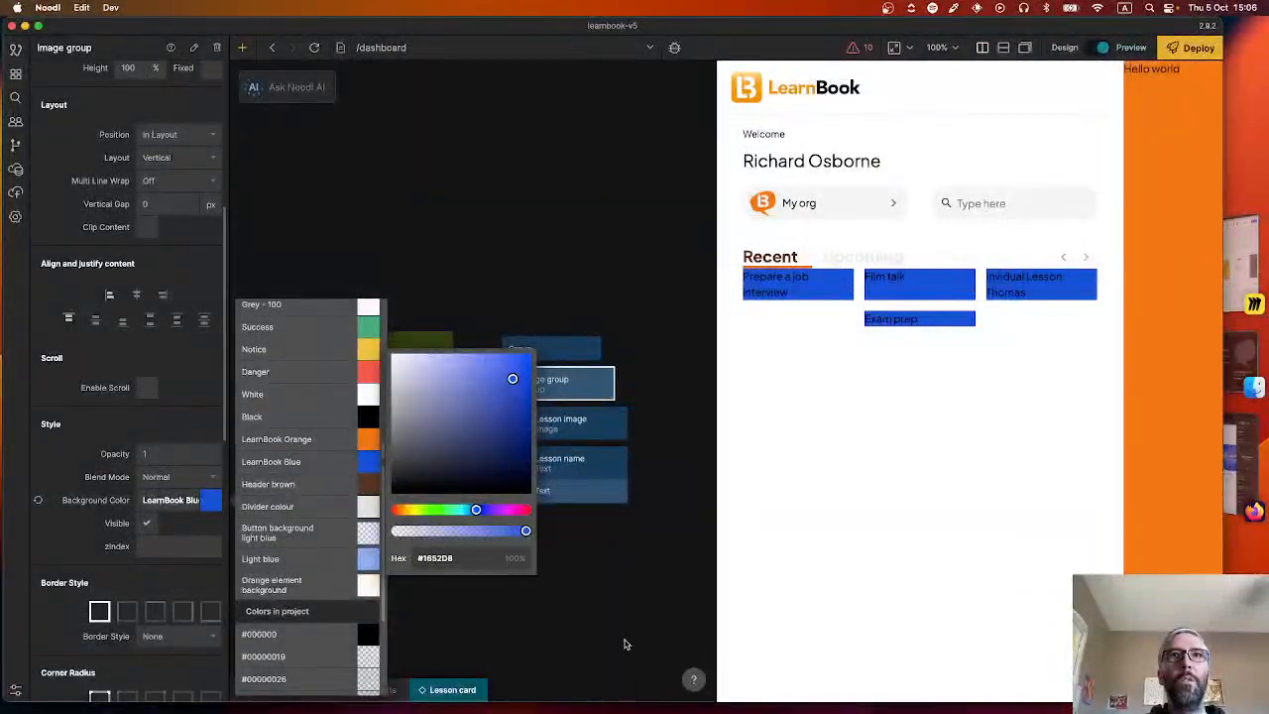
left_click(610, 599)
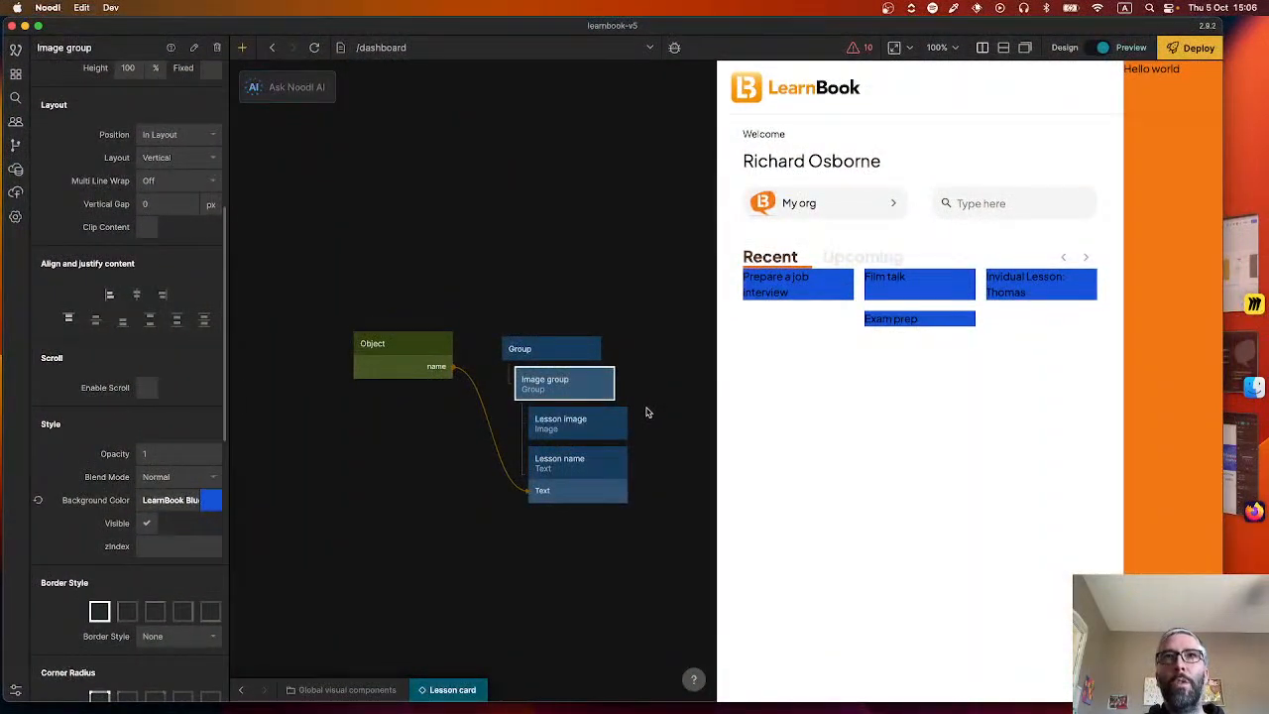
Add an Image node as the first child of the Image group, above Lesson image, and name it "Empty image".
right_click(640, 410)
left_click(473, 650)
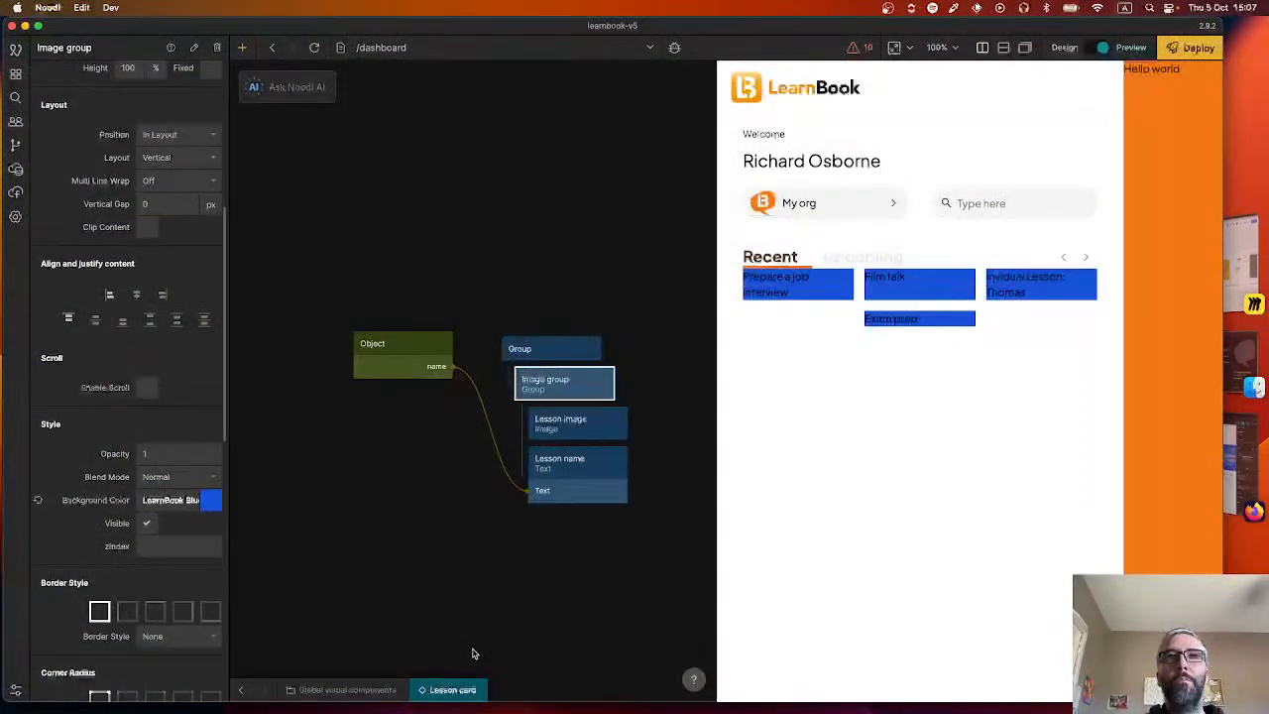
right_click(515, 577)
type("image")
left_click(424, 288)
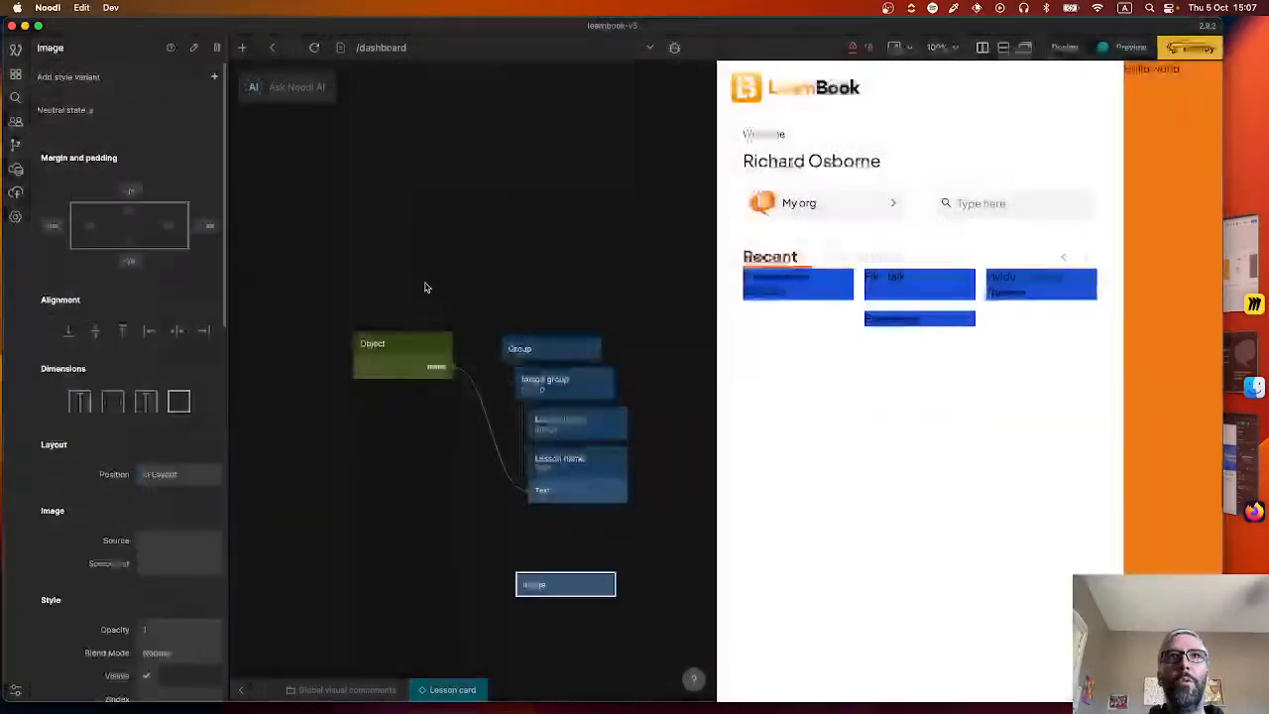
left_click_drag(570, 587, 585, 419)
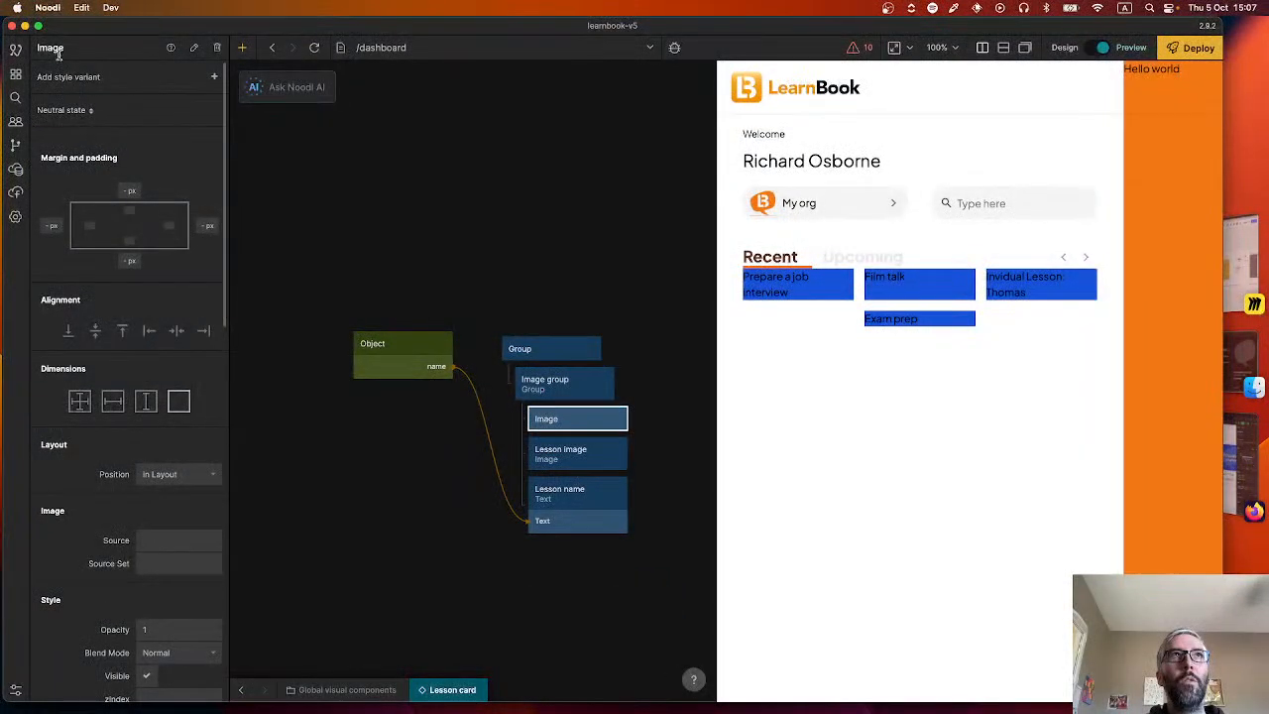
type("Empl")
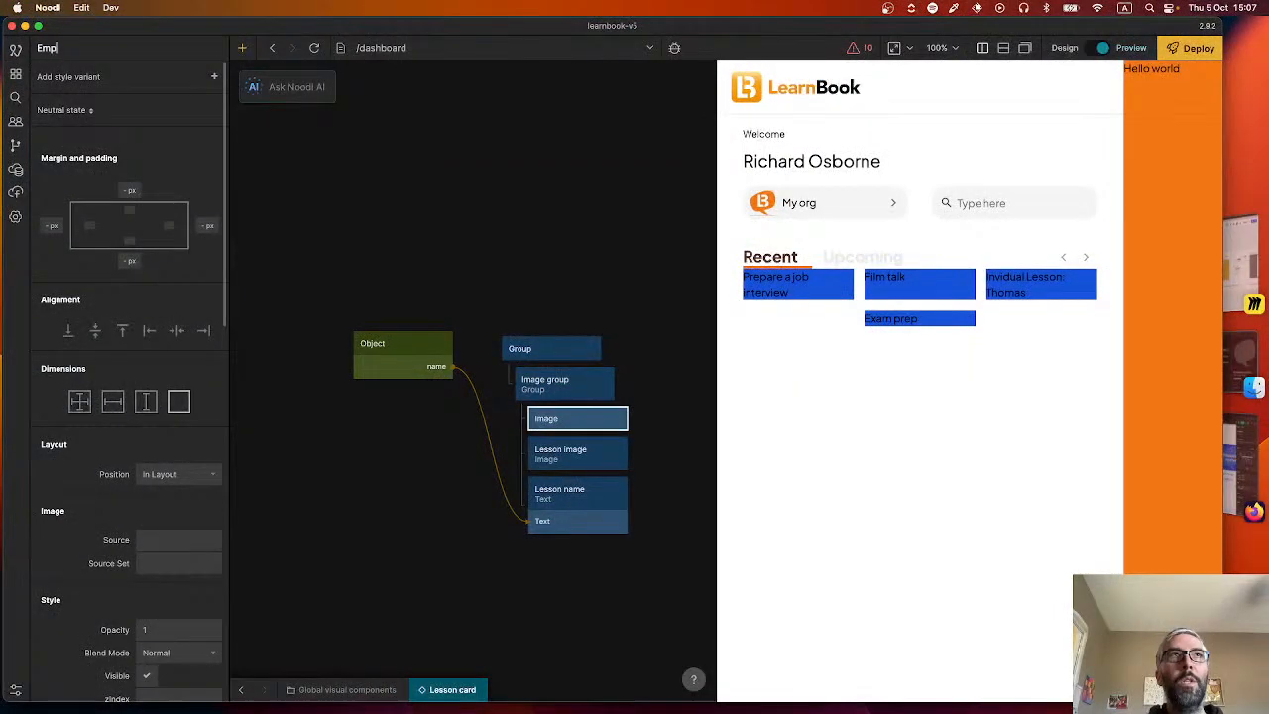
key("BackSpace")
type("ty image")
key("Return")
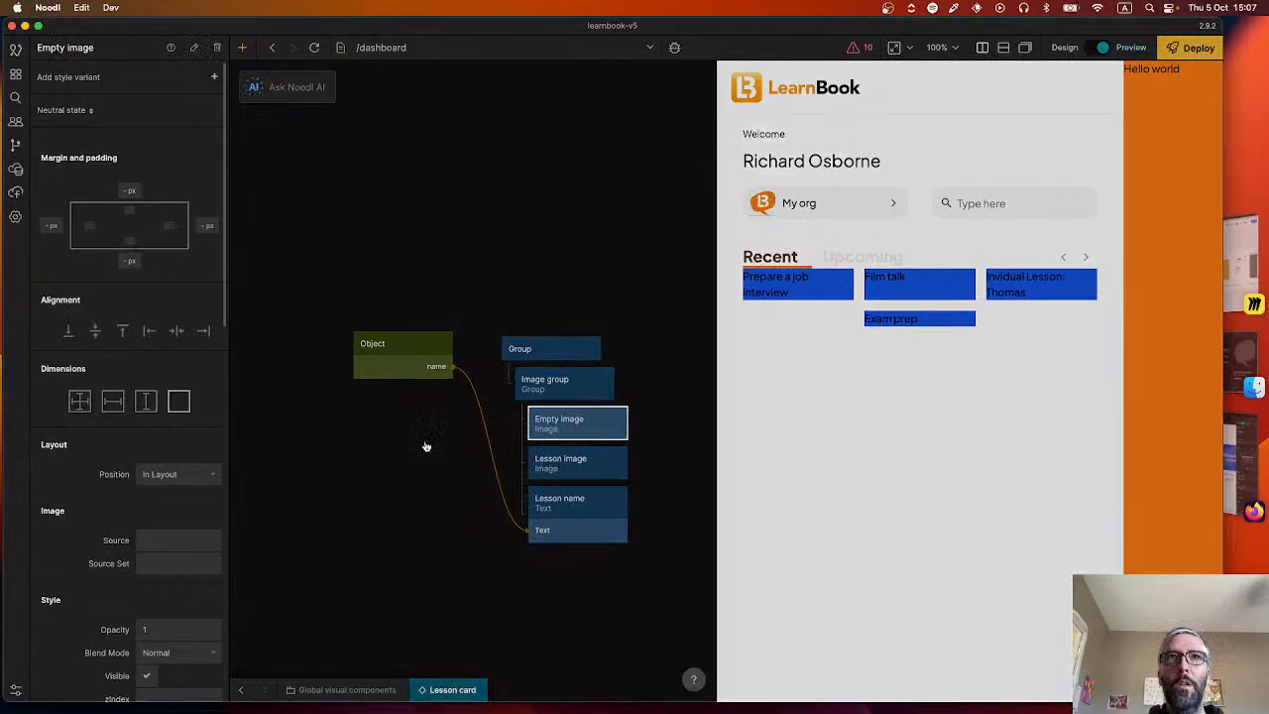
Add an Expression node with the expression image == "" to the Lesson card component.
right_click(426, 446)
type("exp")
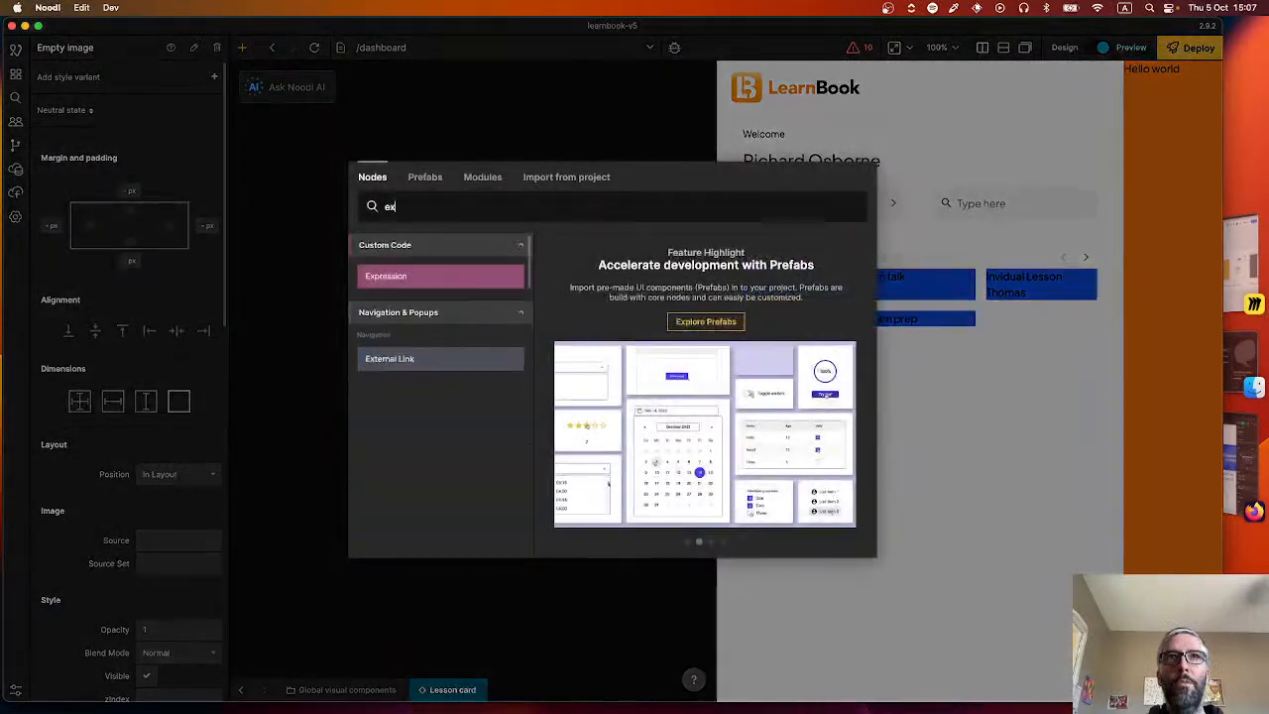
left_click(434, 287)
left_click(171, 125)
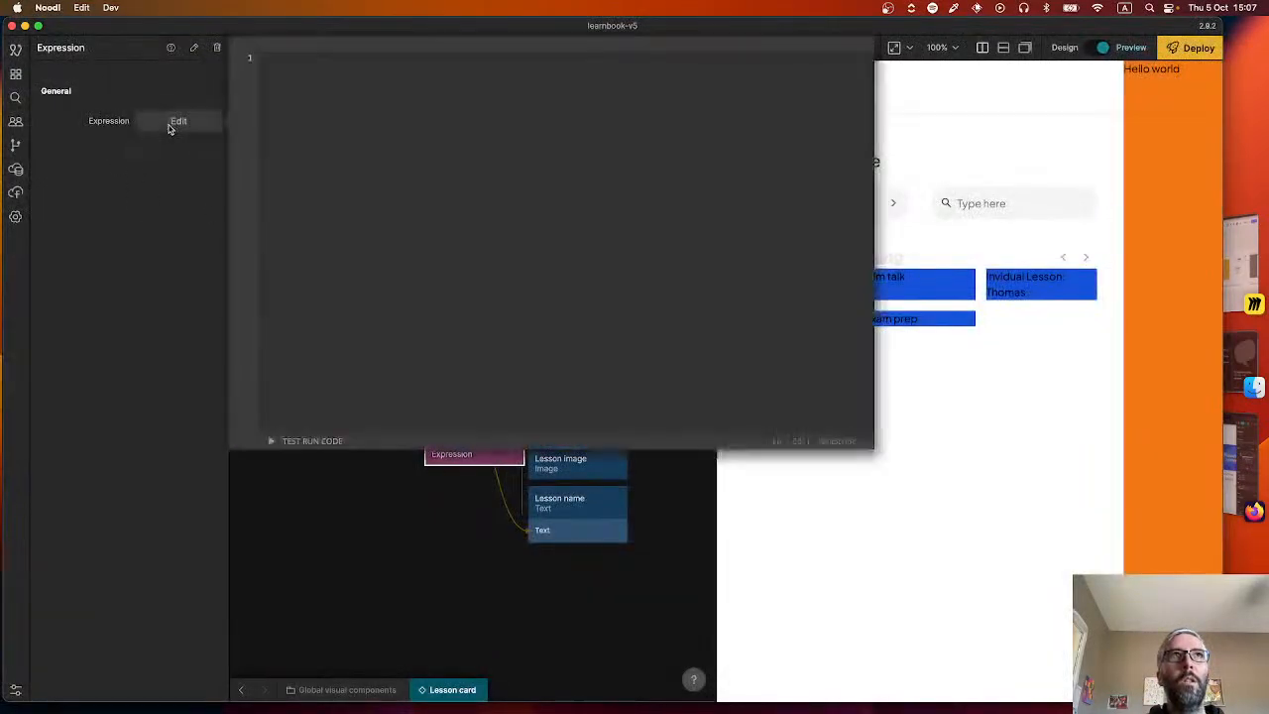
type("ima")
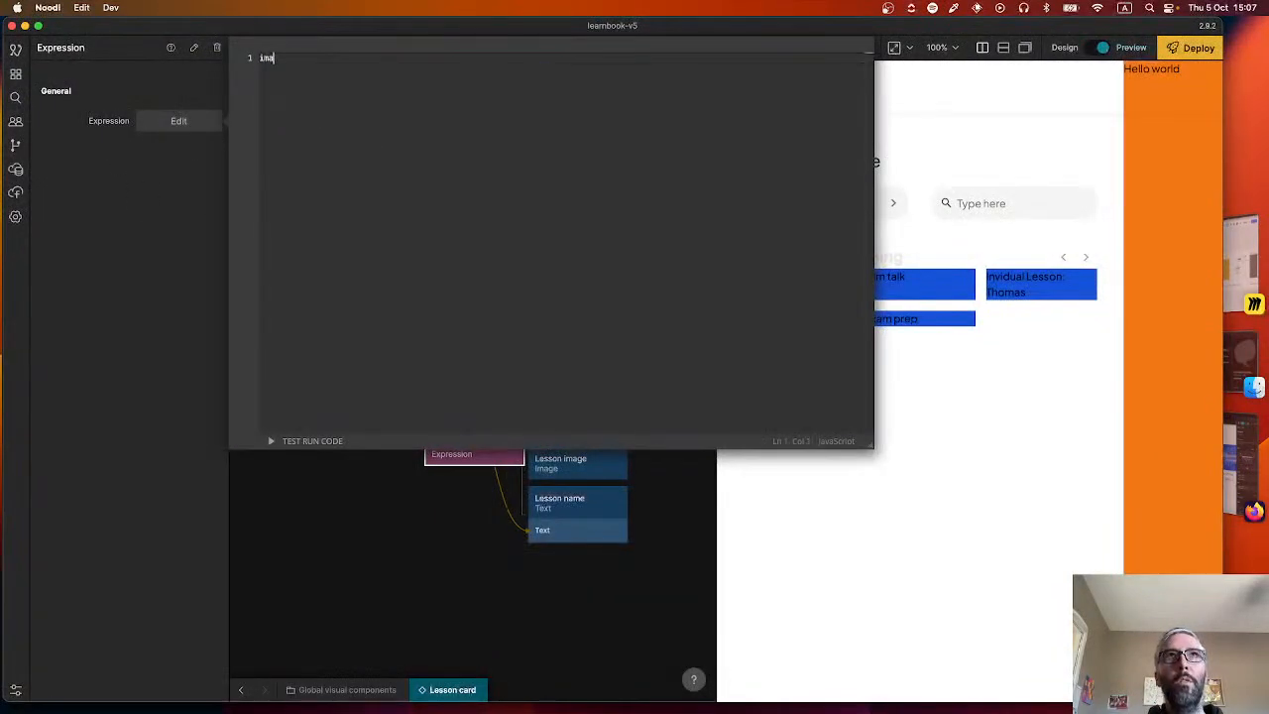
type("ge ?")
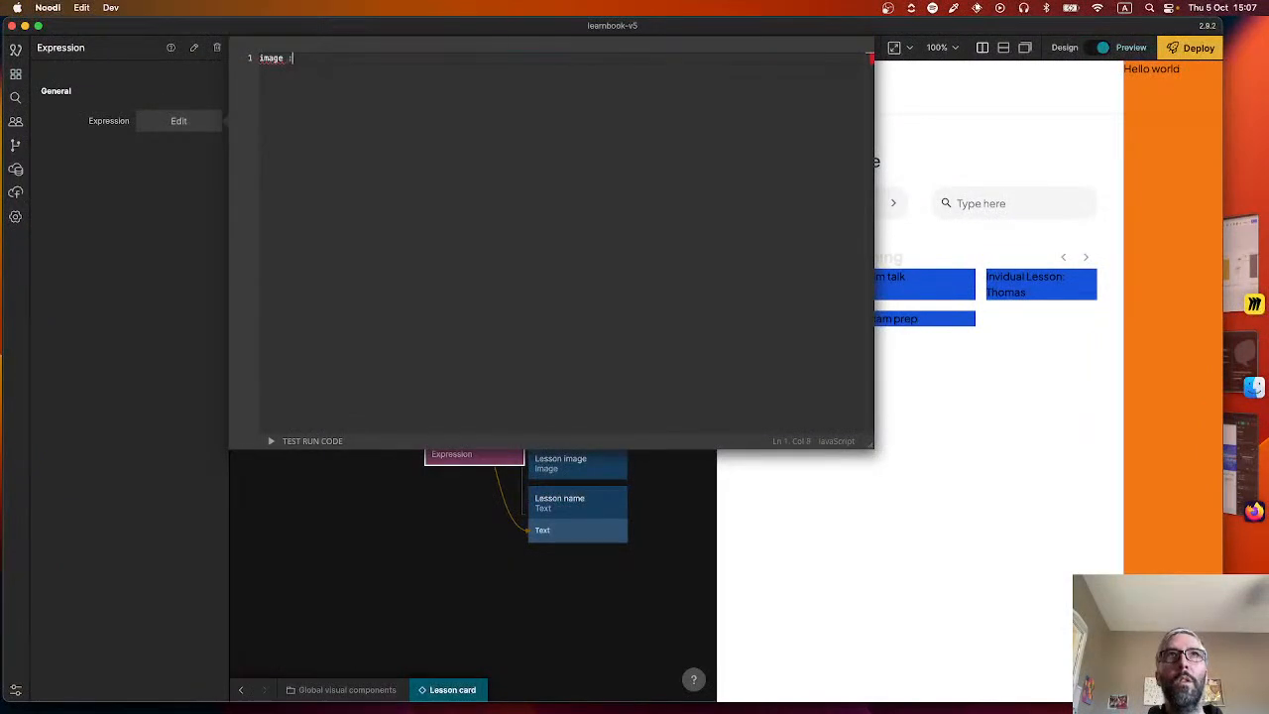
type("= '")
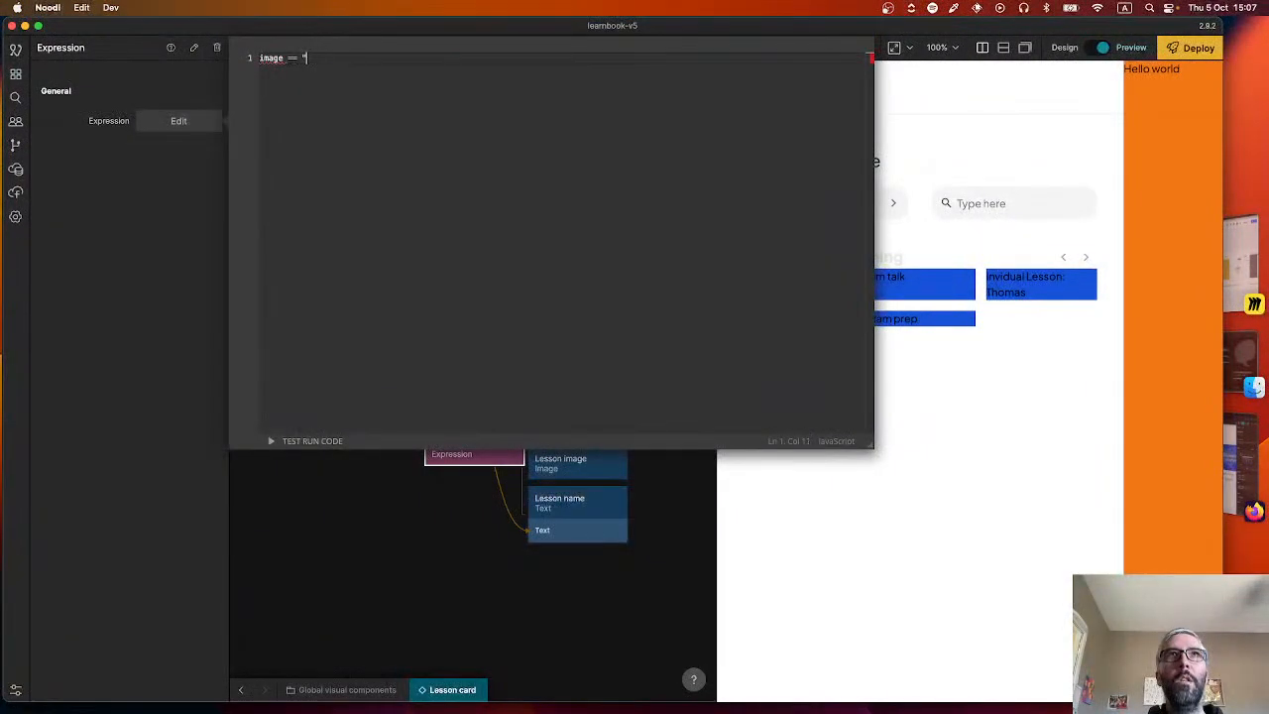
left_click(363, 532)
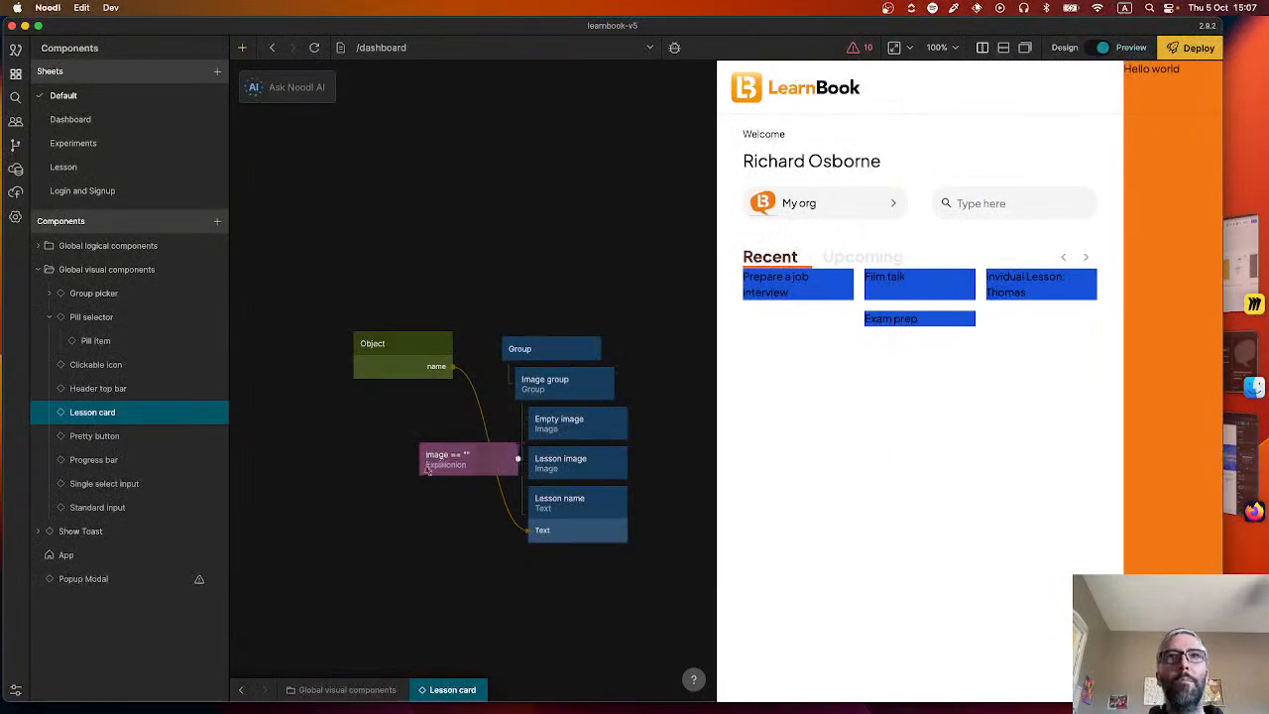
Add a property called image to the Object node in the Lesson card component.
left_click_drag(427, 470, 383, 476)
left_click_drag(453, 345, 428, 470)
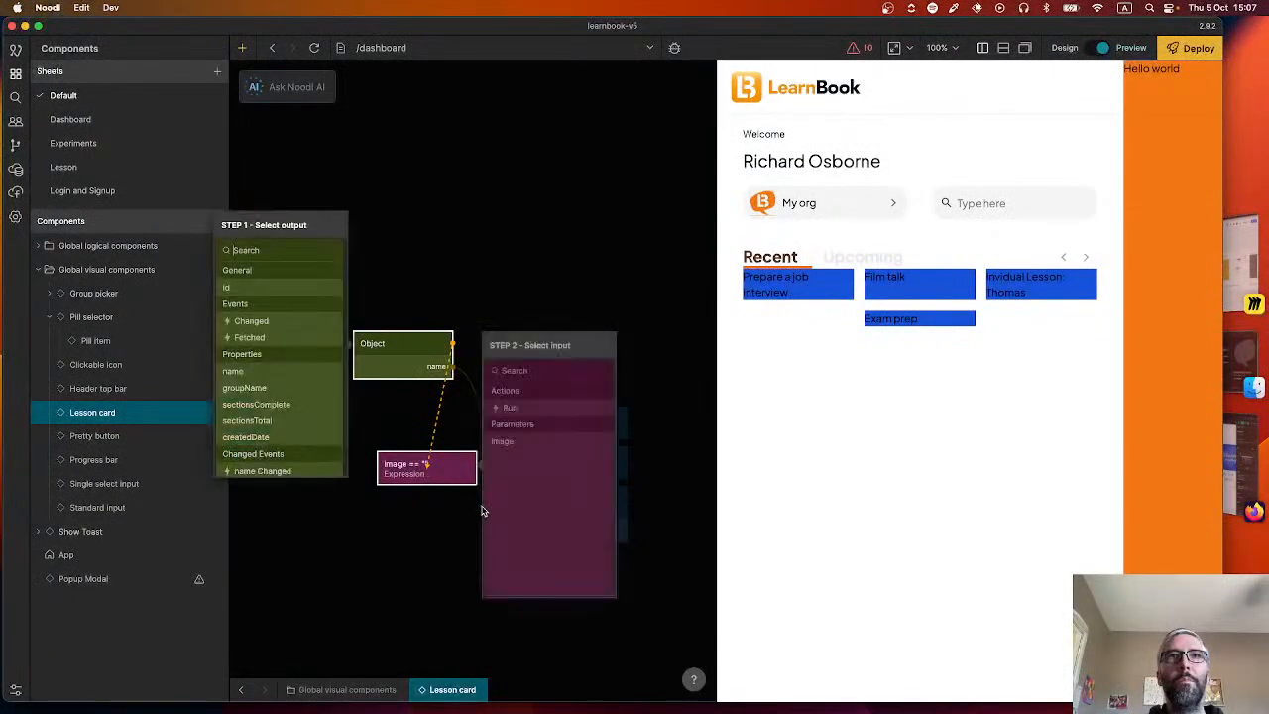
left_click(384, 377)
left_click(391, 364)
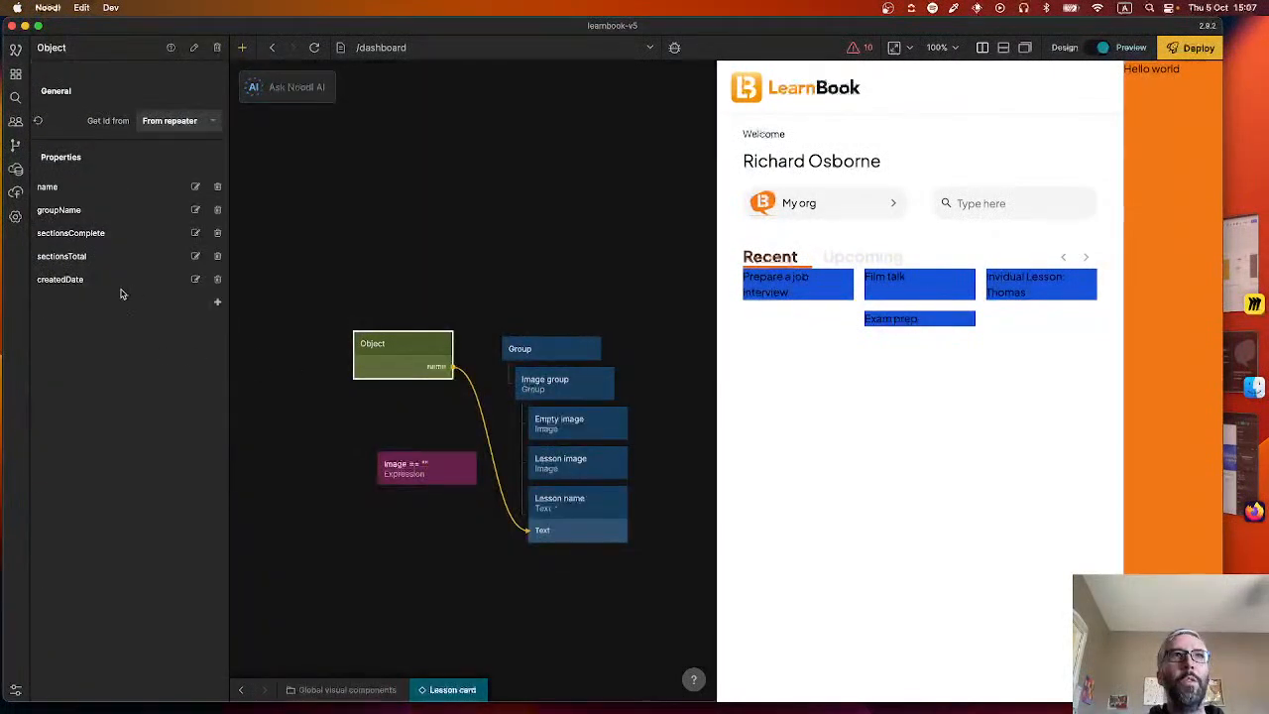
left_click(219, 304)
type("image")
key("Return")
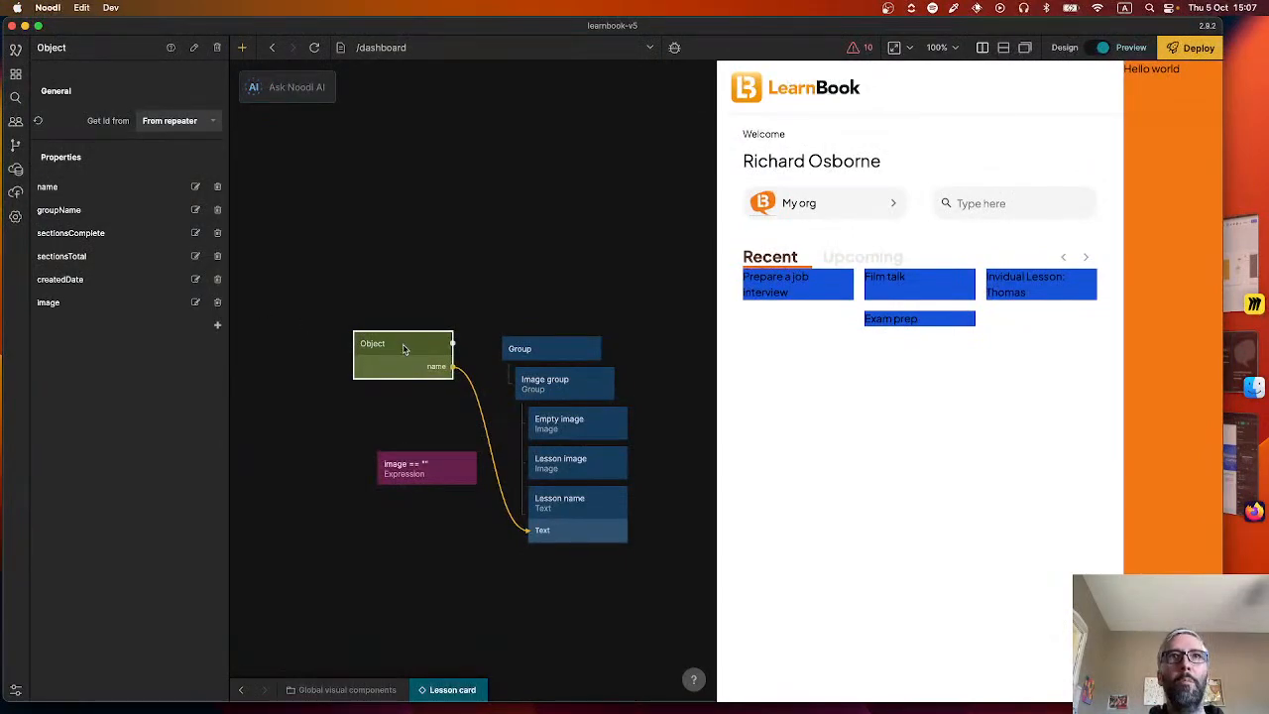
Connect the Object node's image output to the image parameter of the Expression node.
left_click_drag(431, 452, 428, 463)
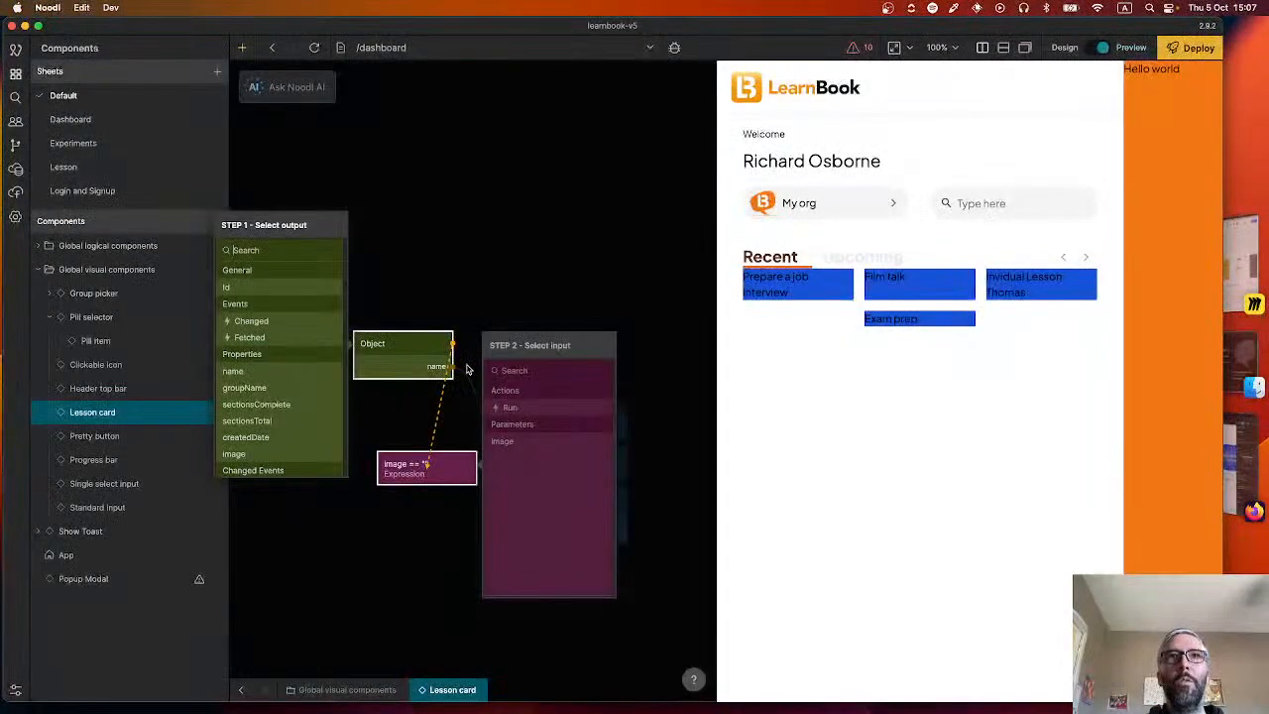
left_click(234, 453)
left_click(502, 440)
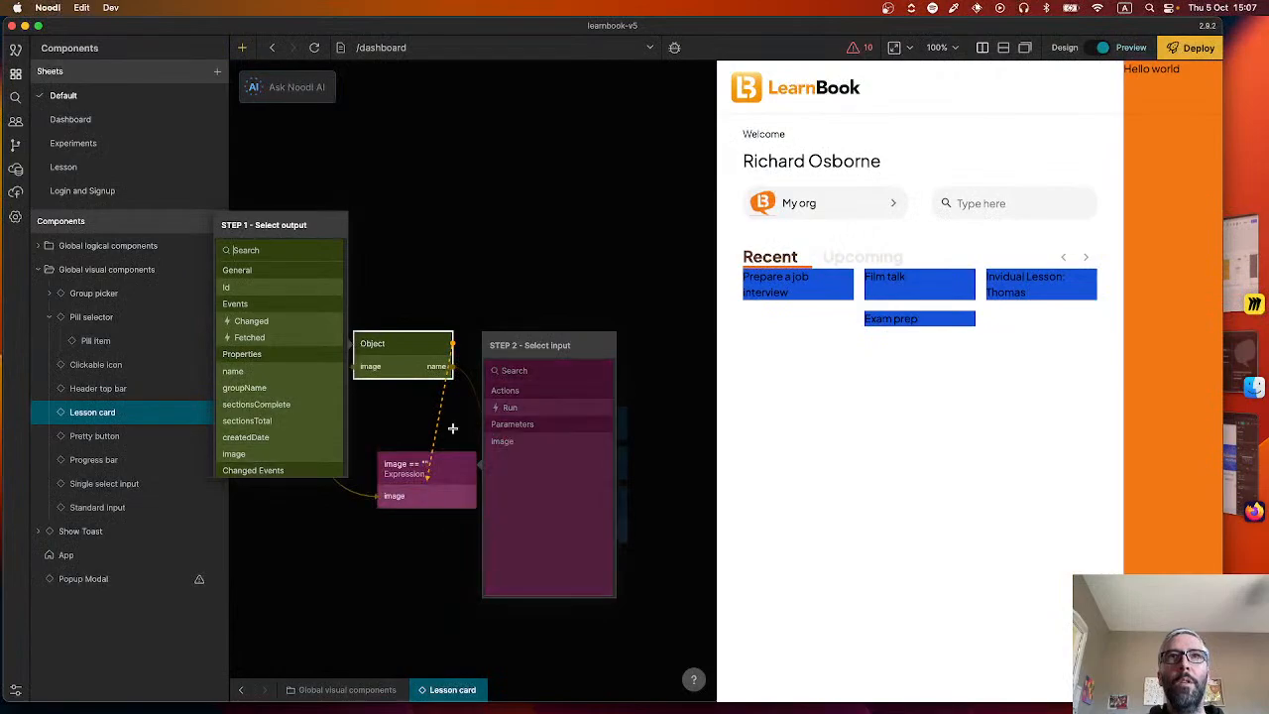
mouse_move(407, 372)
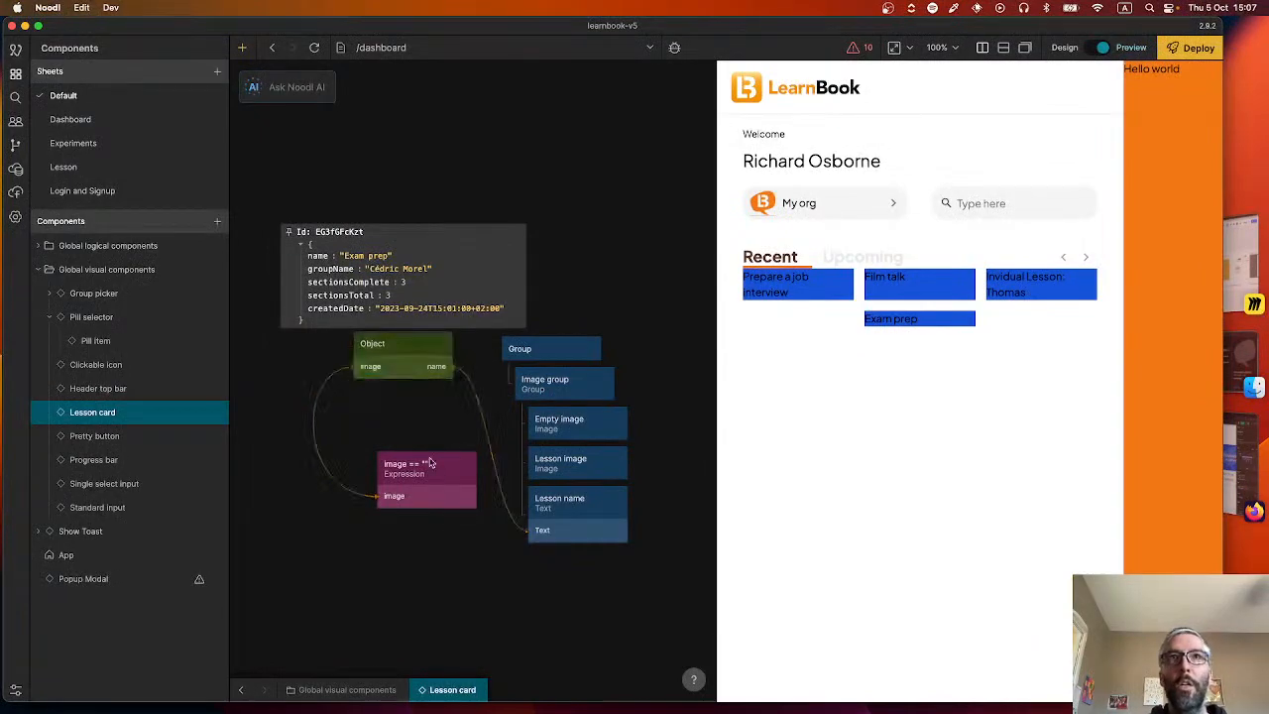
Connect the Expression node's Is True output to the Mounted input of the Empty image node.
left_click_drag(476, 466, 578, 423)
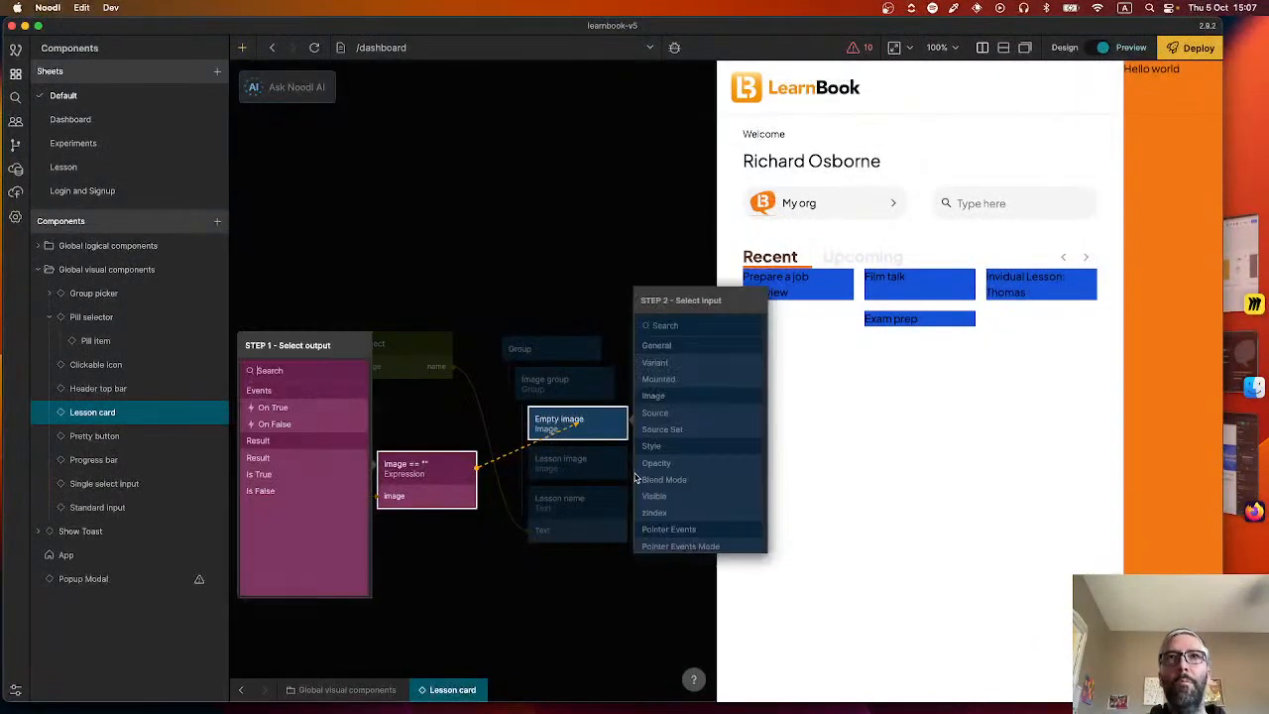
left_click(269, 477)
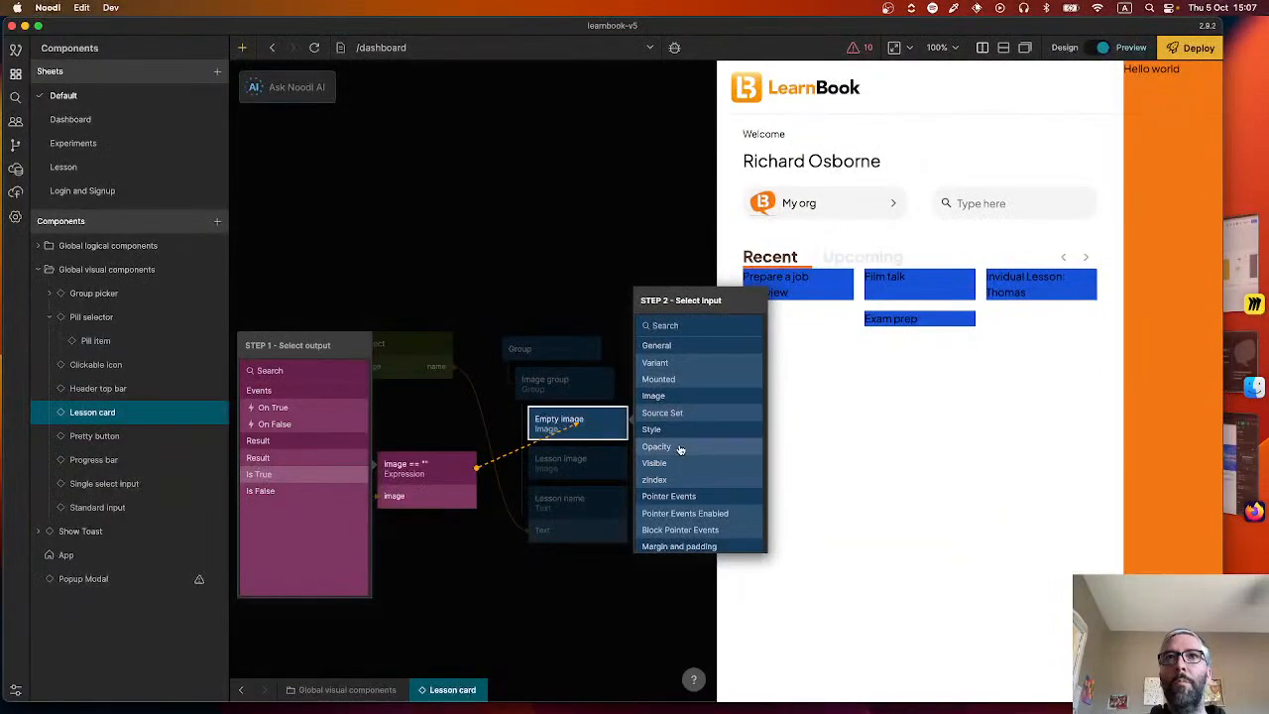
left_click(659, 379)
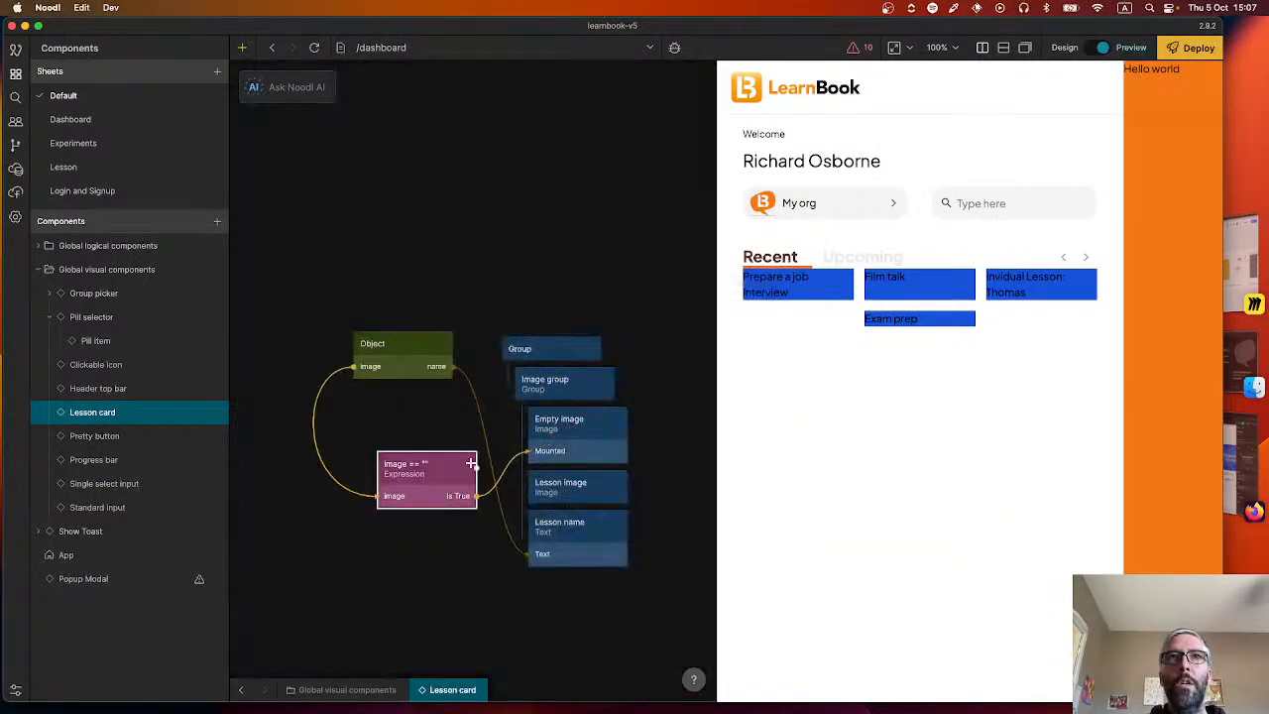
left_click_drag(476, 463, 498, 477)
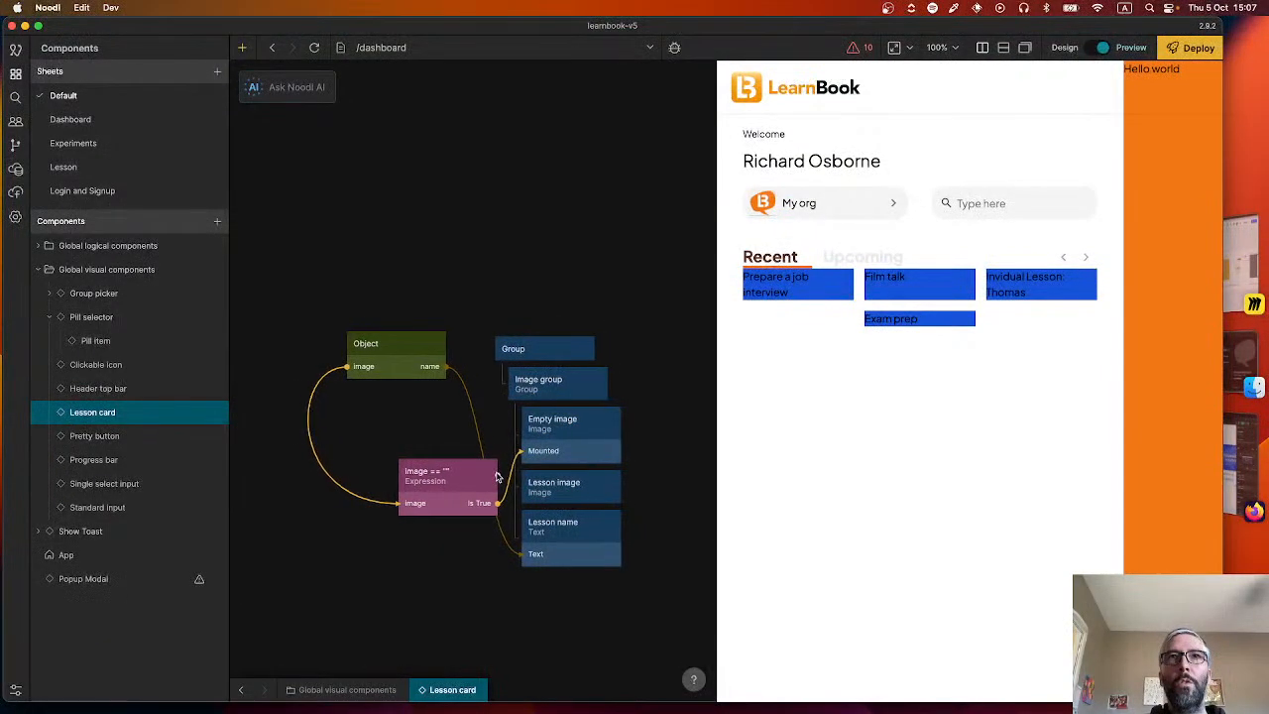
scroll(498, 477, "right", 3)
Connect the Expression node's Is False output to the Mounted input of the Lesson image node.
left_click(419, 504)
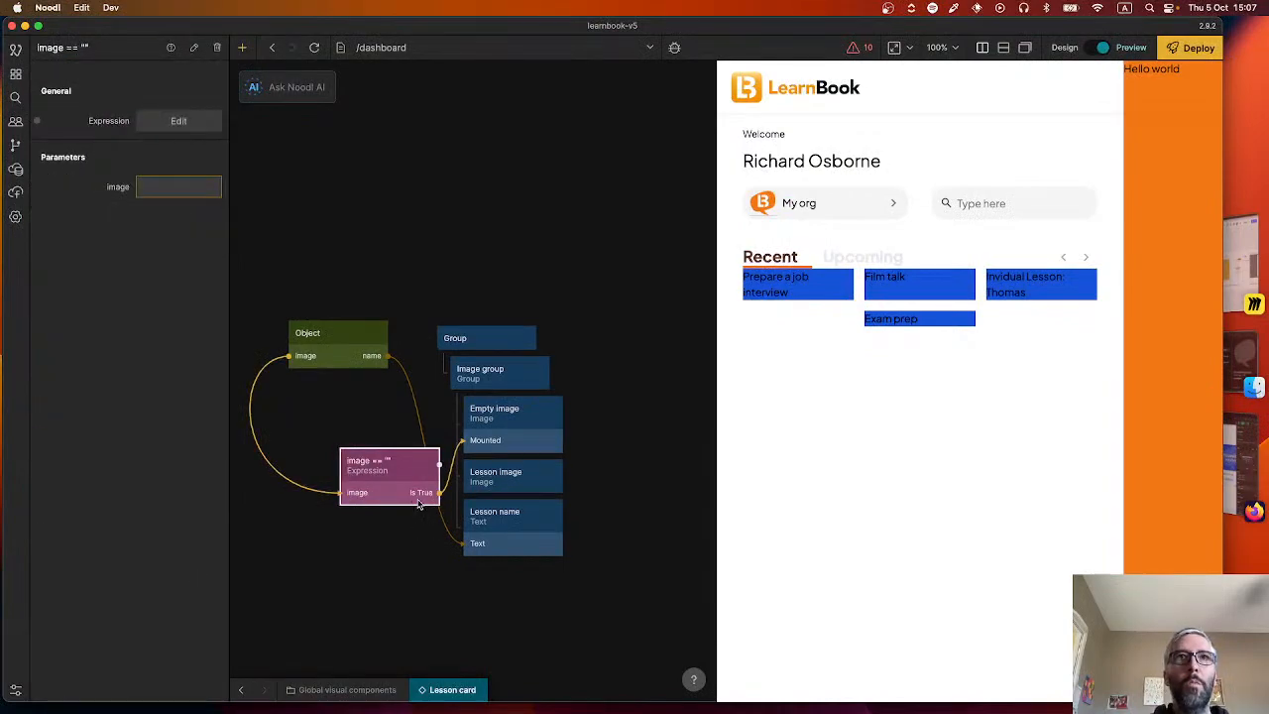
left_click_drag(367, 479, 501, 476)
left_click(159, 476)
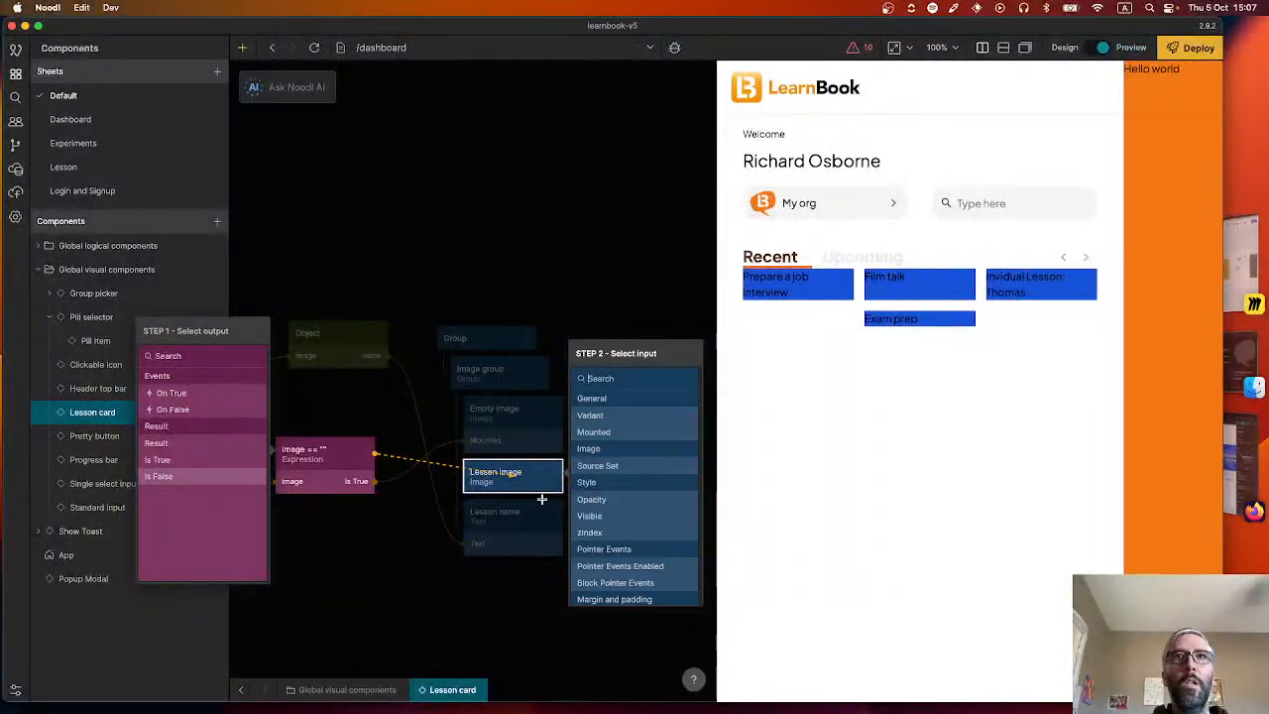
left_click(629, 429)
left_click_drag(367, 566, 487, 527)
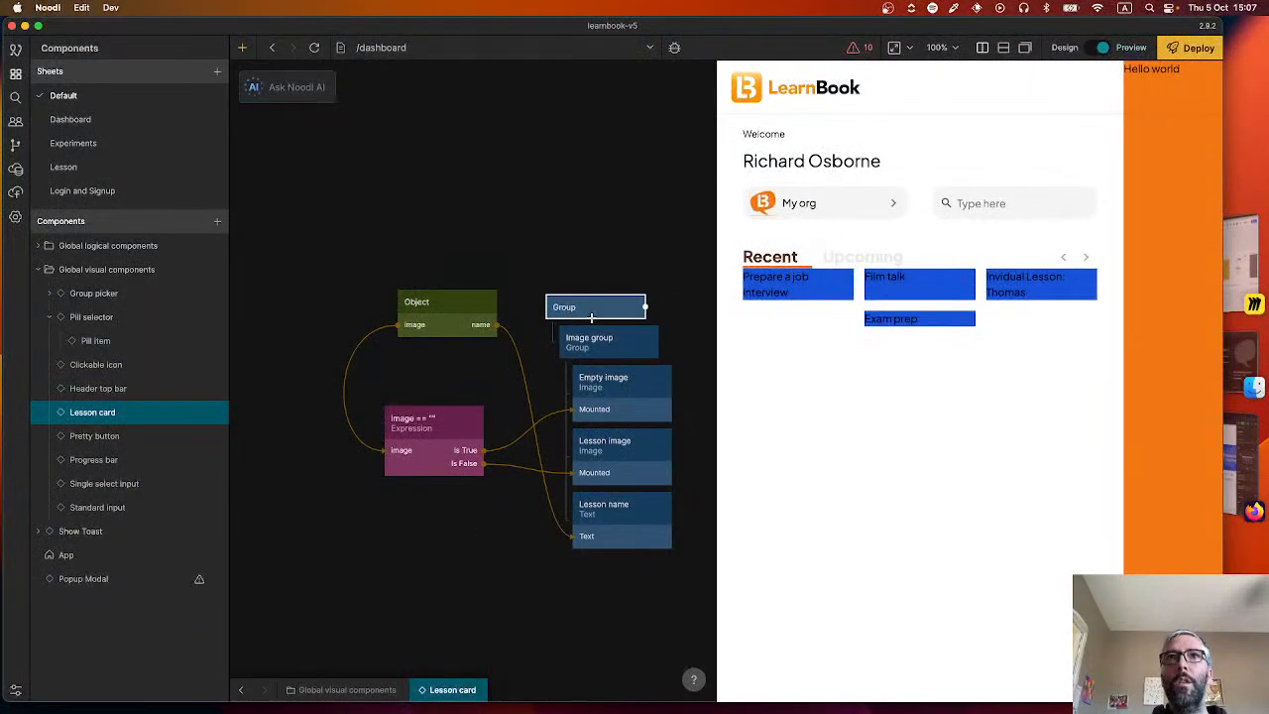
Set the source of the Empty image node to Chat bubble LearnBook.png.
left_click(635, 395)
scroll(109, 454, "down", 5)
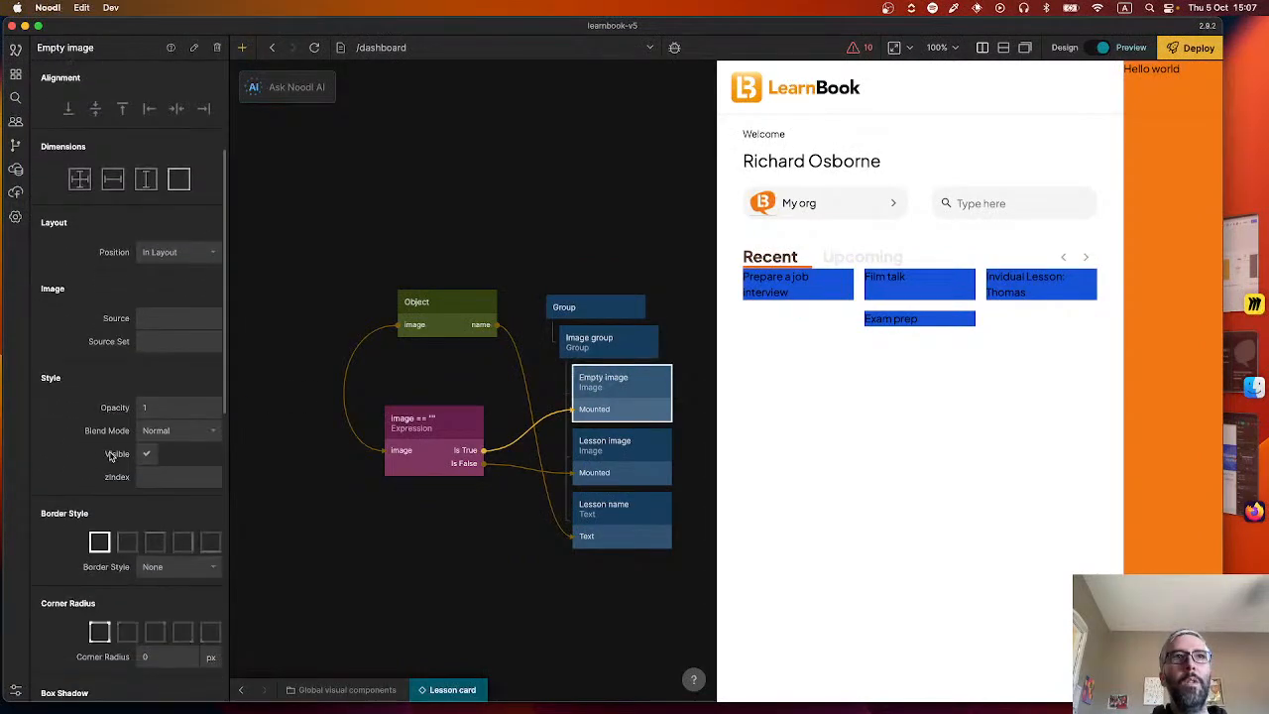
scroll(138, 458, "down", 4)
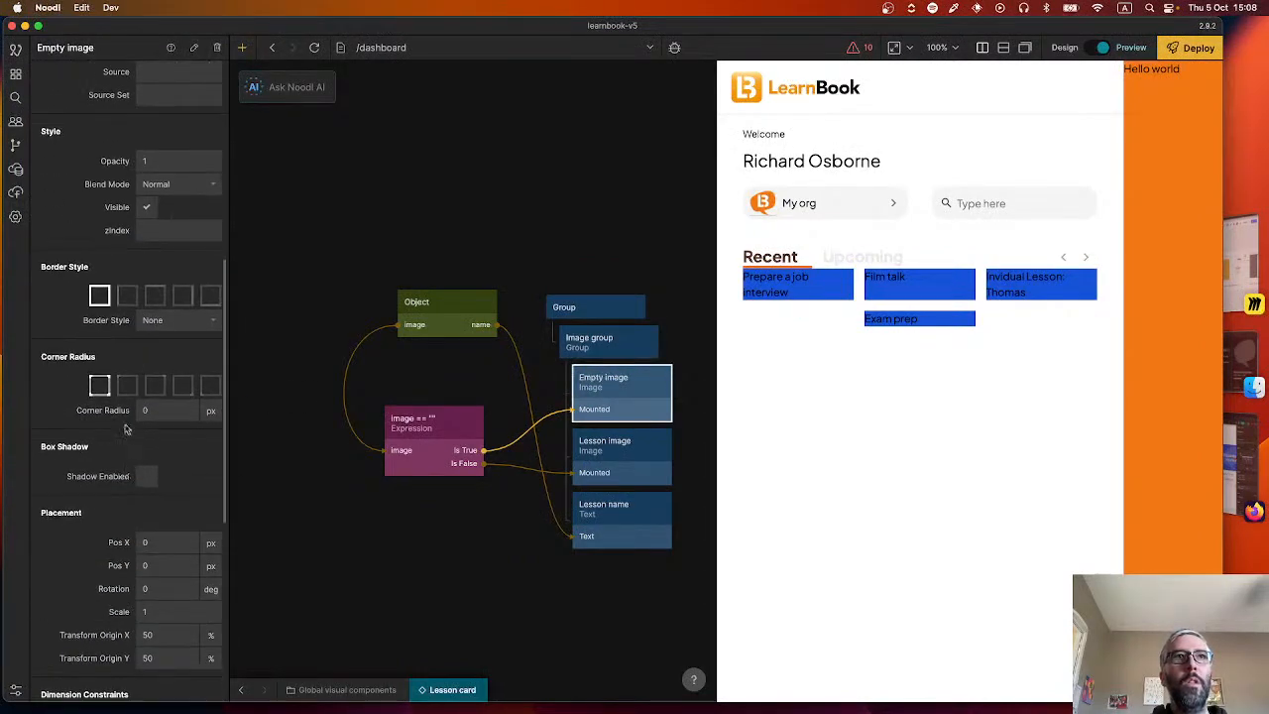
left_click(627, 345)
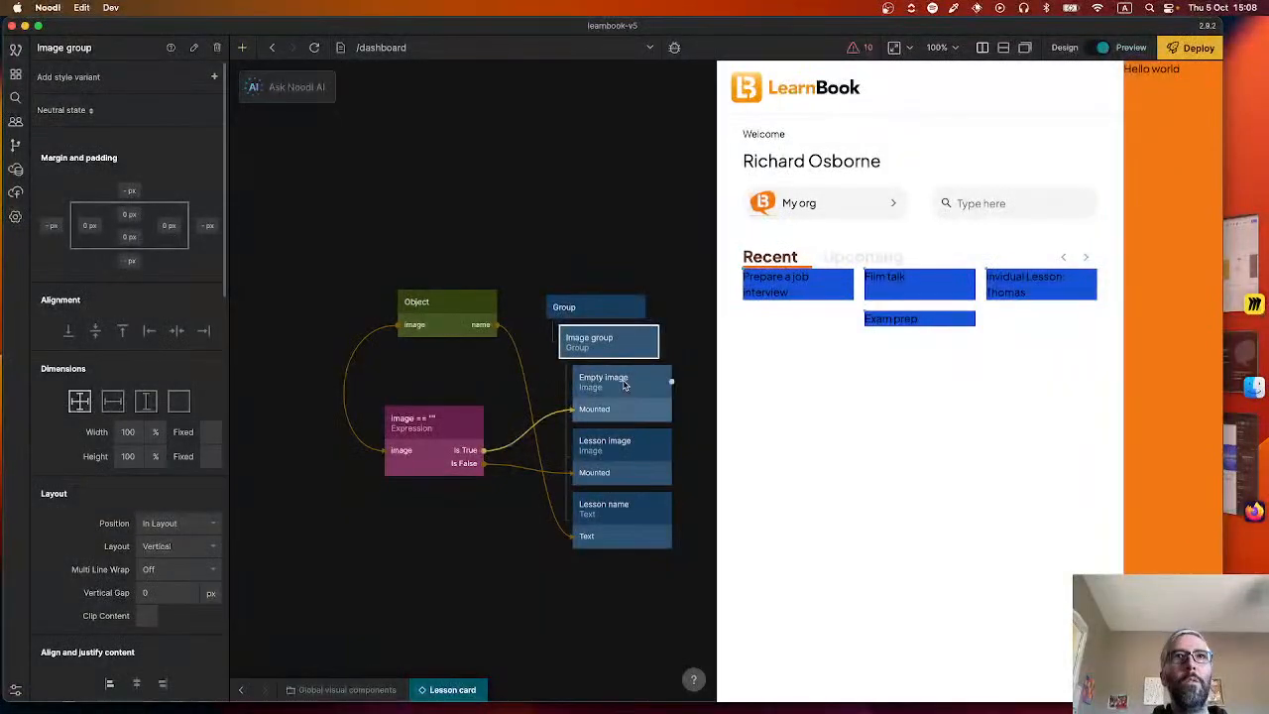
left_click(626, 386)
scroll(81, 420, "down", 4)
left_click(189, 339)
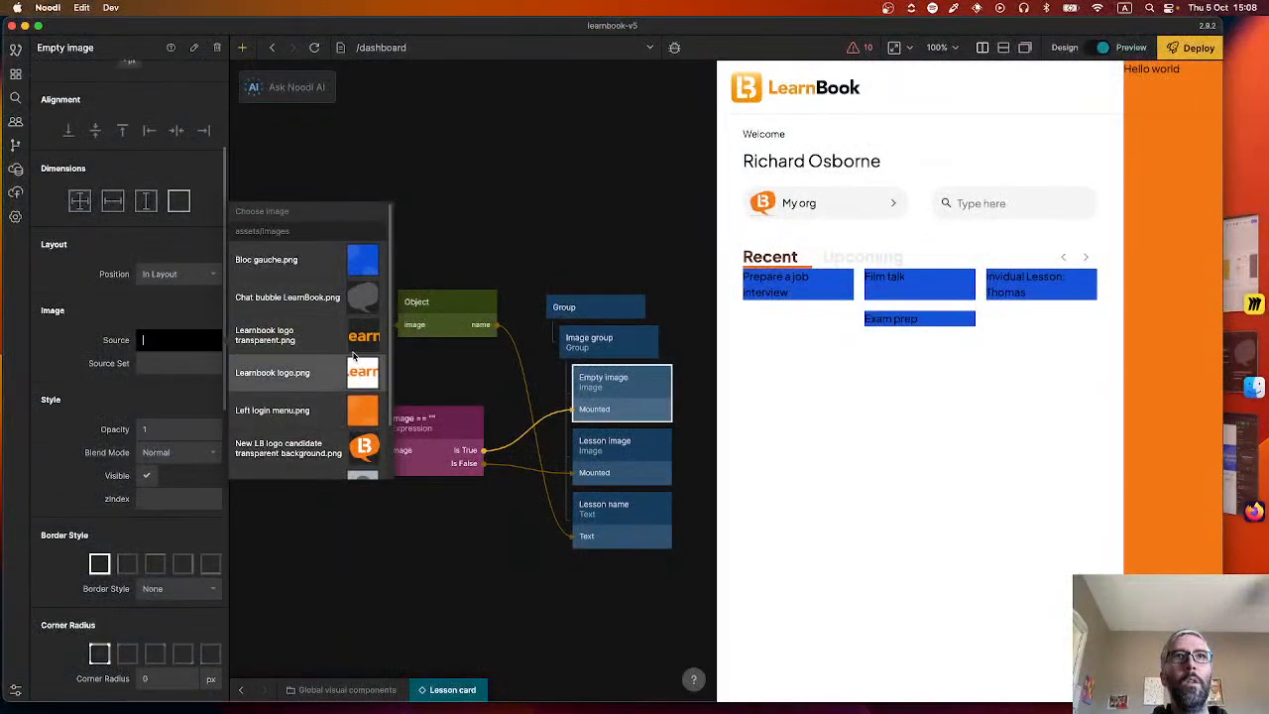
left_click(287, 296)
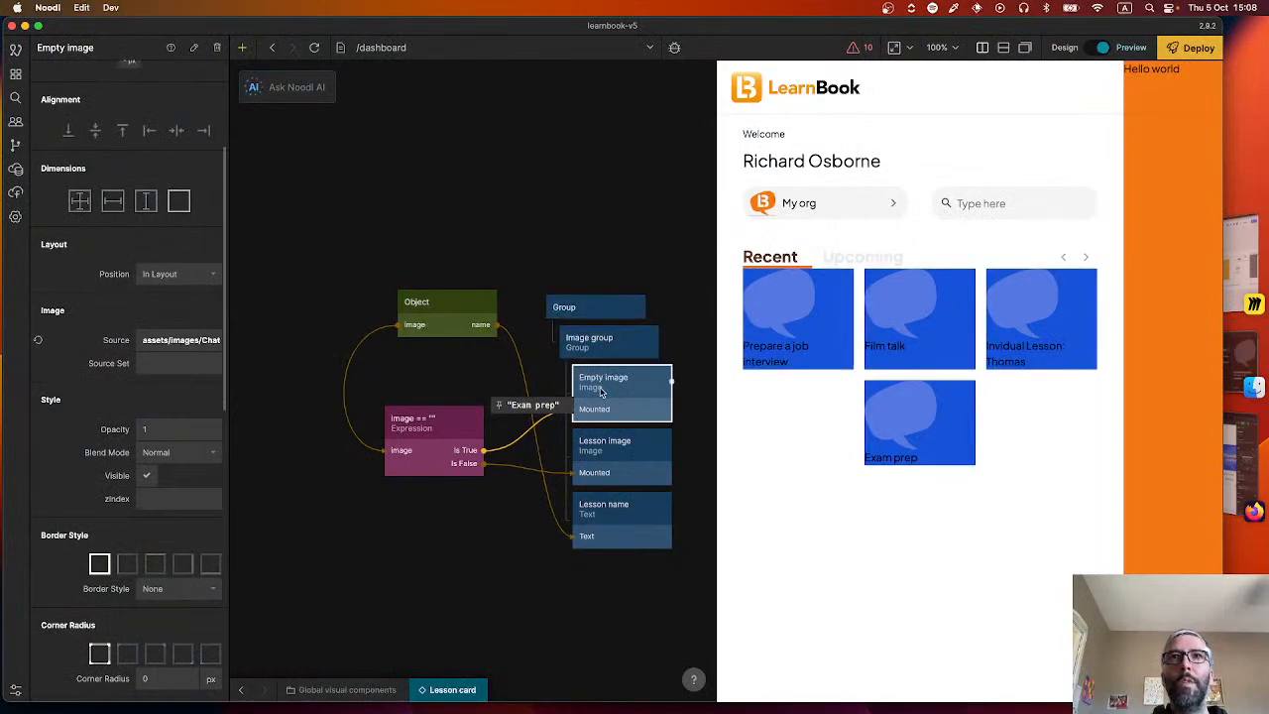
left_click(699, 438)
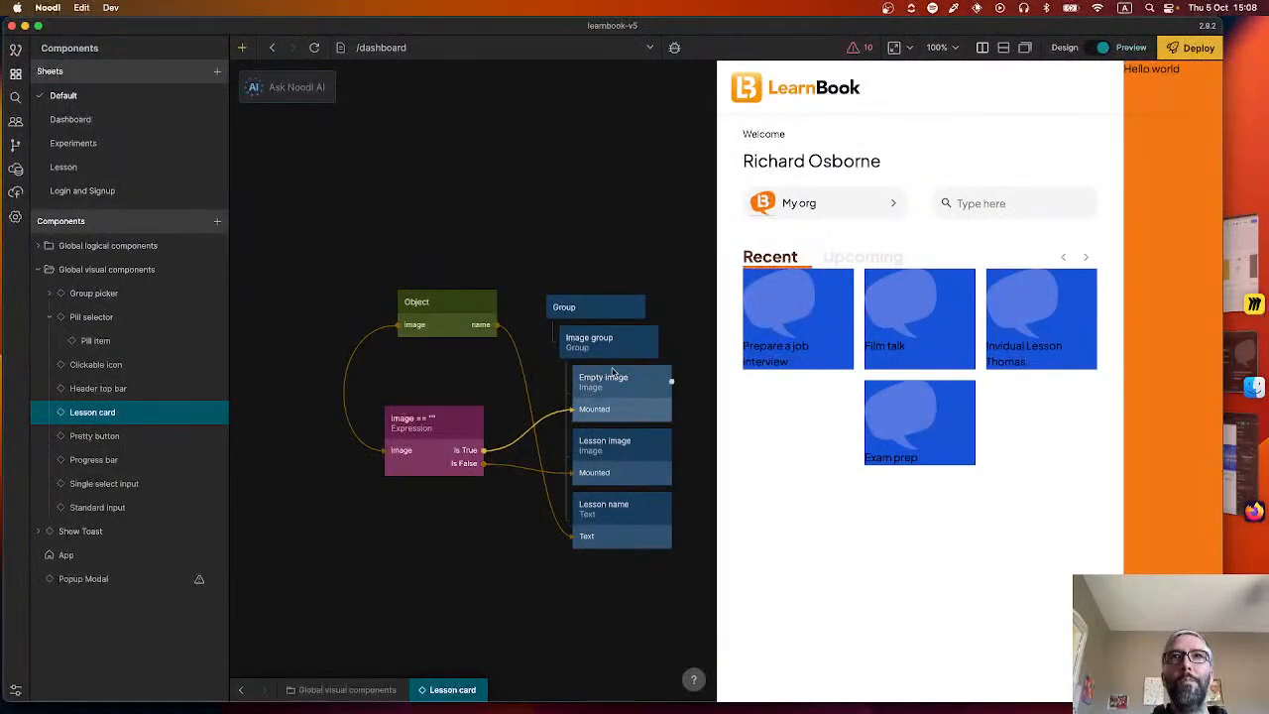
Switch to the Figma design and inspect the title text and chat-bubble vector on the "Parlons ciné !" lesson card.
key("super+Tab")
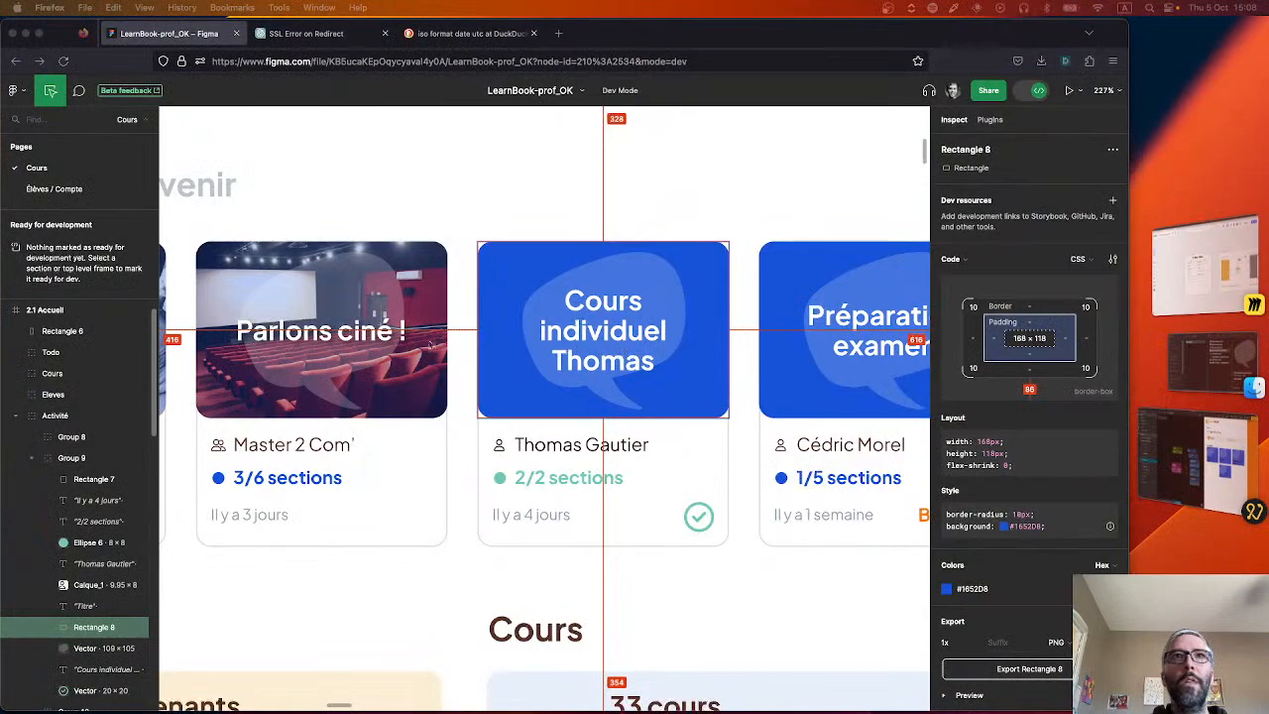
left_click(347, 341)
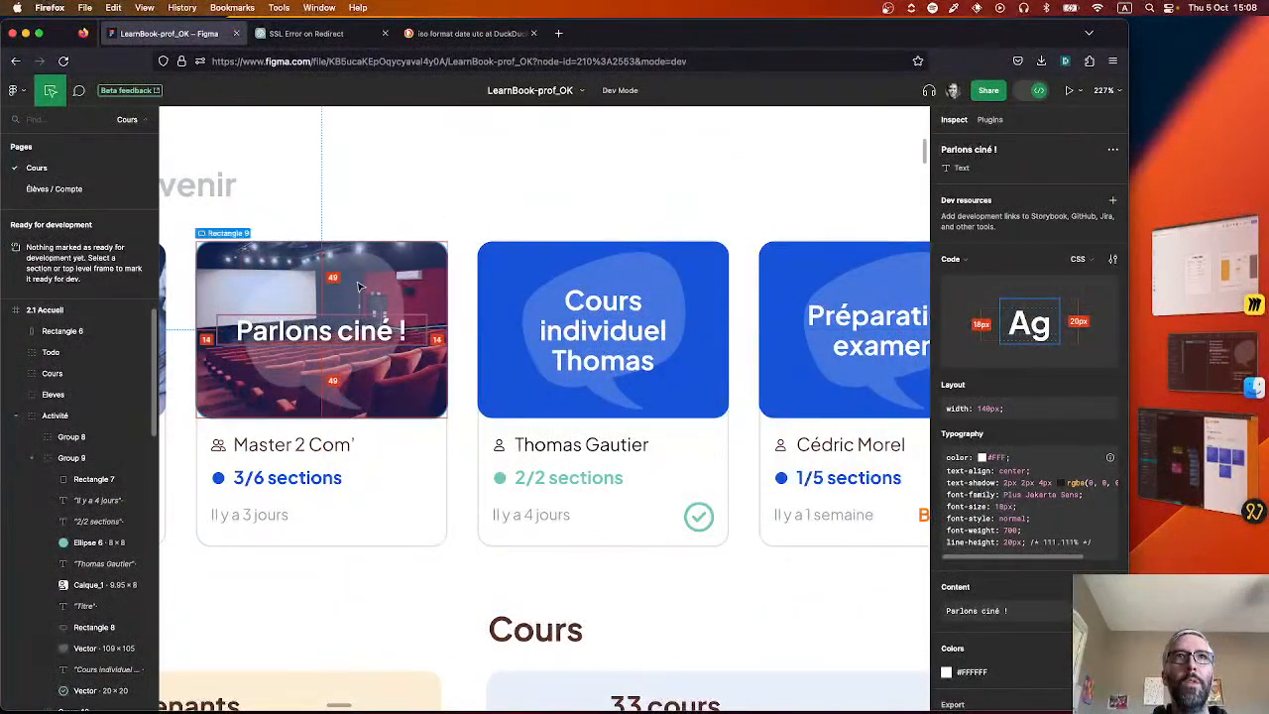
left_click(324, 281)
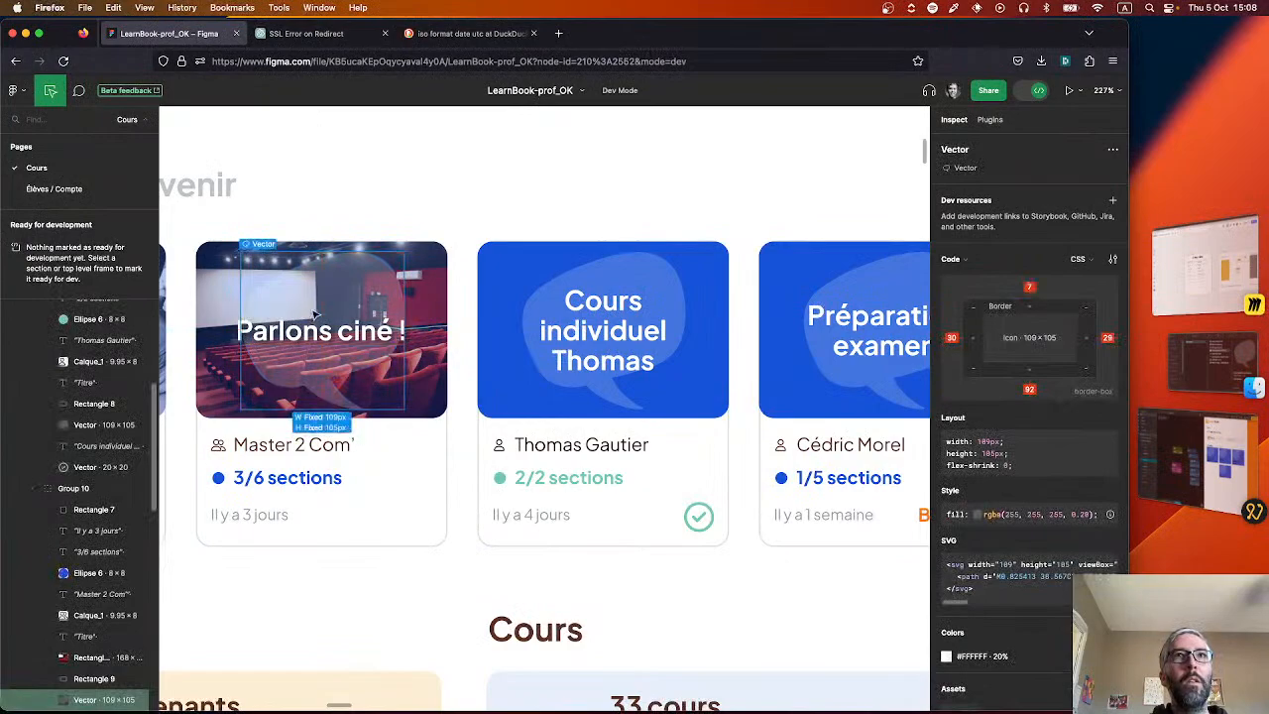
Return to Noodl and delete the image == "" Expression node from the Lesson card component.
key("super+Tab")
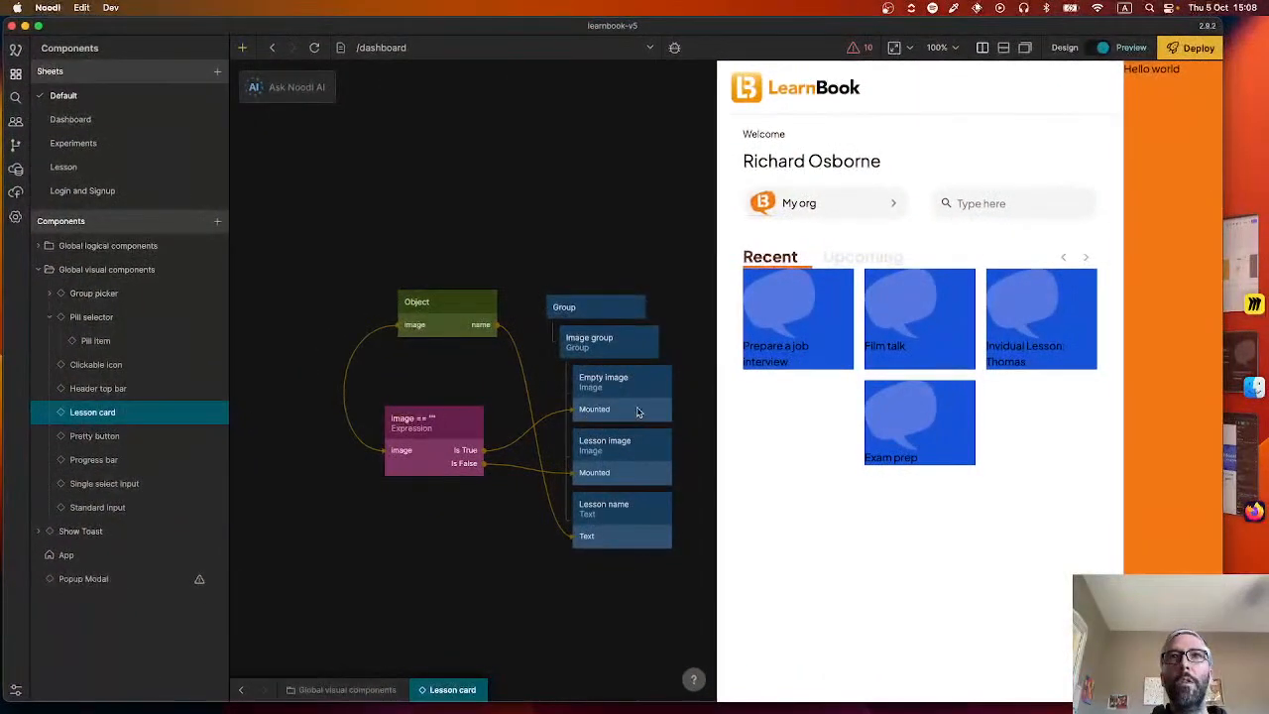
left_click(410, 443)
key("BackSpace")
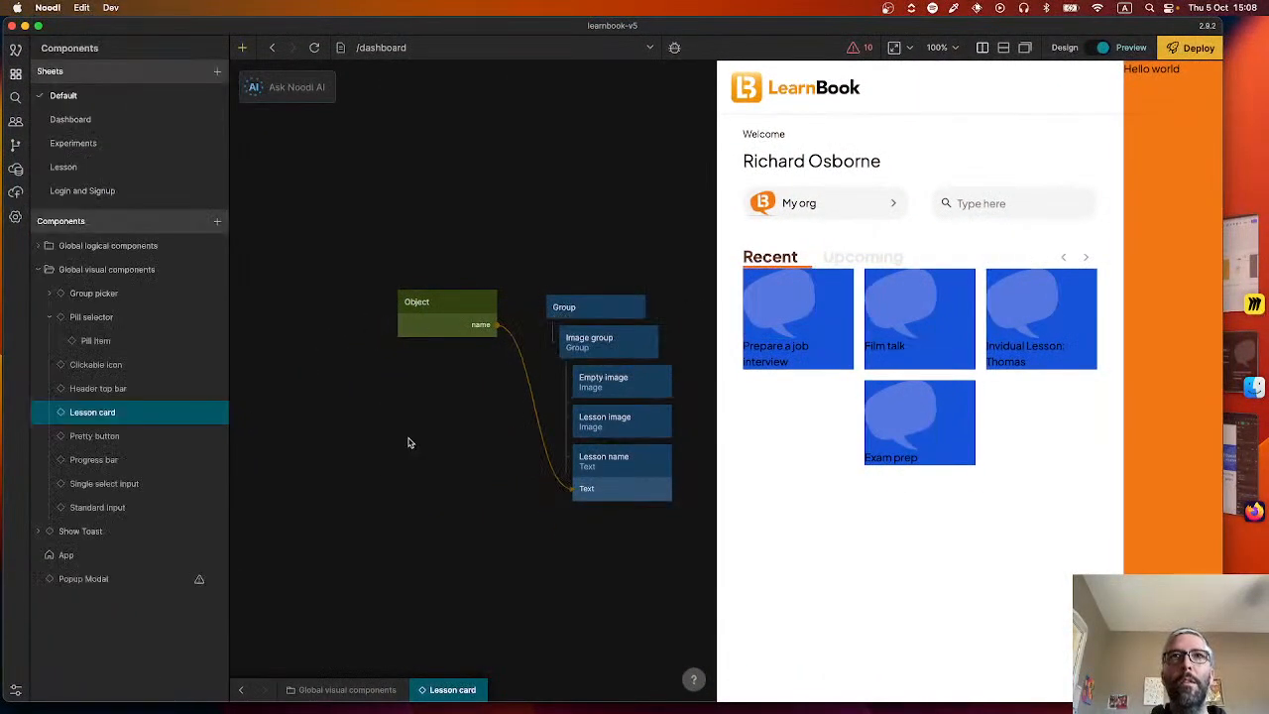
Try connecting the Object node's image output to the Lesson image's Source input, and remove that connection.
left_click(602, 427)
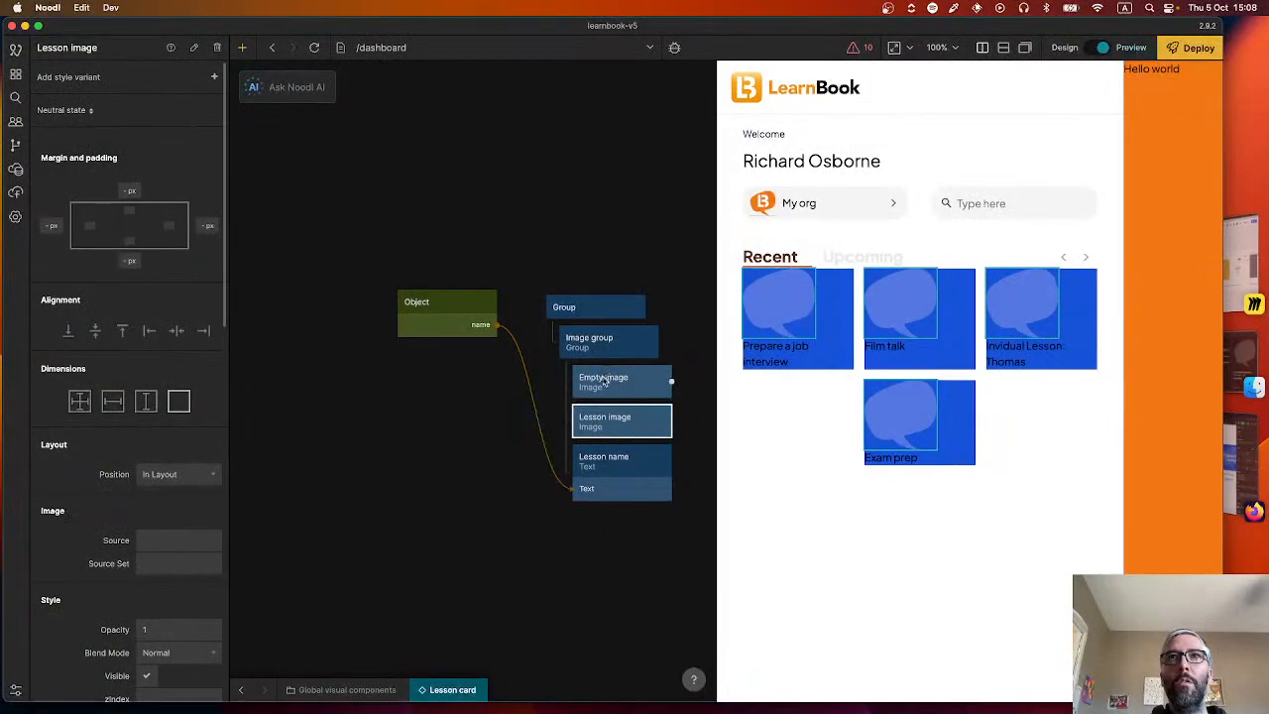
left_click(605, 382)
left_click_drag(496, 301, 600, 420)
left_click(283, 413)
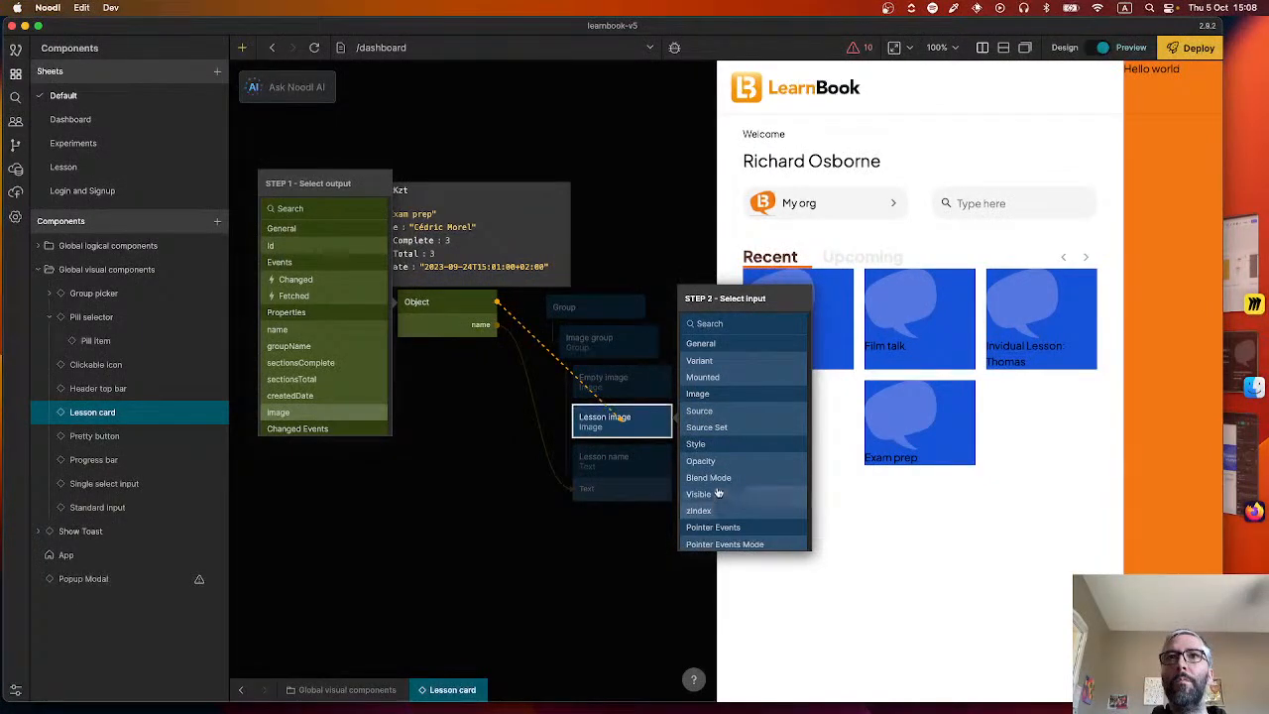
left_click(706, 411)
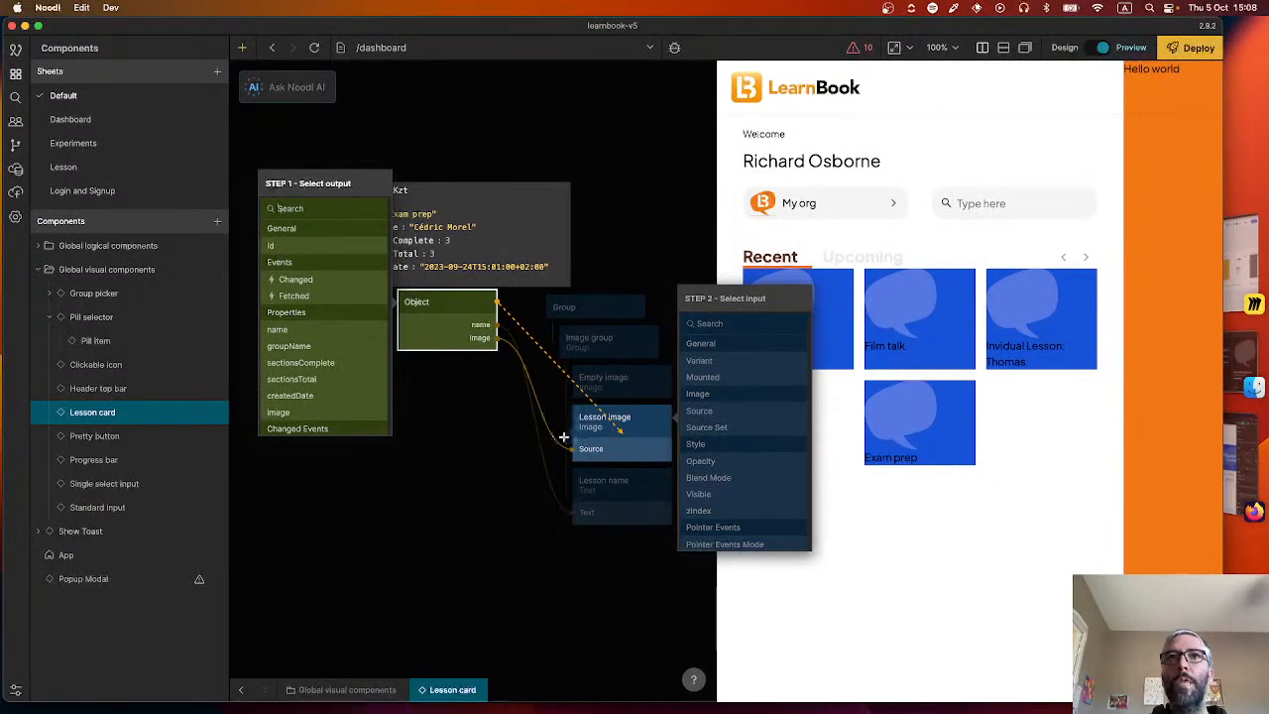
left_click(565, 438)
key("BackSpace")
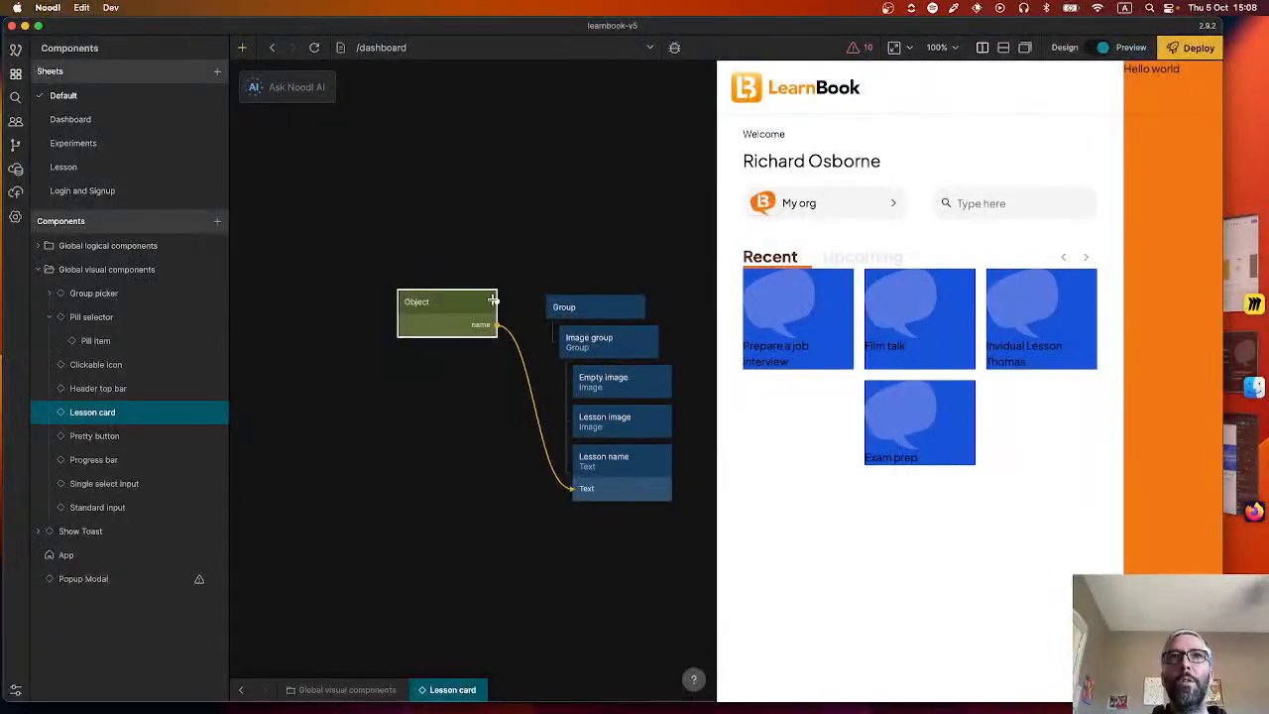
Connect the Object node's image output to the Source Set input of the Lesson image node.
left_click_drag(493, 299, 607, 418)
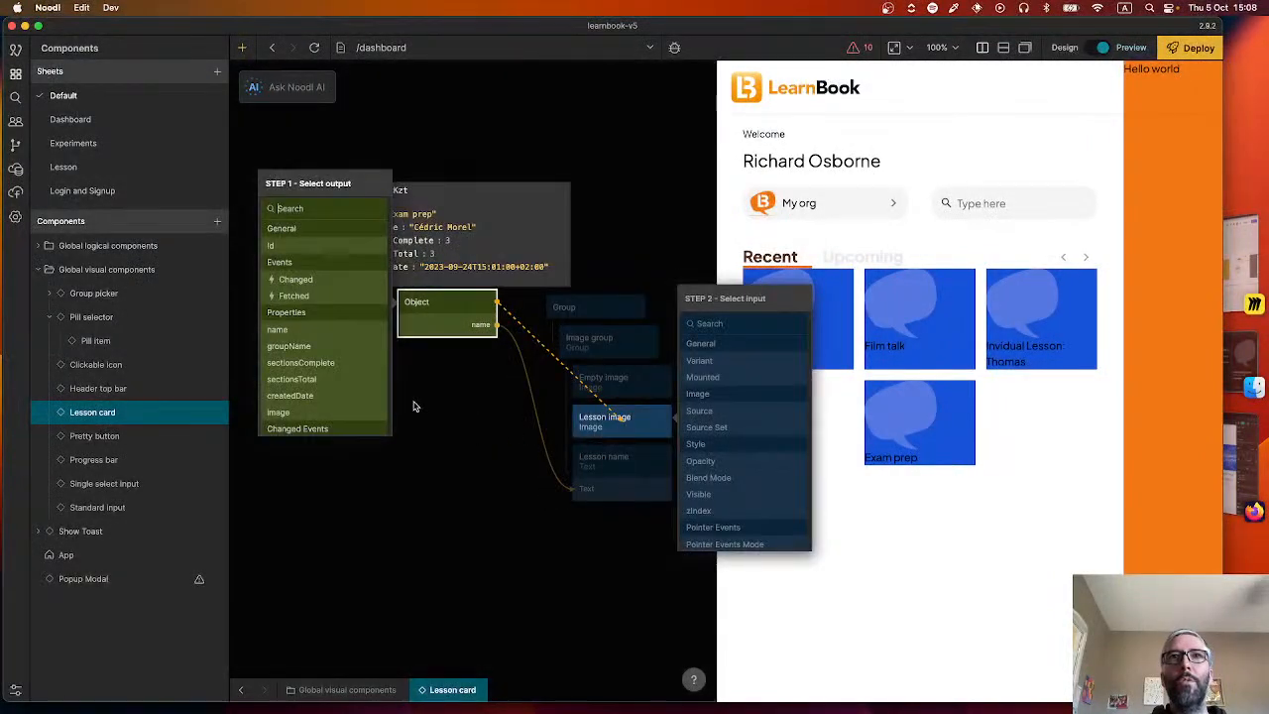
left_click(317, 413)
left_click(707, 428)
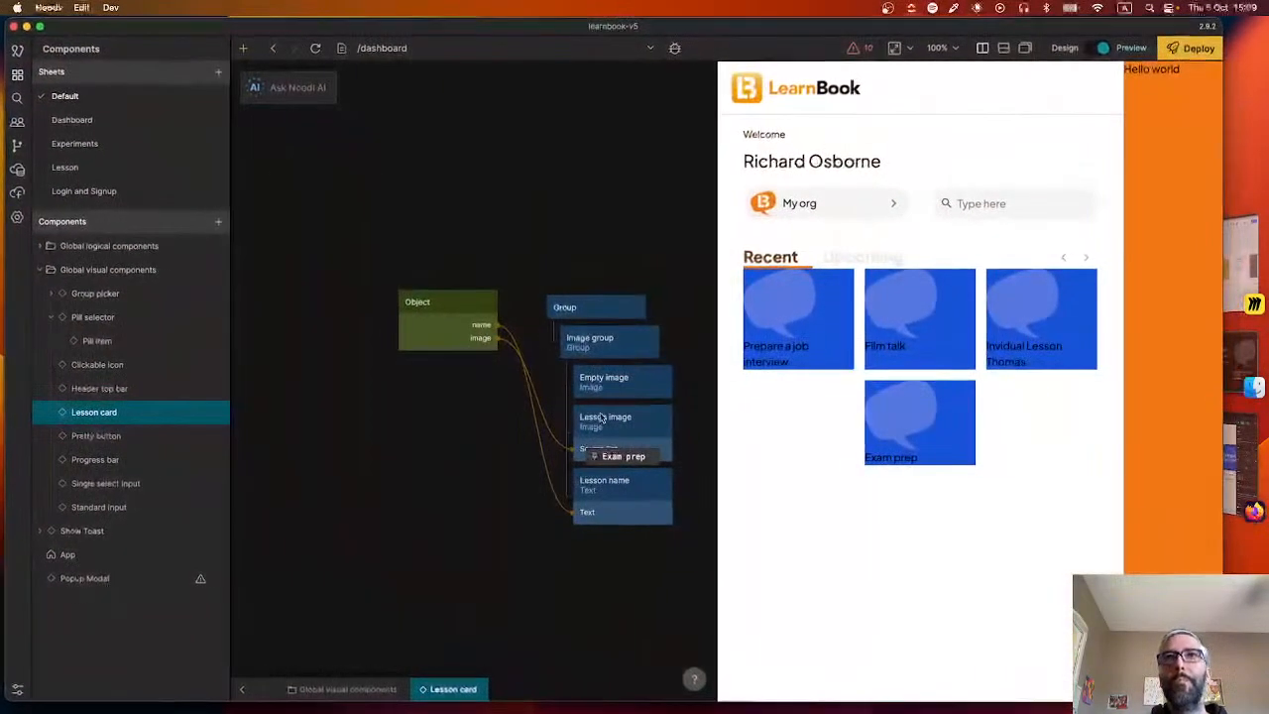
Return to Noodl and set the layout position of both the Empty image and Lesson image nodes to Absolute.
left_click(607, 388)
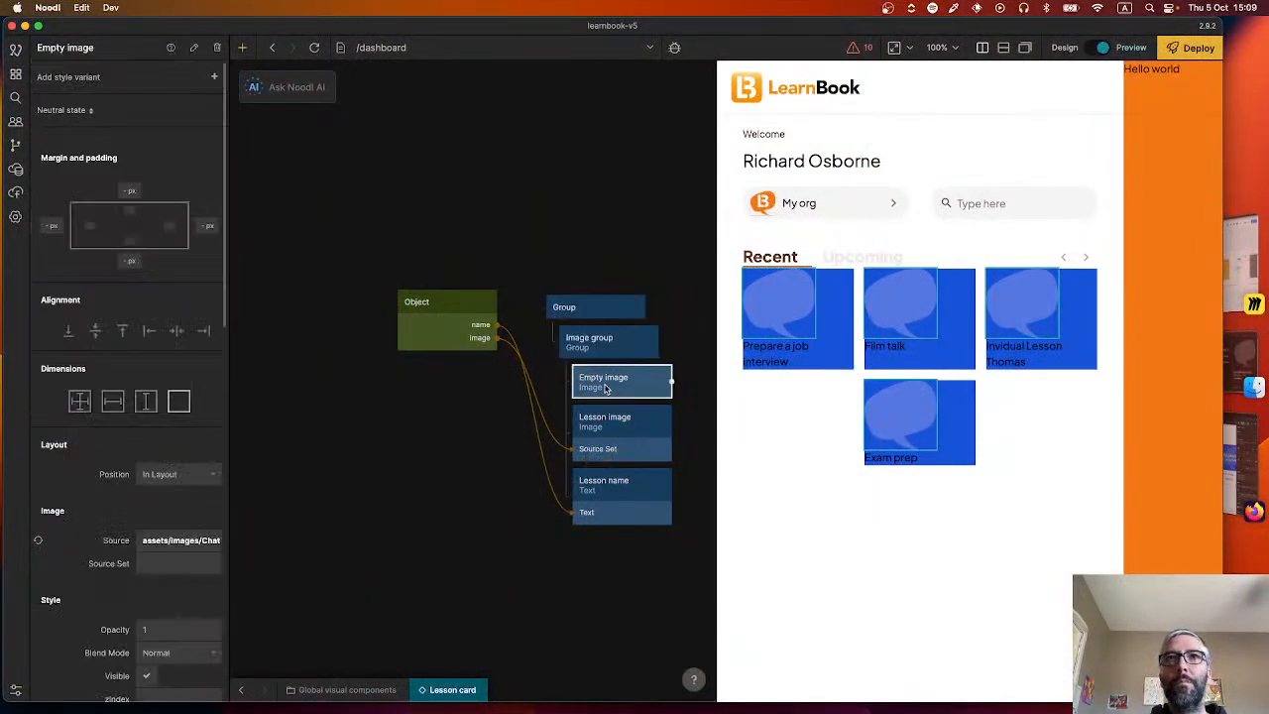
scroll(153, 517, "down", 1)
left_click(184, 435)
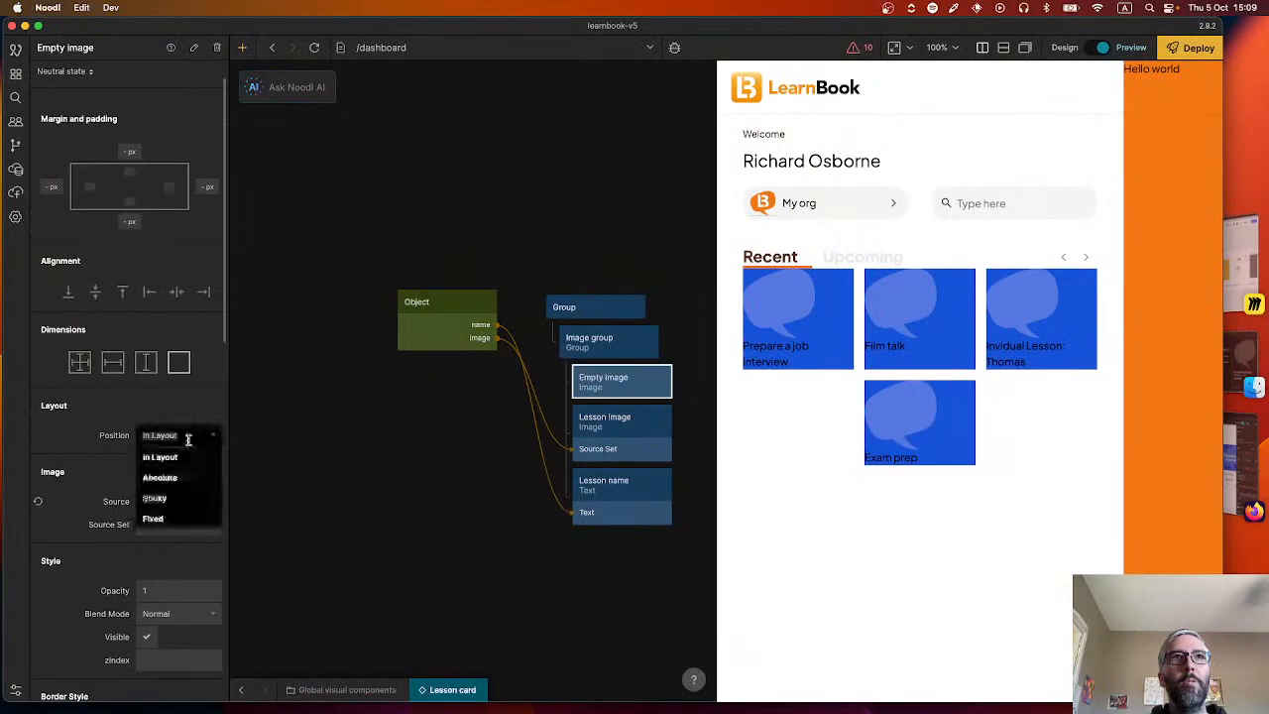
left_click(181, 477)
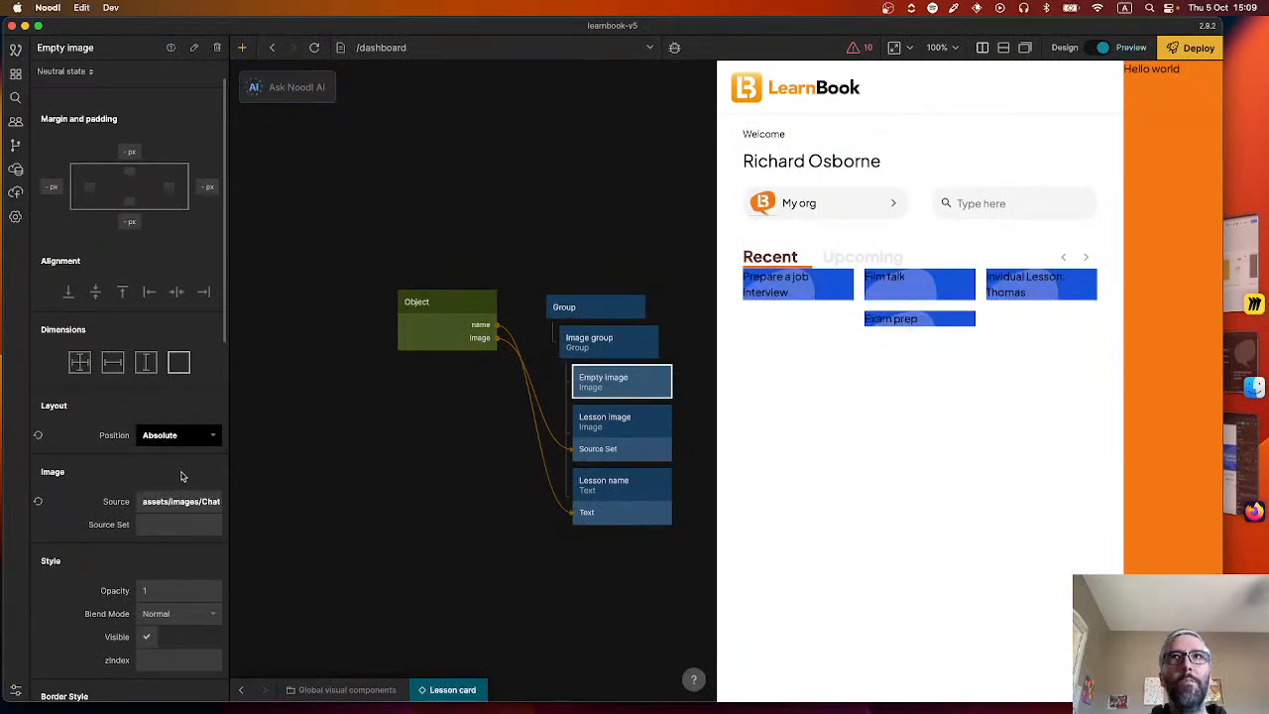
left_click(584, 436)
left_click(183, 474)
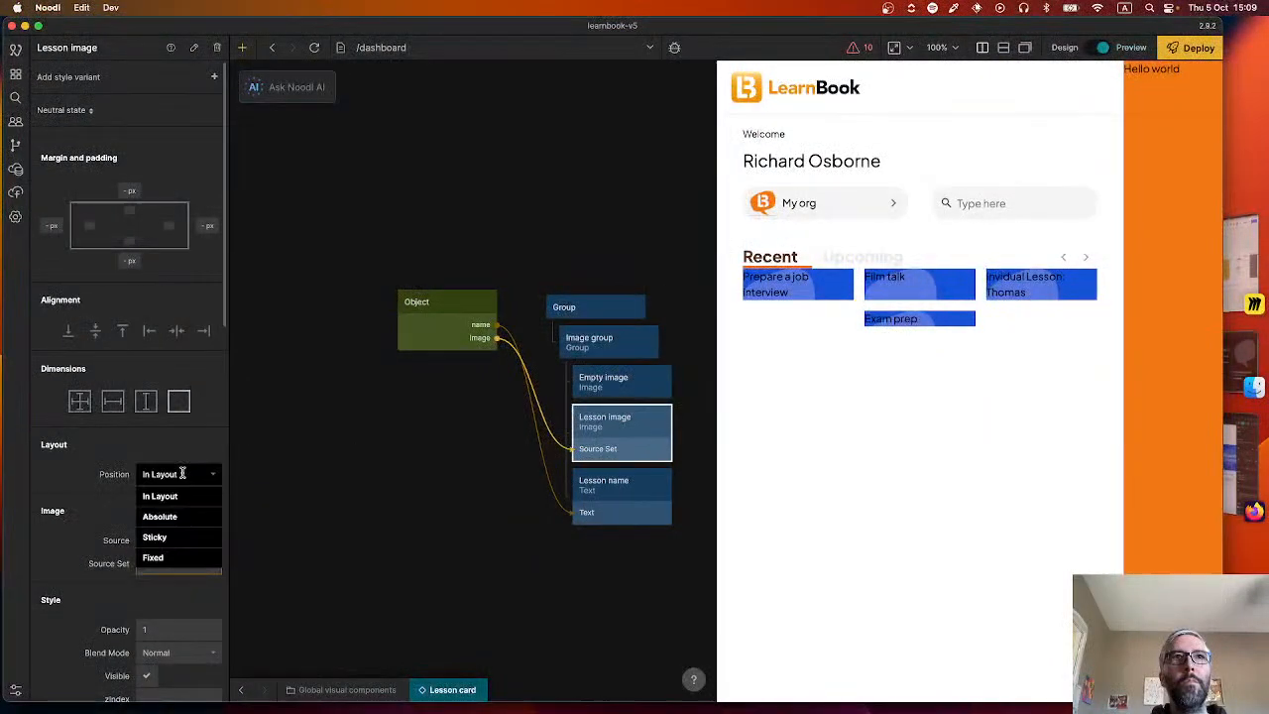
left_click(181, 519)
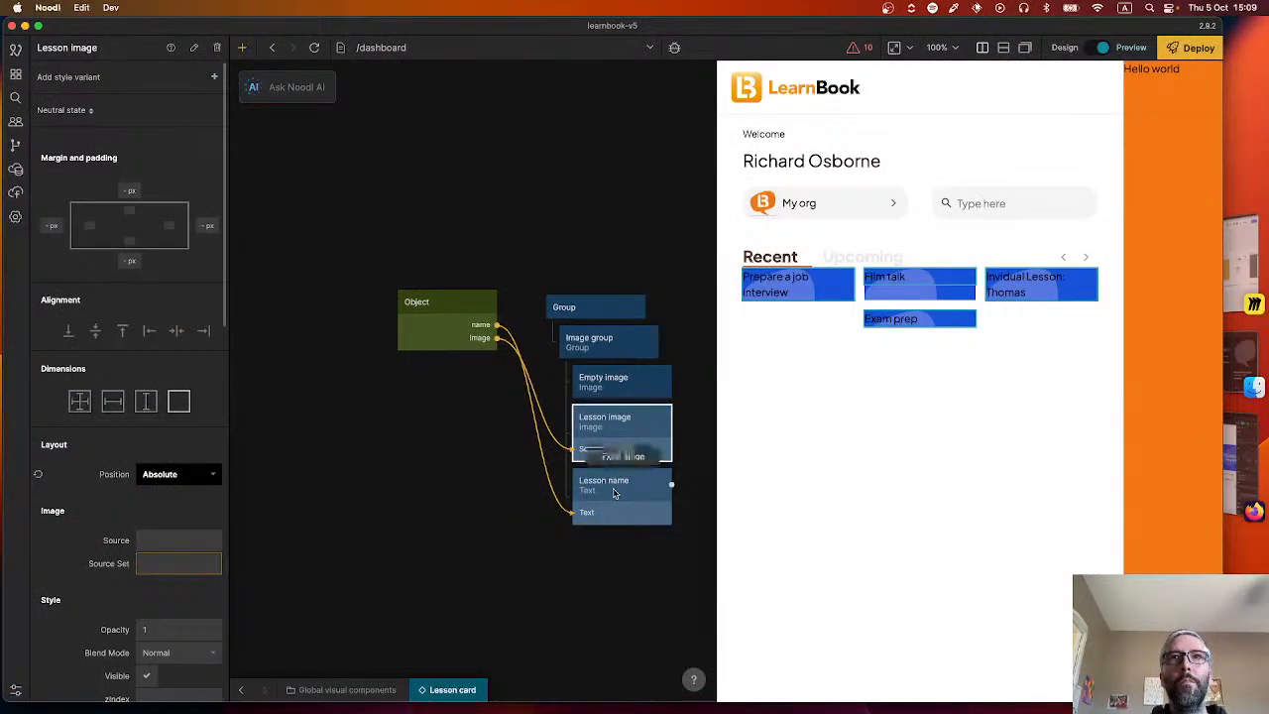
Set the layout position of the Lesson name text node to Absolute.
left_click(613, 490)
left_click(166, 499)
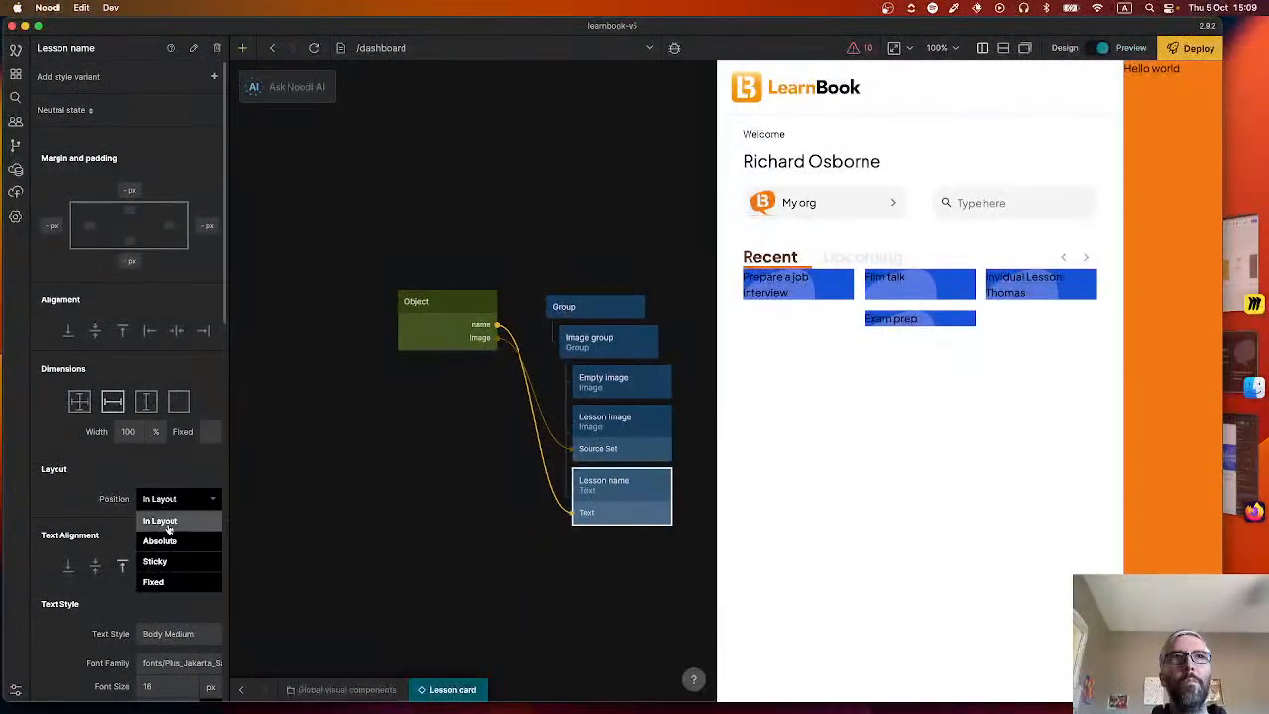
left_click(167, 540)
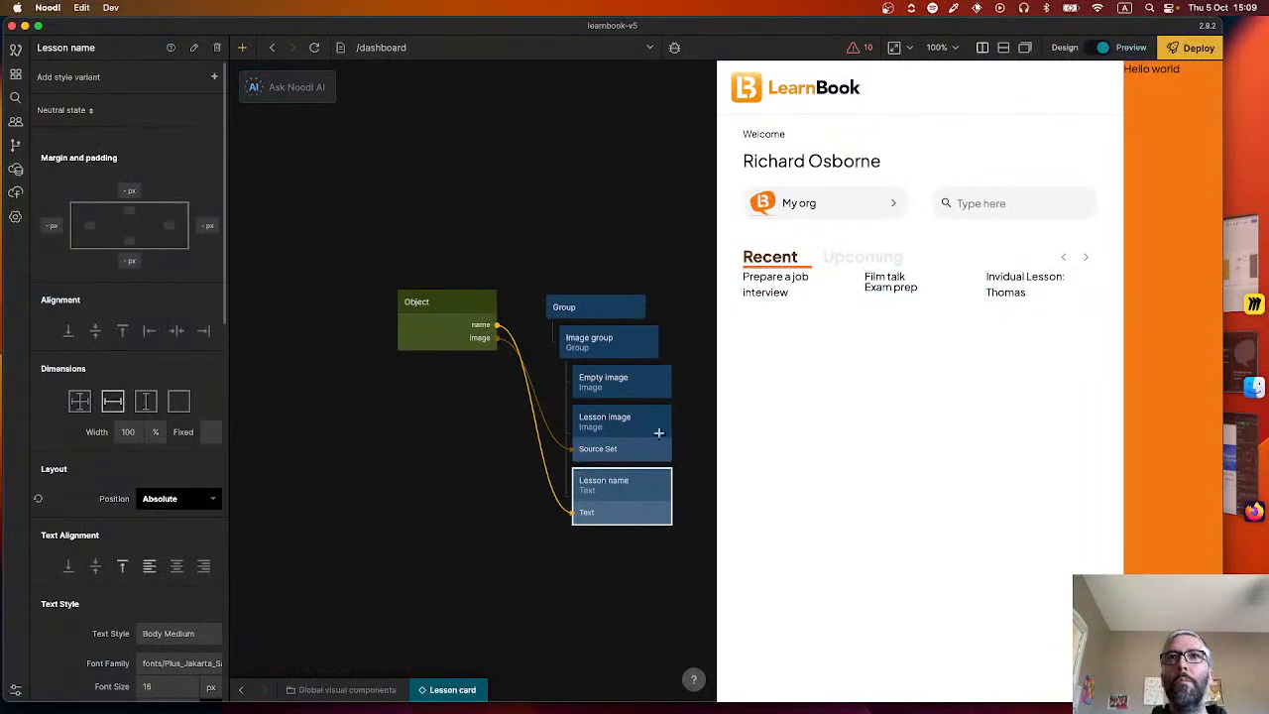
Look up the card image rectangle's height in Figma and set the Image group node's minimum height to 118 px in Noodl.
left_click(598, 340)
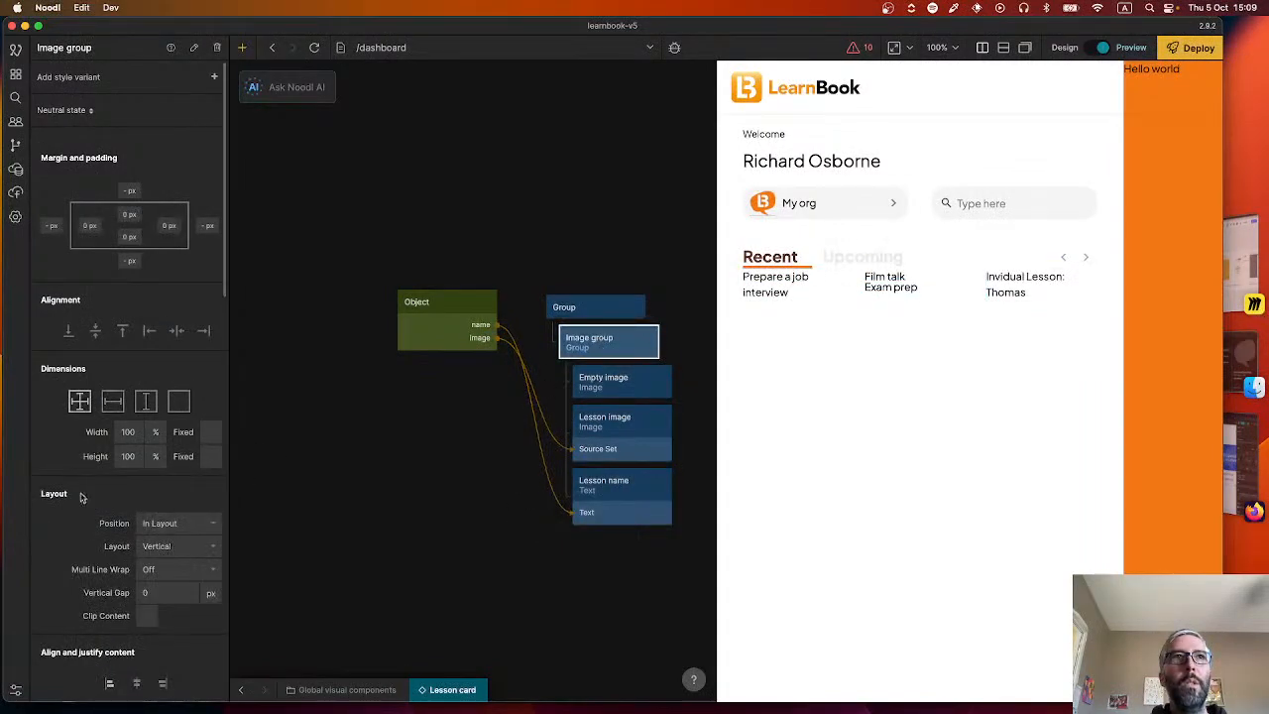
scroll(128, 466, "down", 10)
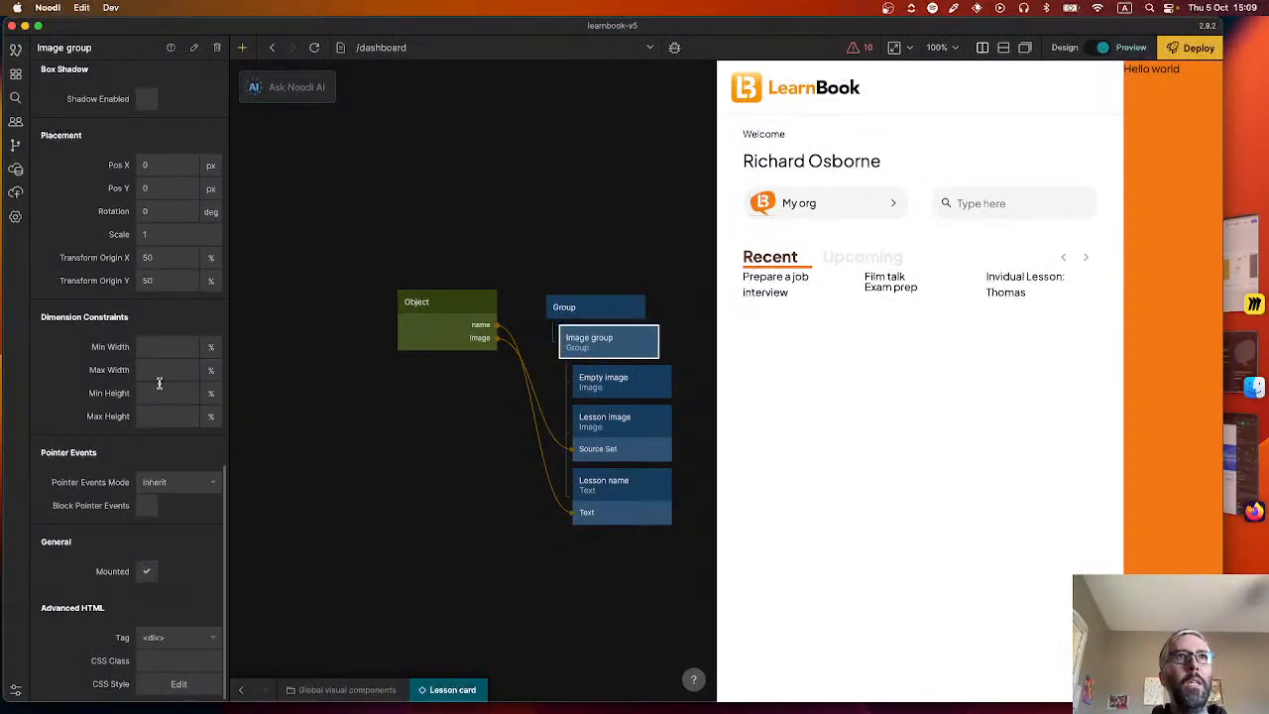
key("super+Tab")
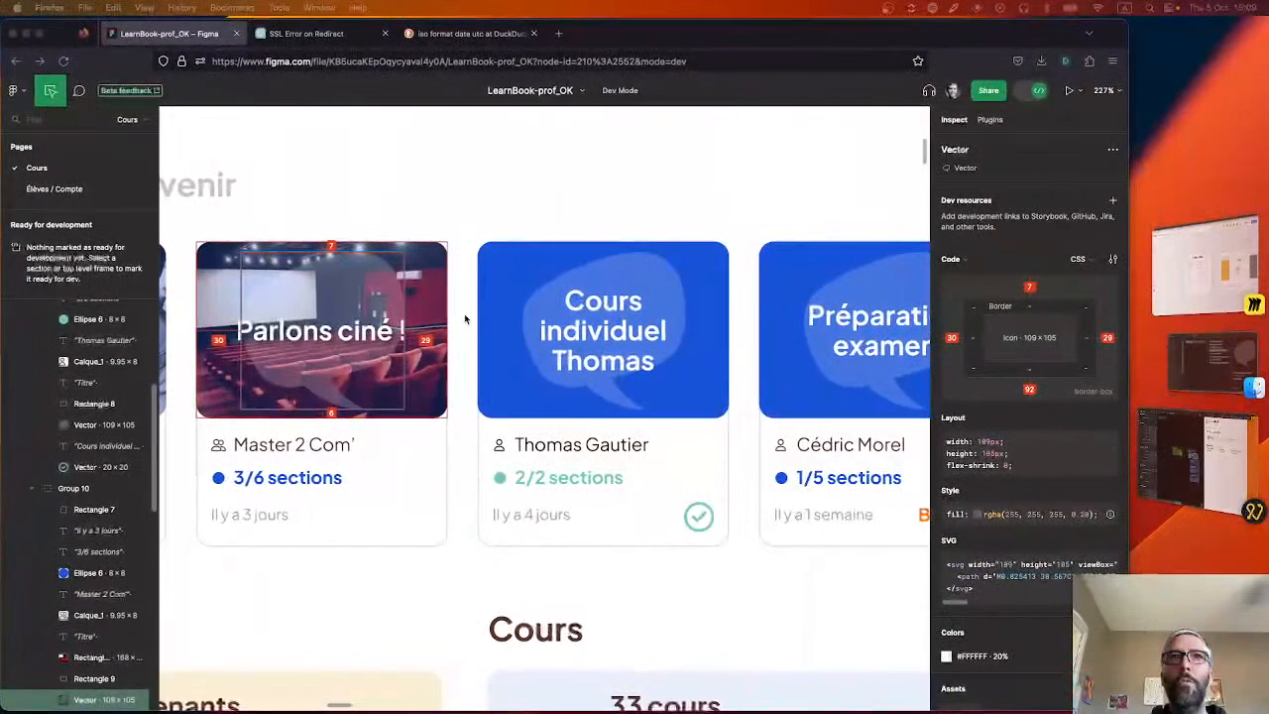
left_click(439, 295)
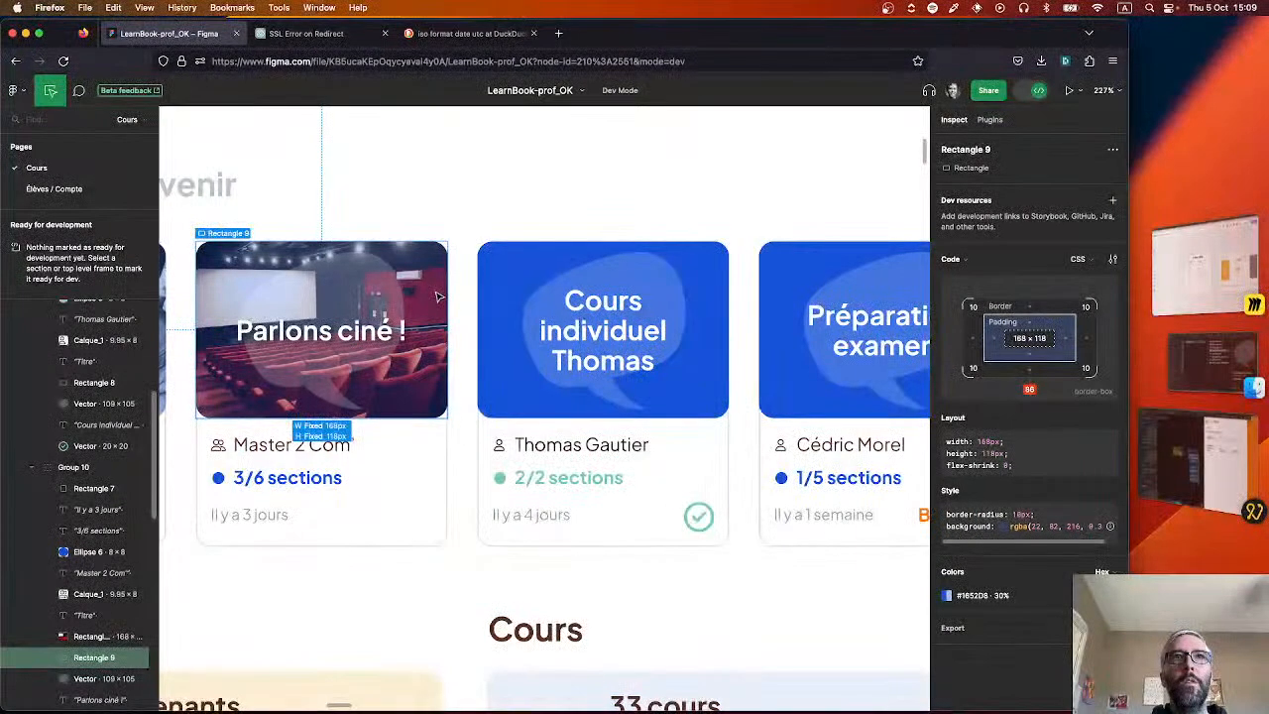
key("super+Tab")
left_click(194, 390)
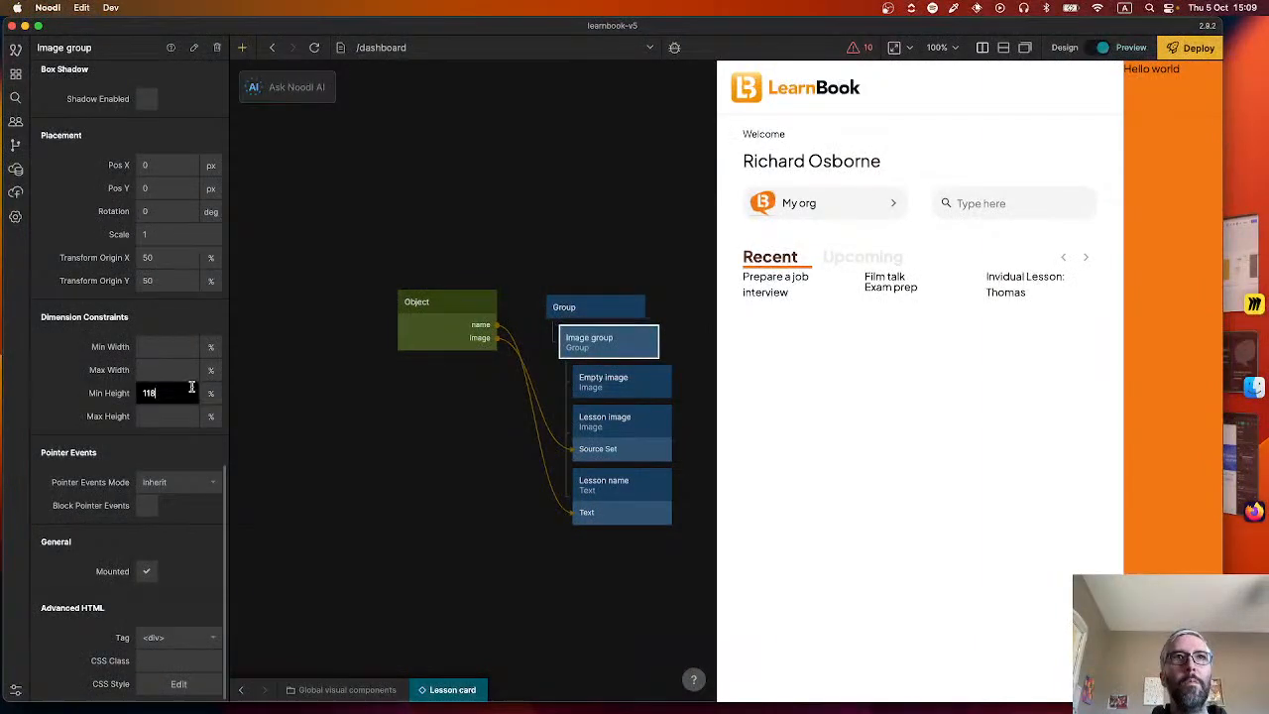
left_click(210, 435)
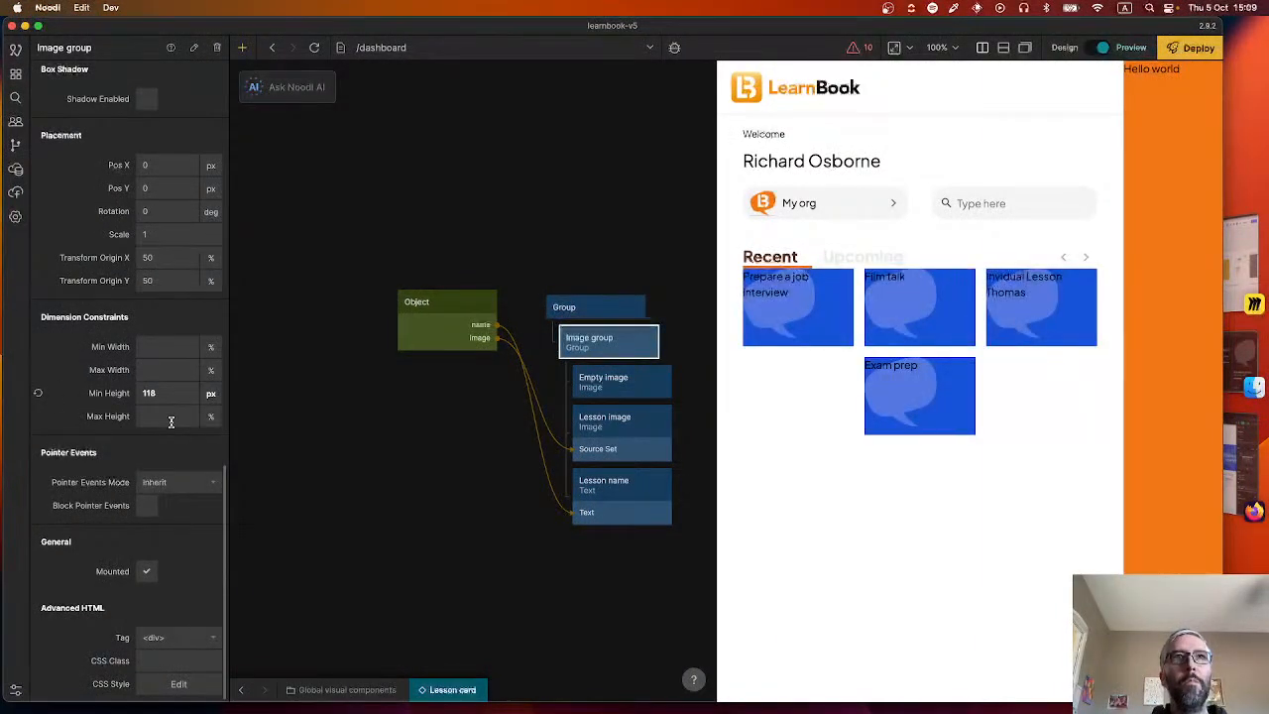
left_click(364, 458)
Switch to Figma, examine the lesson cards in the 2.1 Accueil frame, and return to the Lesson card component in Noodl.
key("super+Tab")
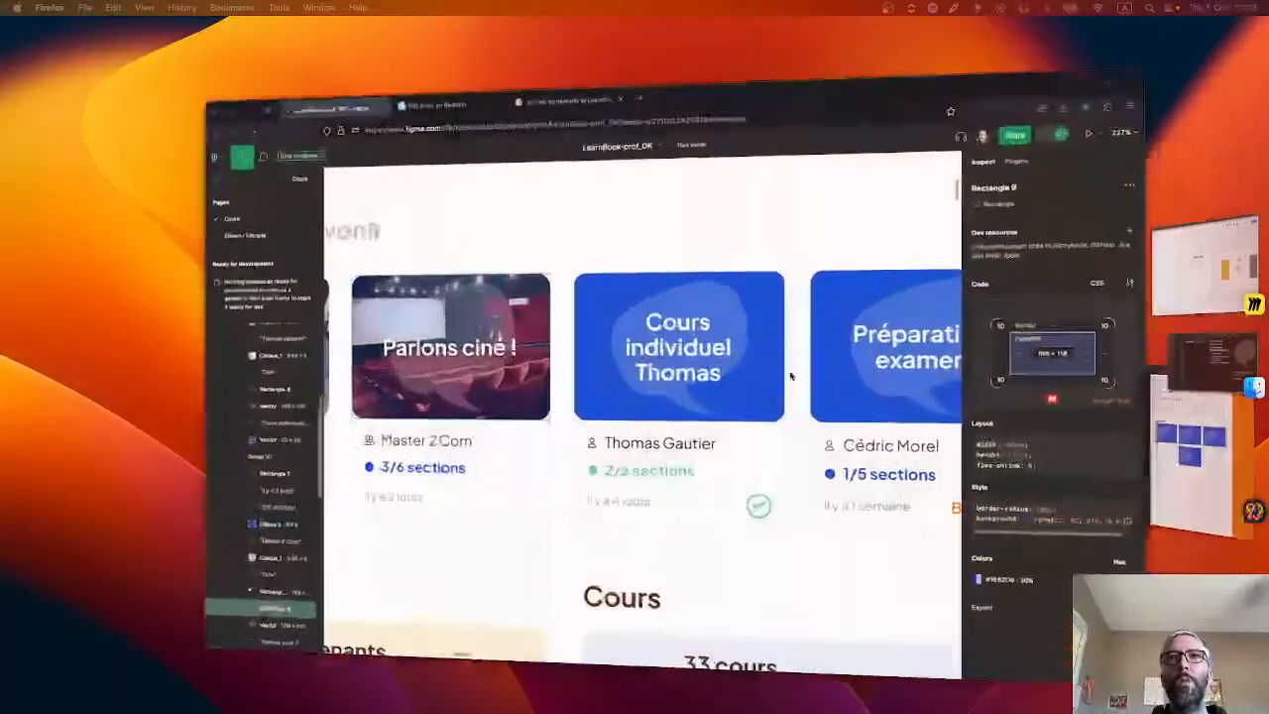
scroll(538, 436, "down", 10)
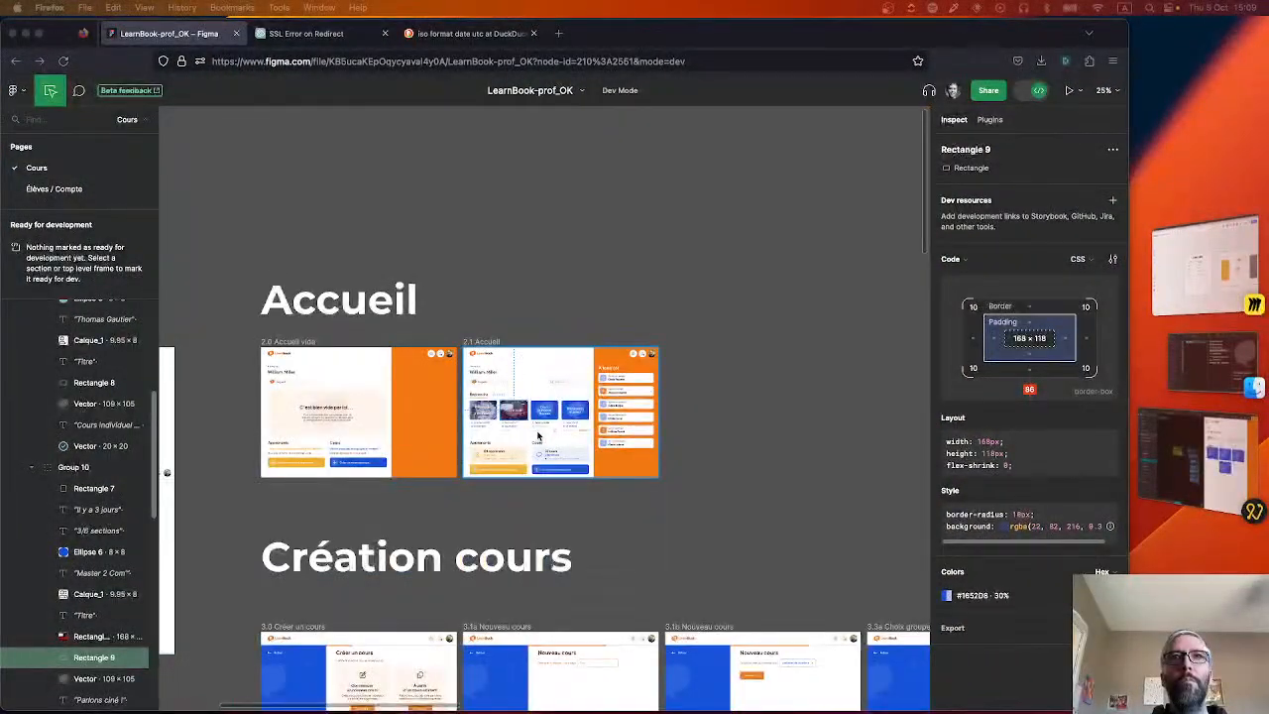
scroll(534, 440, "up", 3)
scroll(535, 440, "up", 4)
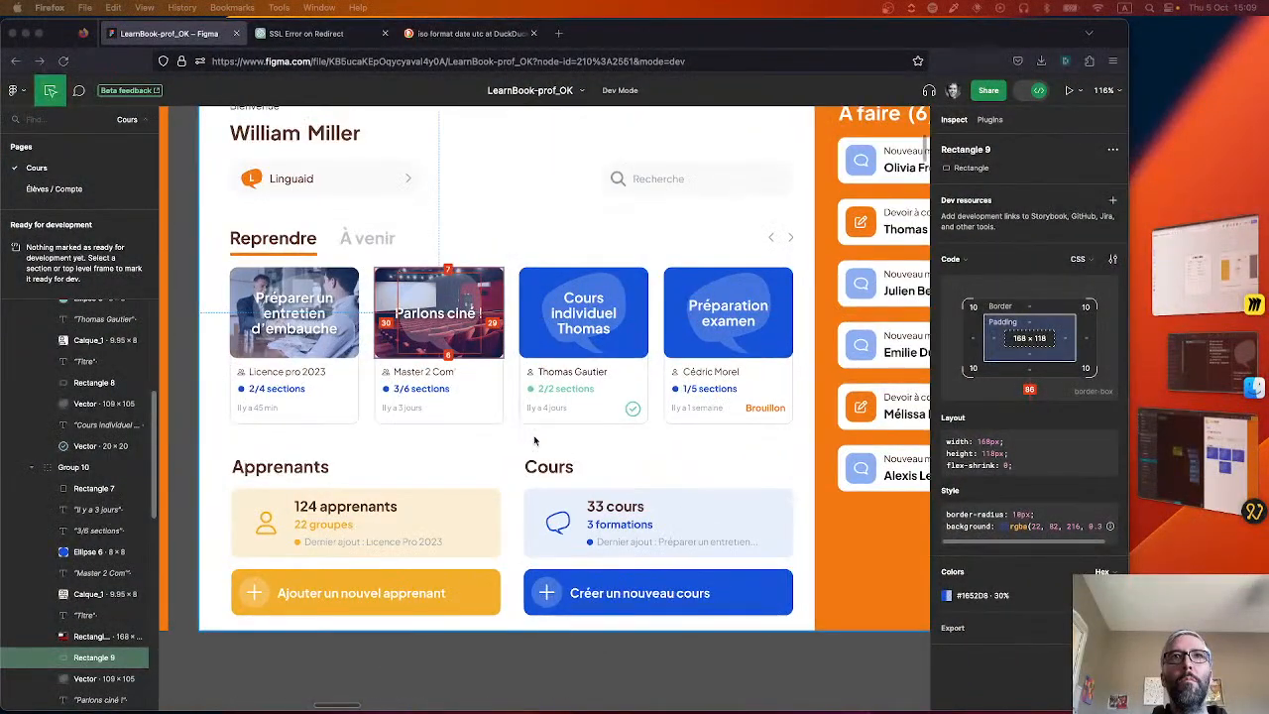
key("super+Tab")
key("super+Tab")
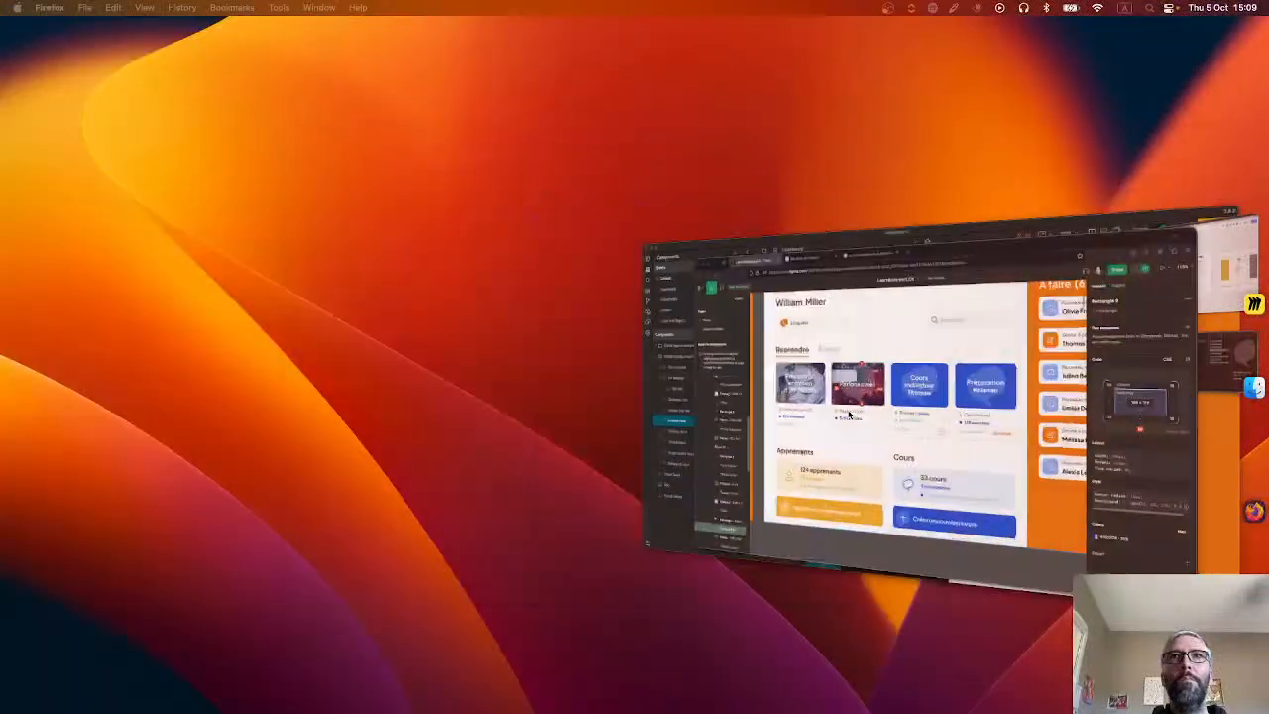
key("super+Tab")
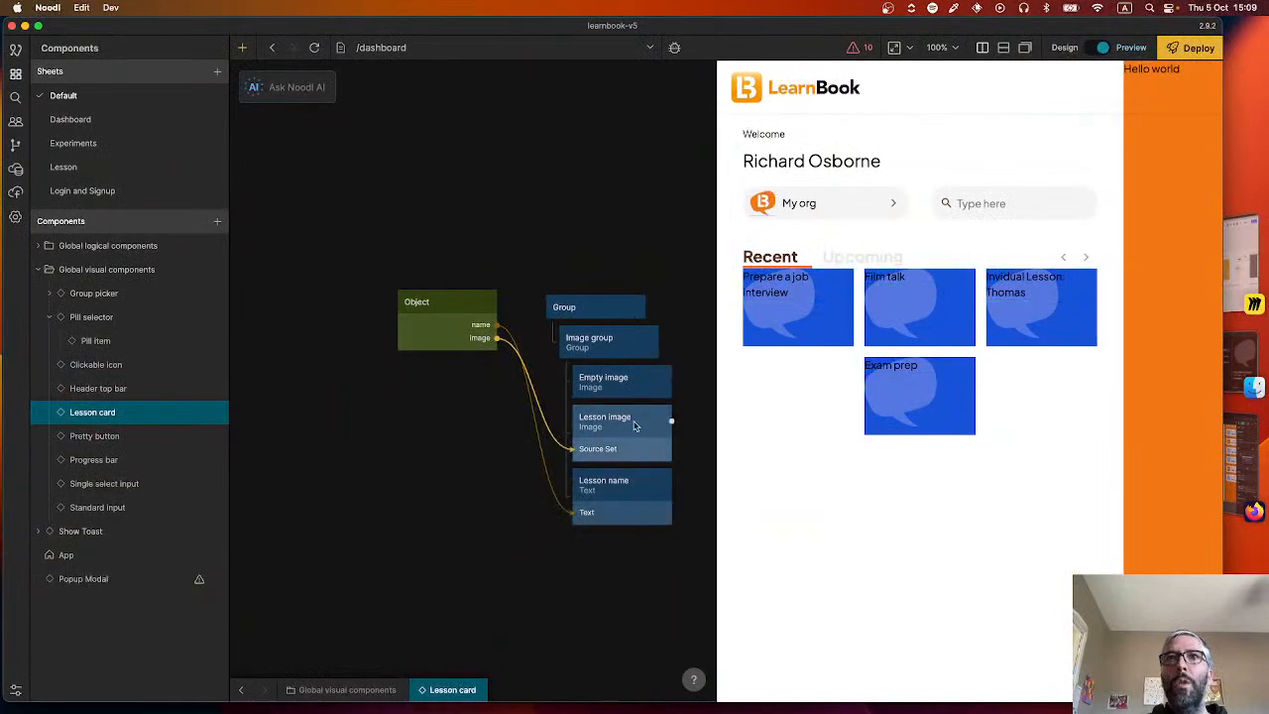
mouse_move(619, 390)
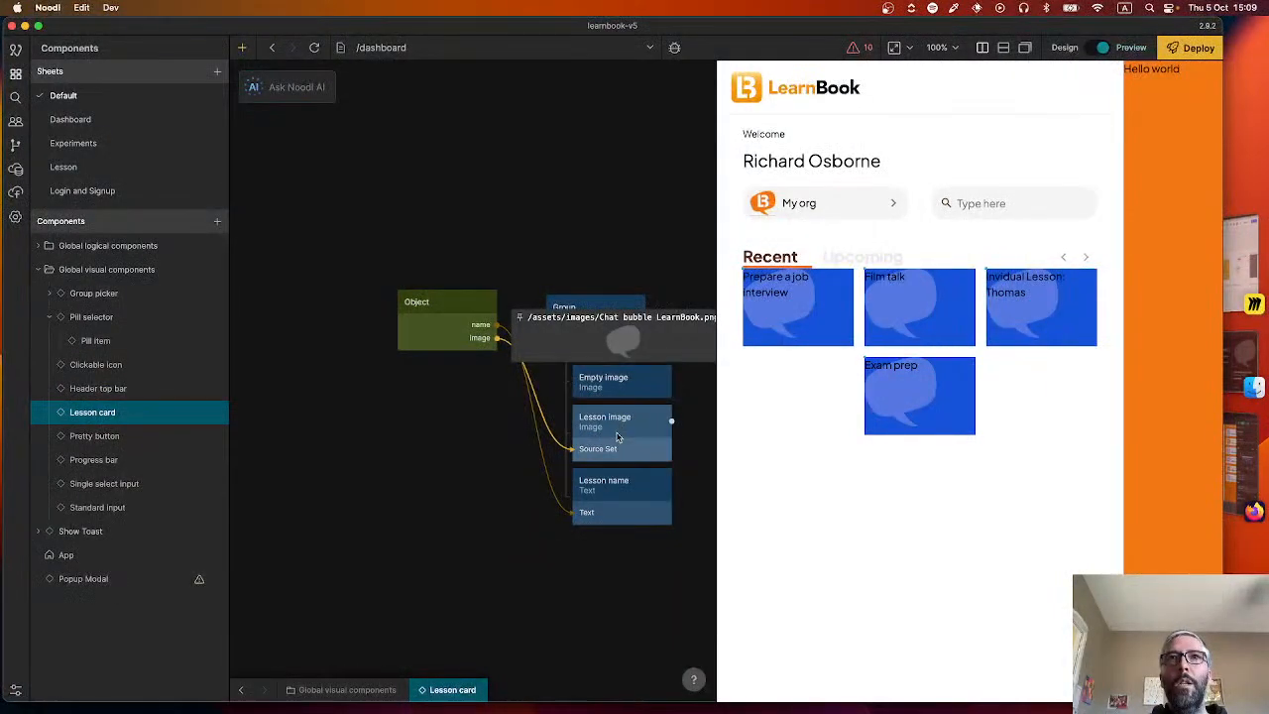
Centre the text of the Lesson name node horizontally.
left_click(610, 422)
left_click(610, 499)
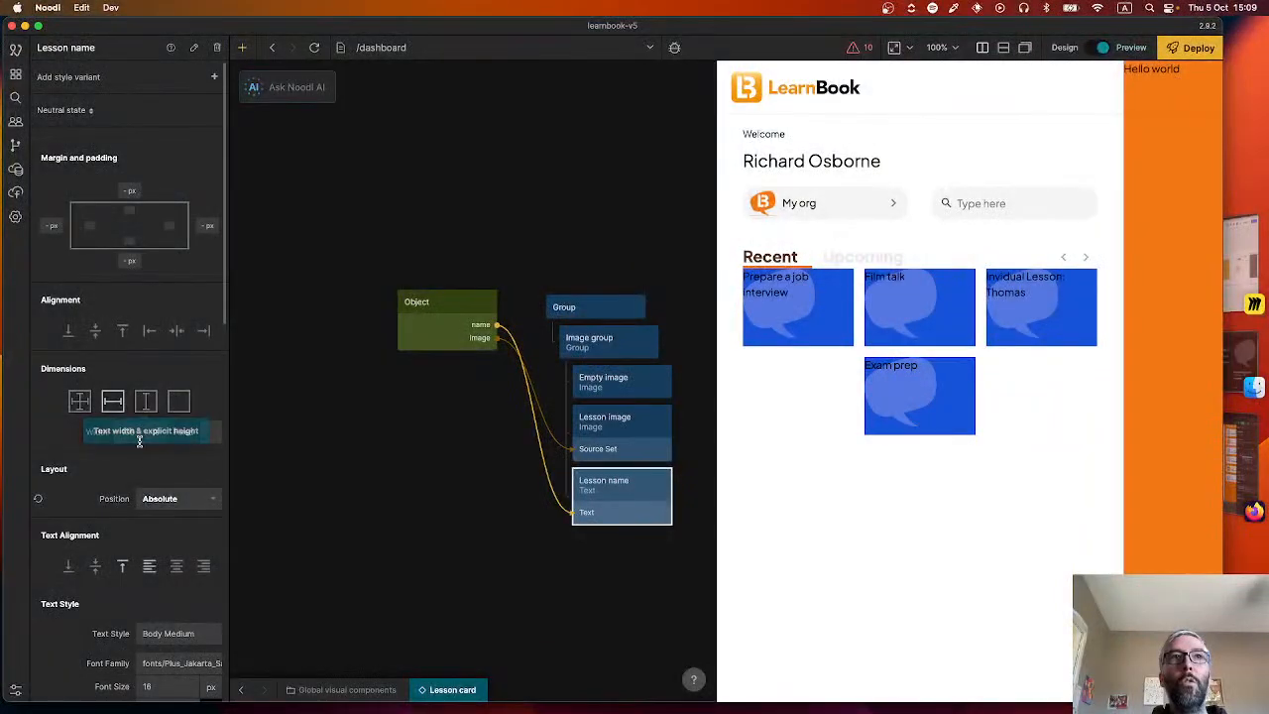
left_click(177, 567)
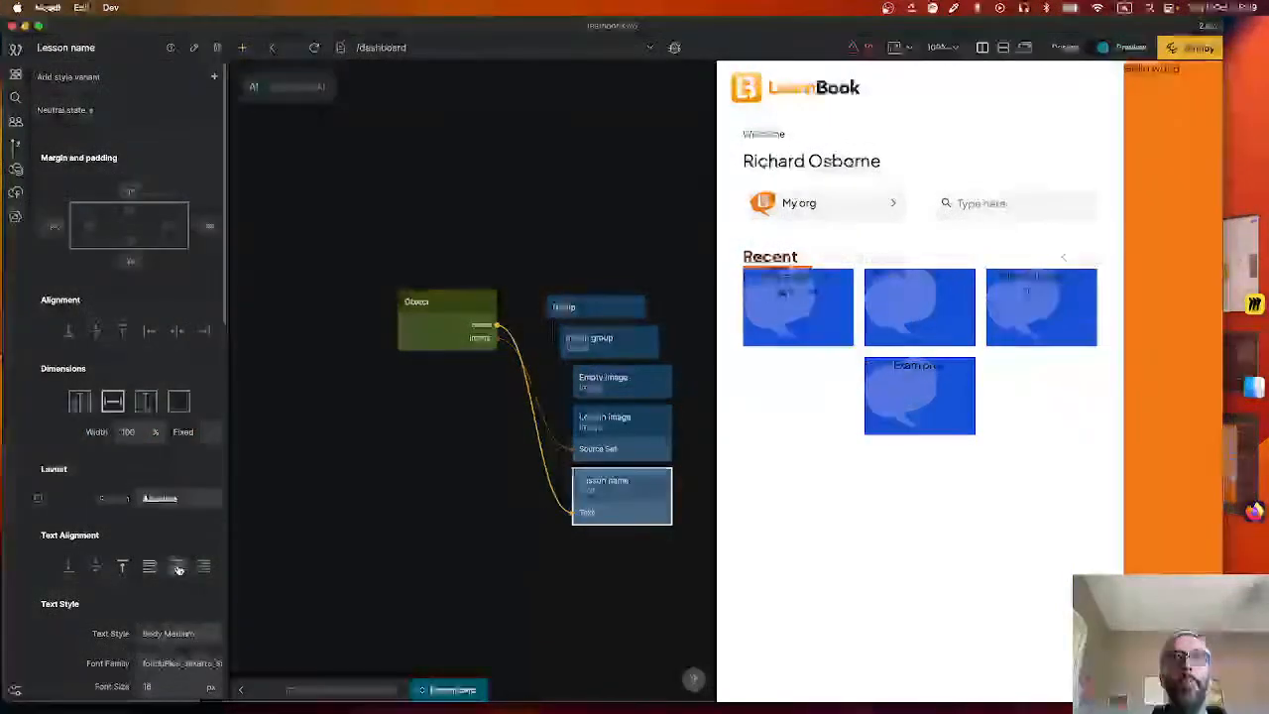
Open Lesson name's left margin and inspect the side spacing of the card titles in Figma.
left_click(51, 227)
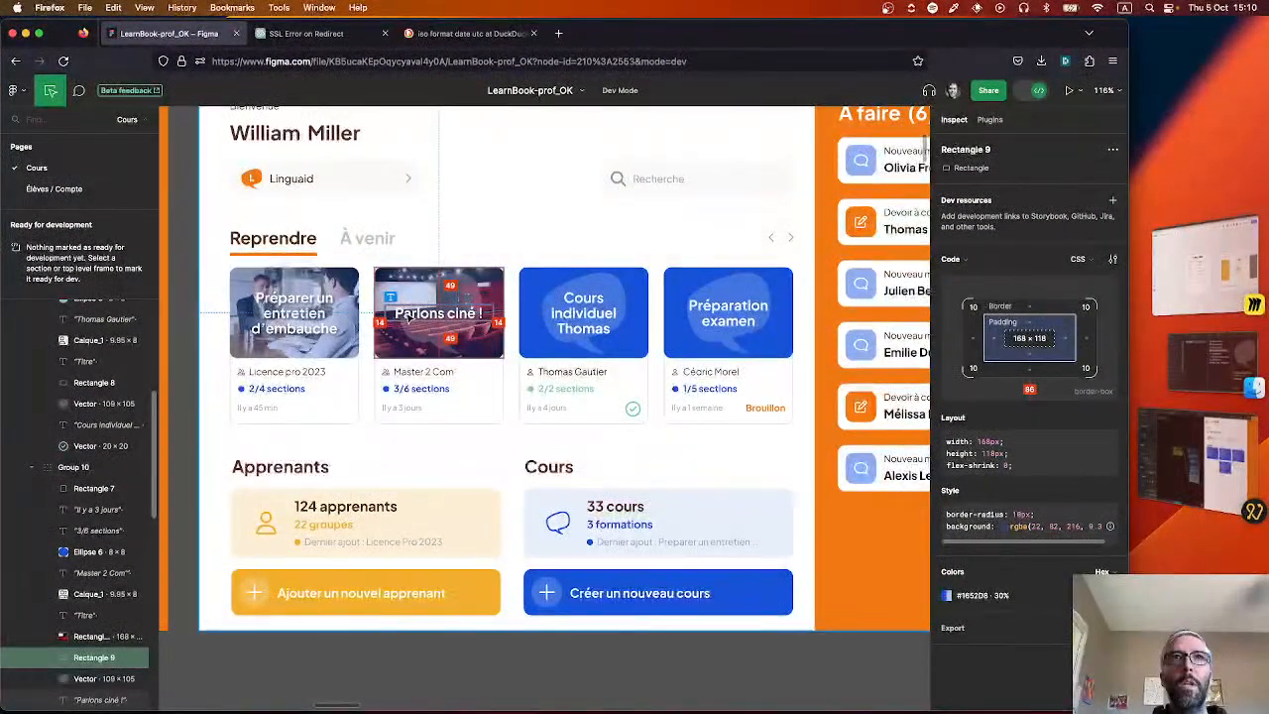
left_click(379, 316)
left_click(566, 314)
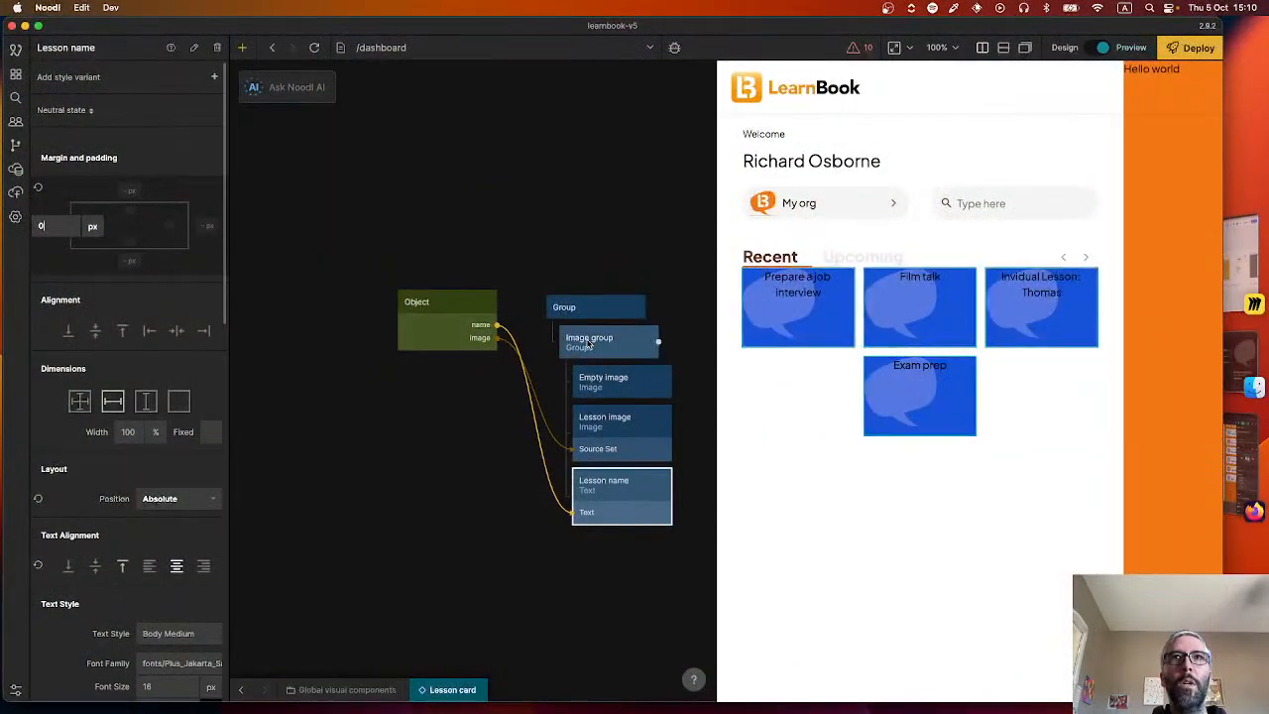
Try a left padding of 14 px on the Image group node.
left_click(588, 343)
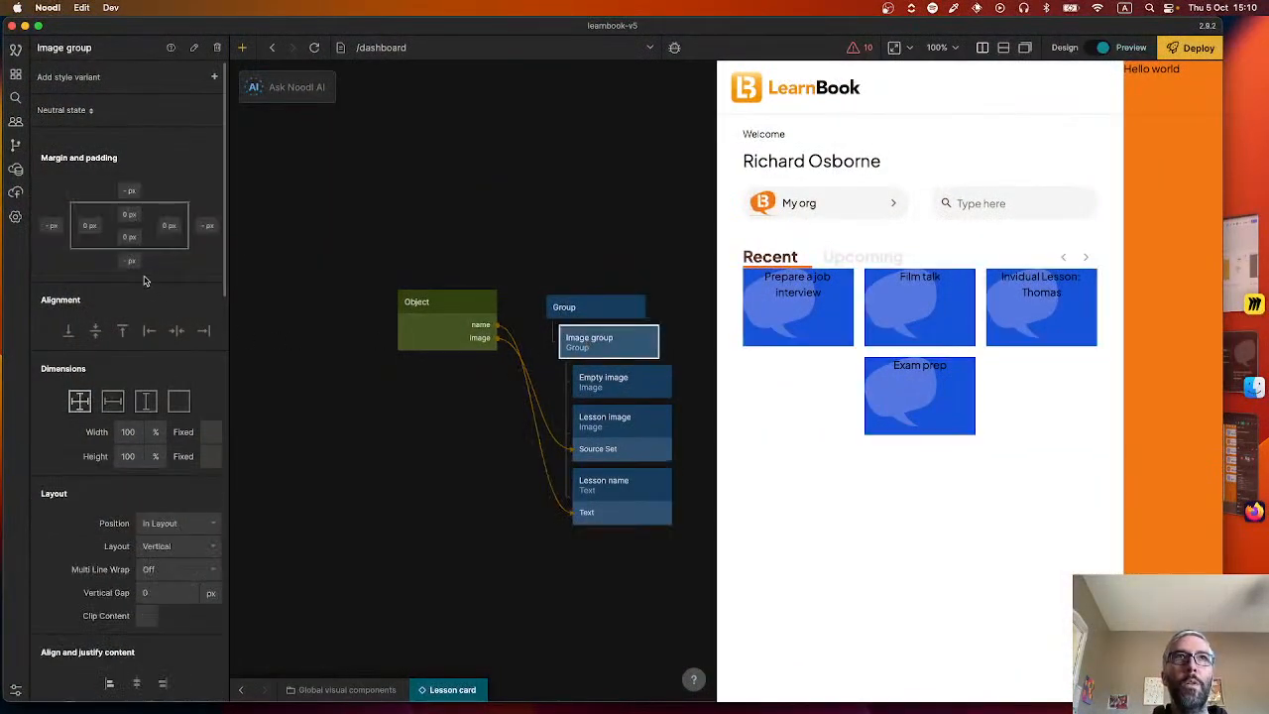
left_click(90, 227)
type("14")
key("Tab")
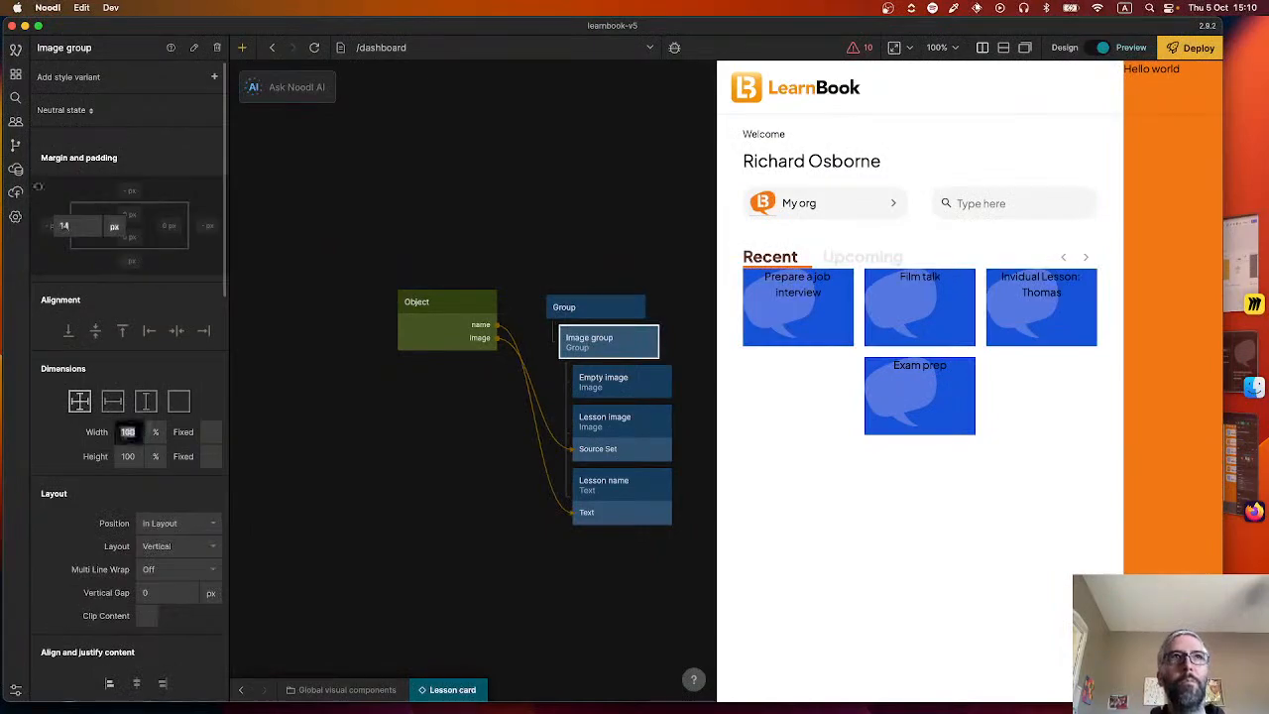
left_click(392, 364)
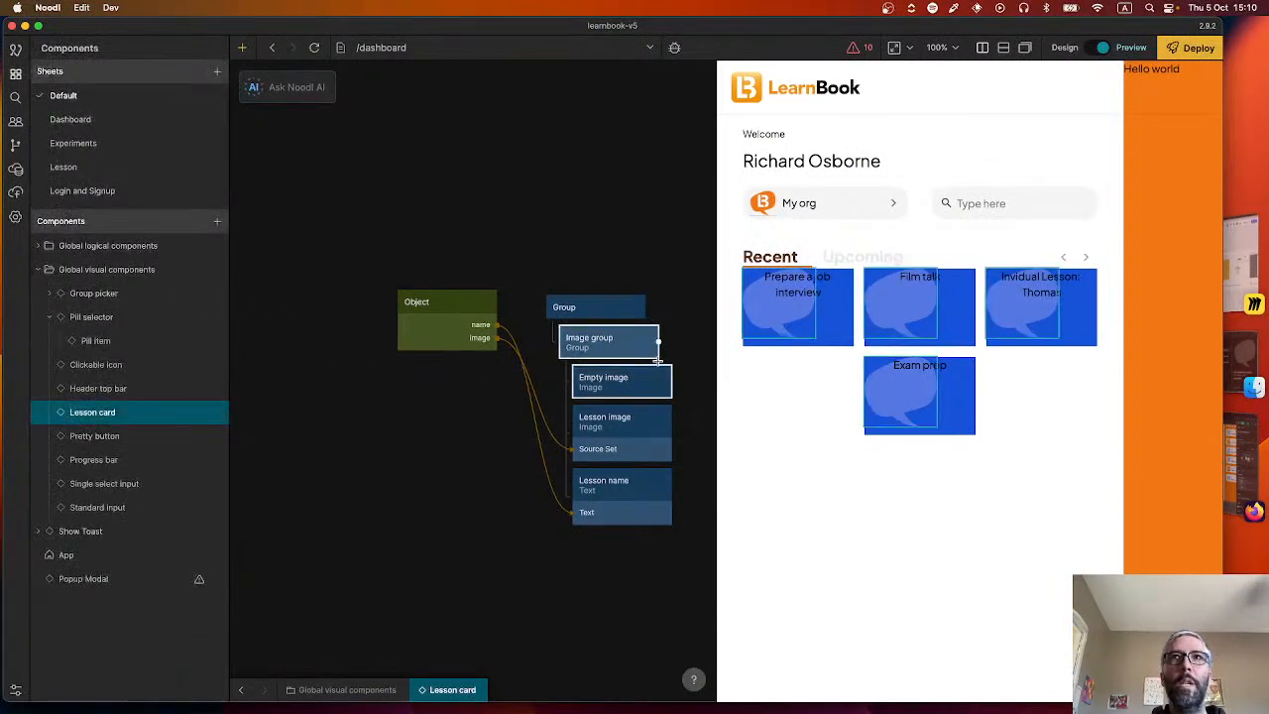
Clear the left padding of the Image group node.
left_click(590, 342)
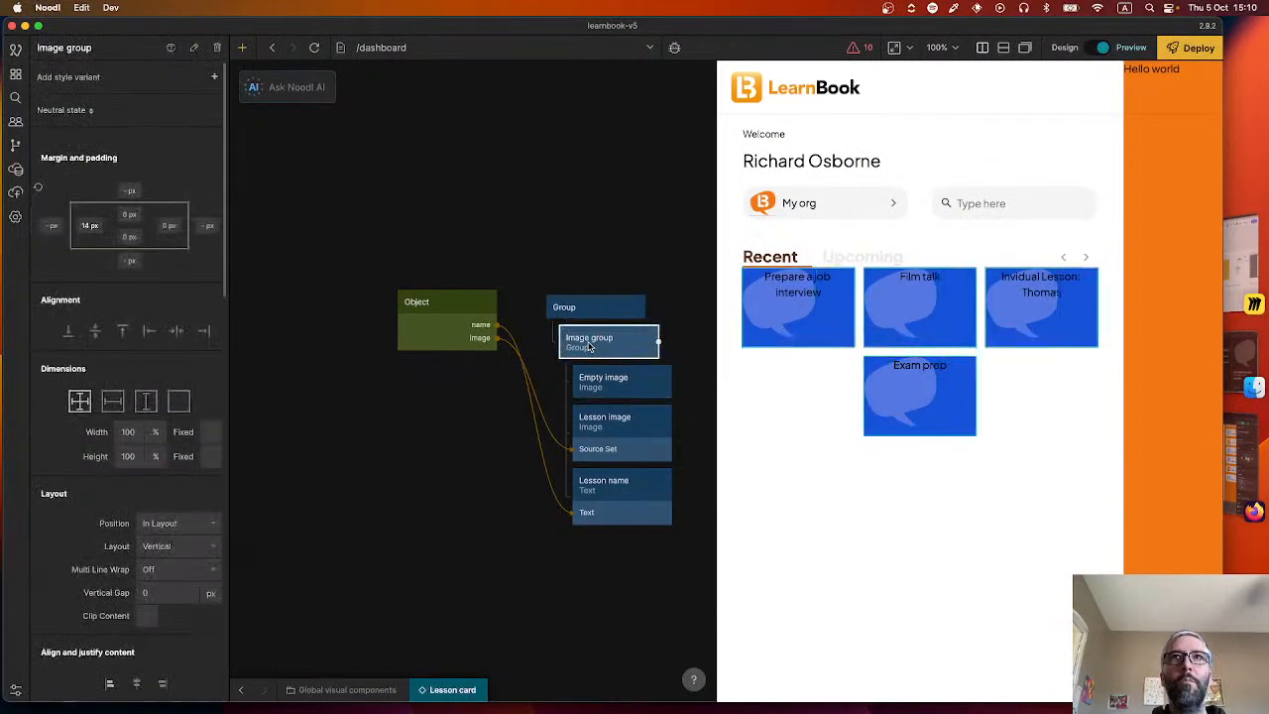
left_click(90, 227)
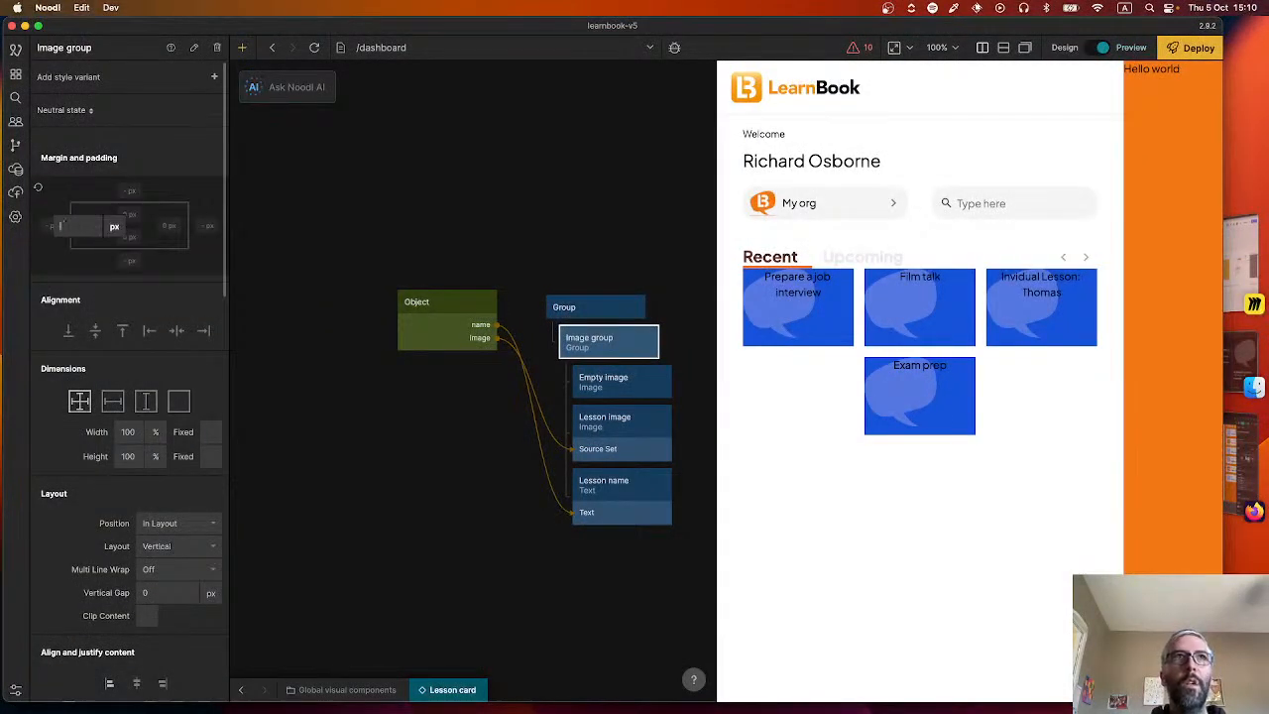
key("Return")
Set the Lesson name node's left and right margins to 14 px and align it to the vertical centre.
left_click(607, 382)
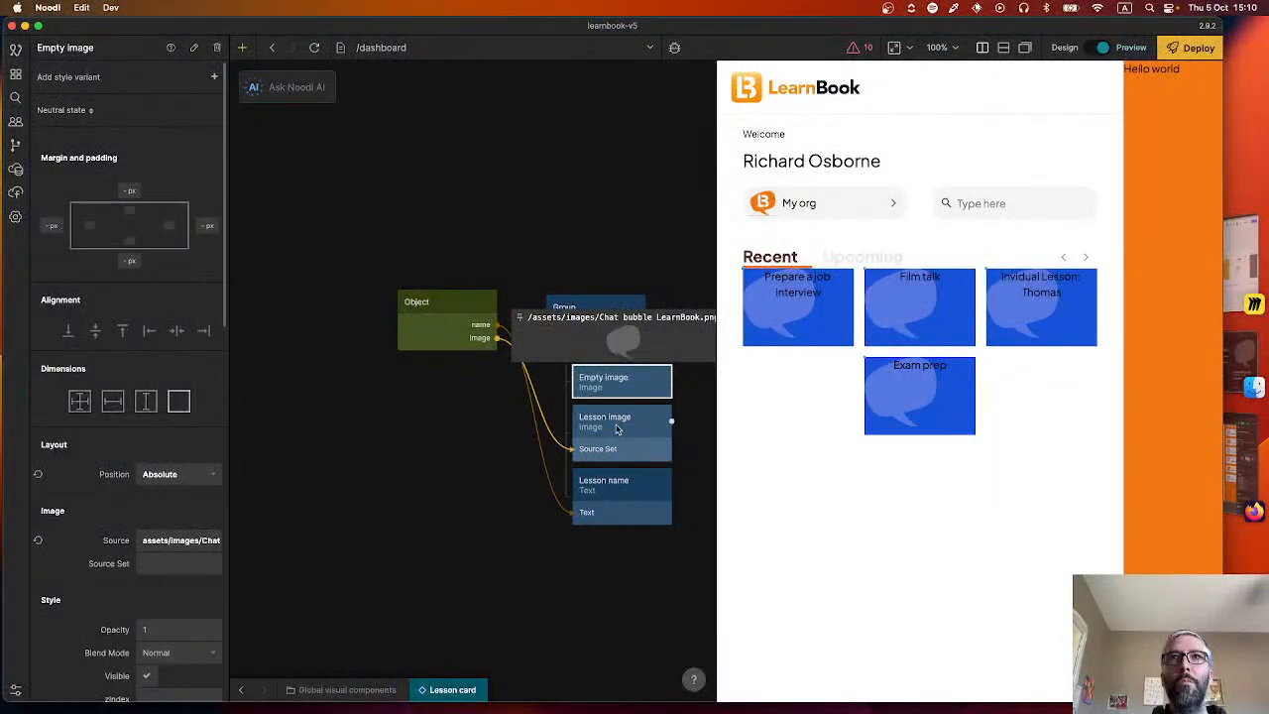
left_click(617, 428)
left_click(615, 486)
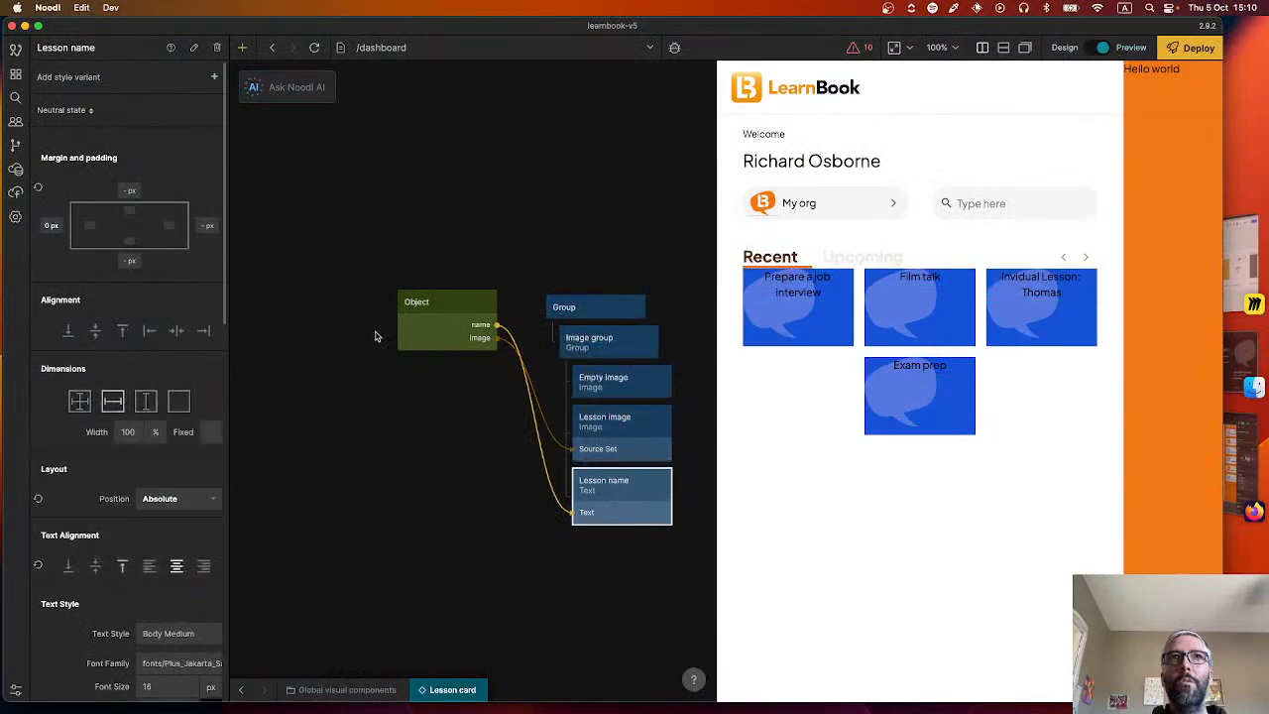
left_click(52, 227)
type("14")
key("Tab")
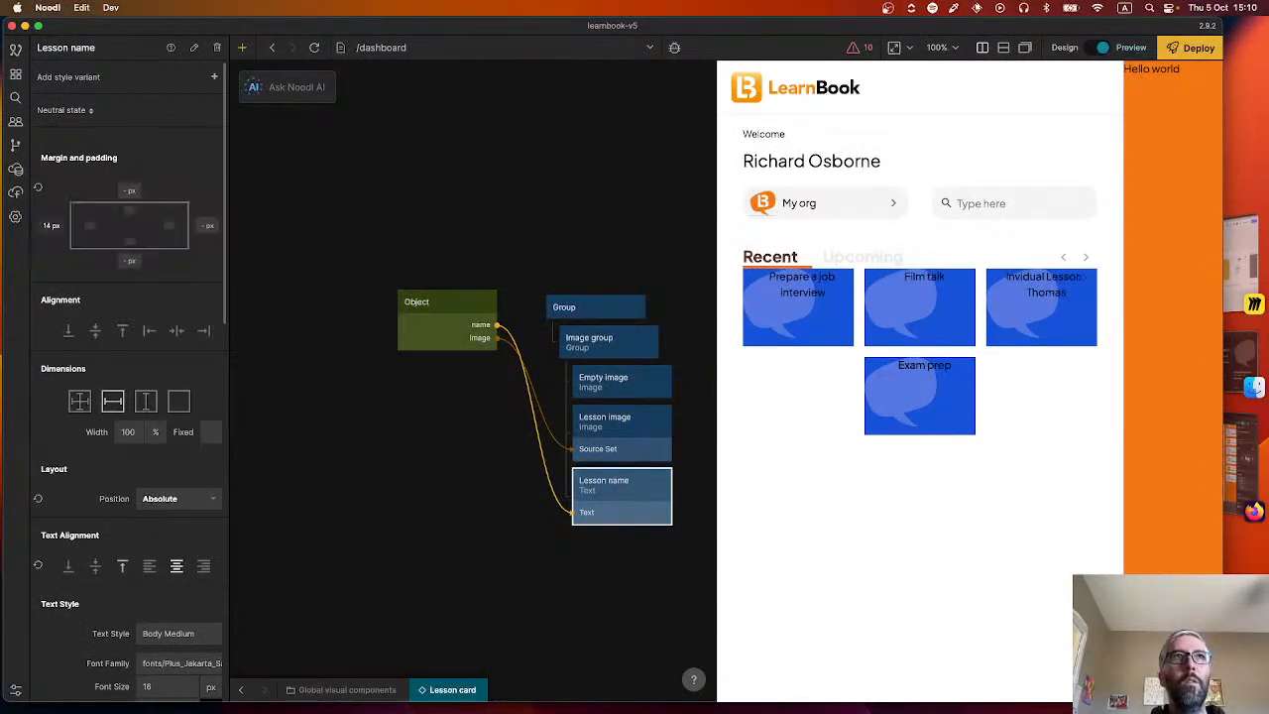
left_click(211, 229)
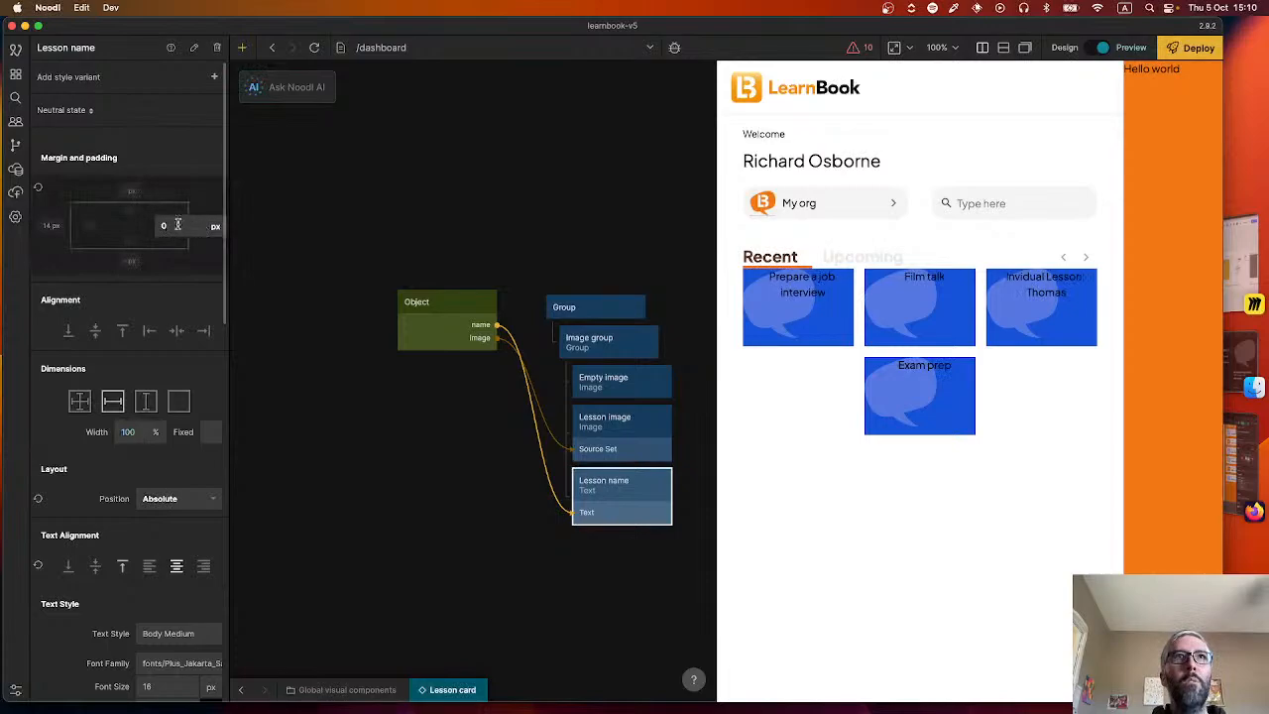
type("14")
key("Return")
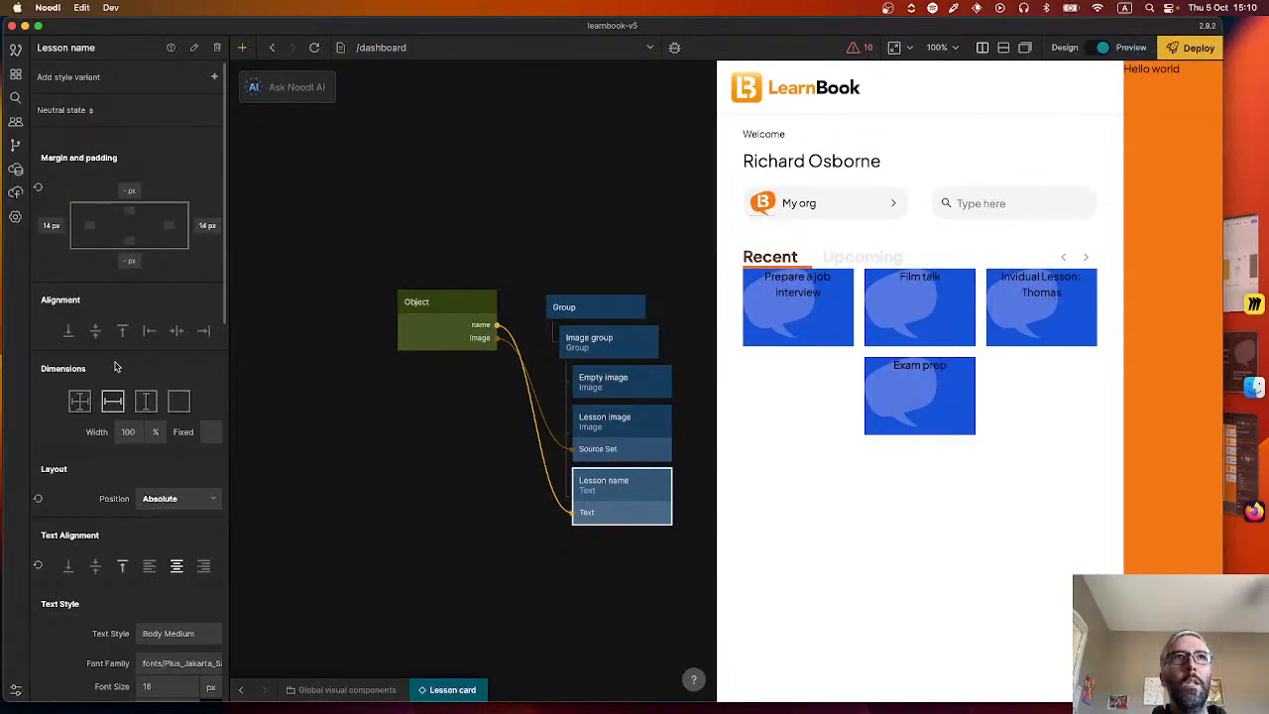
left_click(95, 330)
Align the Empty image node to the centre both vertically and horizontally within the Image group.
left_click(609, 451)
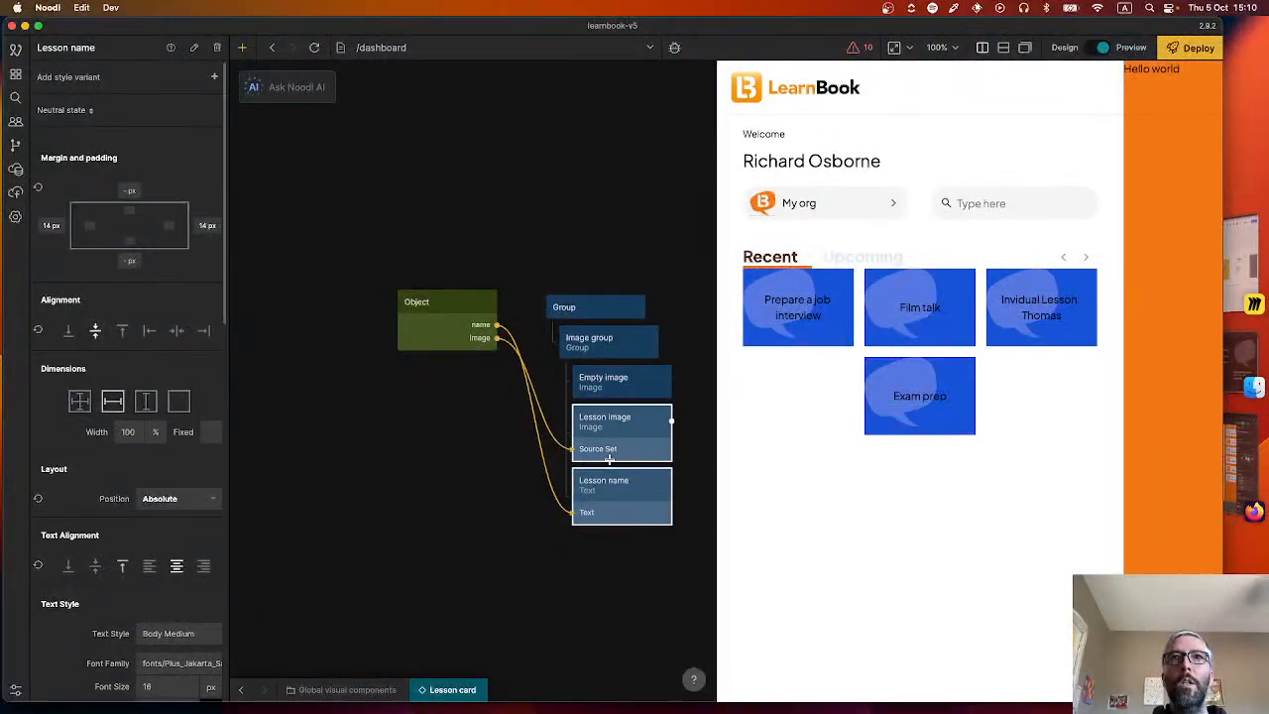
left_click(609, 454)
left_click(607, 382)
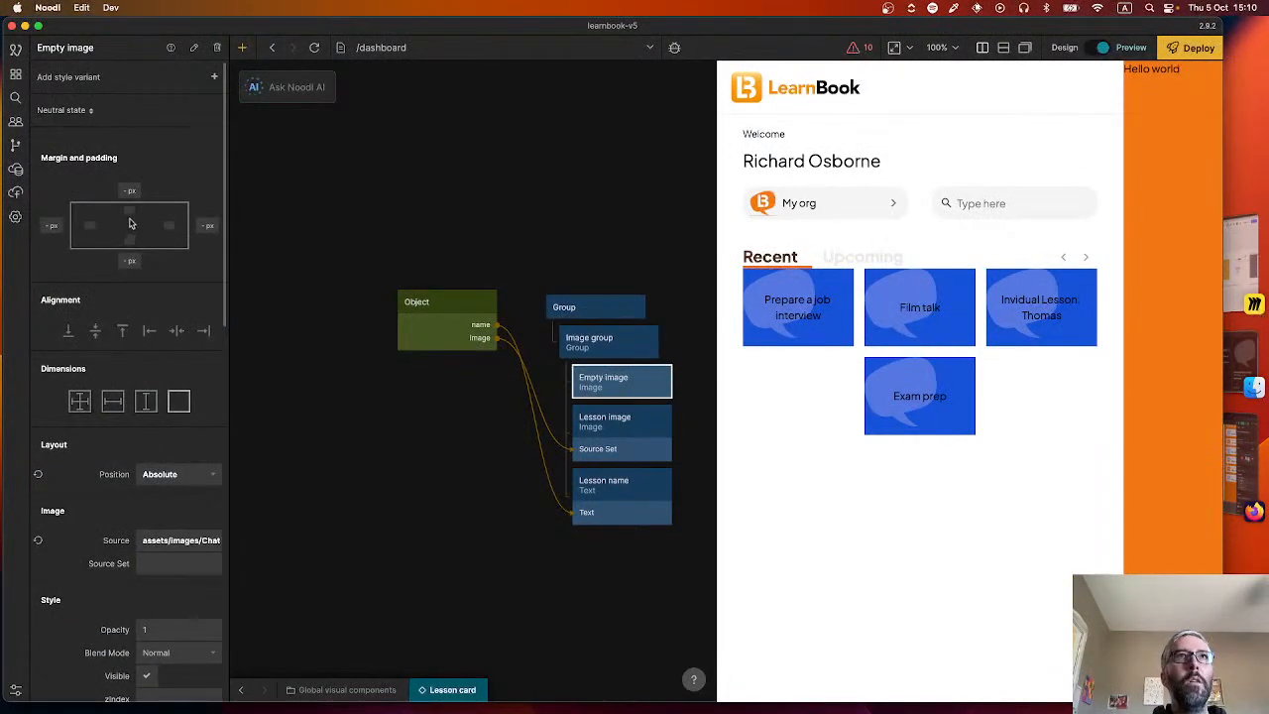
left_click(176, 330)
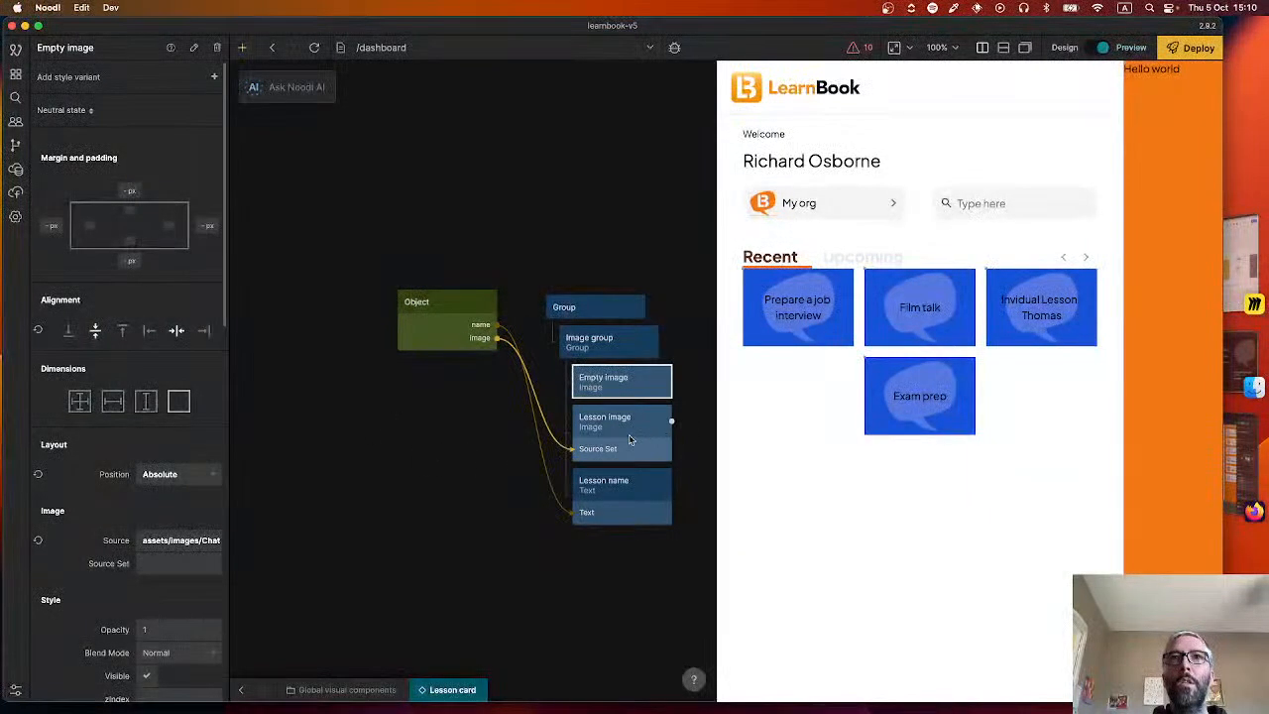
Select the Lesson name node, switch to Figma and inspect the typography CSS of the "Préparer un entretien d'embauche" card title.
left_click(610, 486)
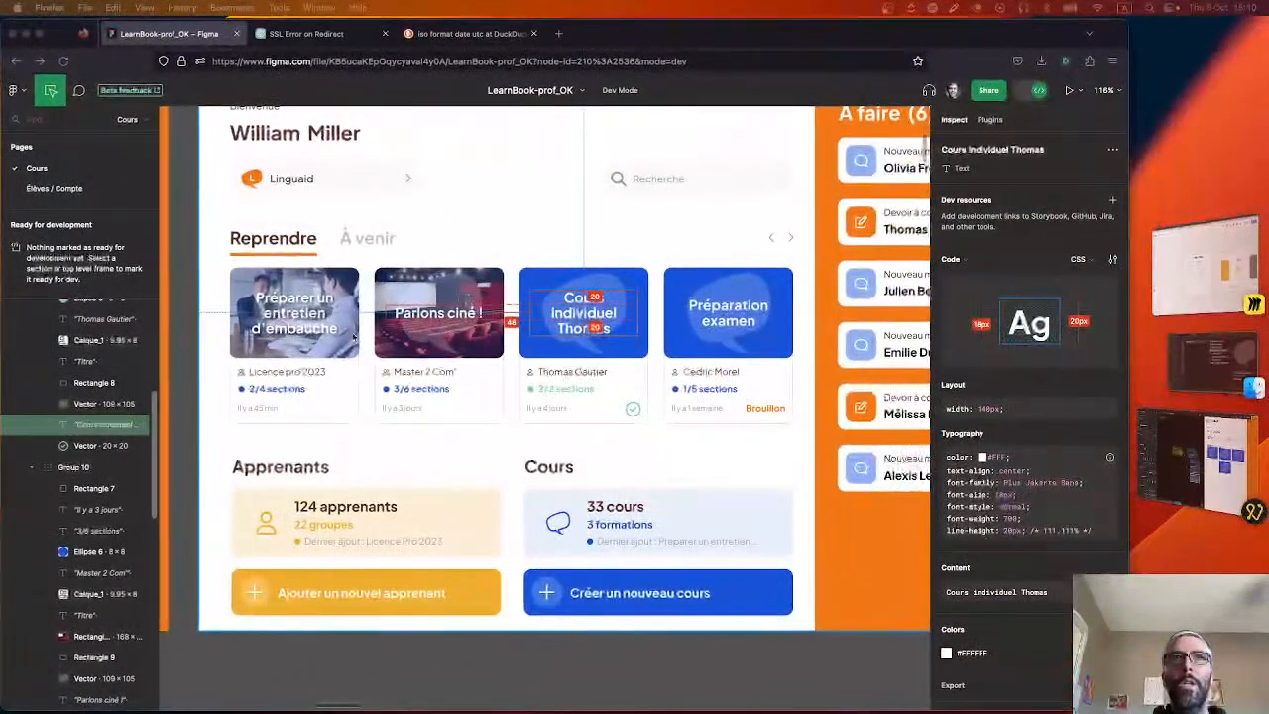
left_click(294, 314)
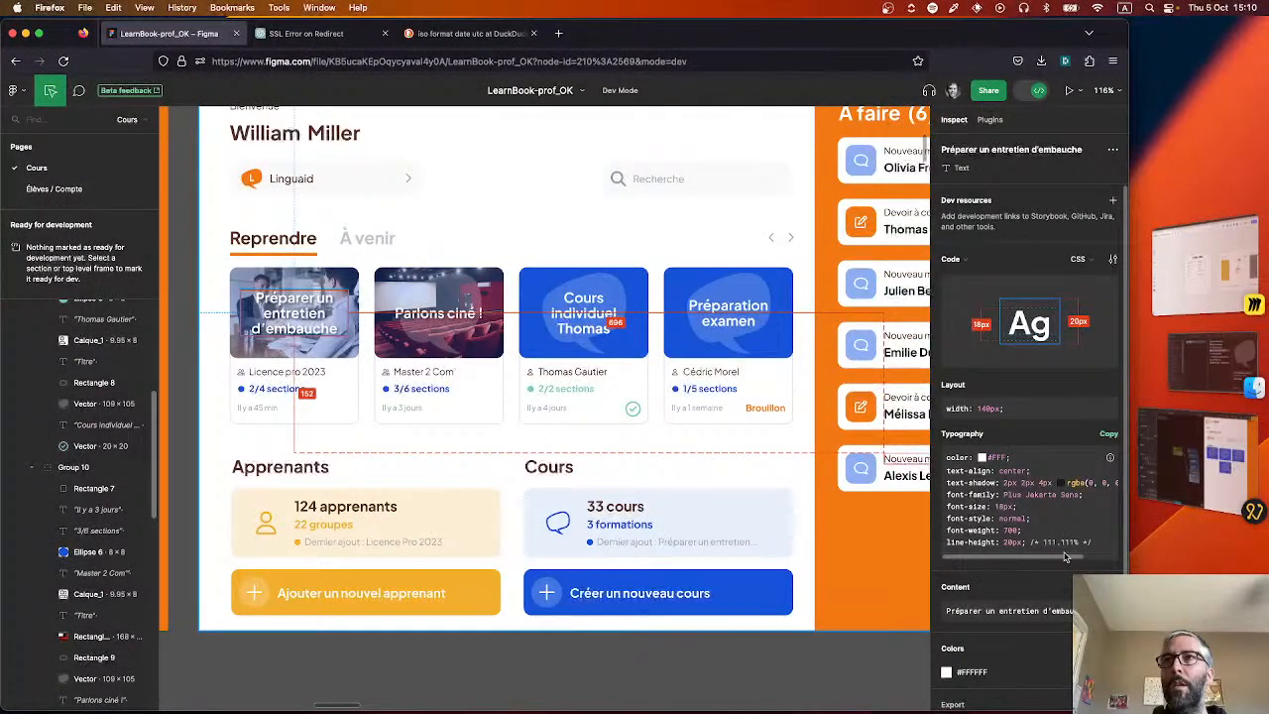
scroll(1099, 561, "right", 3)
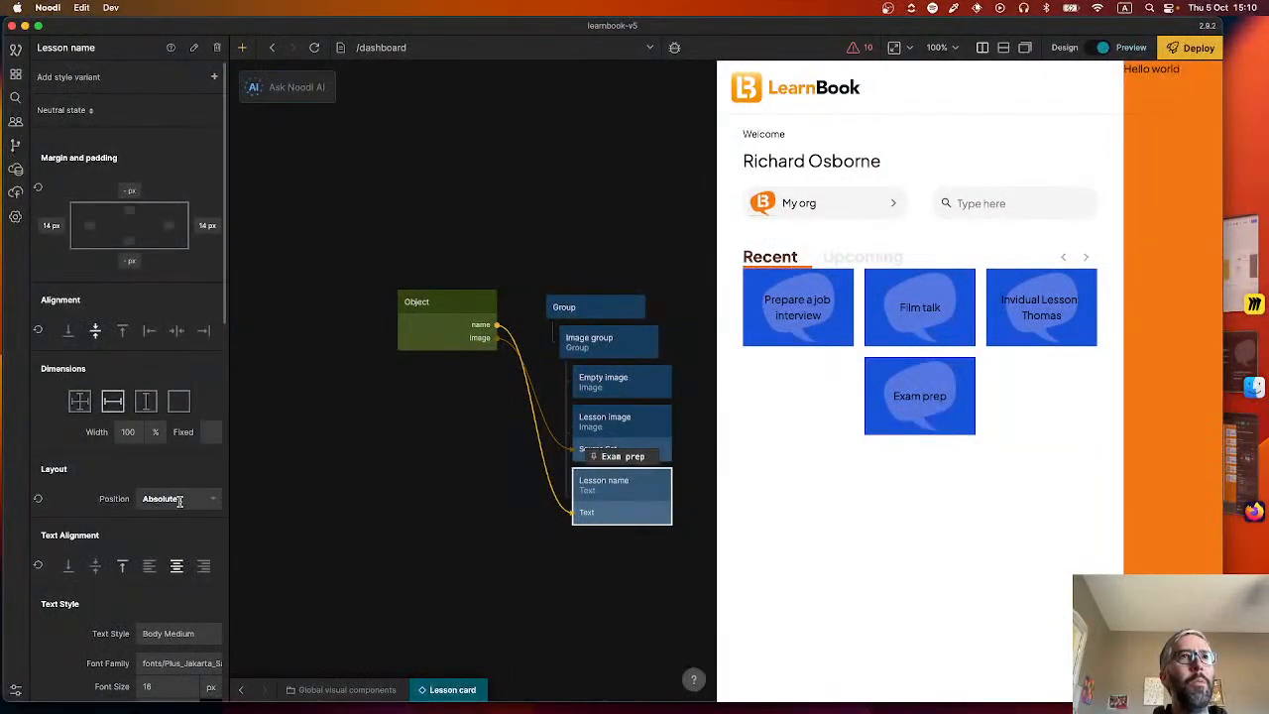
Look through the Lesson name node's text style, style, placement and advanced HTML properties in Noodl.
scroll(178, 503, "down", 4)
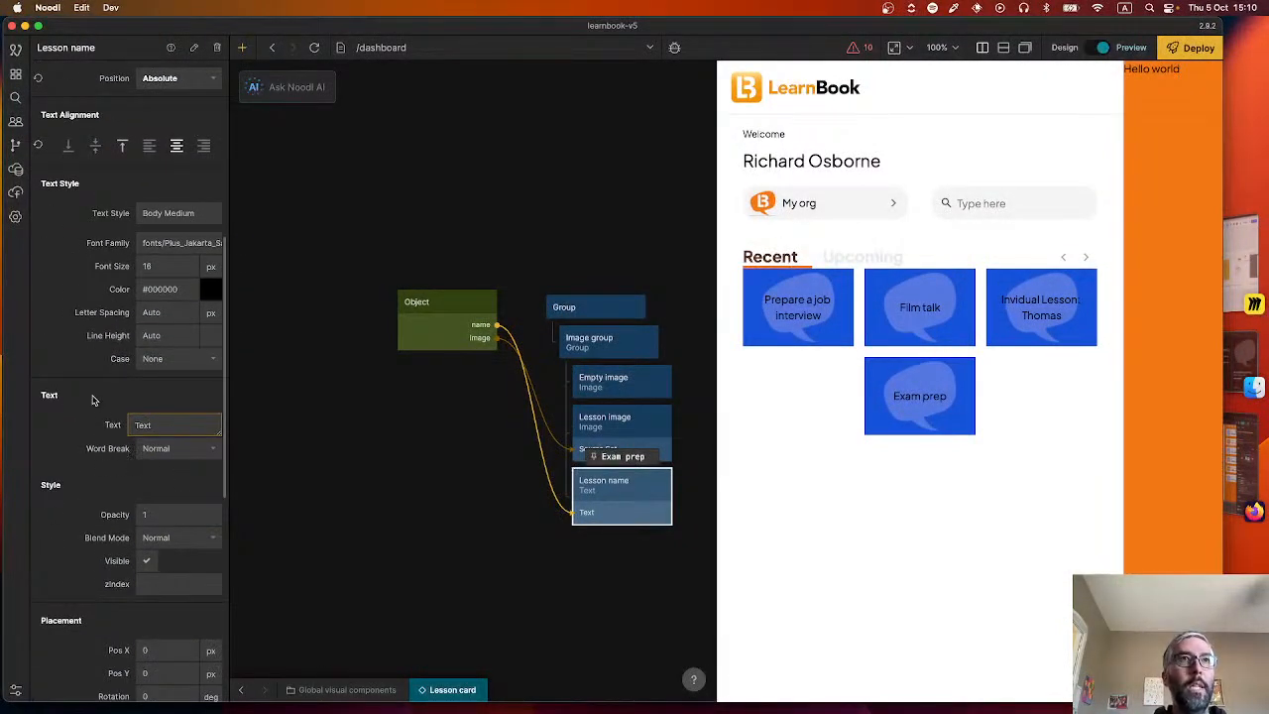
scroll(93, 400, "down", 6)
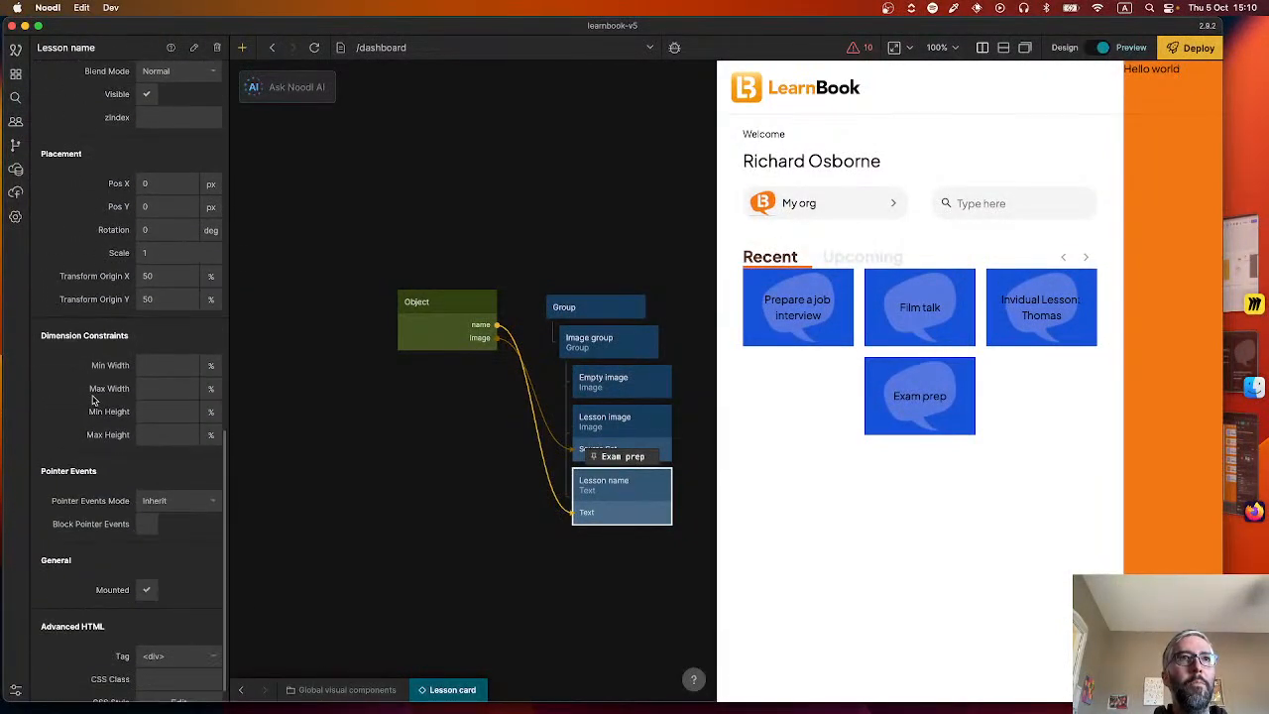
scroll(133, 367, "up", 10)
scroll(133, 367, "down", 3)
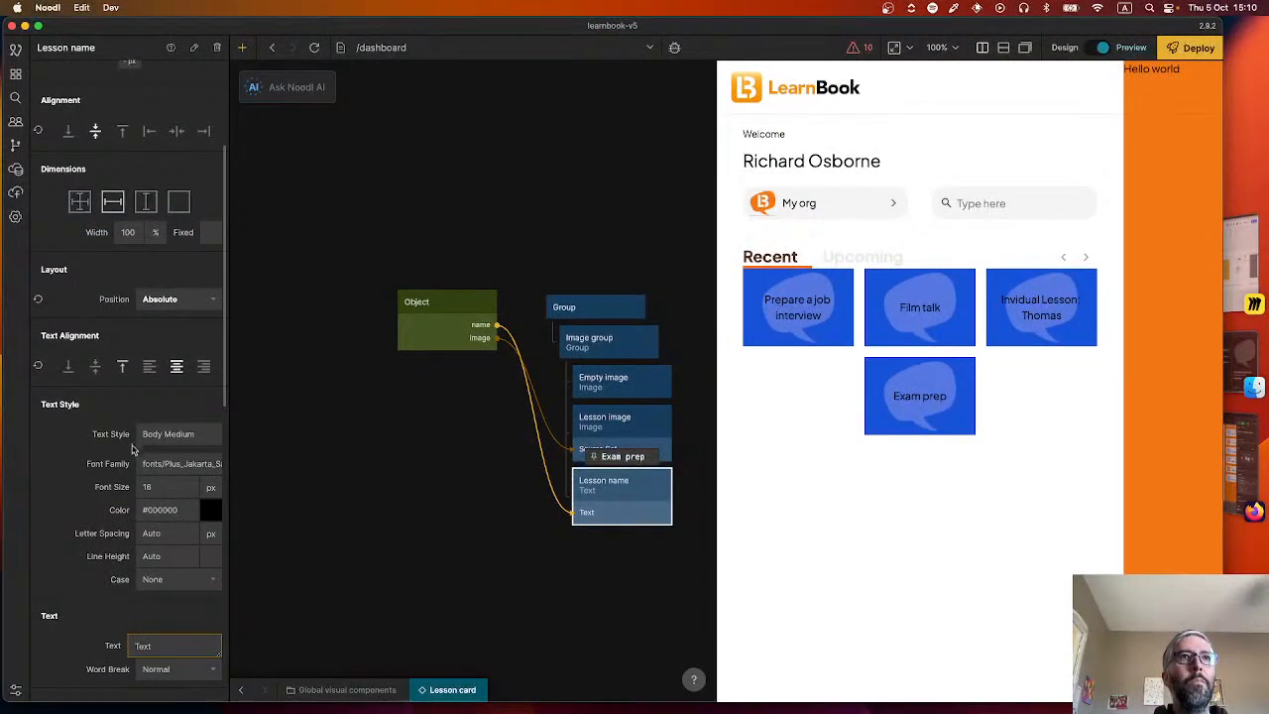
scroll(128, 484, "down", 2)
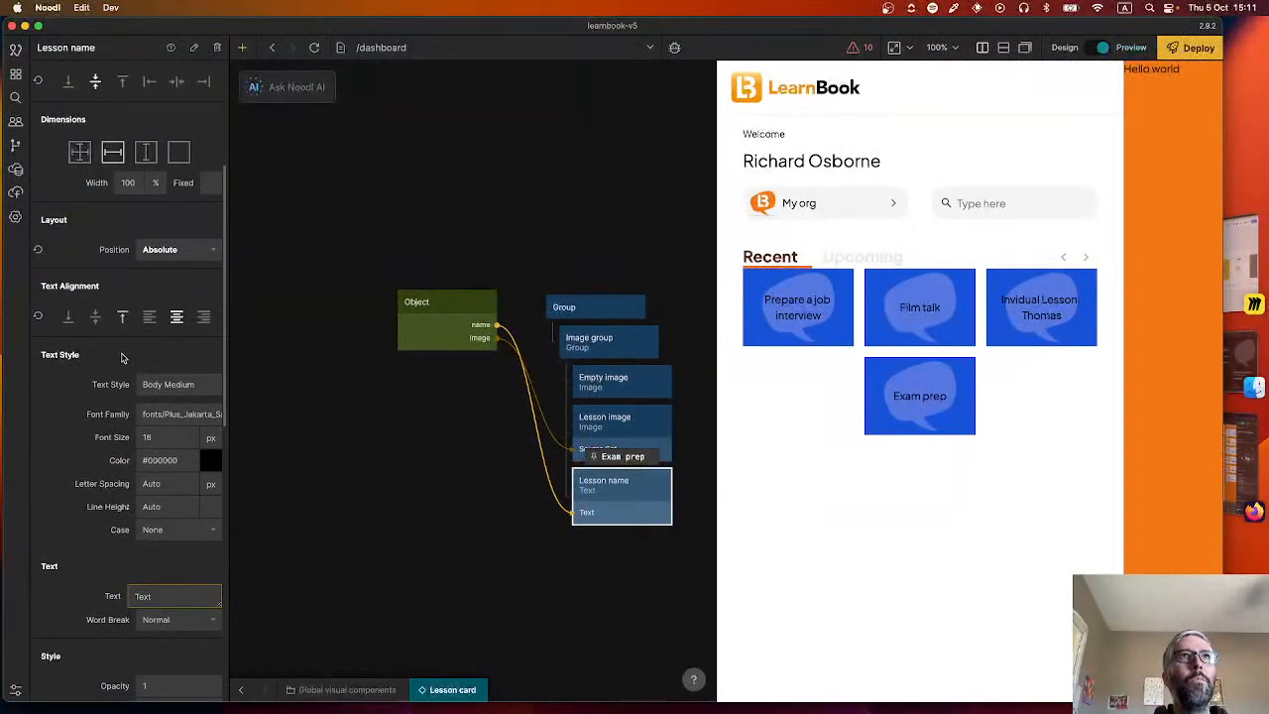
scroll(112, 409, "down", 8)
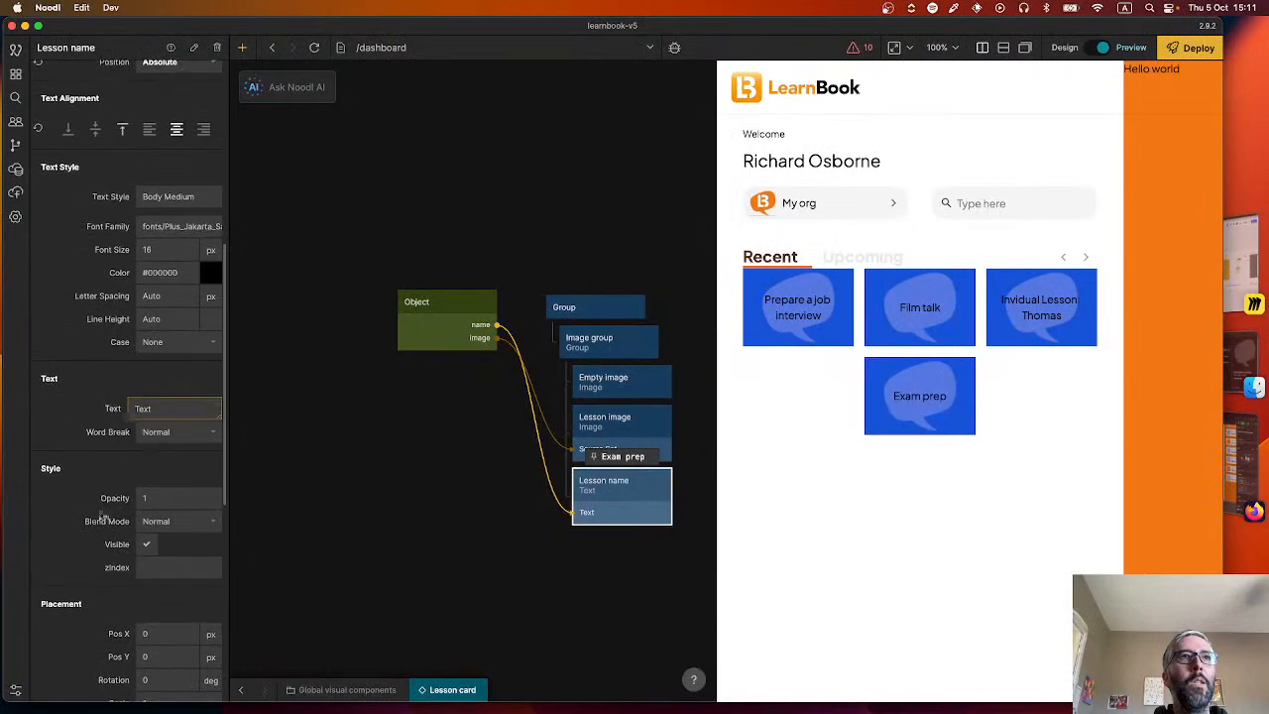
scroll(112, 569, "down", 6)
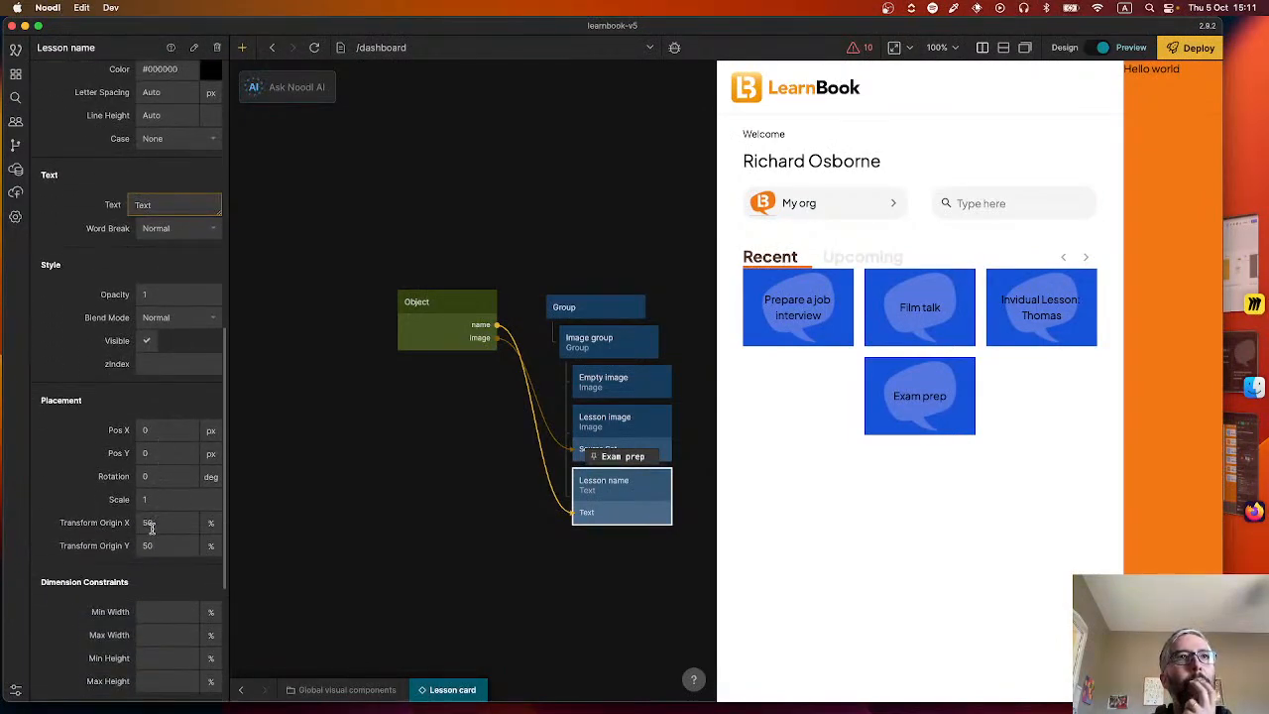
scroll(151, 527, "down", 10)
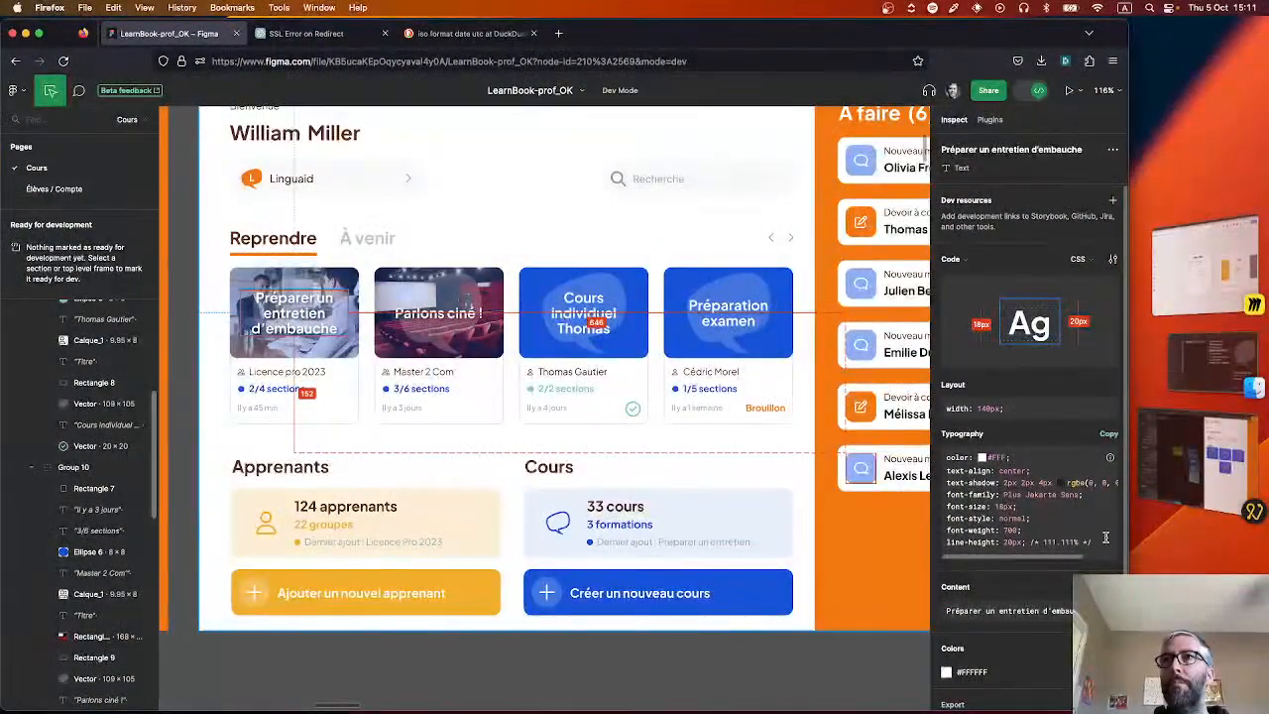
Copy the card title's typography CSS from Figma and paste it into the Lesson name node's CSS style in Noodl.
left_click_drag(1101, 543, 947, 456)
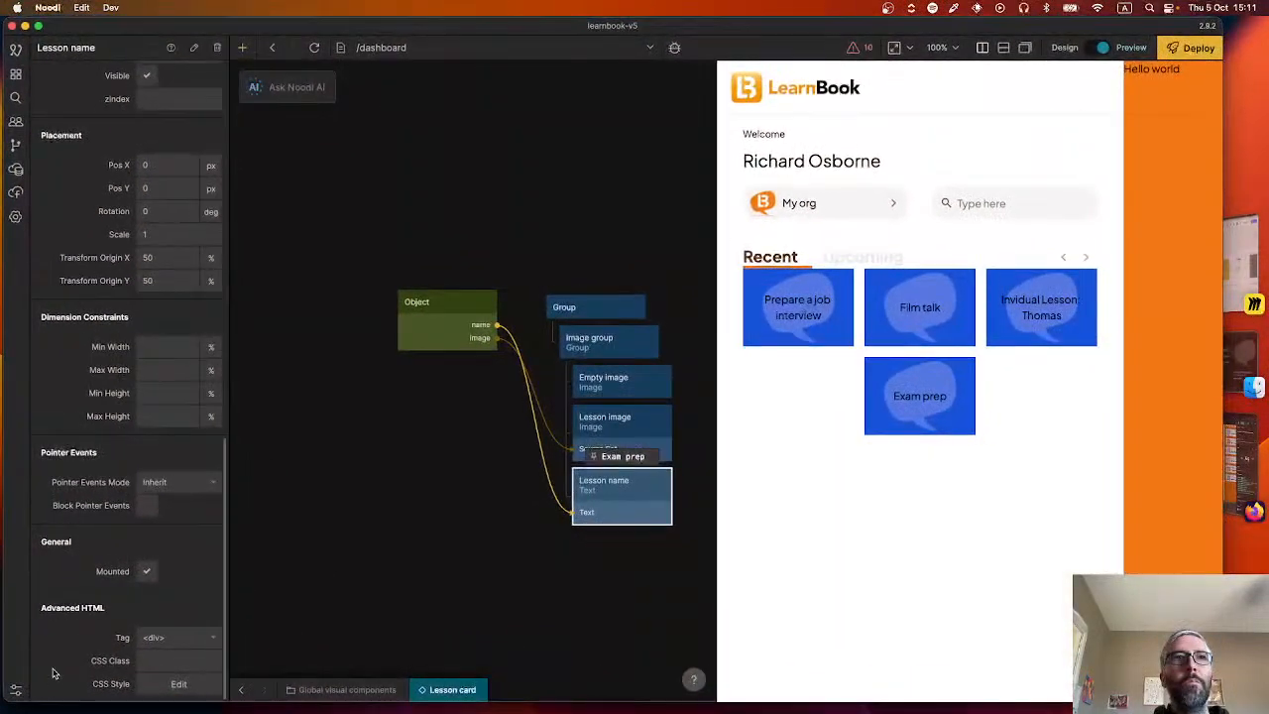
left_click(178, 683)
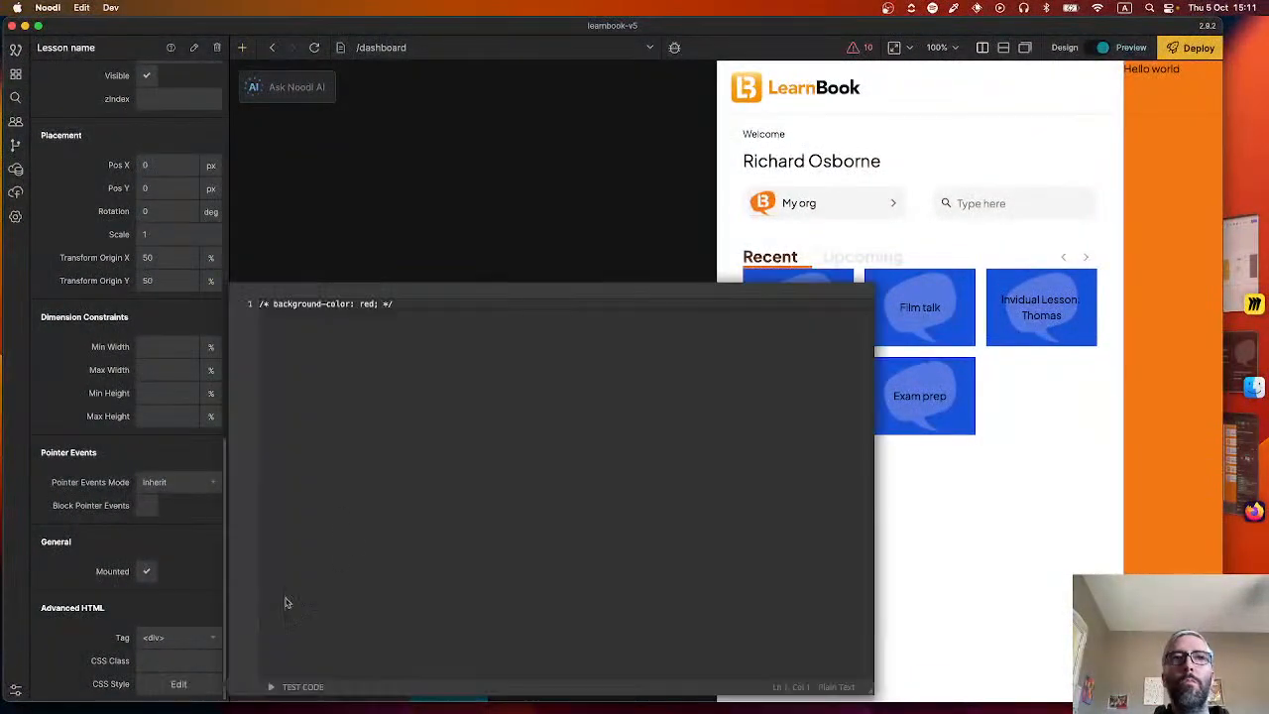
left_click(469, 411)
key("Return")
type("color: #FFF; text-align: center; text-shadow: 2px 2px 4px rgba(0, 0, 0, 0.50); font-family: Plus Jakarta Sans; font-size: 18px; font-style: normal; font-weight: 700; line-height: 20px; /* 111.111% */")
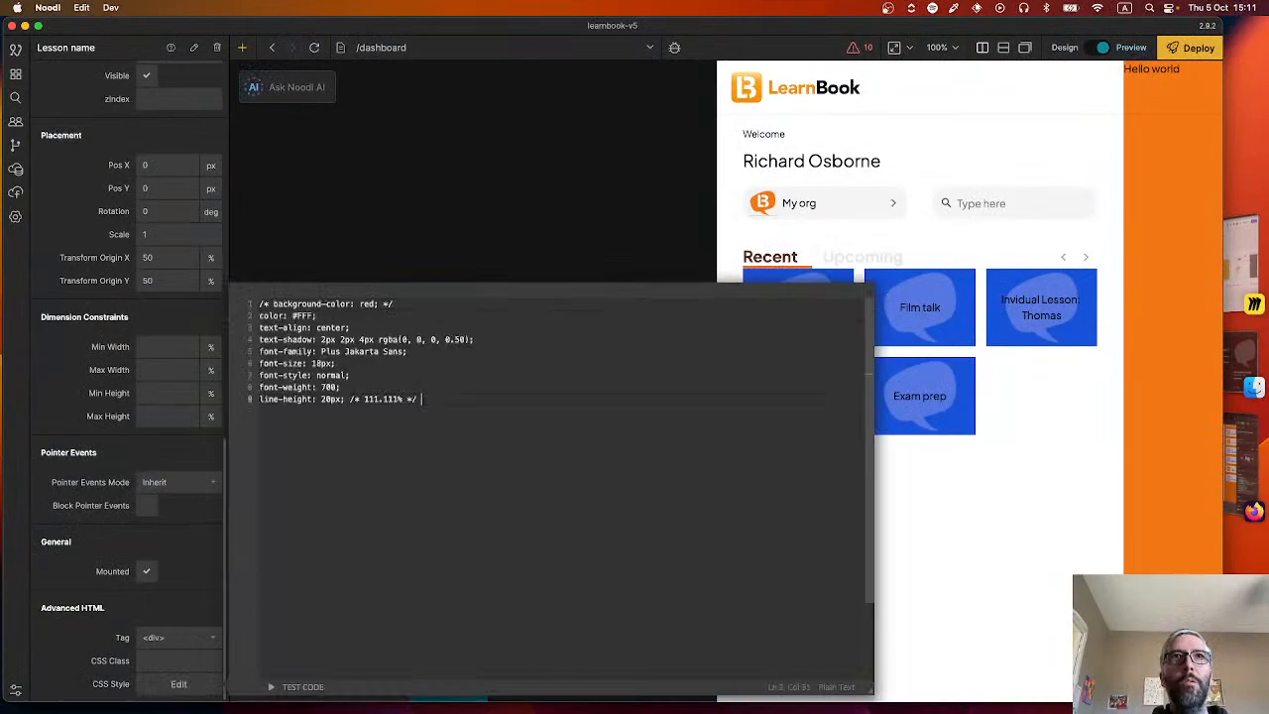
left_click(439, 234)
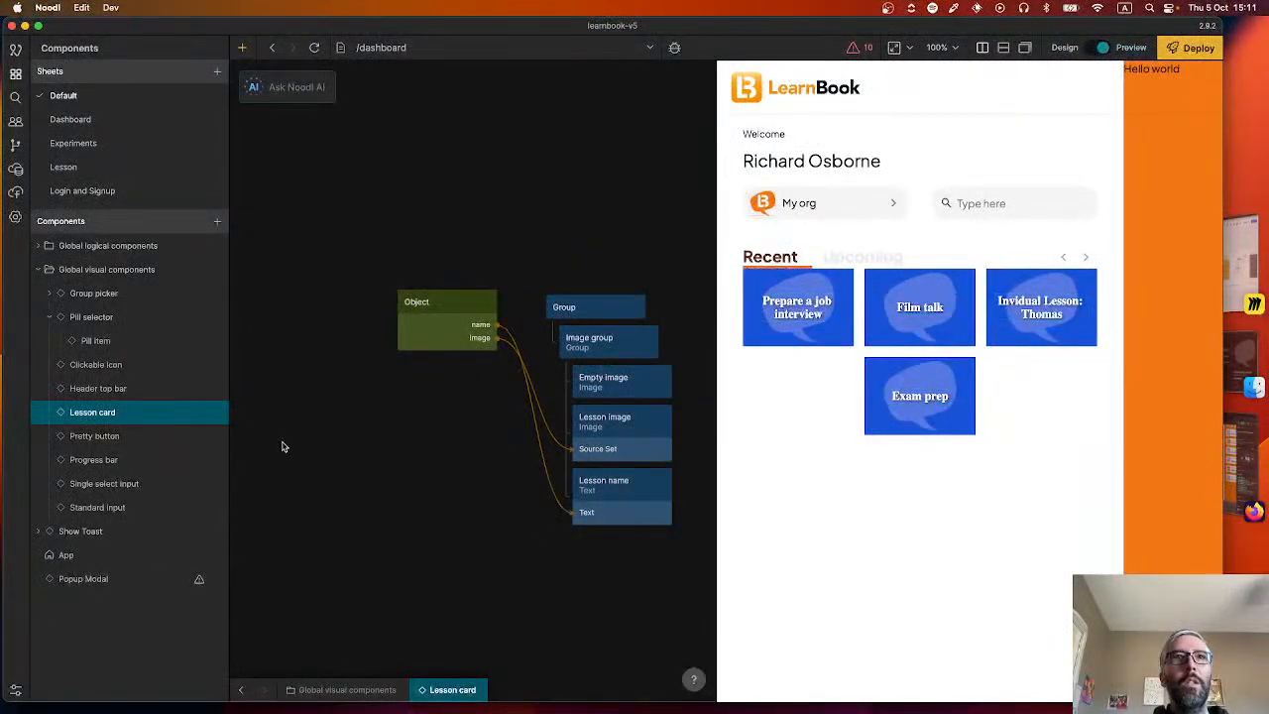
Delete the font-family, font-size, font-style and font-weight declarations from the Lesson name node's CSS style.
left_click(654, 491)
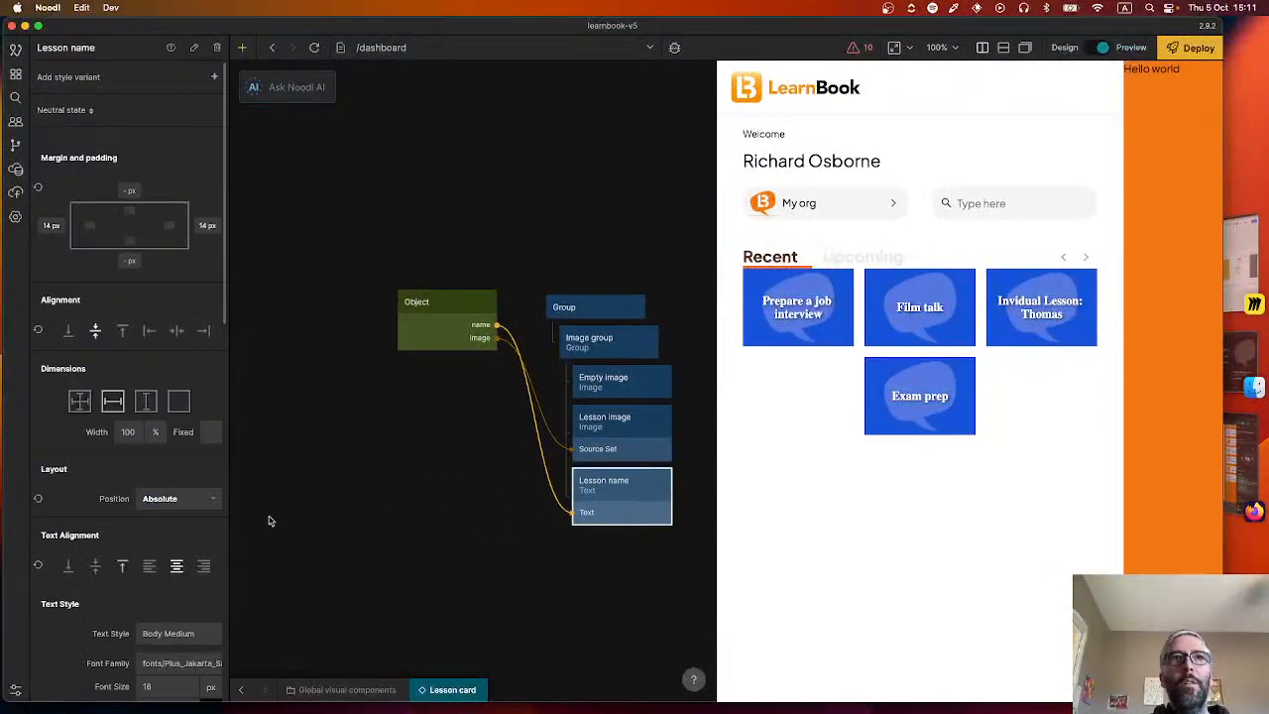
scroll(135, 636, "down", 5)
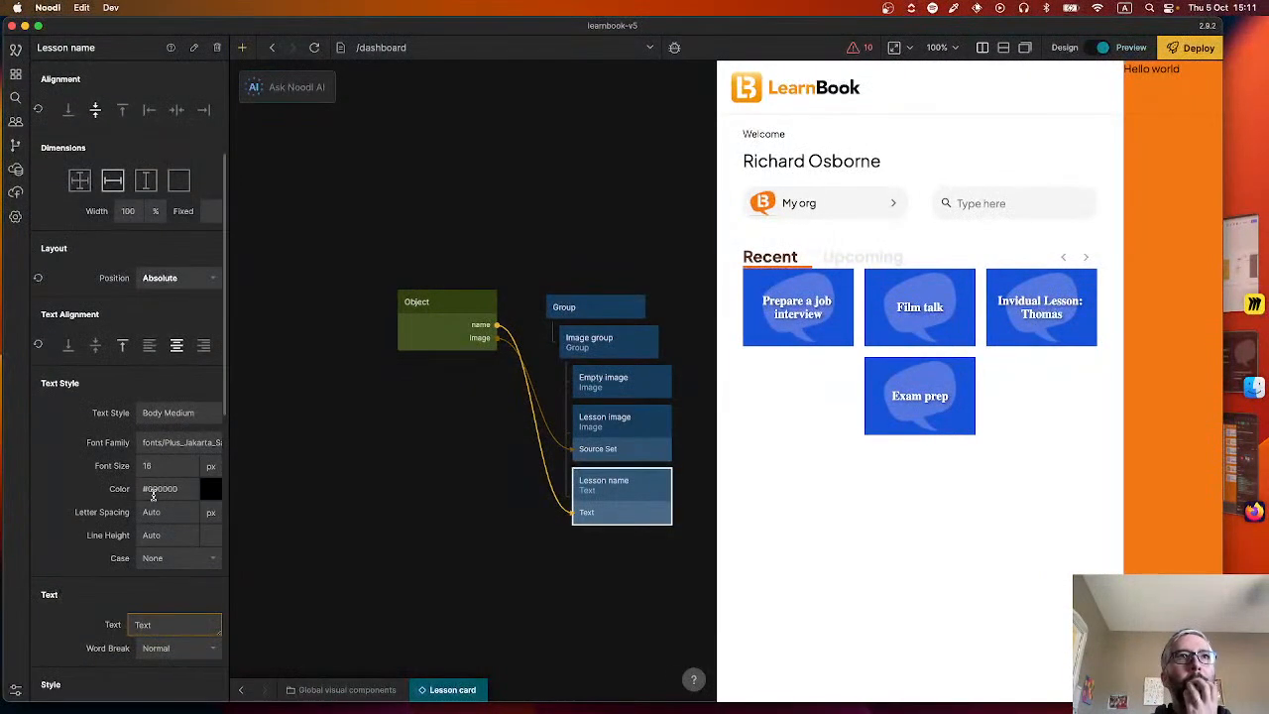
scroll(139, 466, "down", 10)
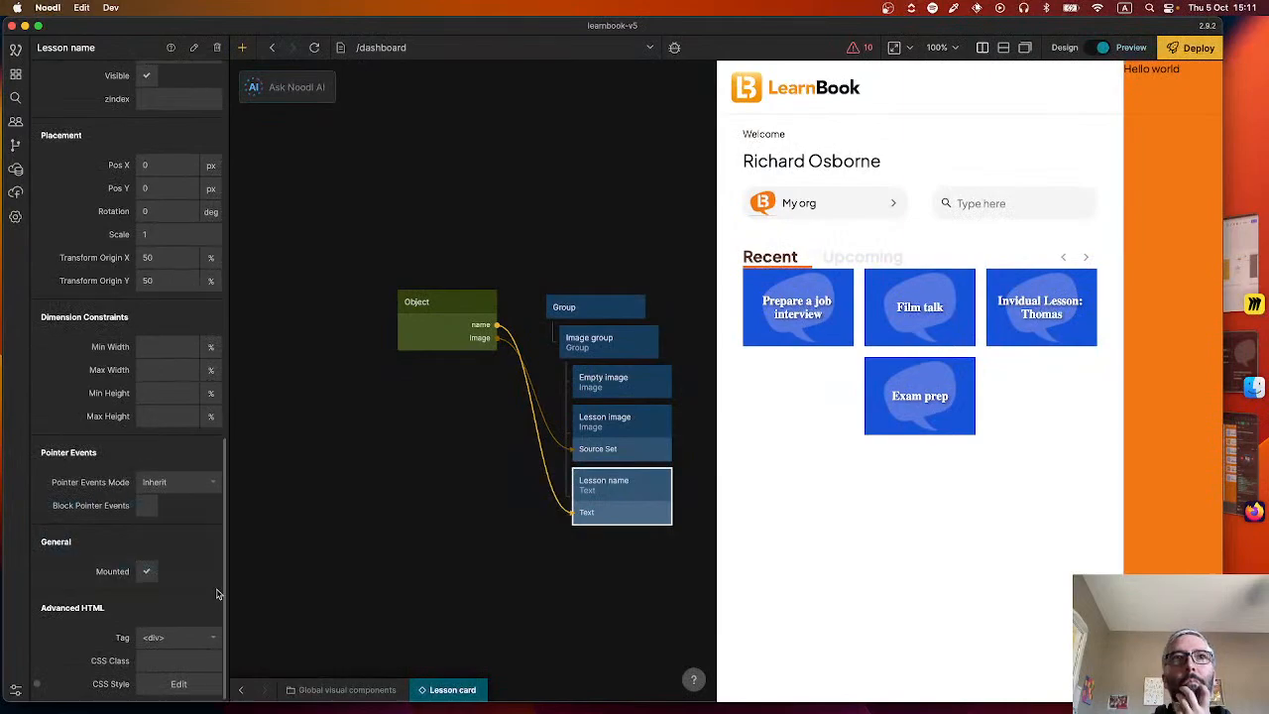
left_click(179, 684)
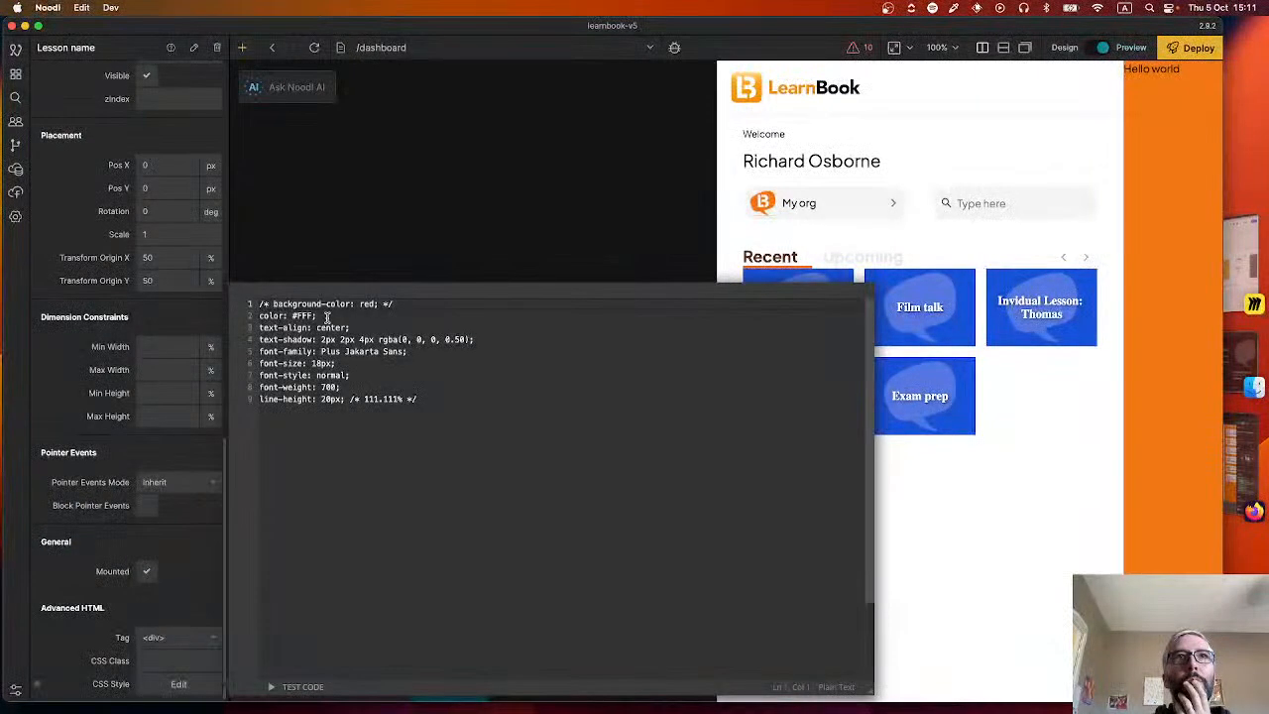
triple_click(411, 352)
key("BackSpace")
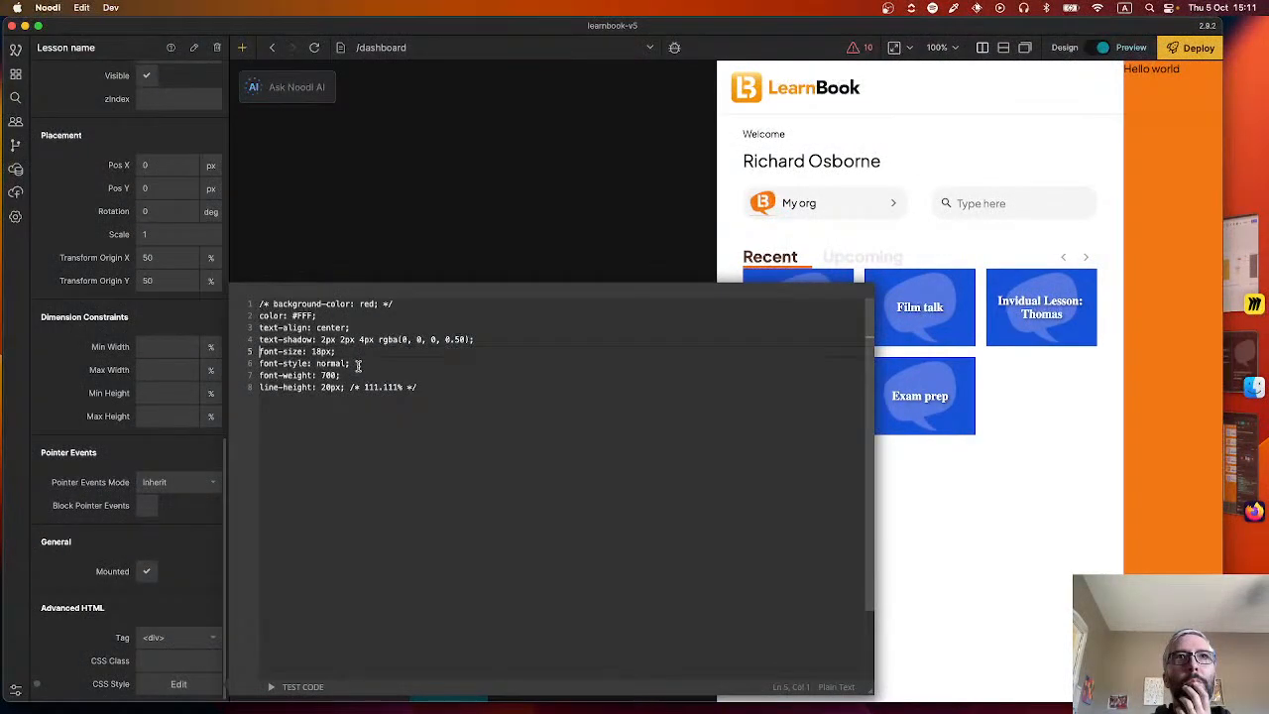
left_click_drag(355, 364, 252, 352)
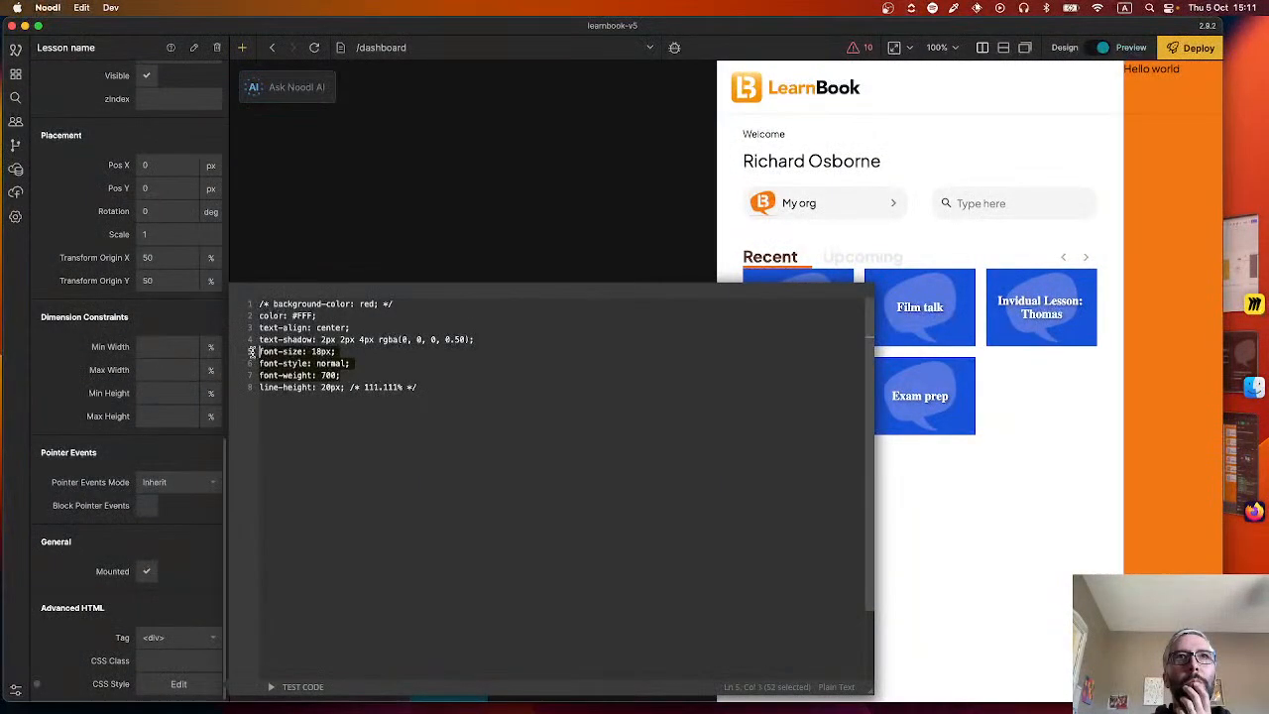
key("BackSpace")
Delete the line-height, color and text-align declarations from the Lesson name node's CSS style, keeping only the text-shadow declaration.
left_click(344, 340)
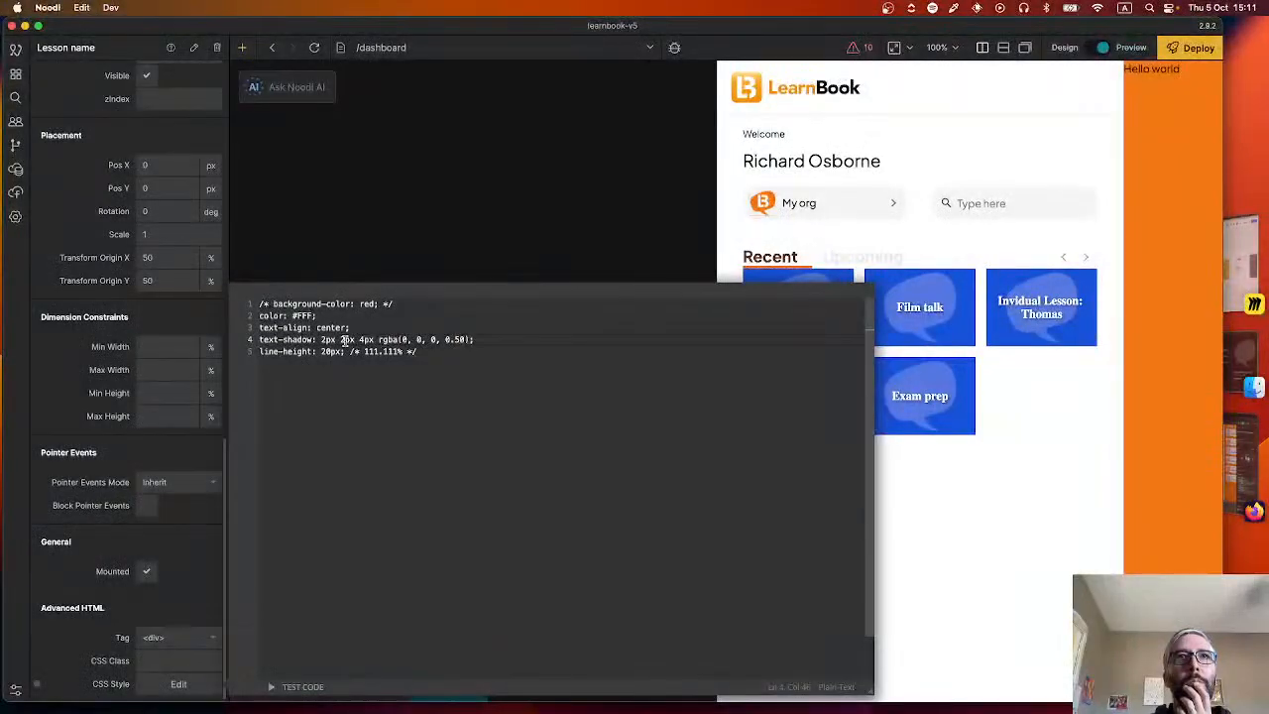
triple_click(355, 353)
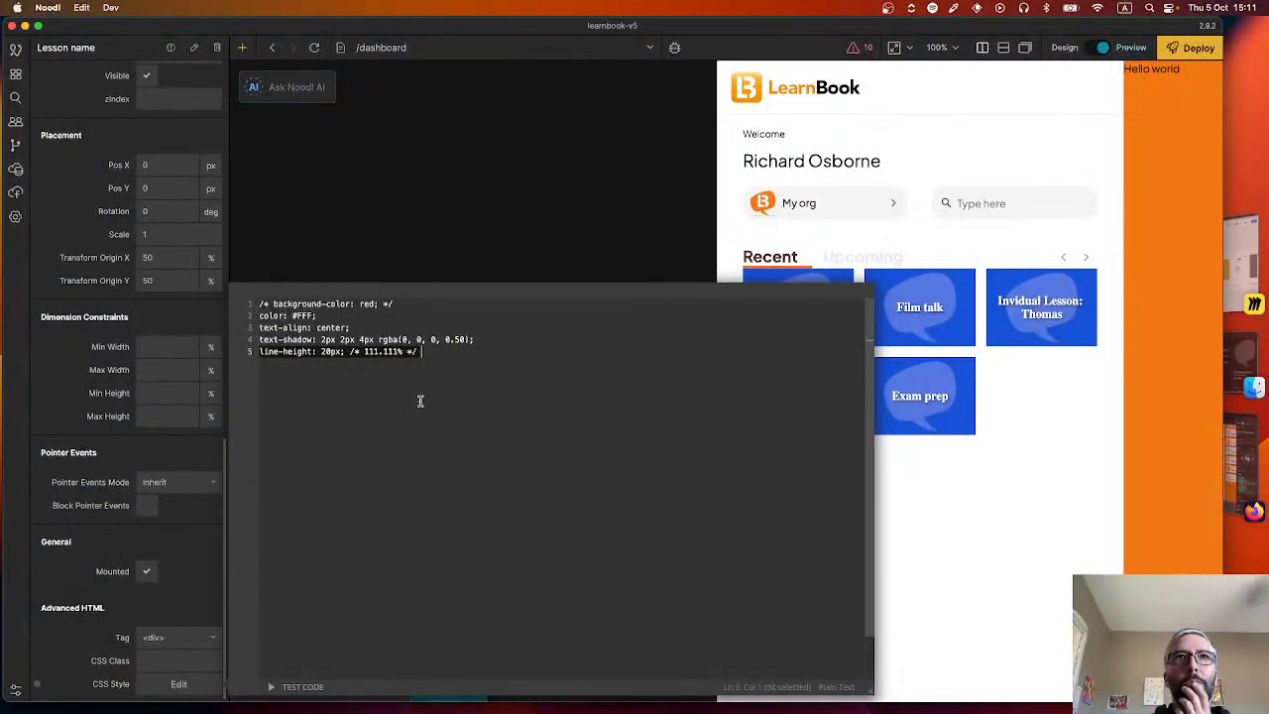
key("BackSpace")
key("BackSpace")
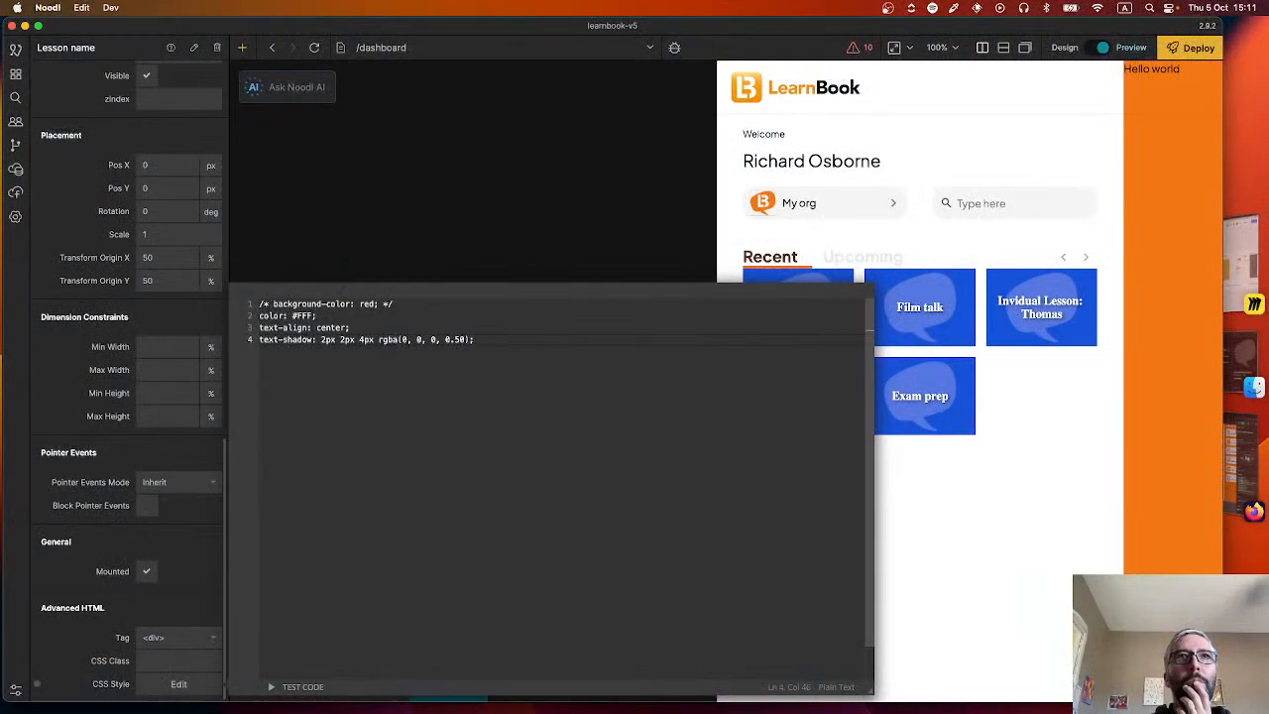
triple_click(313, 315)
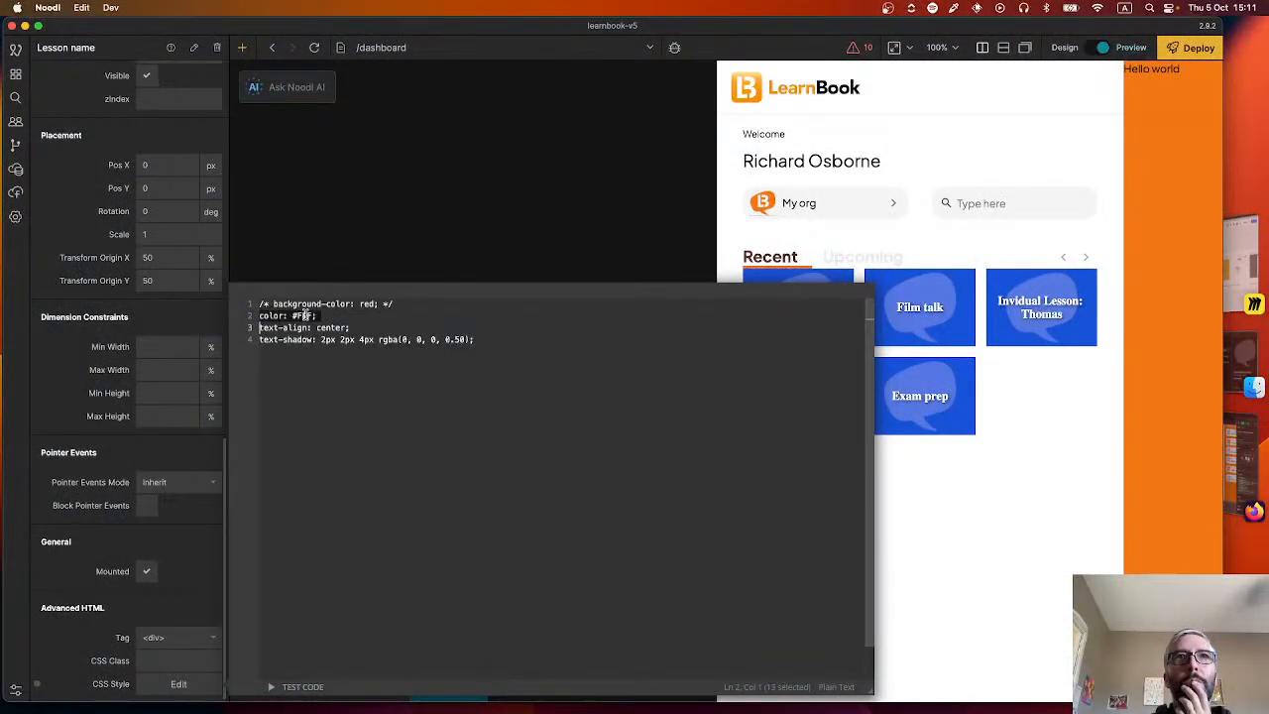
key("BackSpace")
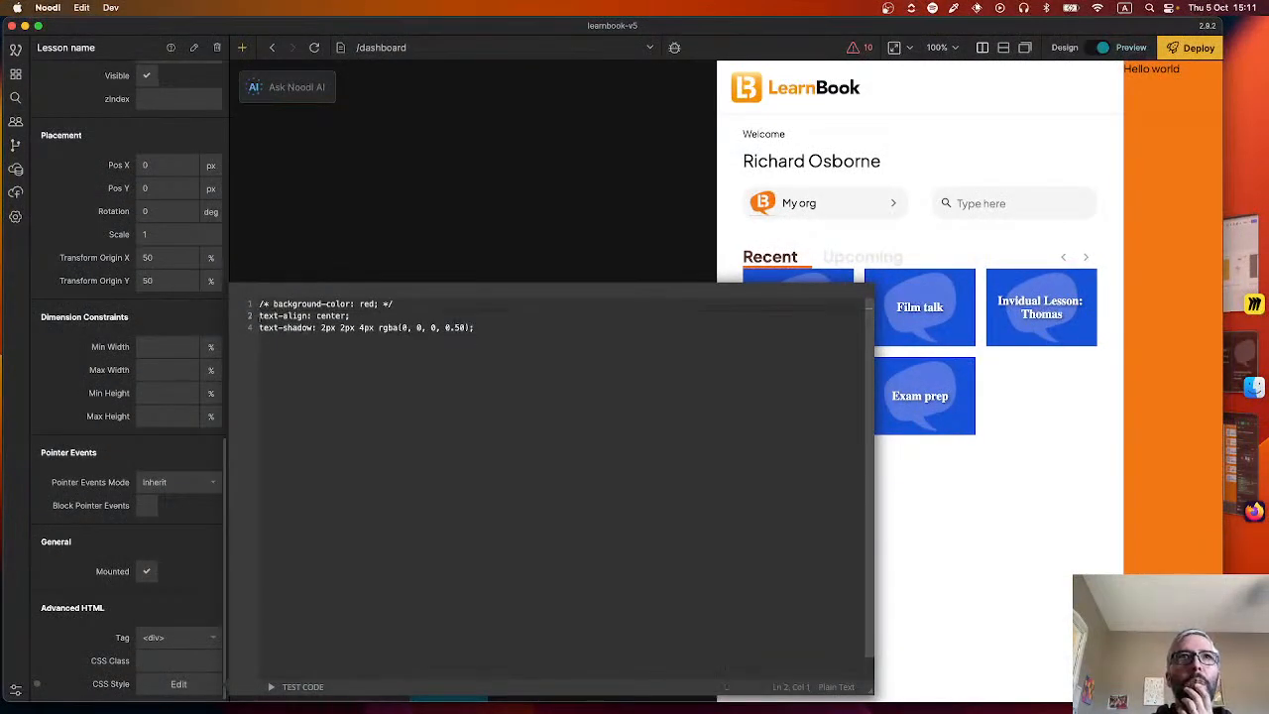
triple_click(321, 315)
key("BackSpace")
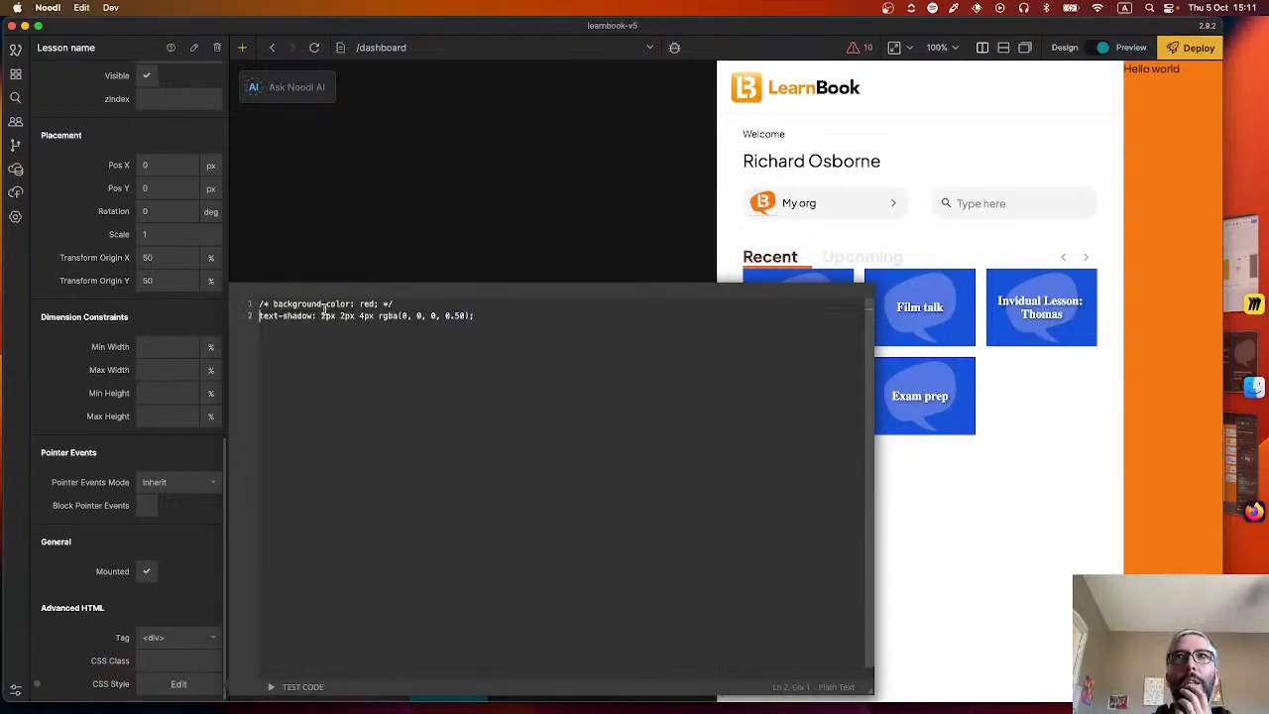
left_click(436, 238)
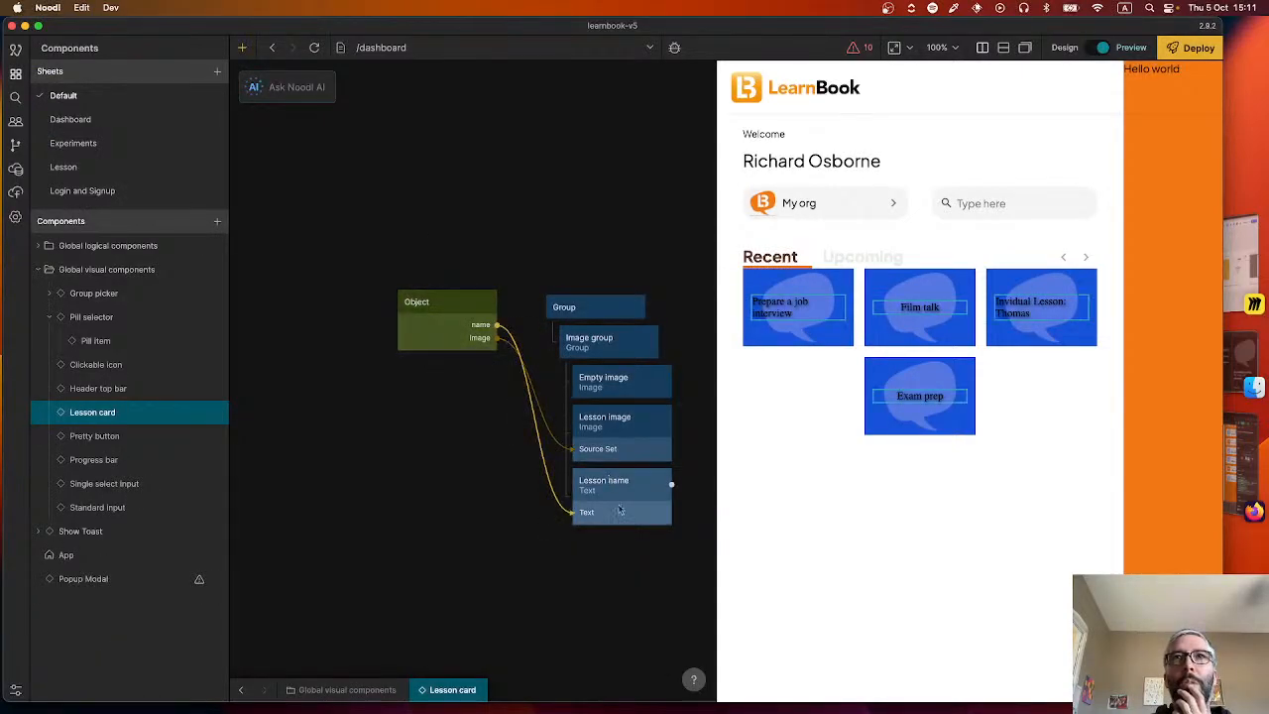
Try the Title Large text style on the Lesson name node and switch it to Title Medium.
left_click(602, 481)
scroll(180, 412, "down", 3)
left_click(180, 412)
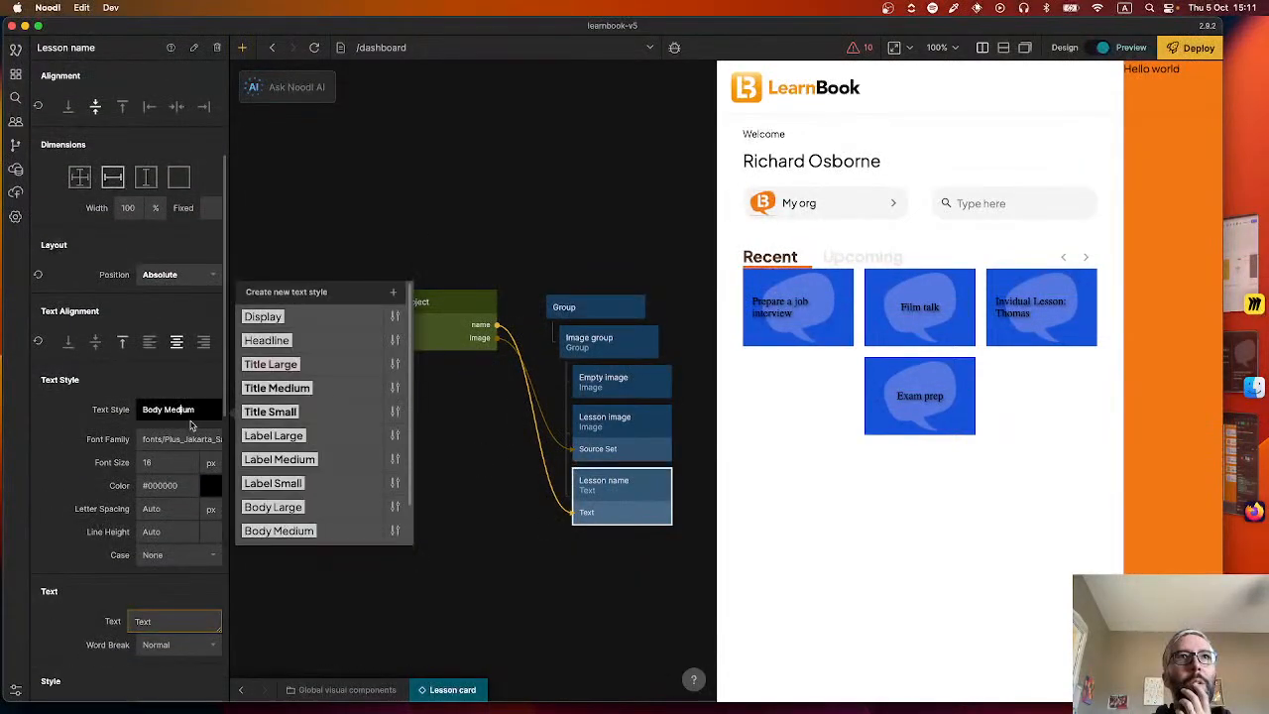
scroll(315, 455, "down", 2)
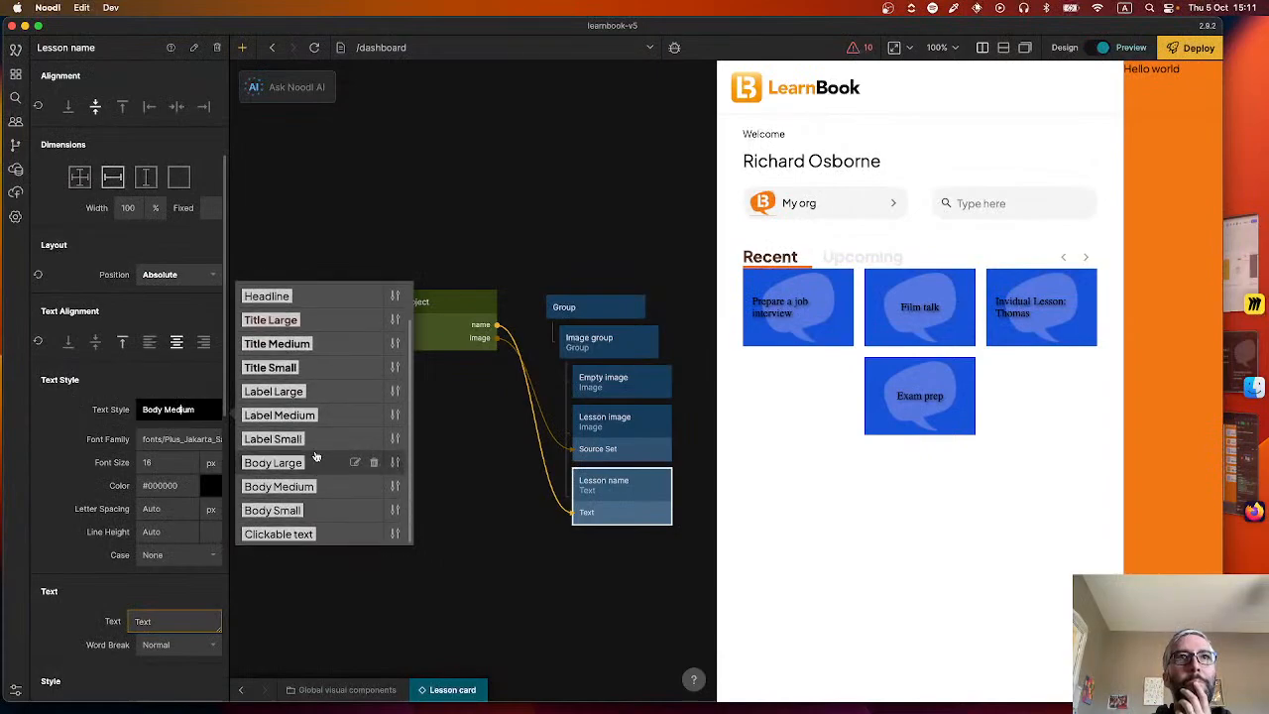
left_click(293, 320)
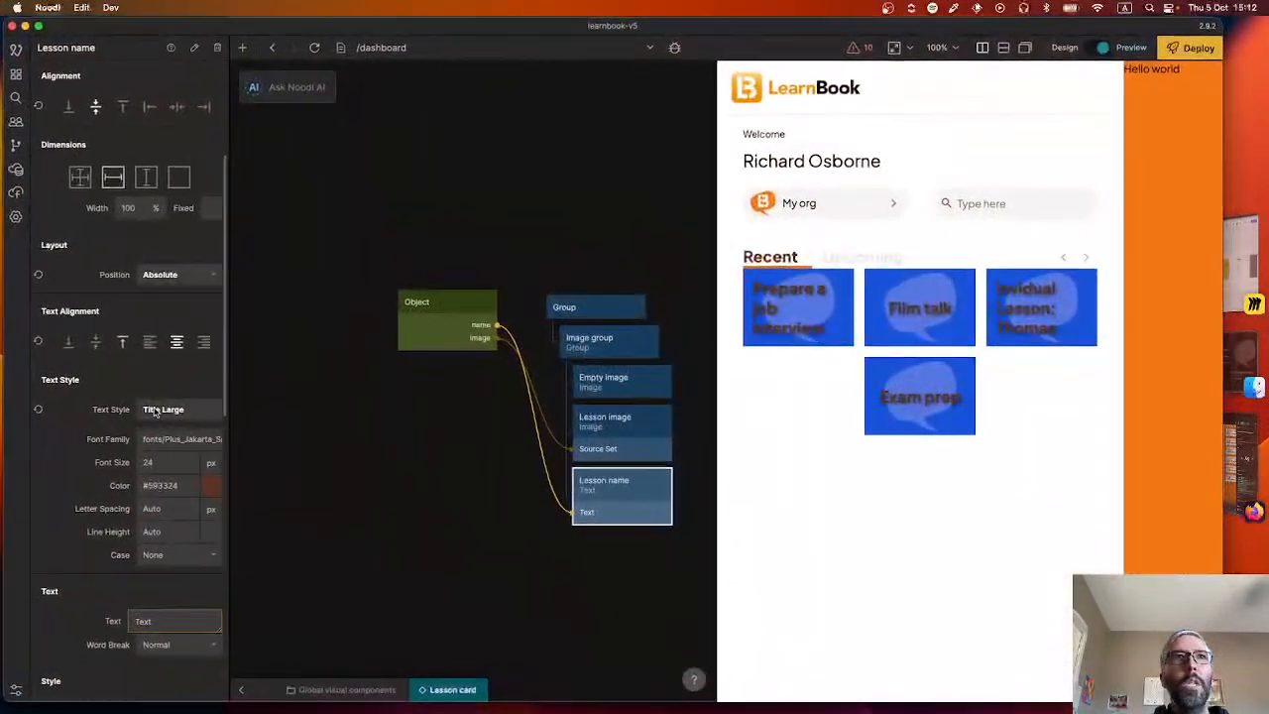
left_click(163, 409)
left_click(279, 388)
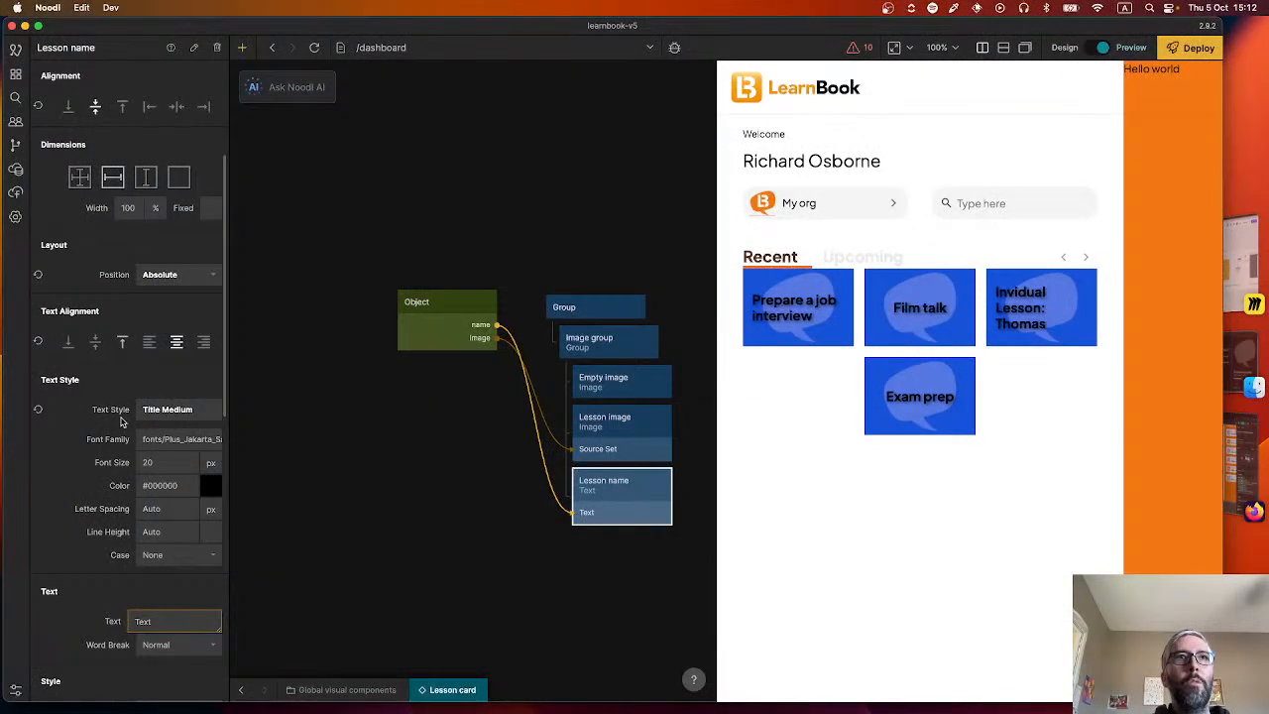
Create a new text style named "Title card" from the Lesson name node's text settings.
left_click(199, 416)
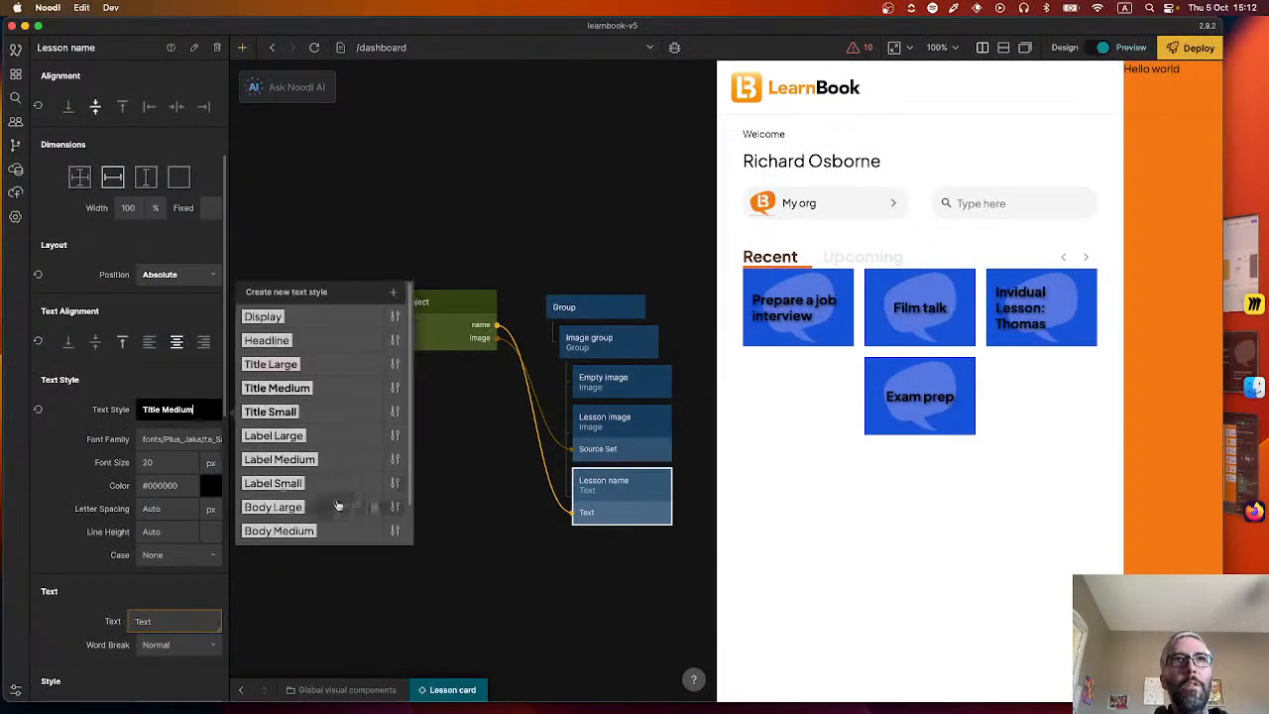
scroll(337, 501, "down", 1)
scroll(337, 496, "up", 1)
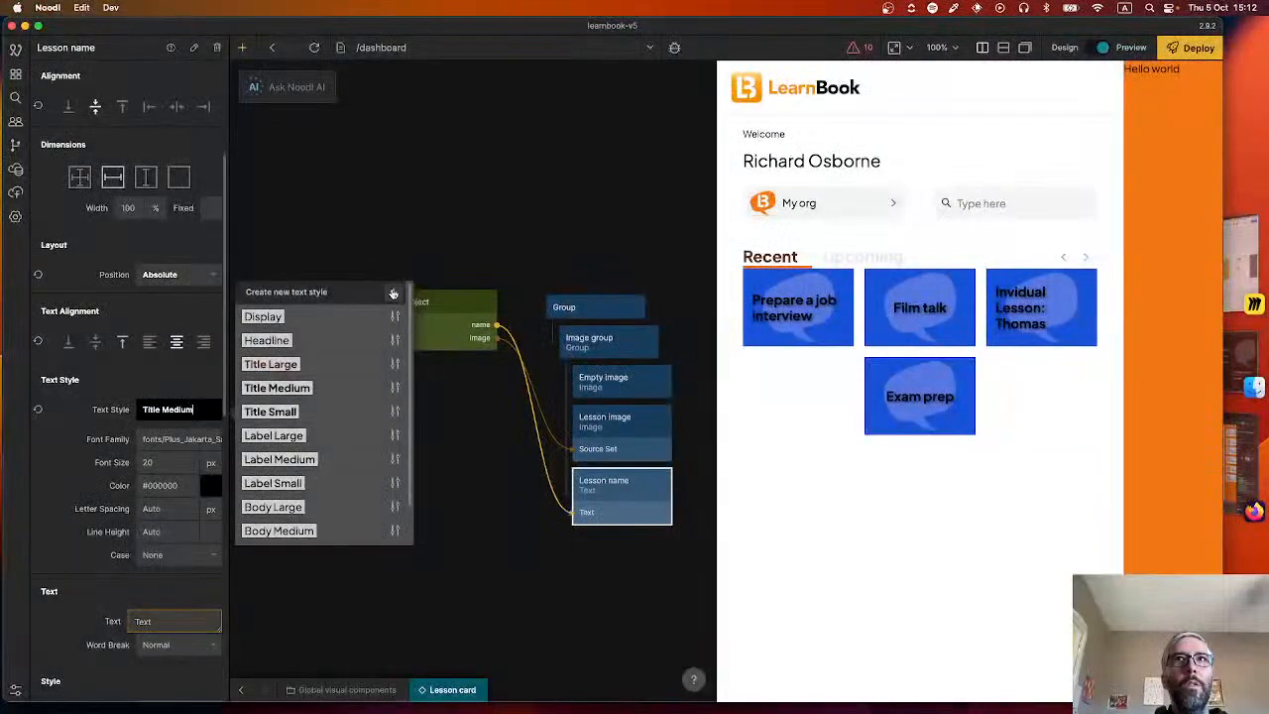
left_click(387, 290)
type("Title card")
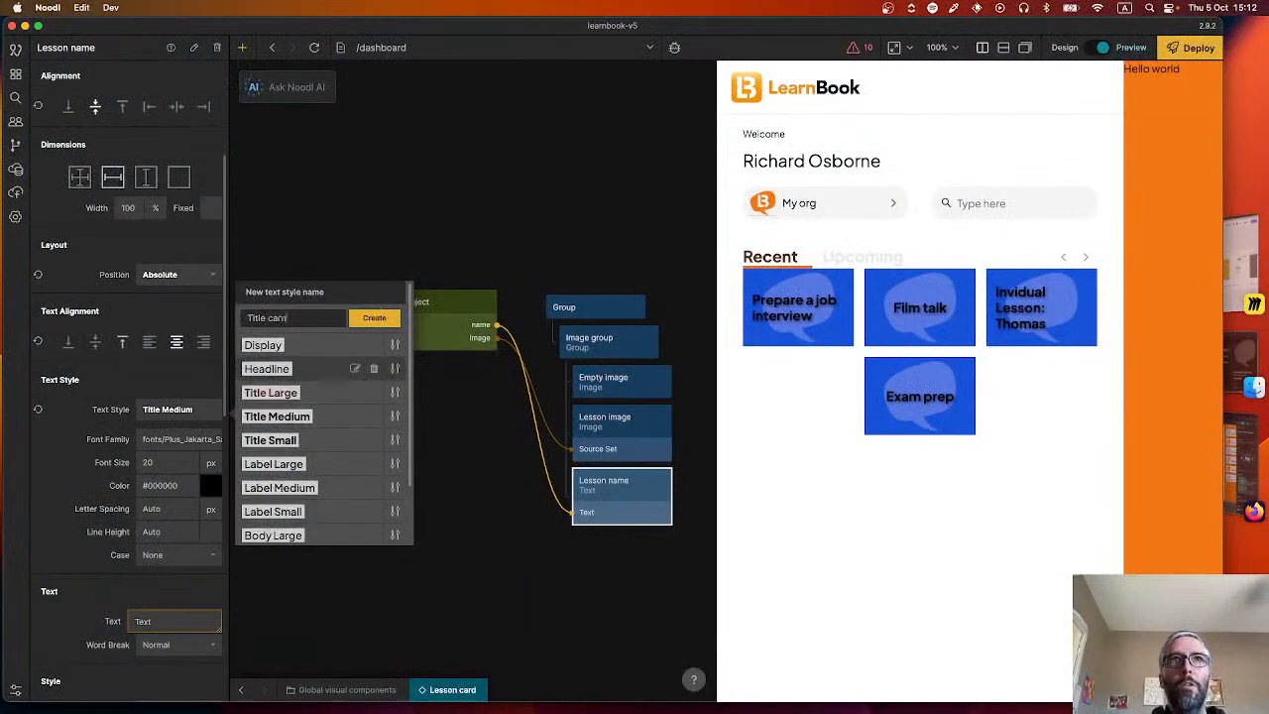
key("Return")
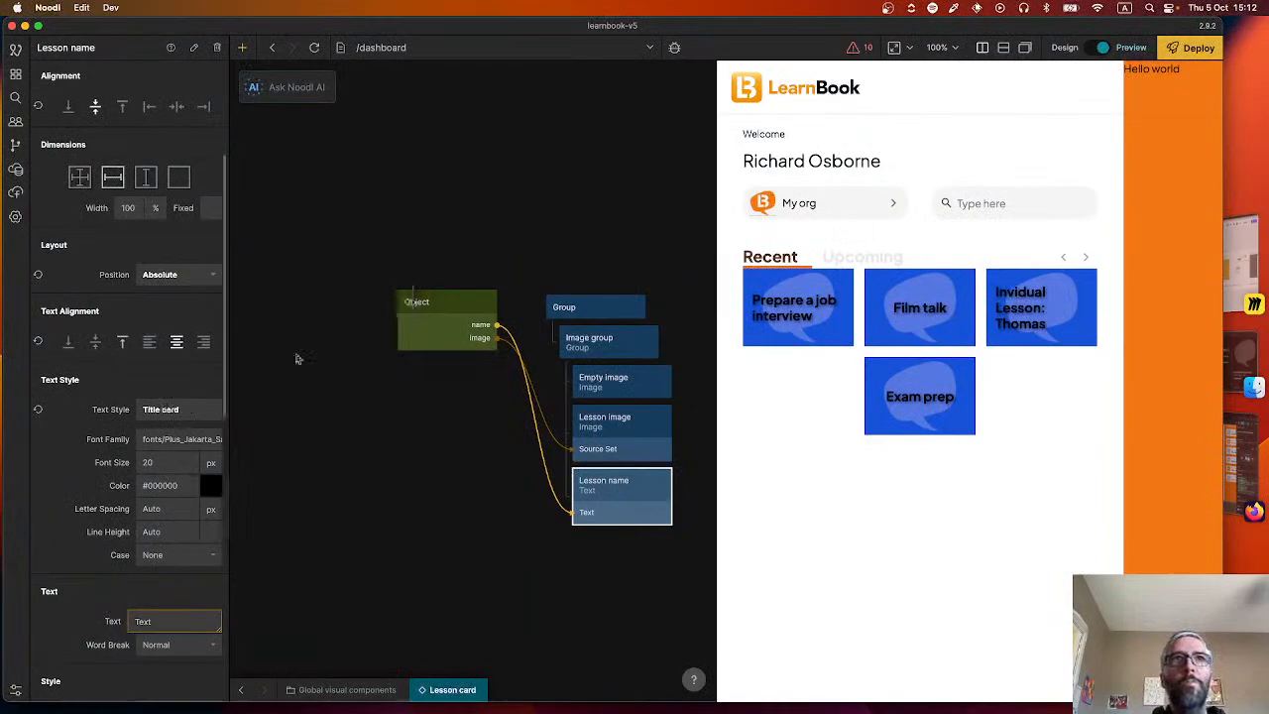
Set the Title card text style's color to #FFFFFF and center the Lesson name text horizontally.
left_click(185, 407)
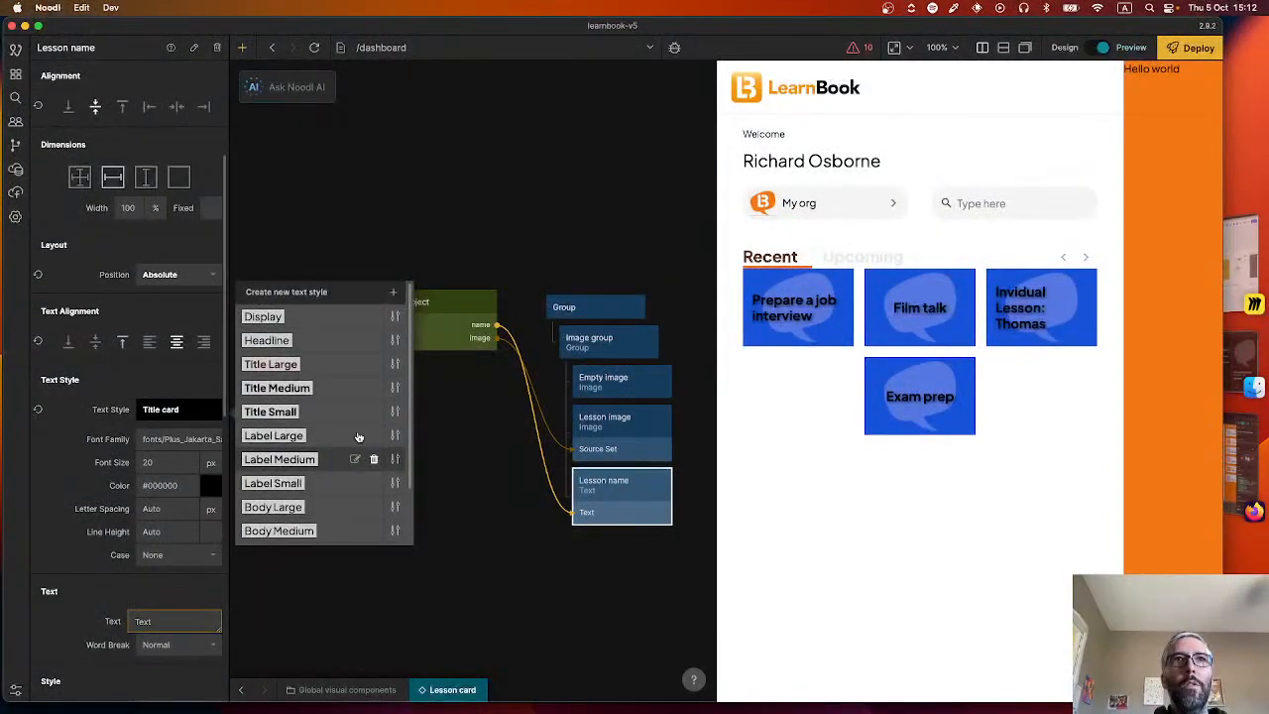
scroll(357, 433, "down", 2)
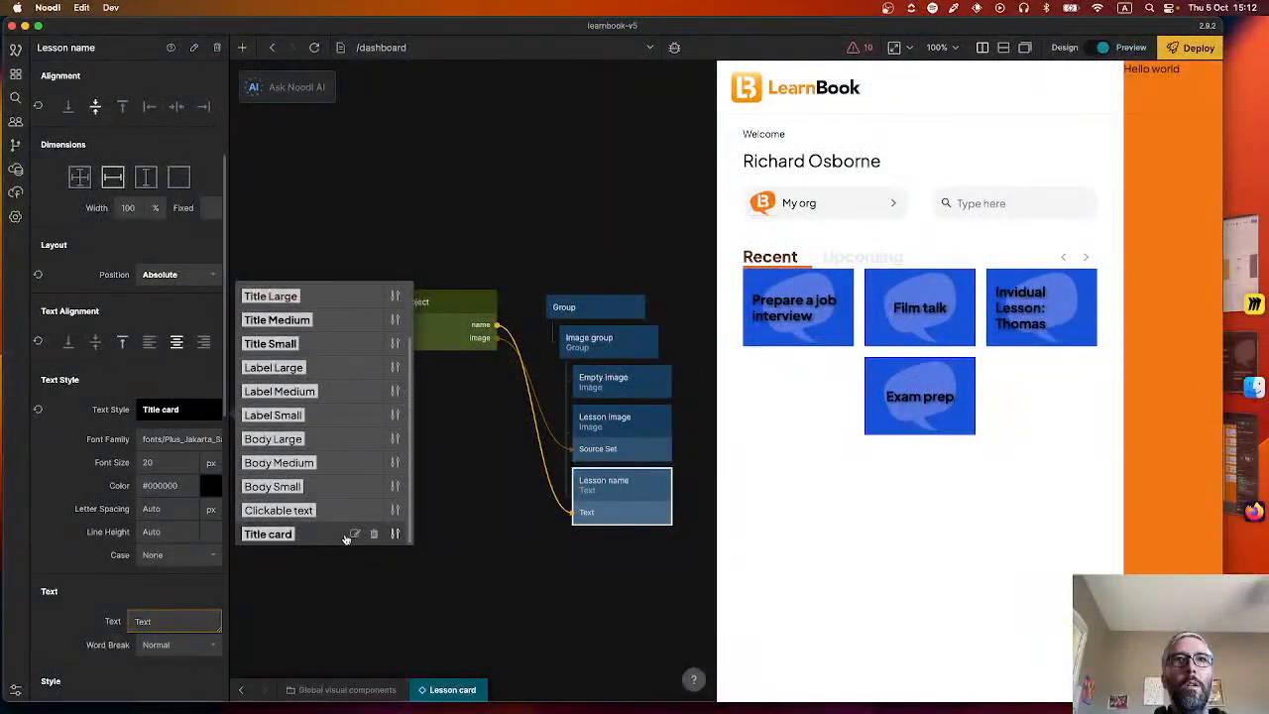
left_click(395, 533)
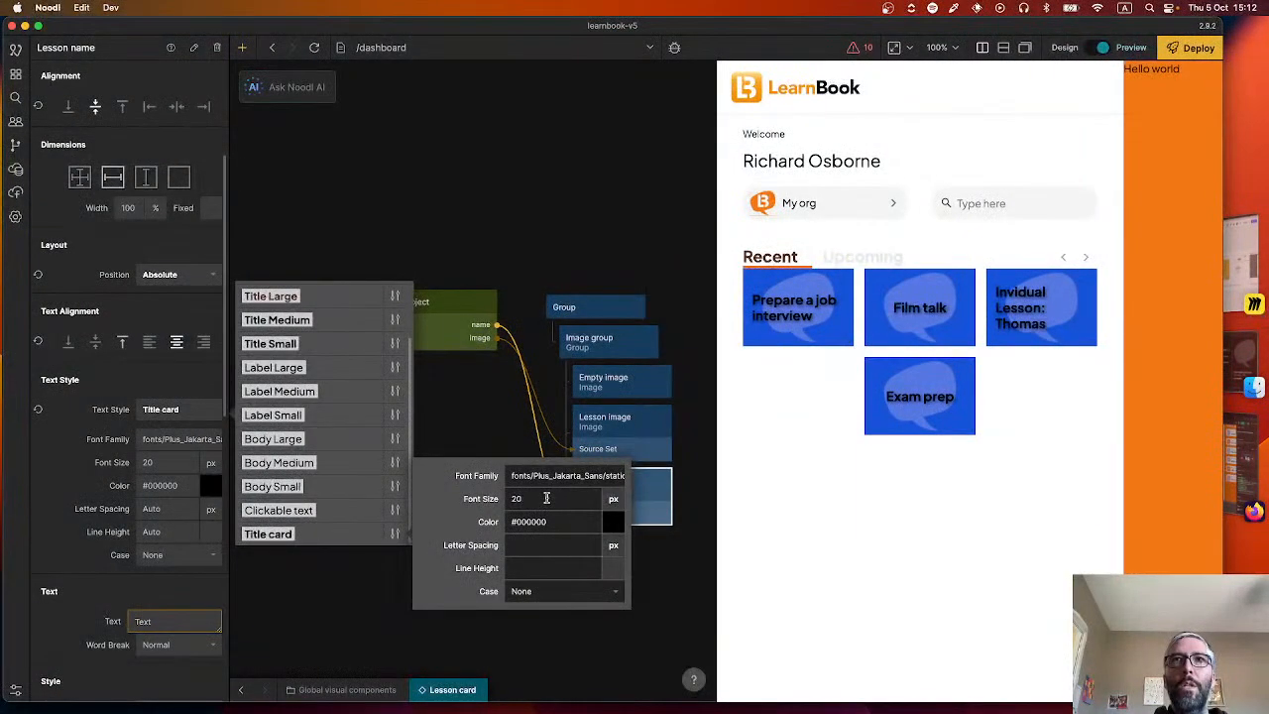
left_click(611, 526)
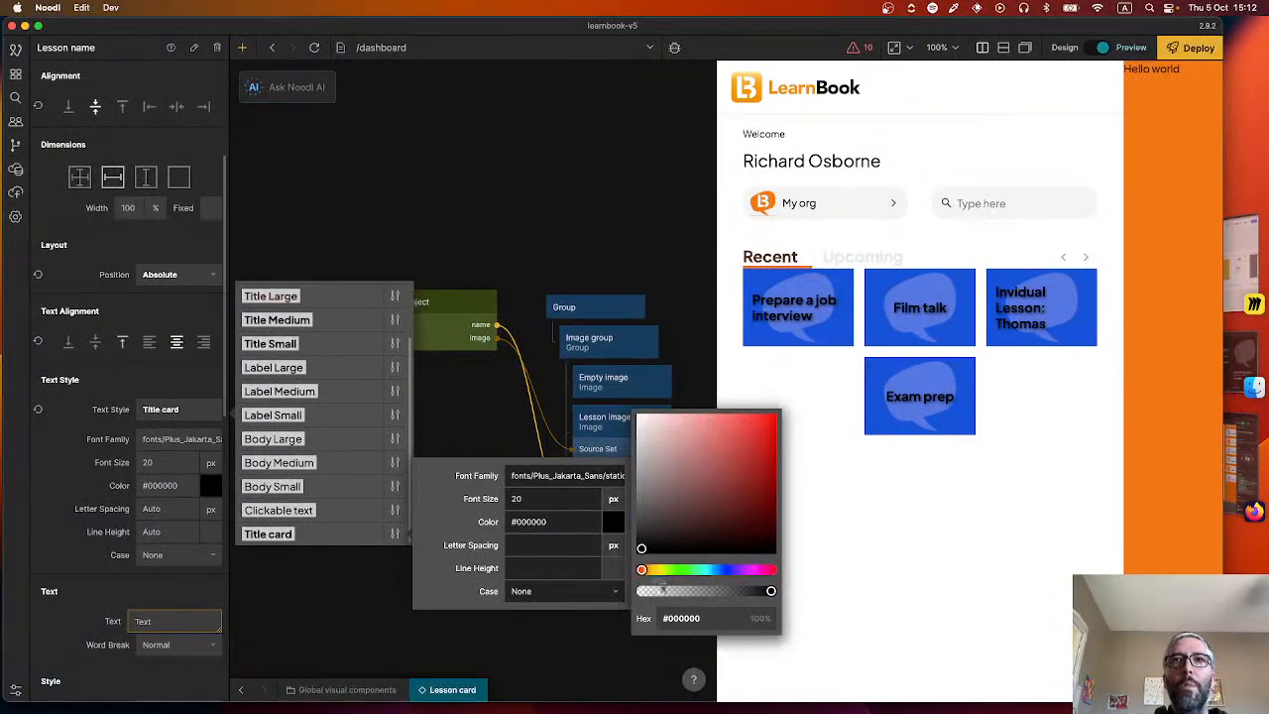
left_click_drag(667, 558, 642, 419)
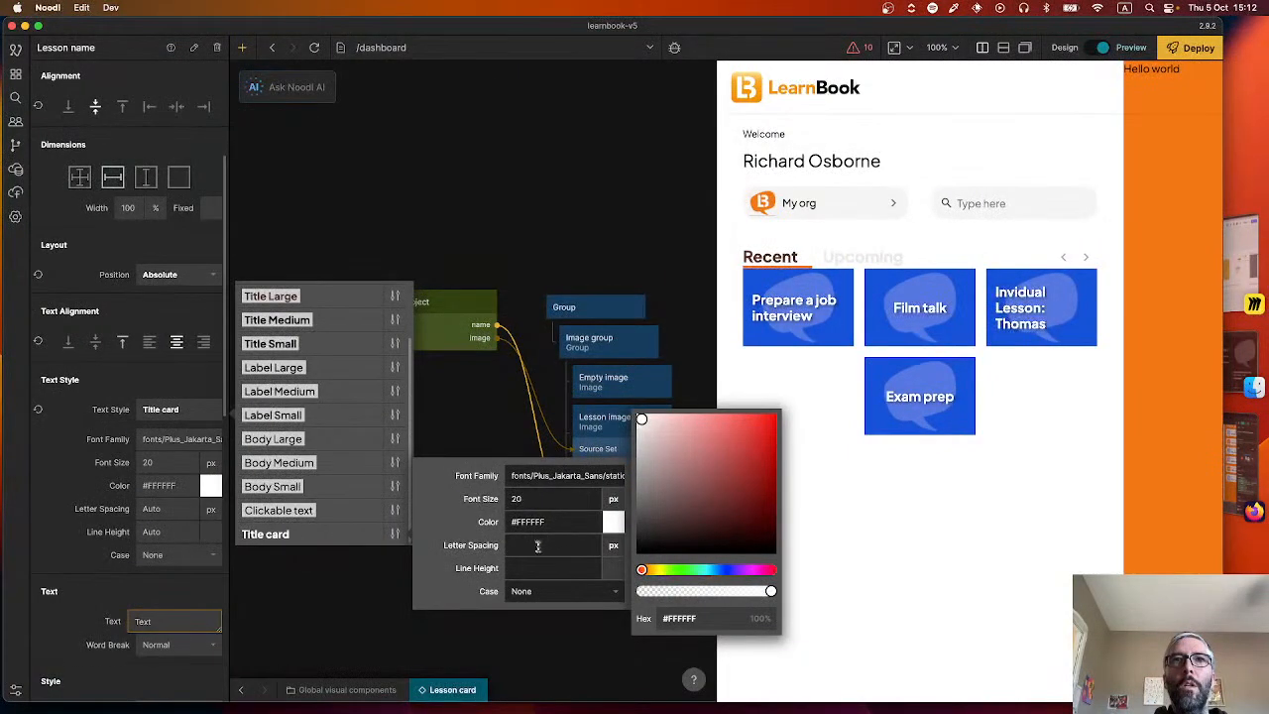
left_click(459, 546)
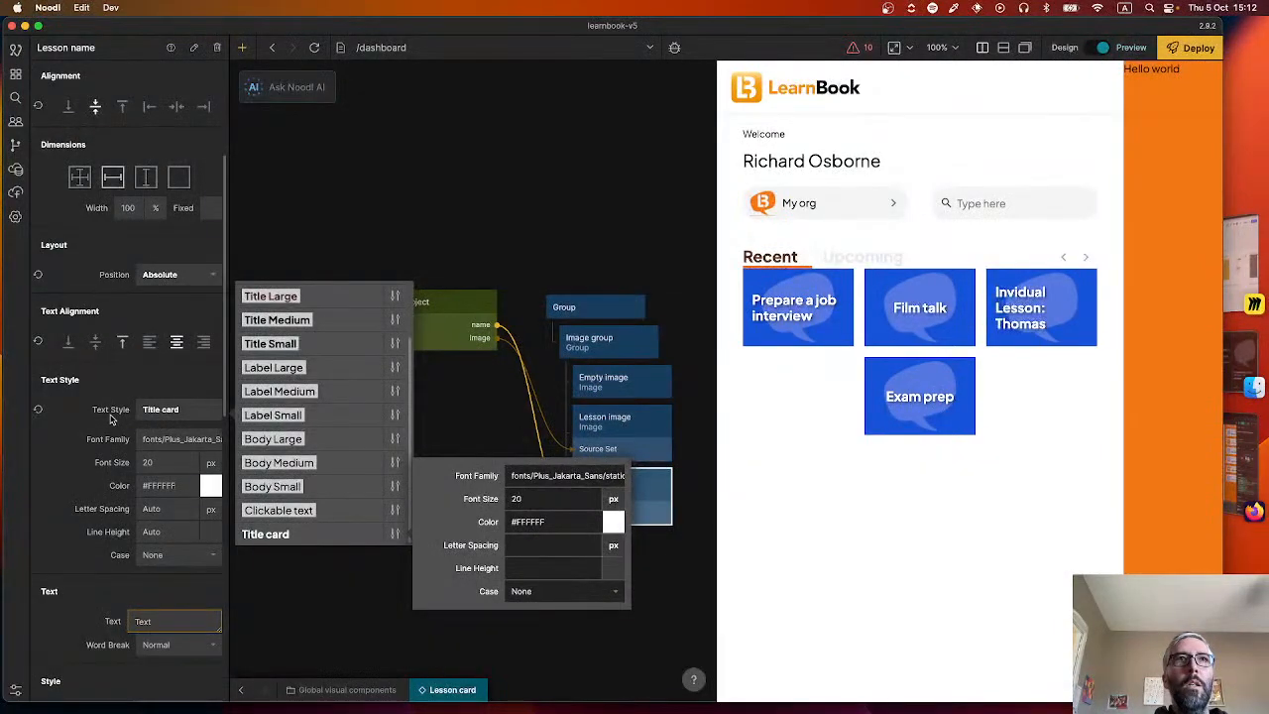
left_click(119, 373)
left_click(176, 343)
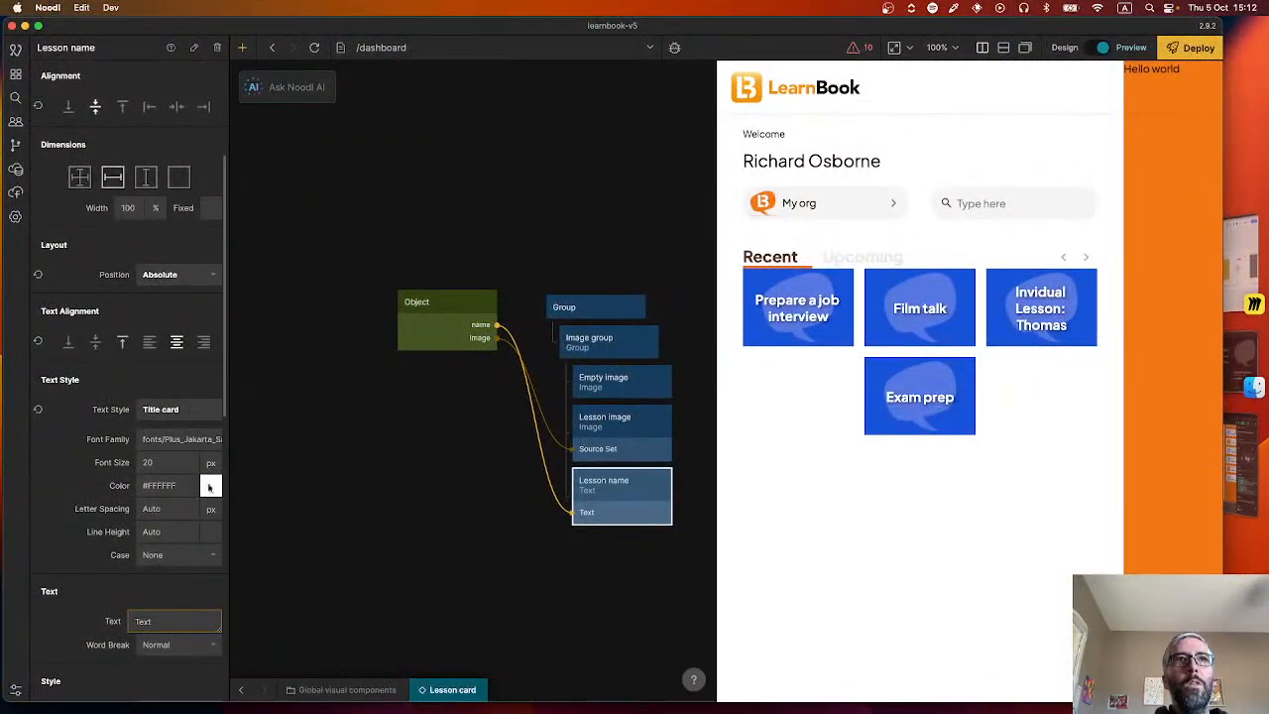
Review the Title card style's case setting and the fonts available for the Lesson name text.
left_click(184, 399)
scroll(396, 485, "down", 3)
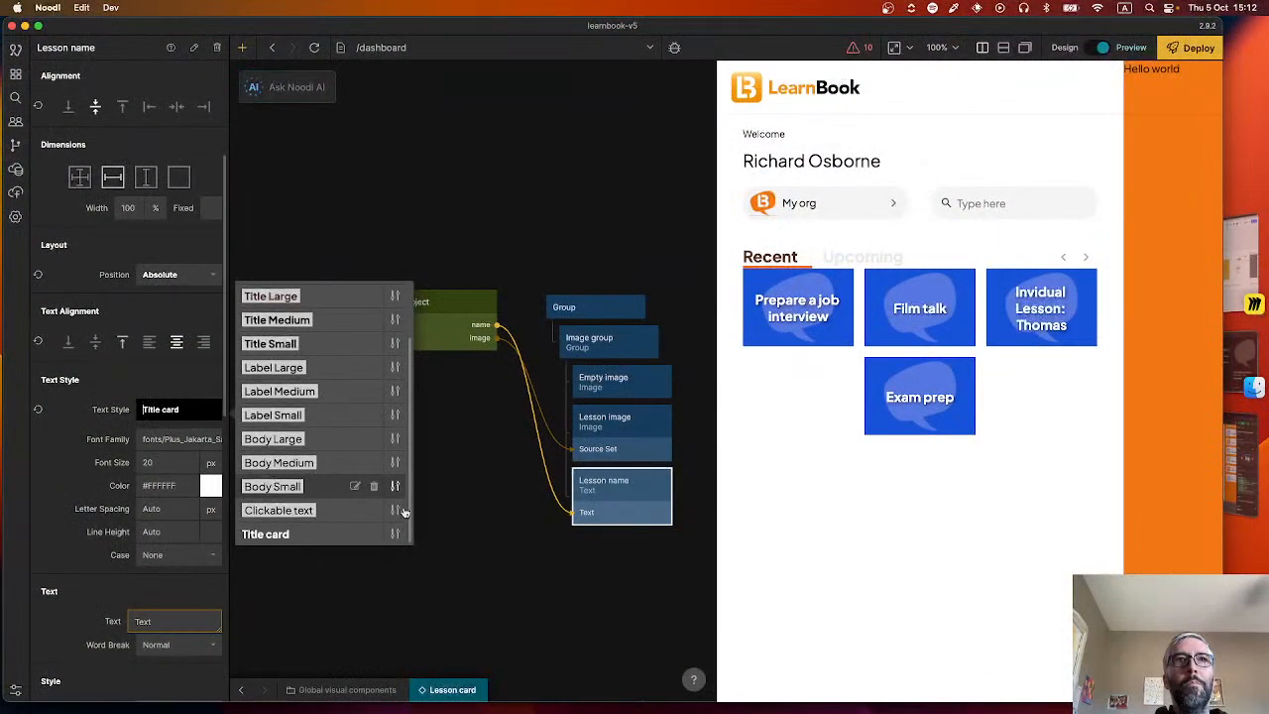
left_click(397, 535)
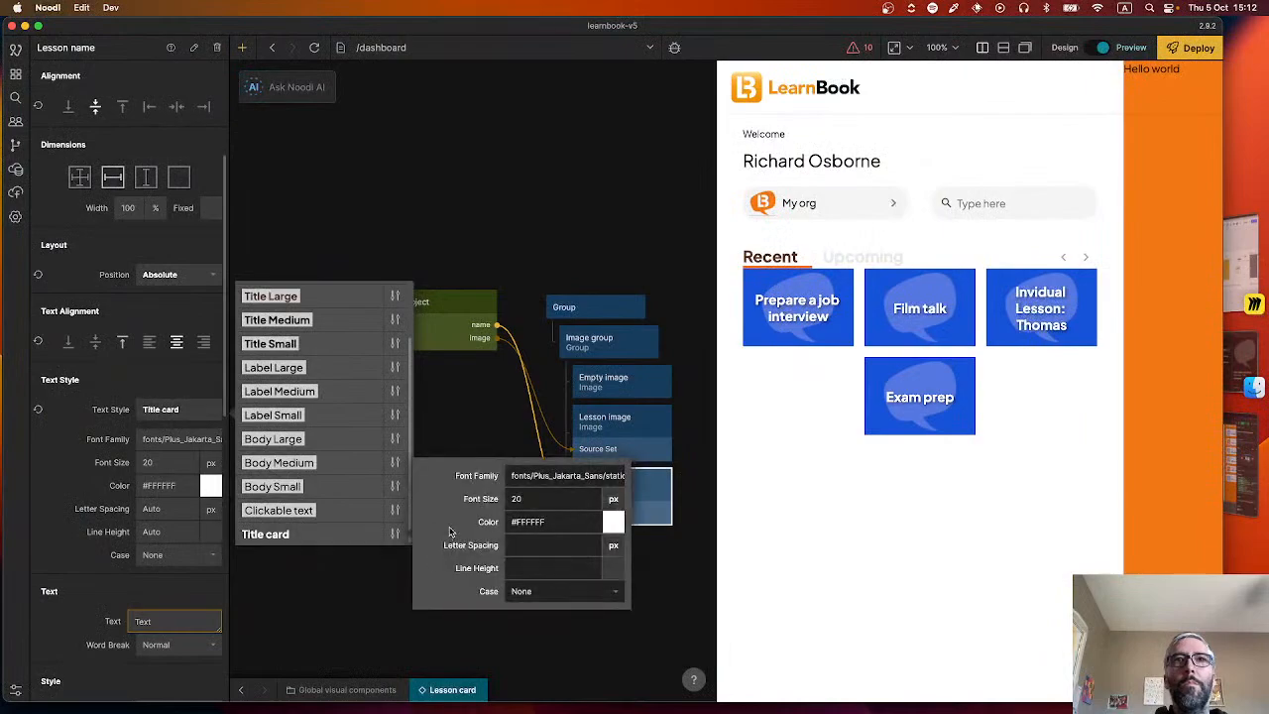
left_click(527, 591)
left_click(533, 593)
left_click(95, 492)
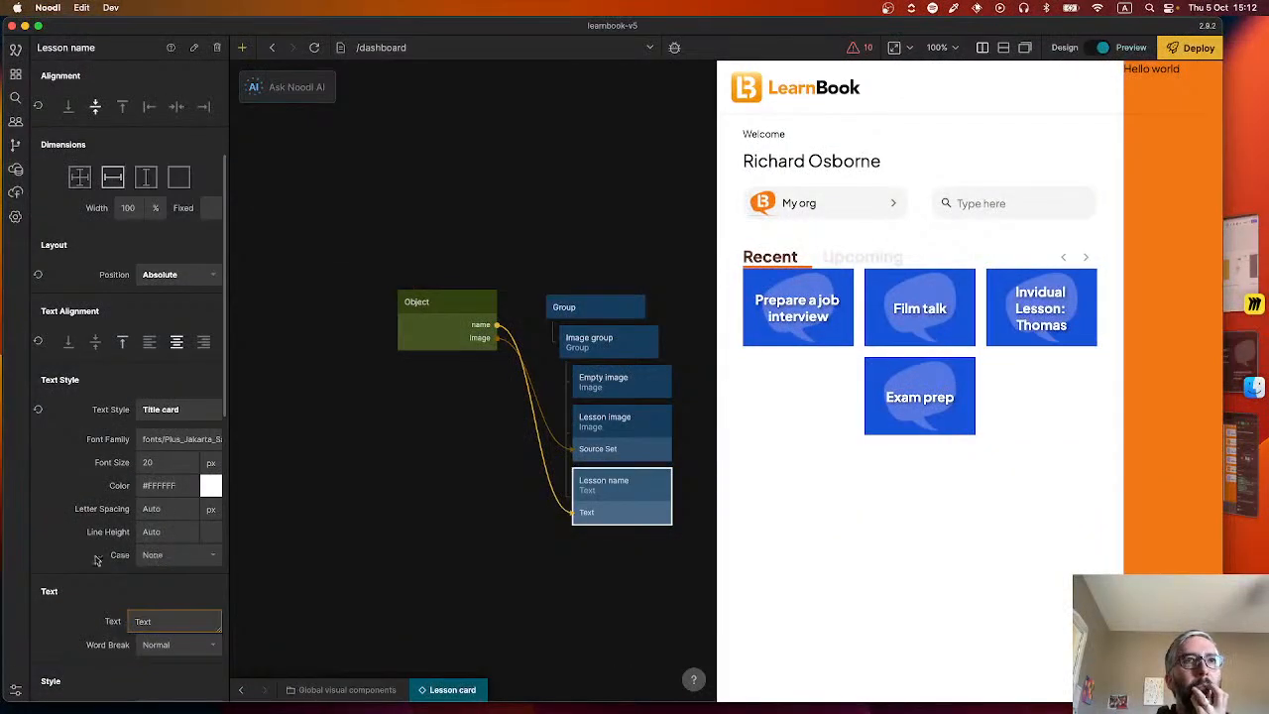
left_click(182, 444)
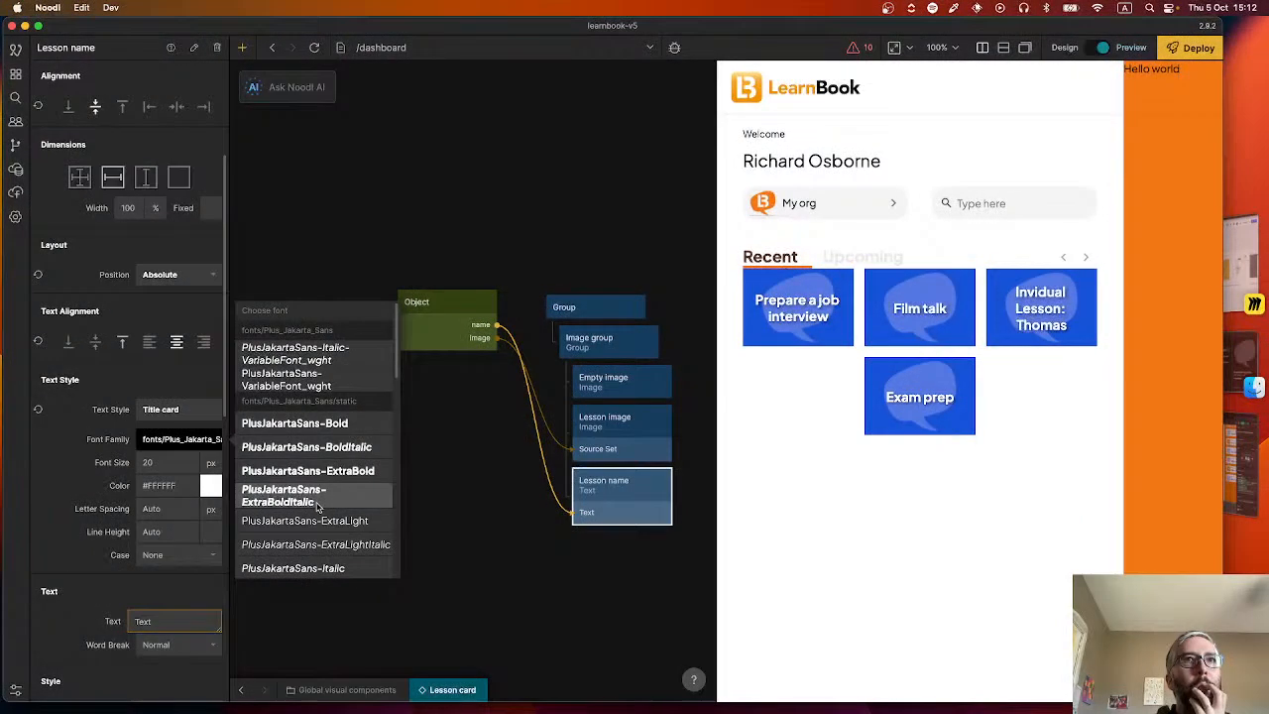
left_click(100, 465)
Try PlusJakartaSans-Bold for the Title card text style, then switch it to a lighter non-italic Plus Jakarta Sans weight.
left_click(186, 409)
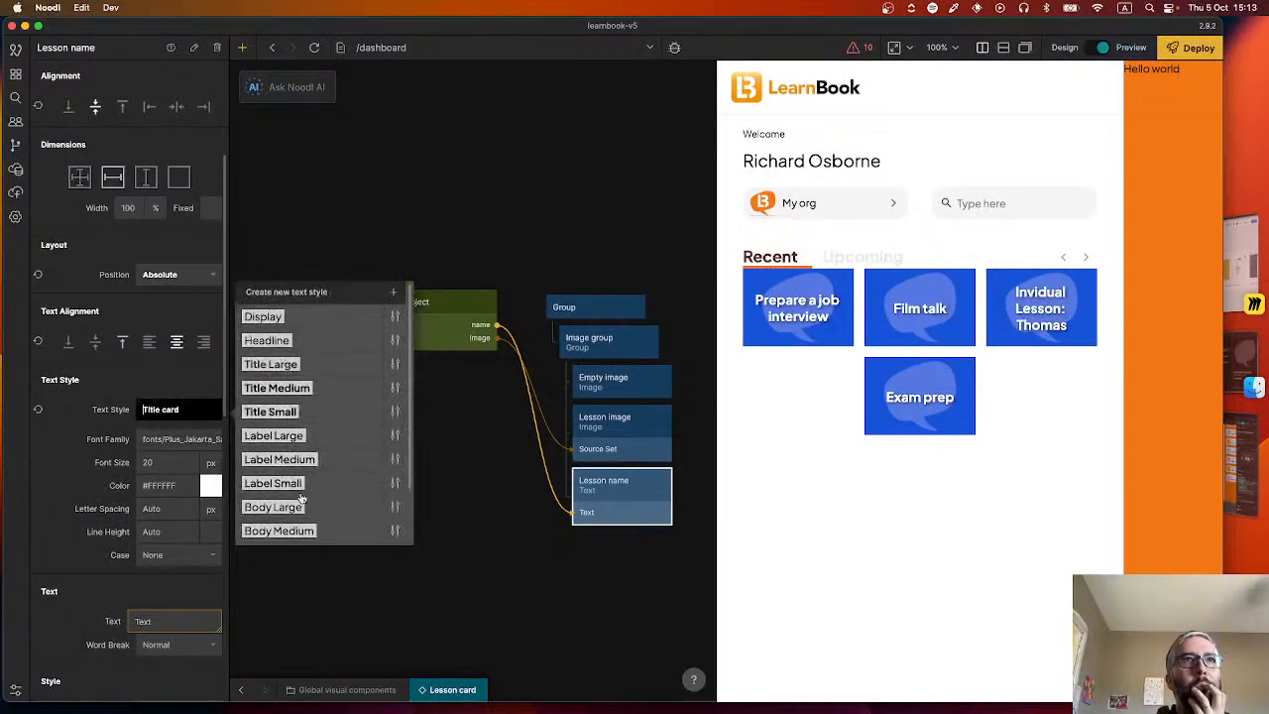
scroll(307, 506, "down", 2)
left_click(395, 534)
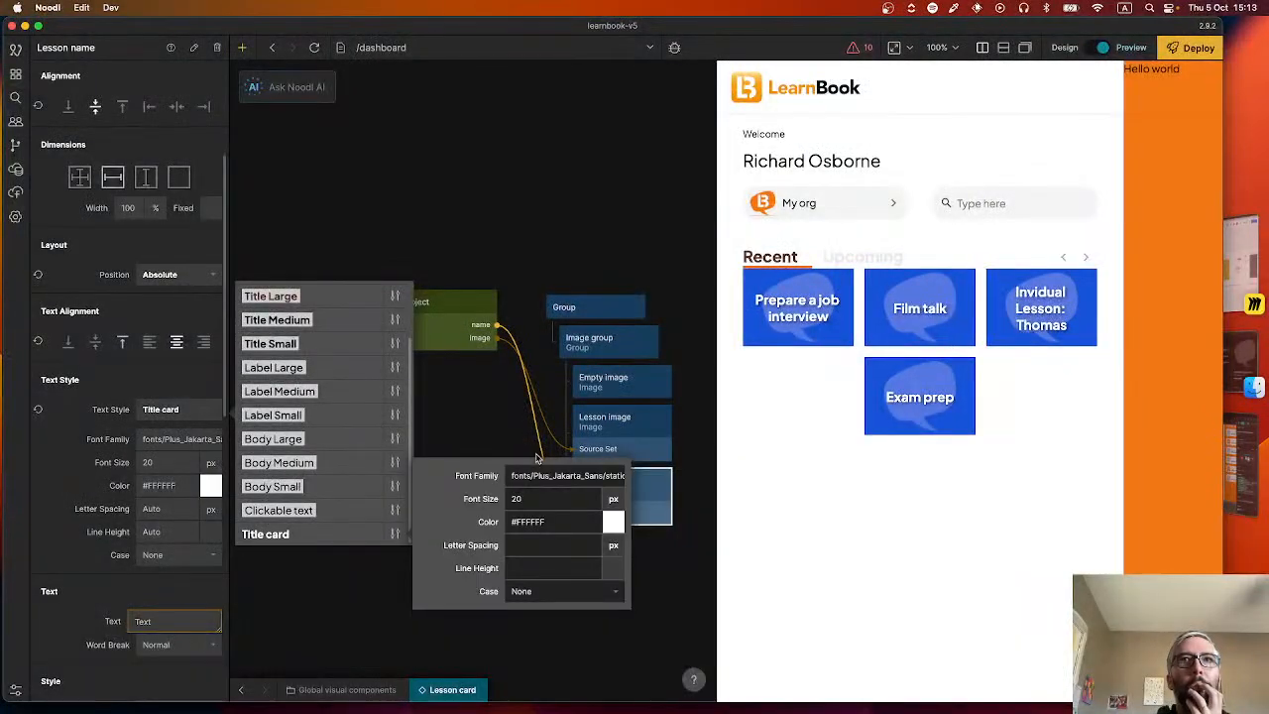
left_click(556, 475)
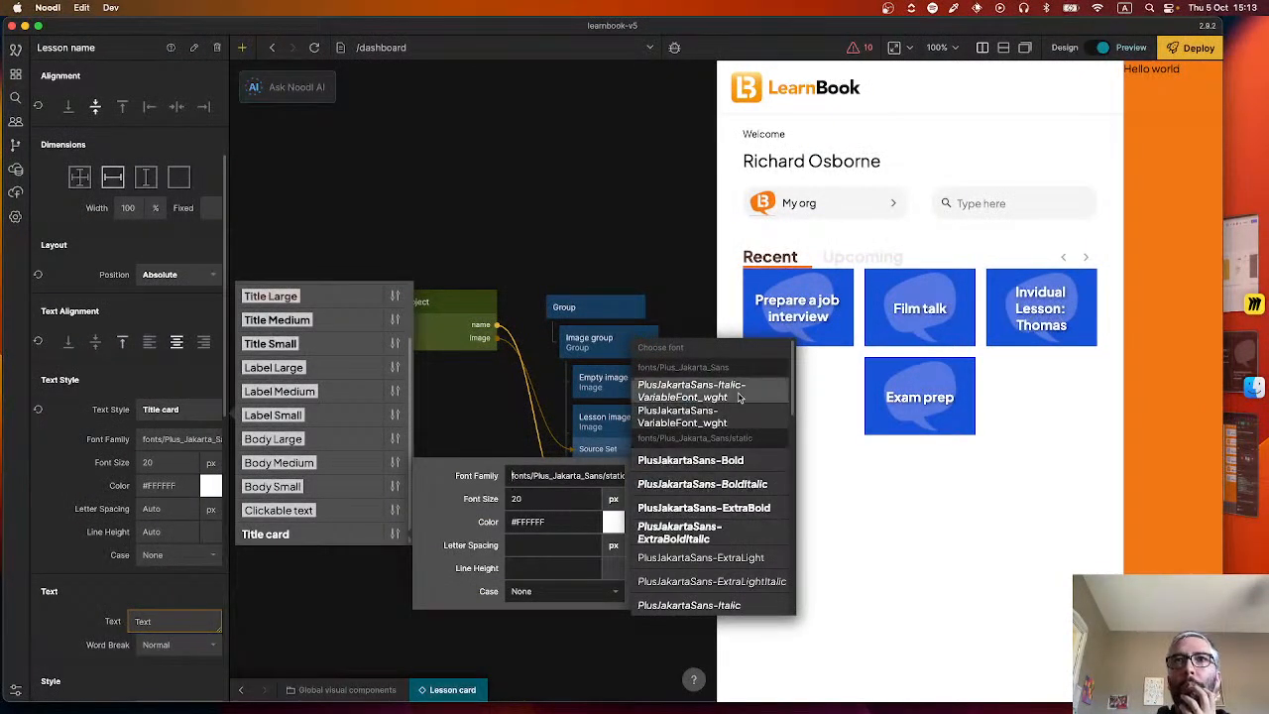
left_click(736, 462)
left_click(556, 476)
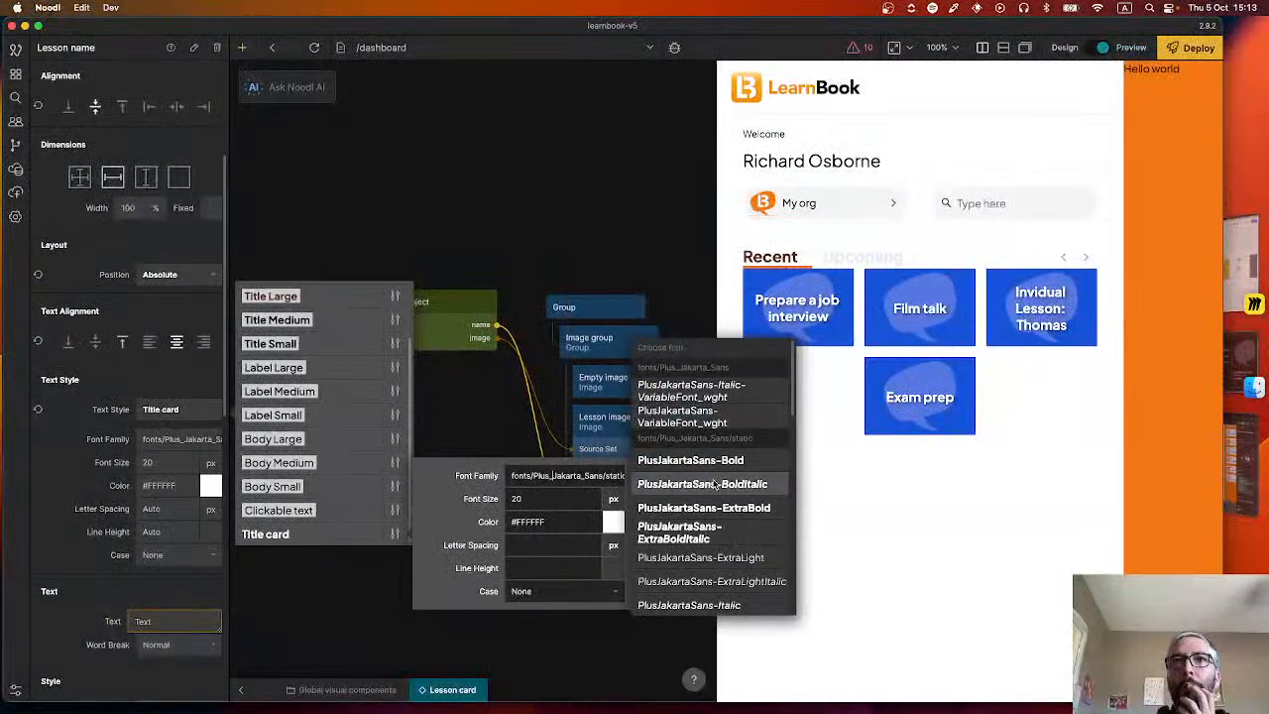
scroll(714, 466, "down", 4)
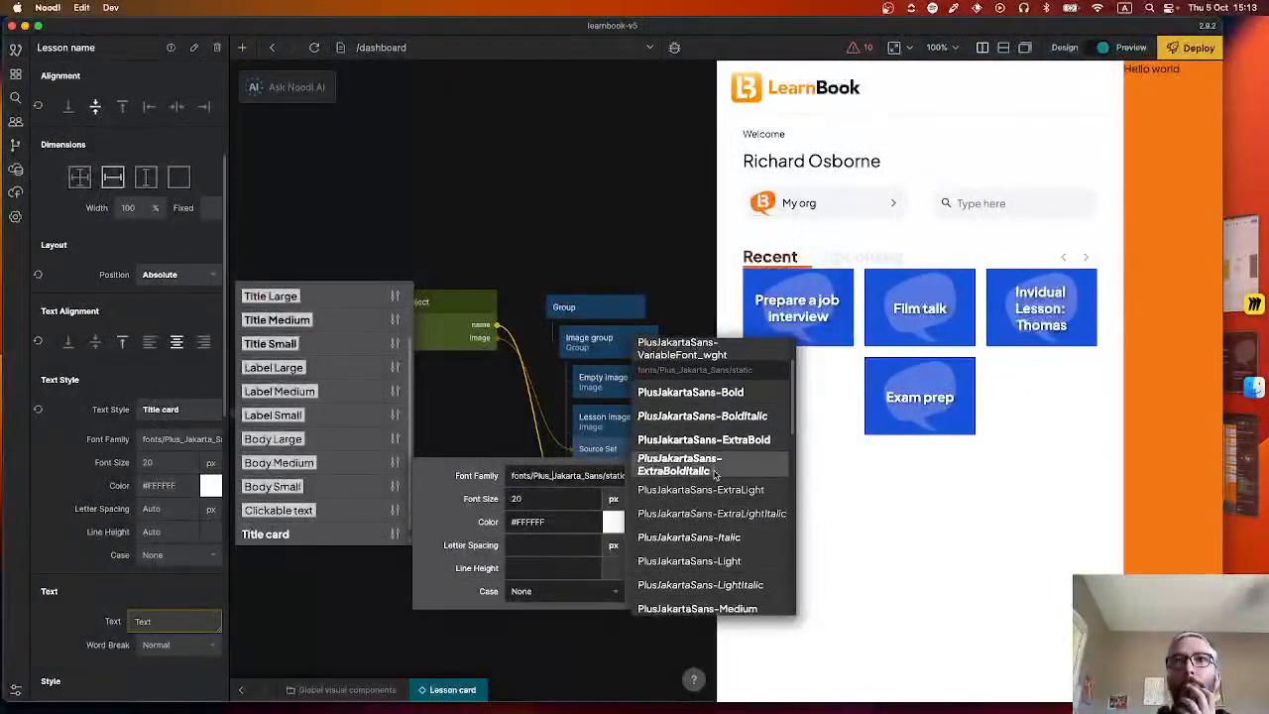
scroll(726, 548, "down", 2)
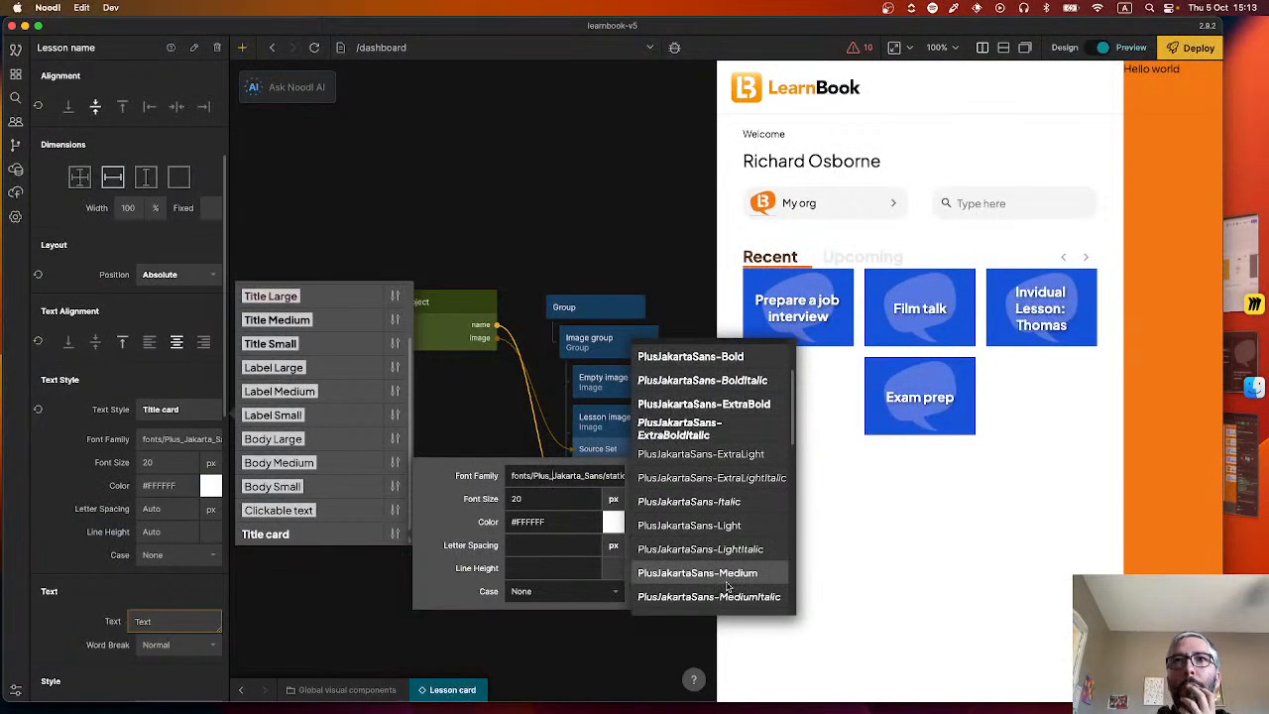
left_click(726, 548)
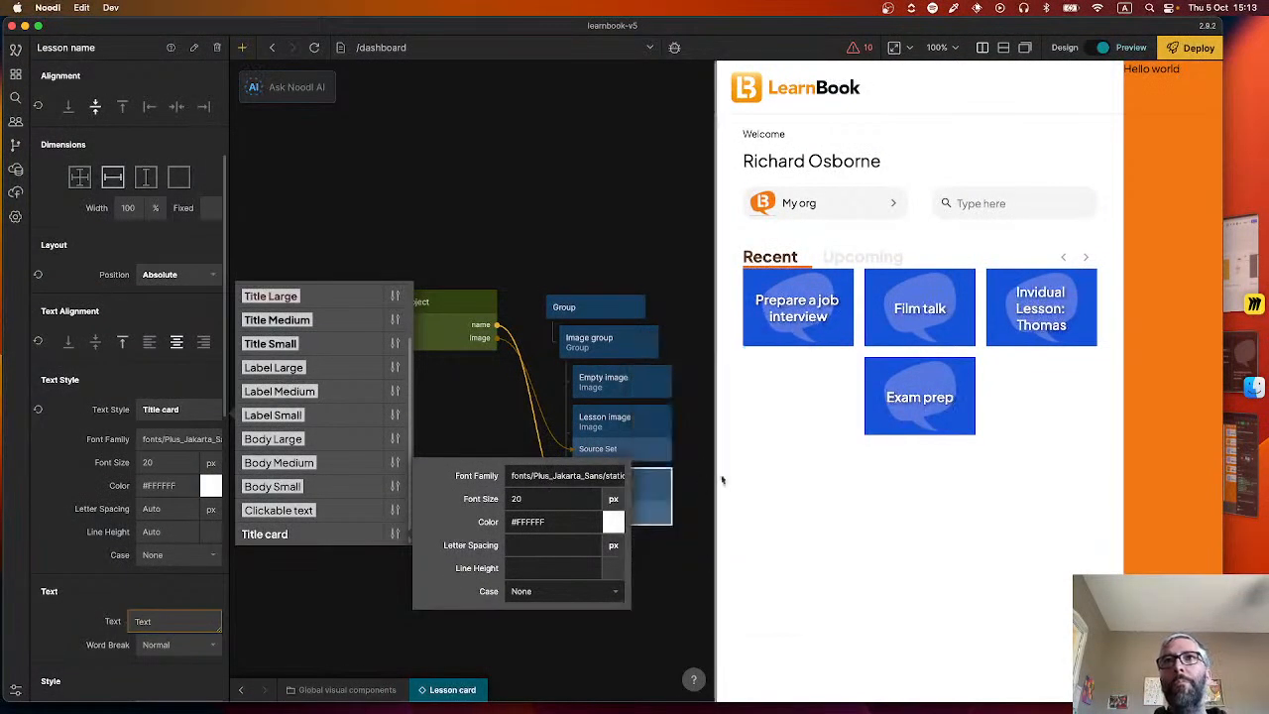
Switch to Figma and inspect the corner radius of the image rectangle on the "Parlons ciné !" card.
key("super+Tab")
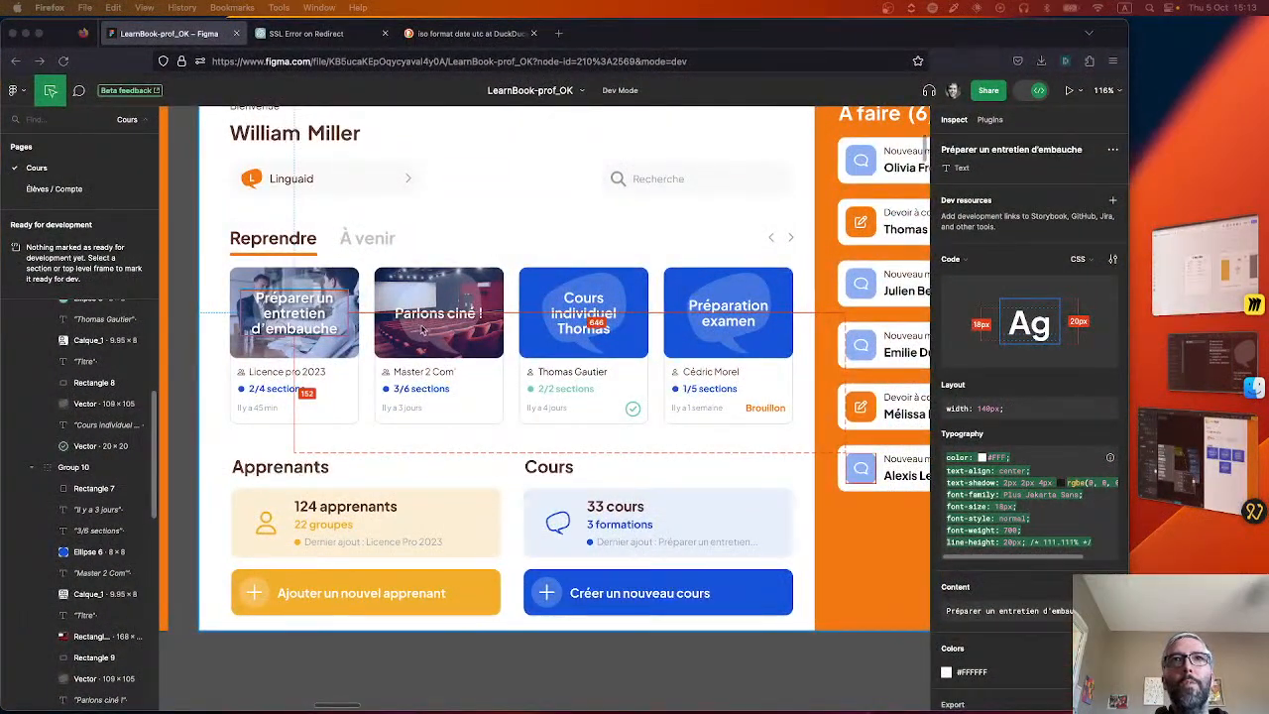
key("super+Tab")
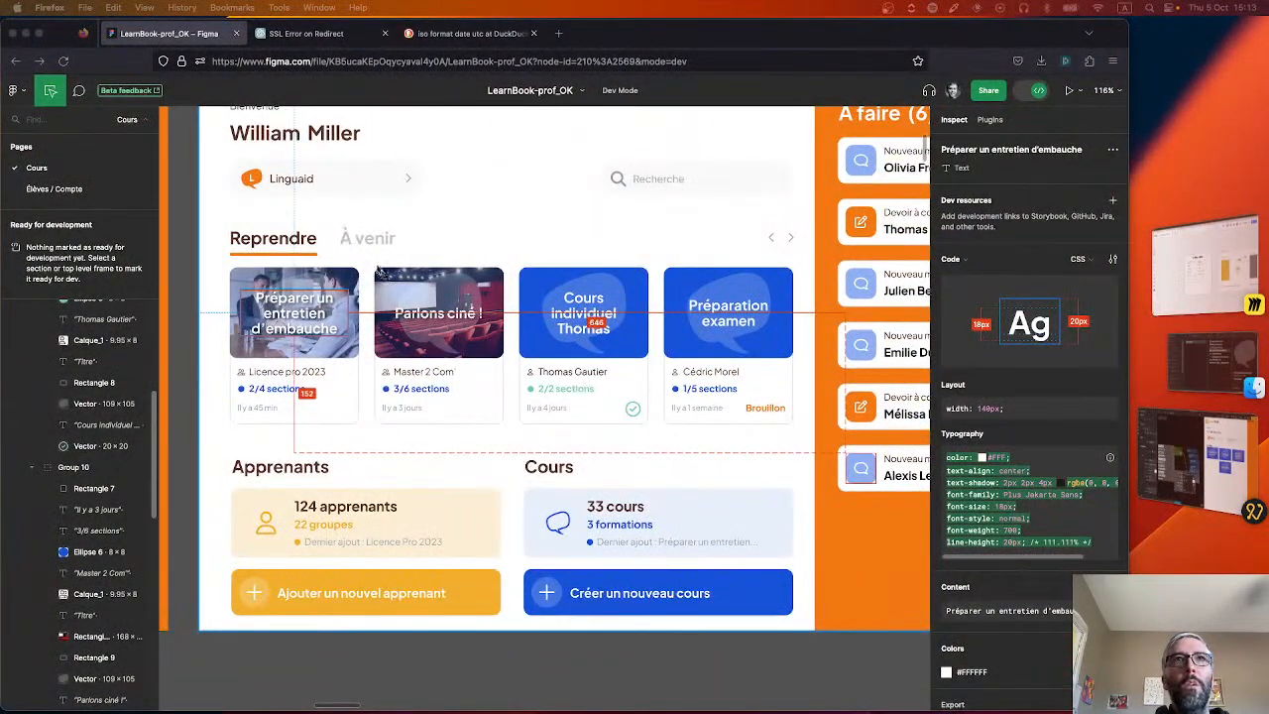
left_click(387, 362)
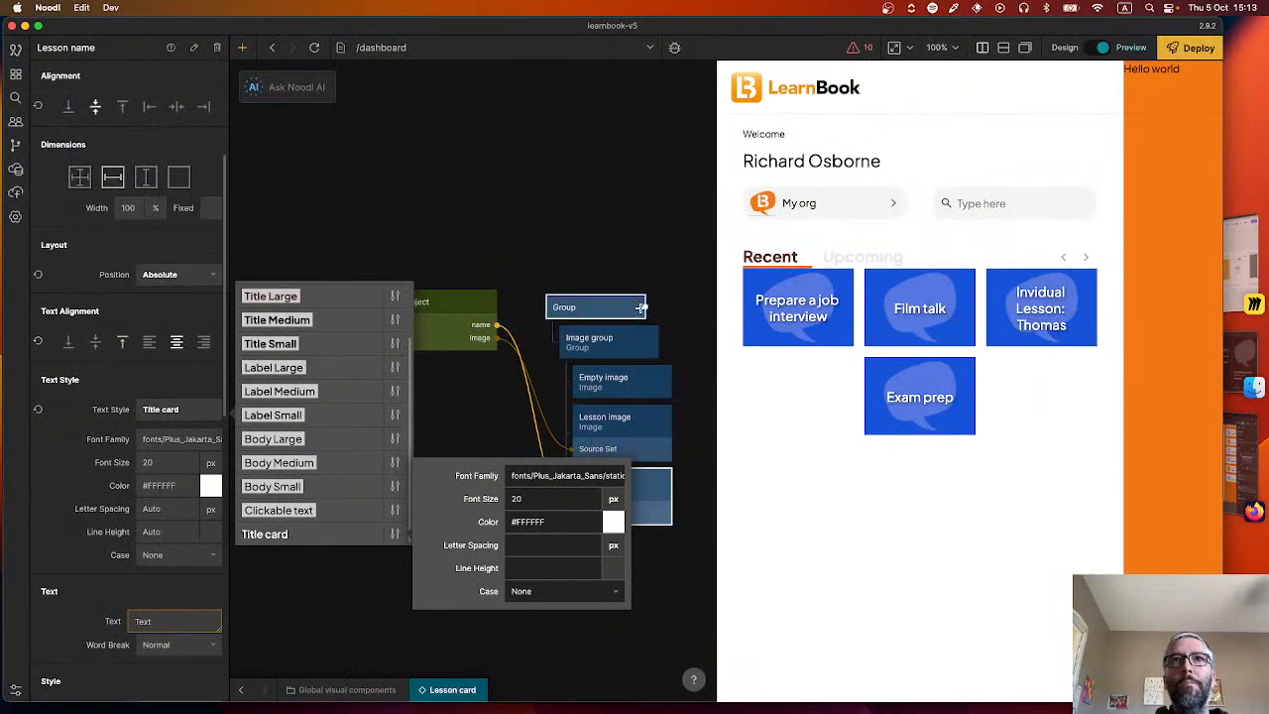
In Noodl, set the Image group node's corner radius to 10 px.
left_click(613, 341)
scroll(167, 444, "down", 10)
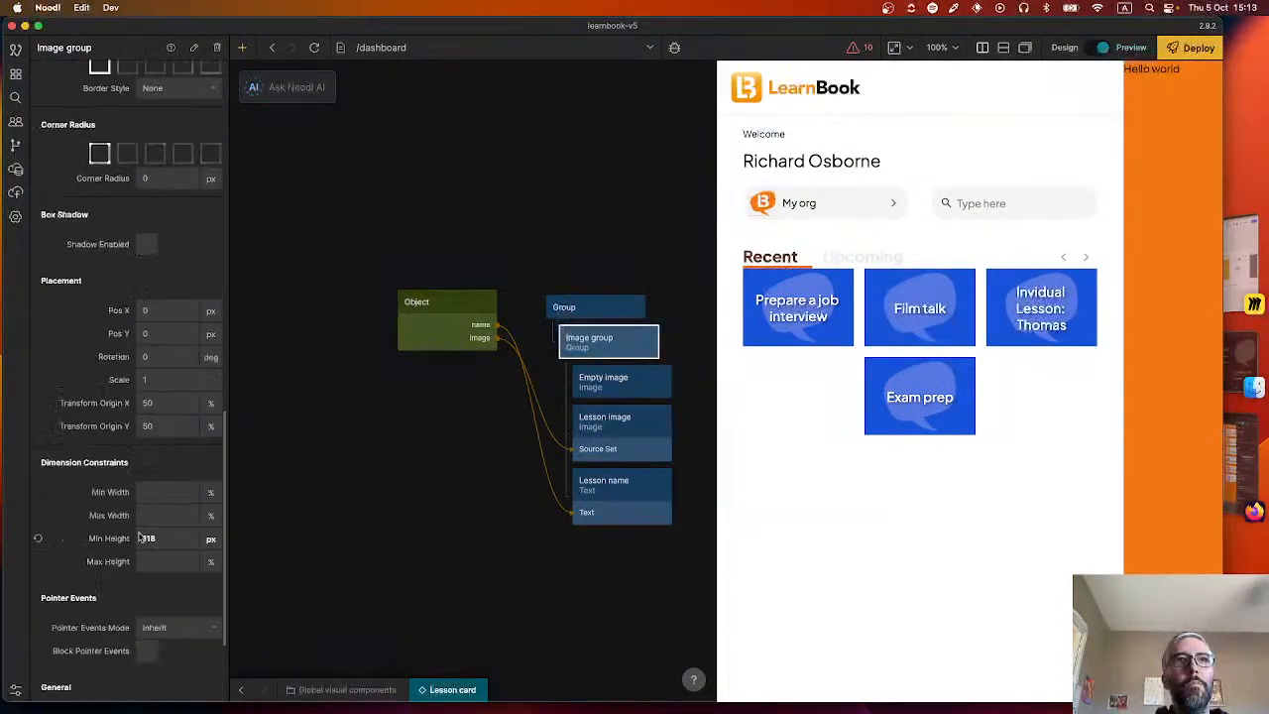
scroll(158, 317, "up", 5)
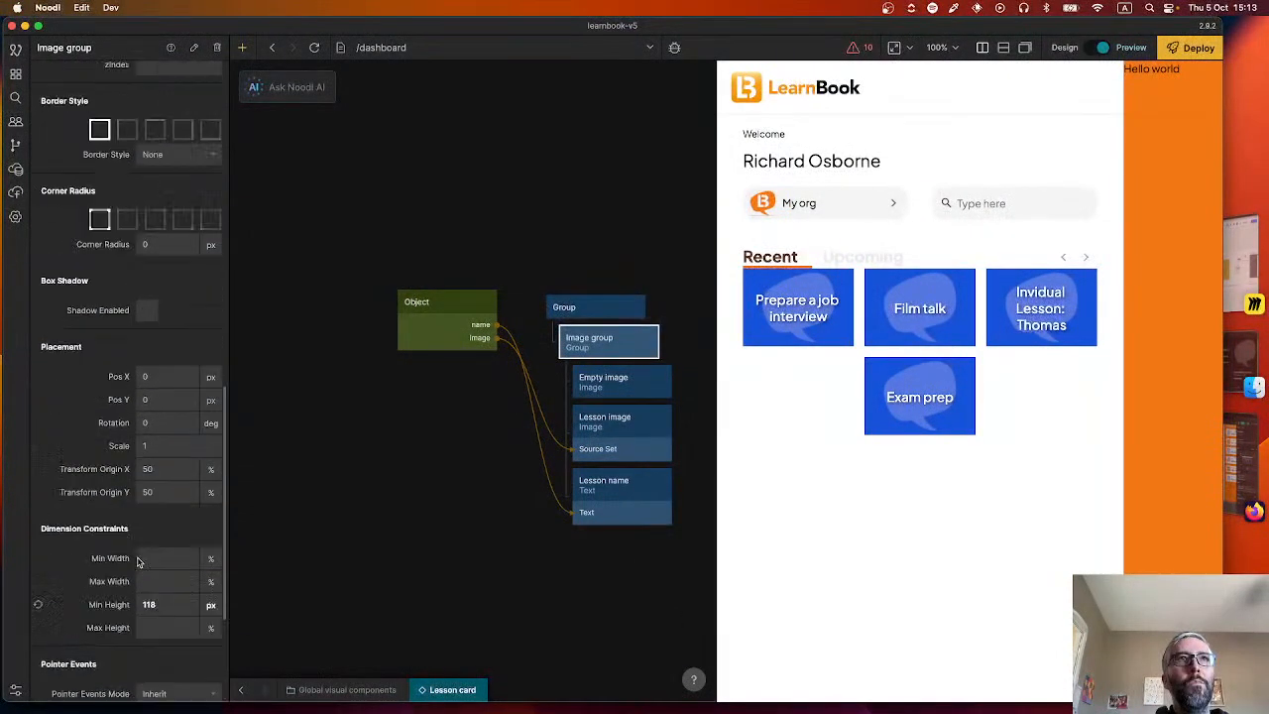
left_click(165, 268)
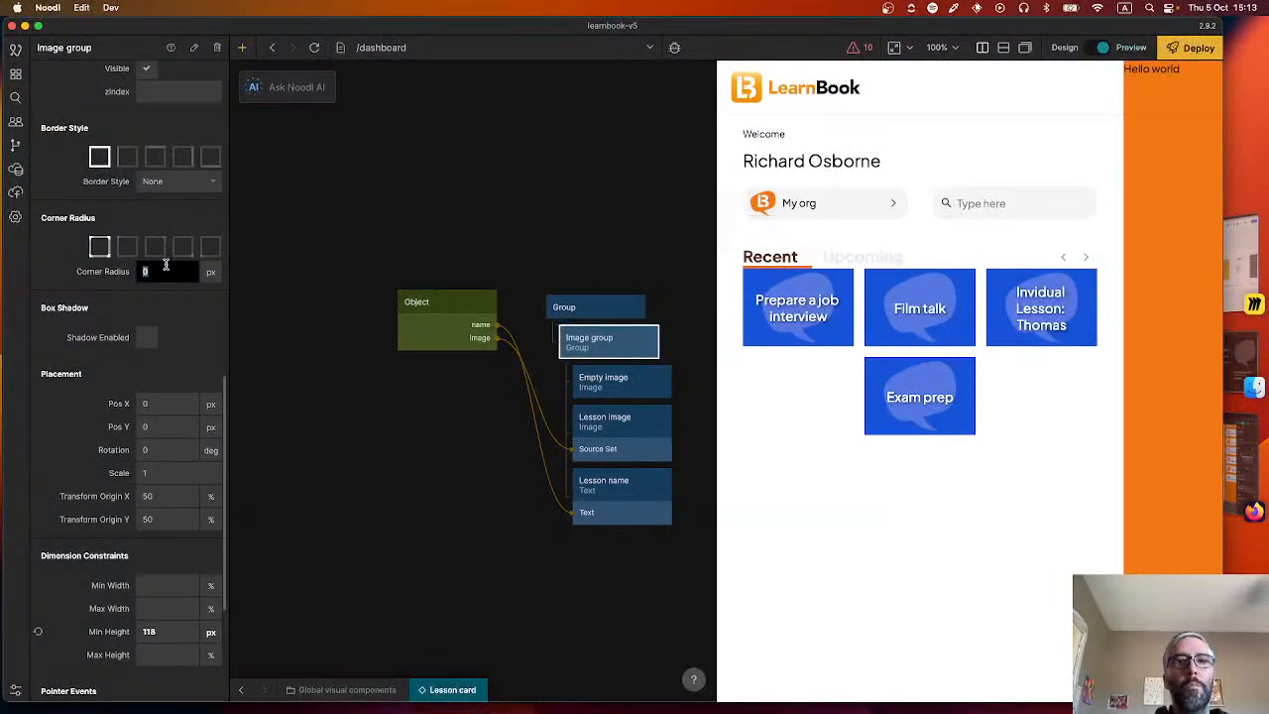
type("10")
key("Return")
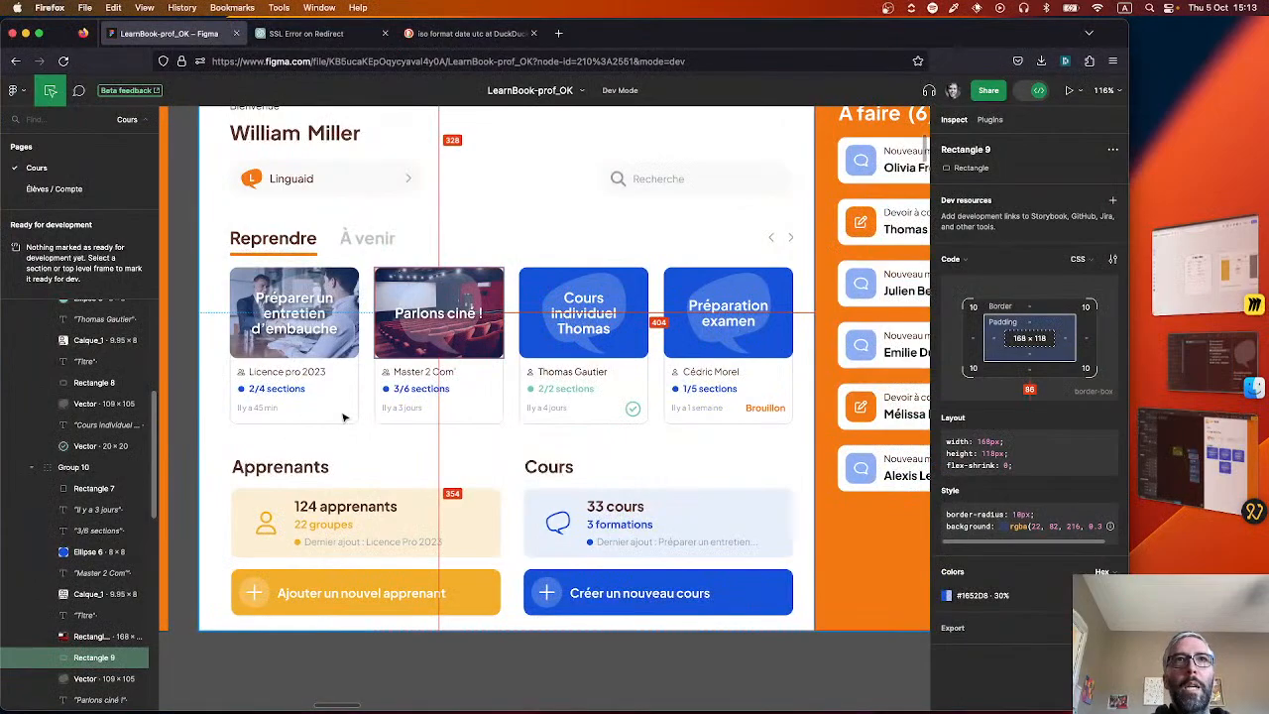
Switch to Figma and inspect the border style of the outline rectangle around the first lesson card.
left_click(339, 424)
scroll(355, 413, "up", 1)
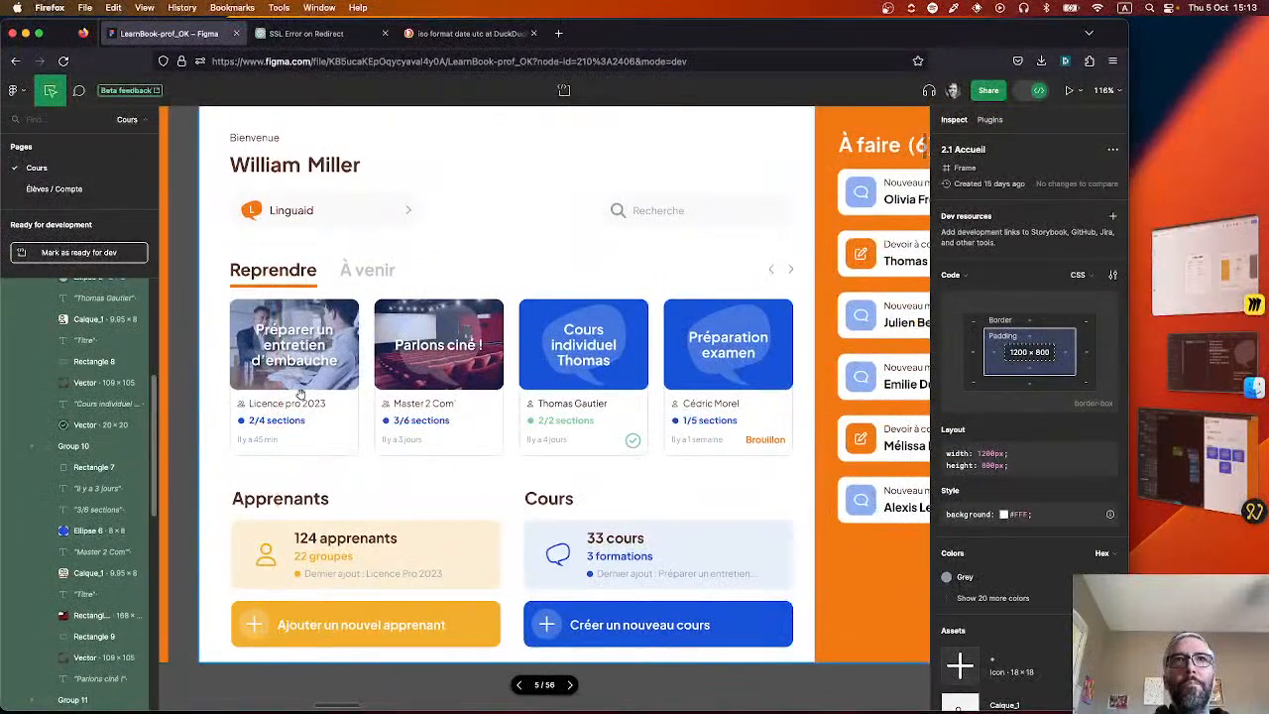
scroll(352, 423, "up", 3)
left_click(352, 413)
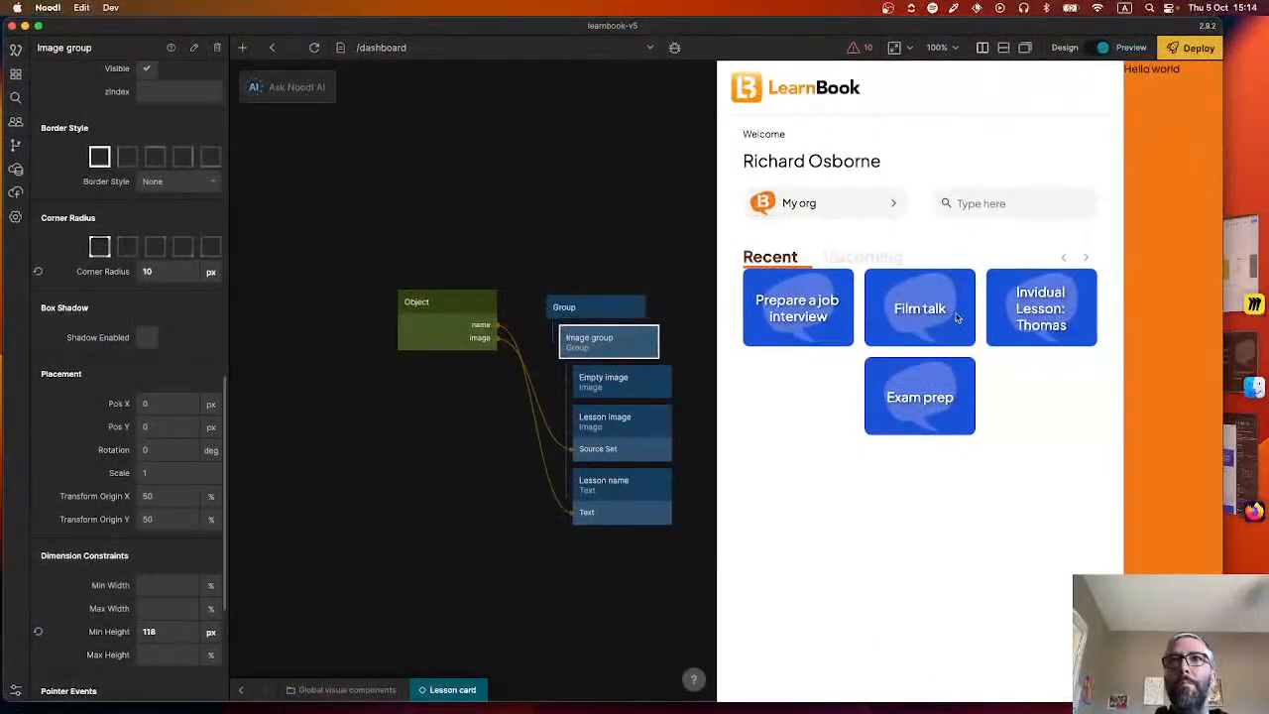
In Noodl, set the top-level Group node's corner radius to 10 px.
left_click(564, 307)
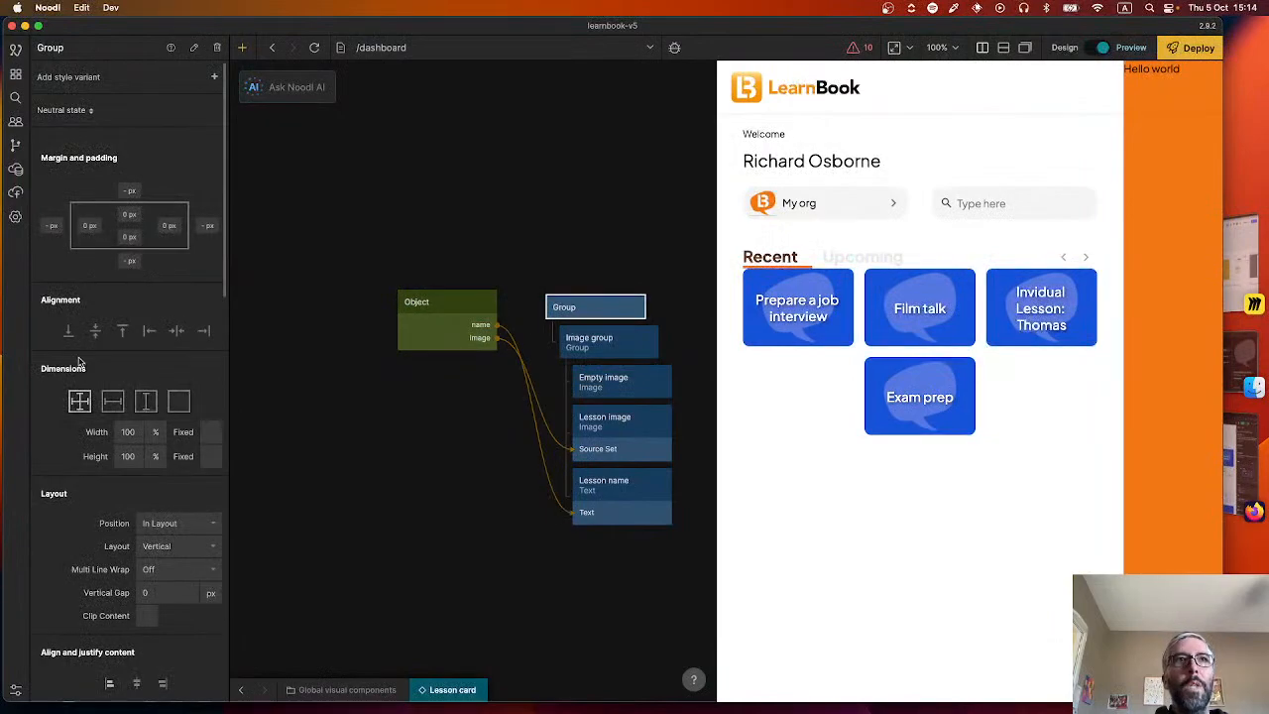
scroll(141, 499, "down", 10)
scroll(164, 322, "down", 3)
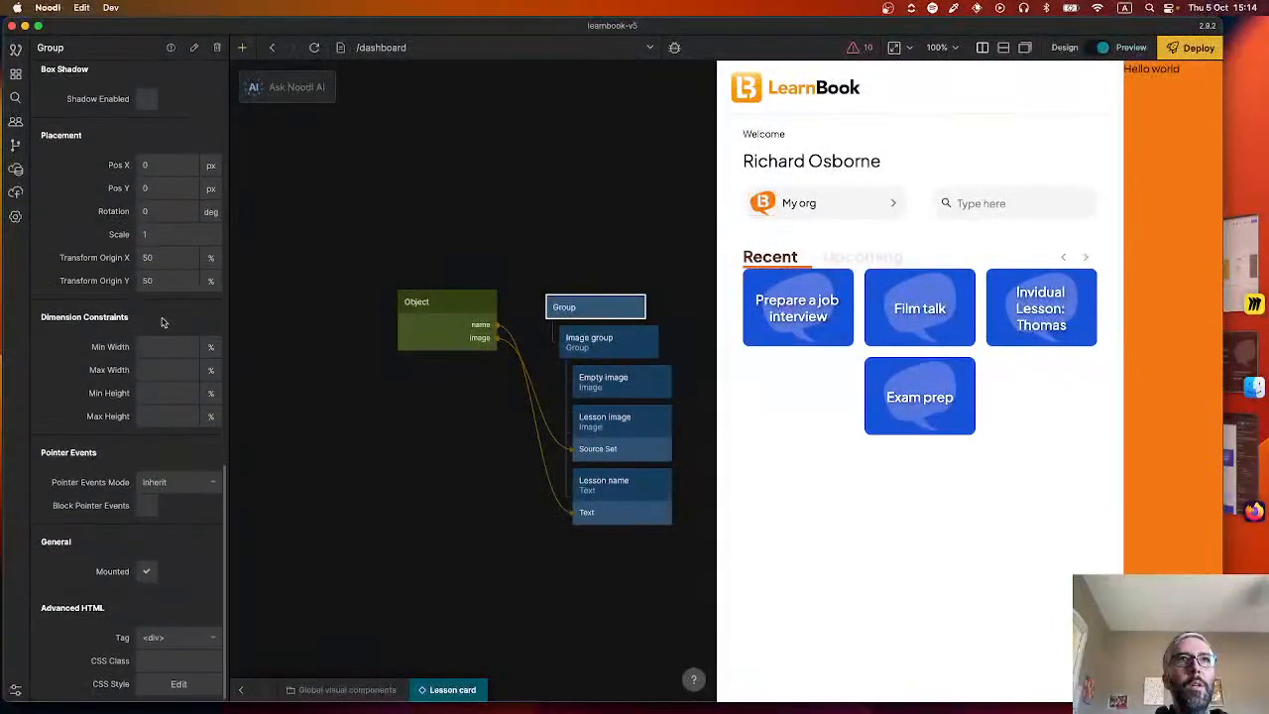
scroll(156, 448, "up", 7)
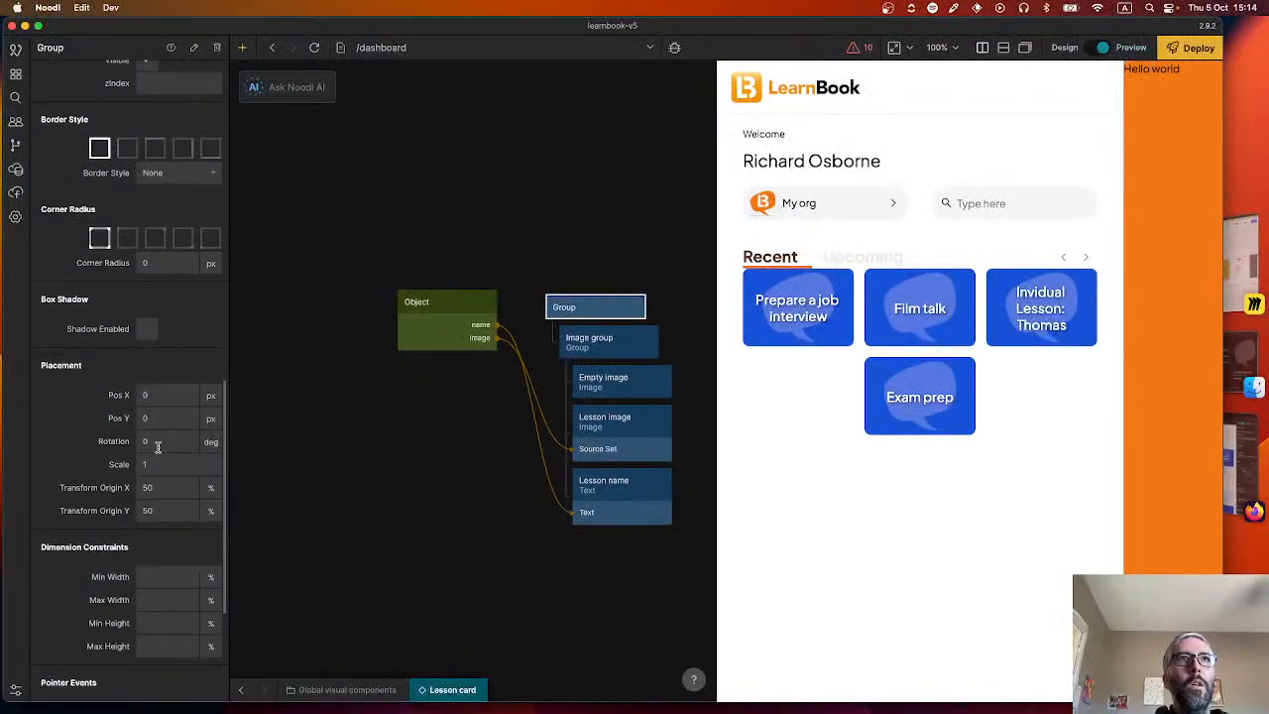
left_click(182, 296)
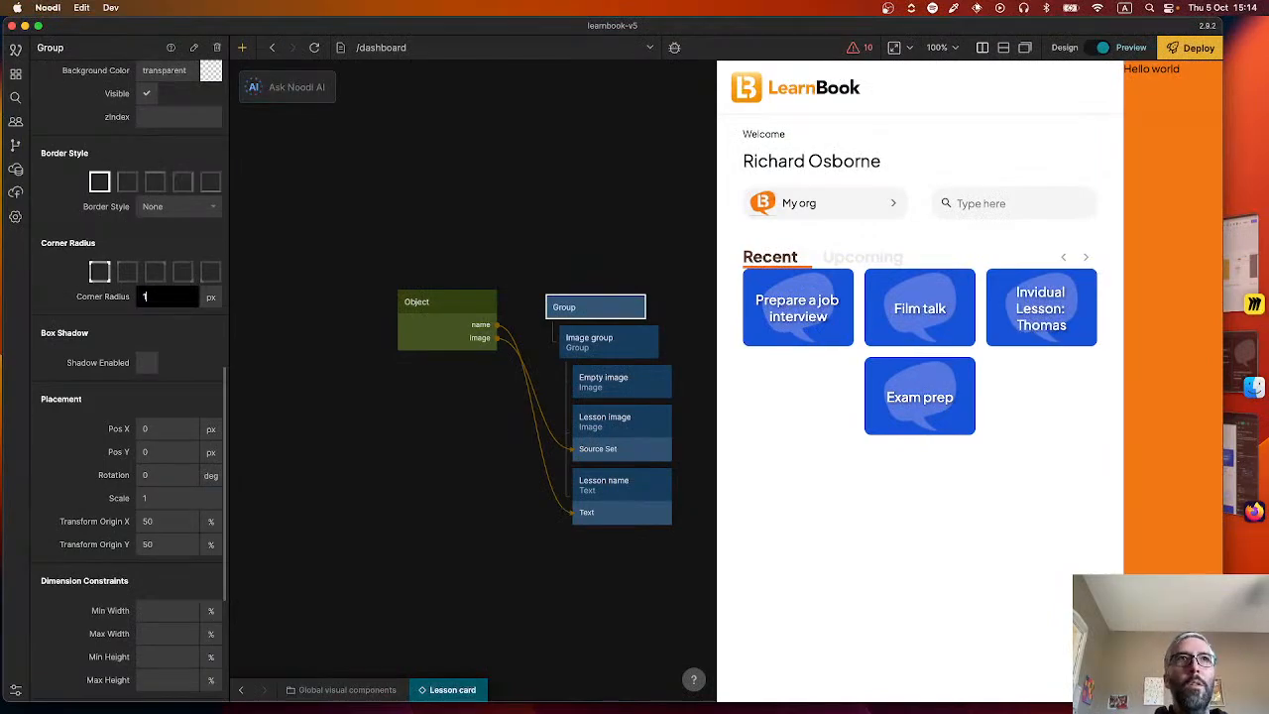
Give the top-level Group node a solid border, 1 px wide, in the color #DFDFDF from the Figma card.
left_click(155, 207)
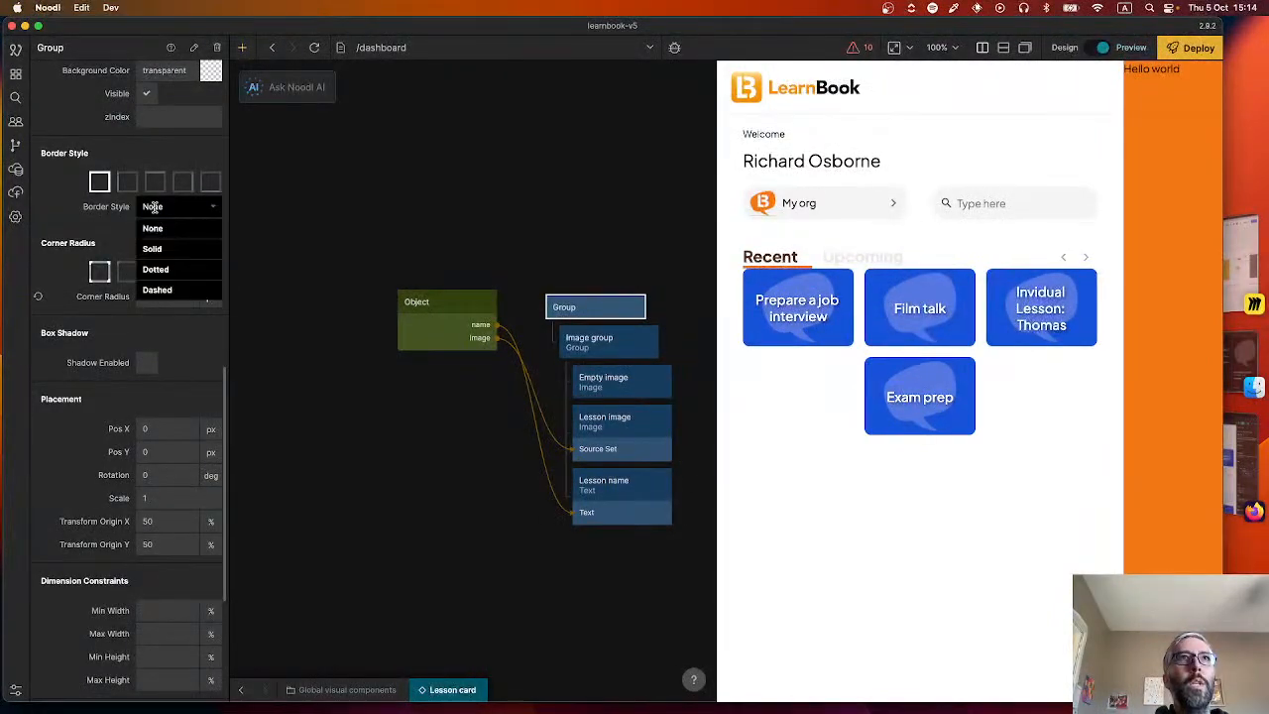
left_click(162, 248)
type("1")
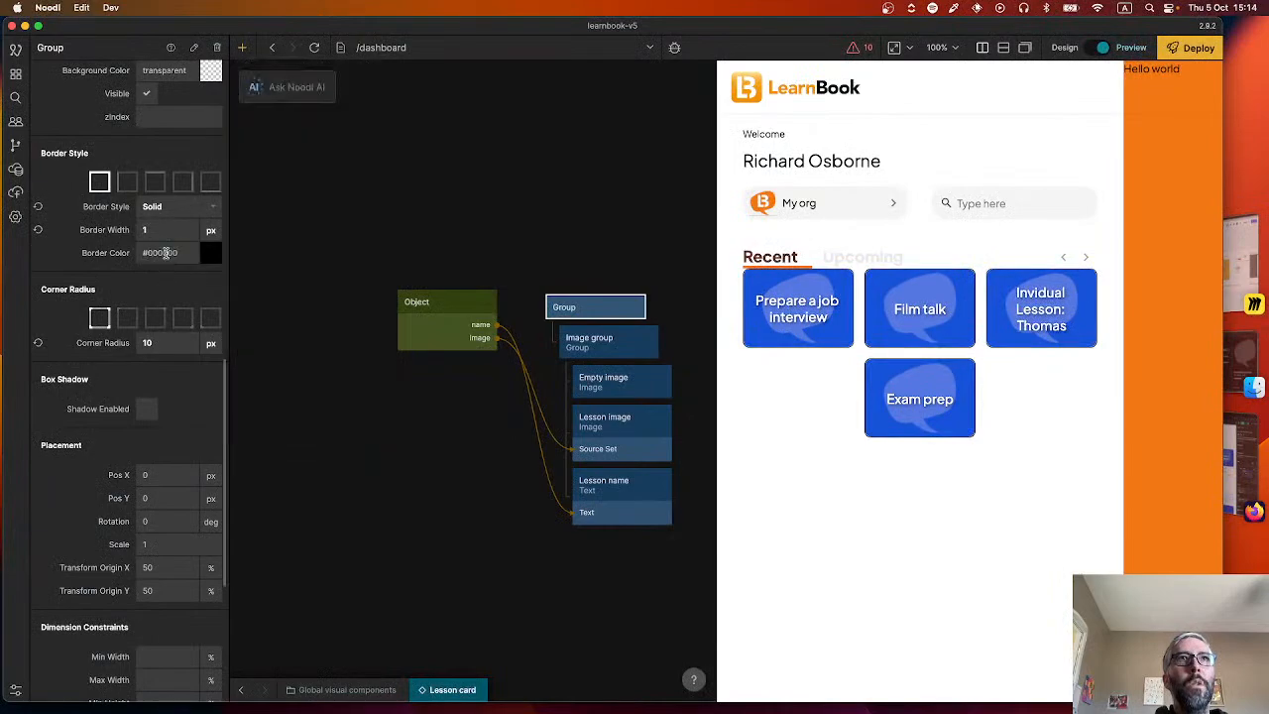
left_click(178, 253)
left_click(178, 252)
type("#DFDFDF")
left_click(161, 277)
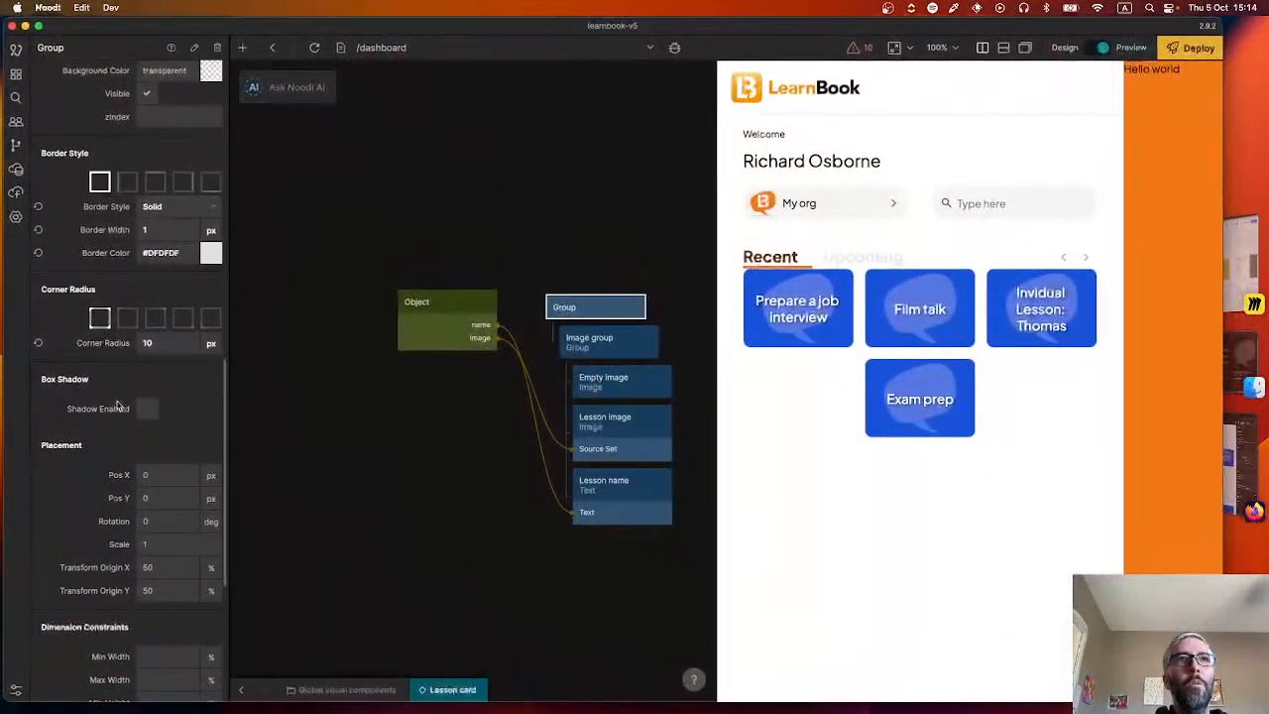
In Noodl, set the top-level Group node's minimum height to 204 px.
scroll(136, 578, "down", 5)
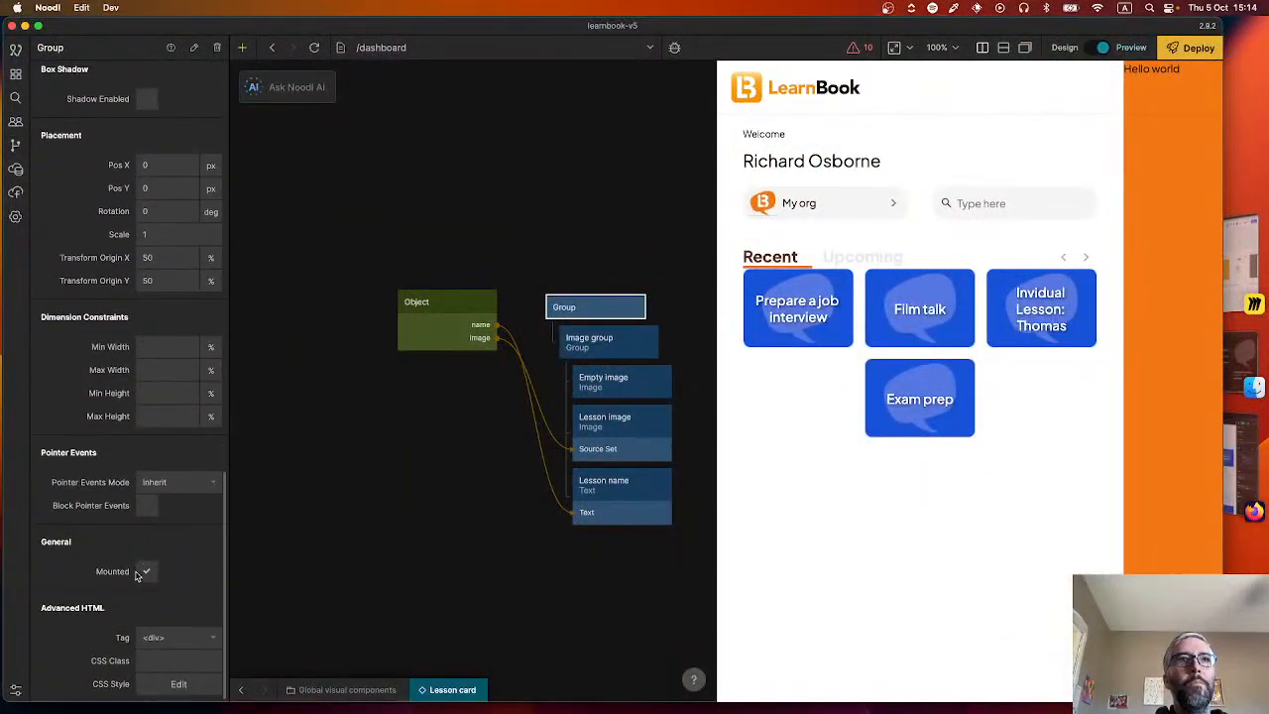
left_click(153, 394)
type("204")
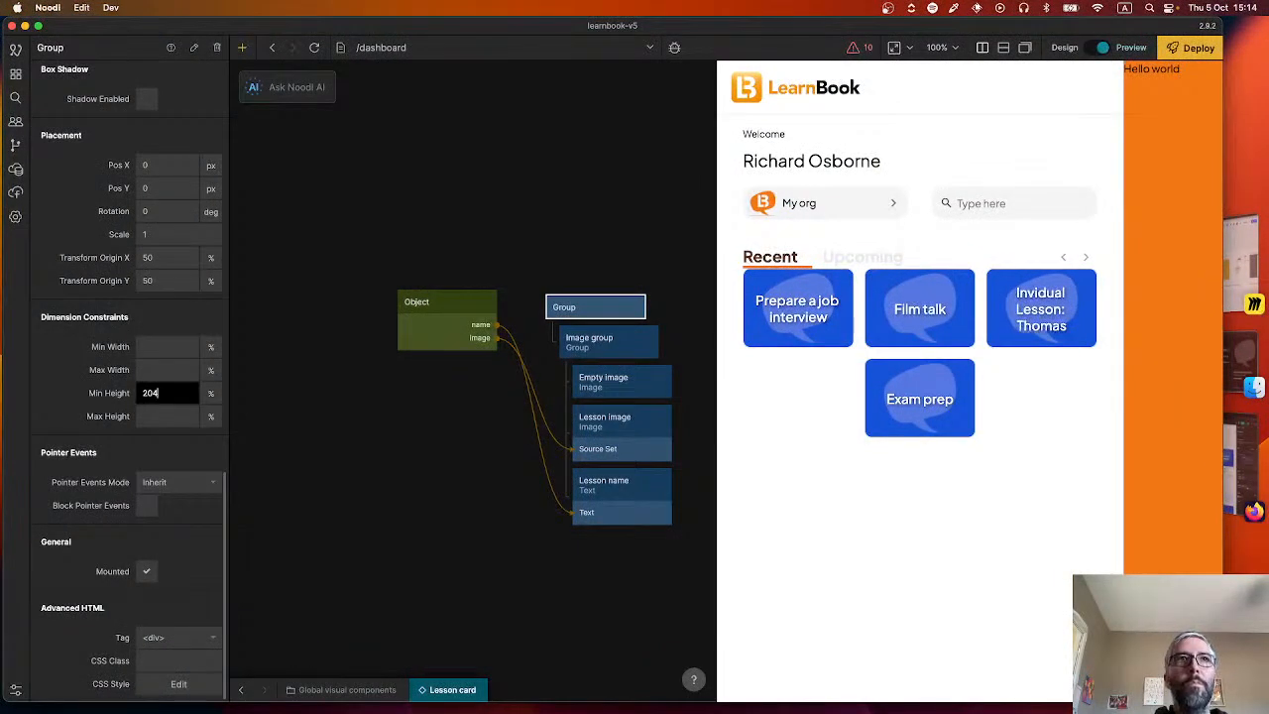
left_click(210, 395)
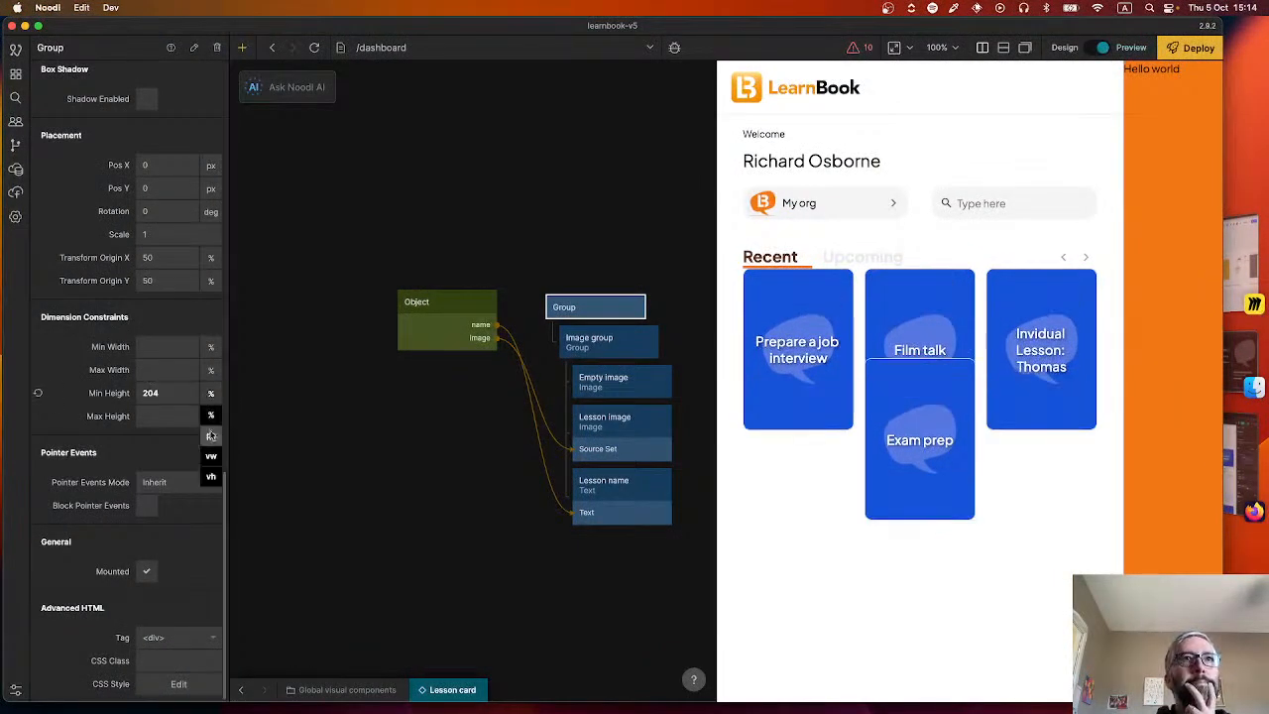
left_click(211, 435)
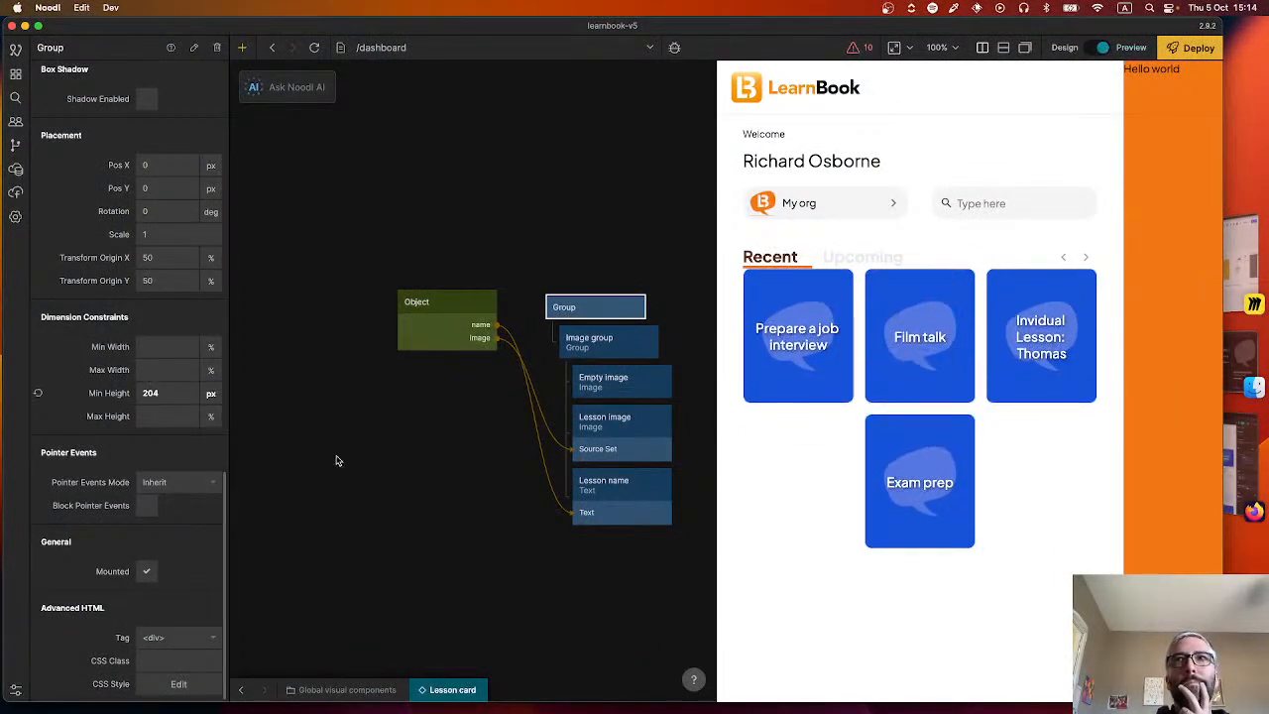
Add a Group node below the Image group inside the top-level Group and name it "Details group".
right_click(472, 489)
type("gr")
key("Return")
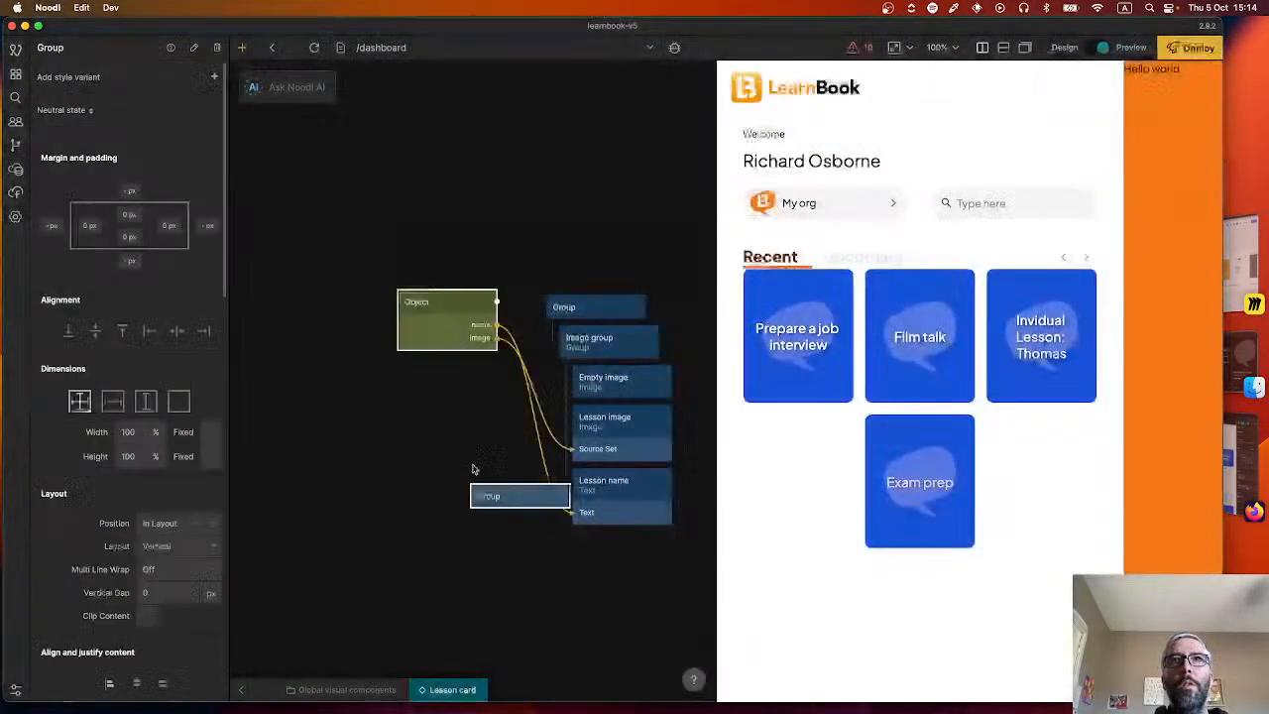
left_click_drag(535, 496, 554, 512)
double_click(67, 47)
type("D")
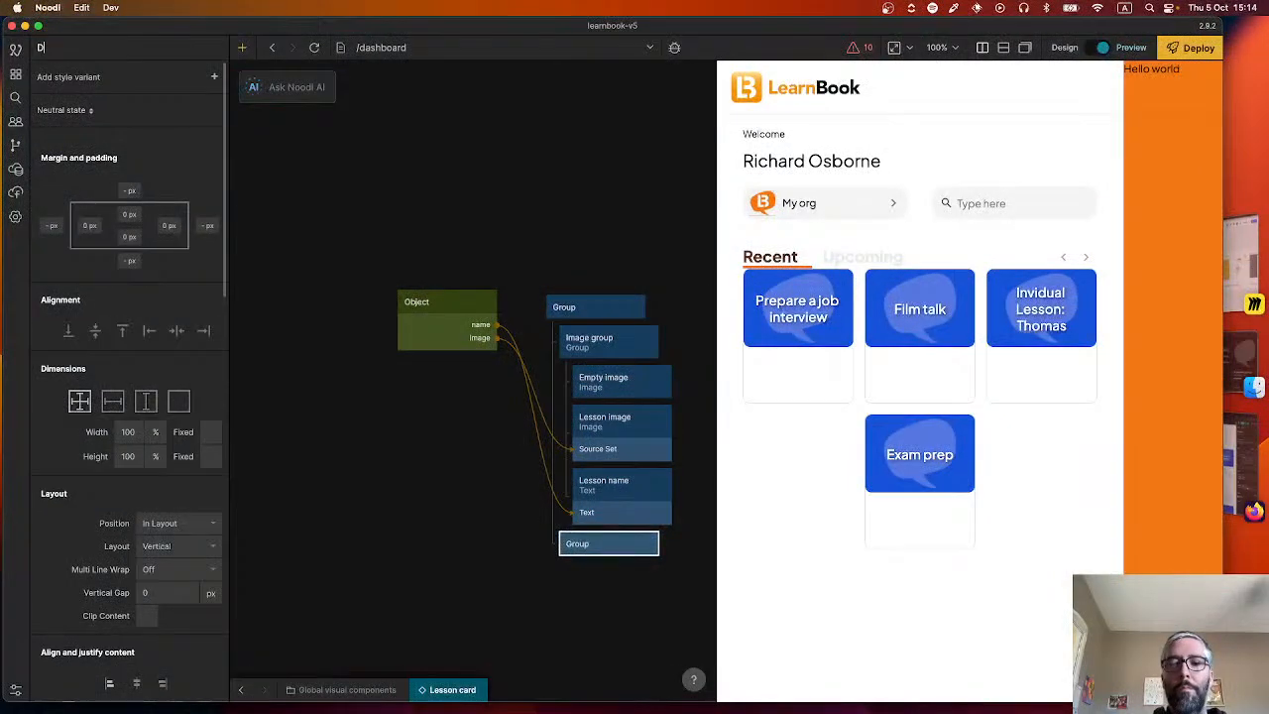
type("etails group")
key("Return")
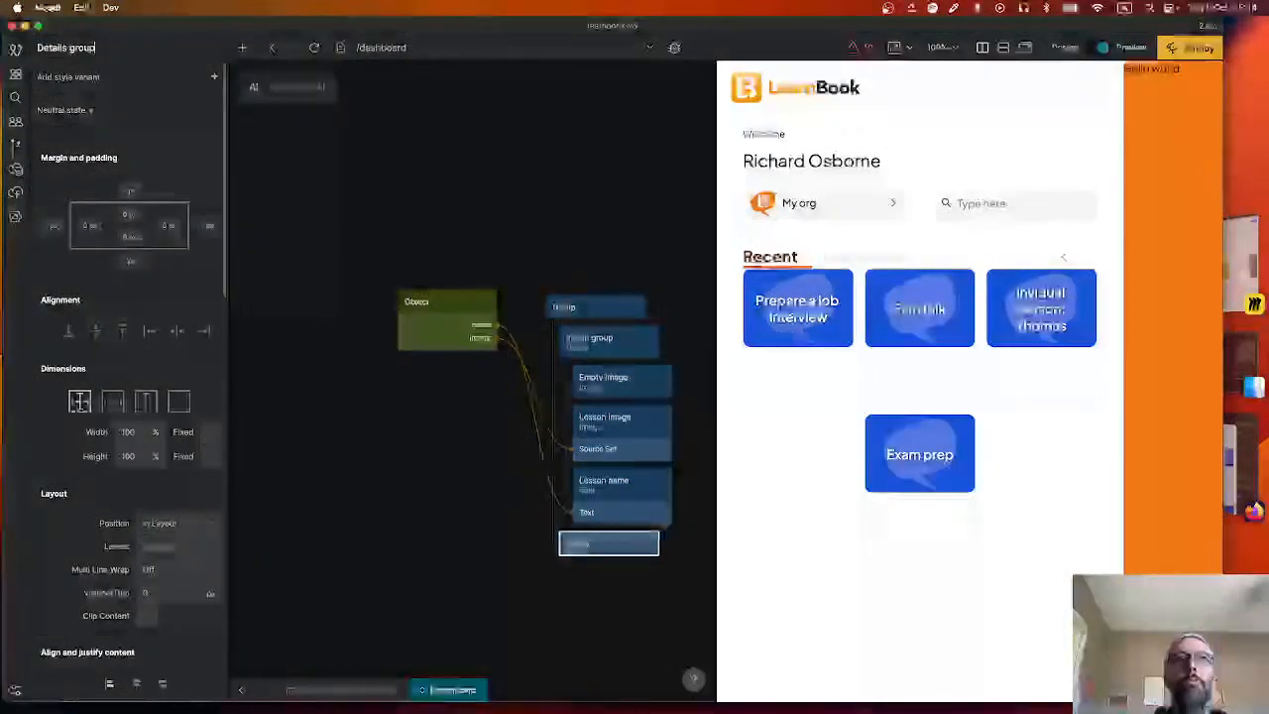
left_click(337, 445)
Check the card's detail lines in Figma, then add a Text node inside the Details group in Noodl.
scroll(347, 443, "right", 3)
scroll(347, 443, "down", 2)
key("super+Tab")
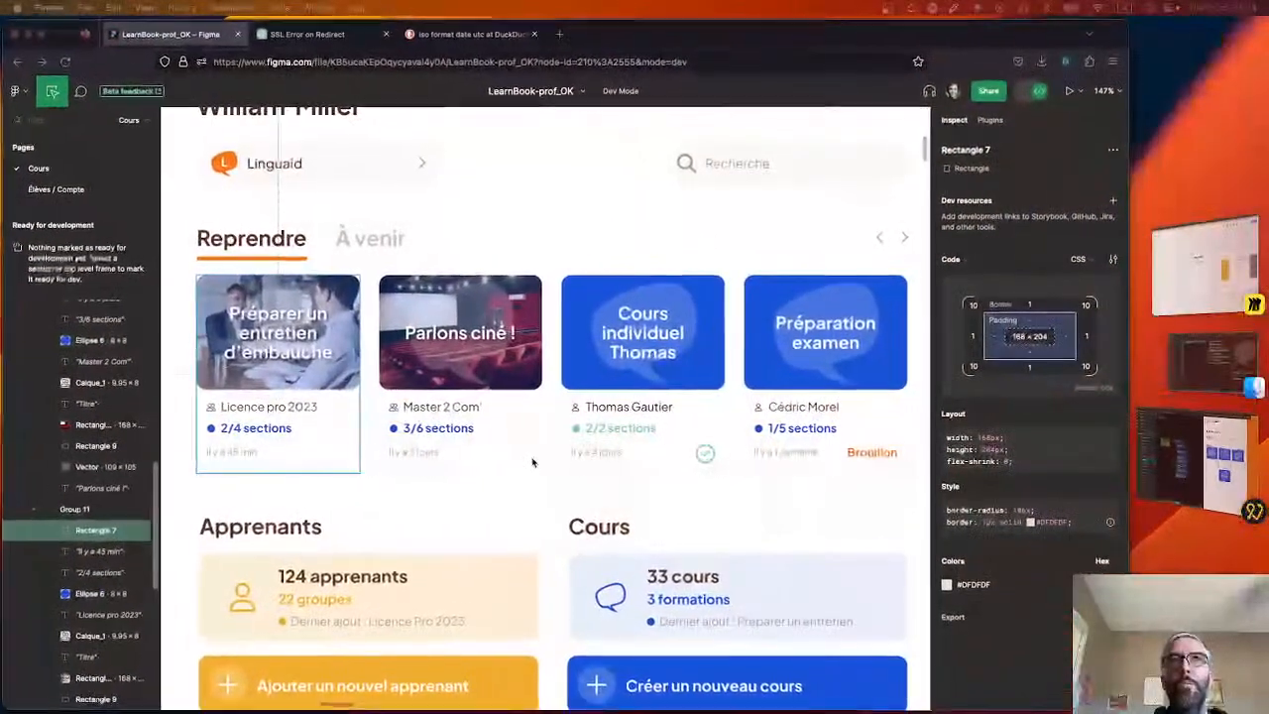
key("super+Tab")
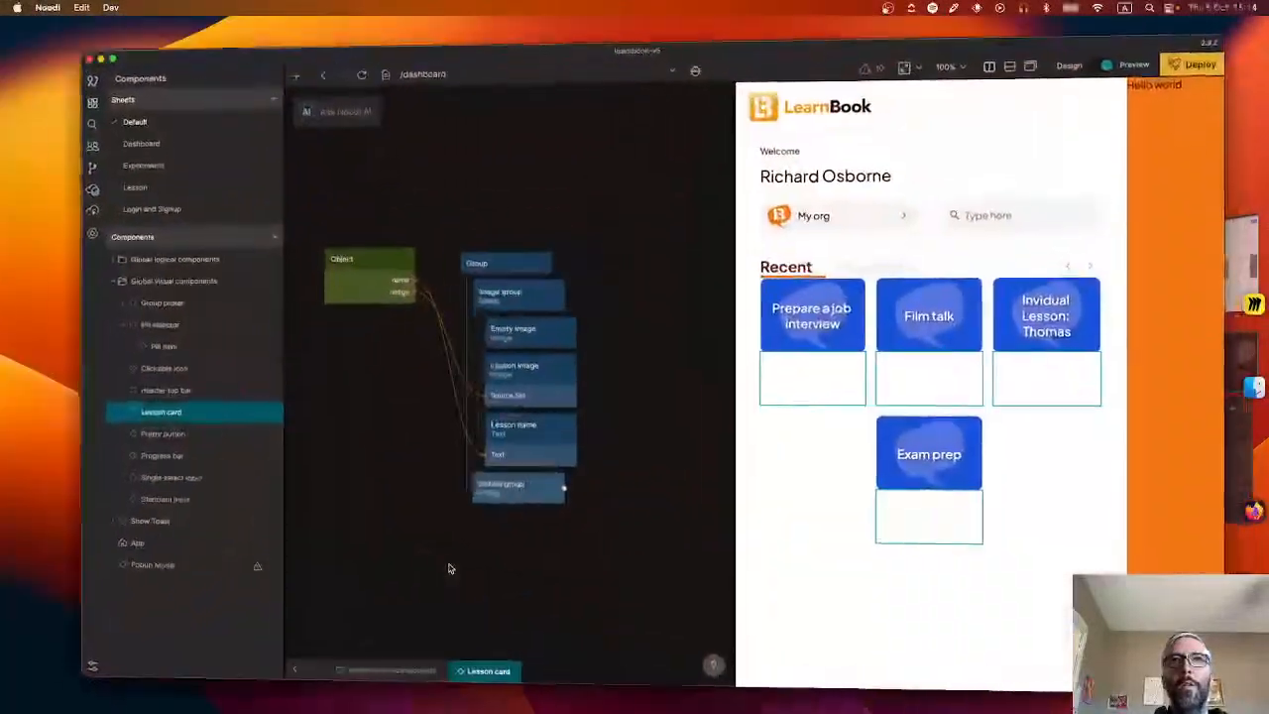
right_click(459, 547)
type("text")
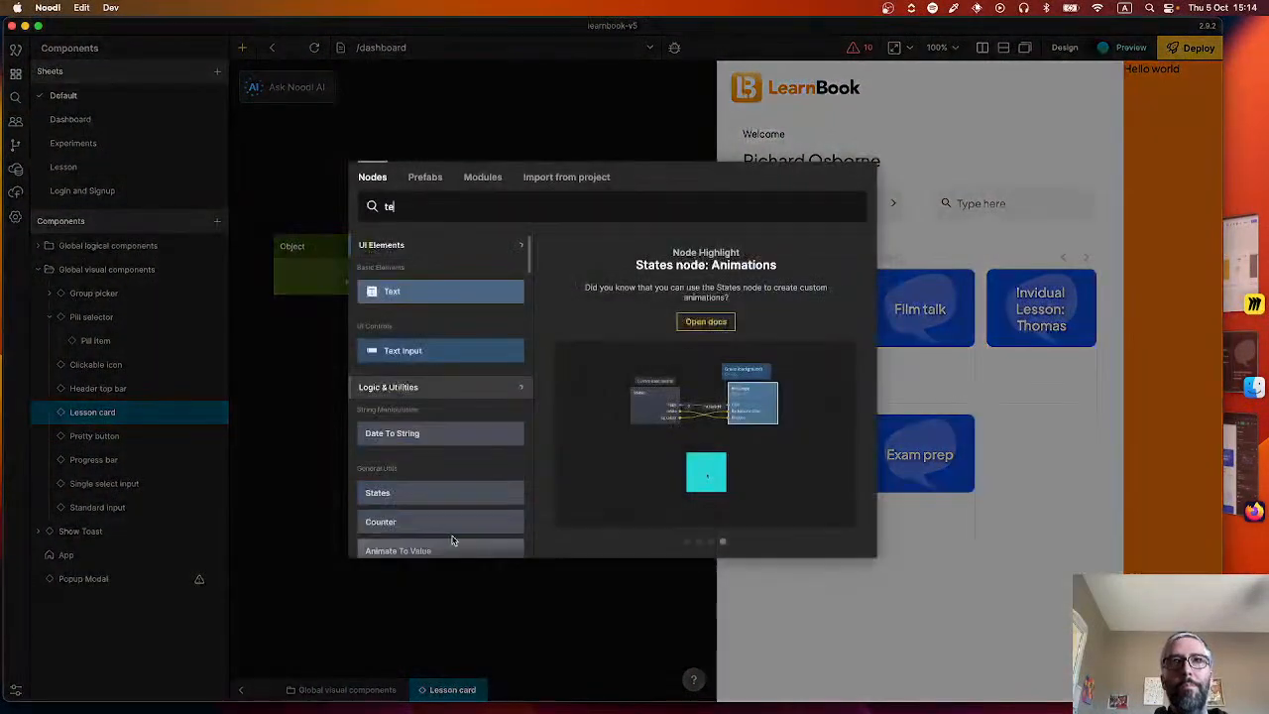
left_click(440, 288)
left_click_drag(494, 565, 491, 504)
left_click(501, 591)
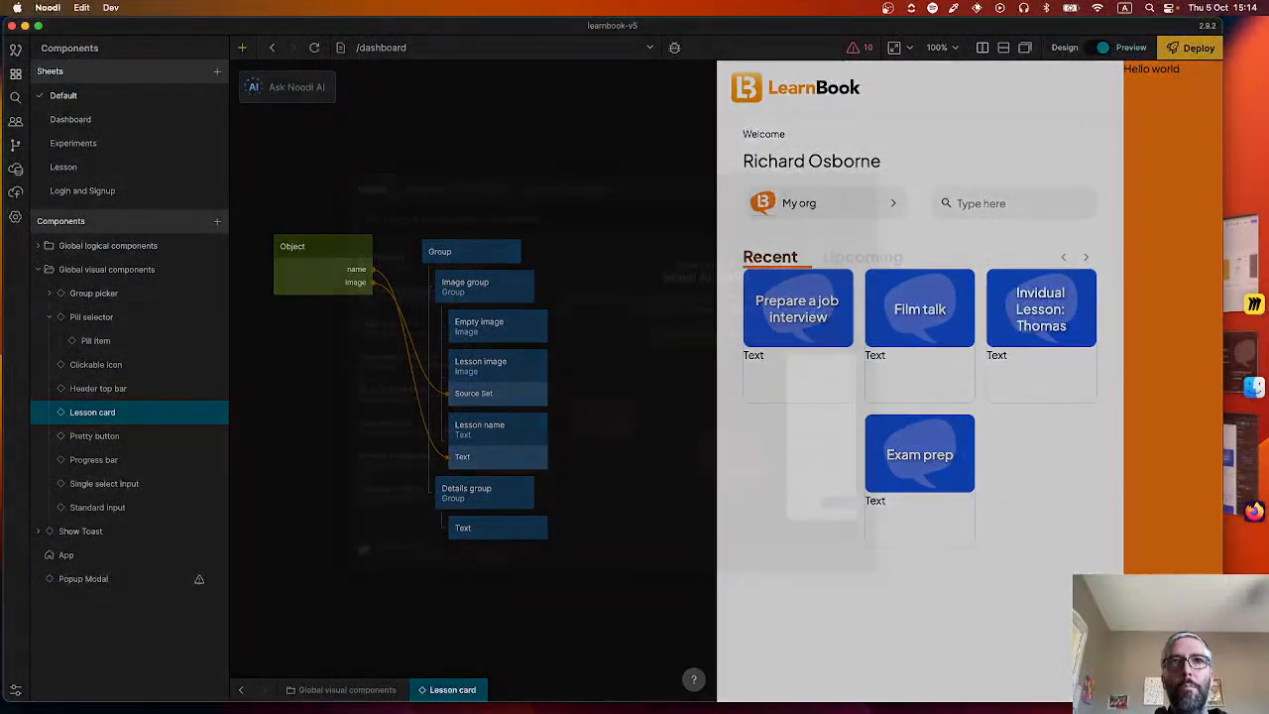
Add two more Text nodes inside the Details group, below the first Text node.
right_click(500, 591)
type("tex")
left_click(442, 293)
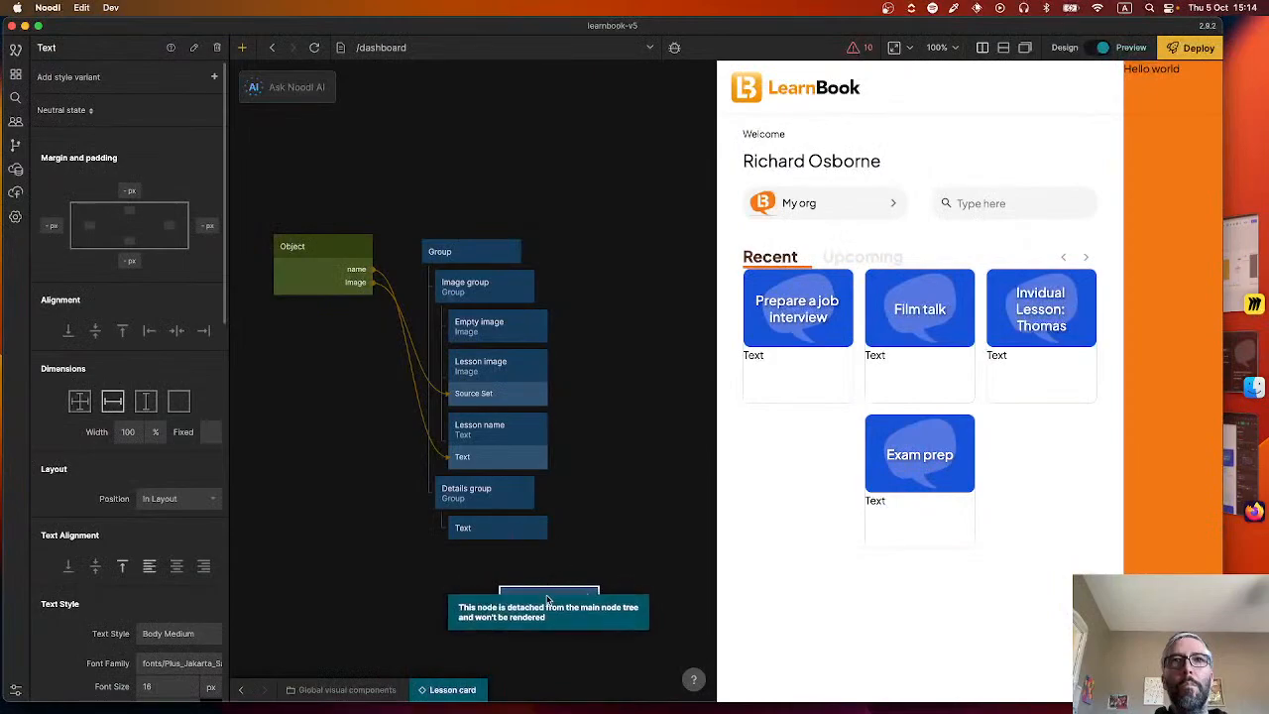
left_click_drag(560, 598, 536, 540)
right_click(504, 600)
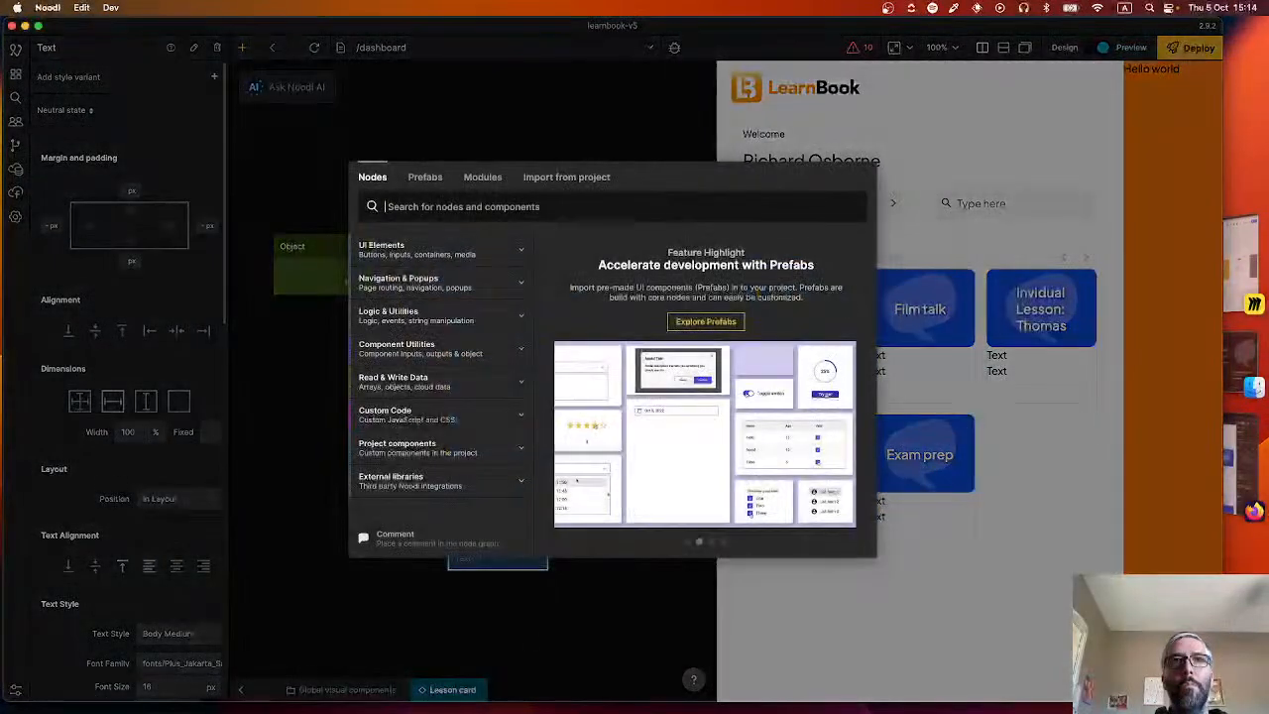
type("tex")
left_click(449, 293)
left_click_drag(527, 613, 501, 581)
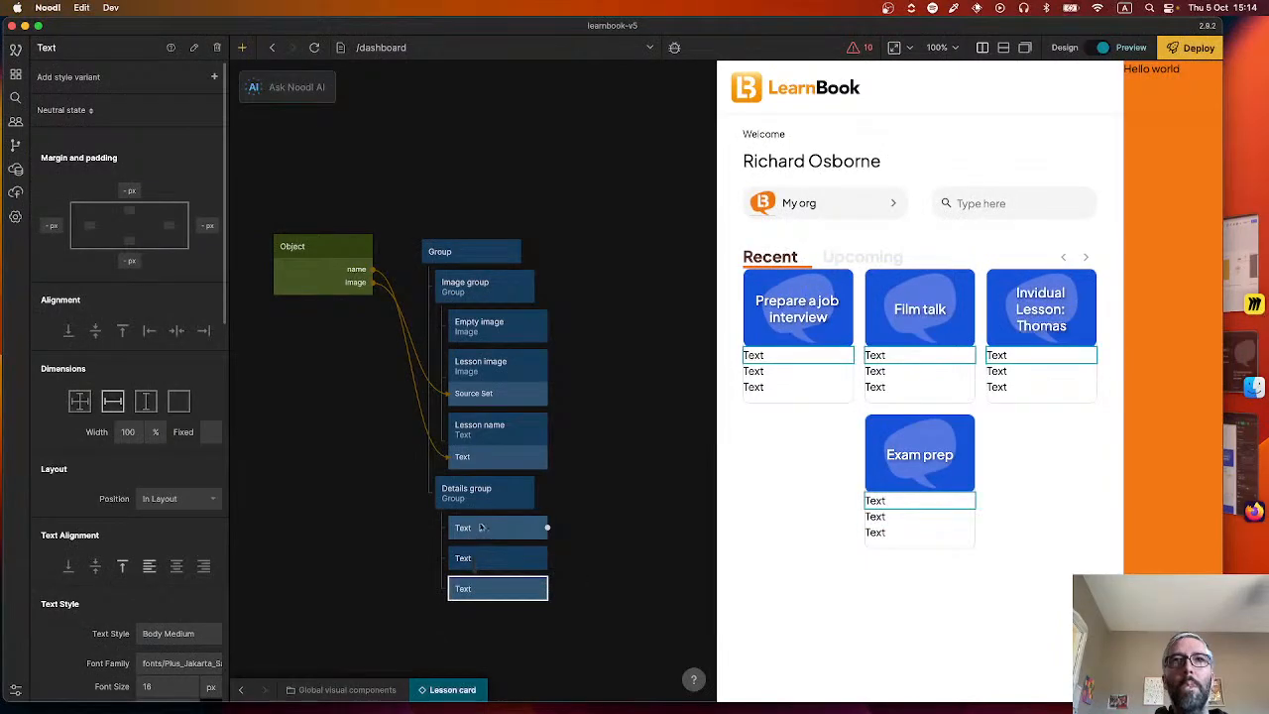
Rename the three Text nodes in the Details group, in order, to "Group name", "Sections" and "Created date".
left_click(480, 527)
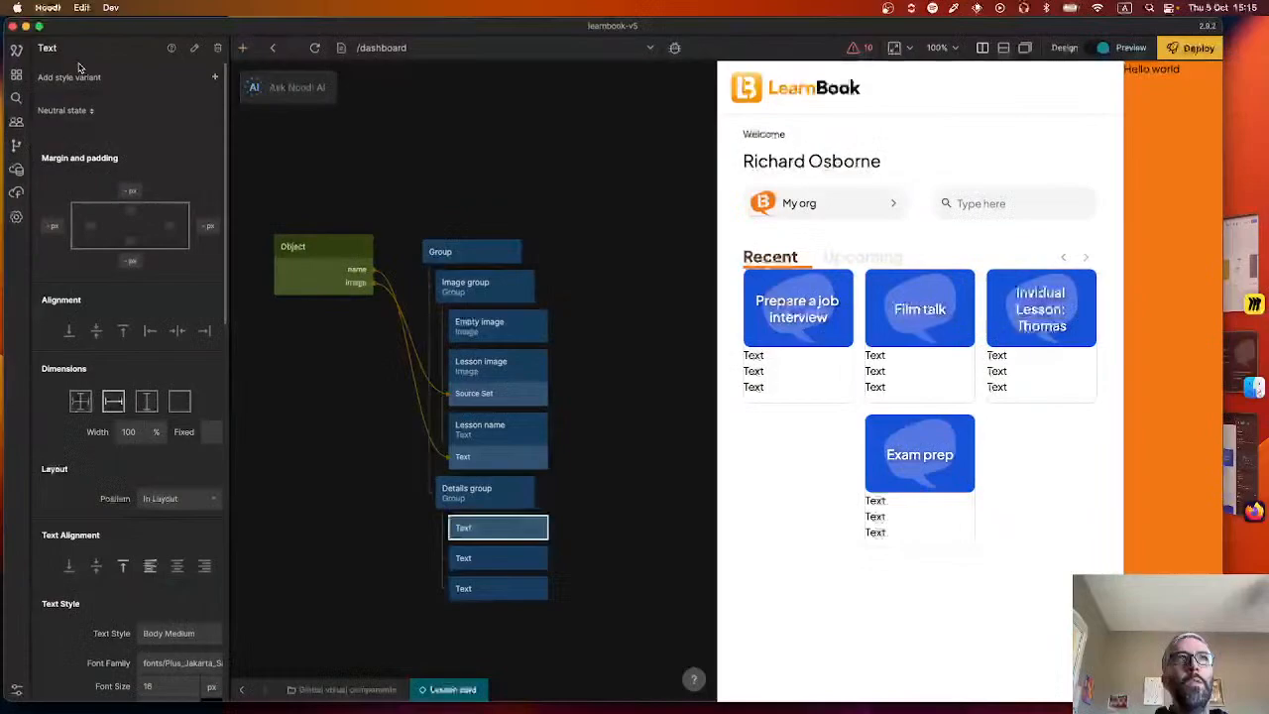
left_click(85, 47)
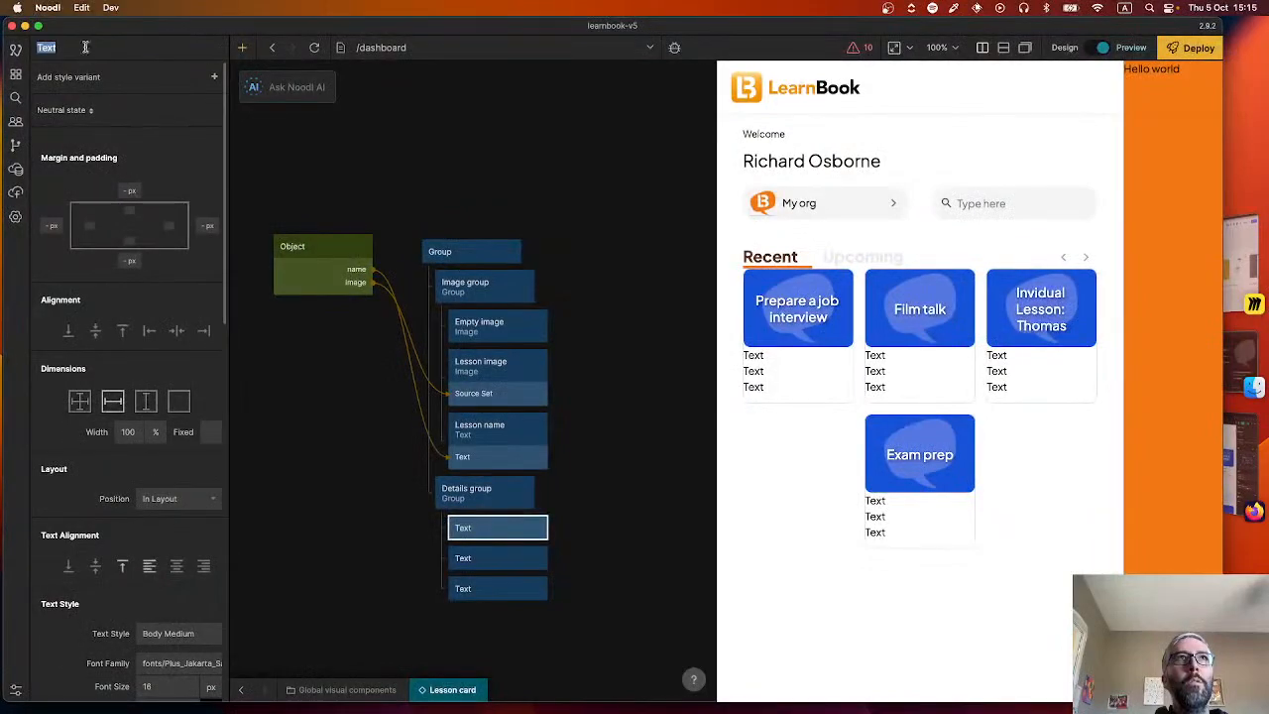
type("Group name")
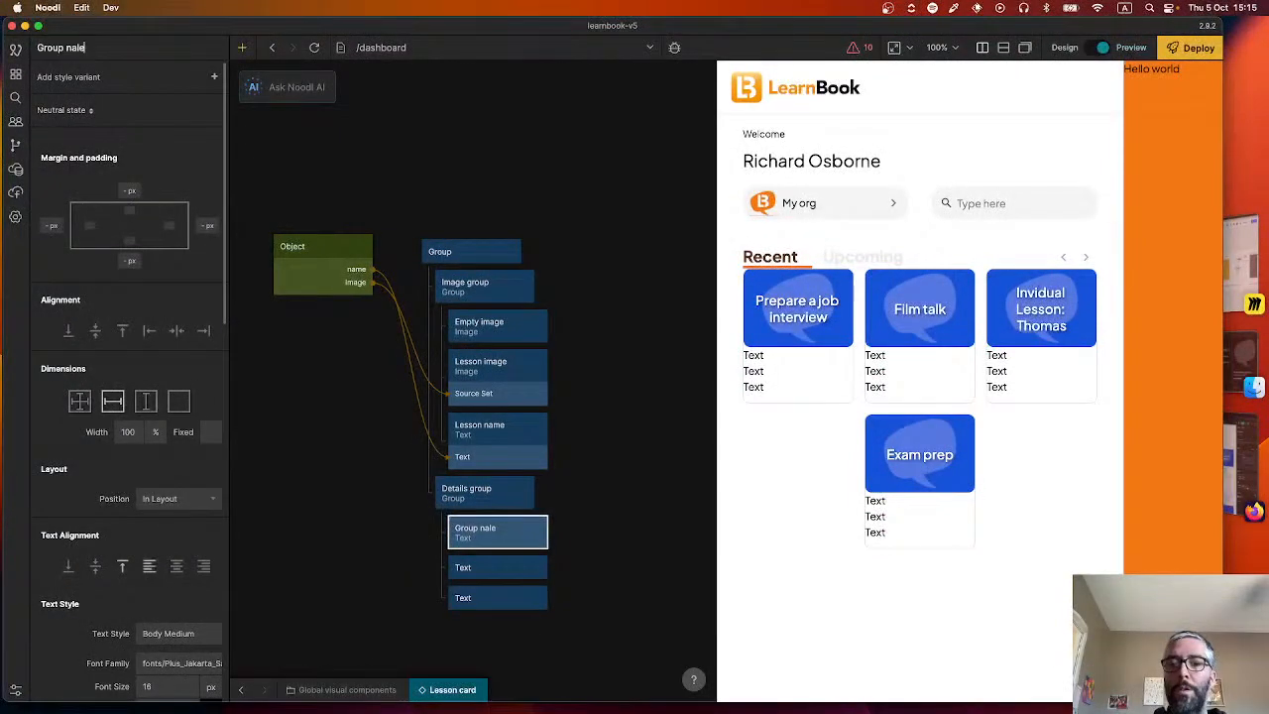
left_click(500, 567)
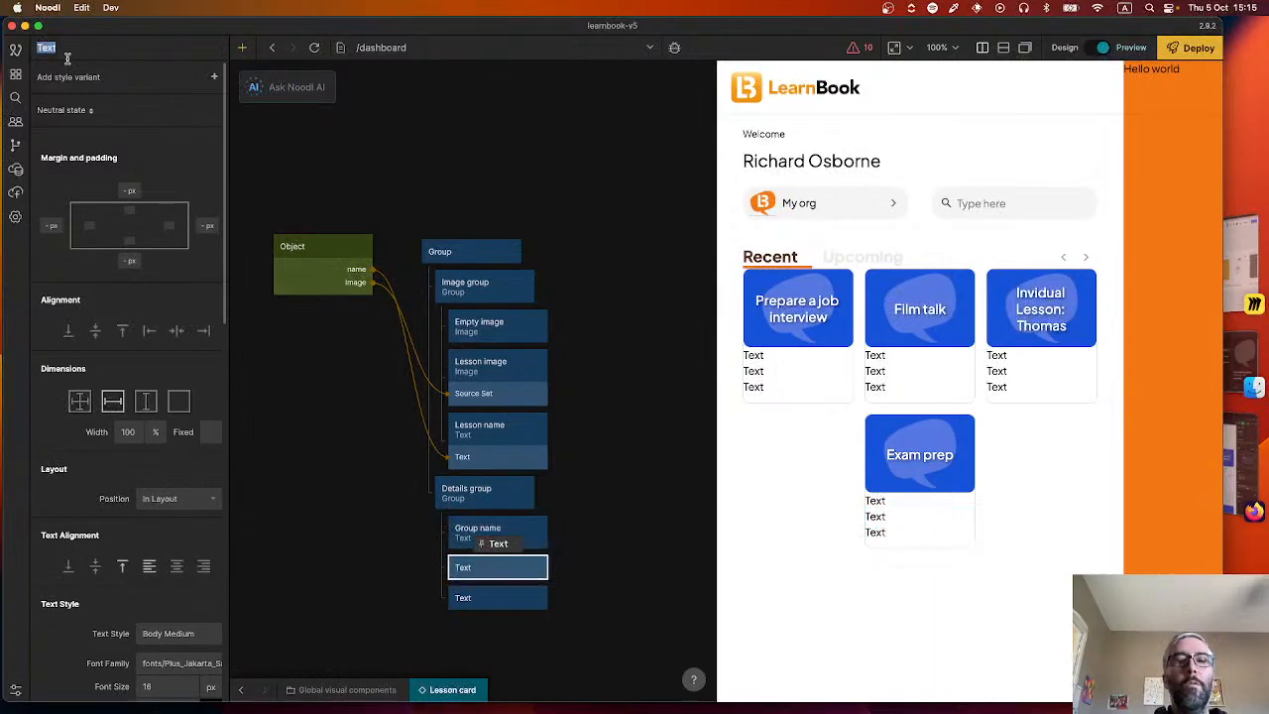
type("SectionTitle")
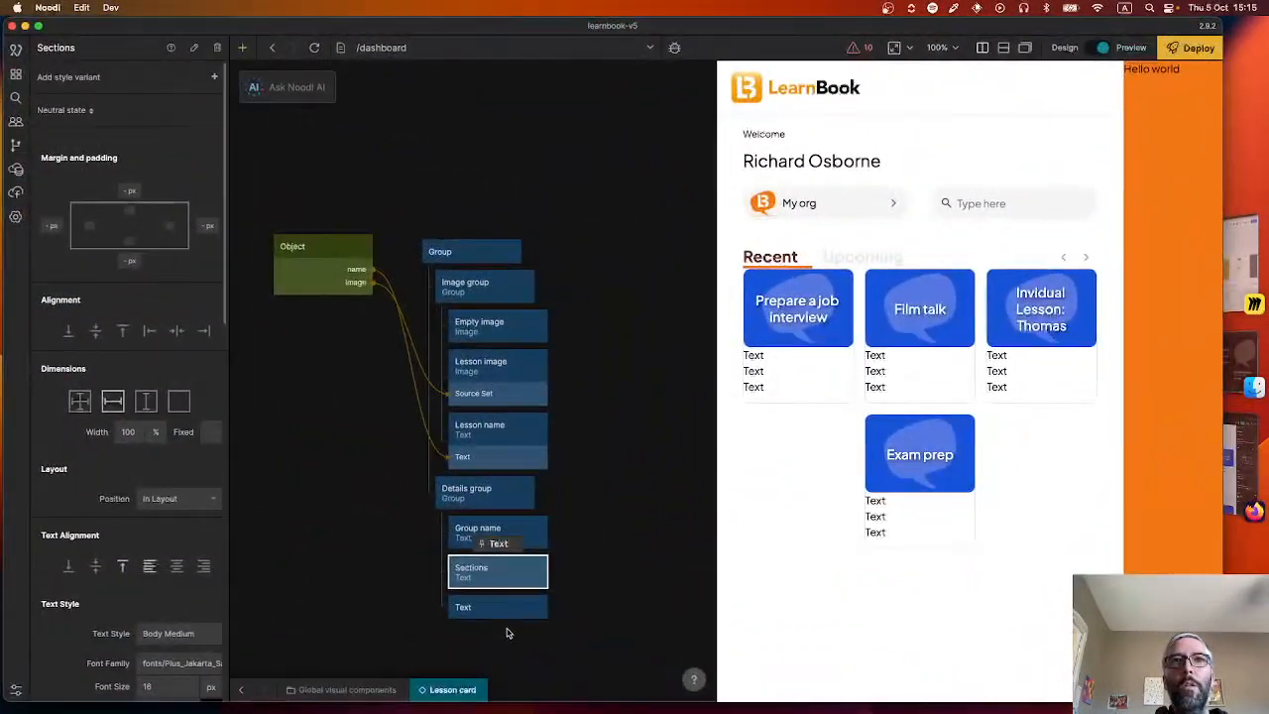
left_click(500, 607)
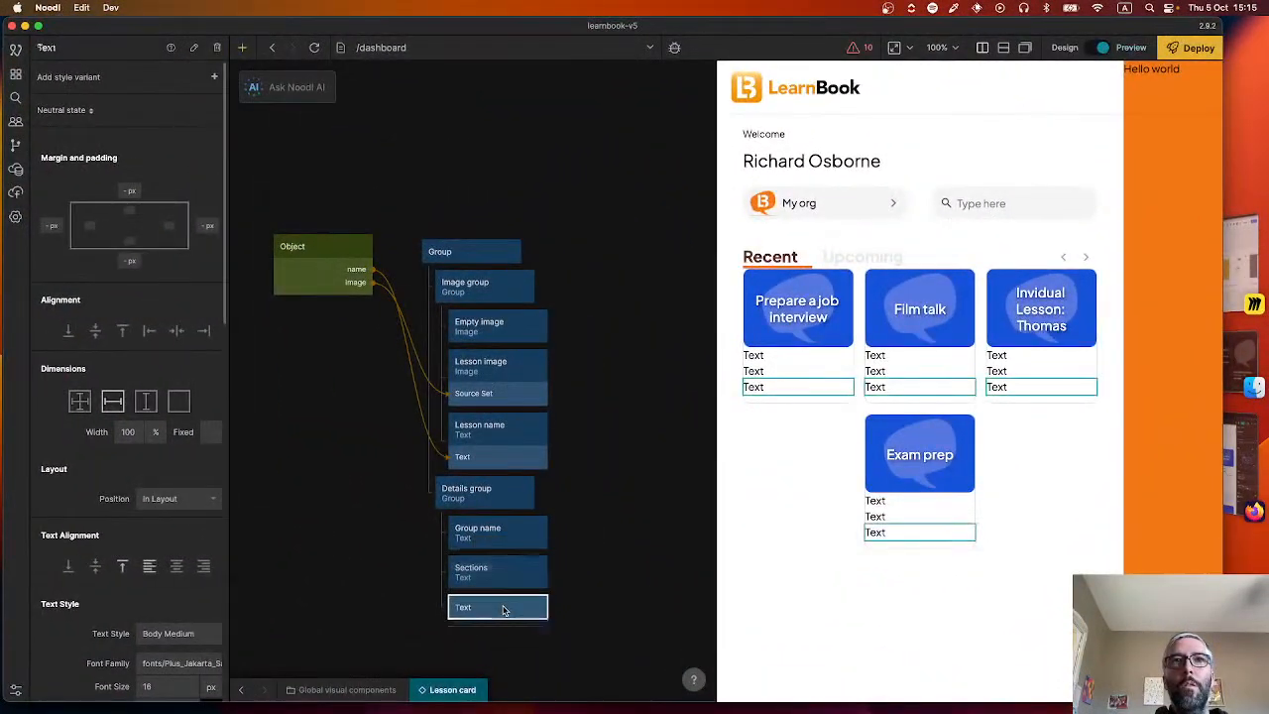
left_click(56, 52)
type("Cre")
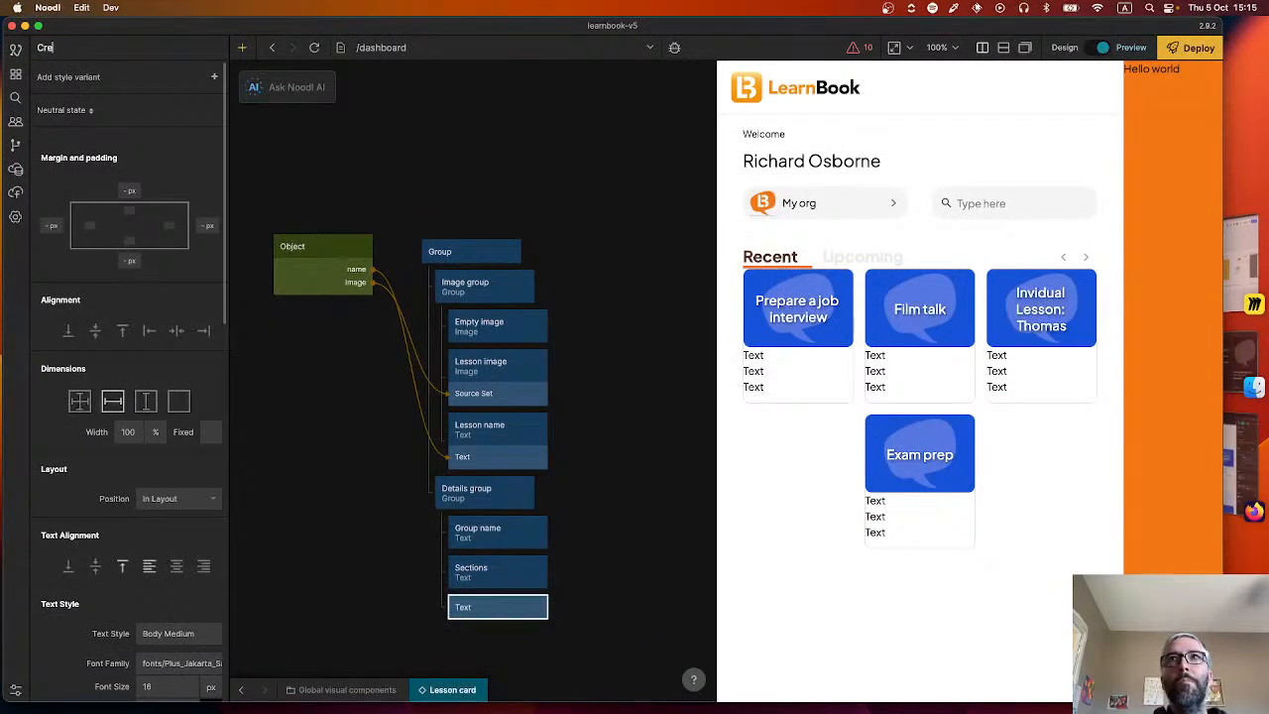
type("ated date")
key("Return")
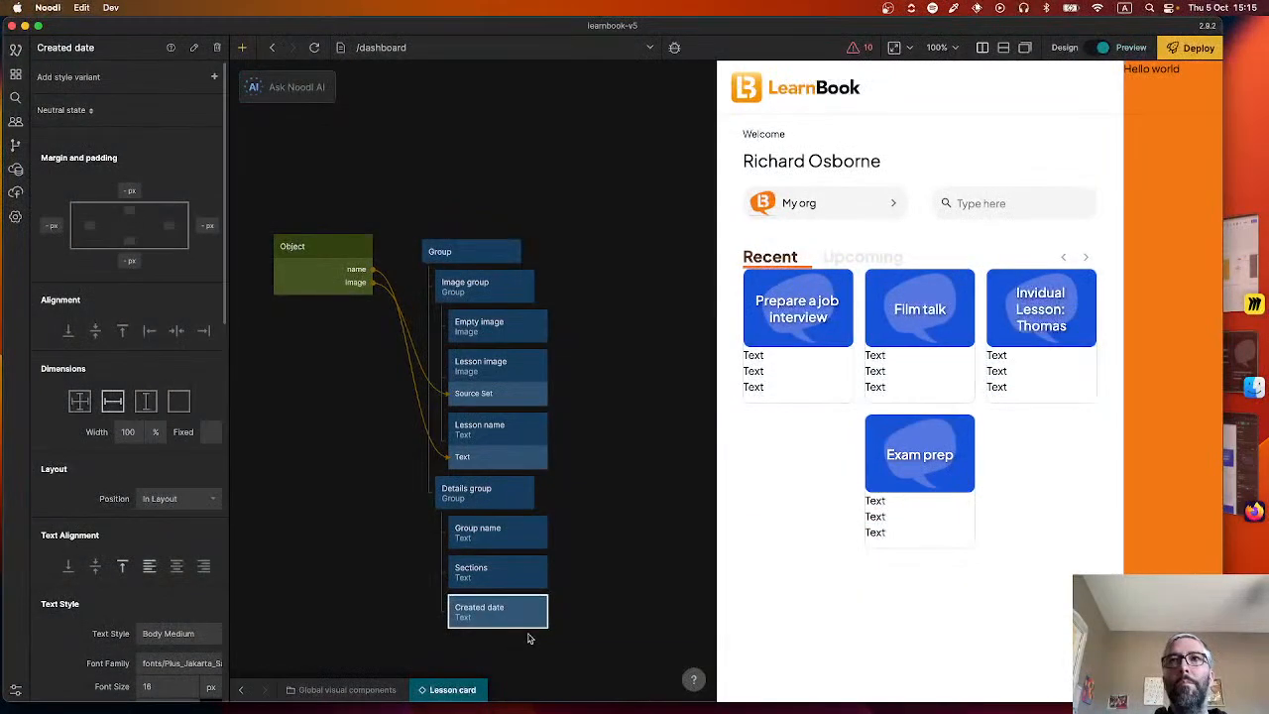
Add a Group node below Sections in the Details group and nest the Created date text inside it.
left_click(588, 584)
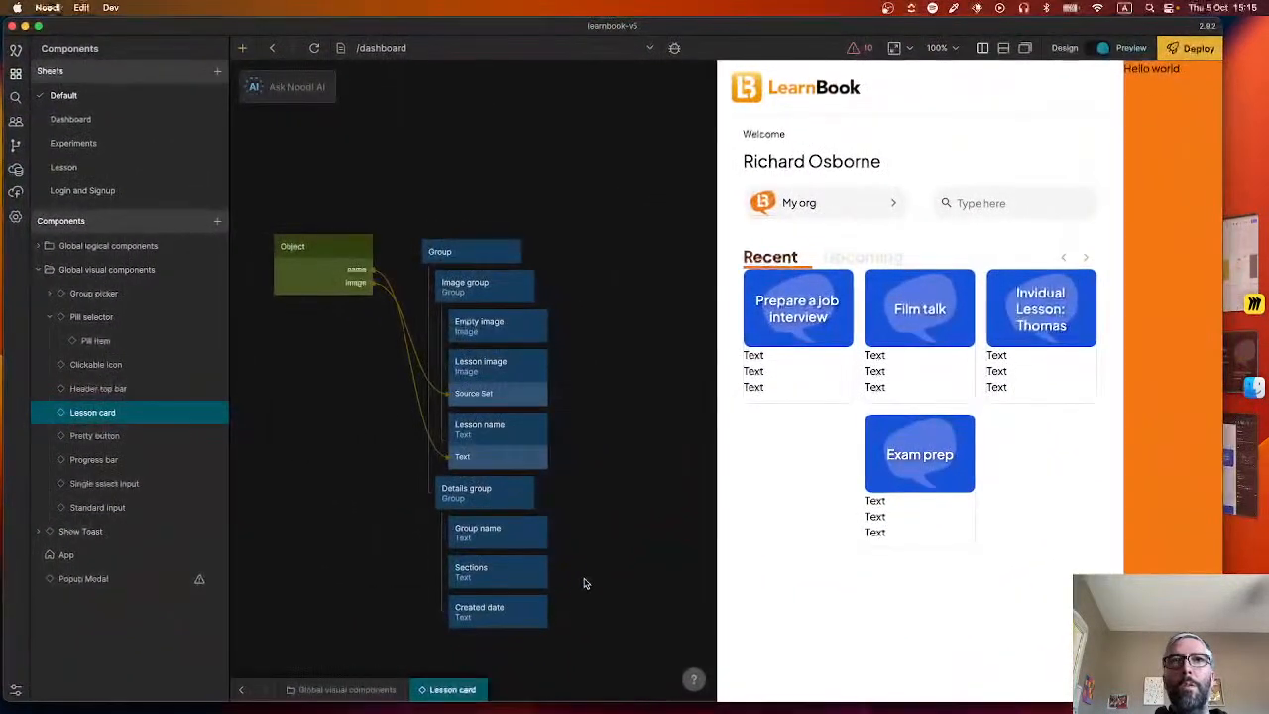
right_click(595, 566)
type("gr")
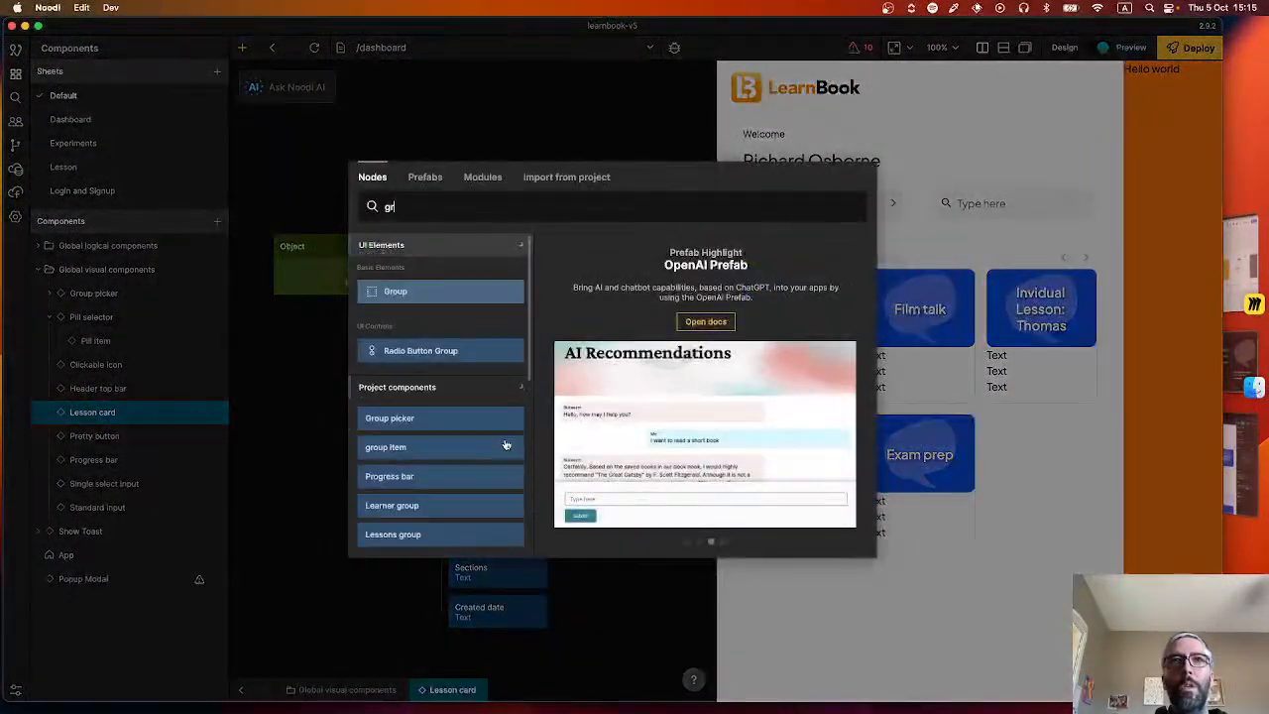
left_click(465, 291)
left_click_drag(617, 580, 491, 598)
mouse_move(501, 643)
left_mouse_down()
mouse_move(510, 625)
mouse_move(518, 652)
left_mouse_up()
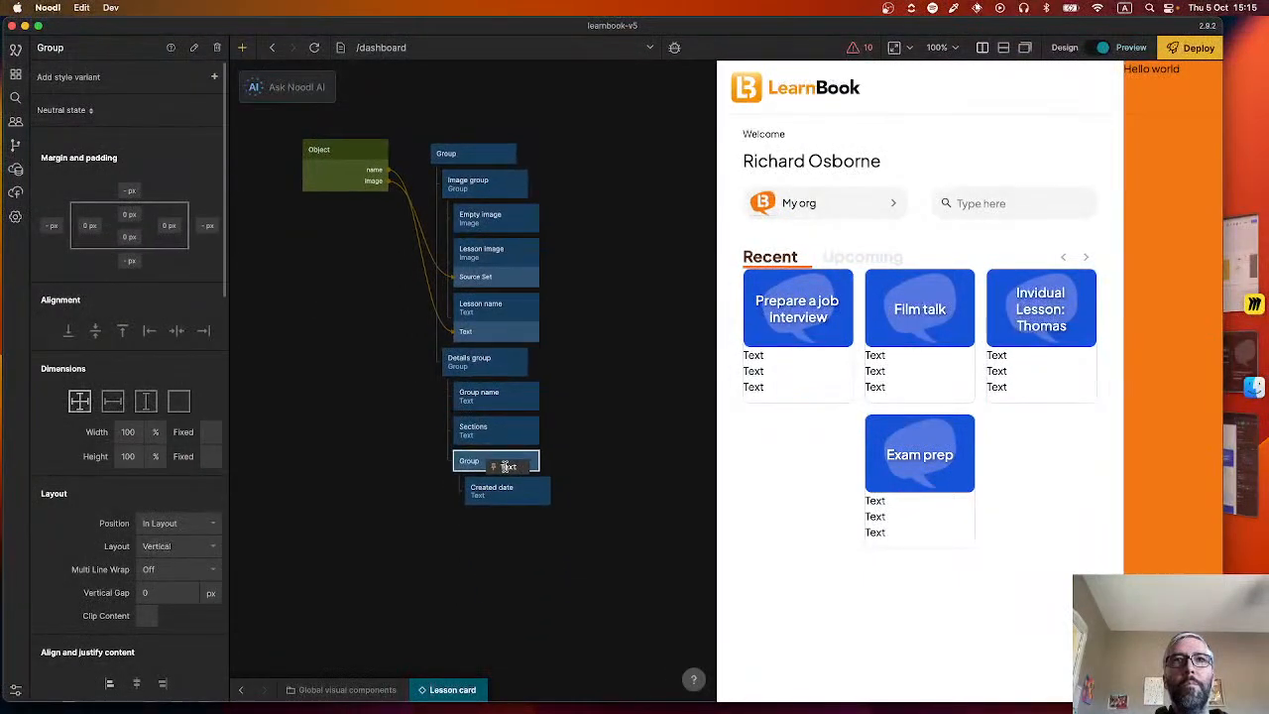
Rename the Group node containing Created date to "Date and status".
double_click(50, 46)
type("Dat")
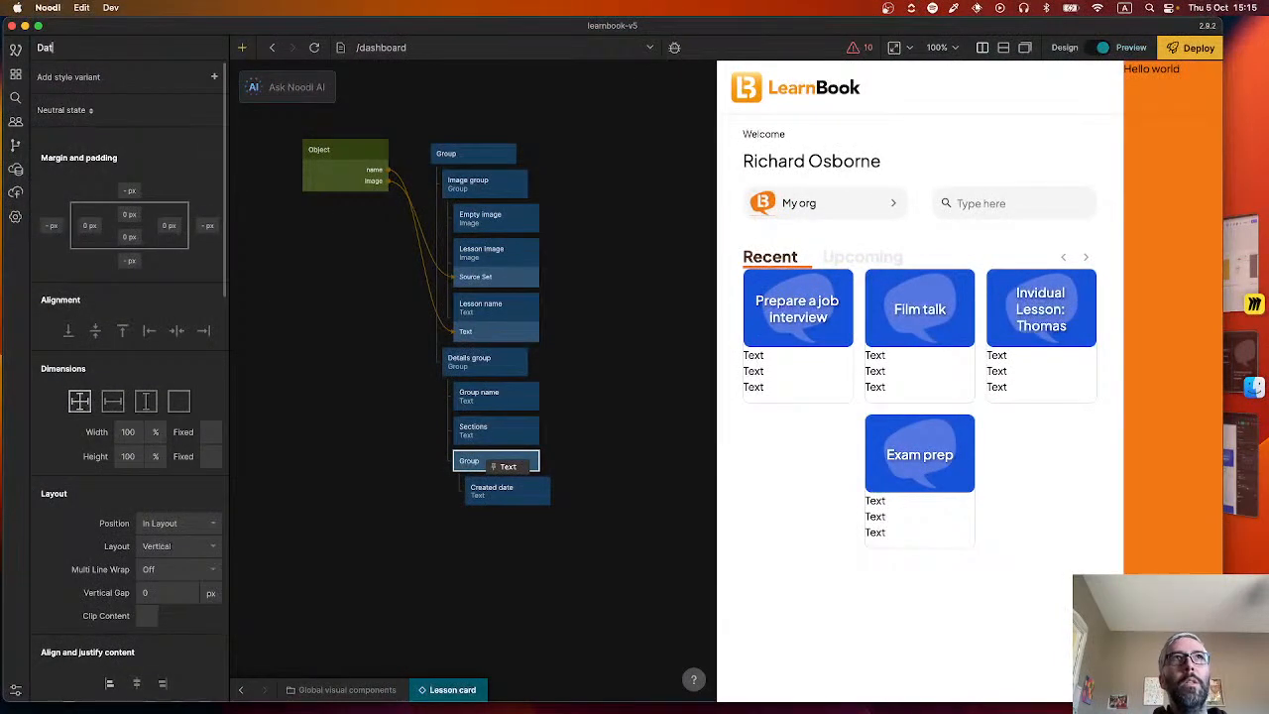
type("e and status")
key("Return")
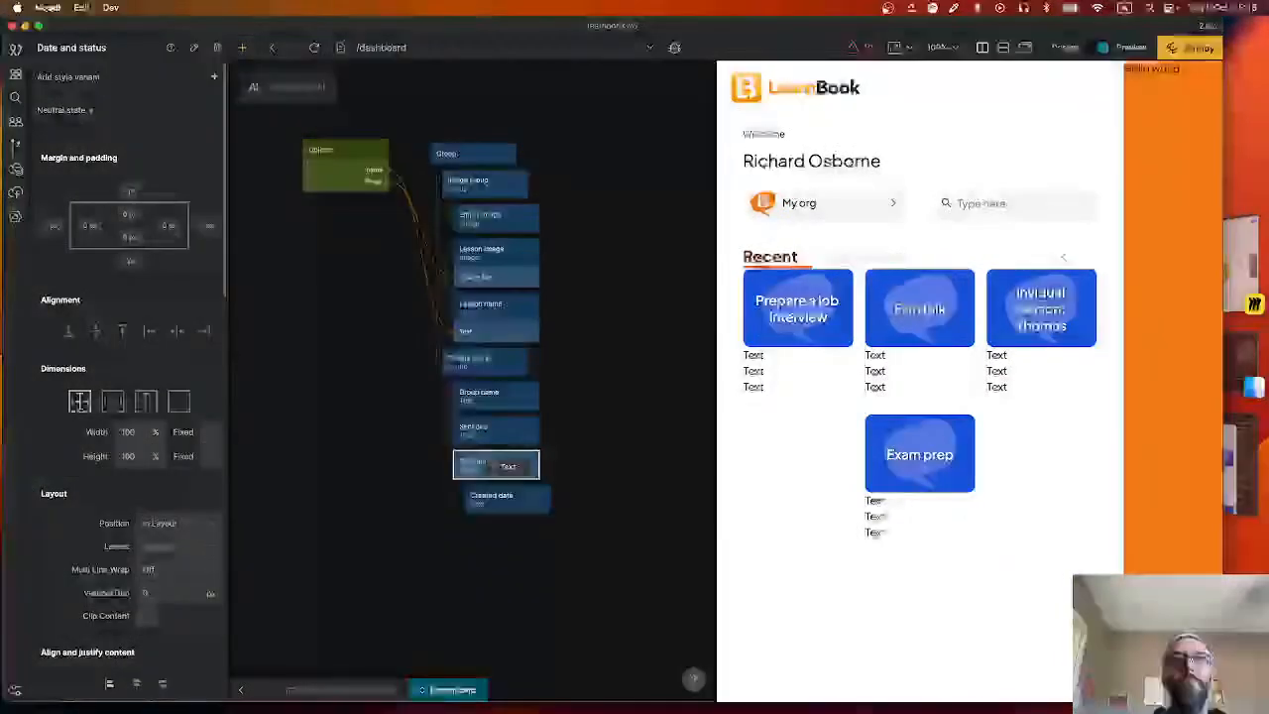
Add a Text node below Created date inside the Date and status group.
right_click(560, 583)
type("tex")
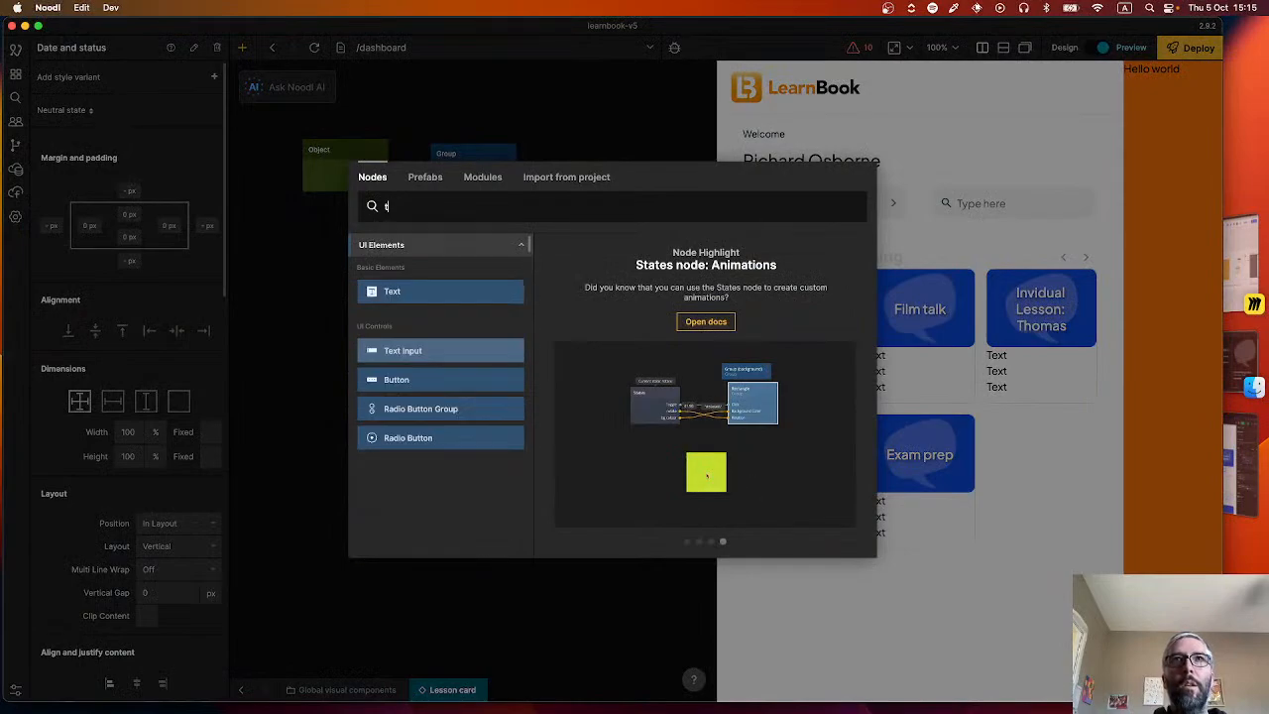
left_click(461, 292)
left_click_drag(594, 587, 519, 521)
right_click(504, 560)
left_click(496, 587)
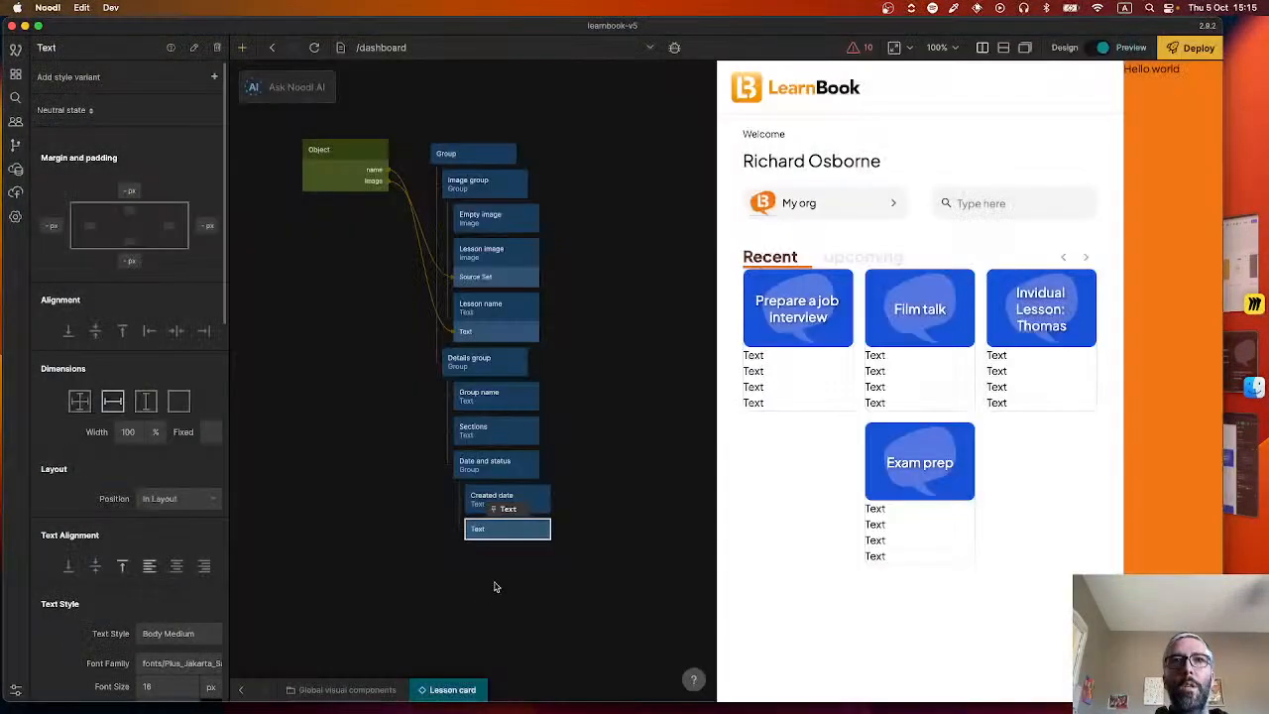
Set the Date and status group's layout to Horizontal.
left_click(467, 464)
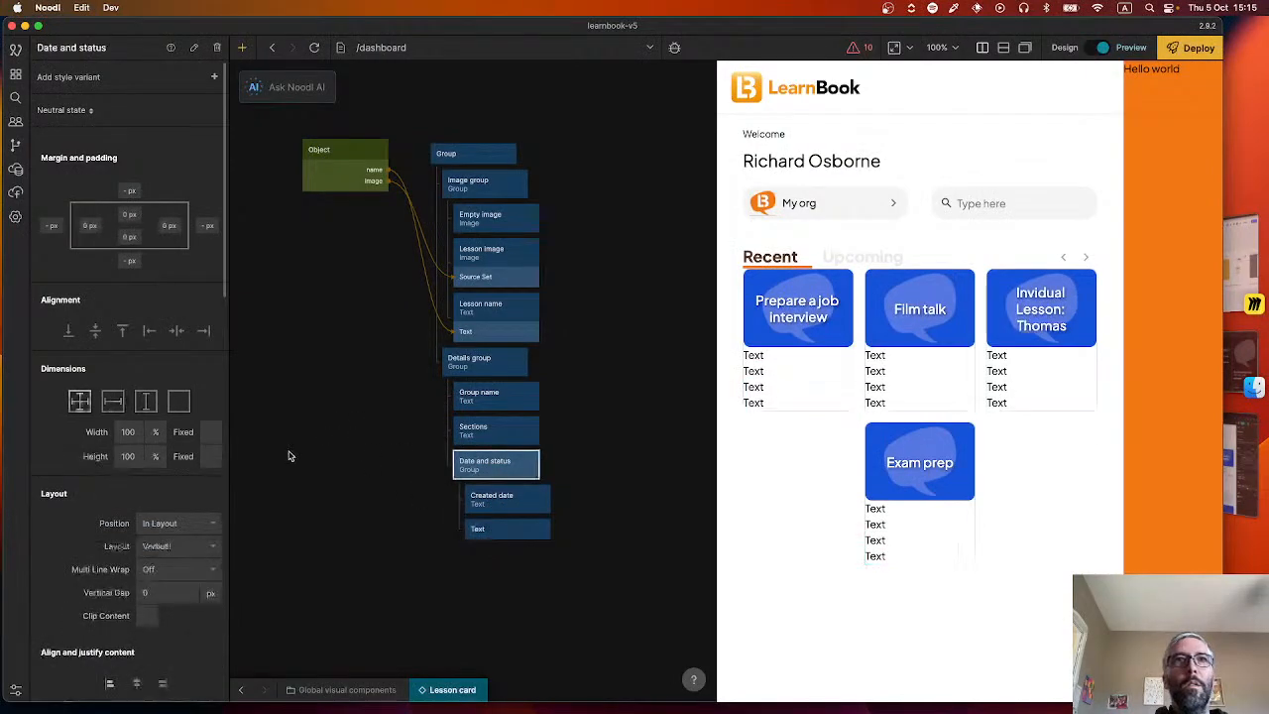
left_click(178, 546)
left_click(181, 599)
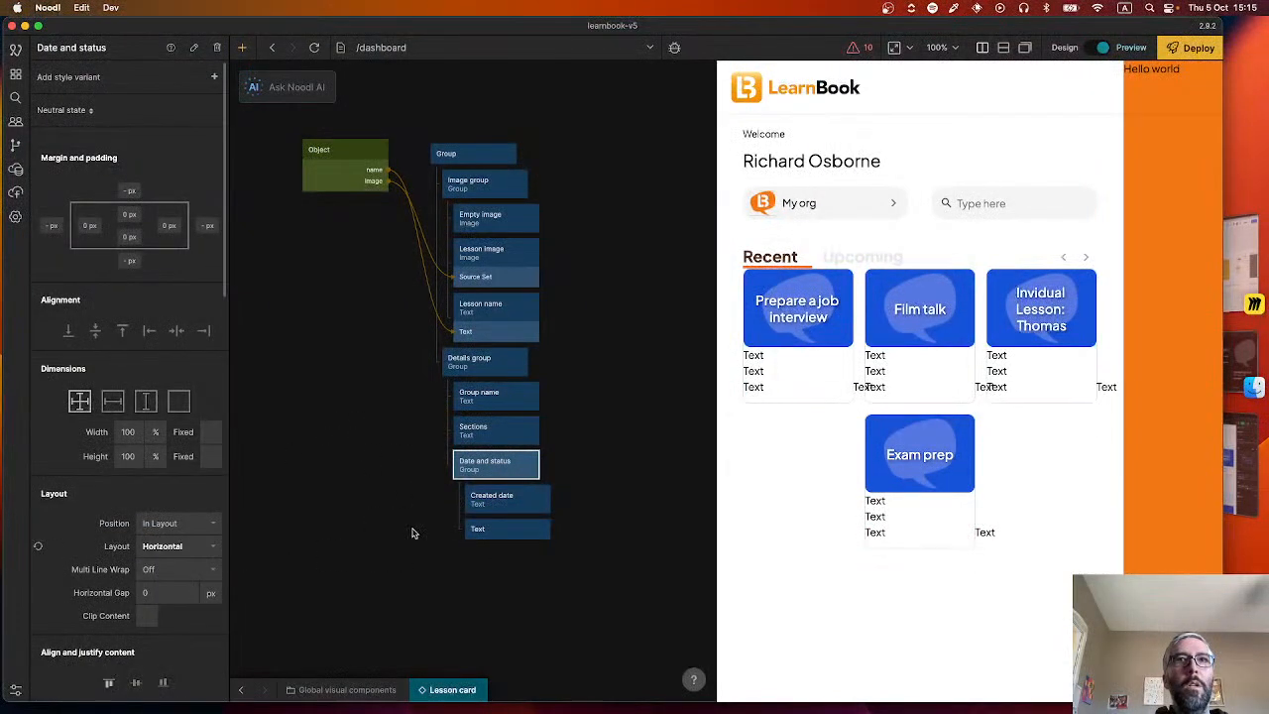
Rename the unnamed Text node in the Date and status group to "Draft".
left_click(495, 528)
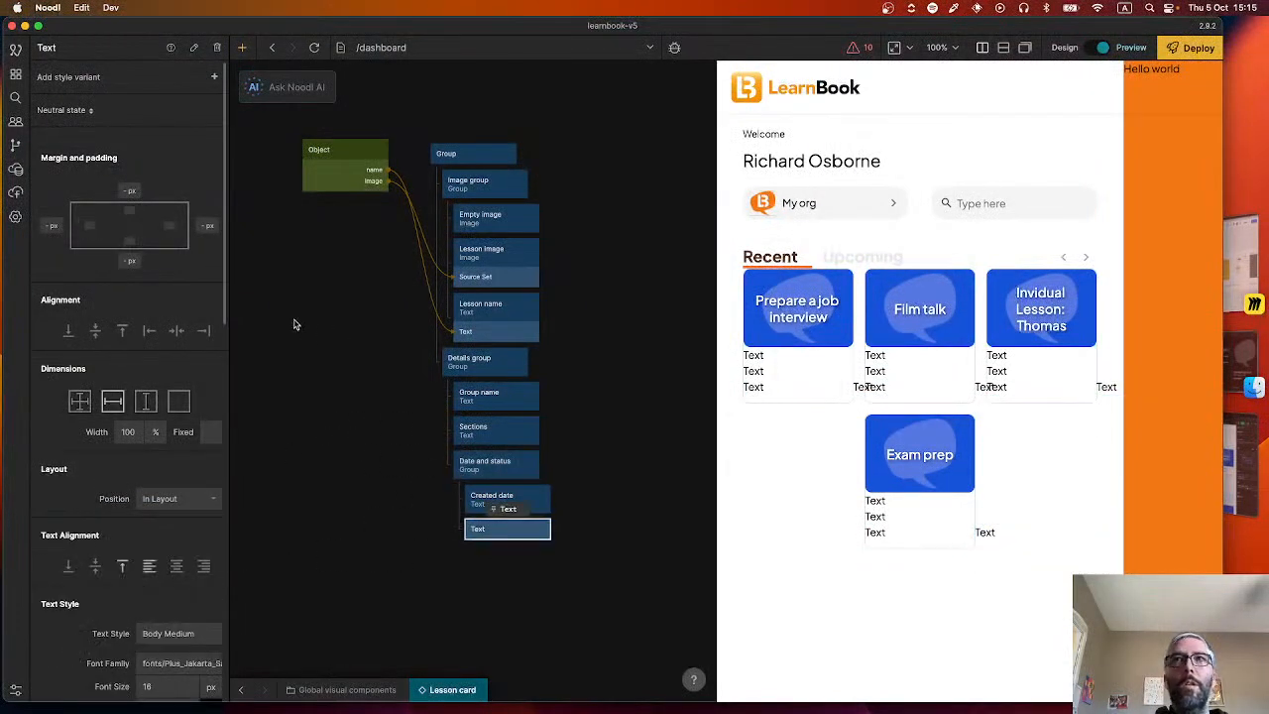
left_click(53, 47)
type("Draft")
left_click(463, 559)
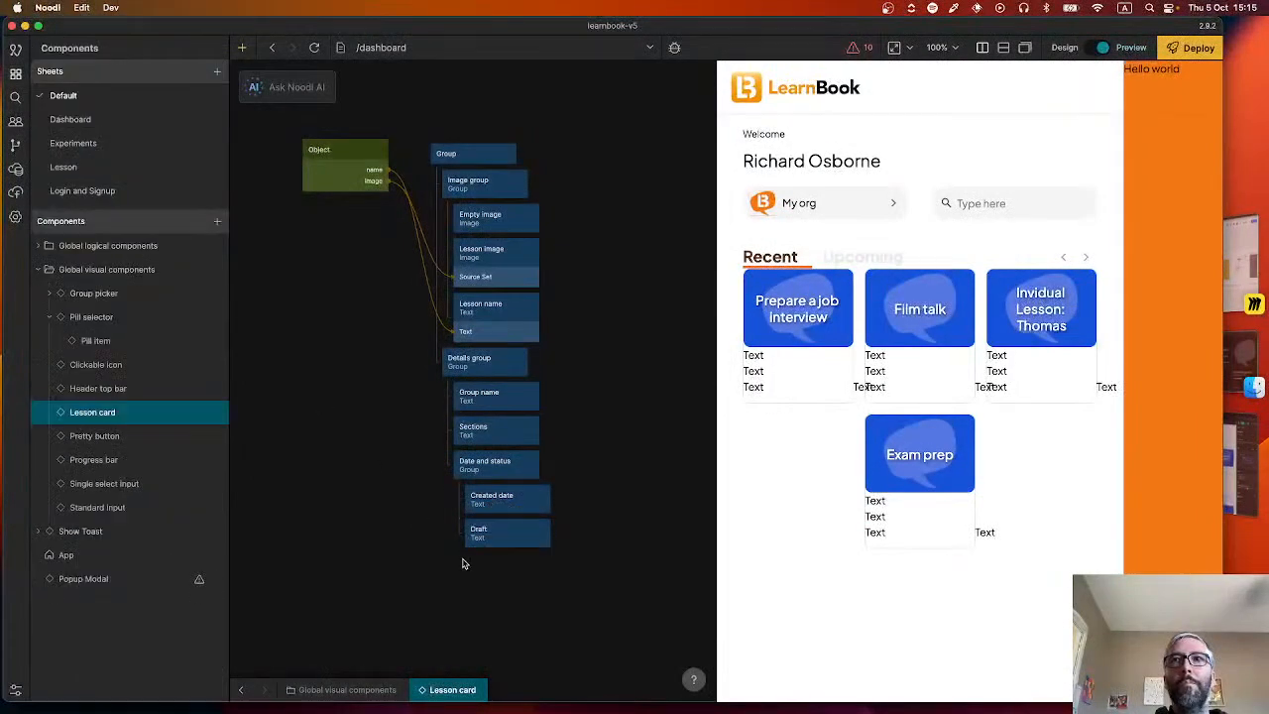
left_click(343, 166)
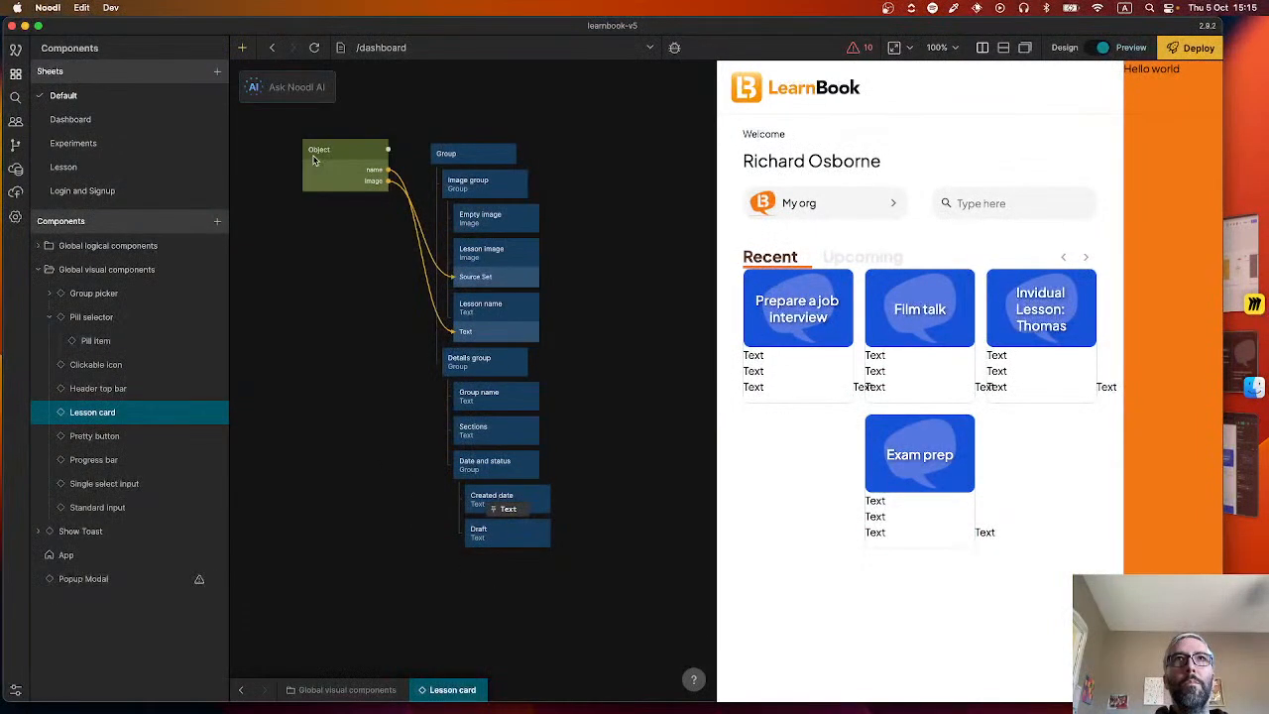
left_click(217, 324)
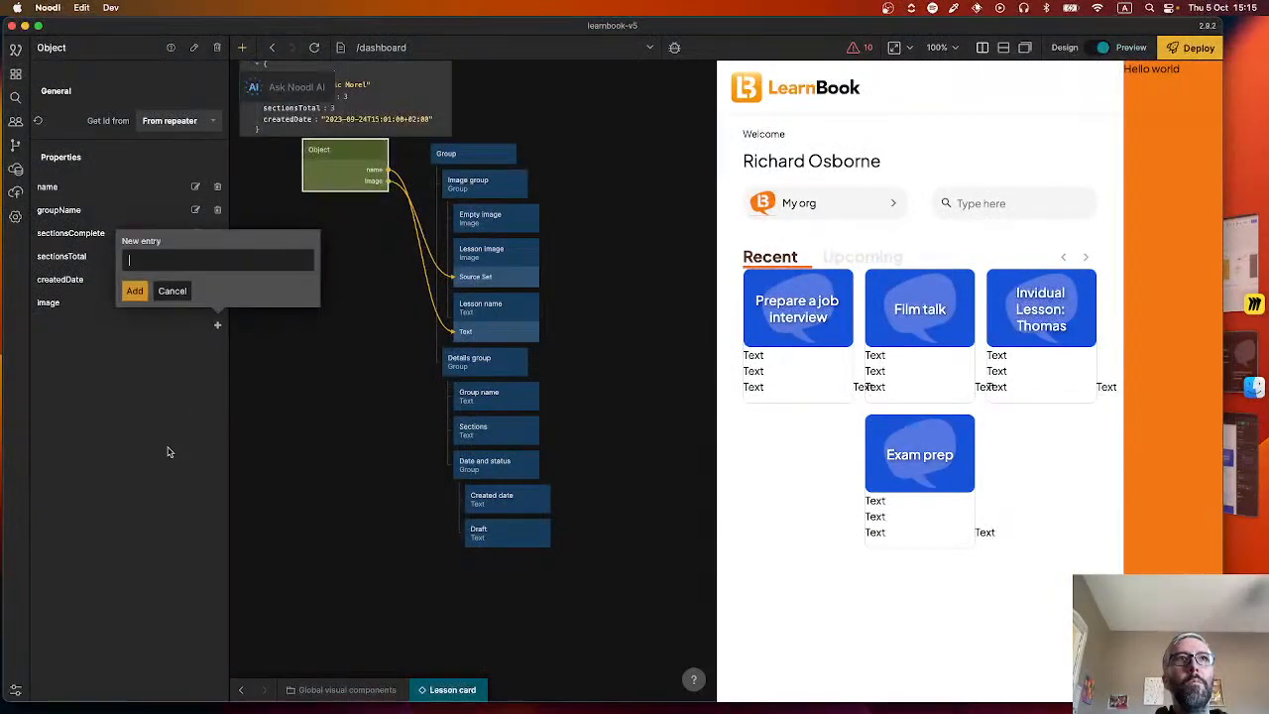
type("draft")
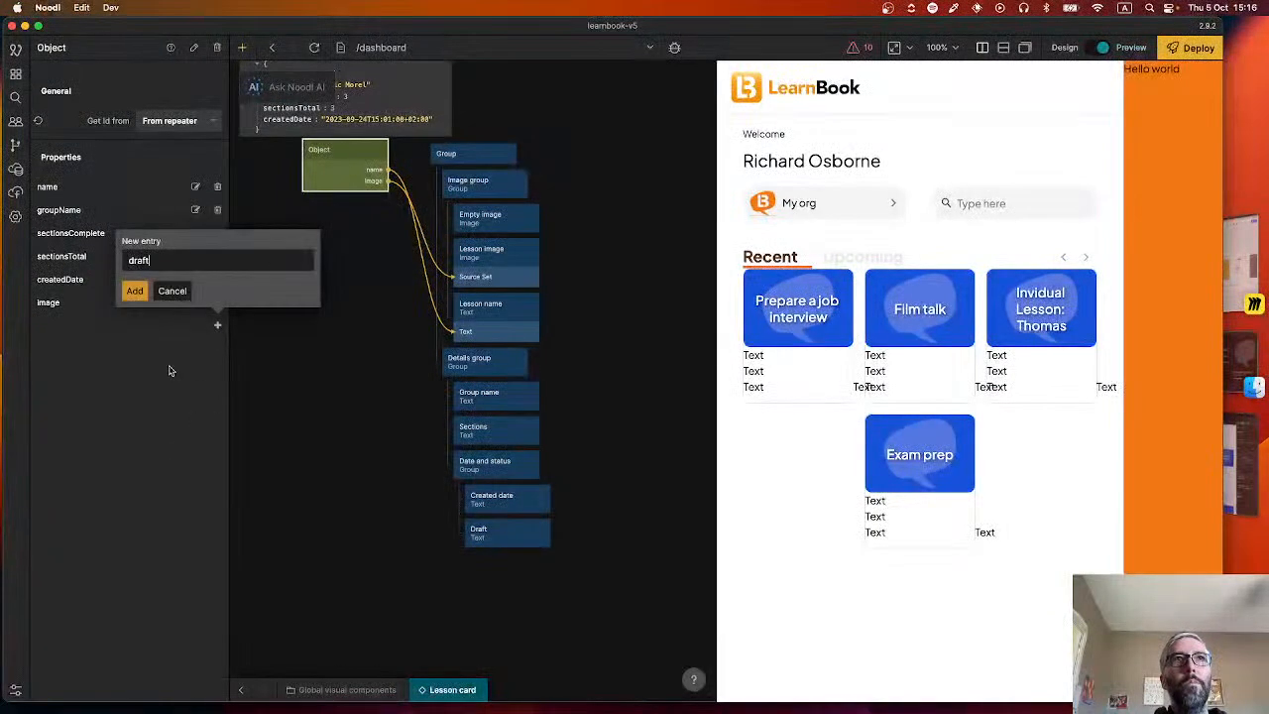
left_click(135, 292)
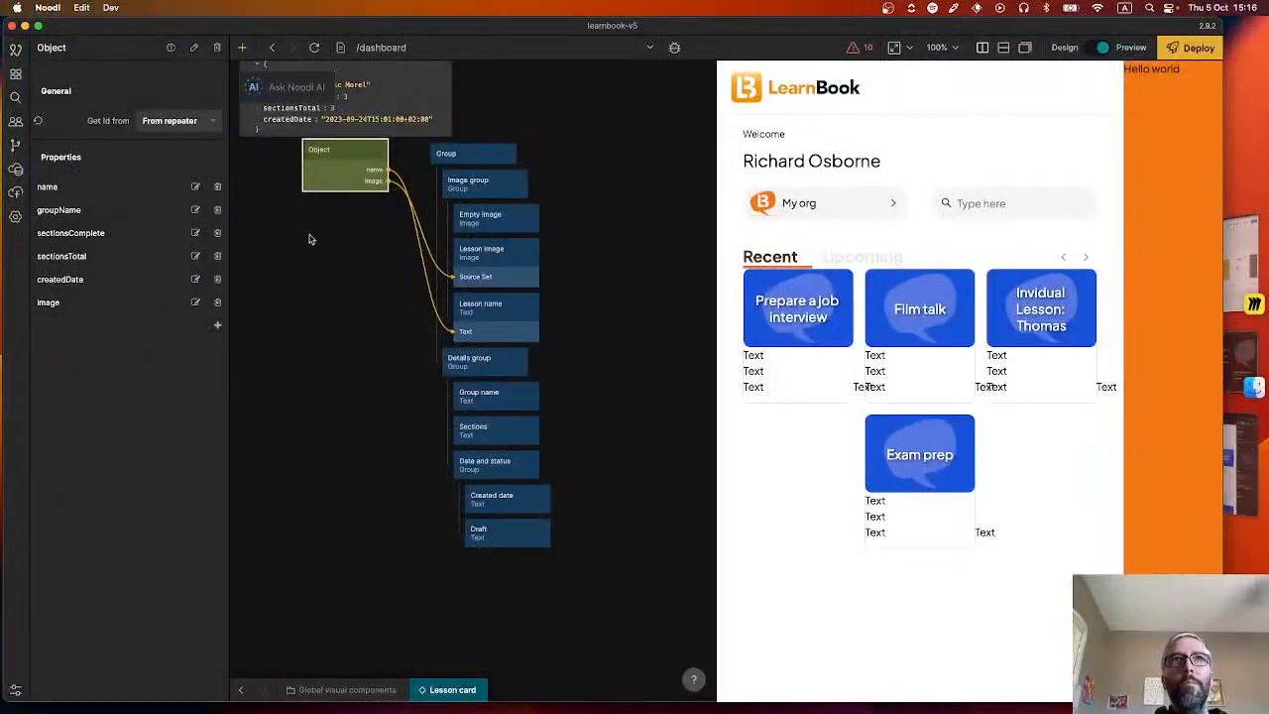
Add a property named "status" to the Object node in the Lesson card.
left_click_drag(330, 241, 388, 340)
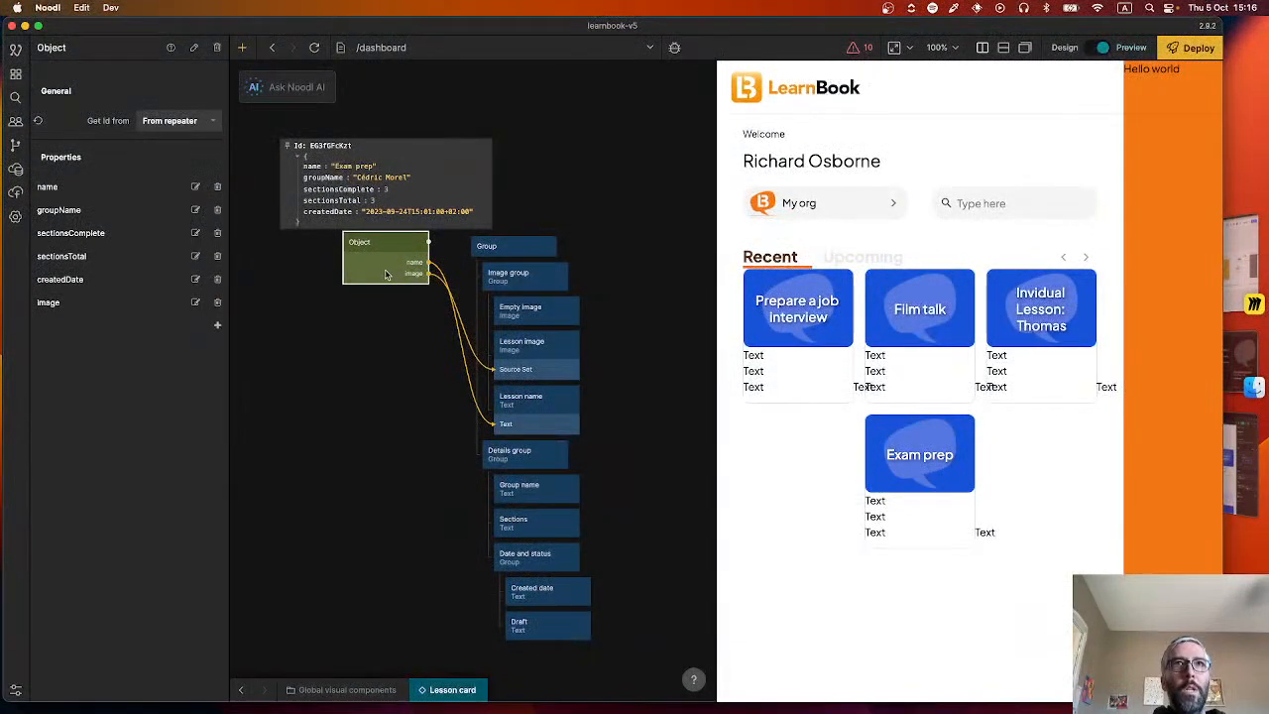
left_click(219, 327)
type("statu")
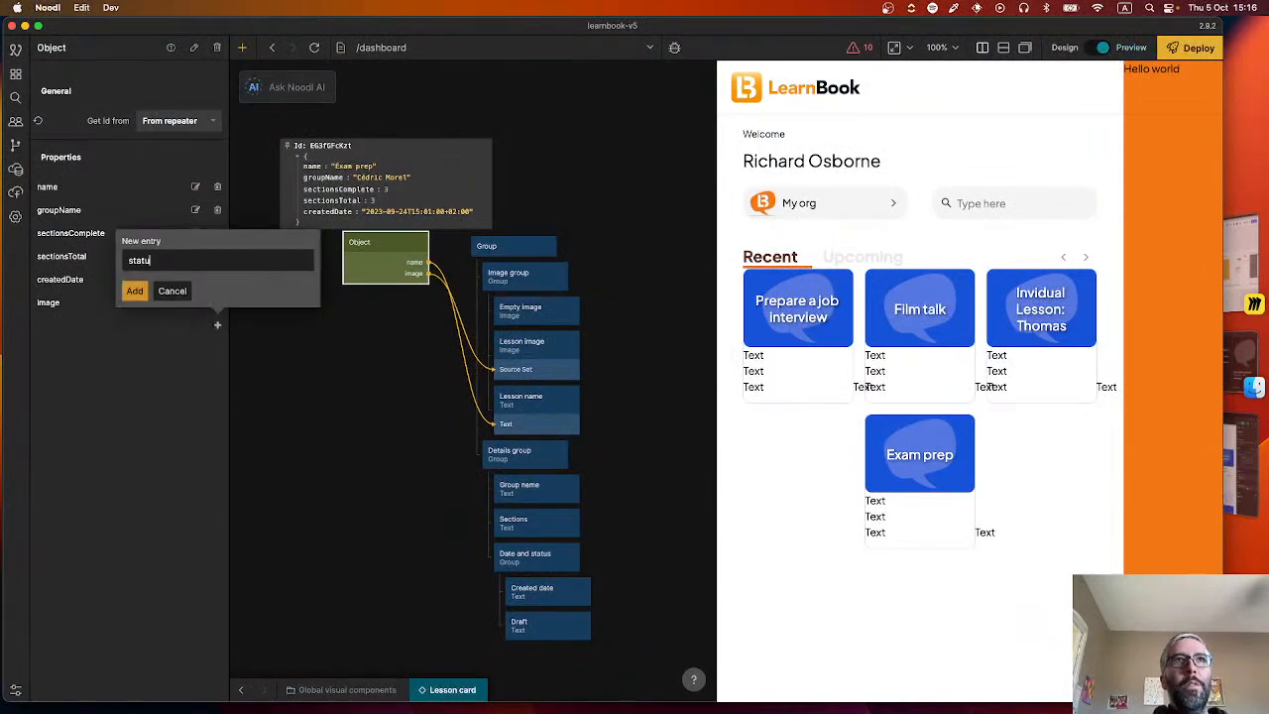
type("s")
key("Return")
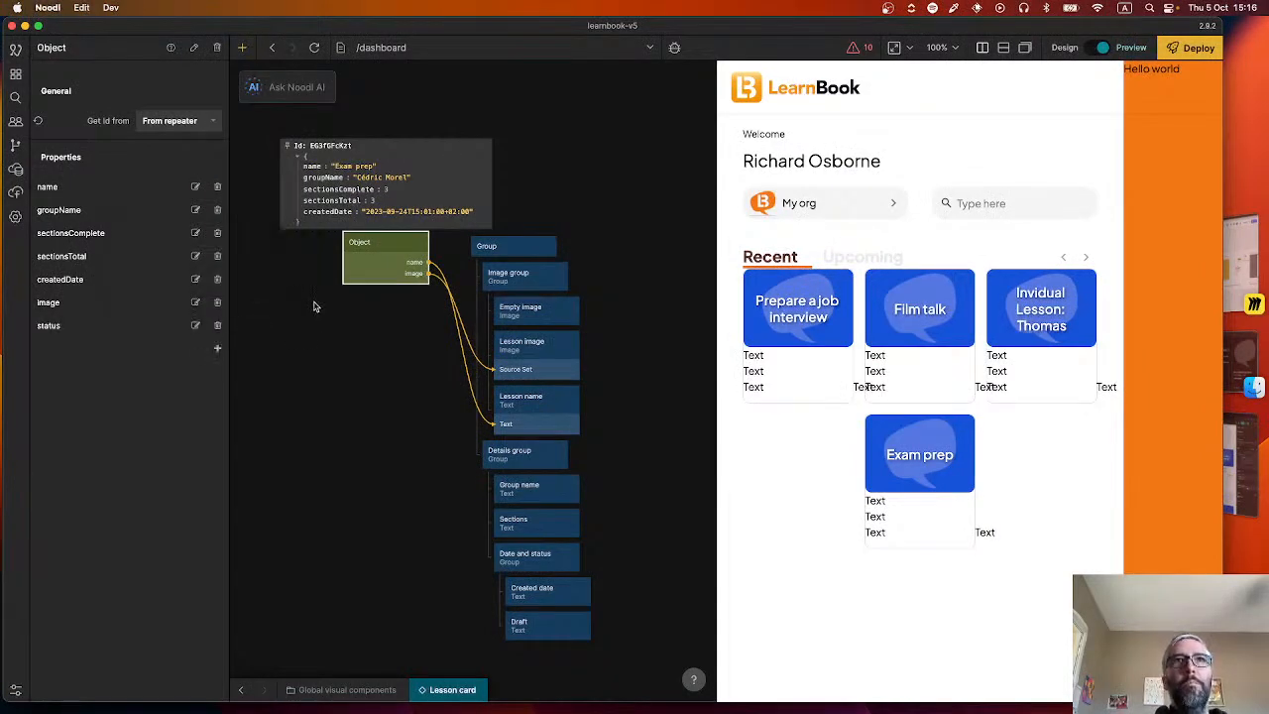
In the TEST lessons JSON of the Recent lessons row, add an empty "status" value to the "Prepare a job interview" entry.
left_click(240, 689)
left_click(357, 593)
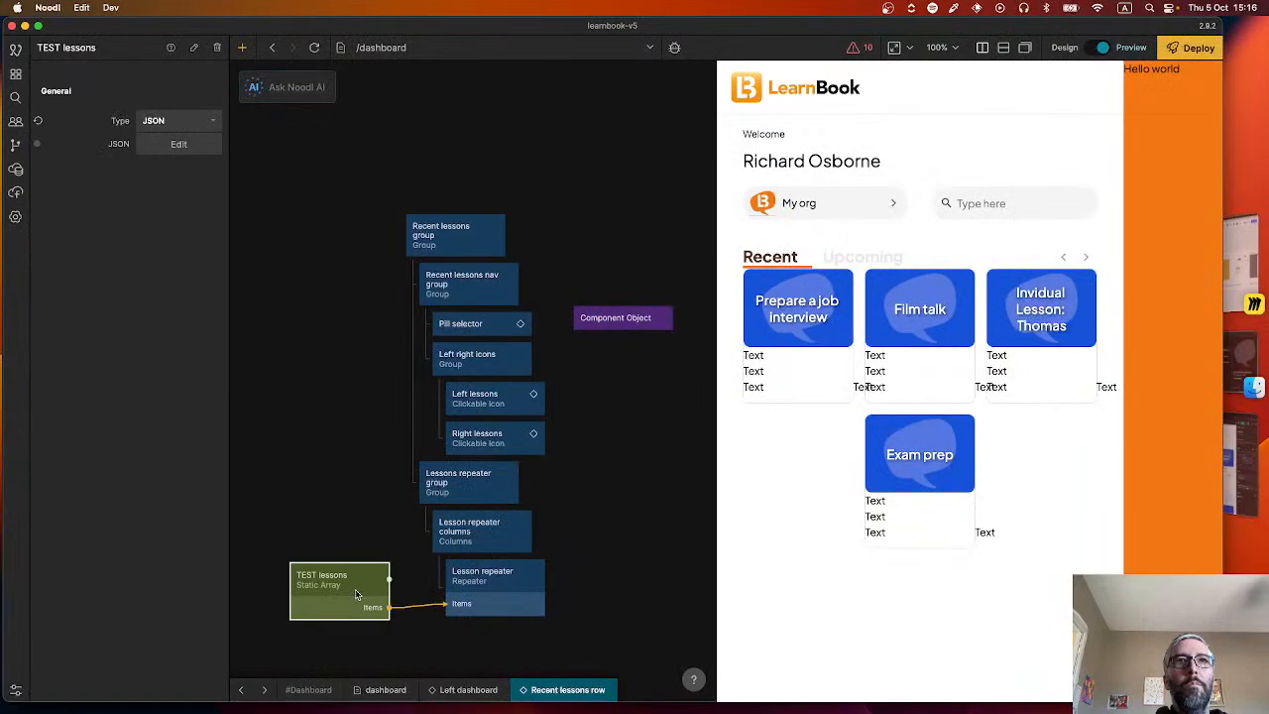
left_click(178, 144)
left_click(505, 127)
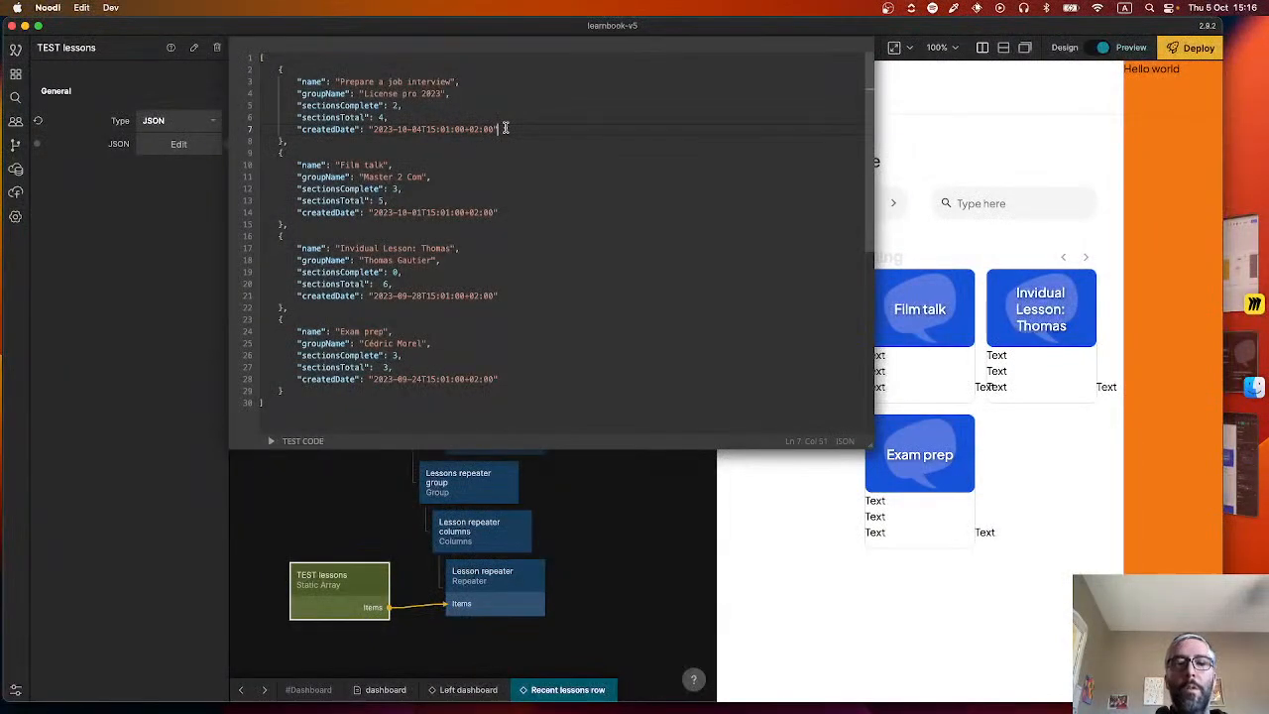
type(",")
key("Return")
type("\"")
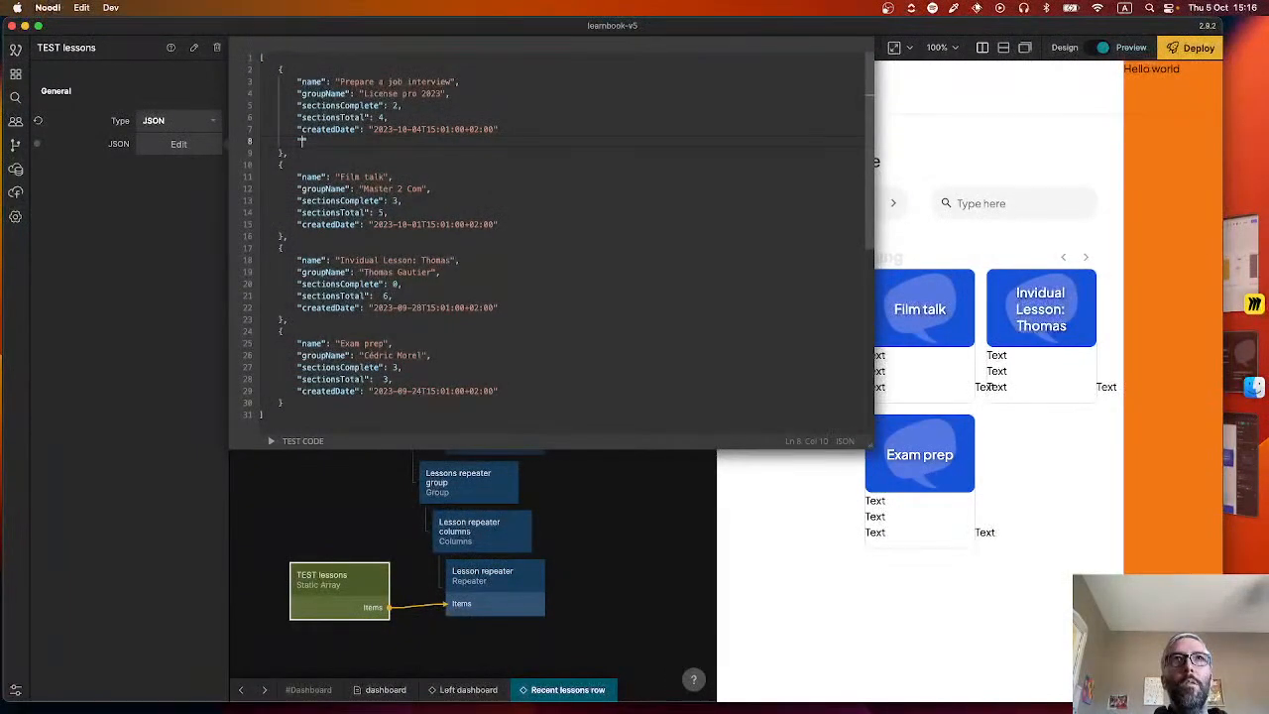
type("status\":")
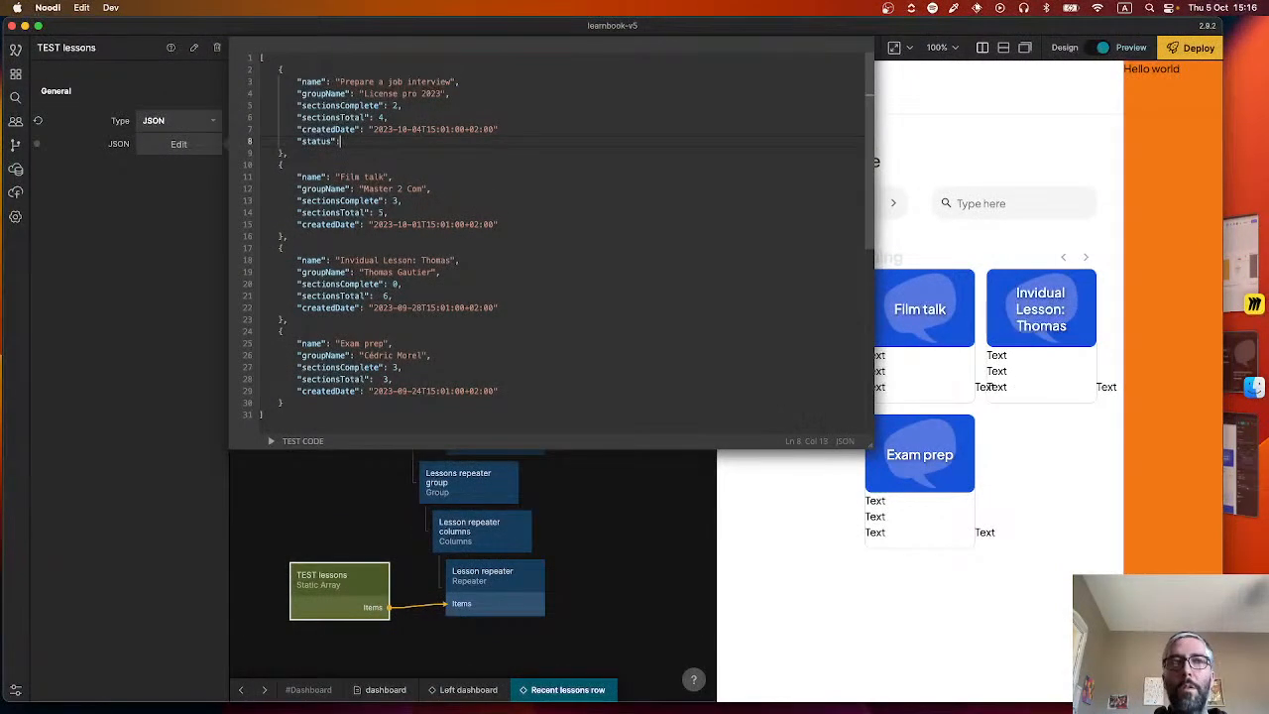
type(" \"")
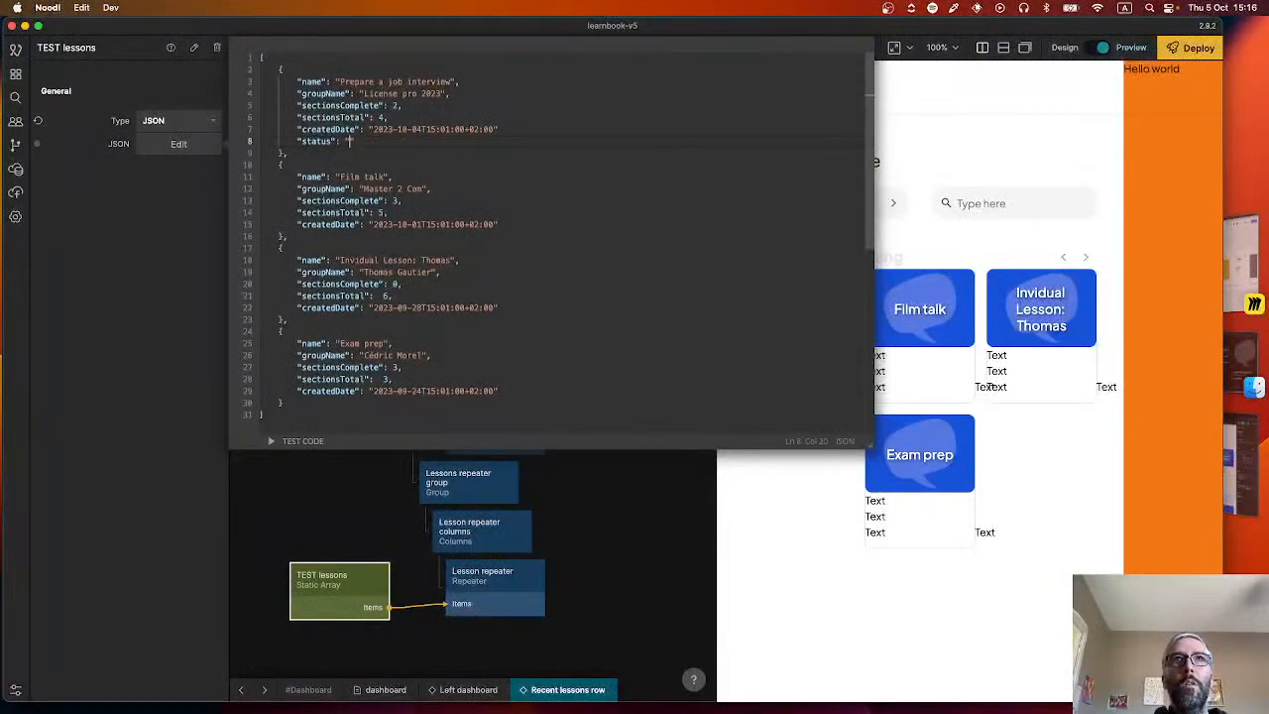
type("none")
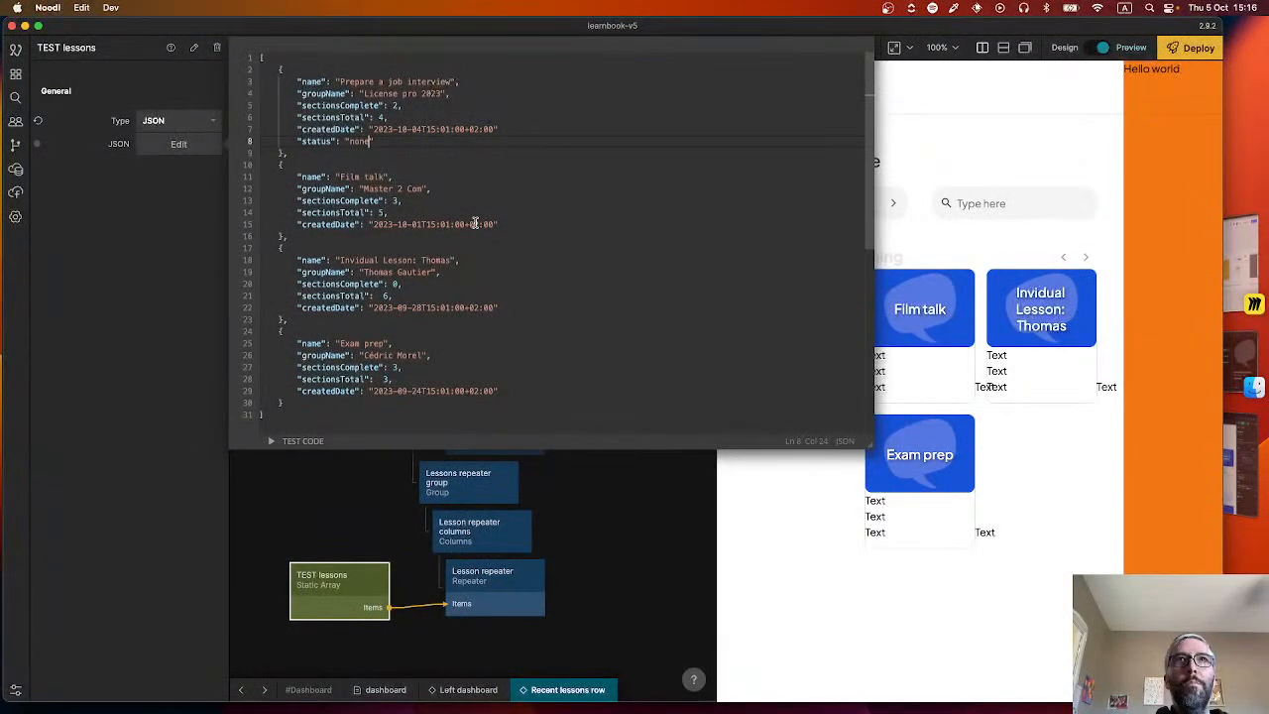
key("BackSpace")
key("BackSpace")
key("BackSpace")
key("BackSpace")
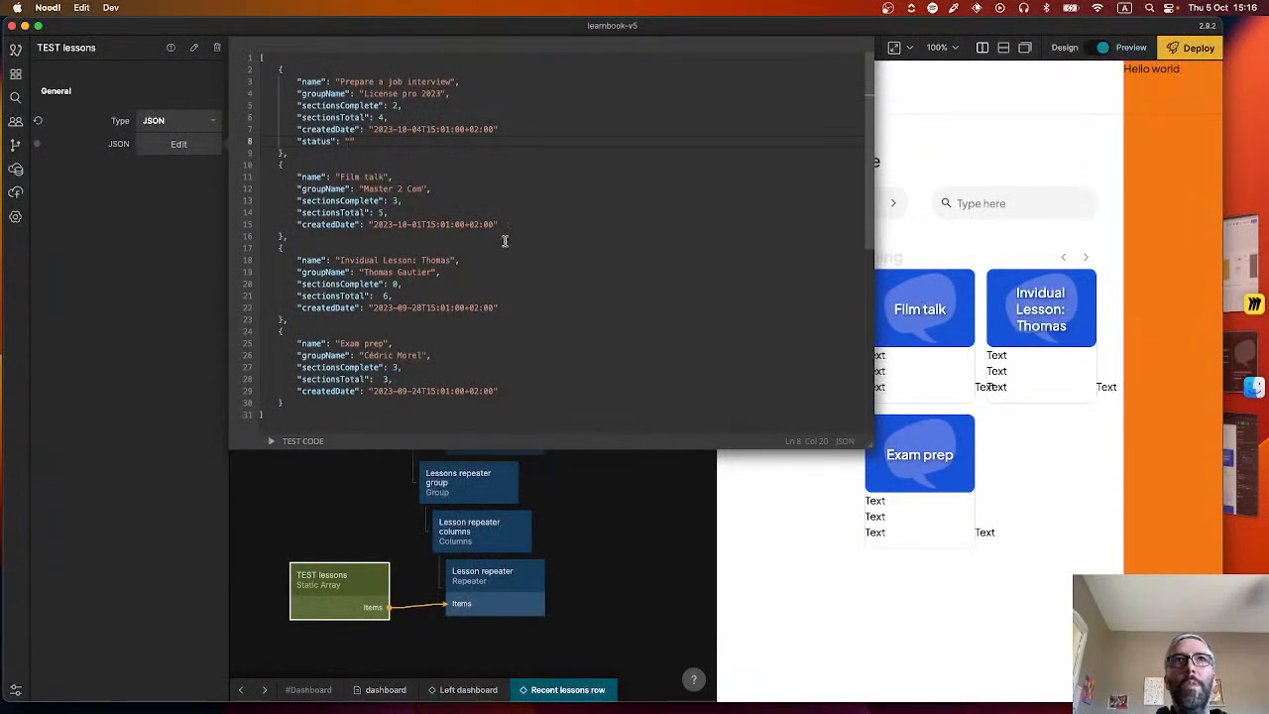
Add an empty "status" value after createdDate in the "Film talk" entry.
key("Return")
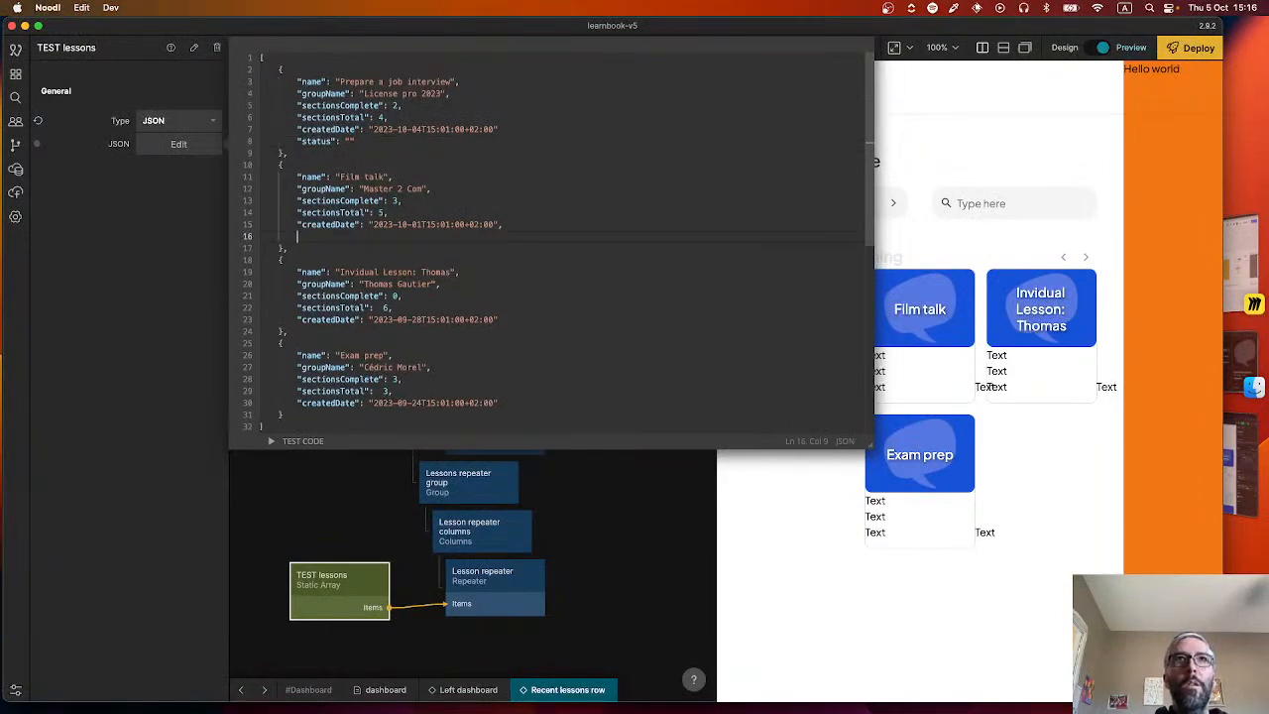
type("\"status")
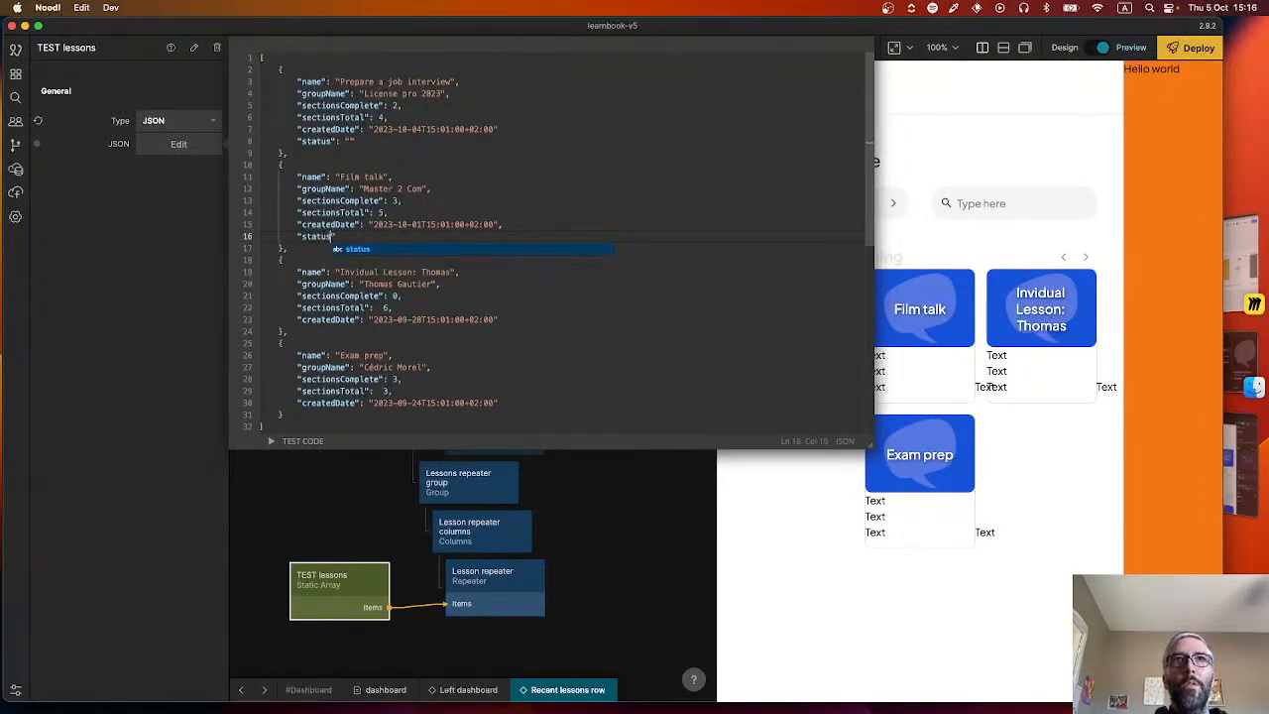
type(" \"\"")
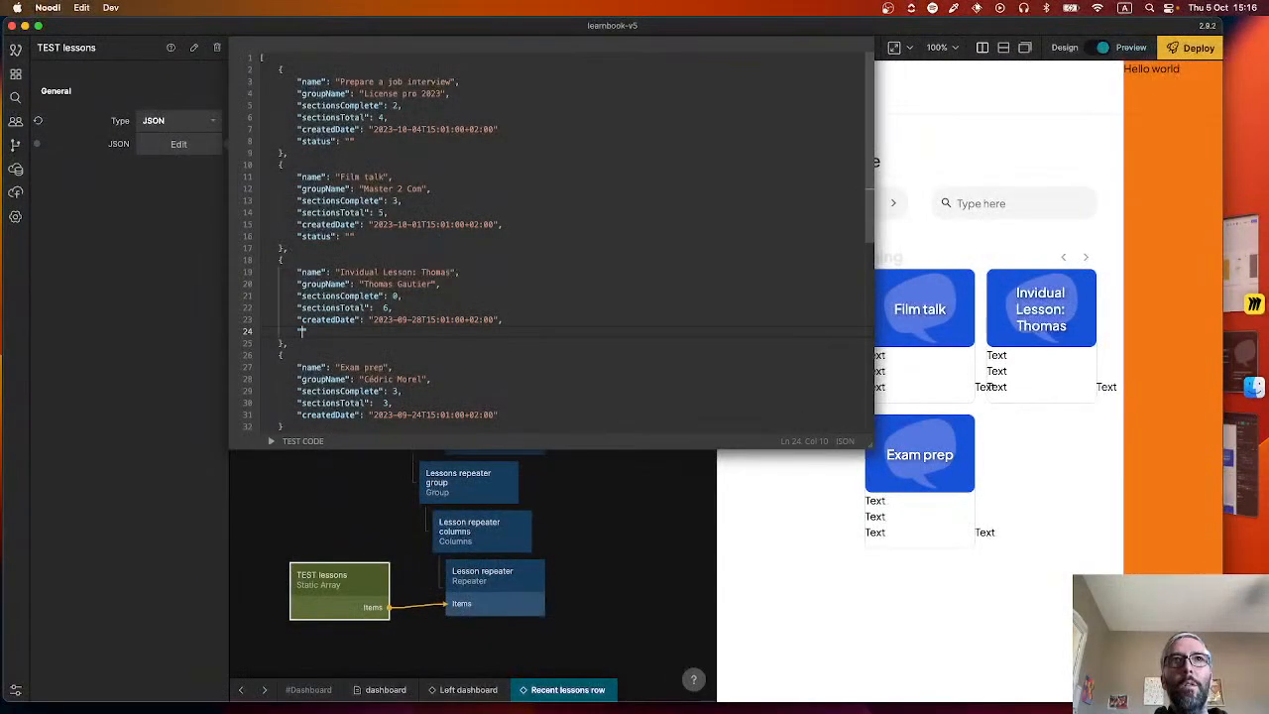
type(",")
Add "status": "complete" after createdDate in the third lesson entry.
key("Return")
type("\"status")
key("Right")
key("Right")
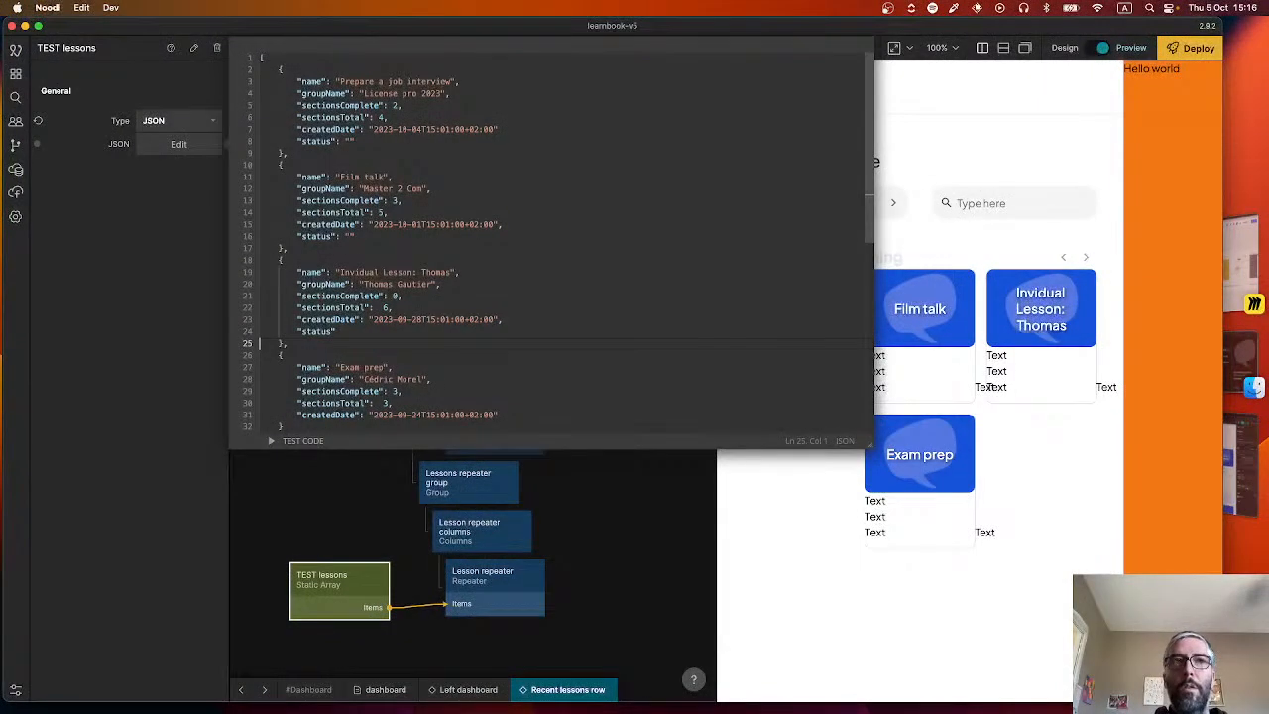
key("Left")
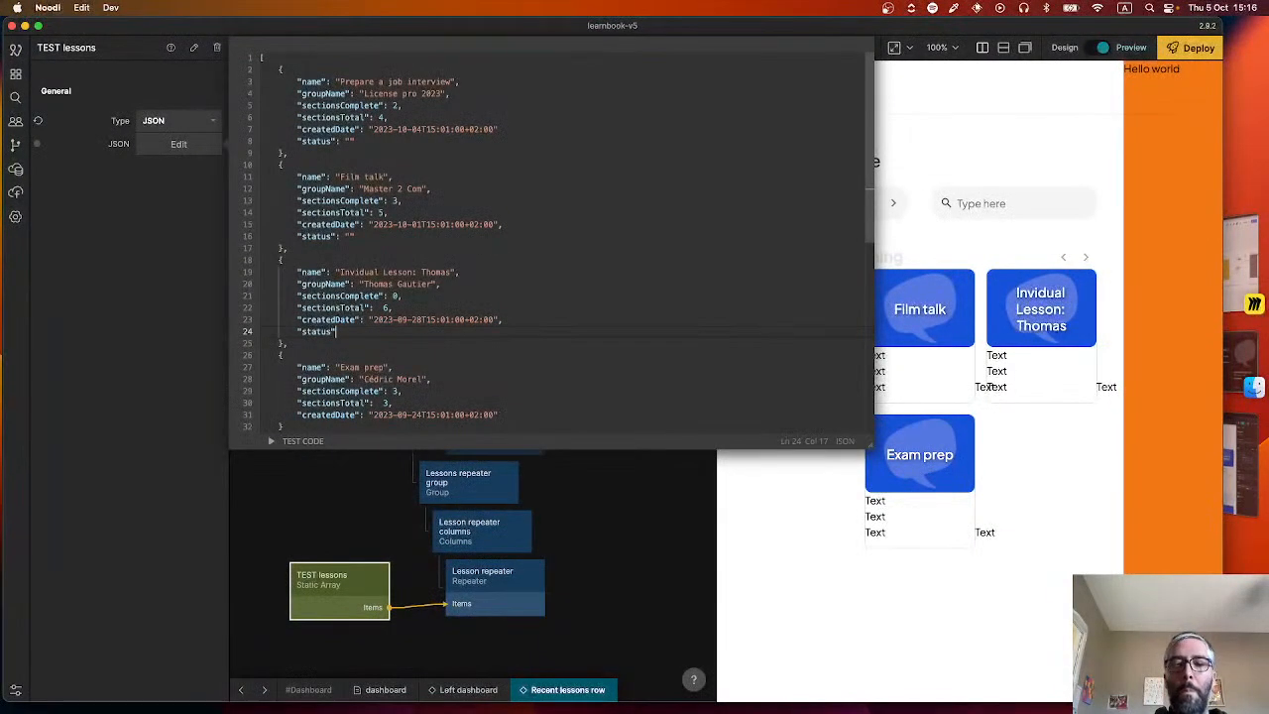
type("ted")
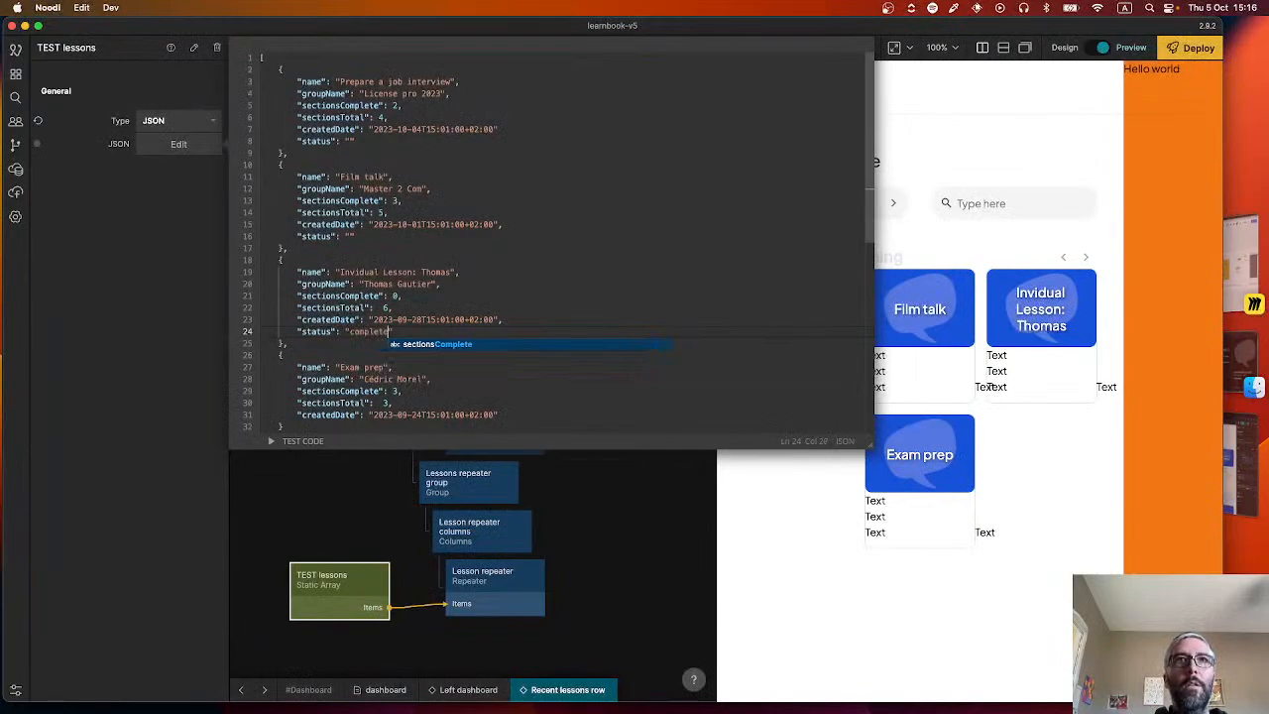
Add "status": "draft" to the "Exam prep" entry, with a comma after its createdDate, and close the JSON editor.
left_click(503, 414)
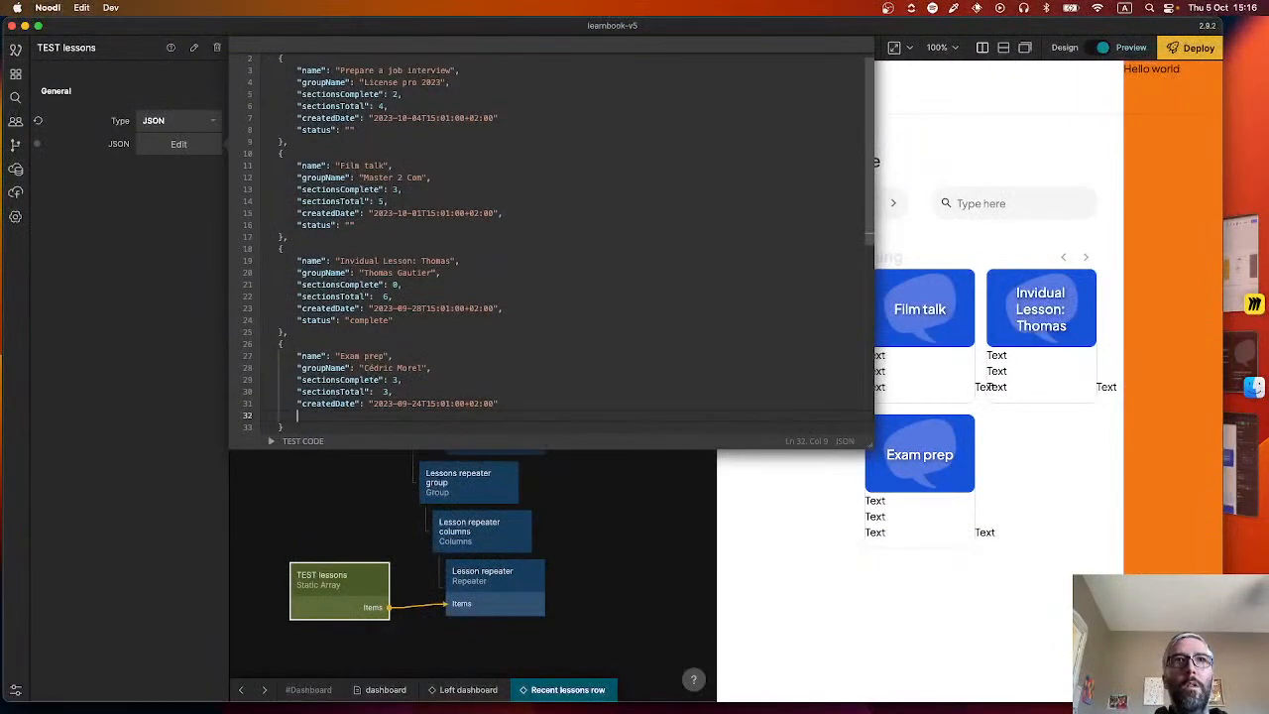
key("Return")
type("\"status")
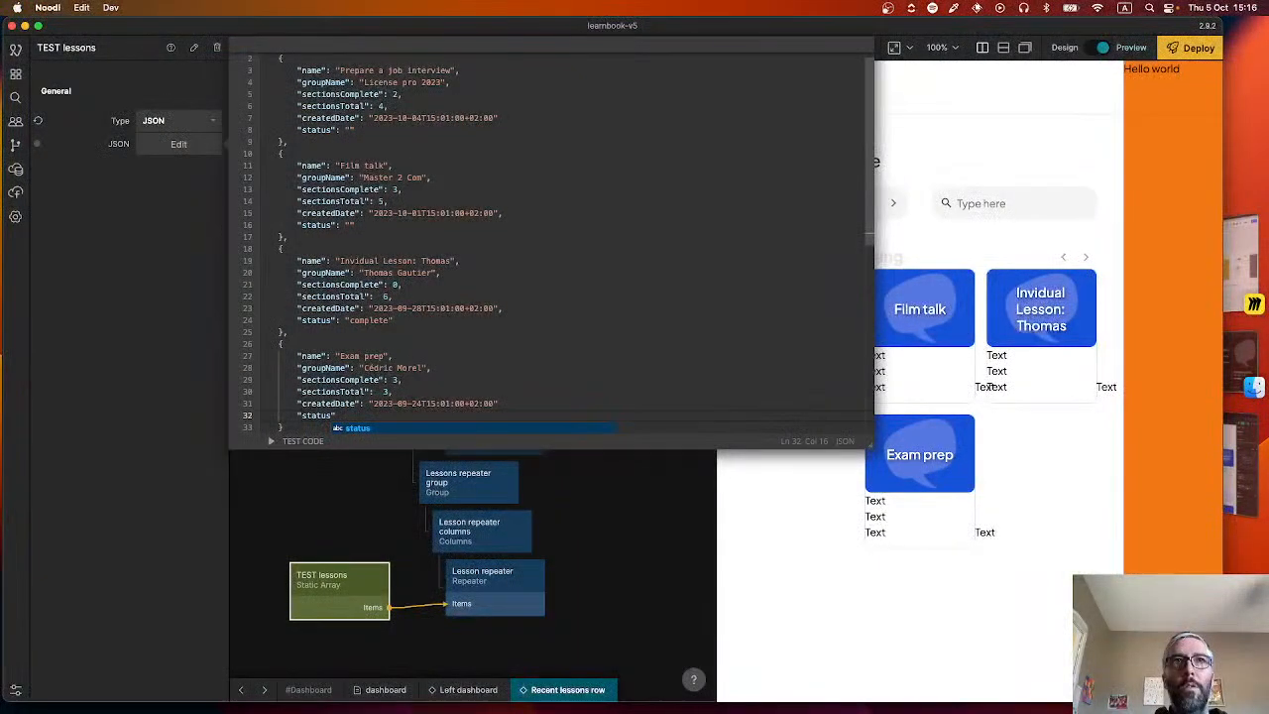
type("\": \"draf")
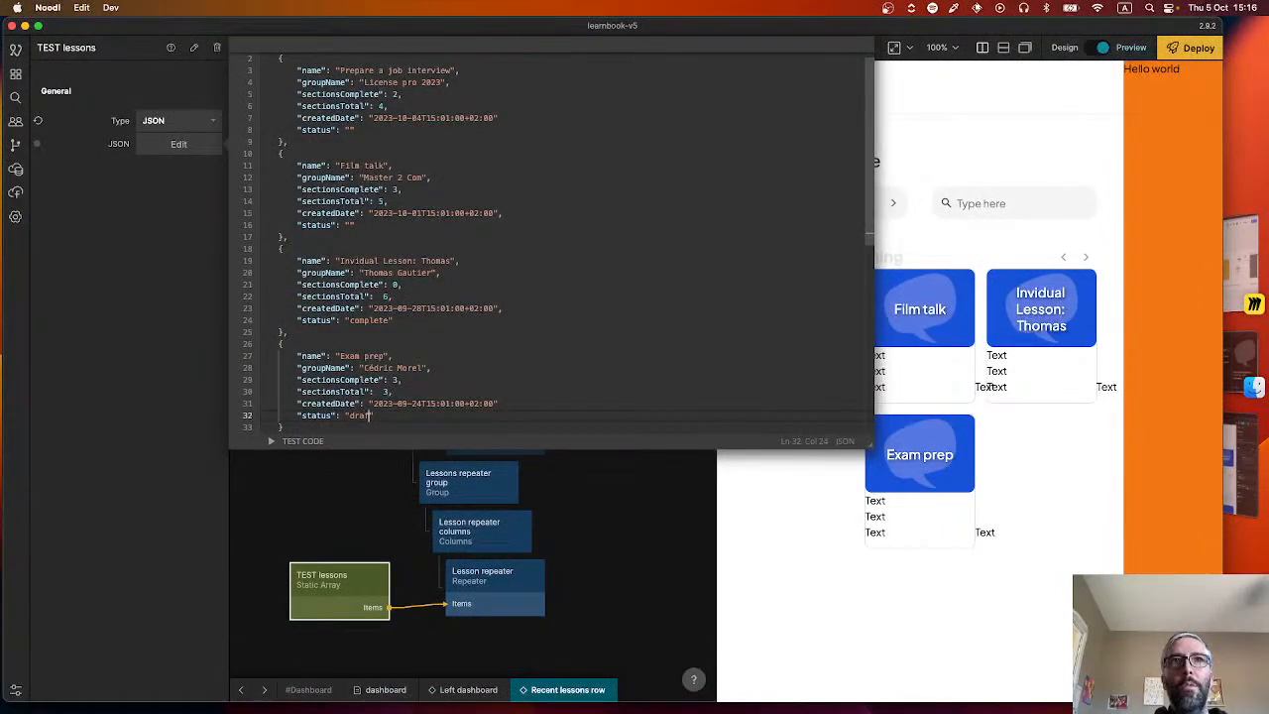
type("t")
left_click(519, 406)
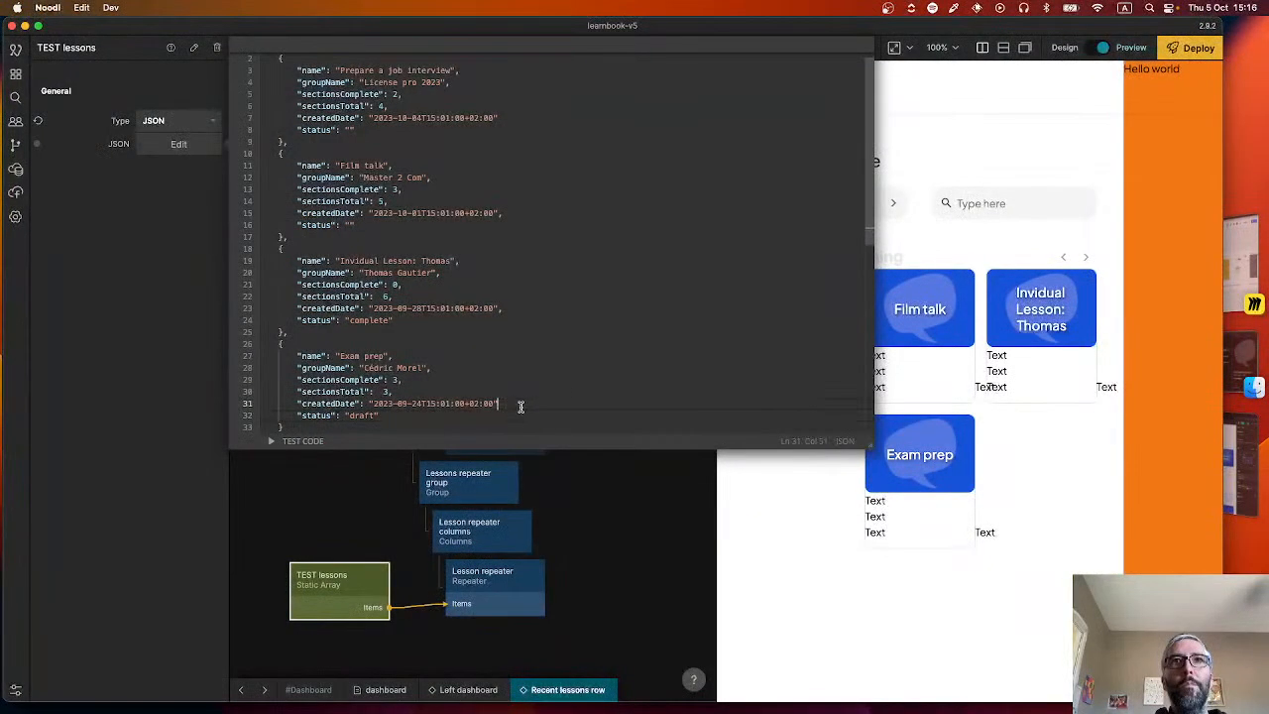
left_click(603, 545)
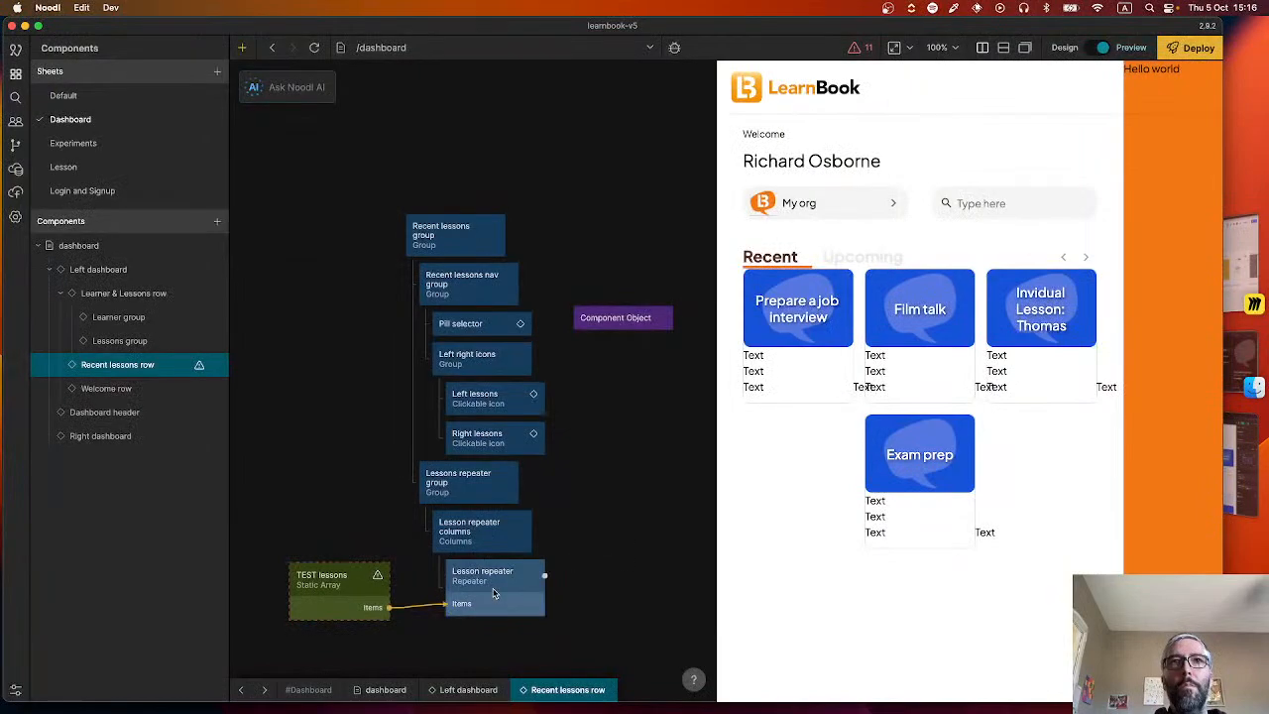
Add the missing comma after createdDate in the "Prepare a job interview" entry of the TEST lessons JSON and close the editor.
left_click(357, 586)
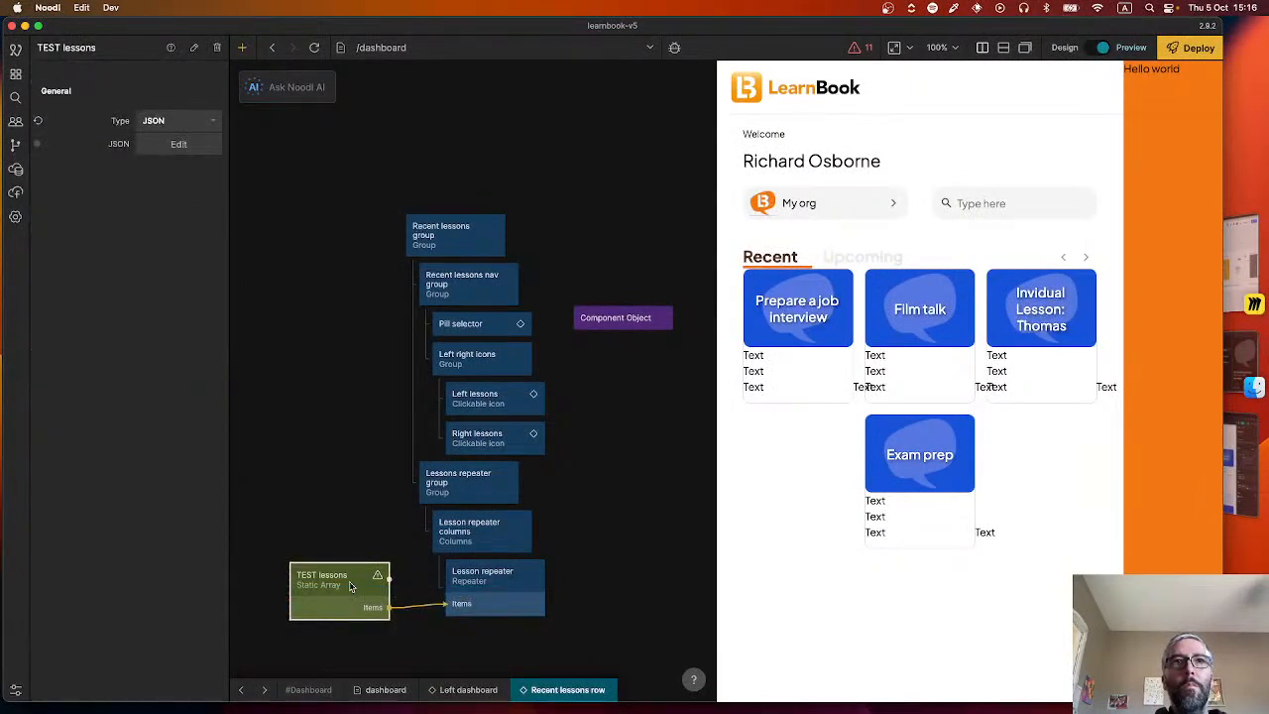
left_click(179, 143)
scroll(479, 231, "down", 3)
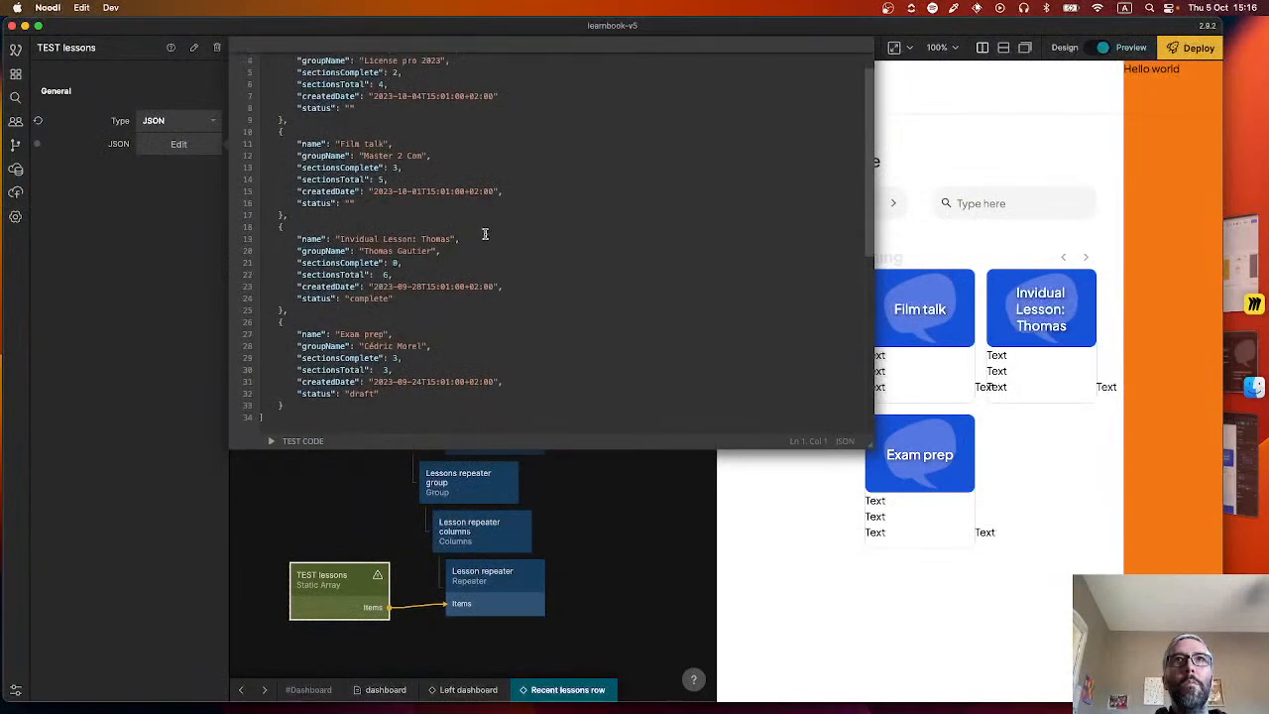
left_click(501, 97)
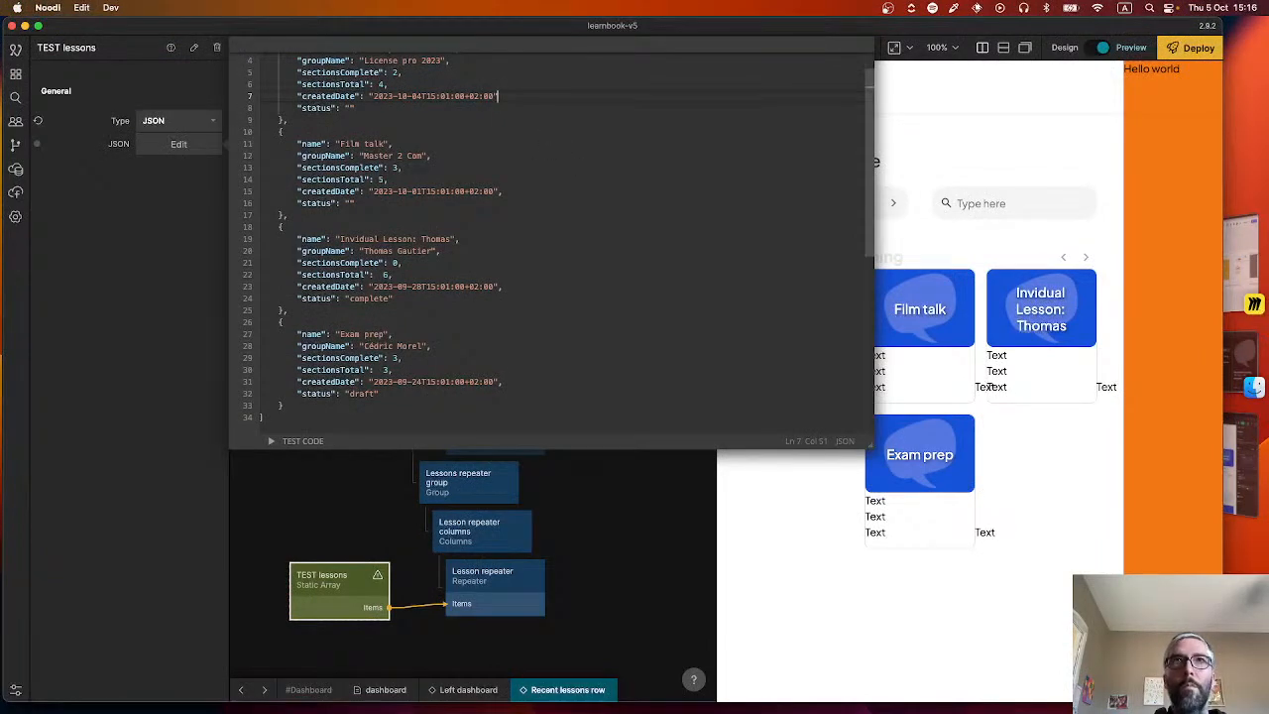
left_click(595, 532)
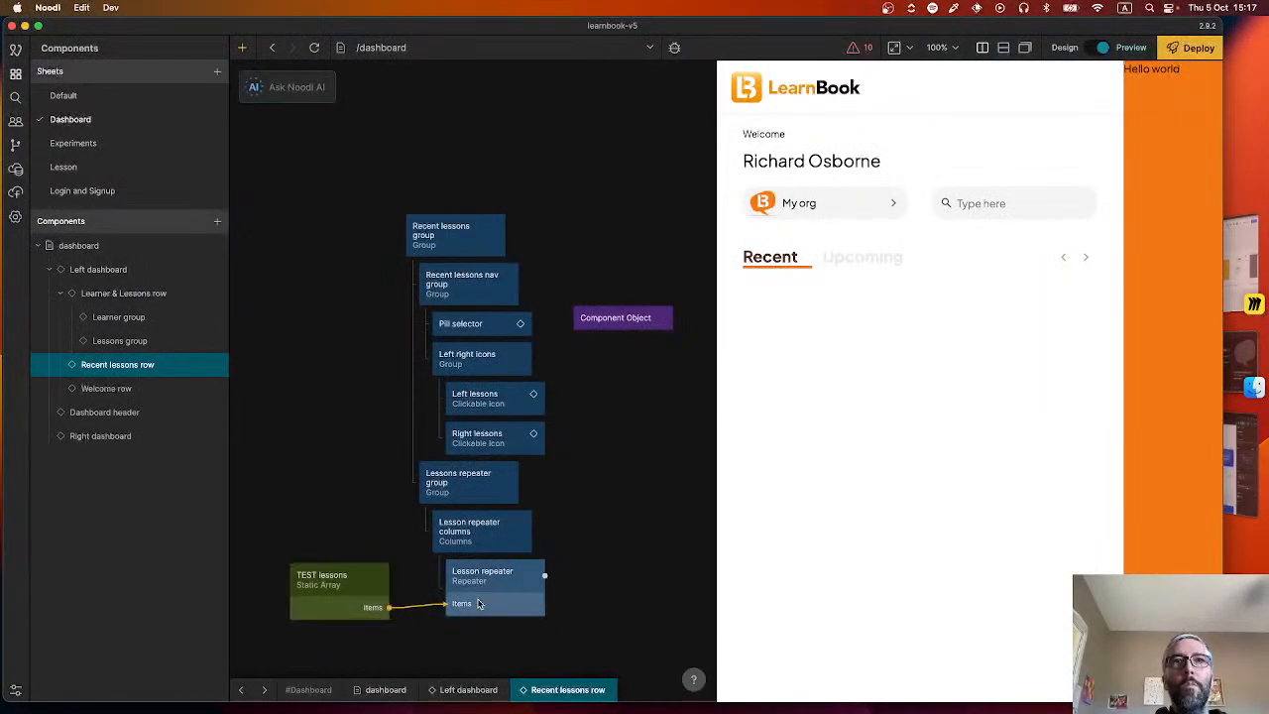
In the Lesson card, connect the Object's status output to the Draft node's Text input and reload the preview.
double_click(479, 600)
left_click_drag(405, 522, 388, 346)
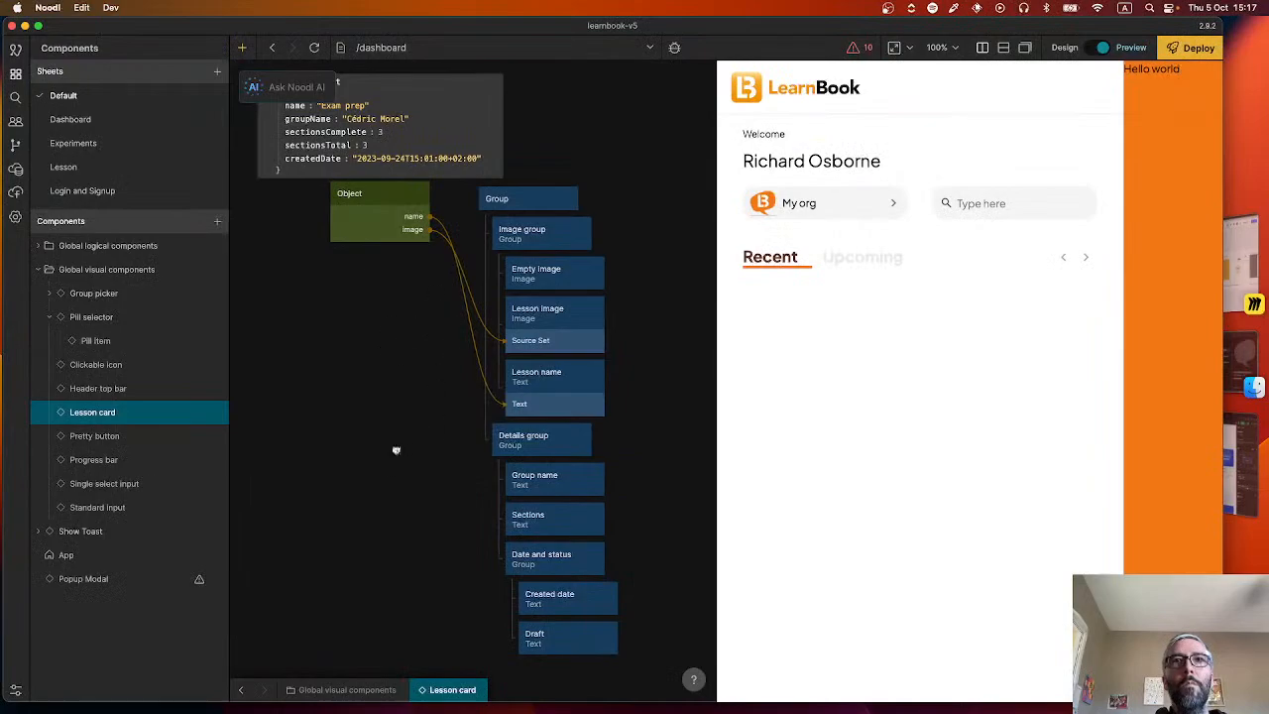
left_click_drag(396, 450, 372, 418)
left_click_drag(357, 178, 542, 600)
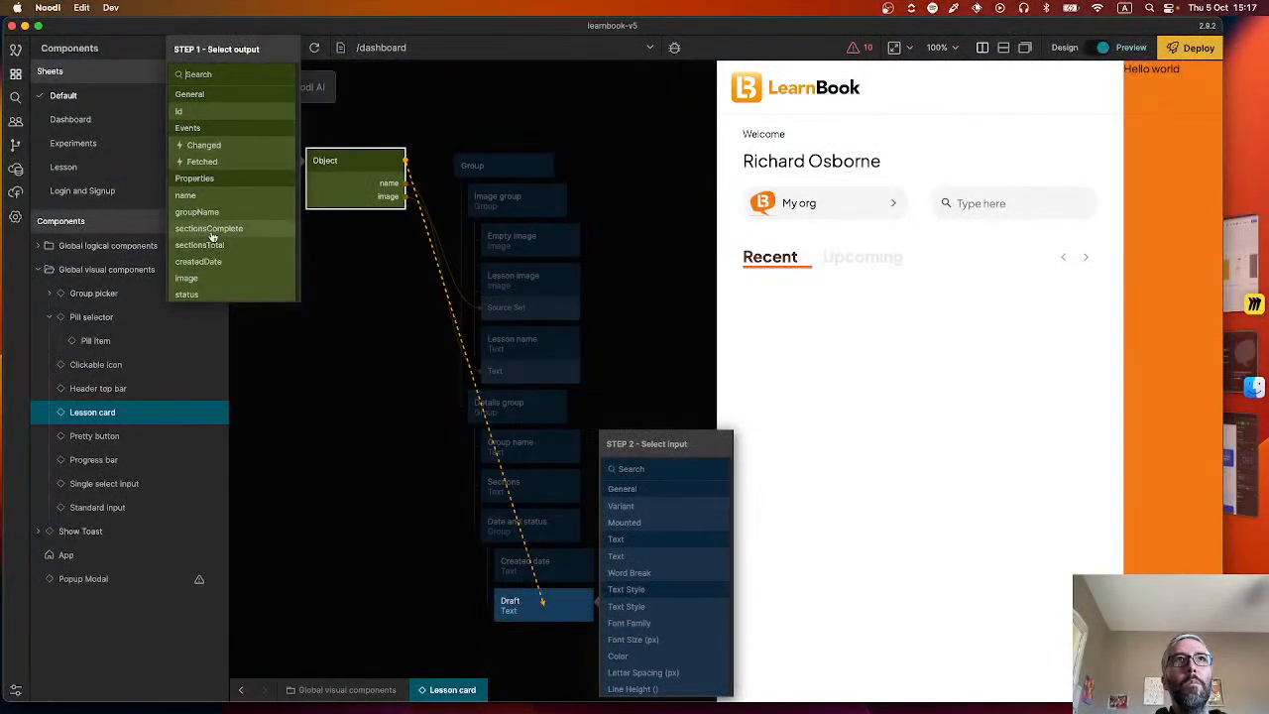
scroll(220, 238, "down", 2)
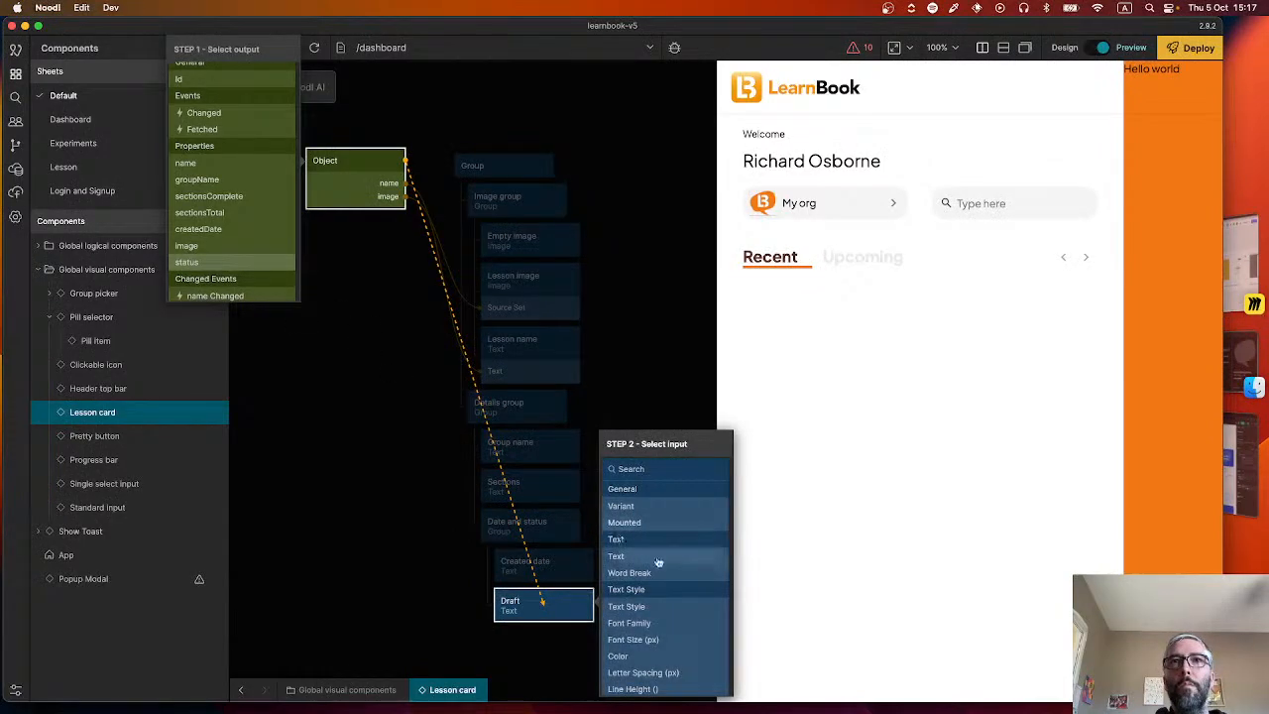
left_click(625, 556)
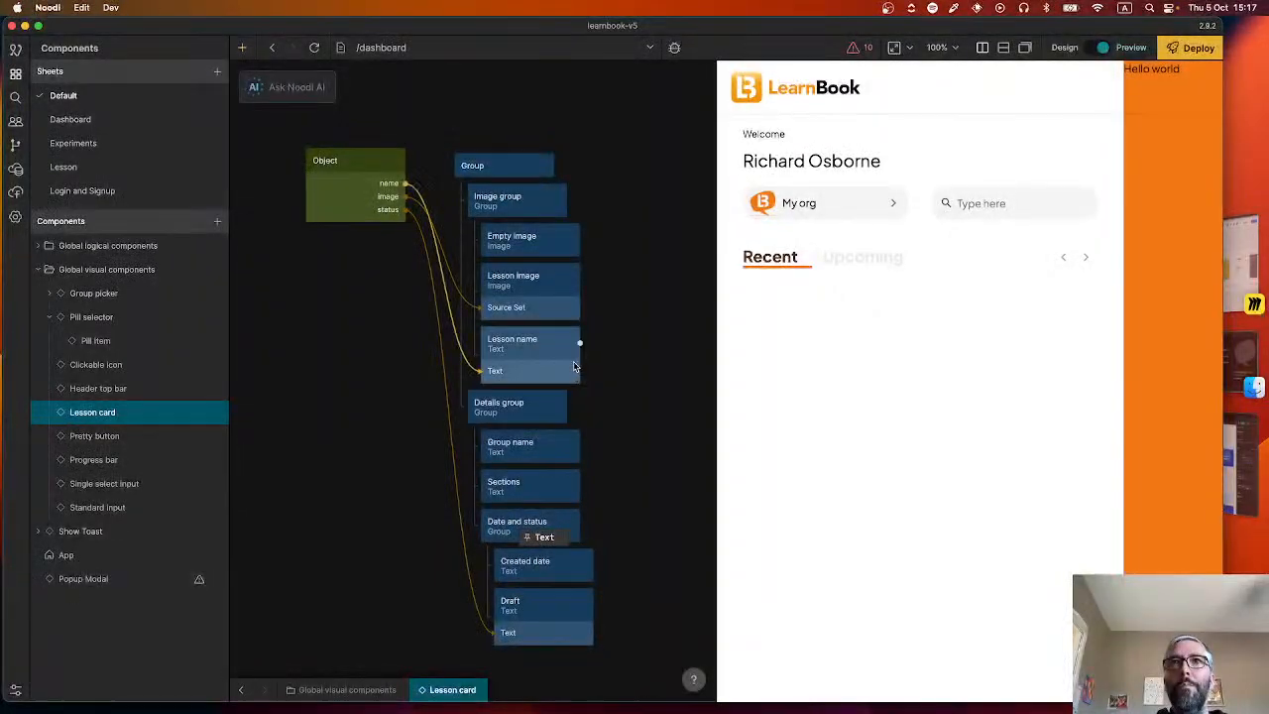
left_click(312, 48)
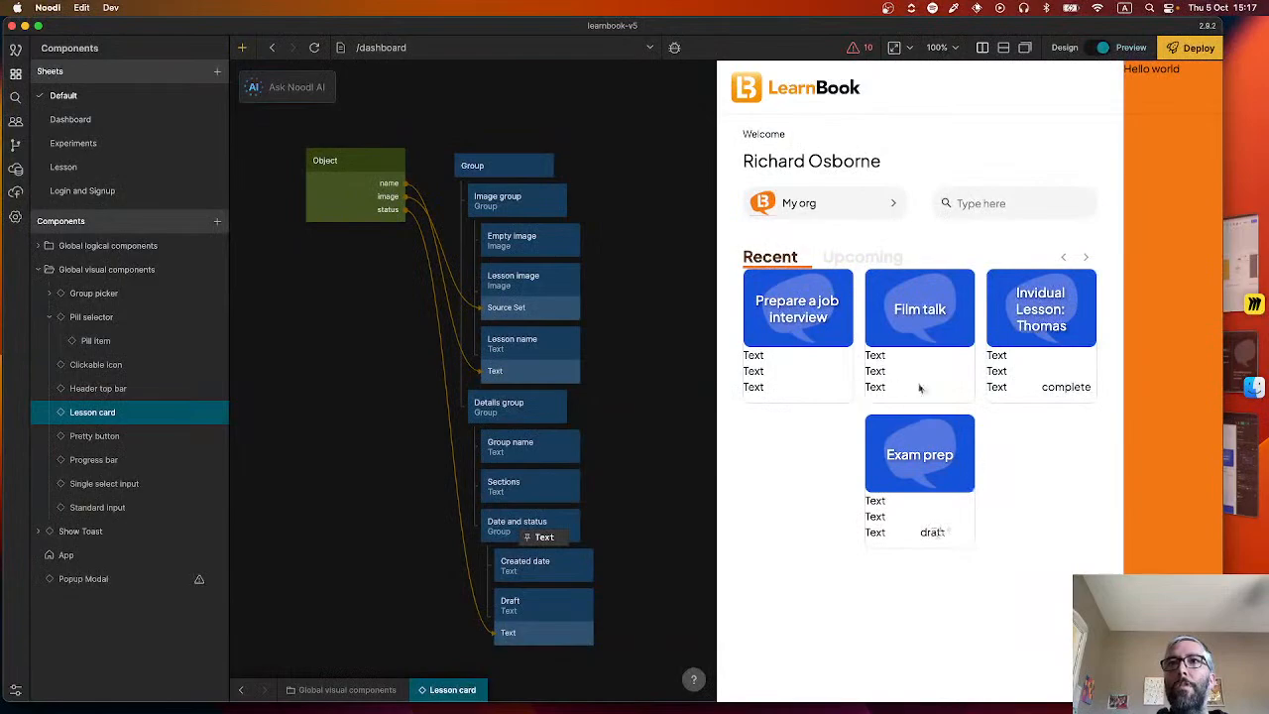
Add a Group node inside the Details group so that it wraps the Group name text.
left_click(540, 575)
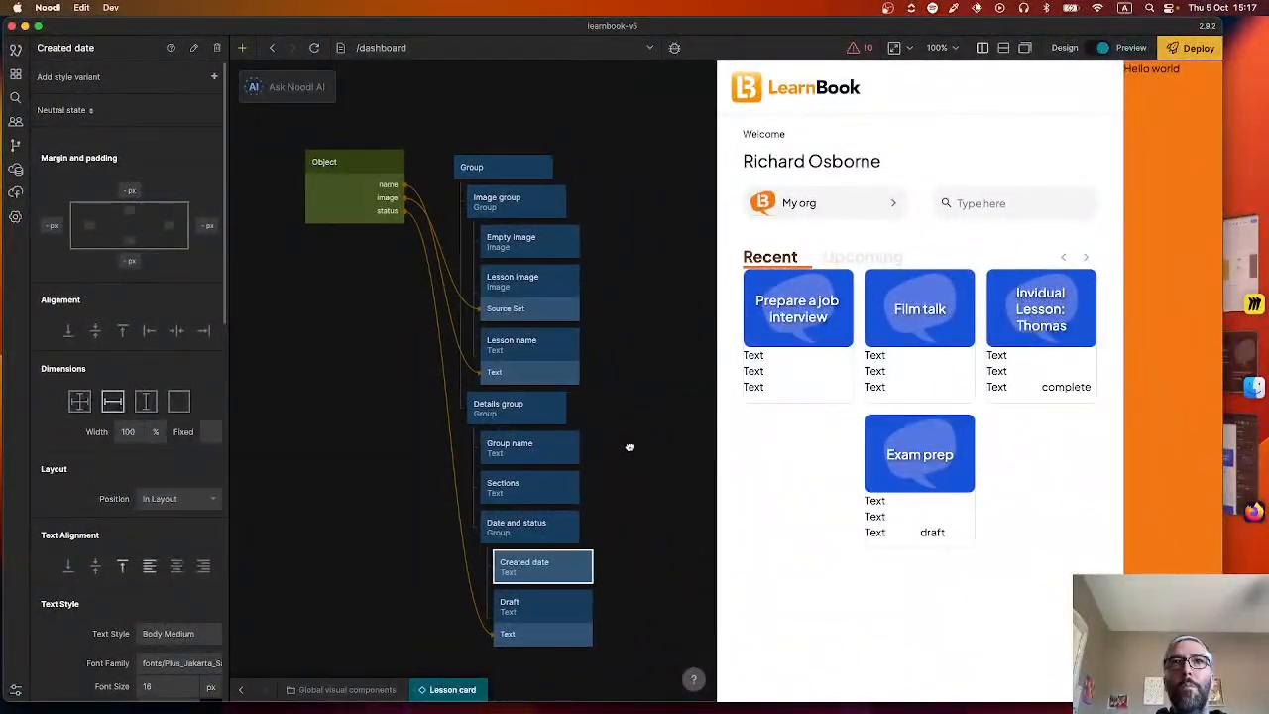
right_click(629, 446)
type("gr")
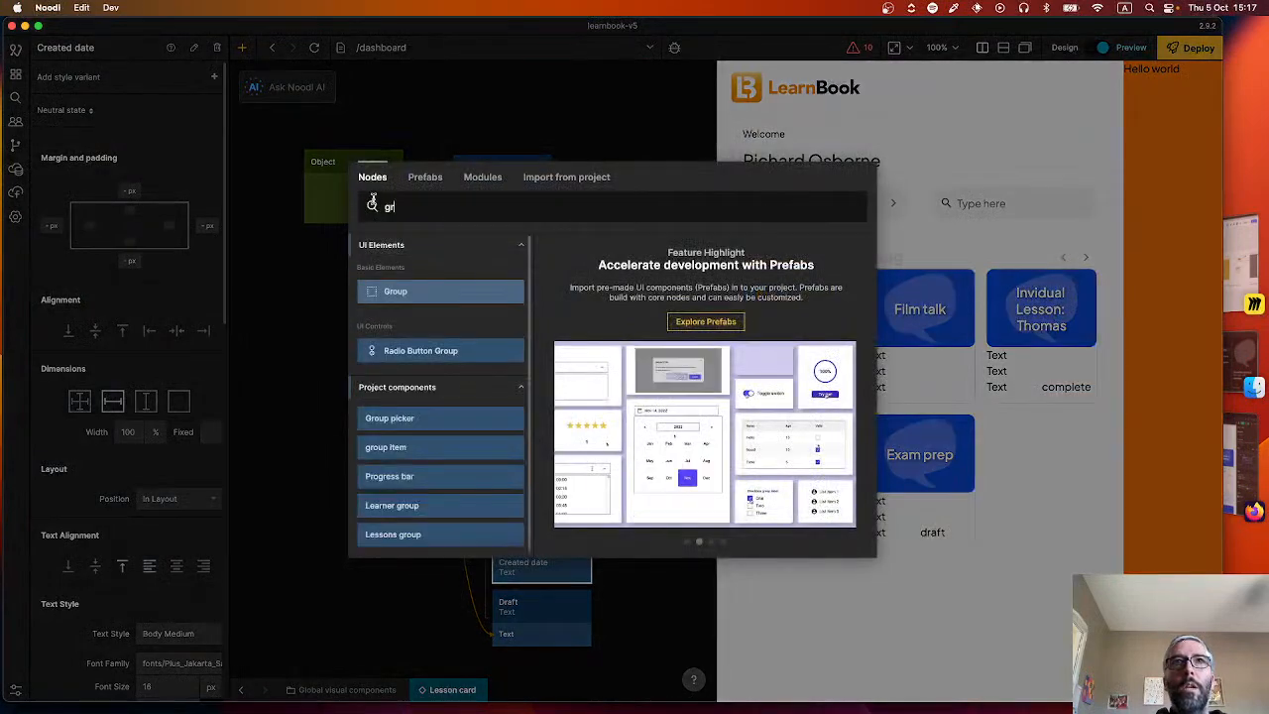
left_click(438, 288)
left_click_drag(668, 463, 539, 471)
Add an Icon node inside the new Group, placed above the Group name text.
right_click(637, 484)
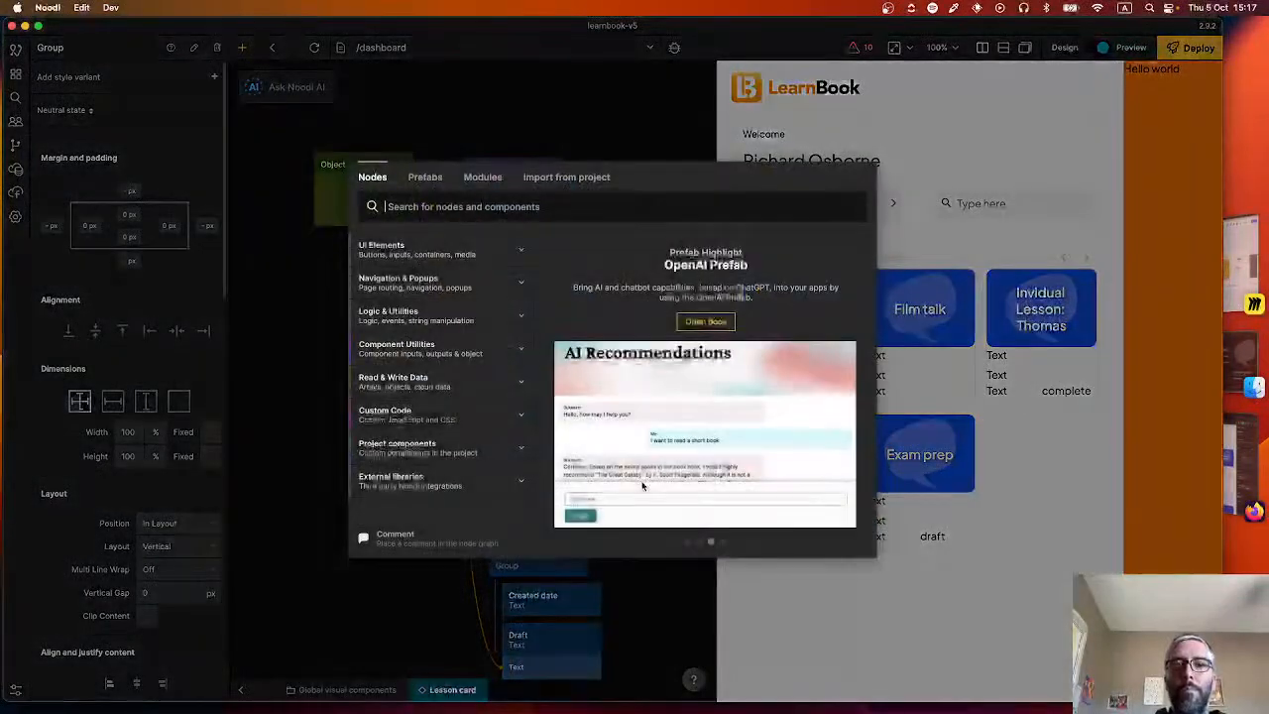
type("iuco")
key("BackSpace")
key("BackSpace")
type("c")
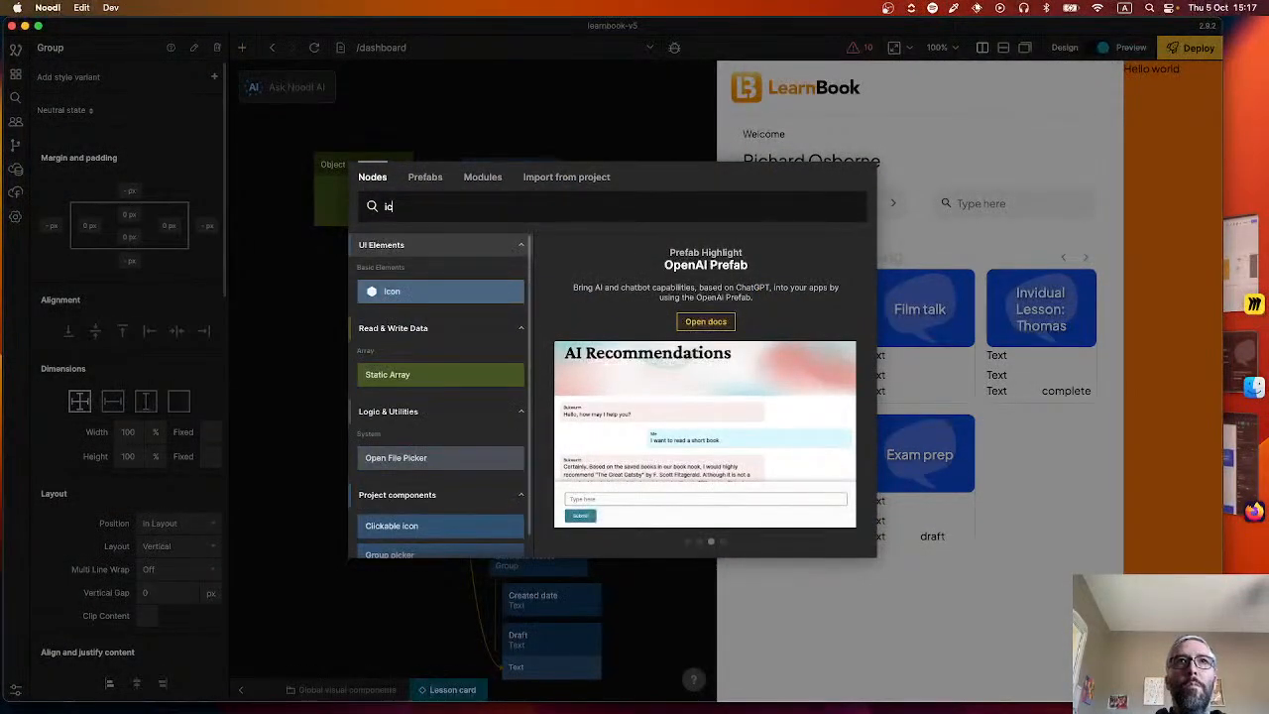
left_click(470, 288)
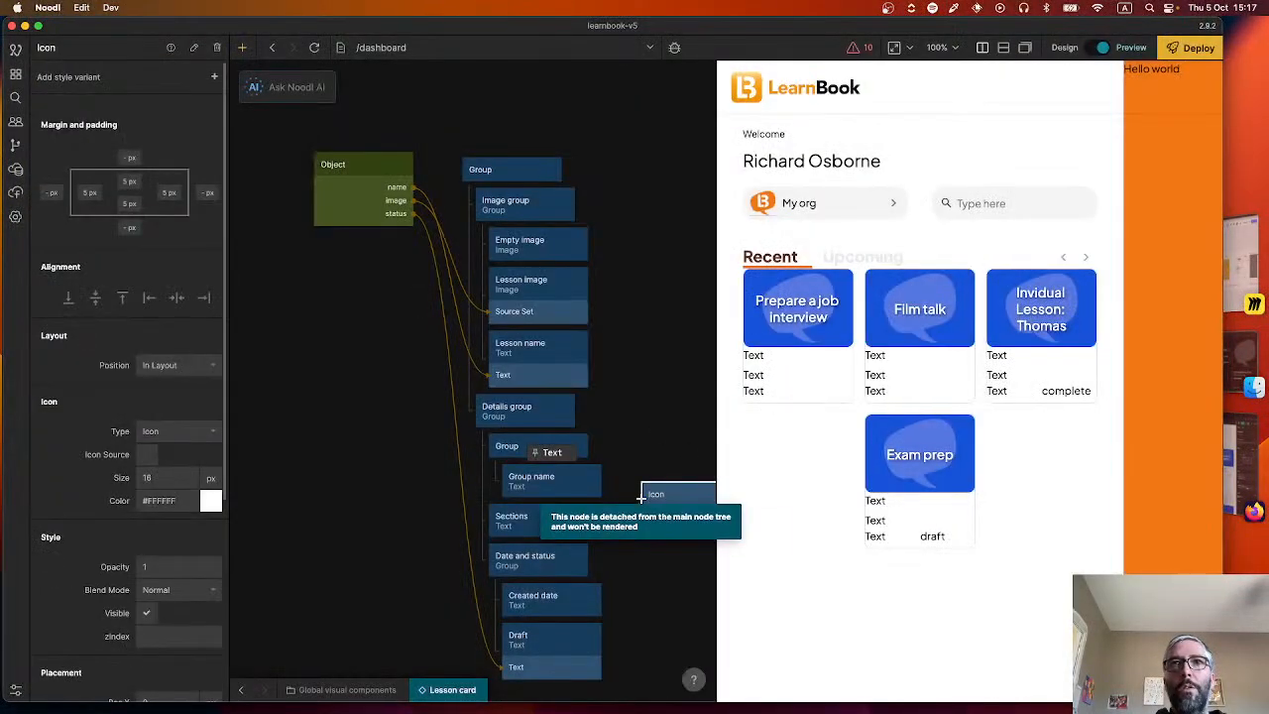
left_click_drag(646, 498, 552, 474)
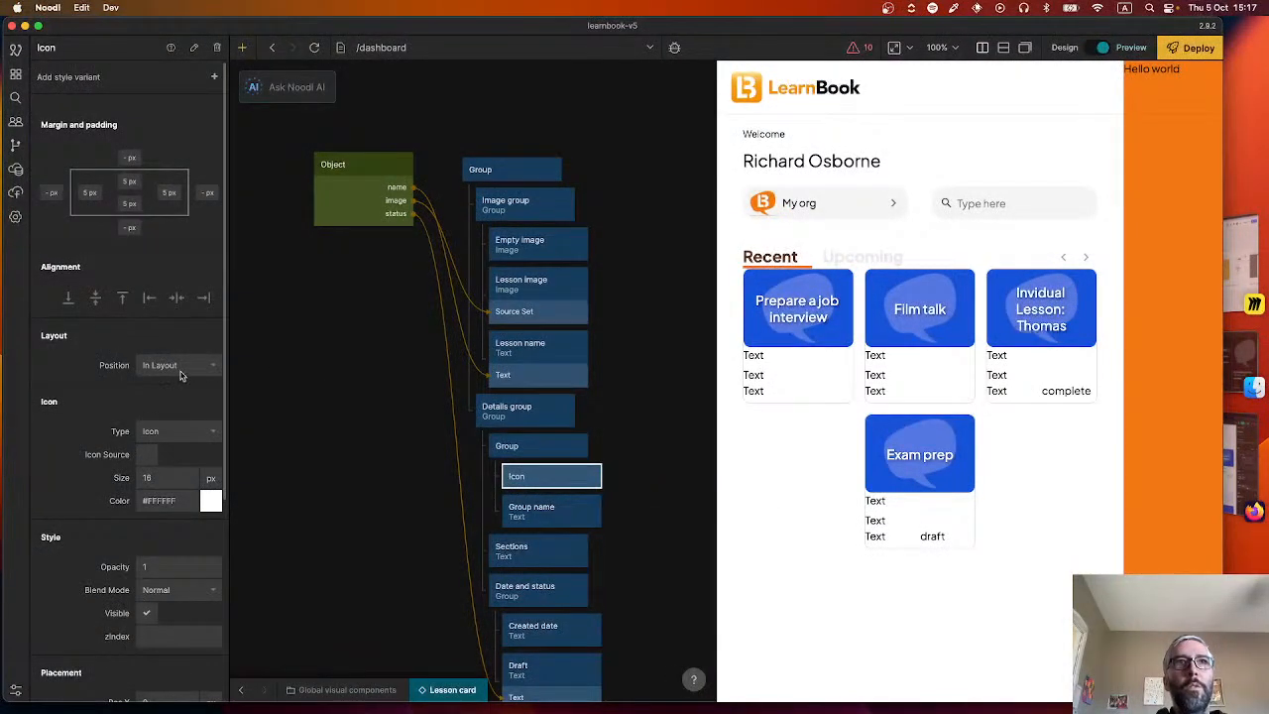
Search the icon set for a group symbol and set the Icon's source to the two-people group icon.
left_click(154, 456)
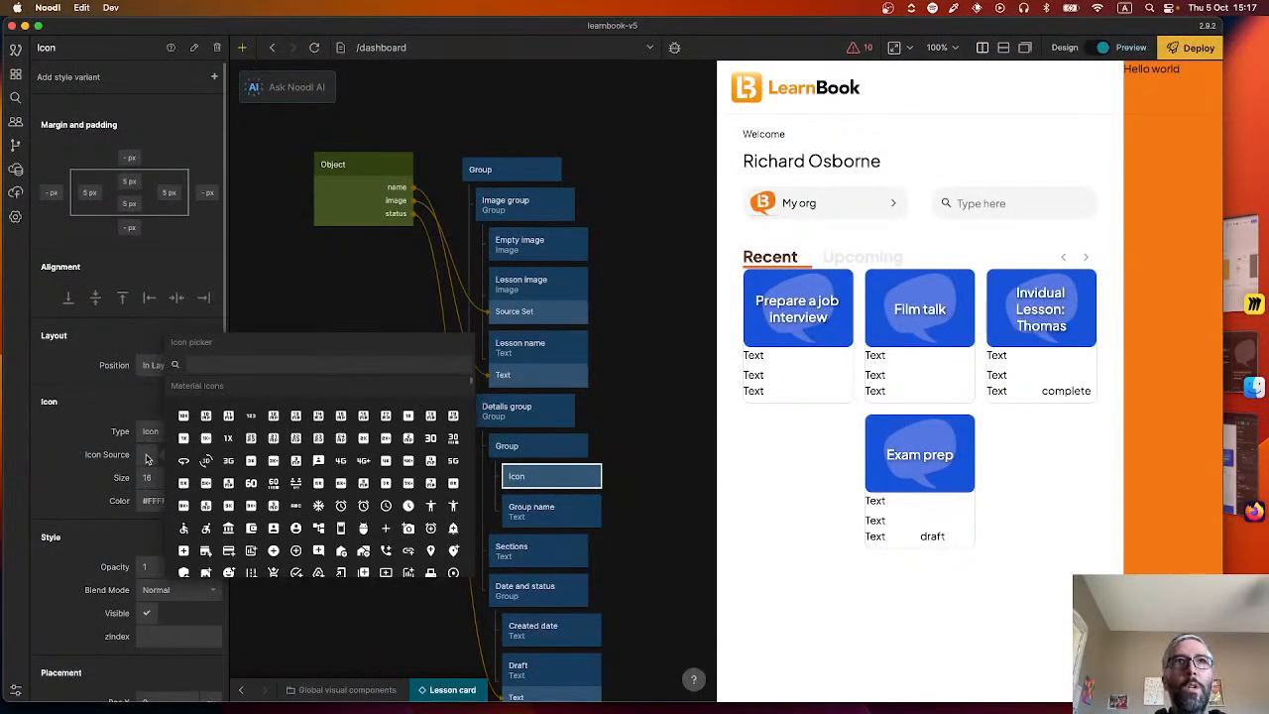
type("use")
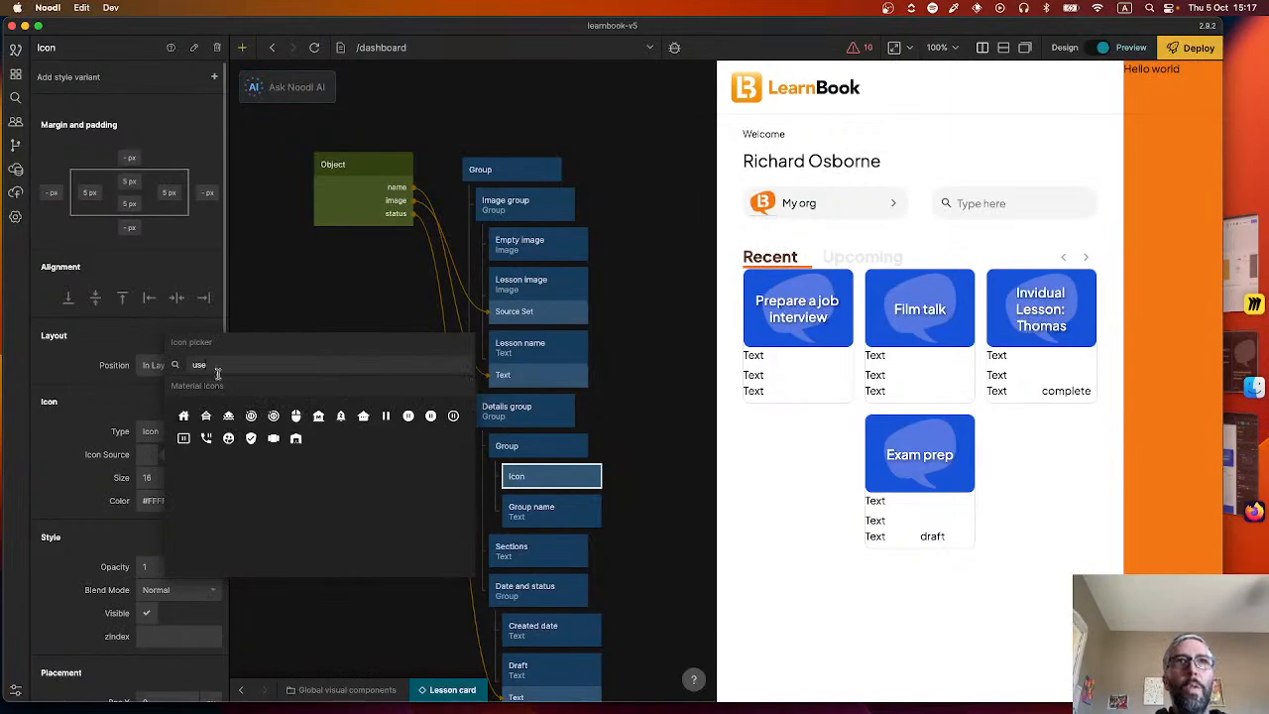
type("r")
key("super+a")
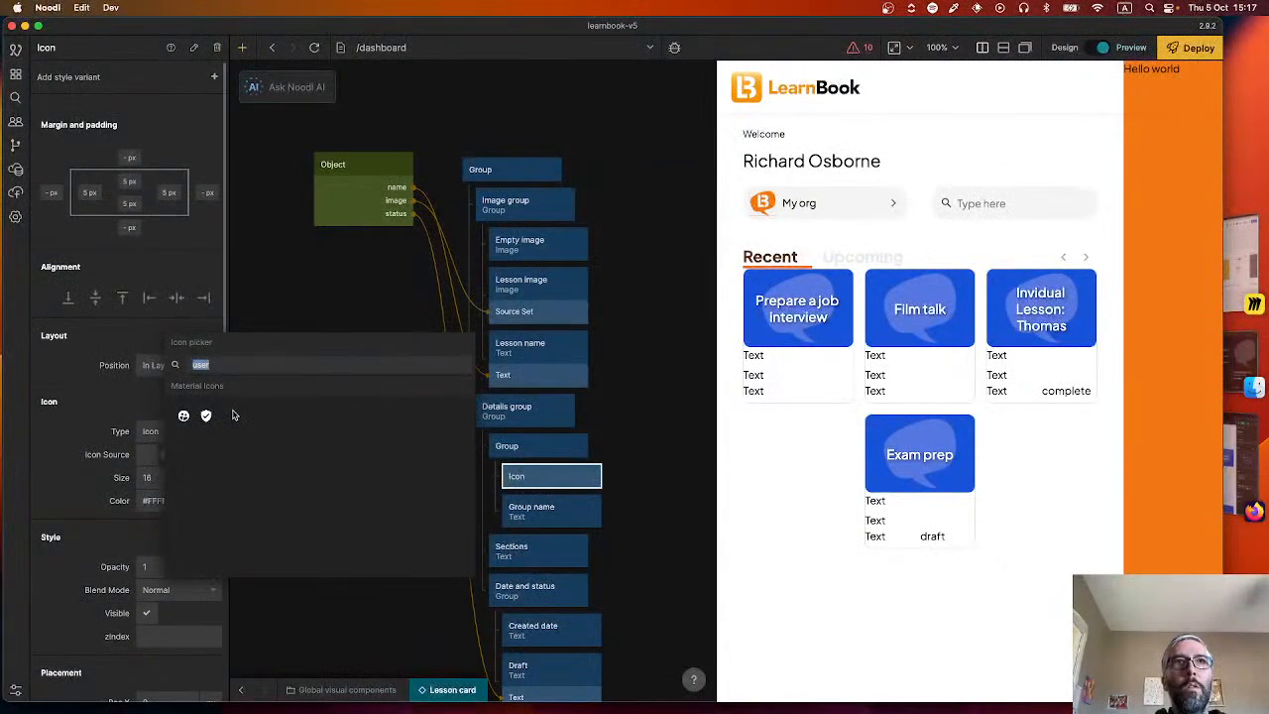
type(".")
key("BackSpace")
type("grou")
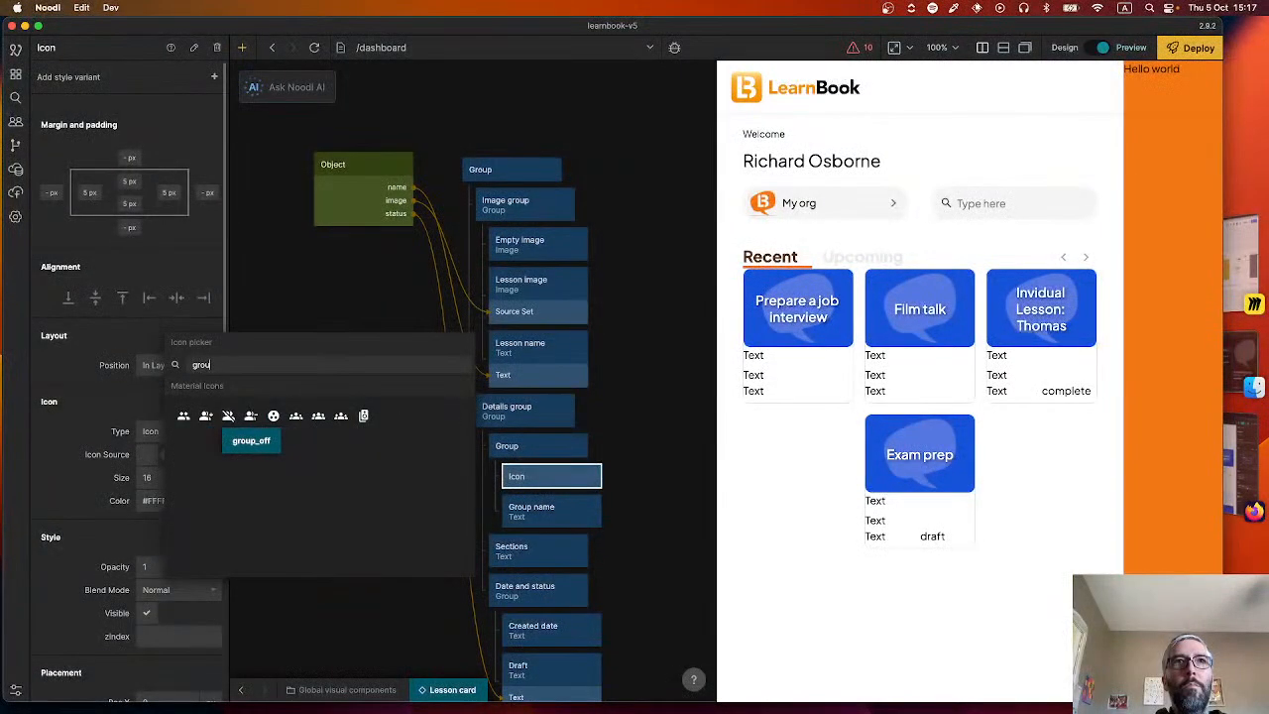
left_click(182, 416)
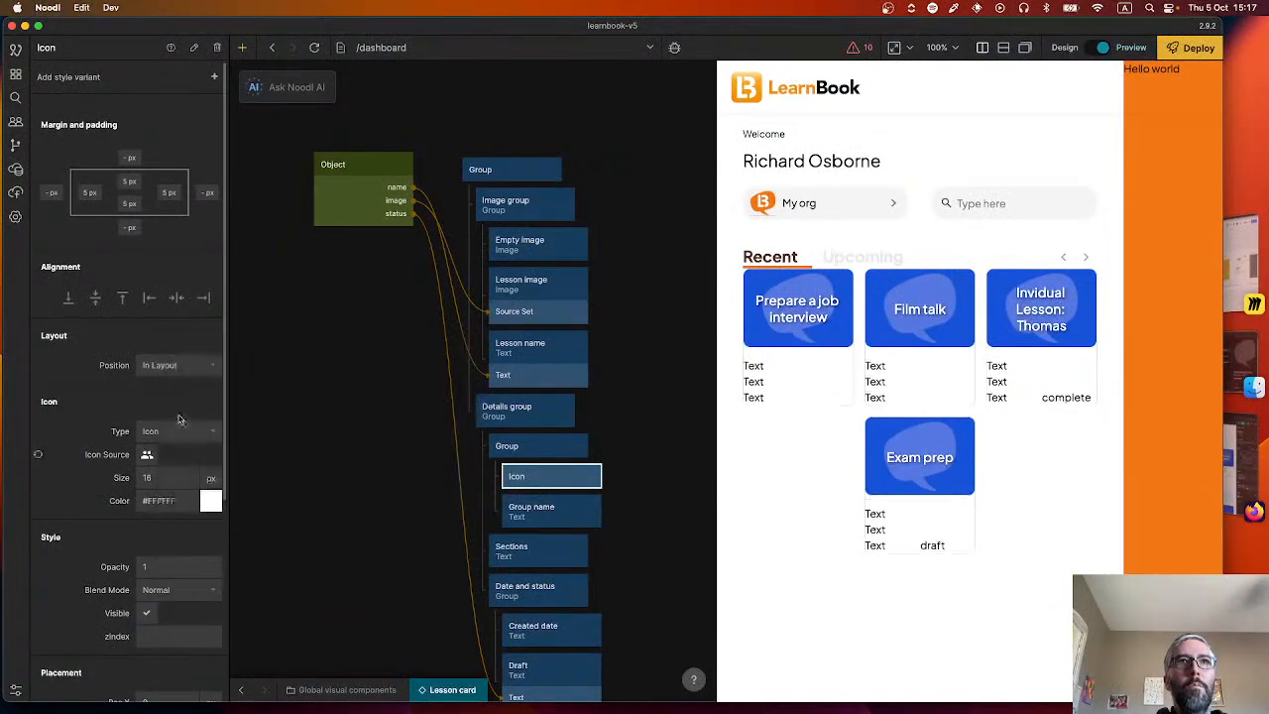
Set the Icon's color to the Grey - 900 color style.
left_click(164, 502)
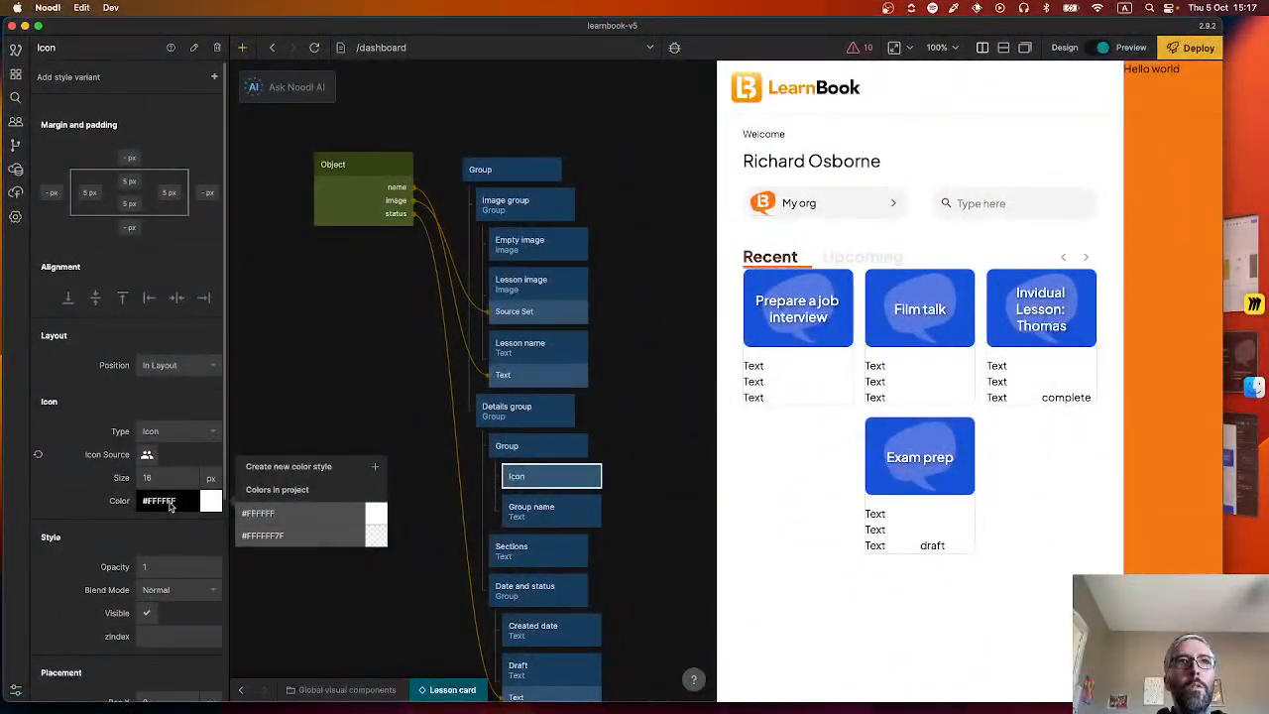
double_click(177, 502)
left_click(347, 425)
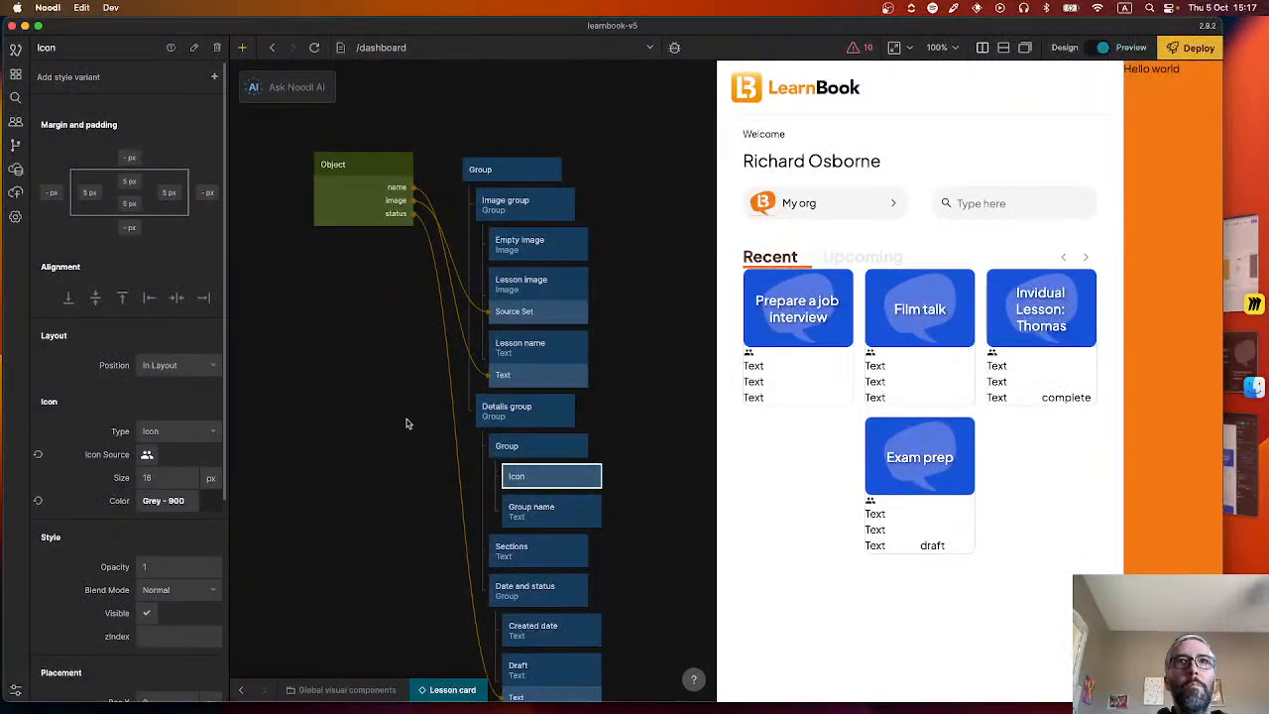
Set the layout of the Group holding the Icon and Group name to Horizontal.
left_click(531, 446)
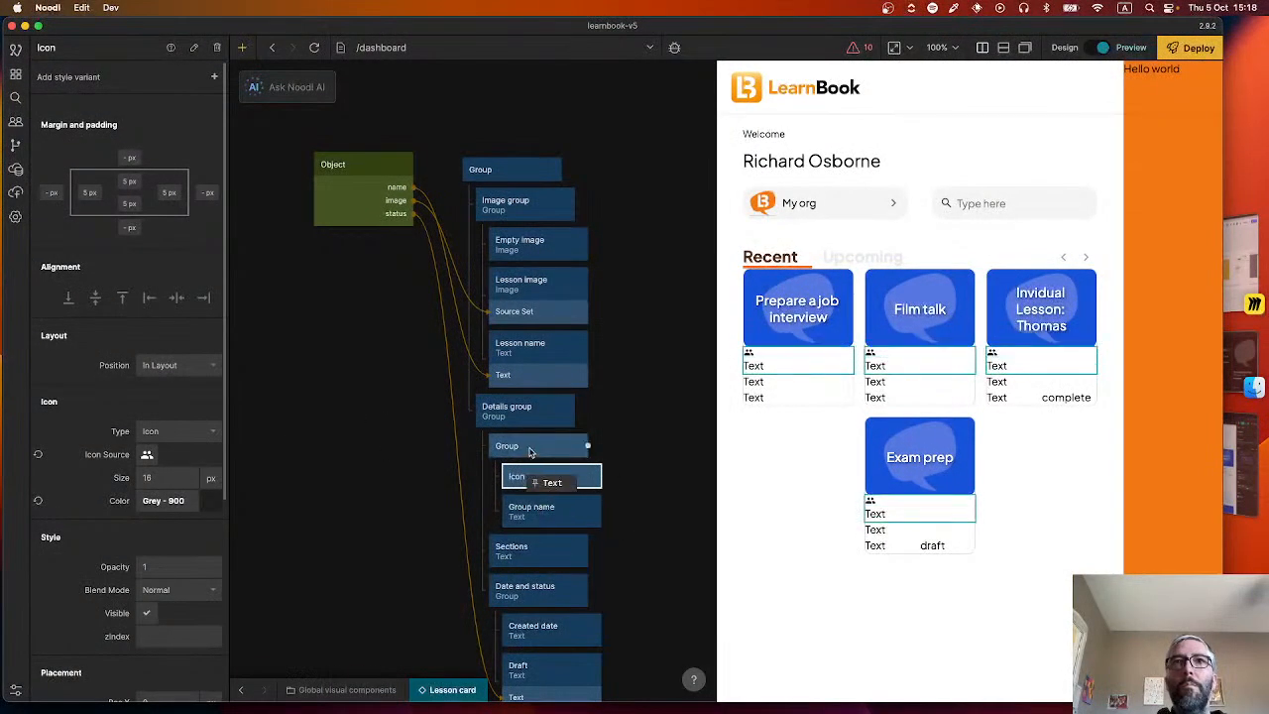
left_click(177, 546)
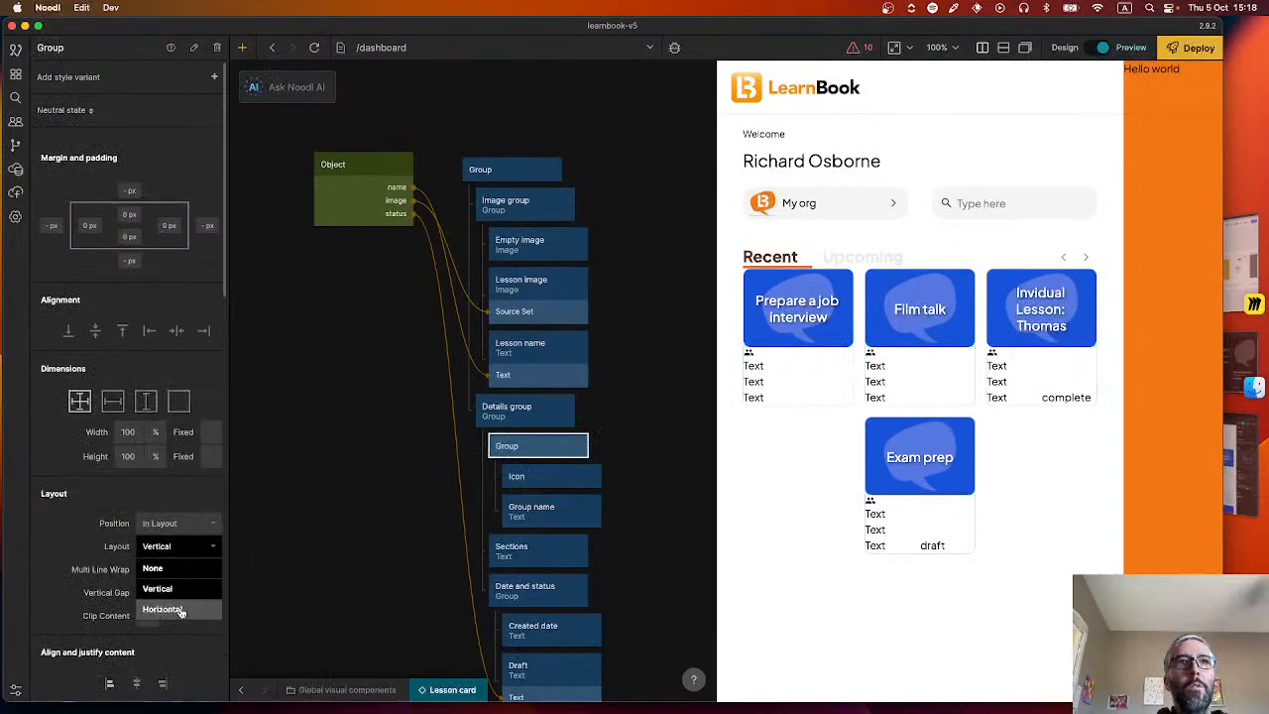
left_click(168, 606)
left_click(366, 509)
Connect the Object's groupName output to the Text input of the Group name node.
left_click(536, 507)
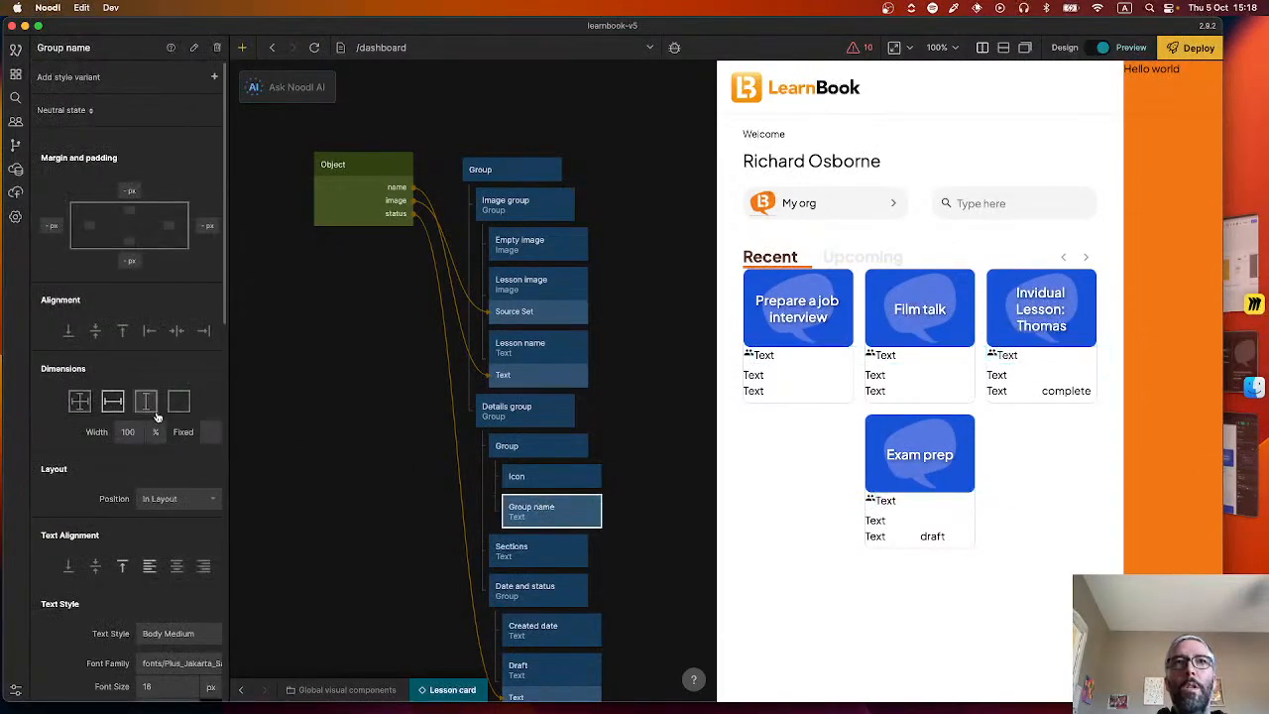
left_click_drag(406, 166, 551, 508)
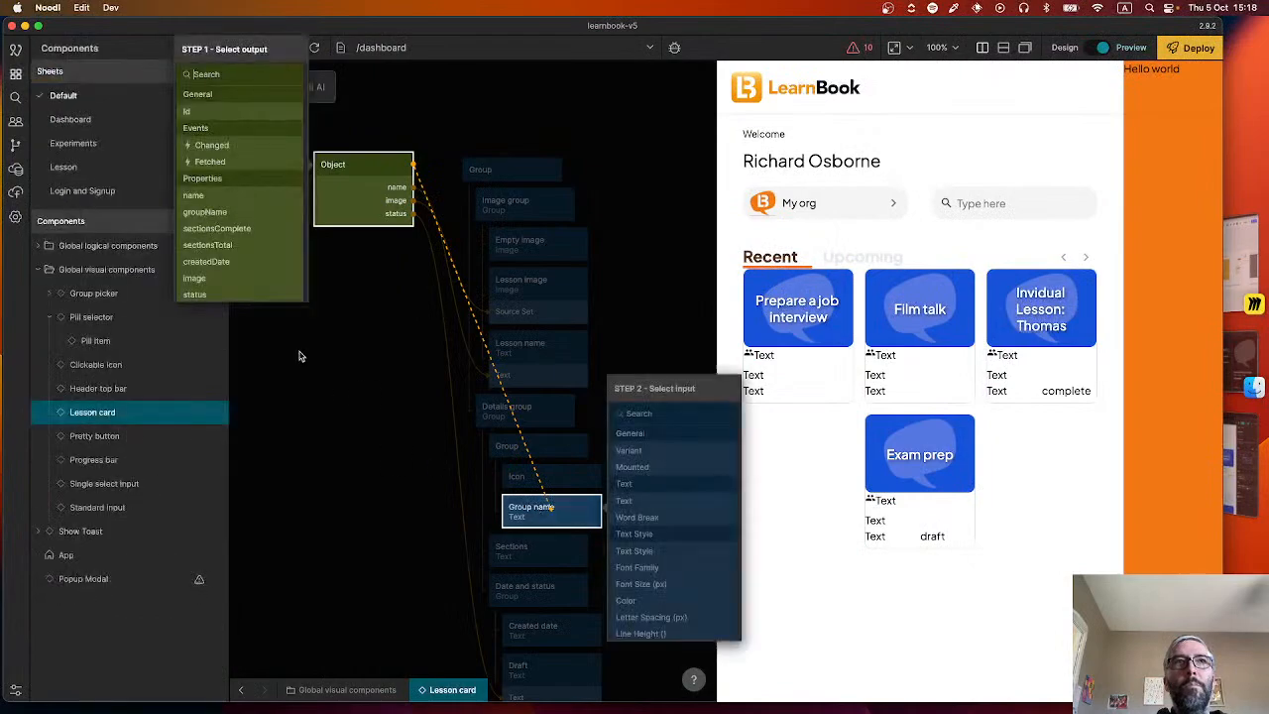
left_click(220, 213)
left_click(635, 500)
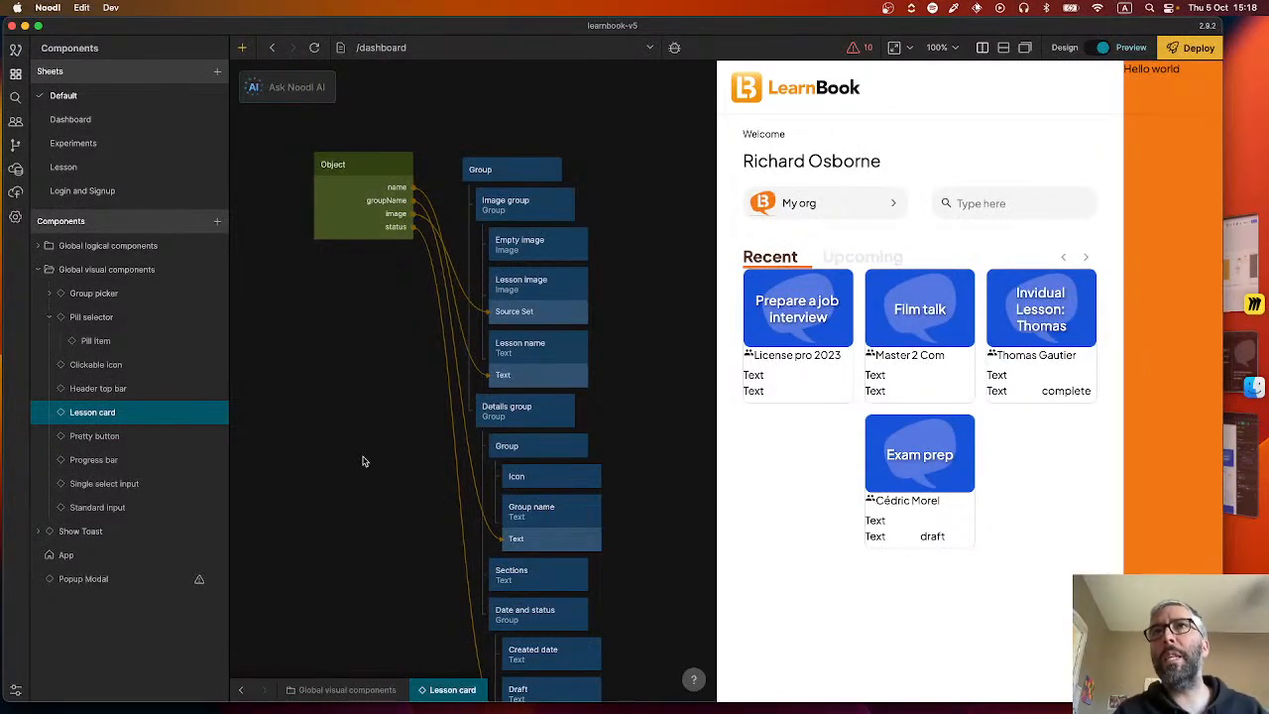
left_click_drag(380, 471, 445, 455)
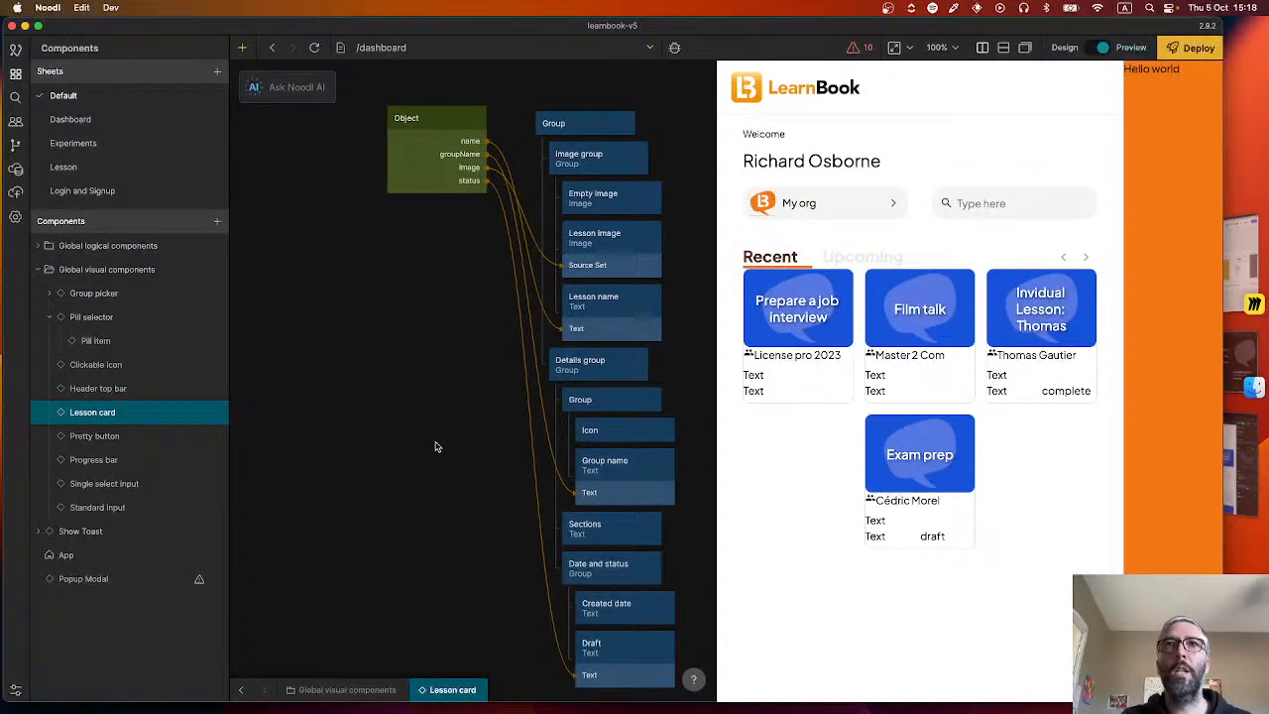
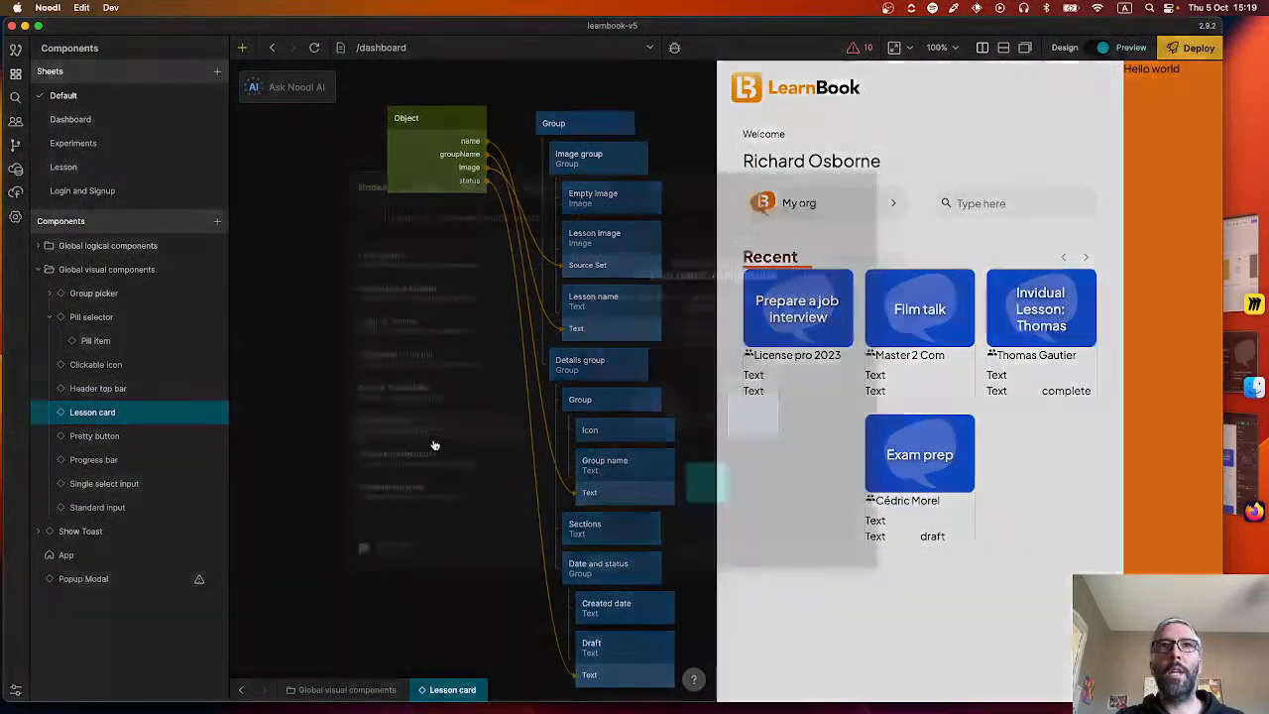
Add a Function node to the Lesson card component and open its script for editing.
right_click(433, 444)
type("func")
left_click(428, 273)
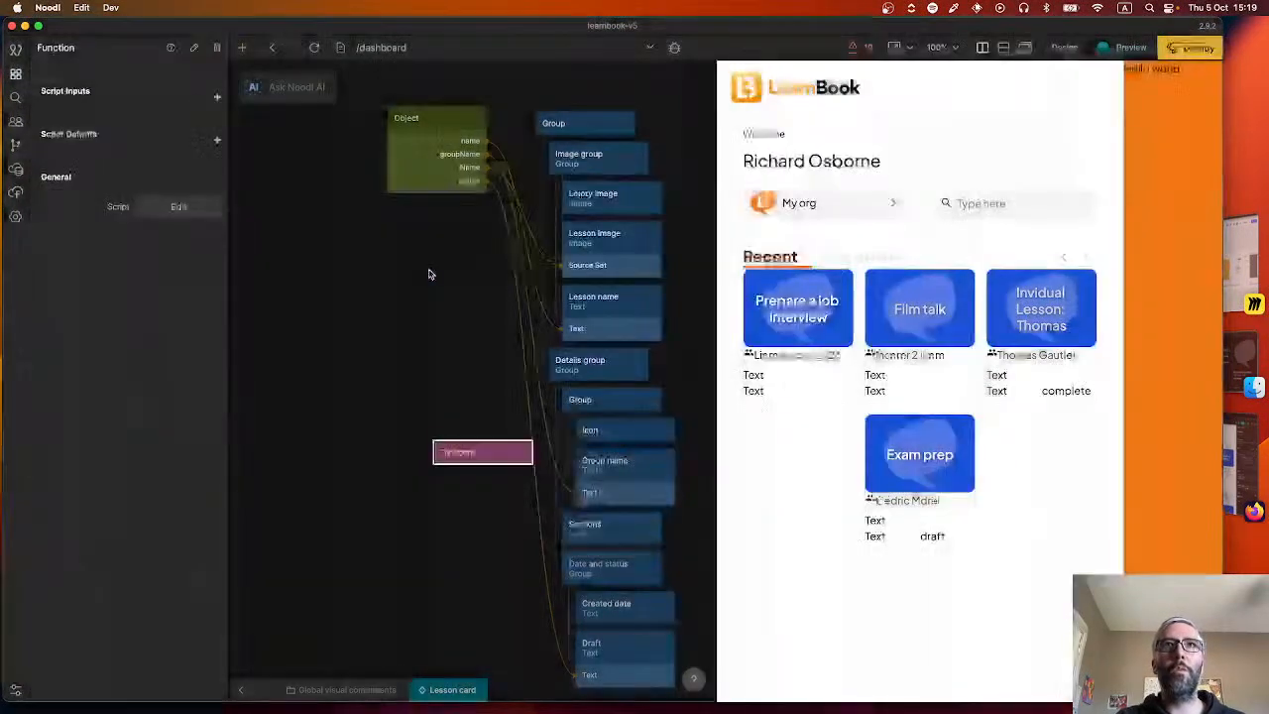
left_click(179, 206)
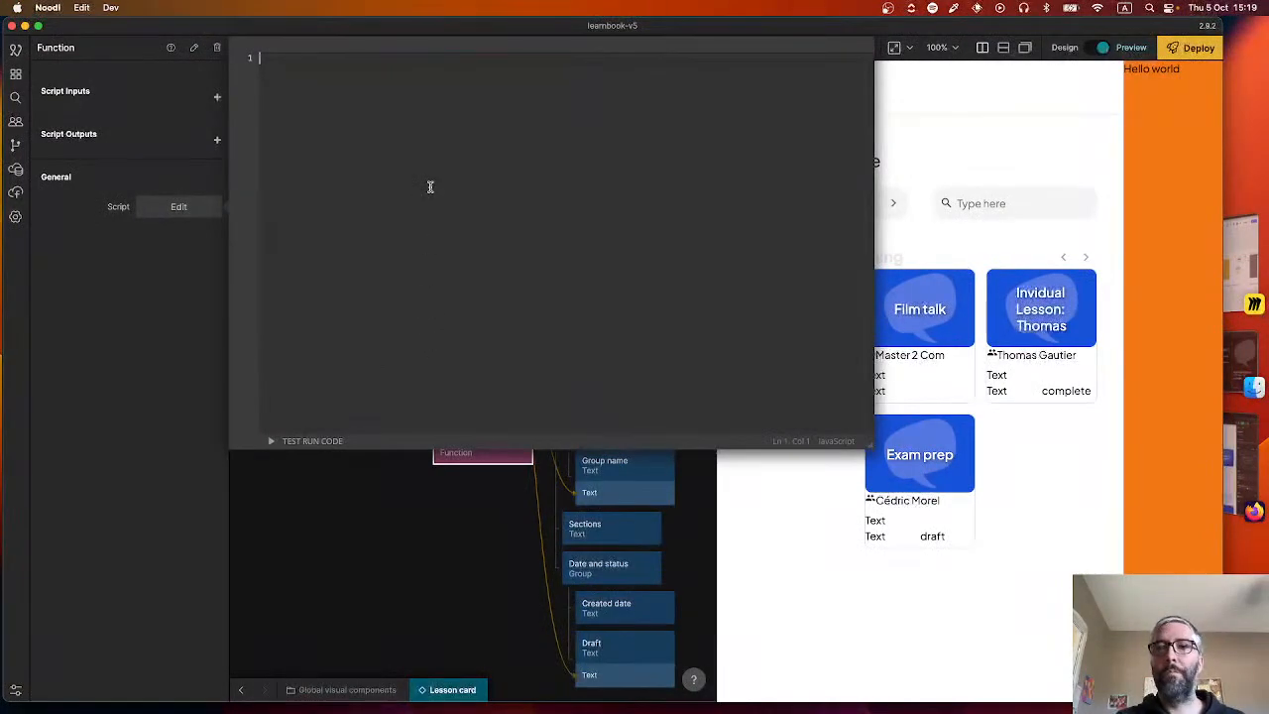
Assign Inputs.totalSections to totalSections and Inputs.completedSections to completedSections in the first two lines of the script.
type("total")
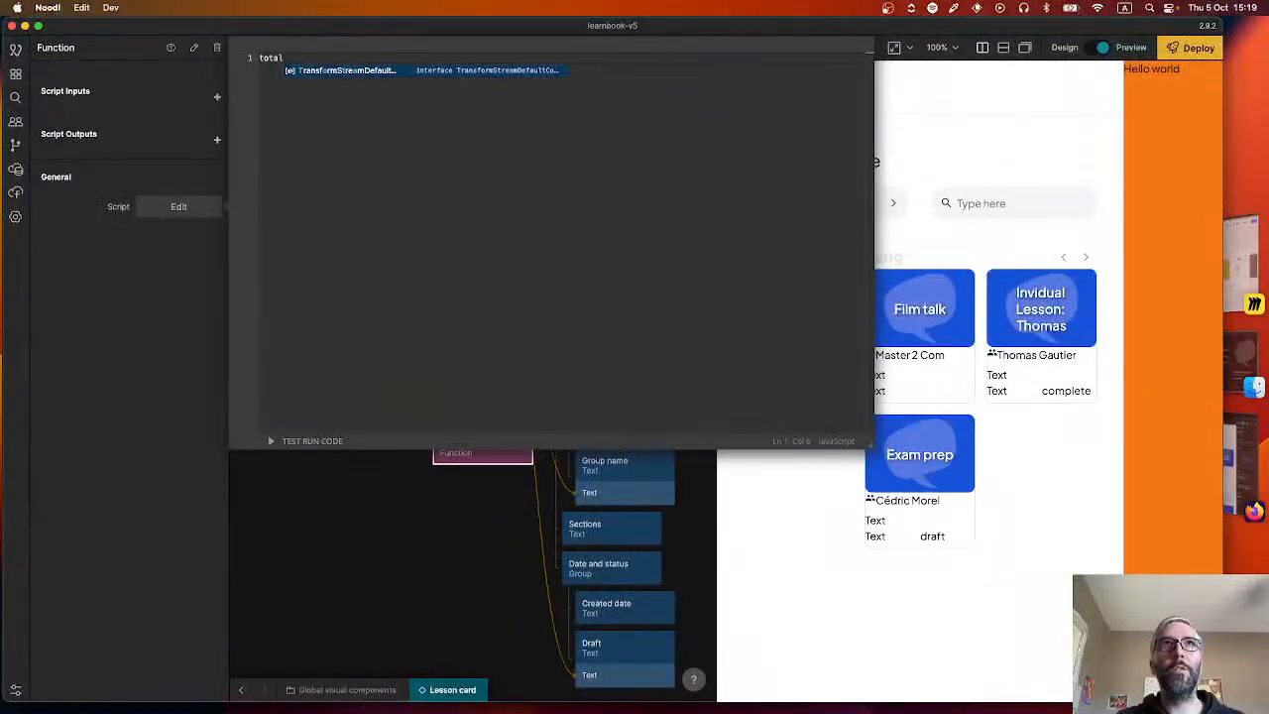
type("Sections")
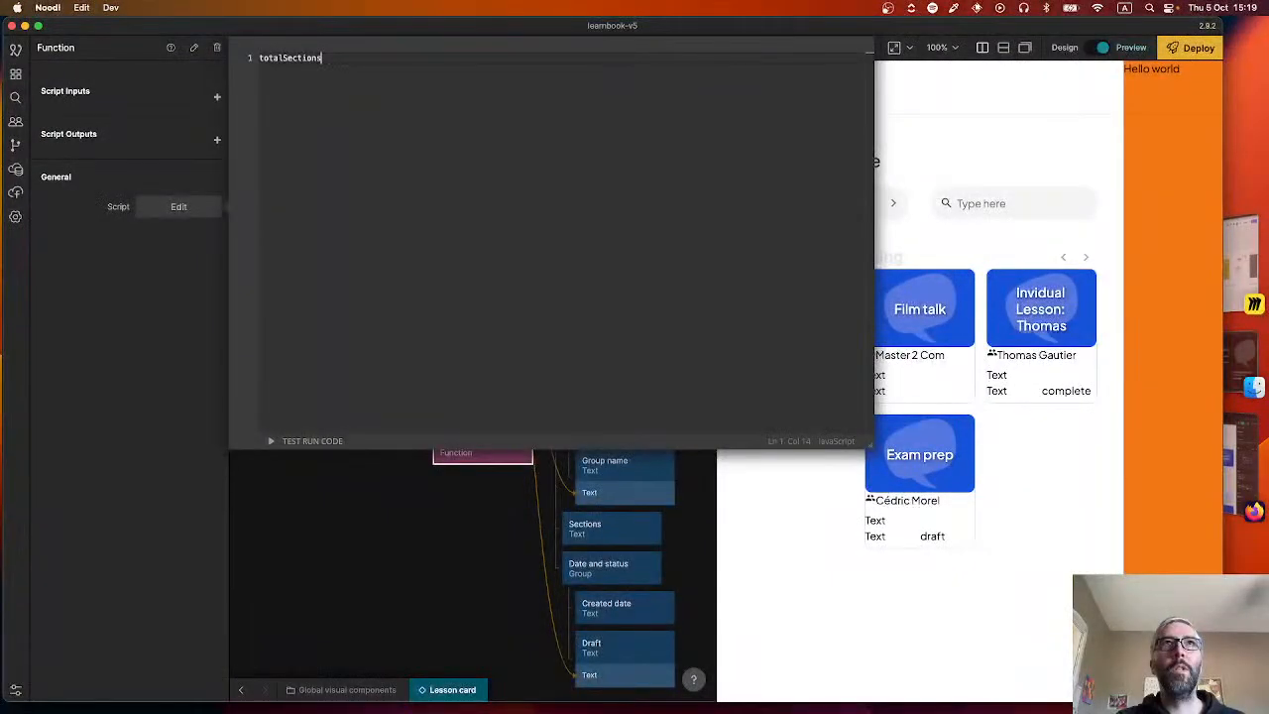
type(" = I")
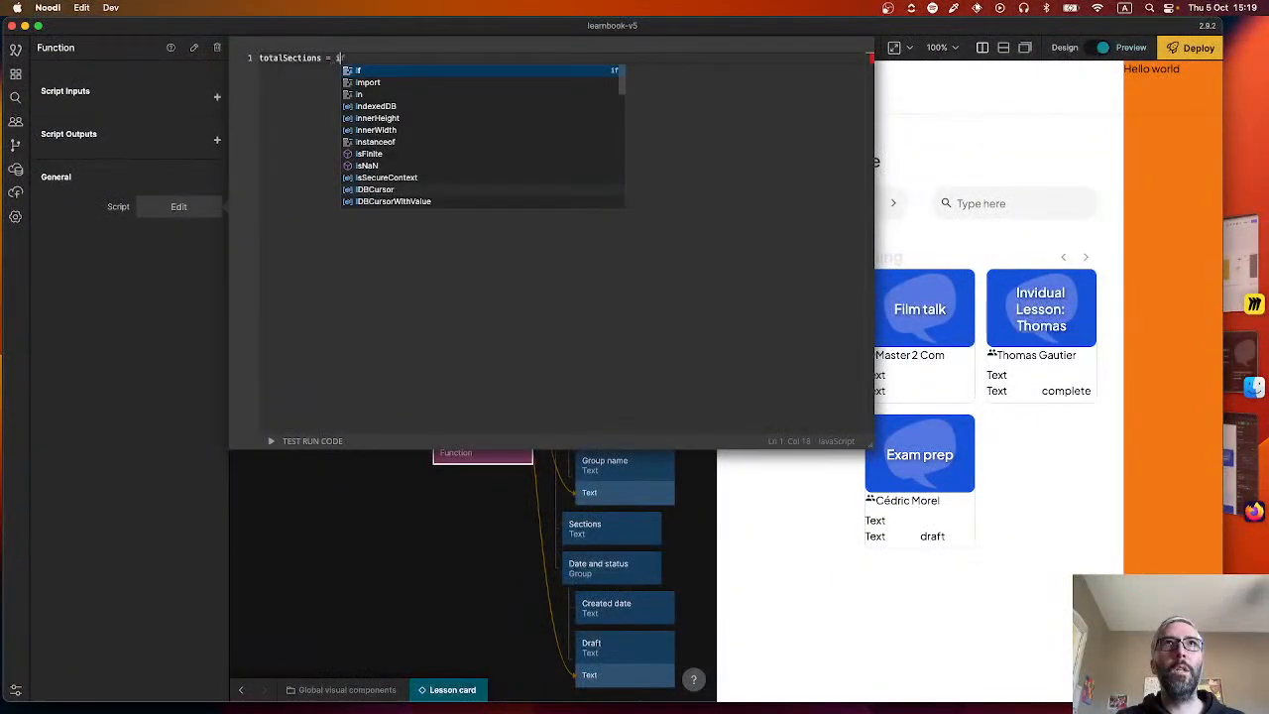
type("nputs.totalSections,")
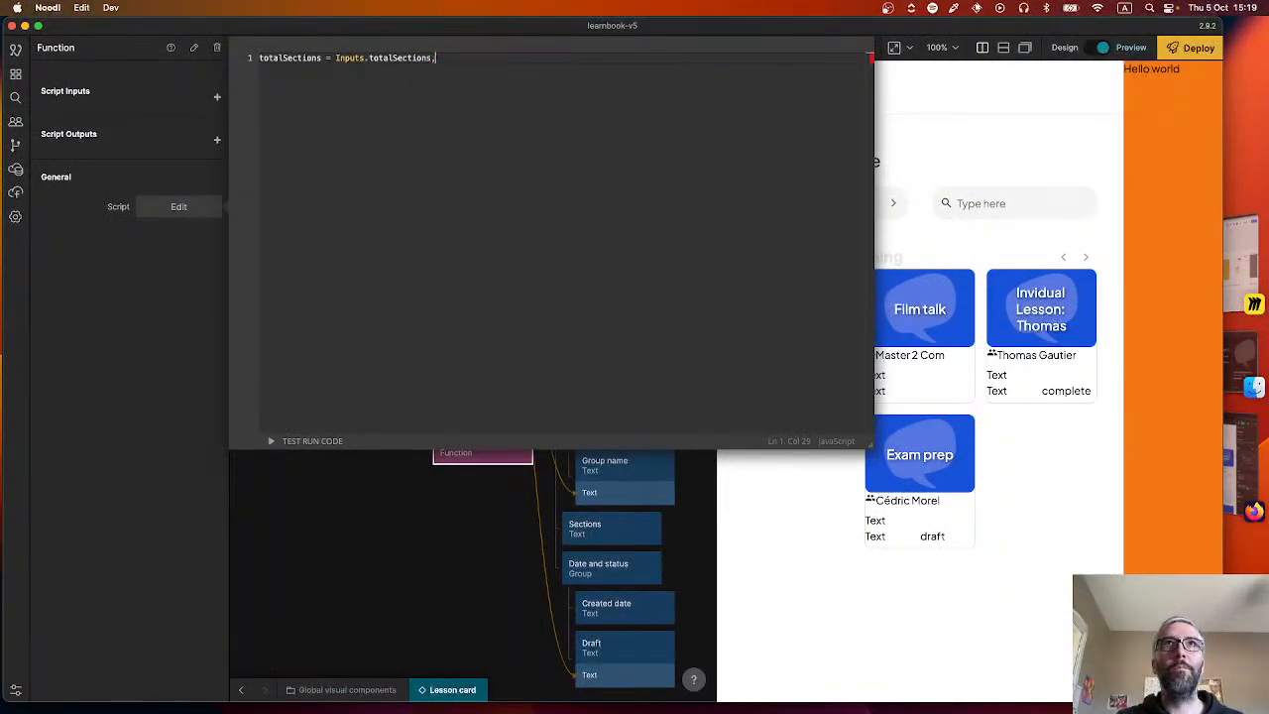
key("BackSpace")
type(";")
key("Return")
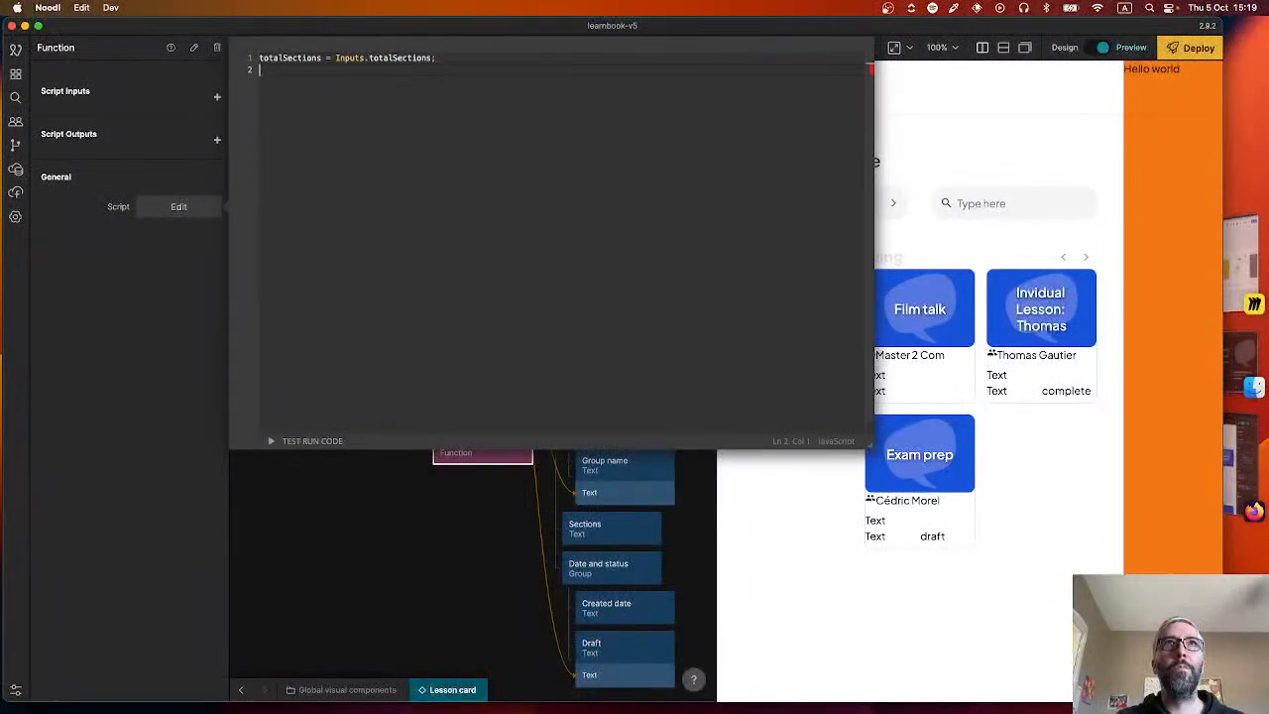
type("complete")
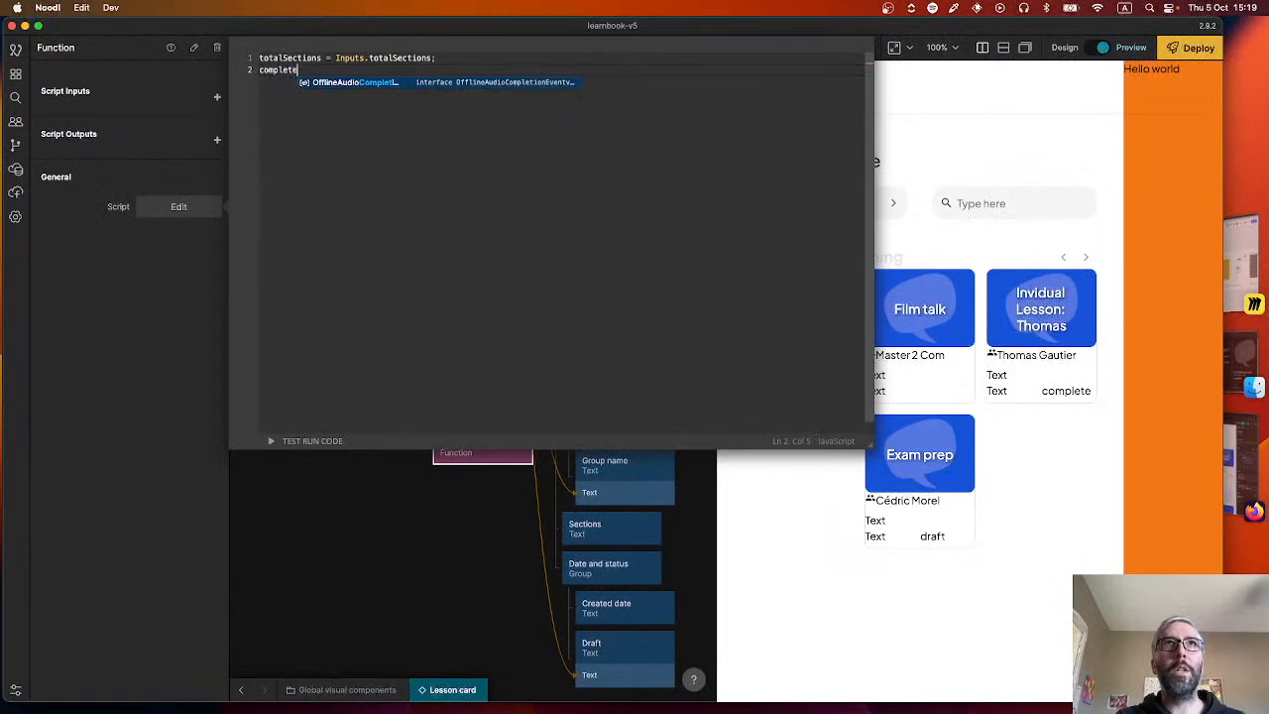
type("dSections = Inputs.")
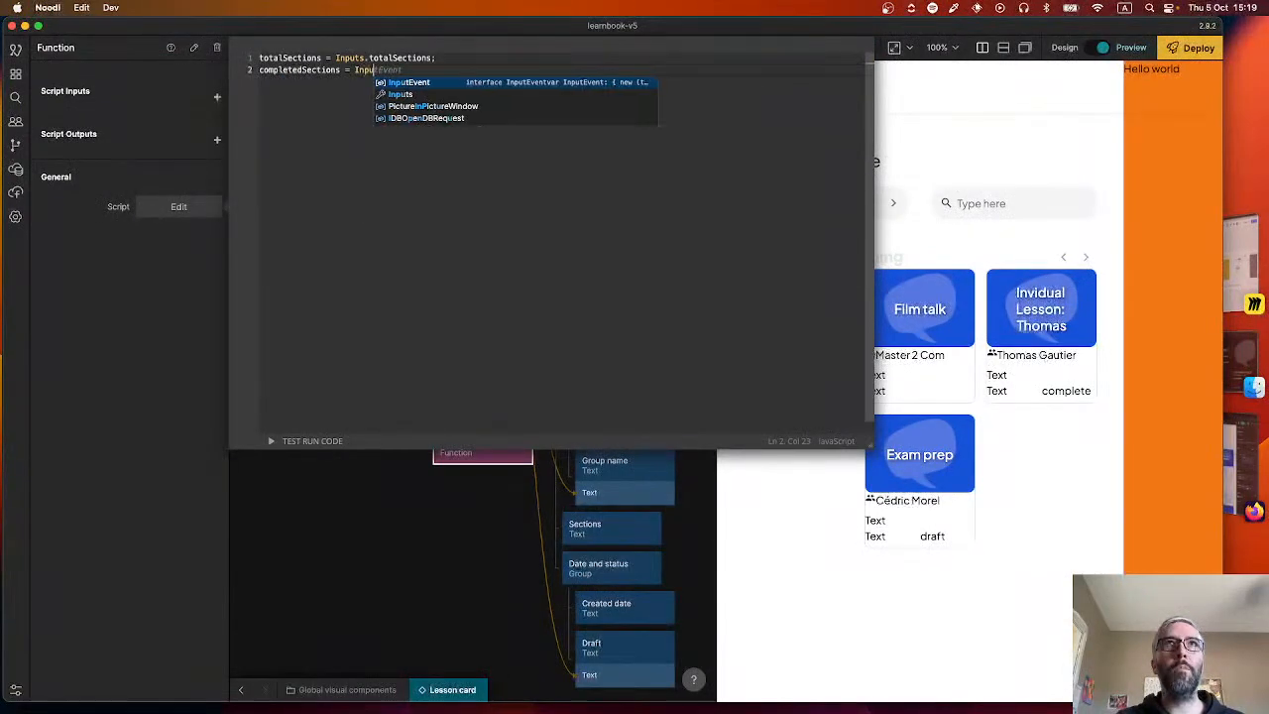
type("completed")
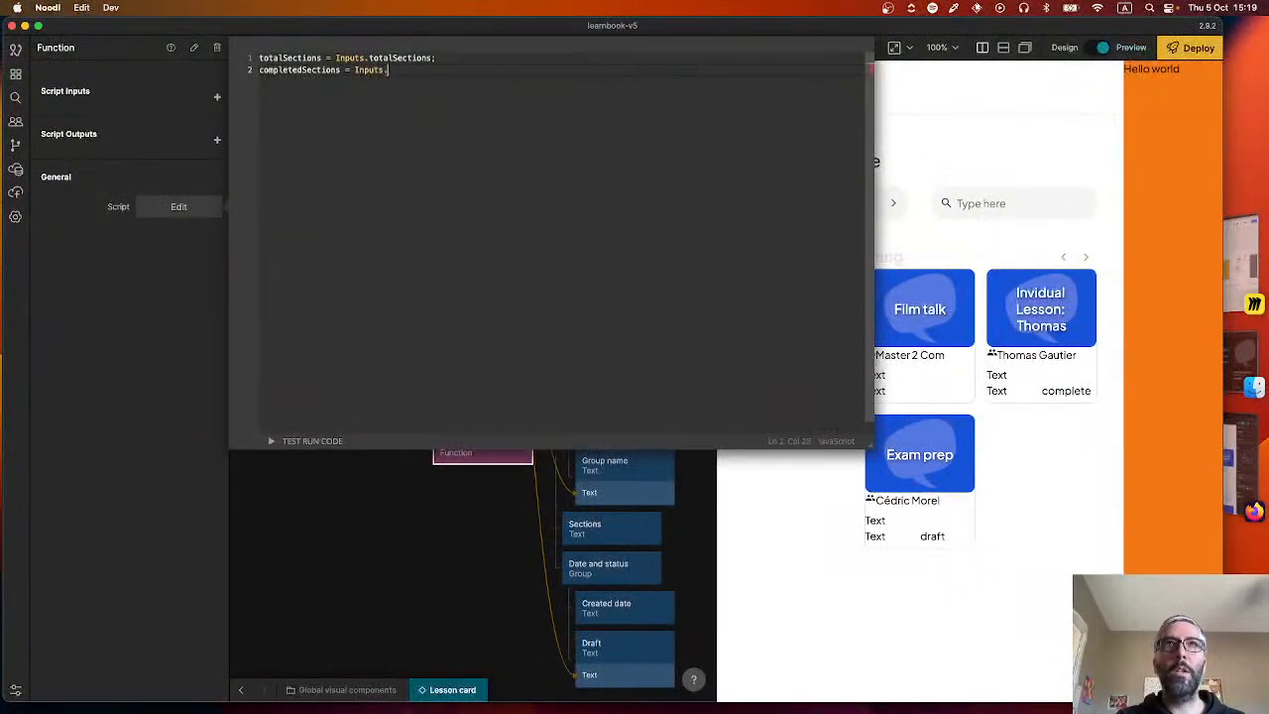
key("Return")
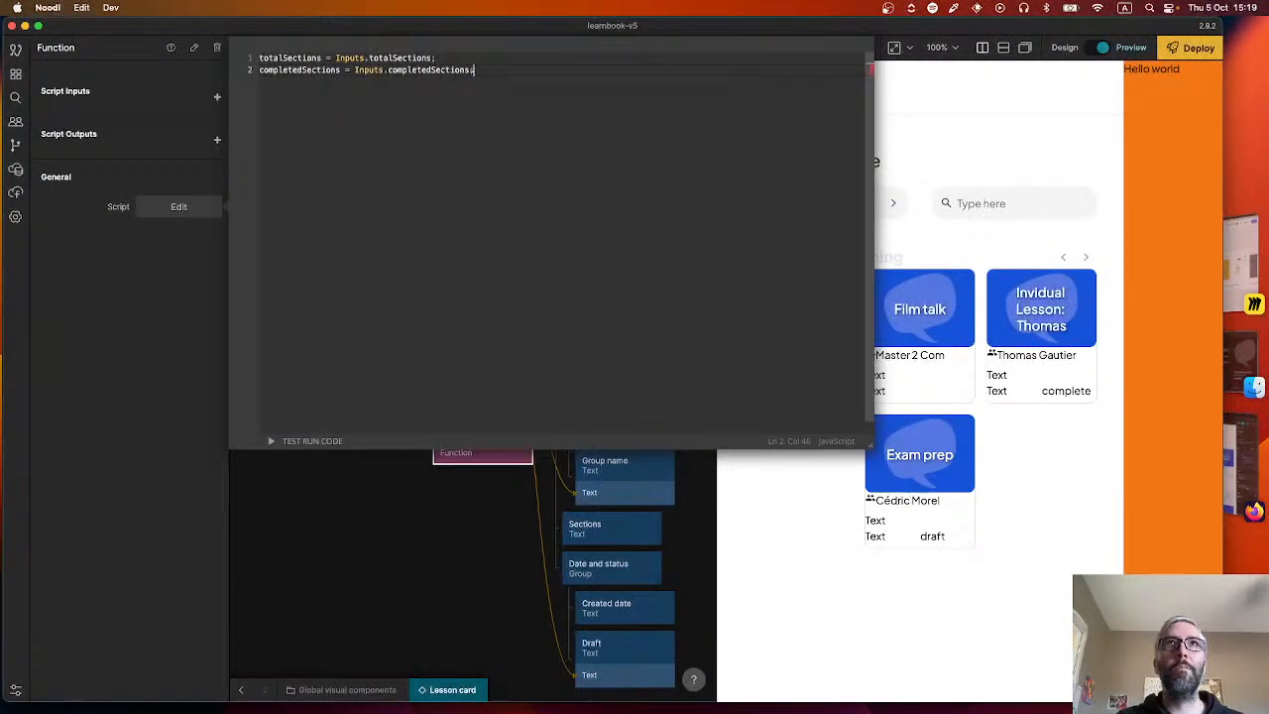
Add an if block with the condition (totalsections = 1) below the two assignments, separated by a blank line.
key("Return")
key("Return")
type("if ")
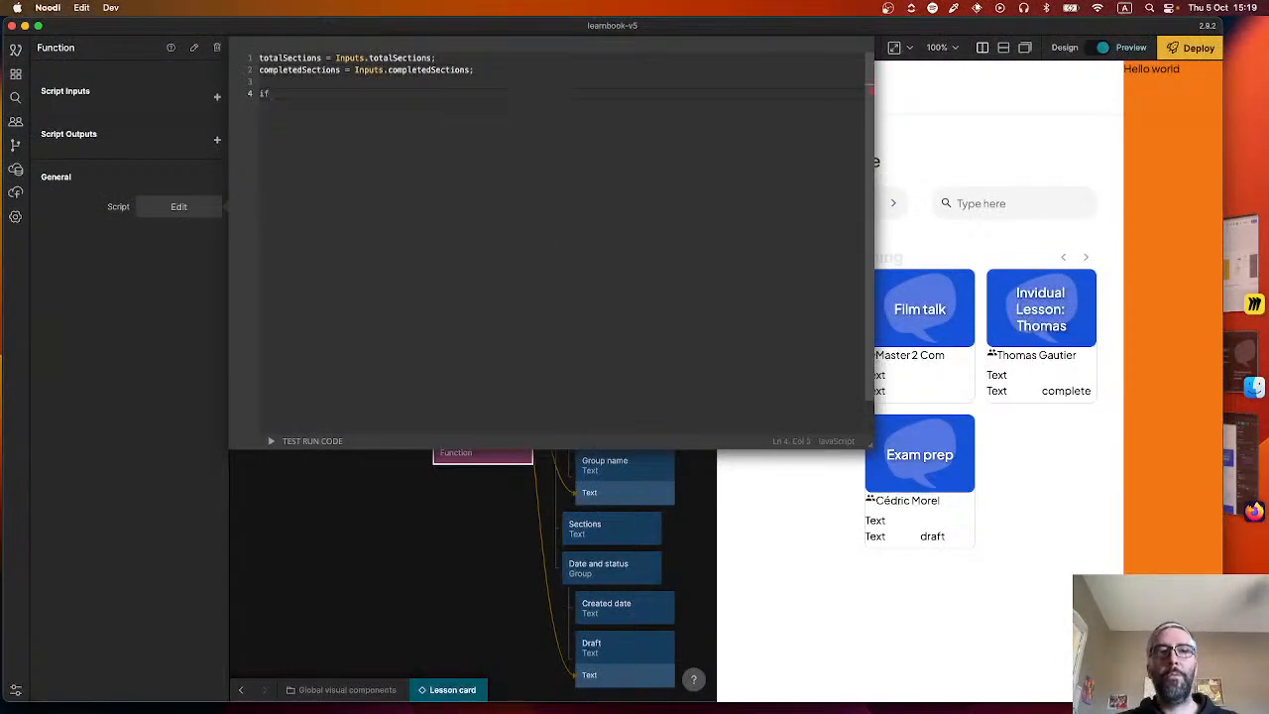
type("(")
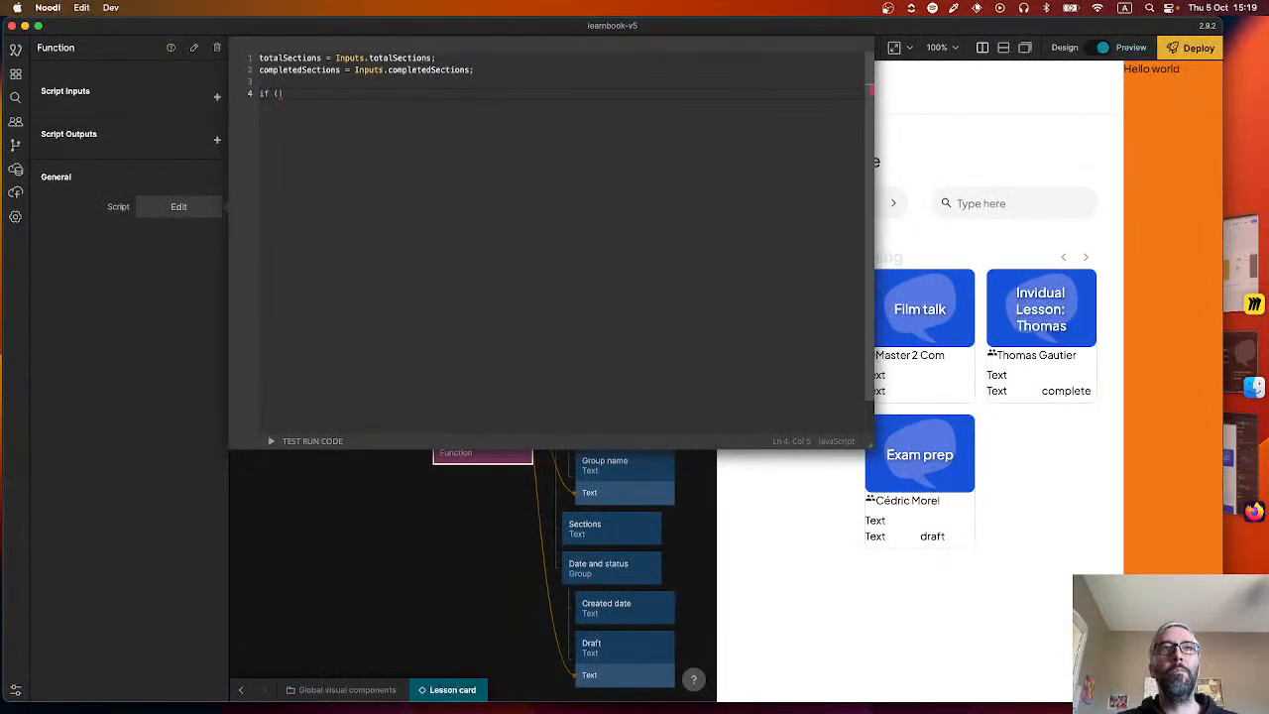
type("total")
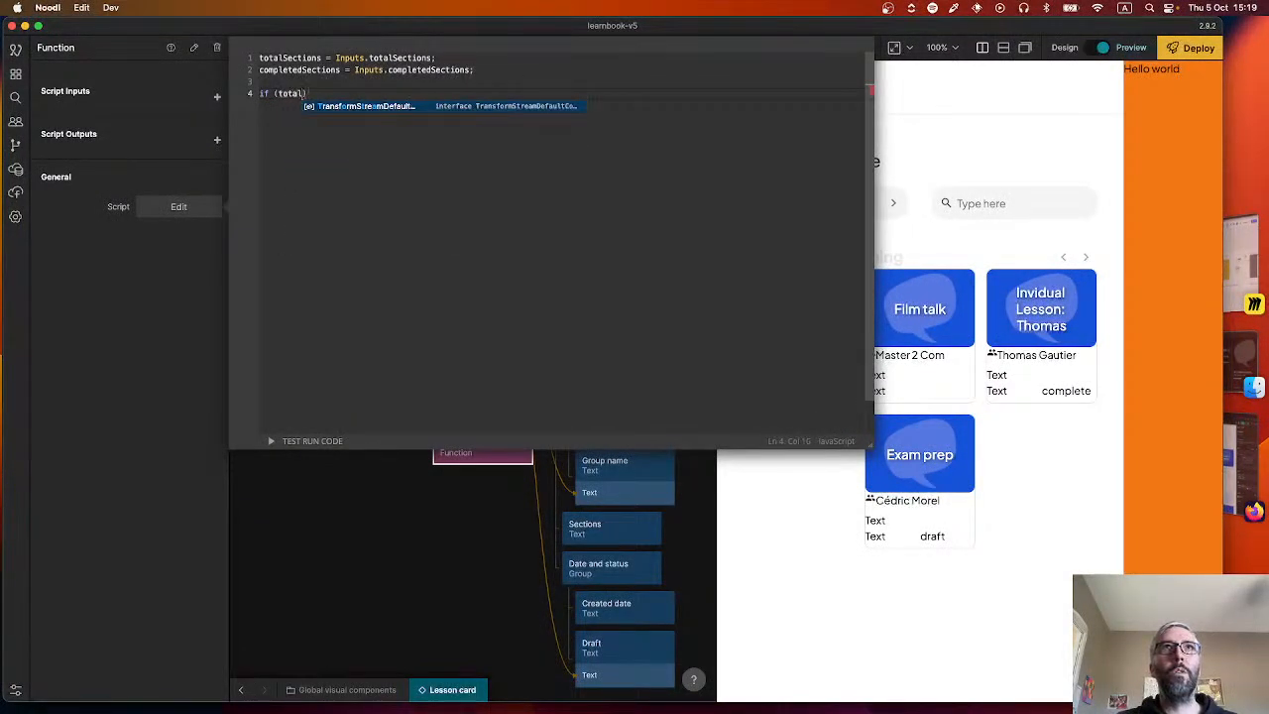
type("Sections")
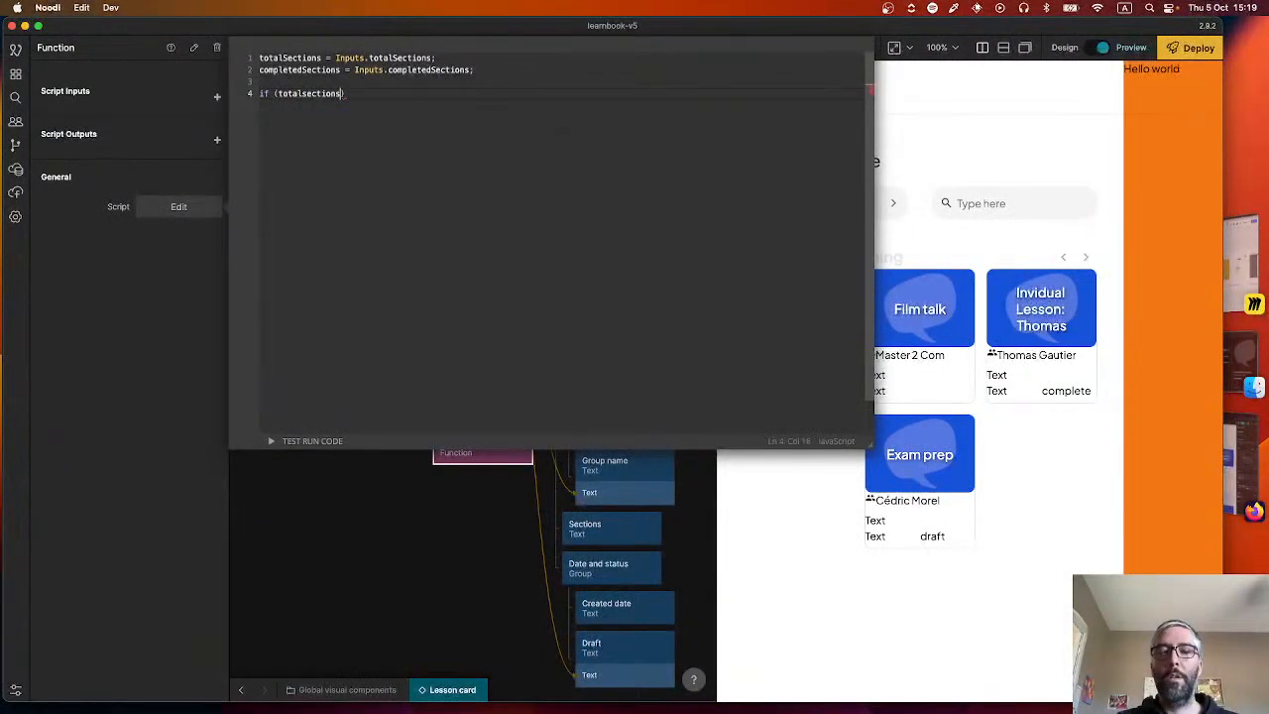
type(" =")
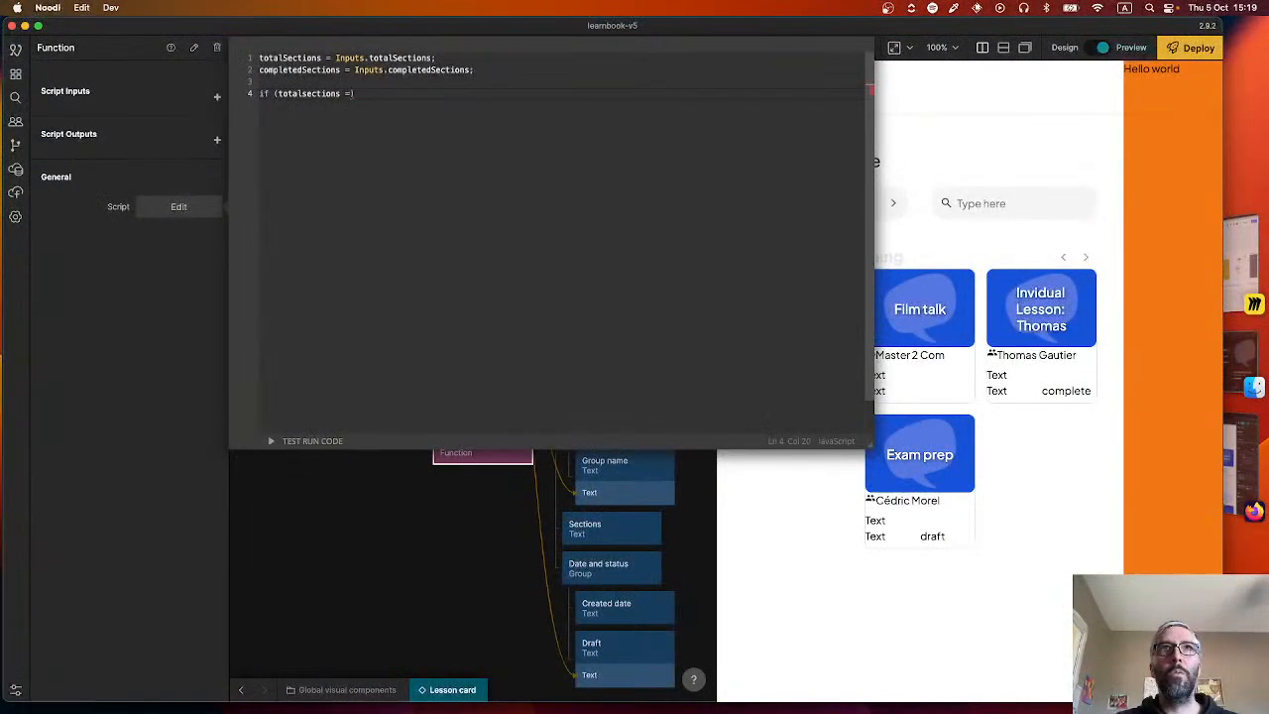
type(" 1")
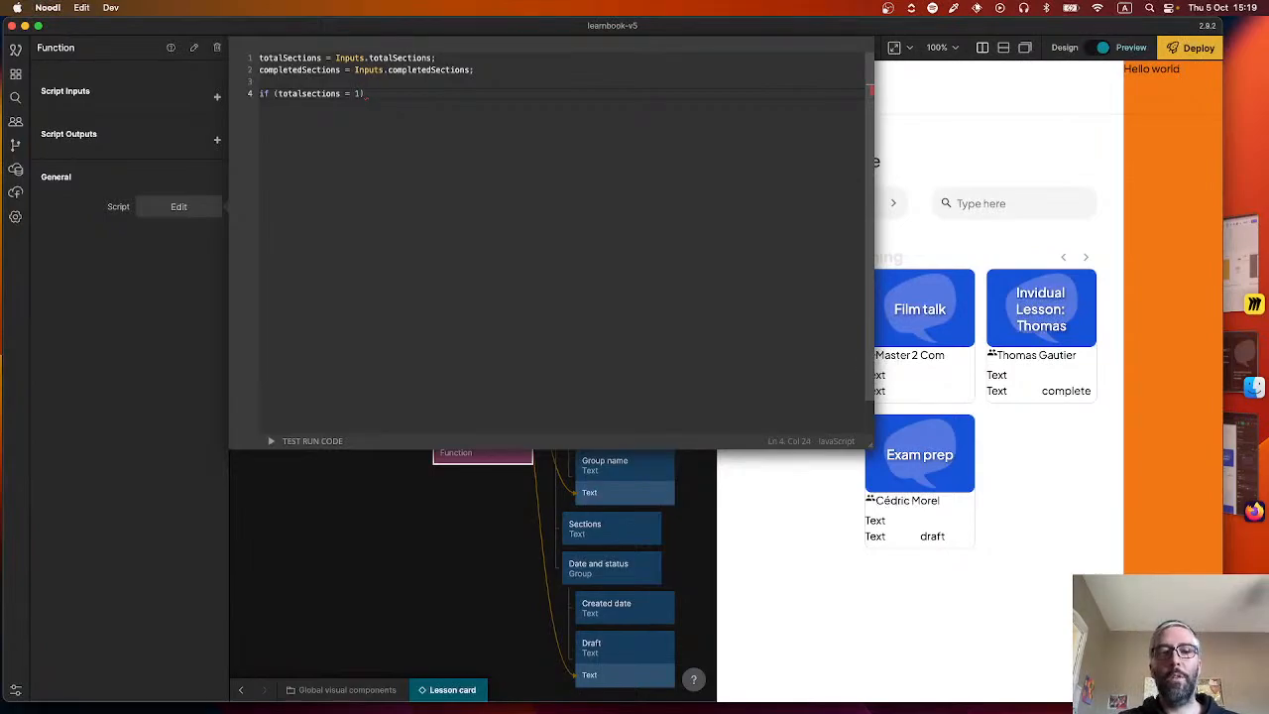
type("{")
key("Return")
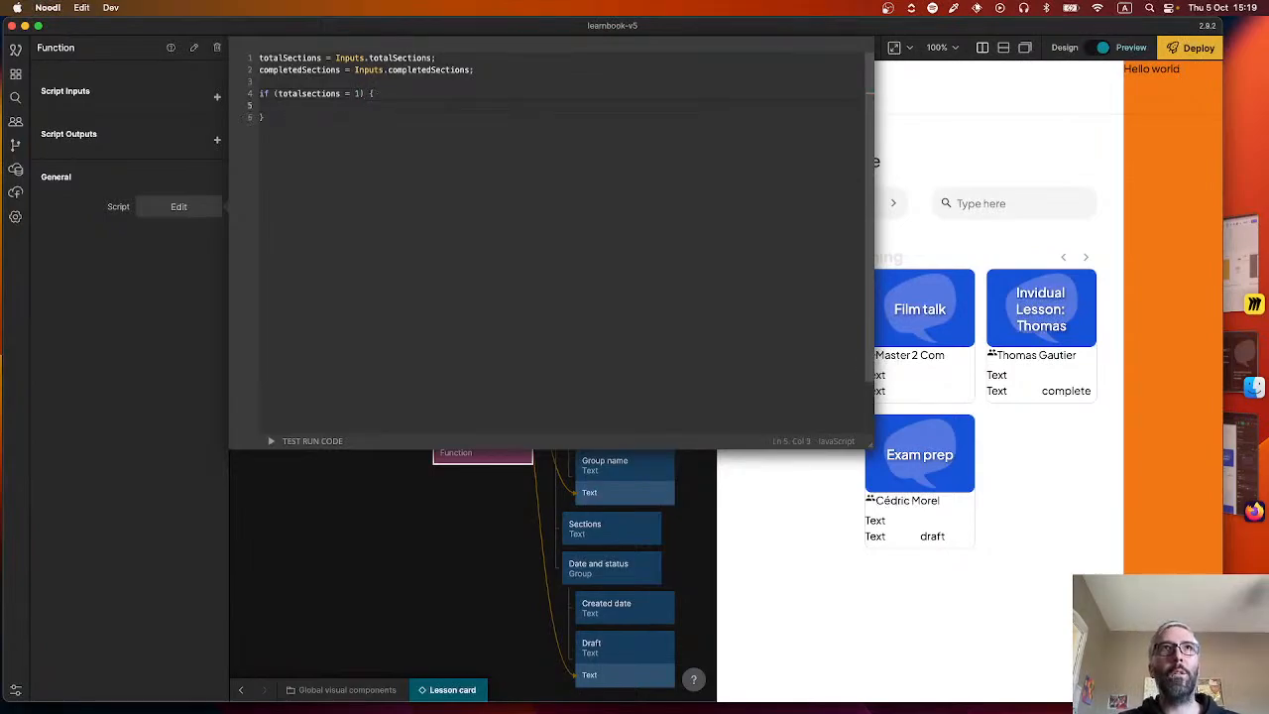
Inside the if block, write Outputs.sectionsString = completedSections + "/" + totalSections + "section";.
type("Outputs.")
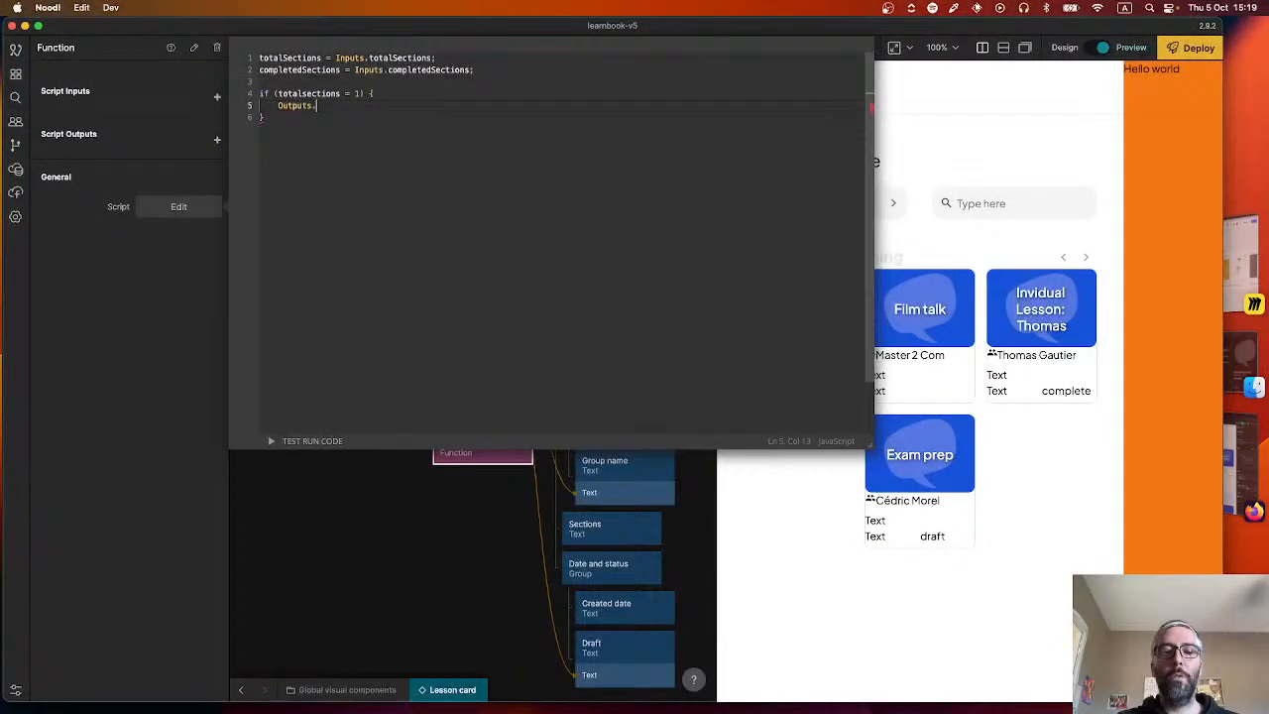
type("sectionsStr")
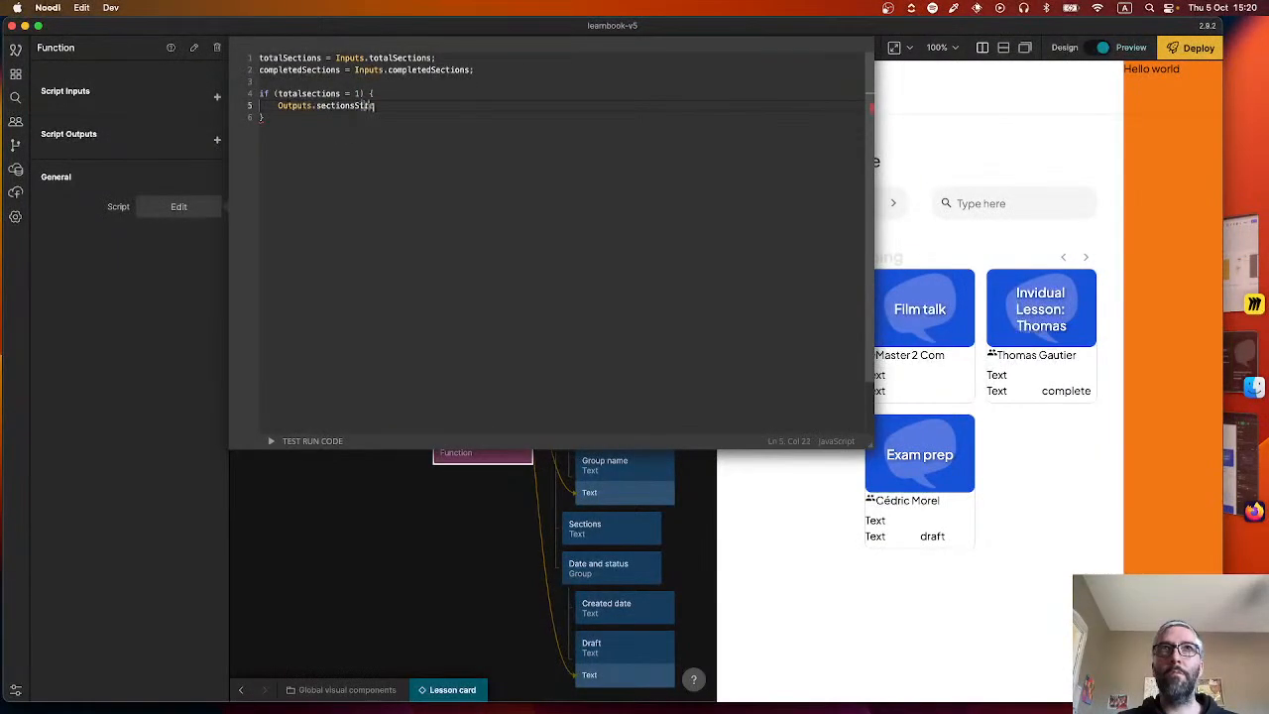
type("ing =")
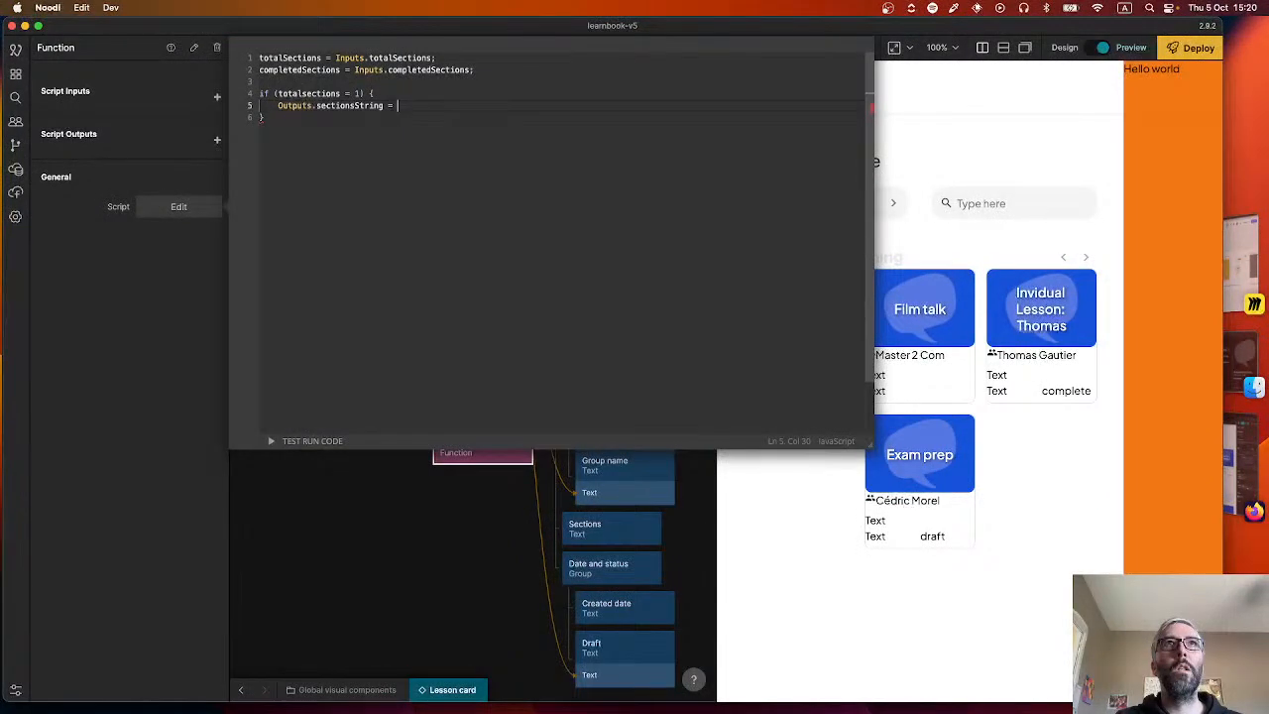
type("completedSections +")
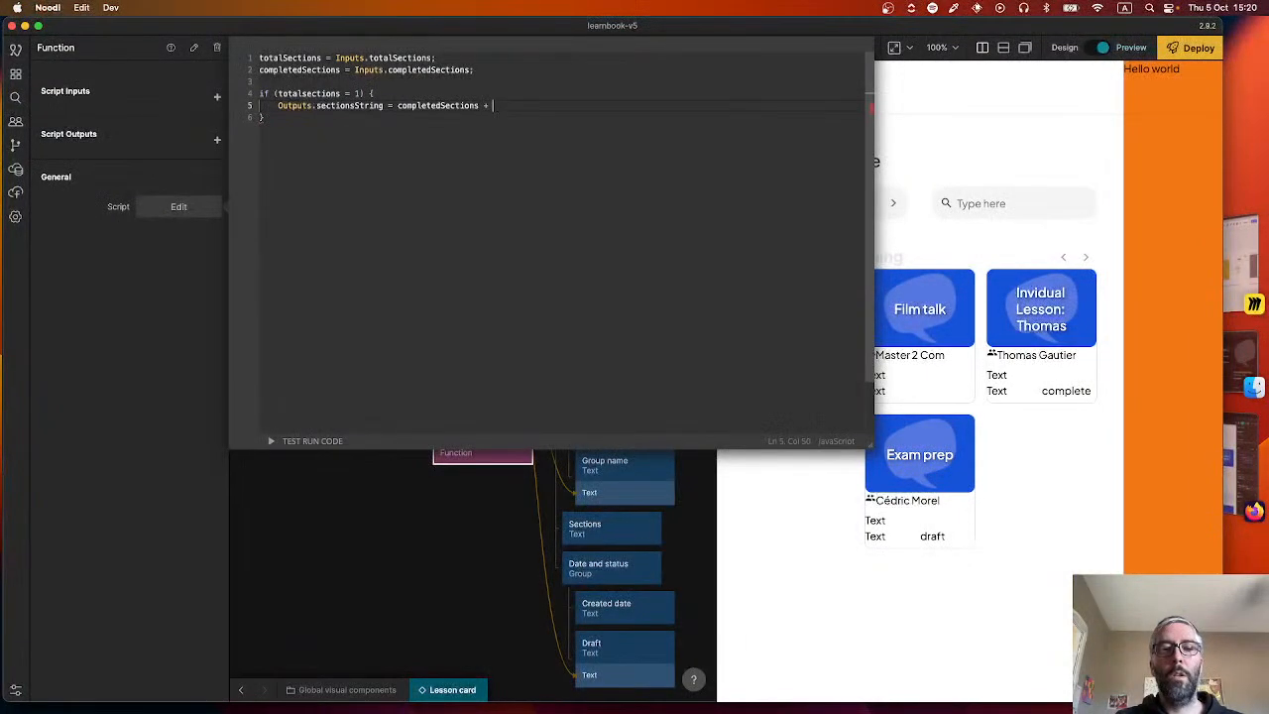
type("\"")
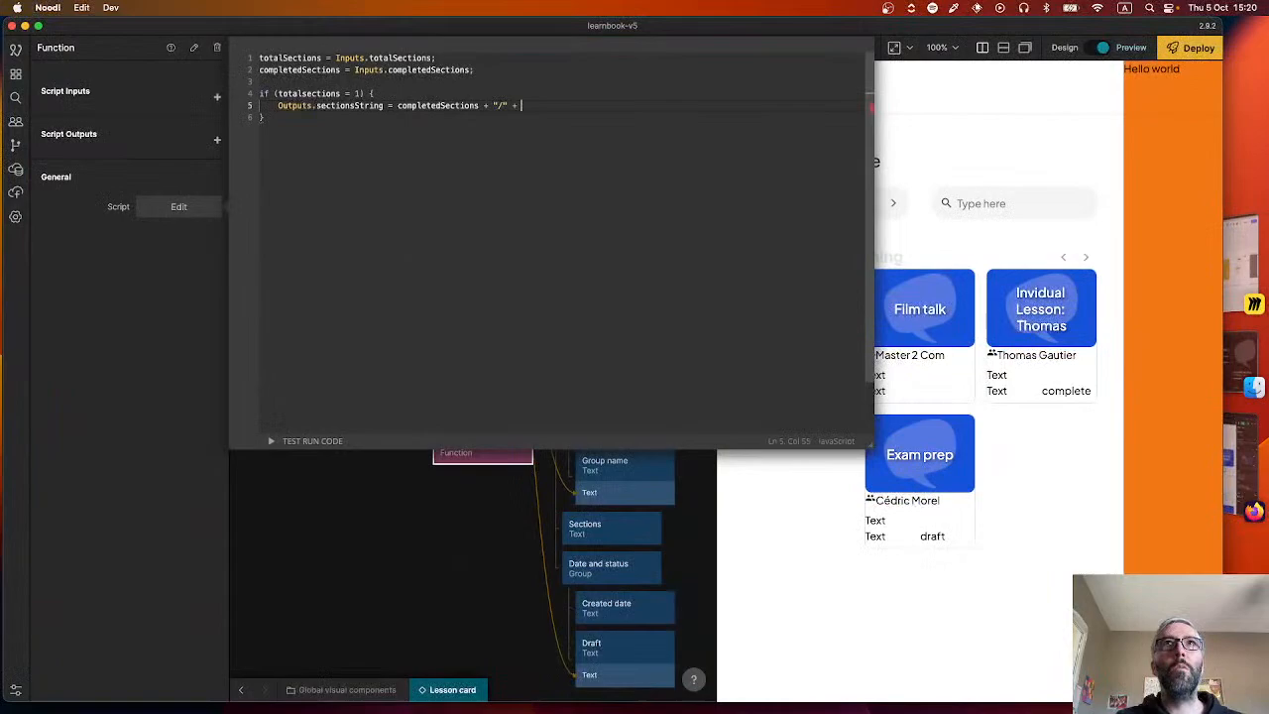
type("+ \"/\" +")
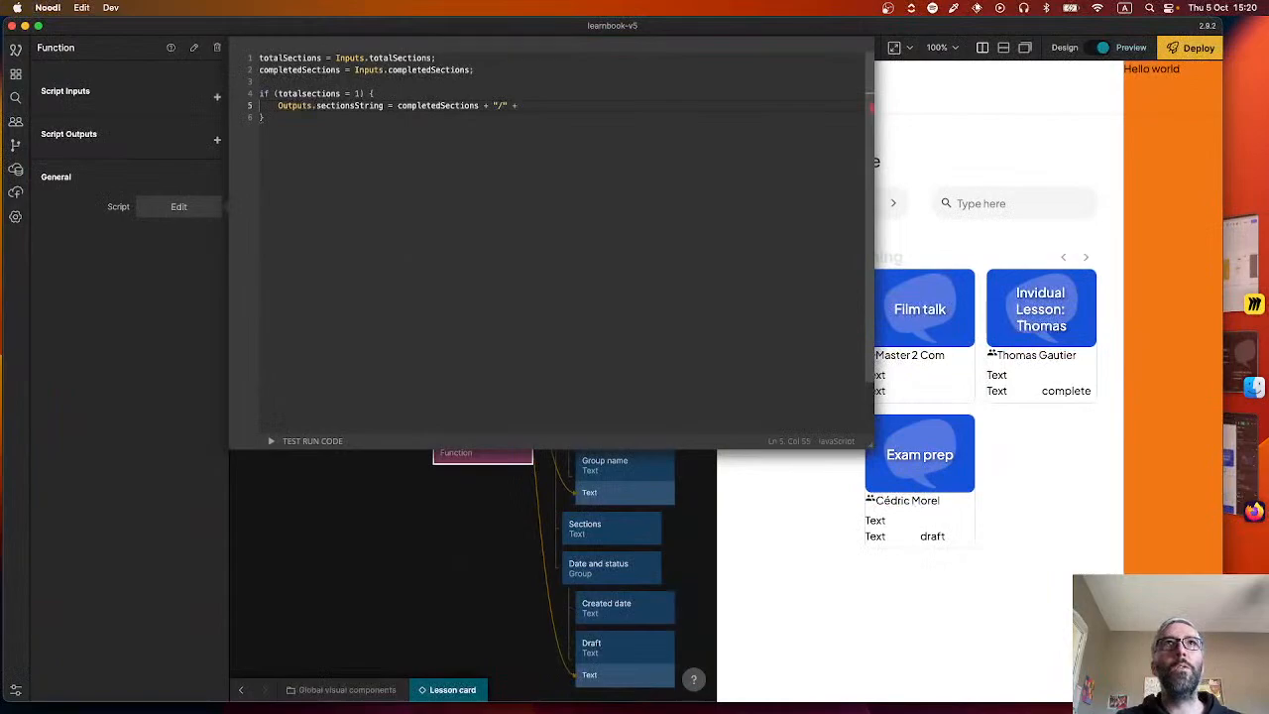
type(" totalSections")
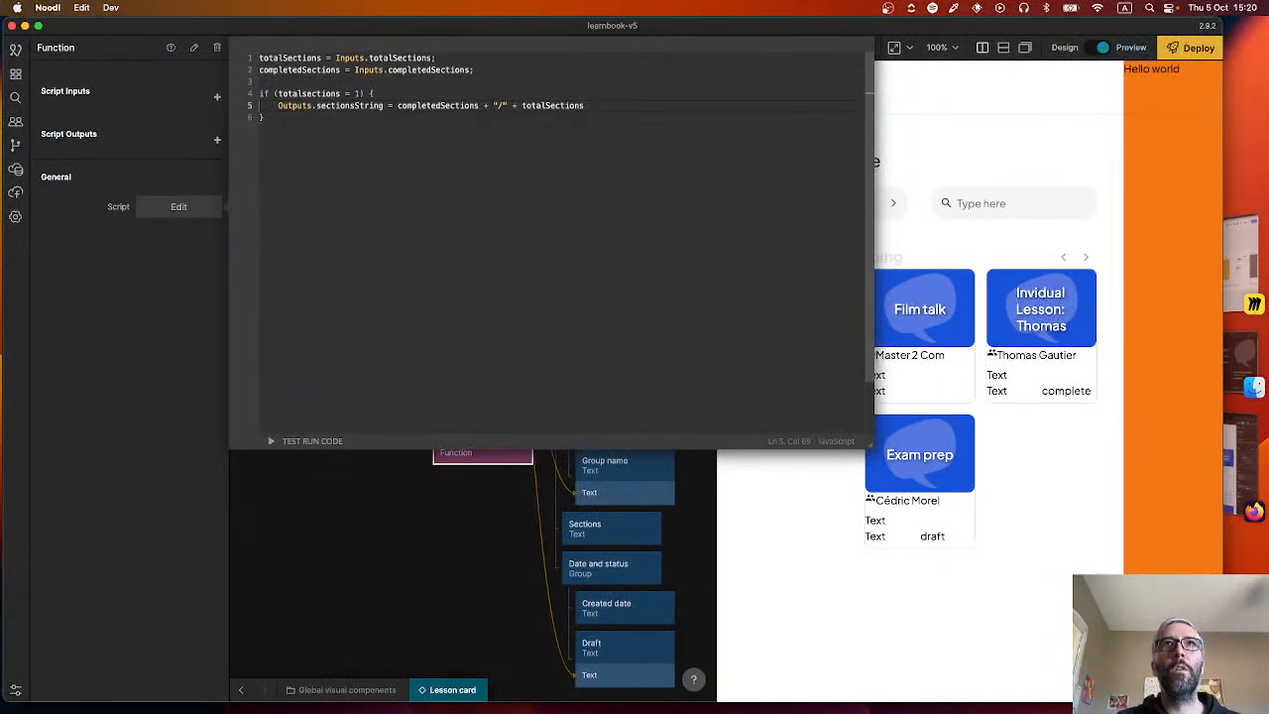
type("+")
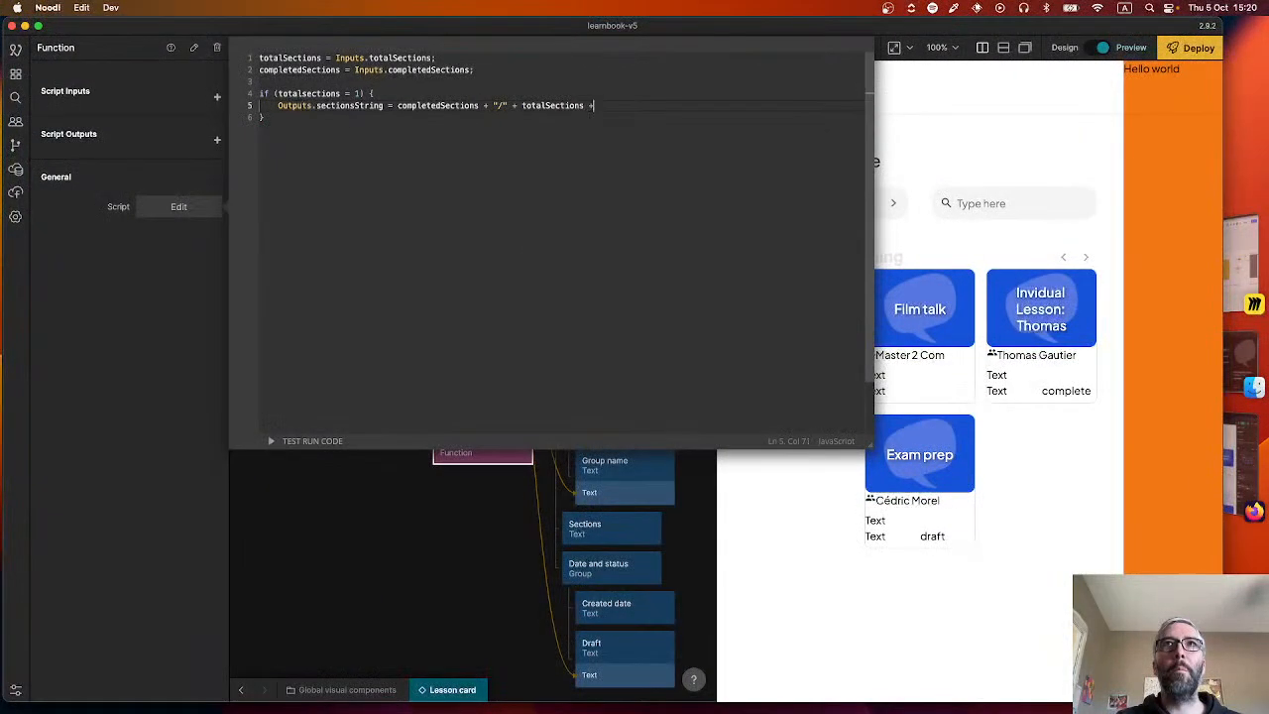
type(" \"section")
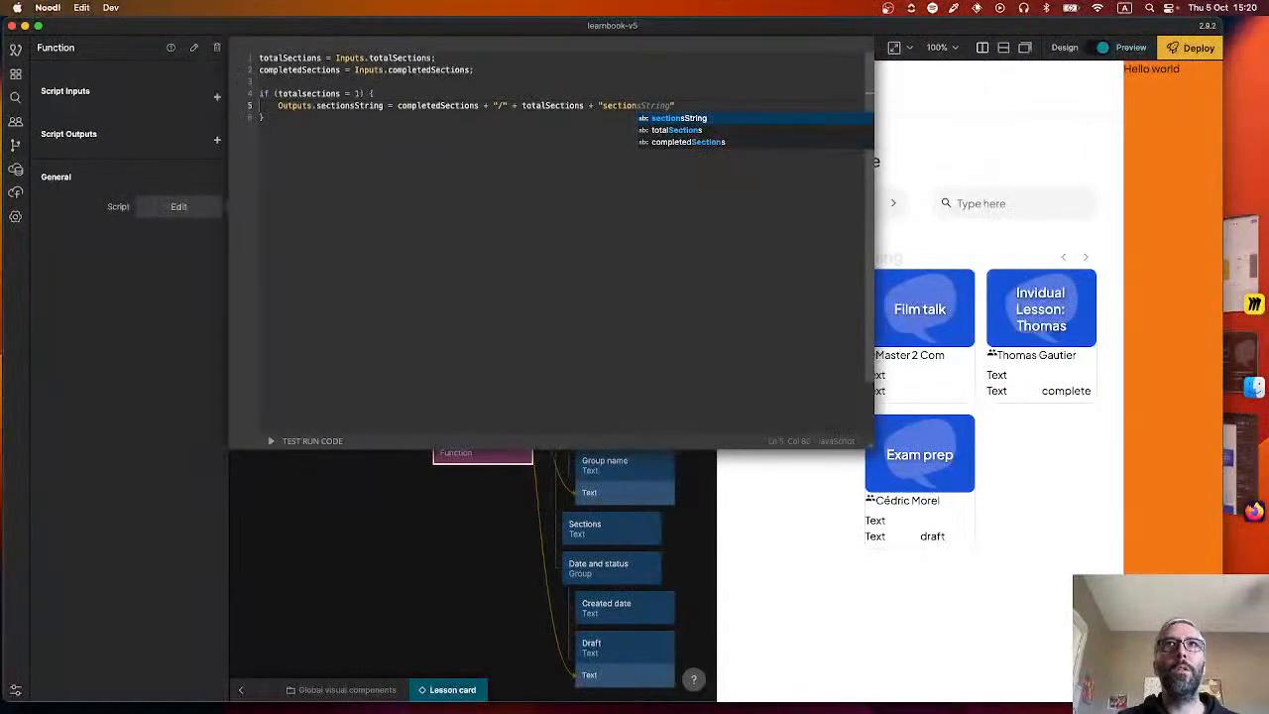
type("\"")
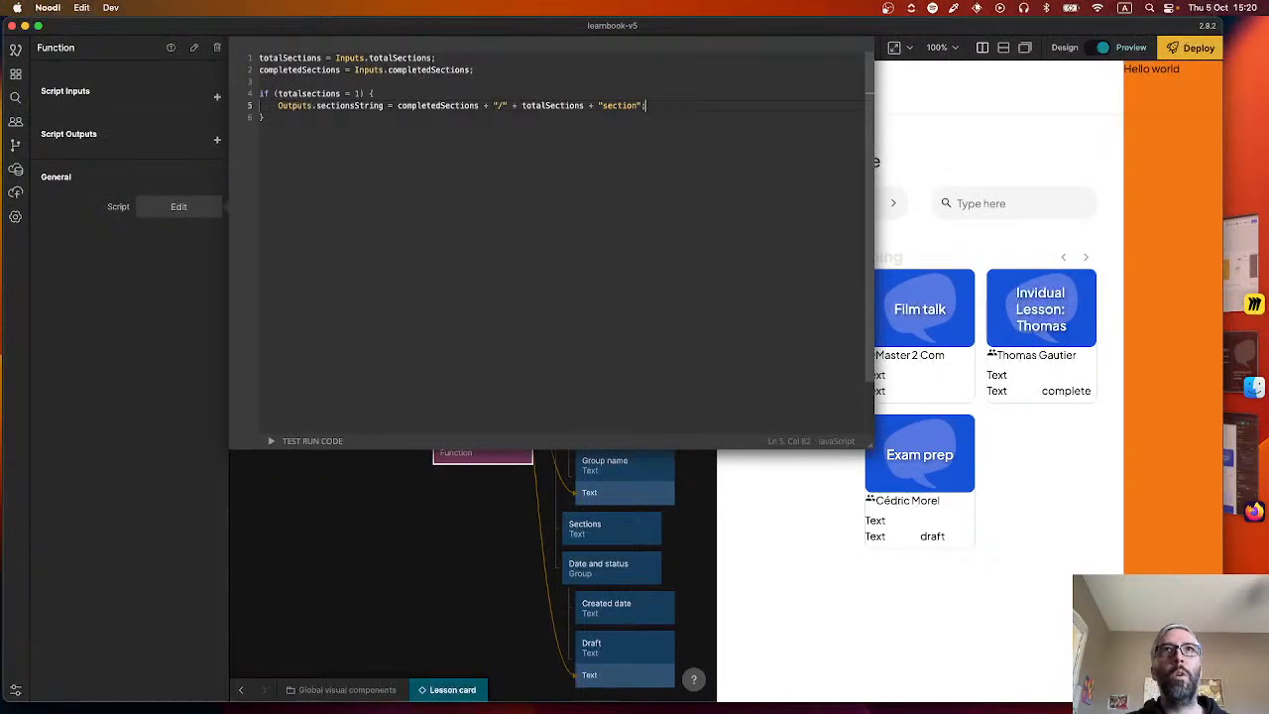
Extend the if statement in the Function script with an empty else block.
key("Down")
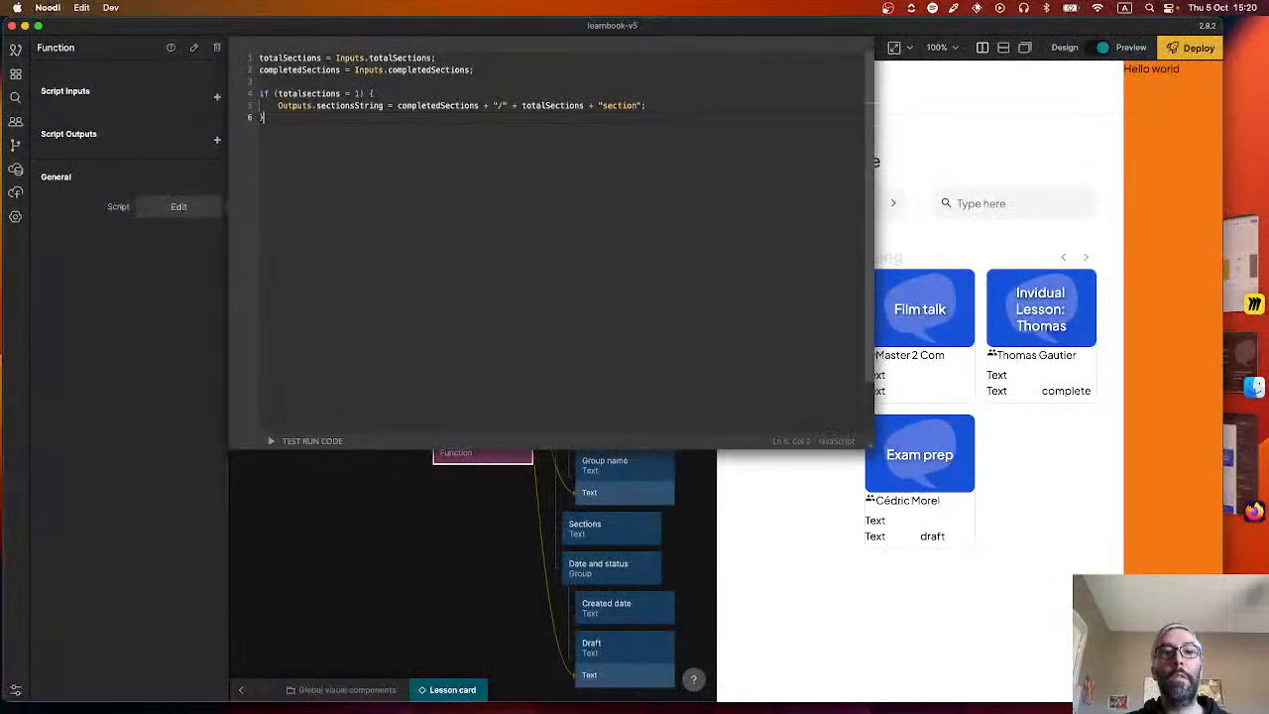
type("else {")
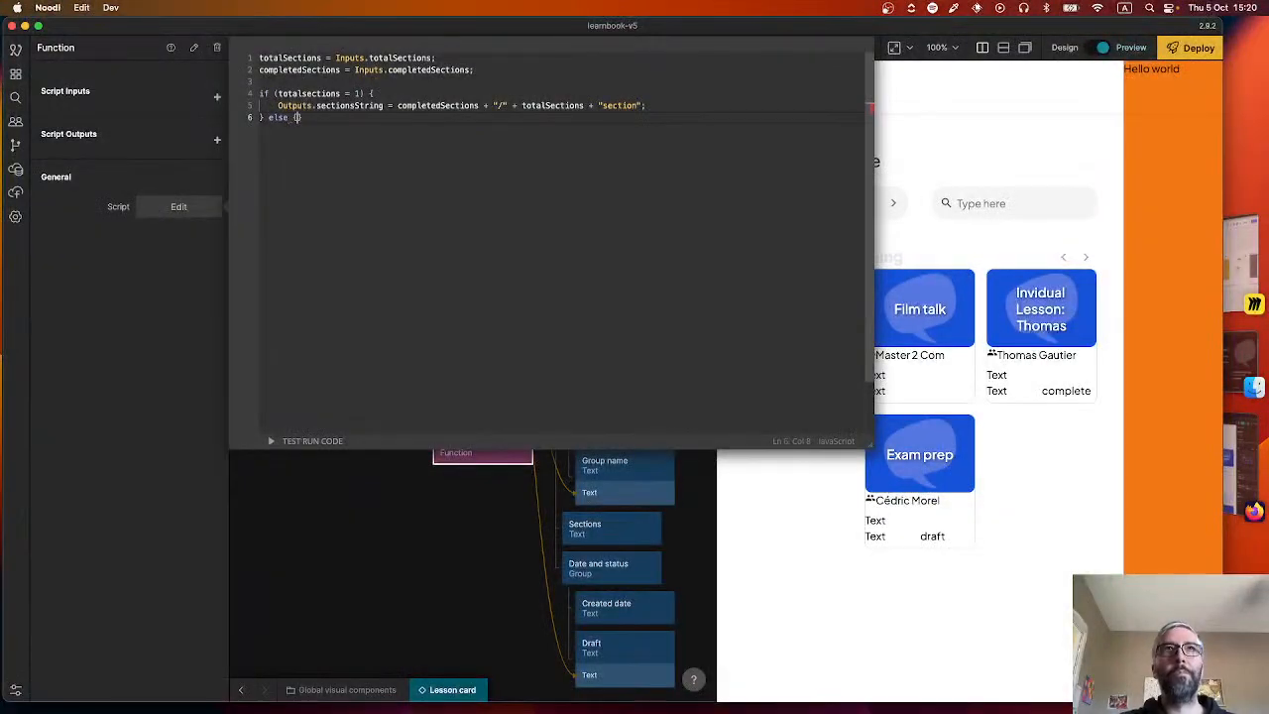
key("Return")
Inside the else block, write Outputs.sectionString = completedSections + "/" + totalSections + "sections"; and close the script editor.
type("Ou")
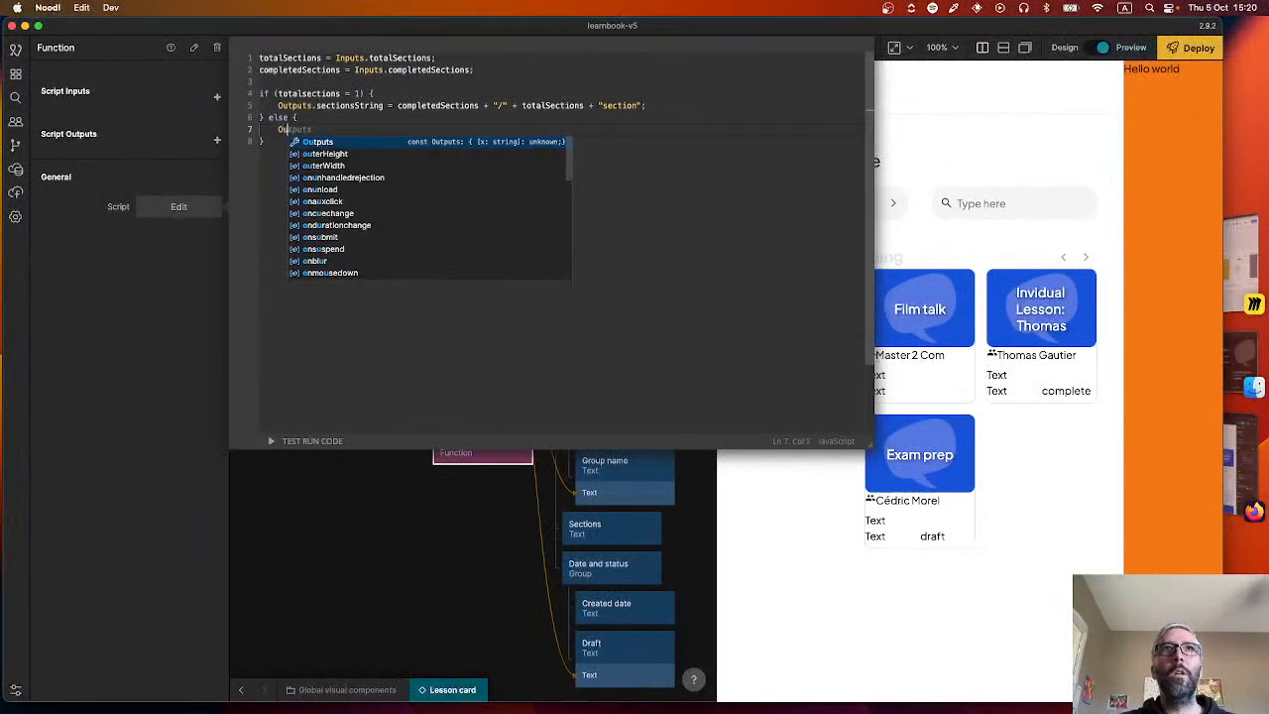
type("tputs.sectionsString ")
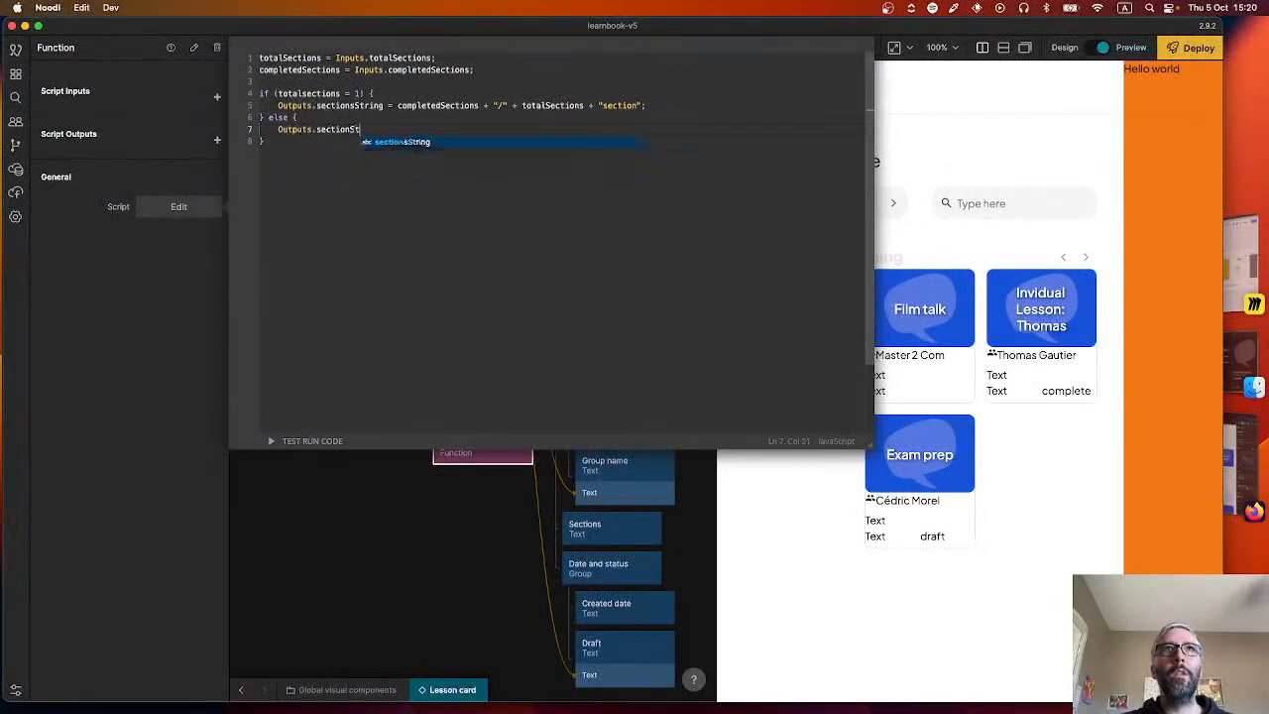
type("= com")
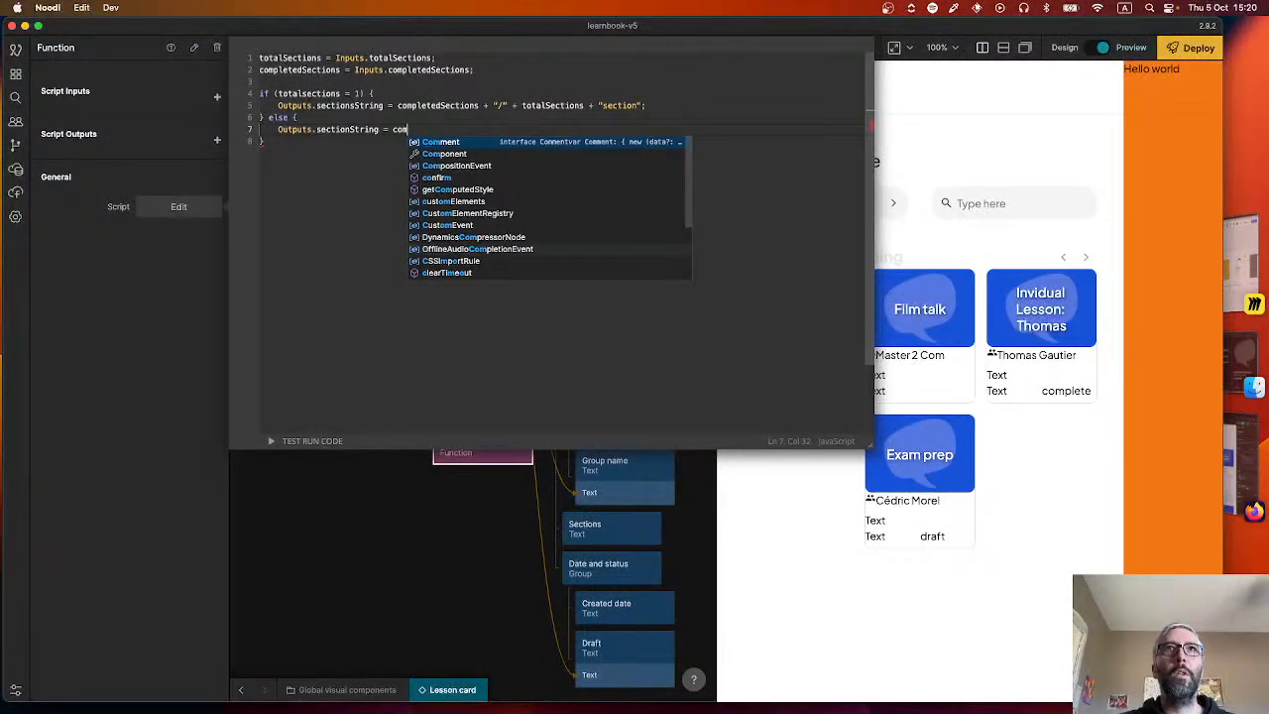
type("pletedSection")
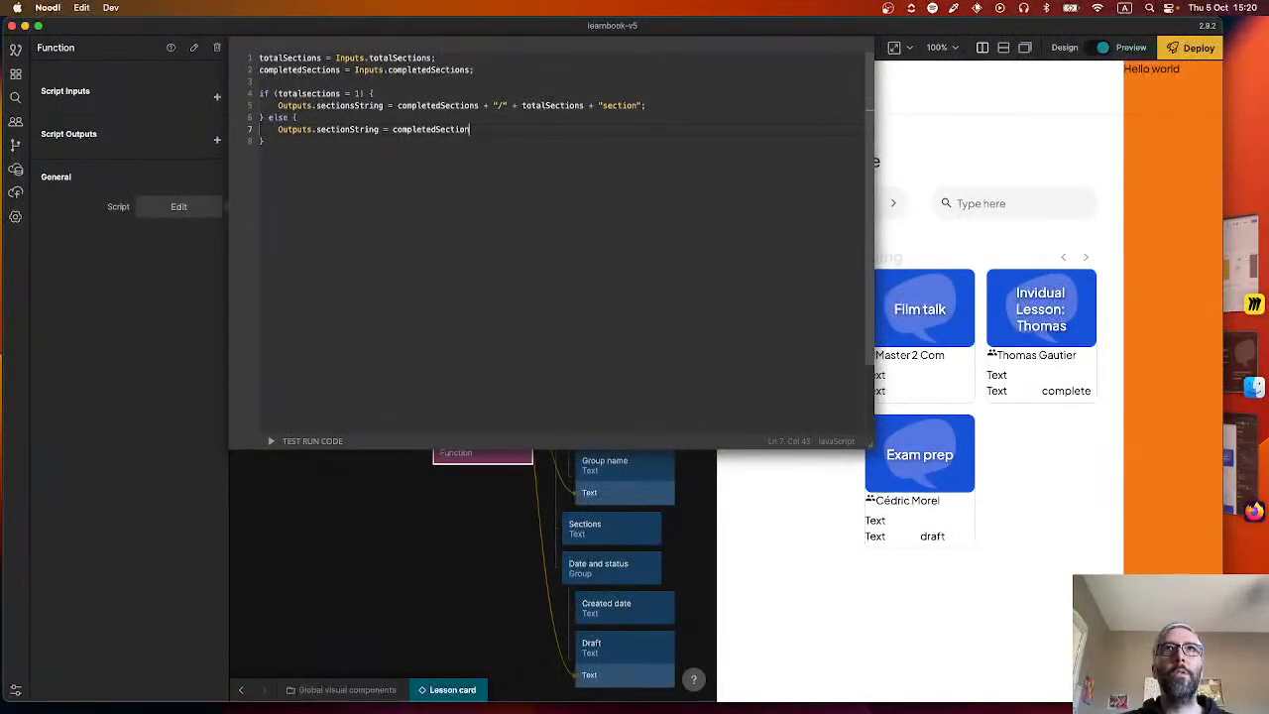
type("s + ")
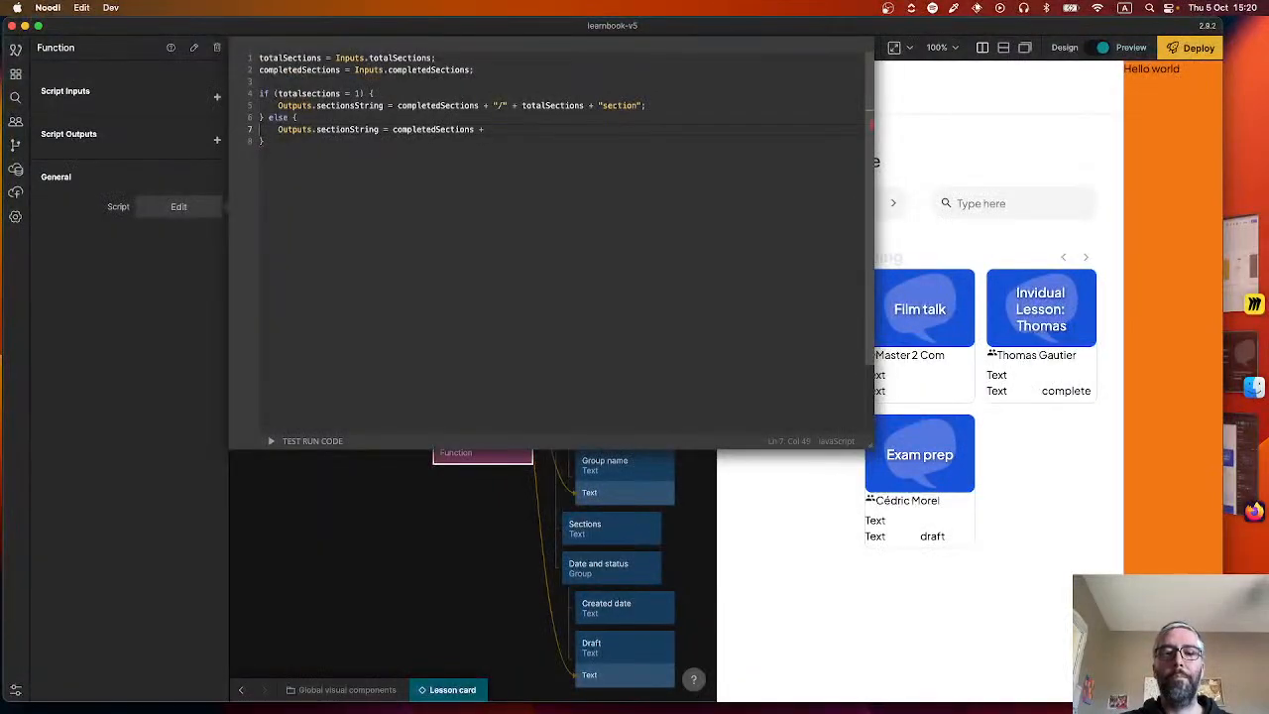
type("\"\"")
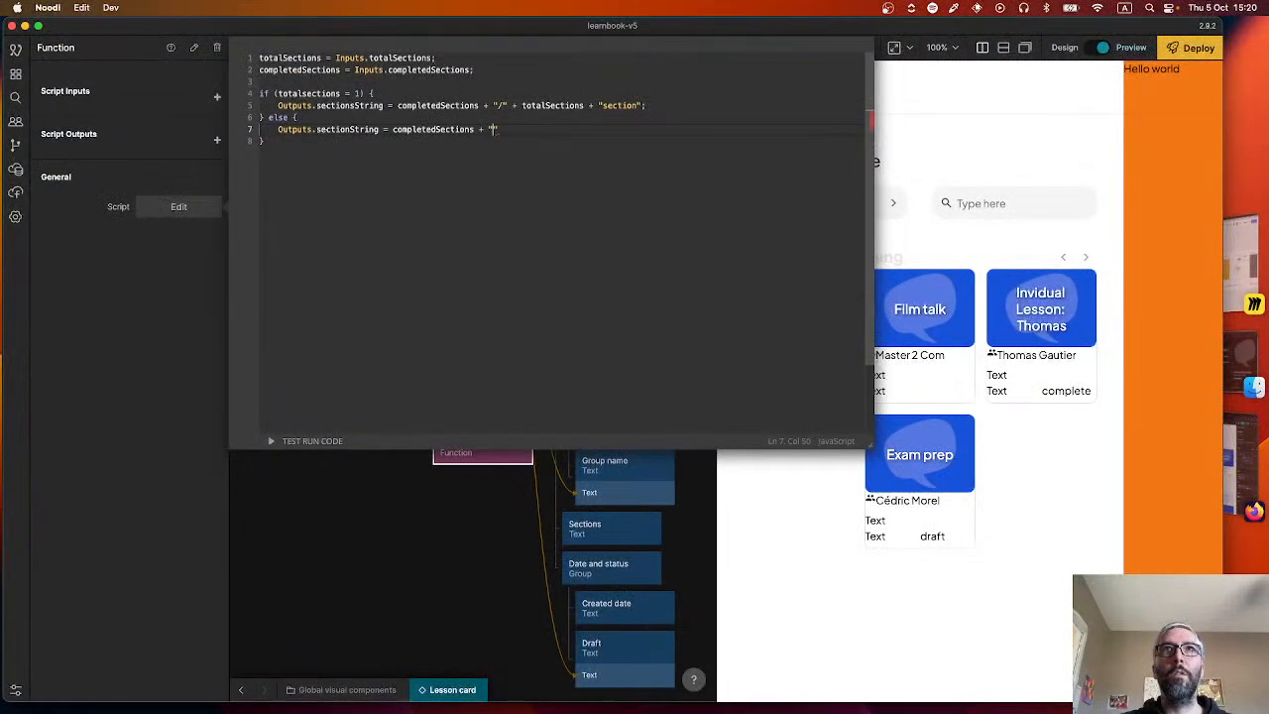
type("/\" + t")
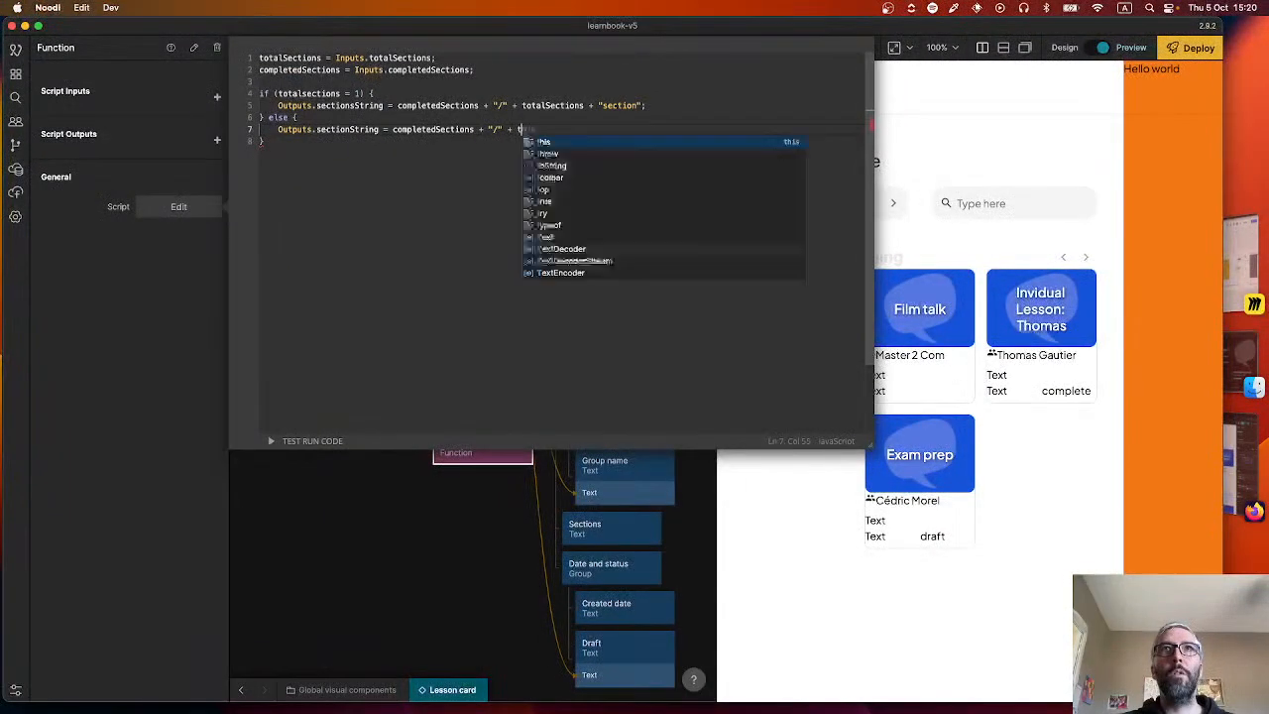
type("otalSenctions ")
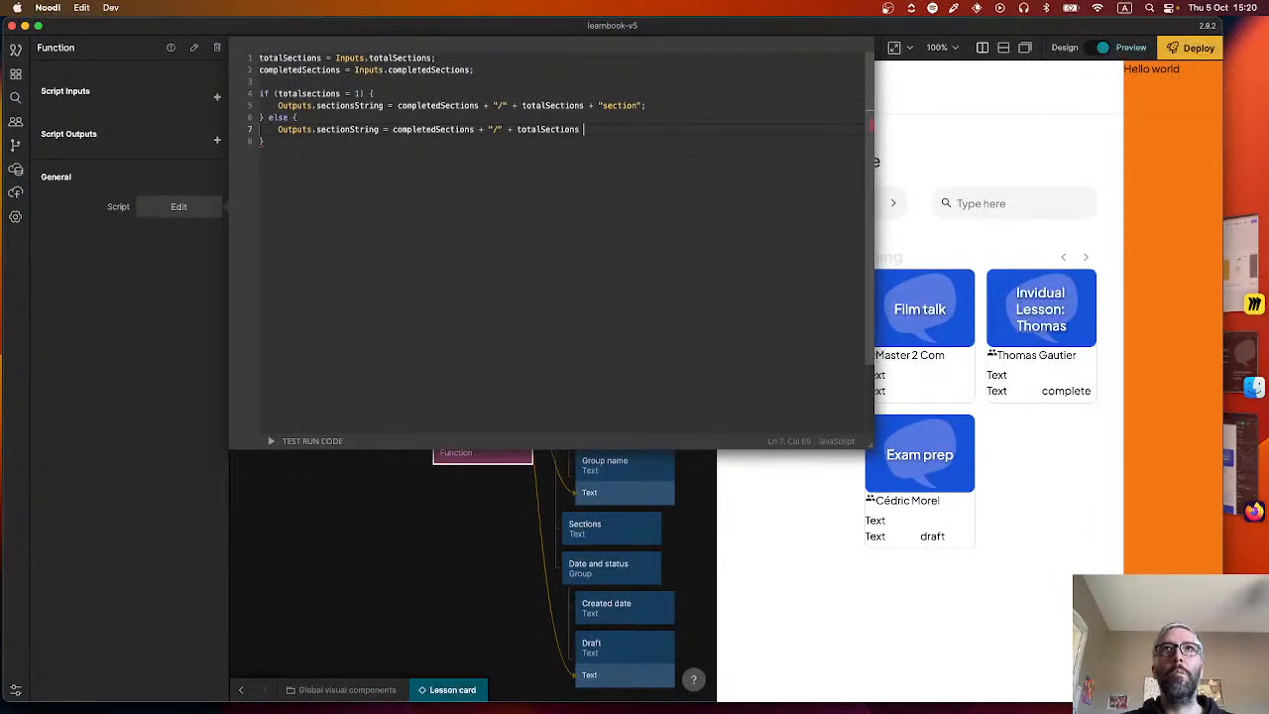
type("+ \"sections")
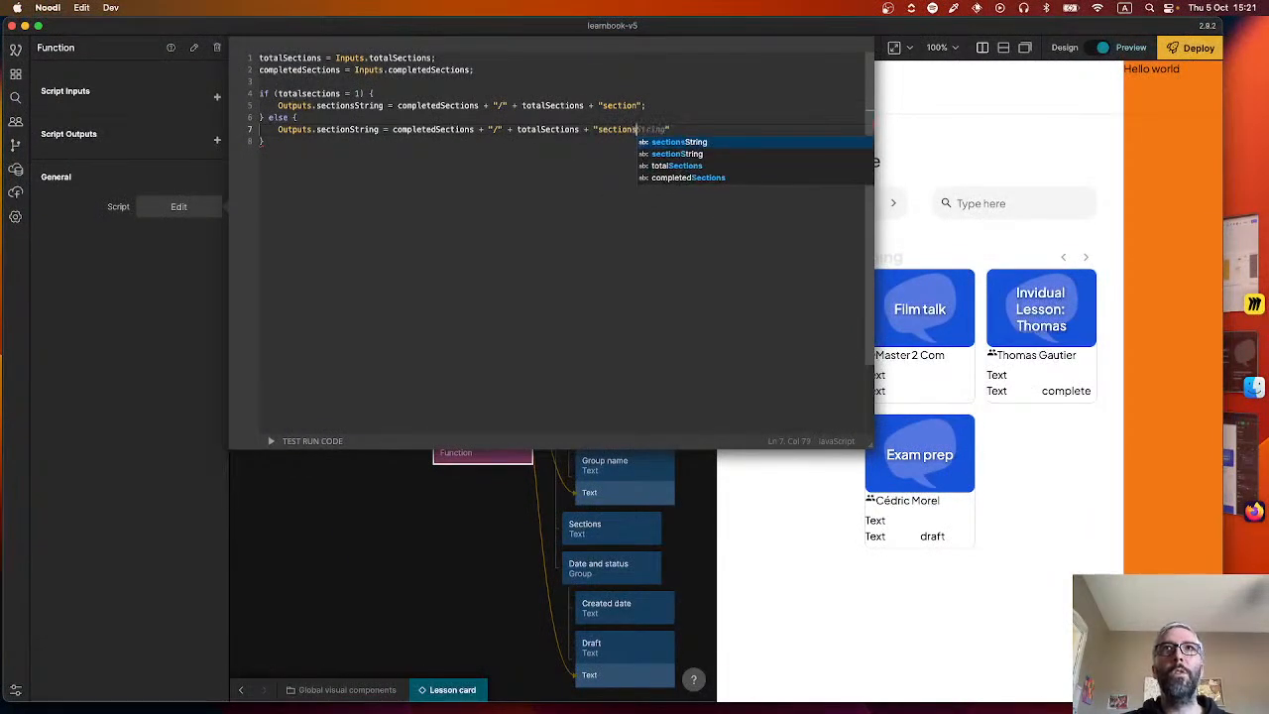
type("\";")
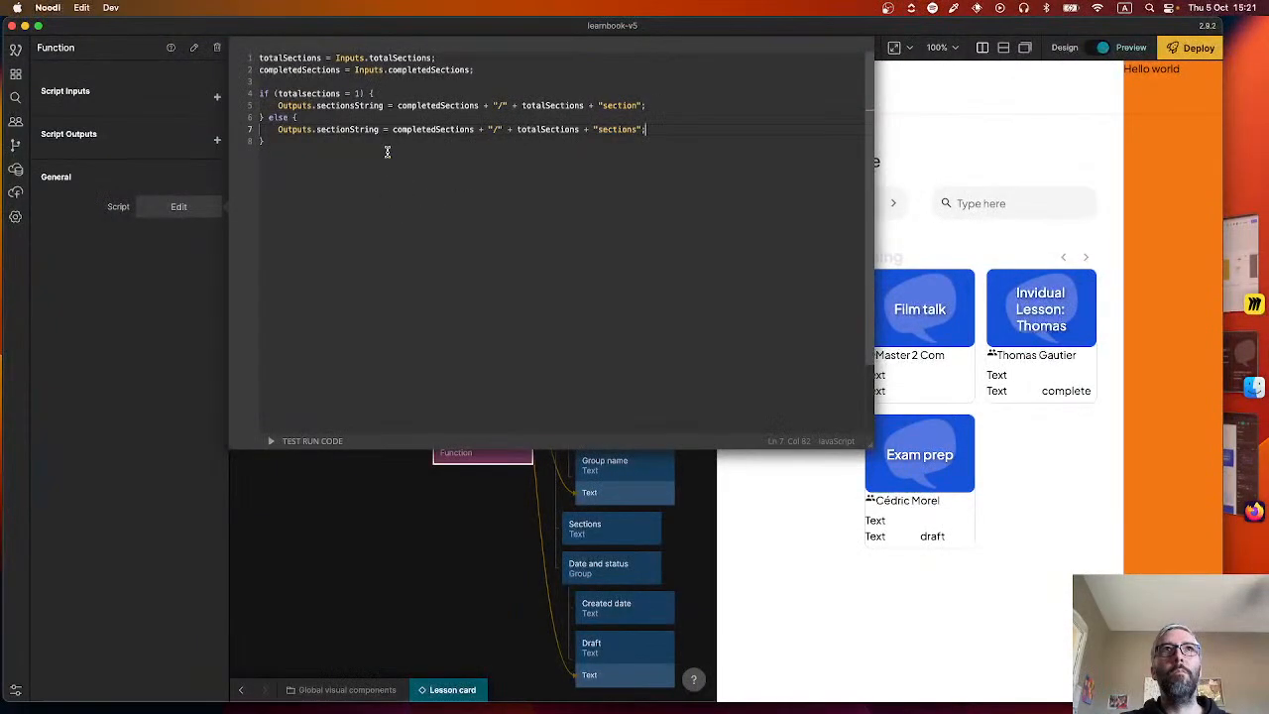
left_click(351, 520)
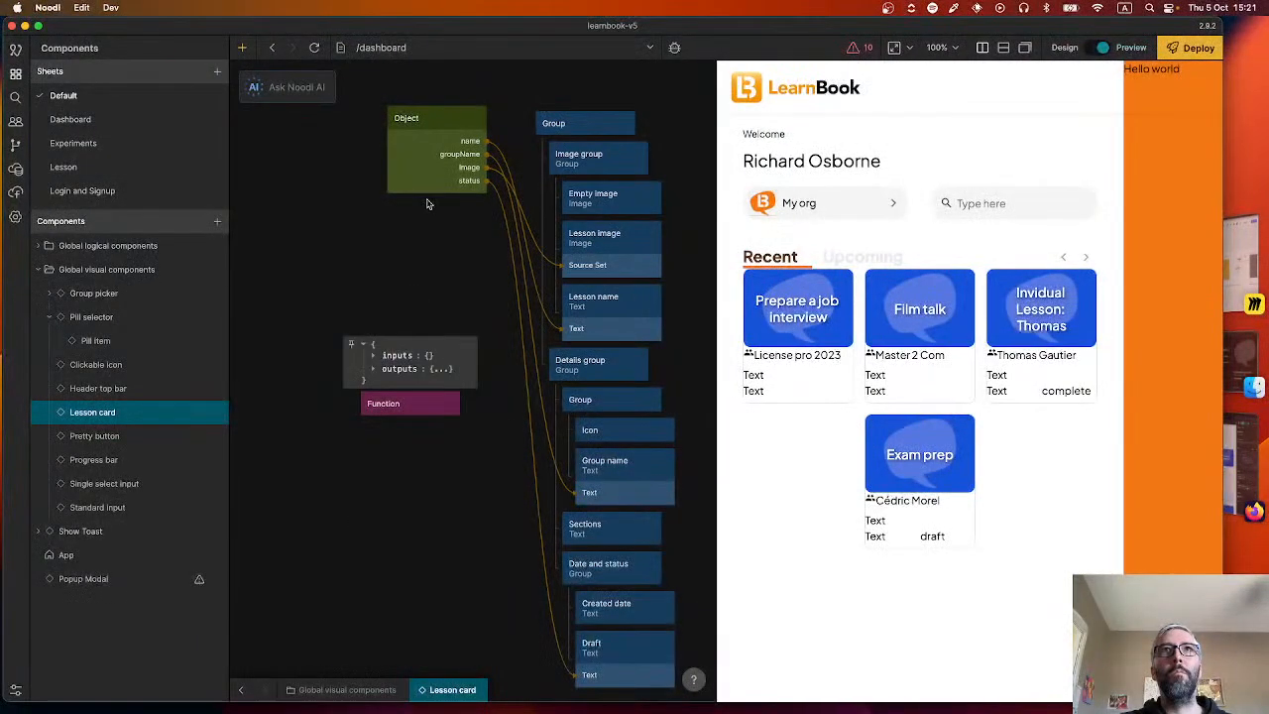
left_click_drag(471, 117, 442, 402)
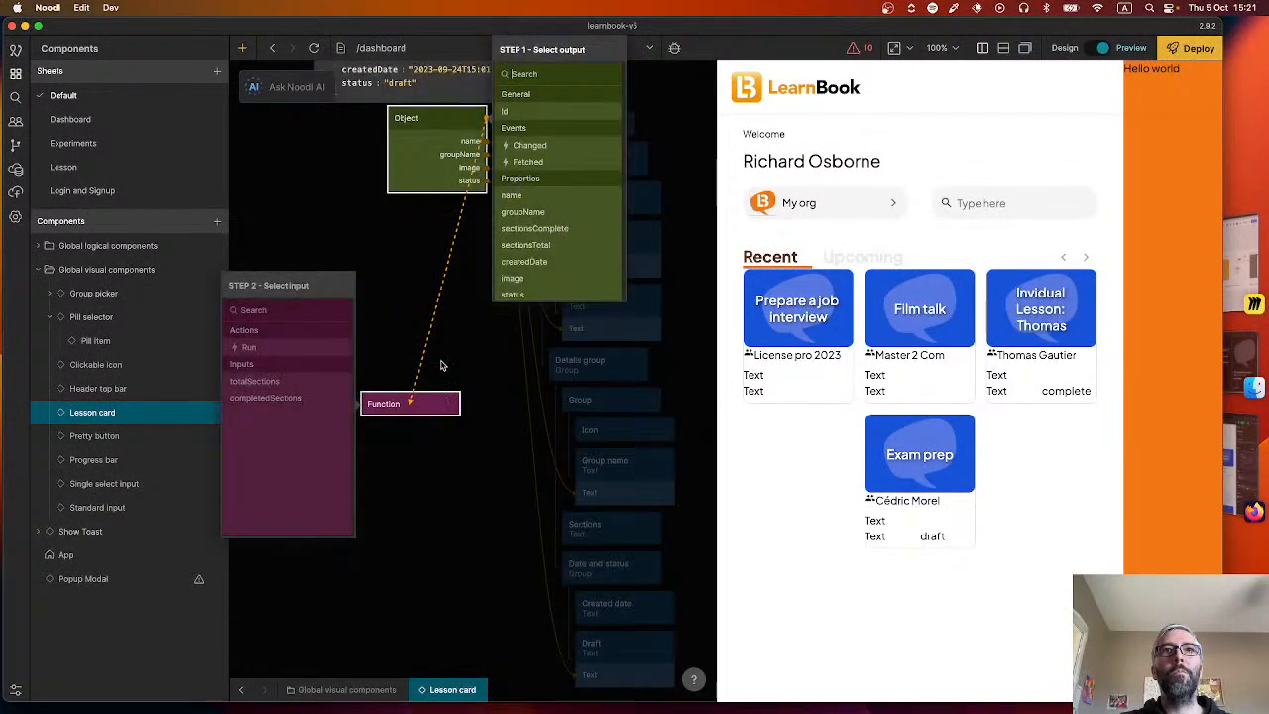
scroll(525, 243, "down", 2)
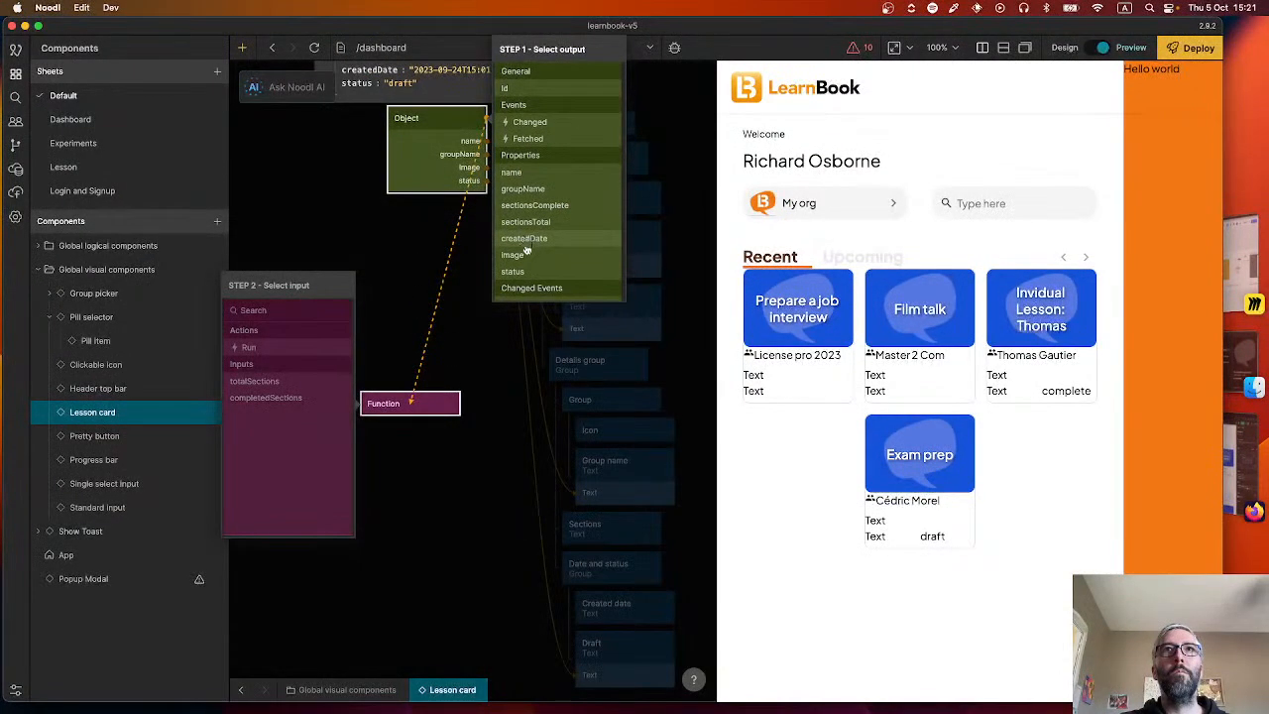
scroll(529, 139, "down", 4)
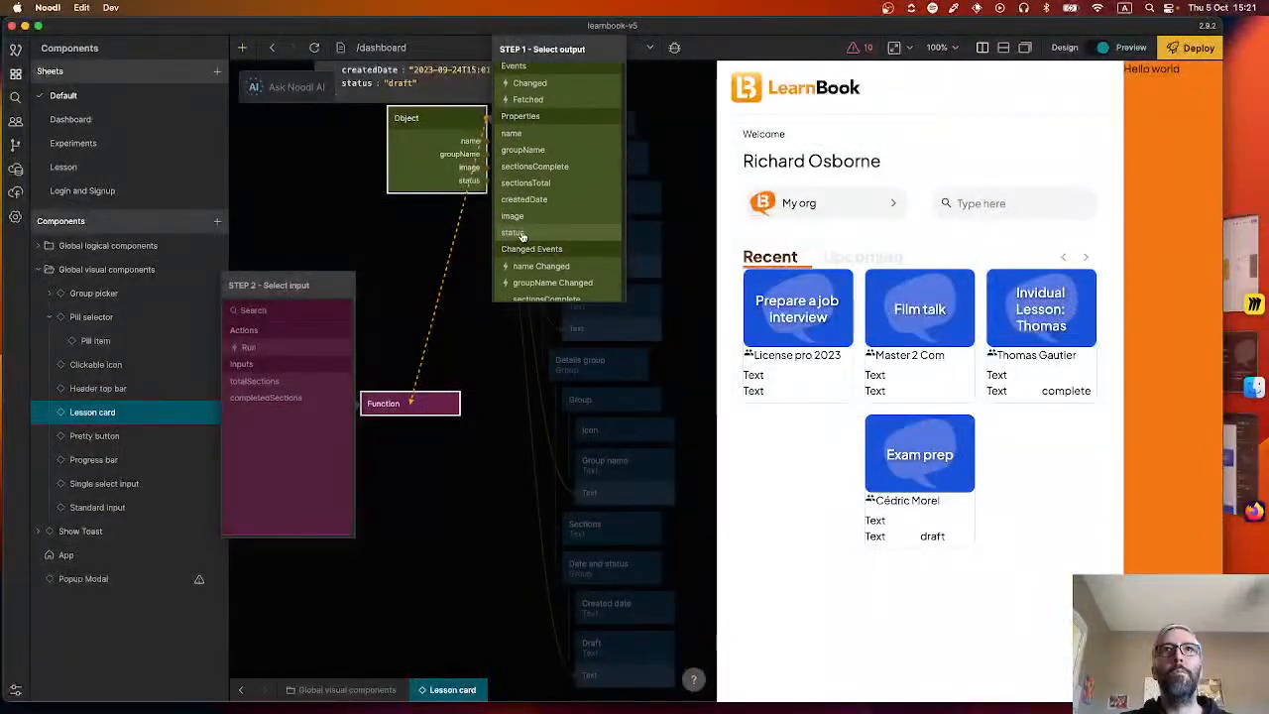
left_click(486, 360)
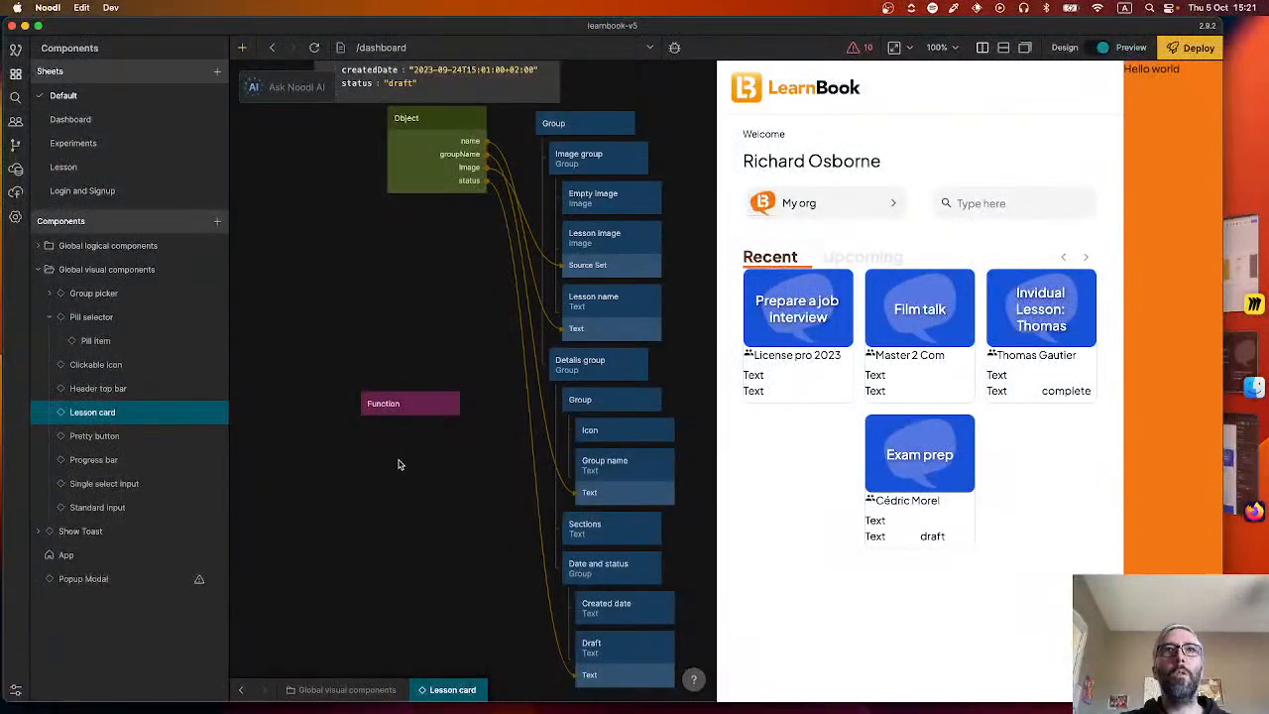
Add a || 0 fallback to the totalSections and completedSections assignments in the Function script, and close the editor.
left_click(412, 405)
double_click(413, 405)
left_click(434, 58)
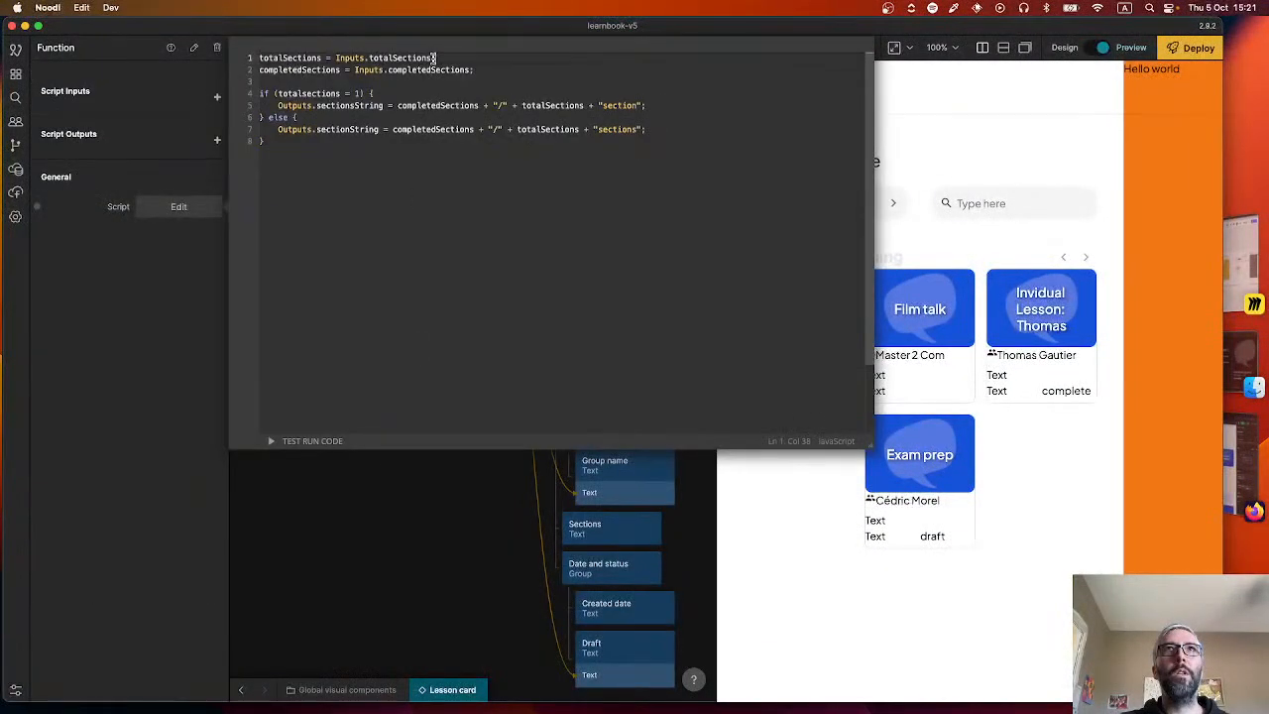
type(";")
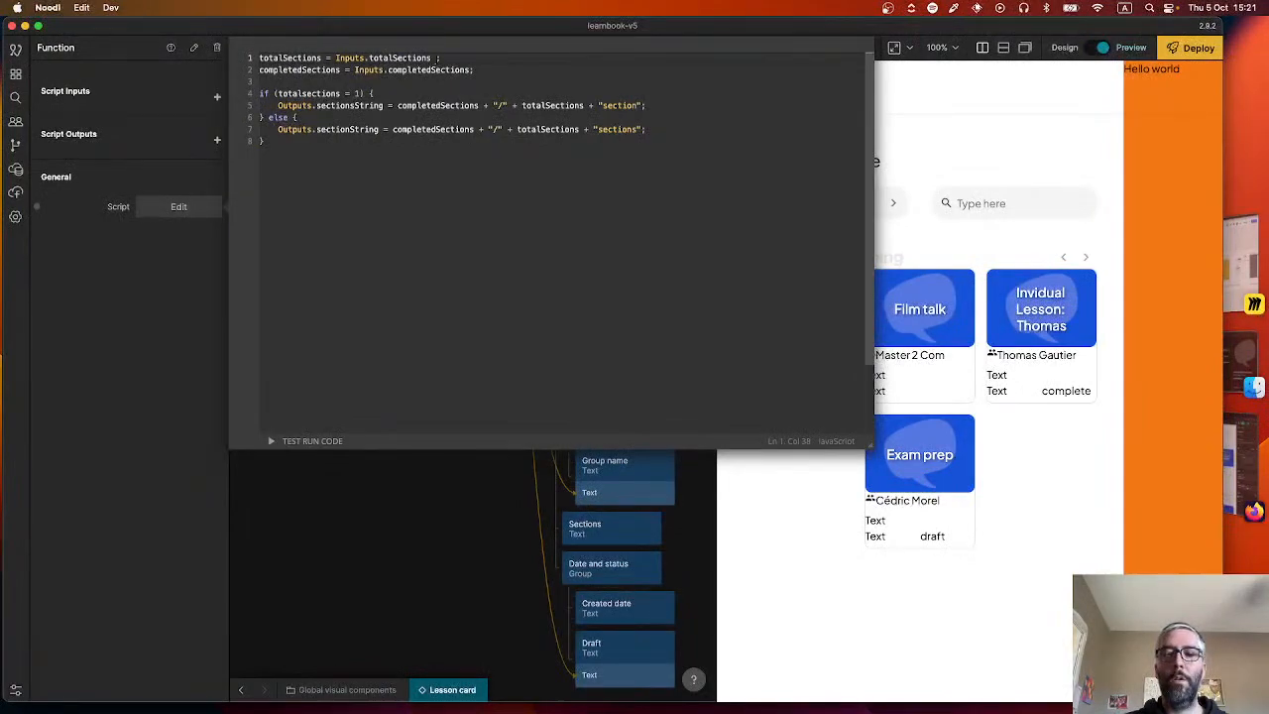
type(" || 0")
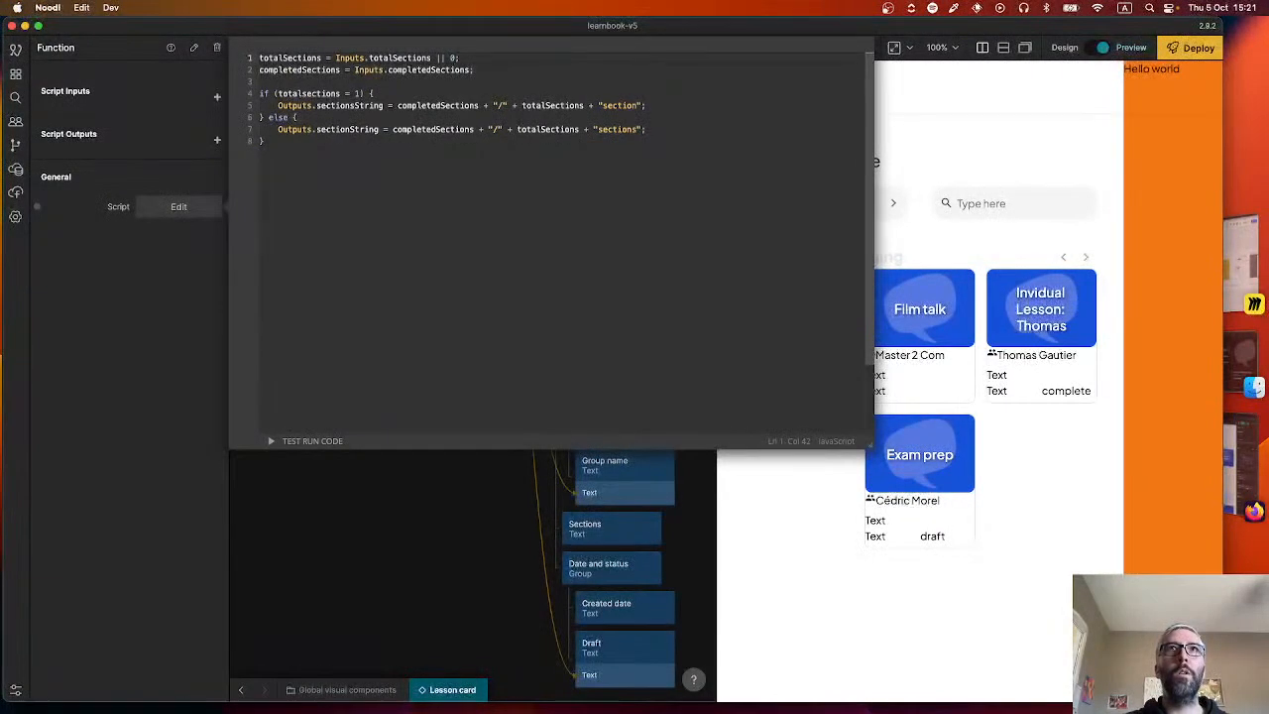
left_click(470, 70)
type("|| 0")
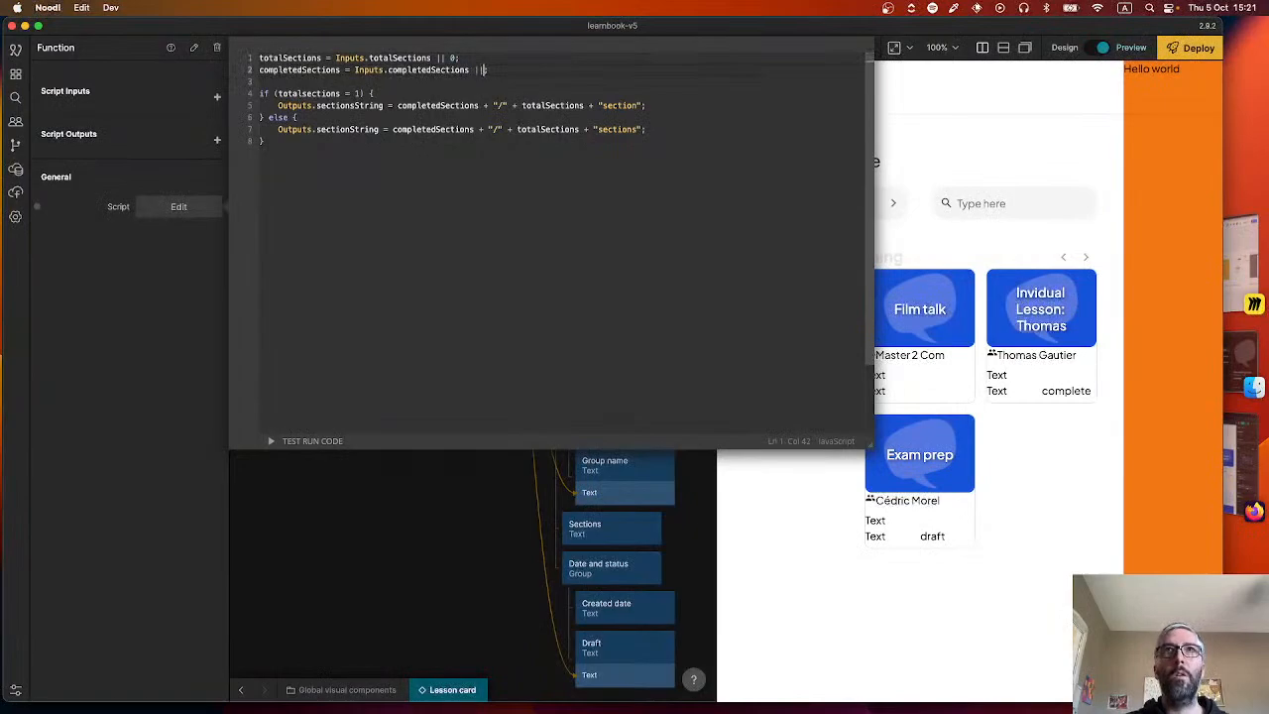
left_click(484, 487)
Connect the Object node's sectionsComplete to the Function's completedSections input, and sectionsTotal to its totalSections input.
left_click_drag(484, 129, 418, 407)
scroll(550, 248, "down", 3)
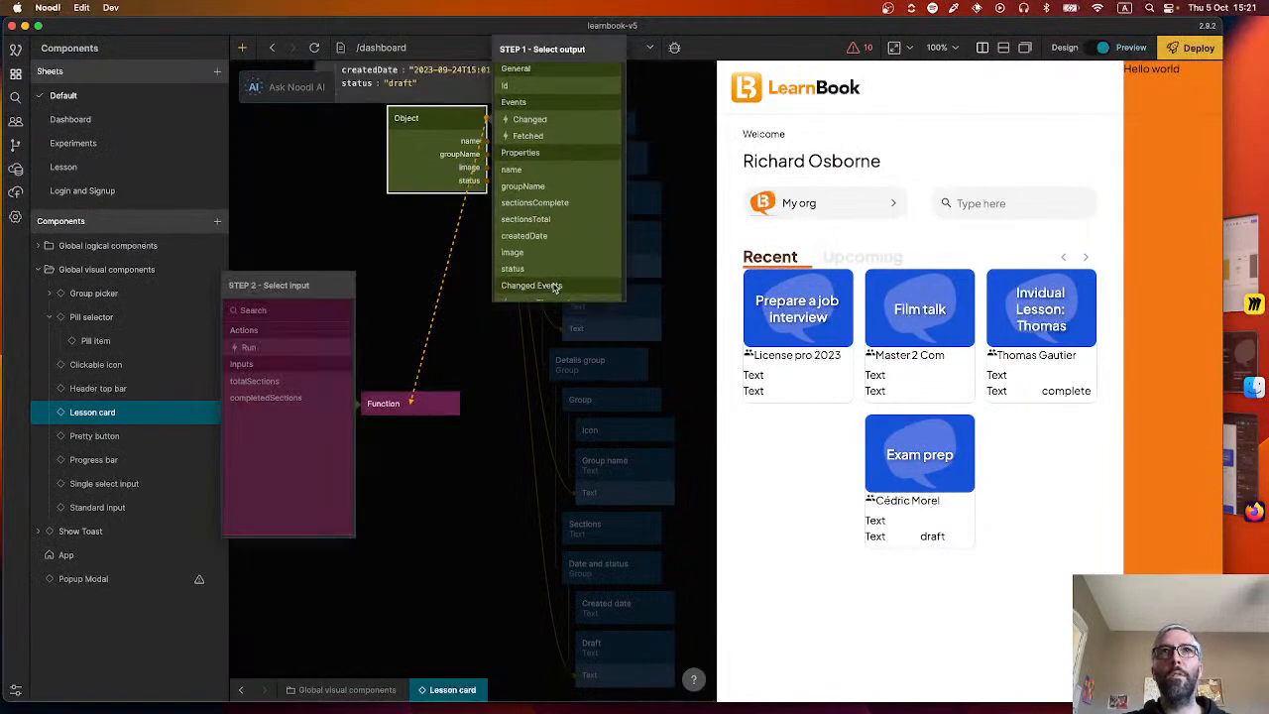
left_click(546, 196)
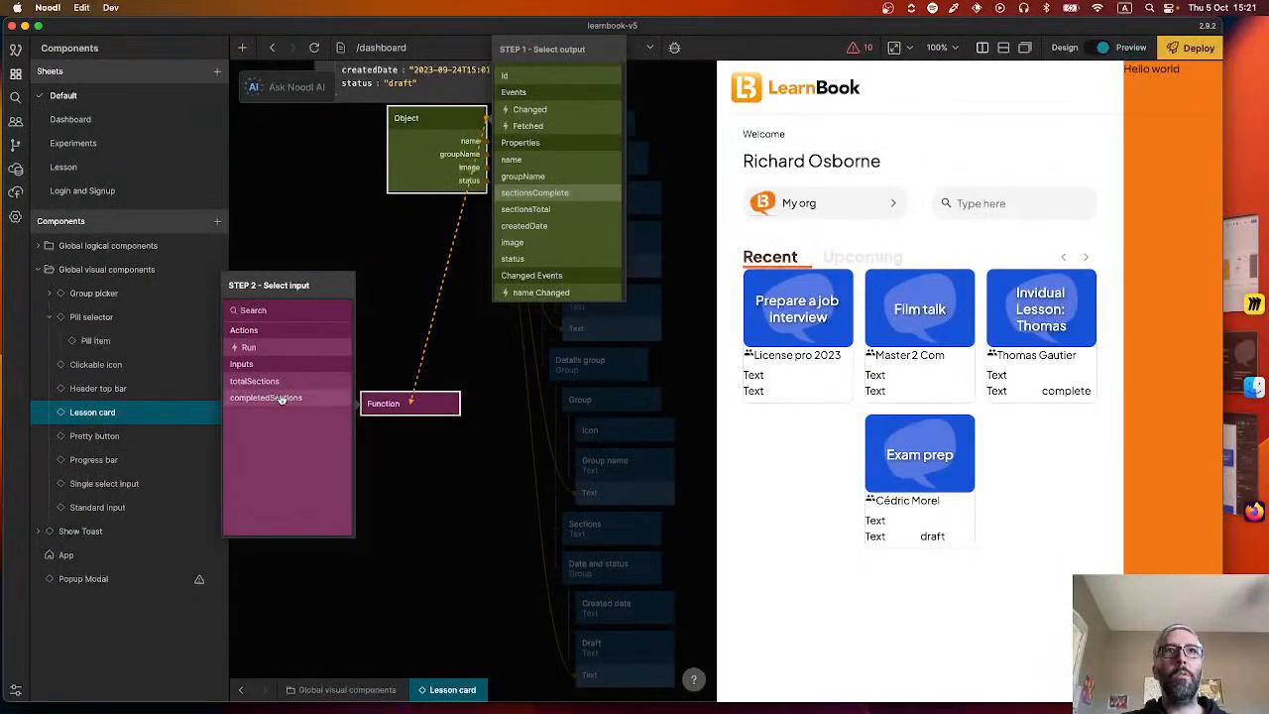
left_click(308, 397)
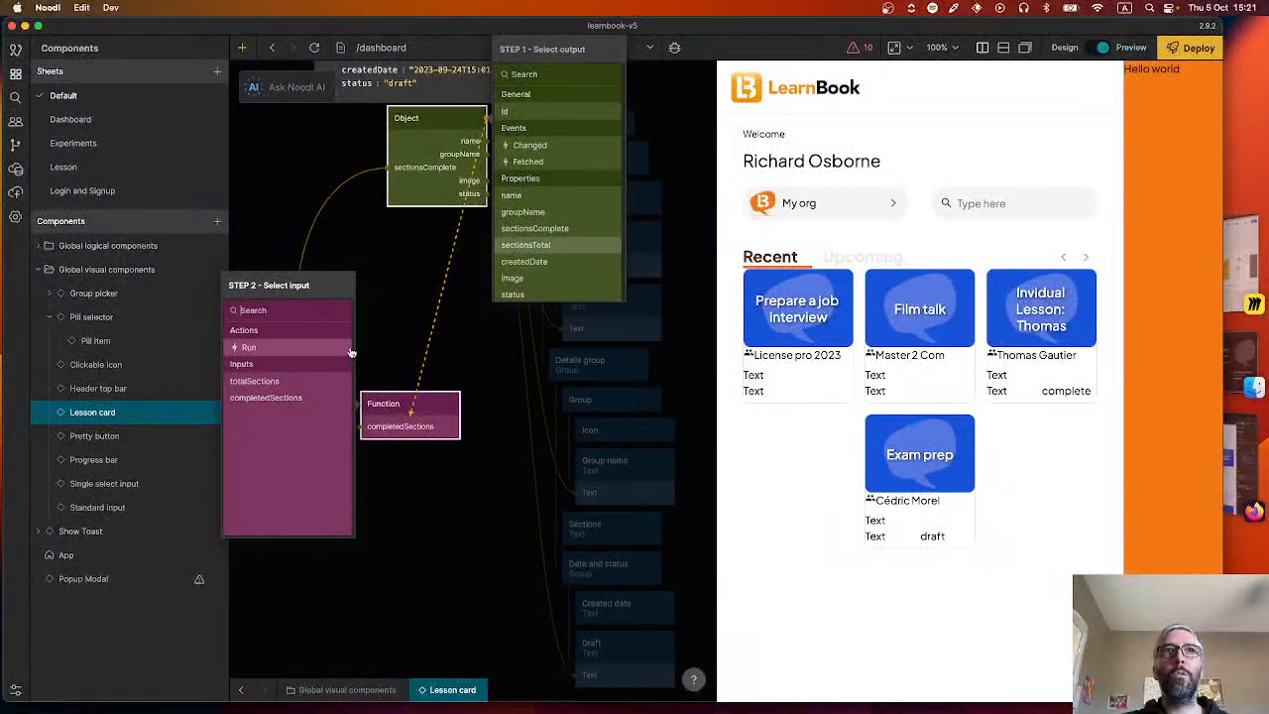
left_click(313, 380)
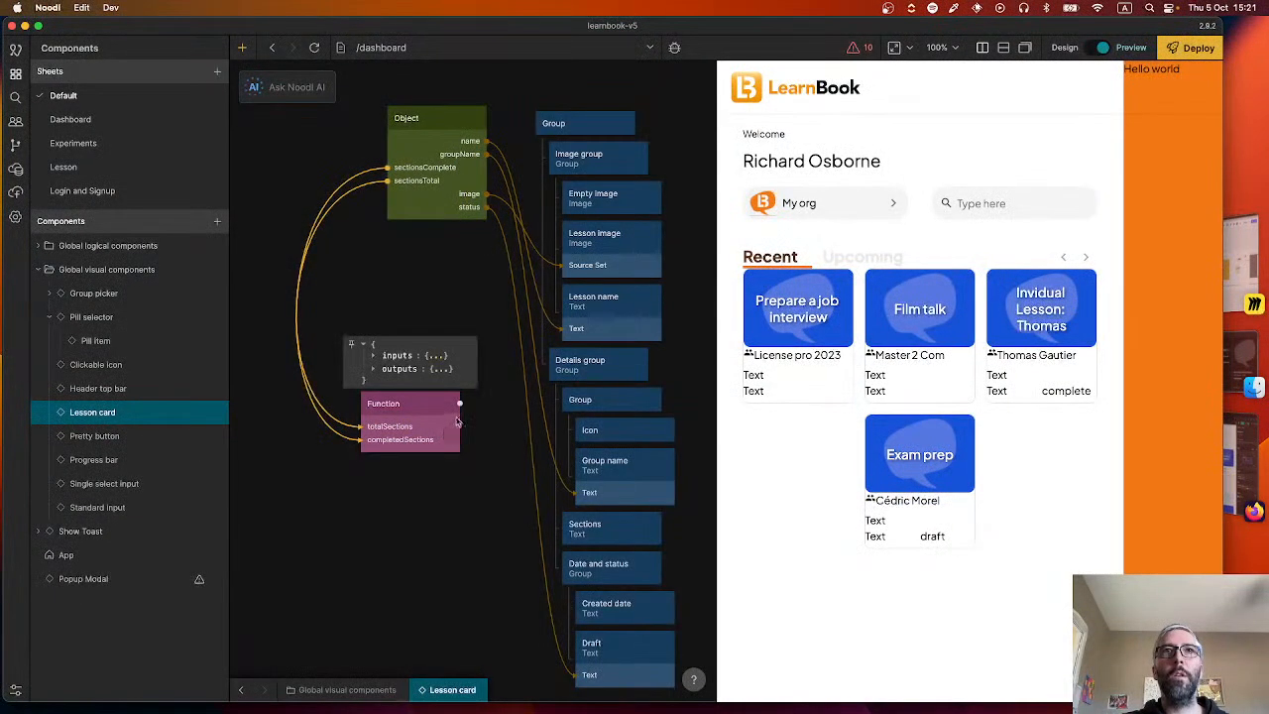
Correct the output name in the Function script's else block to sectionsString, matching the if block, and close the editor.
left_click_drag(461, 403, 607, 526)
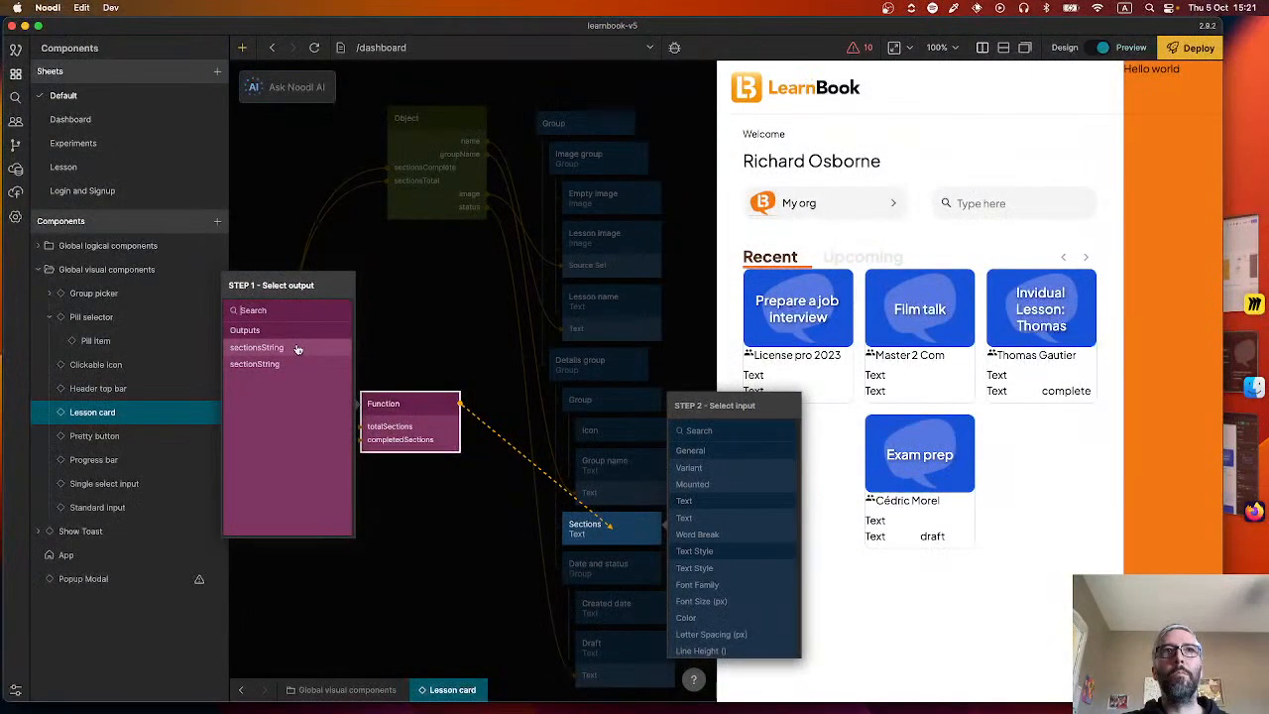
left_click(443, 440)
left_click(387, 404)
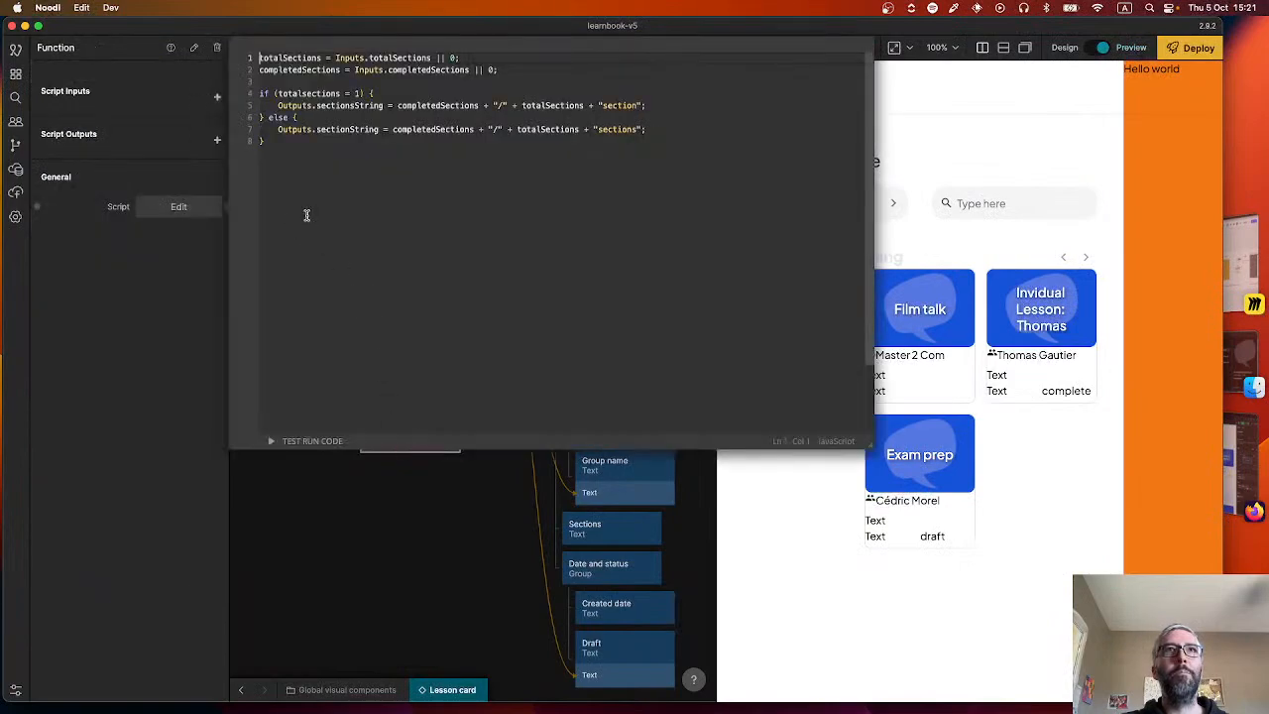
left_click(350, 129)
type("s")
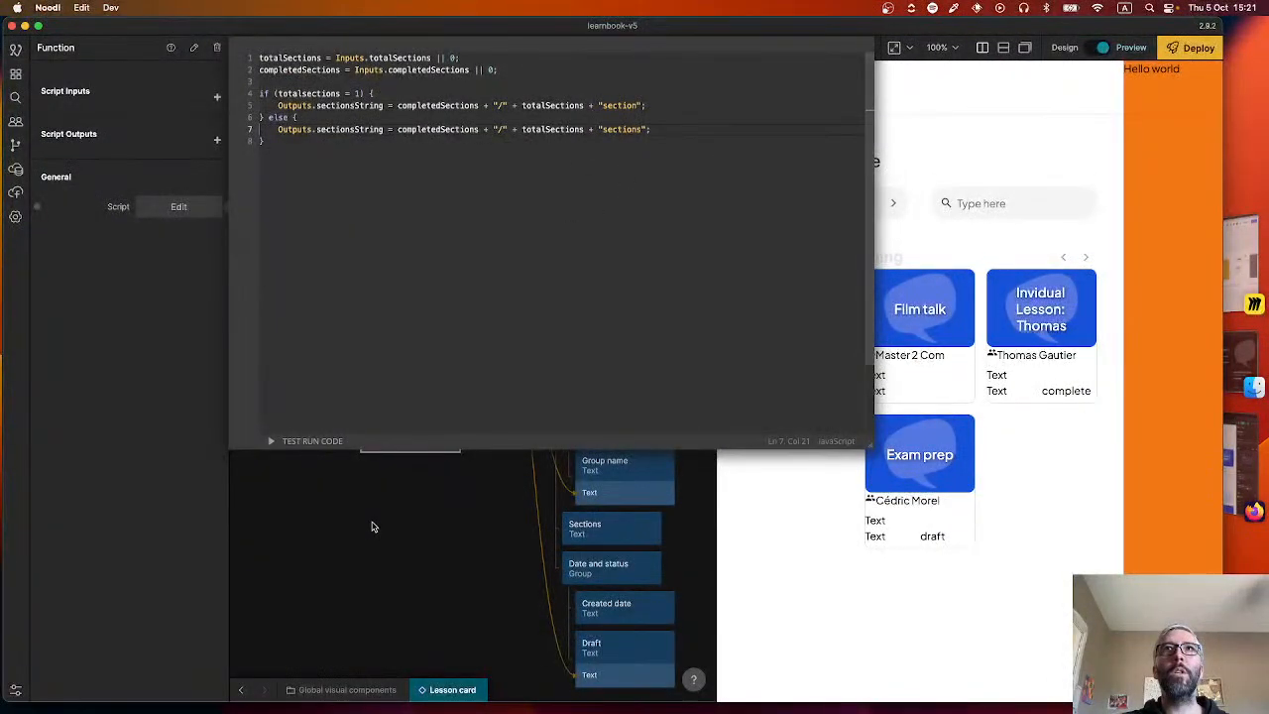
left_click(436, 536)
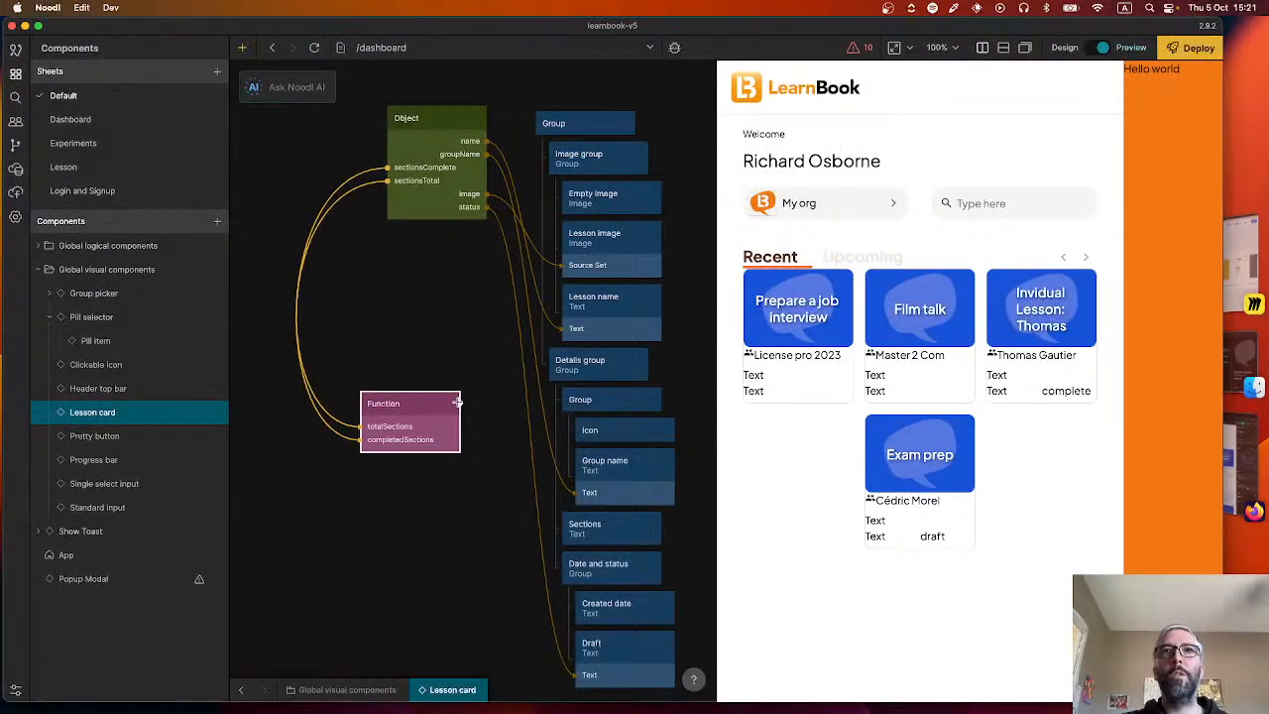
Connect the Function's sectionsString output to the Text input of the Sections text node.
left_click_drag(460, 405, 591, 526)
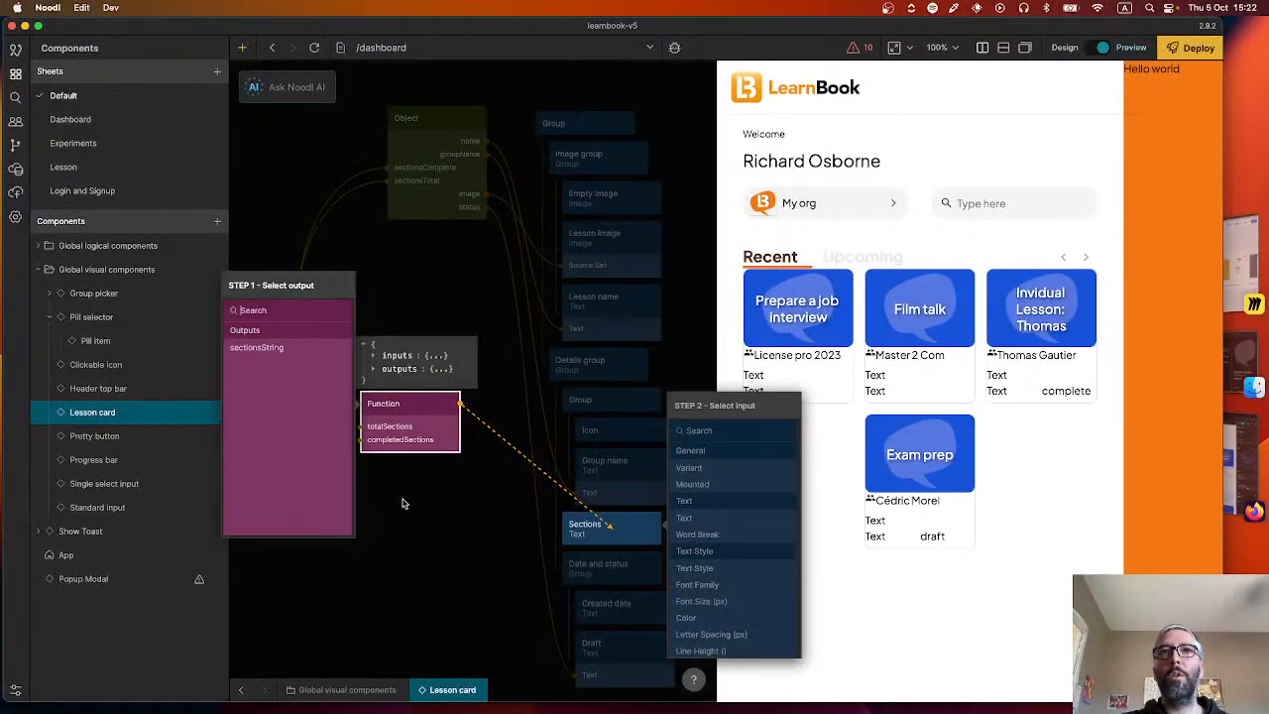
left_click(268, 347)
left_click(698, 517)
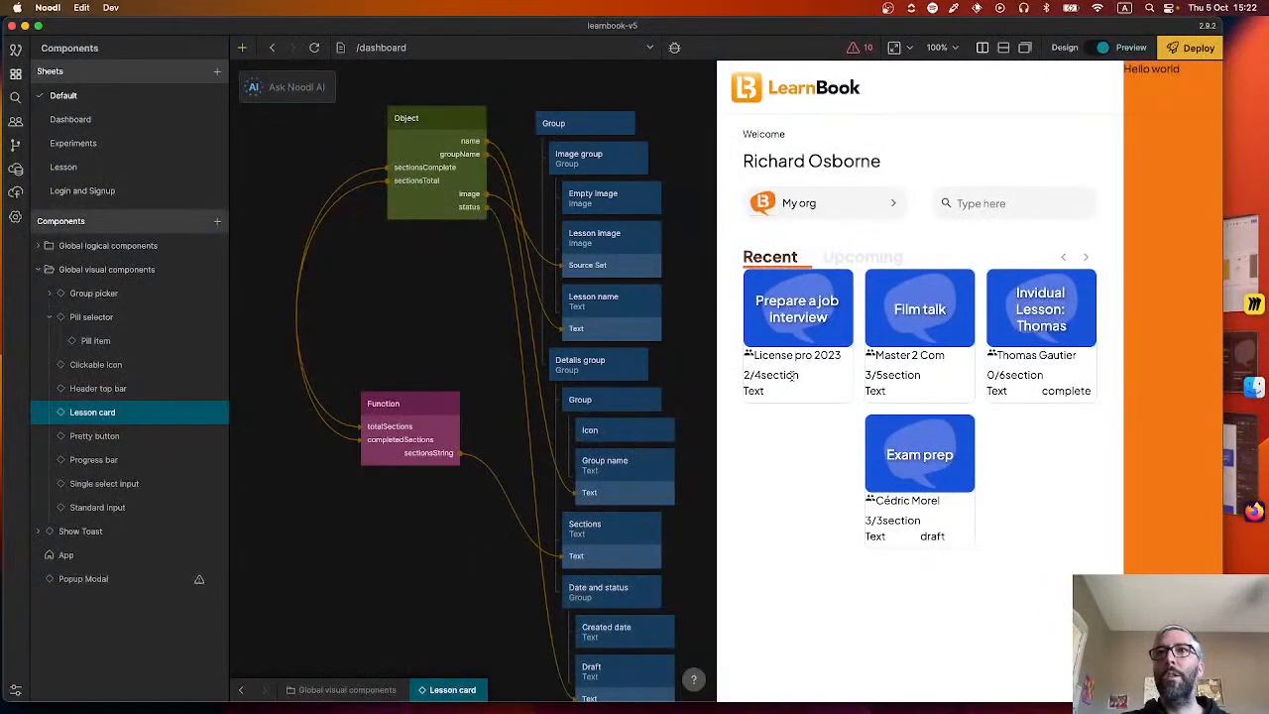
Examine the Function node's live input values, its script and its sectionsString output value.
mouse_move(446, 442)
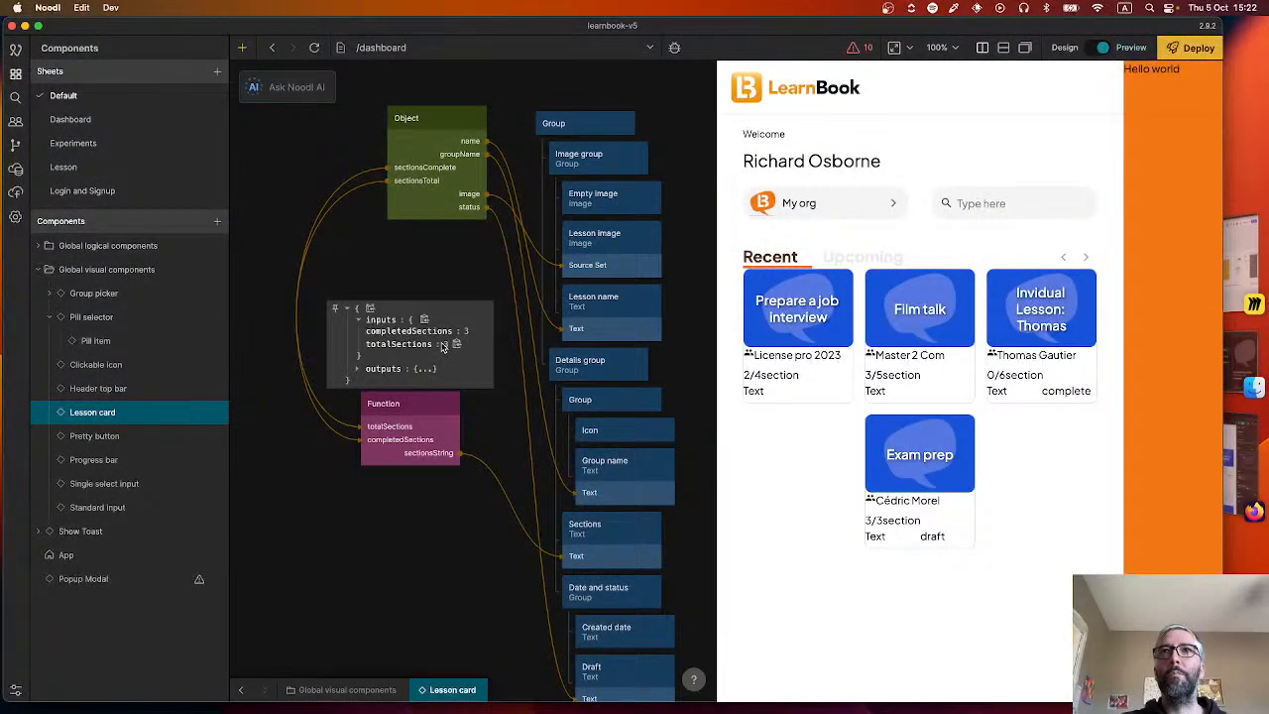
double_click(375, 429)
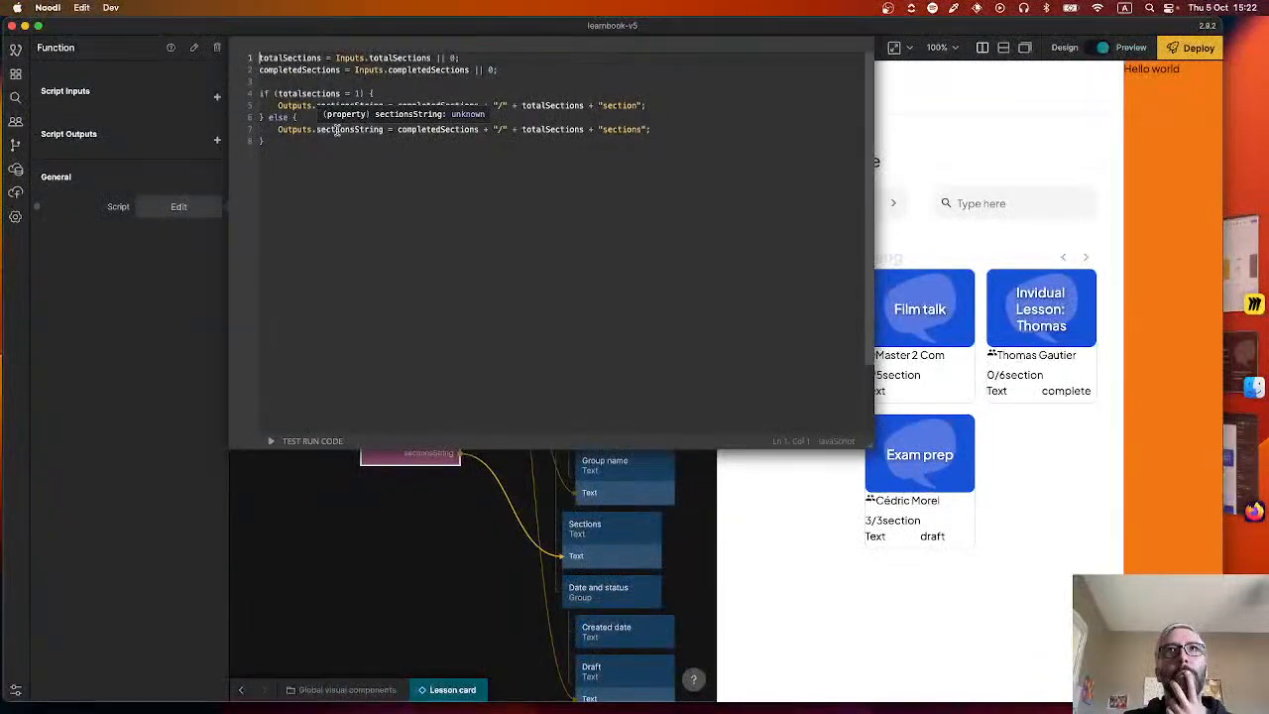
left_click(417, 501)
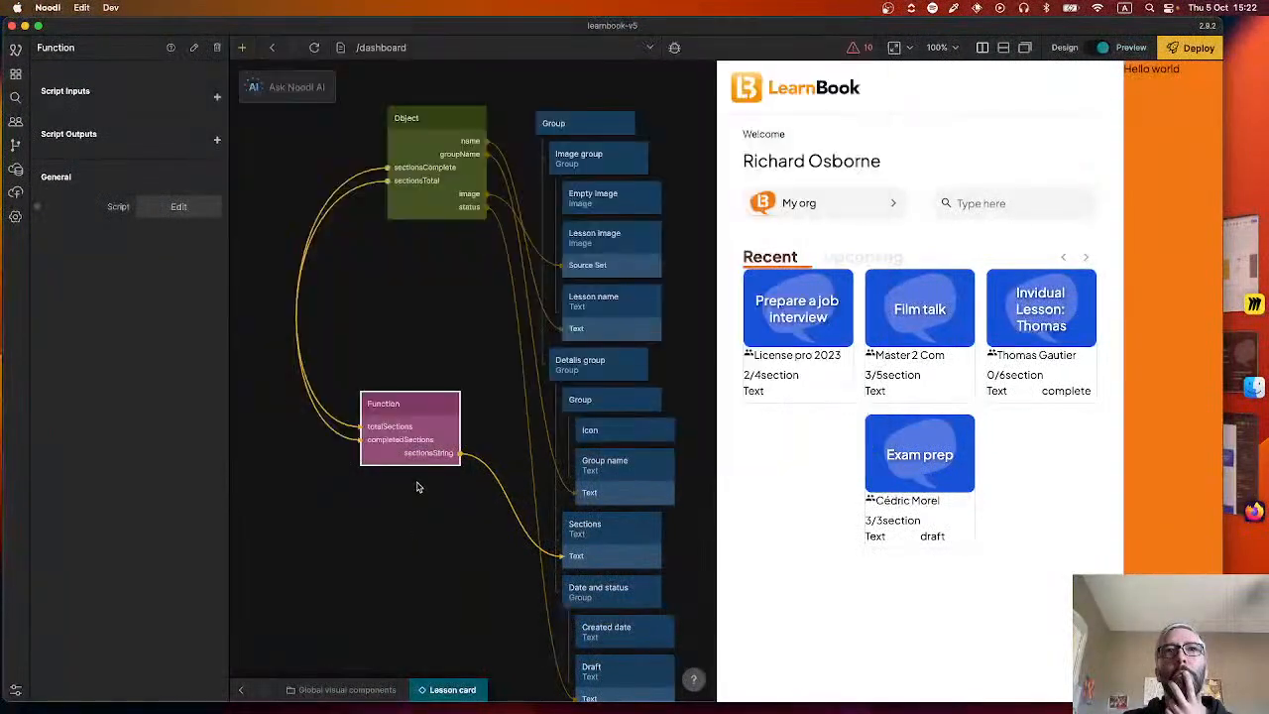
mouse_move(433, 426)
left_click(408, 370)
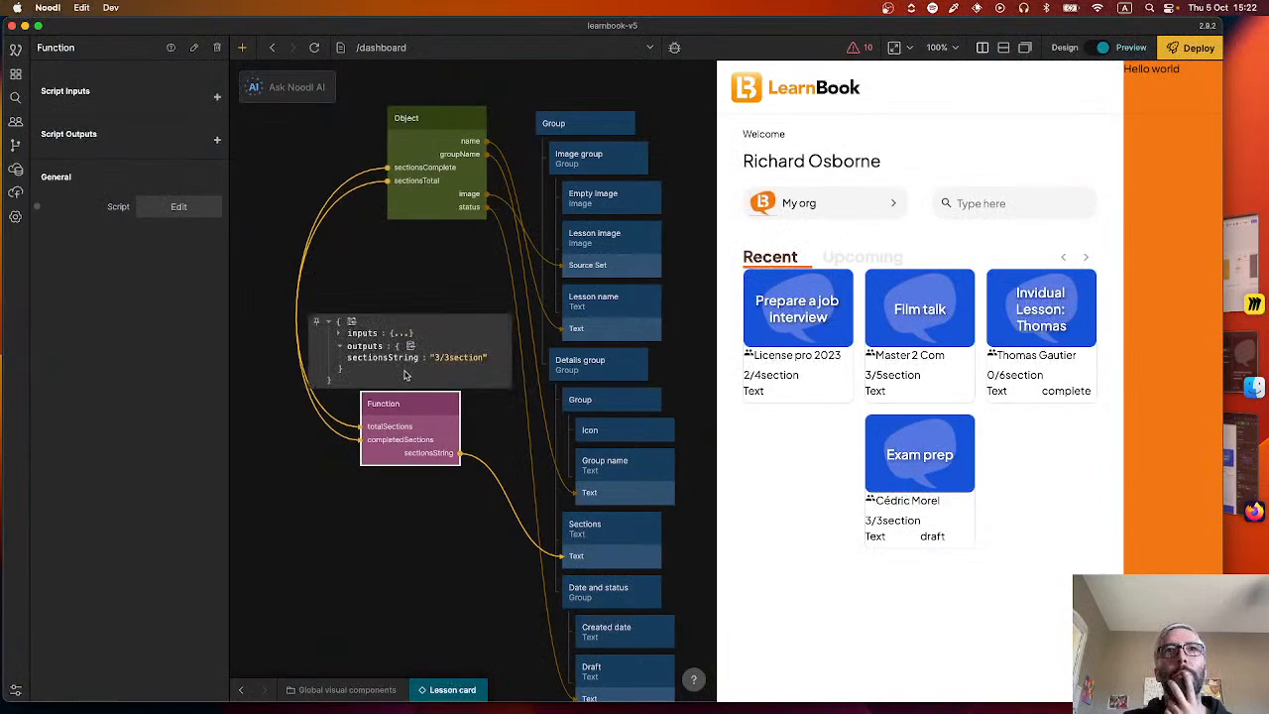
Add a leading space inside the 'sections' text in the else block of the Function script, and close the editor.
left_click(416, 427)
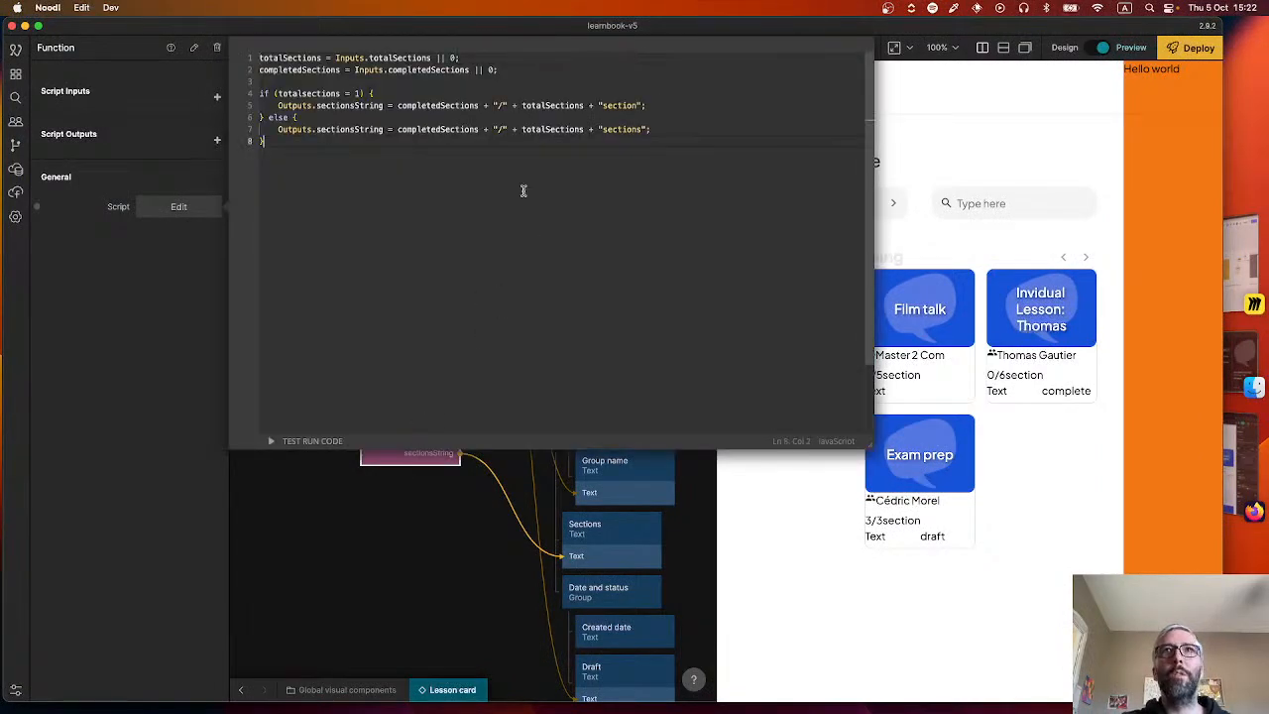
left_click(604, 128)
left_click(491, 545)
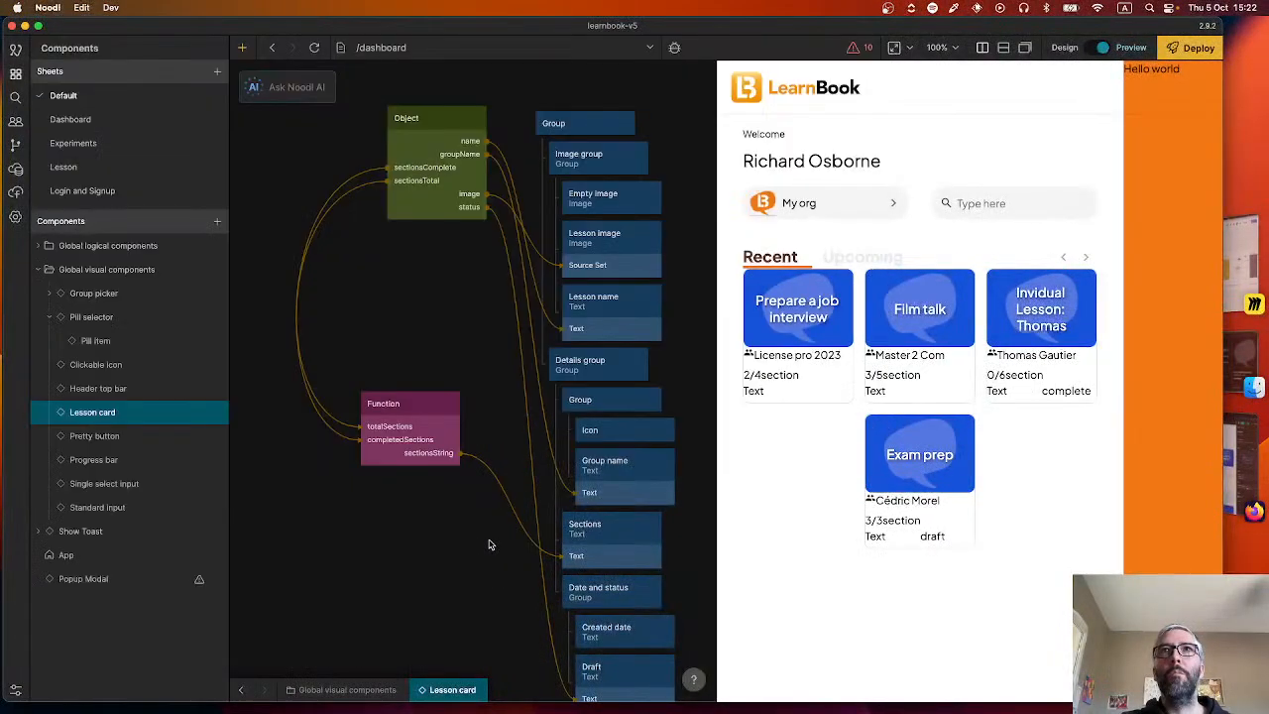
Add a leading space to the 'section' text in the Function script's if block and change the condition's operator to ===.
mouse_move(454, 402)
left_click(401, 369)
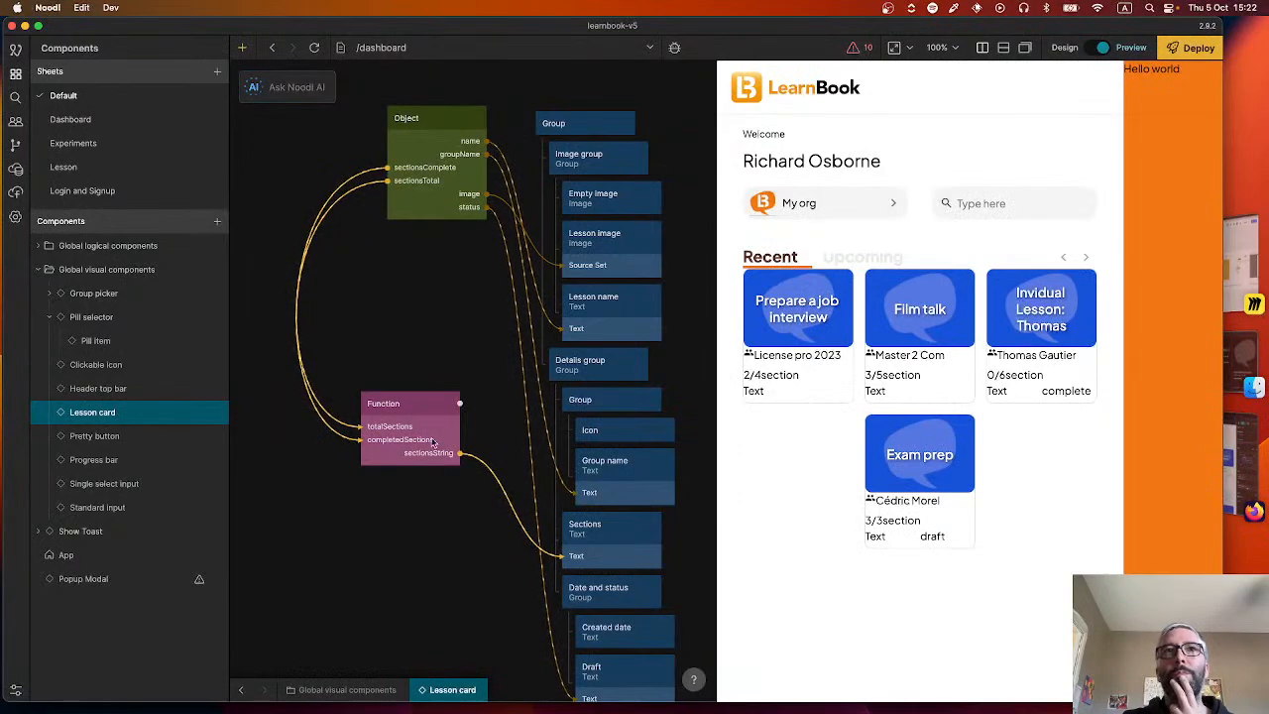
mouse_move(432, 440)
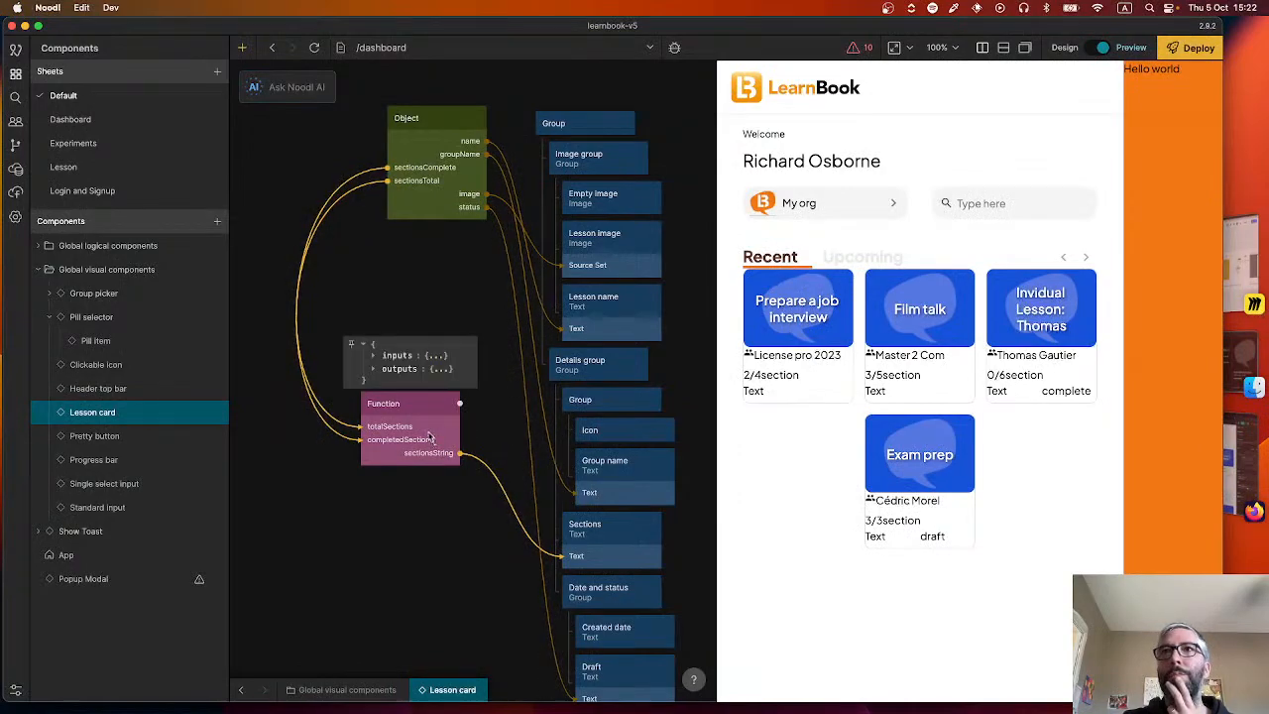
left_click(417, 357)
left_click(410, 370)
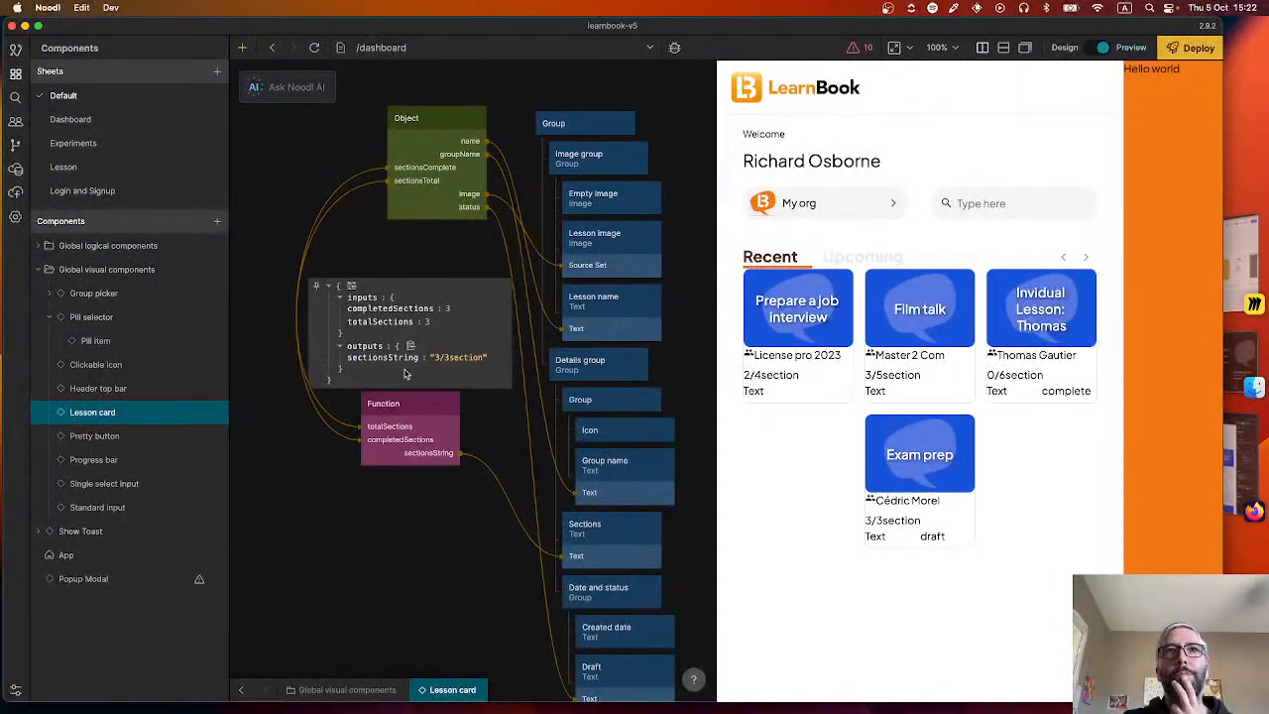
double_click(428, 408)
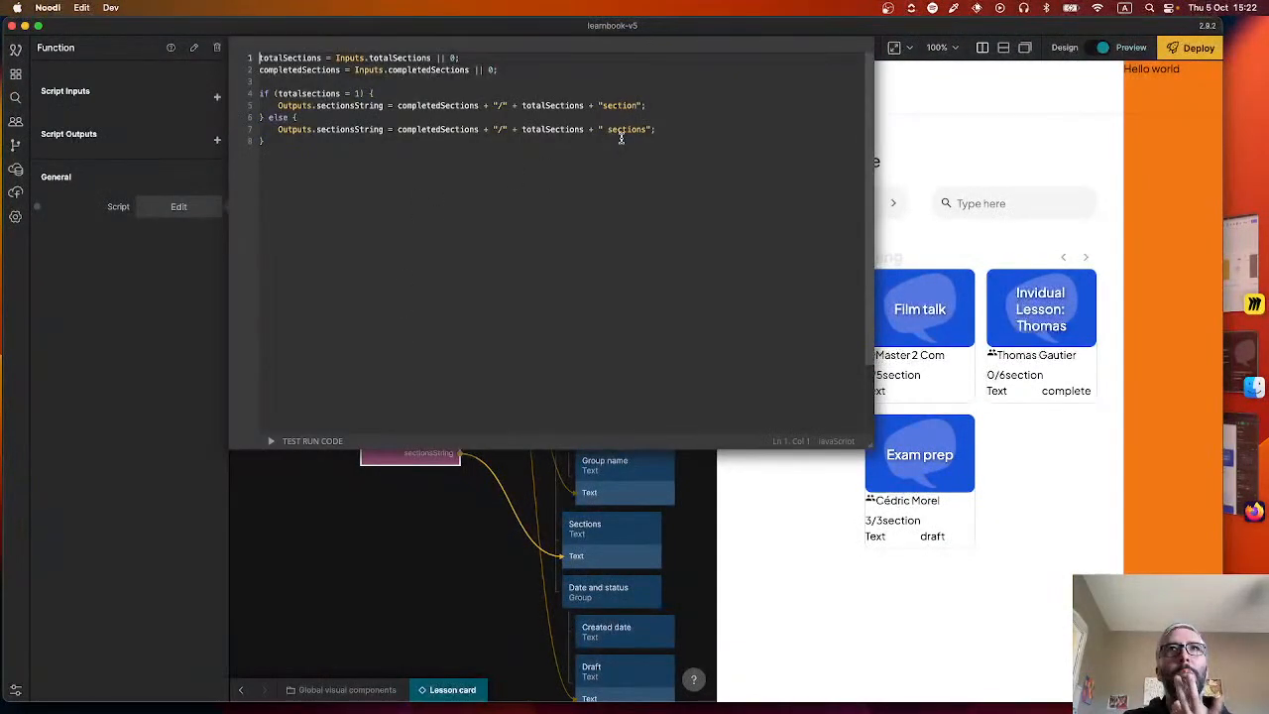
left_click(603, 105)
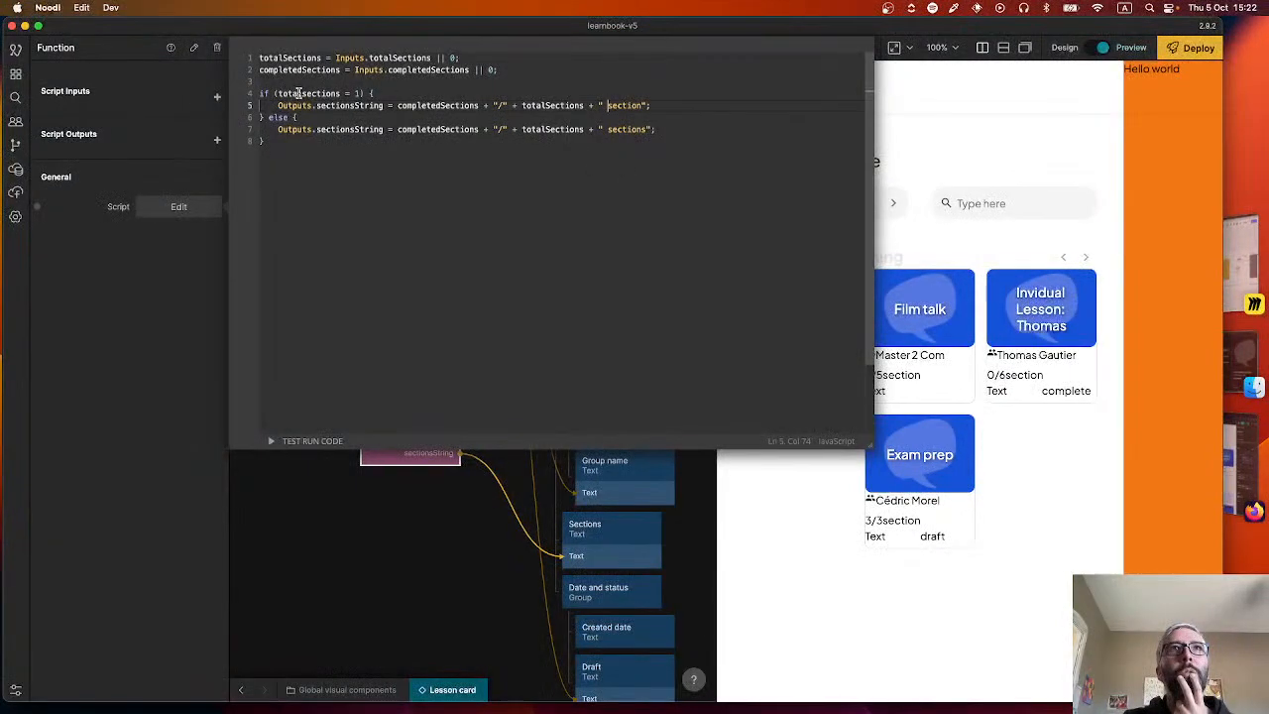
left_click(348, 93)
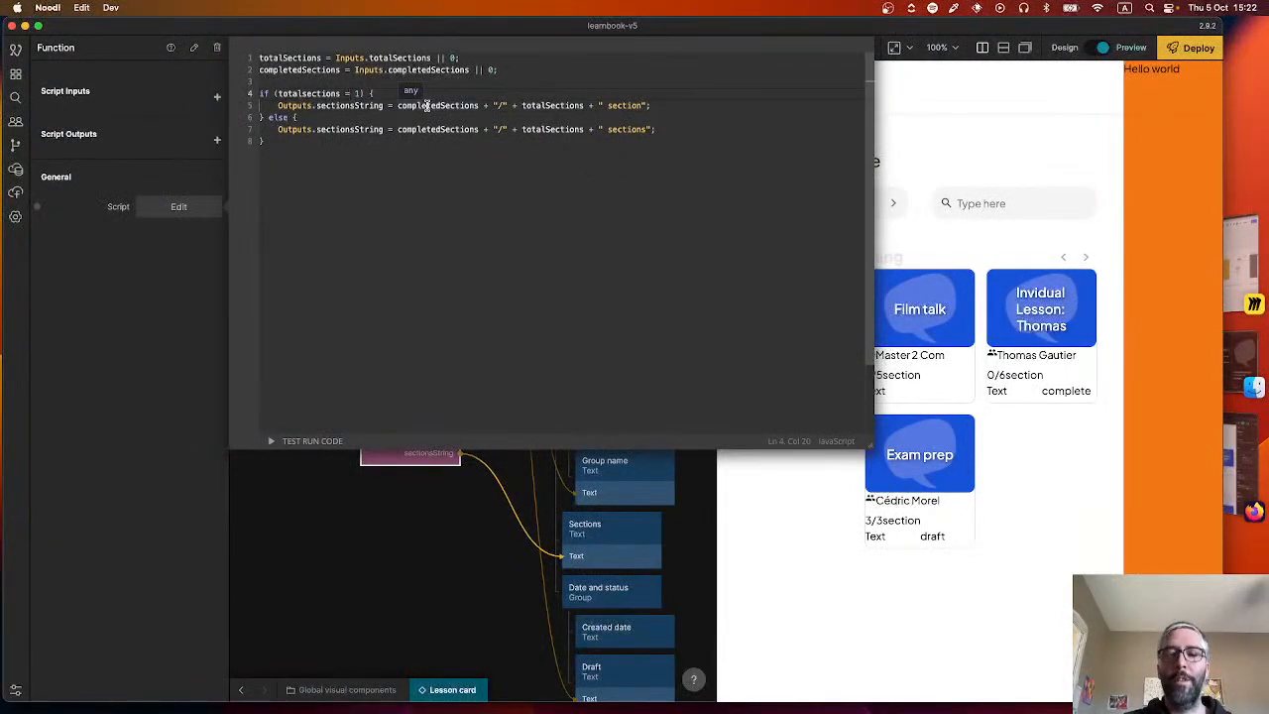
type("==")
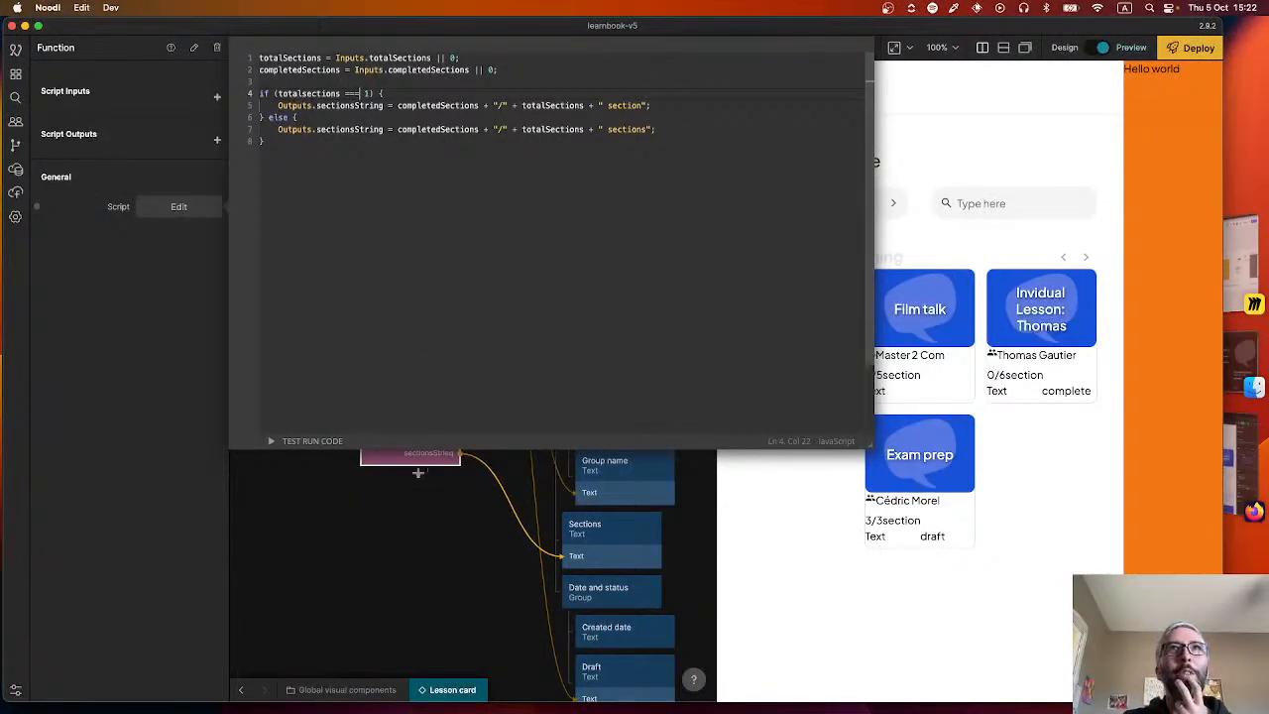
left_click(396, 507)
Correct the variable name in the Function script's if condition to totalSections, and close the editor.
mouse_move(408, 421)
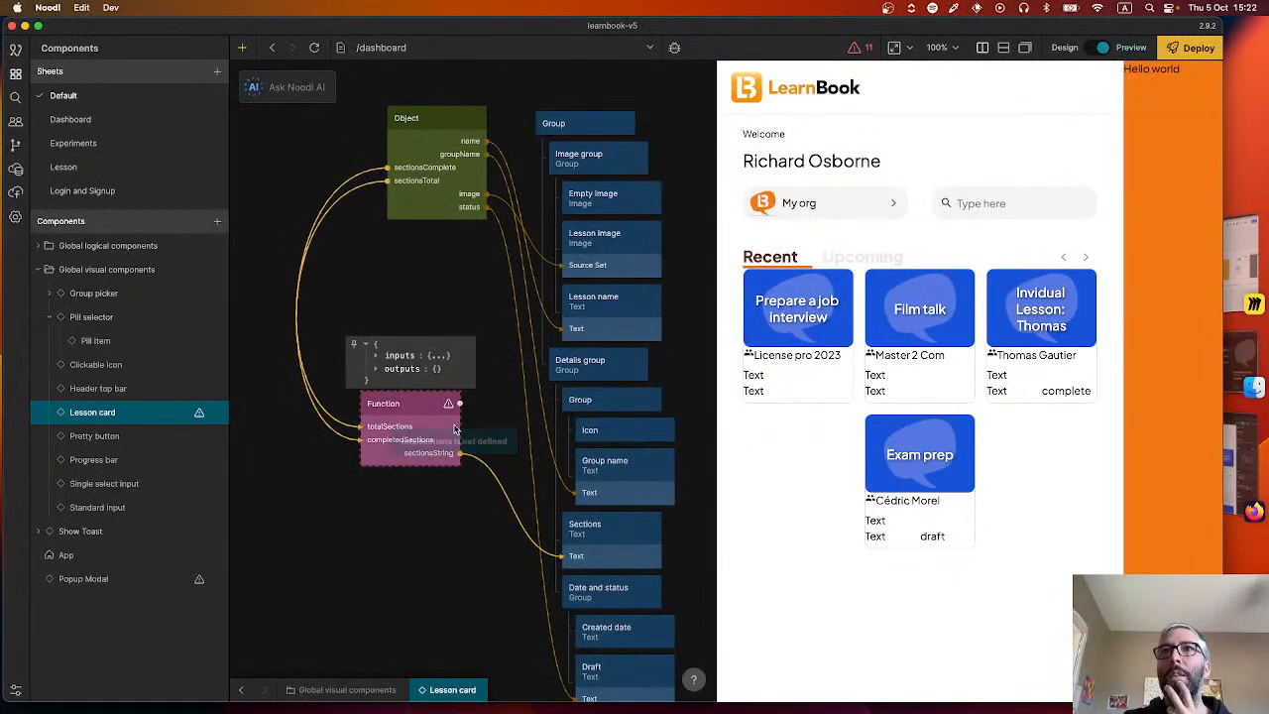
double_click(417, 427)
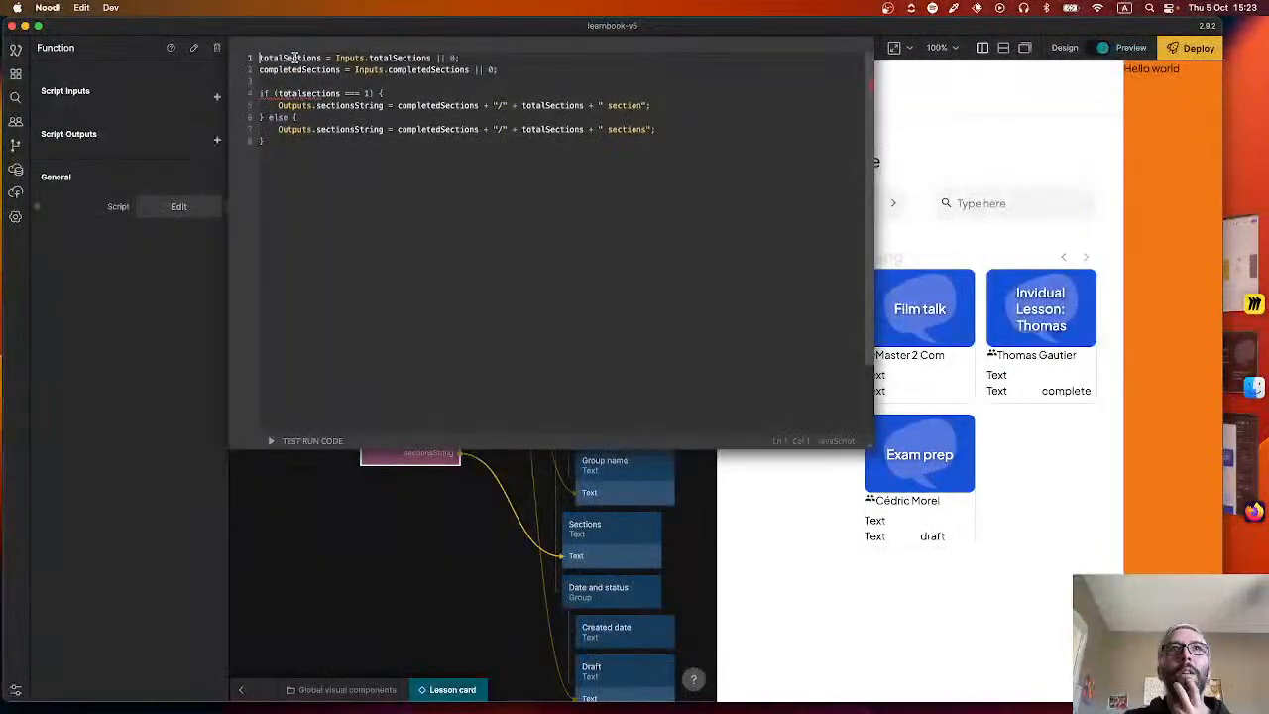
left_click(306, 94)
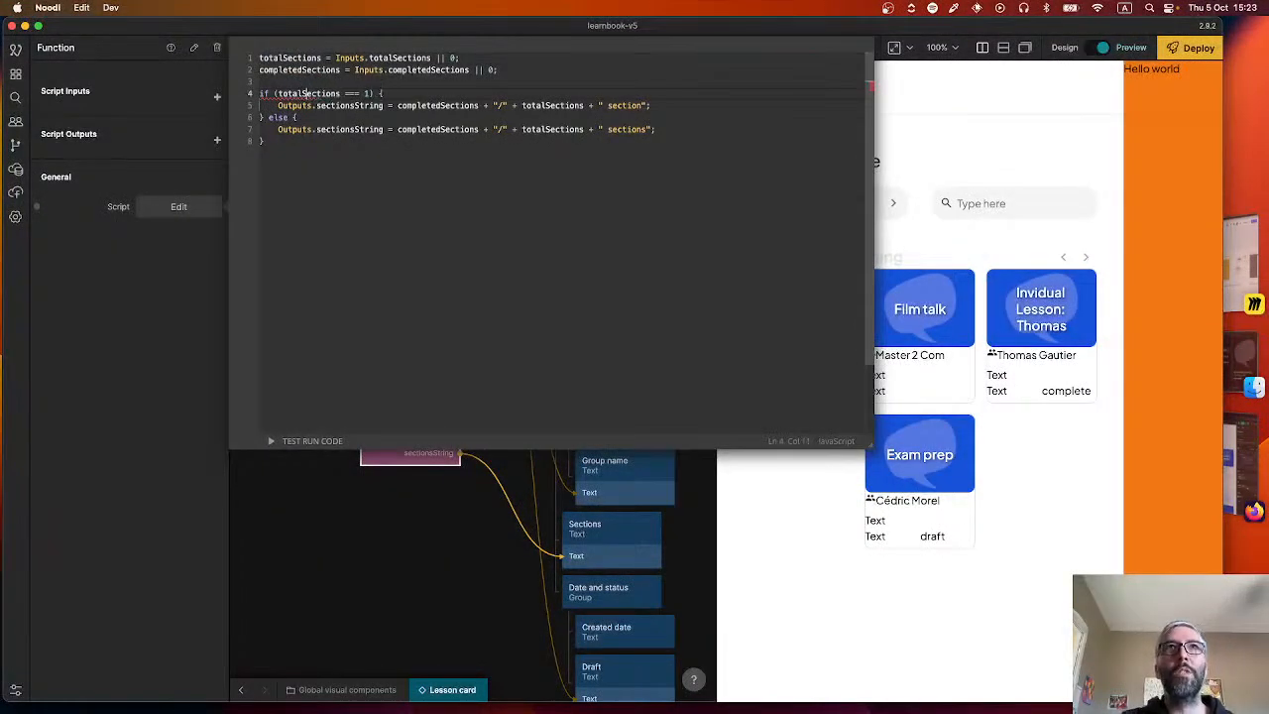
left_click(411, 505)
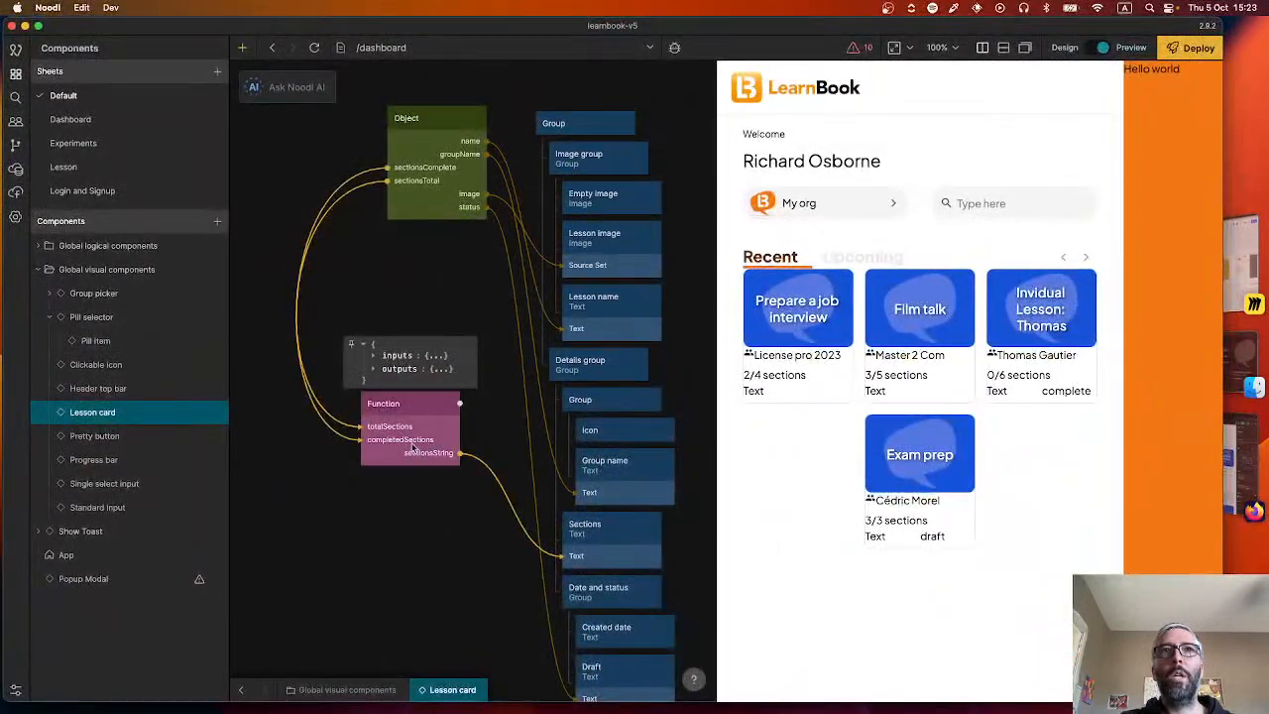
Align the Function node beneath the Object node, and check the lesson cards in the Figma design before returning to Noodl.
left_click_drag(414, 448, 440, 423)
scroll(383, 533, "down", 5)
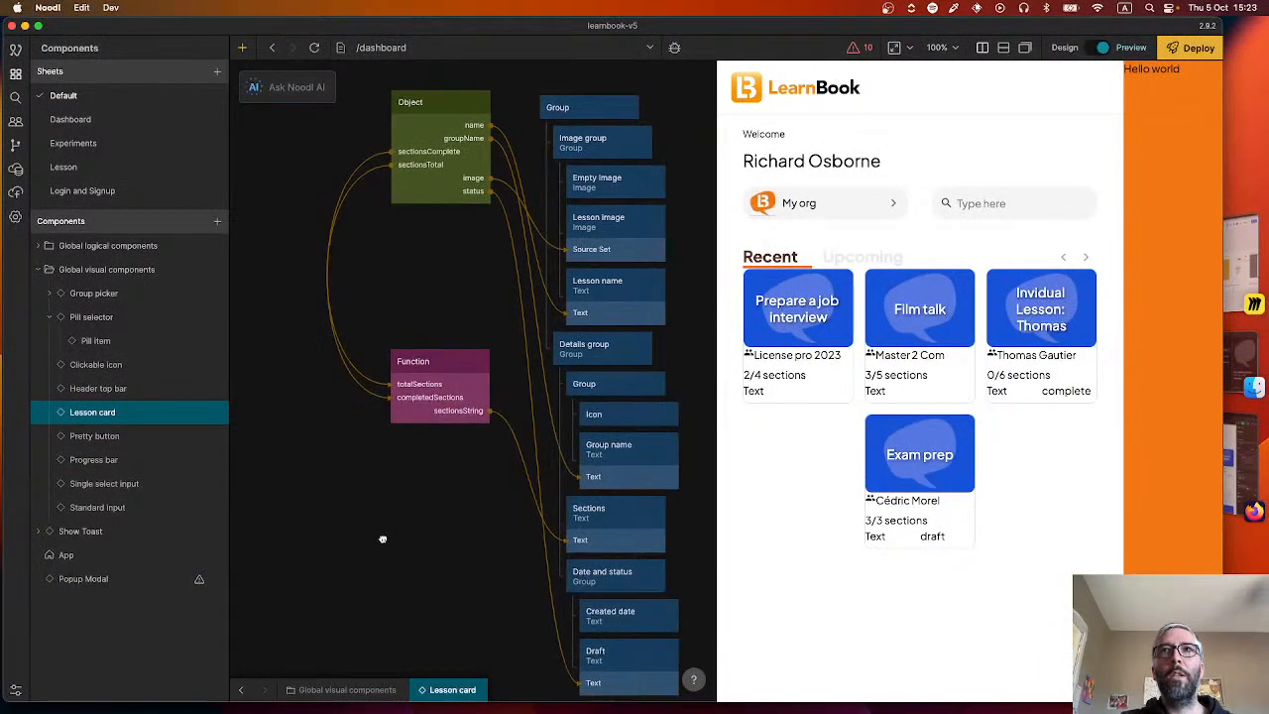
scroll(463, 399, "up", 3)
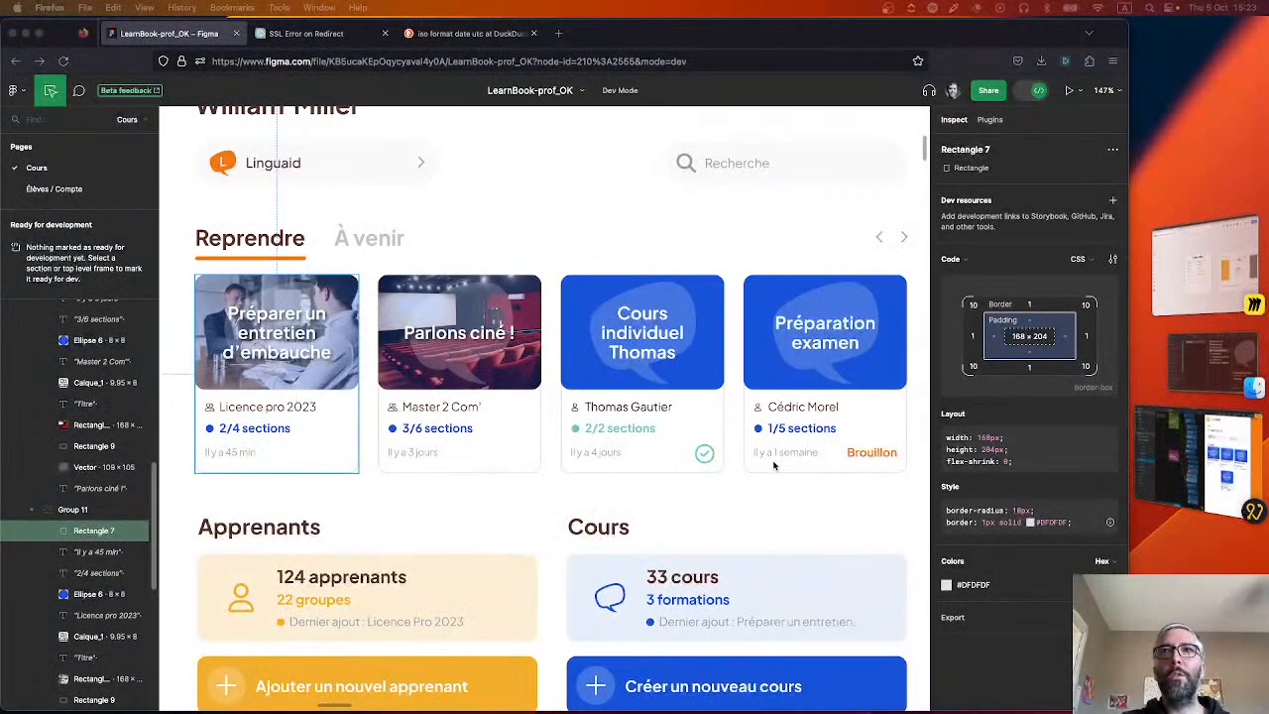
key("super+Tab")
left_click_drag(406, 434, 377, 521)
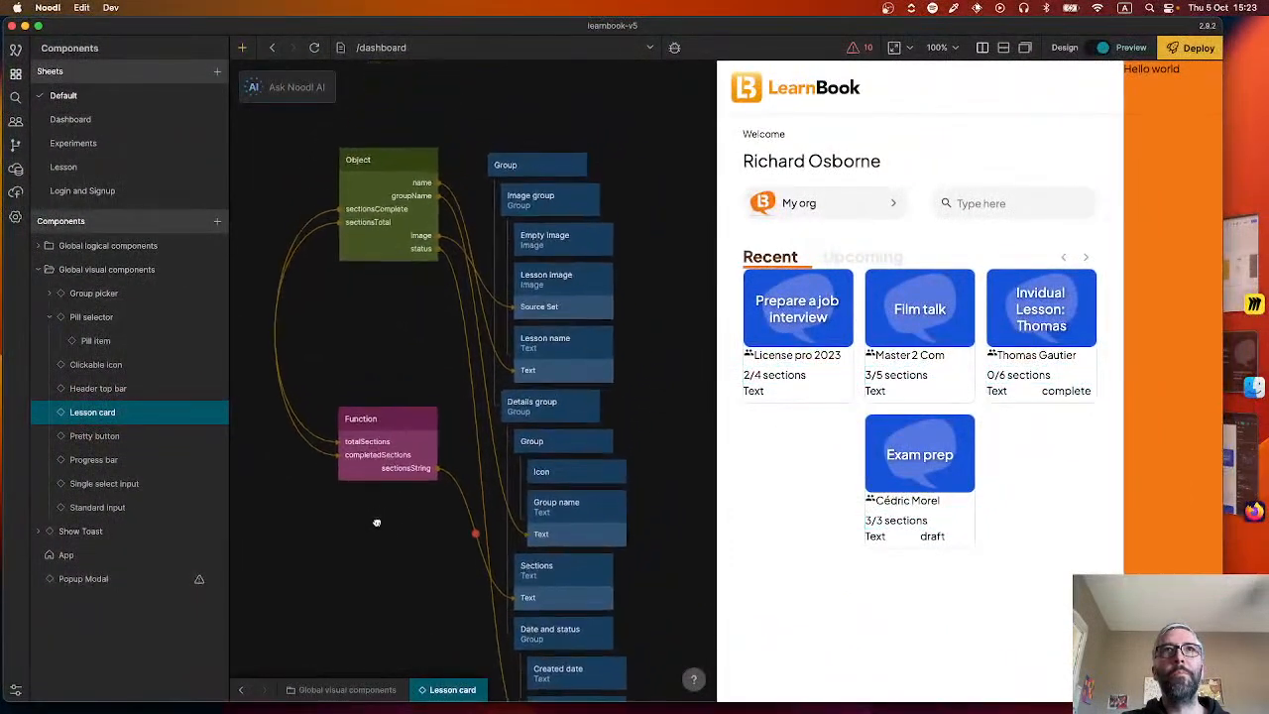
left_click_drag(374, 356, 401, 297)
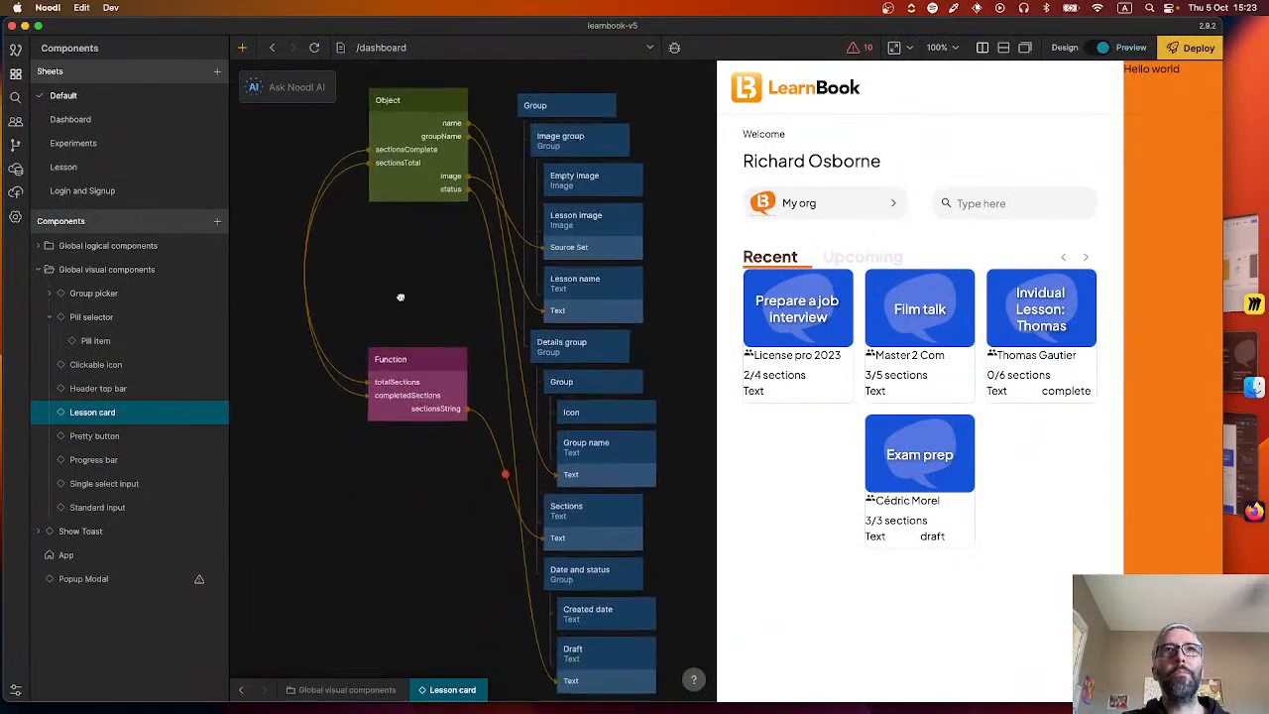
Start a Noodl AI Function request with the prompt 'Take an input date and calculate distance from current date.'.
left_click(292, 85)
left_click(337, 140)
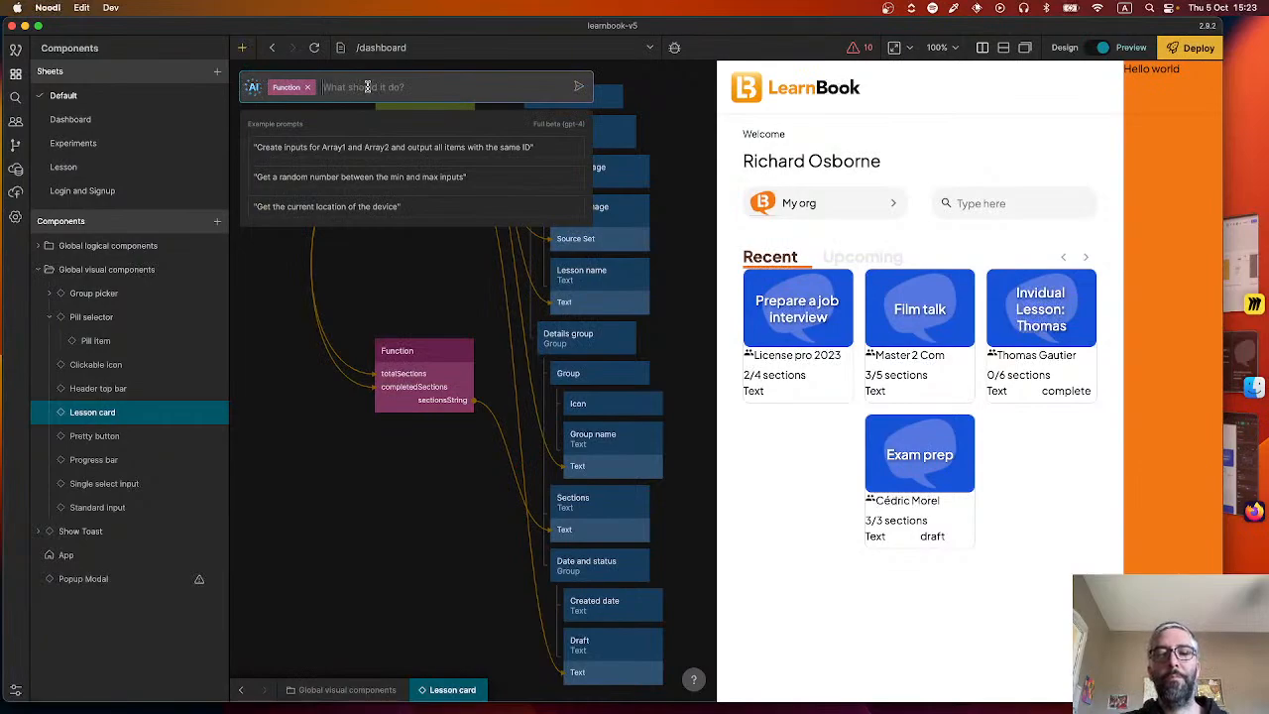
type("Take an input ")
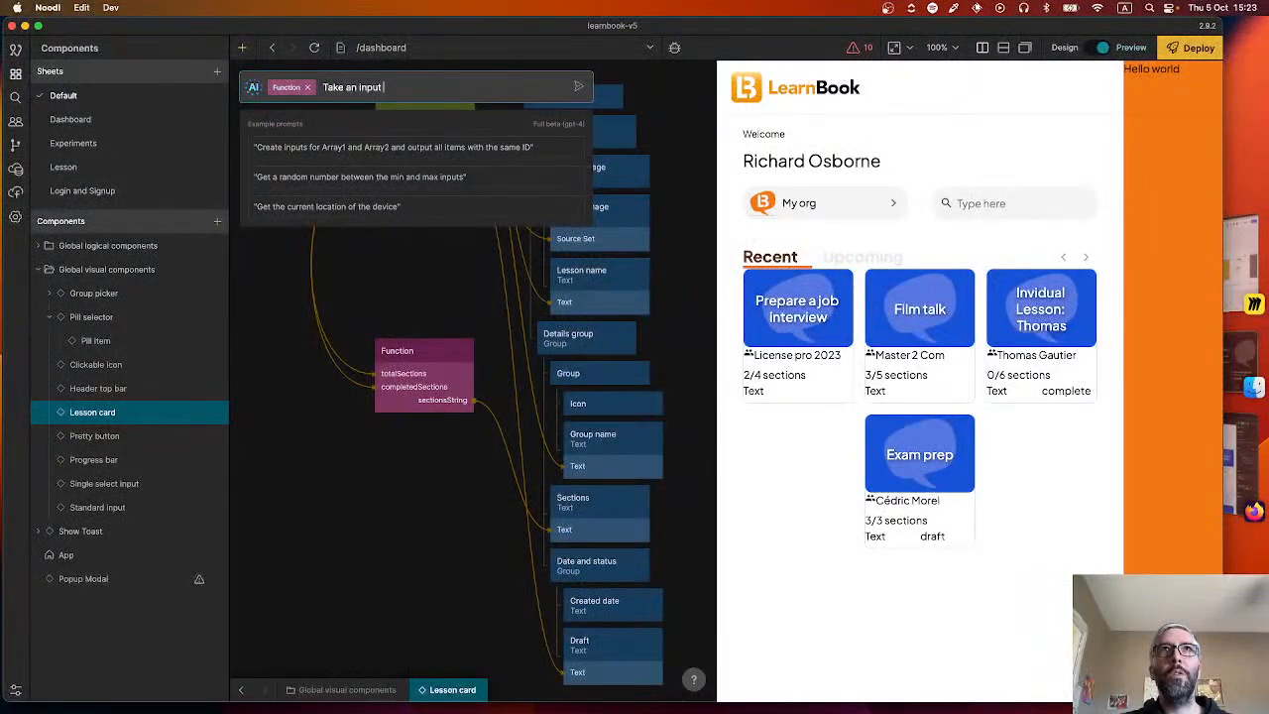
type("date and c")
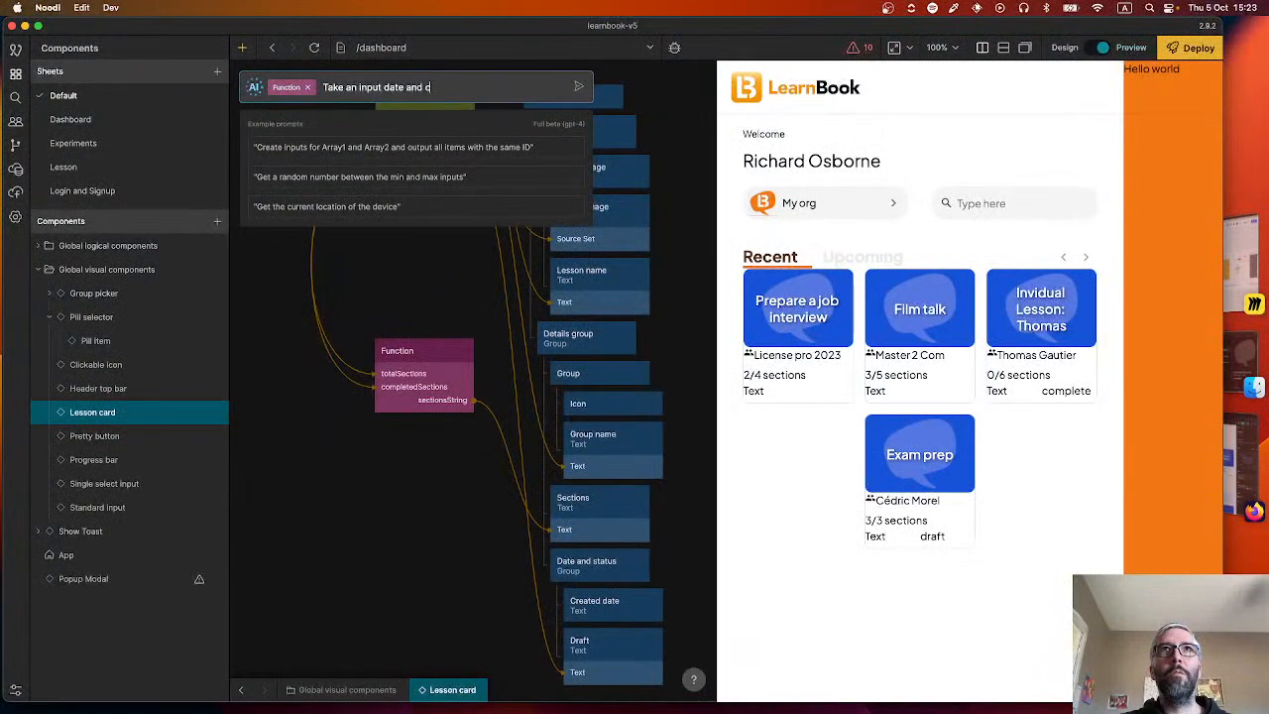
type(" calc")
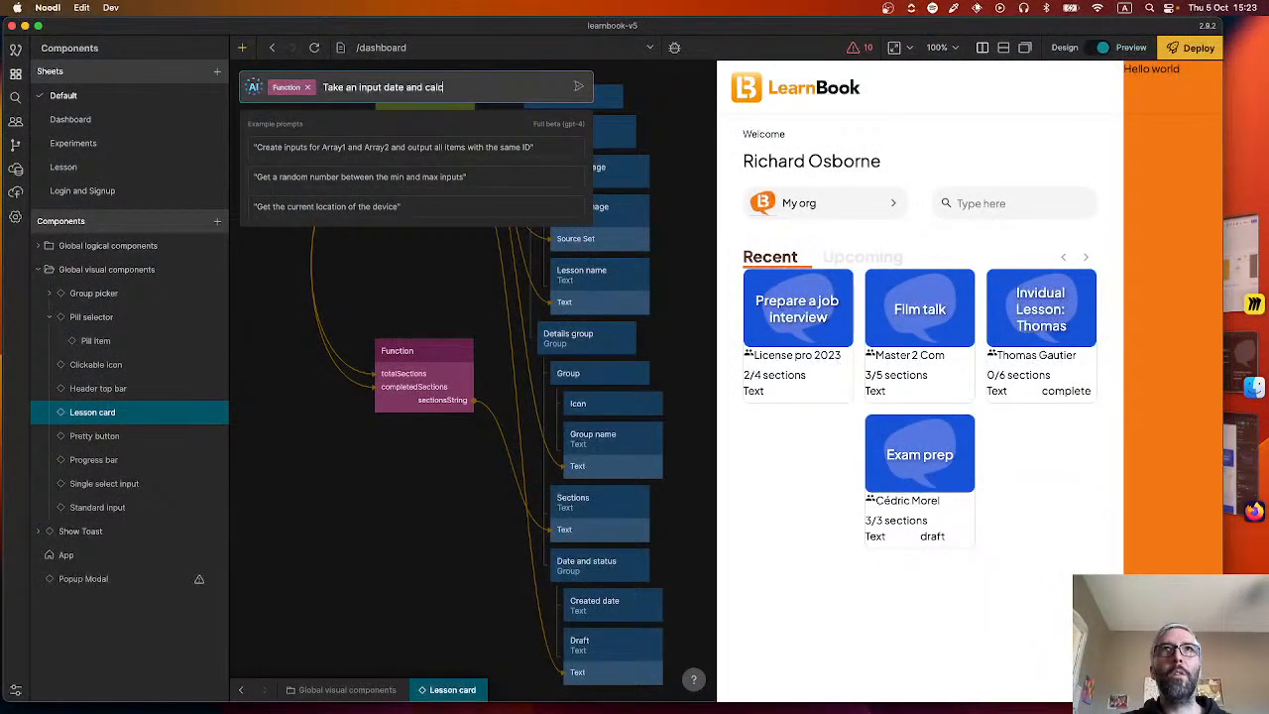
type("ulate ")
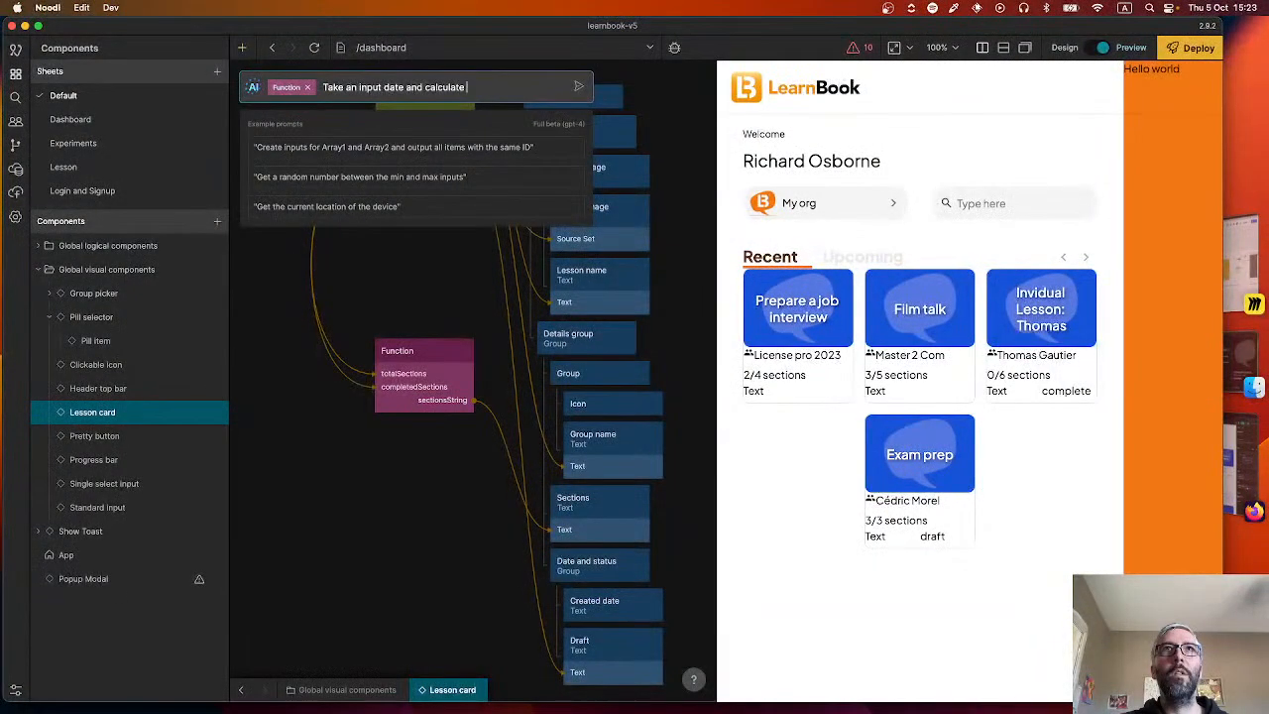
type("distance from cu")
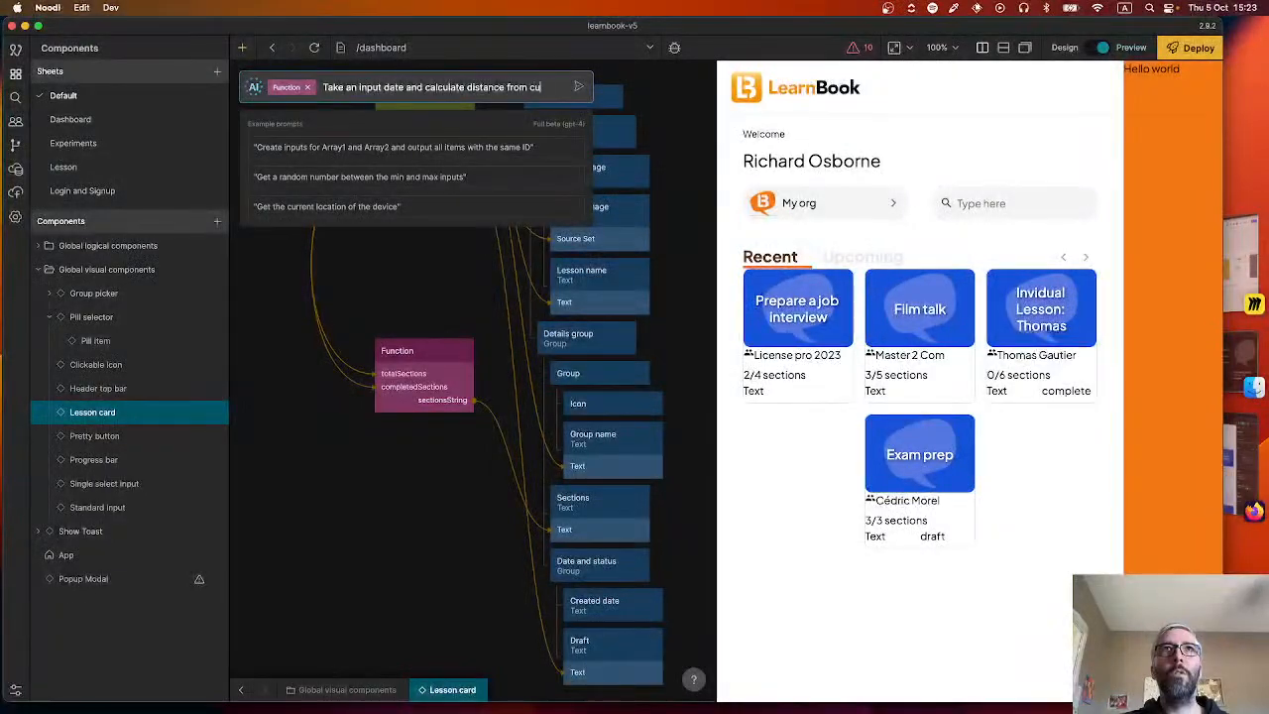
type("rrent date.")
key("Return")
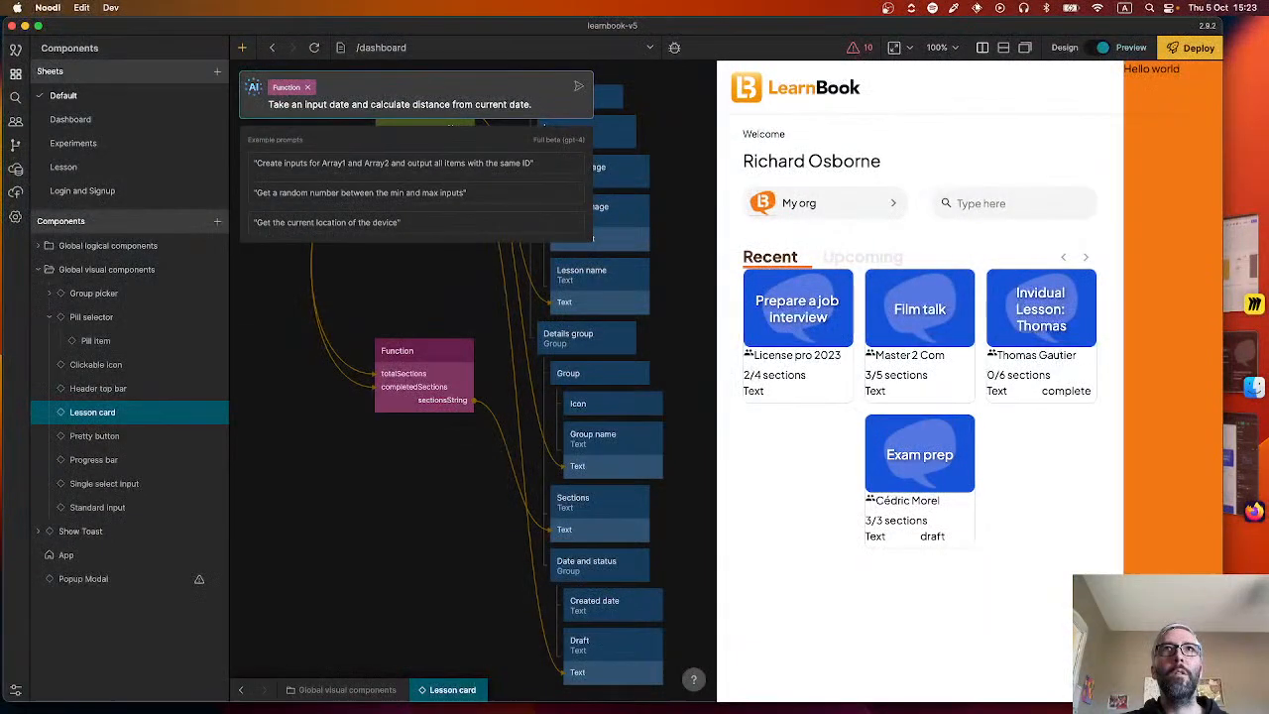
Revise the AI prompt to 'Take an input past date and time and calculate distance from current date and time.'.
left_click(329, 104)
type("past")
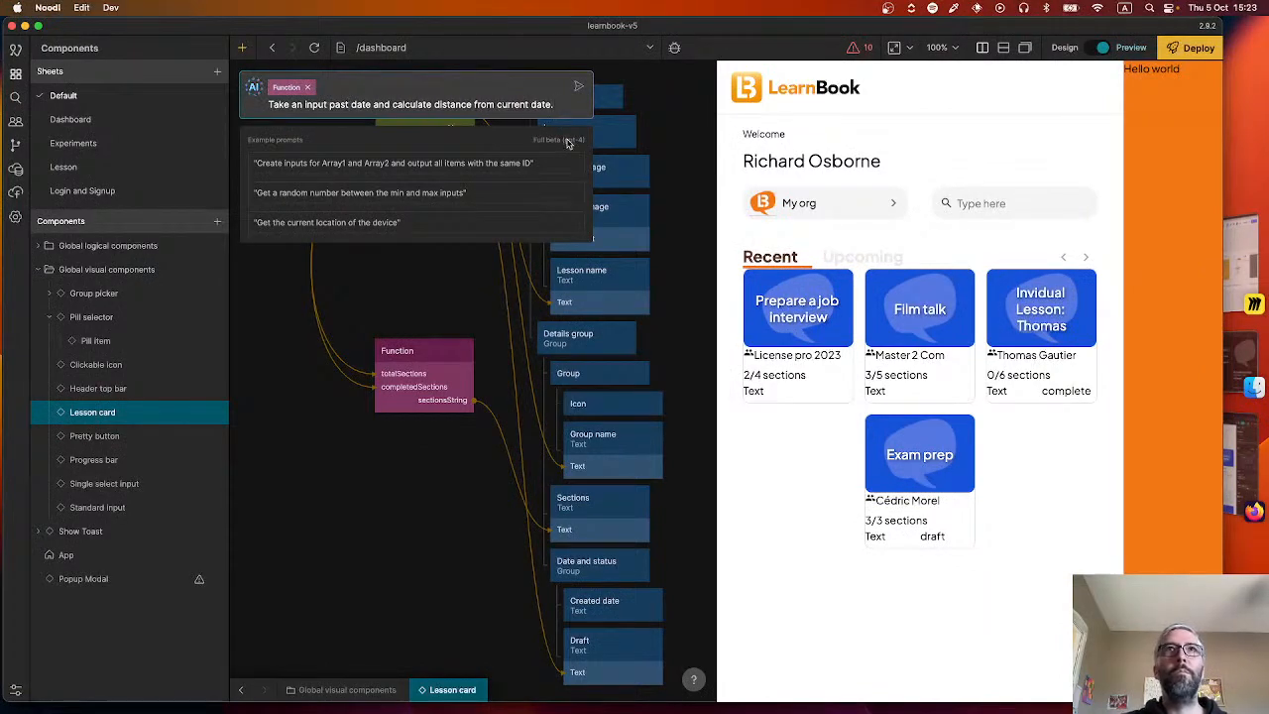
left_click(373, 105)
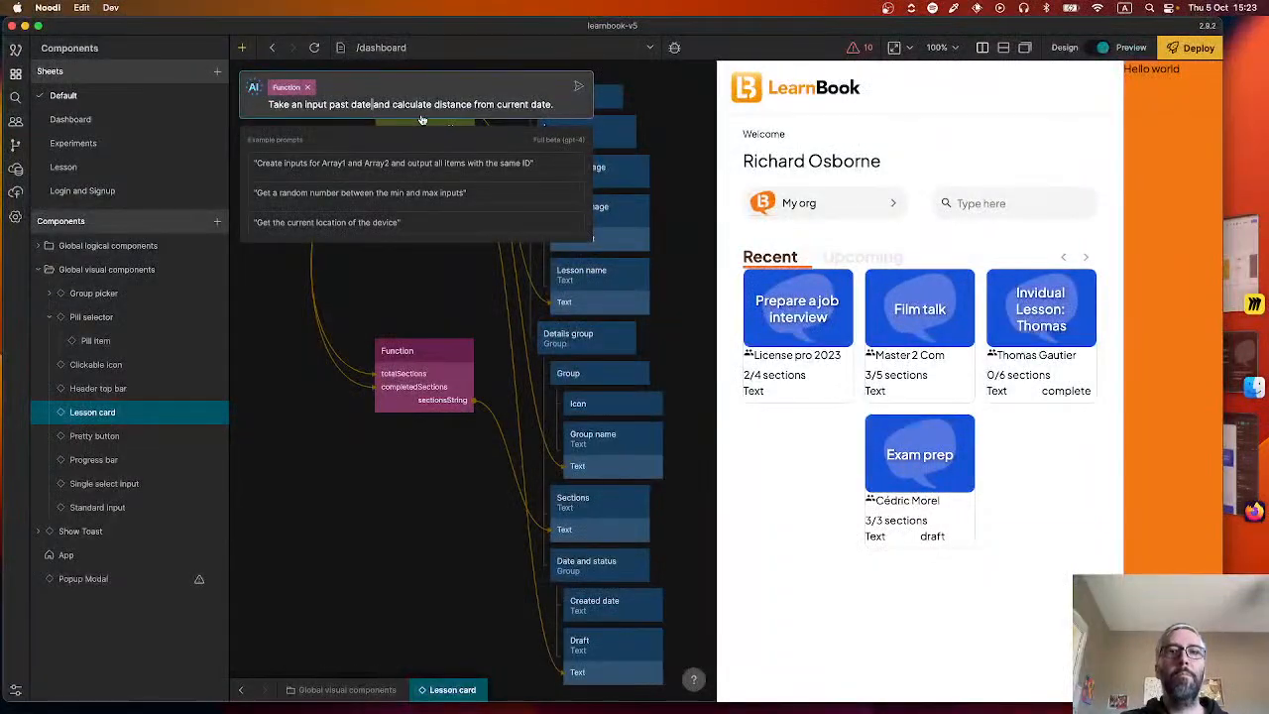
type("and time")
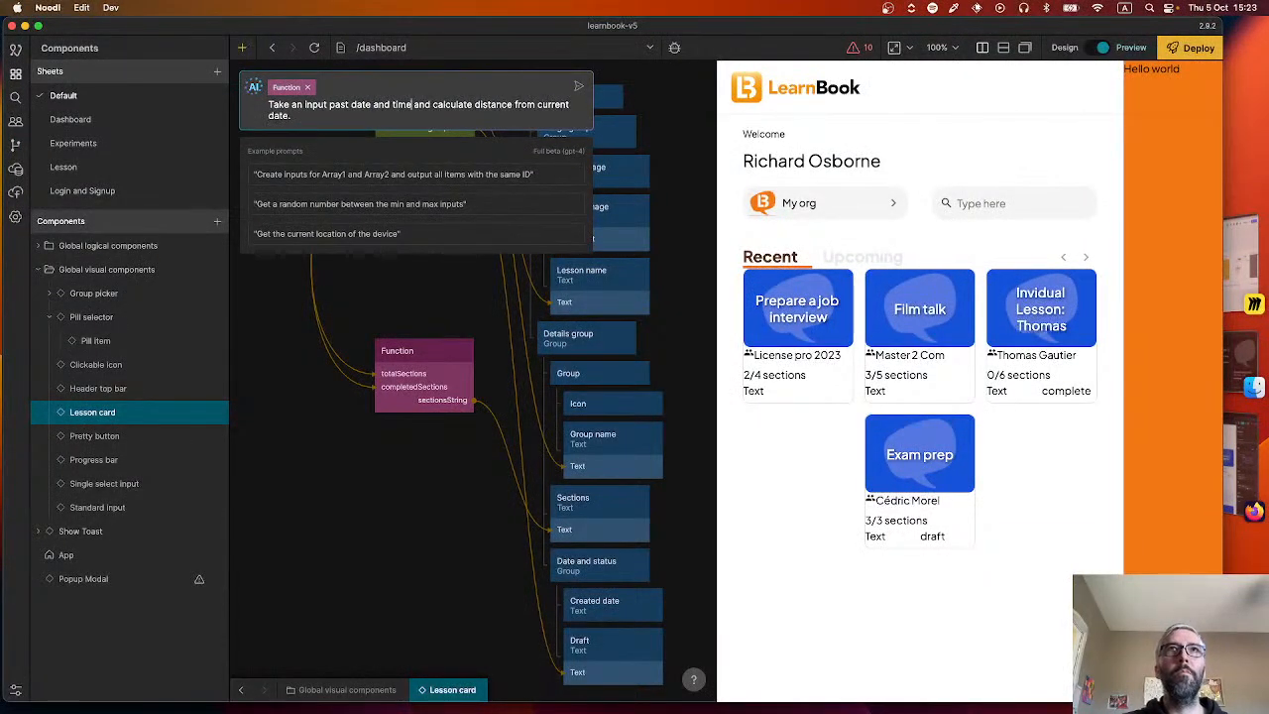
left_click(288, 117)
type("and time.")
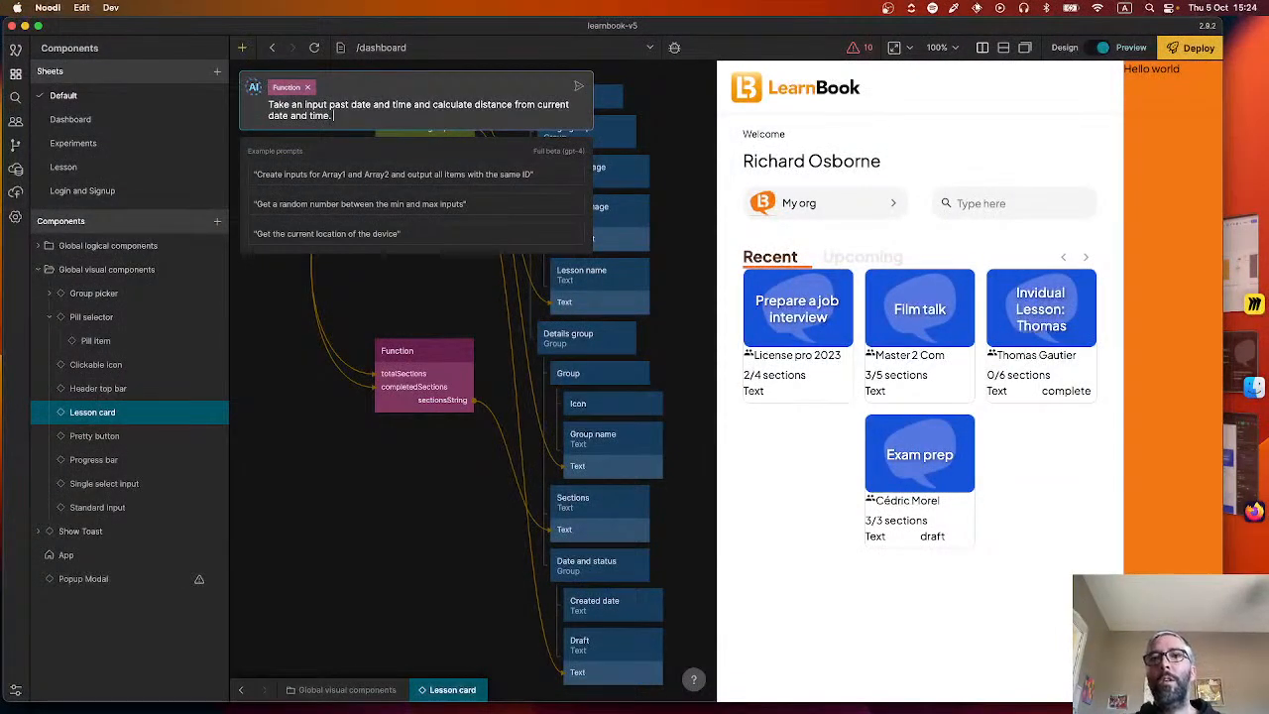
type(" Out")
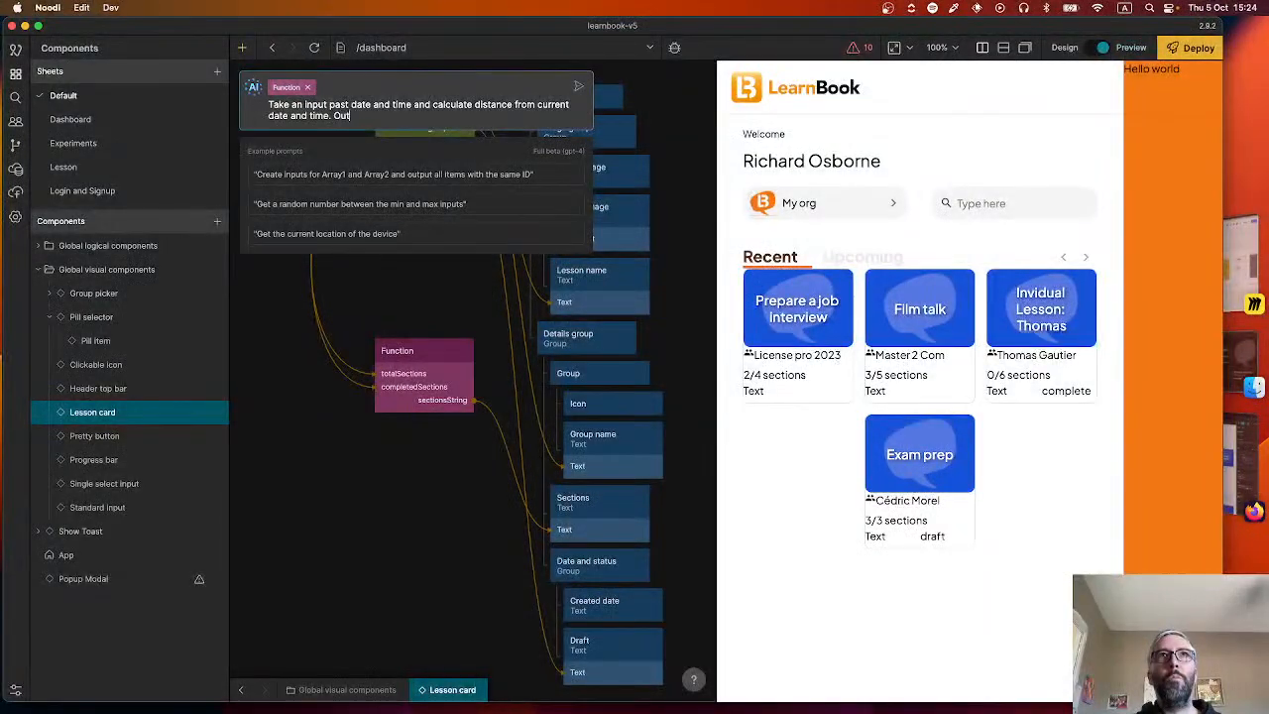
type("put a string")
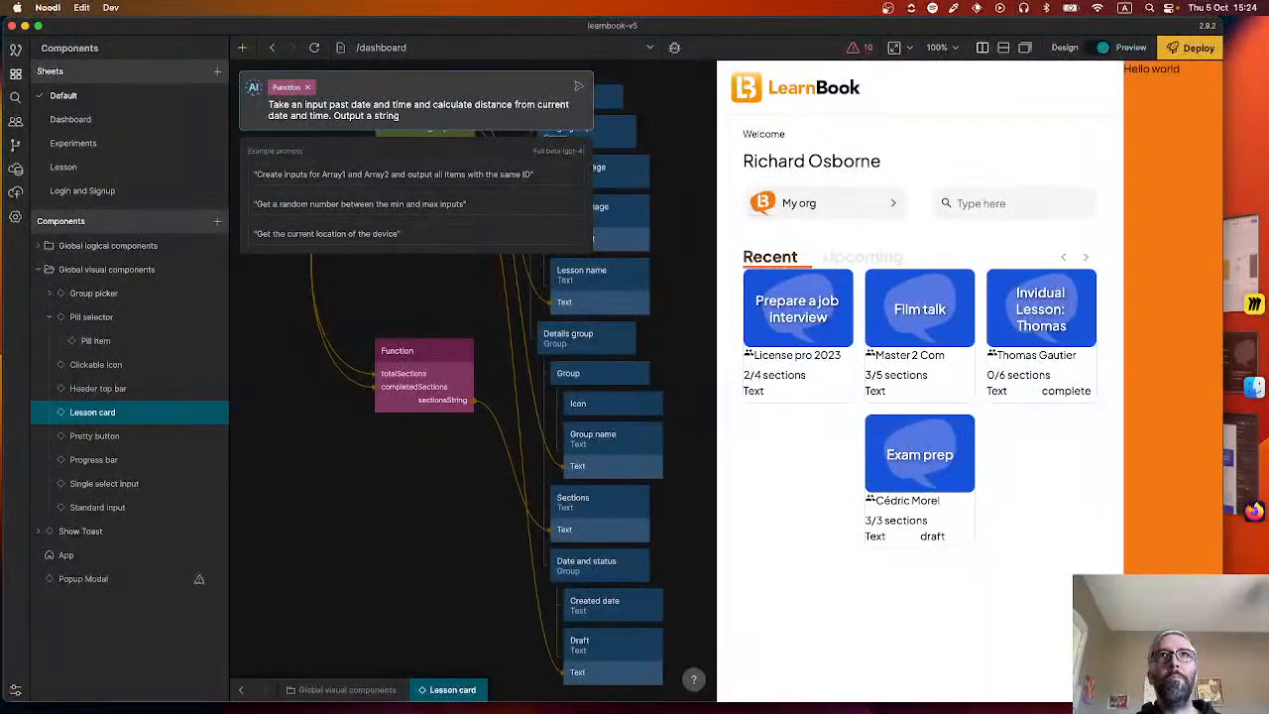
type(" like \"45 ")
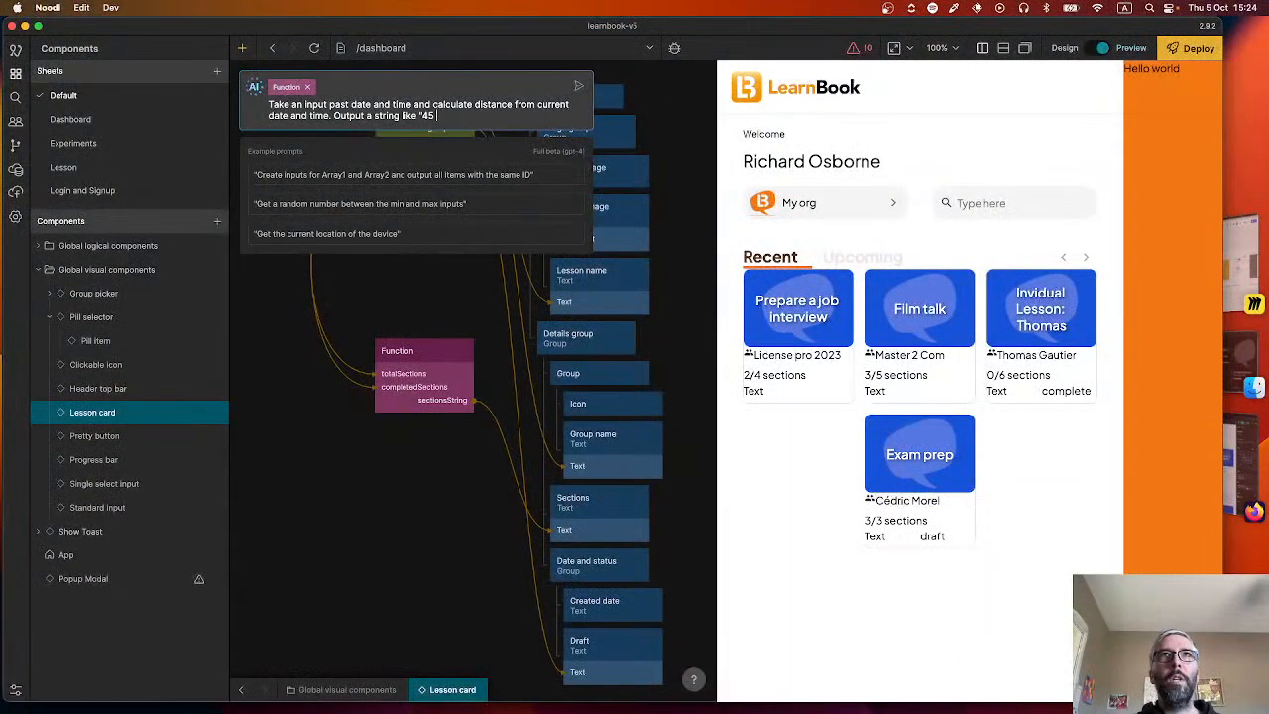
type("minutes ago\" or \"")
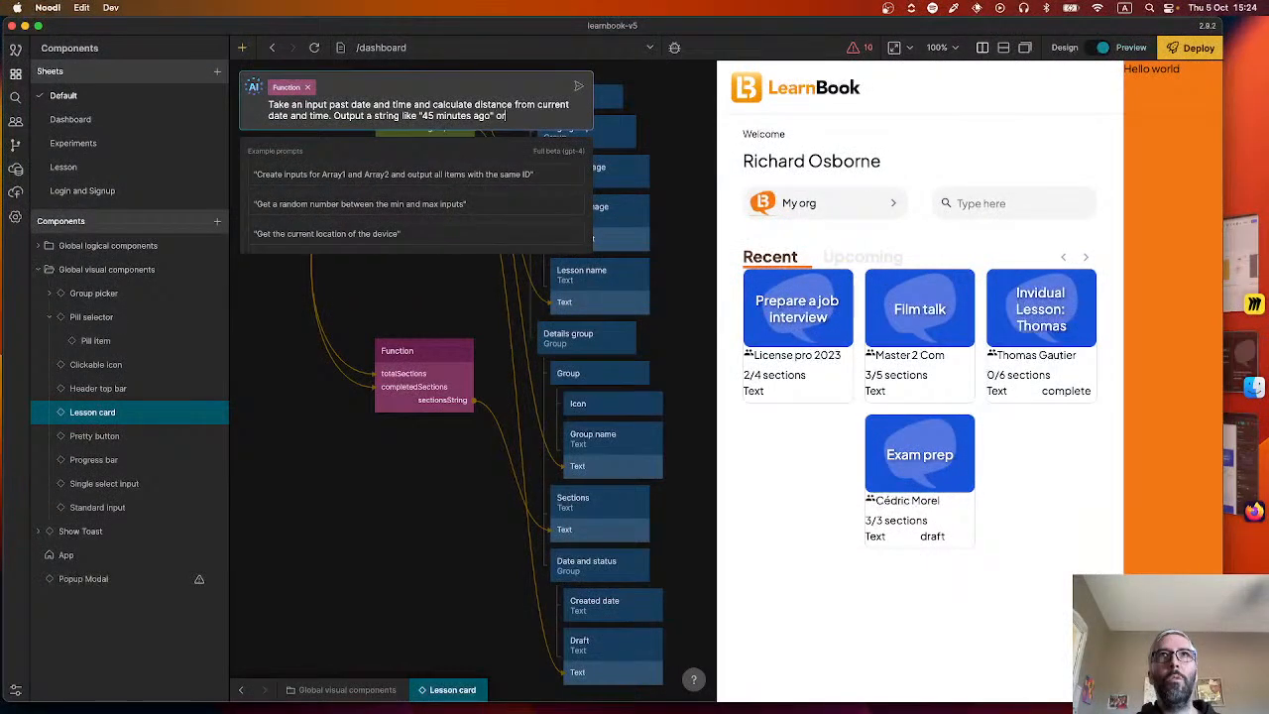
type("2 days a")
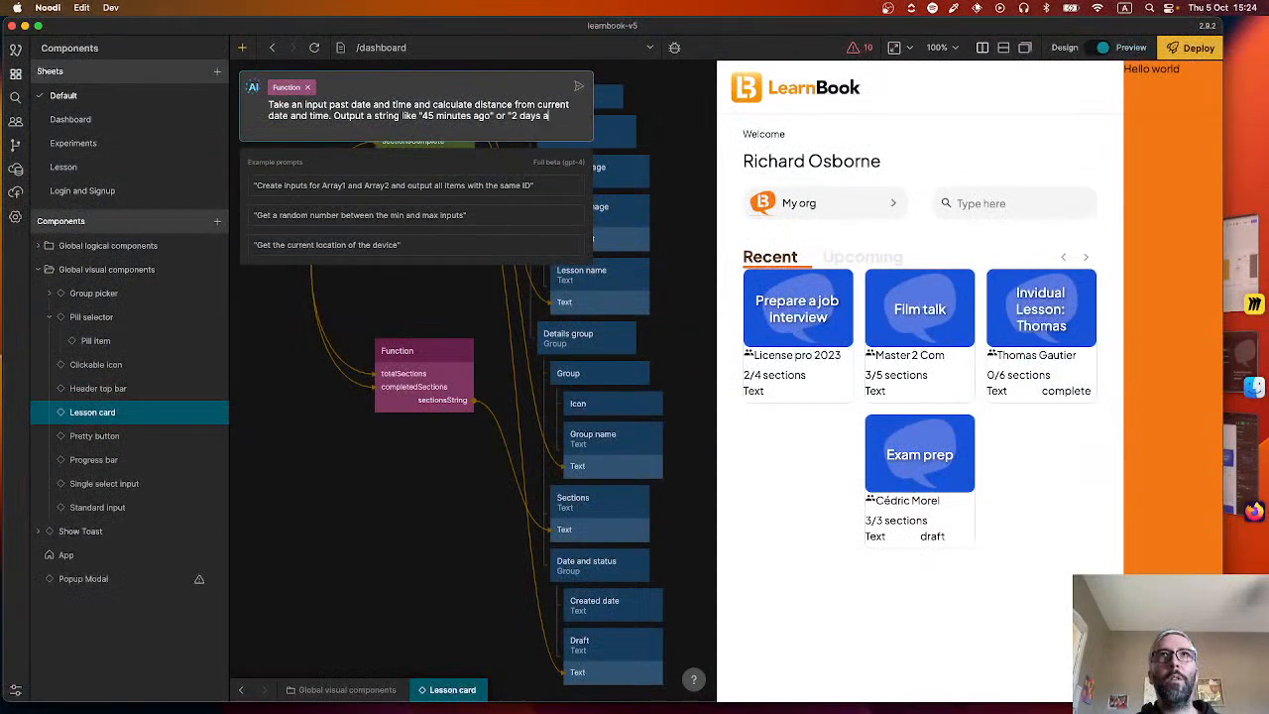
type("go\"")
Submit the AI prompt and place the new AI Function node between the Object and Function nodes.
left_click(580, 90)
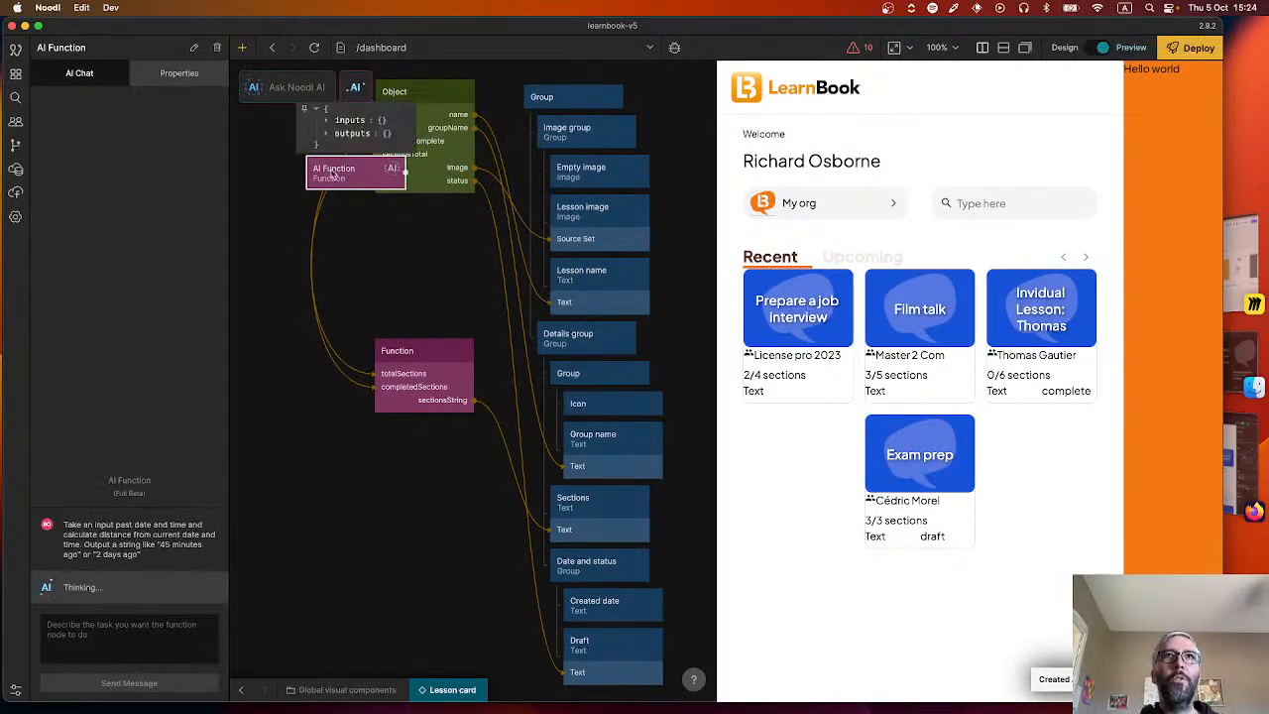
left_click_drag(328, 170, 368, 281)
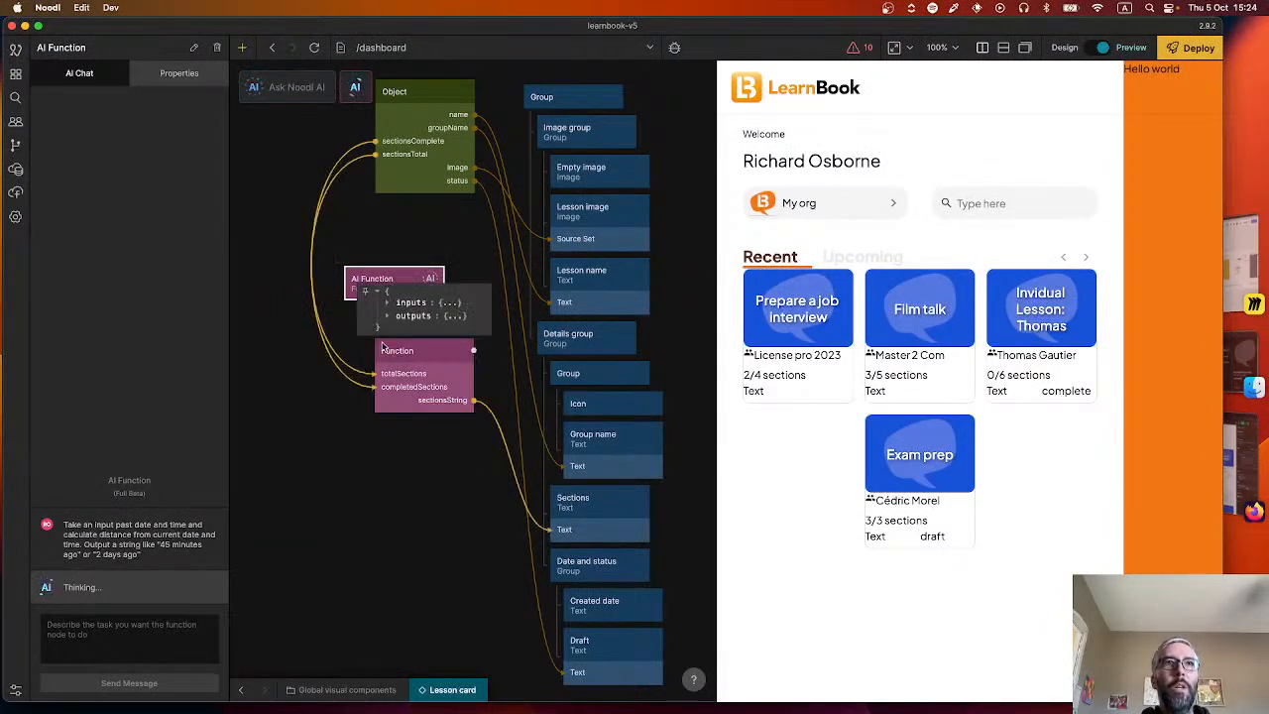
left_click(282, 309)
left_click(381, 295)
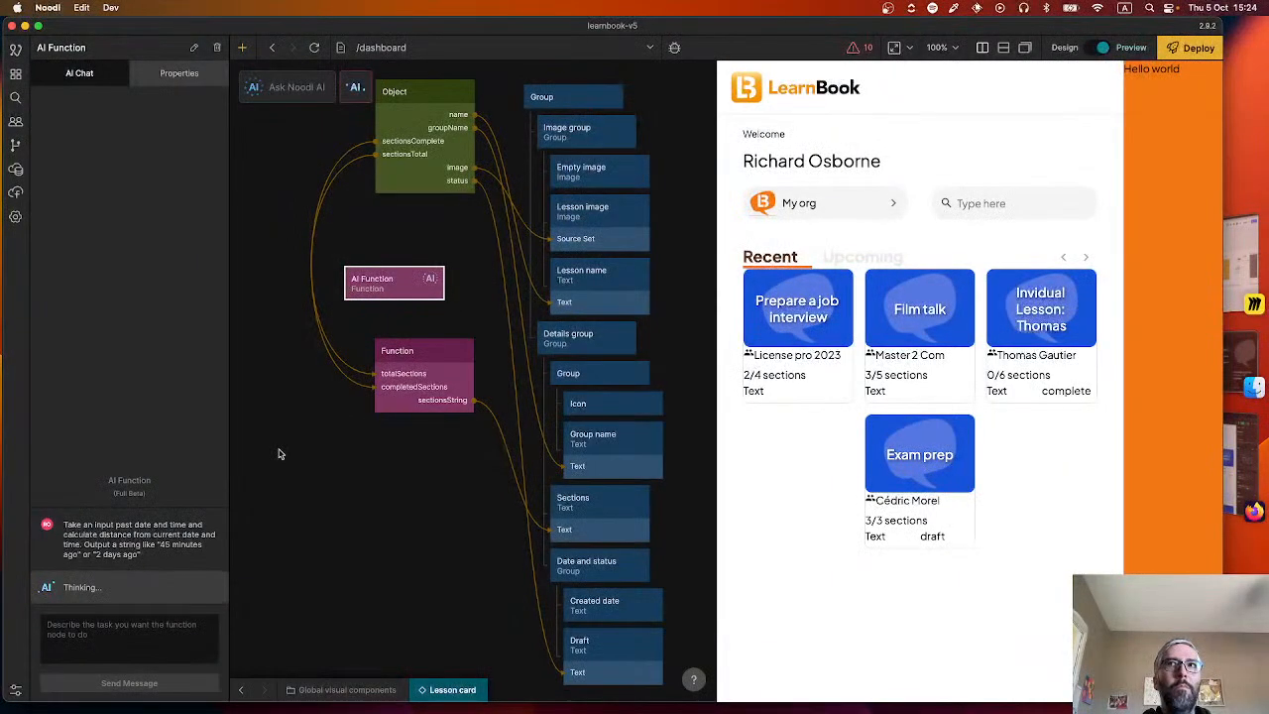
mouse_move(419, 283)
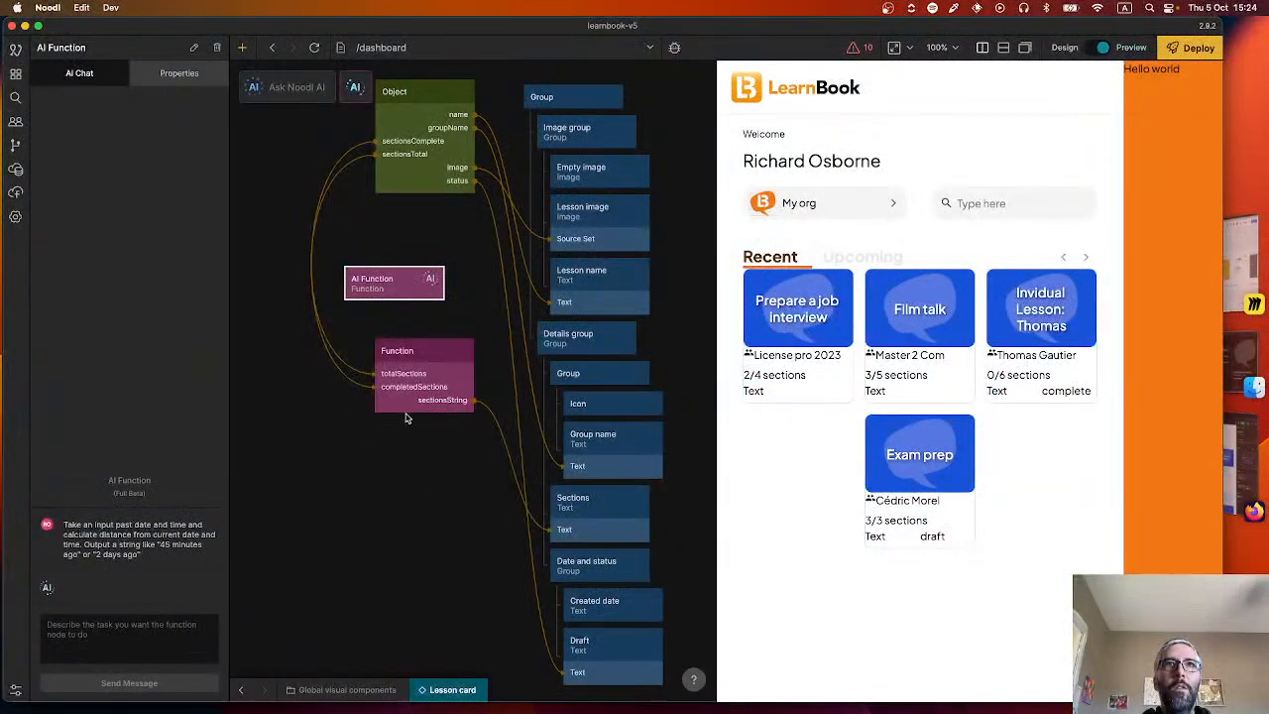
mouse_move(391, 307)
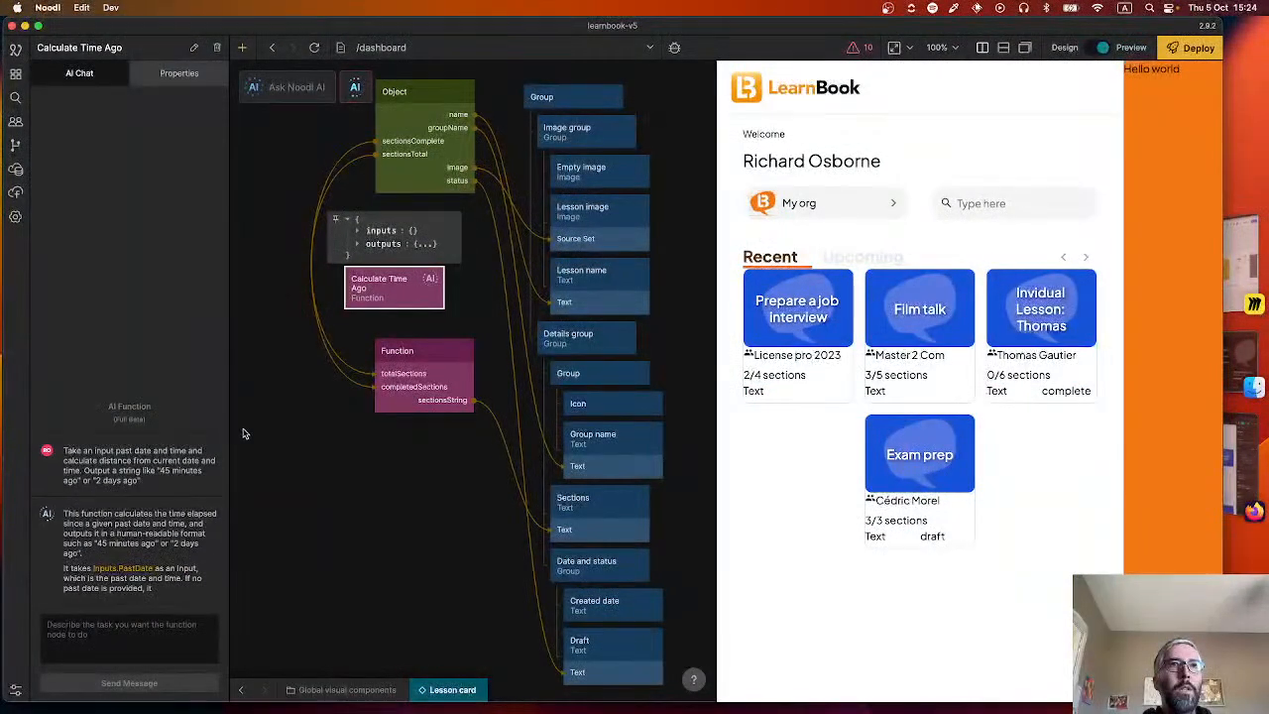
Connect the Object node's createdDate output to the PastDate input of the Calculate Time Ago function.
left_click_drag(475, 289, 480, 374)
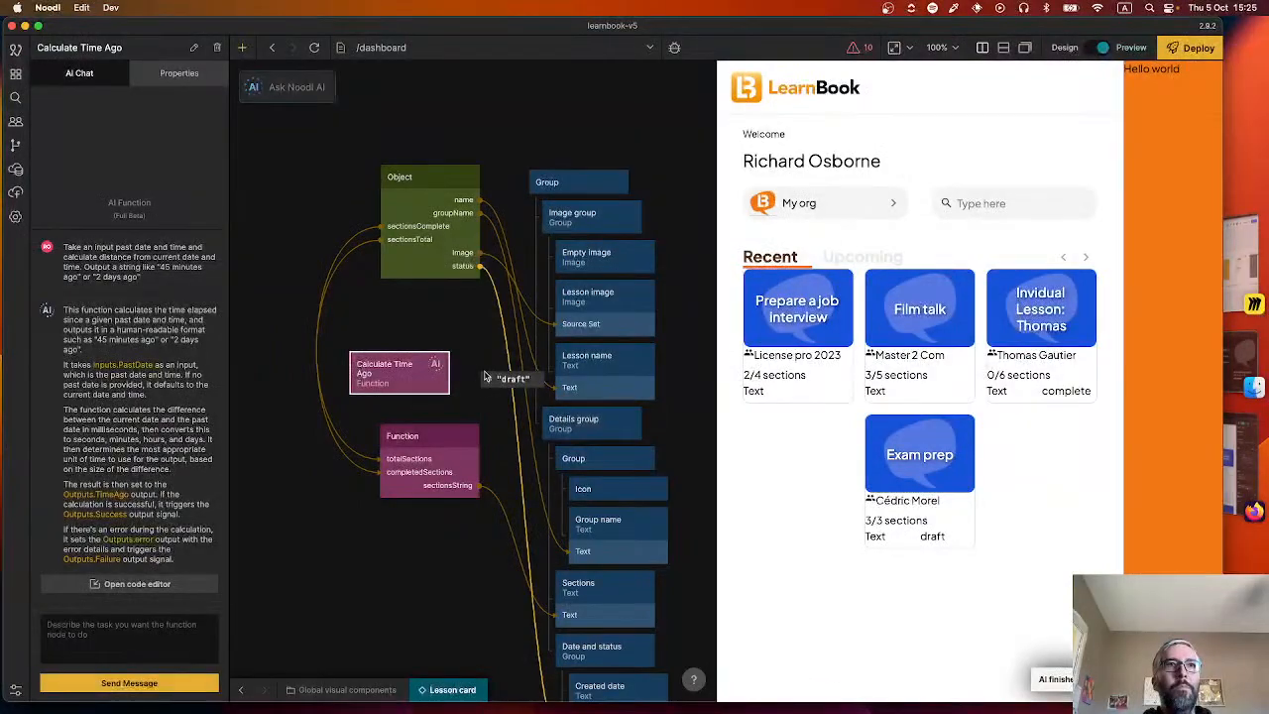
left_click_drag(480, 176, 411, 392)
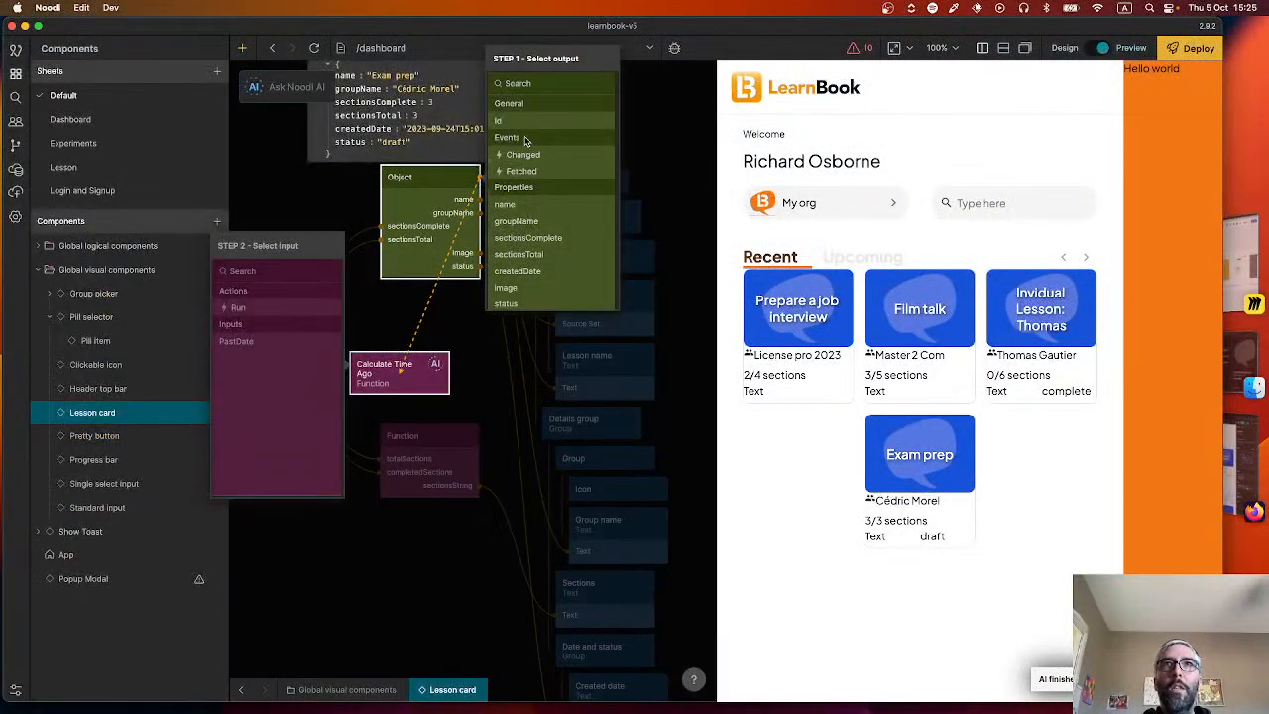
scroll(531, 278, "down", 2)
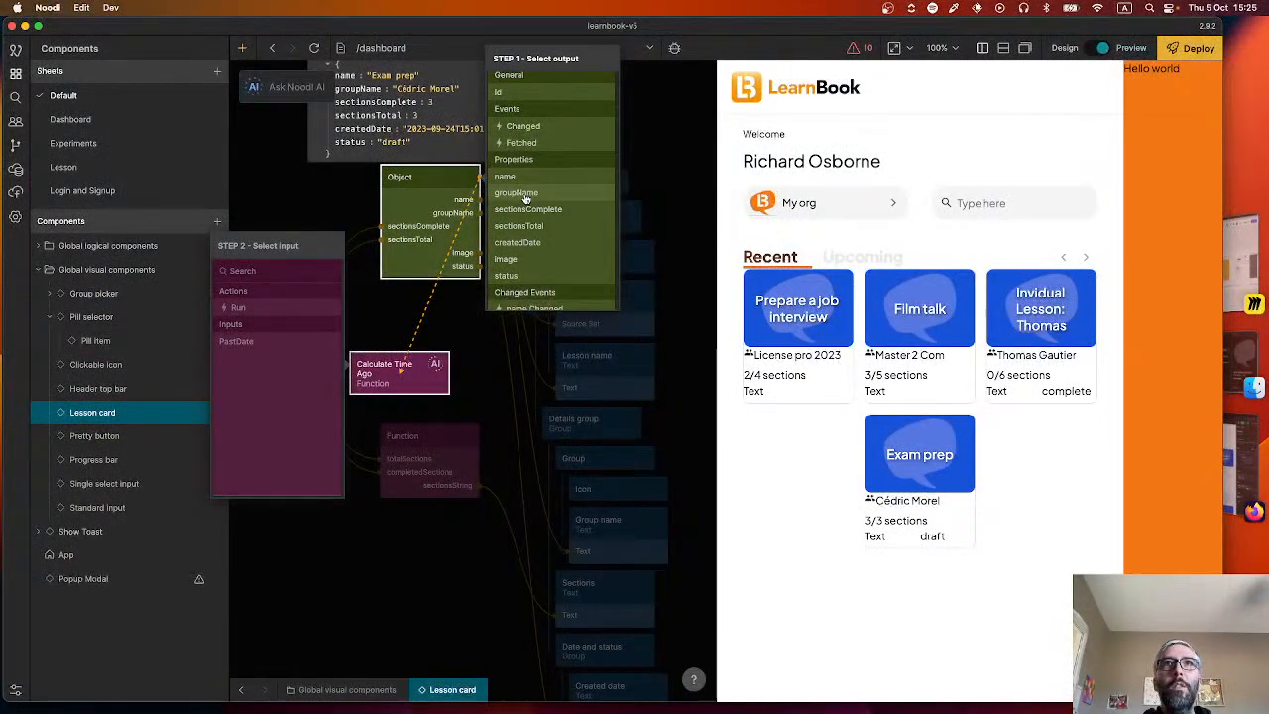
left_click(518, 242)
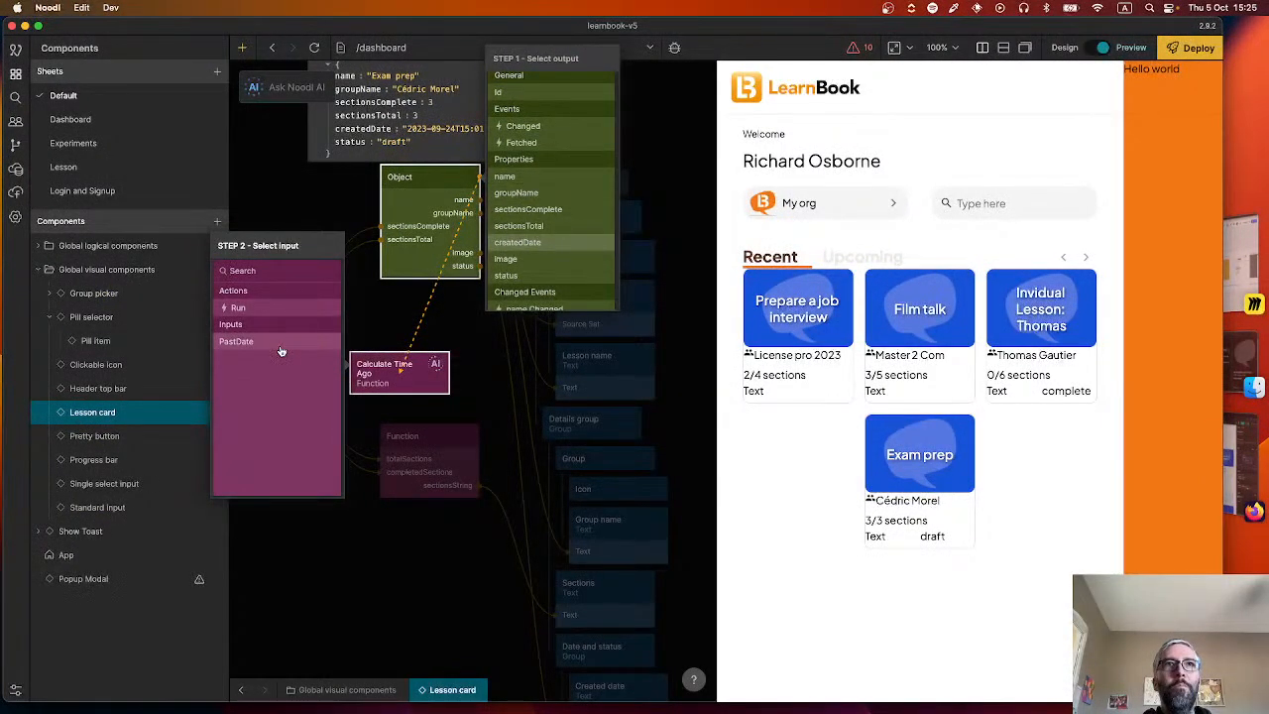
left_click(281, 350)
left_click_drag(449, 373, 580, 649)
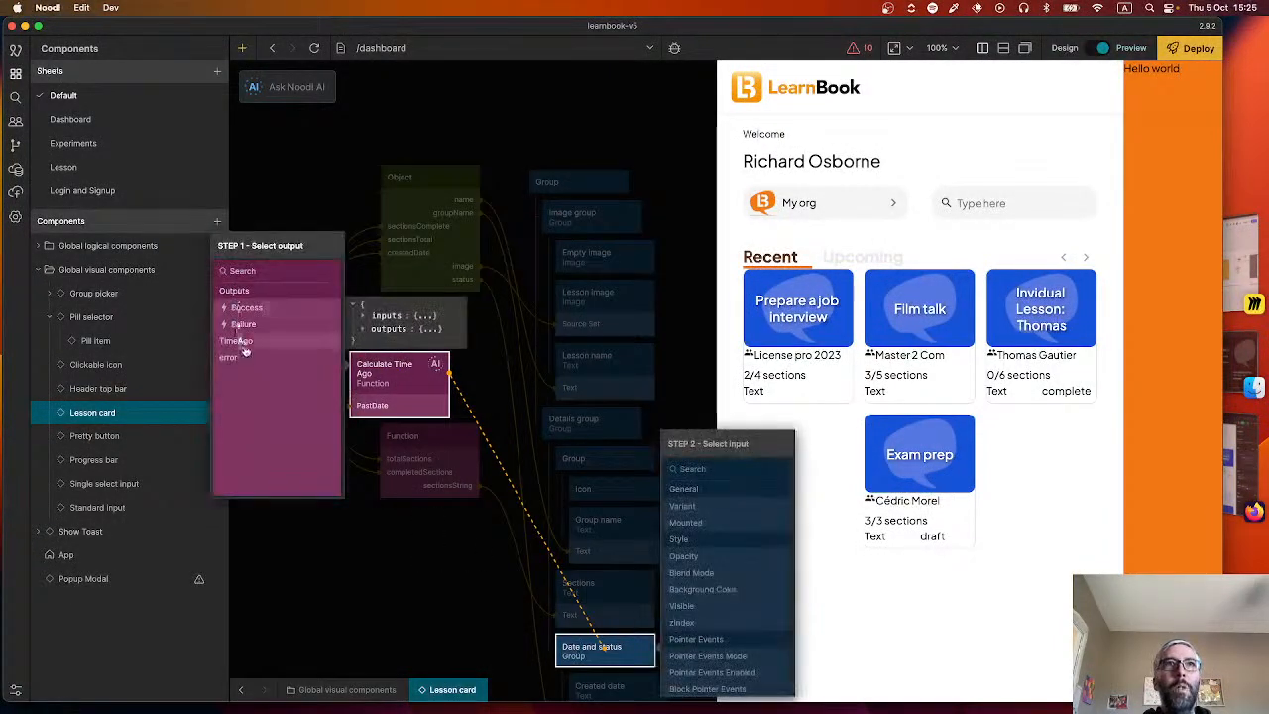
left_click(245, 349)
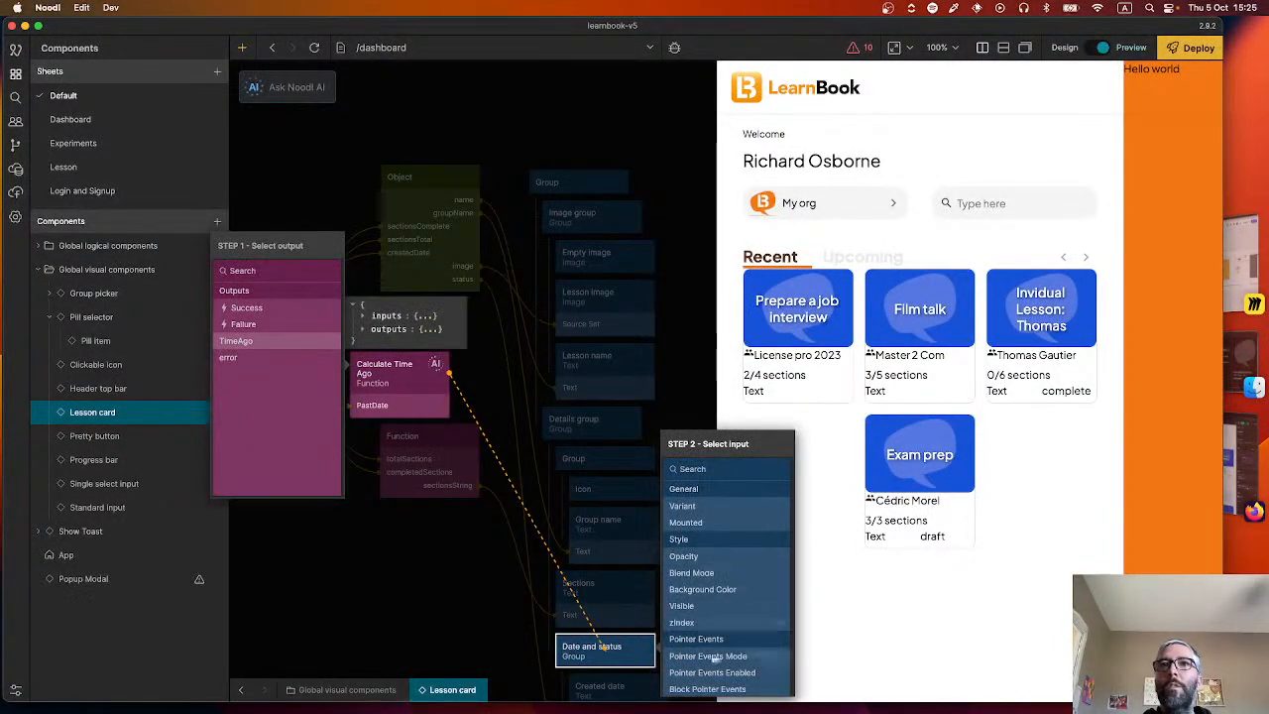
left_click(507, 629)
Connect the TimeAgo output of Calculate Time Ago to the Text input of the Created date node.
left_click_drag(504, 637, 461, 563)
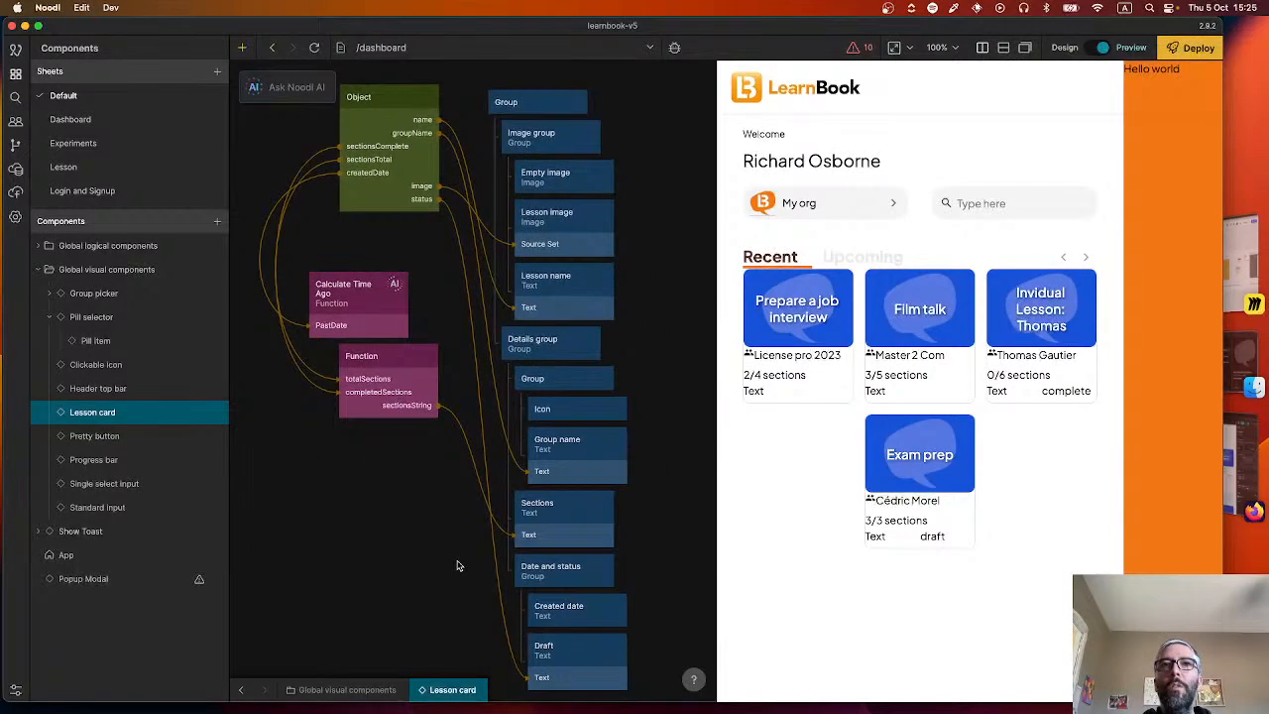
left_click_drag(403, 287, 558, 607)
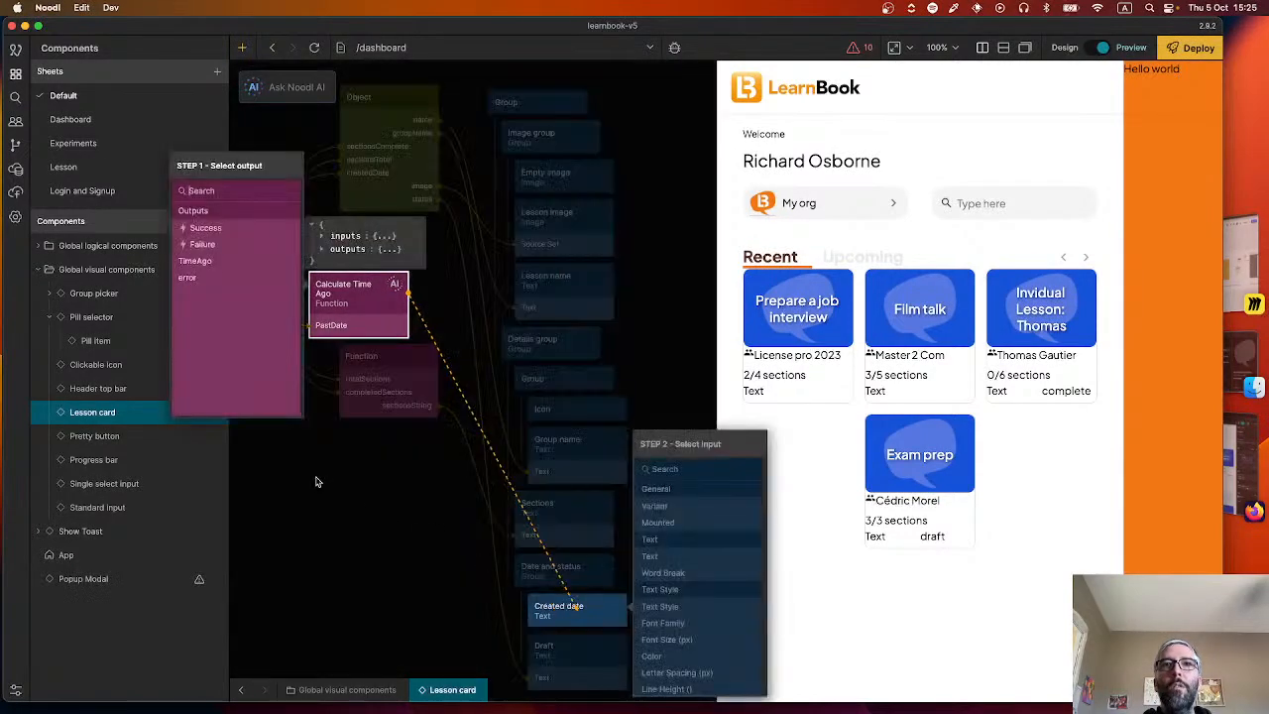
left_click(194, 261)
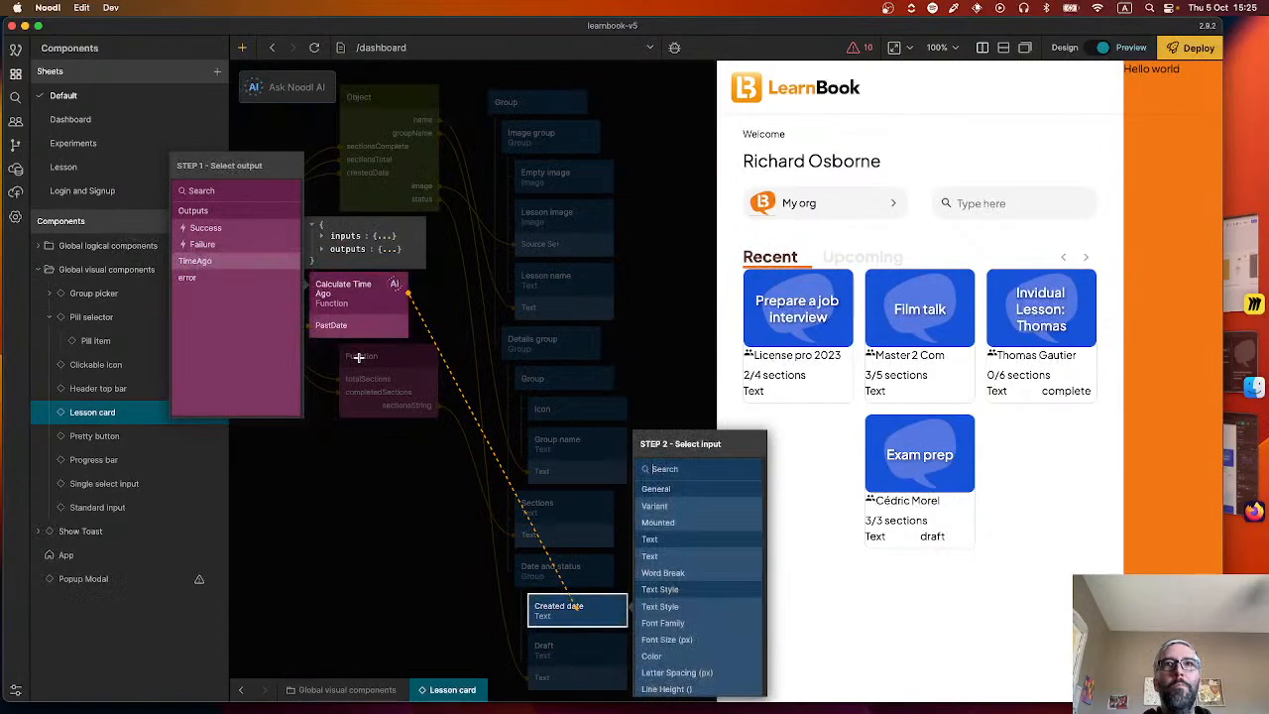
left_click(649, 555)
left_click(409, 568)
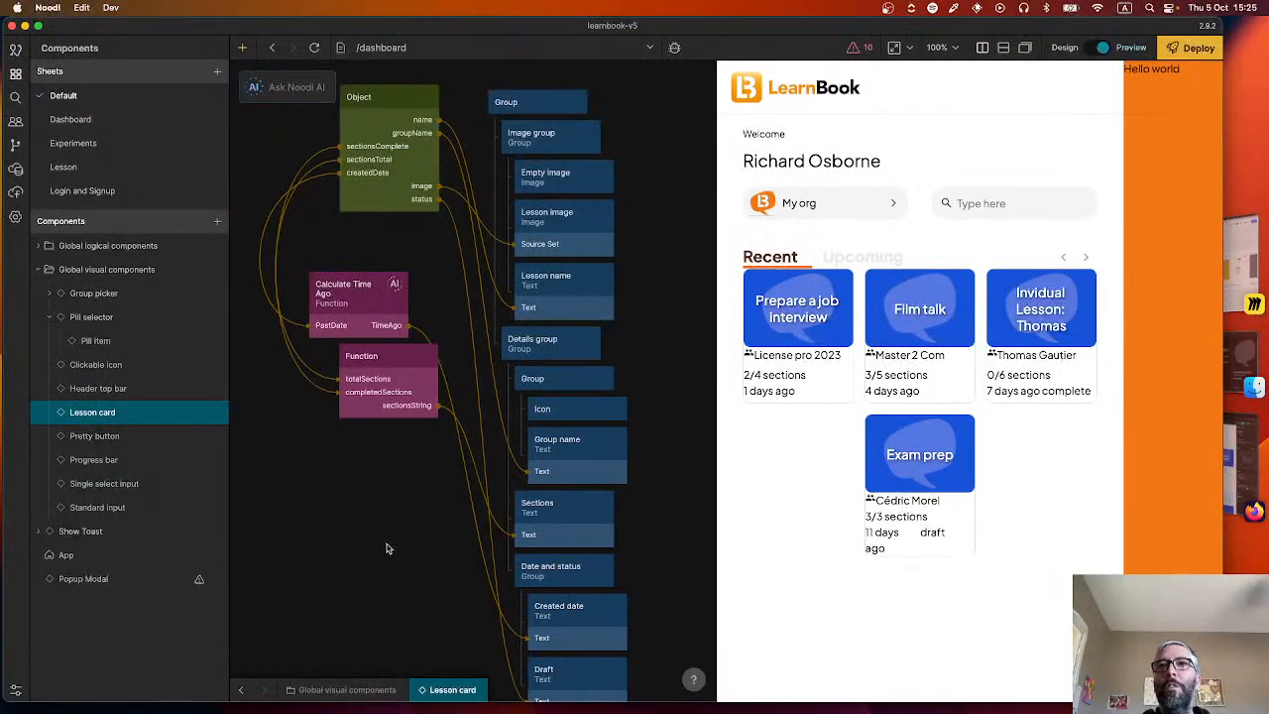
Check the generated code of Calculate Time Ago and reposition the node below the sections Function node.
left_click(373, 328)
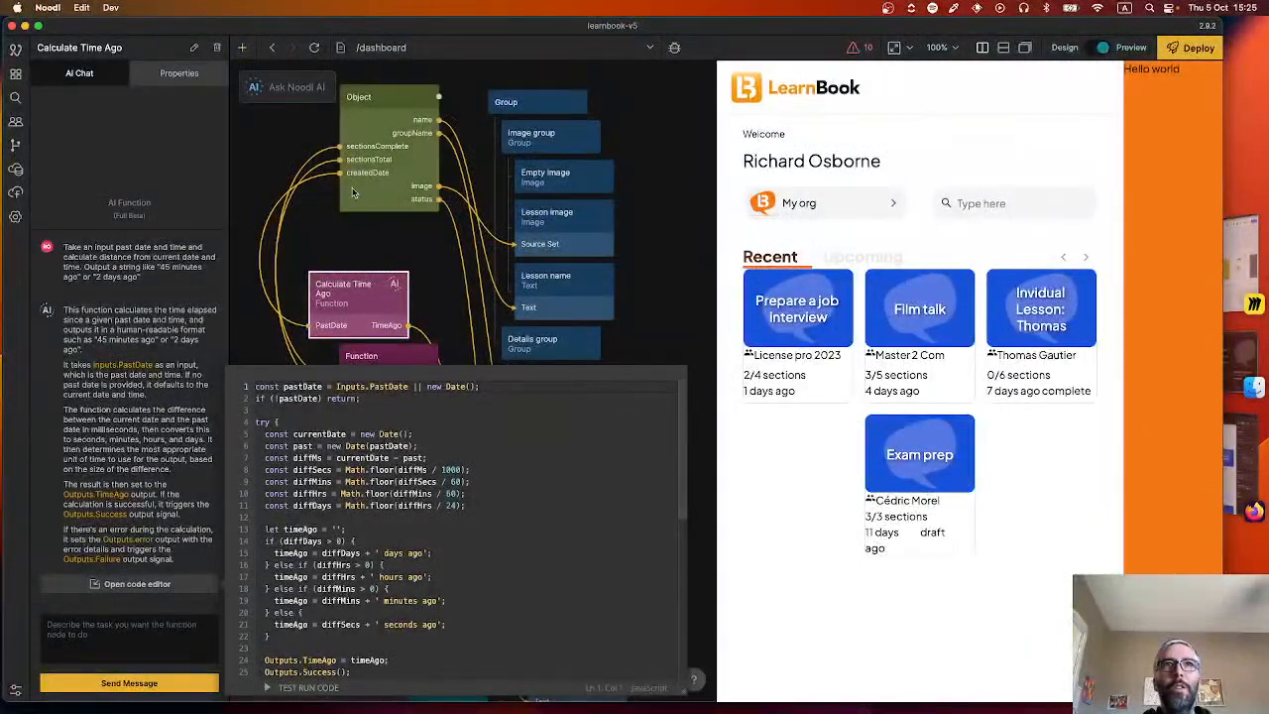
left_click(354, 249)
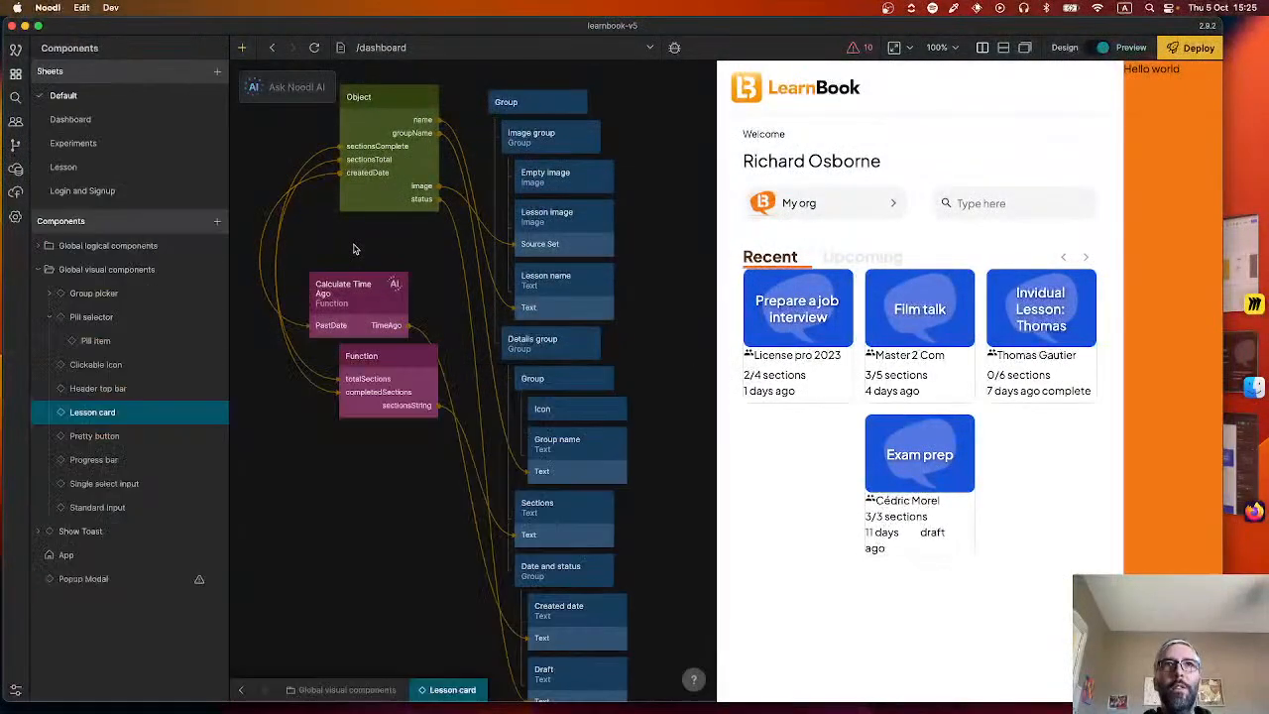
left_click_drag(355, 307, 357, 551)
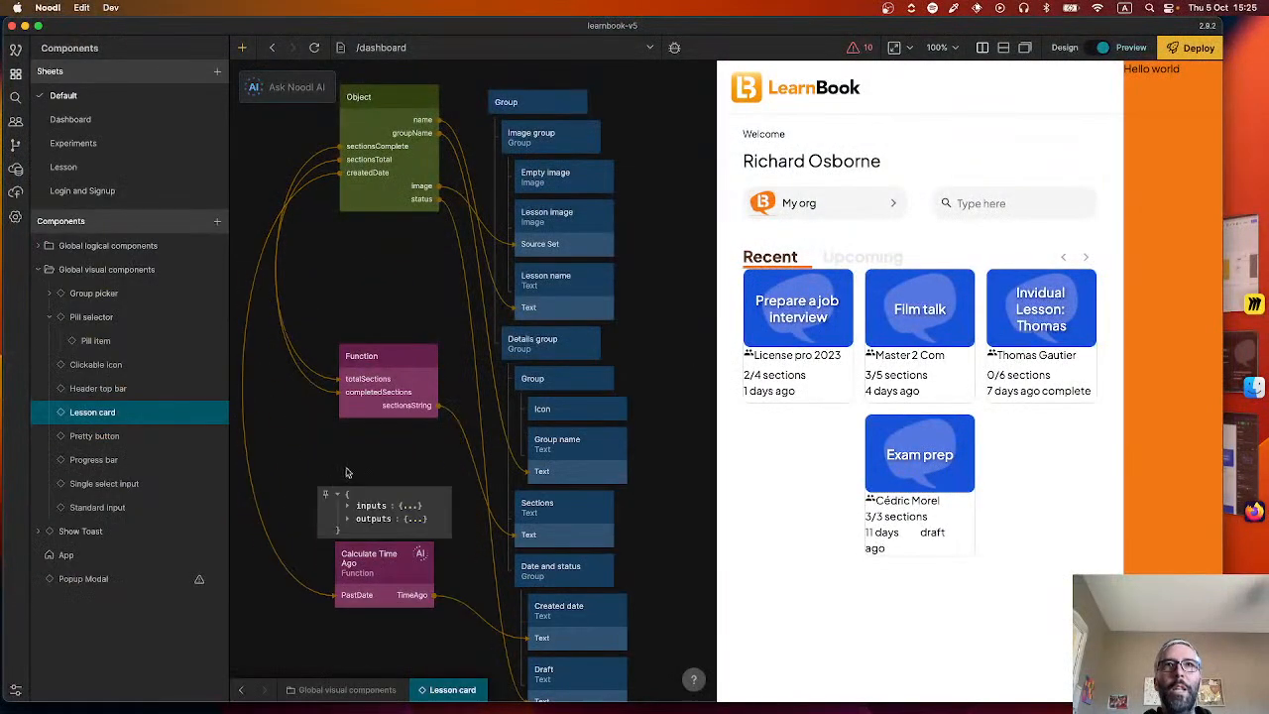
left_click_drag(347, 468, 326, 387)
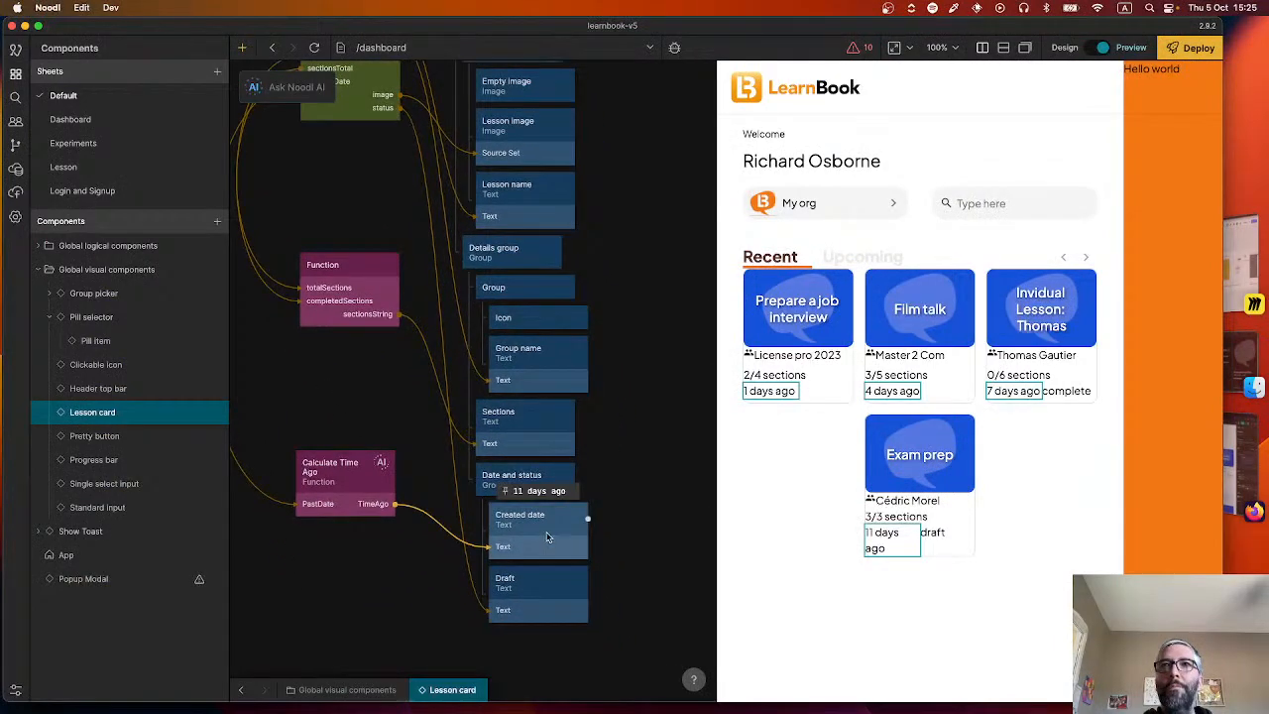
Switch to the Figma design in Firefox and inspect the typography of the "Il y a 3 jours" date text on the lesson card.
key("super+Tab")
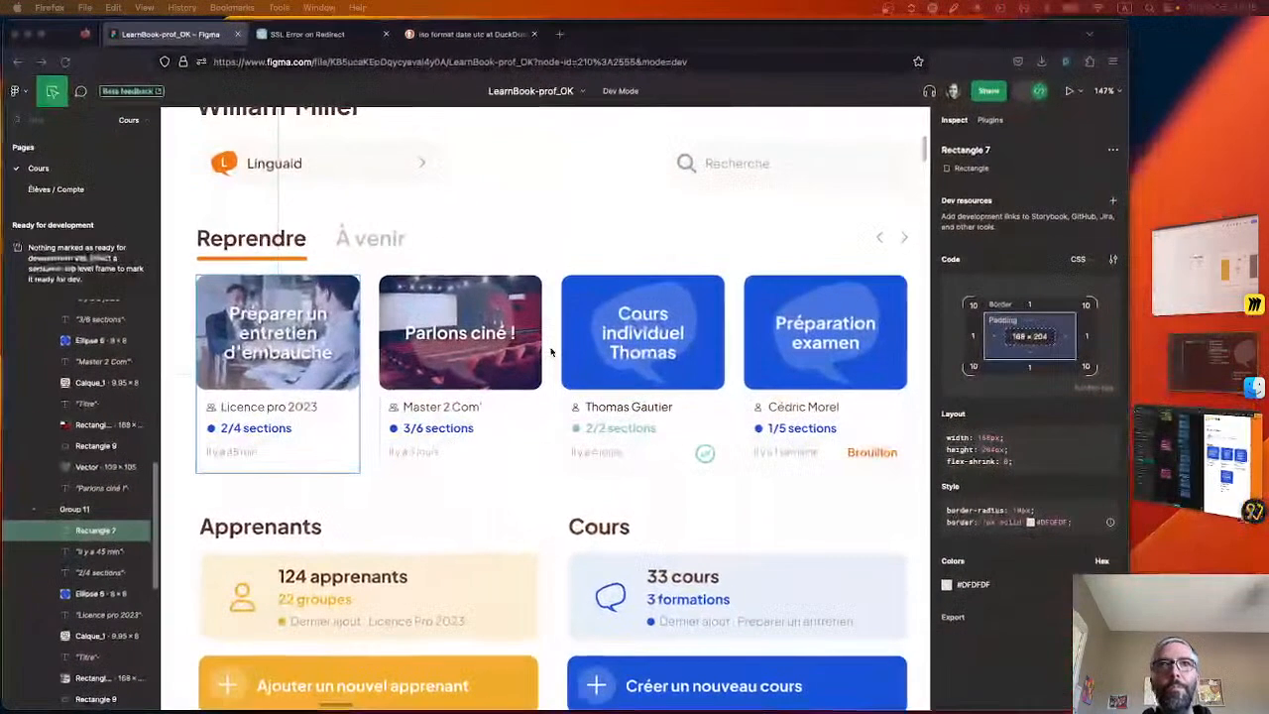
left_click(407, 452)
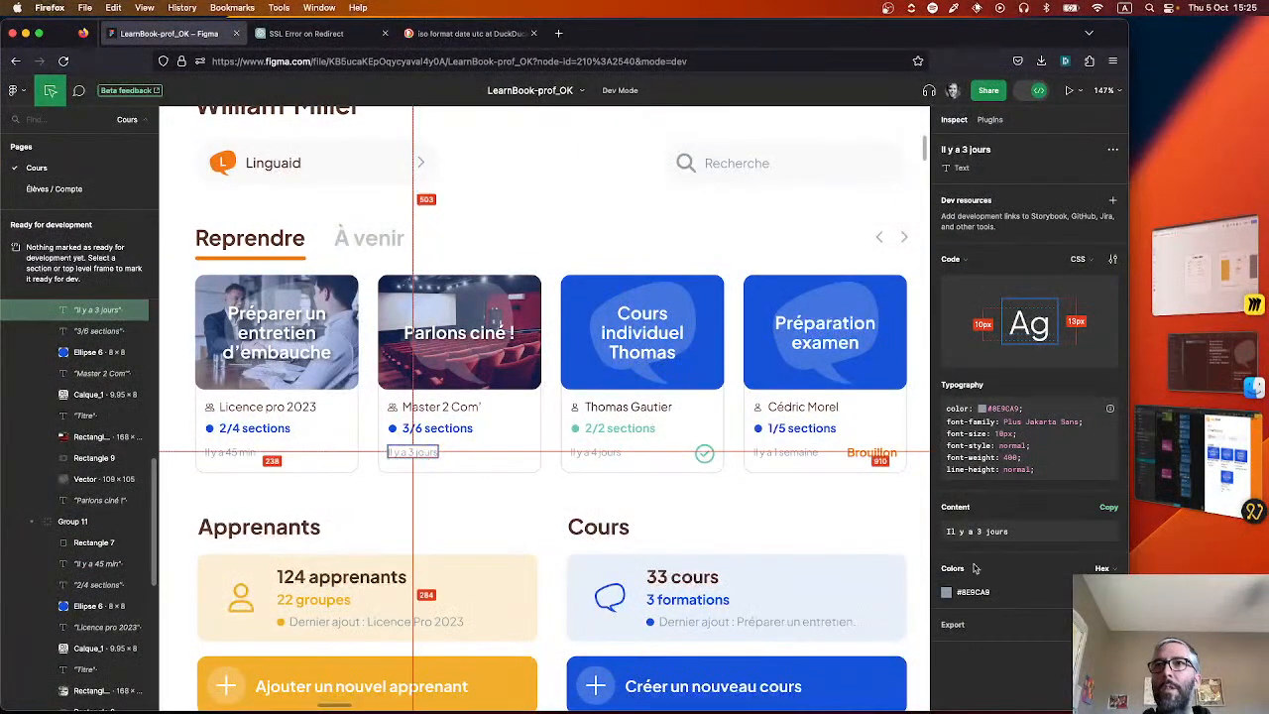
key("super+Tab")
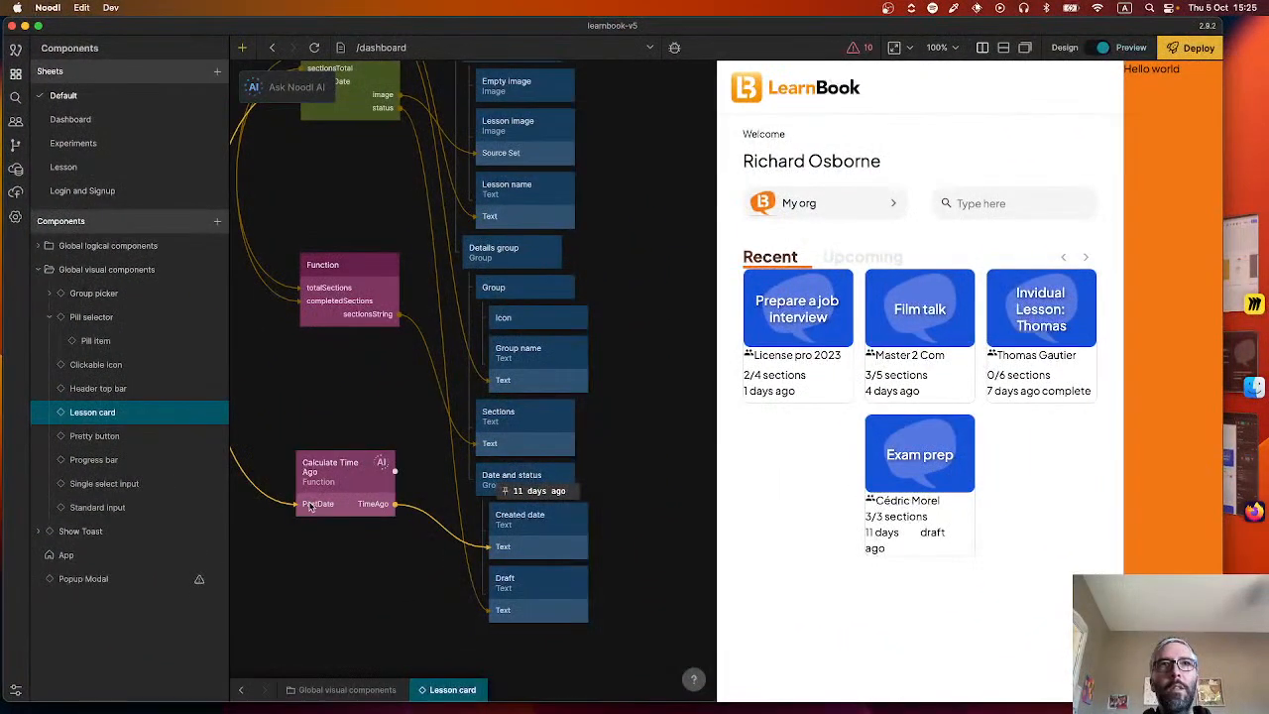
Back in Noodl, set the font size of the Created date text to 12 px.
left_click(520, 523)
scroll(154, 486, "down", 5)
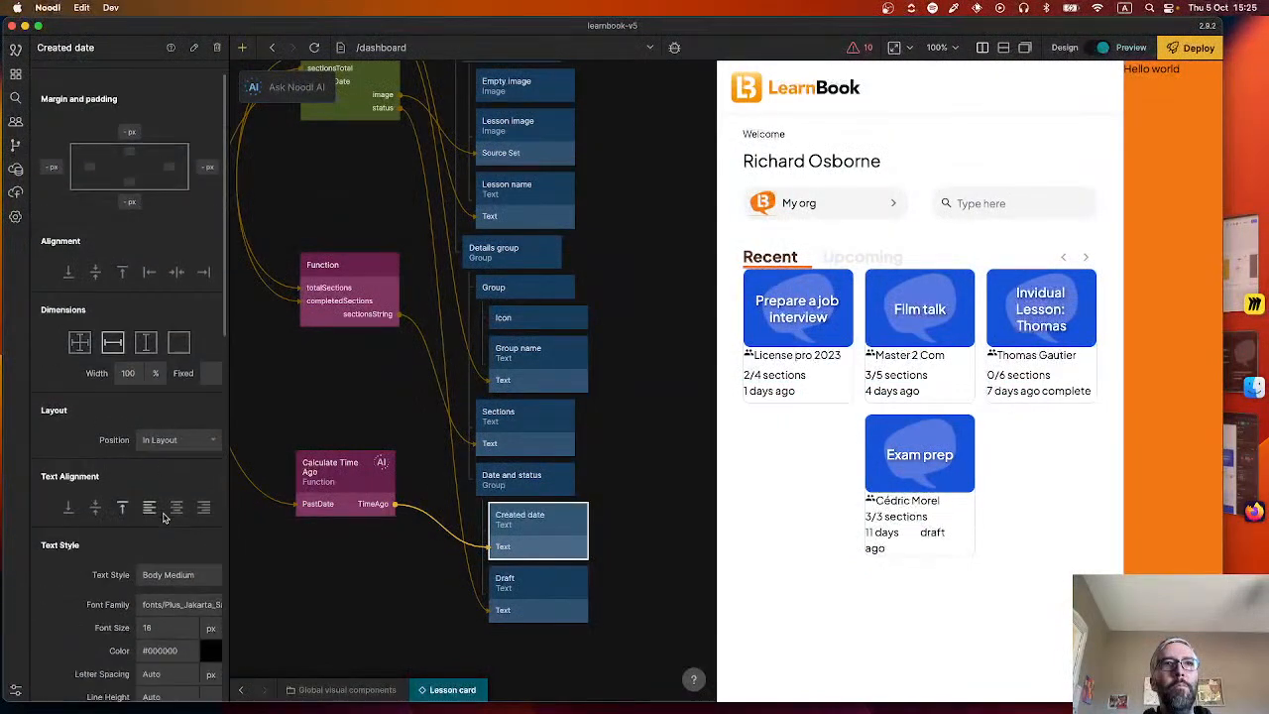
left_click(154, 494)
left_click(149, 474)
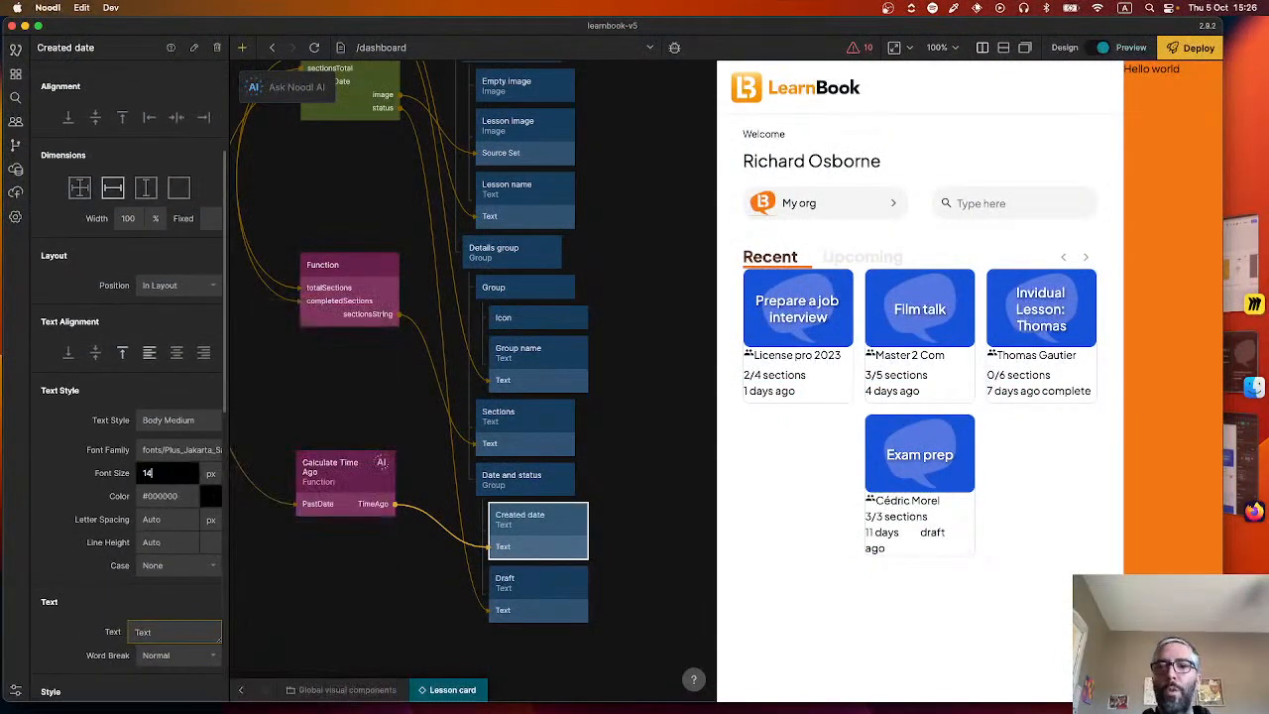
type("14")
key("Return")
left_click(163, 472)
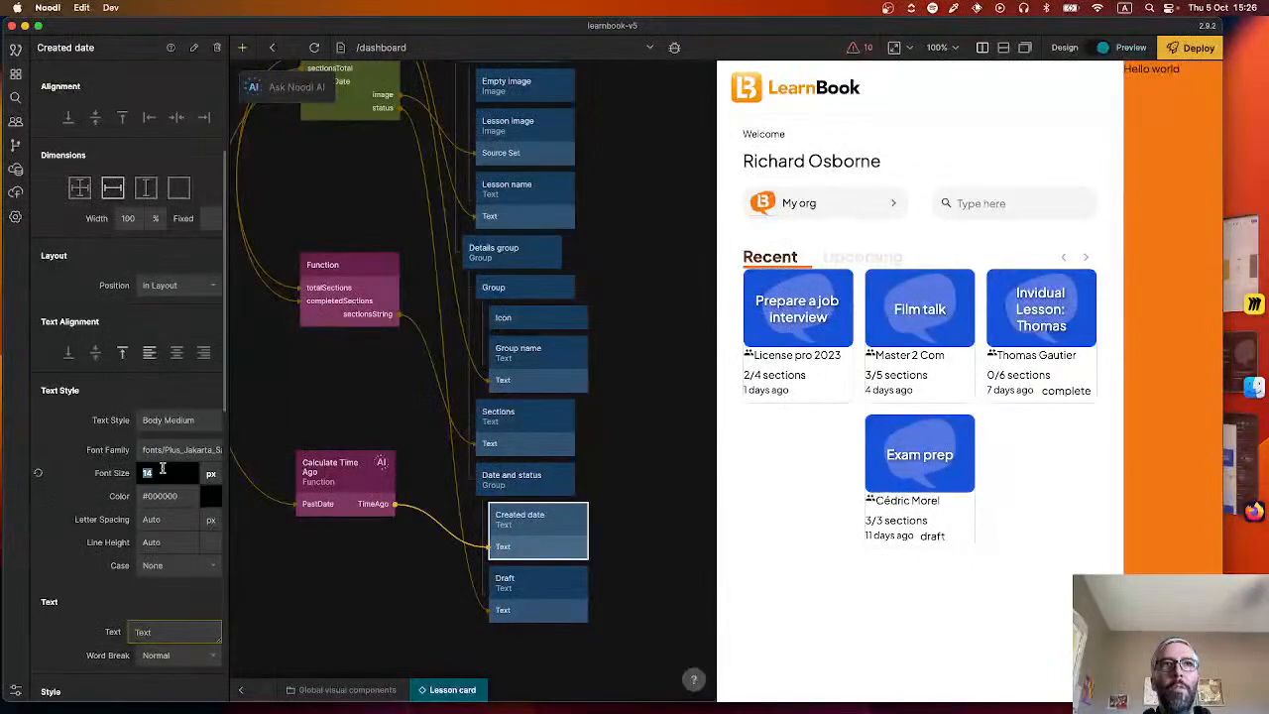
key("Return")
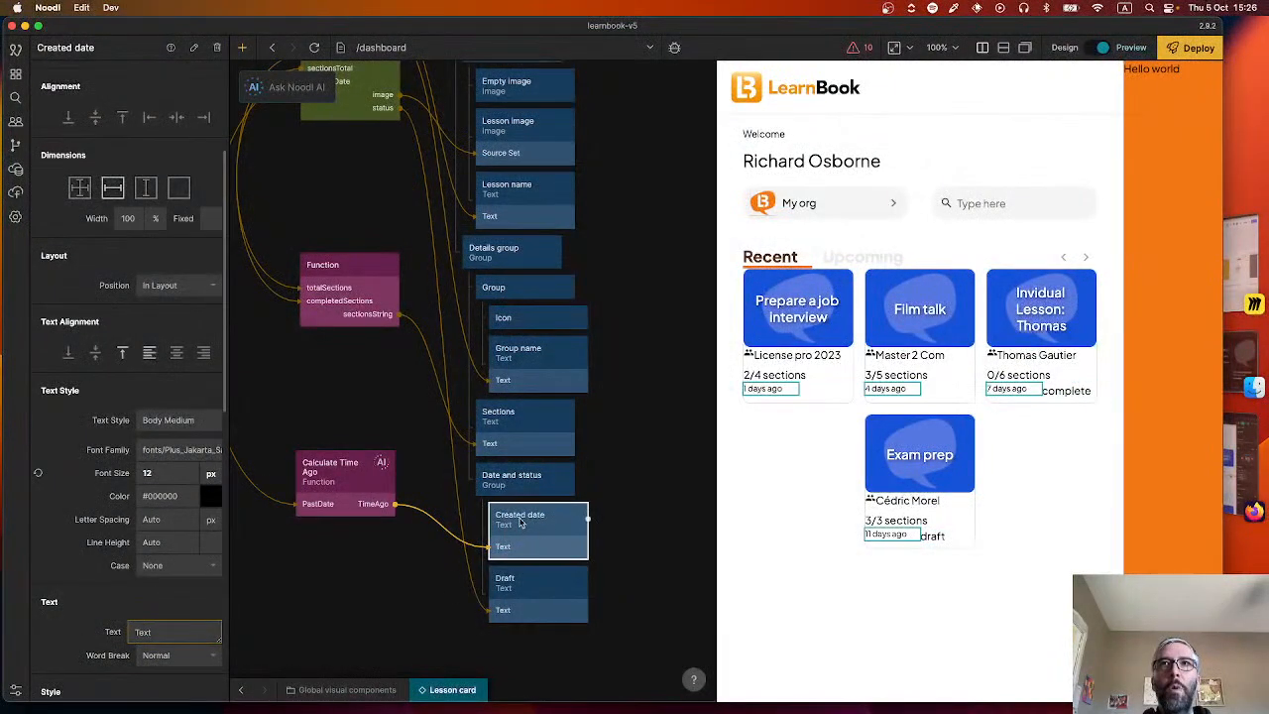
Compare the card's bottom row with the Figma design and vertically center the contents of the Date and status group.
left_click(516, 587)
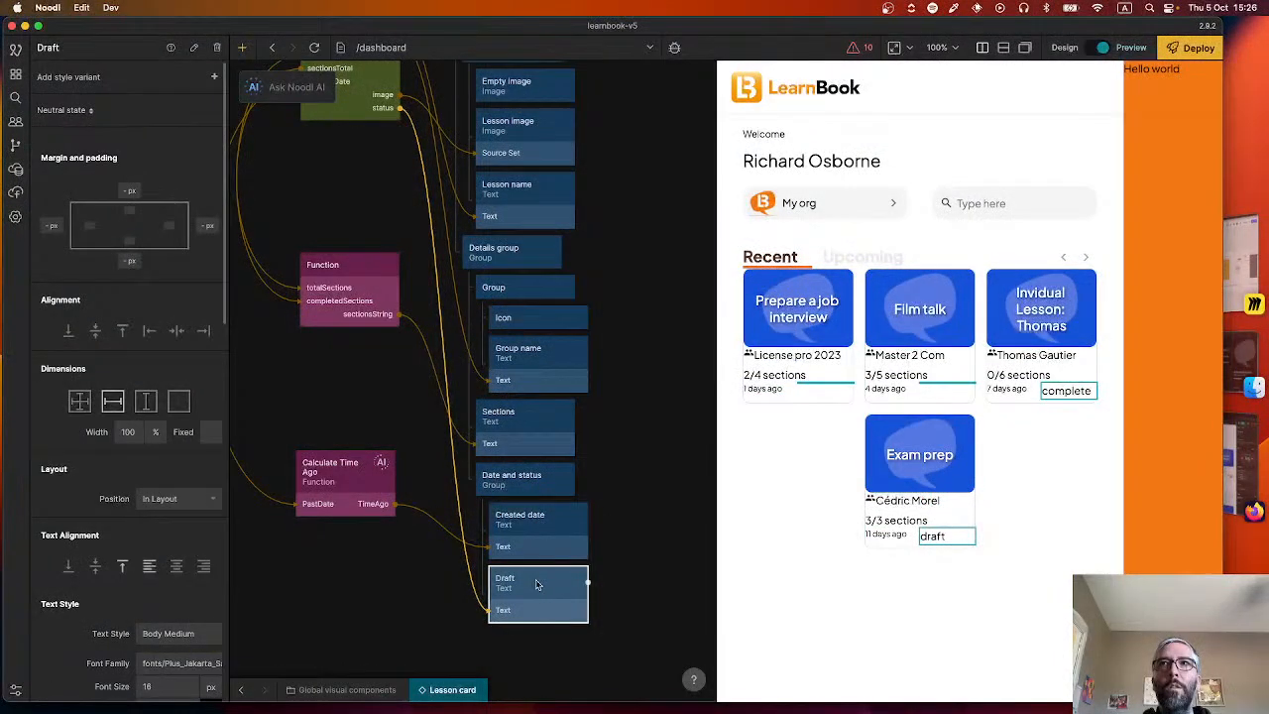
left_click(521, 480)
scroll(115, 536, "down", 3)
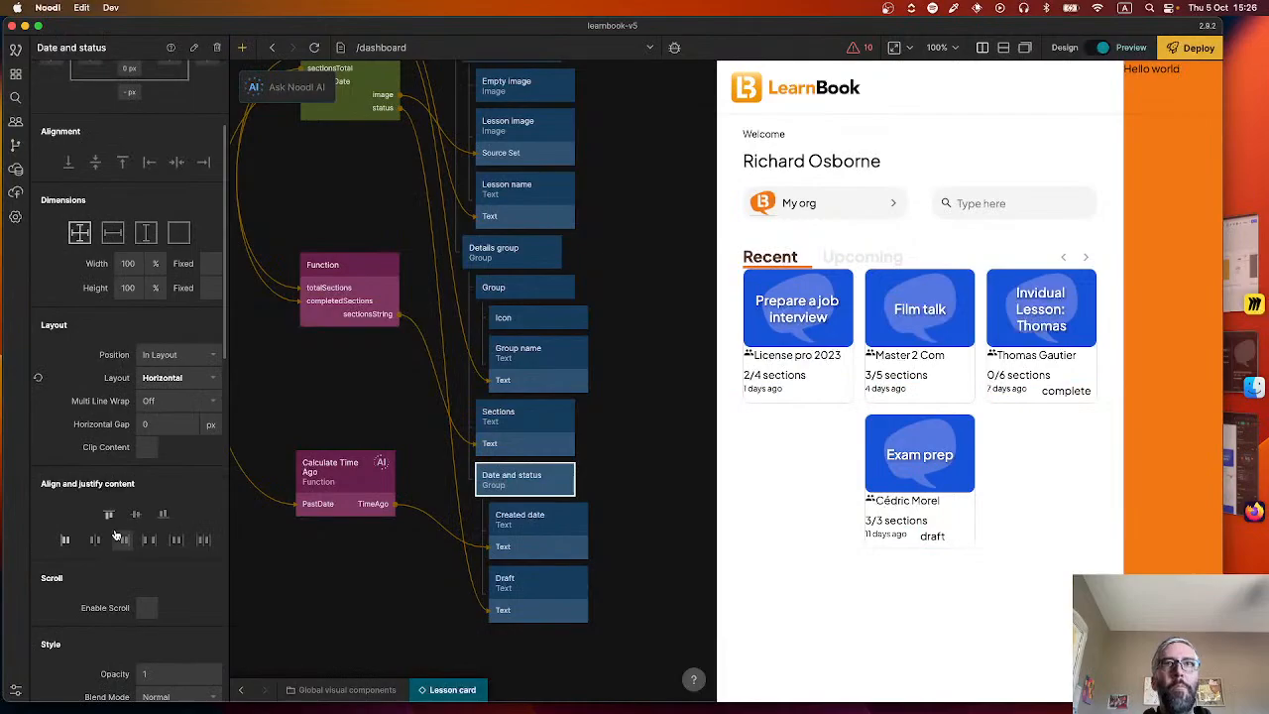
key("super+Tab")
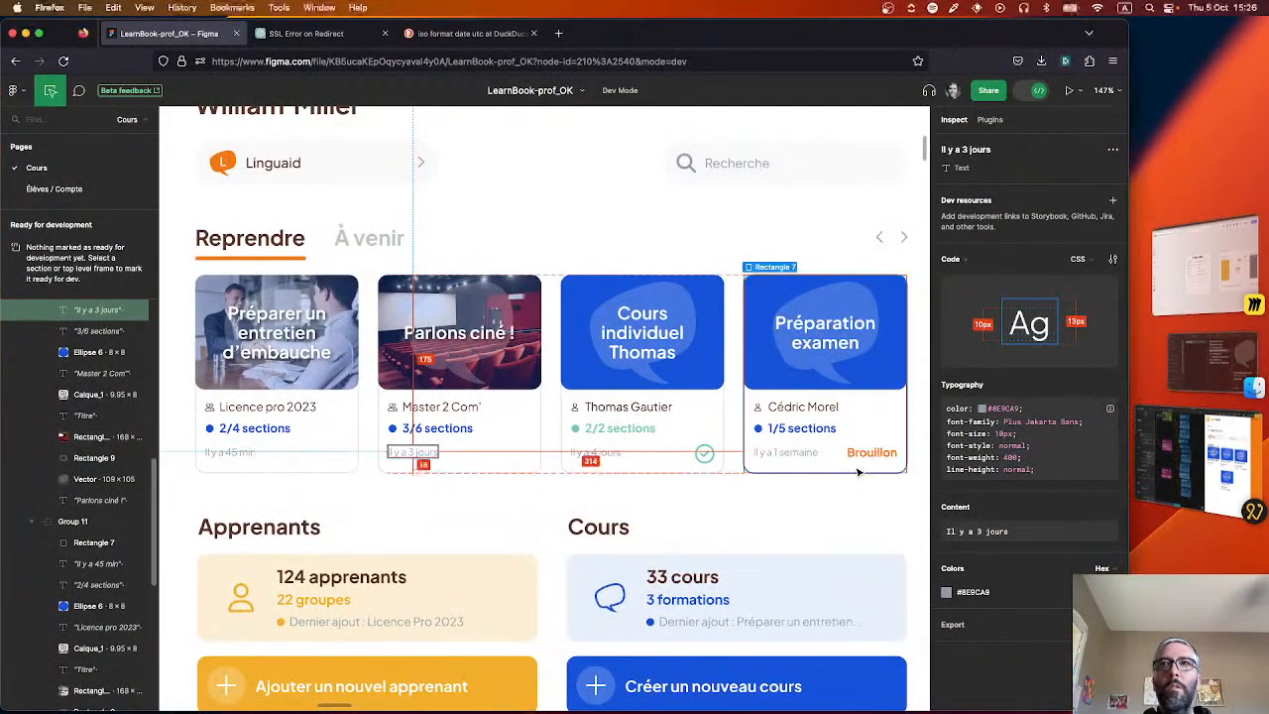
key("super+Tab")
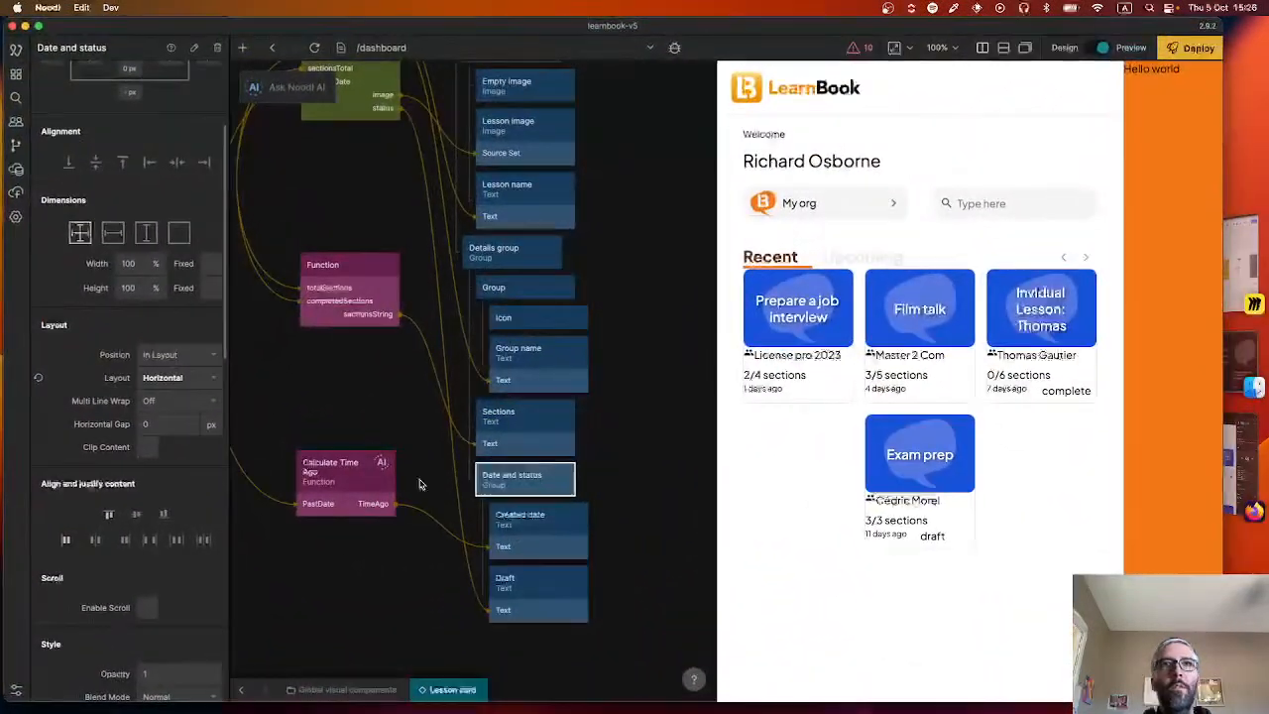
left_click(136, 514)
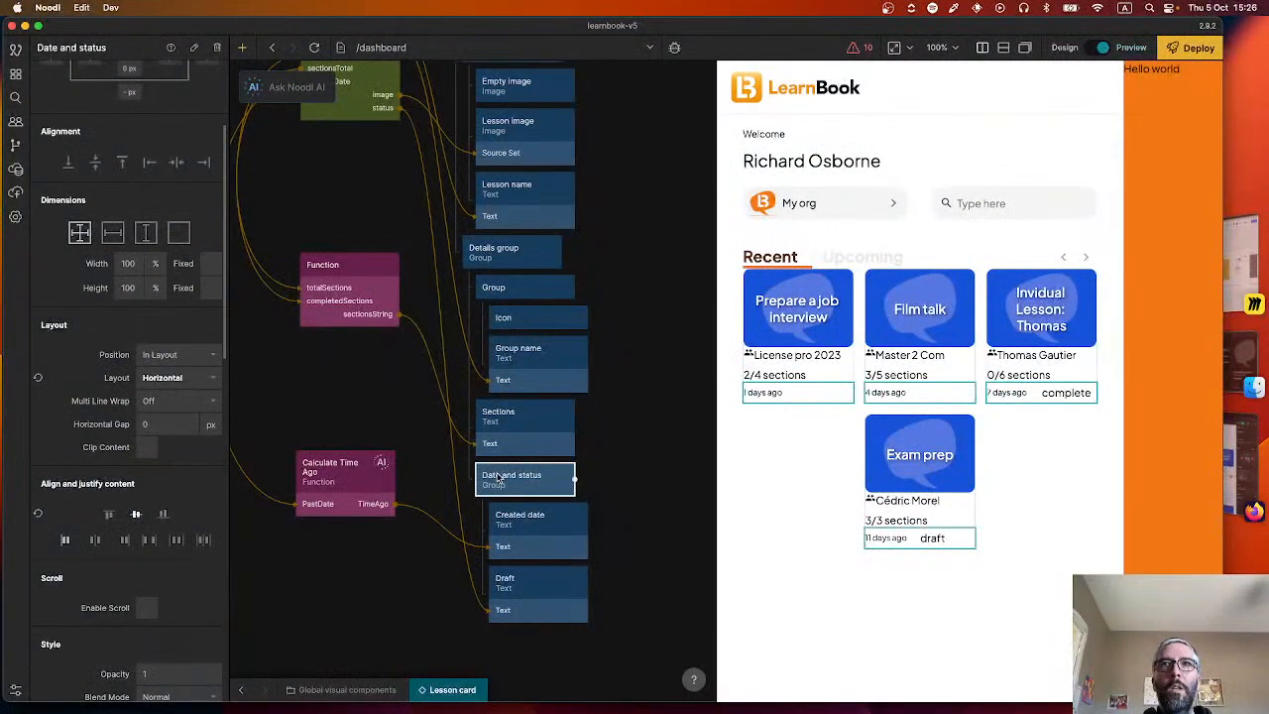
Set the colour of the Created date text to Grey - 500, checking the Figma design for reference.
left_click(524, 520)
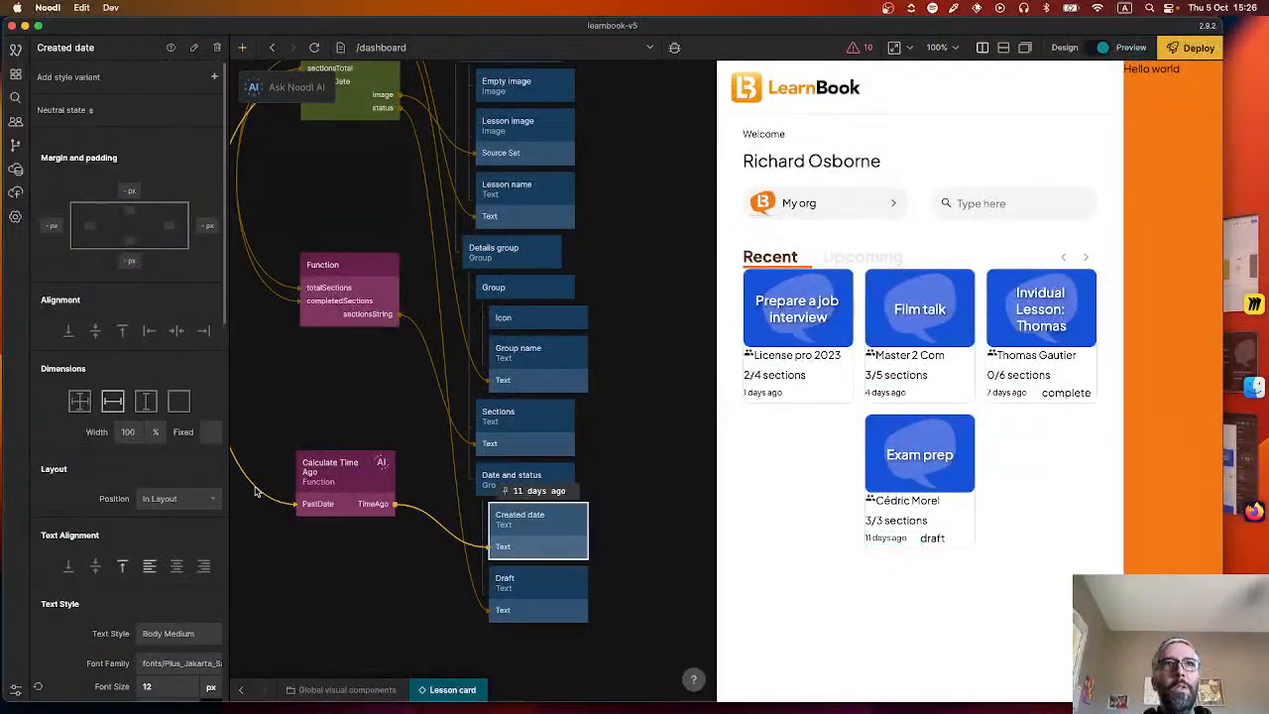
scroll(121, 488, "down", 1)
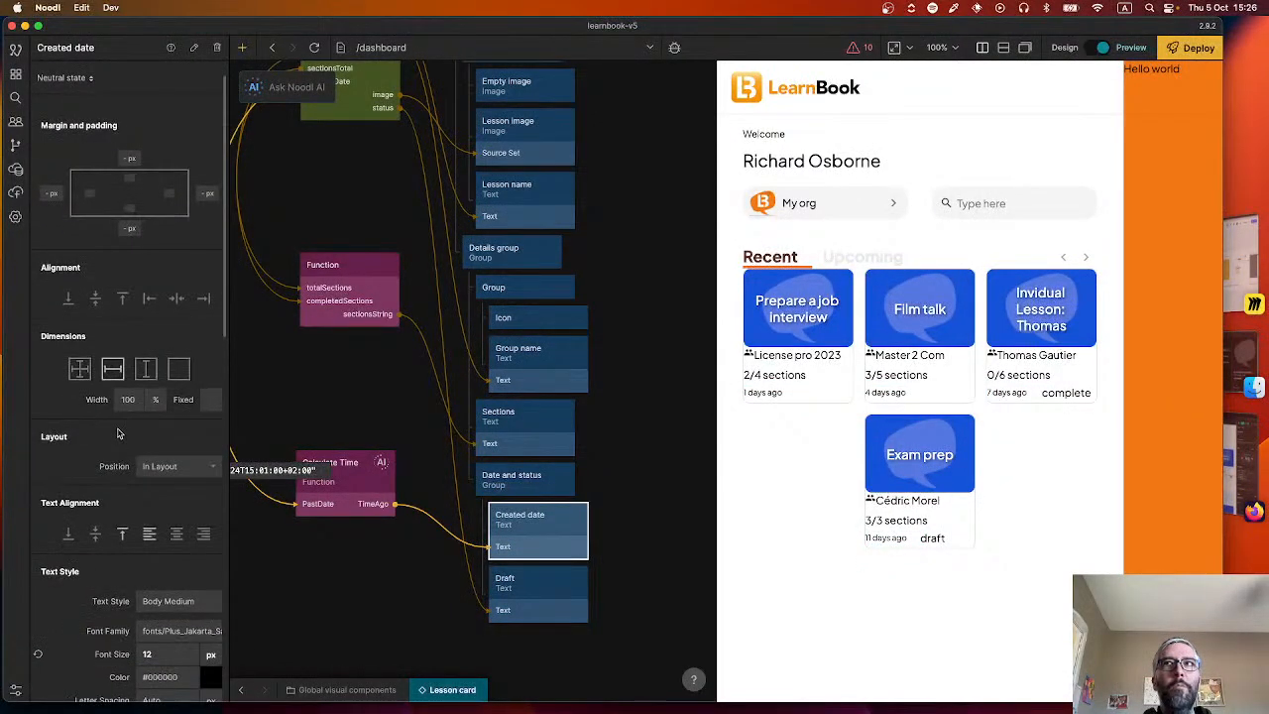
left_click(551, 612)
key("super+Tab")
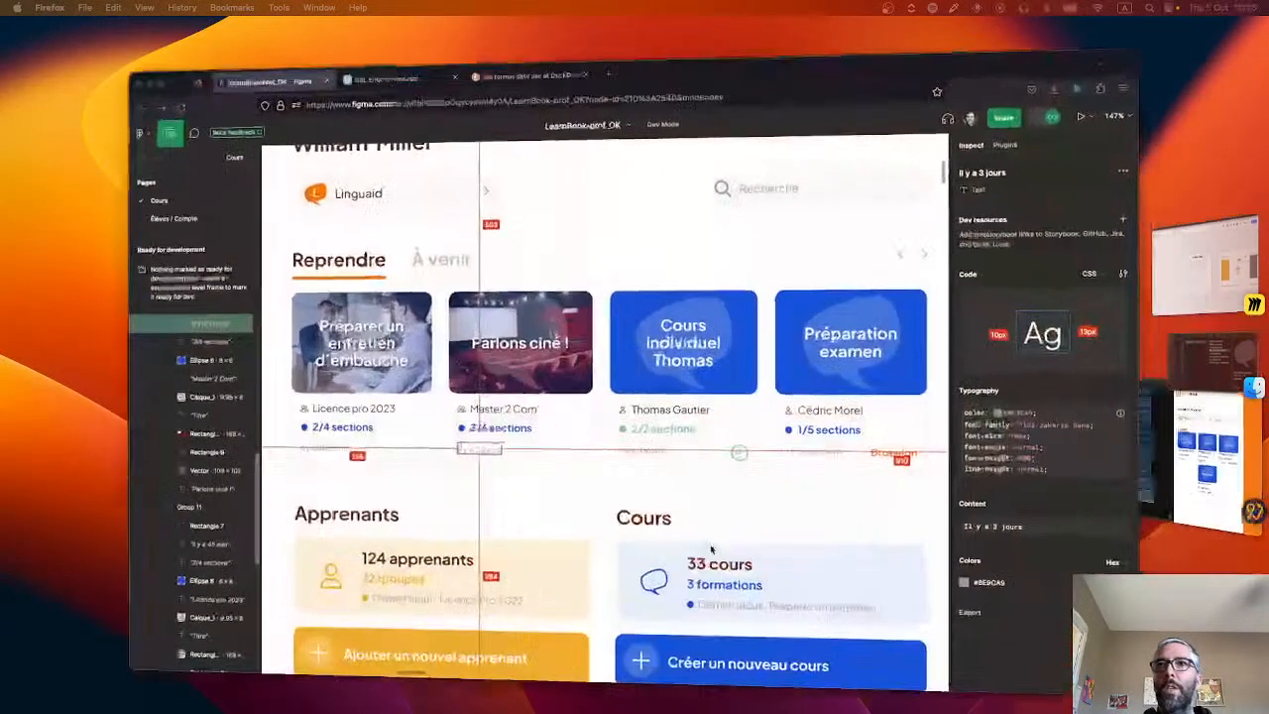
key("super+Tab")
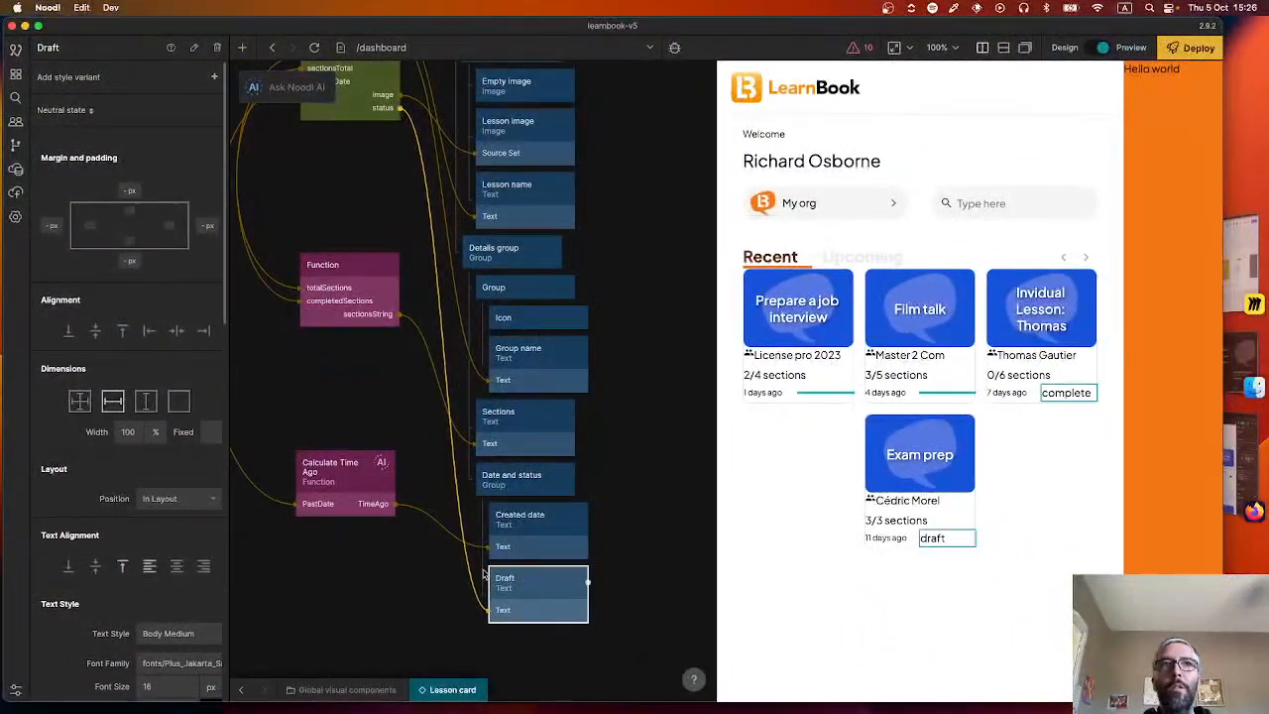
left_click(536, 526)
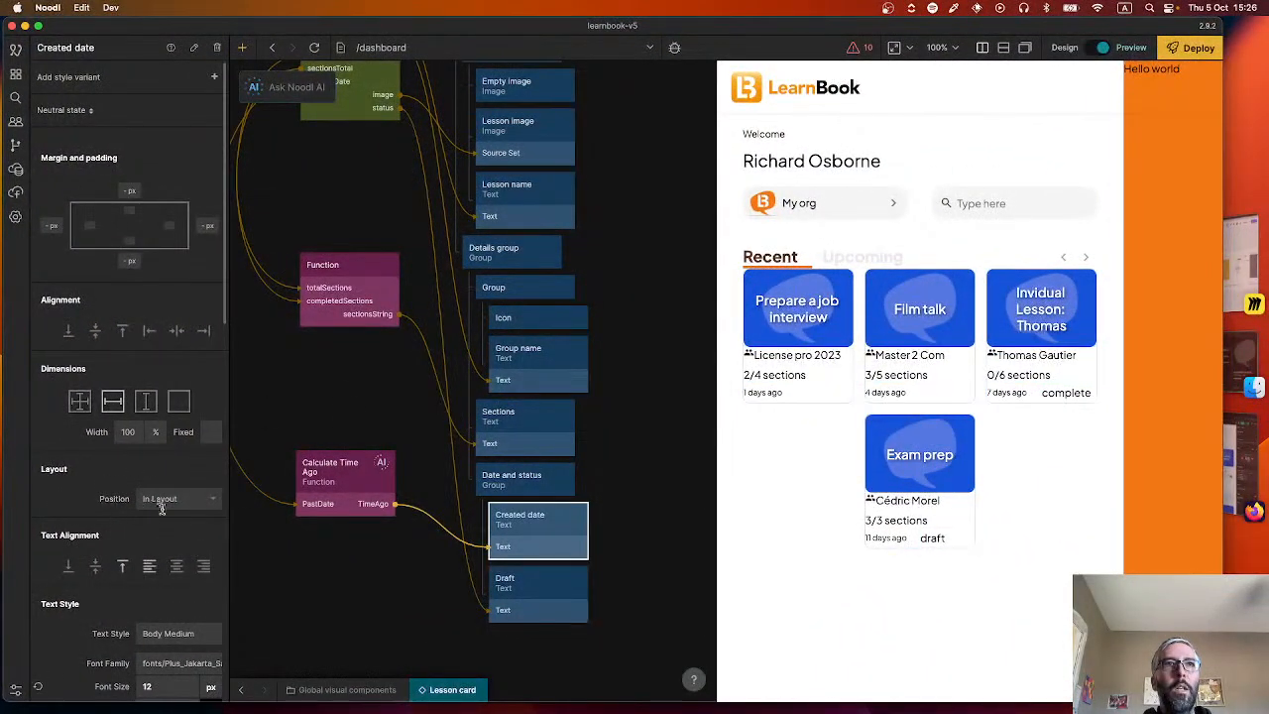
scroll(159, 508, "down", 5)
left_click(190, 538)
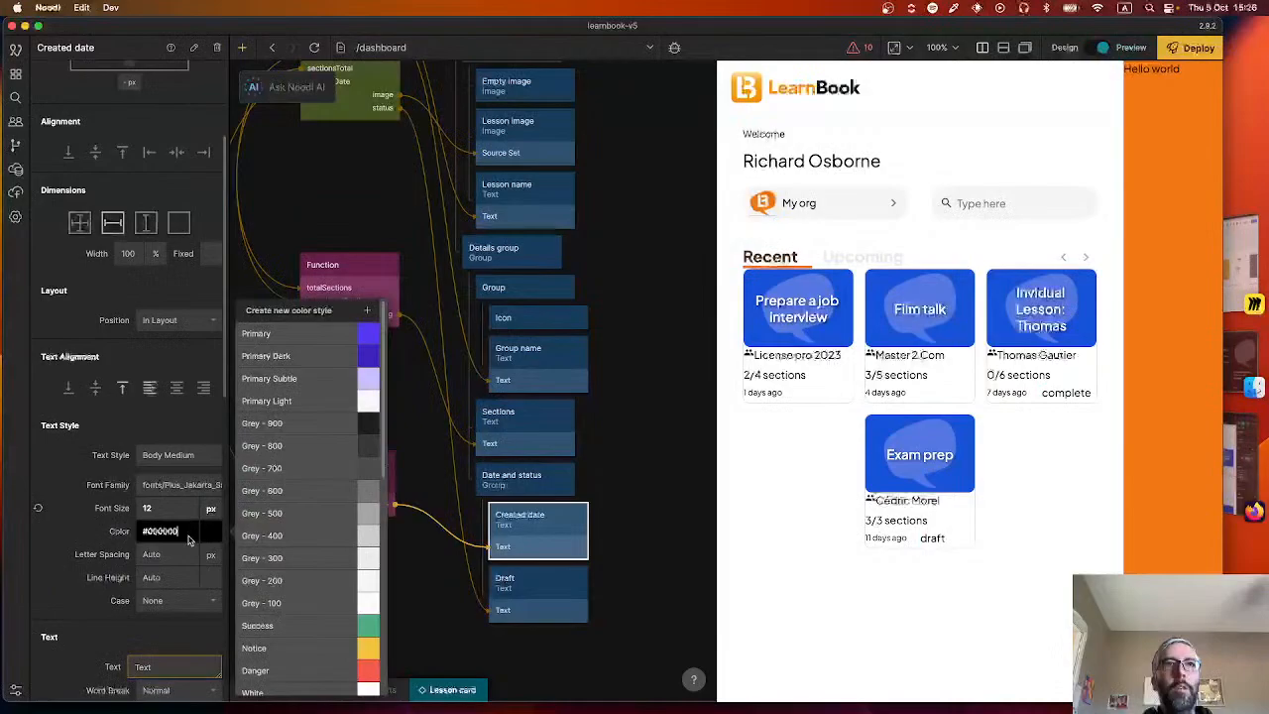
left_click(297, 512)
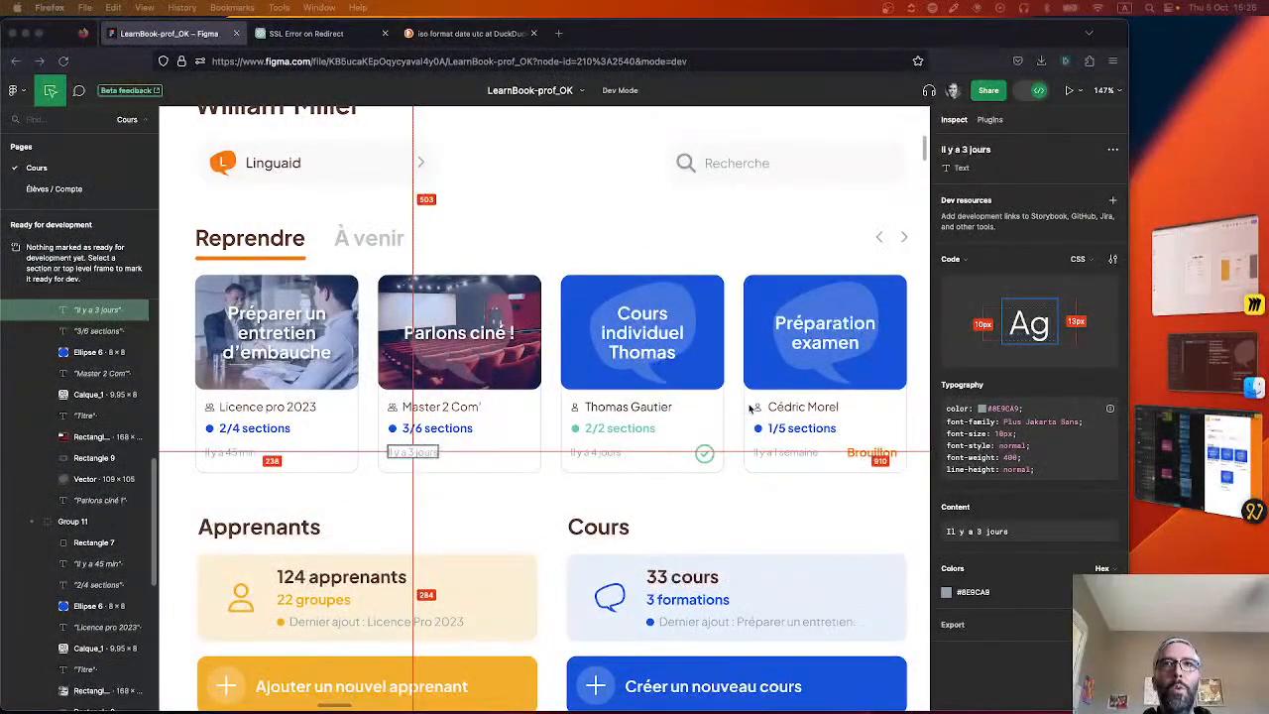
Copy the green hex value of the "2/2 sections" text in Figma, and create a colour style named "Success green" in Noodl.
left_click(620, 431)
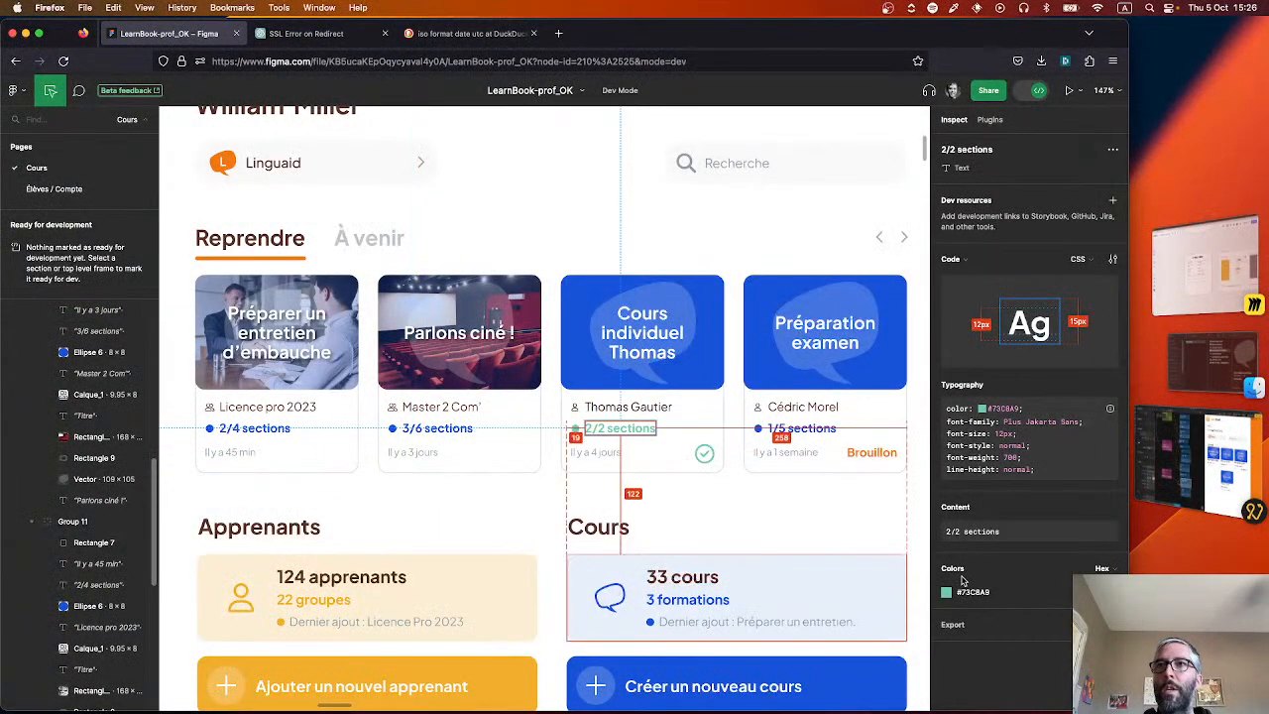
left_click(989, 598)
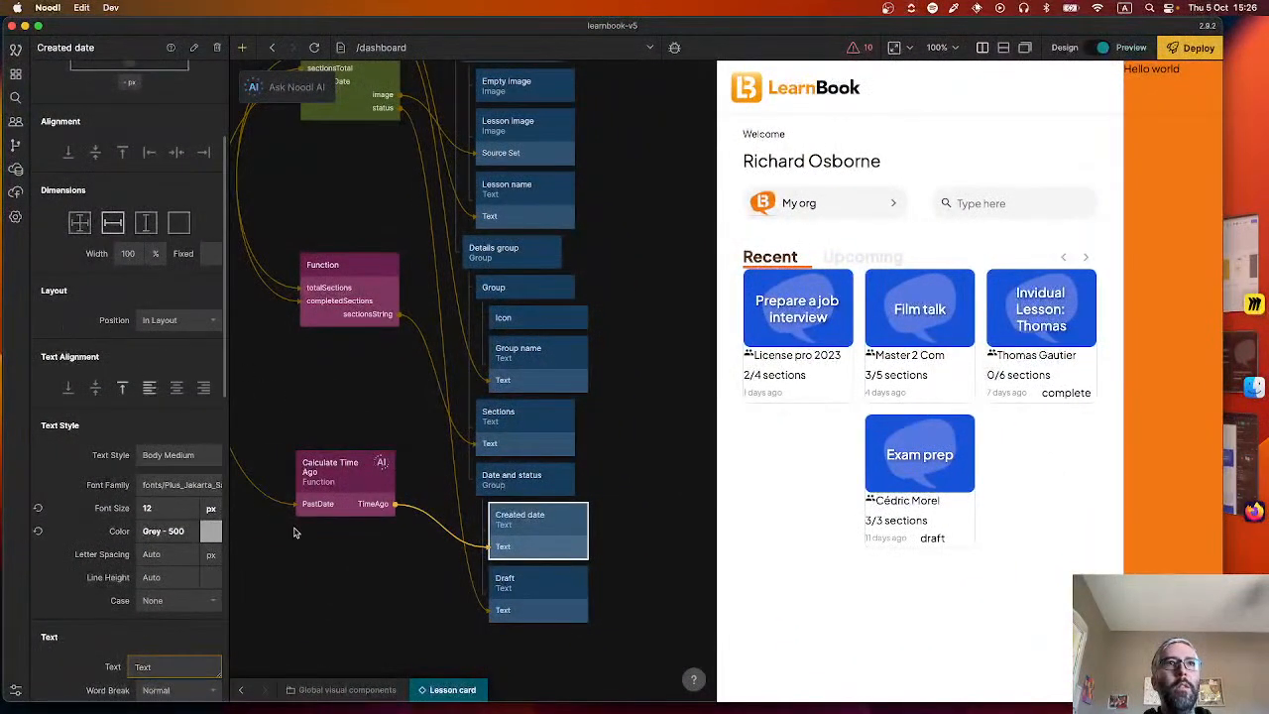
left_click(162, 532)
scroll(387, 397, "down", 5)
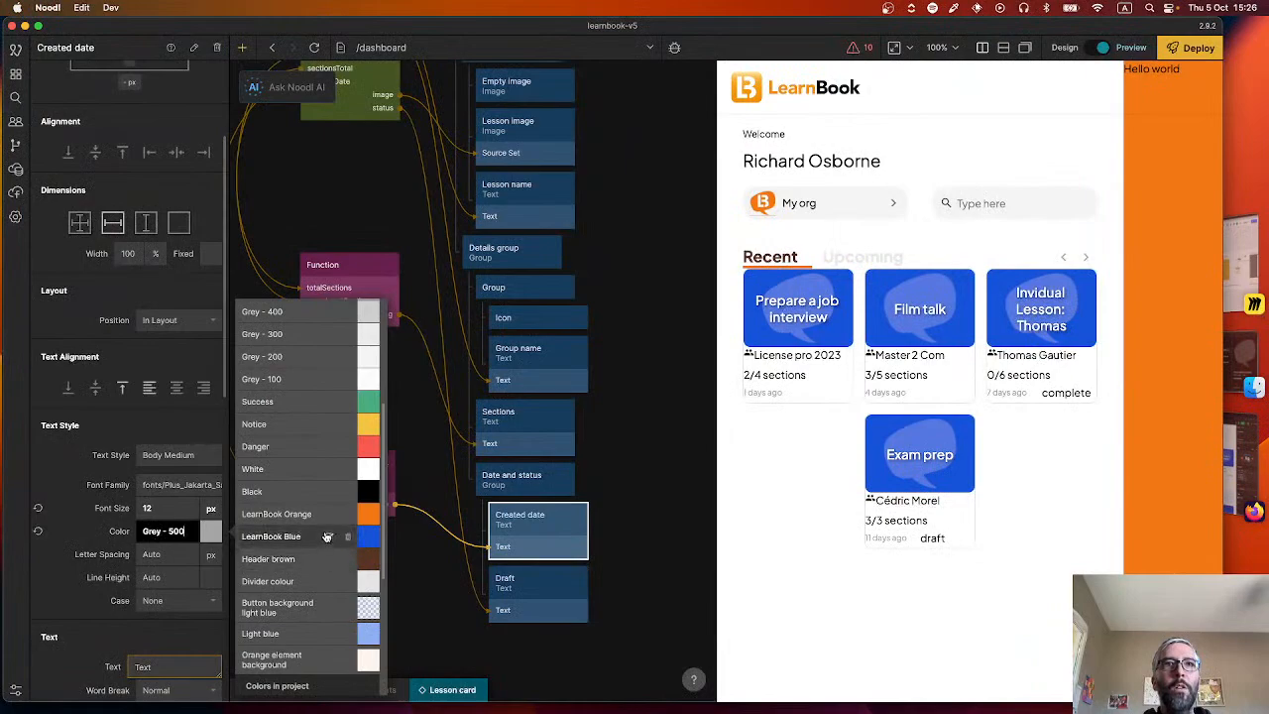
scroll(387, 354, "up", 5)
left_click(364, 312)
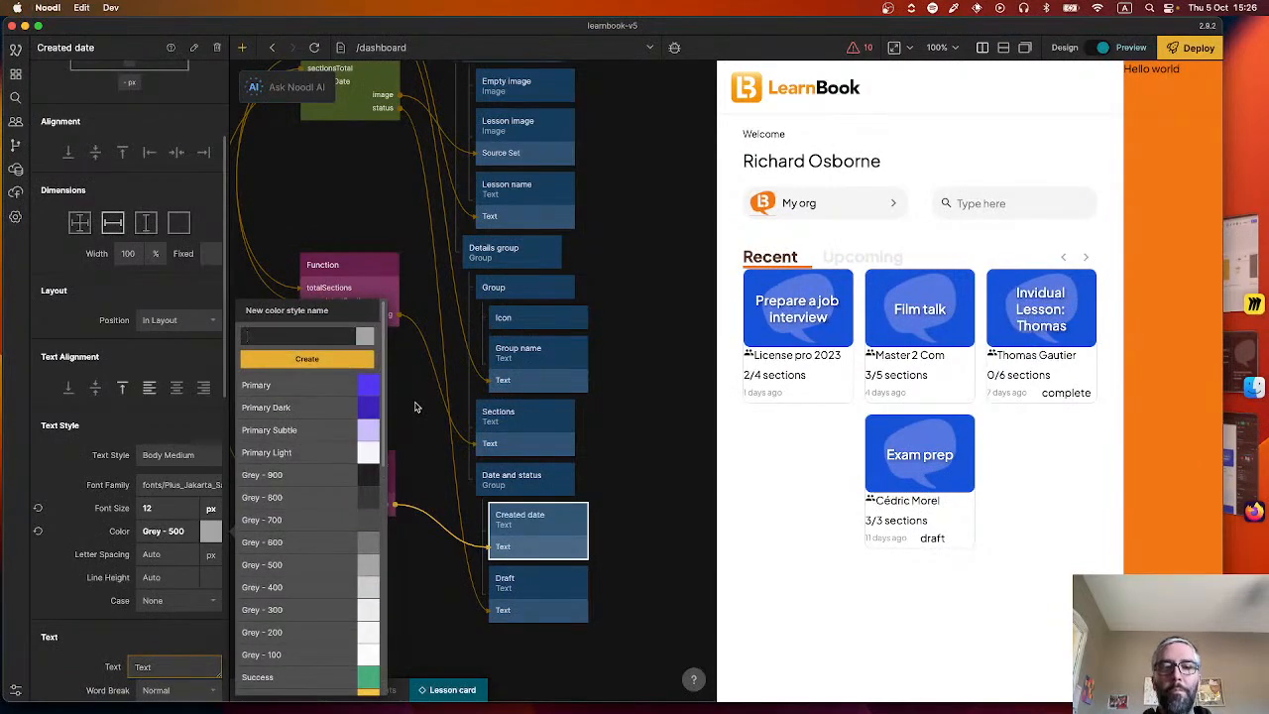
type("Success green")
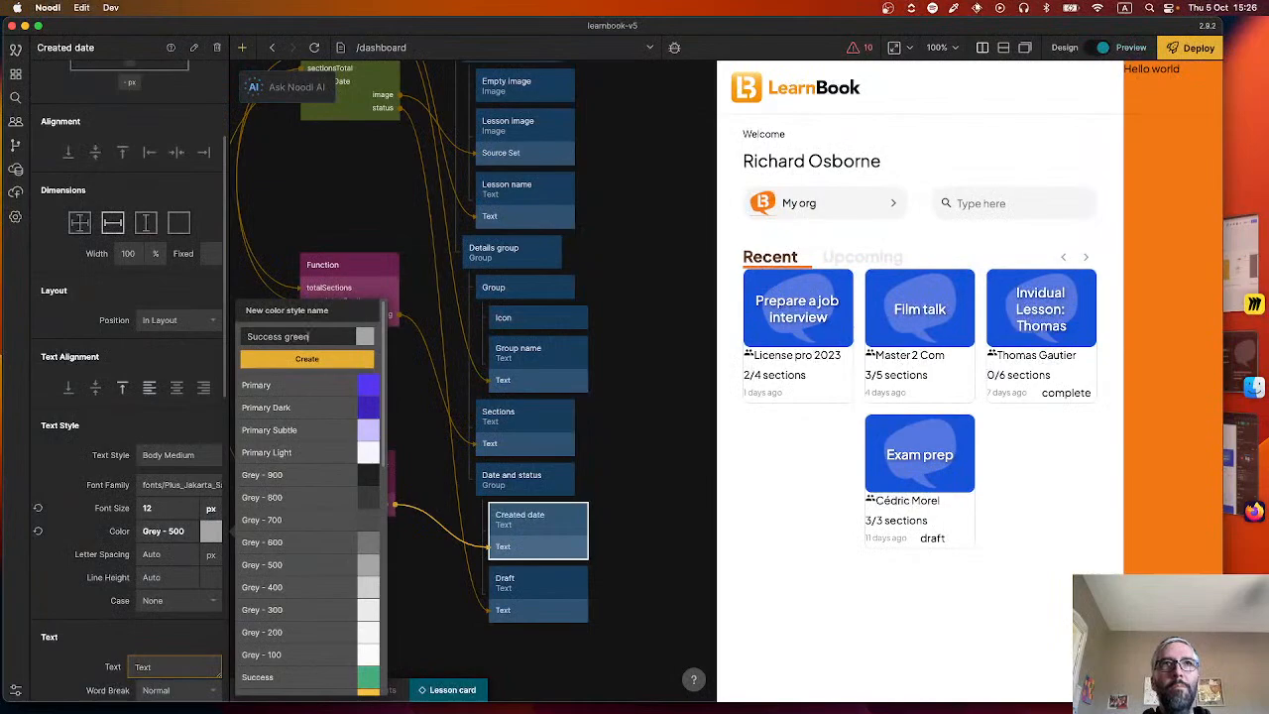
key("Return")
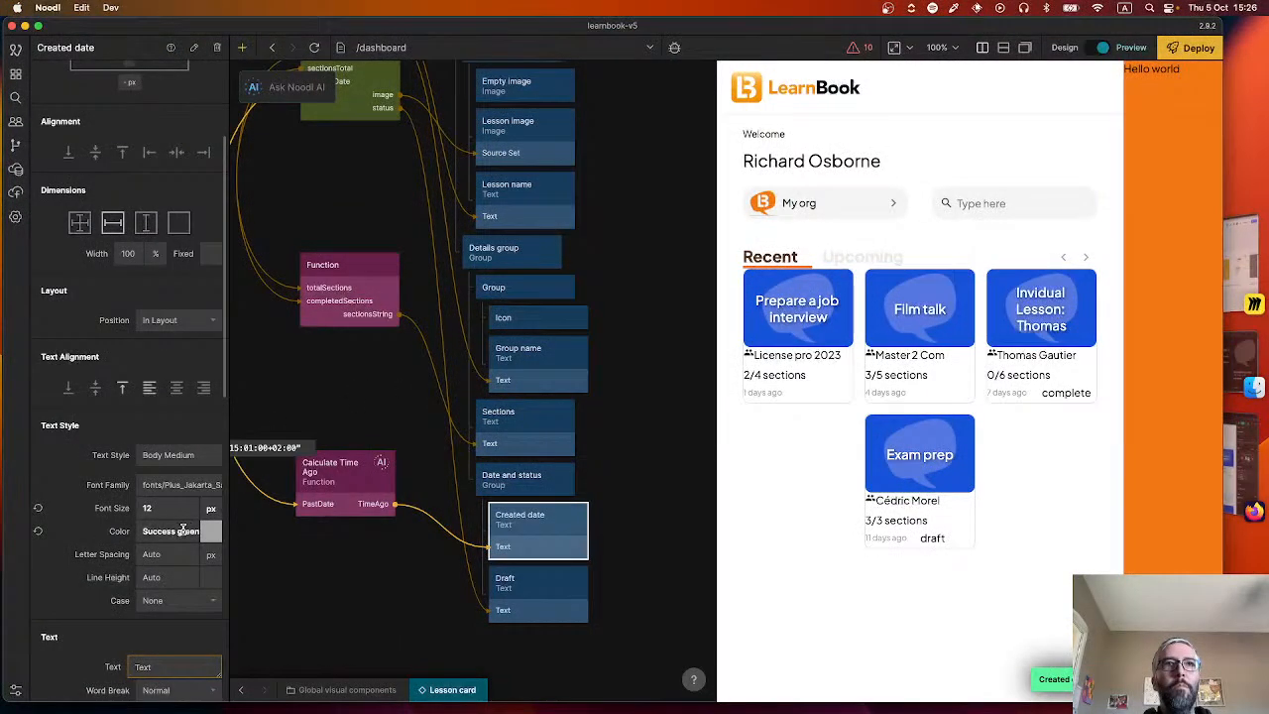
Change the Success green colour style to hex #73C8A9.
left_click(179, 532)
scroll(312, 451, "down", 5)
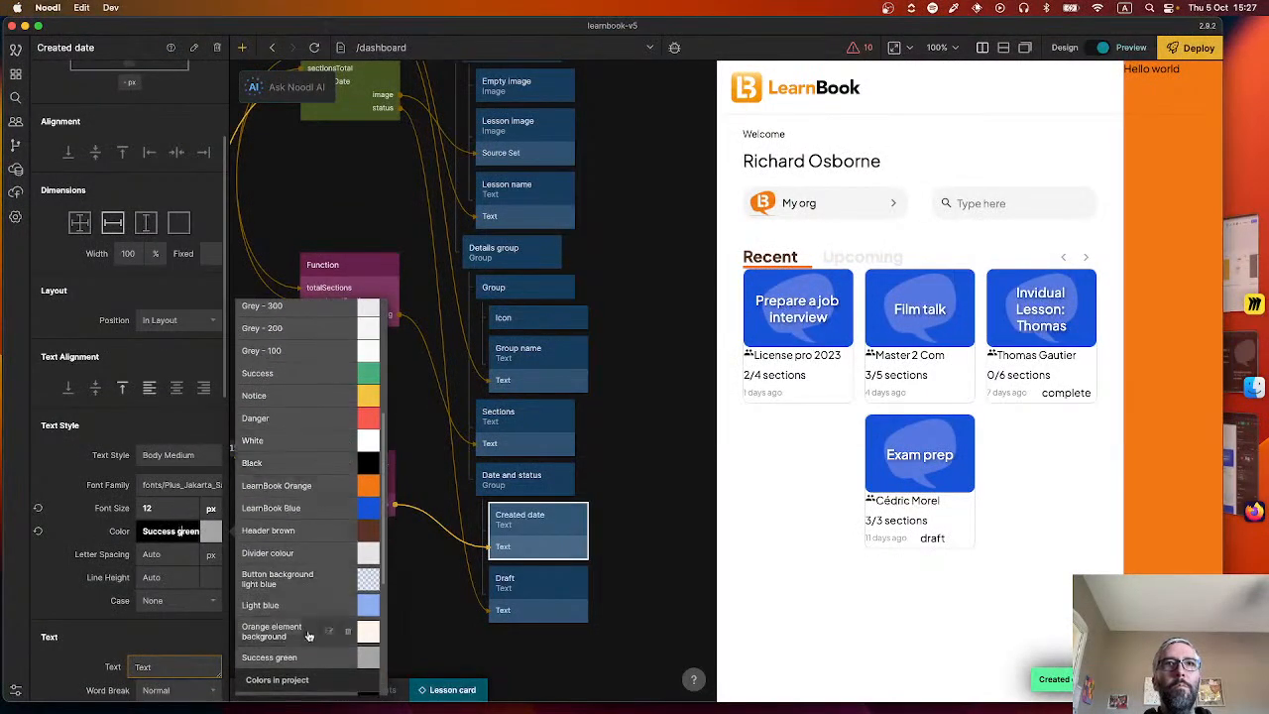
left_click(329, 657)
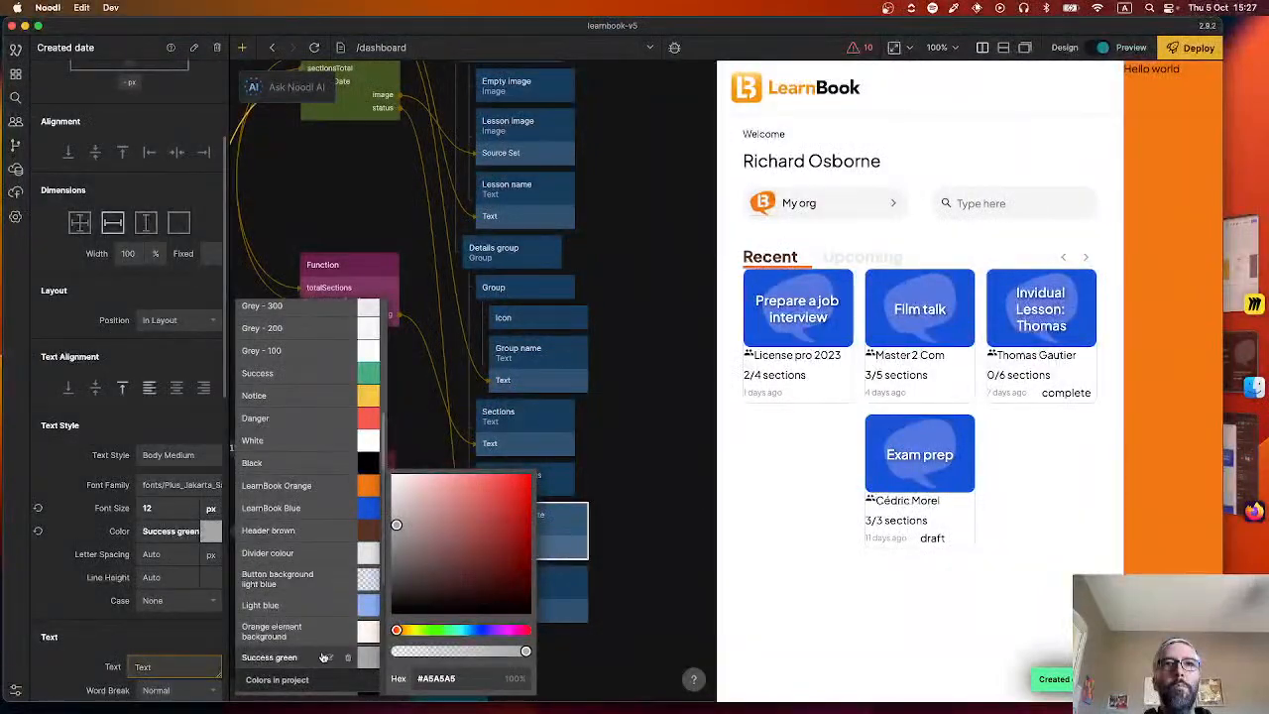
left_click(460, 674)
key("super+a")
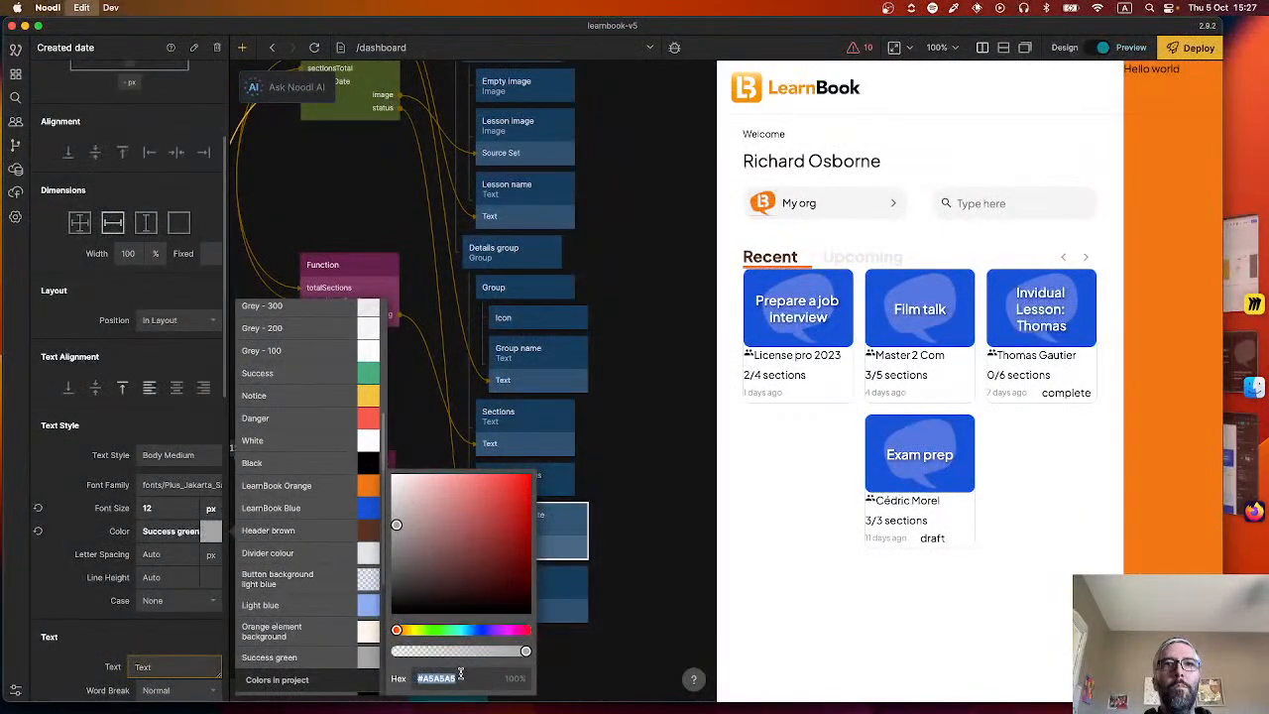
key("Return")
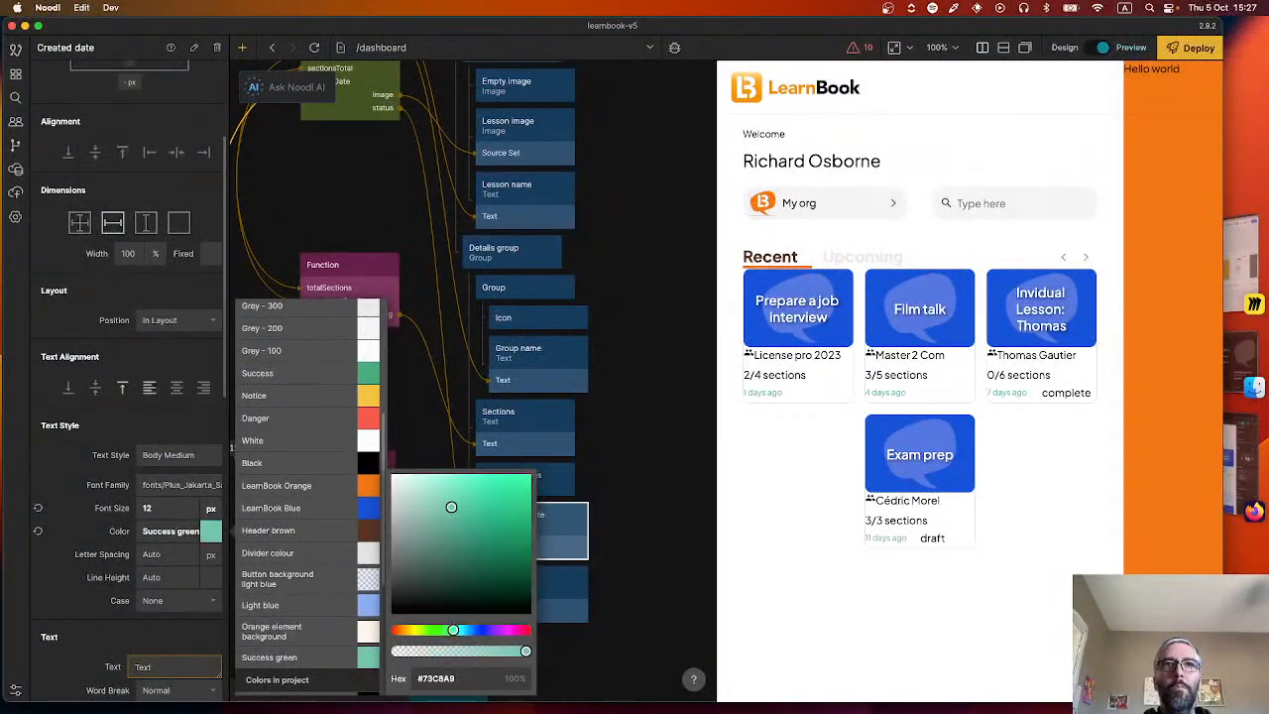
left_click(589, 541)
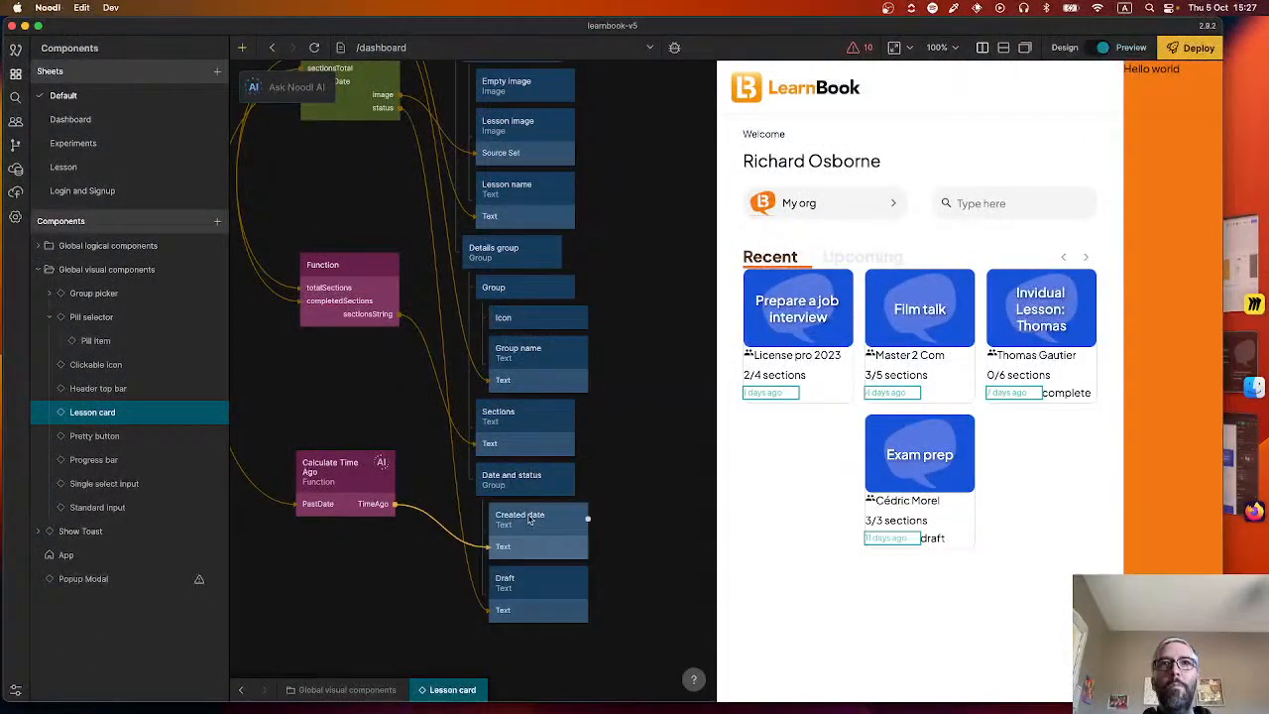
Reassign the Grey - 500 colour style to the Created date text.
left_click(510, 599)
left_click(526, 535)
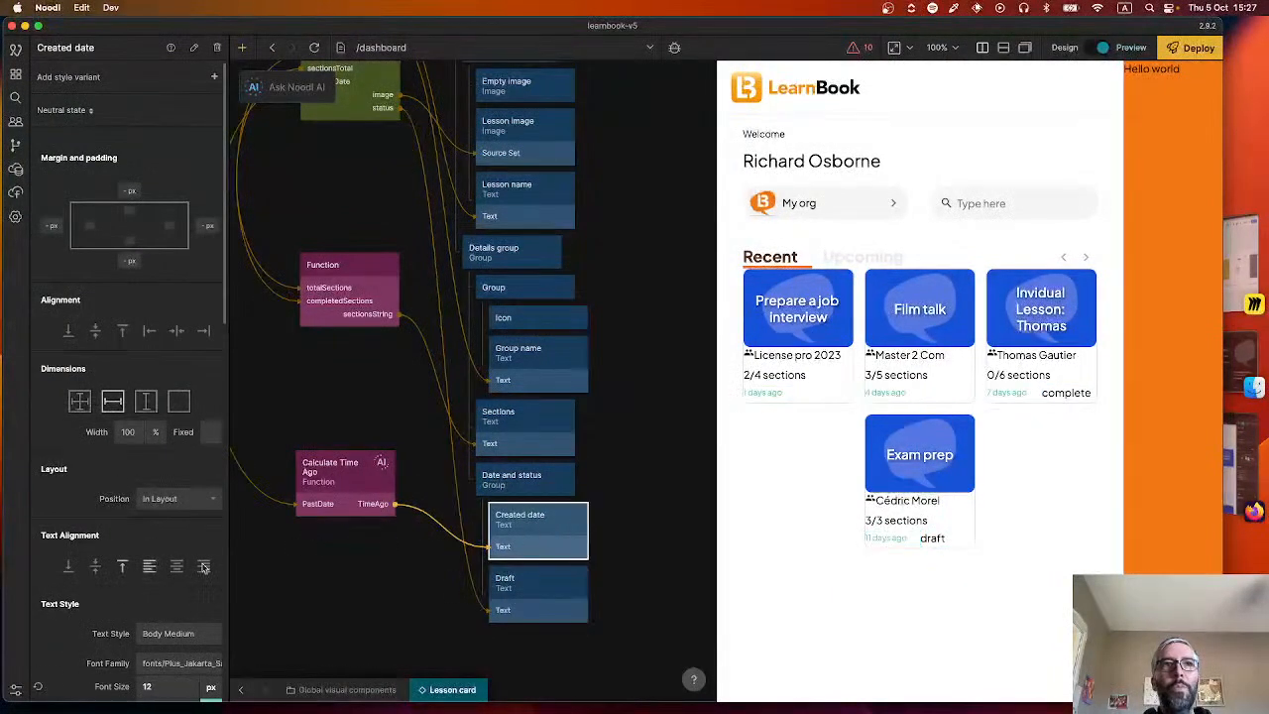
scroll(191, 613, "down", 1)
scroll(191, 613, "down", 5)
left_click(179, 216)
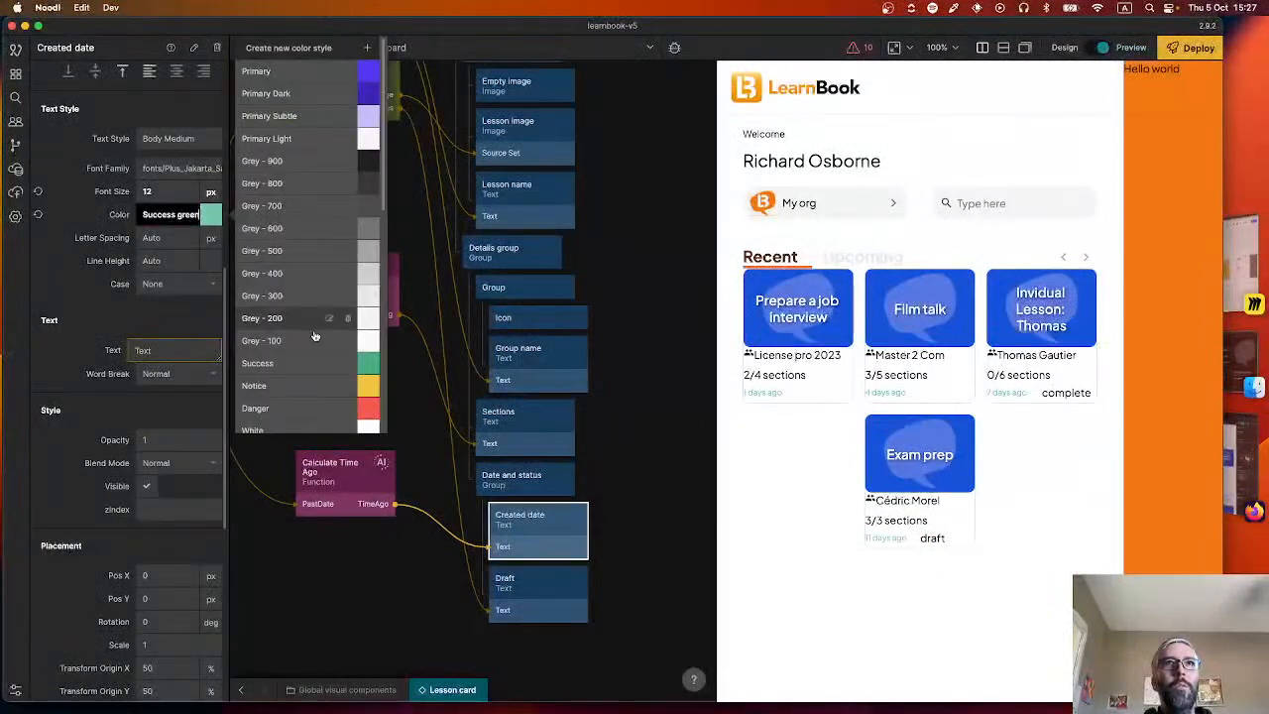
left_click(292, 248)
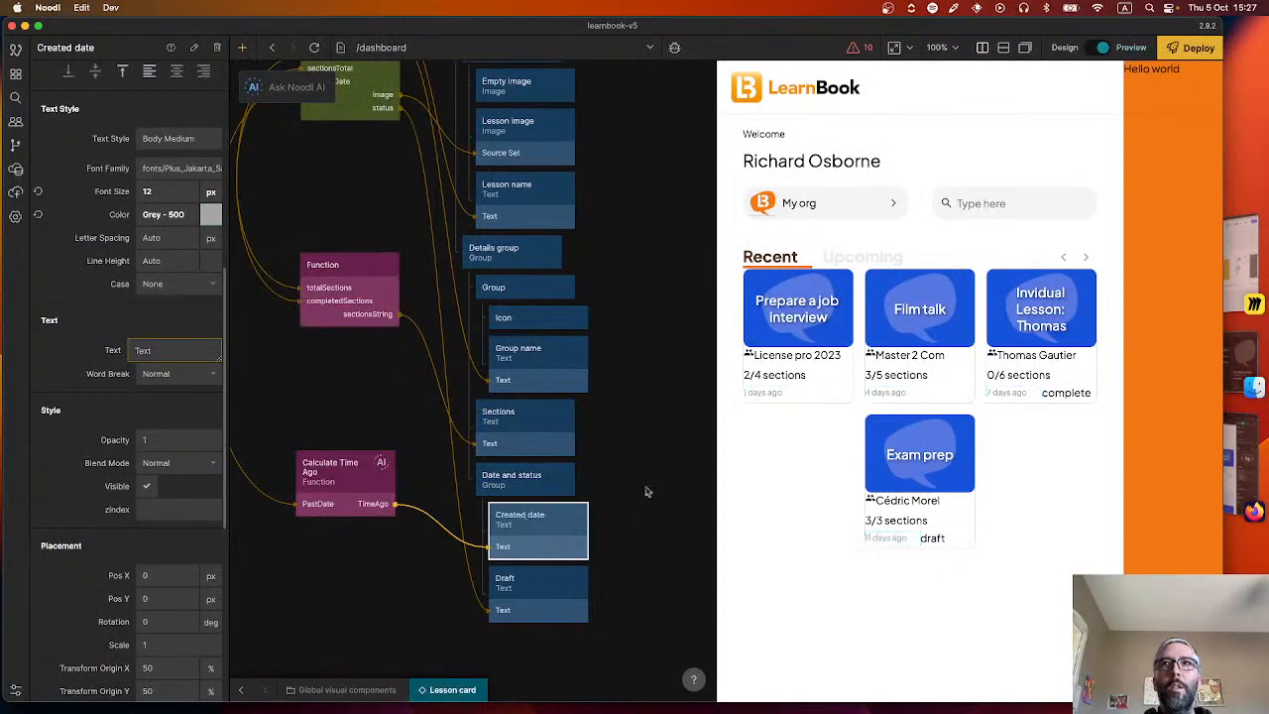
Add a States node below the Calculate Time Ago function node.
left_click_drag(425, 589, 560, 535)
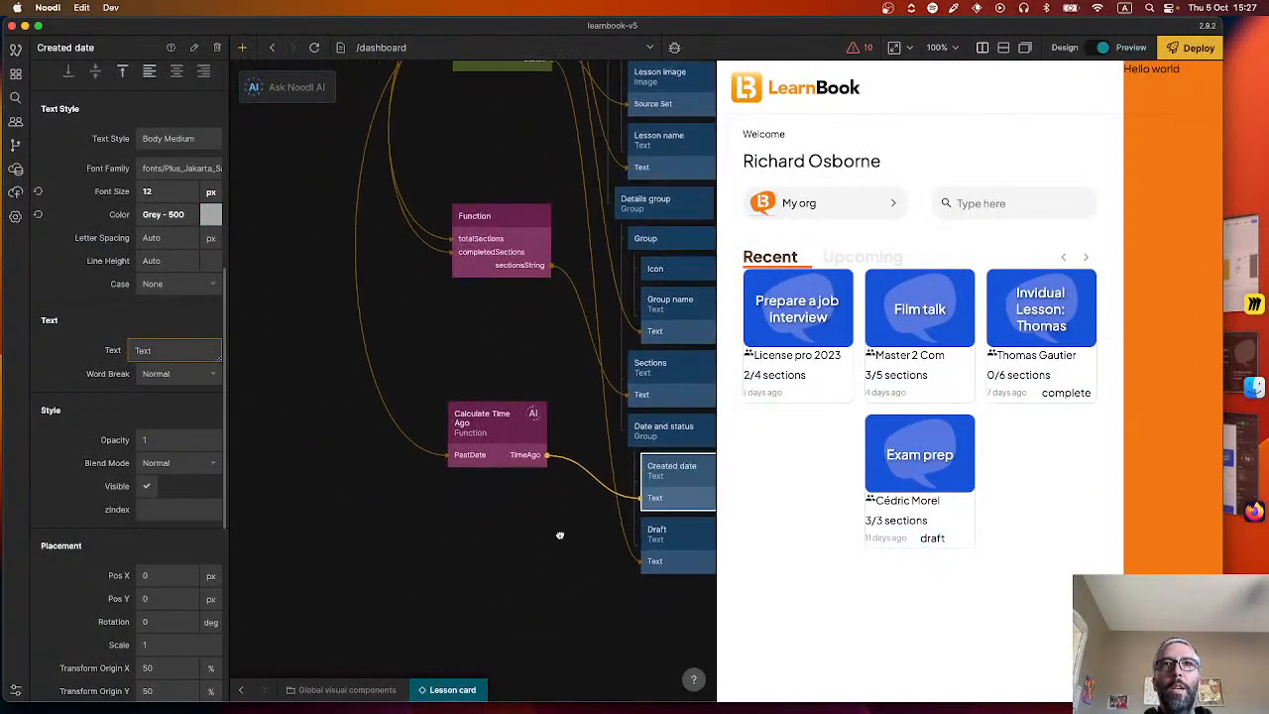
right_click(397, 532)
type("stat")
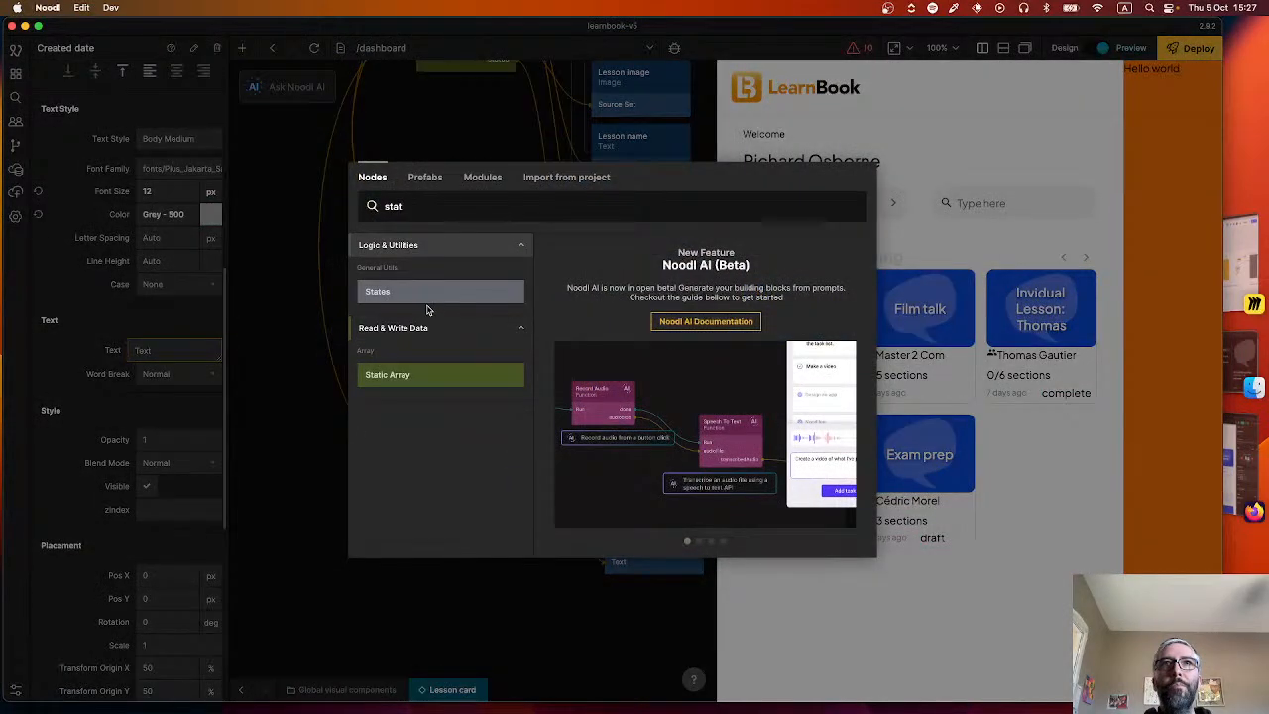
left_click(436, 296)
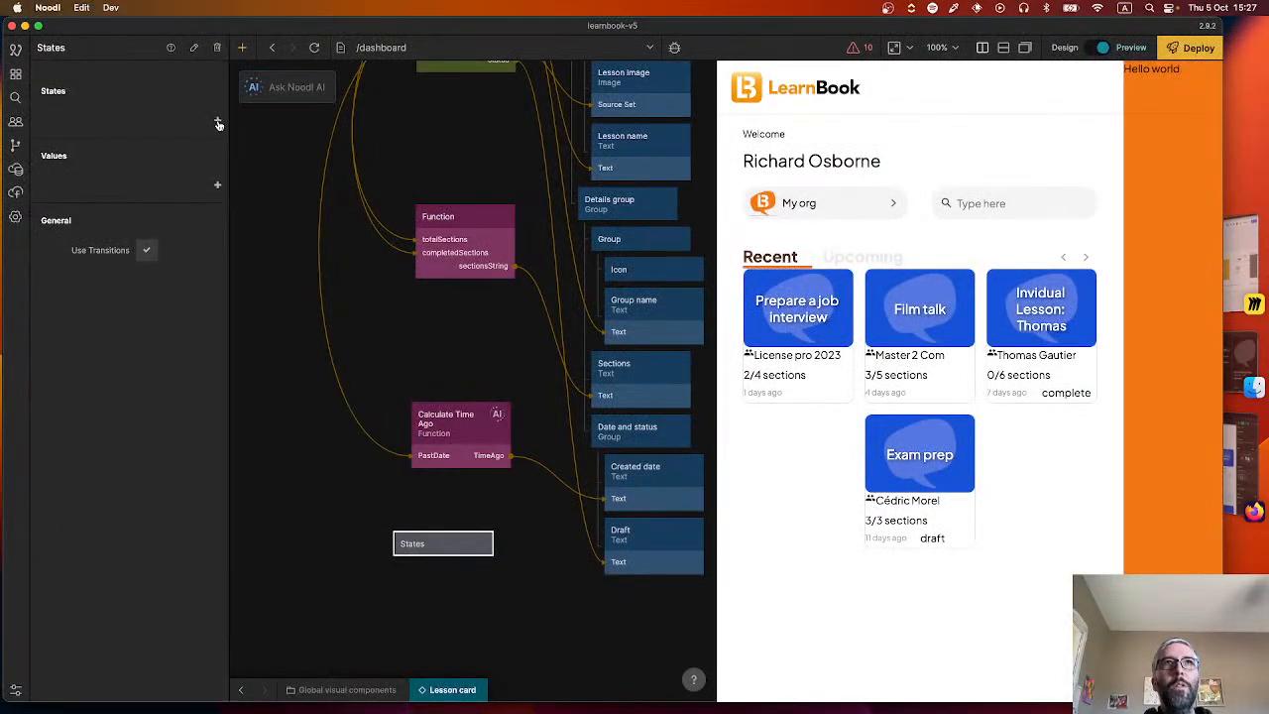
Add two states named "complete" and "in progress" to the States node.
left_click(218, 124)
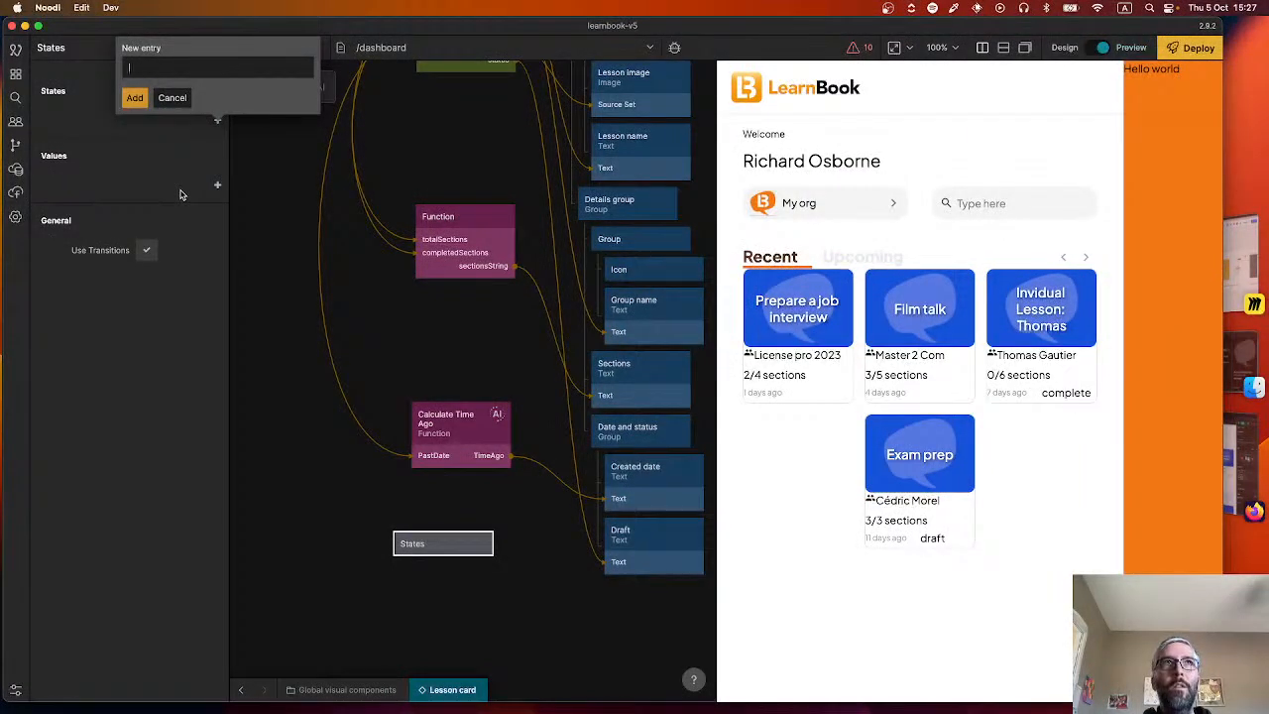
type("complete")
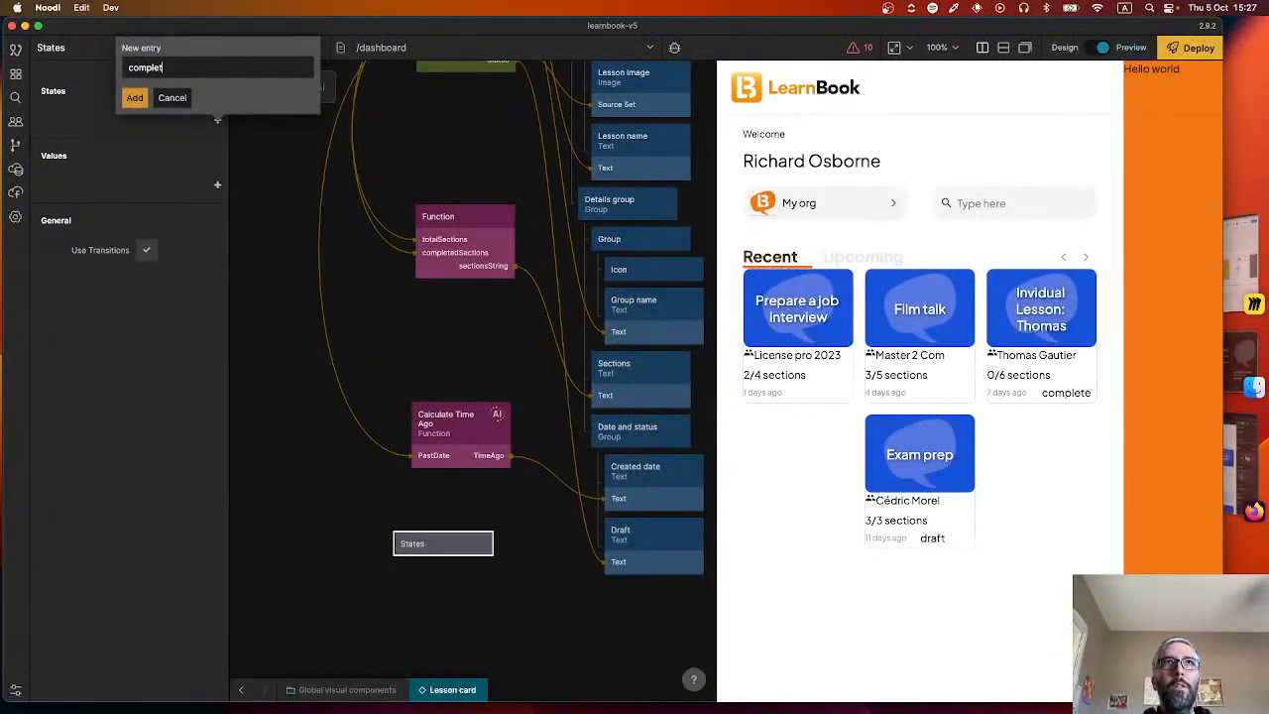
key("Return")
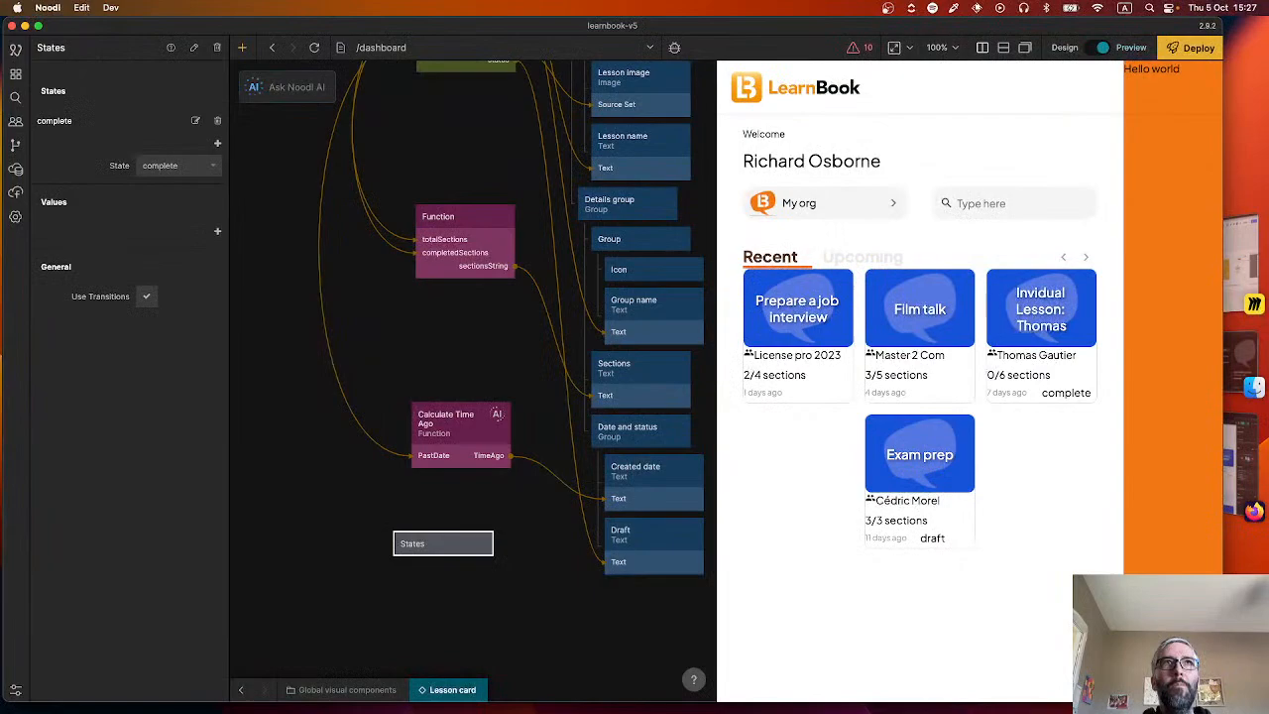
left_click(217, 144)
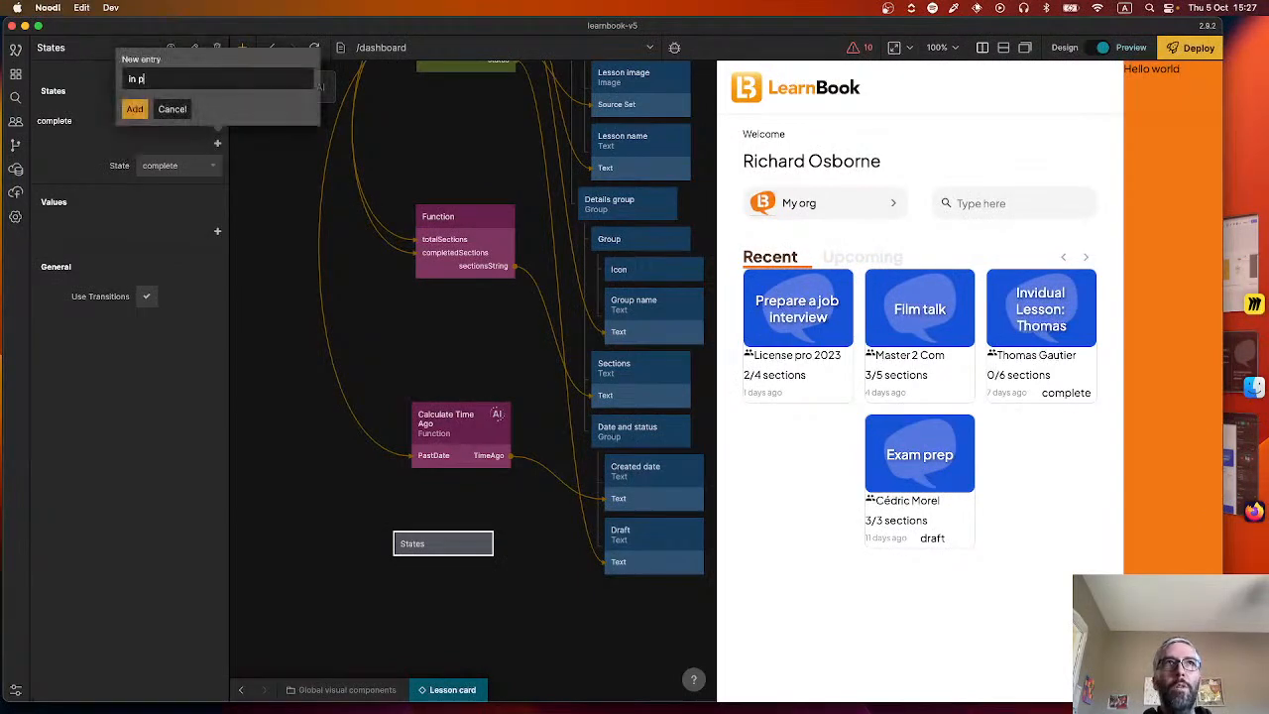
type("in progress")
key("Return")
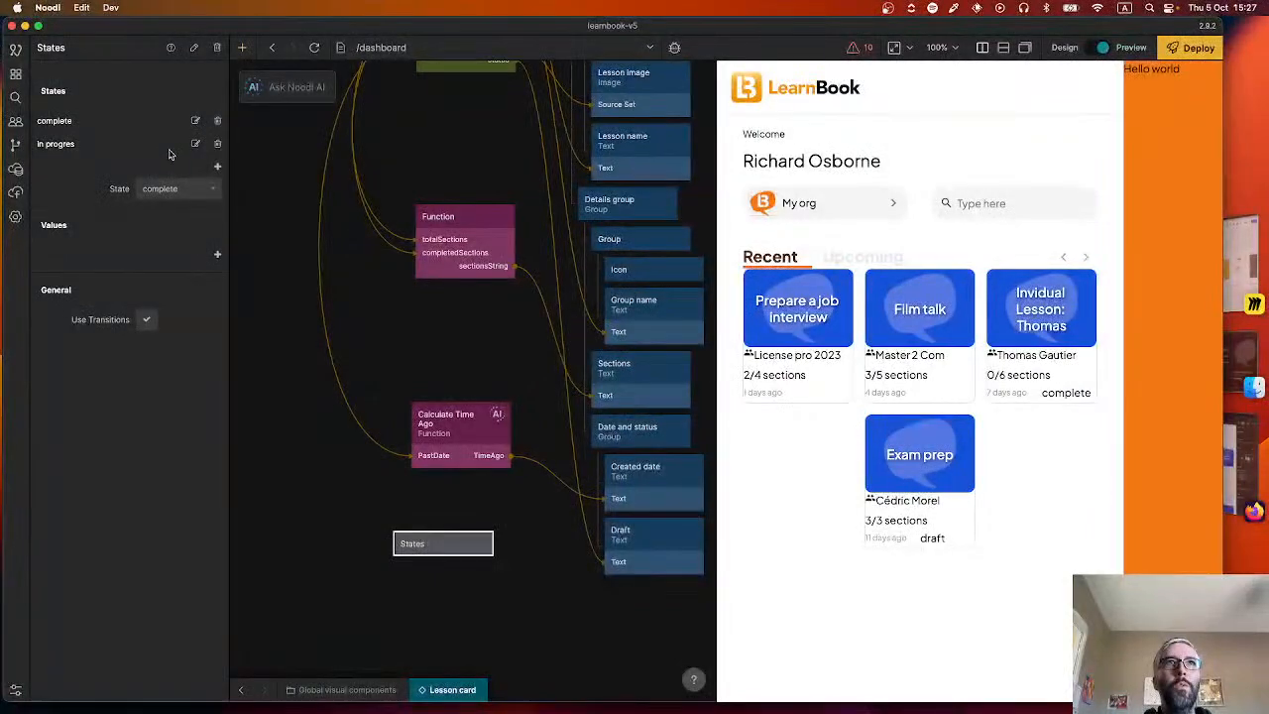
Set the States node's current state to in progress and add a value named "fontColour".
left_click(164, 188)
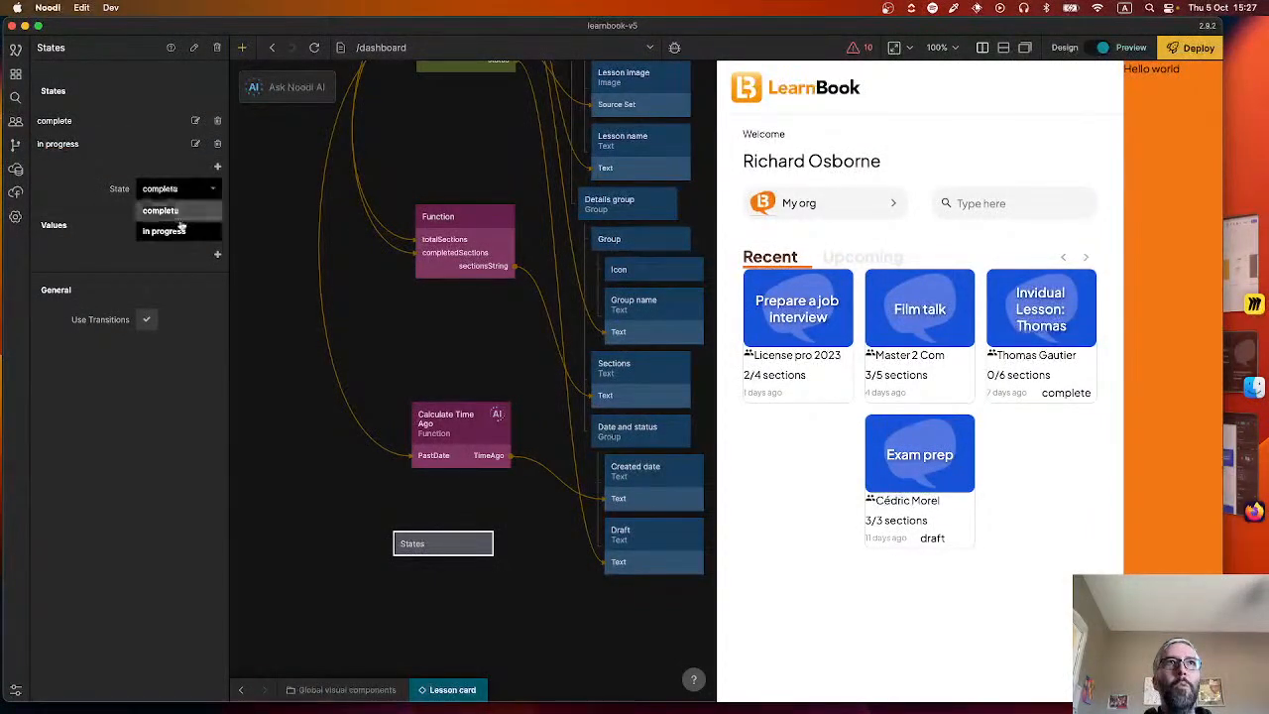
left_click(166, 228)
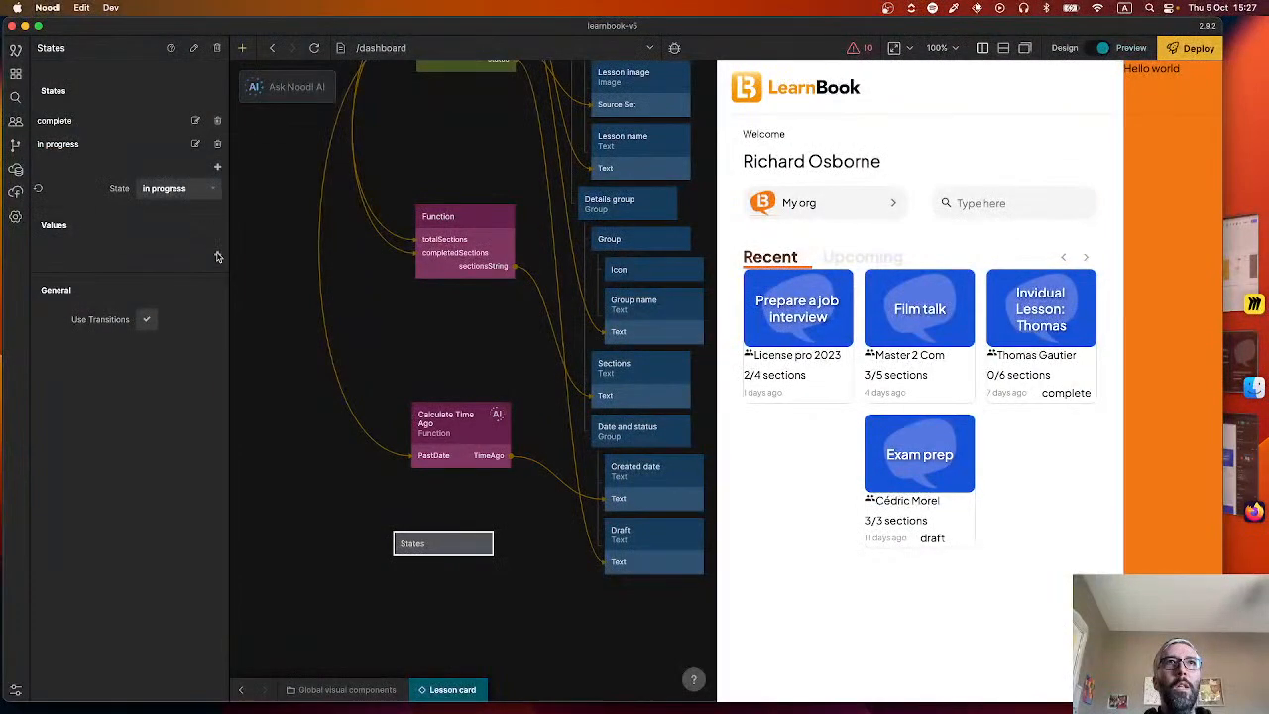
left_click(217, 254)
type("fontCOl")
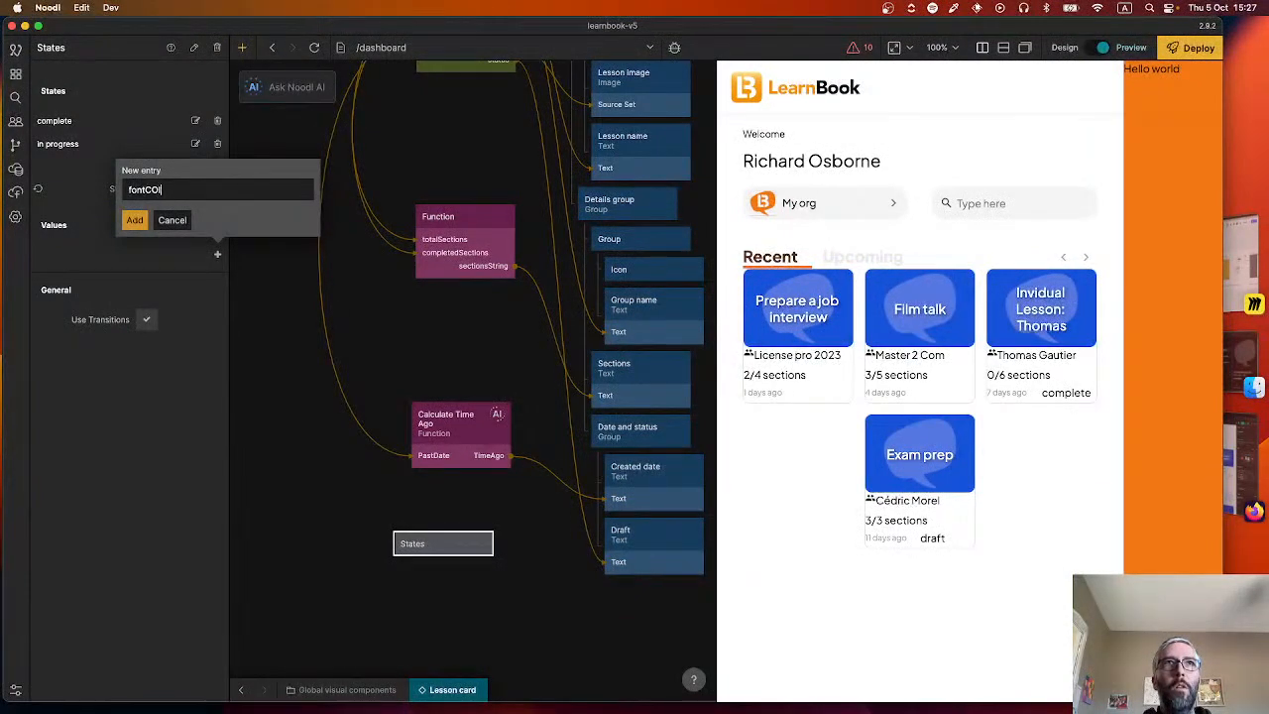
key("BackSpace")
type("olour")
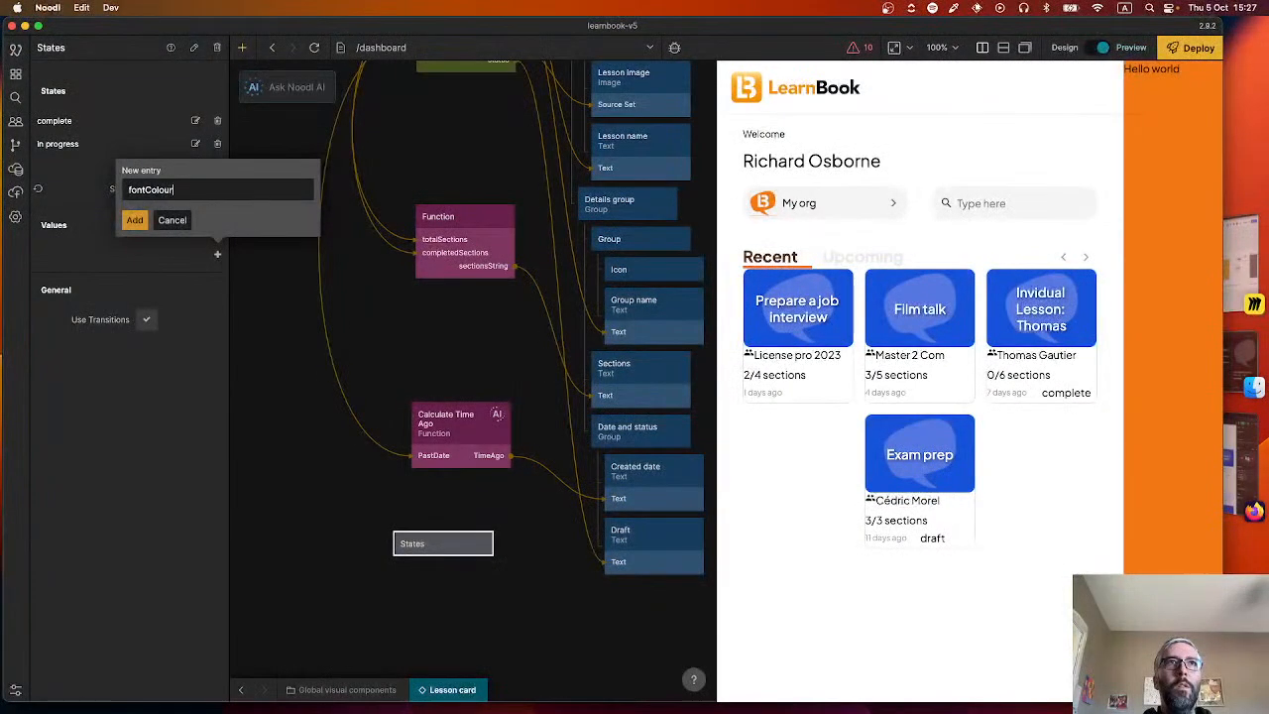
key("super+BackSpace")
scroll(406, 509, "down", 6)
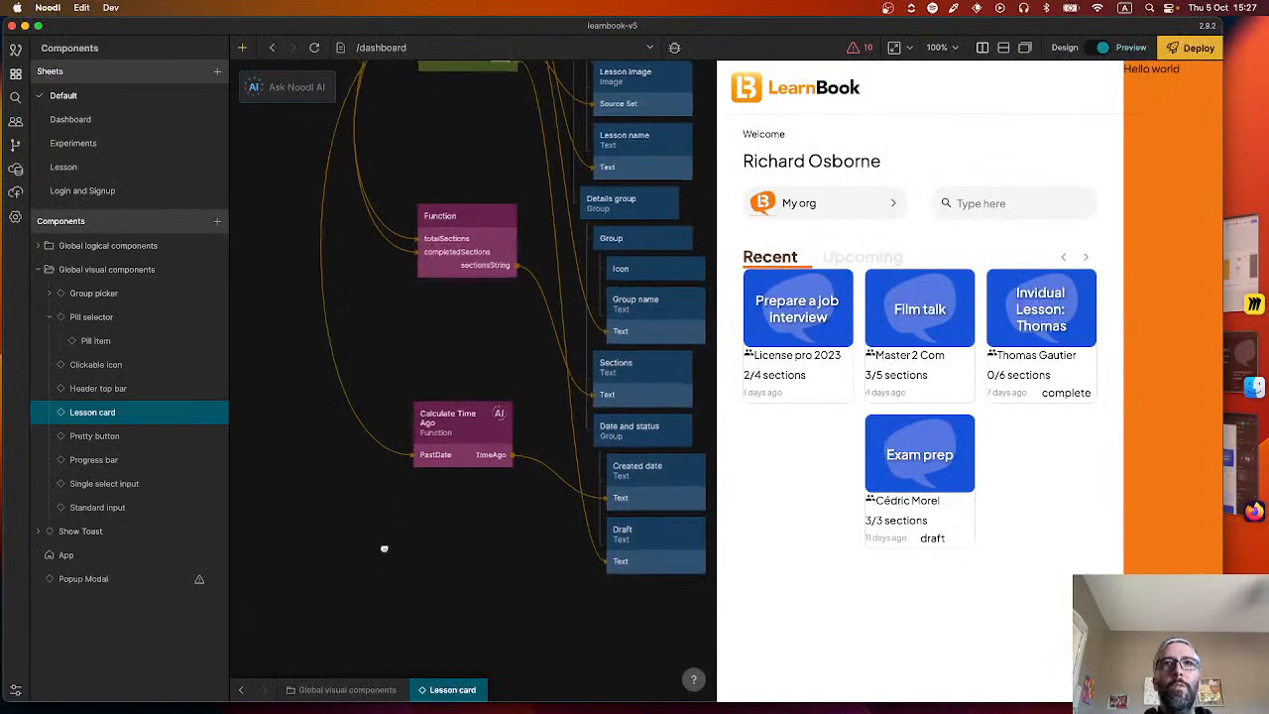
key("super+z")
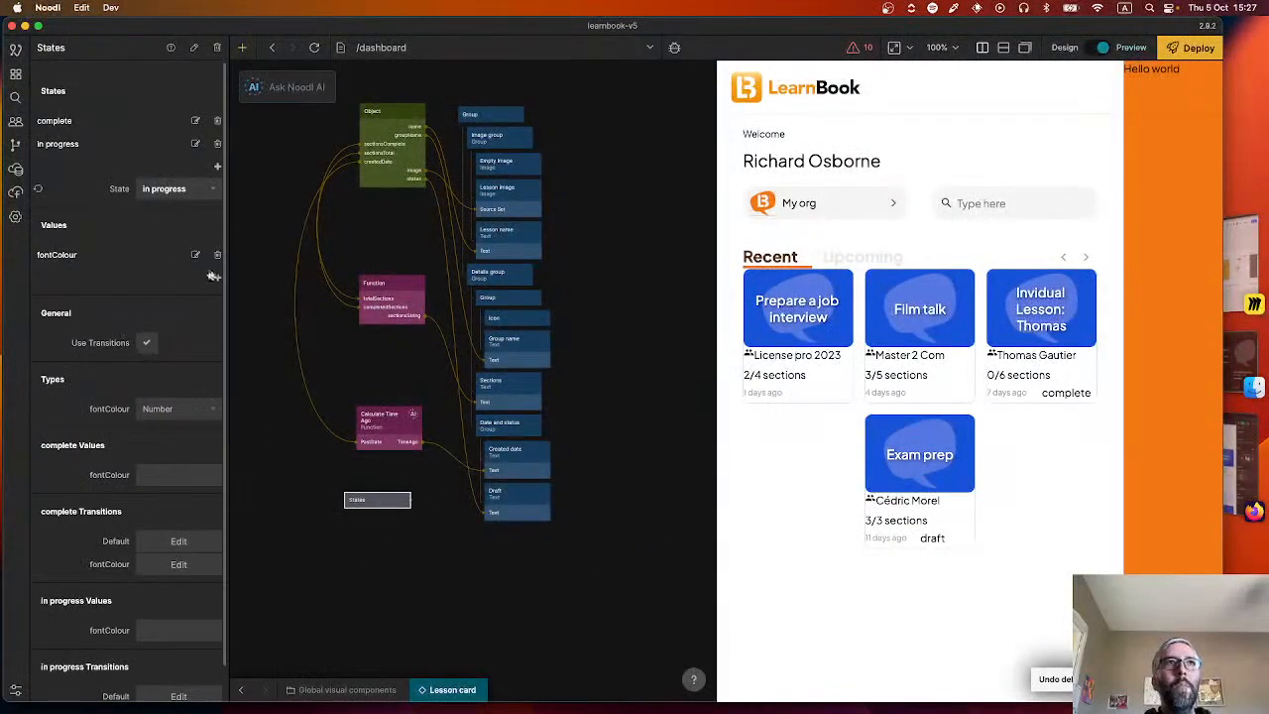
Turn off transitions for the States node and set the fontColour value type to Color.
left_click(146, 343)
left_click(181, 409)
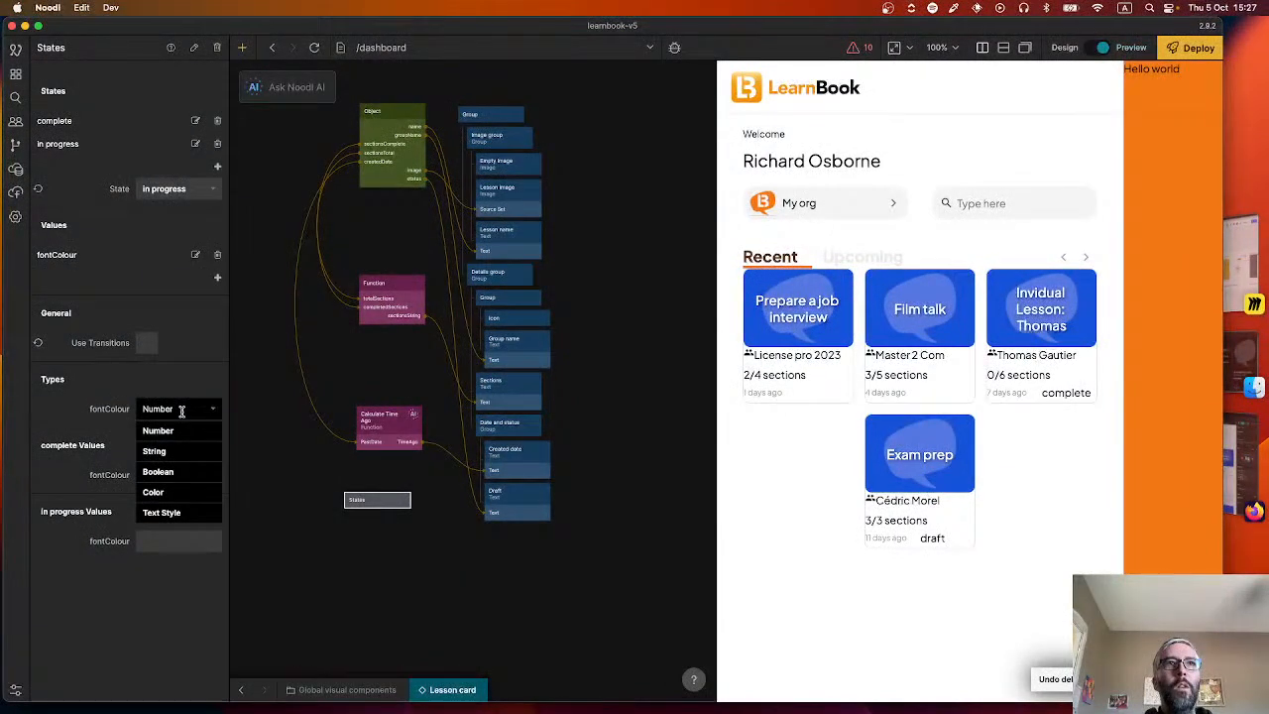
left_click(161, 493)
Set the States node's fontColour to Success green for complete and LearnBook Blue for in progress.
left_click(167, 474)
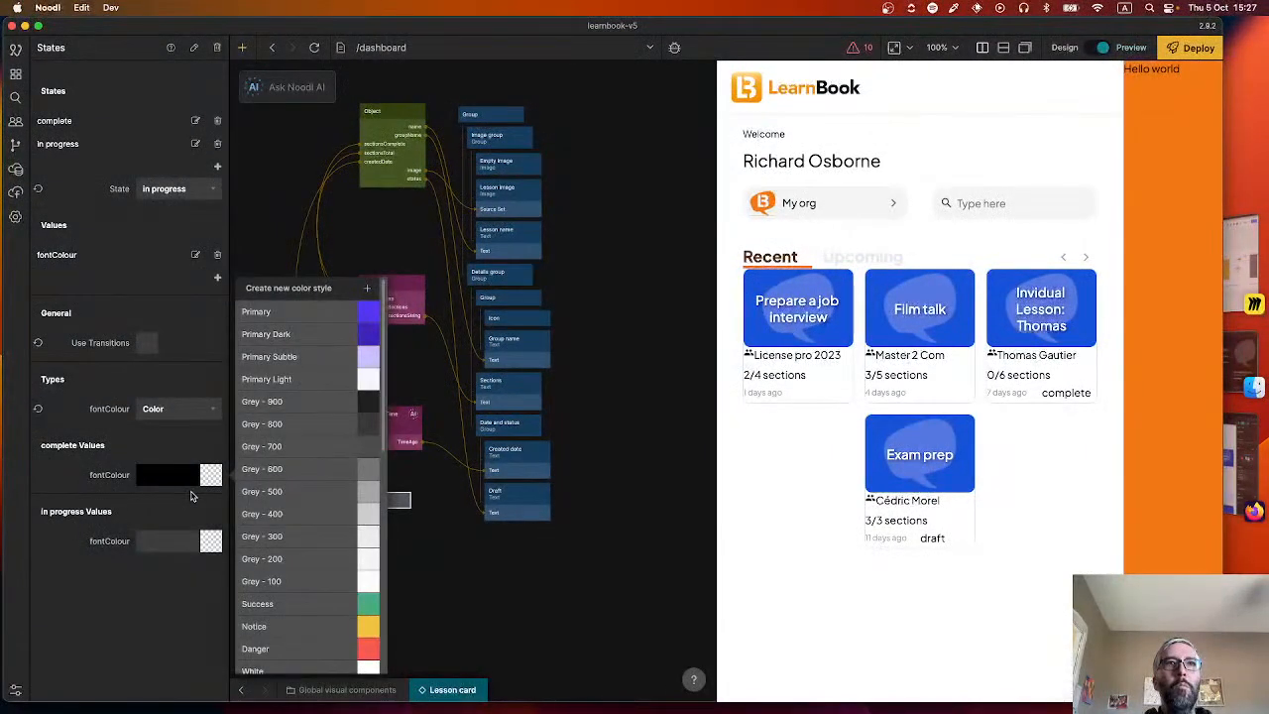
scroll(298, 626, "down", 5)
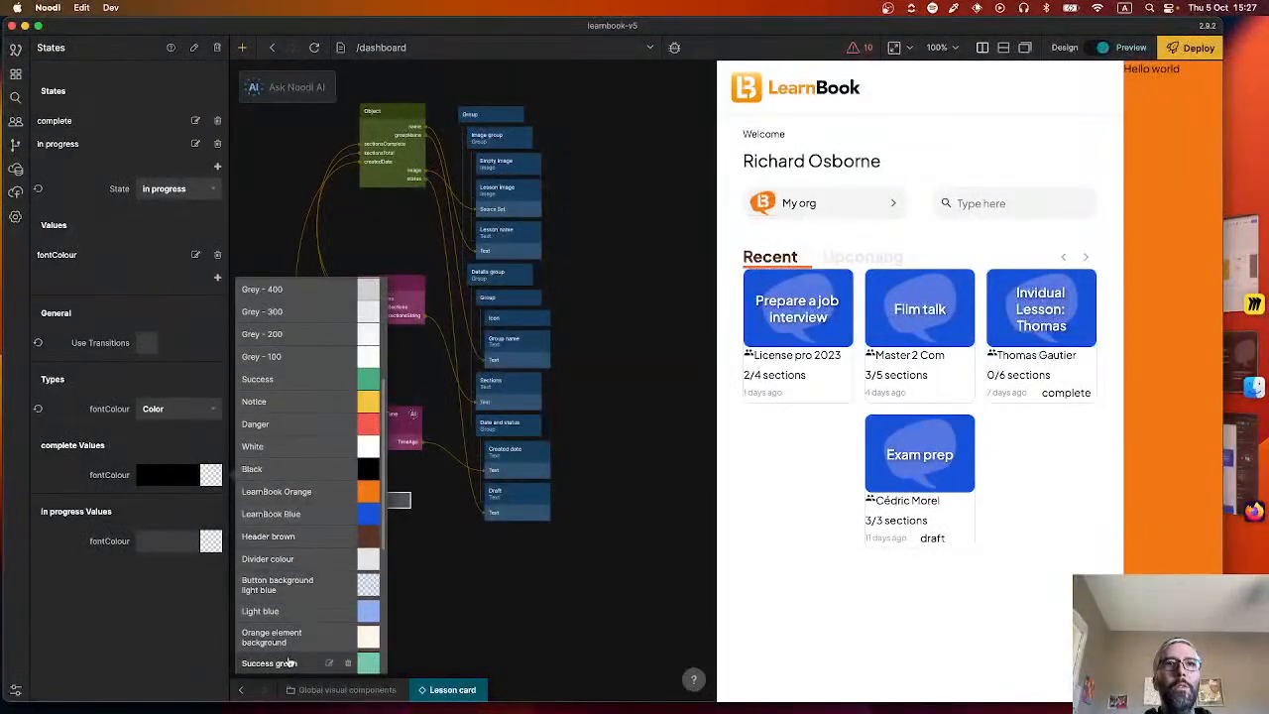
left_click(291, 662)
left_click(174, 543)
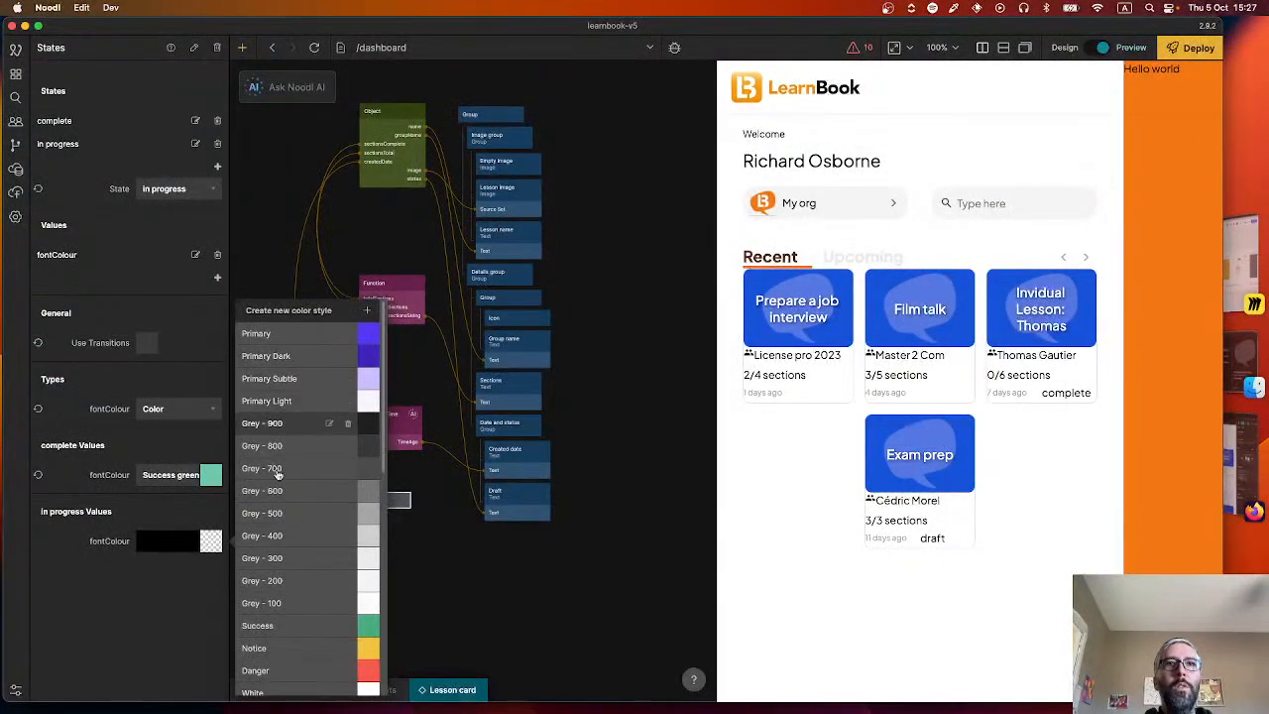
scroll(293, 512, "down", 5)
left_click(296, 526)
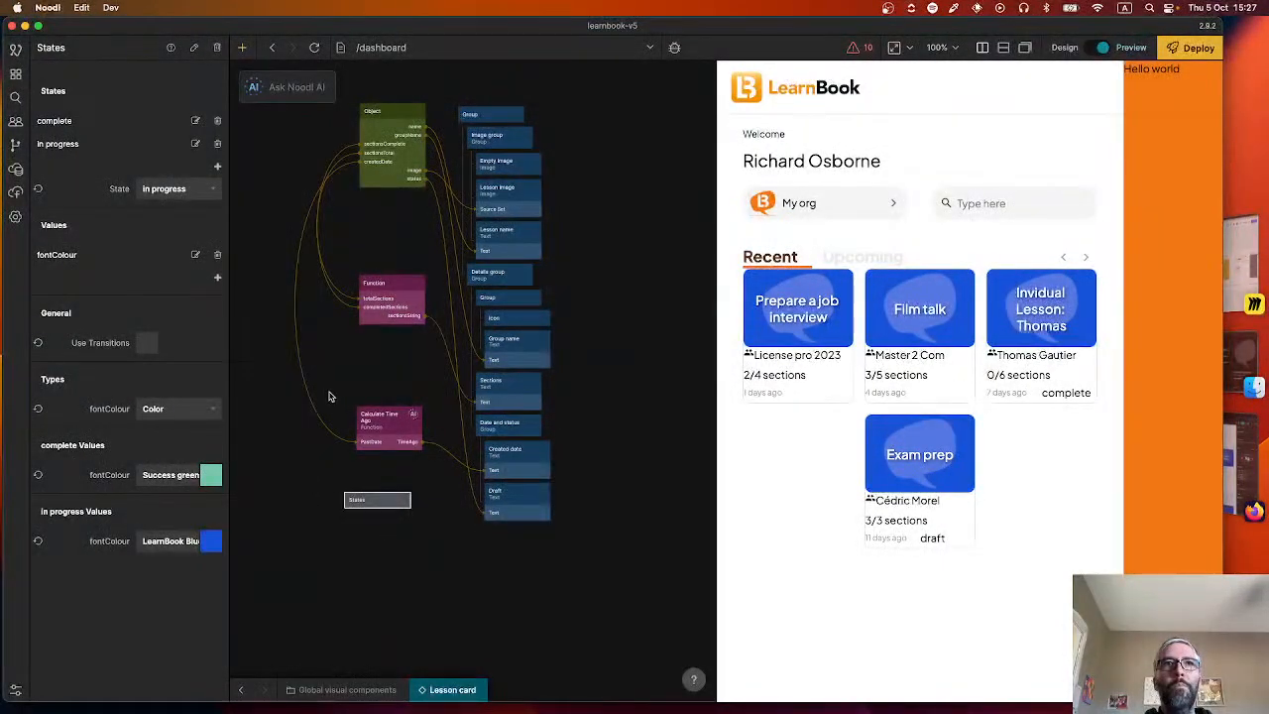
left_click(304, 435)
Connect the States node's fontColour output to the Color input of the Draft text.
left_click_drag(391, 488, 508, 498)
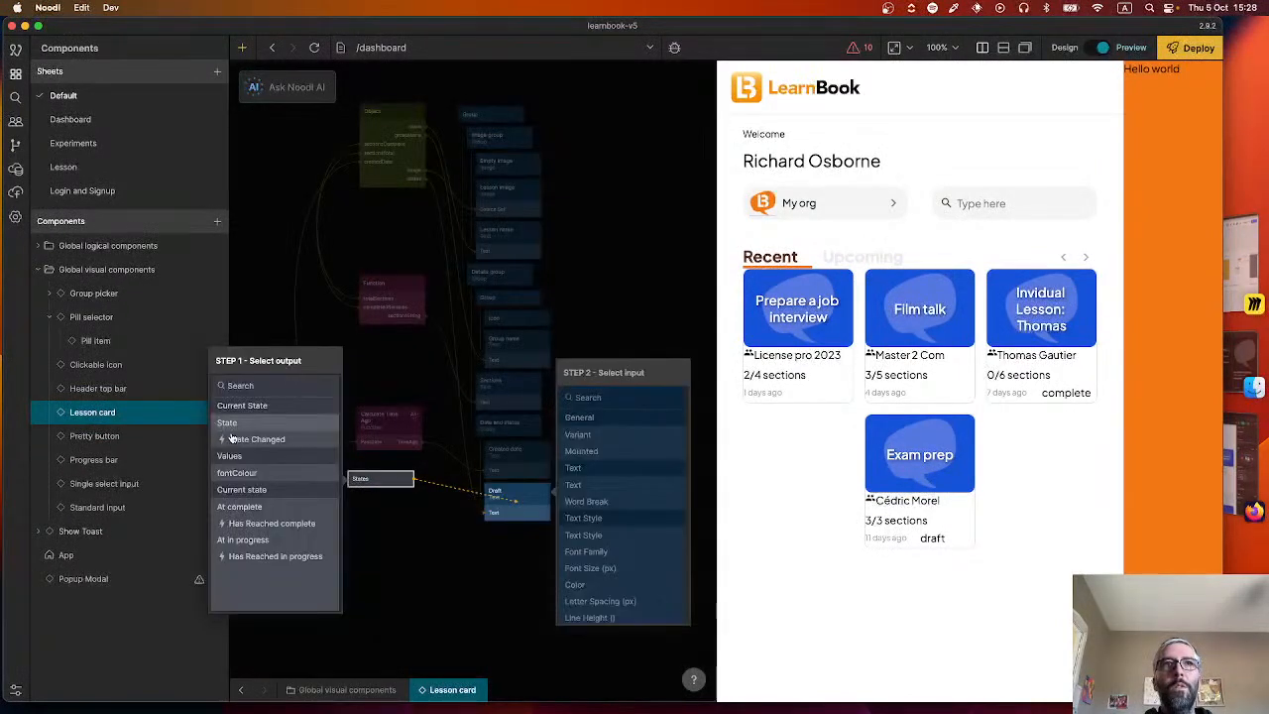
left_click(237, 473)
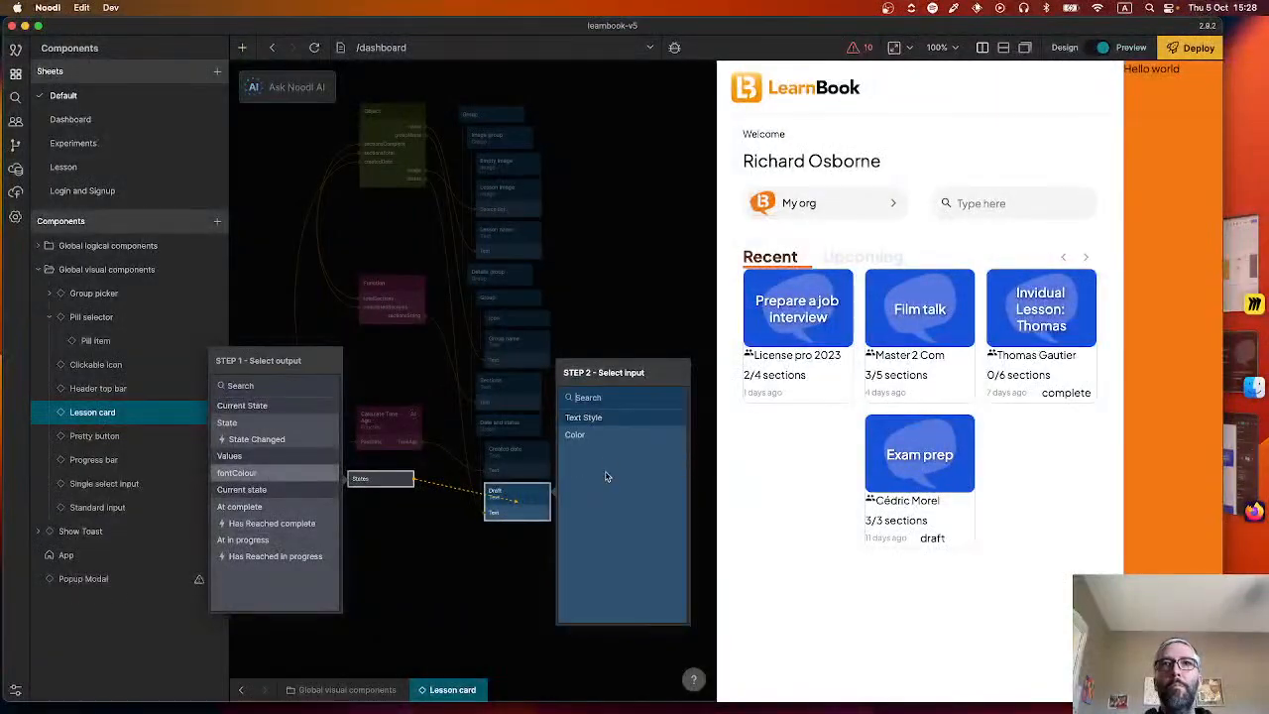
left_click(595, 435)
left_click(443, 552)
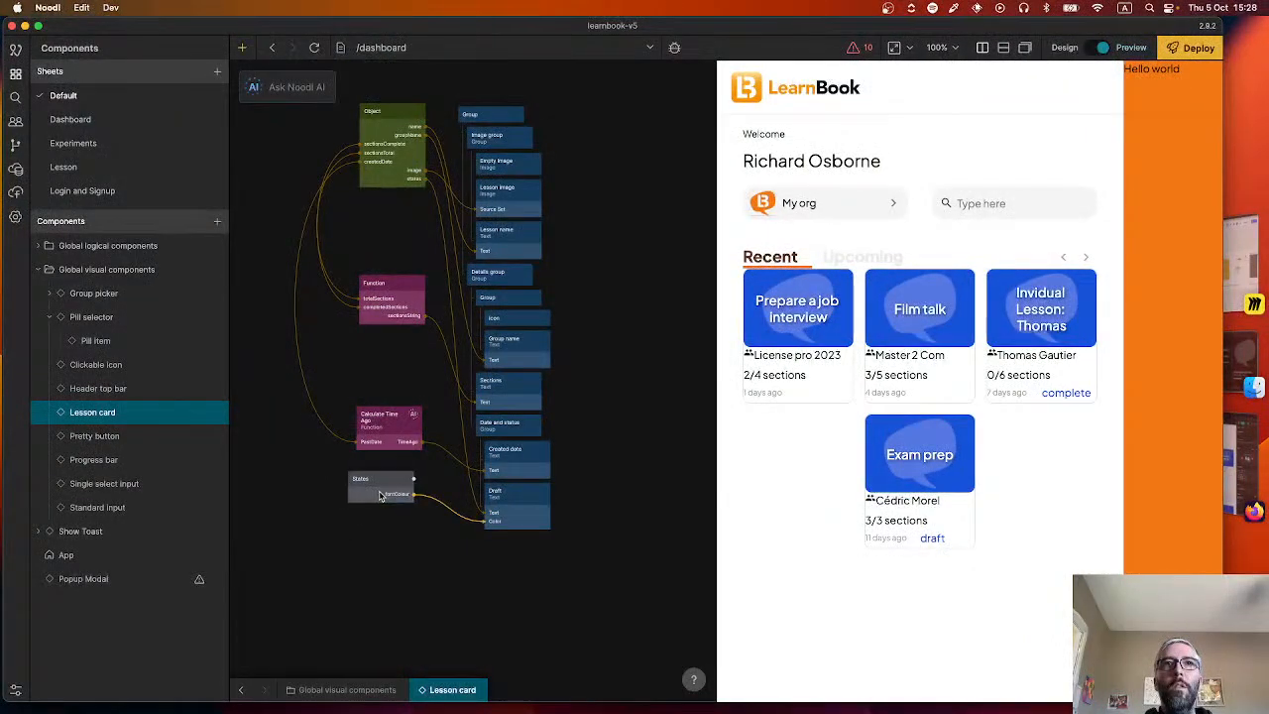
Align the States node under the Calculate Time Ago function and add an Expression node beside it.
left_click_drag(361, 493, 373, 496)
right_click(303, 484)
type("exp")
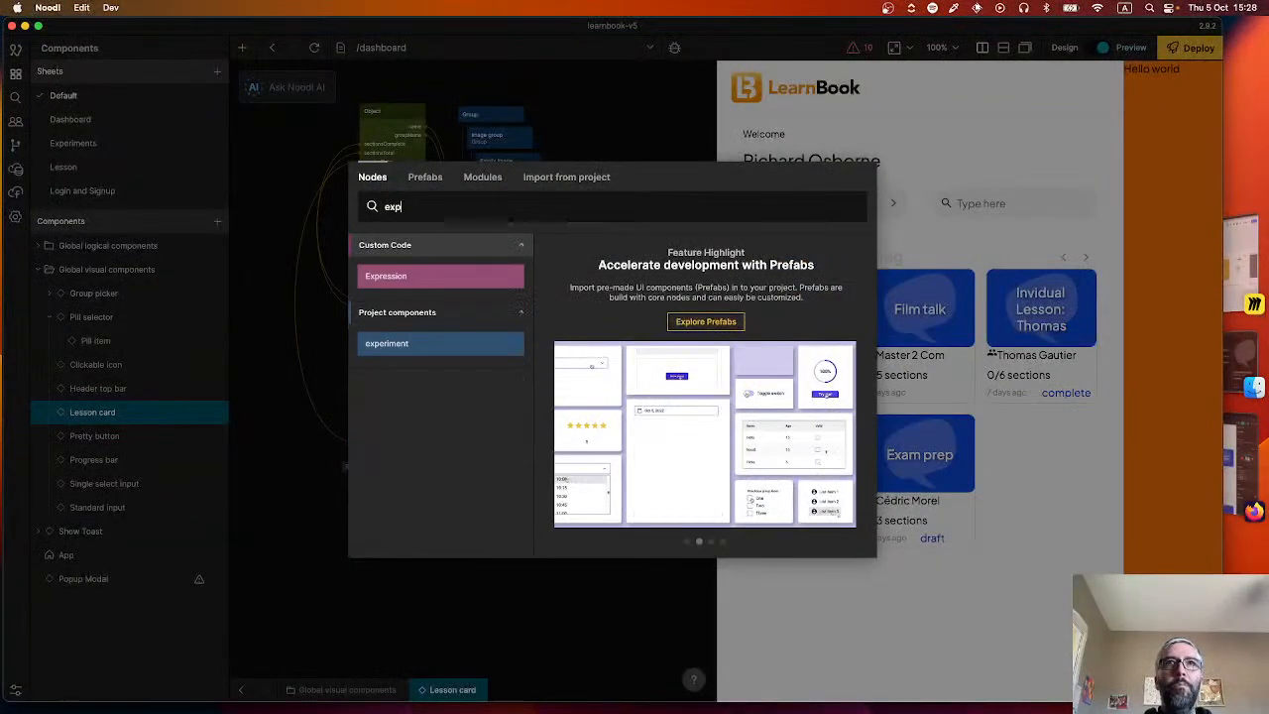
key("Return")
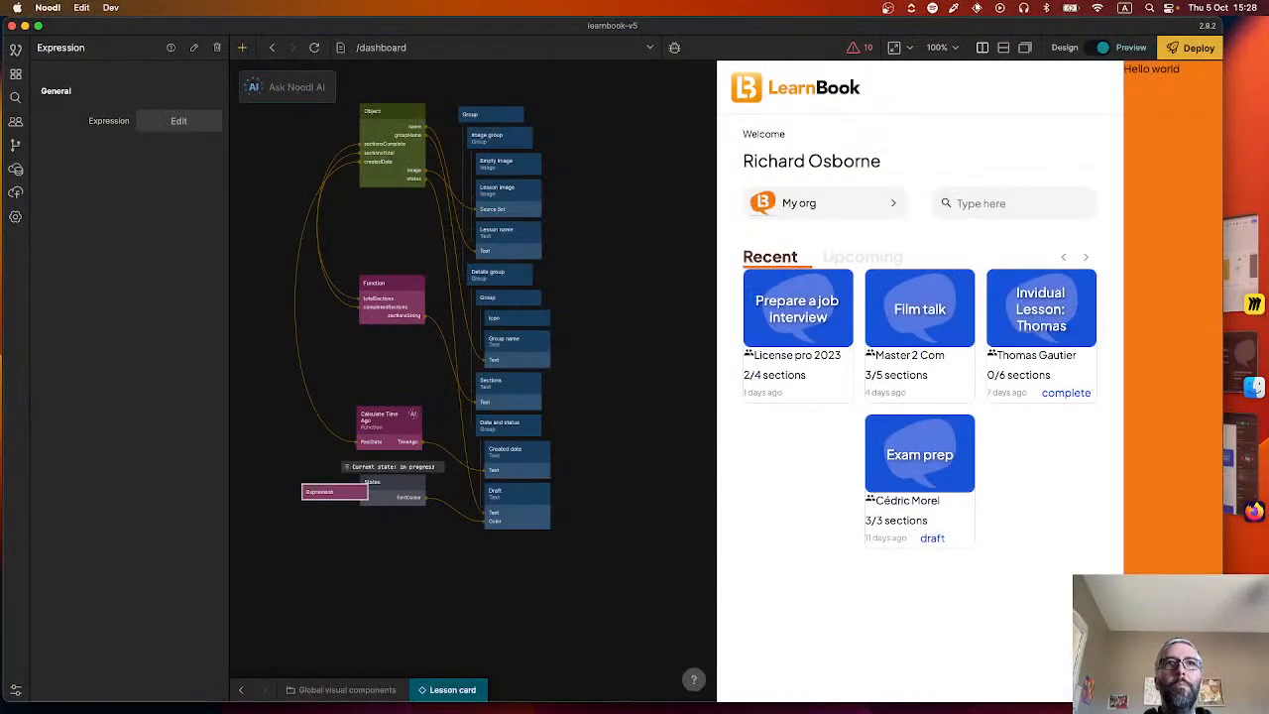
Write the expression "totalSections > 0 && completedSections === totalSections" in the Expression node.
left_click(183, 121)
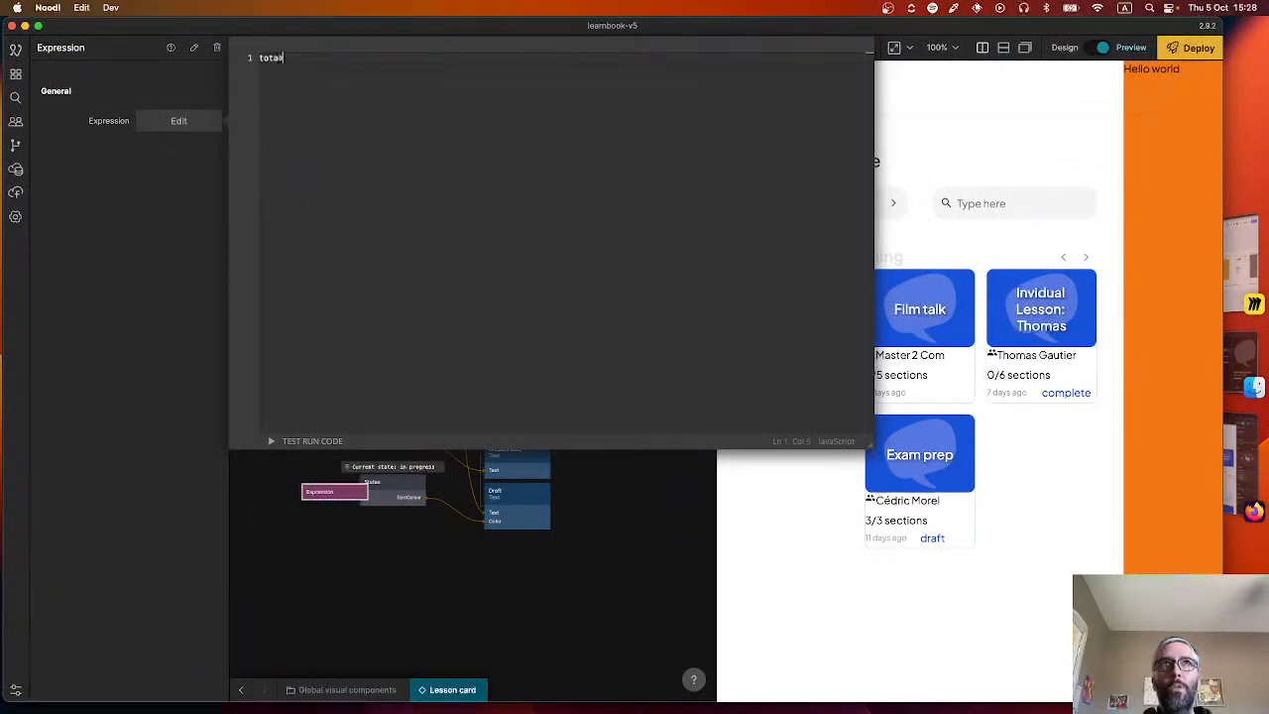
type("totalSections /")
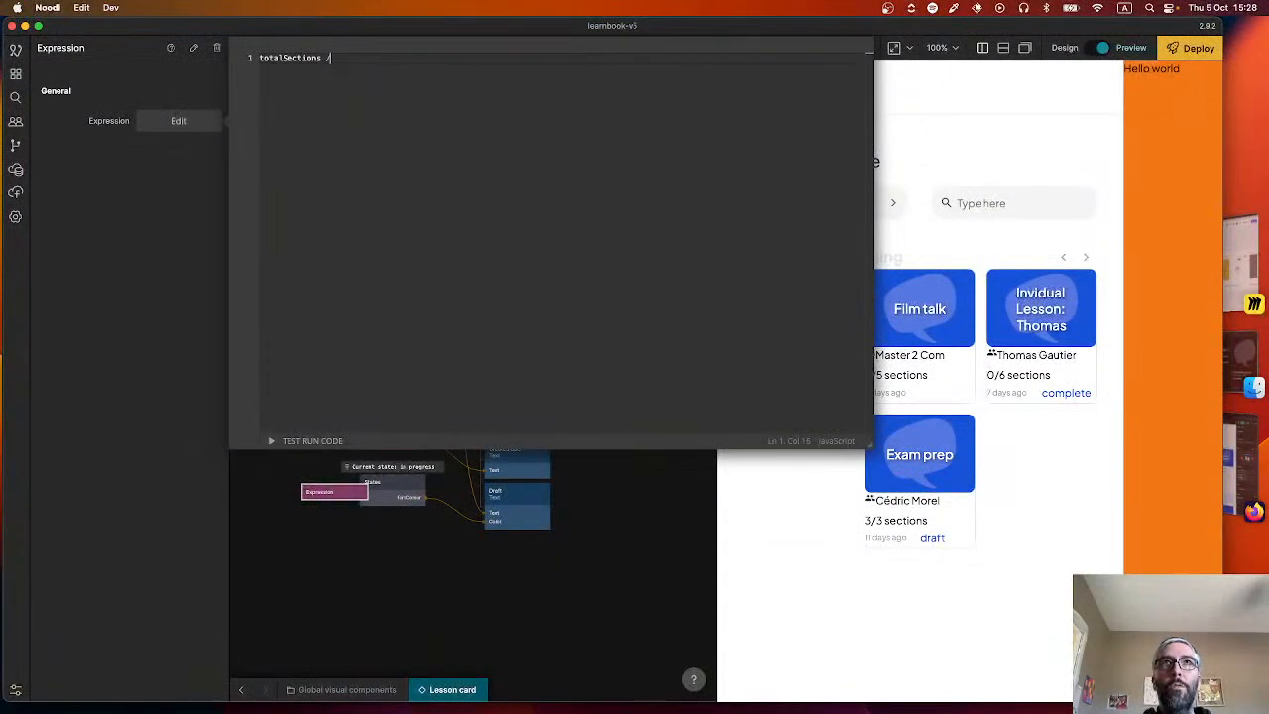
type("> ")
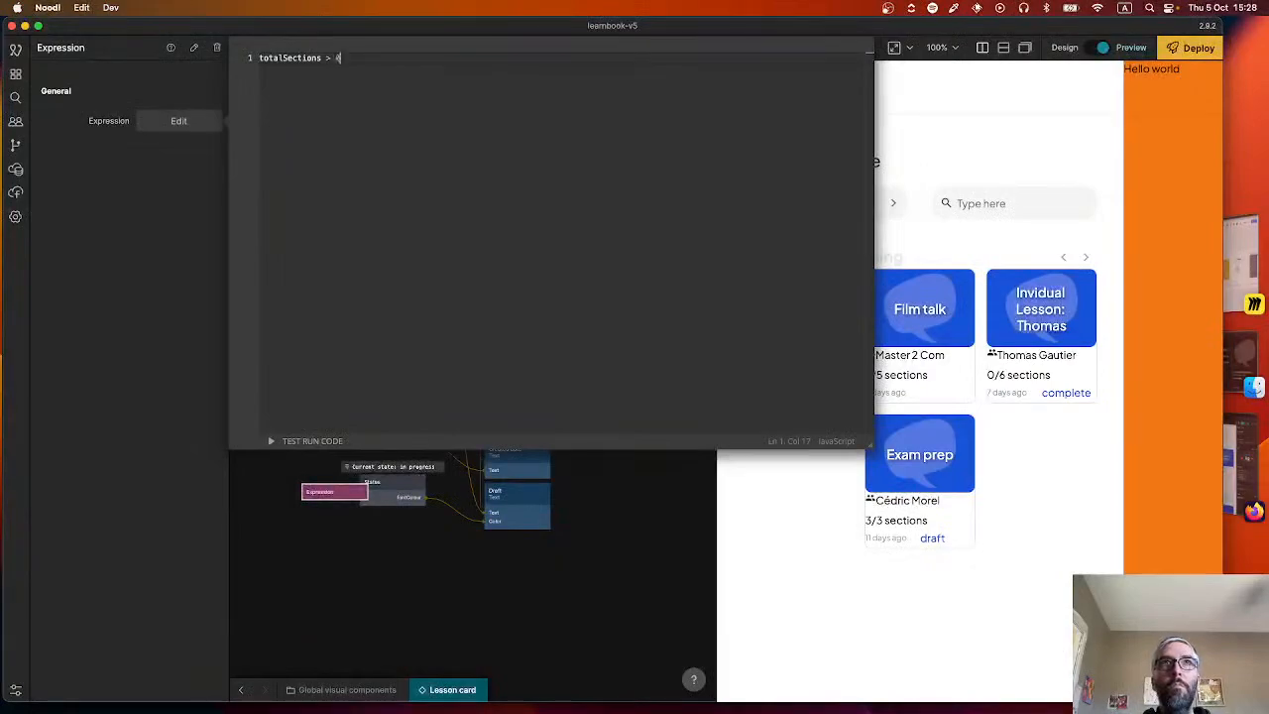
type("0 && compil")
type("ted")
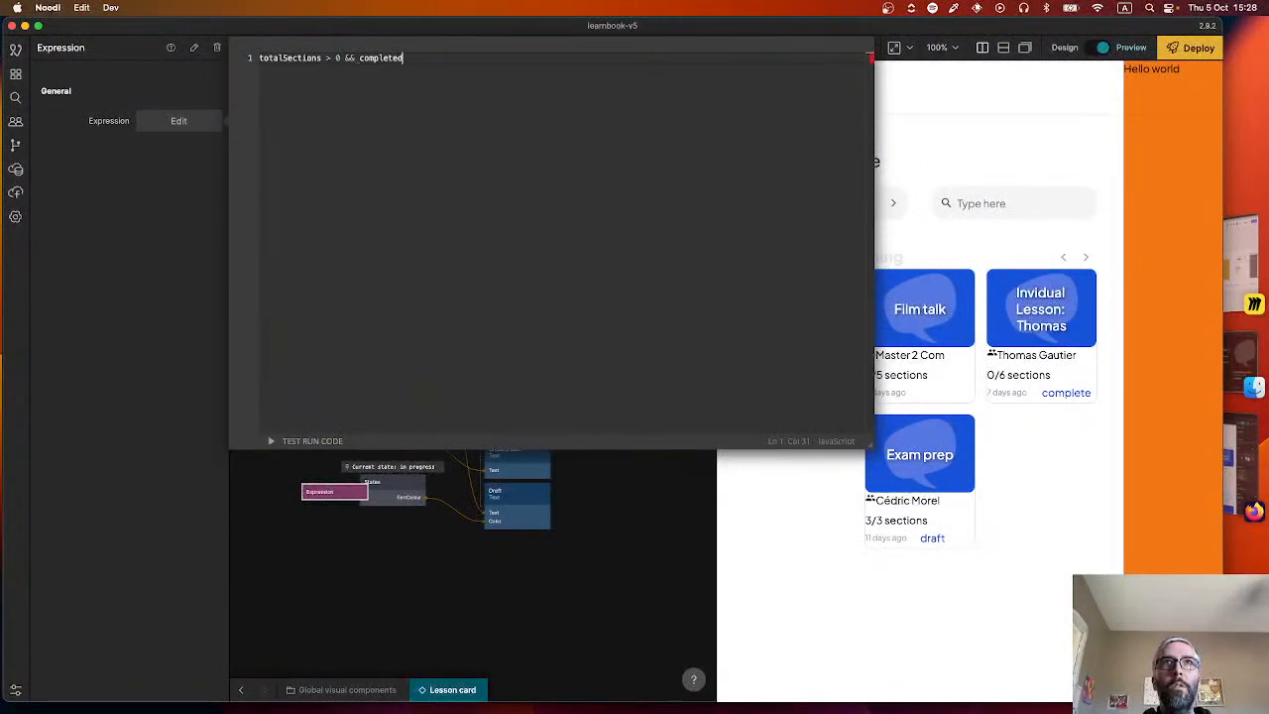
type("Sections === totalSections")
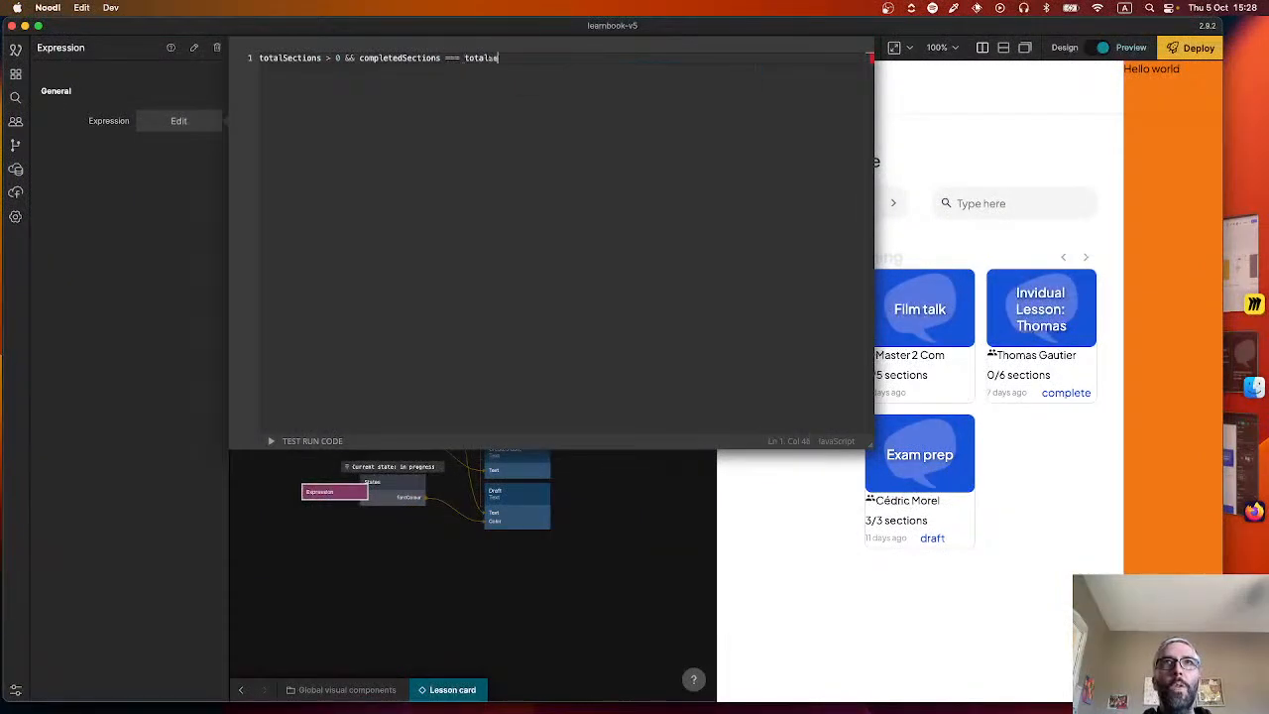
left_click(489, 539)
Place the Expression node beside Calculate Time Ago and connect the Object's sectionsComplete to completedSections and sectionsTotal to totalSections.
left_click_drag(331, 506, 290, 464)
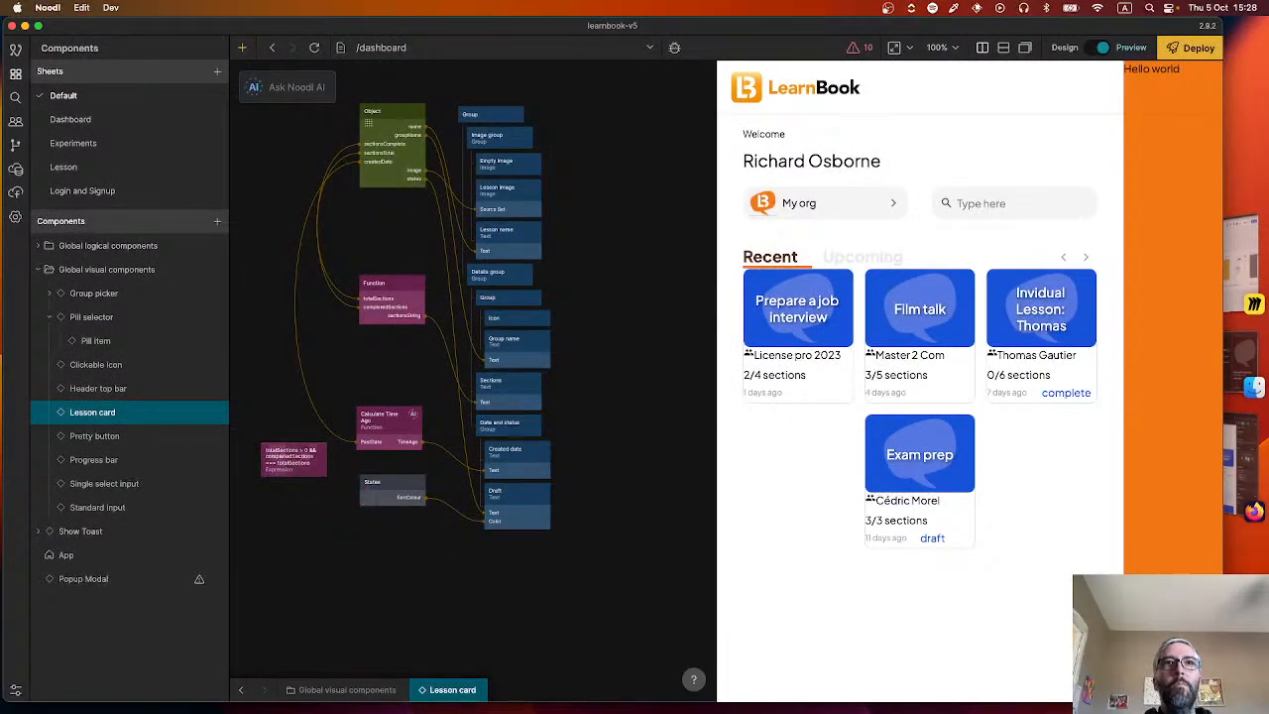
left_click_drag(423, 111, 282, 457)
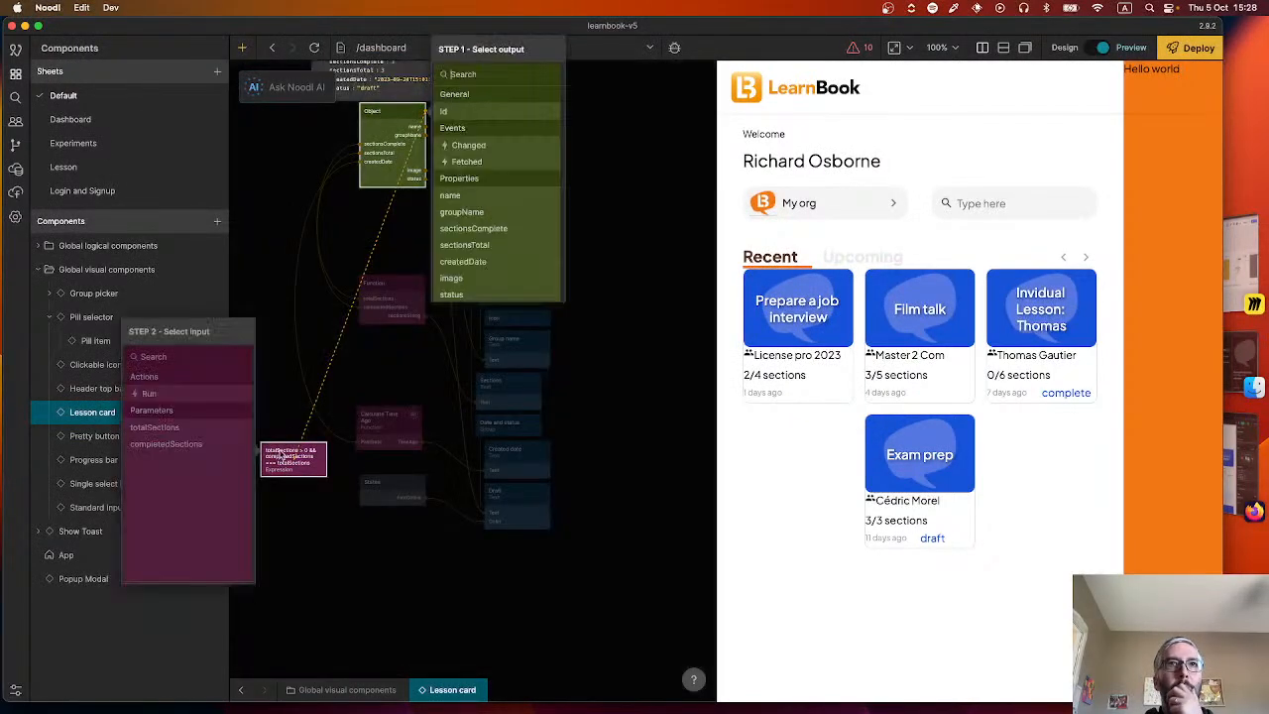
left_click(489, 229)
left_click(168, 444)
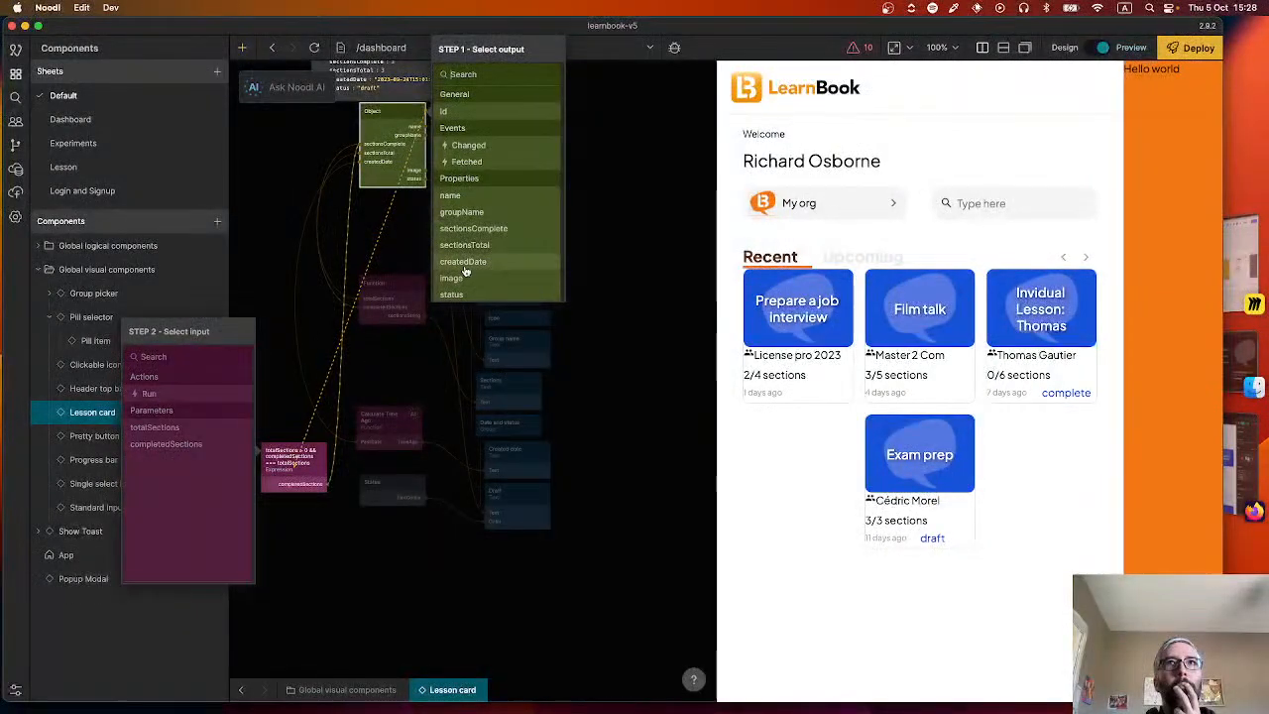
left_click(464, 245)
left_click(155, 428)
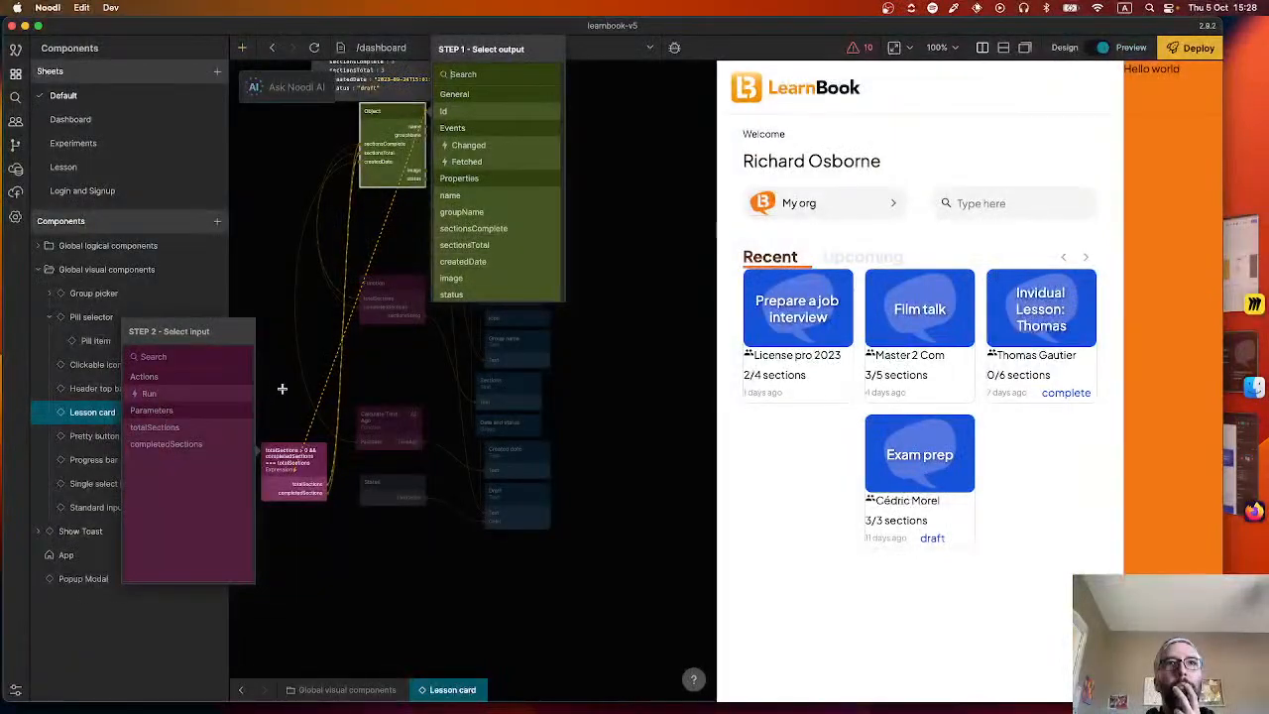
left_click(293, 394)
Connect the Expression's On True to the States node's To complete and On False to To in progress, then reload the preview.
left_click_drag(327, 459, 392, 489)
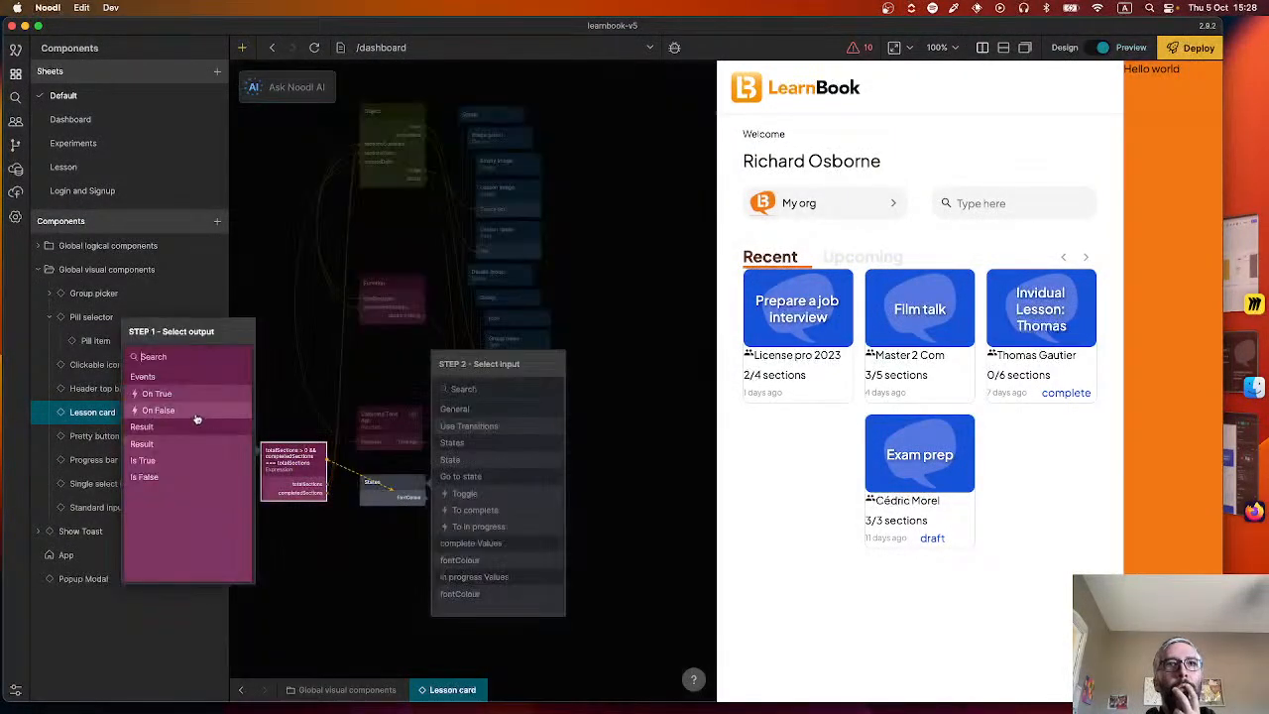
left_click(156, 393)
left_click(476, 442)
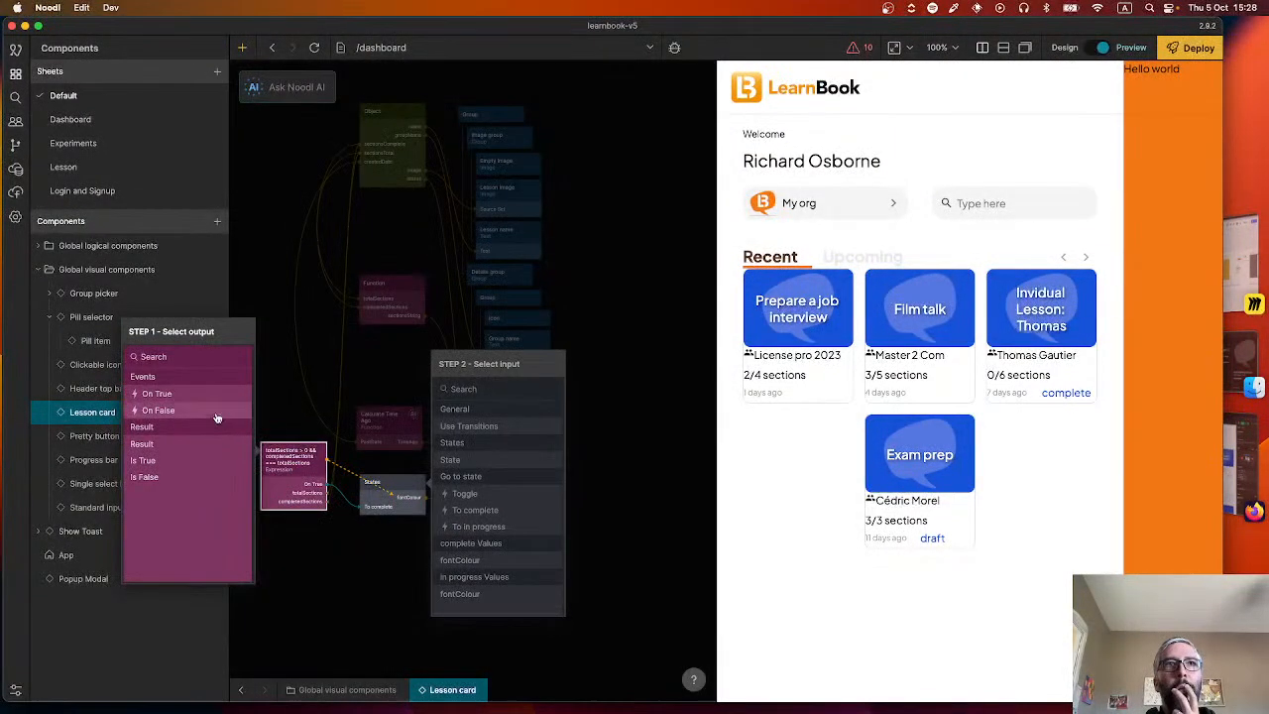
left_click(158, 411)
left_click(478, 459)
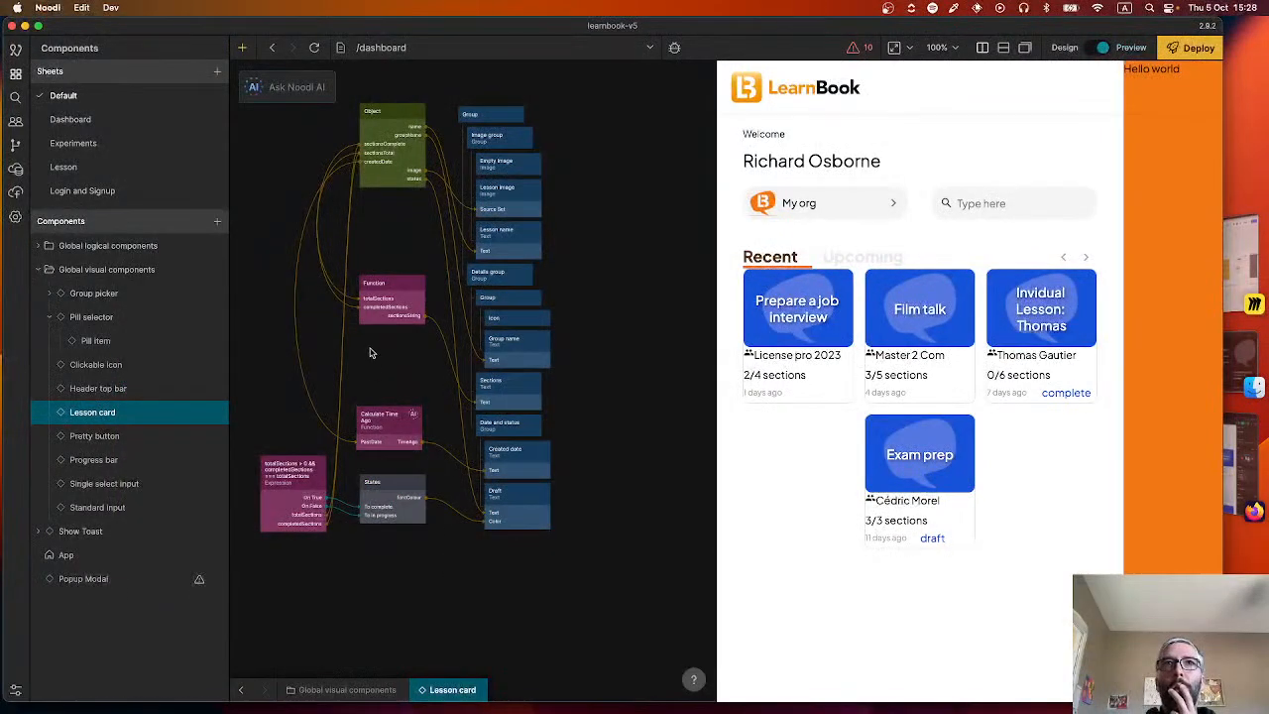
left_click(310, 47)
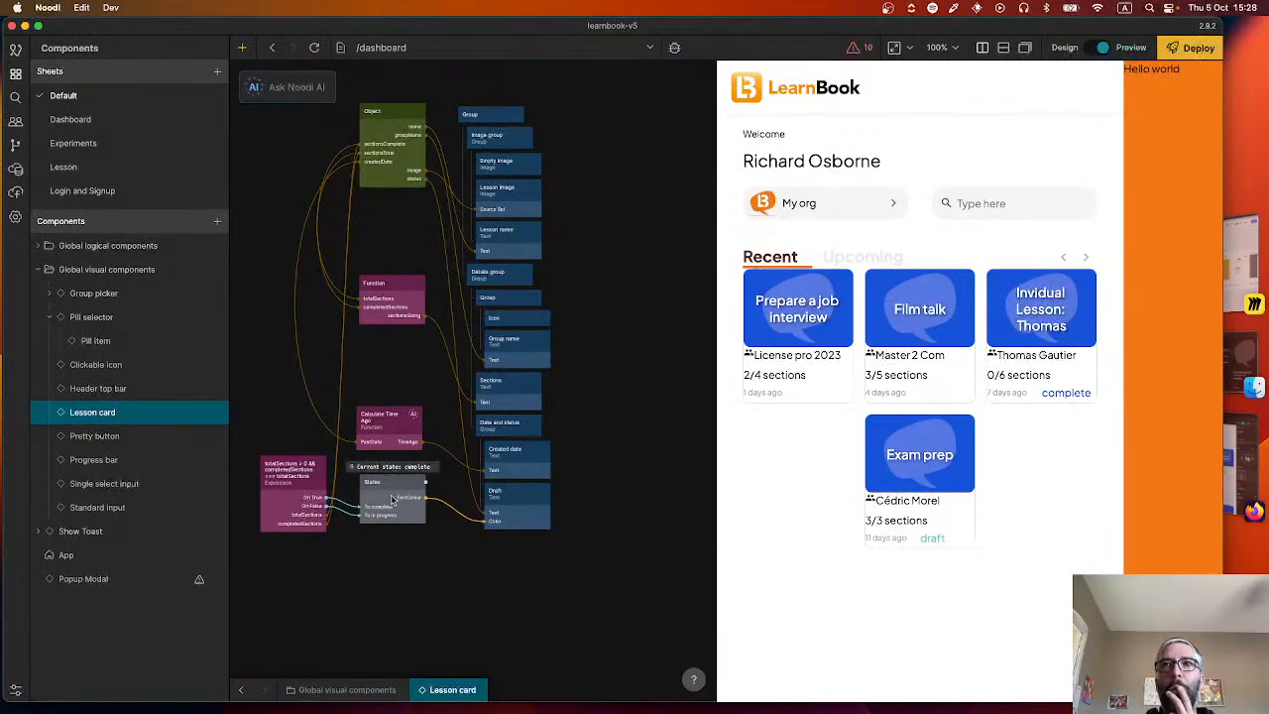
In the TEST lessons JSON of the Recent lessons row, set the Exam prep status to "complete" and the third lesson's status to "draft".
mouse_move(380, 160)
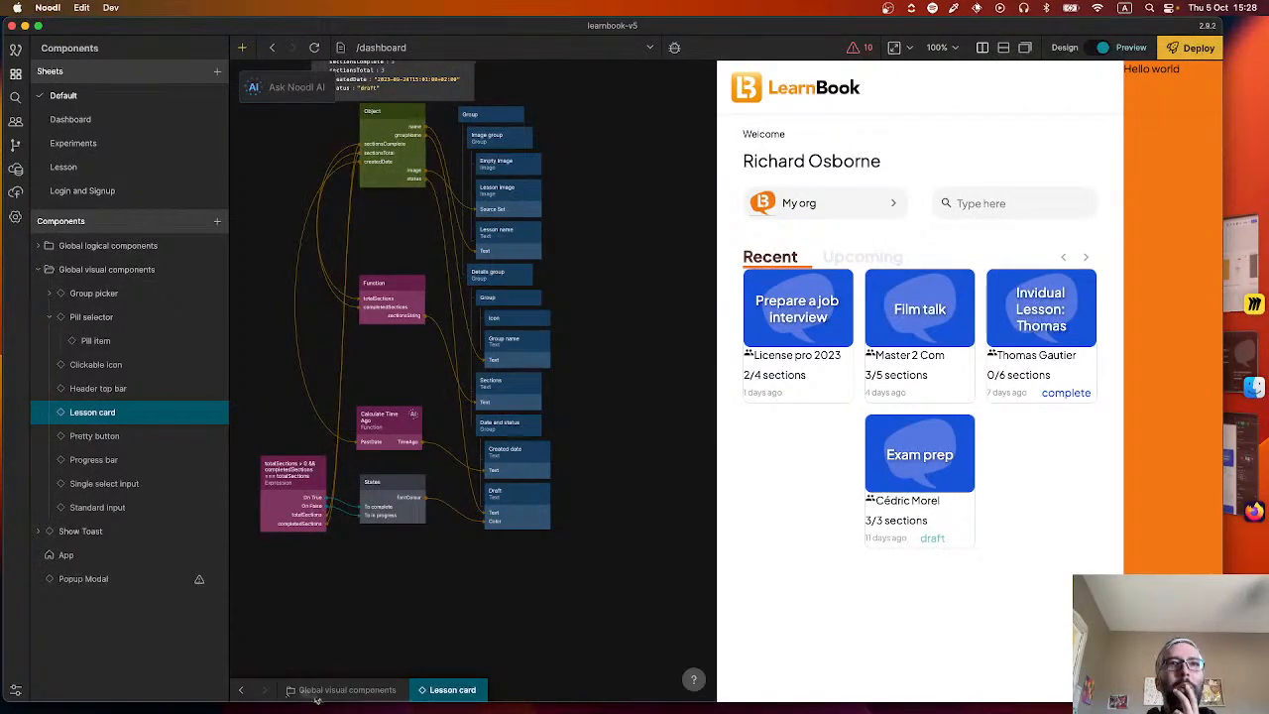
left_click(240, 689)
left_click(309, 575)
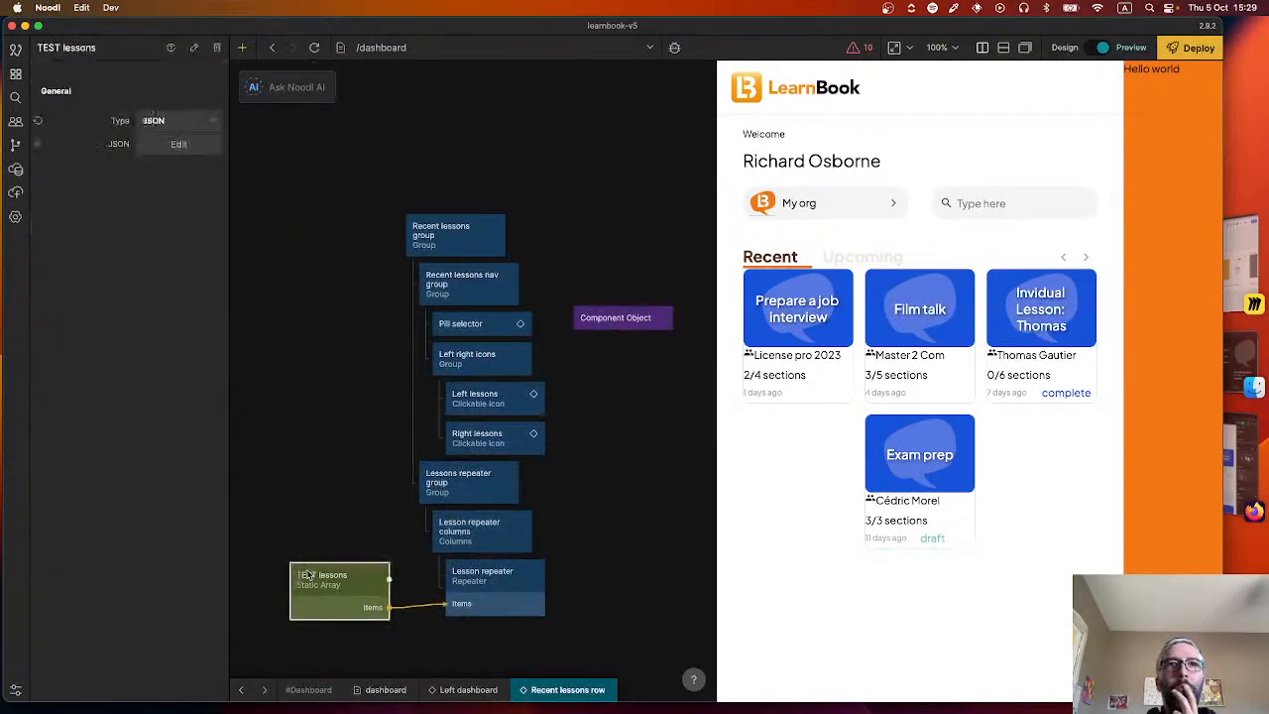
left_click(178, 144)
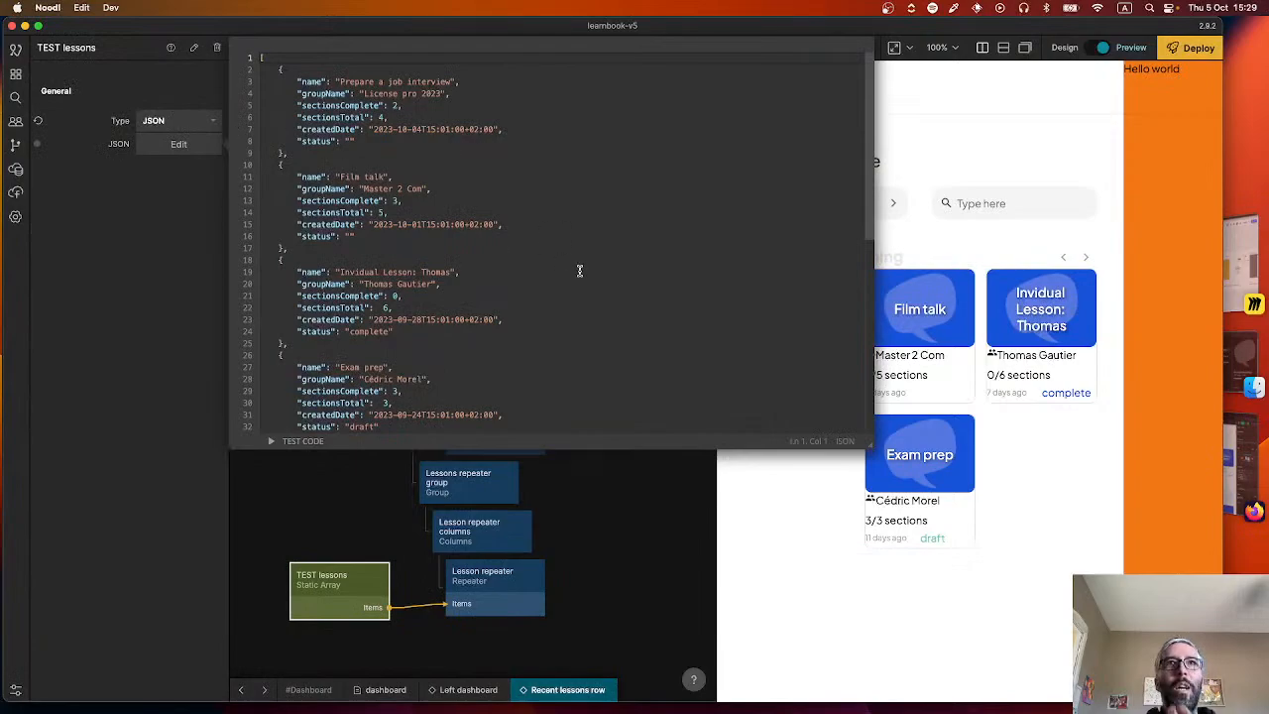
scroll(484, 348, "down", 2)
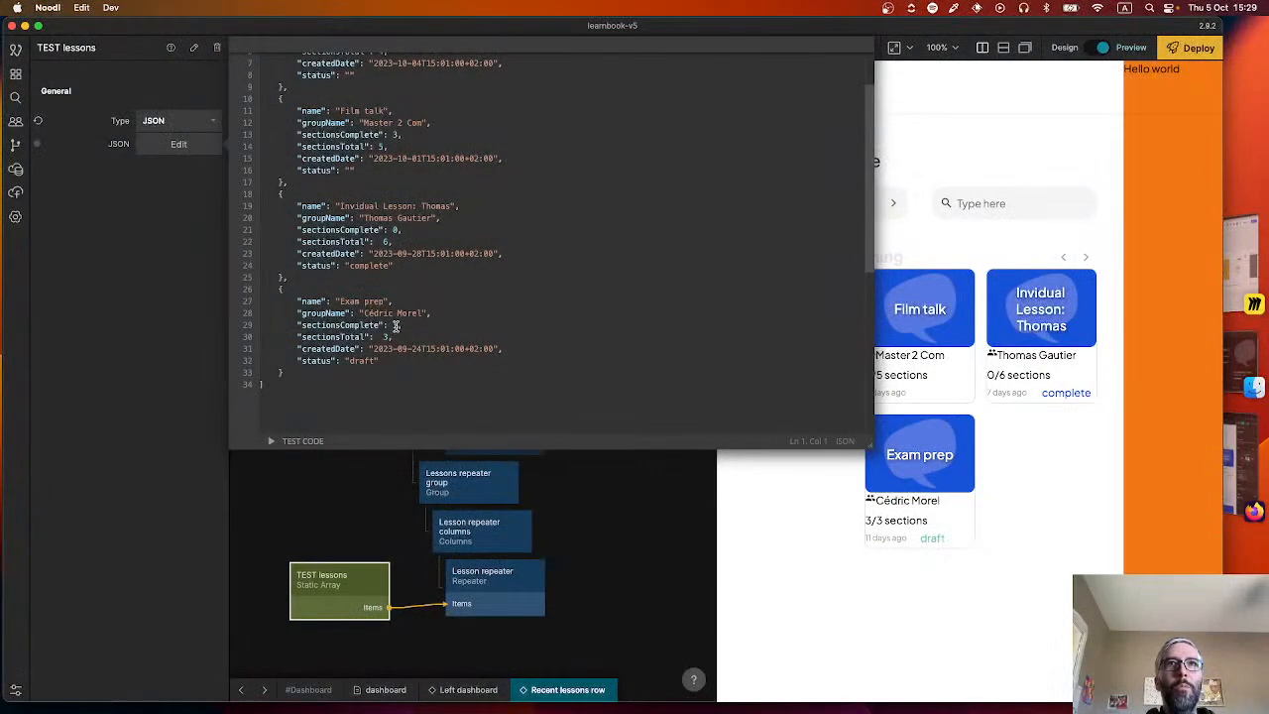
double_click(362, 360)
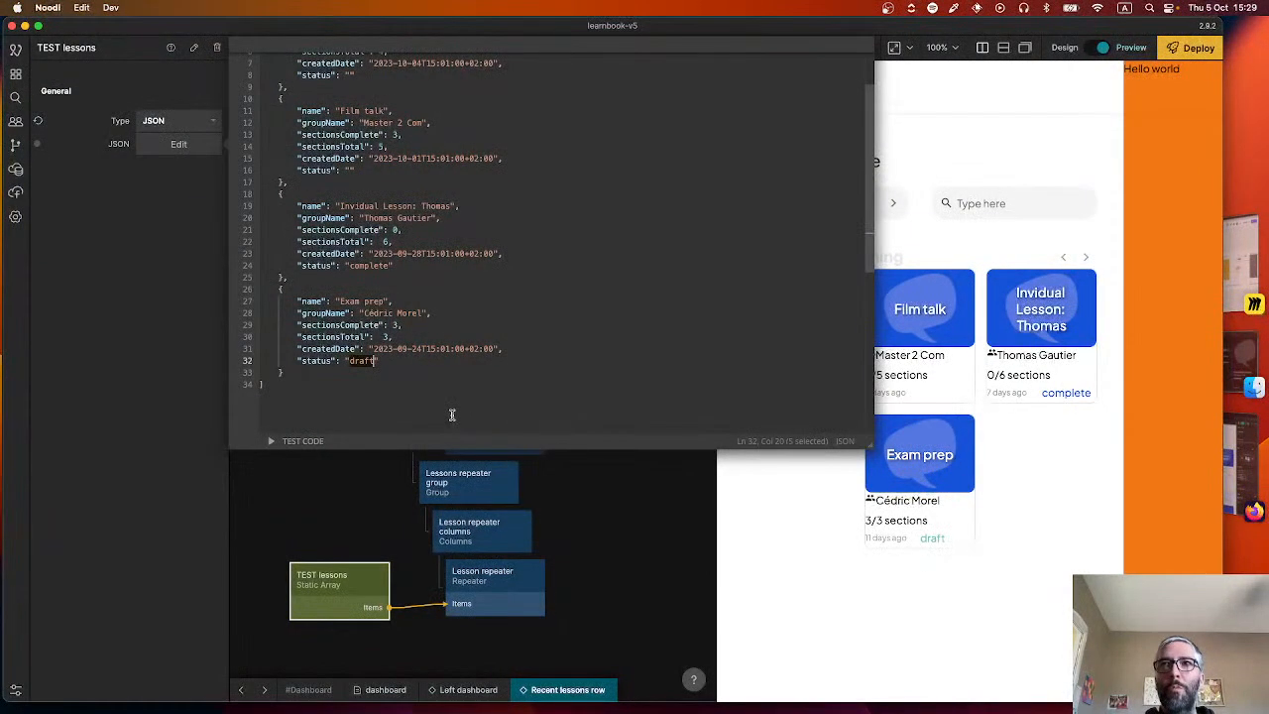
type("complete")
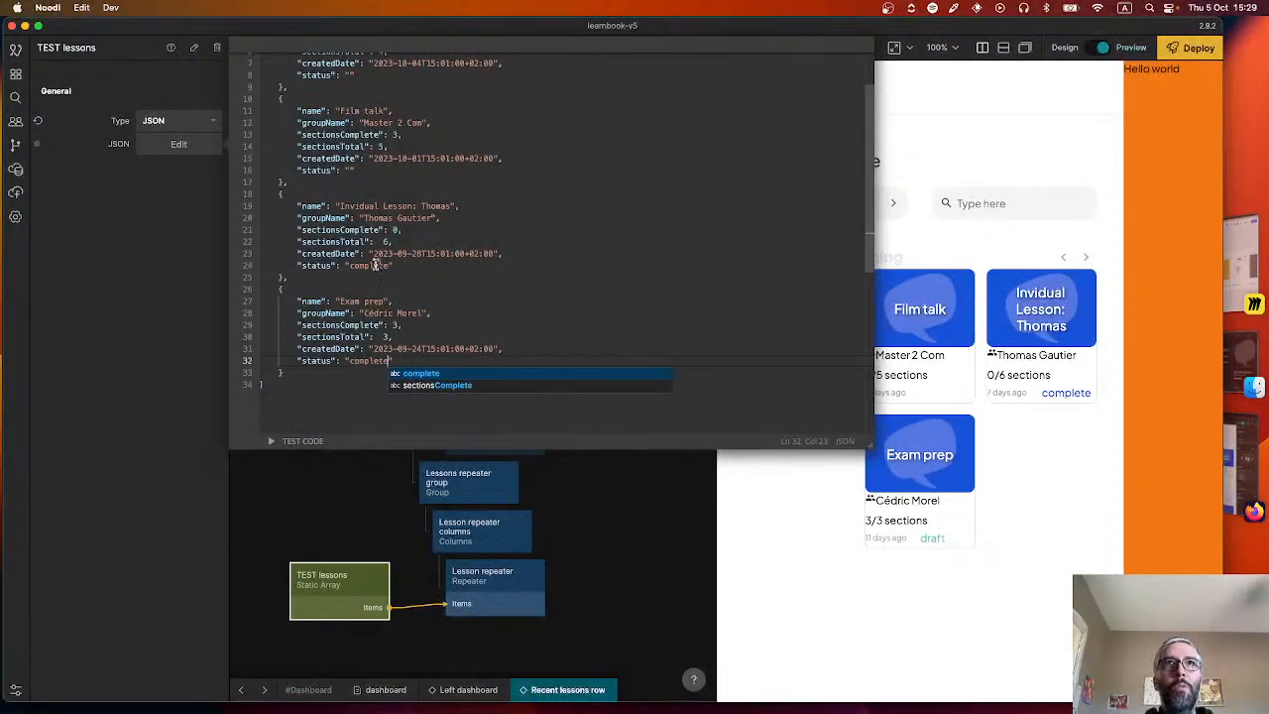
key("Escape")
left_click(586, 314)
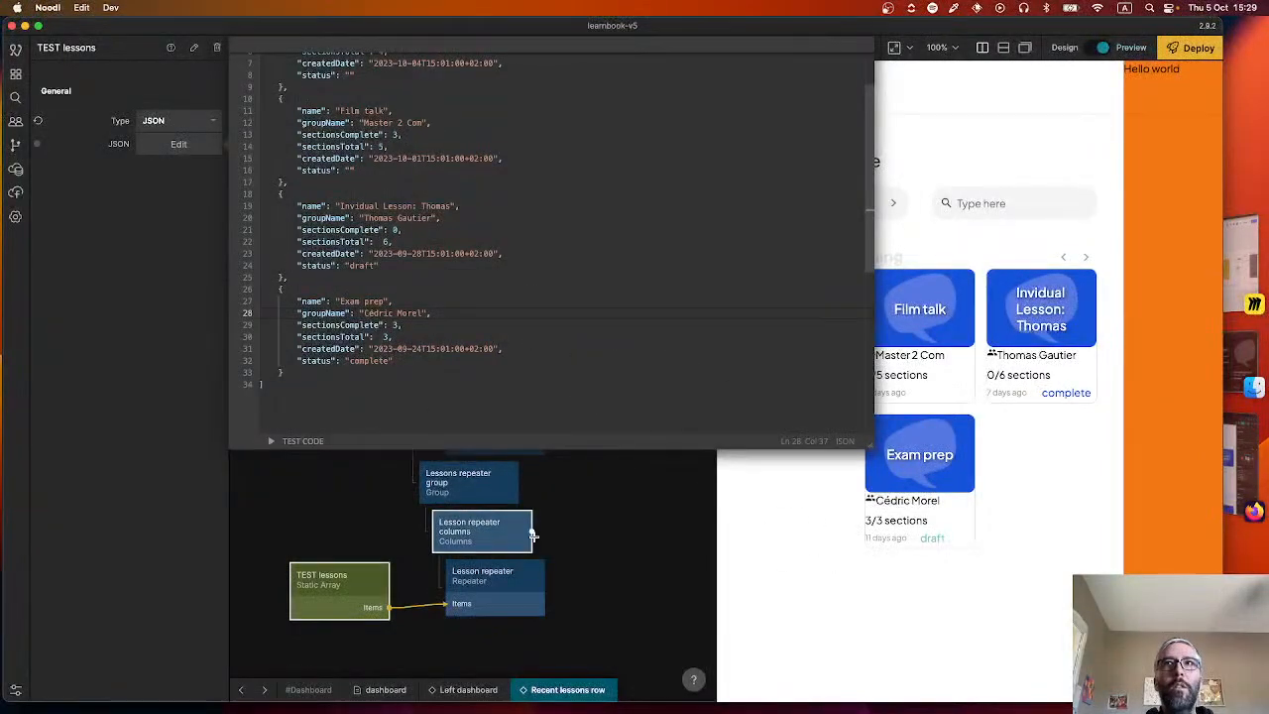
left_click(634, 501)
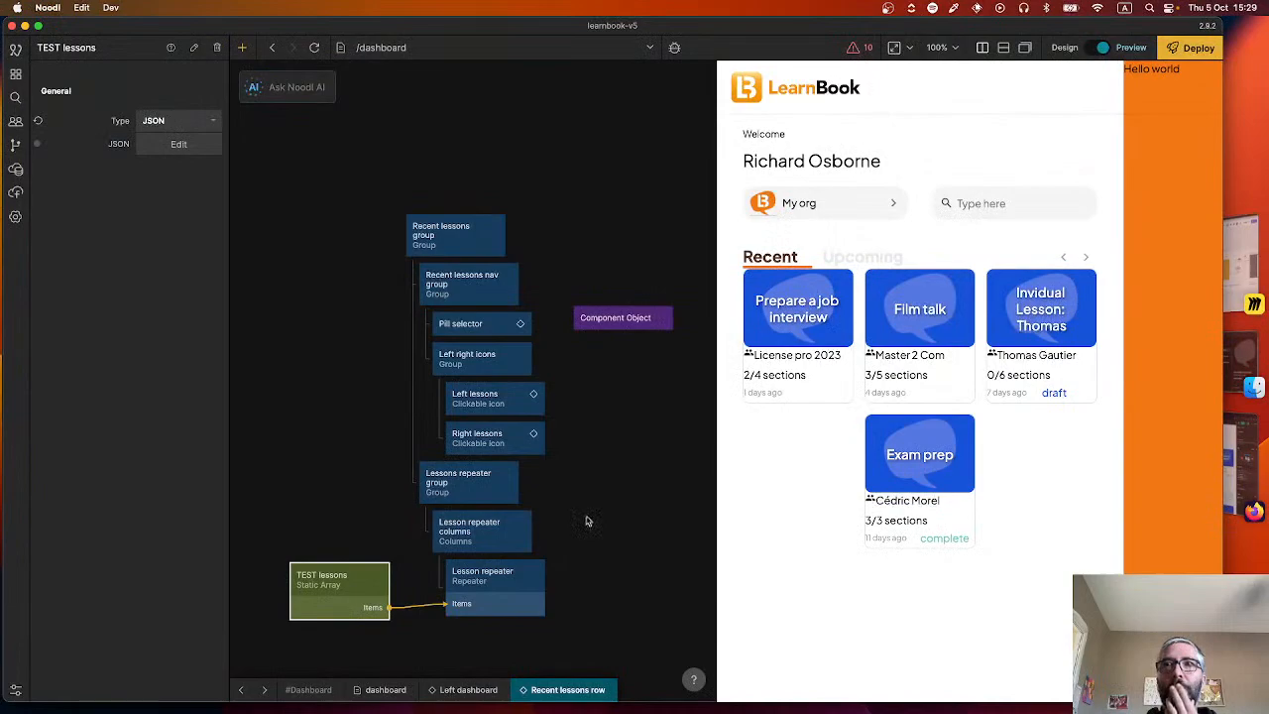
Open the Lesson card component from the Lesson repeater and delete the fontColour connection between States and the Draft text.
double_click(504, 601)
scroll(520, 510, "down", 3)
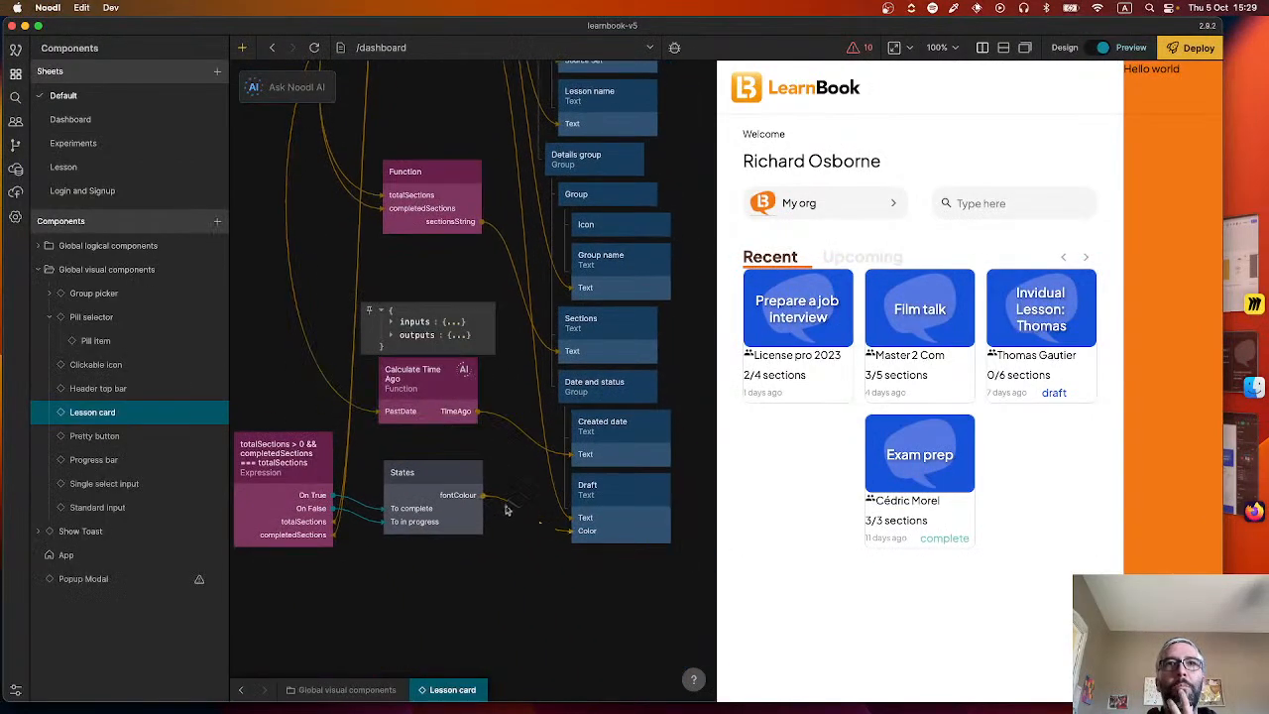
left_click(504, 503)
key("BackSpace")
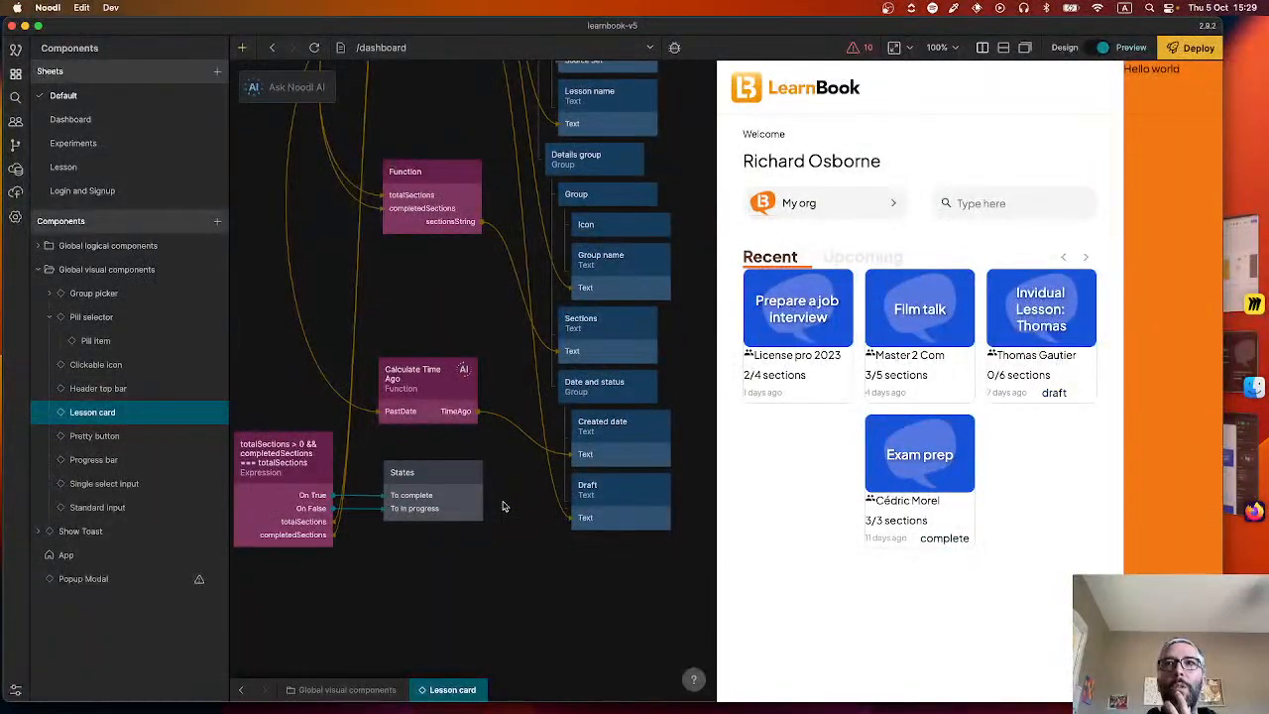
Connect the States node's fontColour output to the Color input of the Sections text.
left_click_drag(482, 473, 617, 439)
left_click(543, 445)
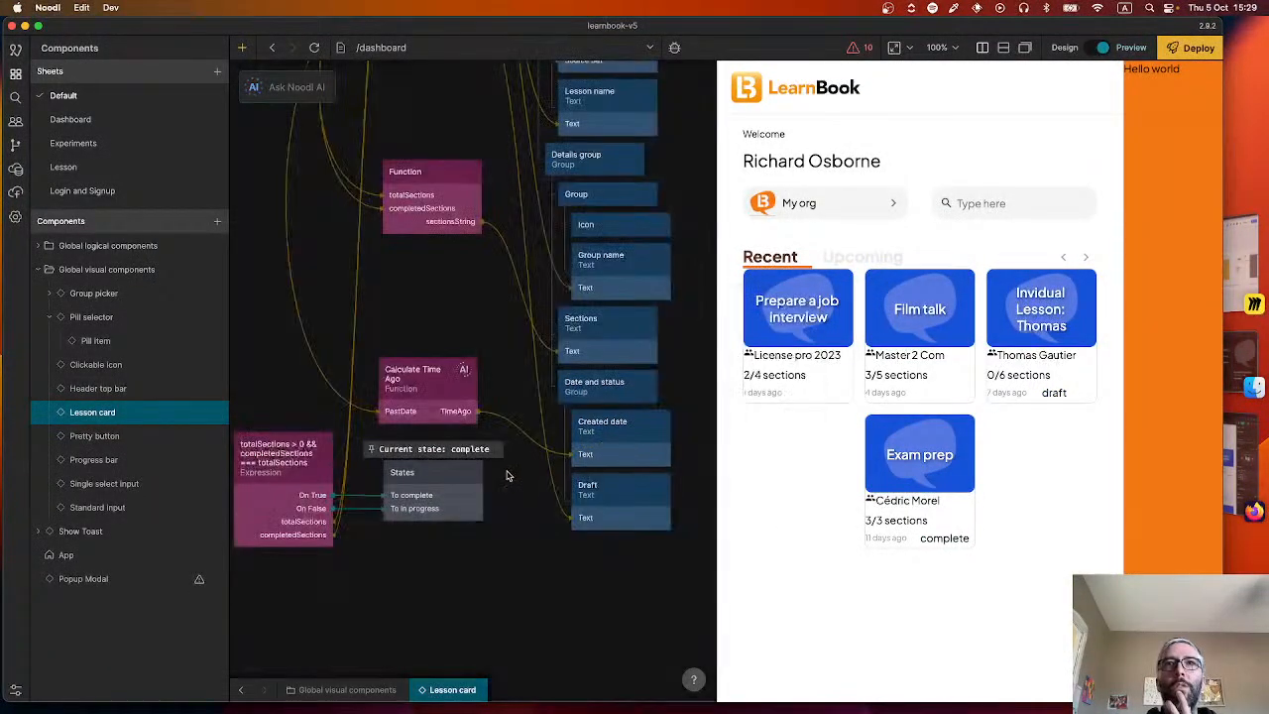
left_click_drag(482, 473, 605, 338)
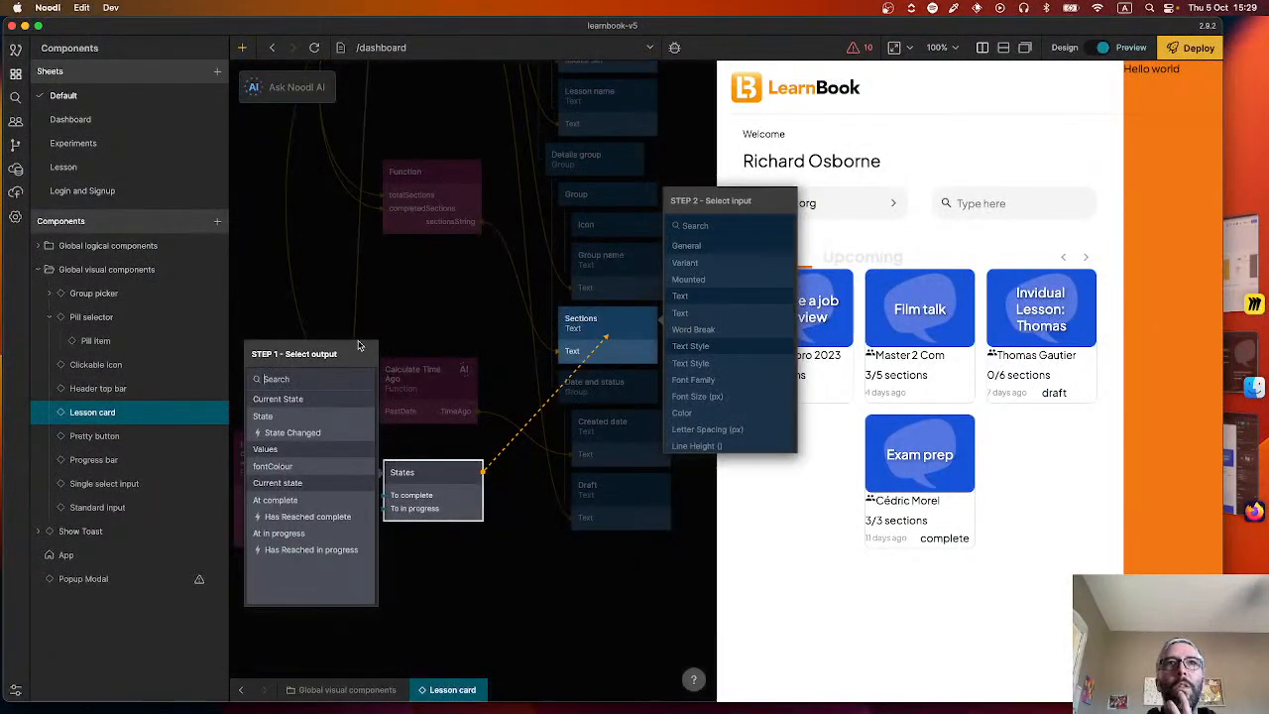
left_click(288, 466)
left_click(685, 263)
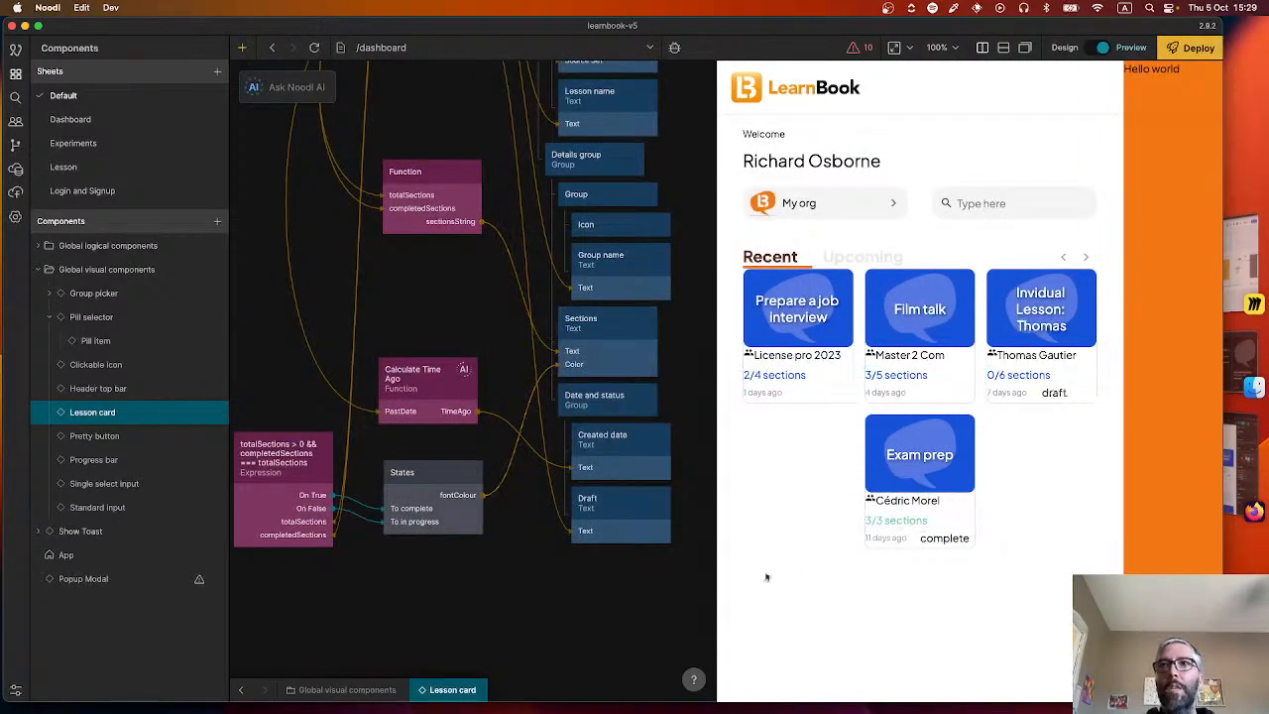
Set the Draft text's dimensions to fit its content in both width and height.
left_click(600, 501)
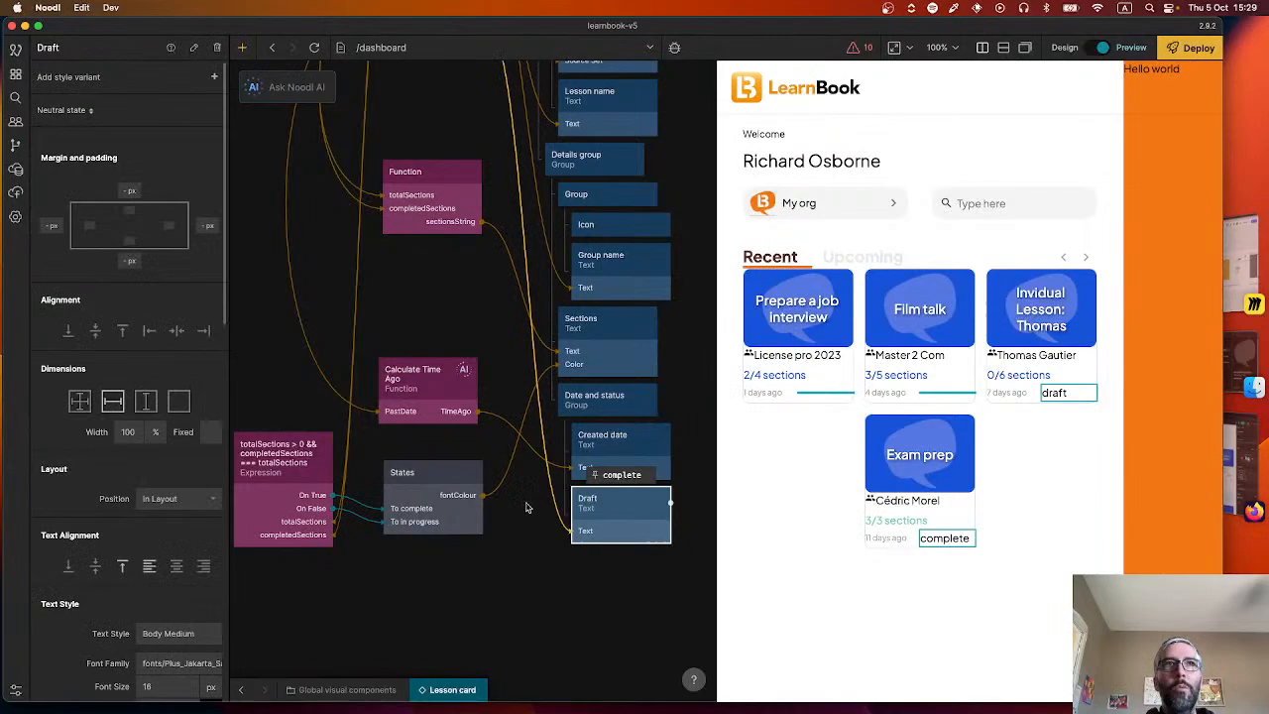
left_click(179, 401)
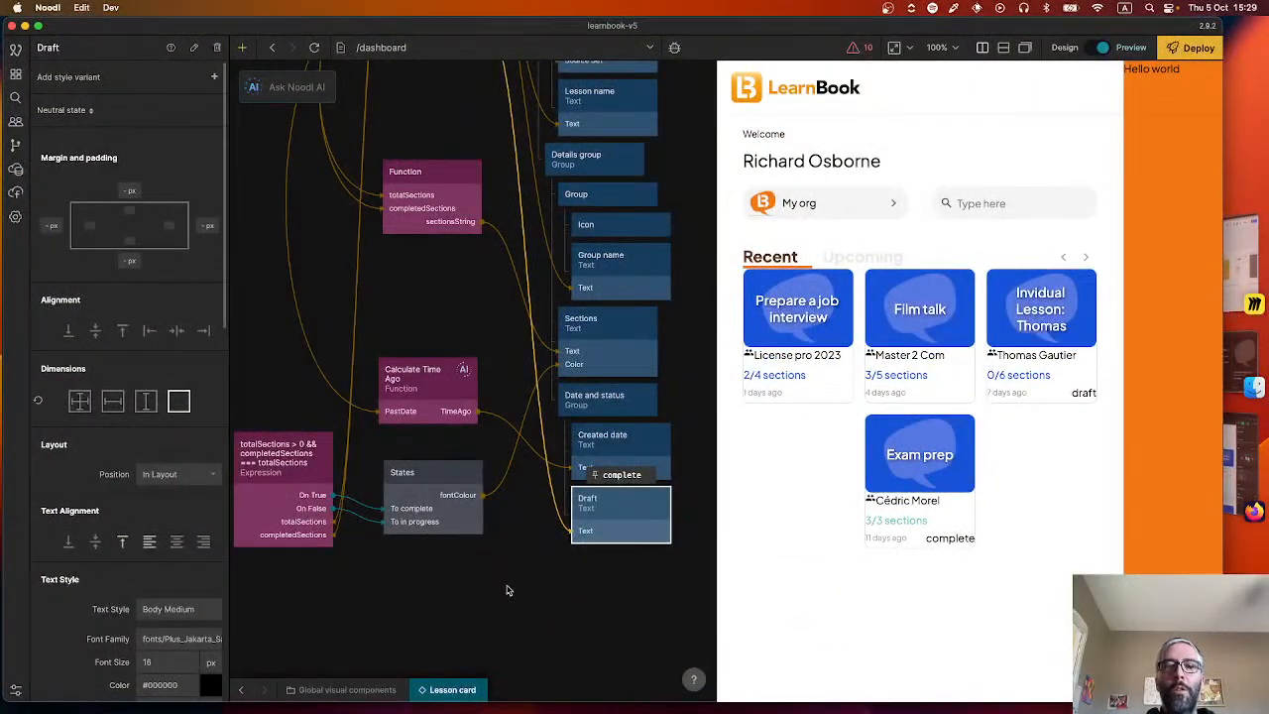
Add an Icon node directly above the Sections text within the Details group.
right_click(510, 589)
type("icon")
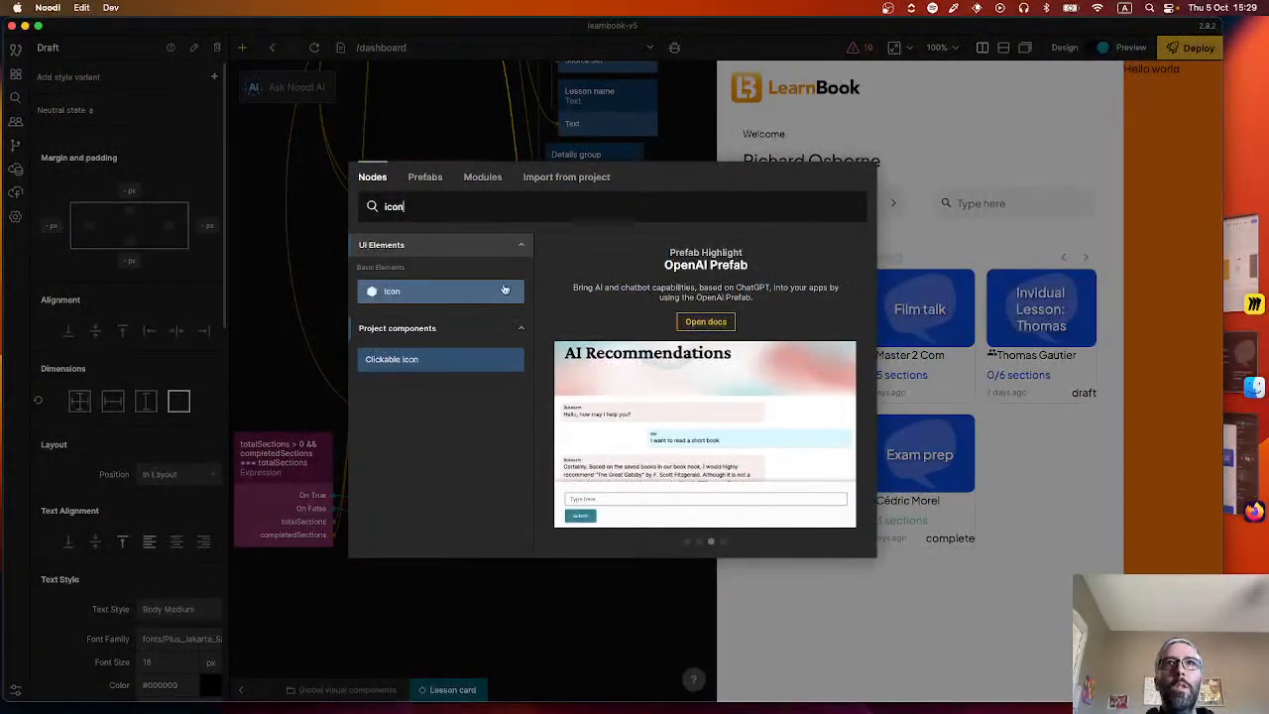
key("Return")
left_click_drag(543, 597, 620, 300)
Add a Group node above the new Icon in the Details group and set its layout to Horizontal.
right_click(702, 391)
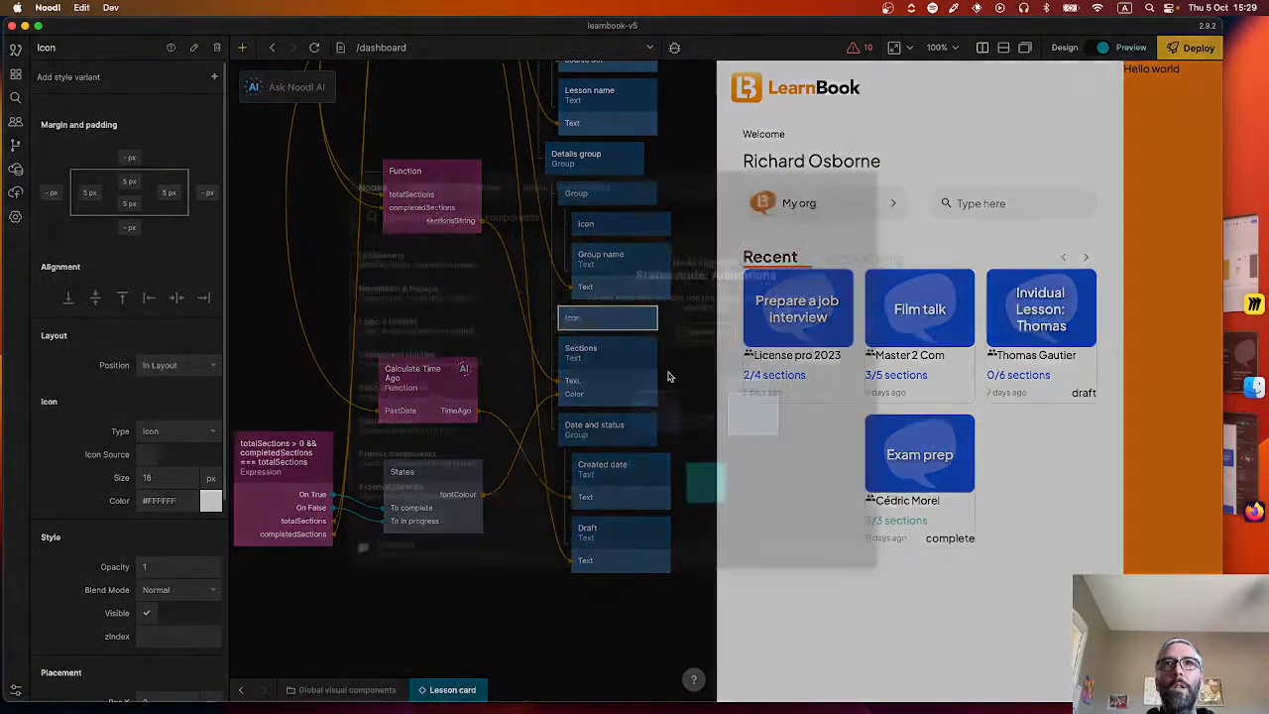
type("gr")
key("Return")
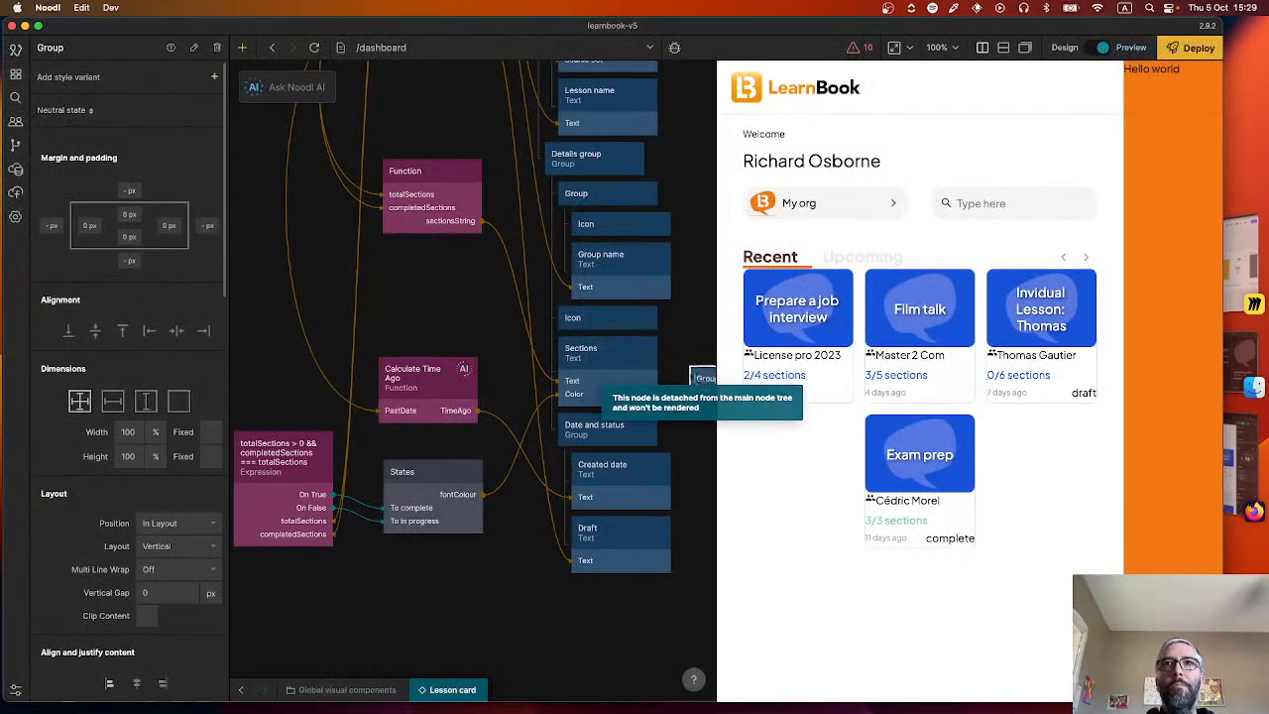
left_click_drag(700, 377, 615, 322)
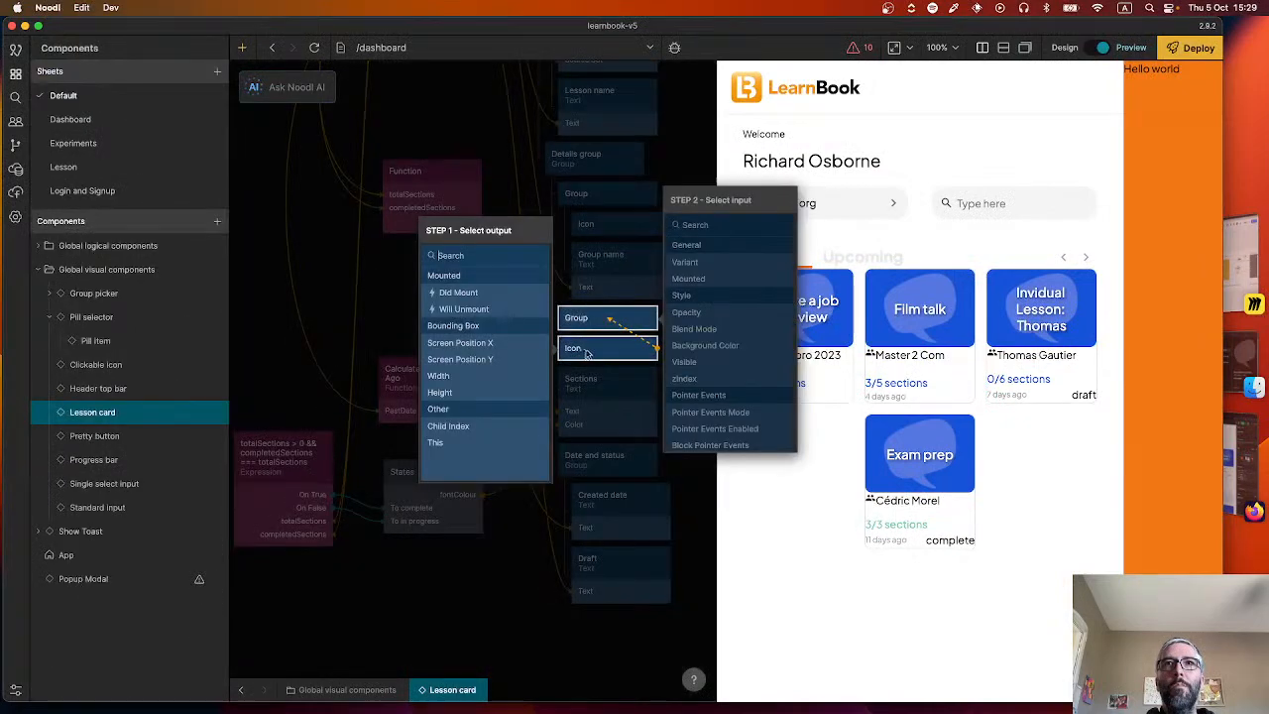
left_click(615, 322)
left_click(615, 322)
left_click(163, 543)
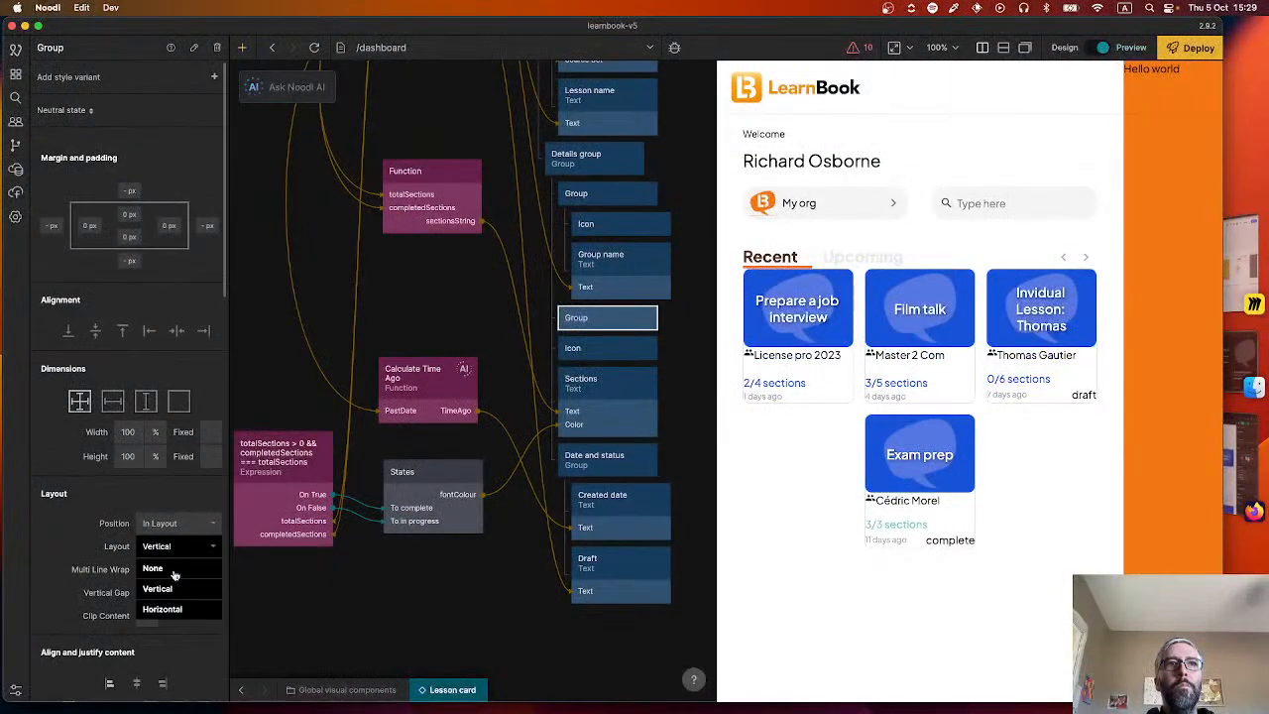
Nest the Icon and the Sections text inside the new horizontal Group, with the Icon first.
left_click(652, 357)
left_click_drag(643, 351, 653, 344)
left_click_drag(619, 408, 607, 435)
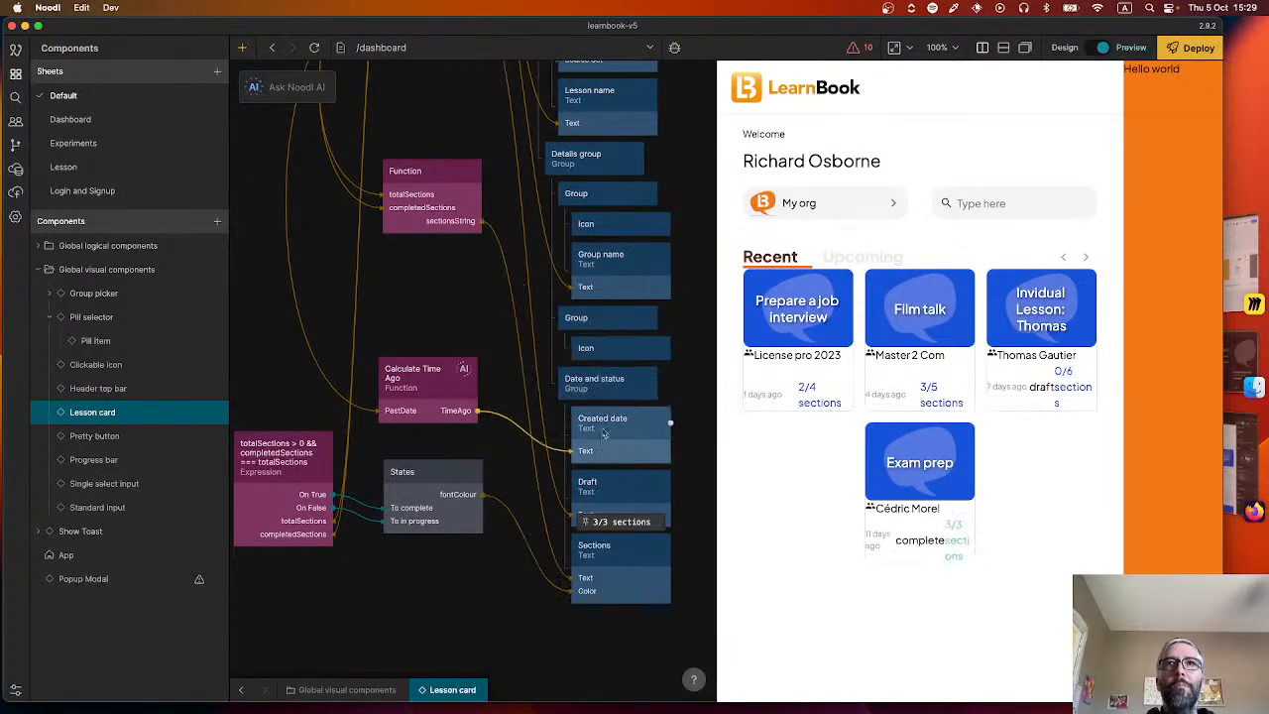
left_click_drag(624, 547, 619, 365)
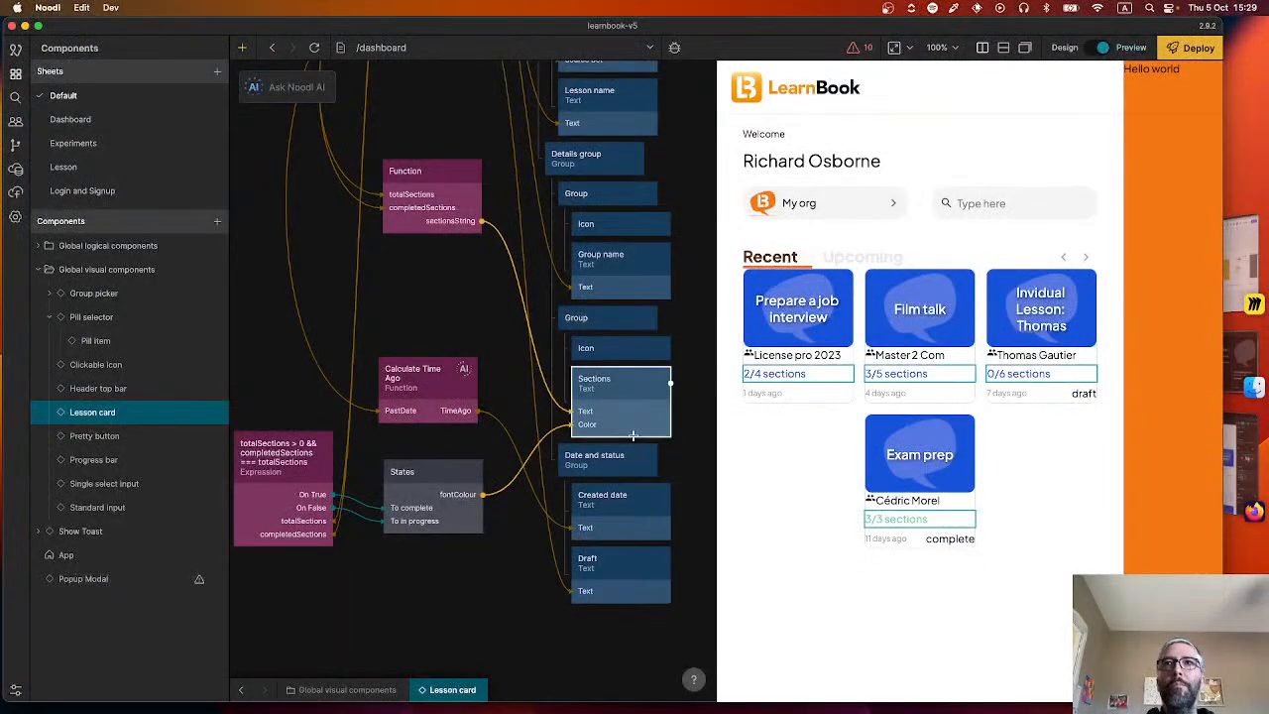
Connect the States node's fontColour output to the Icon Color input of the Icon beside the Sections text.
left_click(591, 352)
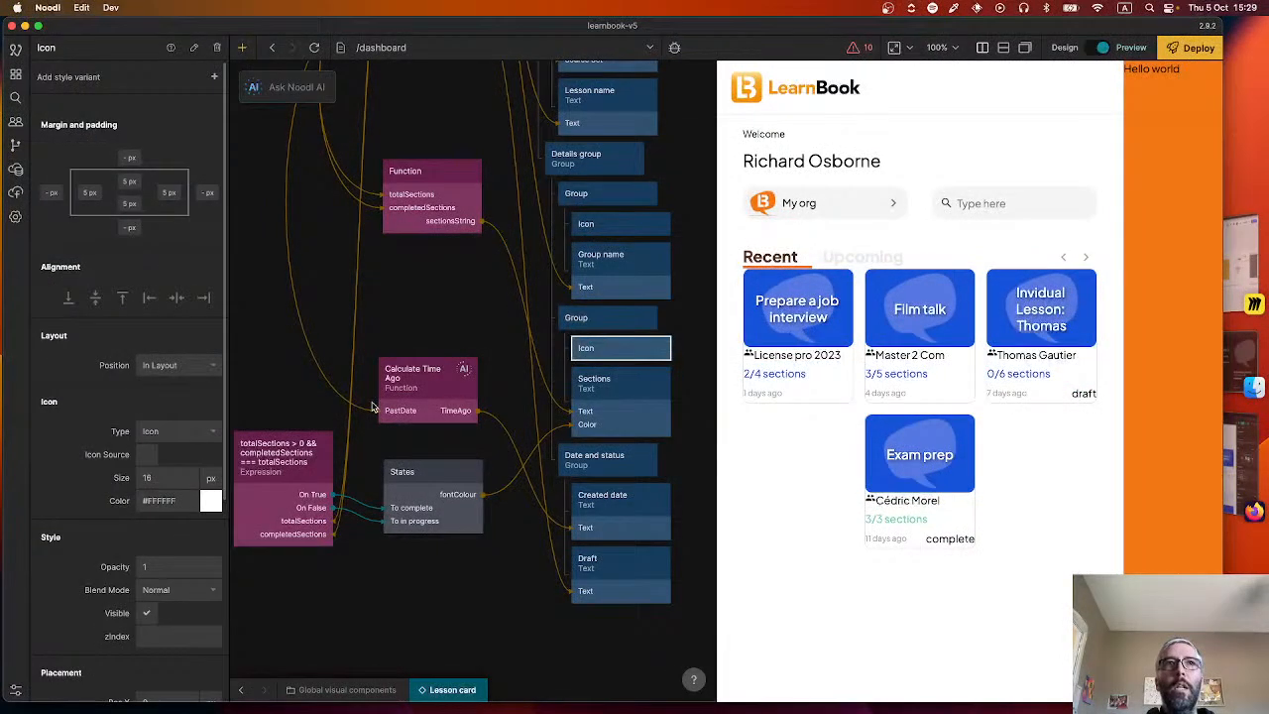
left_click(431, 490)
left_click_drag(553, 388, 577, 350)
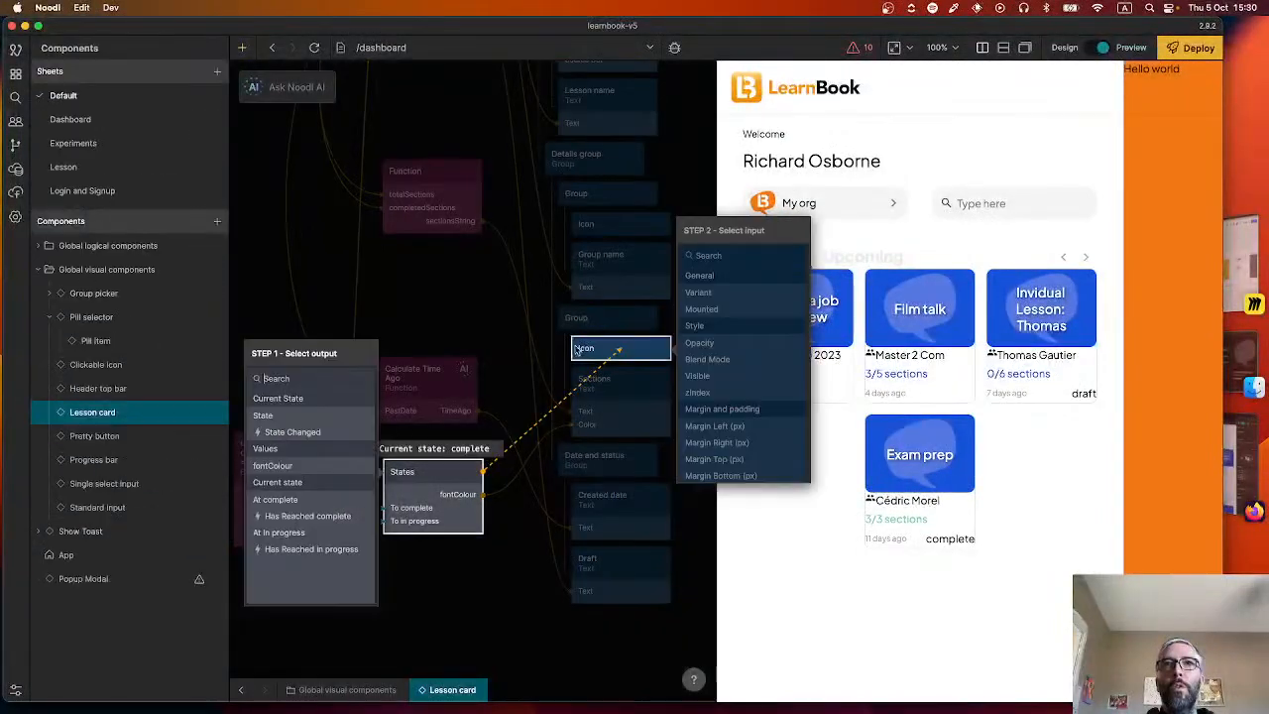
left_click(333, 463)
left_click(722, 293)
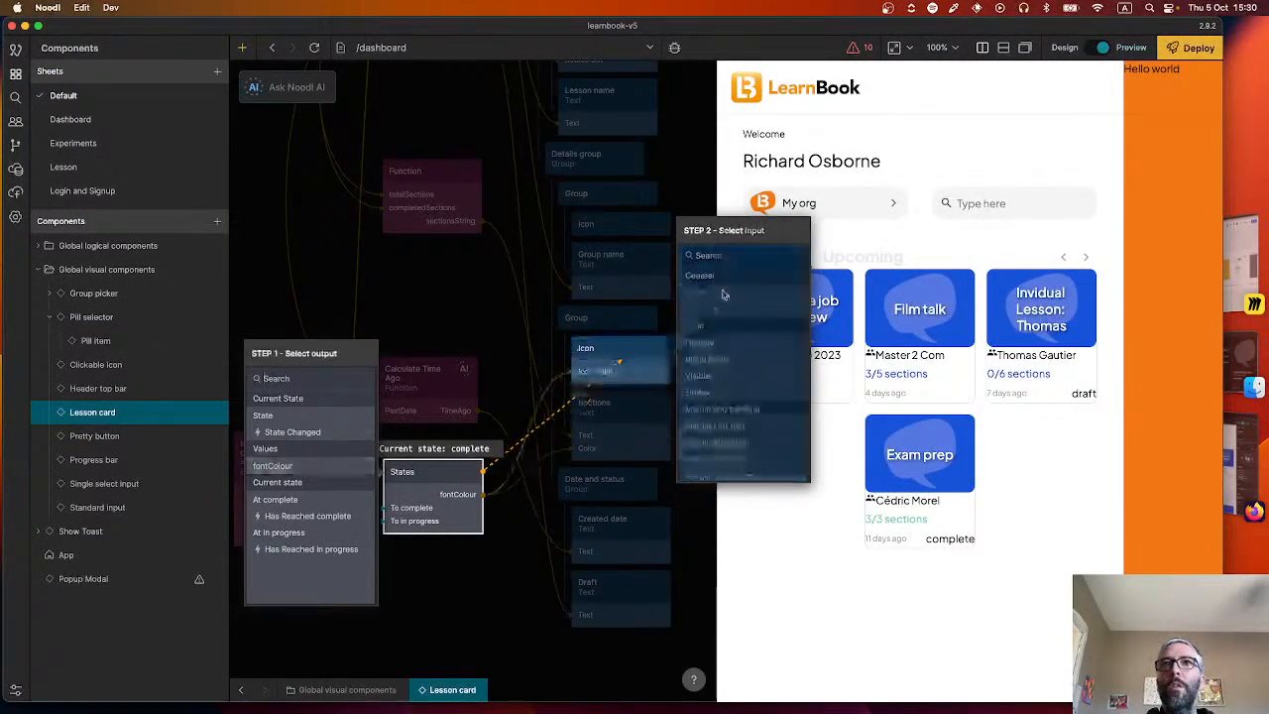
Search the icon picker for "circ" and set the sections Icon's source to the filled circle.
left_click(594, 355)
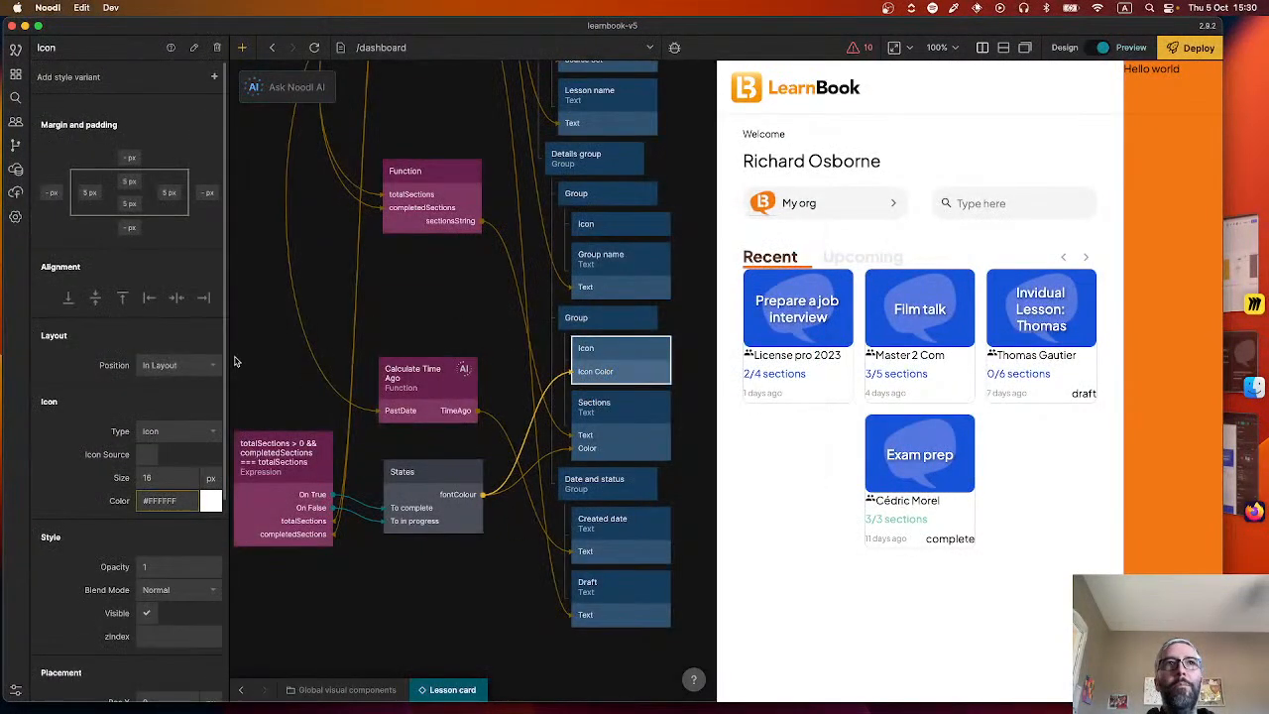
left_click(148, 456)
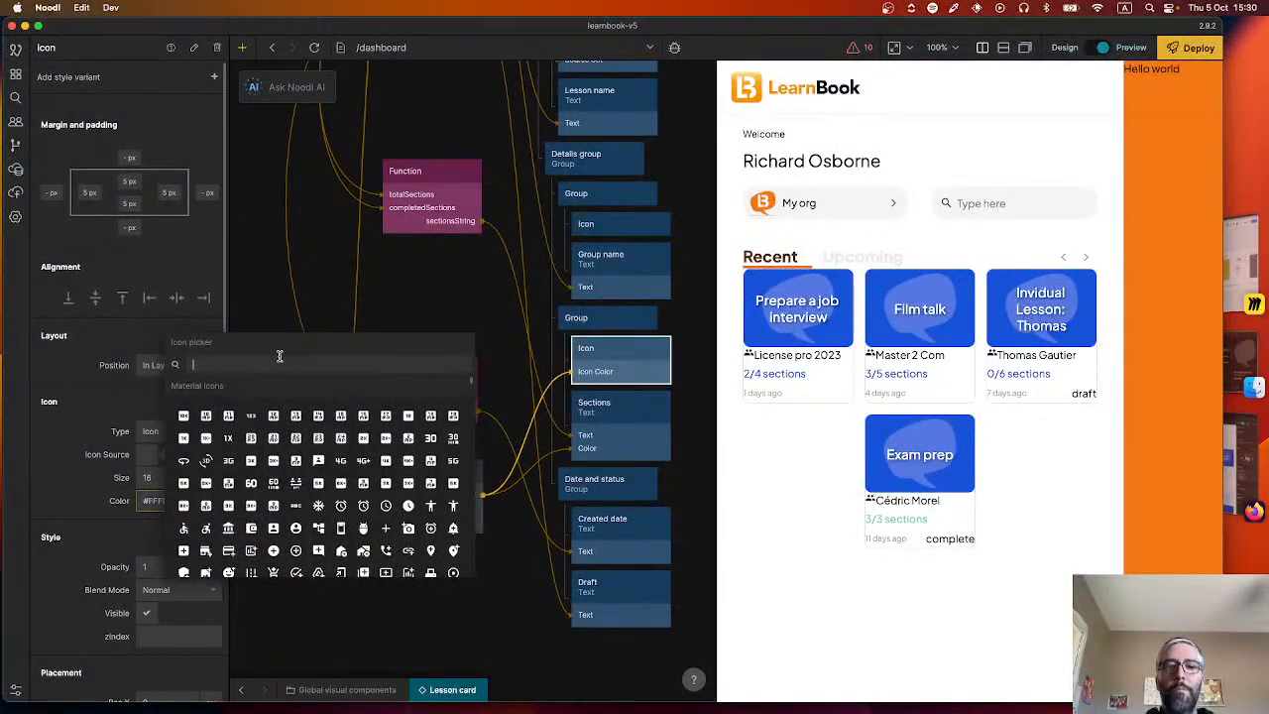
type("circ")
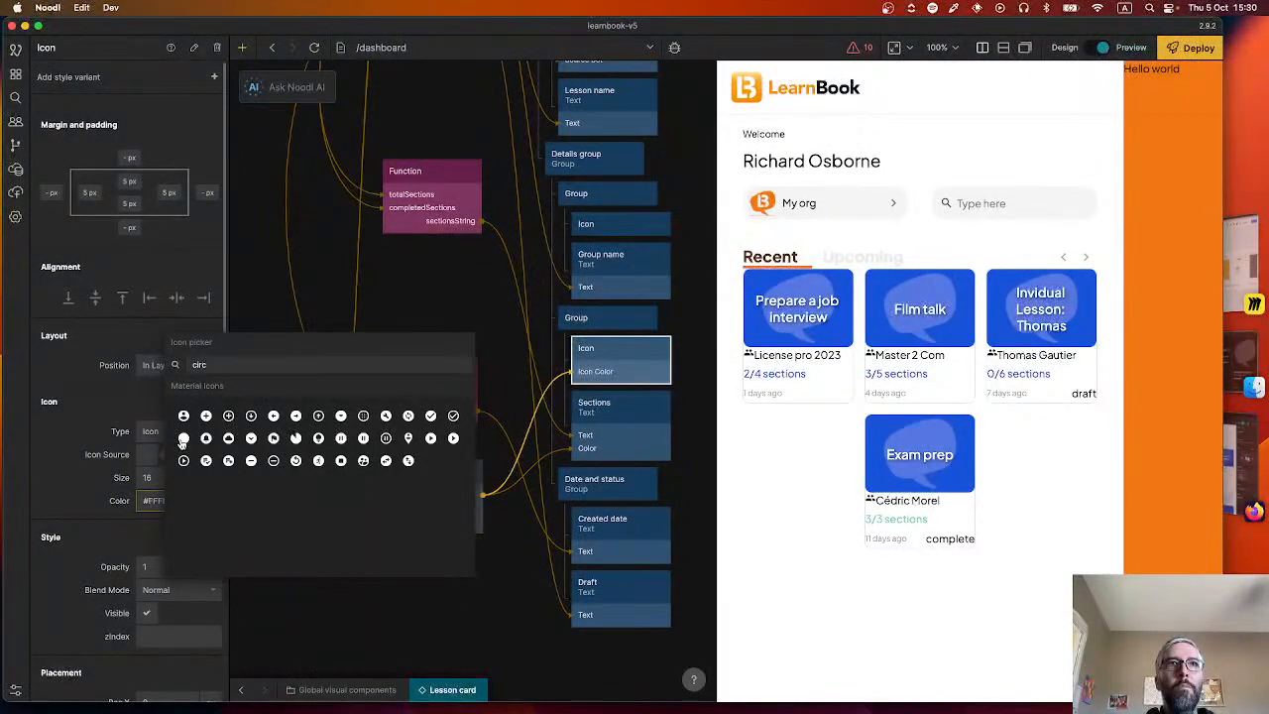
left_click(182, 438)
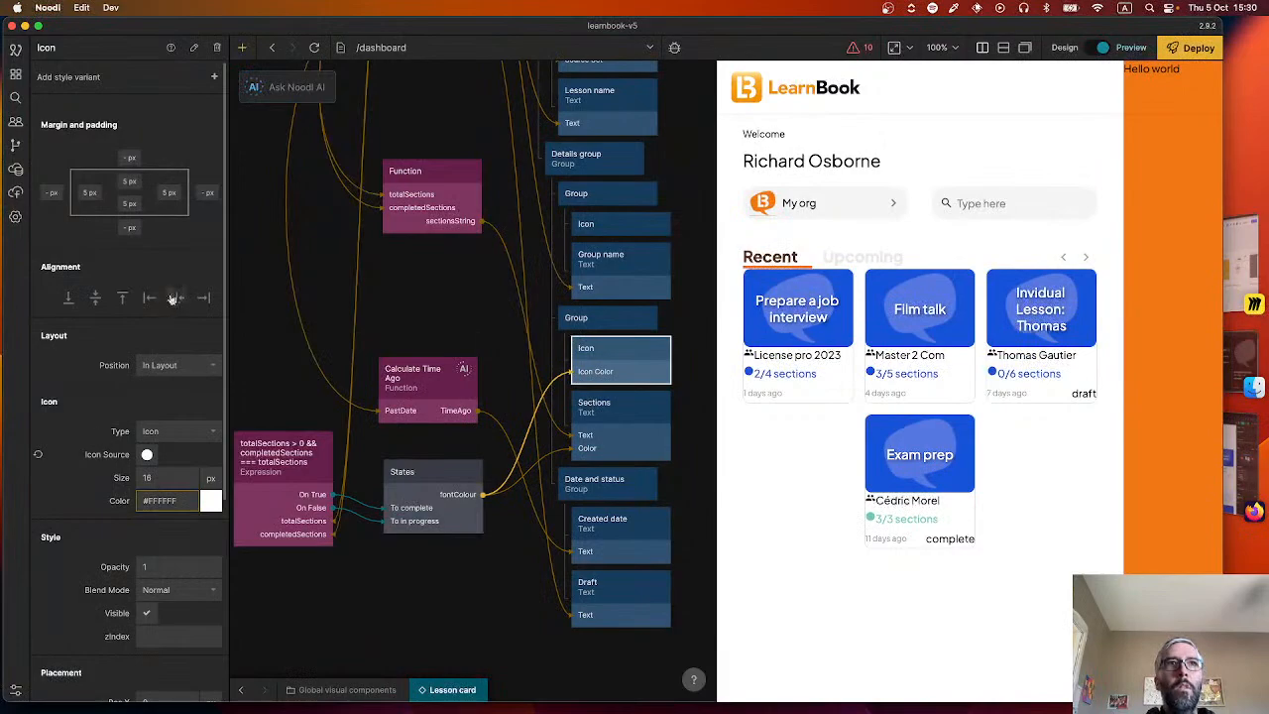
Vertically centre the contents of the Group holding the circle Icon and the Sections text.
left_click(602, 316)
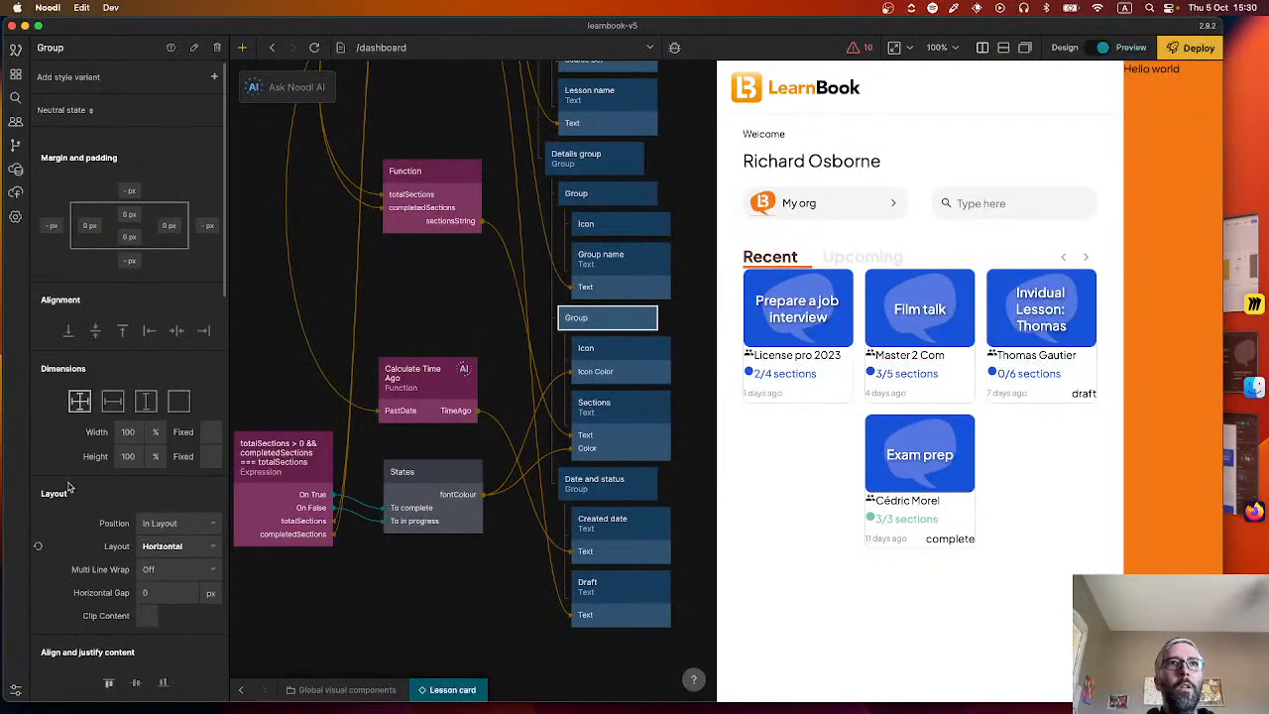
scroll(140, 485, "down", 5)
left_click(136, 458)
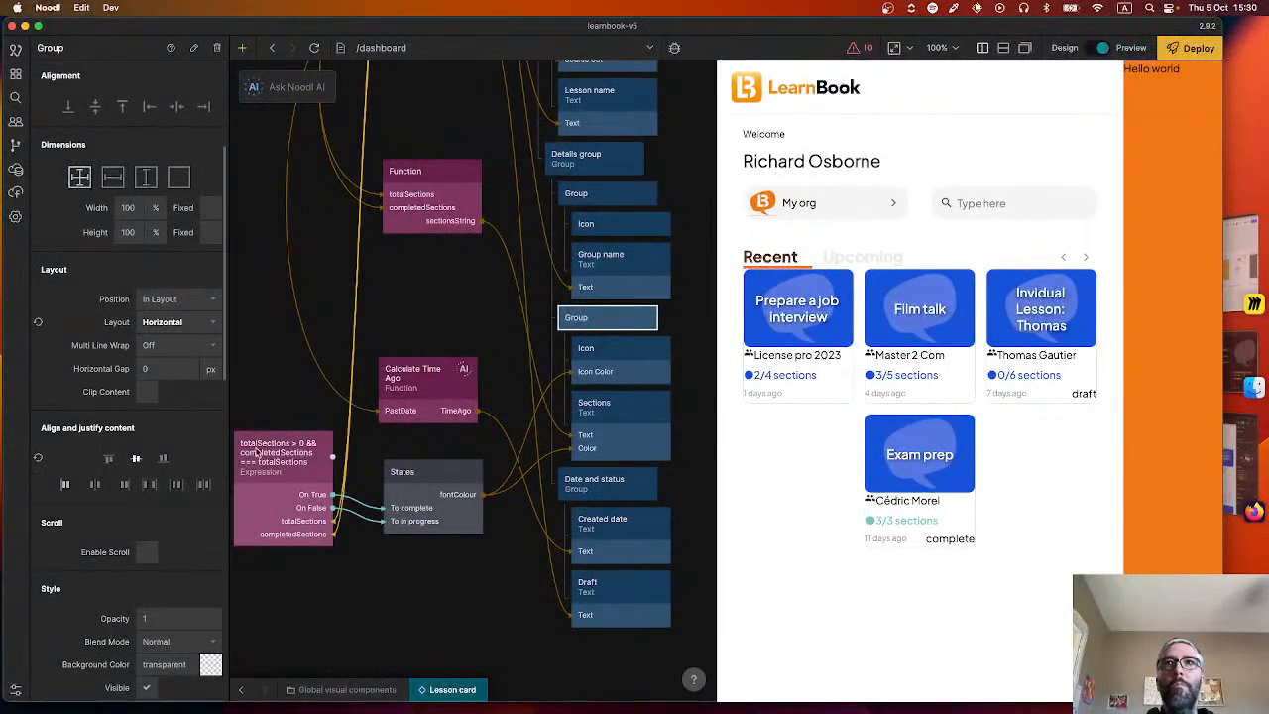
Inspect the dot-to-text spacing beside "2/4 sections" in Figma and set the sections Group's horizontal gap to 6 px in Noodl.
left_click(613, 372)
key("super+Tab")
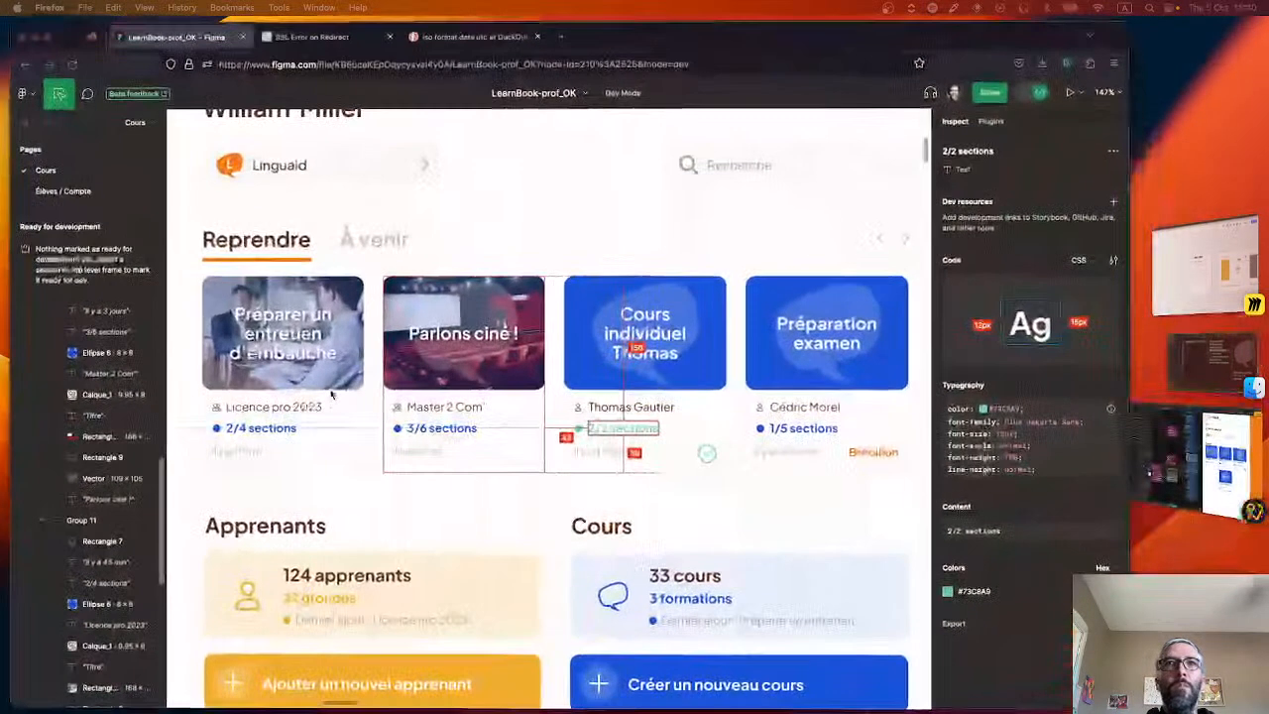
left_click(209, 429)
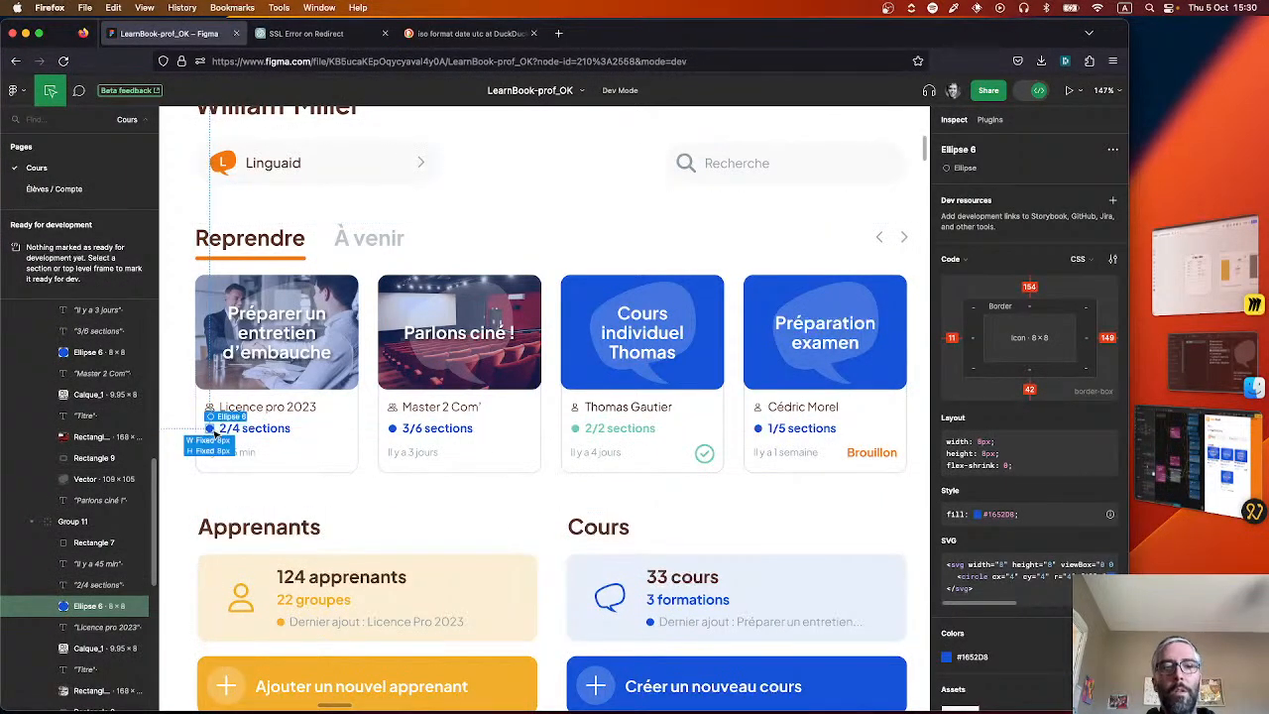
scroll(216, 434, "up", 5)
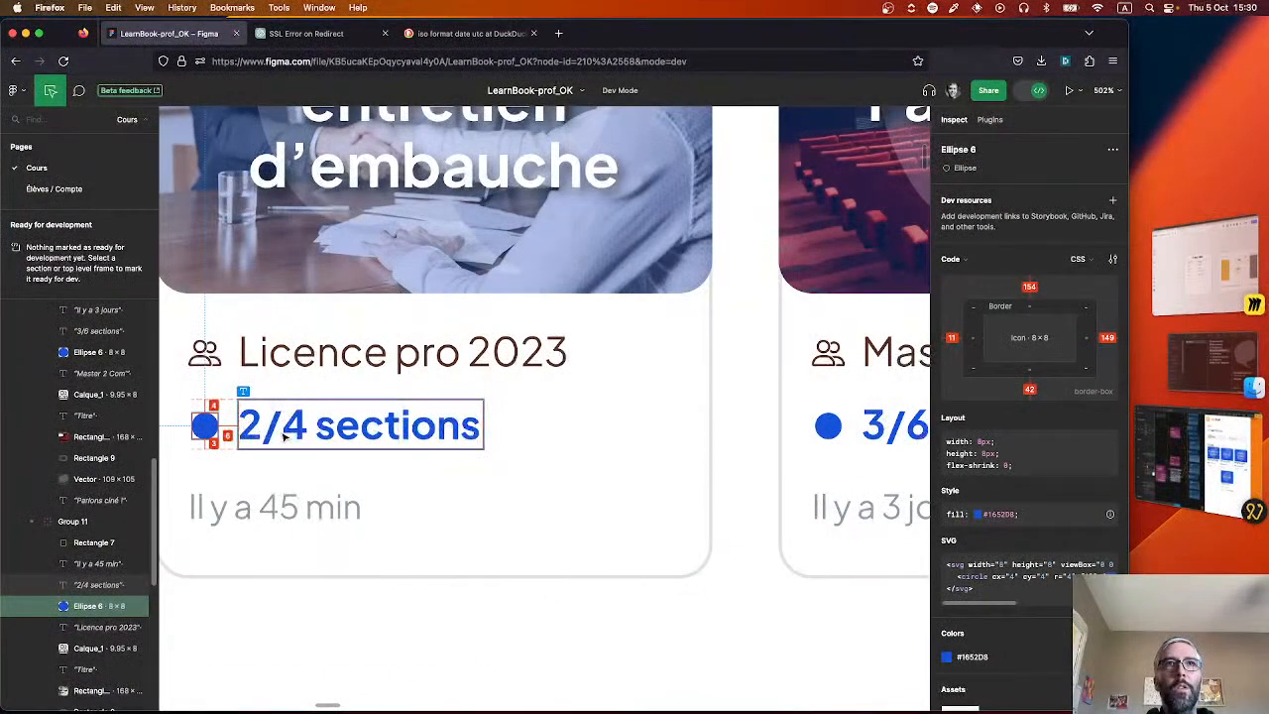
key("super+Tab")
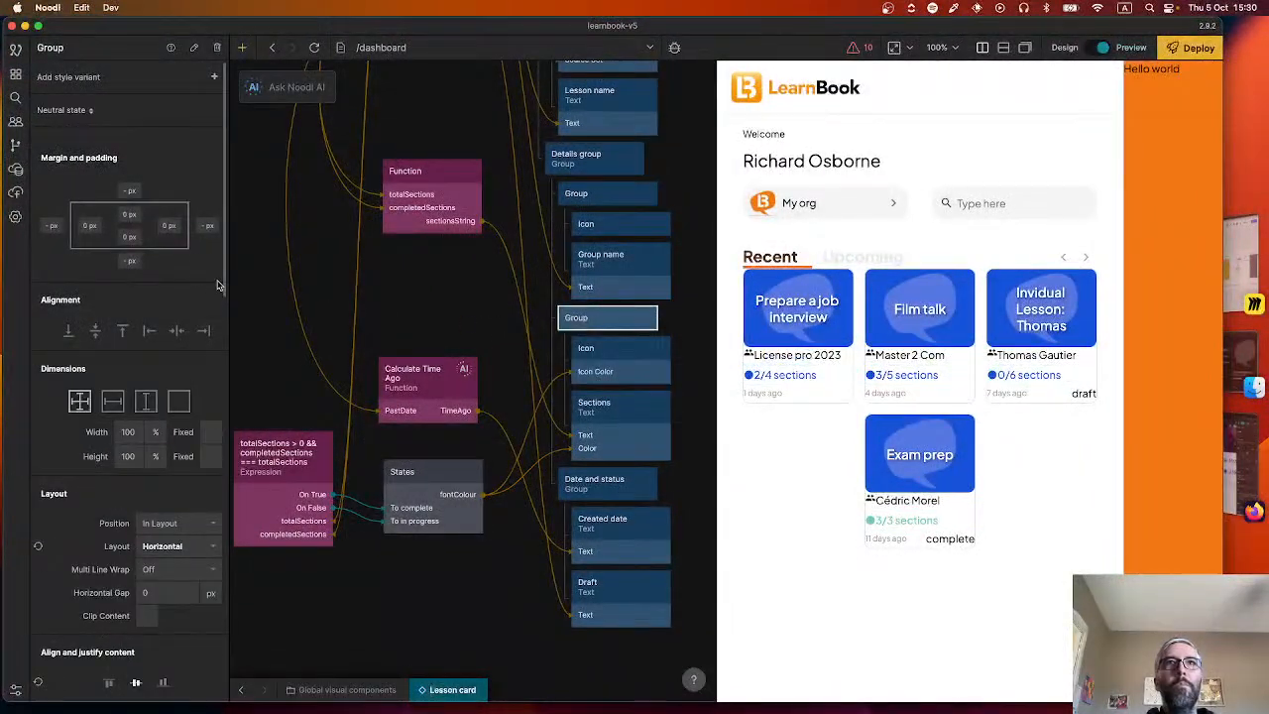
left_click(158, 592)
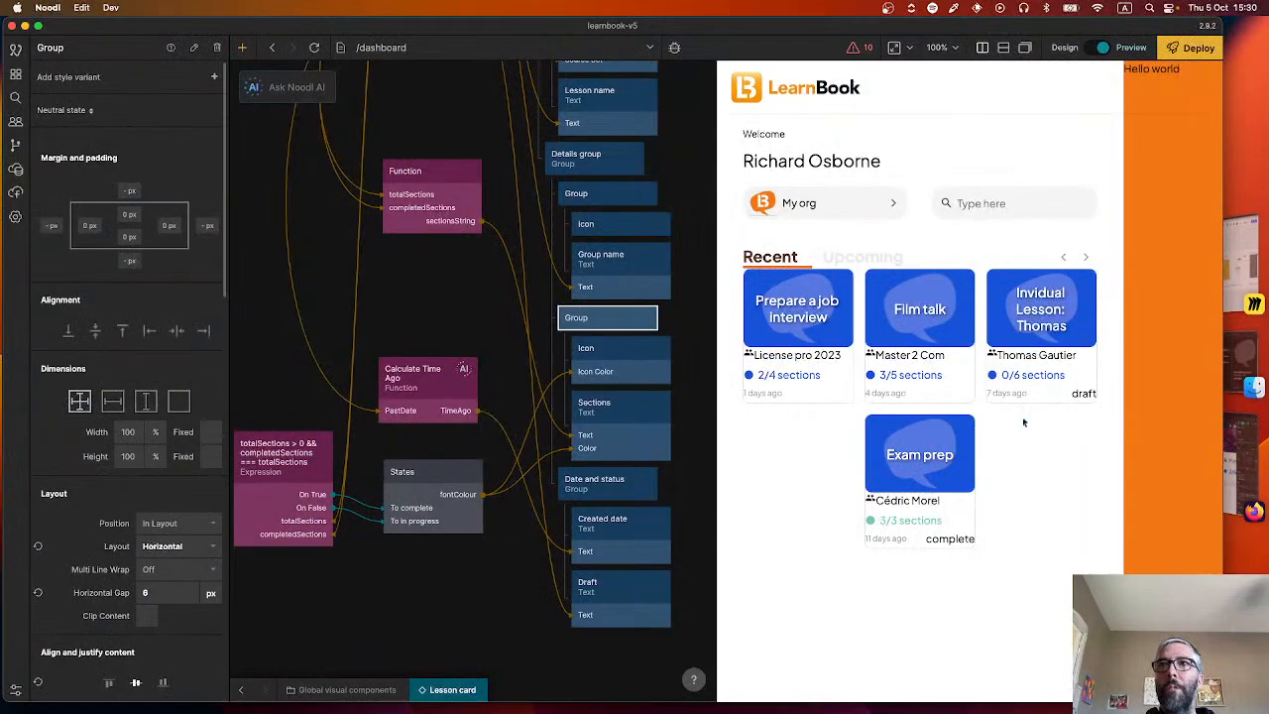
Vertically centre the contents of the Group holding the Group name and set its horizontal gap to 6 px, checking against Figma.
key("super+Tab")
key("super+Tab")
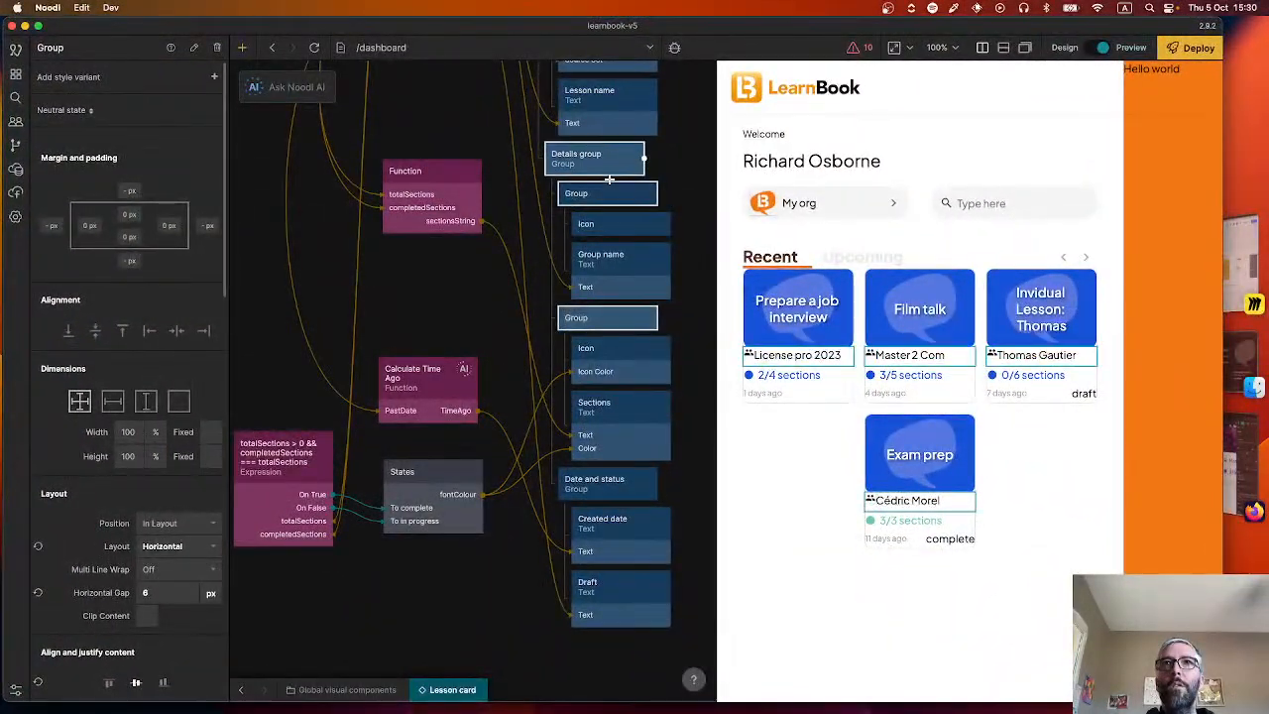
left_click(602, 195)
scroll(109, 635, "down", 2)
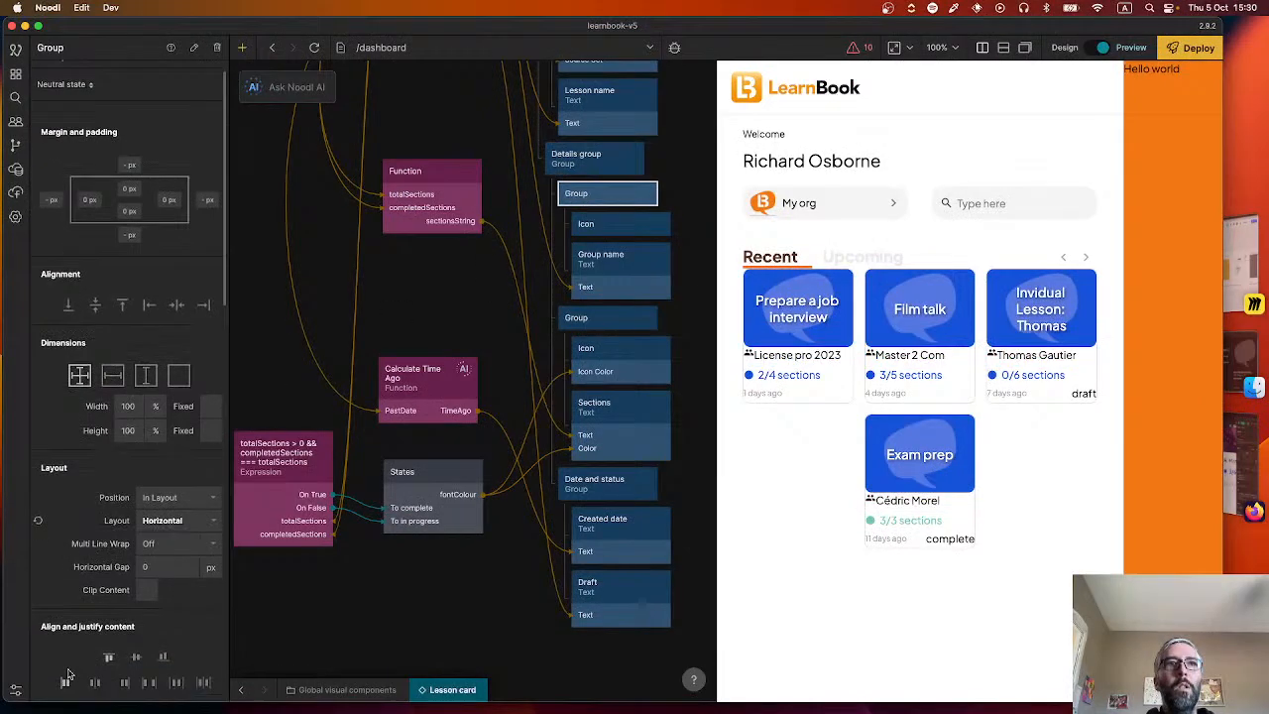
key("super+Tab")
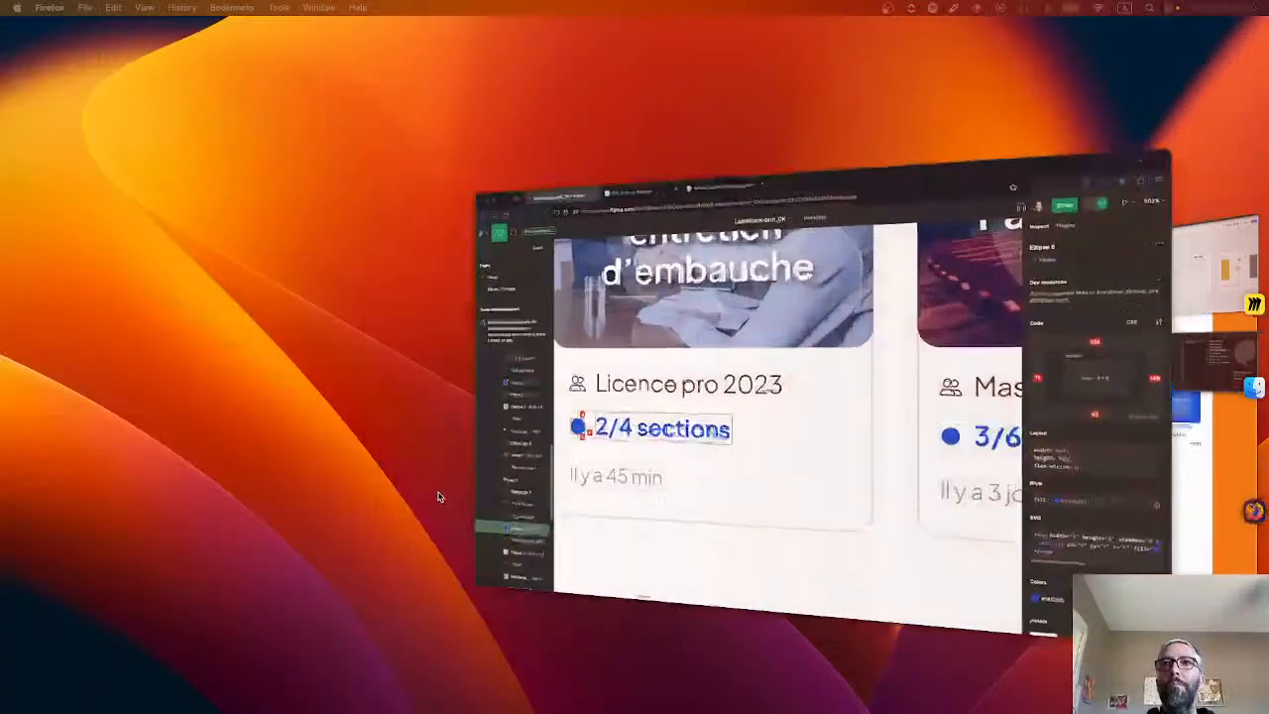
key("super+Tab")
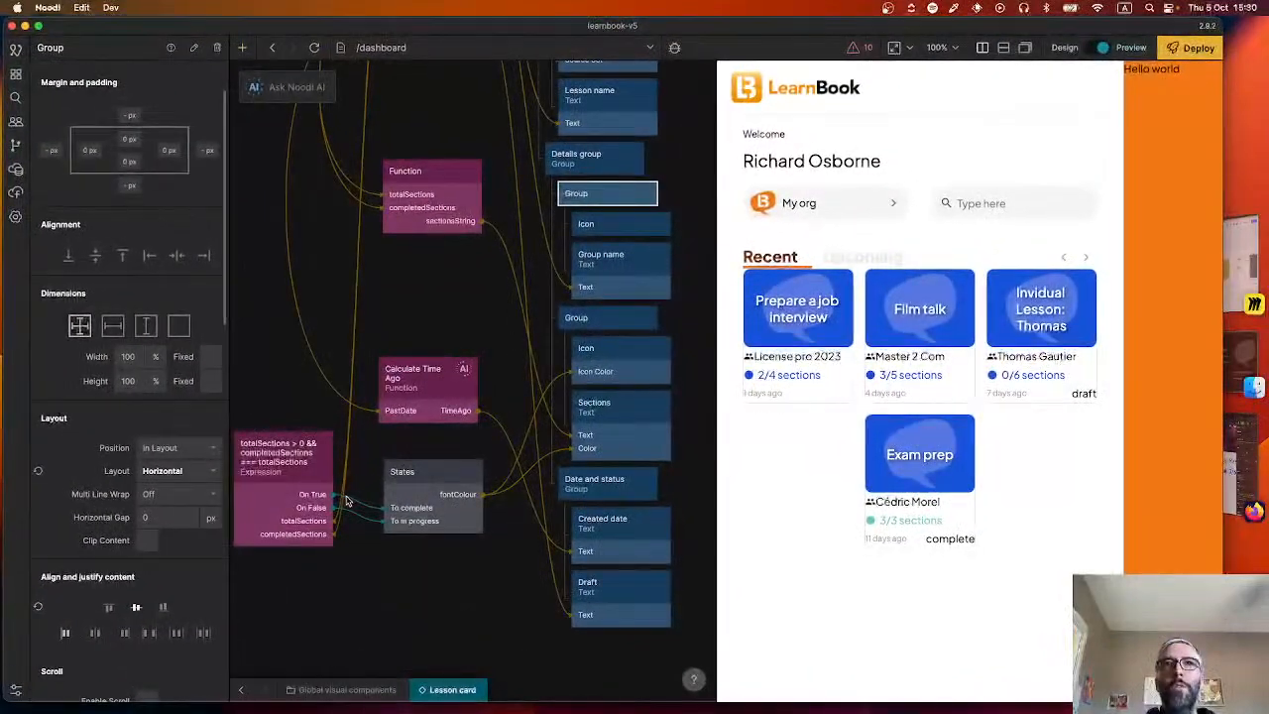
left_click(168, 511)
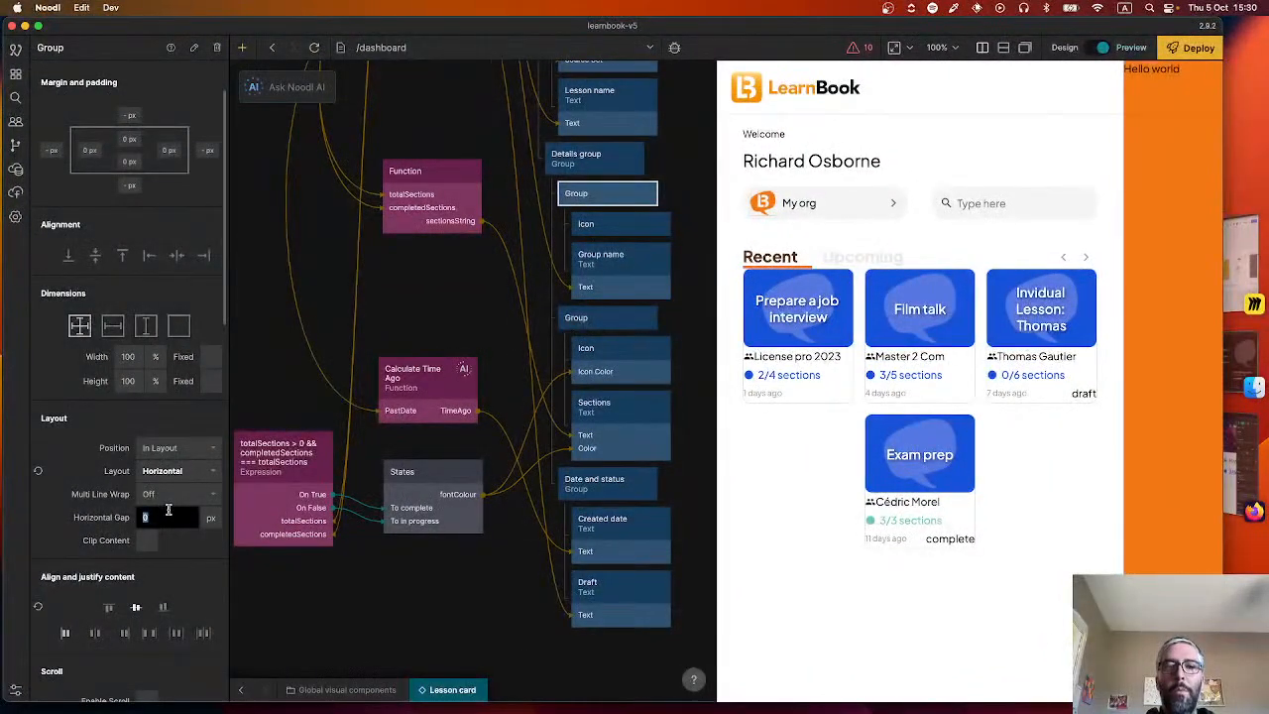
type("6")
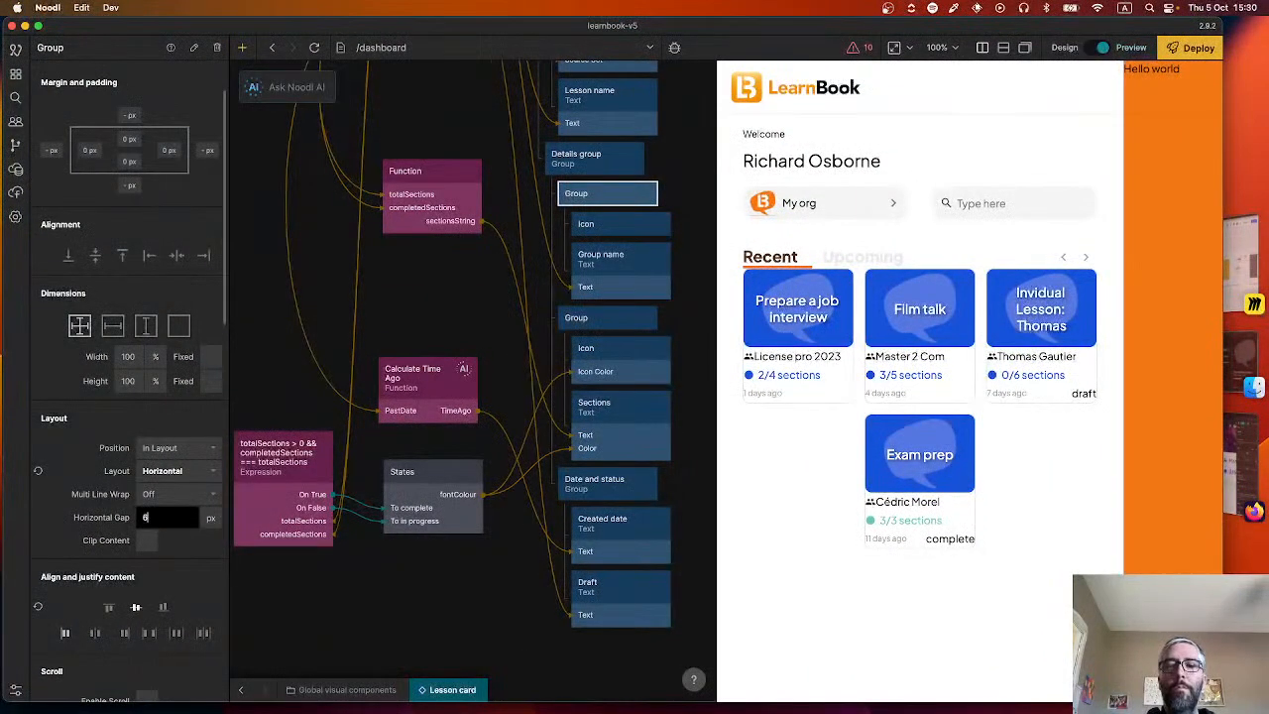
Switch to the Figma design and measure the spacing between the people icon beside "Licence pro 2023" and the card's edges.
key("super+Tab")
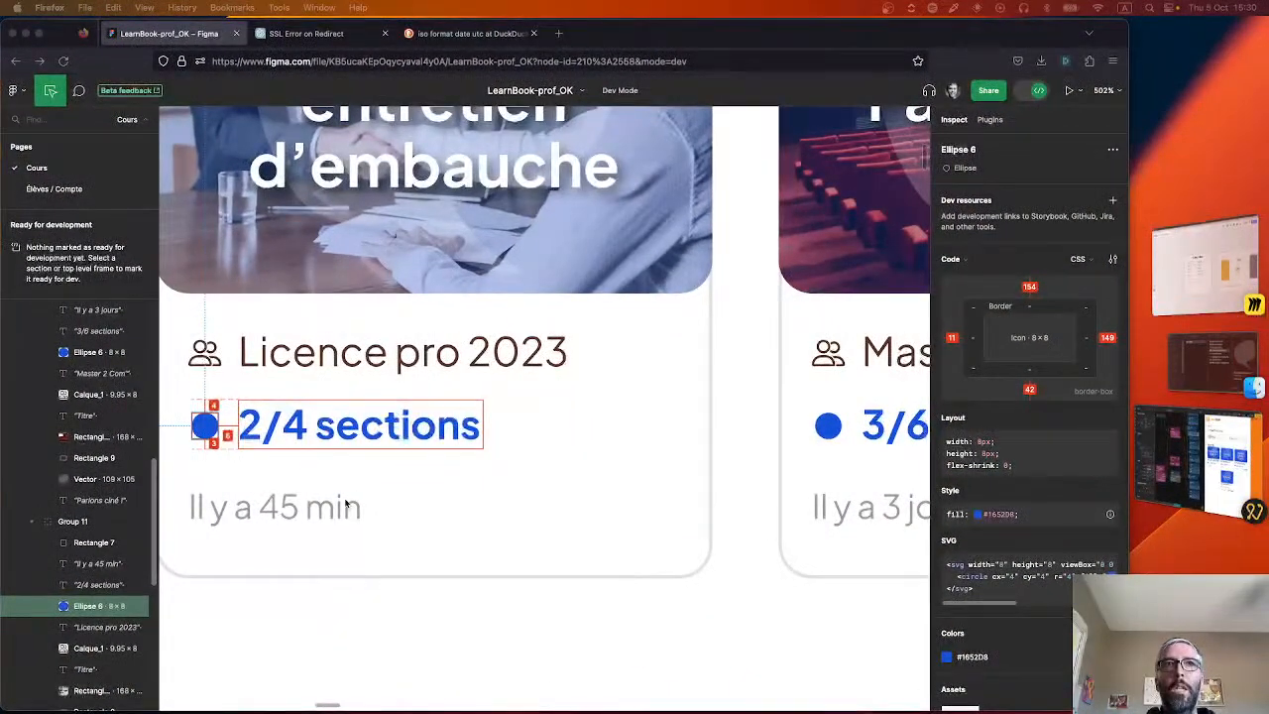
right_click(411, 551)
left_click(543, 522)
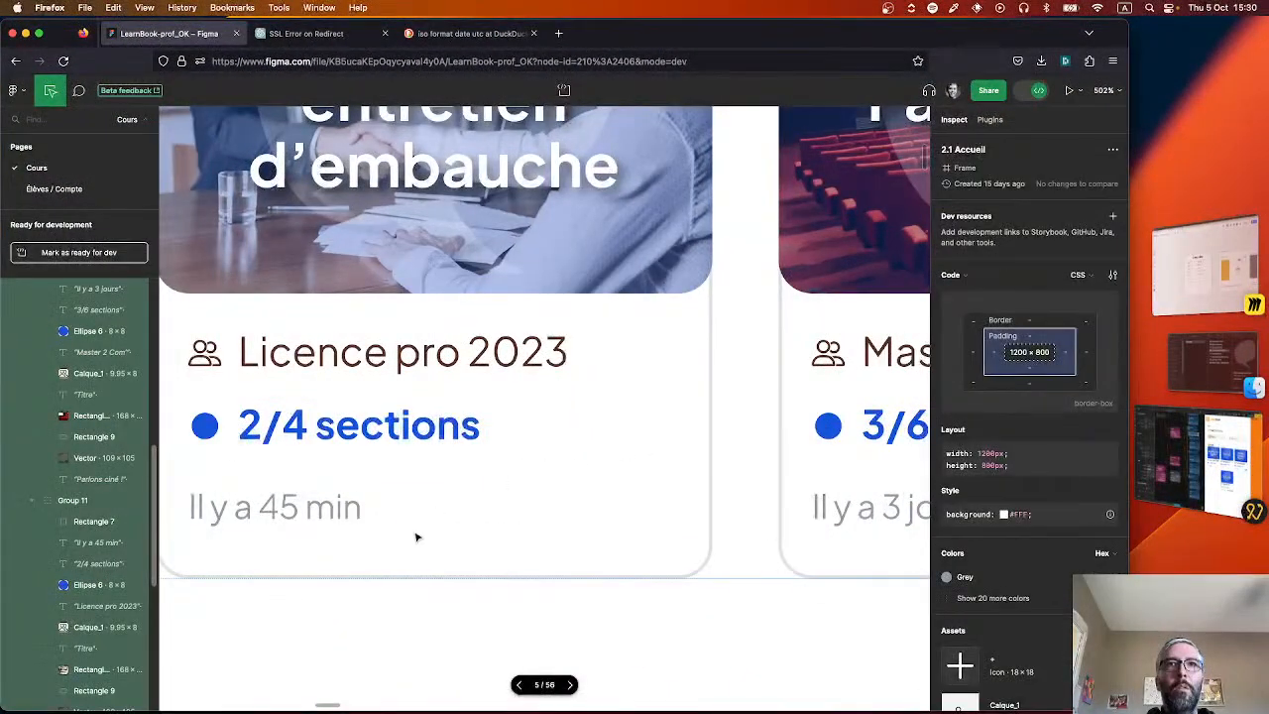
scroll(416, 536, "left", 3)
left_click(408, 330)
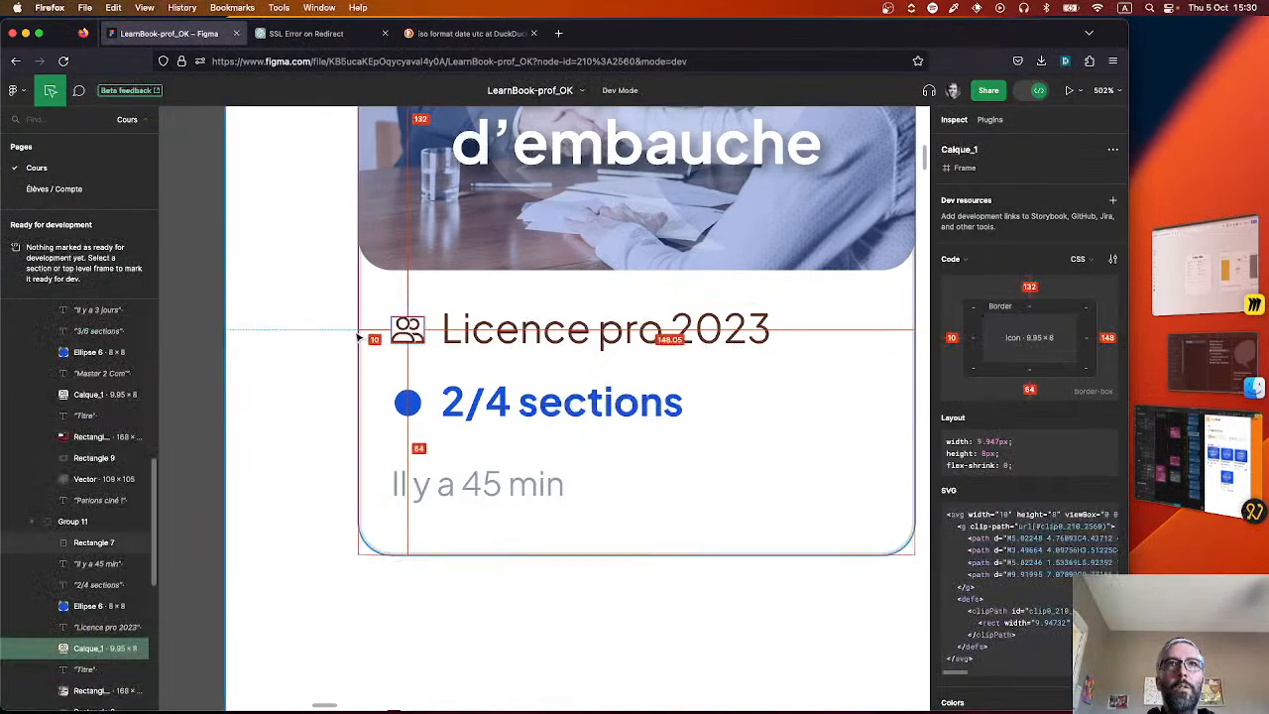
Switch to Noodl, set the Details group's padding to 10 px on all four sides, and widen the preview area slightly.
key("super+Tab")
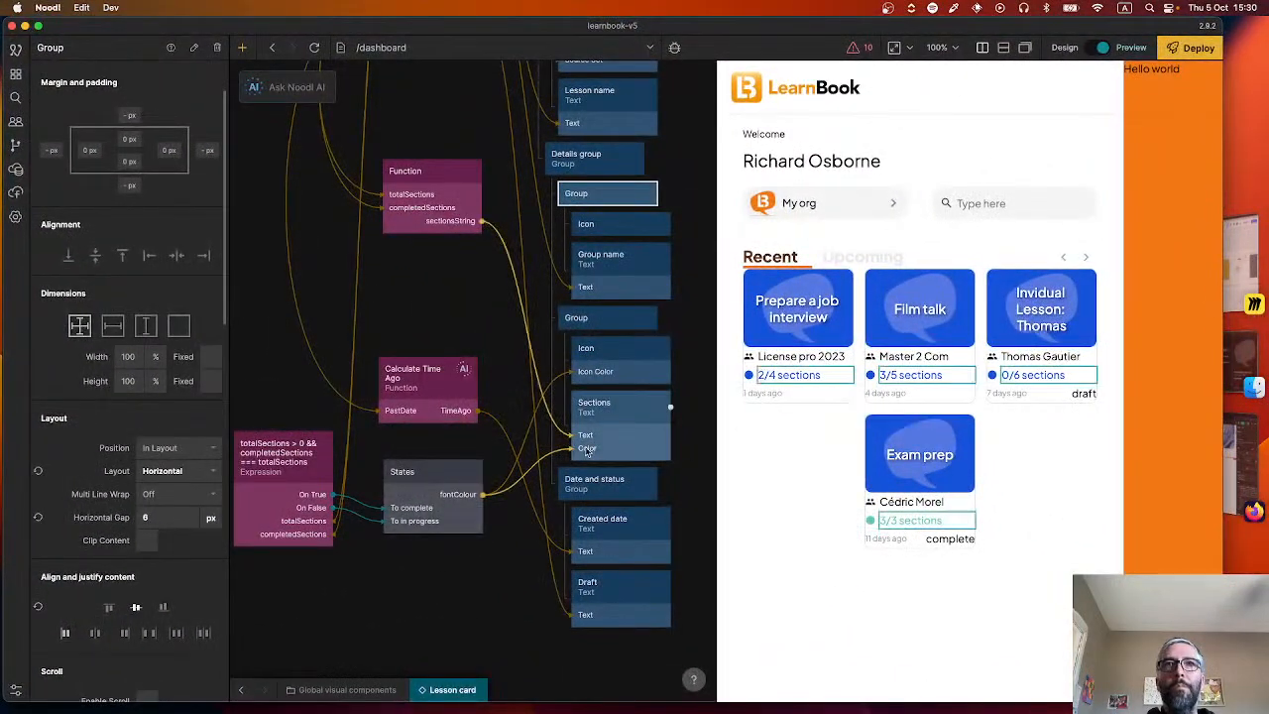
left_click_drag(707, 197, 638, 363)
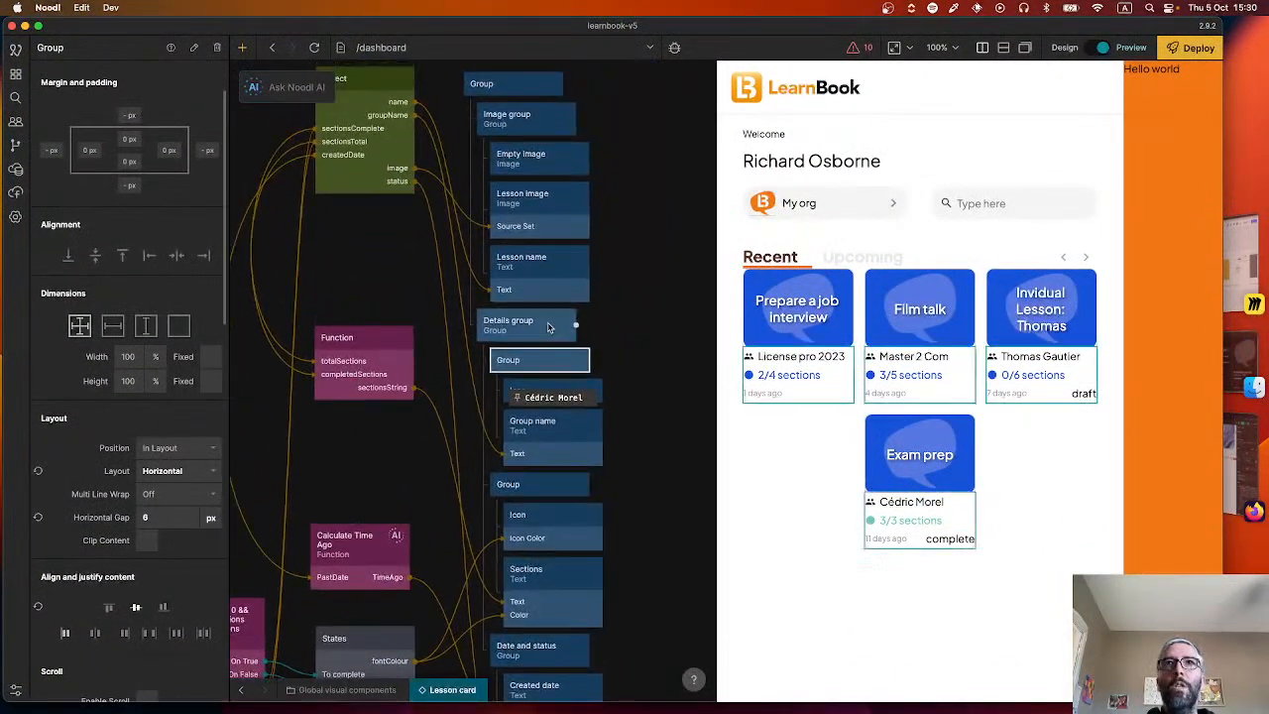
left_click(549, 330)
left_click(86, 227)
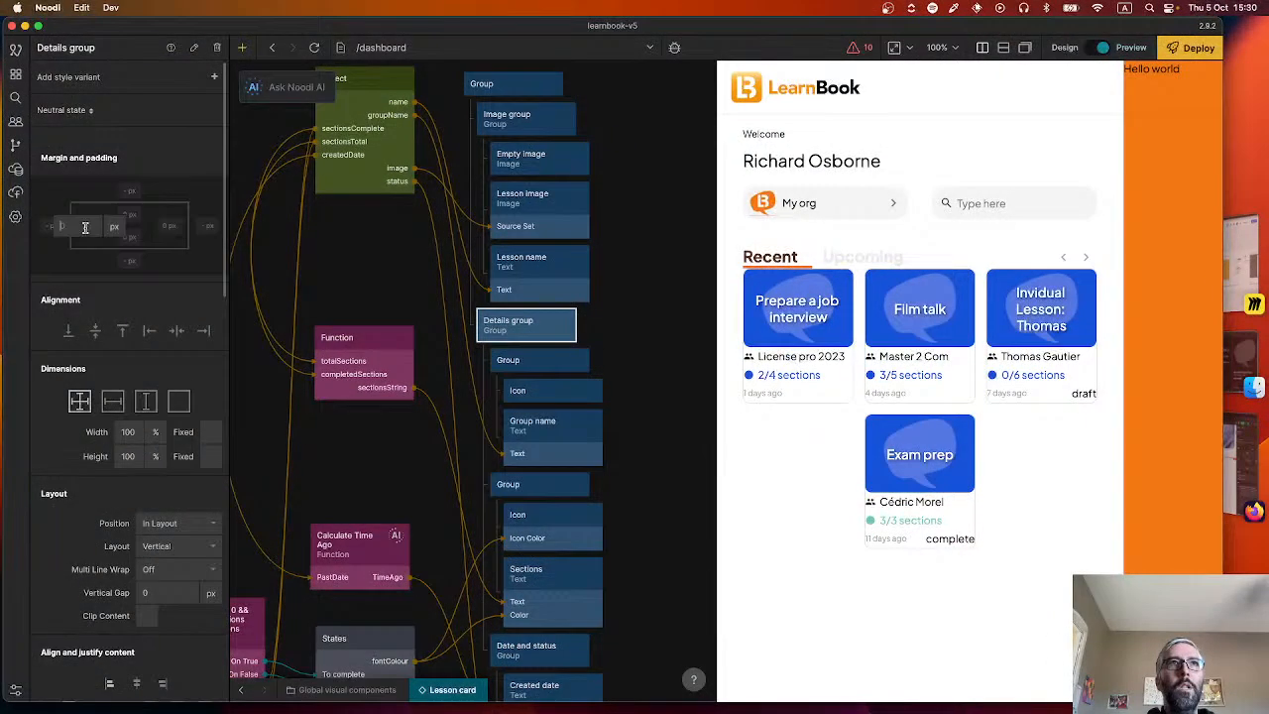
key("Tab")
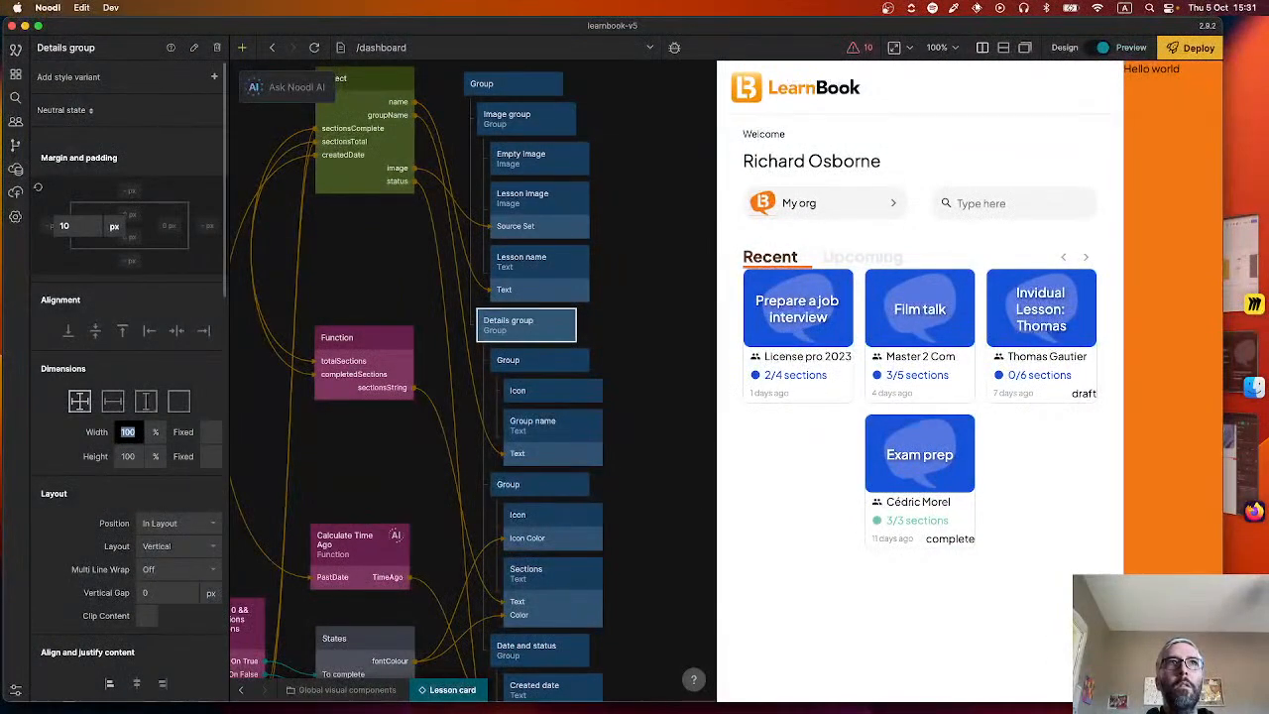
left_click(164, 226)
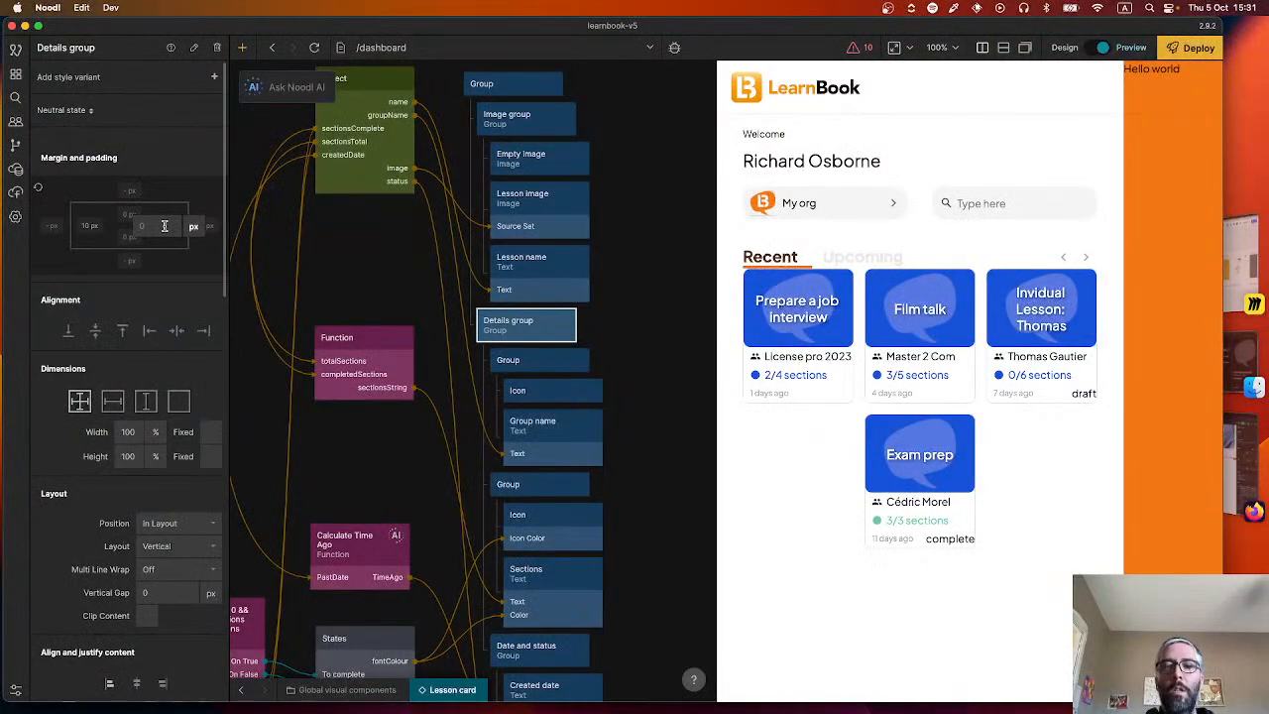
type("10")
key("Tab")
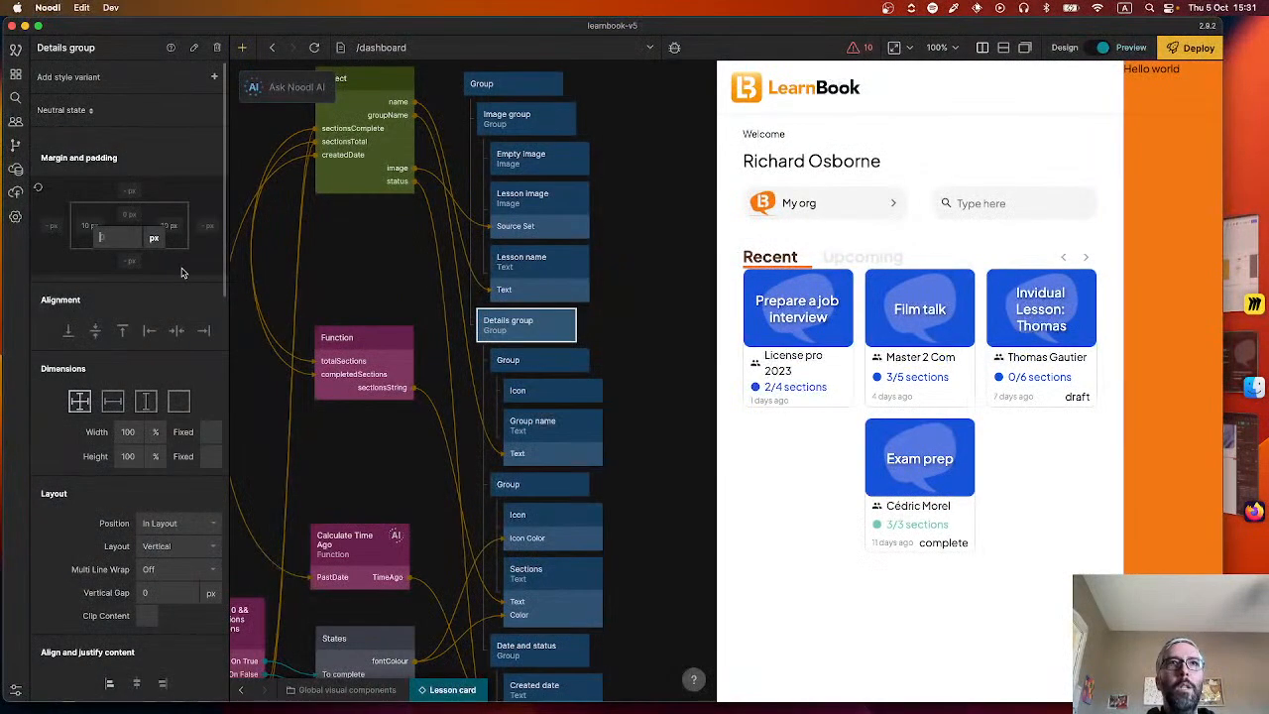
type("10")
key("Return")
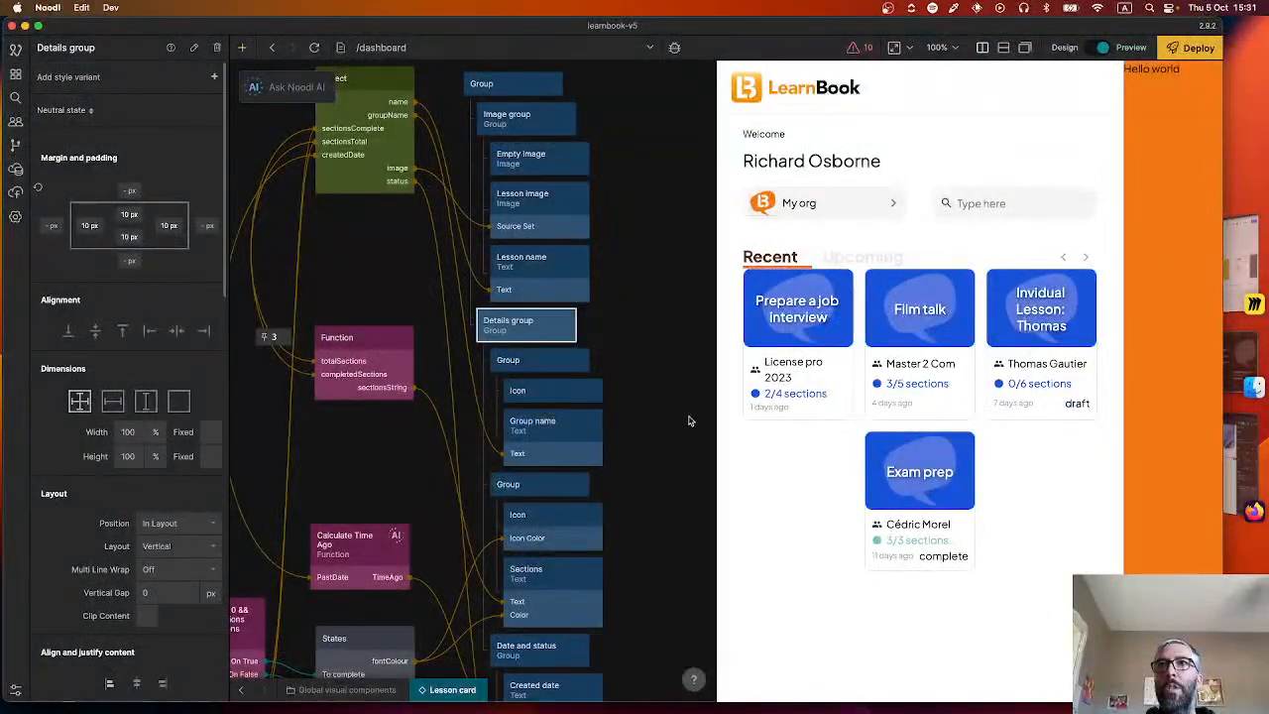
left_click_drag(714, 381, 686, 372)
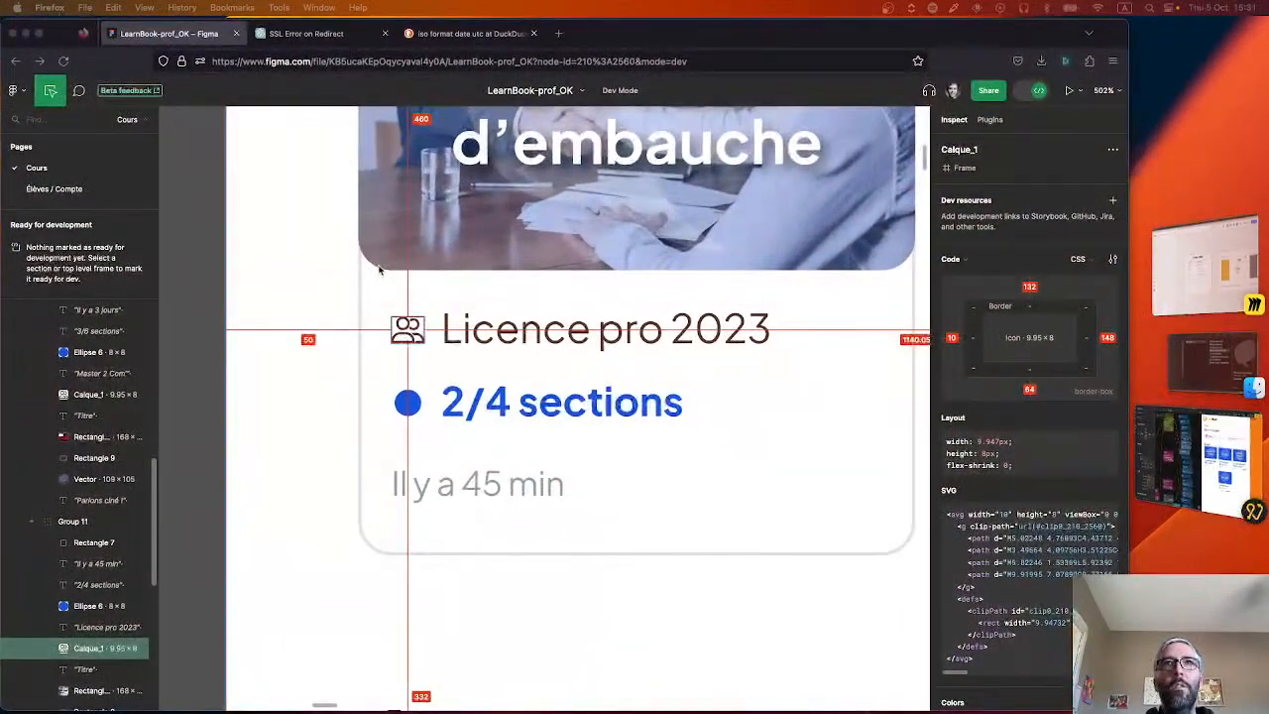
Switch to the Figma design and measure the vertical gap between the orange underline below "Reprendre" and the first lesson card.
scroll(378, 268, "down", 10)
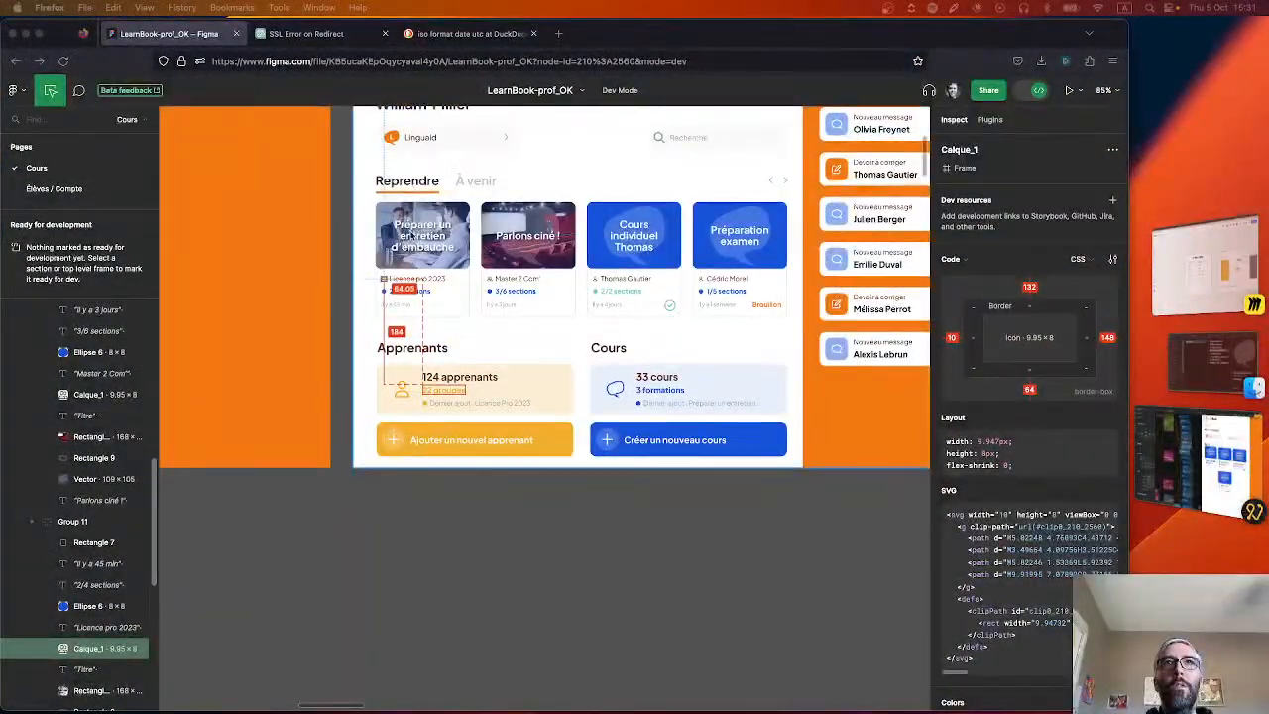
left_click(411, 192)
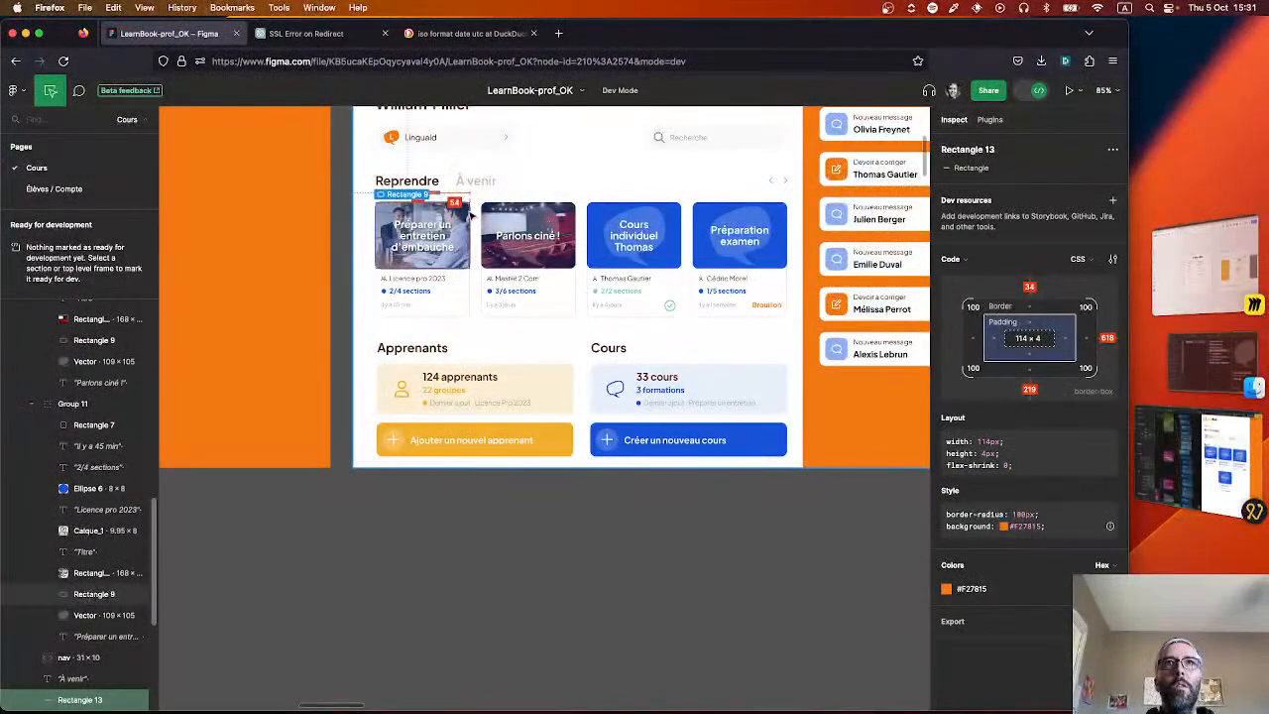
scroll(403, 199, "up", 8)
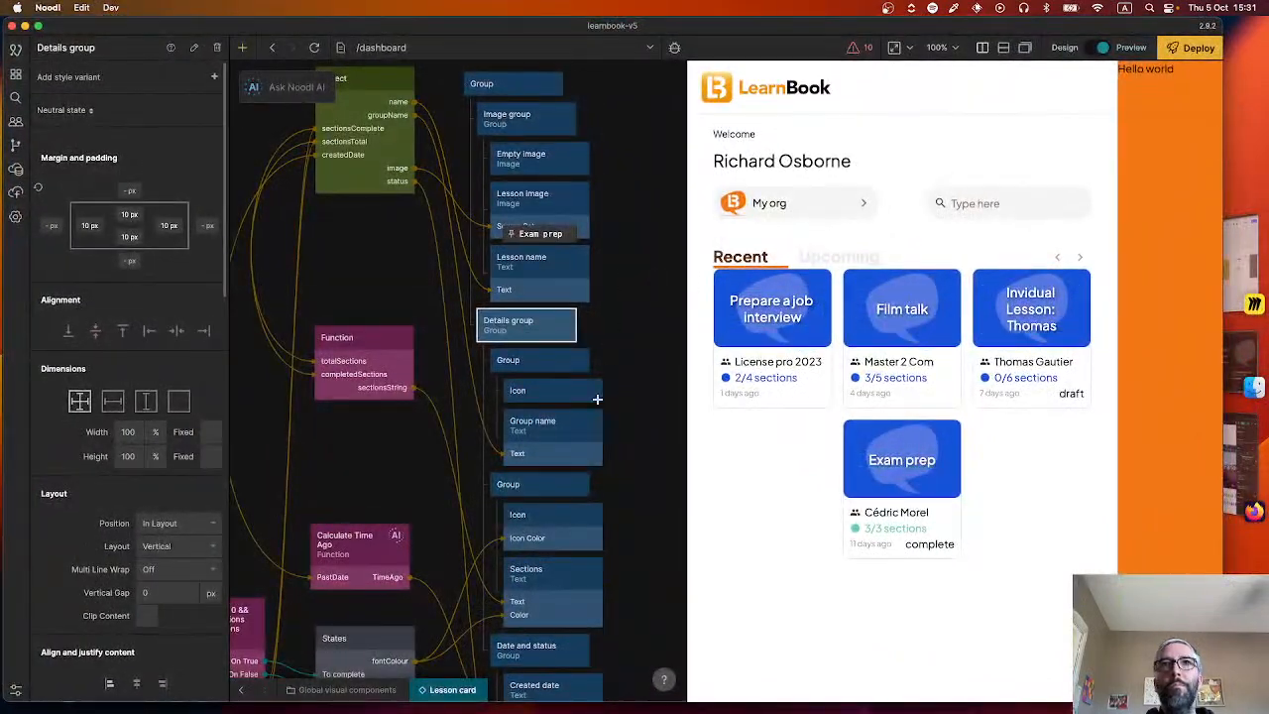
Return to Noodl and open the Recent lessons row component from the Dashboard sheet.
left_click(641, 372)
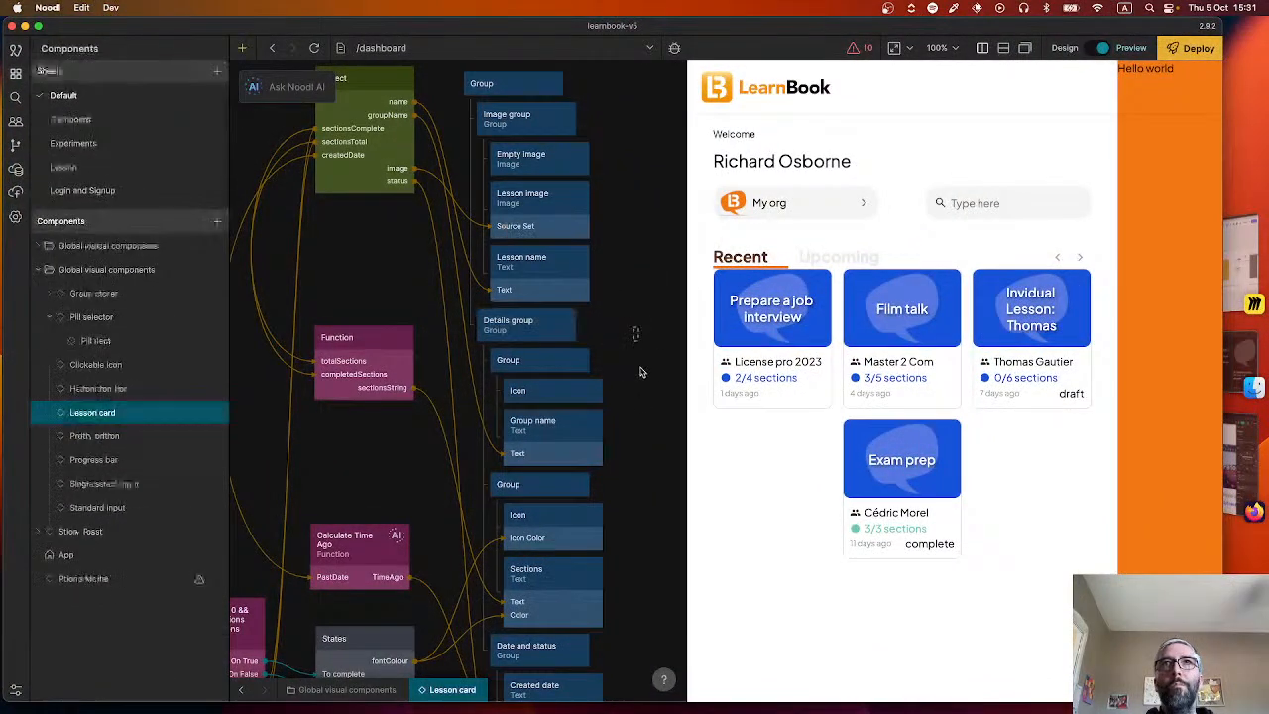
left_click_drag(617, 319, 637, 409)
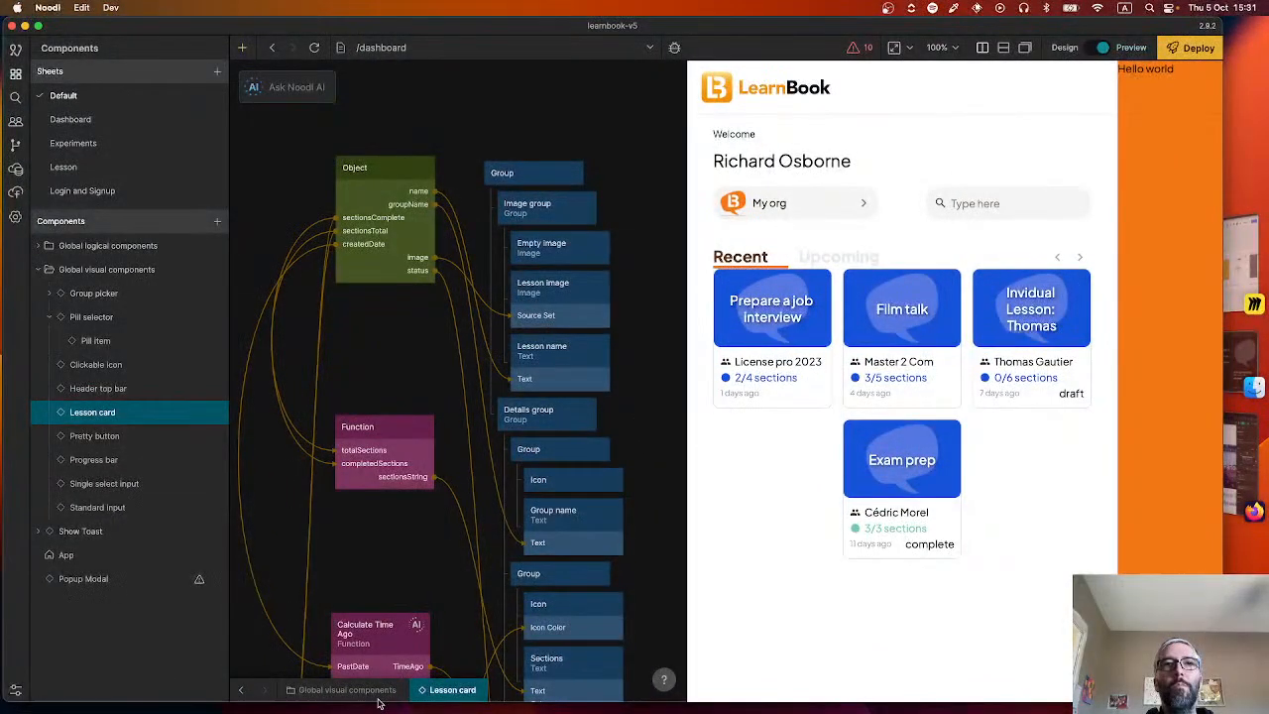
left_click(243, 689)
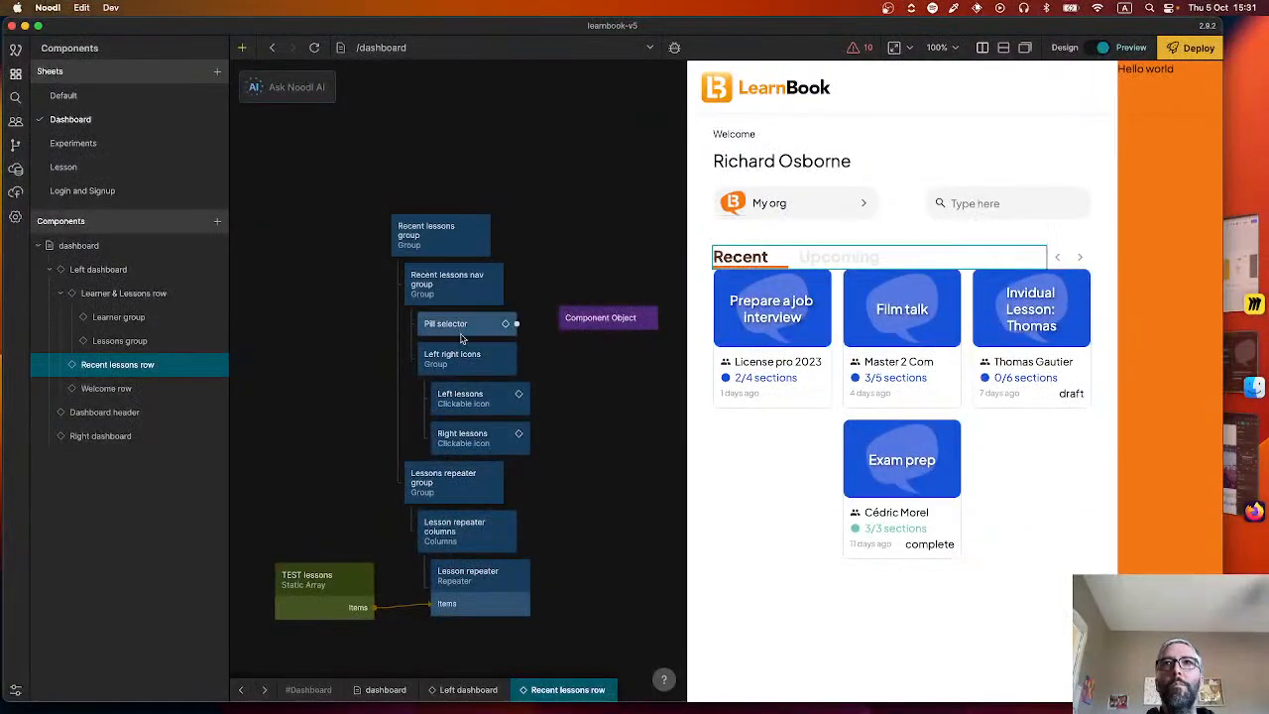
Try a 15 px horizontal gap on the Recent lessons nav group and reset it to 0.
left_click(444, 283)
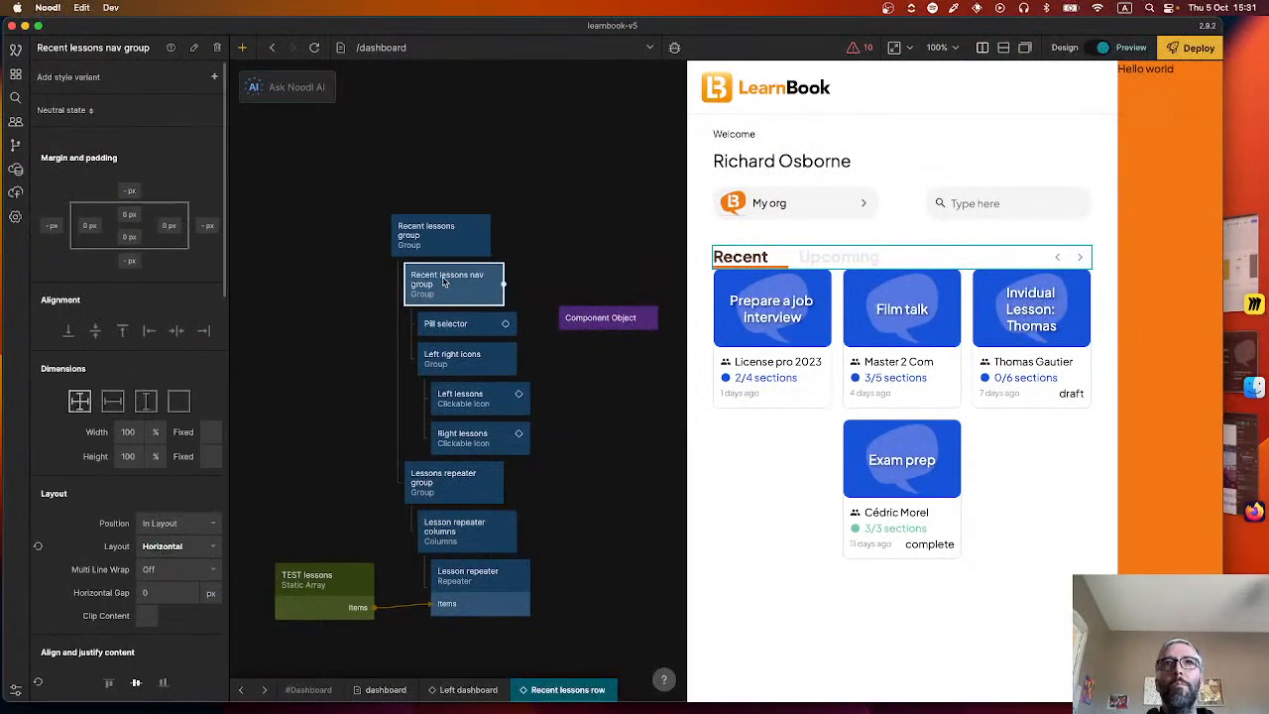
left_click(148, 593)
type("15")
key("Return")
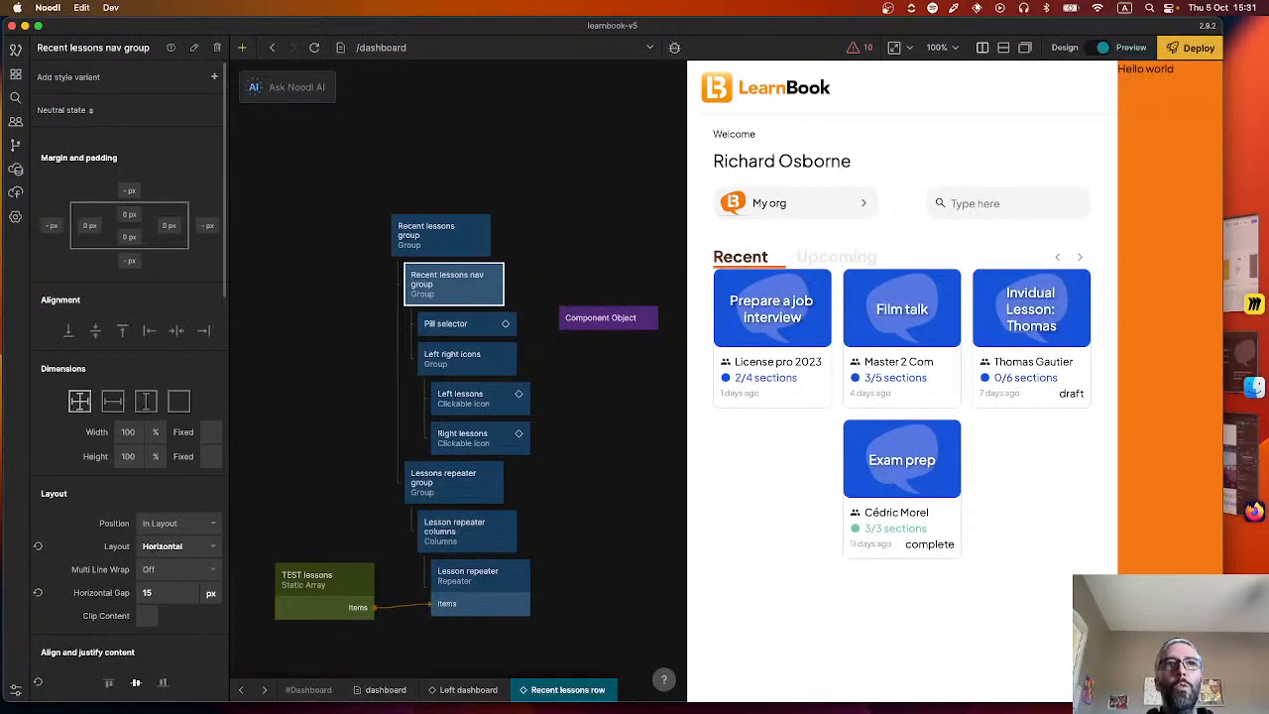
type("8")
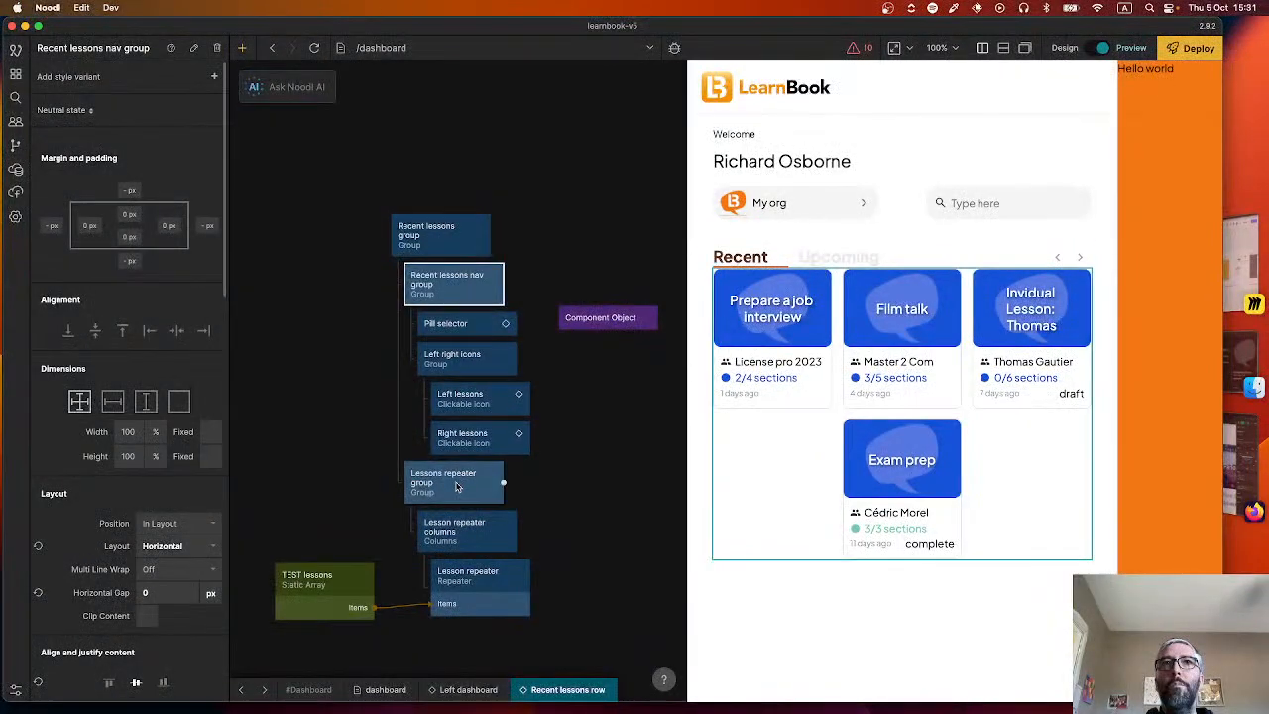
Set the vertical gap of the top-level Recent lessons group to 15 px.
left_click(436, 234)
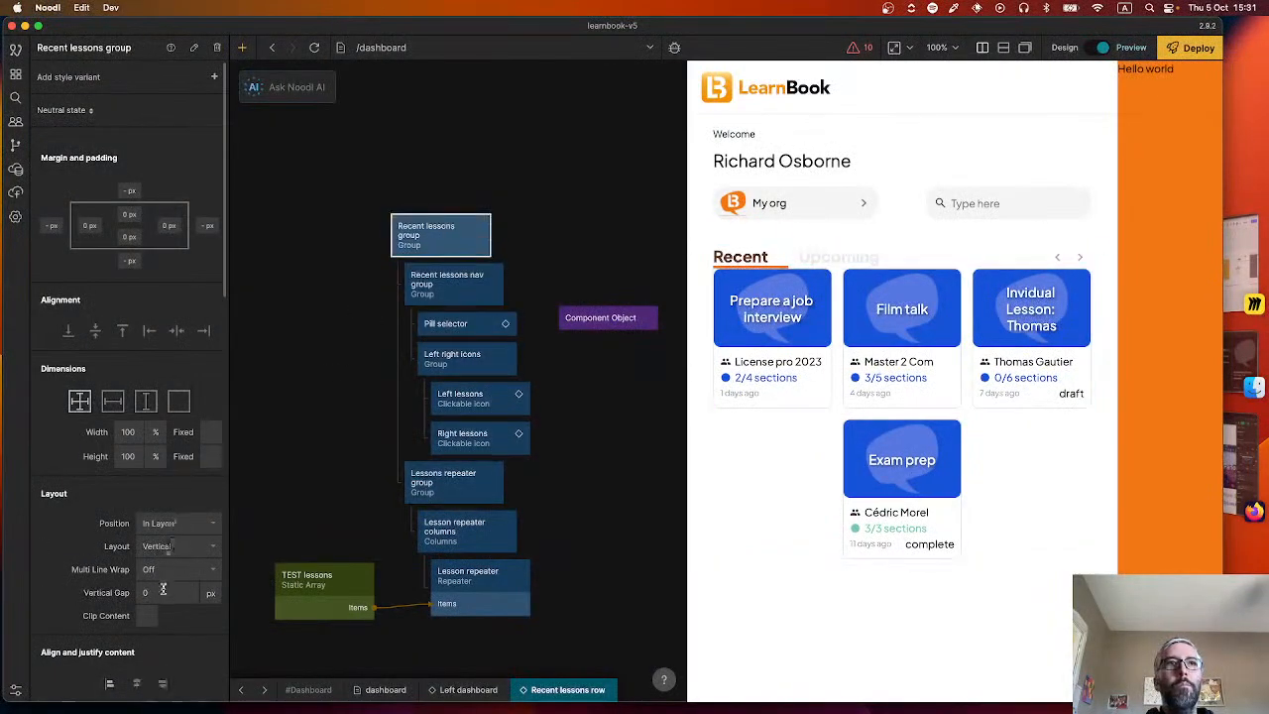
type("15")
key("Return")
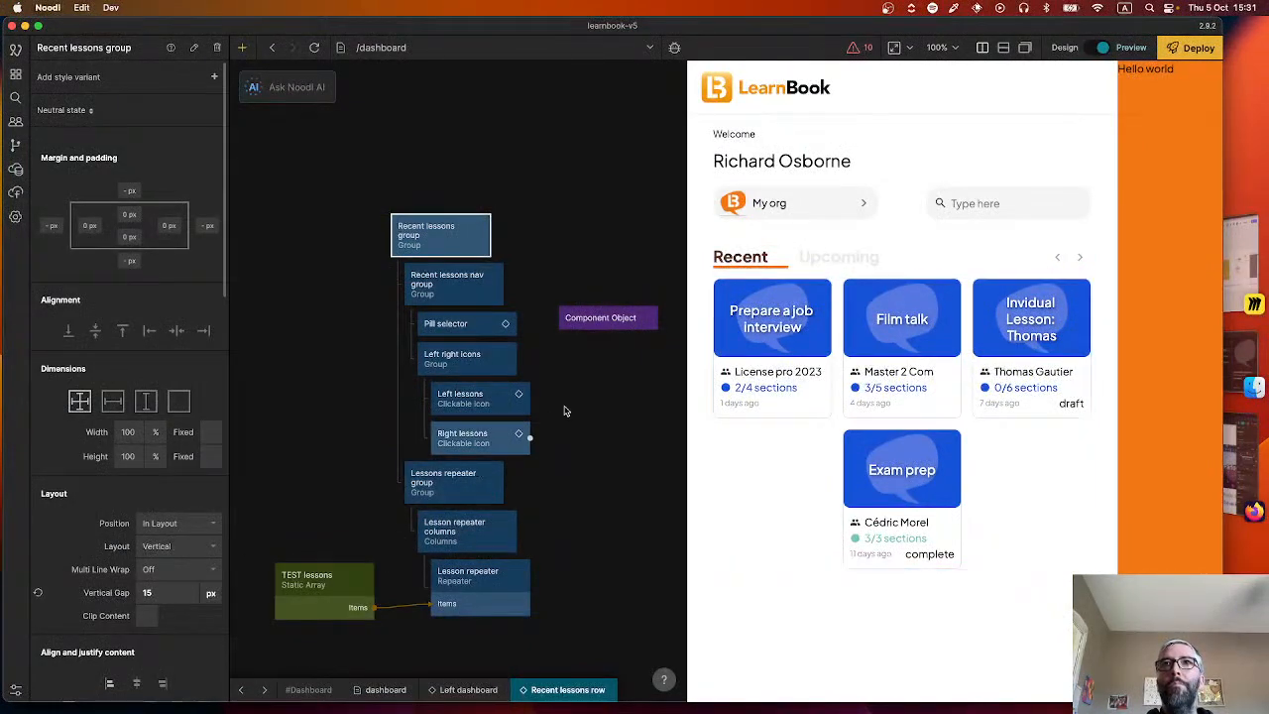
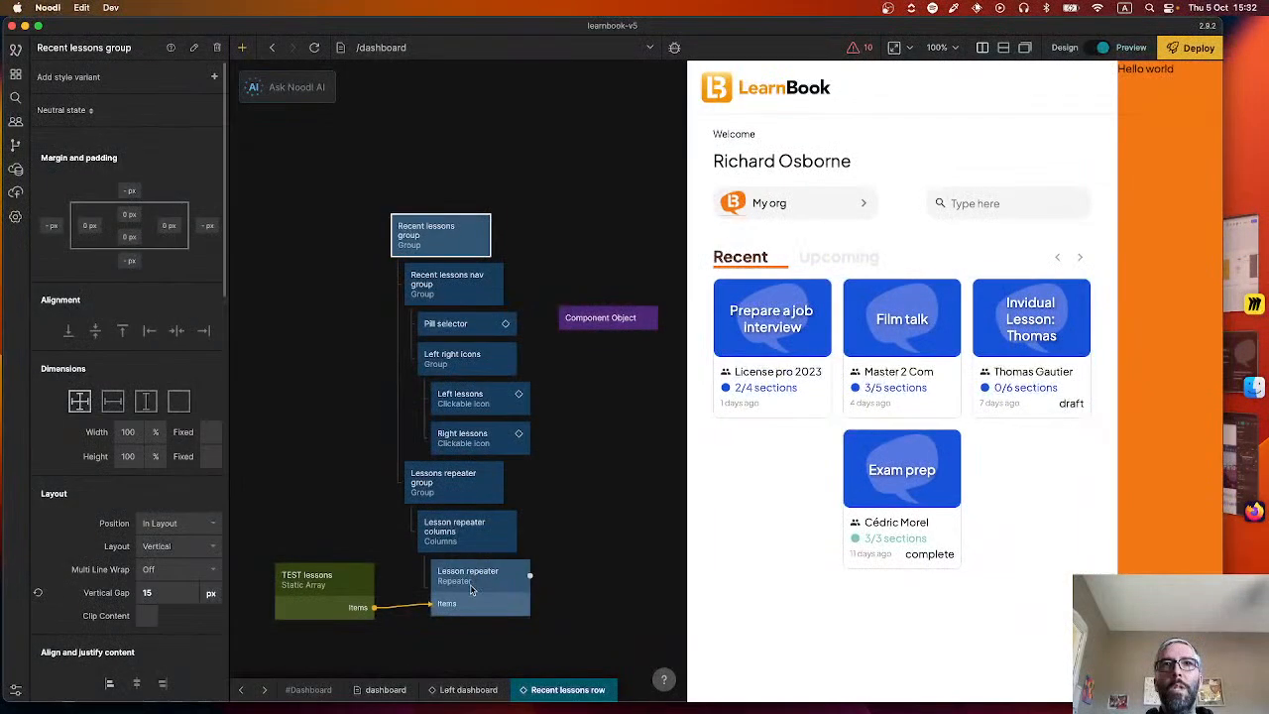
Open the Lesson card component from the Lesson repeater and set the Group name text's font size to 14 px.
double_click(473, 587)
left_click_drag(512, 437, 426, 423)
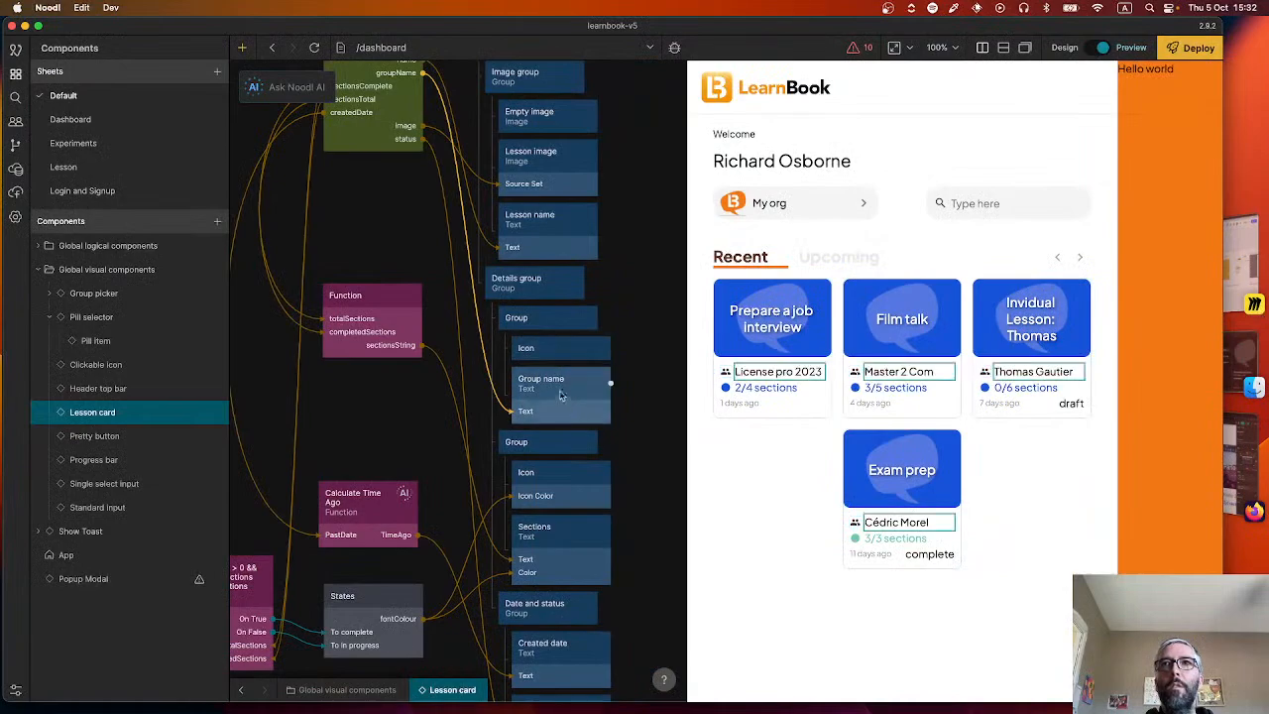
left_click(561, 395)
scroll(149, 476, "down", 1)
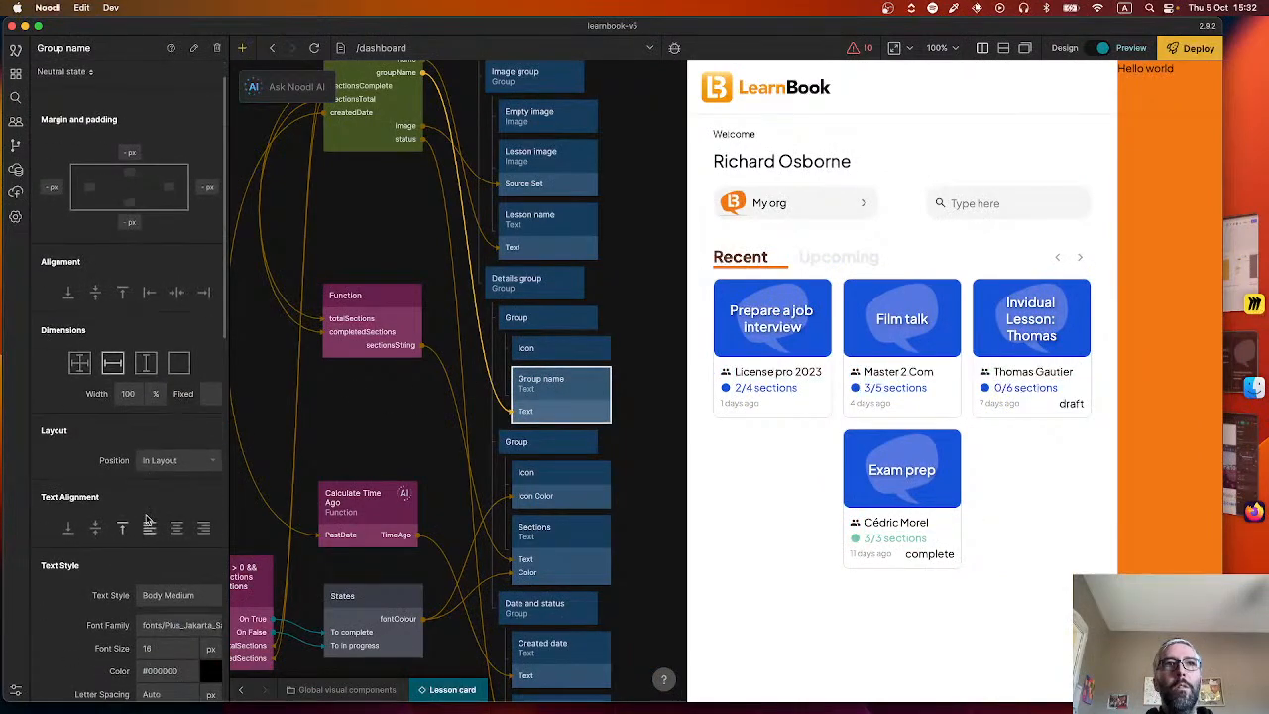
left_click(156, 652)
type("14")
key("Return")
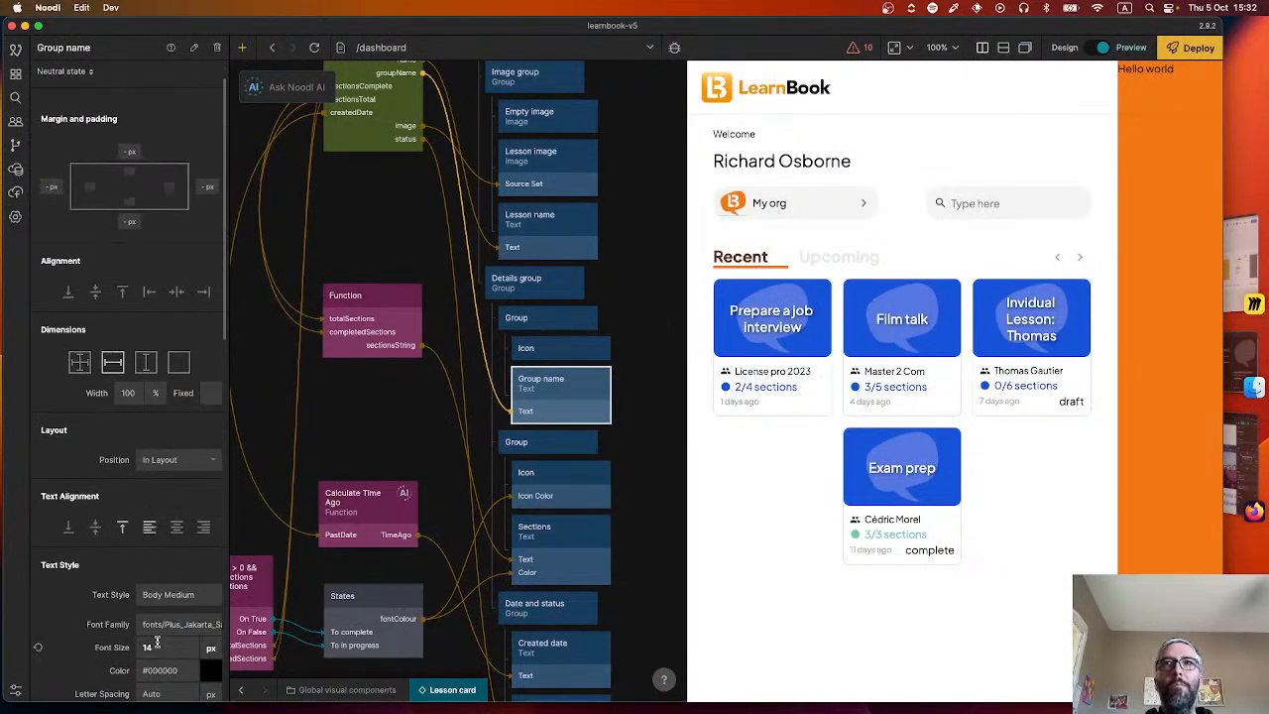
Set the Sections text's font size to 14 px in the Lesson card.
scroll(154, 555, "down", 1)
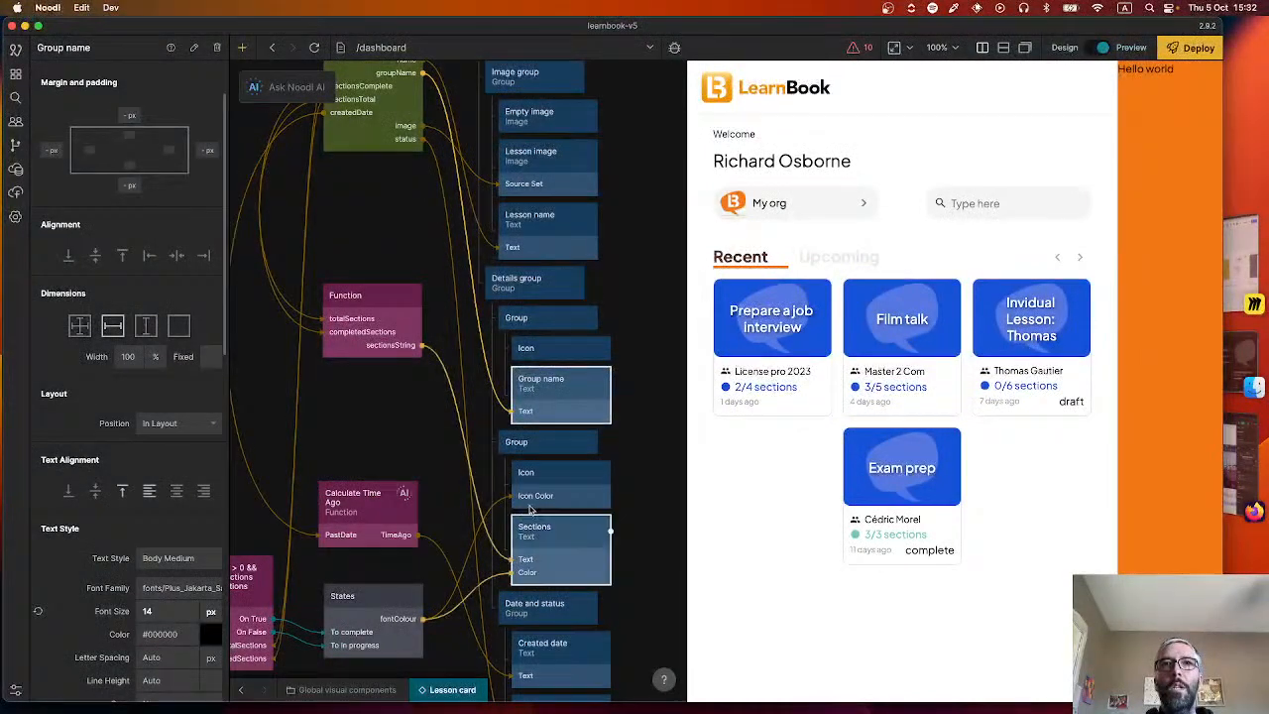
left_click(547, 570)
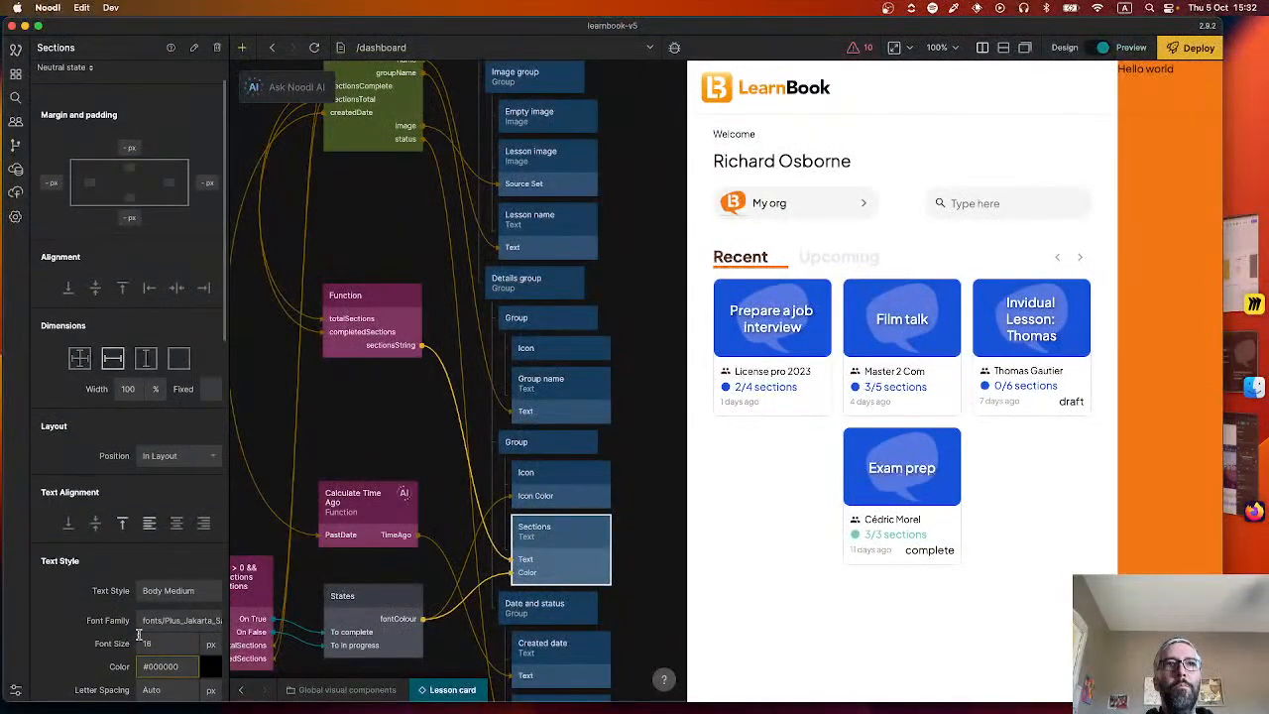
type("14")
key("Return")
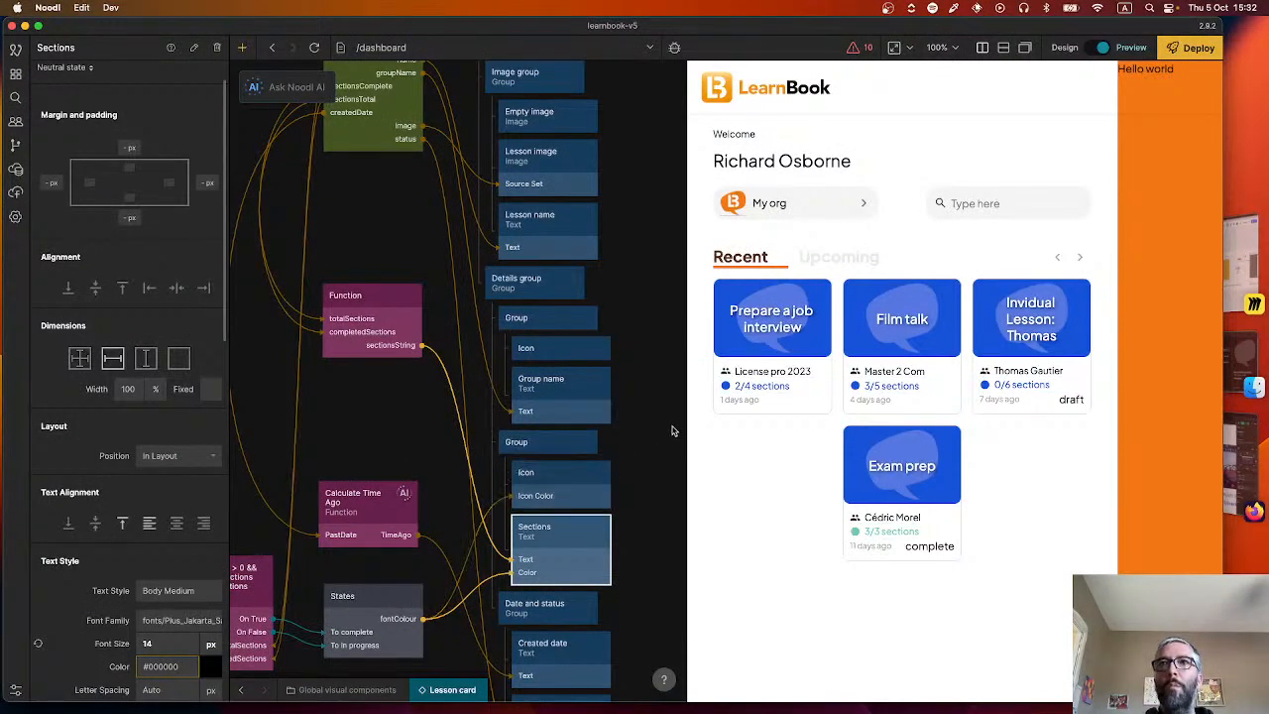
Switch to the Figma design and measure the vertical gaps between the group name, sections and date texts on the first lesson card.
scroll(674, 455, "down", 5)
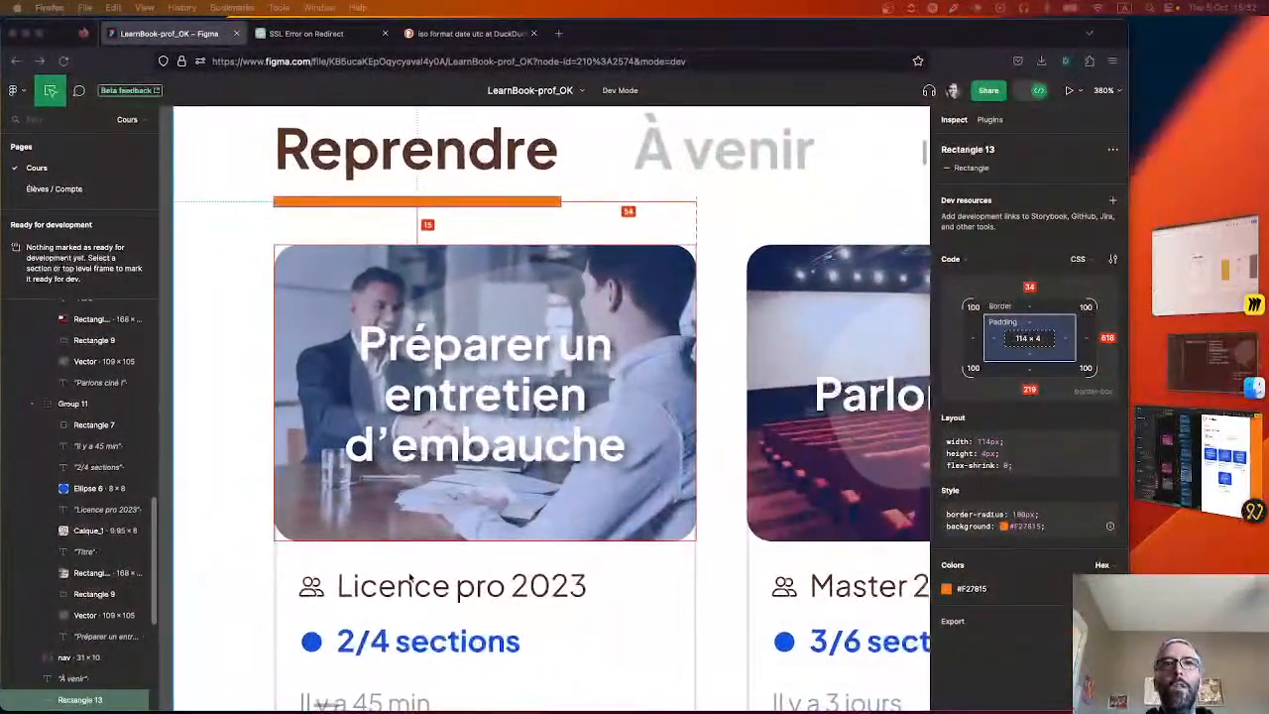
right_click(387, 525)
left_click(349, 474)
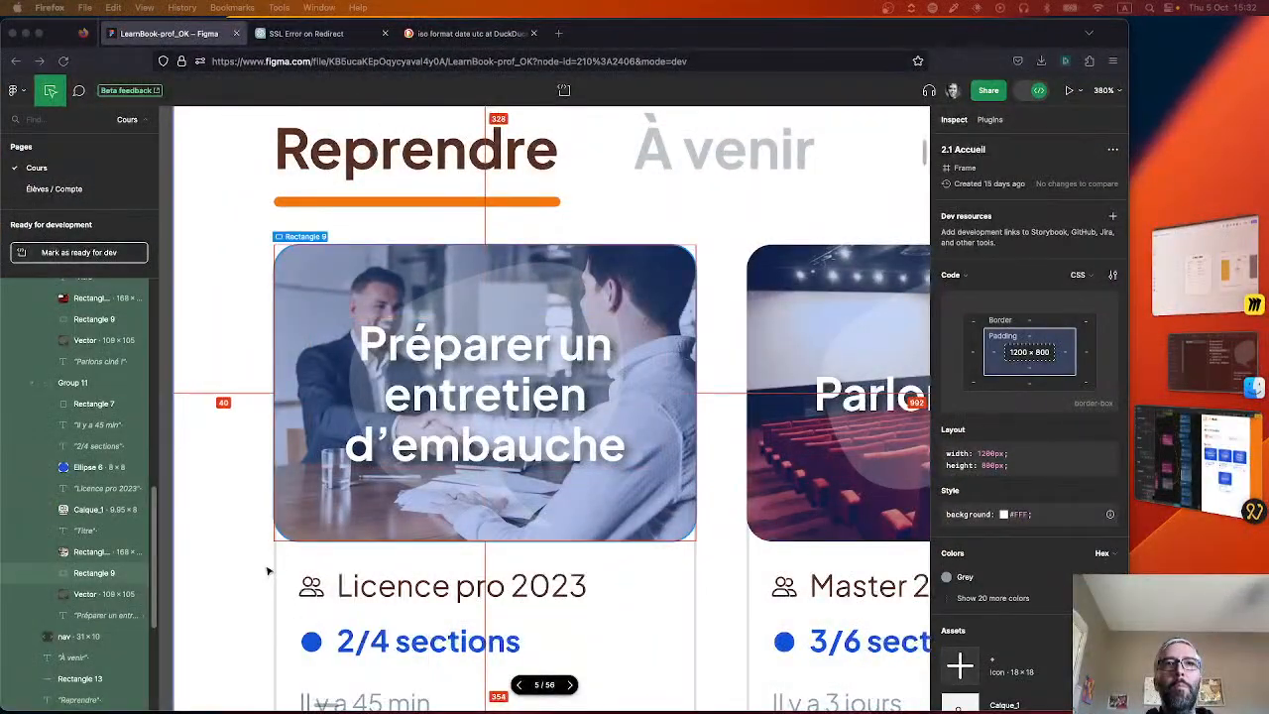
scroll(327, 501, "down", 3)
left_click(332, 453)
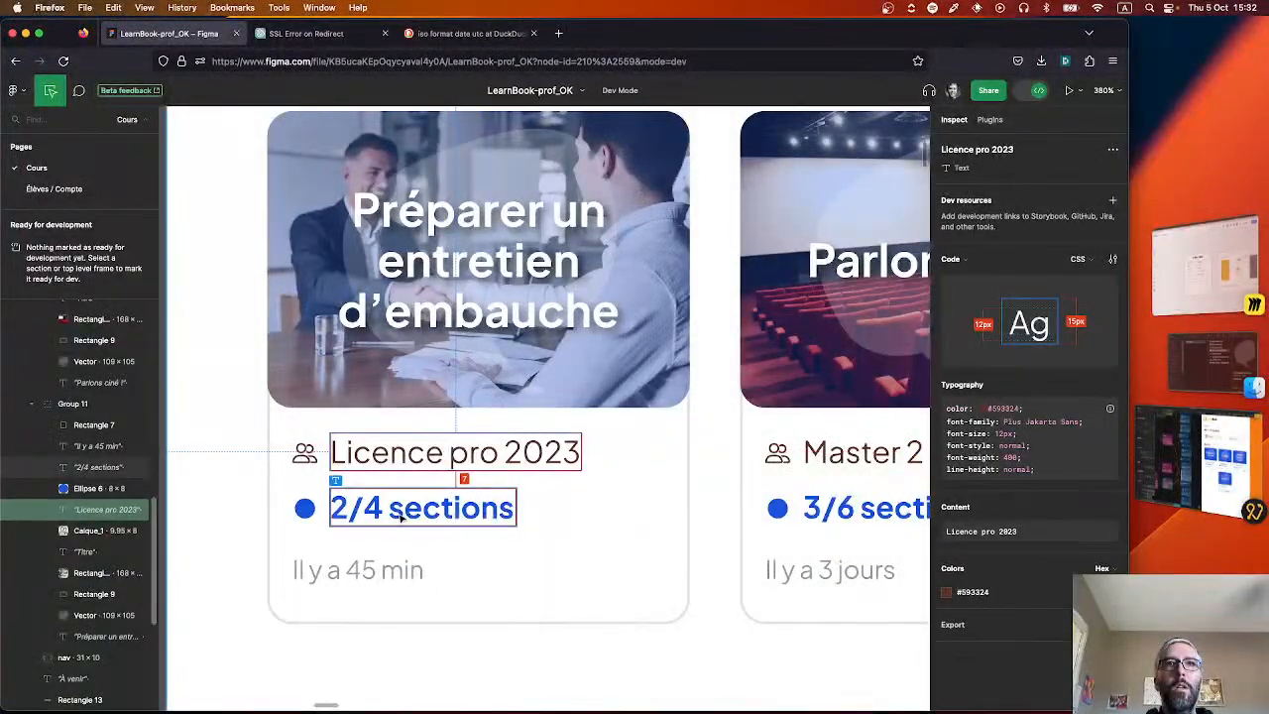
left_click(387, 573)
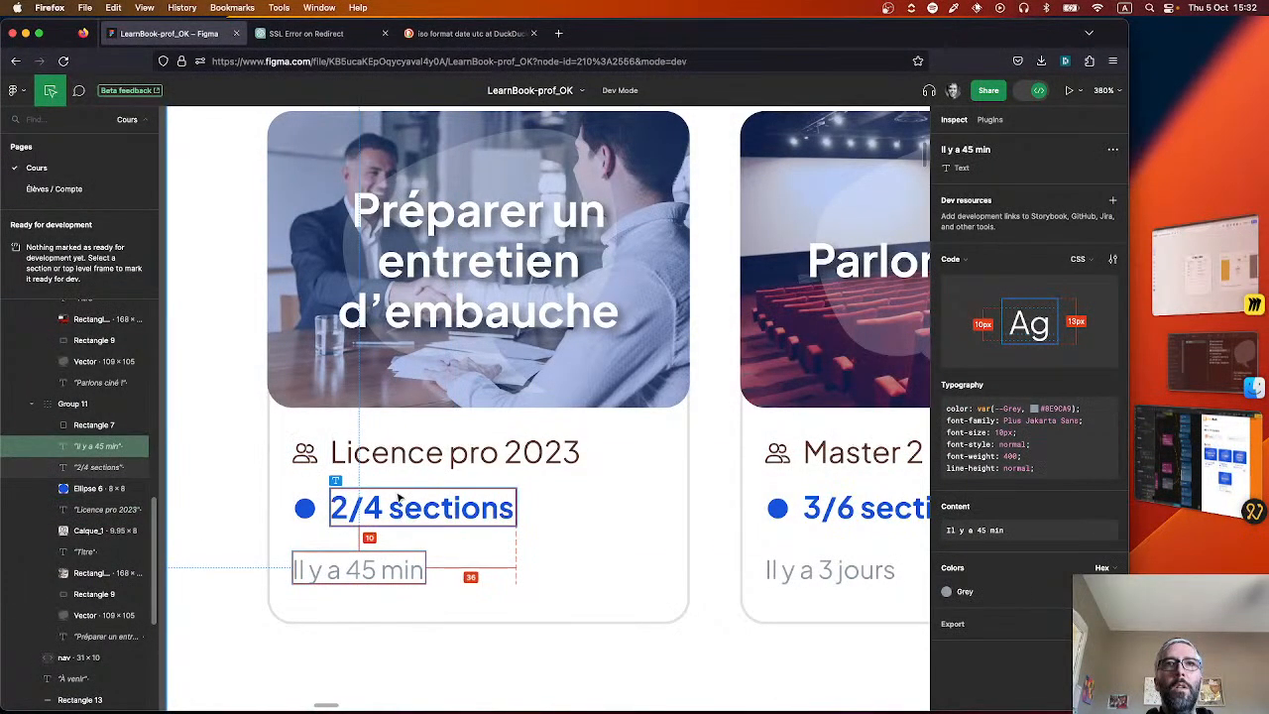
Return to Noodl, set the Details group's vertical gap to 10 px and compare the spacing with the Figma design.
left_click(1185, 465)
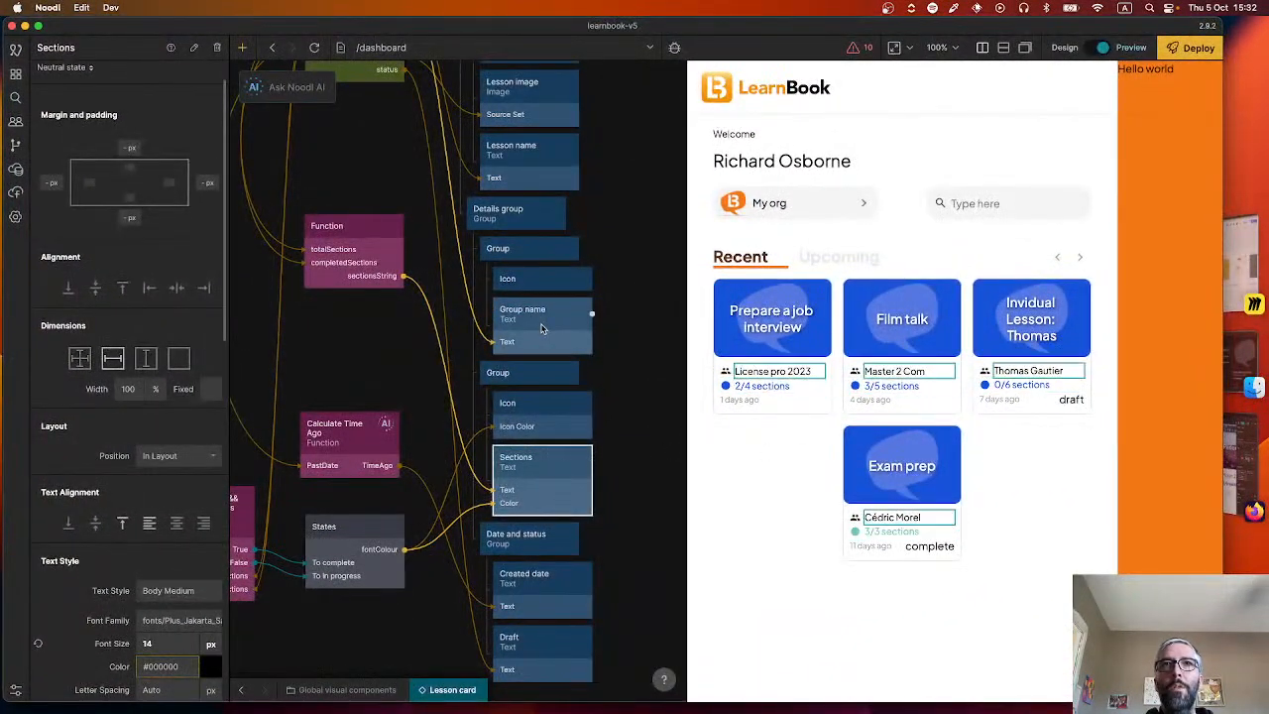
left_click(548, 212)
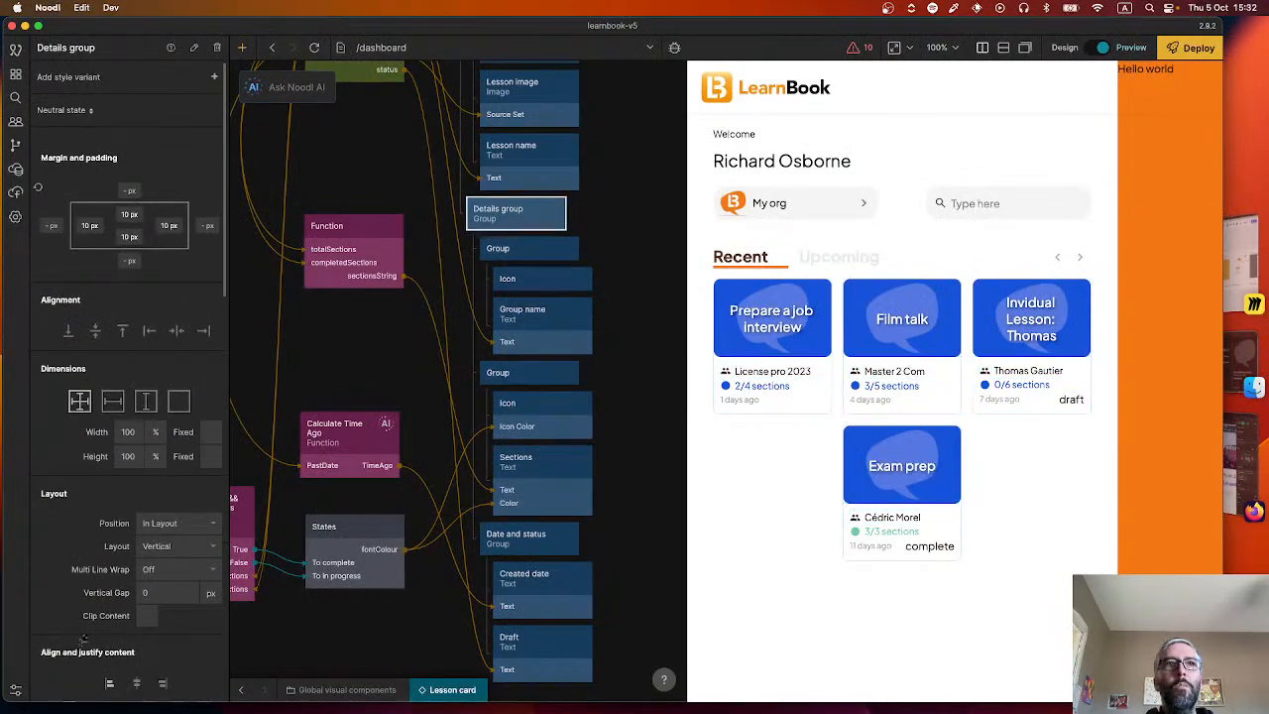
key("Return")
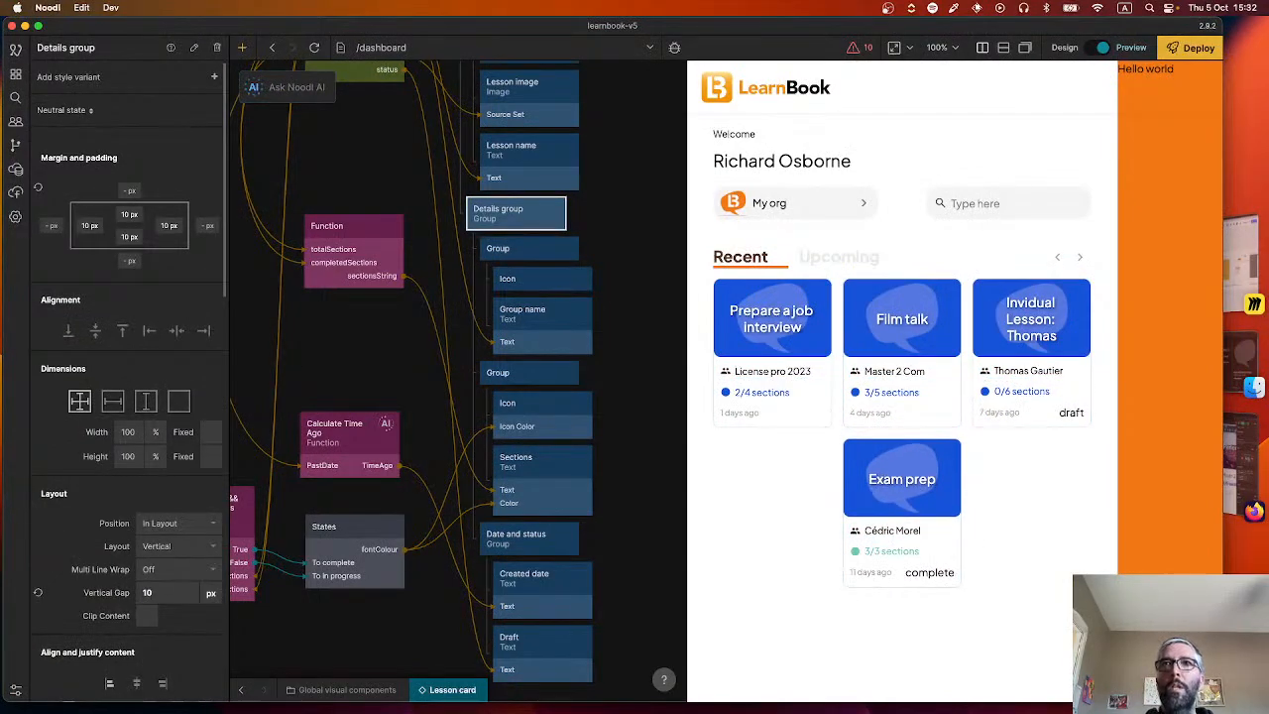
key("super+Tab")
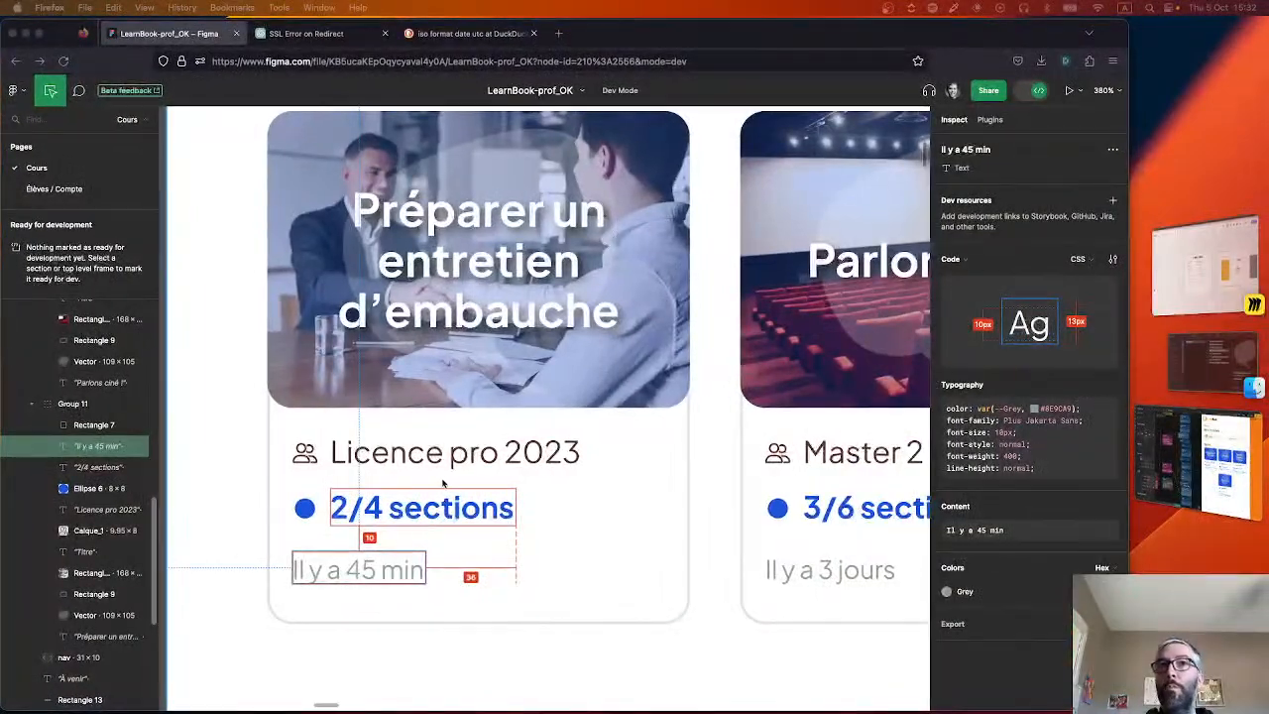
key("super+Tab")
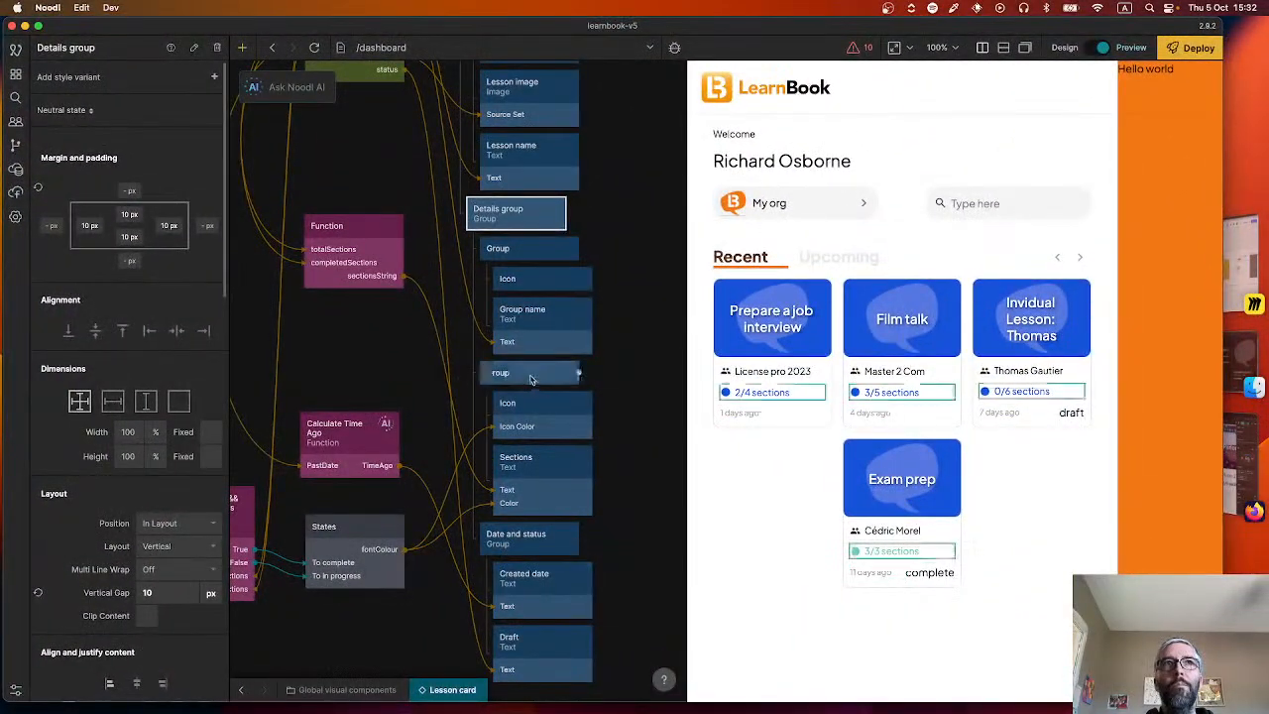
Make the two icon-and-text groups and the Date and status group take 100% width with content-based height.
left_click(526, 379)
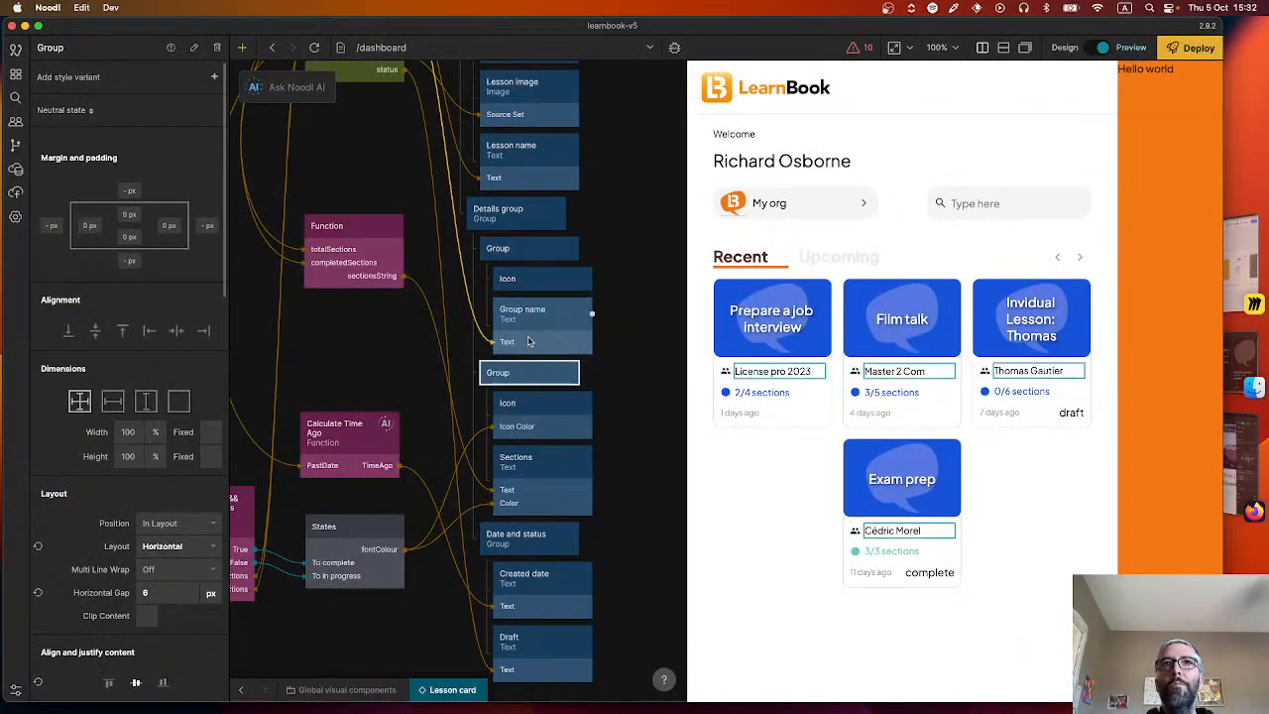
left_click(514, 251)
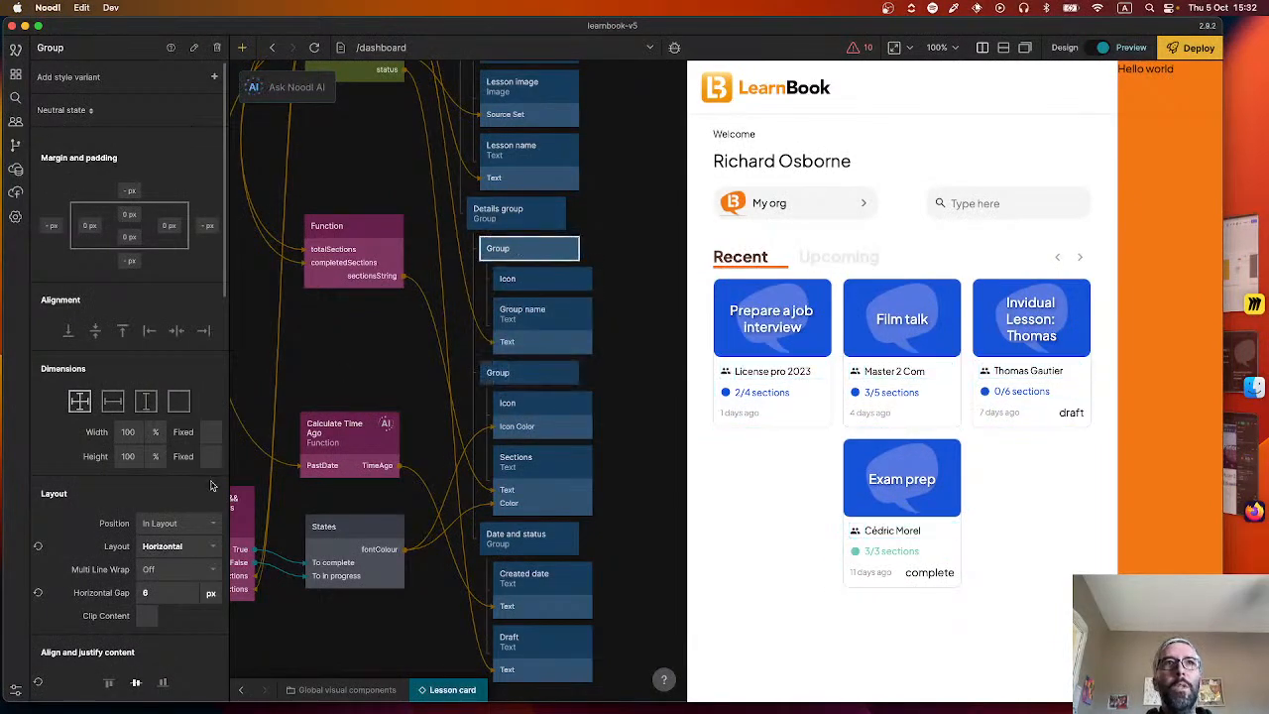
left_click(111, 402)
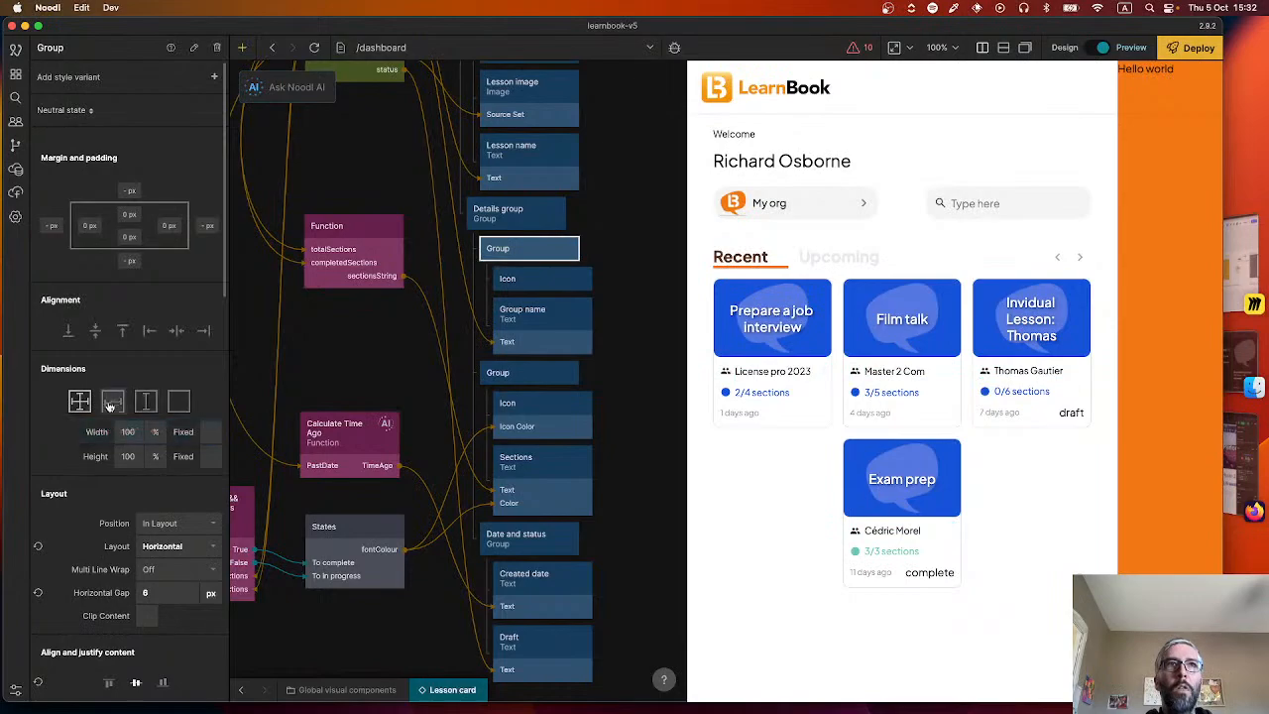
left_click(110, 405)
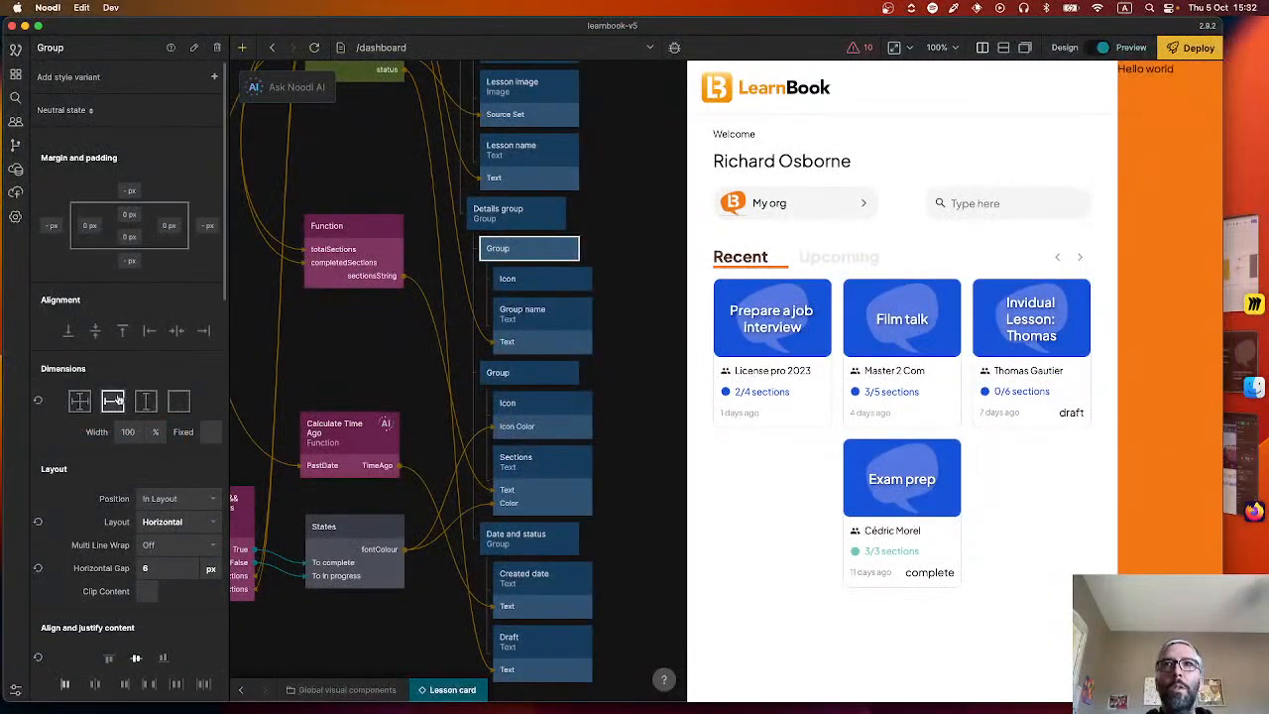
left_click(520, 369)
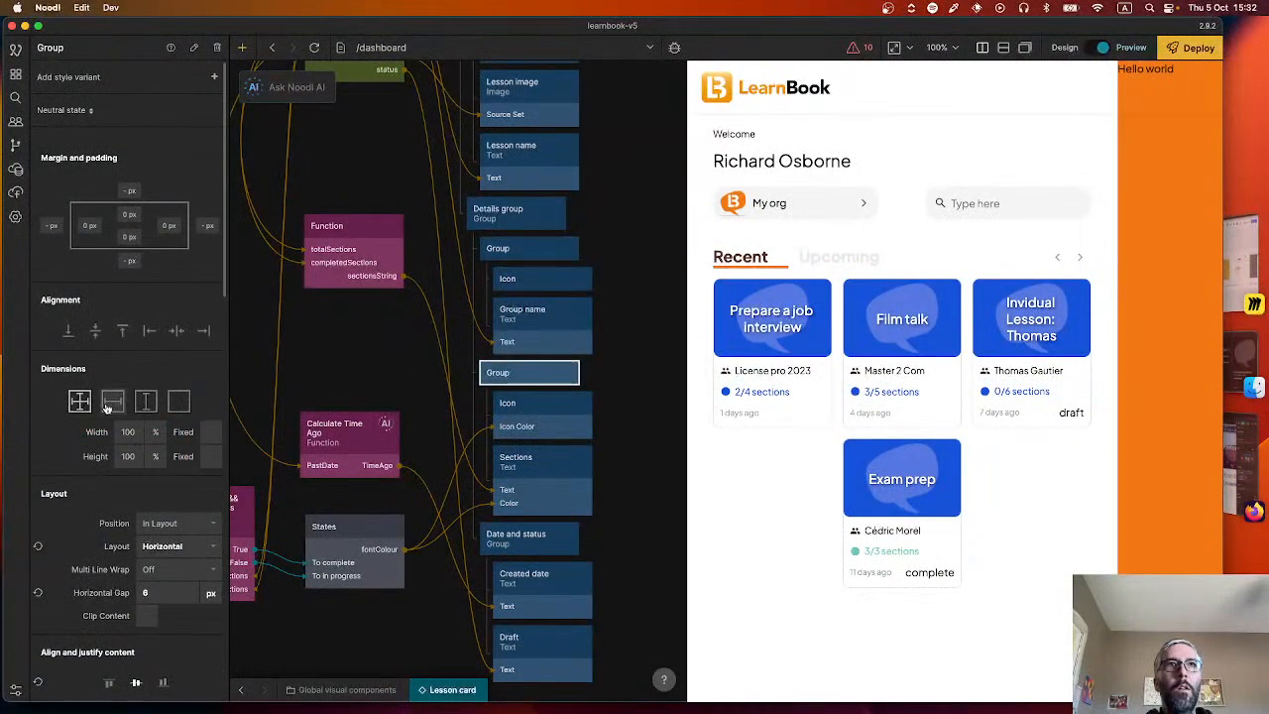
left_click(521, 536)
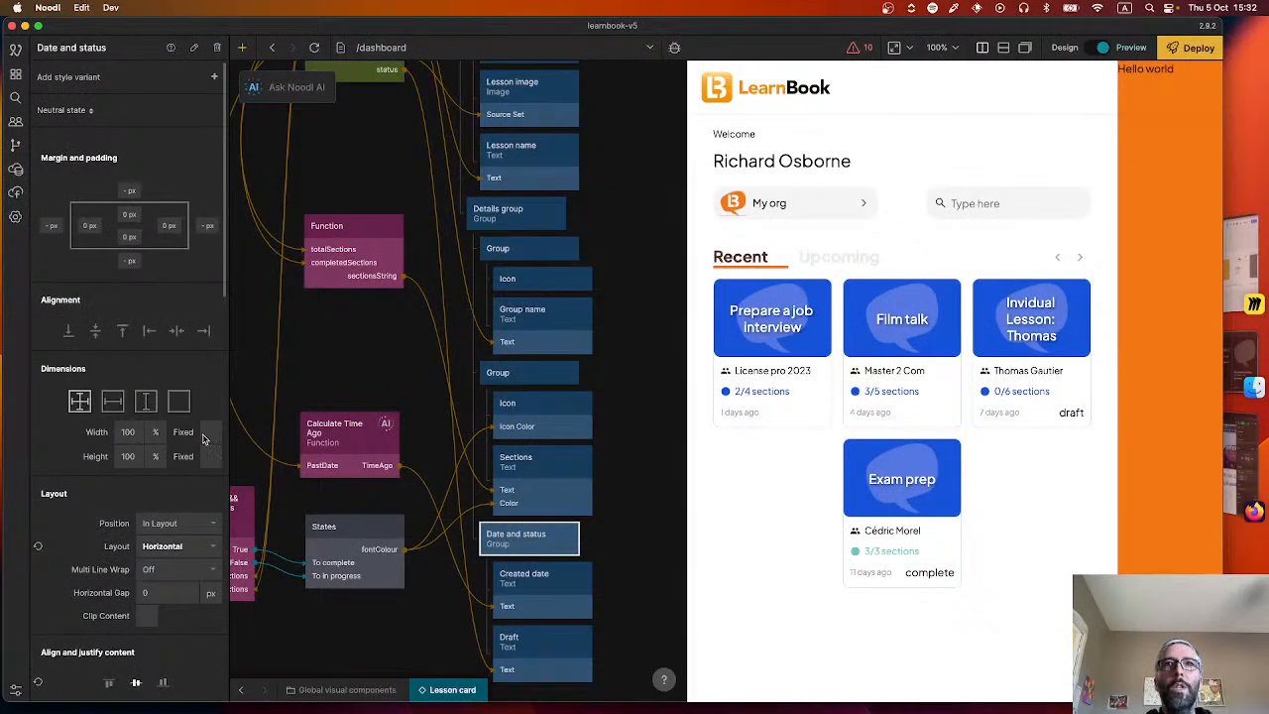
left_click(114, 401)
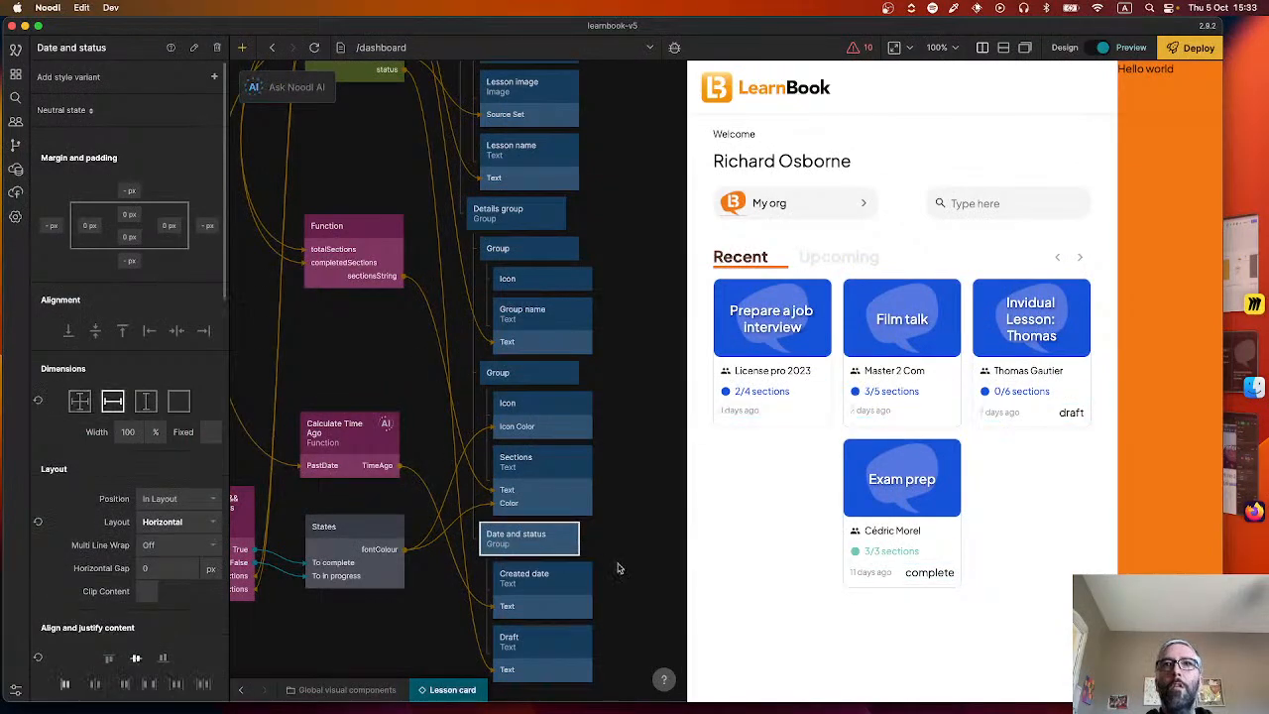
left_click(639, 517)
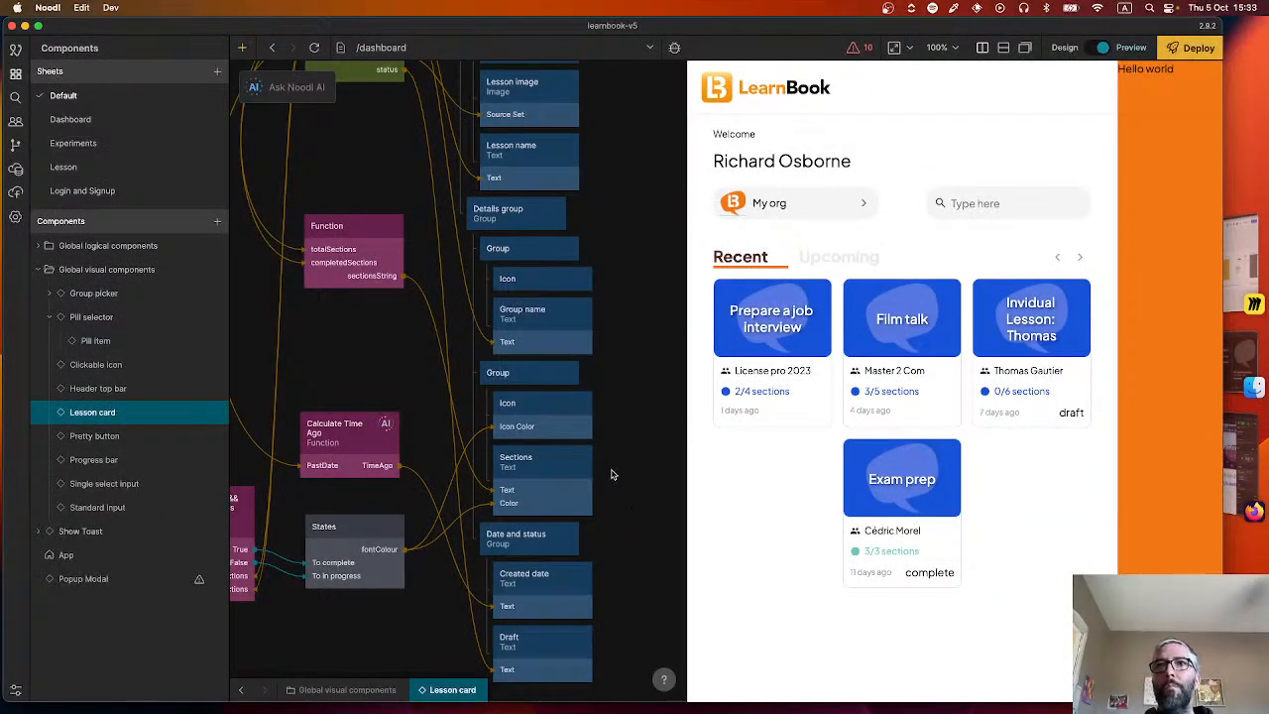
Compare the card details with the Figma design and resize the Noodl preview to check how the lesson cards wrap.
key("super+Tab")
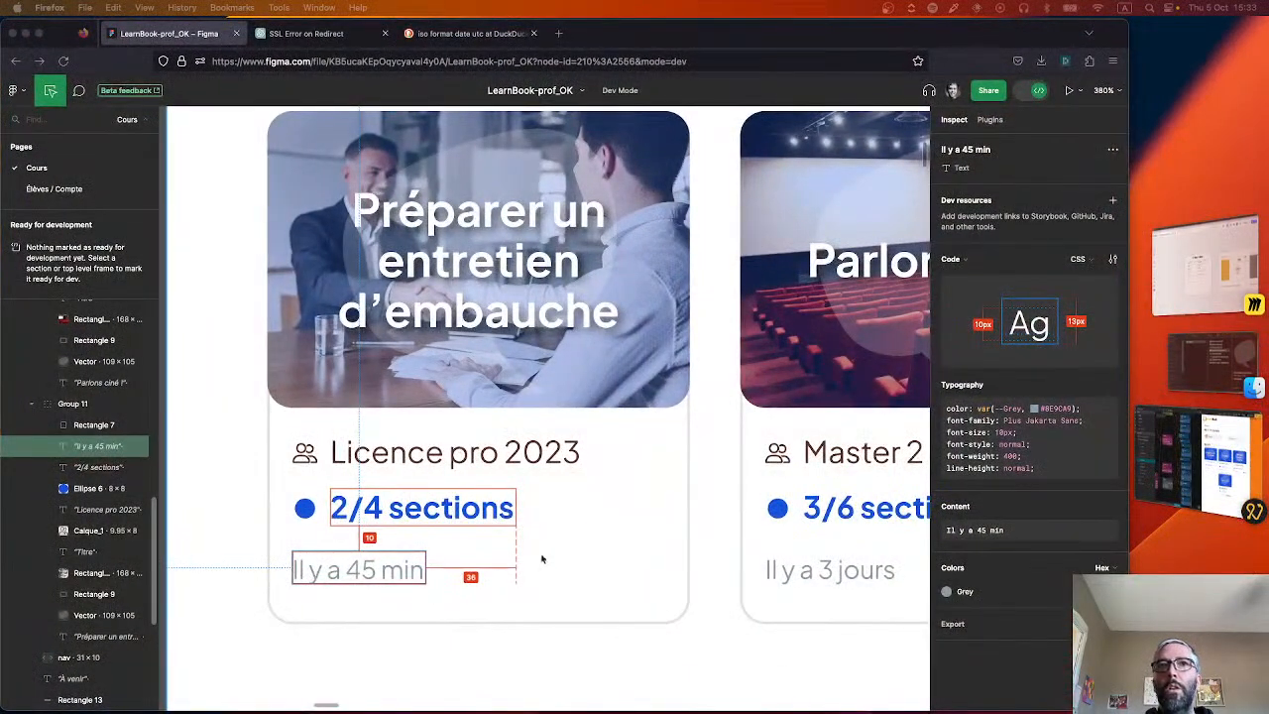
key("super+Tab")
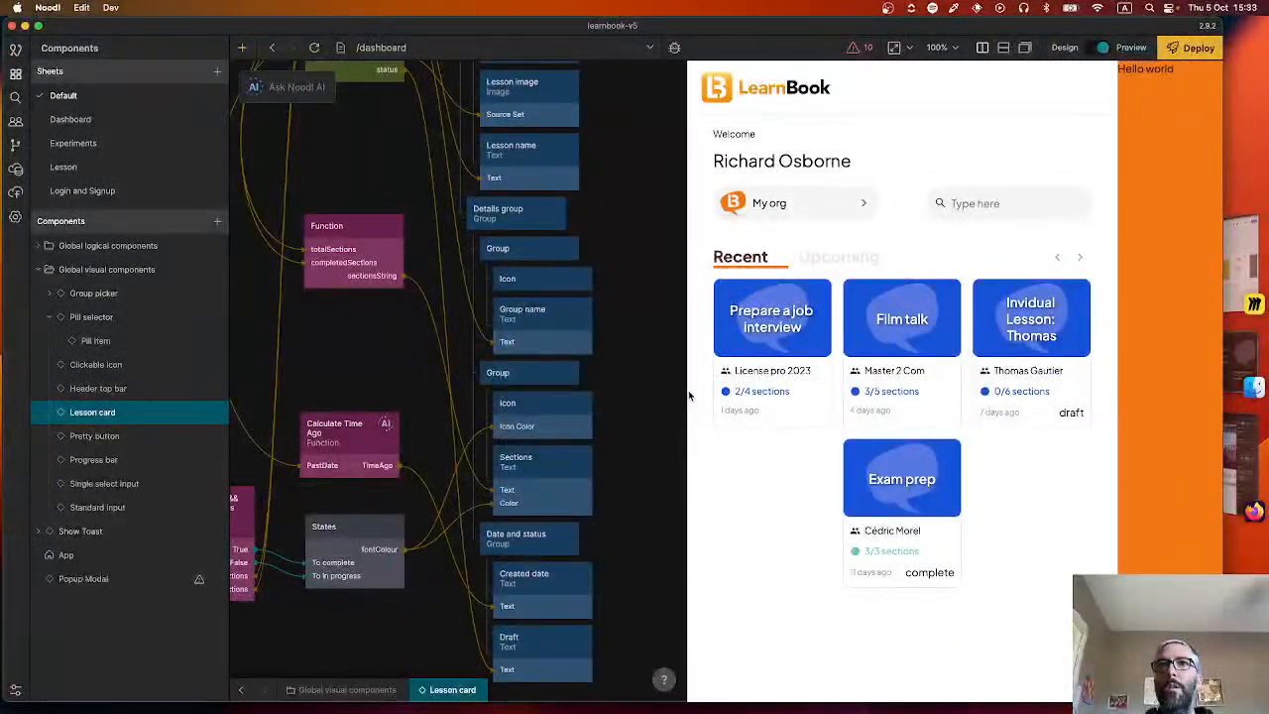
left_click_drag(689, 397, 538, 376)
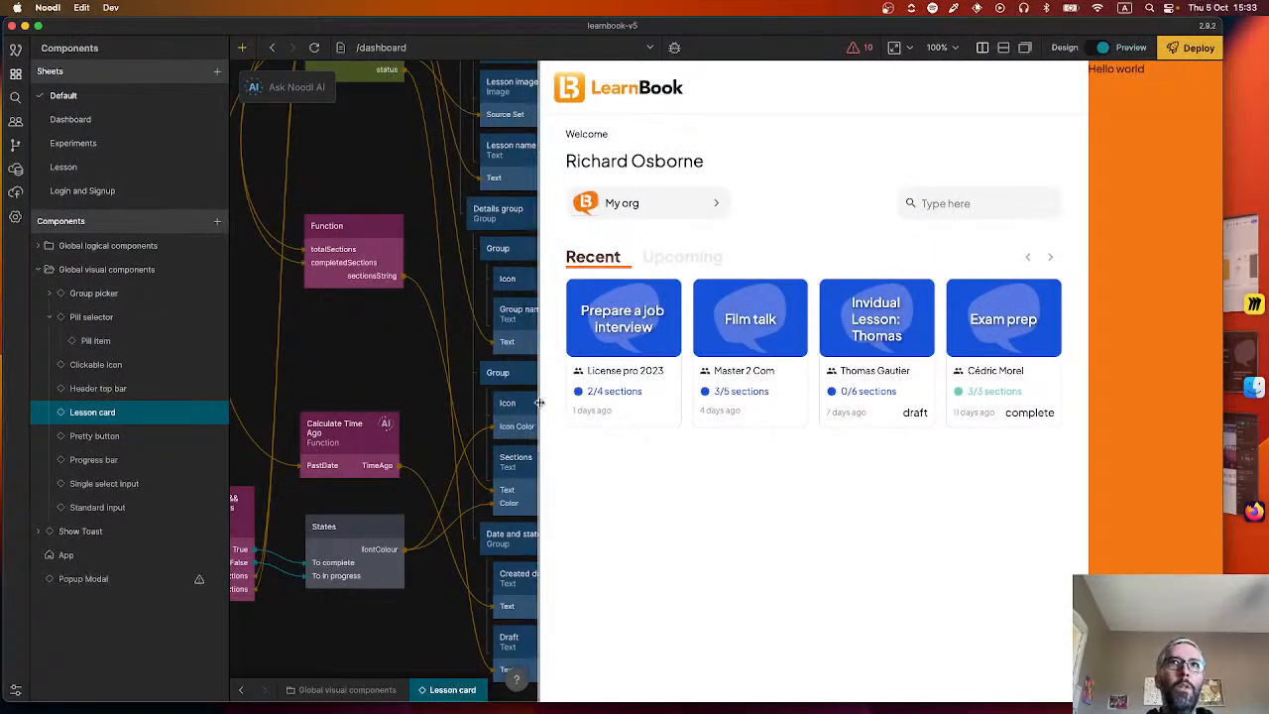
left_click_drag(539, 402, 590, 399)
left_click_drag(654, 396, 689, 383)
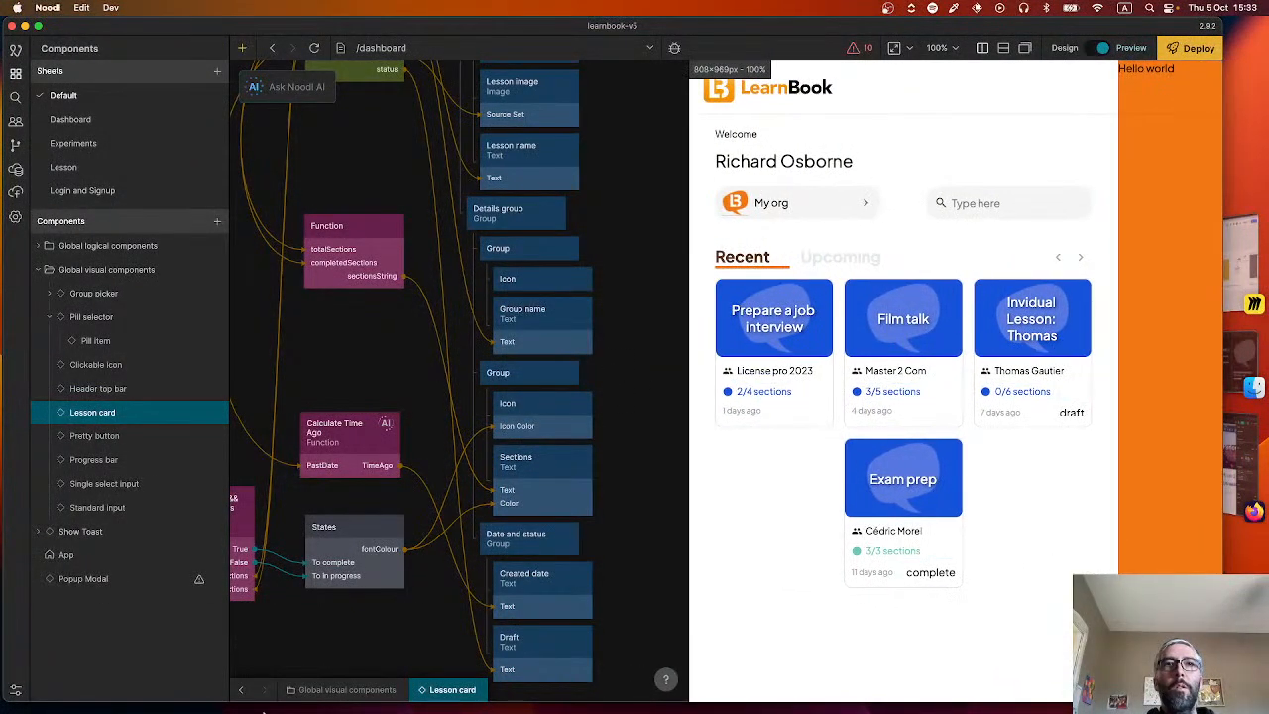
Go back to the Recent lessons row and set the Lesson repeater columns' minimum column width to 180 px.
left_click(244, 687)
left_click(462, 532)
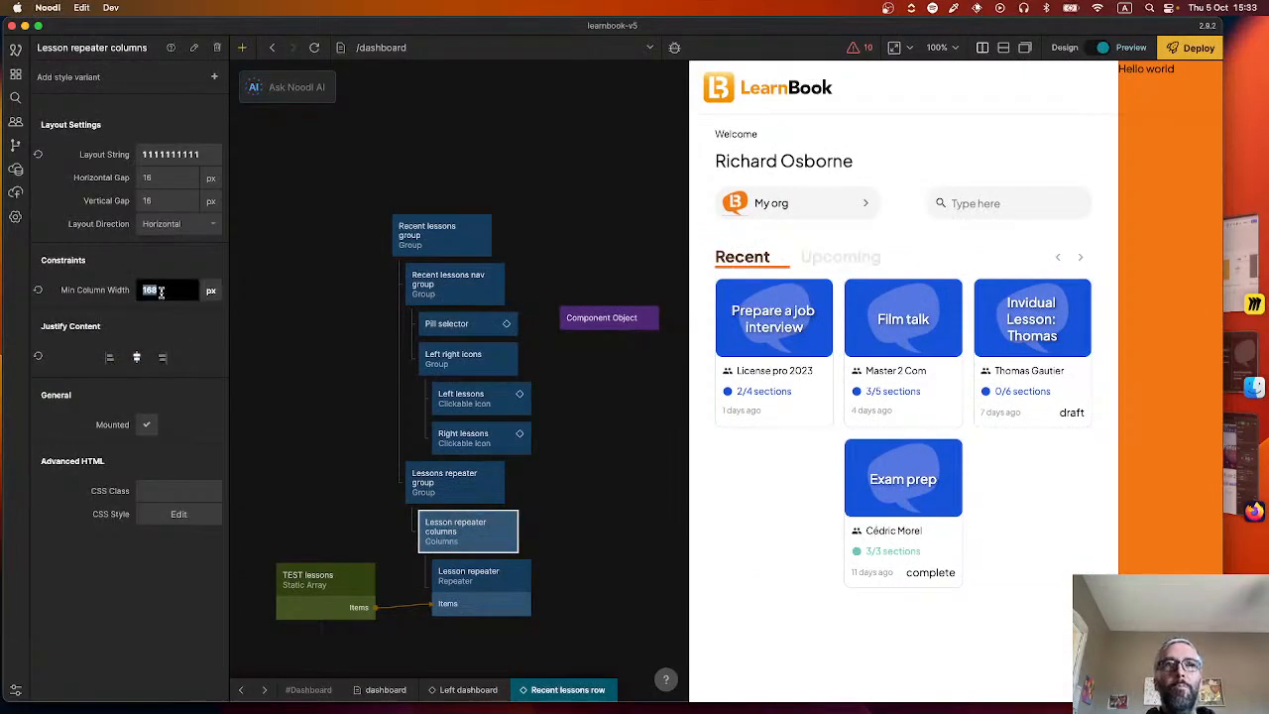
key("Return")
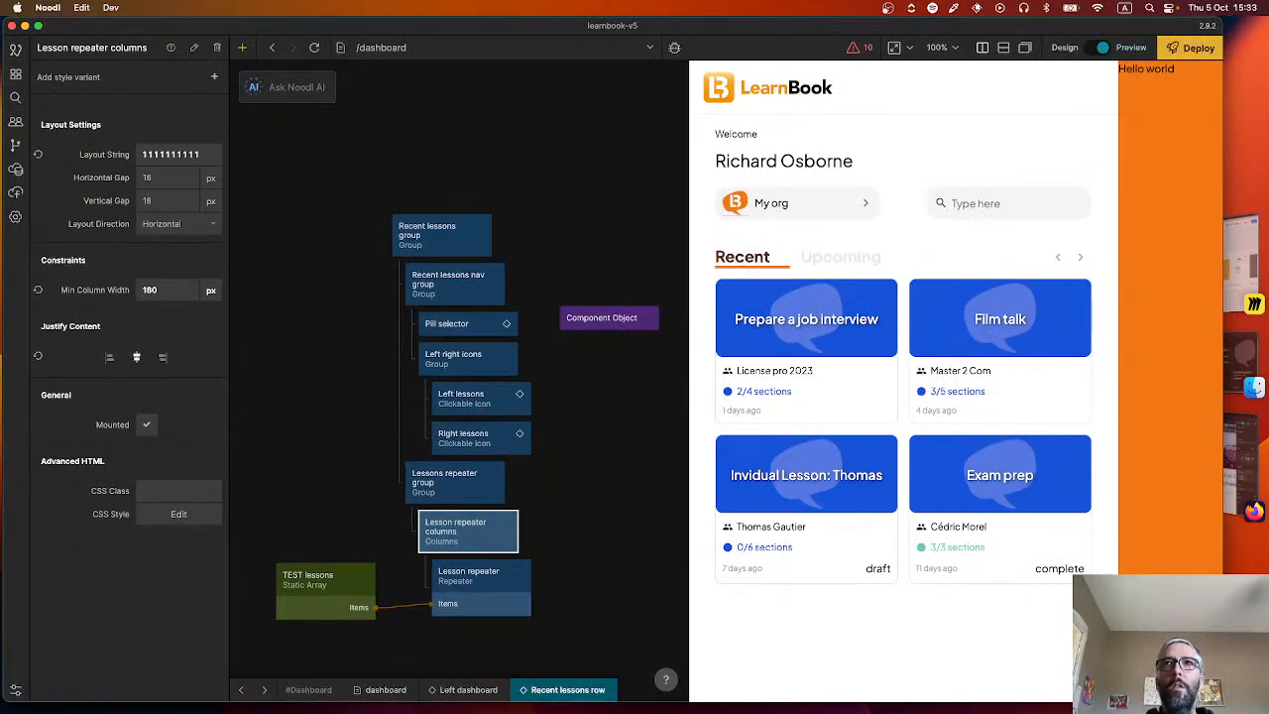
Widen the preview to check the arrangement of the lesson cards with the new minimum column width.
left_click_drag(689, 426, 522, 422)
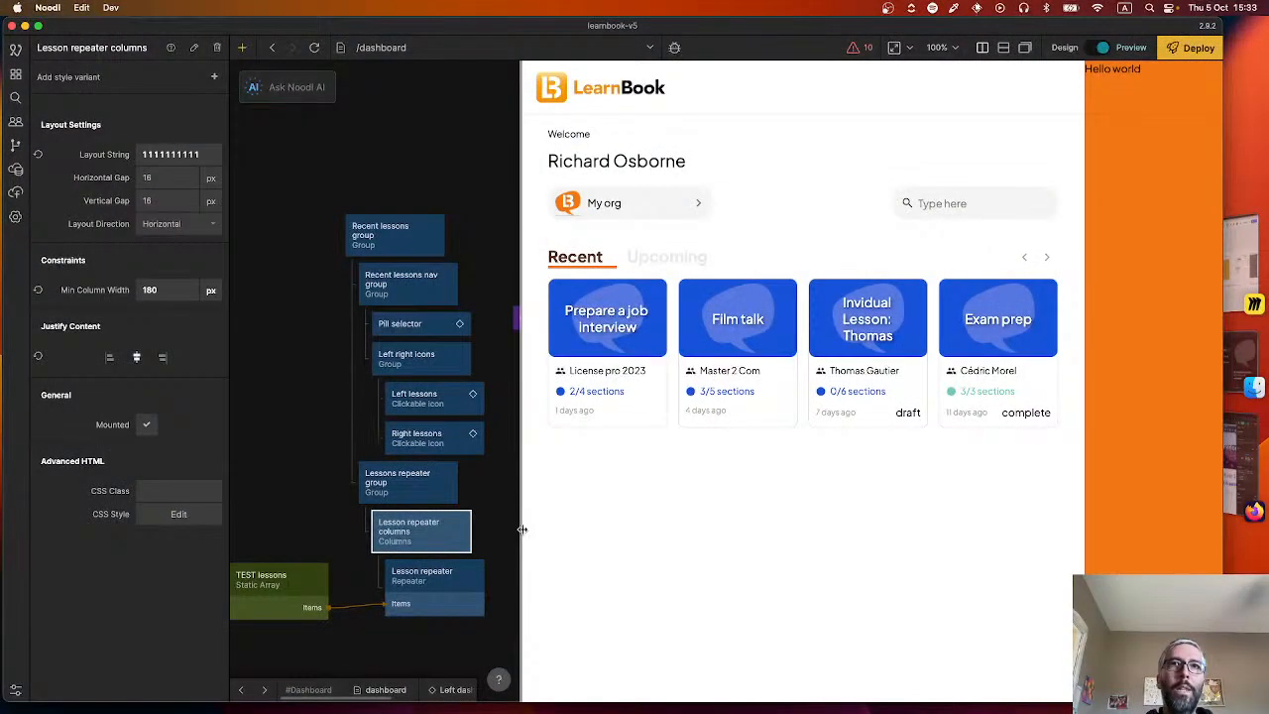
mouse_move(521, 526)
left_mouse_down()
mouse_move(613, 527)
mouse_move(513, 526)
mouse_move(525, 527)
left_mouse_up()
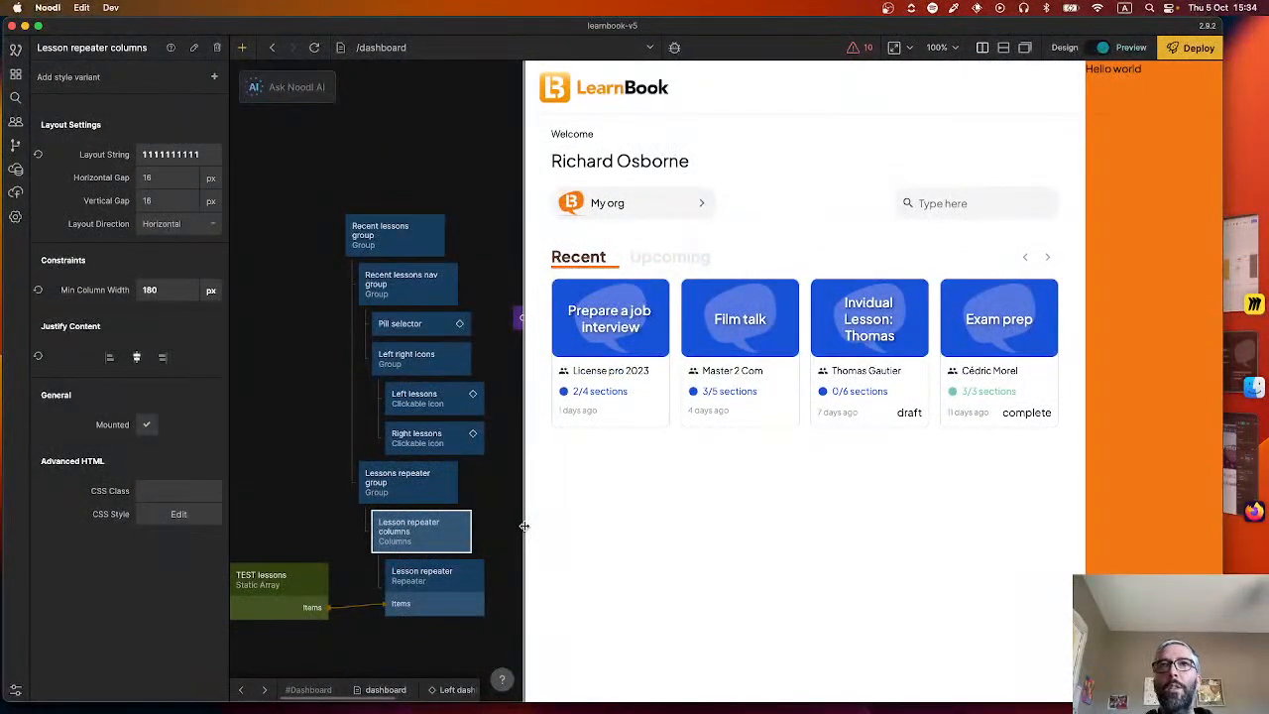
mouse_move(525, 525)
left_mouse_down()
mouse_move(687, 522)
mouse_move(300, 516)
mouse_move(522, 512)
left_mouse_up()
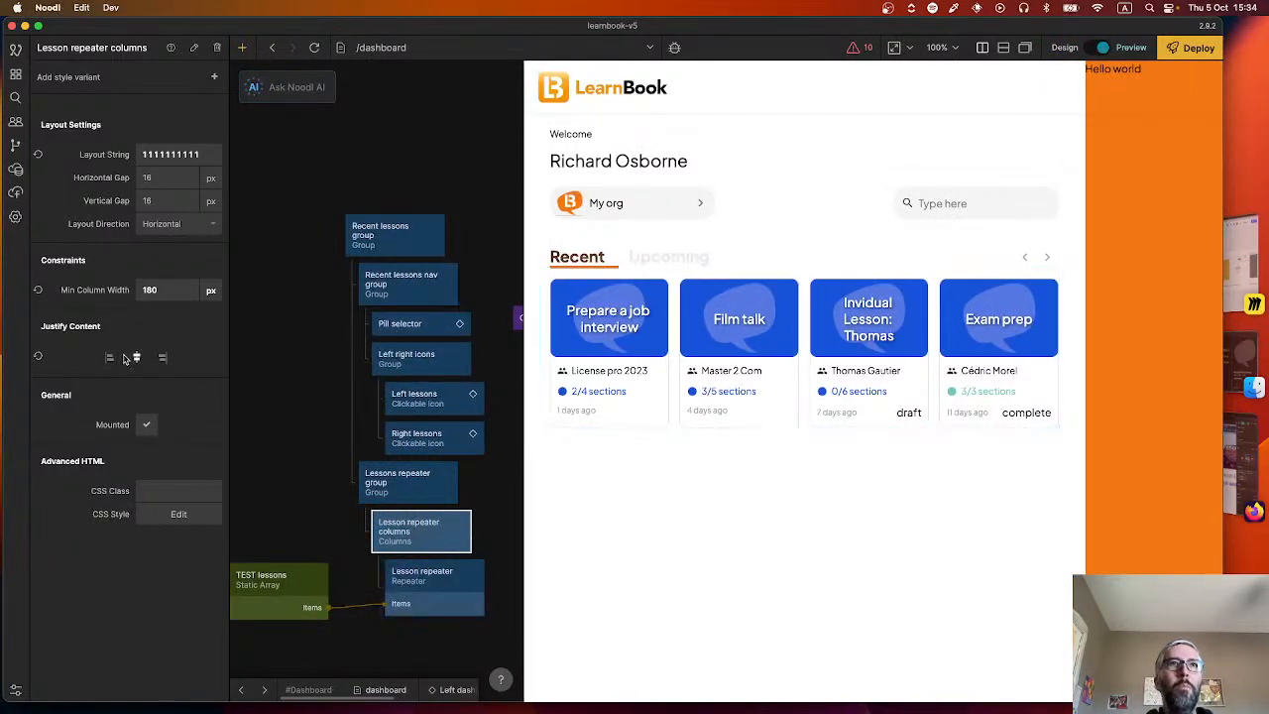
Justify the Lesson repeater columns' content to the left and check the card alignment at several preview widths.
left_click_drag(523, 337, 333, 352)
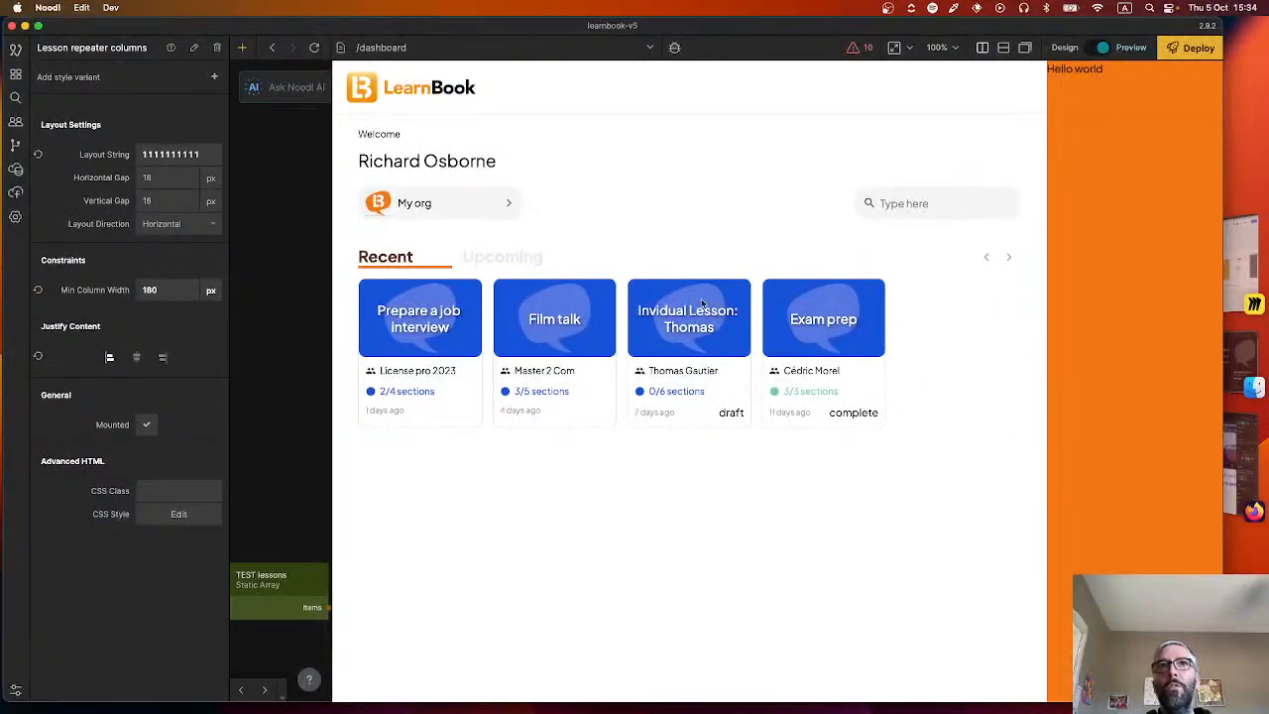
left_click_drag(328, 322, 724, 337)
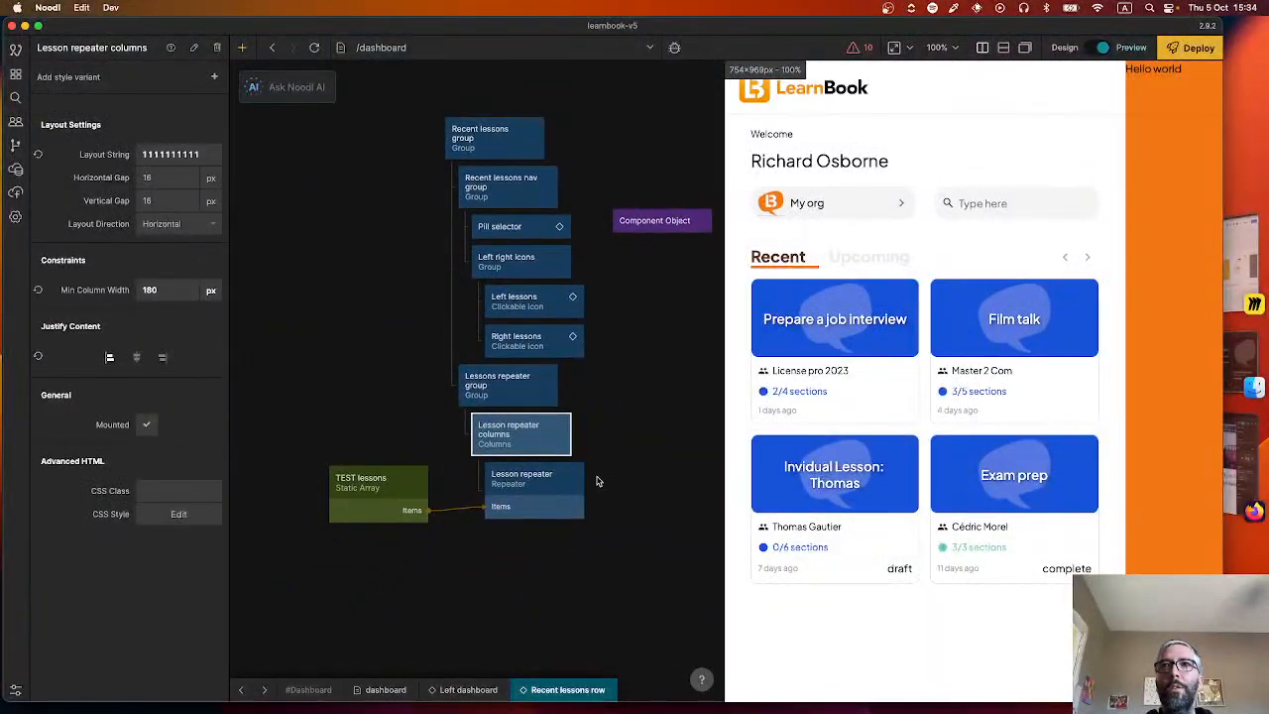
left_click_drag(721, 420, 653, 421)
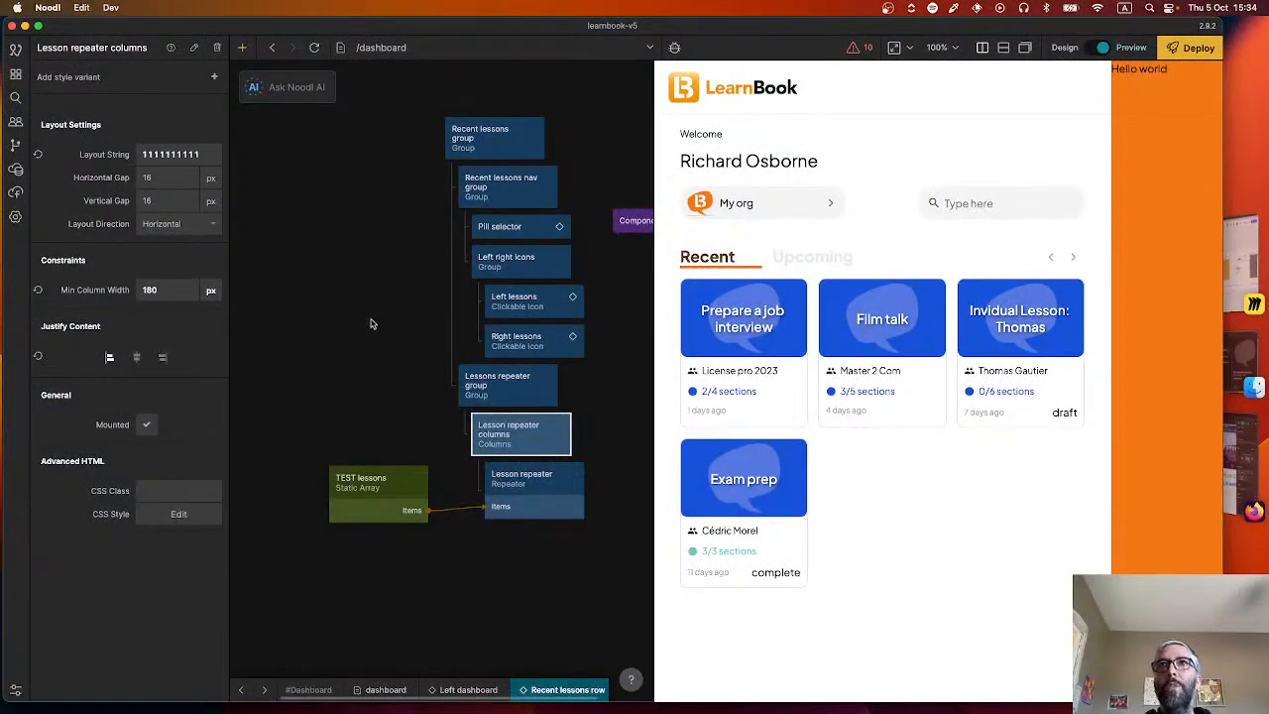
Switch to the Figma file and compare the empty and filled teacher dashboard designs, including the learner and course blocks below the lessons.
left_click(417, 345)
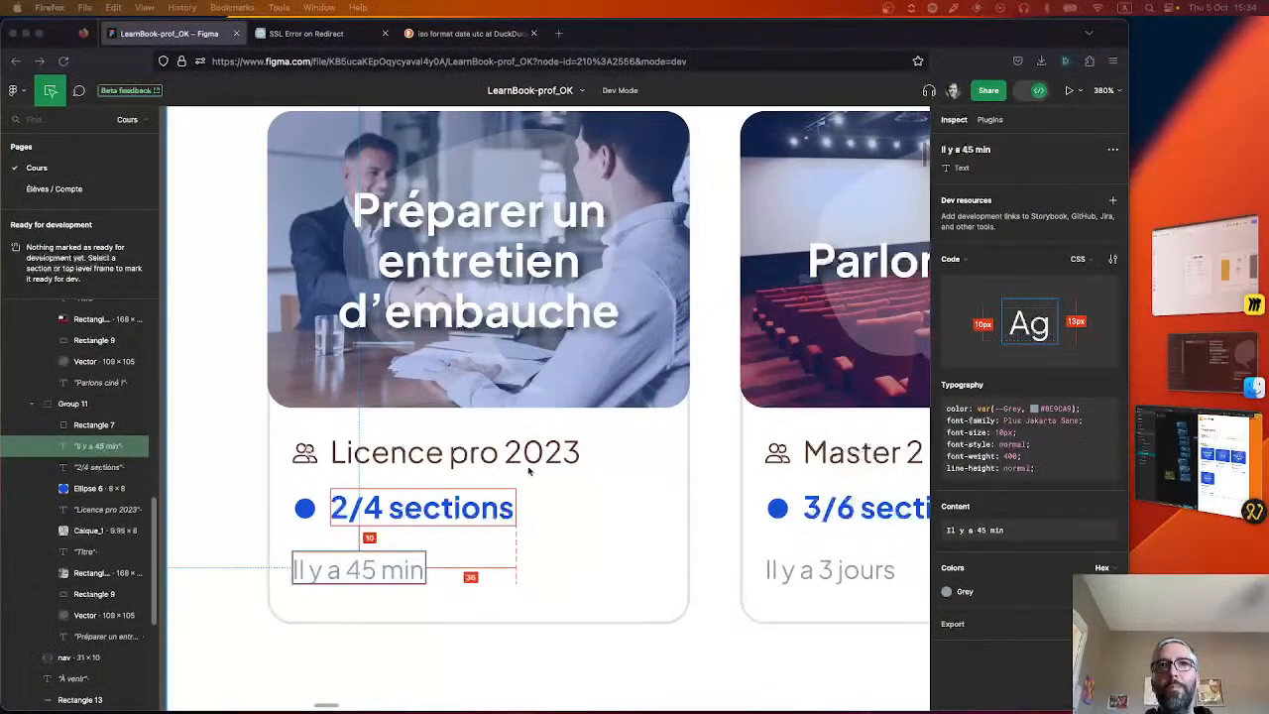
scroll(524, 459, "down", 3)
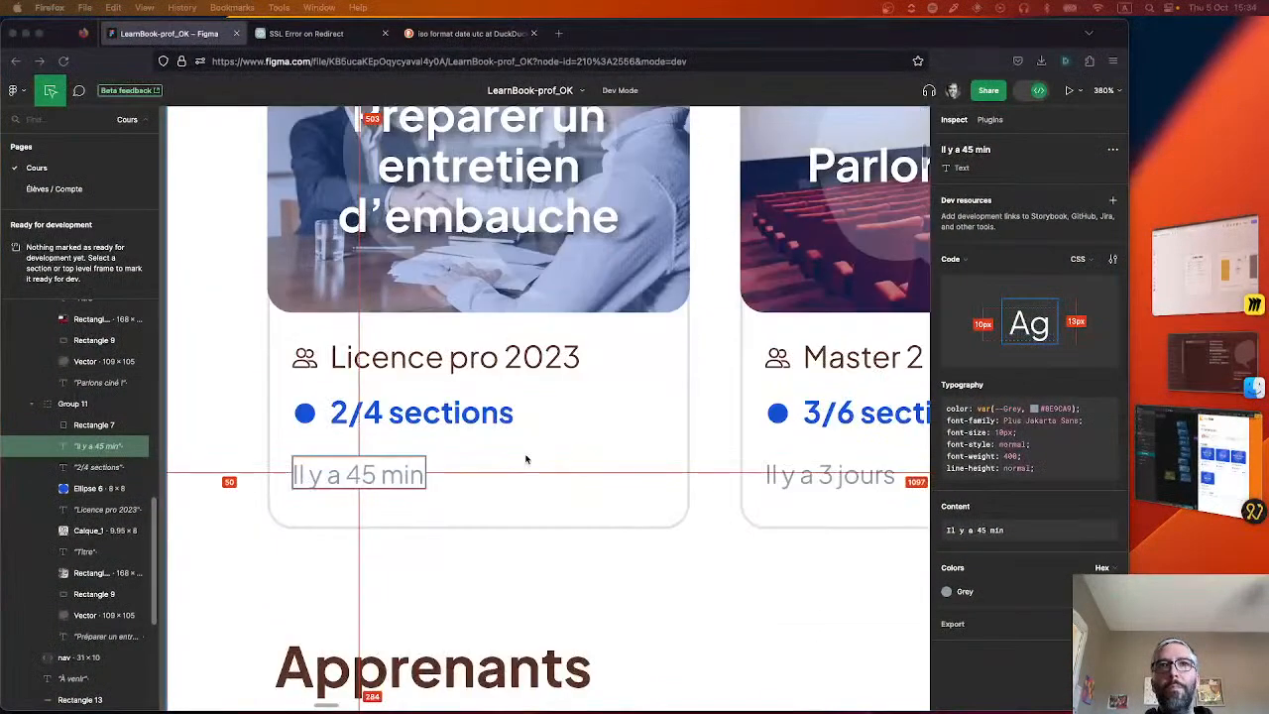
scroll(526, 458, "down", 3)
scroll(527, 458, "down", 10)
scroll(527, 507, "up", 15)
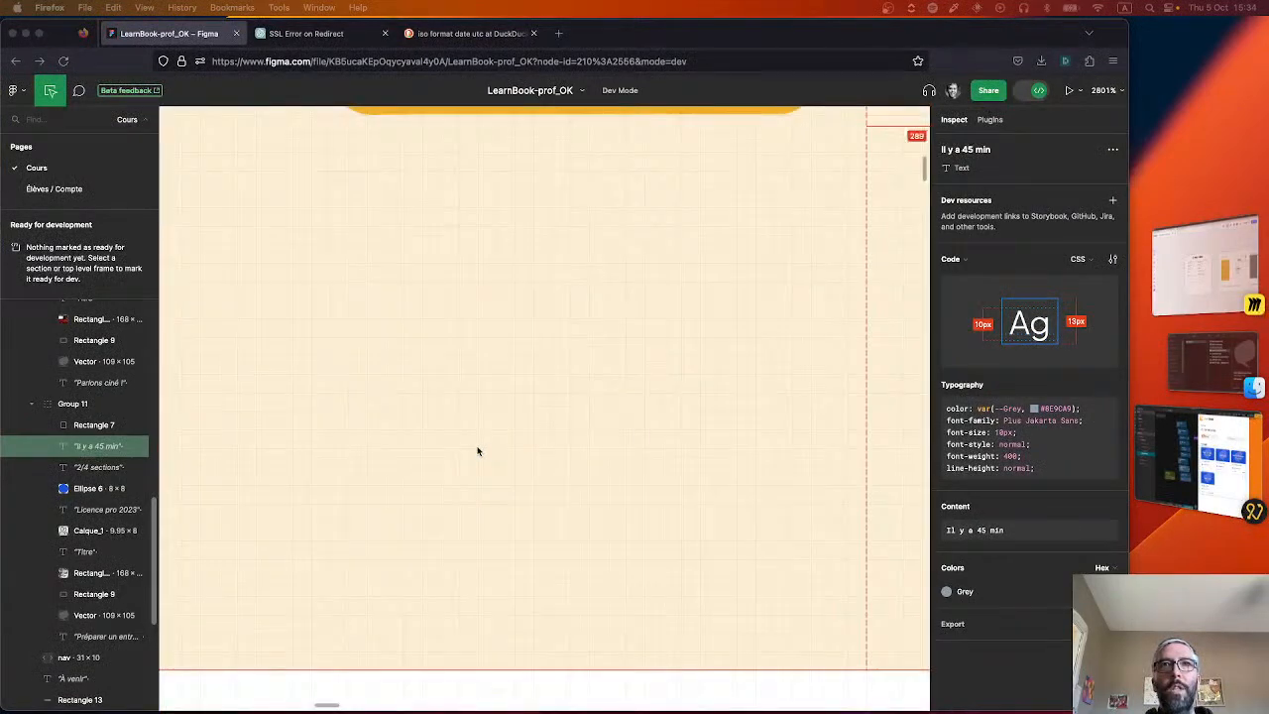
scroll(425, 454, "down", 5)
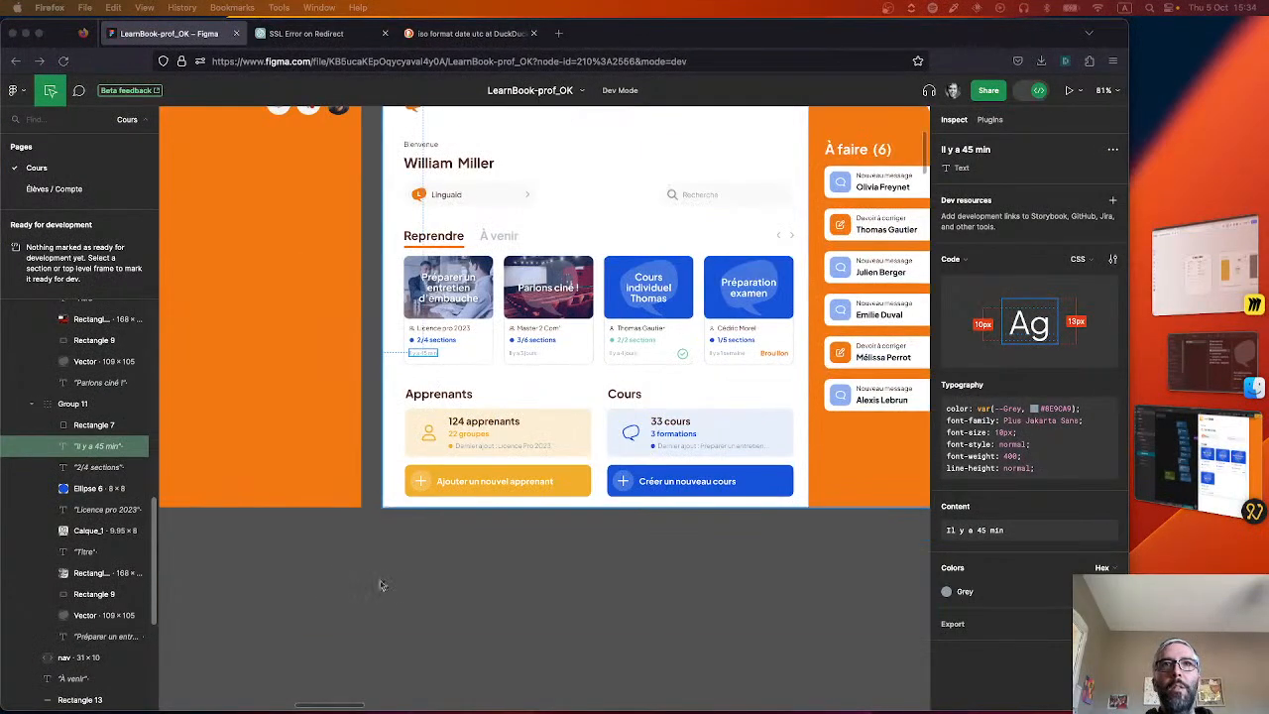
right_click(353, 529)
left_click_drag(229, 570, 608, 555)
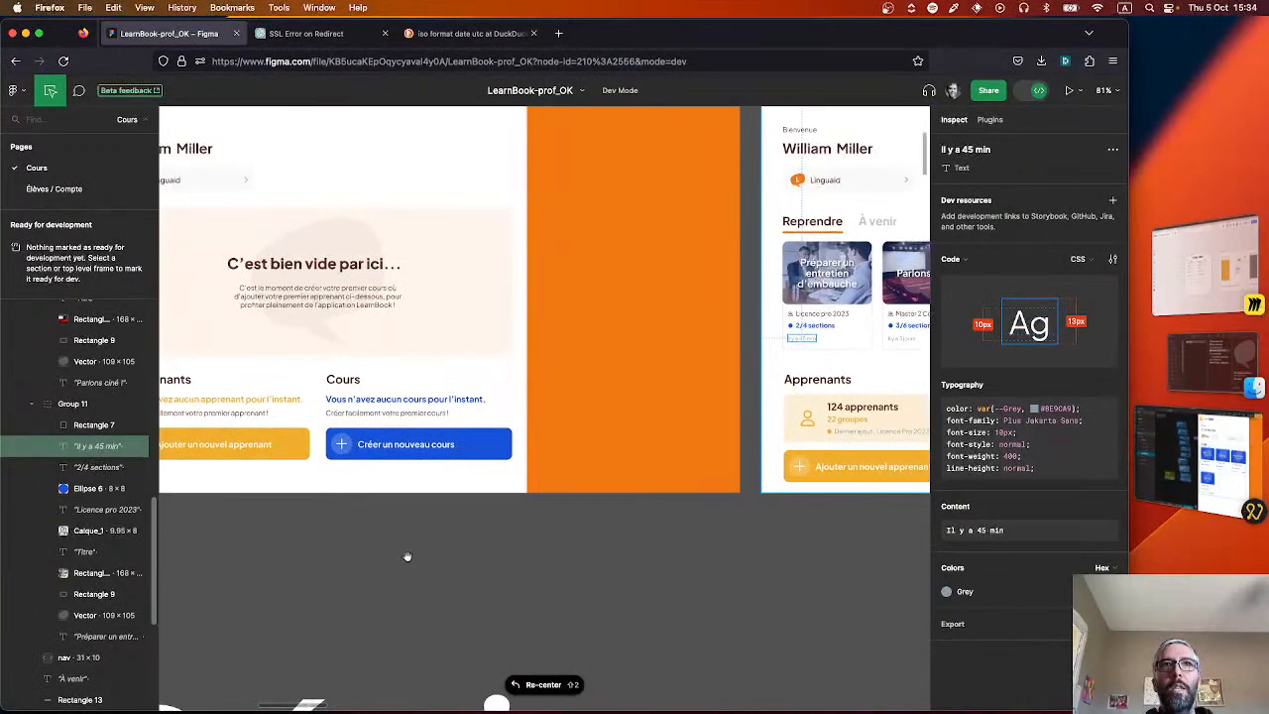
mouse_move(400, 556)
left_mouse_down()
mouse_move(637, 572)
mouse_move(546, 586)
left_mouse_up()
mouse_move(696, 573)
left_mouse_down()
mouse_move(381, 592)
mouse_move(826, 581)
left_mouse_up()
left_click_drag(501, 591, 856, 575)
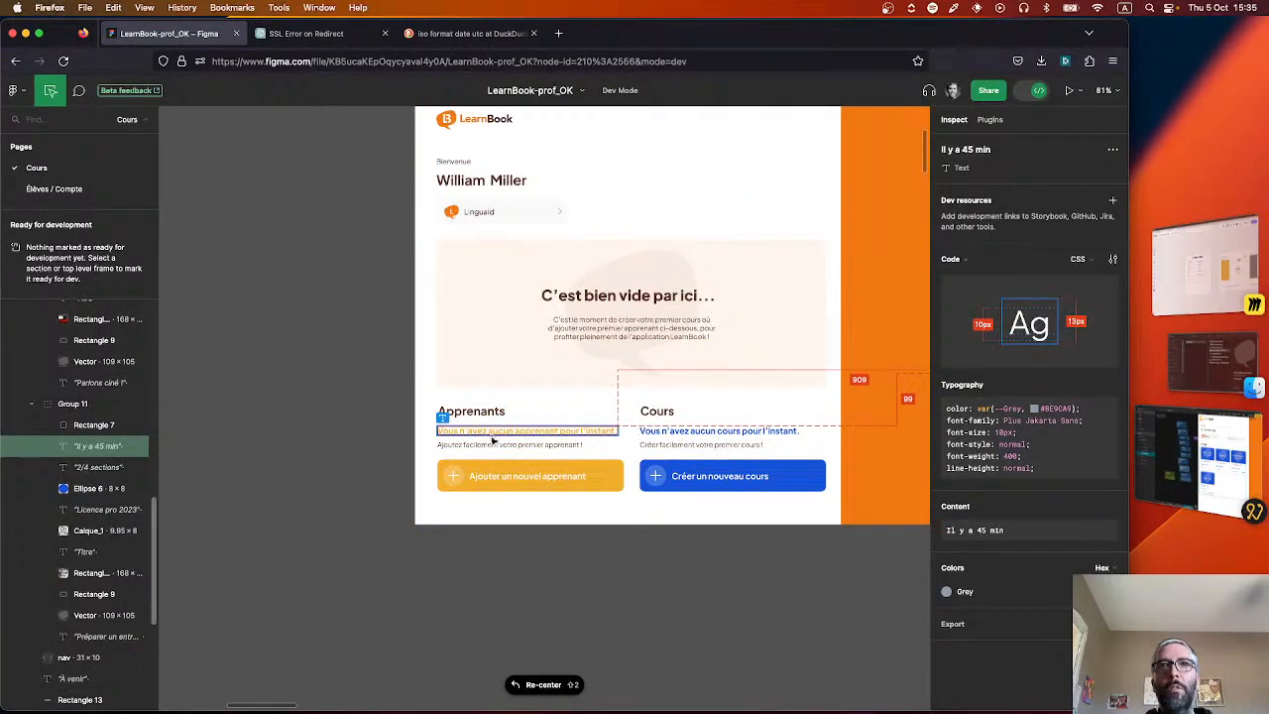
scroll(604, 546, "right", 10)
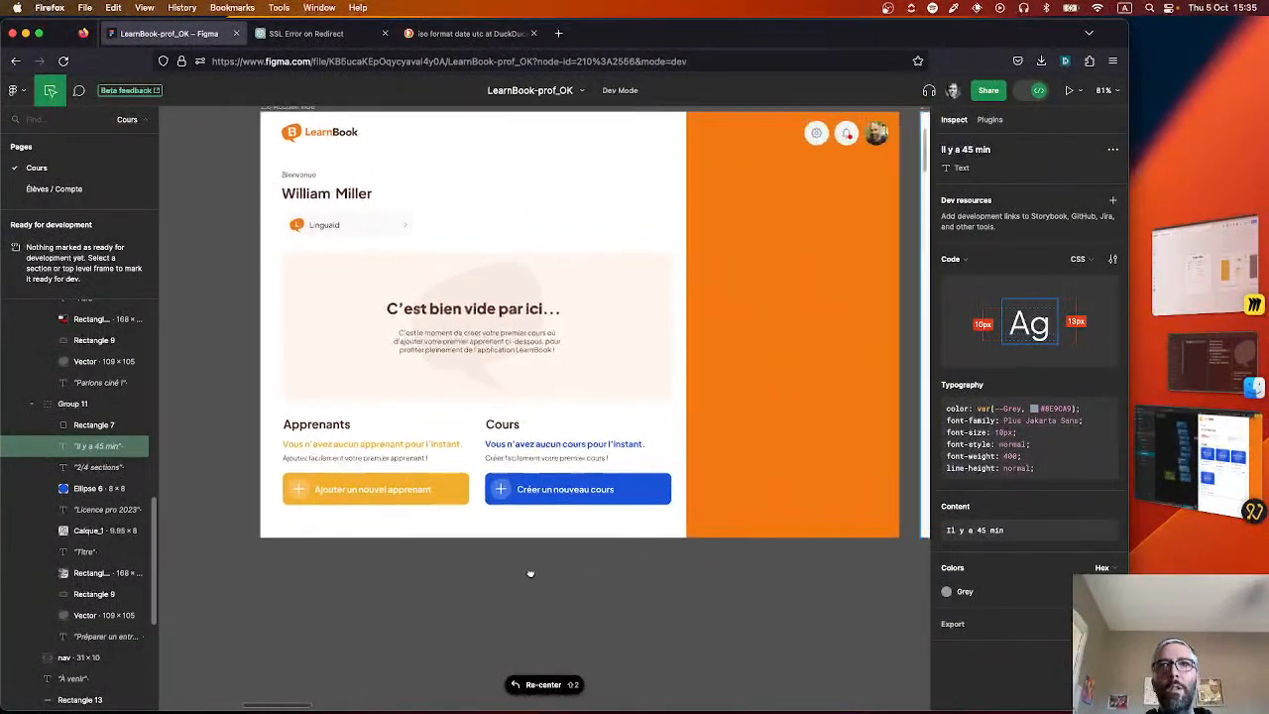
scroll(656, 565, "right", 5)
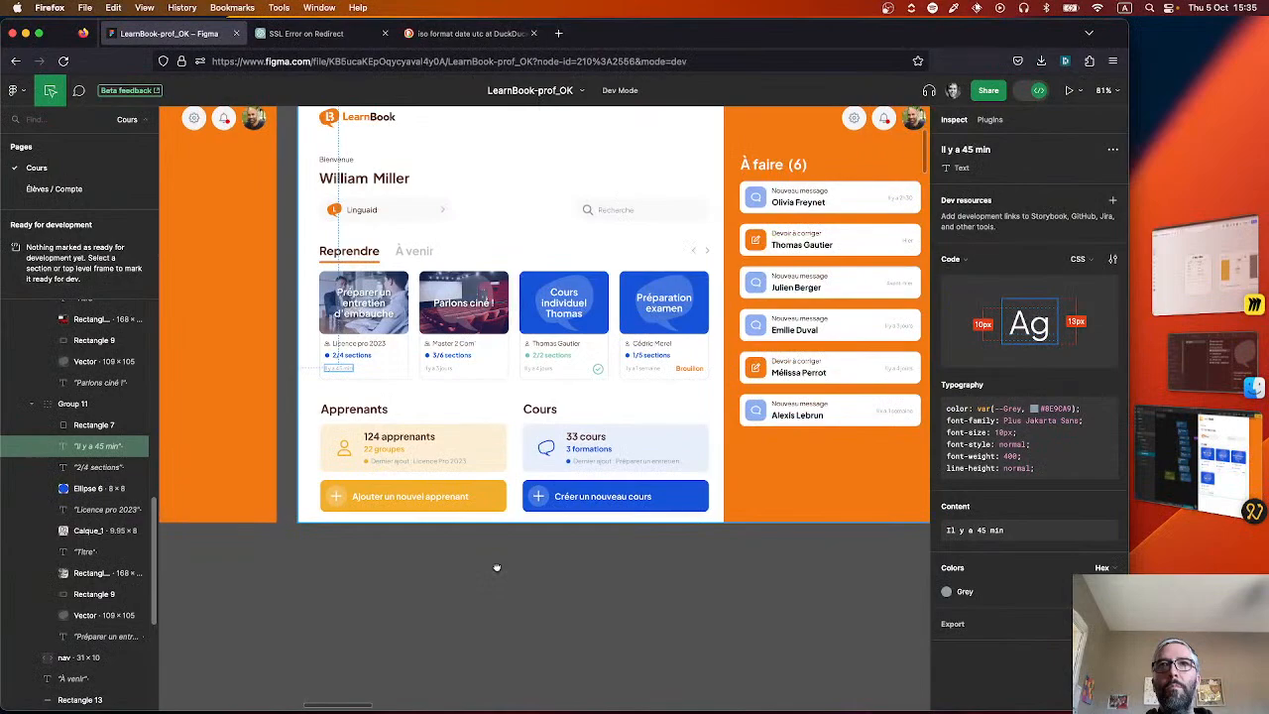
left_click_drag(263, 578, 652, 581)
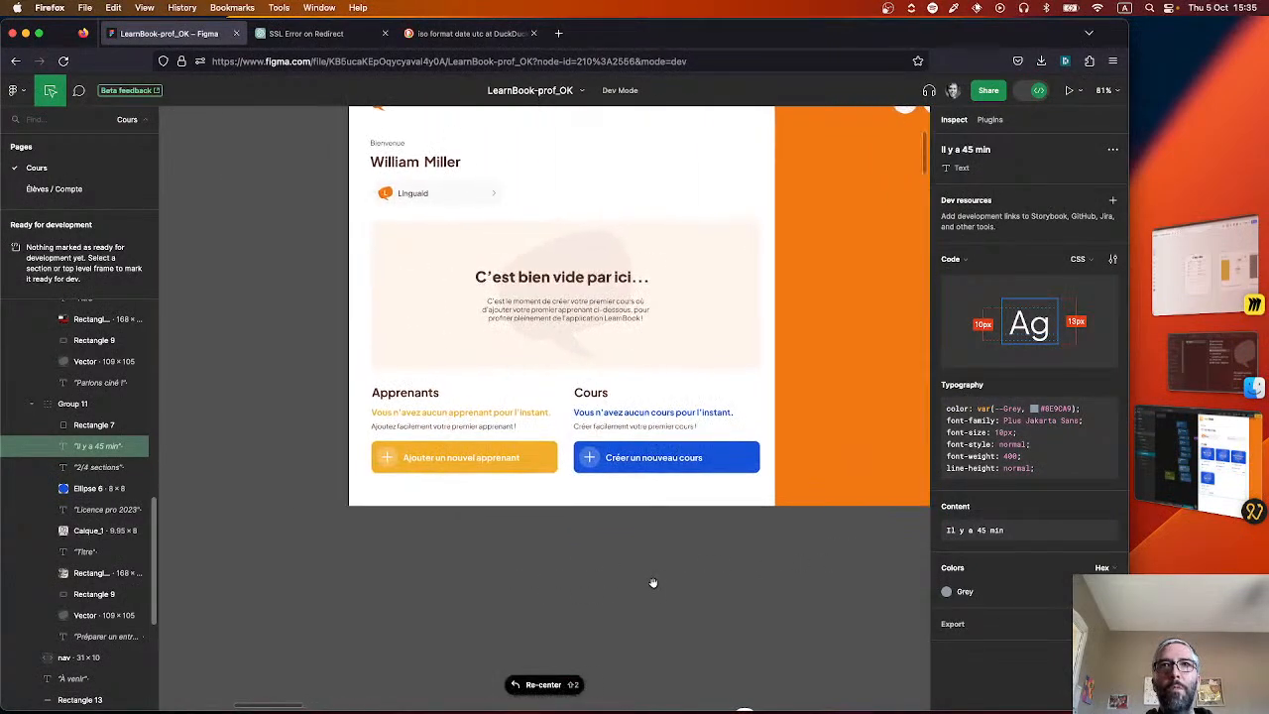
left_click_drag(786, 570, 373, 599)
scroll(373, 590, "right", 8)
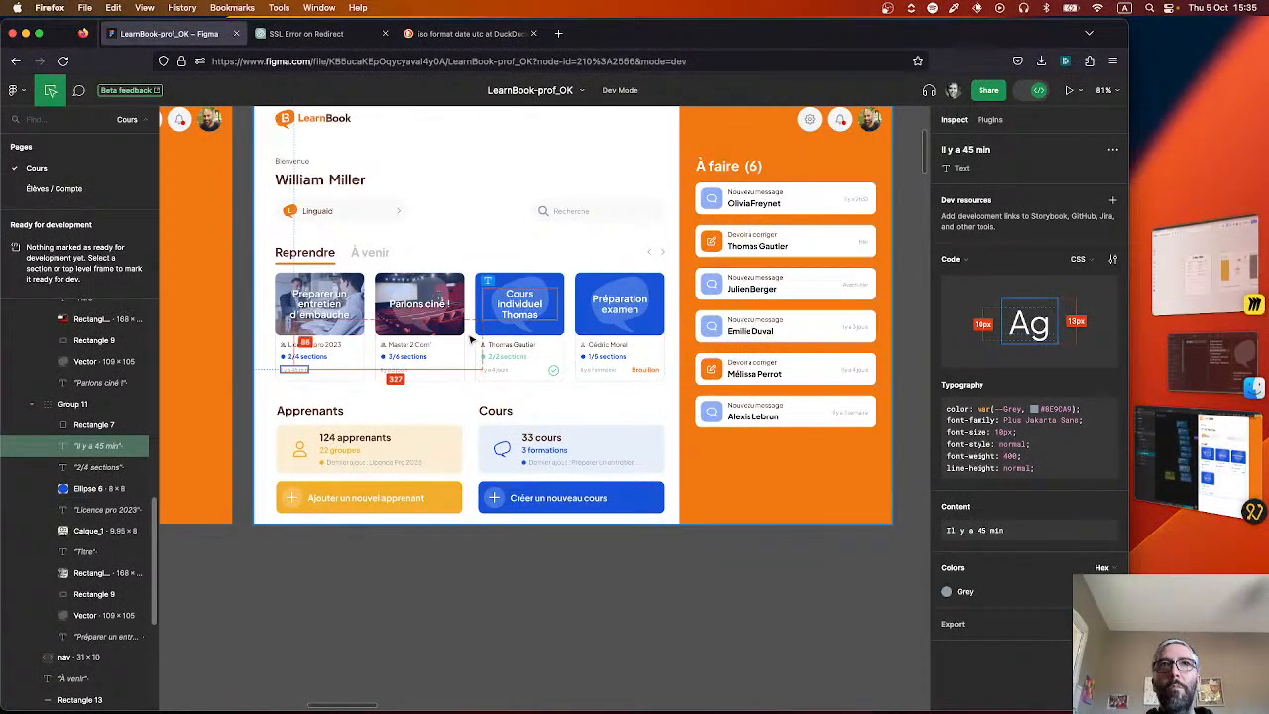
scroll(367, 559, "left", 10)
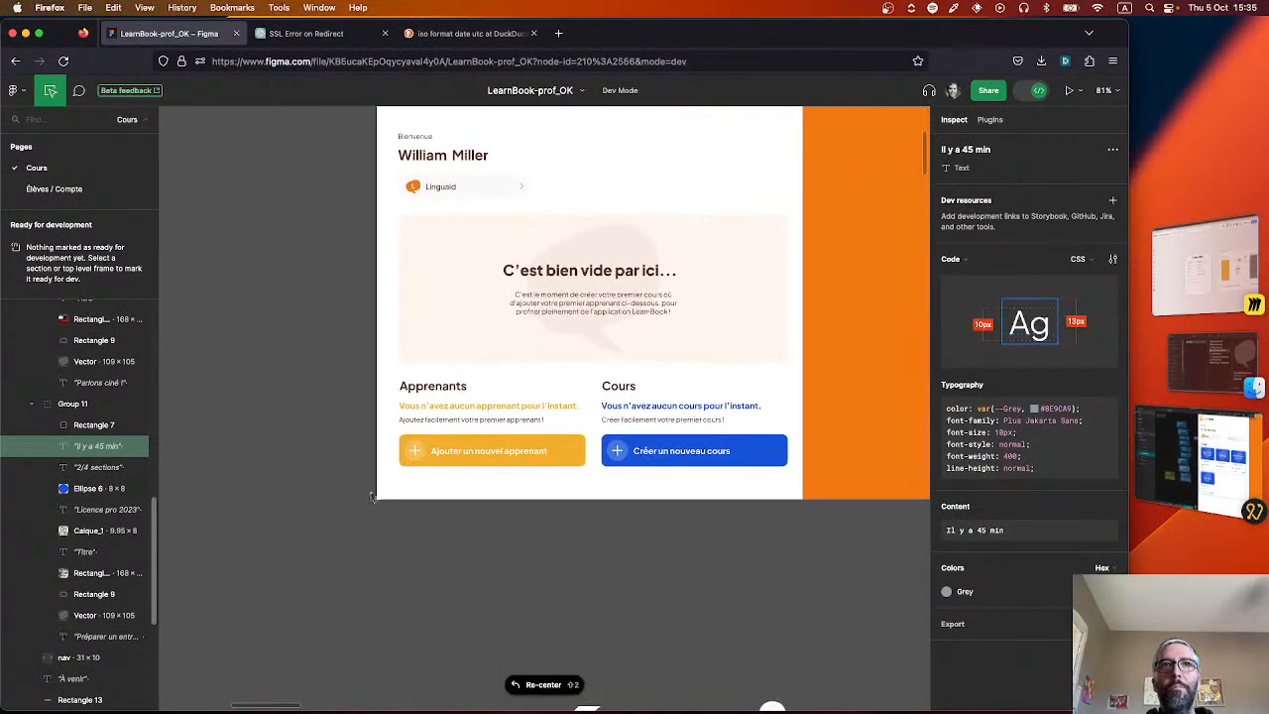
Return to Noodl and delete the Hello world text node from the Right dashboard component.
key("super+Tab")
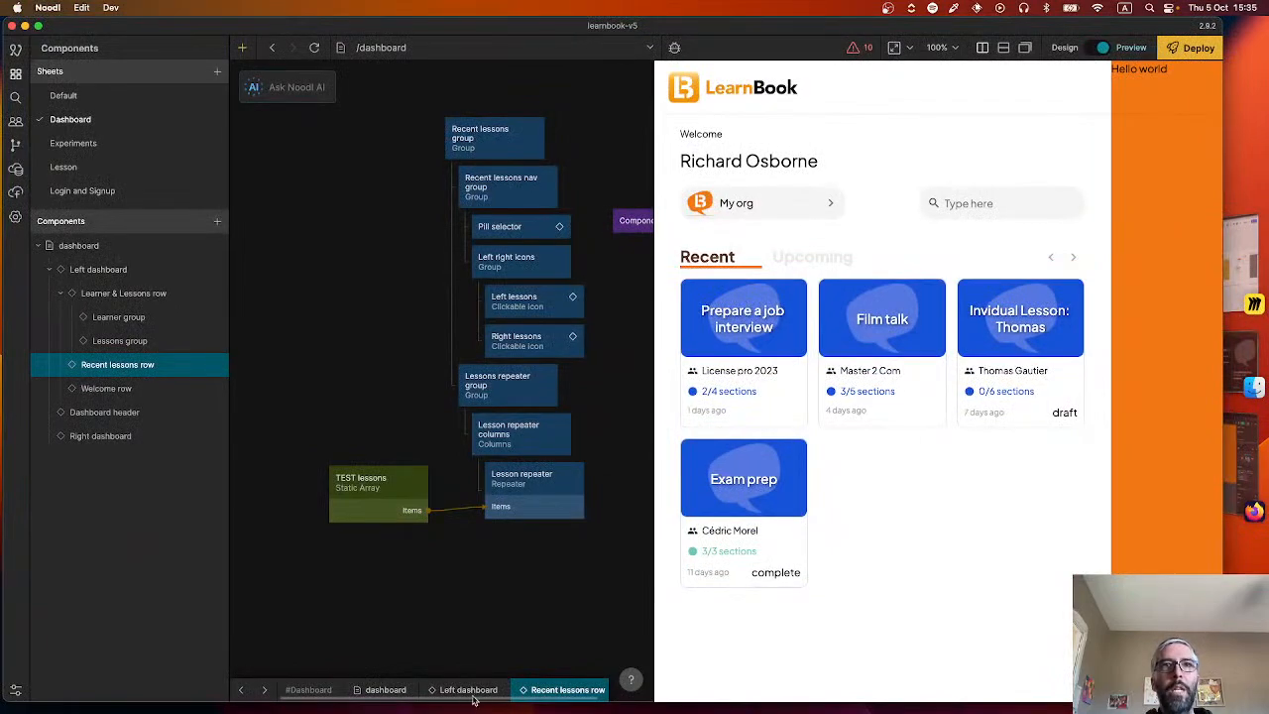
left_click(466, 690)
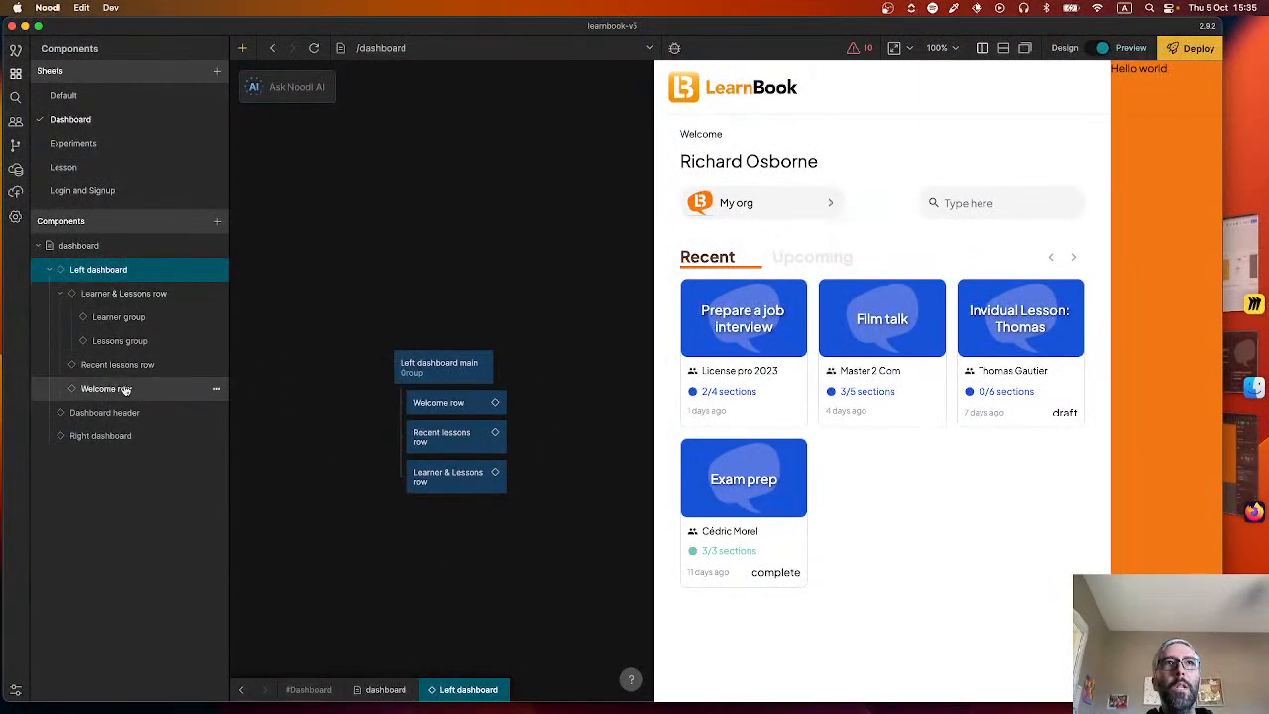
left_click(117, 437)
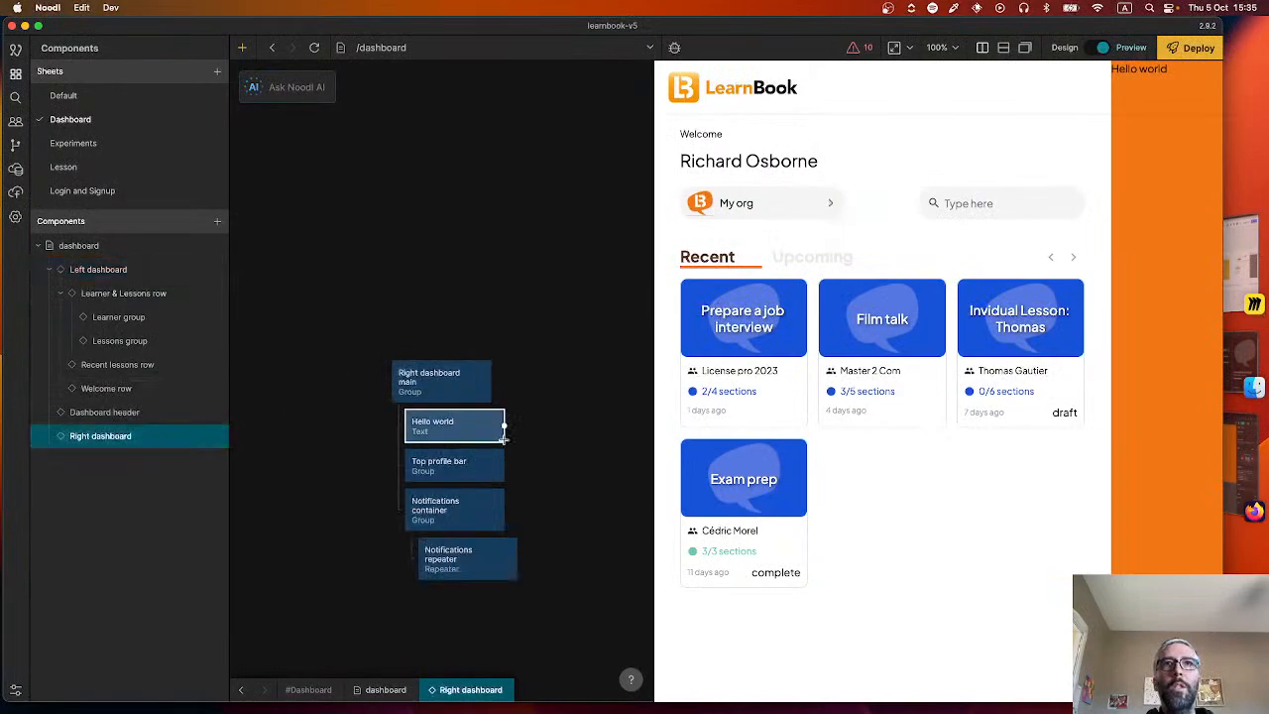
left_click(451, 422)
key("BackSpace")
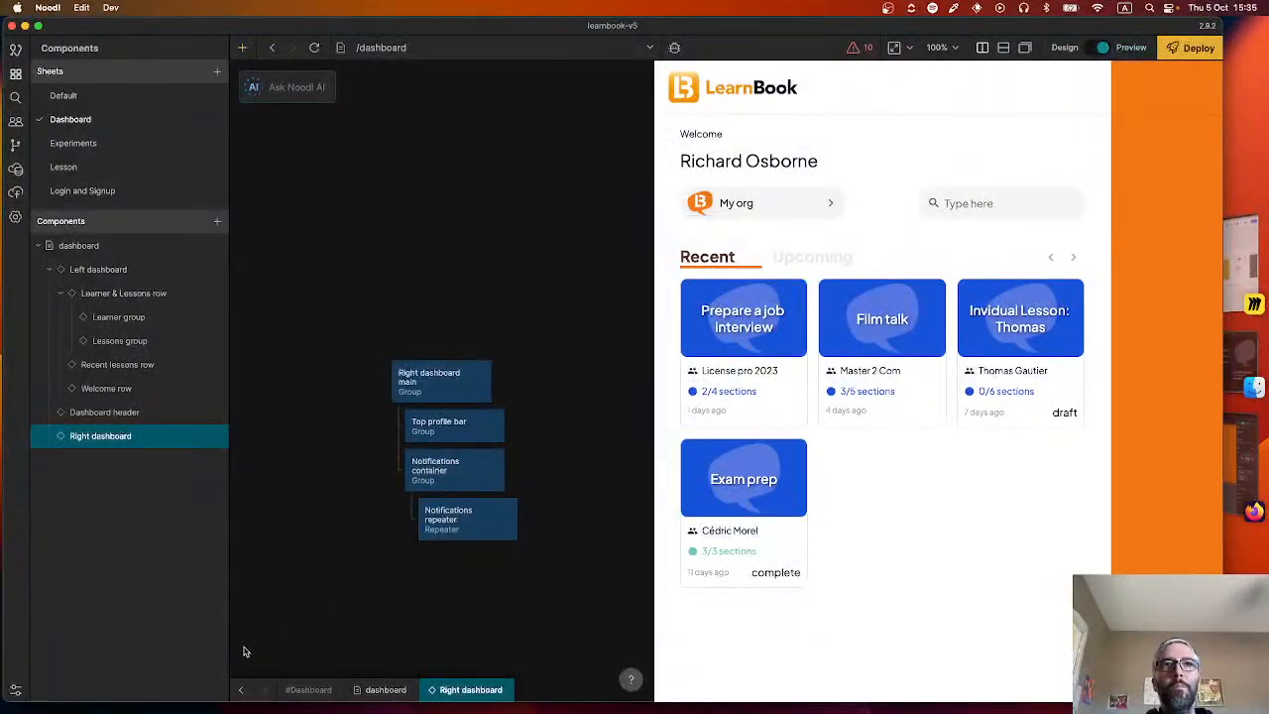
Go to the Learner & Lessons row component and add the Lessons group component below Learner group in its container.
left_click(99, 268)
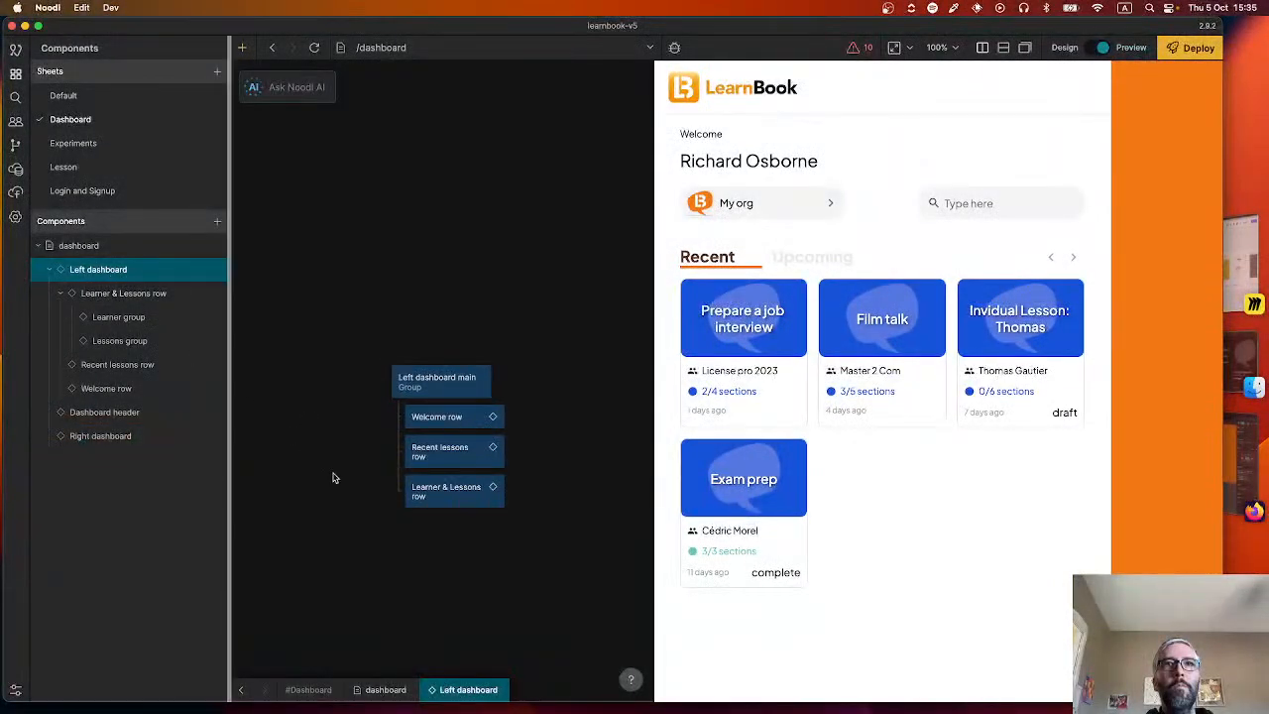
left_click(496, 488)
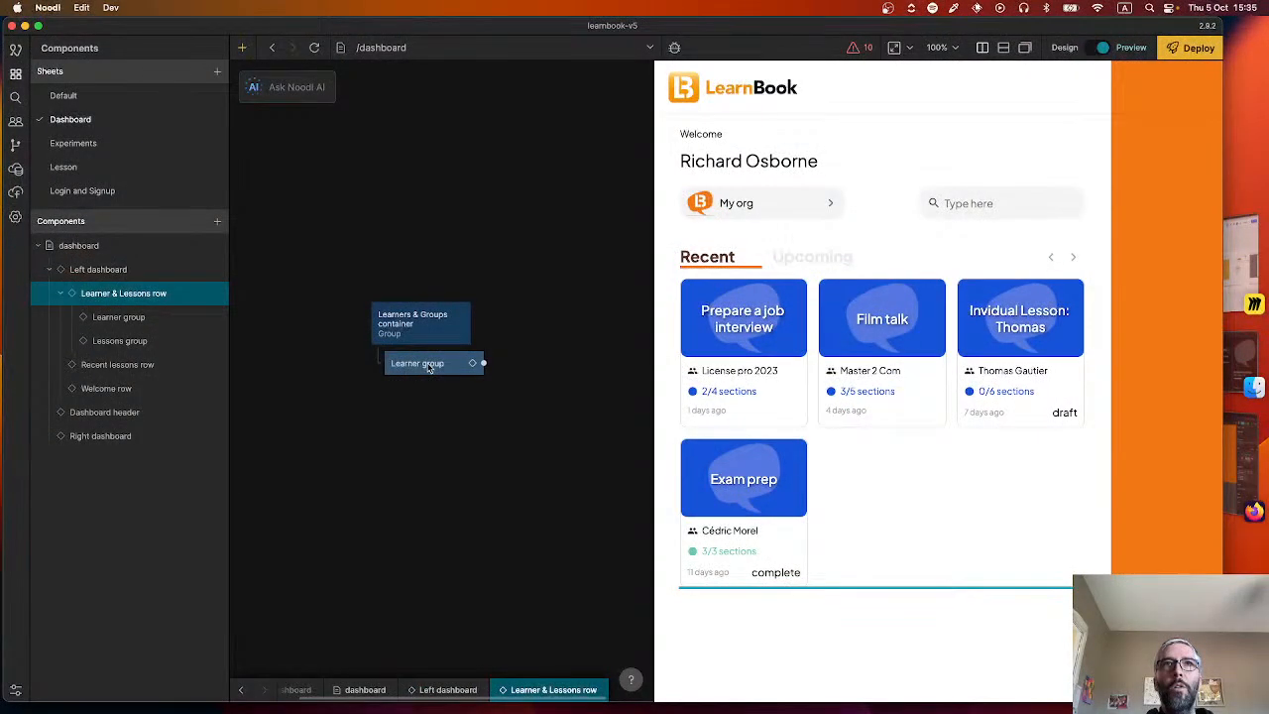
left_click(429, 366)
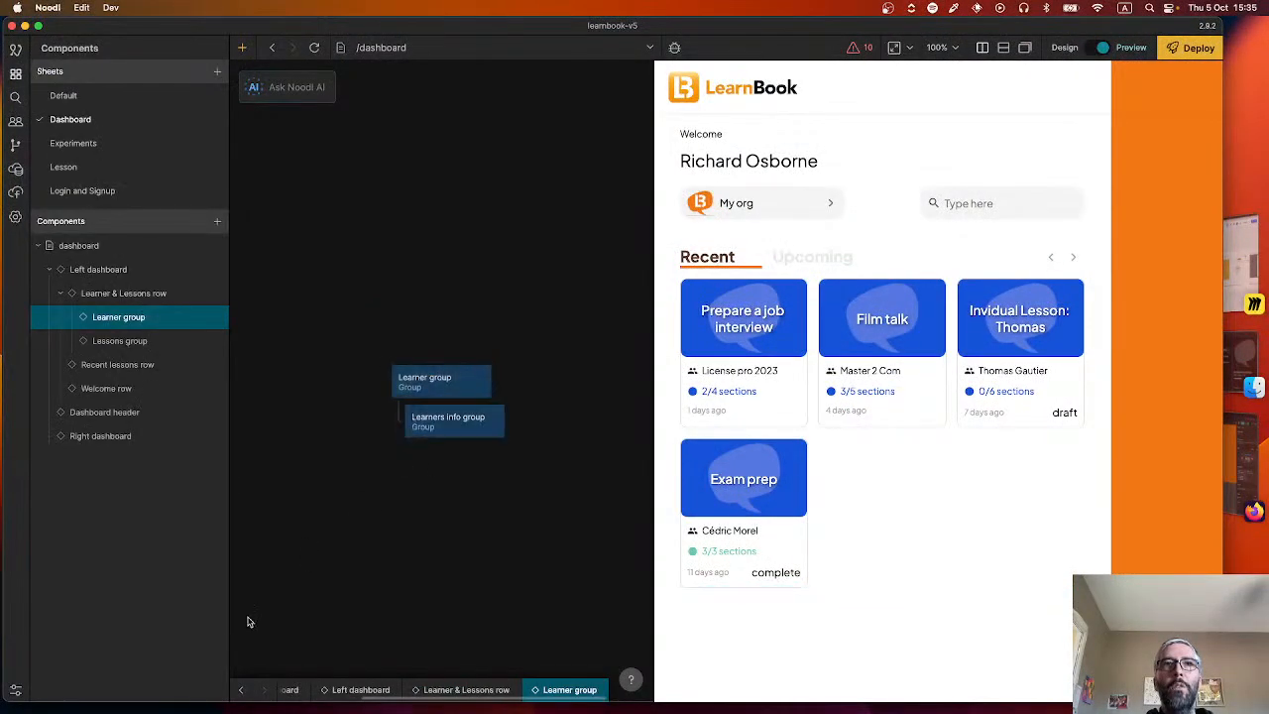
left_click(241, 697)
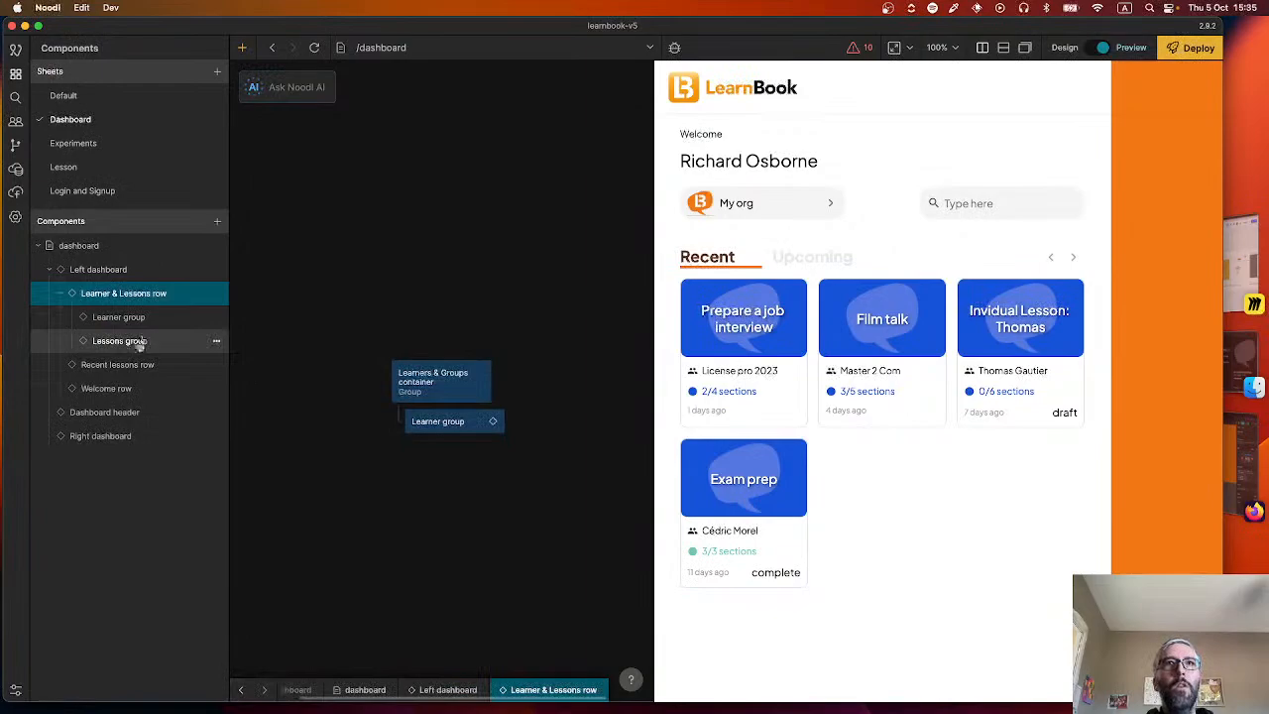
left_click_drag(139, 342, 493, 453)
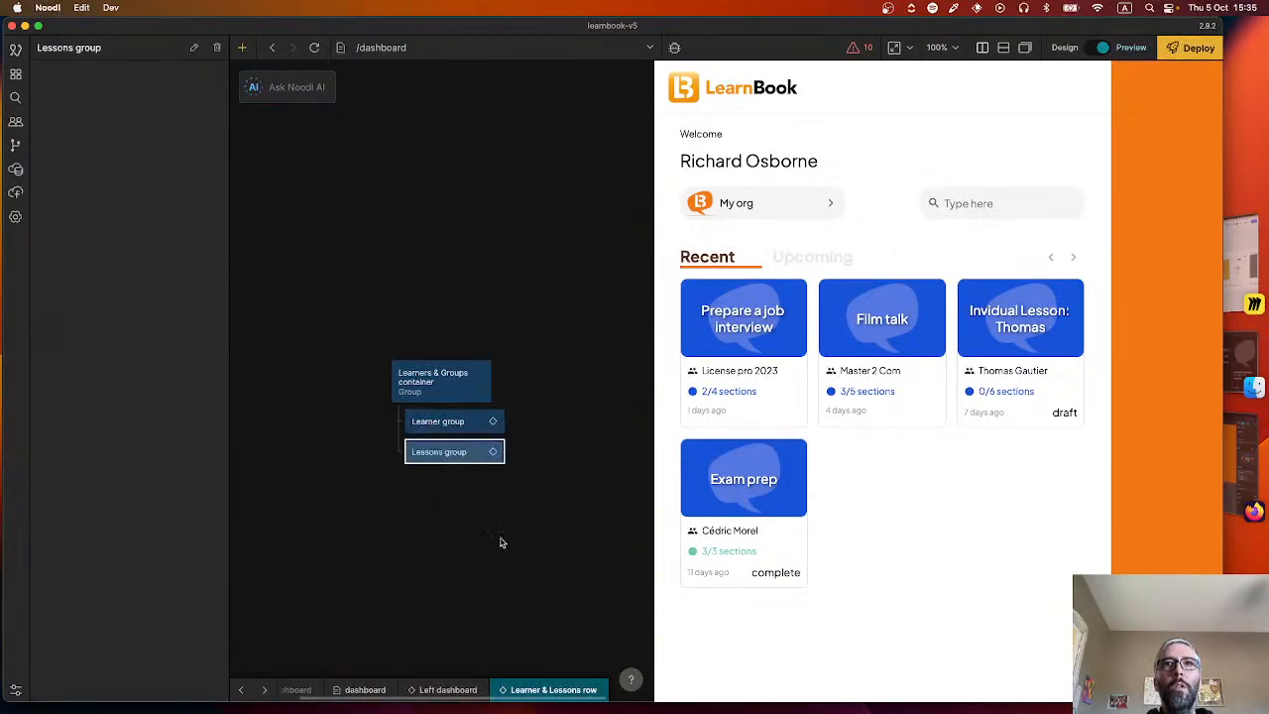
Open the Learner group component and examine how the Apprenants and Cours blocks look in Figma's empty and filled dashboard designs.
key("super+Tab")
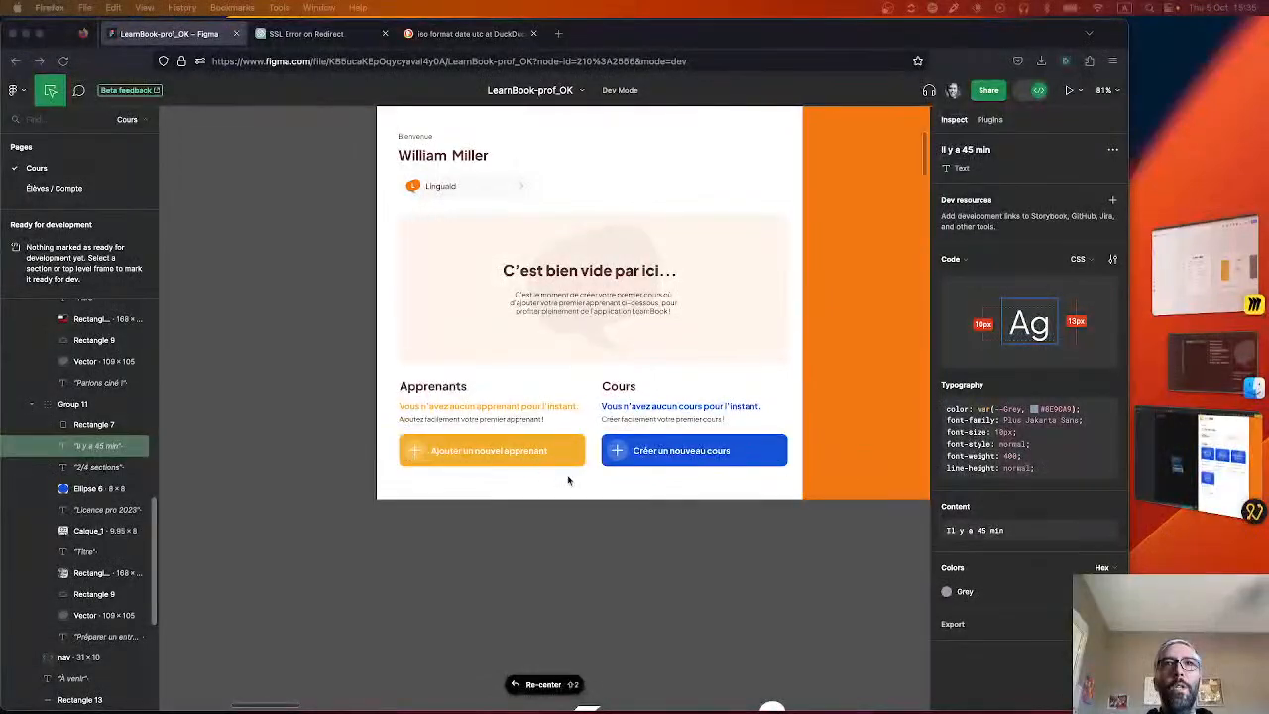
key("super+Tab")
right_click(453, 512)
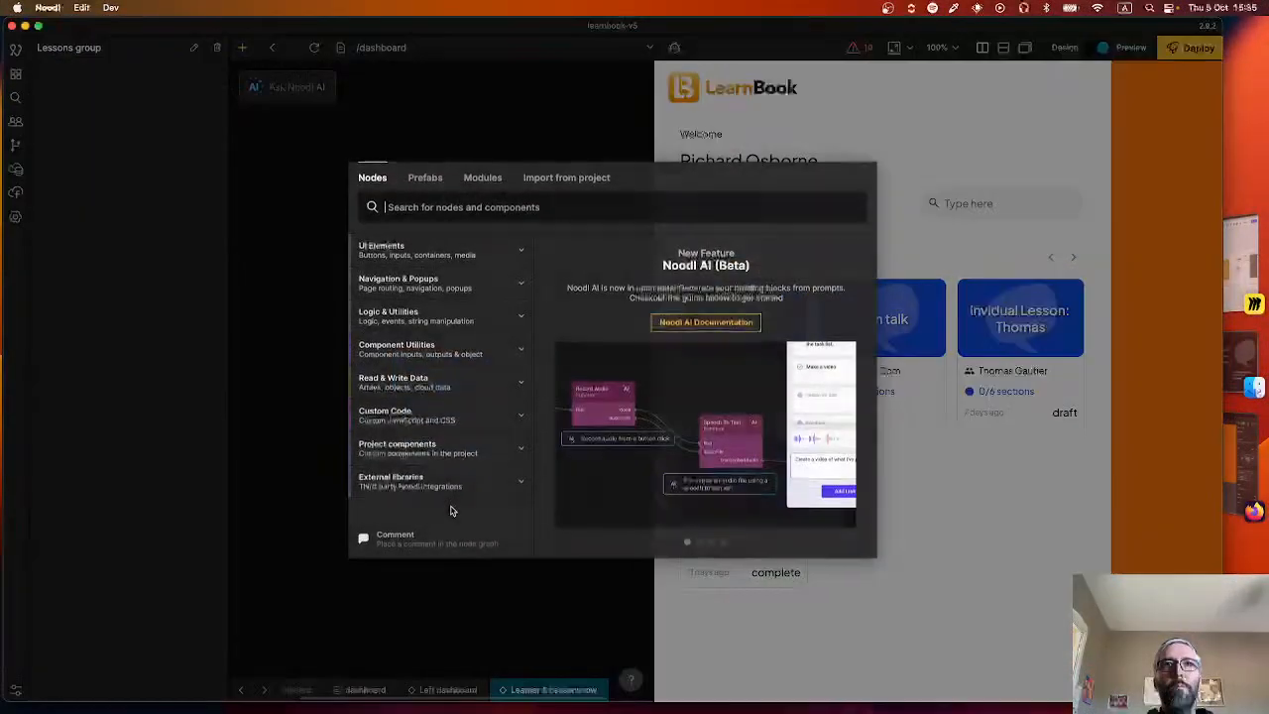
left_click(399, 606)
left_click(468, 423)
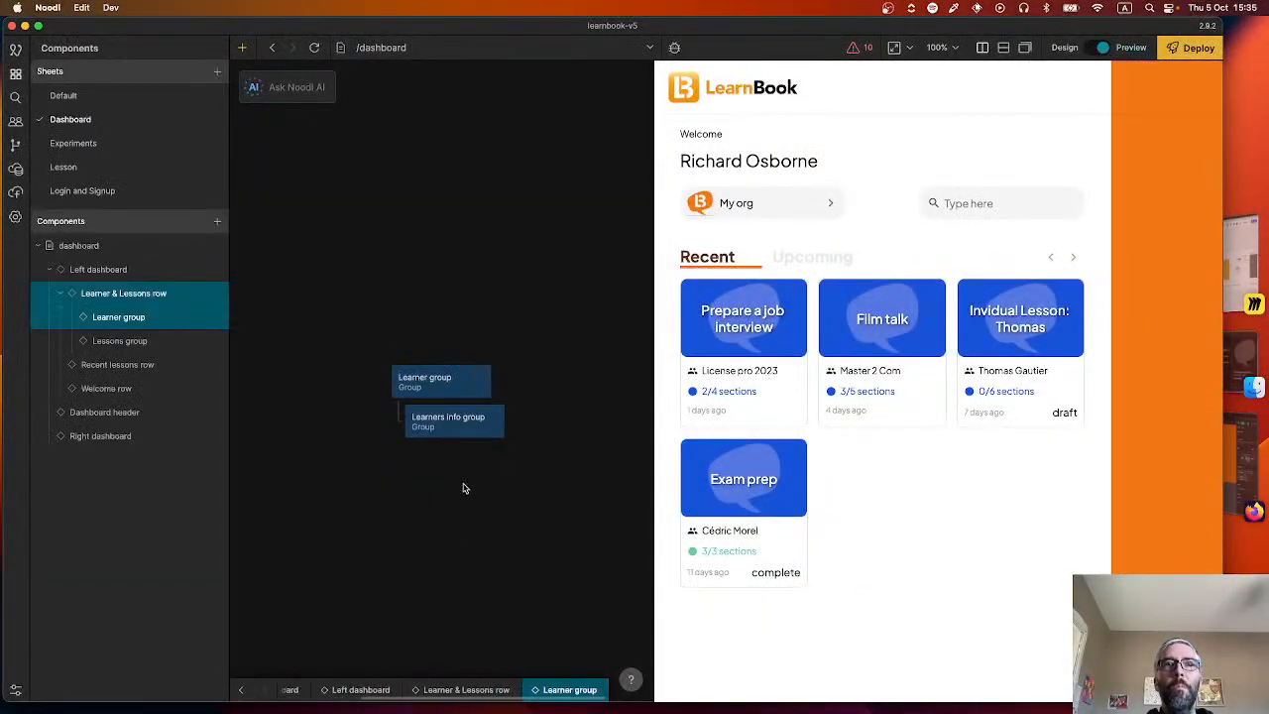
key("super+Tab")
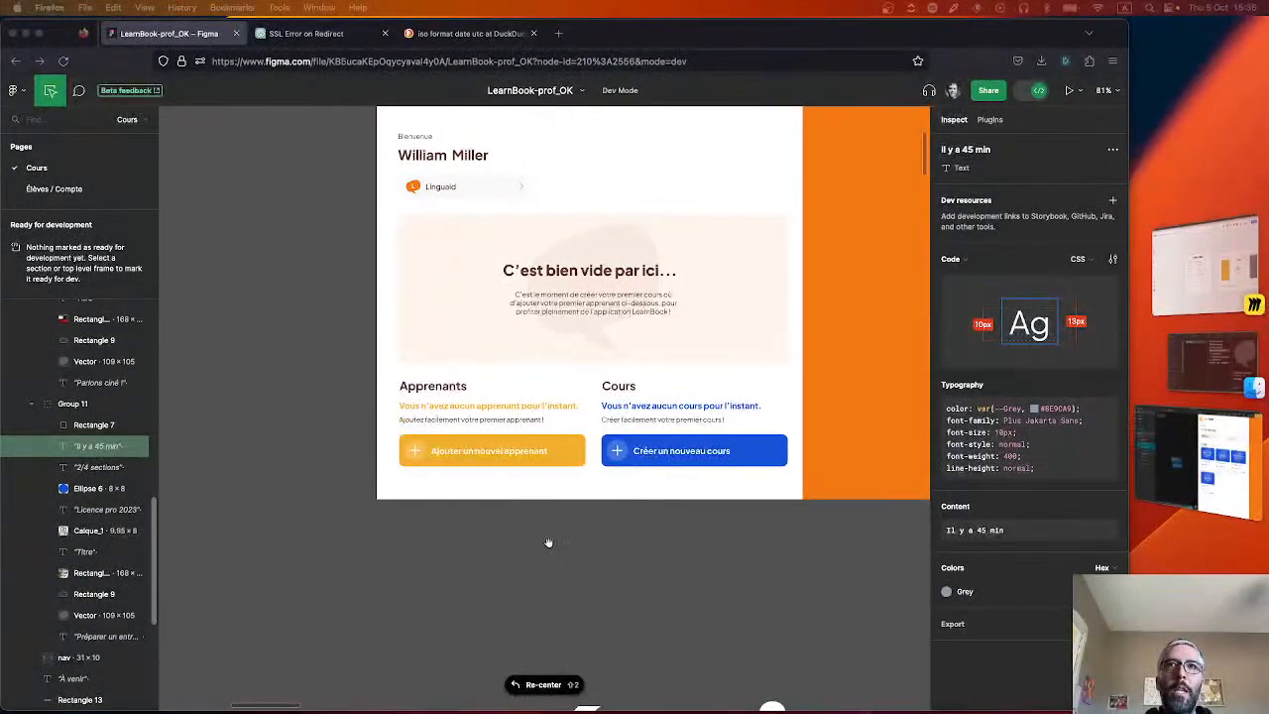
key("shift+2")
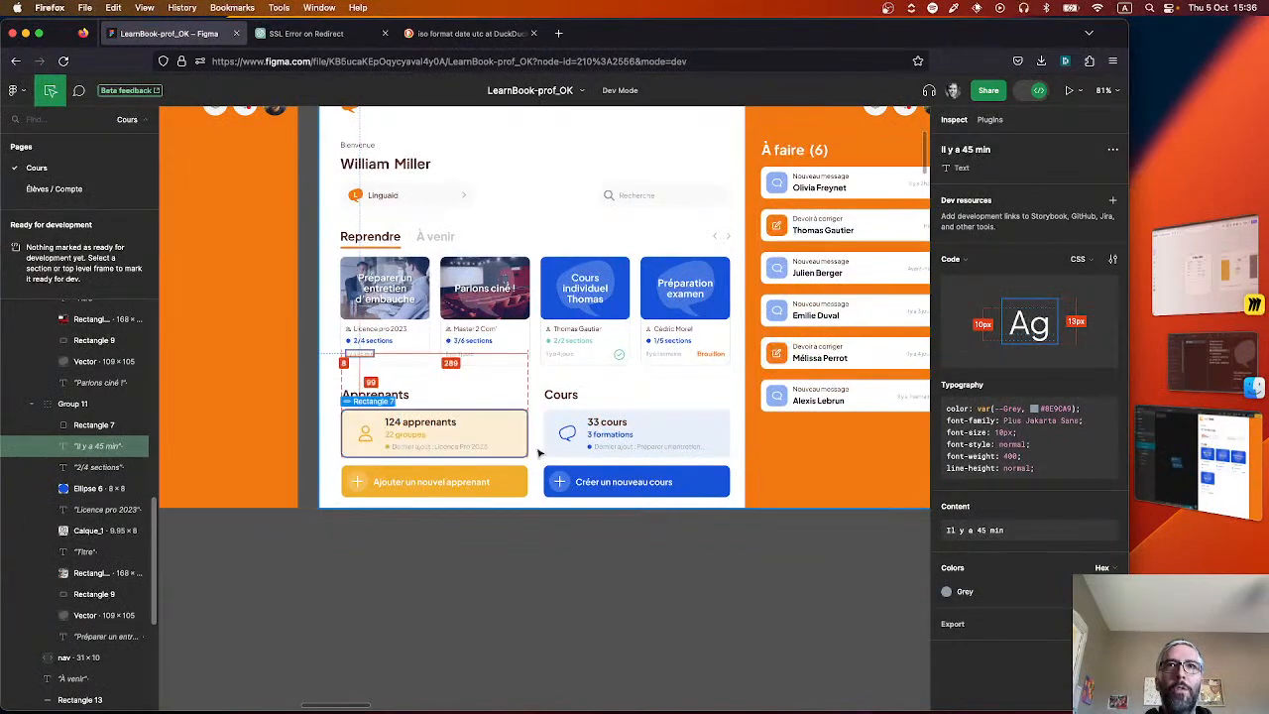
left_click_drag(294, 584, 677, 550)
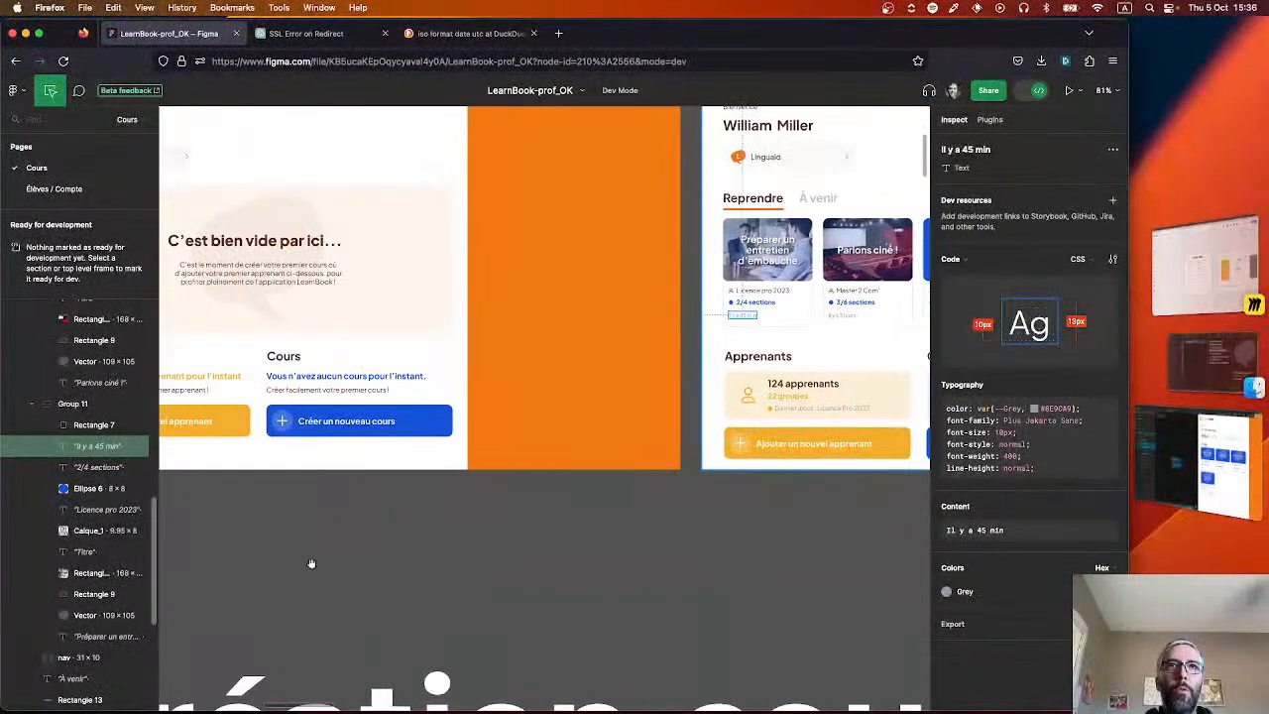
left_click_drag(255, 577, 530, 578)
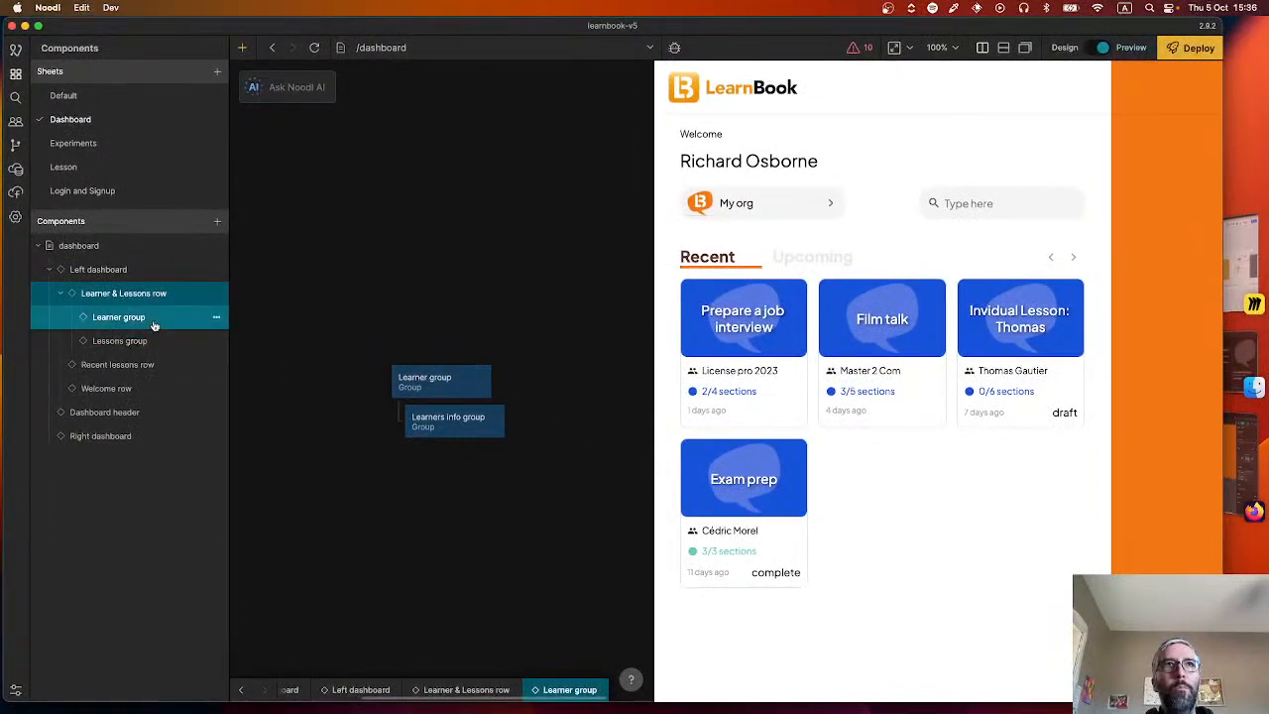
Back in Noodl, rename the Learner group component to "Learner or Lesson group".
left_click(217, 316)
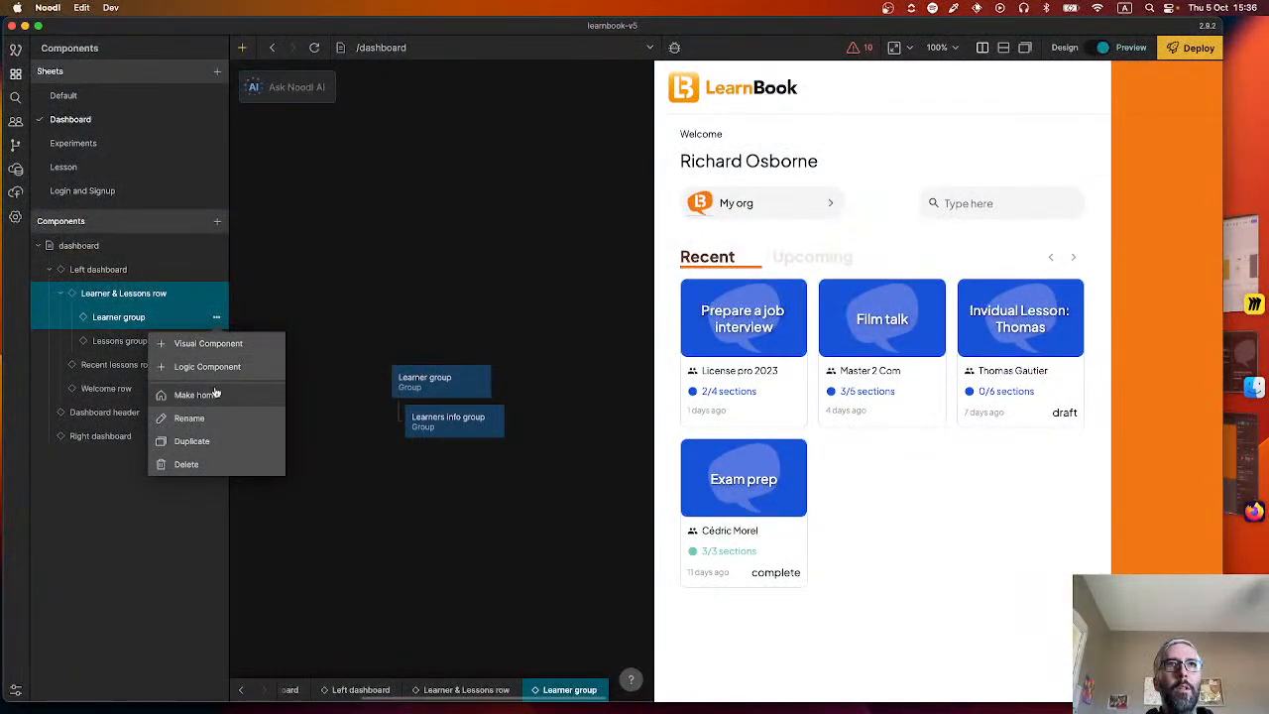
left_click(184, 417)
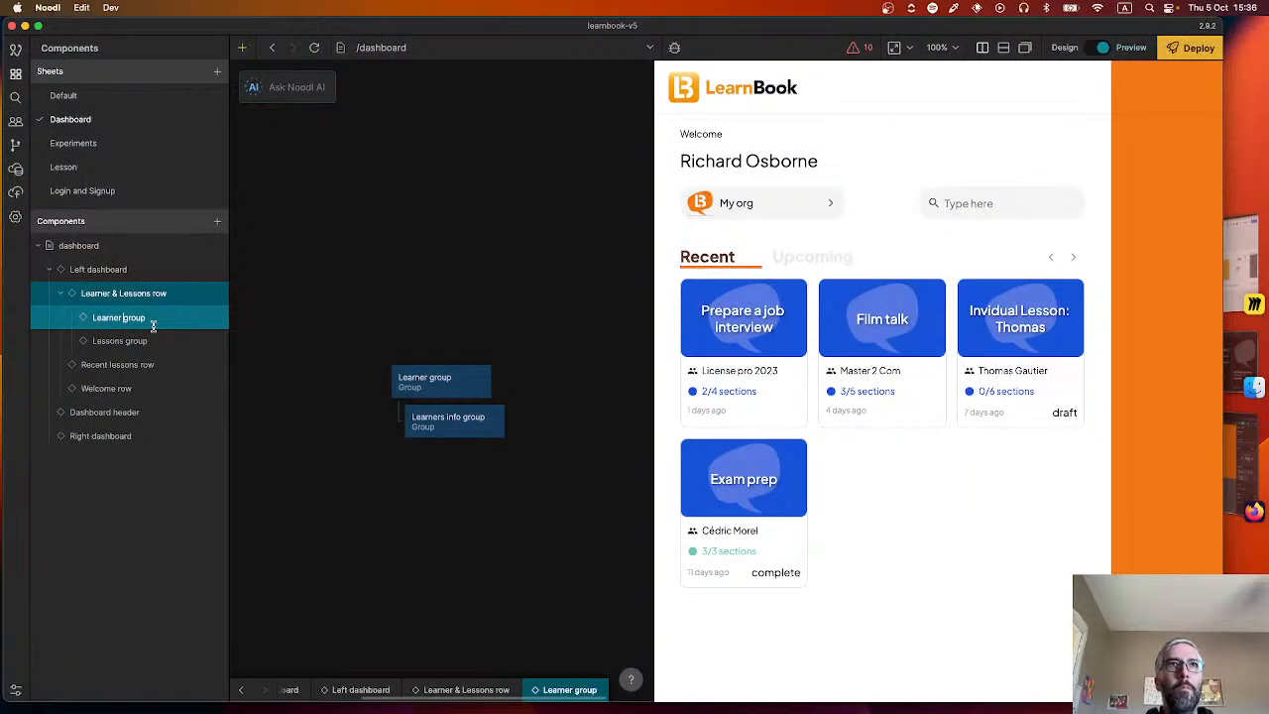
type("Lesson")
key("BackSpace")
key("BackSpace")
key("BackSpace")
key("BackSpace")
key("BackSpace")
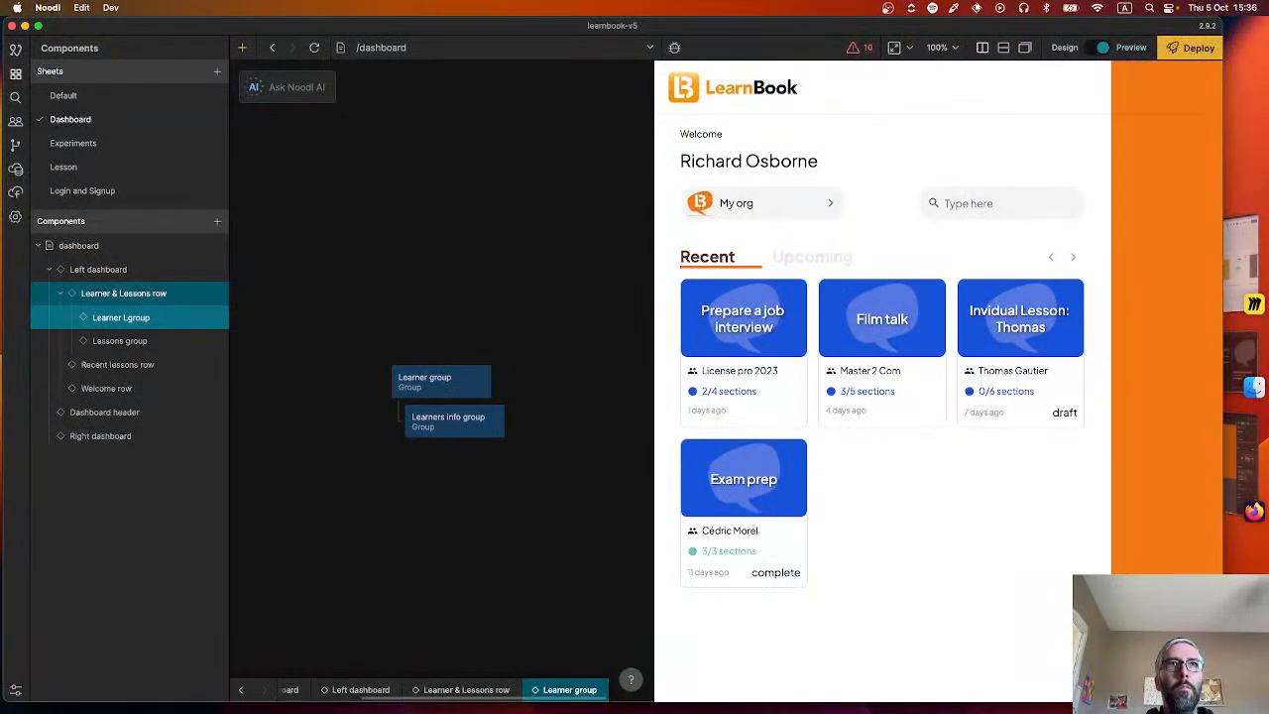
key("Return")
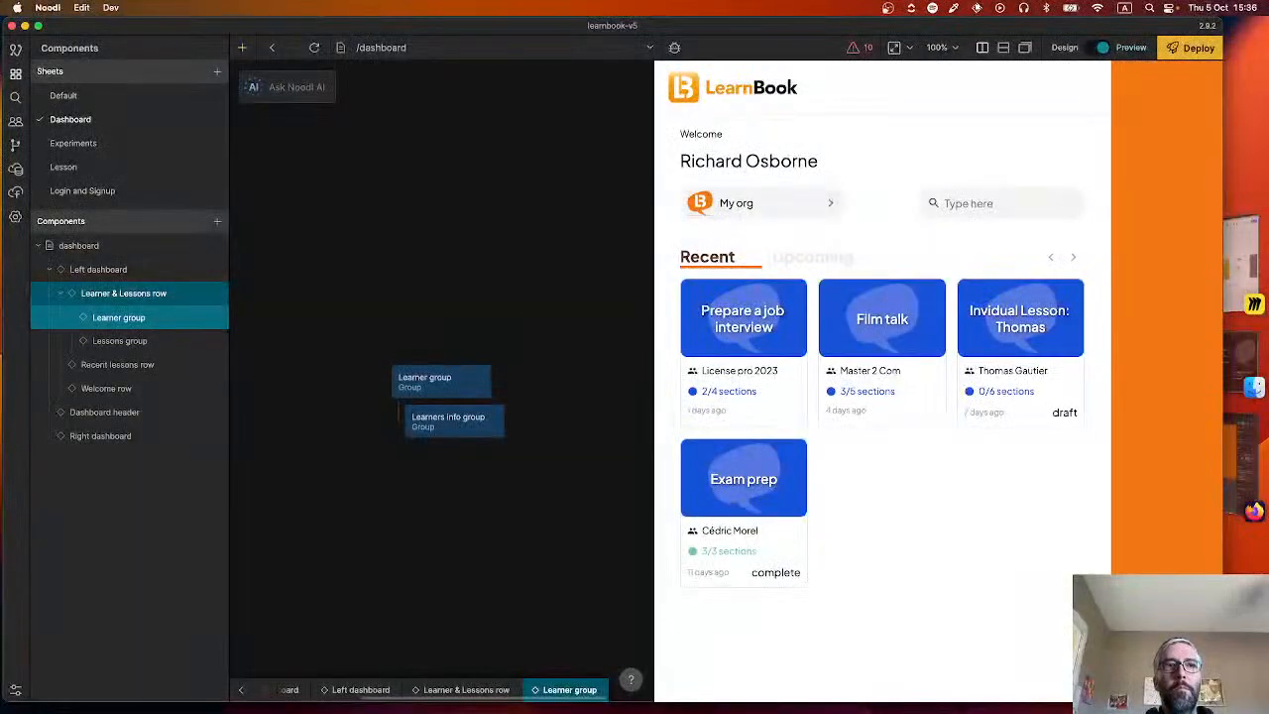
type("or Lesson")
key("Return")
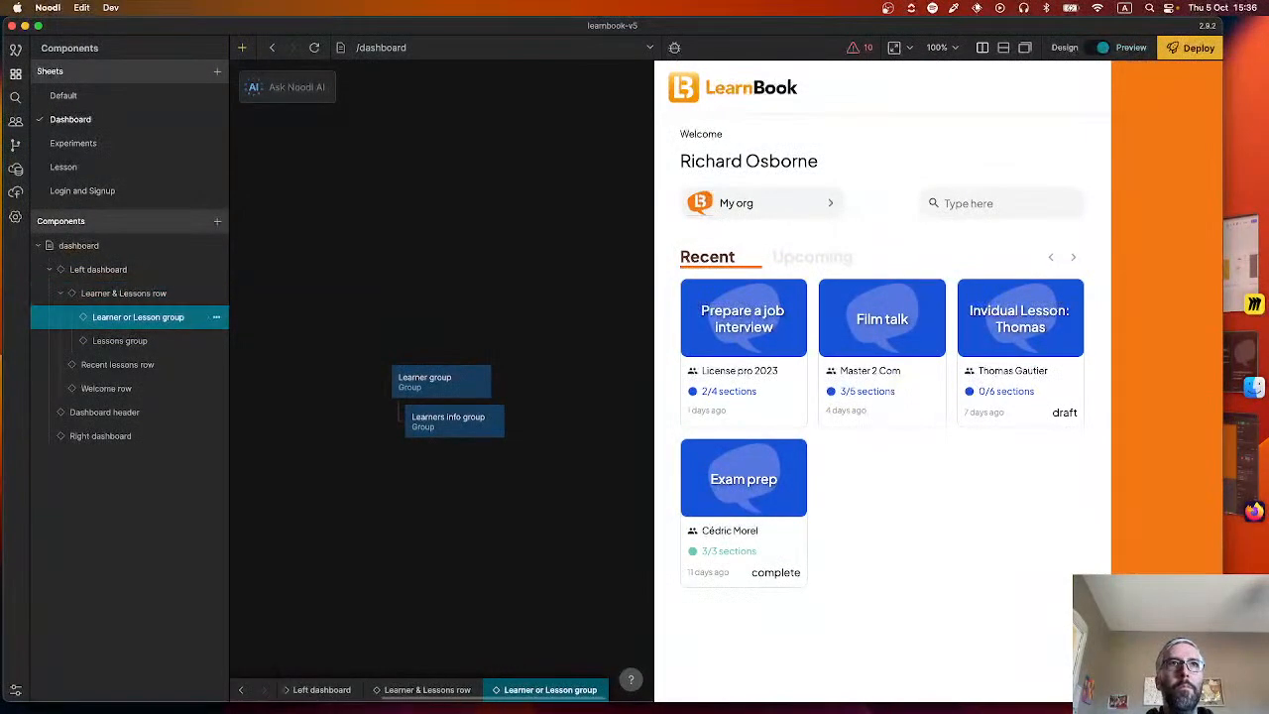
Delete the Lessons group component from the project and remove its leftover node from the Learner & Lessons row component.
left_click(216, 341)
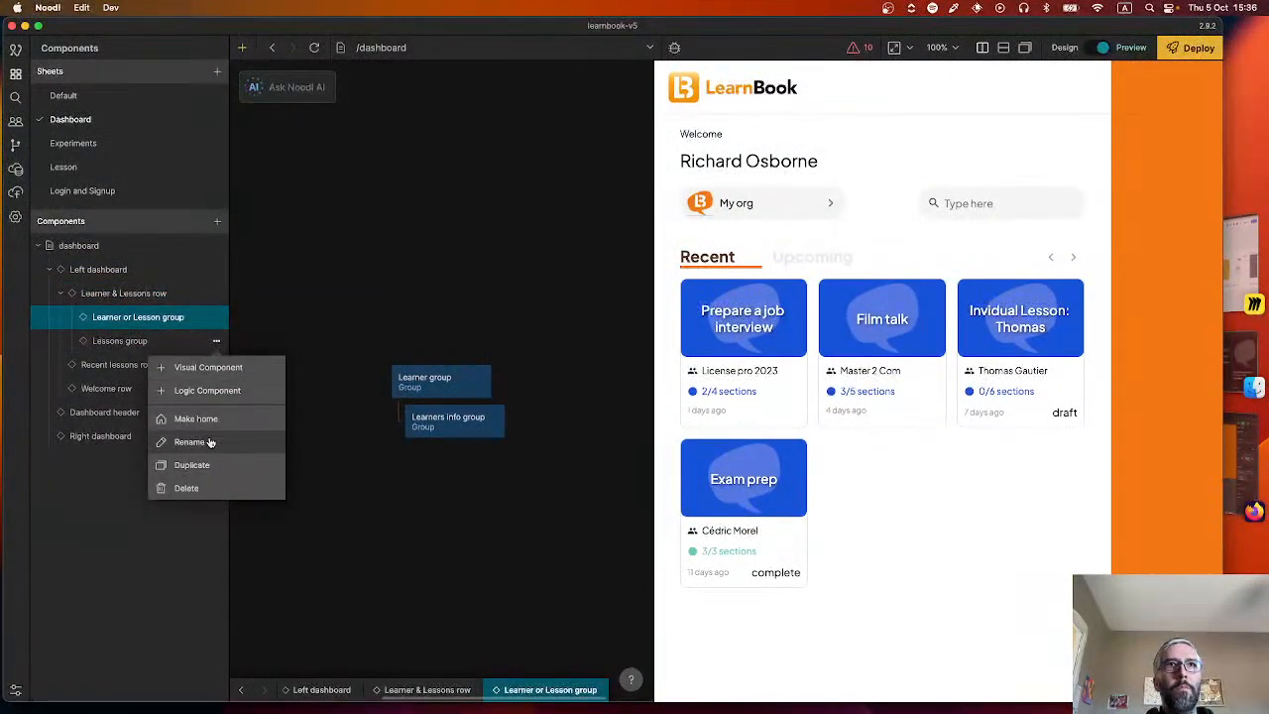
left_click(186, 488)
left_click(148, 294)
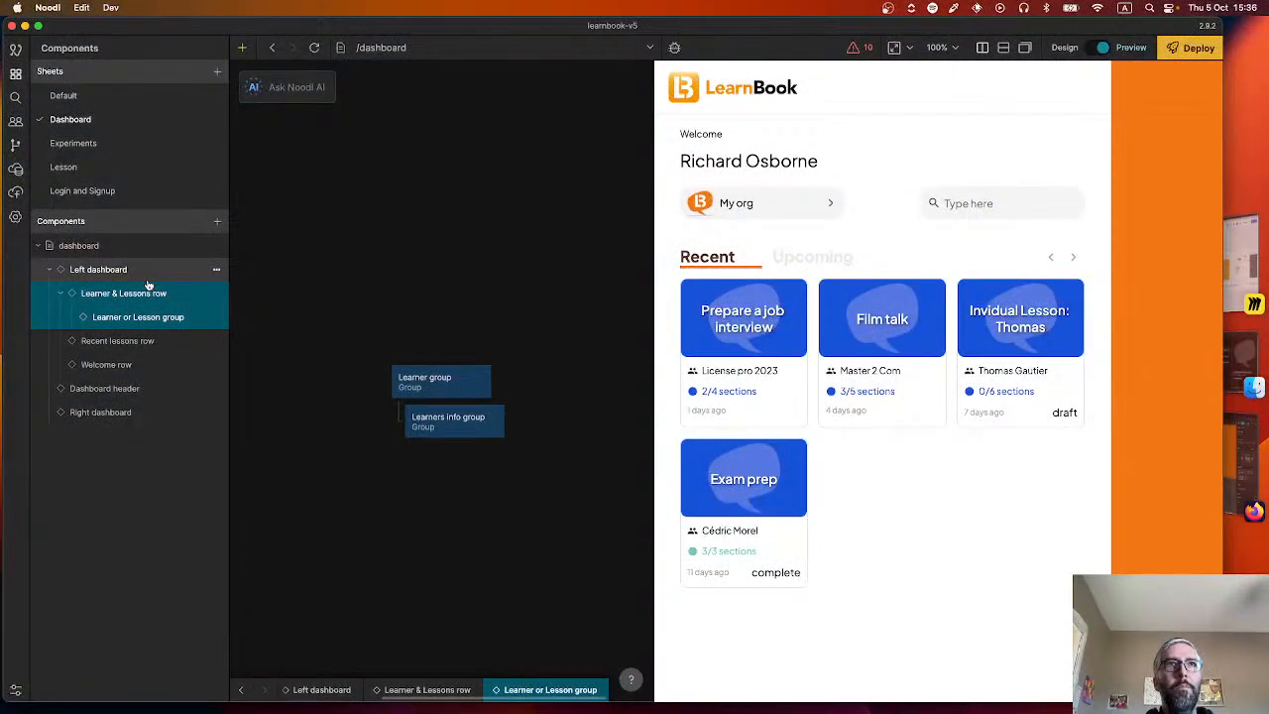
left_click(455, 471)
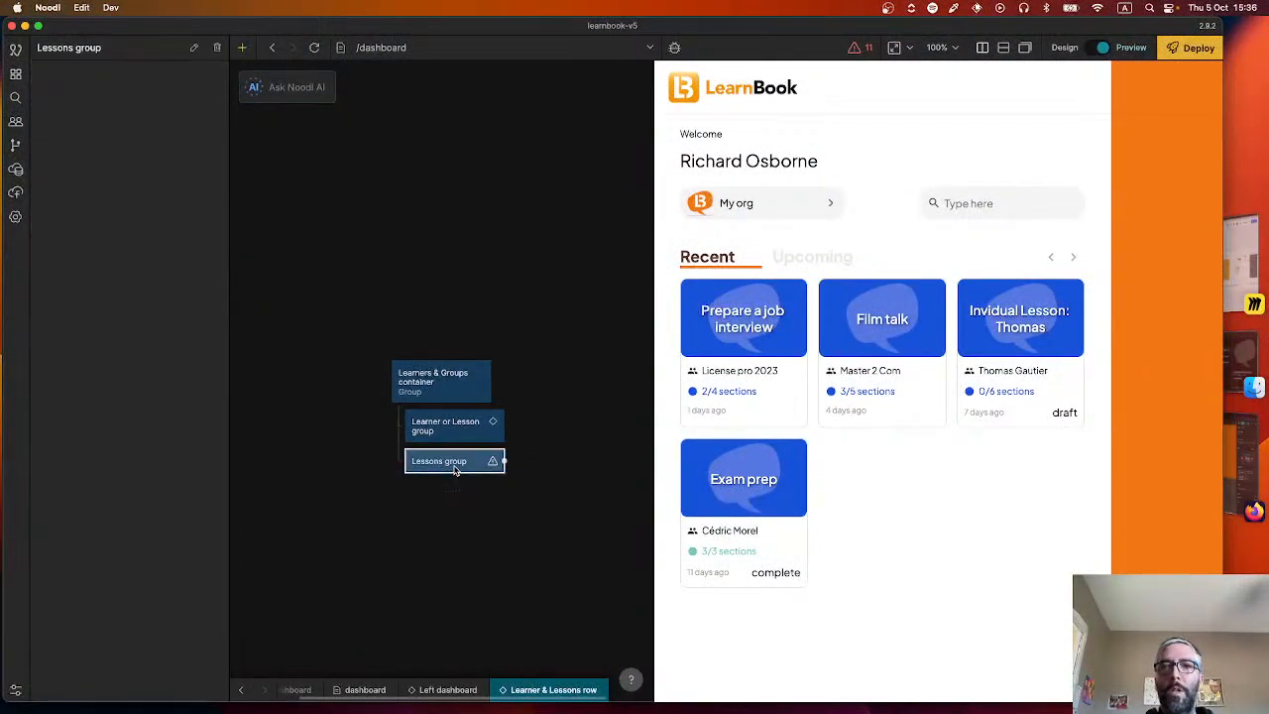
key("Delete")
Paste a second Learner or Lesson group node into the Learners & Groups container, directly under the existing one.
key("super+v")
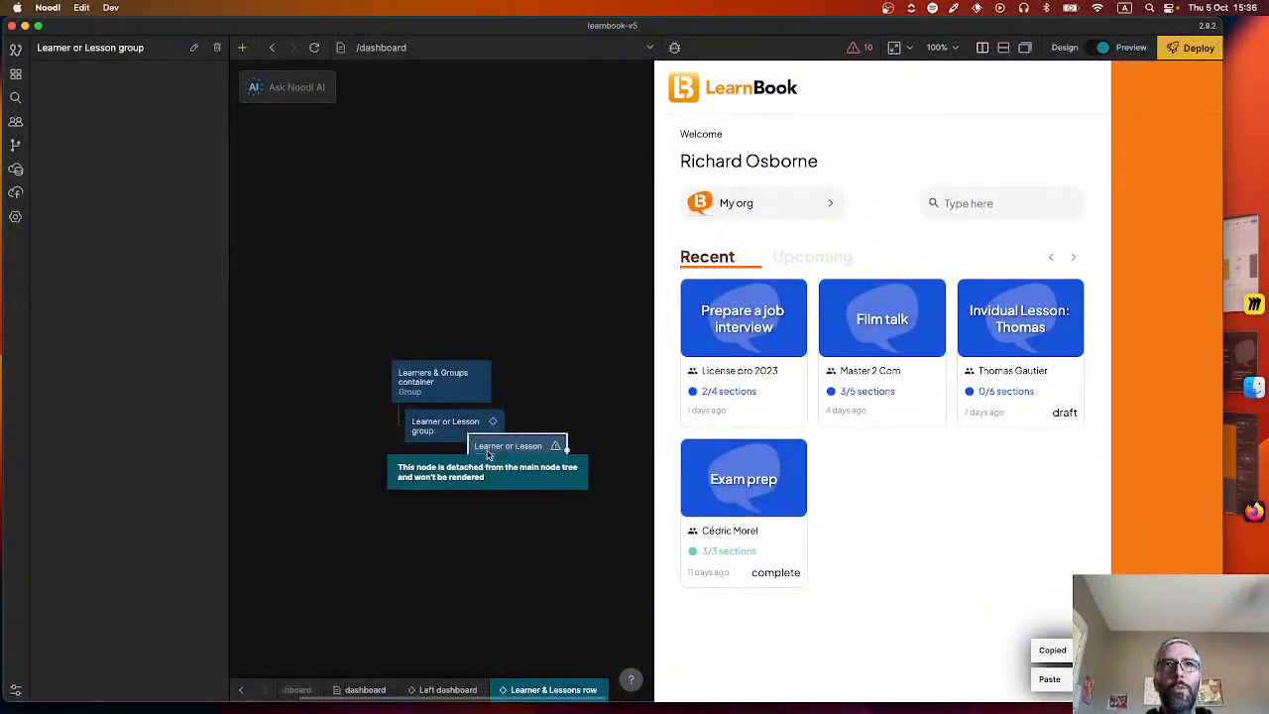
left_click_drag(484, 452, 438, 429)
left_click(438, 426)
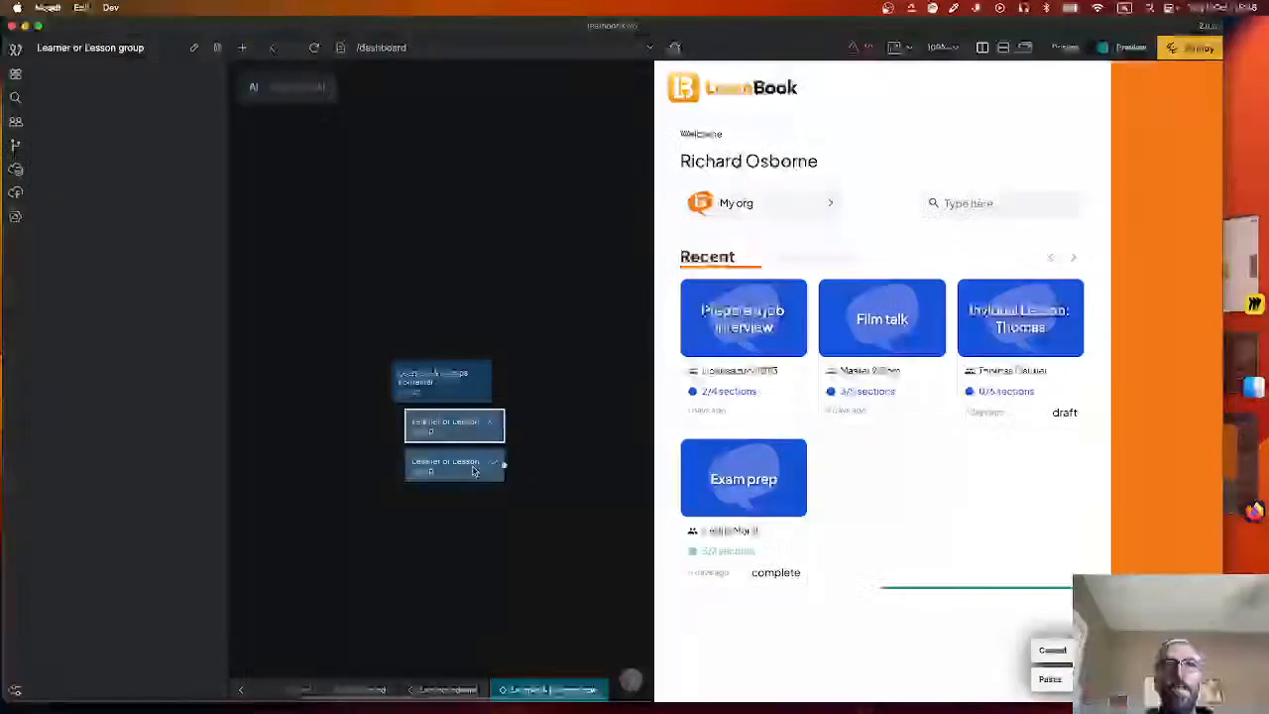
In the Learner or Lesson group component, delete the Learners info group and rename the root group to "Learner or Lesson group".
double_click(446, 422)
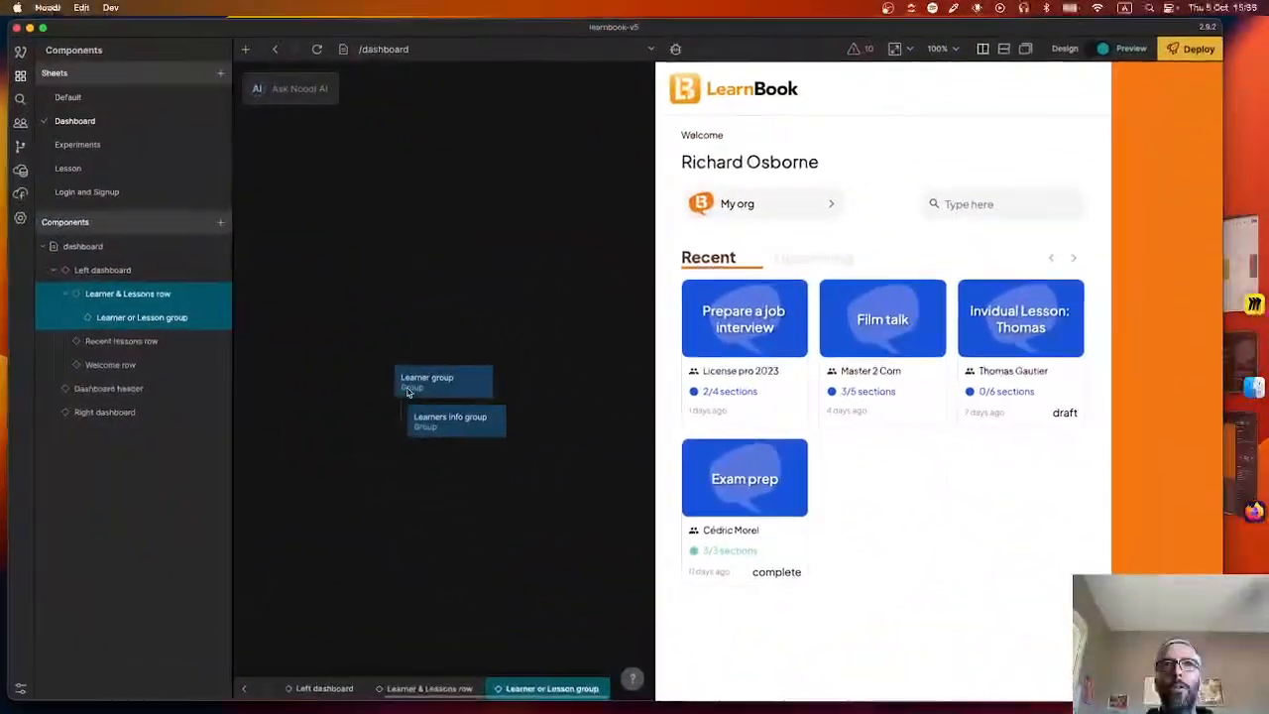
left_click(493, 421)
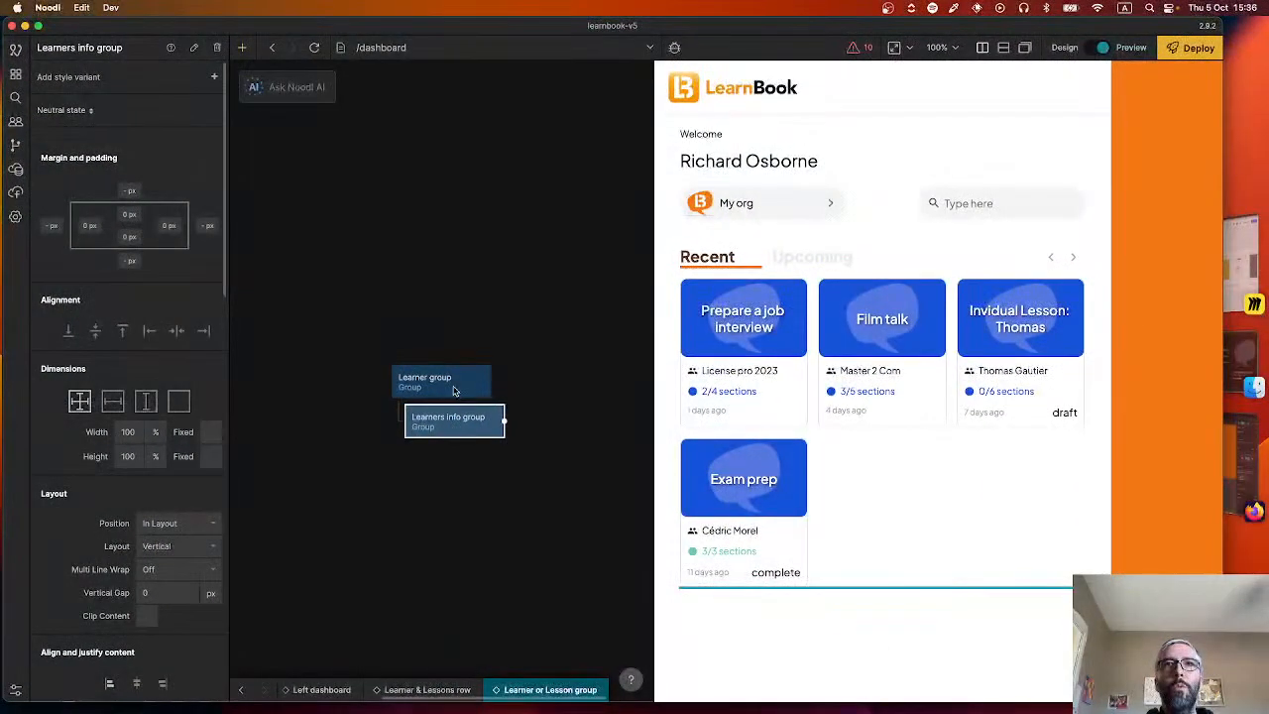
left_click(449, 387)
left_click(470, 428)
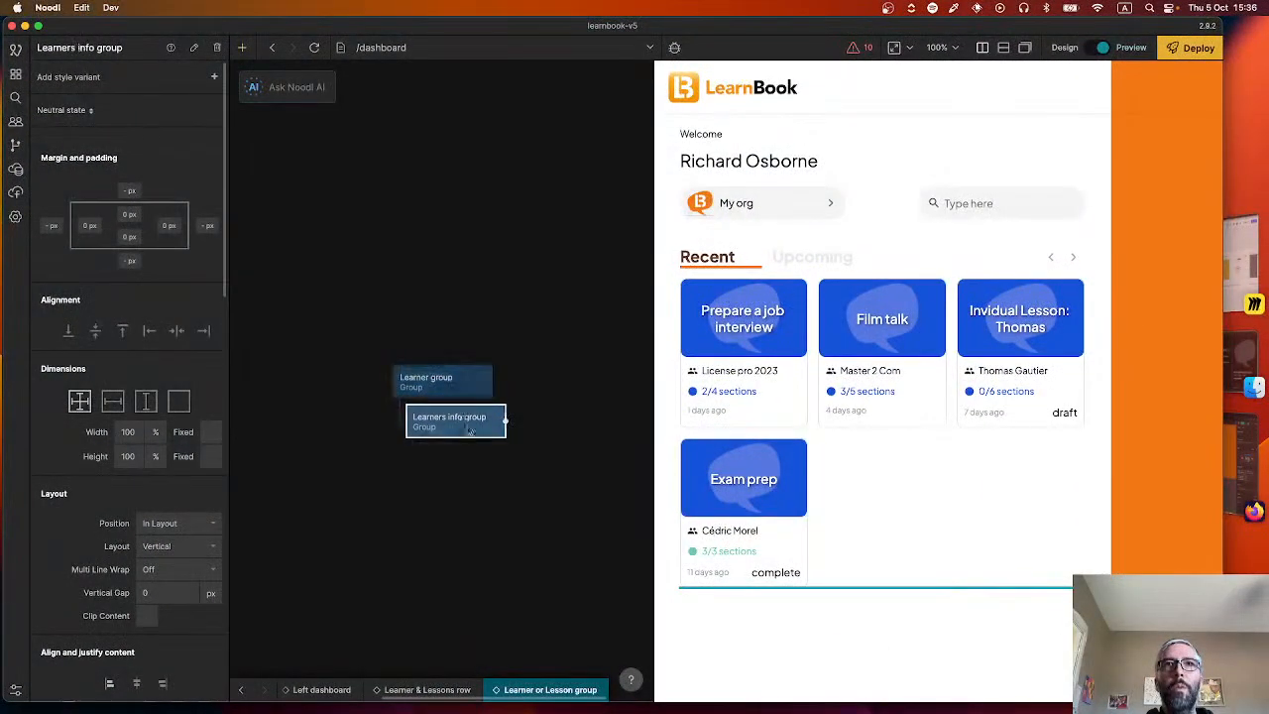
key("Delete")
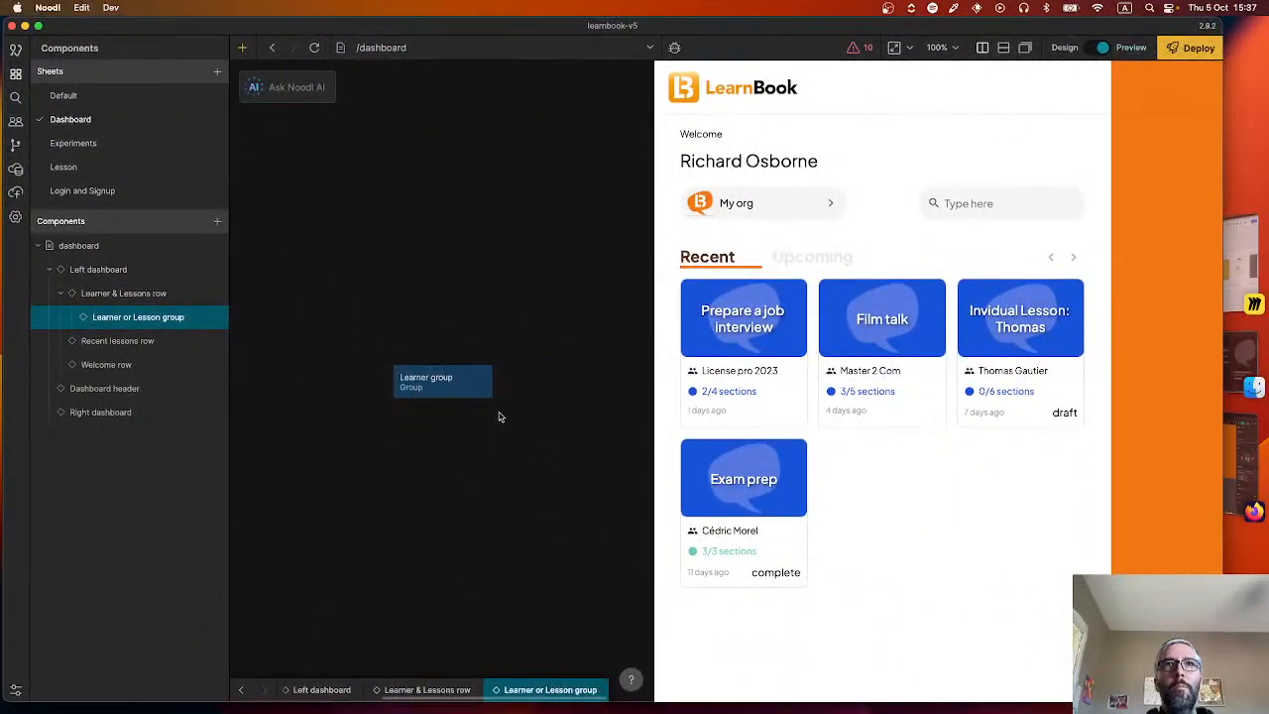
left_click(485, 382)
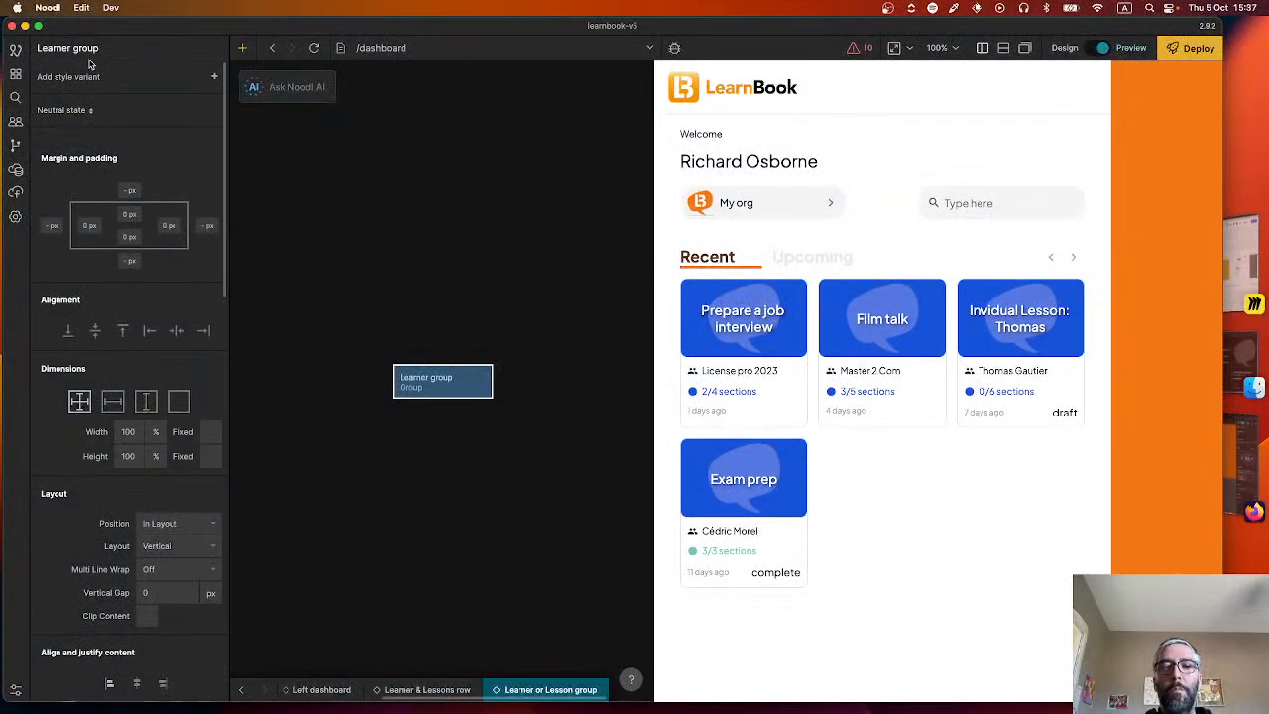
key("Return")
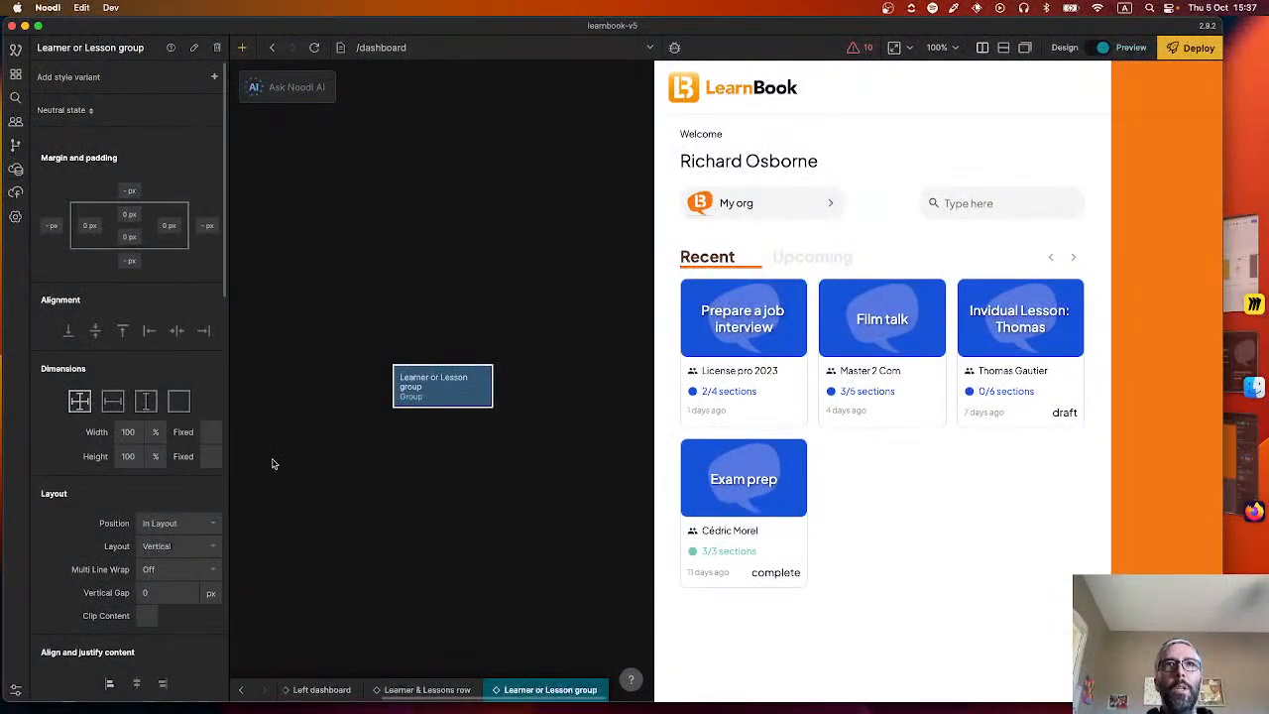
Add a Component Inputs node beside the Learner or Lesson group node and give it a port named "type".
right_click(303, 432)
type("input")
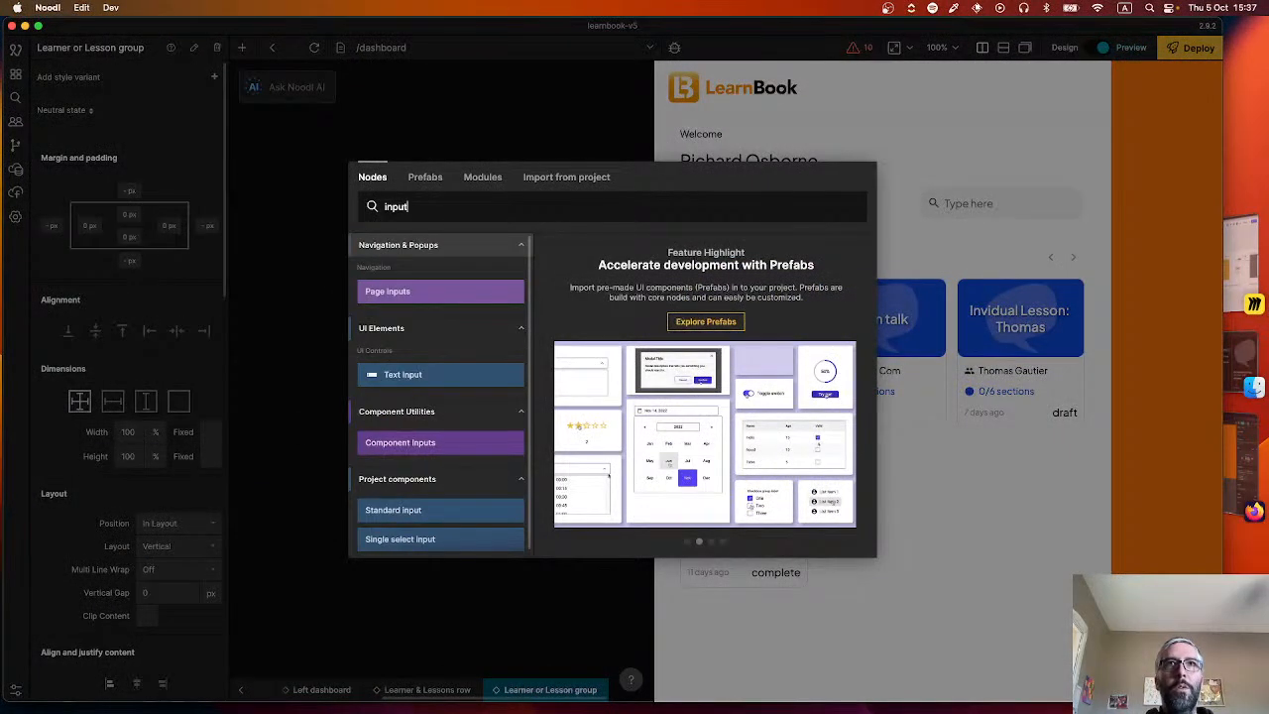
left_click(436, 442)
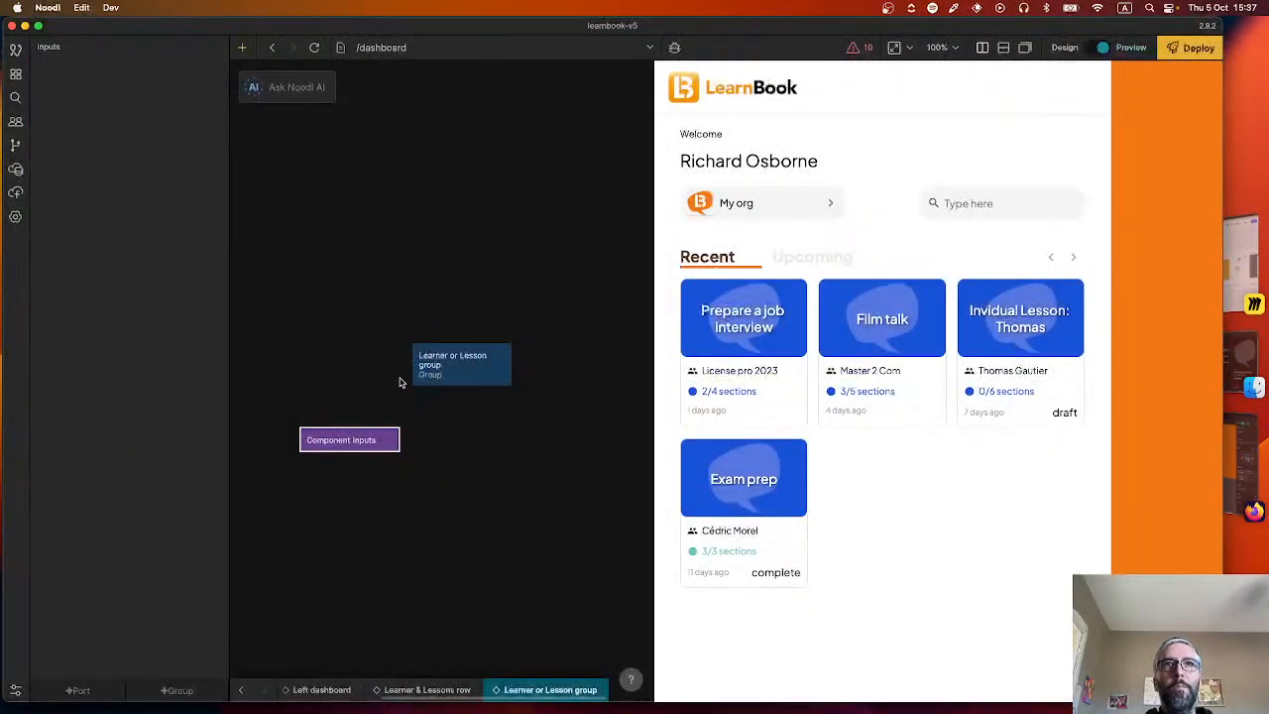
left_click_drag(335, 438, 288, 374)
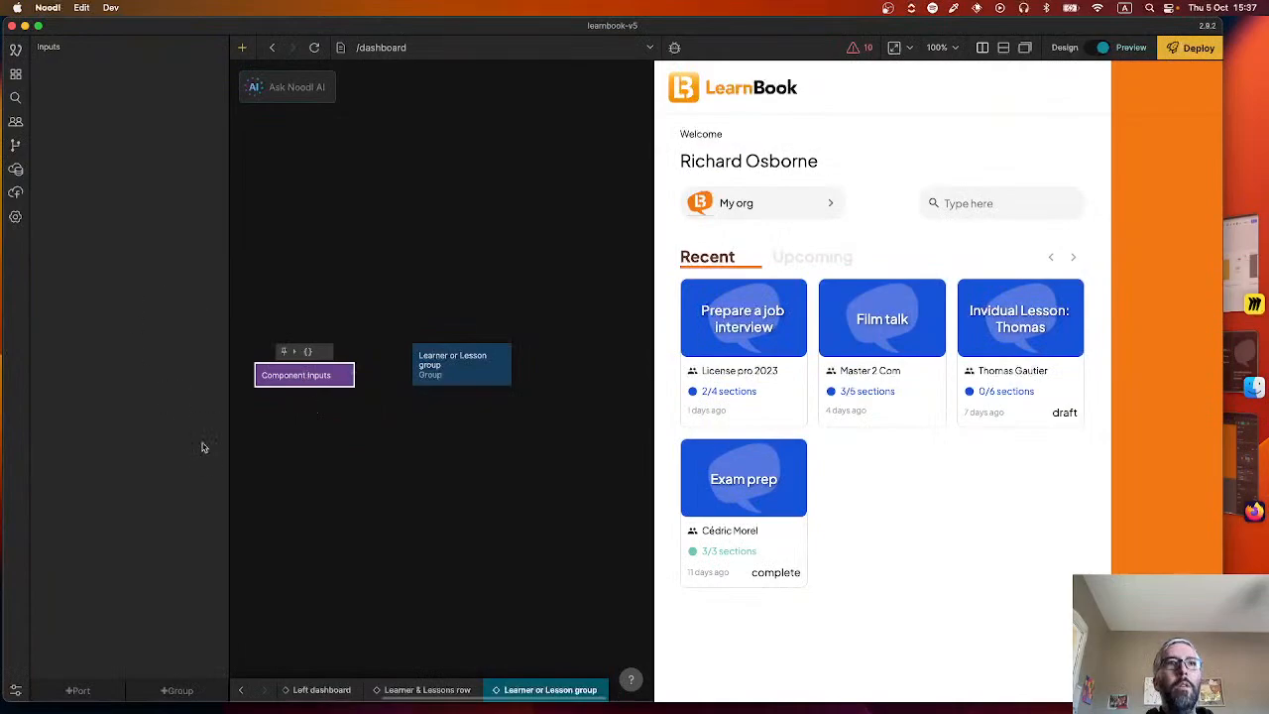
left_click(78, 690)
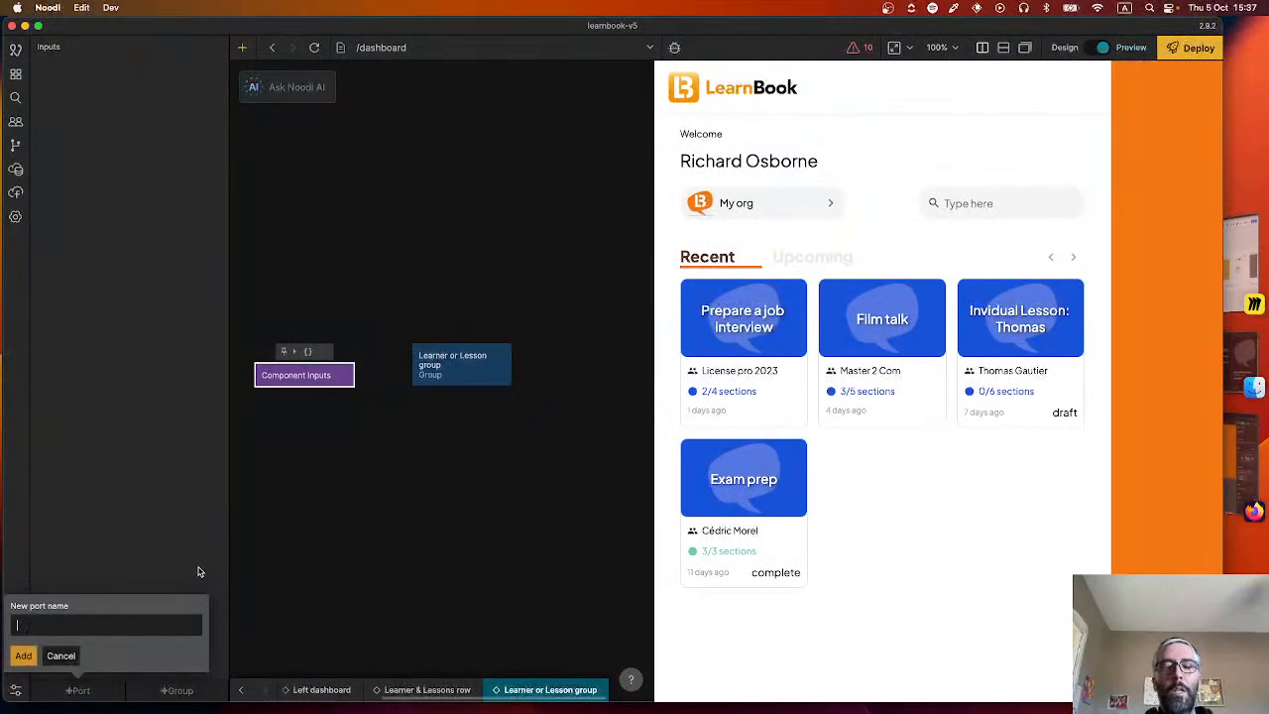
type("L")
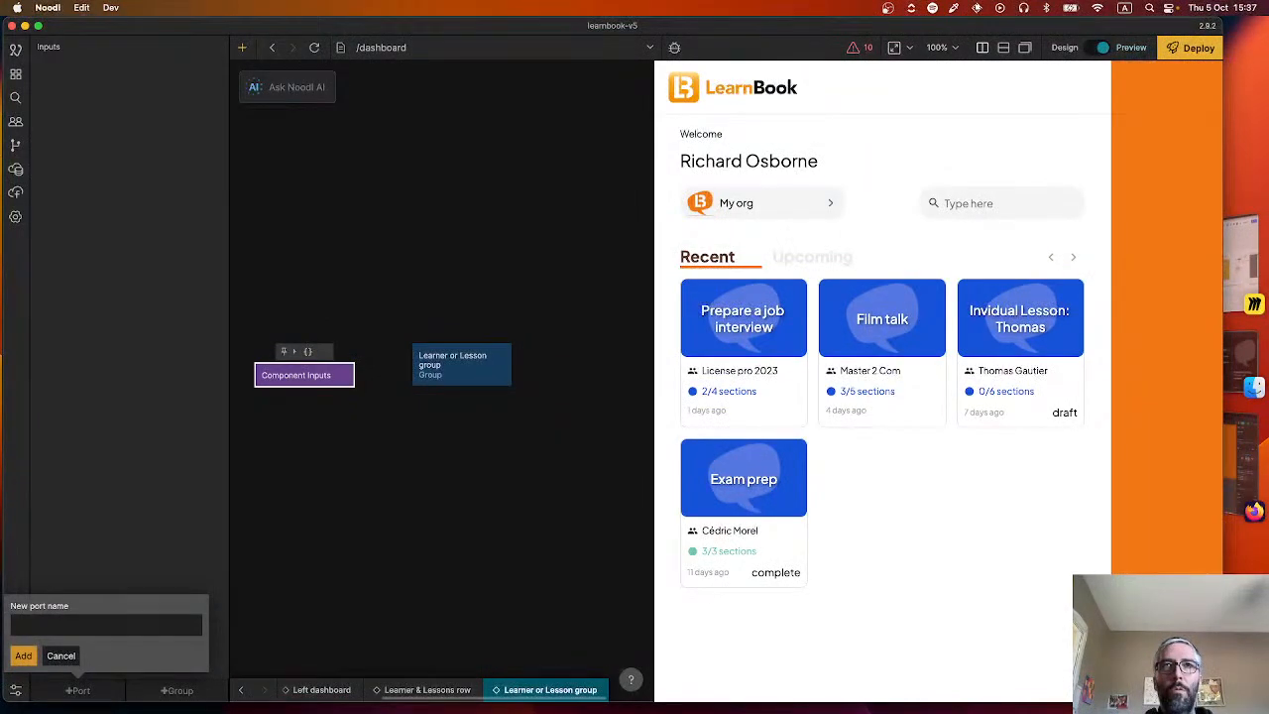
type("ype")
key("Return")
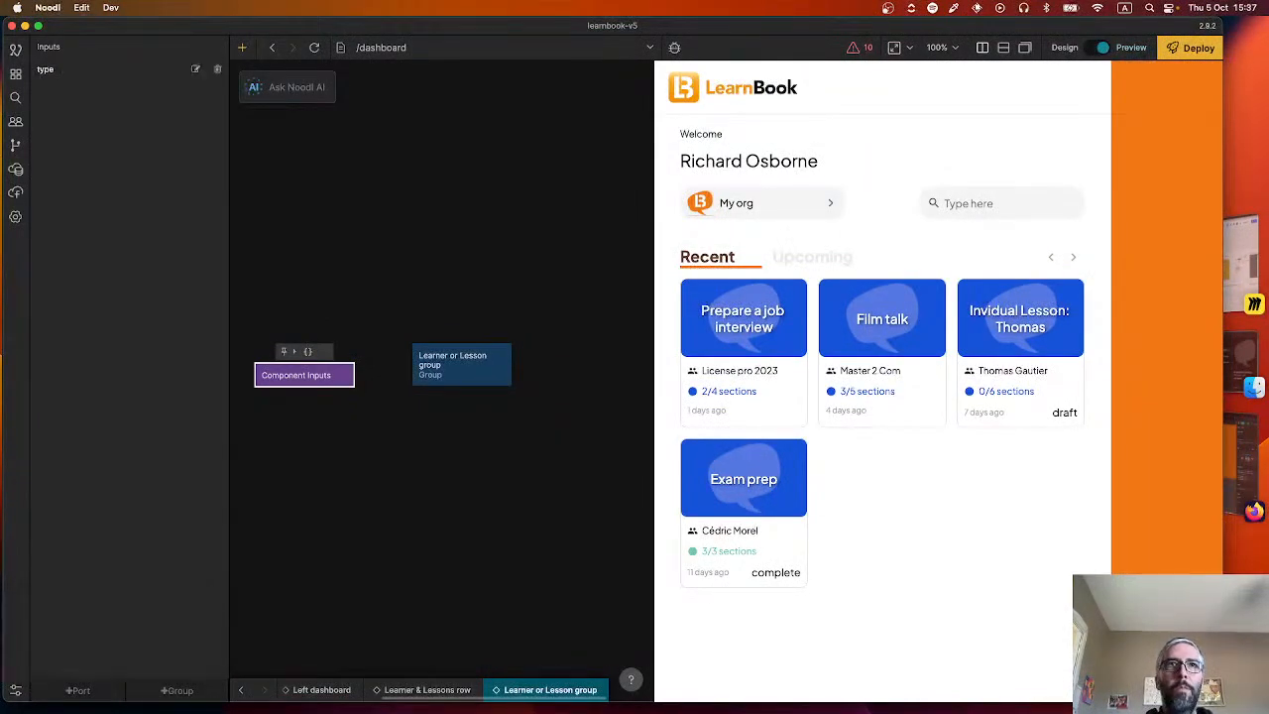
Add a States node with the states "learners" and "lessons", and turn off its transitions.
right_click(391, 443)
type("stat")
left_click(419, 293)
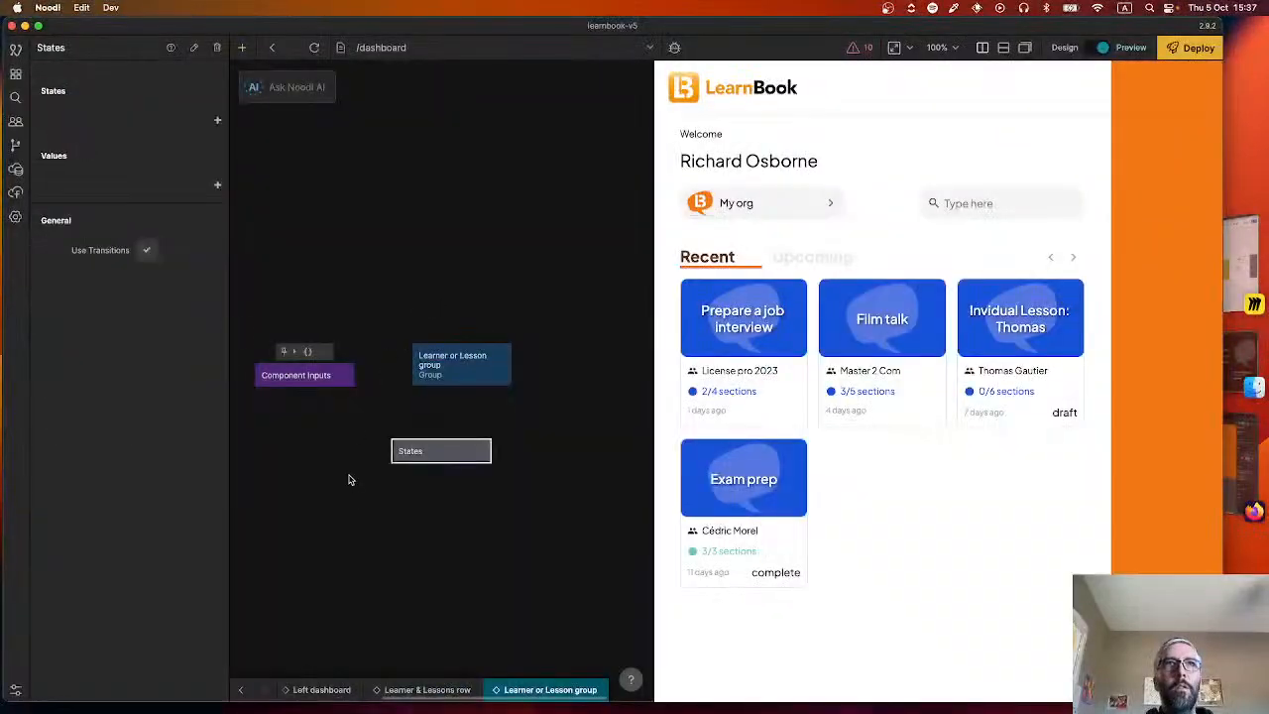
left_click(218, 120)
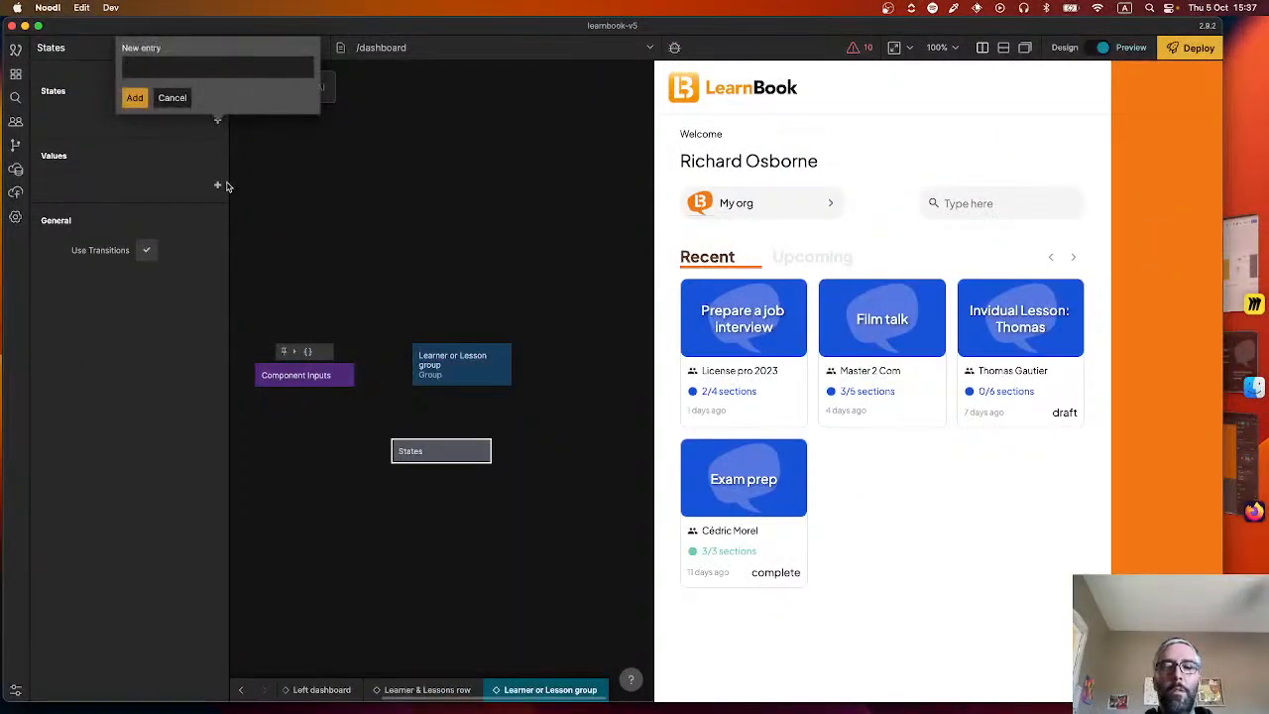
type("learners")
key("Return")
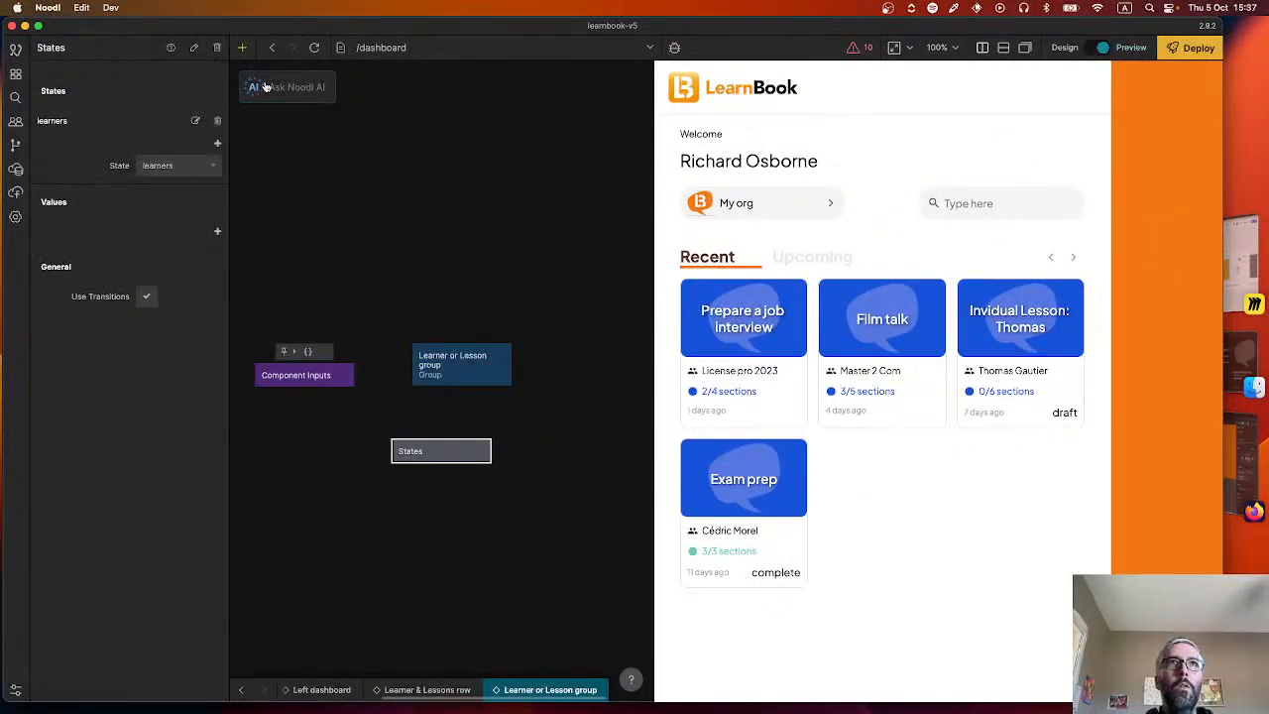
left_click(218, 145)
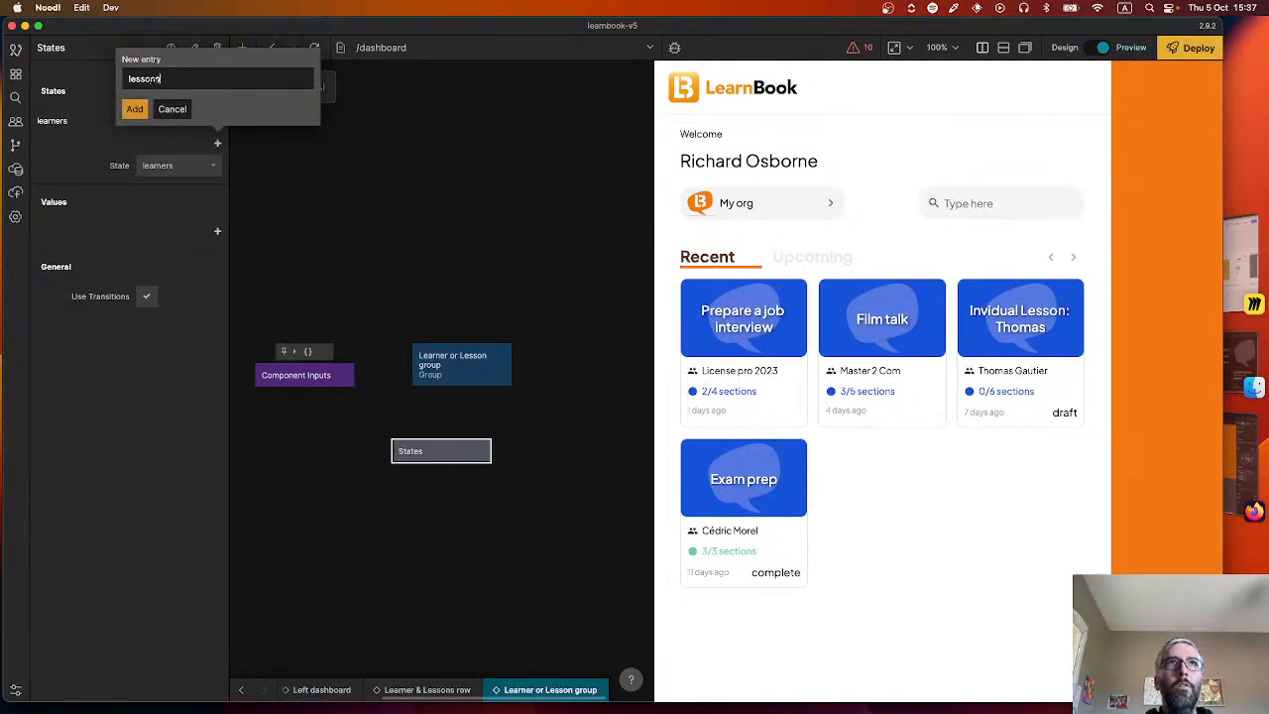
type("lessons")
key("Return")
left_click(147, 320)
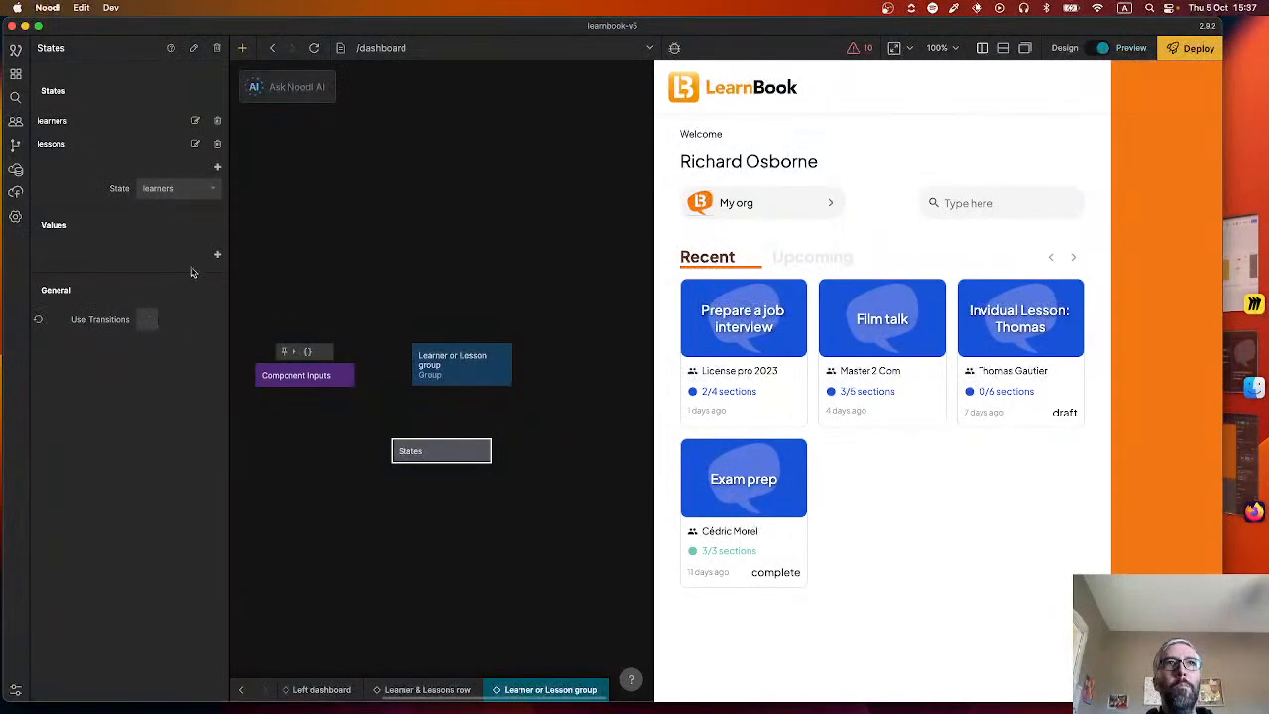
Add a value named "title" to the States node.
left_click(217, 254)
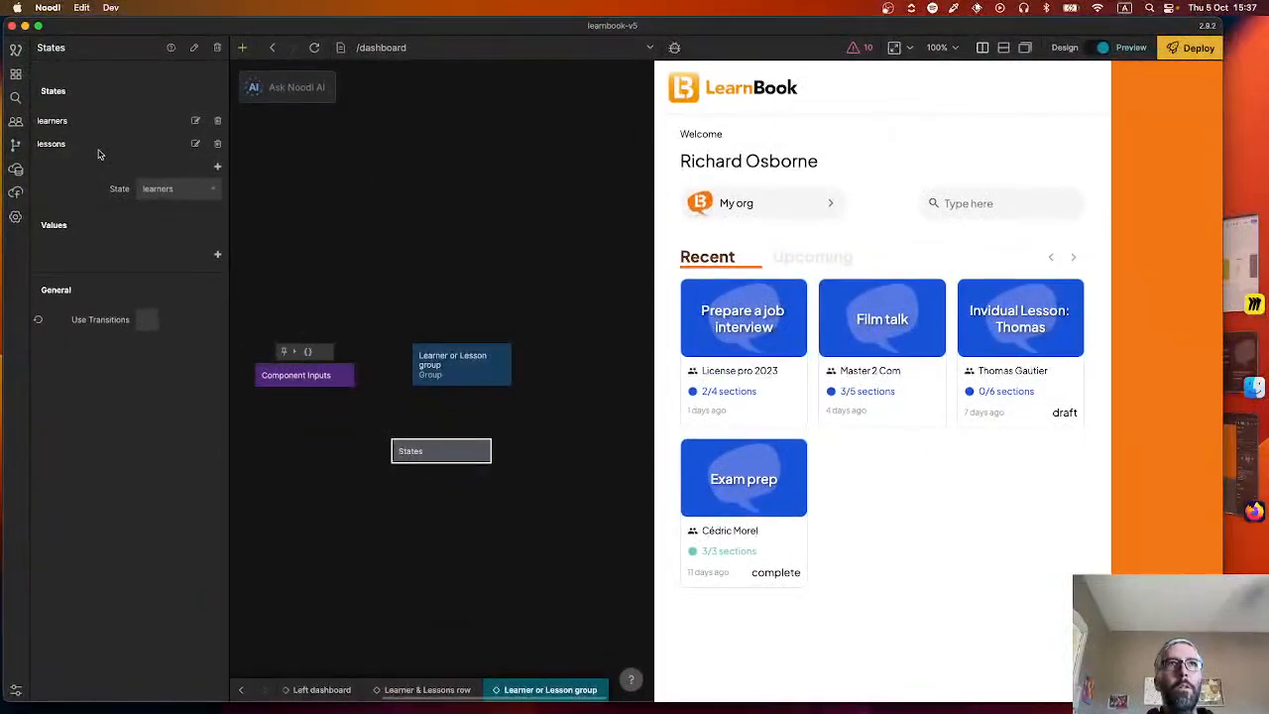
left_click(219, 255)
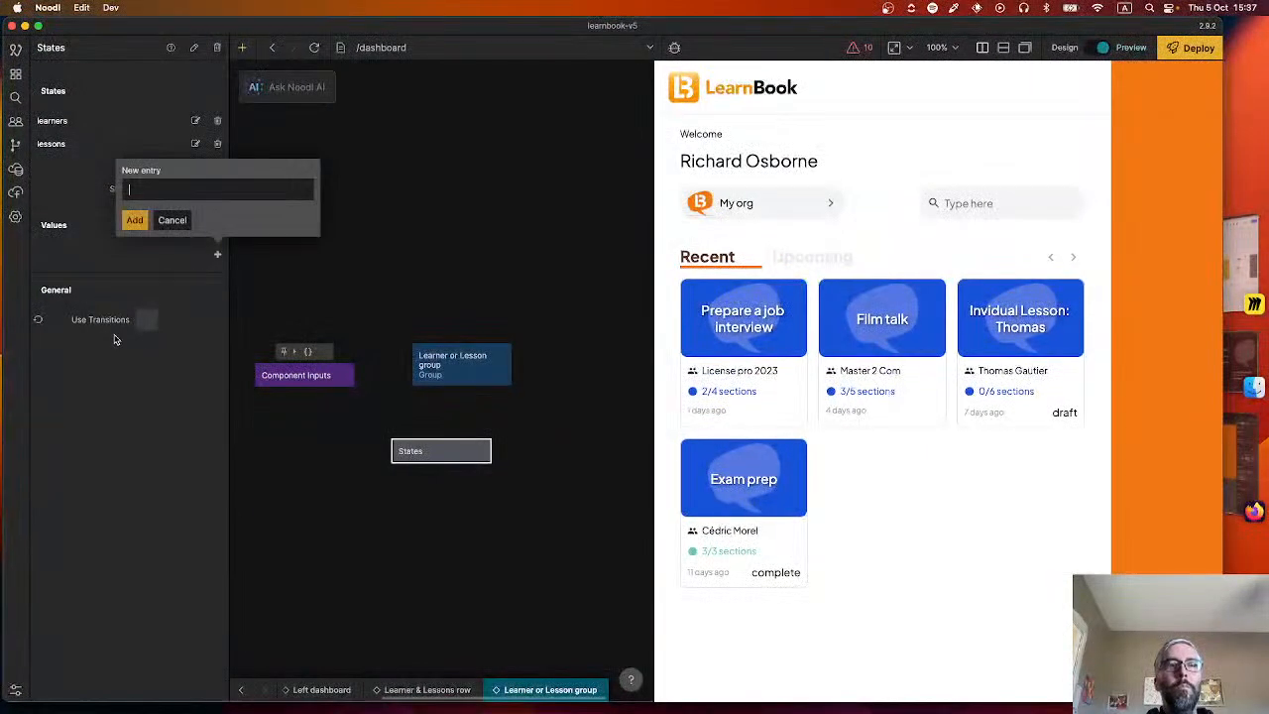
type("title")
key("Return")
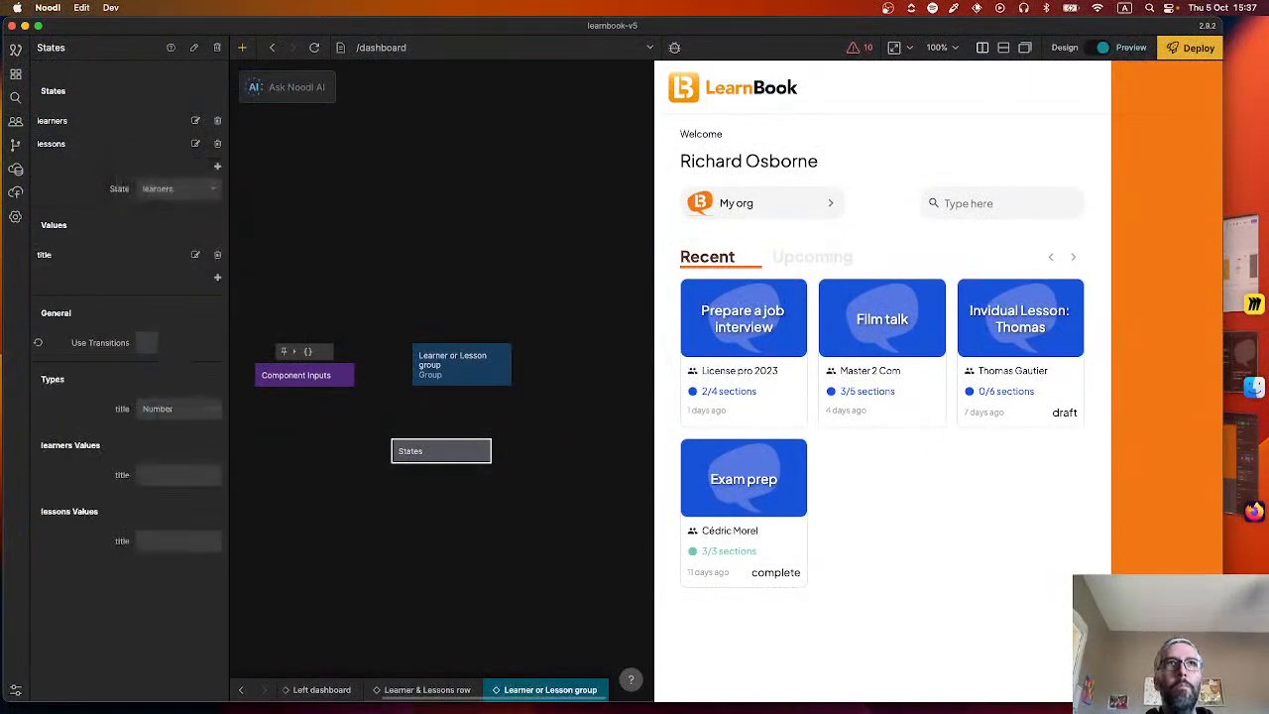
Add a second value to the States node and name it "noCount" with a capital C.
left_click(218, 276)
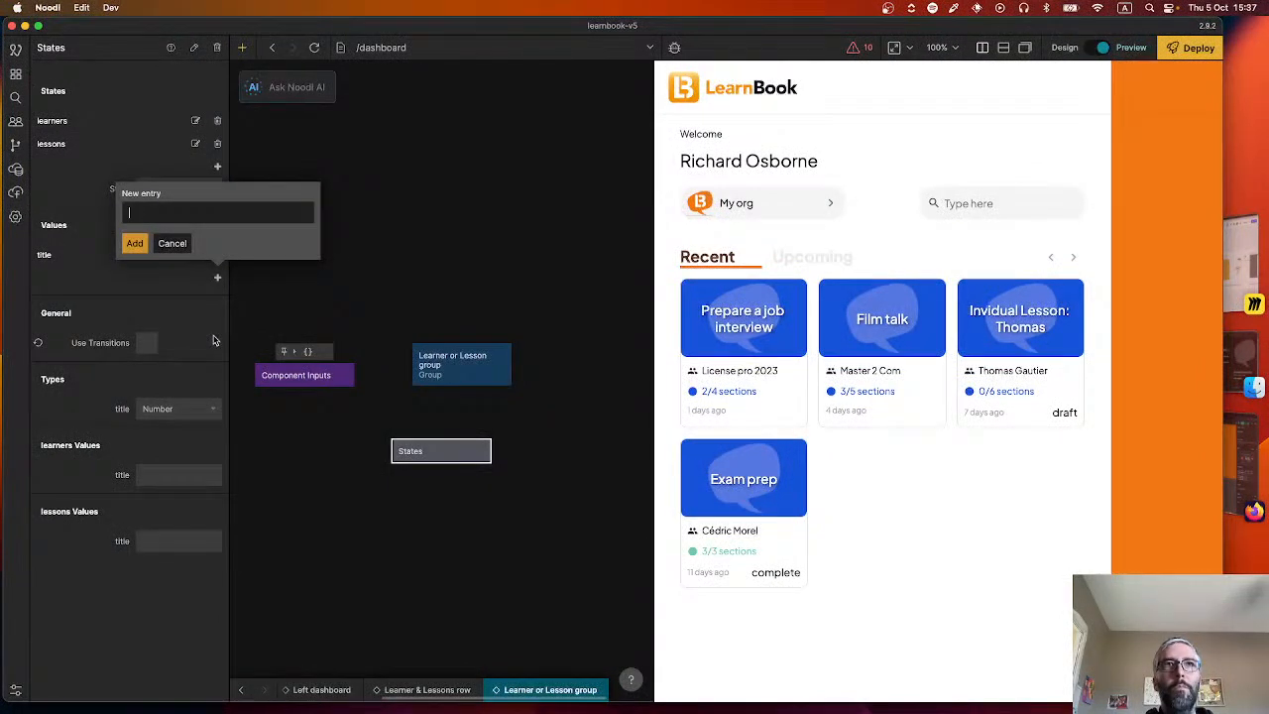
type("count")
key("super+a")
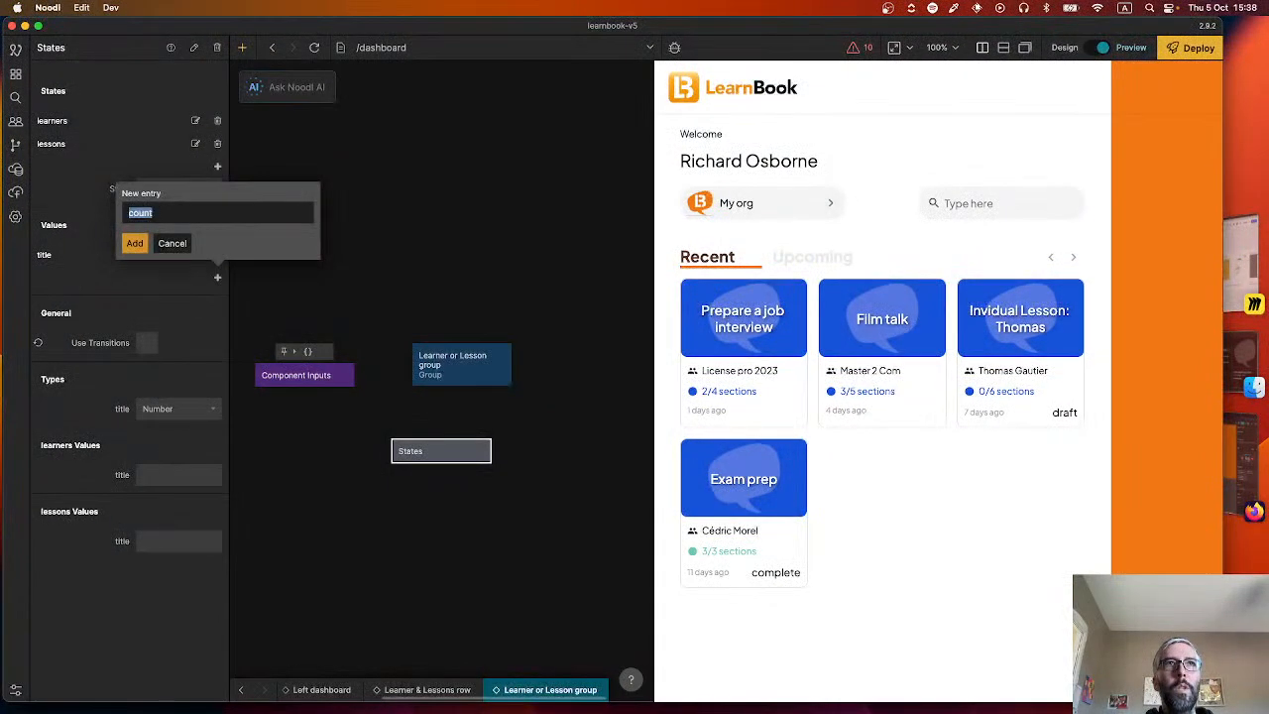
type("nocount")
key("Return")
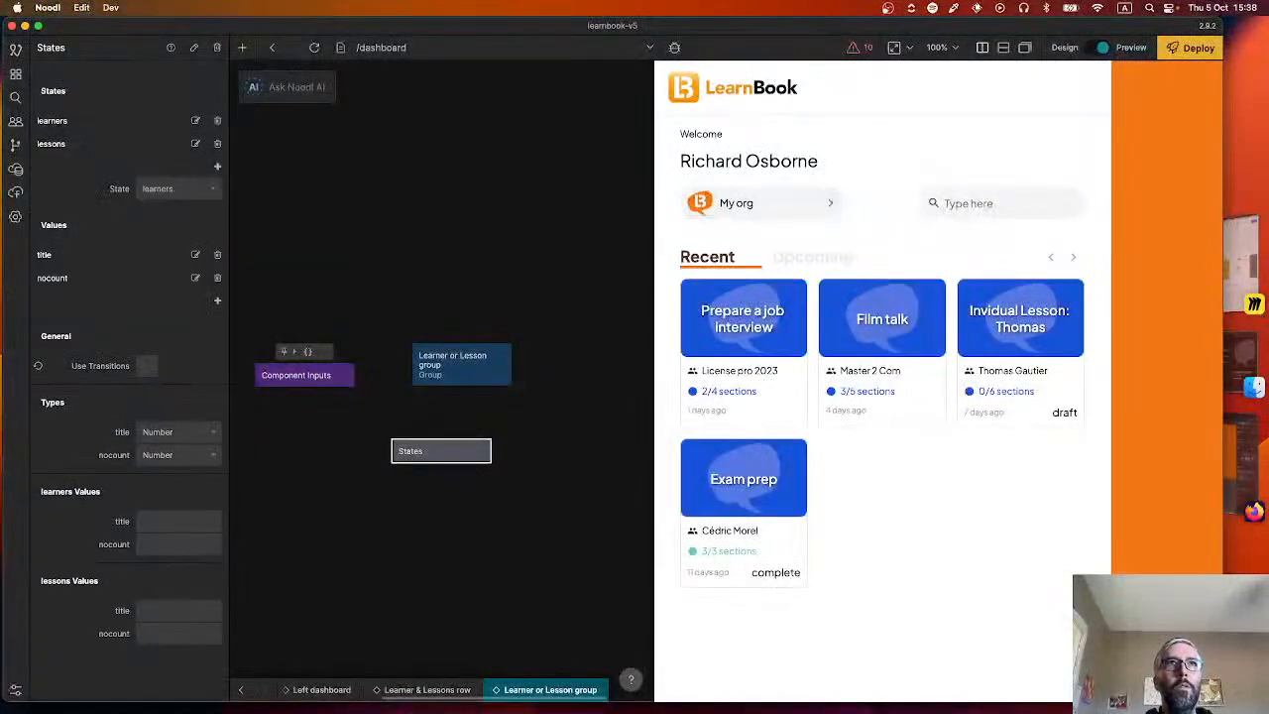
left_click(196, 277)
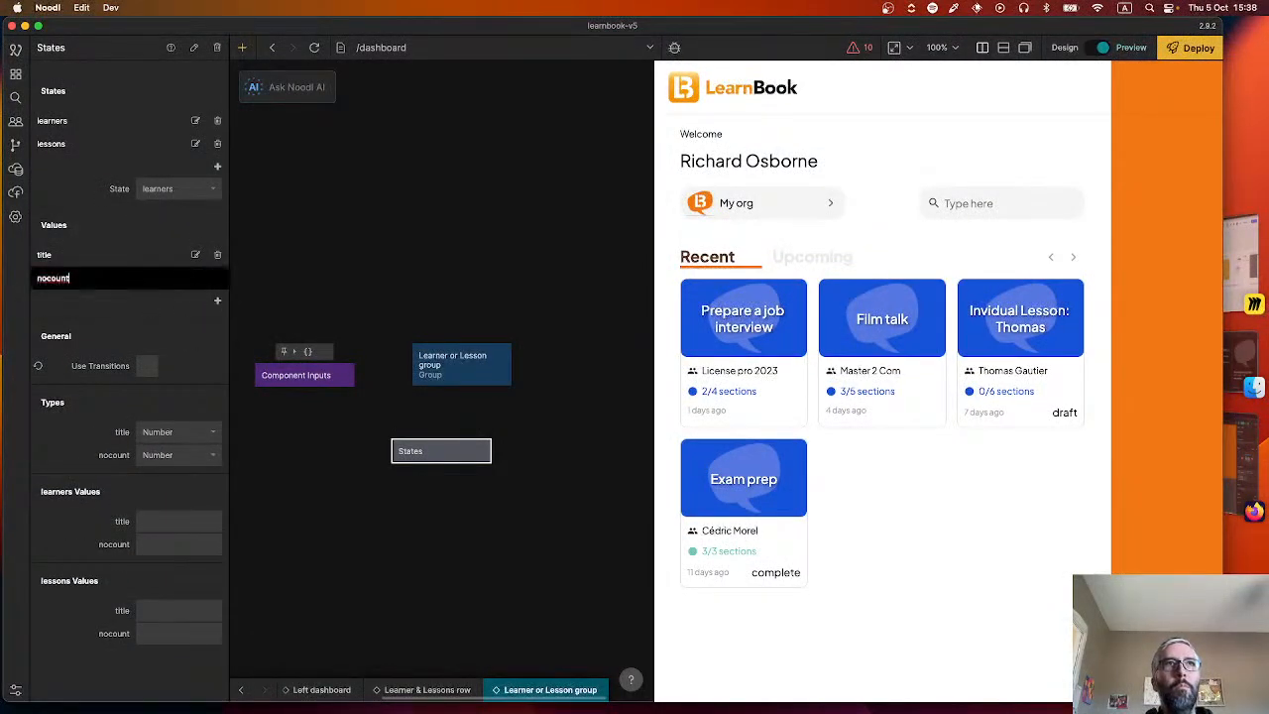
key("BackSpace")
type("C")
key("Return")
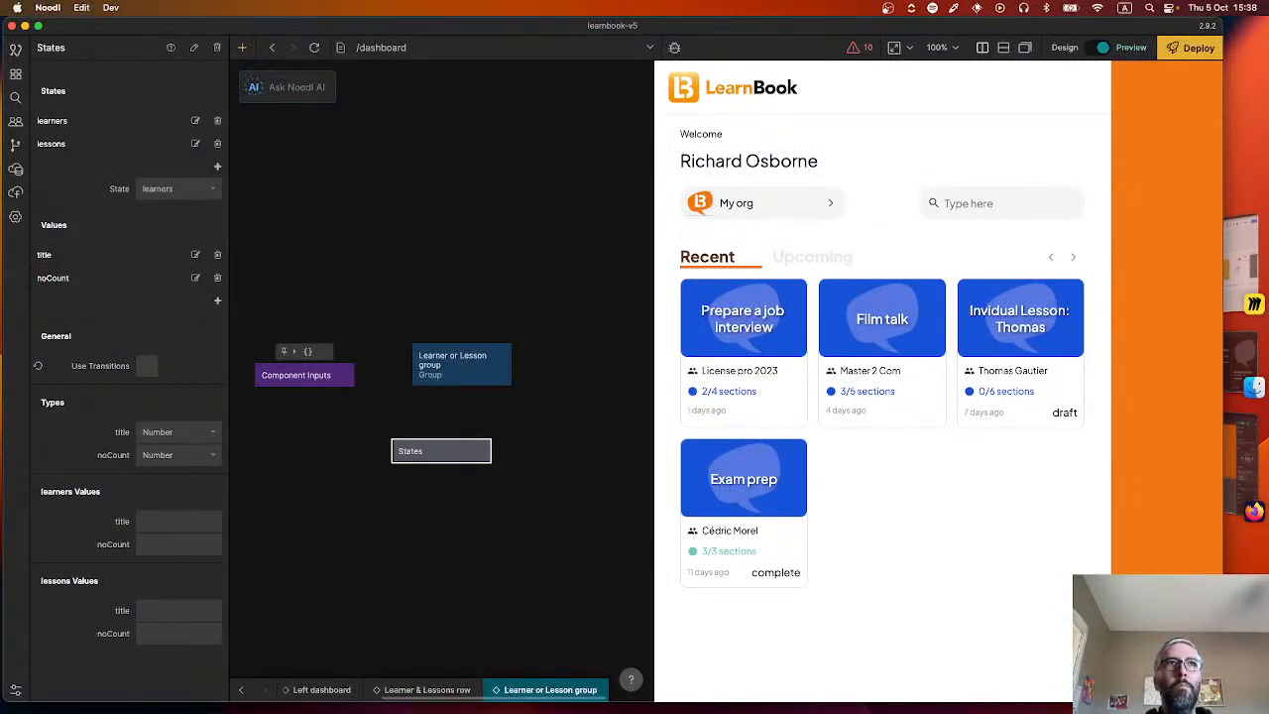
Add a third value to the States node and name it "noCountSubMessage".
left_click(217, 301)
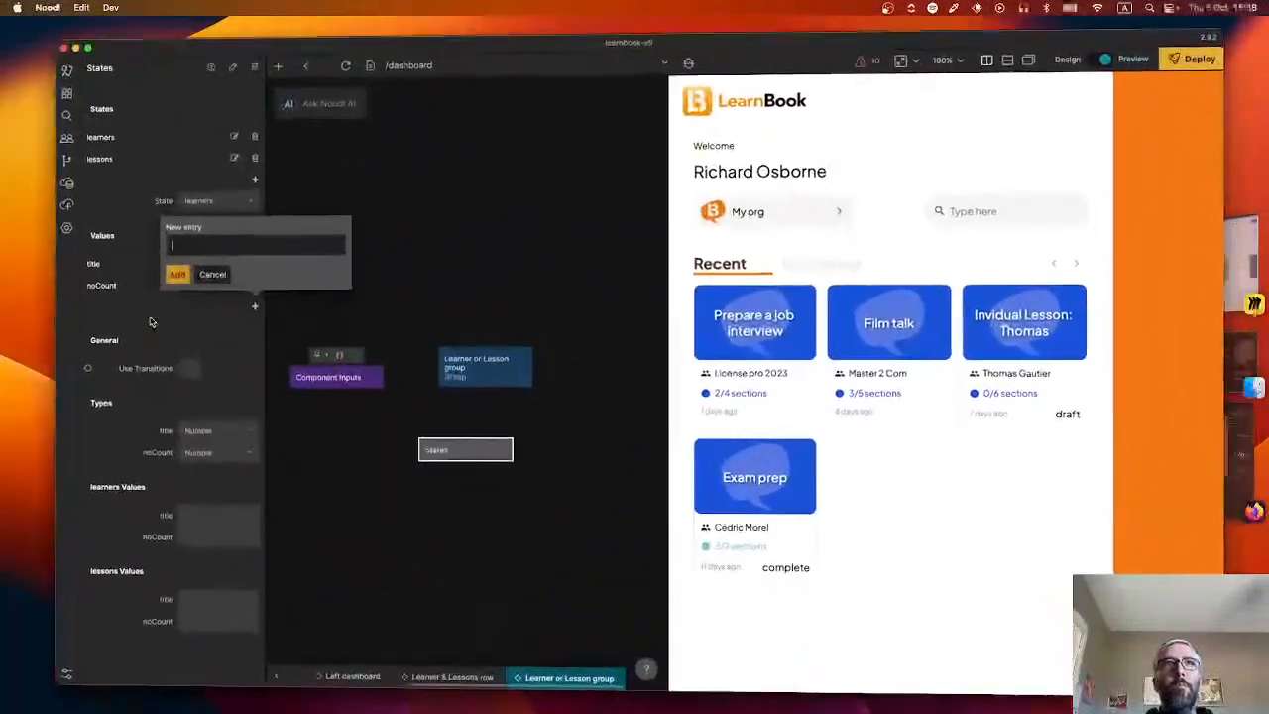
type("noCountMessage")
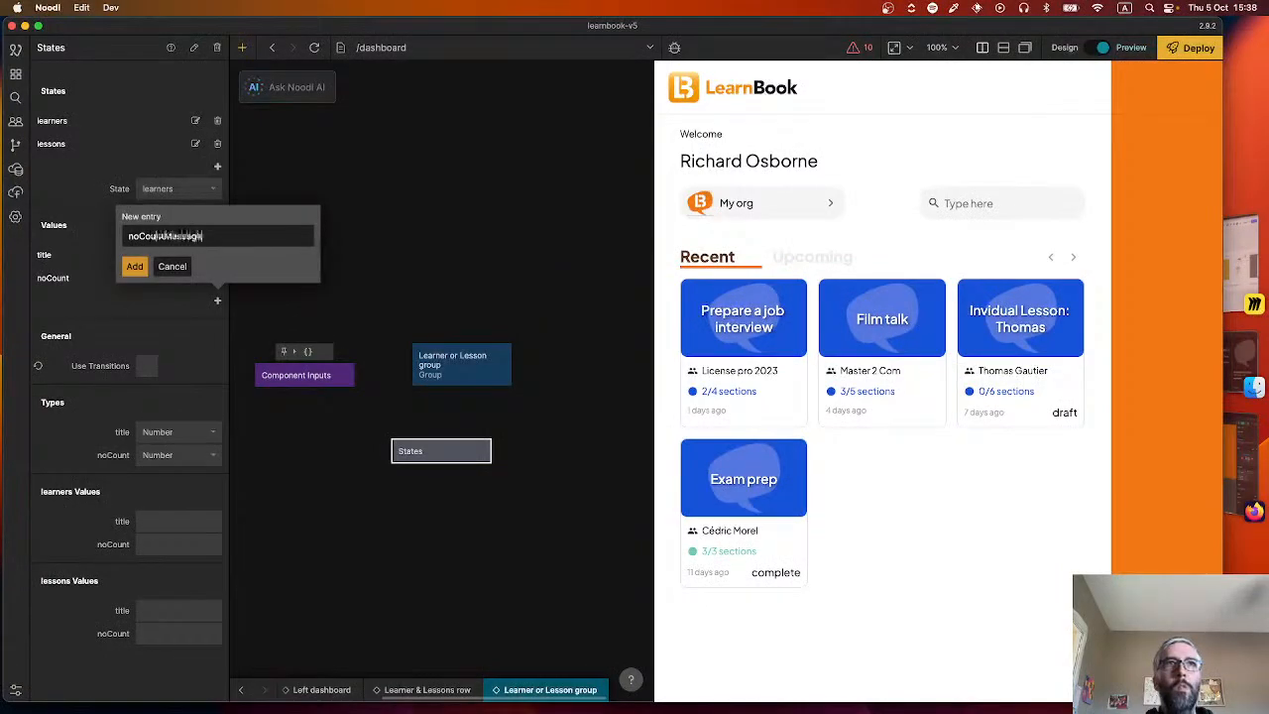
key("Return")
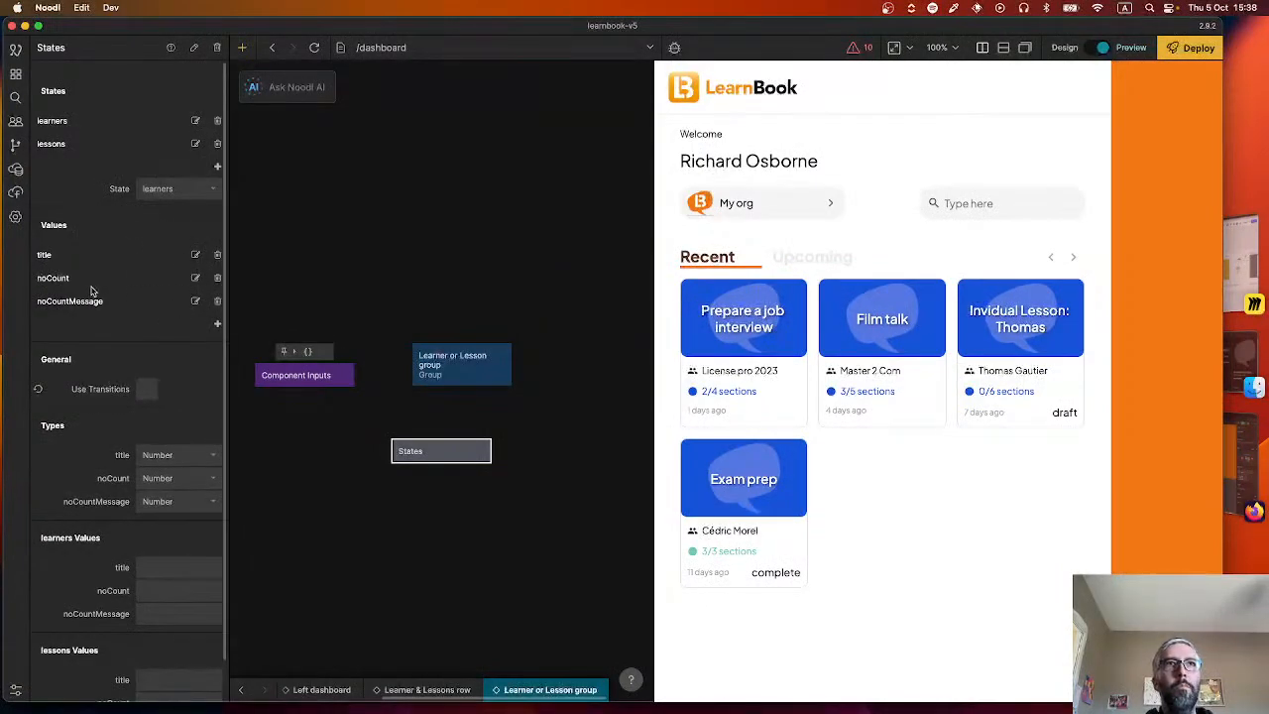
left_click(195, 301)
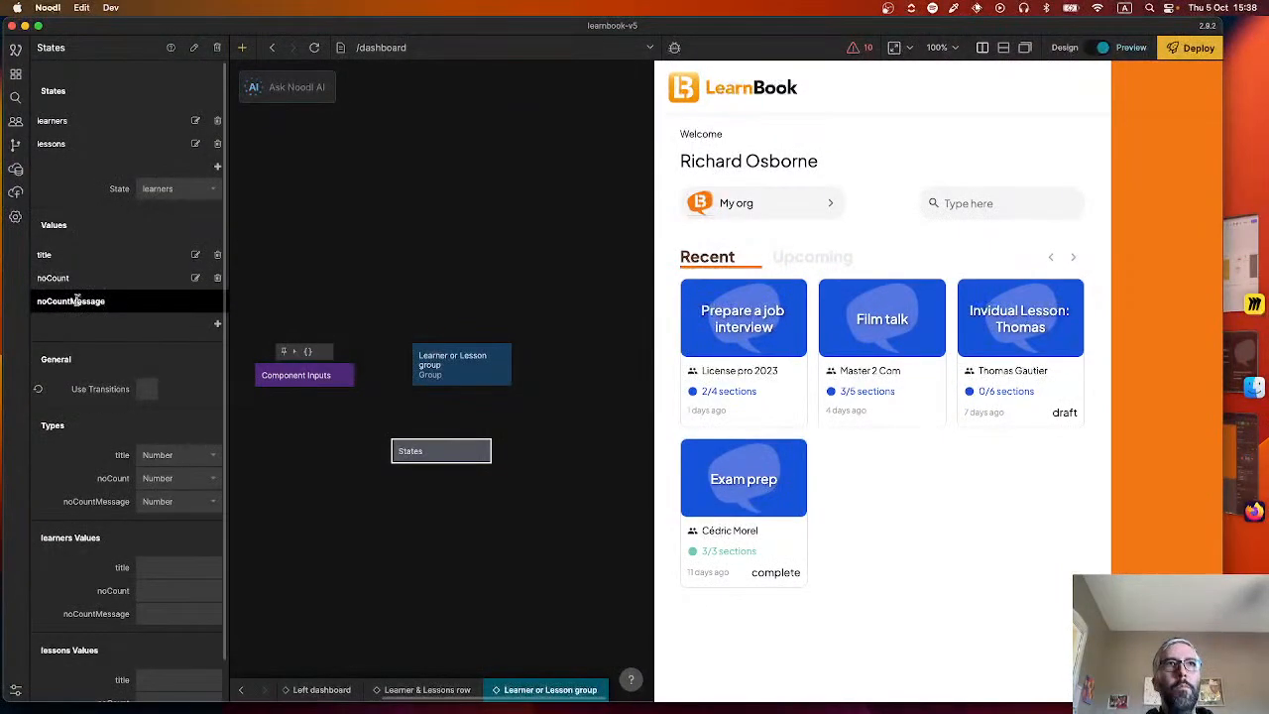
type("Sub")
key("Return")
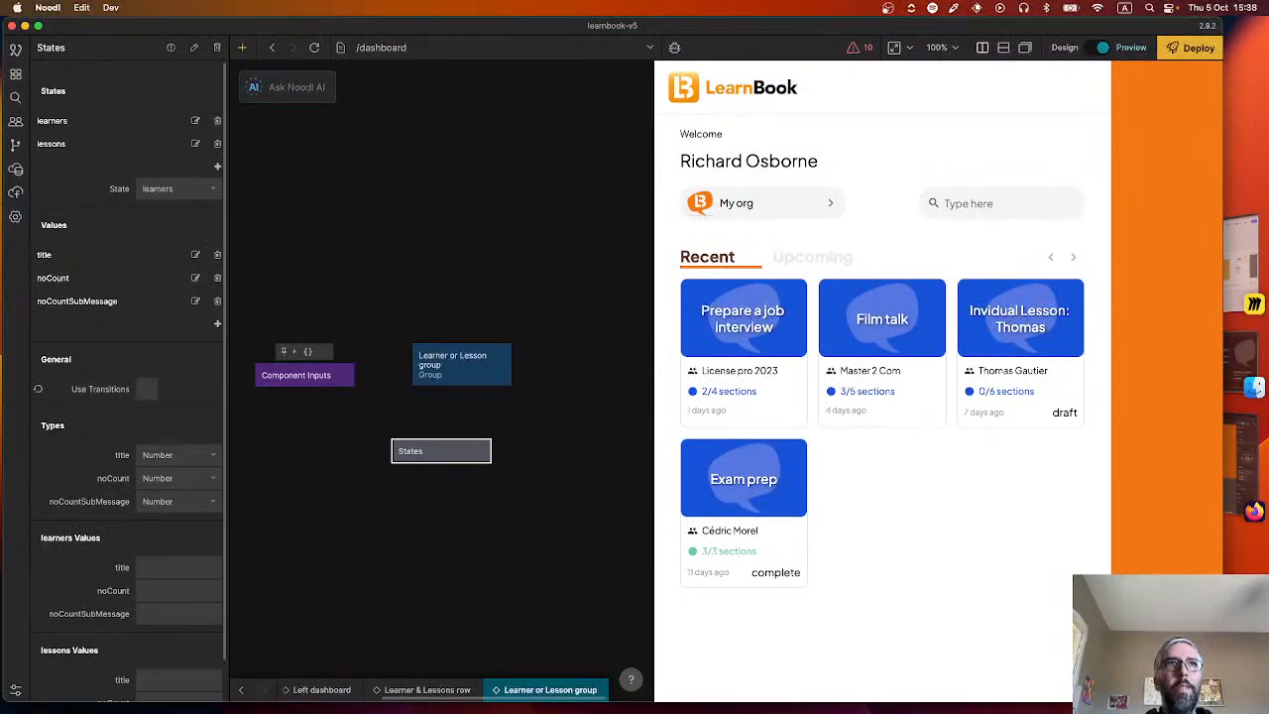
Rename the noCount value of the States node to "noCountMessage".
left_click(194, 278)
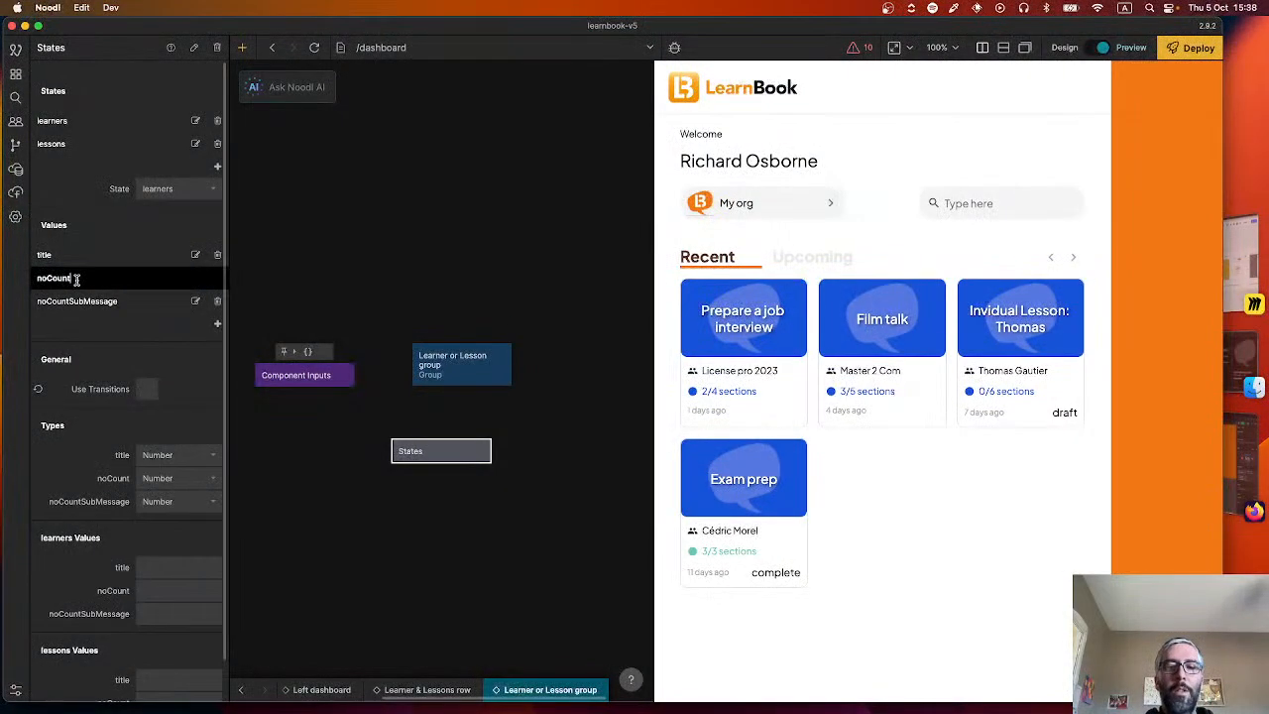
type("Message")
key("Return")
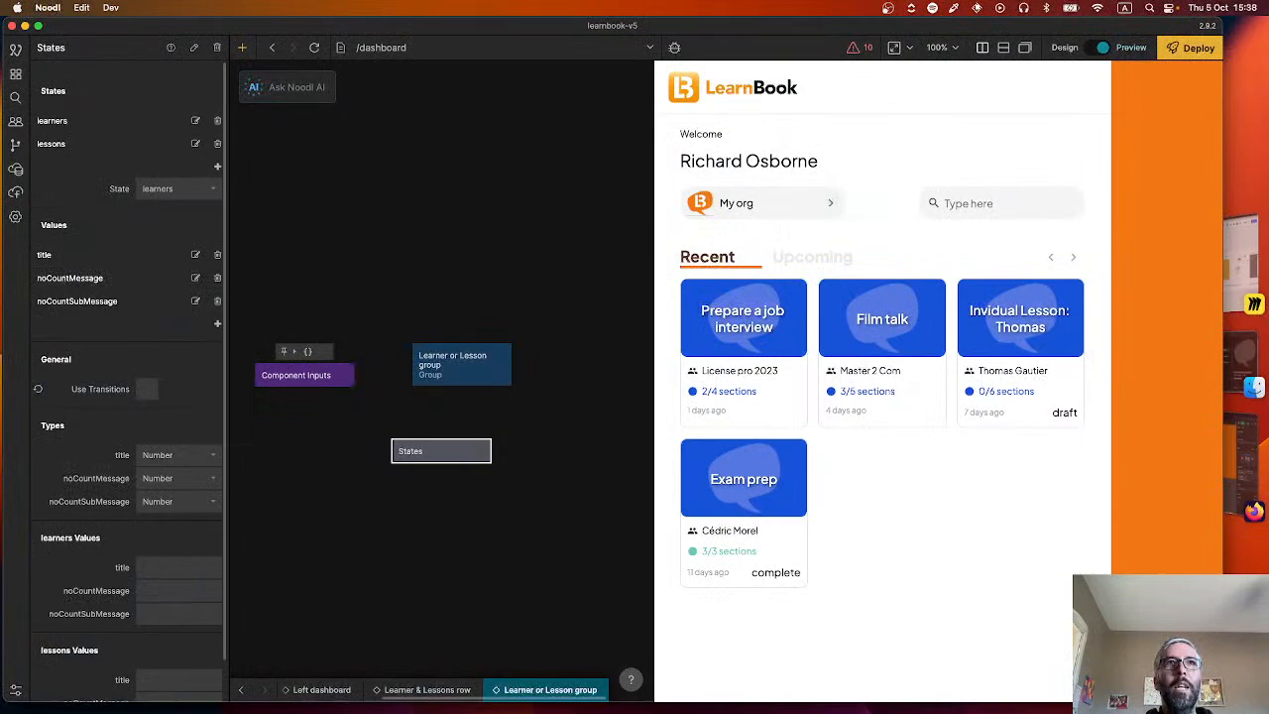
Set the types of title, noCountMessage and noCountSubMessage in the States node to String.
left_click(166, 456)
left_click(159, 496)
left_click(158, 478)
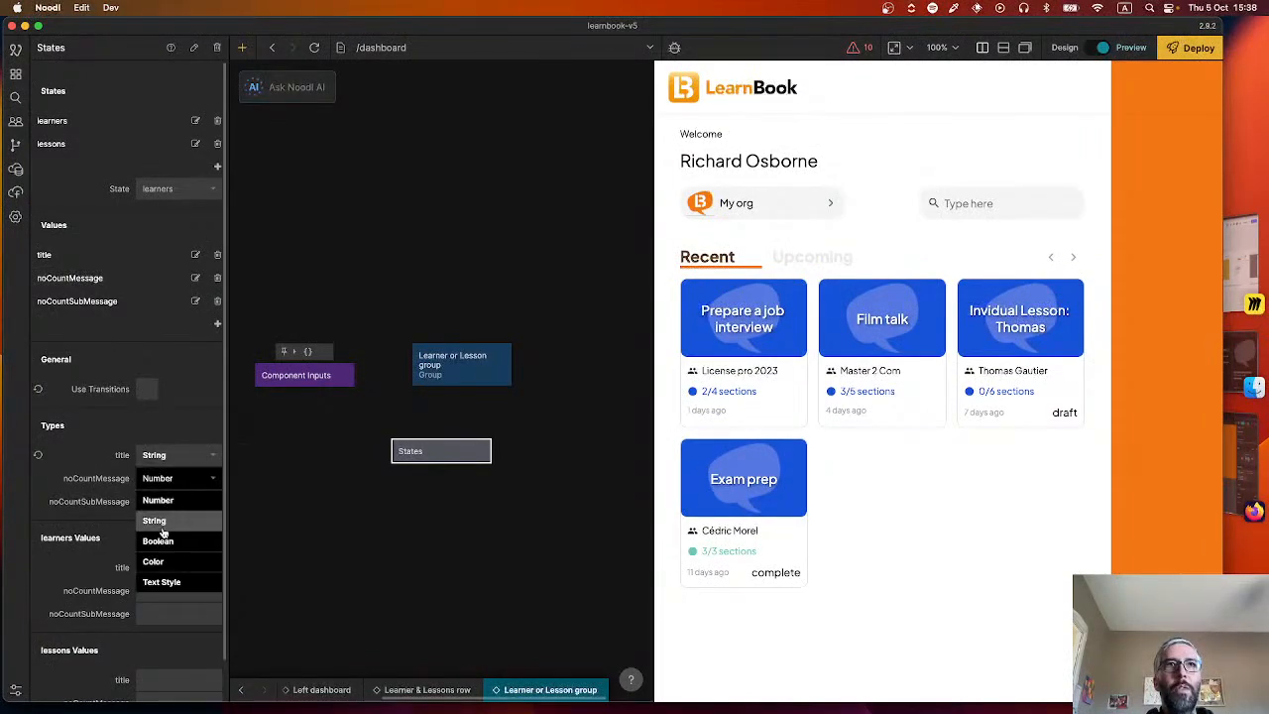
left_click(161, 519)
left_click(161, 500)
left_click(159, 541)
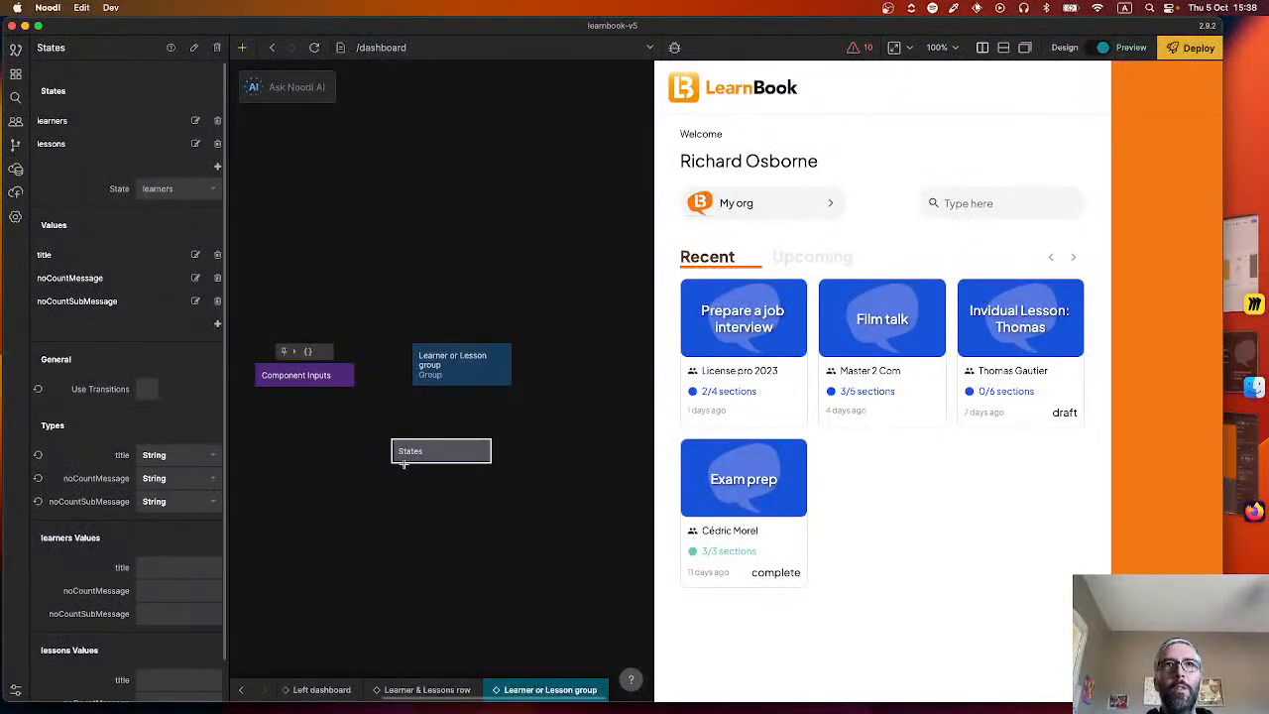
Move the States node aside and add a Text node as a child of the Learner or Lesson group.
left_click_drag(436, 458, 359, 456)
right_click(440, 445)
type("tex")
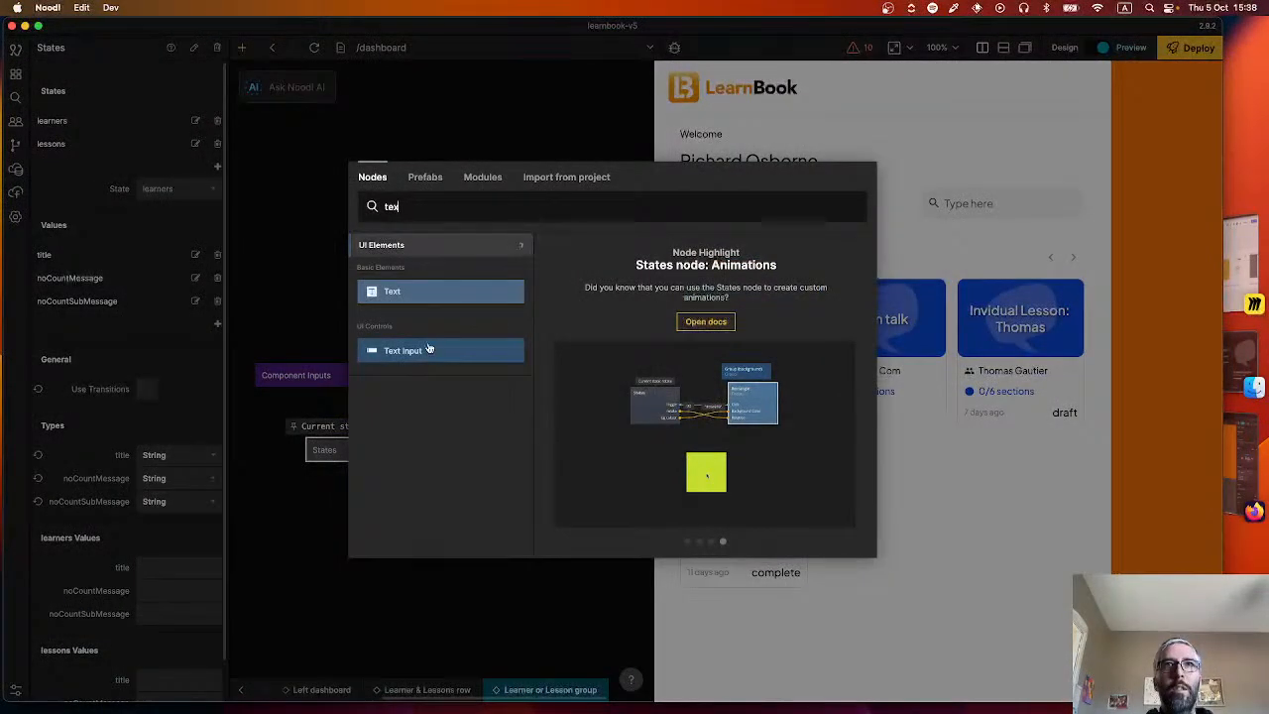
left_click(435, 311)
left_click_drag(466, 452, 476, 404)
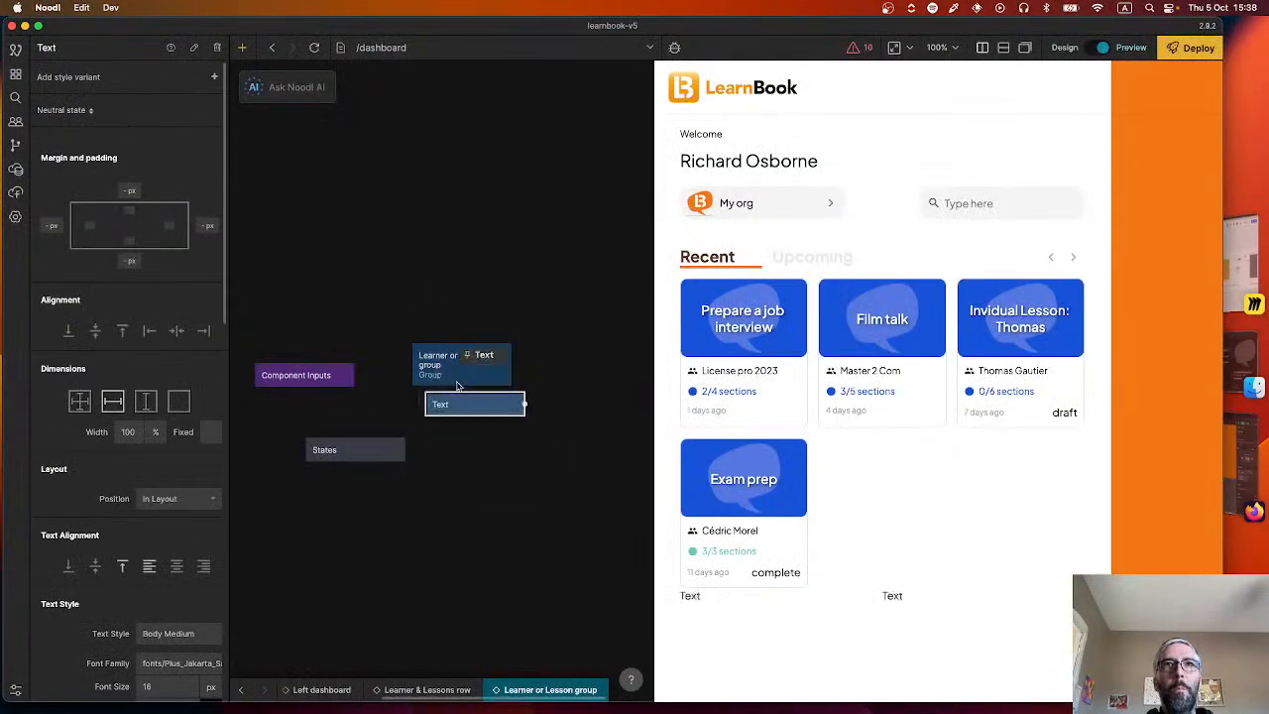
Duplicate the Text node twice and stack both copies under it in the Learner or Lesson group.
key("ctrl+c")
key("ctrl+v")
left_click_drag(515, 457, 485, 435)
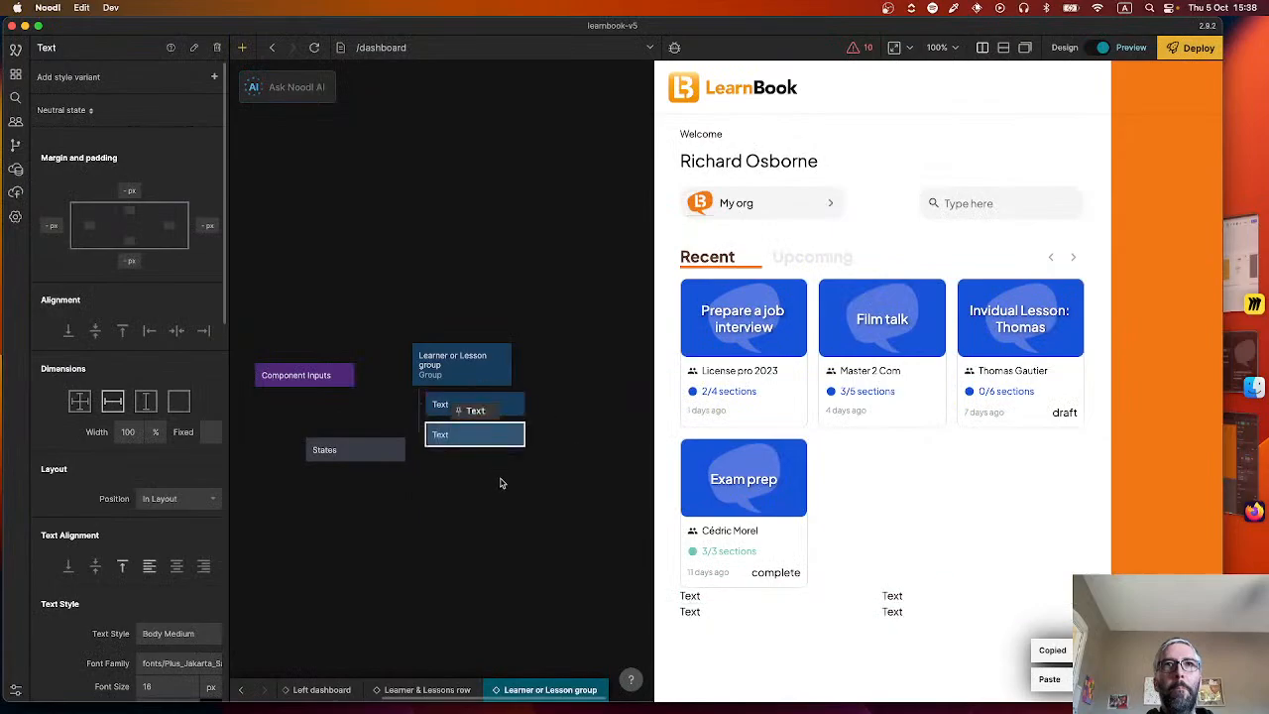
key("ctrl+v")
left_click_drag(525, 491, 516, 449)
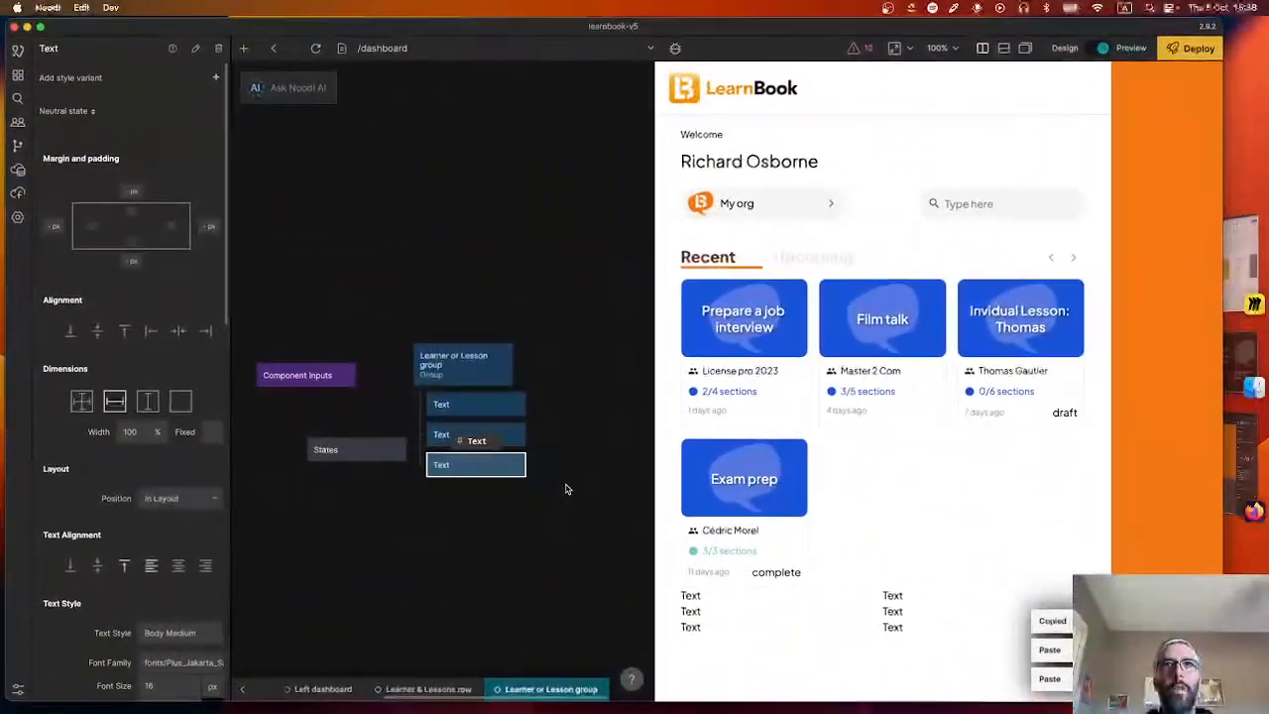
Add a Group node below the three Text nodes and place an Icon node inside it.
right_click(516, 521)
type("gr")
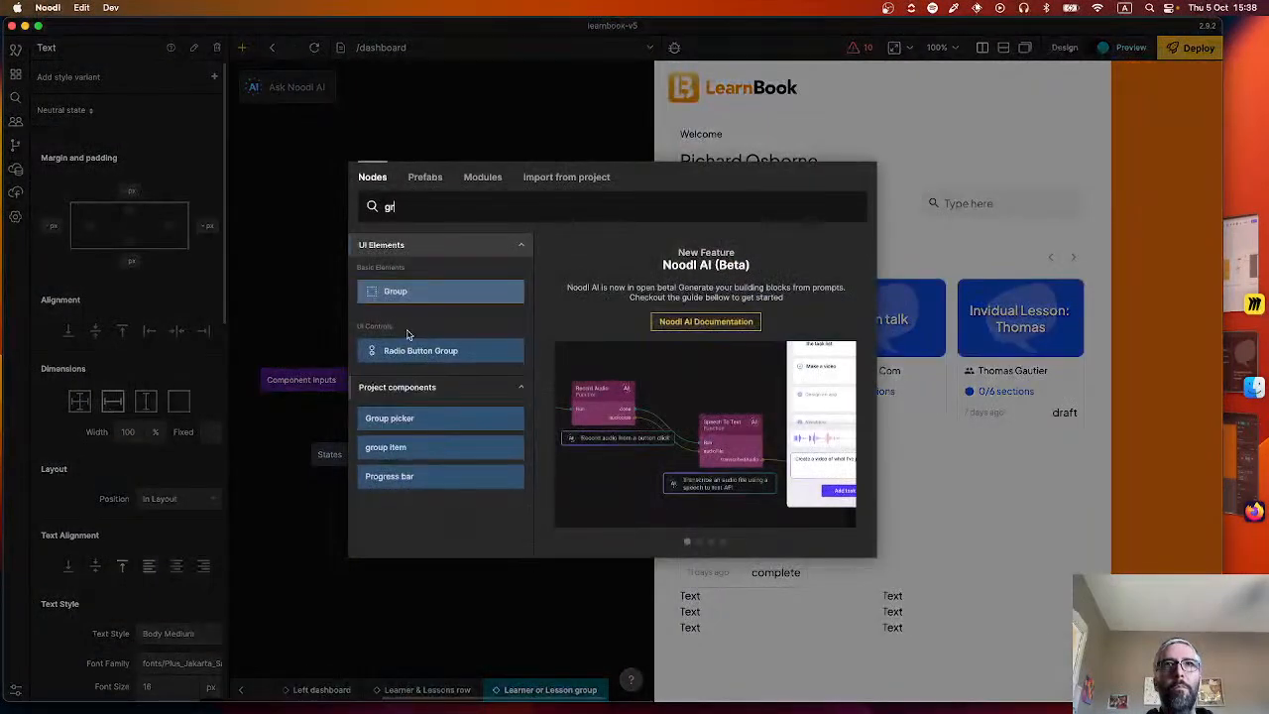
left_click(416, 295)
left_click_drag(550, 528, 510, 500)
right_click(497, 552)
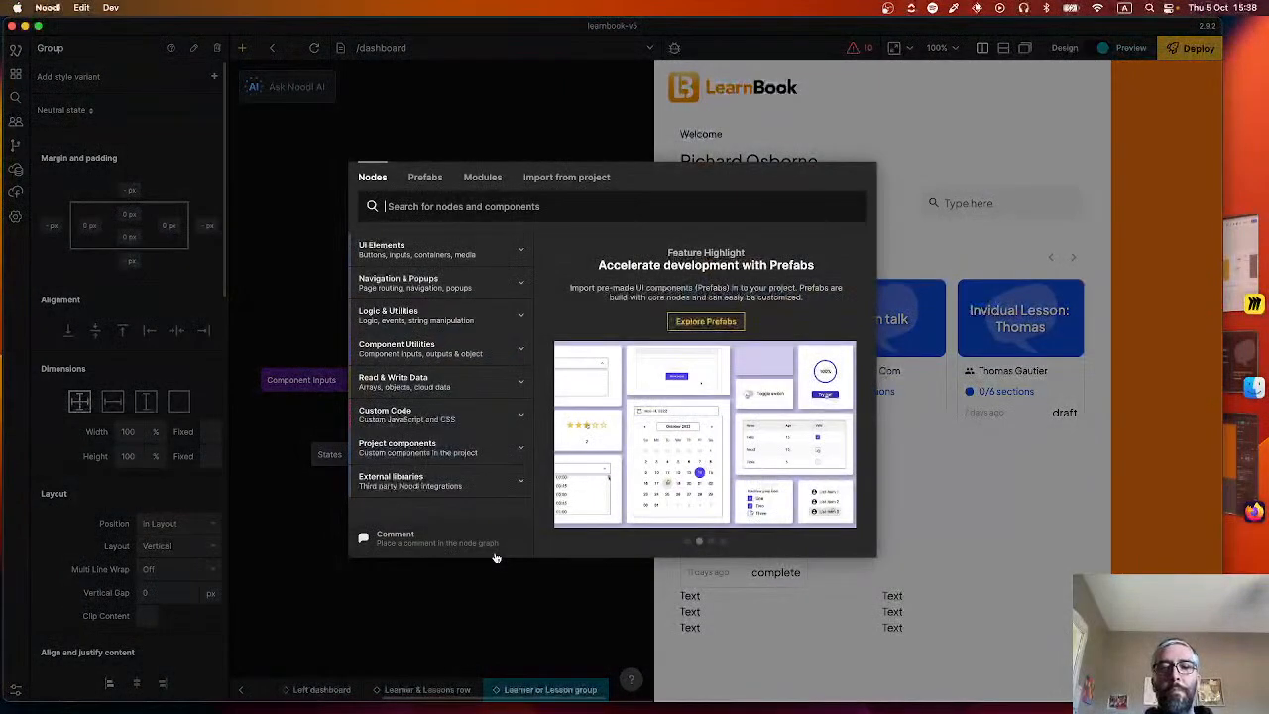
type("ic")
left_click(436, 291)
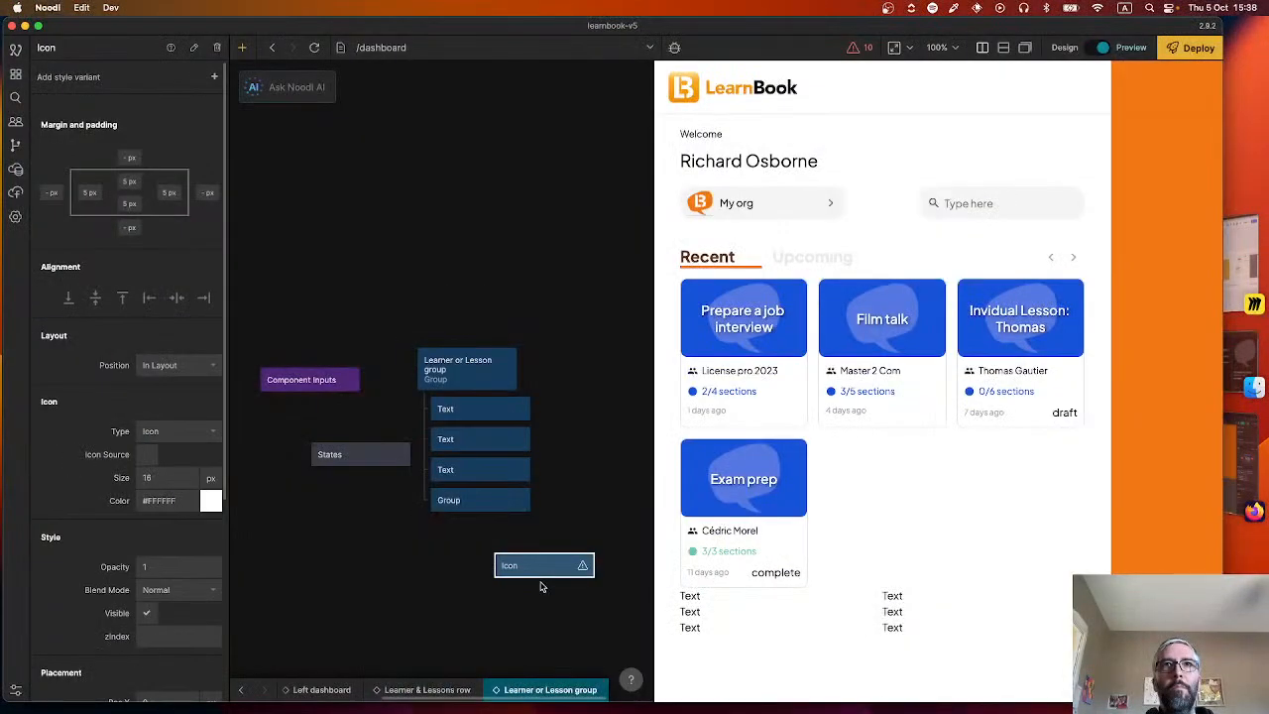
left_click_drag(540, 563, 496, 521)
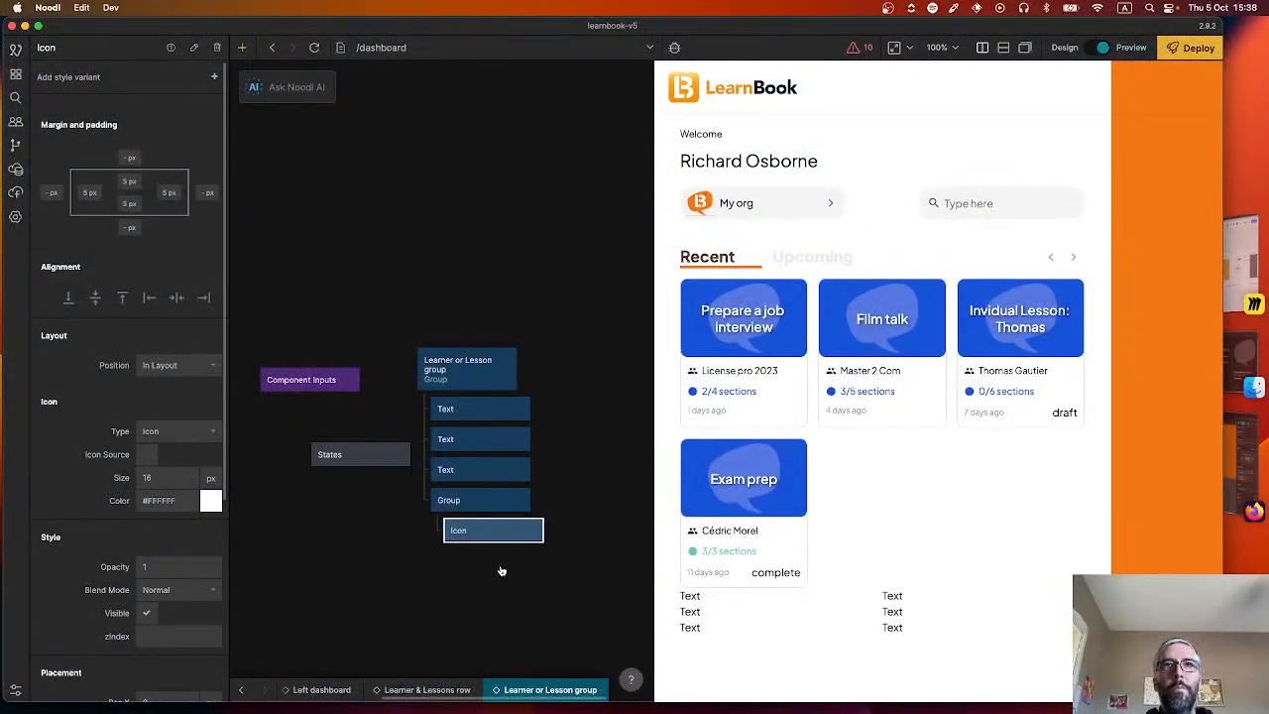
Wrap the Icon in a new nested Group and add a Text node after it within the outer button Group.
right_click(499, 566)
type("gr")
left_click(449, 302)
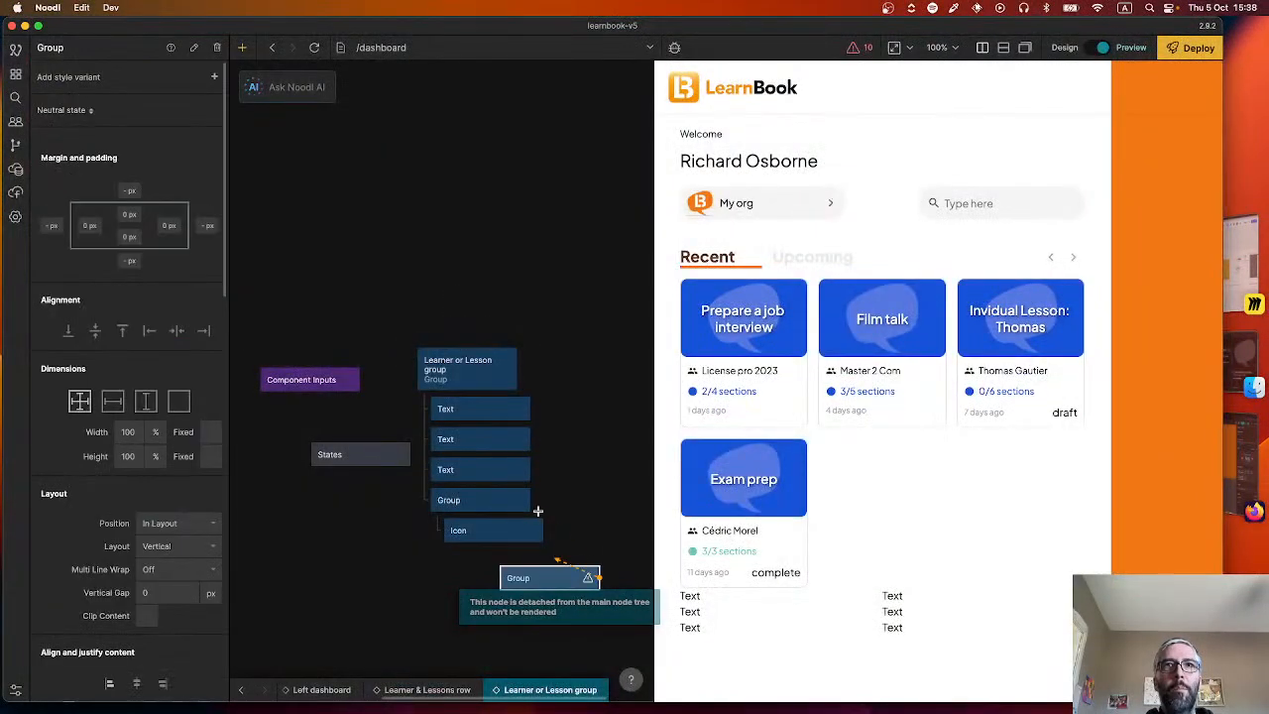
left_click_drag(544, 581, 542, 555)
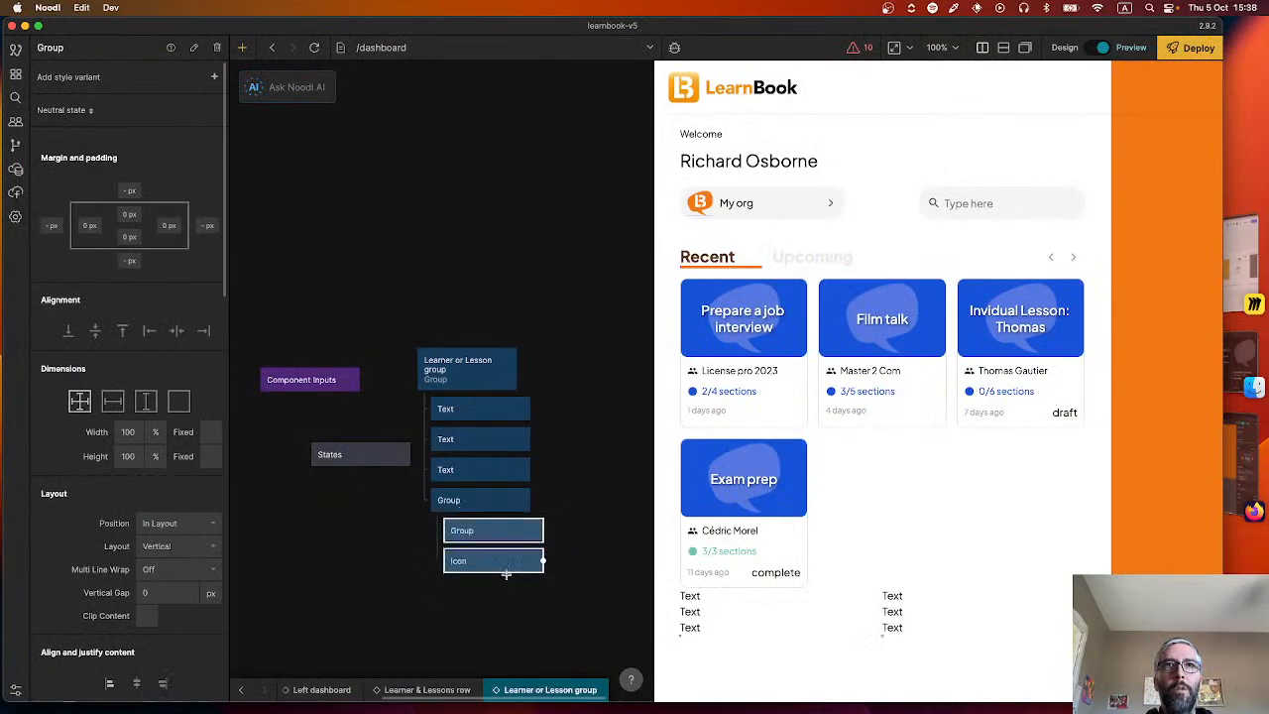
right_click(537, 576)
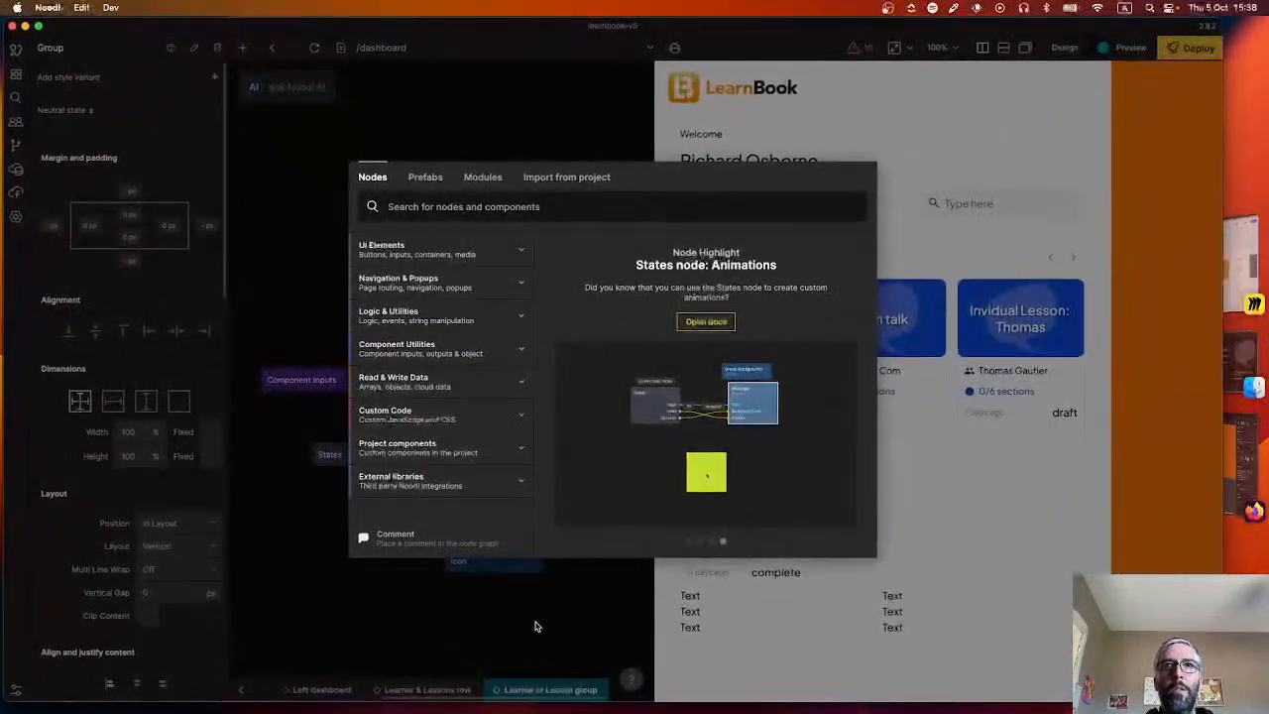
type("tex")
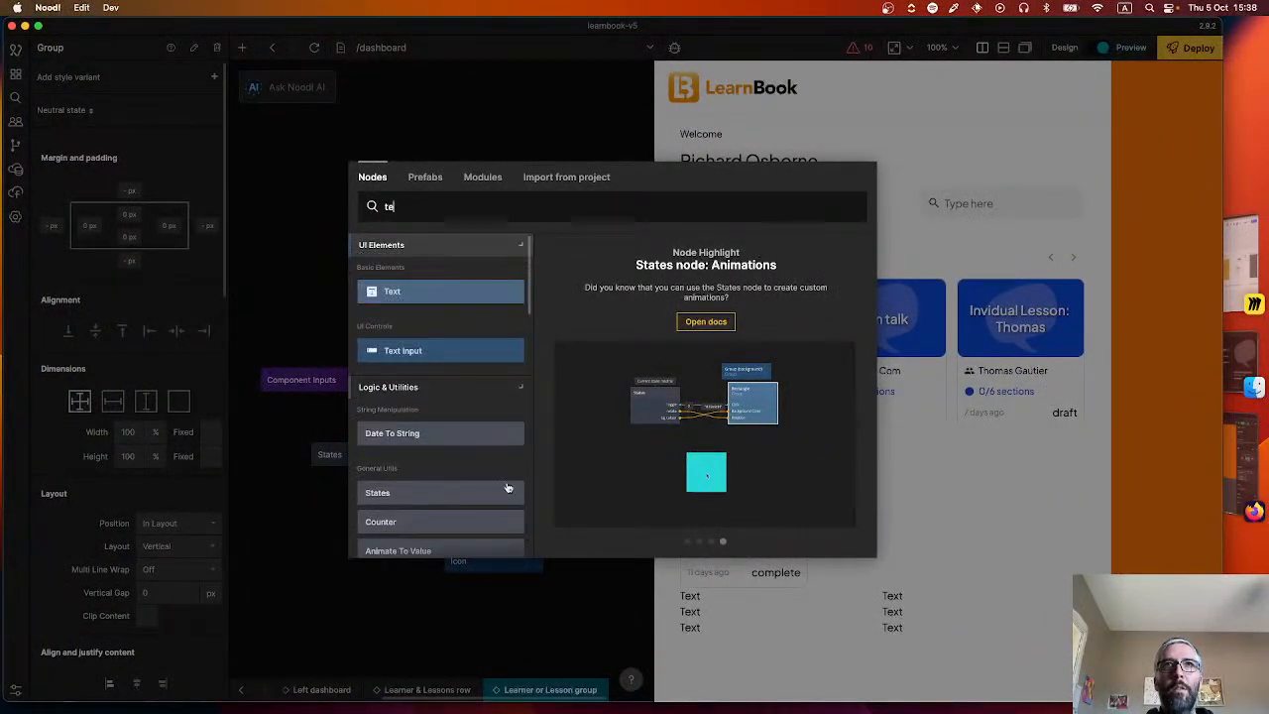
left_click(446, 294)
left_click_drag(575, 640, 514, 545)
Set the layout of the Group holding the icon group and text to Horizontal.
left_click(467, 500)
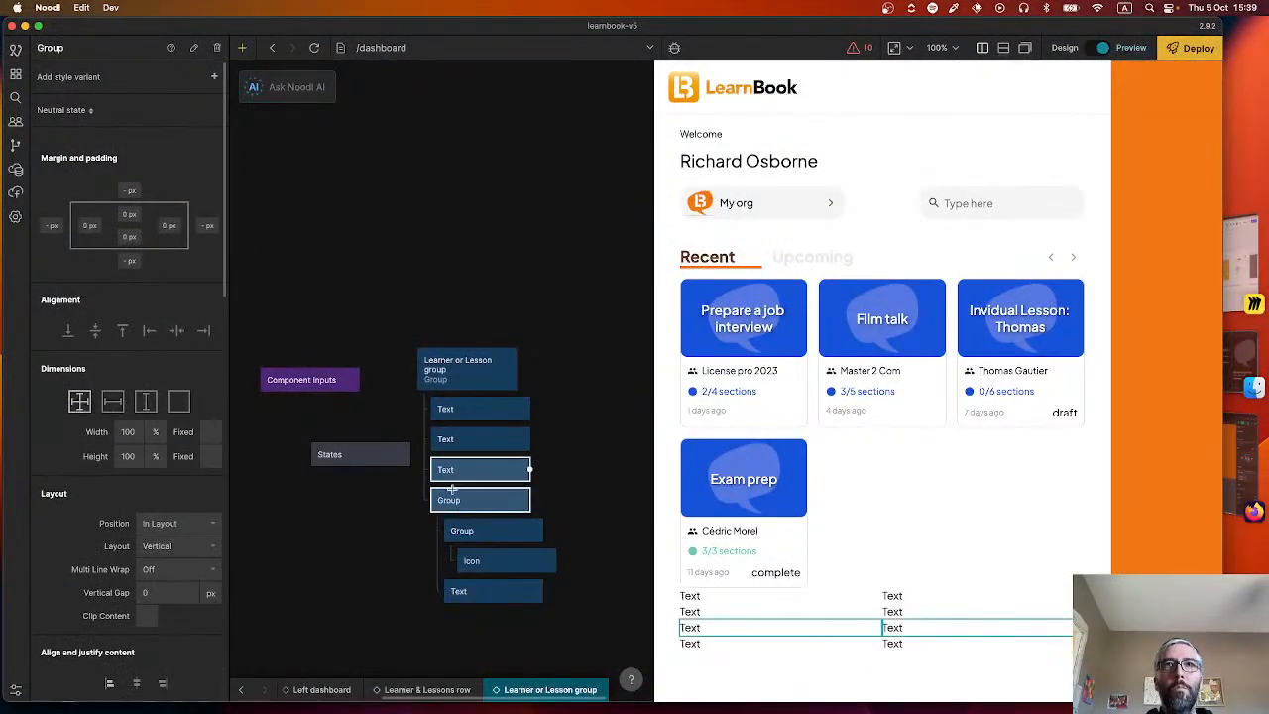
left_click(174, 547)
left_click(175, 613)
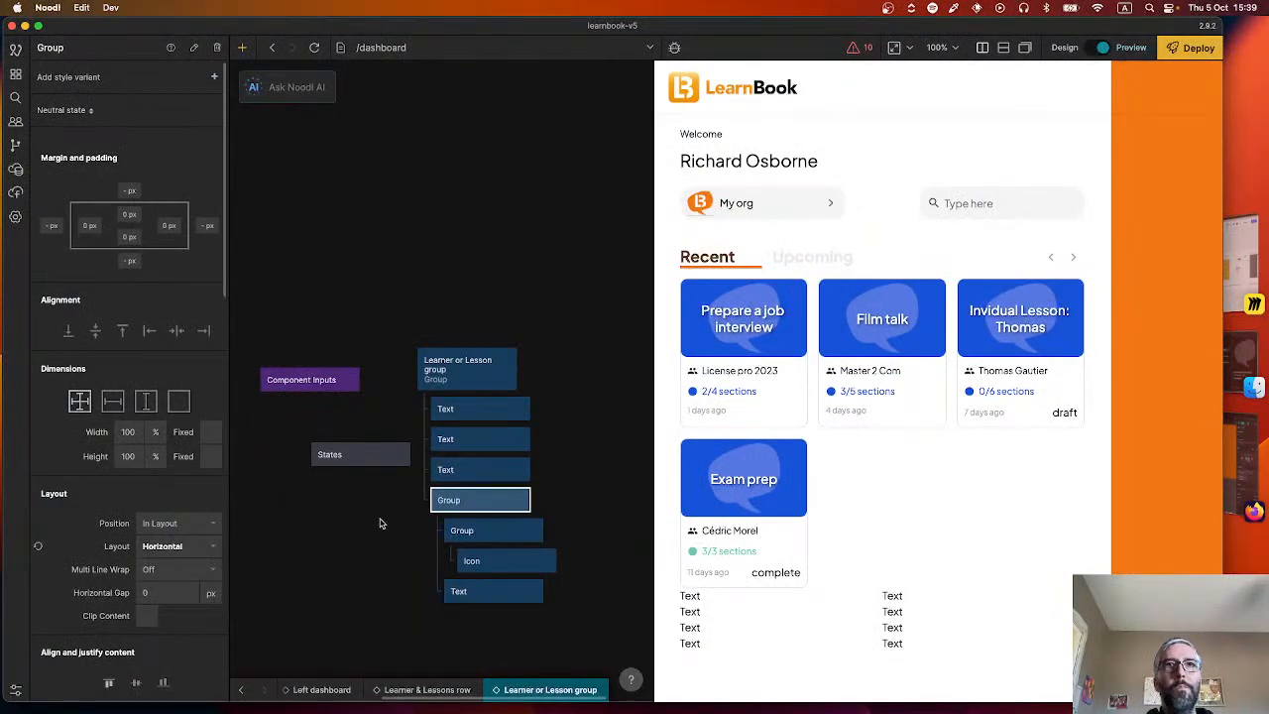
left_click(383, 521)
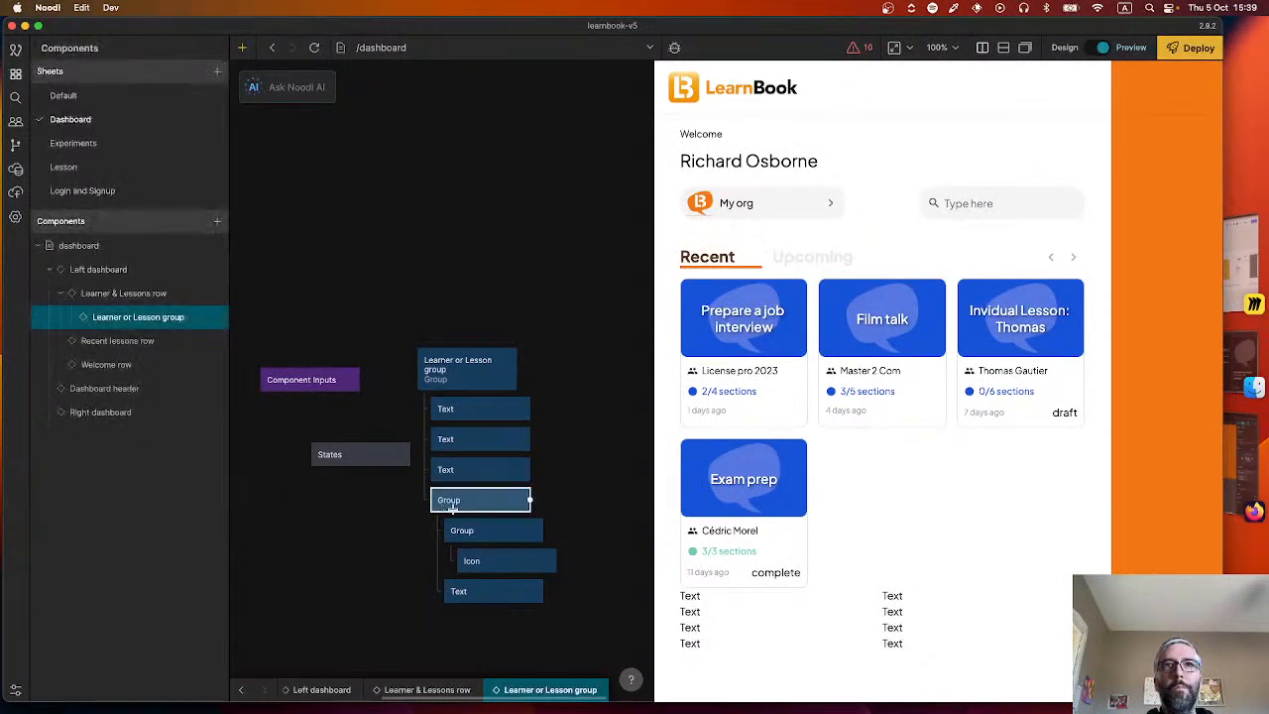
Set the Icon node's source to the plain plus icon, found by searching the icon picker for "add".
left_click(493, 563)
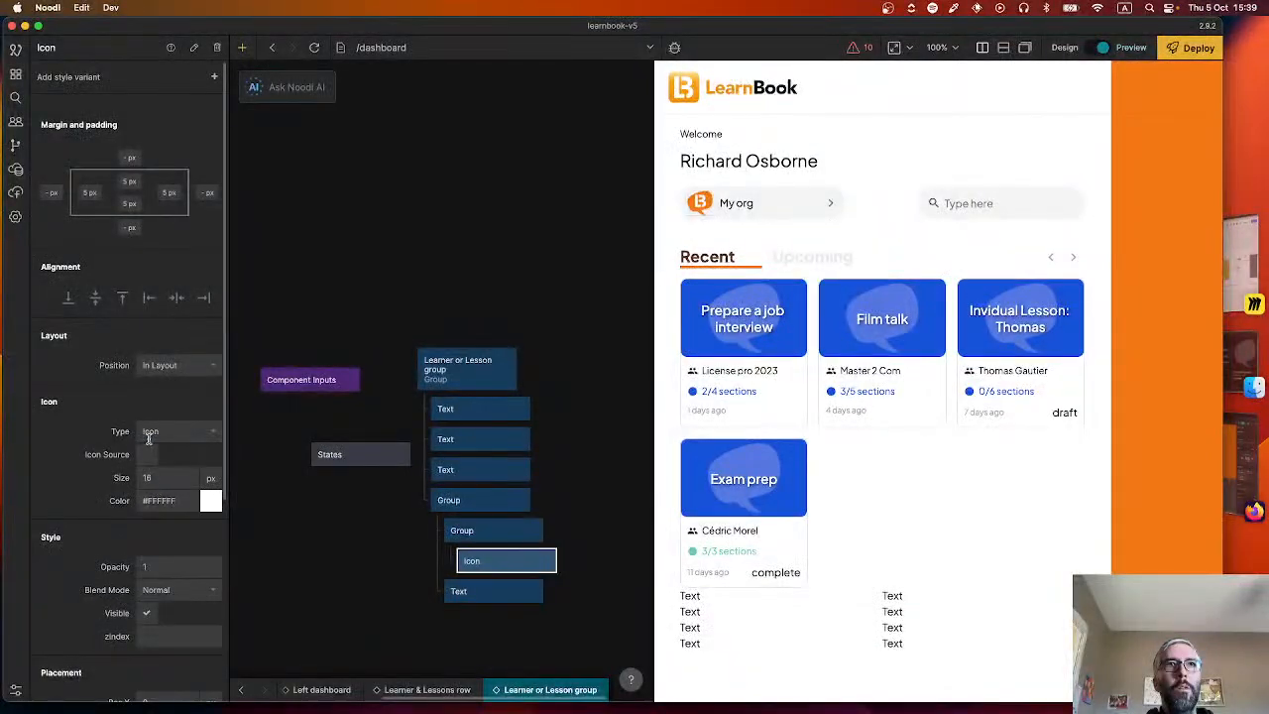
left_click(150, 454)
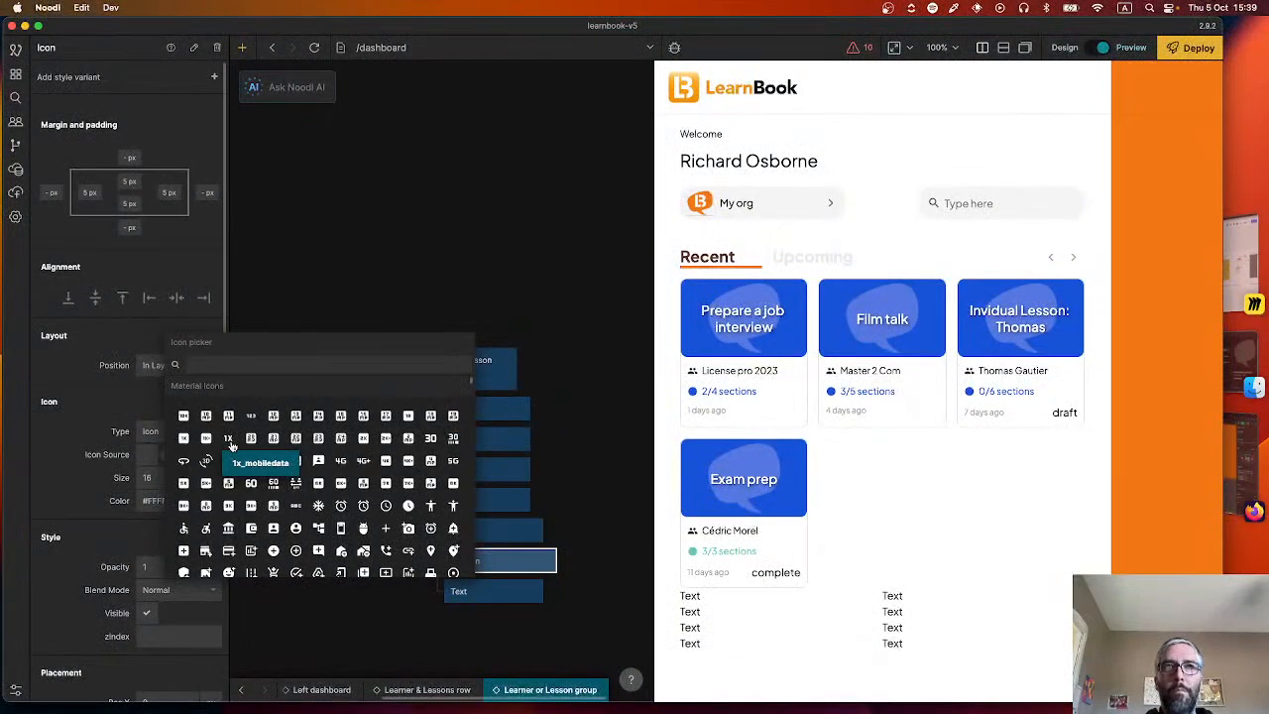
type("plus")
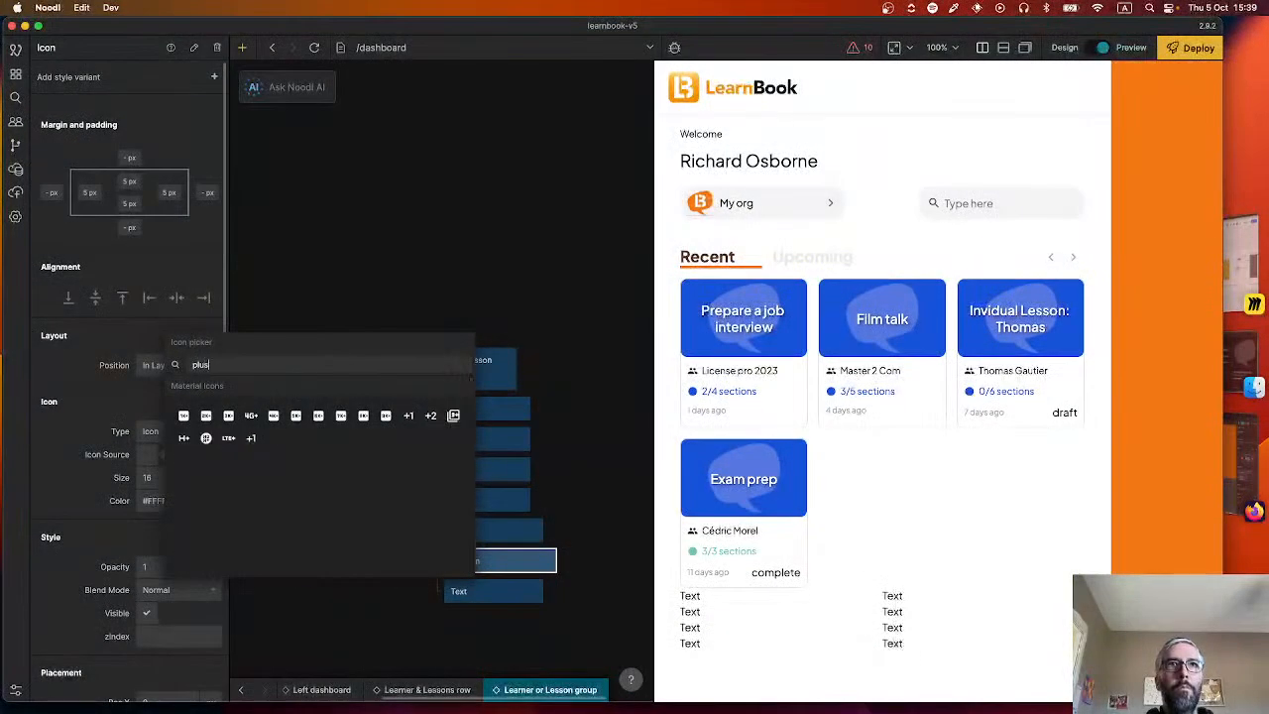
type("add")
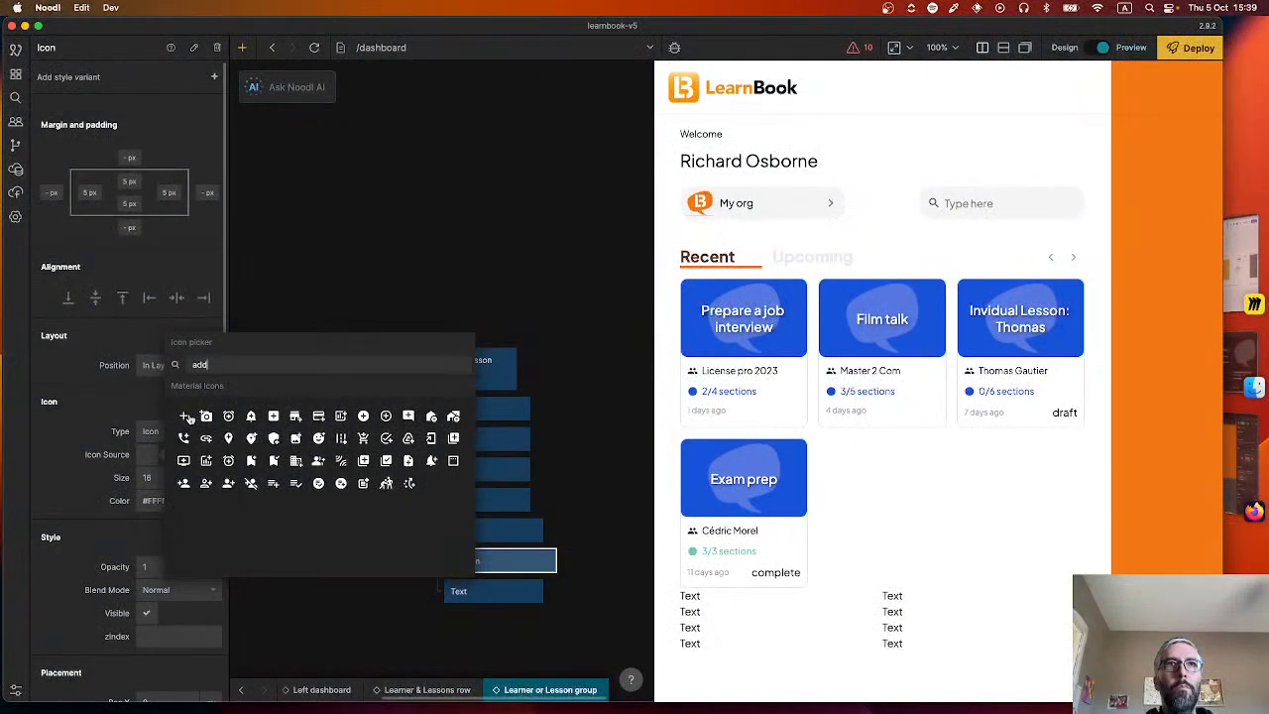
left_click(184, 417)
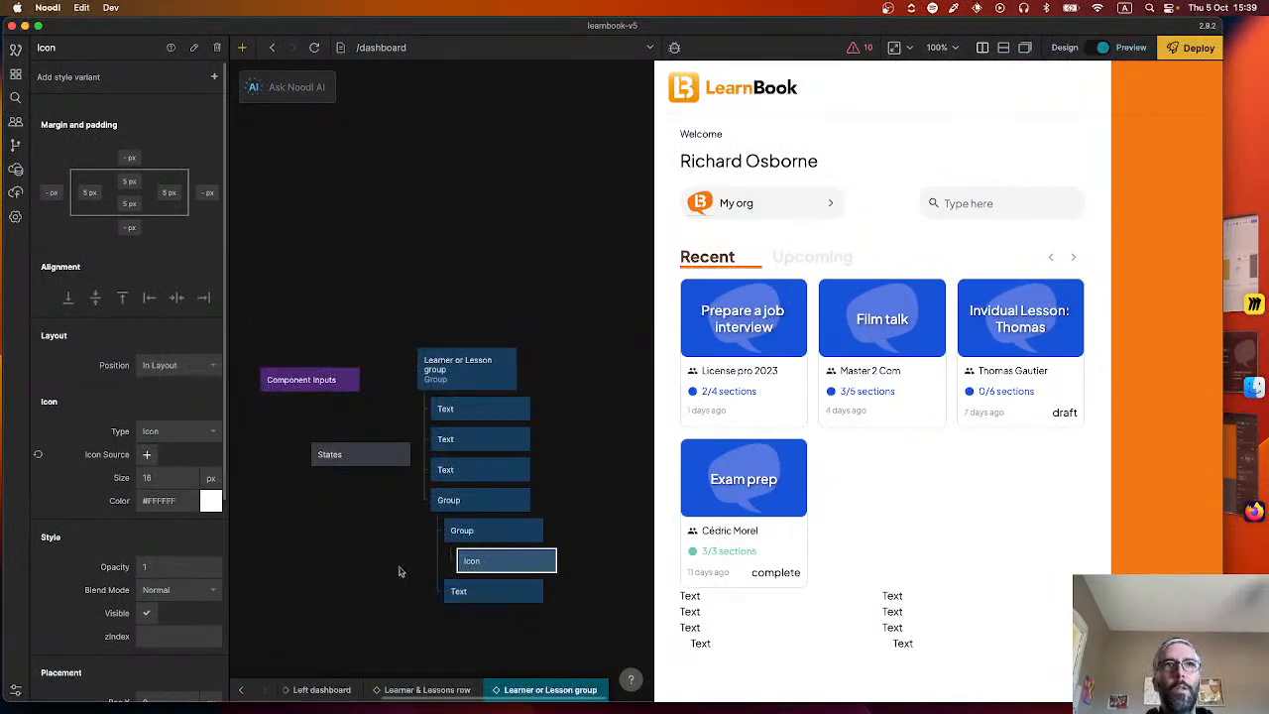
left_click(479, 532)
Shift the States node farther from the group tree and add a value named "mainBackground" to it.
left_click(354, 454)
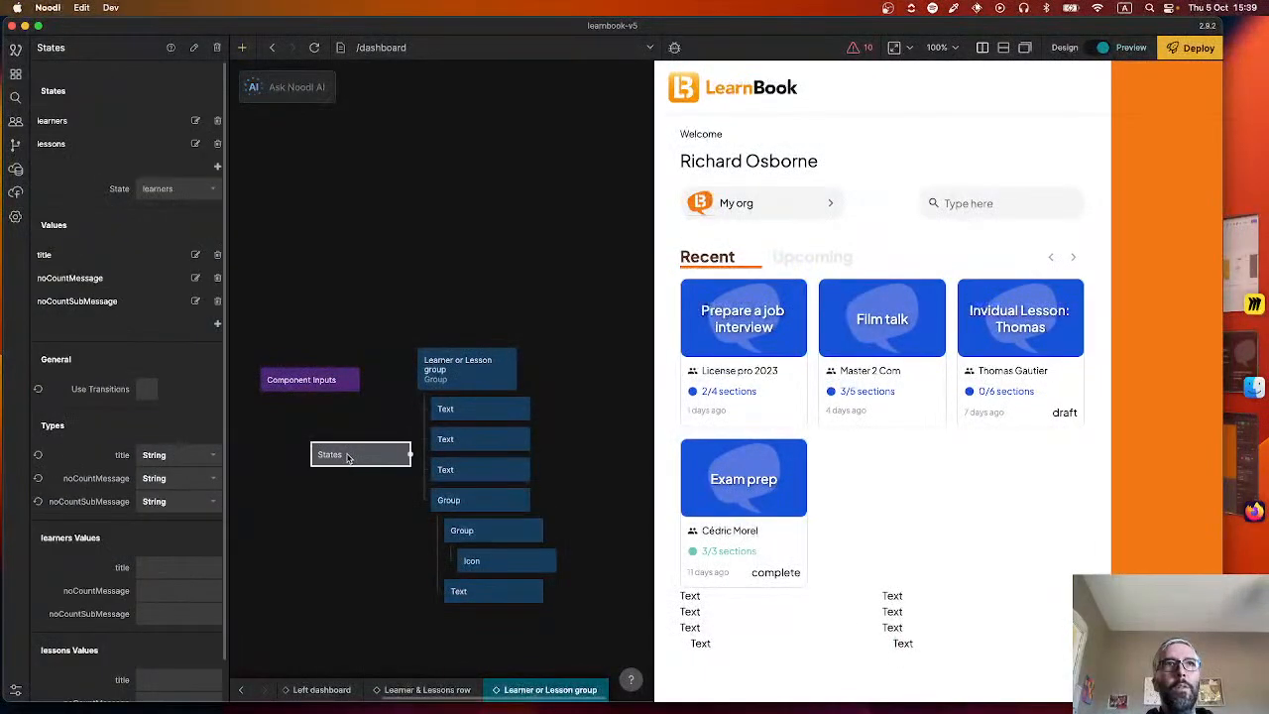
left_click_drag(354, 454, 313, 462)
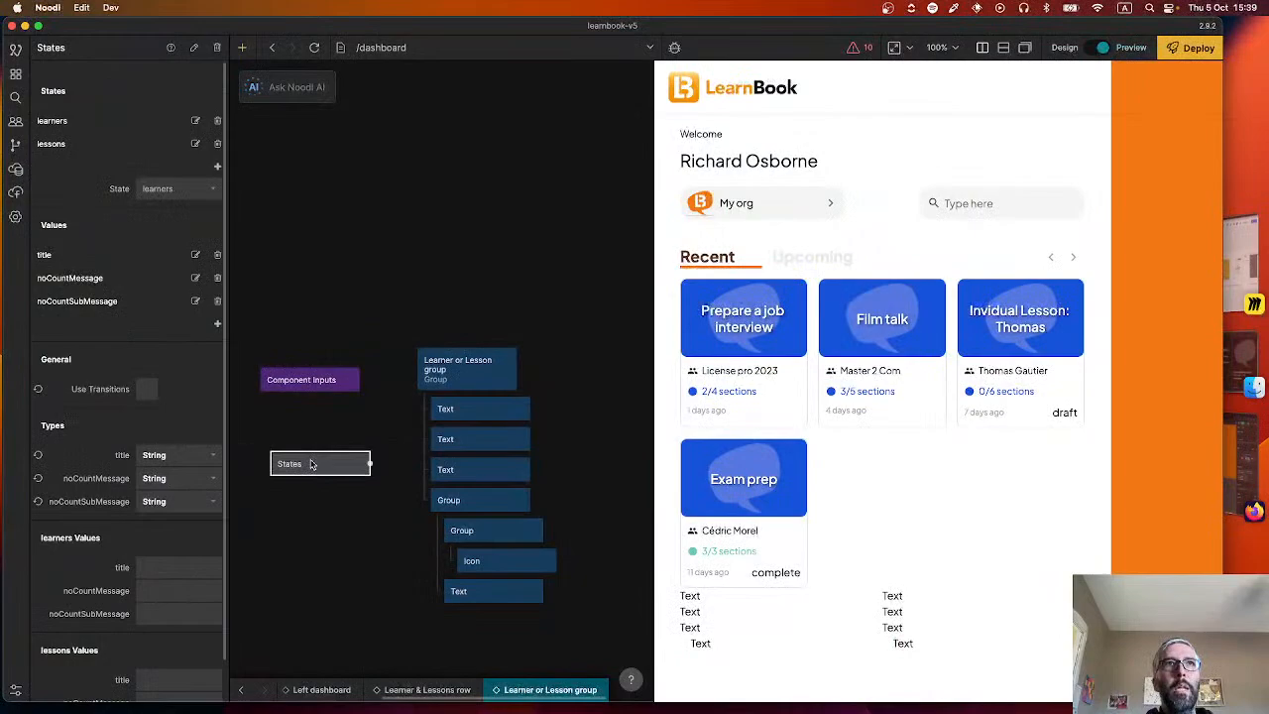
left_click(217, 327)
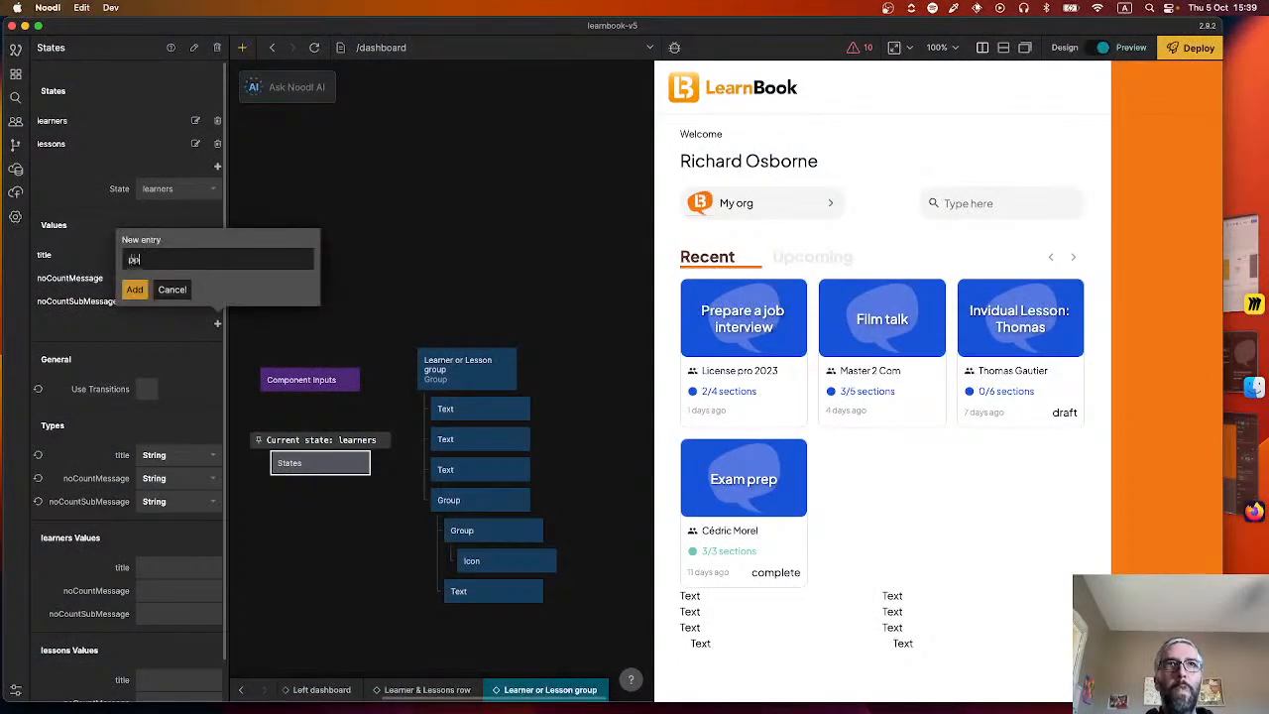
type("mainH")
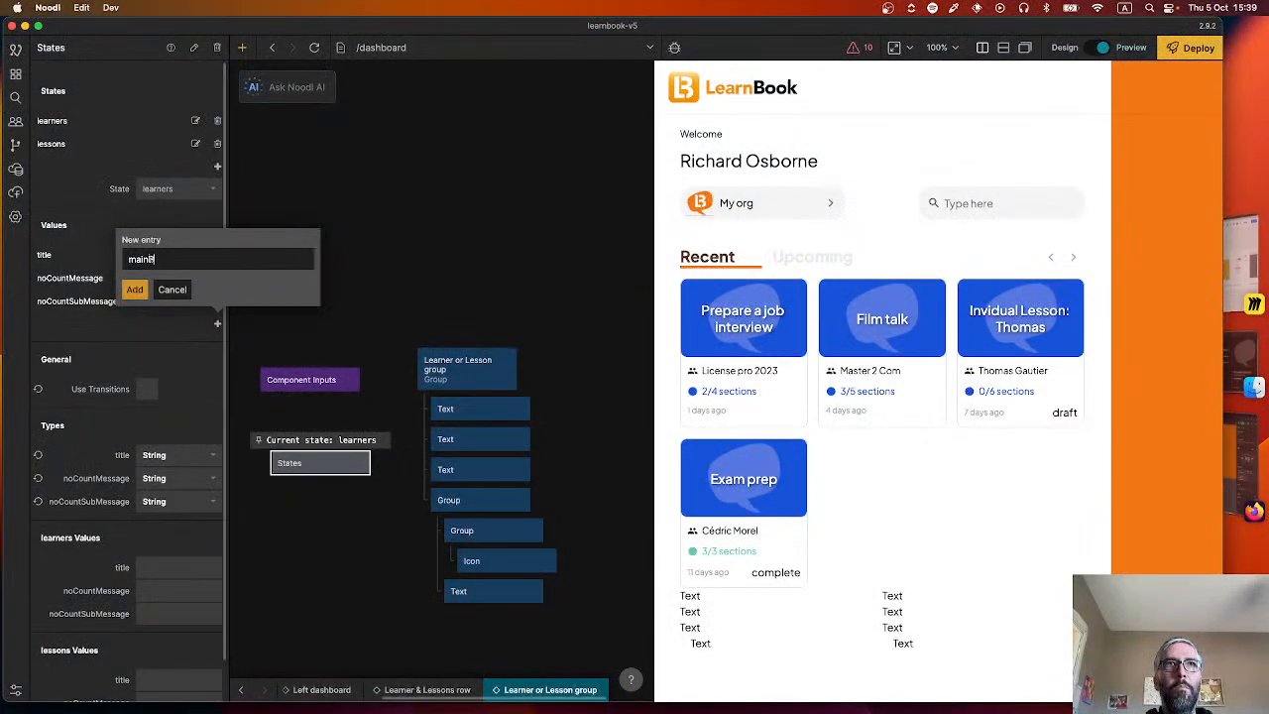
type("Background")
key("Return")
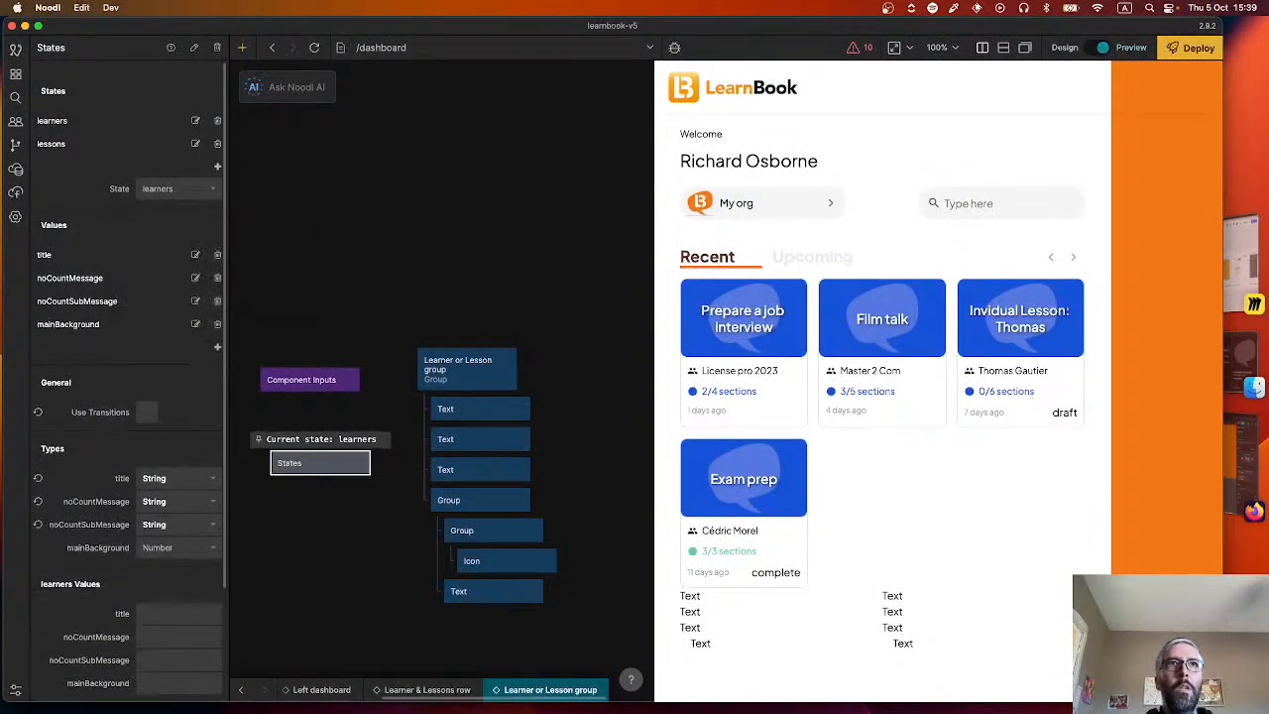
Add two more values to the States node, named "buttonBackground" and "buttonIconBackground".
left_click(218, 350)
type("but")
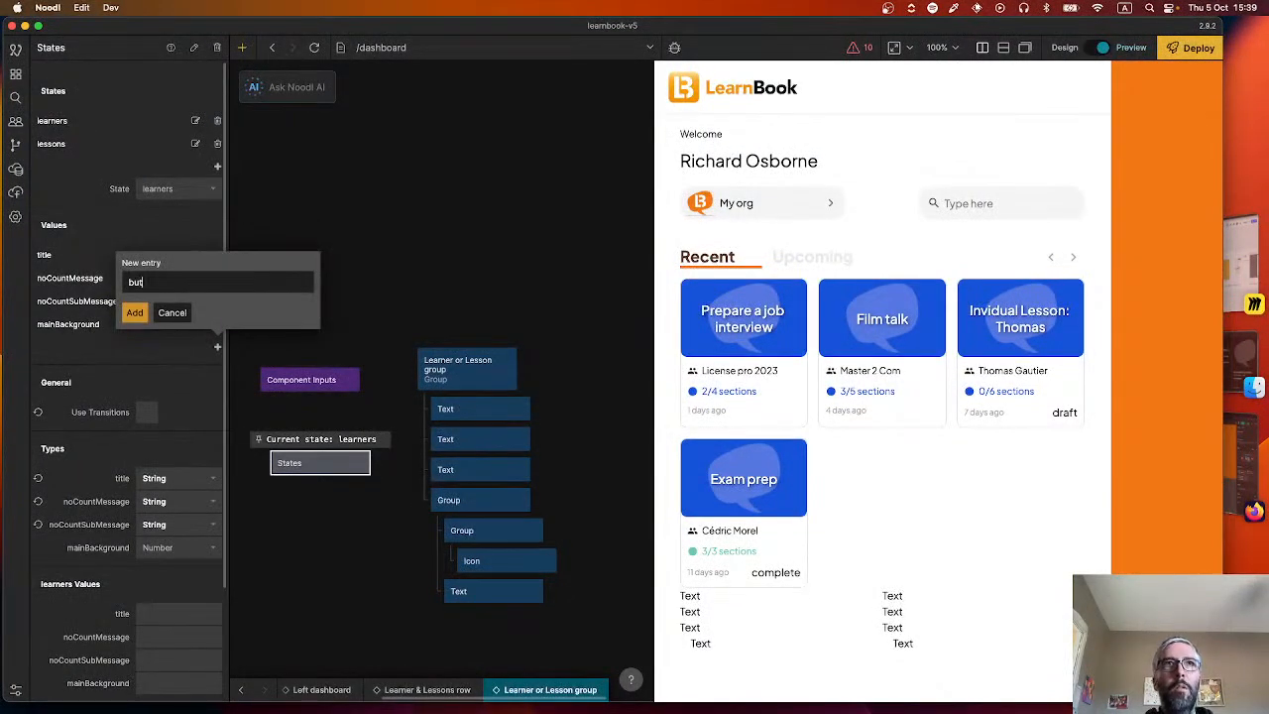
type("tonBackground")
key("Return")
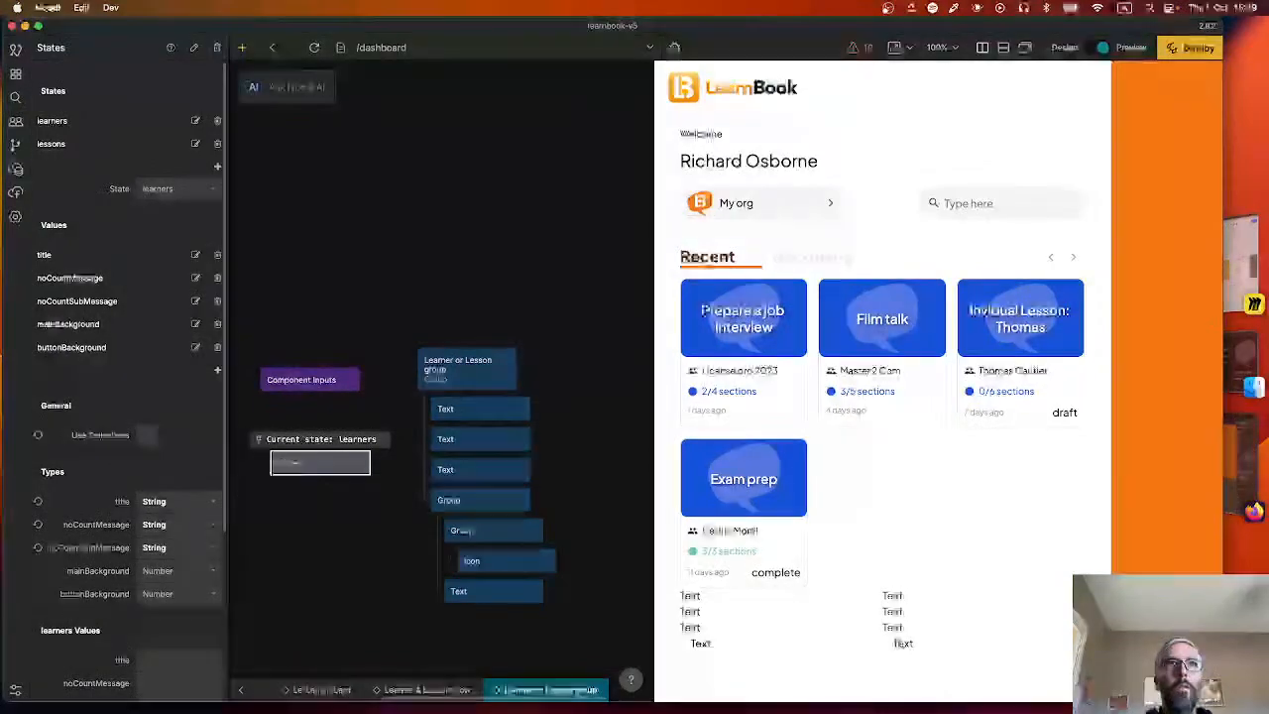
left_click(219, 373)
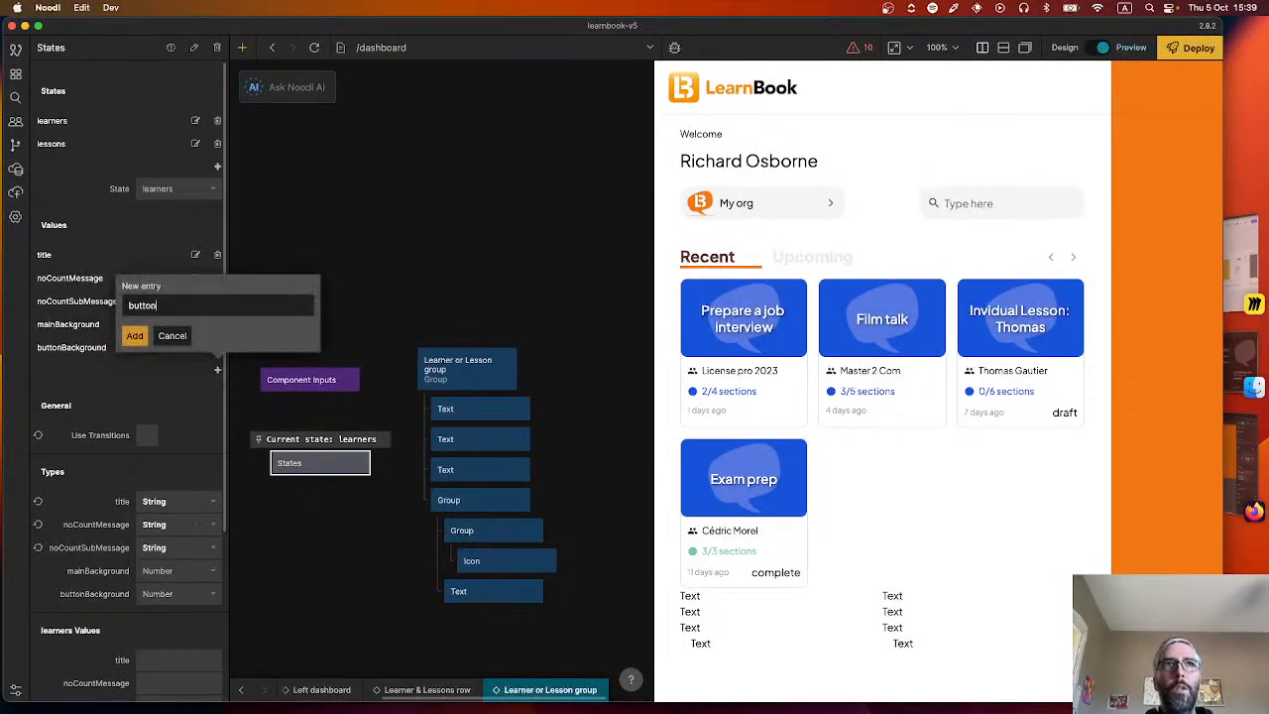
type("buttonIconBackground")
key("Return")
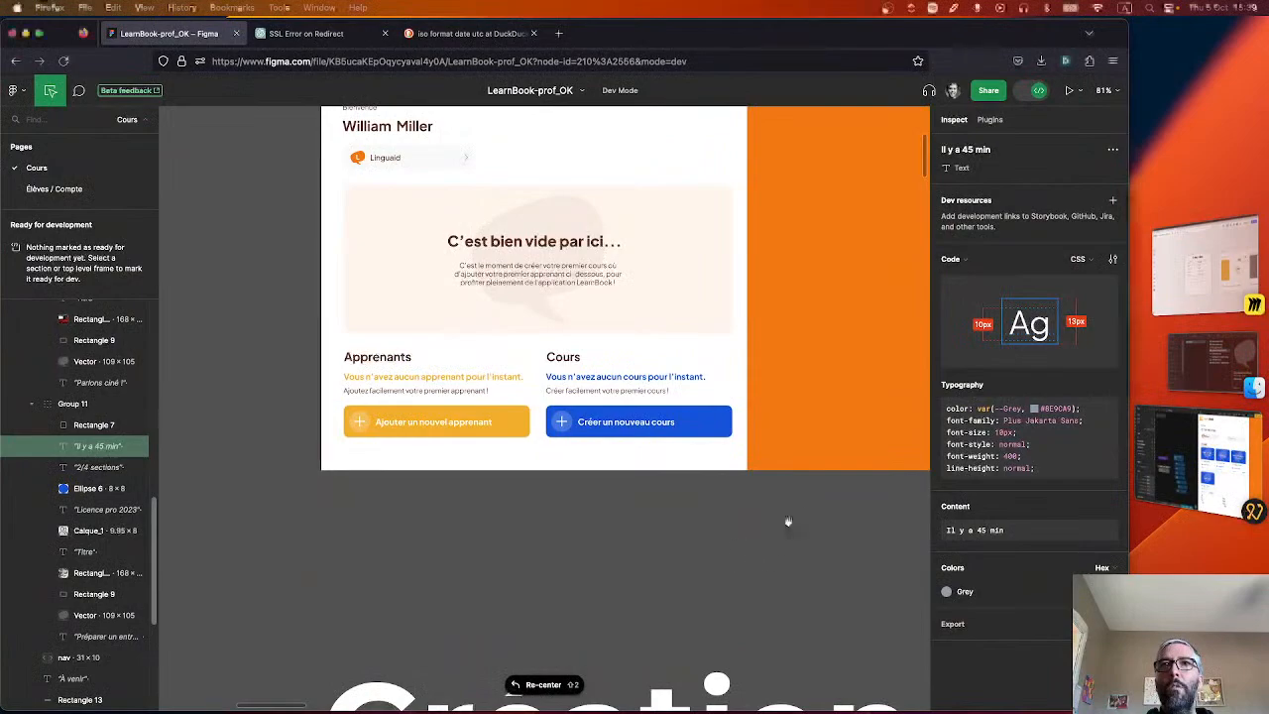
Check the empty-state learner and course buttons in Figma, return to Noodl, and delete the mainBackground value from the States node.
scroll(410, 526, "left", 5)
left_click_drag(410, 525, 623, 539)
left_click_drag(413, 555, 691, 536)
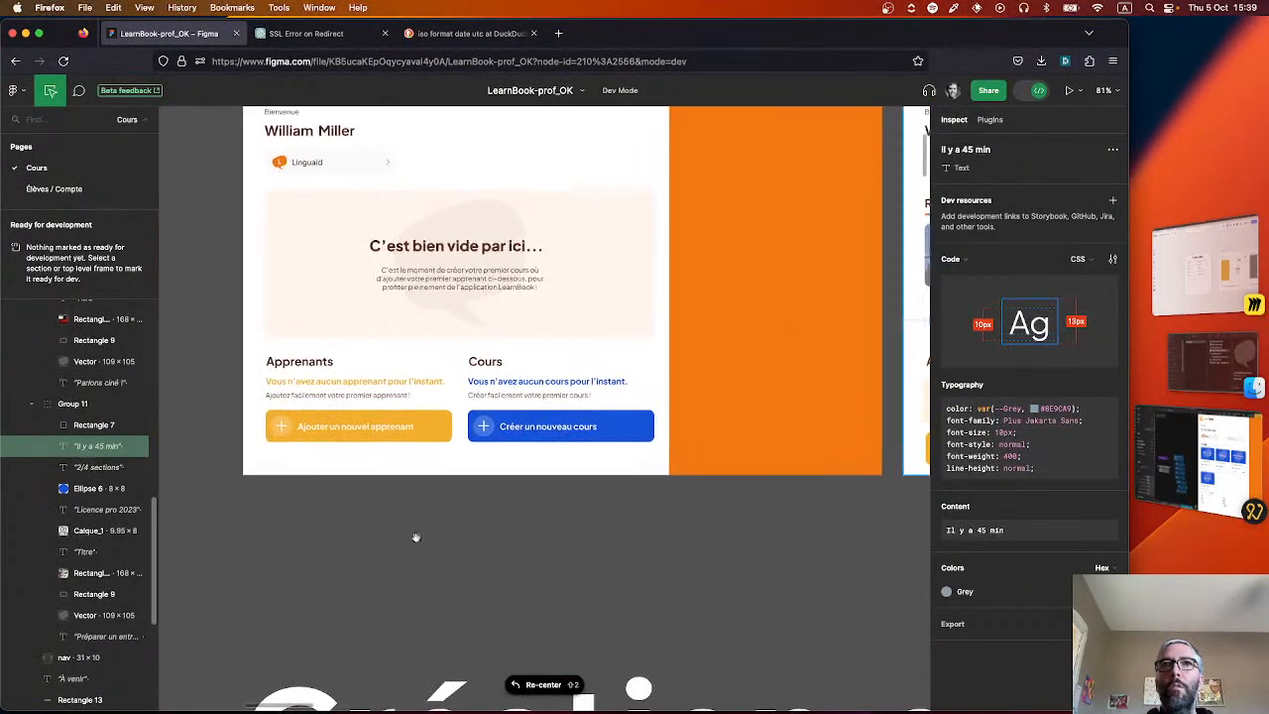
scroll(416, 537, "left", 4)
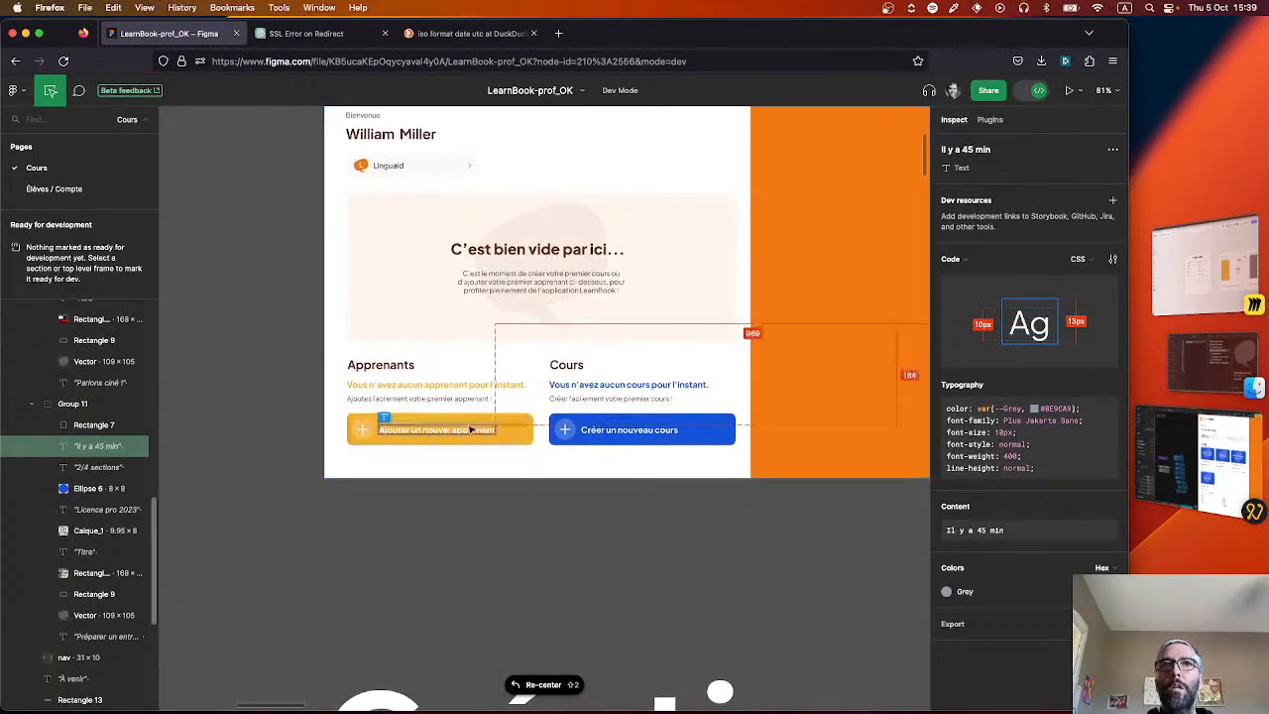
key("super+Tab")
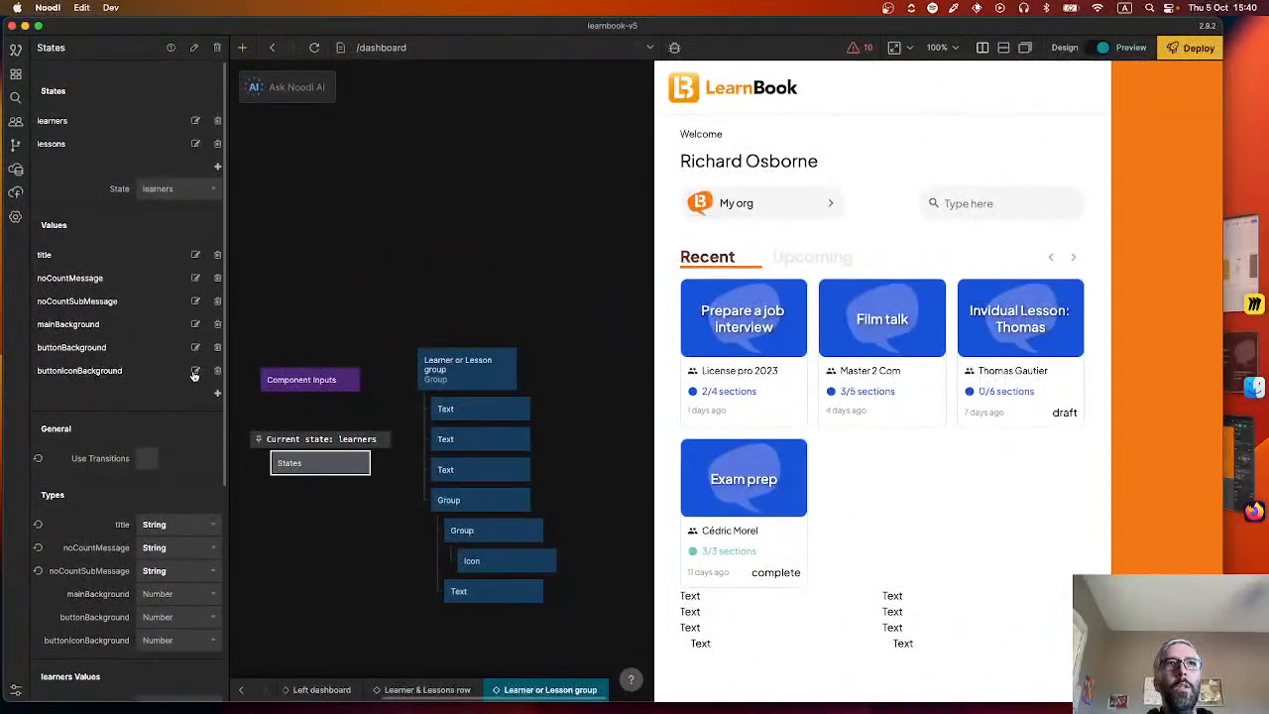
left_click(218, 327)
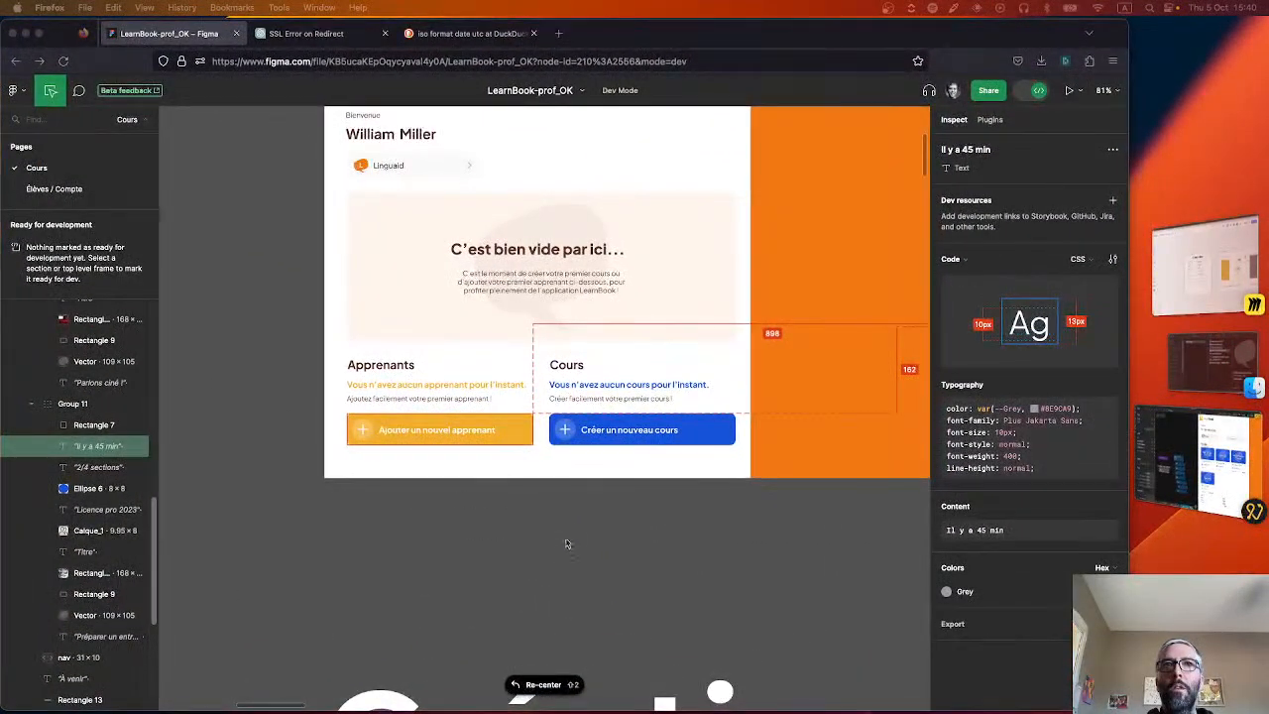
left_click_drag(585, 512, 277, 527)
left_click_drag(504, 525, 554, 532)
left_click_drag(312, 542, 586, 516)
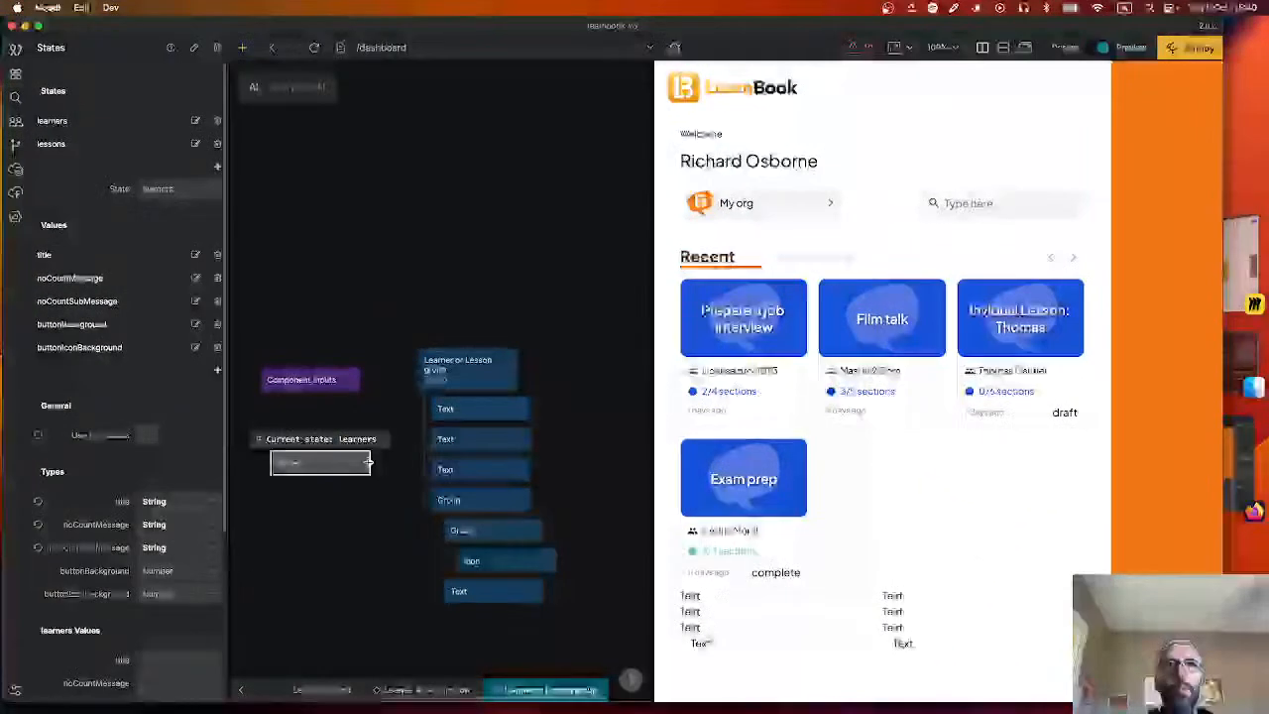
left_click_drag(370, 462, 461, 438)
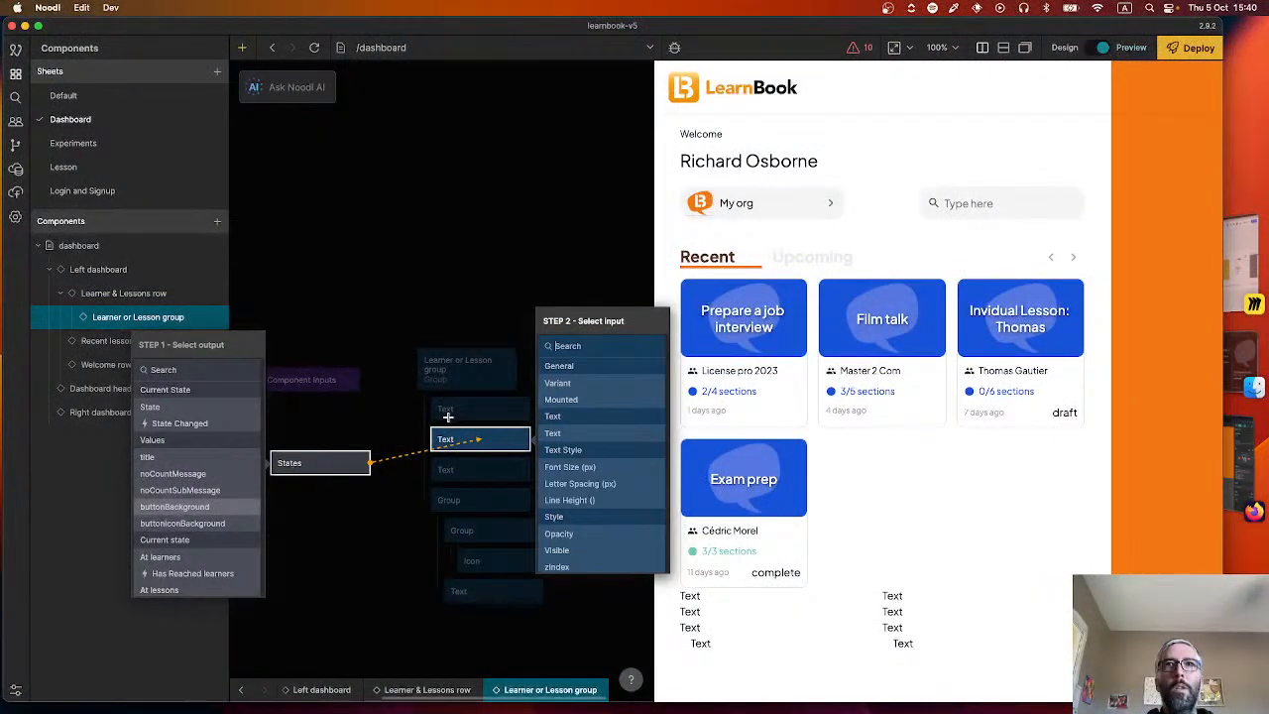
scroll(583, 523, "down", 5)
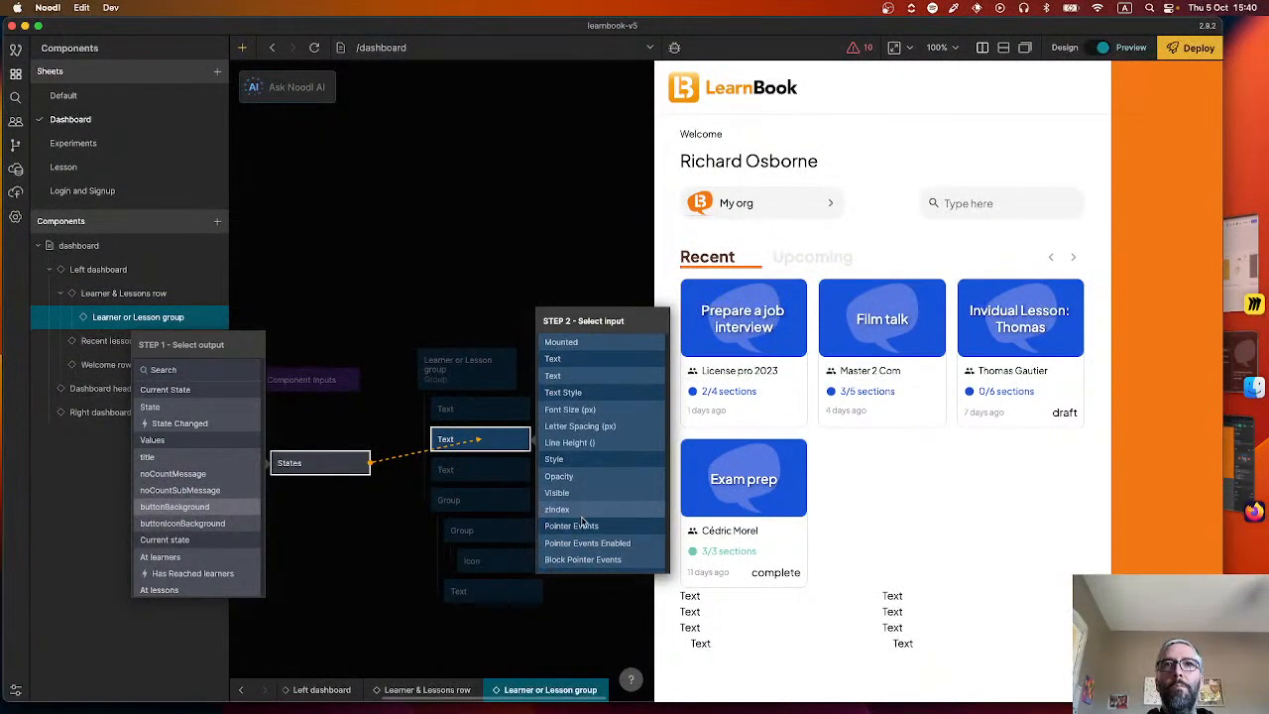
scroll(581, 496, "down", 4)
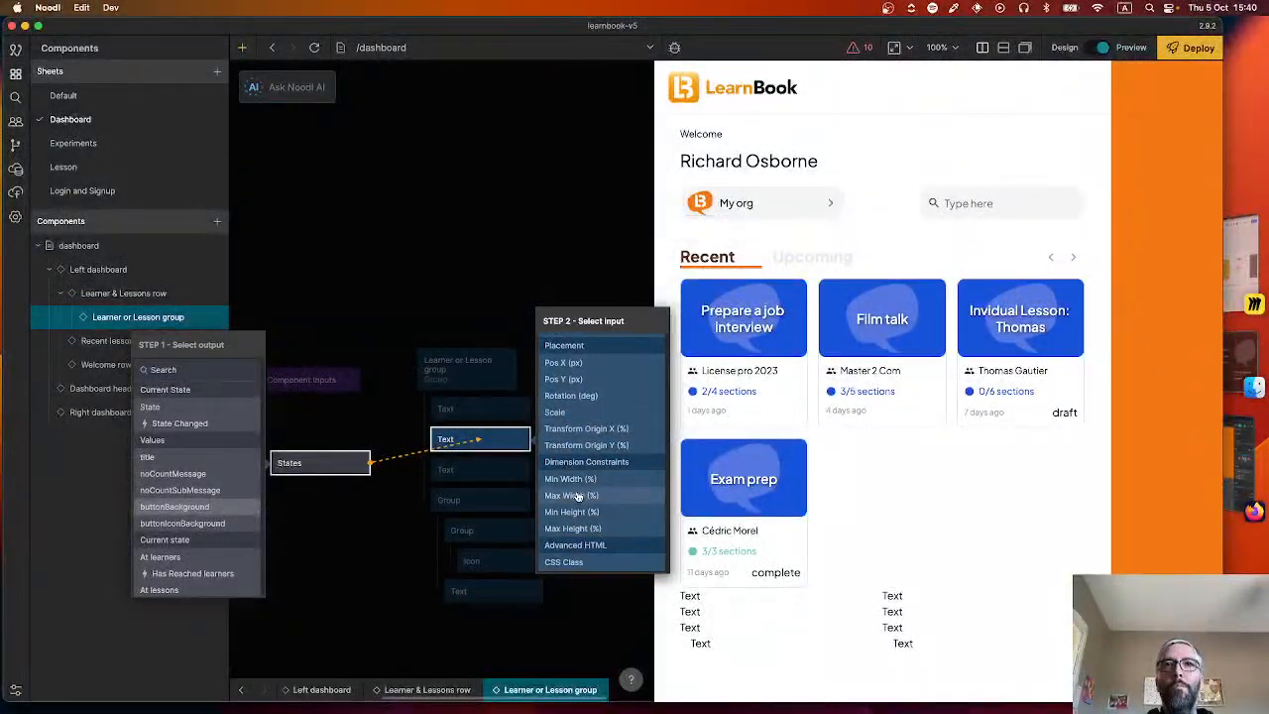
scroll(578, 496, "up", 9)
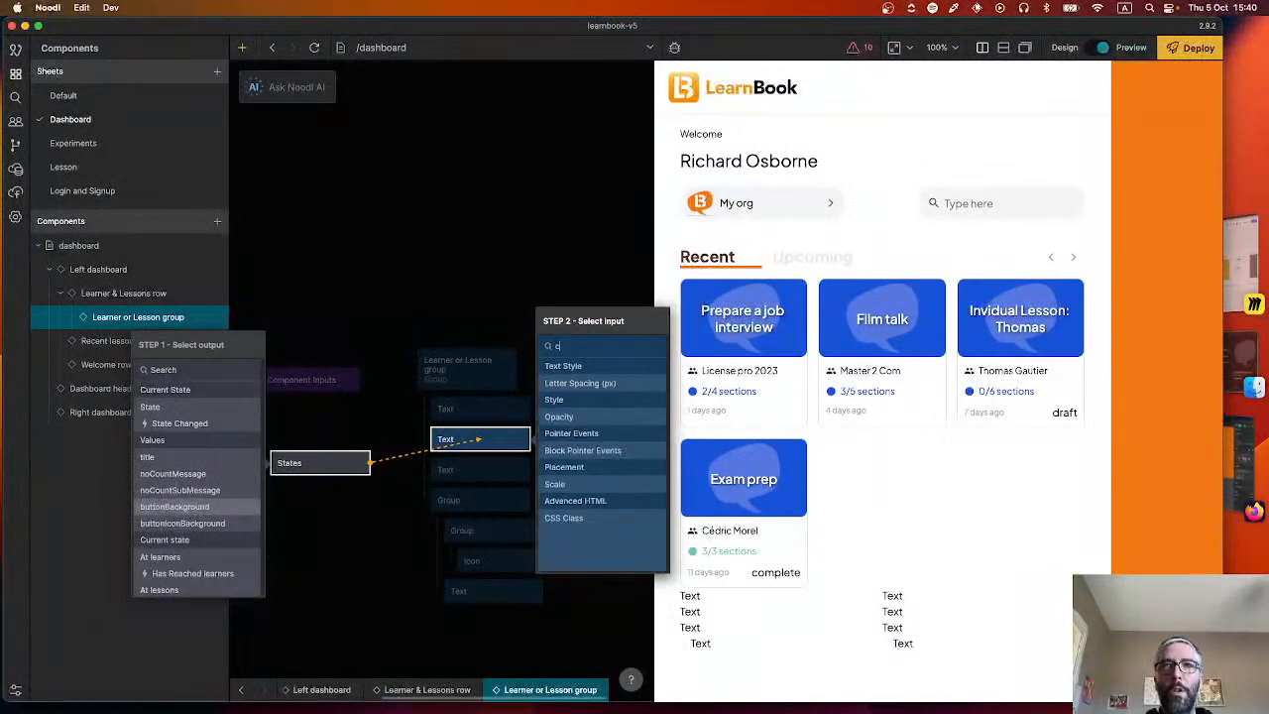
type("col")
key("BackSpace")
key("BackSpace")
key("BackSpace")
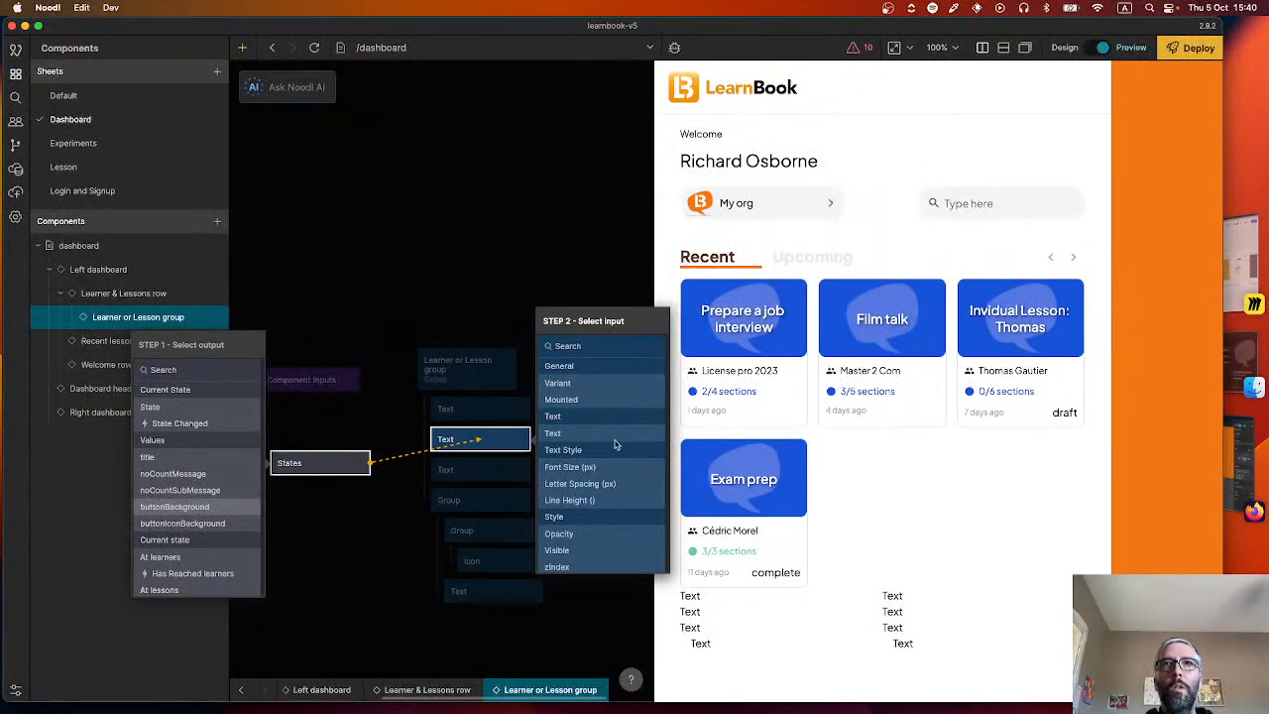
scroll(591, 502, "down", 3)
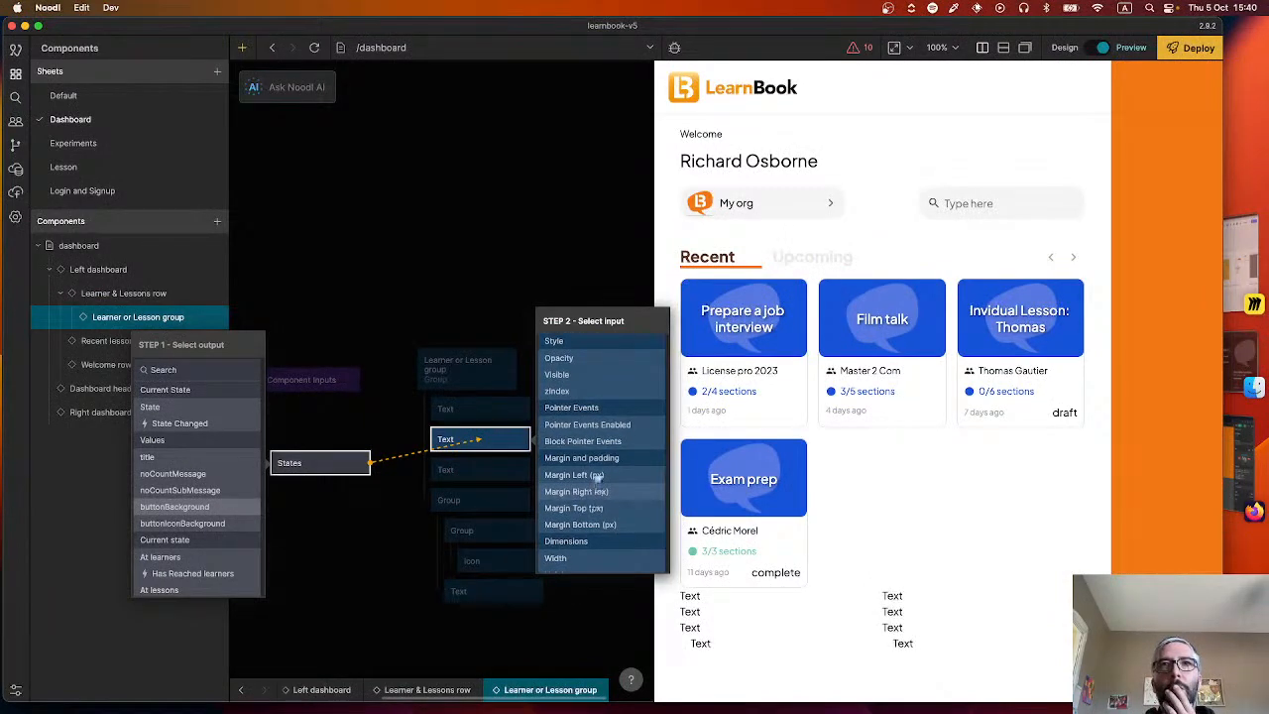
left_click(405, 446)
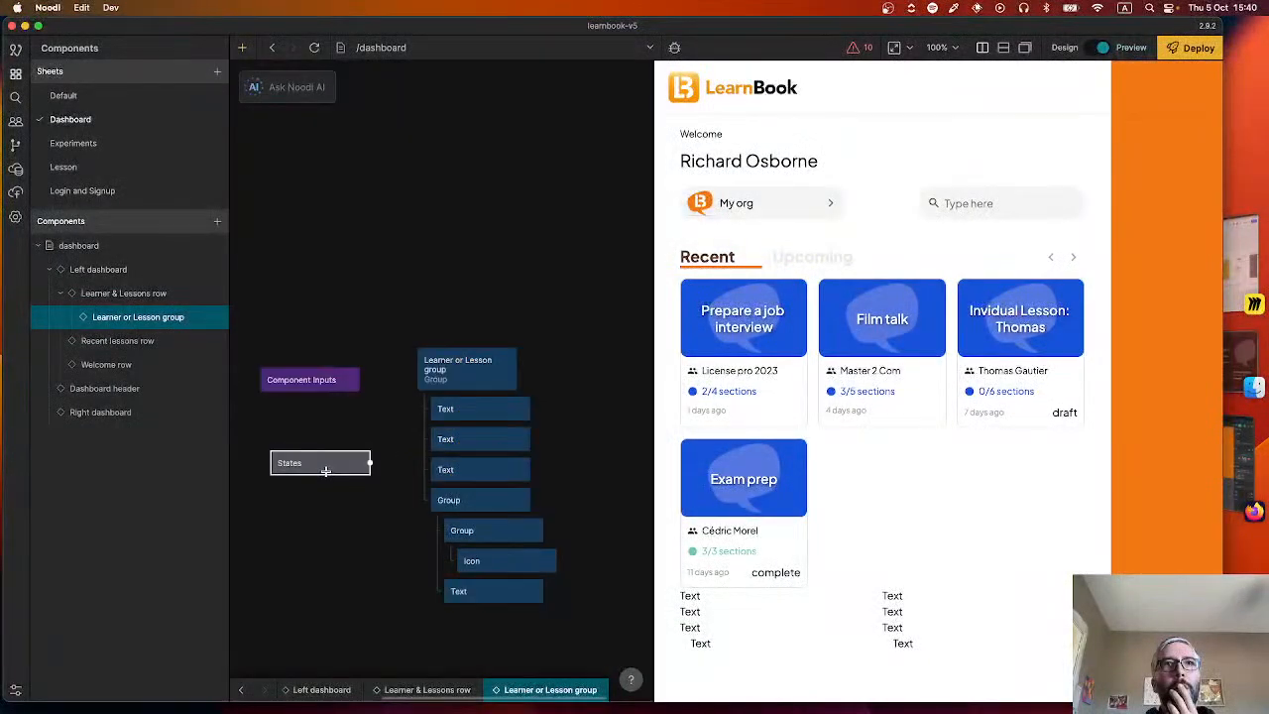
Set the types of the States node's buttonBackground and buttonIconBackground values to Color.
left_click(318, 465)
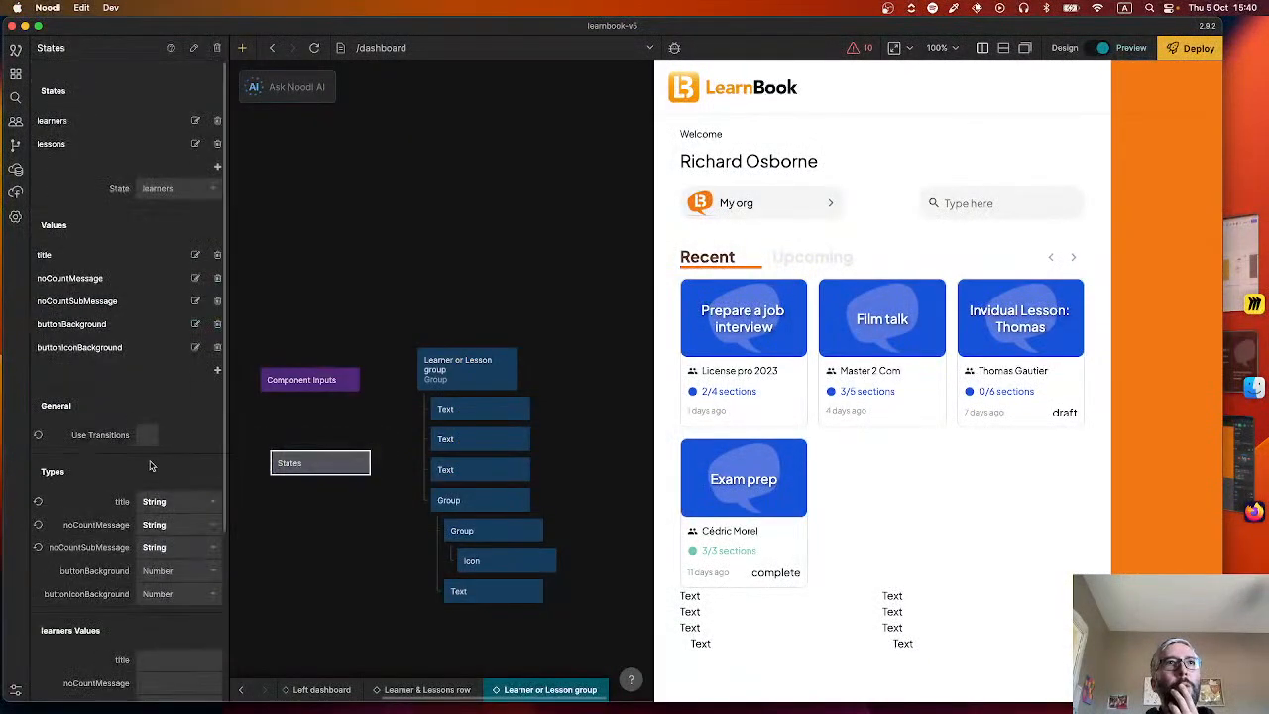
scroll(167, 507, "down", 1)
left_click(171, 534)
left_click(167, 618)
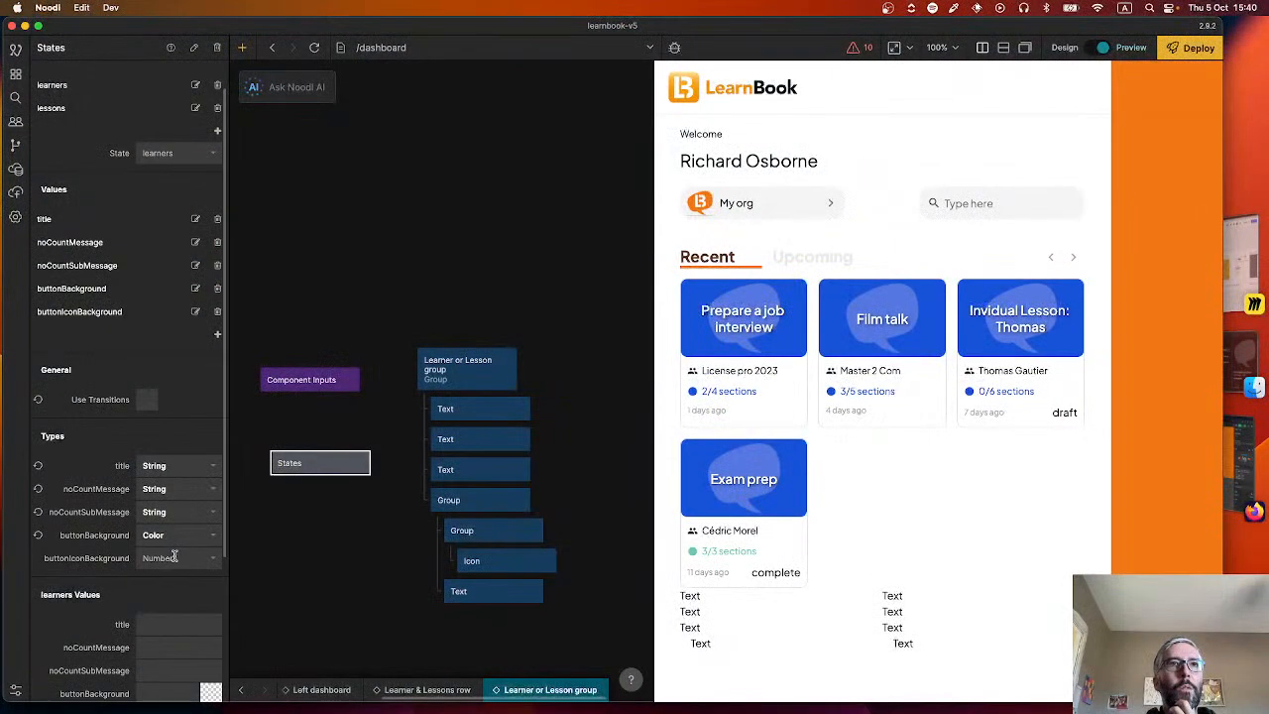
left_click(173, 557)
left_click(188, 636)
left_click(351, 548)
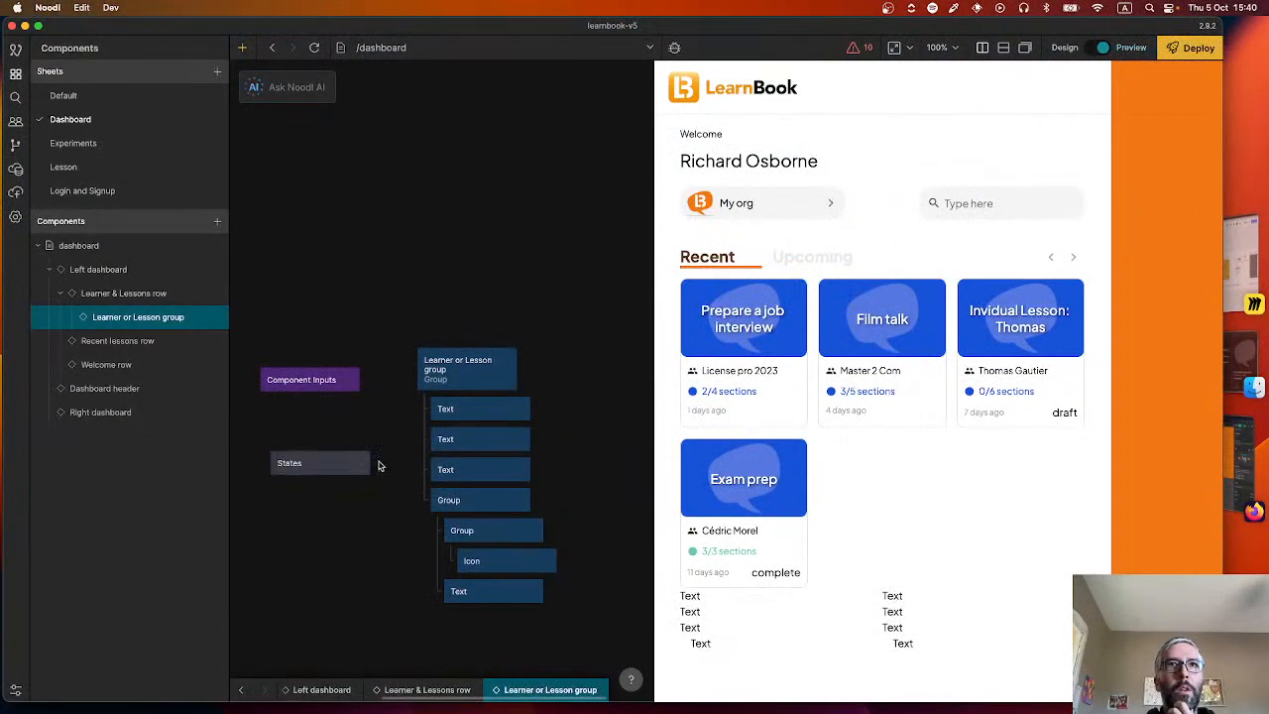
Connect the buttonBackground output of the States node to the Color input of the second Text node.
left_click_drag(371, 462, 459, 439)
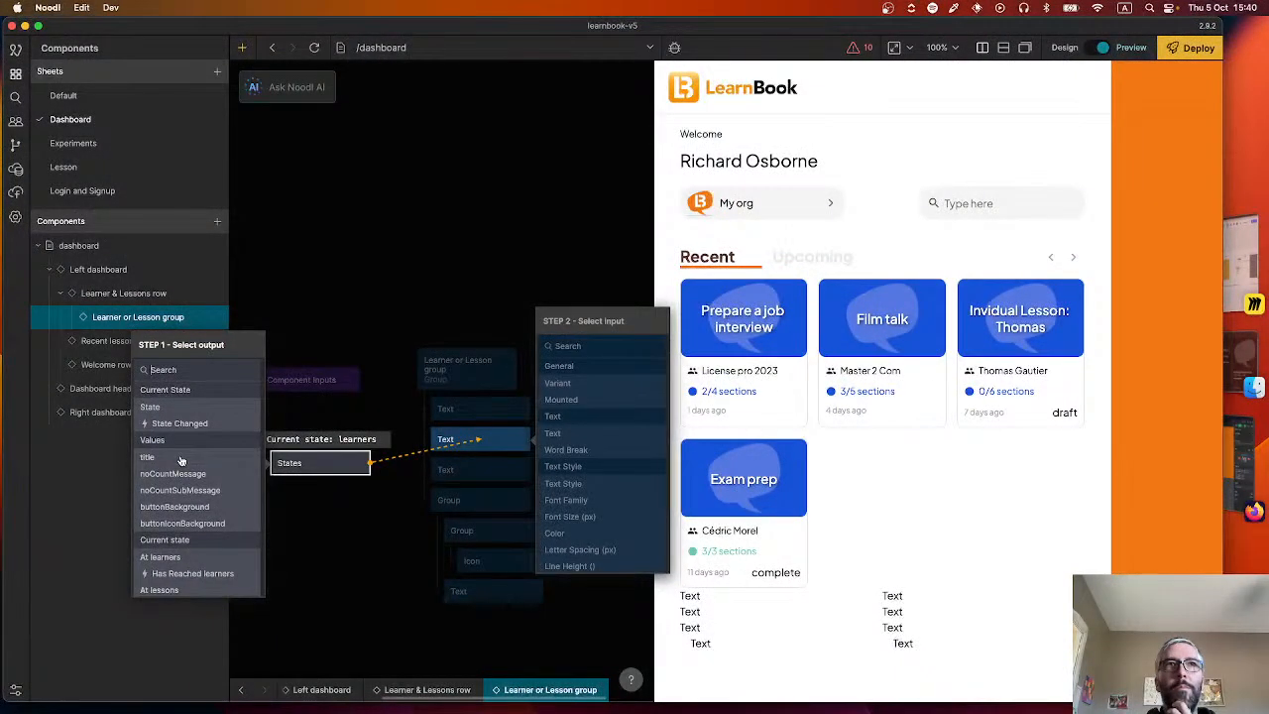
left_click(187, 507)
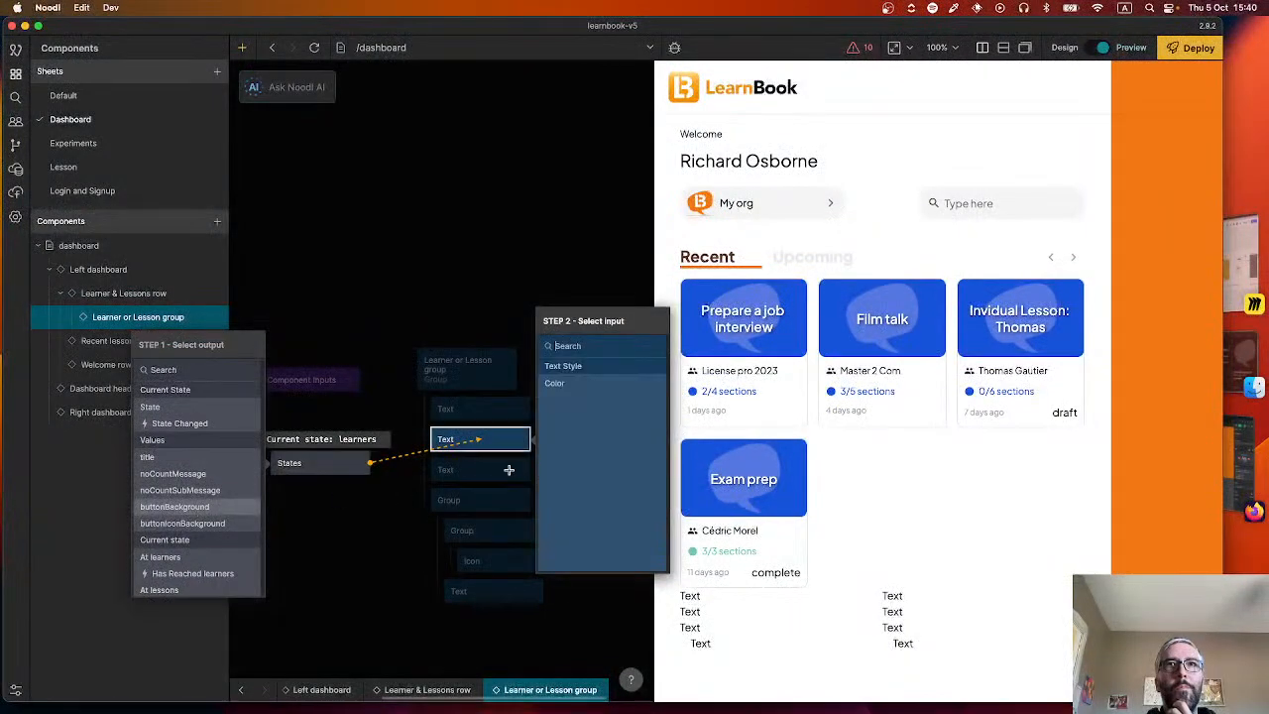
left_click(561, 384)
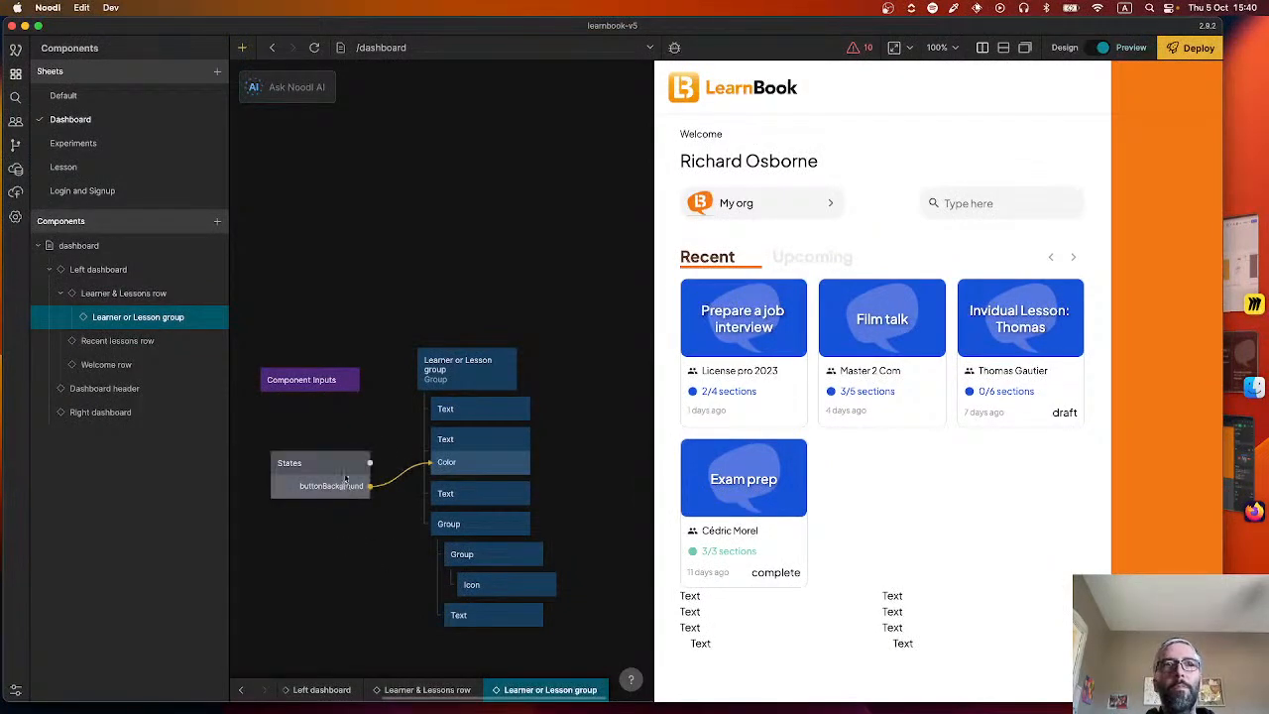
Move the States node slightly up and connect the type output of Component Inputs to its State input.
left_click_drag(345, 482, 343, 463)
left_click_drag(359, 380, 342, 450)
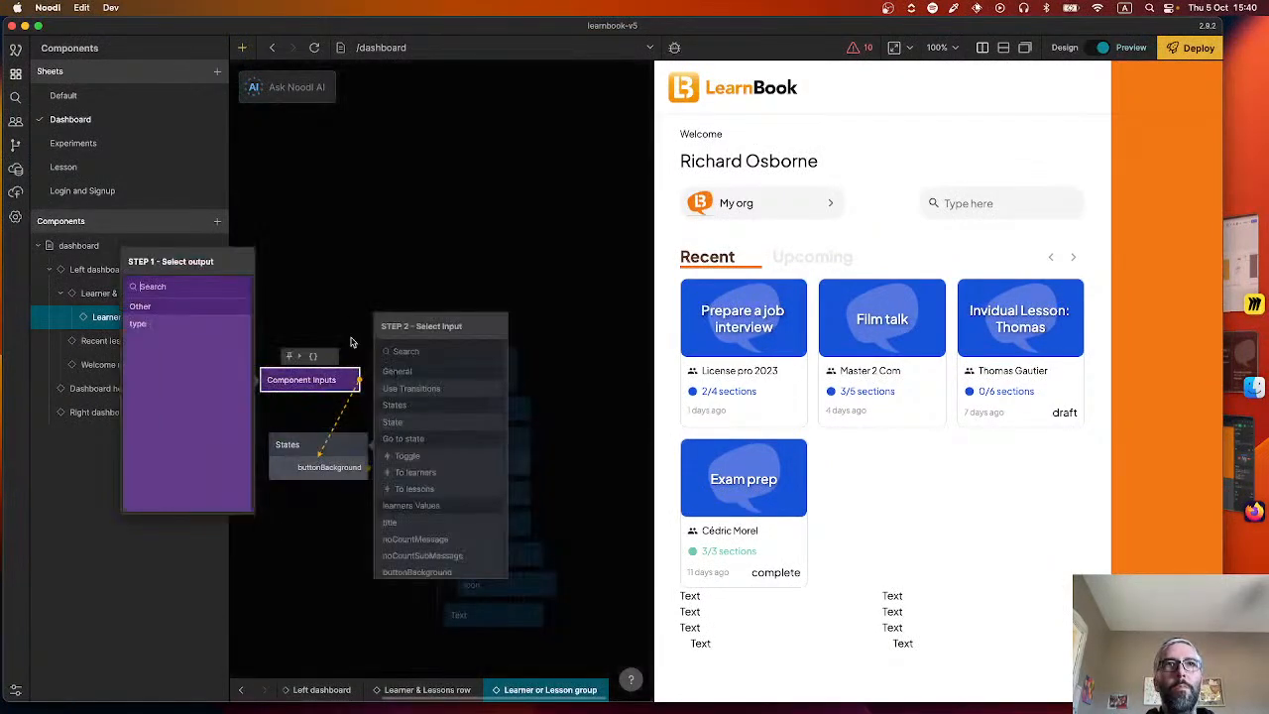
left_click(237, 323)
left_click(393, 421)
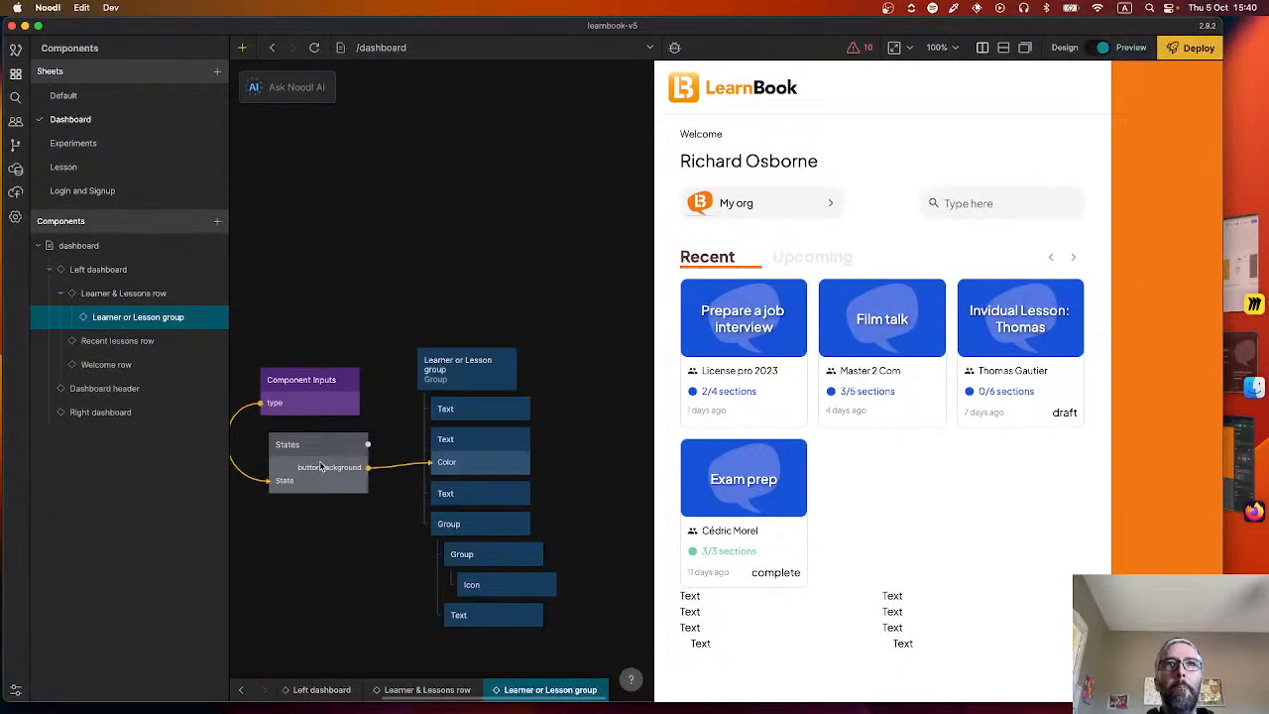
Set the States node's title value to "Learners" for the learners state and "Lessons" for the lessons state.
left_click(321, 467)
scroll(149, 446, "down", 5)
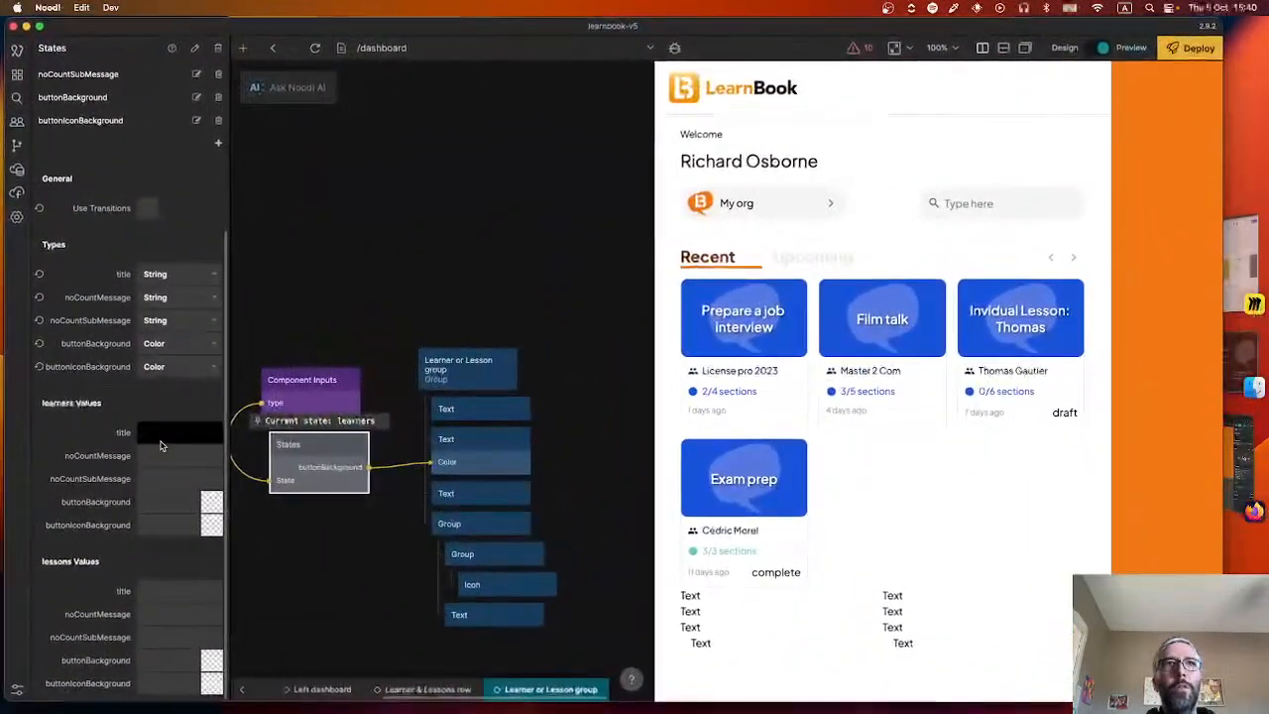
type("Learners")
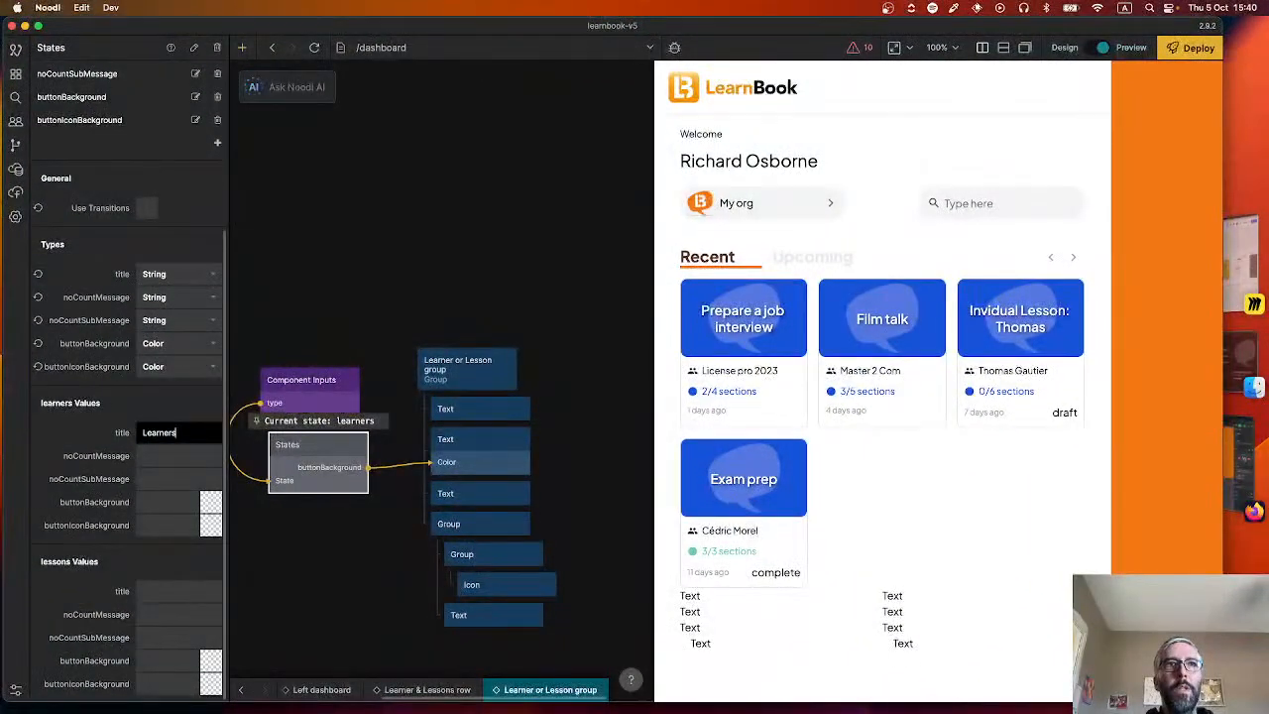
left_click(180, 591)
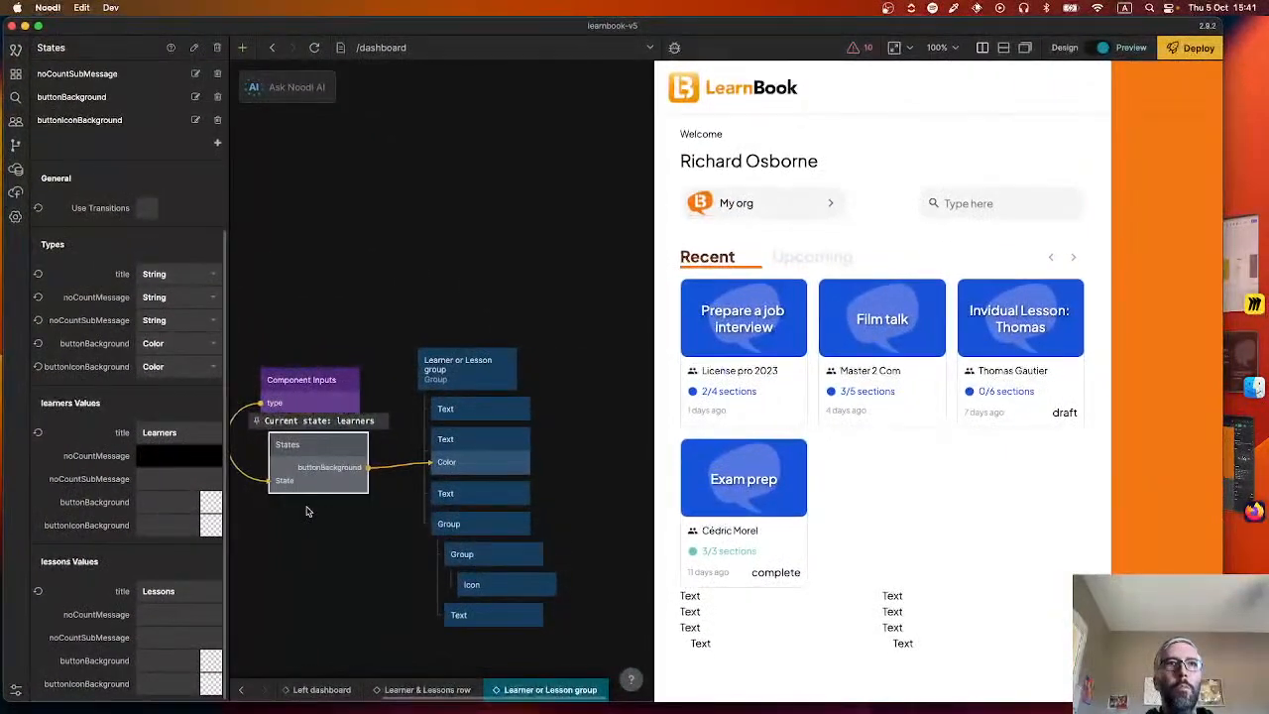
Set the learners state's noCountMessage to "You don't have any learners".
type("You do")
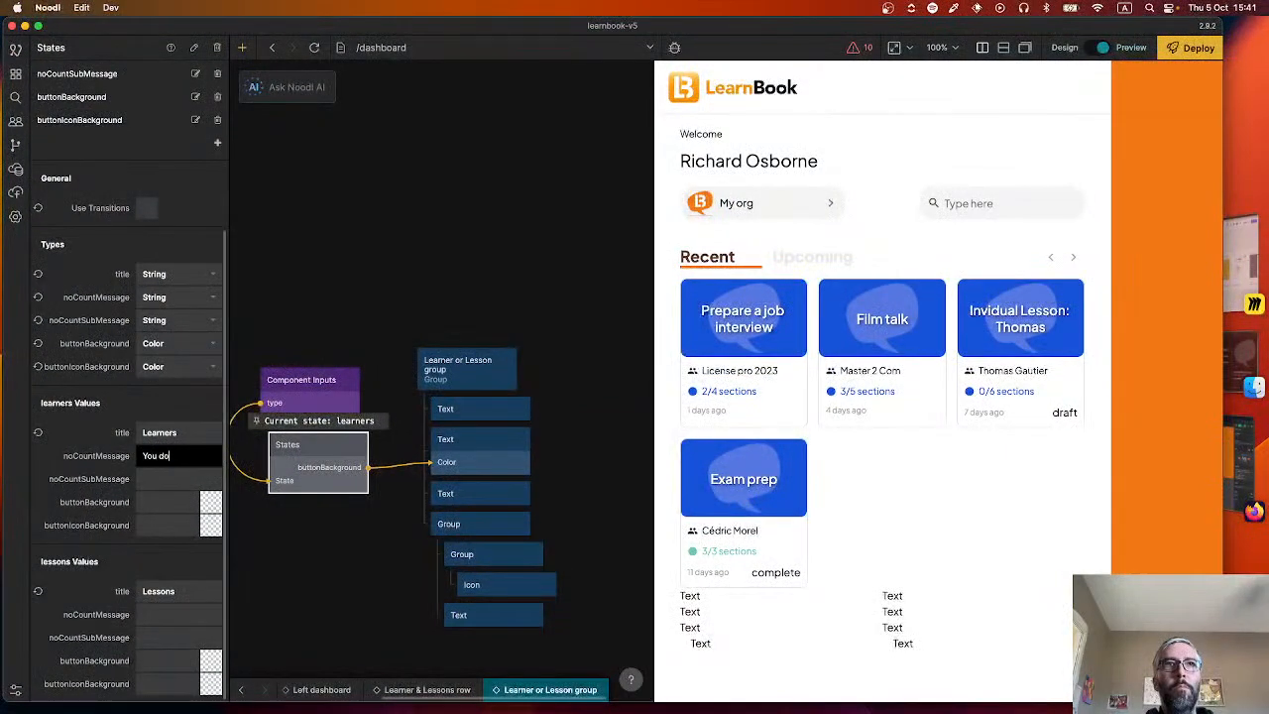
type("n't have any learners")
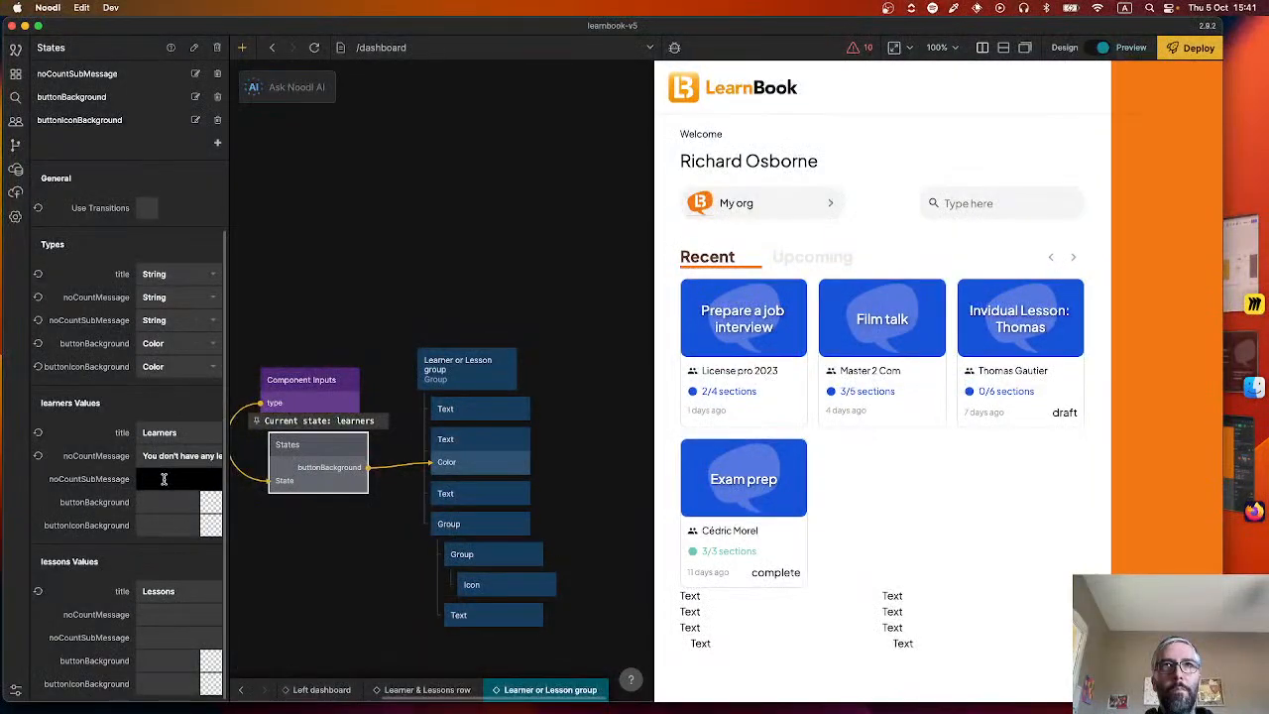
type("Add a new learner")
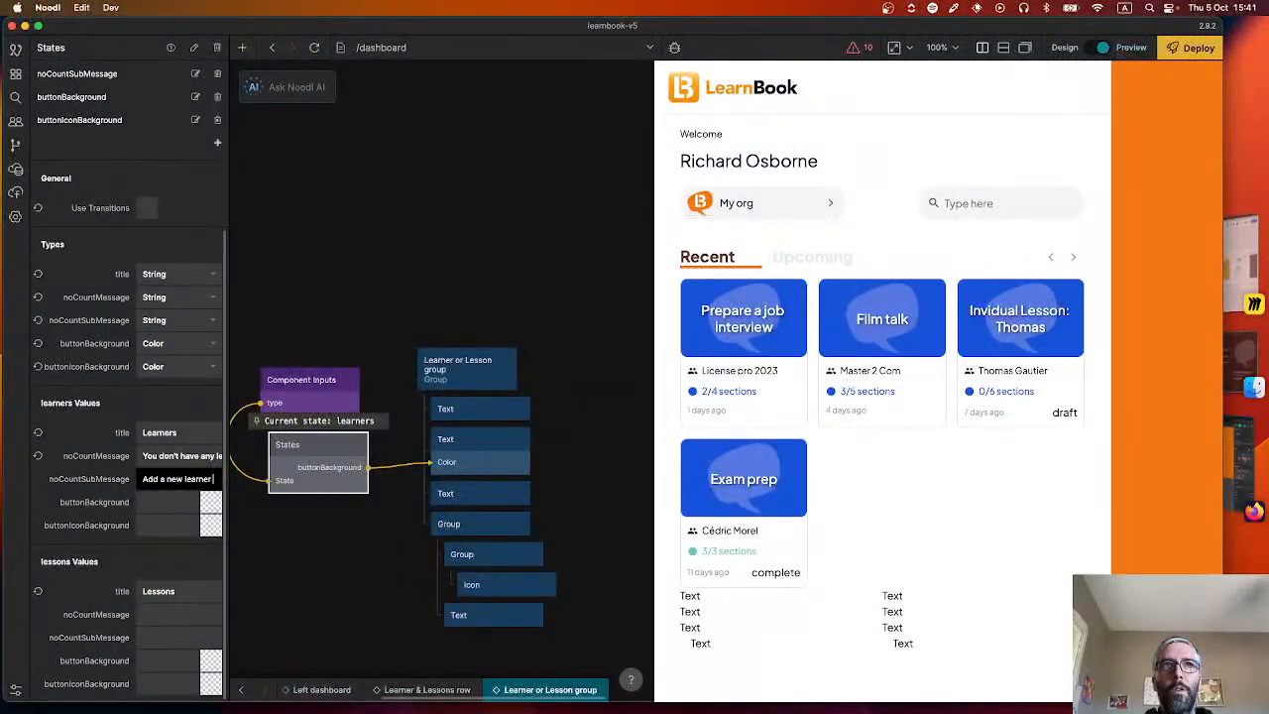
key("super+a")
key("BackSpace")
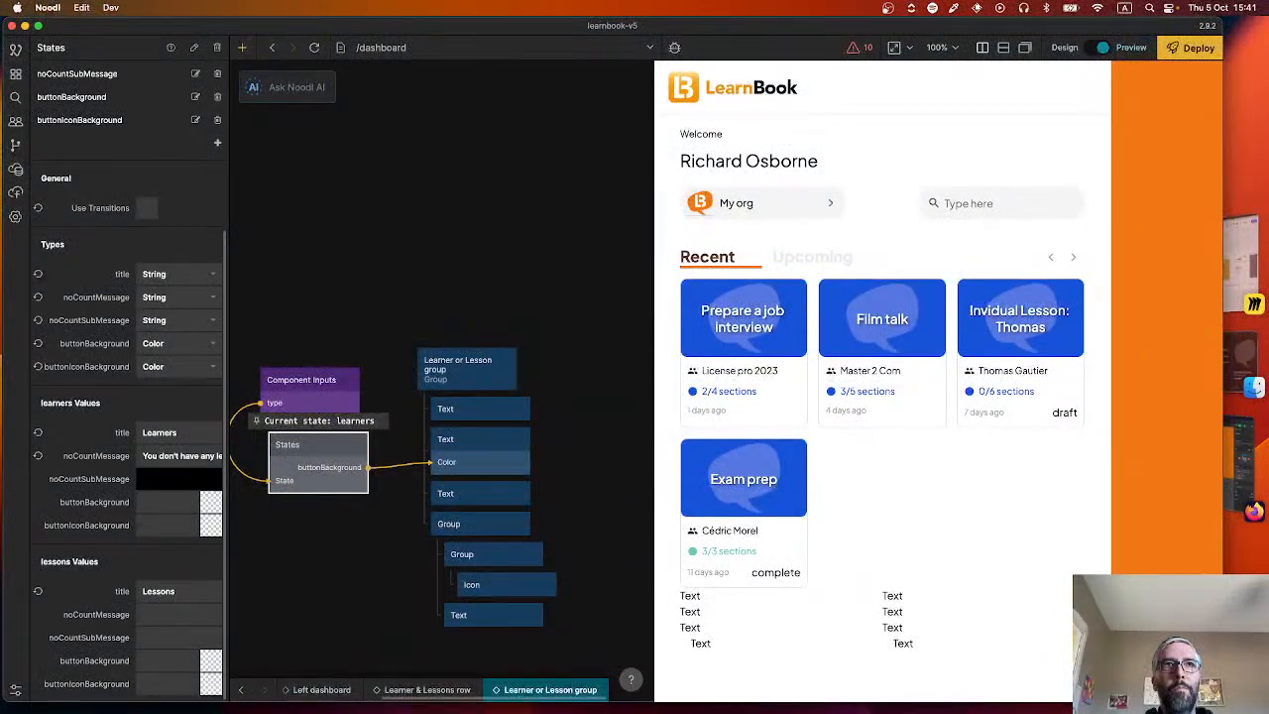
Set the learners state's noCountSubMessage to "Add your first learner!".
type("Add your first lea")
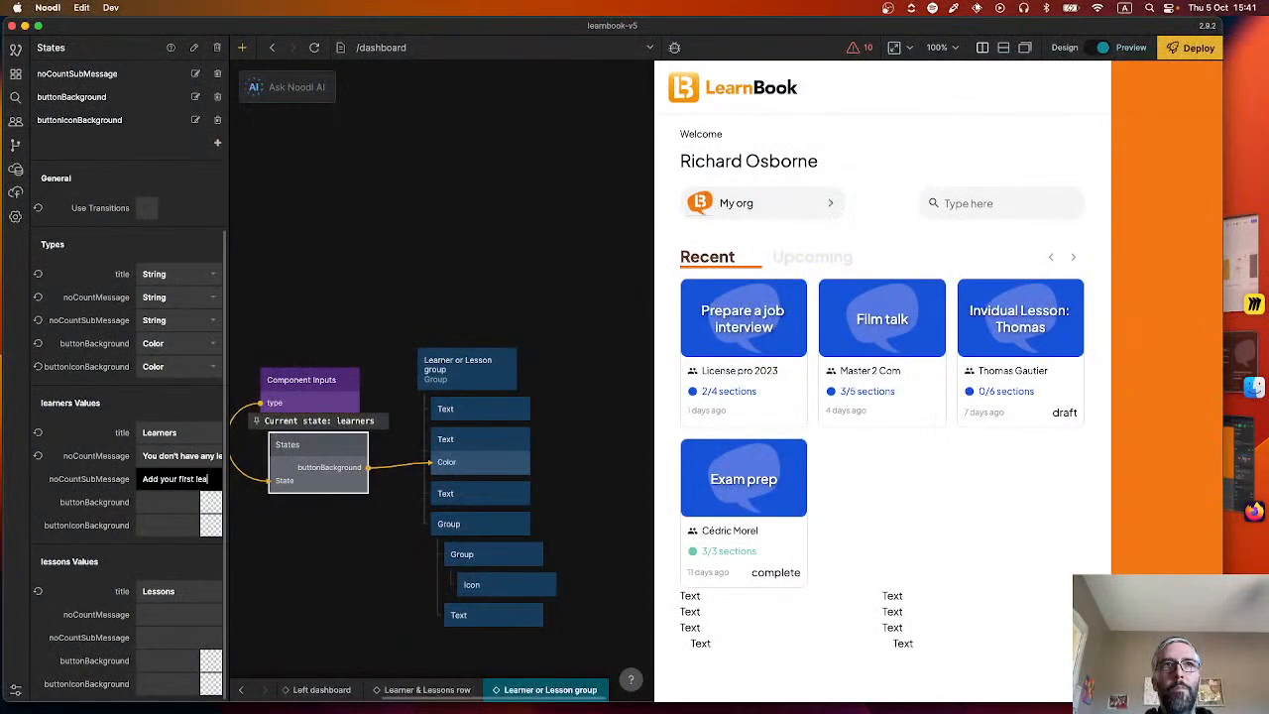
type("rner!")
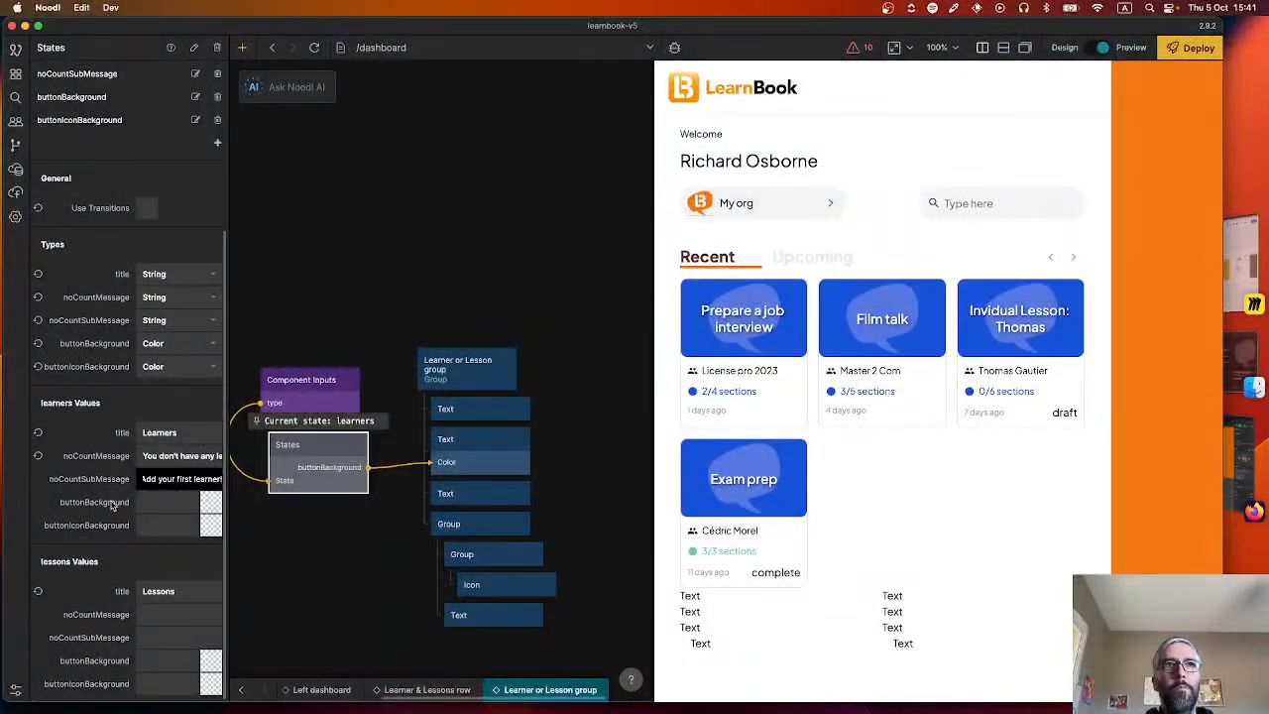
Switch to Figma, copy the background colour #F2AE2E of the "Ajouter un nouvel apprenant" button, and return to Noodl.
key("super+Tab")
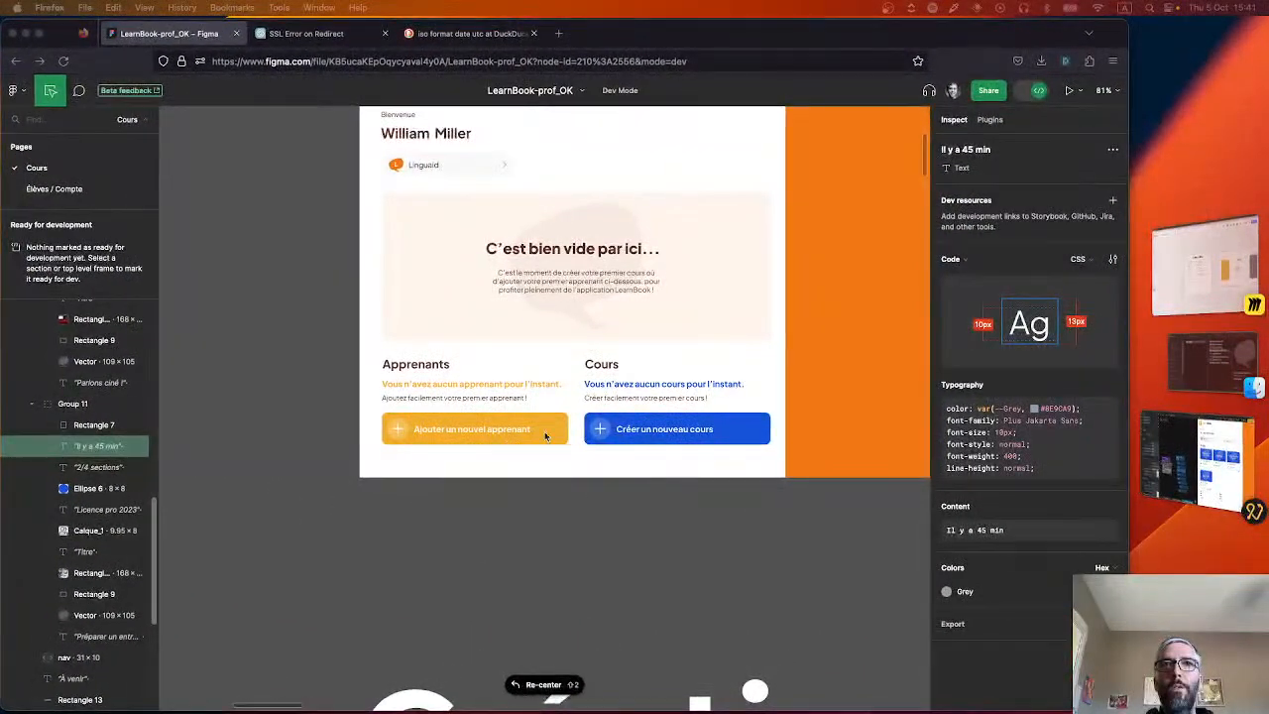
left_click(555, 433)
scroll(555, 432, "up", 3)
scroll(556, 432, "right", 3)
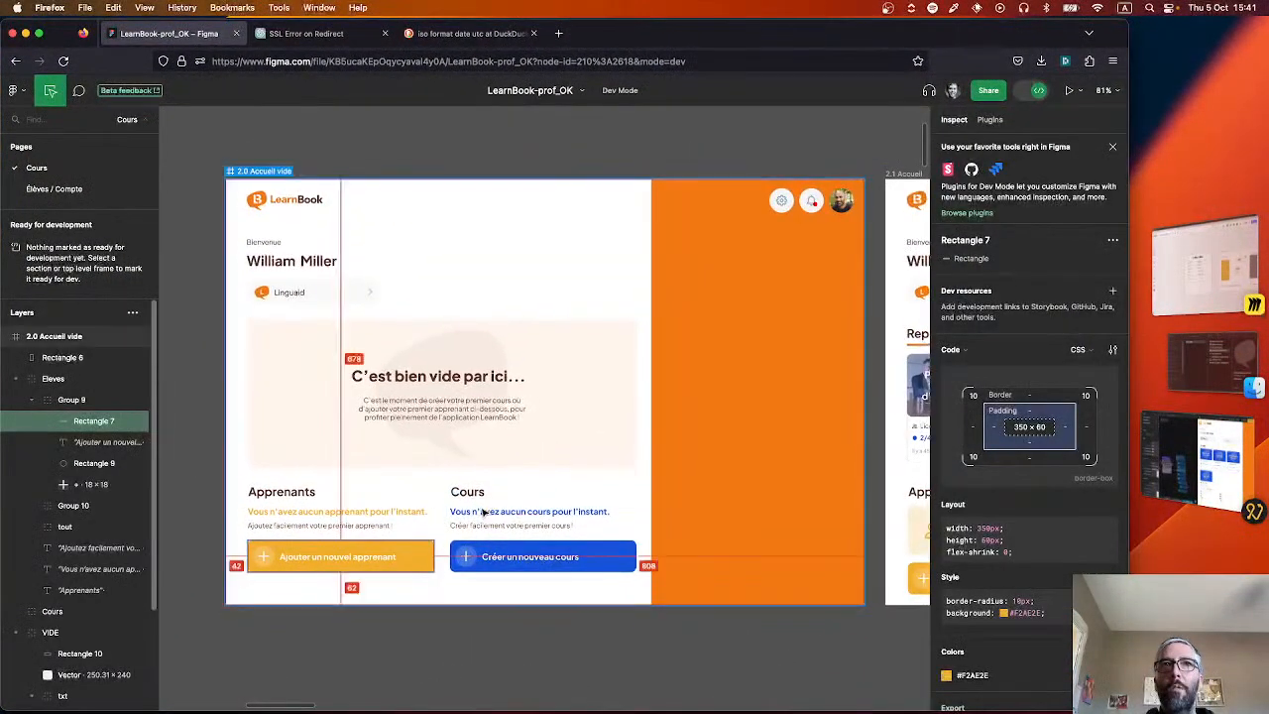
left_click(1028, 615)
key("super+Tab")
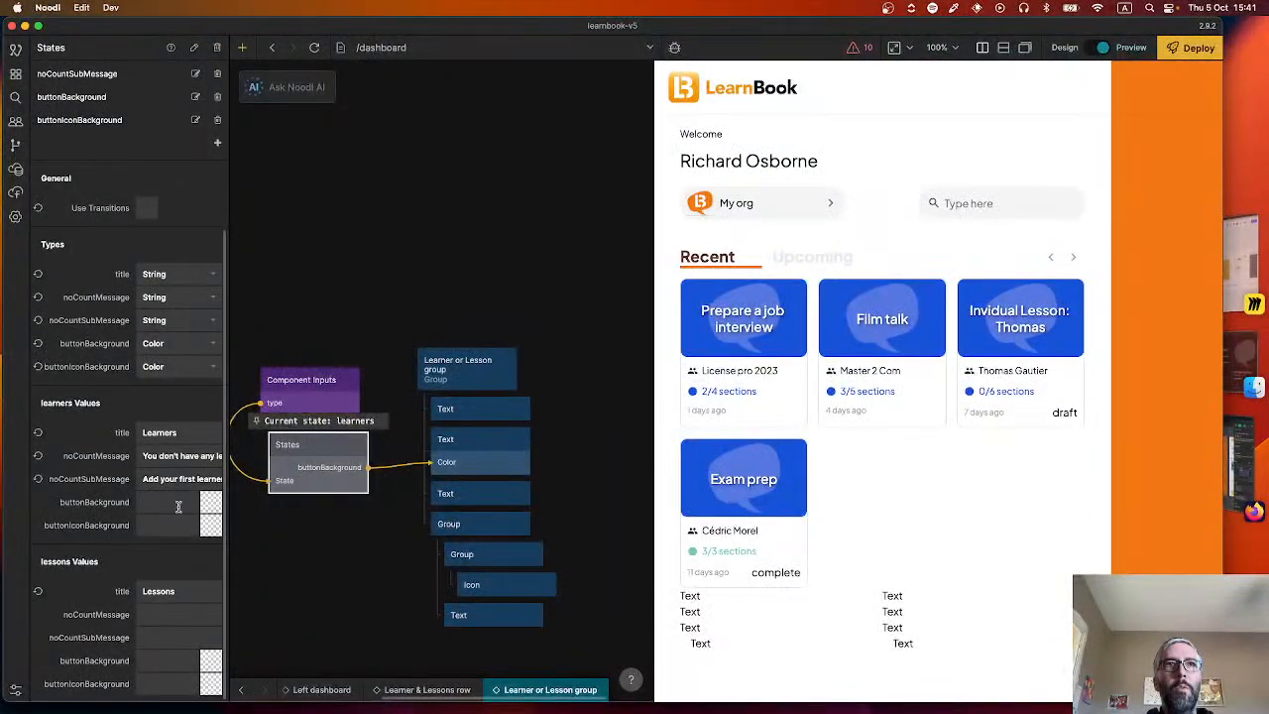
Try to create a color style named "LearnBook yellow" for the learners state's buttonBackground.
left_click(179, 505)
scroll(289, 539, "down", 7)
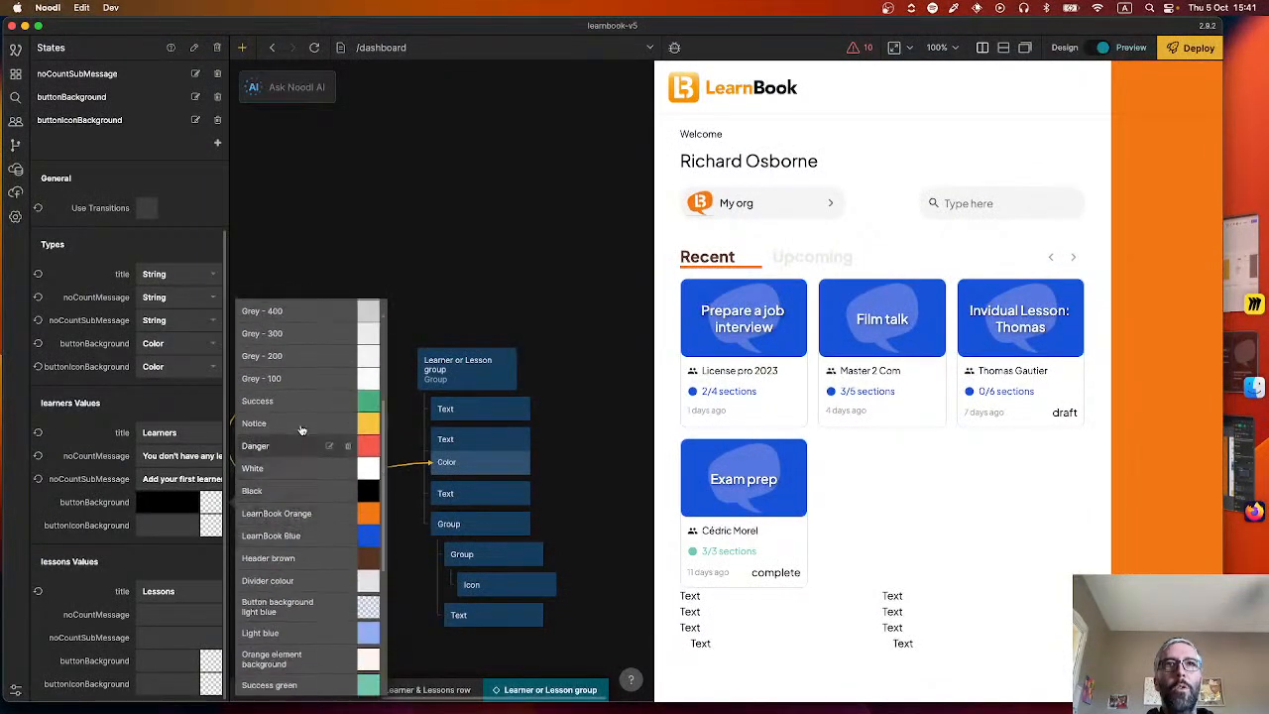
scroll(304, 578, "down", 3)
scroll(304, 581, "up", 10)
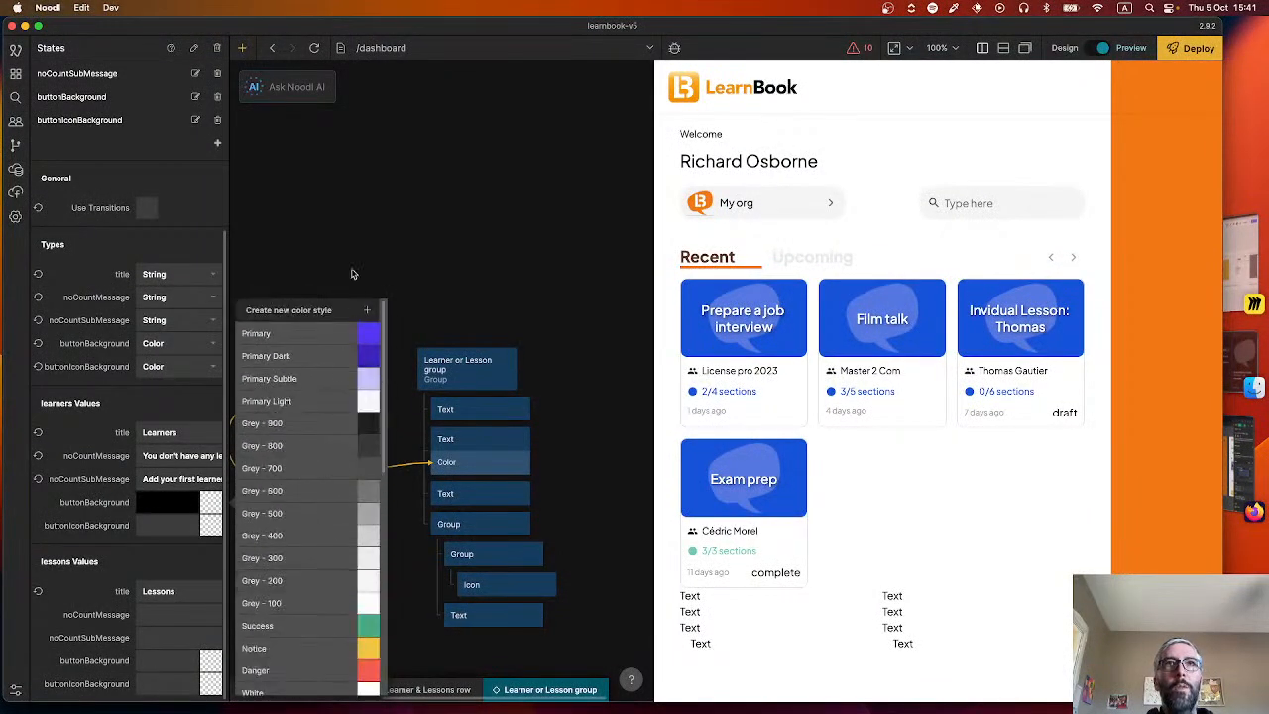
left_click(367, 313)
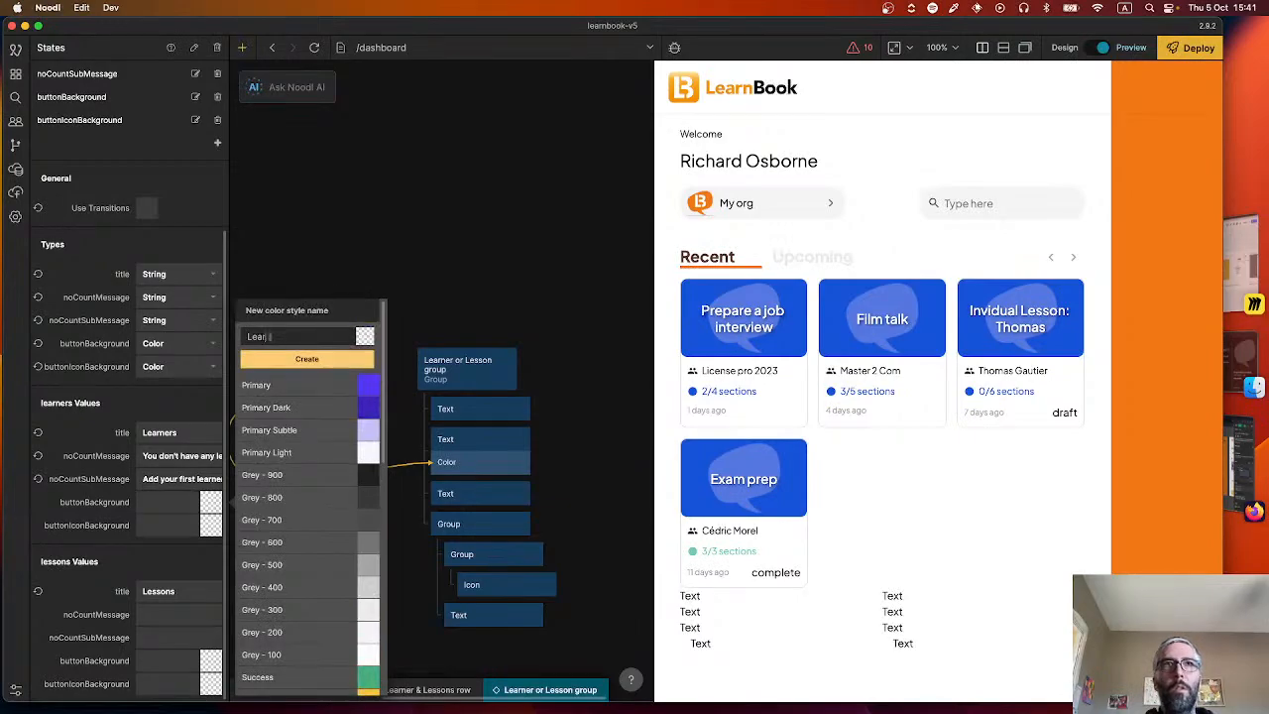
type("LearnBook yellow")
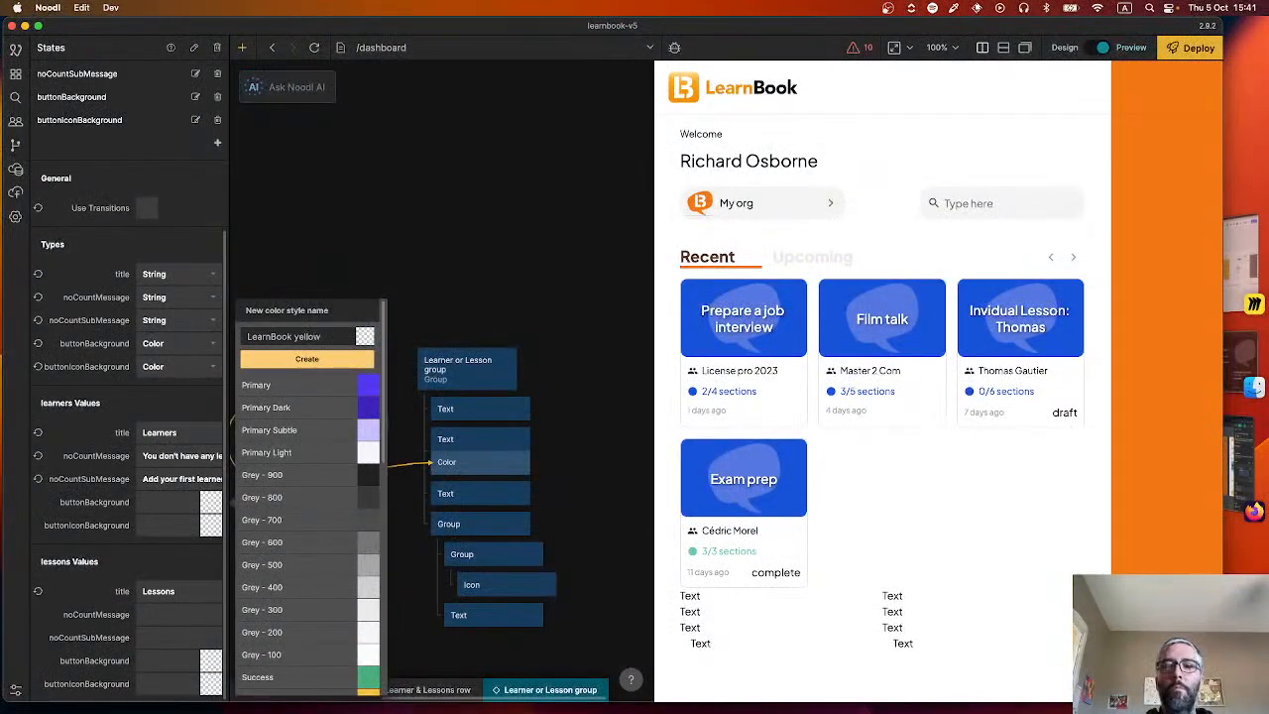
key("Return")
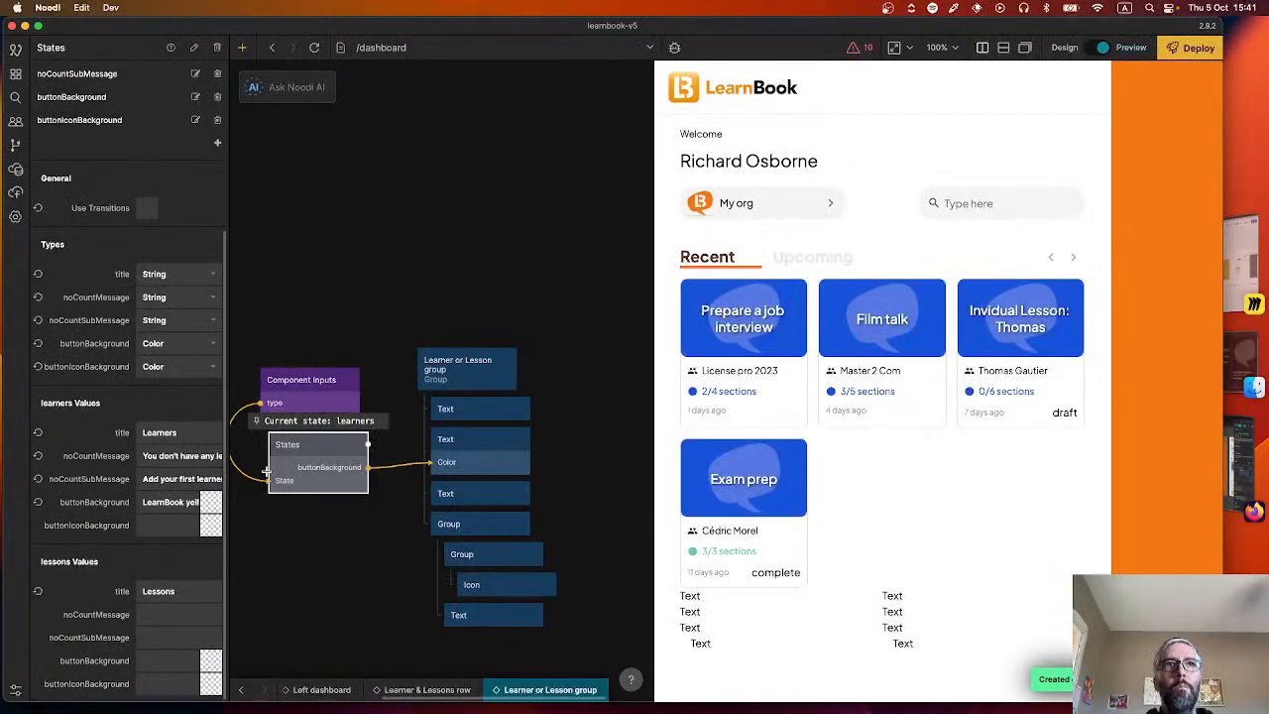
Pick the existing LearnBook yellow entry among the project colors for the learners state's buttonBackground.
left_click(181, 500)
scroll(348, 490, "down", 6)
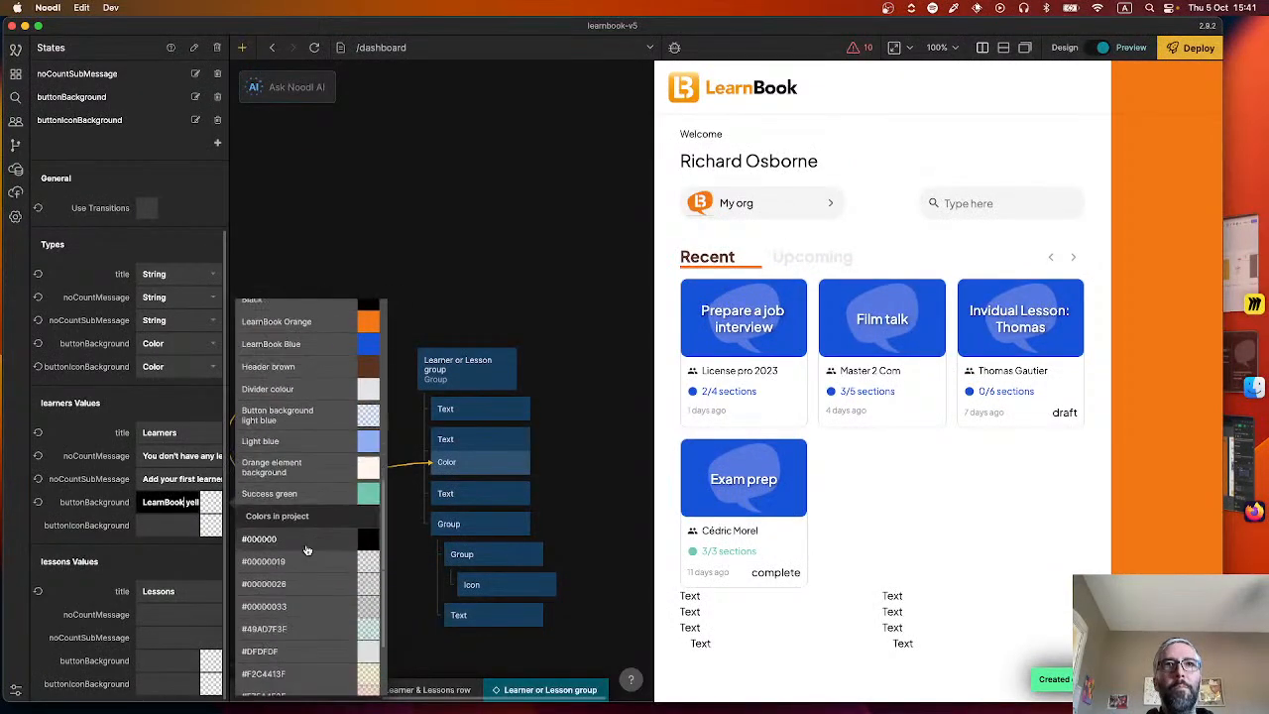
scroll(352, 486, "up", 5)
scroll(318, 476, "down", 8)
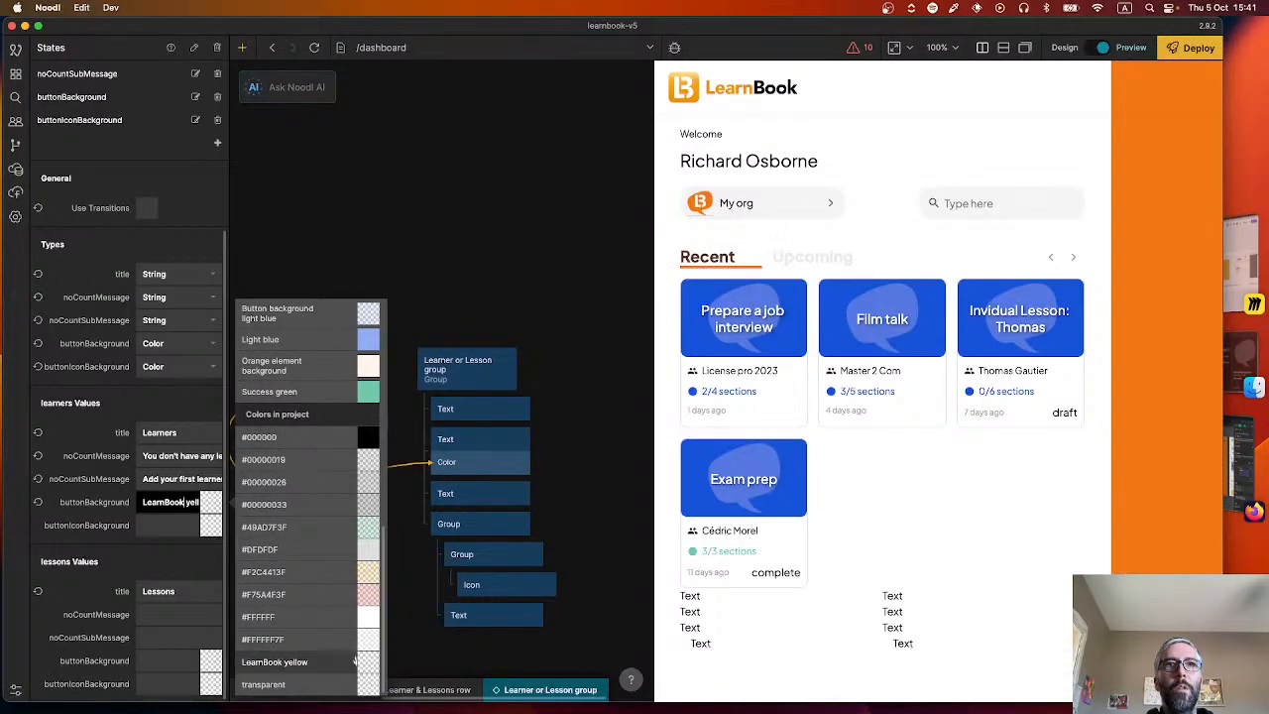
left_click(363, 666)
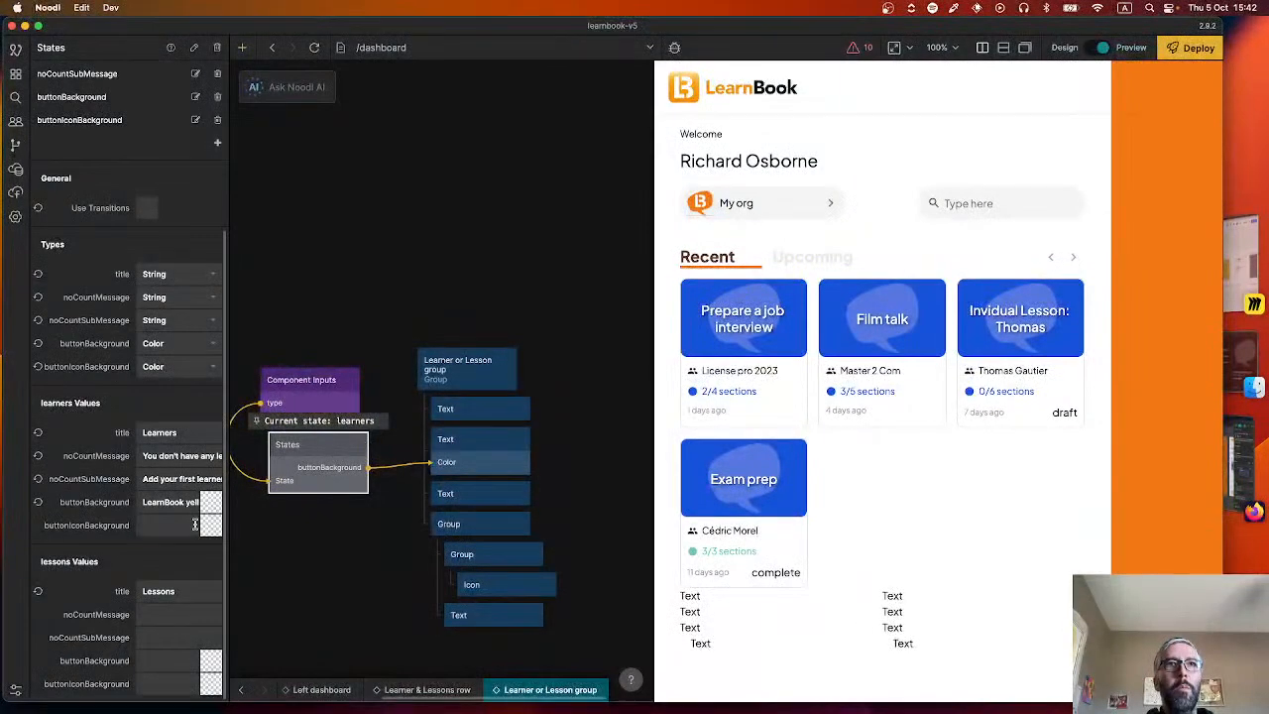
left_click(179, 502)
scroll(315, 561, "down", 10)
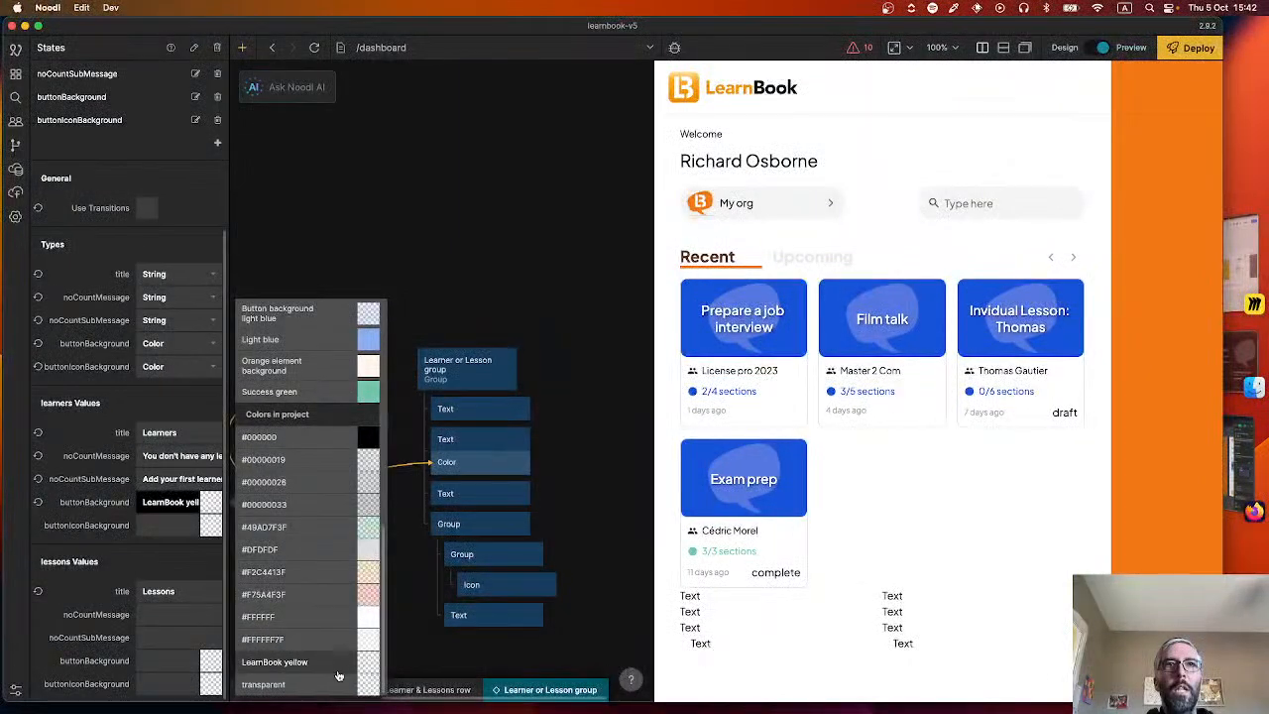
scroll(345, 635, "up", 10)
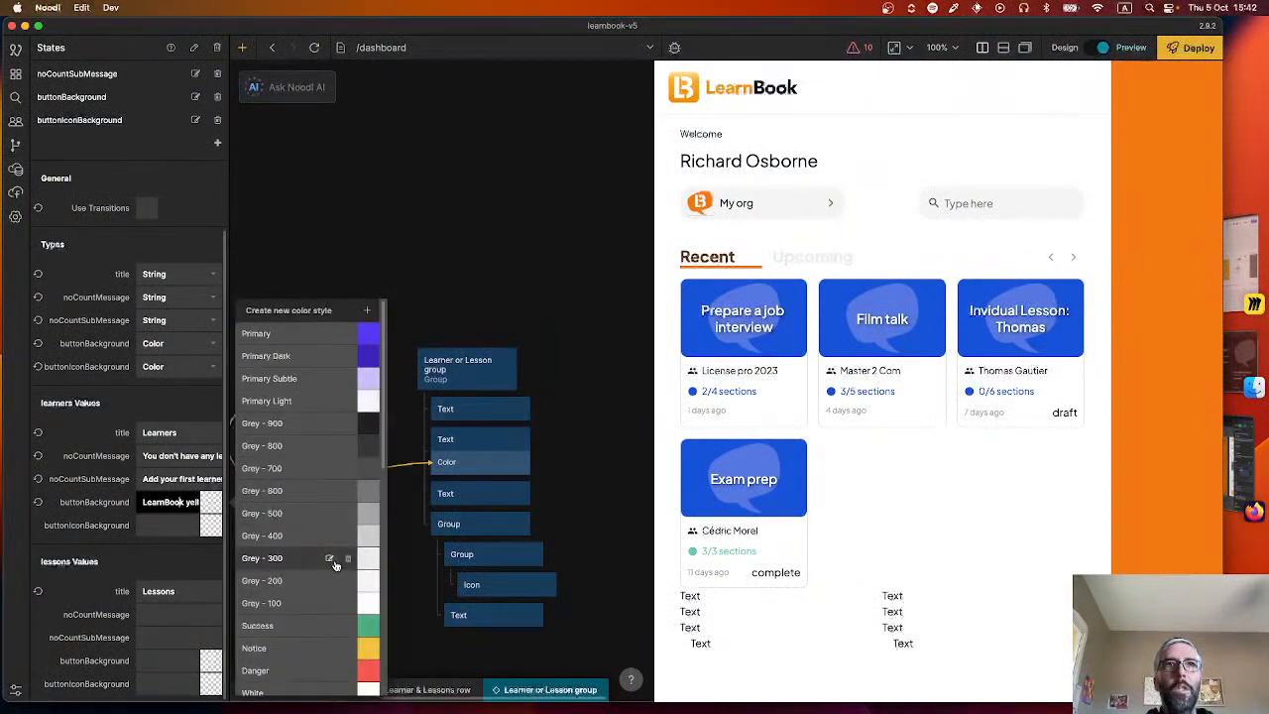
left_click(373, 313)
type("Le")
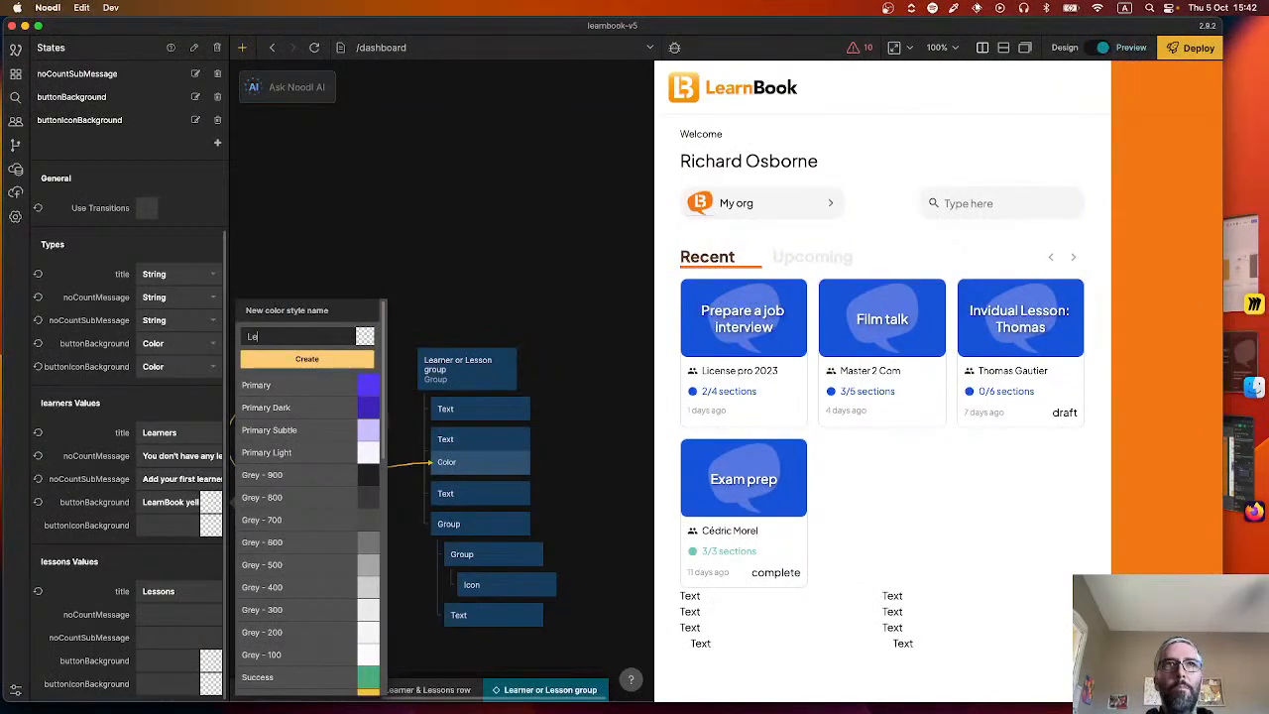
type("arnBook yellow")
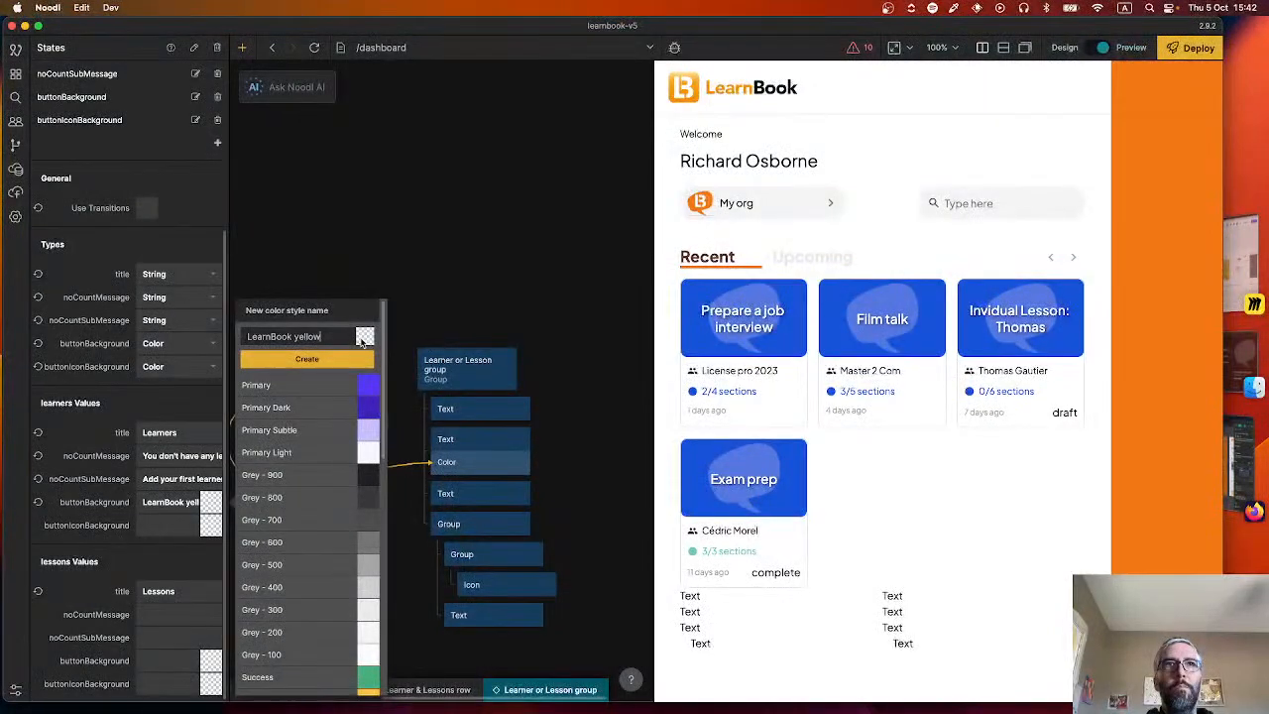
left_click(424, 311)
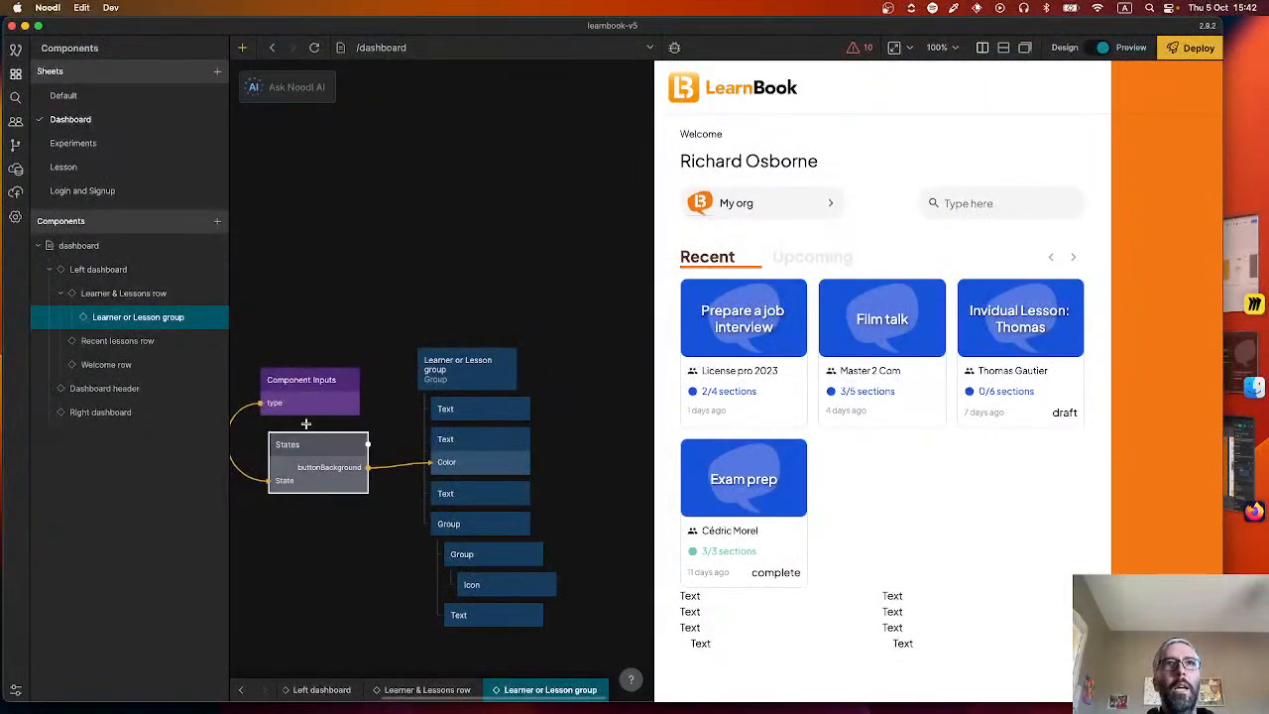
Set the learners state's buttonBackground color in the States node to the copied hex F2AE2E.
left_click(312, 482)
scroll(151, 536, "down", 5)
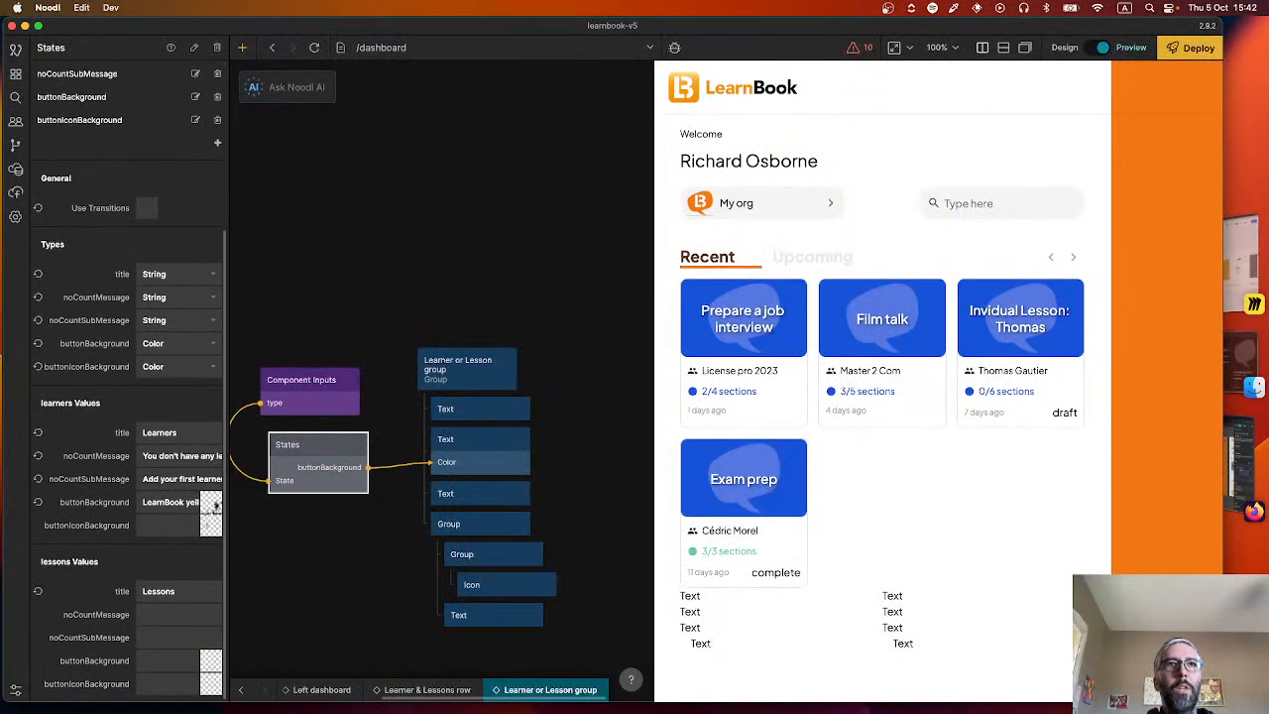
left_click(211, 503)
double_click(297, 601)
type("#F2AE2E")
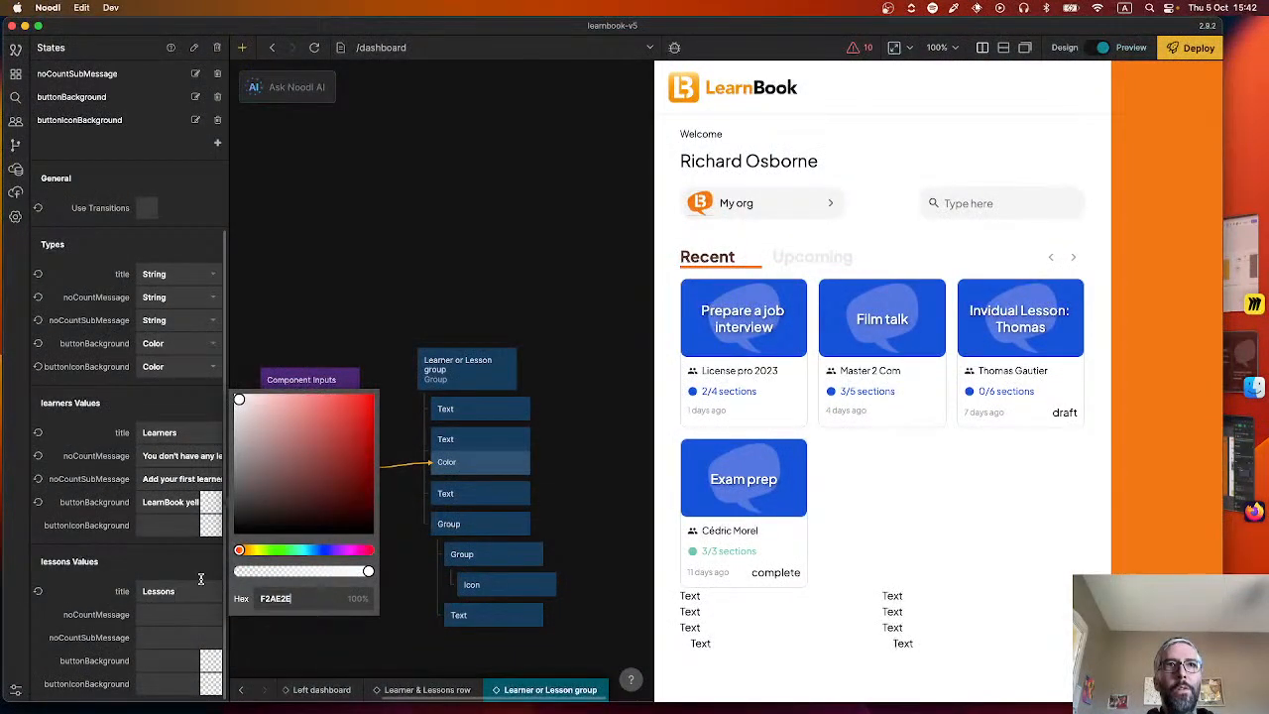
left_click(202, 569)
Save the learners state's buttonBackground color as a new color style named "LearnBook yellow".
left_click(183, 501)
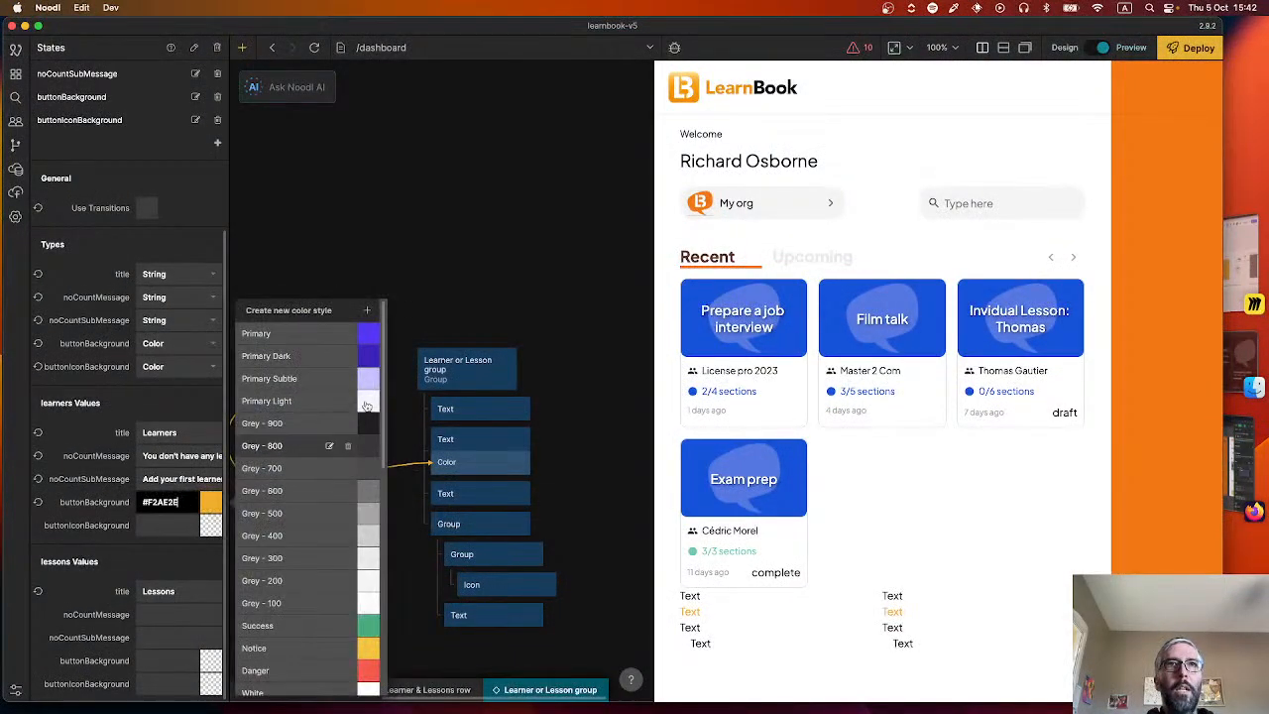
left_click(369, 312)
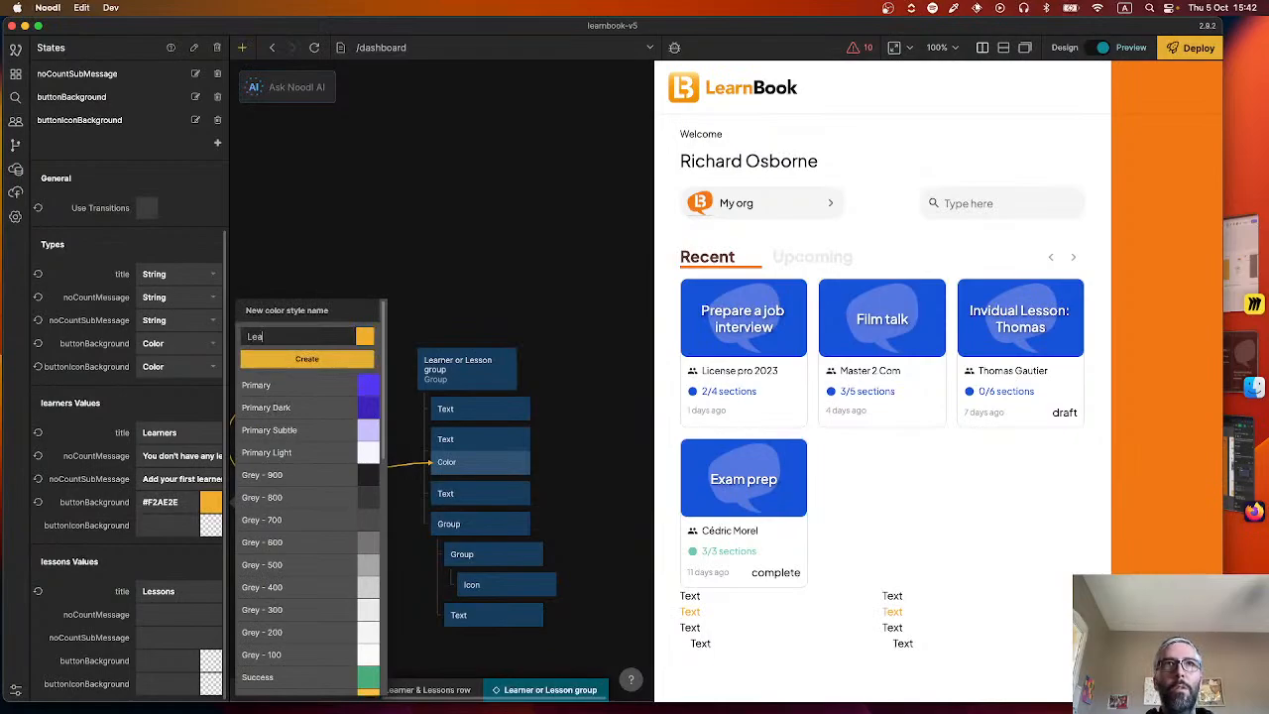
type("LearnBook yellow")
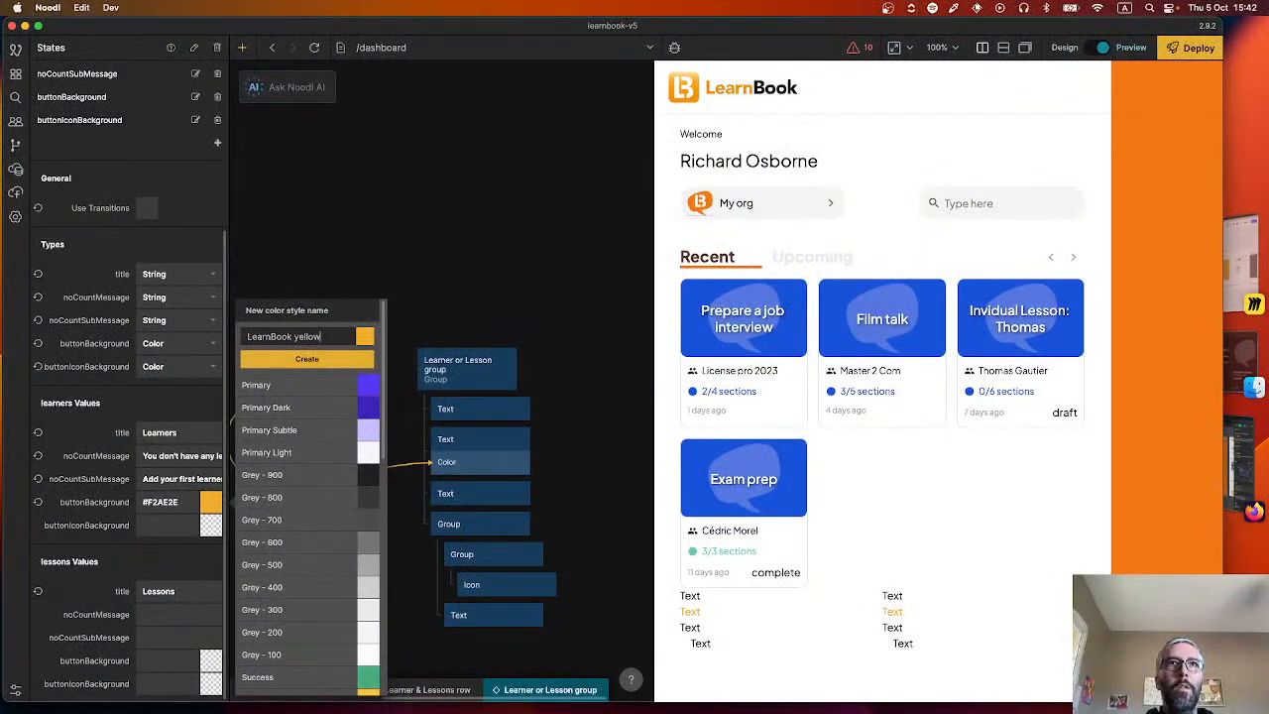
key("Return")
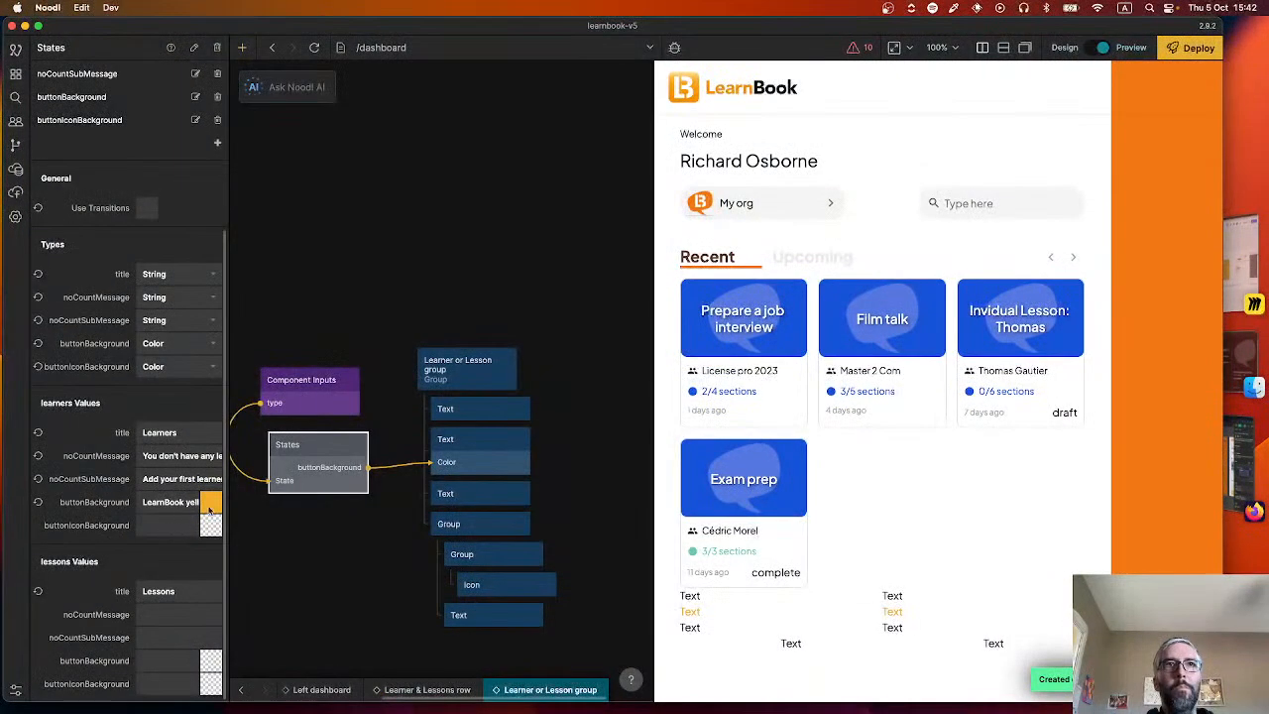
Set the lessons state's buttonBackground to the LearnBook Blue color style.
mouse_move(297, 472)
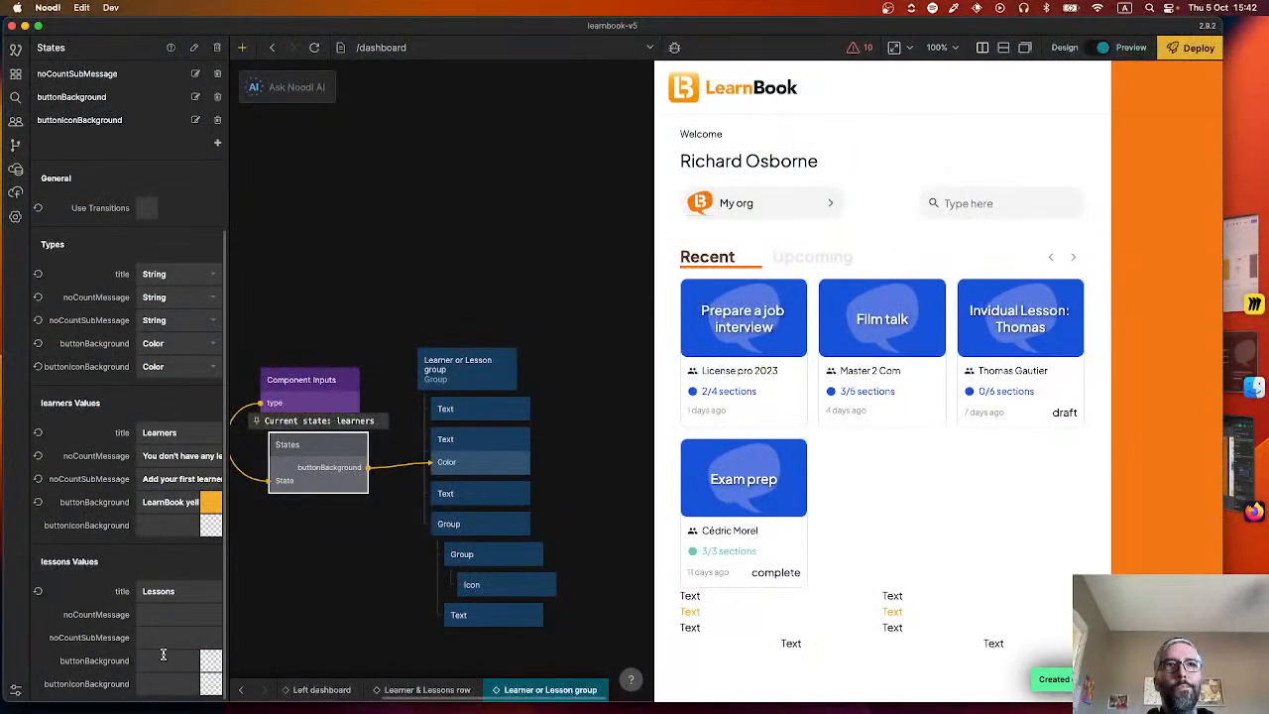
key("super+Tab")
key("super+Tab")
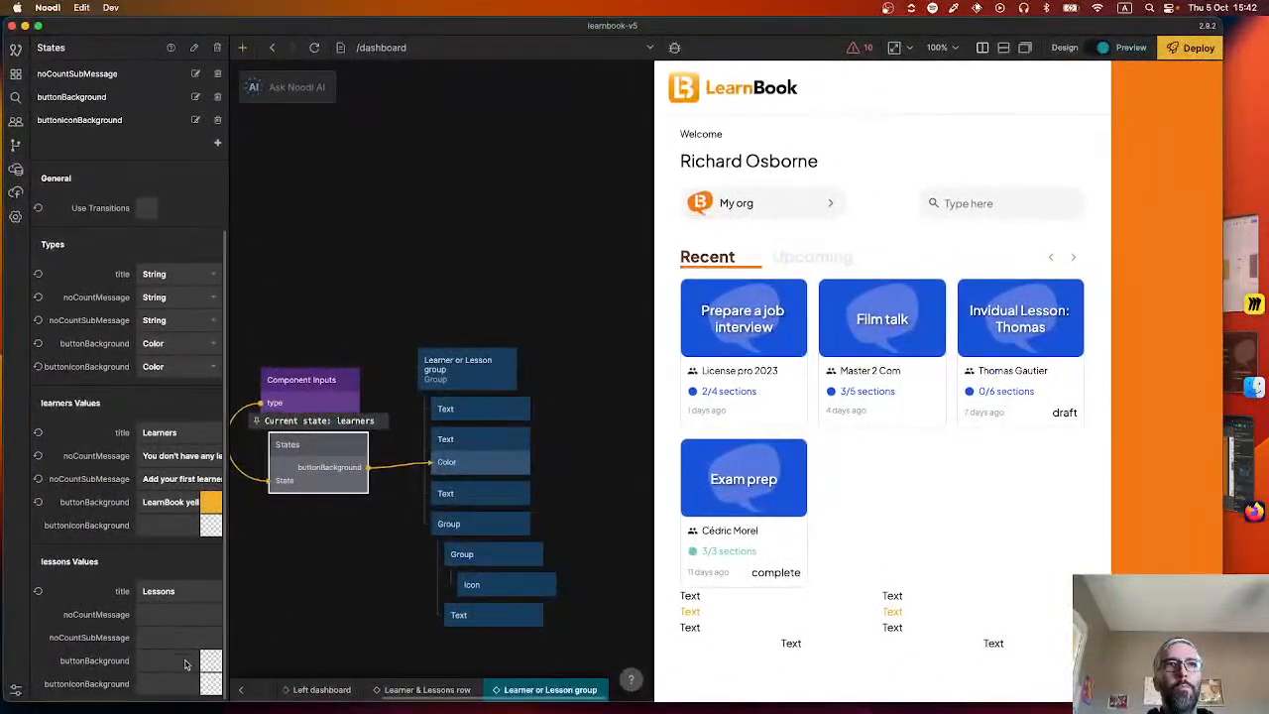
left_click(189, 659)
scroll(340, 438, "down", 6)
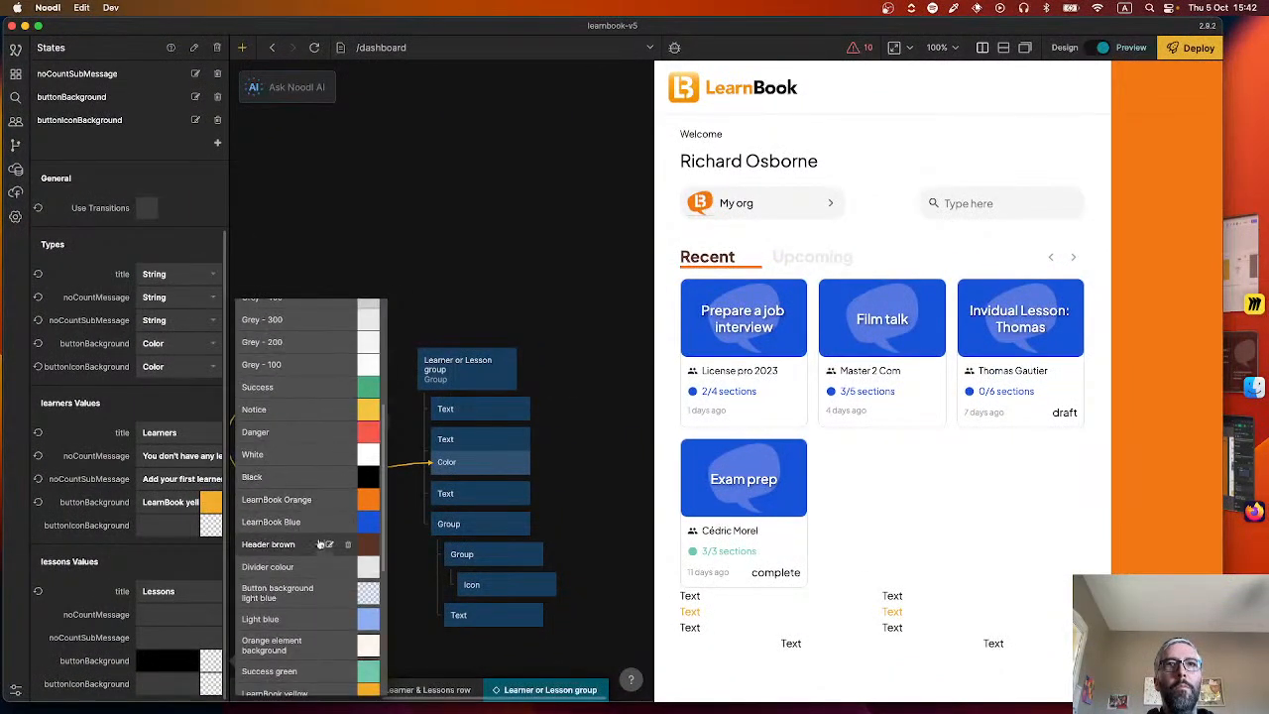
left_click(319, 536)
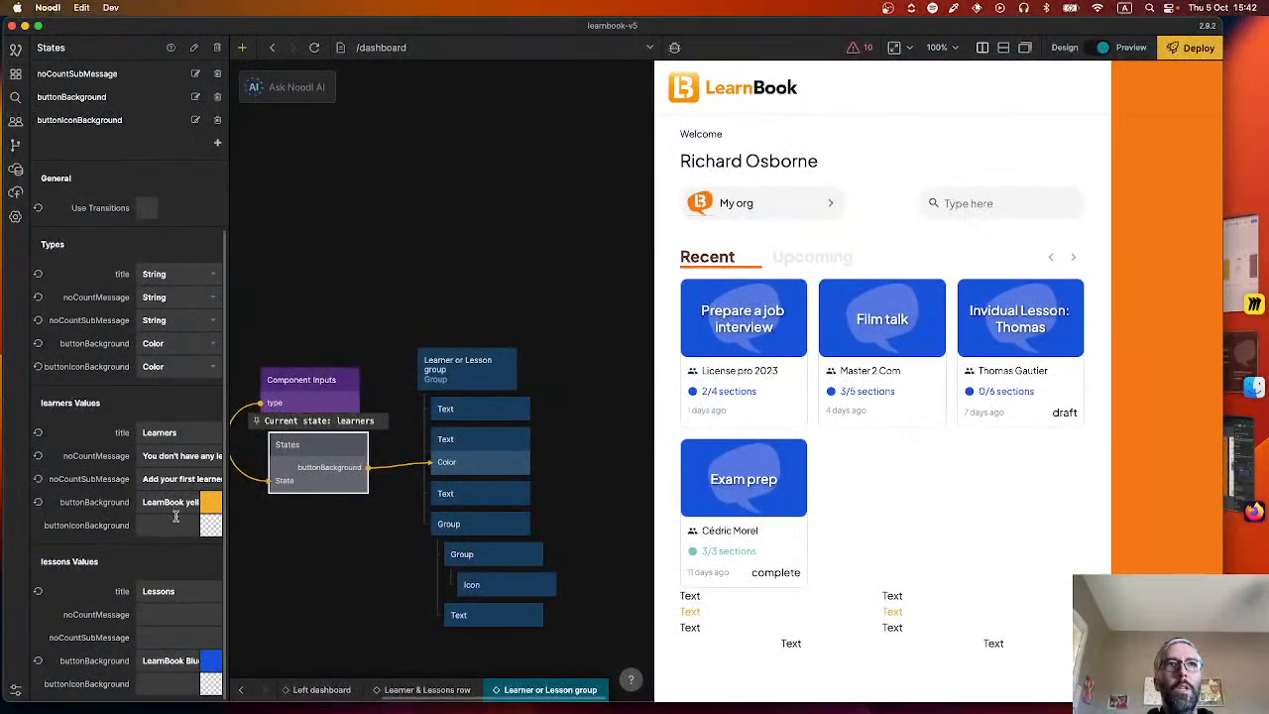
Switch to Figma, inspect the icon circle's background in the "Ajouter un nouvel apprenant" button, and return to Noodl.
key("super+Tab")
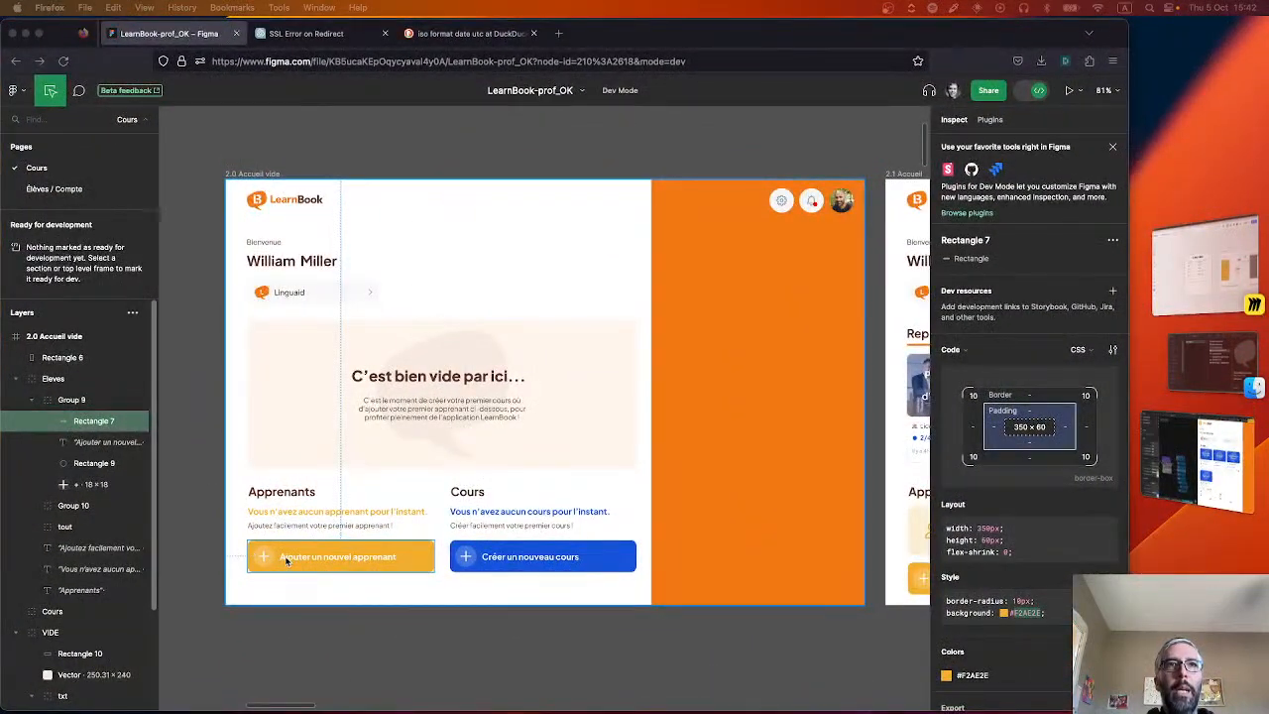
left_click(265, 557)
left_click(271, 558)
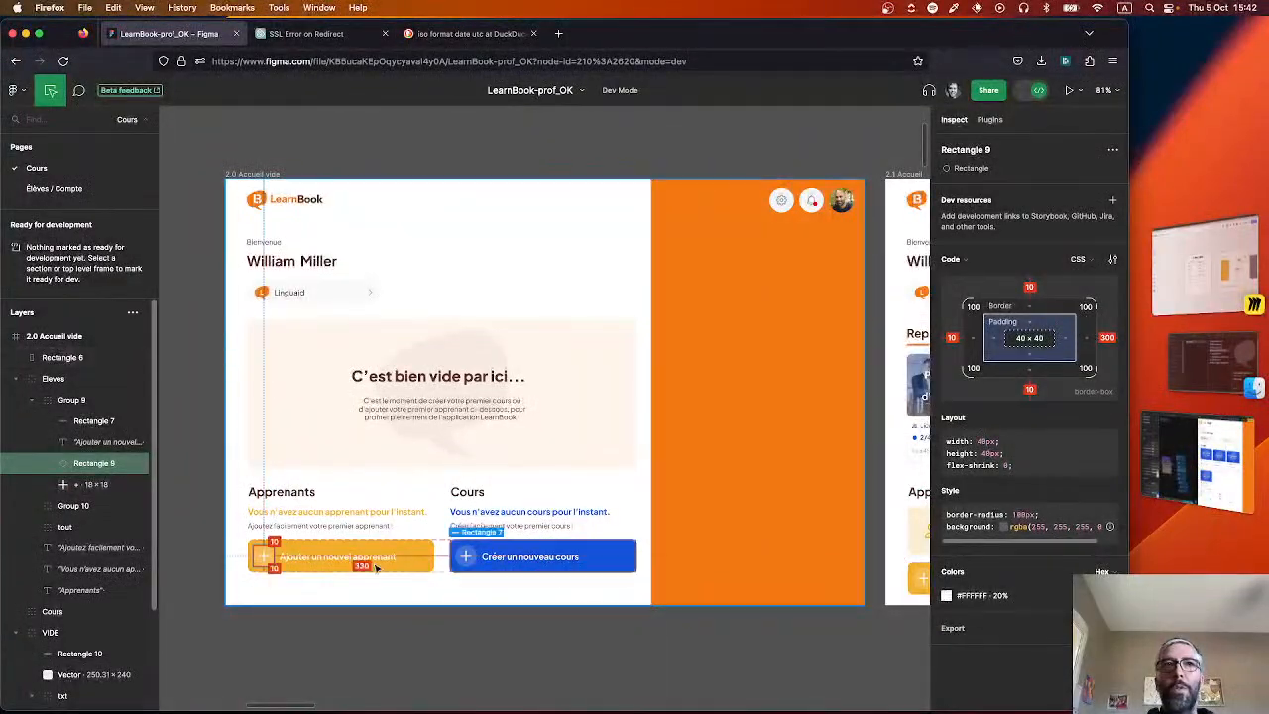
key("super+Tab")
Set the learners state's buttonIconBackground to #FFFFFF at 20% opacity.
left_click(189, 530)
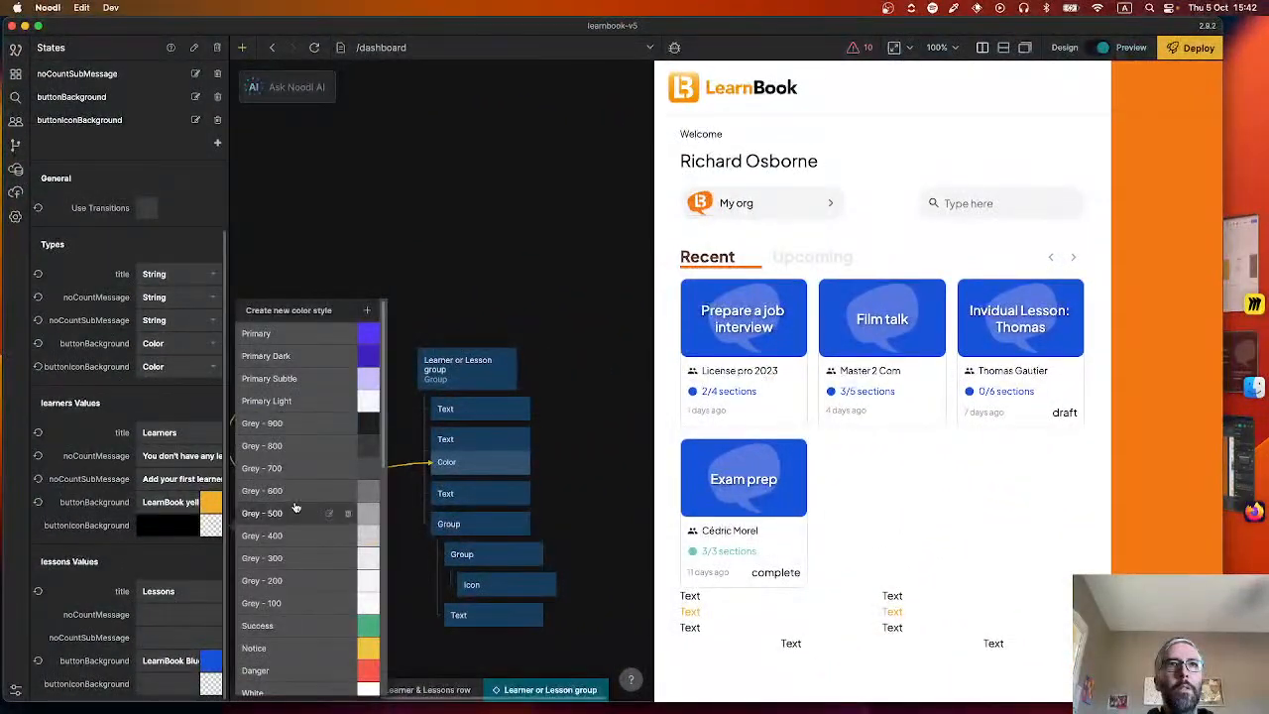
left_click(209, 533)
left_click(210, 534)
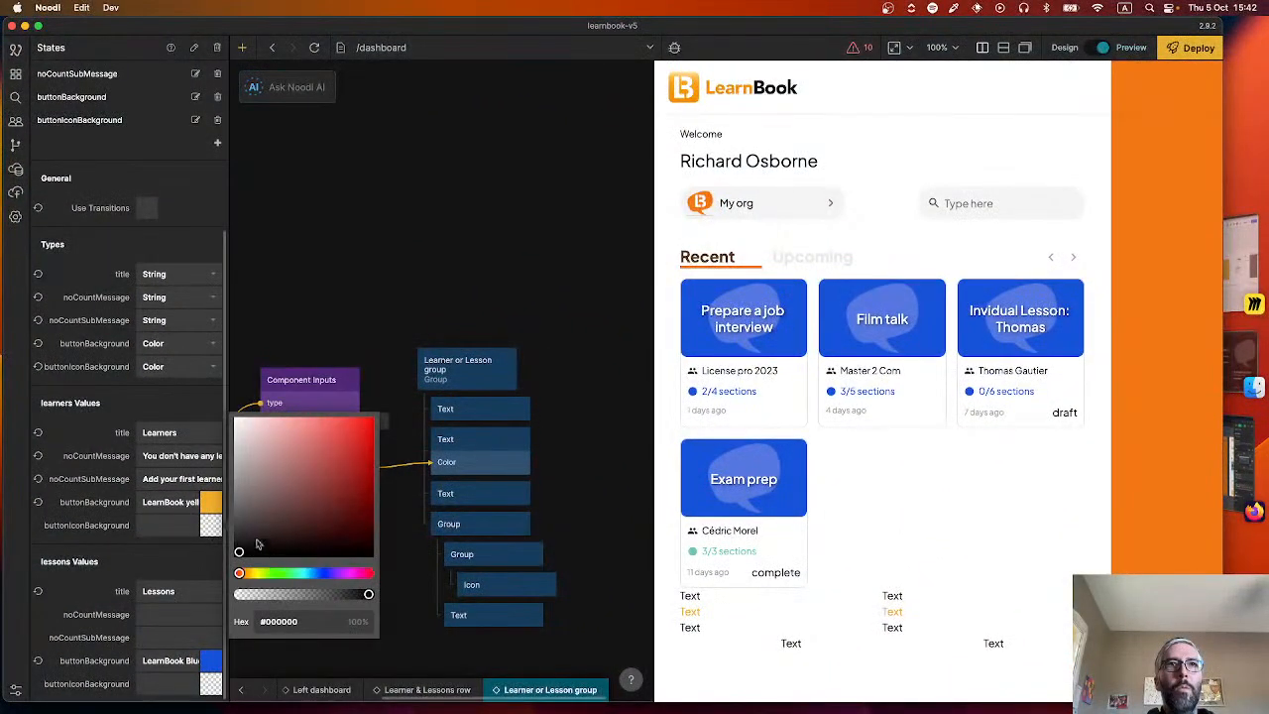
left_click_drag(257, 544, 209, 385)
left_click(298, 595)
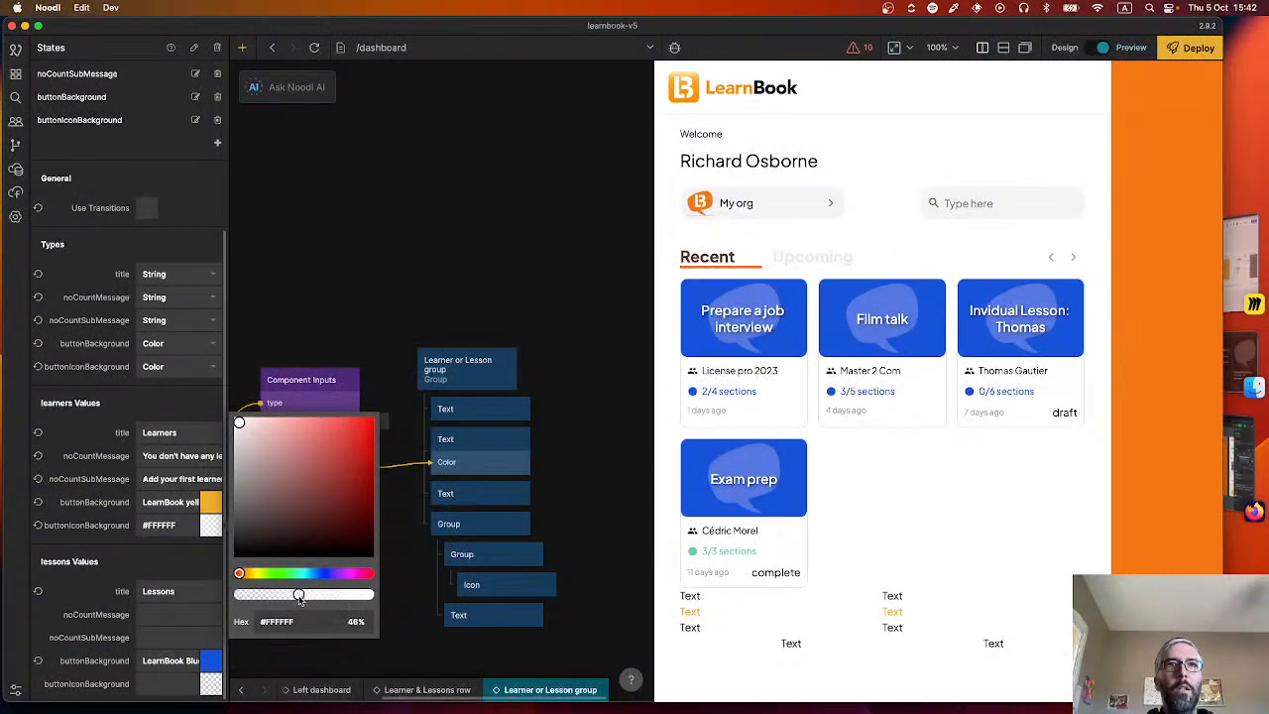
left_click_drag(264, 595, 265, 597)
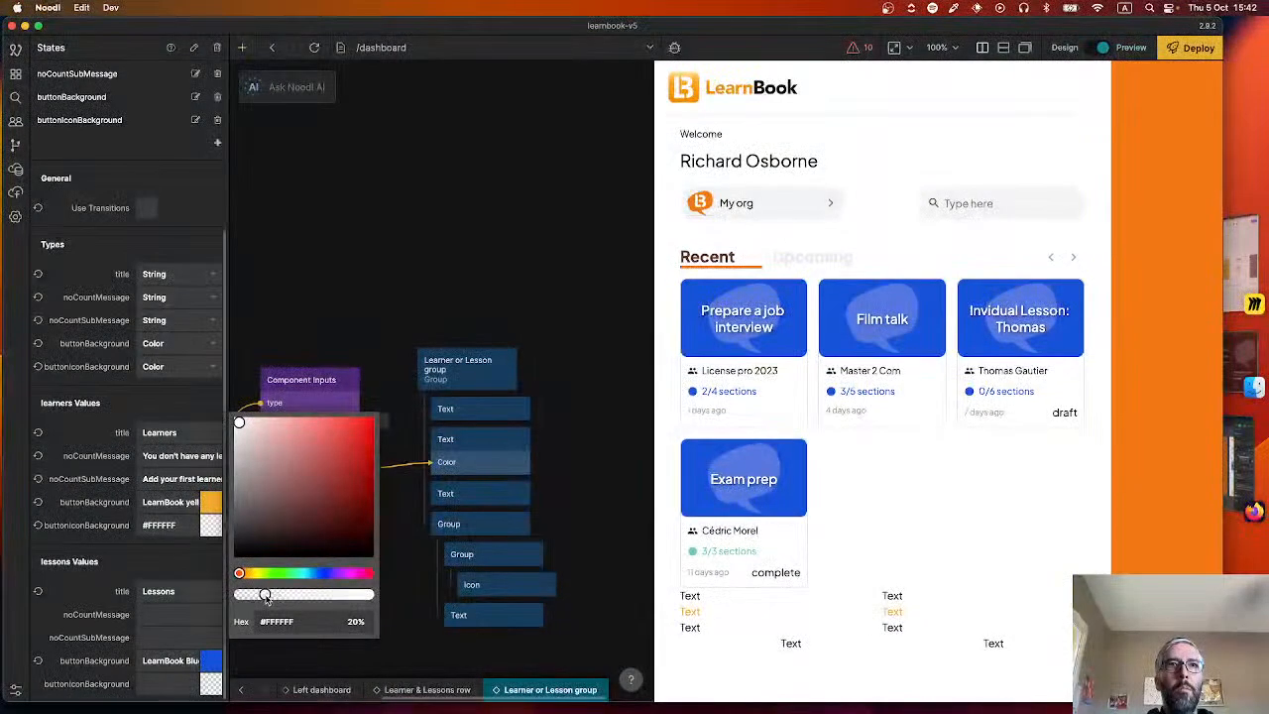
left_click(210, 577)
Set the lessons state's buttonIconBackground to #FFFFFF at about 22% opacity.
left_click(192, 685)
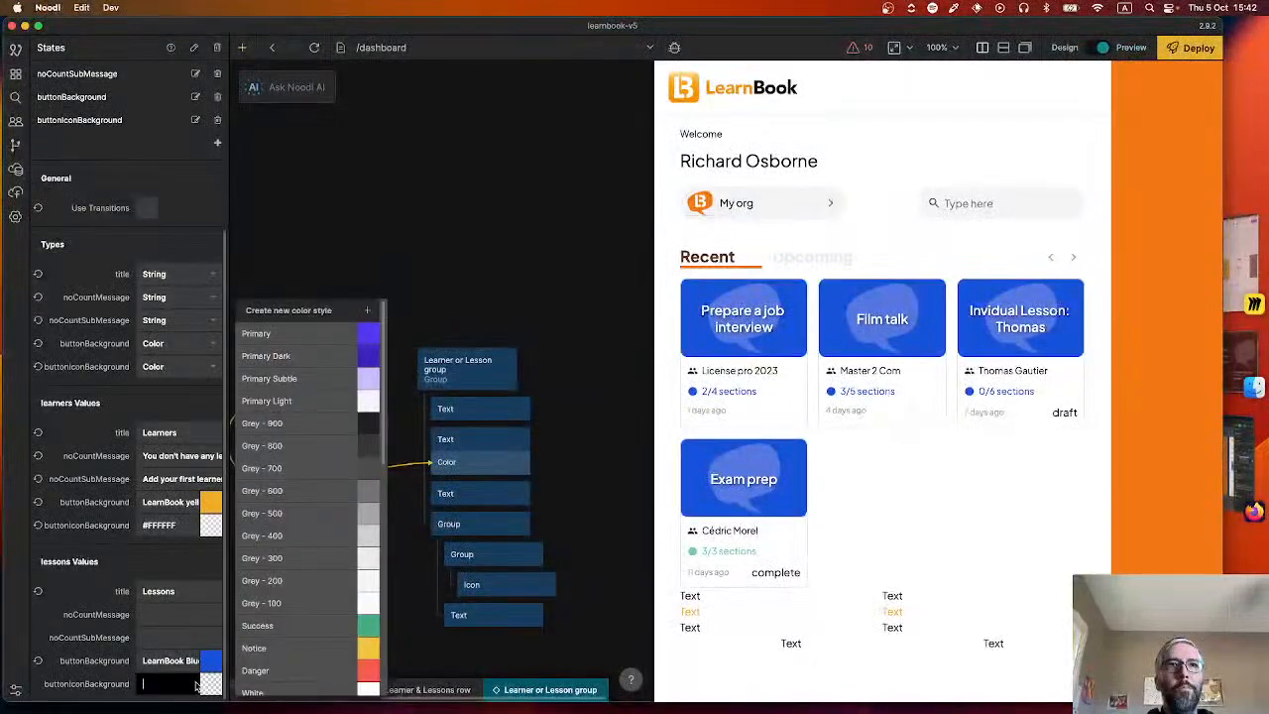
left_click(211, 685)
left_click_drag(310, 568, 187, 428)
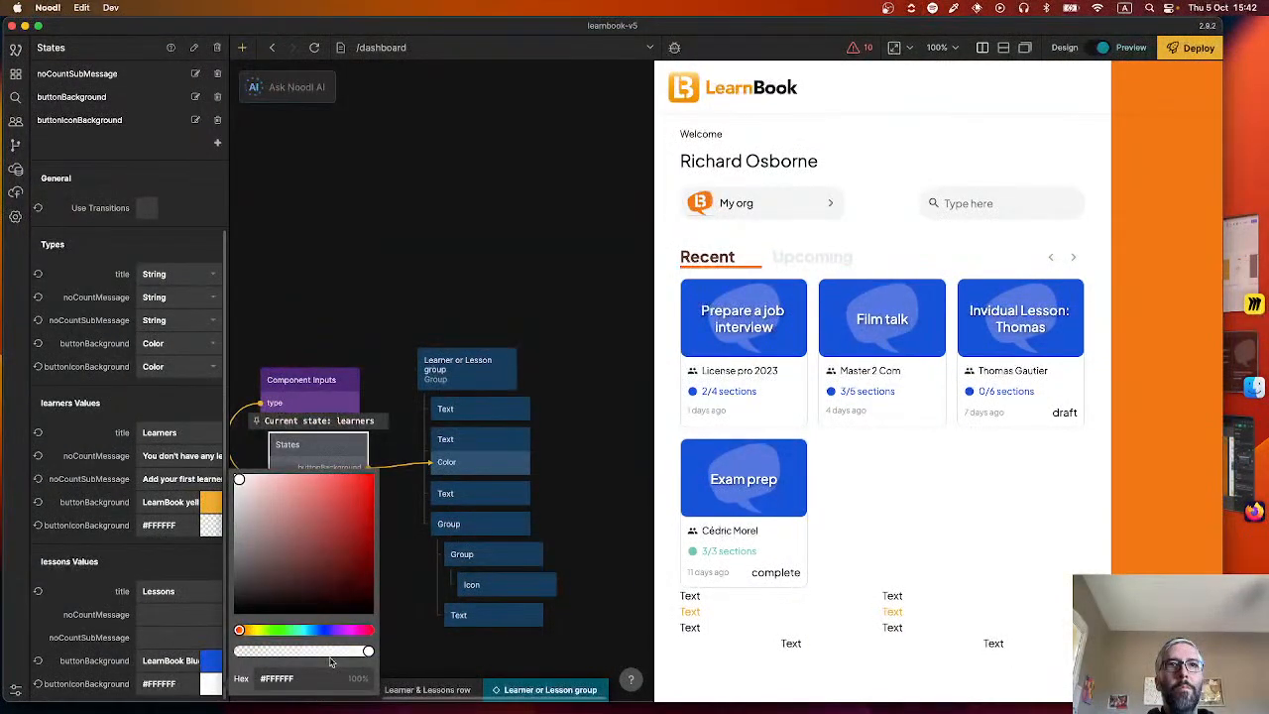
left_click_drag(295, 651, 268, 649)
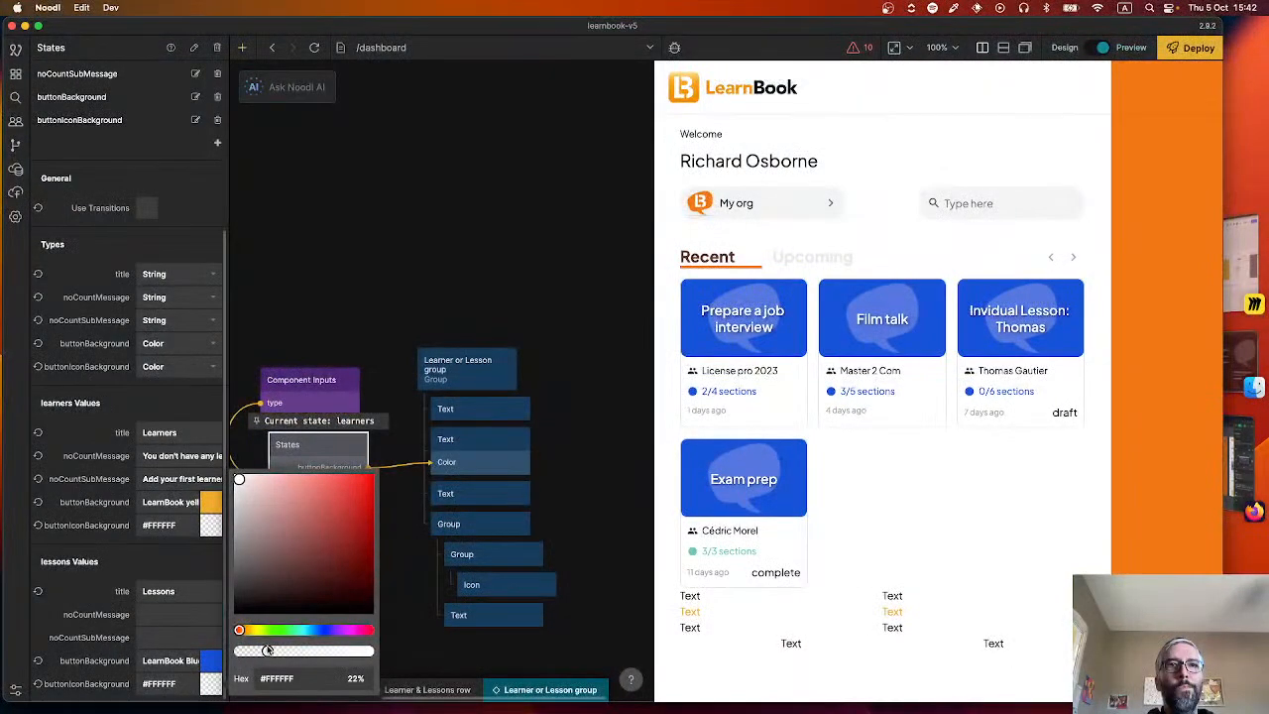
left_click(286, 297)
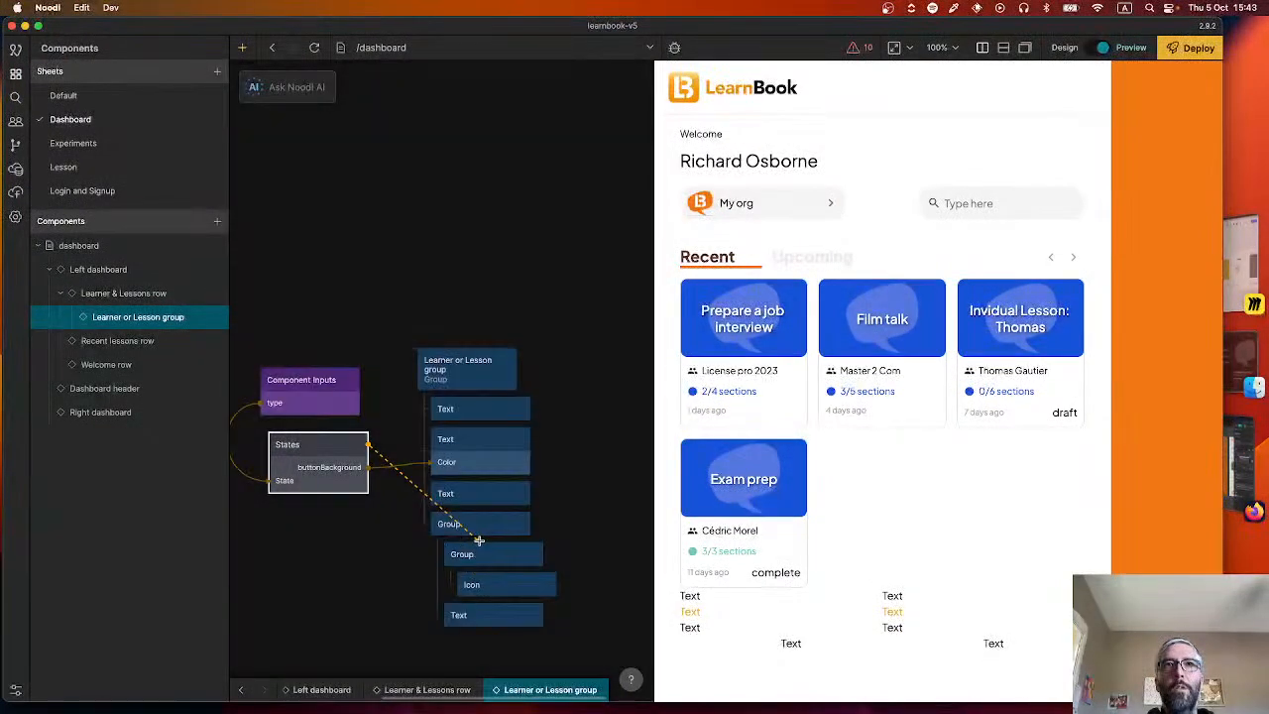
Connect the States node's buttonIconBackground output to the Background Color of the inner Group that holds the Icon.
left_click_drag(360, 443, 491, 551)
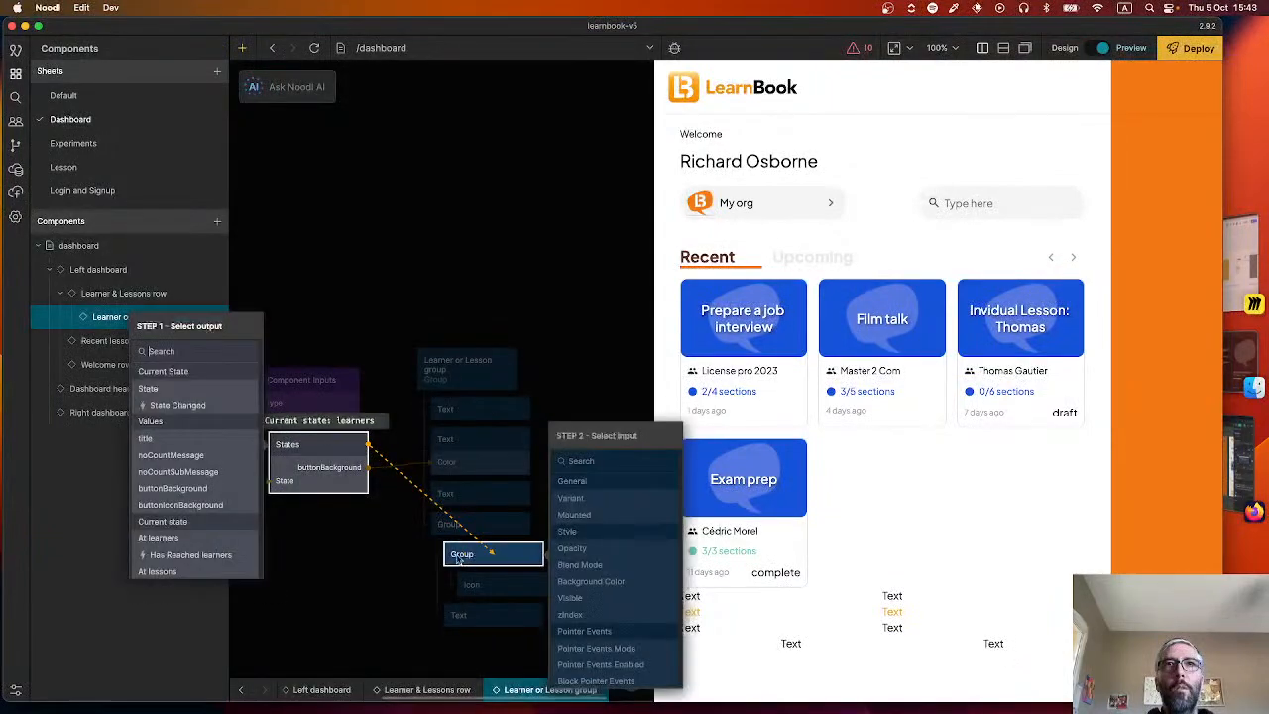
left_click(198, 506)
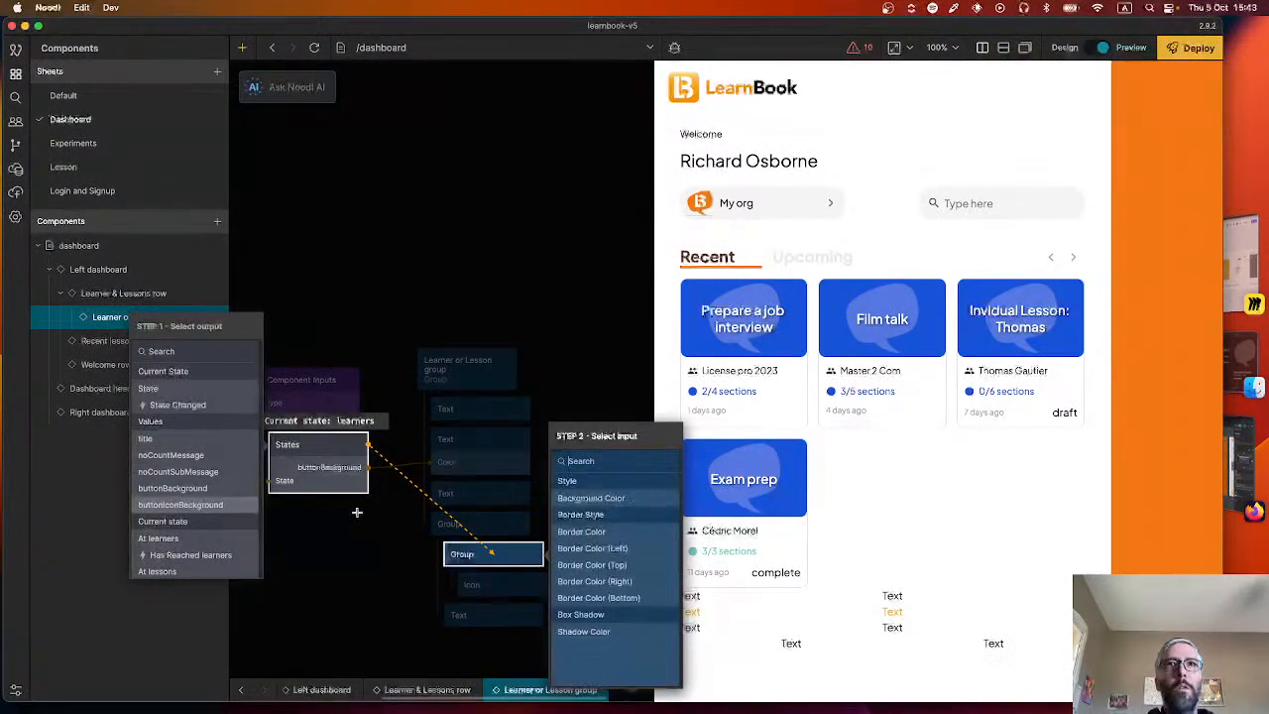
left_click(581, 516)
left_click(500, 260)
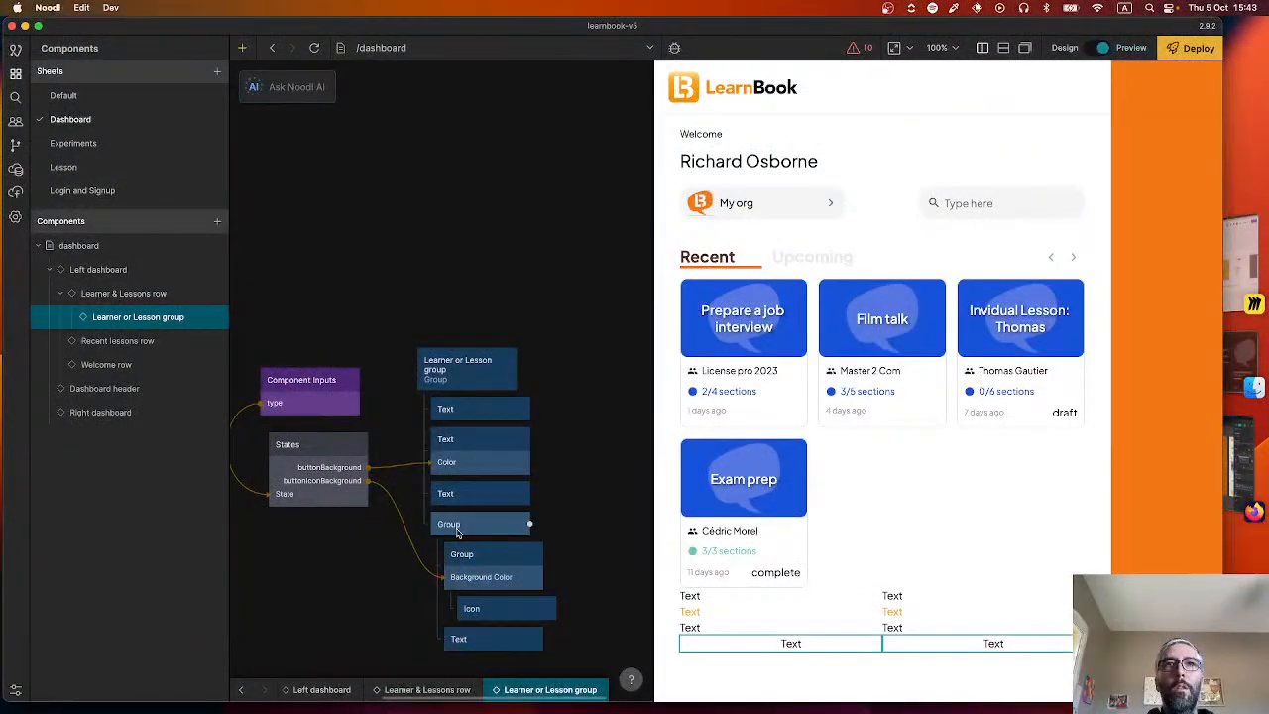
Connect the States node's buttonBackground output to the Background Color of the outer Group below the three Text nodes.
left_click_drag(318, 466, 479, 522)
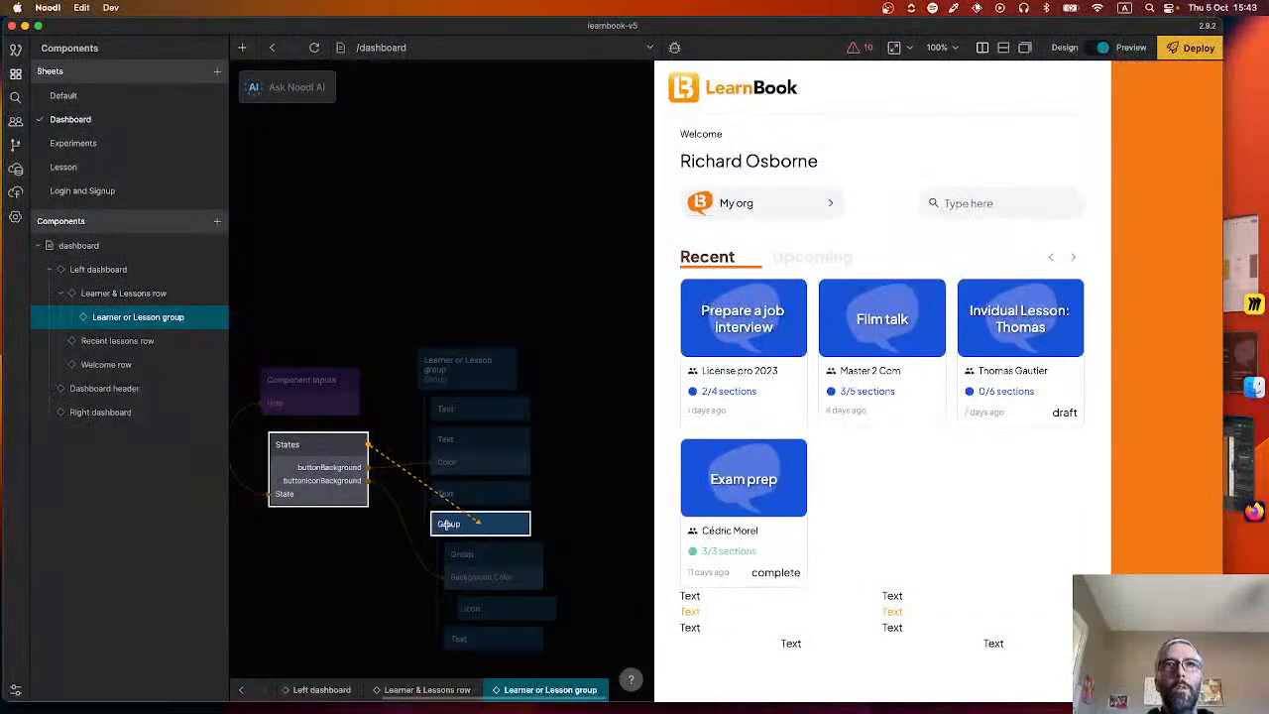
left_click(199, 490)
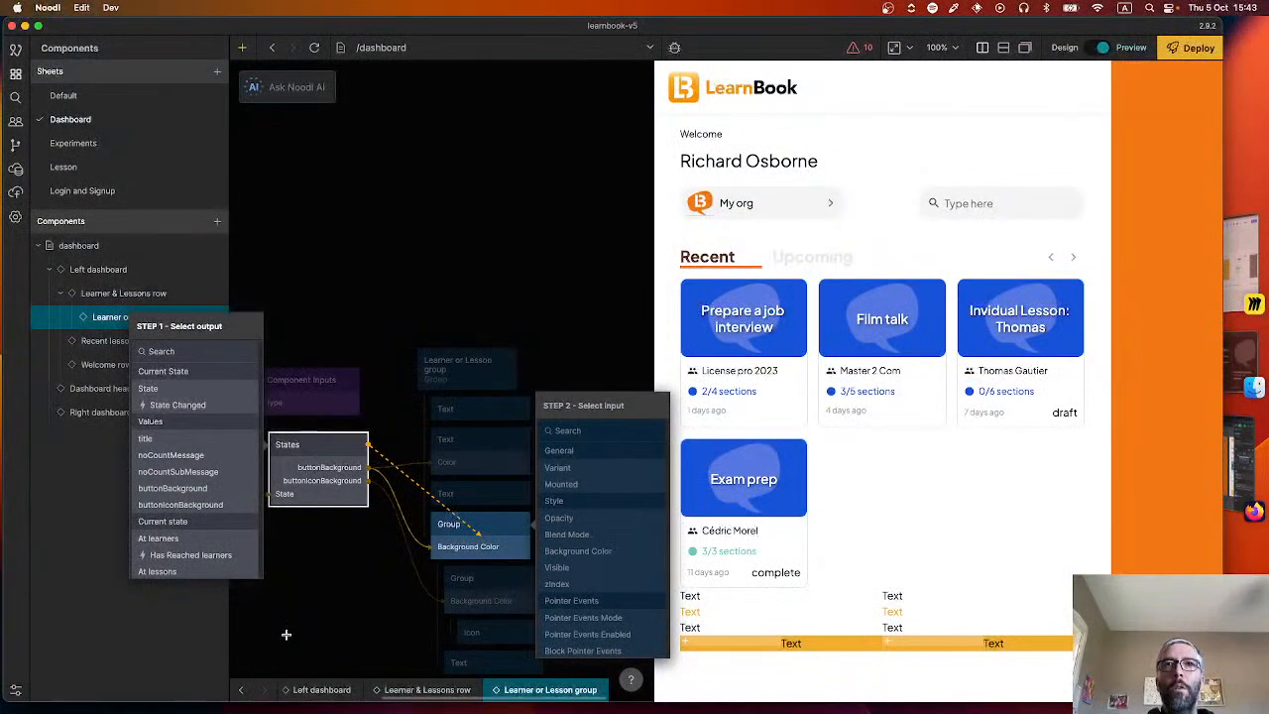
left_click(579, 468)
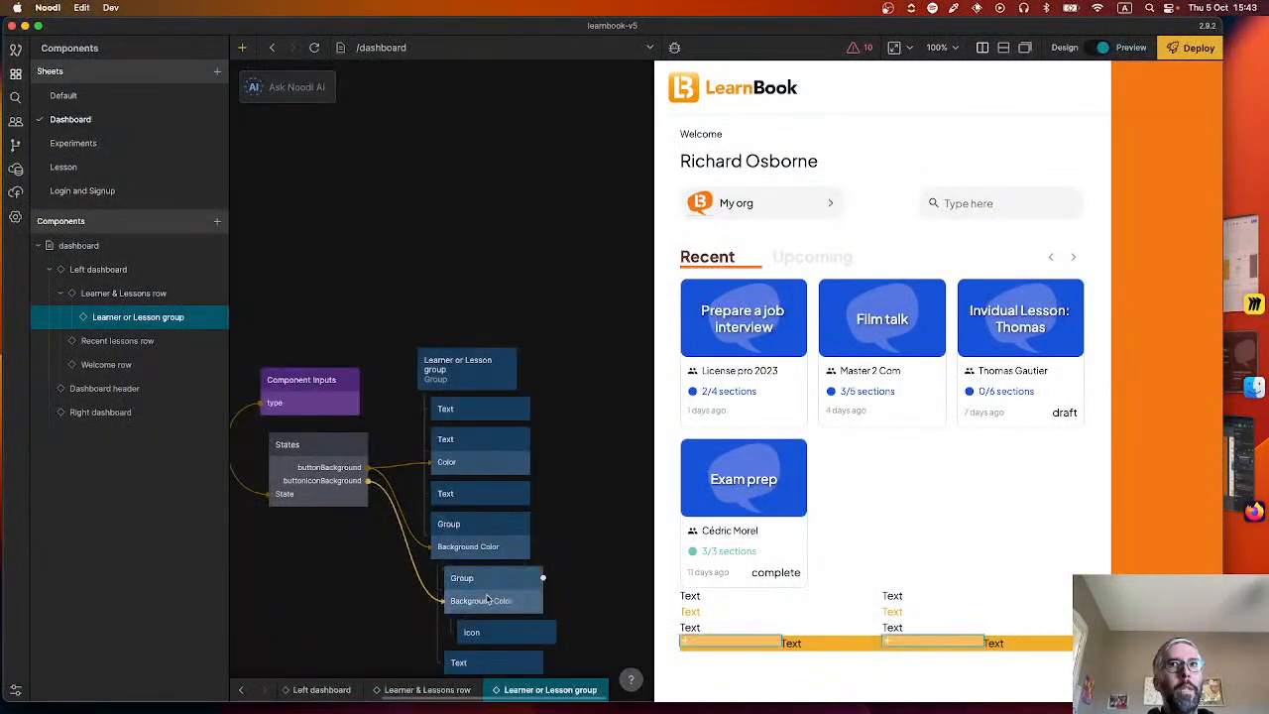
Switch to Figma, inspect the Apprenants heading in the 2.0 Accueil vide frame, and return to Noodl.
key("super+Tab")
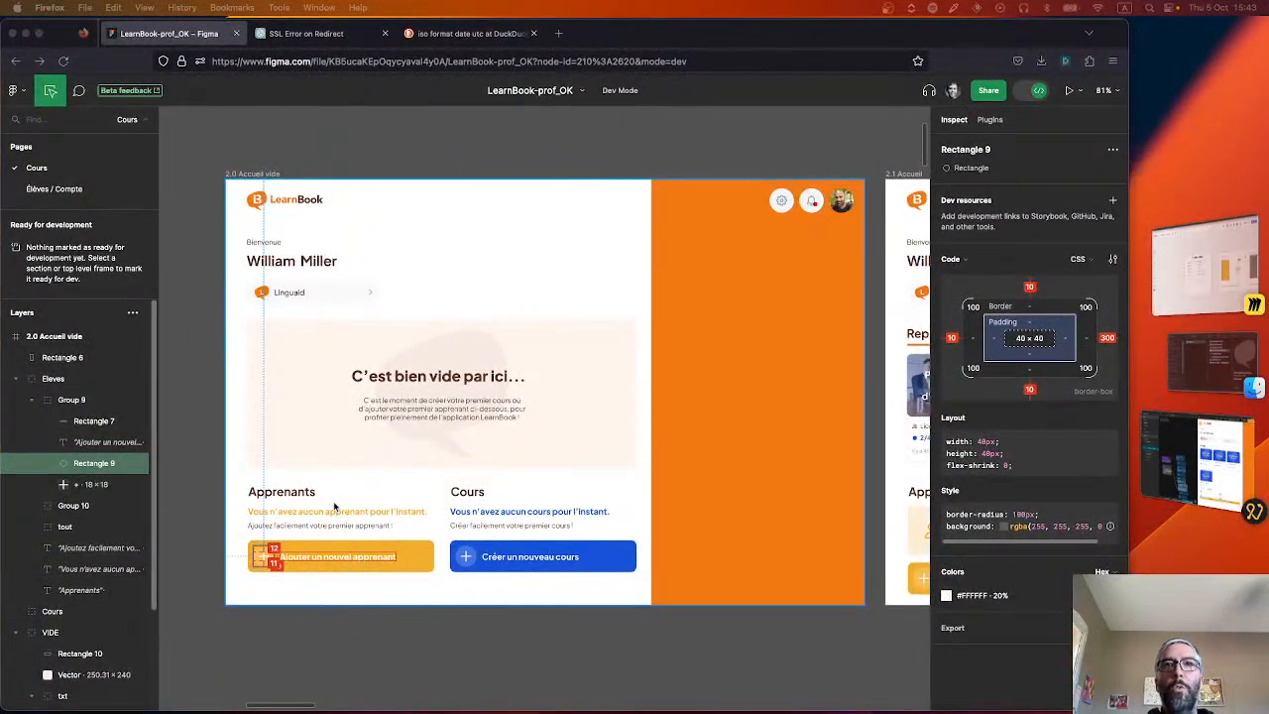
key("super+Tab")
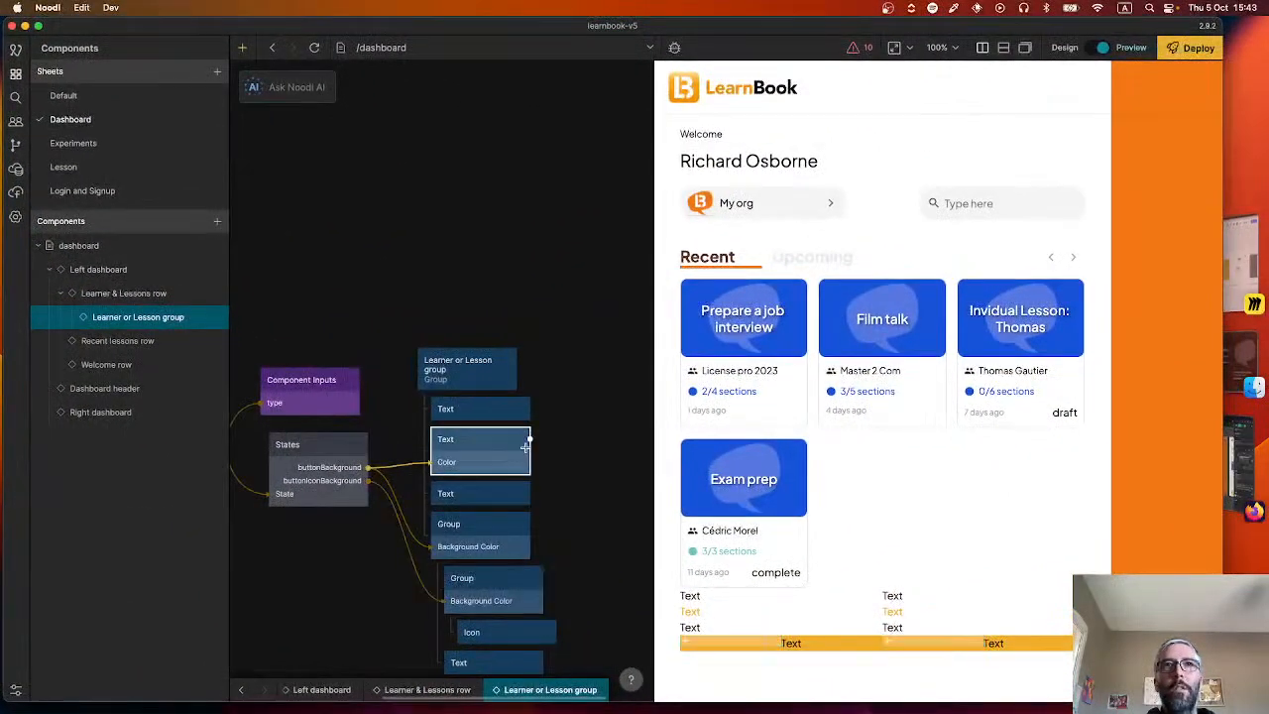
key("super+Tab")
left_click(282, 493)
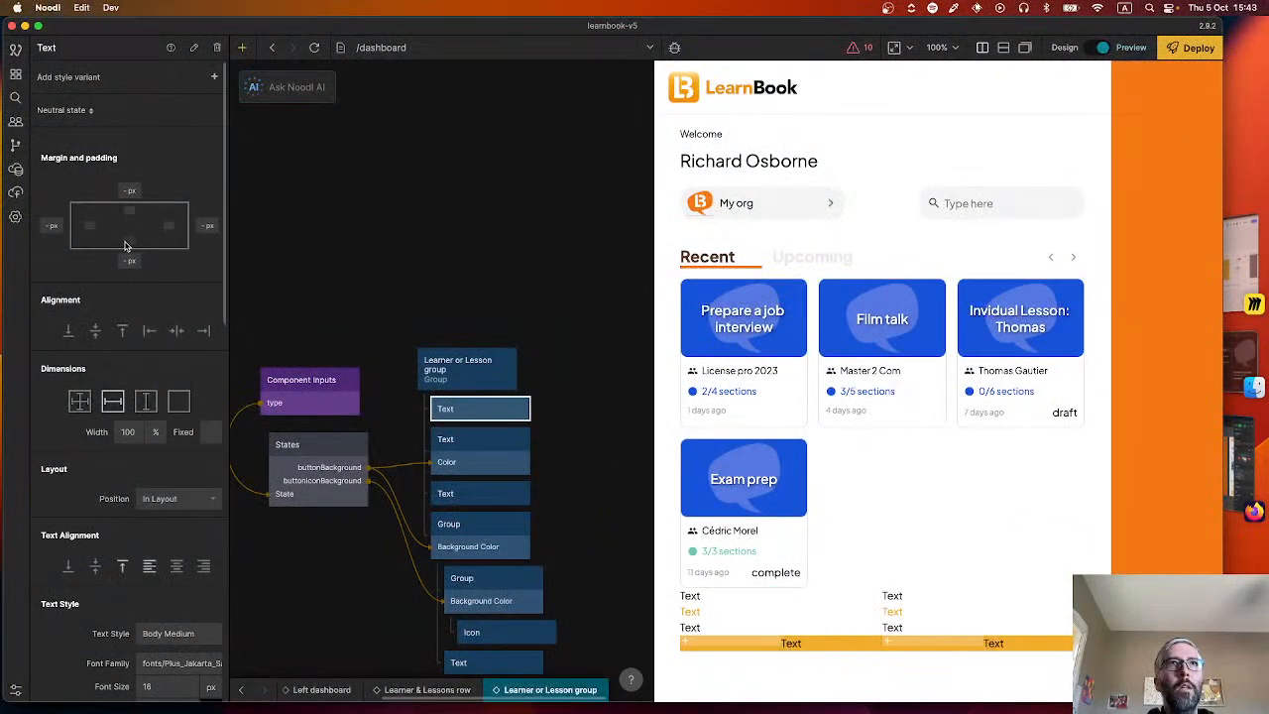
Connect the States node's title output to the Text input of the first Text node in the group.
mouse_move(365, 463)
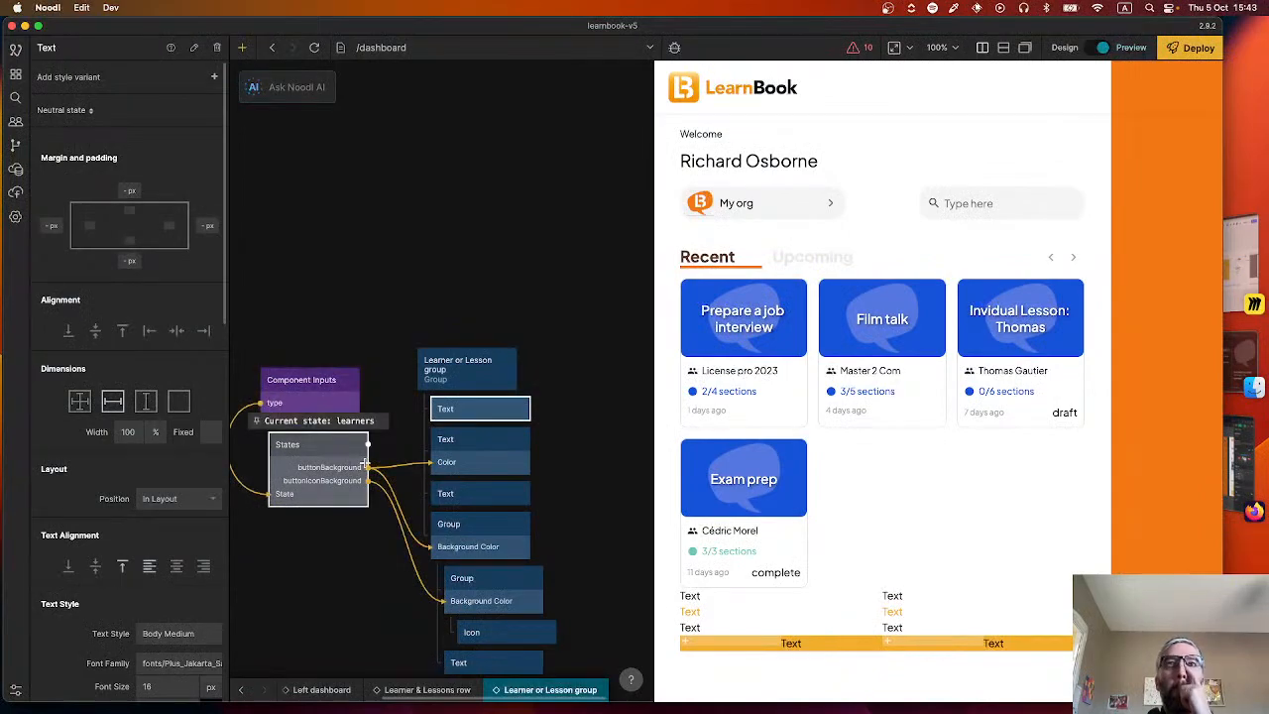
left_click_drag(365, 463, 479, 408)
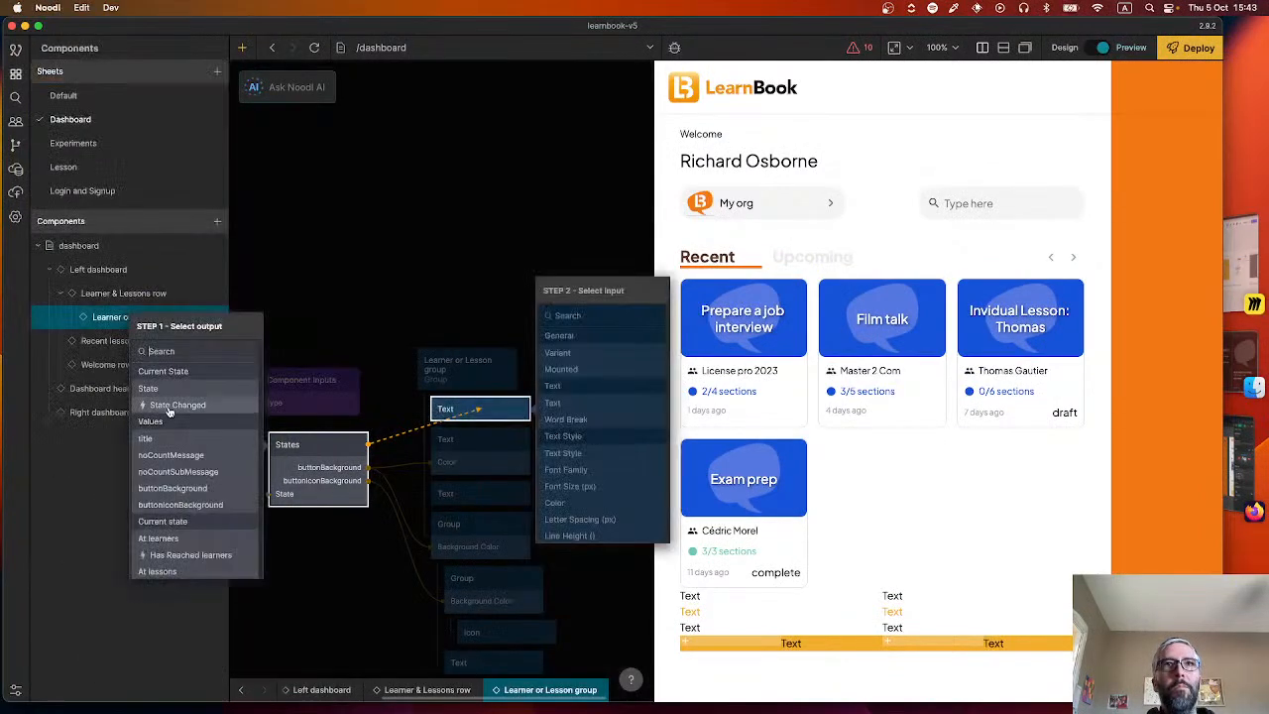
left_click(170, 440)
left_click(552, 402)
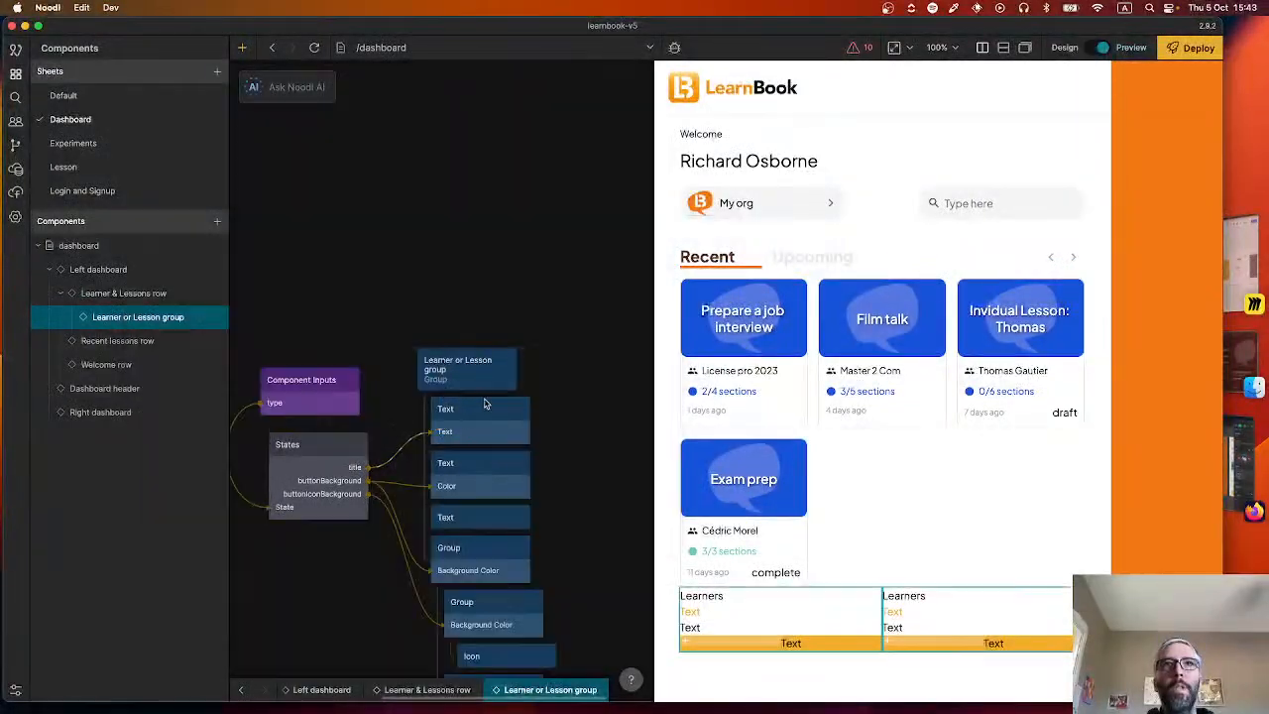
Set the text style of the first Text node, connected to title, to Title Large.
left_click(466, 415)
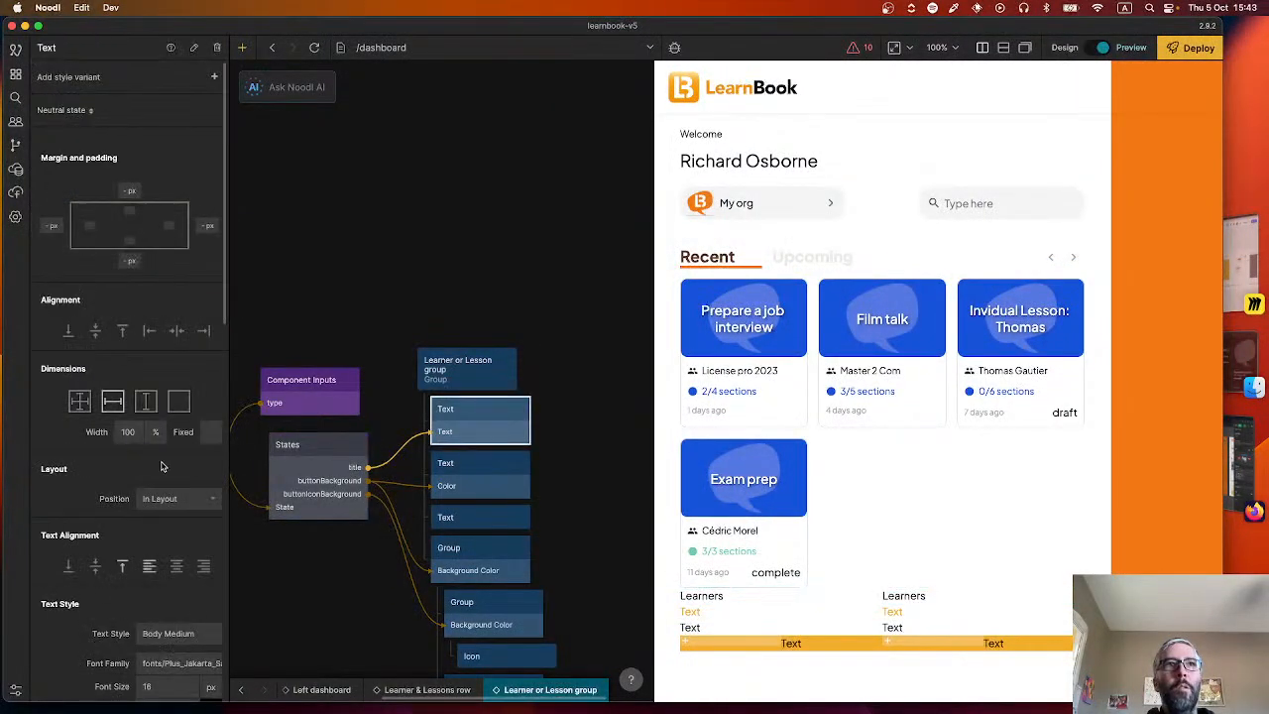
scroll(147, 490, "down", 5)
left_click(146, 492)
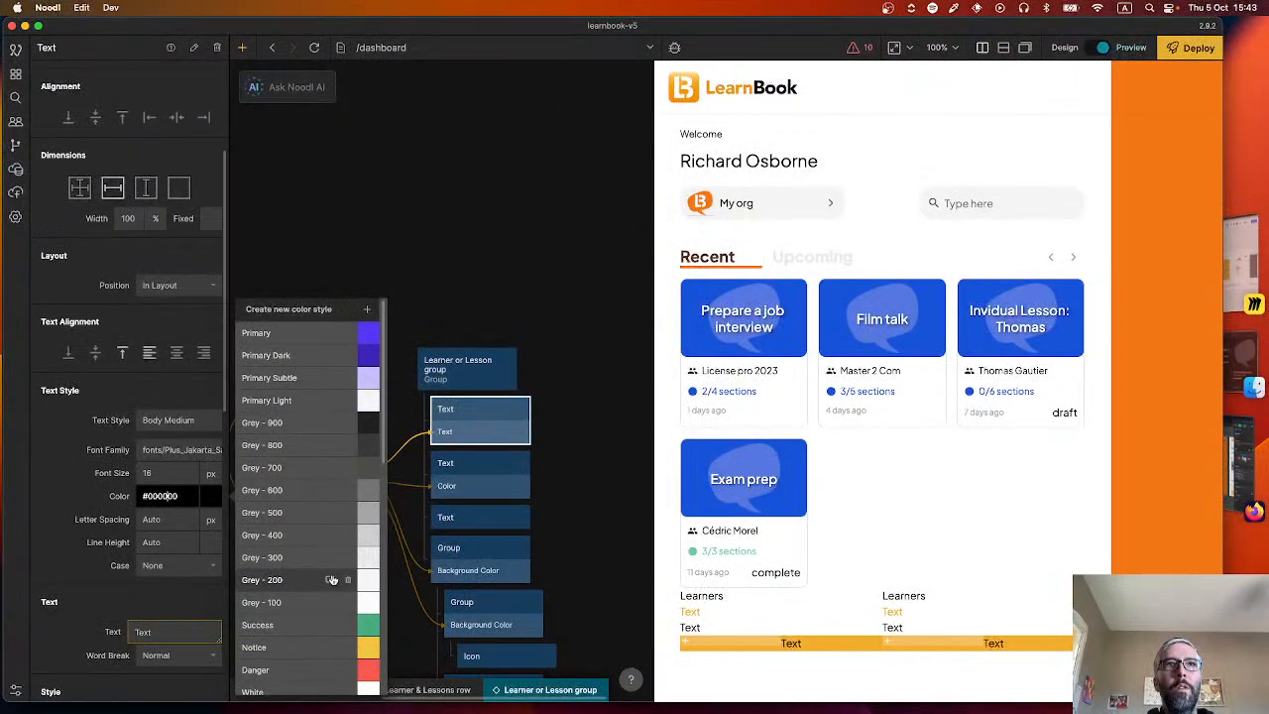
left_click(164, 421)
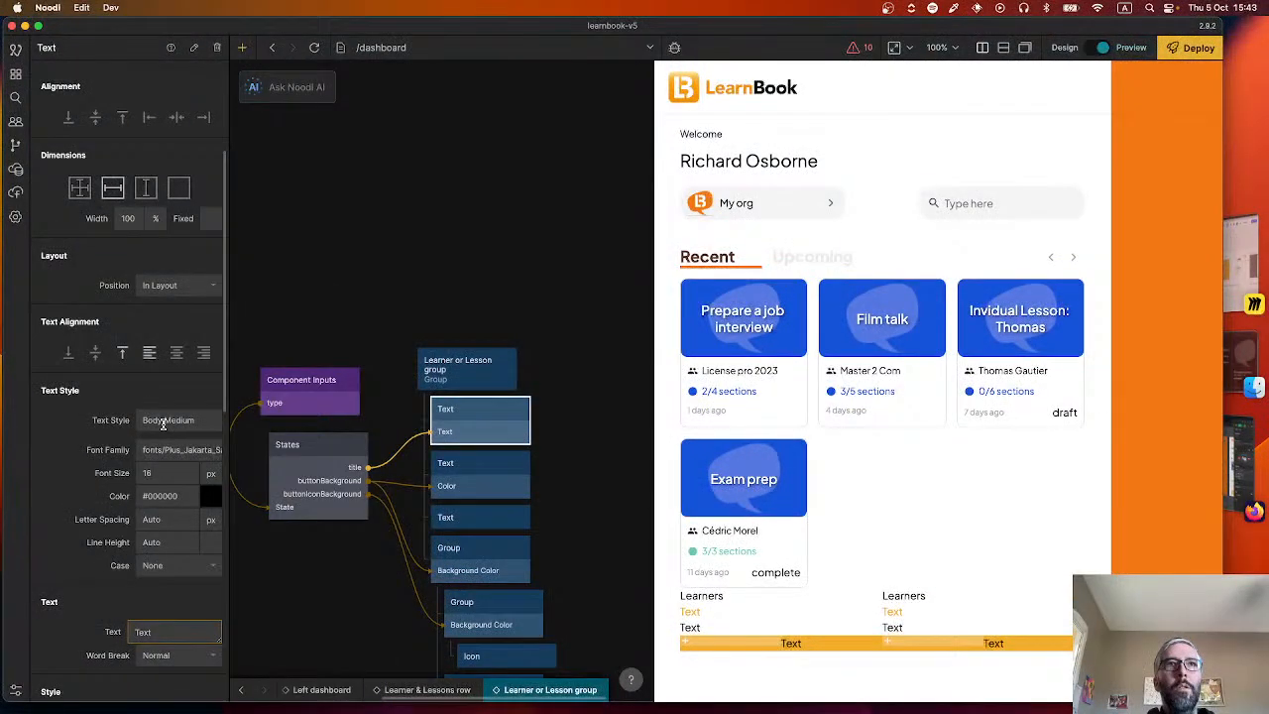
left_click(282, 376)
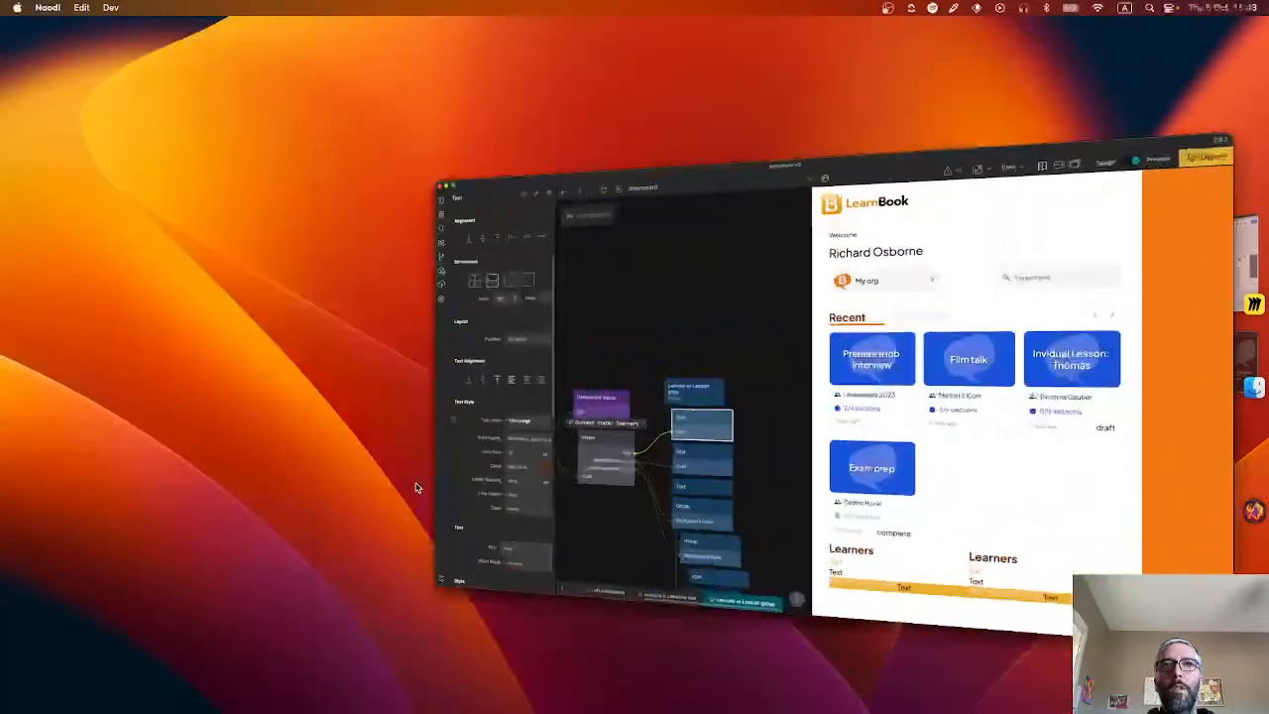
Set the text style of the second Text node, whose color comes from buttonBackground, to Title Small.
left_click(460, 471)
scroll(156, 486, "down", 5)
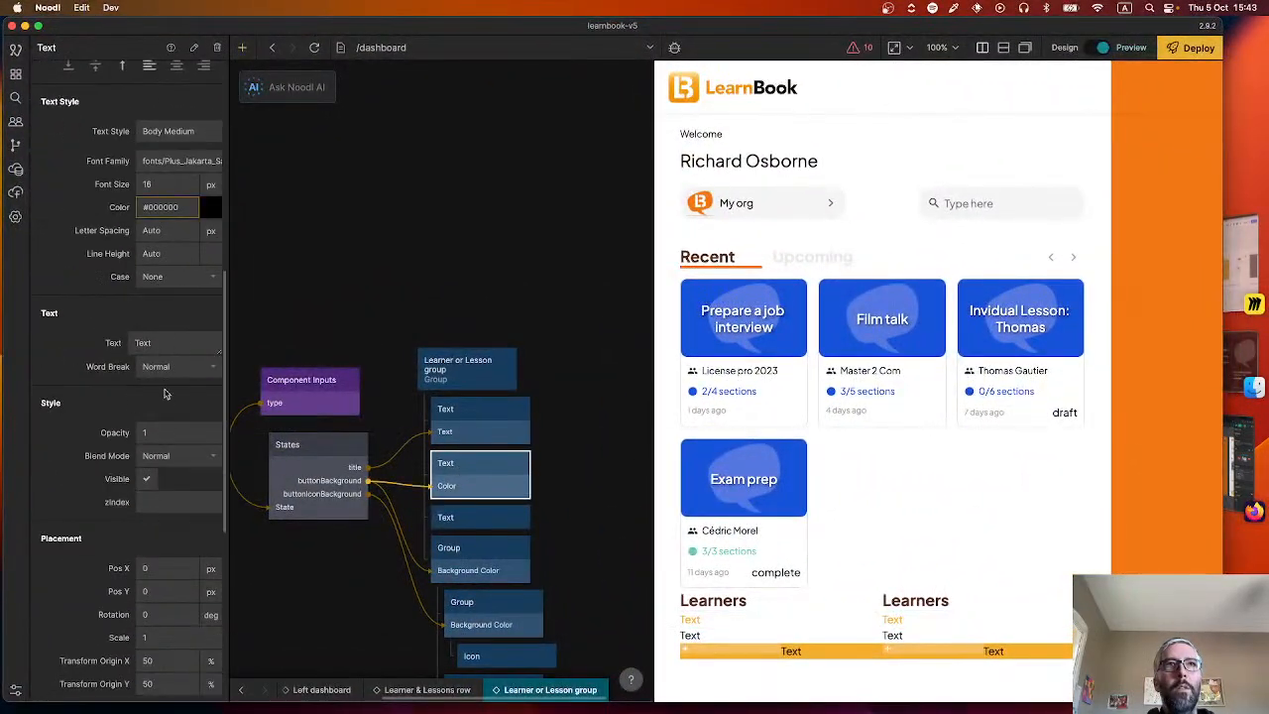
scroll(165, 394, "up", 3)
double_click(181, 276)
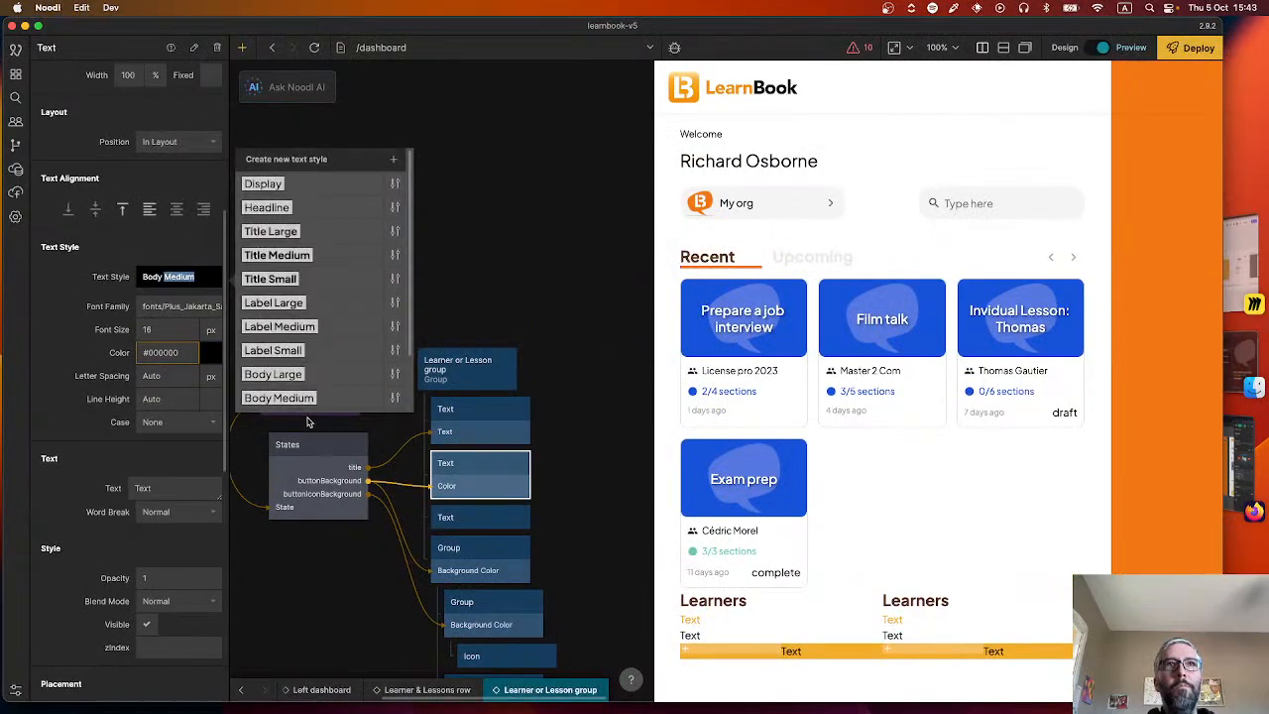
scroll(307, 377, "down", 1)
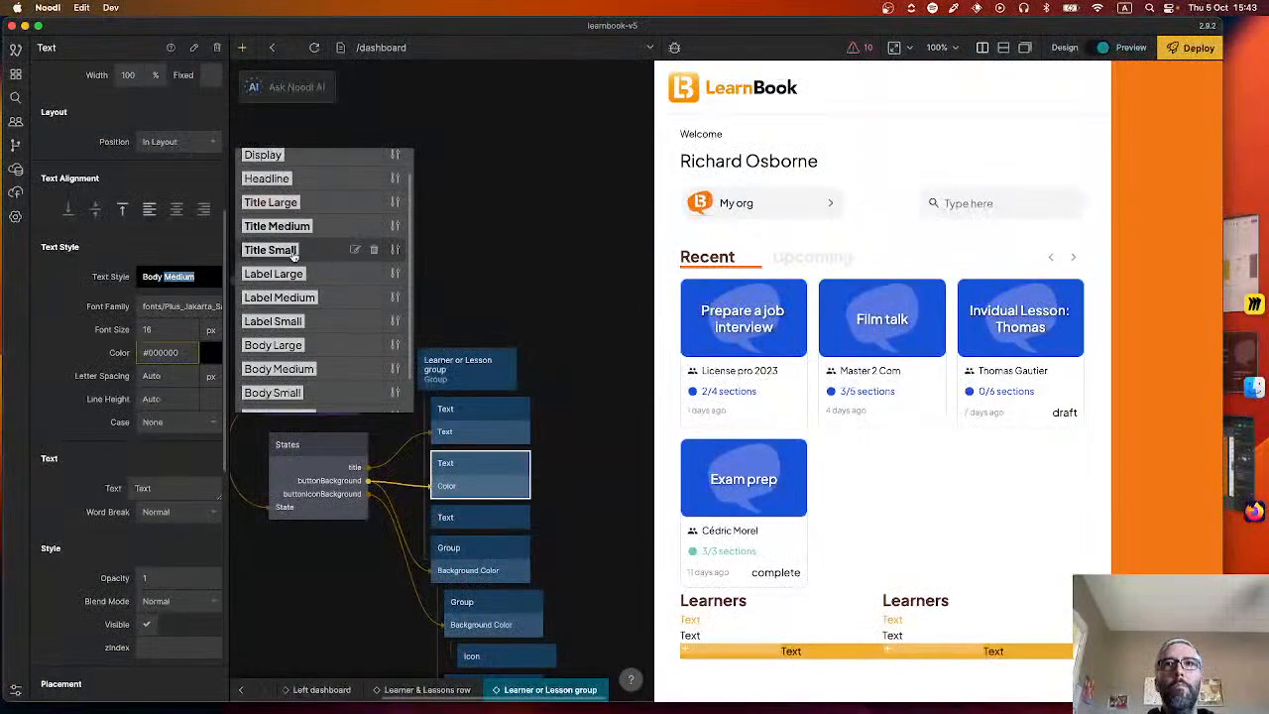
left_click(270, 250)
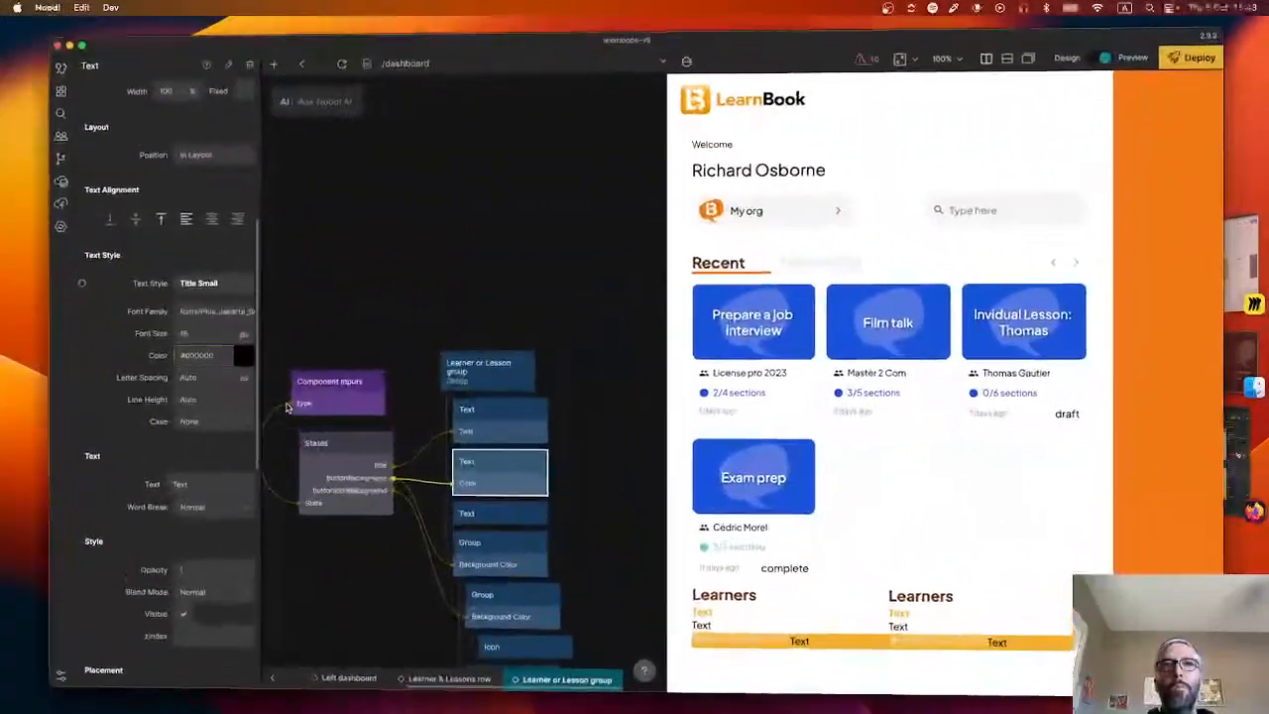
Set the text style of the third Text node in the group to Body Small.
left_click(457, 519)
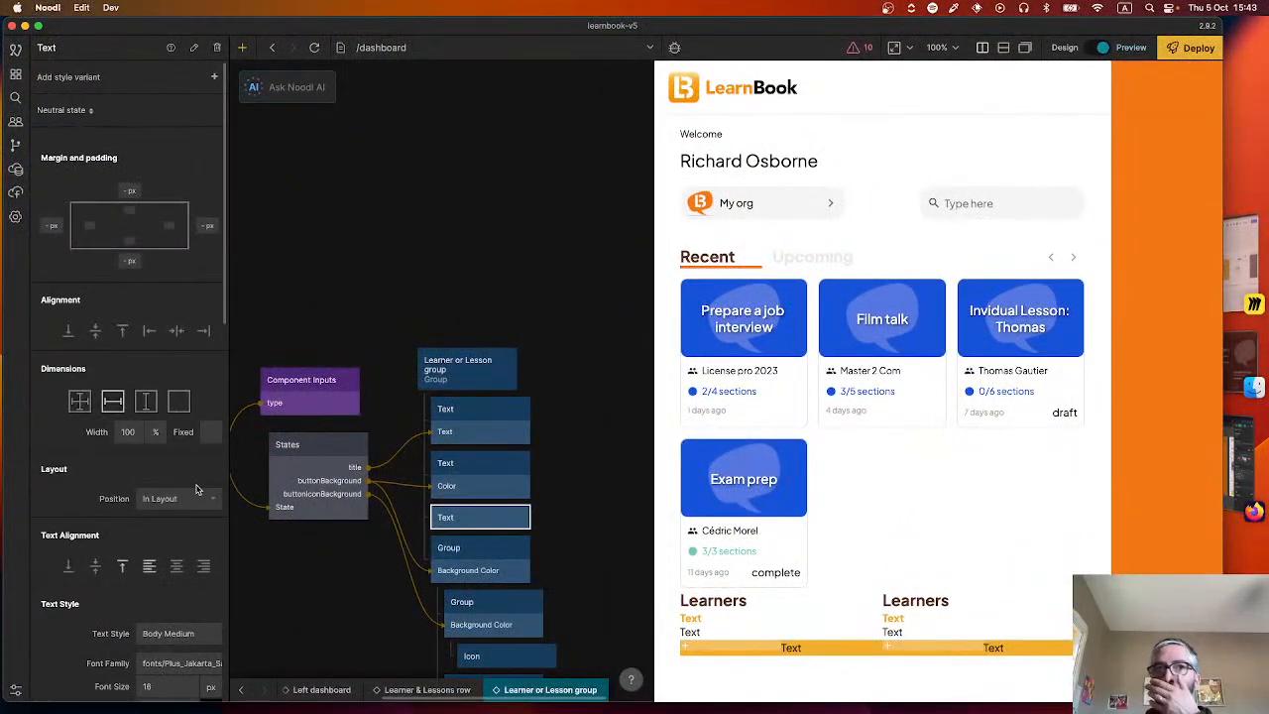
left_click(194, 639)
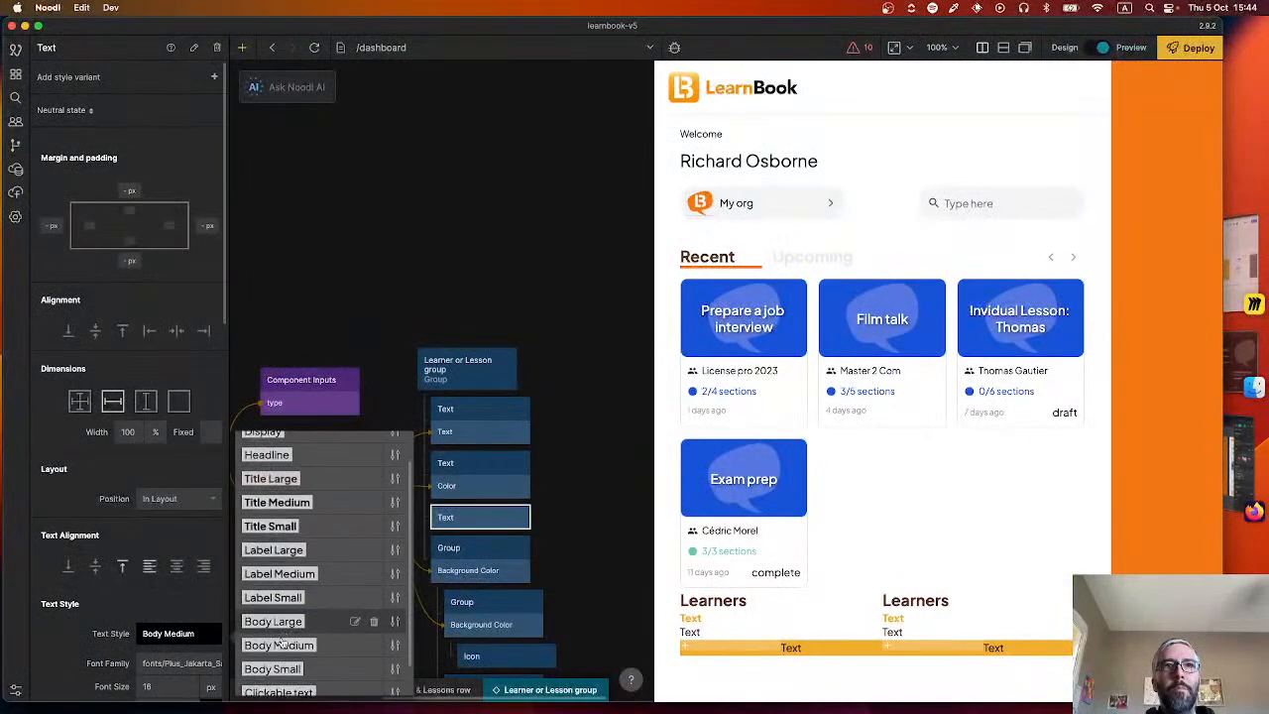
left_click(272, 669)
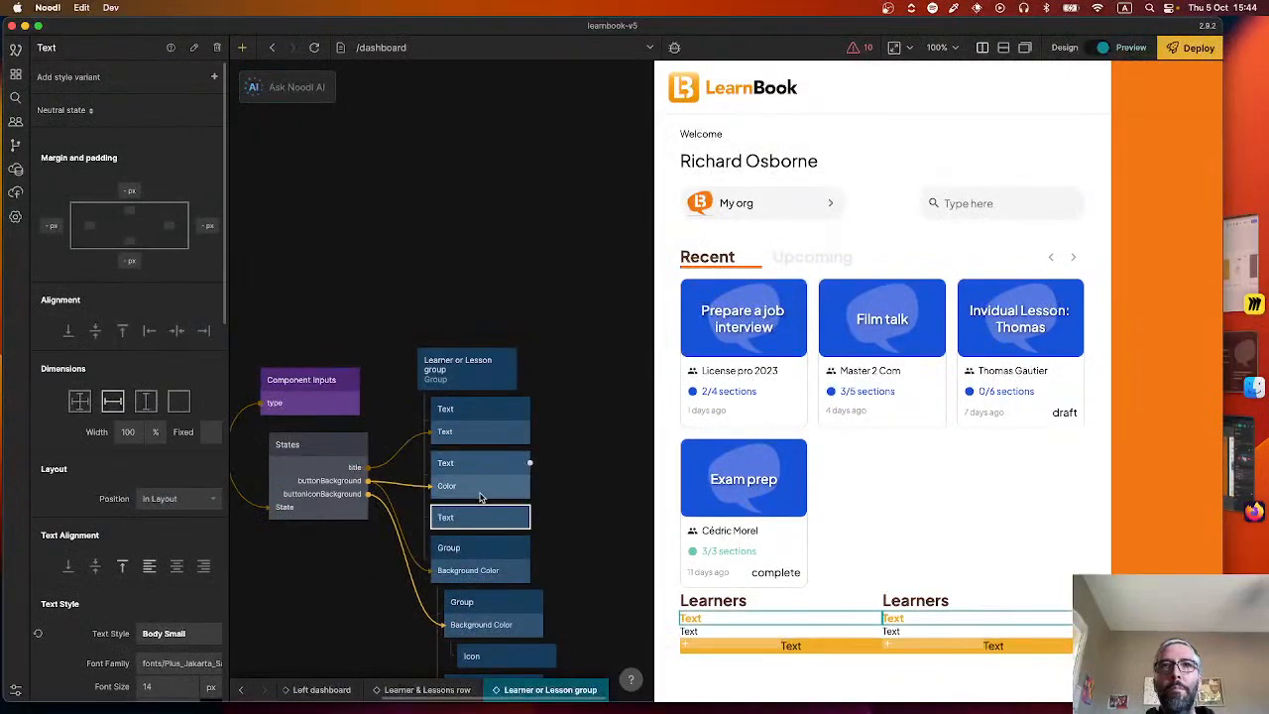
Rename the first Text node, connected to the title output, as Title.
left_click(480, 417)
left_click(75, 55)
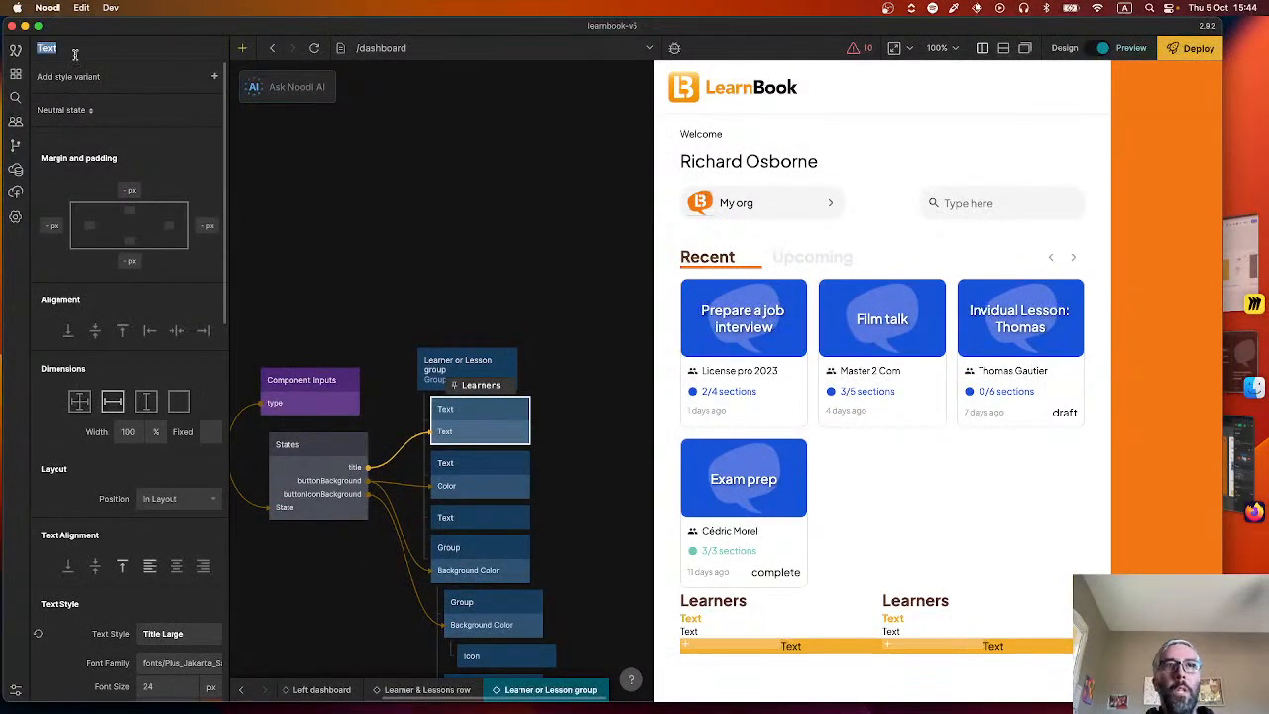
type("Title")
key("Return")
Rename the second Text node, directly below Title, as No count message.
left_click(480, 478)
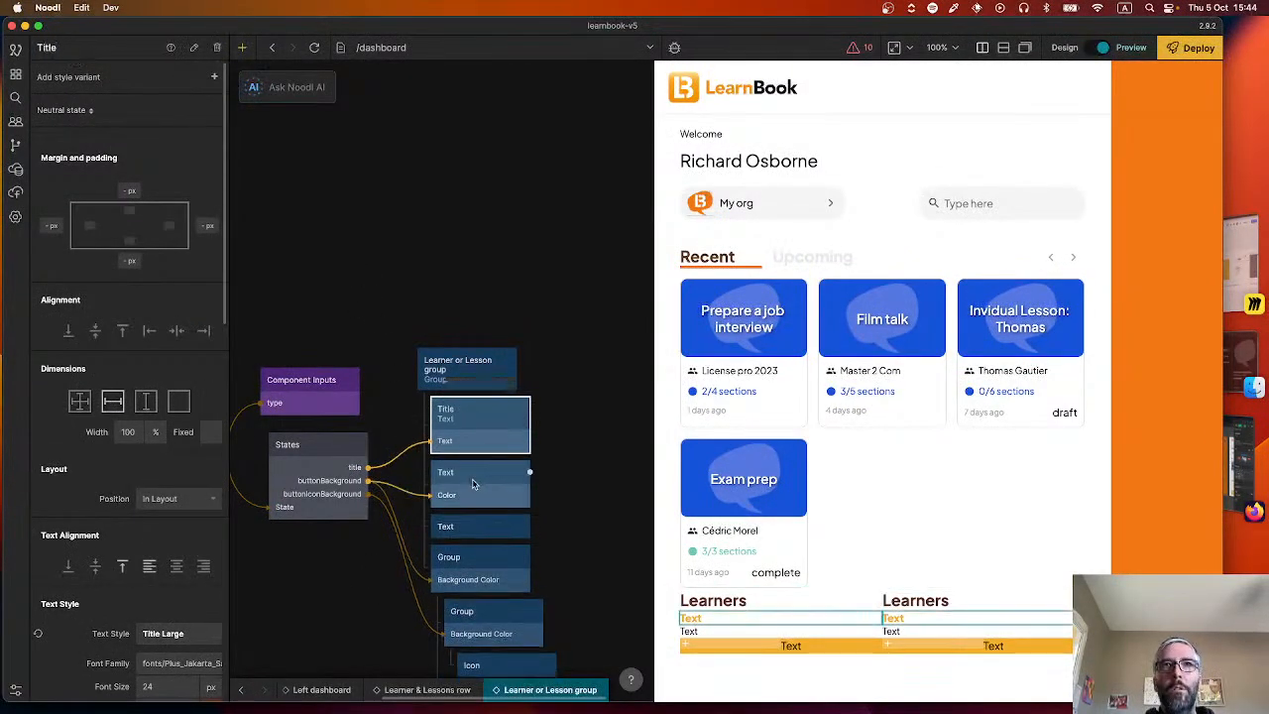
left_click(47, 52)
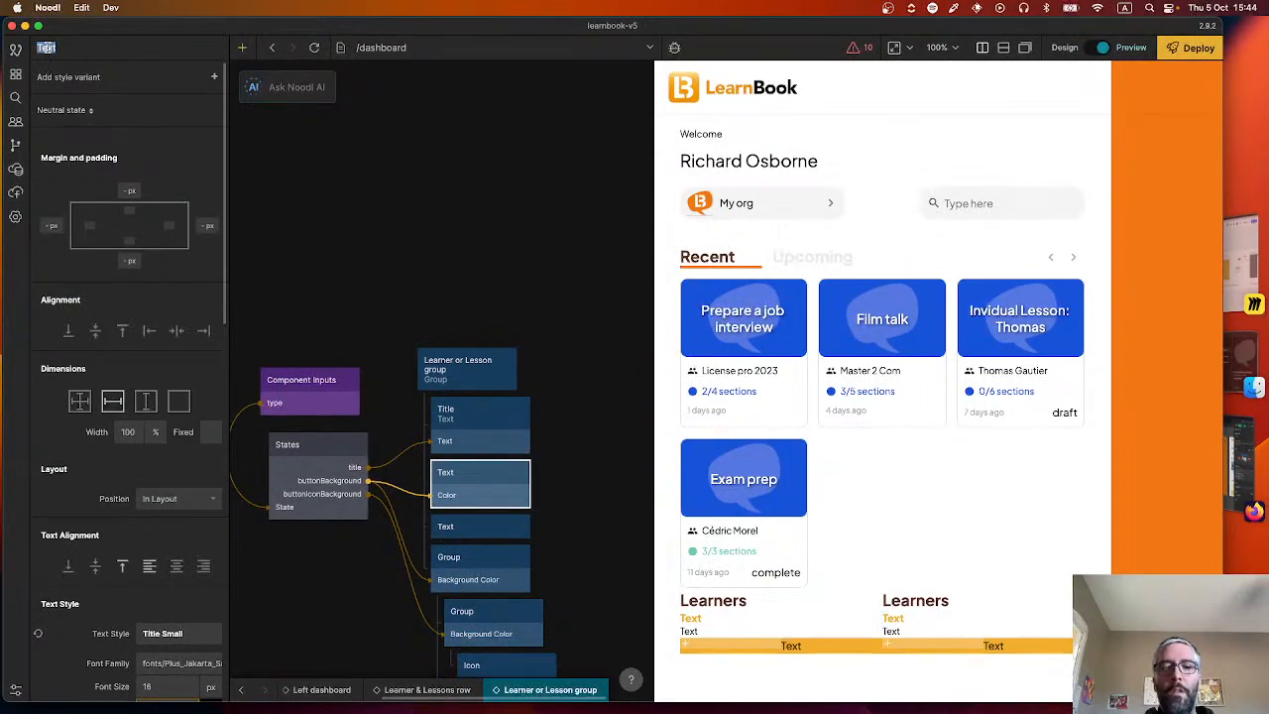
type("No count")
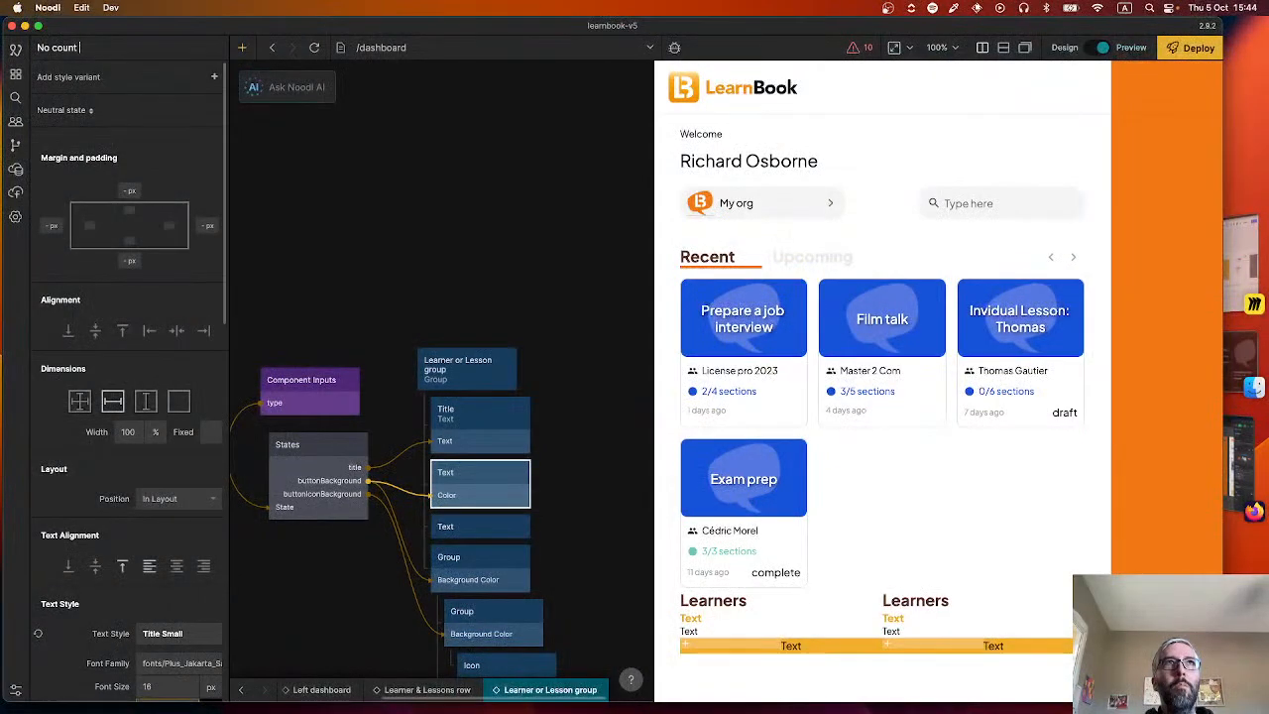
type(" message")
key("Return")
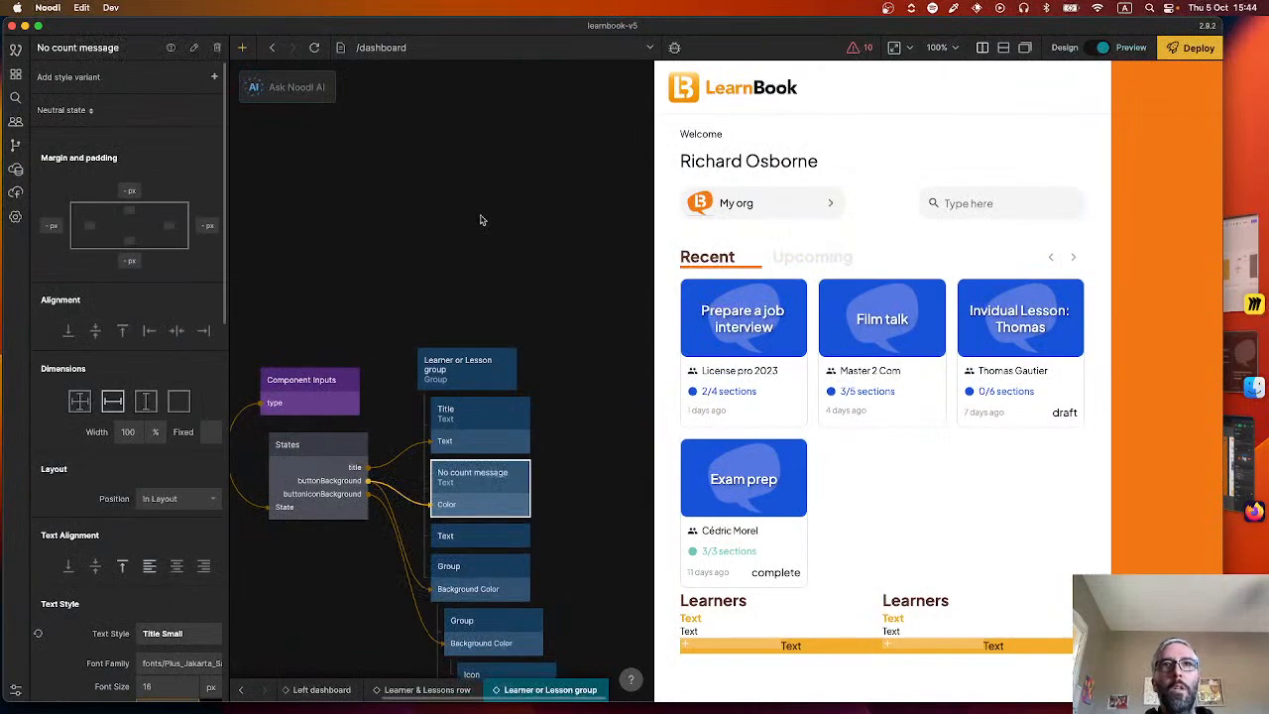
Rename the third Text node, directly below No count message, as No count sub message.
left_click(458, 536)
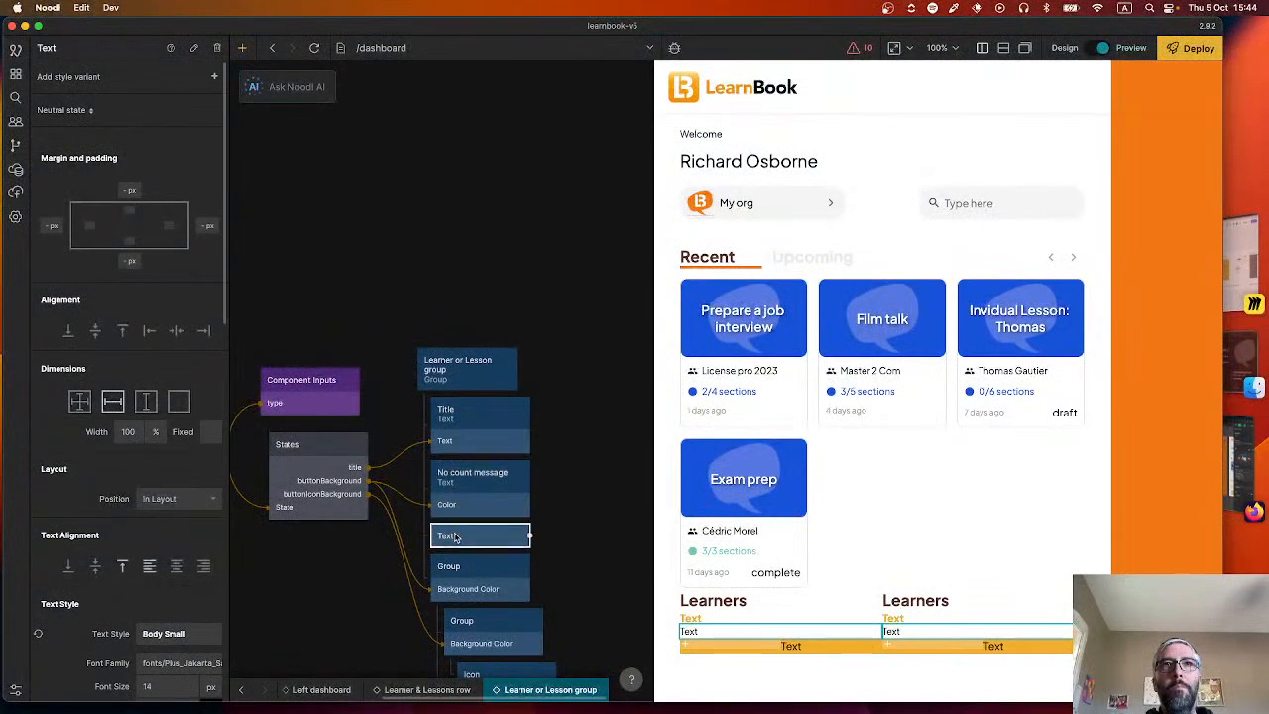
double_click(79, 54)
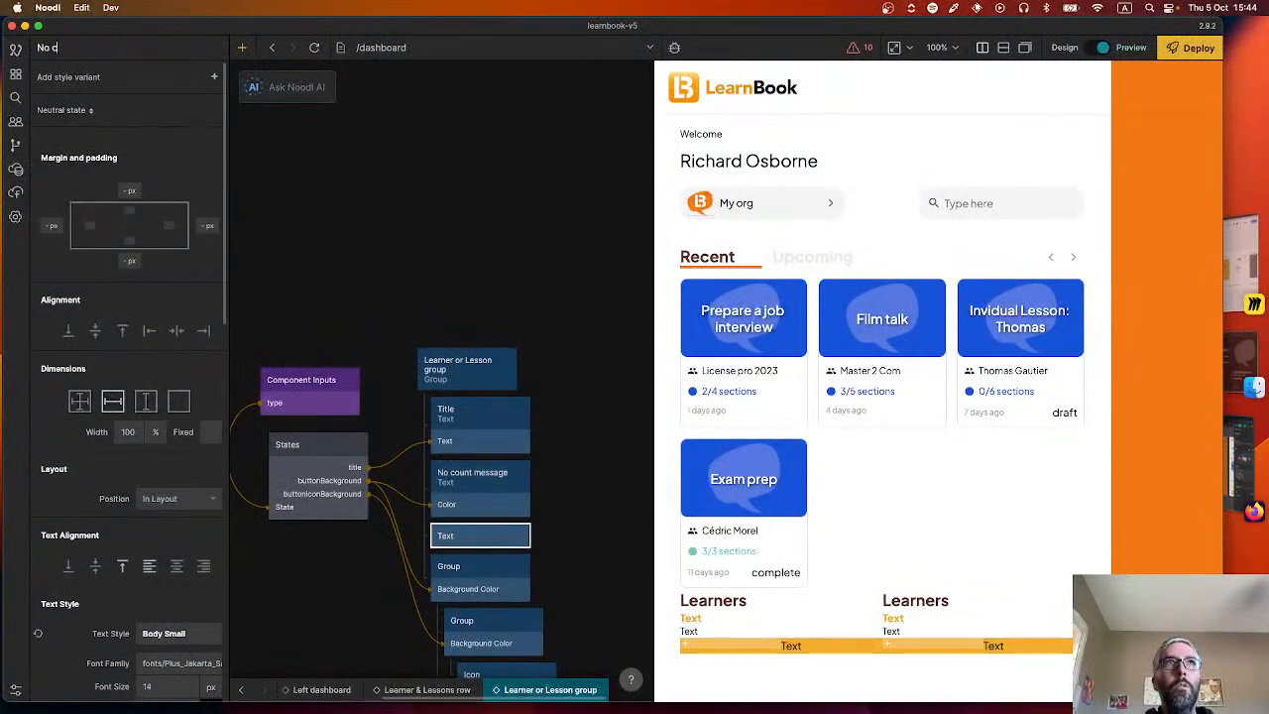
type("No count sub m")
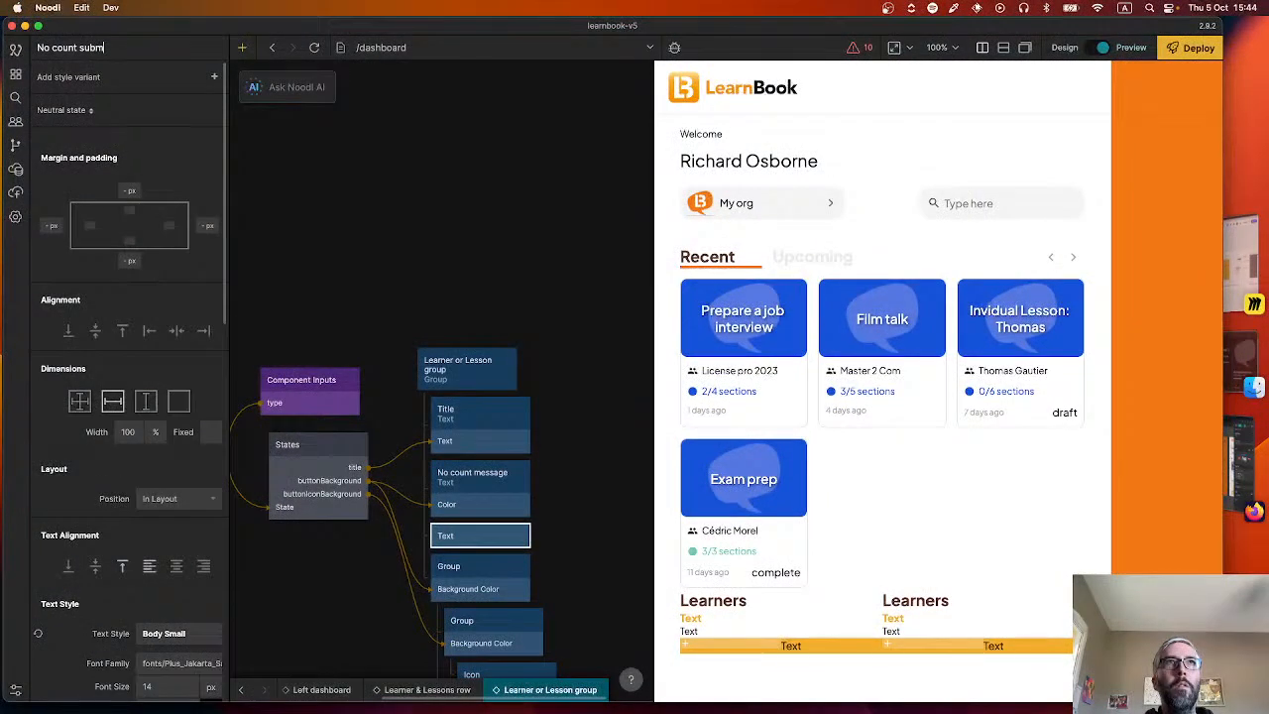
type("essage")
key("Return")
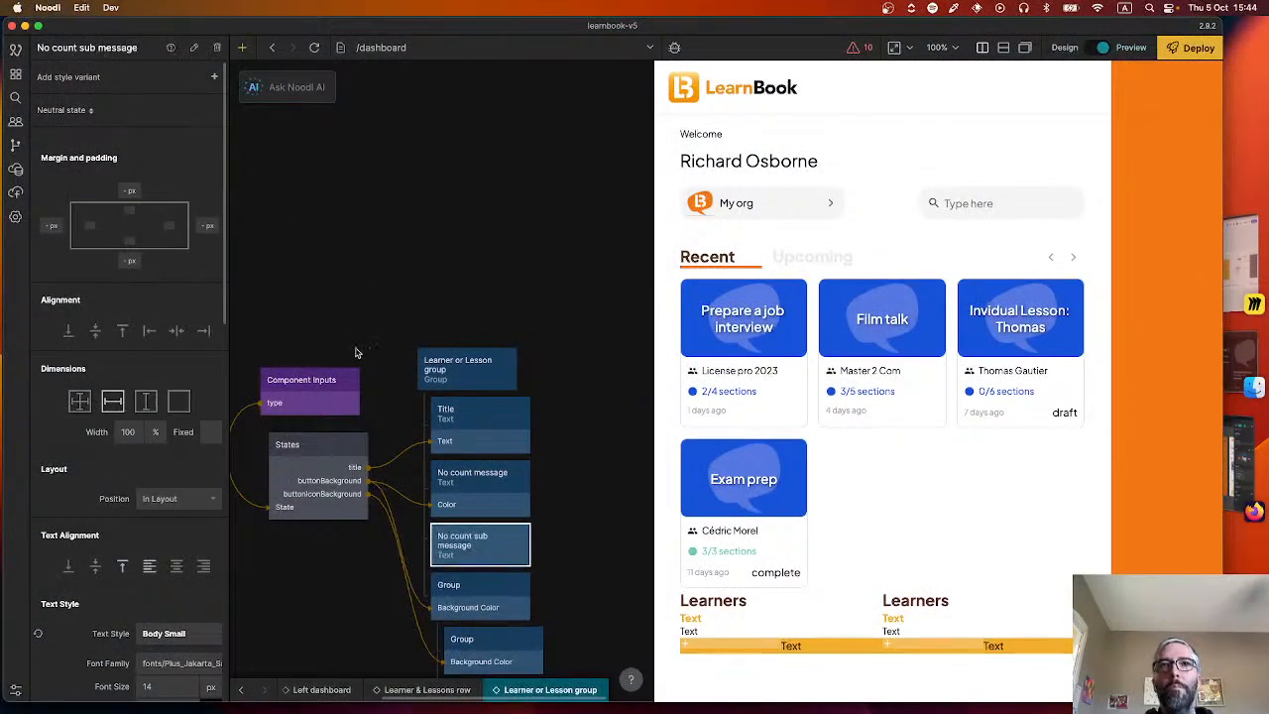
Rename the outer Group below the No count sub message node as New button.
scroll(297, 476, "down", 5)
left_click(437, 378)
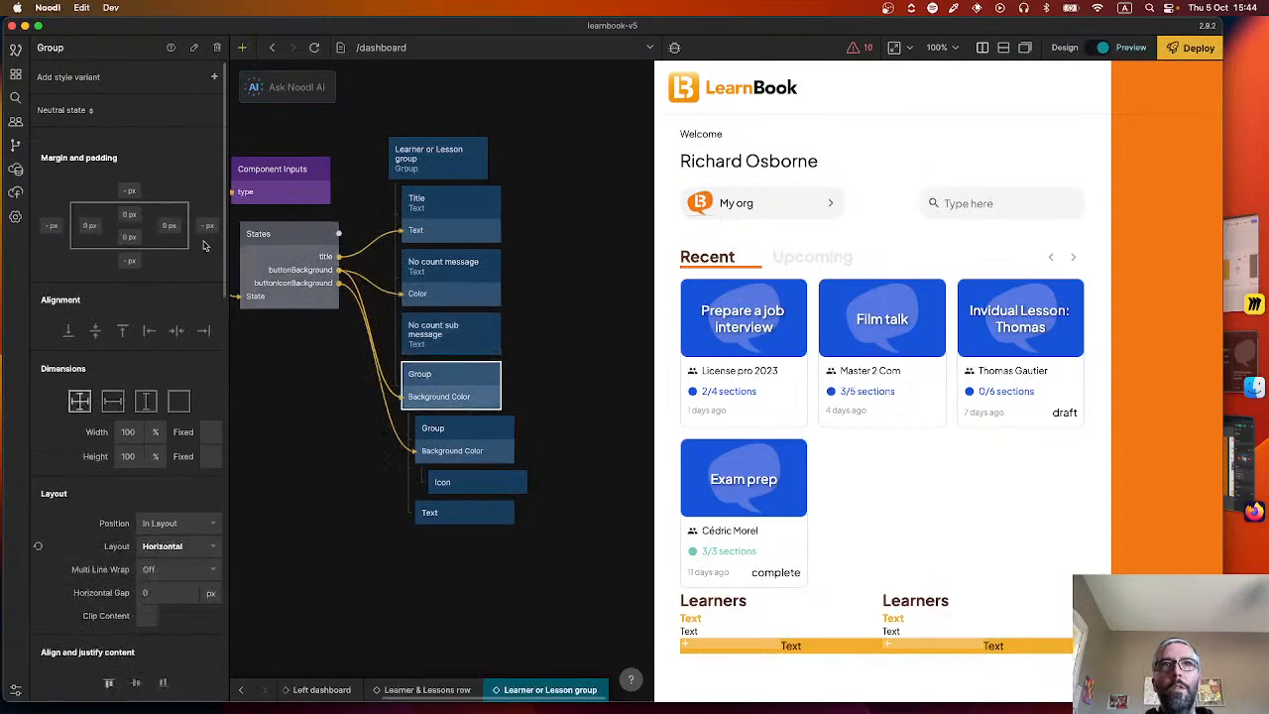
double_click(49, 47)
type("New")
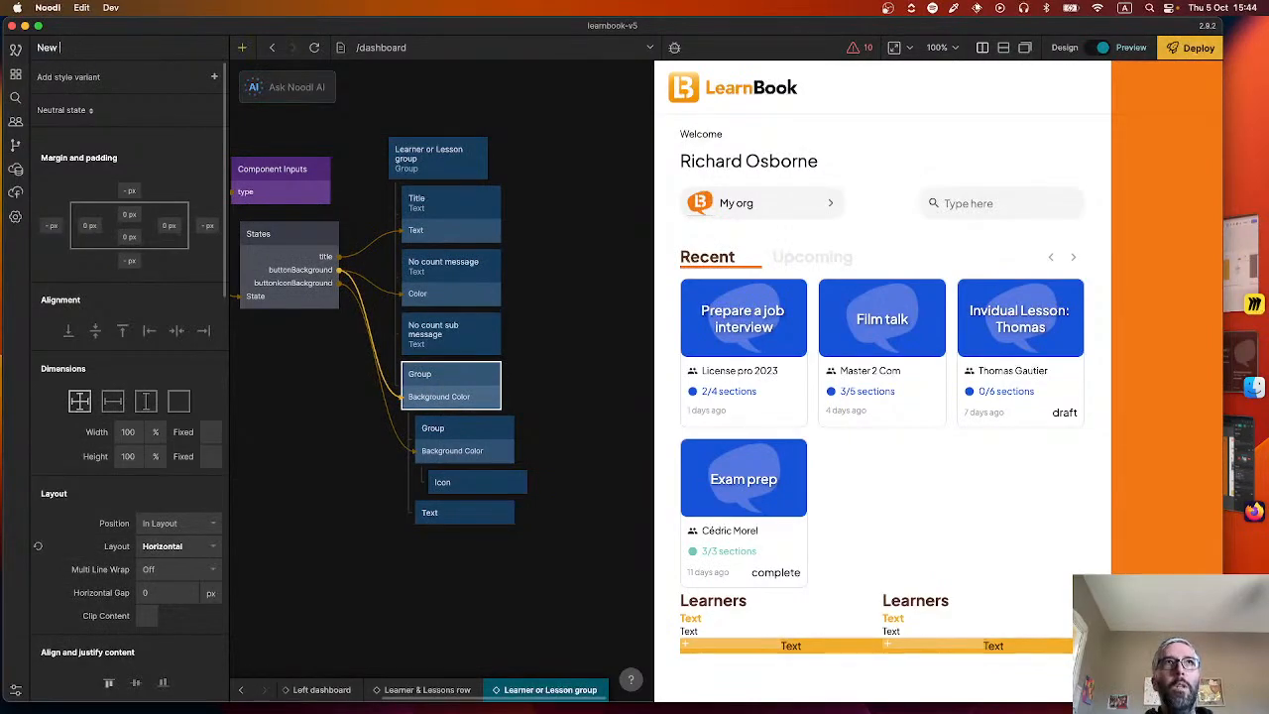
type(" button")
key("Return")
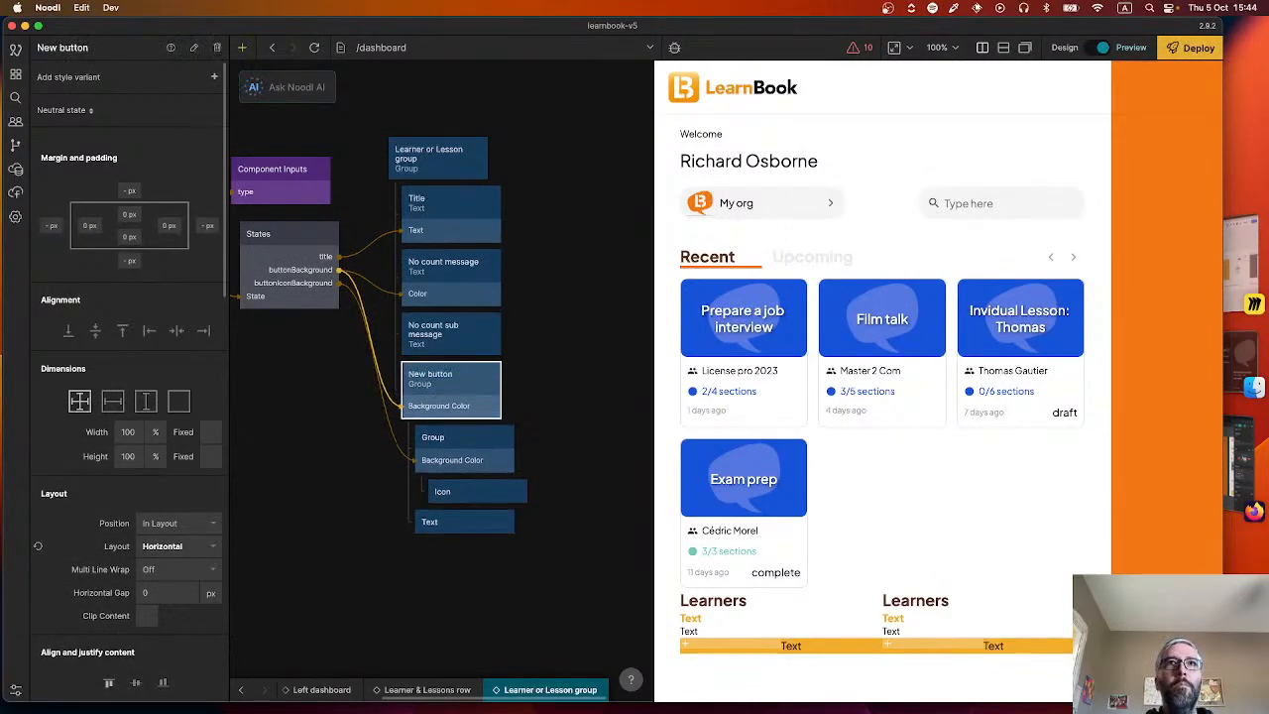
Rename the New button group as Add button and the Group nested directly inside it as Add icon.
double_click(48, 47)
type("Add button")
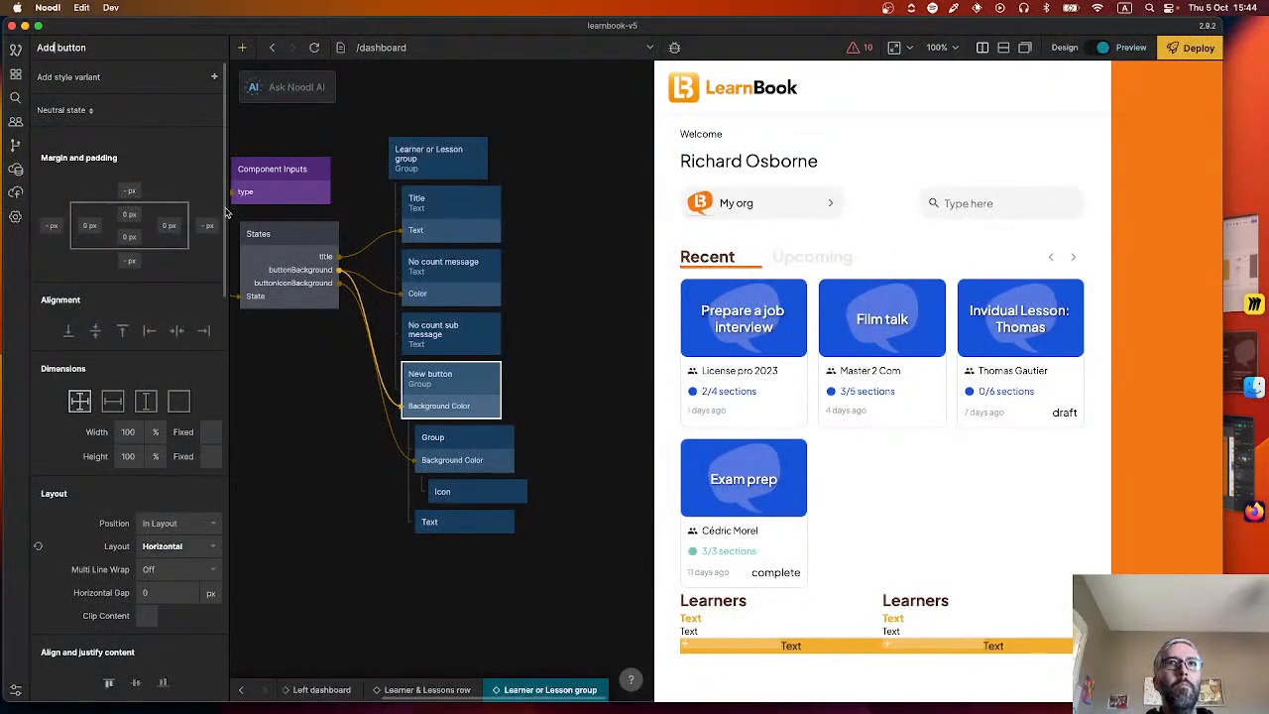
left_click(446, 444)
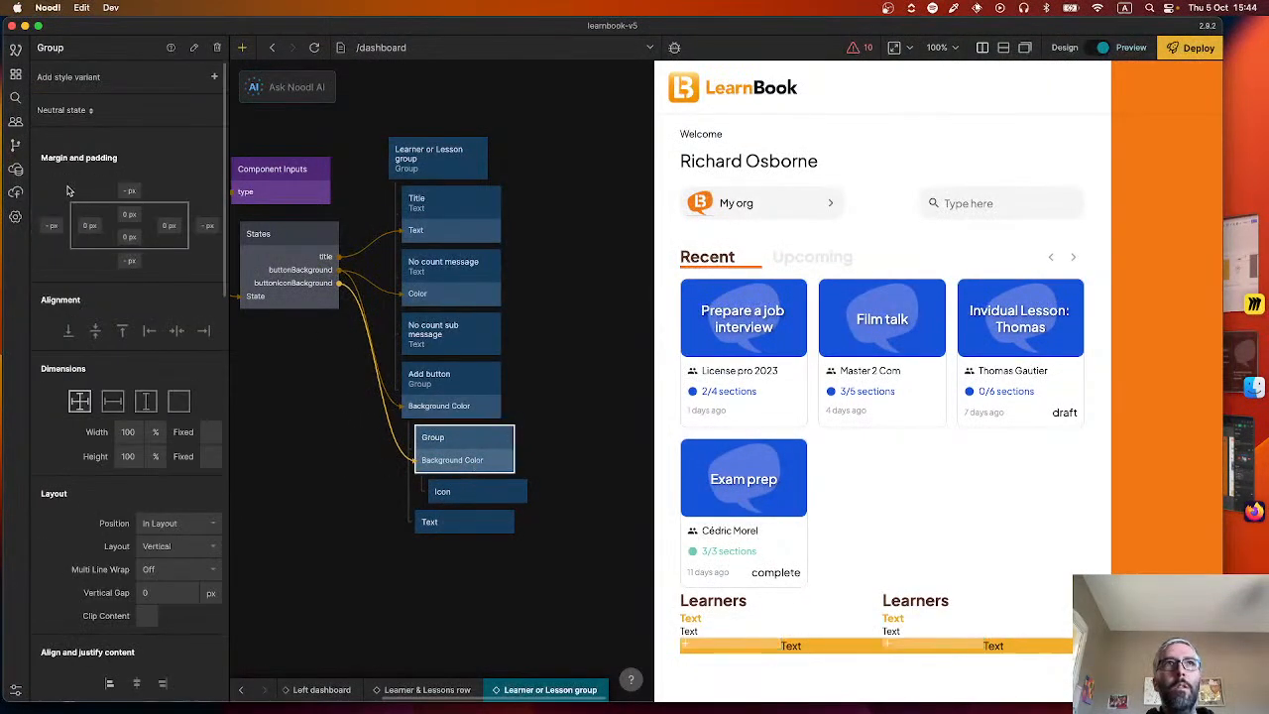
double_click(50, 48)
type("Add icon")
key("Return")
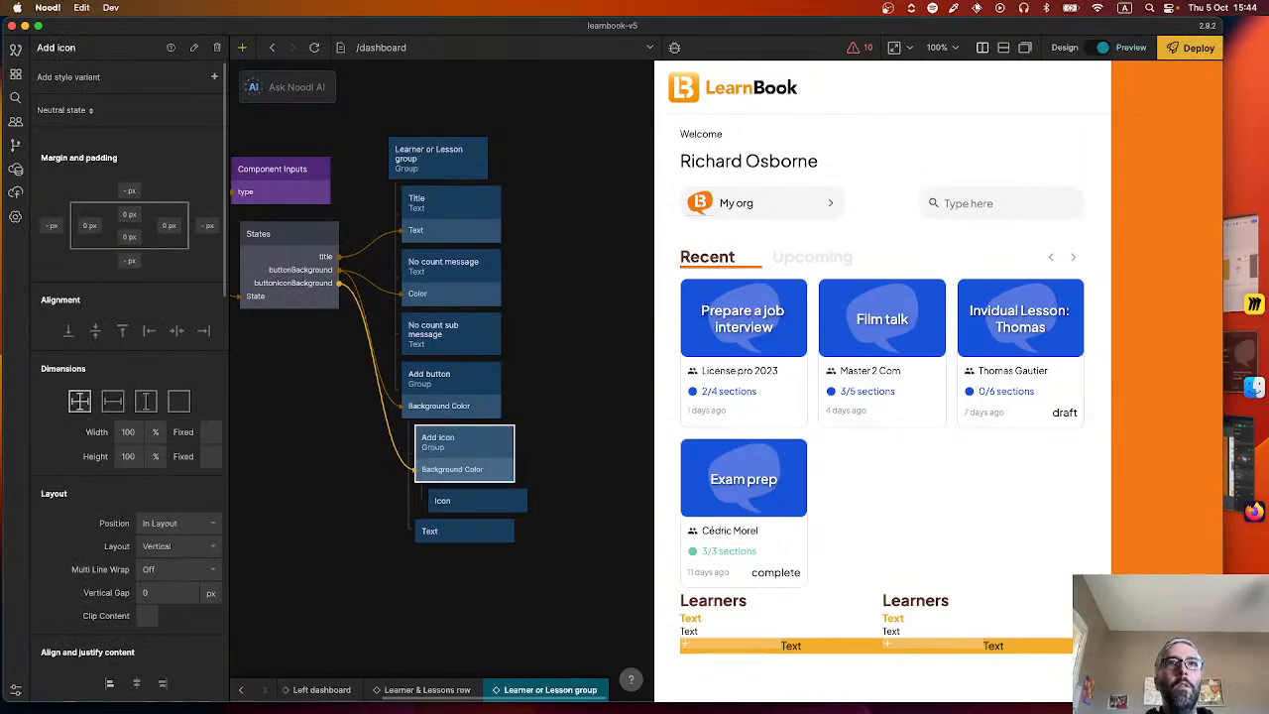
Rename the Text node inside the Add button group as Add label.
left_click(437, 532)
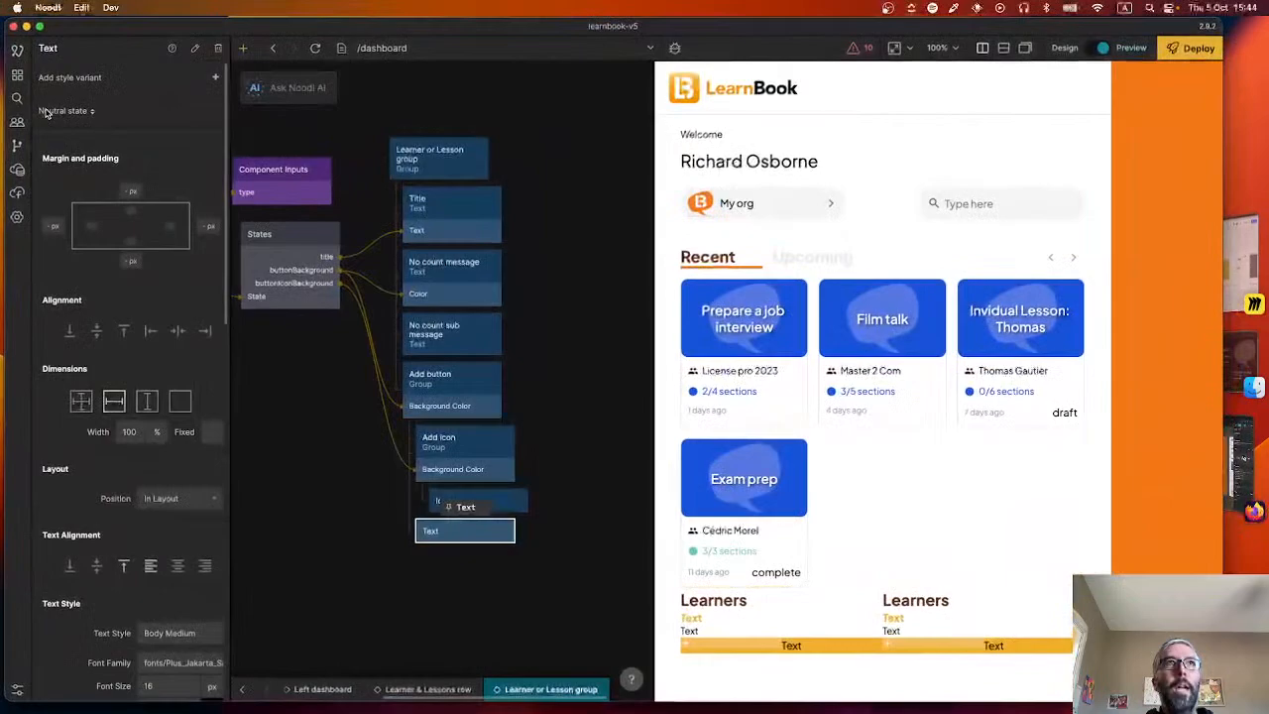
double_click(55, 46)
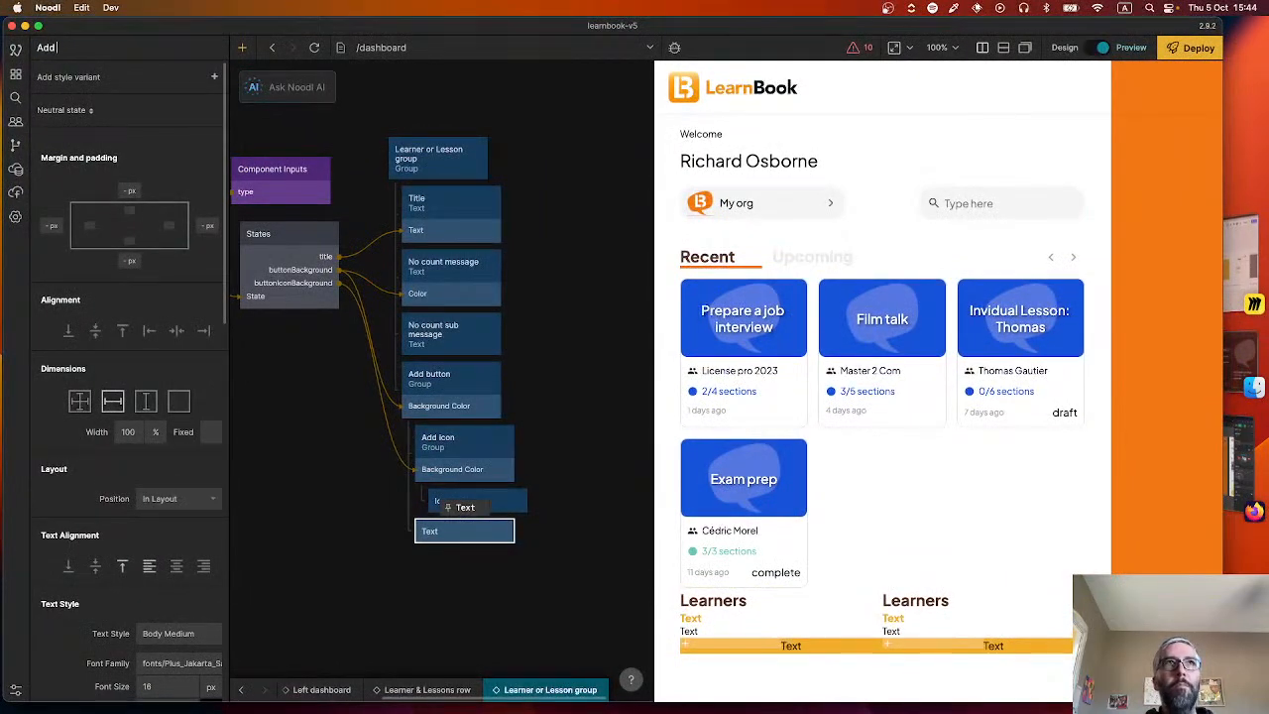
type("Add label")
key("Return")
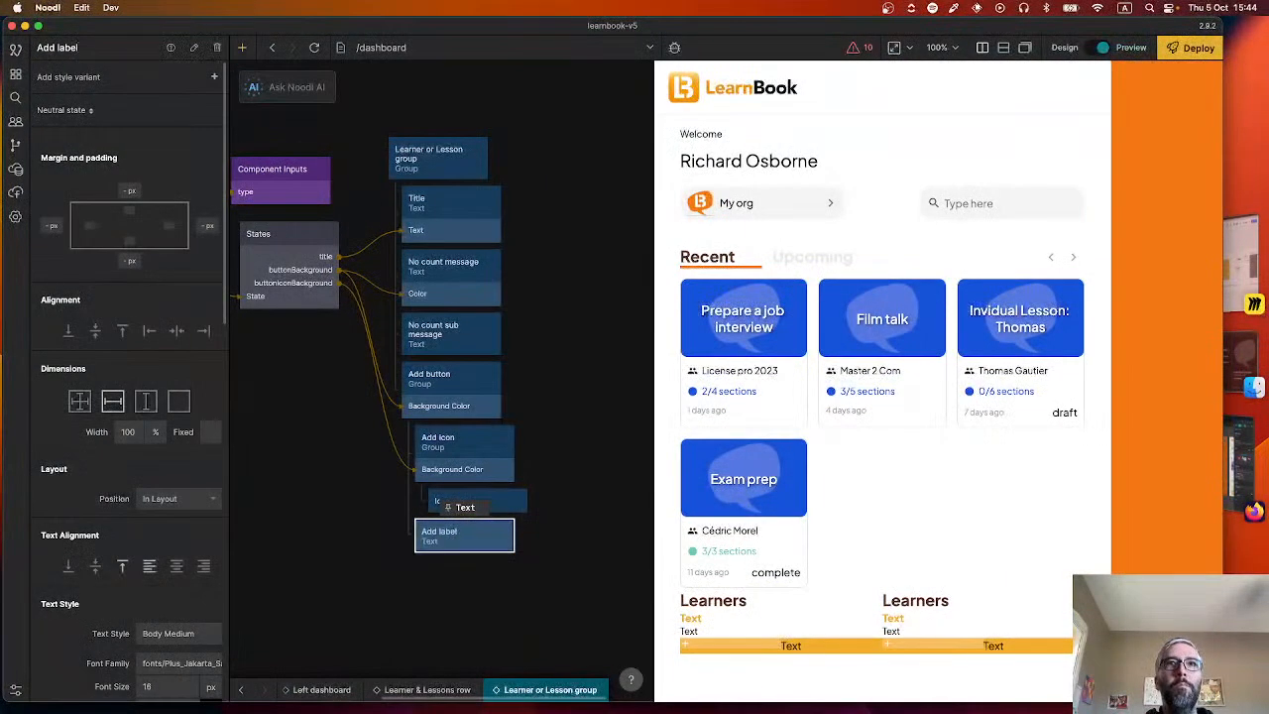
Add a value named addLabel to the States node and set its type to String.
left_click(255, 256)
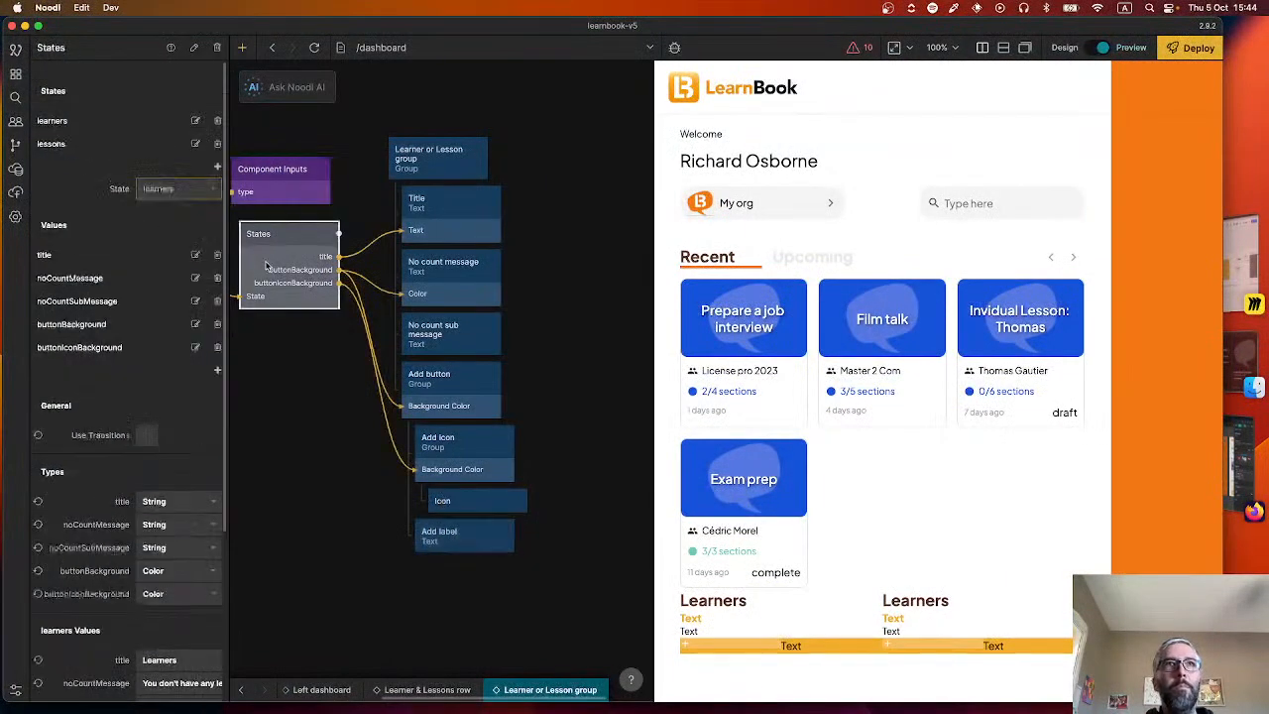
left_click(217, 368)
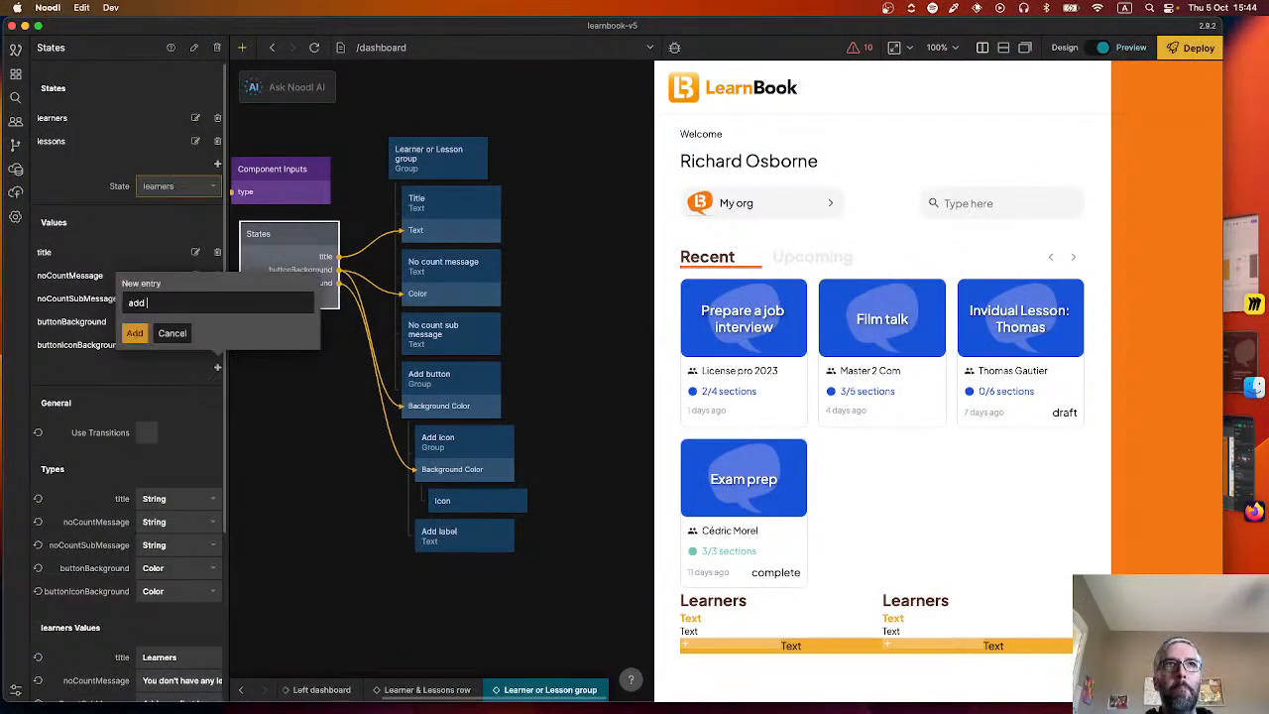
type("addLabel")
key("Return")
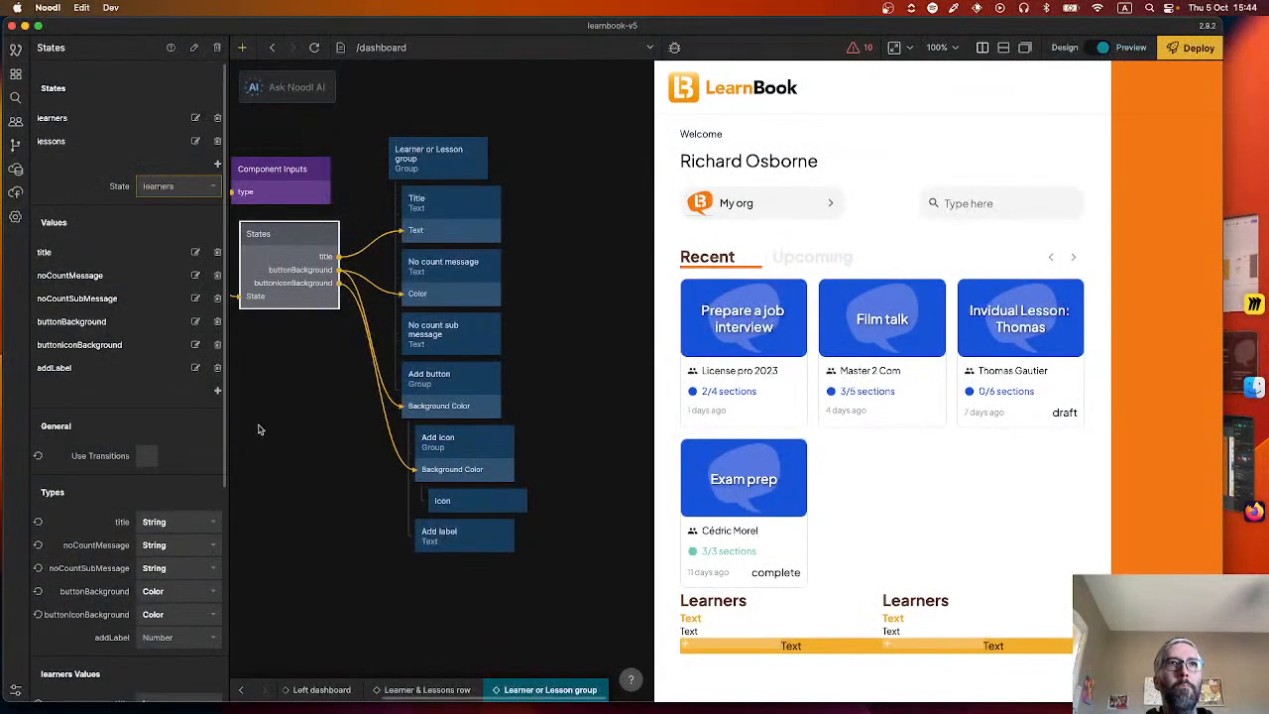
scroll(173, 413, "down", 5)
left_click(158, 417)
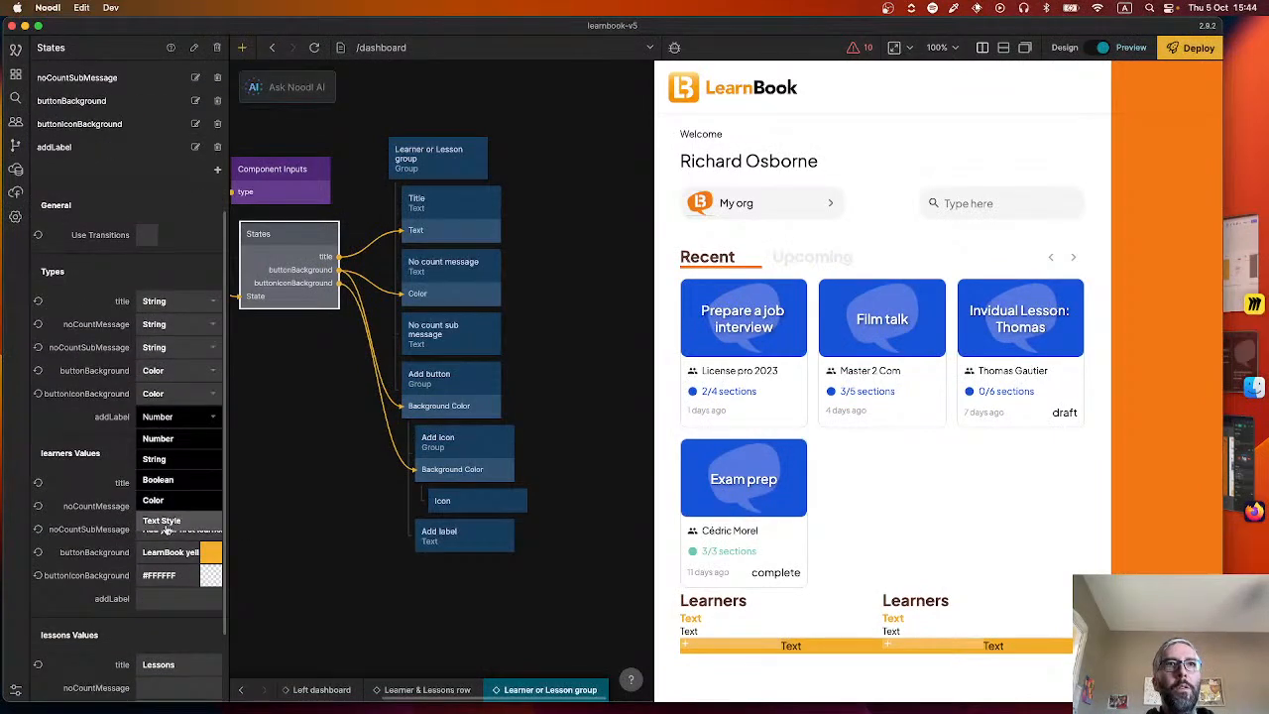
left_click(154, 459)
Check the button wording in the Figma design and set the learners value of addLabel to "Add a new learner".
scroll(123, 482, "down", 3)
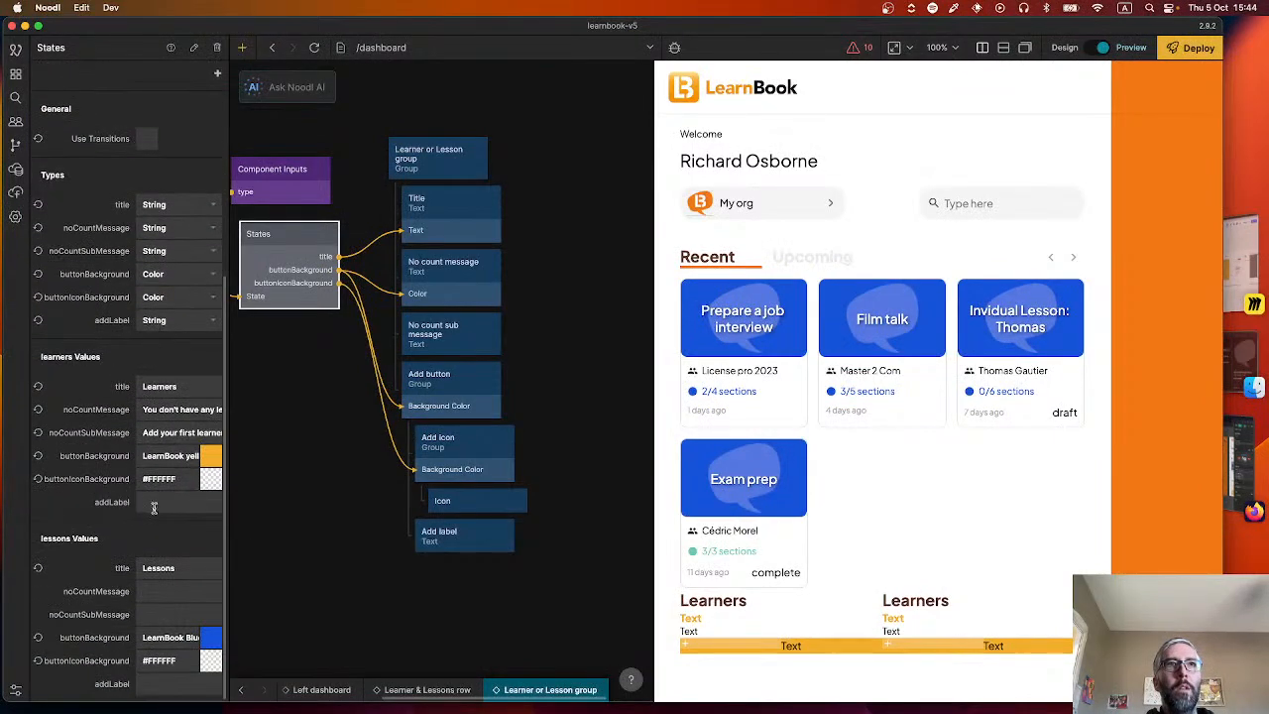
left_click(206, 509)
key("super+Tab")
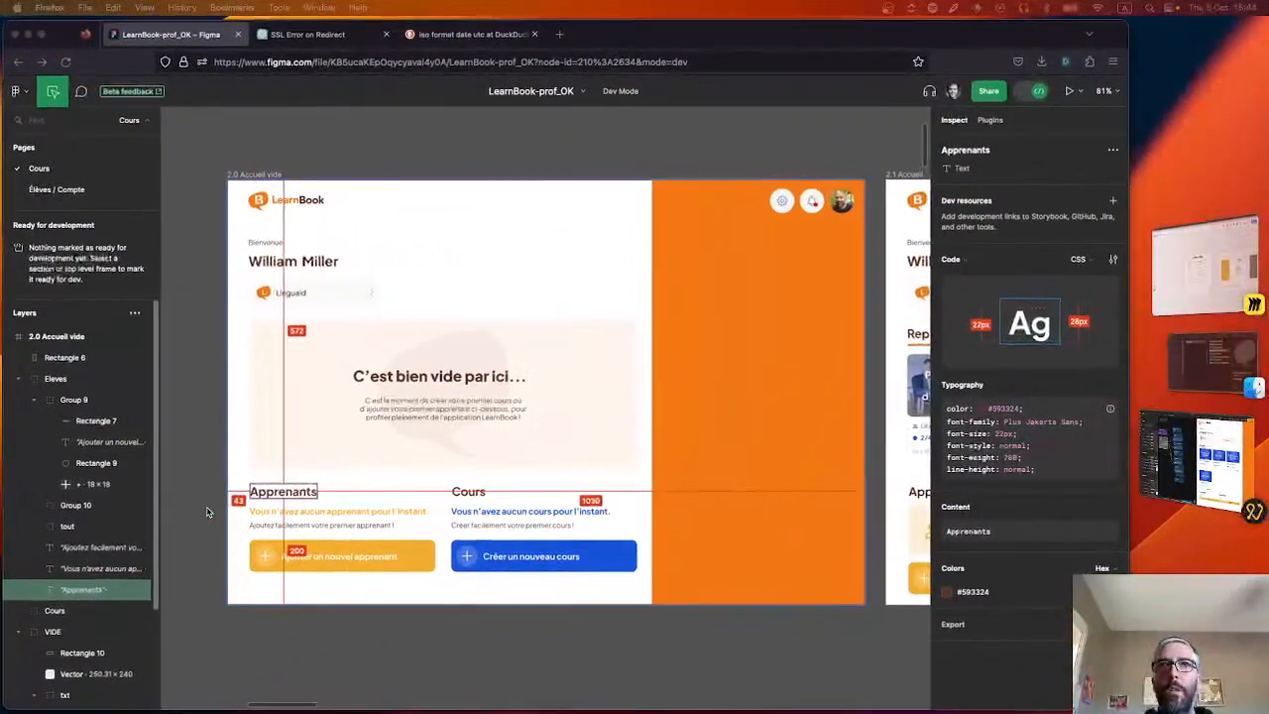
key("super+Tab")
type("A")
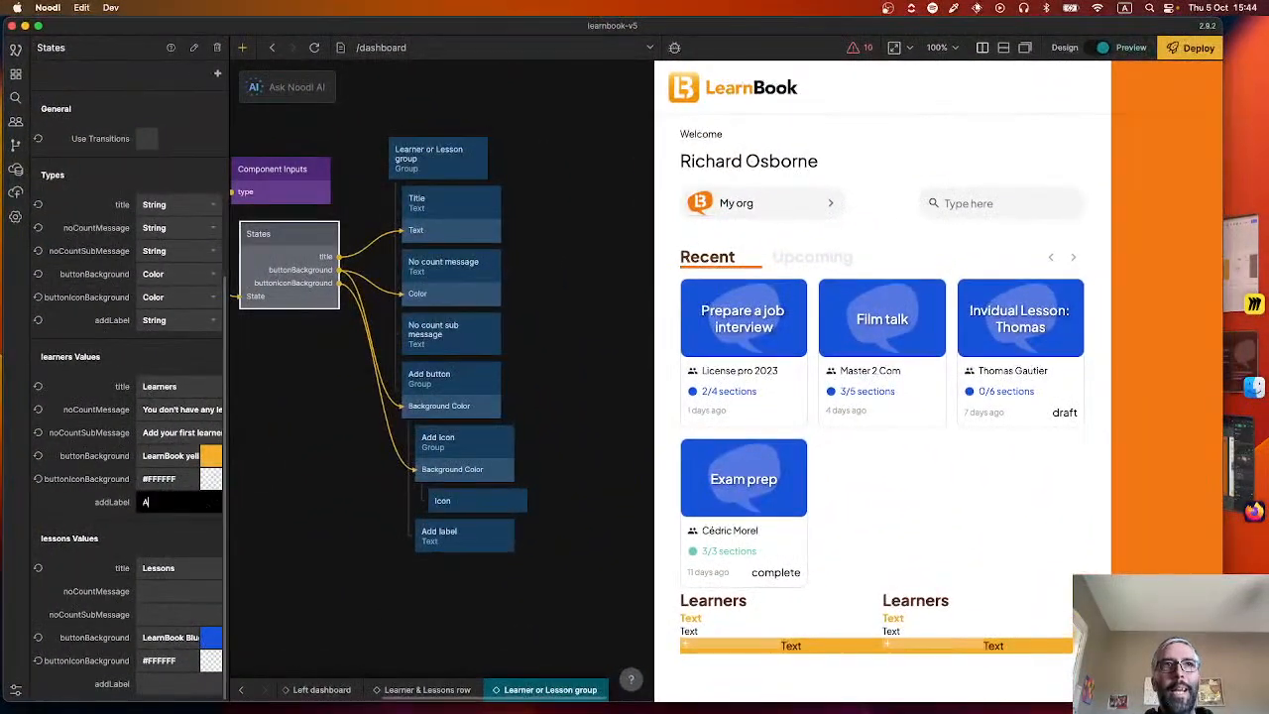
type("dd a new learner")
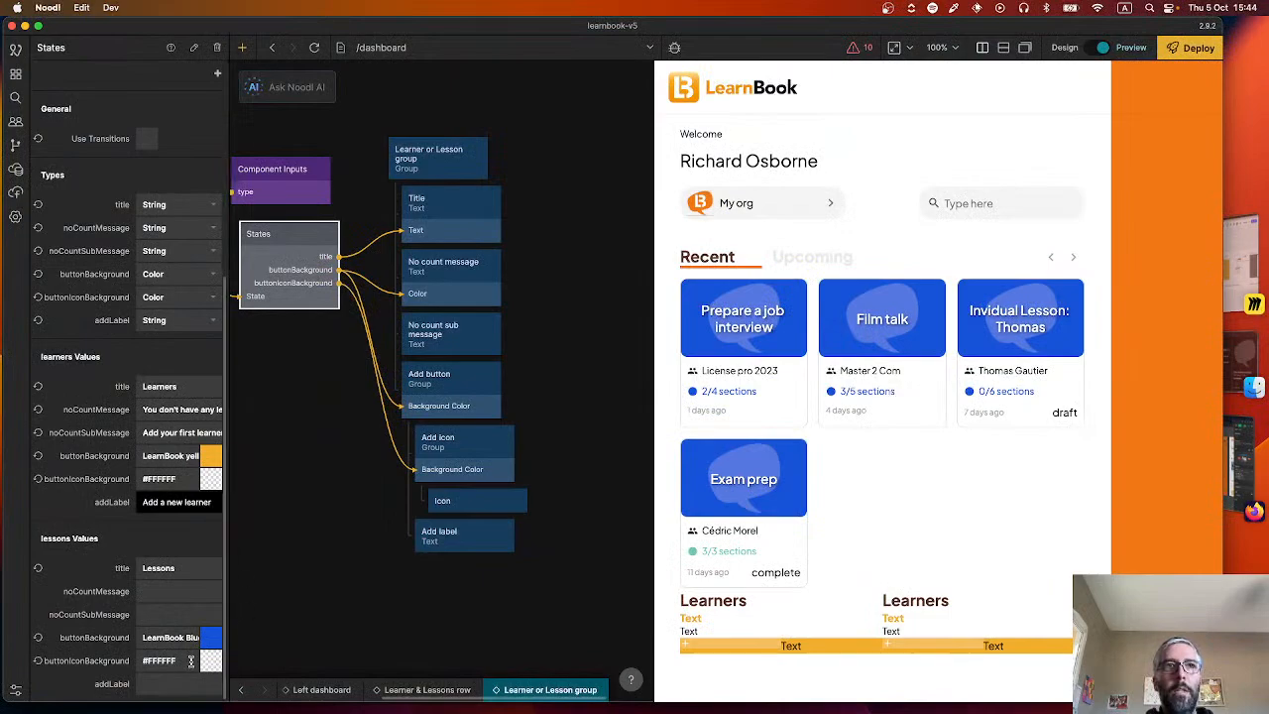
Fill in the addLabel text for the lessons state of the States node.
left_click(181, 684)
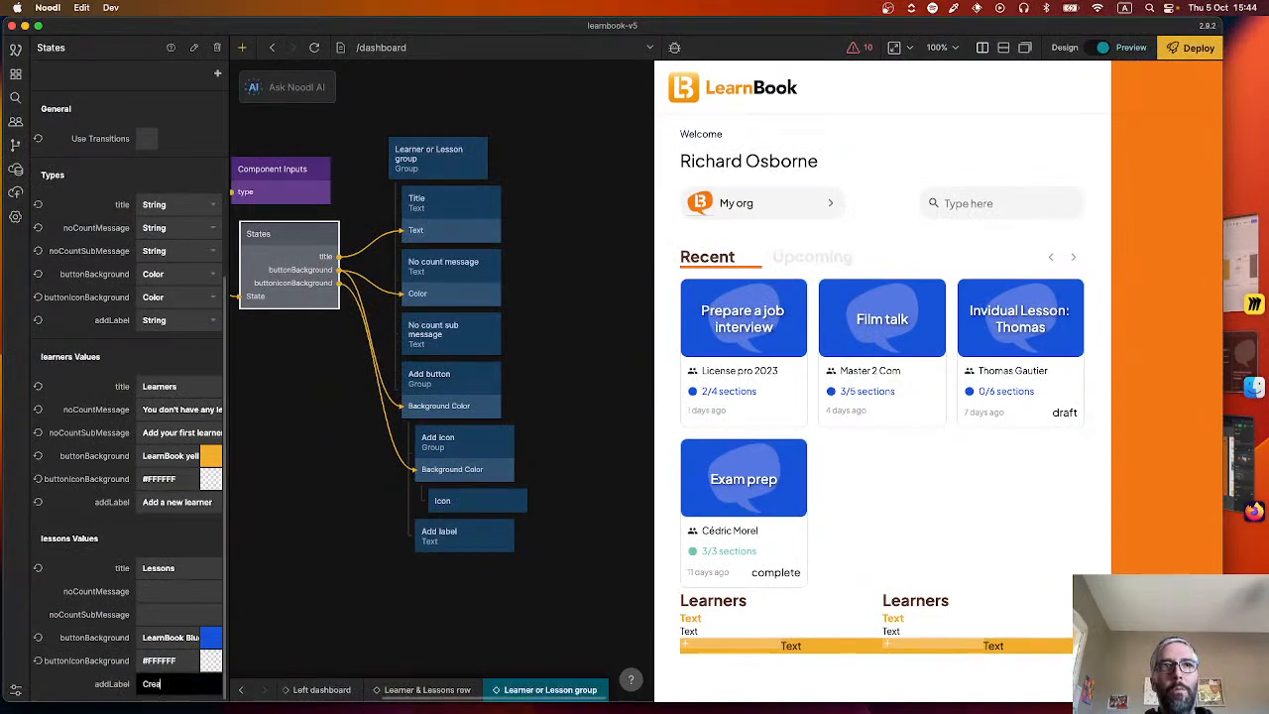
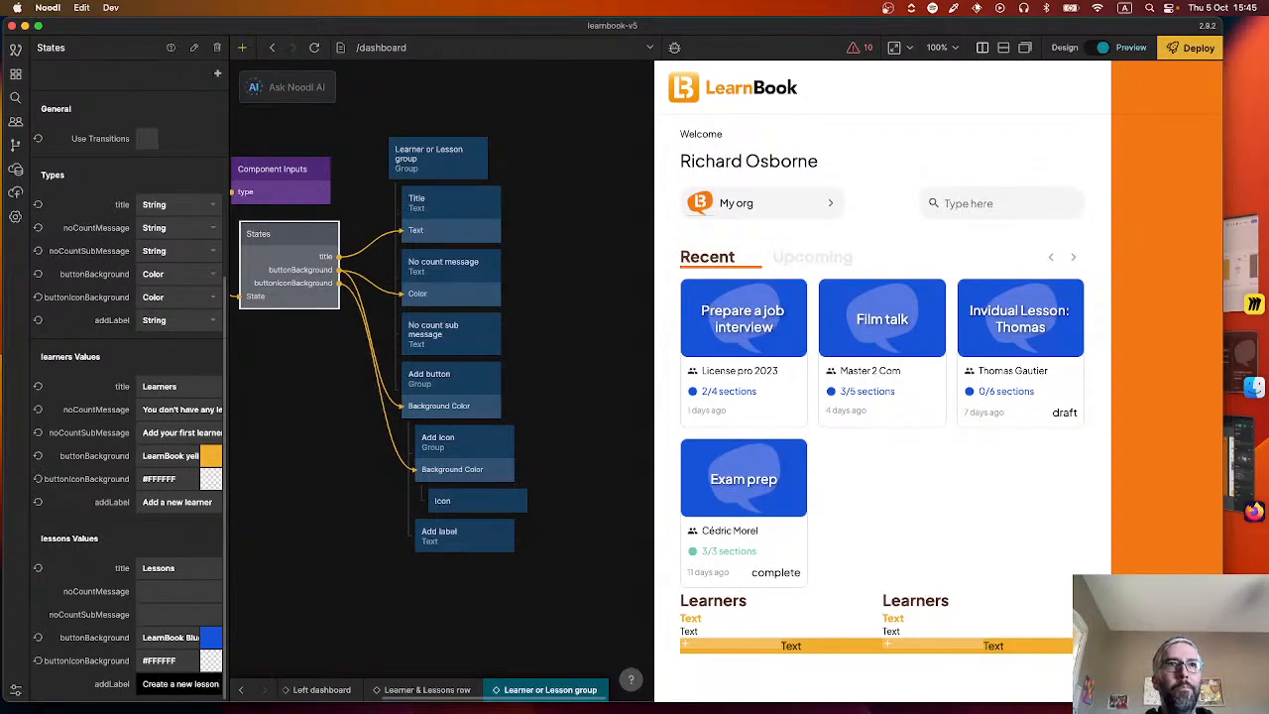
Set the lessons state's noCountMessage in the States node to "You don't have any lessons yet".
left_click(170, 596)
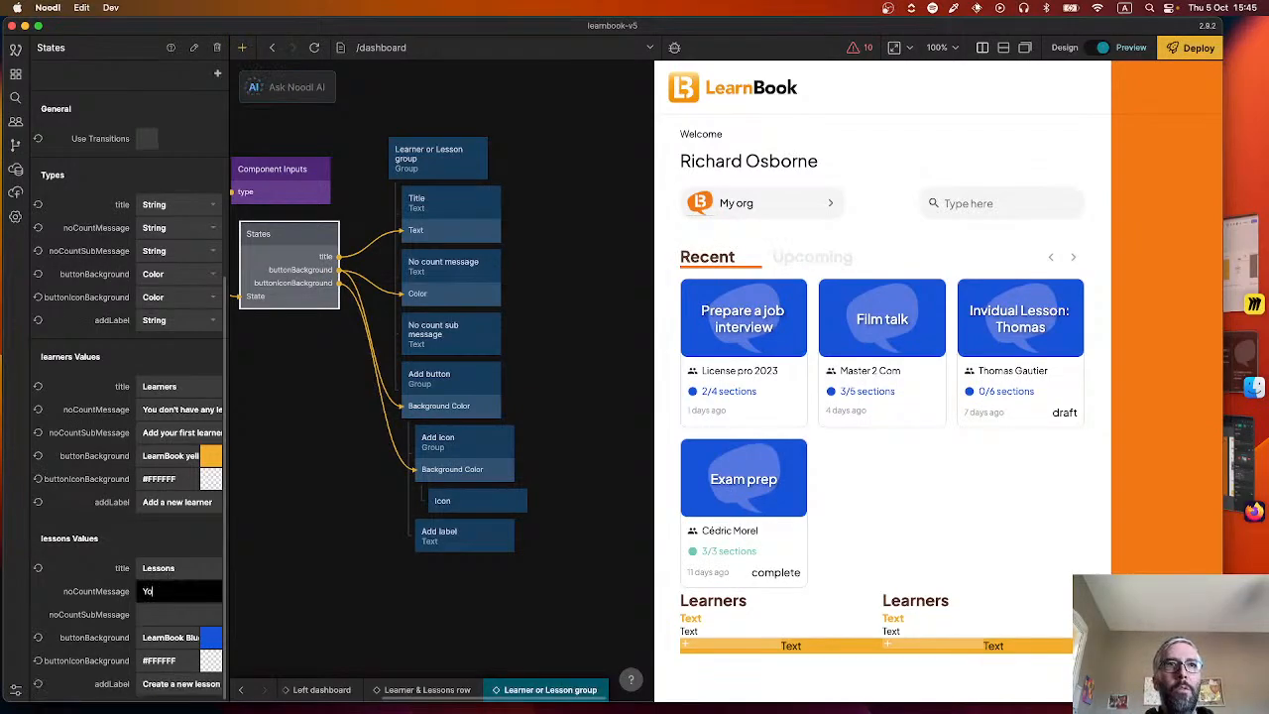
key("Tab")
key("super+Tab")
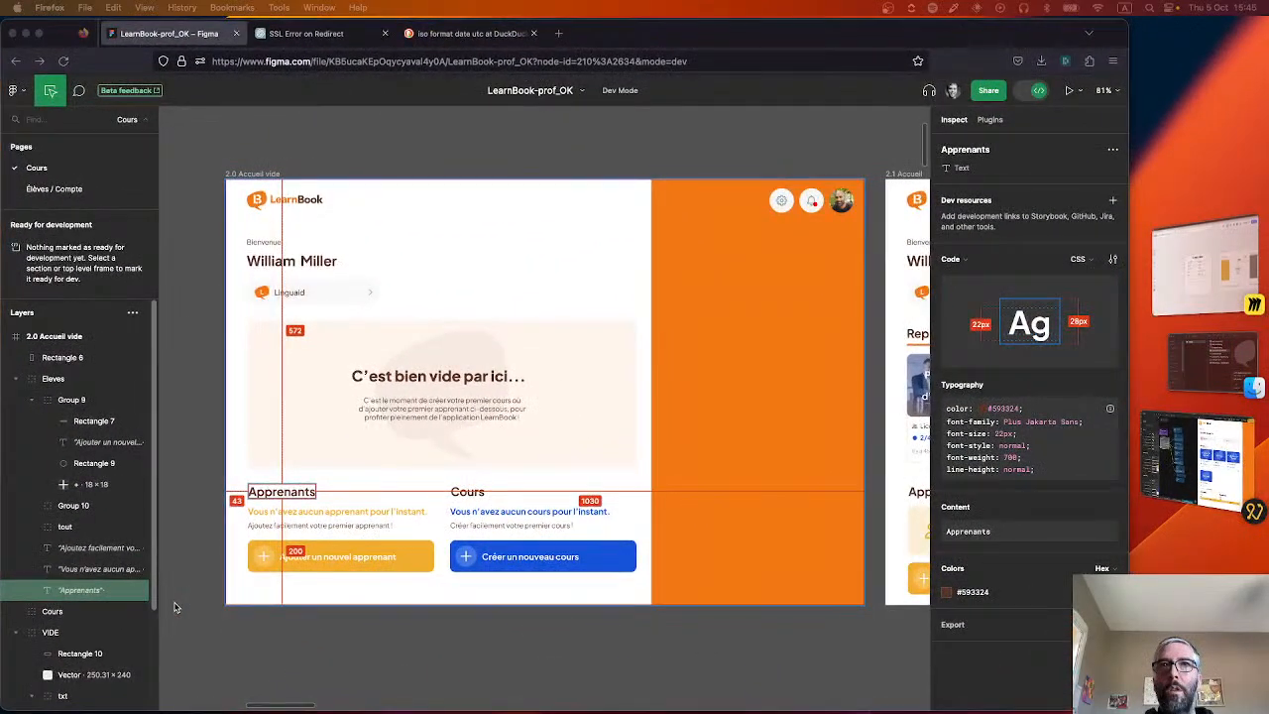
key("super+Tab")
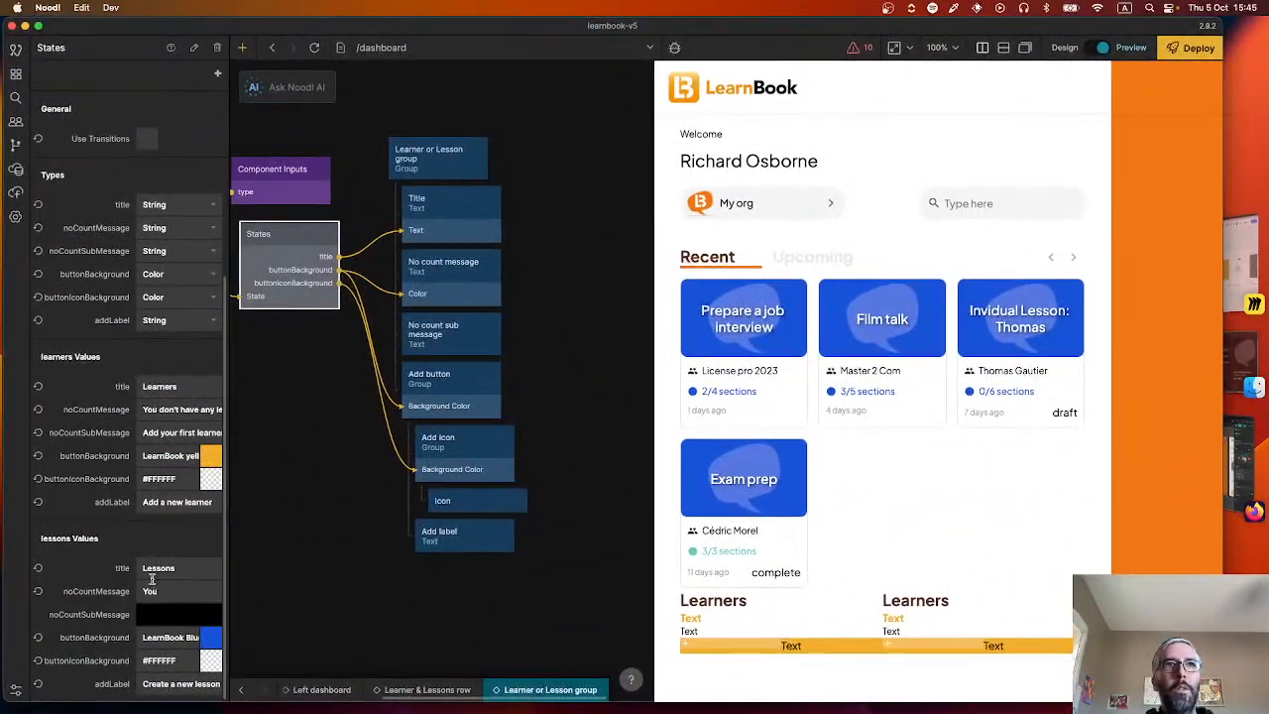
left_click(171, 593)
type("don't have a")
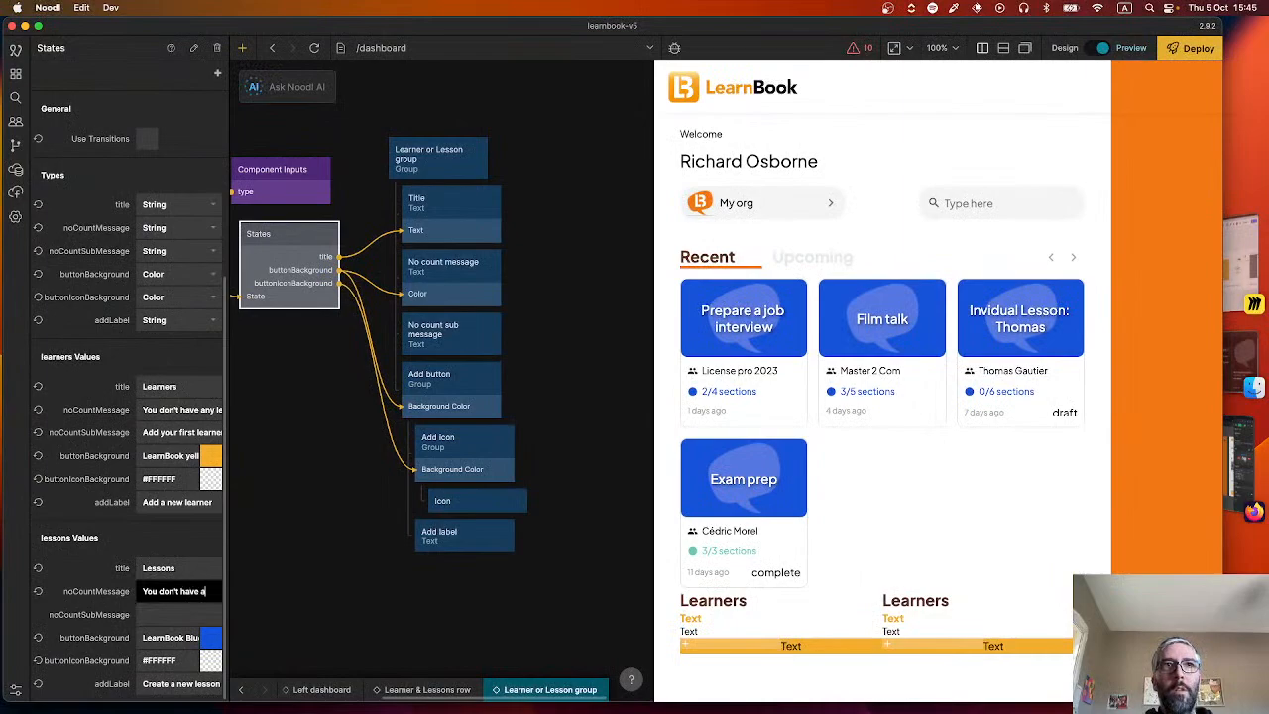
type("ny lessons yet")
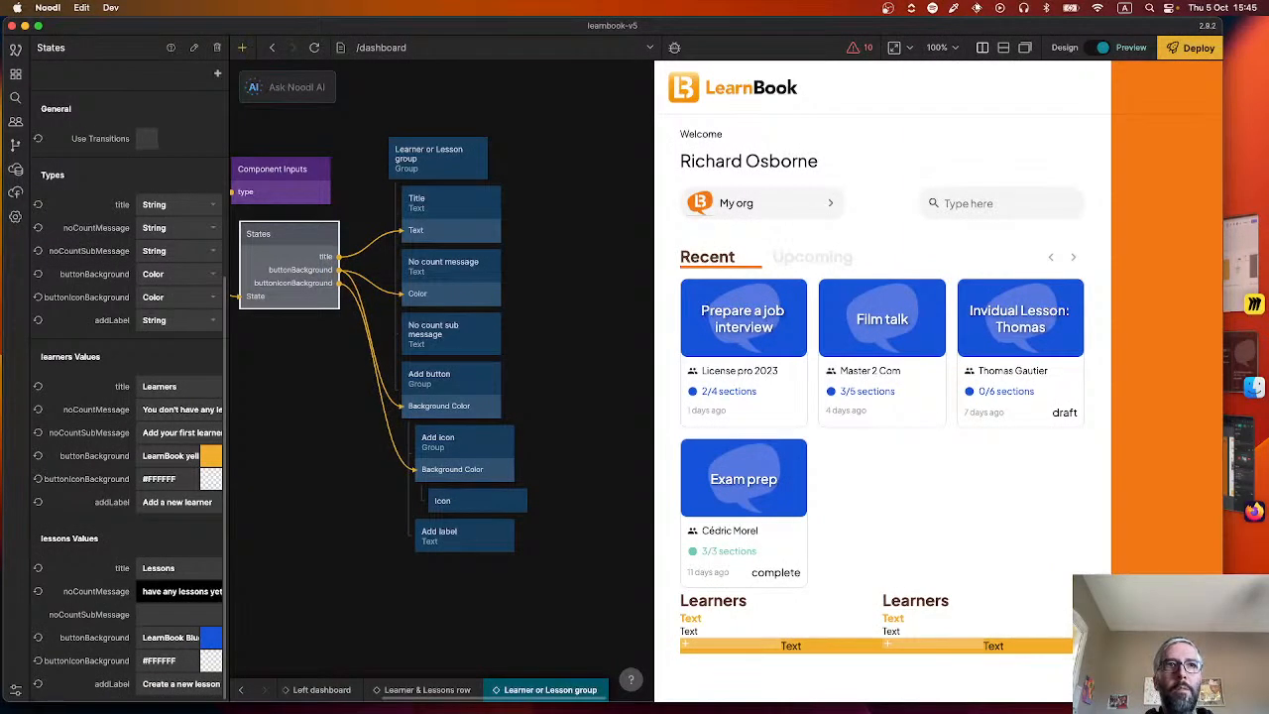
Check the sub message wording in the Figma design and set the lessons state's noCountSubMessage to "Create your first course".
key("super+Tab")
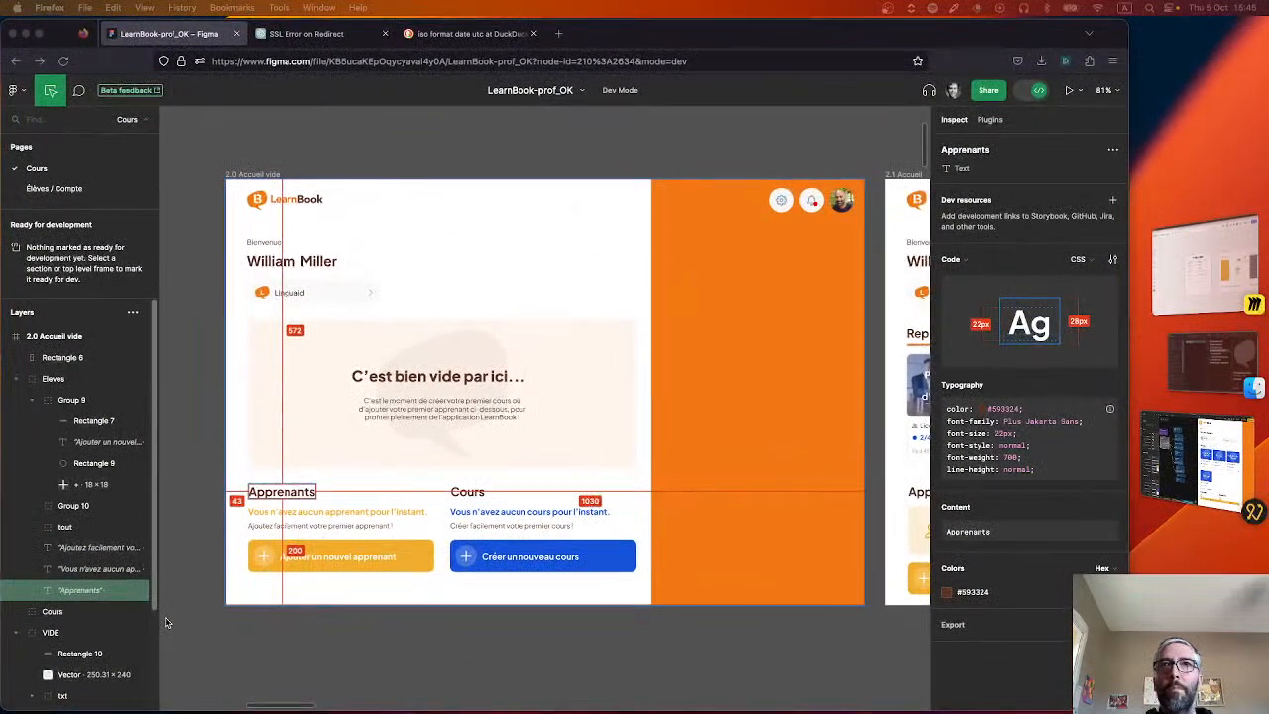
key("super+Tab")
left_click(165, 613)
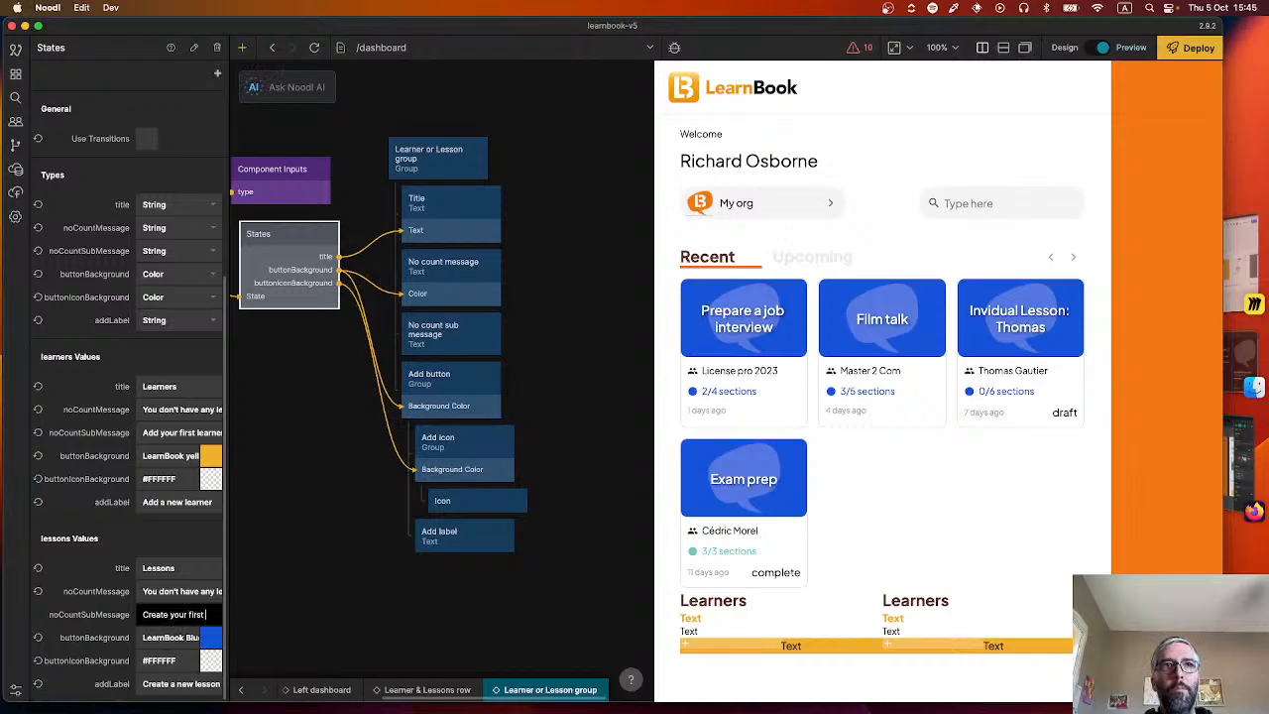
type("course")
left_click(419, 623)
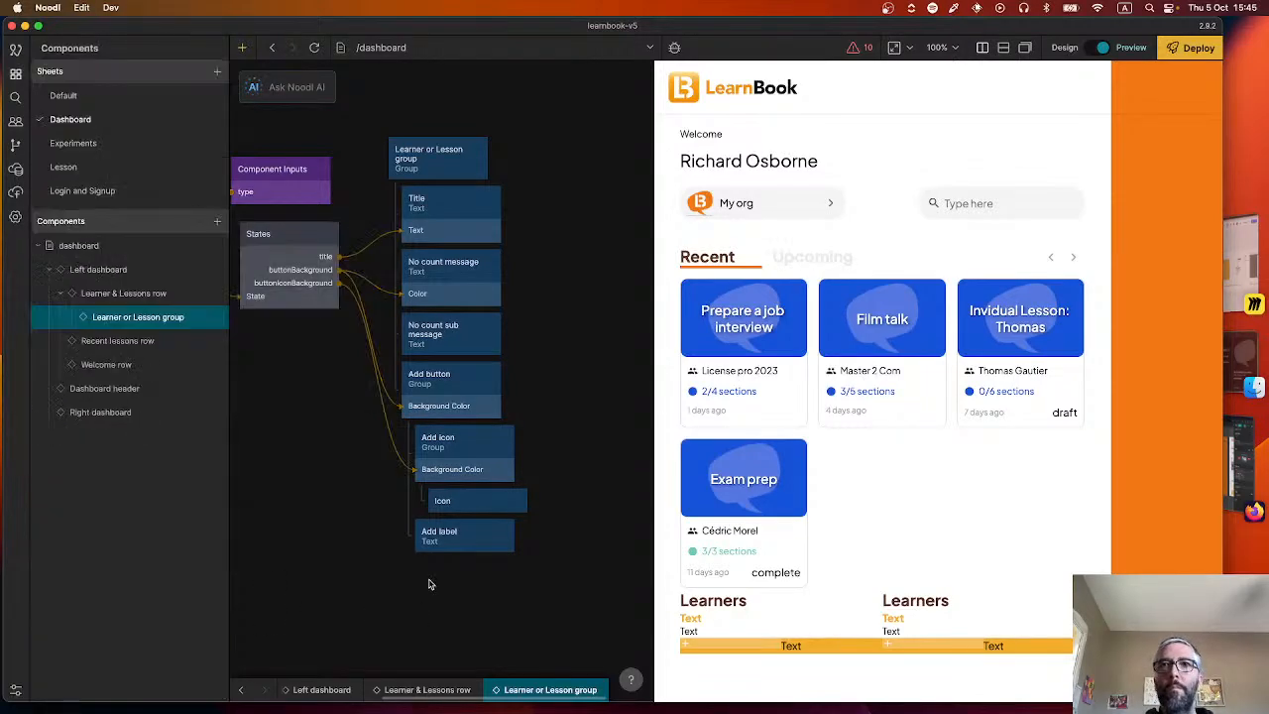
Connect the addLabel output of the States node to the Text input of the Add label node.
left_click_drag(338, 242, 480, 539)
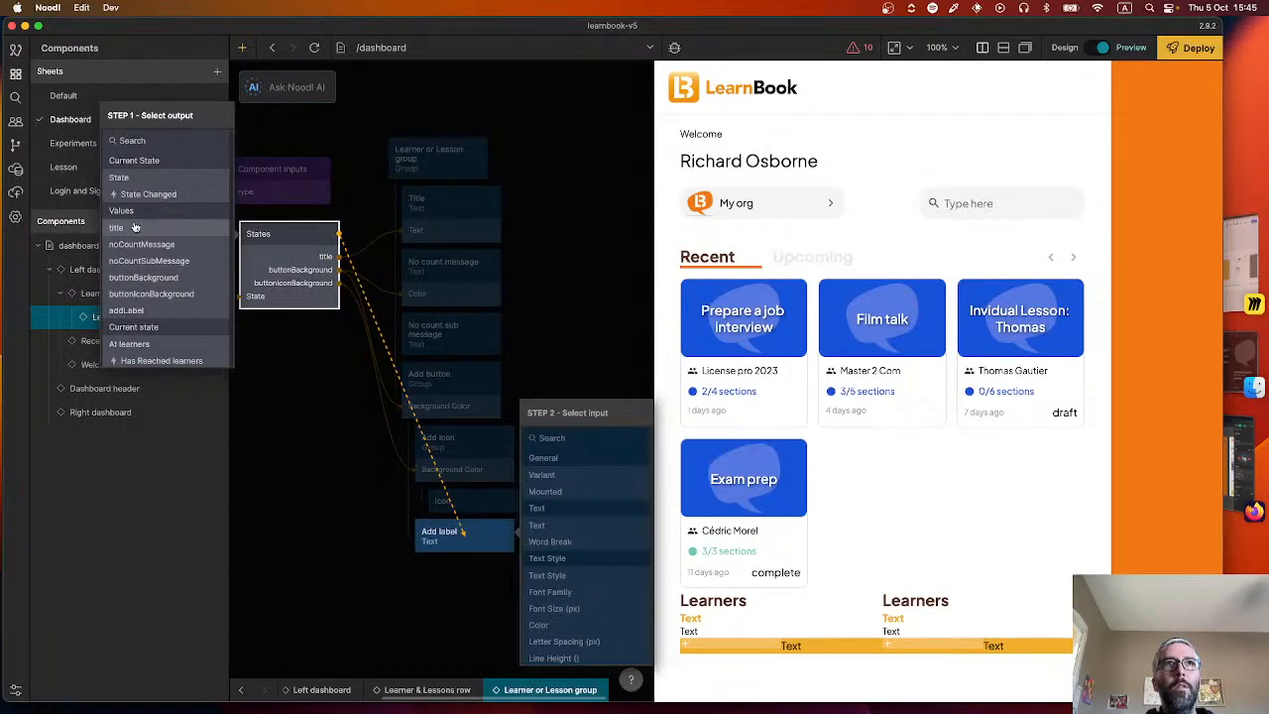
left_click(126, 310)
left_click(583, 525)
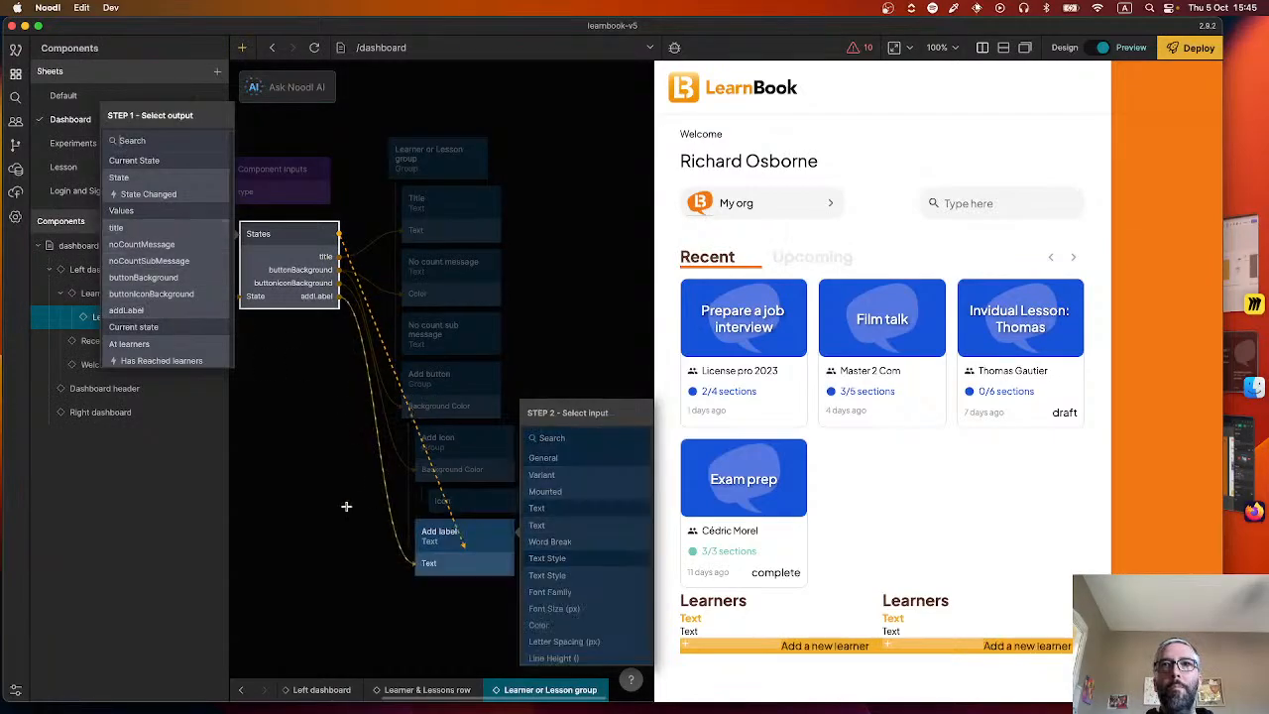
left_click_drag(338, 234, 417, 333)
left_click(149, 244)
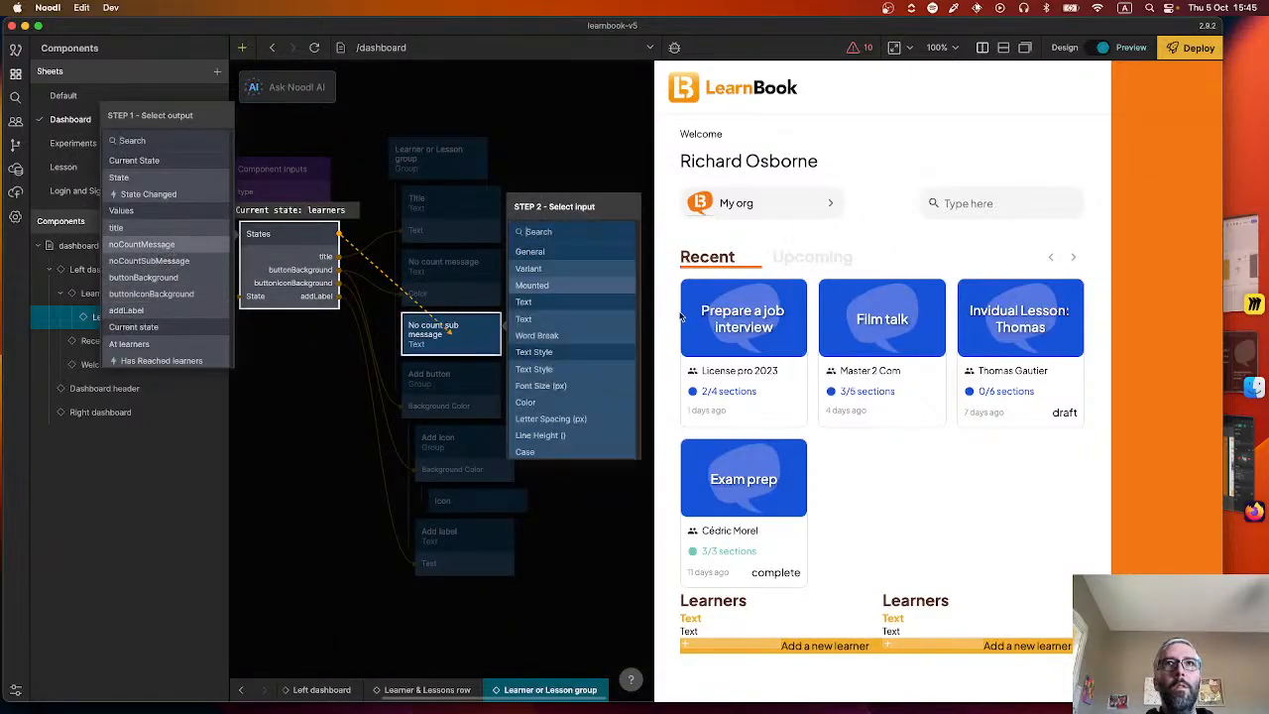
left_click(601, 320)
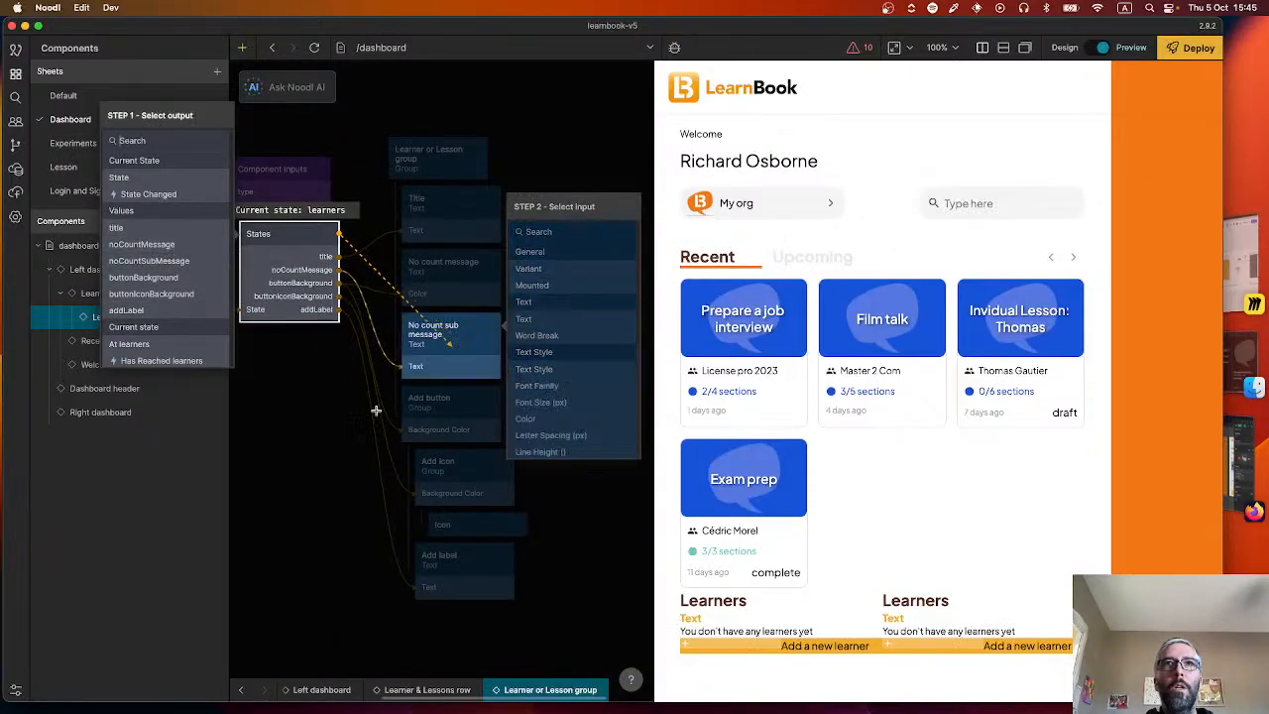
left_click(316, 410)
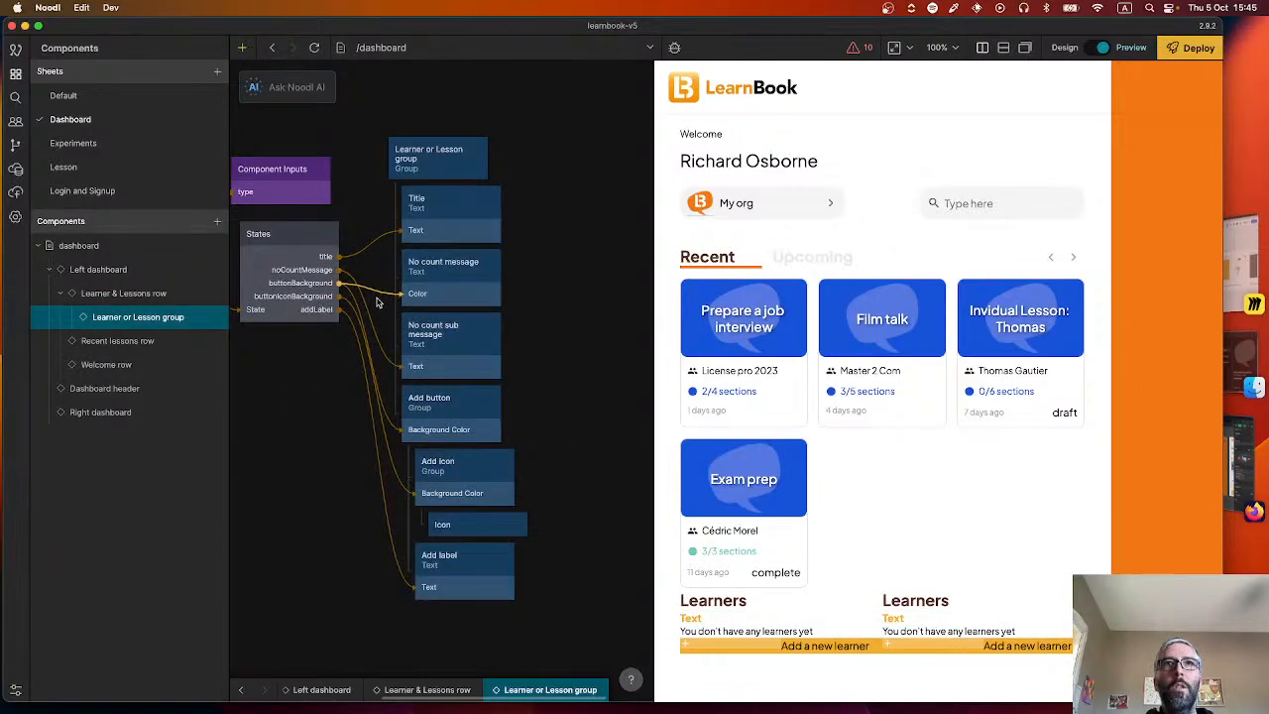
key("Delete")
Connect the noCountMessage output of the States node to the Text input of the No count message node.
left_click_drag(338, 234, 450, 277)
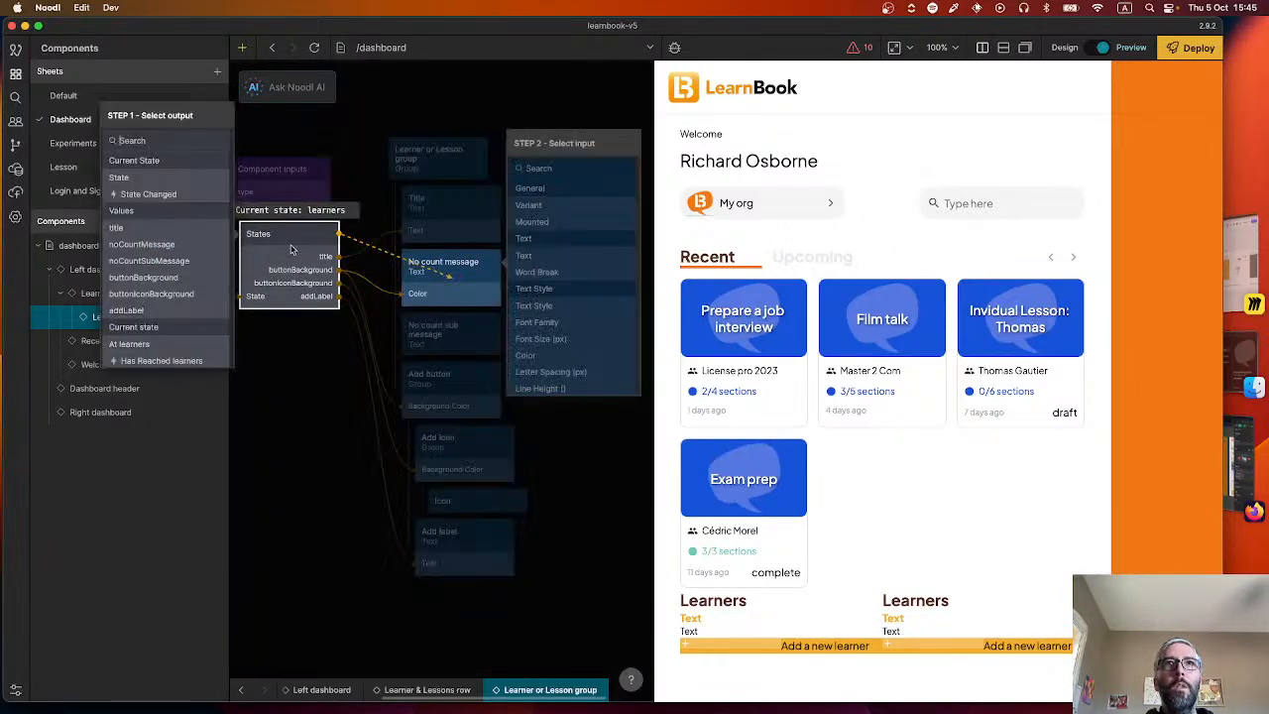
left_click(178, 244)
left_click(535, 255)
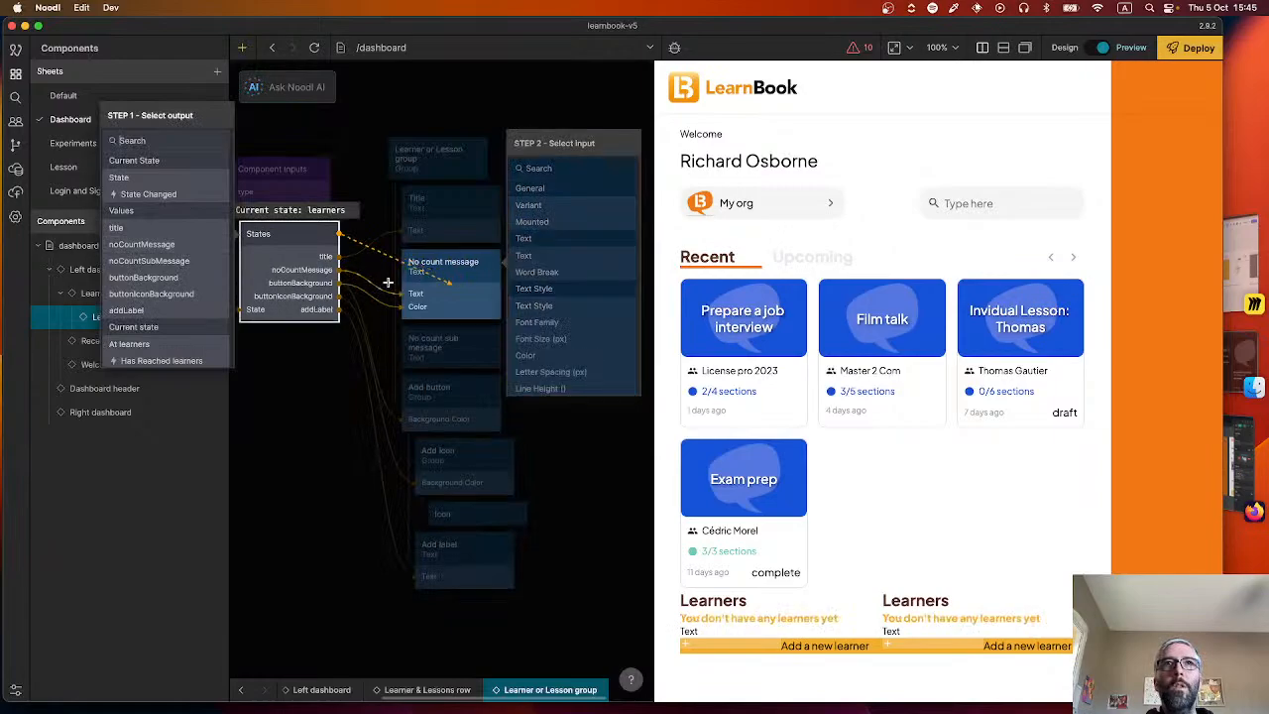
left_click(380, 263)
Connect the noCountSubMessage output of the States node to the Text input of the No count sub message node.
left_click_drag(338, 234, 448, 344)
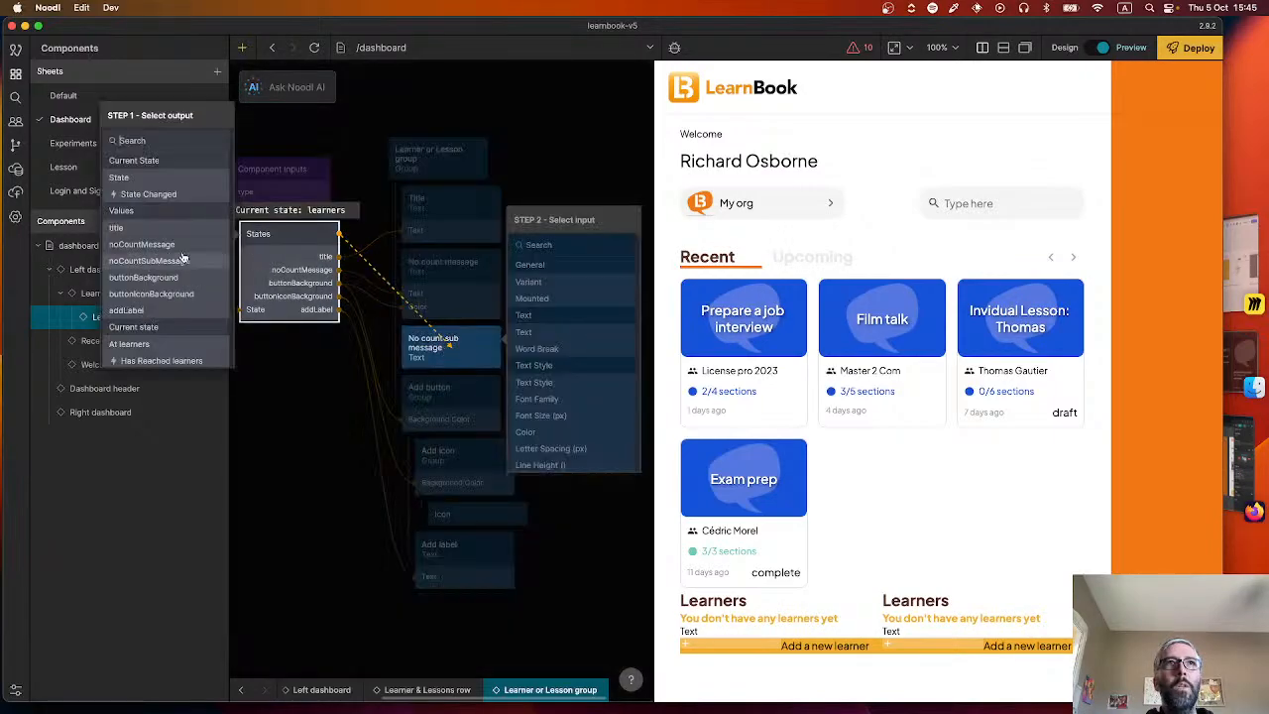
left_click(164, 260)
left_click(524, 333)
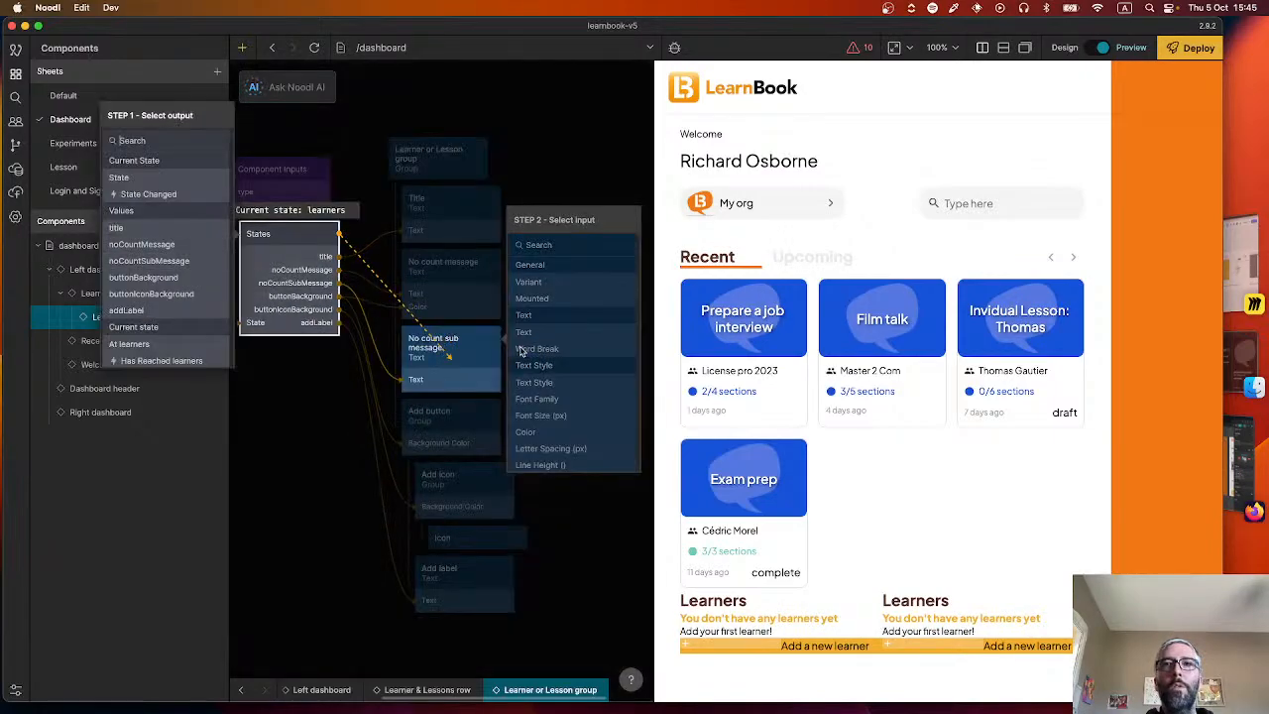
left_click(254, 475)
Check the plus icon's spacing in Figma, then give the Add icon group 11 px padding on all sides and size it to its content.
left_click(453, 503)
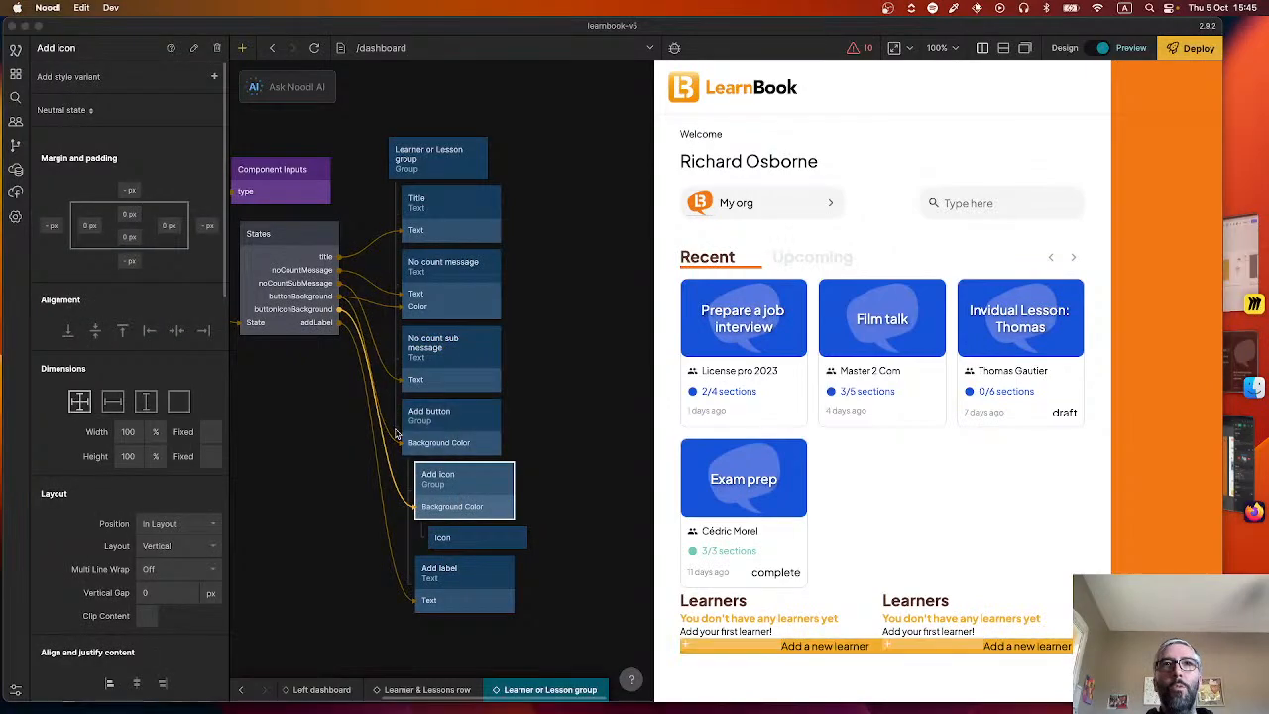
key("super+Tab")
left_click(265, 557)
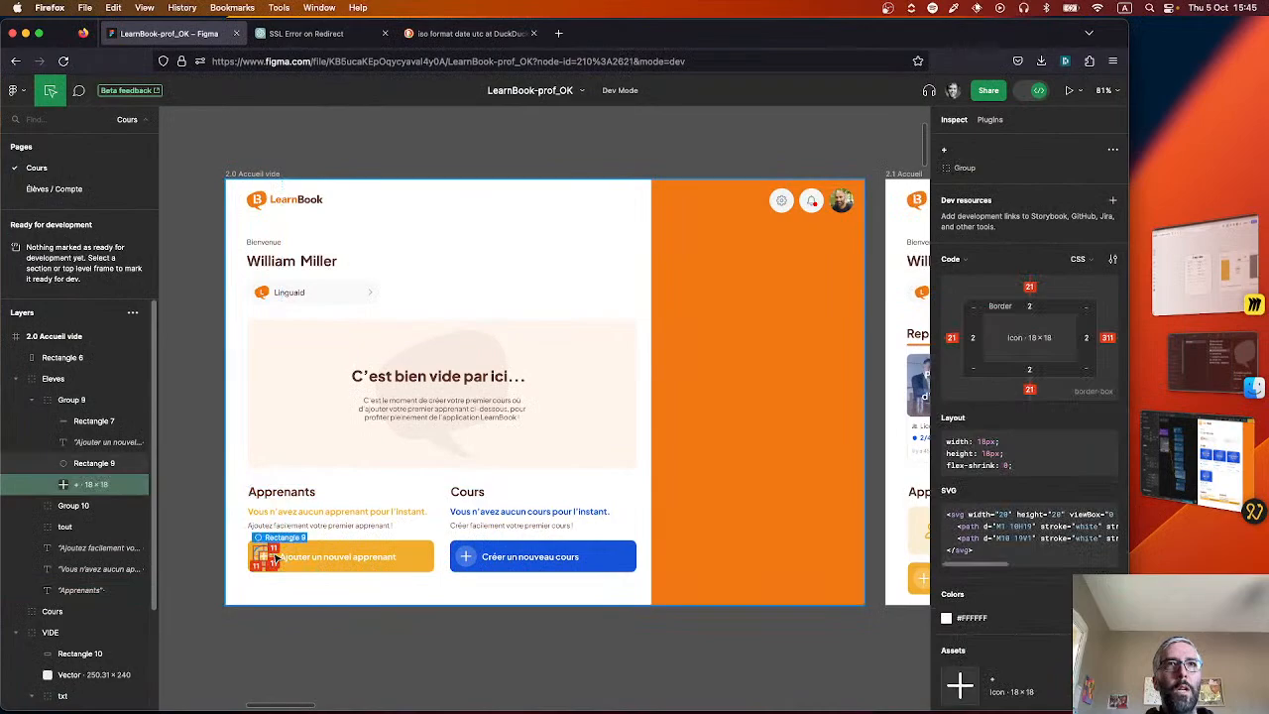
key("super+Tab")
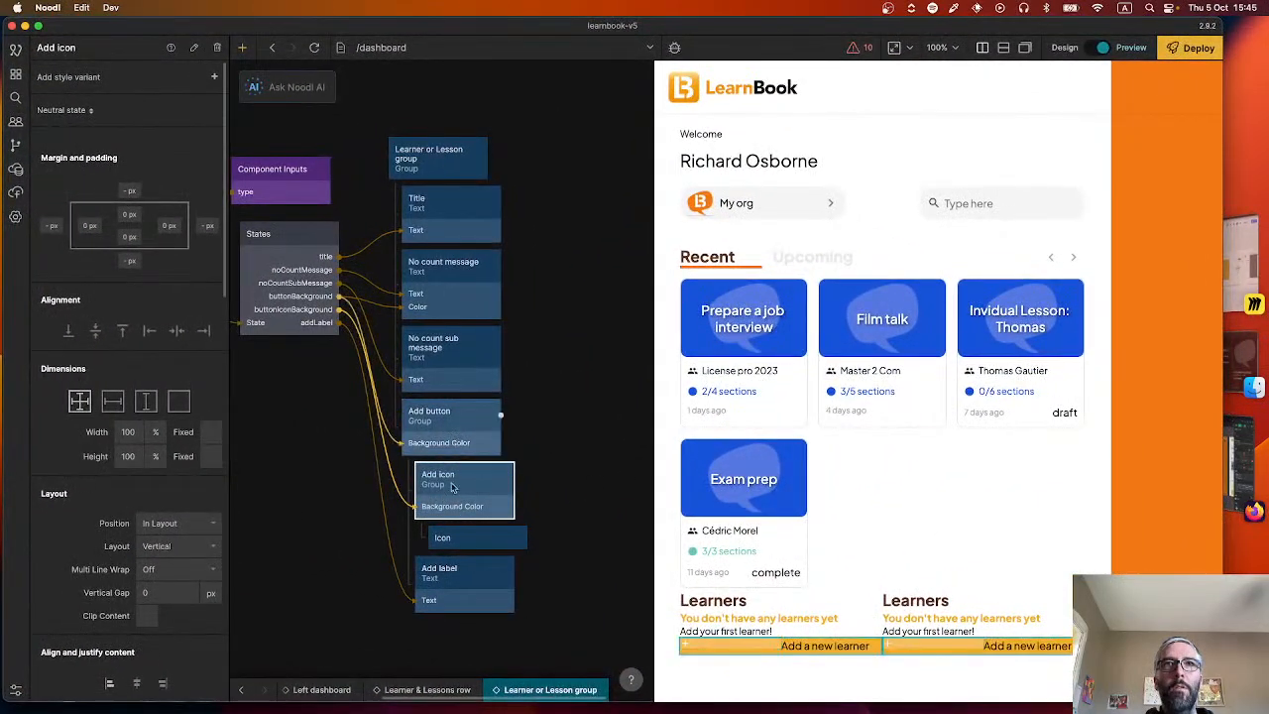
left_click(129, 215)
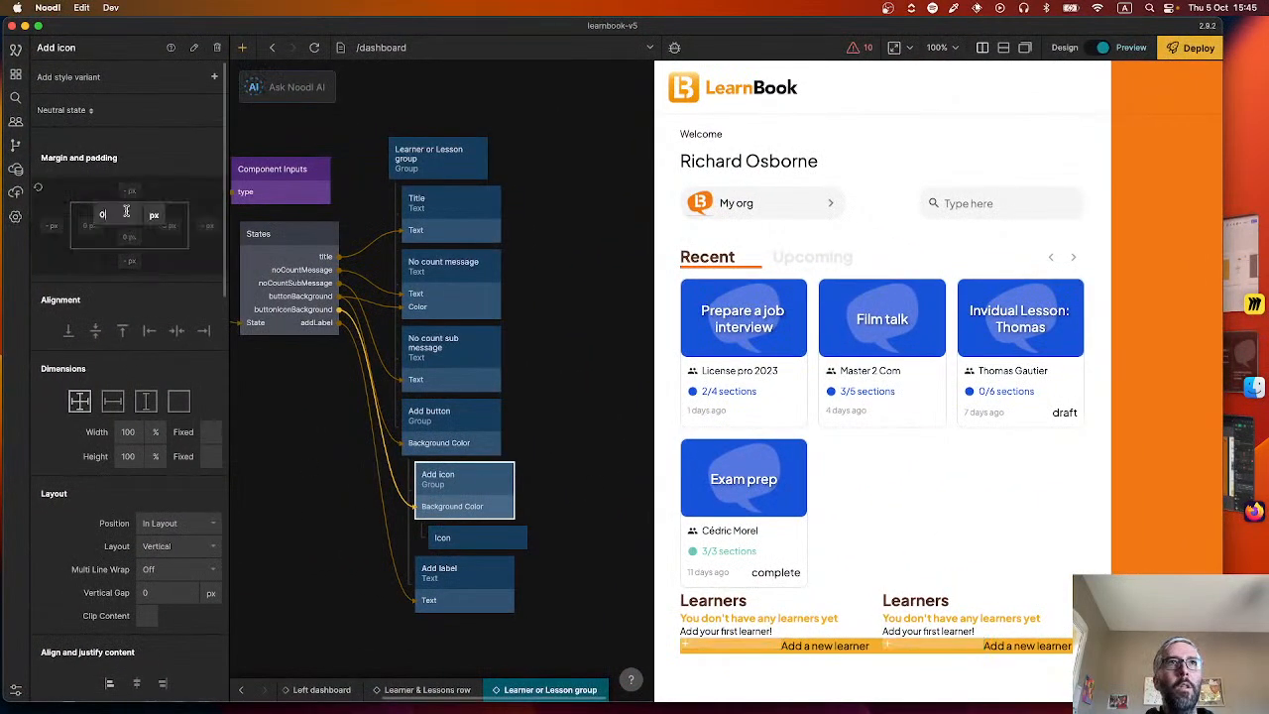
type("11")
left_click(126, 238)
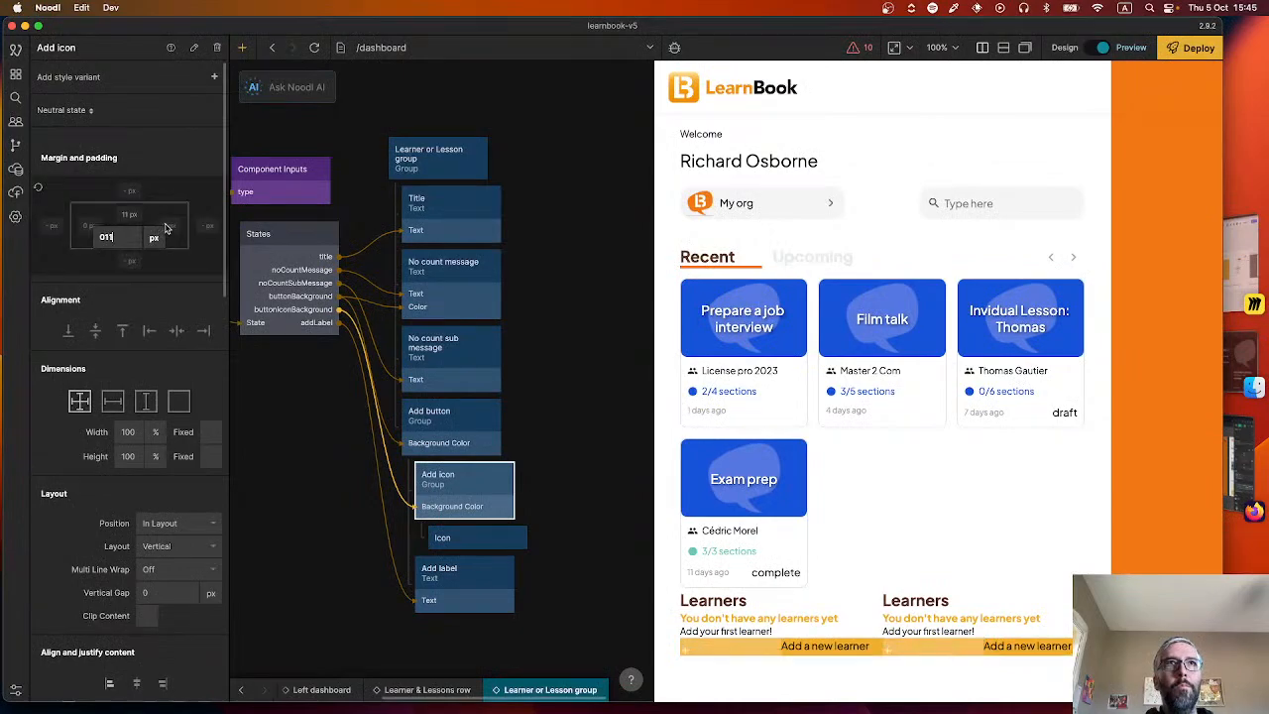
type("11")
left_click(85, 227)
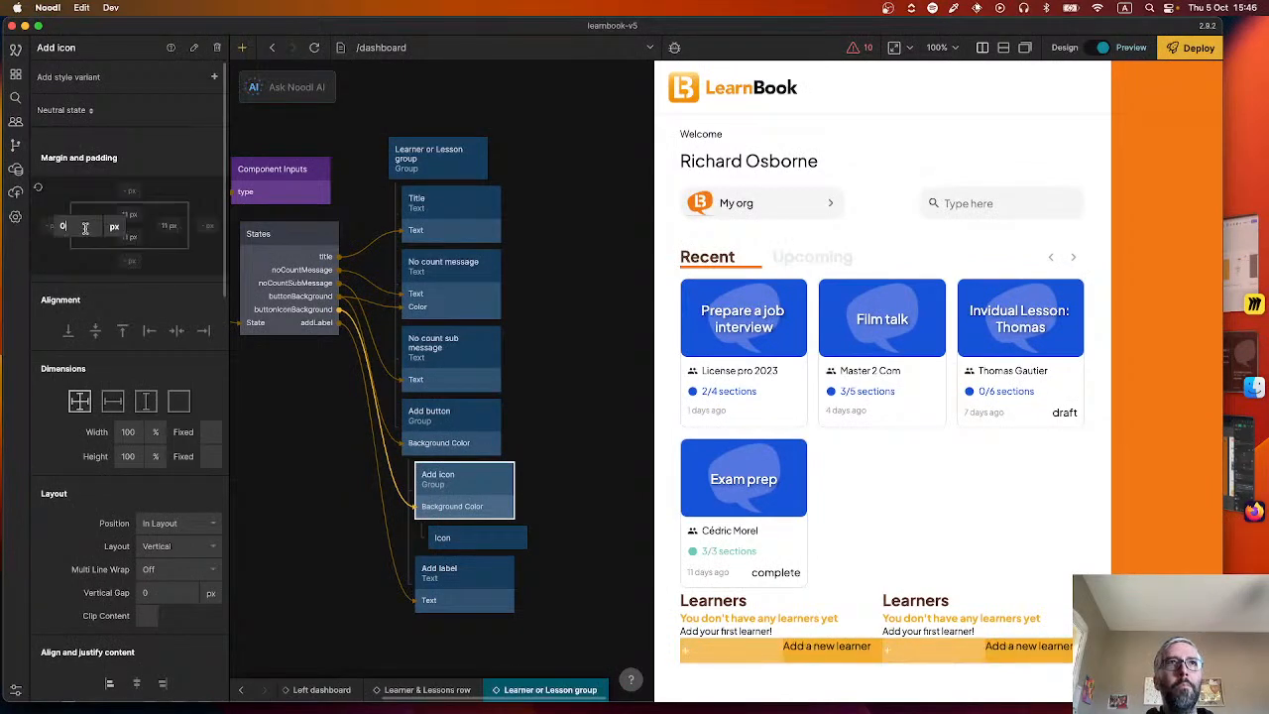
type("11")
key("Return")
left_click(178, 401)
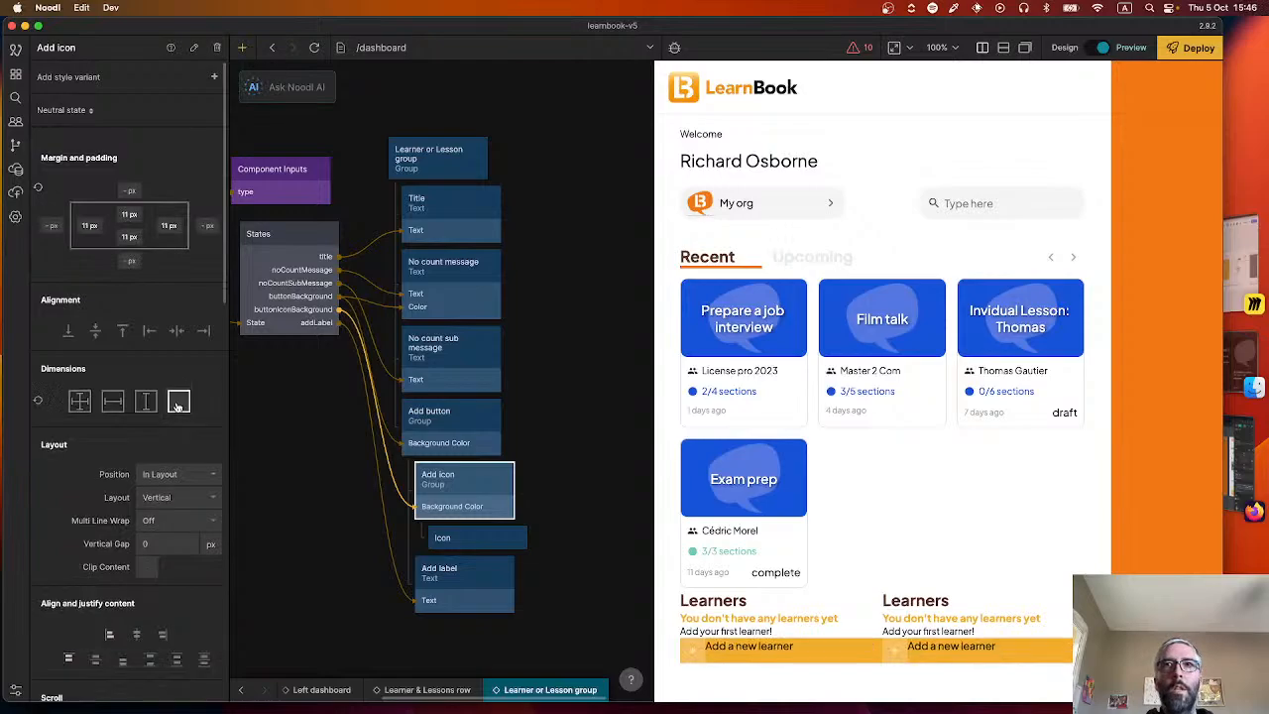
Inspect the circle behind the plus icon in Figma and set the Add icon group's corner radius to 100 px.
key("super+Tab")
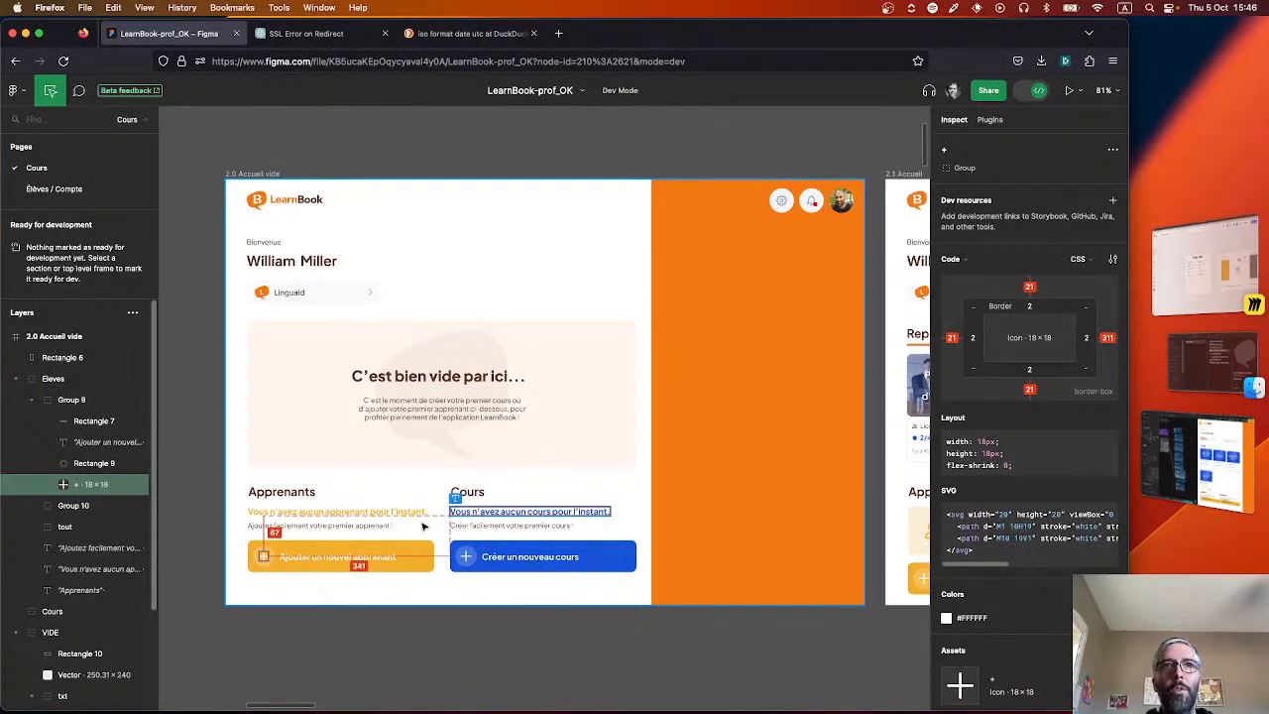
left_click(263, 553)
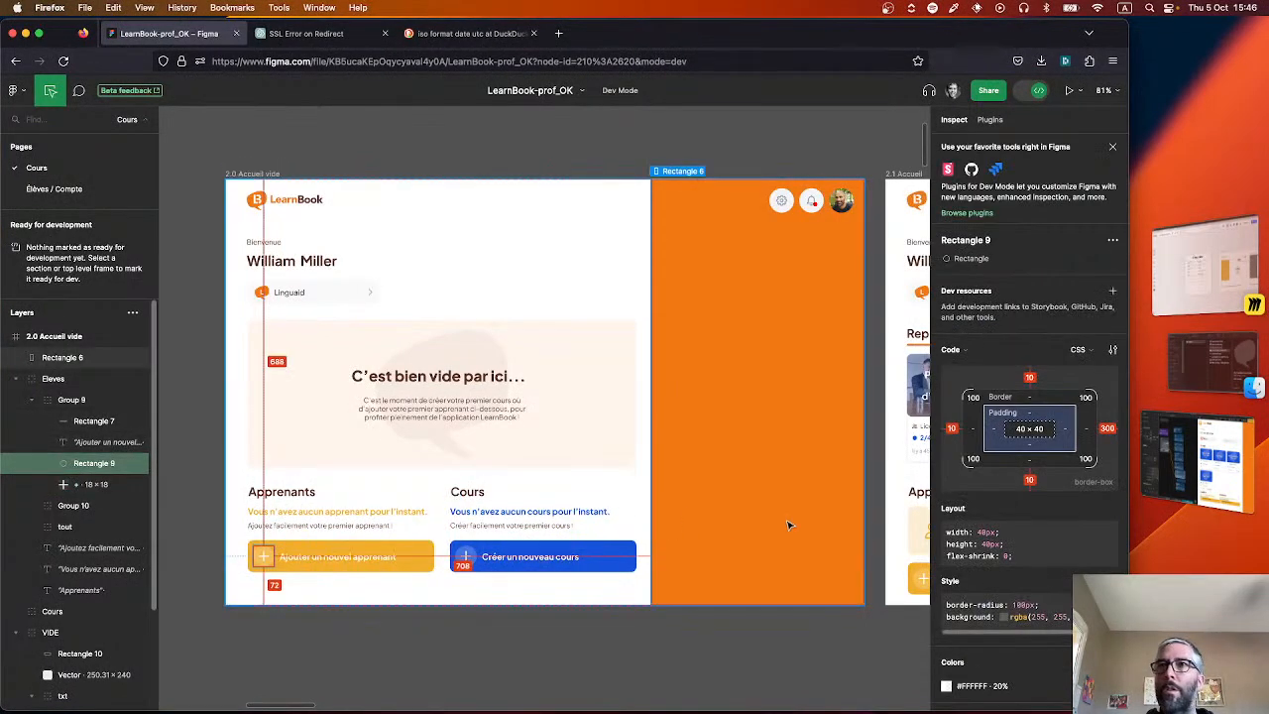
key("super+Tab")
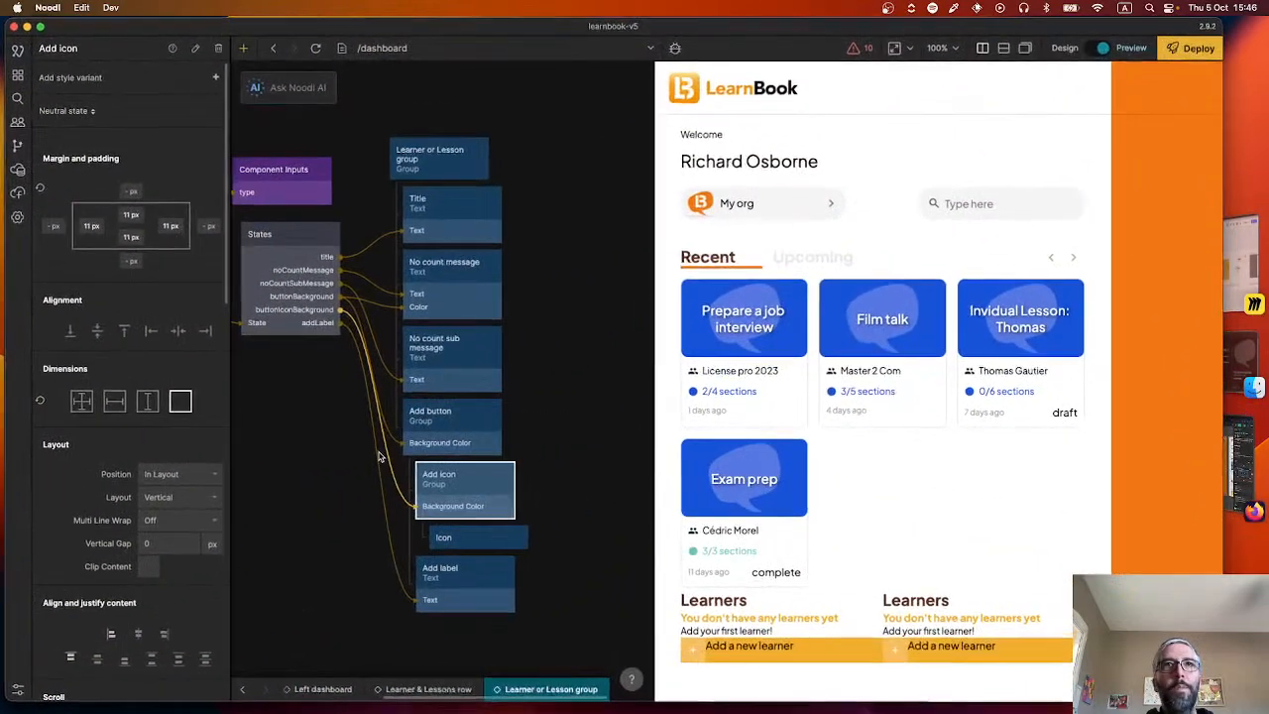
scroll(134, 599, "down", 5)
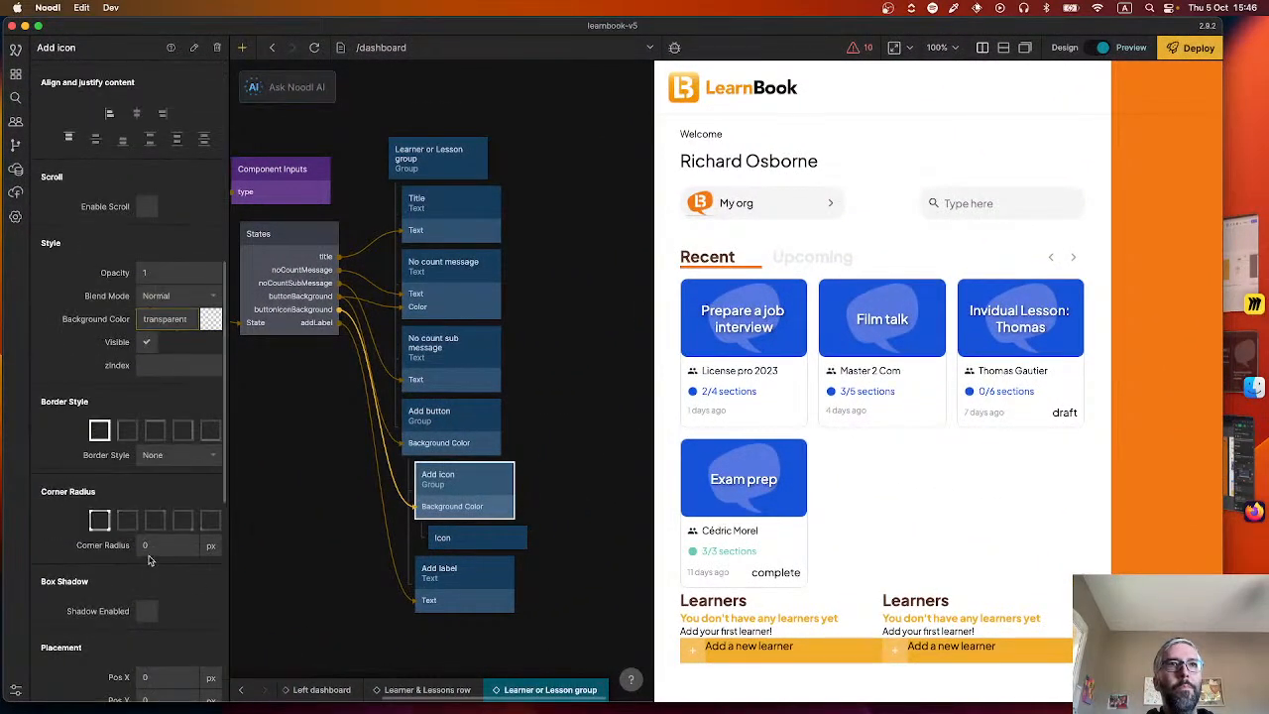
left_click(154, 545)
type("100")
key("Return")
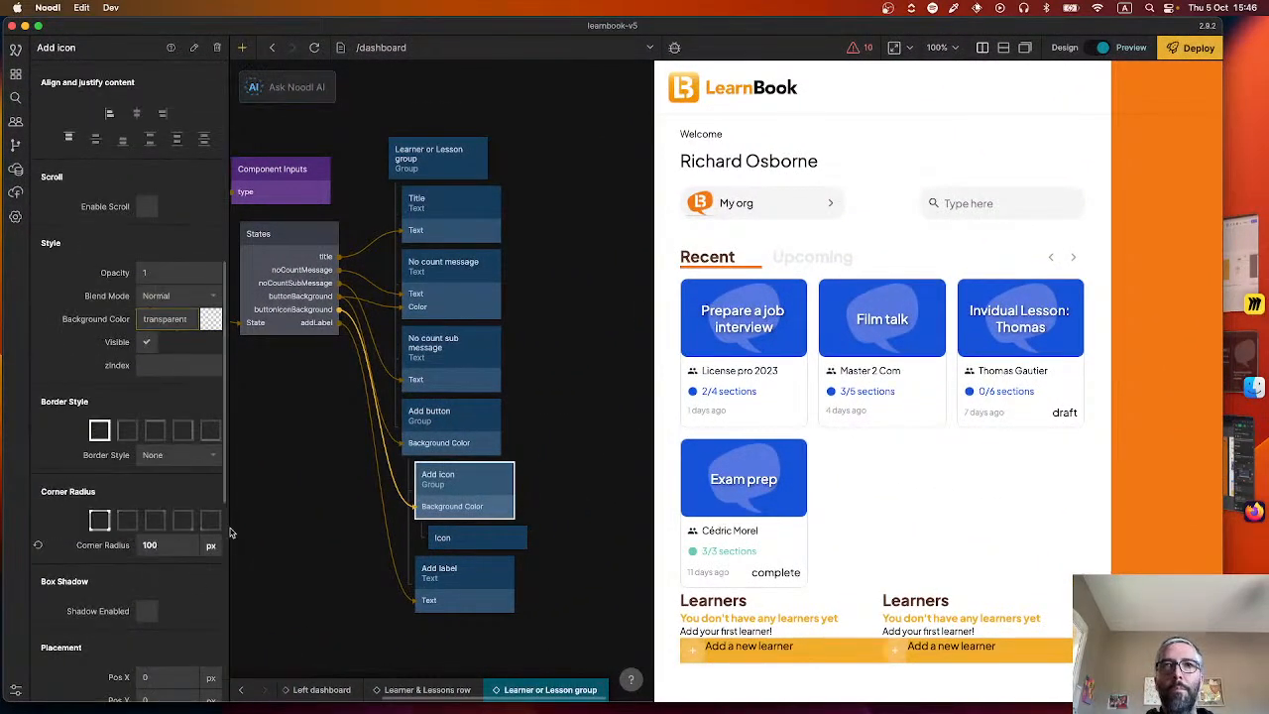
Check the plus icon's dimensions in Figma and set the size of the Icon node inside Add icon to 290 px.
left_click(487, 538)
key("super+Tab")
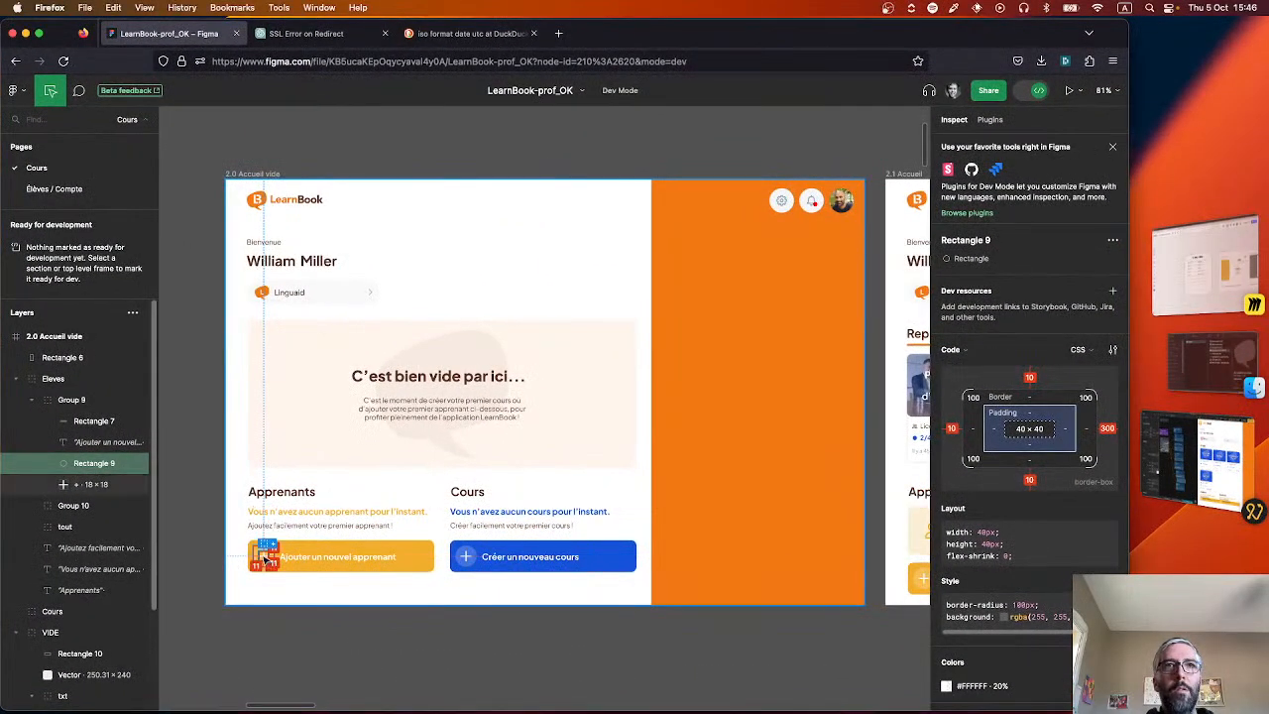
left_click(264, 558)
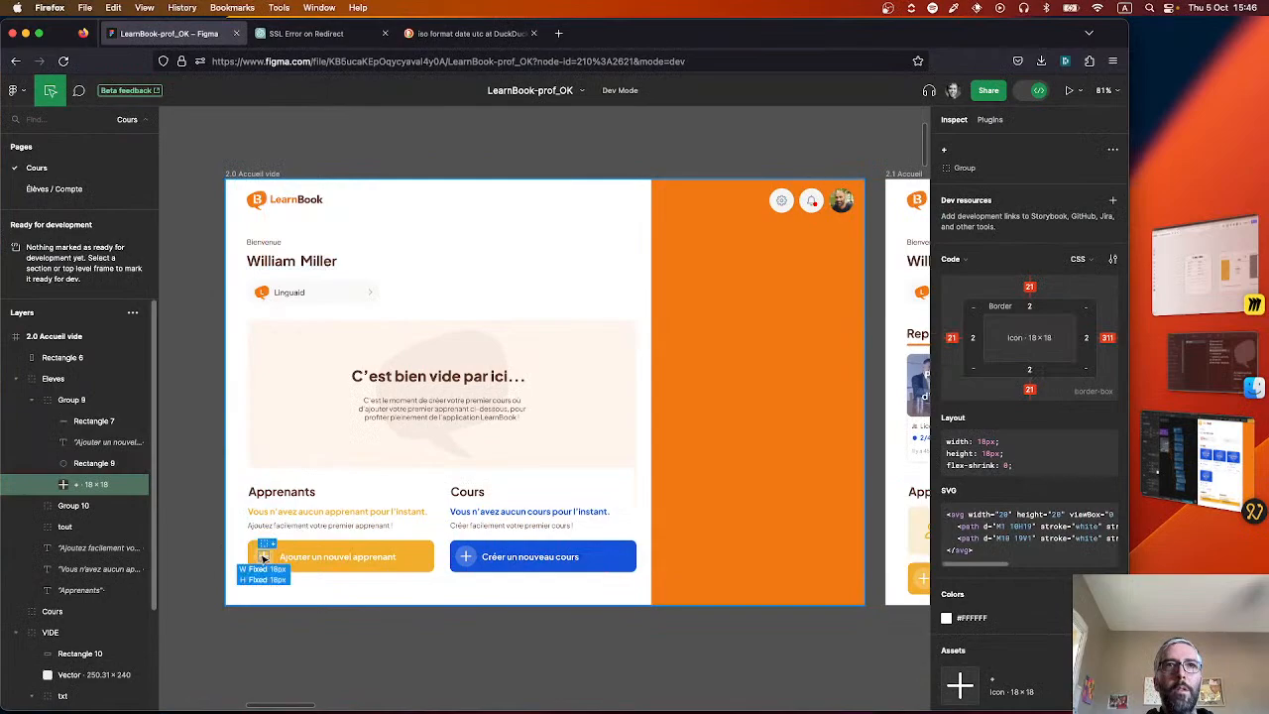
key("super+Tab")
left_click(157, 480)
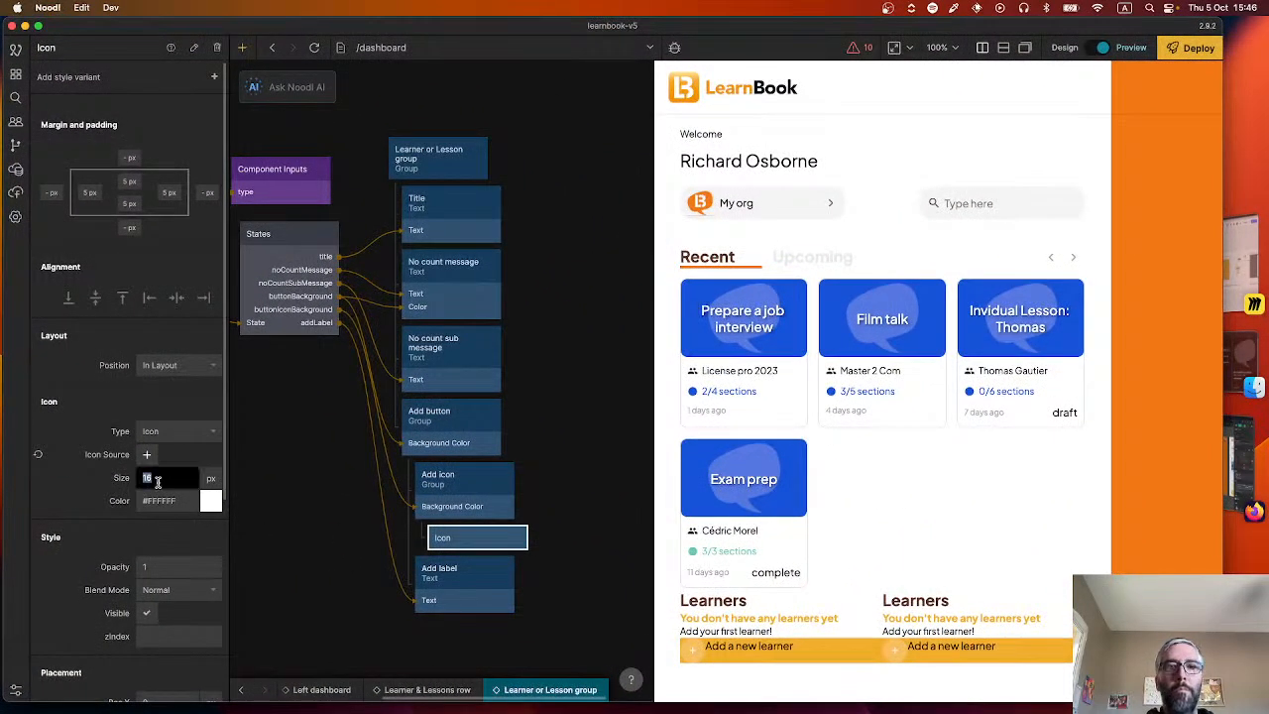
type("290")
key("Return")
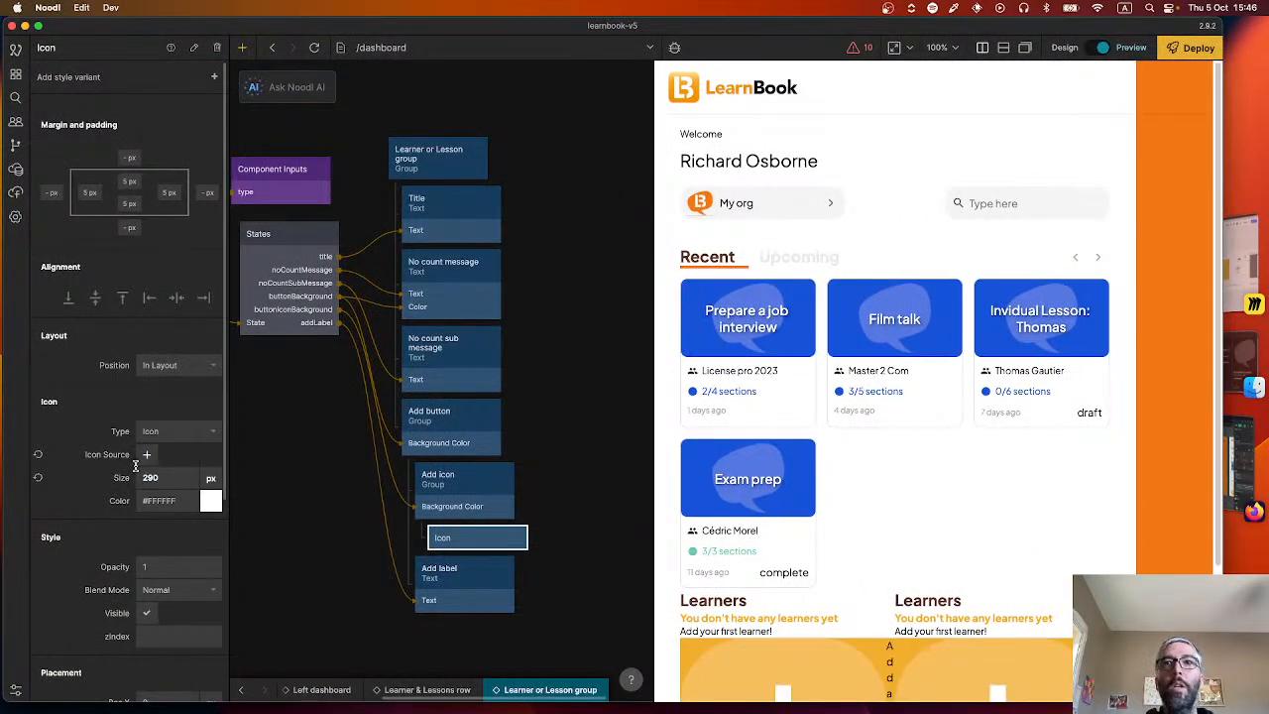
Set the size of the plus Icon node inside the Add icon group to 24 px.
scroll(344, 488, "down", 2)
scroll(962, 558, "down", 3)
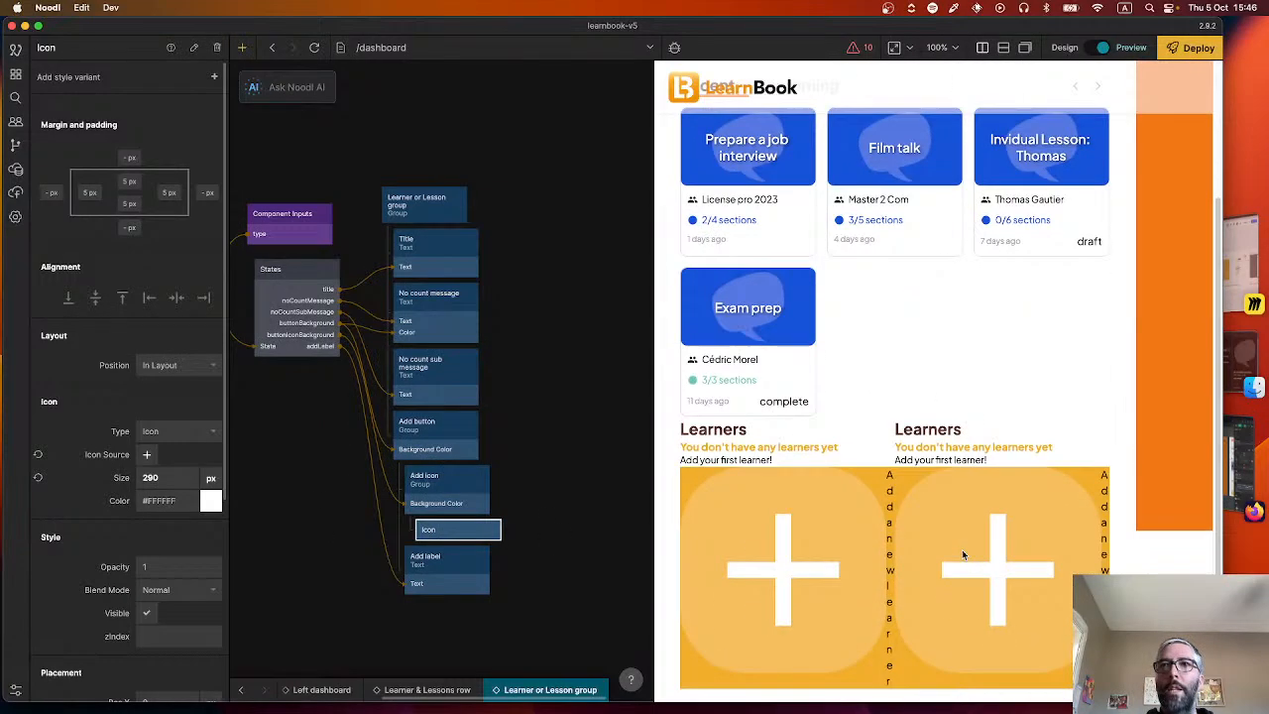
left_click(176, 482)
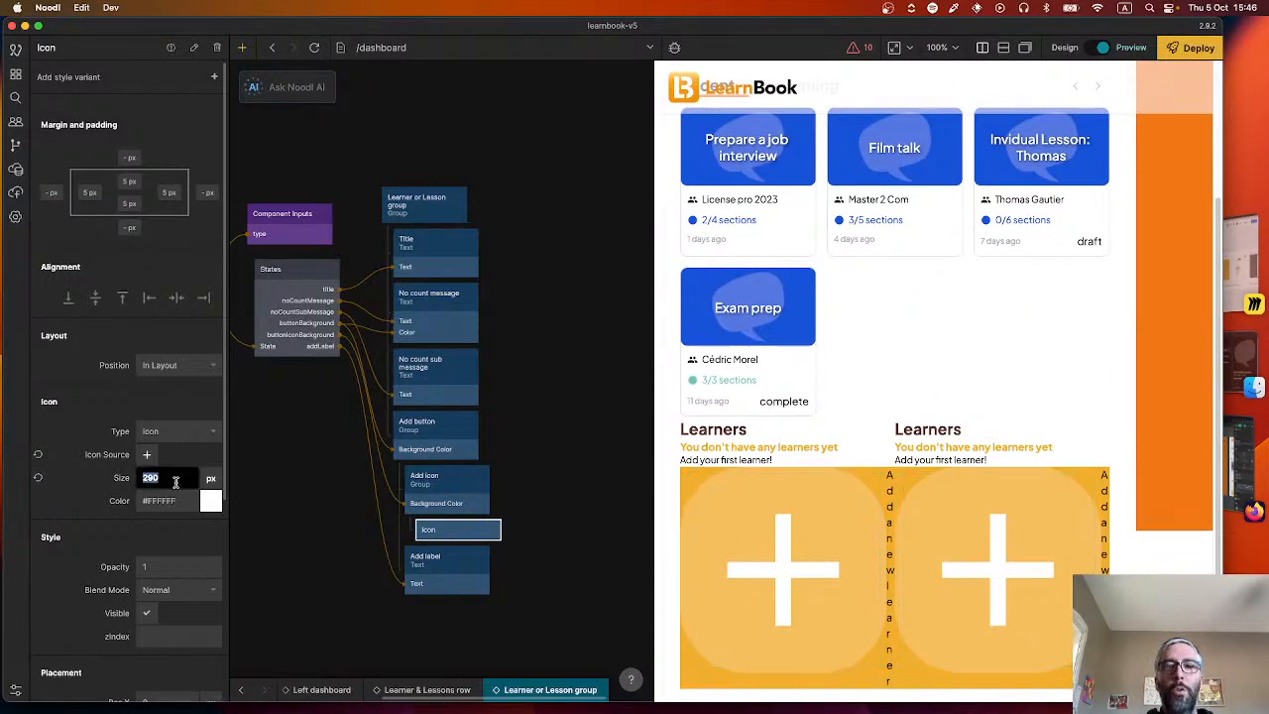
key("Return")
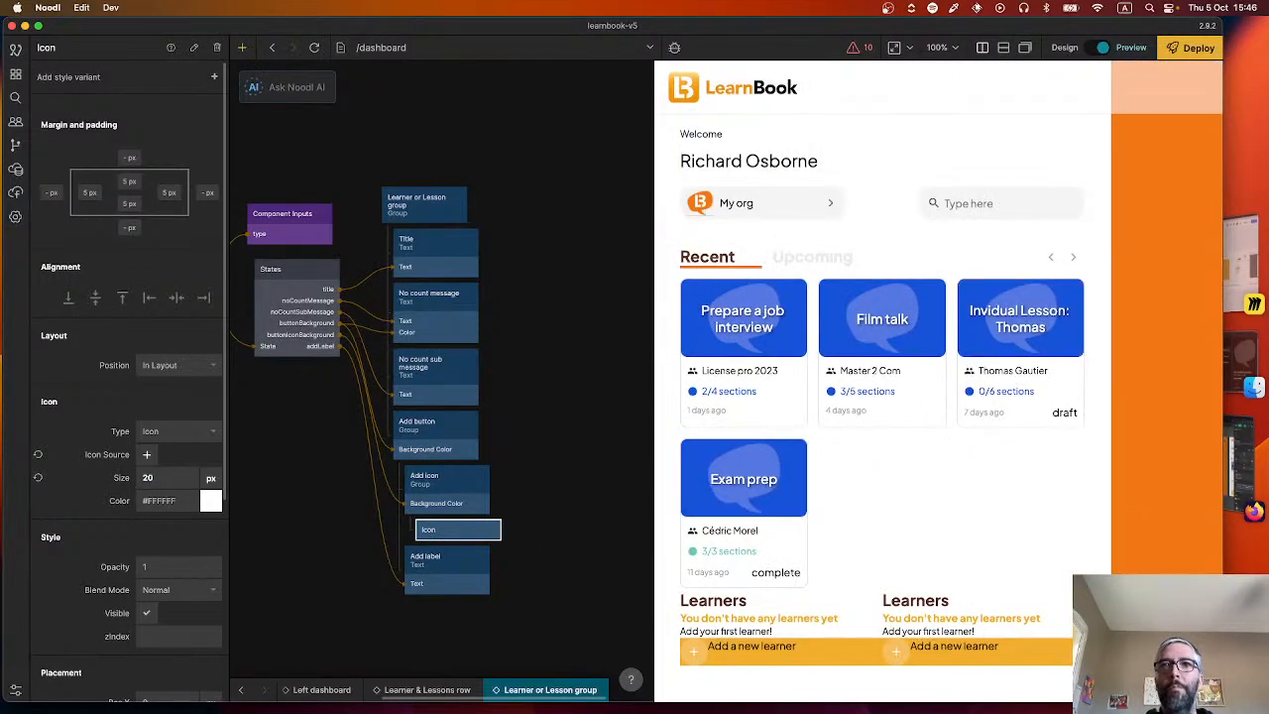
left_click(156, 477)
type("24")
key("Return")
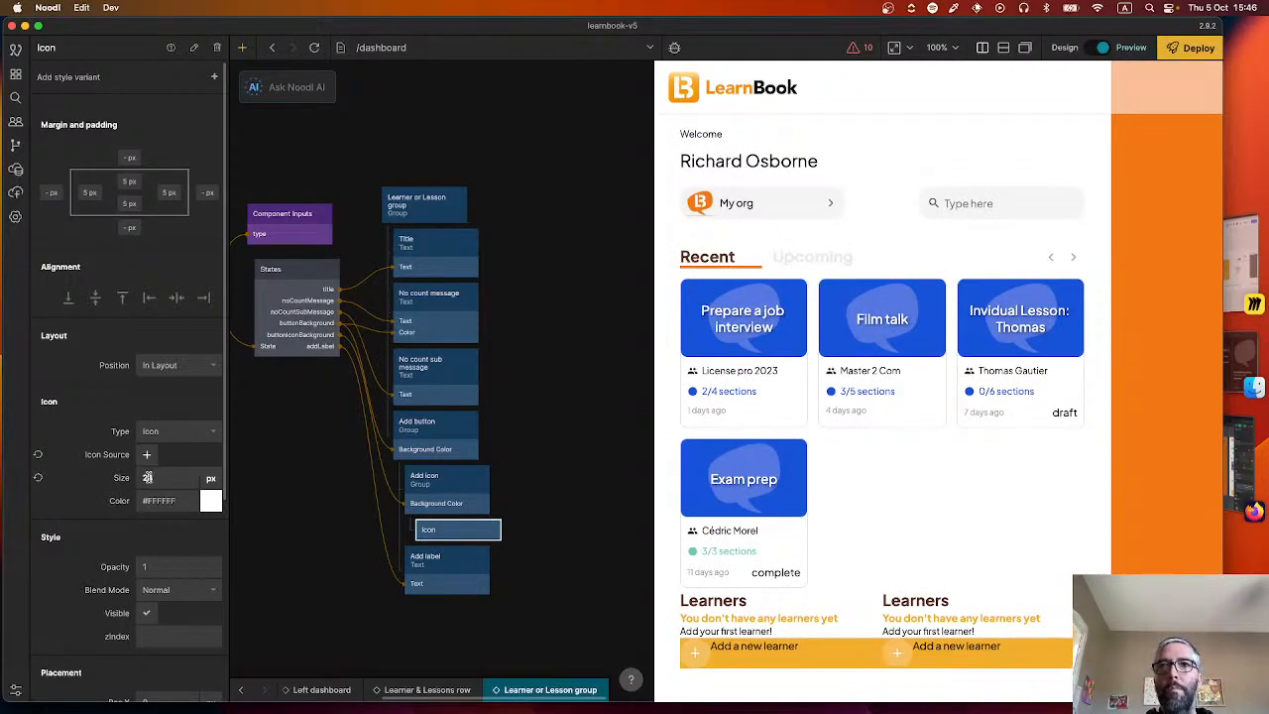
Set the Add icon group's padding to 5 px on all four sides.
left_click(432, 484)
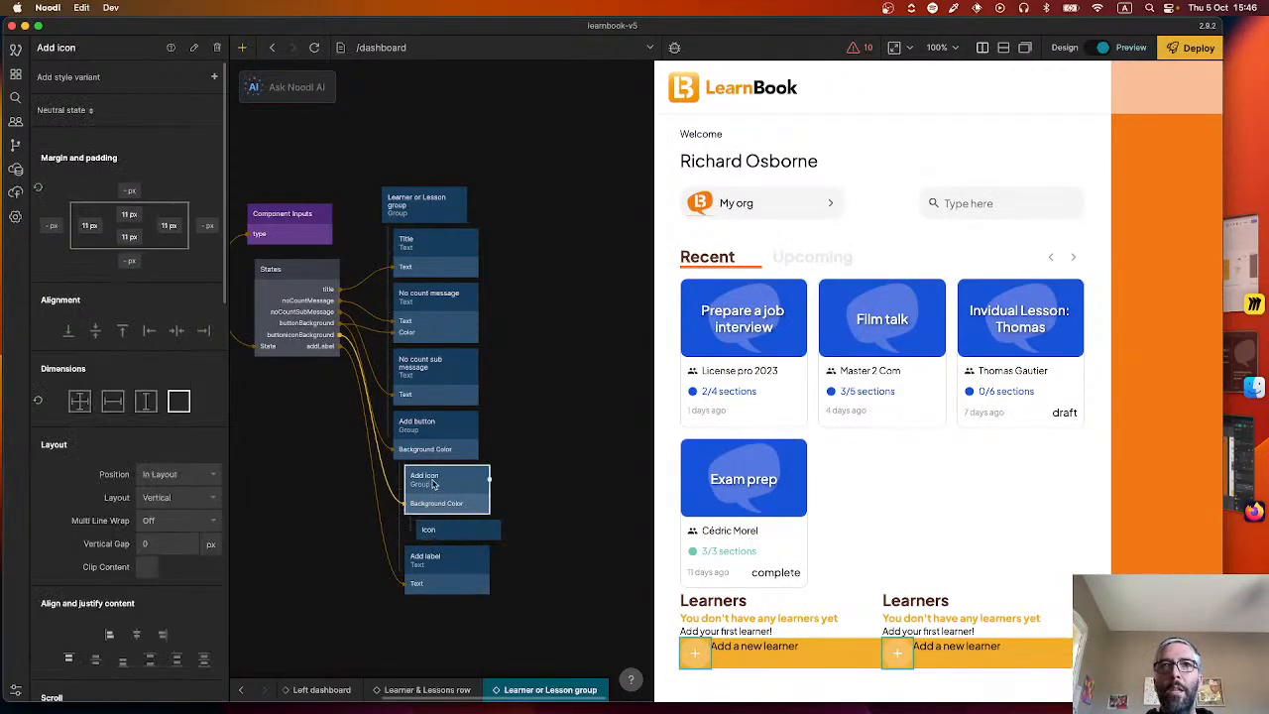
left_click(129, 216)
type("5")
key("Return")
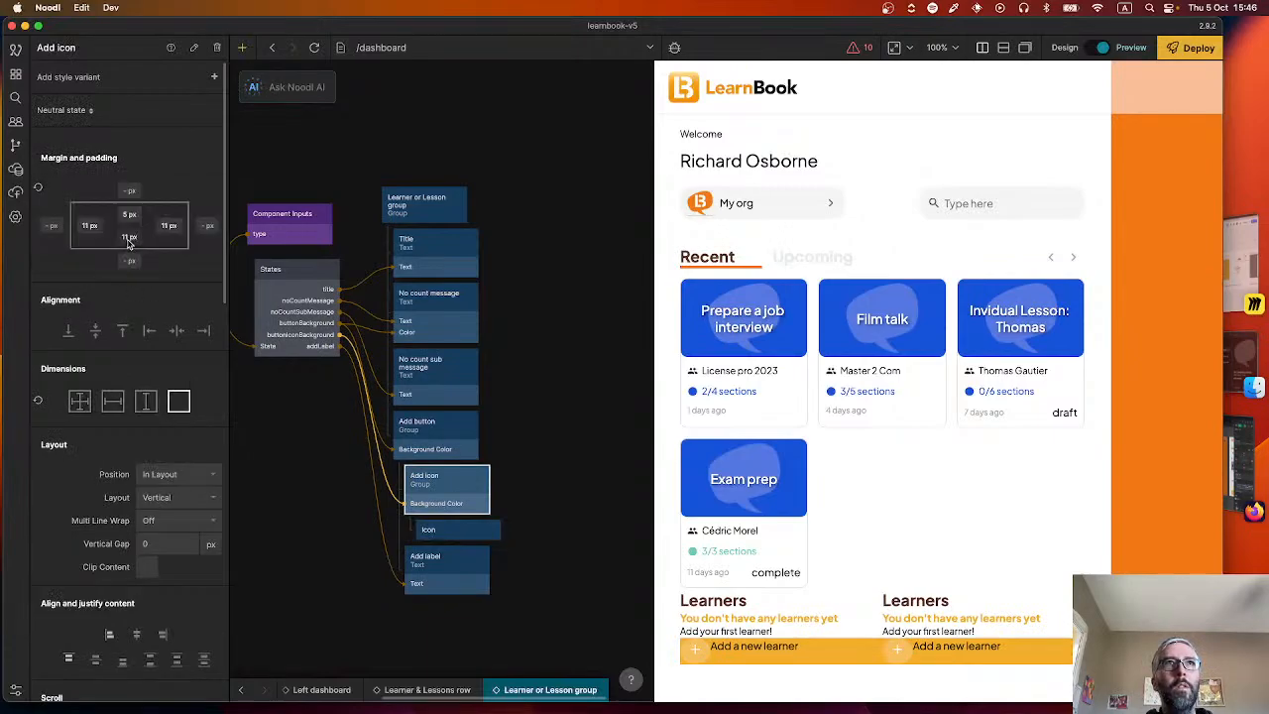
left_click(125, 236)
left_click(164, 222)
left_click(169, 226)
type("5")
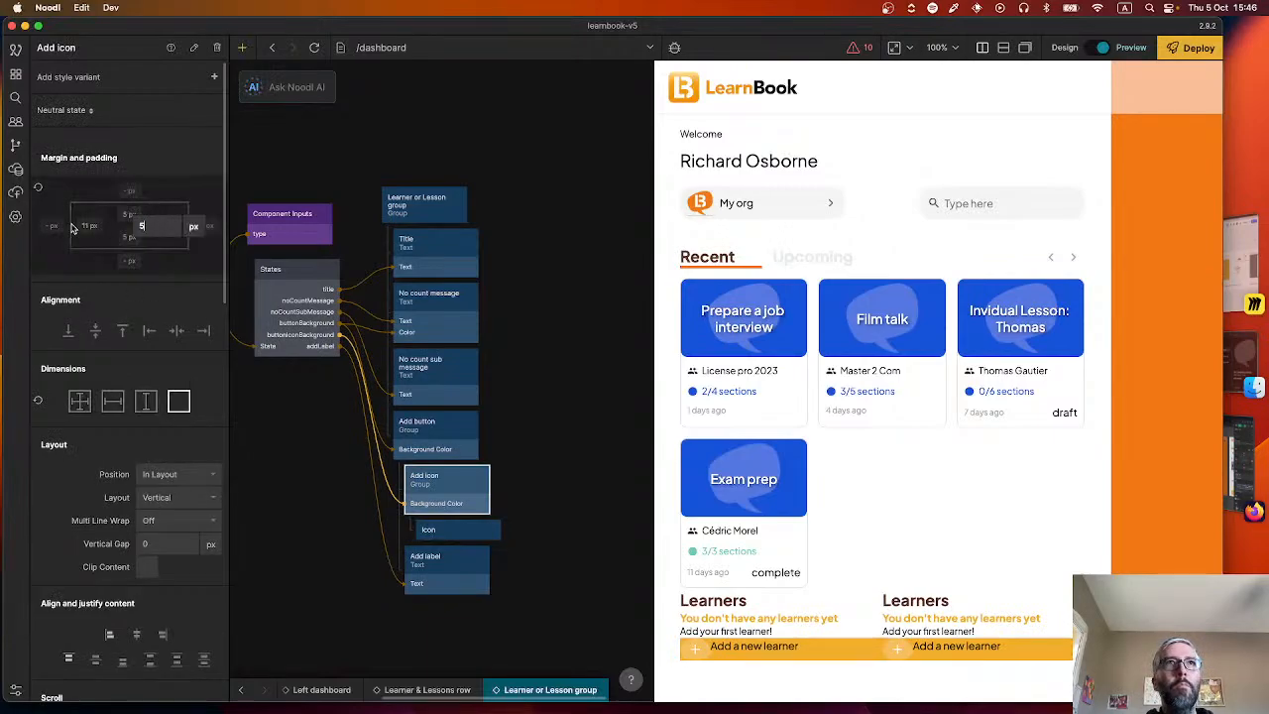
left_click(85, 227)
left_click(85, 227)
type("5")
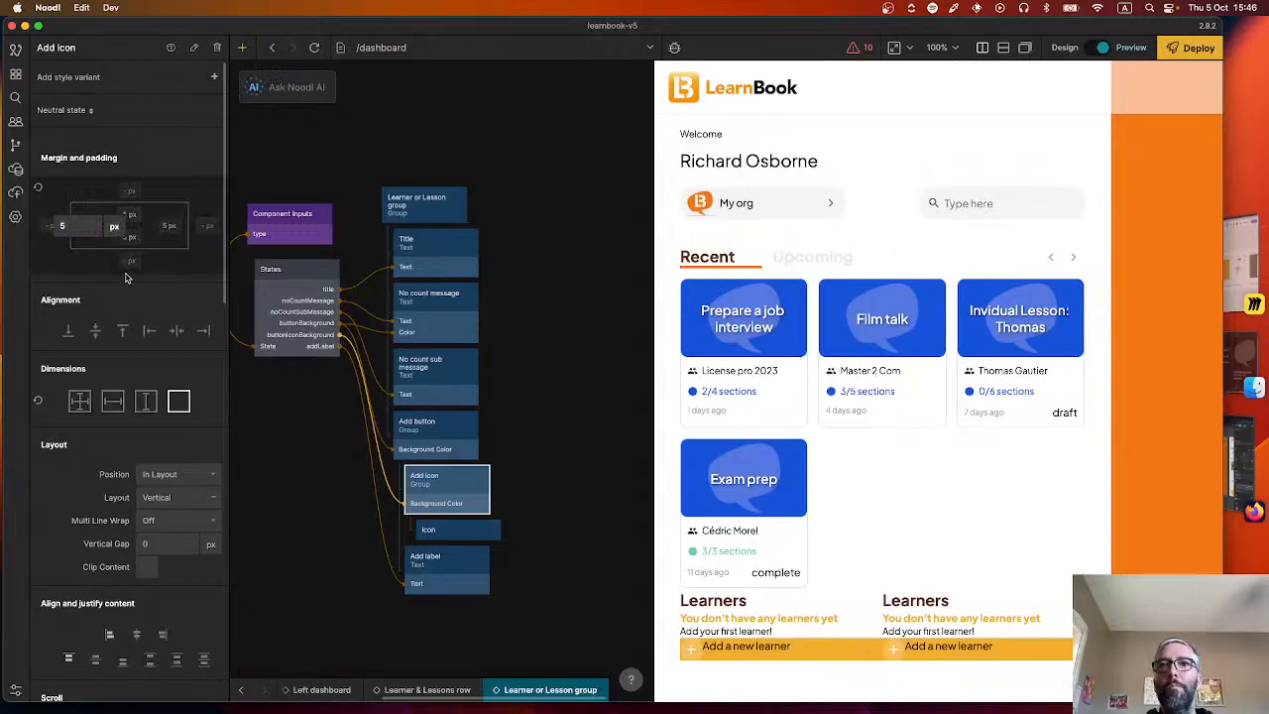
Switch to Figma and inspect the spacing between the circle behind the plus icon and the edges of the learner button.
key("super+Tab")
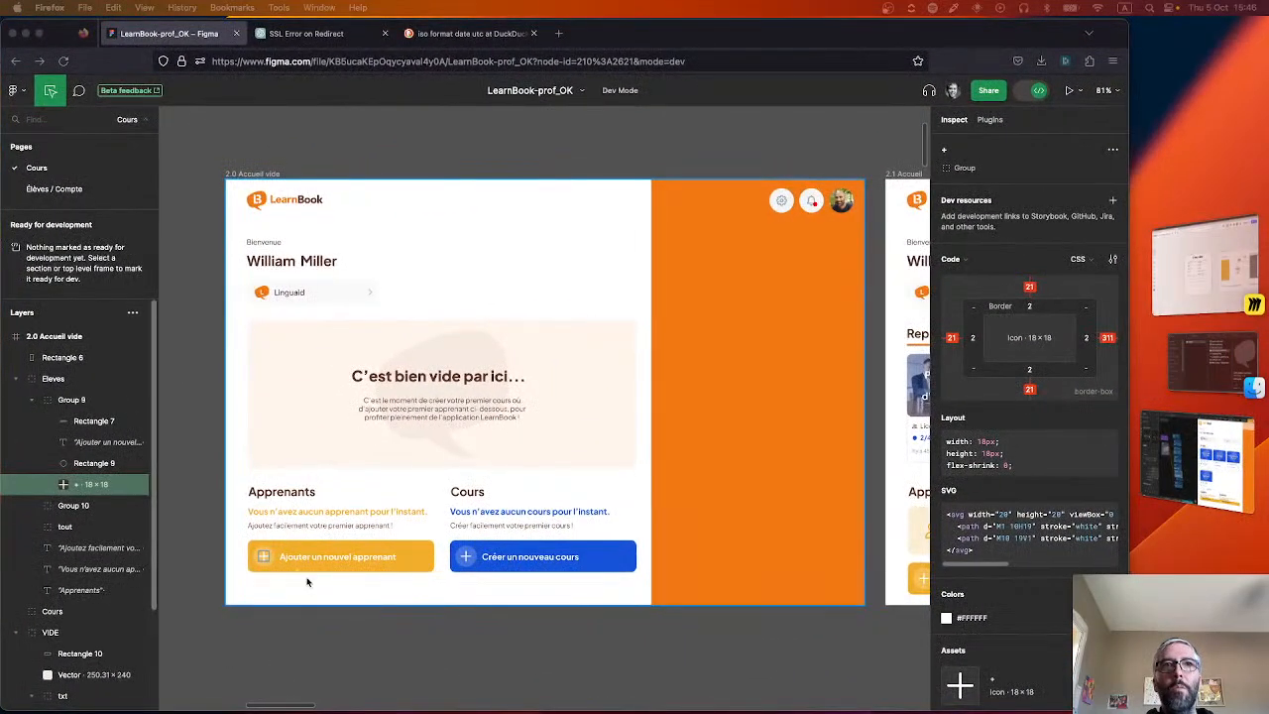
key("super+Tab")
key("super+Tab")
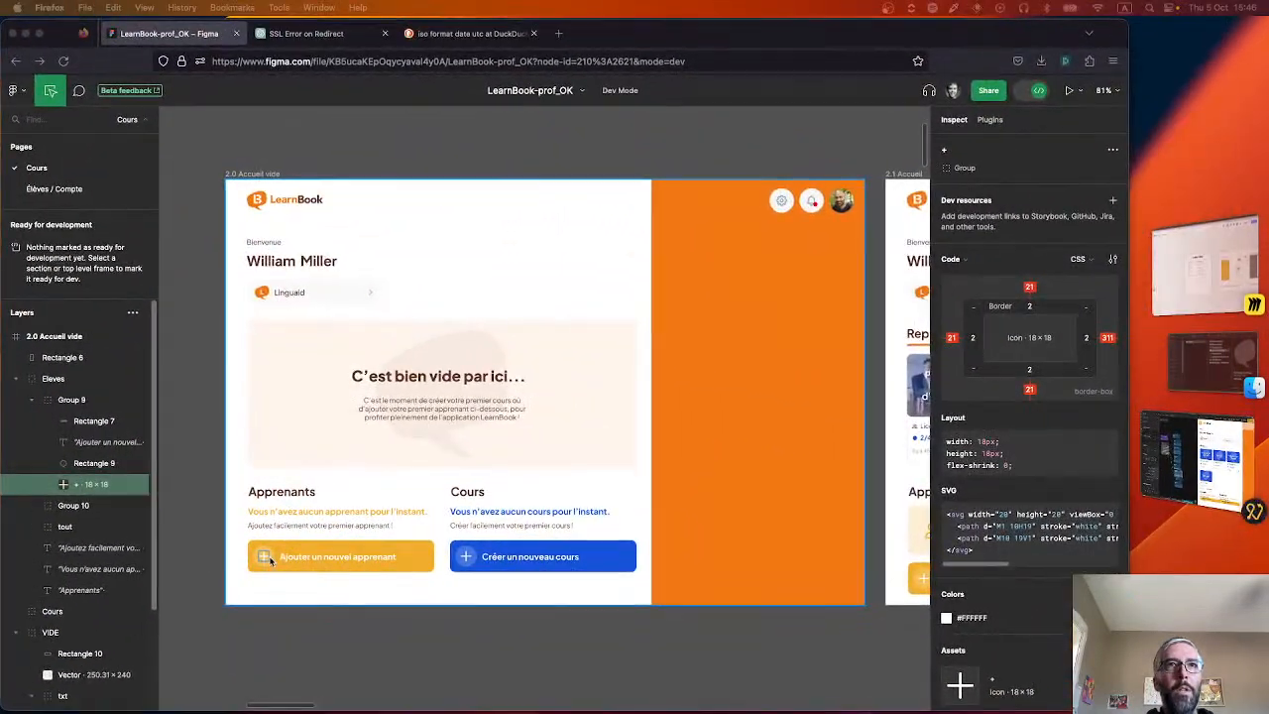
left_click(266, 548)
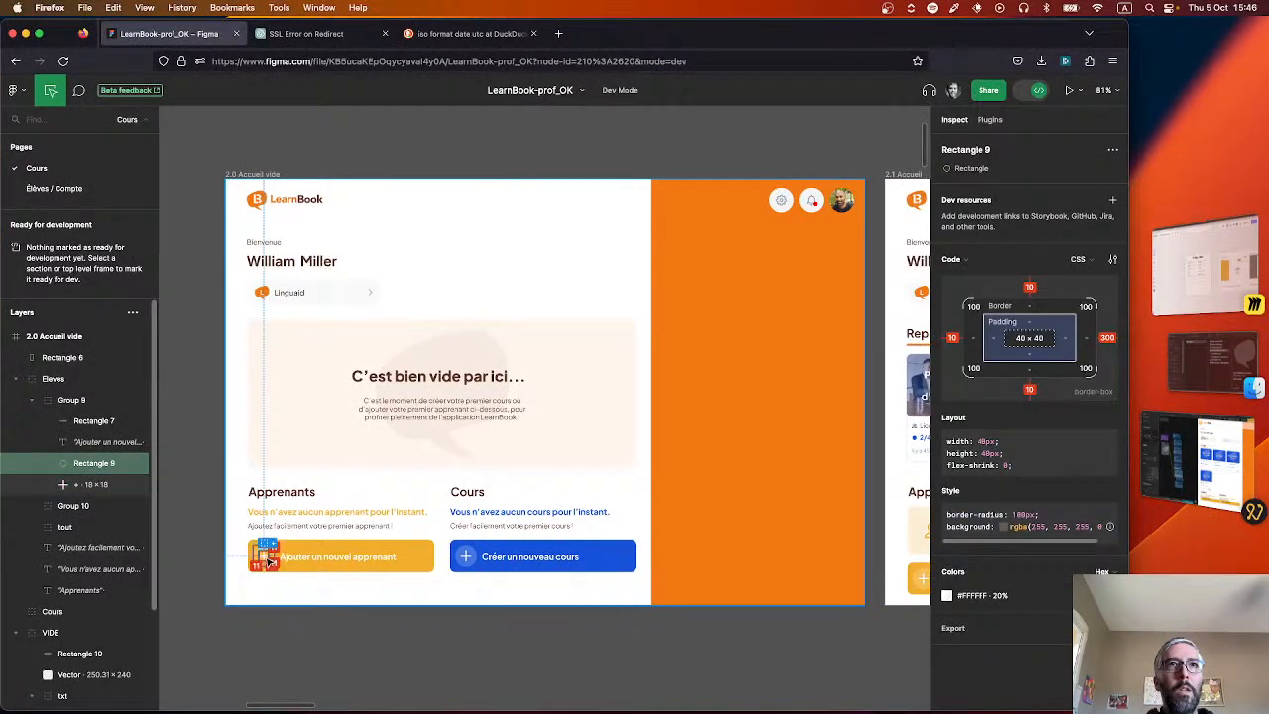
scroll(266, 548, "up", 10)
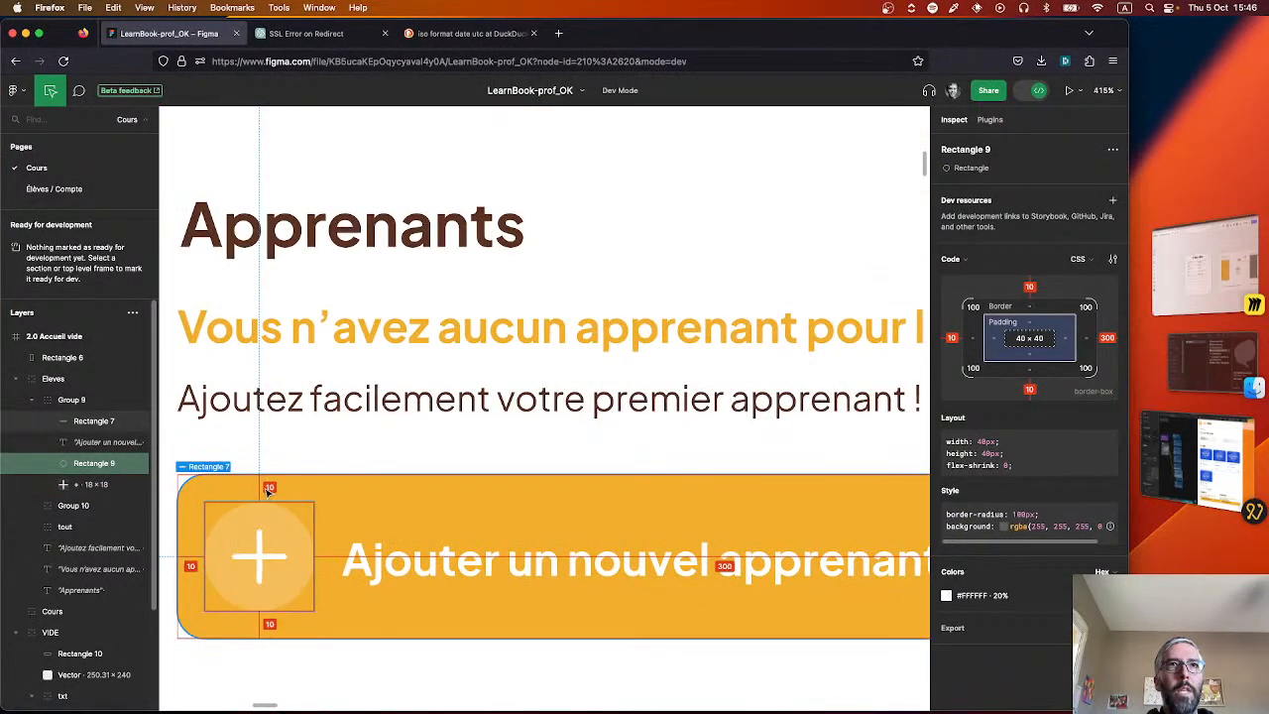
Return to Noodl and set the Add button group's top and right padding to 10 px.
key("super+Tab")
left_click(452, 435)
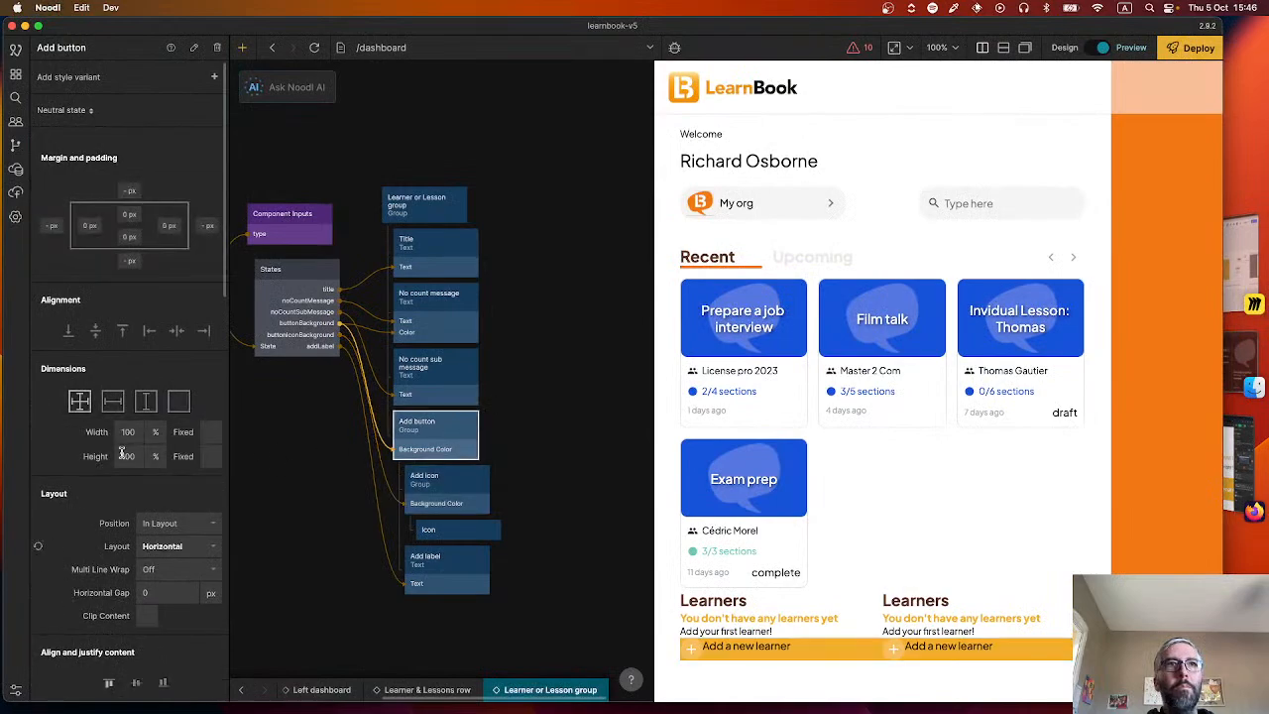
left_click(129, 215)
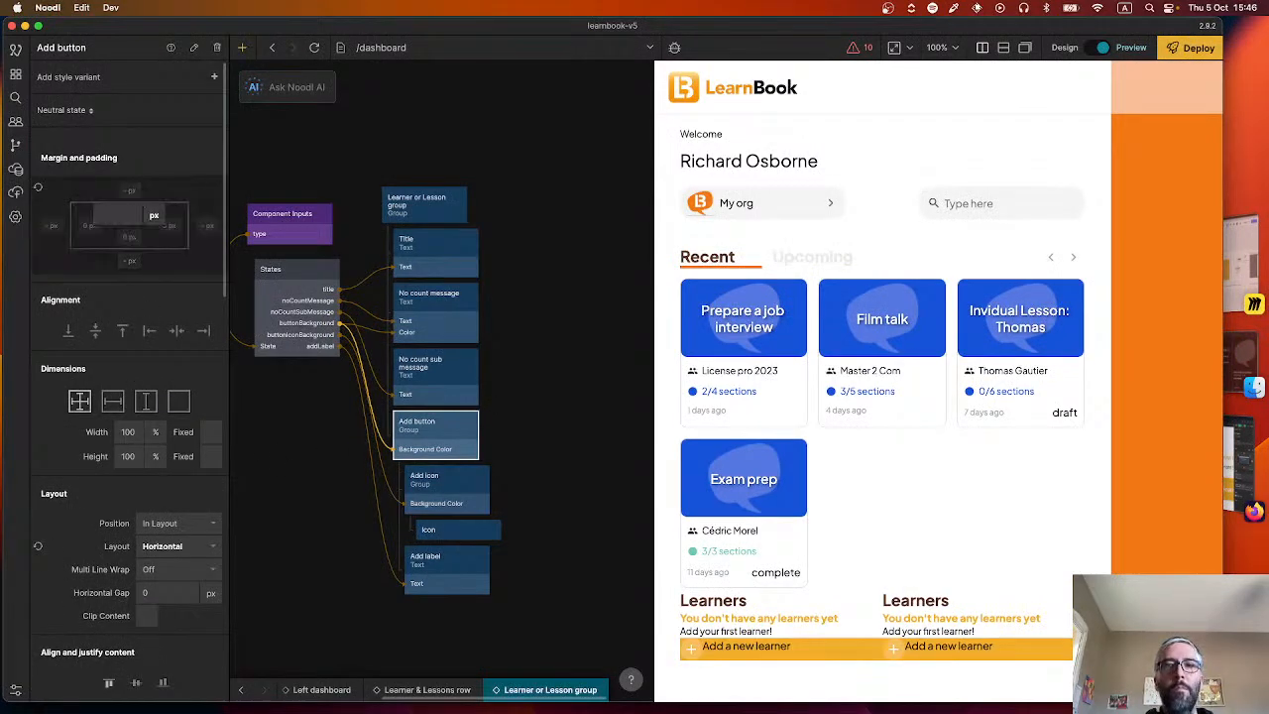
type("10")
key("Return")
key("Tab")
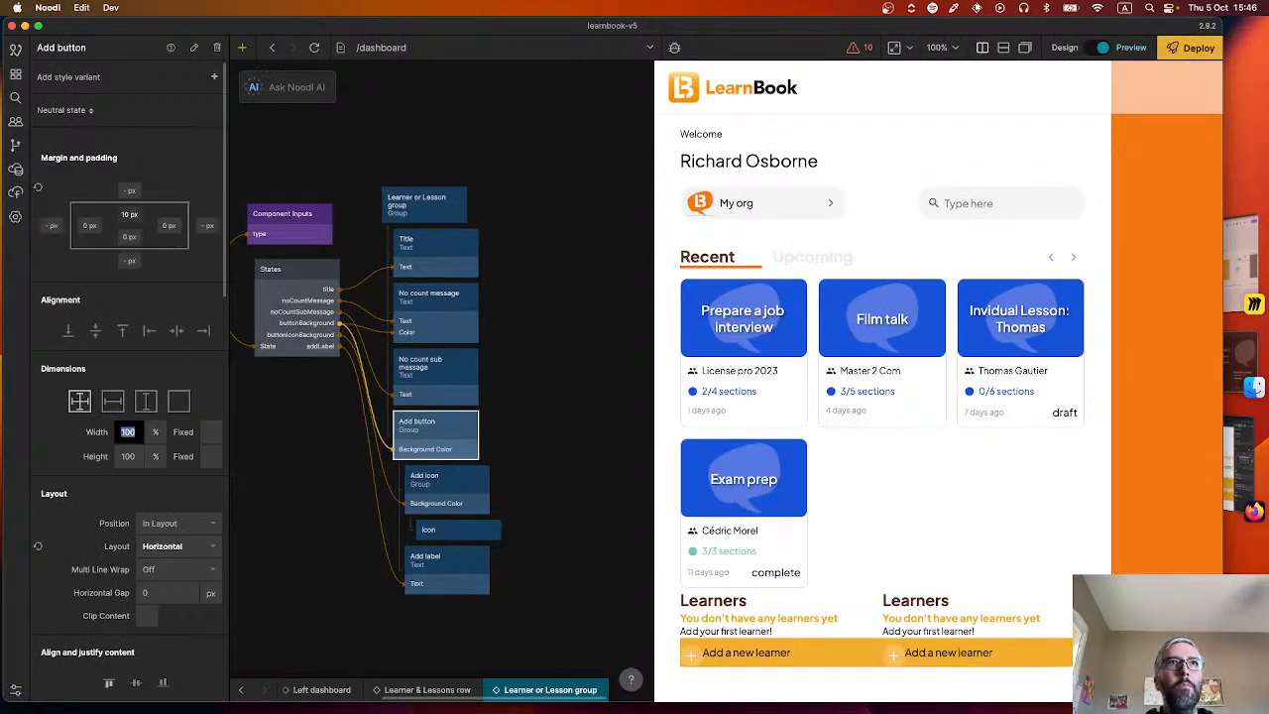
left_click(164, 227)
type("-2")
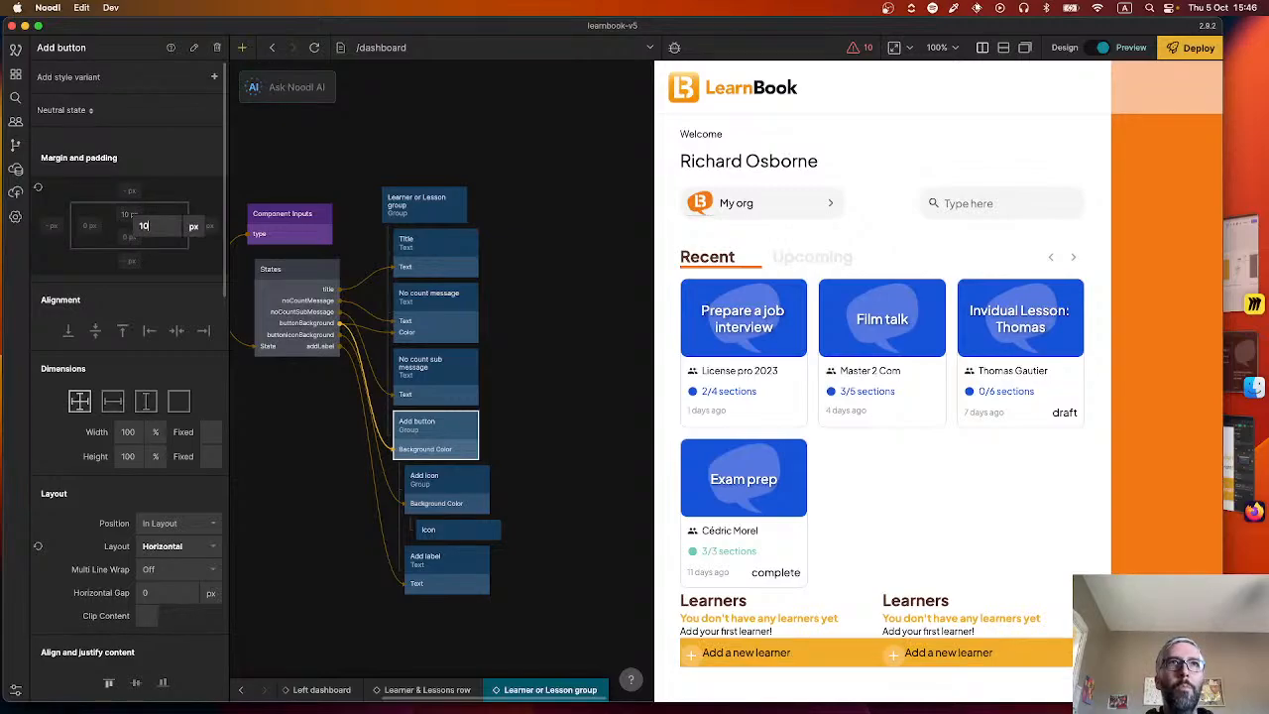
key("Return")
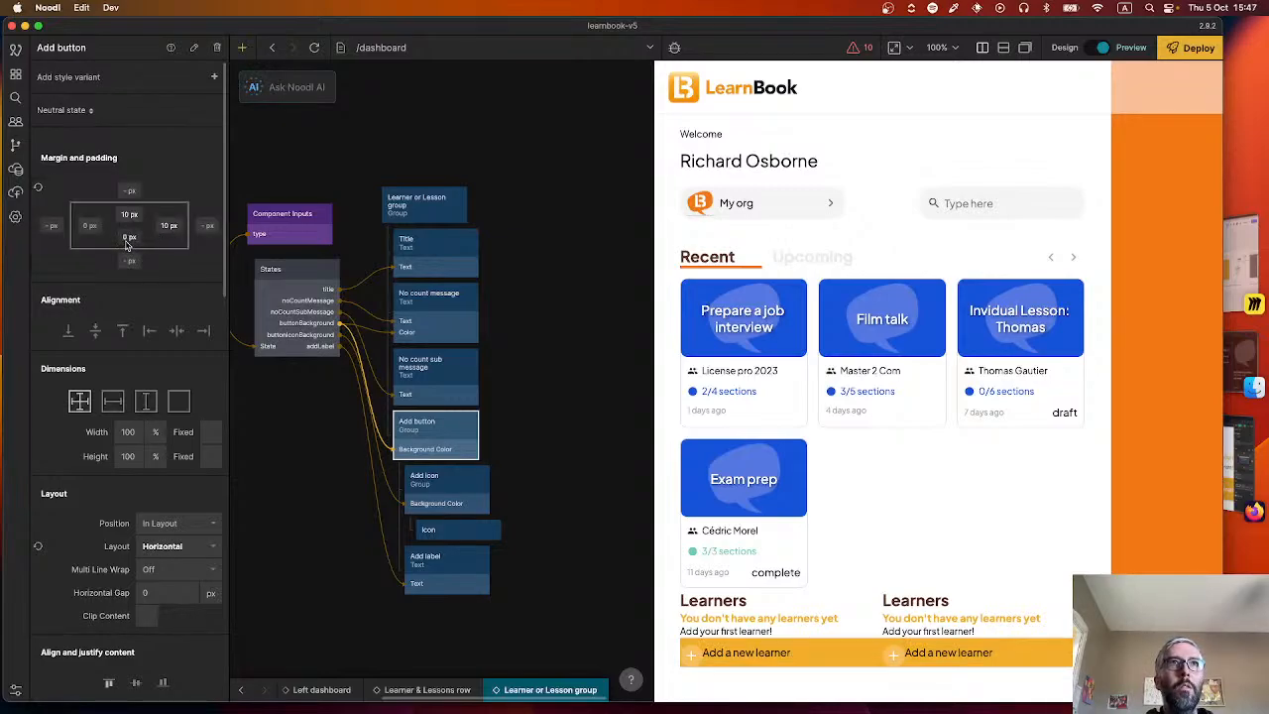
Set the Add button group's bottom and left padding to 10 px.
left_click(127, 238)
type("1")
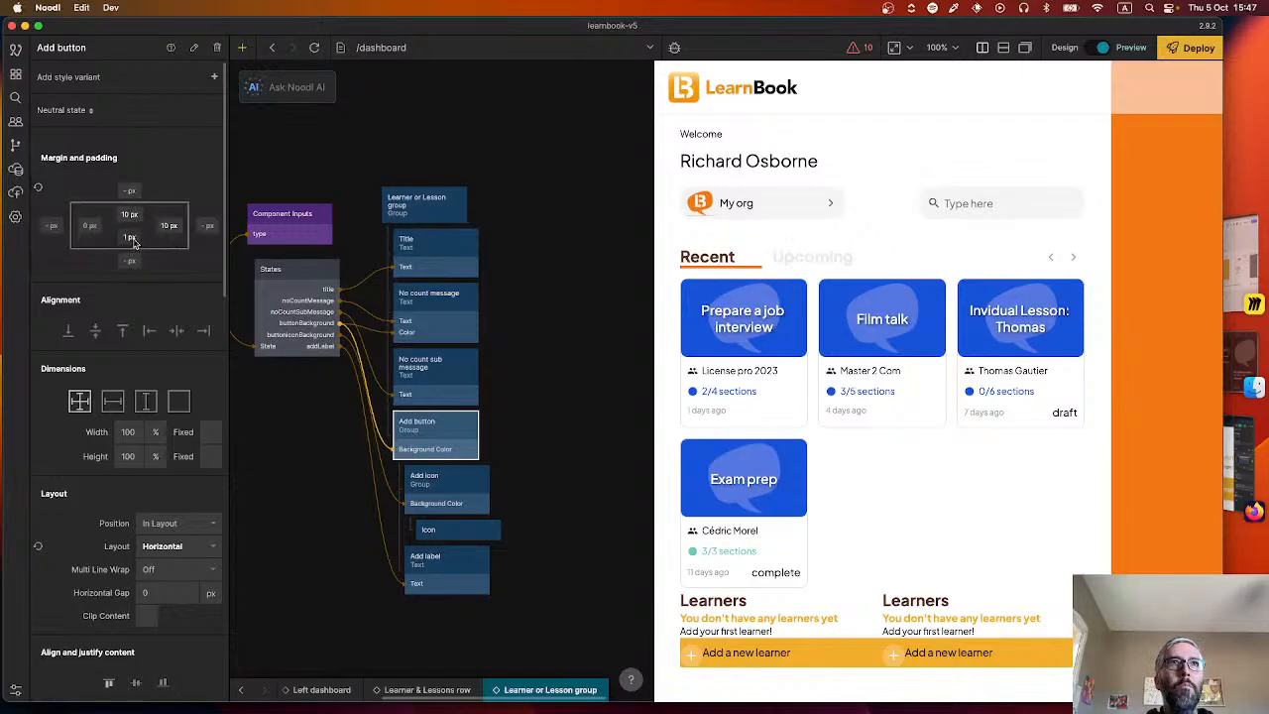
key("Return")
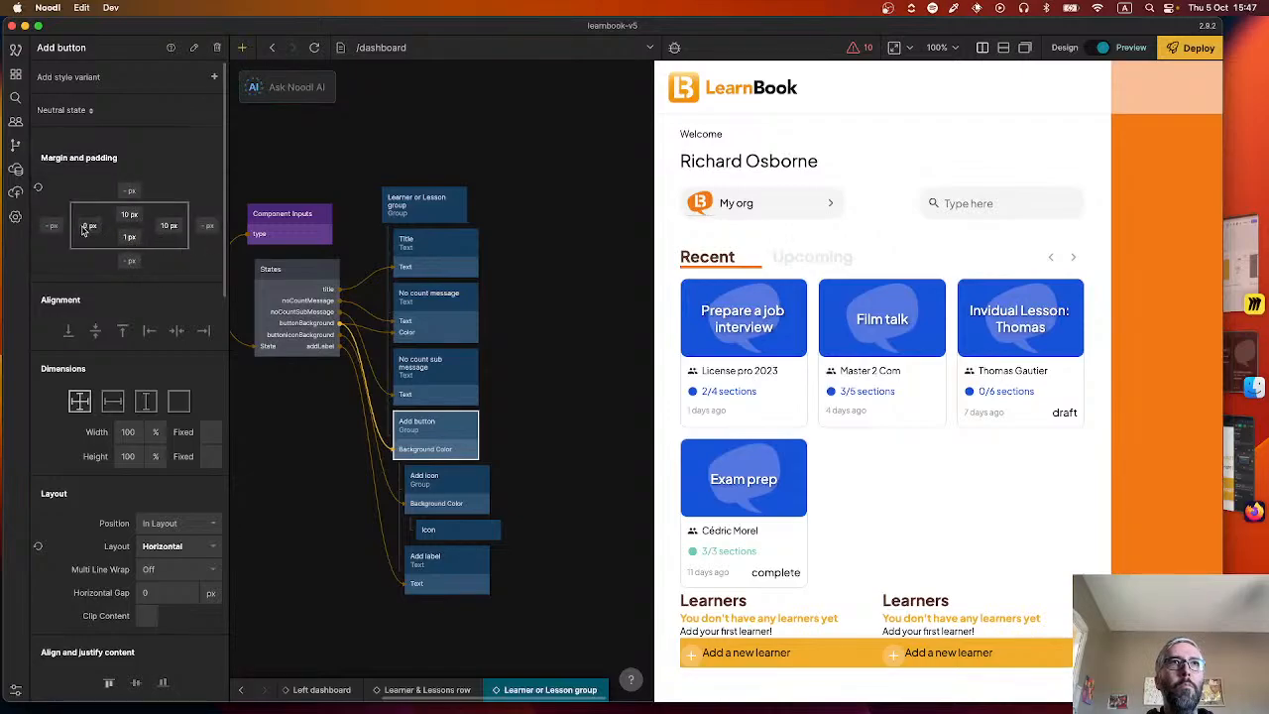
left_click(119, 238)
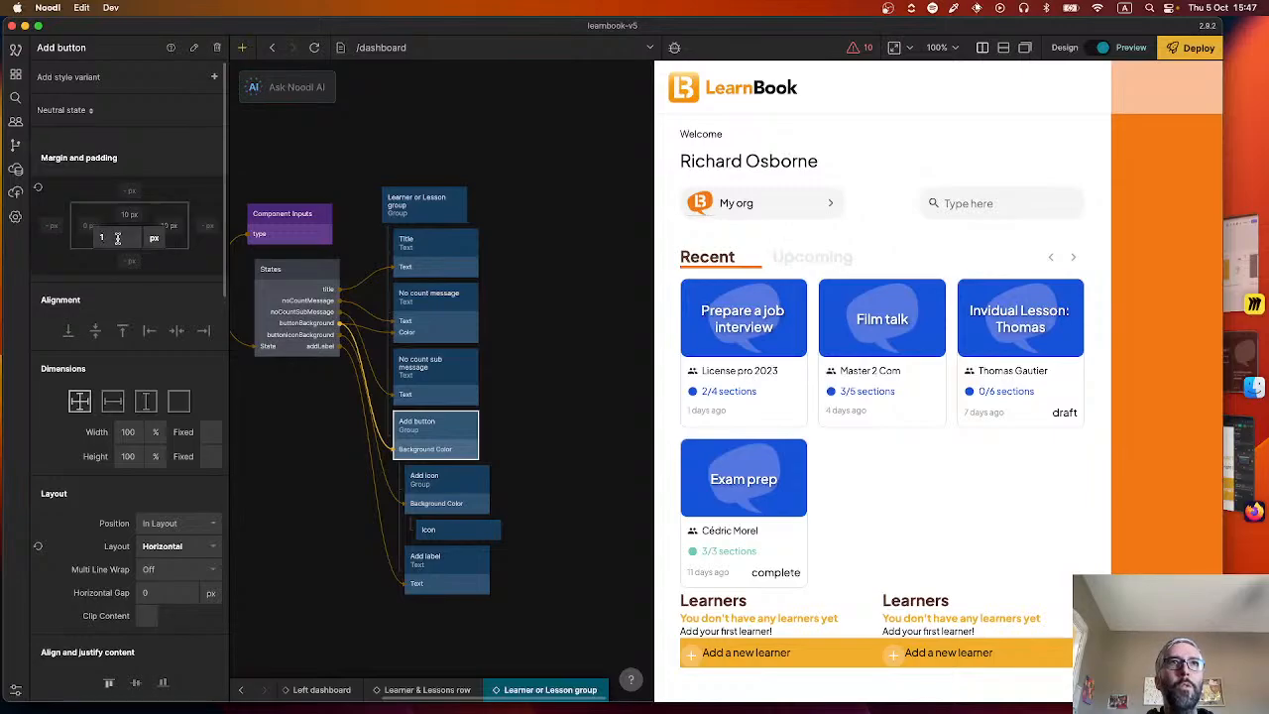
type("0")
key("Return")
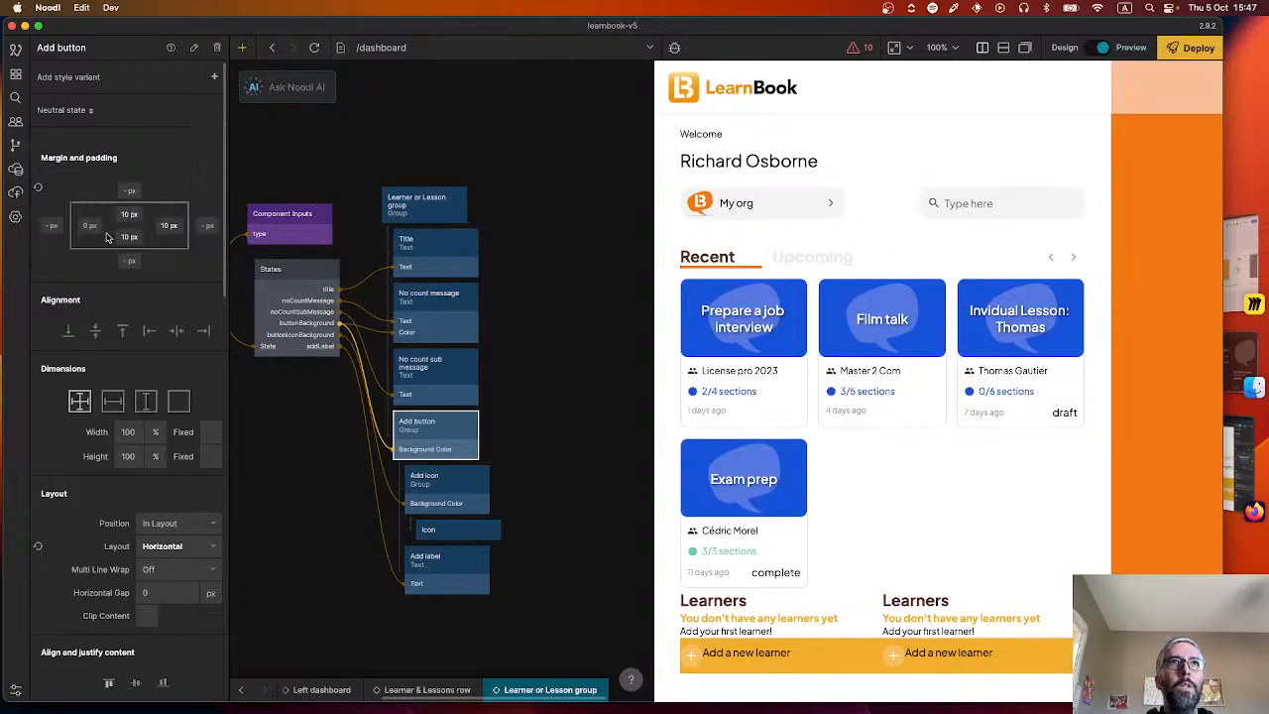
left_click(89, 226)
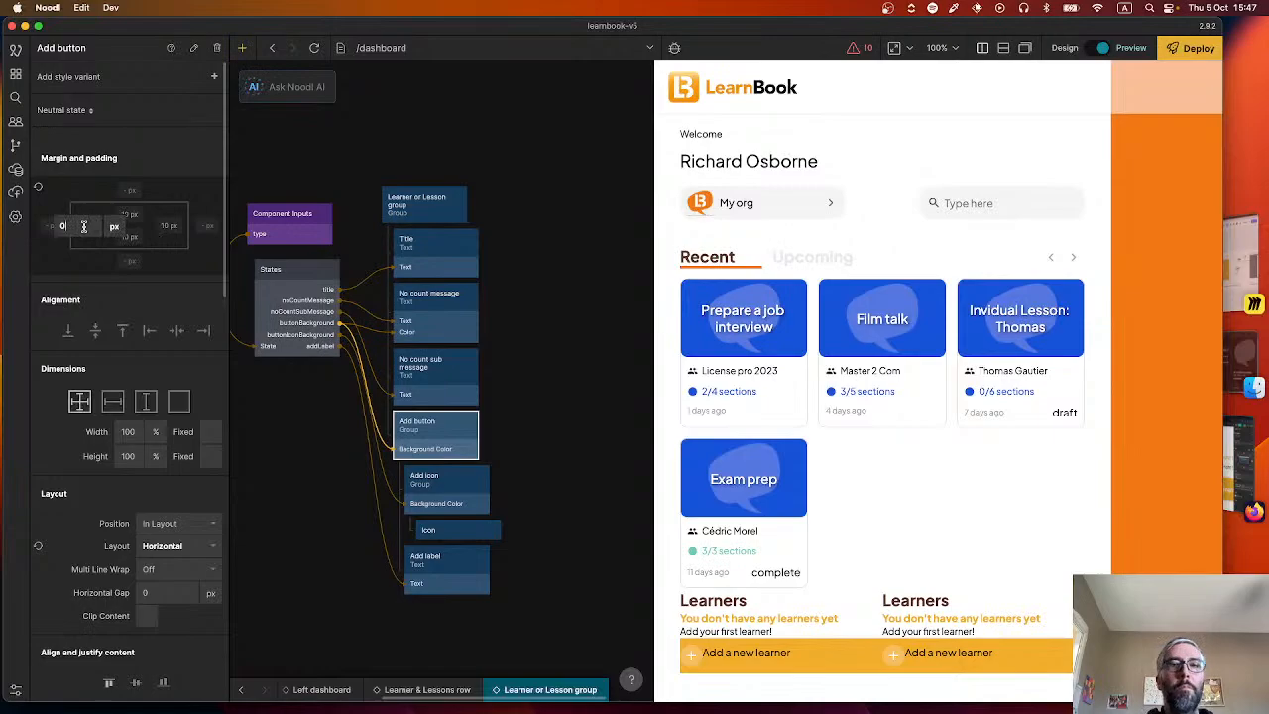
type("10")
key("Return")
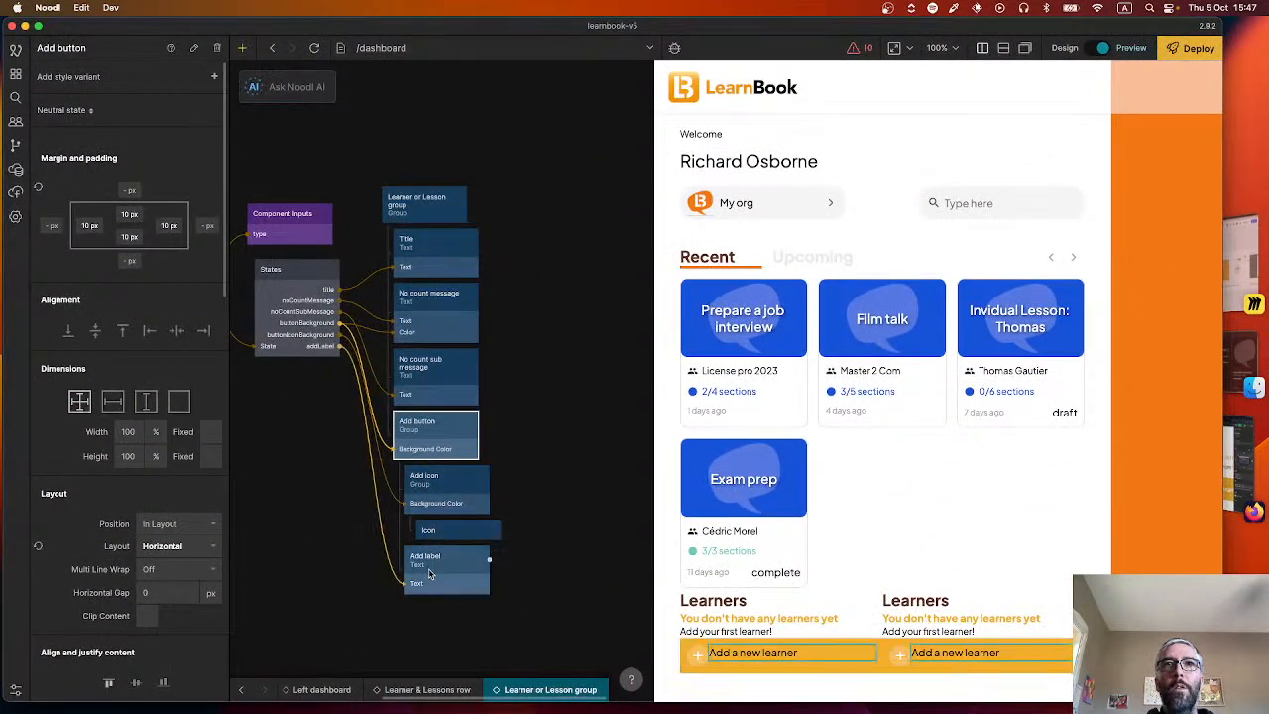
Set the Add button group's horizontal gap to 10 px and center its contents vertically.
left_click(144, 589)
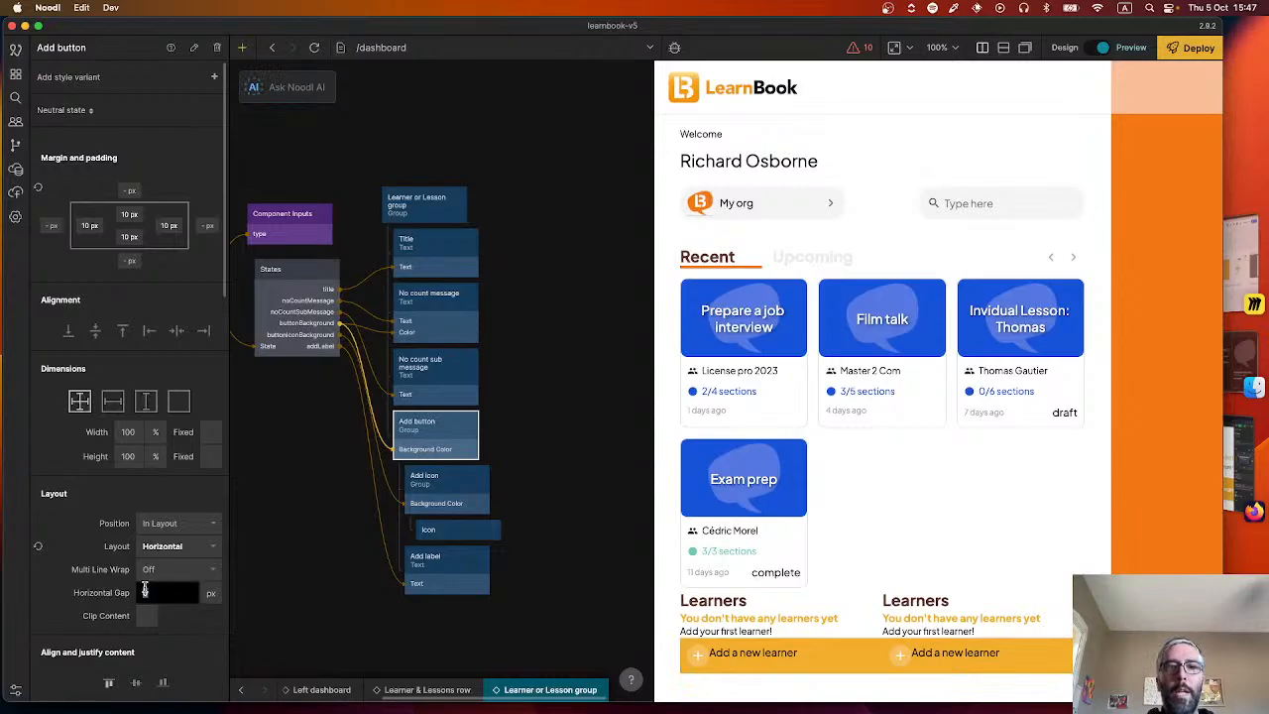
type("10")
key("Return")
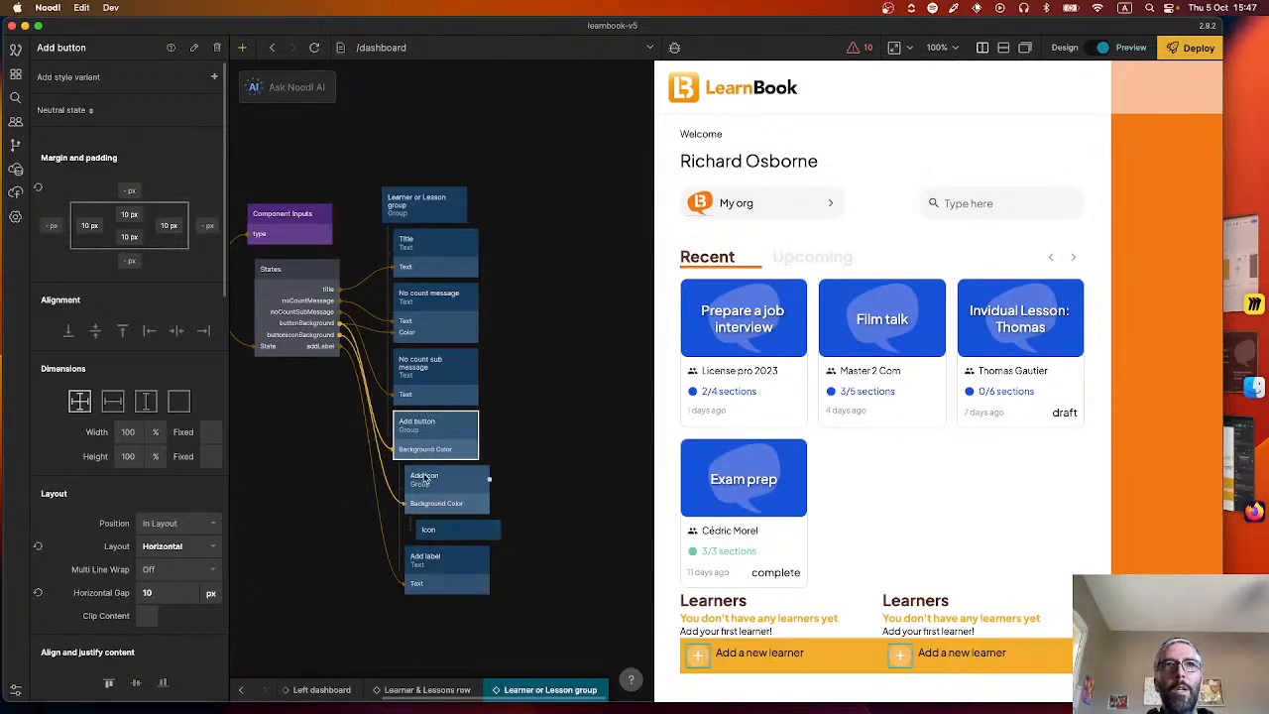
left_click(136, 682)
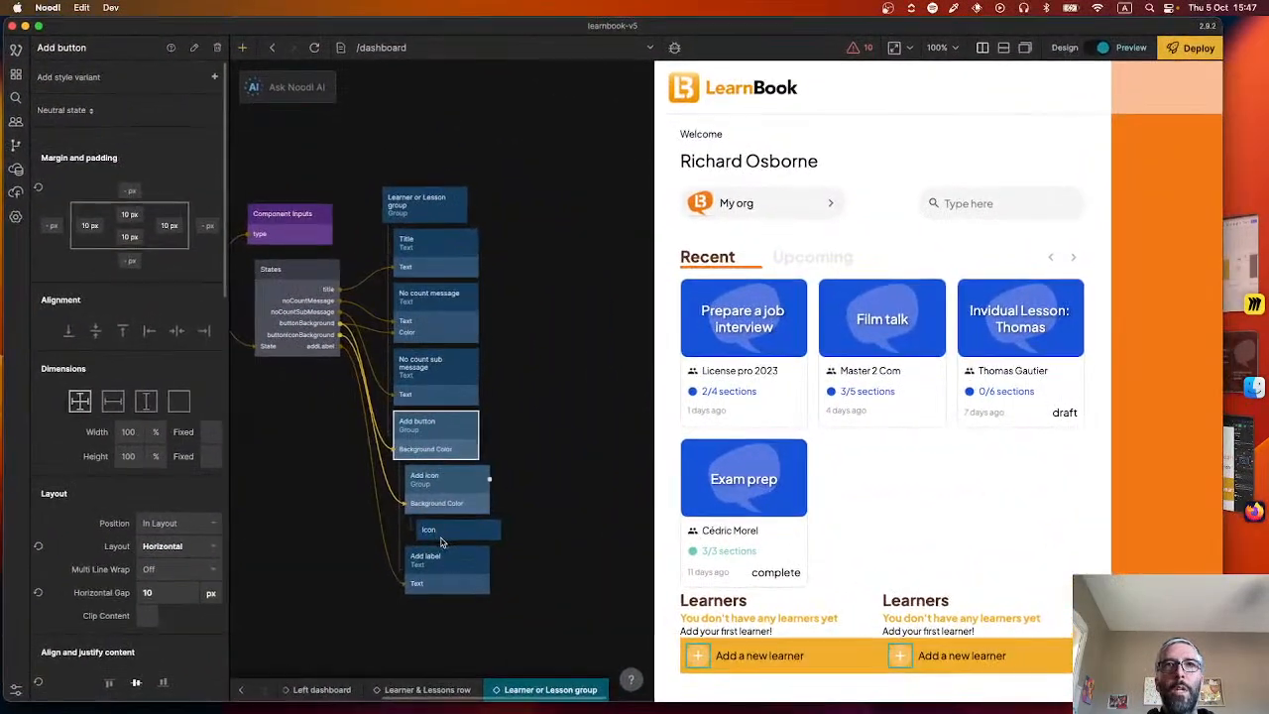
Check the text styles available for the Add label node, then set its text color to the White color style.
left_click(436, 486)
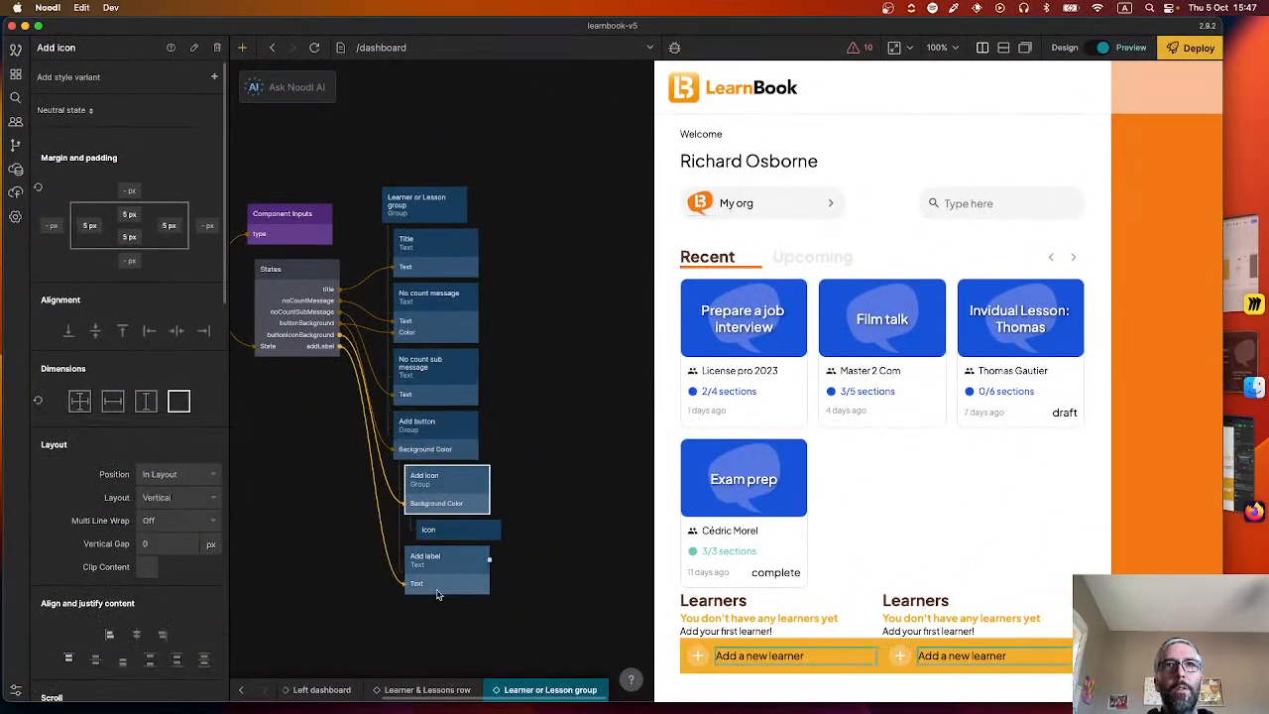
left_click(438, 582)
scroll(158, 447, "down", 5)
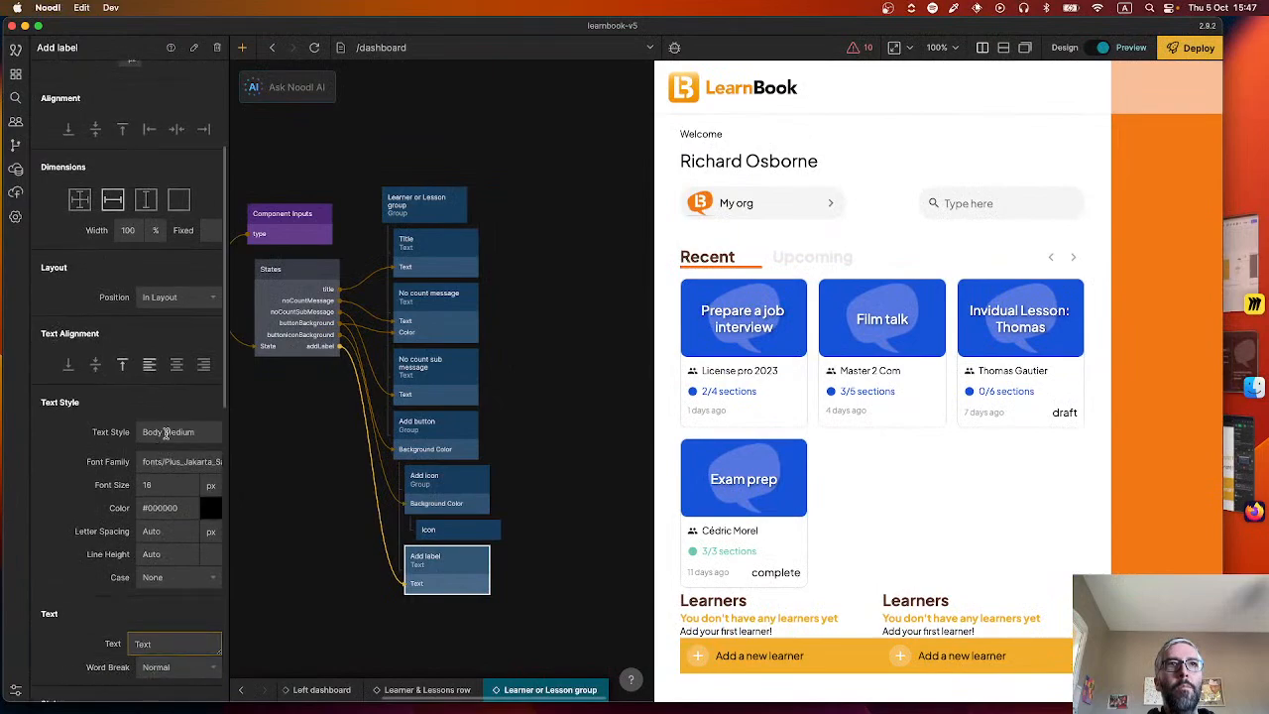
left_click(168, 433)
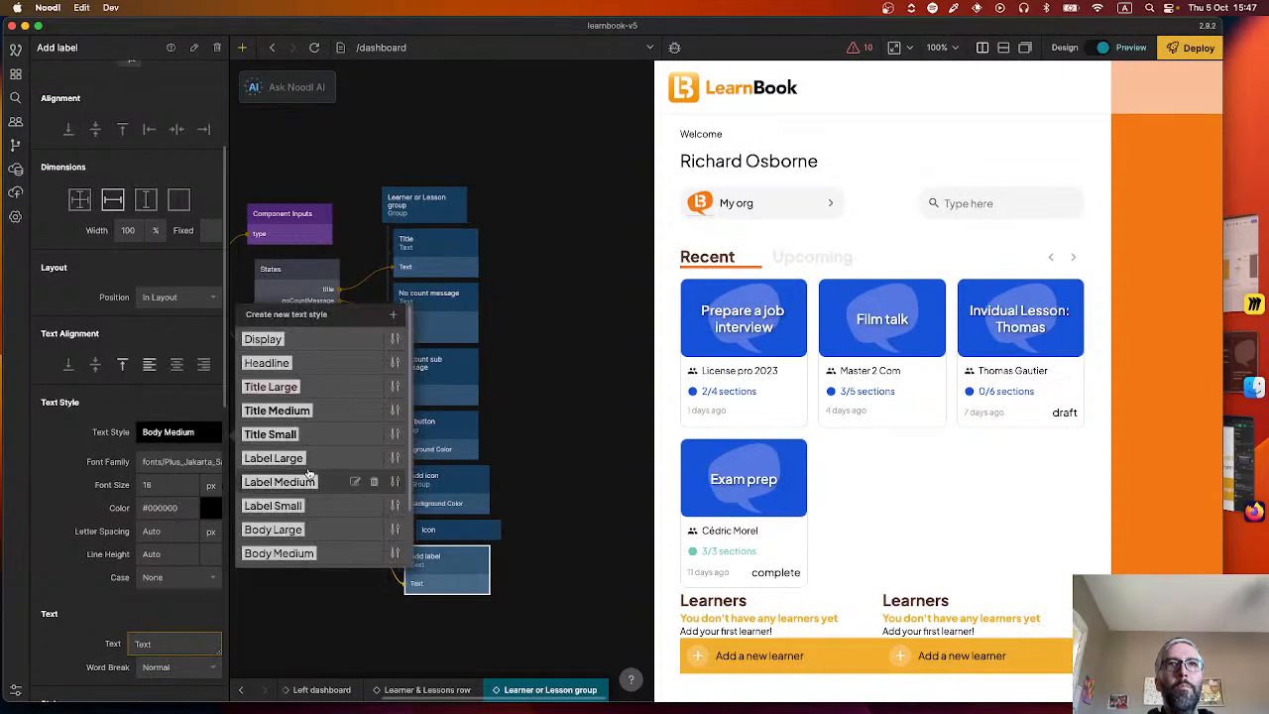
scroll(309, 474, "down", 3)
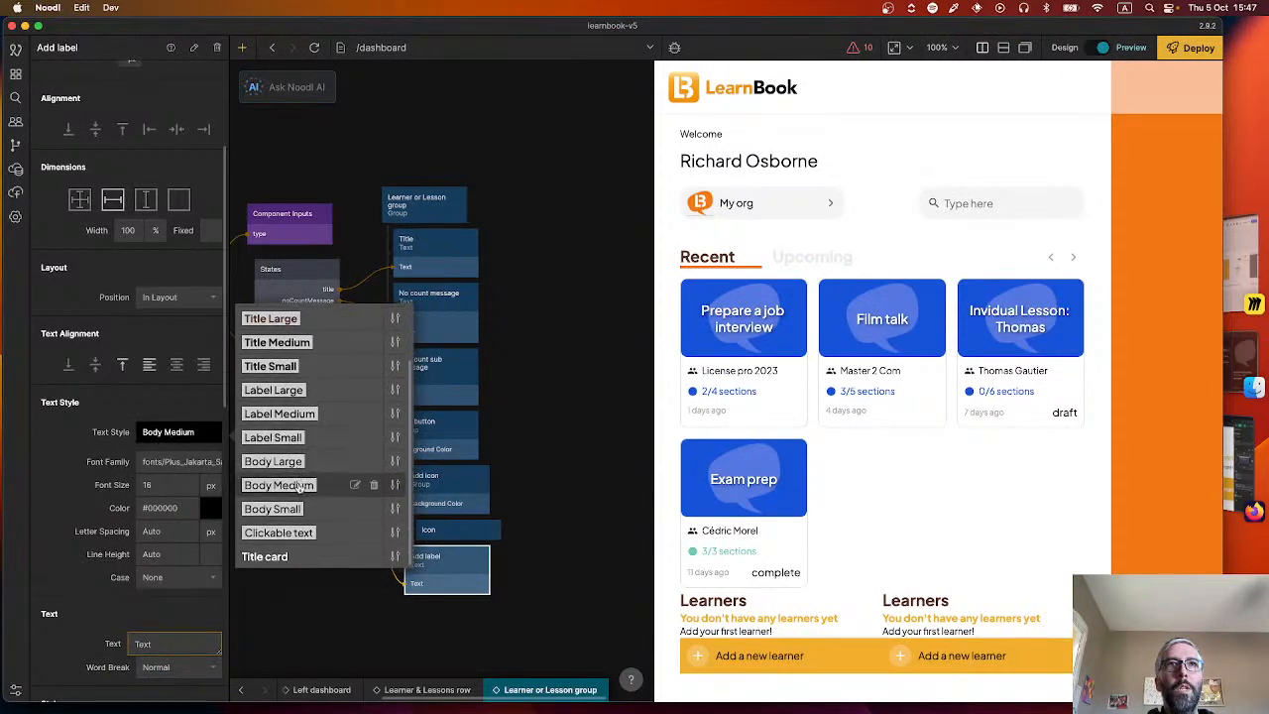
left_click(72, 471)
left_click(173, 507)
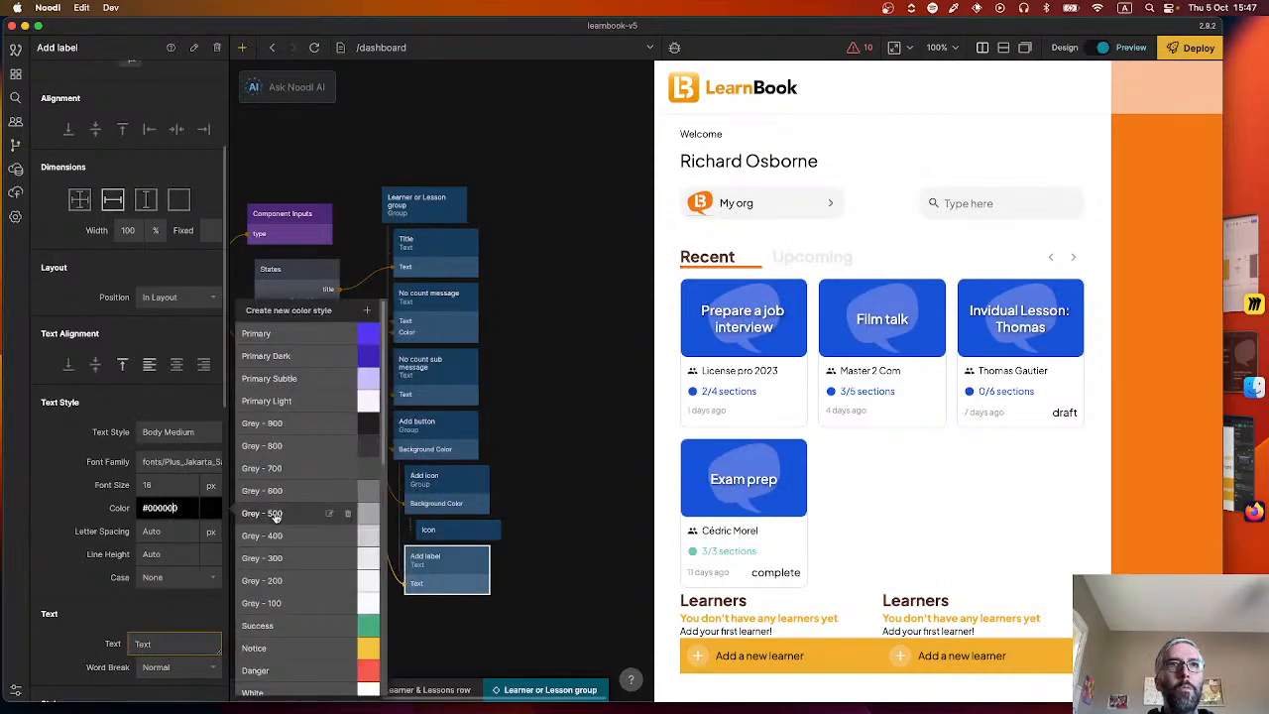
scroll(298, 595, "down", 3)
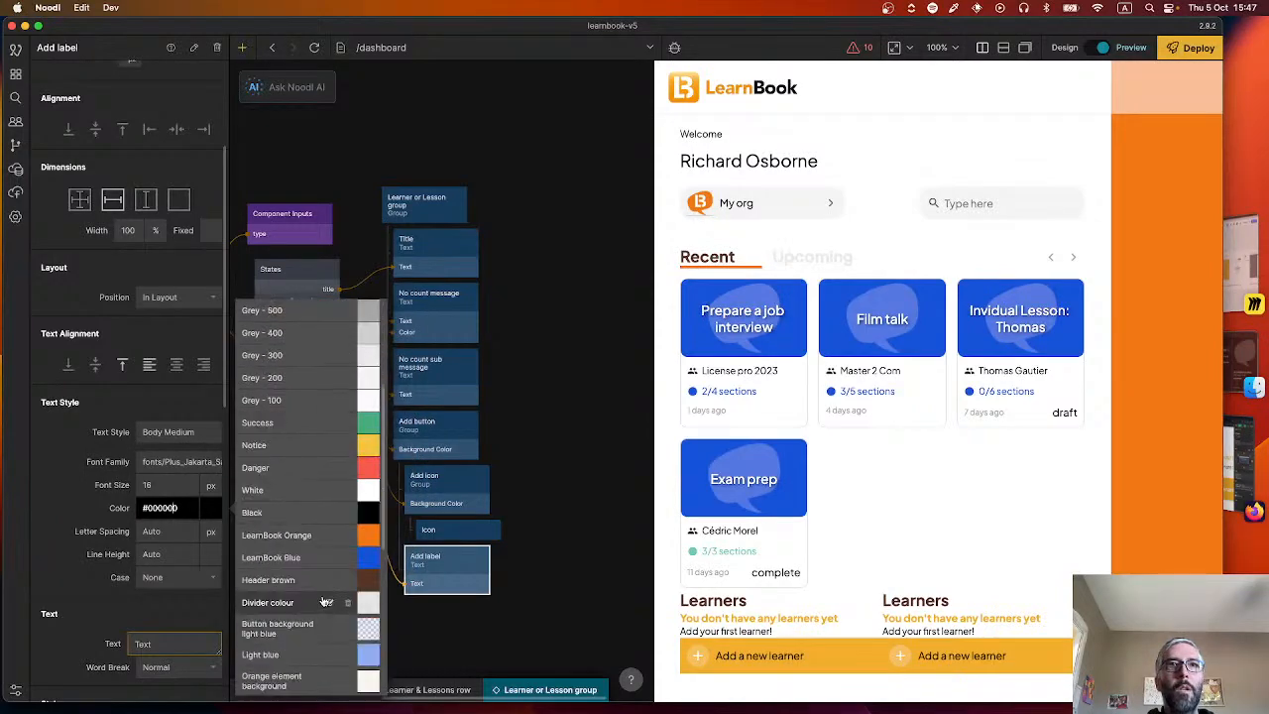
left_click(290, 492)
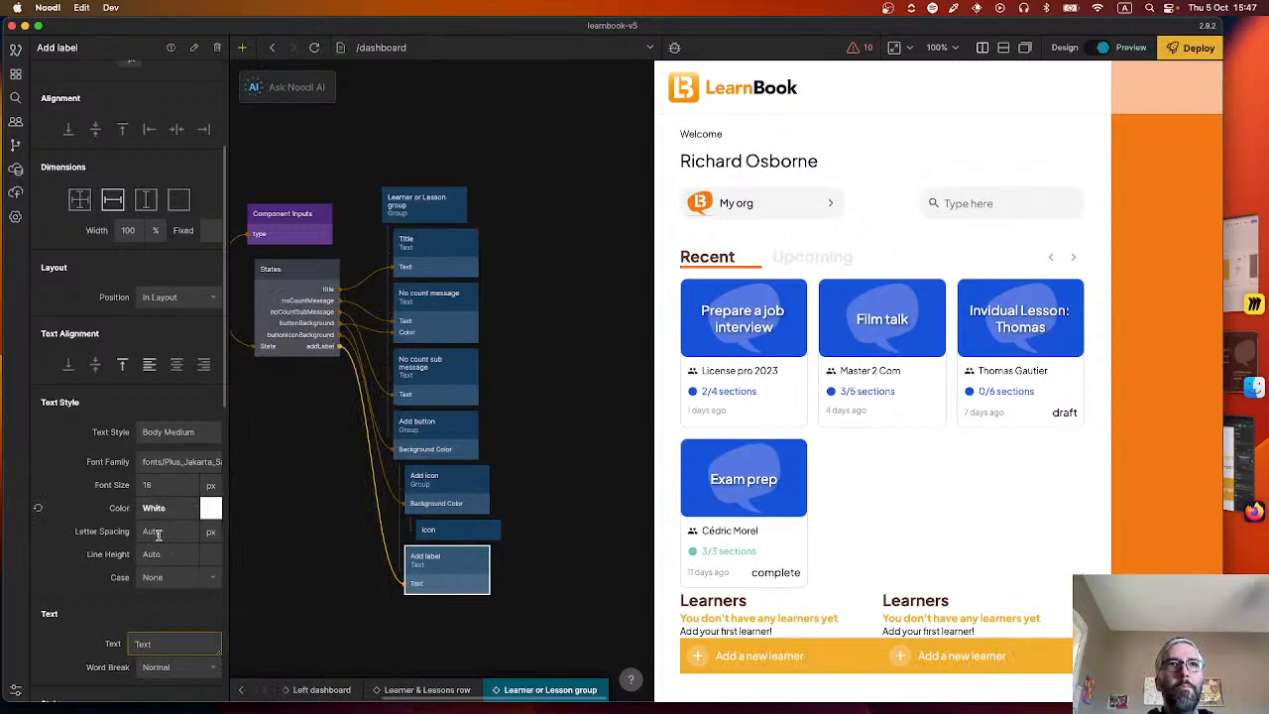
Change the Add label's font family to a different static Plus Jakarta Sans weight, trying PlusJakartaSans-Bold first.
left_click(174, 433)
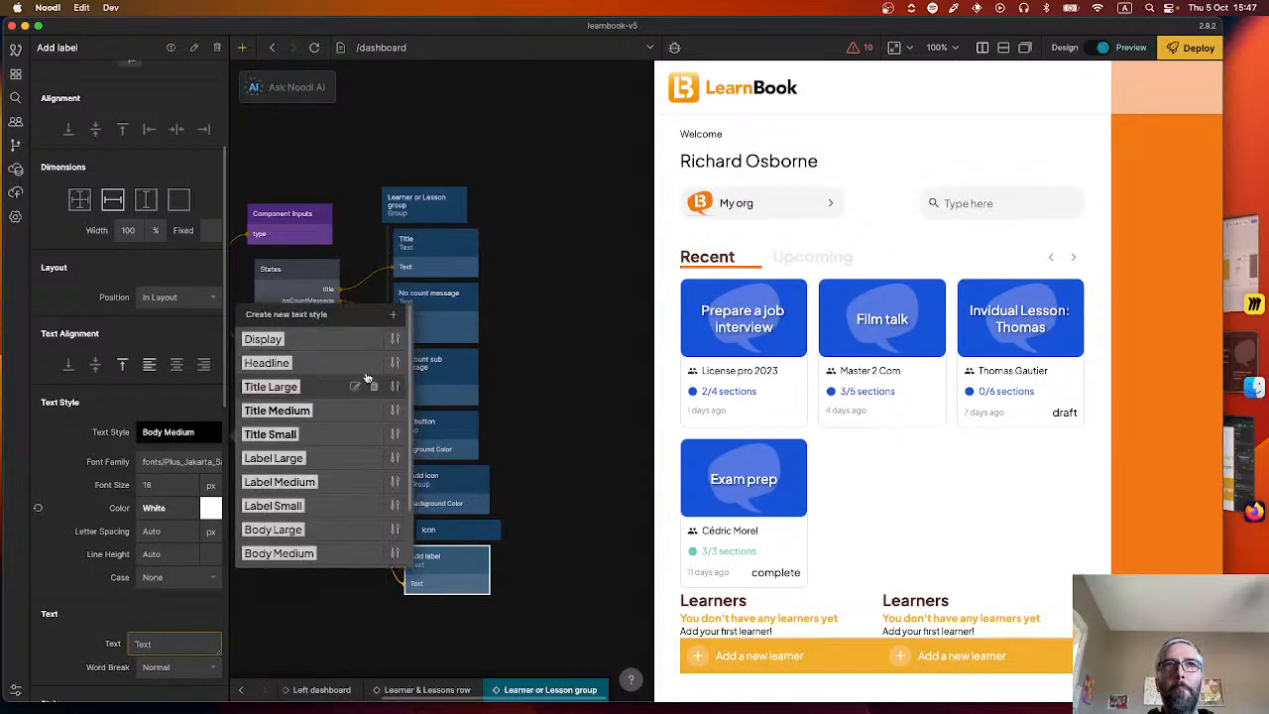
double_click(194, 466)
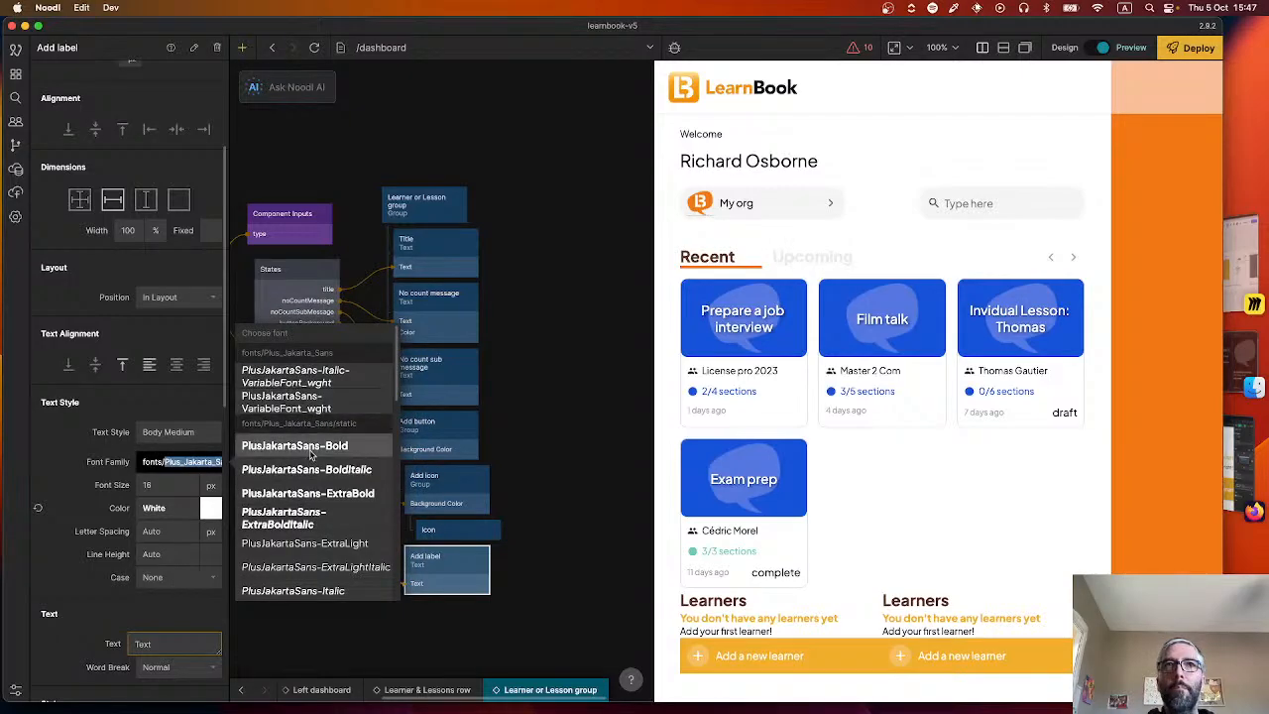
left_click(311, 448)
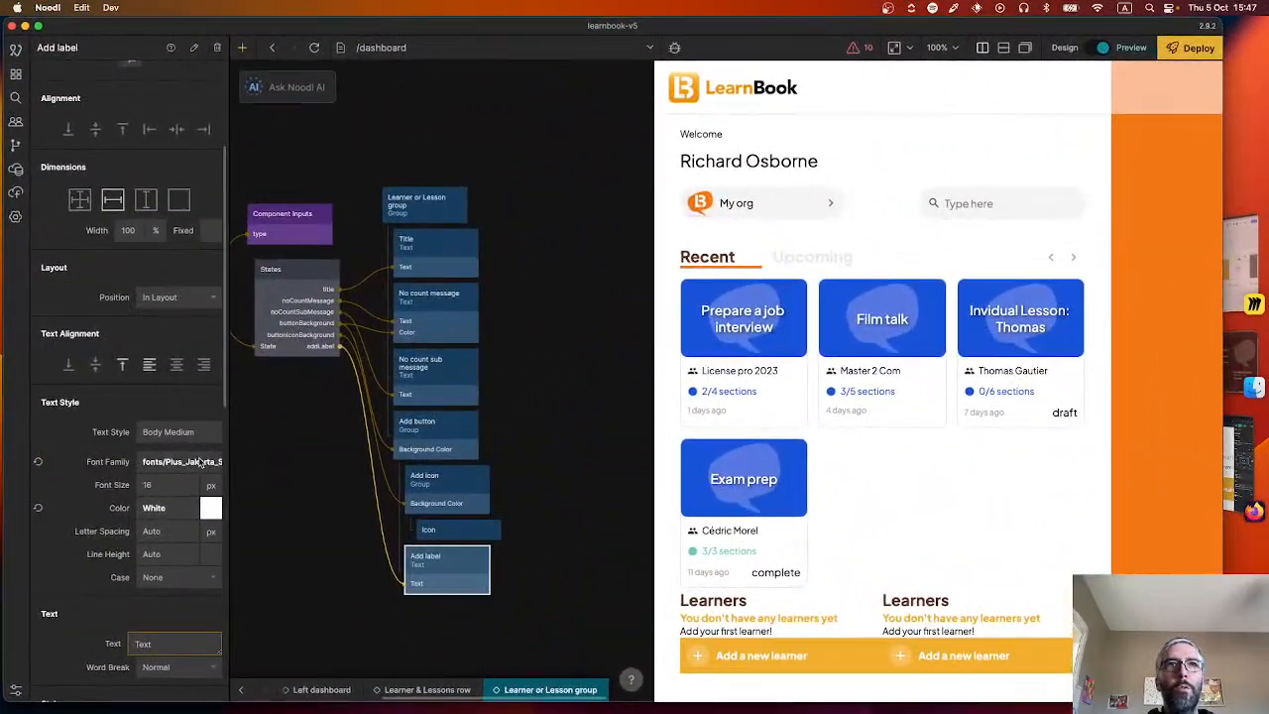
left_click(202, 464)
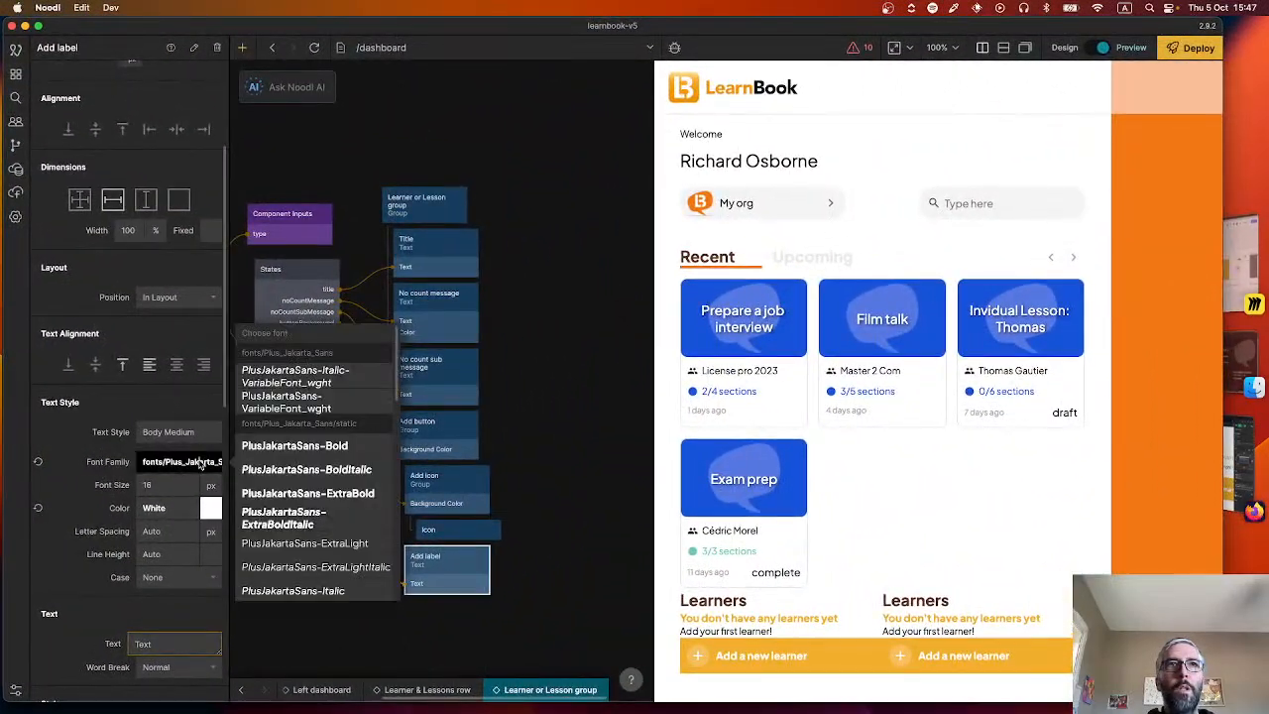
scroll(303, 486, "down", 3)
left_click(321, 516)
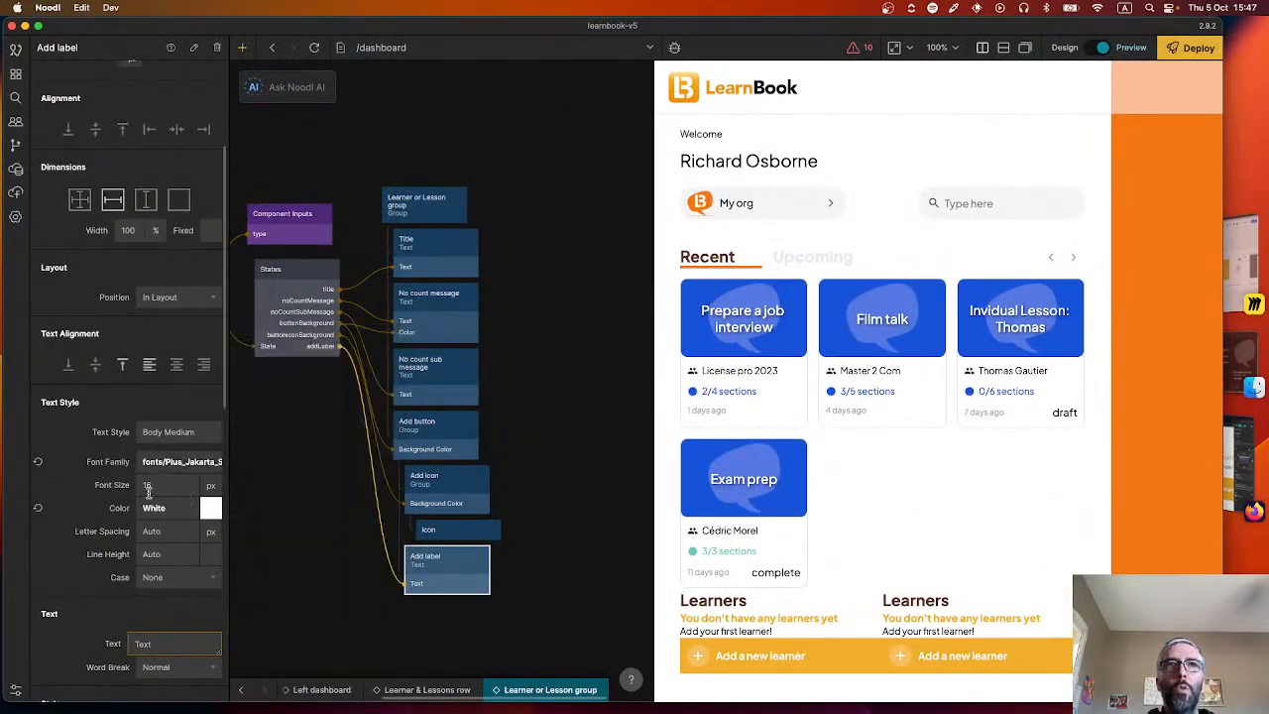
Save the Add label's text settings as a new style named "Body medium bold" and size the node to text width and height.
left_click(159, 433)
left_click(393, 317)
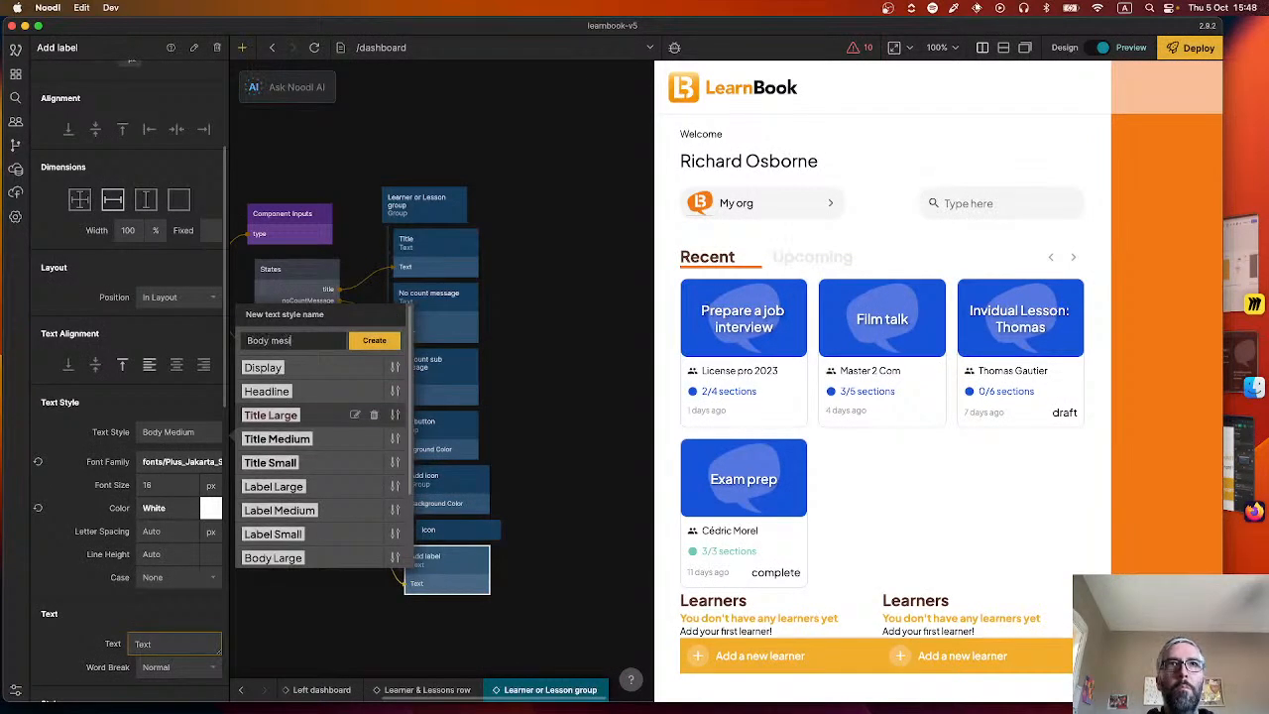
key("Return")
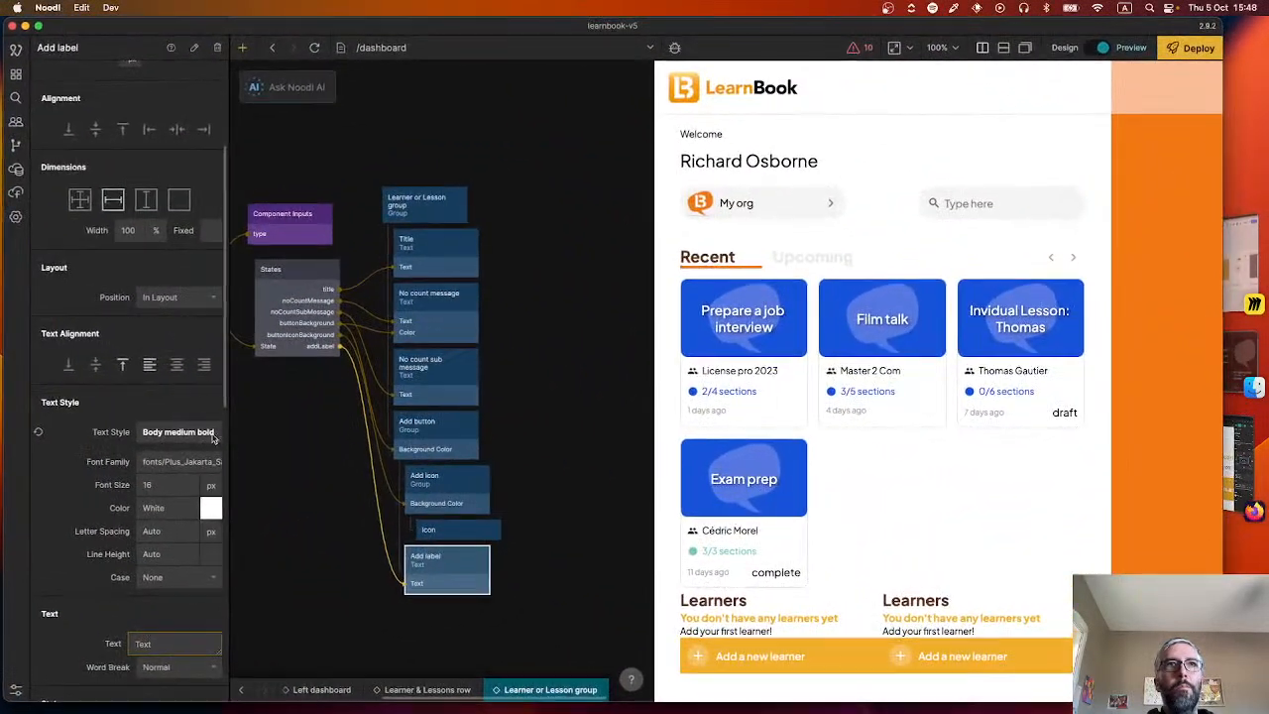
scroll(171, 388, "up", 4)
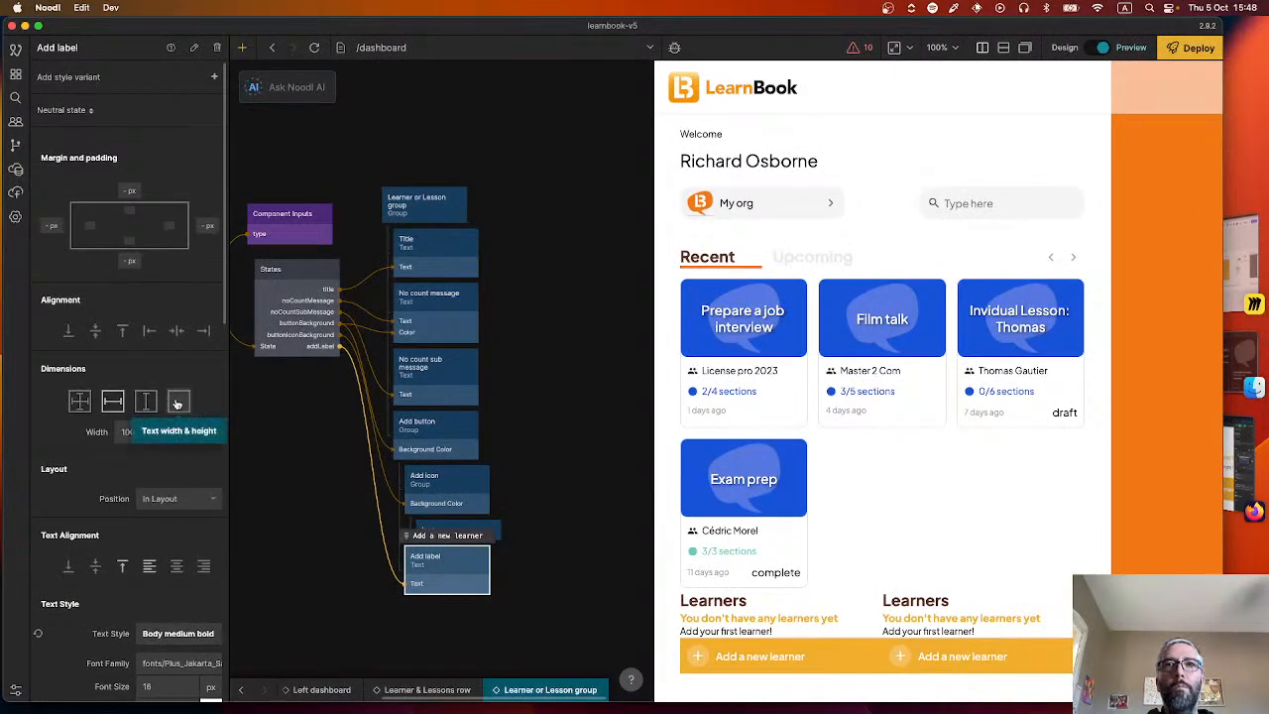
left_click(177, 402)
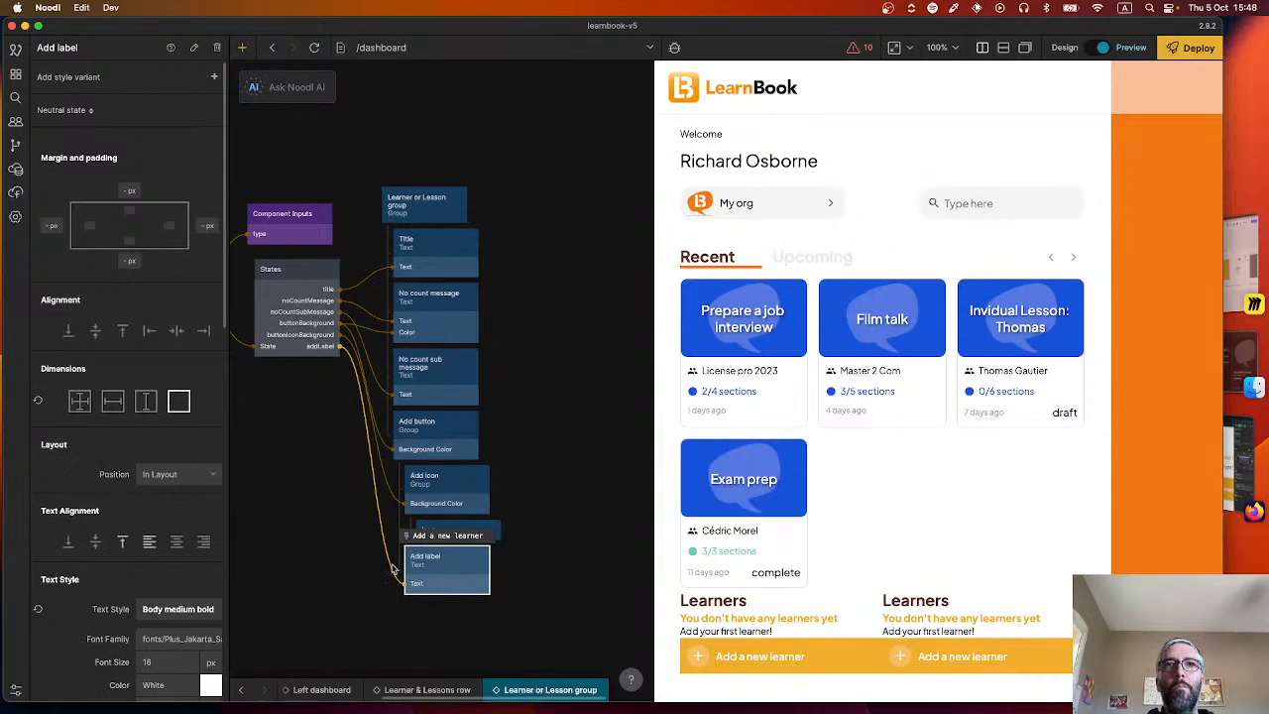
Review the learners and lessons values defined in the States node.
left_click(301, 309)
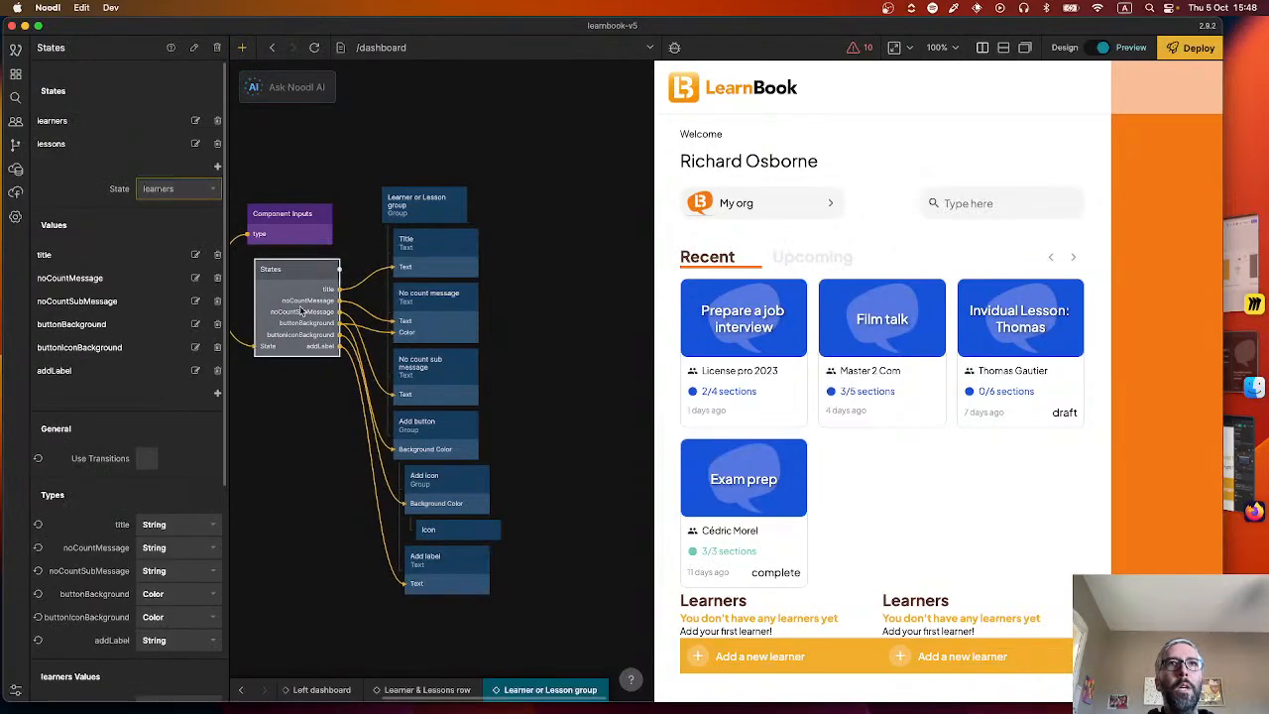
scroll(156, 433, "down", 5)
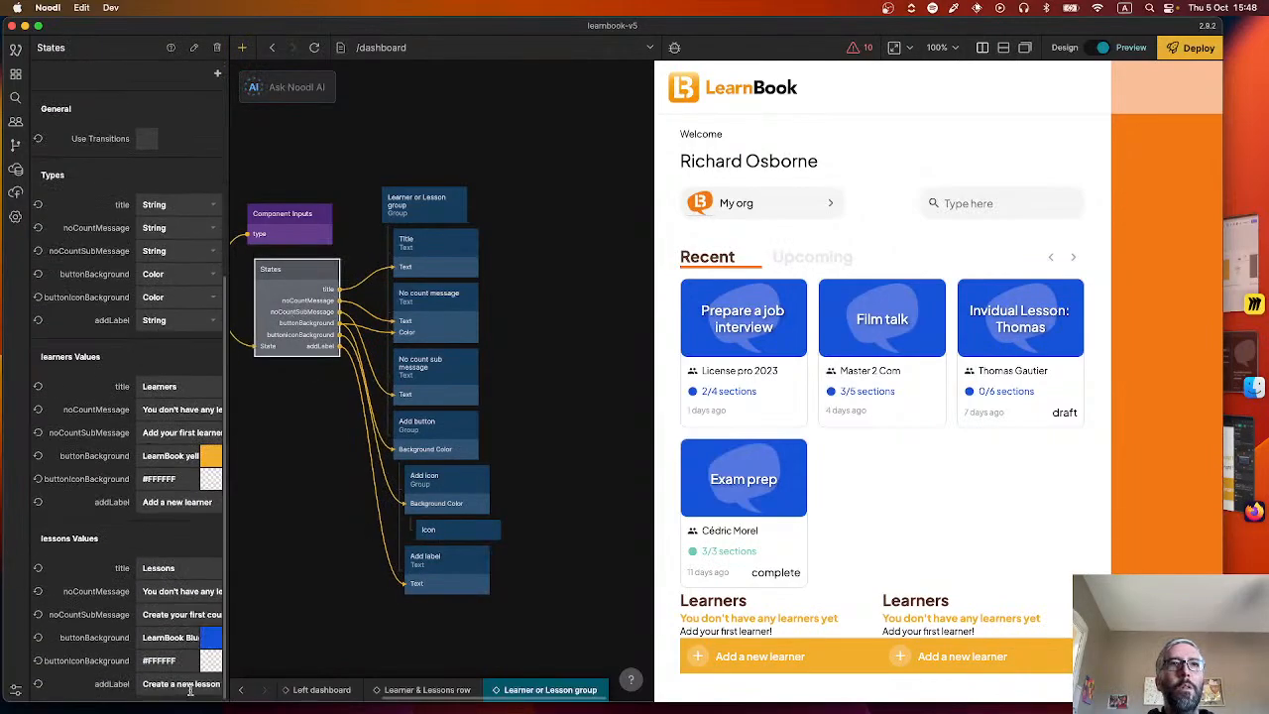
left_click(309, 501)
left_click_drag(283, 425, 346, 490)
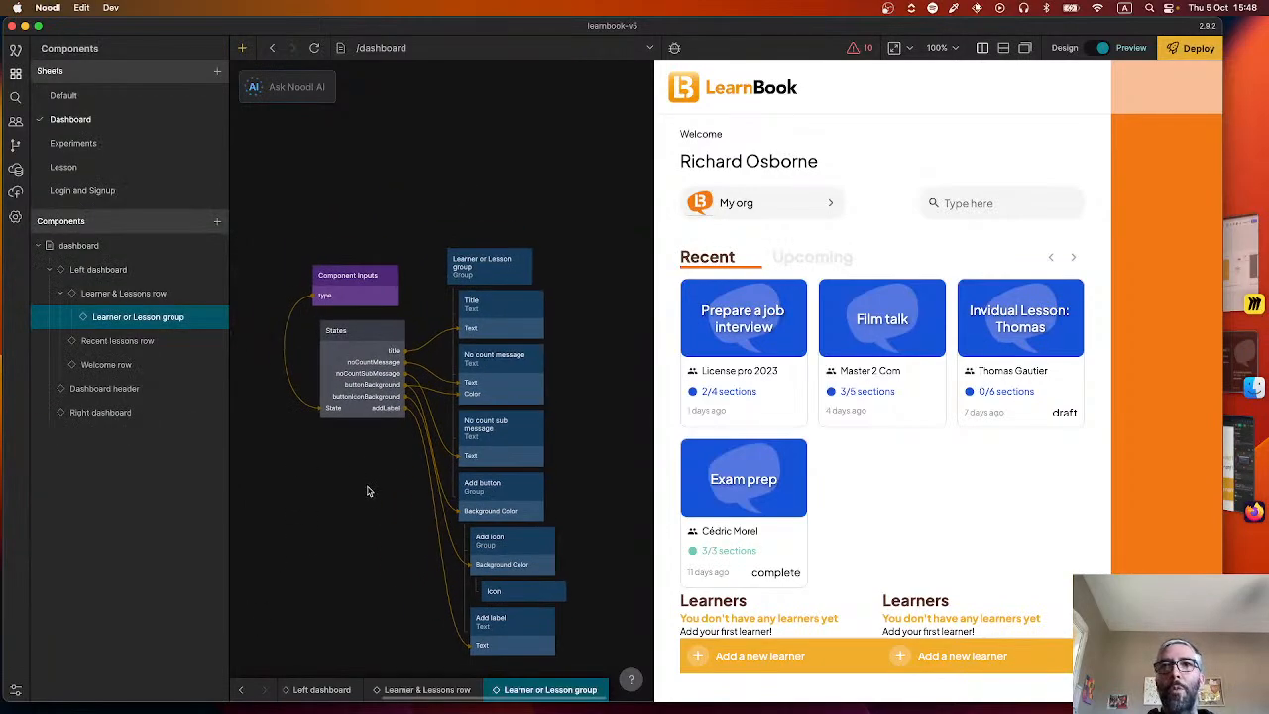
Check the yellow button's rectangle in Figma, then set the Add button group's corner radius to 10 px in Noodl.
key("super+Tab")
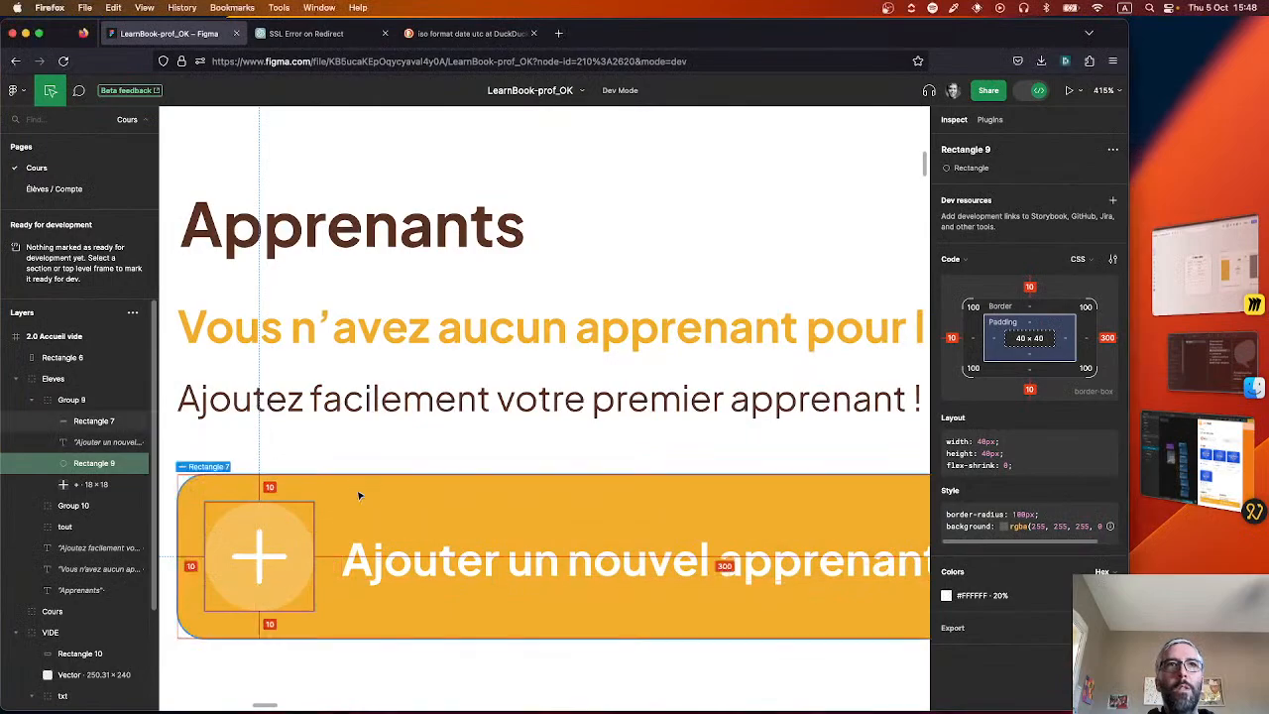
left_click(358, 497)
key("super+Tab")
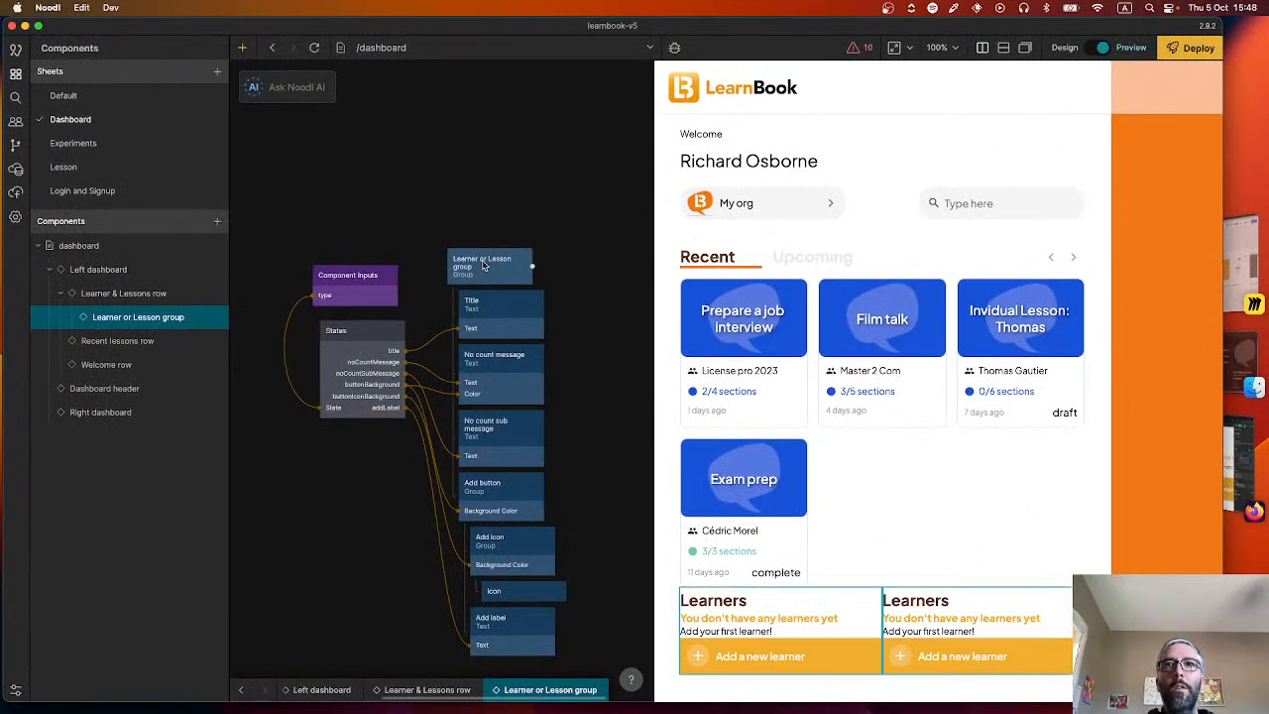
left_click(468, 499)
scroll(139, 446, "down", 10)
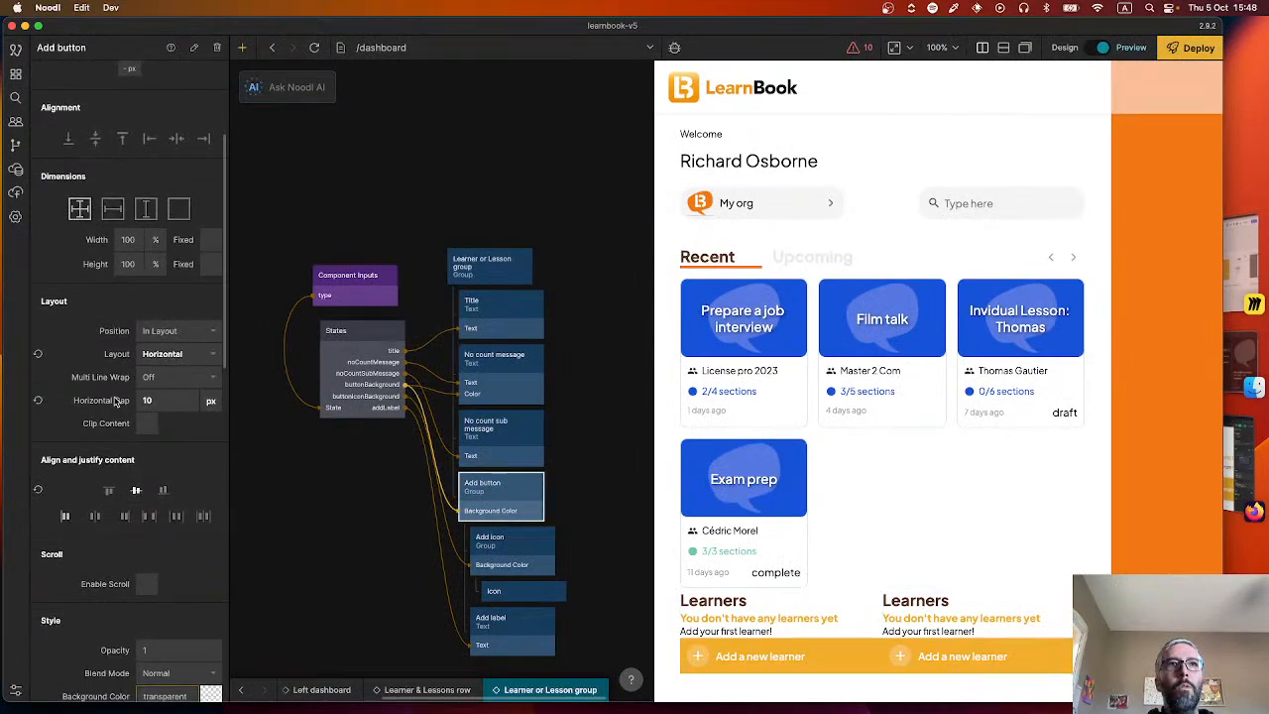
scroll(117, 409, "down", 4)
left_click(144, 316)
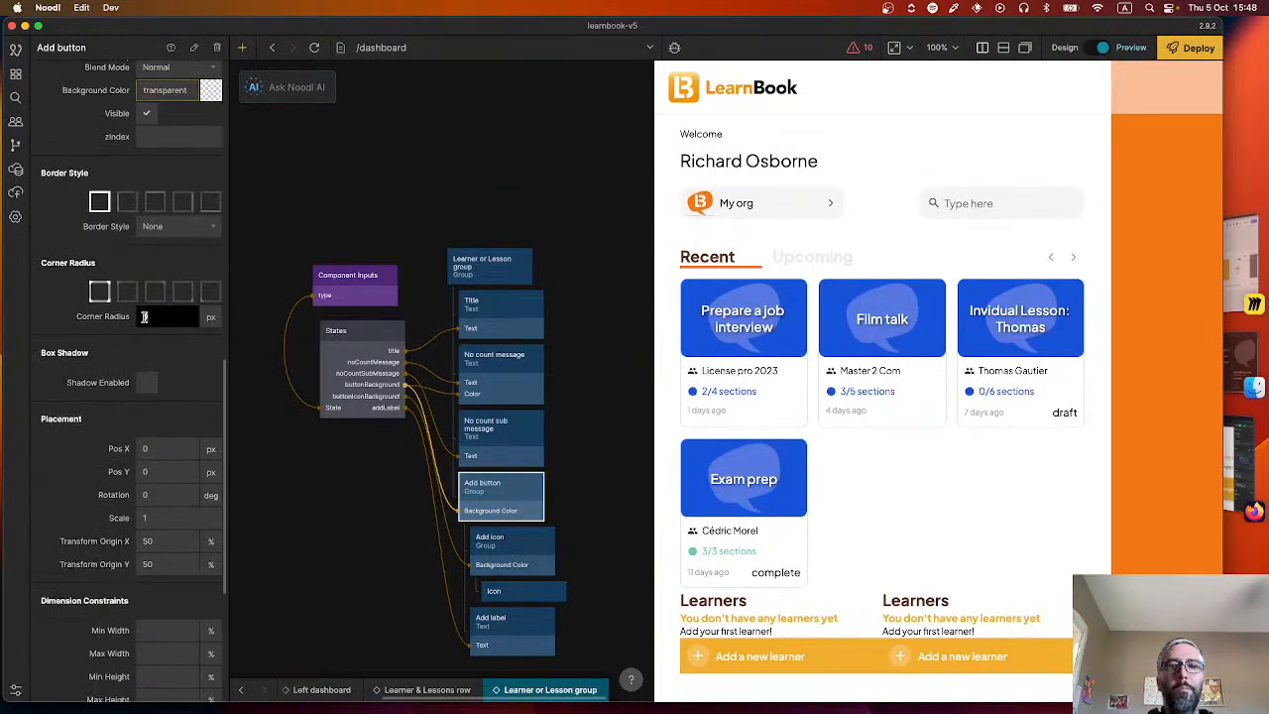
type("10")
key("Return")
Switch to Figma and measure the horizontal gap between the yellow and blue add buttons.
key("super+Tab")
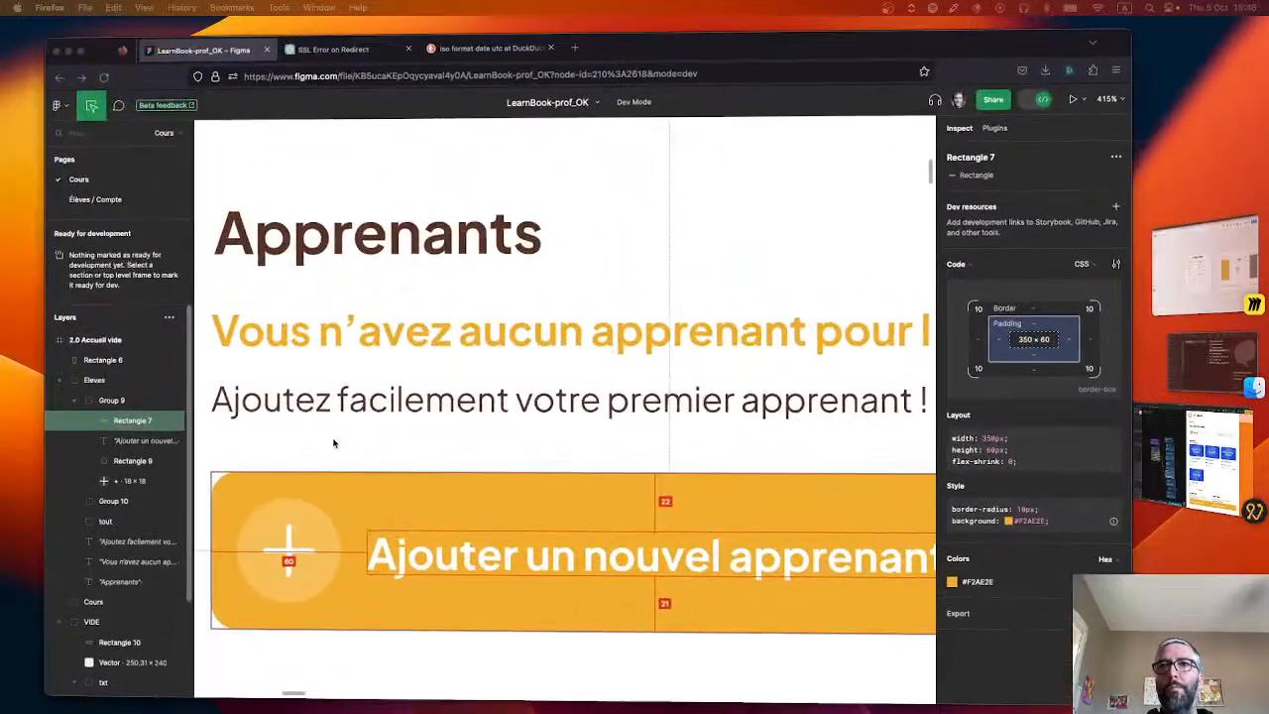
scroll(442, 439, "down", 1)
scroll(443, 441, "down", 2)
scroll(443, 441, "down", 5)
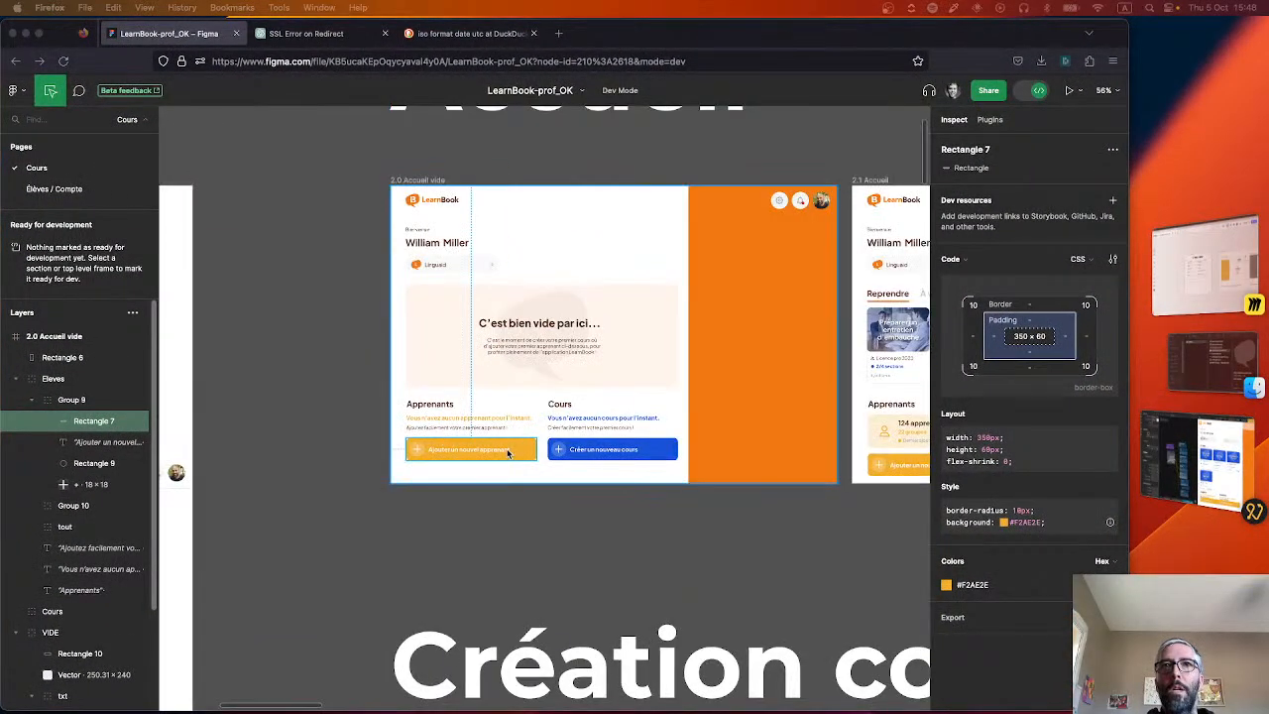
scroll(476, 445, "up", 4)
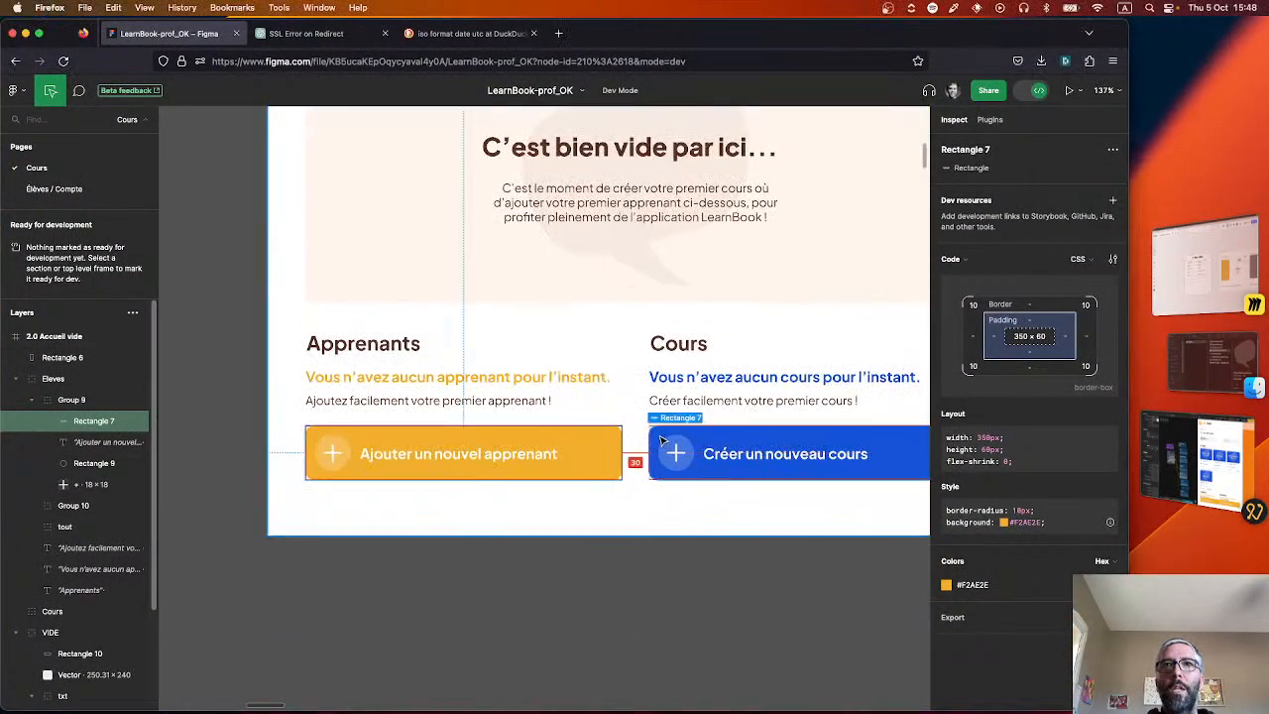
Return to Noodl and set the horizontal gap of the Learners & Groups container in the Learner & Lessons row to 30 px.
key("super+Tab")
left_click(339, 524)
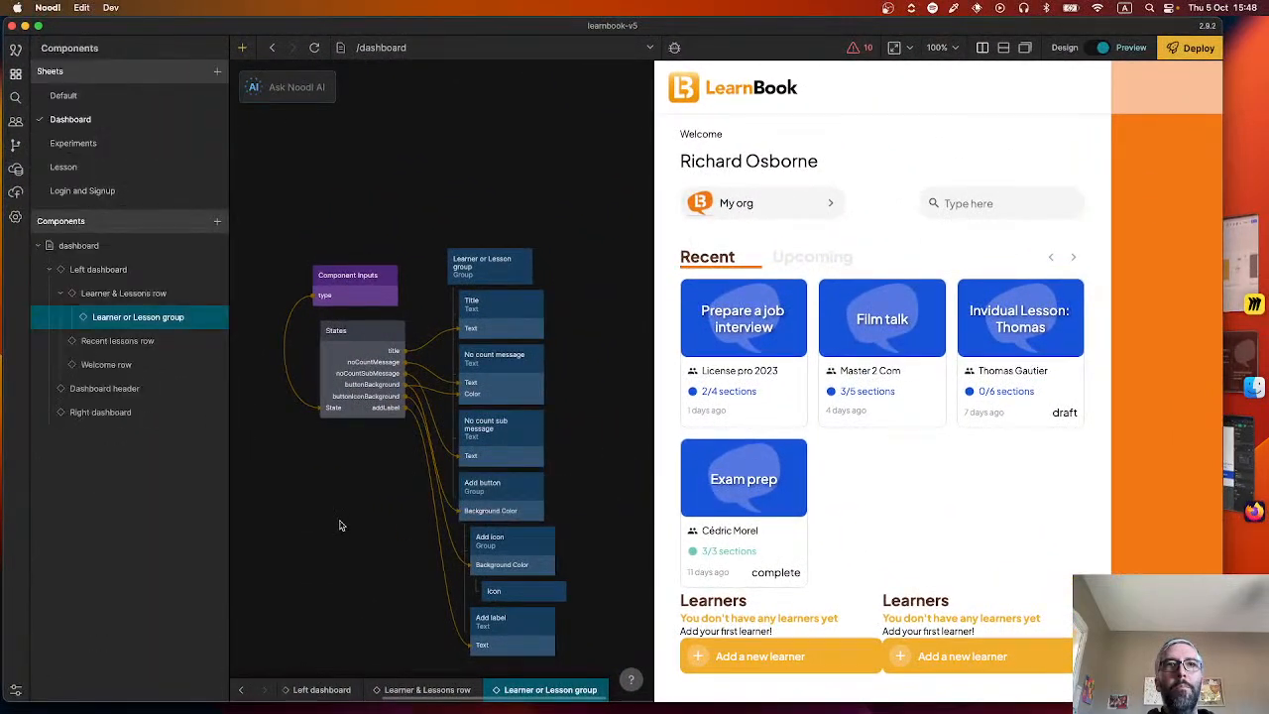
left_click(405, 698)
left_click(441, 381)
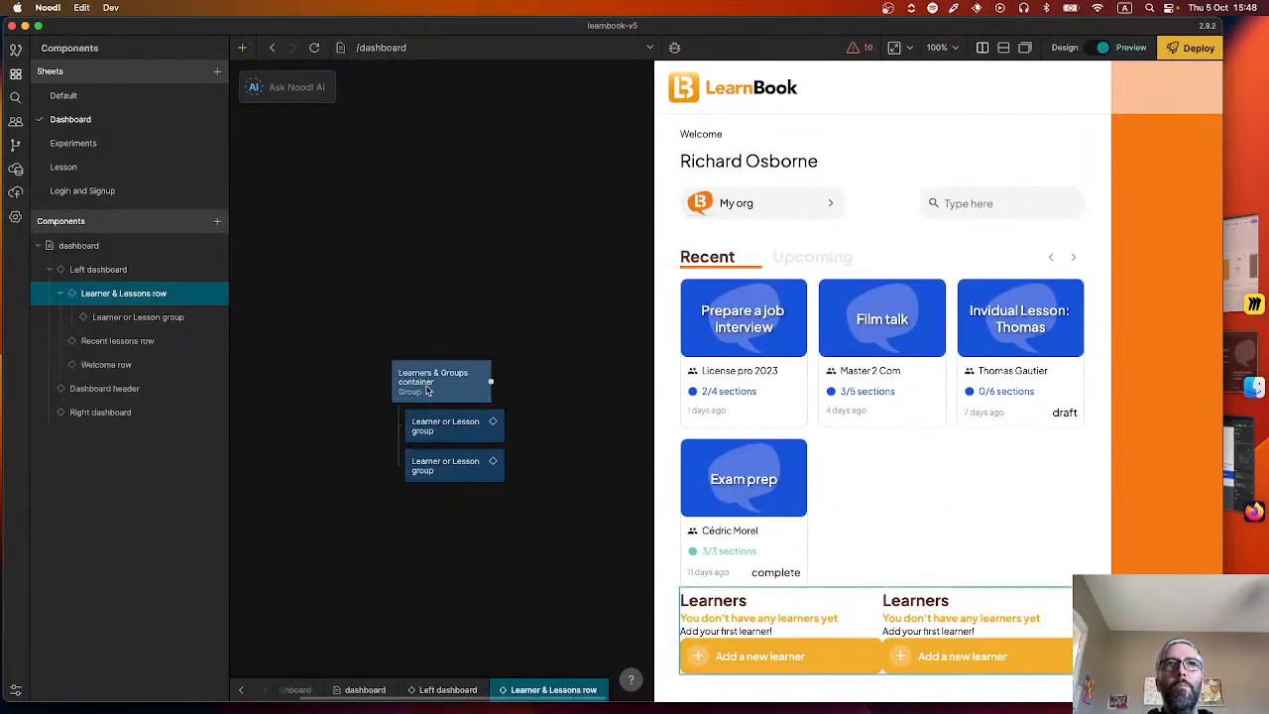
left_click(155, 591)
type("30")
key("Return")
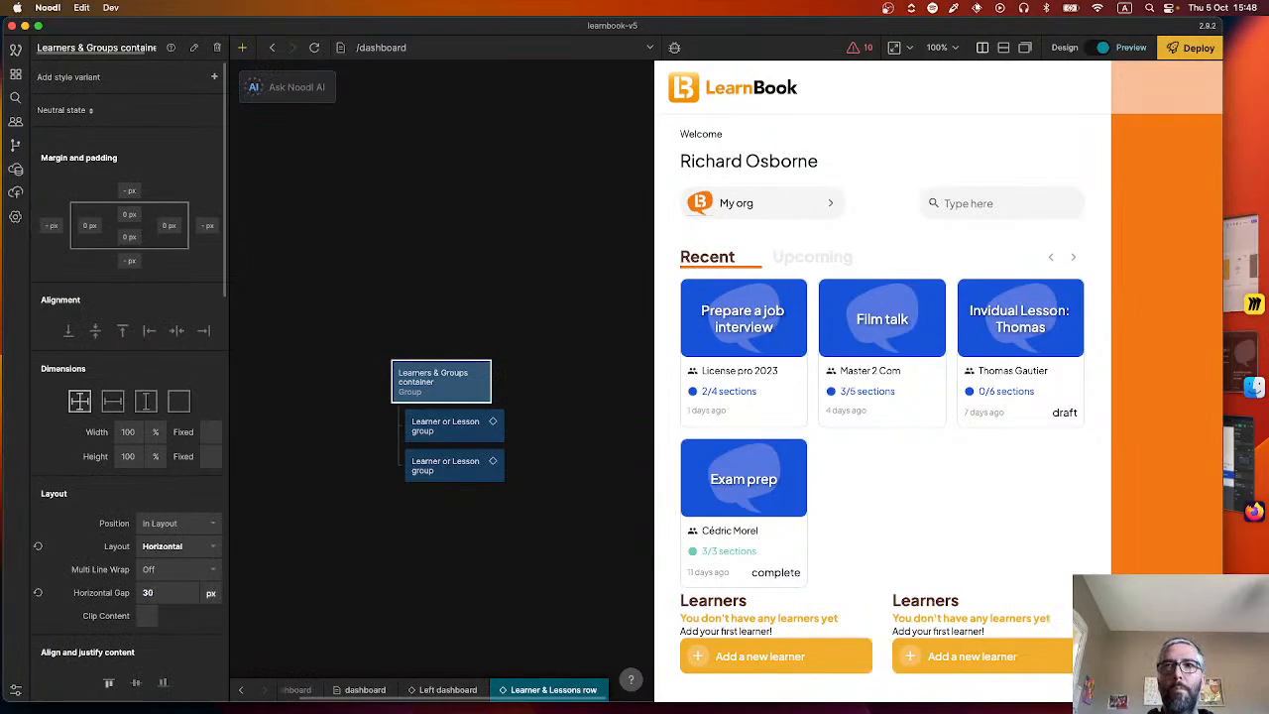
Set the second Learner or Lesson group's type to lessons.
left_click(424, 426)
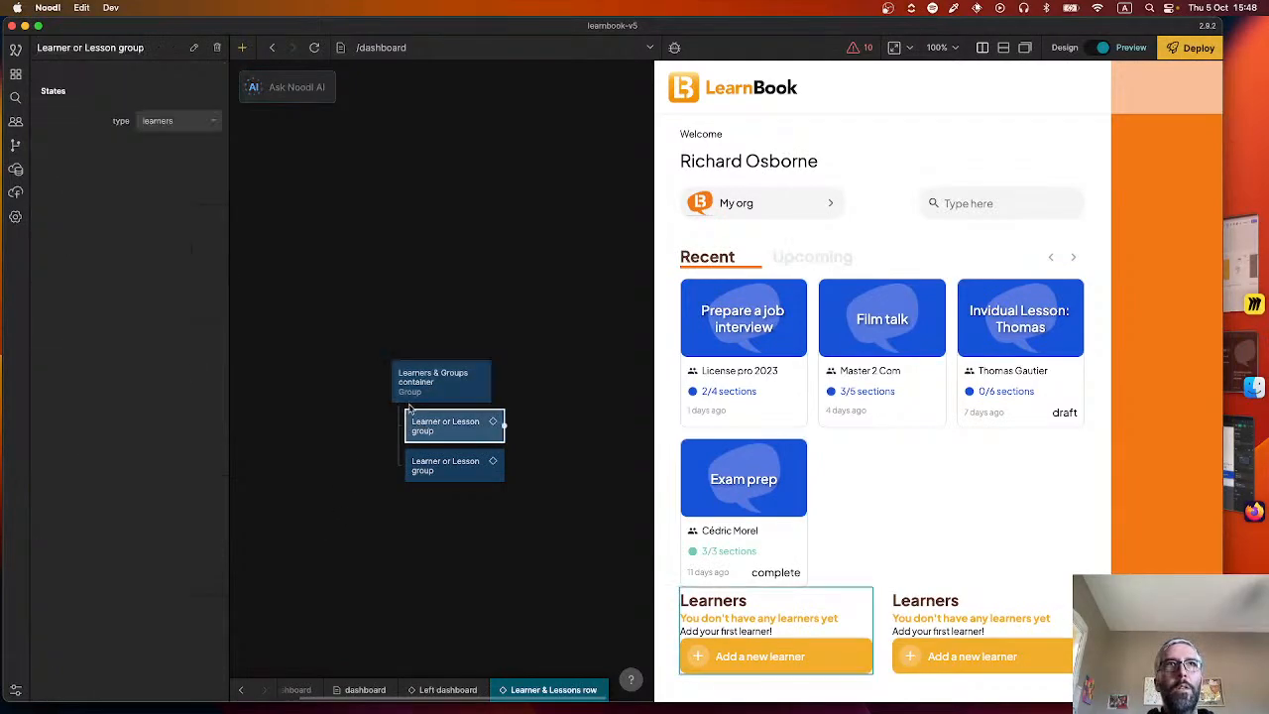
left_click(444, 463)
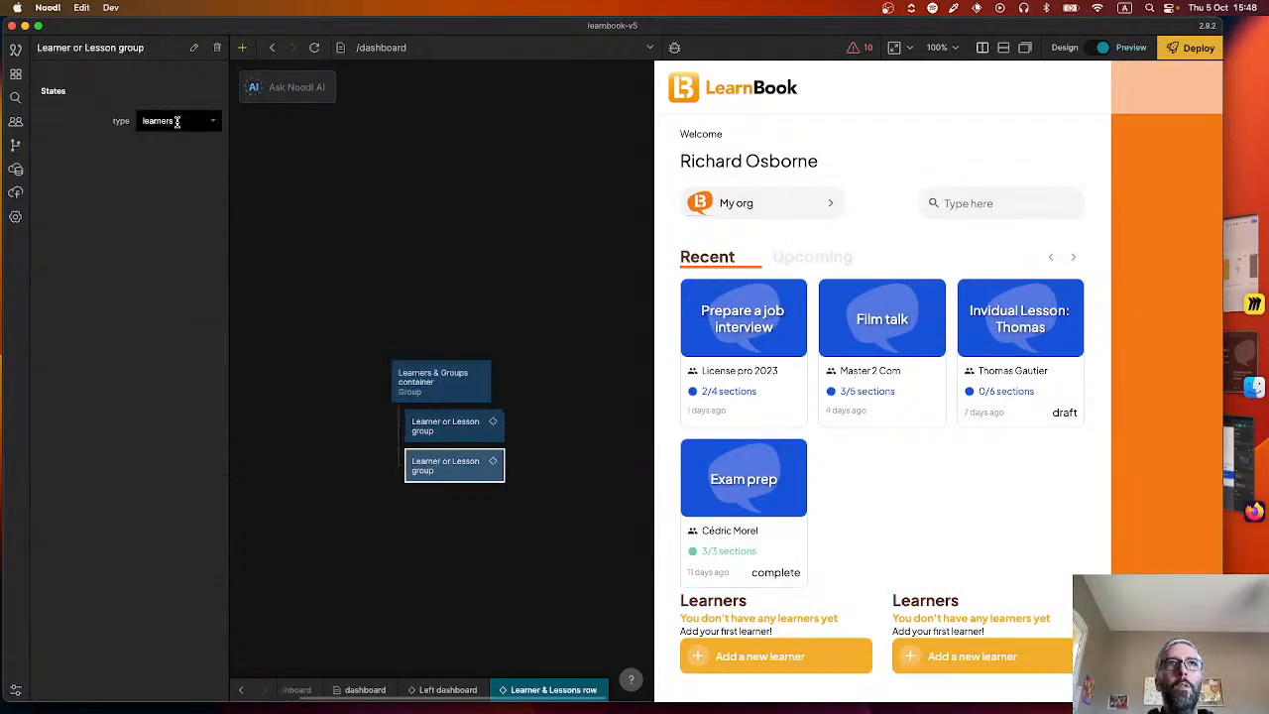
left_click(179, 121)
left_click(178, 162)
left_click(508, 296)
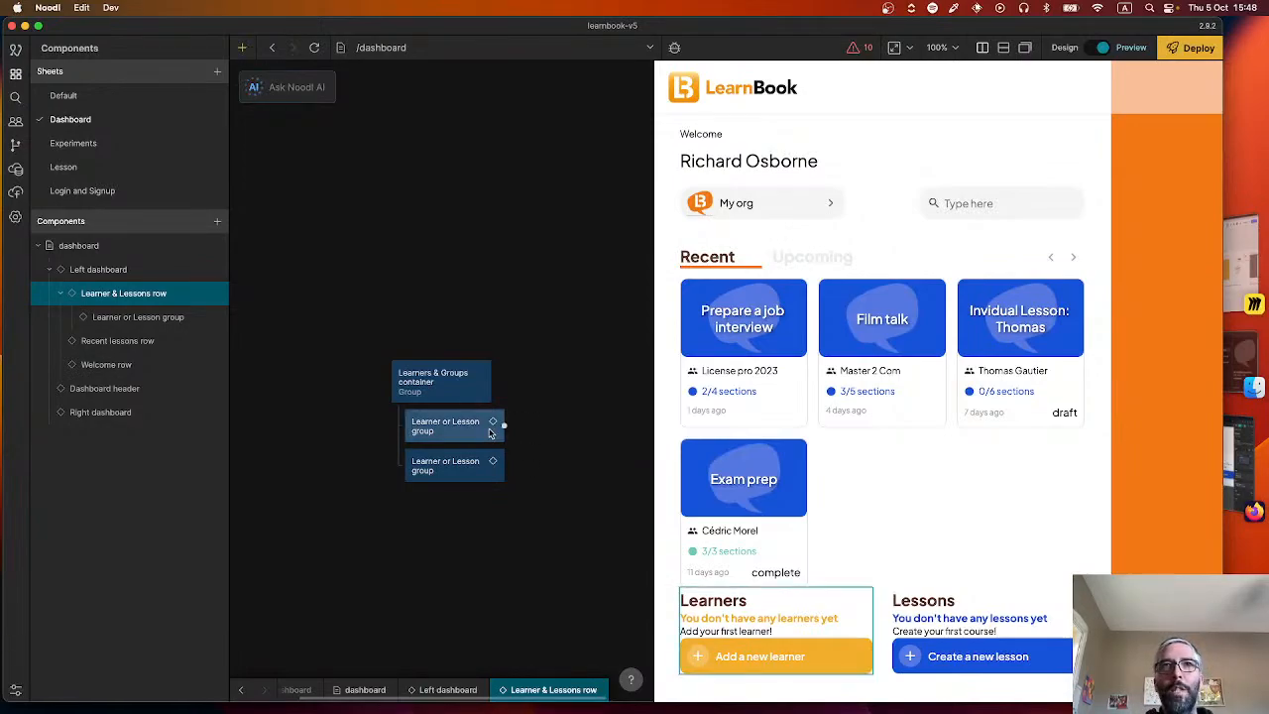
Switch to Figma and measure the spacing between the Cours title, the text lines below it and the blue button.
key("super+Tab")
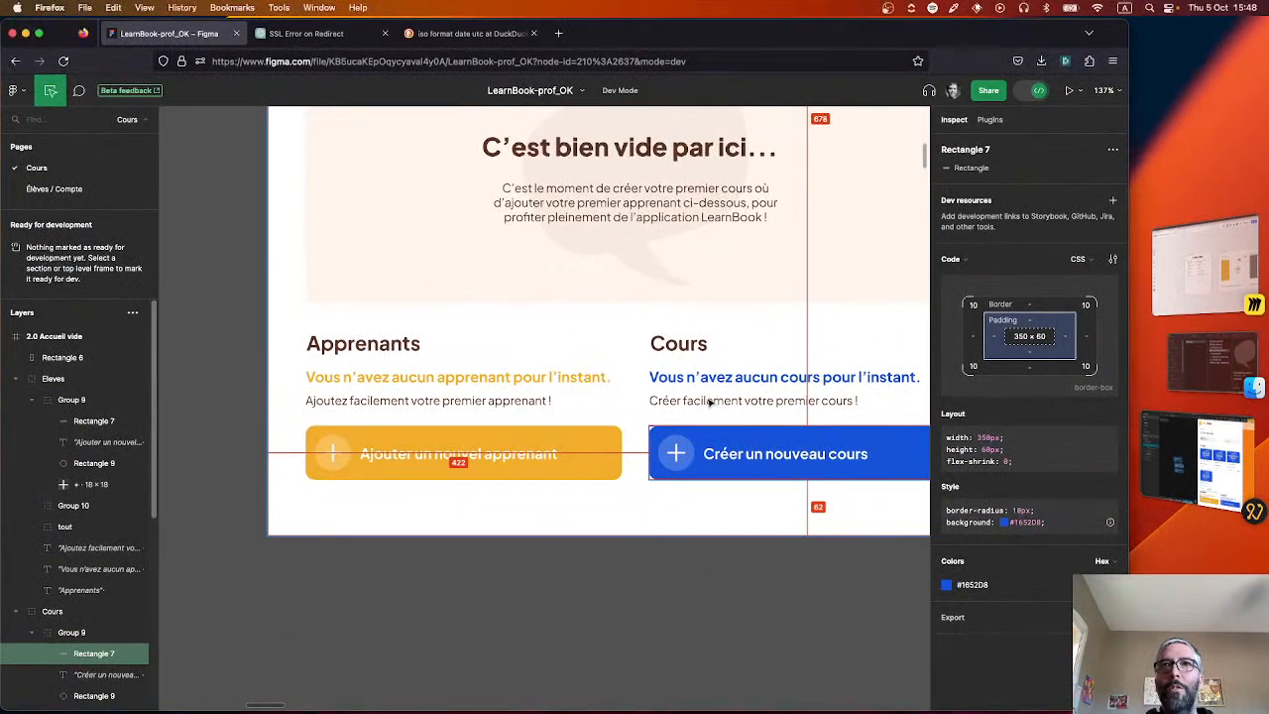
left_click(678, 344)
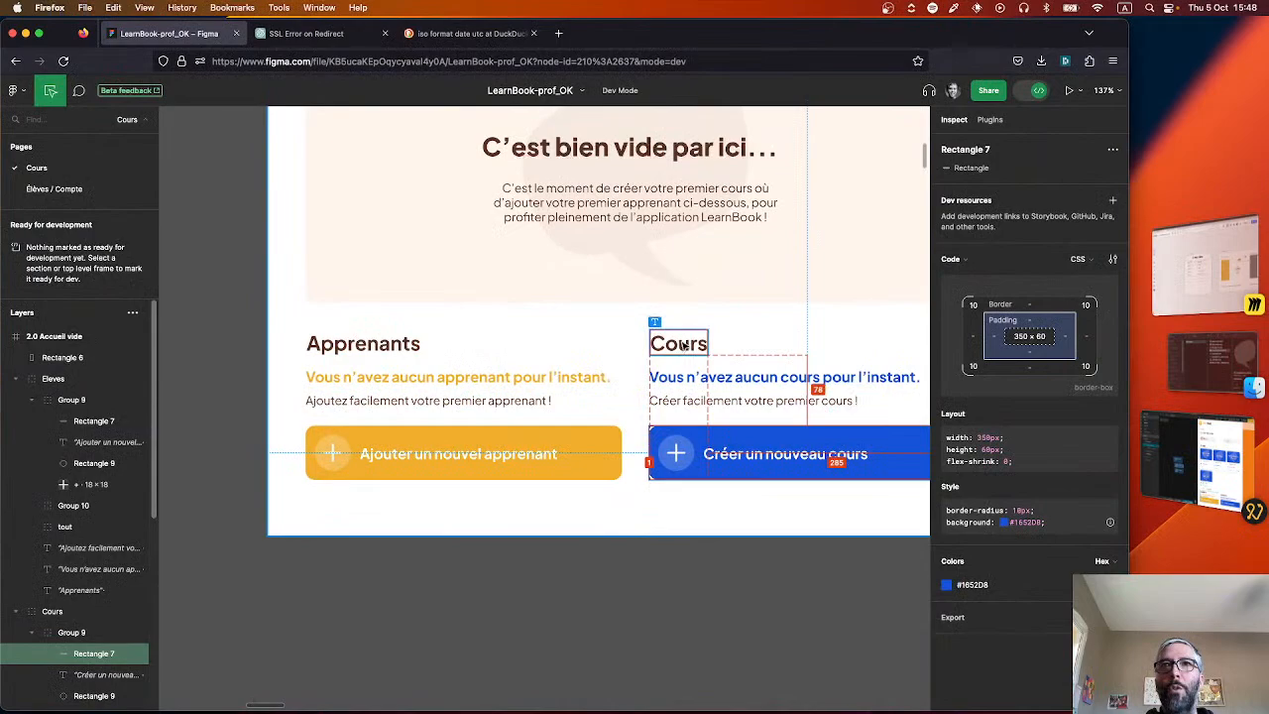
left_click(742, 402)
left_click(748, 441)
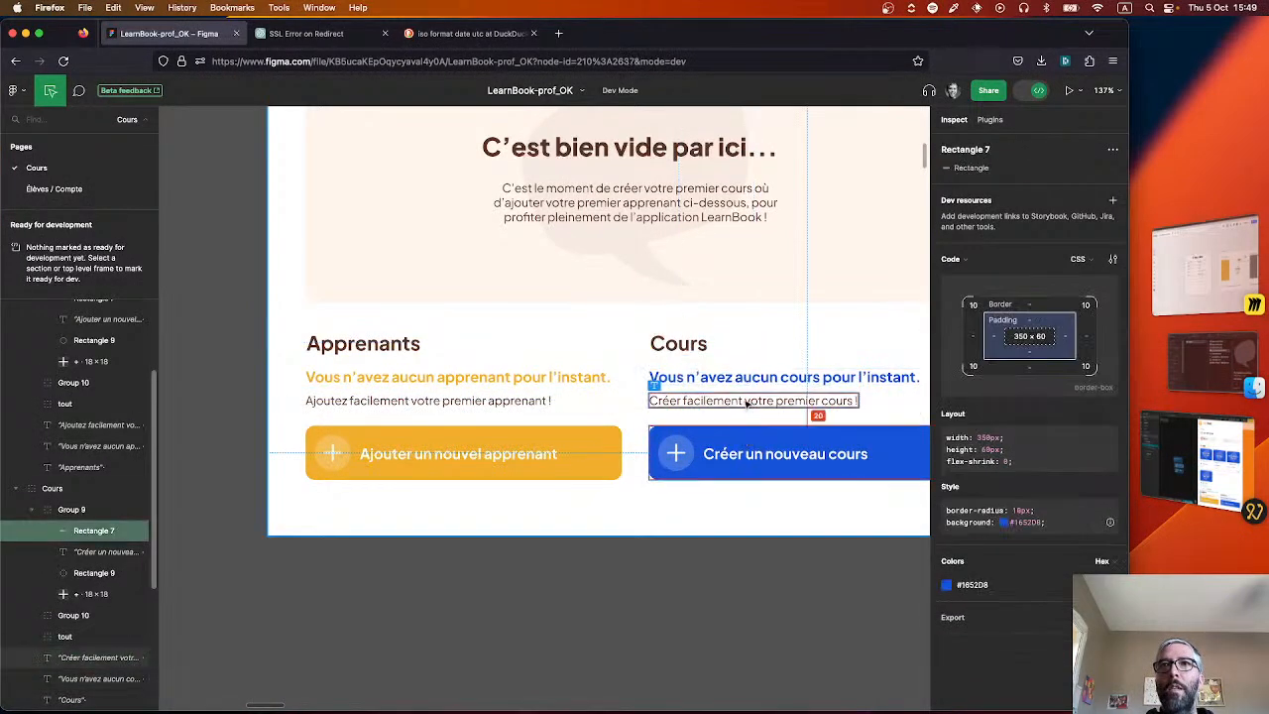
Return to Noodl, open the Learner or Lesson group component and set the Title node's bottom margin to 15 px.
key("super+Tab")
double_click(451, 423)
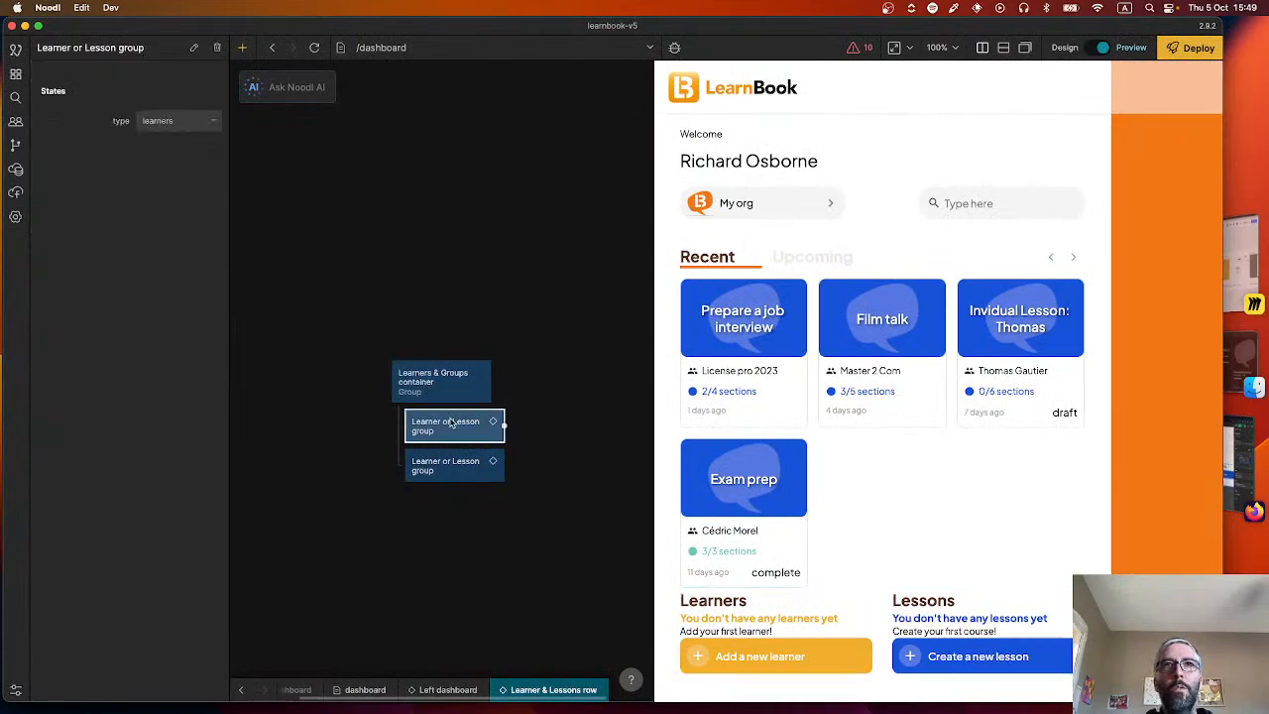
left_click(543, 397)
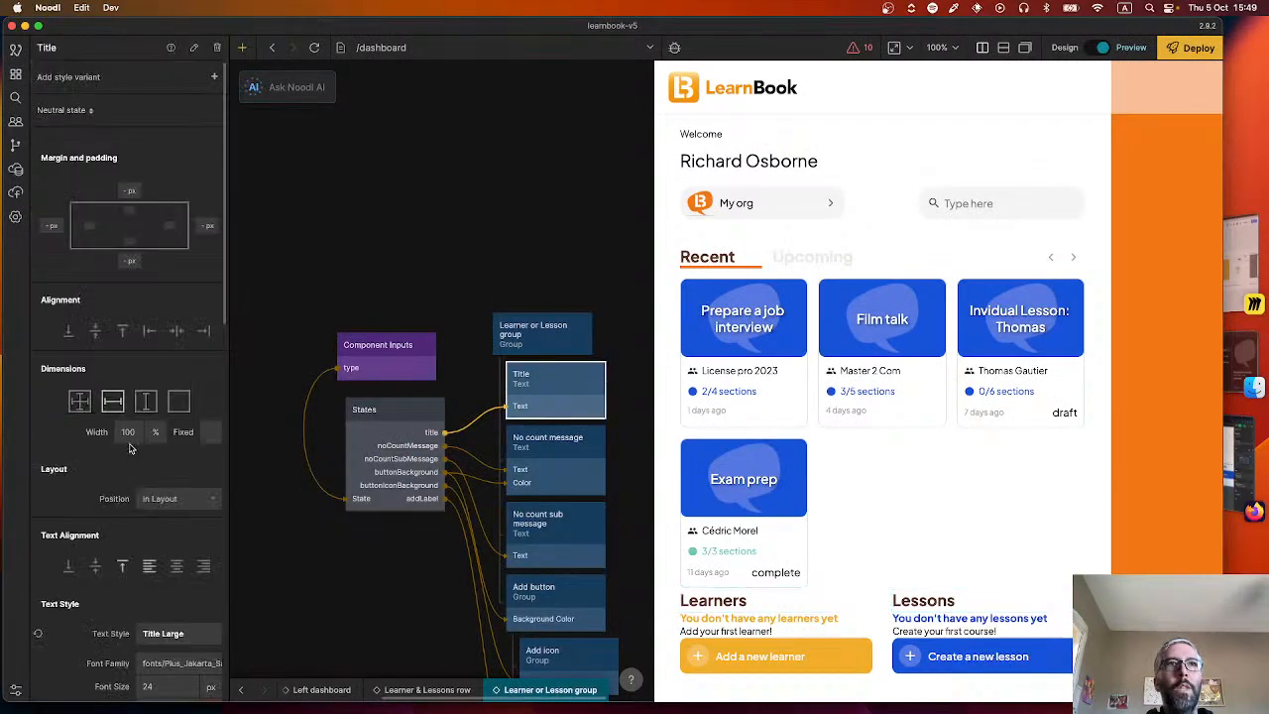
left_click(129, 261)
type("-3")
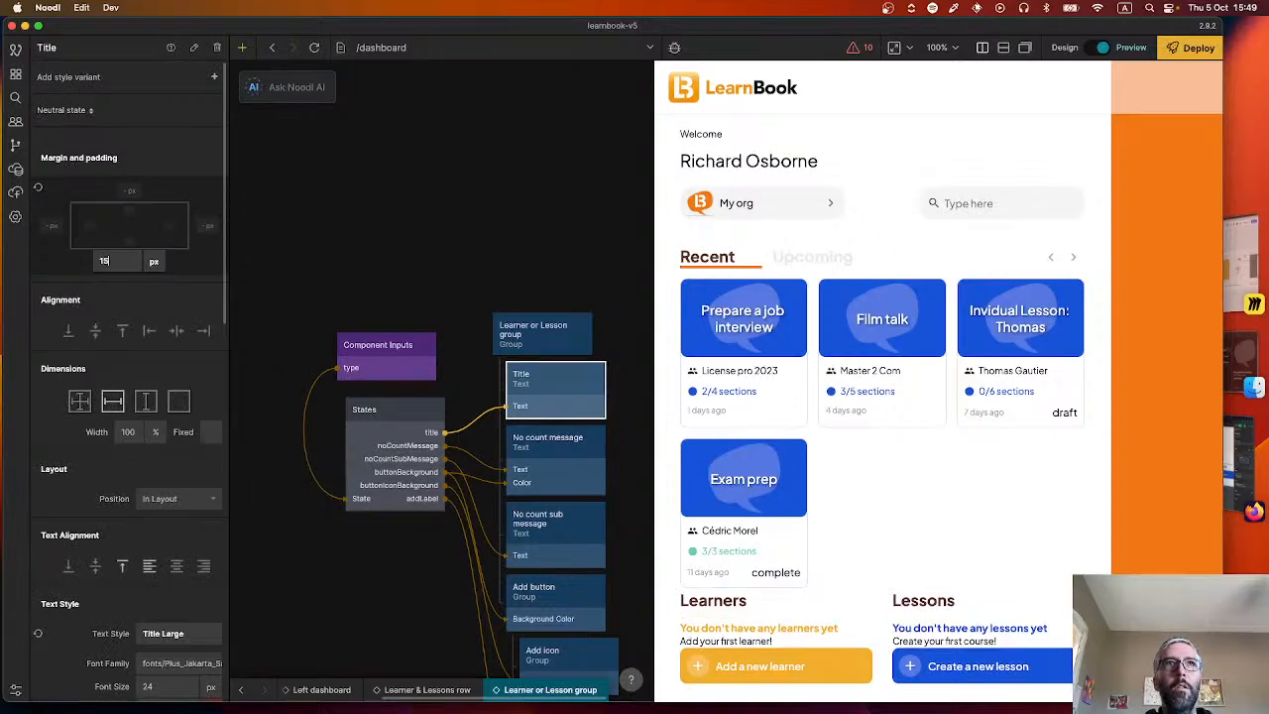
key("Return")
left_click_drag(126, 295, 129, 264)
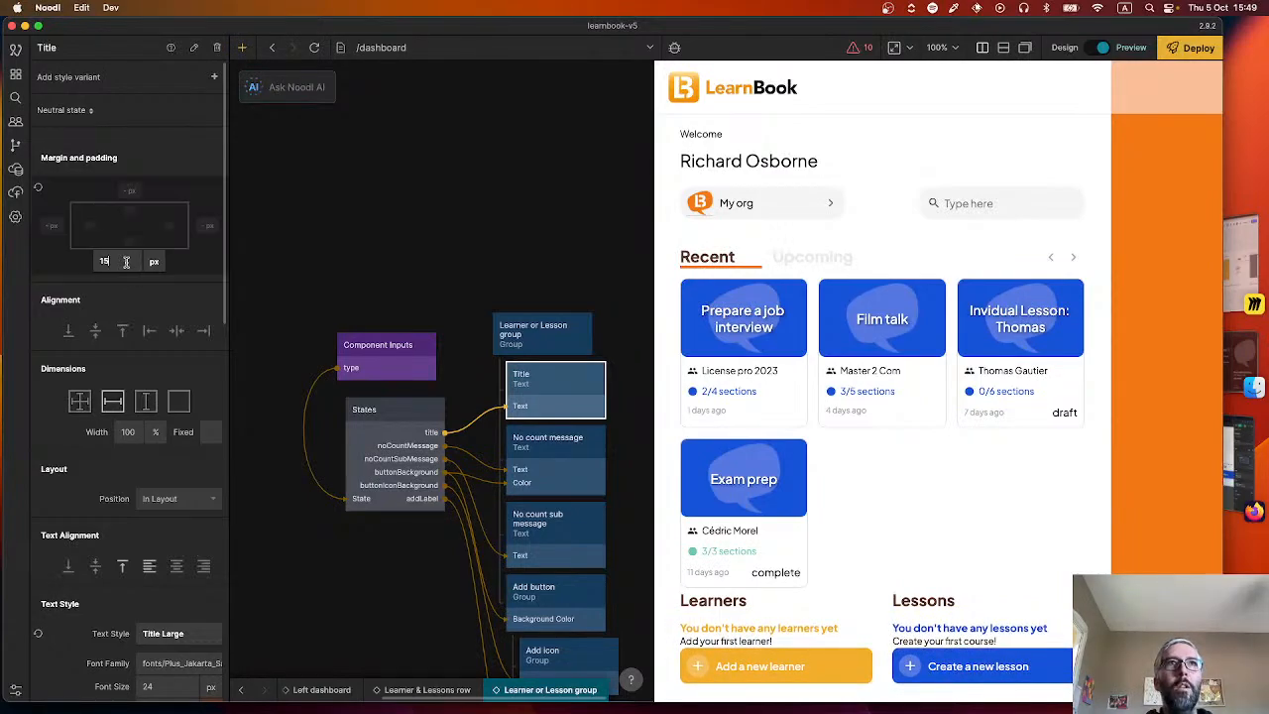
left_click(182, 279)
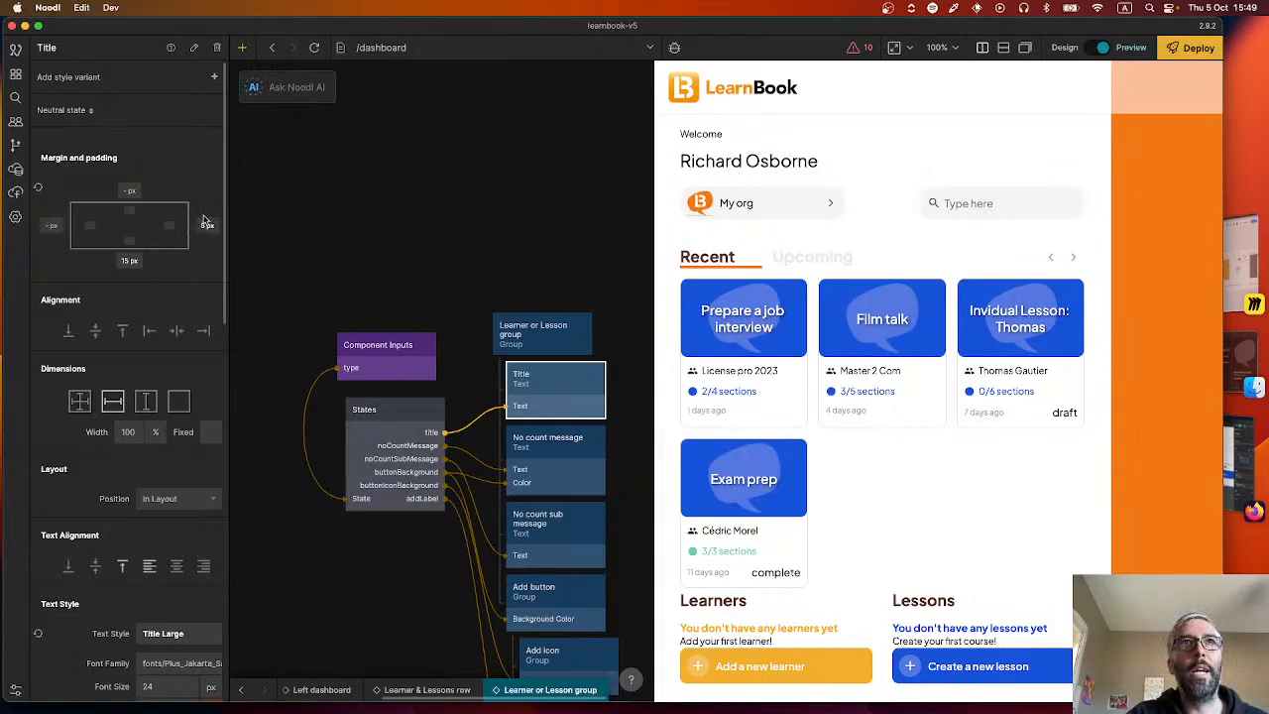
Try out adjusting the Title node's right margin and reset it to 0 px.
mouse_move(207, 225)
left_mouse_down()
mouse_move(207, 245)
mouse_move(207, 206)
mouse_move(209, 244)
mouse_move(207, 225)
left_mouse_up()
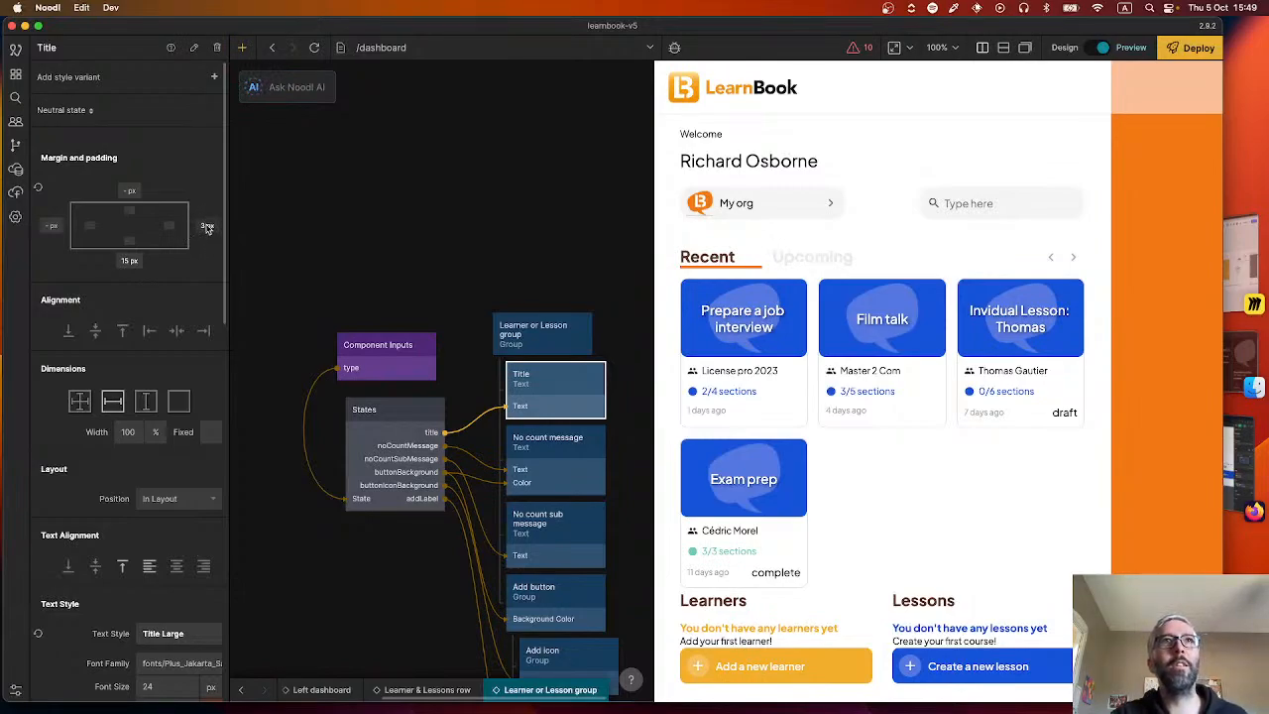
left_click(207, 230)
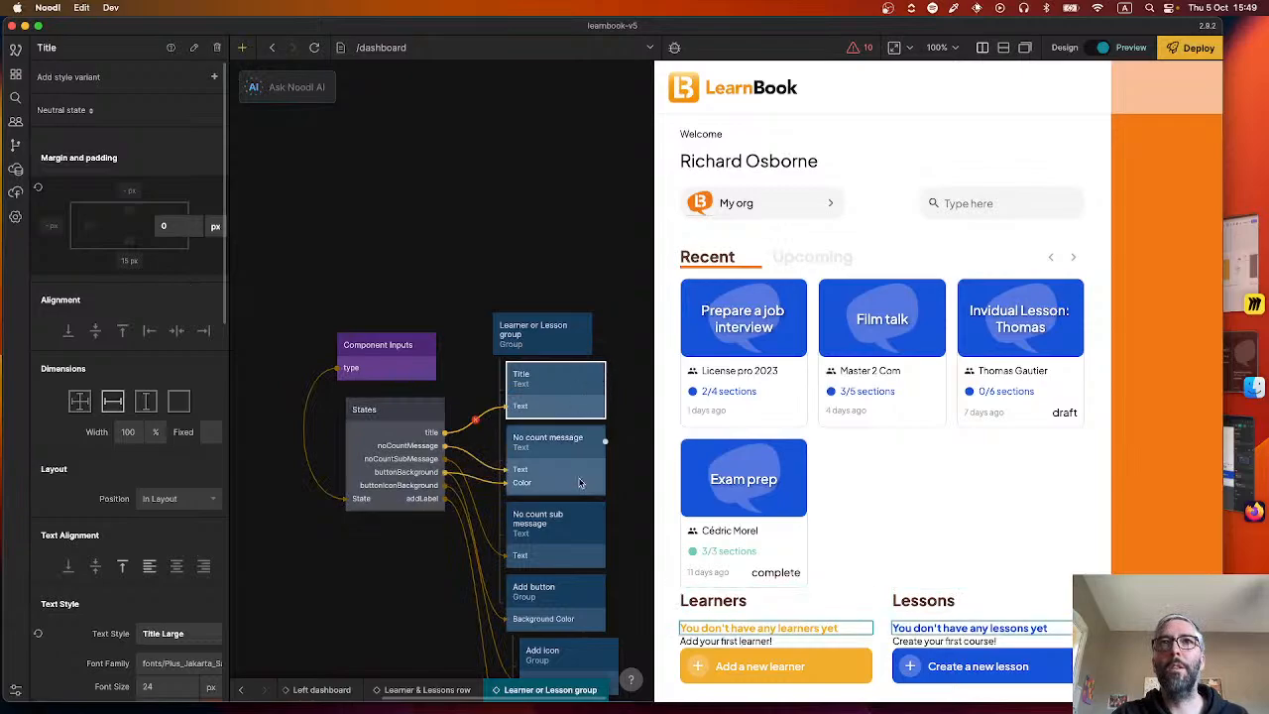
Set the No count message node's bottom margin to 10 px.
left_click(580, 483)
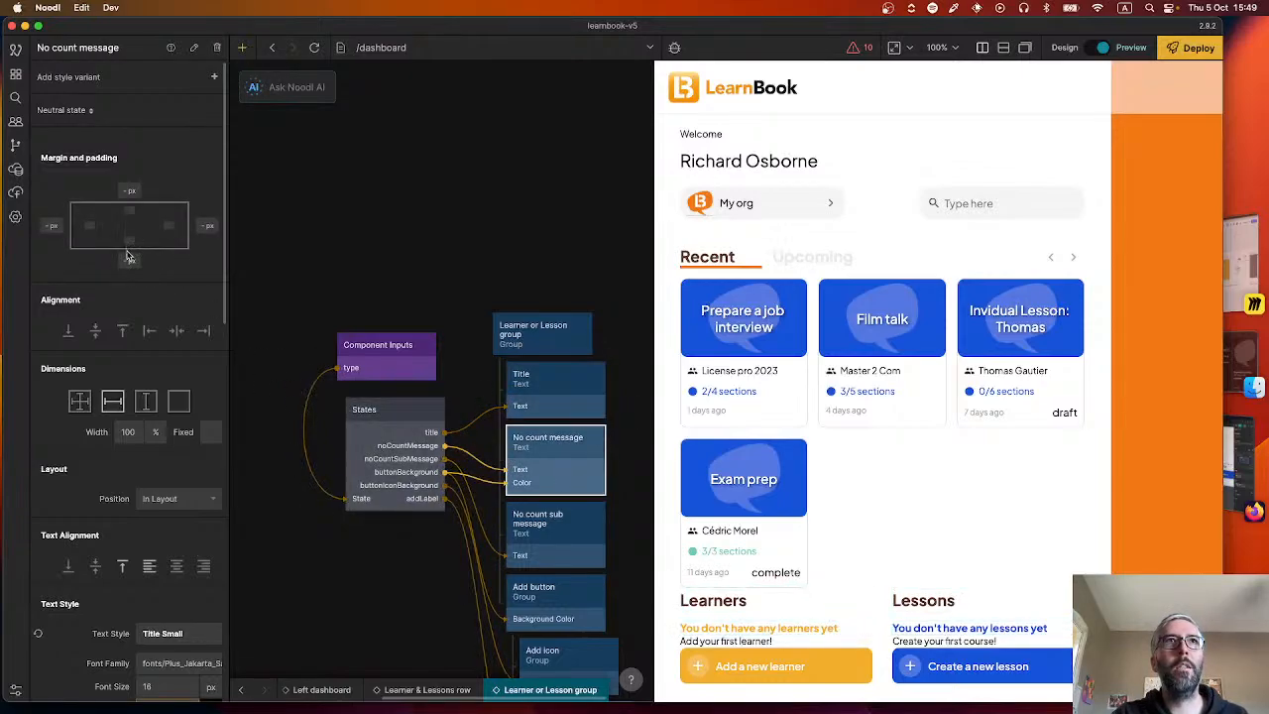
left_click(127, 257)
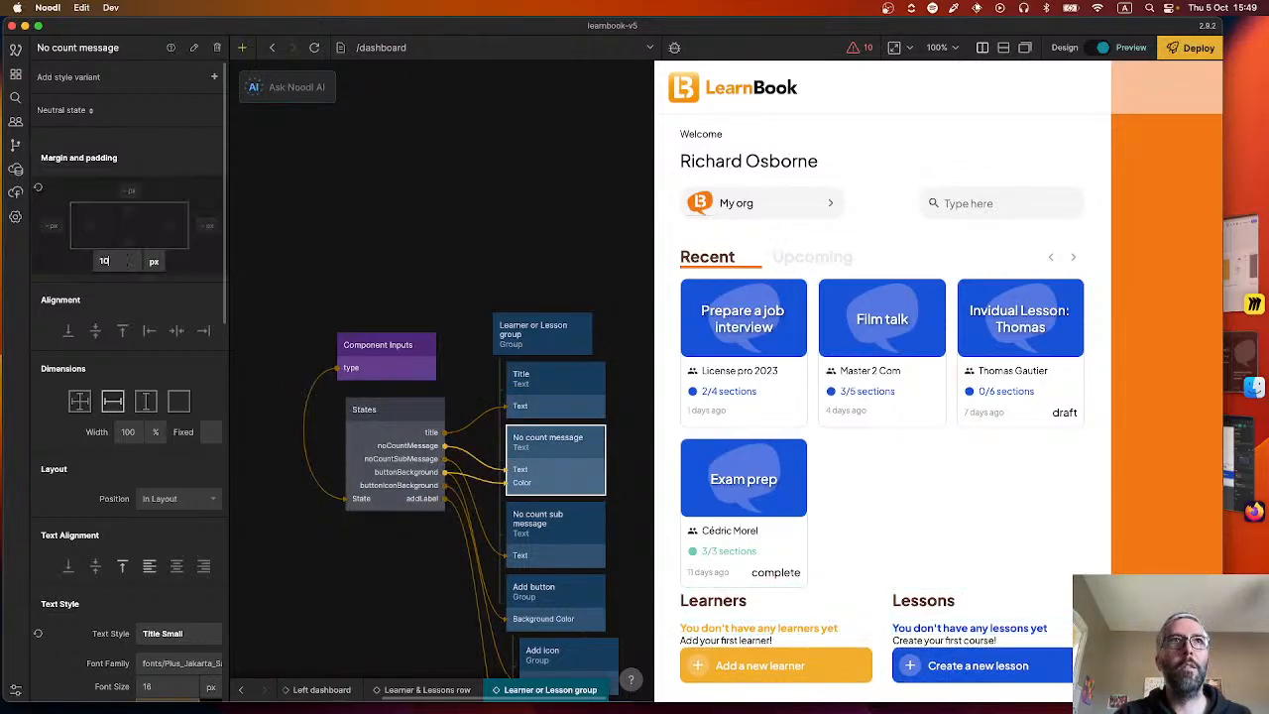
type("10")
key("Return")
Set the No count sub message node's bottom margin to 20 px.
left_click(555, 525)
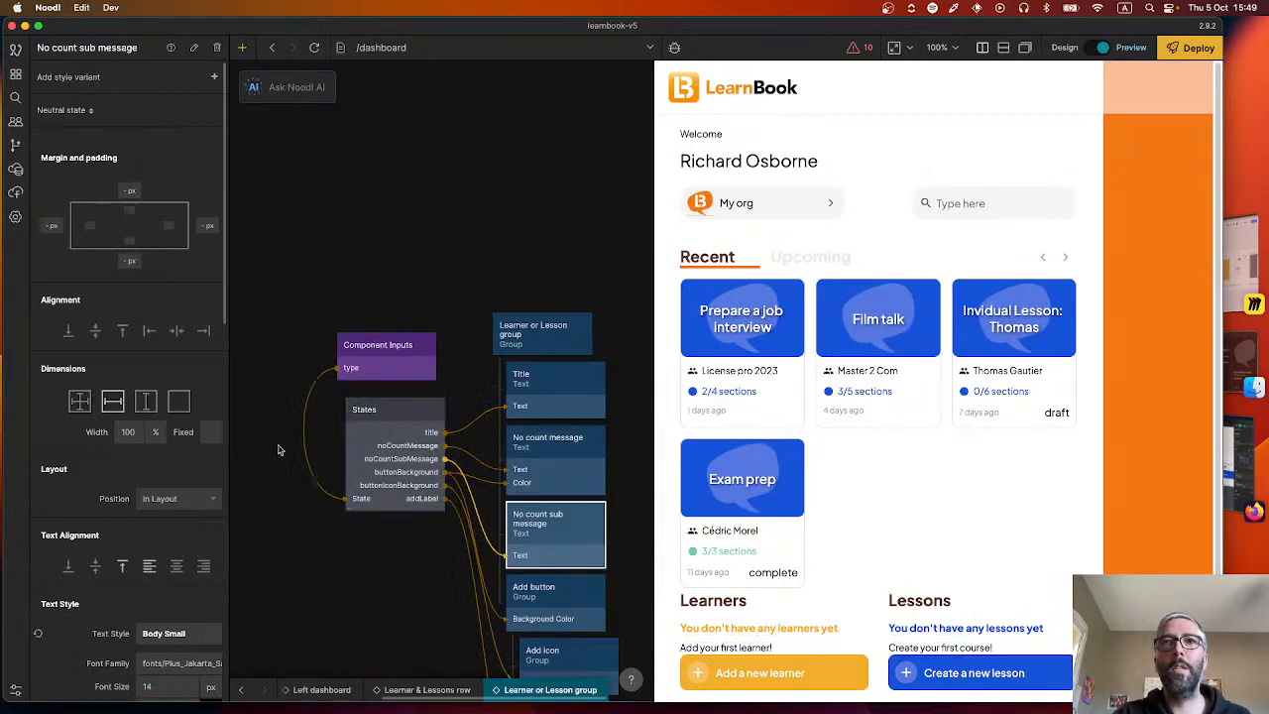
left_click(128, 261)
type("20")
key("Return")
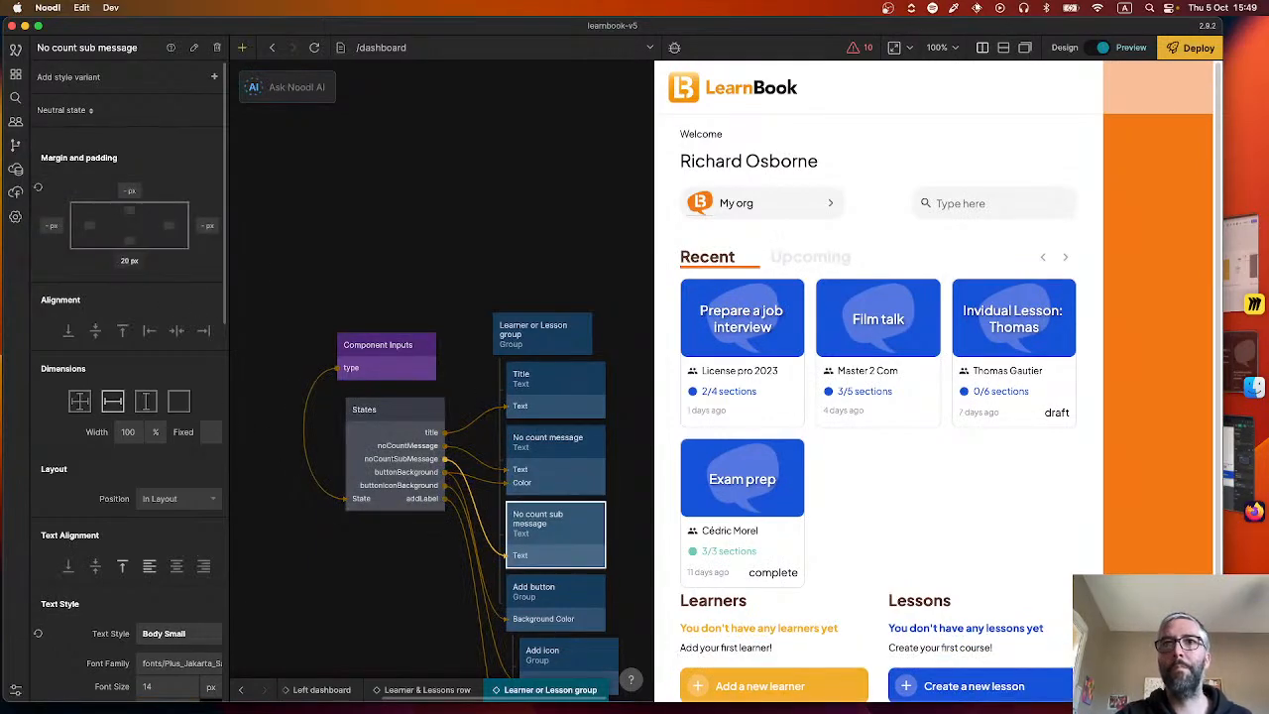
Check the Learners and Lessons spacing in the preview, then switch to Figma and measure the gap between the banner rectangle and the Apprenants title.
scroll(384, 295, "down", 2)
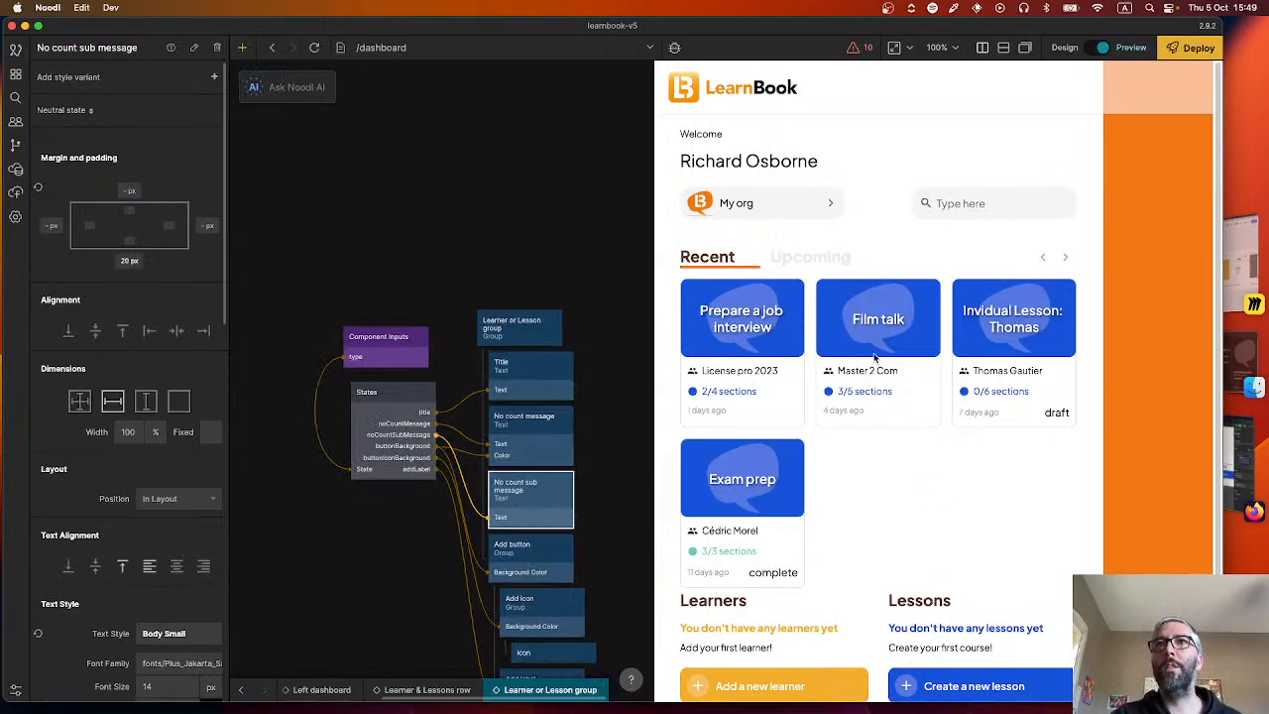
left_click_drag(874, 359, 850, 408)
left_click(868, 539)
scroll(870, 560, "down", 1)
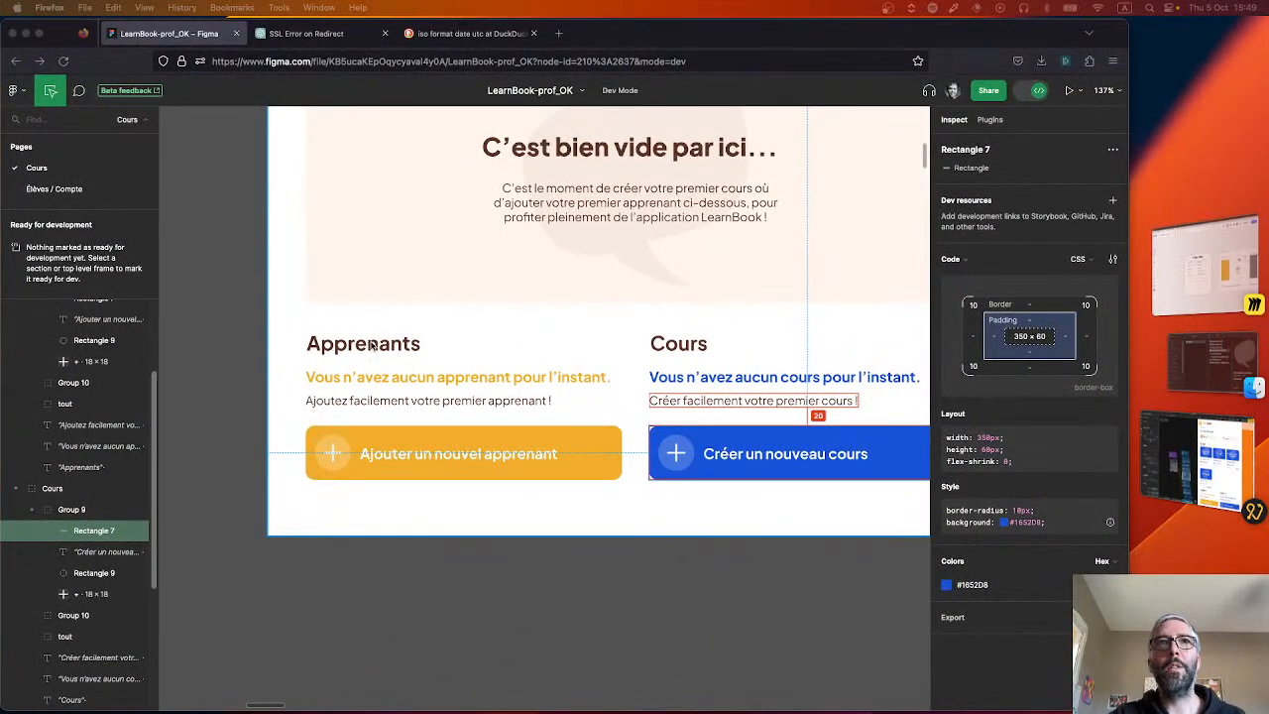
left_click(372, 346)
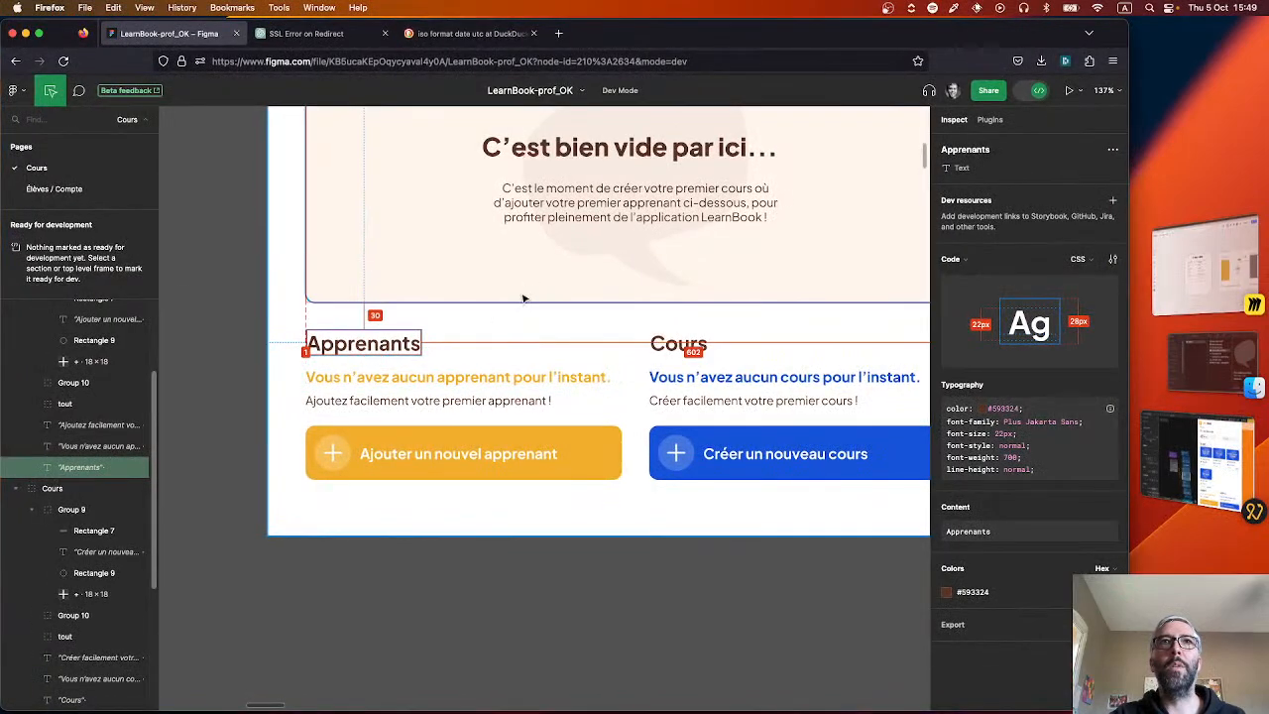
Return to Noodl and inspect the margins of the Left dashboard main group and the Welcome row's User info group.
left_click(524, 298)
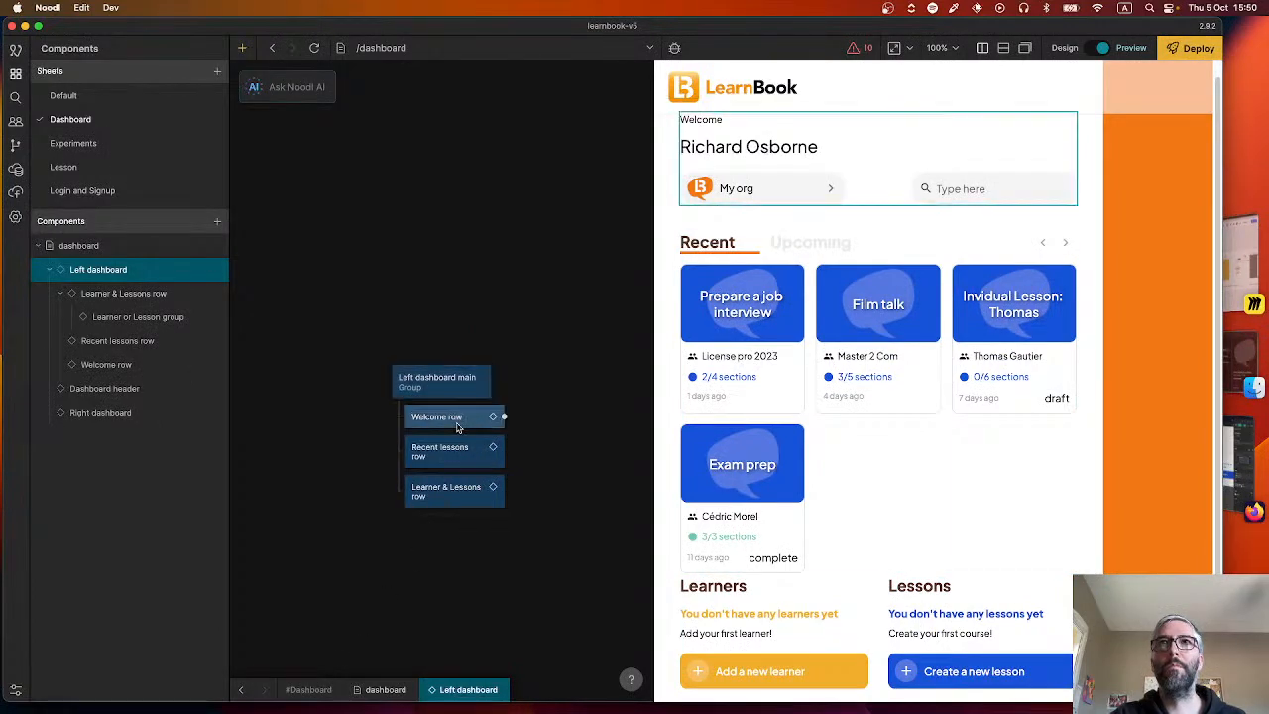
left_click(453, 382)
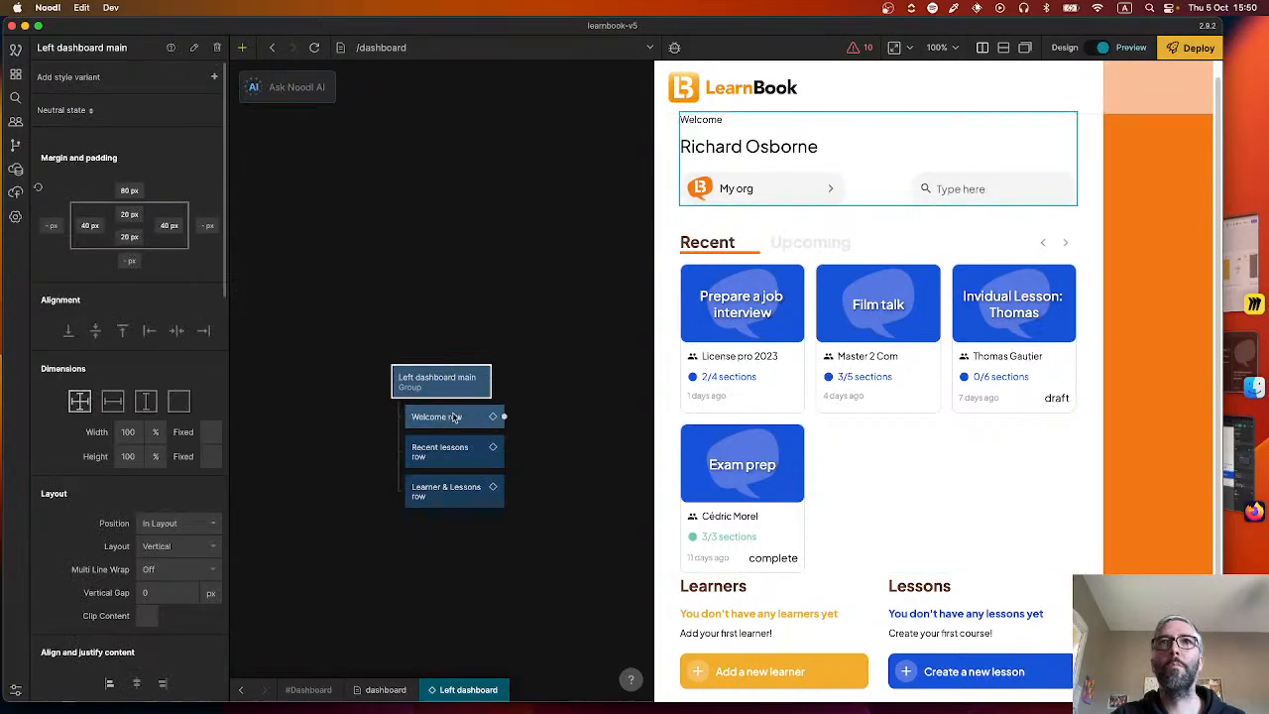
double_click(453, 418)
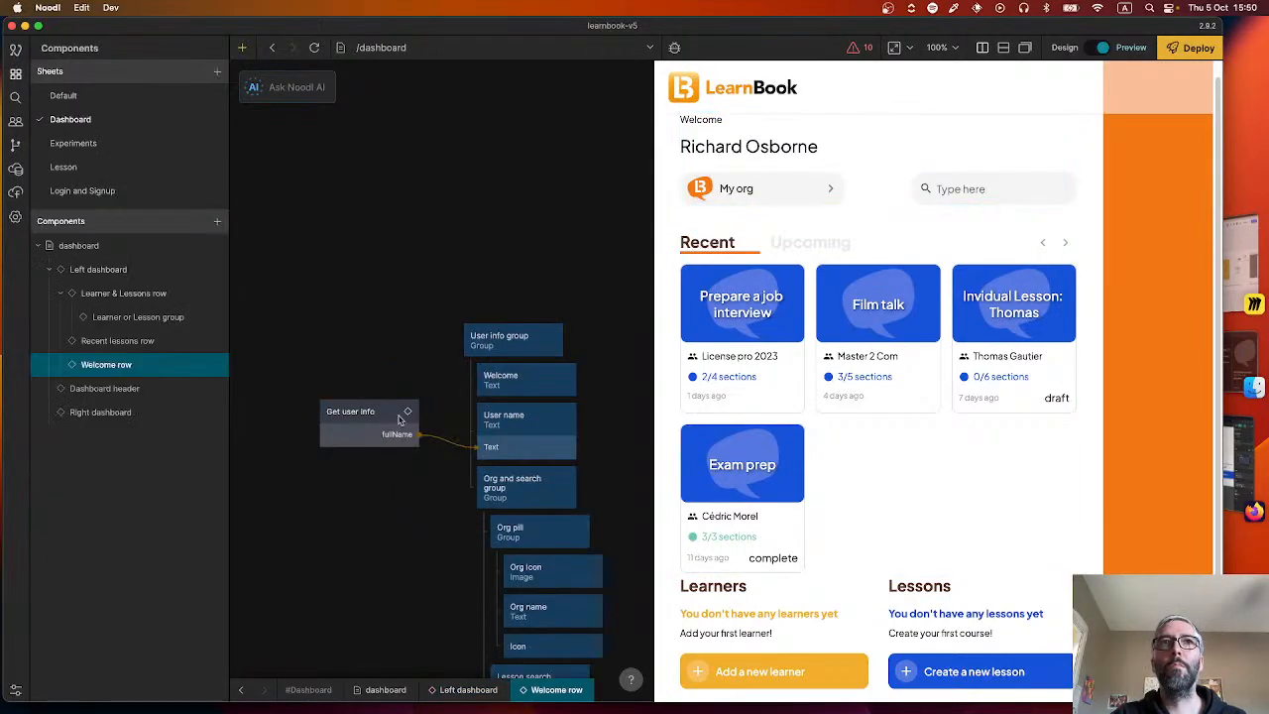
left_click(520, 337)
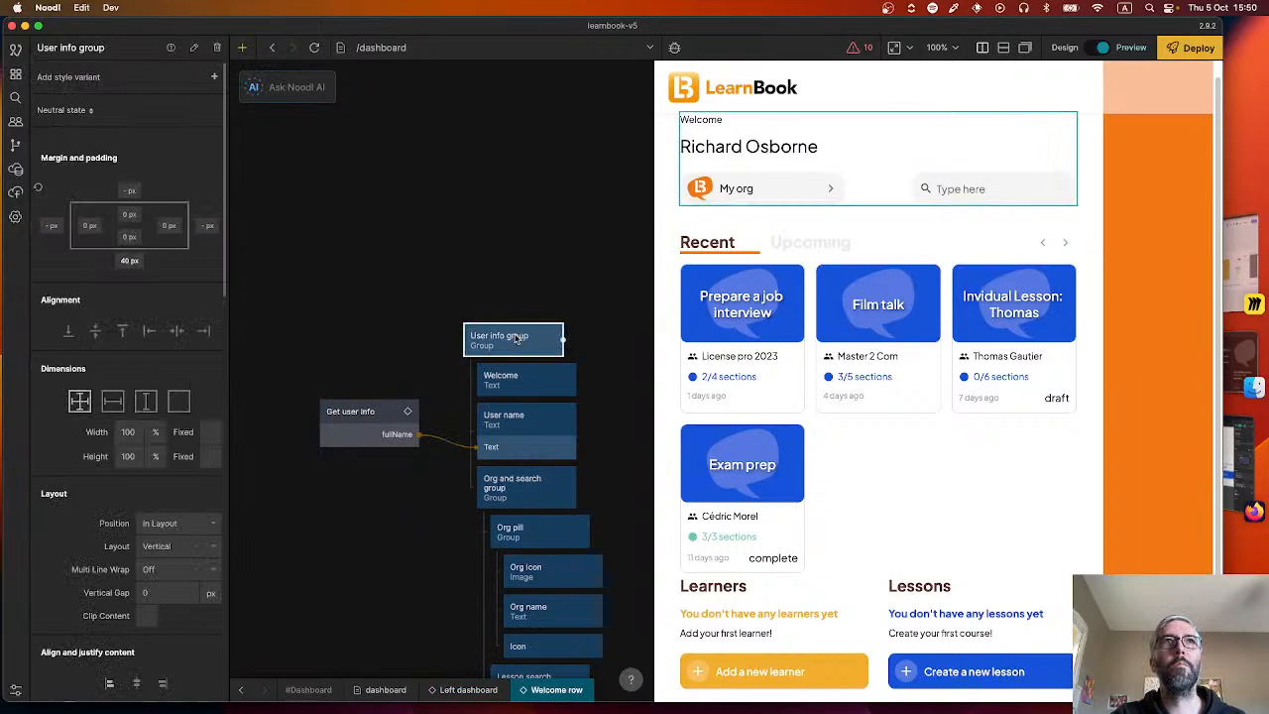
Open the Recent lessons row component and set its Recent lessons group's bottom margin to 30 px.
left_click(240, 689)
double_click(491, 452)
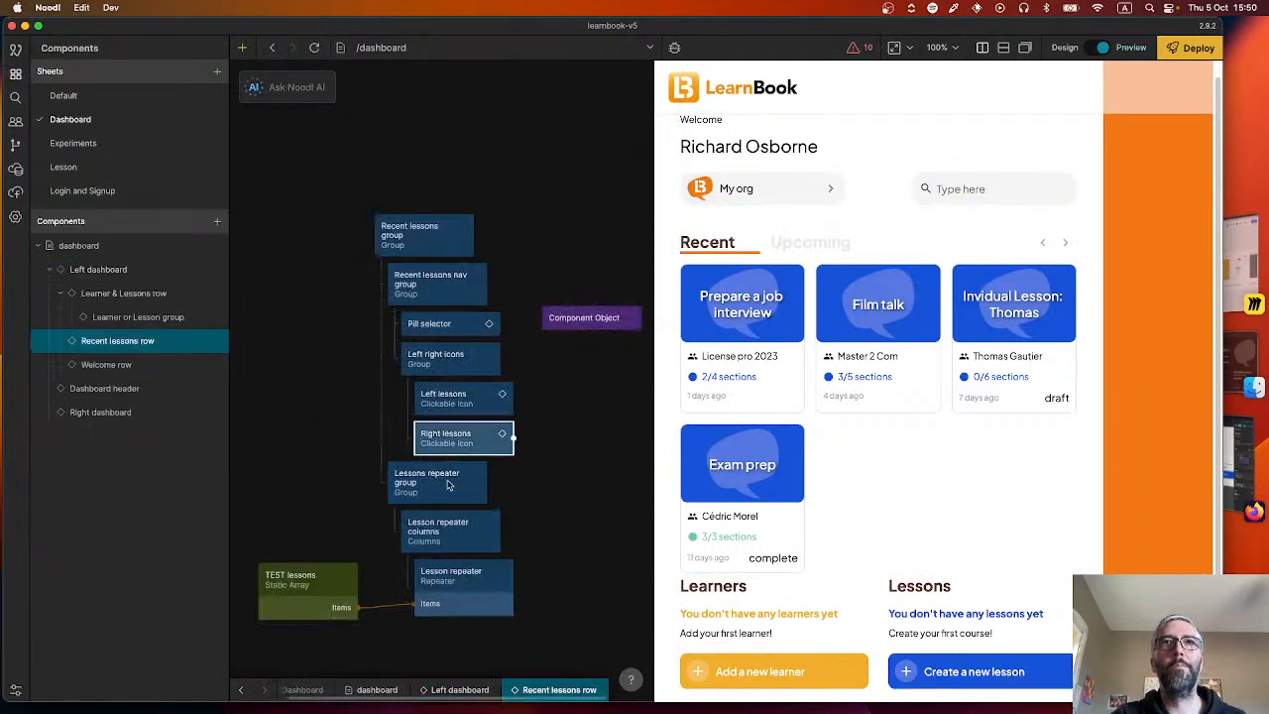
left_click(445, 227)
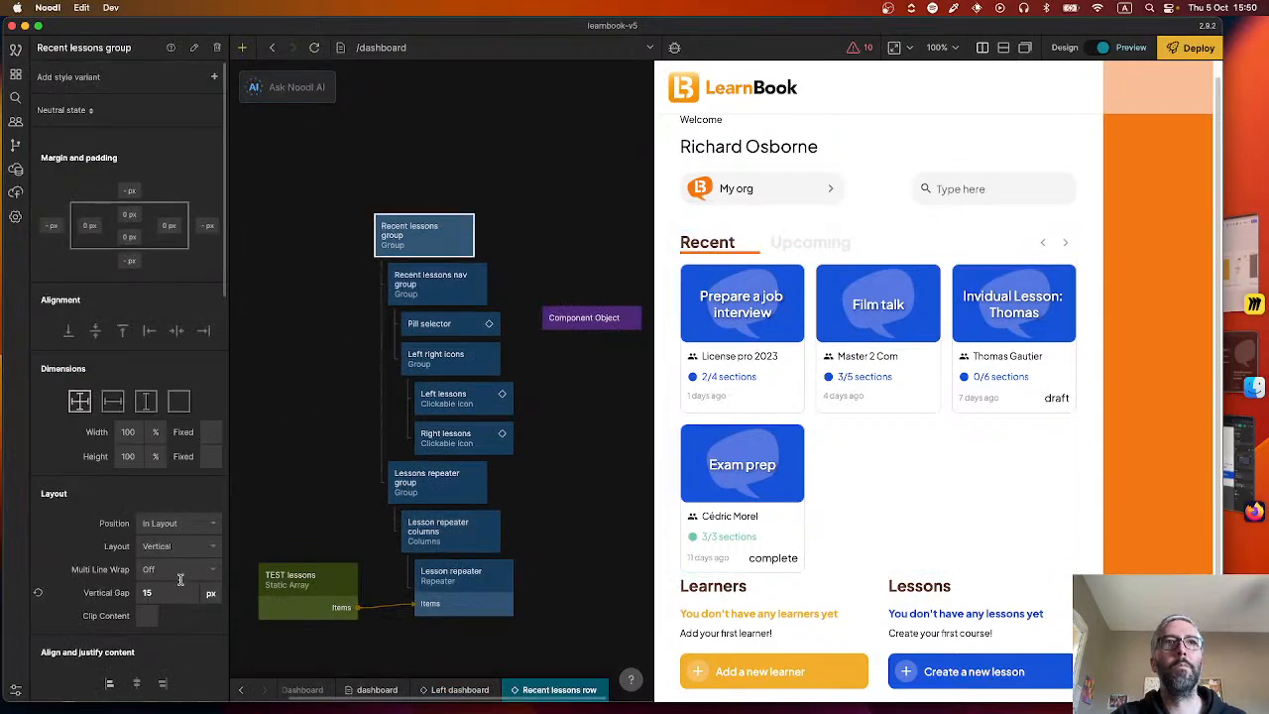
scroll(156, 592, "down", 10)
scroll(156, 592, "up", 10)
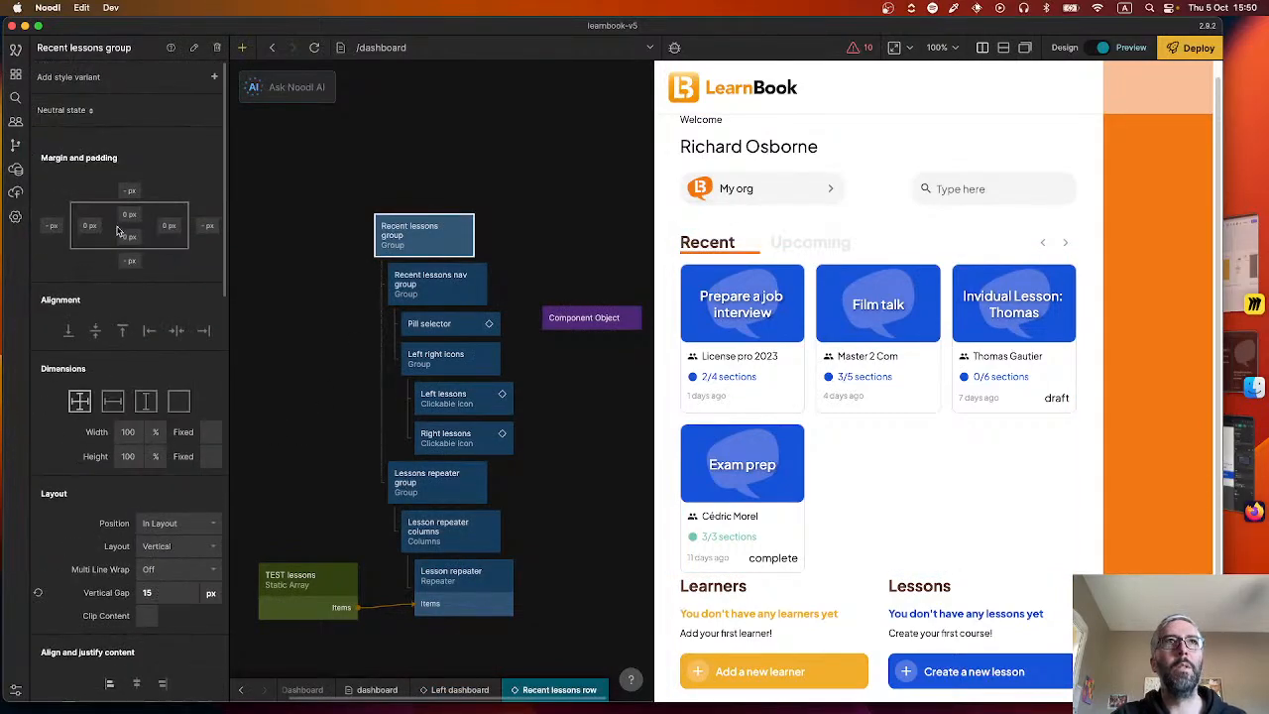
left_click(126, 262)
type("30")
key("Return")
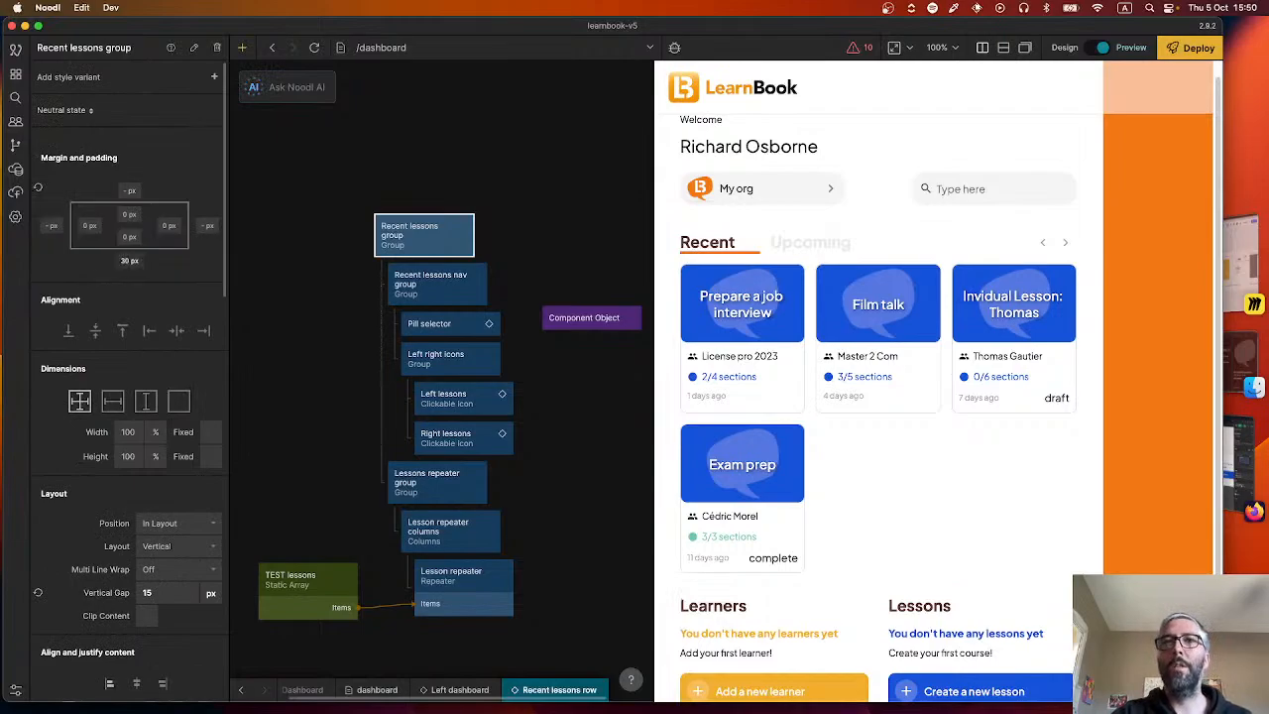
left_click(487, 168)
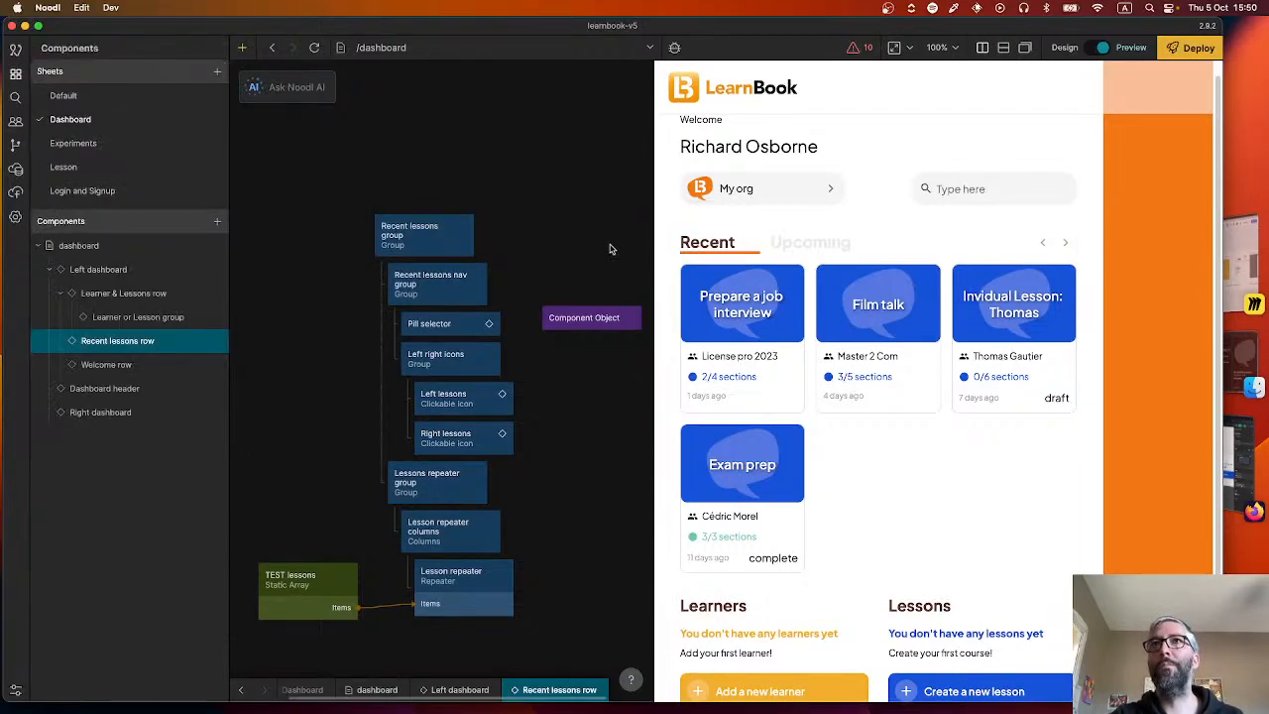
Look over the lower part of the preview and switch to Figma to compare the spacing around the Apprenants and Cours sections.
scroll(839, 505, "down", 1)
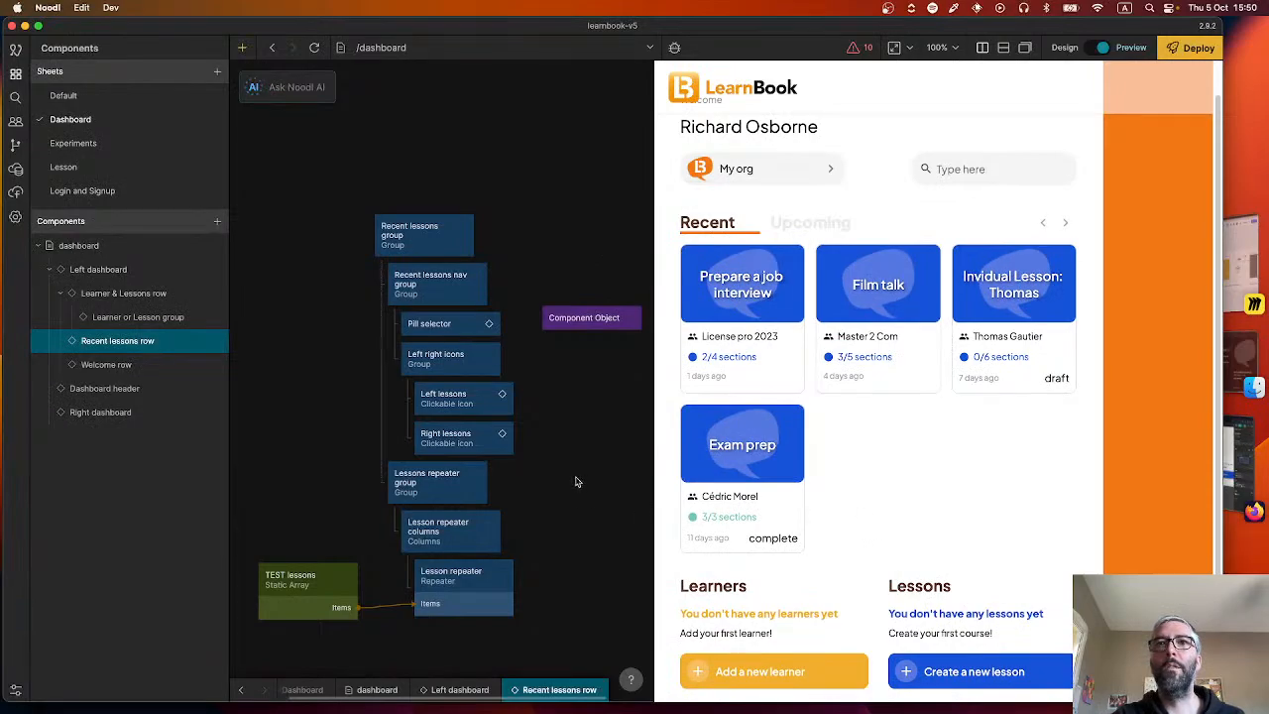
key("super+Tab")
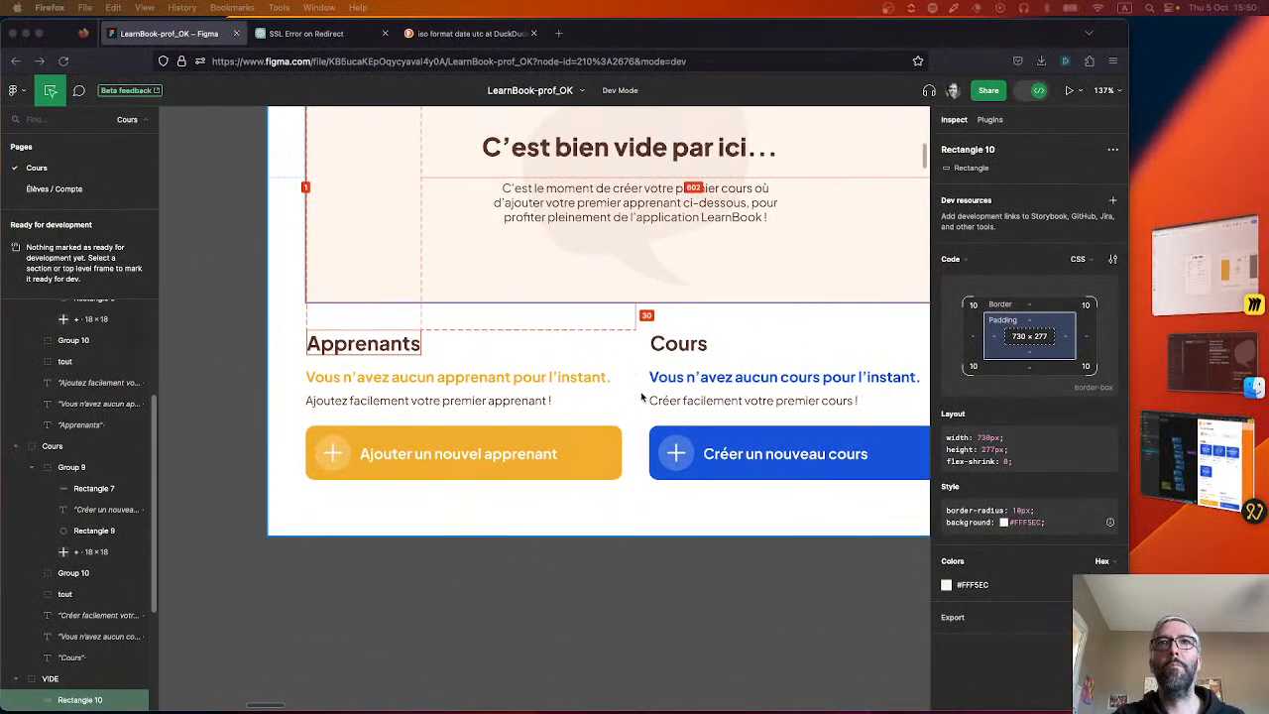
scroll(641, 405, "down", 1)
scroll(638, 398, "up", 5)
Return to Noodl and review the dashboard preview from the welcome header down to the Learners and Lessons groups.
key("super+Tab")
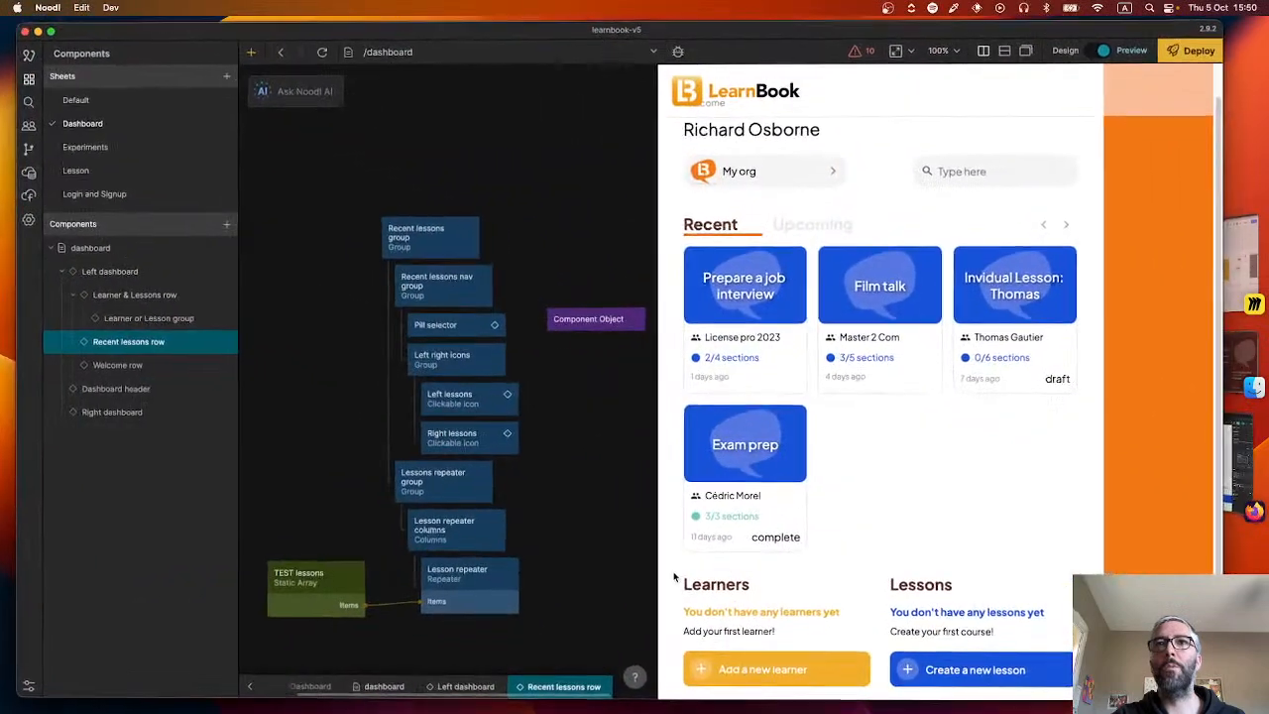
scroll(895, 533, "up", 2)
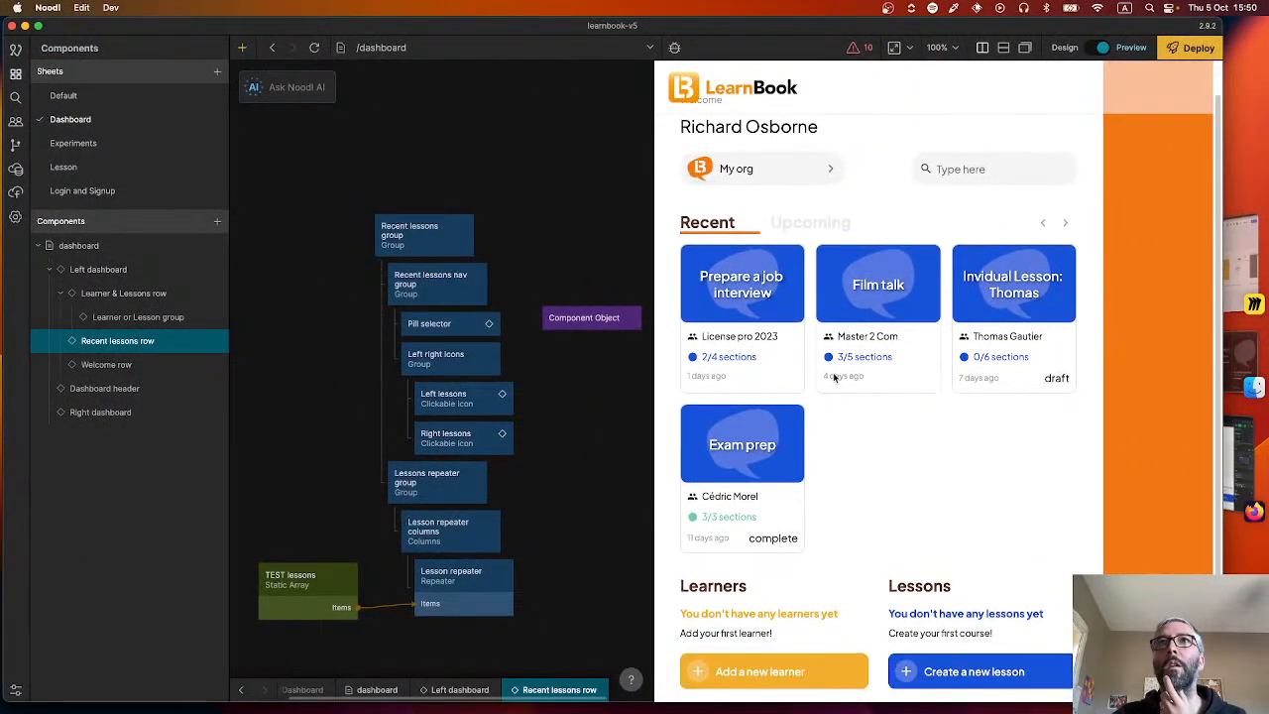
scroll(833, 373, "down", 1)
scroll(833, 374, "up", 1)
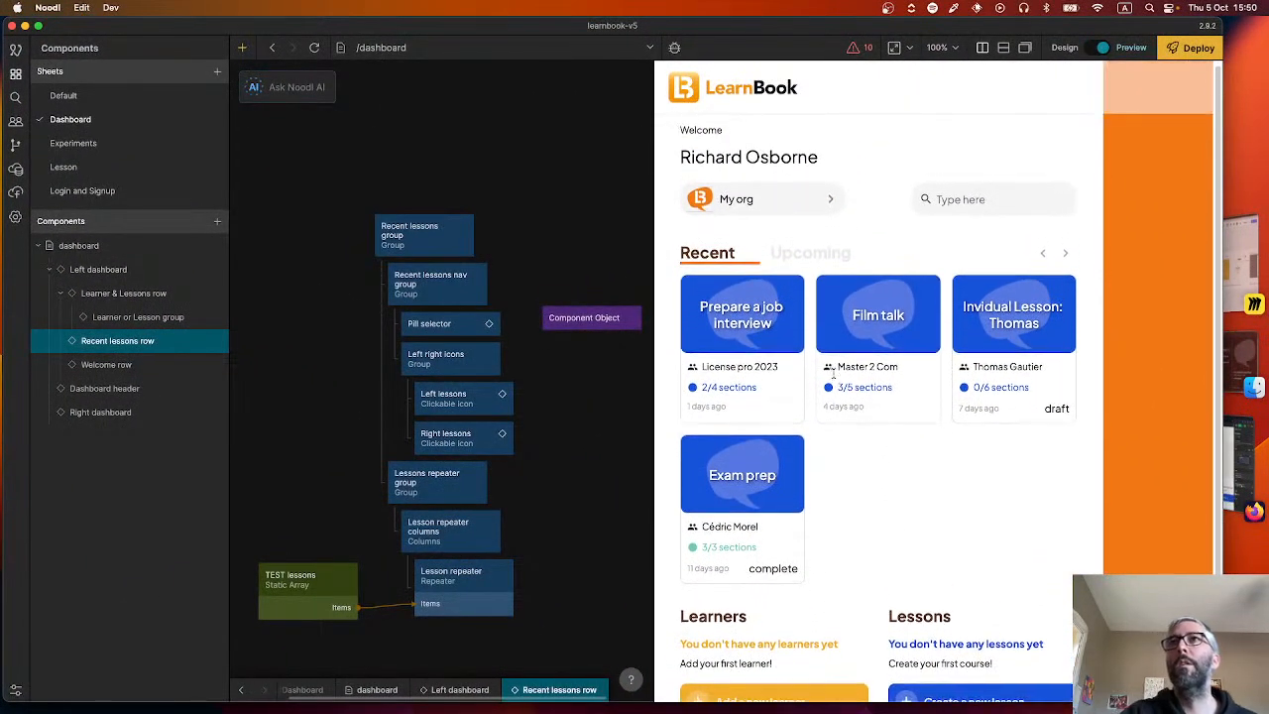
scroll(835, 377, "down", 1)
scroll(833, 367, "up", 1)
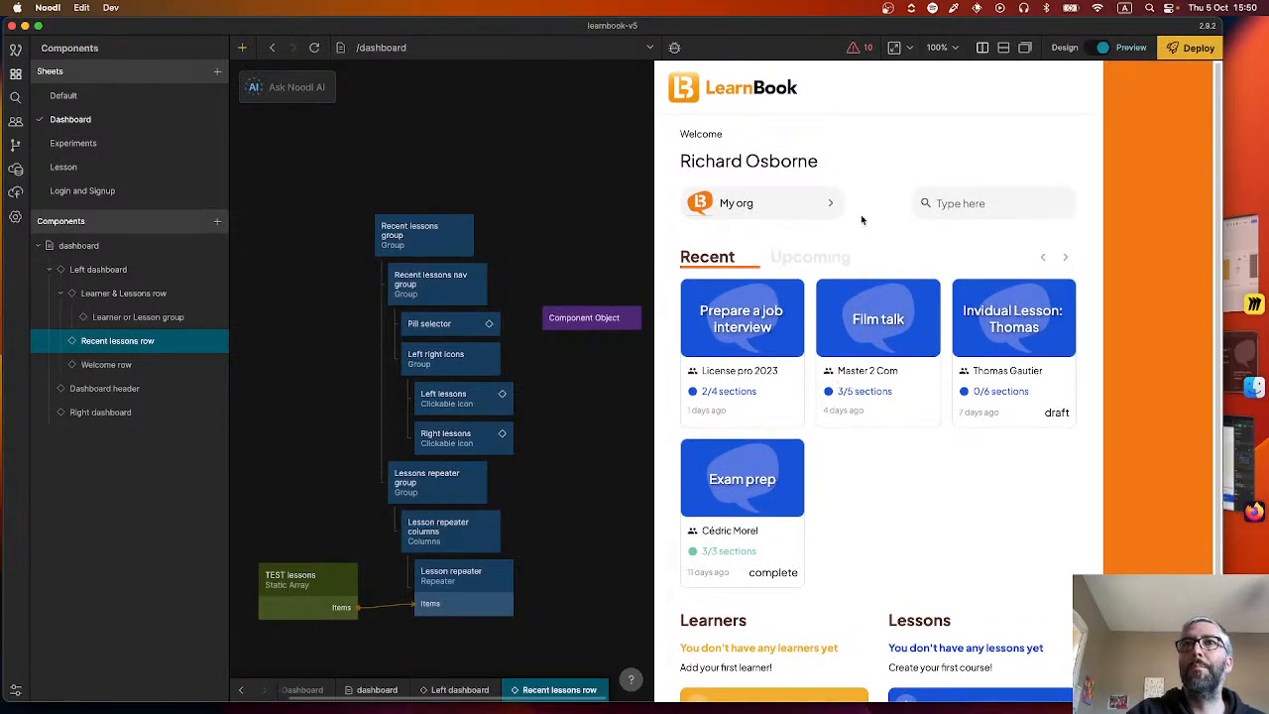
scroll(858, 415, "down", 1)
scroll(858, 416, "up", 1)
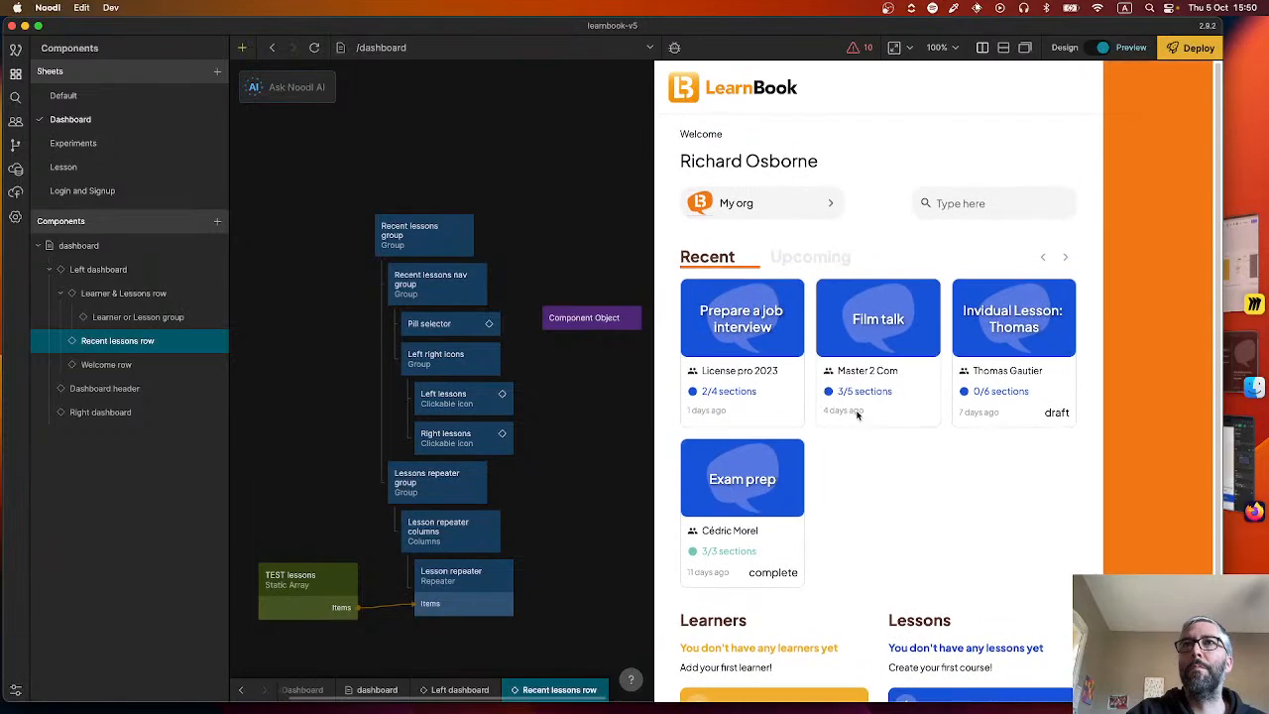